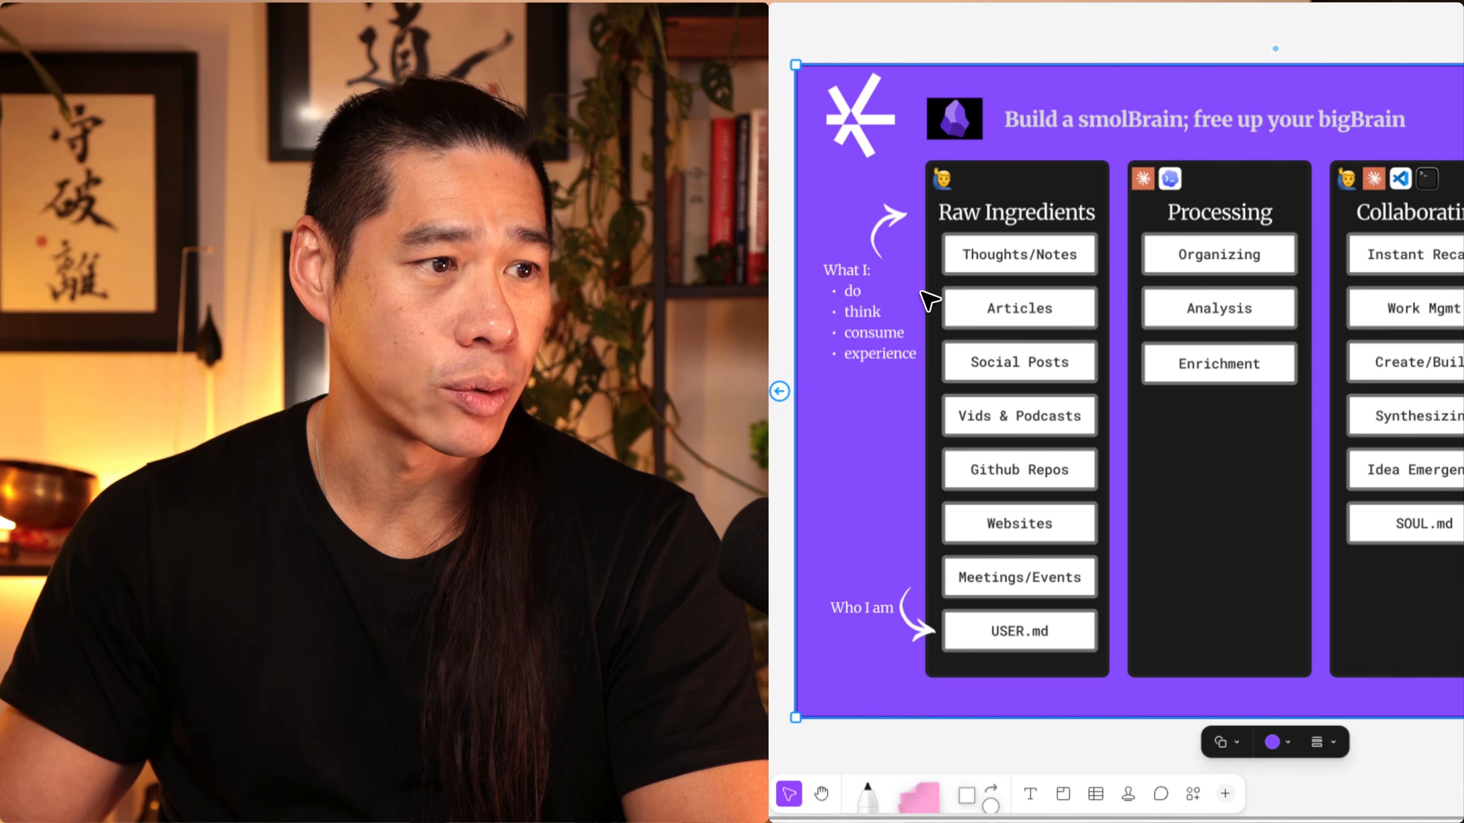
# Step: Examine the smolBrain workflow diagram across its Raw Ingredients, Processing, Collaborating and Auto-Improve columns
pyautogui.scroll(3, 948, 284)
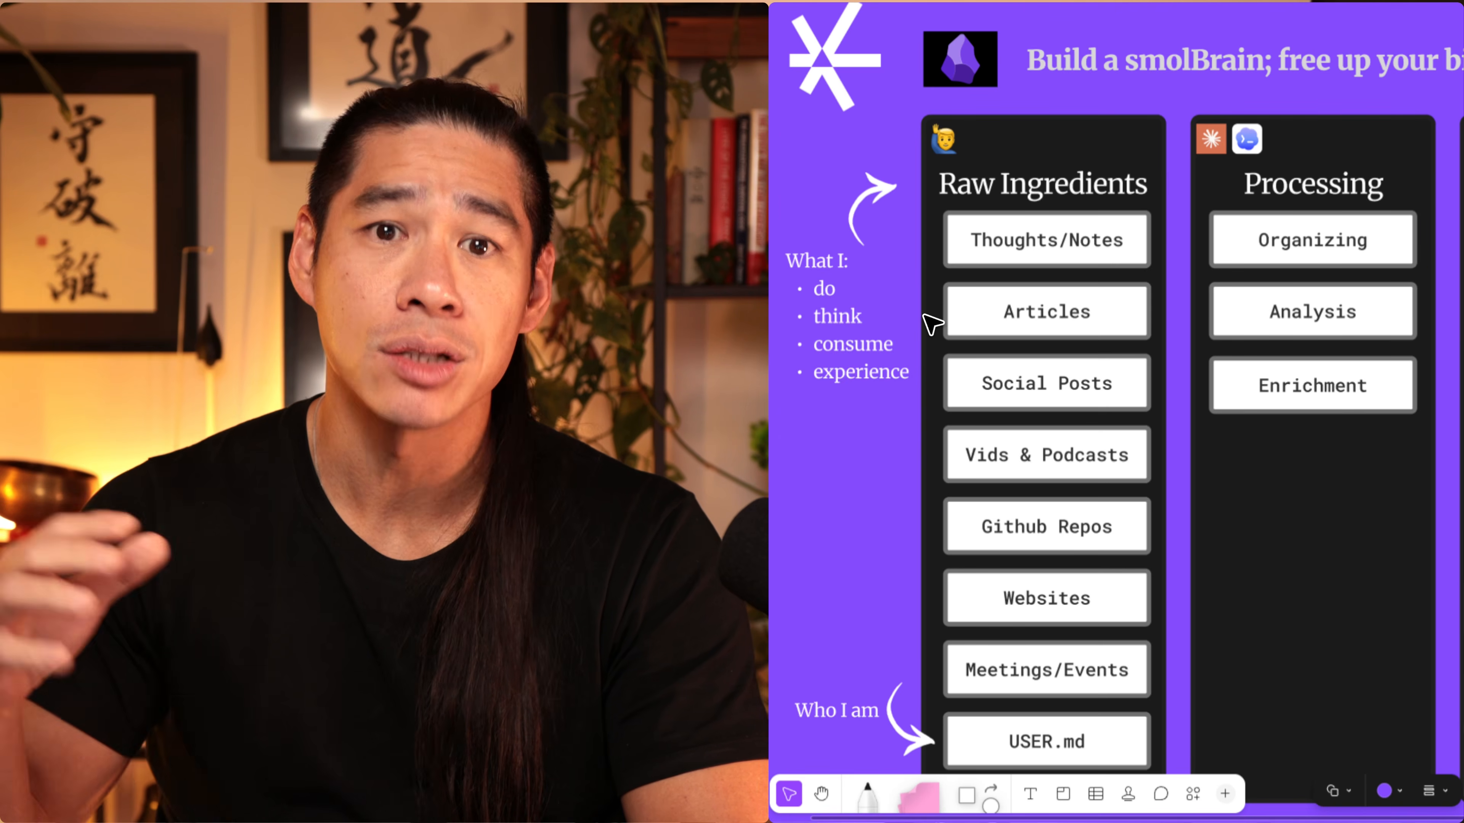
pyautogui.scroll(-1, 930, 323)
pyautogui.scroll(-2, 931, 323)
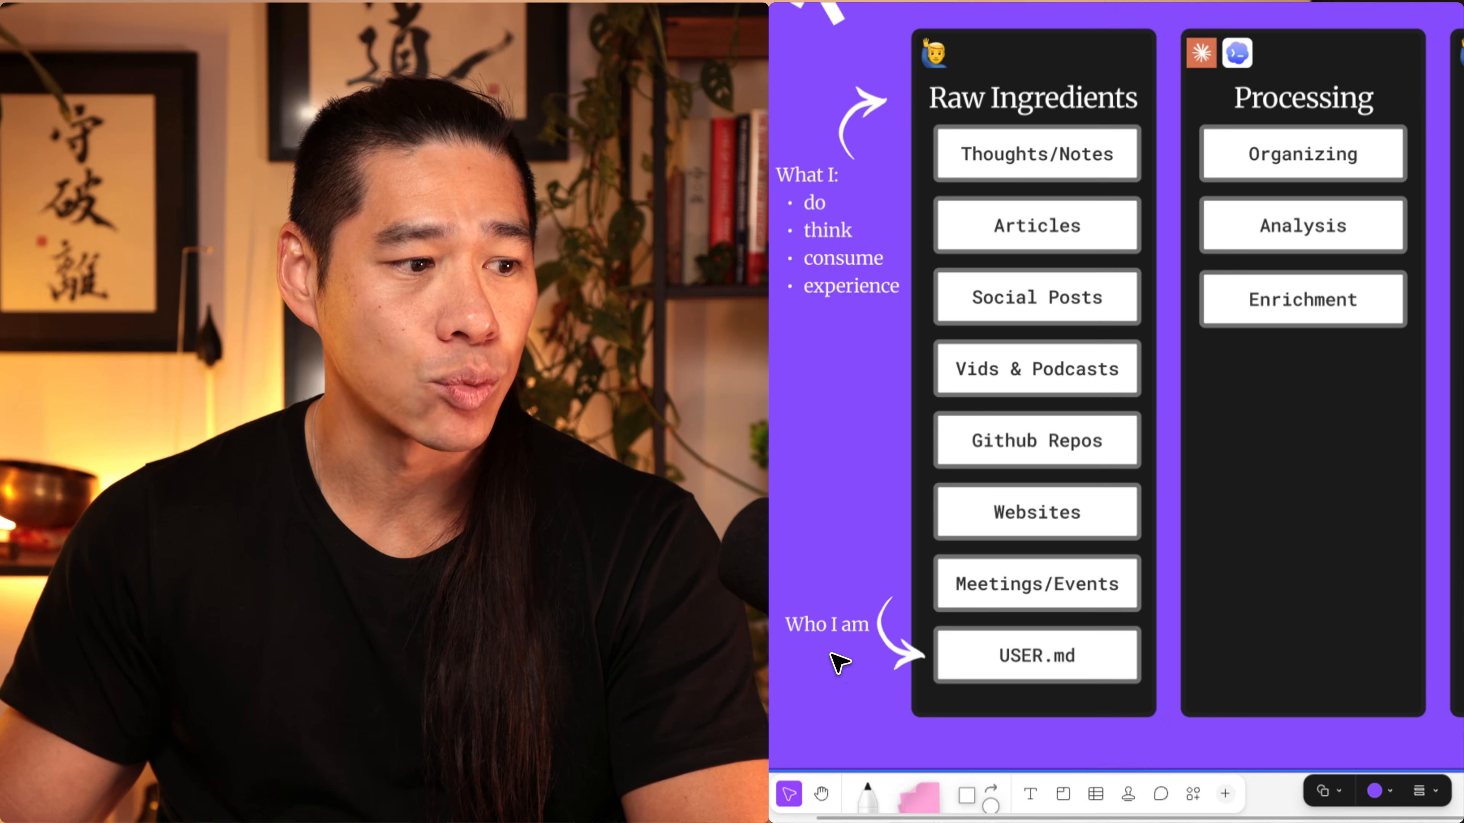
pyautogui.click(844, 516)
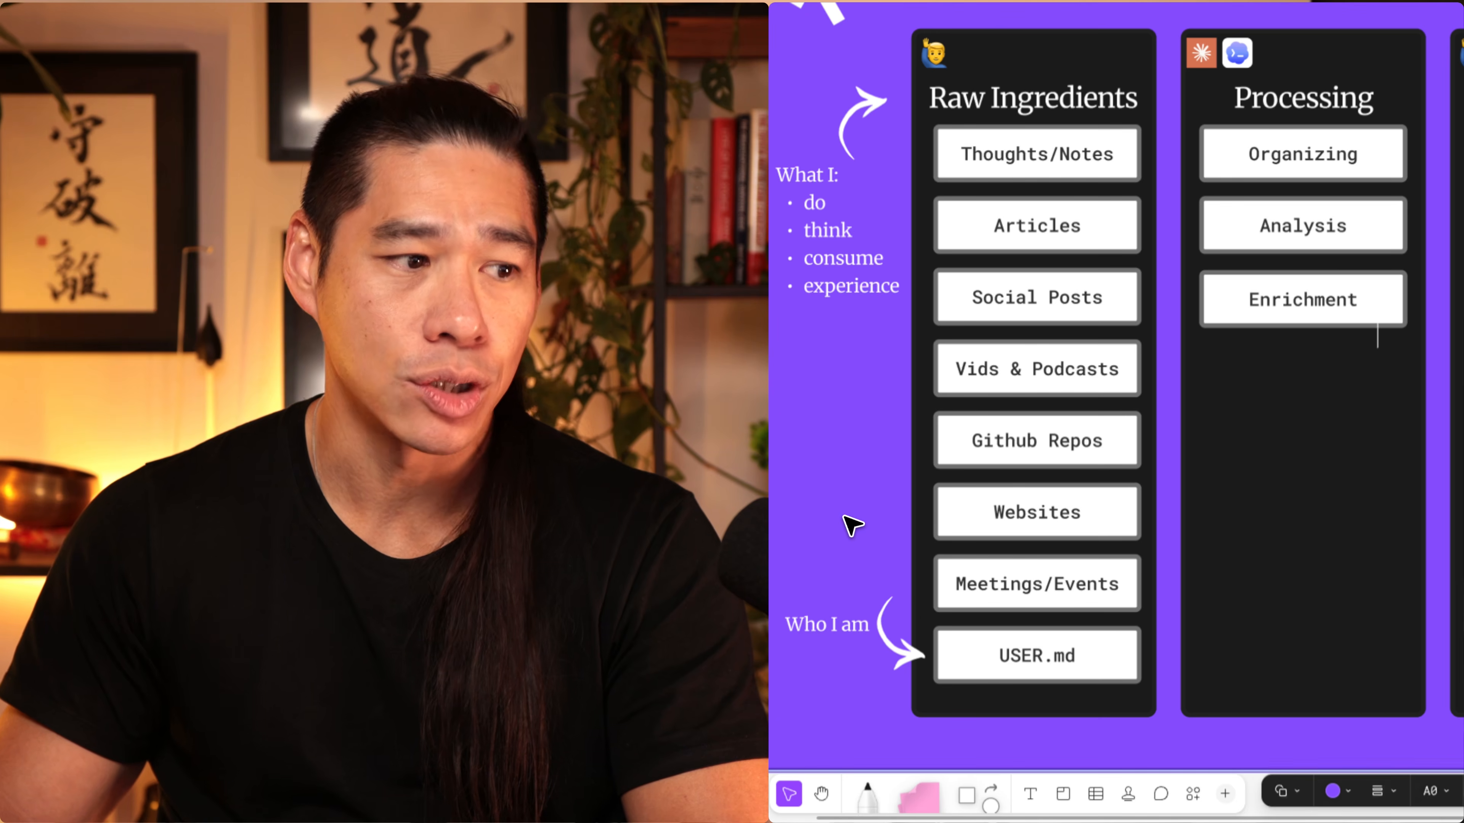
pyautogui.press('Escape')
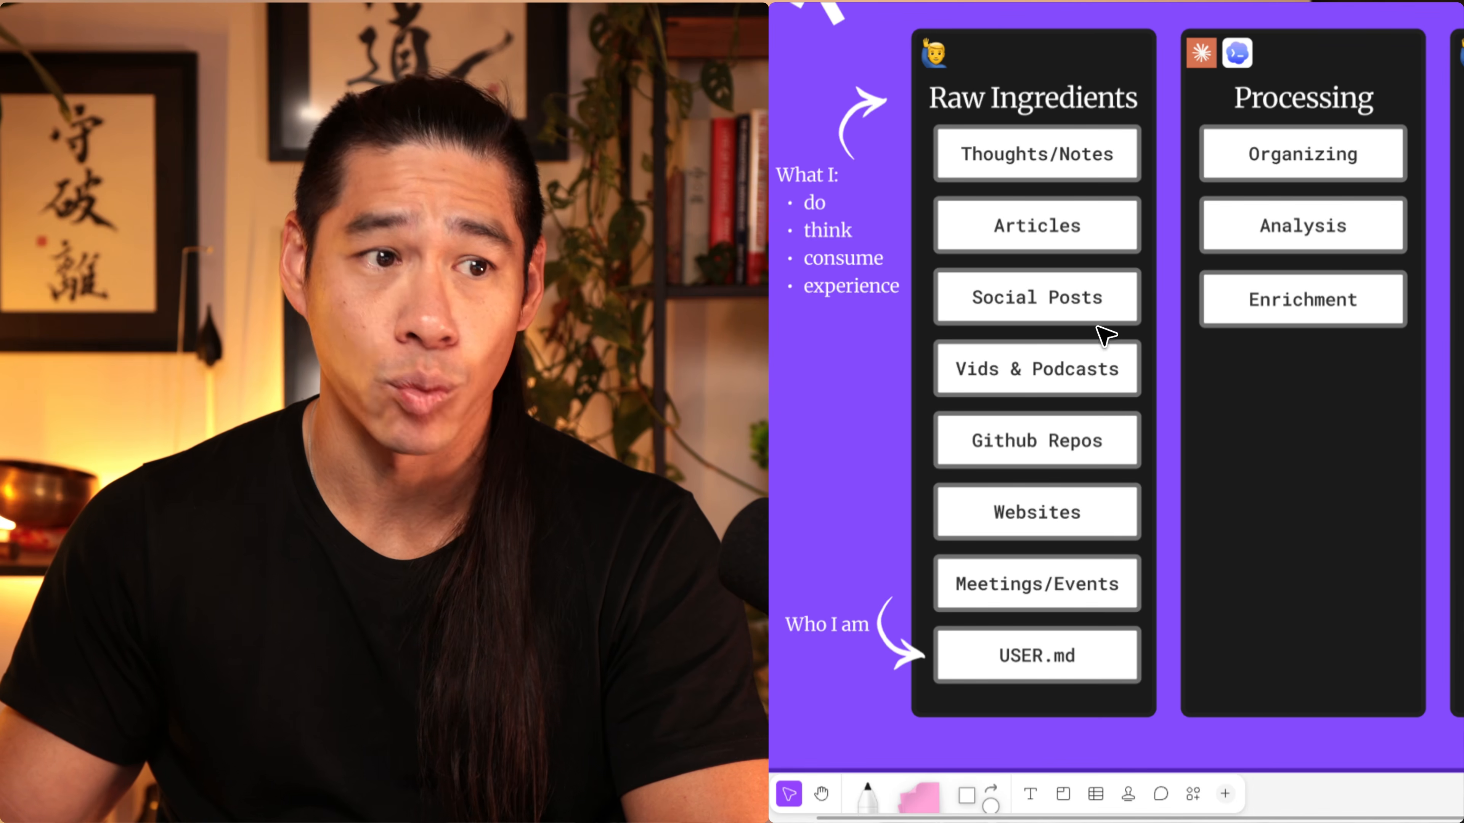
pyautogui.hscroll(3, 1136, 311)
pyautogui.hscroll(3, 1138, 314)
pyautogui.hscroll(4, 1147, 103)
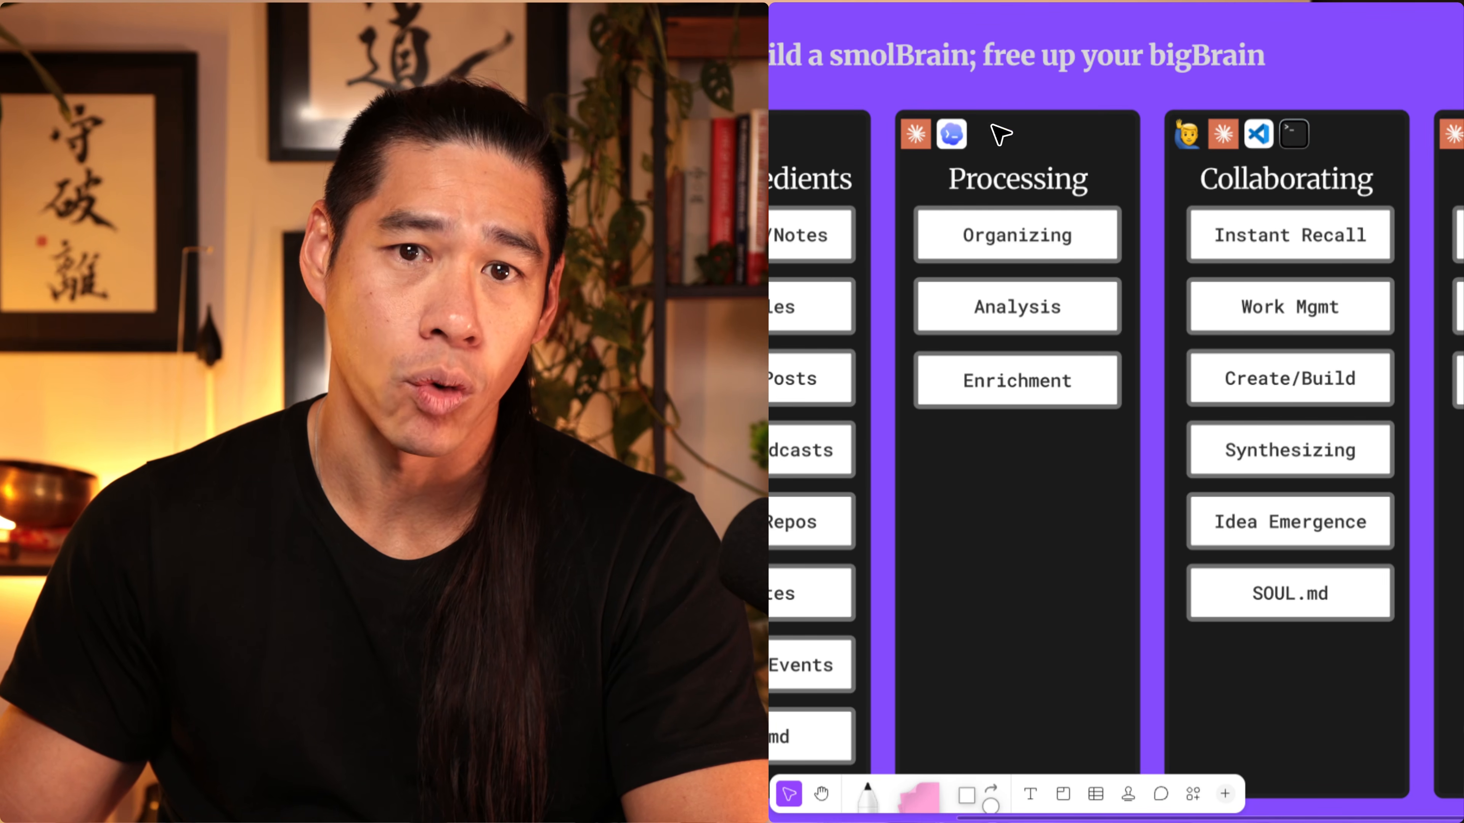
pyautogui.hscroll(6, 1046, 184)
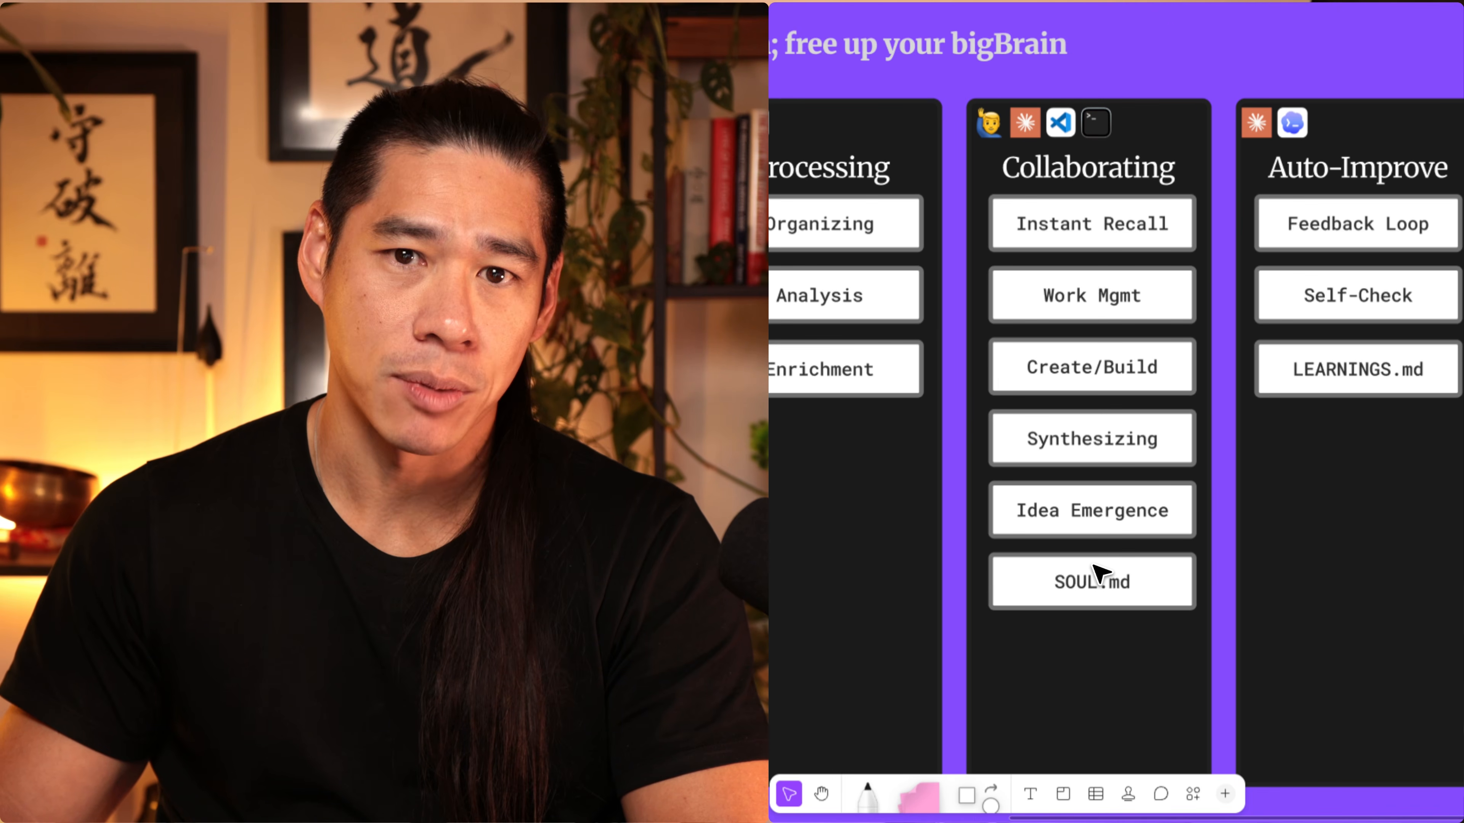
pyautogui.hscroll(-7, 1095, 570)
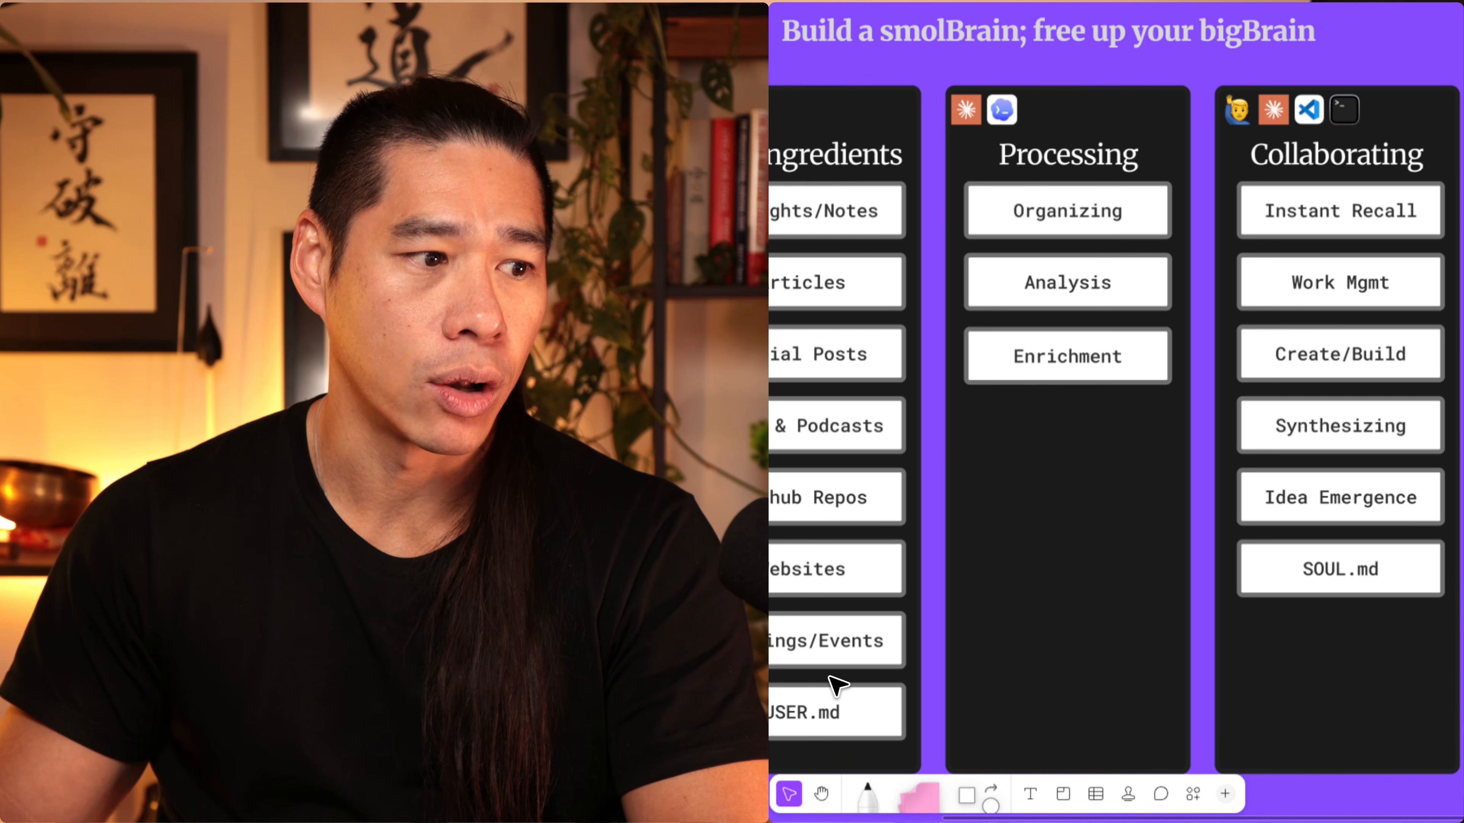
pyautogui.hscroll(7, 1338, 432)
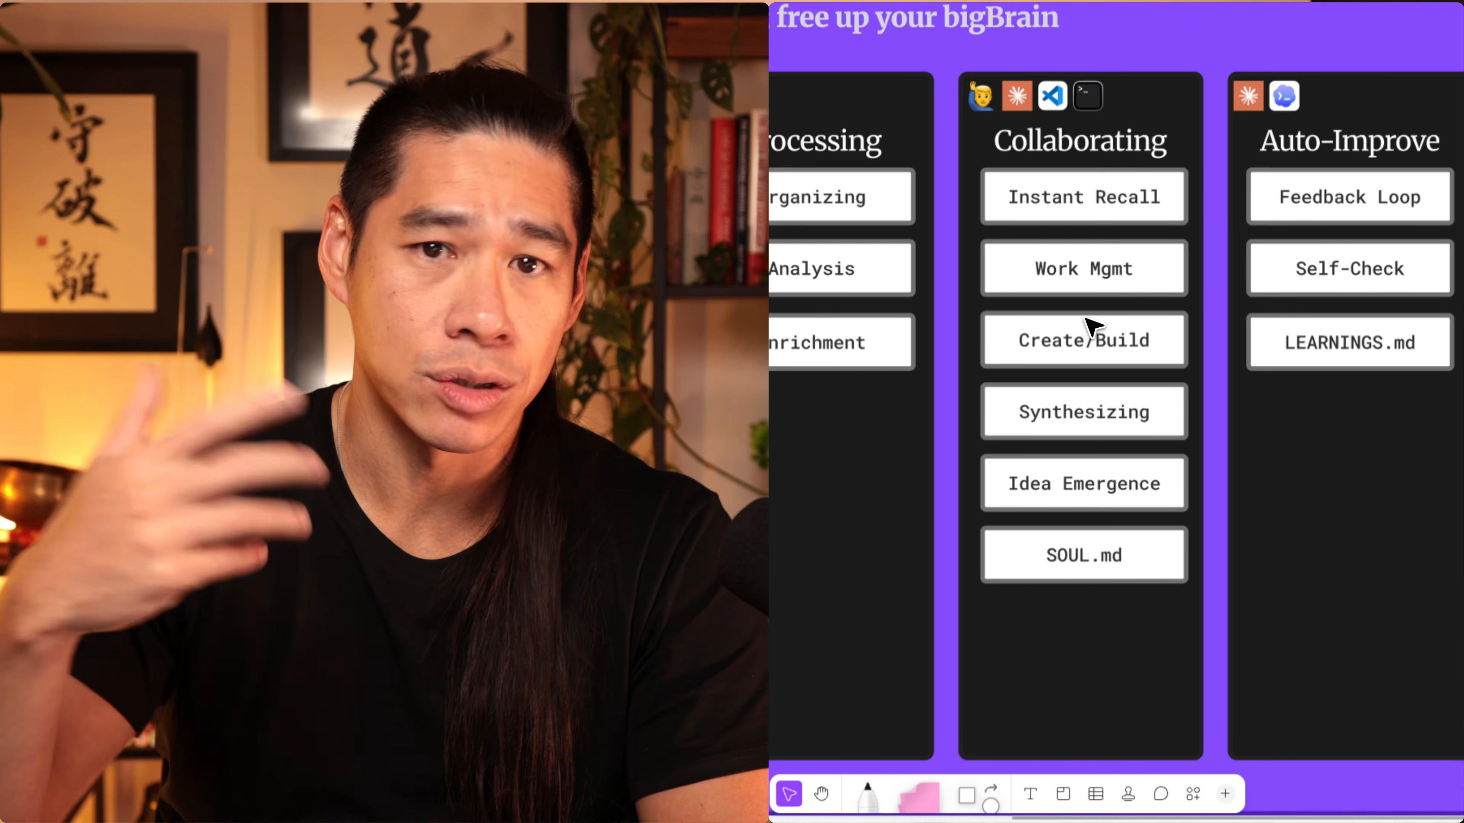
pyautogui.scroll(1, 1086, 319)
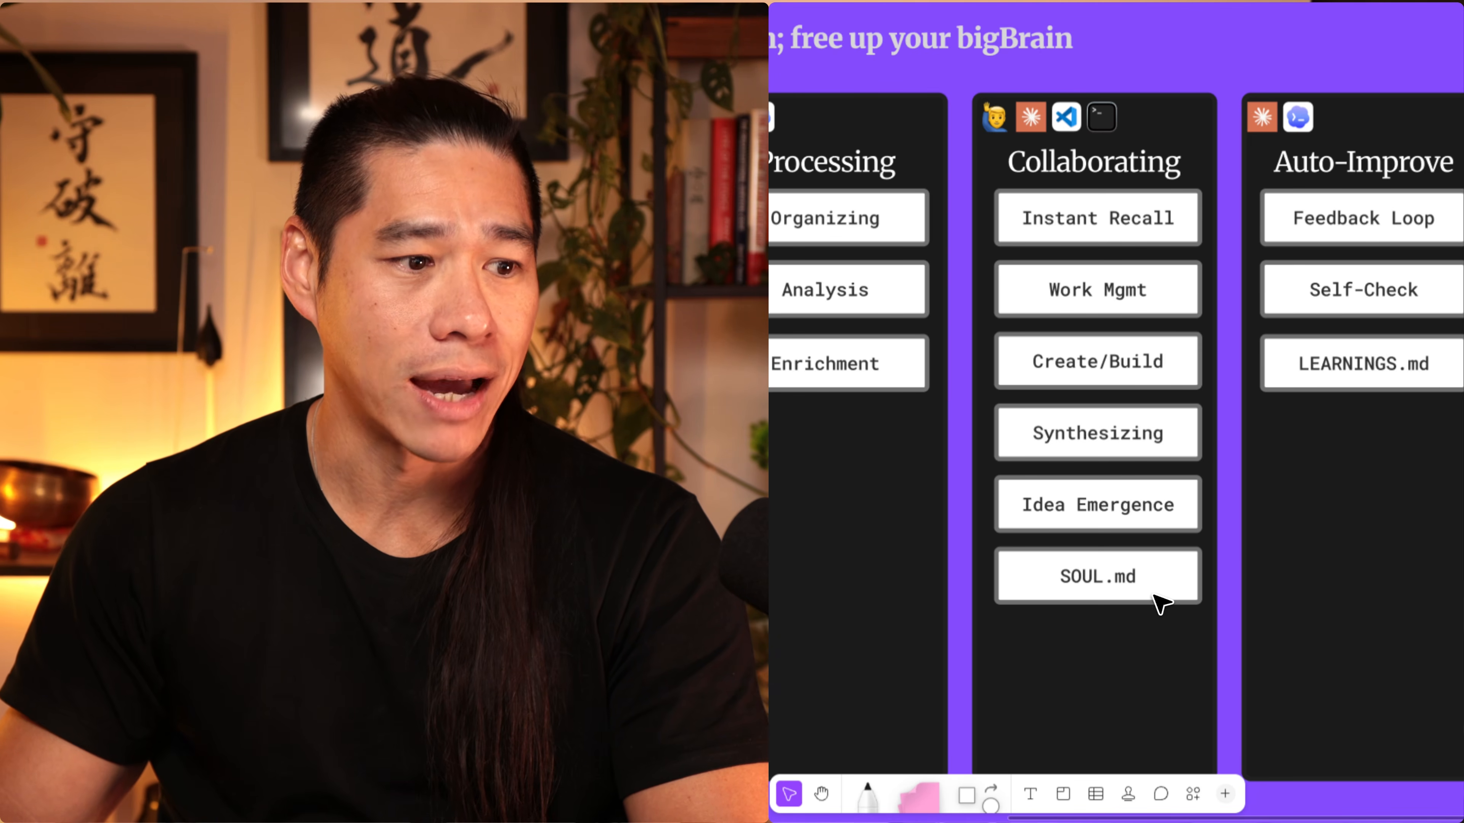
pyautogui.hscroll(3, 1313, 539)
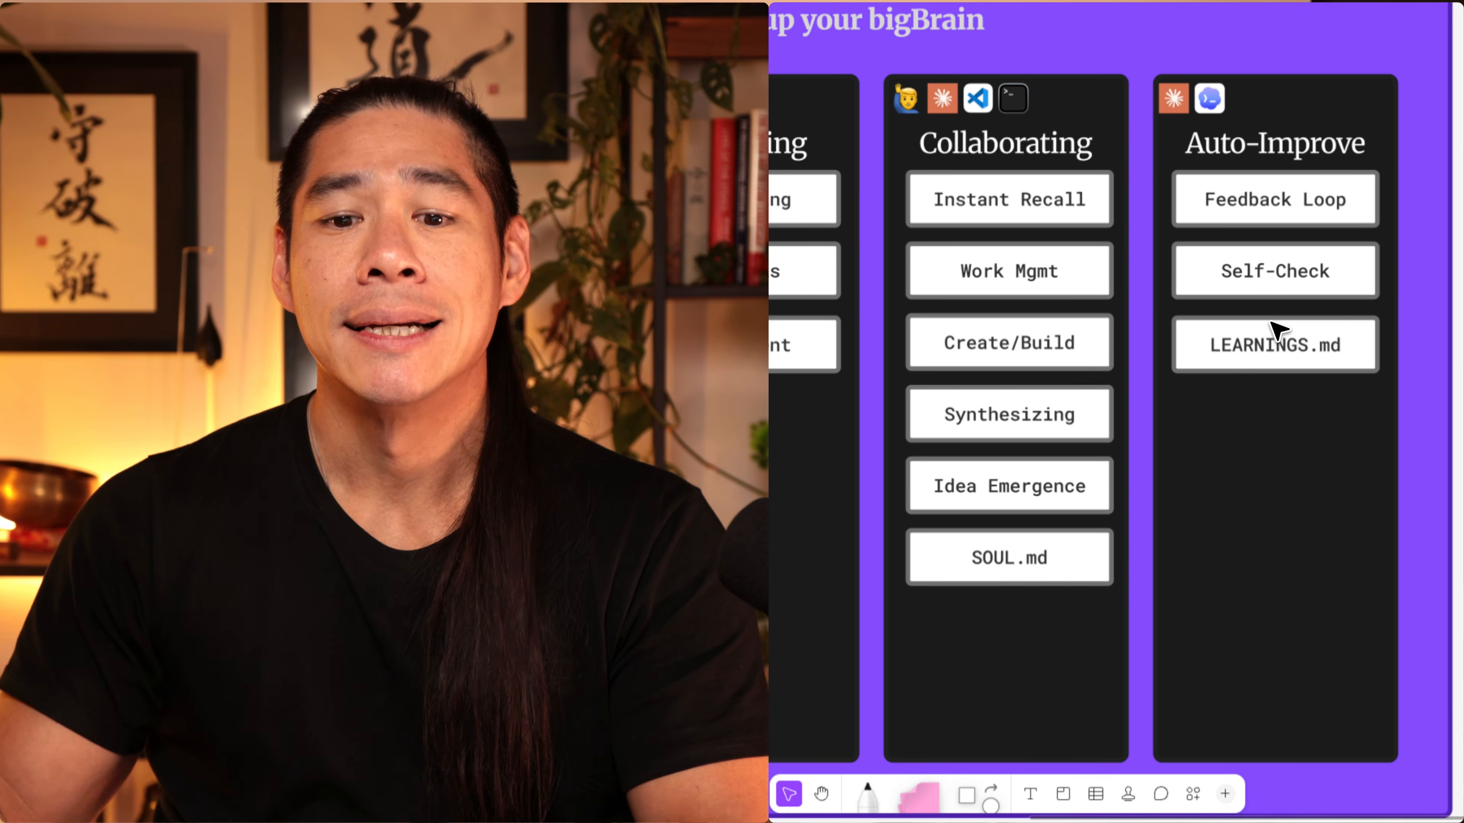
pyautogui.hscroll(-6, 1270, 323)
pyautogui.scroll(1, 1270, 323)
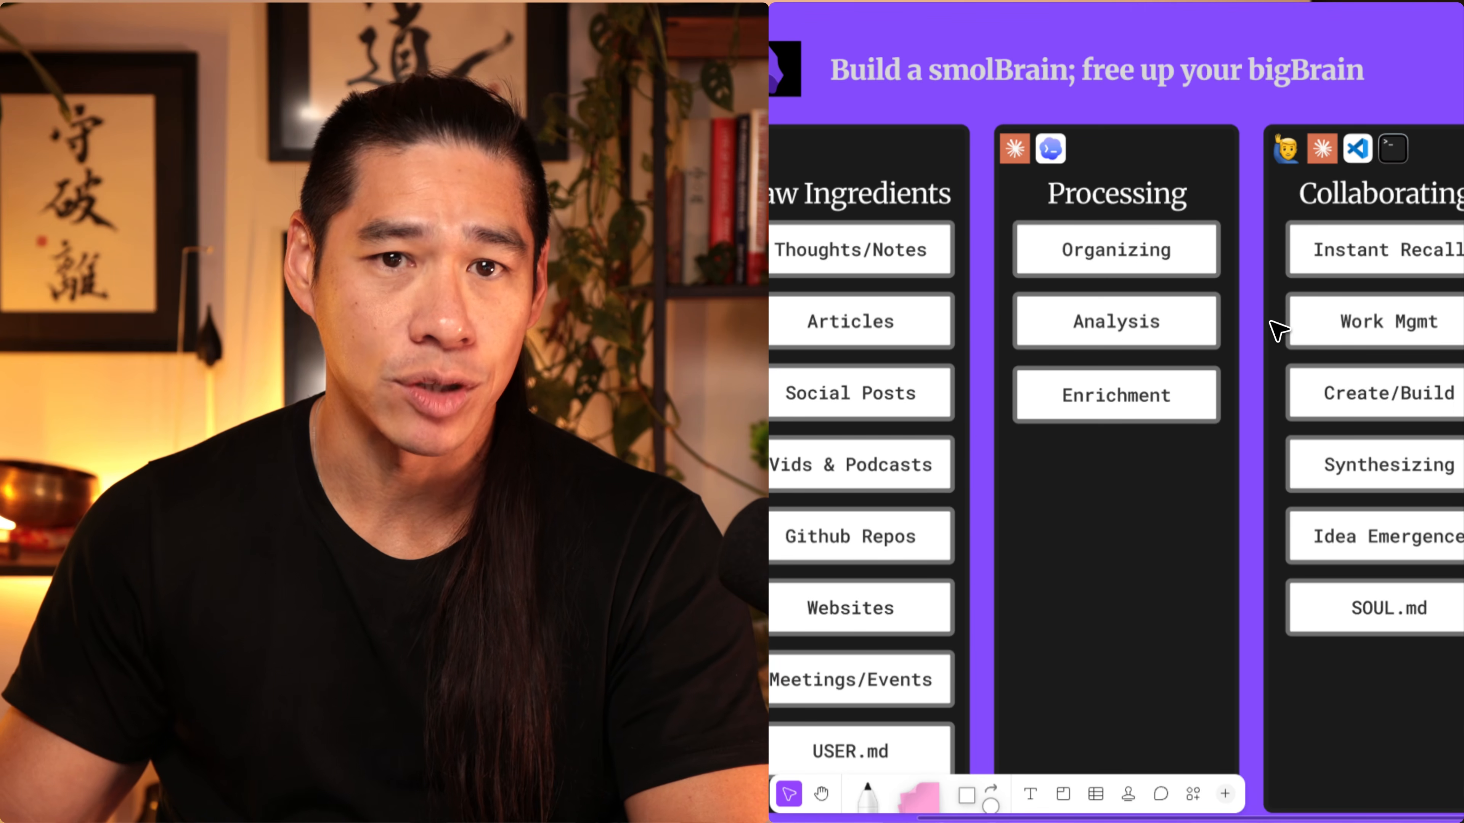
pyautogui.hscroll(-2, 1271, 323)
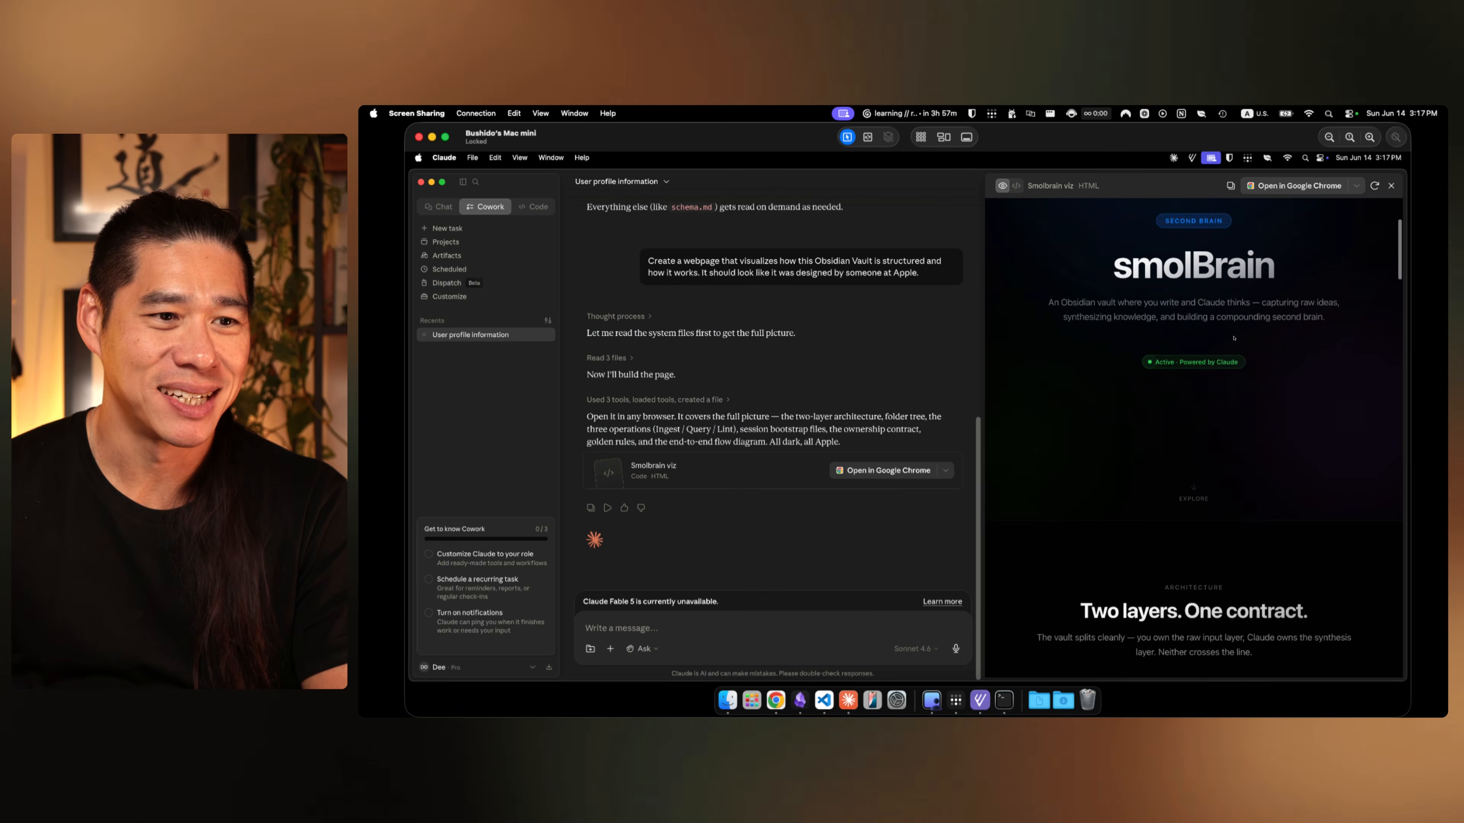
# Step: Review the smolBrain page down to its architecture section, and enter /save in the Claude Code chat
pyautogui.scroll(-4, 1233, 338)
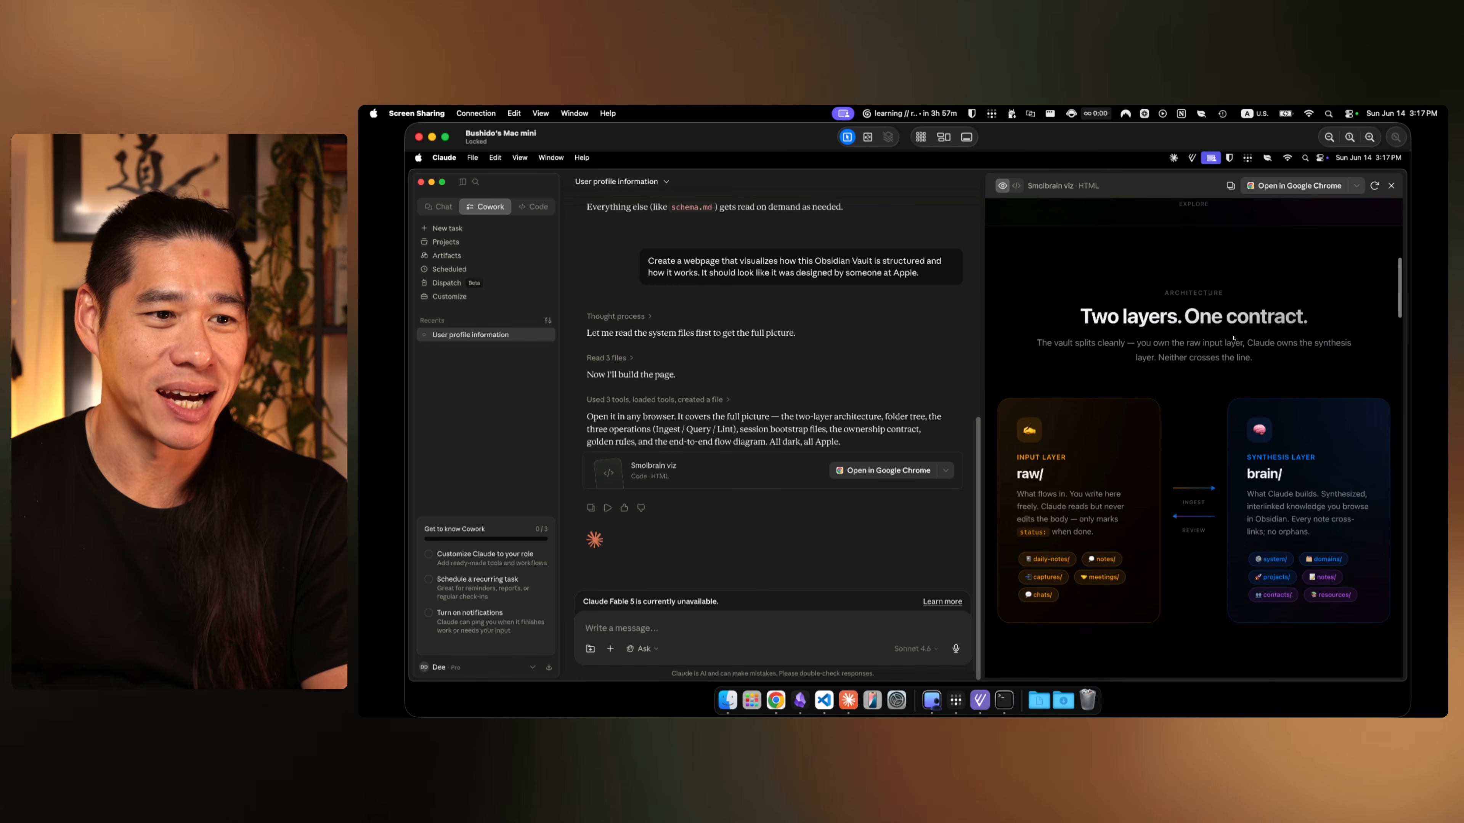
pyautogui.scroll(-5, 1234, 338)
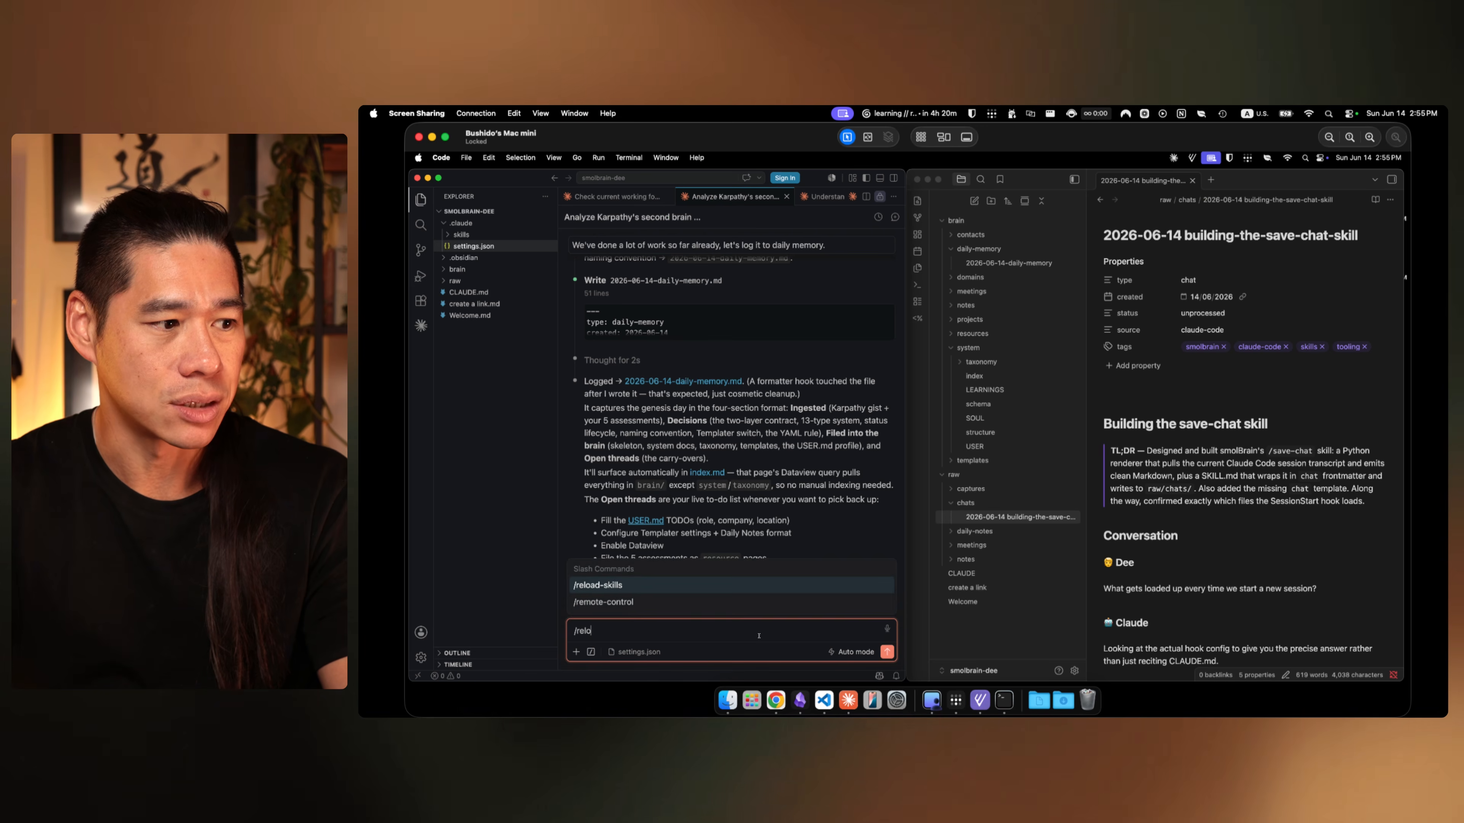
pyautogui.write('/save')
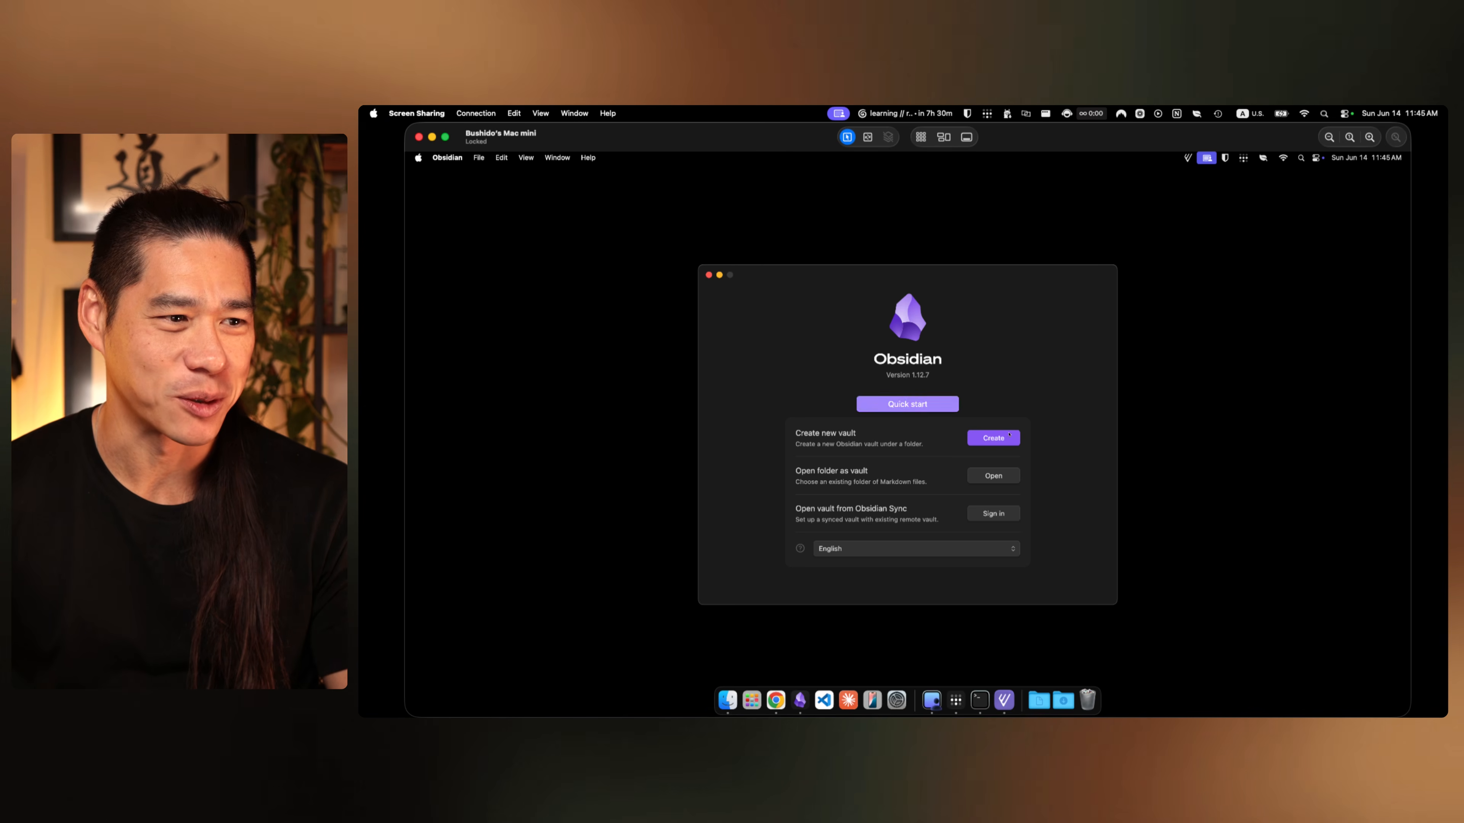
# Step: Create a local Obsidian vault named smolbrain-dee inside a new folder called obsidian in Documents
pyautogui.click(993, 438)
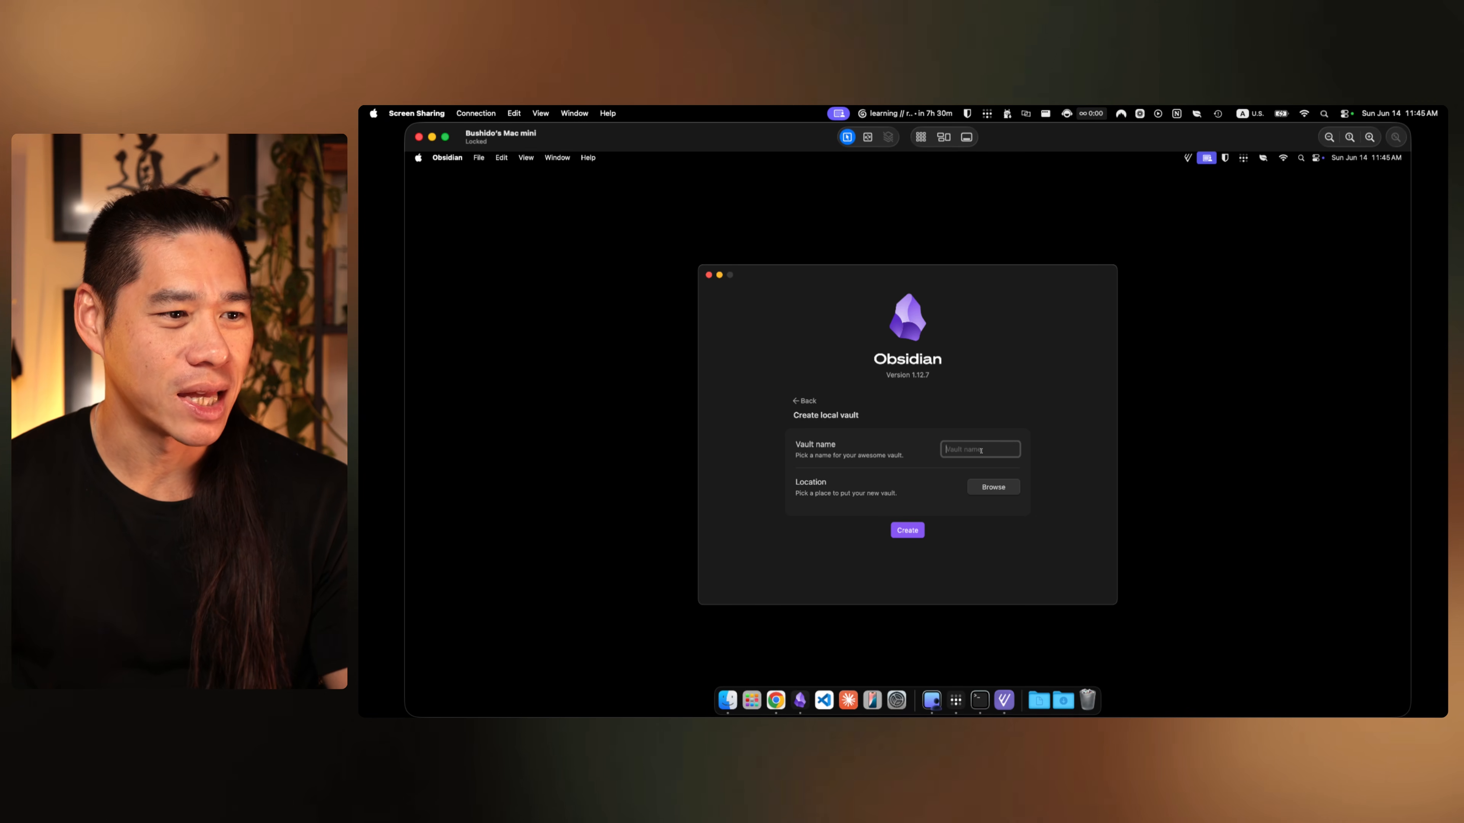
pyautogui.write('smolbrain-dee')
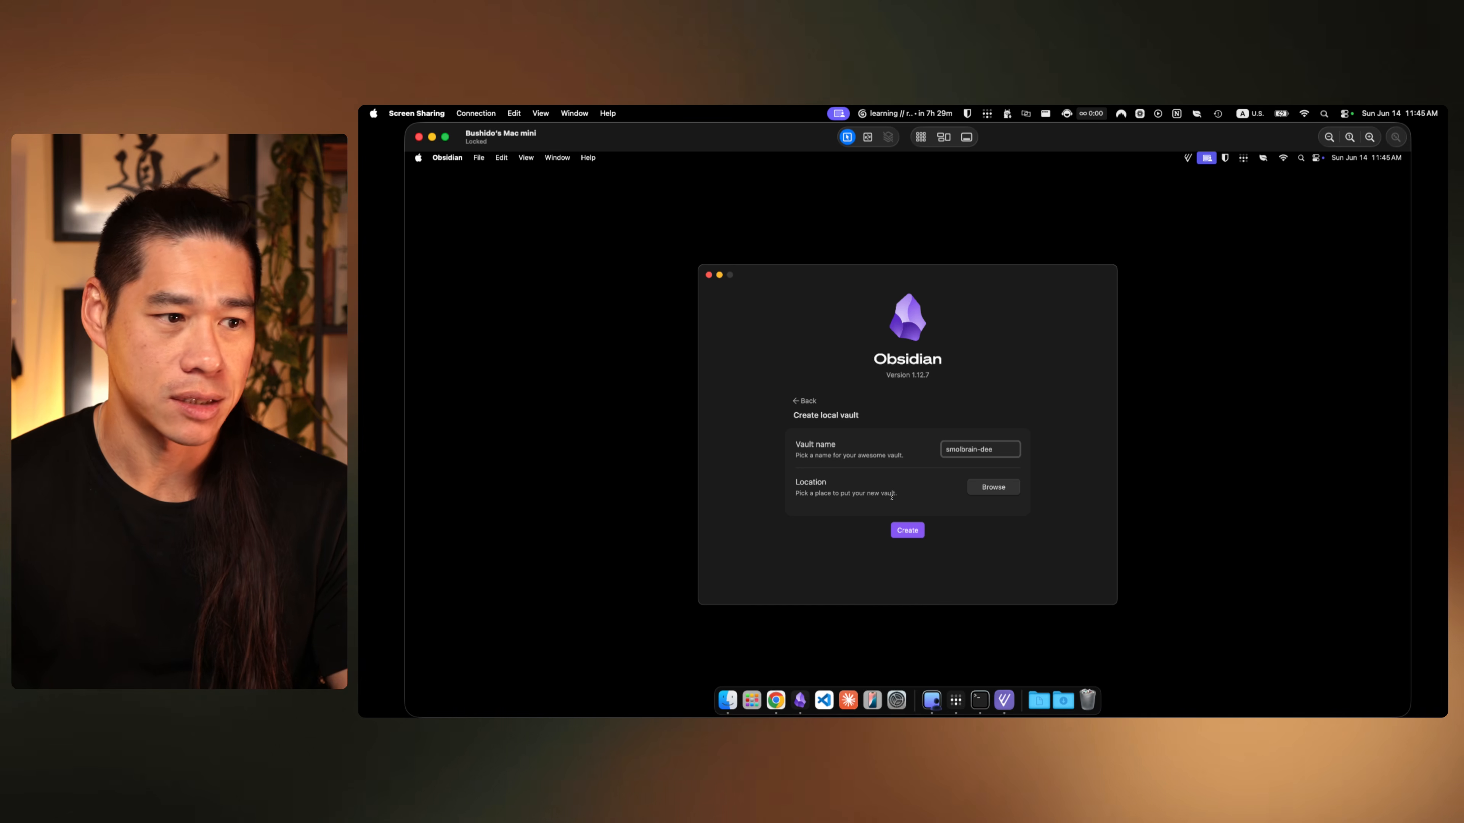
pyautogui.click(993, 487)
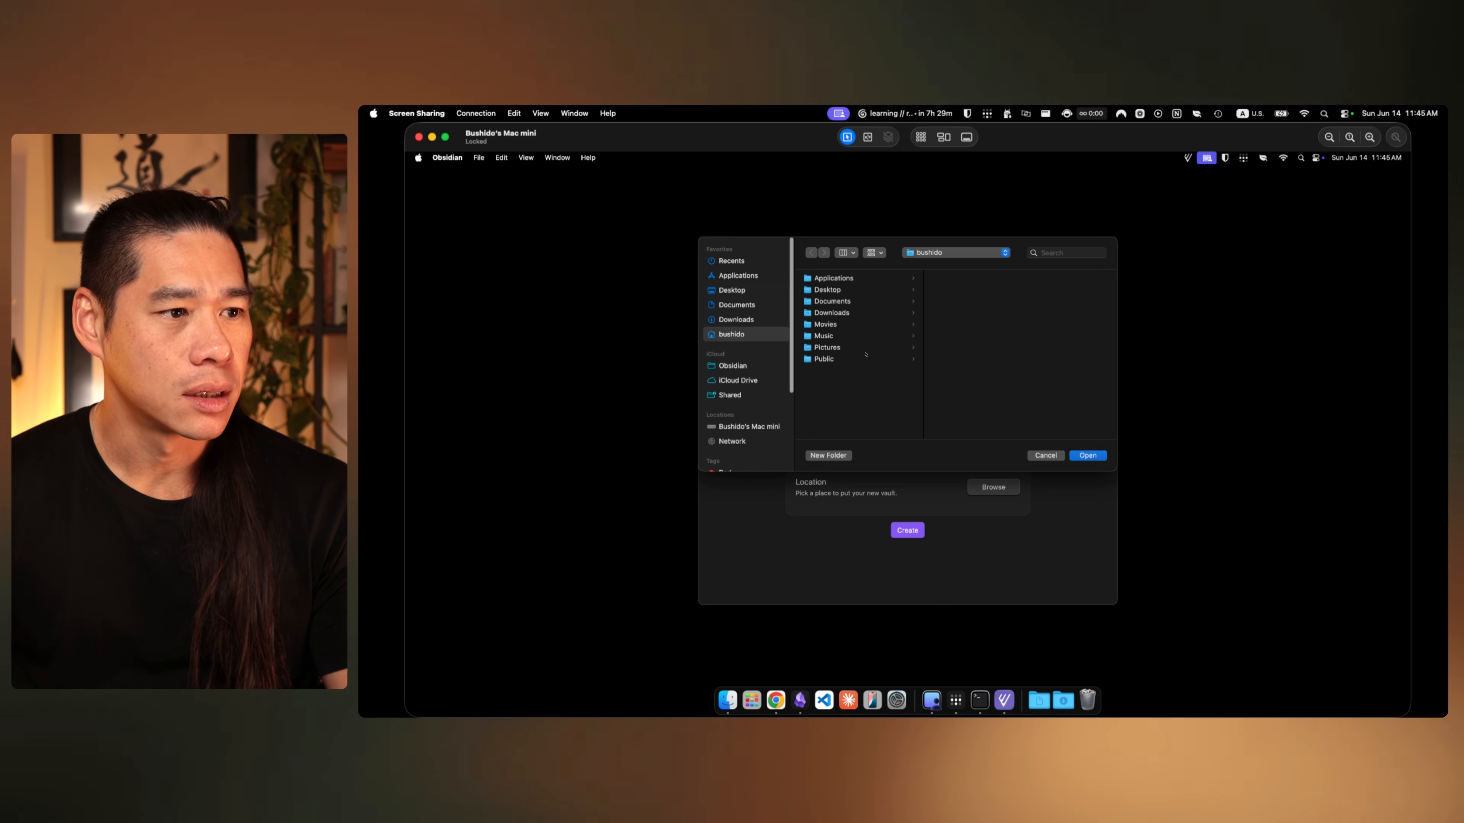
pyautogui.click(737, 305)
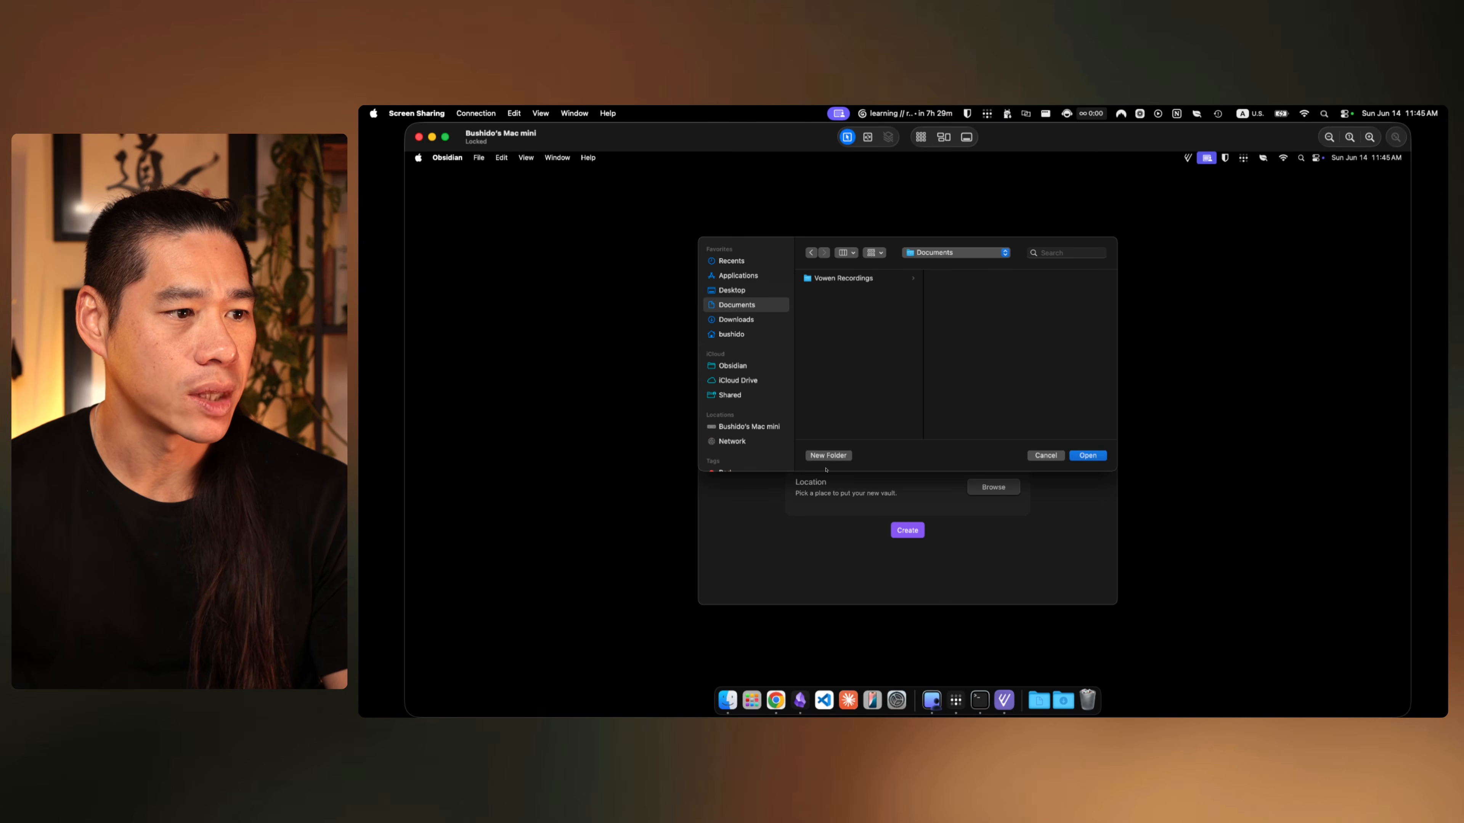
pyautogui.click(830, 455)
pyautogui.write('obsidian')
pyautogui.click(971, 379)
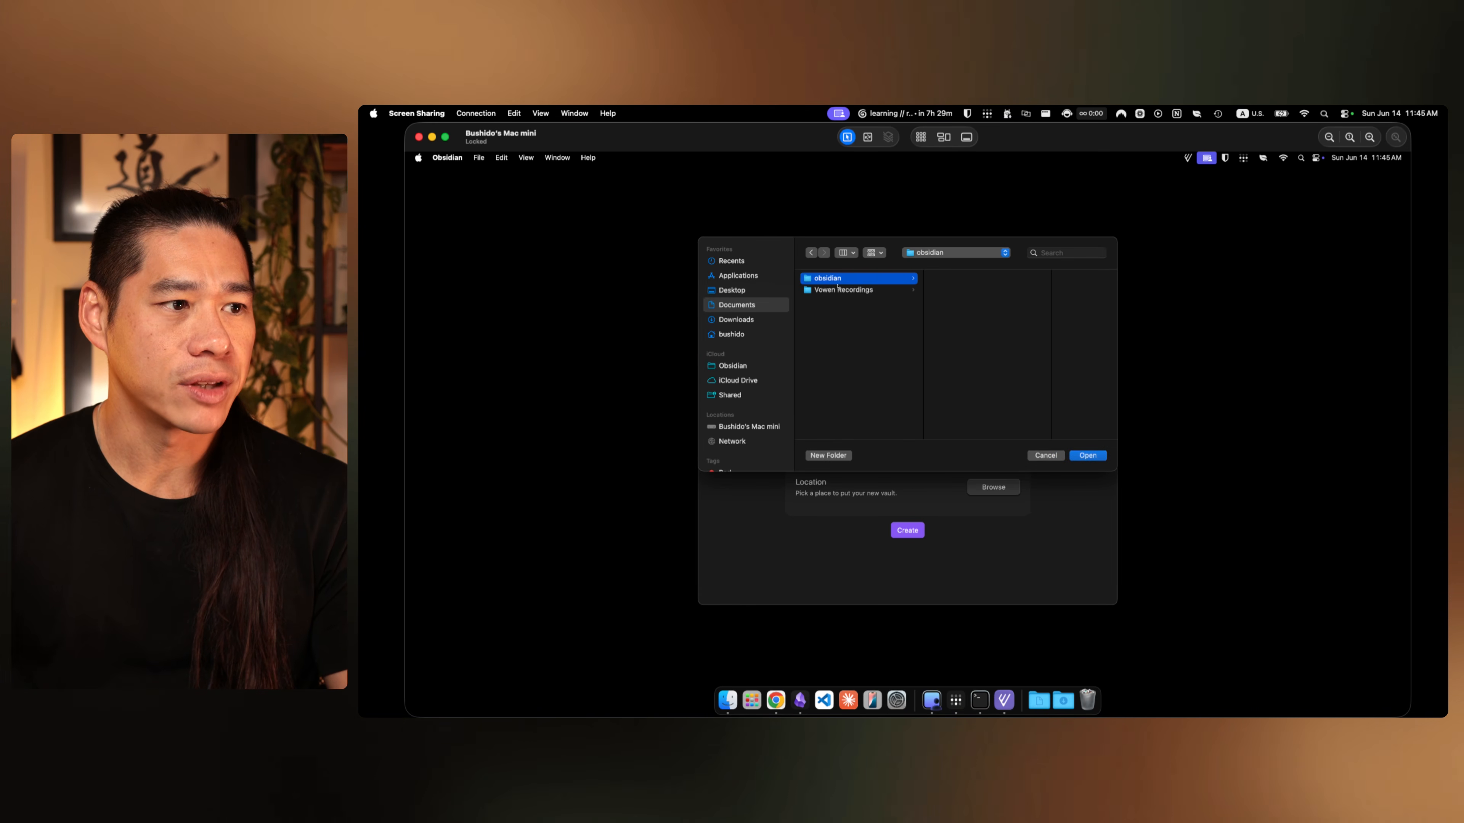
pyautogui.click(1088, 456)
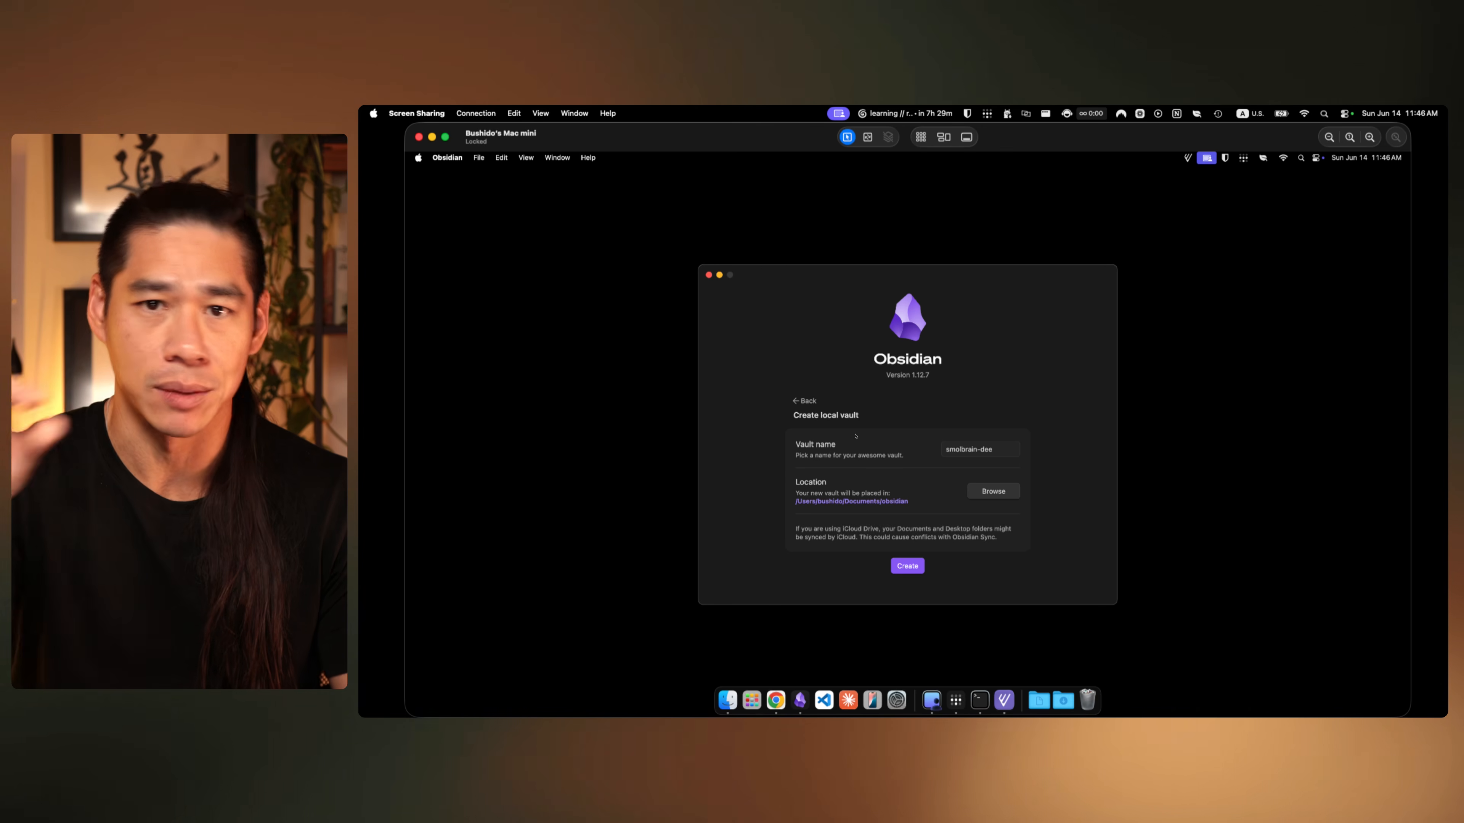
pyautogui.click(908, 567)
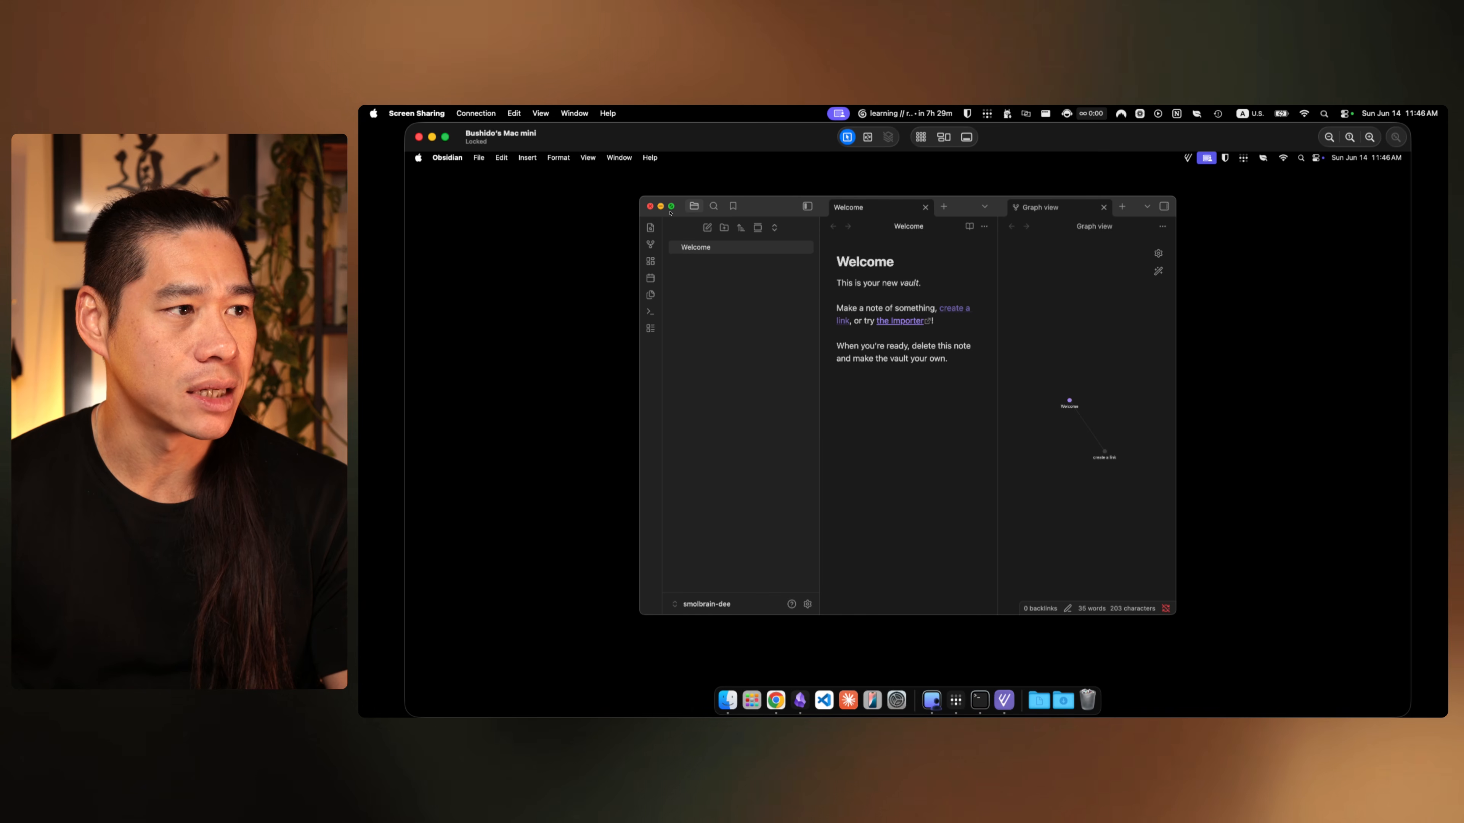
# Step: Enlarge the new vault's window to fill the screen
pyautogui.moveTo(670, 212)
pyautogui.click(673, 283)
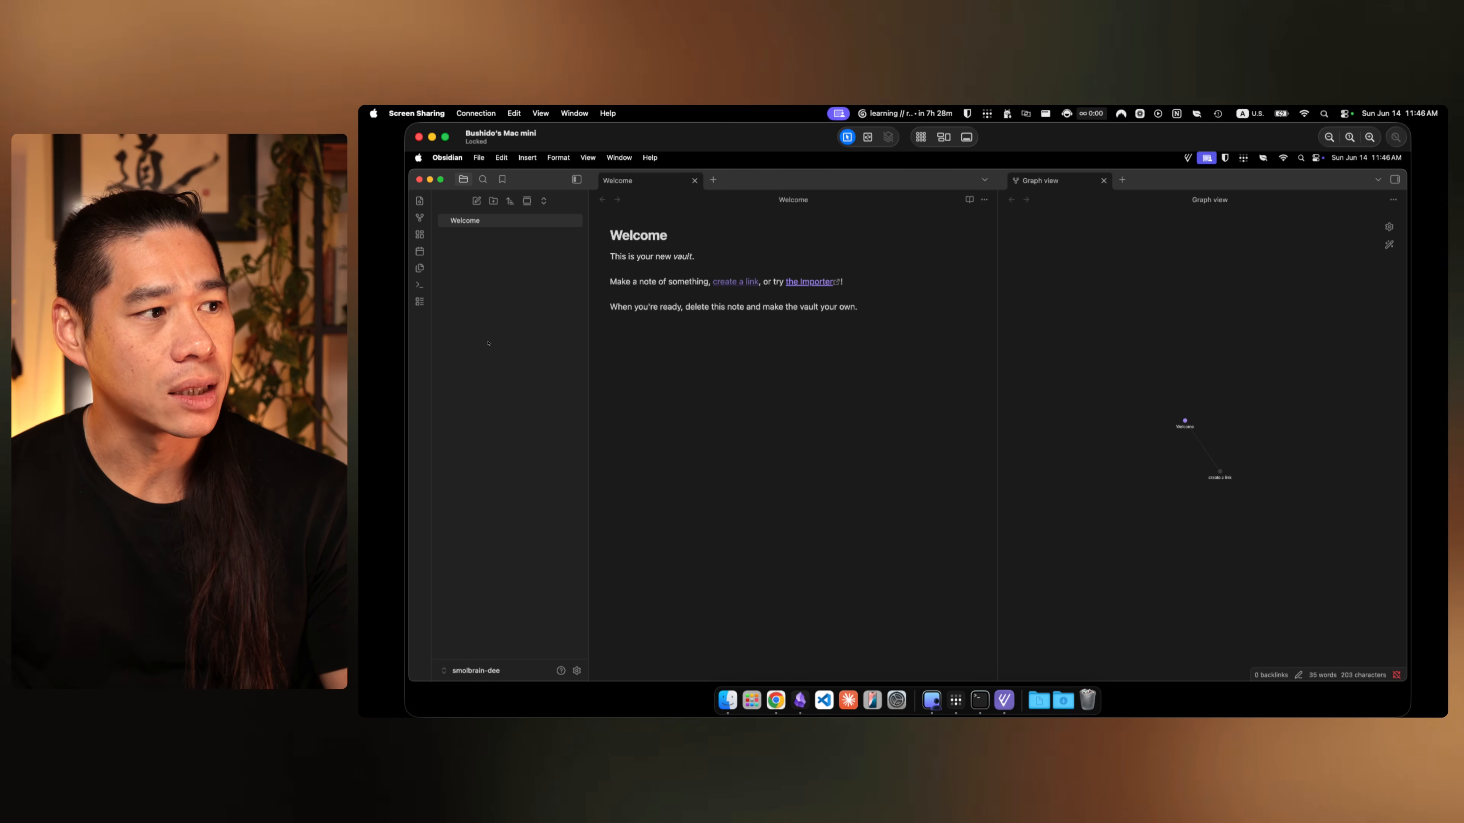
# Step: Collapse and reopen the sidebar, look at the vault's search options and bookmarks, and return to the file list
pyautogui.click(576, 180)
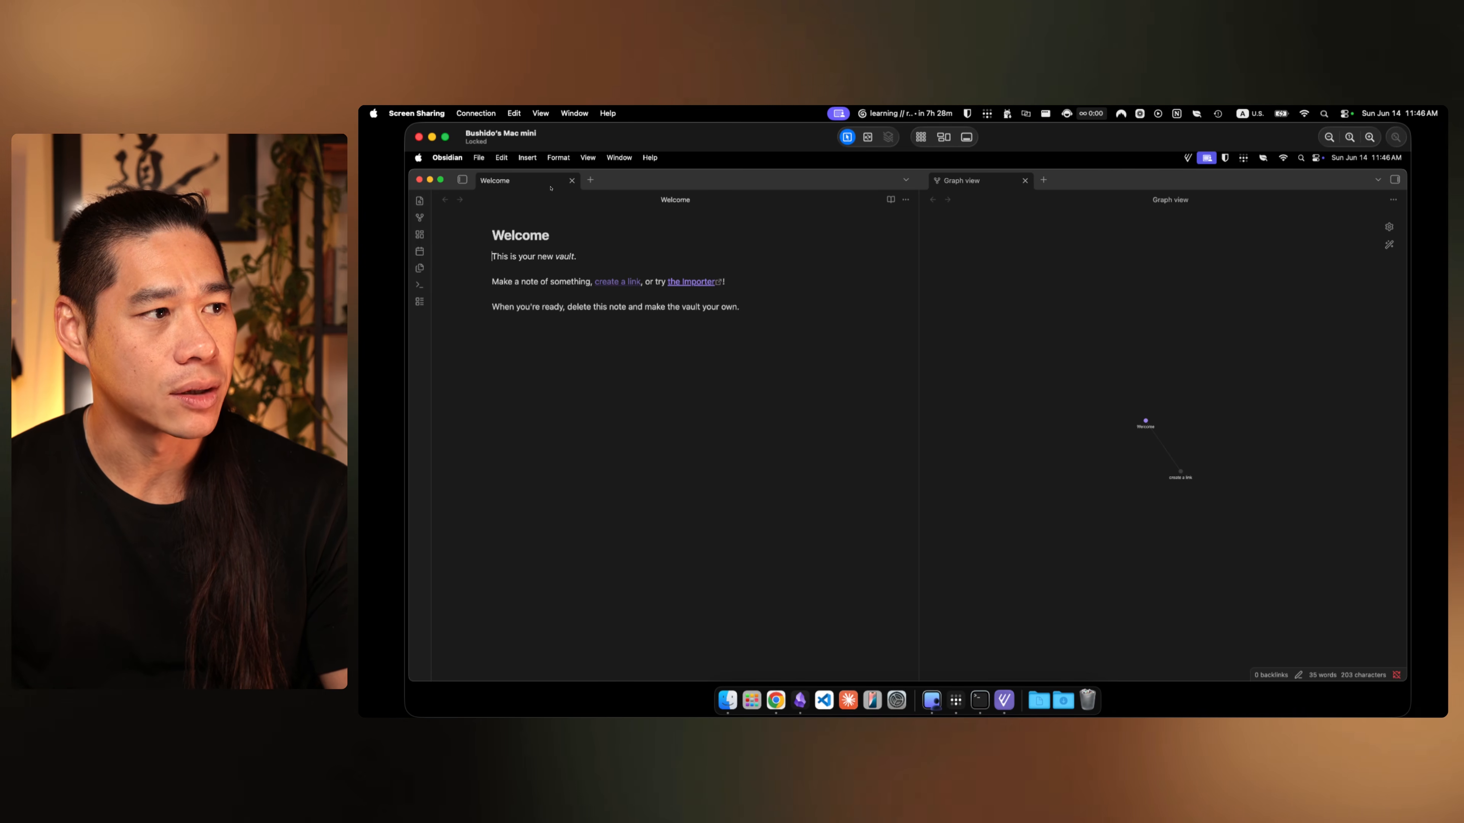
pyautogui.click(462, 180)
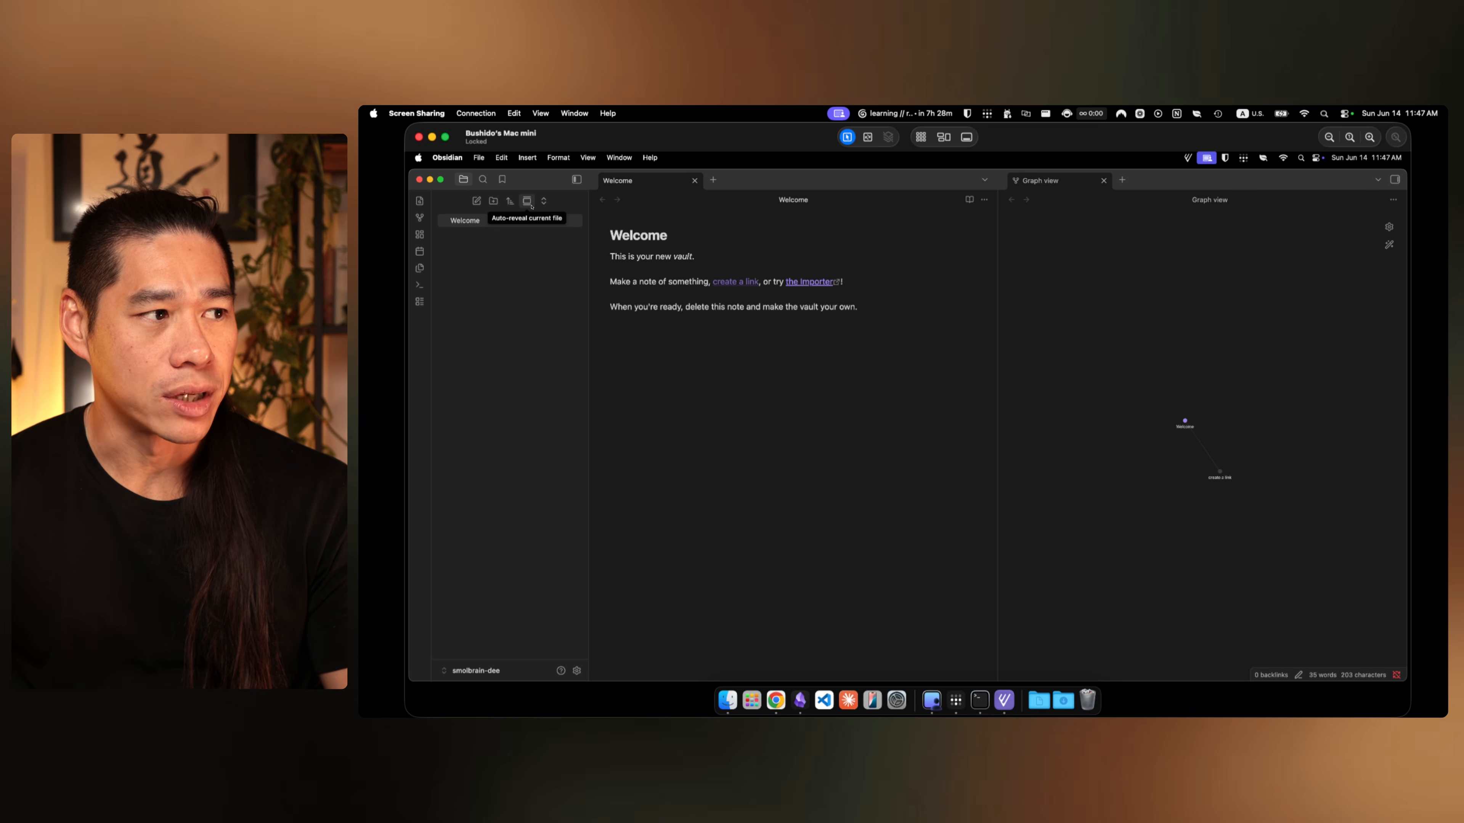
pyautogui.click(483, 180)
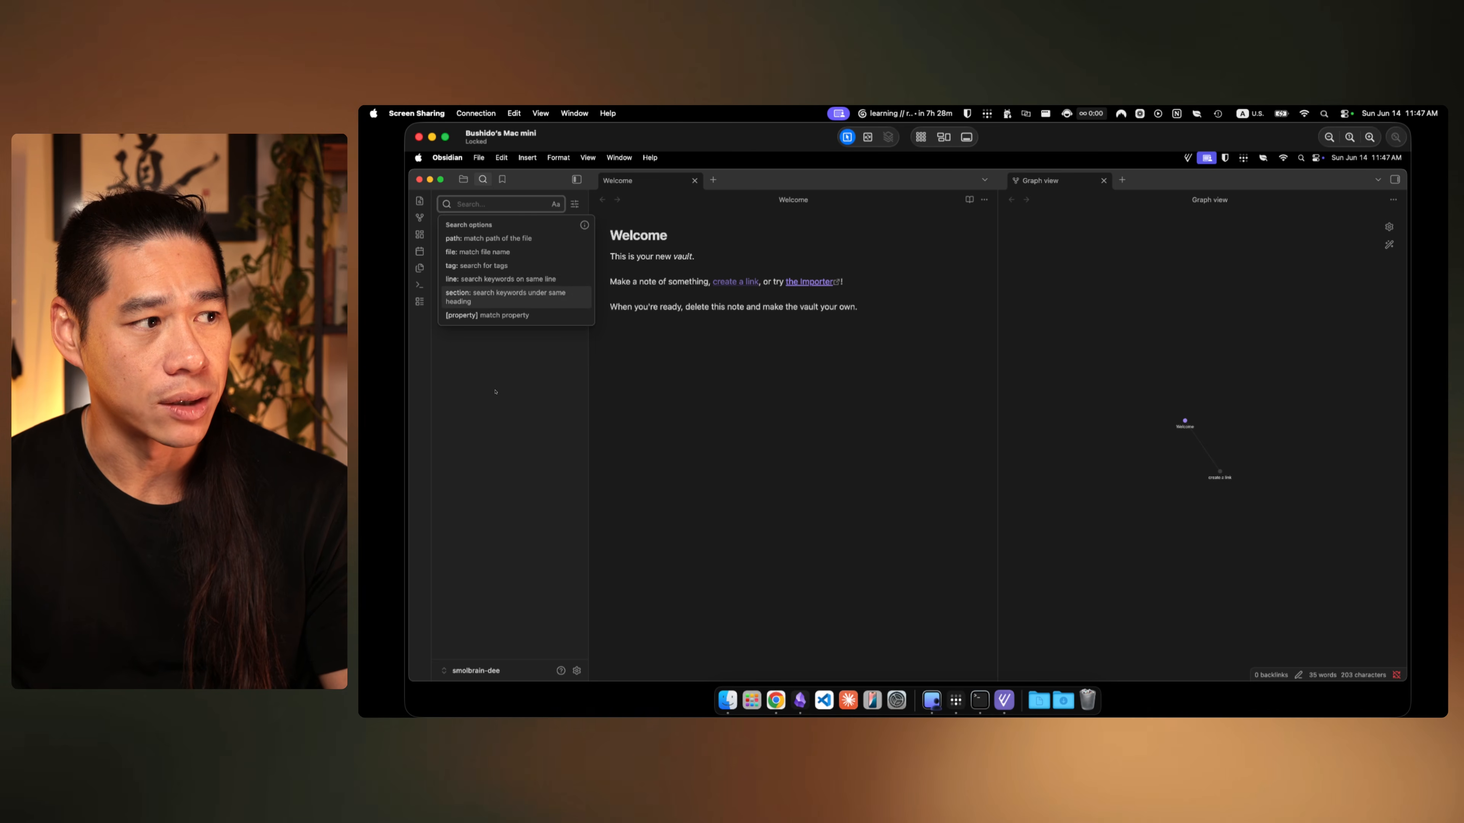
pyautogui.click(502, 179)
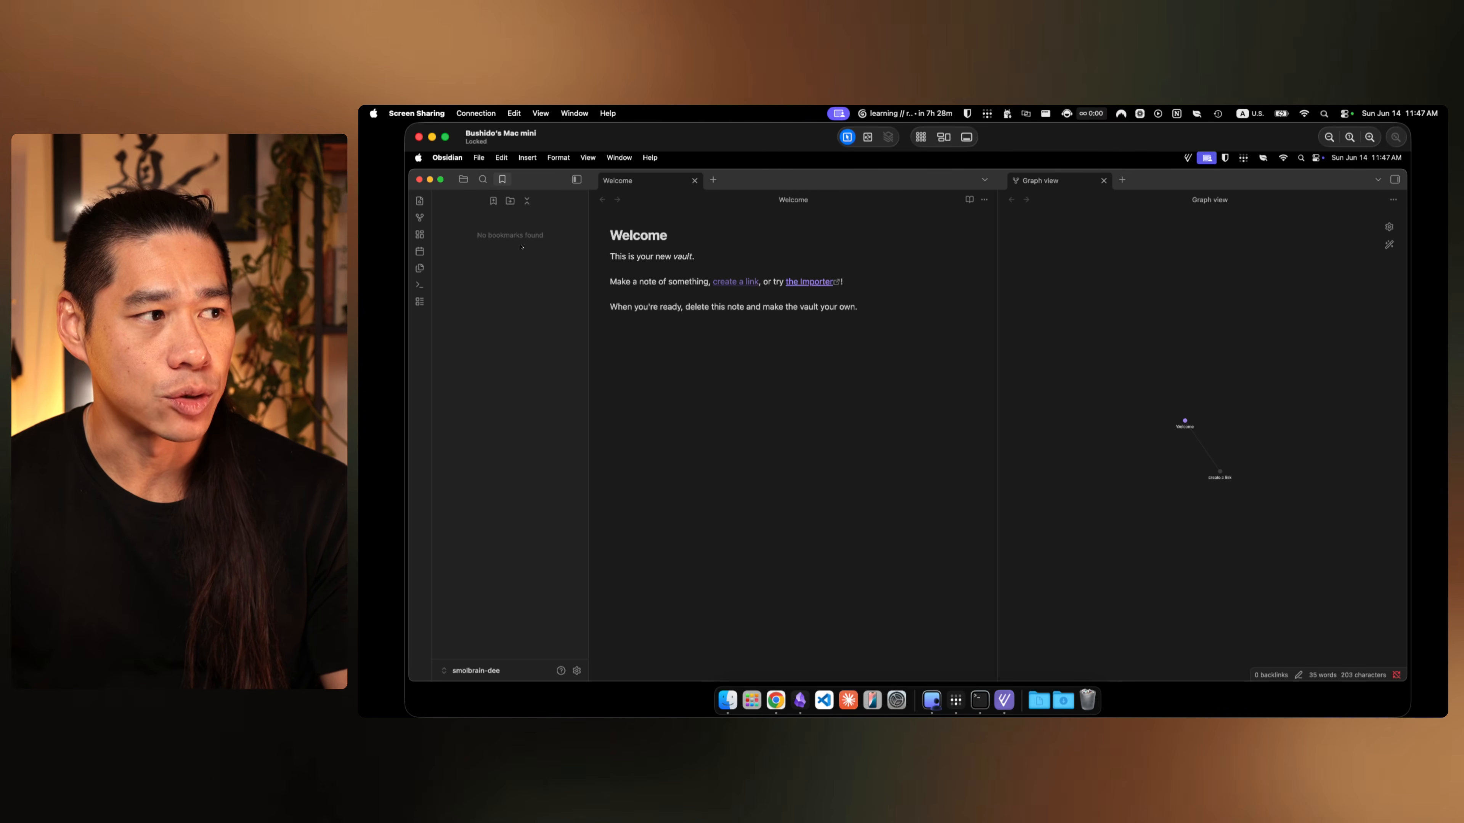
pyautogui.click(463, 180)
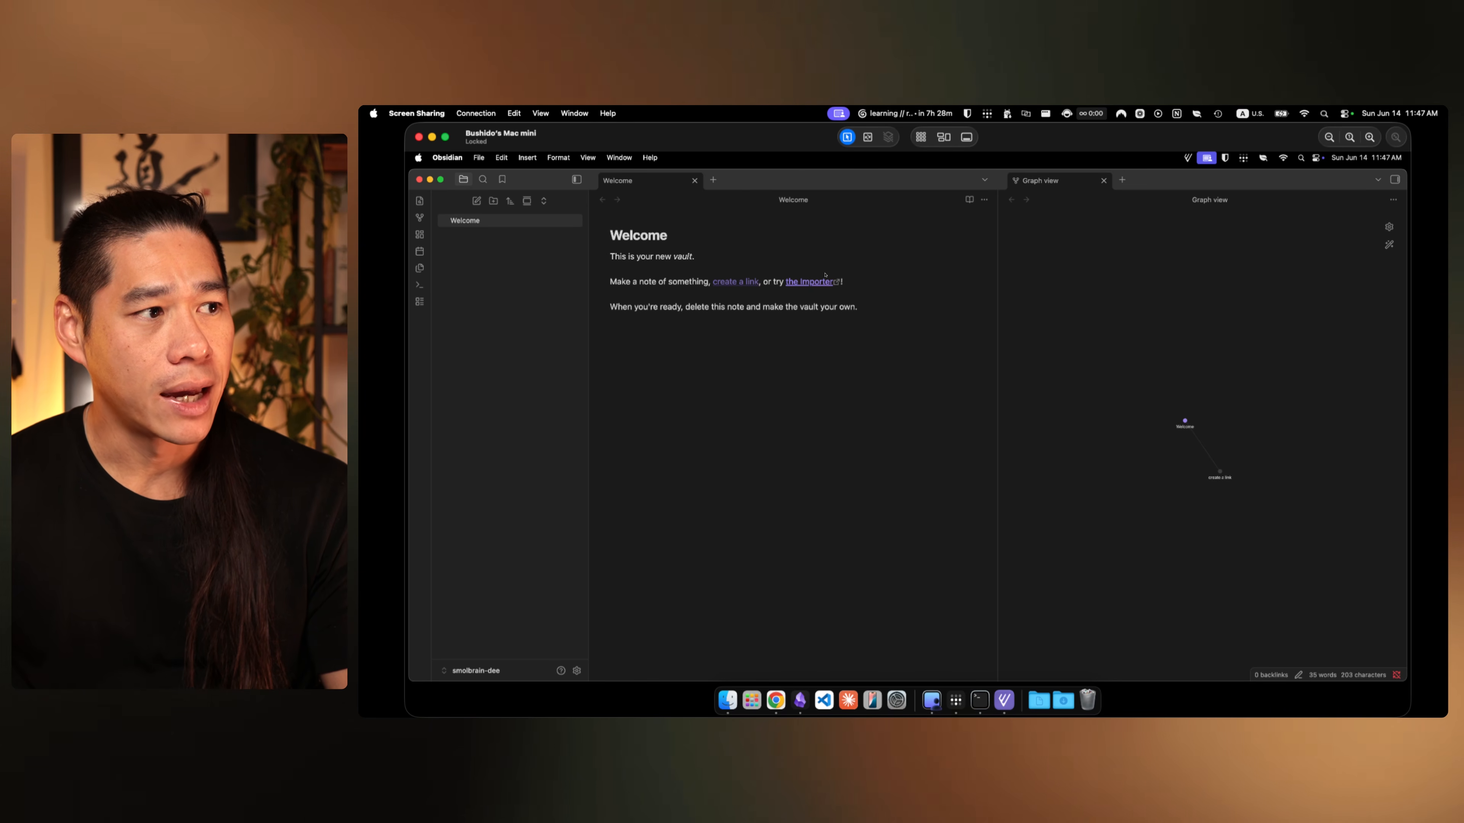
# Step: Move the graph view into the Welcome note's tab group and switch between the two tabs
pyautogui.click(758, 376)
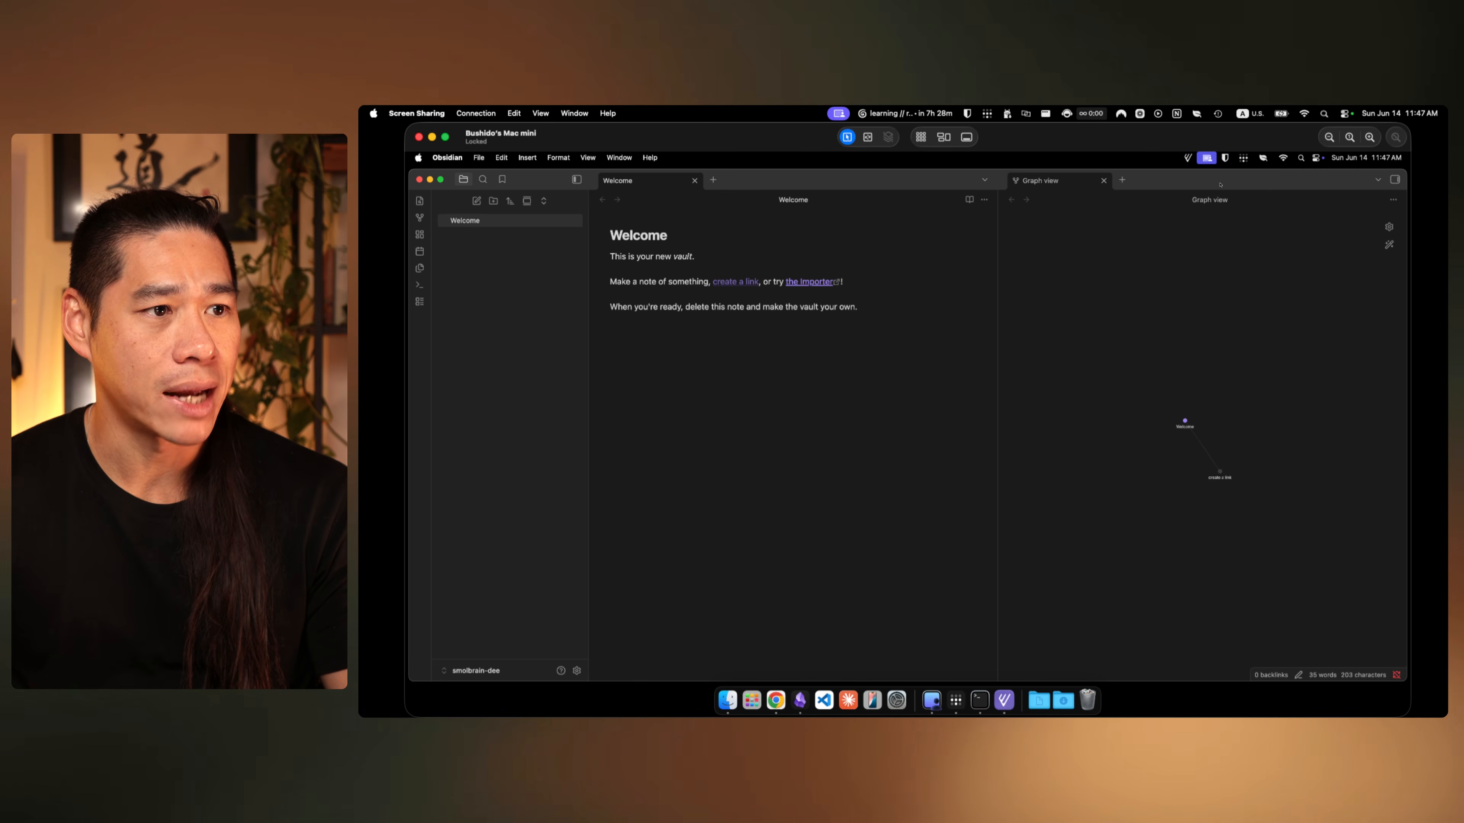
pyautogui.moveTo(1051, 184); pyautogui.dragTo(760, 188)
pyautogui.click(617, 180)
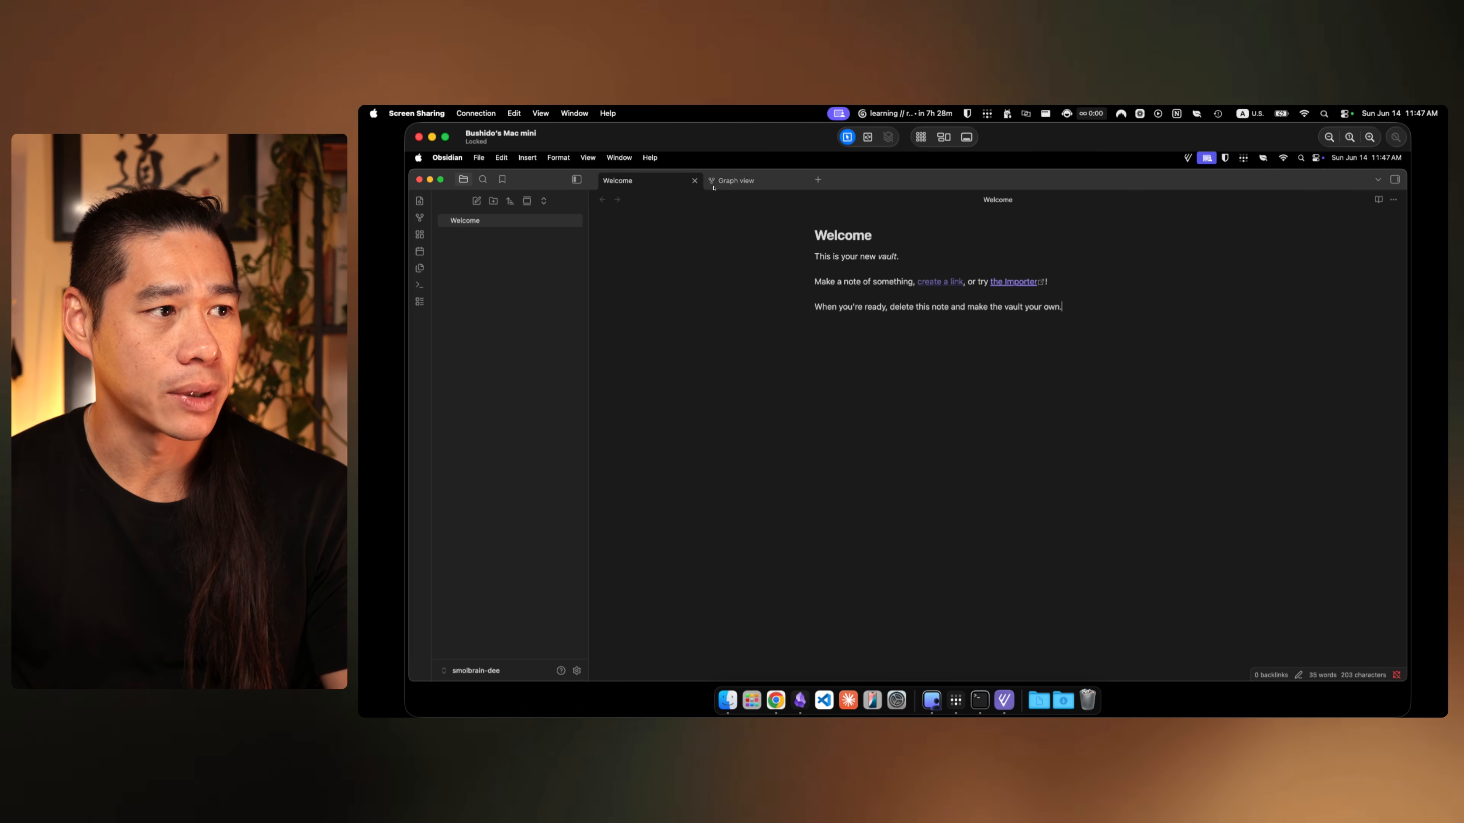
pyautogui.click(734, 187)
pyautogui.click(628, 183)
pyautogui.click(744, 187)
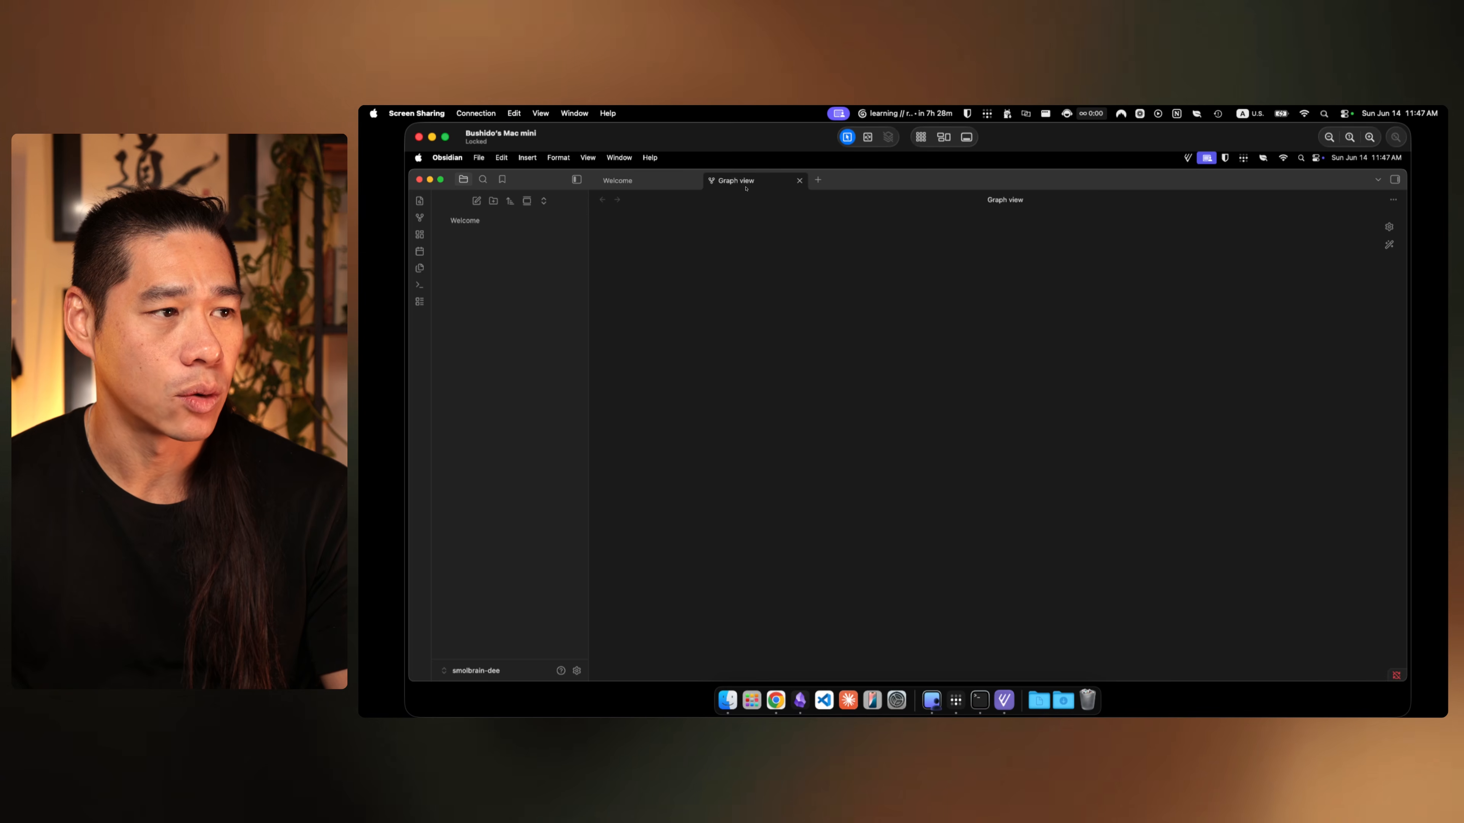
# Step: Split the graph view to the right and close its copy beside the Welcome tab
pyautogui.rightClick(746, 187)
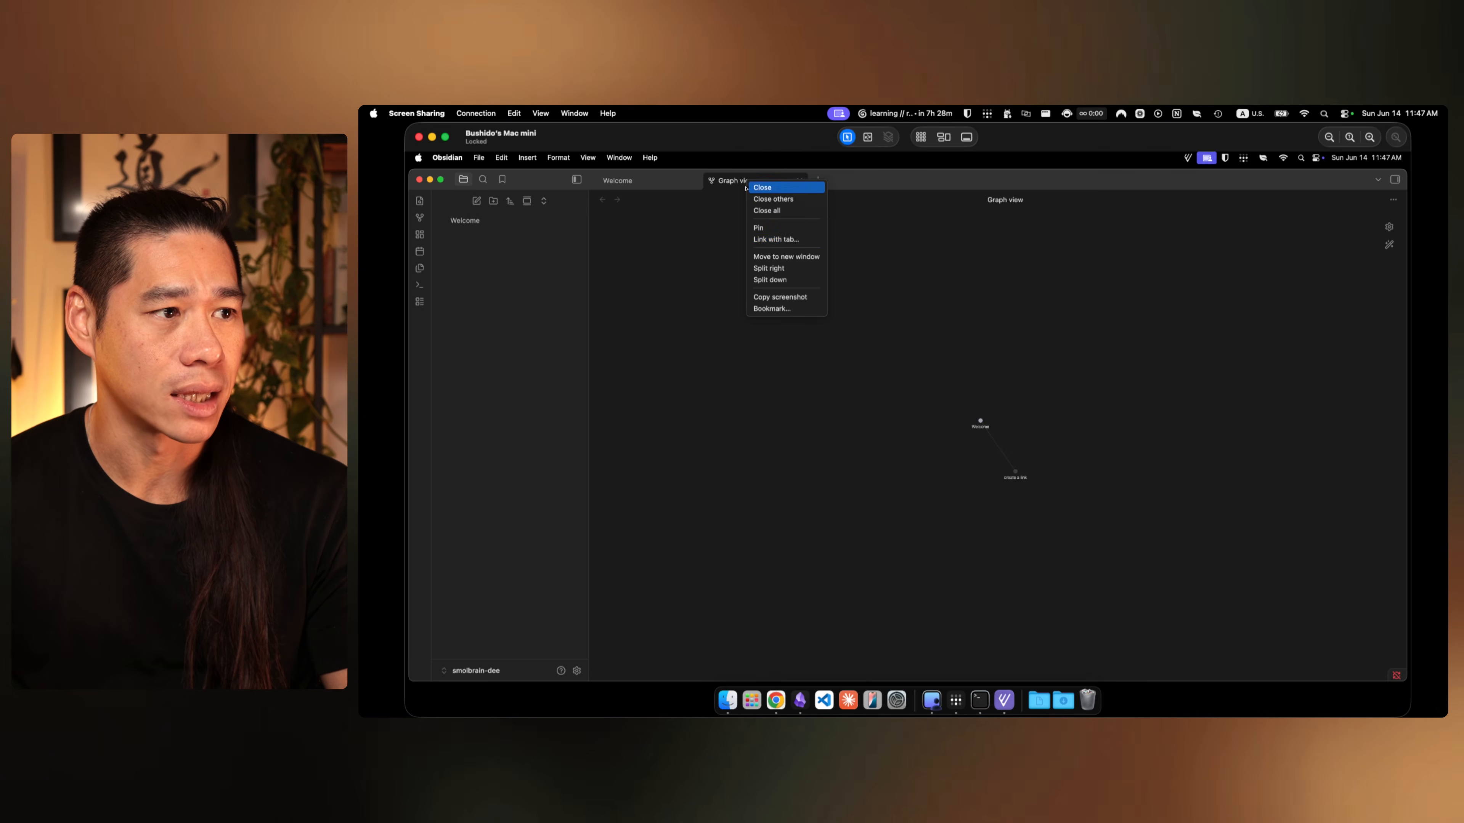
pyautogui.click(783, 271)
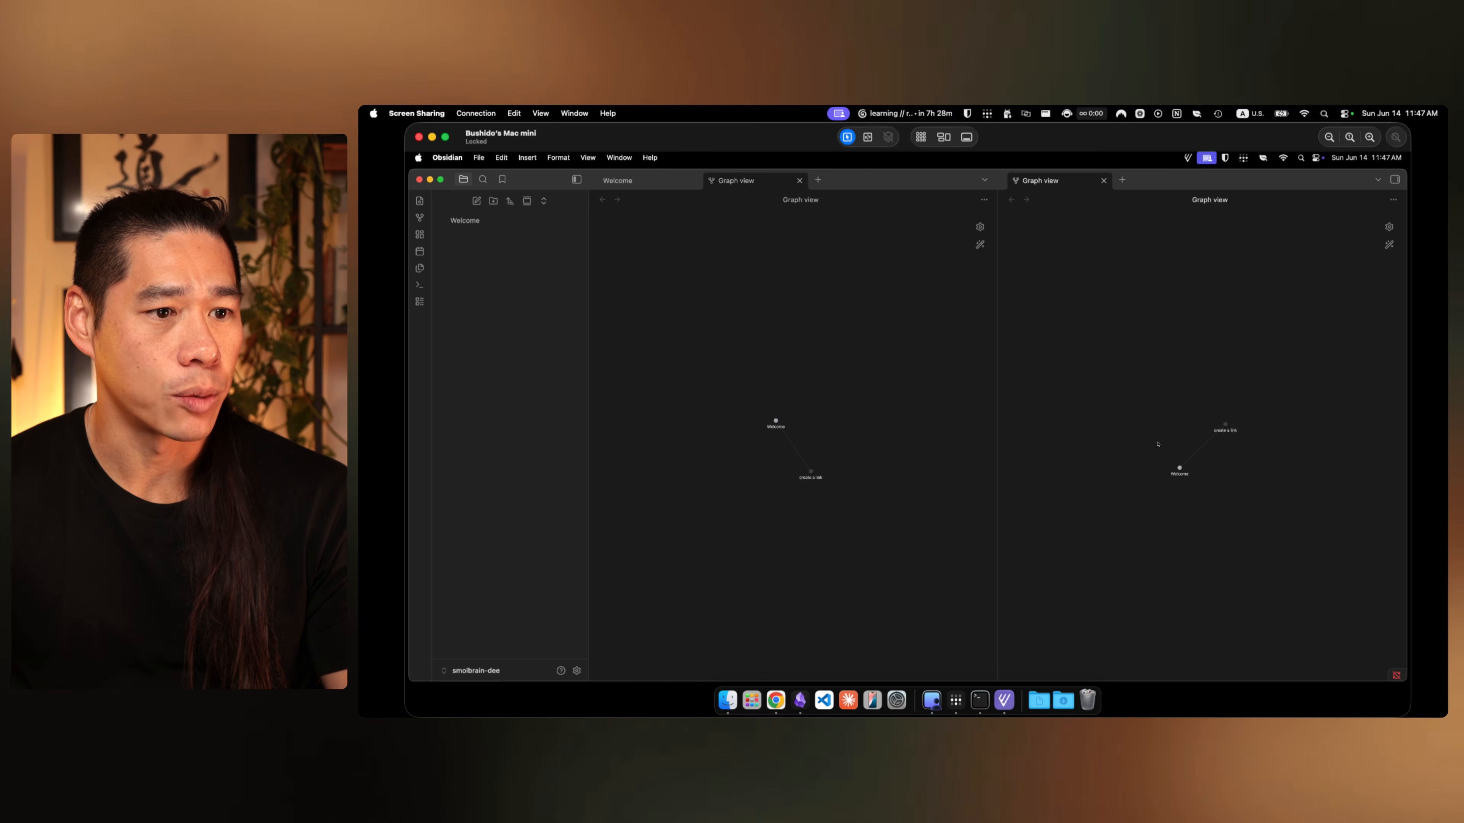
pyautogui.click(799, 181)
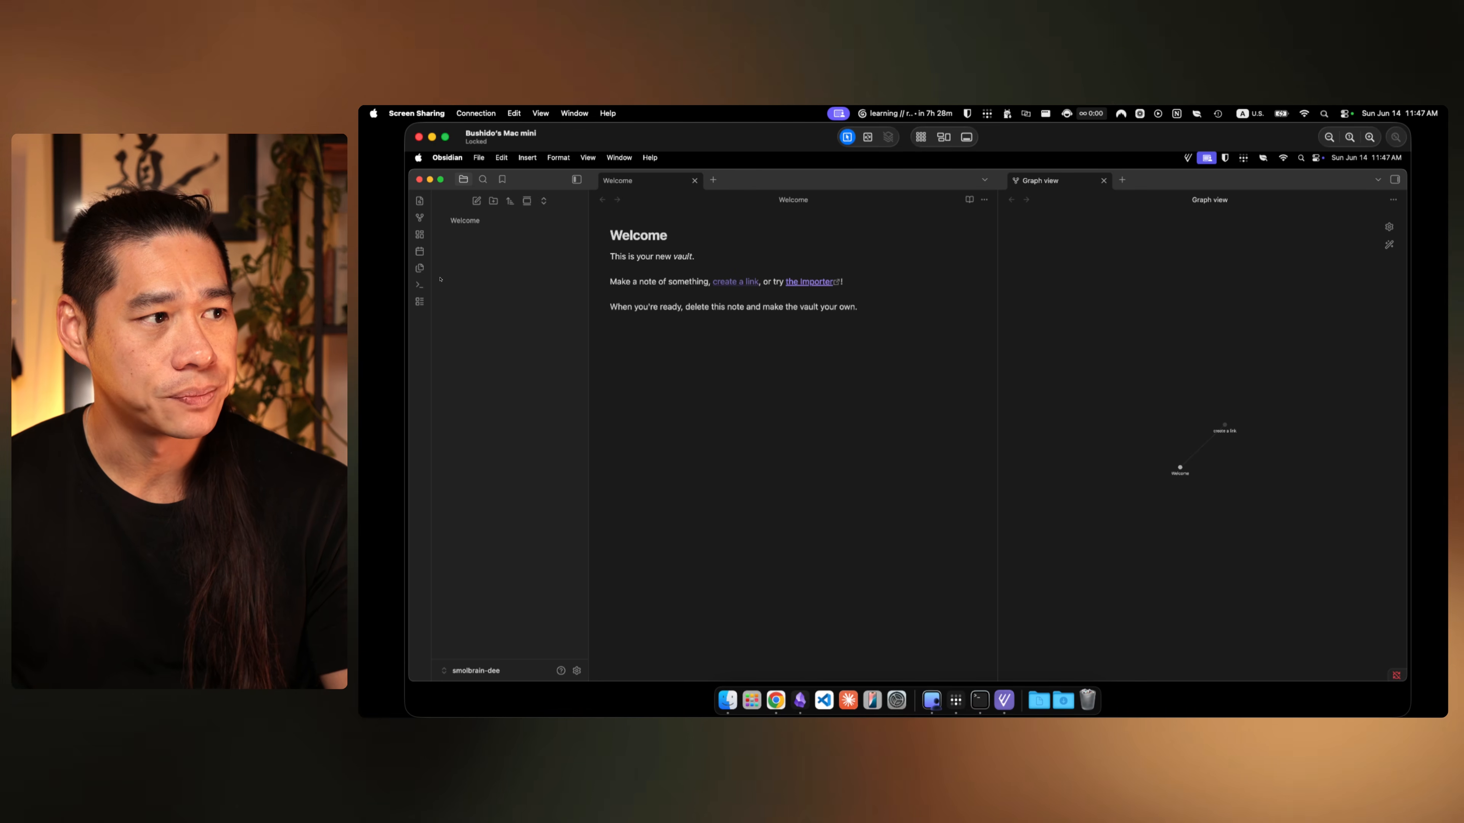
# Step: Select the Welcome note in the file list and place the cursor in its text
pyautogui.click(731, 254)
pyautogui.click(480, 225)
pyautogui.click(845, 265)
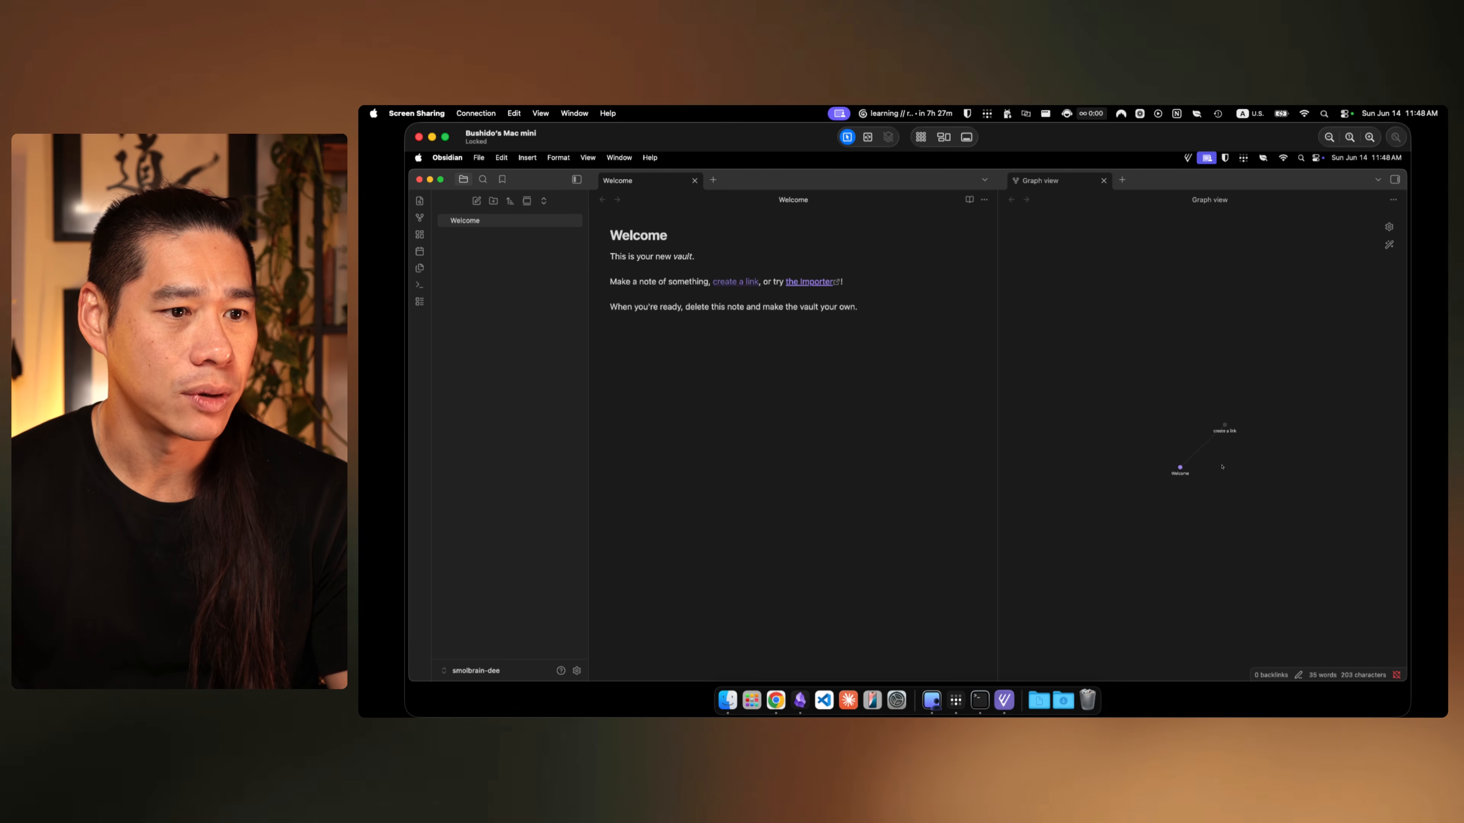
# Step: Create the "create a link" note in a new tab from its link in the Welcome note, switch between both tabs and close the new one
pyautogui.scroll(5, 1221, 467)
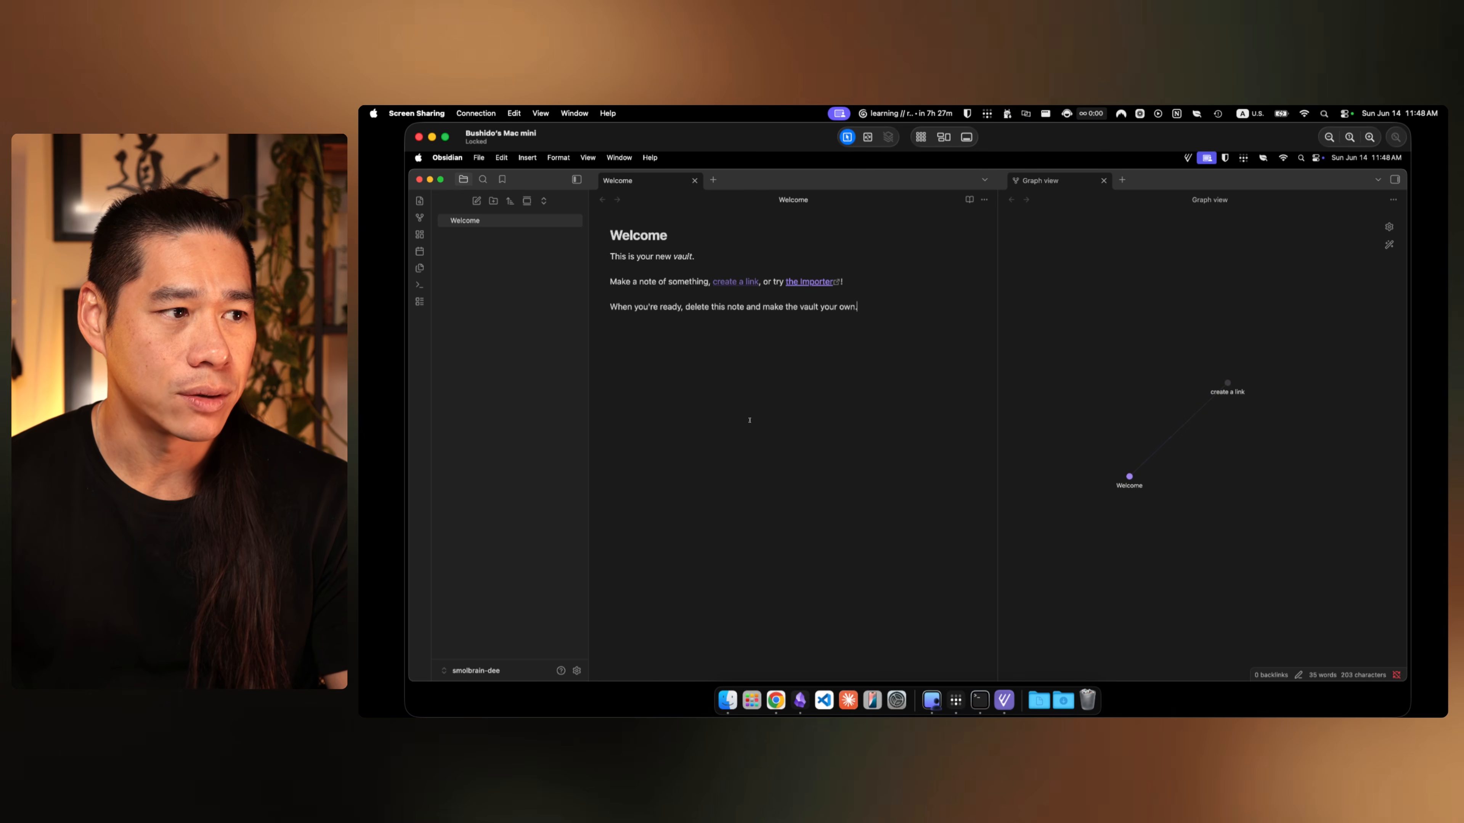
pyautogui.keyDown('super'); pyautogui.click(732, 283); pyautogui.keyUp('super')
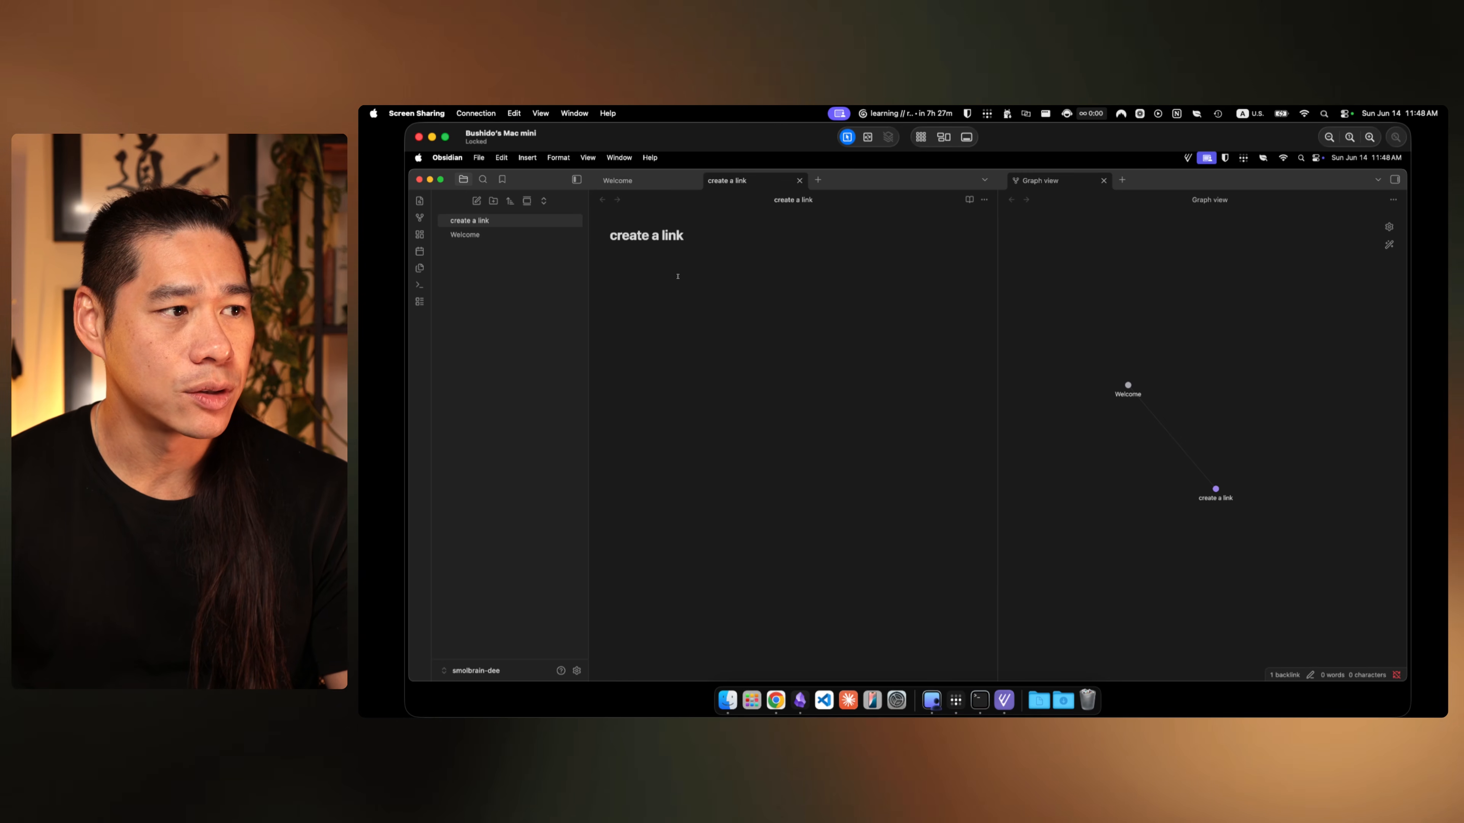
pyautogui.click(659, 185)
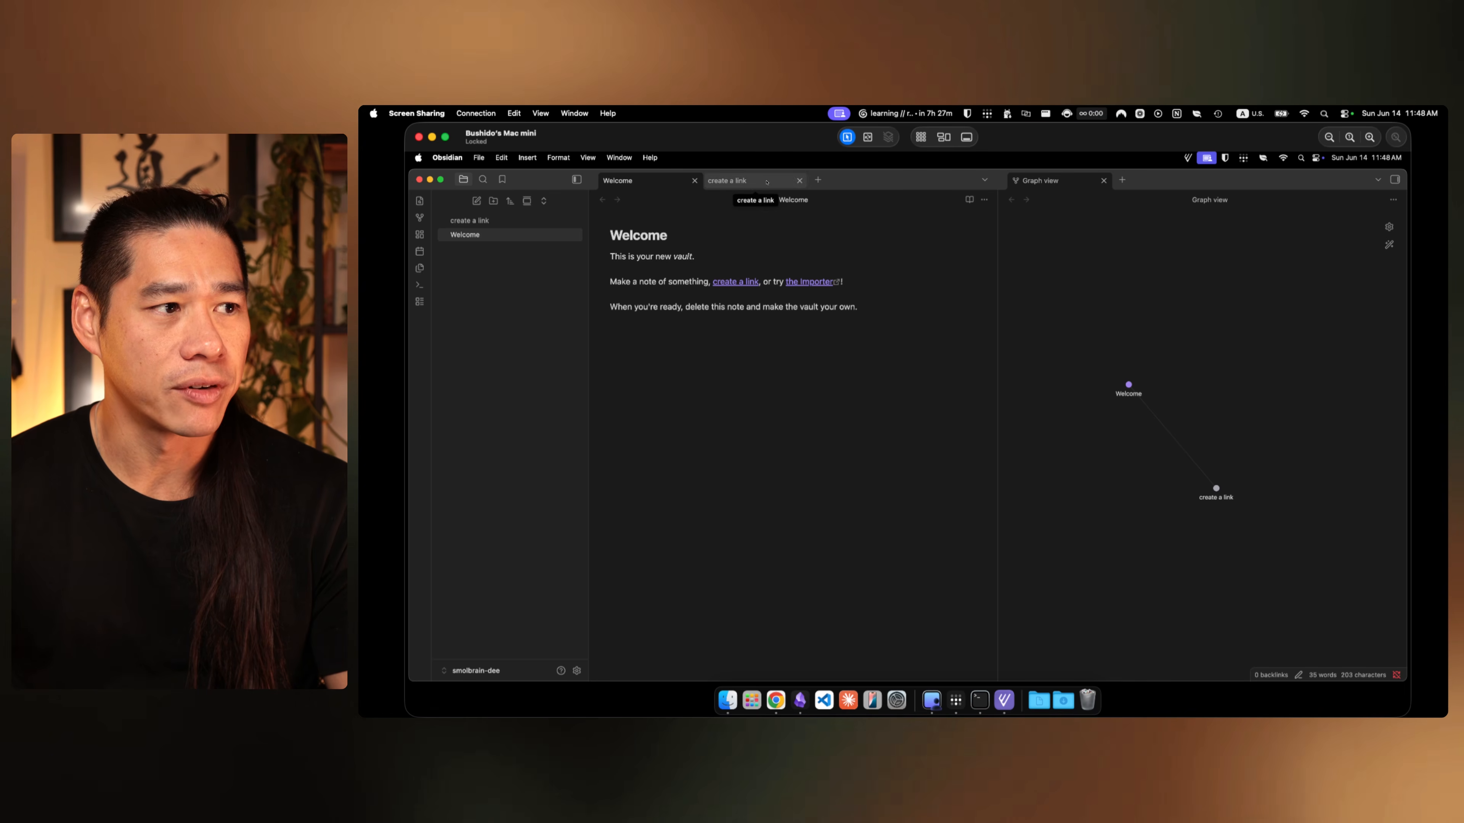
pyautogui.click(784, 187)
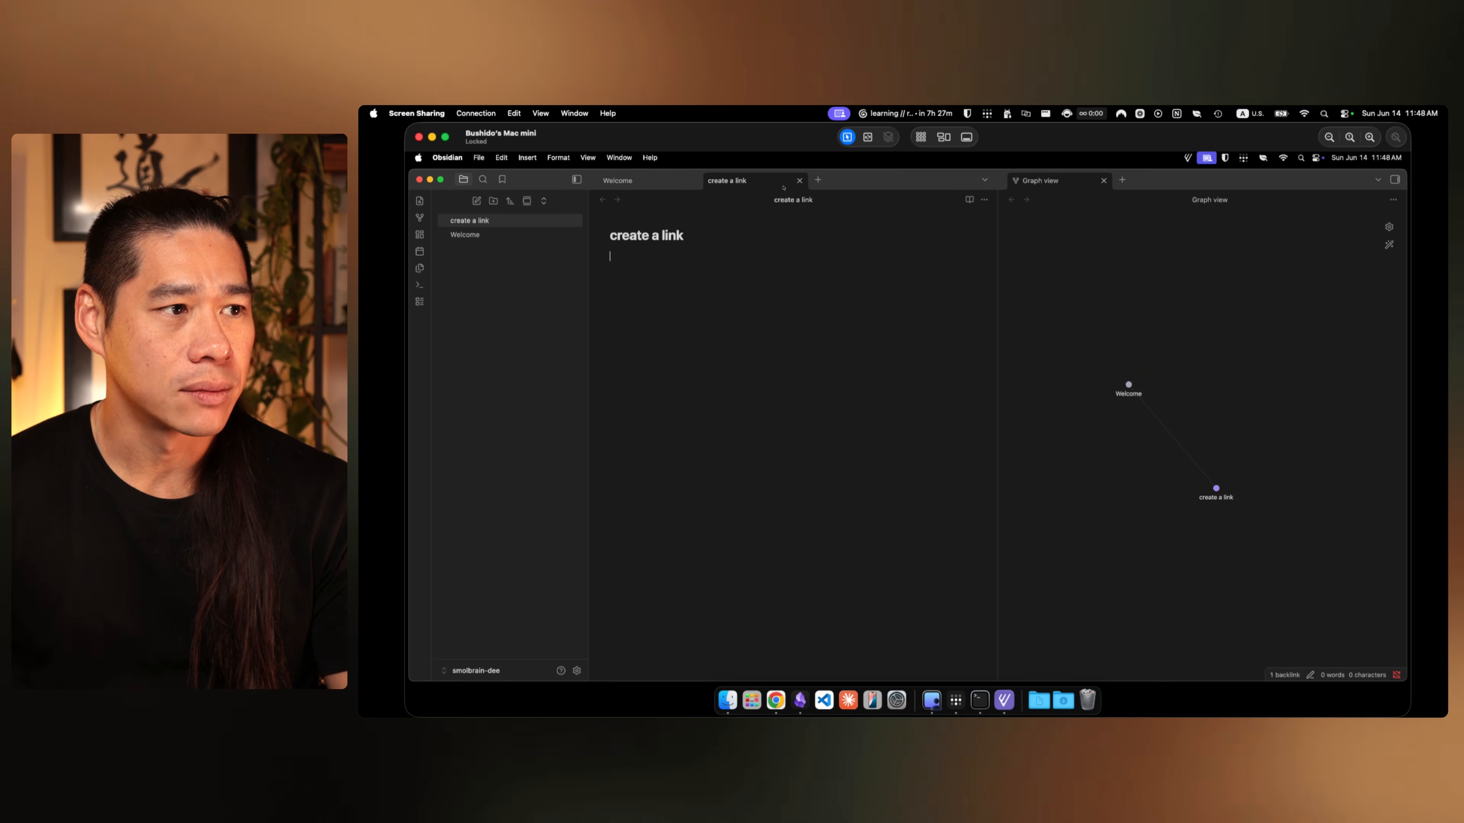
pyautogui.click(798, 182)
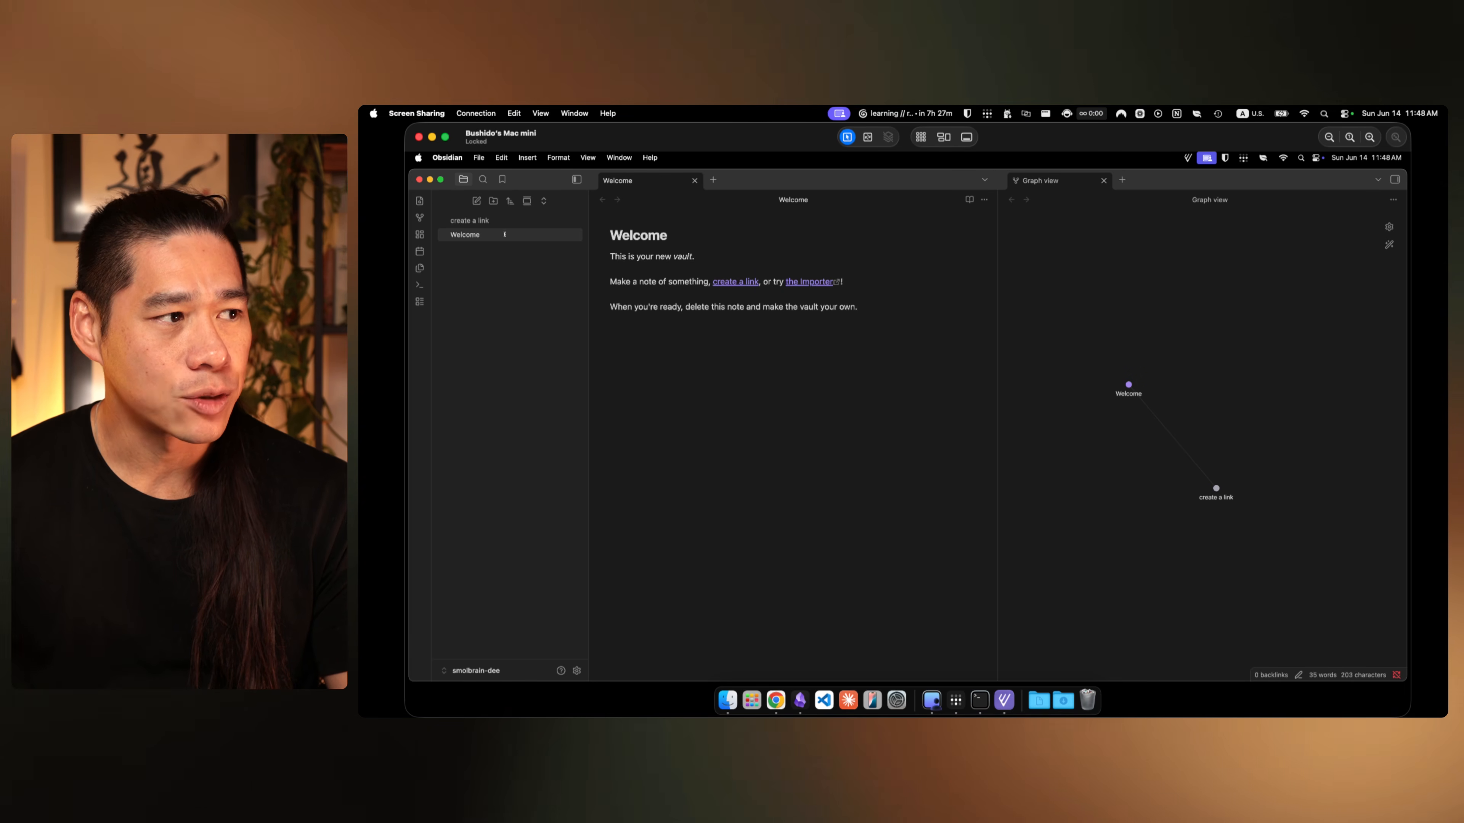
# Step: Open the "create a link" note from the file list and delete it from the vault
pyautogui.click(500, 226)
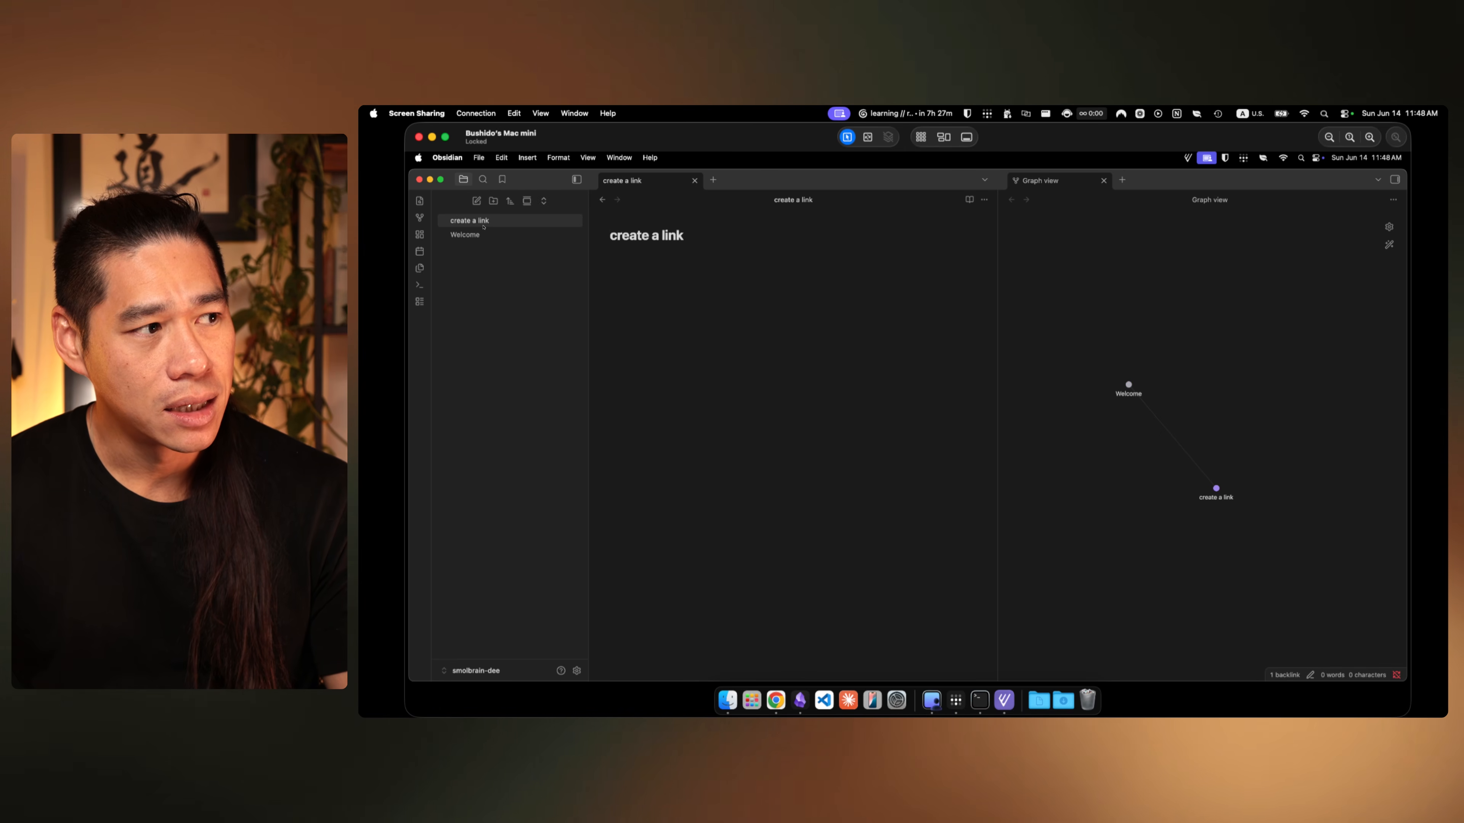
pyautogui.rightClick(483, 227)
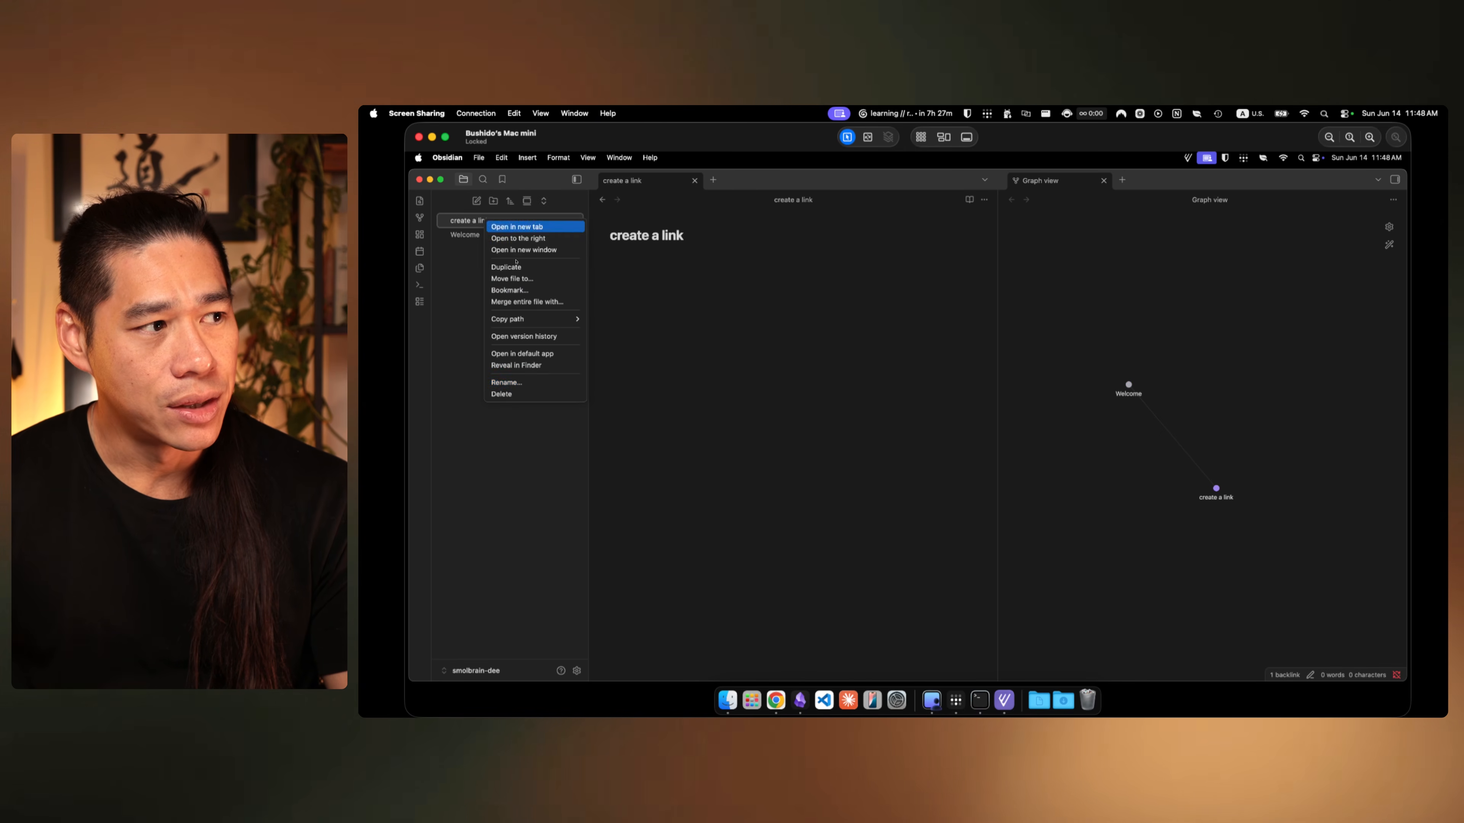
pyautogui.click(510, 394)
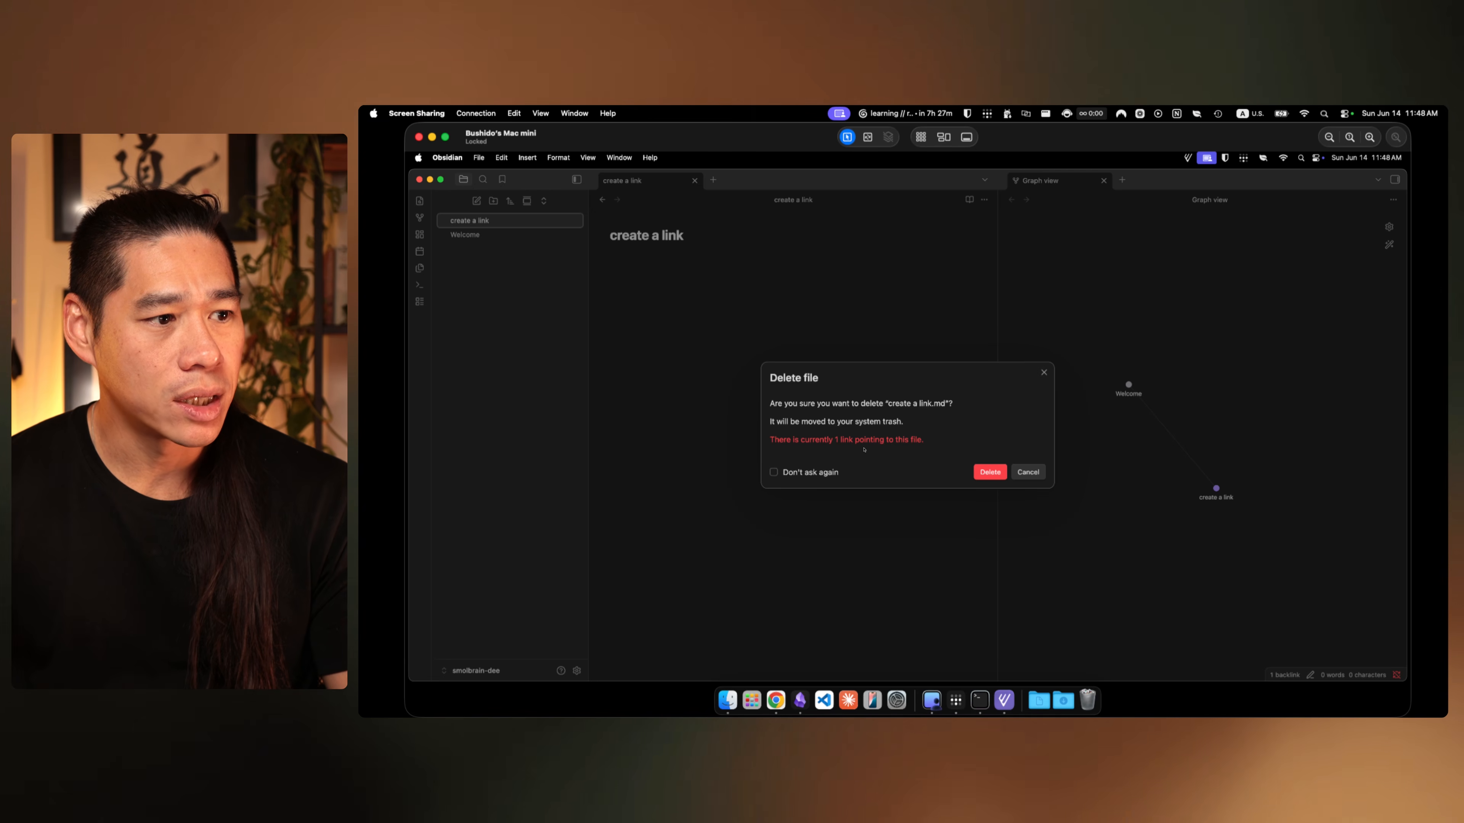
pyautogui.click(987, 474)
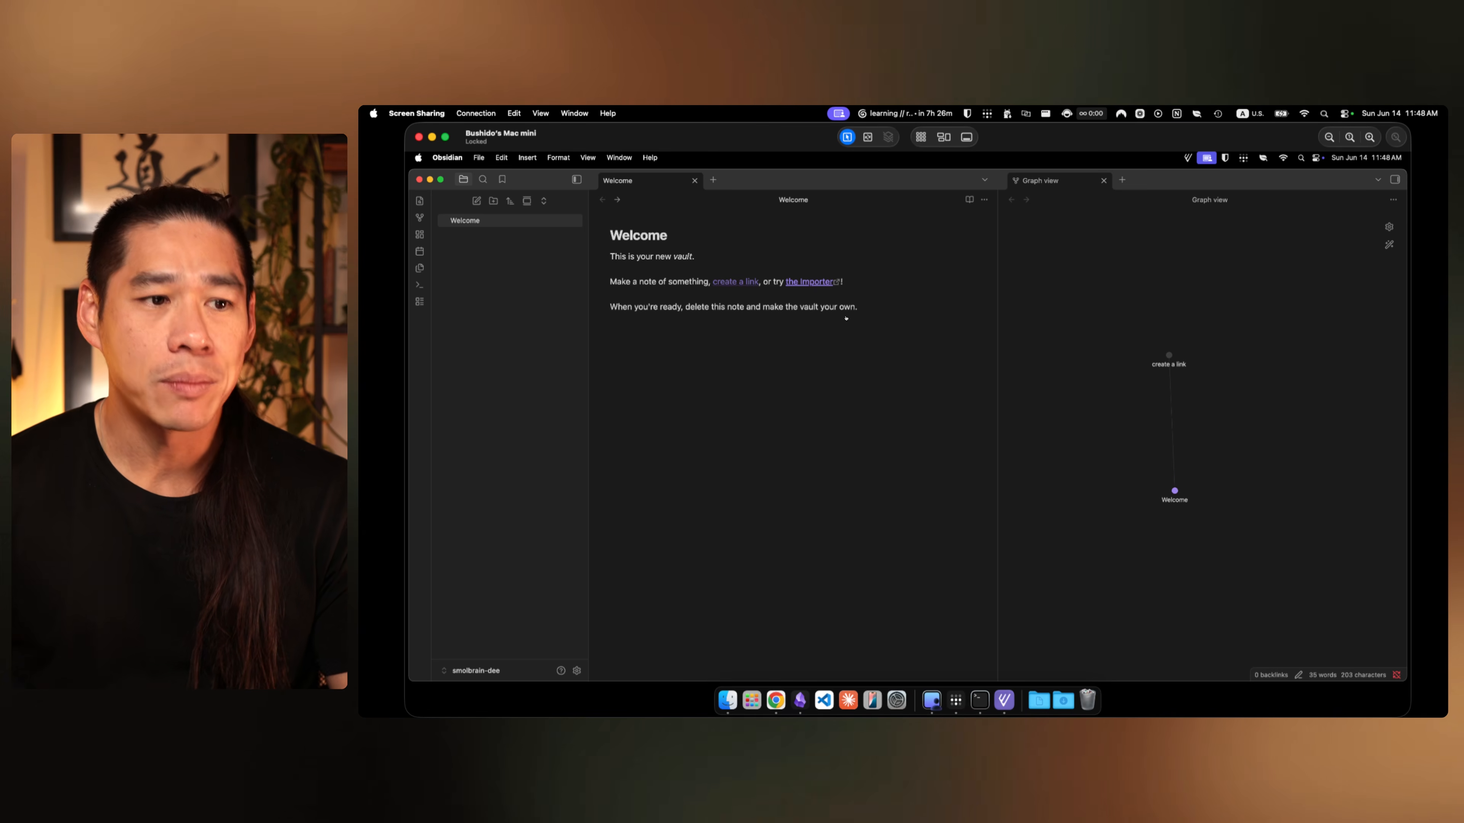
# Step: Add the line "i am creating [[content]] for my agency [[right hook]]" below the last paragraph of the Welcome note
pyautogui.press('Return')
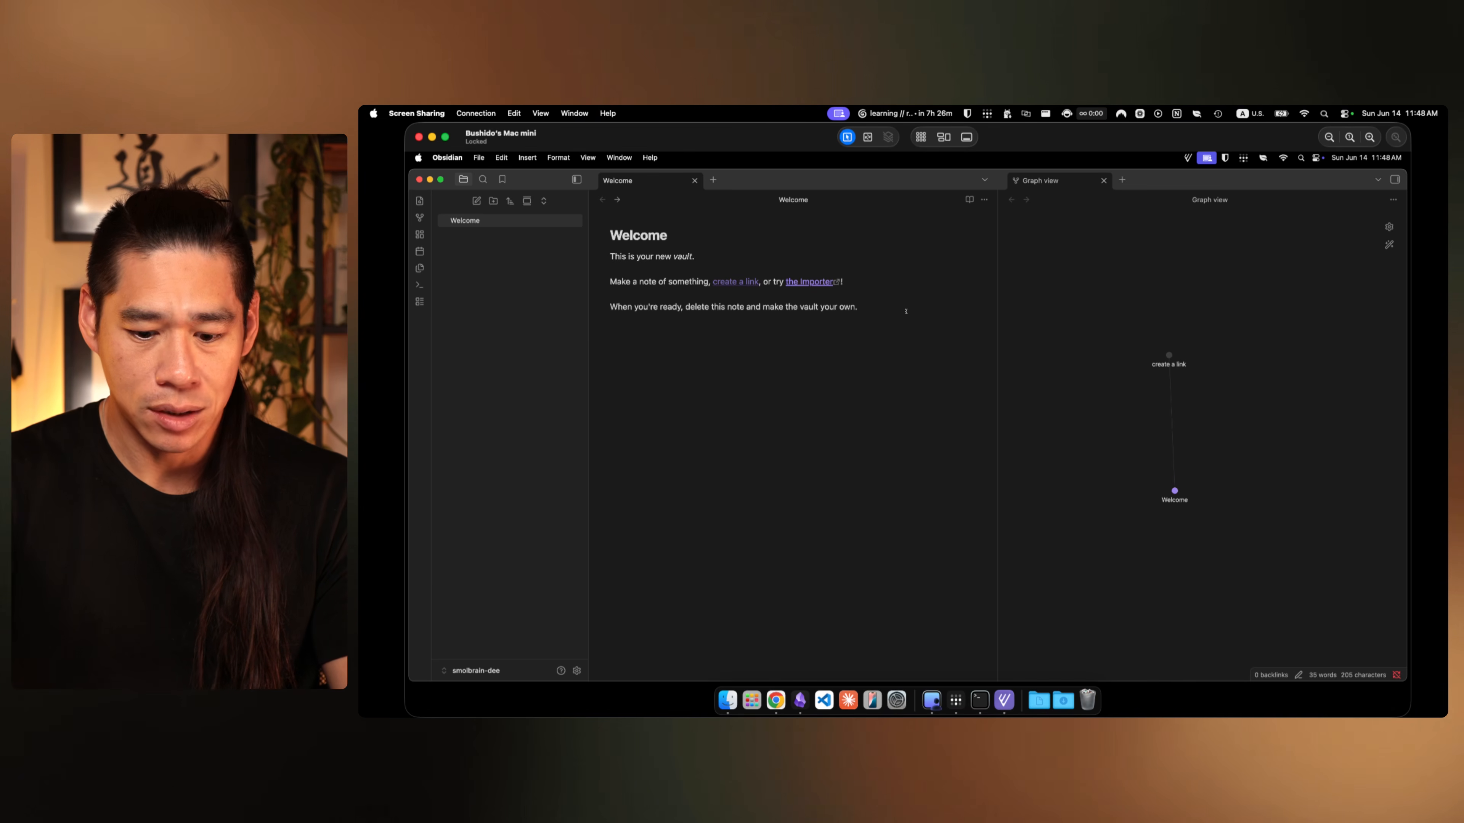
pyautogui.write('i am creating [[content')
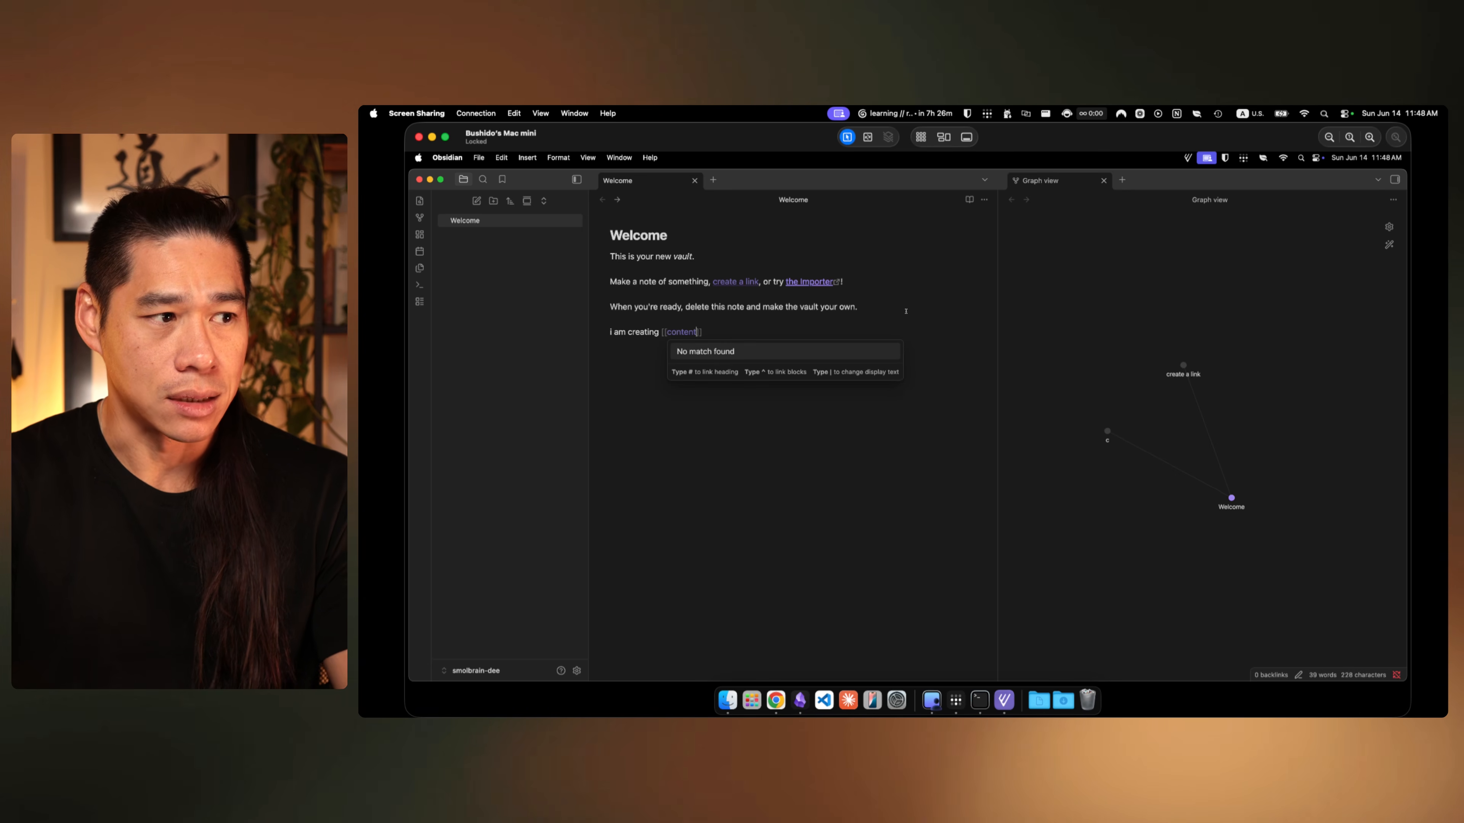
pyautogui.write(']] for my a')
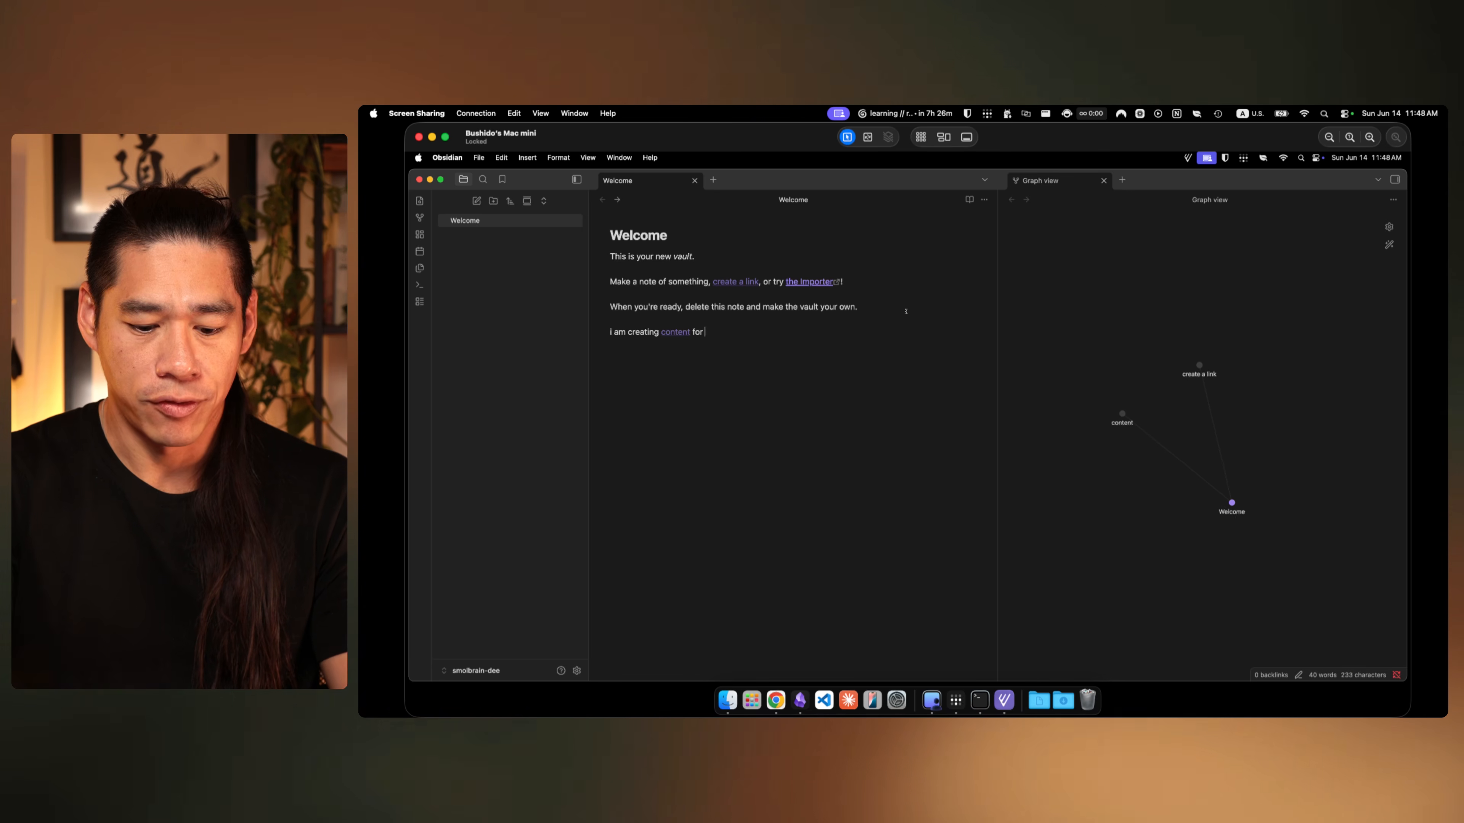
pyautogui.write('gency [[riogh')
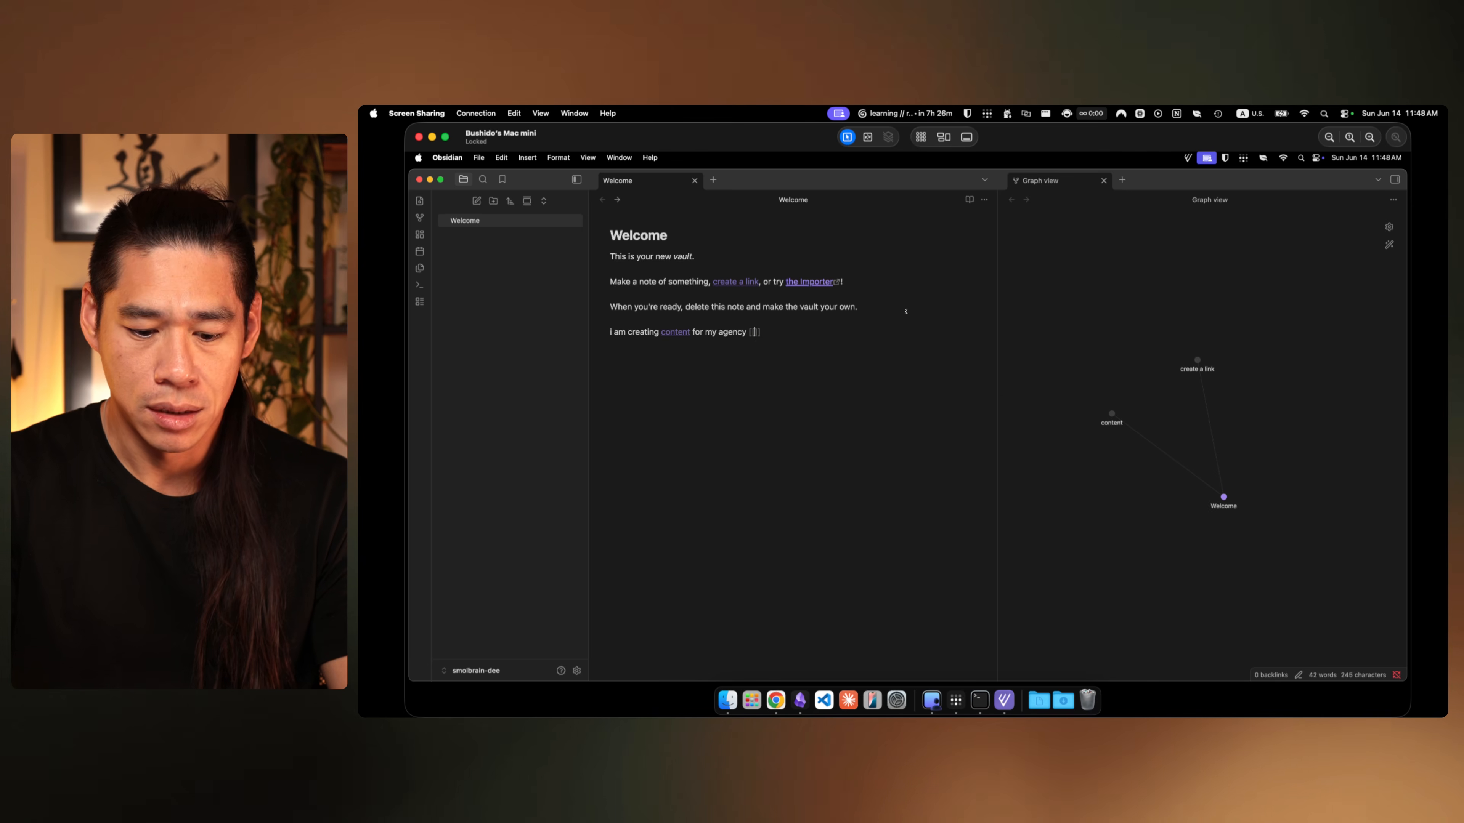
pyautogui.write(' th')
pyautogui.press('BackSpace')
pyautogui.press('BackSpace')
pyautogui.write('ght hook')
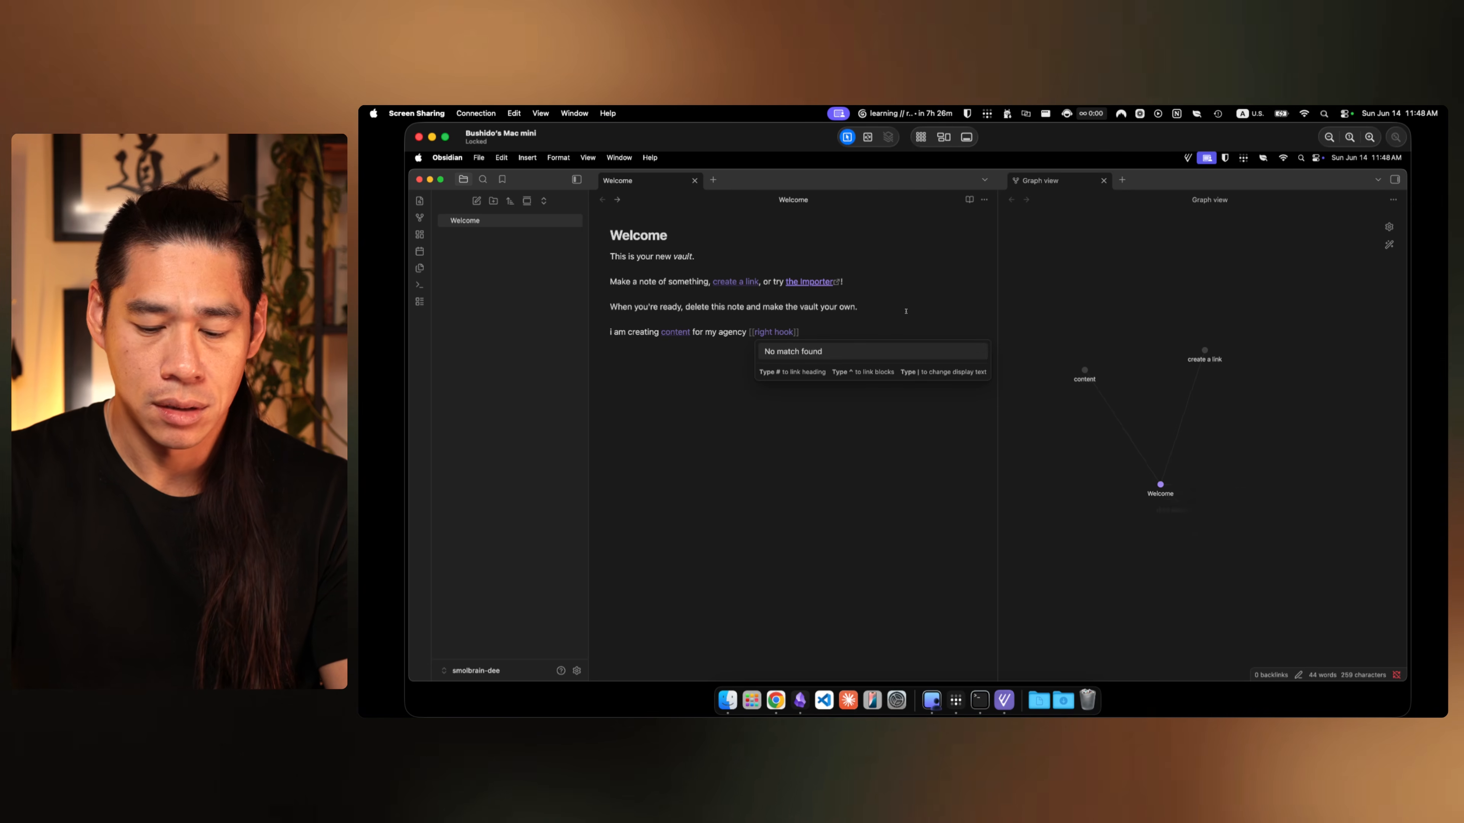
pyautogui.press('Return')
pyautogui.press('Return')
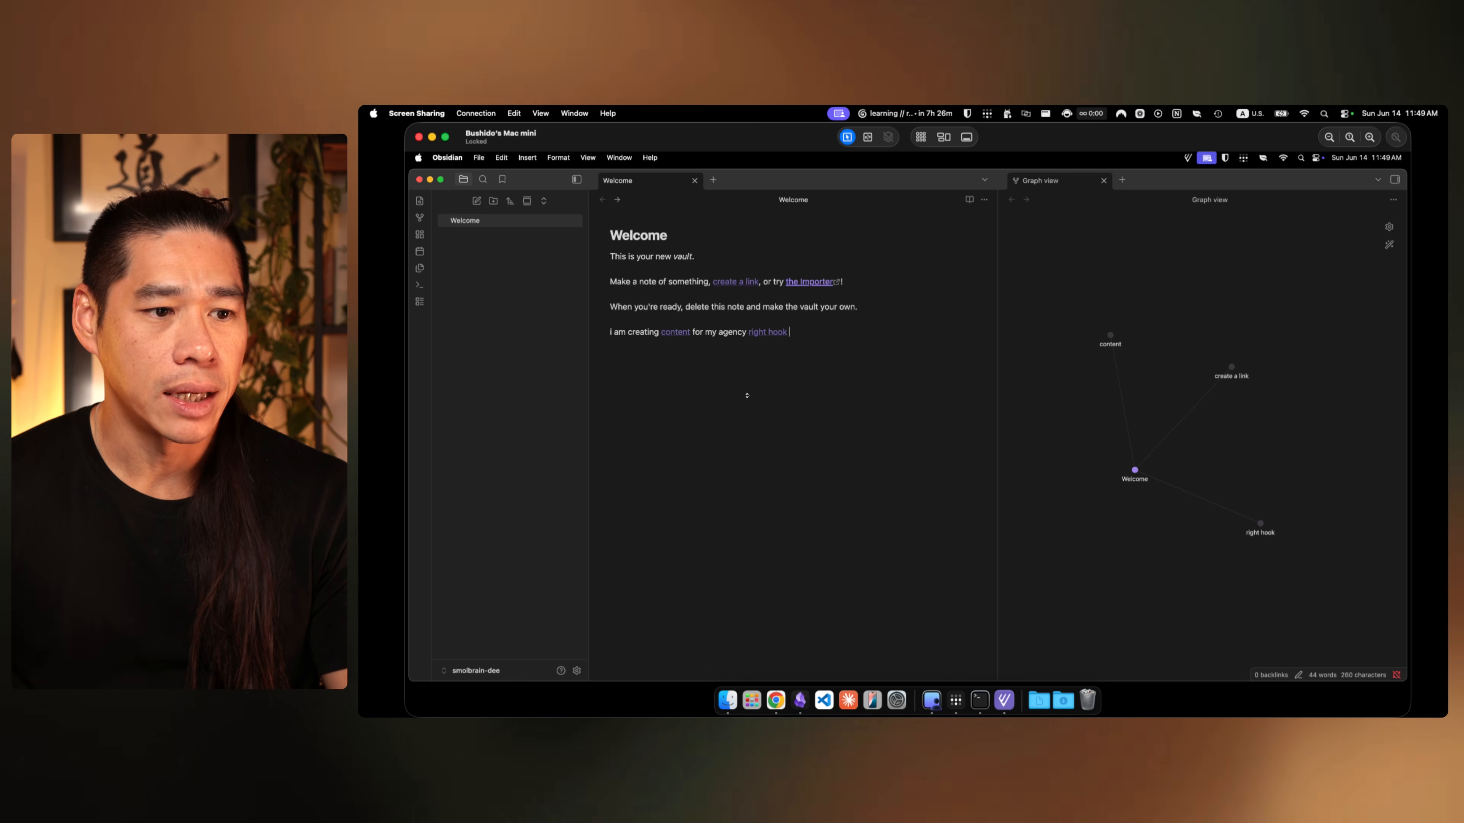
pyautogui.click(843, 367)
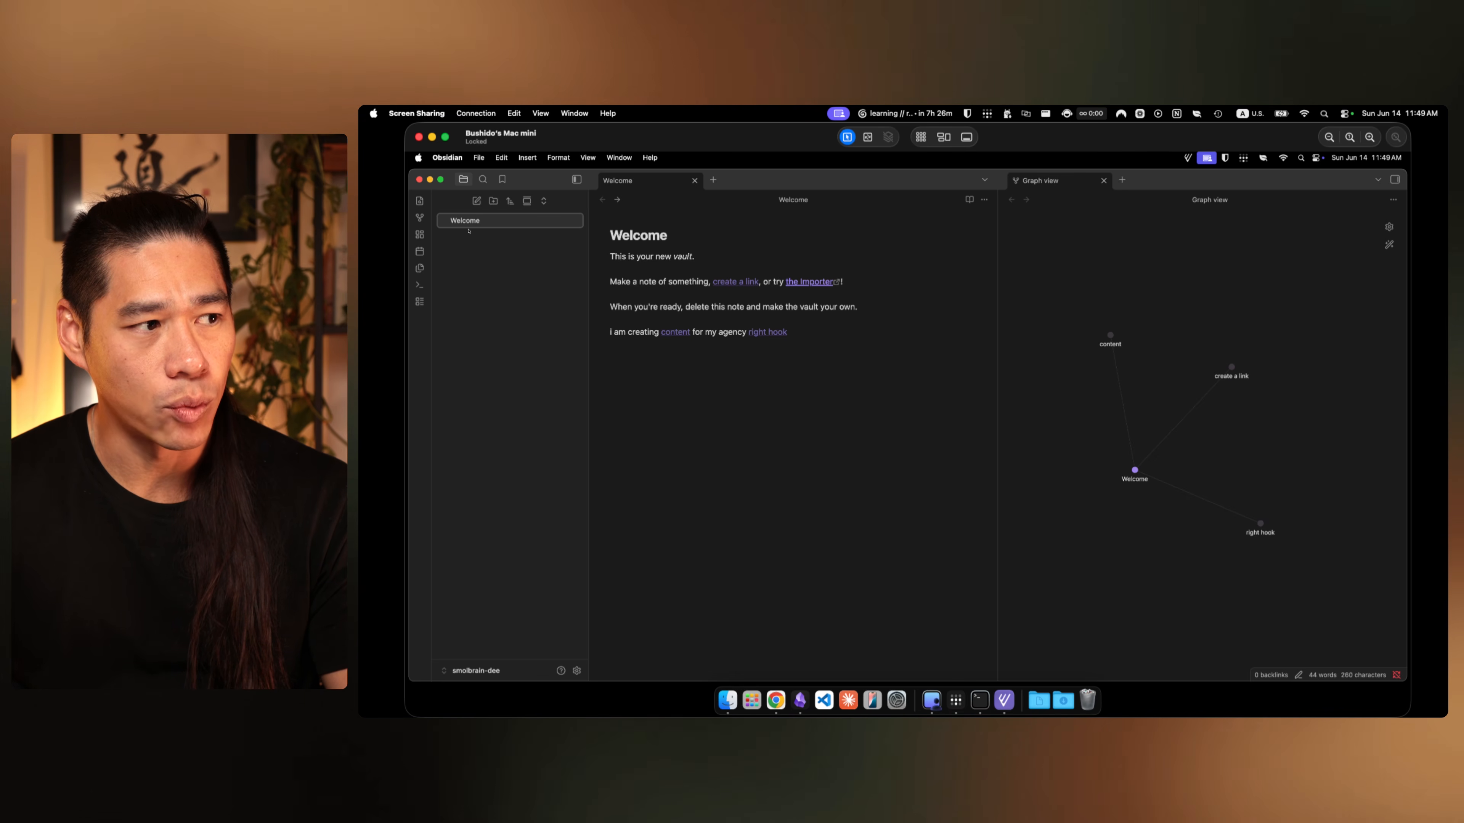
# Step: Create the "create a link" note again from its link in the Welcome note and bring the graph view into focus
pyautogui.click(728, 285)
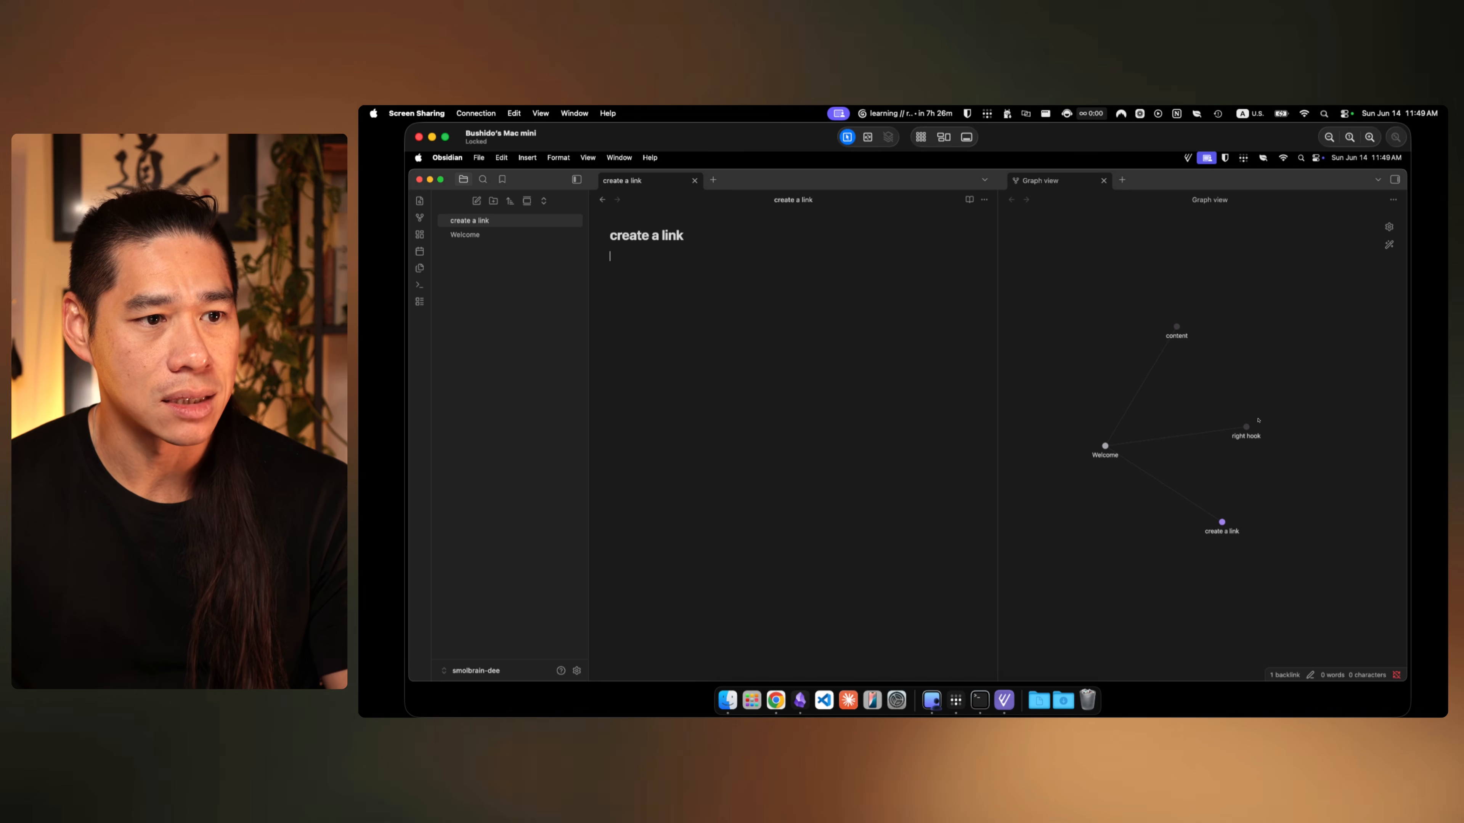
pyautogui.click(1324, 503)
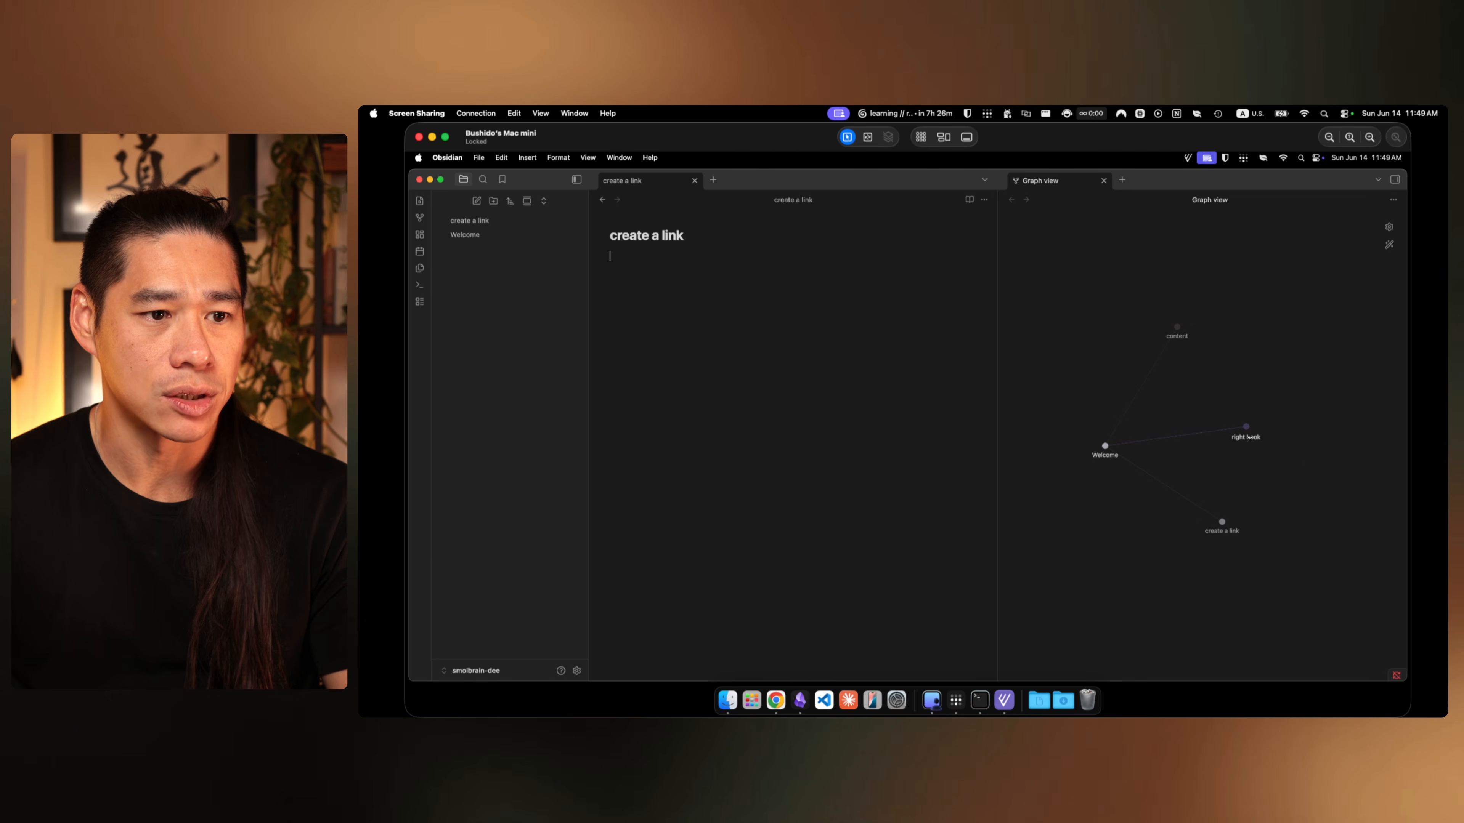
pyautogui.click(481, 240)
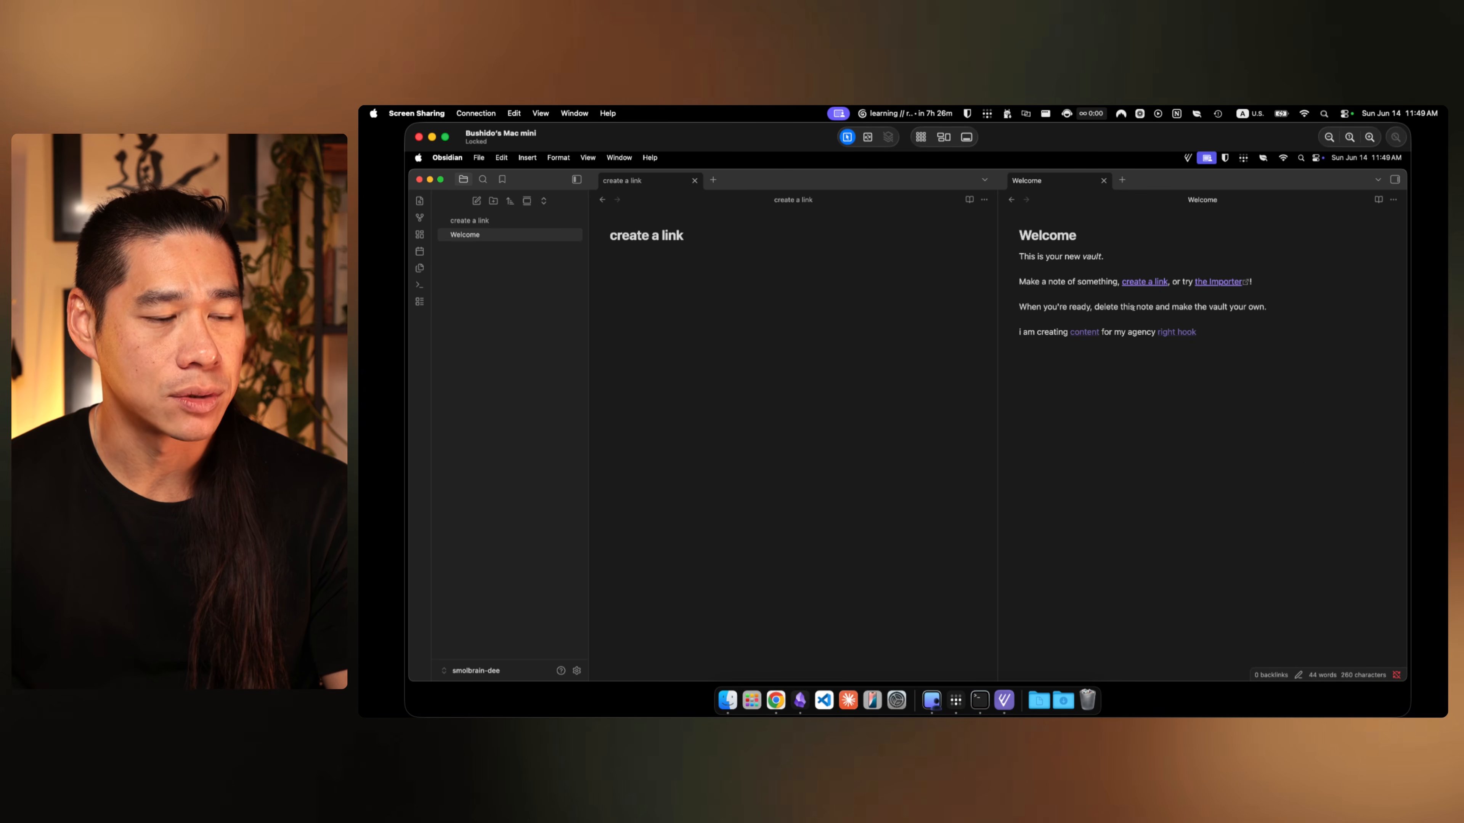
pyautogui.click(1235, 332)
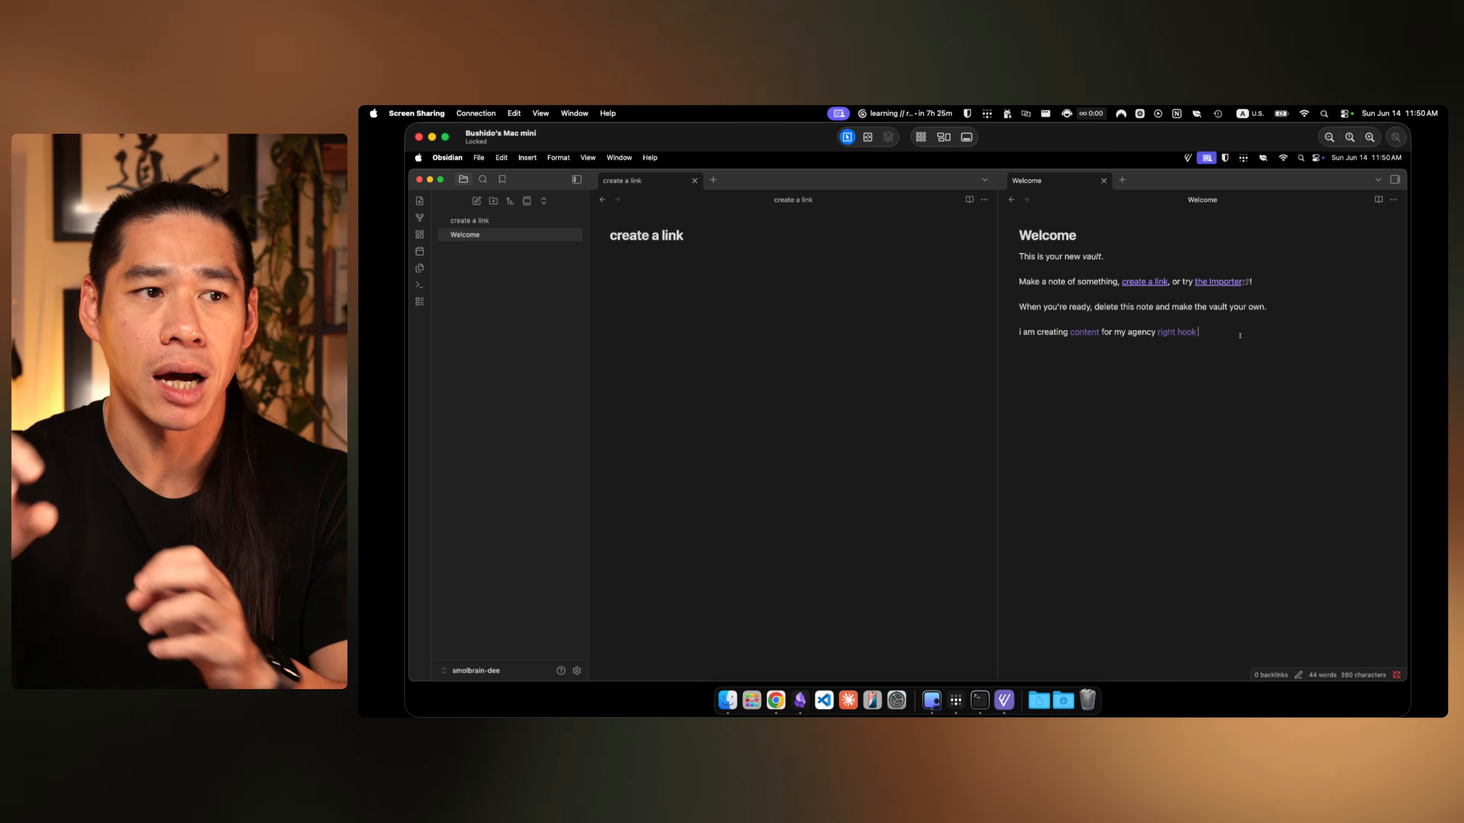
pyautogui.click(1015, 204)
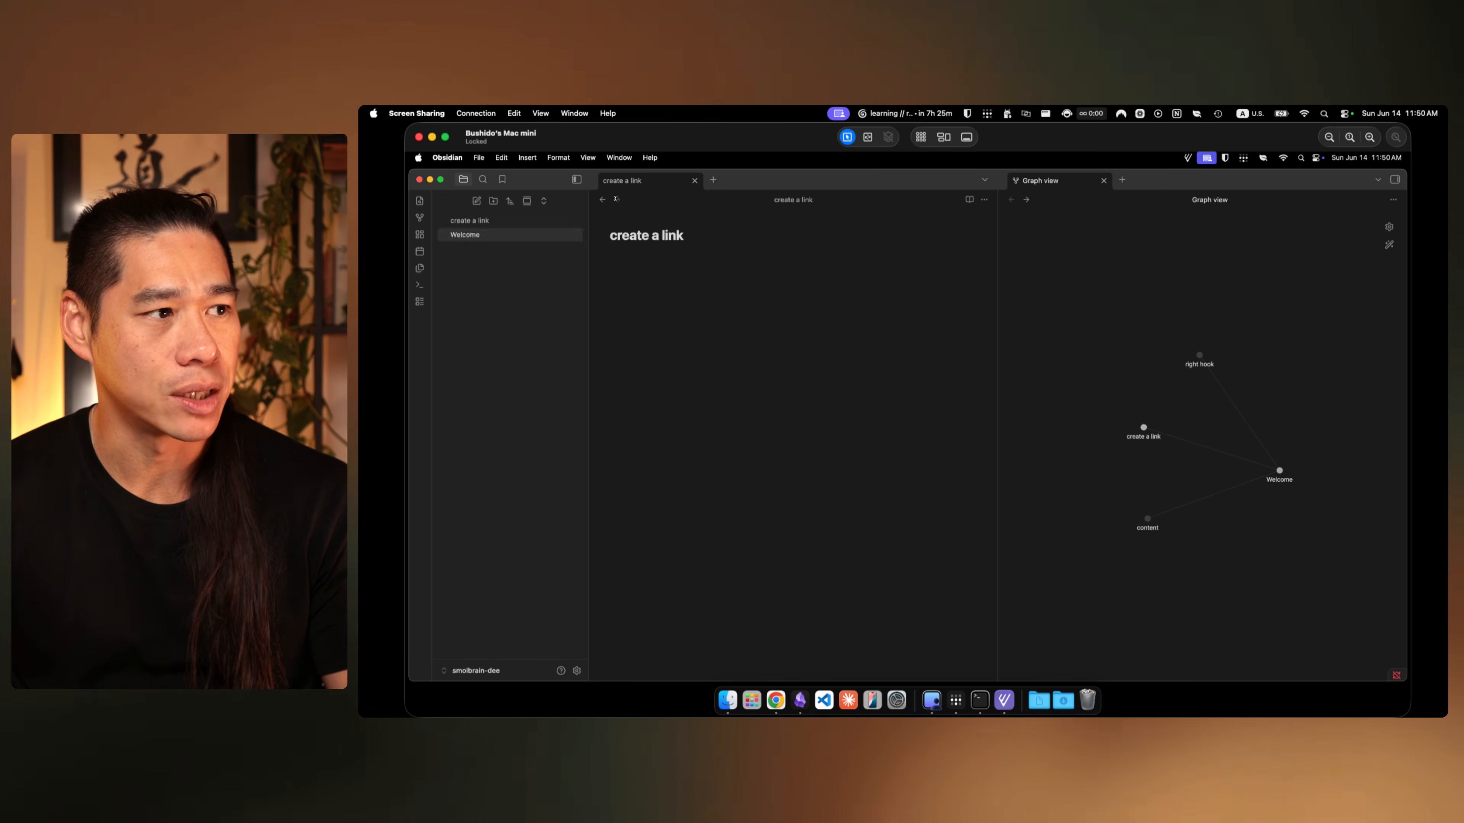
# Step: Open the Welcome note in the pane beside the graph, highlight its text and place the cursor after the right hook link
pyautogui.click(473, 235)
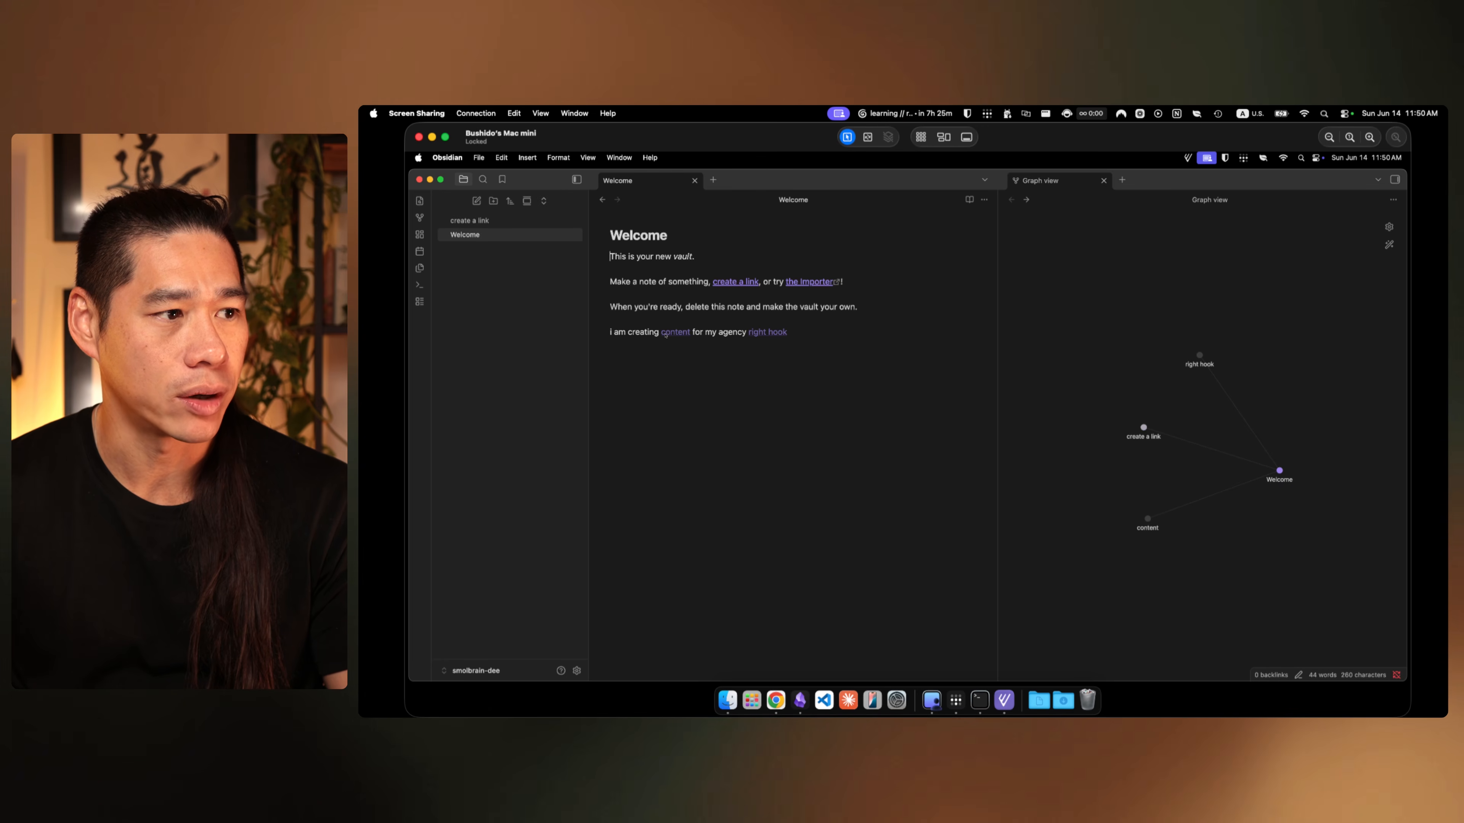
pyautogui.moveTo(824, 331); pyautogui.dragTo(611, 239)
pyautogui.click(832, 329)
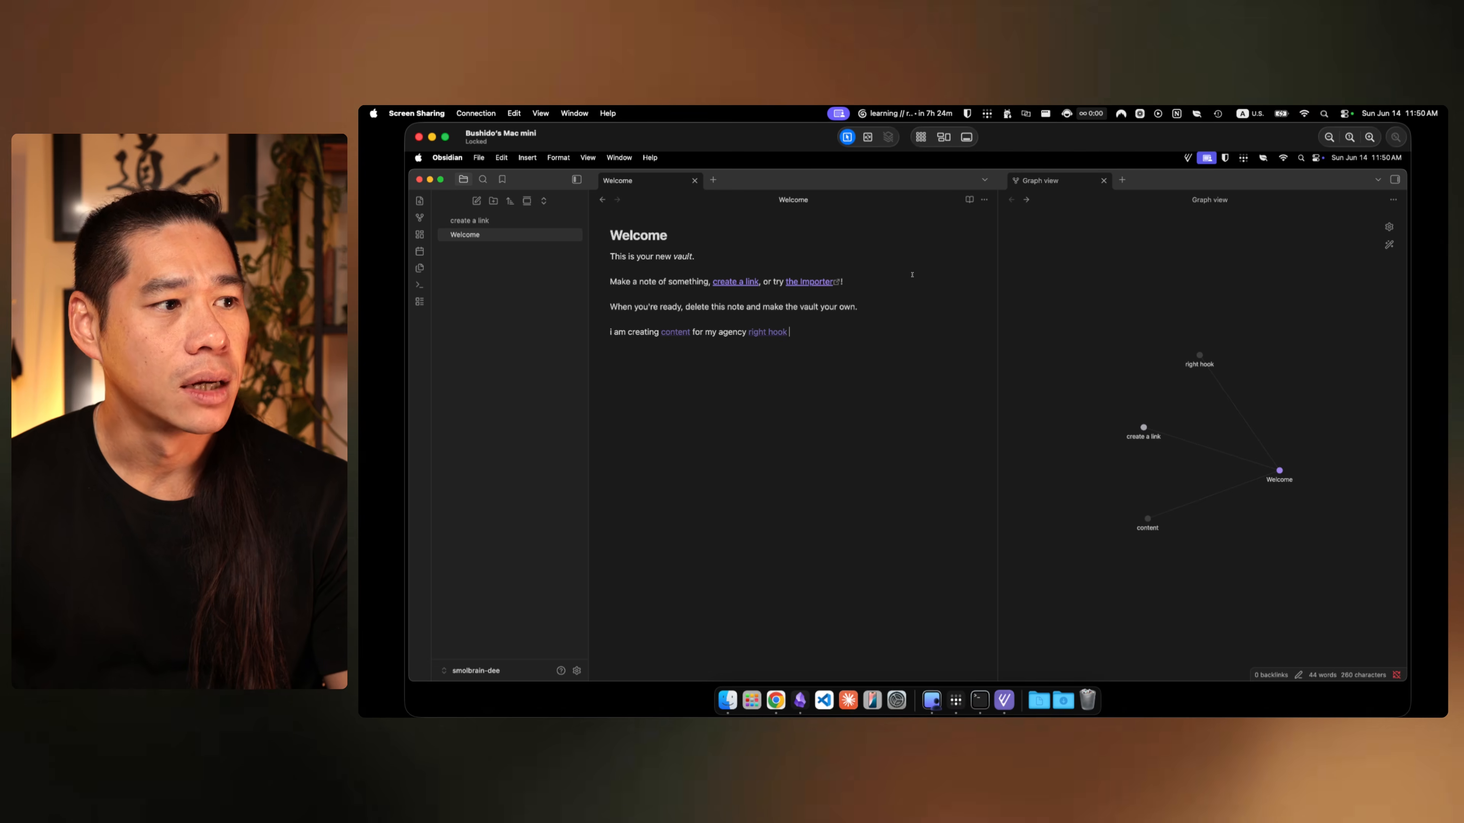
# Step: Show the second sidebar and look through the Welcome note's backlinks, outgoing links and outline
pyautogui.click(1393, 182)
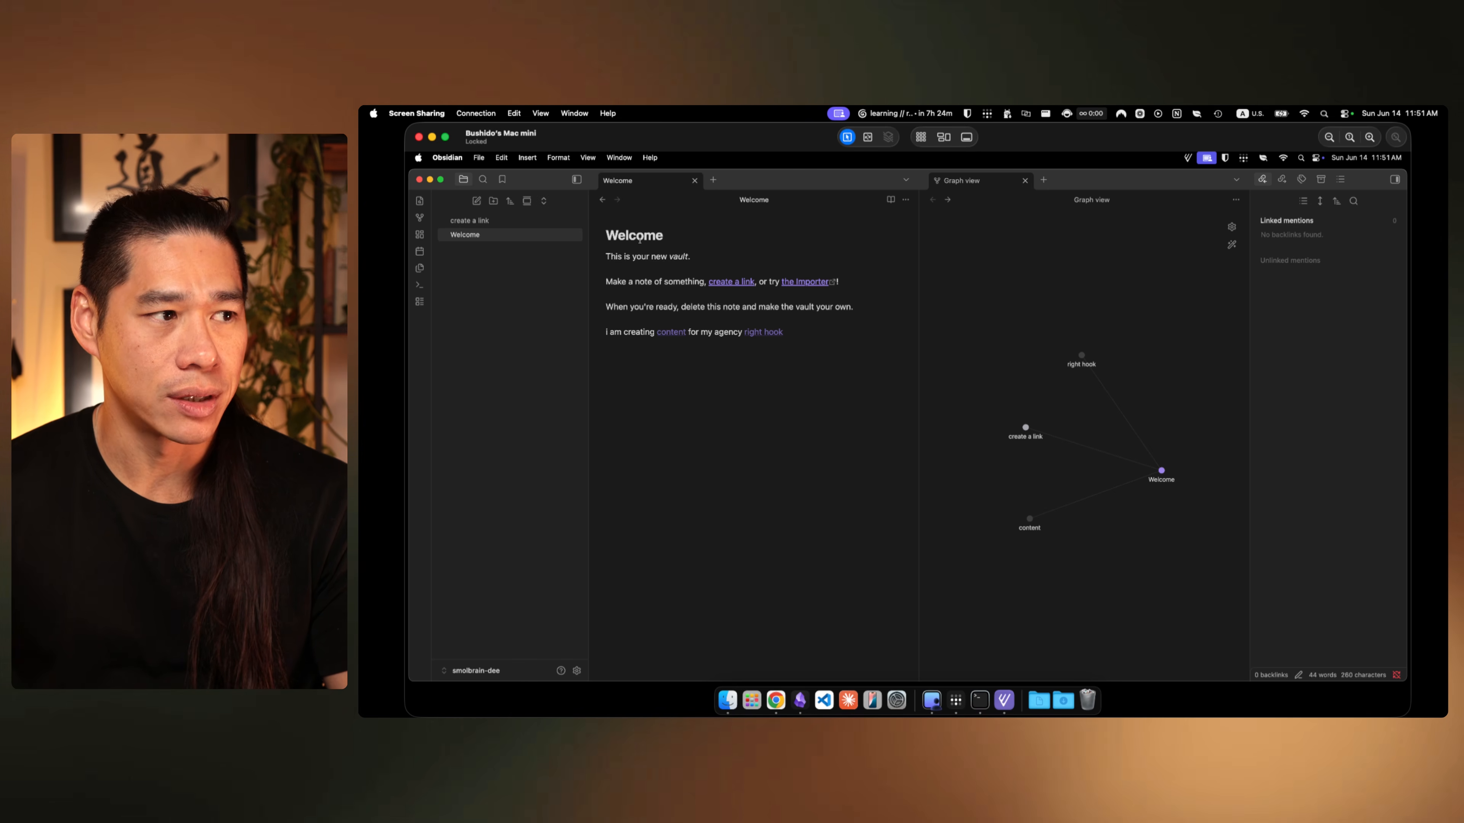
pyautogui.click(1280, 182)
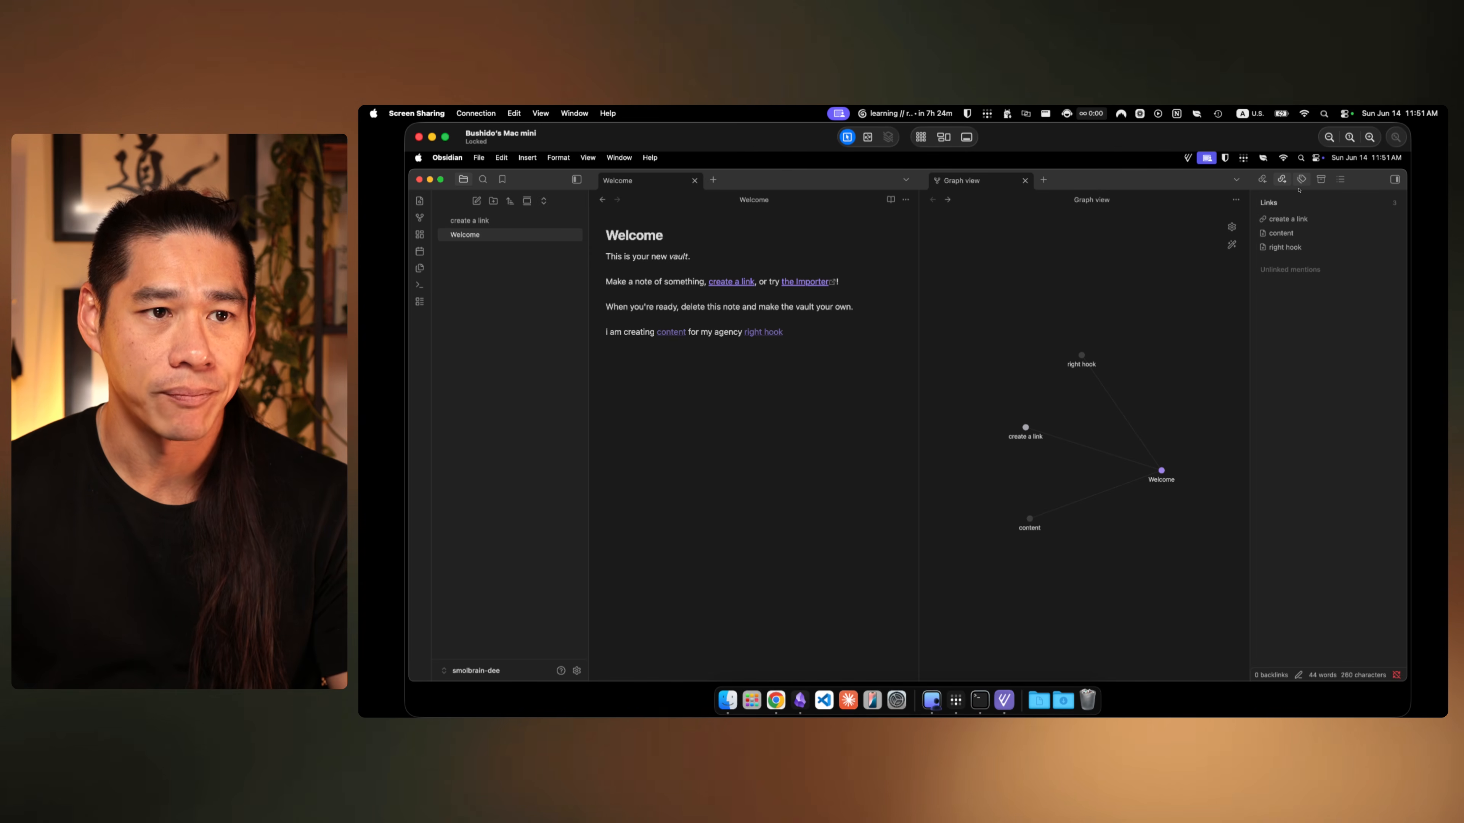
pyautogui.click(1341, 183)
# Step: Add the headings "# heading 1" and "### heading 2" at the end of the Welcome note
pyautogui.click(722, 416)
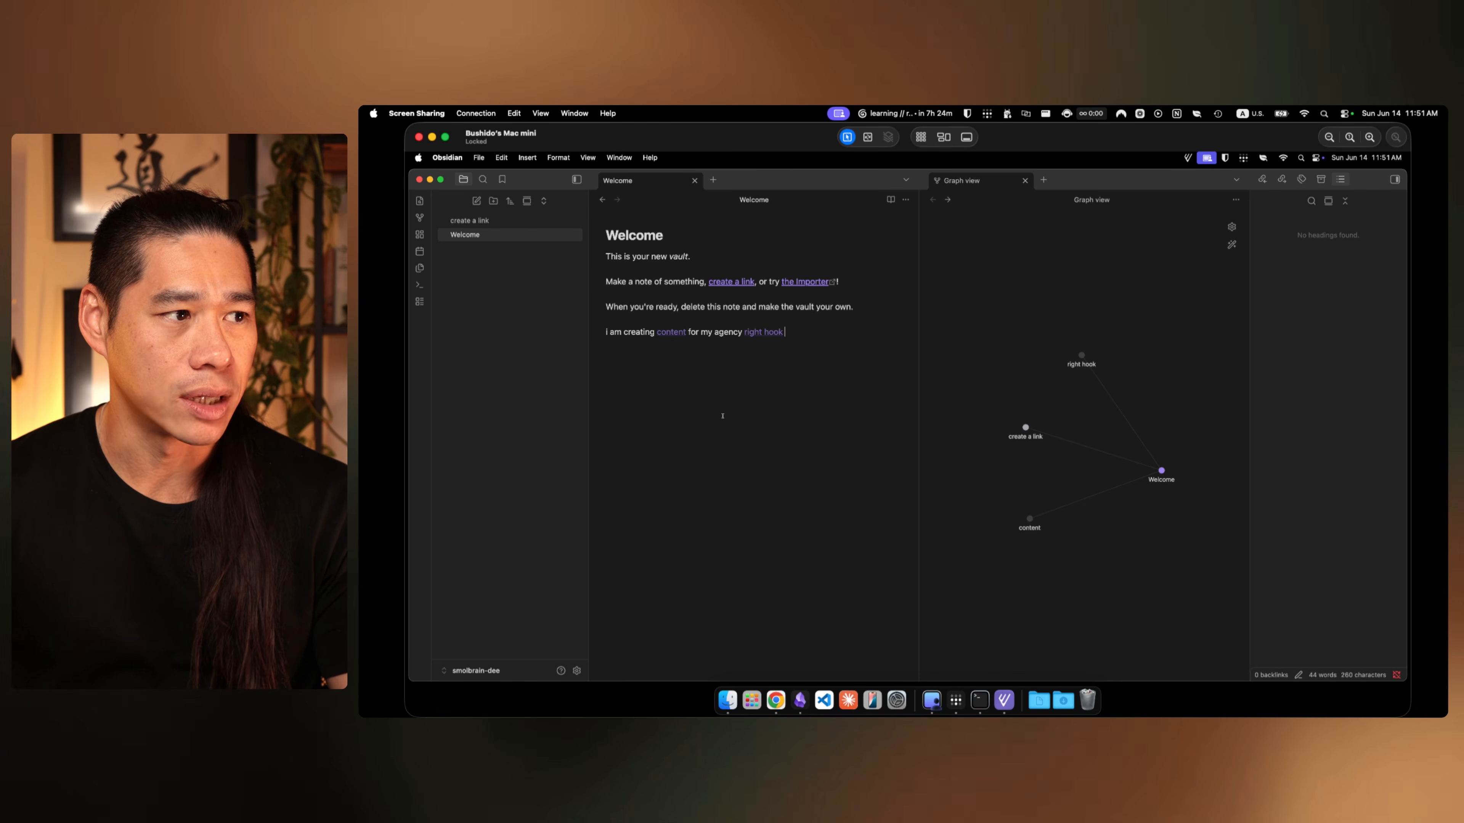
pyautogui.press('Return')
pyautogui.press('Return')
pyautogui.write('# heading 1')
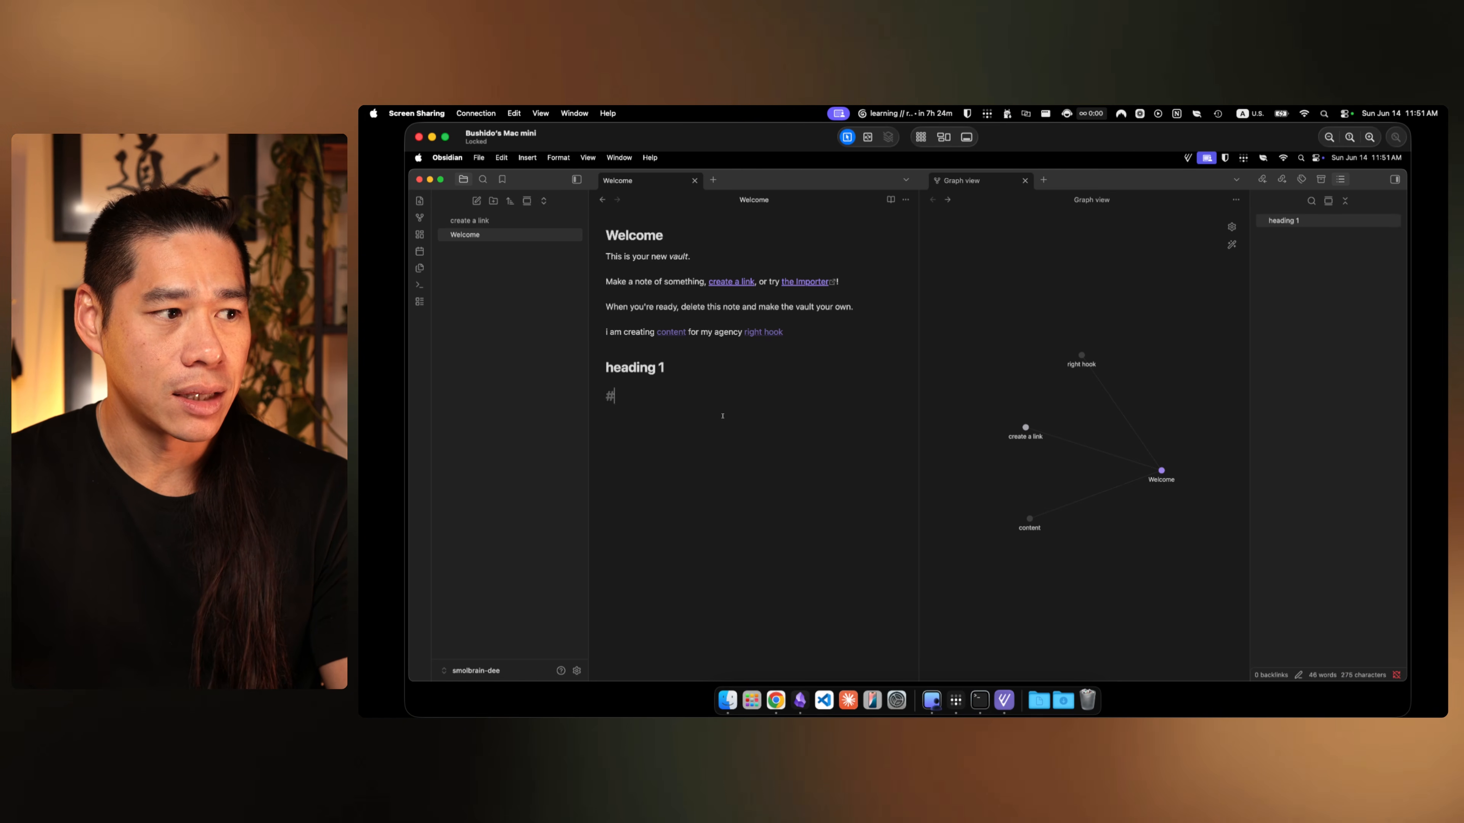
pyautogui.write('## heading')
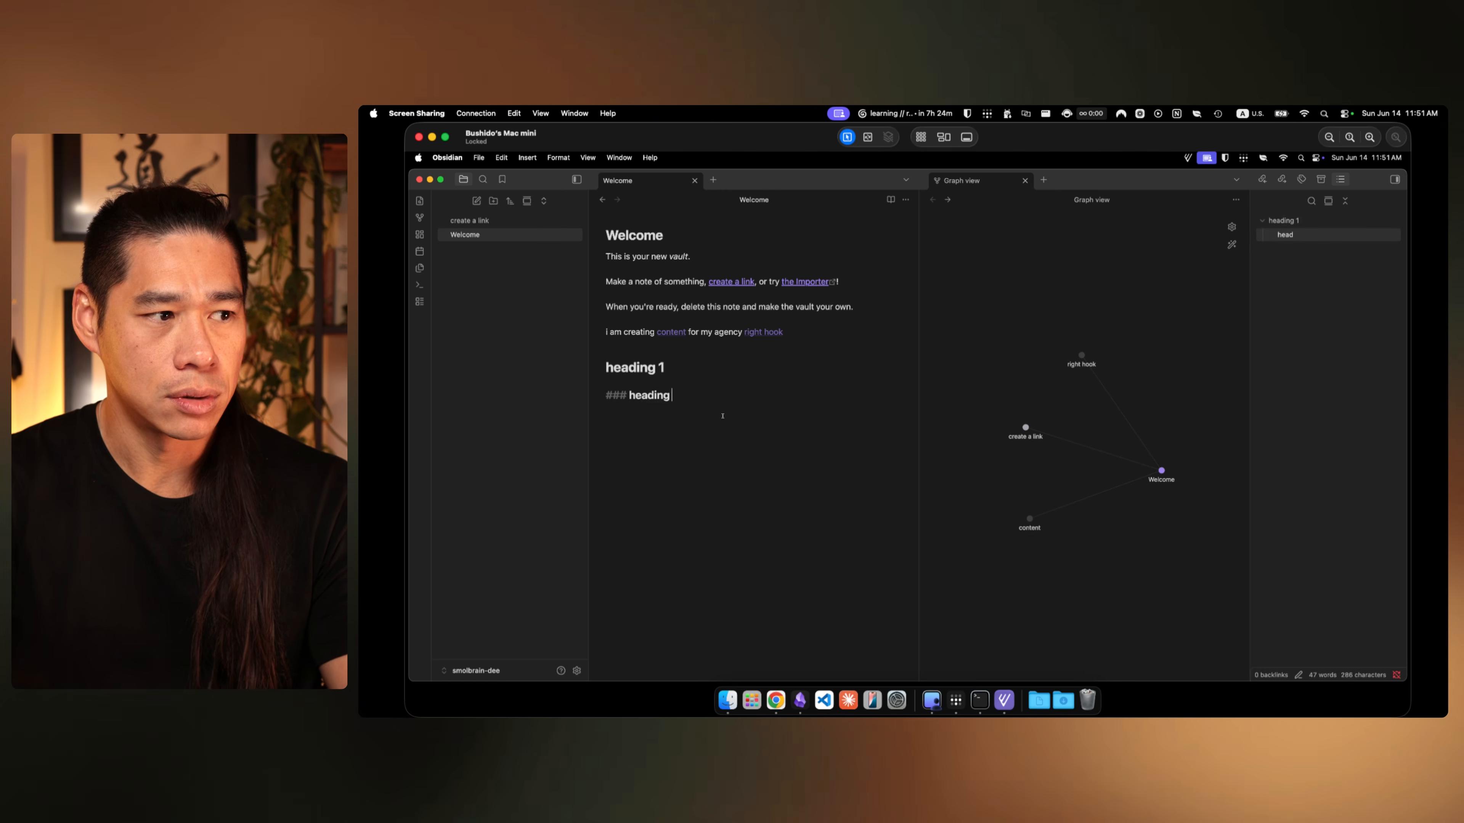
pyautogui.write(' 2')
pyautogui.press('Return')
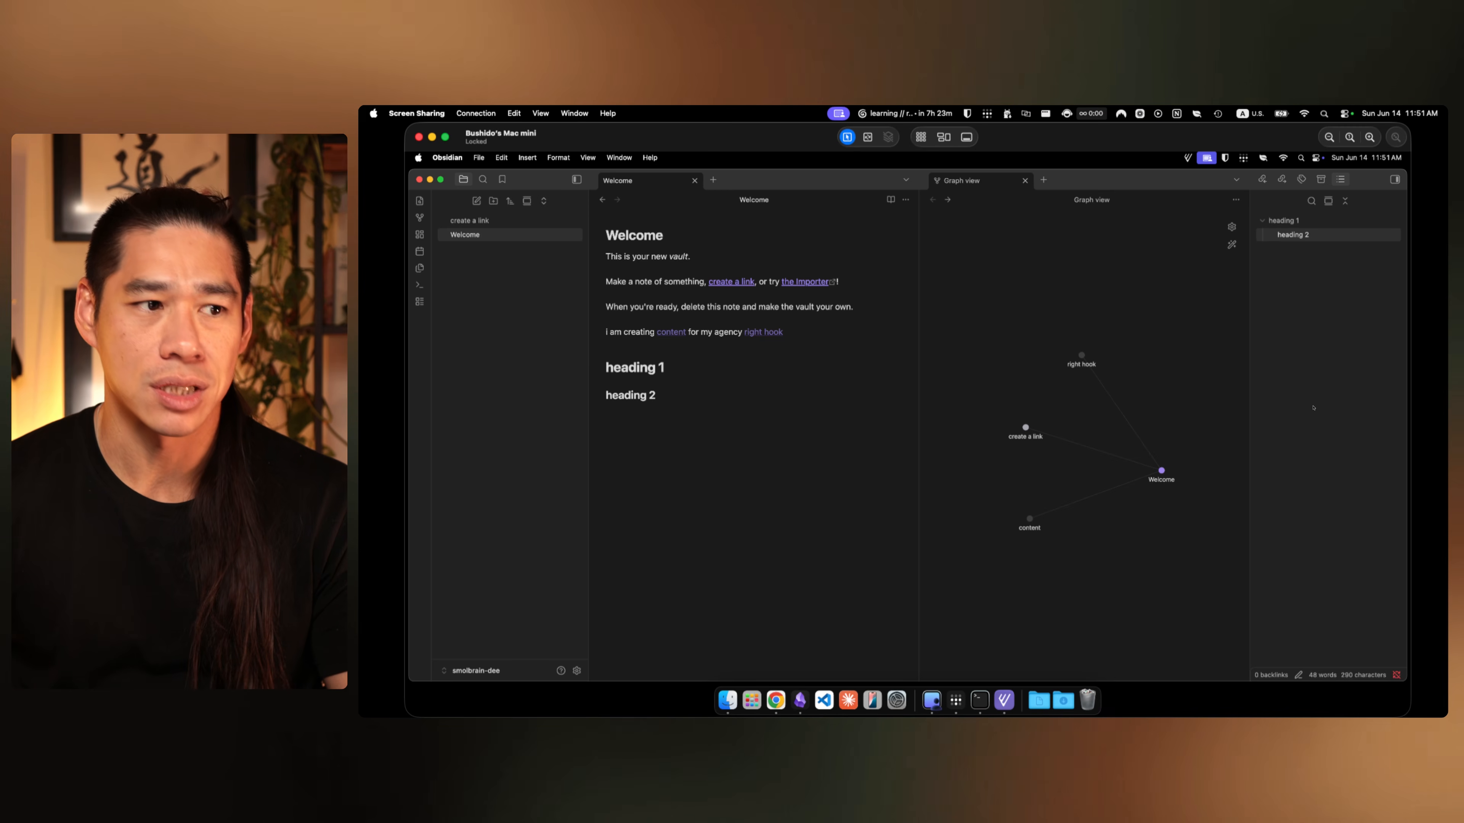
# Step: Place the cursor in heading 2 to reveal its Markdown markup, and hide the outline sidebar
pyautogui.click(708, 403)
pyautogui.click(709, 395)
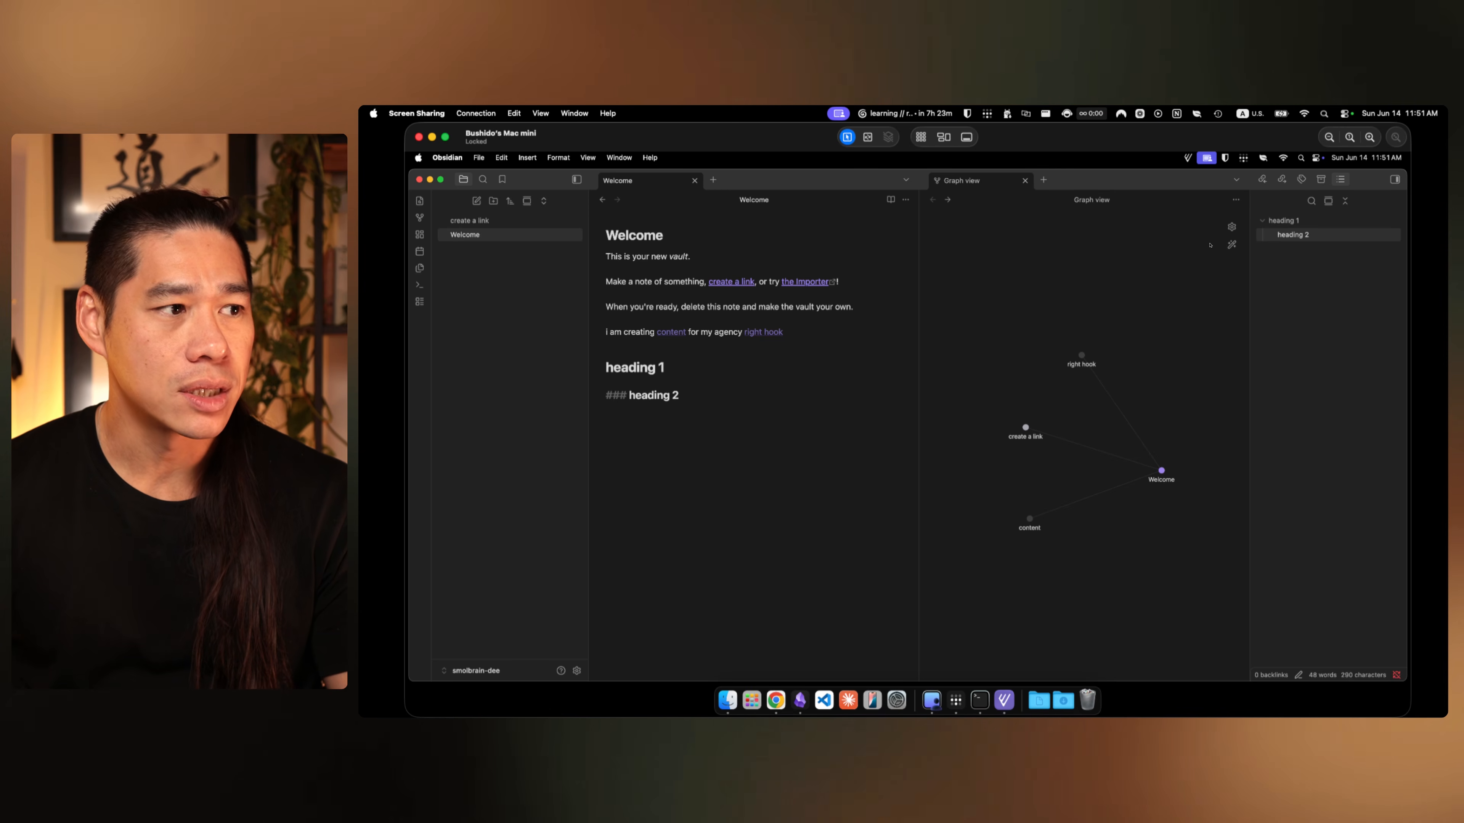
pyautogui.click(1396, 180)
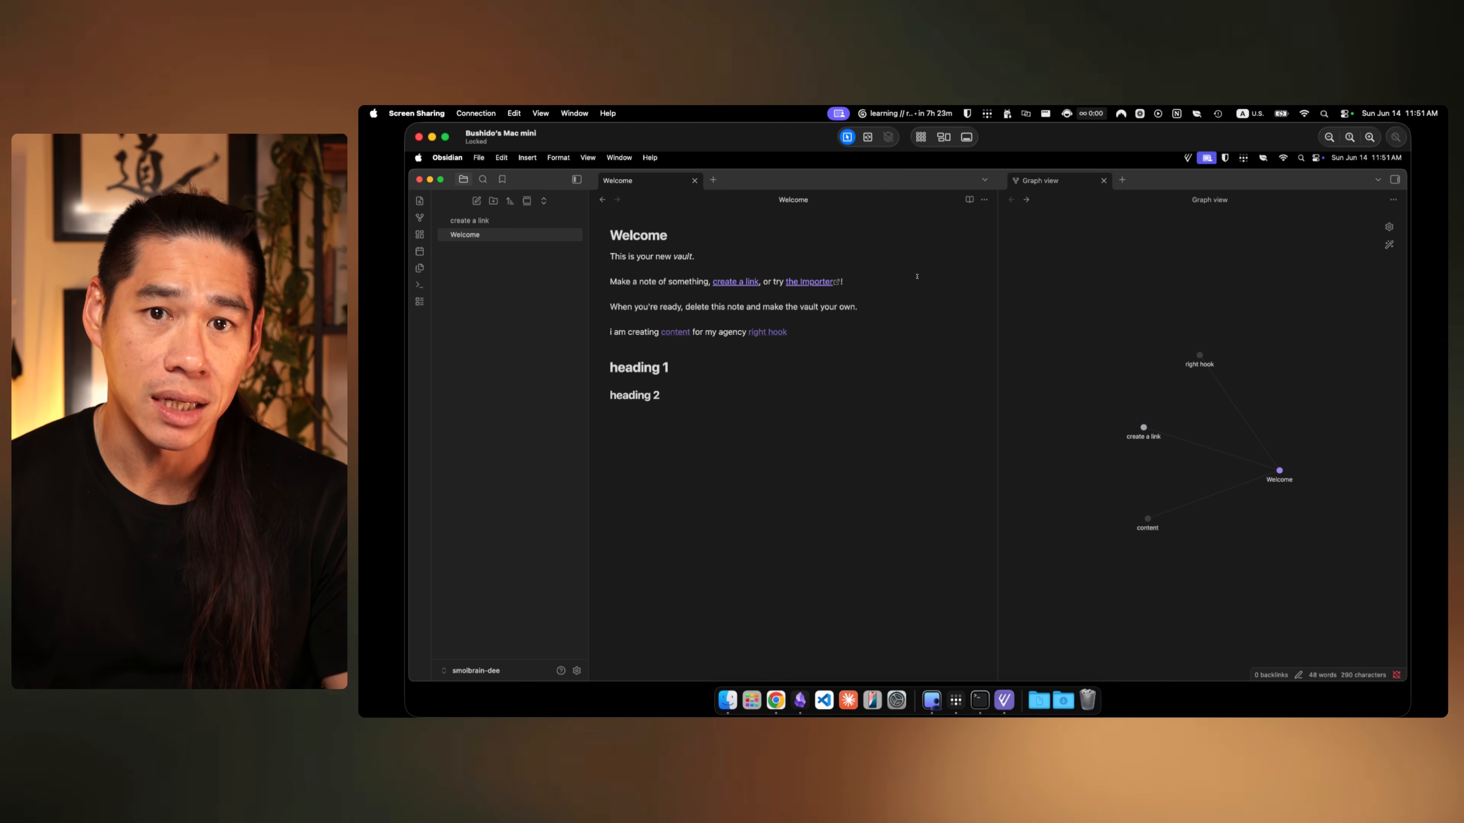
# Step: Open the vault's settings and look at the core plugins and community plugins sections
pyautogui.click(576, 671)
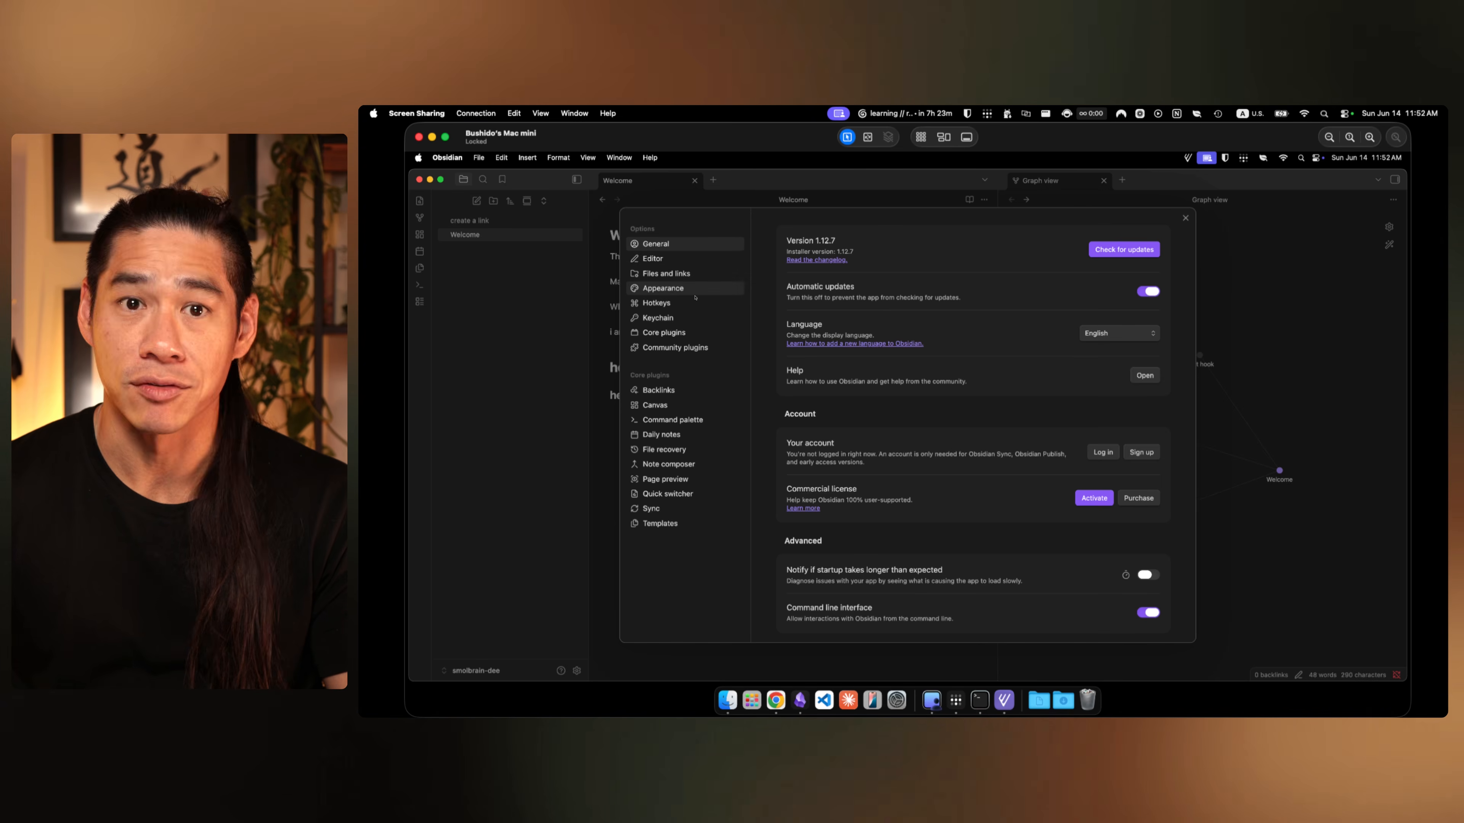
pyautogui.click(687, 337)
pyautogui.click(678, 351)
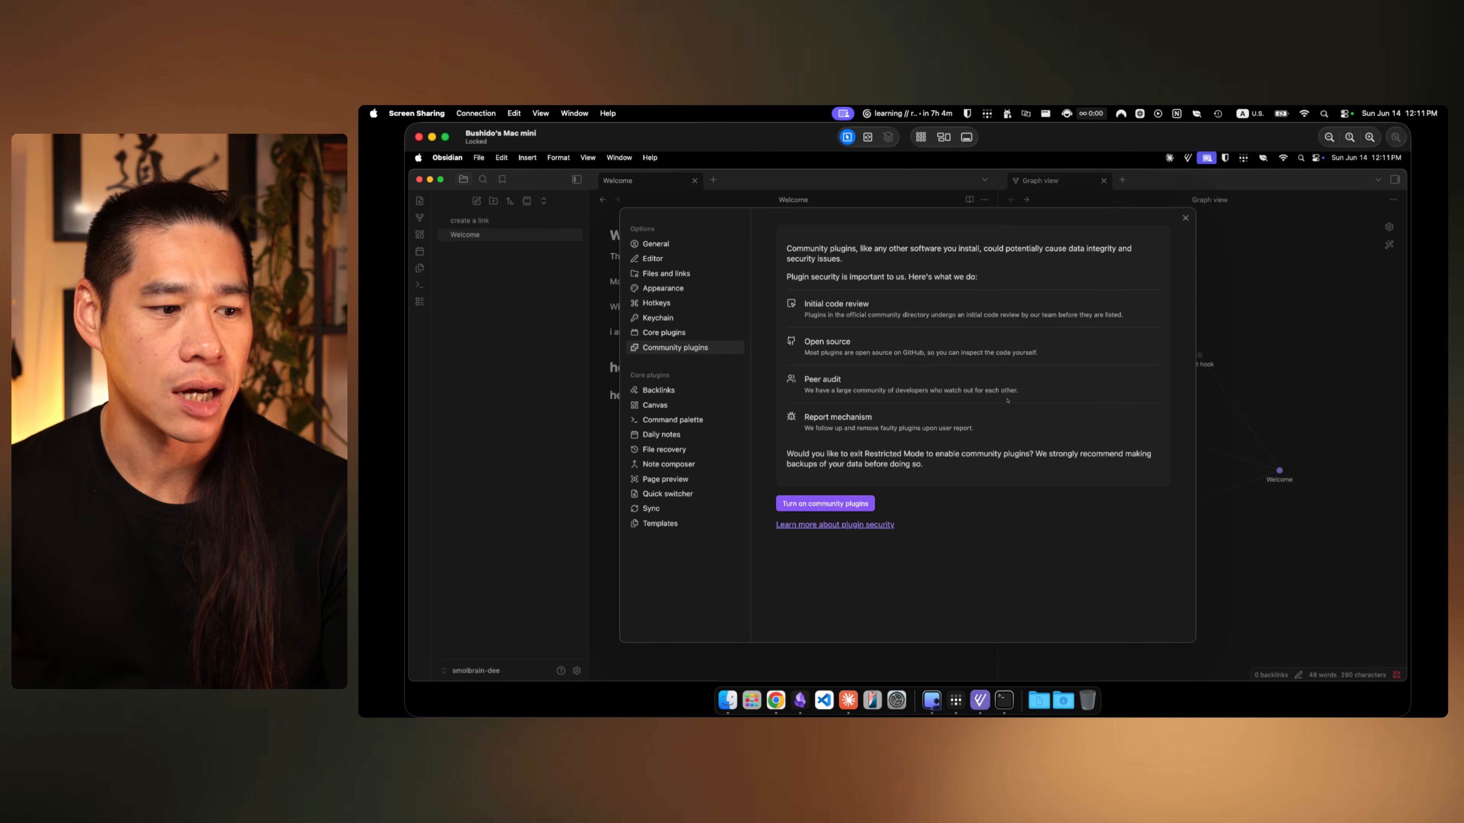
# Step: Switch to the Claude desktop app and sign in by continuing with Google using the listed Google account
pyautogui.click(848, 700)
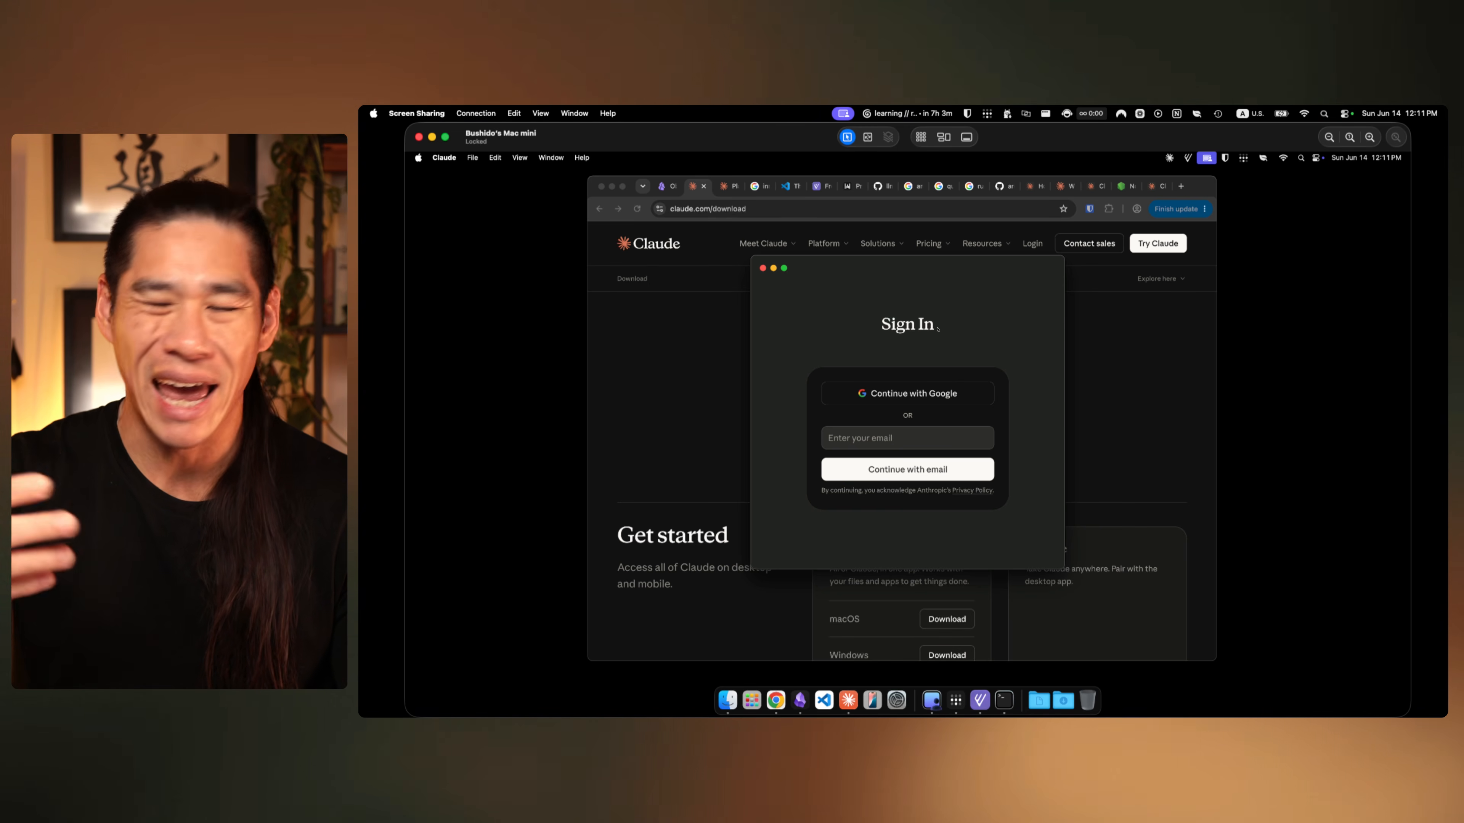
pyautogui.click(893, 394)
pyautogui.click(935, 360)
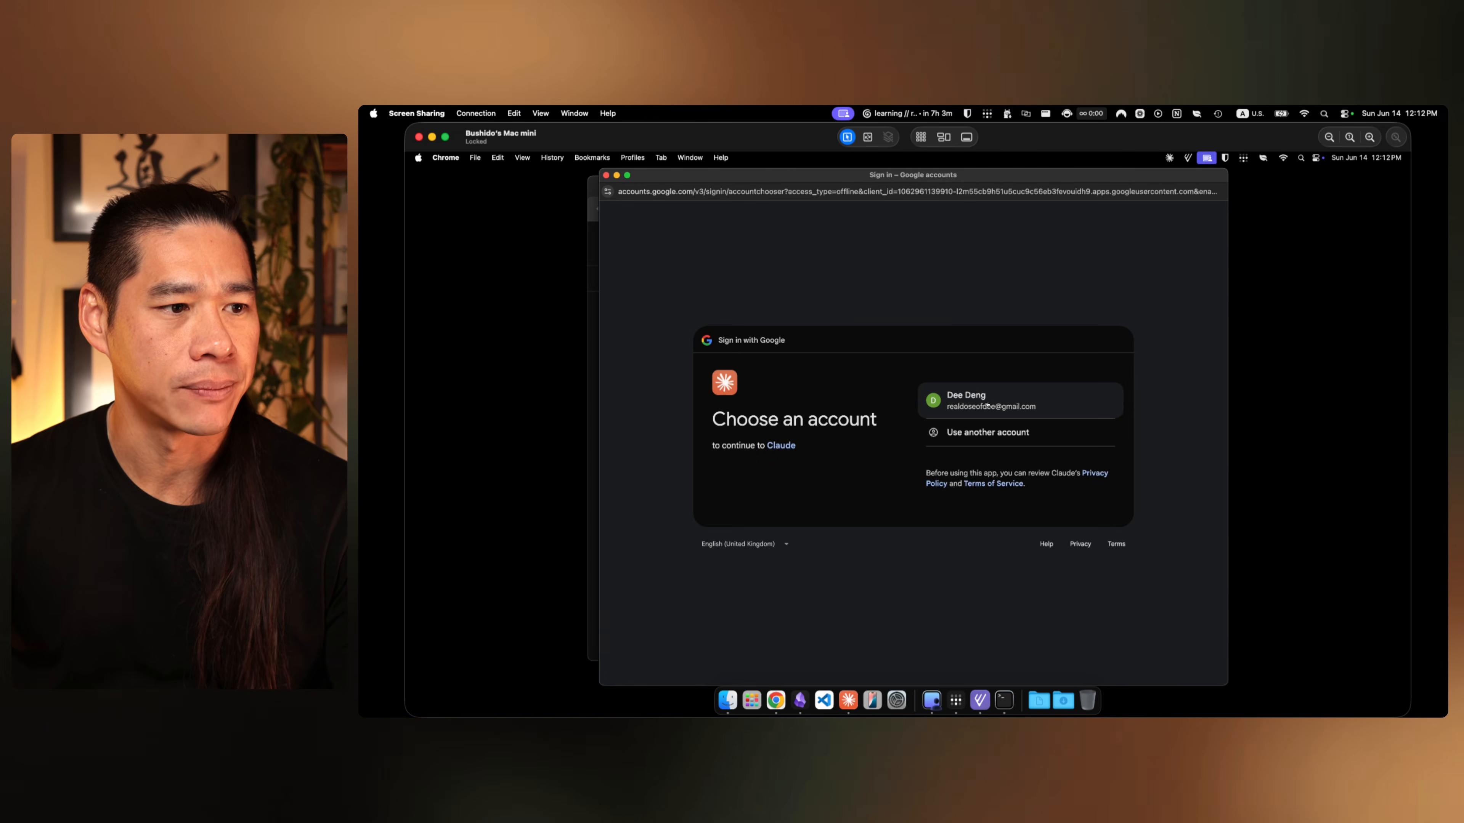
pyautogui.click(986, 404)
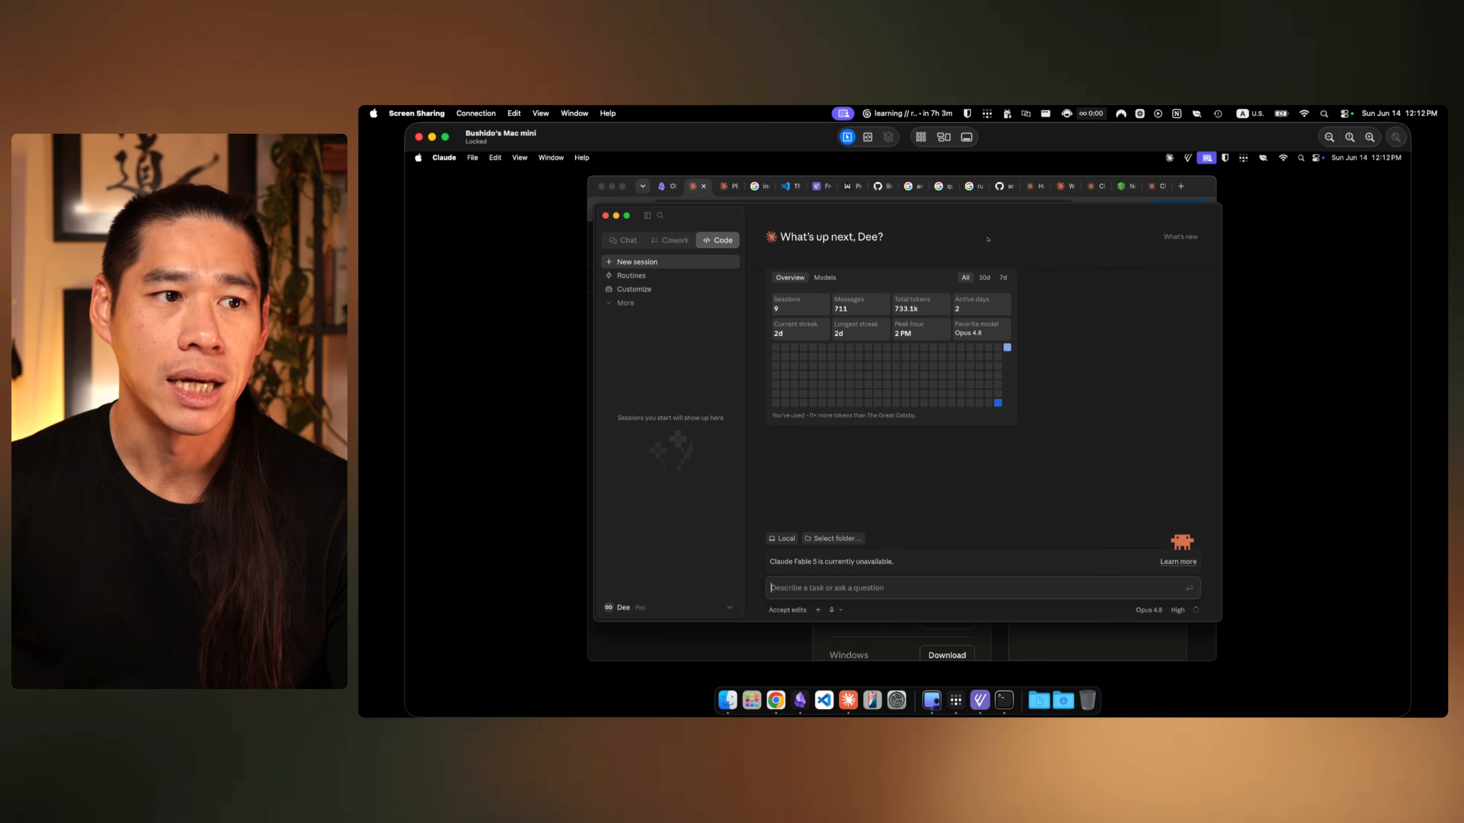
pyautogui.moveTo(961, 353)
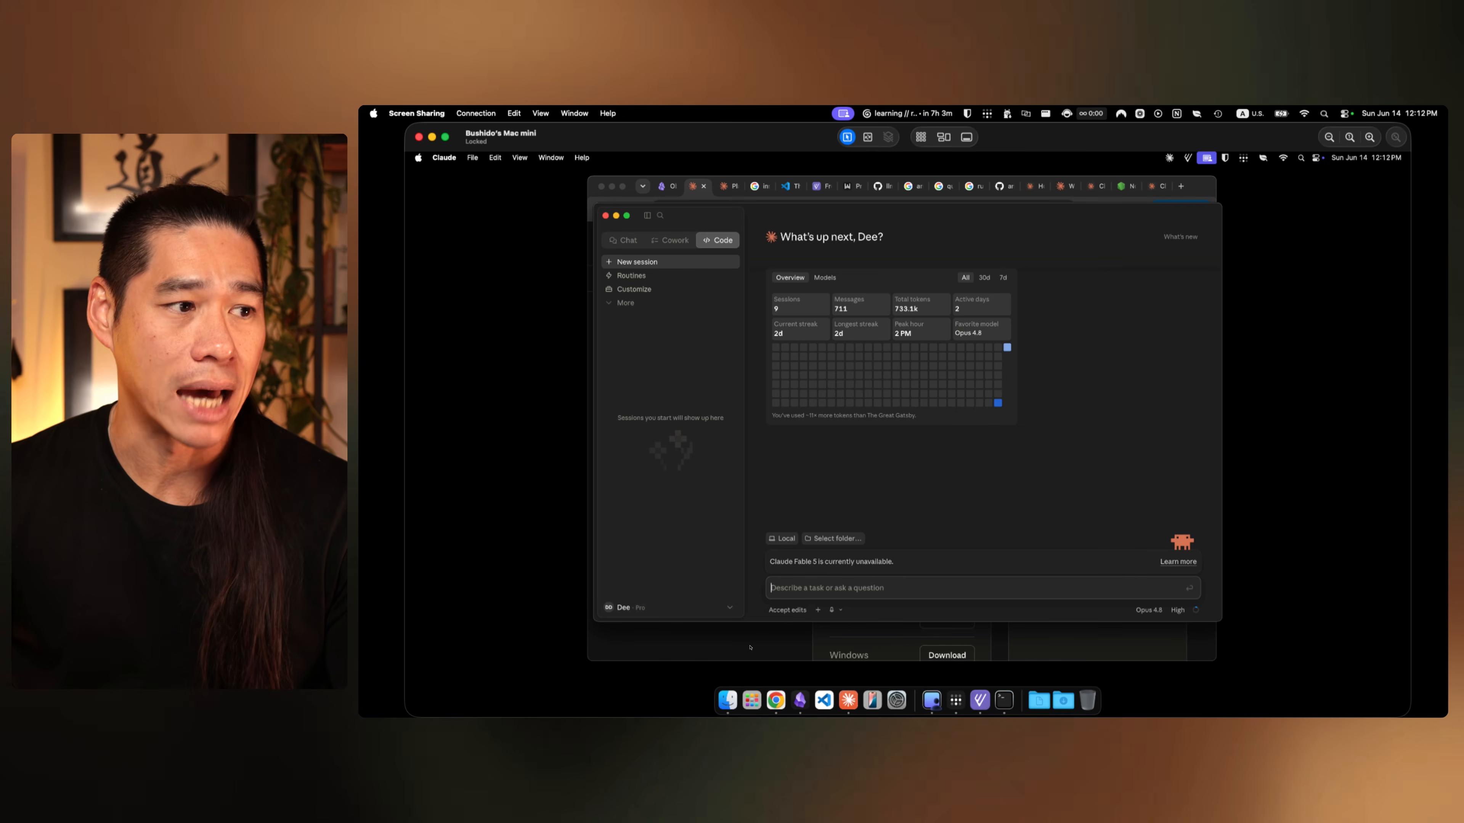
pyautogui.click(768, 645)
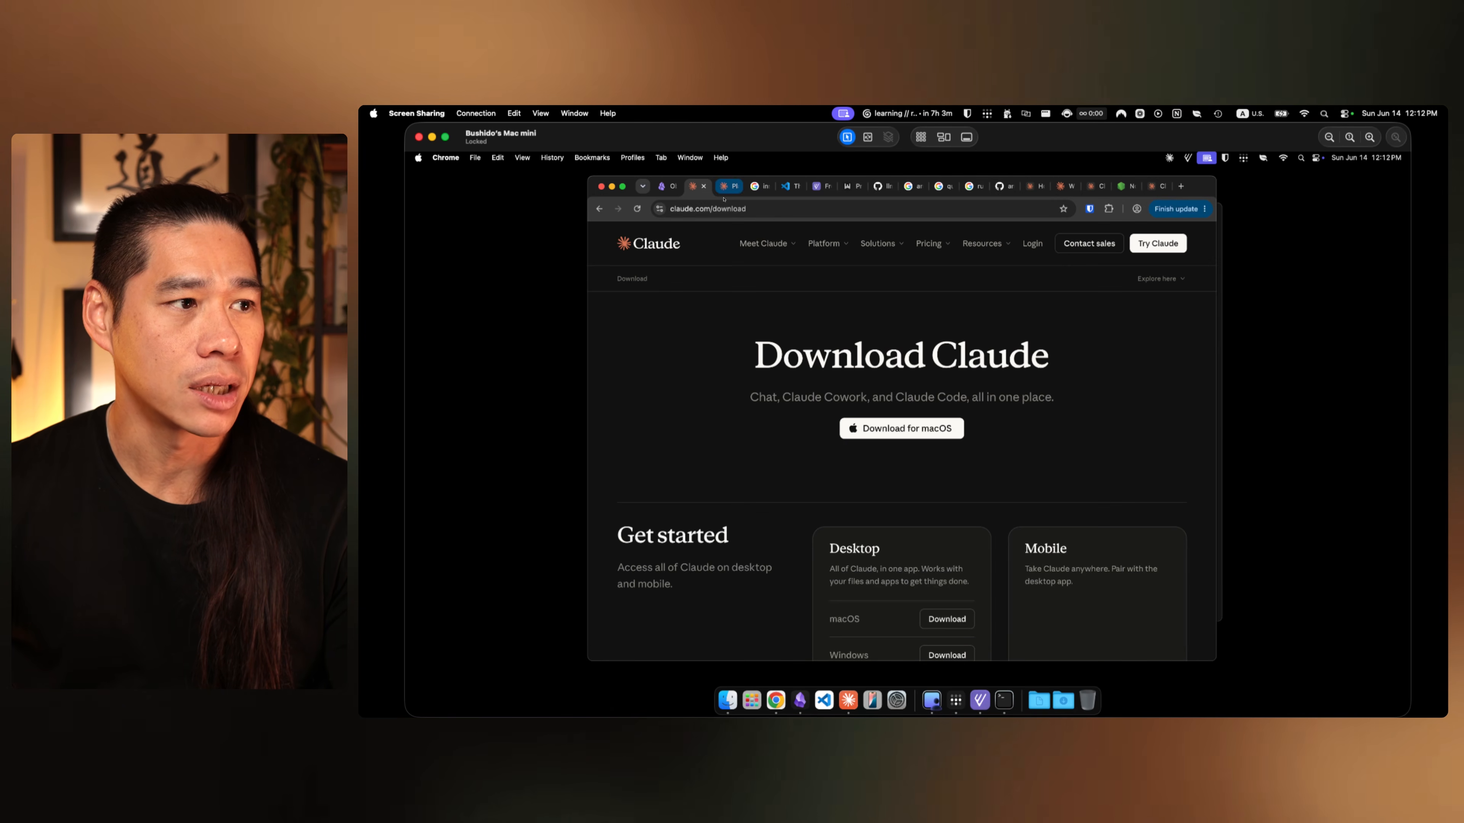
pyautogui.click(754, 186)
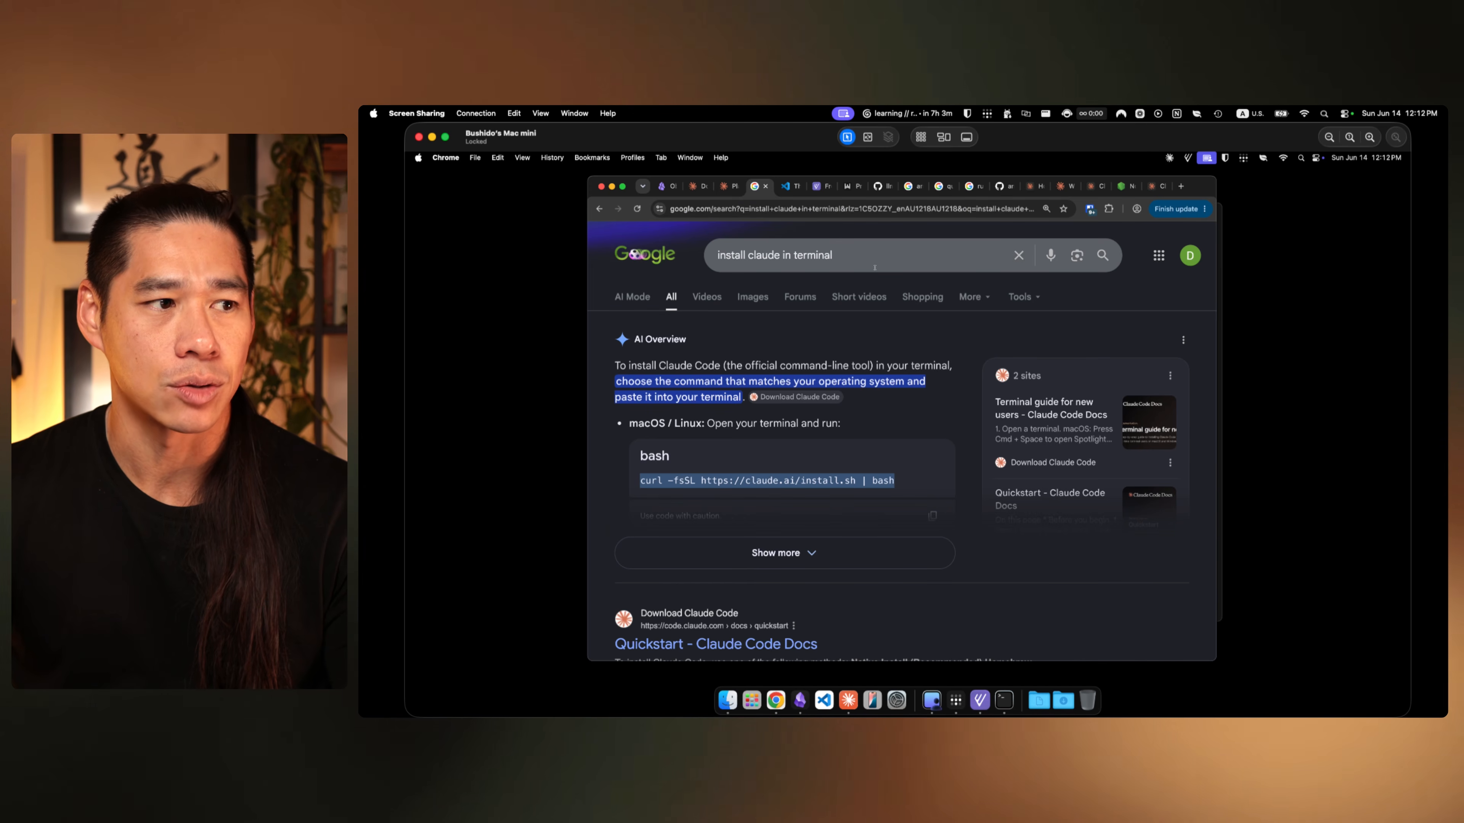
pyautogui.click(656, 484)
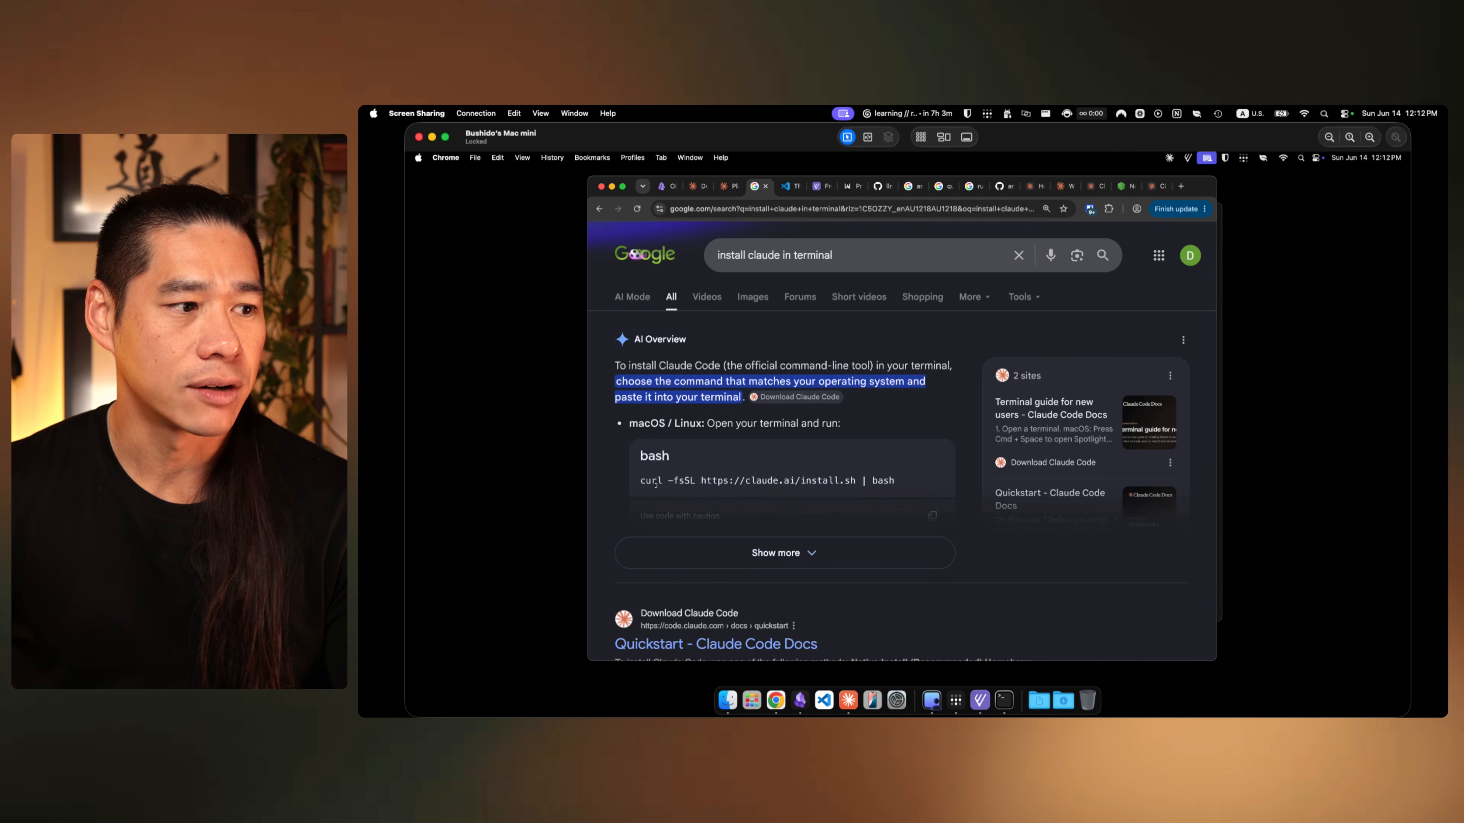
pyautogui.moveTo(640, 484); pyautogui.dragTo(893, 489)
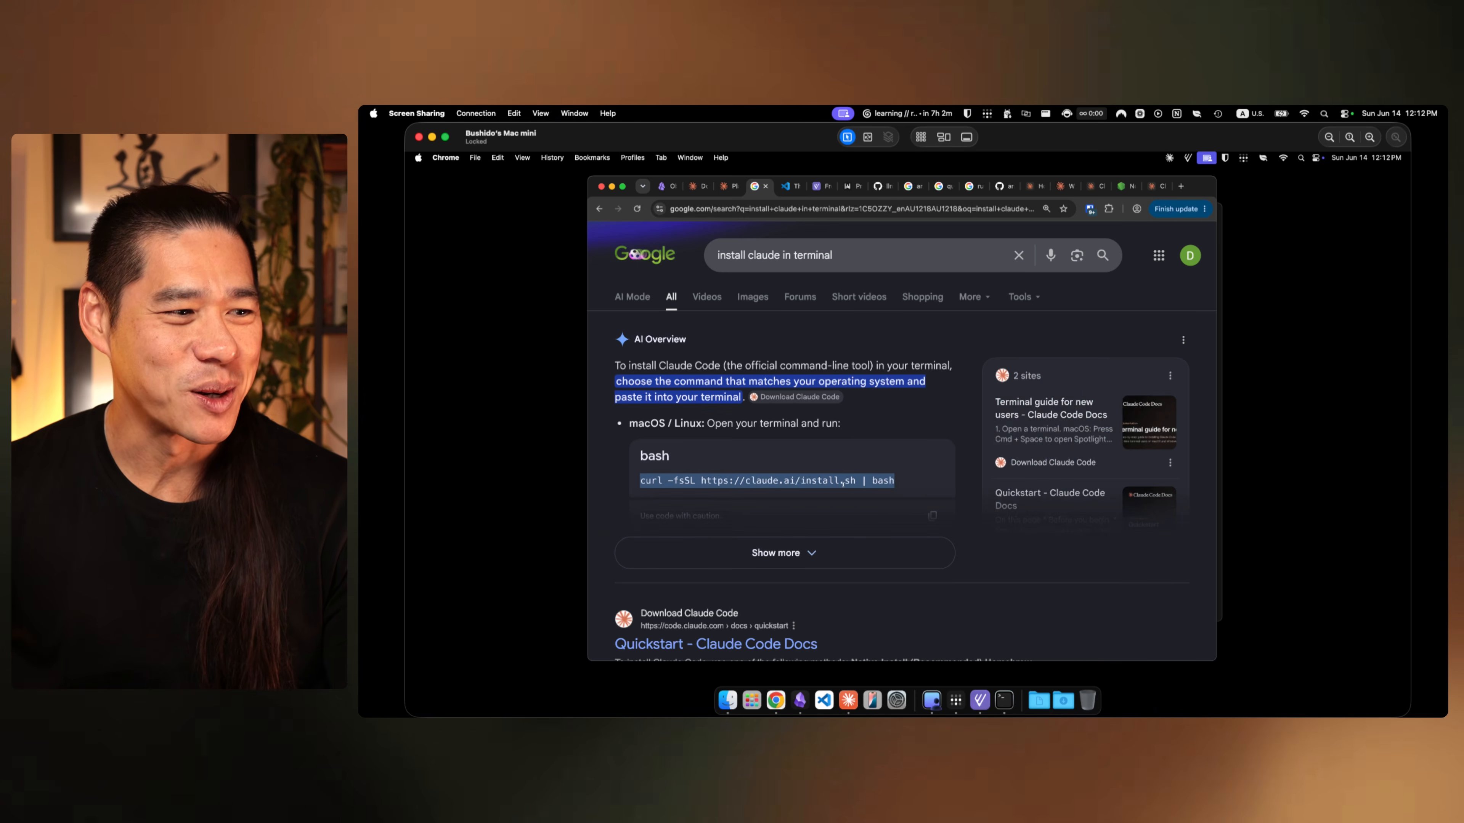
# Step: Switch to Terminal, also finding it through a Spotlight search for "terminal"
pyautogui.click(1002, 701)
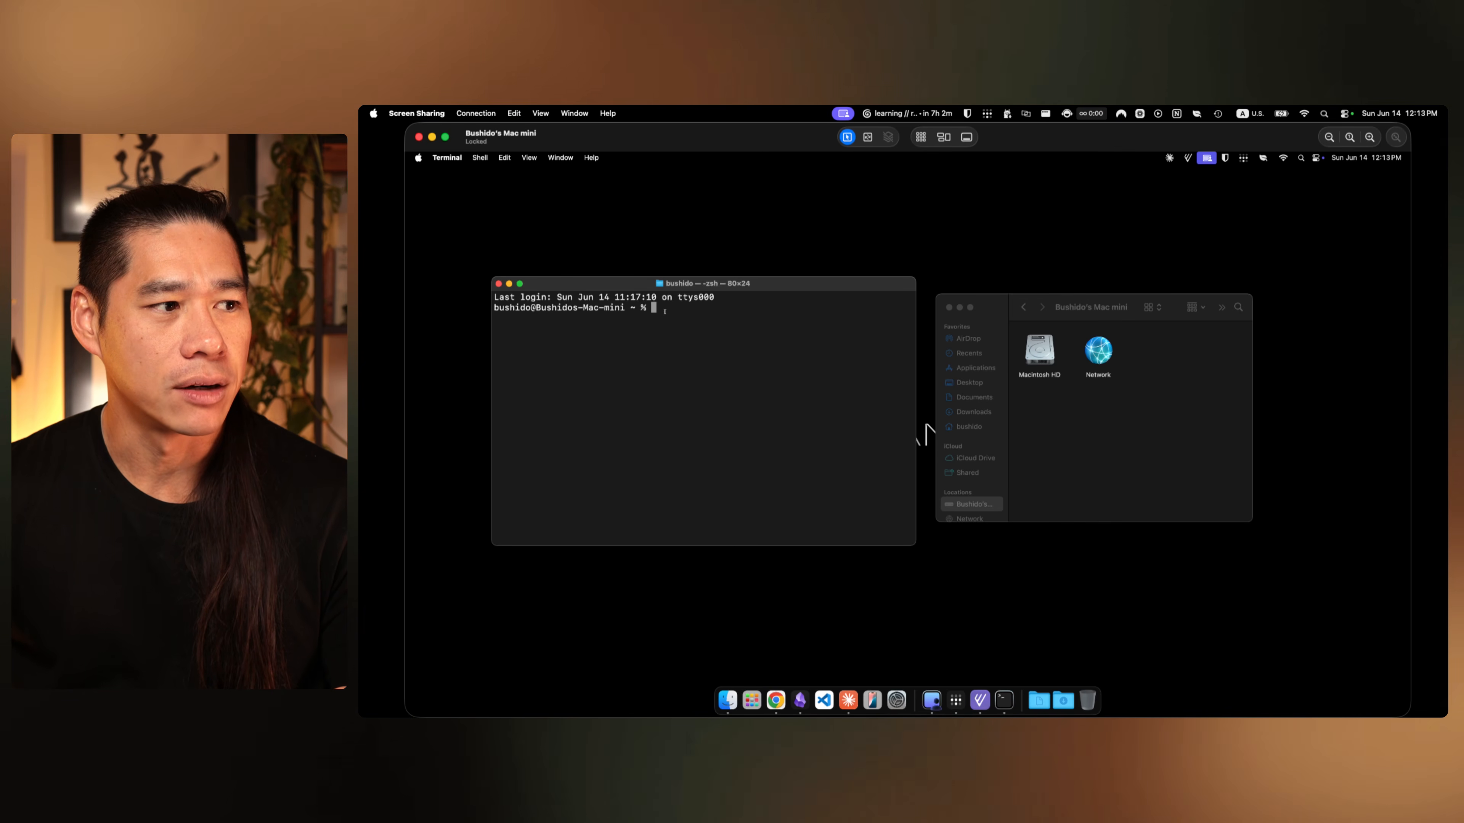
pyautogui.click(1128, 460)
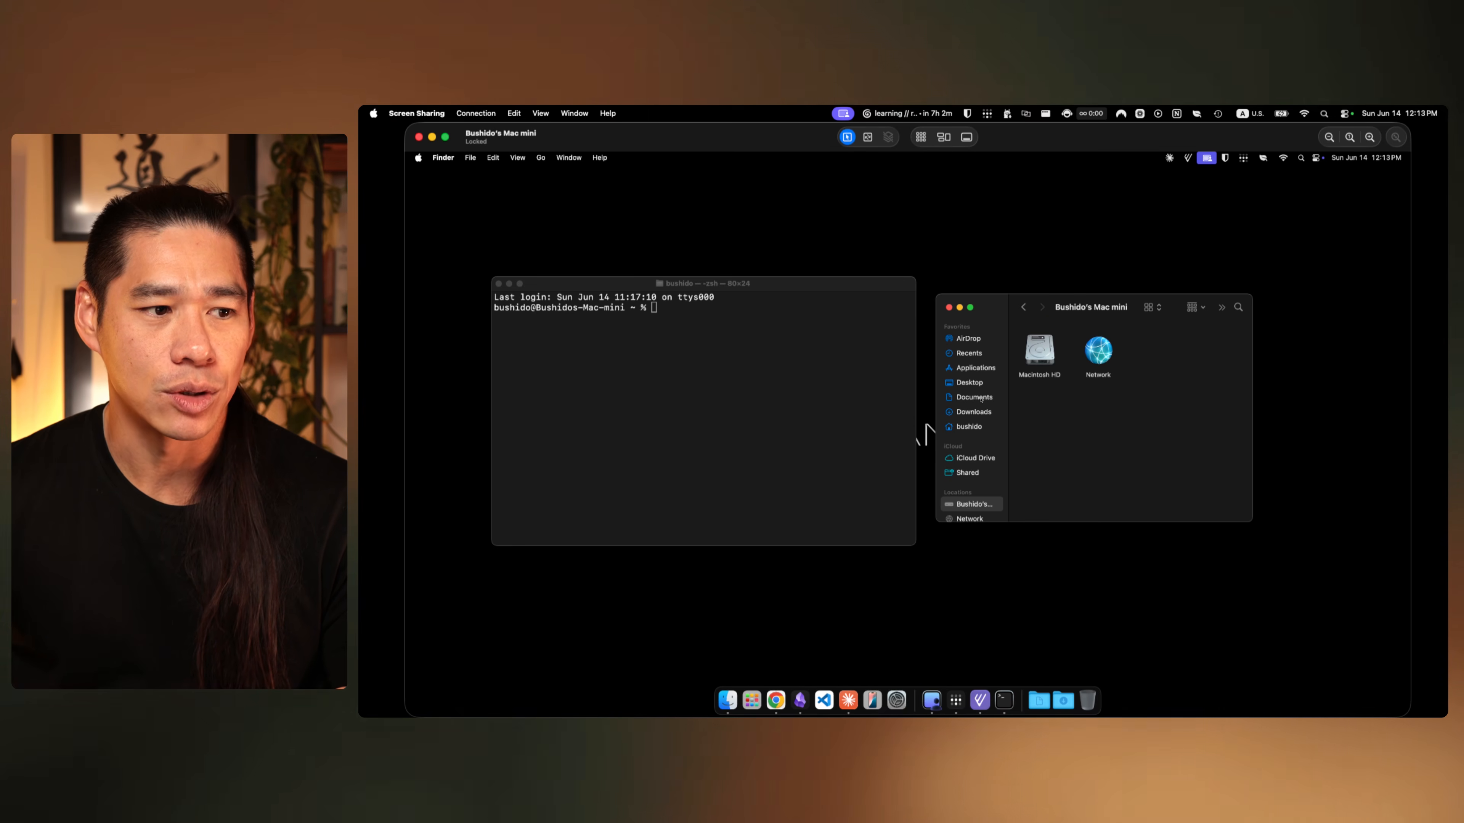
pyautogui.click(705, 347)
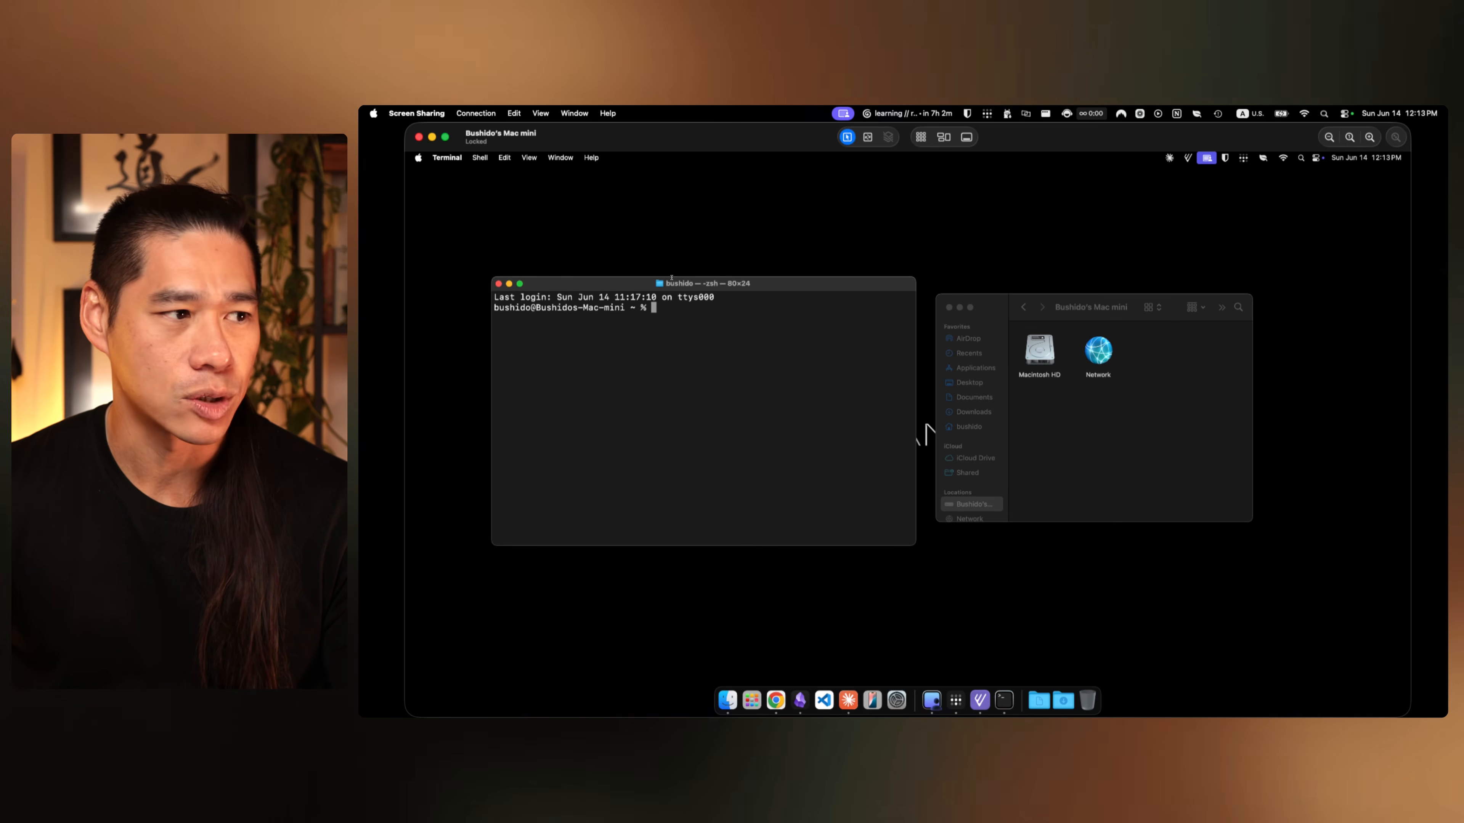
pyautogui.press('super+space')
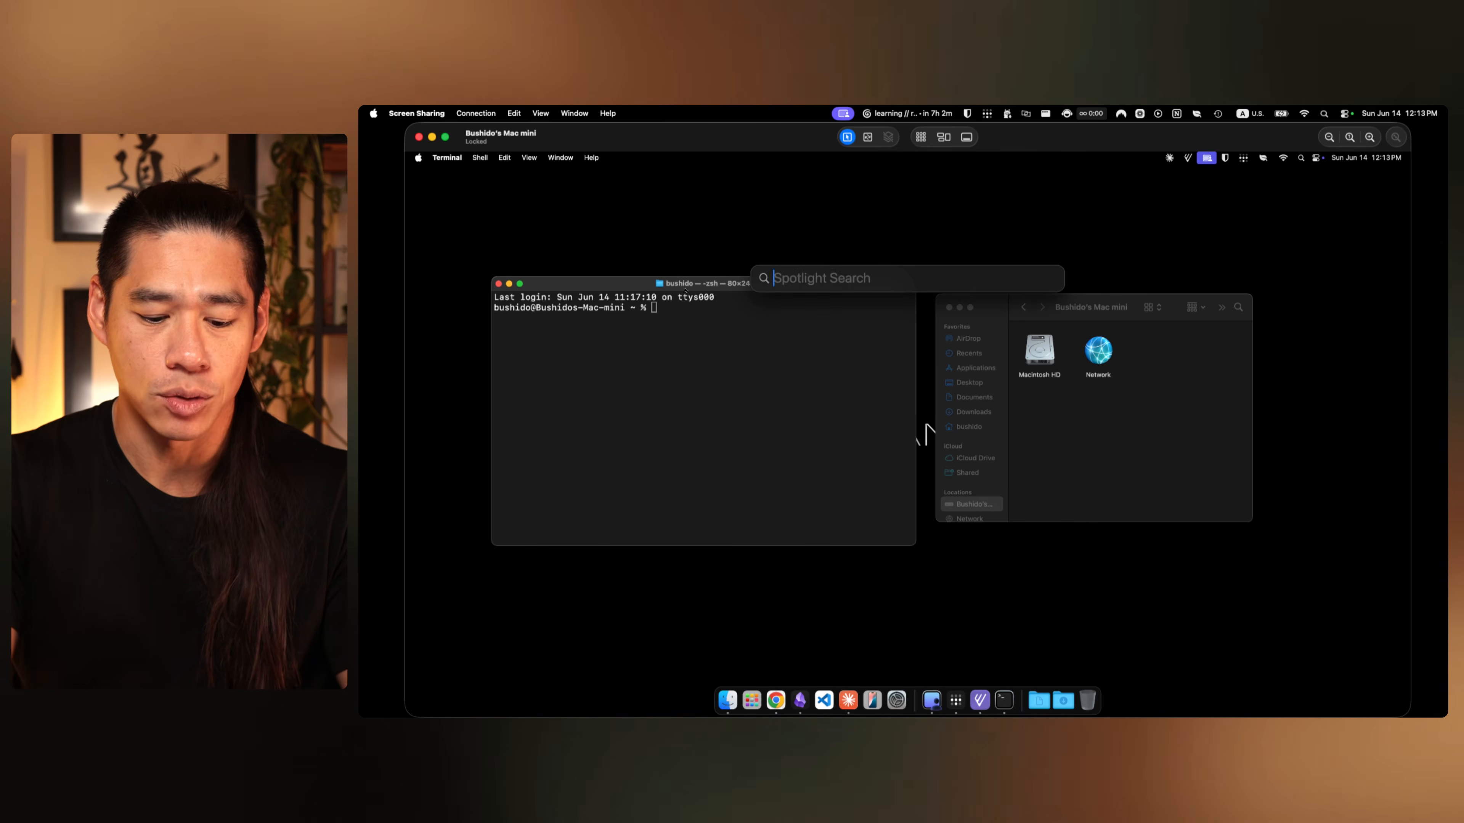
pyautogui.write('terminal')
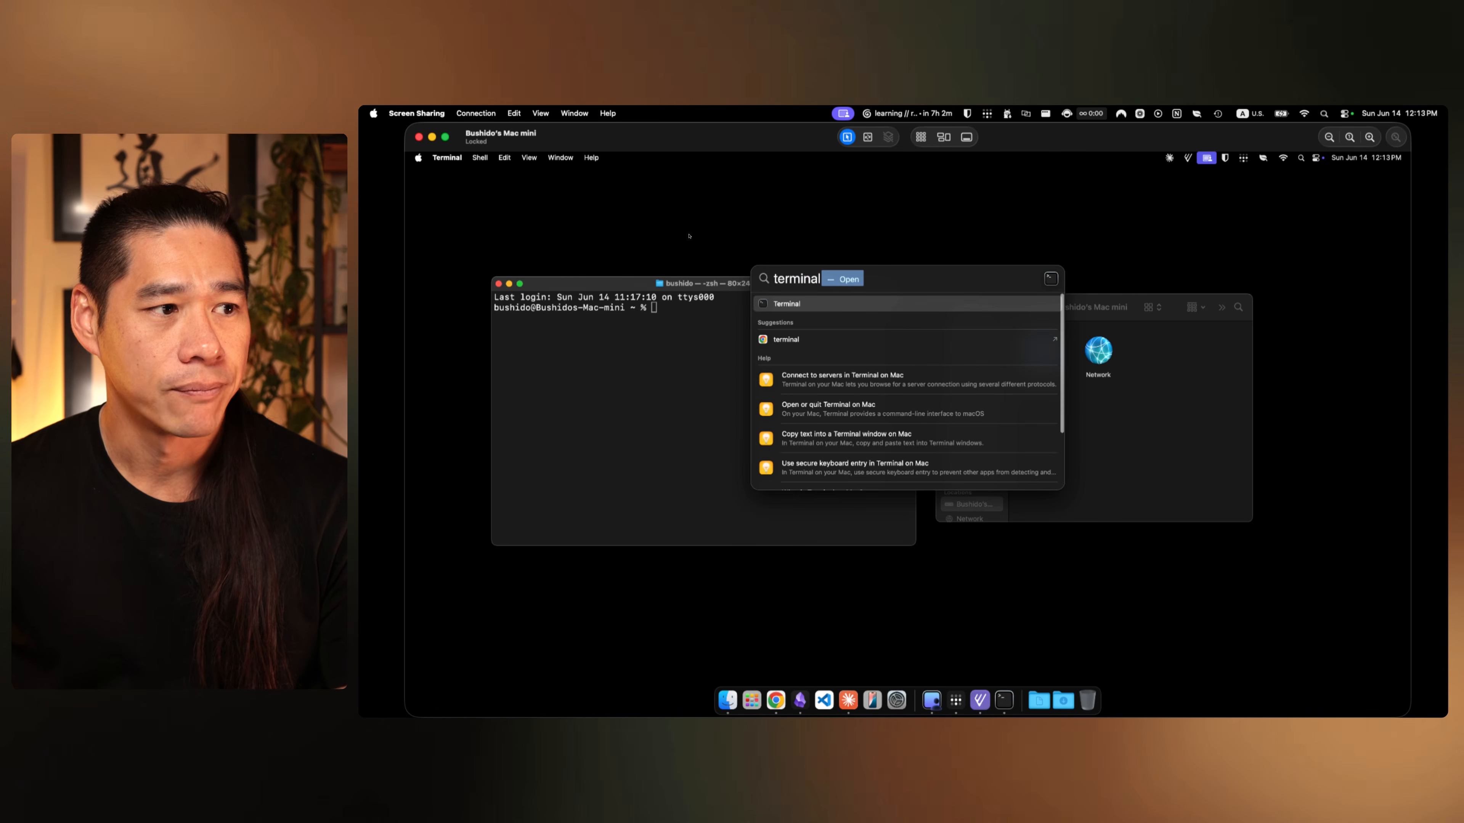
pyautogui.press('Return')
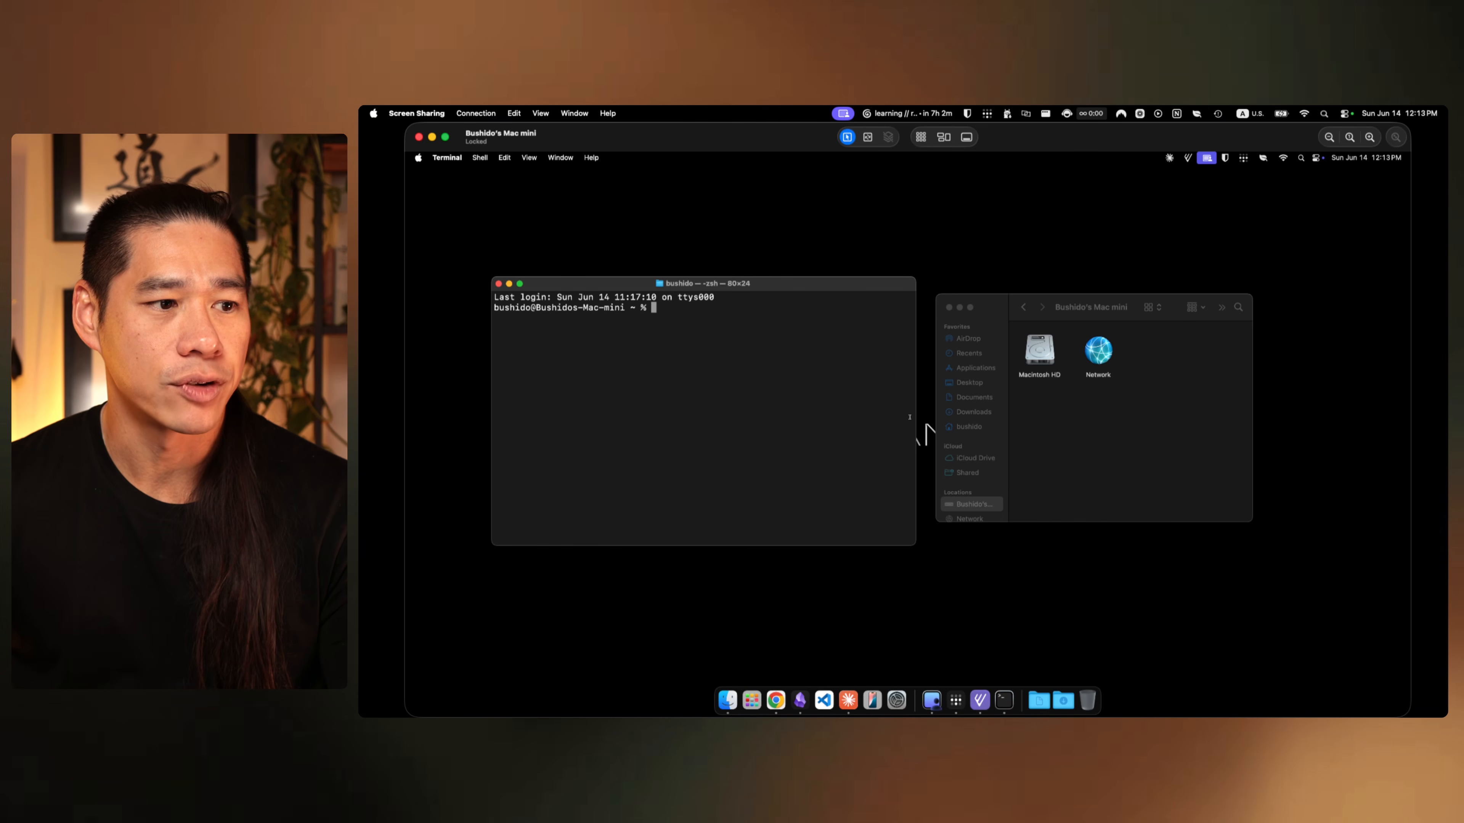
# Step: In Finder, browse from Macintosh HD through Users to the home folder and step through its folders
pyautogui.click(977, 471)
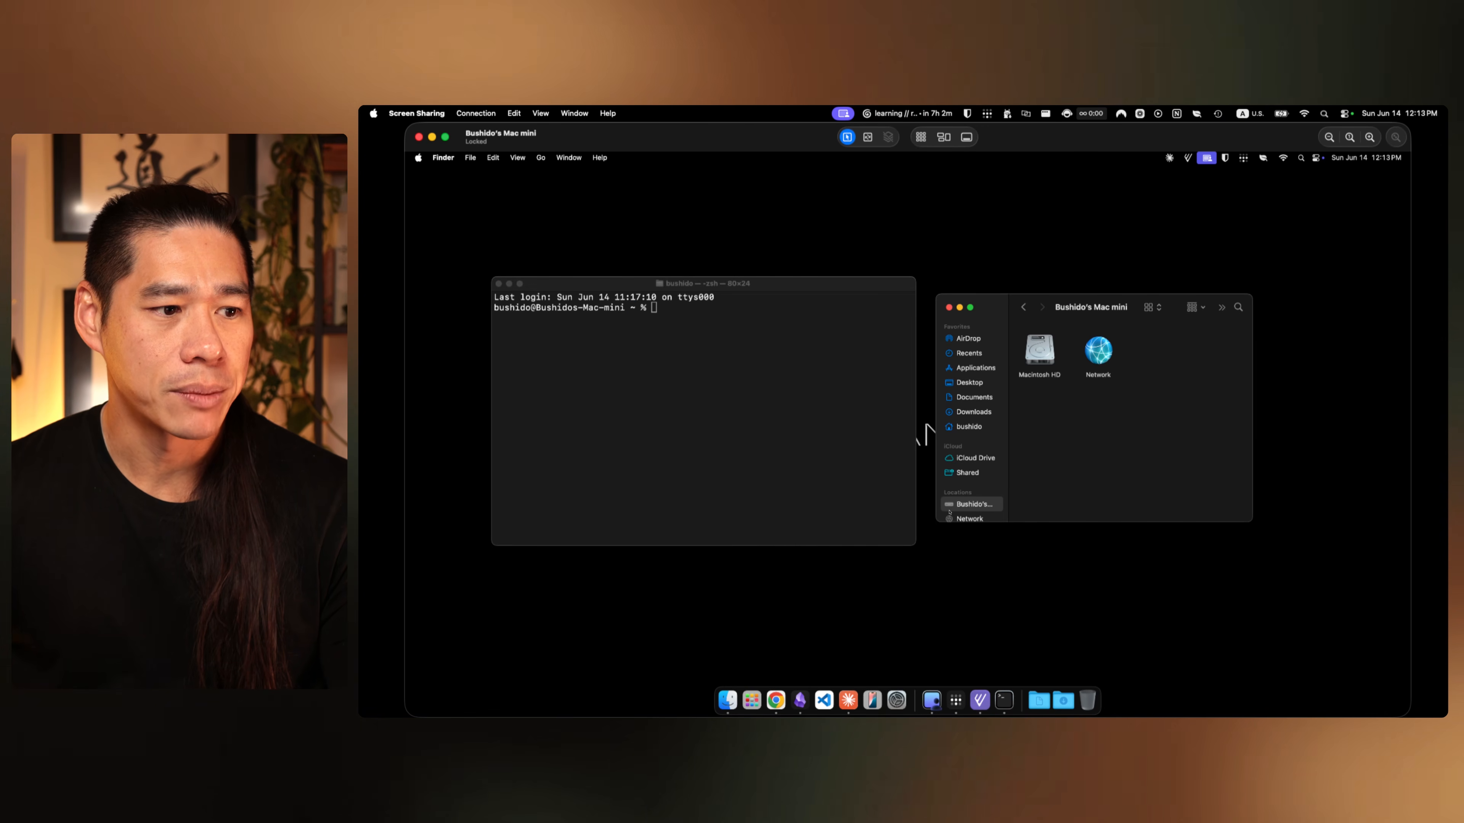
pyautogui.doubleClick(1039, 357)
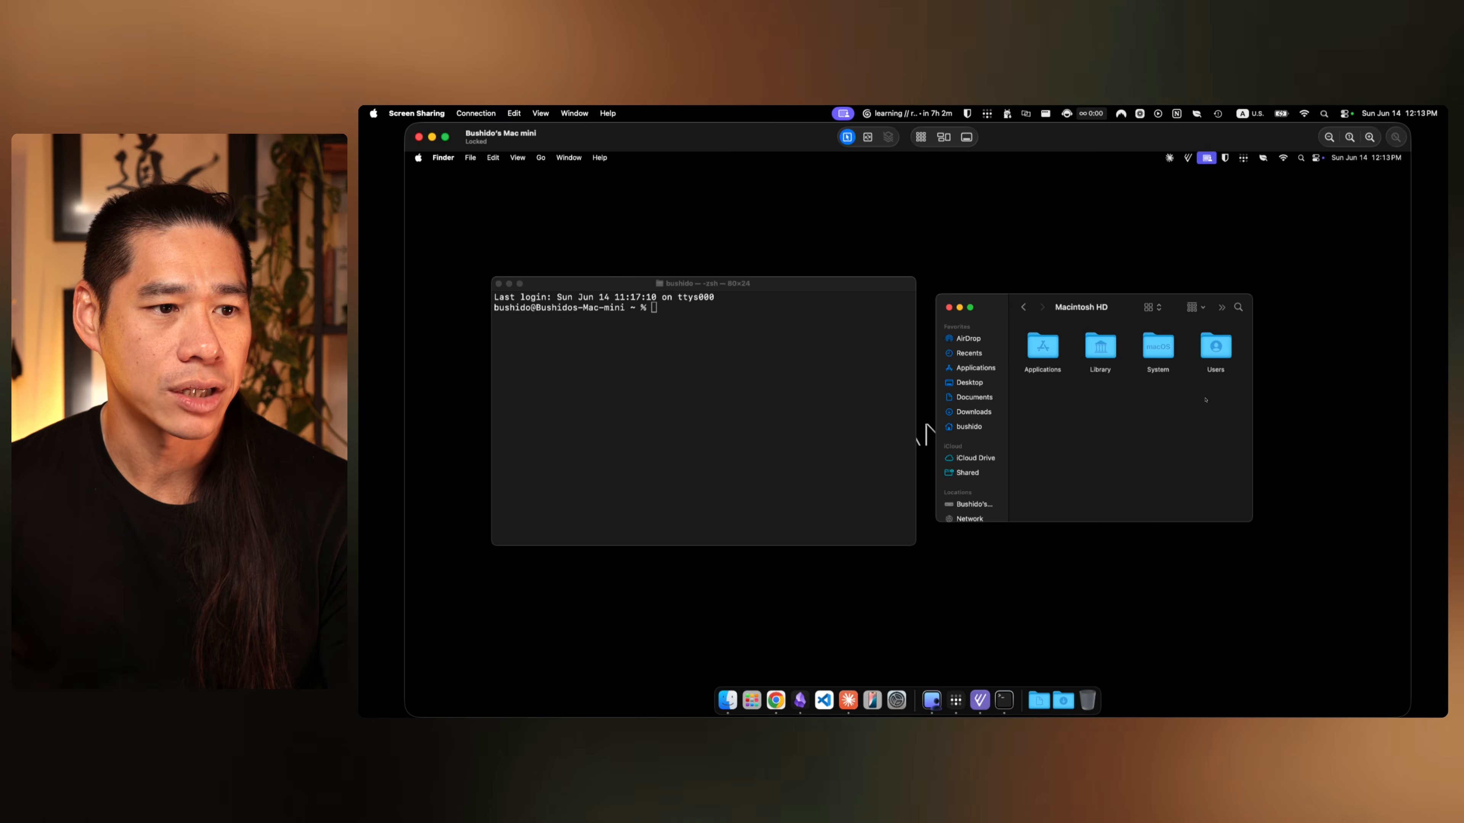
pyautogui.doubleClick(1215, 355)
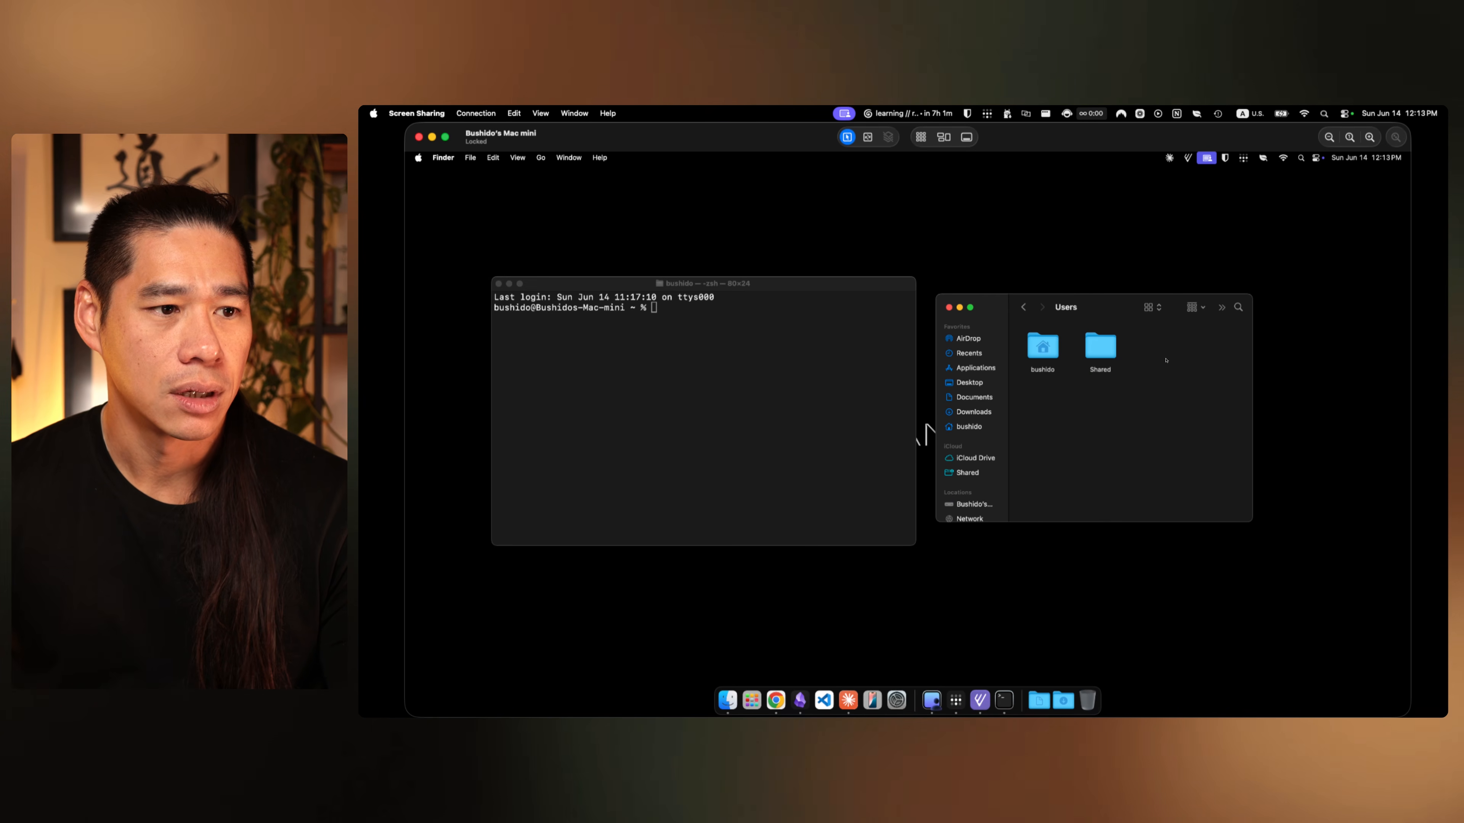
pyautogui.doubleClick(1043, 348)
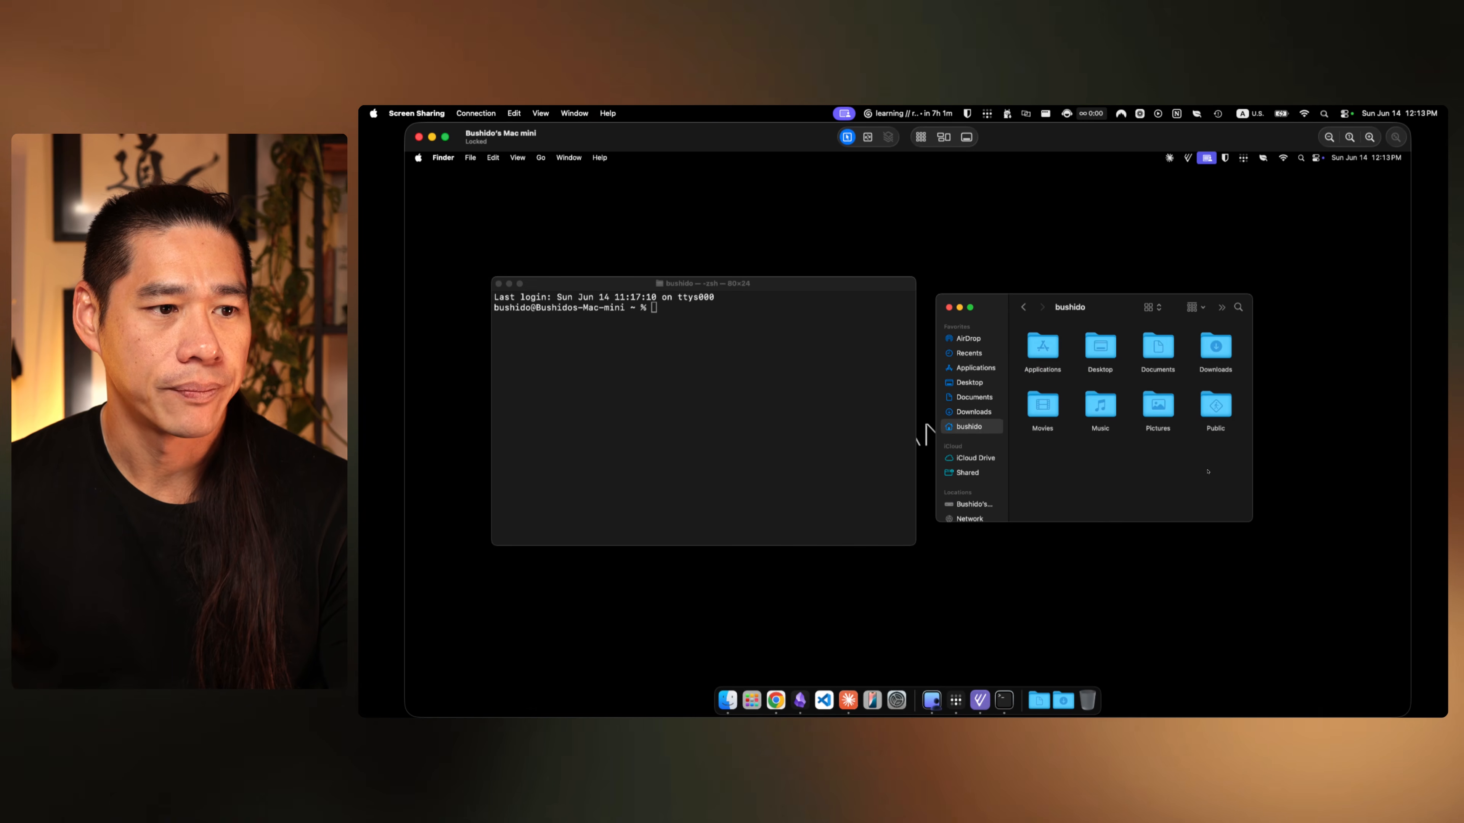
pyautogui.press('Right')
pyautogui.press('Right')
pyautogui.press('Right')
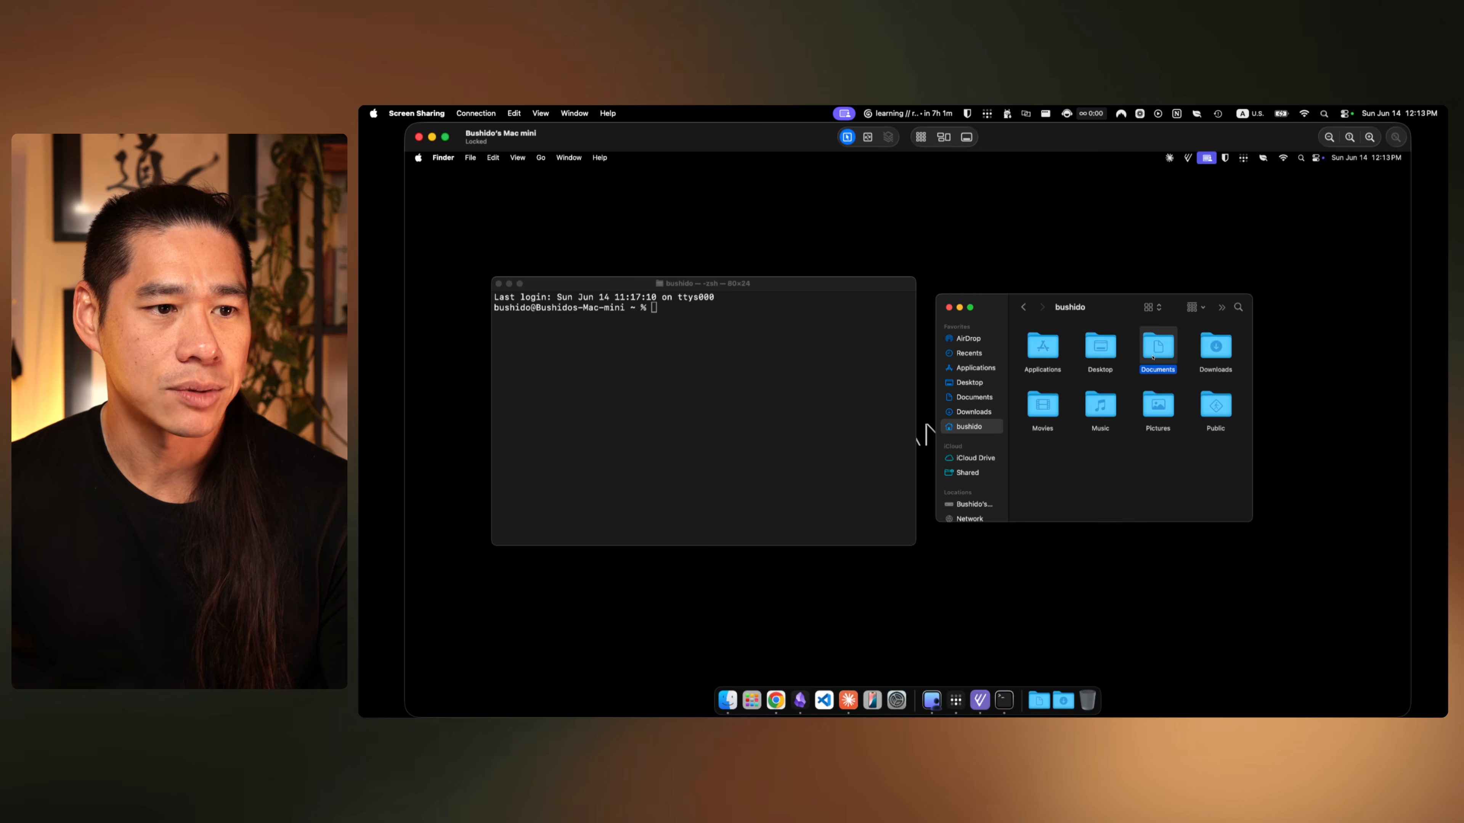
pyautogui.click(1184, 449)
# Step: List the home folder's contents in Terminal with ls and compare the output with the folders in Finder
pyautogui.click(722, 327)
pyautogui.write('l')
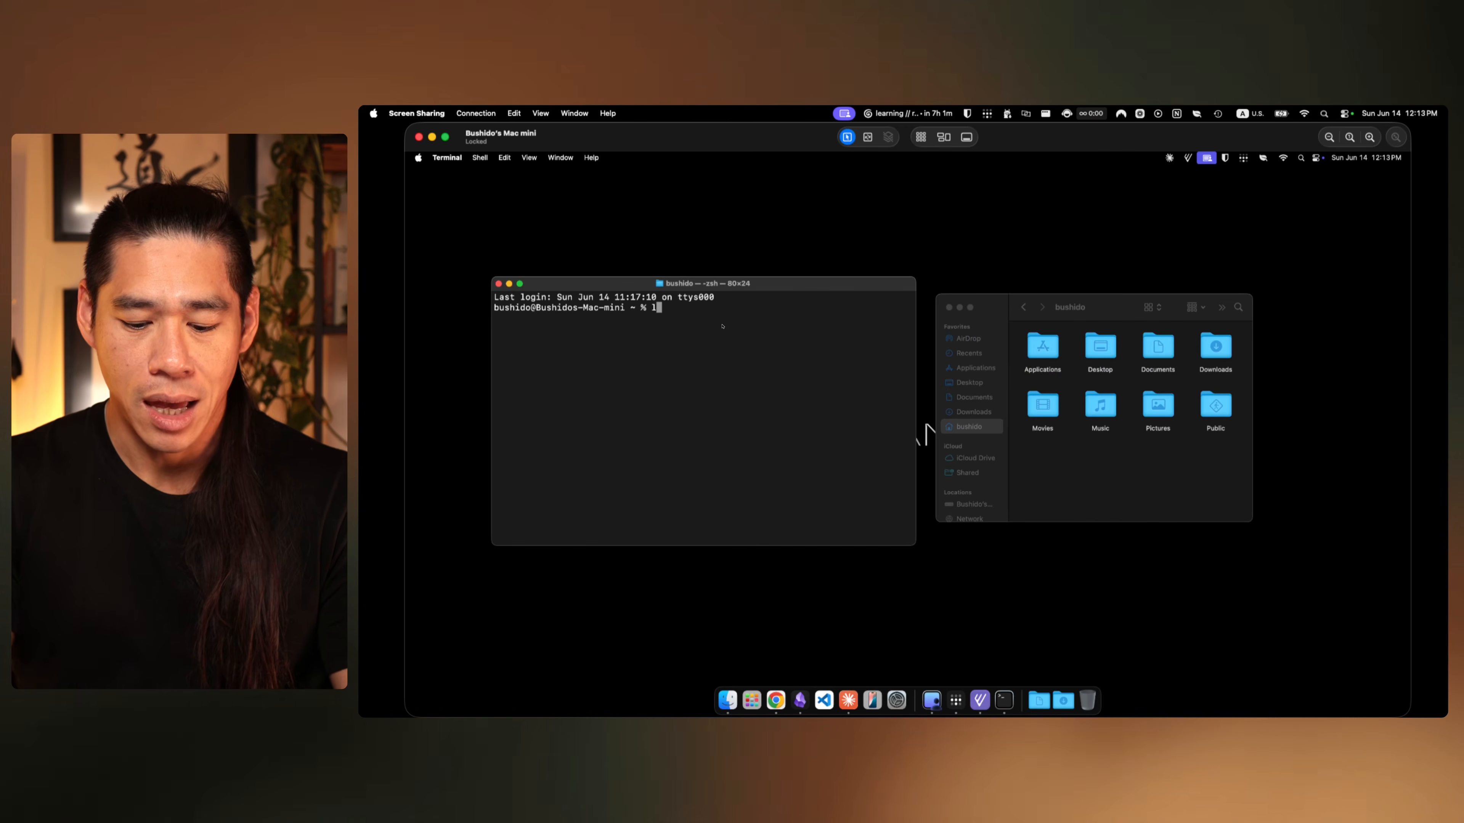
pyautogui.write('s')
pyautogui.press('Return')
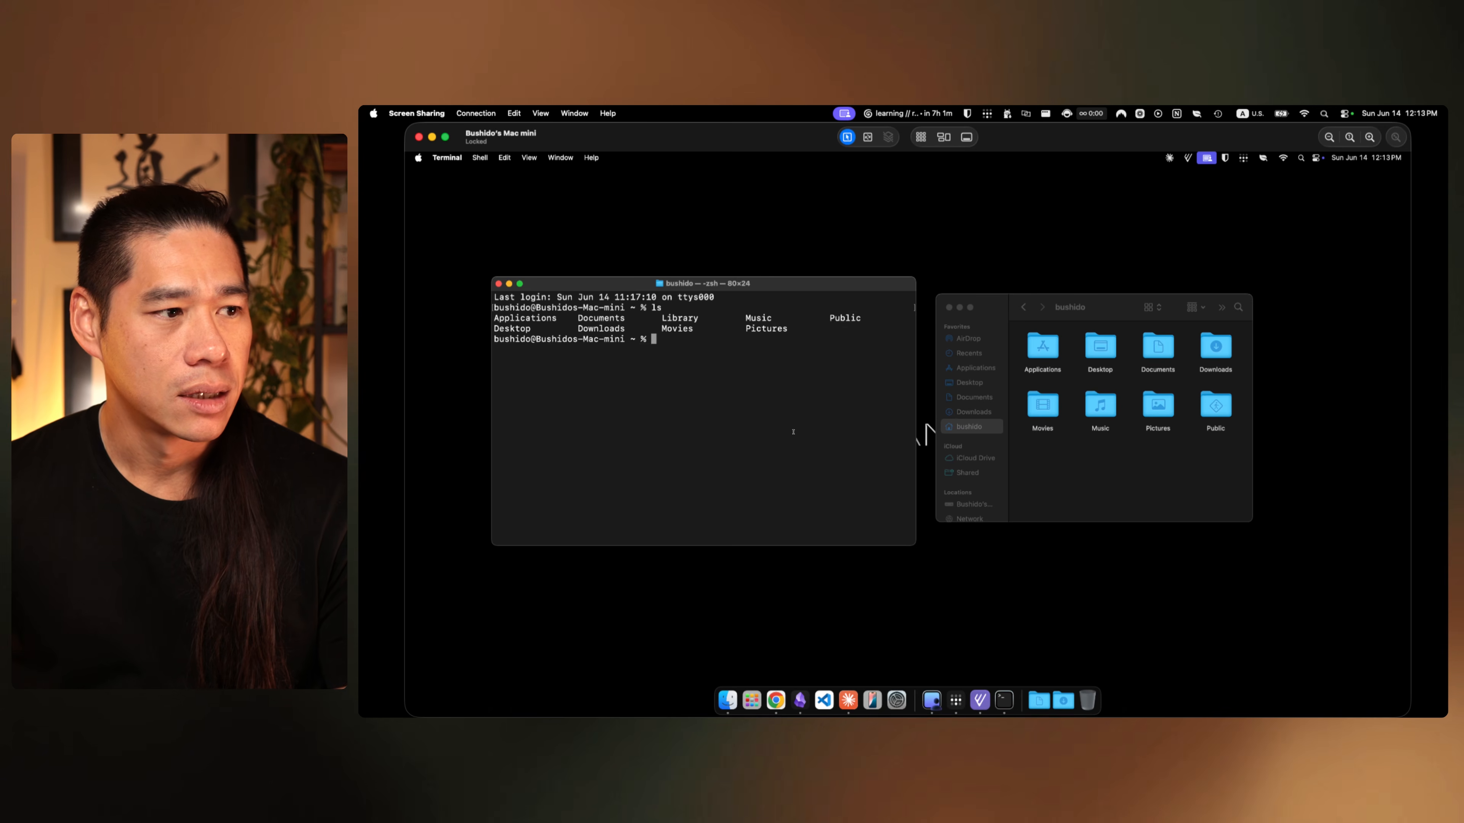
pyautogui.click(950, 432)
pyautogui.click(691, 335)
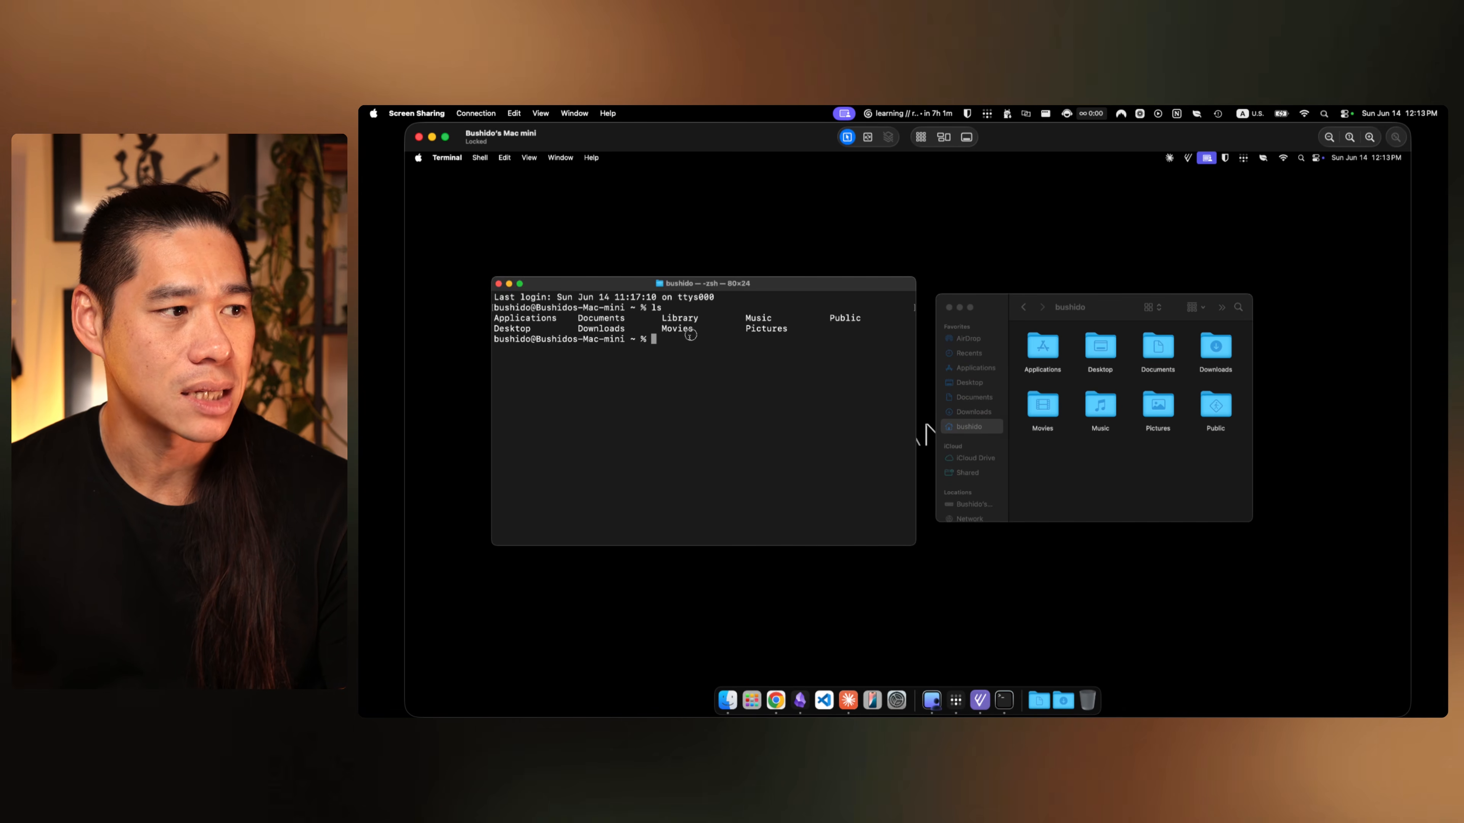
pyautogui.moveTo(807, 334); pyautogui.dragTo(501, 319)
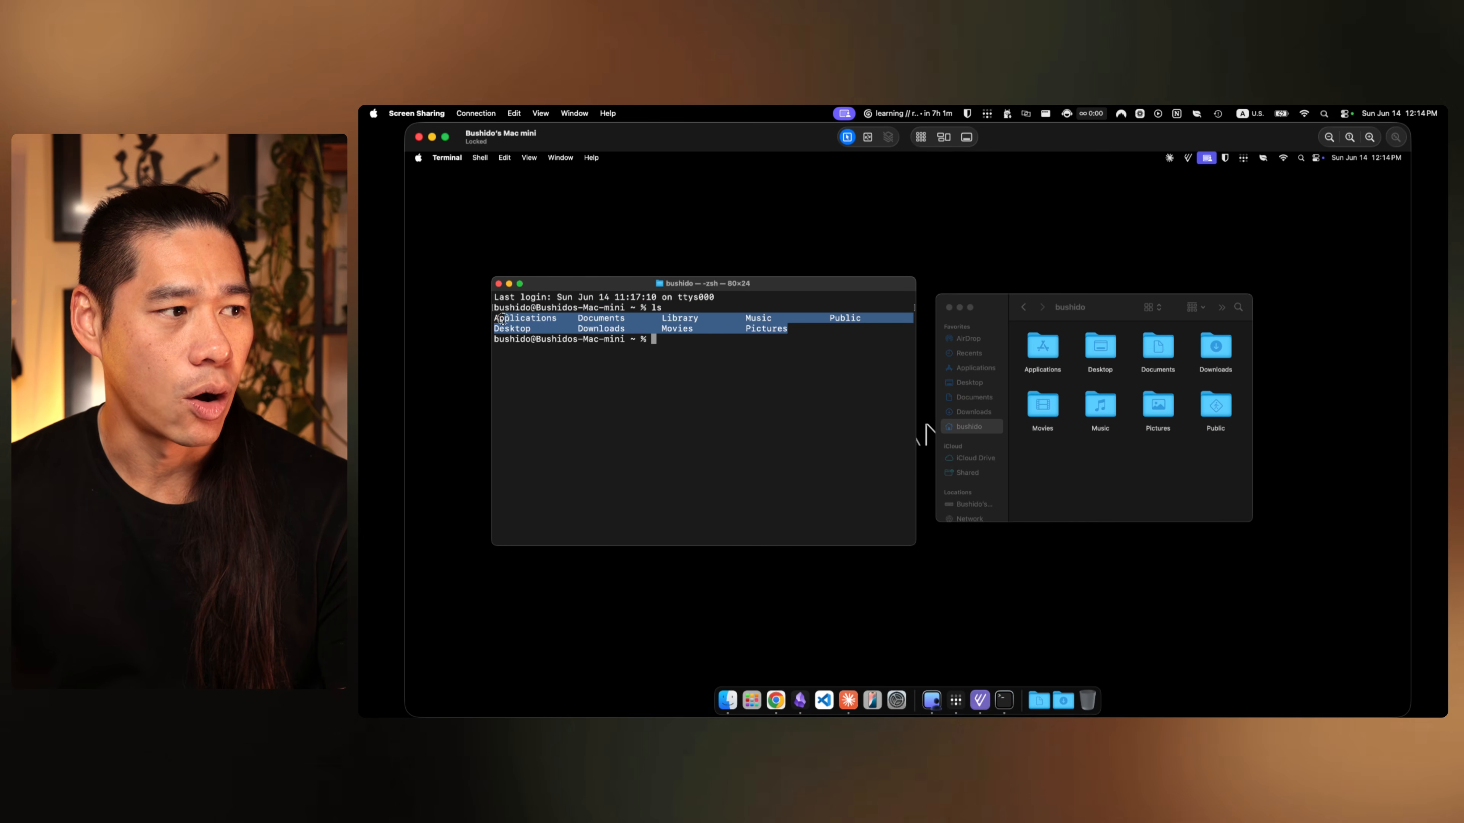
pyautogui.click(1047, 497)
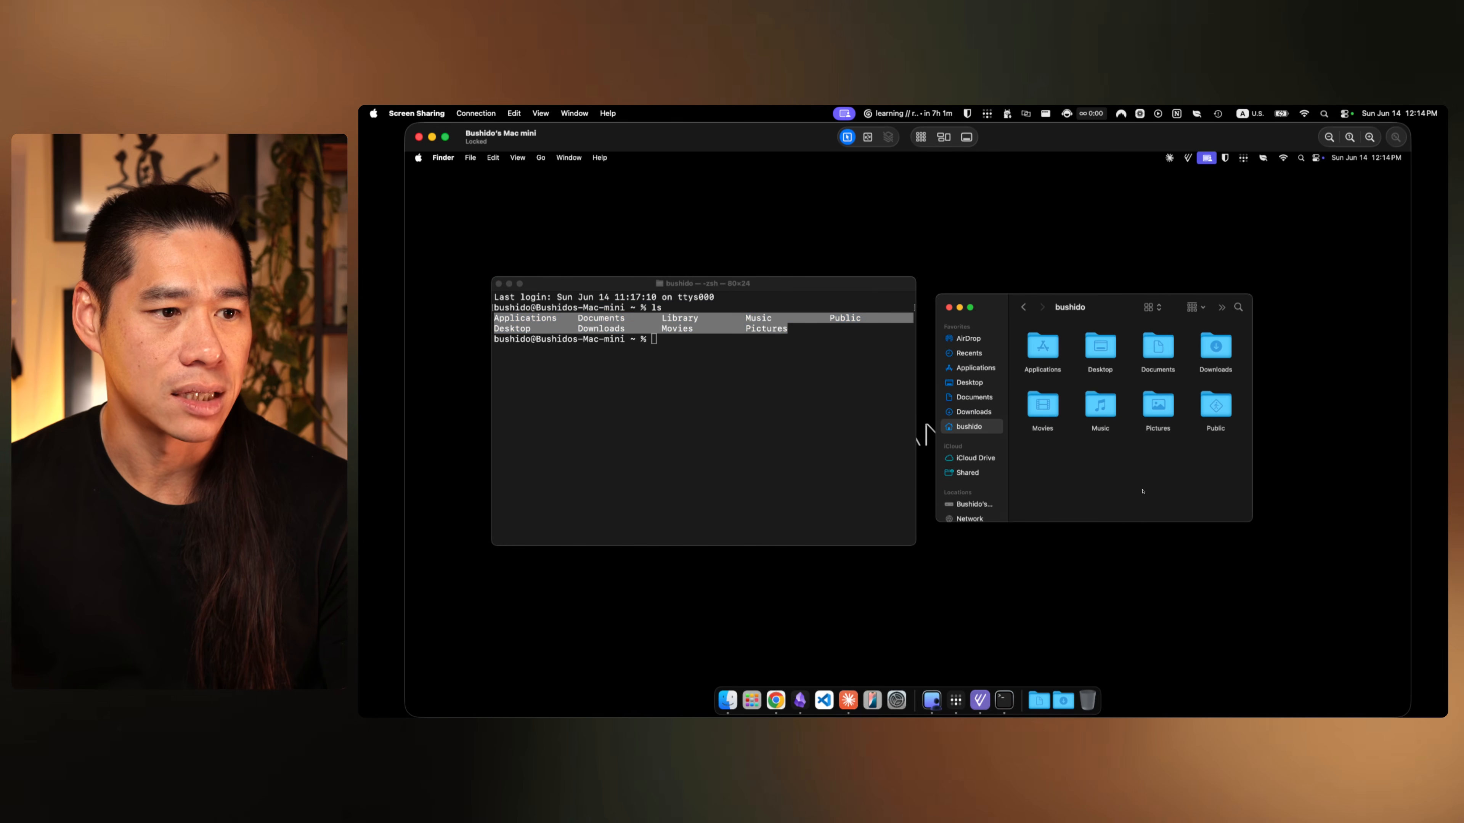
pyautogui.click(695, 344)
pyautogui.click(695, 344)
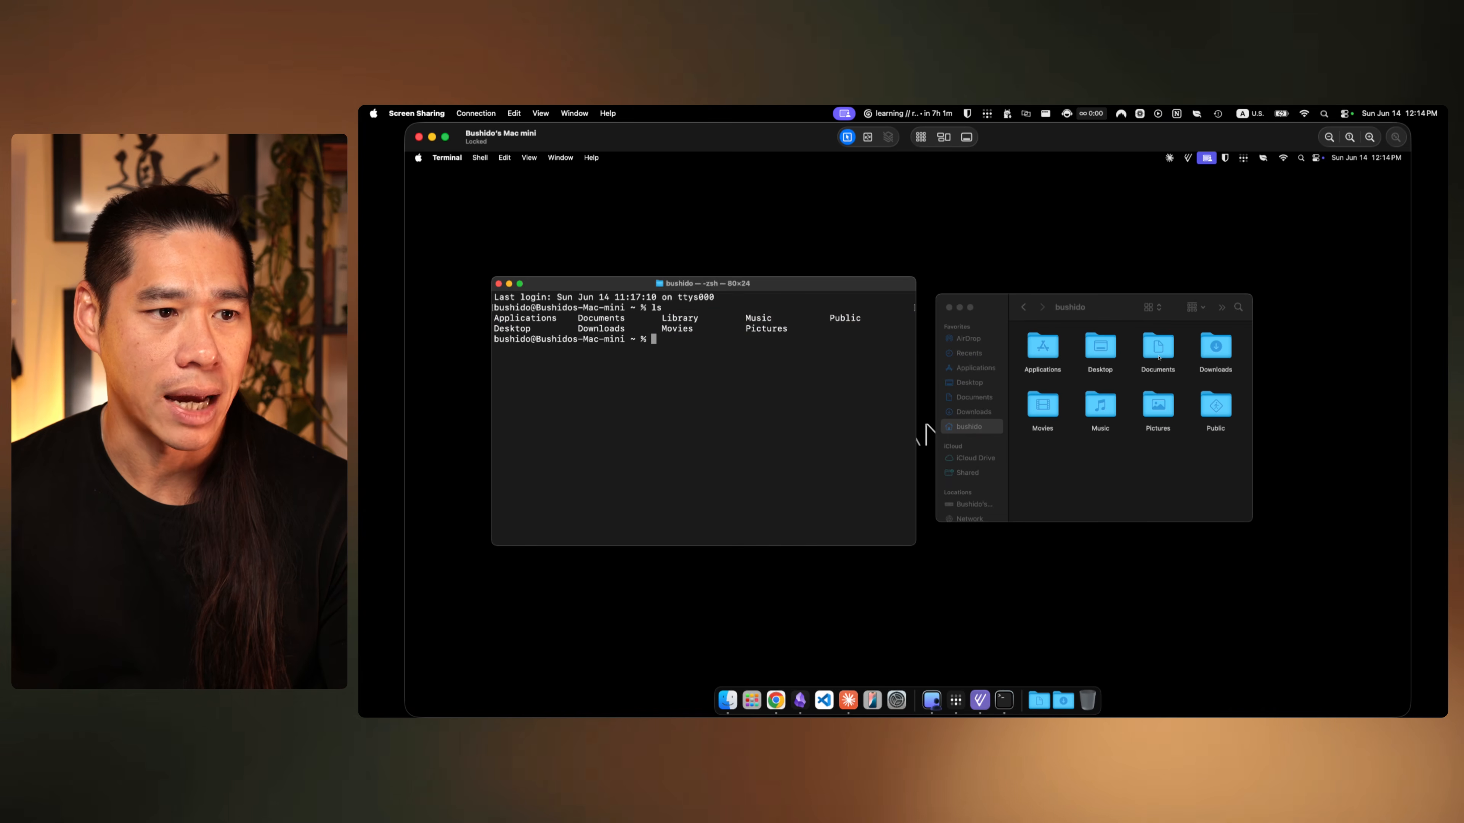
# Step: Open the Documents folder in Finder and move to it in Terminal with "cd Documents"
pyautogui.doubleClick(1159, 357)
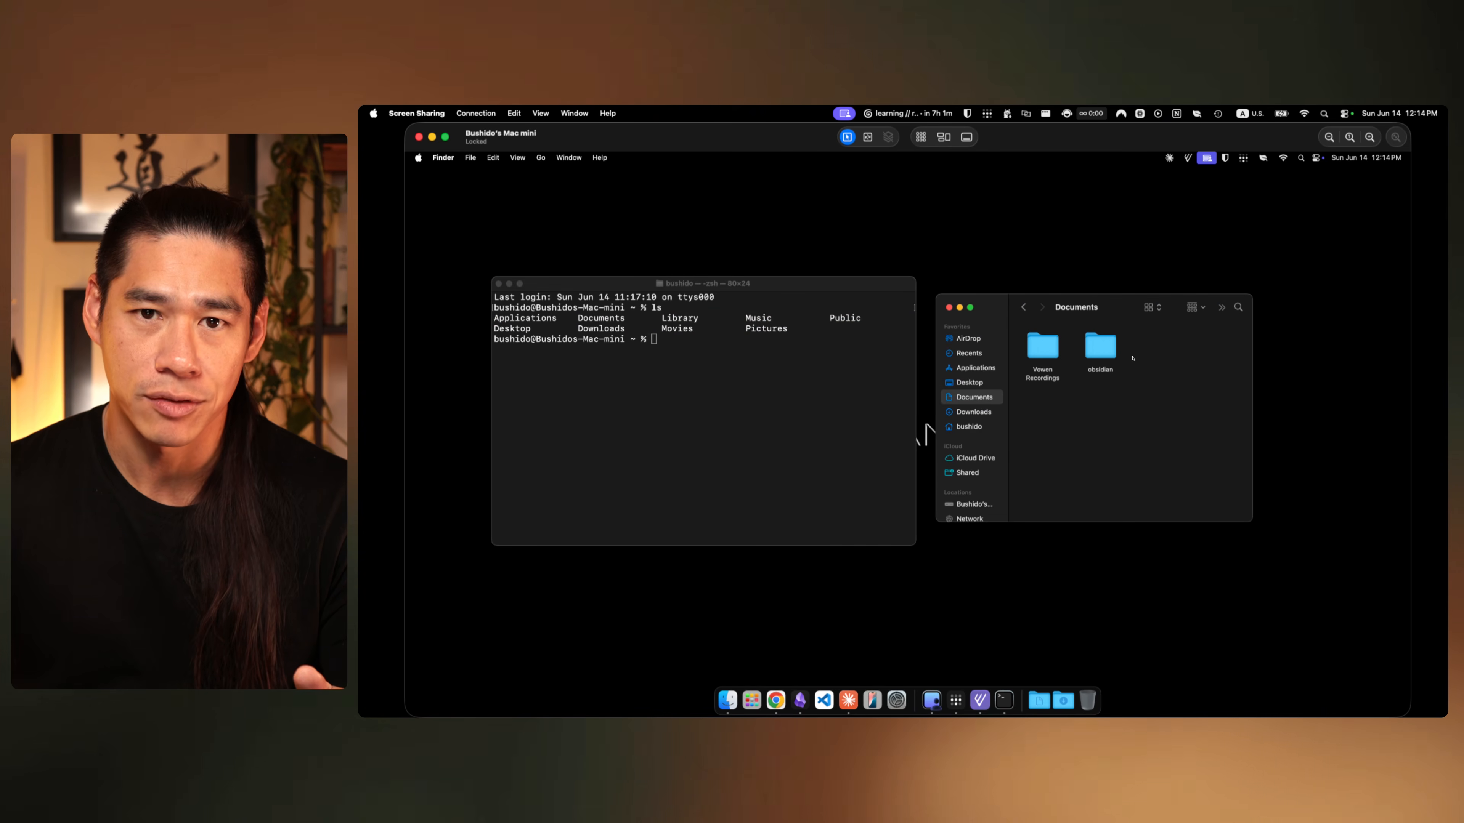
pyautogui.click(640, 333)
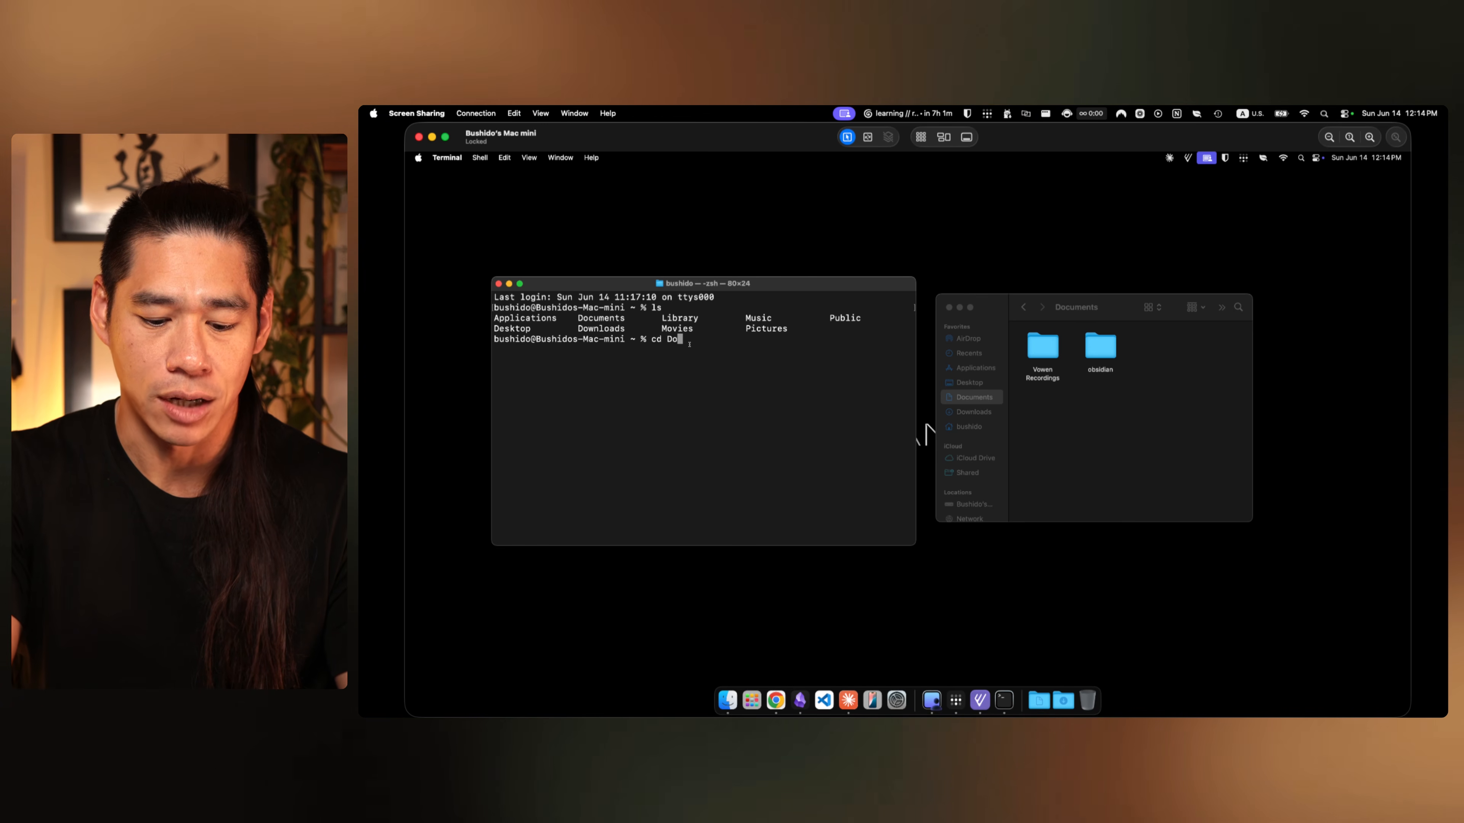
pyautogui.write('cuments')
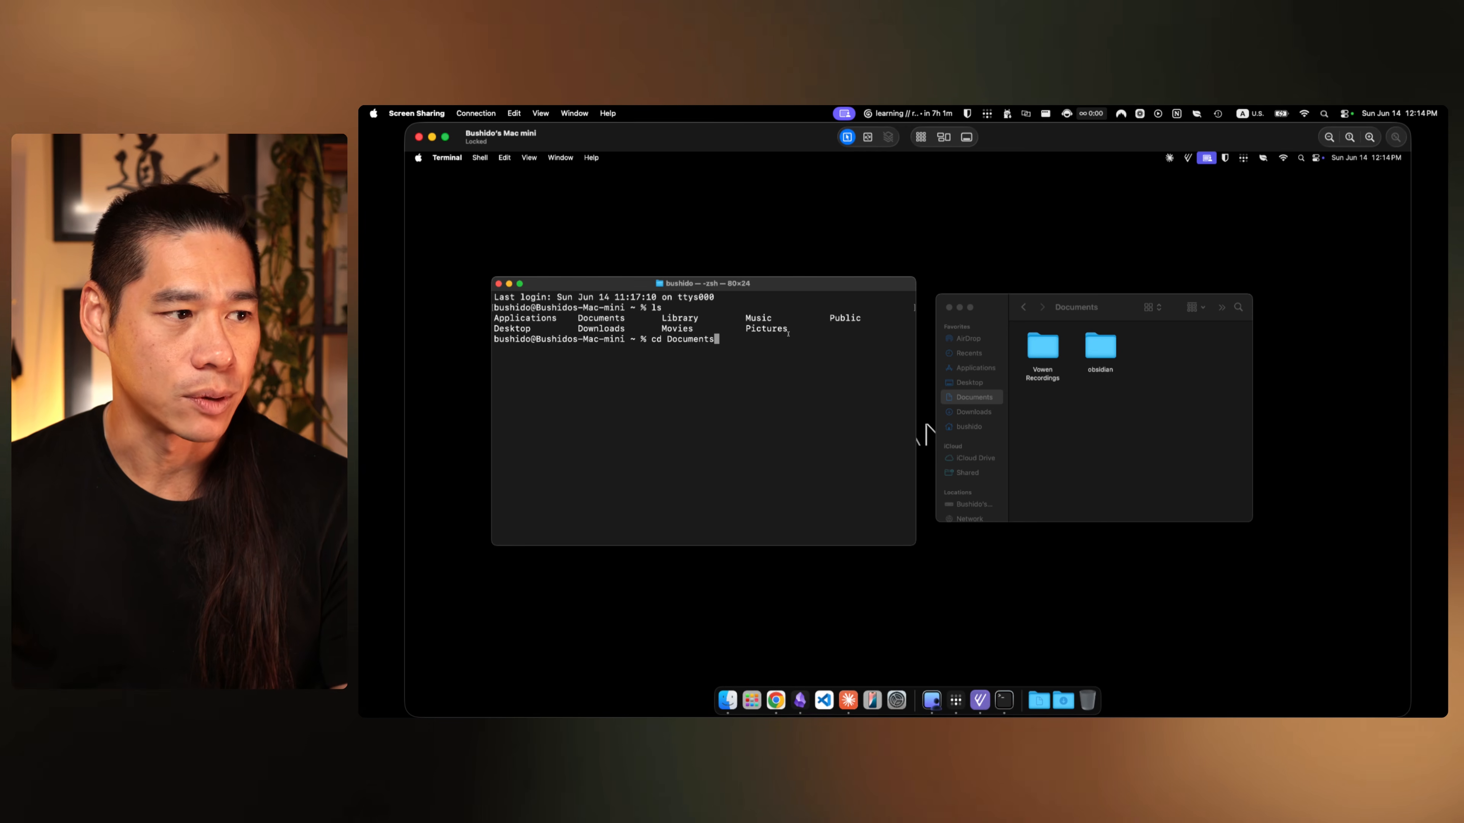
pyautogui.press('Return')
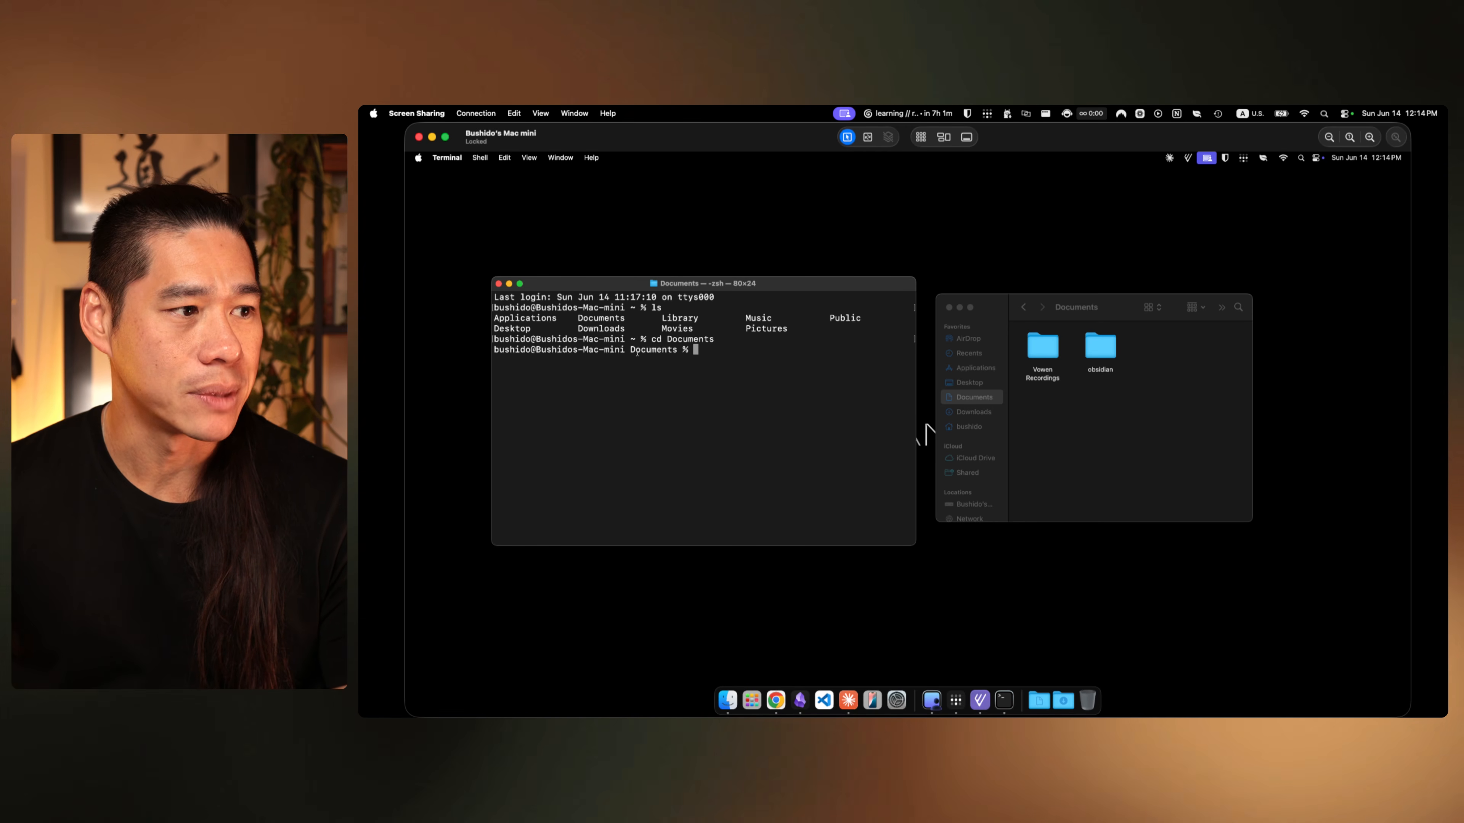
# Step: List the Documents folder's contents in Terminal with ls and match the output against Finder's obsidian folder
pyautogui.write('ls')
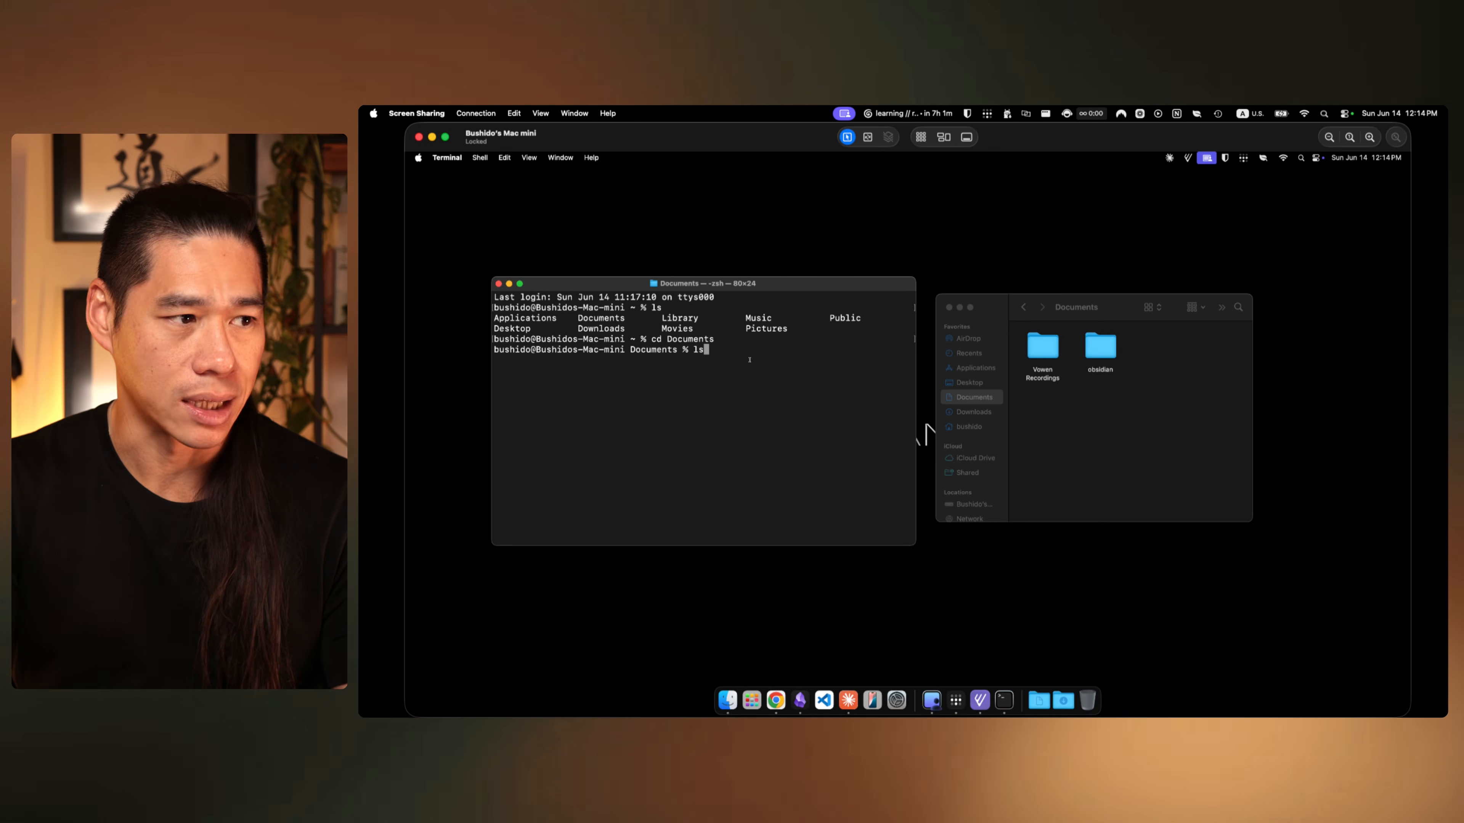
pyautogui.press('Return')
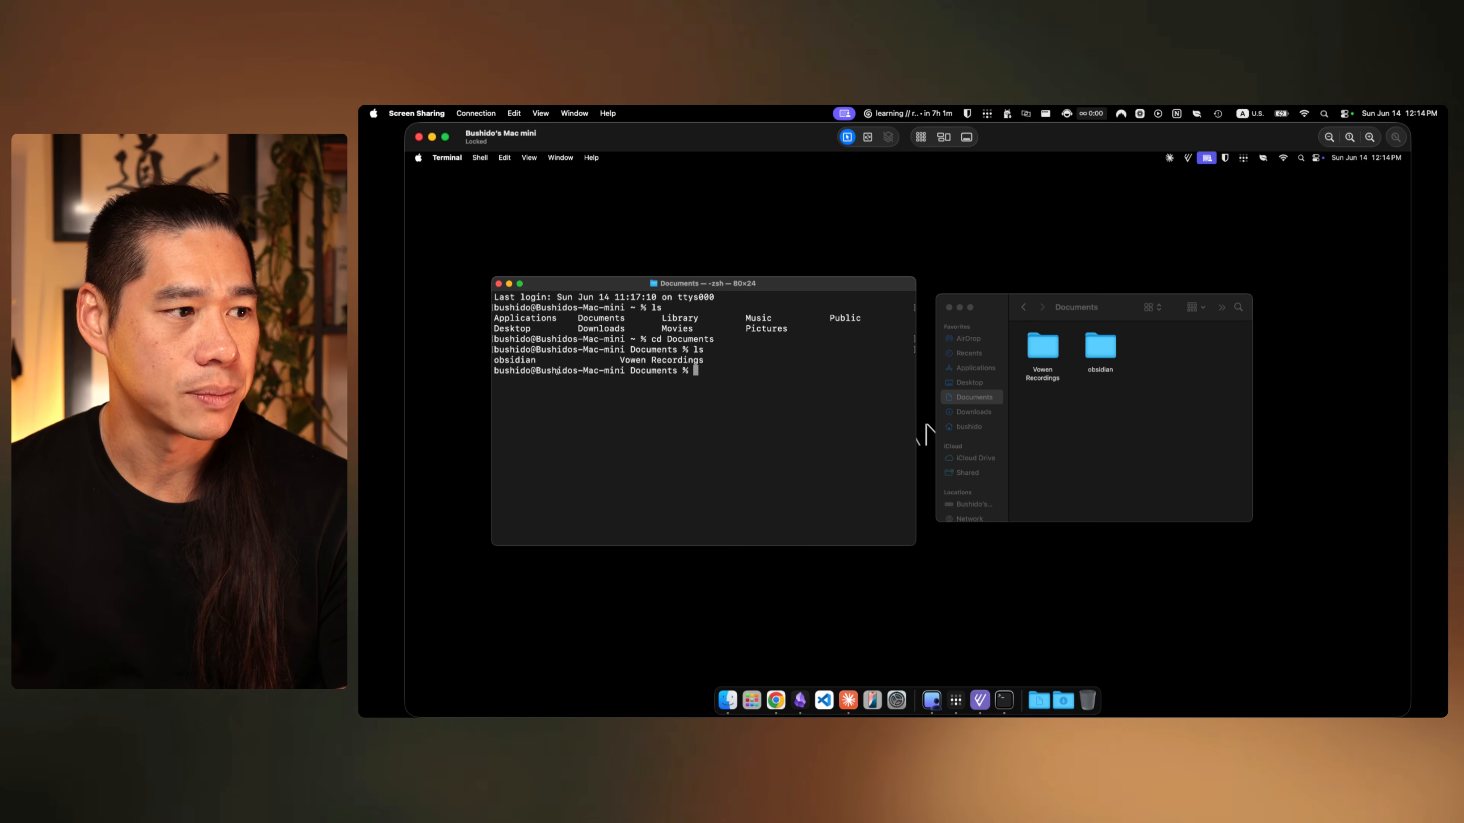
pyautogui.click(1099, 308)
pyautogui.press('Right')
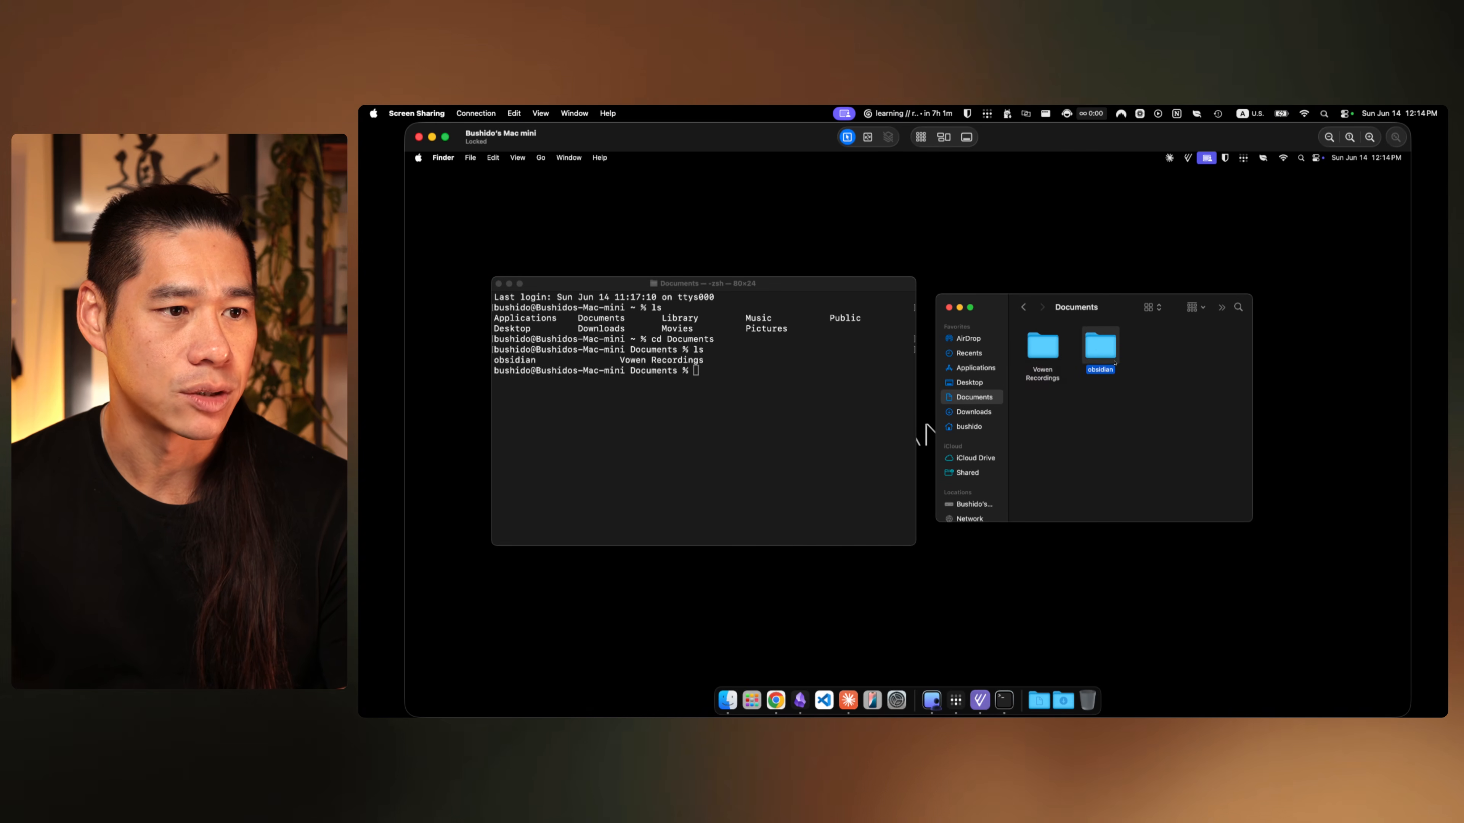
pyautogui.click(762, 370)
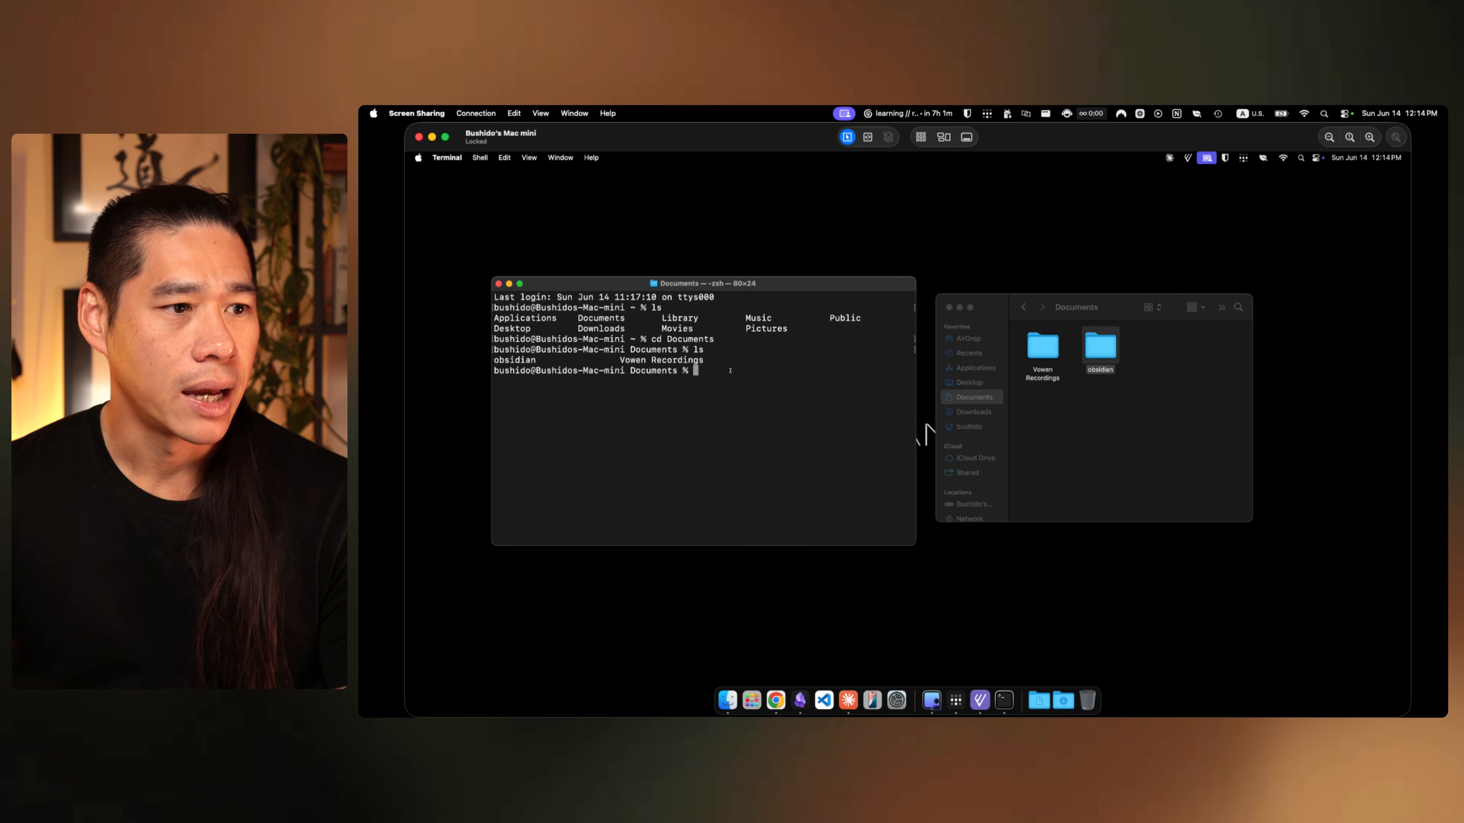
pyautogui.click(1102, 432)
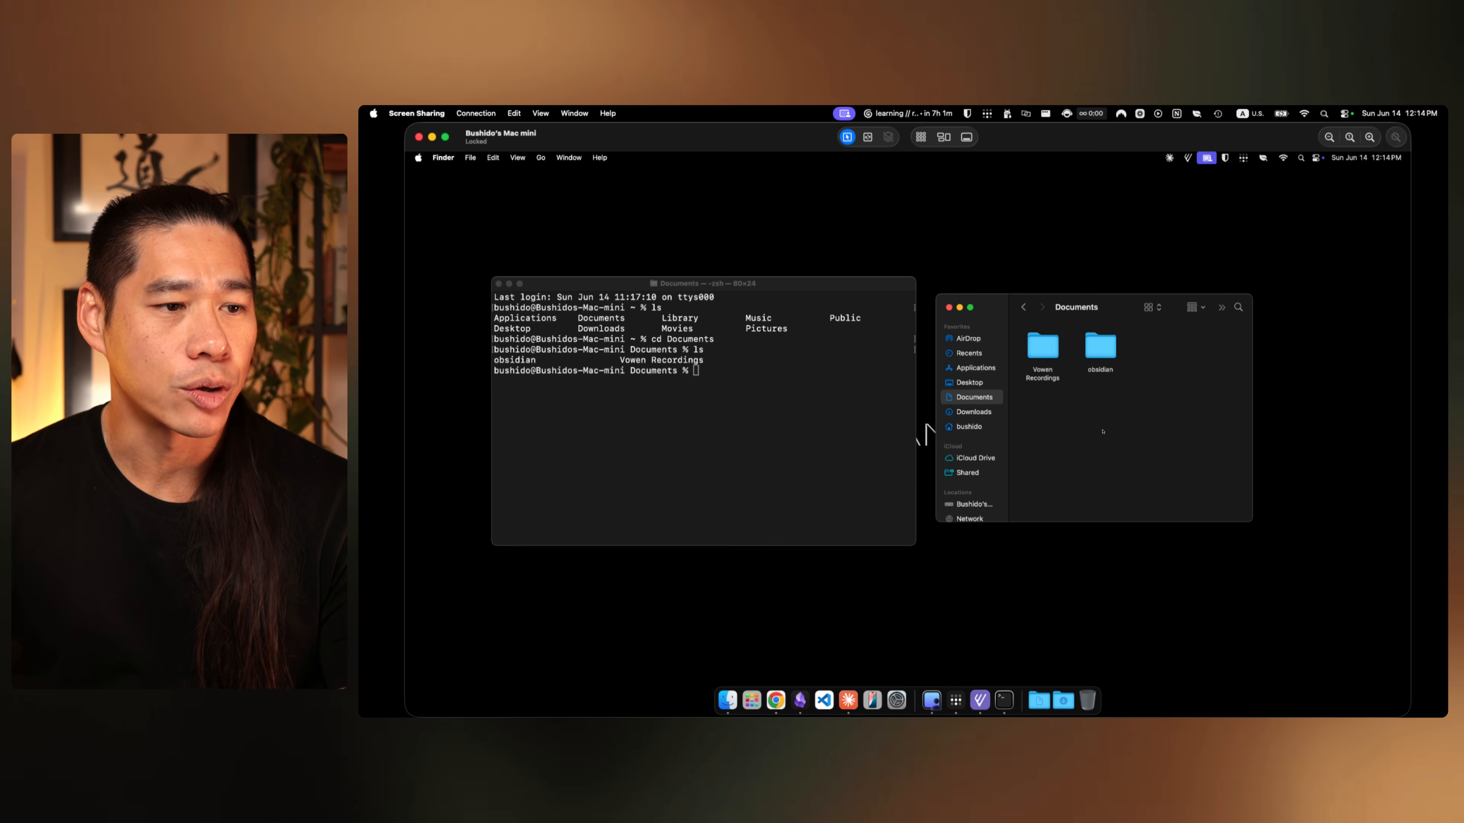
pyautogui.rightClick(1154, 353)
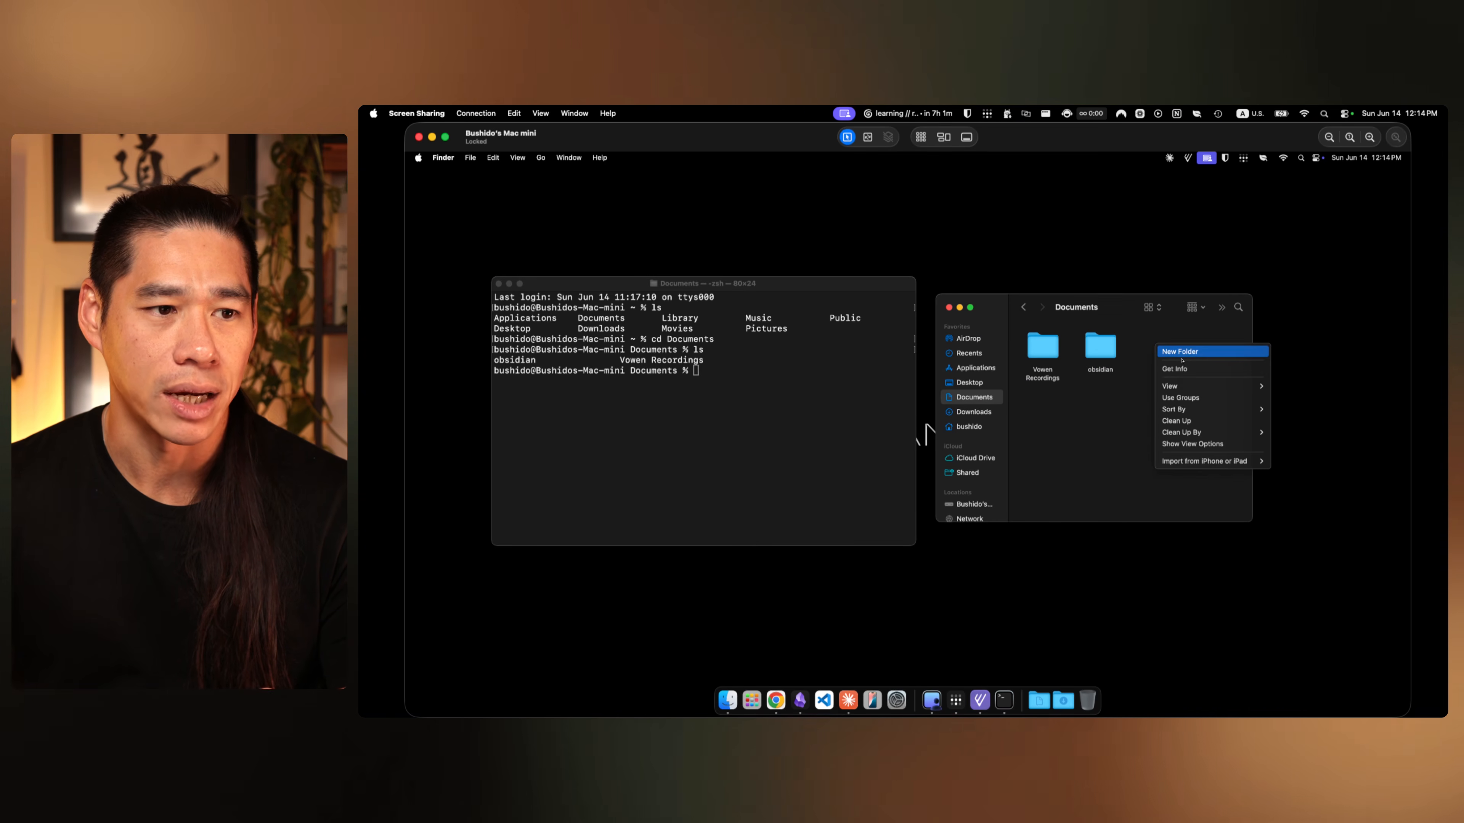
pyautogui.click(1111, 421)
# Step: Create a folder named folder-2 inside Documents from Terminal with "mkdir folder-2" and check for it in Finder
pyautogui.click(735, 383)
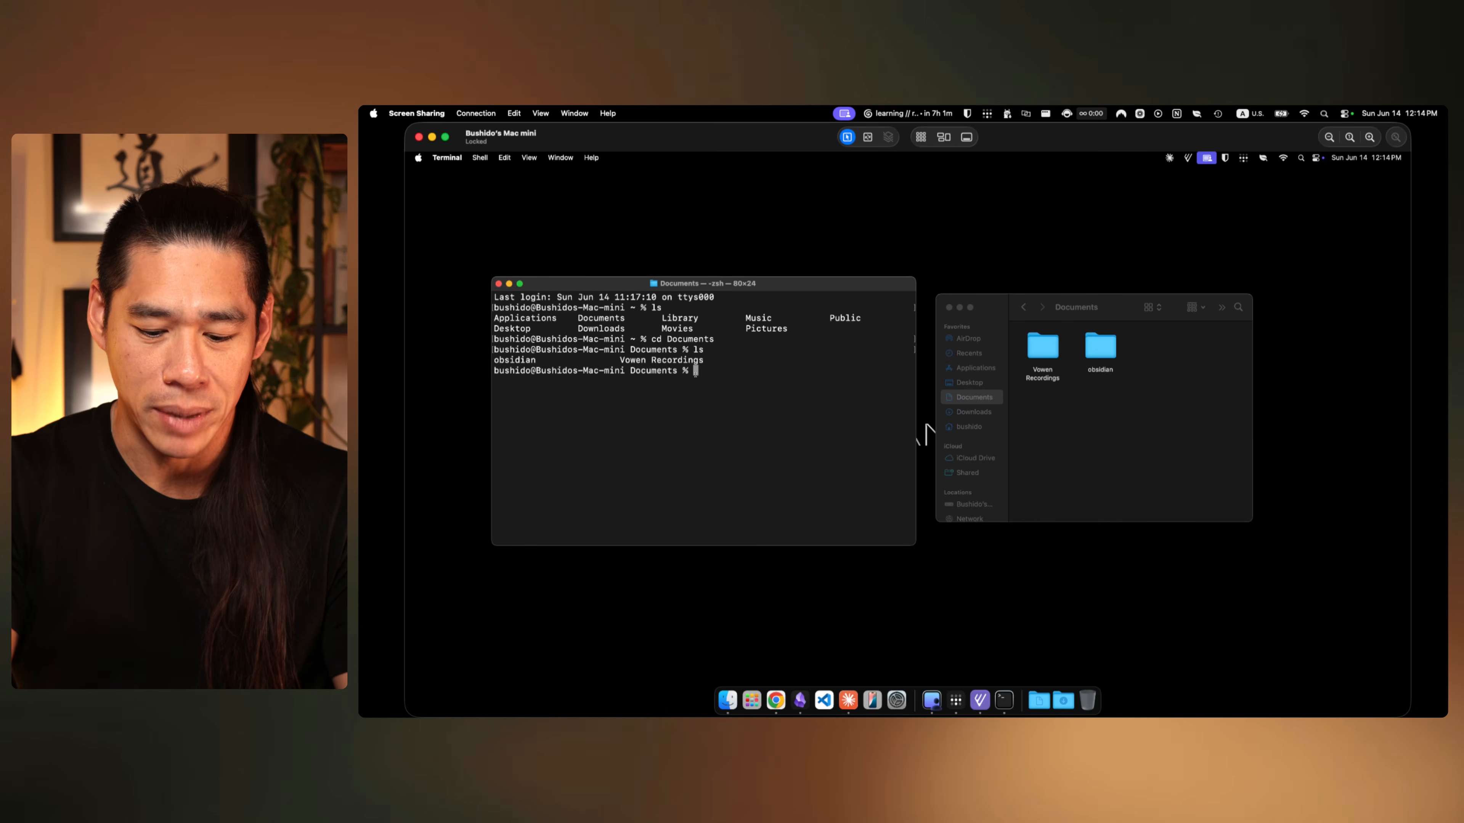
pyautogui.write('mkdir ')
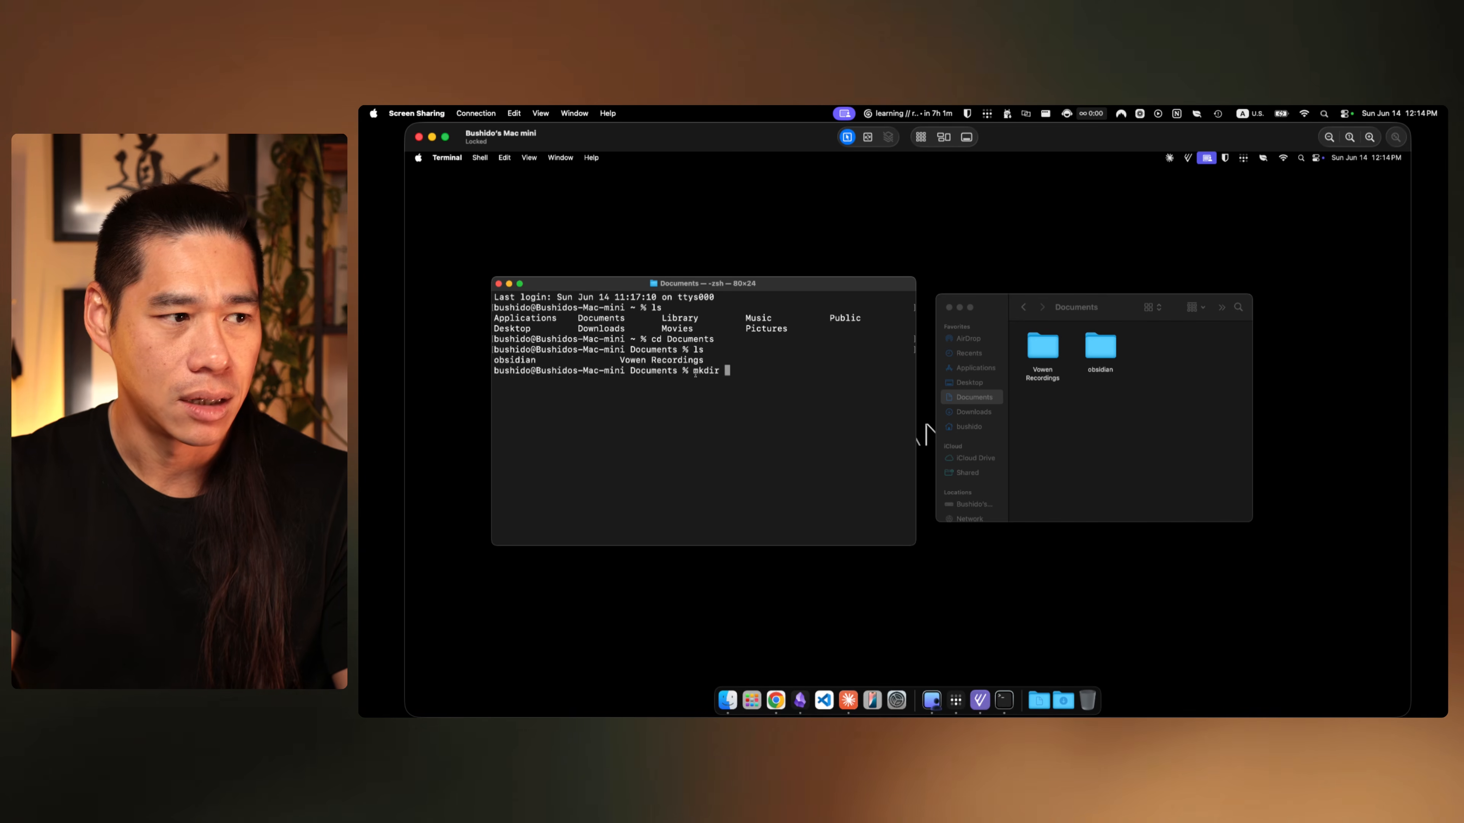
pyautogui.write('folder')
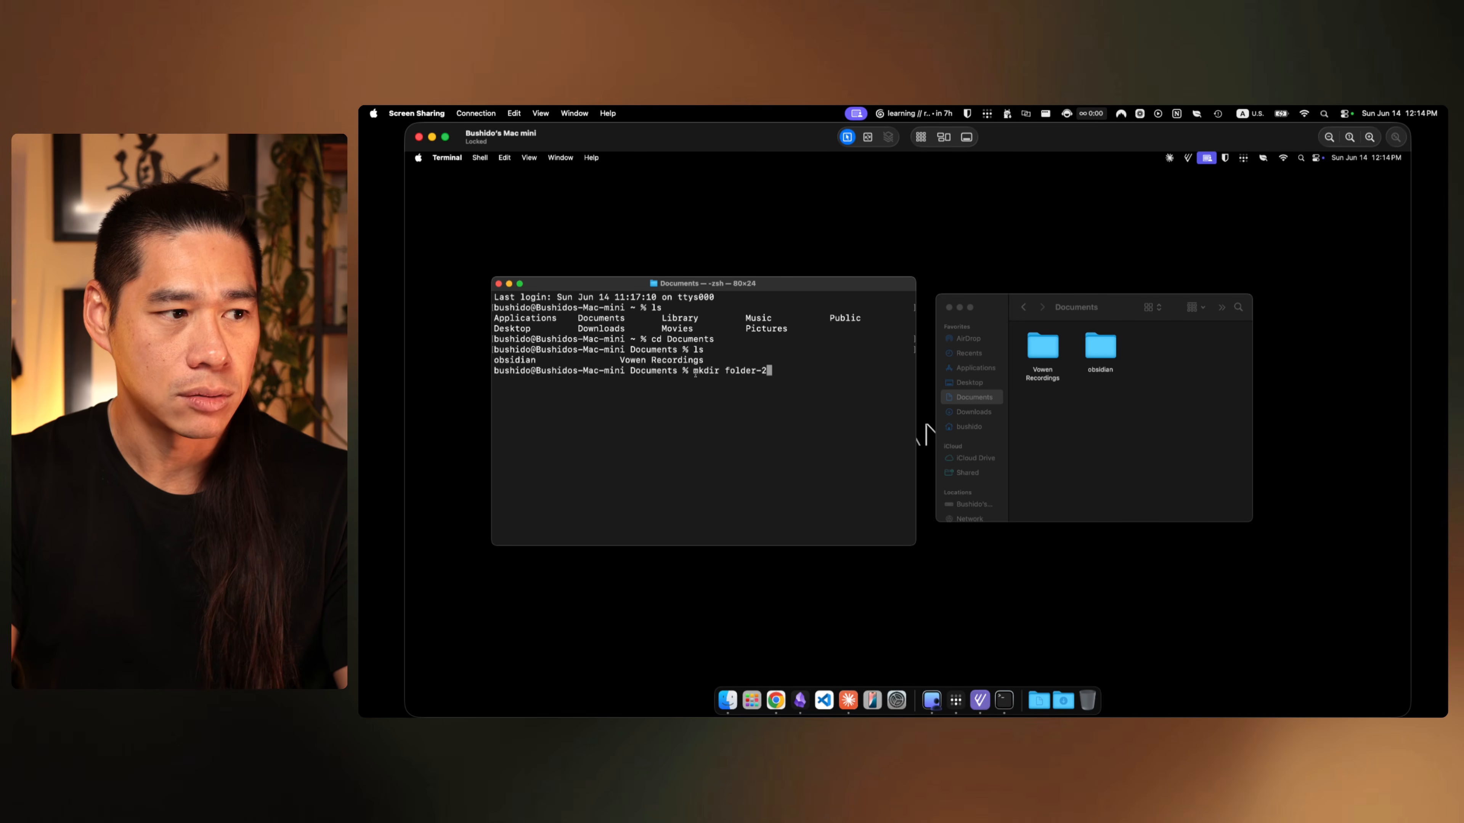
pyautogui.write('-2')
pyautogui.press('Return')
pyautogui.click(1159, 348)
pyautogui.click(781, 382)
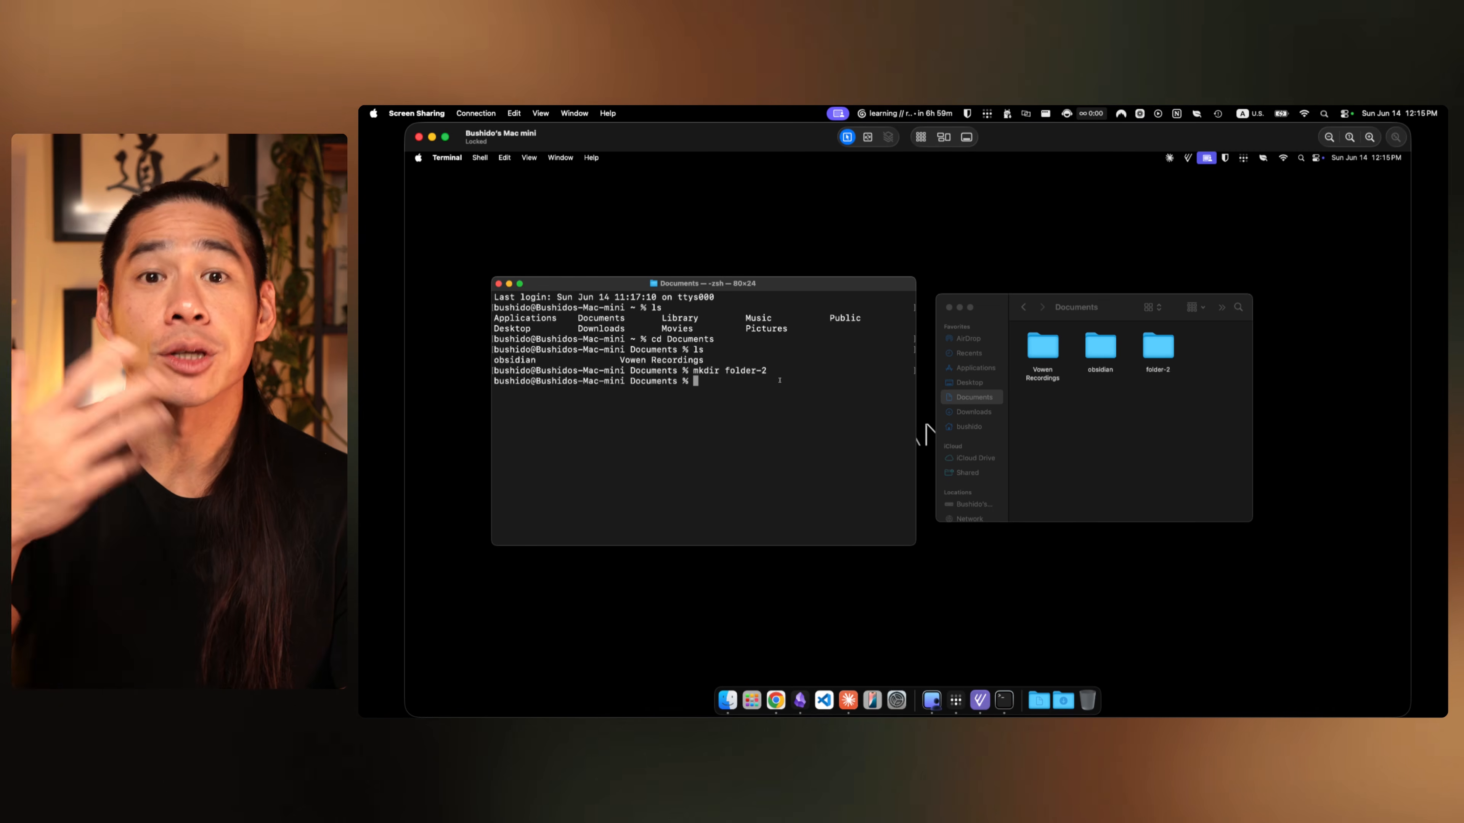
pyautogui.click(1197, 454)
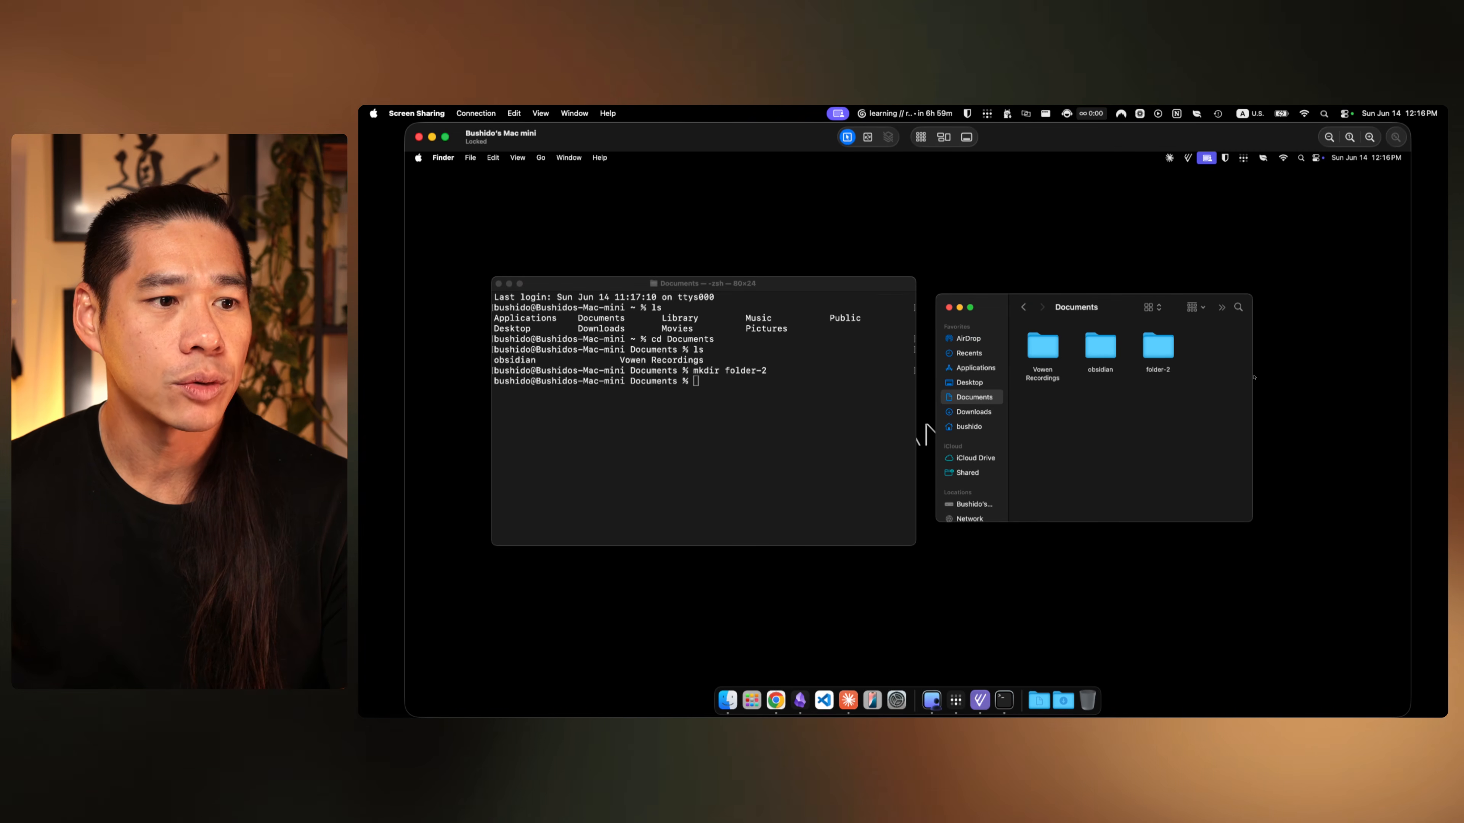
# Step: Enter "cd .." at the Terminal prompt without running it, and delete folder-2 from Documents in Finder
pyautogui.click(759, 390)
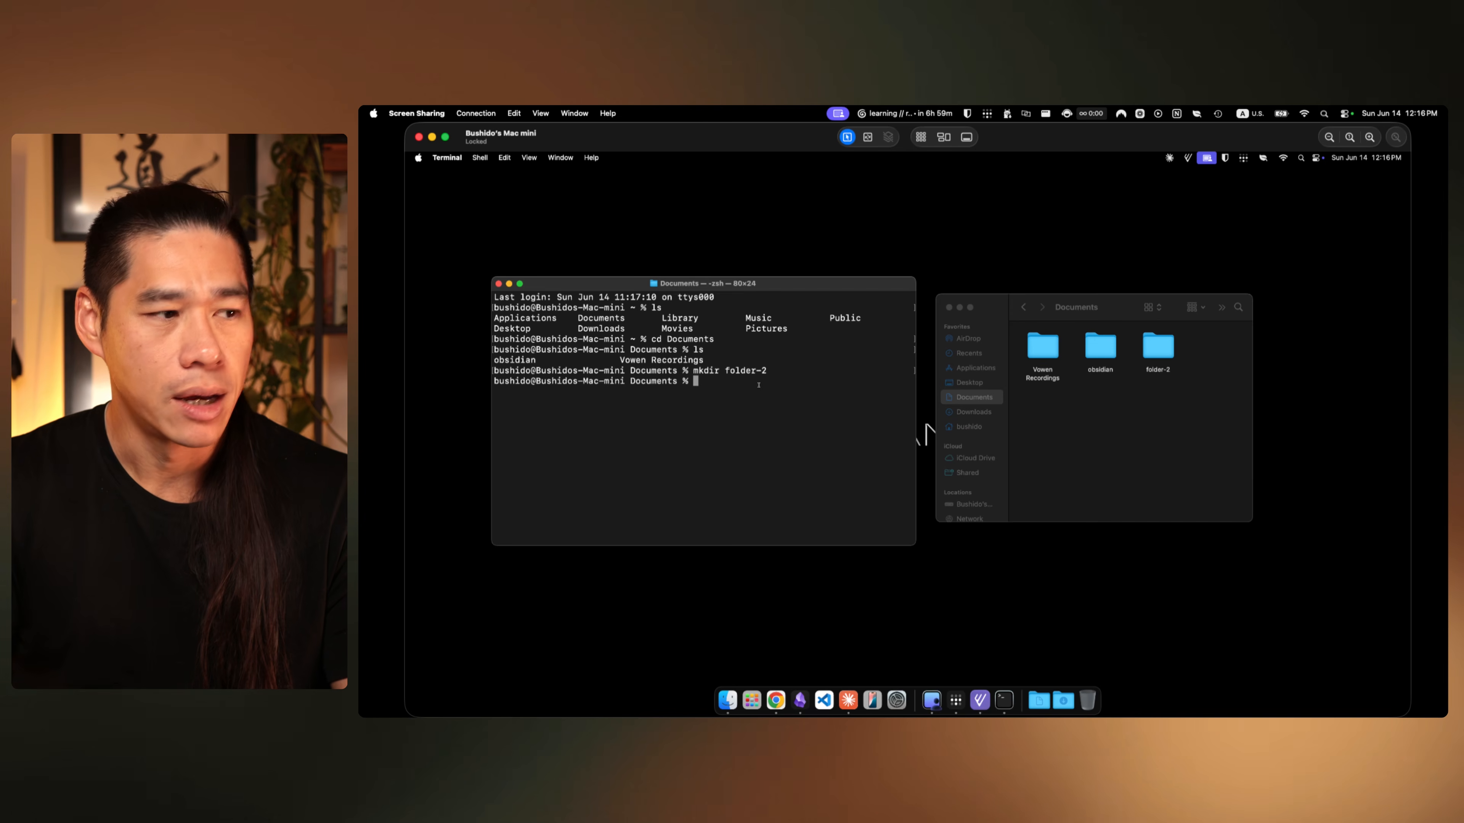
pyautogui.write('cd ..')
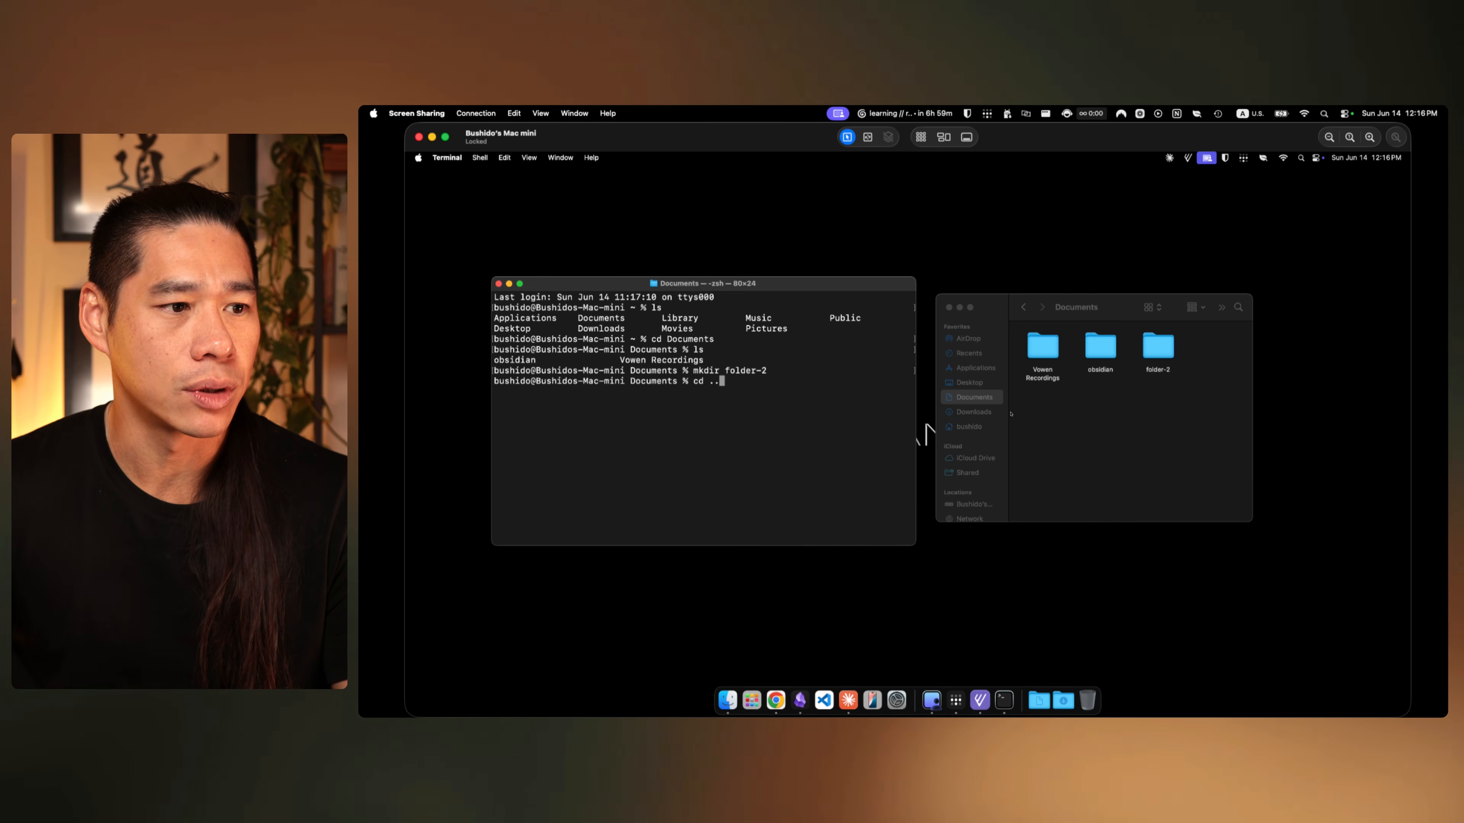
pyautogui.click(1010, 413)
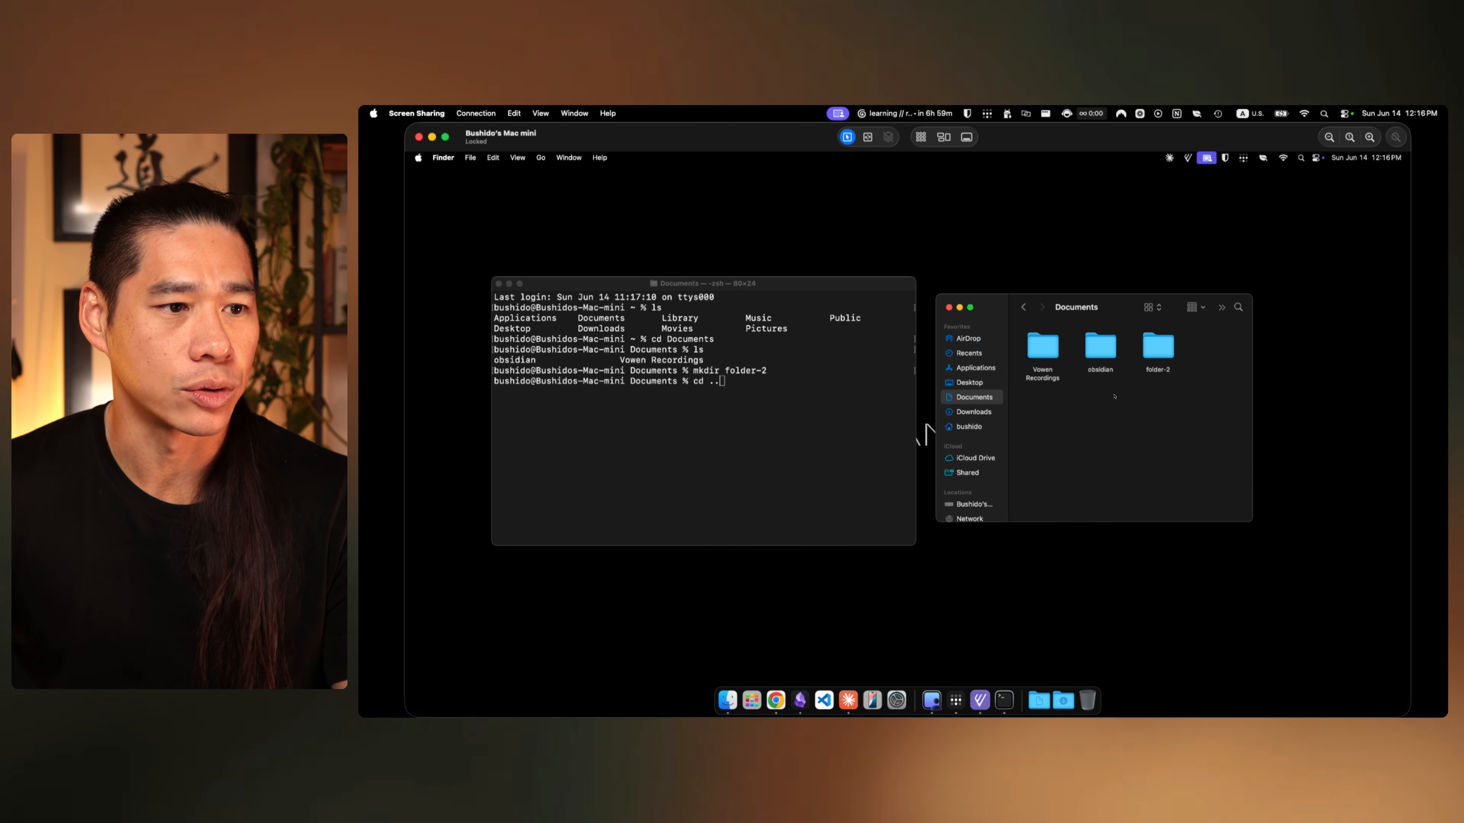
pyautogui.click(1155, 354)
pyautogui.press('super+BackSpace')
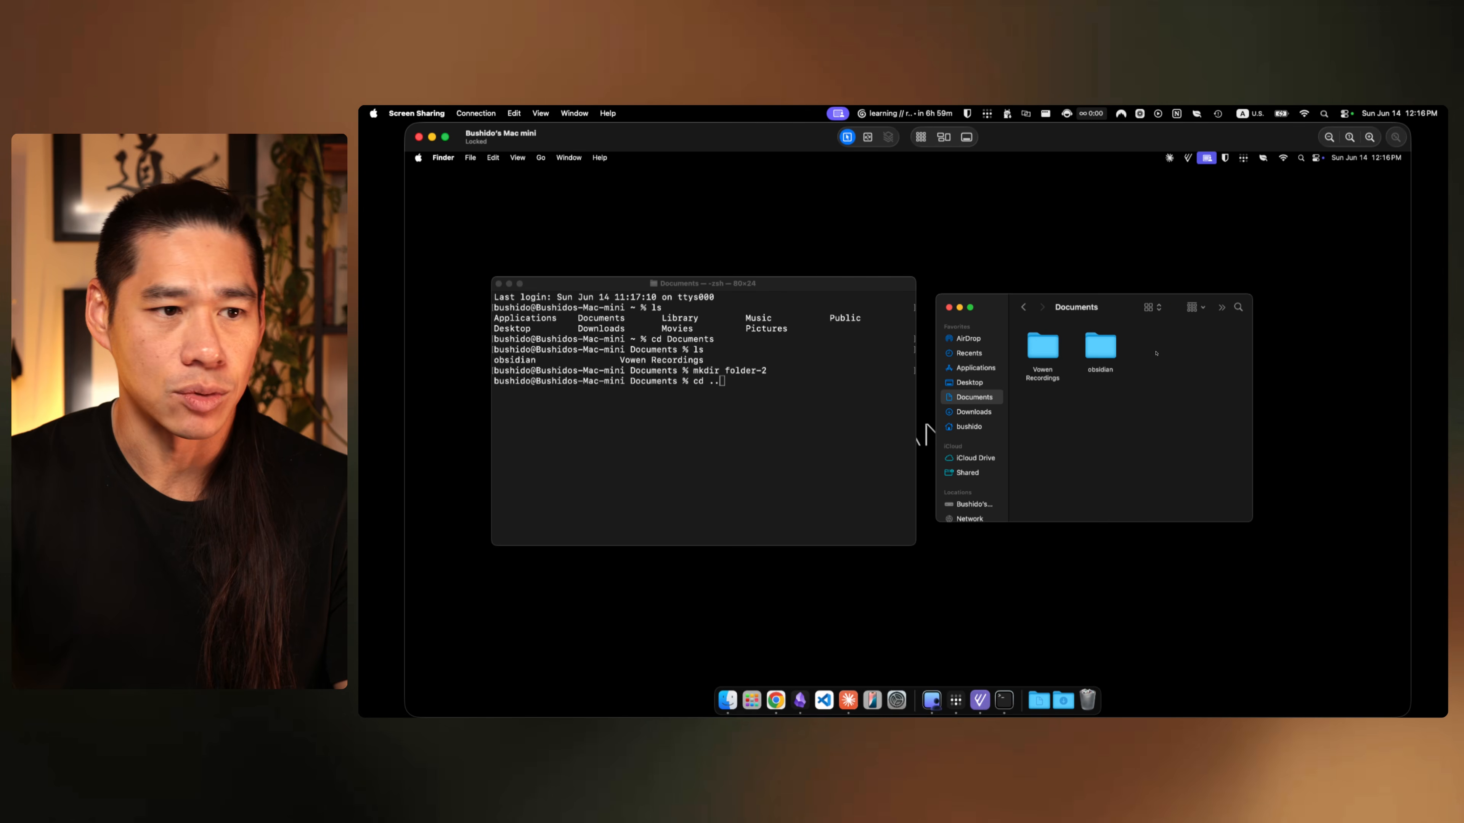
# Step: Go back from Documents to the home folder in Finder and run the pending "cd .." in Terminal
pyautogui.click(1019, 314)
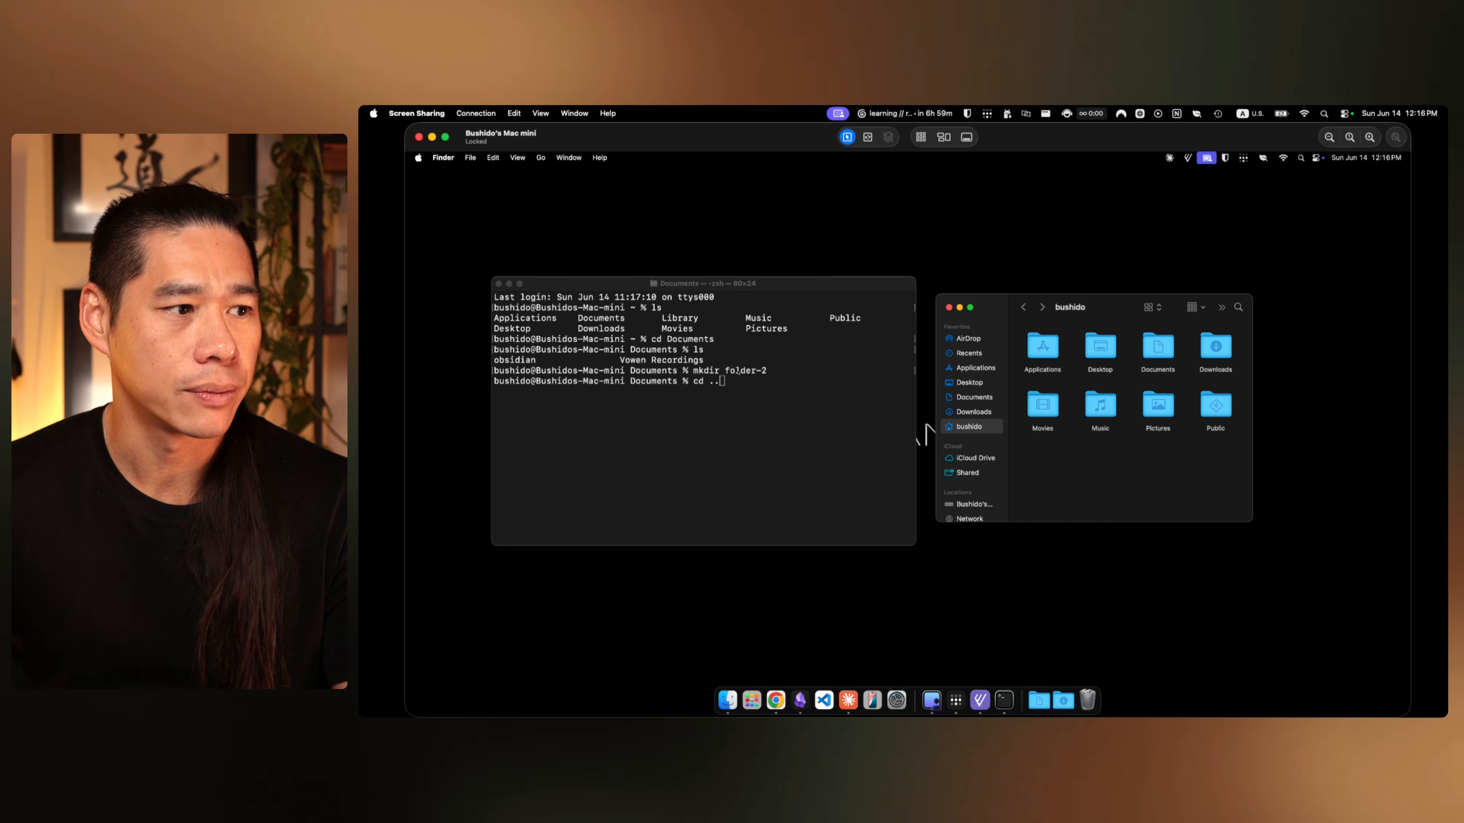
pyautogui.click(680, 393)
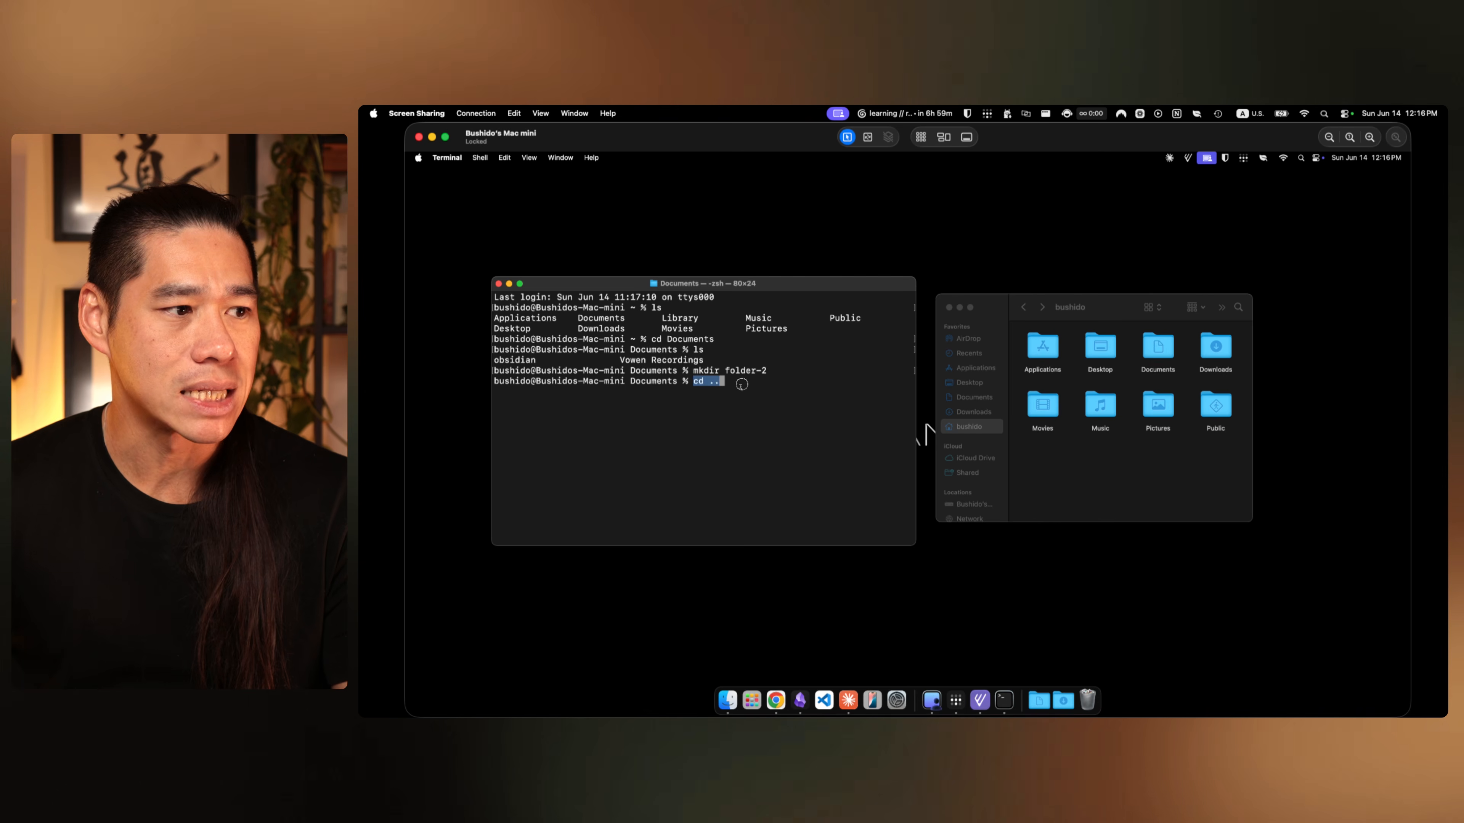
pyautogui.press('Return')
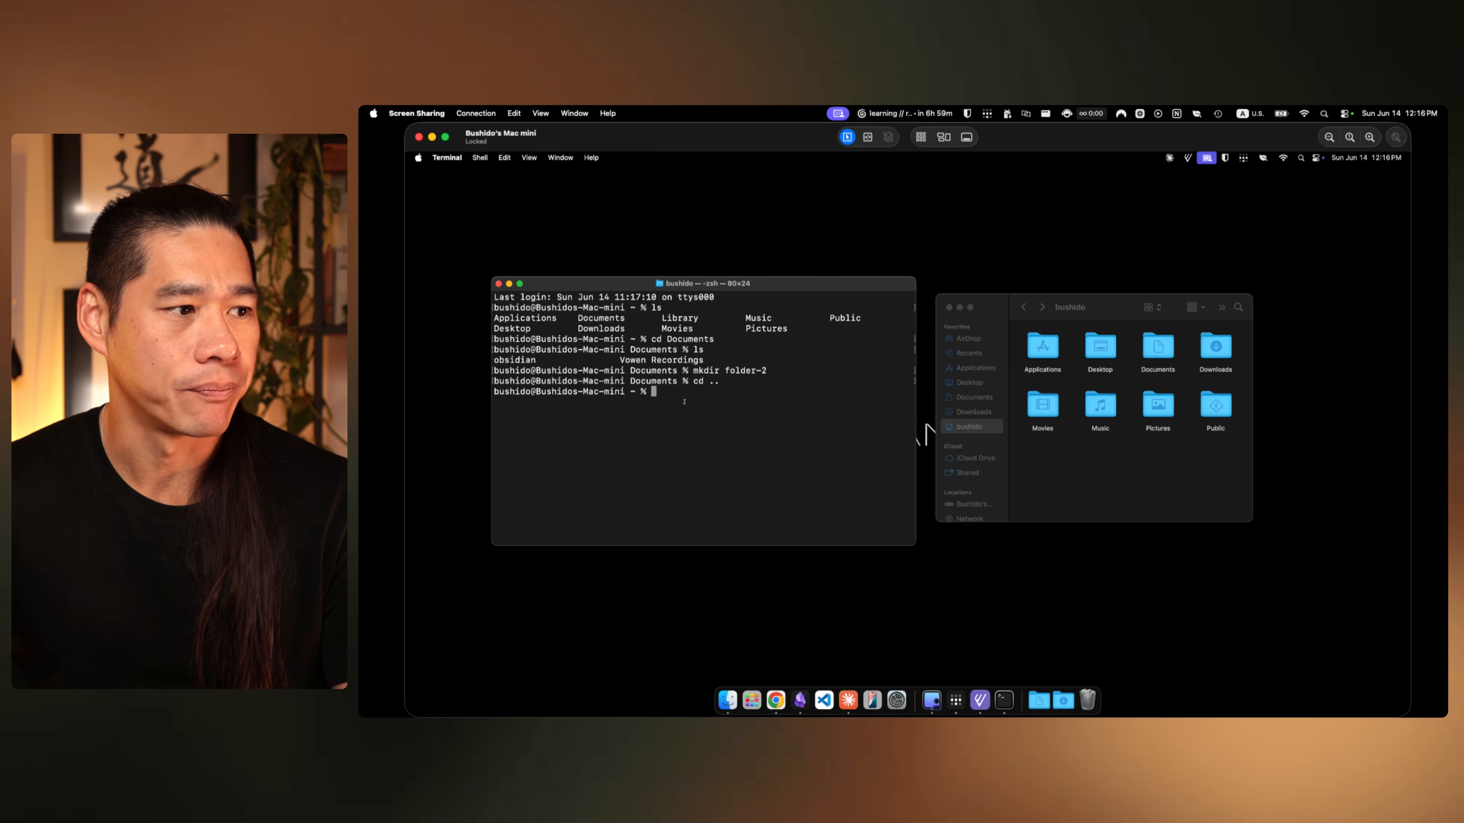
pyautogui.click(776, 699)
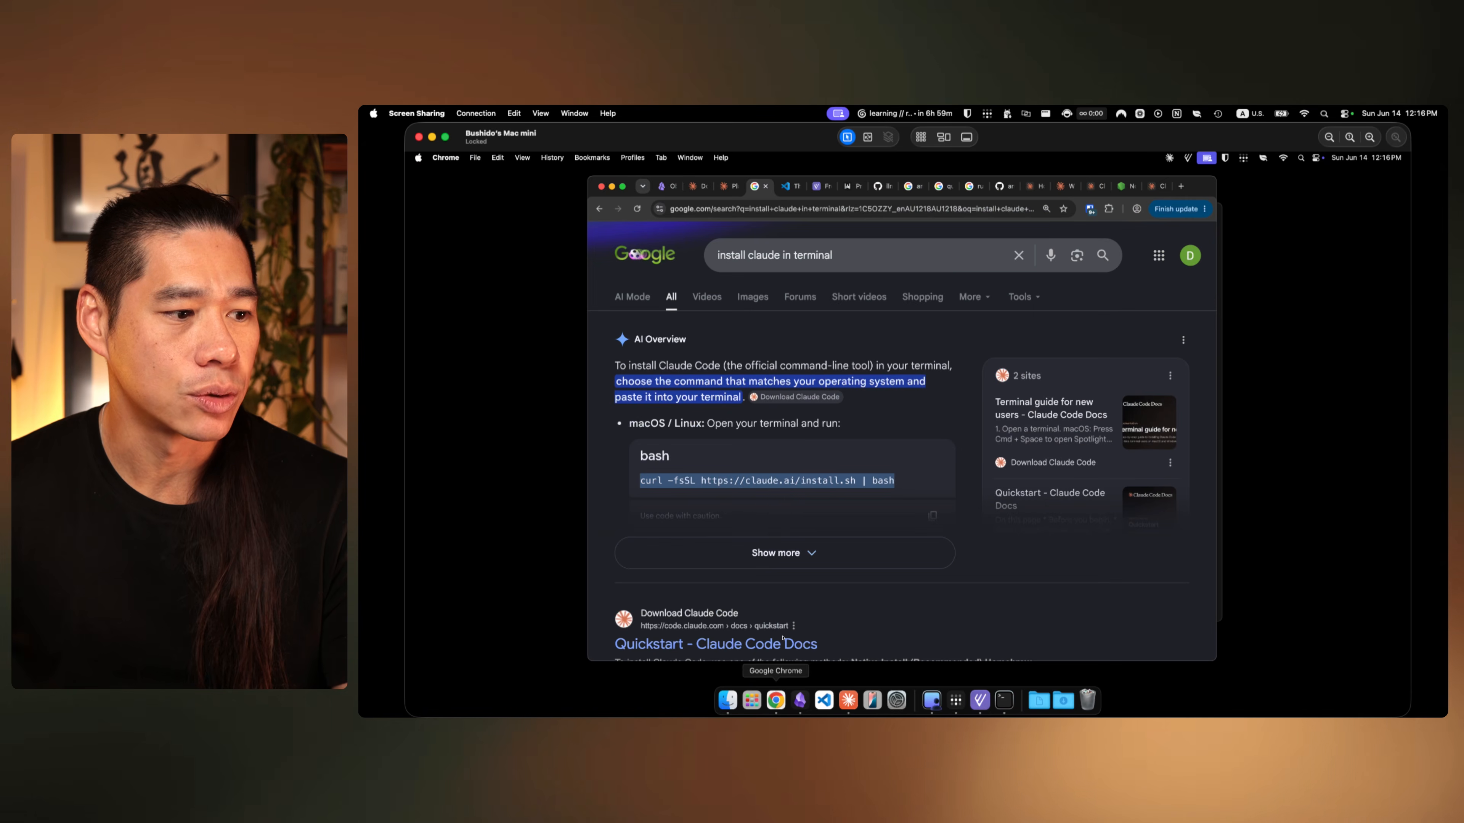
pyautogui.click(648, 488)
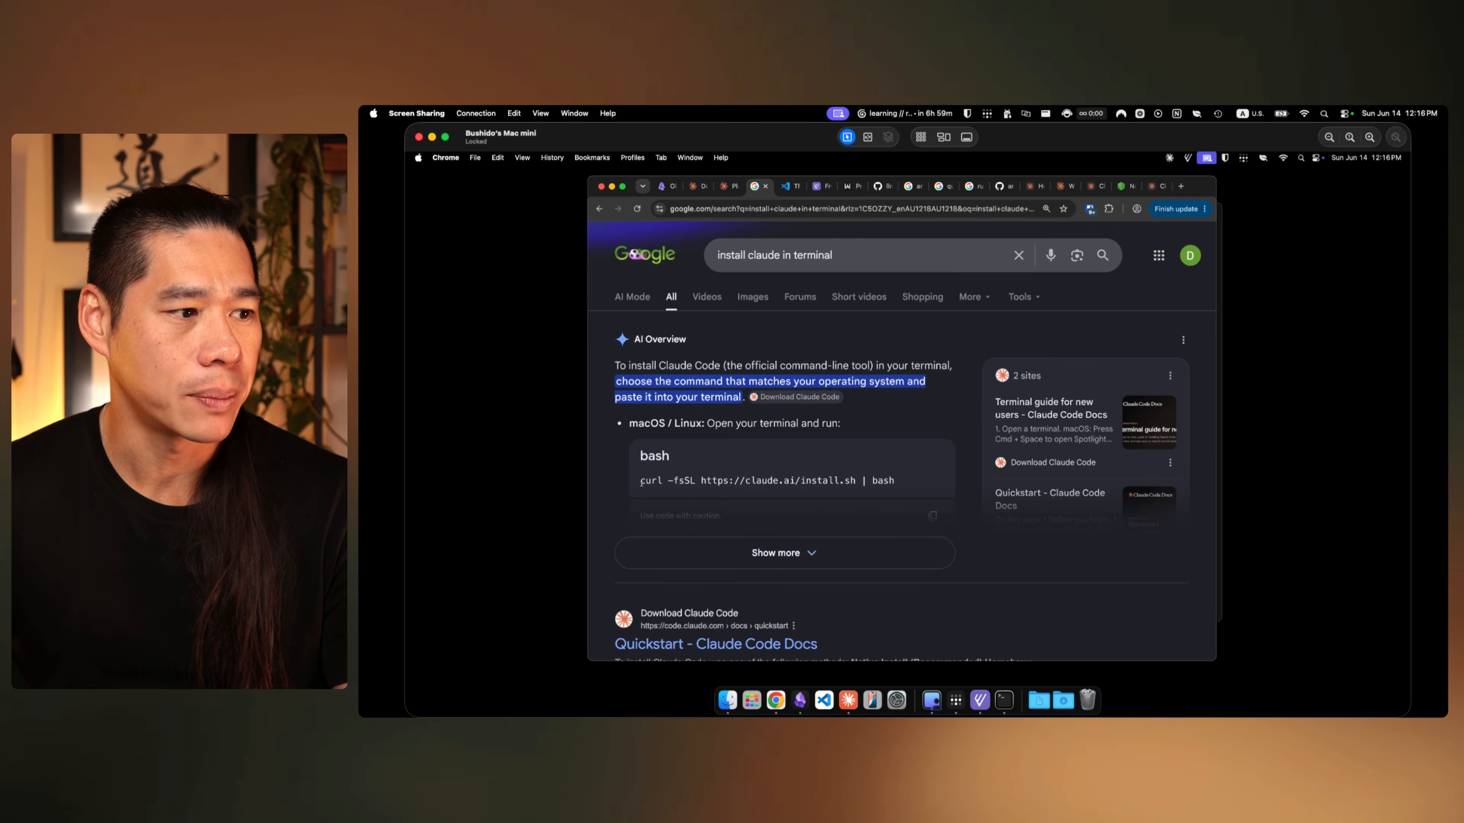
pyautogui.moveTo(642, 484); pyautogui.dragTo(907, 483)
pyautogui.press('super+c')
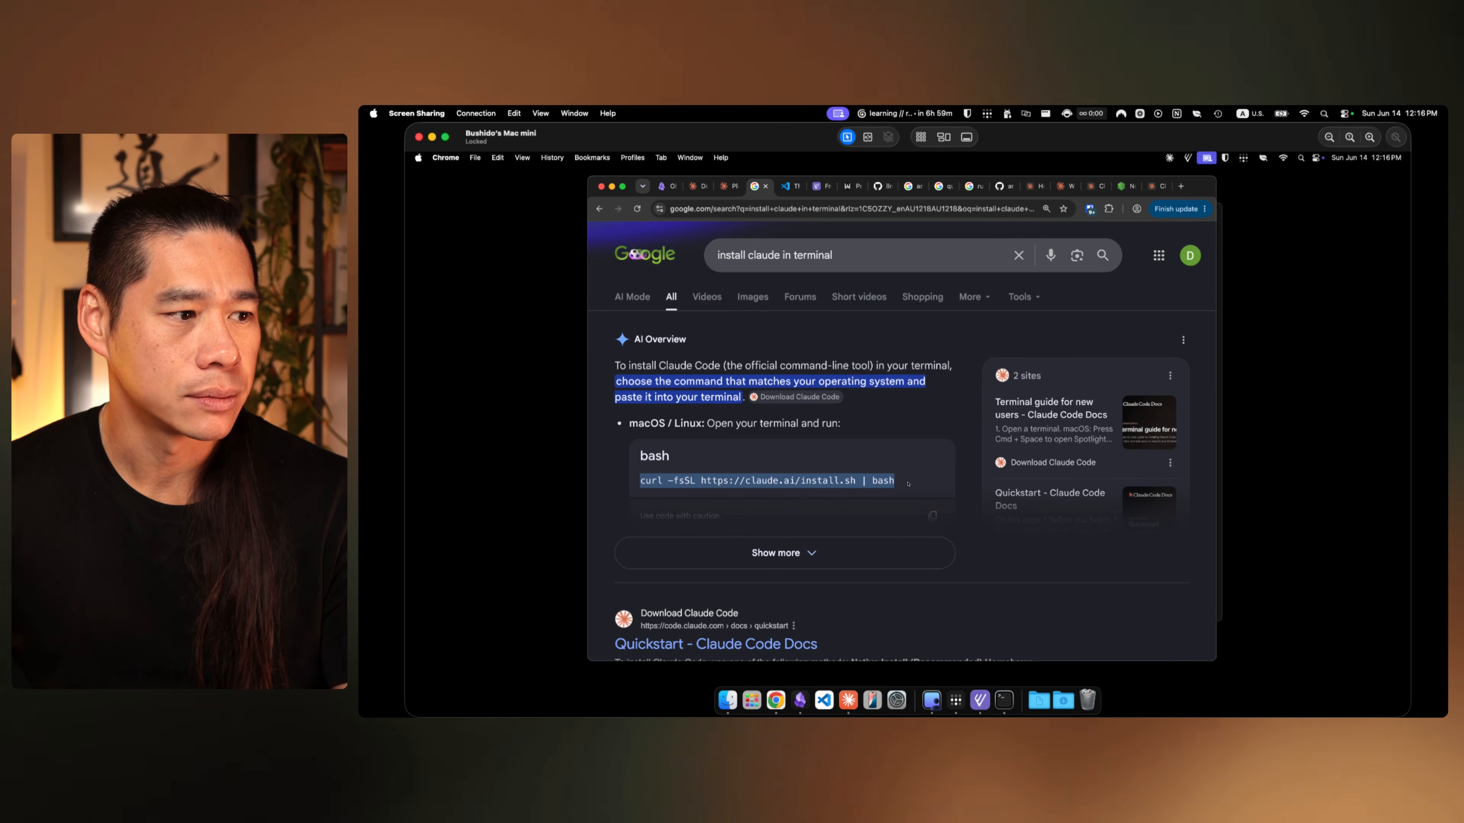
pyautogui.click(1004, 700)
pyautogui.press('super+v')
pyautogui.press('Return')
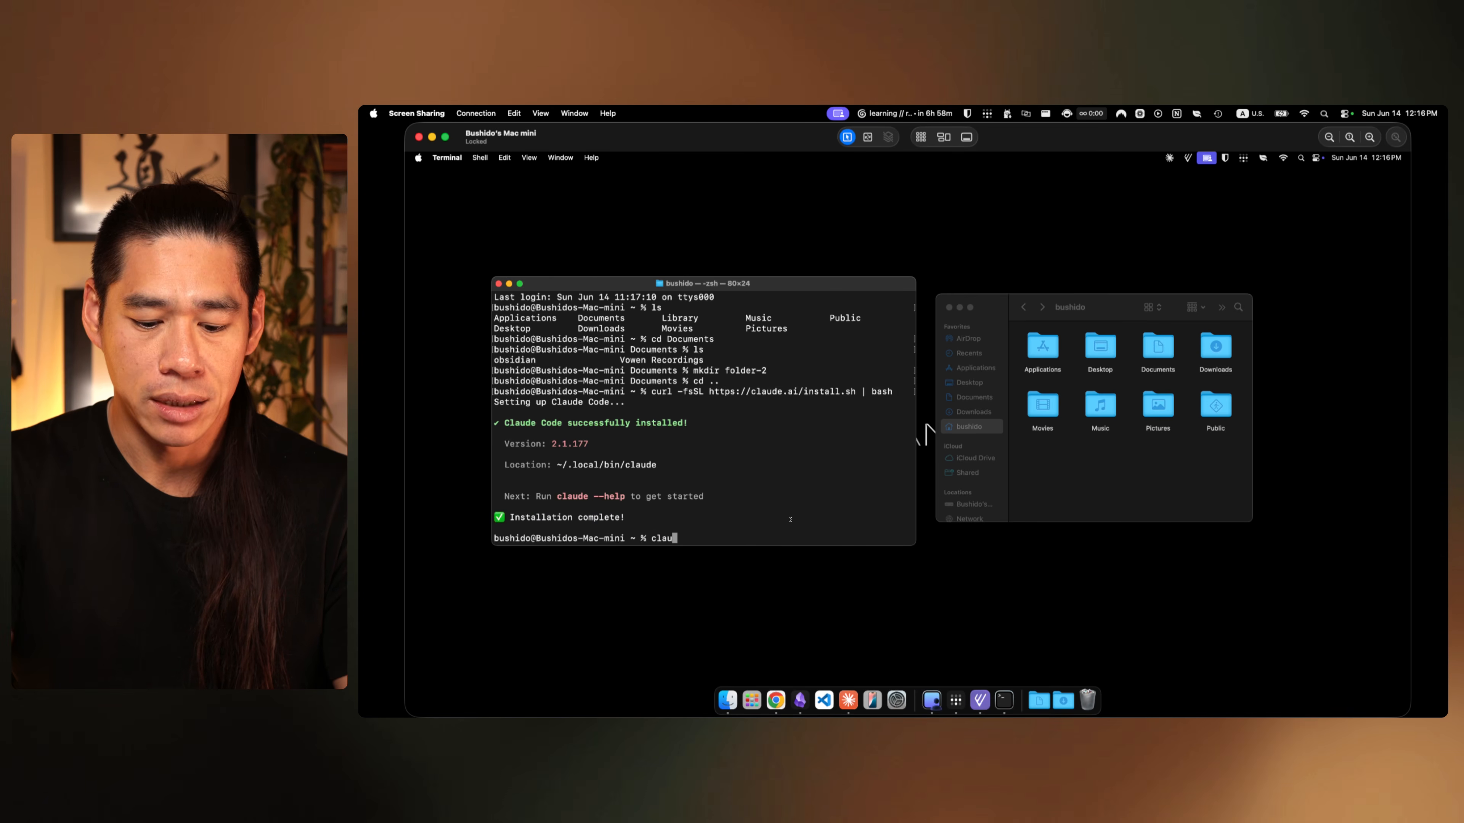
# Step: Launch Claude Code with the claude command and choose the Dark mode text style
pyautogui.write('de')
pyautogui.press('Return')
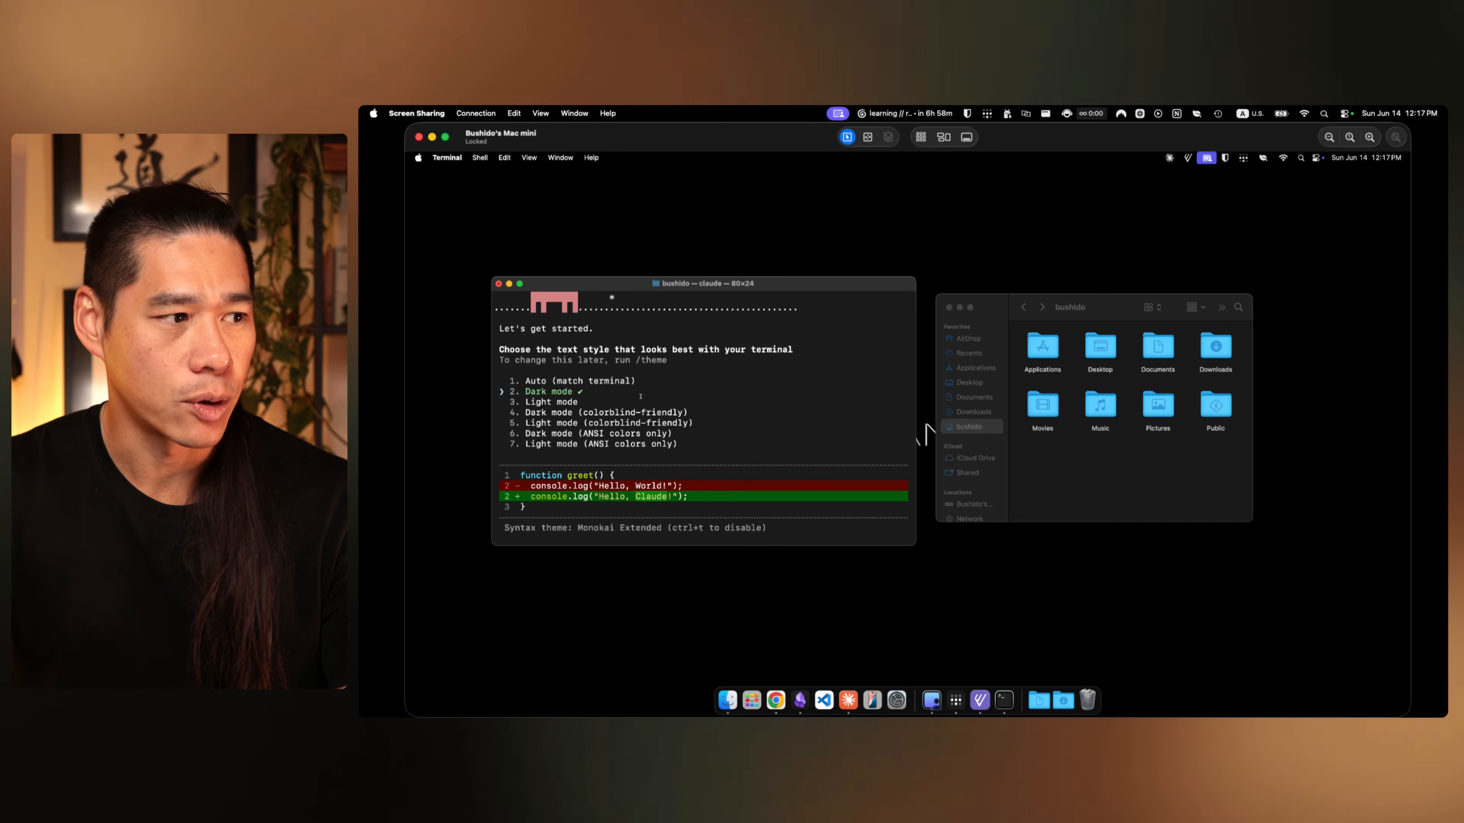
pyautogui.press('Return')
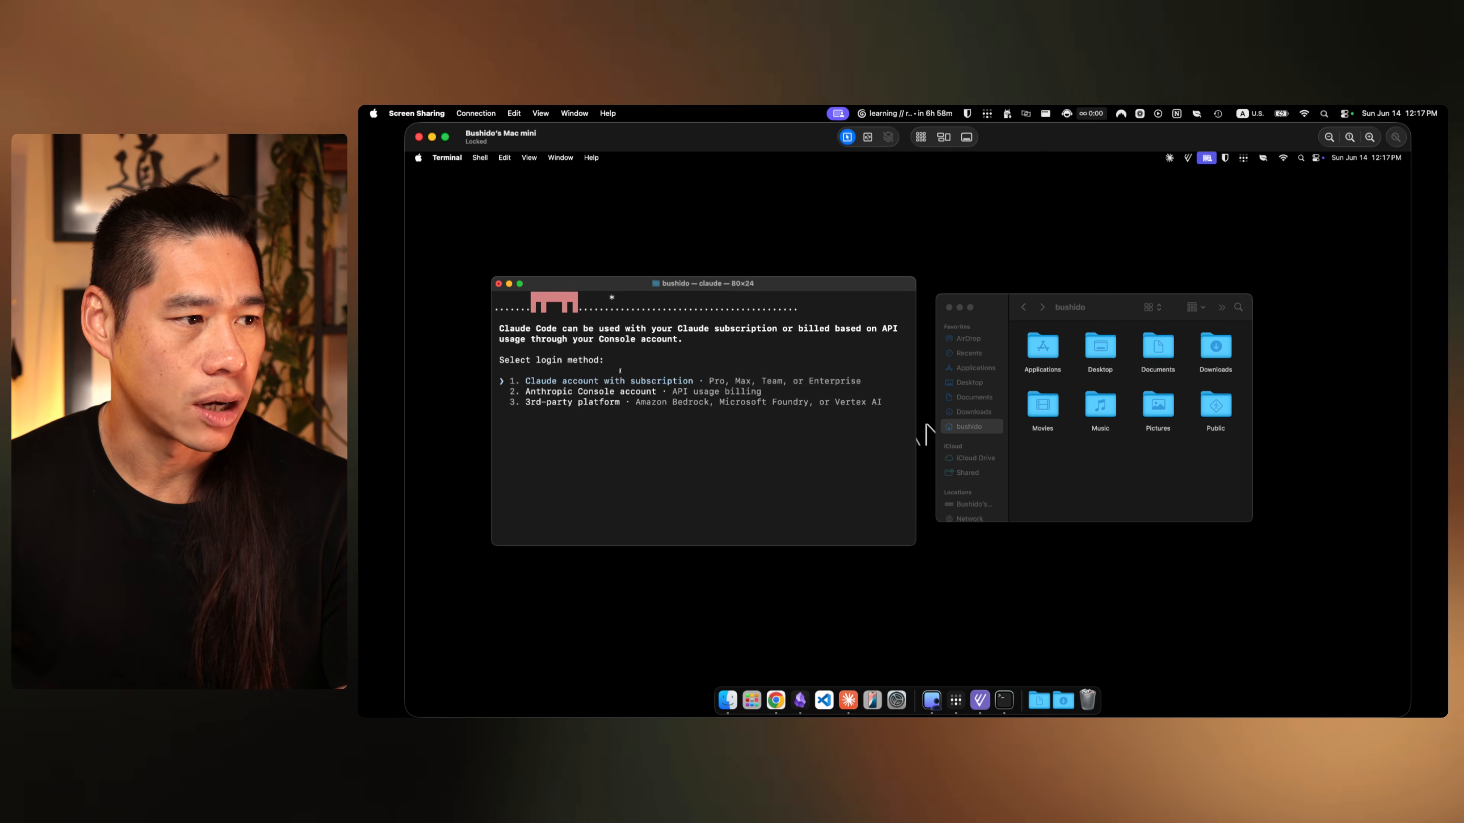
# Step: Log in with a Claude account with subscription, authorize Claude Code in the browser, and return to Terminal
pyautogui.press('Return')
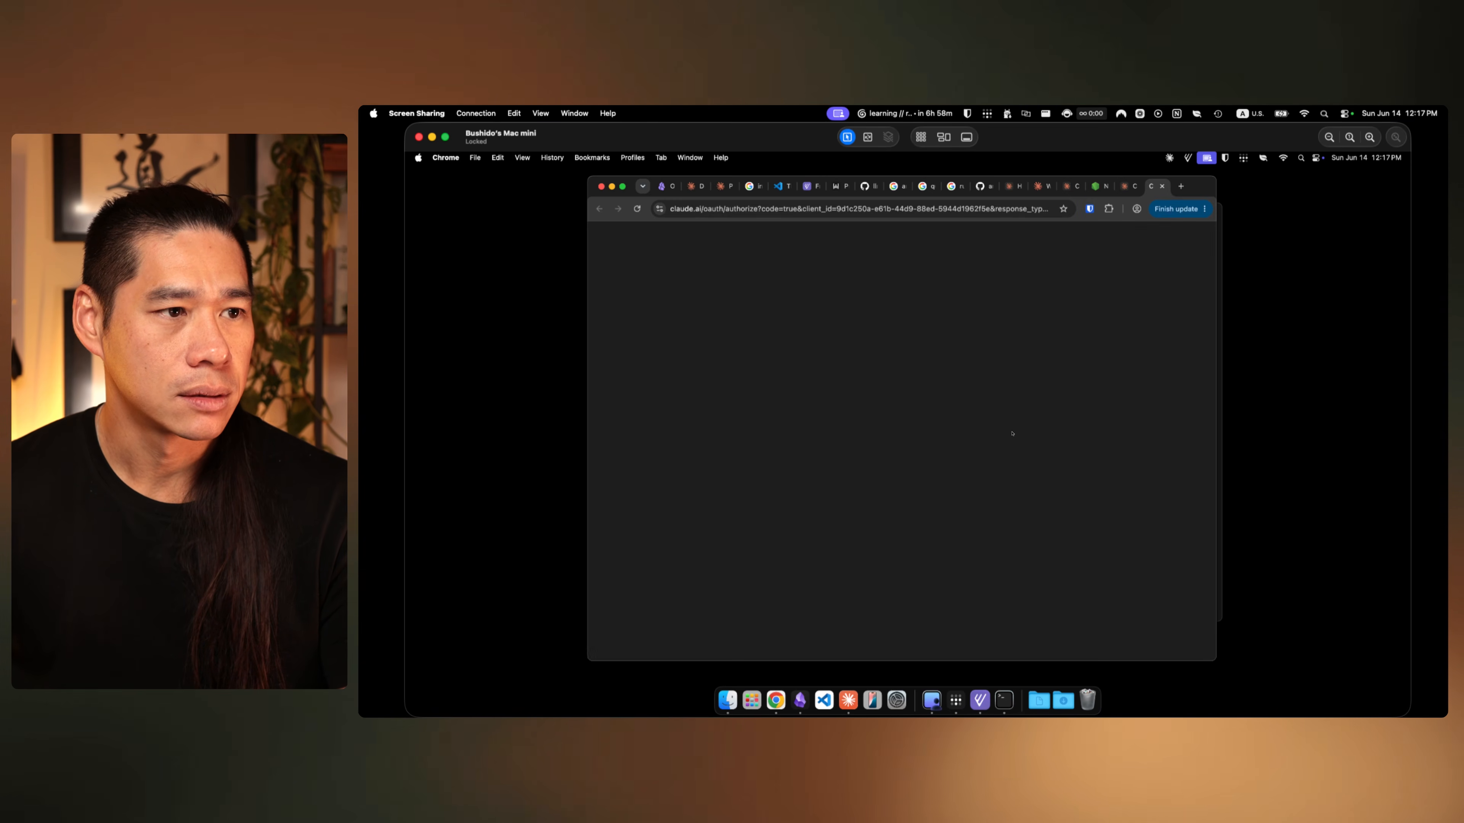
pyautogui.click(1009, 556)
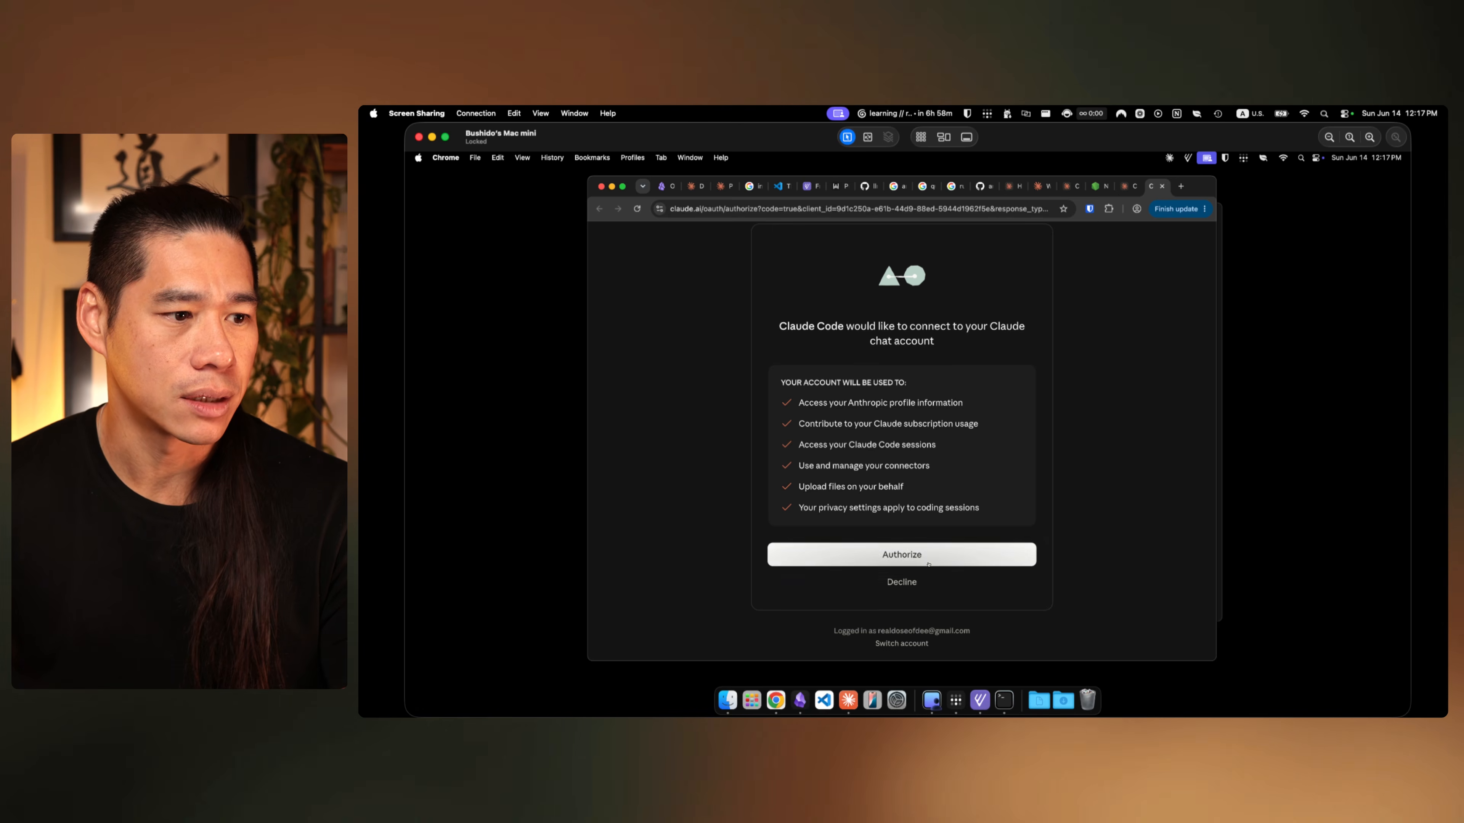
pyautogui.click(1002, 701)
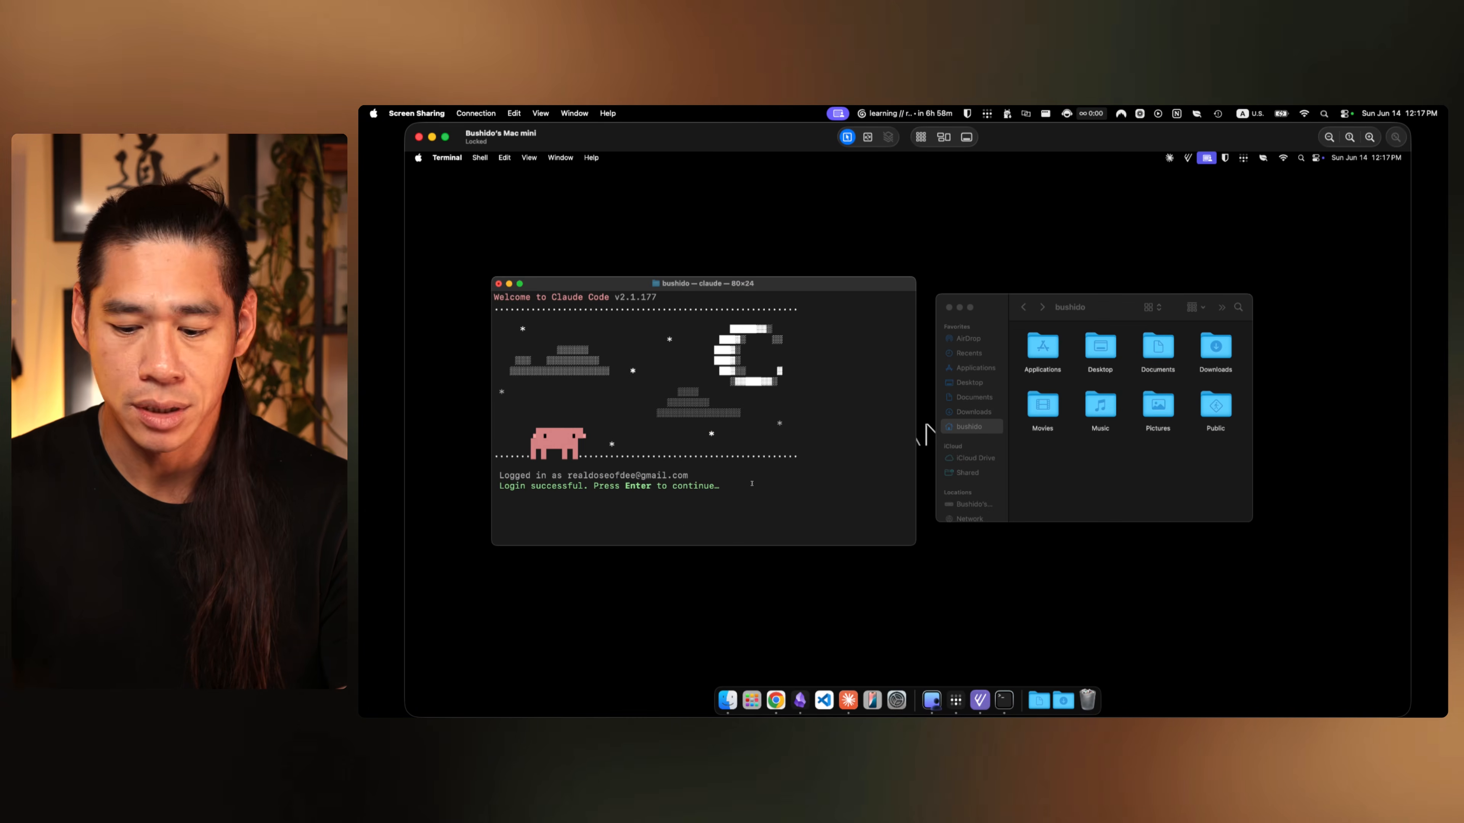
# Step: Continue past the login confirmation and security notes and accept Claude Code's recommended terminal settings
pyautogui.press('Return')
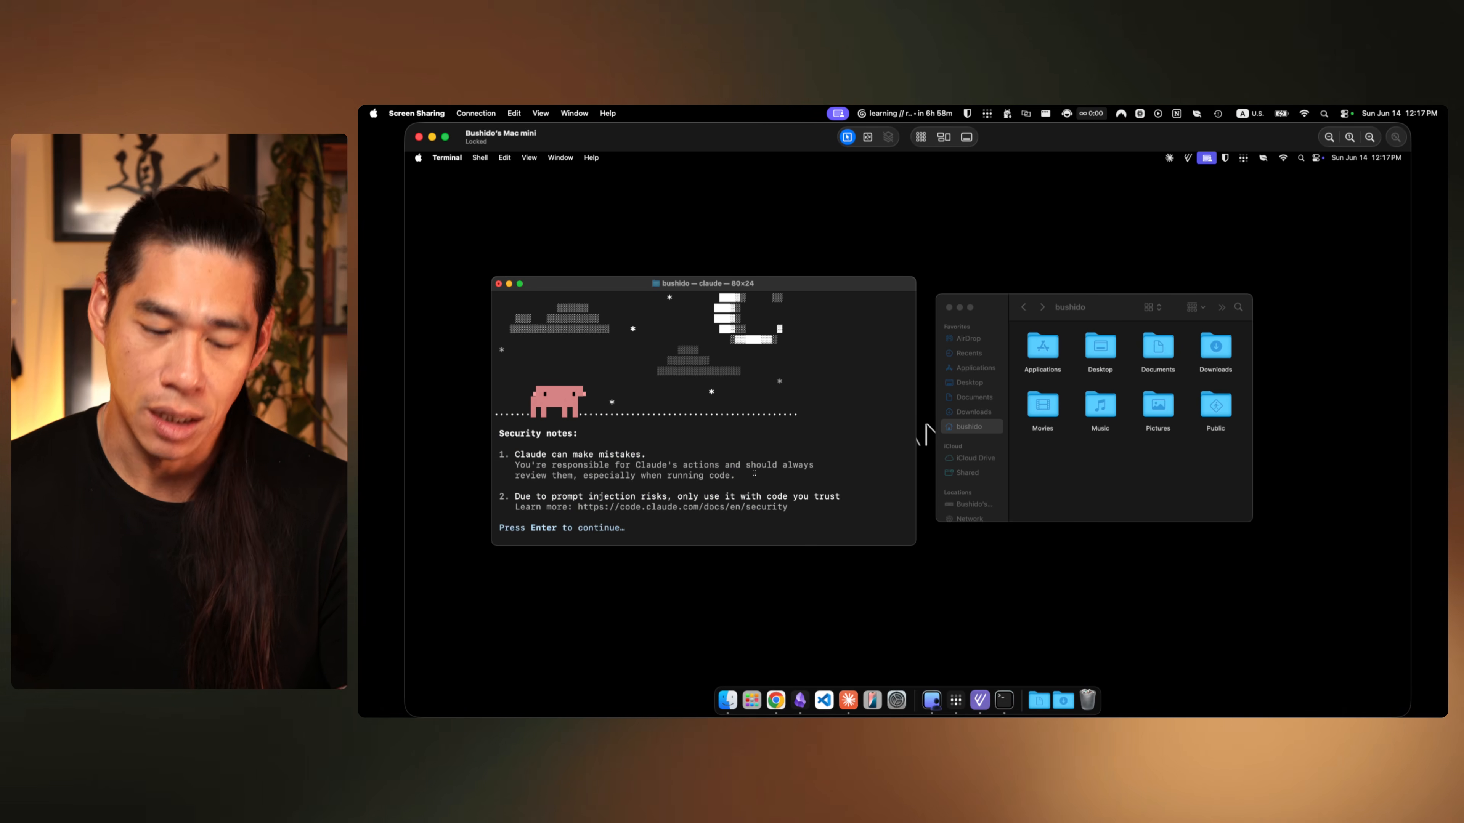
pyautogui.press('Return')
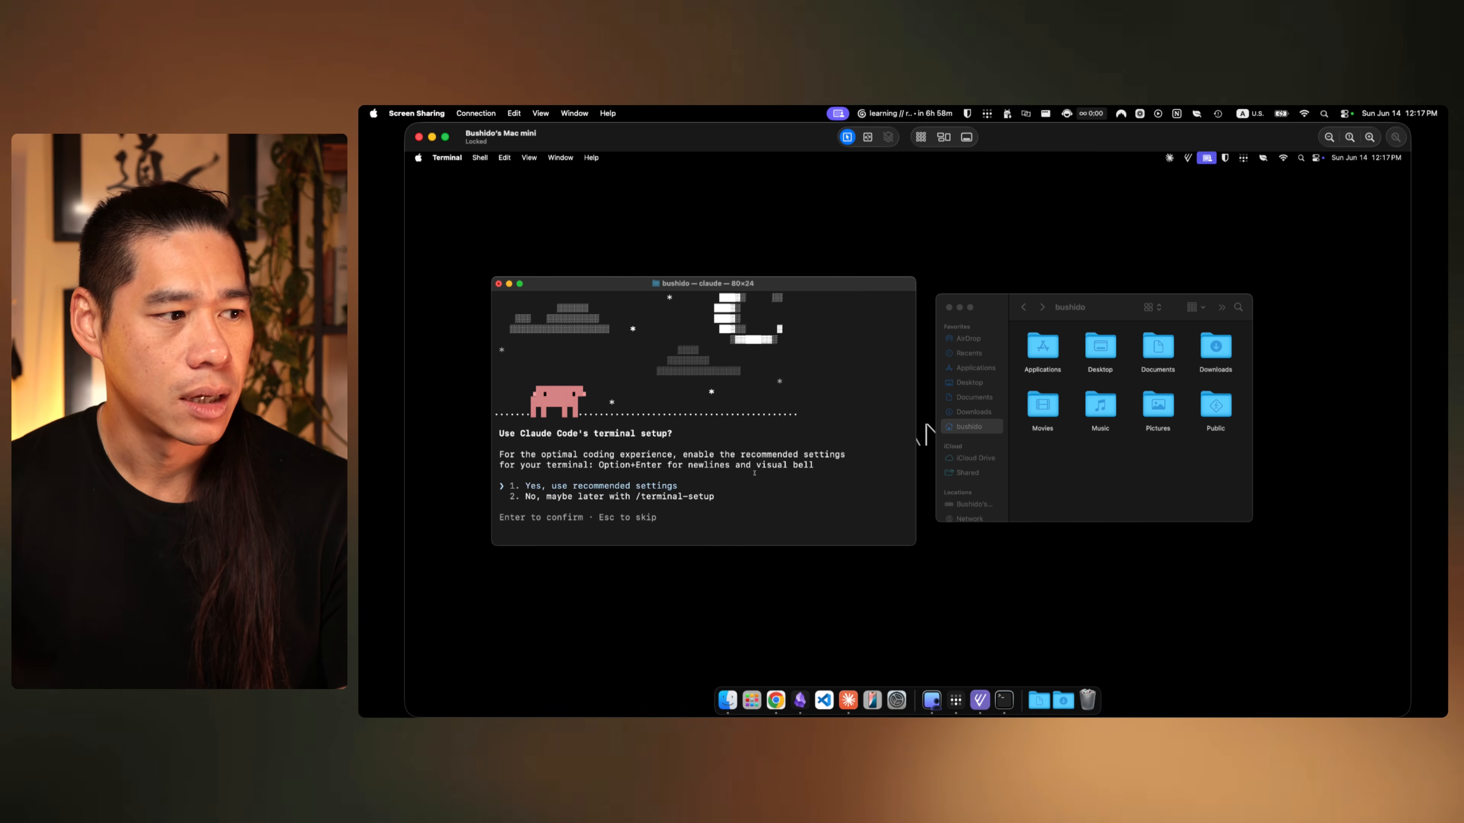
pyautogui.press('Return')
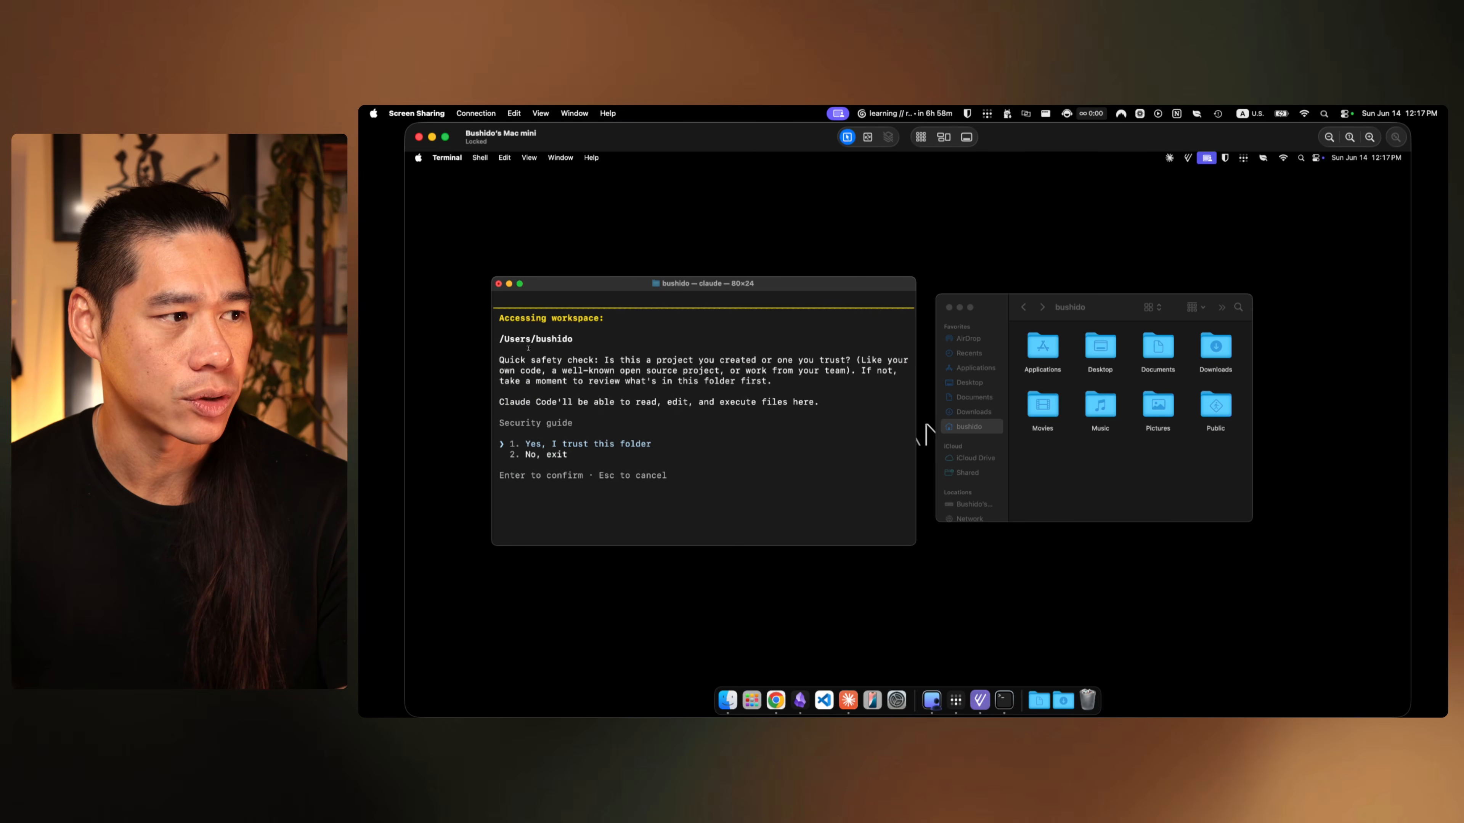
pyautogui.moveTo(543, 340); pyautogui.dragTo(577, 340)
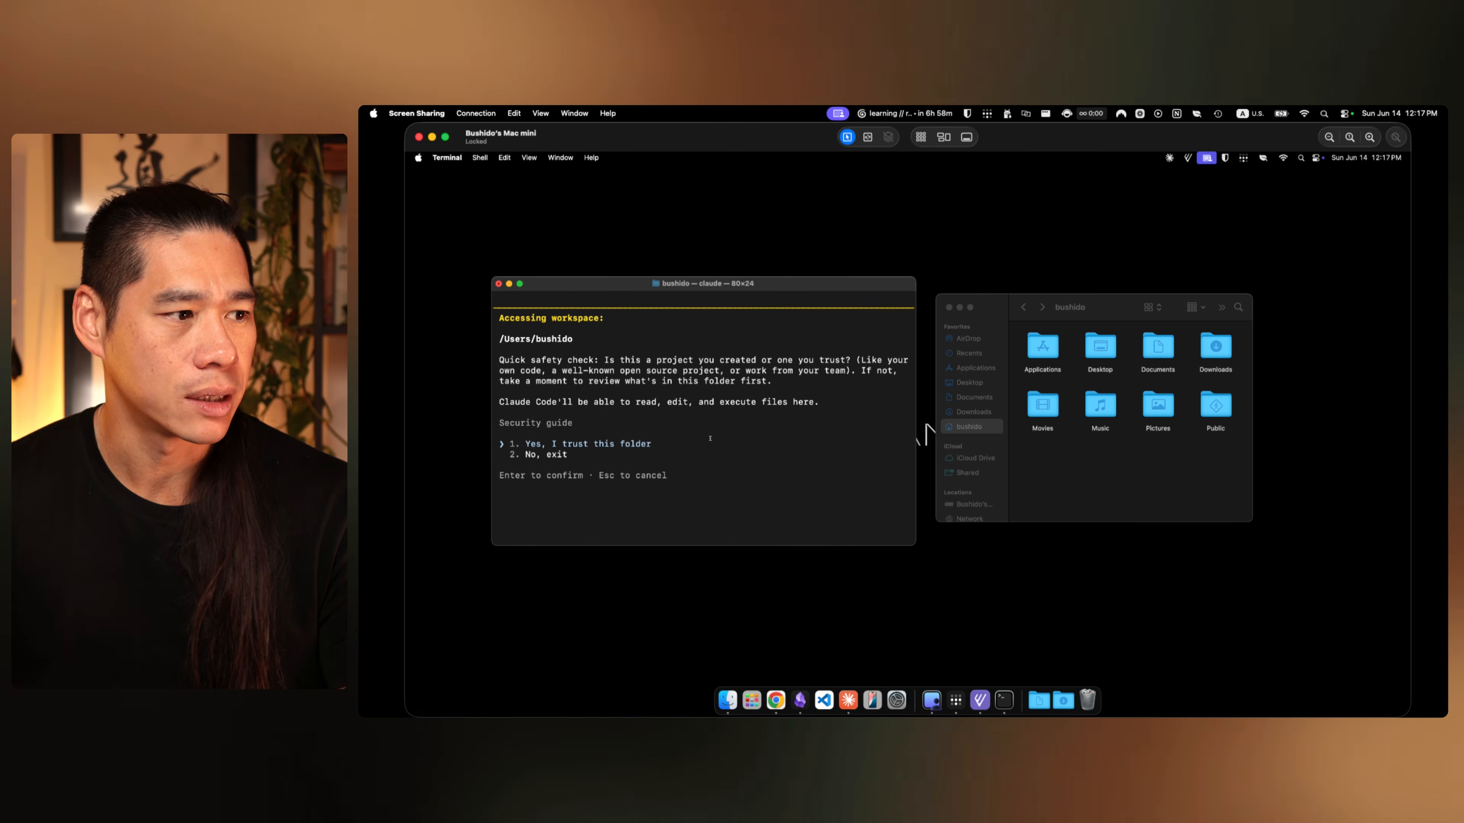
pyautogui.press('Return')
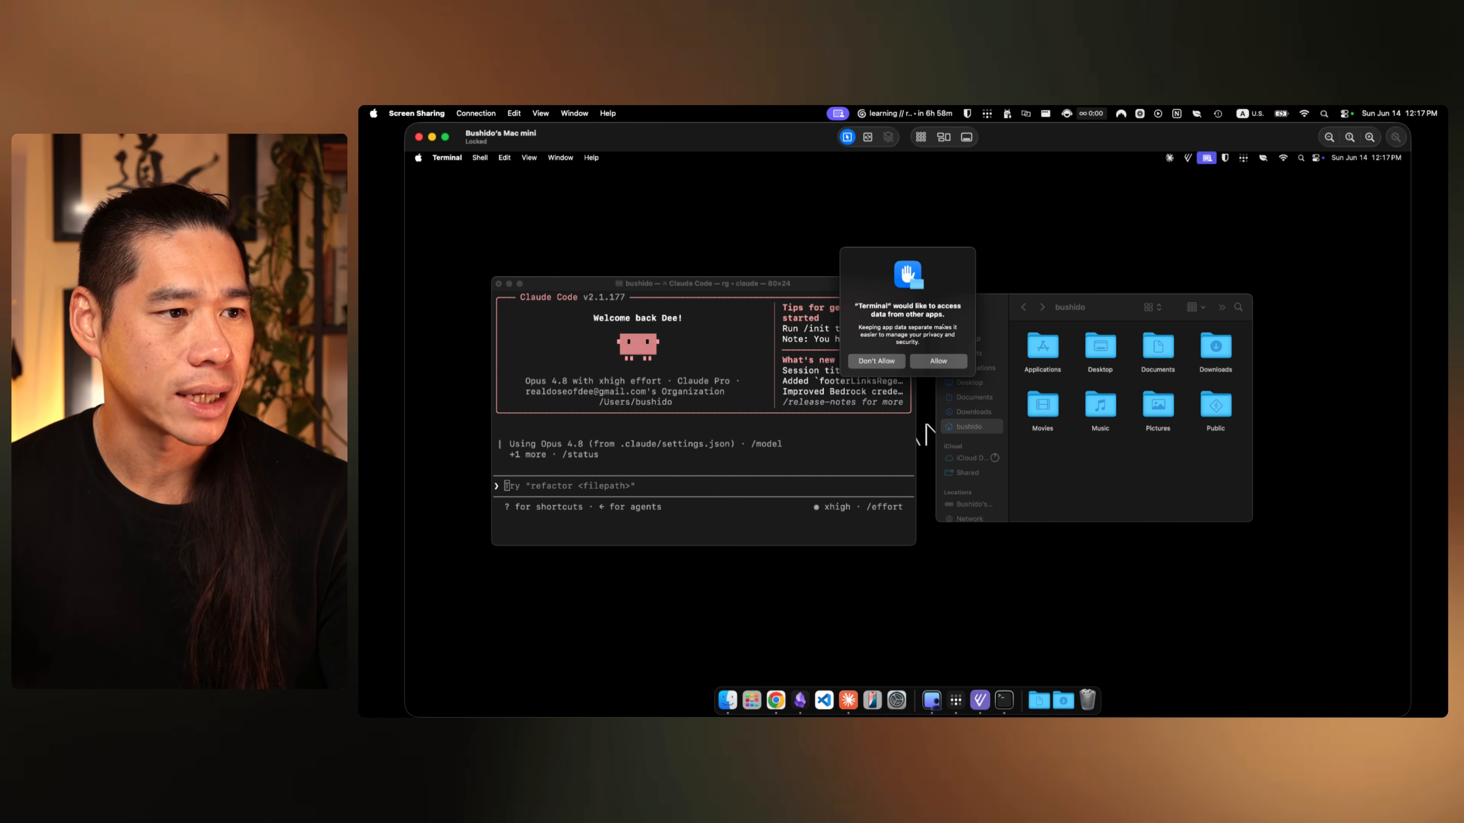
pyautogui.click(929, 362)
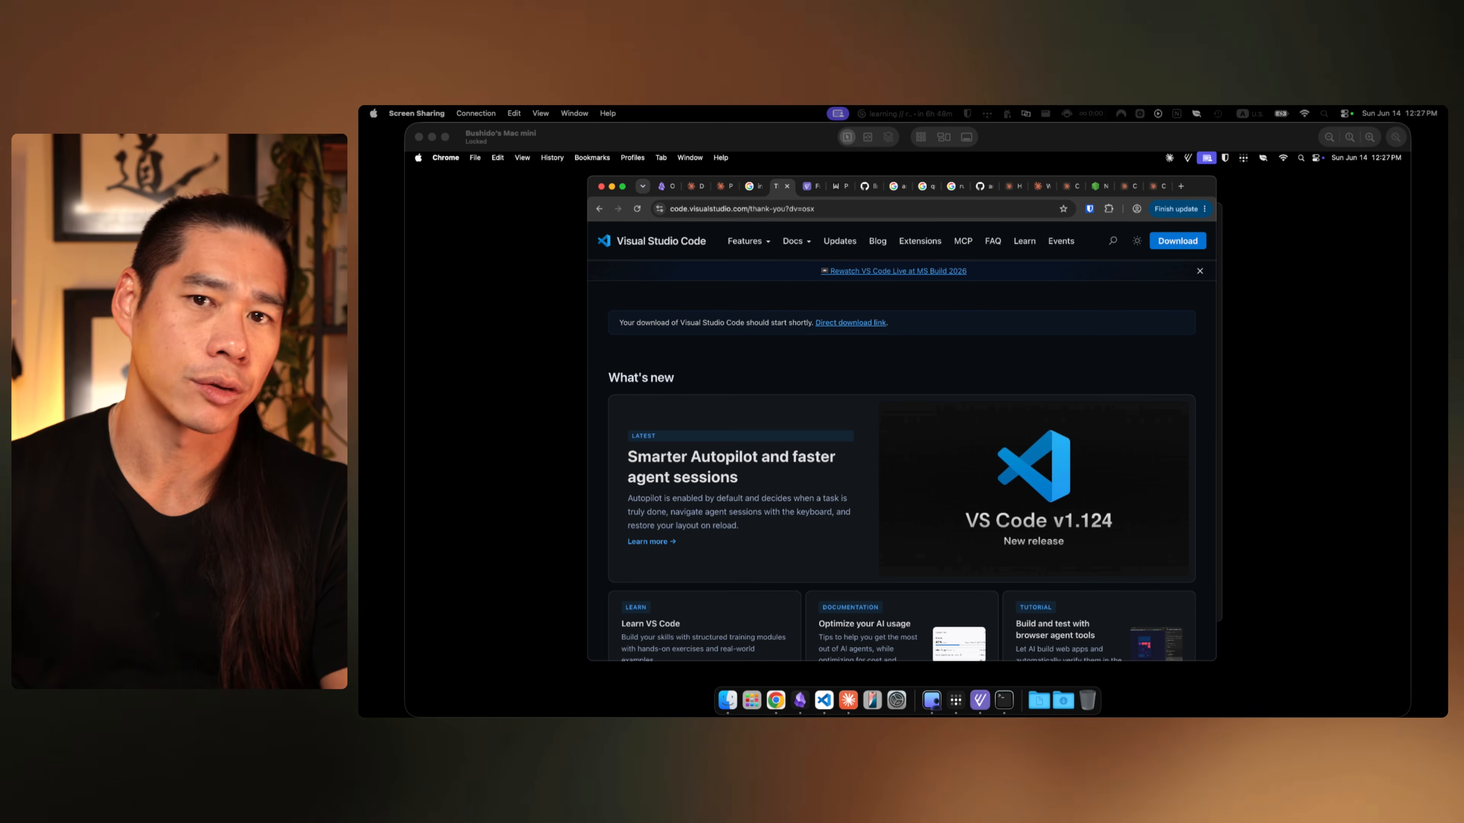
# Step: Switch from the VS Code download page in Chrome to the Visual Studio Code app
pyautogui.click(981, 305)
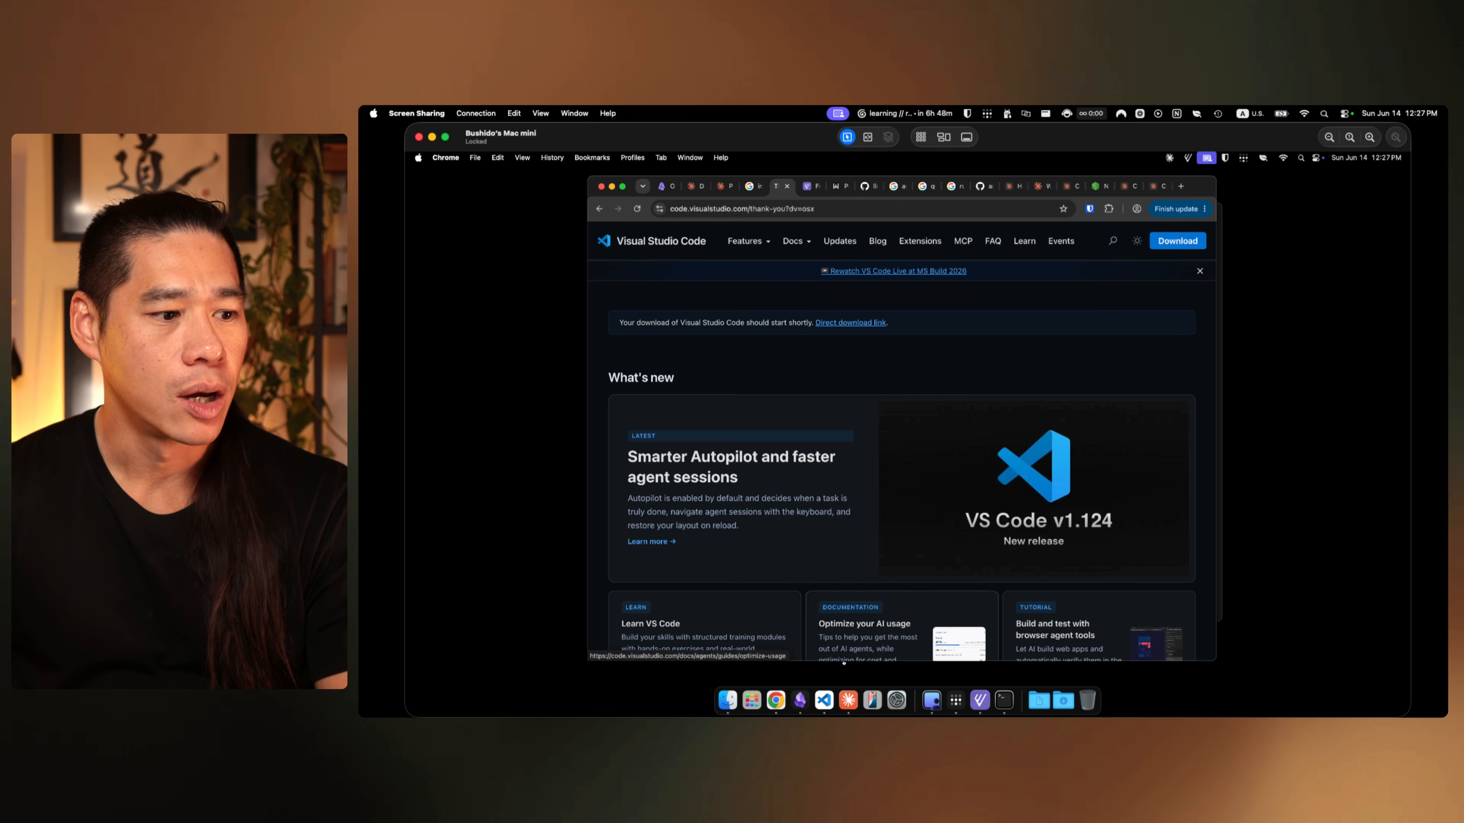
pyautogui.click(823, 702)
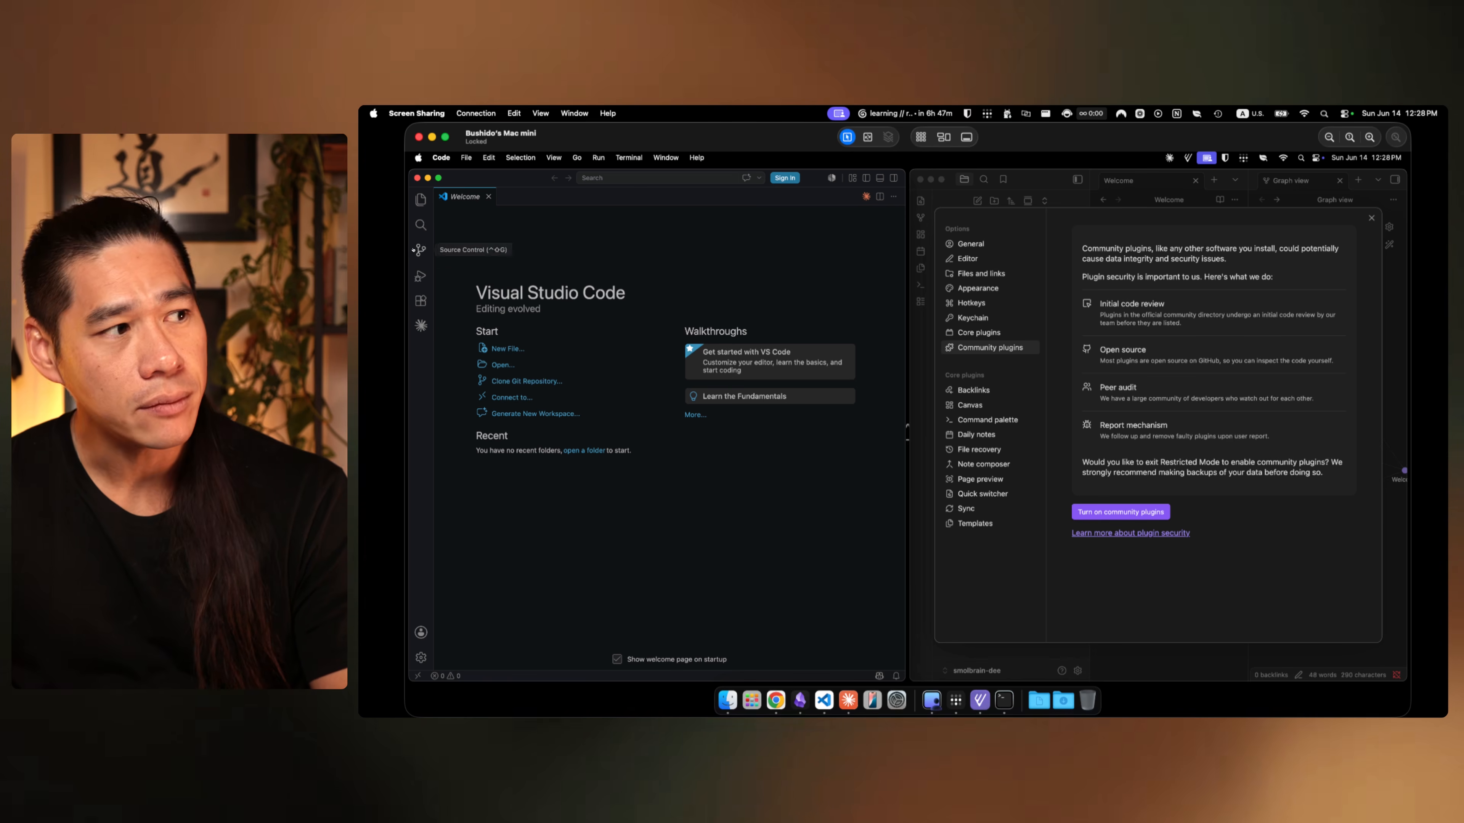
# Step: Show and hide the Explorer, Extensions and primary side bar to examine Visual Studio Code's layout
pyautogui.click(420, 200)
pyautogui.click(417, 206)
pyautogui.click(420, 202)
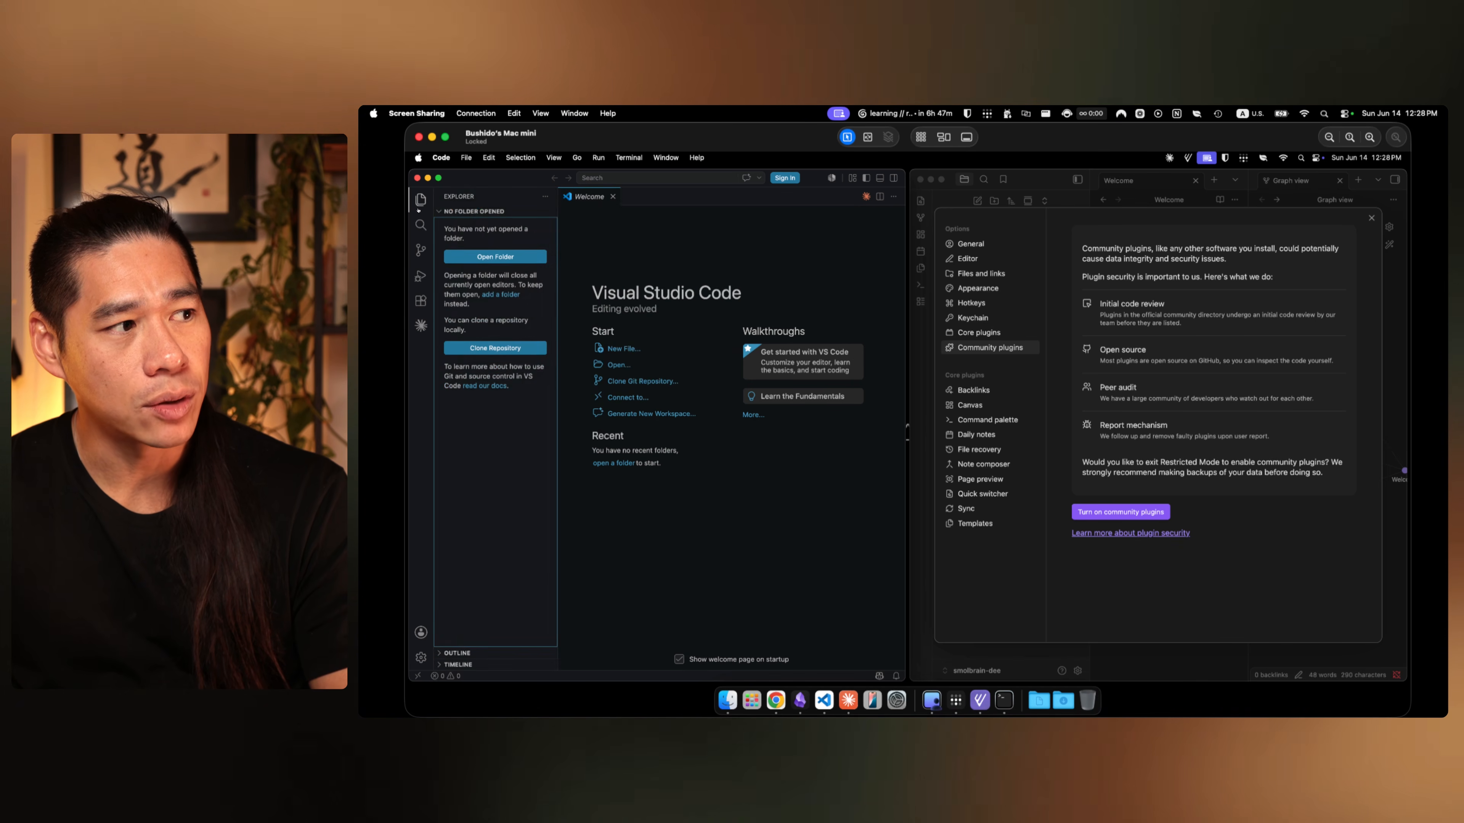
pyautogui.click(419, 203)
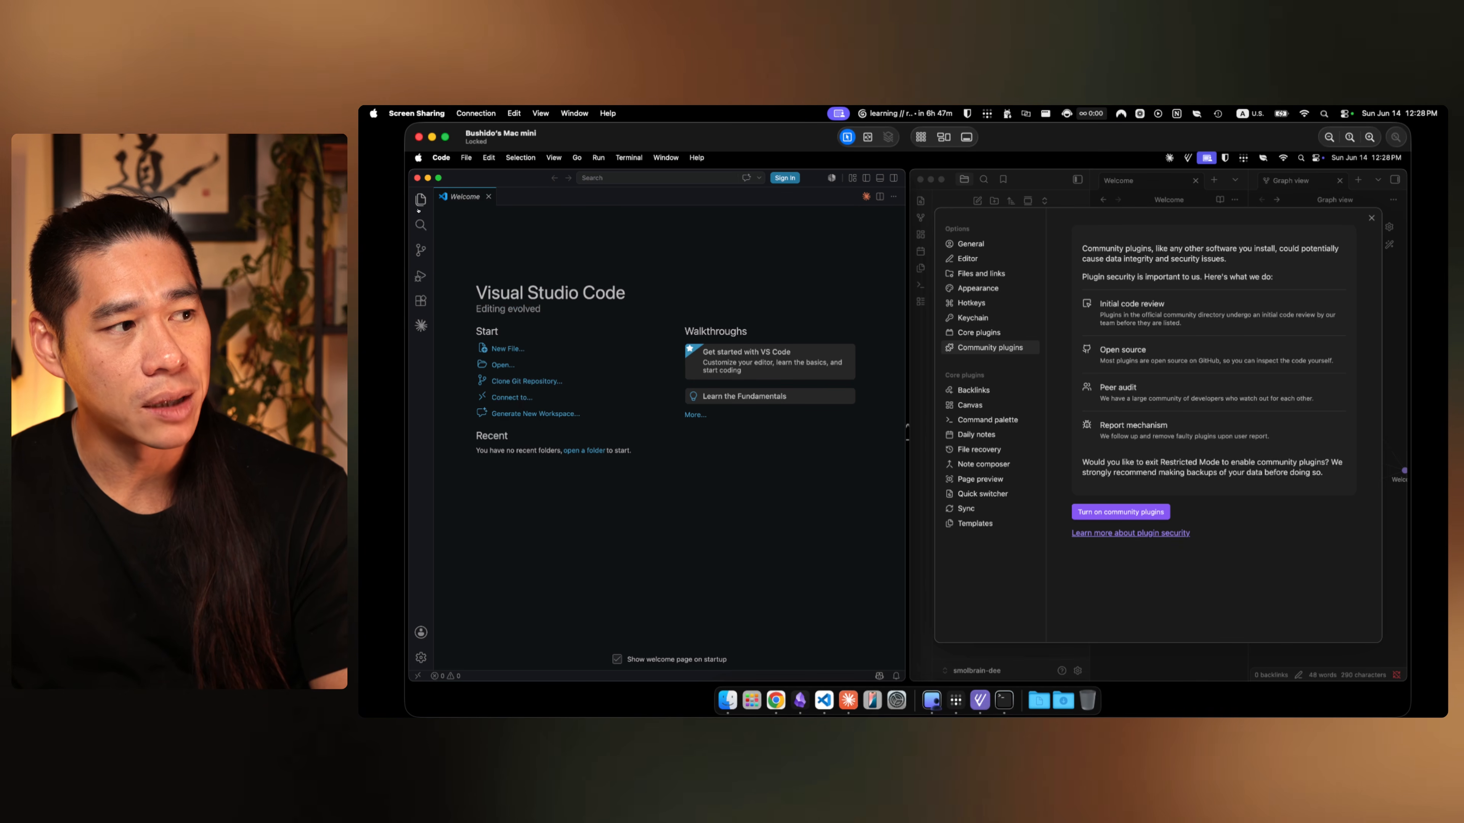
pyautogui.click(417, 304)
pyautogui.click(419, 303)
pyautogui.click(421, 202)
pyautogui.click(420, 201)
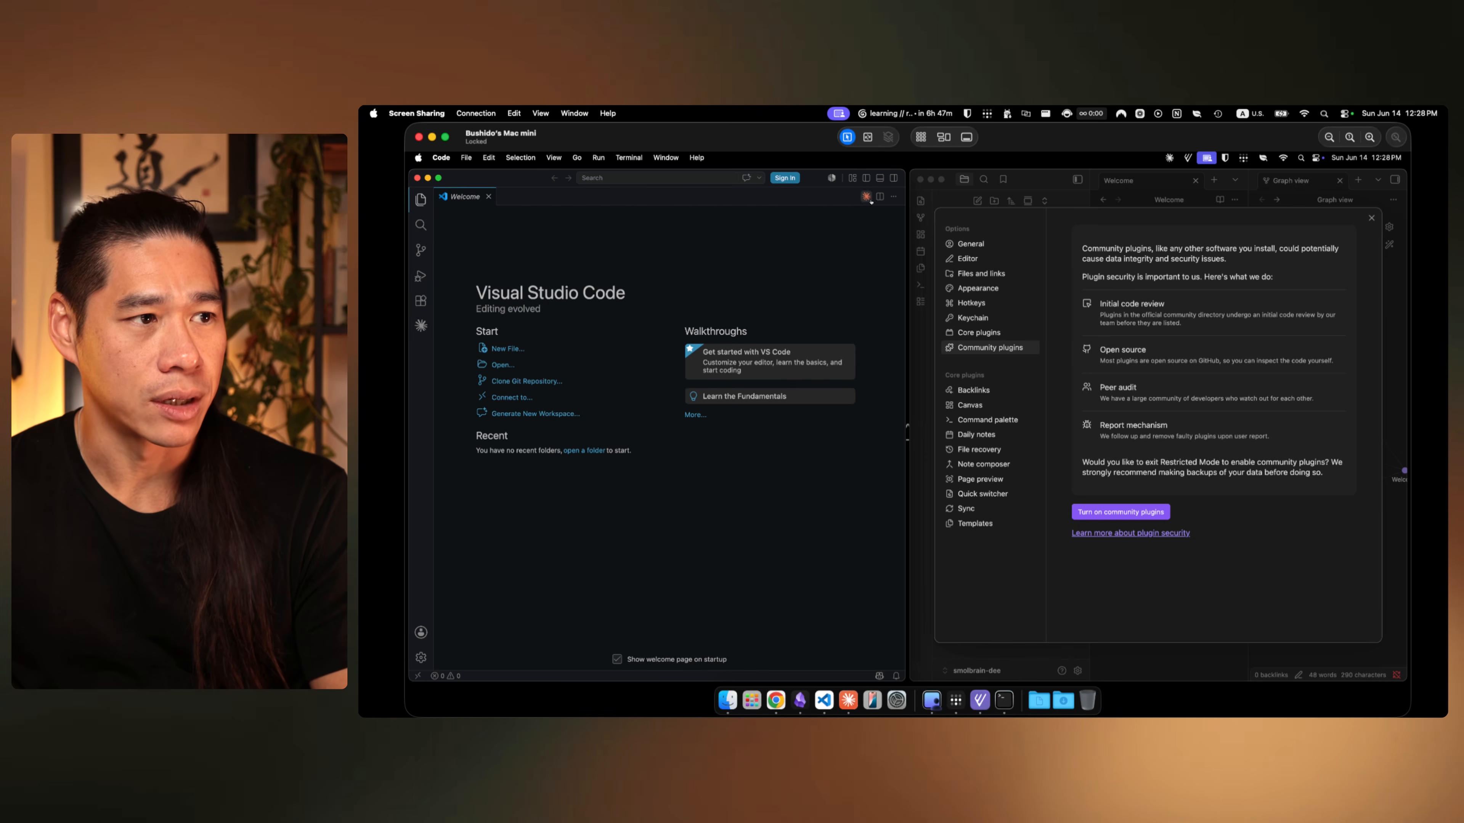
pyautogui.click(864, 182)
pyautogui.click(863, 183)
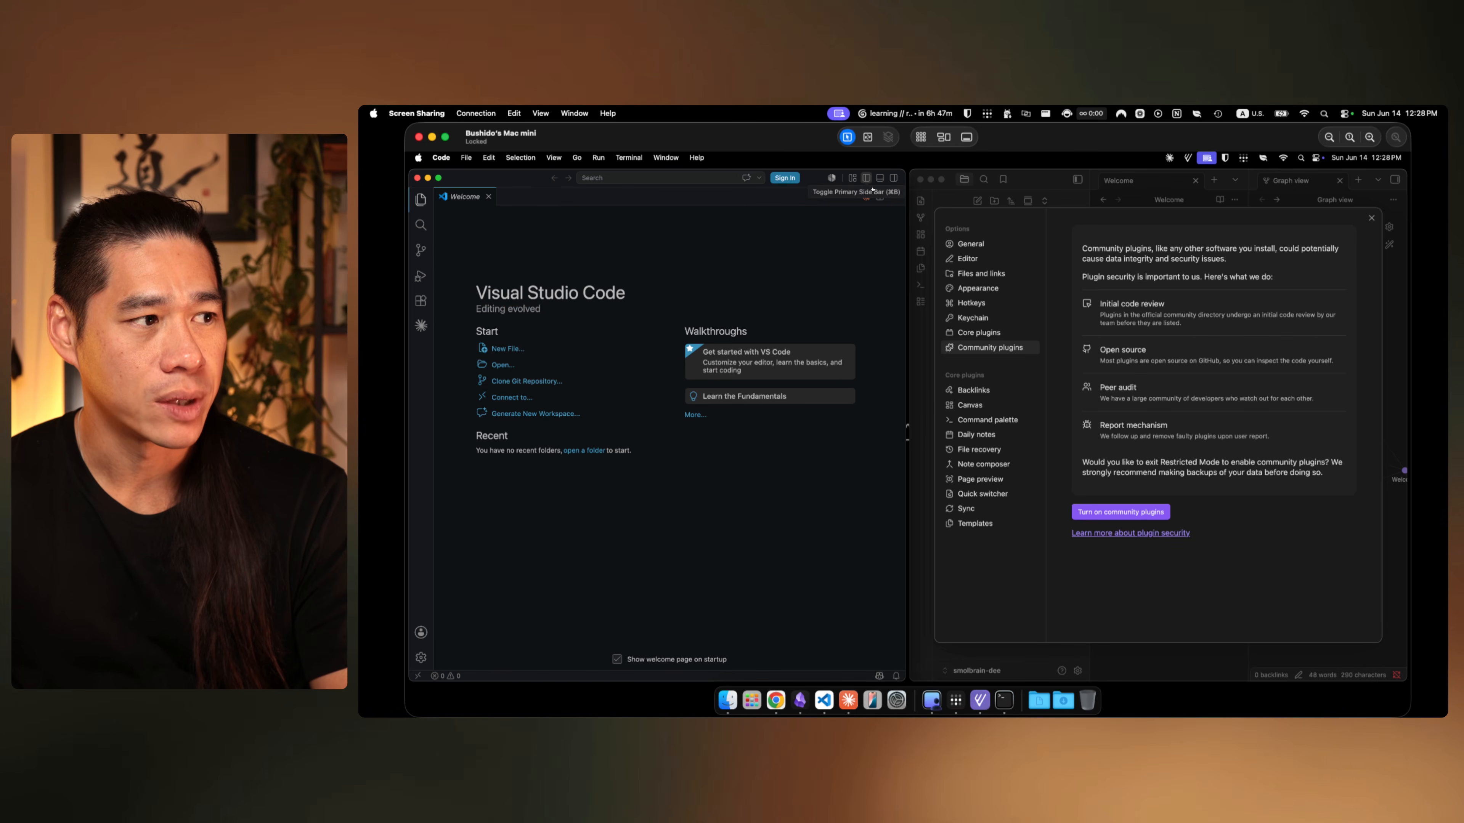
# Step: Show and hide the secondary side bar with the agent chat, and the bottom panel with the terminal, to examine them
pyautogui.click(890, 188)
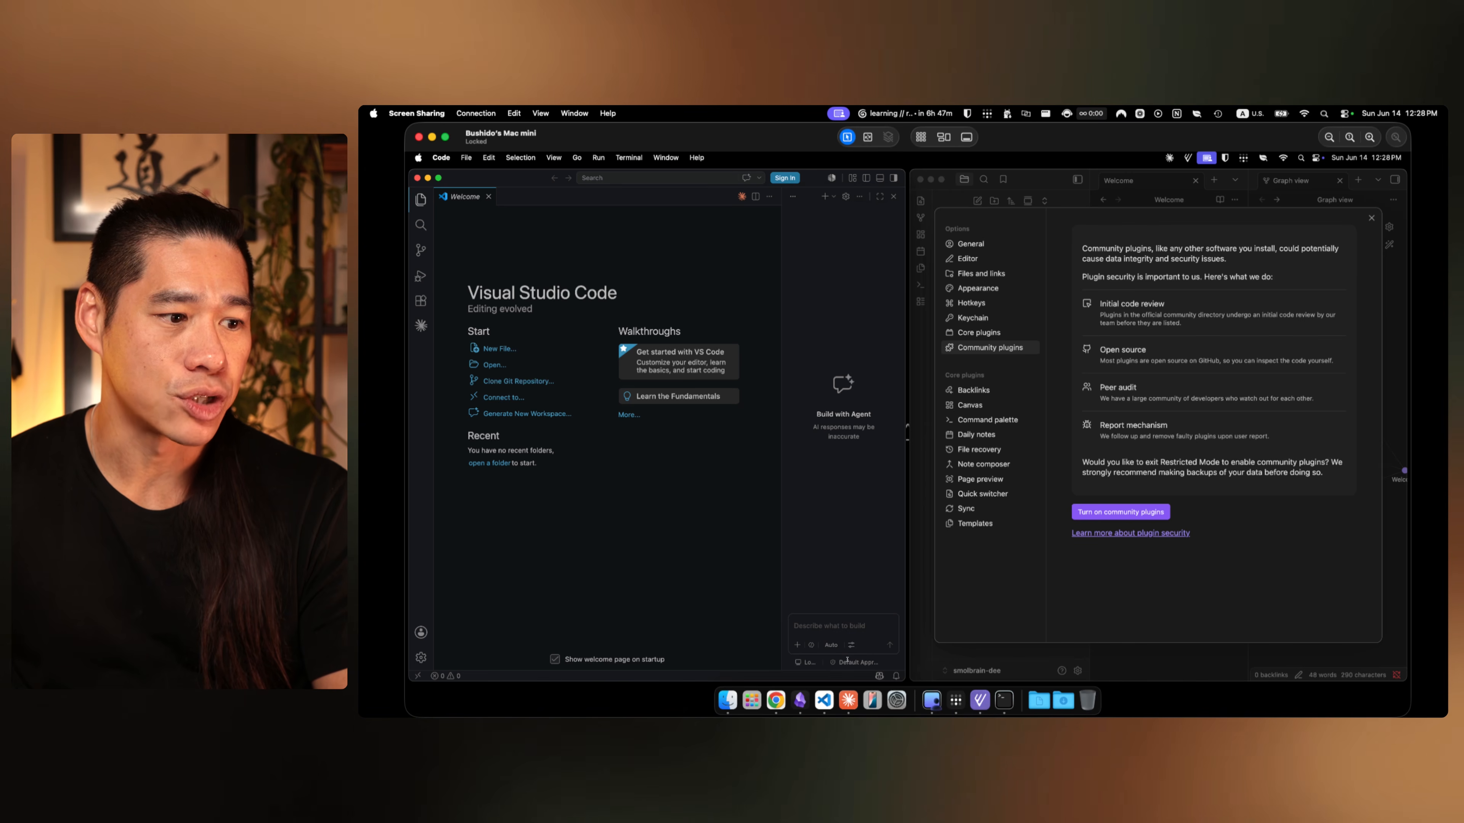
pyautogui.click(892, 180)
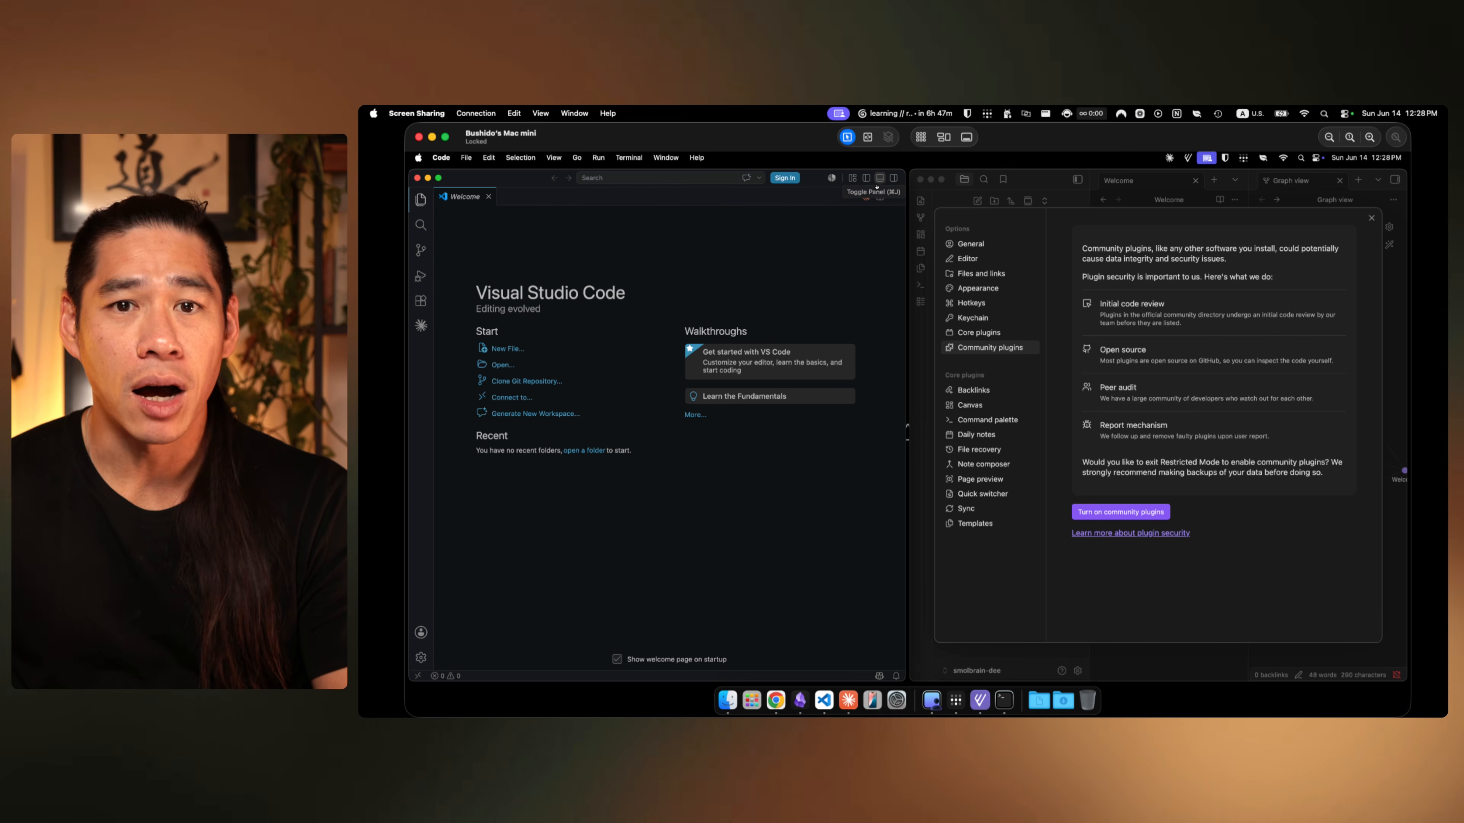
pyautogui.click(876, 186)
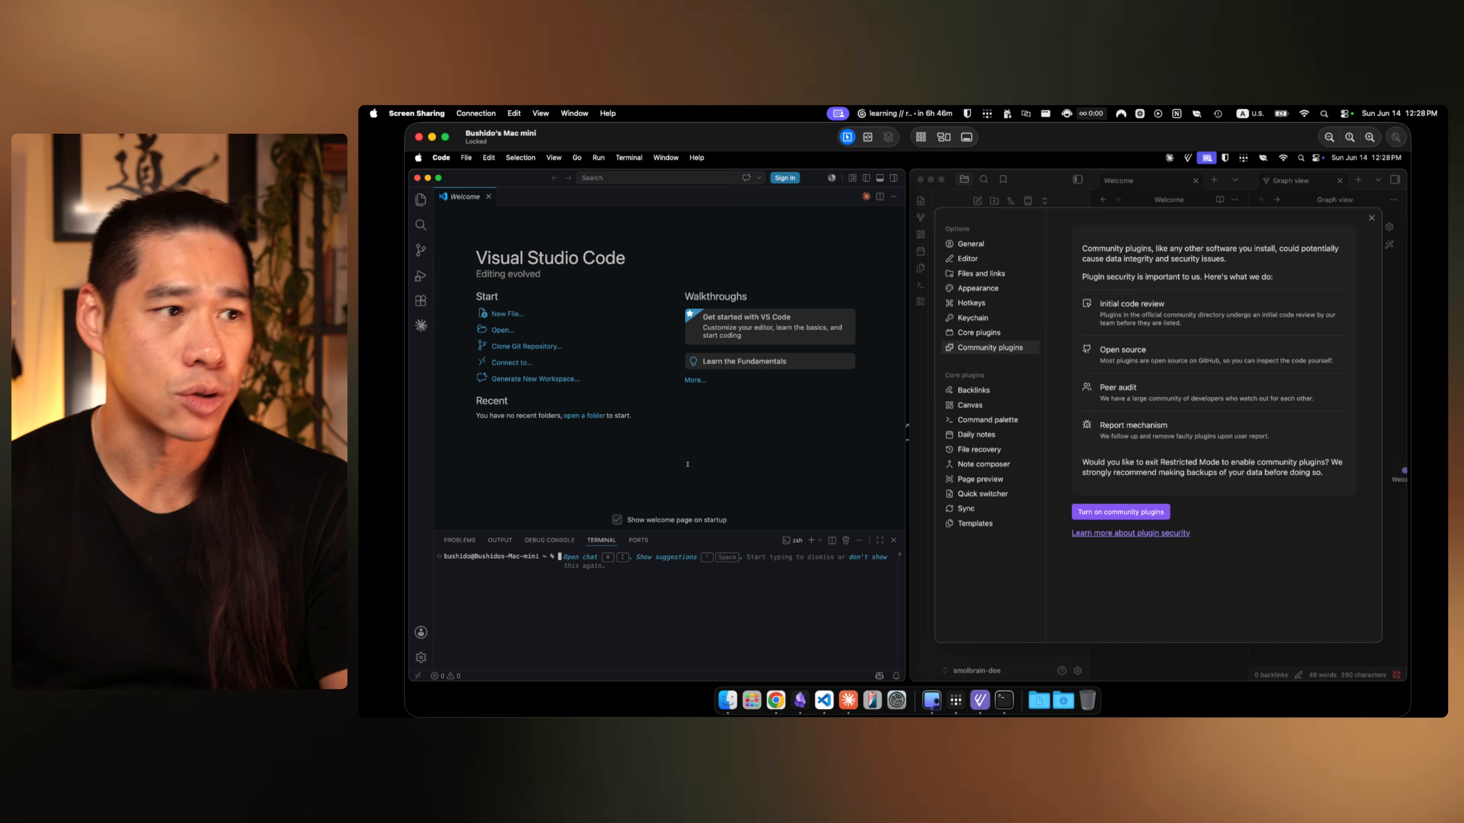
pyautogui.click(875, 185)
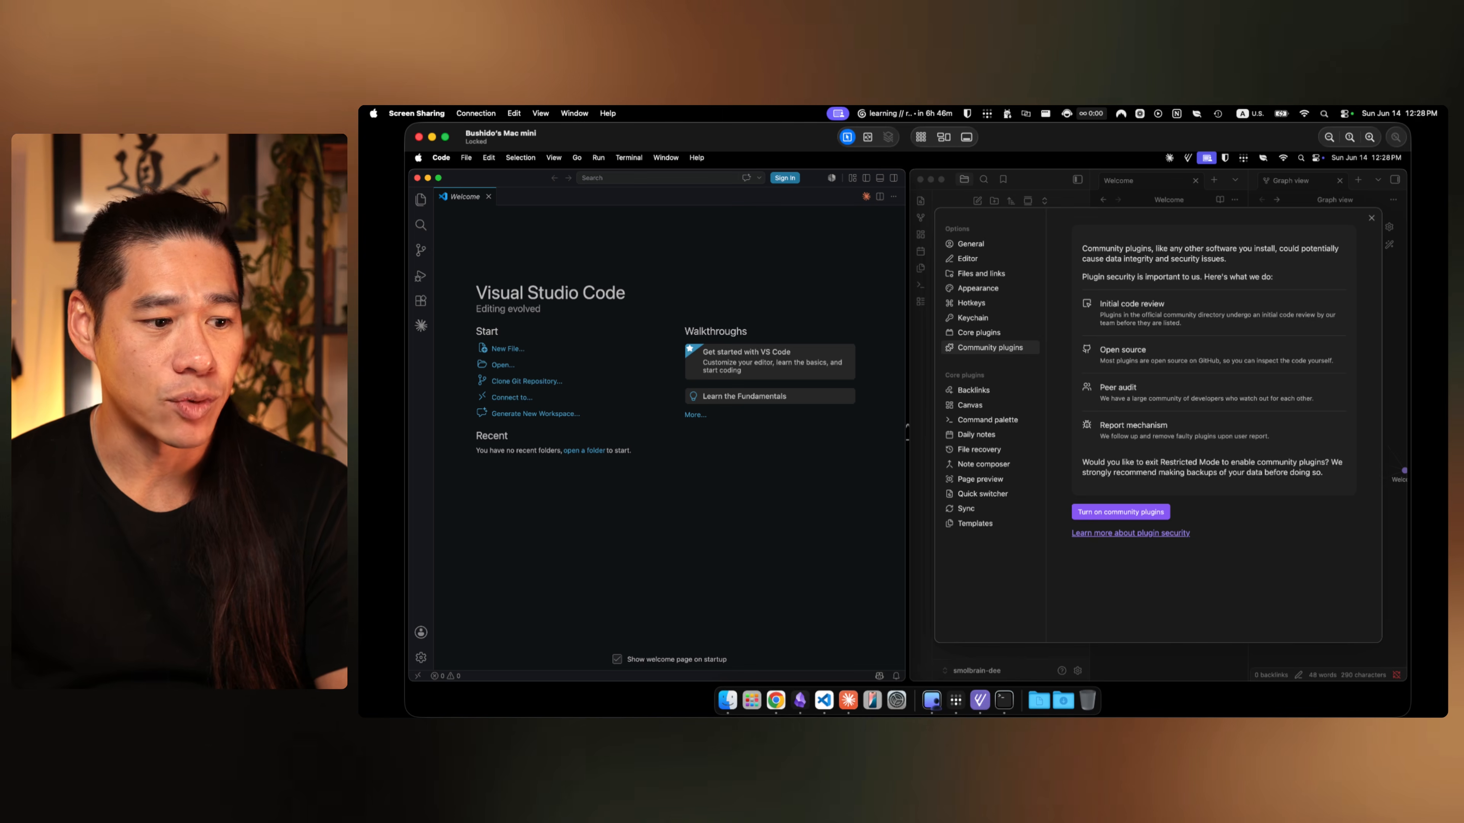
# Step: Switch to Finder to locate the Documents folder in the home folder, and return to Visual Studio Code
pyautogui.click(944, 137)
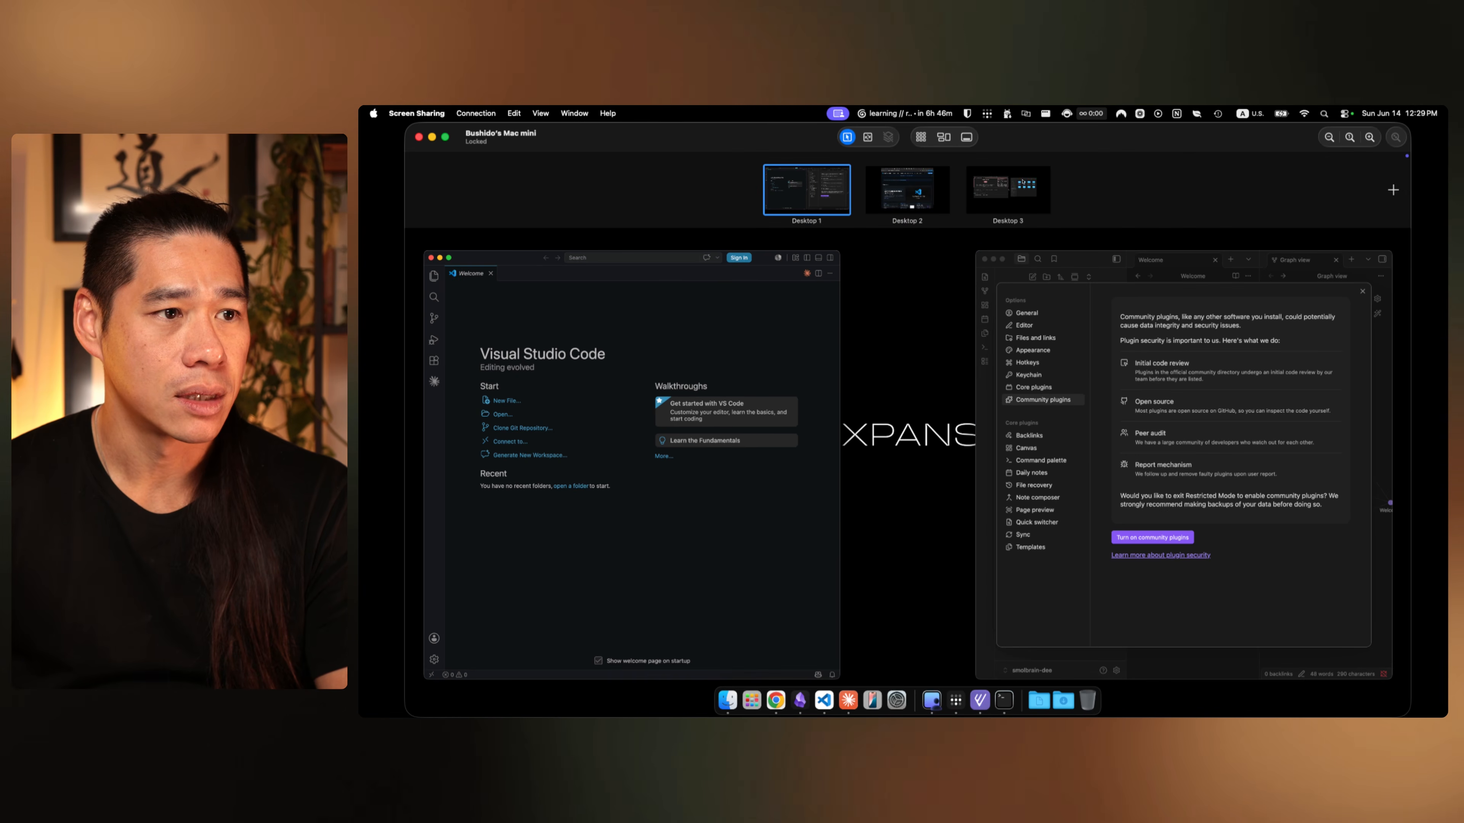
pyautogui.click(1023, 183)
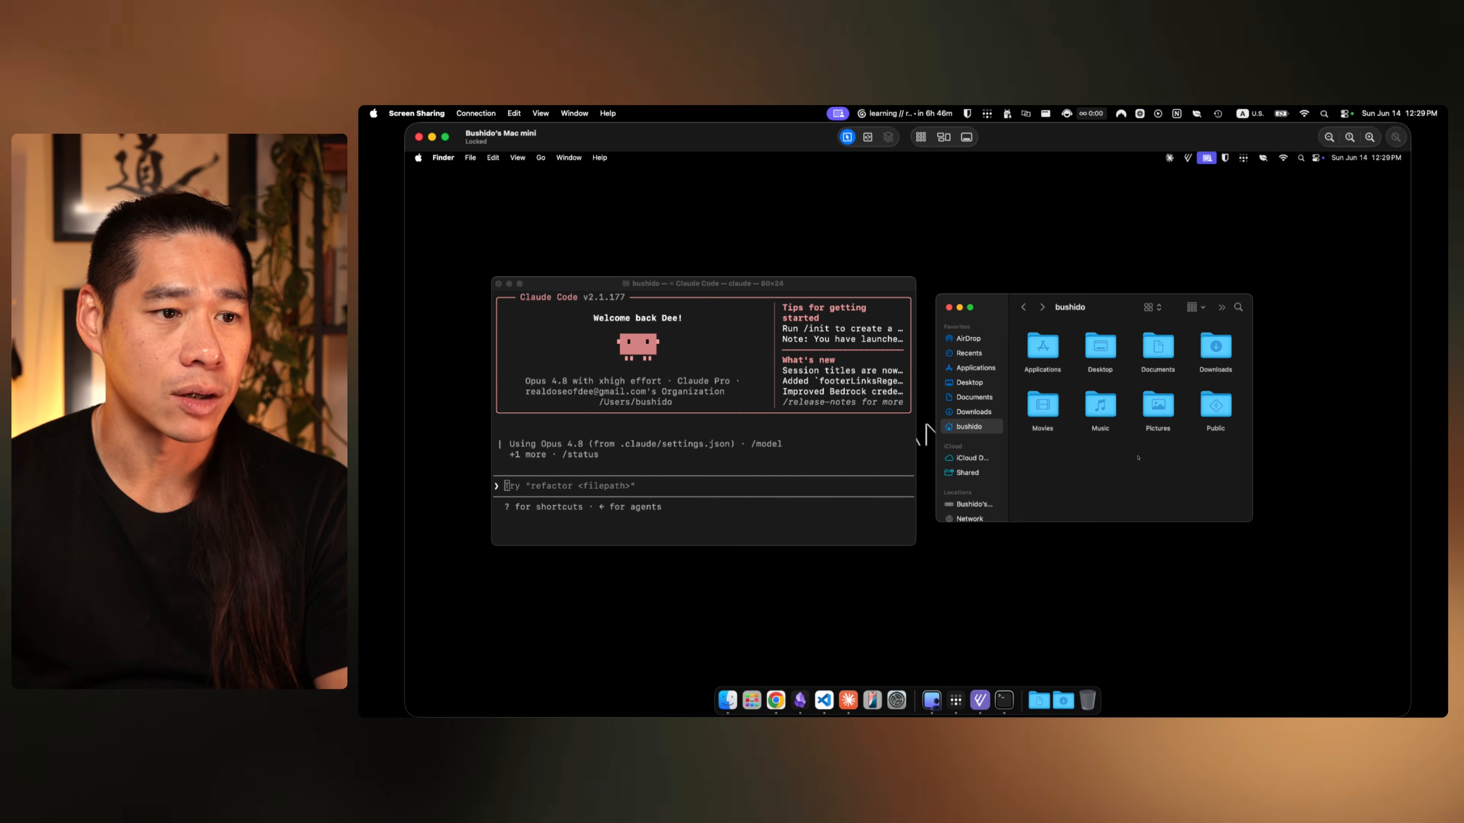
pyautogui.click(1158, 344)
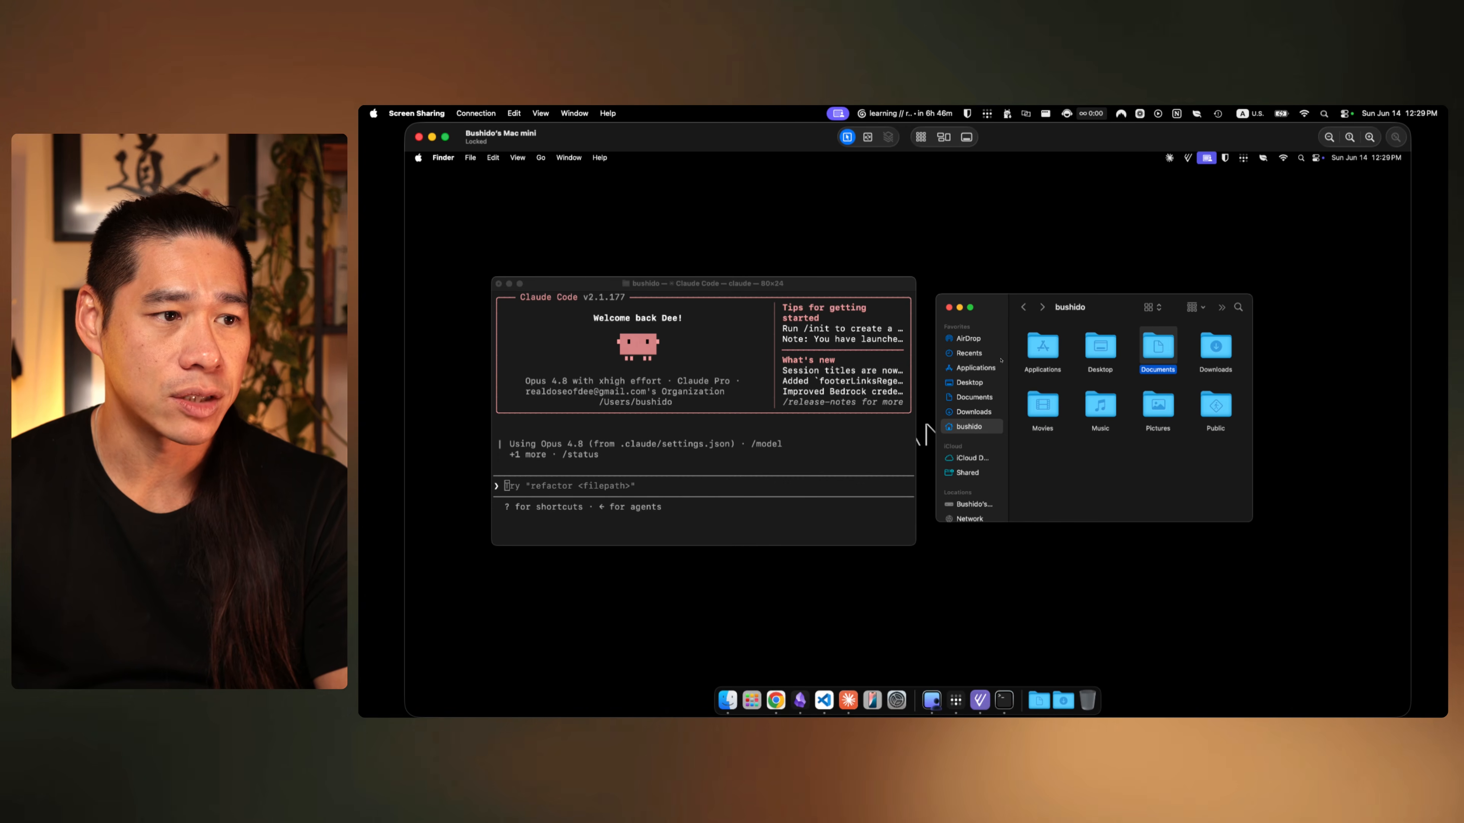
pyautogui.click(946, 138)
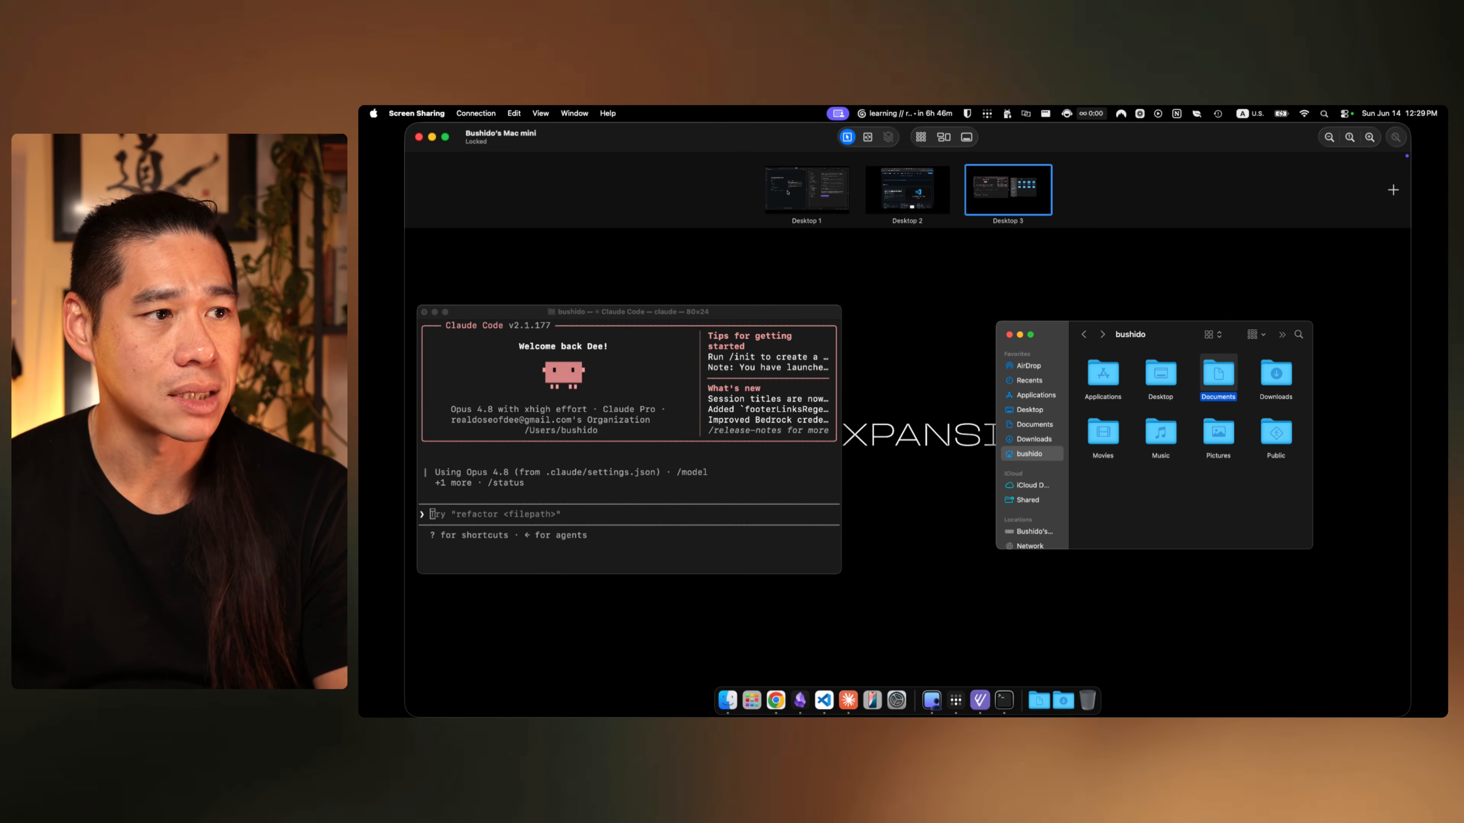
pyautogui.click(908, 189)
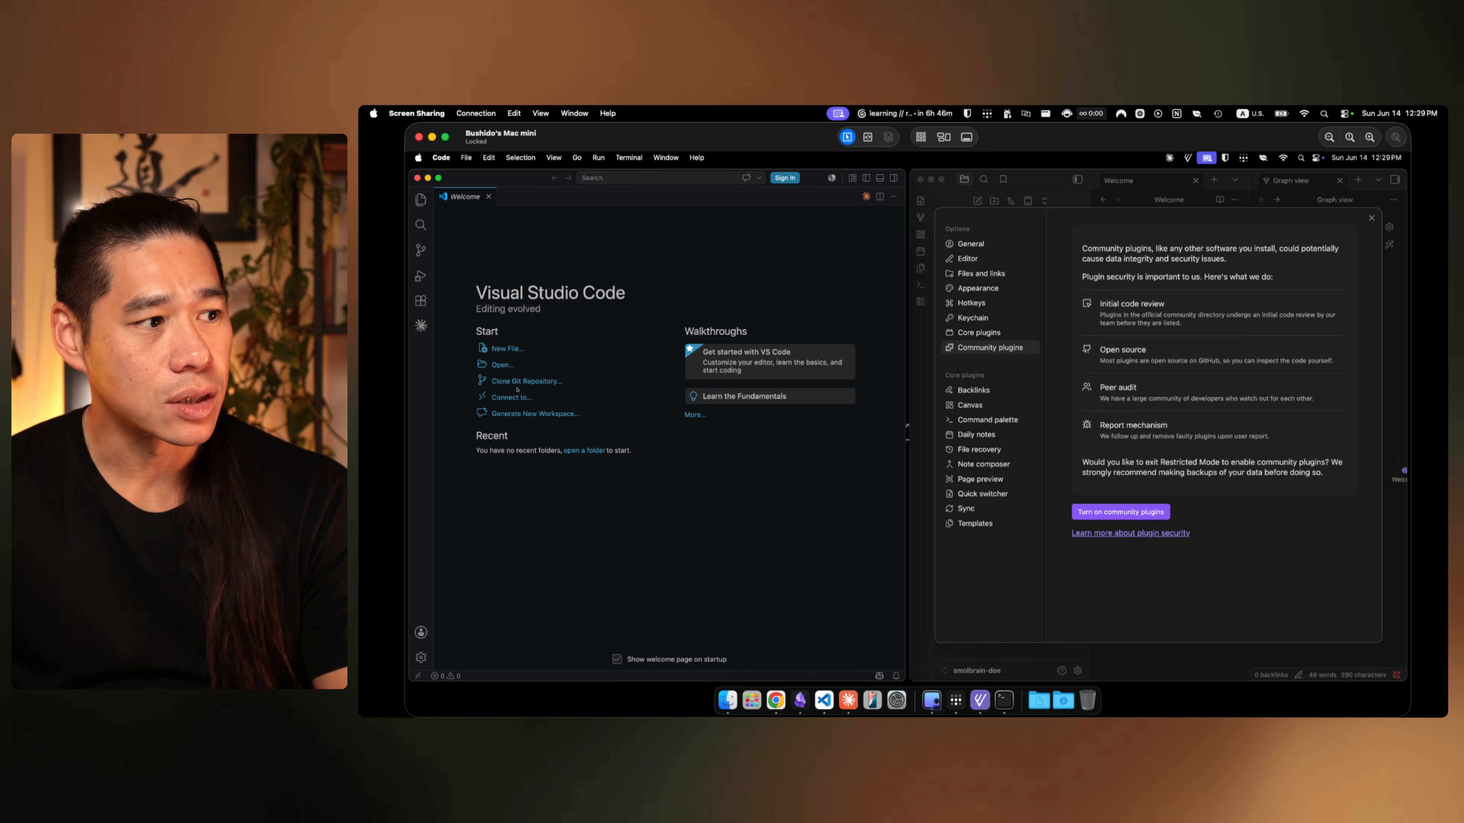
# Step: Open the smolbrain-dee folder from Documents/obsidian as the workspace and hide the agent chat side bar
pyautogui.click(500, 364)
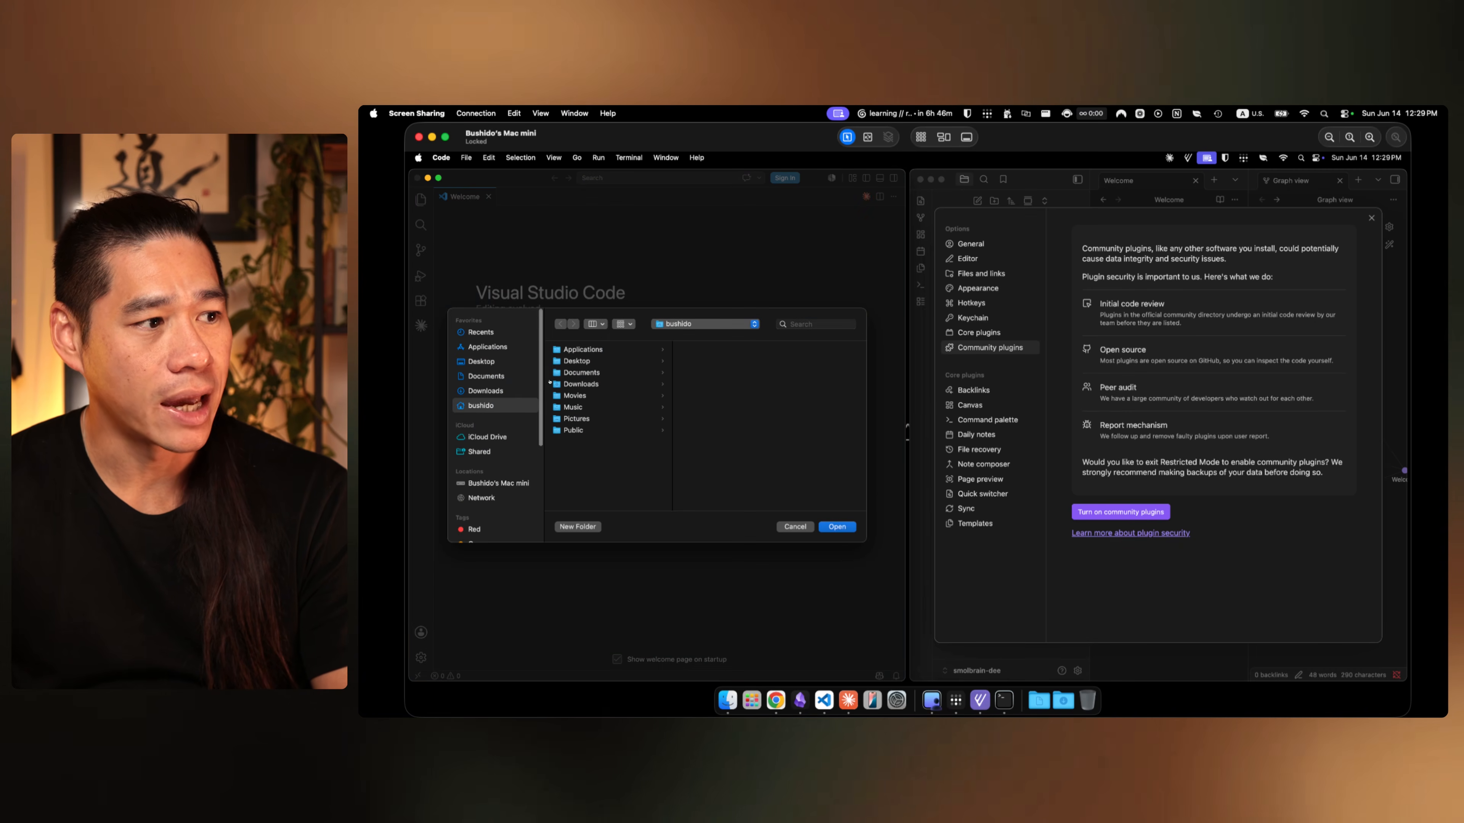
pyautogui.click(630, 376)
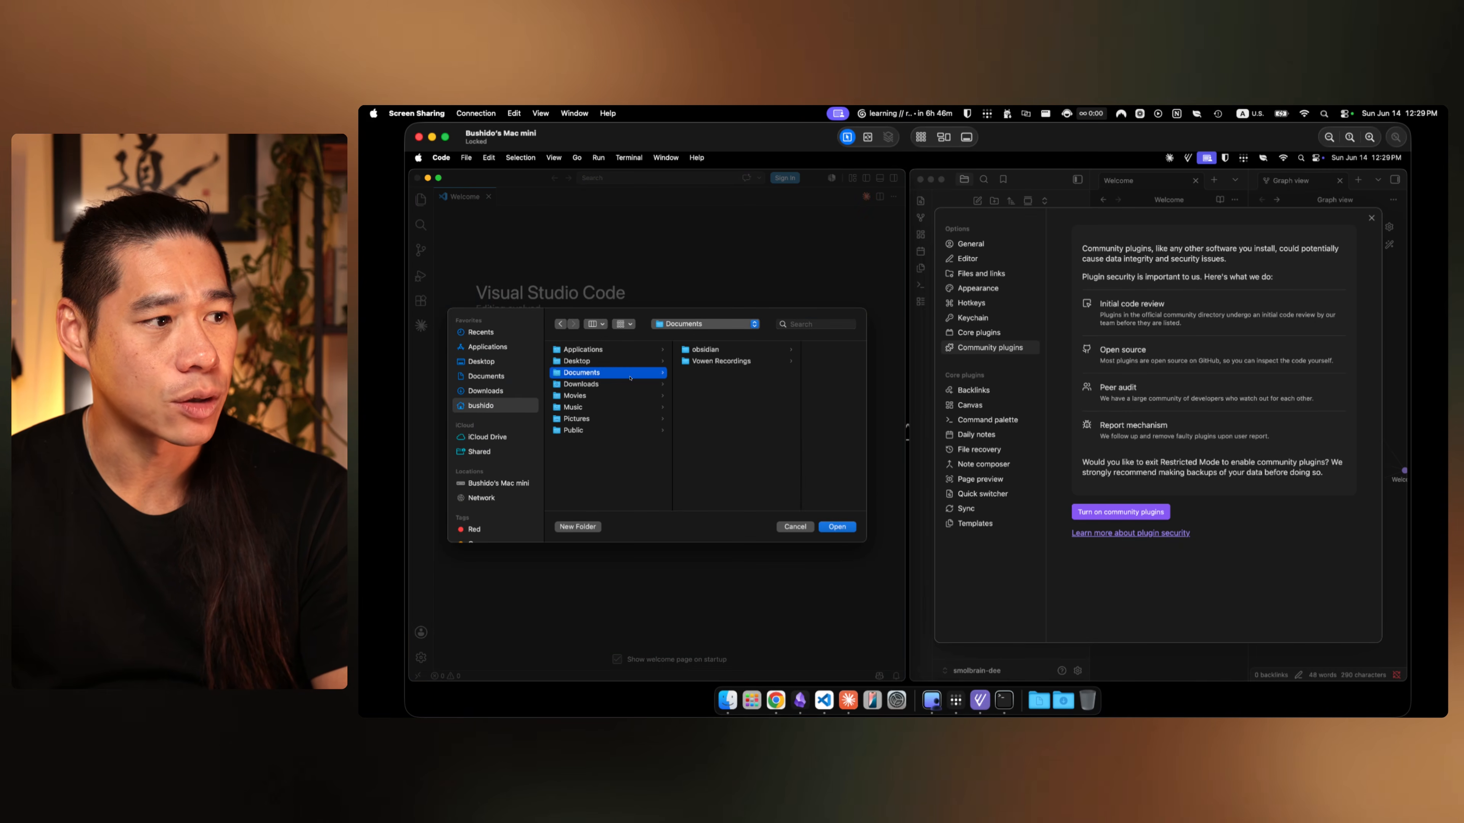
pyautogui.click(732, 355)
pyautogui.click(806, 350)
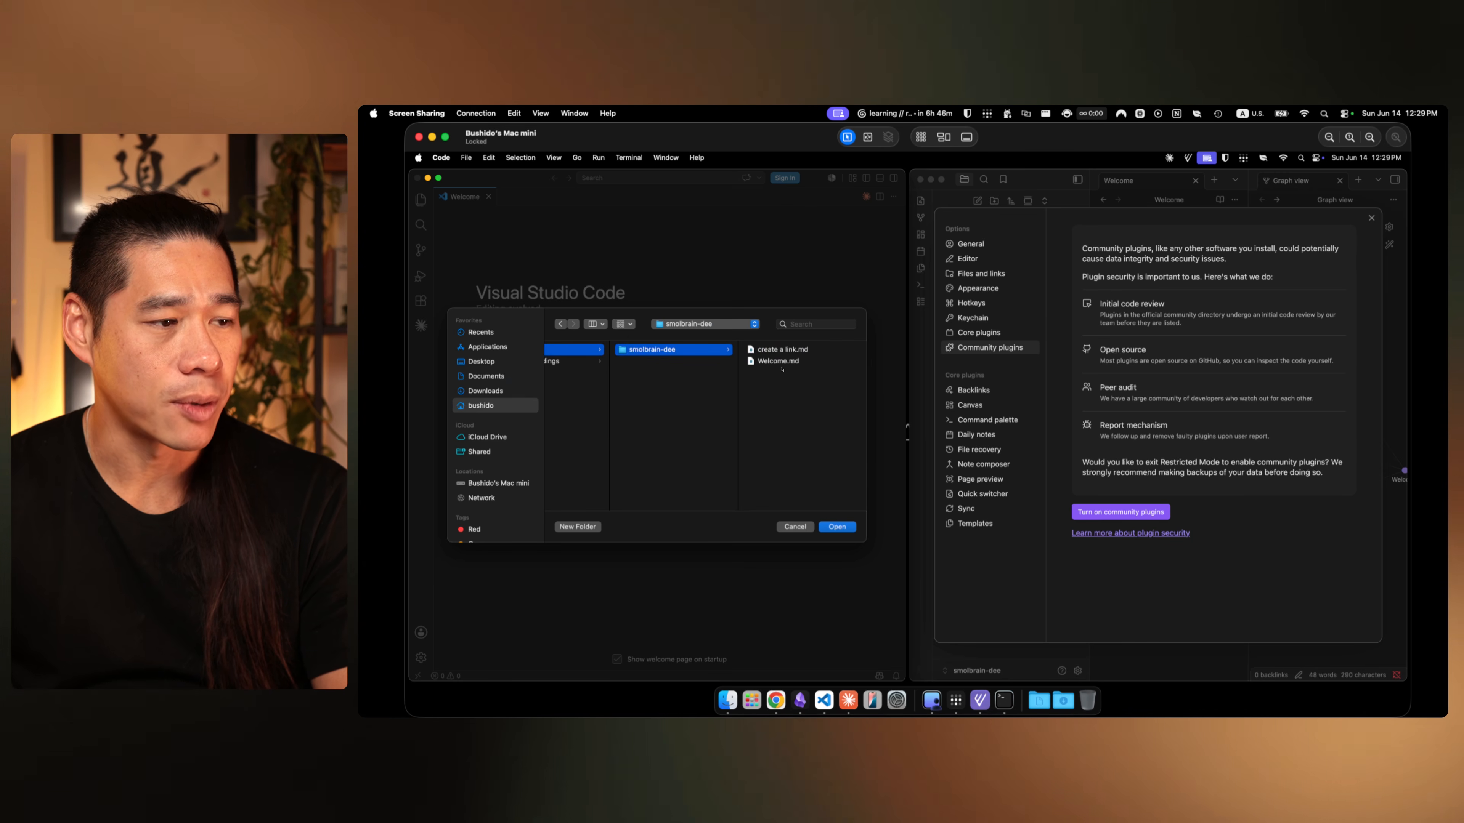
pyautogui.click(831, 530)
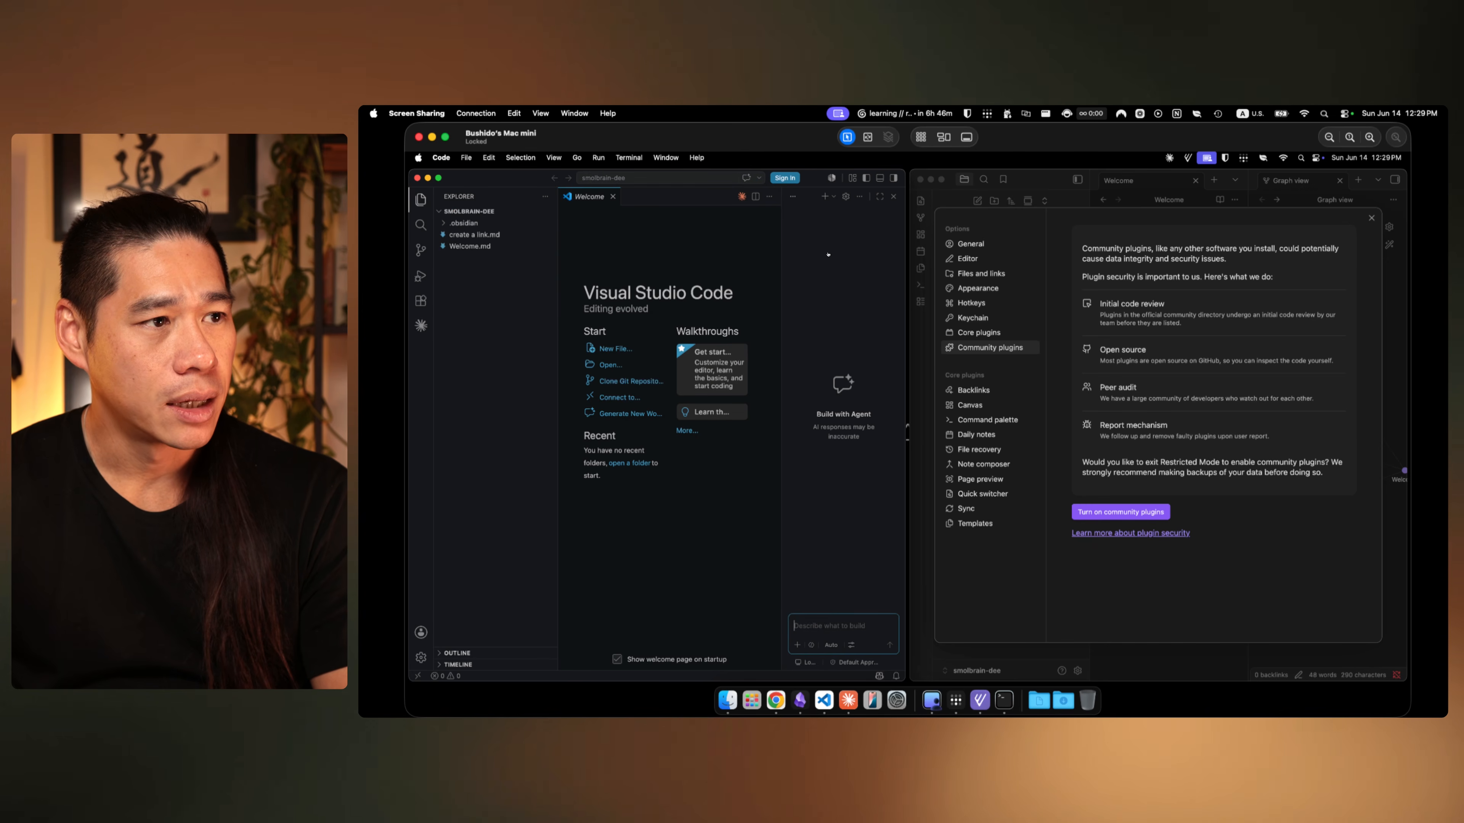
pyautogui.click(892, 178)
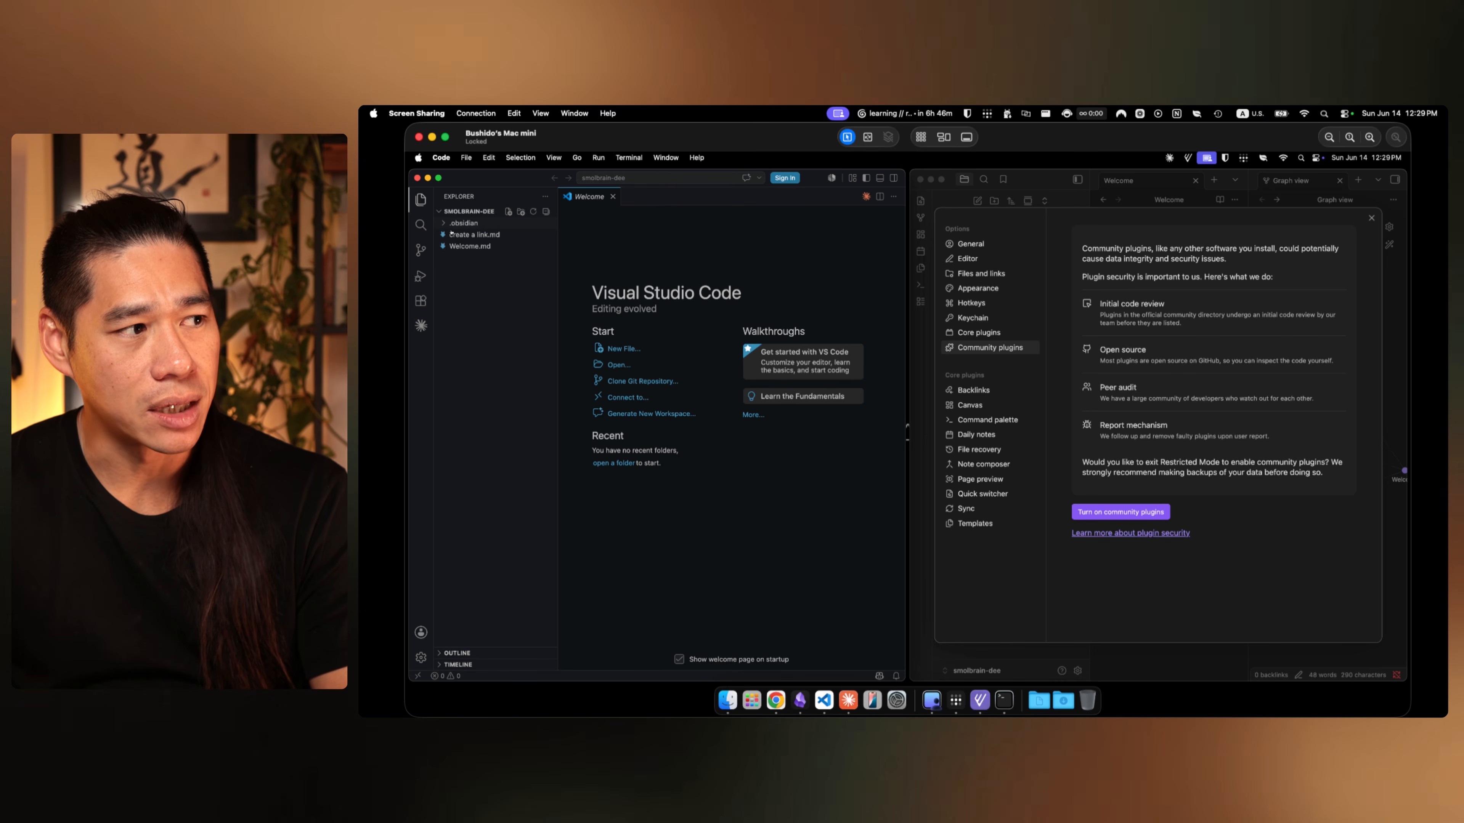
# Step: Look inside the vault's .obsidian folder in the Explorer, and browse to the same folder in Finder through Documents, obsidian and smolbrain-dee
pyautogui.click(463, 224)
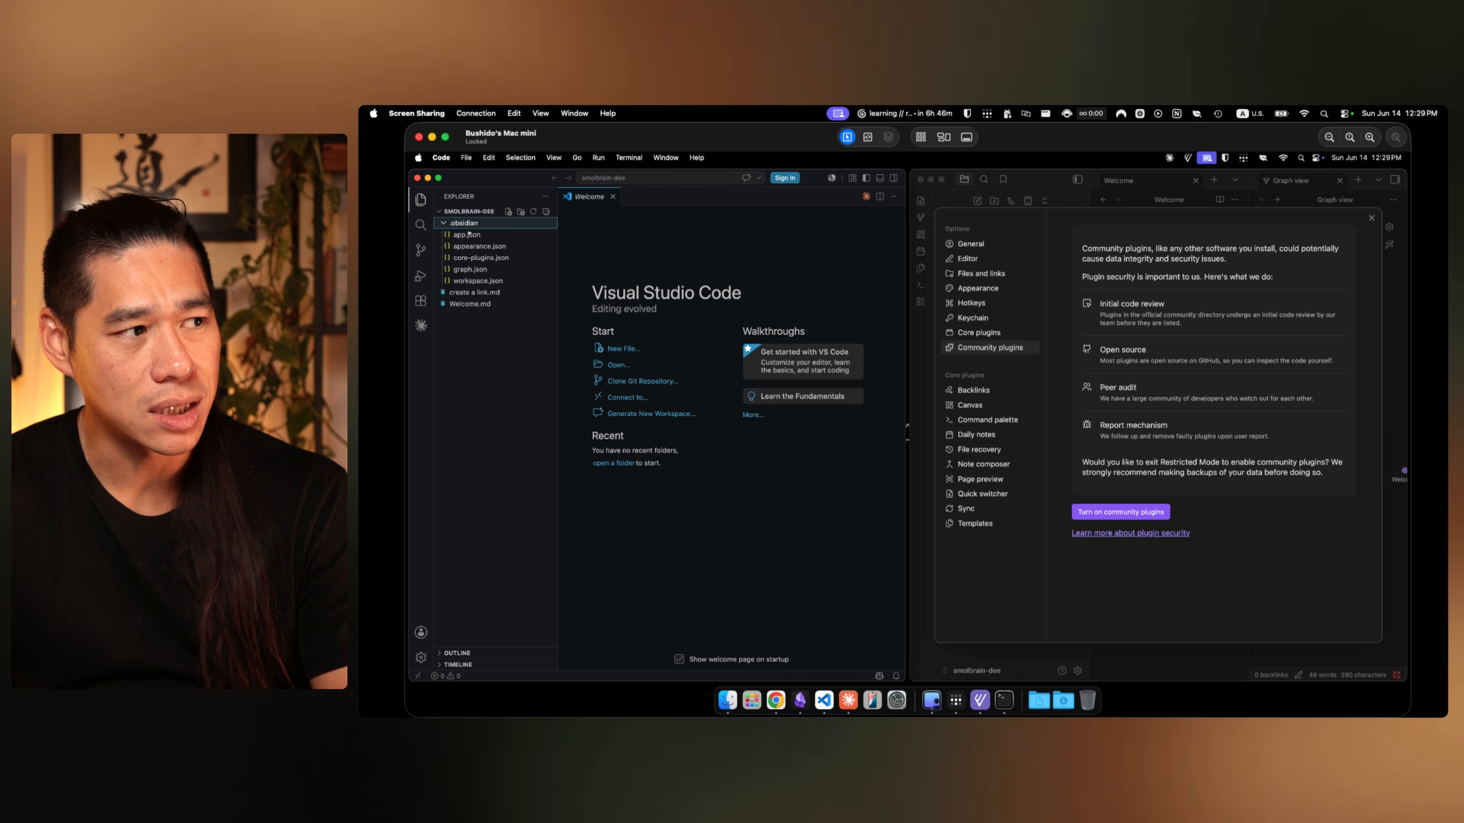
pyautogui.click(465, 225)
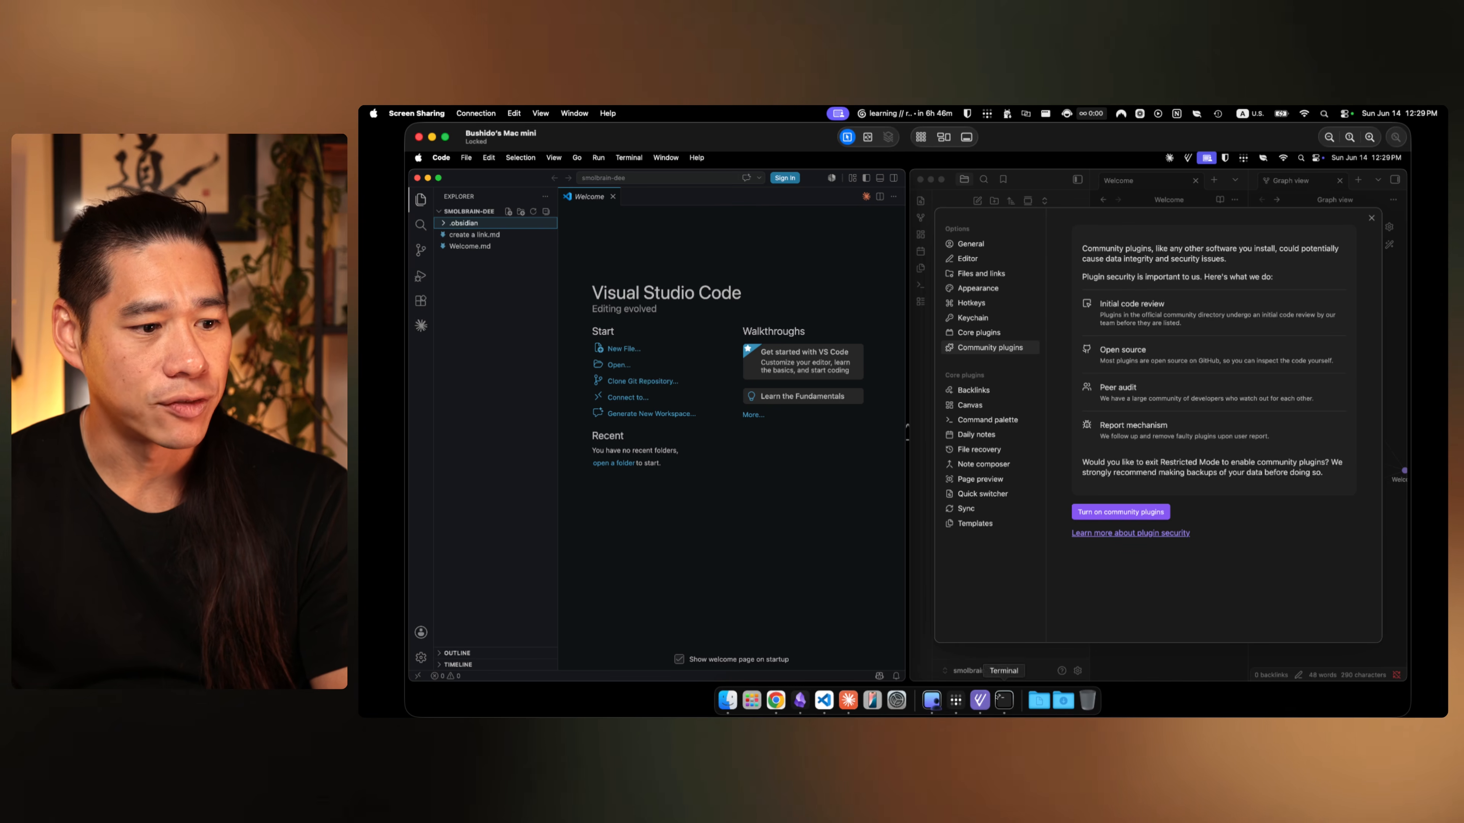
pyautogui.click(941, 141)
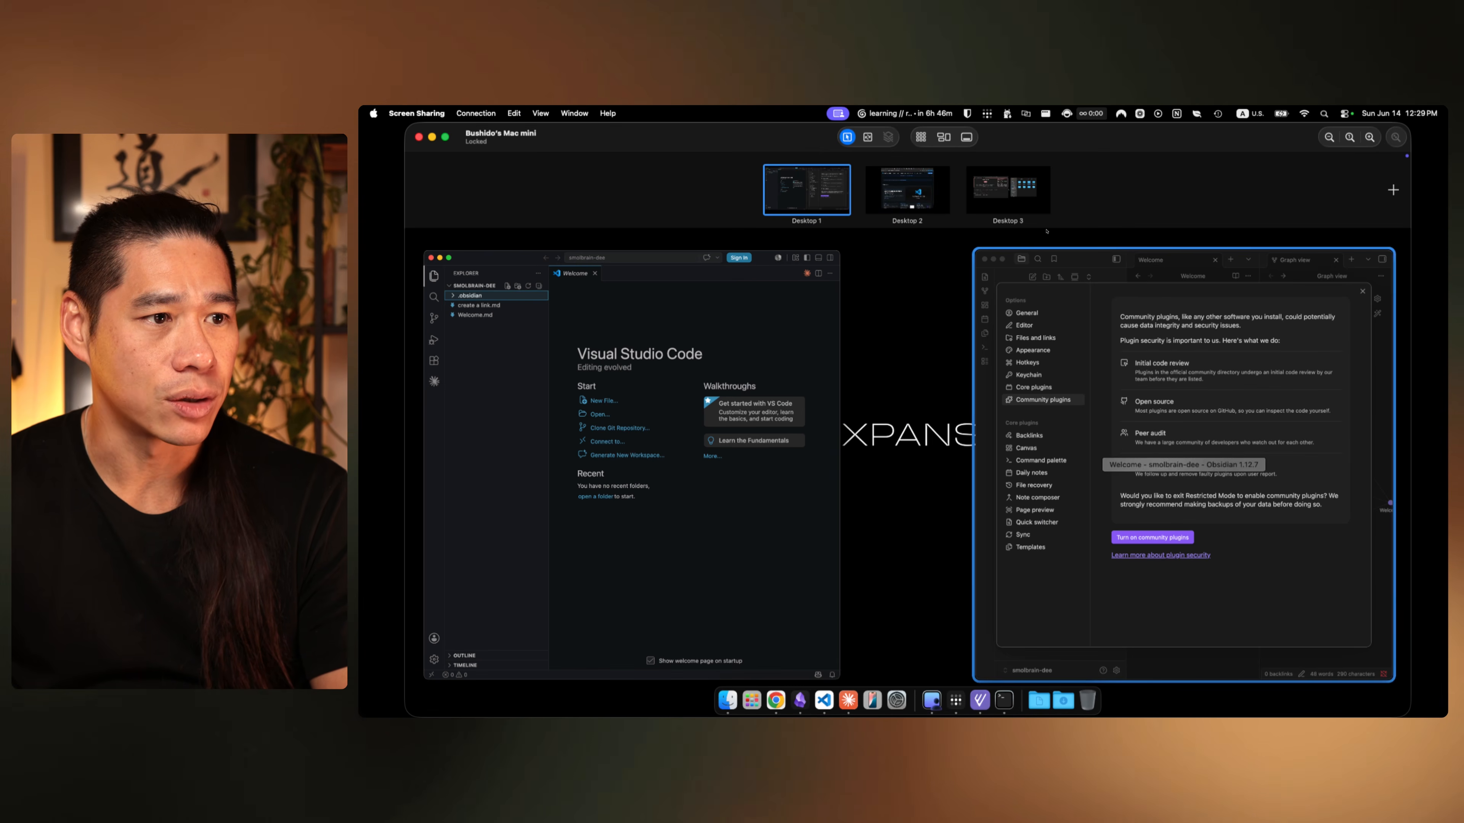
pyautogui.click(997, 195)
pyautogui.doubleClick(1159, 348)
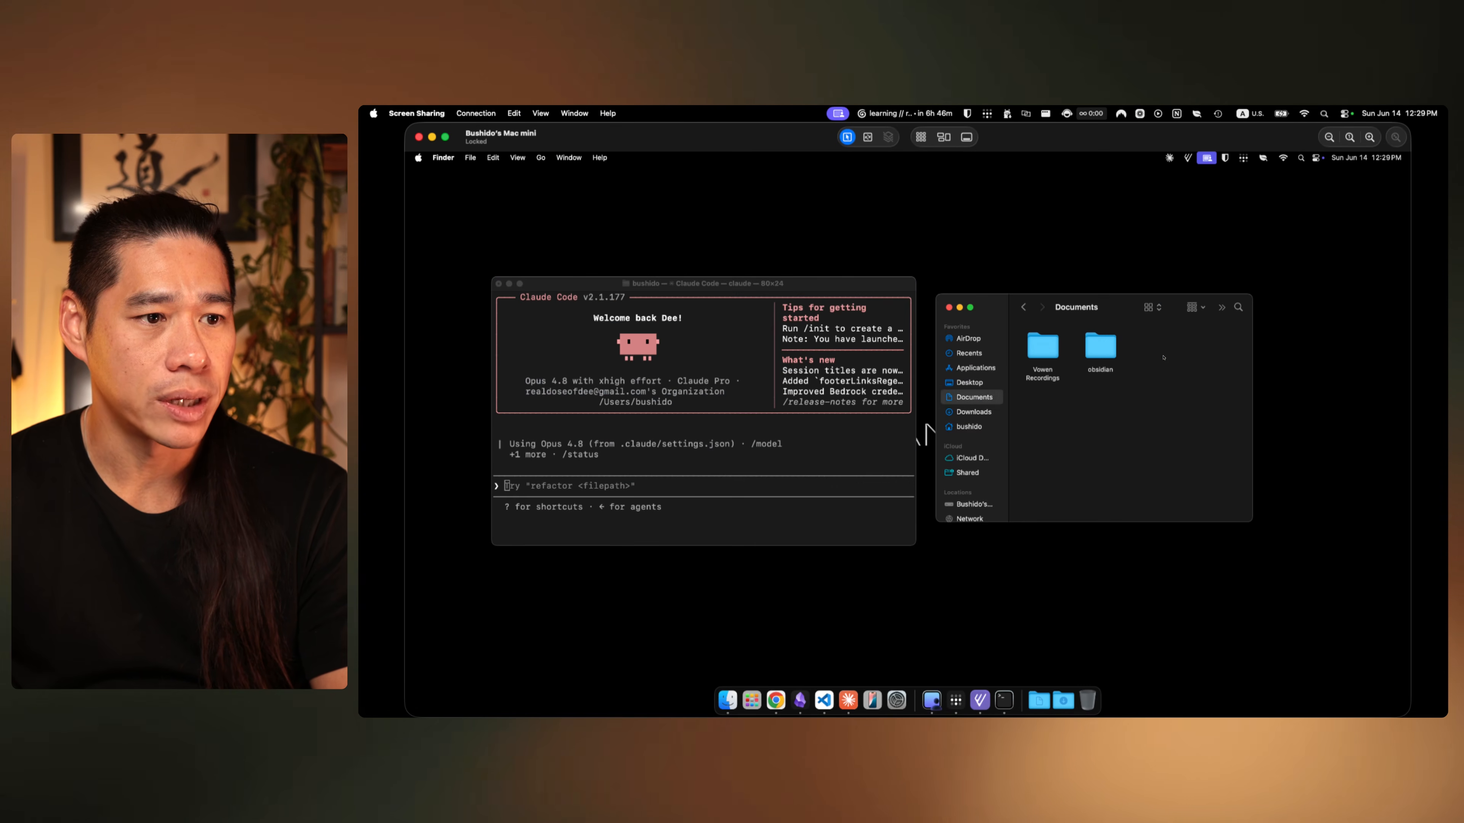
pyautogui.doubleClick(1097, 354)
pyautogui.doubleClick(1045, 367)
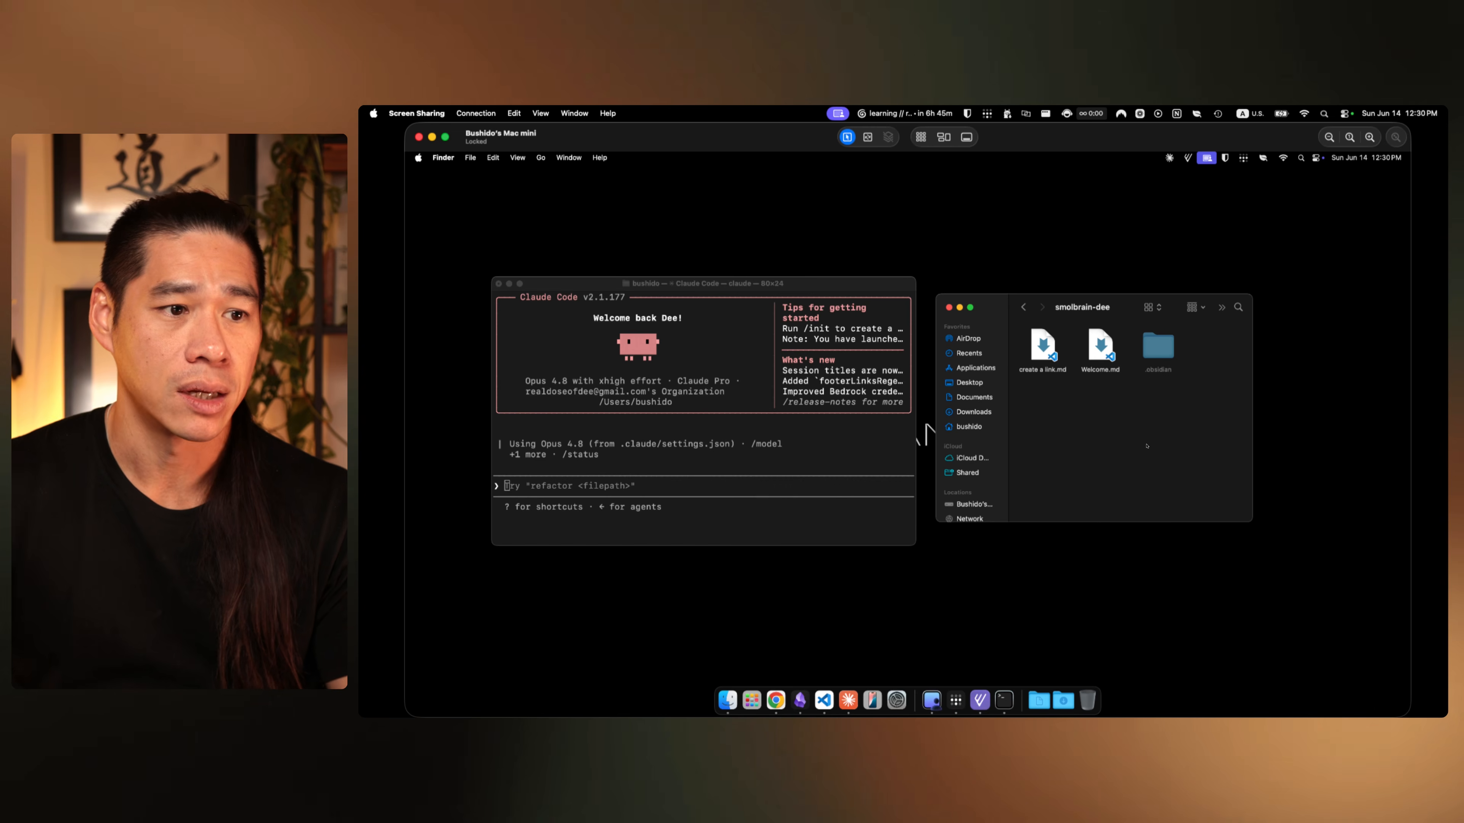
pyautogui.doubleClick(1145, 365)
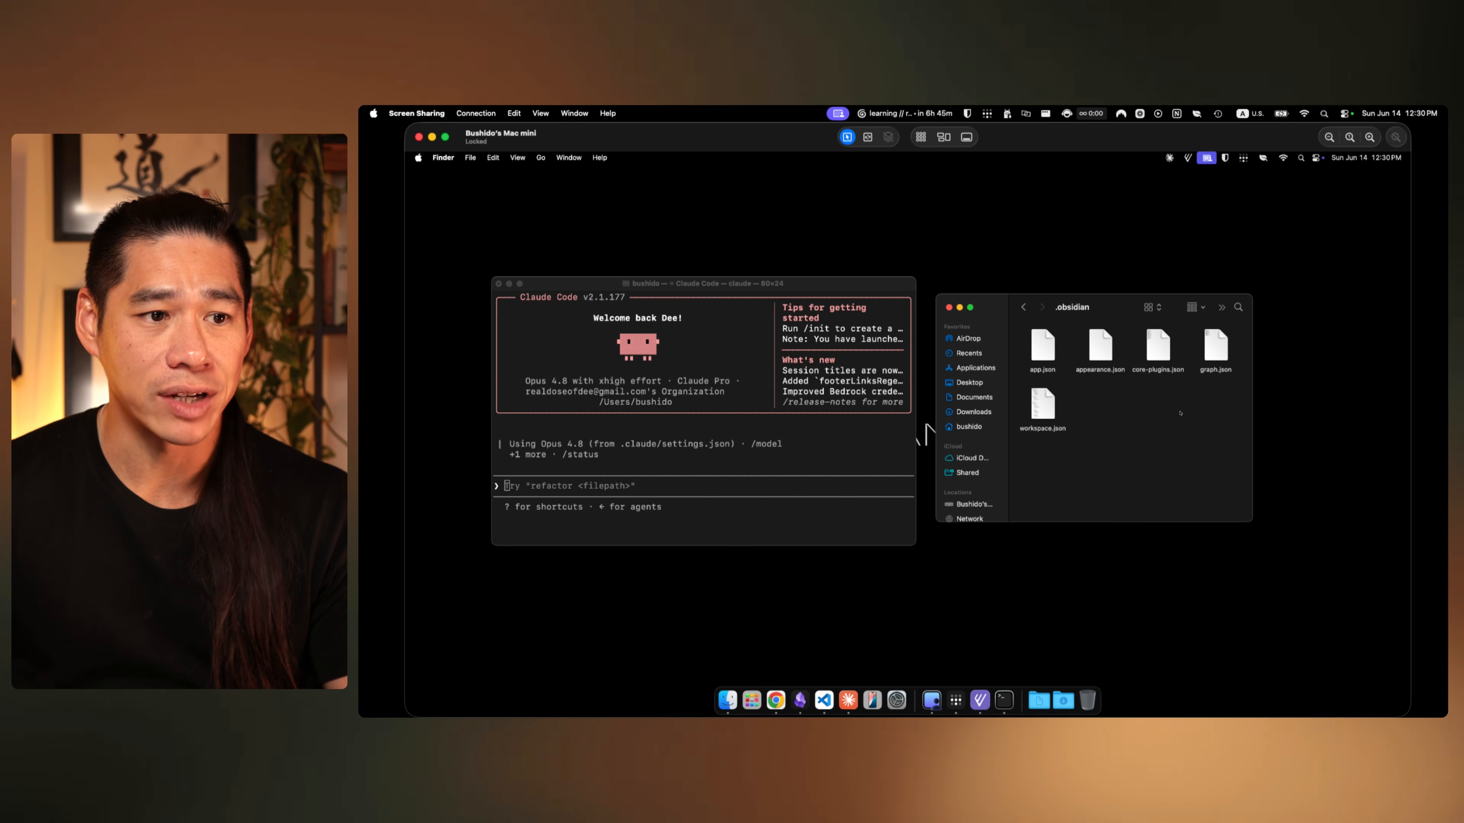
# Step: Examine the app, appearance, core-plugins and workspace JSON files in the .obsidian folder
pyautogui.click(1042, 348)
pyautogui.click(1097, 436)
pyautogui.click(1101, 348)
pyautogui.click(1150, 458)
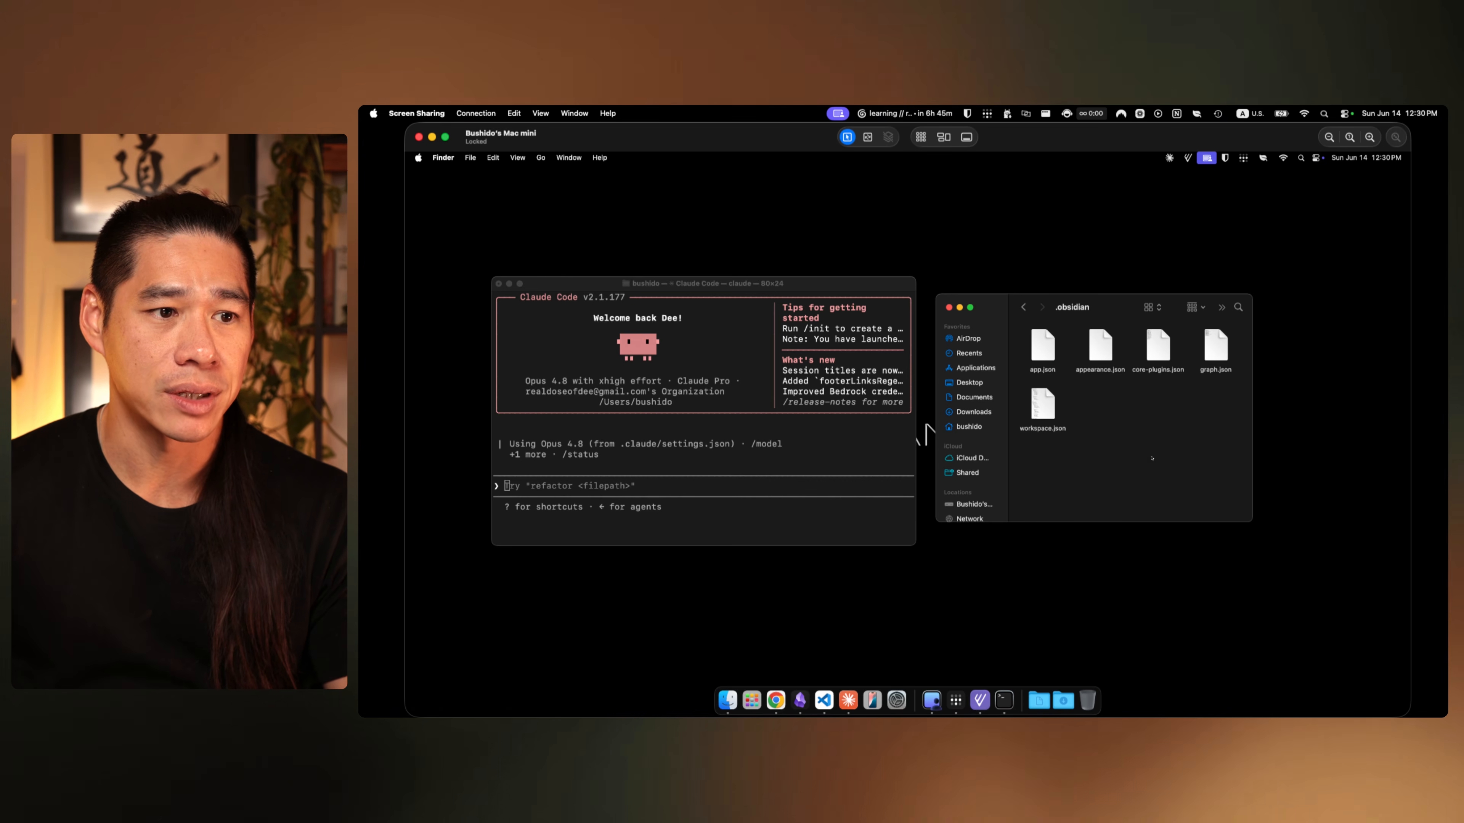
pyautogui.click(1161, 347)
pyautogui.click(1246, 425)
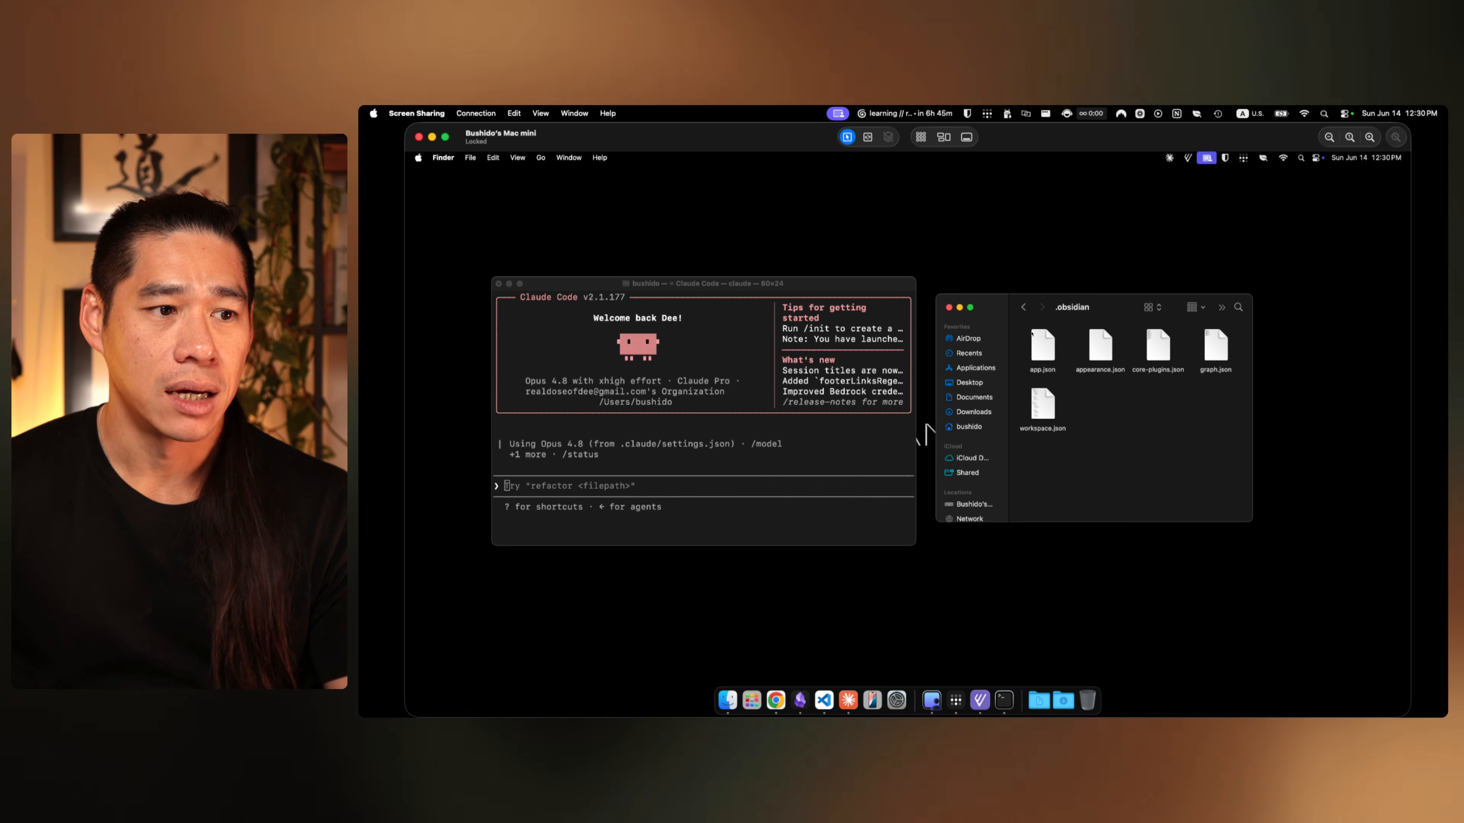
pyautogui.click(1042, 405)
pyautogui.click(1161, 432)
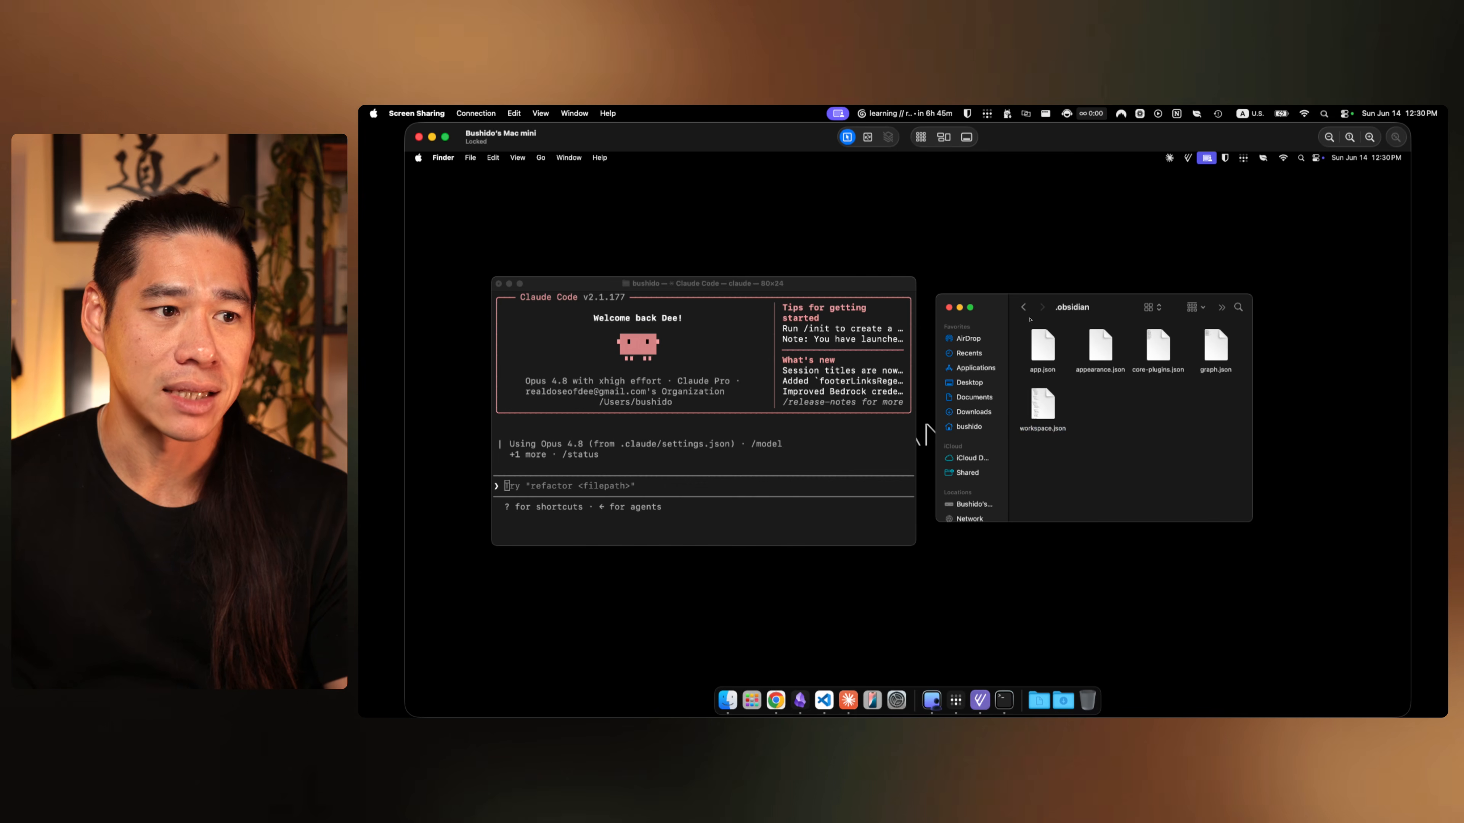
# Step: Go back to the smolbrain-dee folder, hide hidden files in Finder, and switch to Visual Studio Code
pyautogui.click(1023, 308)
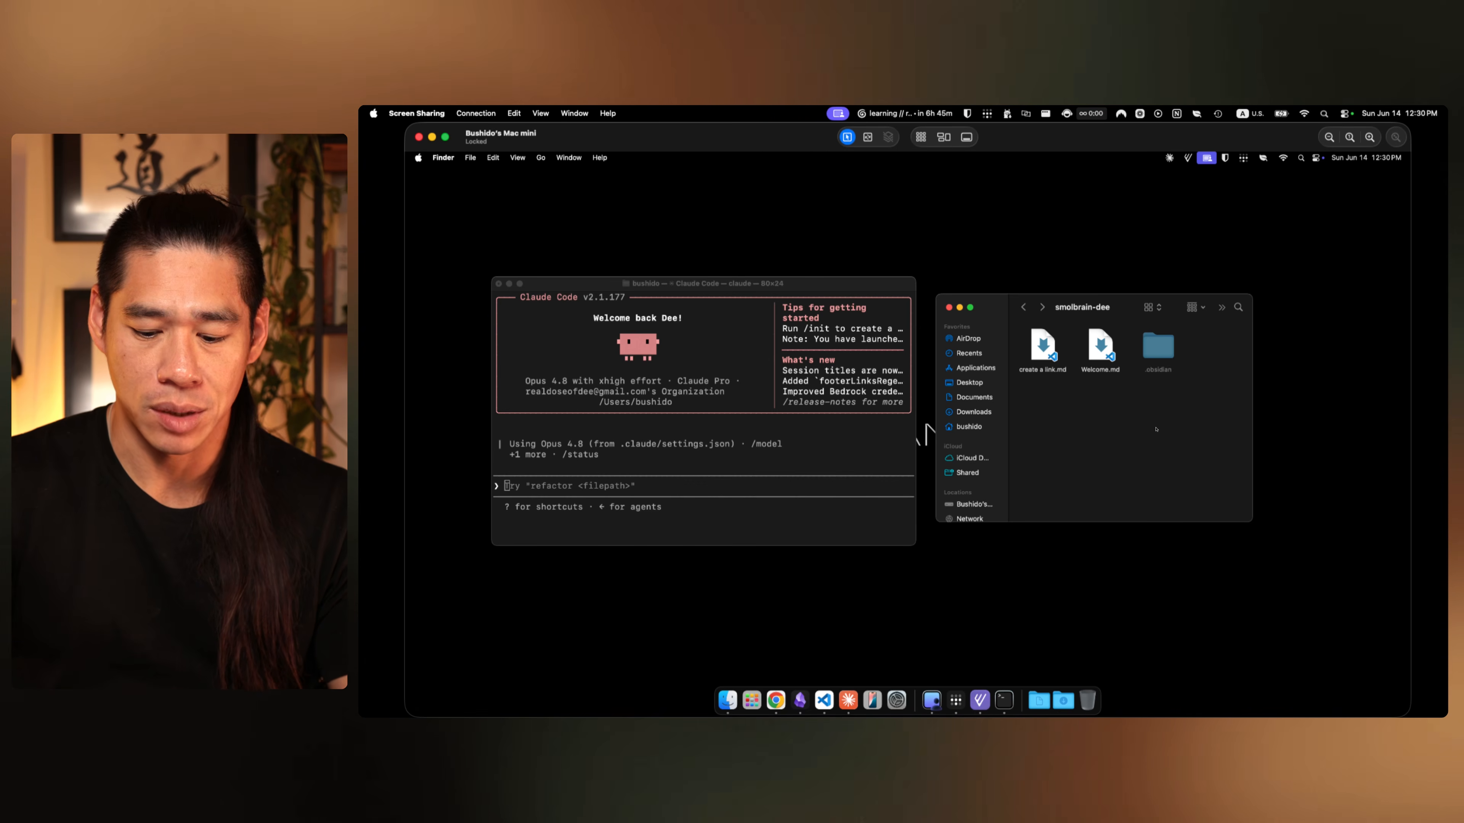
pyautogui.press('super+shift+period')
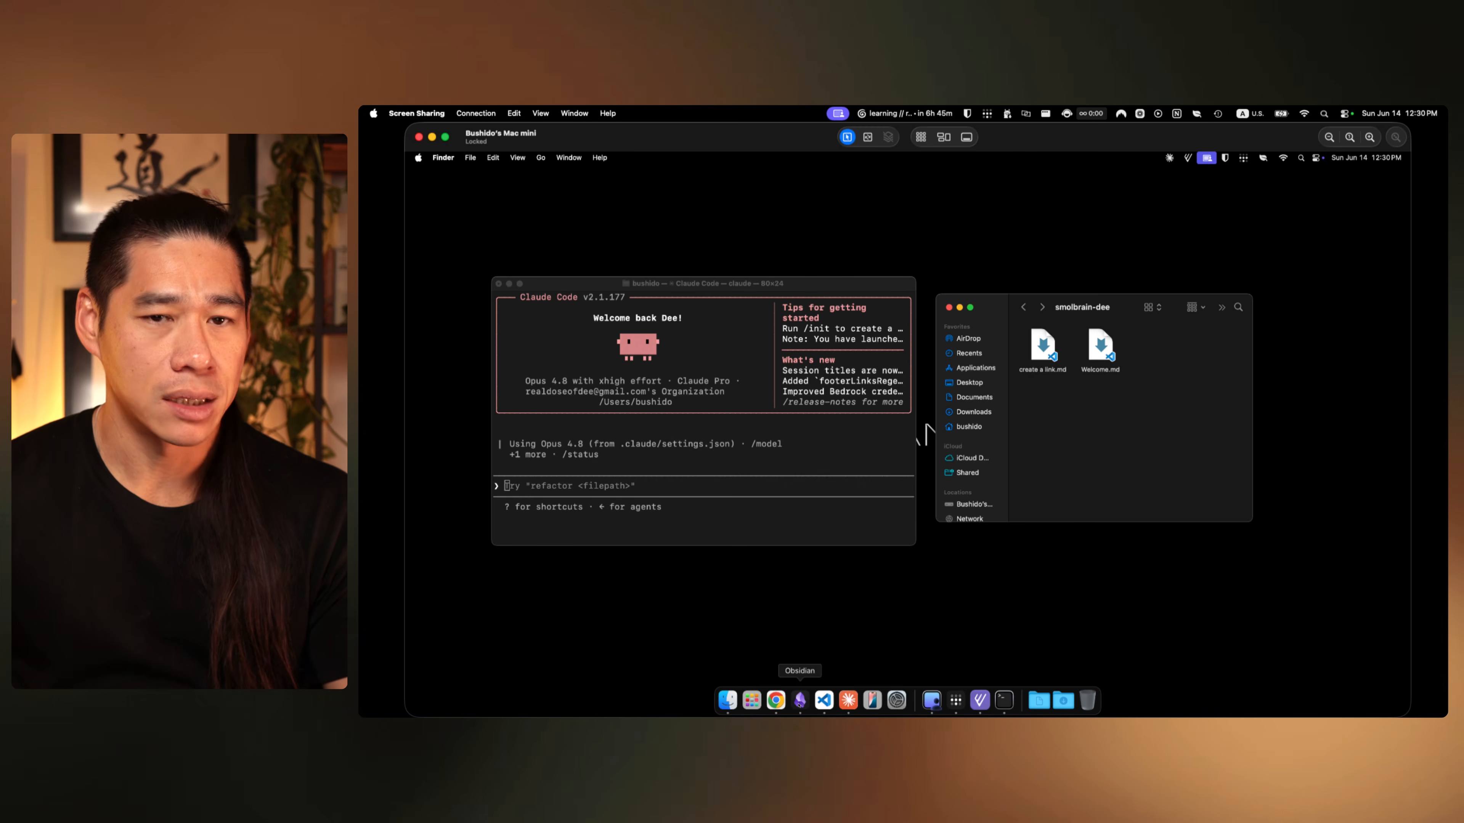
pyautogui.click(824, 701)
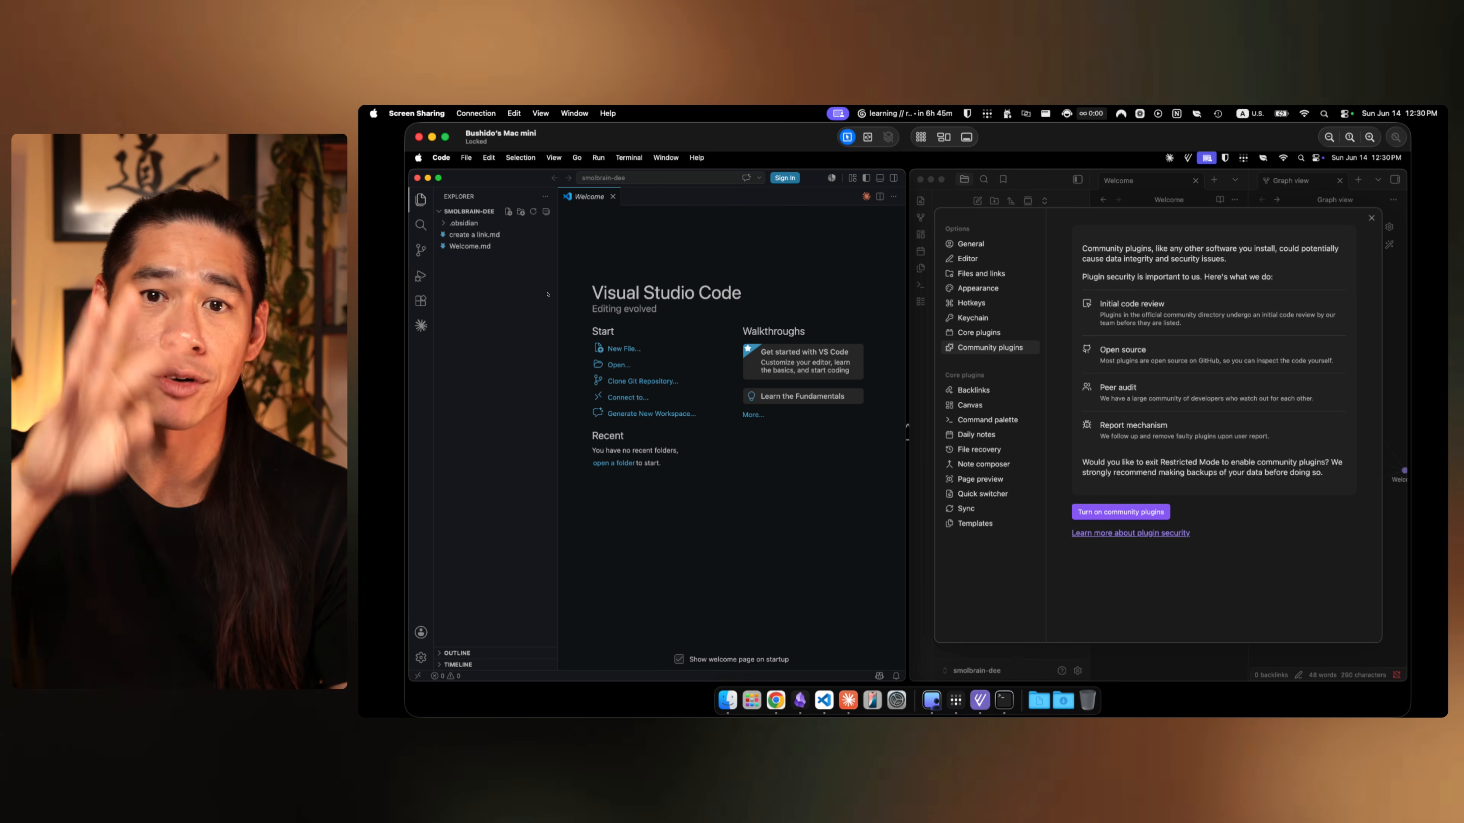
# Step: Search the extensions for "claude" and open the details page of Anthropic's Claude Code for VS Code
pyautogui.click(421, 300)
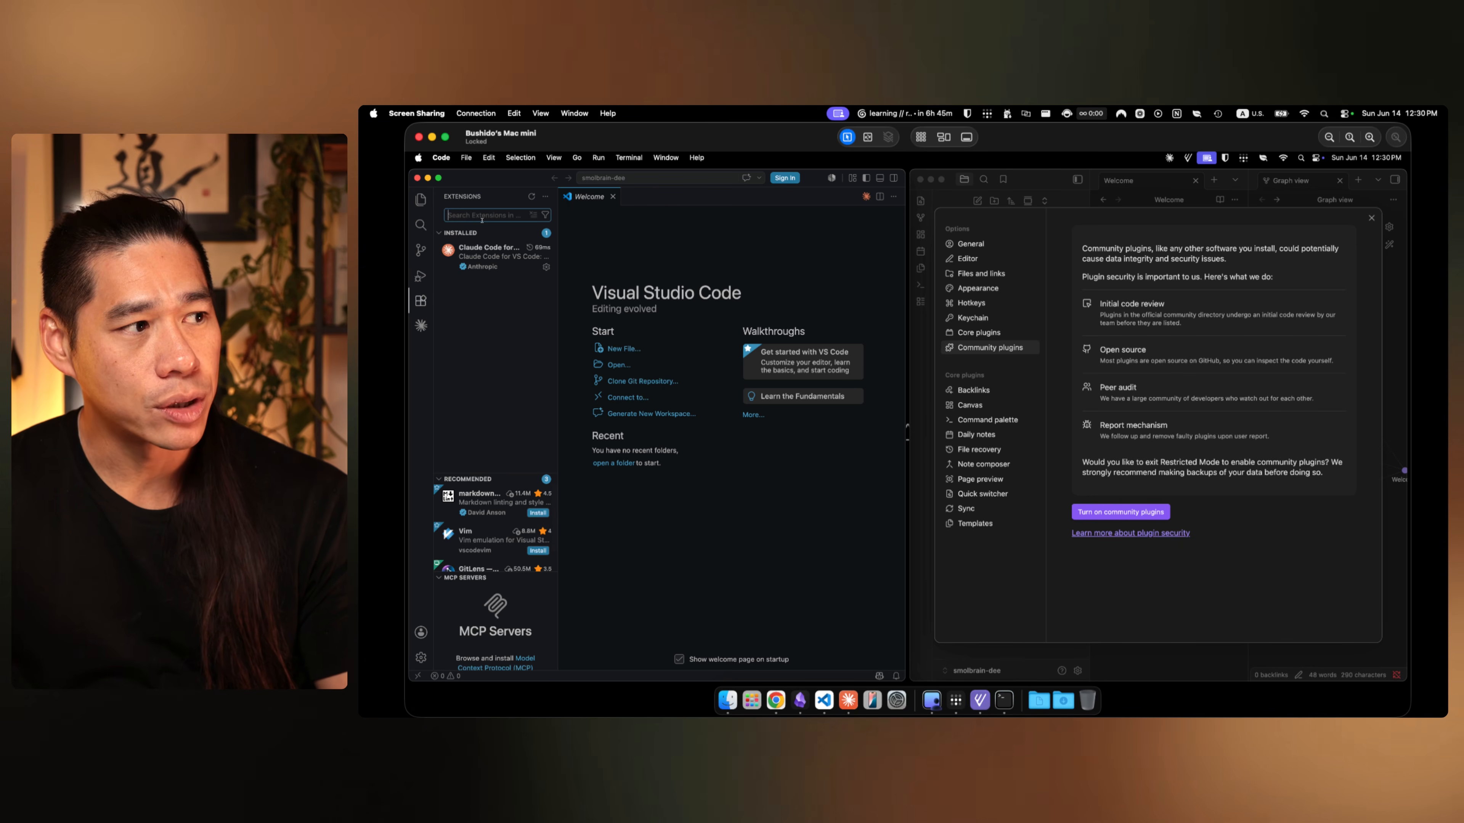
pyautogui.write('claude')
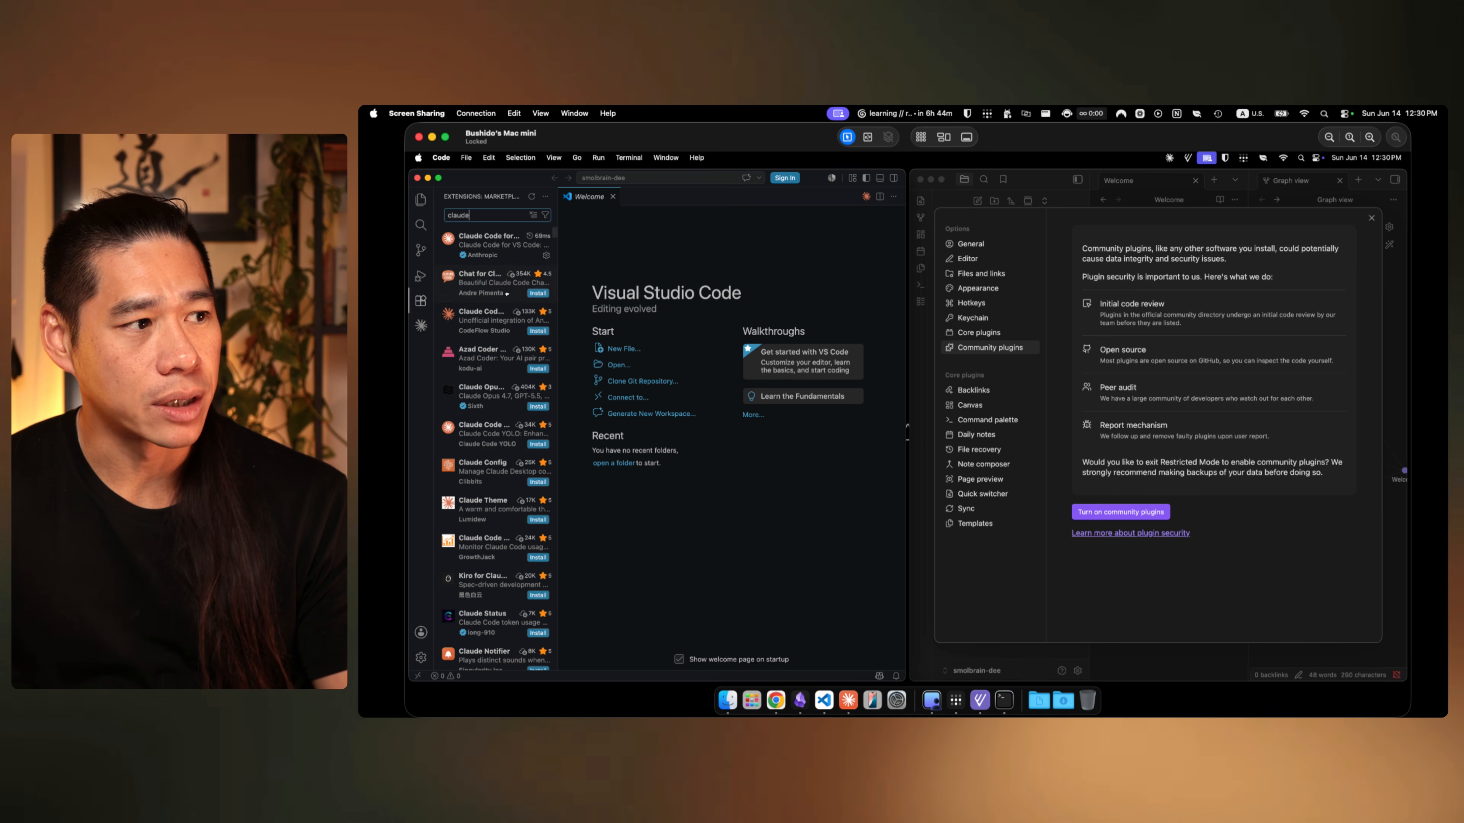
pyautogui.moveTo(479, 245)
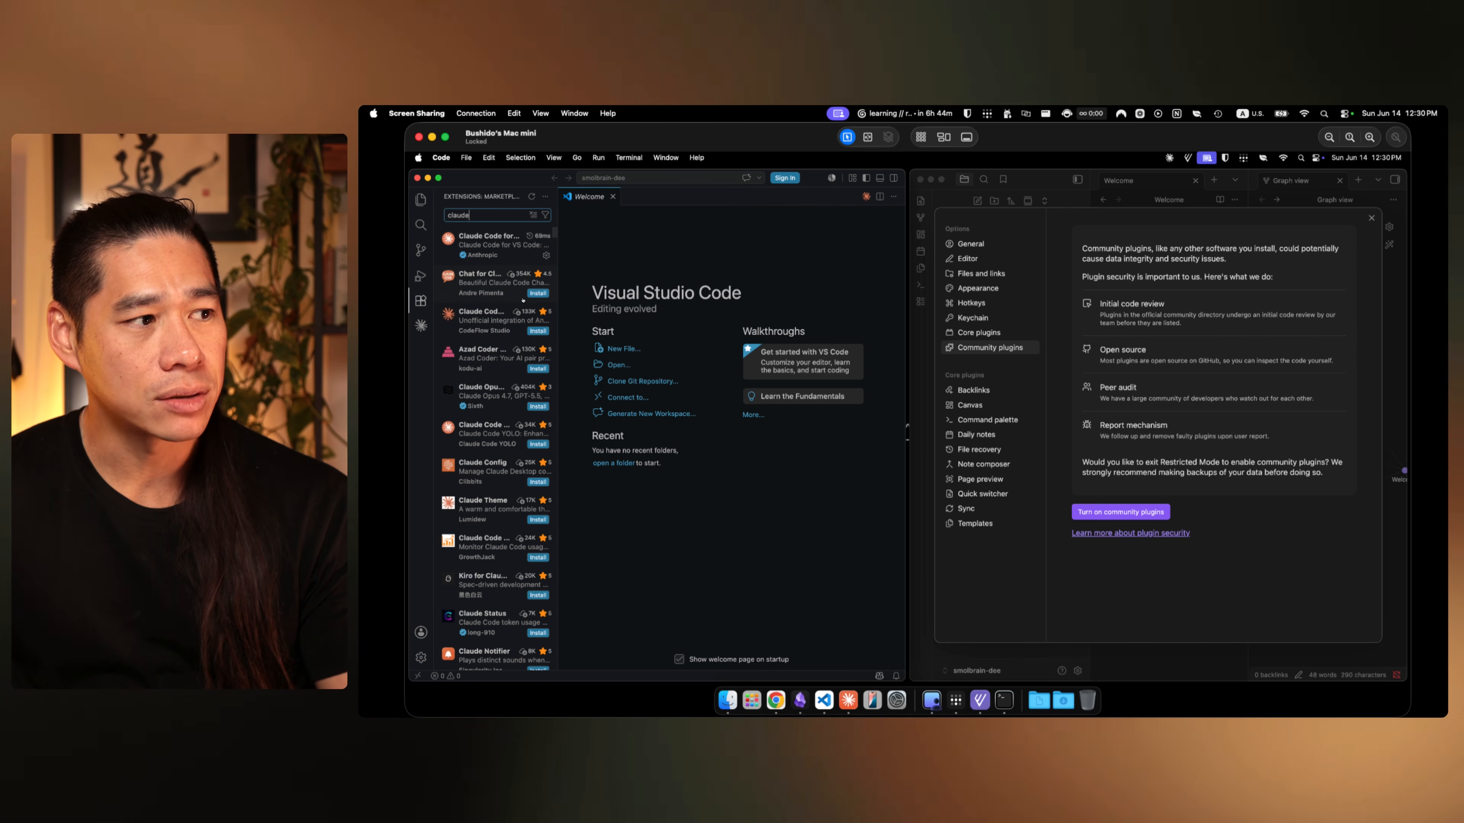
pyautogui.click(532, 265)
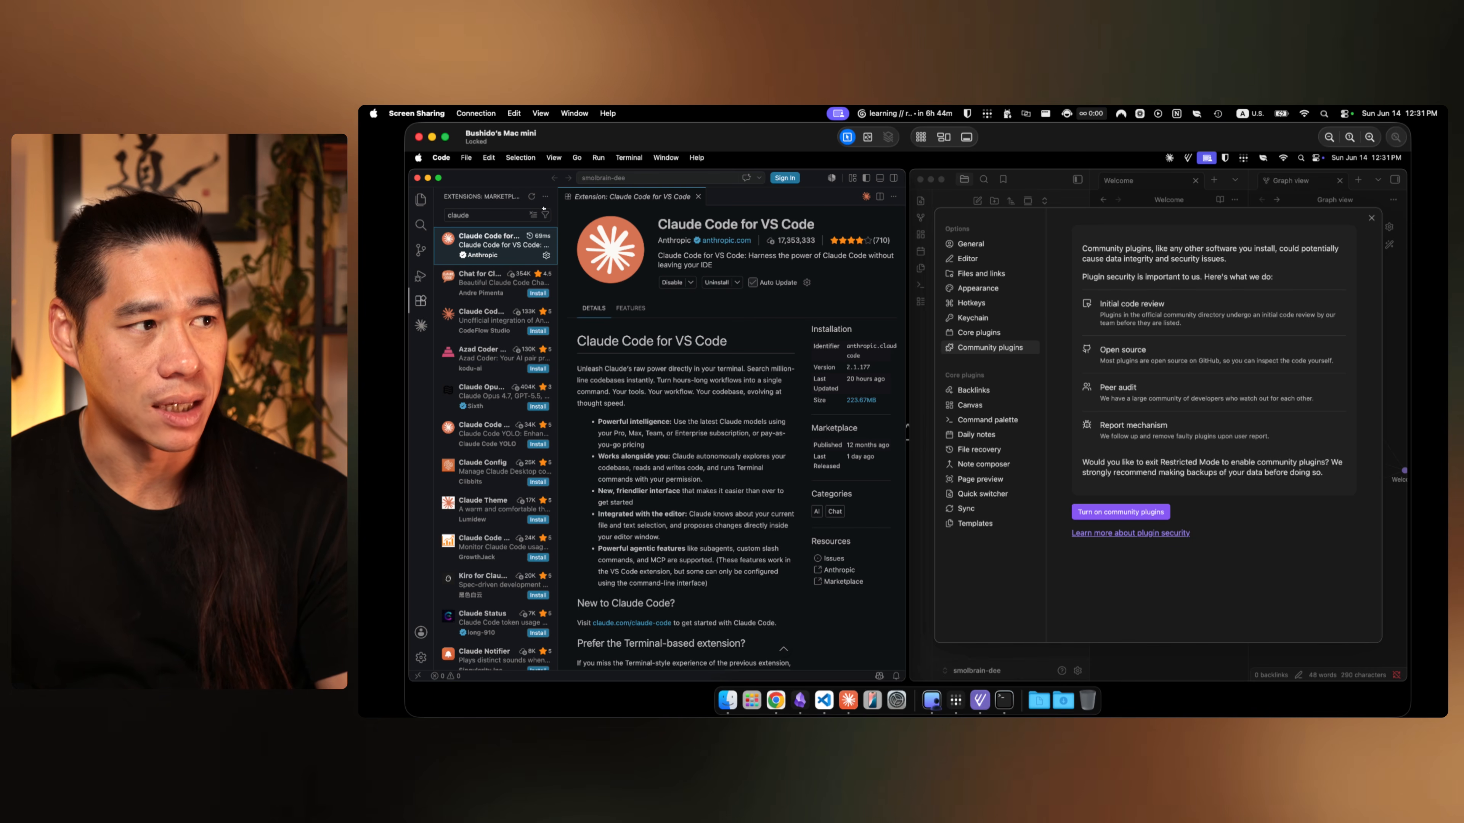
# Step: Open Welcome.md from the vault and launch Claude Code beside it, closing the note to give Claude the full editor area
pyautogui.click(417, 202)
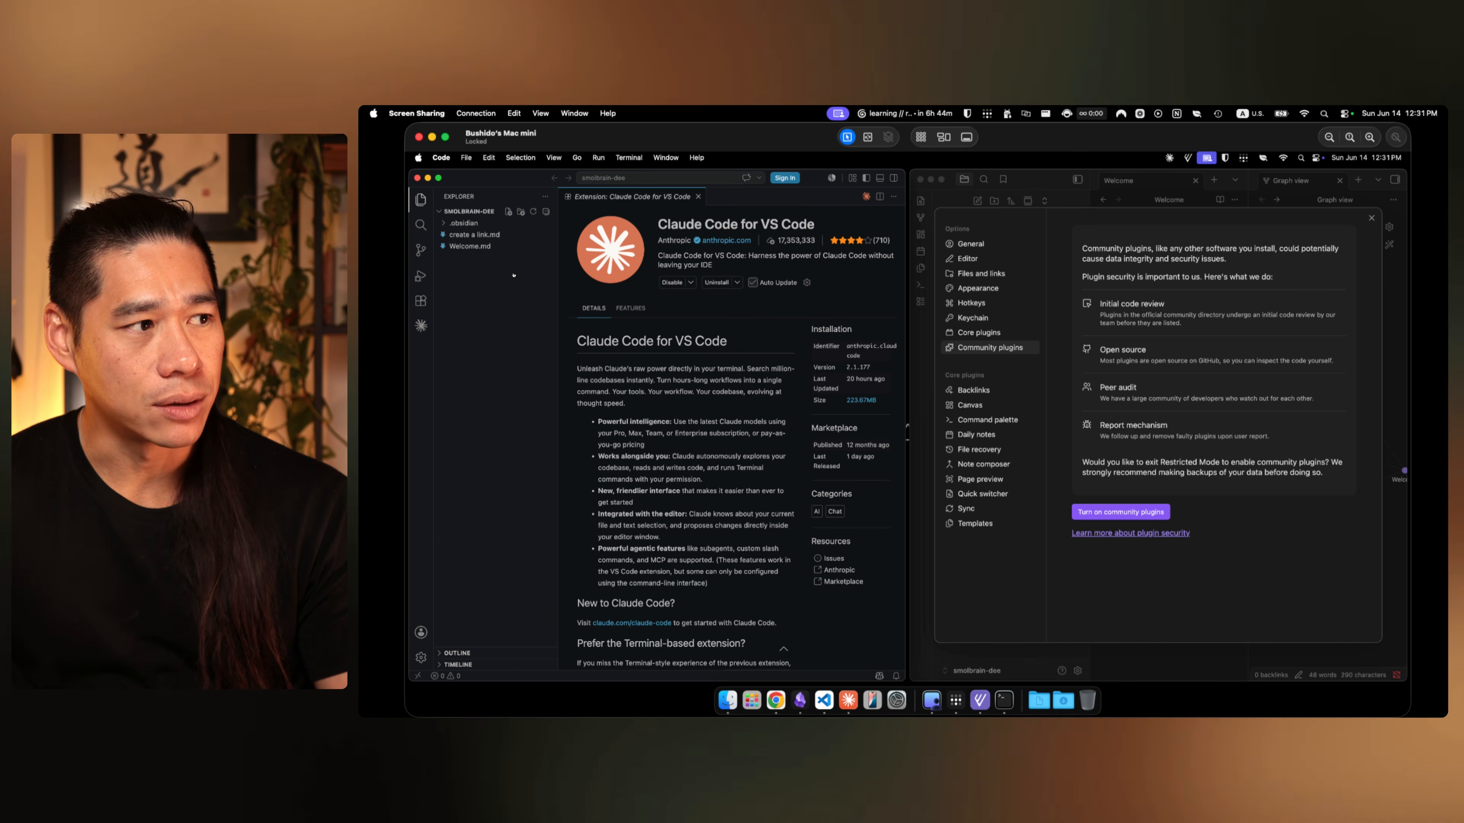
pyautogui.click(484, 250)
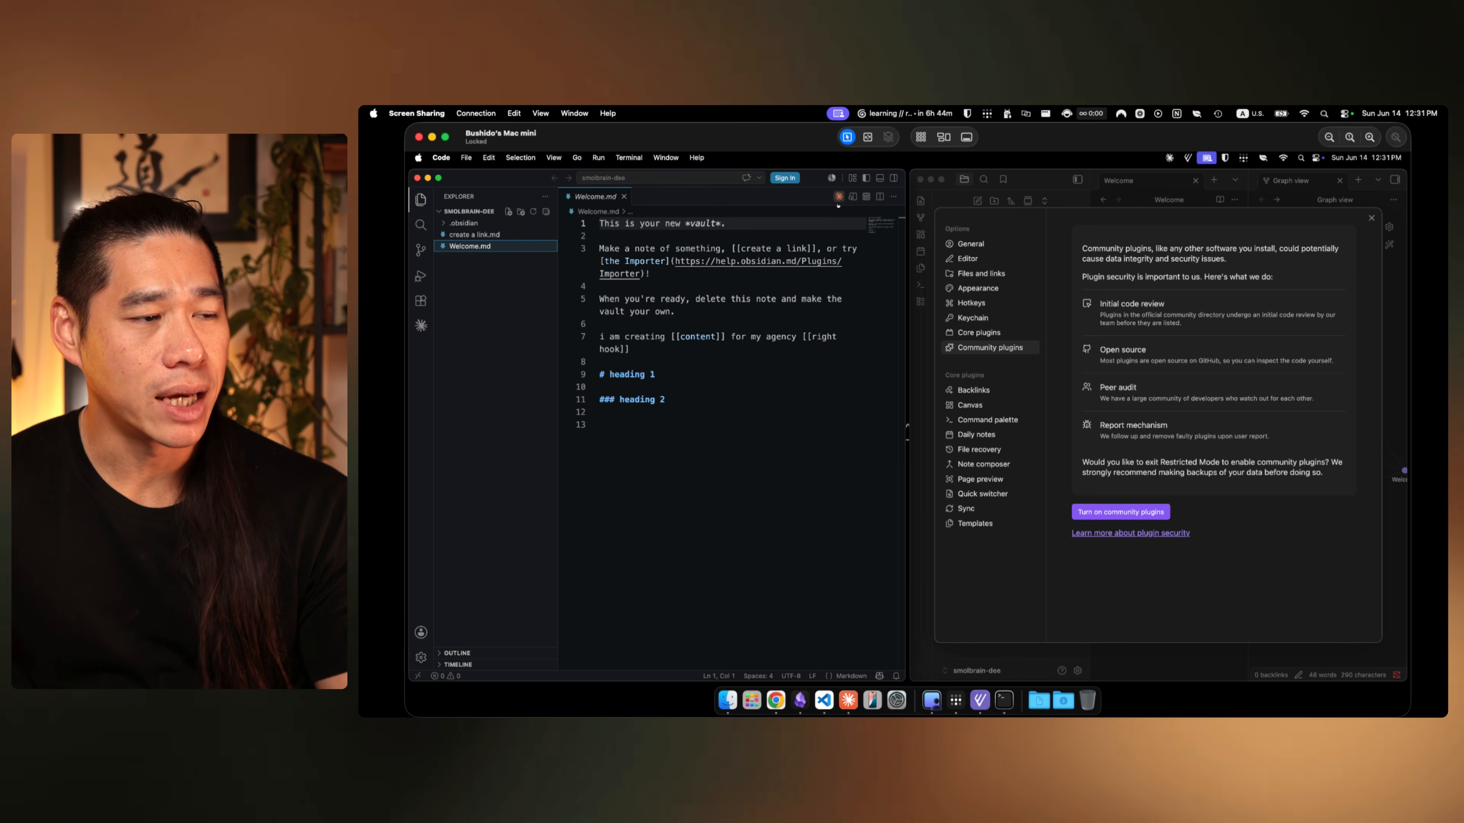
pyautogui.click(838, 199)
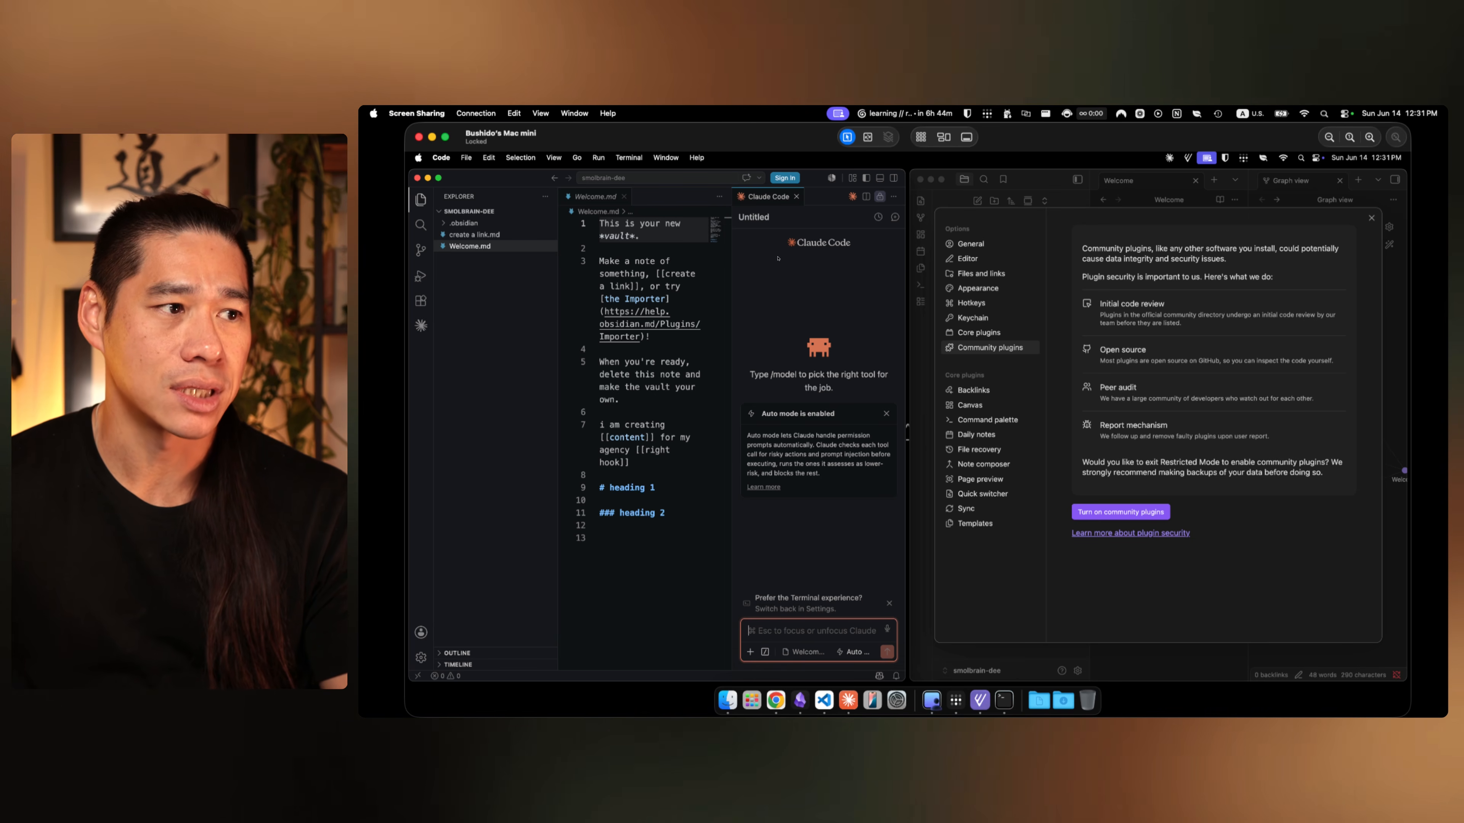
pyautogui.click(624, 196)
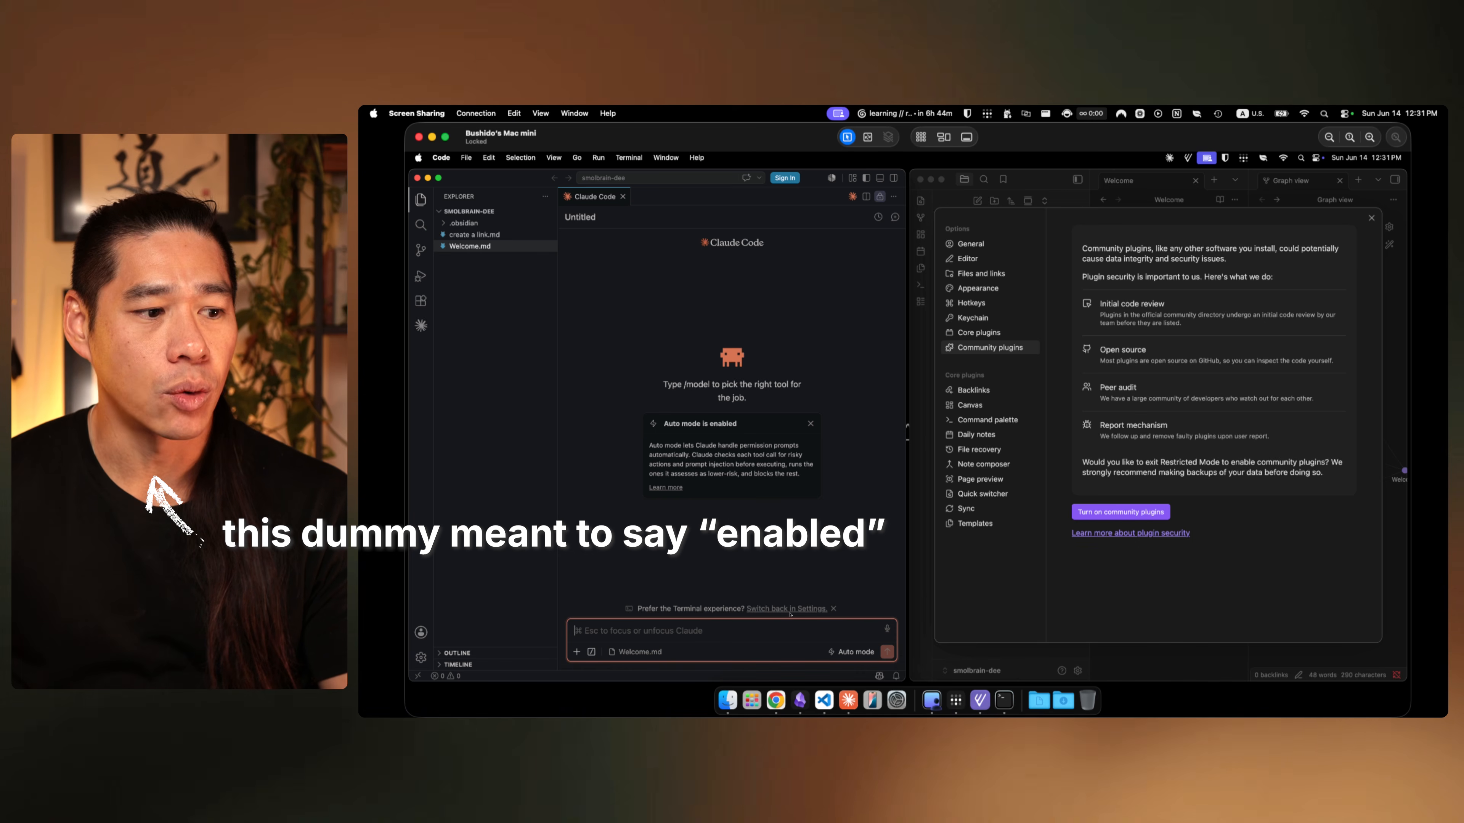
# Step: Review Claude Code's permission modes and the Allow Dangerously Skip Permissions option in the extension's settings
pyautogui.click(847, 657)
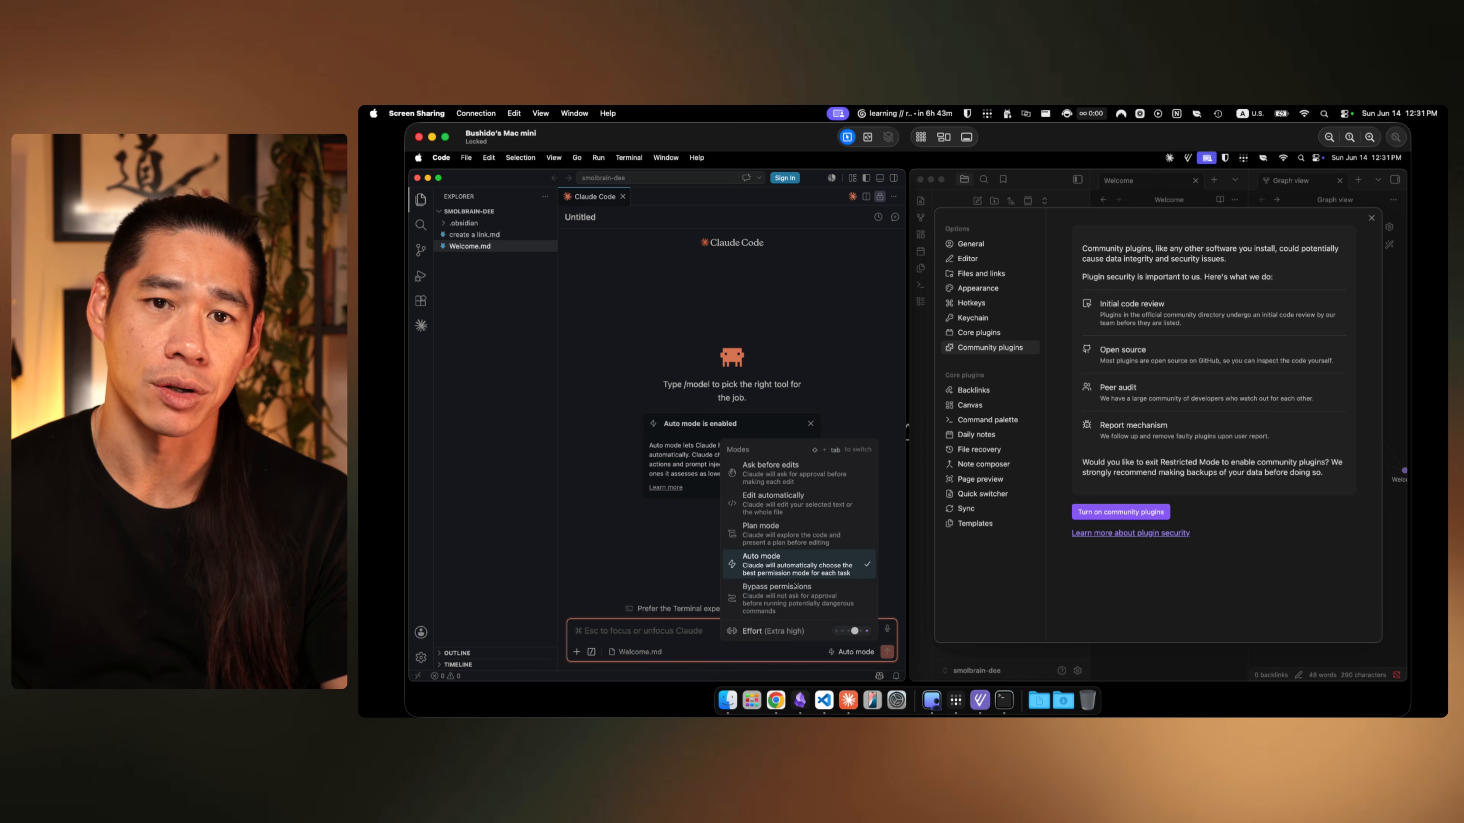
pyautogui.click(844, 353)
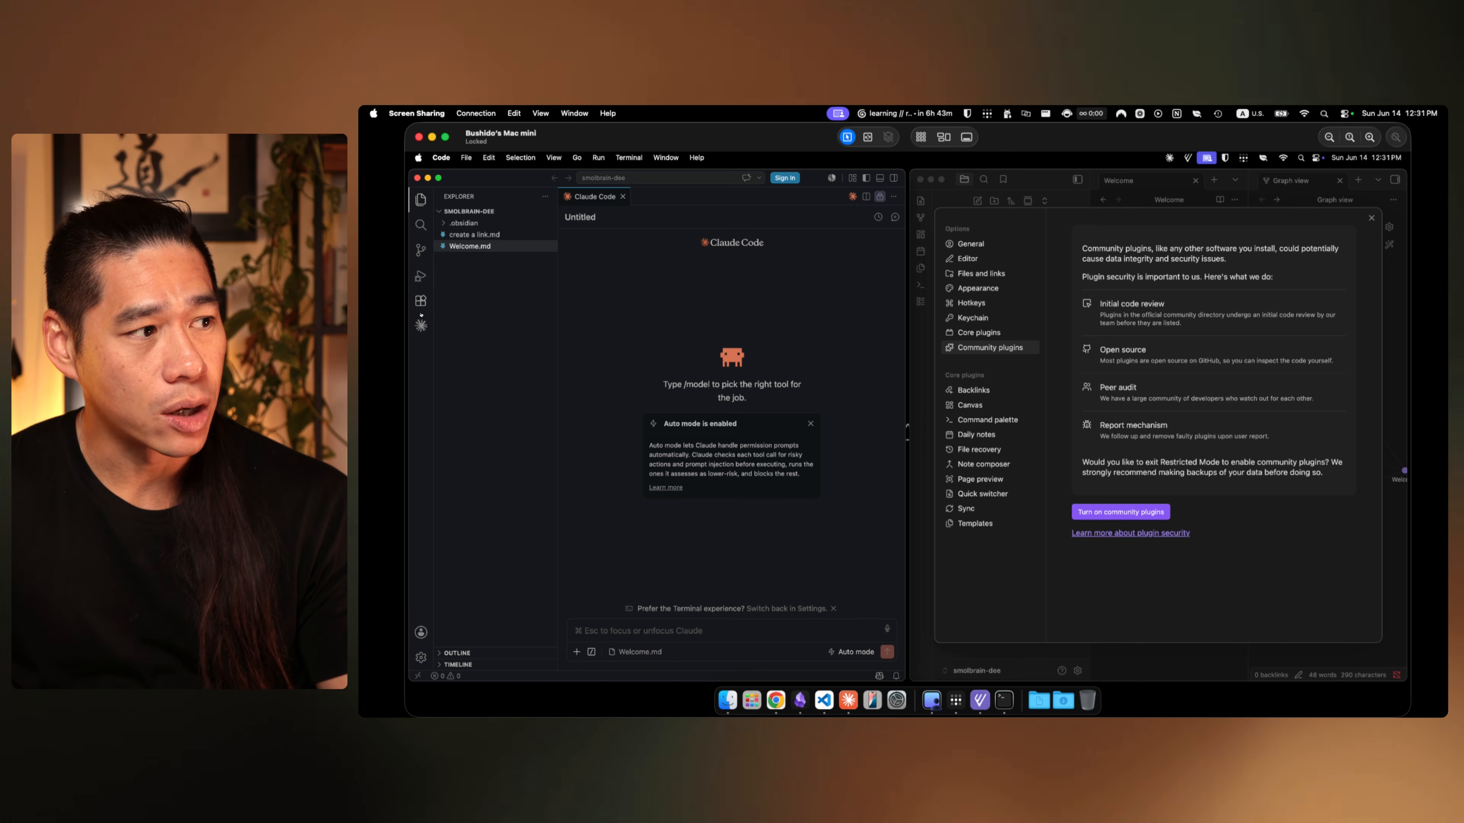
pyautogui.click(421, 301)
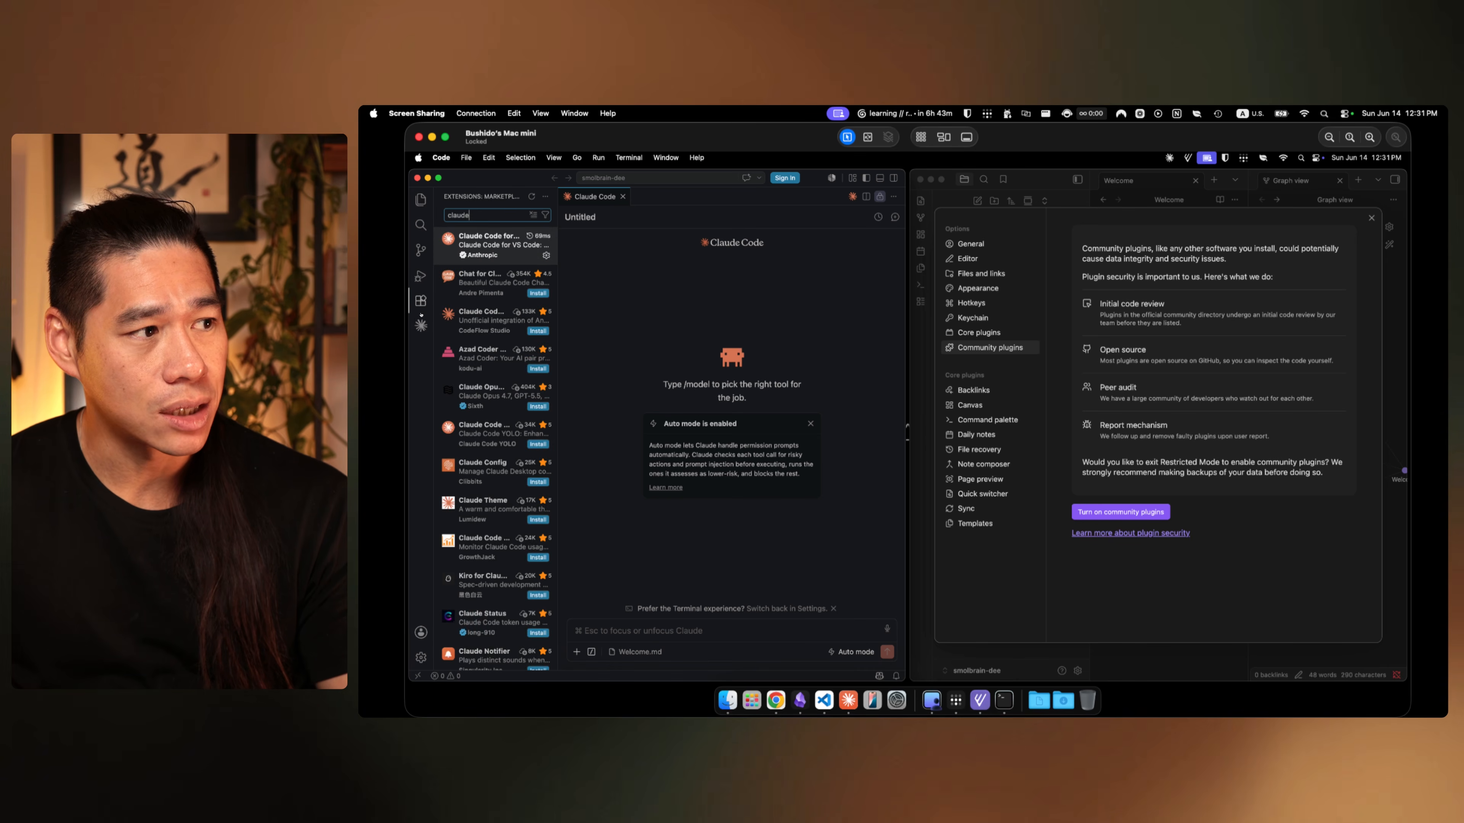
pyautogui.click(546, 255)
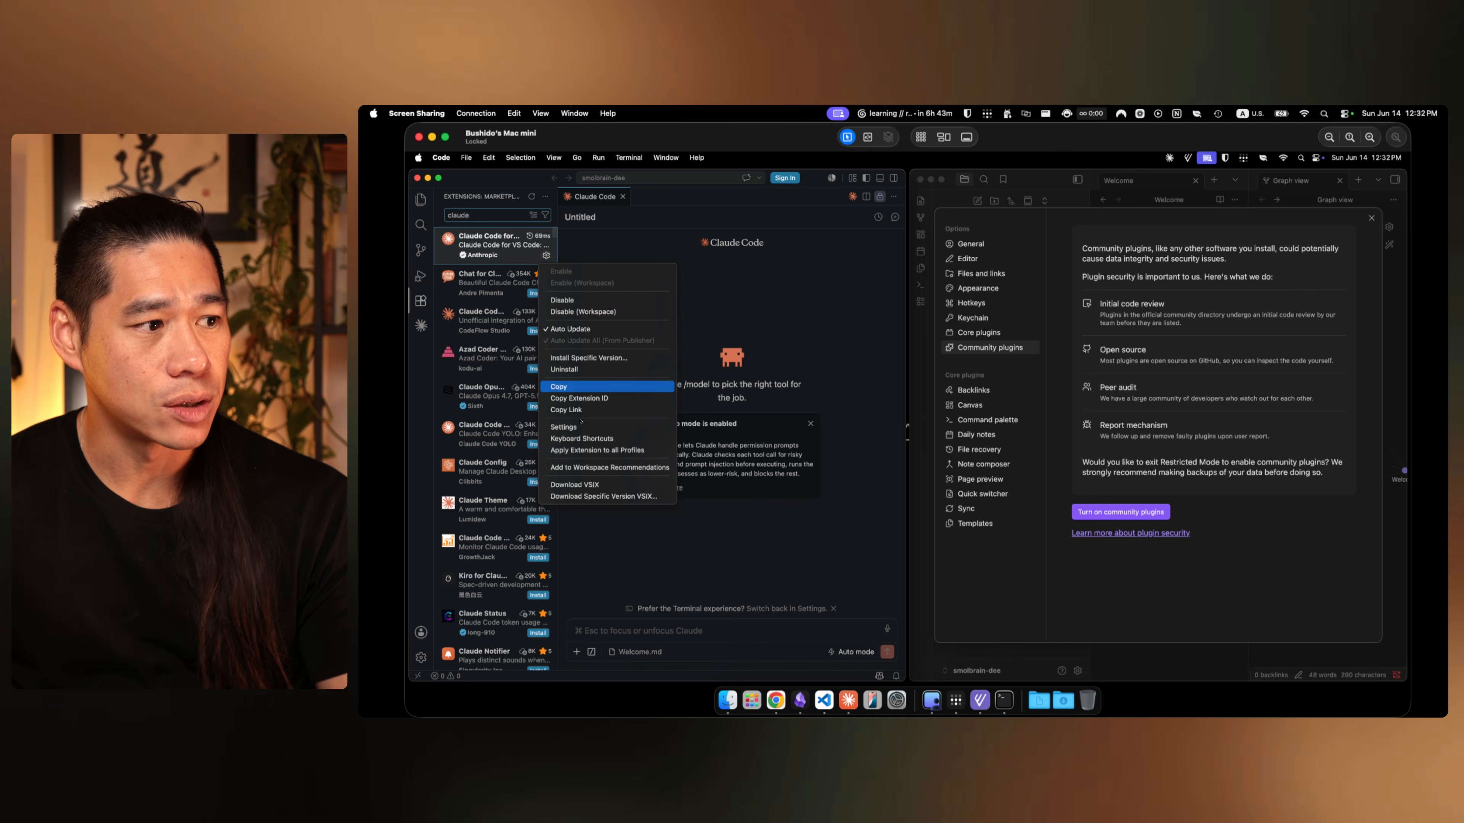
pyautogui.click(575, 431)
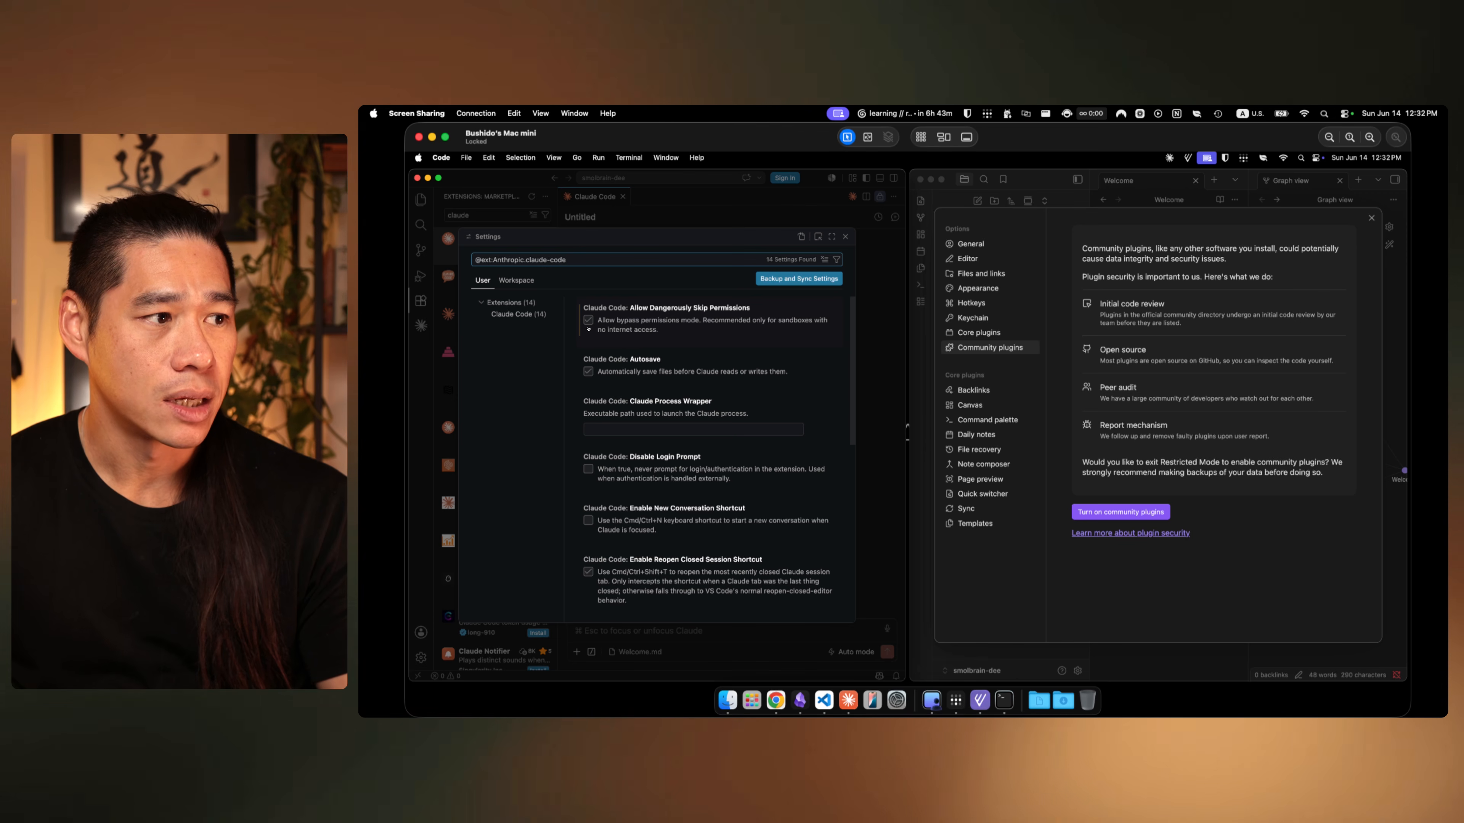
pyautogui.click(845, 237)
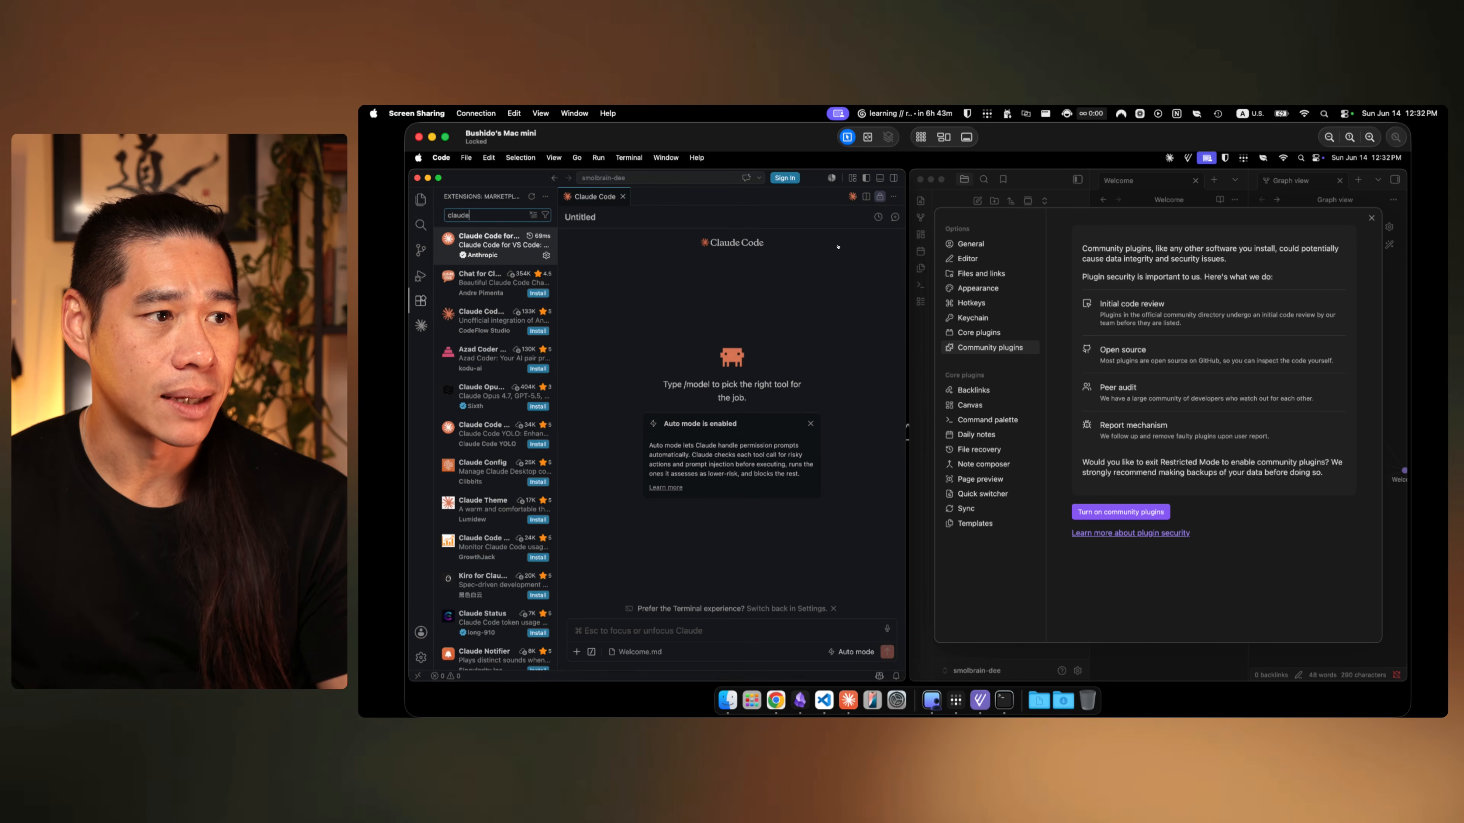
# Step: Hide the extensions list to give Claude Code the full width, and choose Auto mode as its permission mode
pyautogui.click(735, 631)
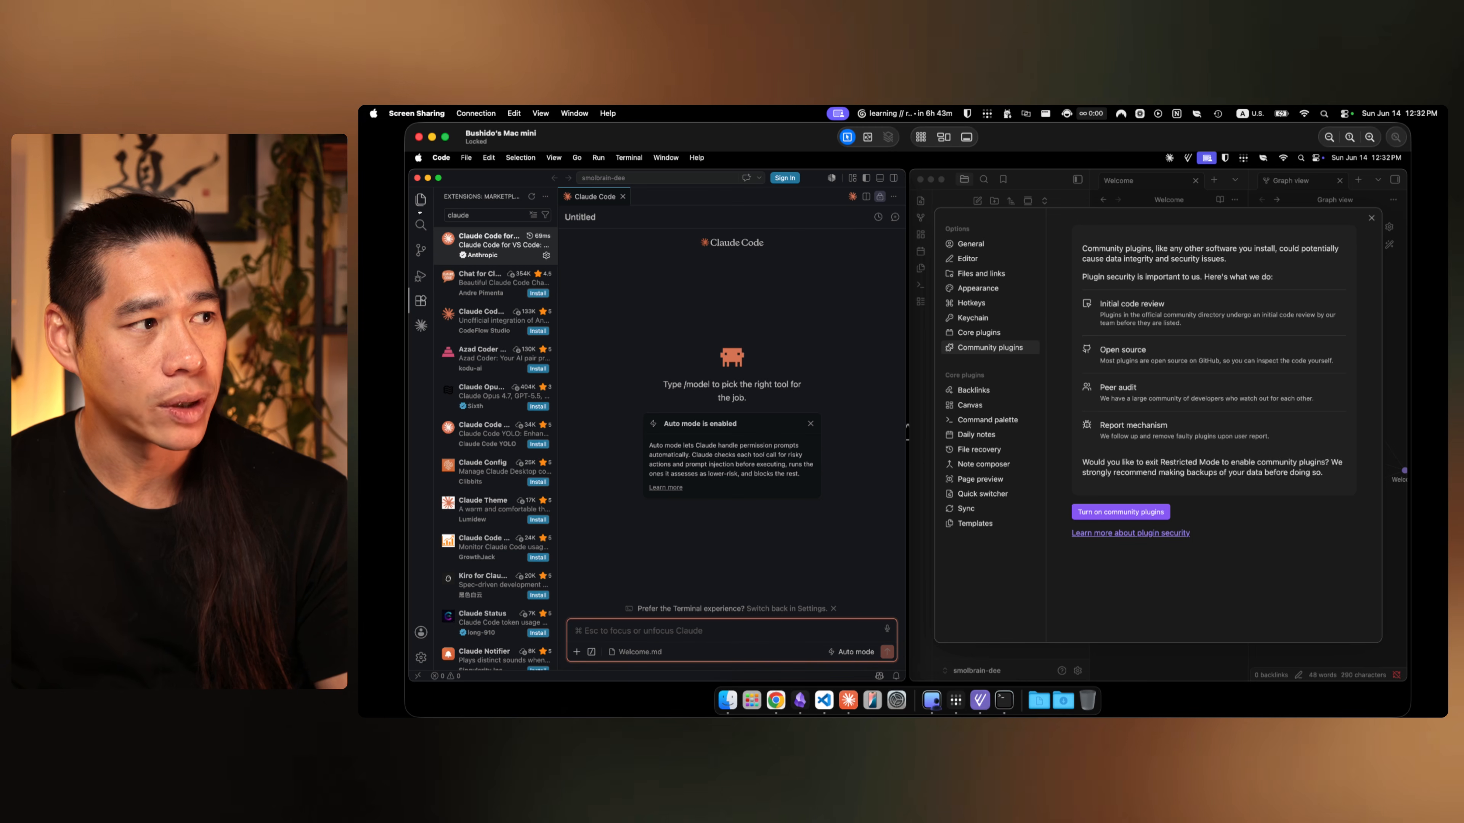
pyautogui.click(409, 309)
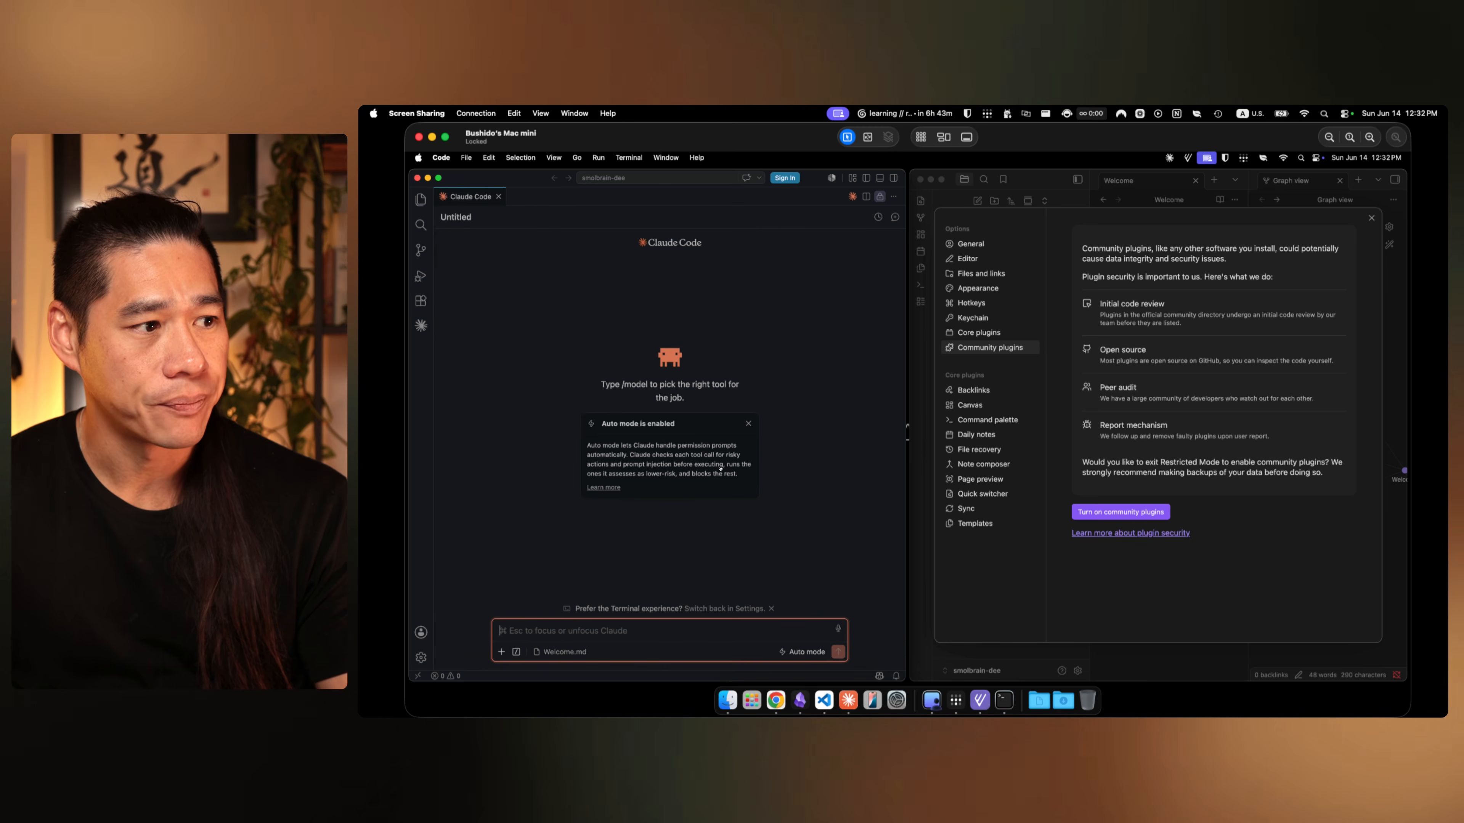
pyautogui.click(802, 651)
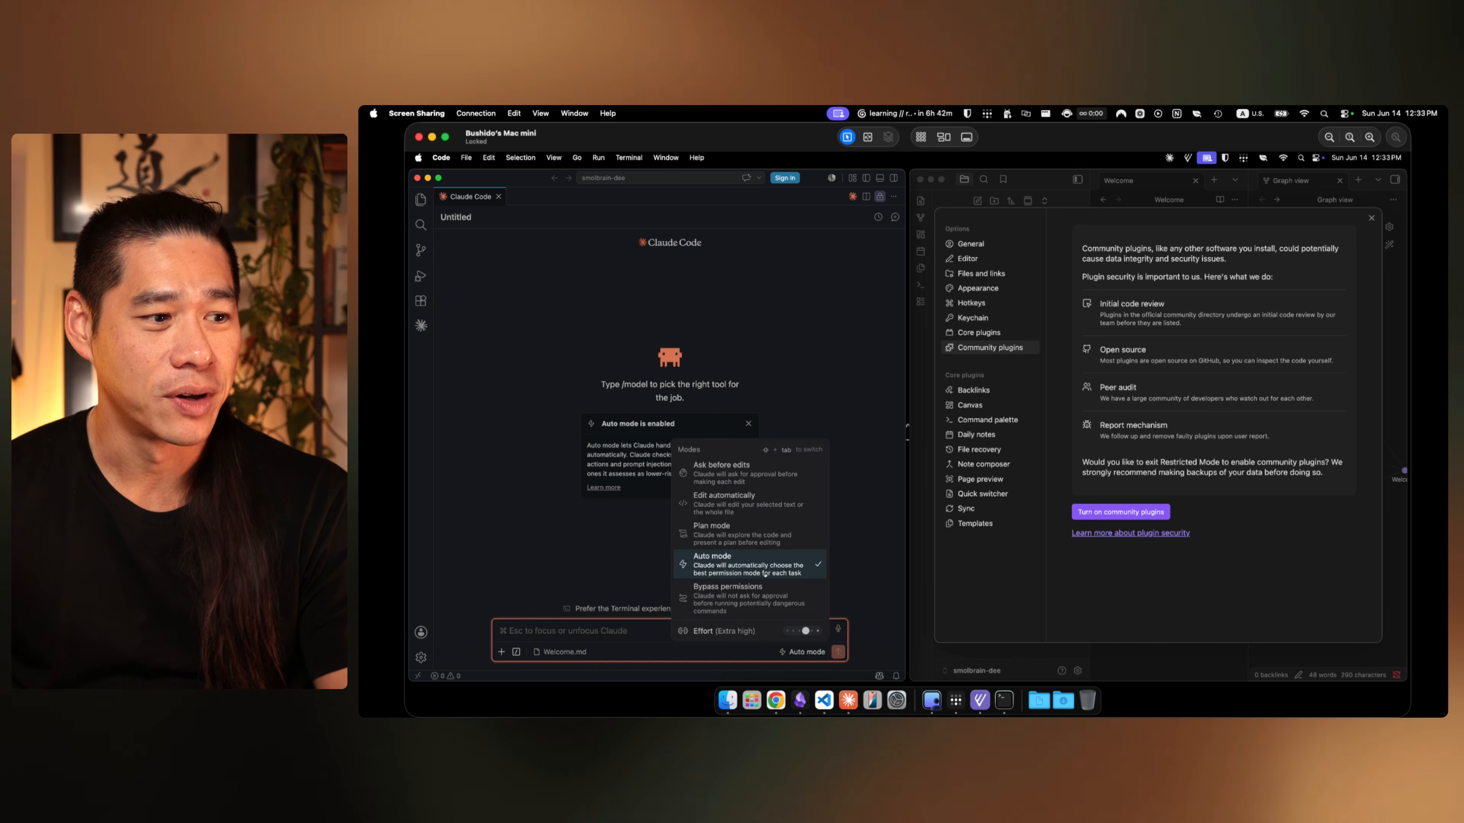
pyautogui.click(764, 573)
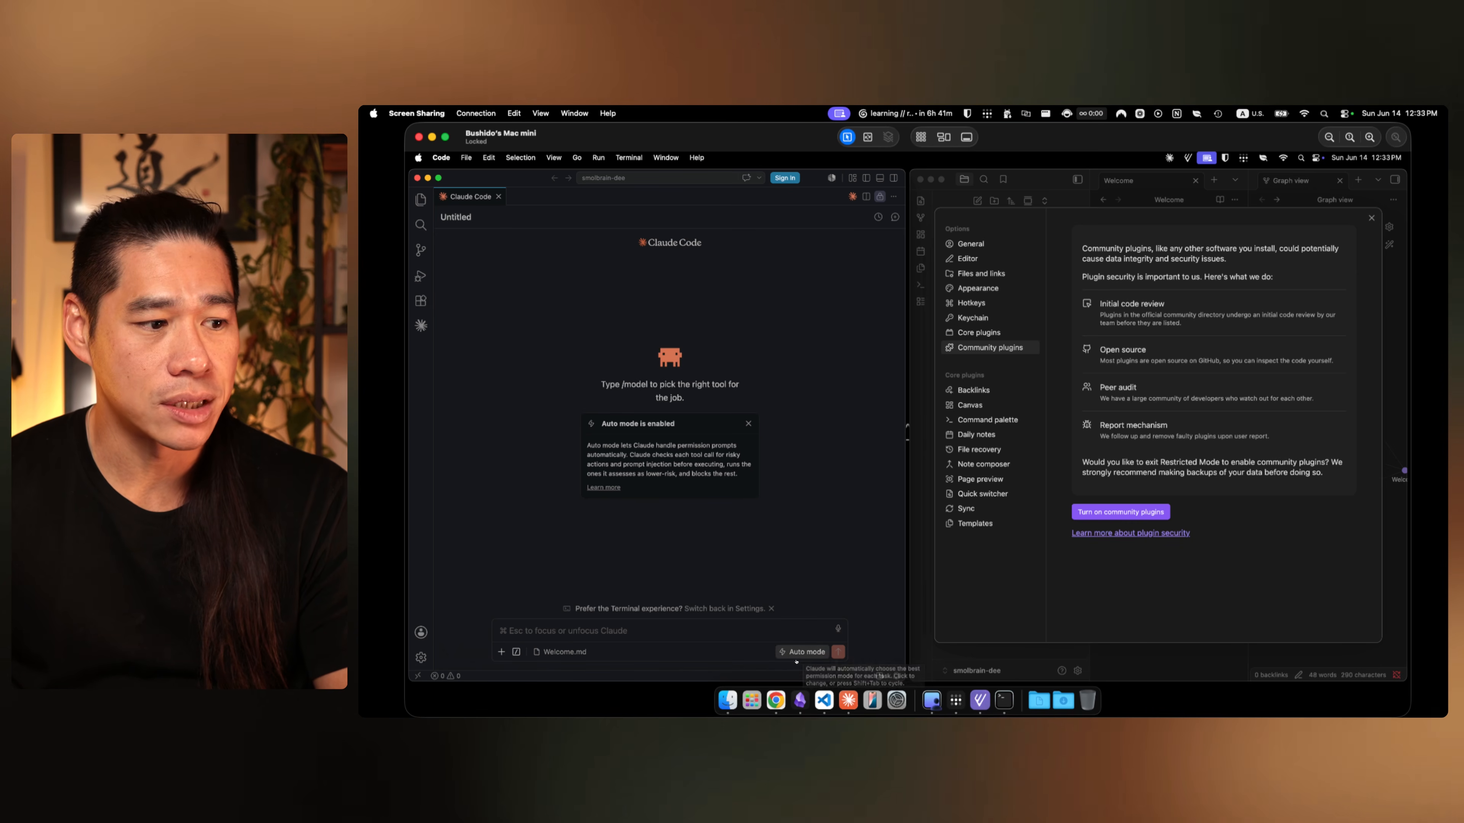
# Step: Examine the context and model commands offered by a slash in the Claude prompt, then clear the prompt
pyautogui.click(690, 637)
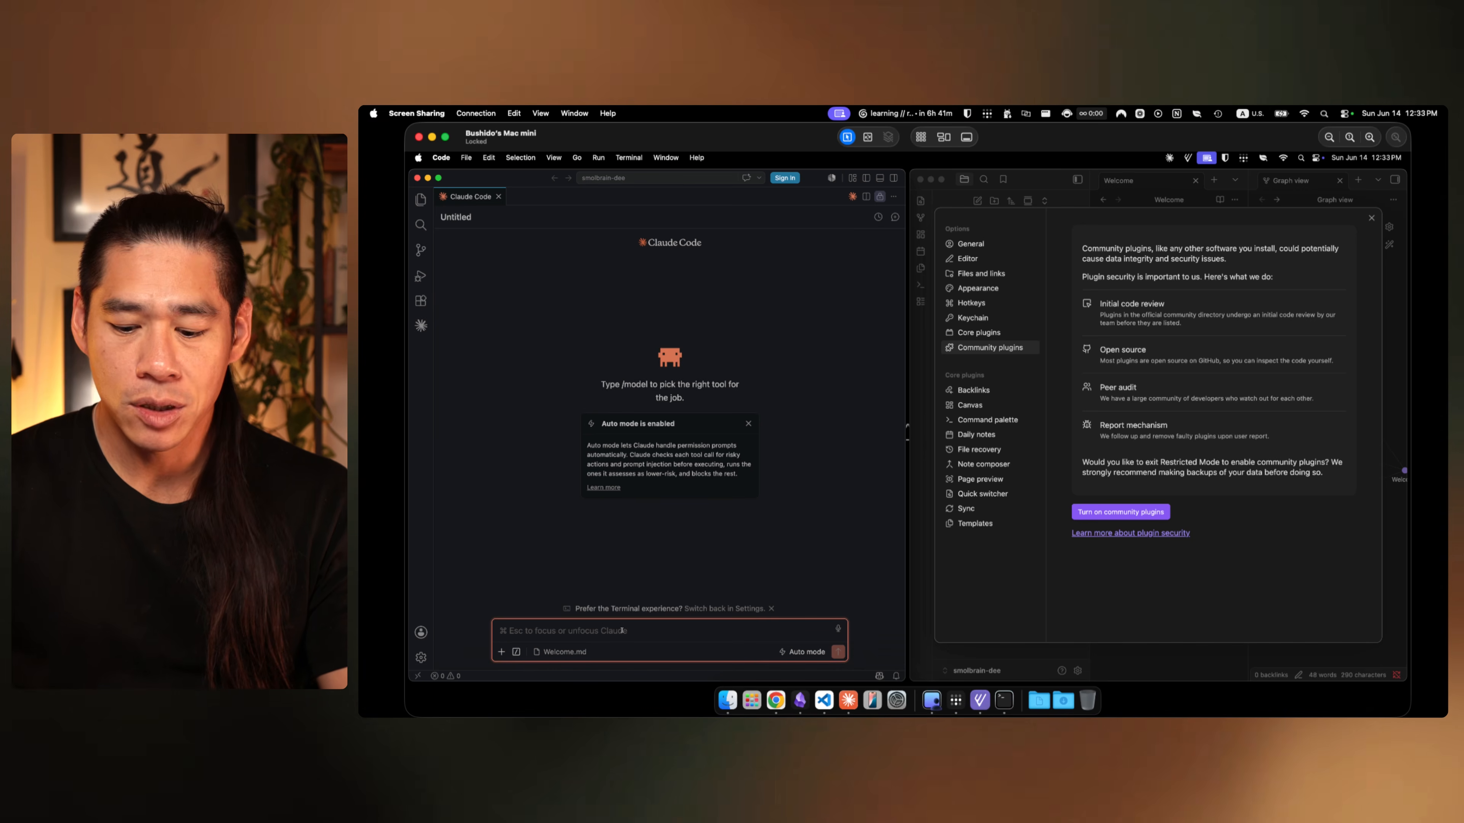
pyautogui.write('/')
pyautogui.scroll(-5, 674, 531)
pyautogui.scroll(5, 676, 528)
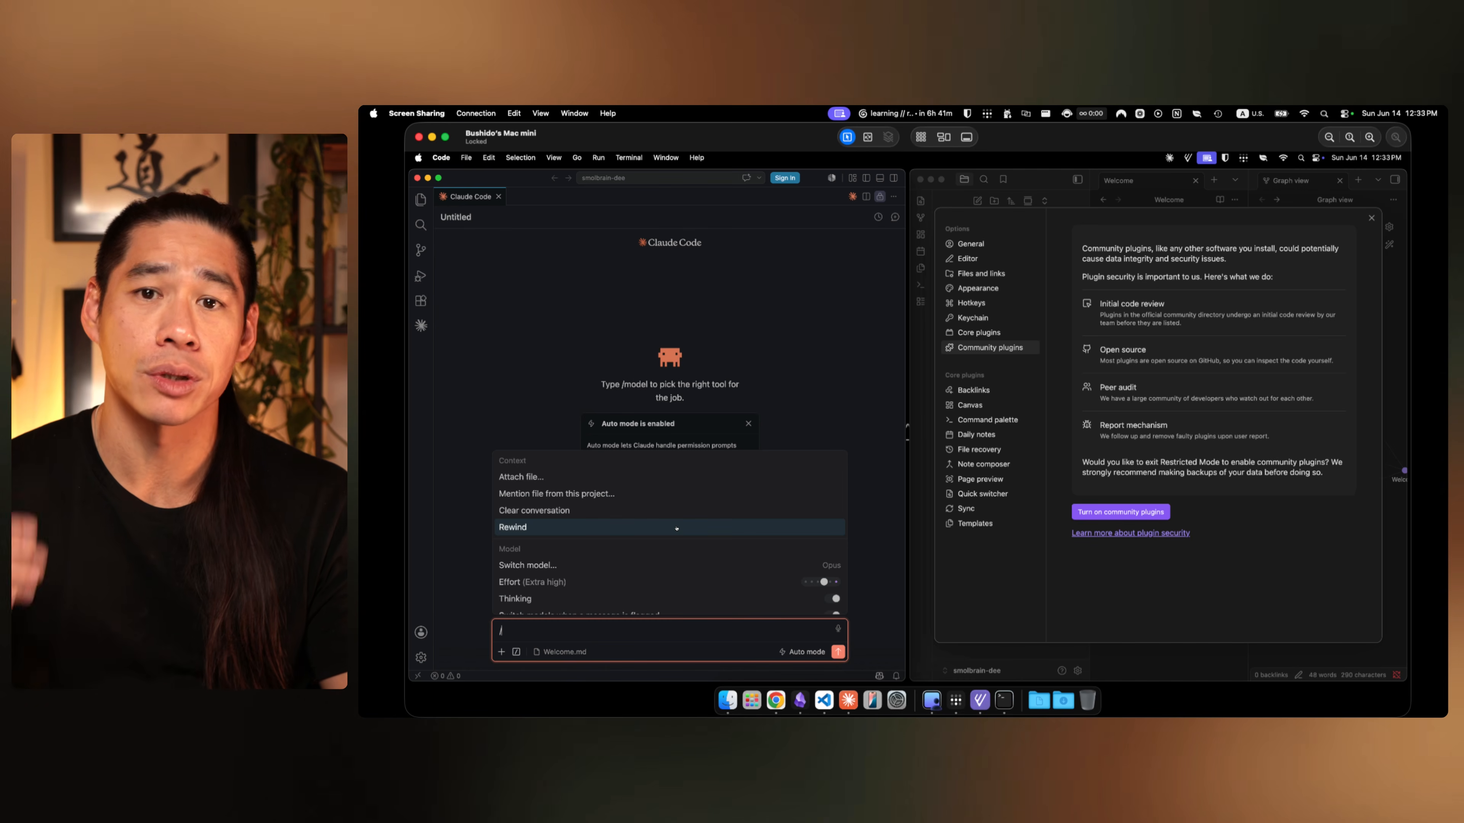
pyautogui.scroll(-2, 628, 539)
pyautogui.press('Down')
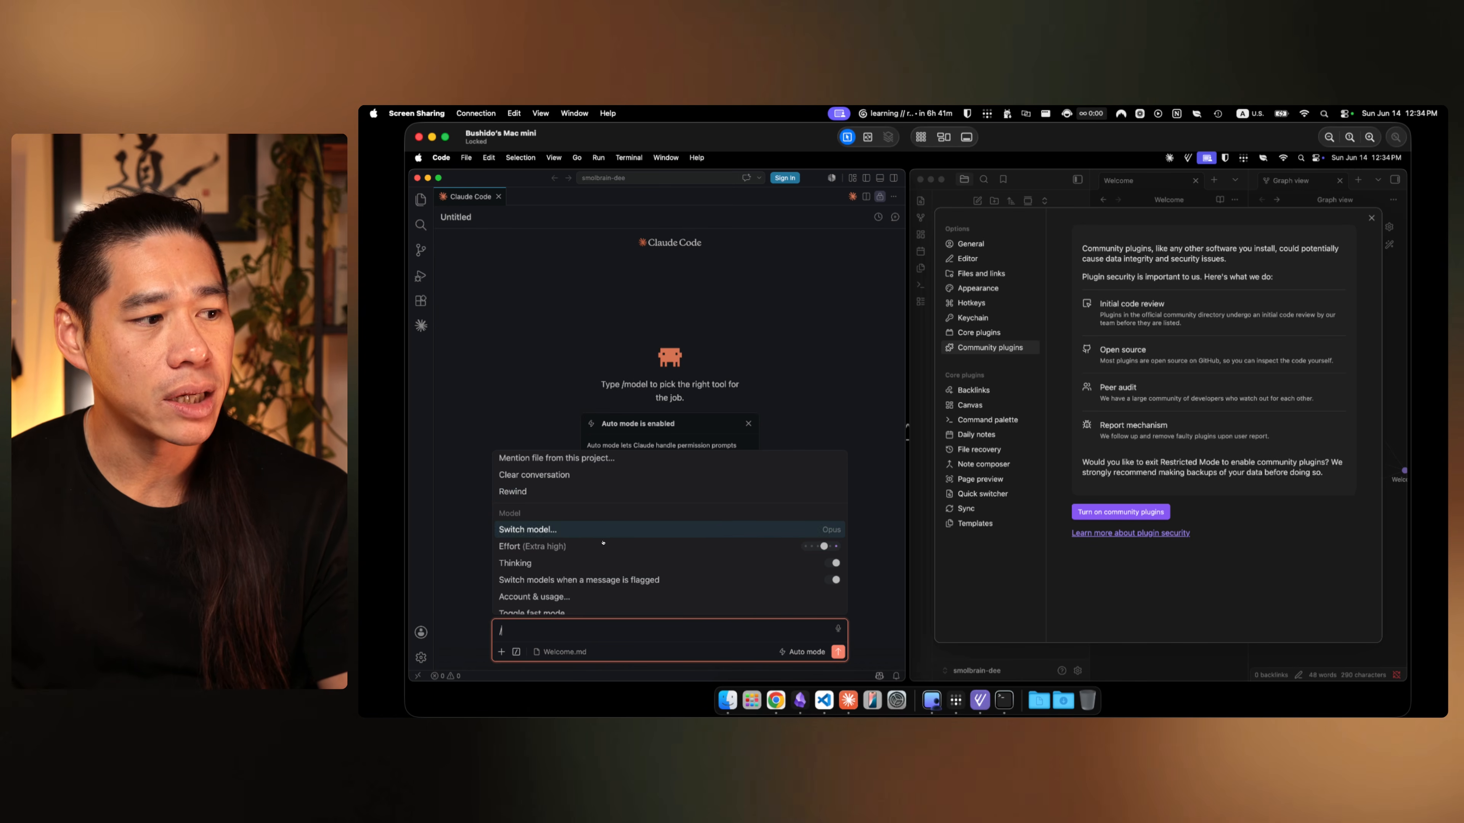
pyautogui.scroll(2, 609, 581)
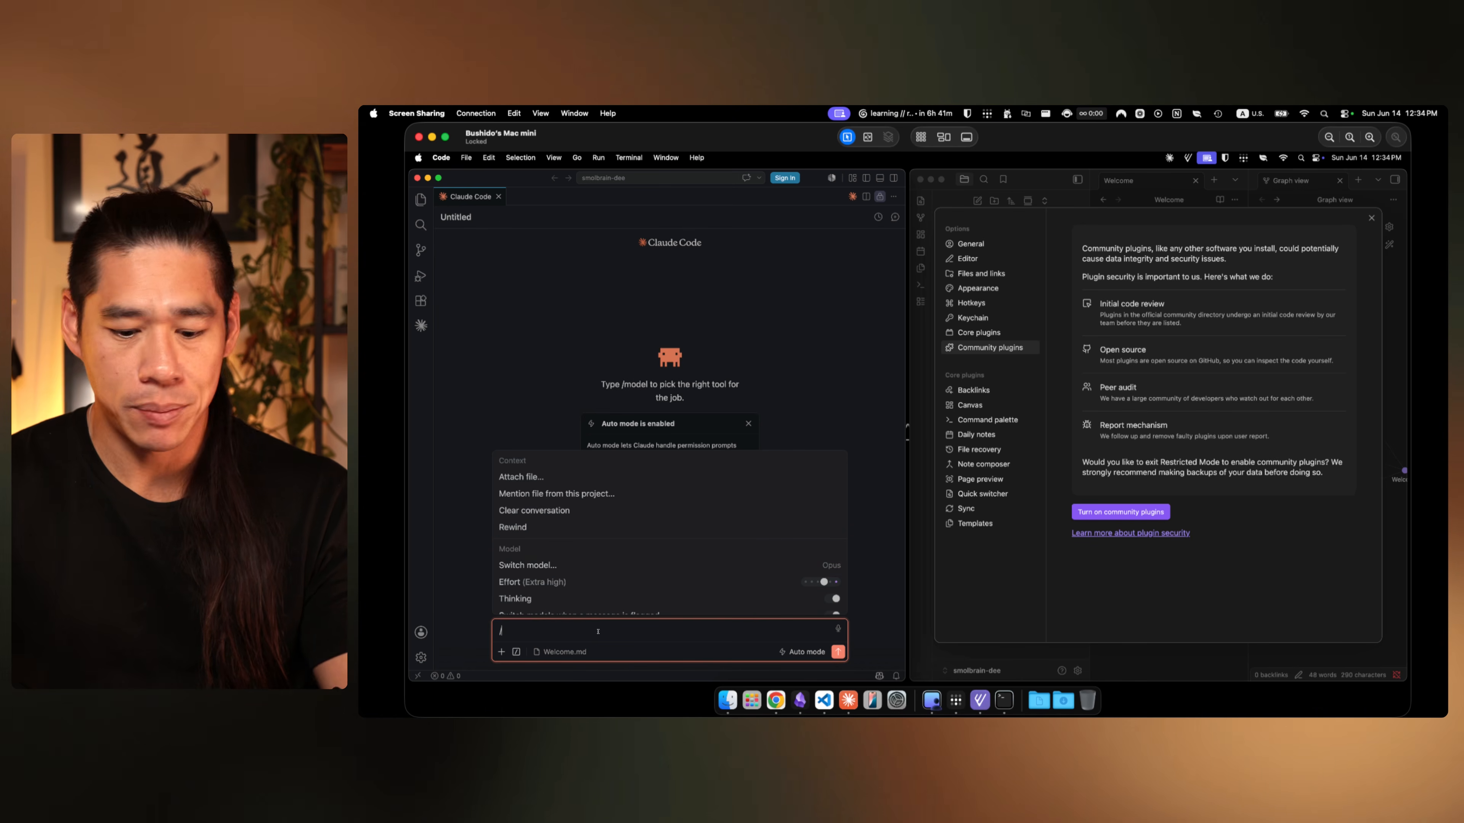
pyautogui.press('BackSpace')
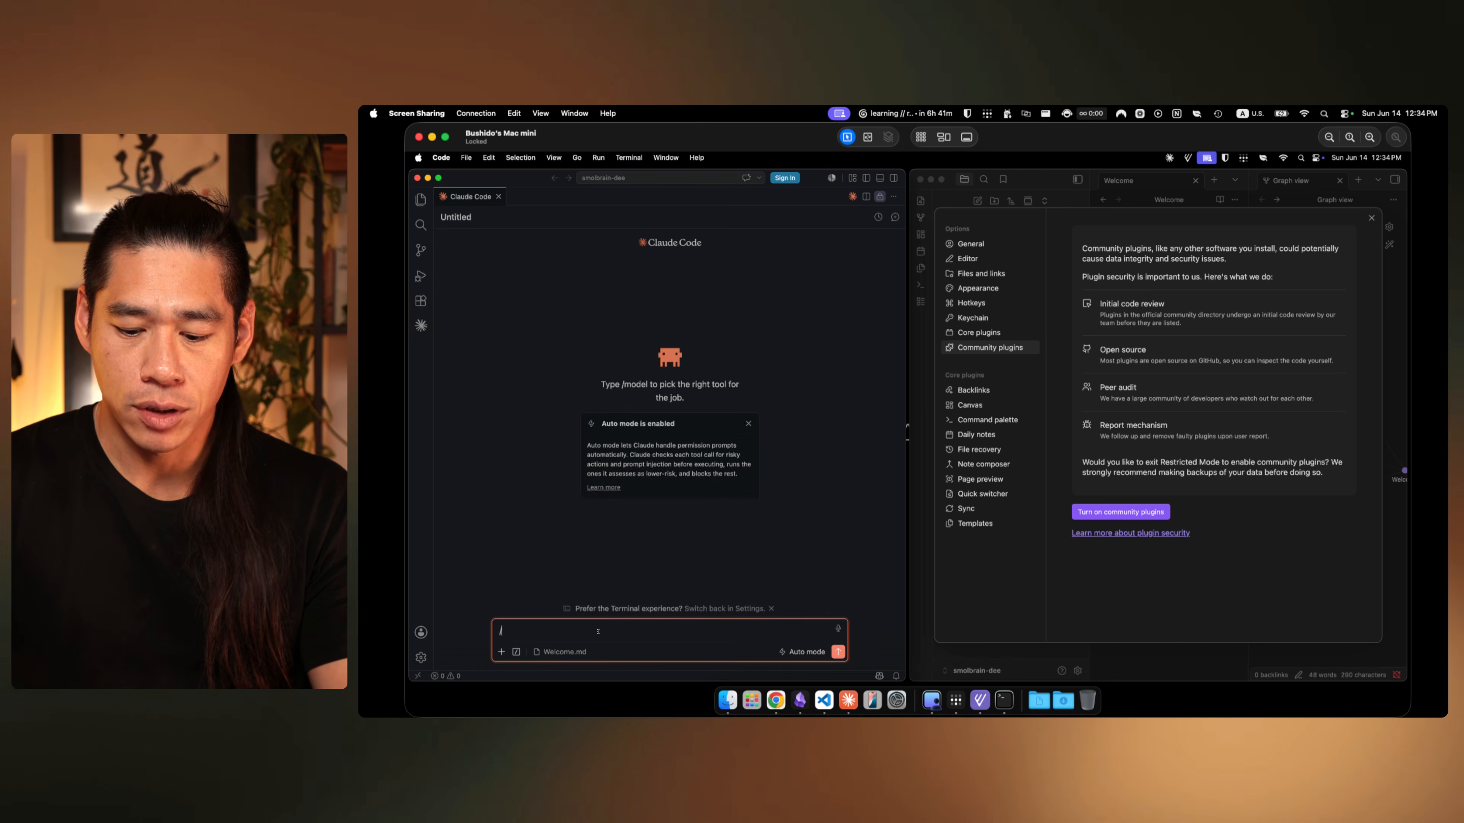
# Step: Look through the models Claude Code can switch to, closing the list without changing the model
pyautogui.write('/mode')
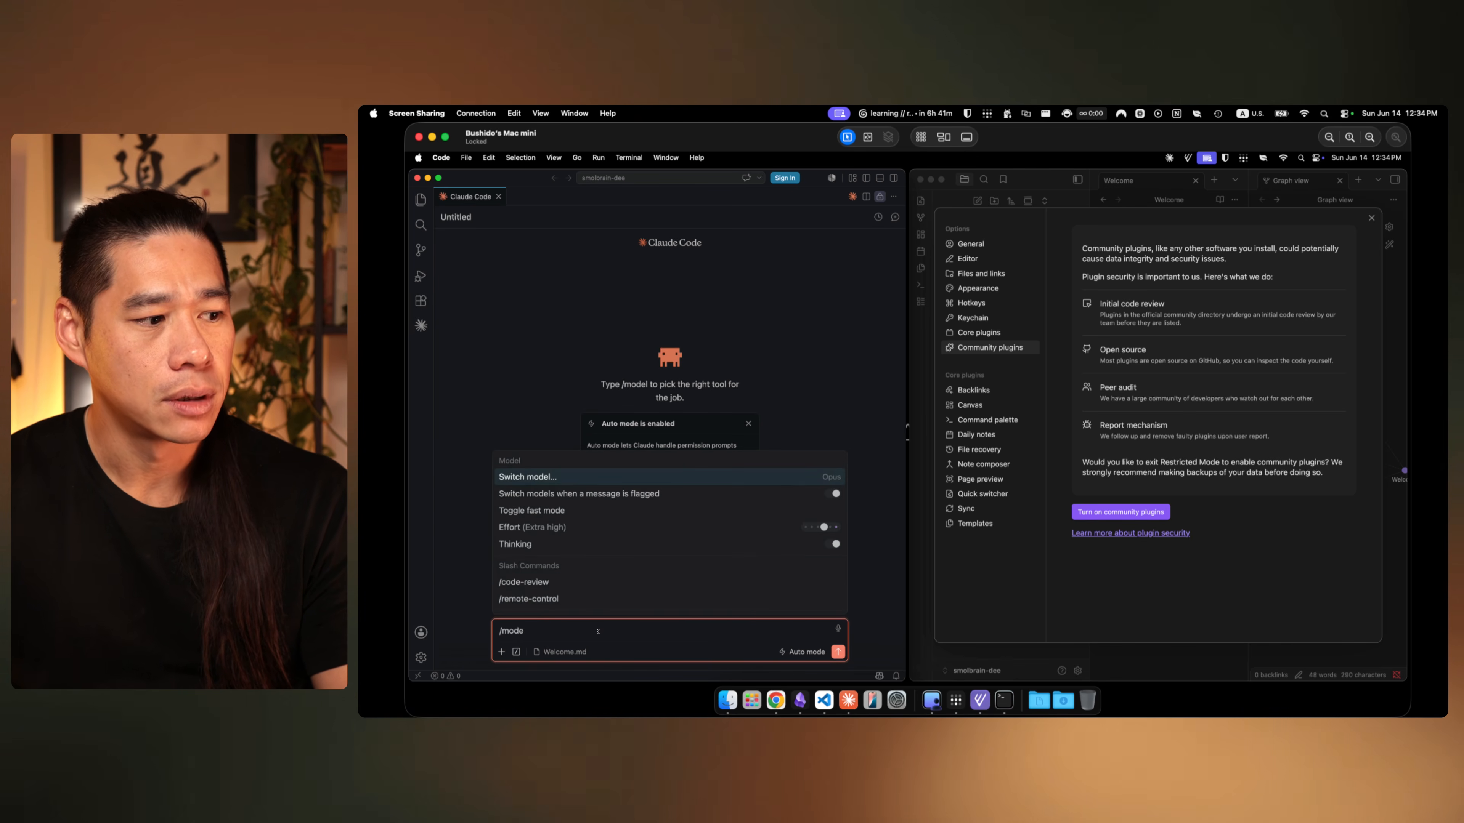
pyautogui.click(655, 480)
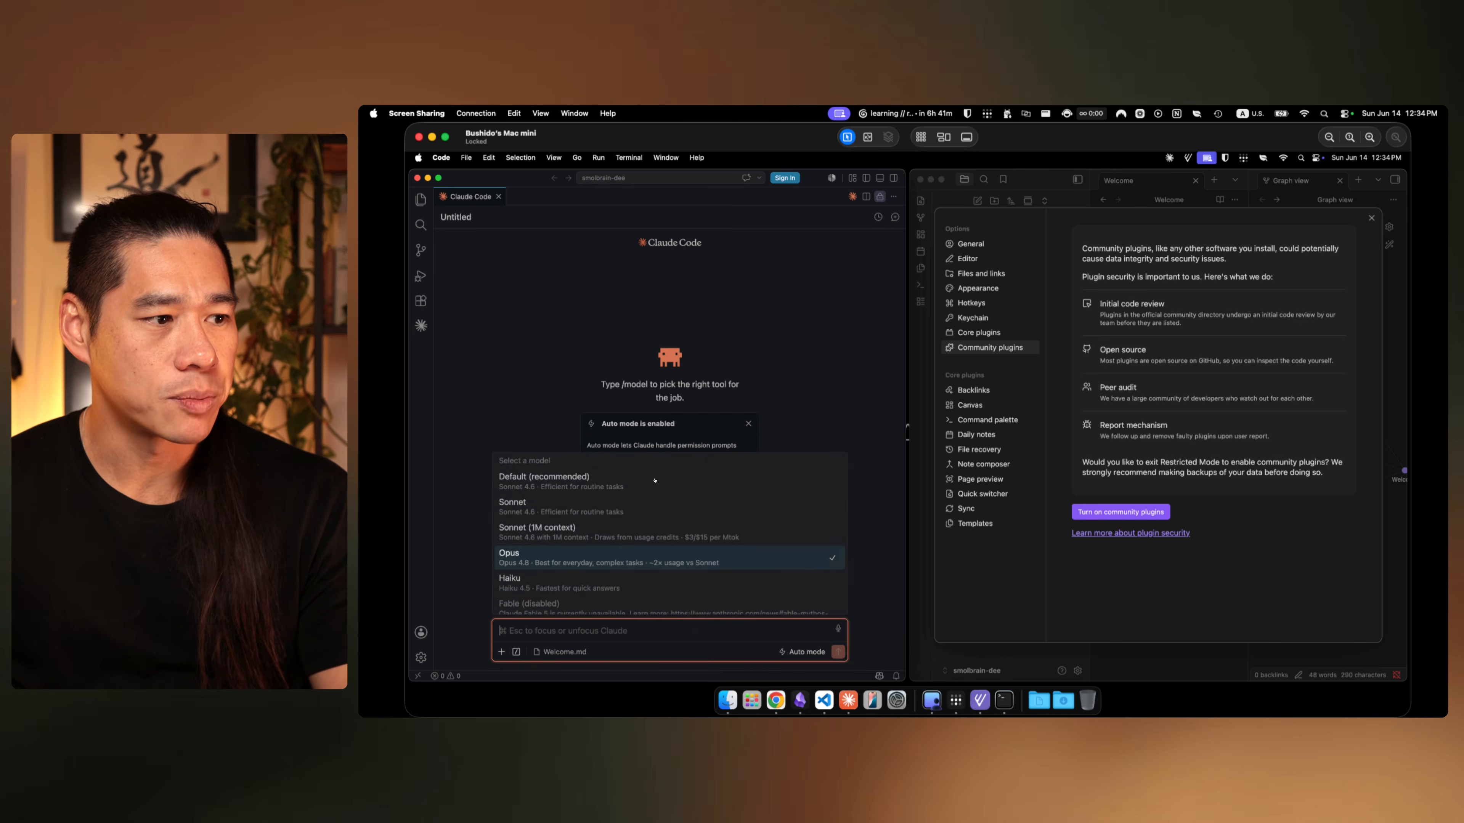
pyautogui.scroll(-1, 647, 497)
pyautogui.scroll(1, 646, 497)
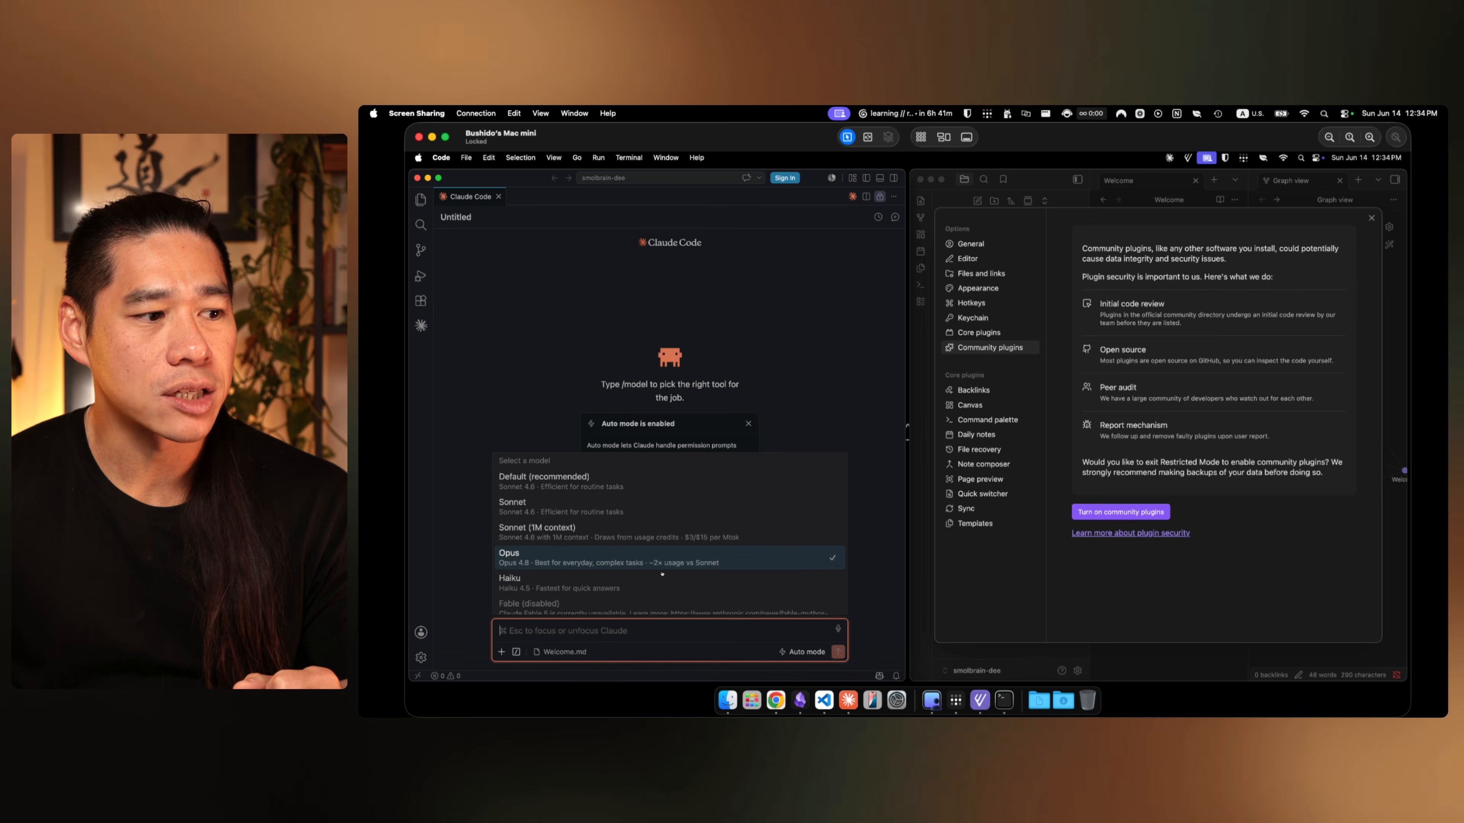
pyautogui.click(866, 405)
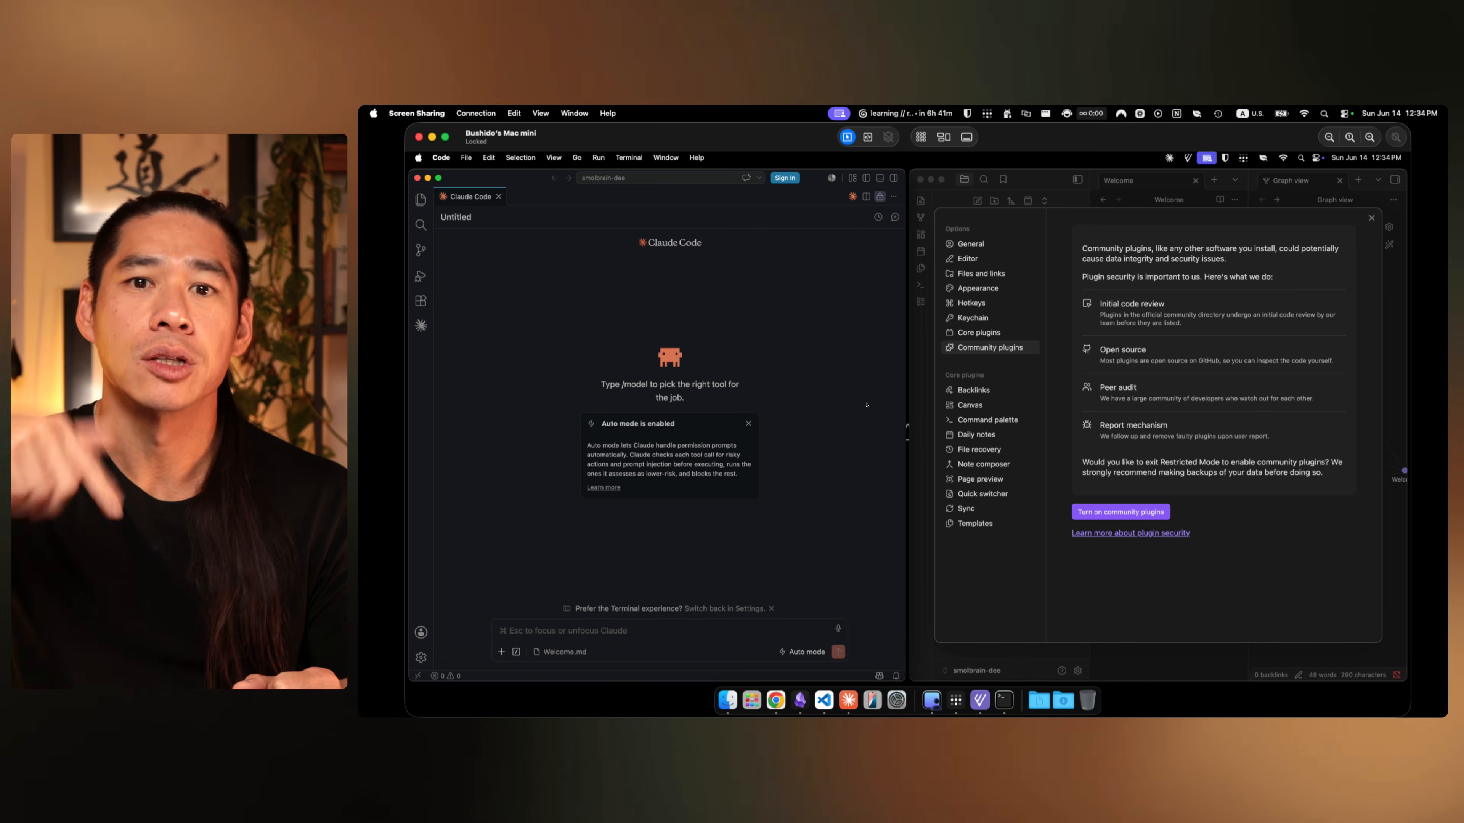
# Step: Run the /context command and examine the token usage by category, closing the report when done
pyautogui.click(686, 632)
pyautogui.write('/')
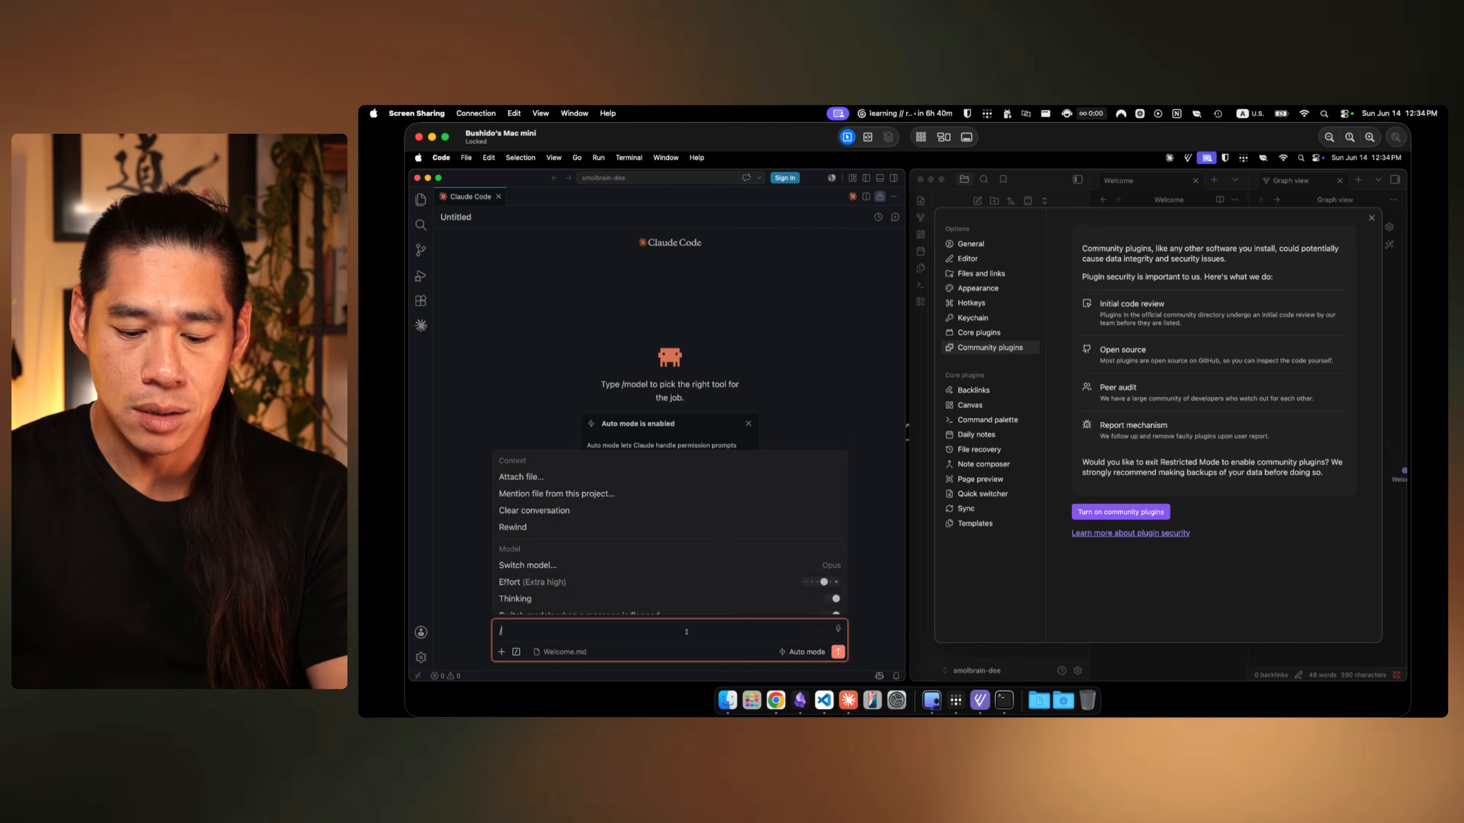
pyautogui.write('cont')
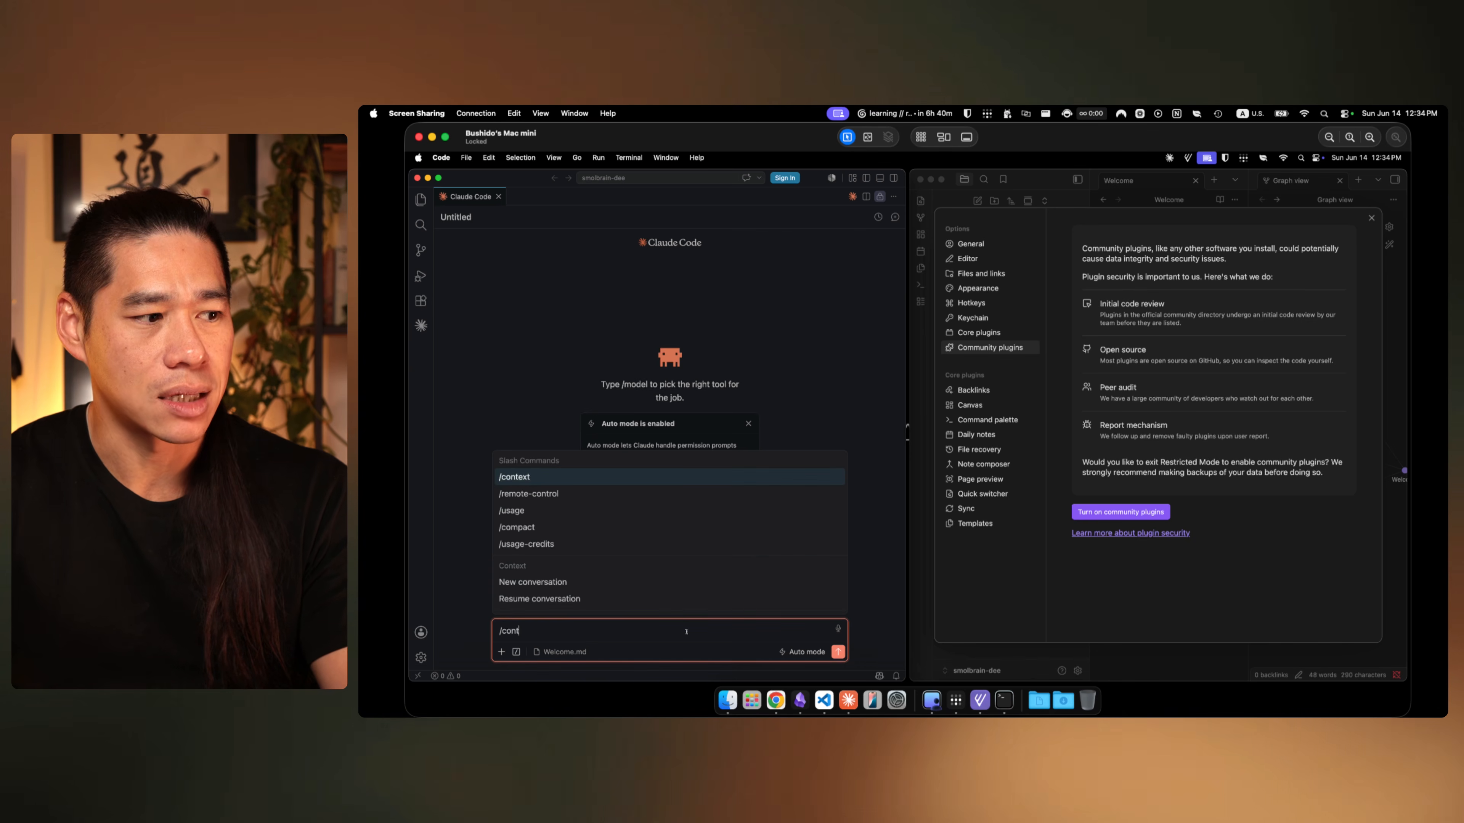
pyautogui.click(701, 483)
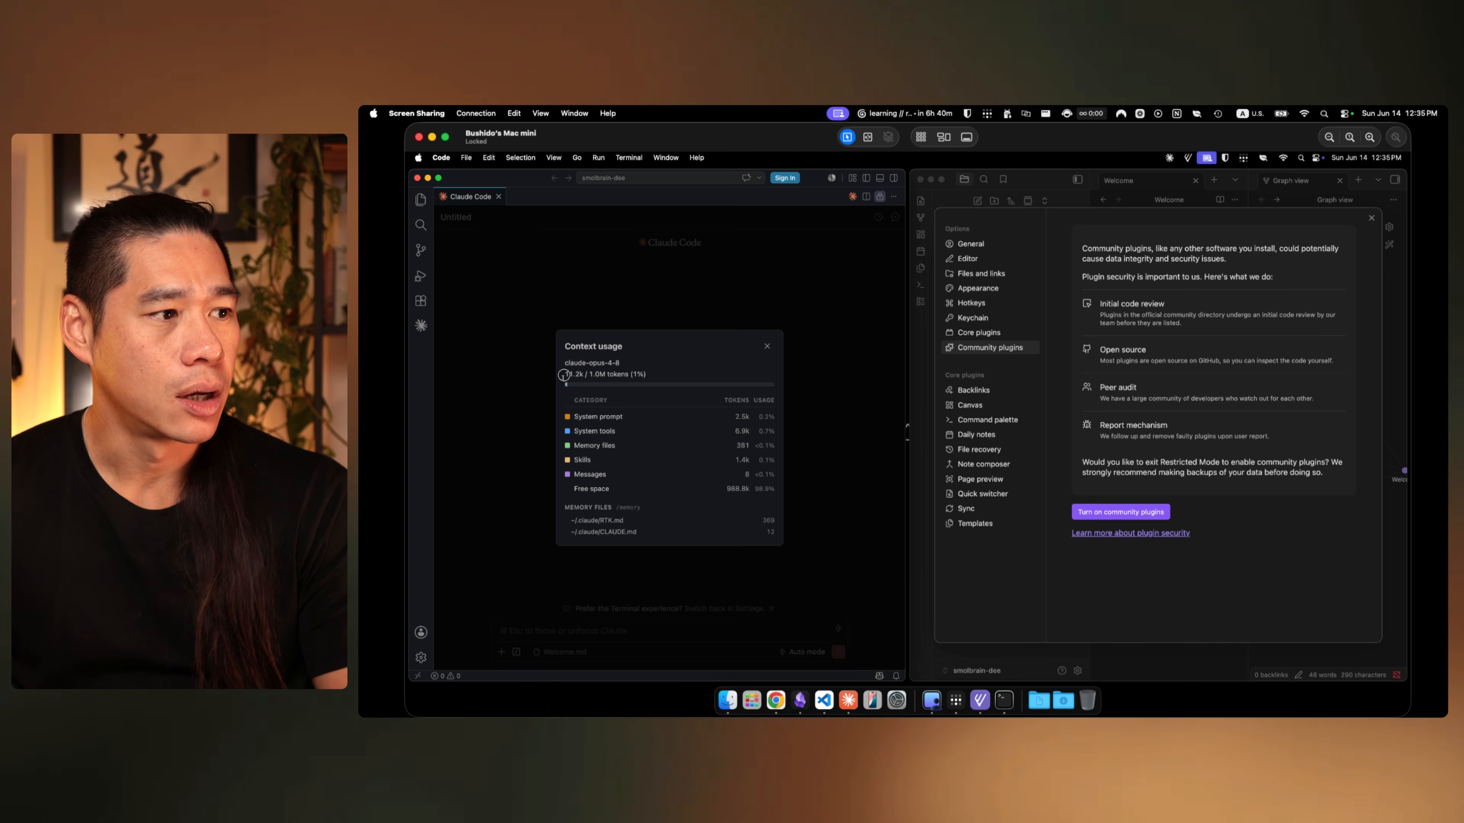
pyautogui.moveTo(563, 376); pyautogui.dragTo(661, 373)
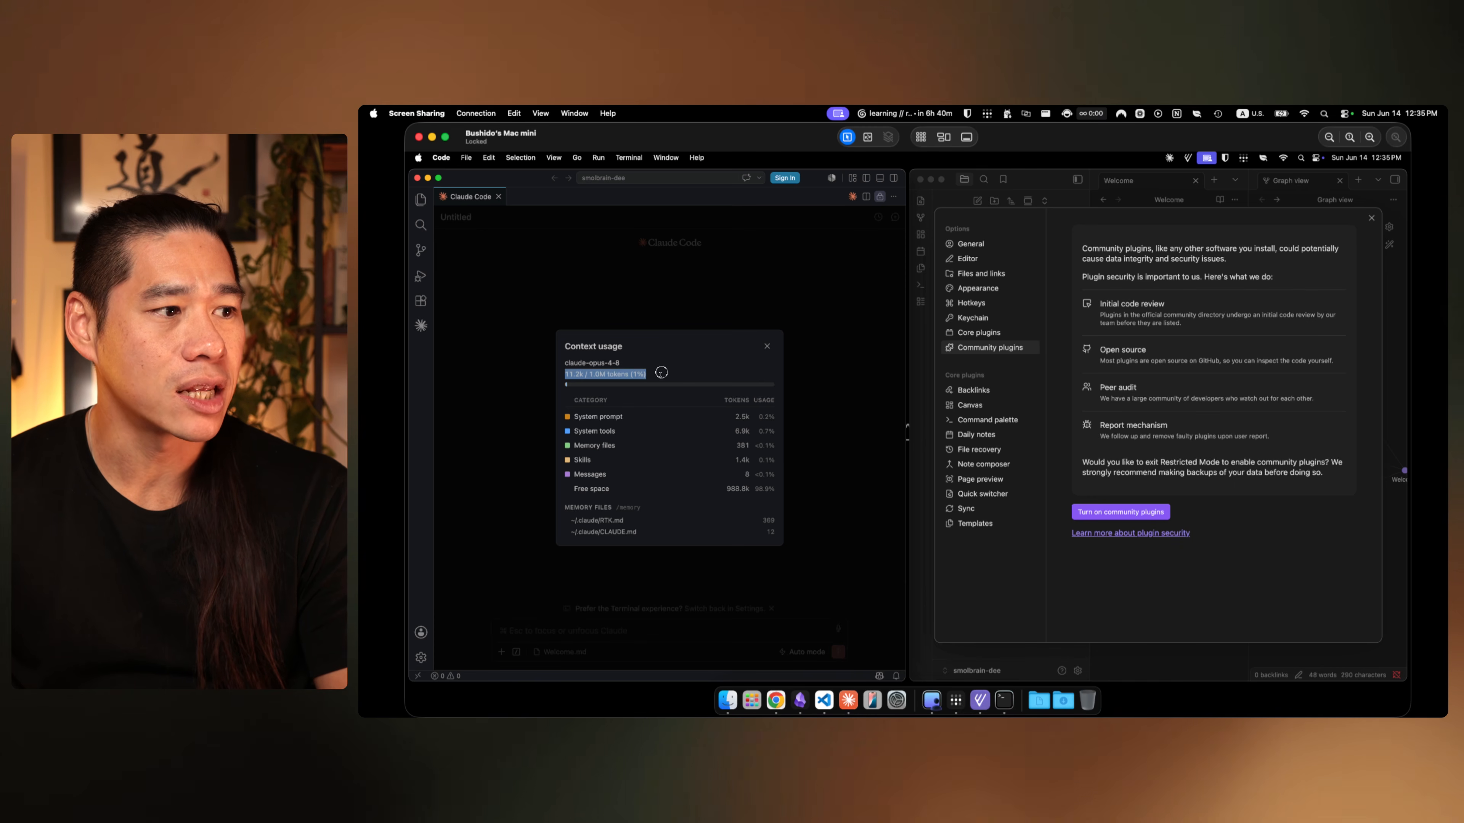
pyautogui.click(661, 379)
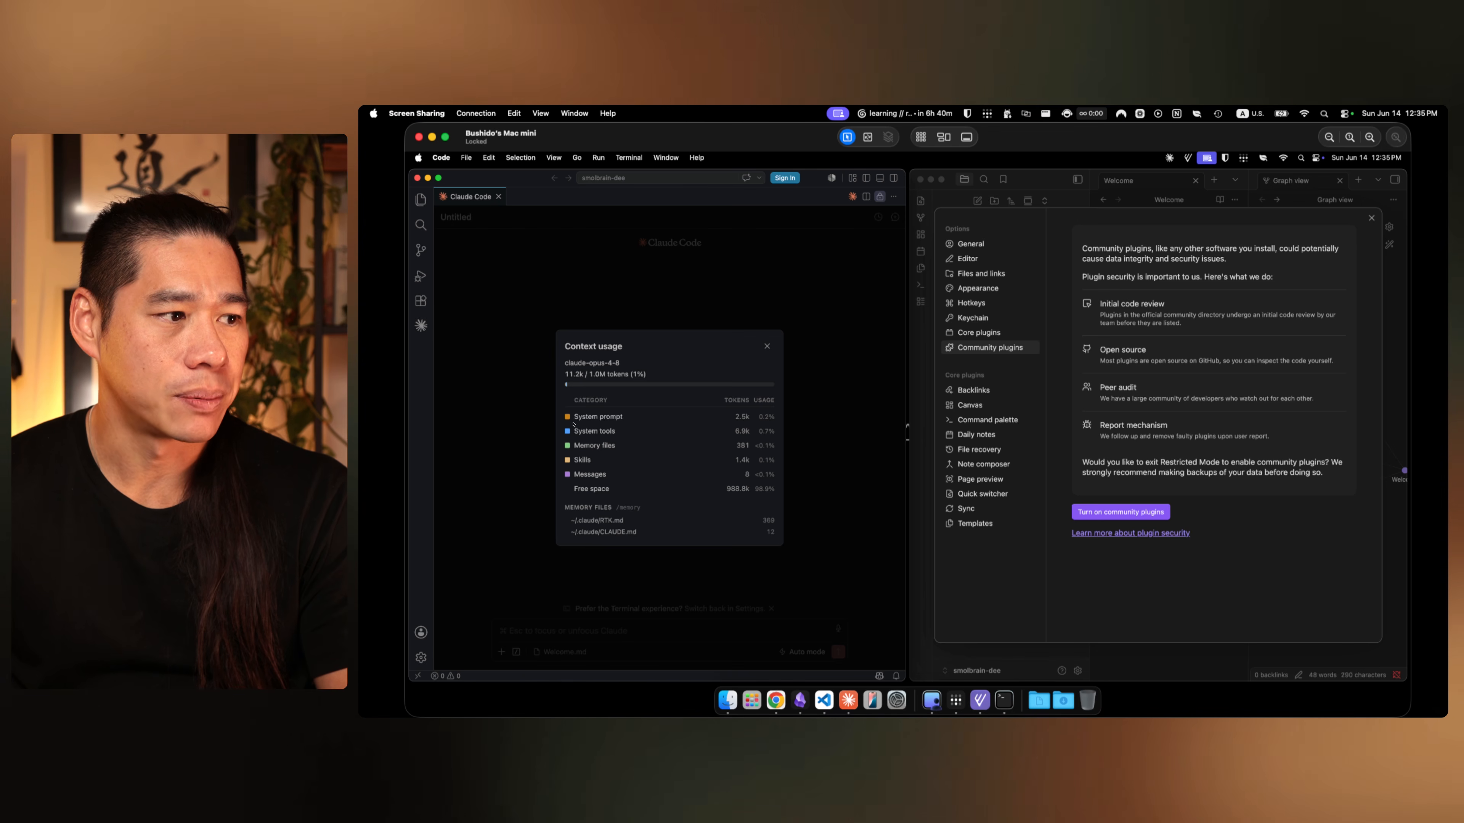
pyautogui.moveTo(575, 417); pyautogui.dragTo(684, 435)
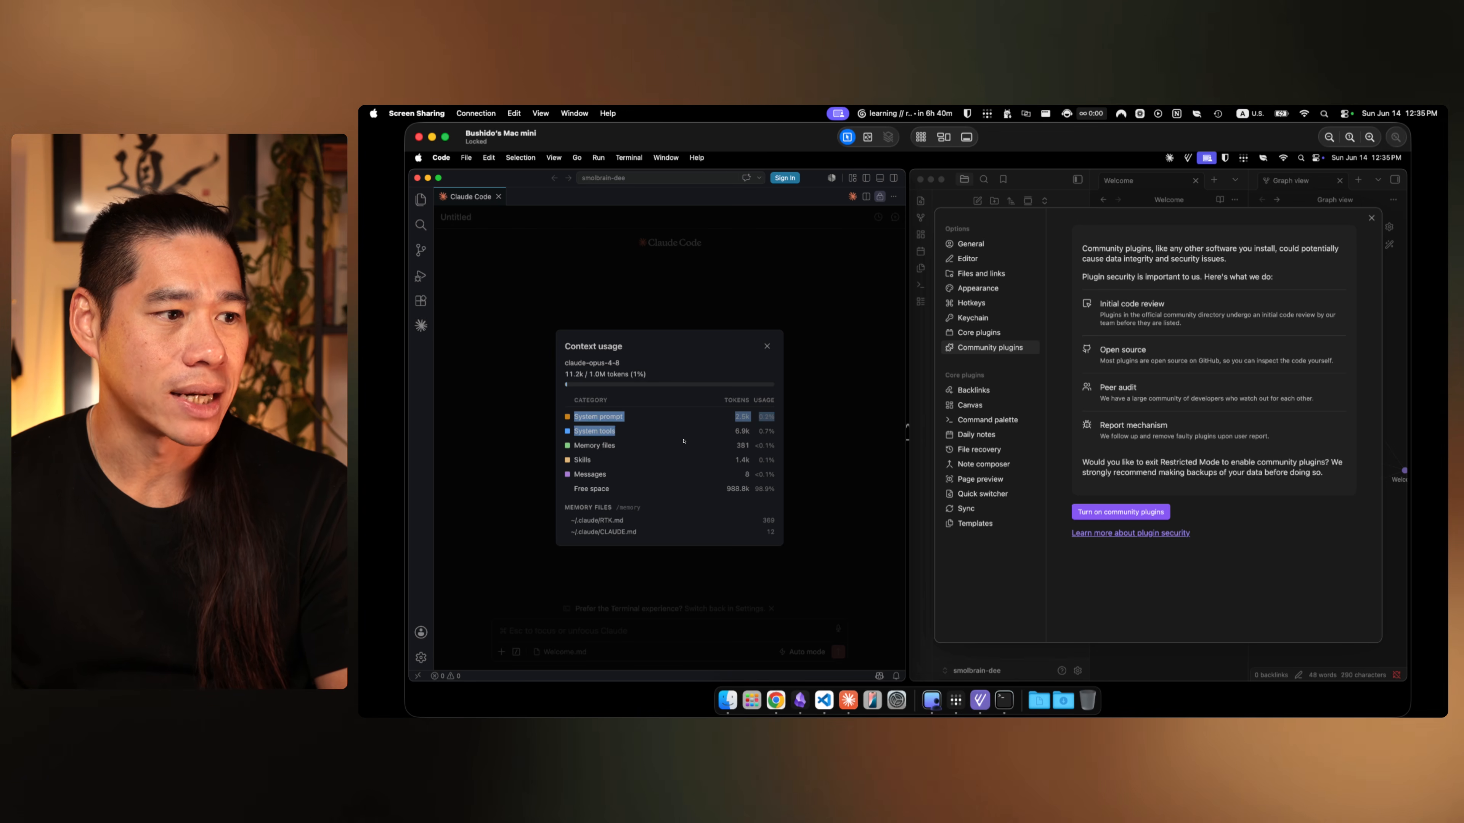
pyautogui.click(583, 420)
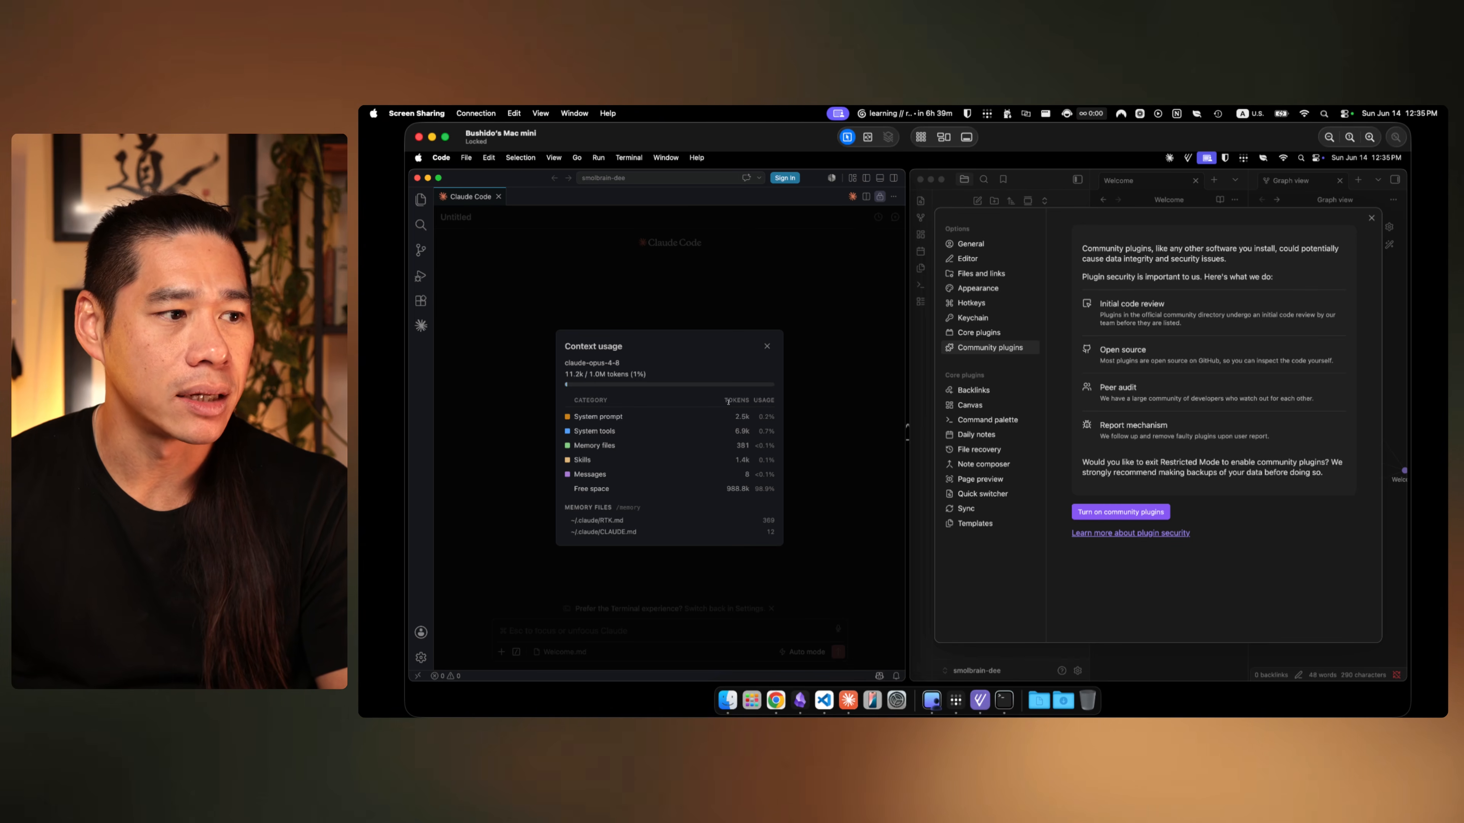
pyautogui.click(752, 403)
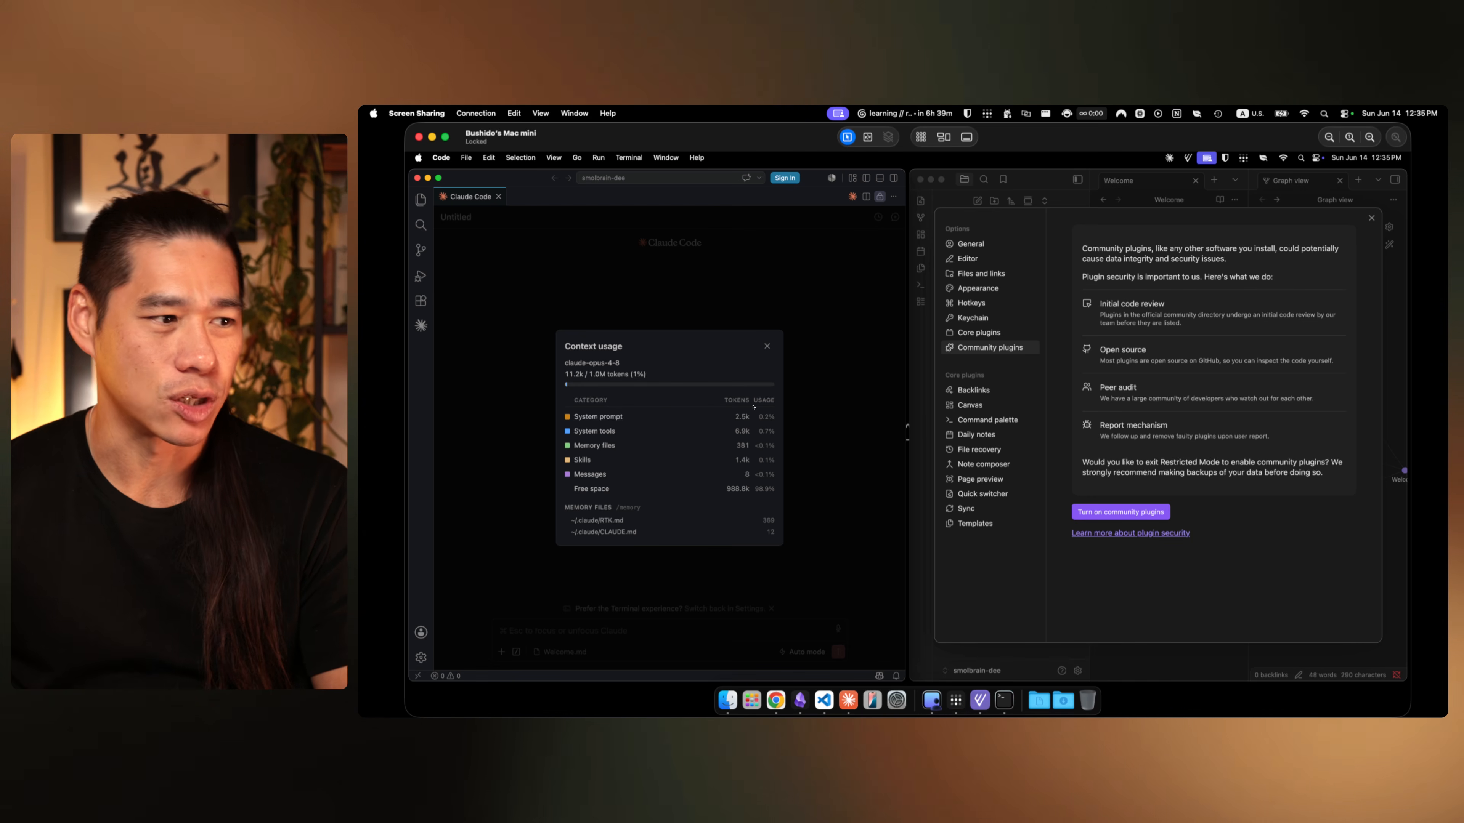
pyautogui.click(767, 348)
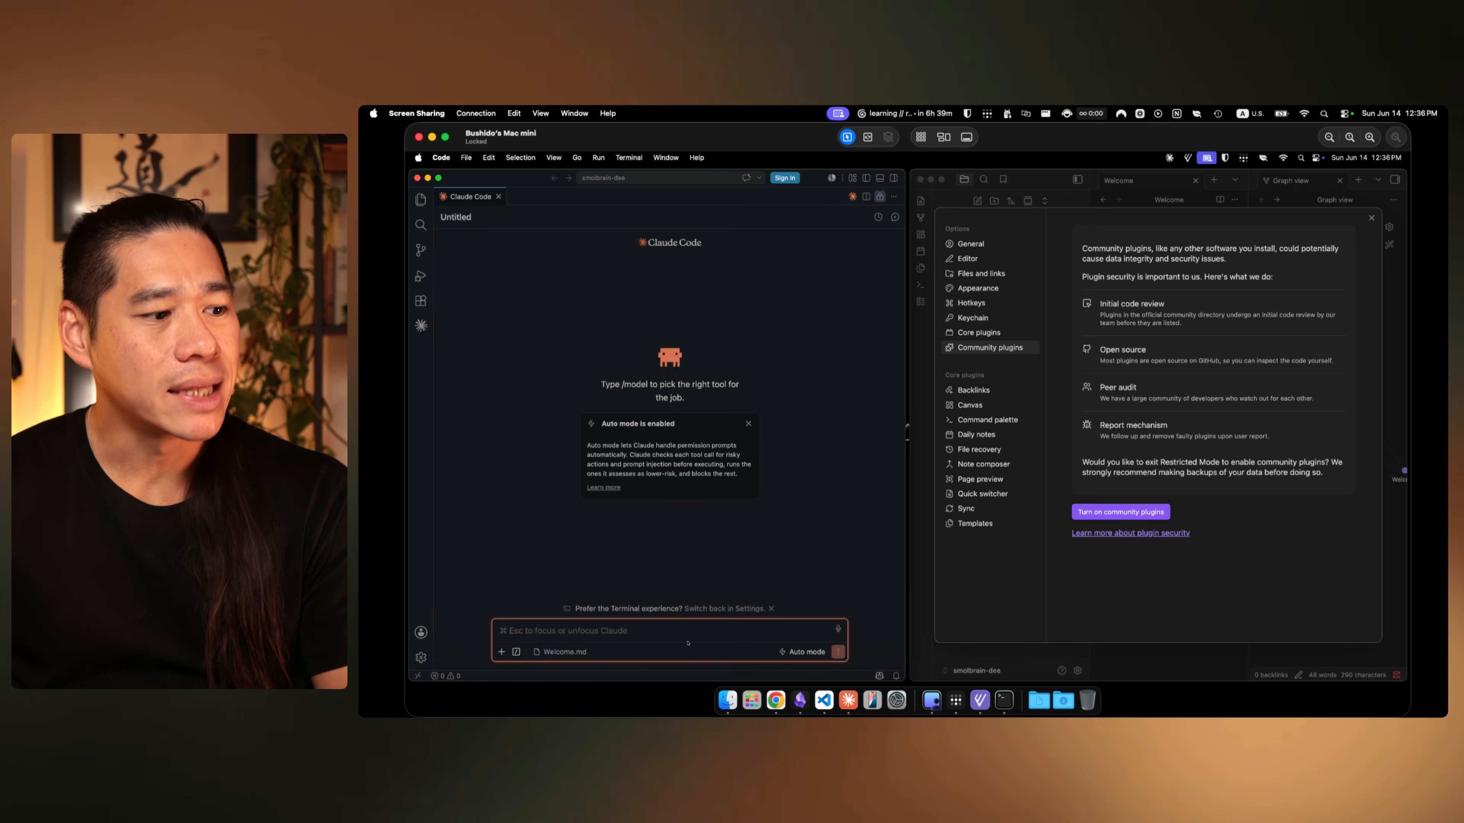
# Step: Run the /usage command and check the session and weekly usage limits, closing the report when done
pyautogui.write('/')
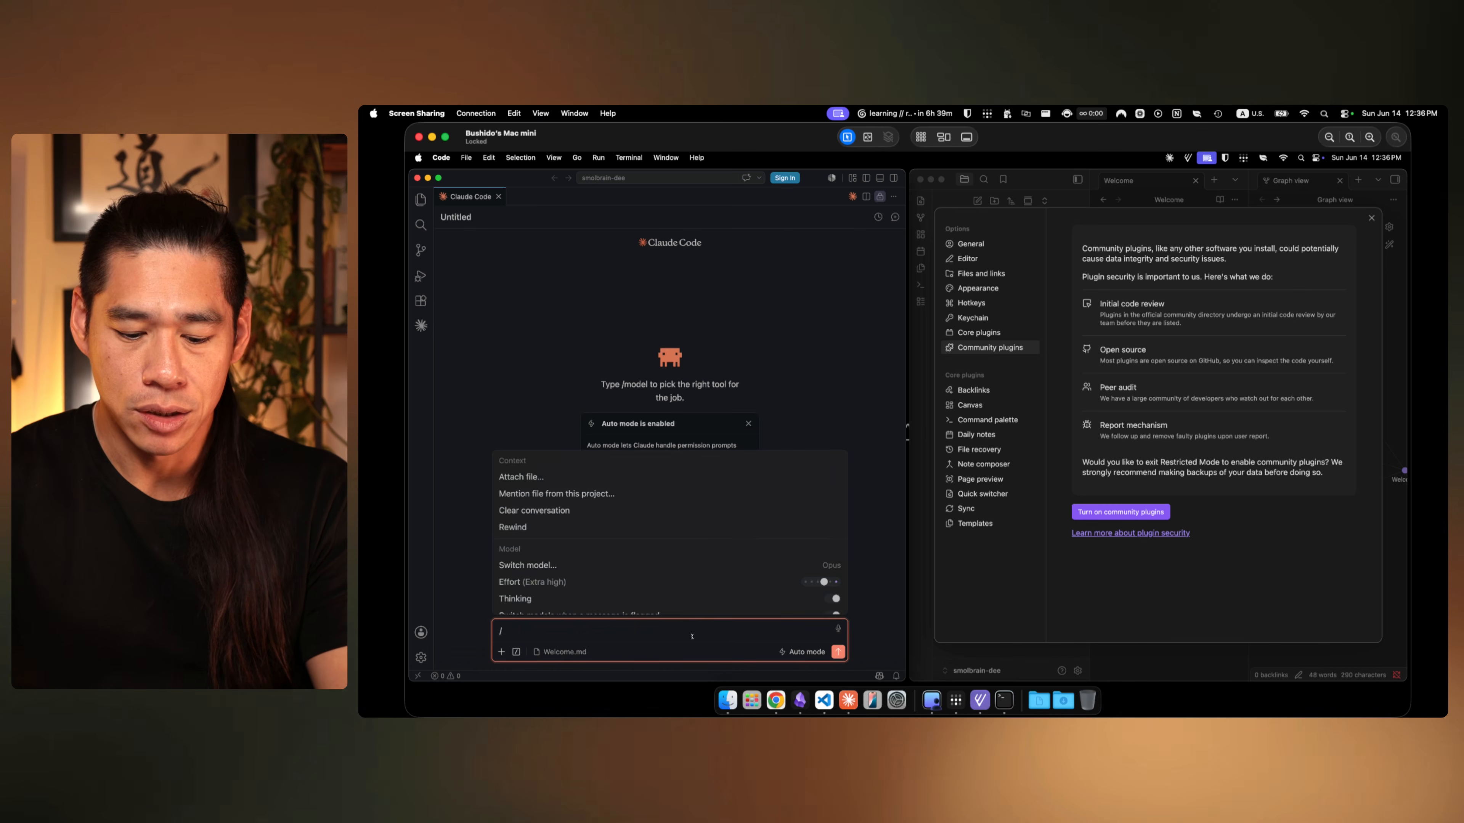
pyautogui.write('usga')
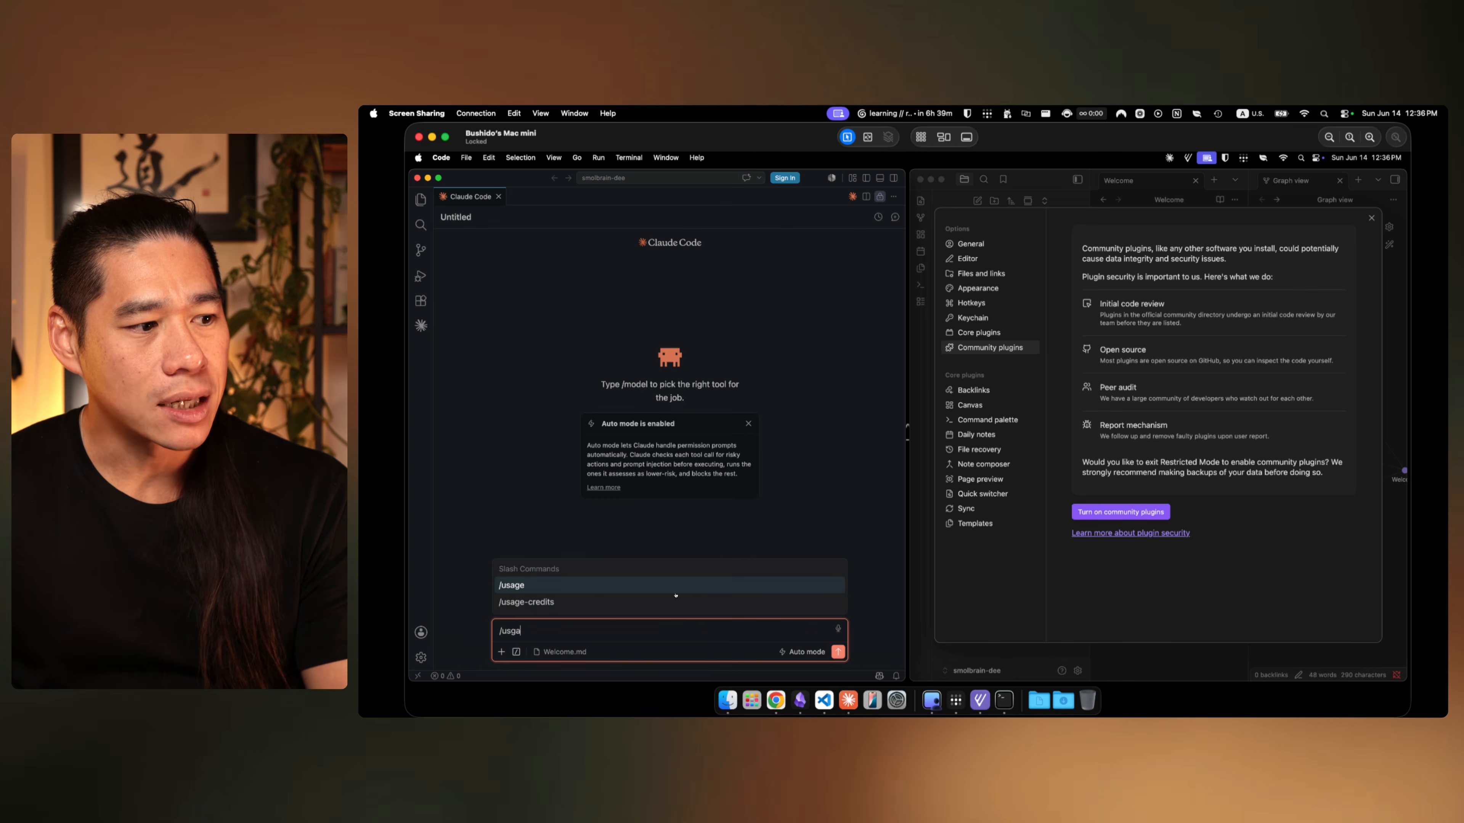
pyautogui.press('Return')
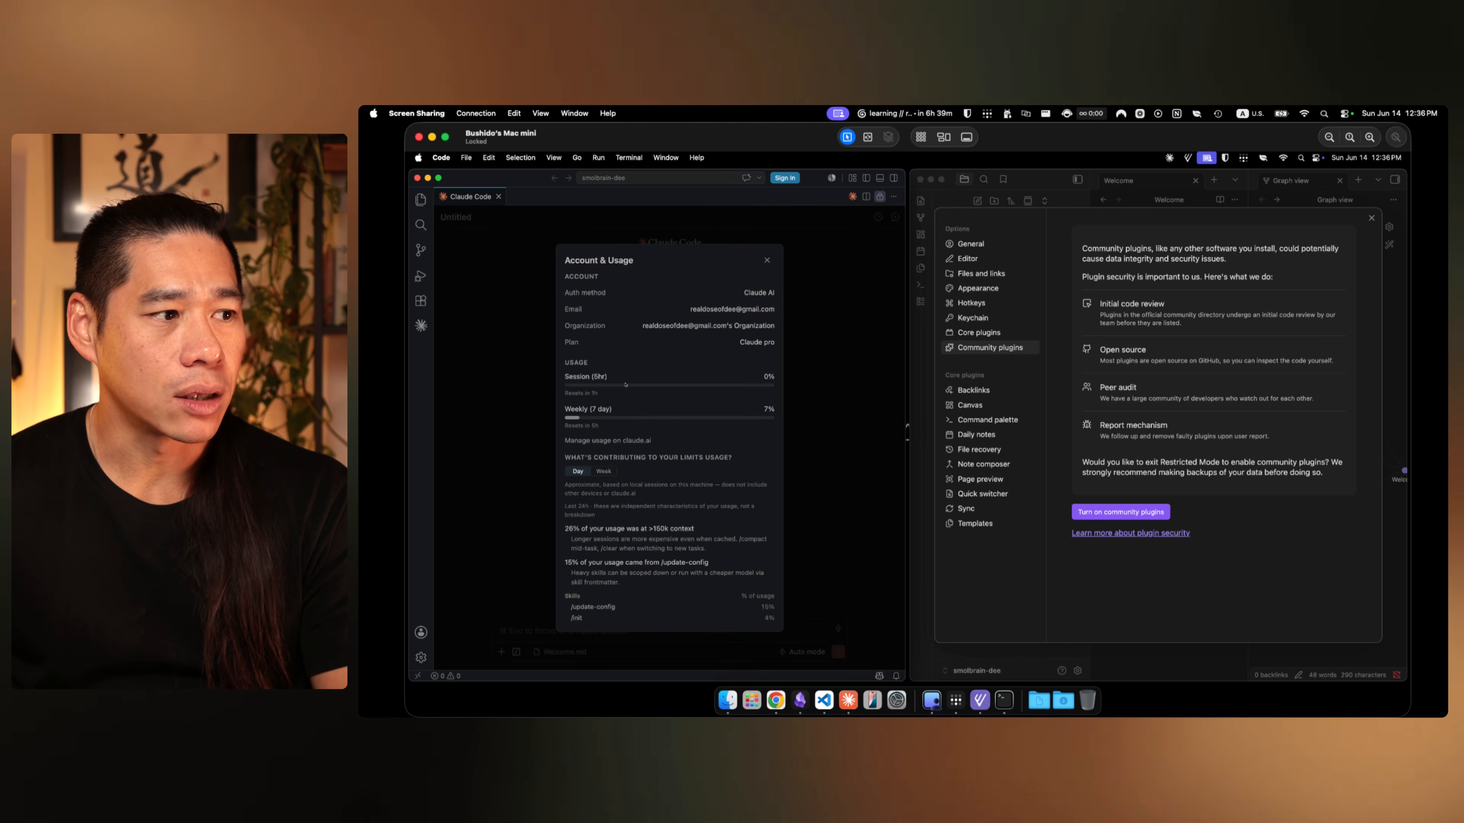
pyautogui.moveTo(609, 378); pyautogui.dragTo(563, 381)
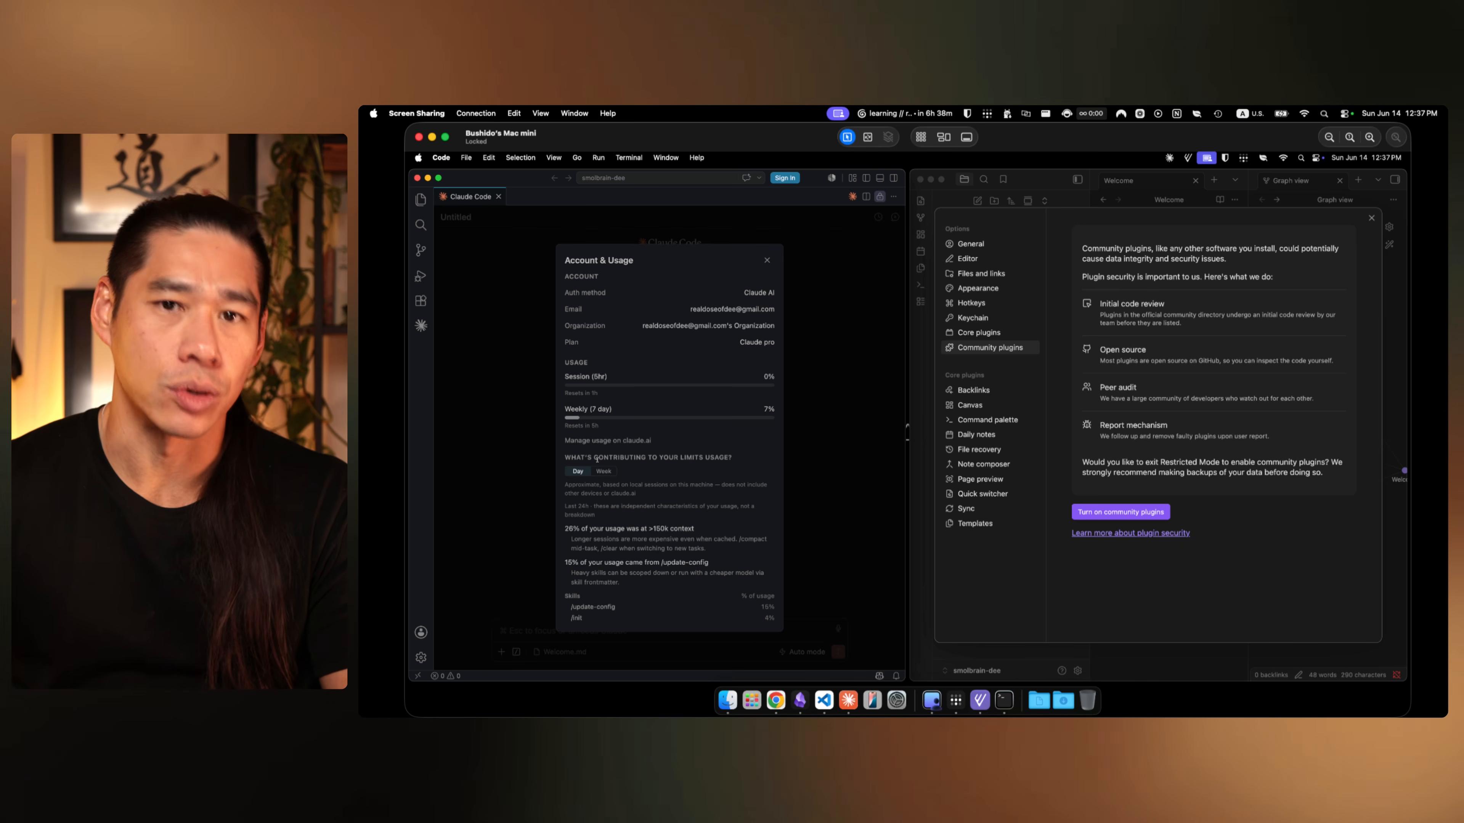
pyautogui.click(767, 261)
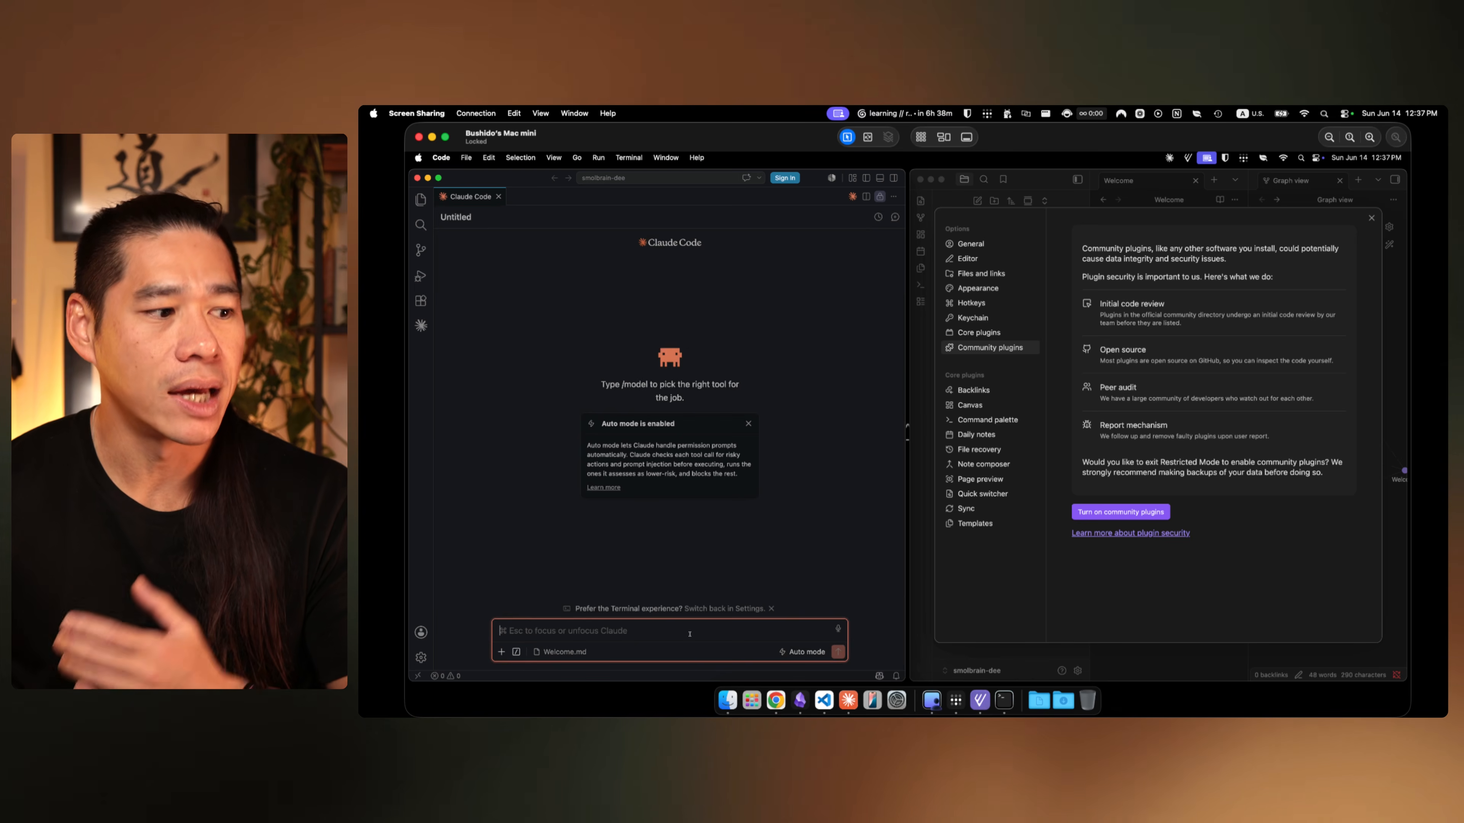
# Step: Try the High effort level in Claude Code, return the effort to Extra high, and clear the prompt
pyautogui.write('/effo')
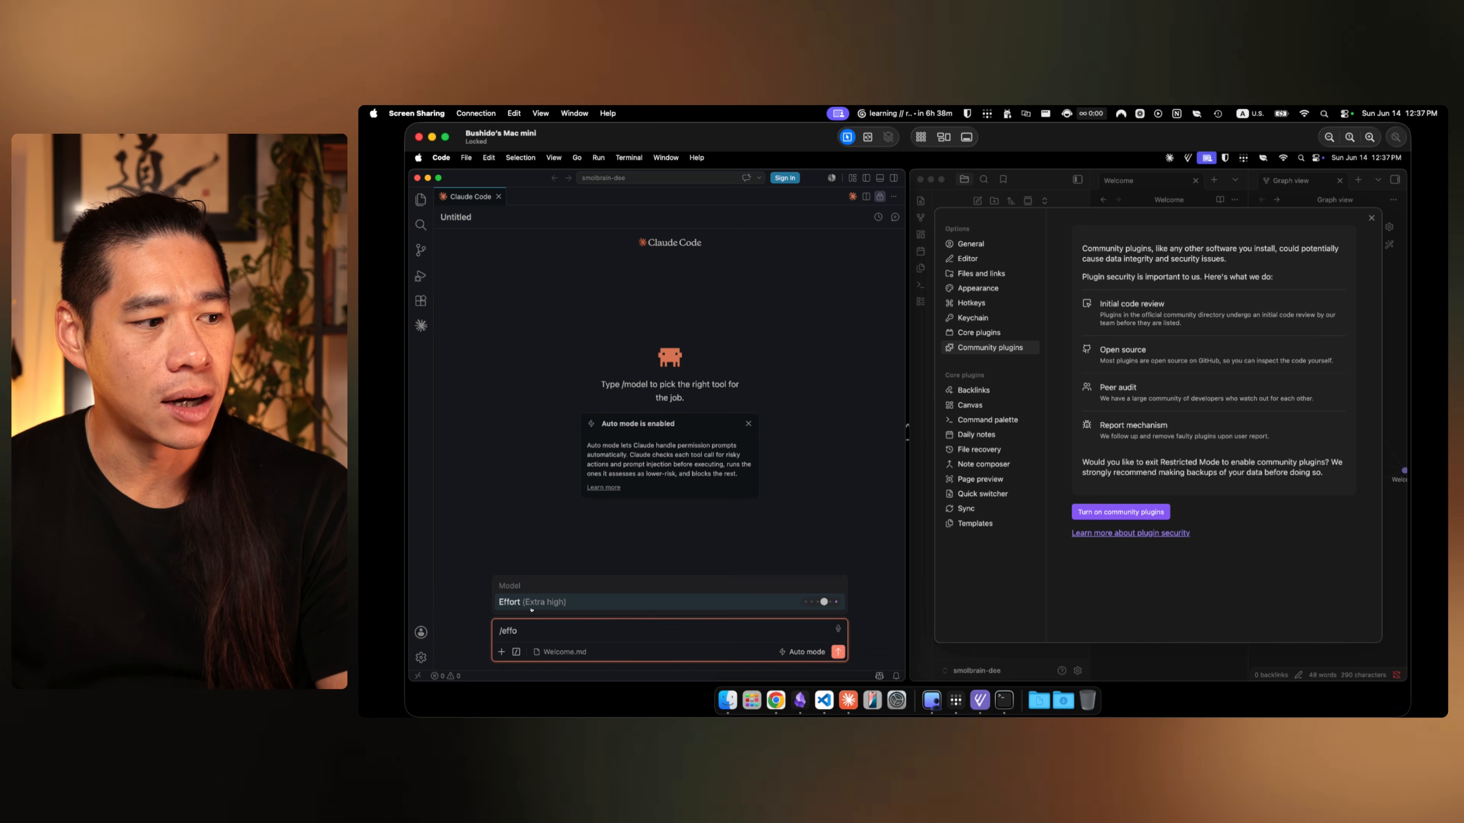
pyautogui.click(573, 609)
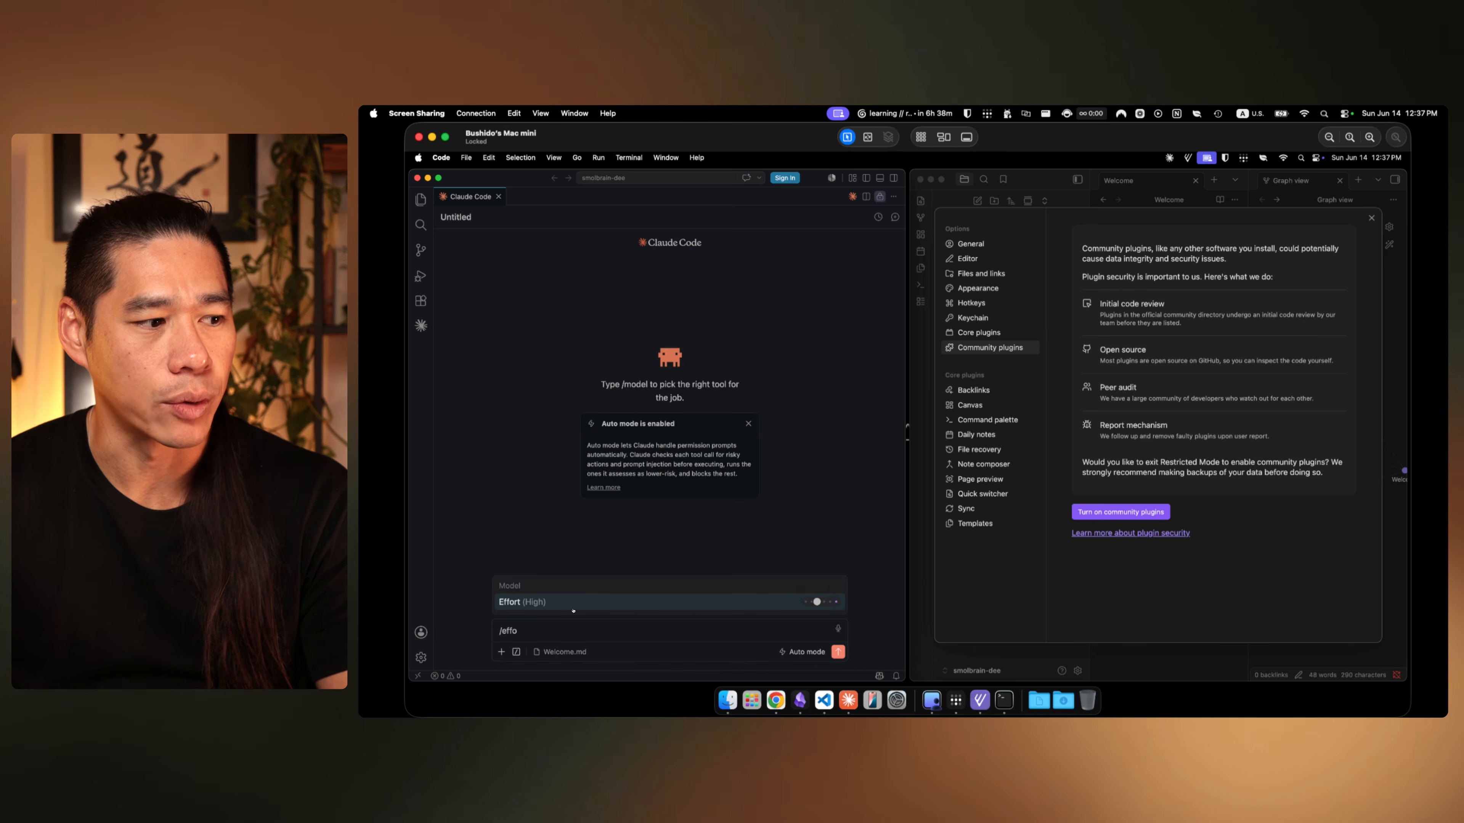
pyautogui.click(573, 609)
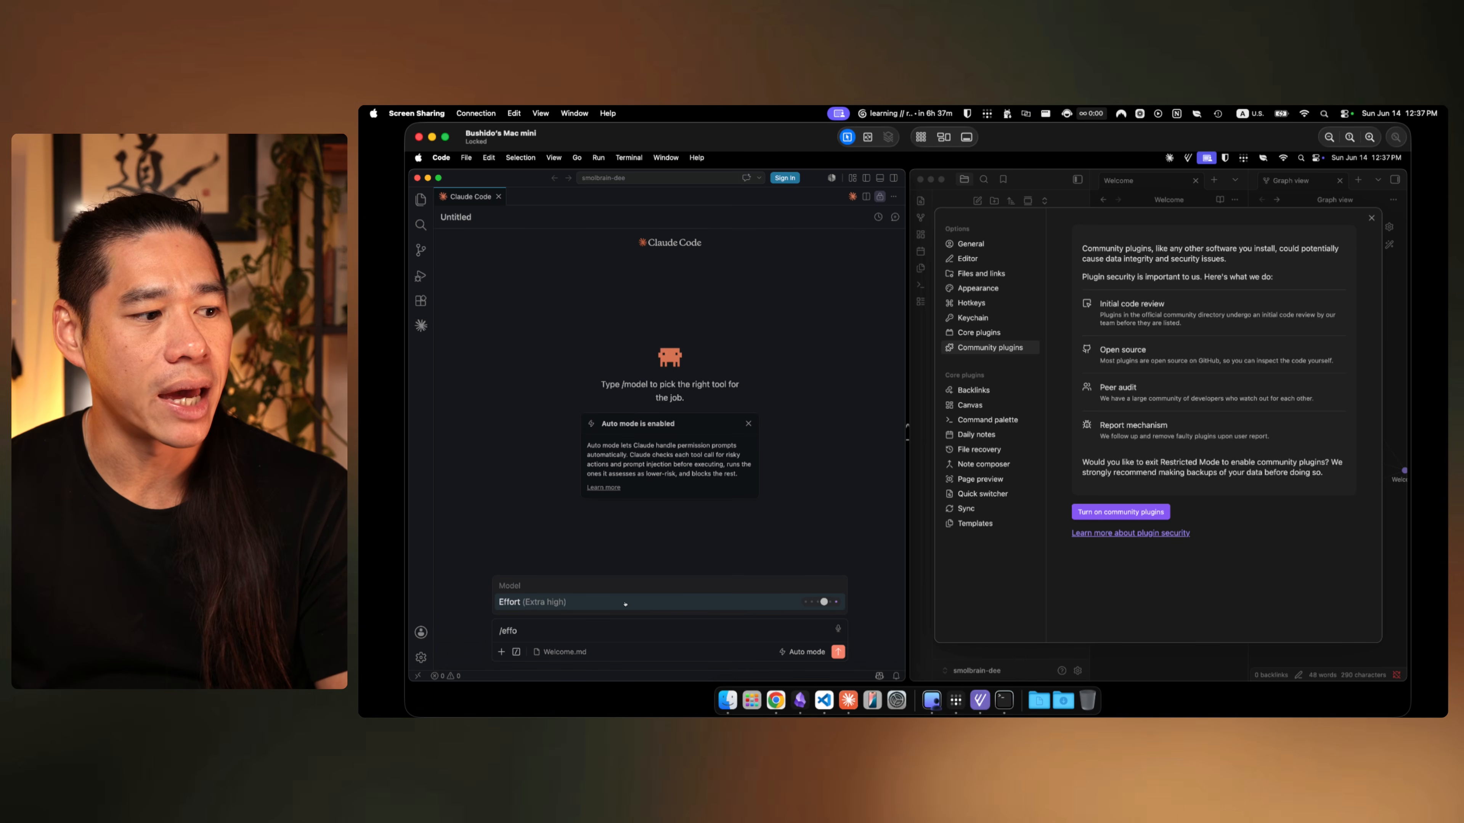
pyautogui.click(641, 630)
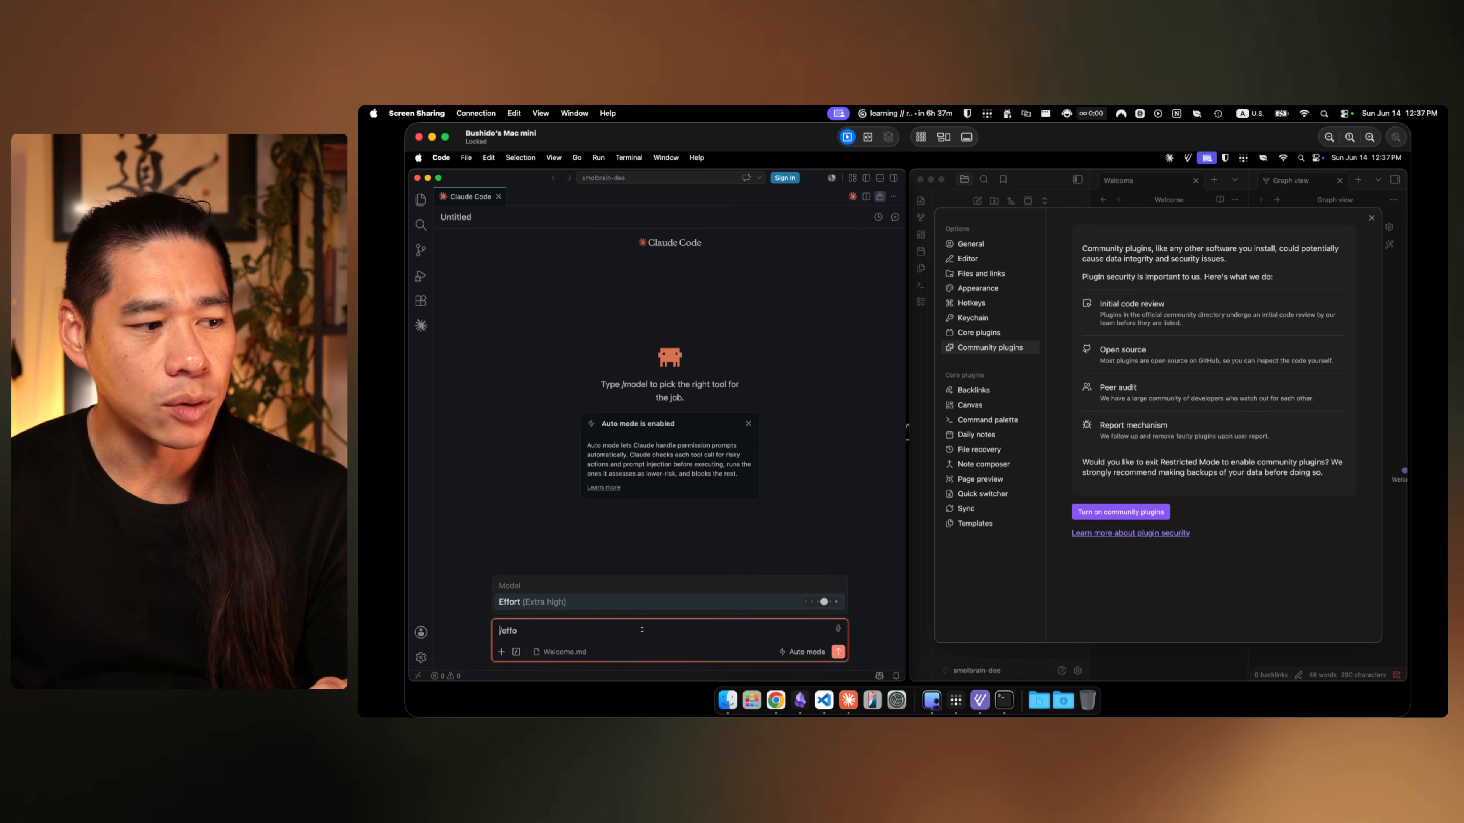
pyautogui.press('super+a')
pyautogui.press('BackSpace')
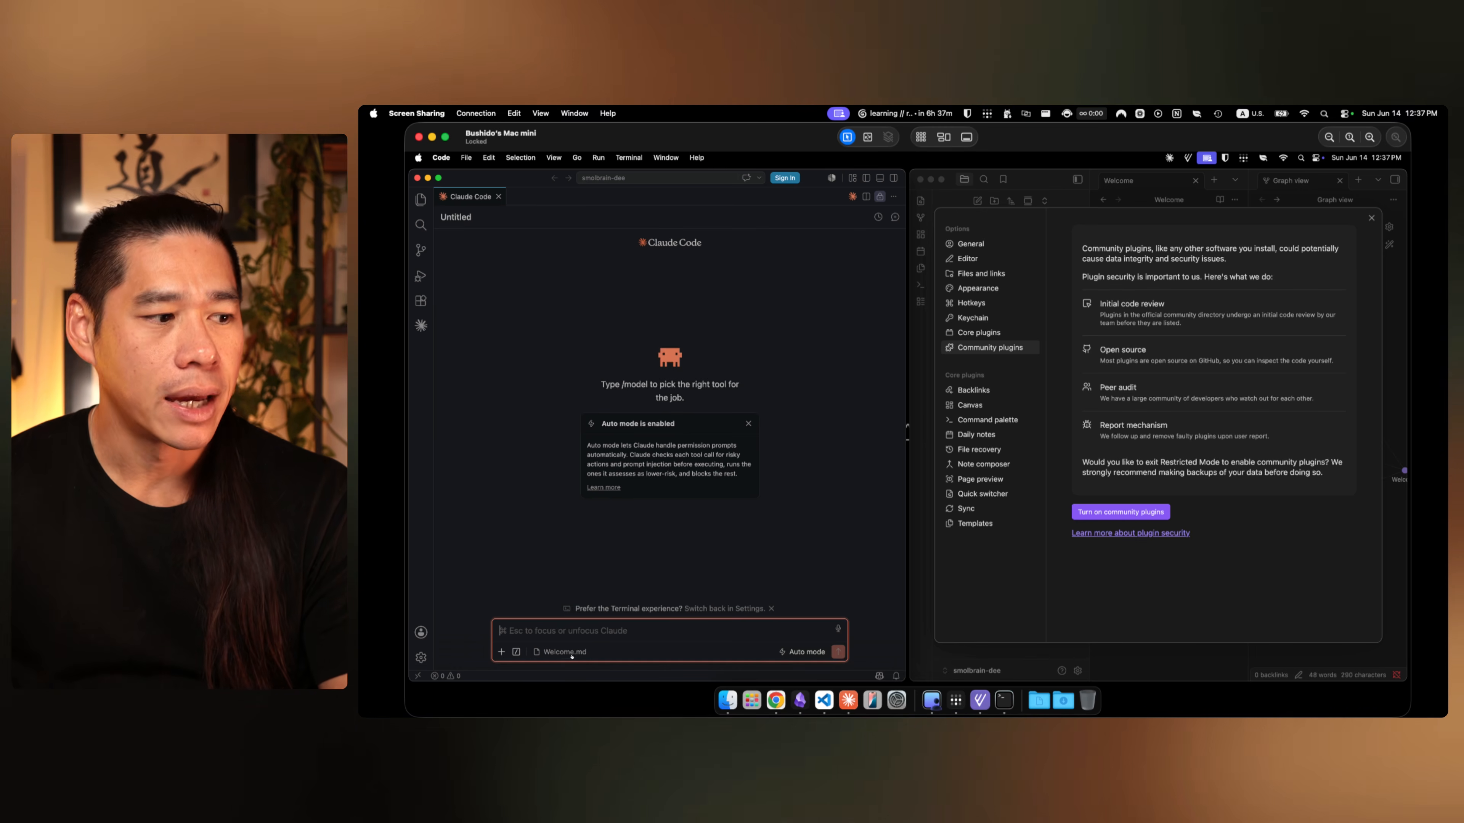
# Step: Look through the model, customization and slash commands Claude Code offers, closing the list without running any
pyautogui.write('/')
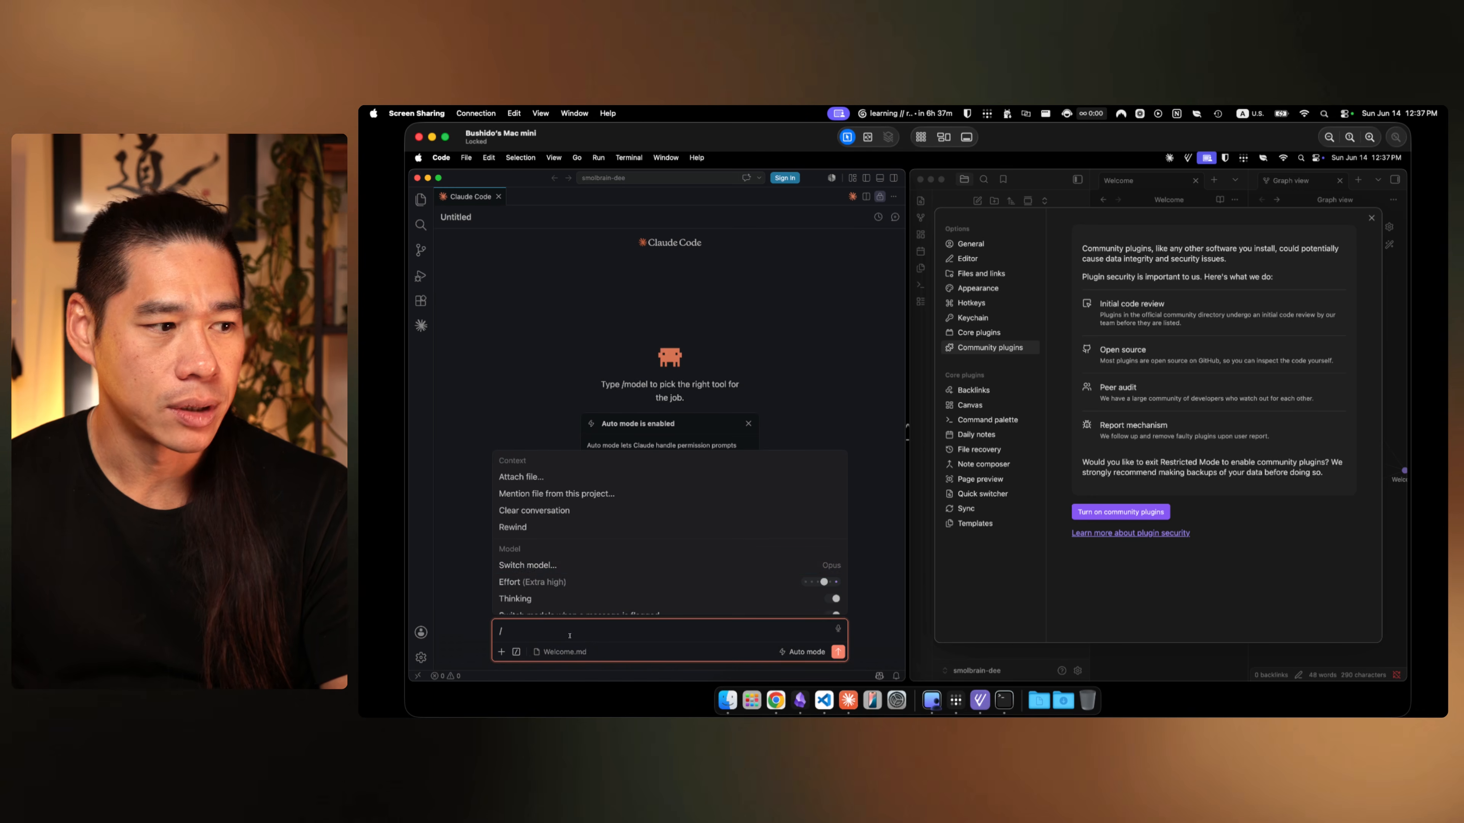
pyautogui.scroll(-5, 667, 567)
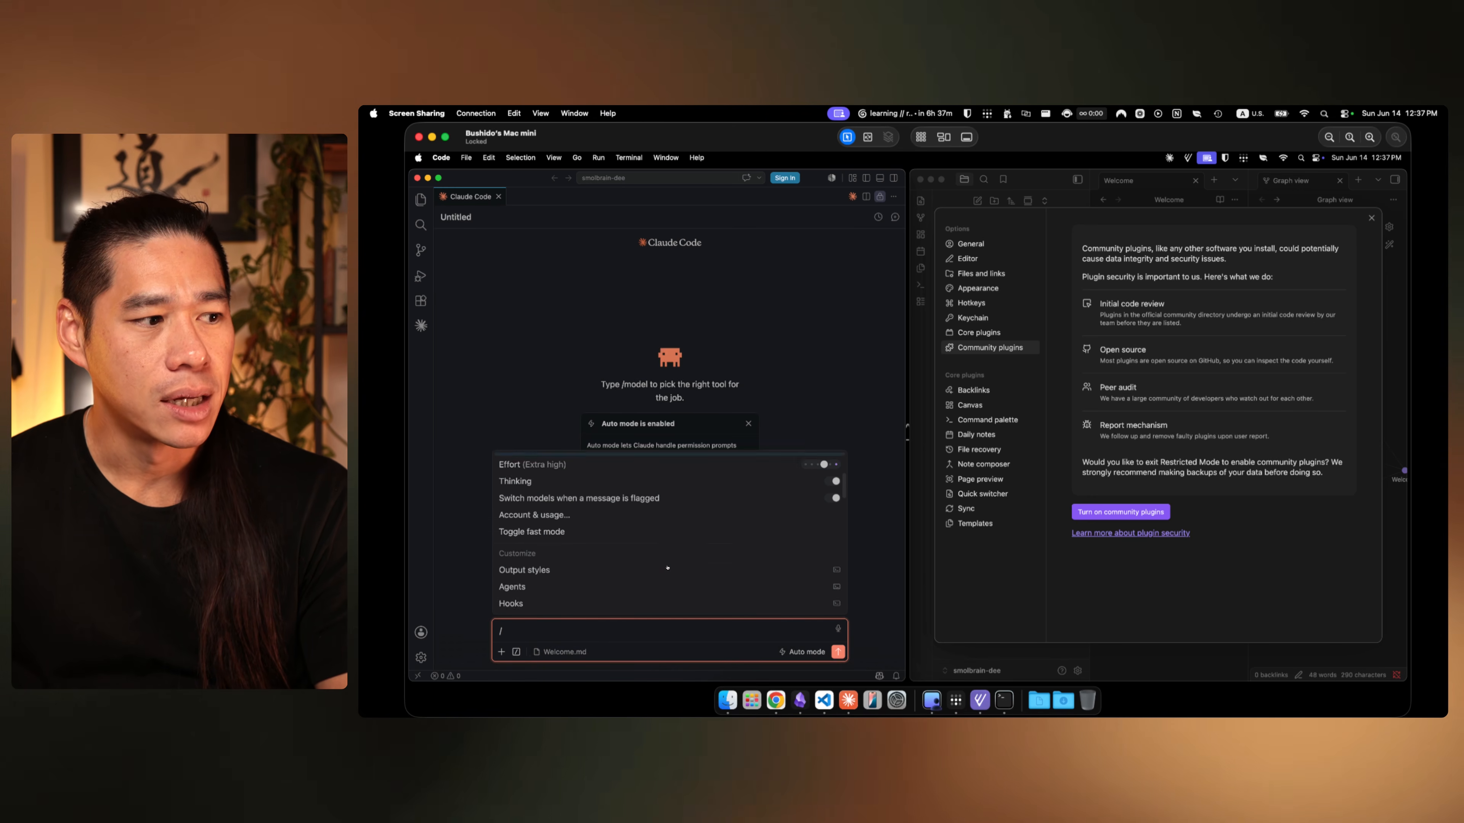
pyautogui.scroll(-5, 668, 567)
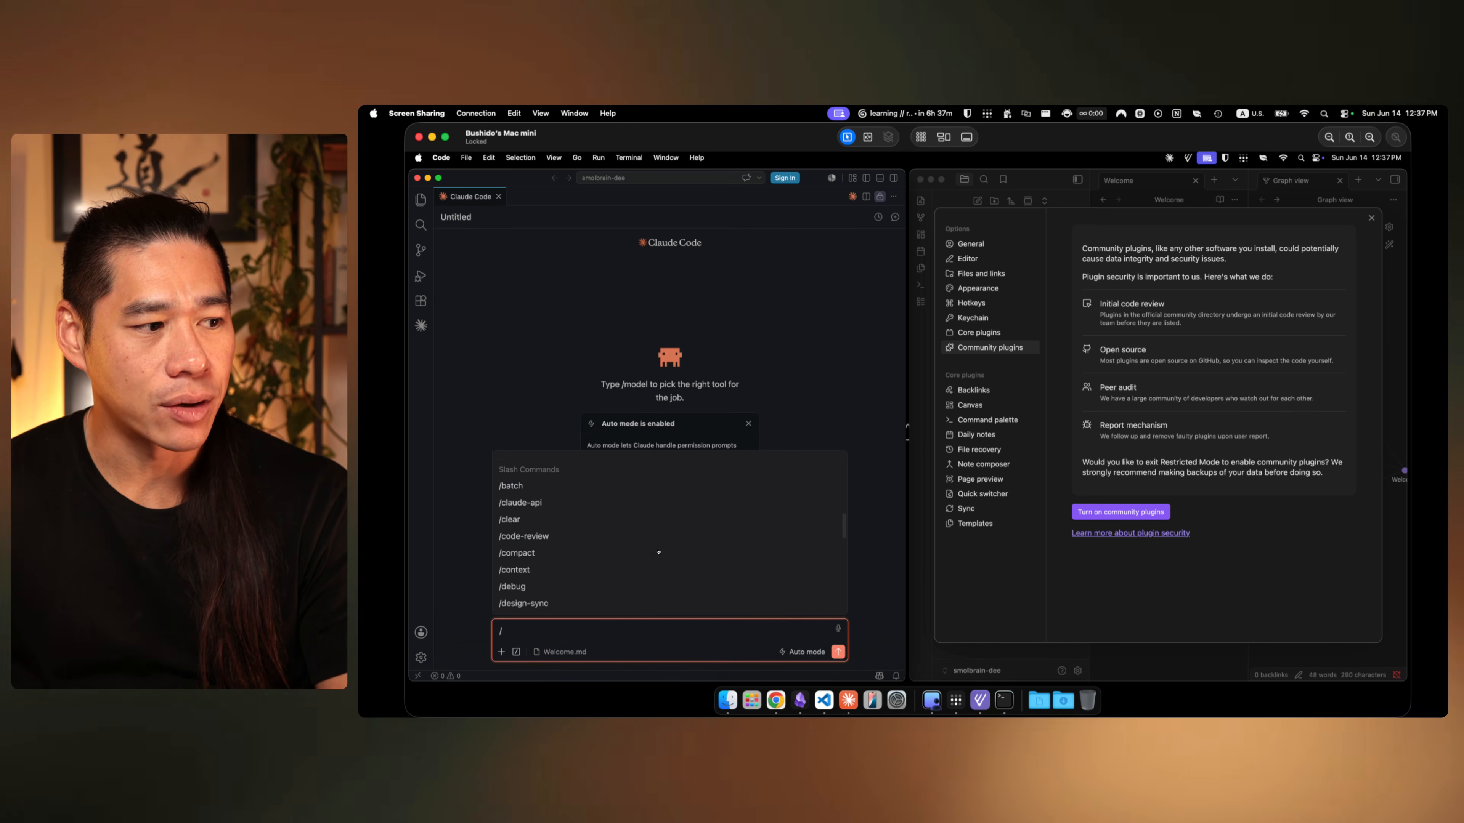
pyautogui.scroll(10, 638, 506)
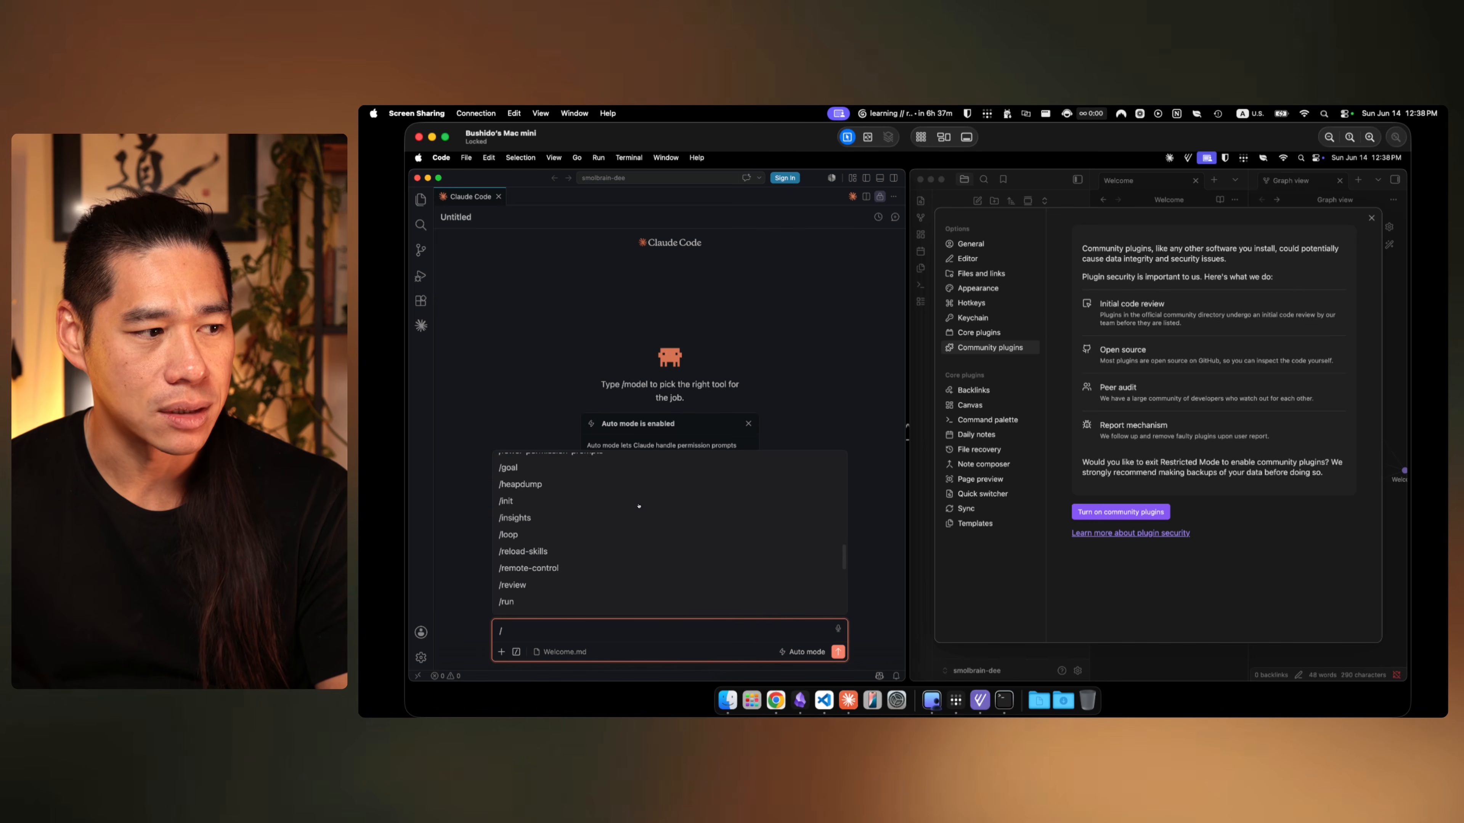
pyautogui.click(840, 416)
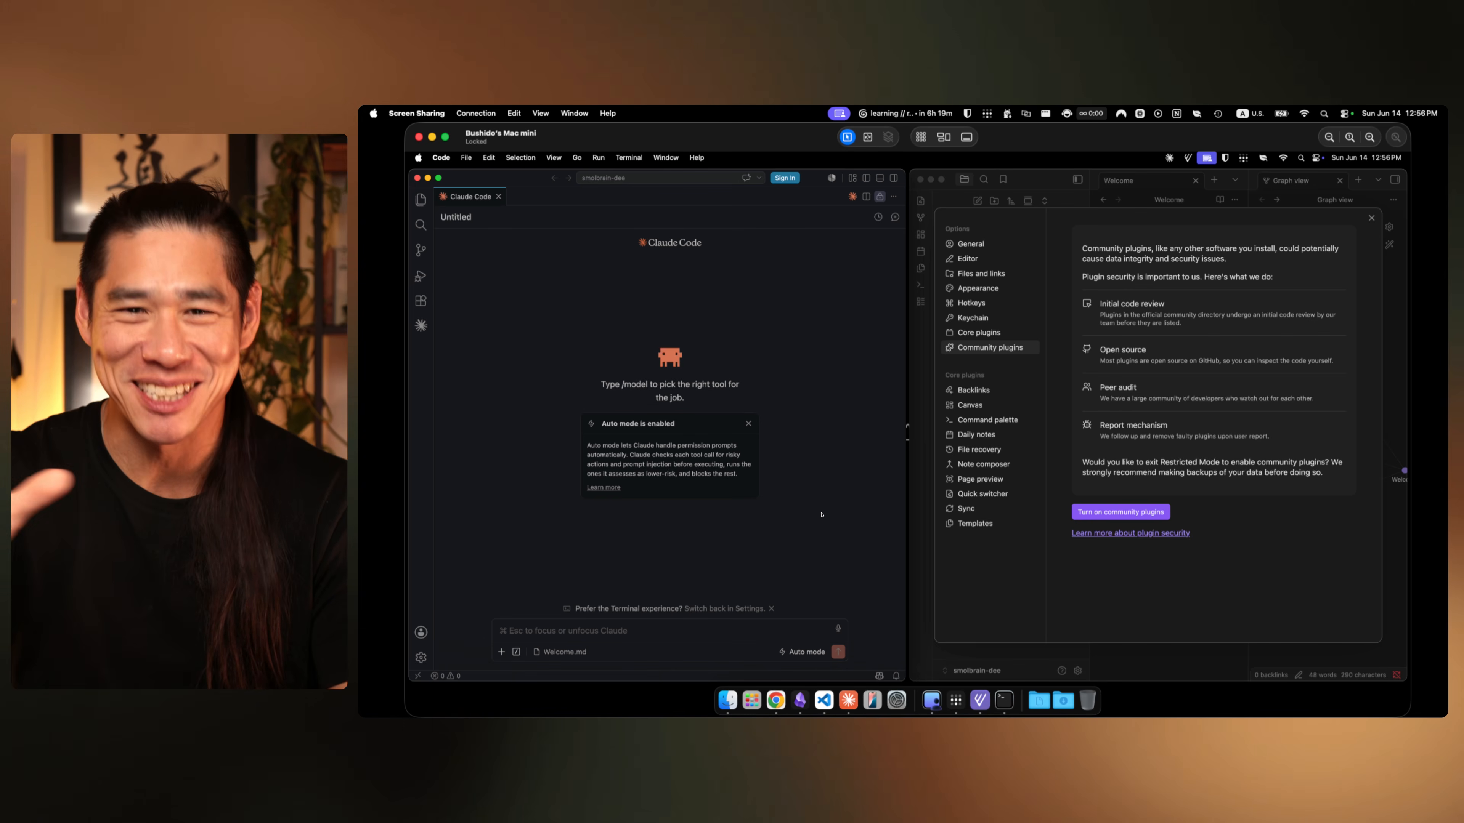
# Step: Switch to Chrome and examine the tobi/qmd GitHub repository, including its files, contributors and README introduction
pyautogui.click(776, 700)
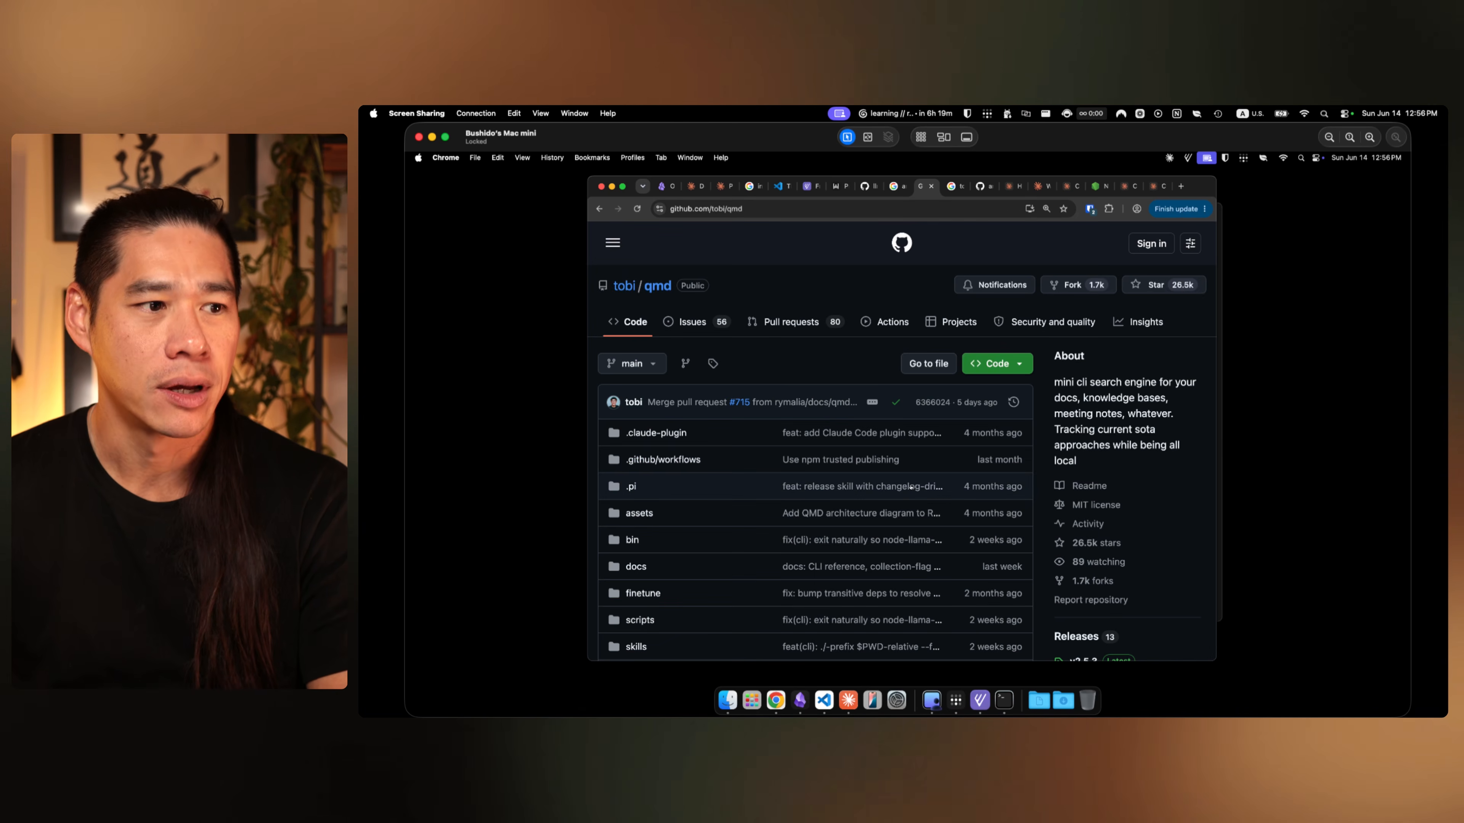
pyautogui.scroll(-3, 859, 420)
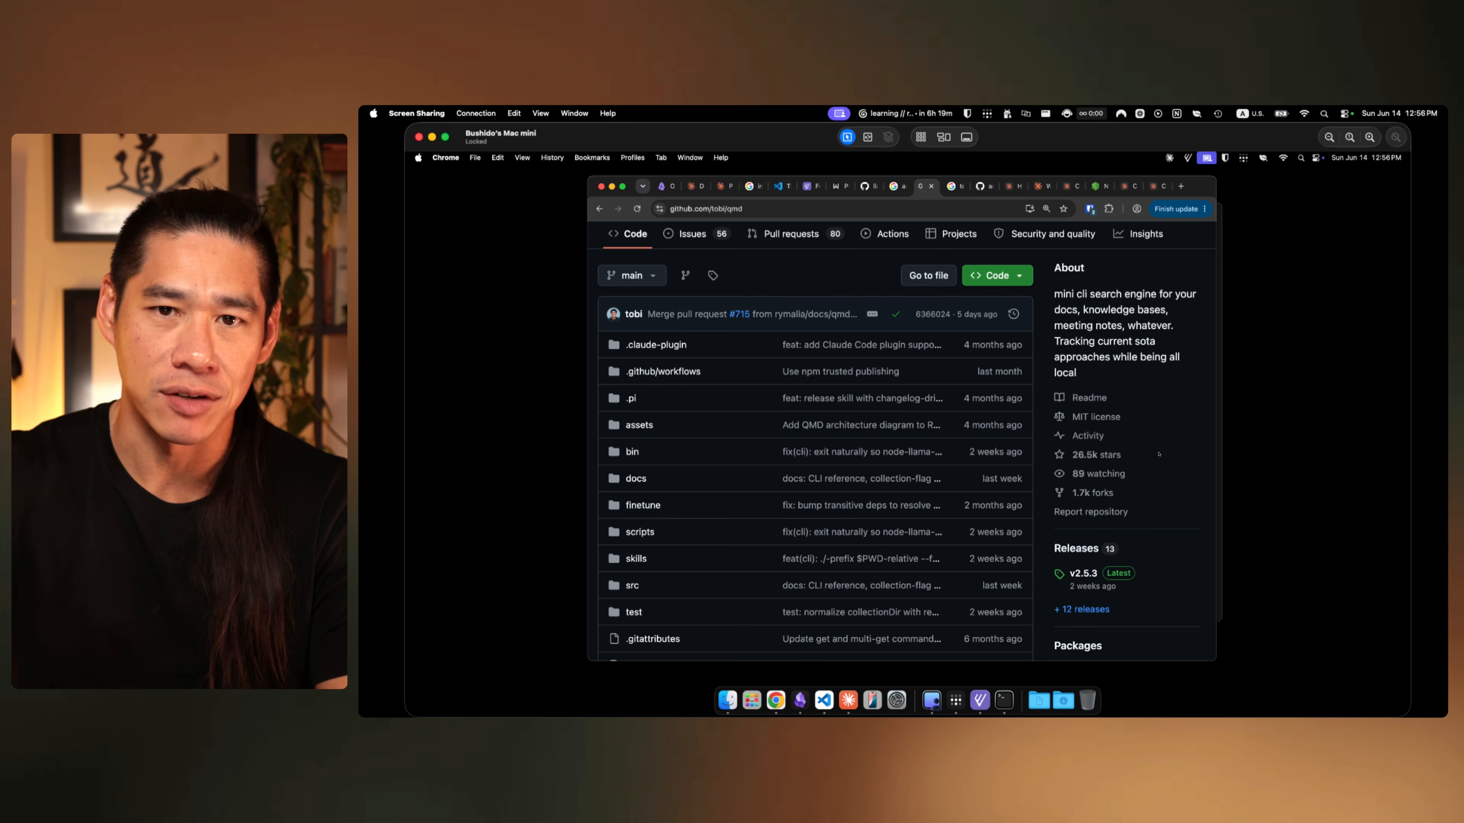
pyautogui.scroll(-8, 1158, 454)
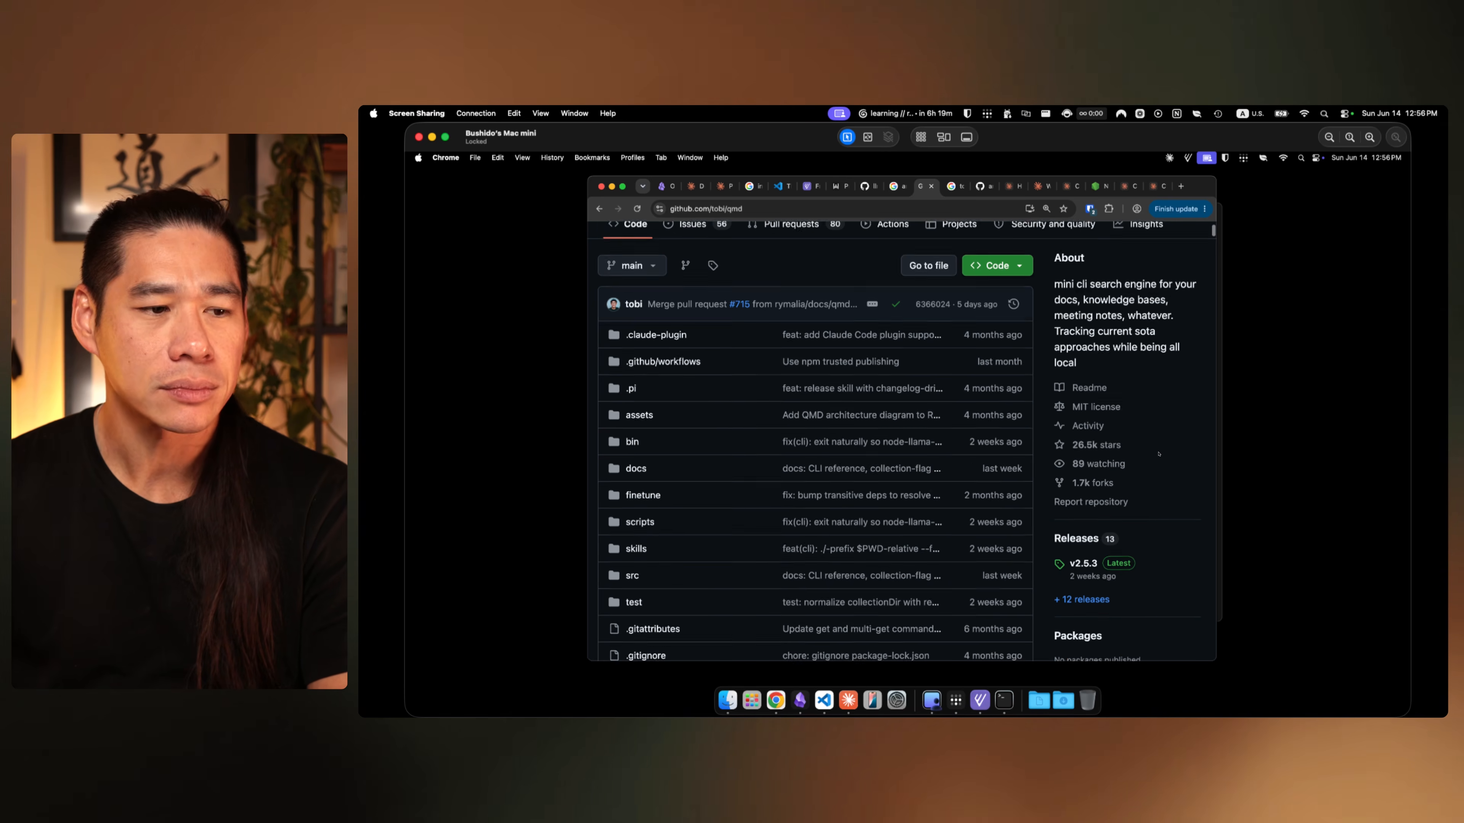
pyautogui.scroll(-4, 1158, 454)
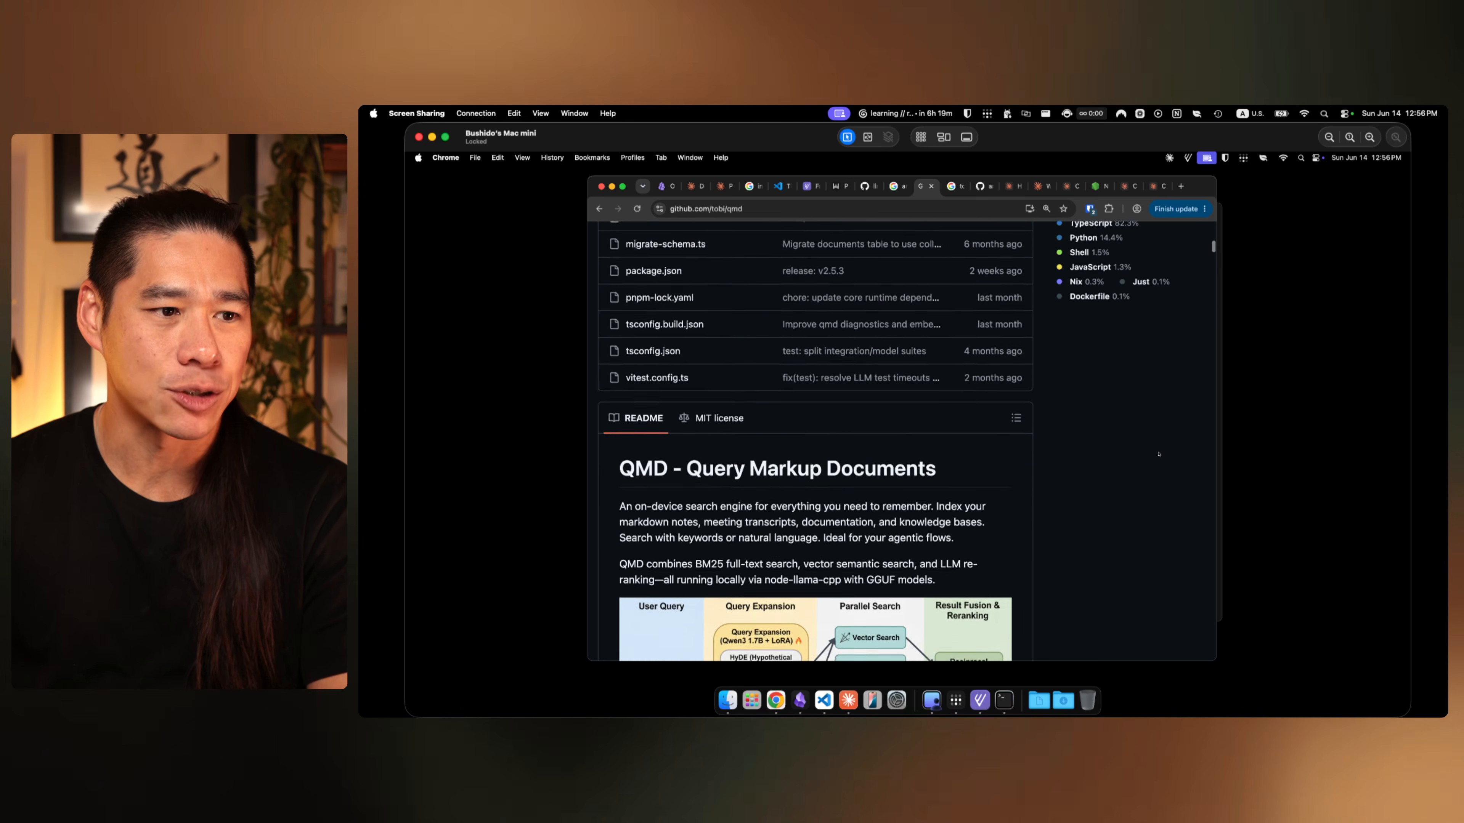
pyautogui.scroll(7, 1161, 432)
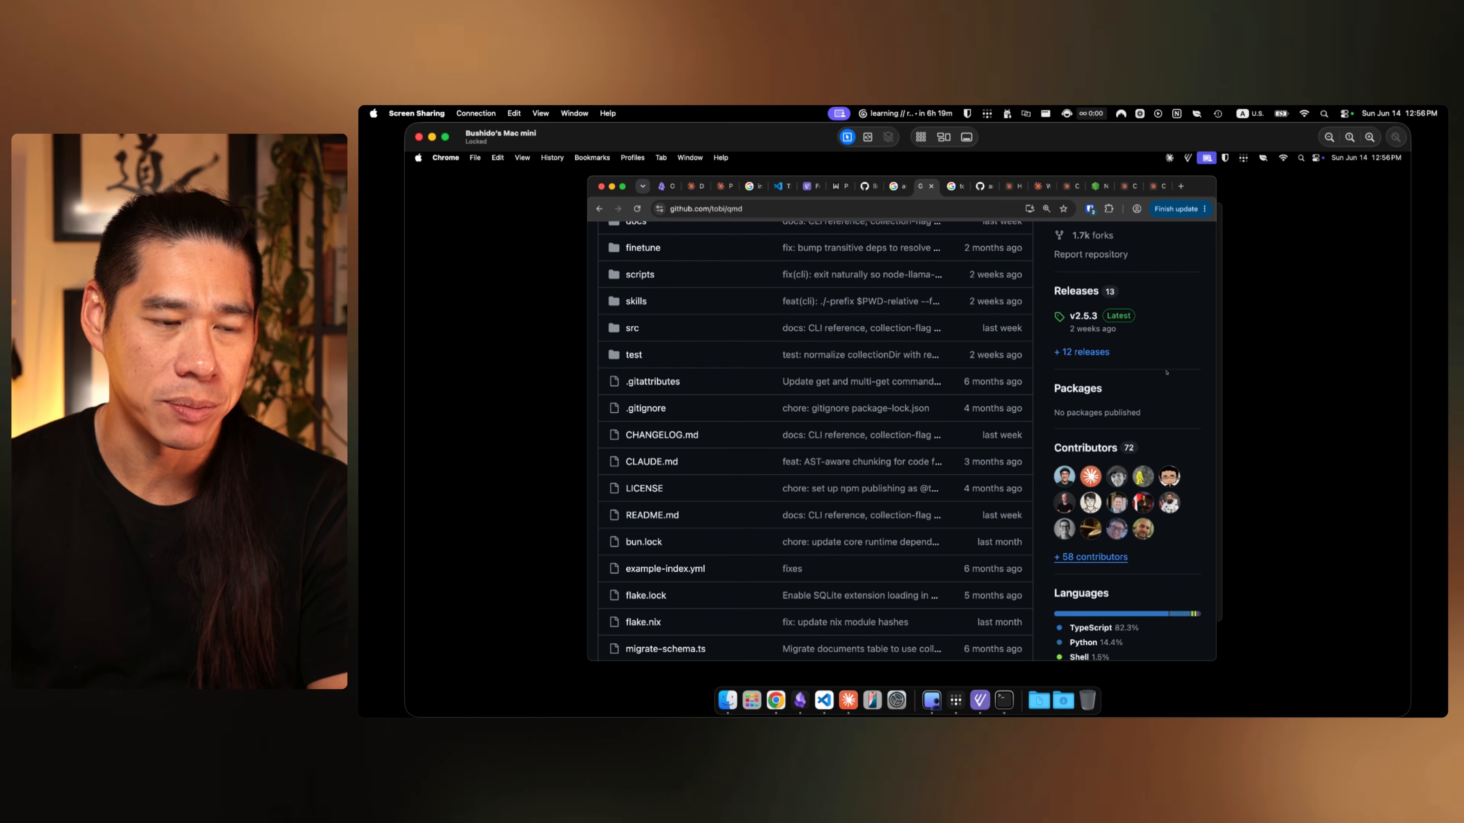
pyautogui.scroll(-3, 1166, 372)
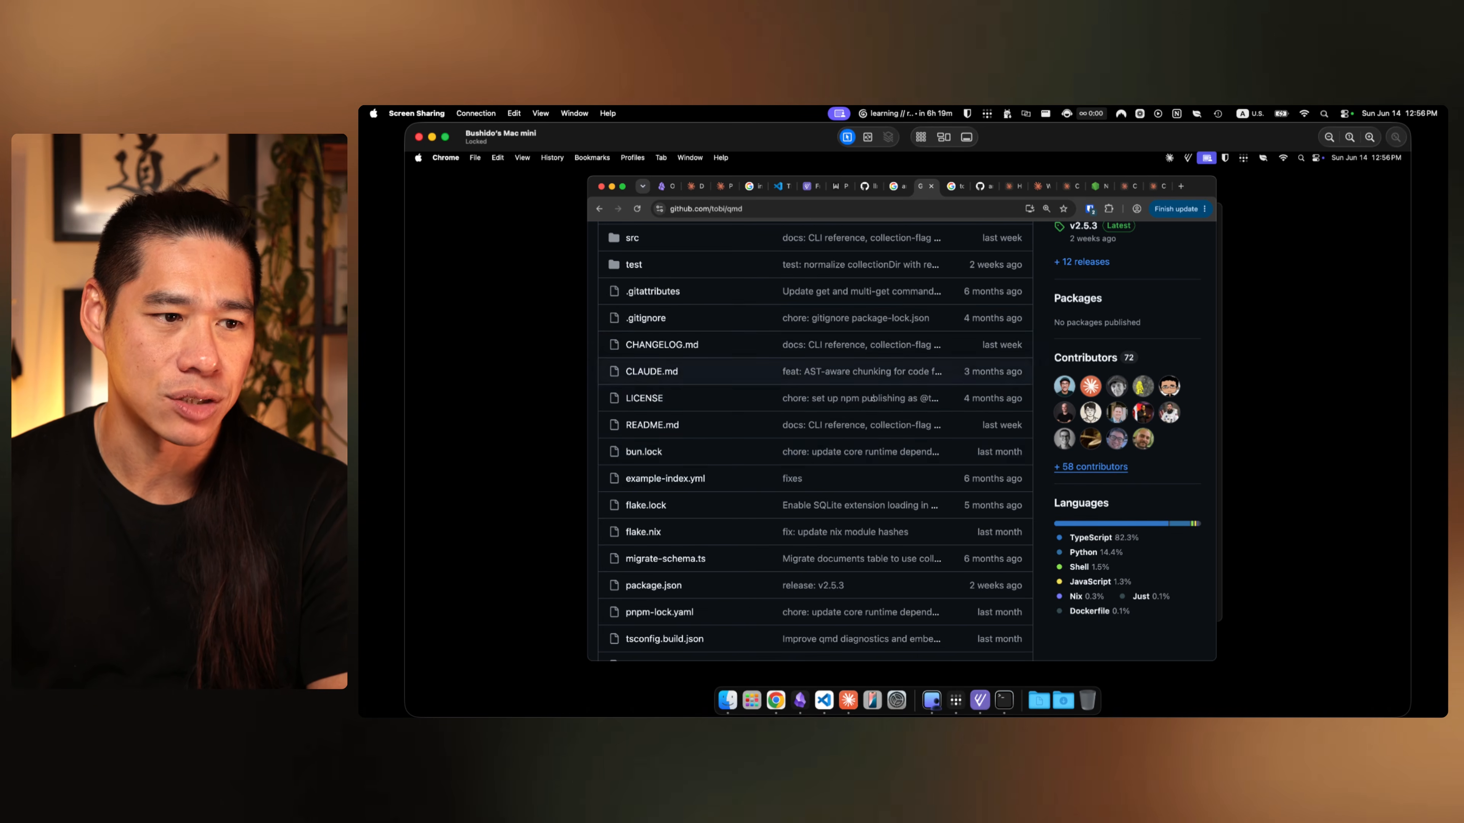
pyautogui.moveTo(1062, 396)
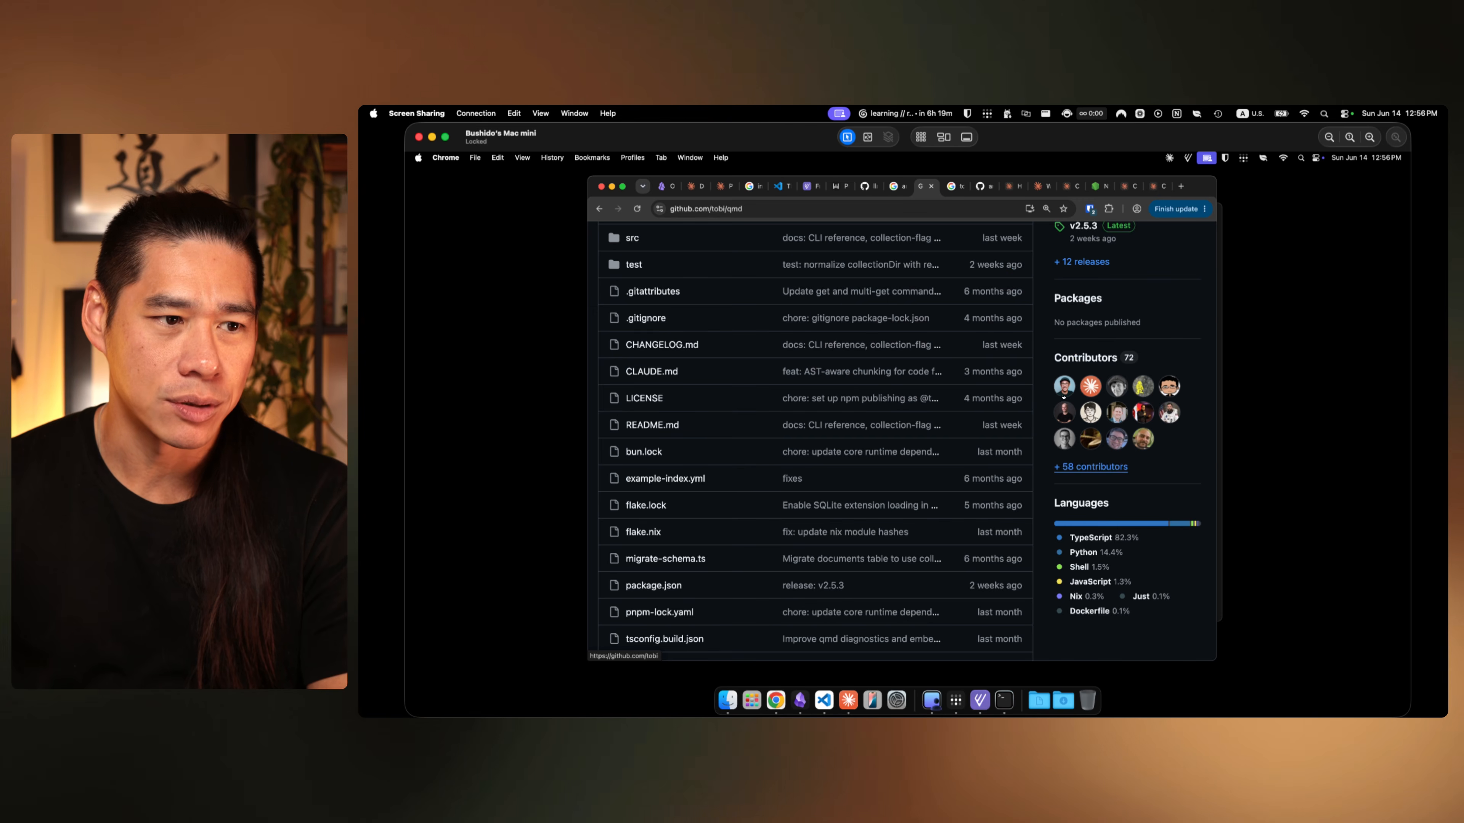
pyautogui.moveTo(1062, 393)
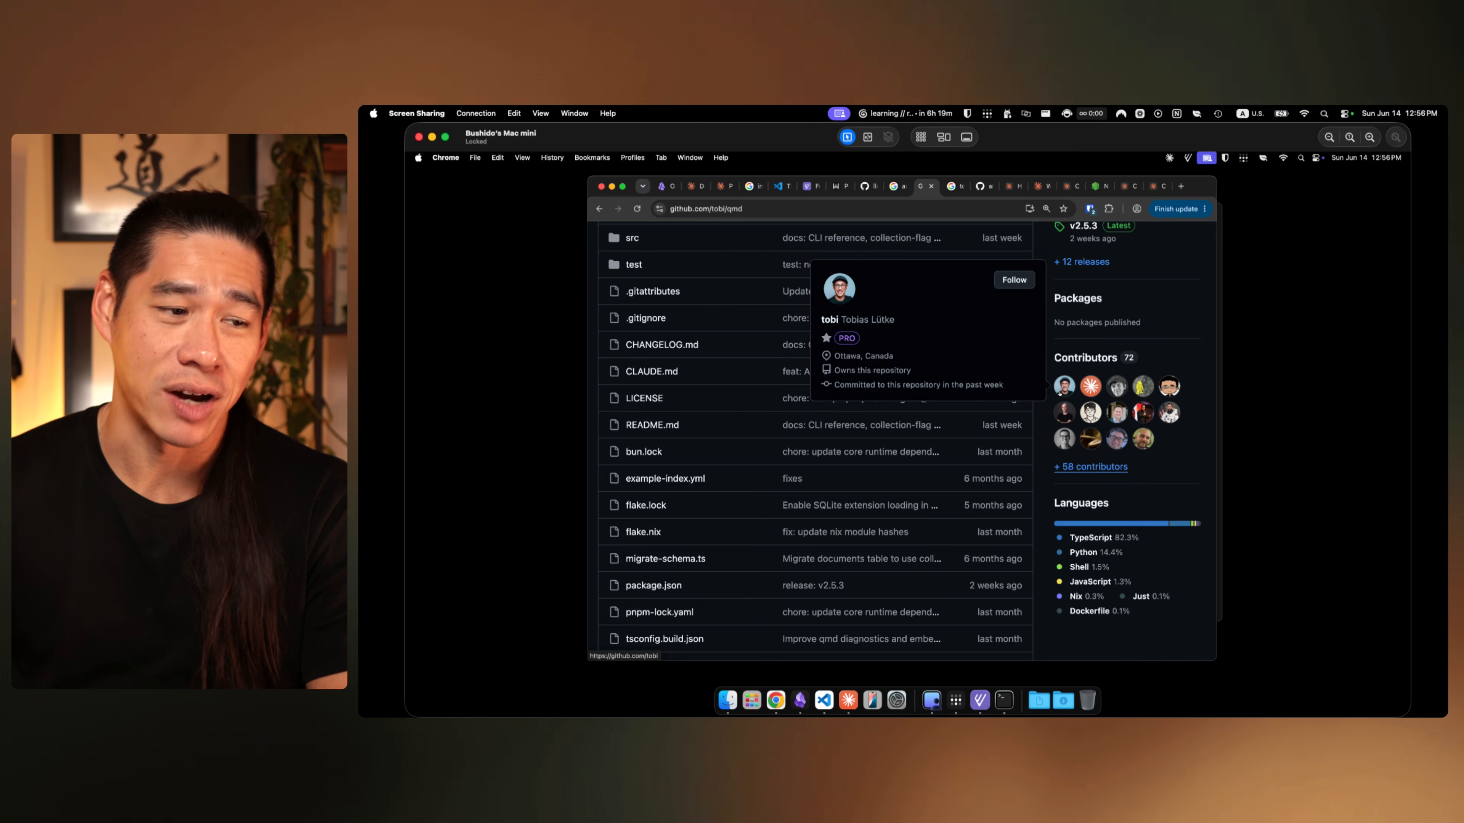
pyautogui.scroll(-15, 862, 372)
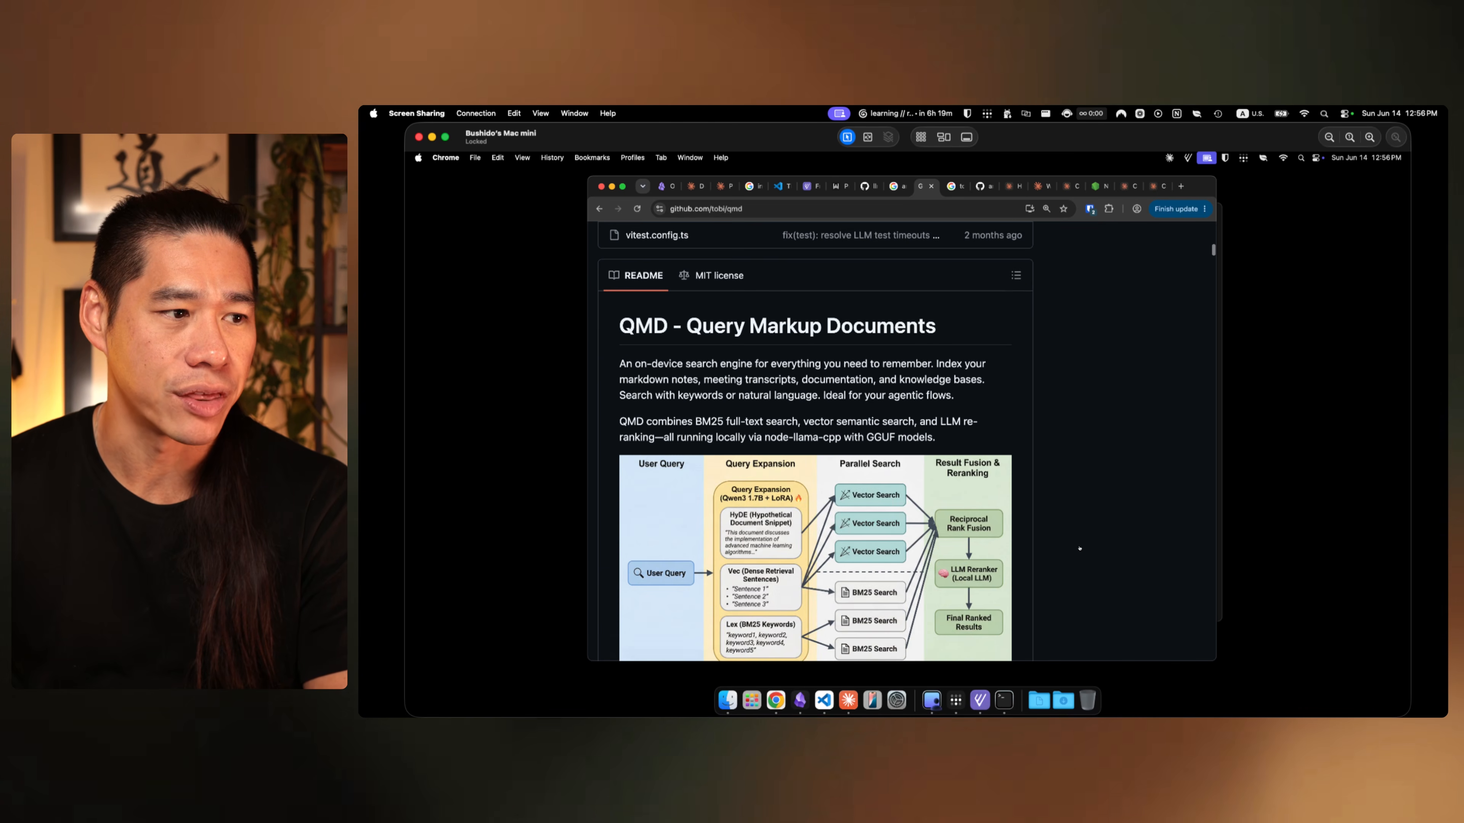
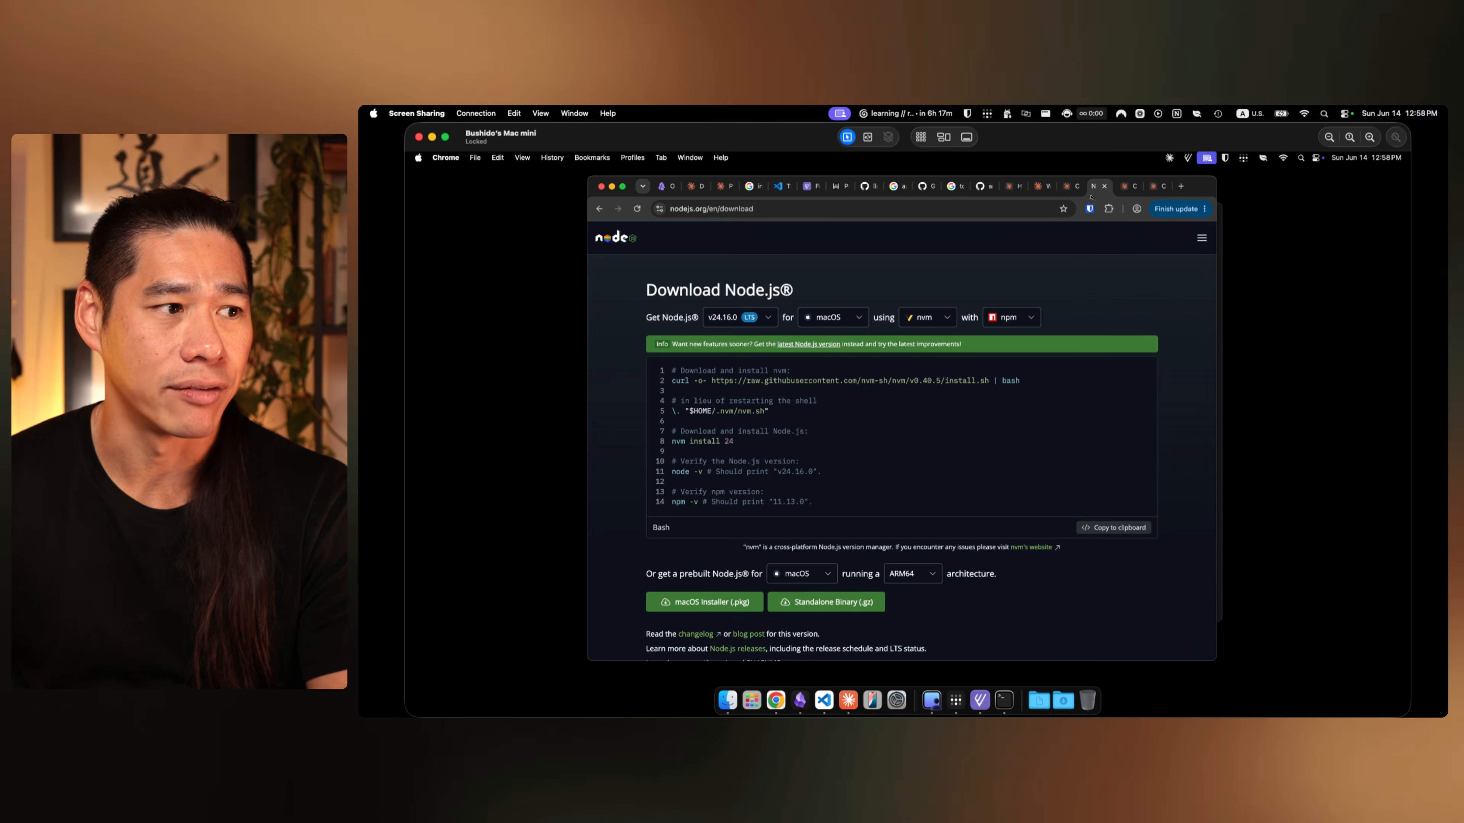
# Step: Switch to Terminal, exit the running Claude Code session, and check the installed Node.js version with node -v
pyautogui.doubleClick(750, 289)
pyautogui.click(832, 286)
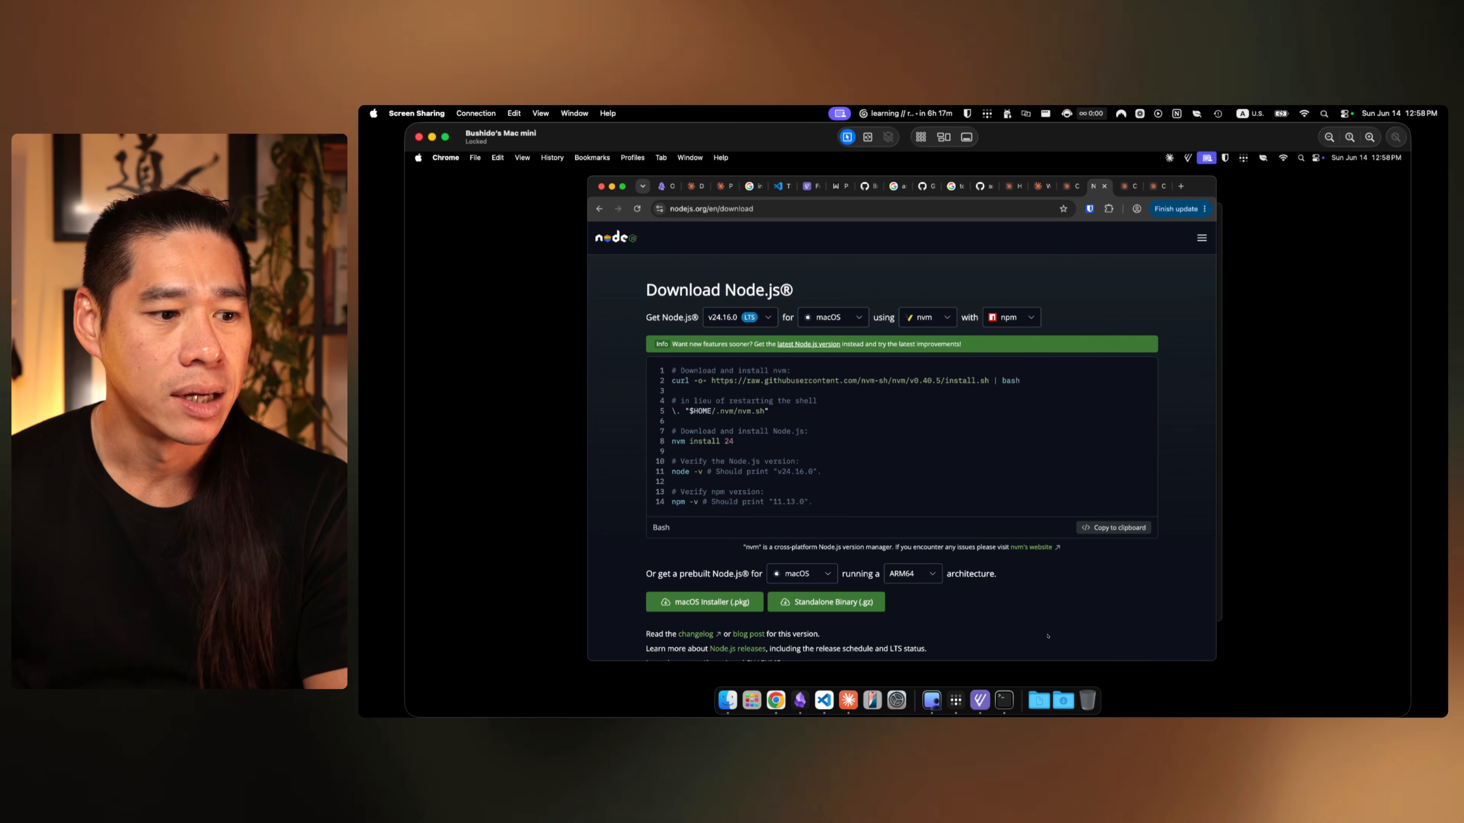
pyautogui.click(1004, 701)
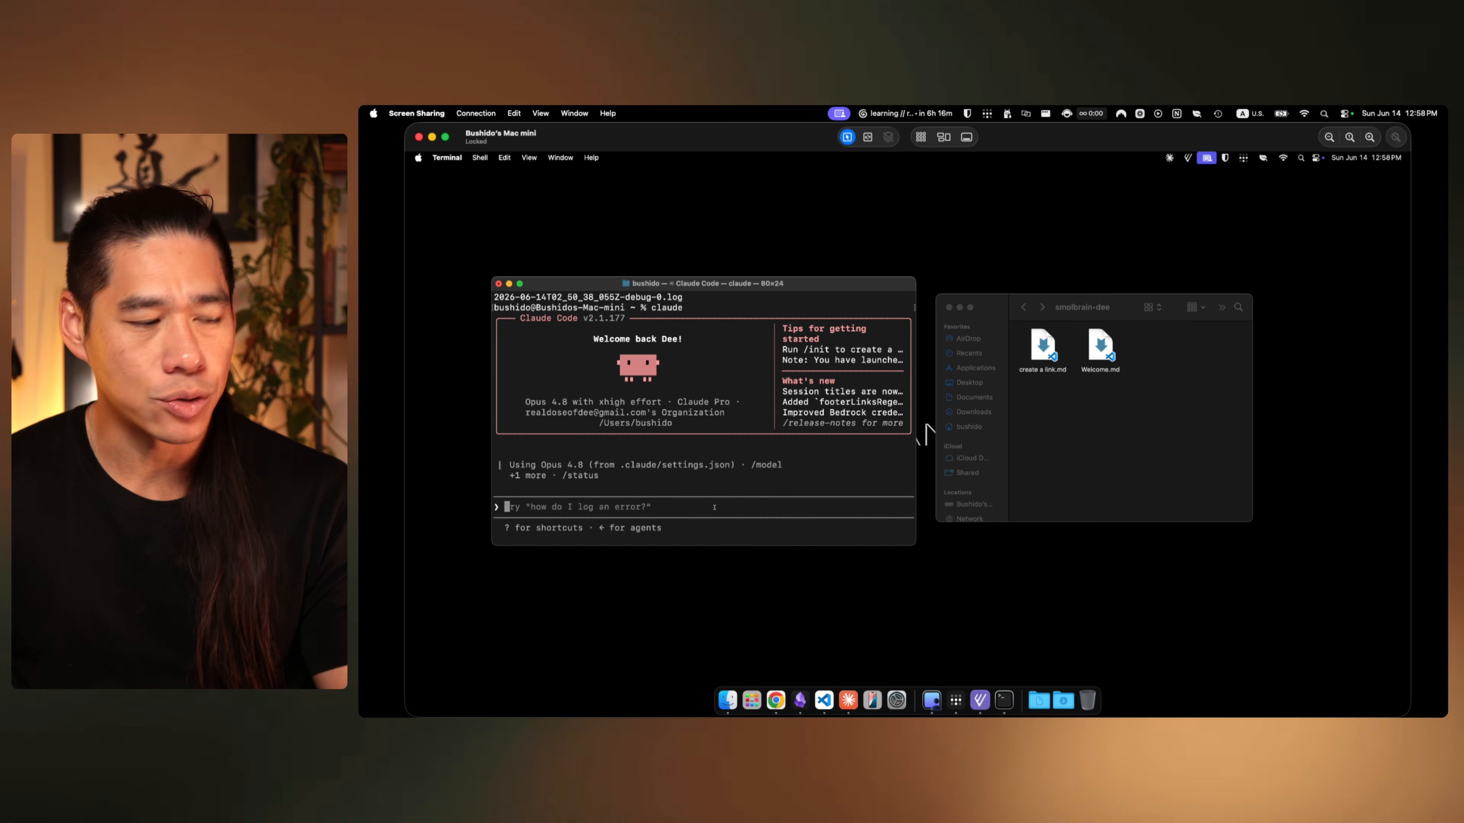
pyautogui.hotkey('ctrl', 'c')
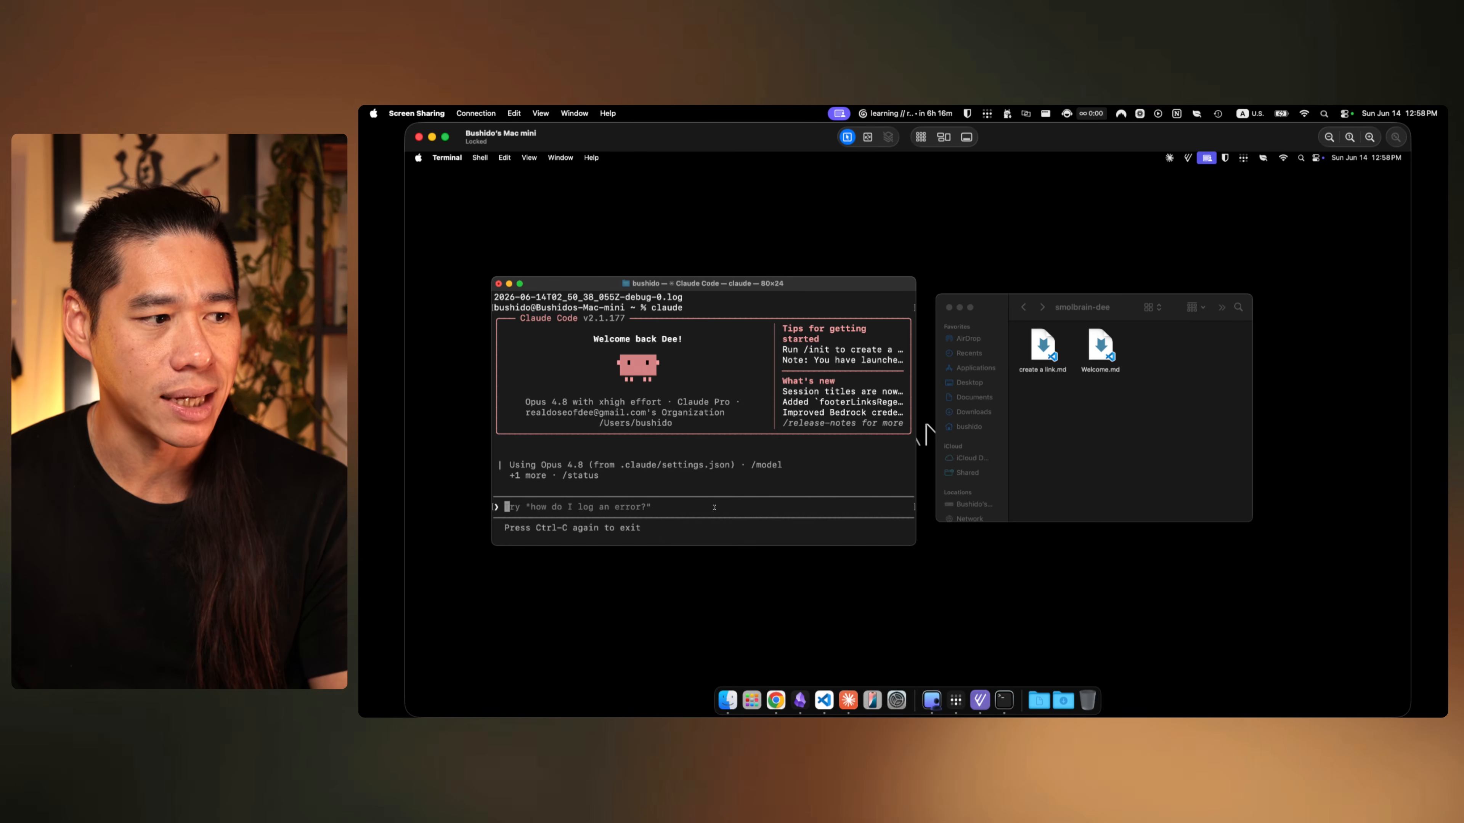
pyautogui.hotkey('ctrl', 'c')
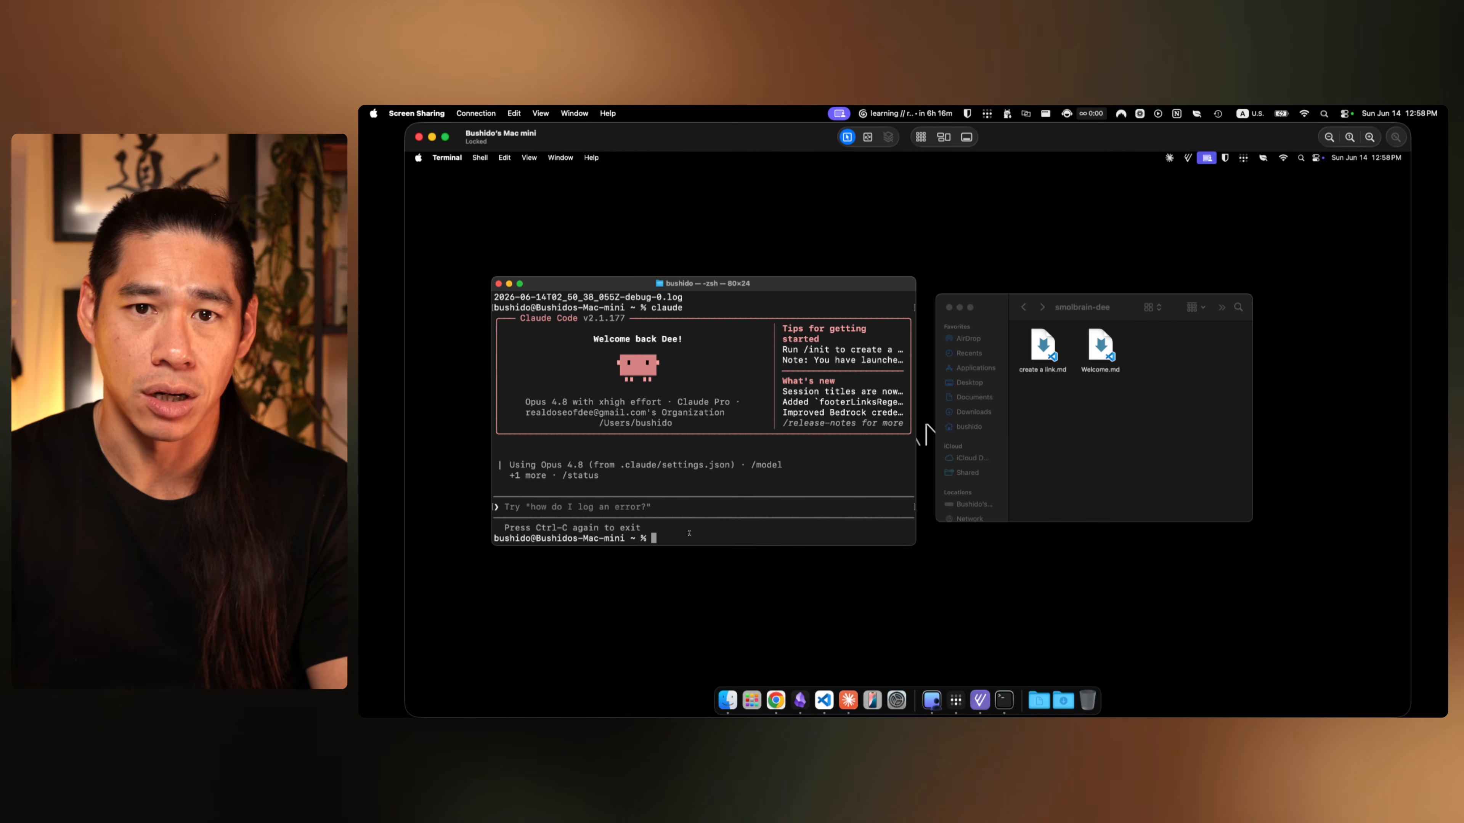
pyautogui.write('n')
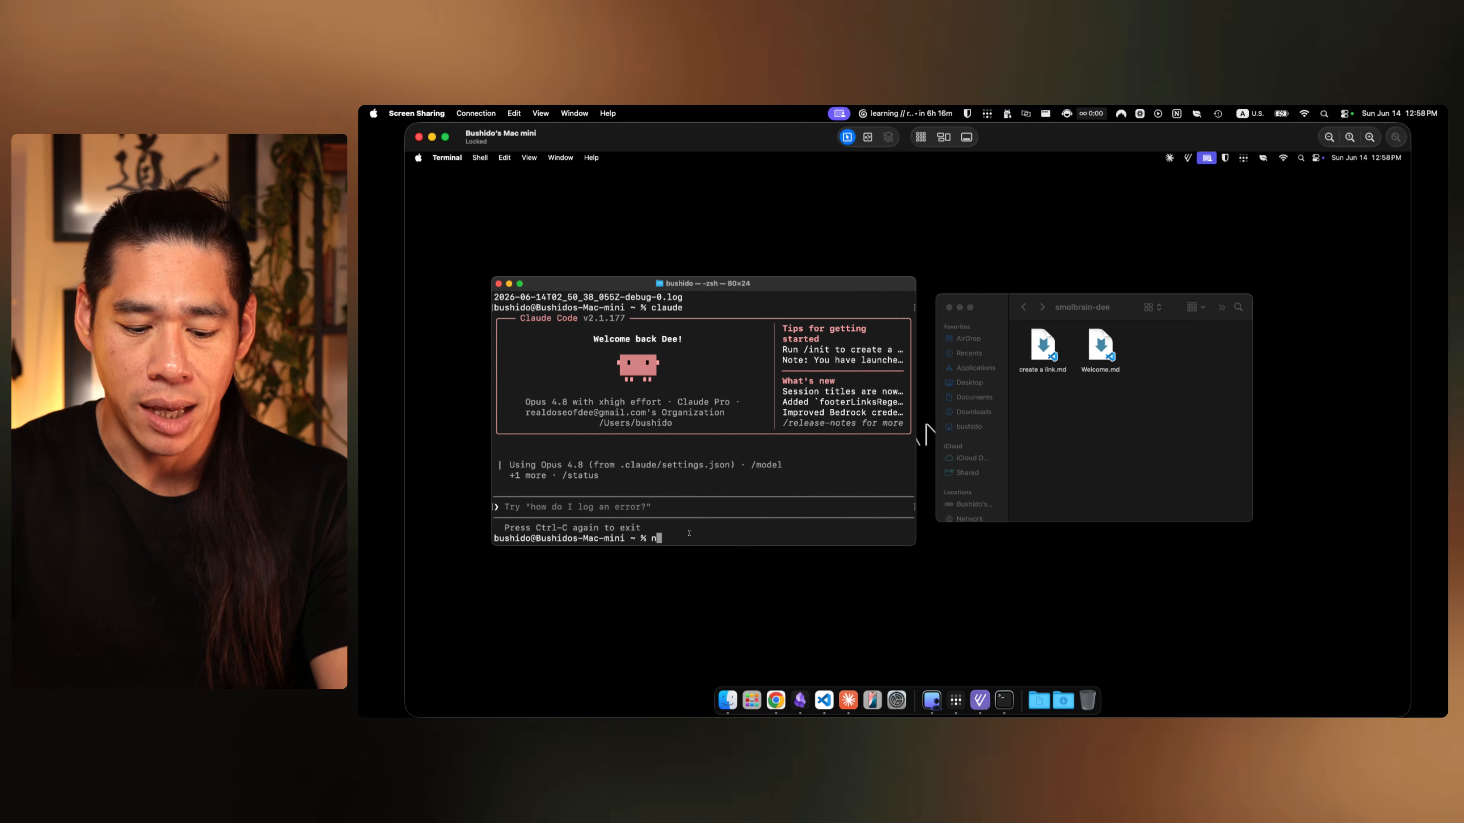
pyautogui.write('ode -v')
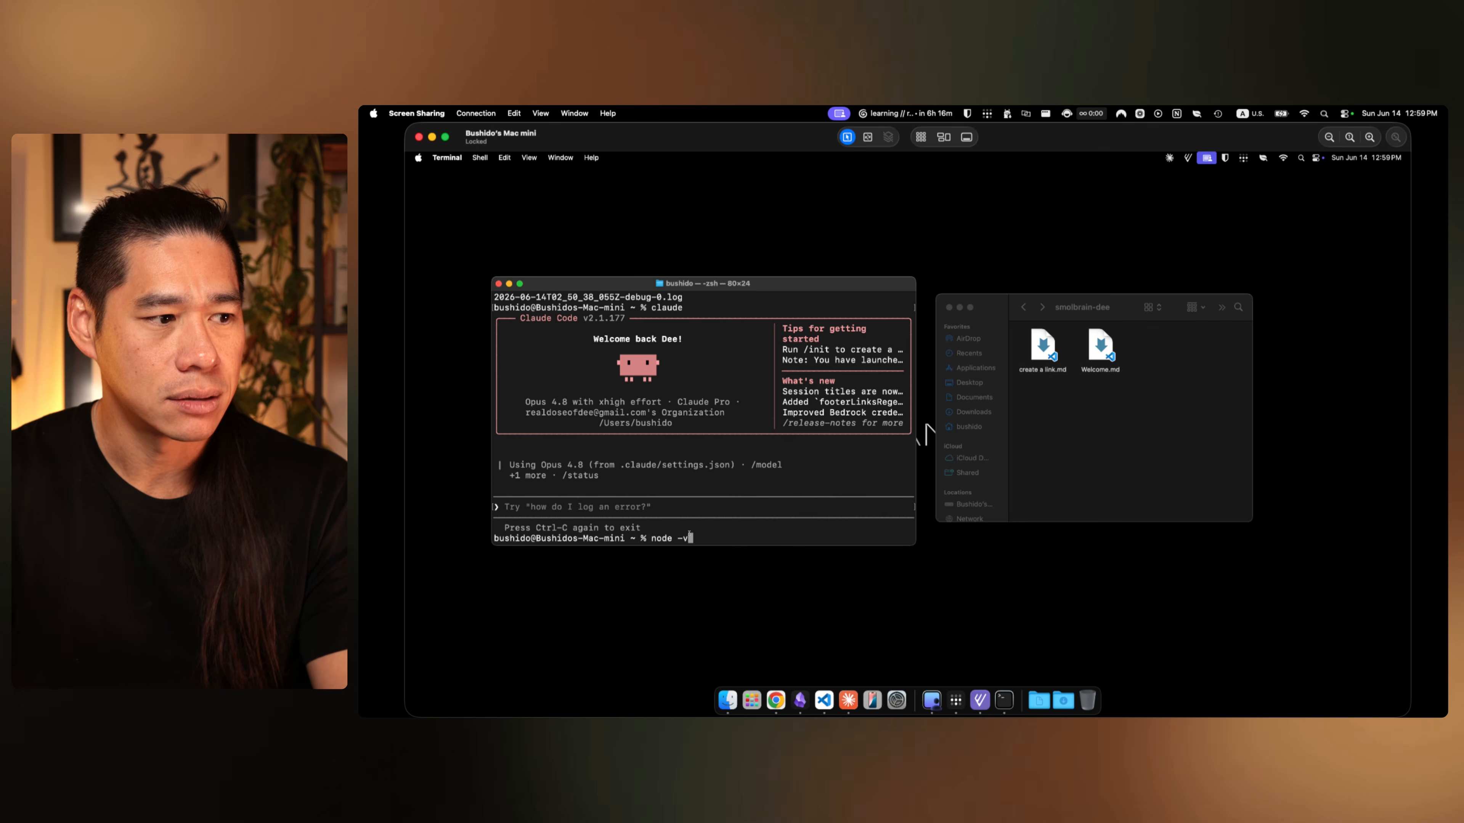
pyautogui.press('Return')
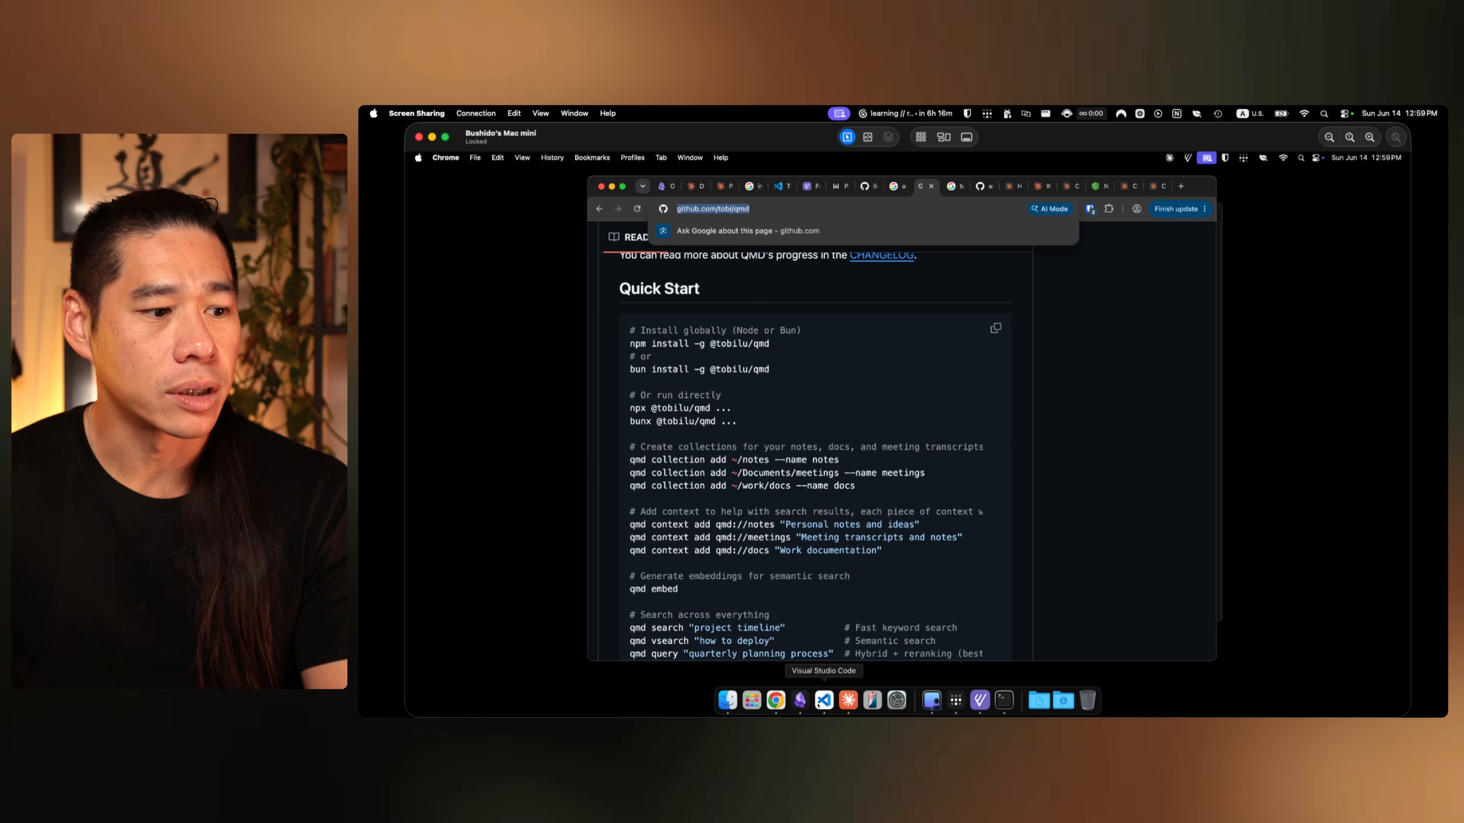
# Step: Return to VS Code, show the smolbrain-dee vault's file explorer, and ask Claude "what folder are we working in?"
pyautogui.click(819, 704)
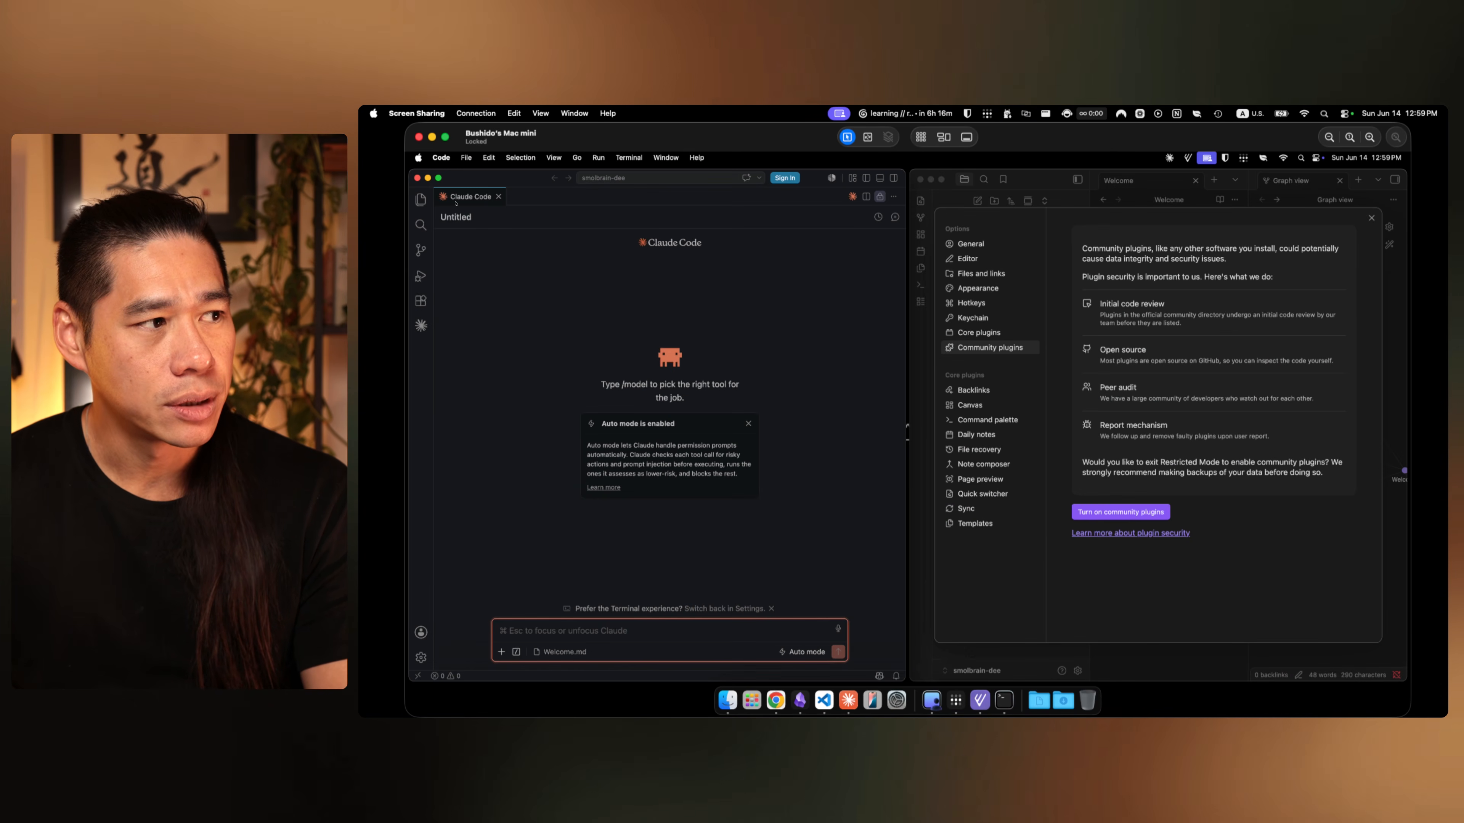
pyautogui.click(421, 199)
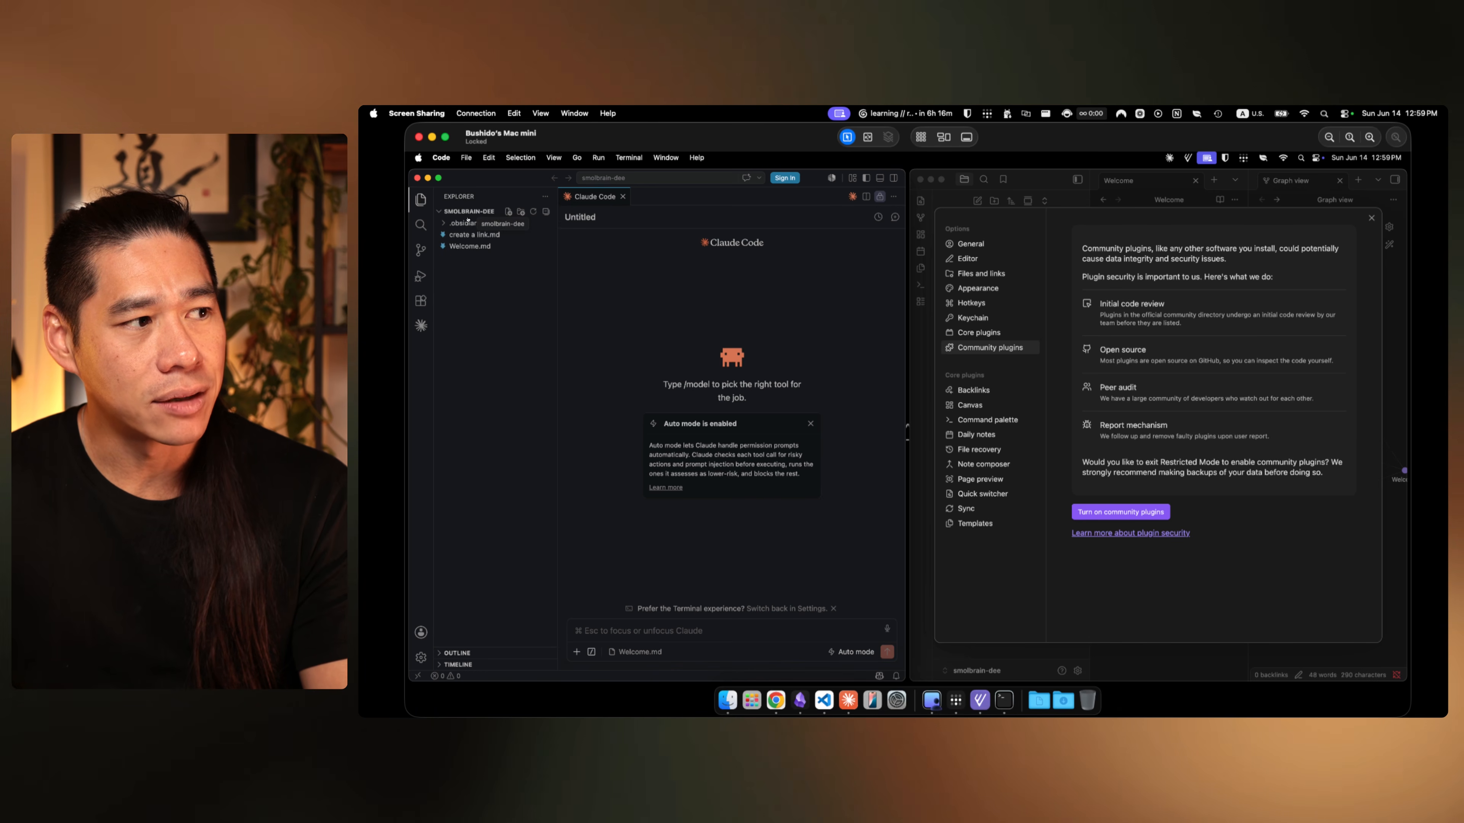
pyautogui.click(732, 631)
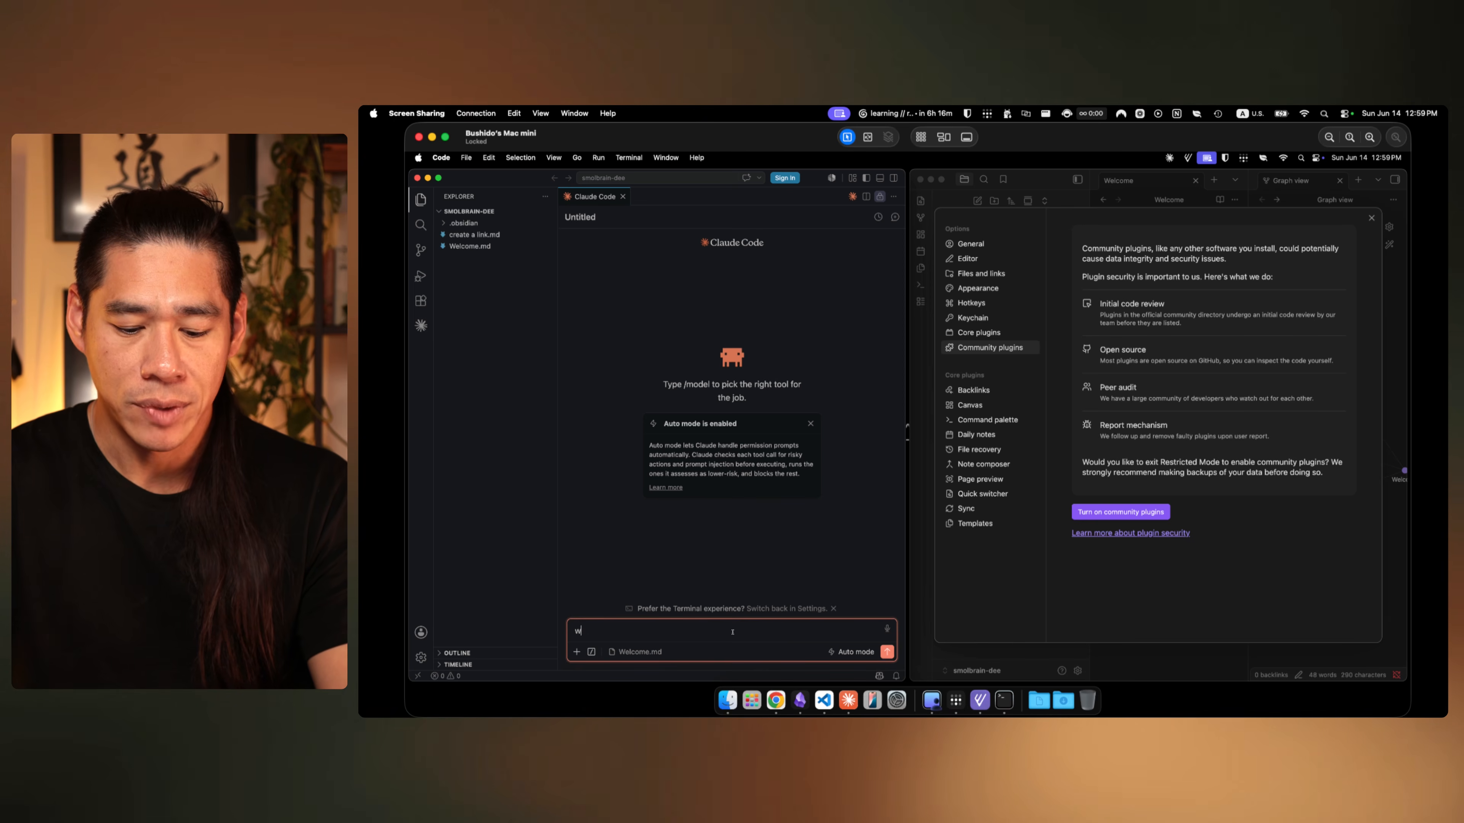
pyautogui.write('what folder are we workgin')
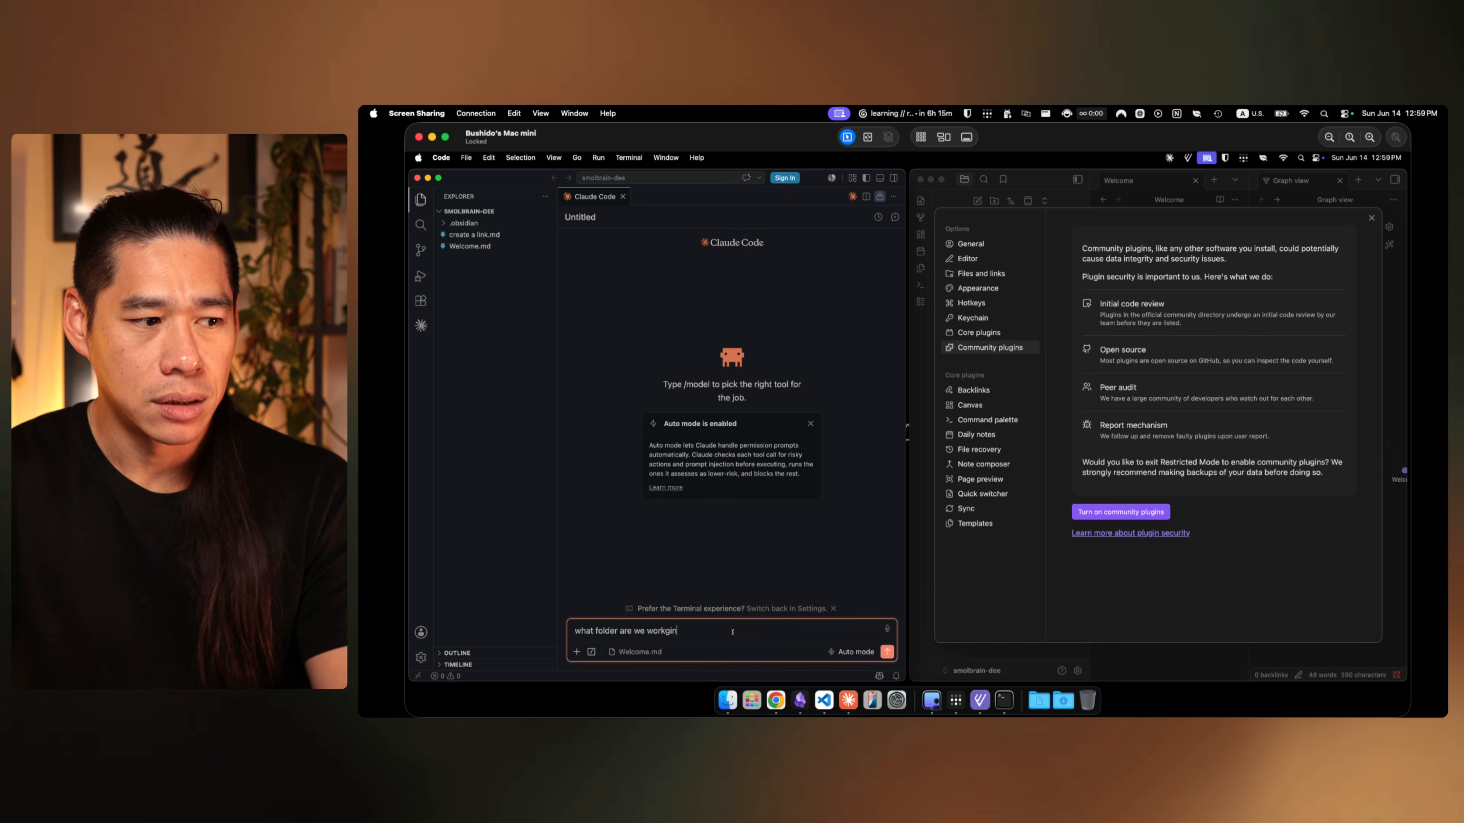
pyautogui.press('BackSpace')
pyautogui.press('BackSpace')
pyautogui.press('BackSpace')
pyautogui.write('ing in?')
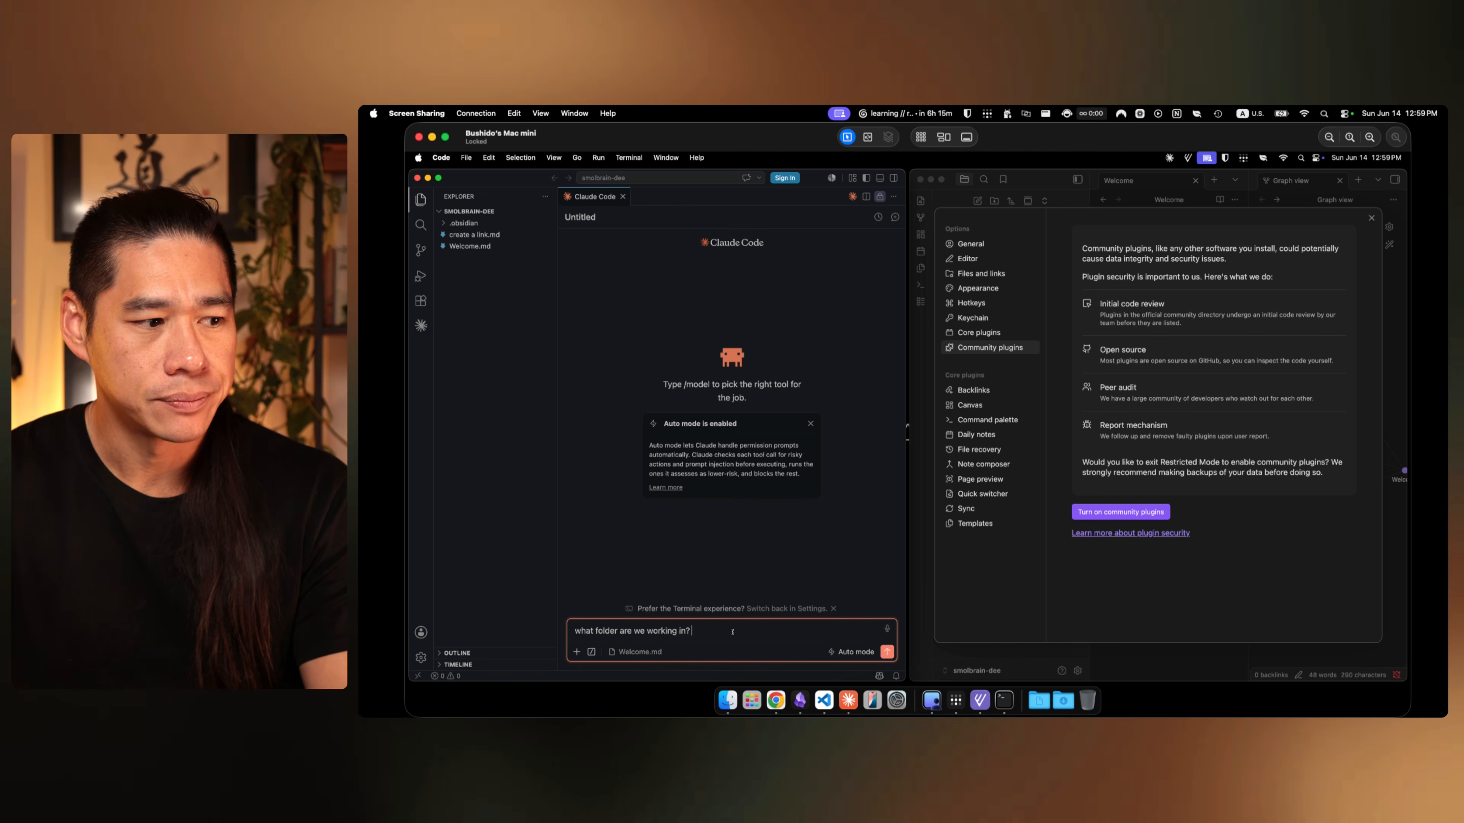
pyautogui.press('Return')
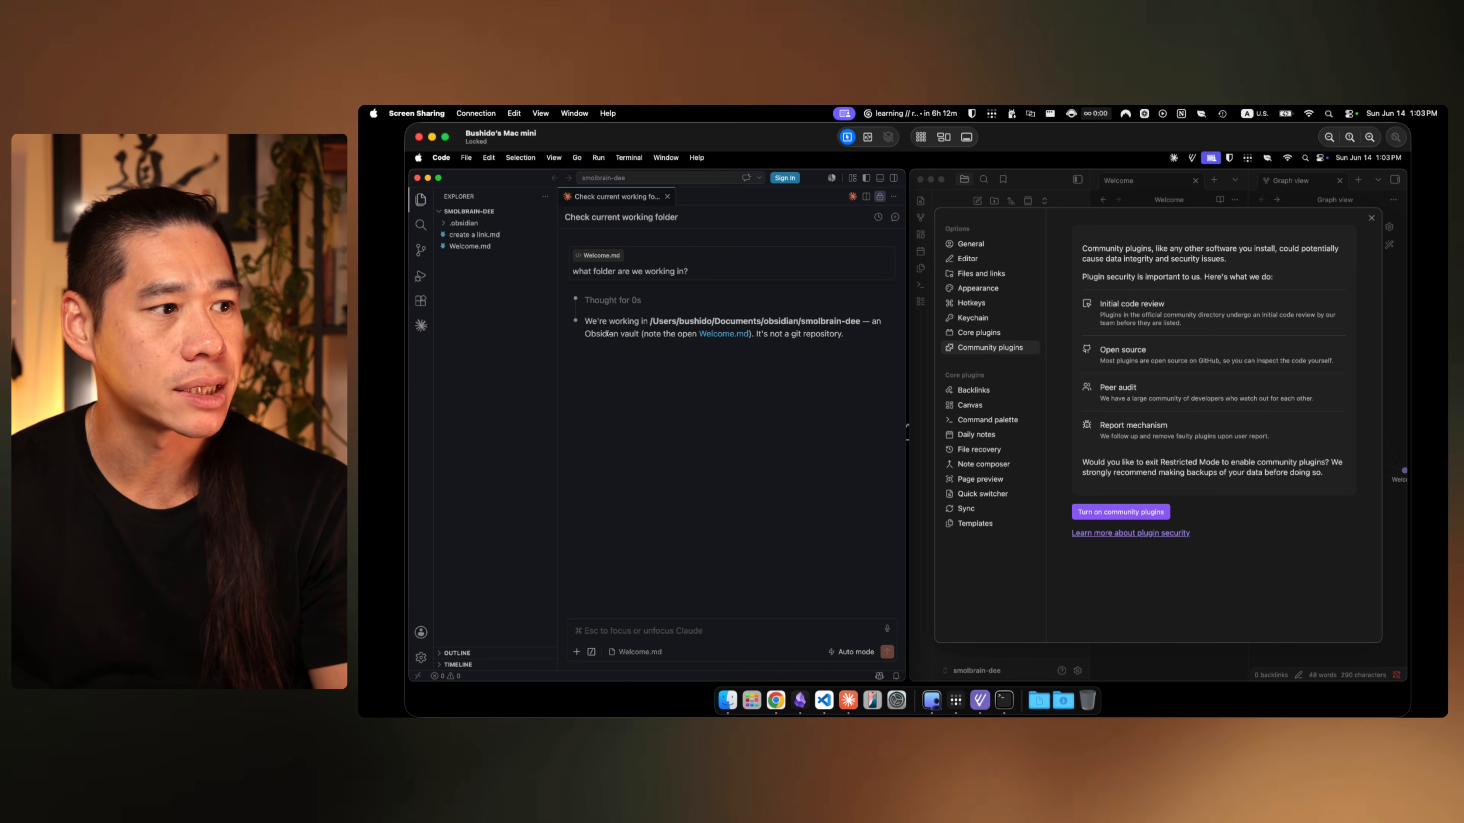
pyautogui.click(854, 341)
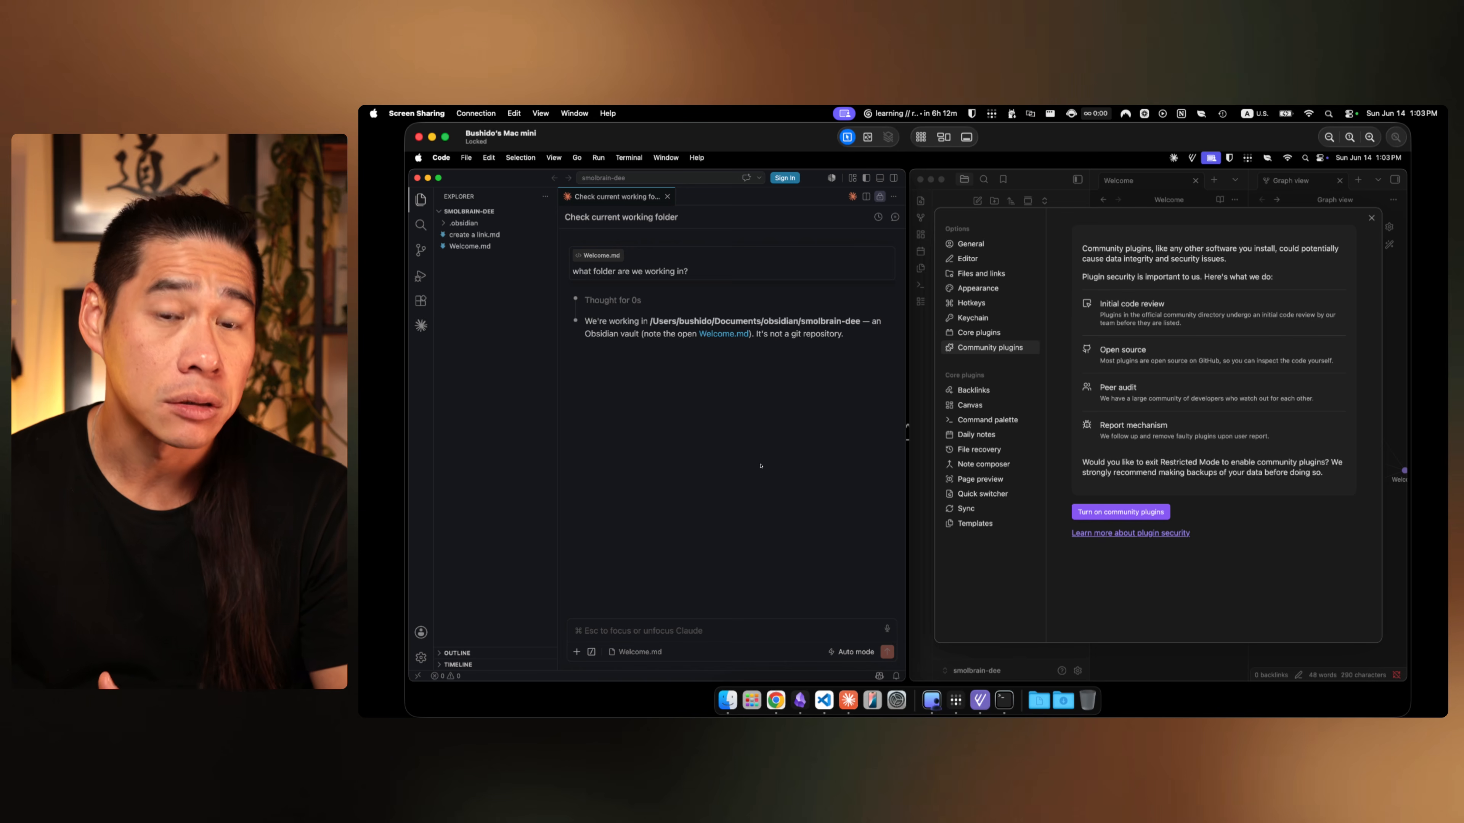
pyautogui.click(715, 632)
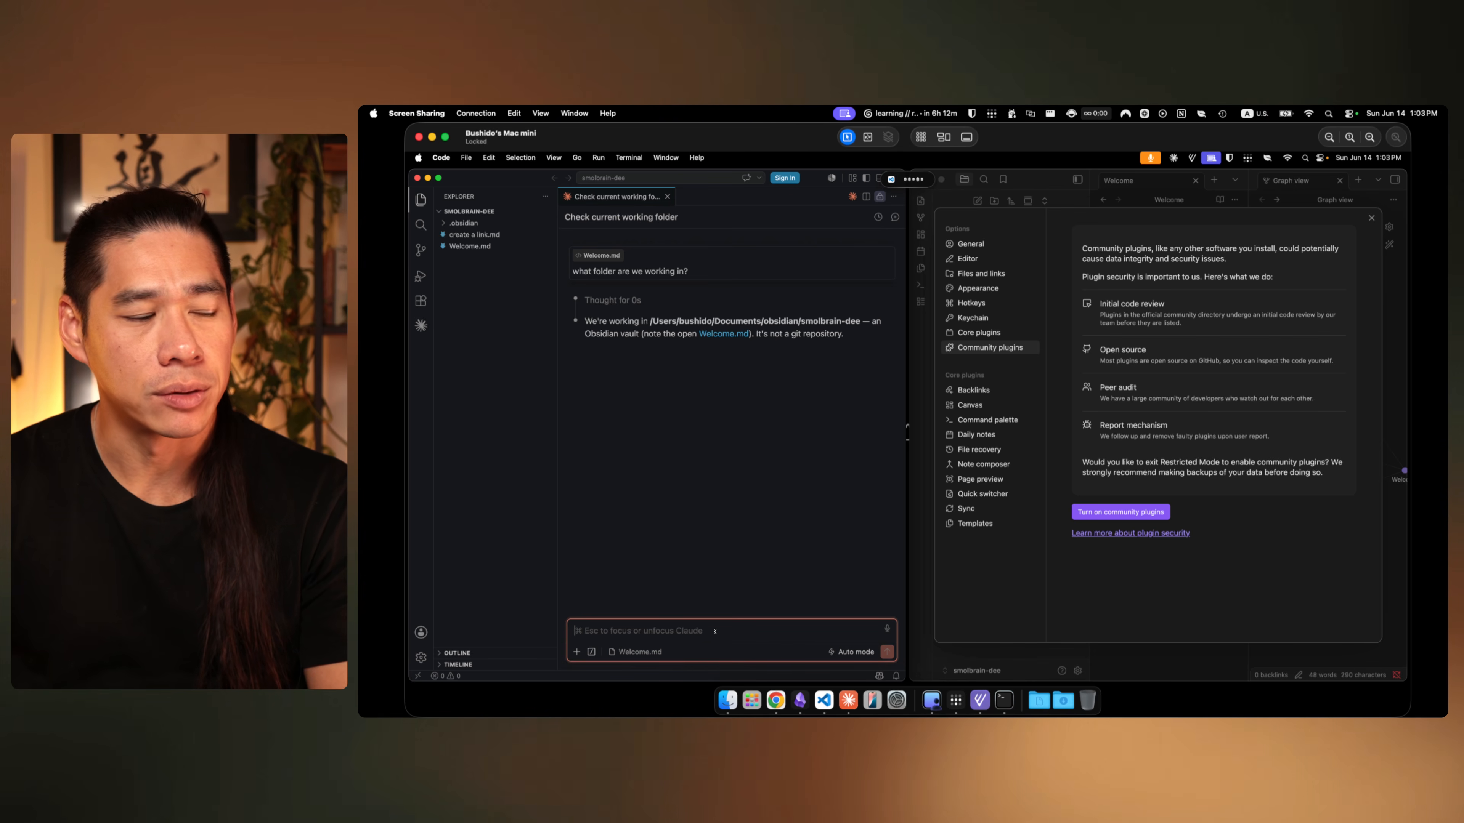
pyautogui.write(':')
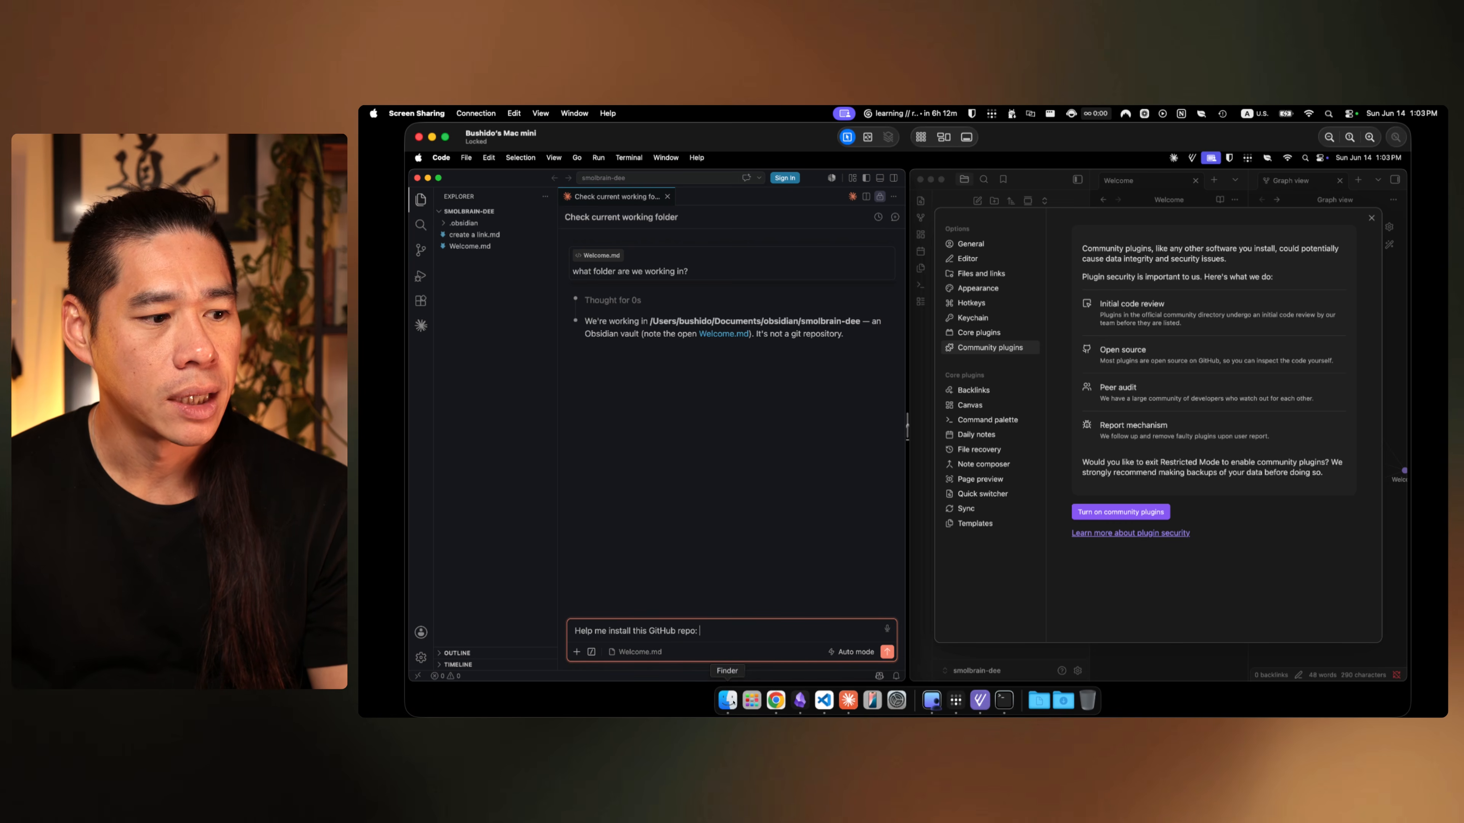
pyautogui.click(775, 700)
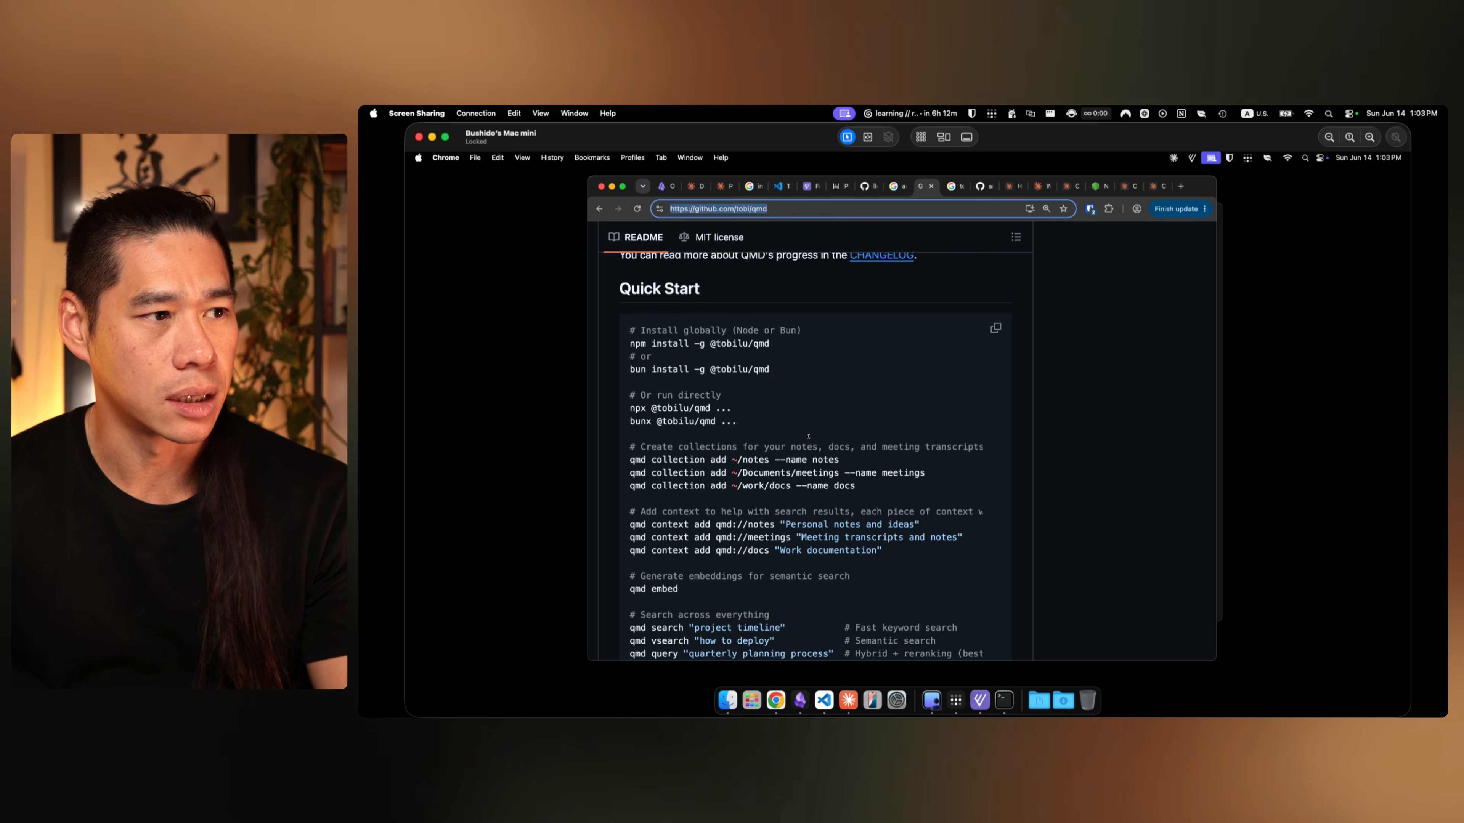
pyautogui.click(824, 701)
pyautogui.write('https://github.com/tobi/qmd')
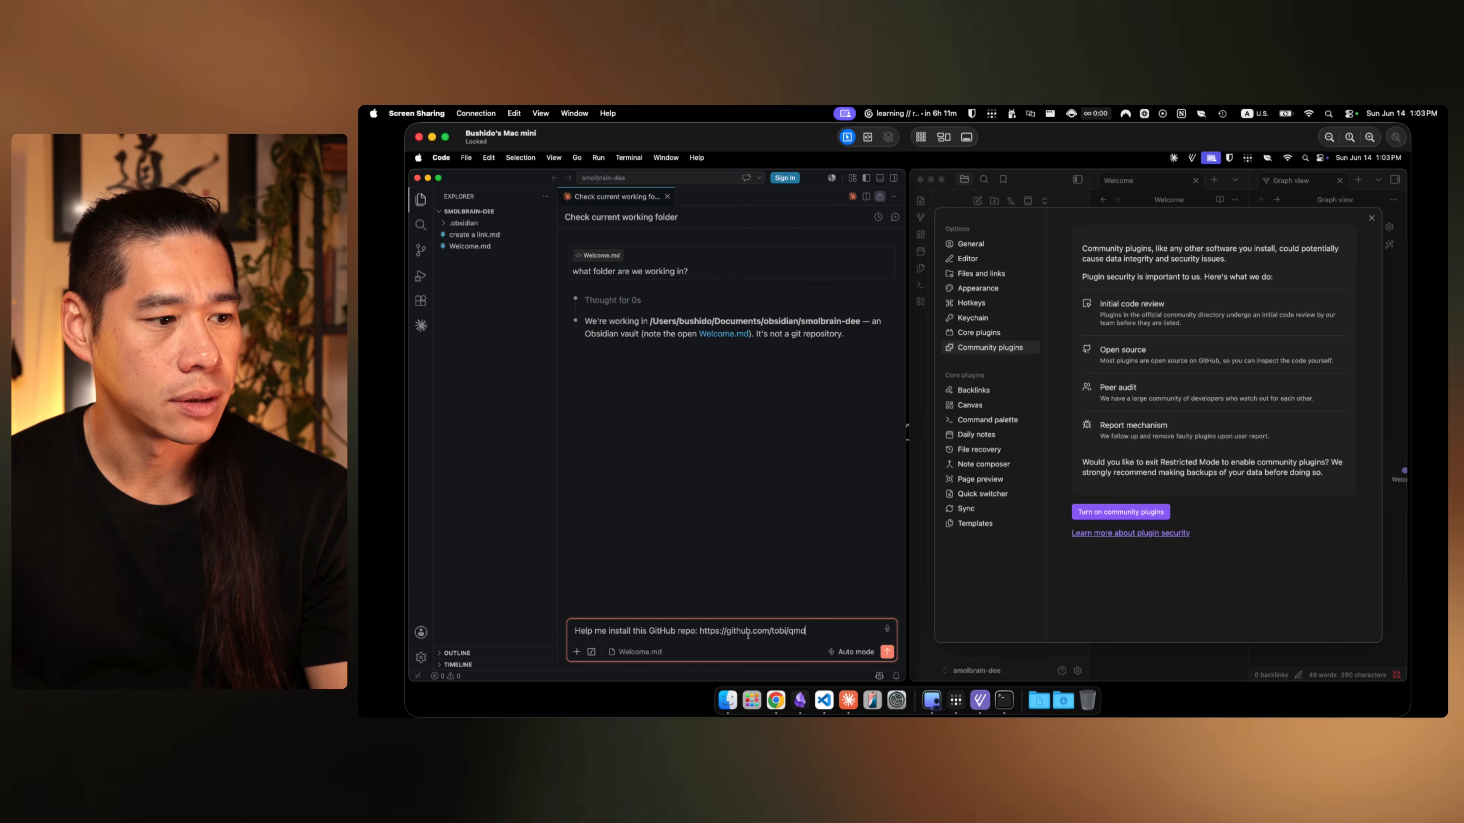
pyautogui.press('Return')
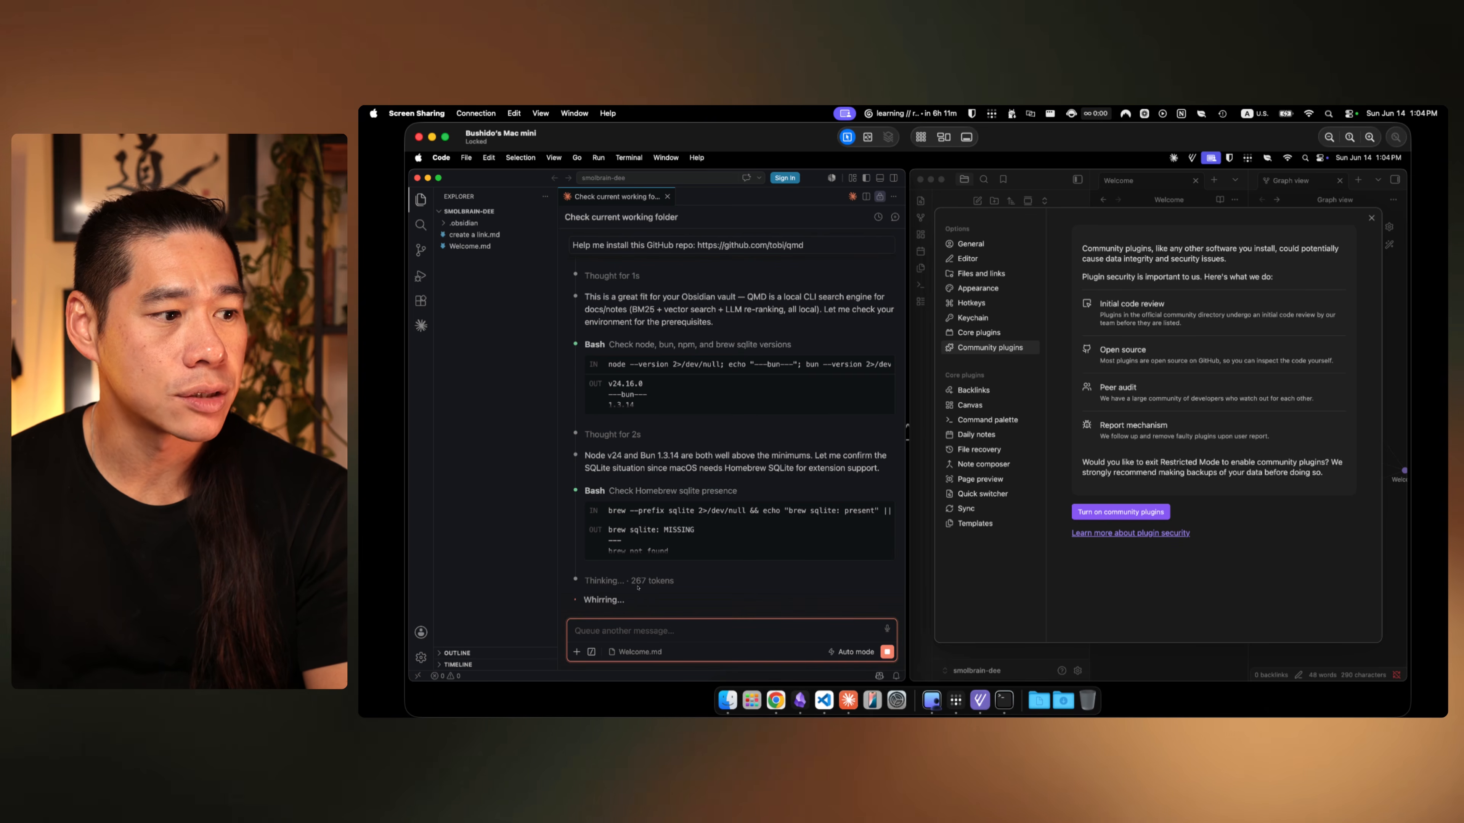
# Step: Read through Claude's QMD installation progress, the summary, and the suggested next-step commands for indexing the vault
pyautogui.scroll(3, 836, 398)
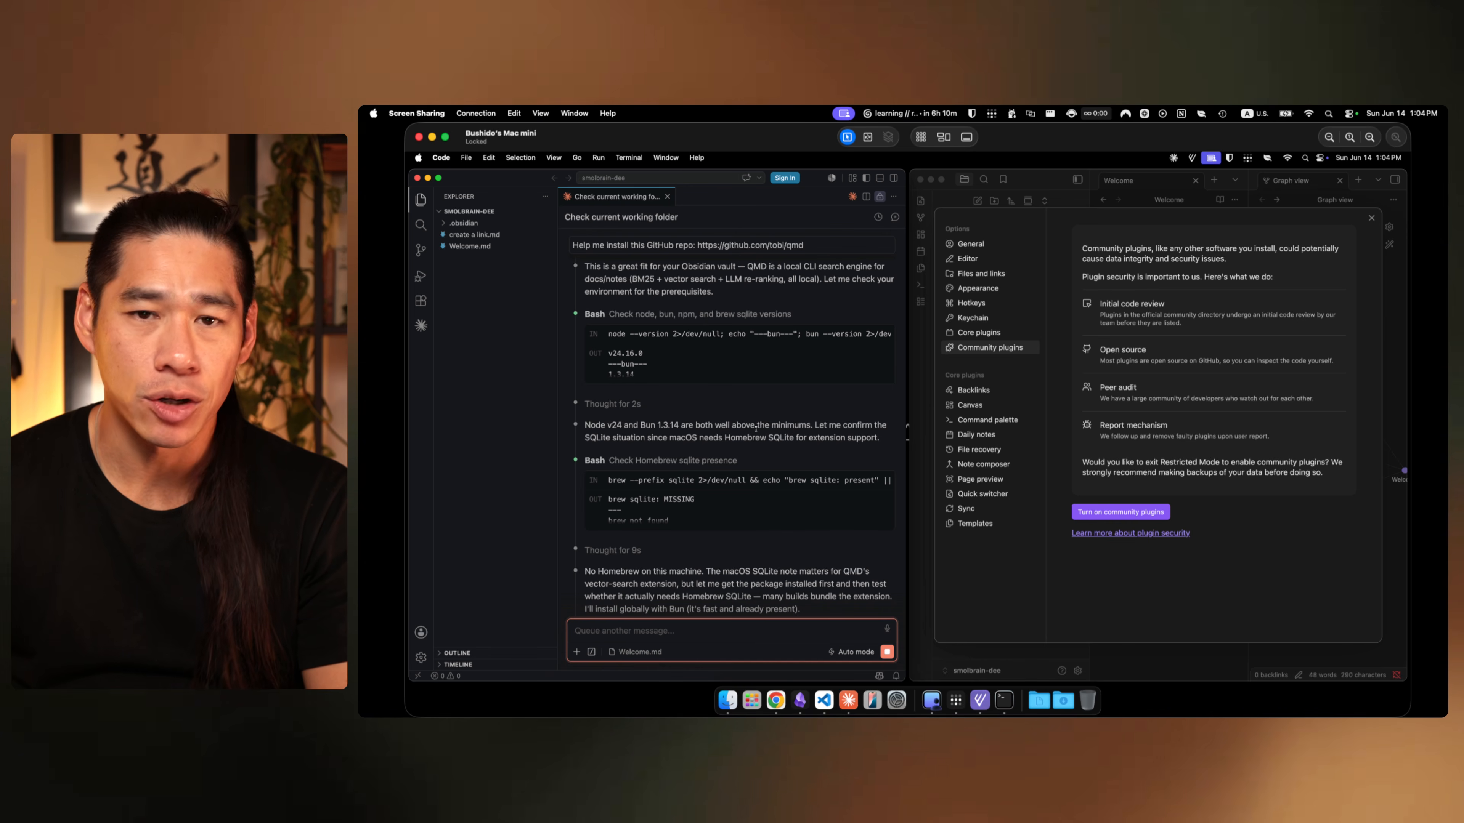
pyautogui.moveTo(756, 427); pyautogui.dragTo(809, 440)
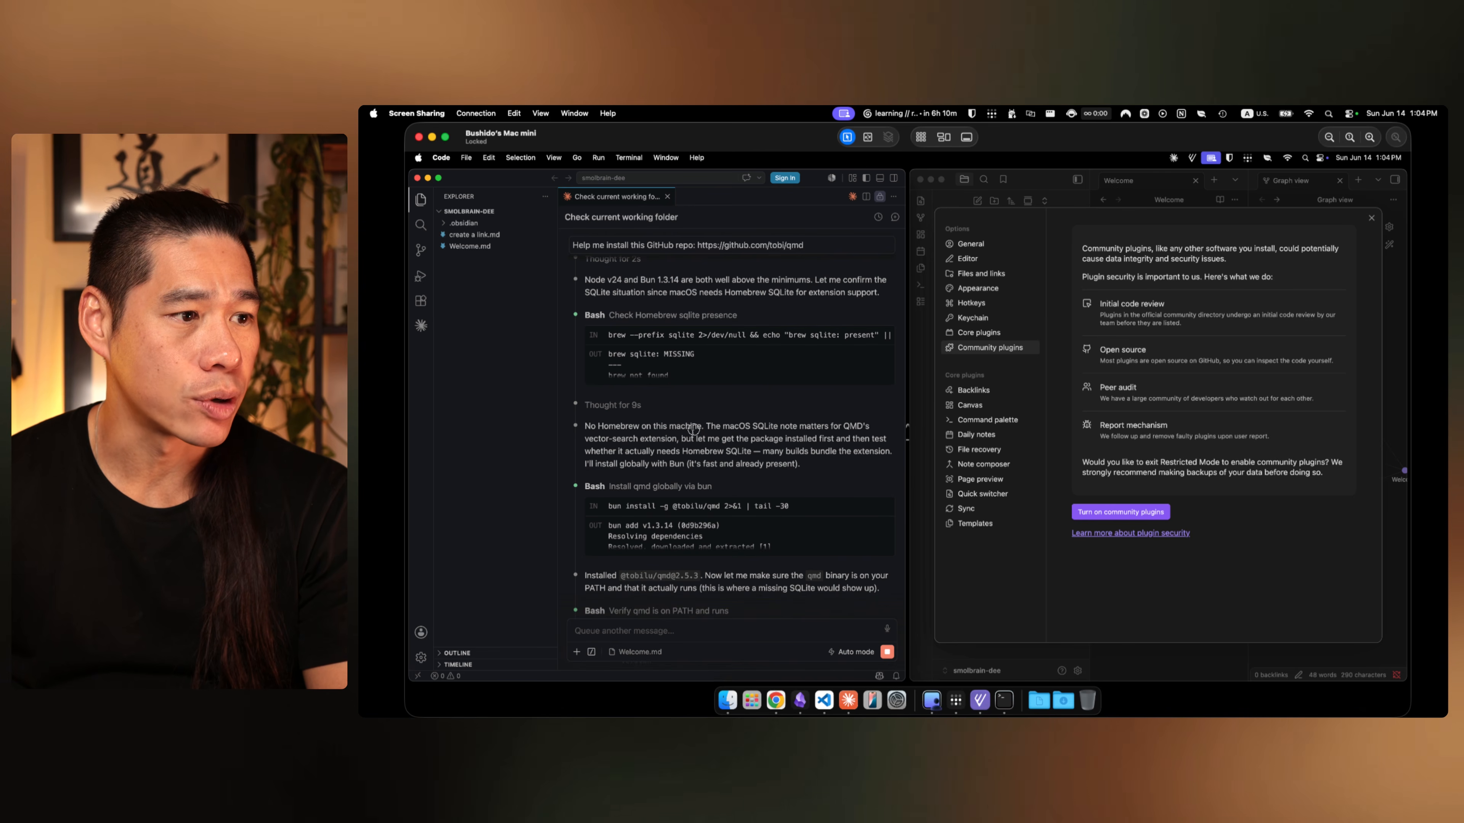
pyautogui.moveTo(662, 429); pyautogui.dragTo(817, 443)
pyautogui.click(816, 445)
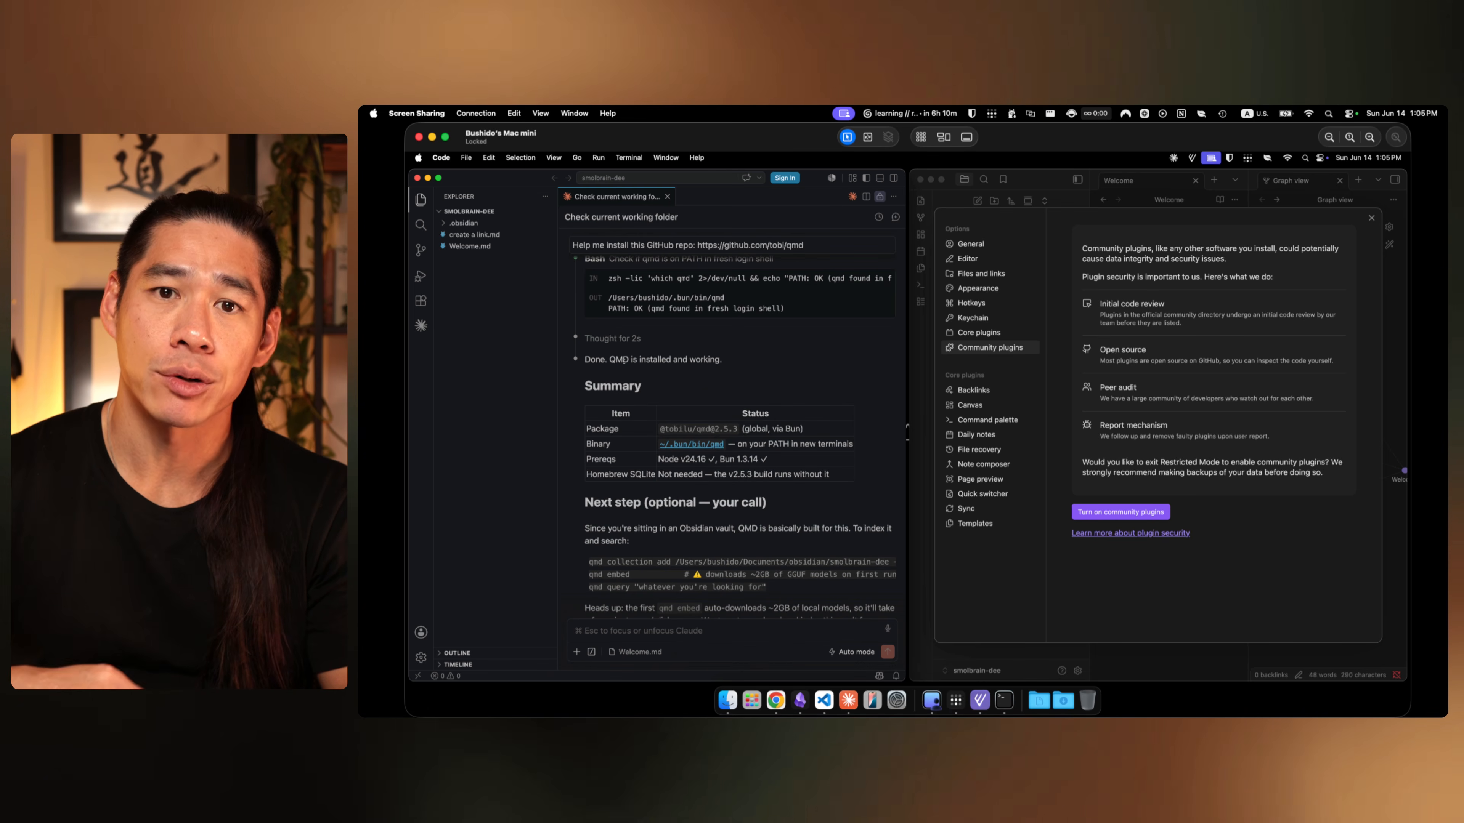
pyautogui.moveTo(624, 360); pyautogui.dragTo(738, 365)
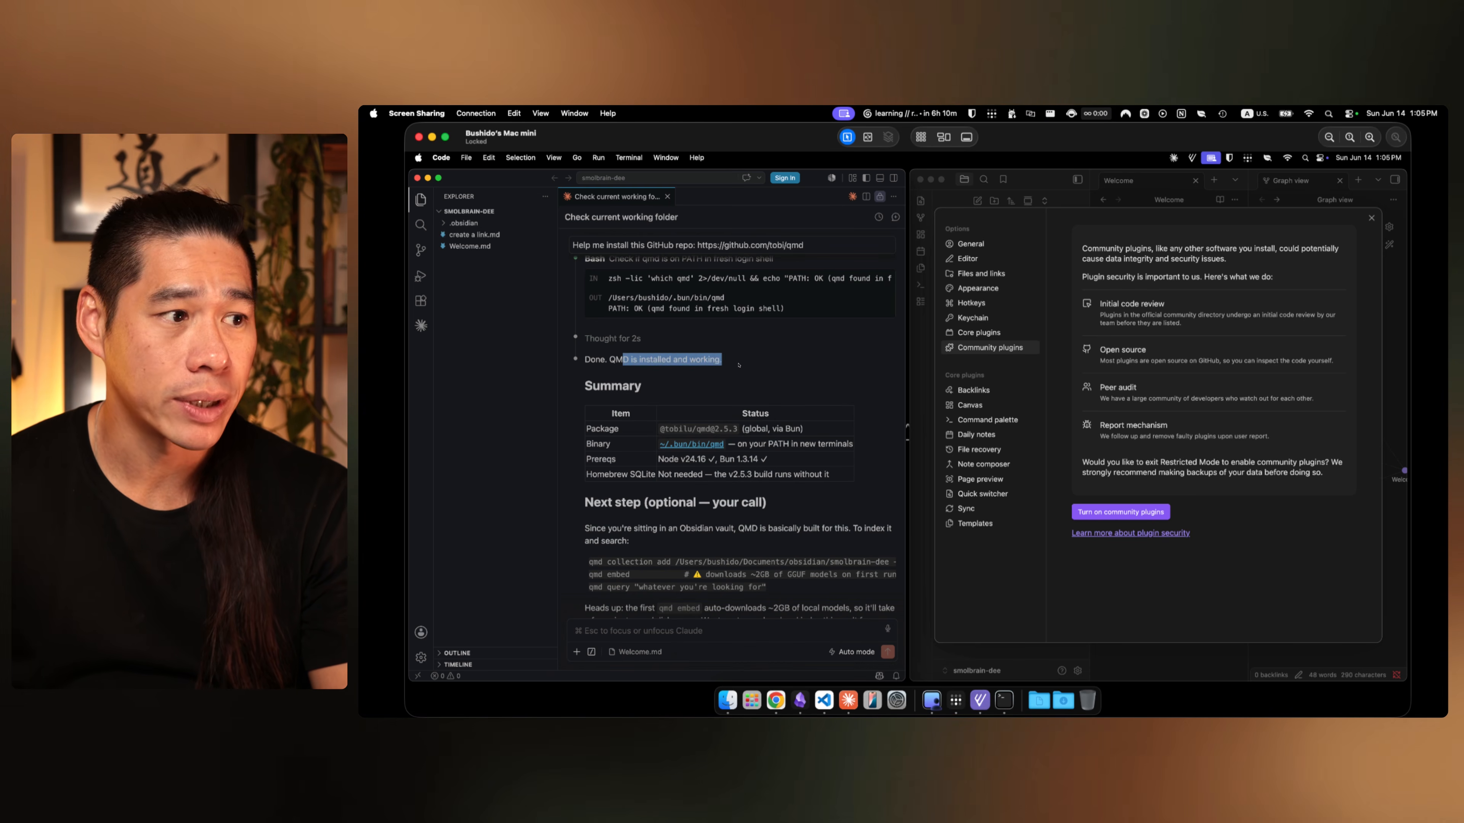
pyautogui.click(739, 365)
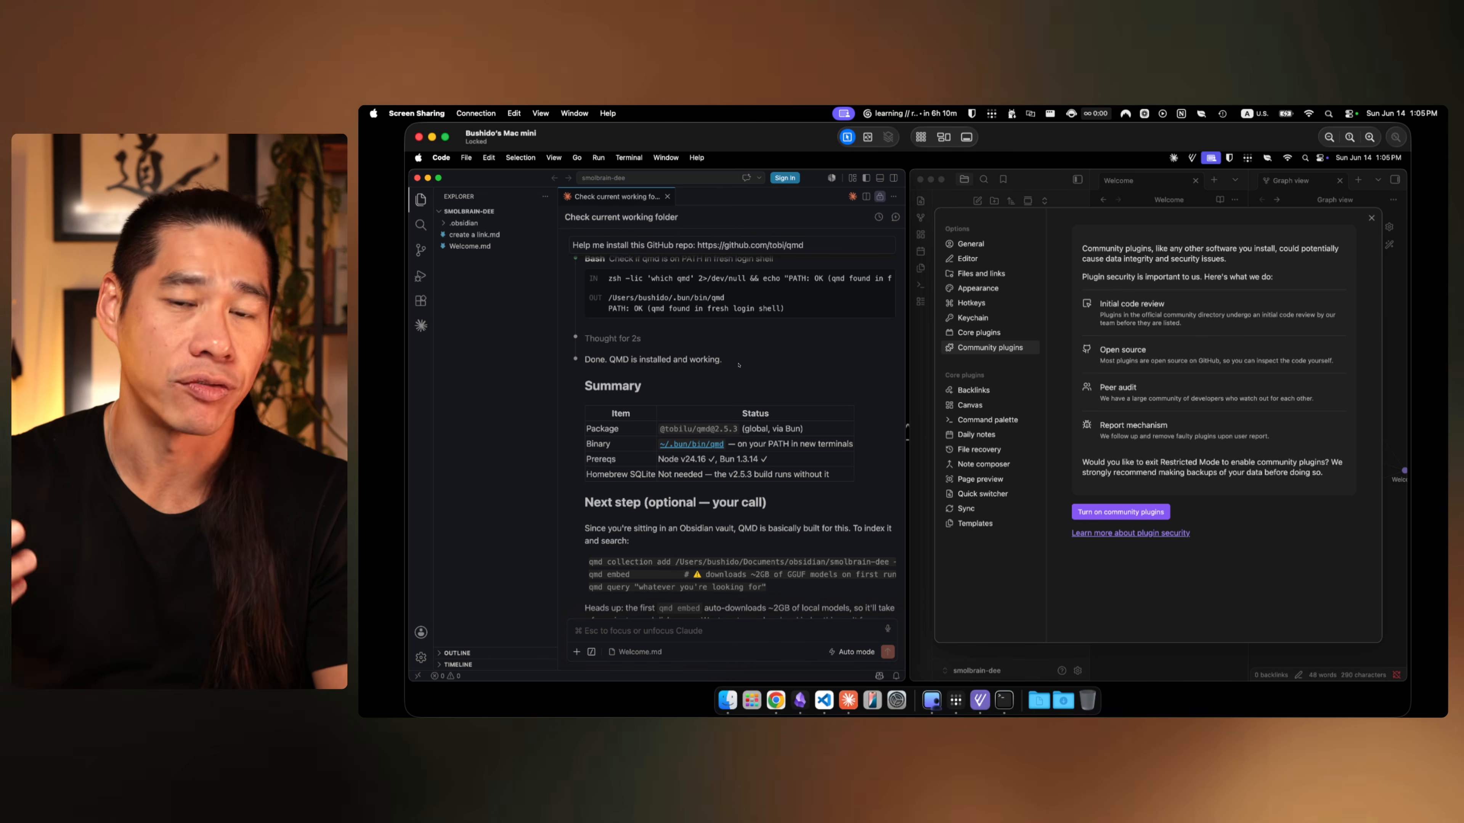
pyautogui.scroll(-2, 739, 364)
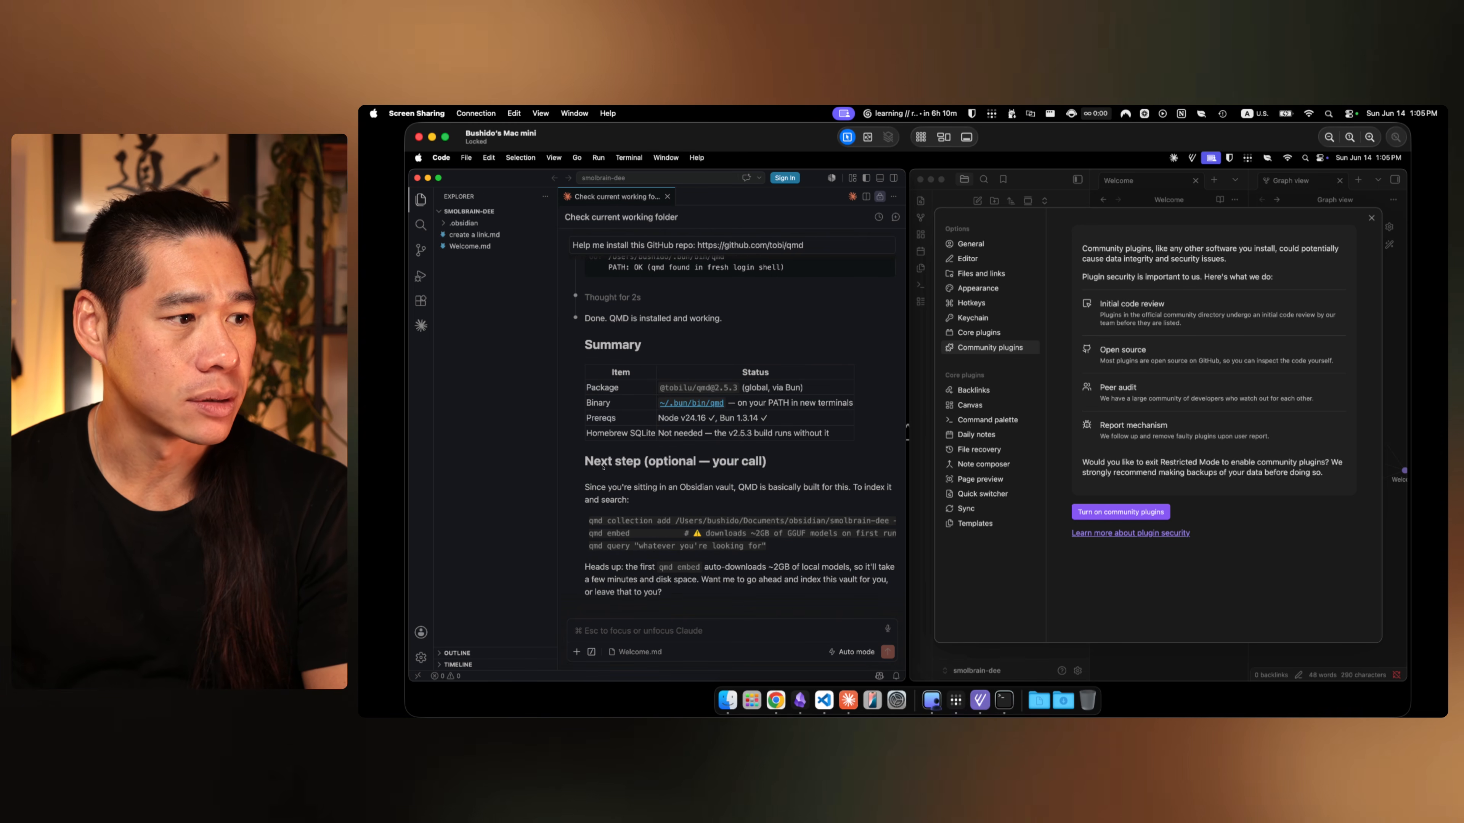
pyautogui.moveTo(610, 487); pyautogui.dragTo(865, 501)
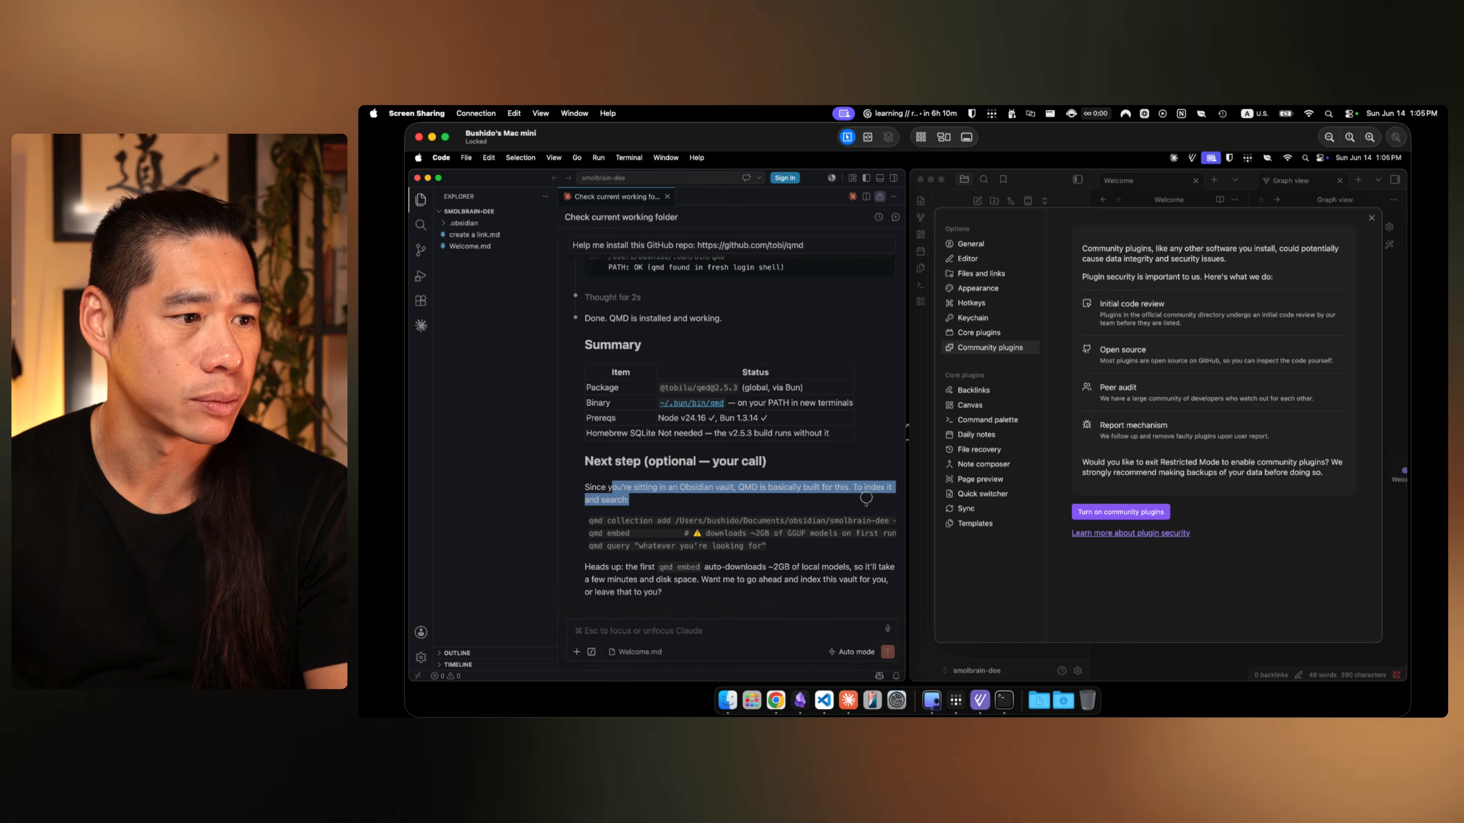
pyautogui.click(866, 502)
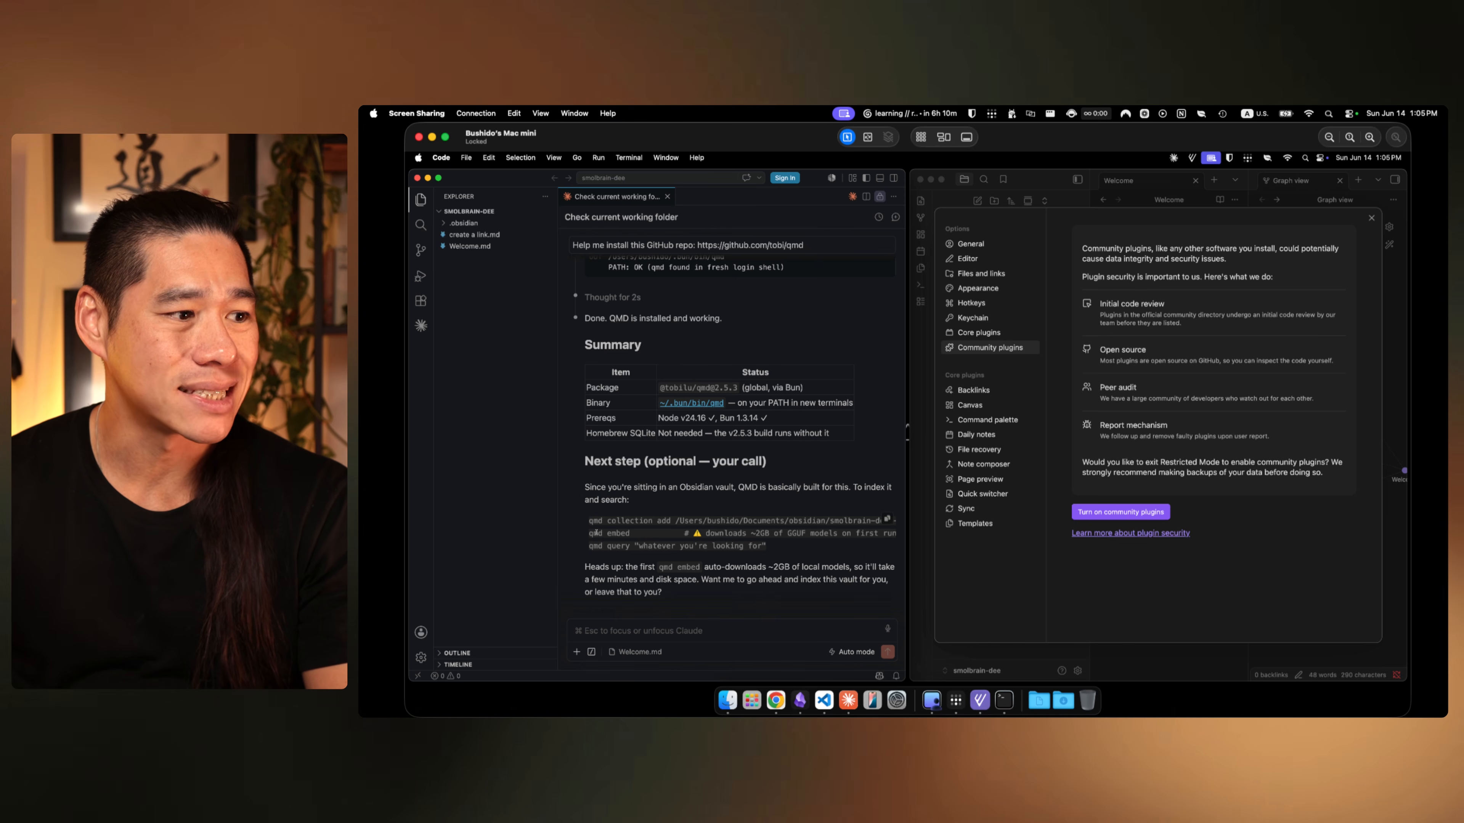
pyautogui.moveTo(589, 523); pyautogui.dragTo(768, 549)
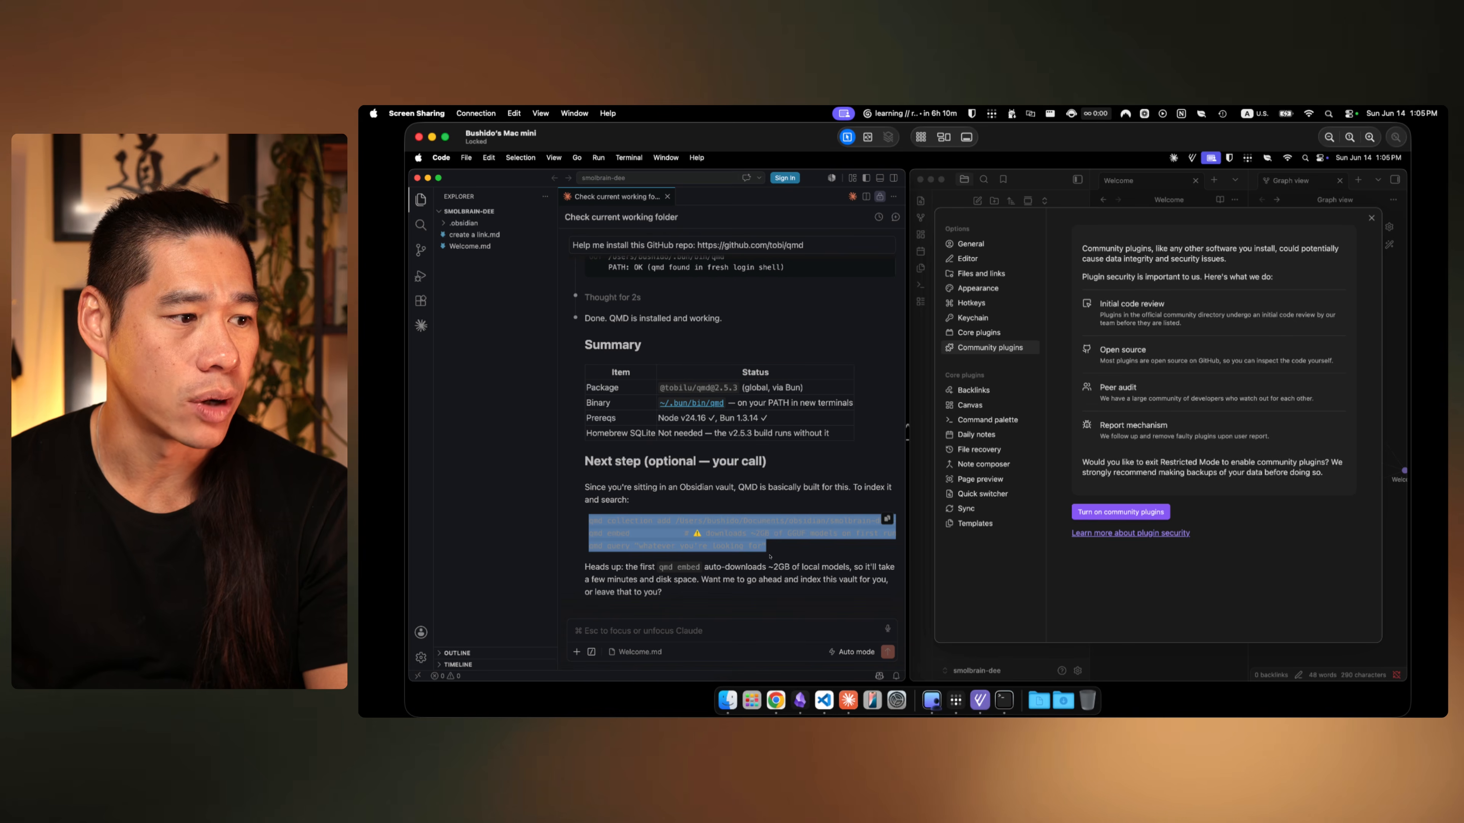
pyautogui.click(770, 556)
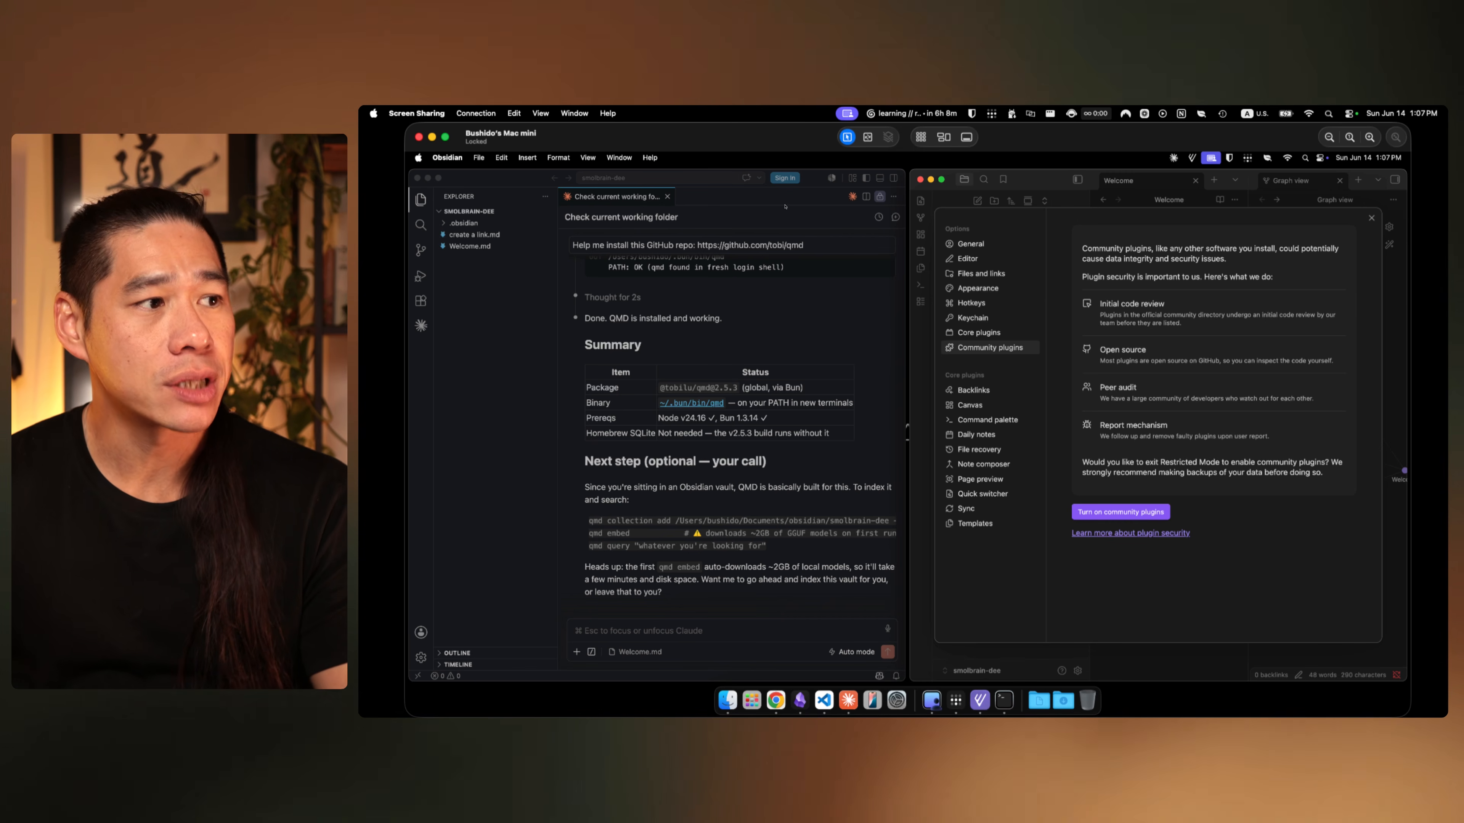
# Step: Start a new Claude Code conversation and draft a prompt linking Karpathy's gist, asking in high-level, plain English why its structure is good as a second brain
pyautogui.click(849, 204)
pyautogui.click(851, 196)
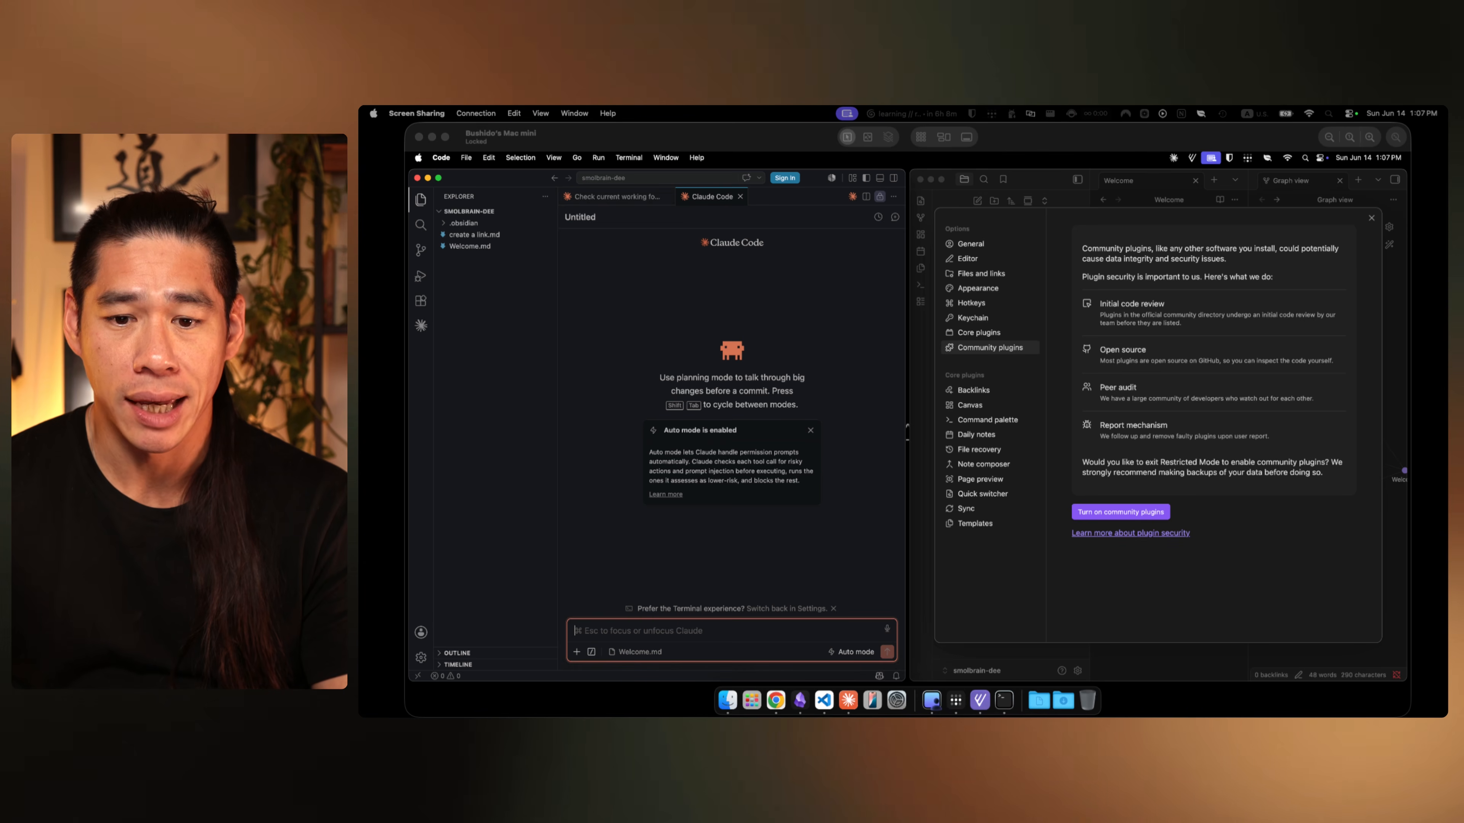
pyautogui.click(775, 641)
pyautogui.write("we're building my second brain obsidian vault inspired by https://gist.github.com/karpathy/442a6bf555914893e9891c11519de94f. before we build anything - tell me why karpathy's structure is good as a second brain. high-level, plain english please.")
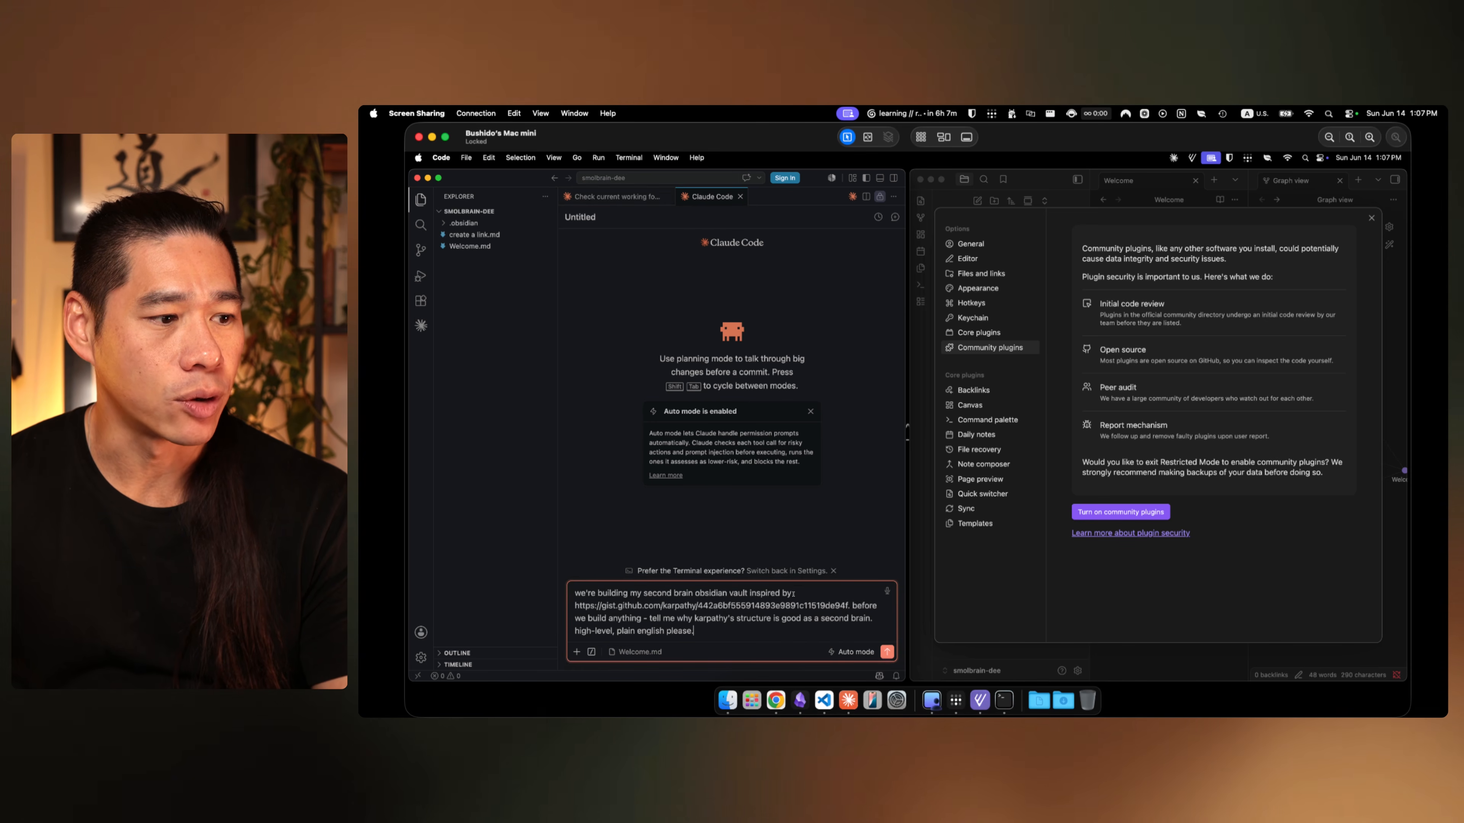
pyautogui.moveTo(574, 607); pyautogui.dragTo(845, 605)
pyautogui.click(869, 606)
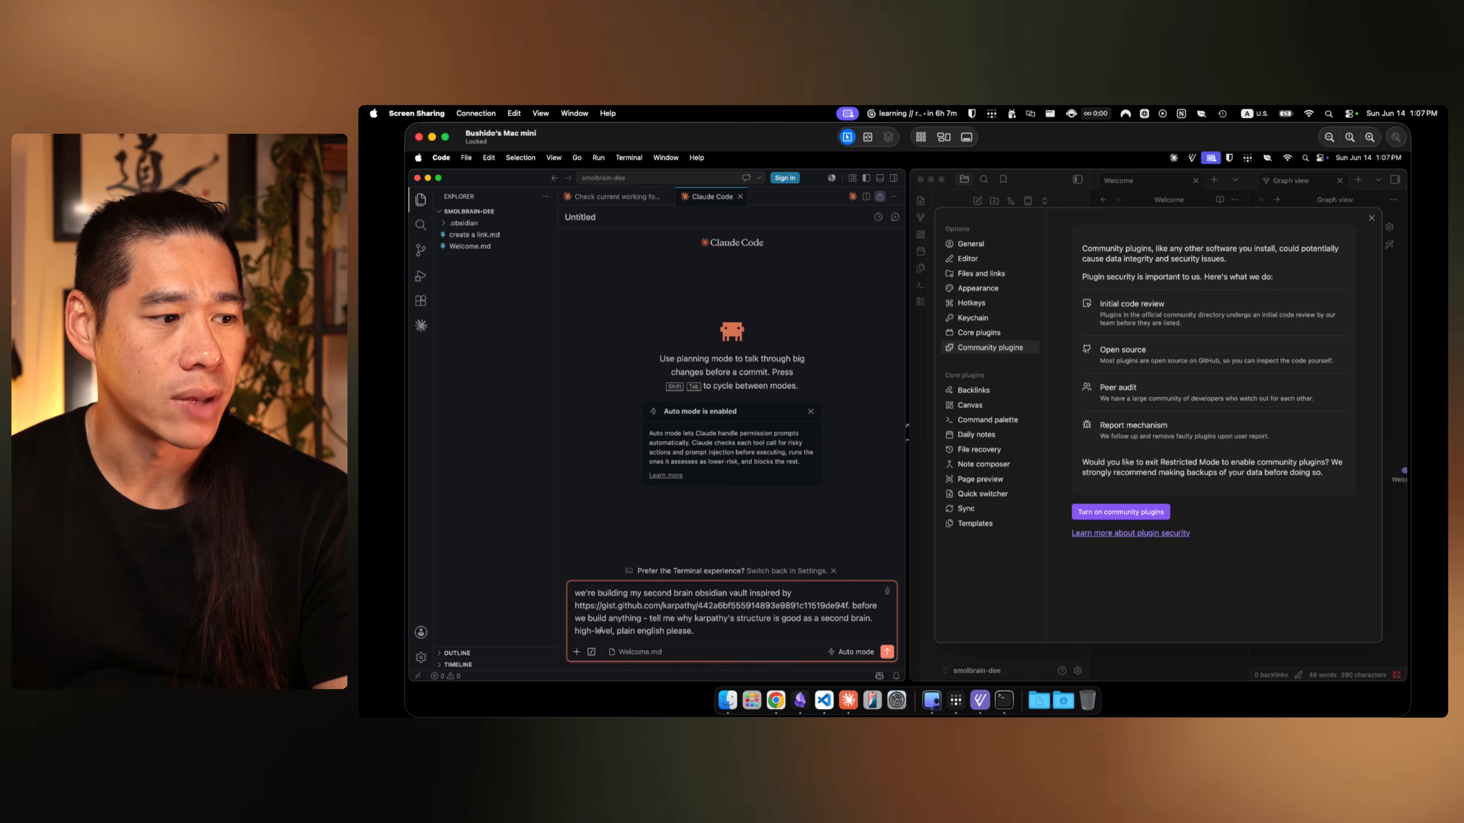
pyautogui.click(719, 635)
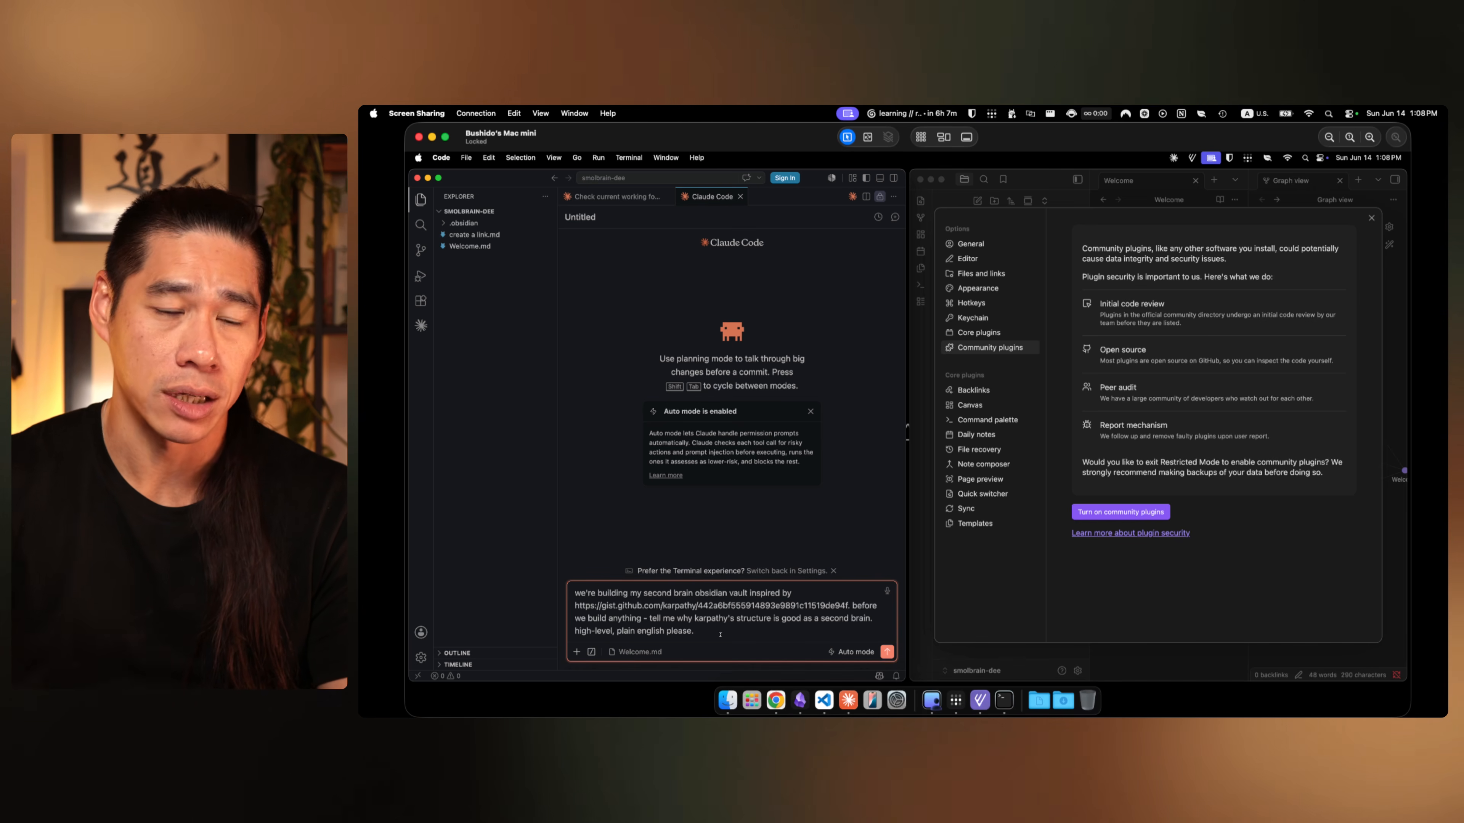
pyautogui.moveTo(696, 632); pyautogui.dragTo(578, 633)
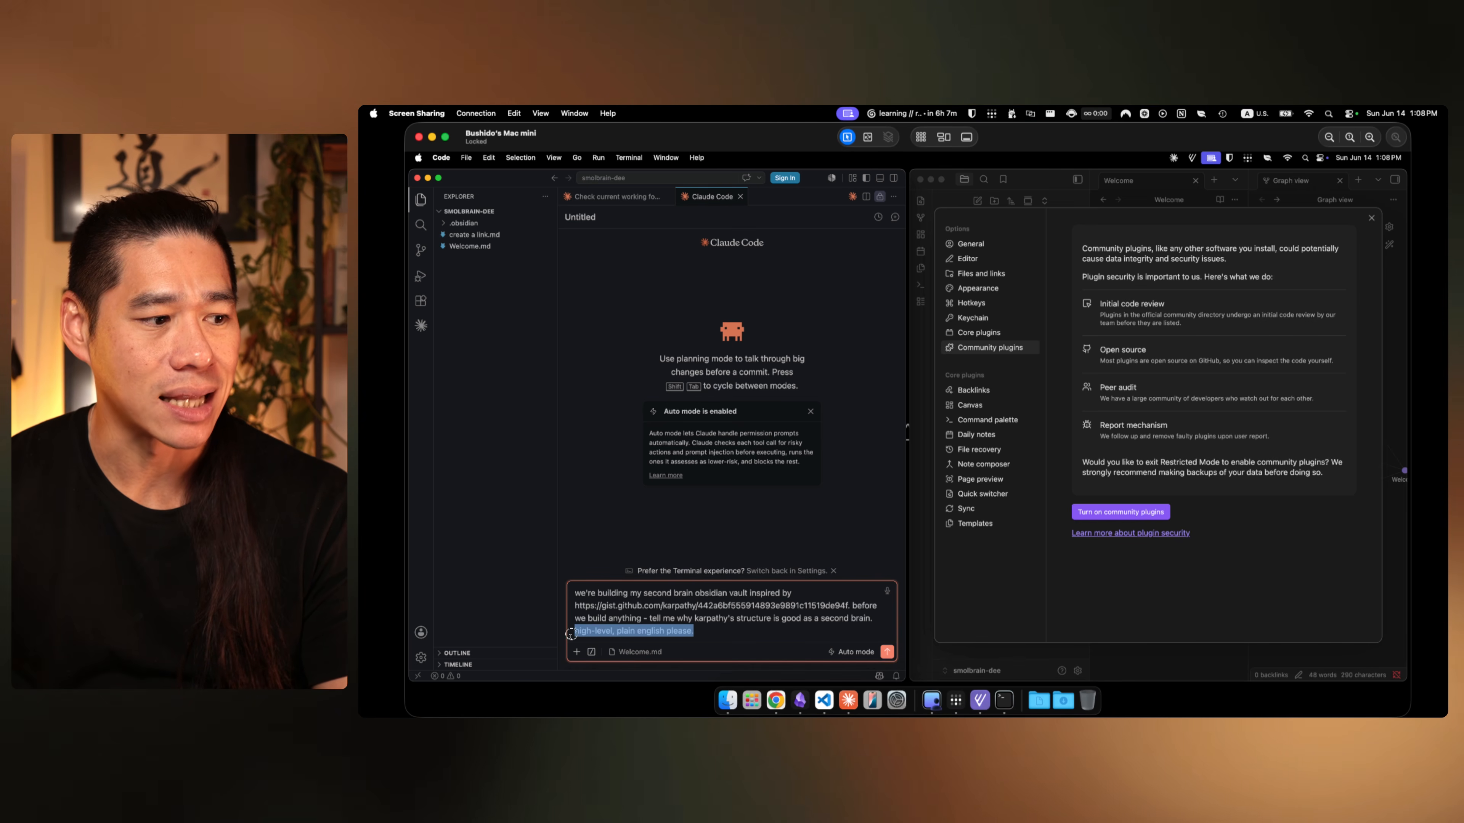
pyautogui.click(700, 629)
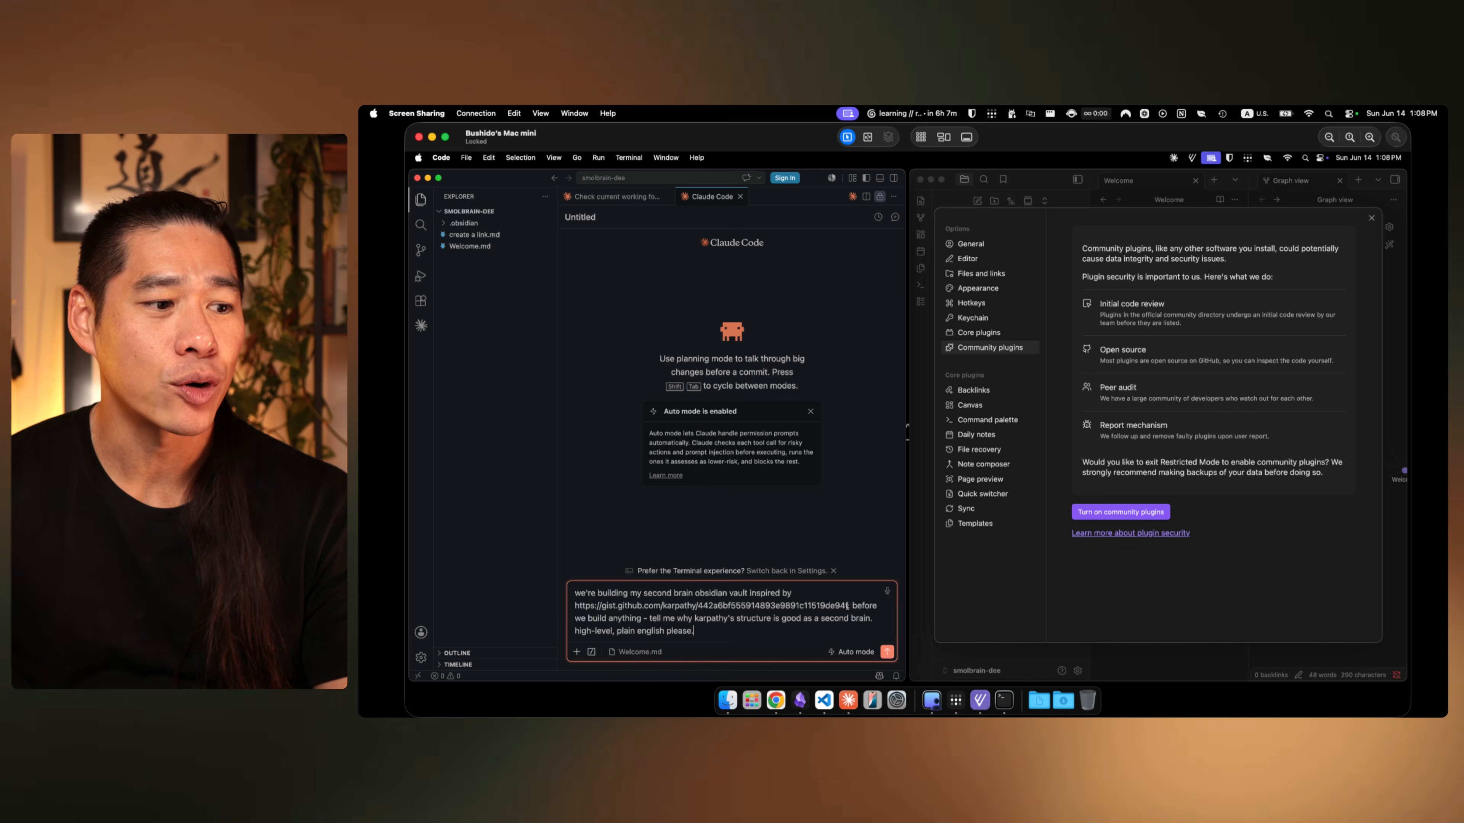
pyautogui.moveTo(846, 604); pyautogui.dragTo(574, 605)
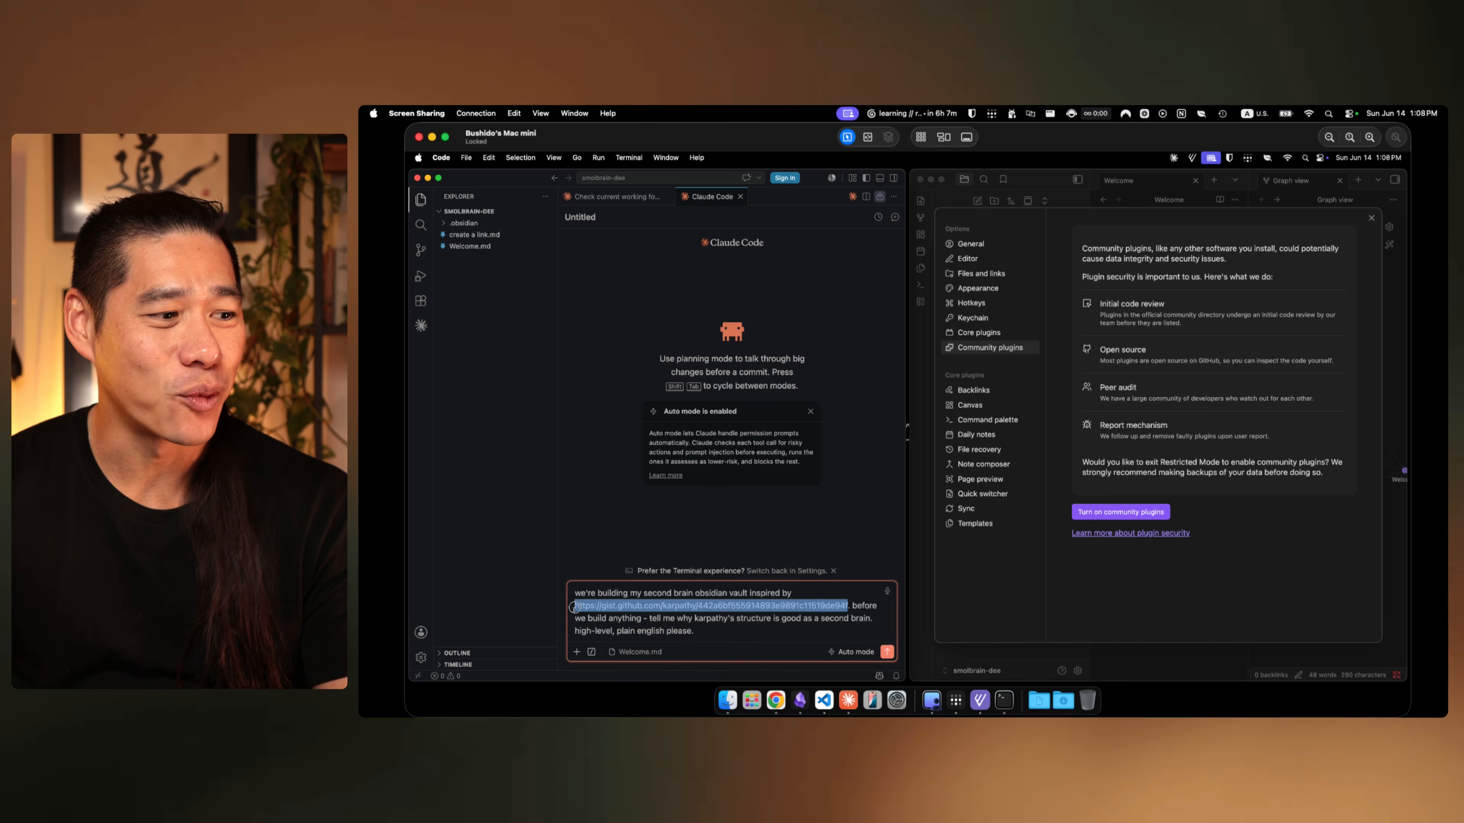
pyautogui.click(704, 618)
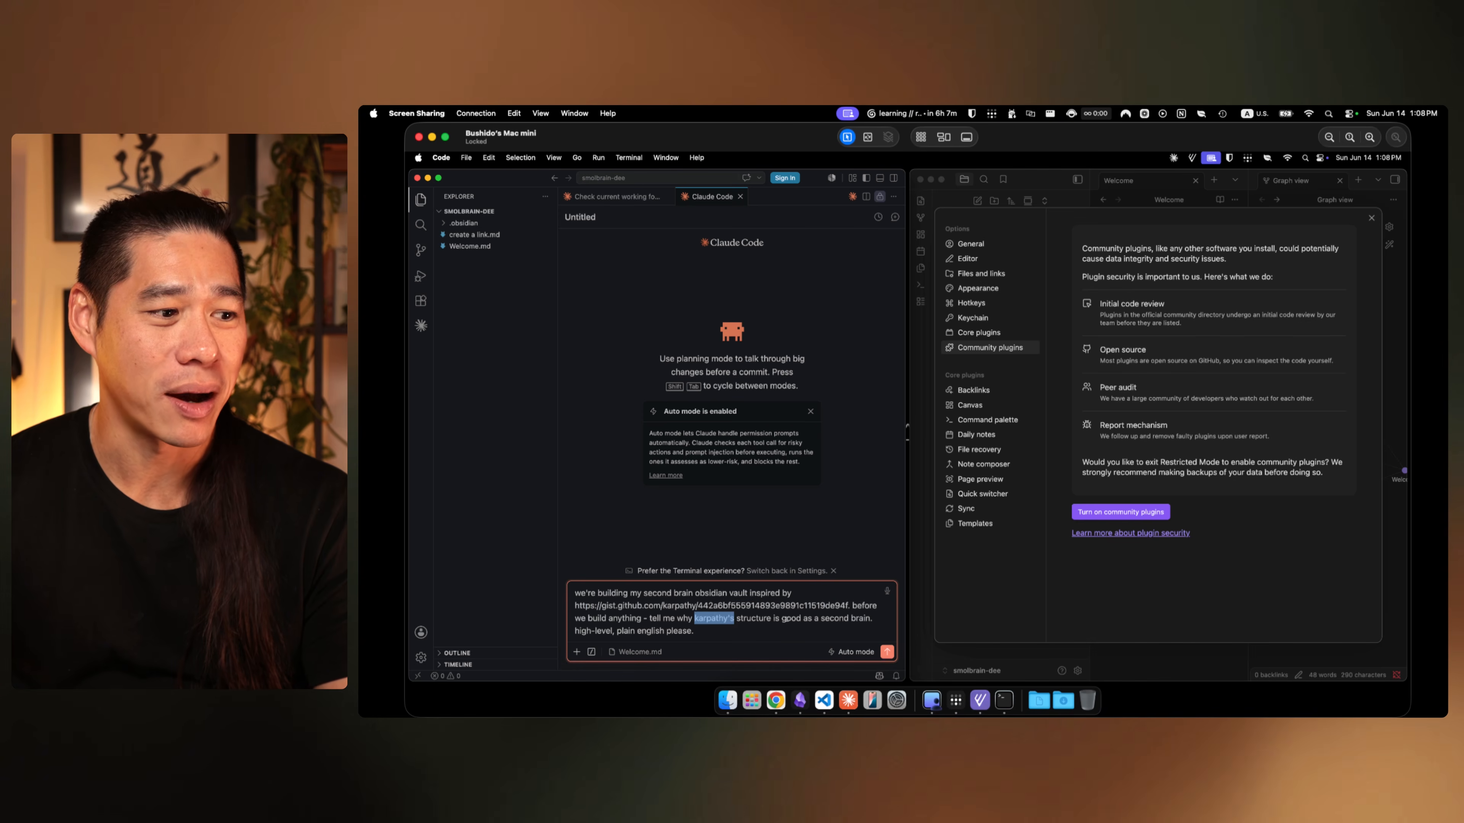
# Step: Switch to Chrome and examine Karpathy's llm-wiki.md gist, including its address, the LLM Wiki introduction and the core idea
pyautogui.click(776, 700)
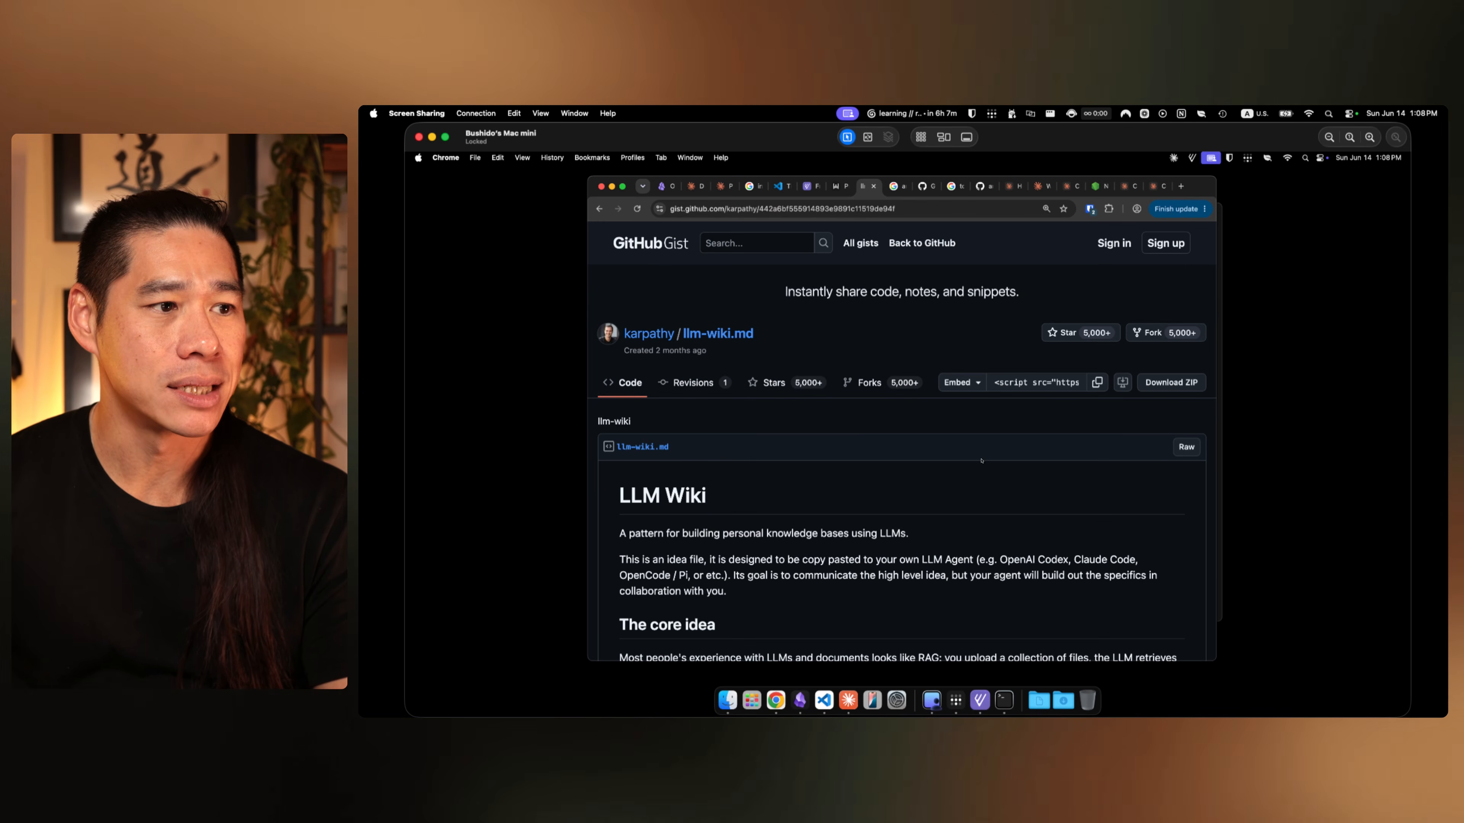
pyautogui.click(699, 219)
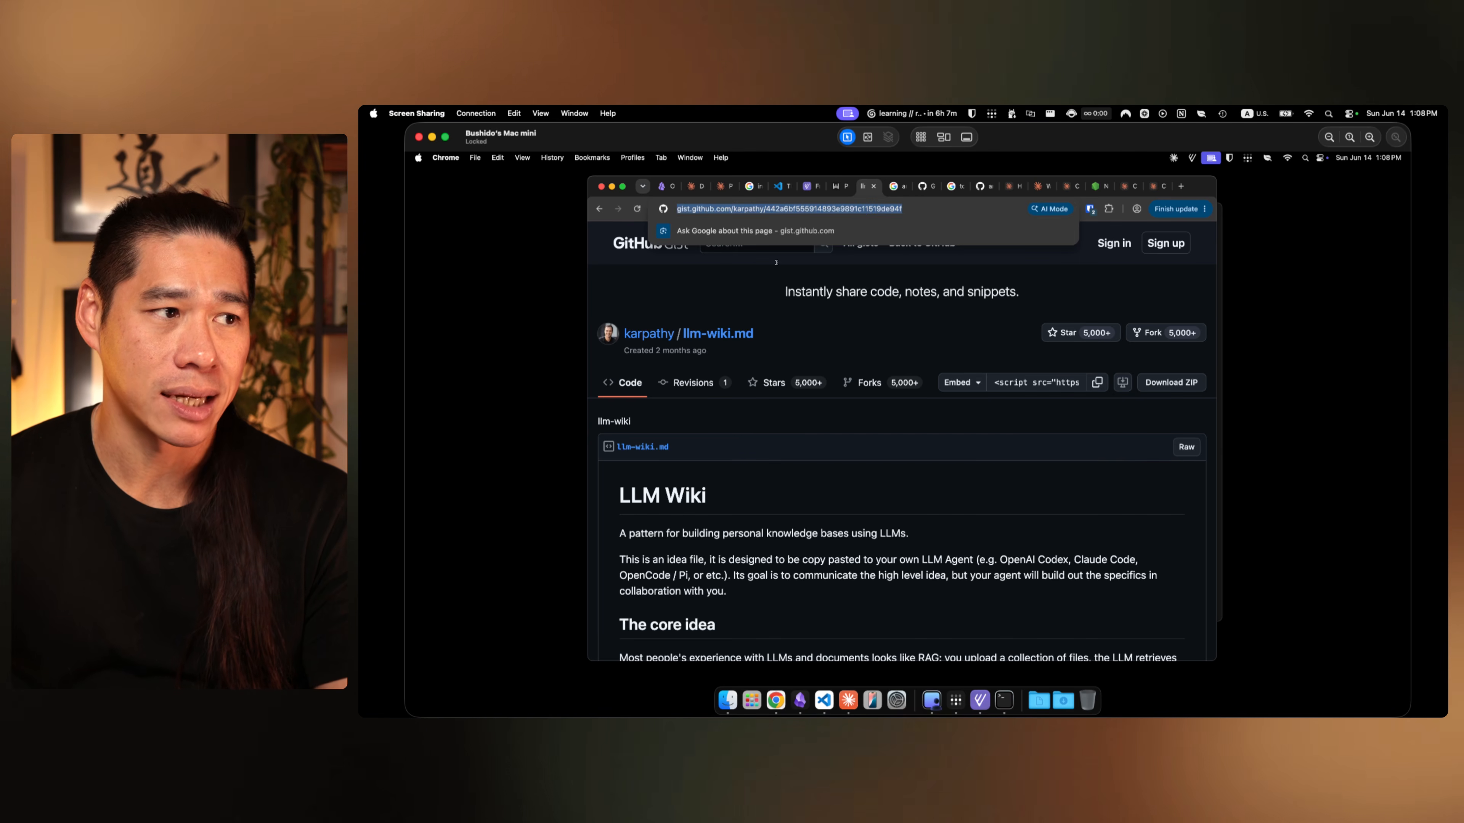
pyautogui.click(890, 345)
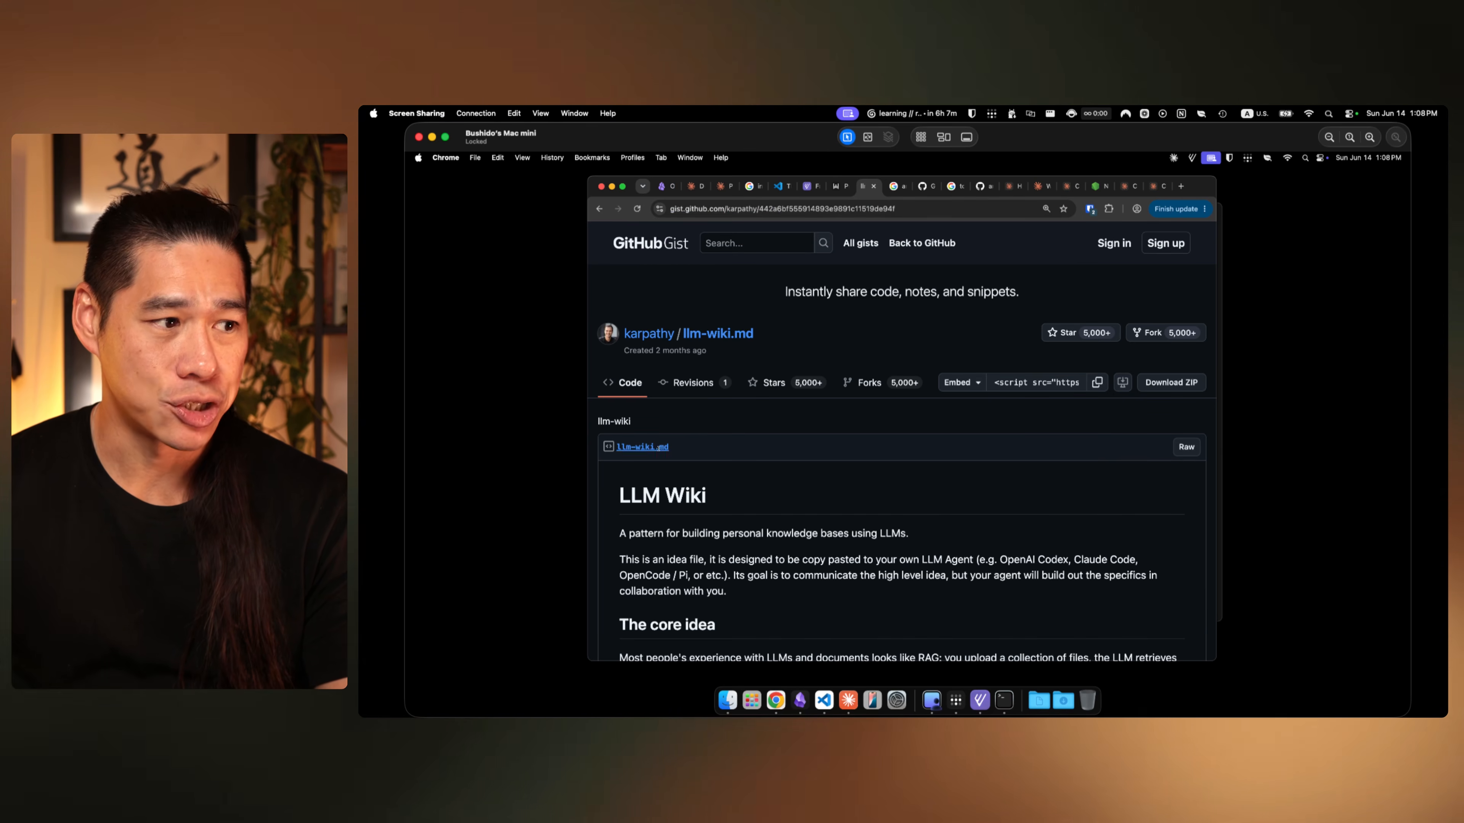
pyautogui.scroll(-5, 1080, 497)
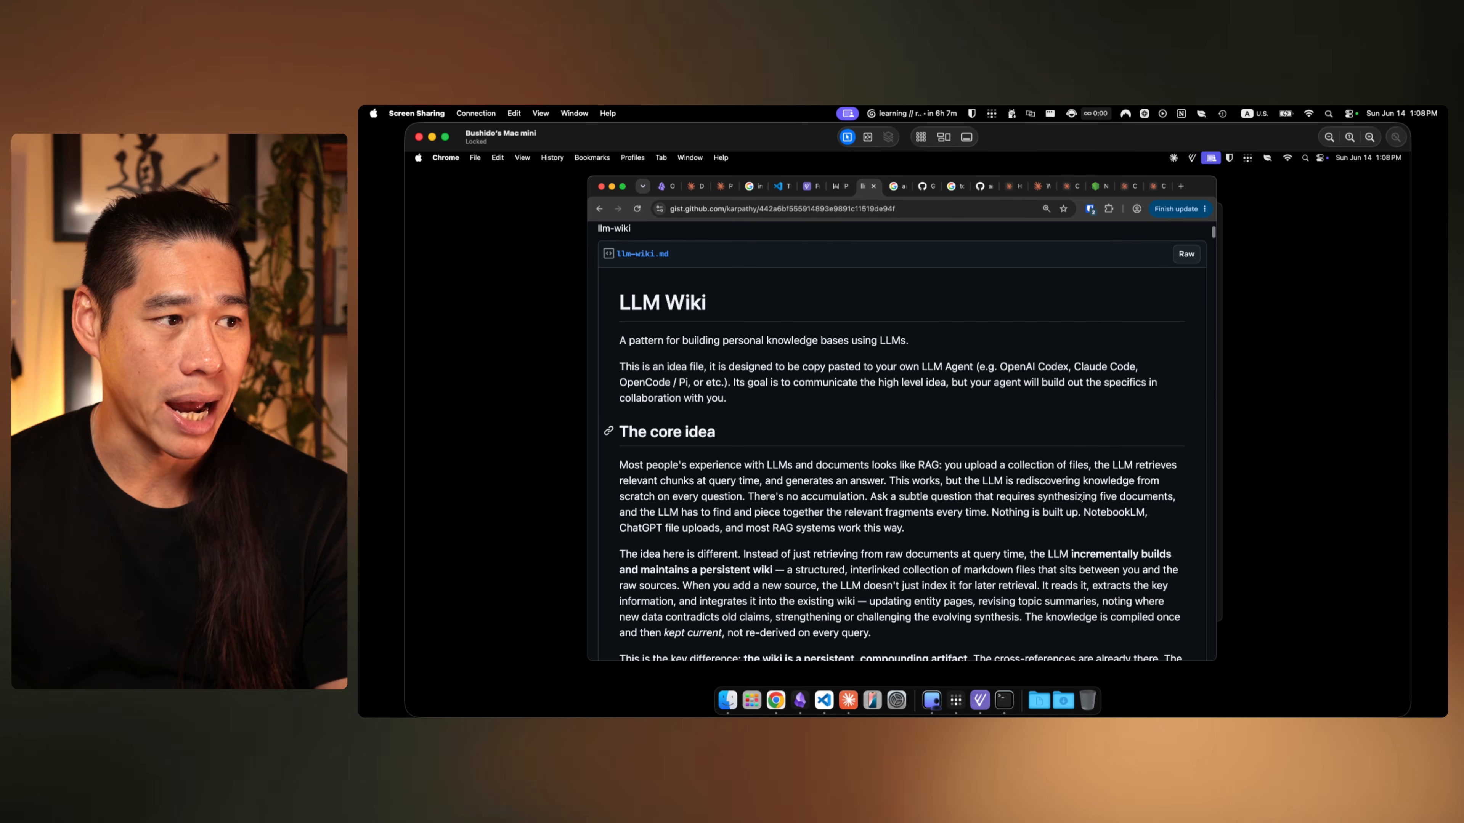
pyautogui.scroll(-1, 1080, 498)
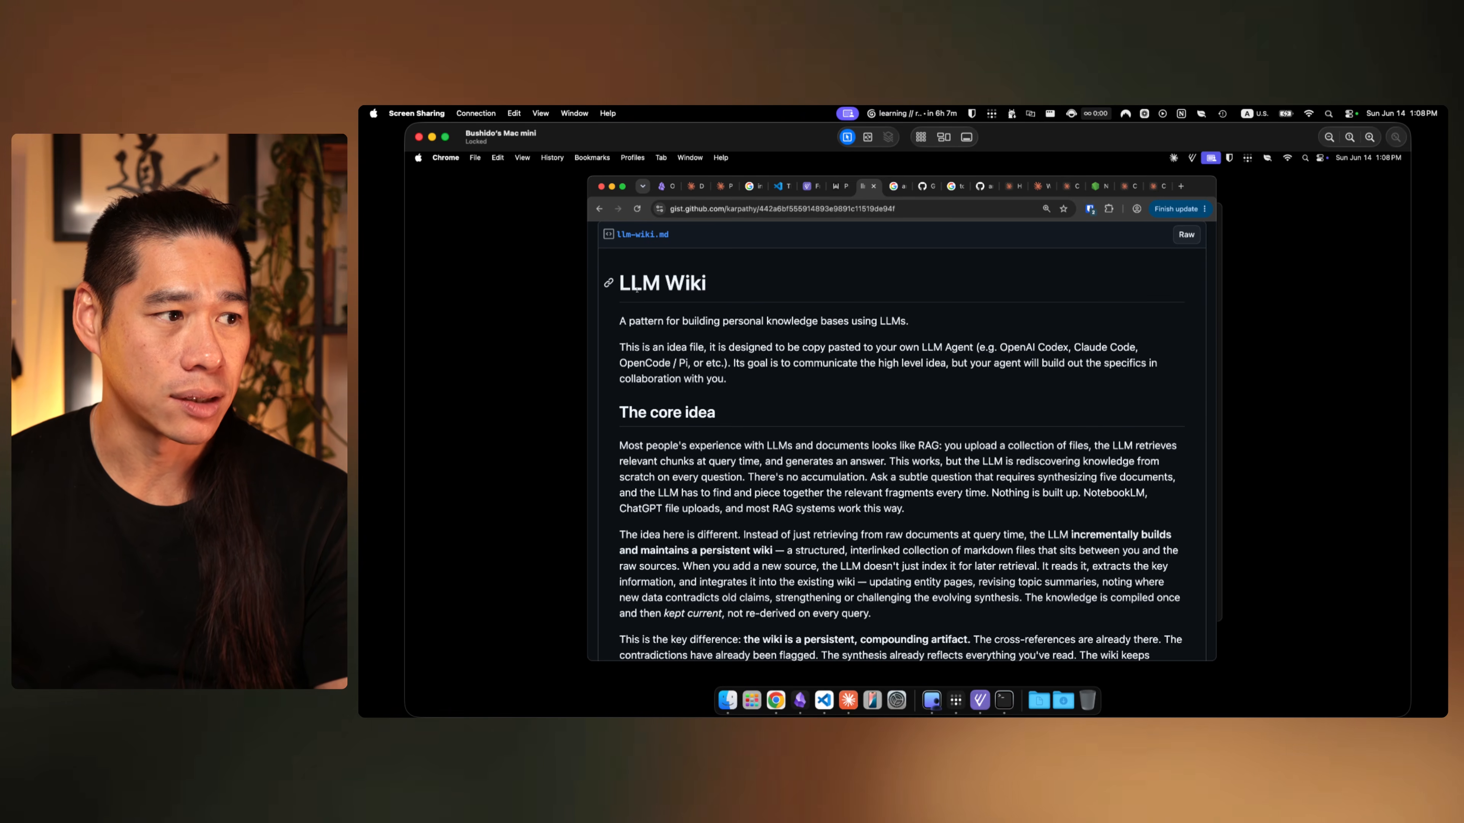
pyautogui.moveTo(633, 321); pyautogui.dragTo(930, 322)
pyautogui.click(930, 328)
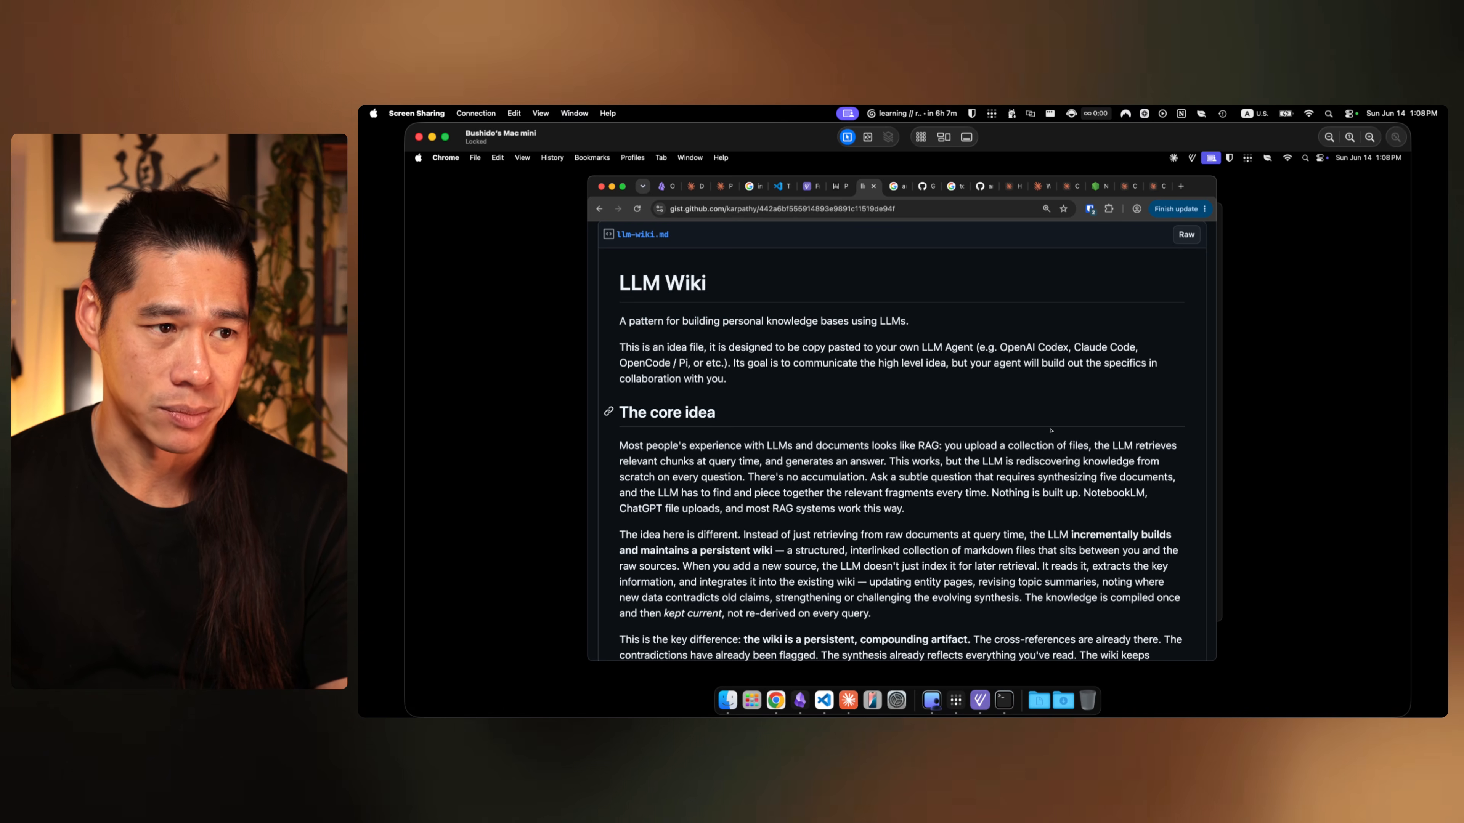
pyautogui.scroll(5, 919, 372)
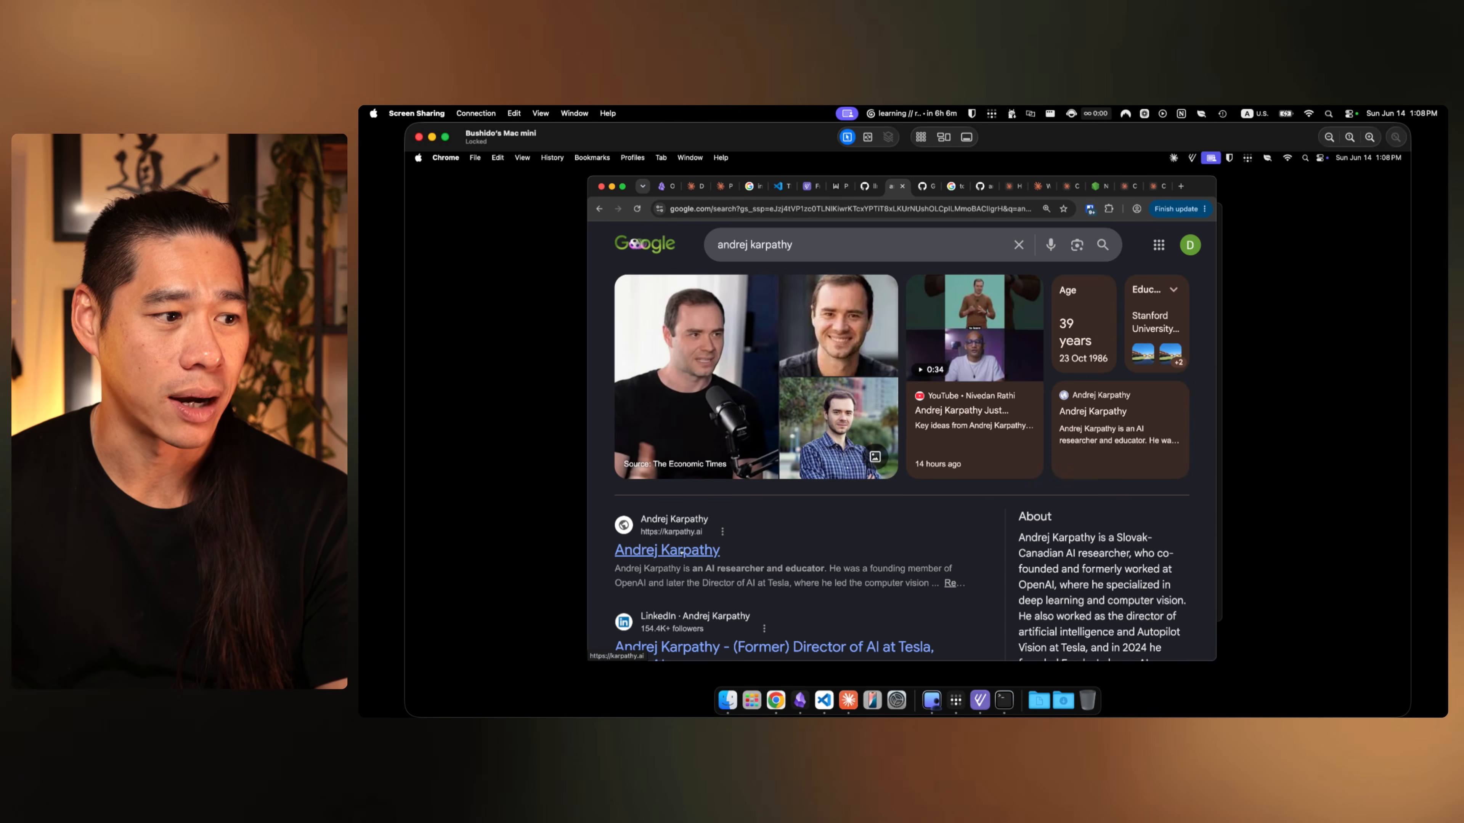
# Step: Examine the description of Andrej Karpathy's background in the Google search results
pyautogui.moveTo(712, 568); pyautogui.dragTo(782, 582)
pyautogui.click(855, 571)
pyautogui.click(847, 581)
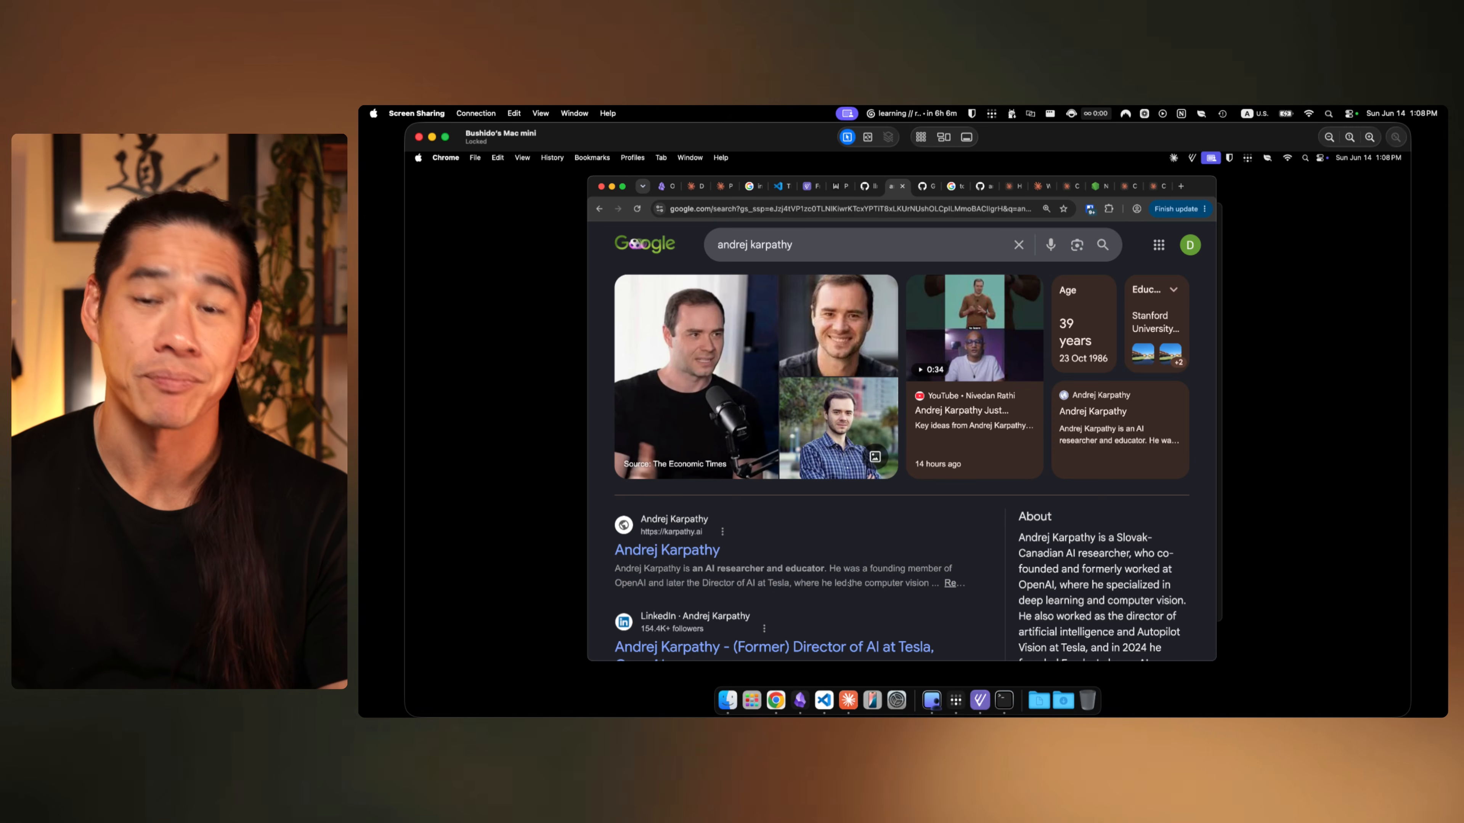
# Step: Return to Karpathy's llm-wiki.md gist and examine the core idea section comparing RAG with a persistent wiki
pyautogui.click(862, 186)
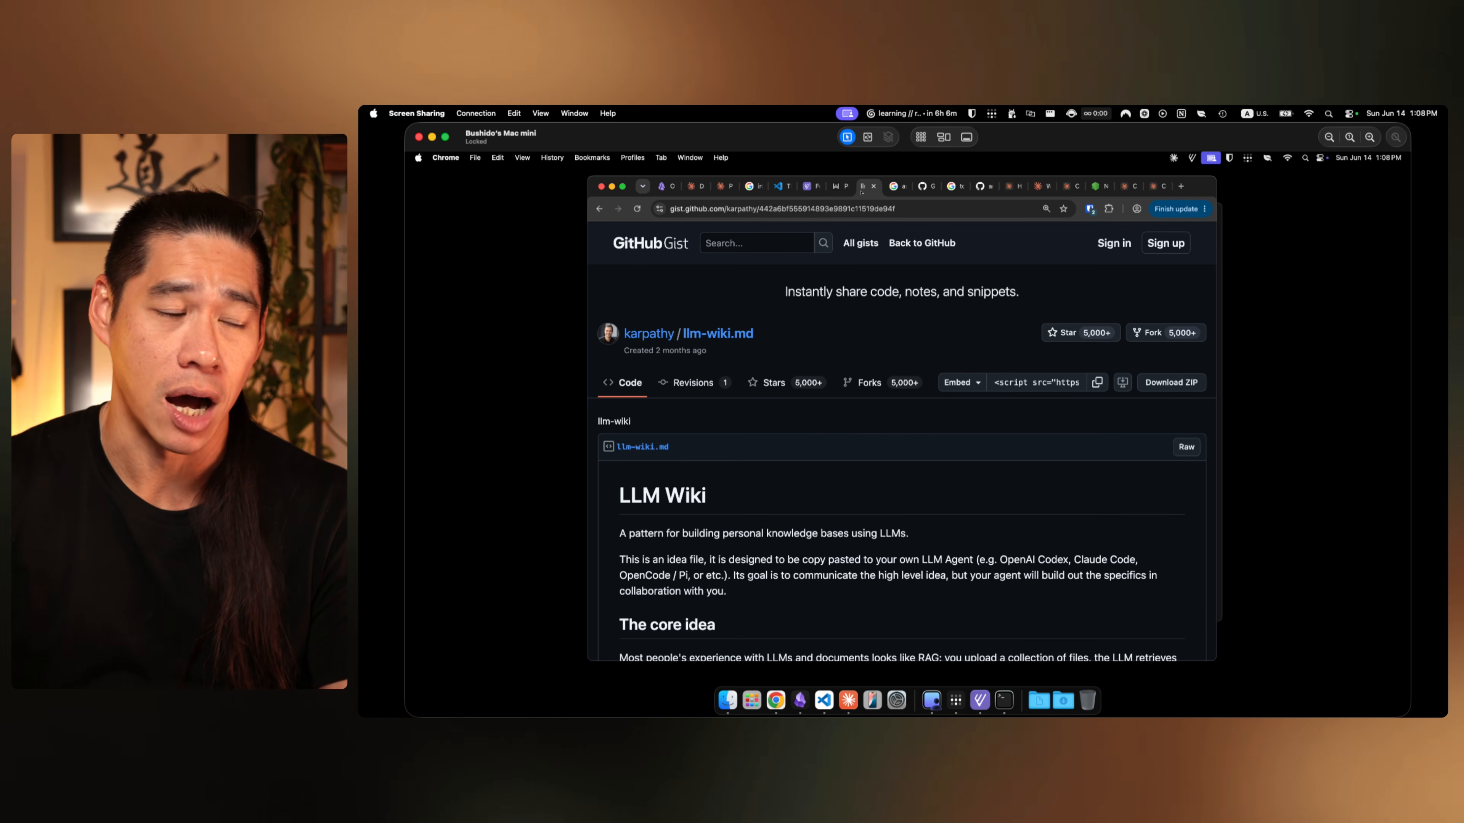
pyautogui.scroll(-5, 1007, 541)
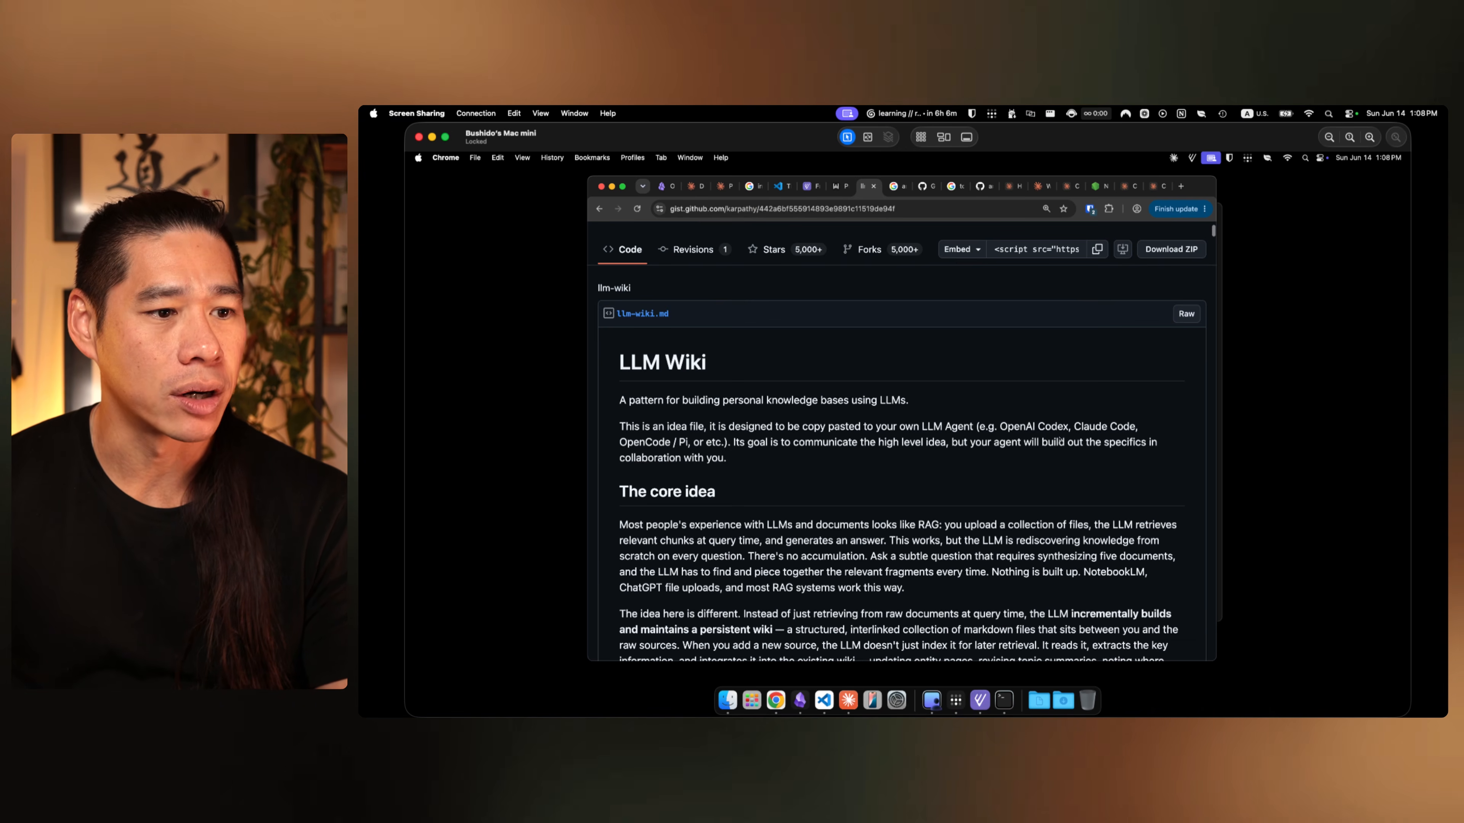
pyautogui.scroll(-6, 1028, 452)
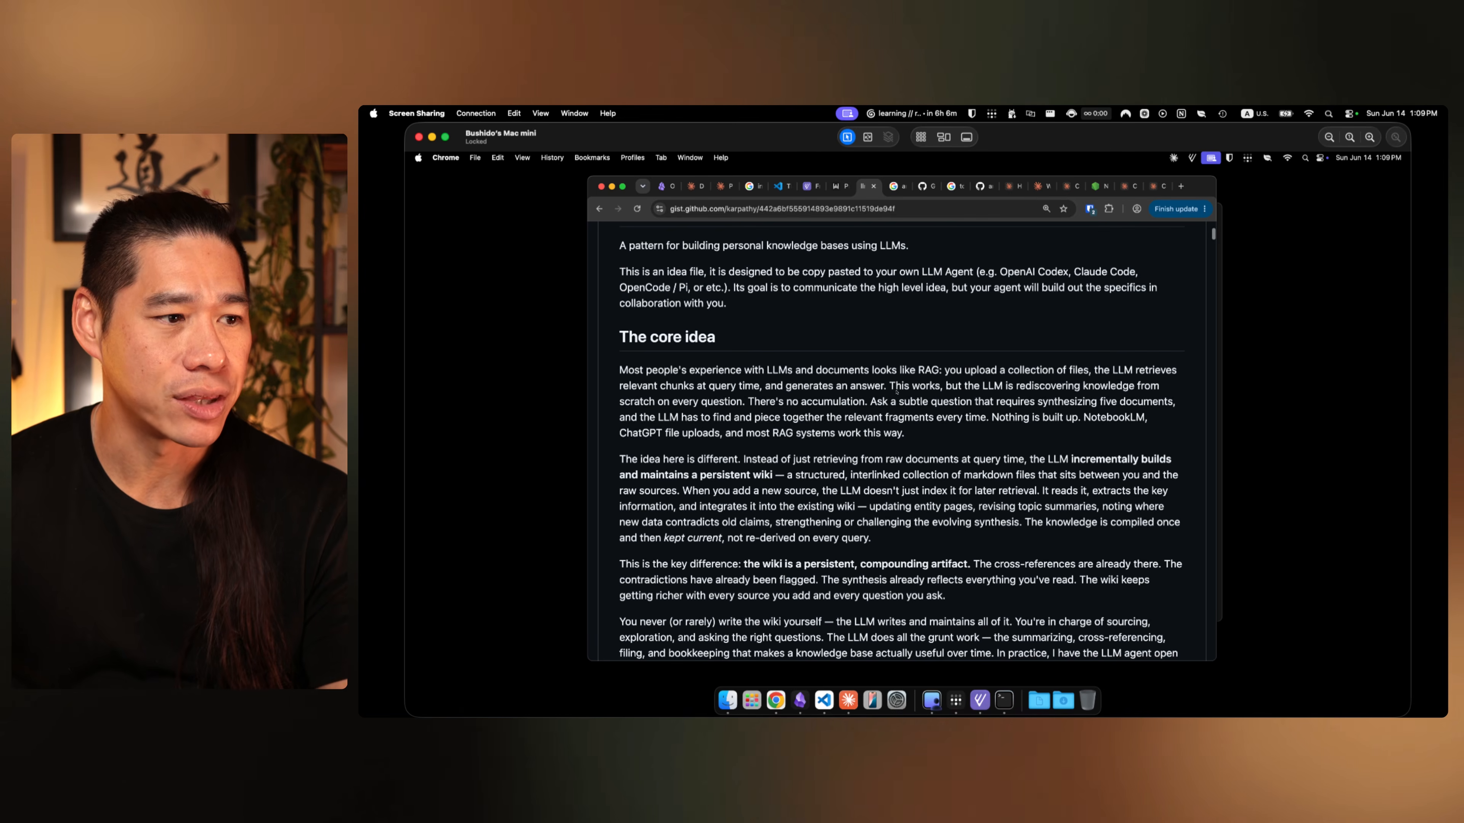
pyautogui.moveTo(687, 370); pyautogui.dragTo(1000, 522)
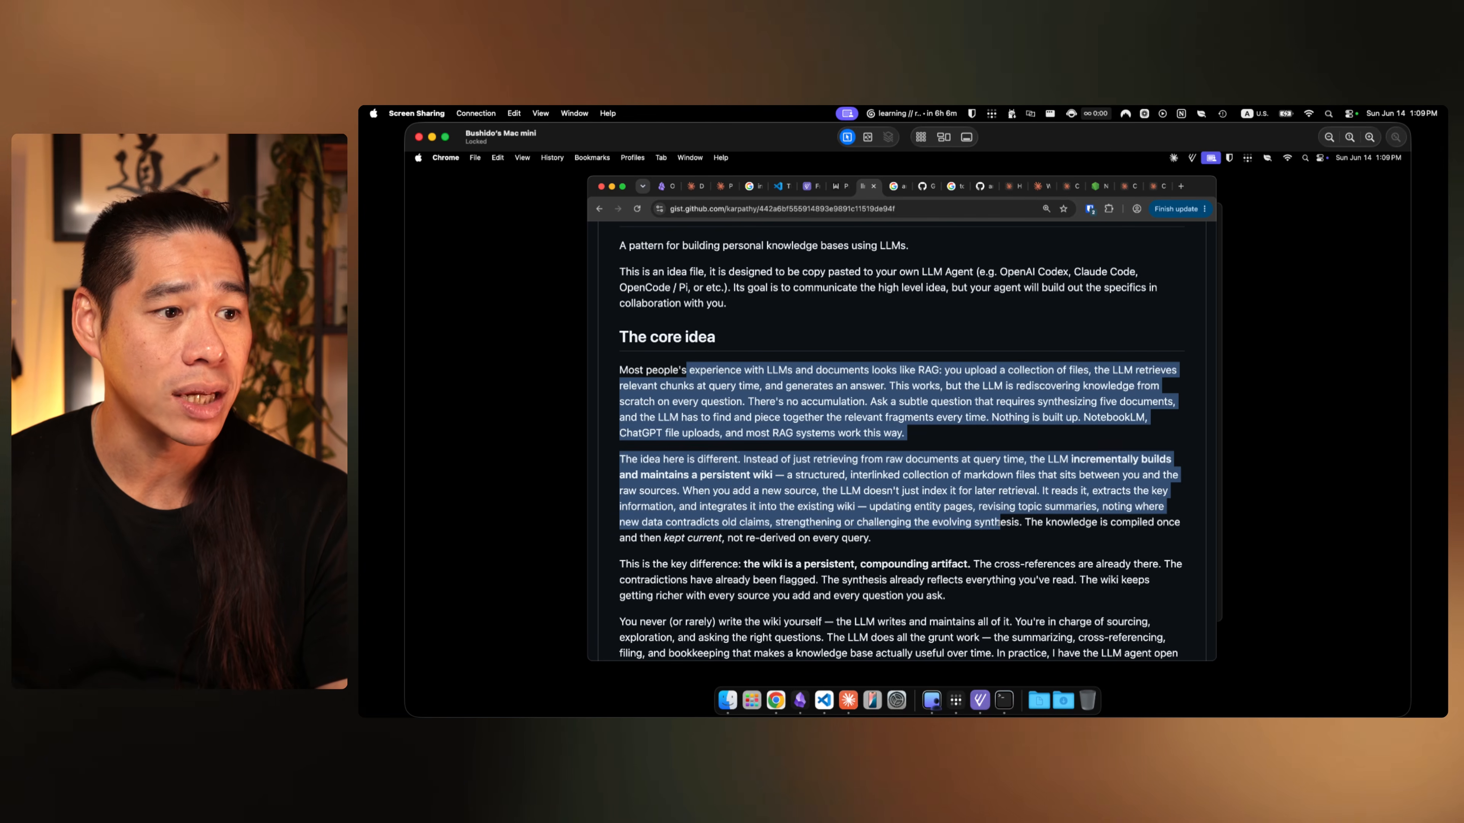
pyautogui.click(976, 444)
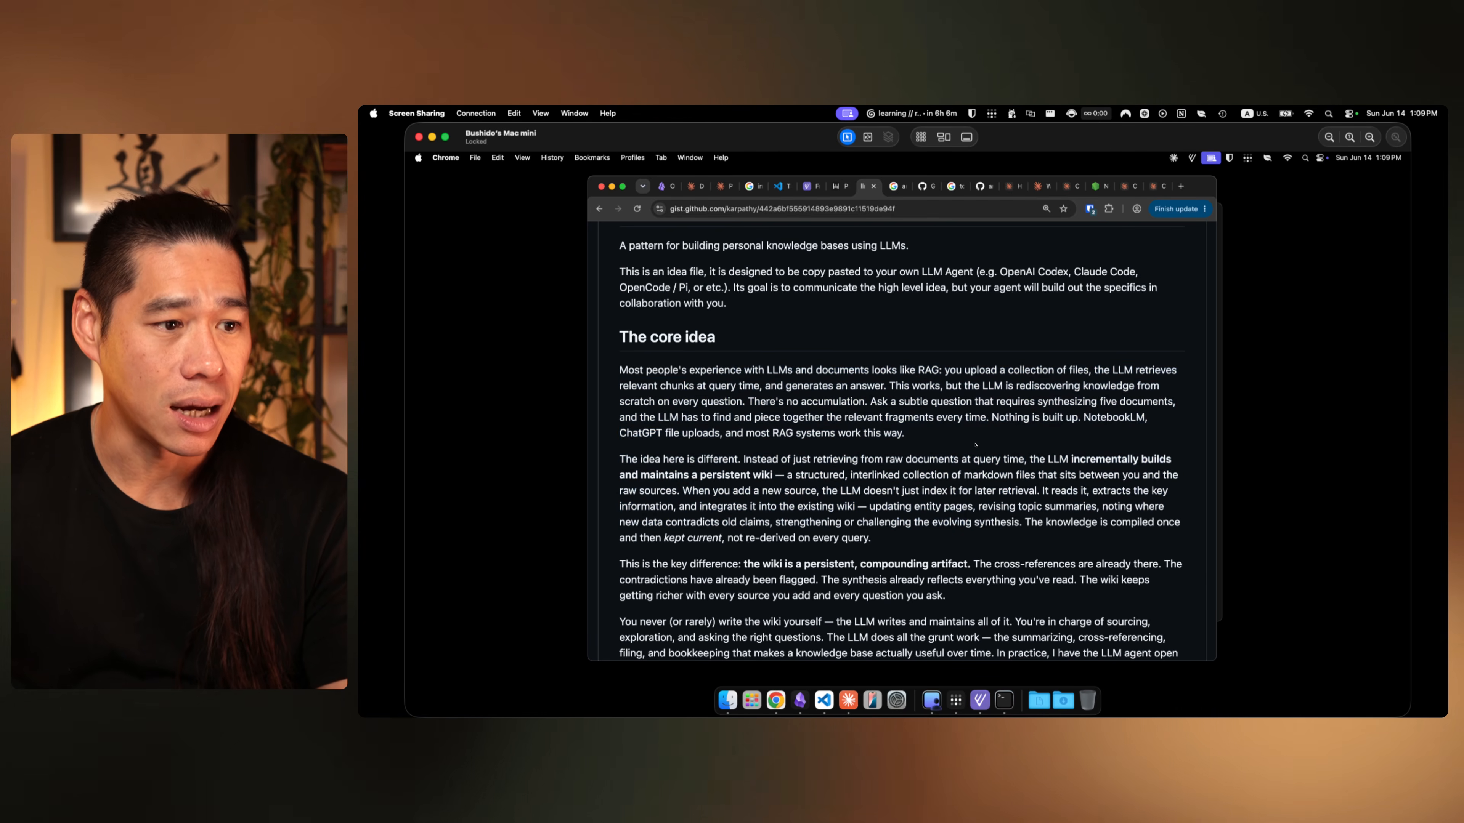
# Step: Switch to VS Code and send Claude the drafted question about why Karpathy's structure is good as a second brain
pyautogui.click(823, 701)
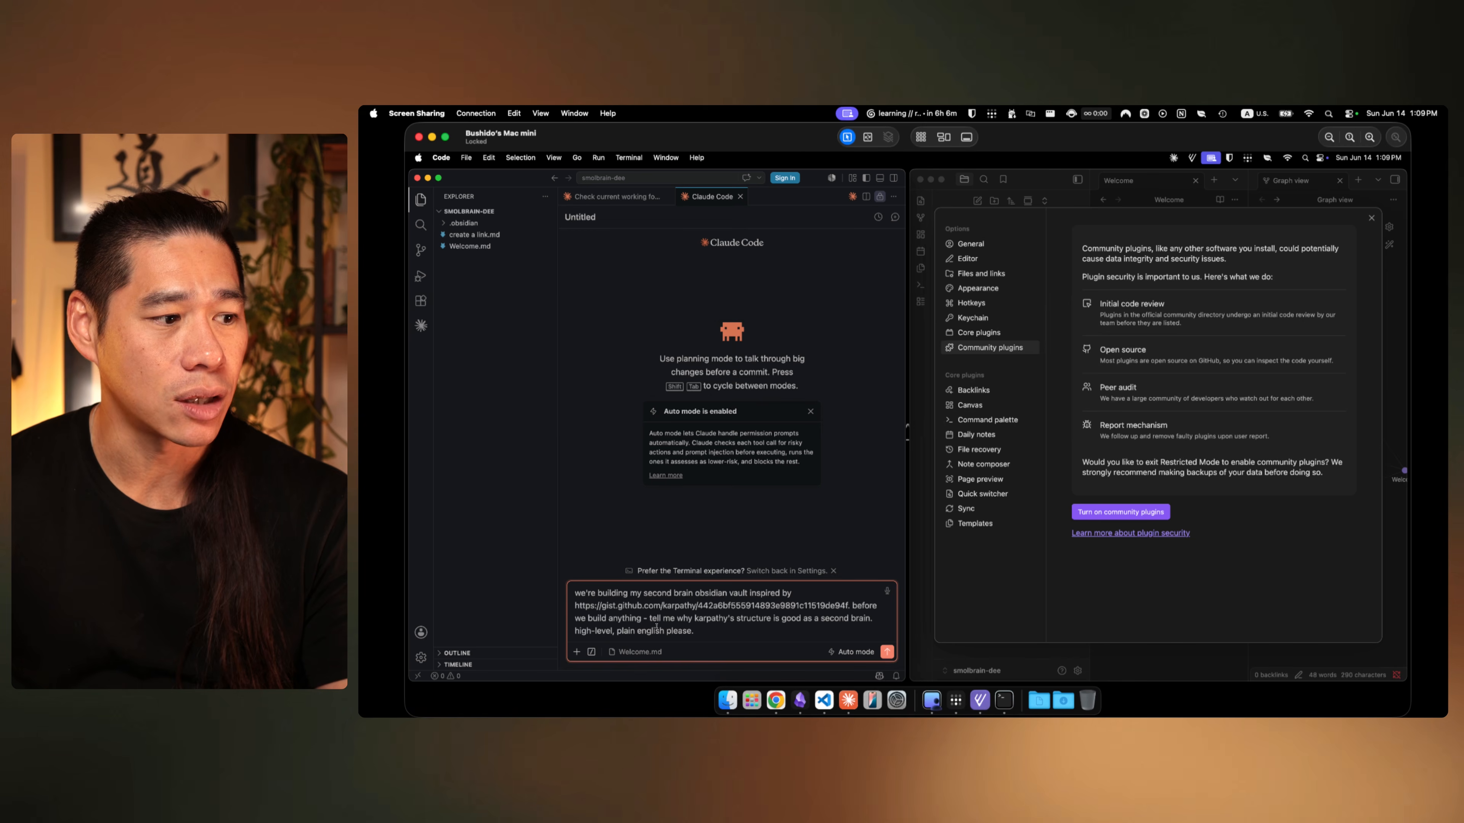
pyautogui.moveTo(777, 618); pyautogui.dragTo(871, 618)
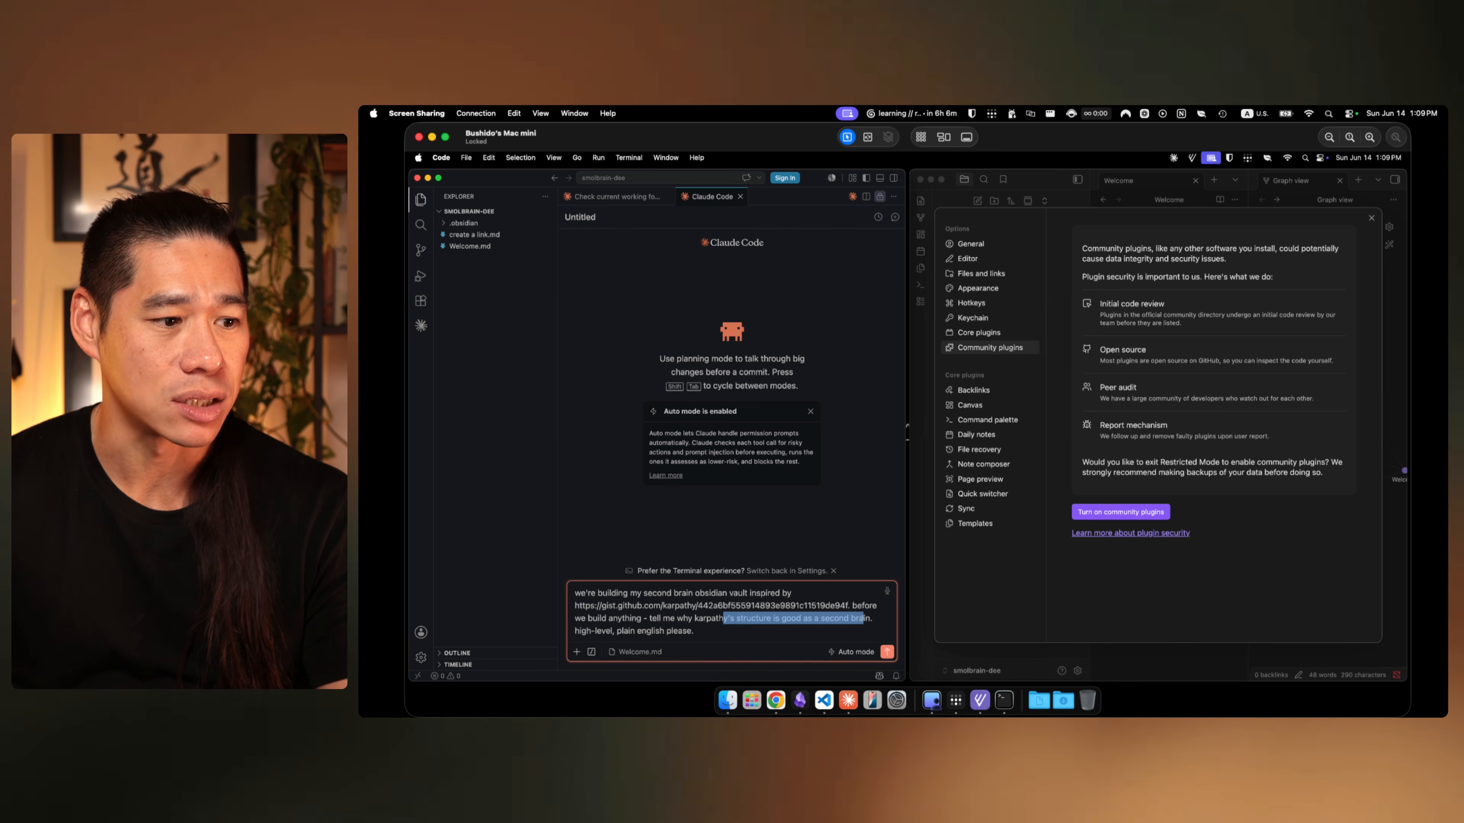
pyautogui.click(786, 630)
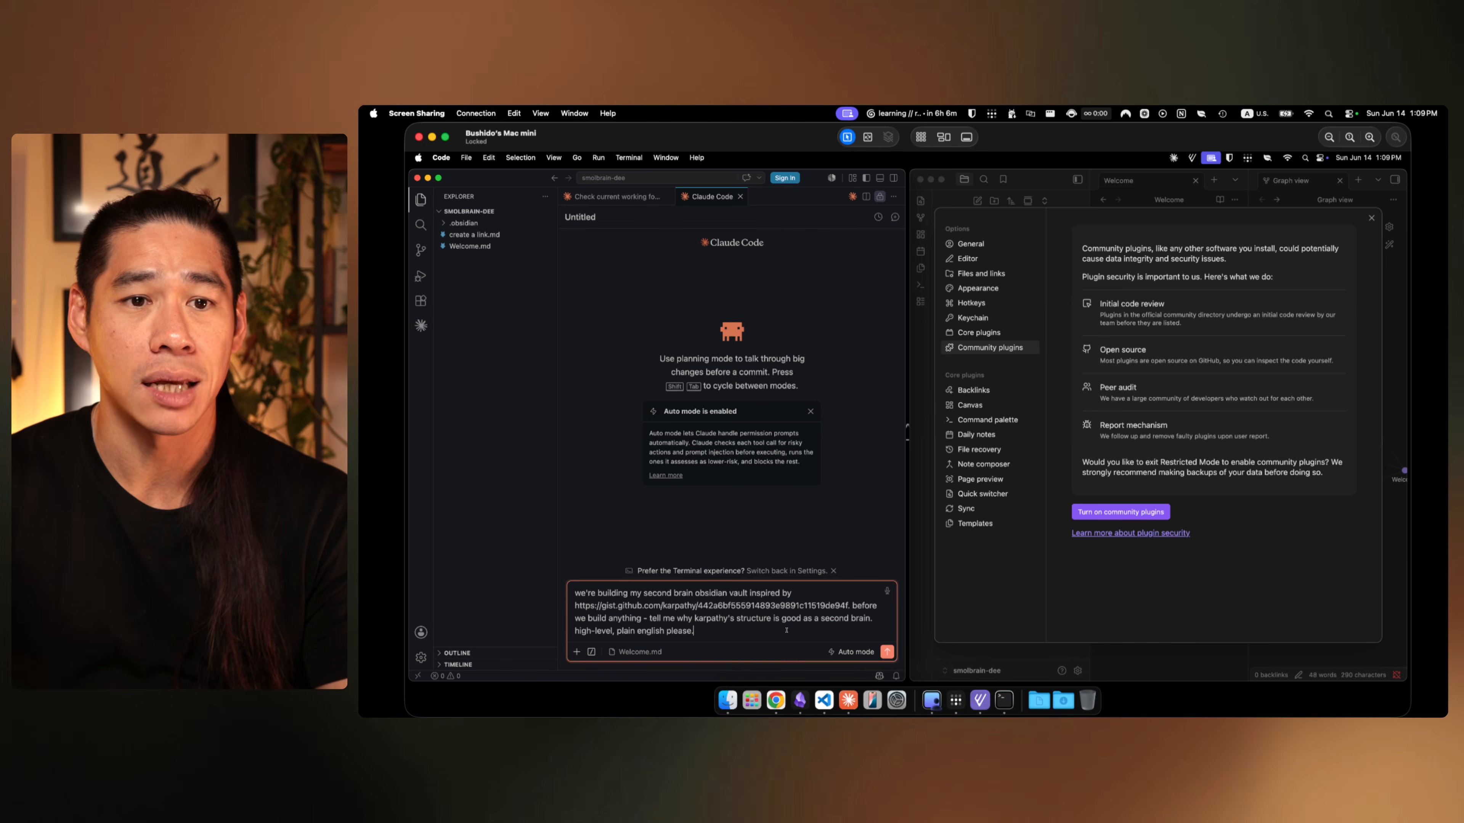
pyautogui.press('Return')
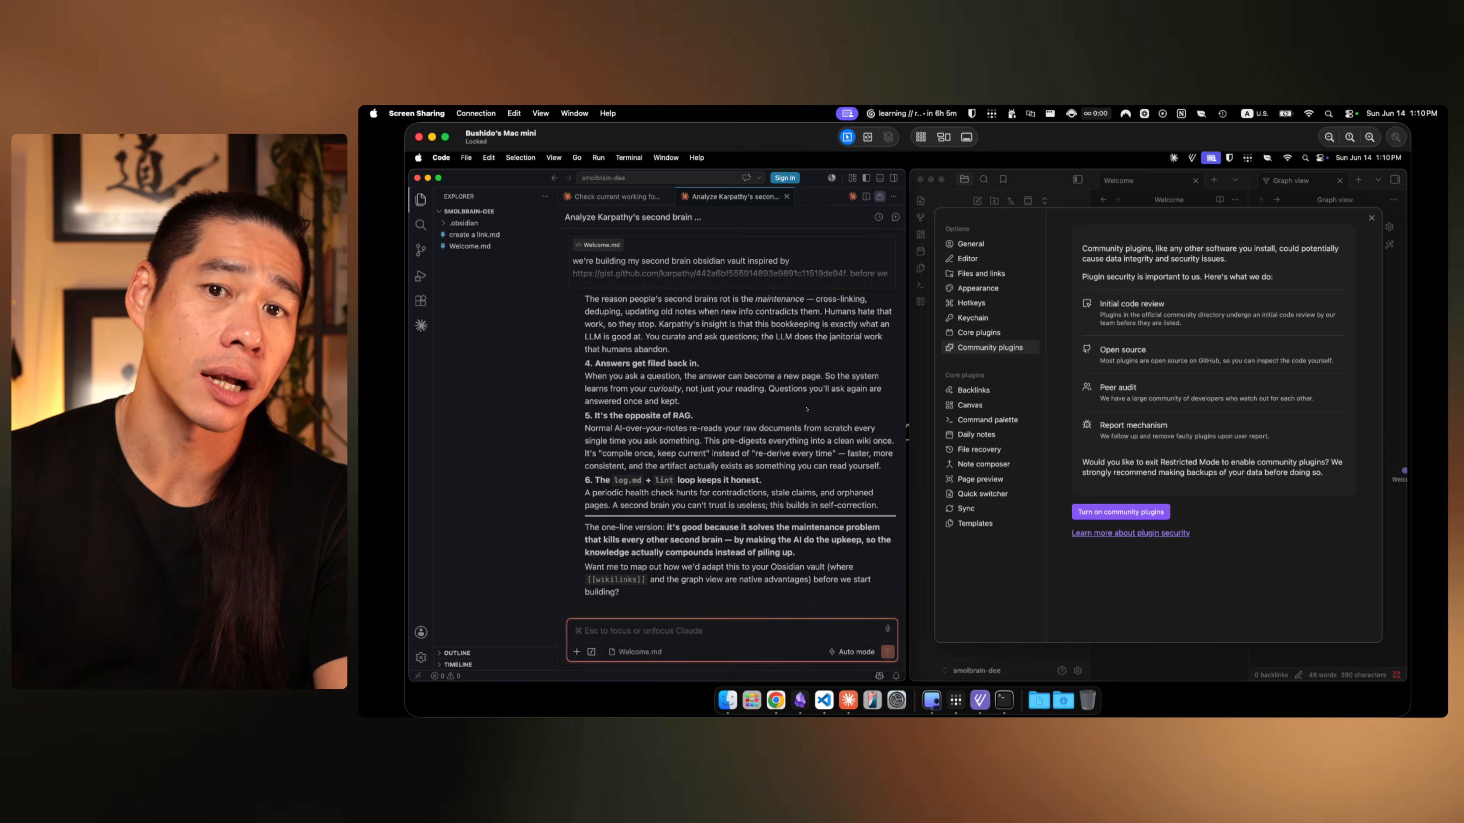
# Step: Read the section of Claude's answer on Karpathy's setup, covering the LLM-maintained wiki, raw sources and interlinked markdown pages
pyautogui.scroll(10, 806, 409)
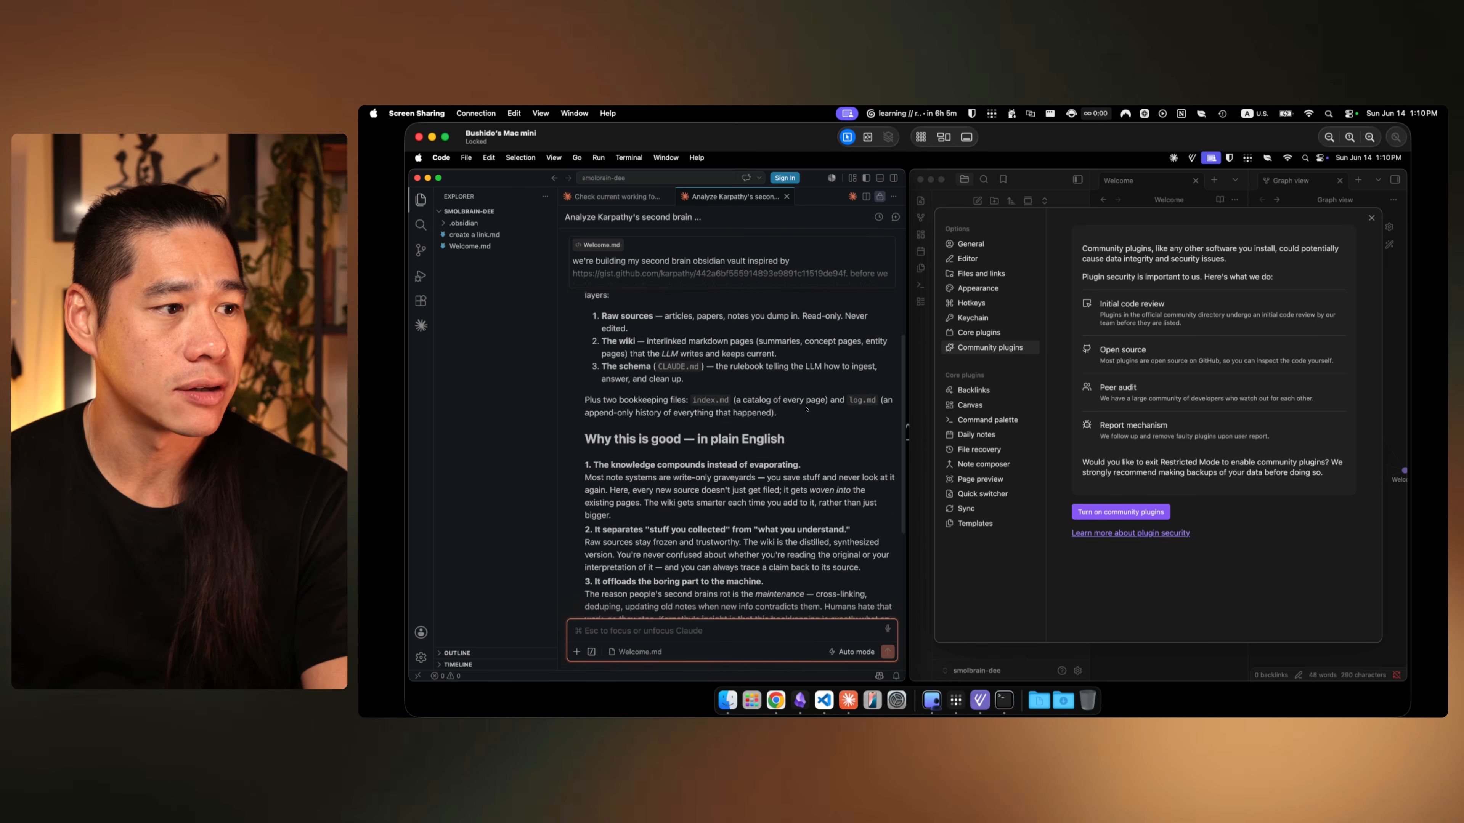
pyautogui.scroll(5, 806, 409)
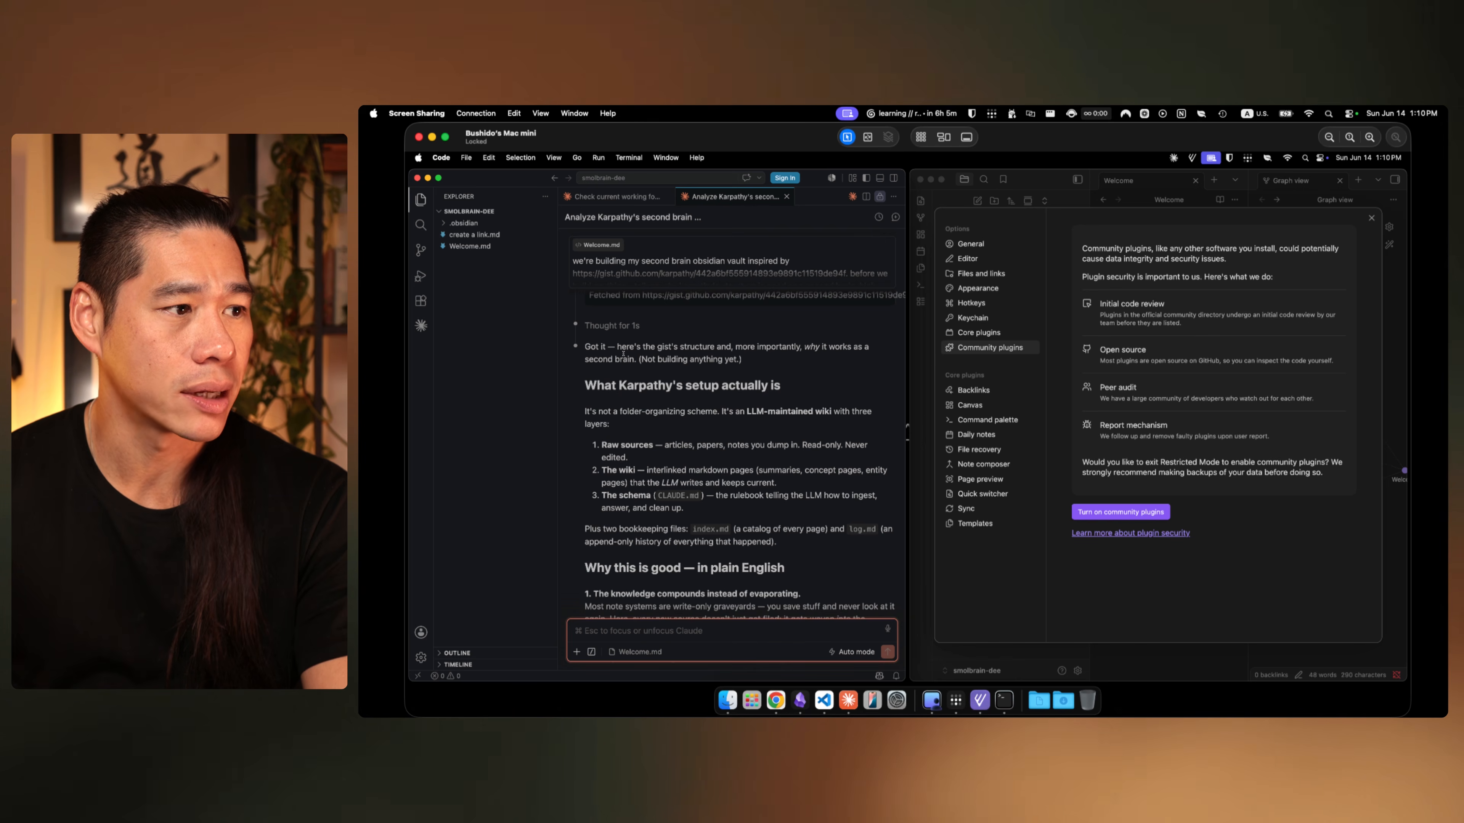
pyautogui.scroll(-1, 793, 417)
pyautogui.scroll(-2, 795, 389)
pyautogui.doubleClick(644, 316)
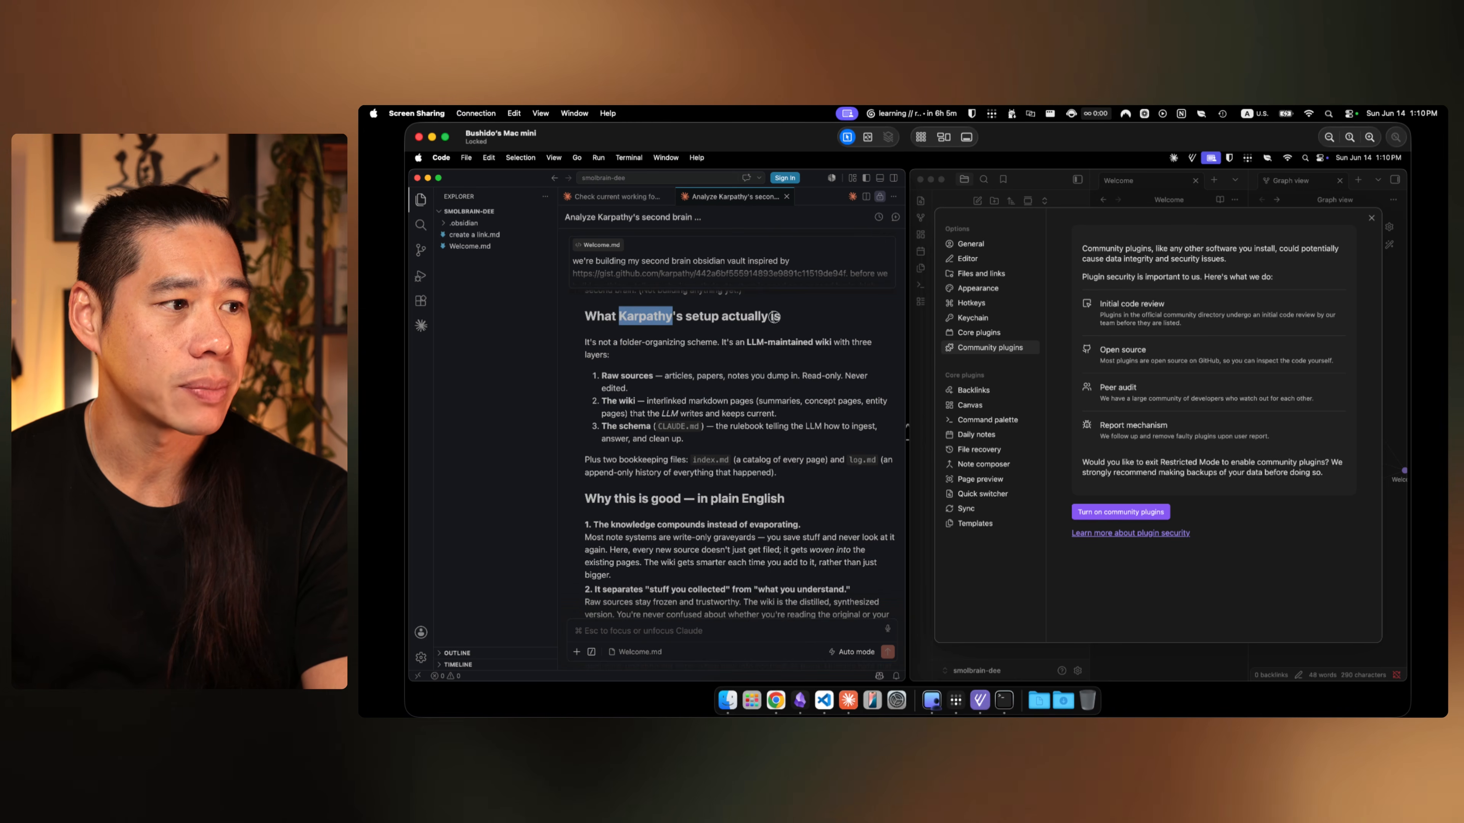
pyautogui.moveTo(773, 317); pyautogui.dragTo(780, 316)
pyautogui.click(651, 346)
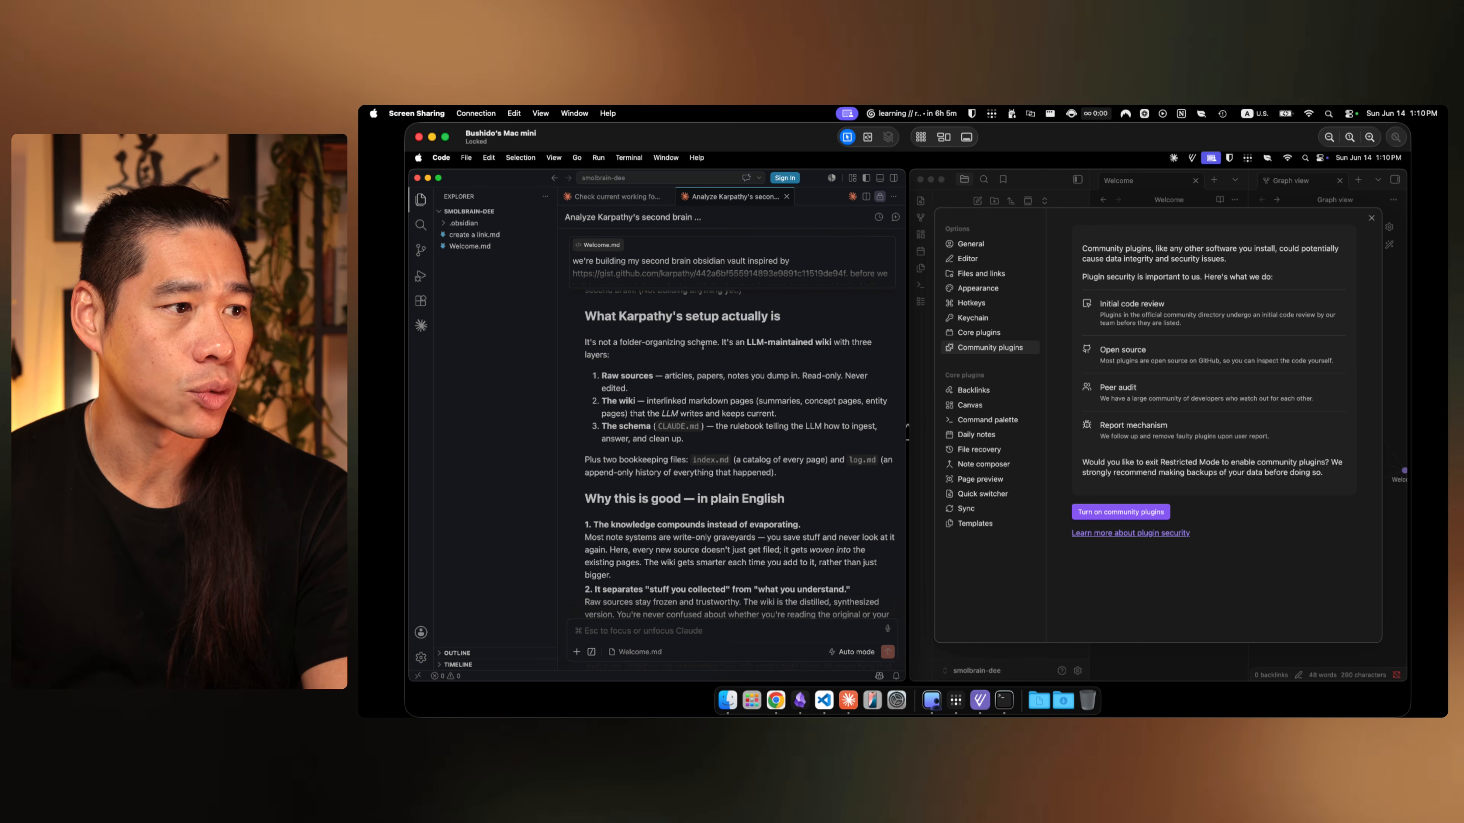
pyautogui.moveTo(744, 345); pyautogui.dragTo(834, 342)
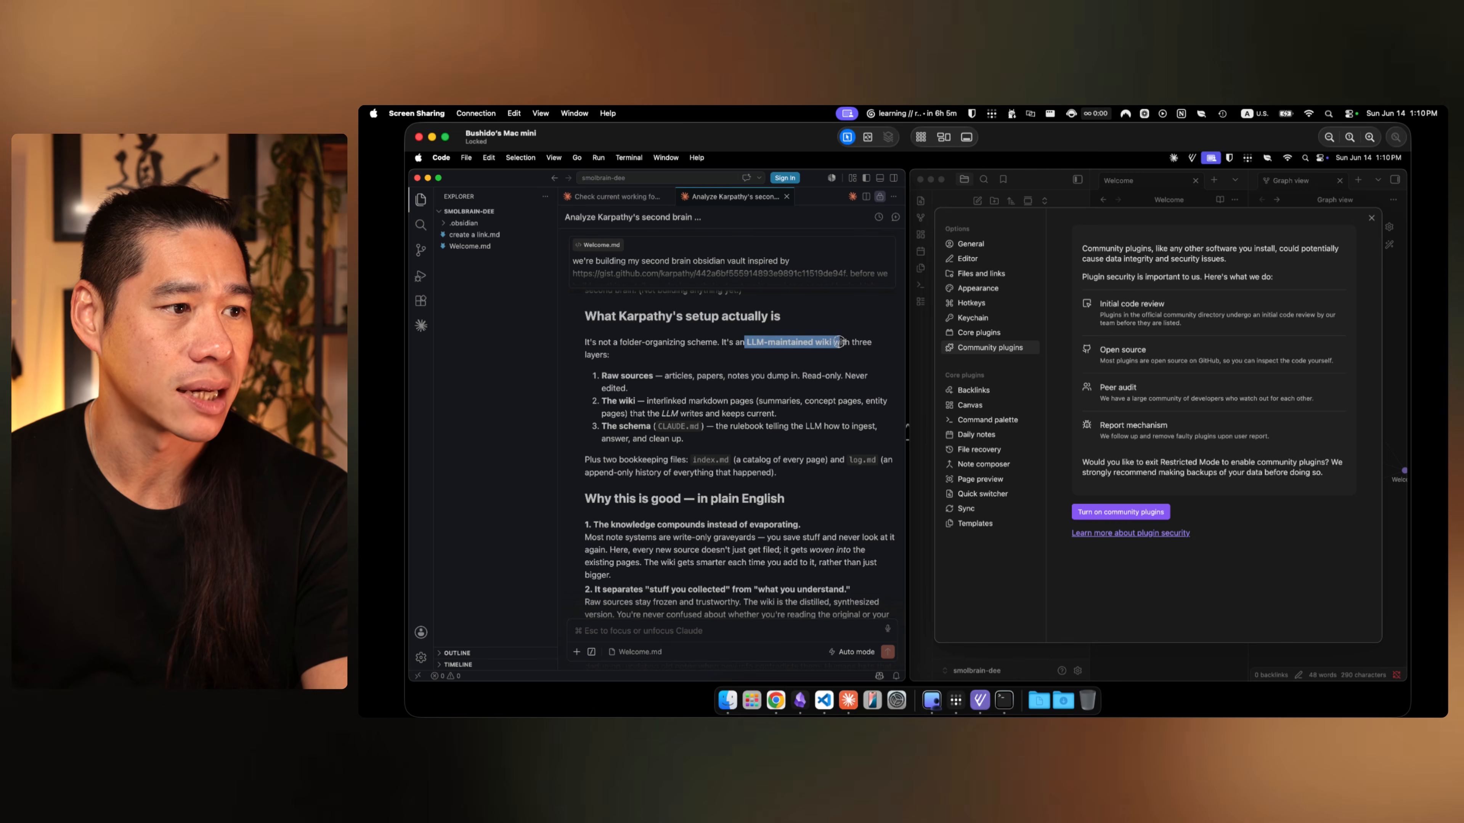
pyautogui.click(866, 343)
pyautogui.scroll(-3, 749, 403)
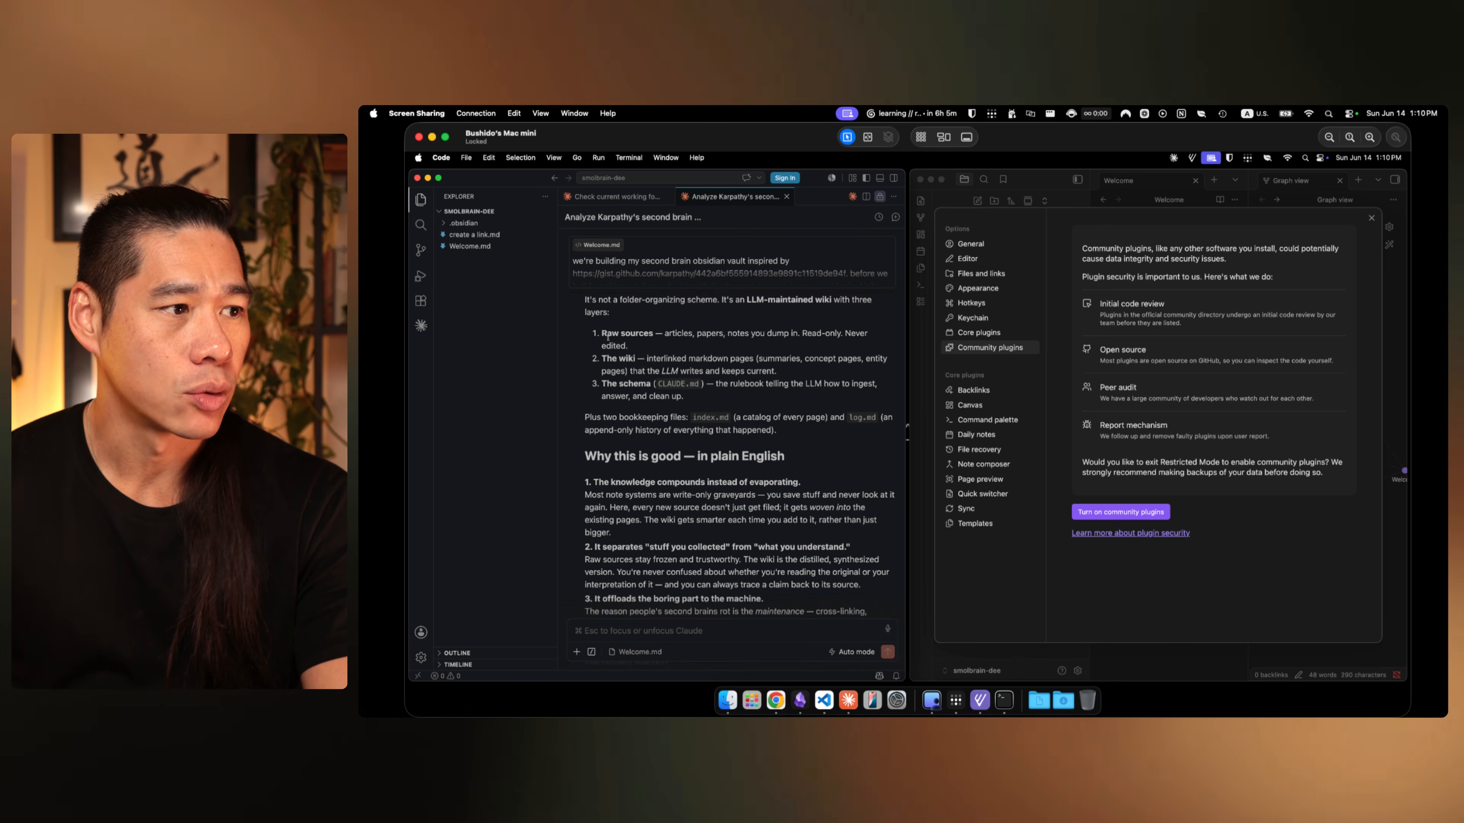
pyautogui.moveTo(606, 333); pyautogui.dragTo(646, 335)
pyautogui.moveTo(775, 332); pyautogui.dragTo(858, 334)
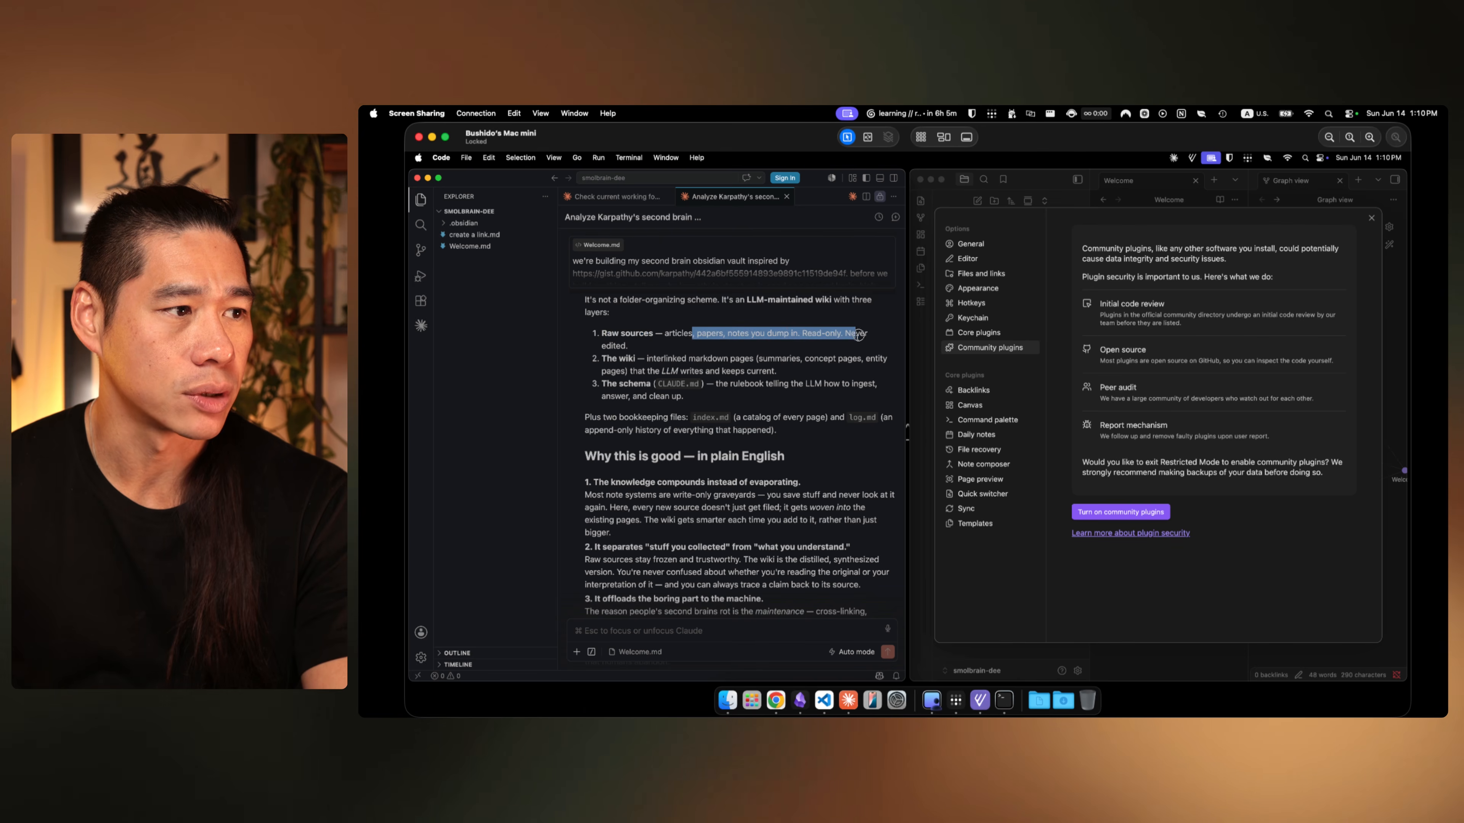
pyautogui.doubleClick(626, 358)
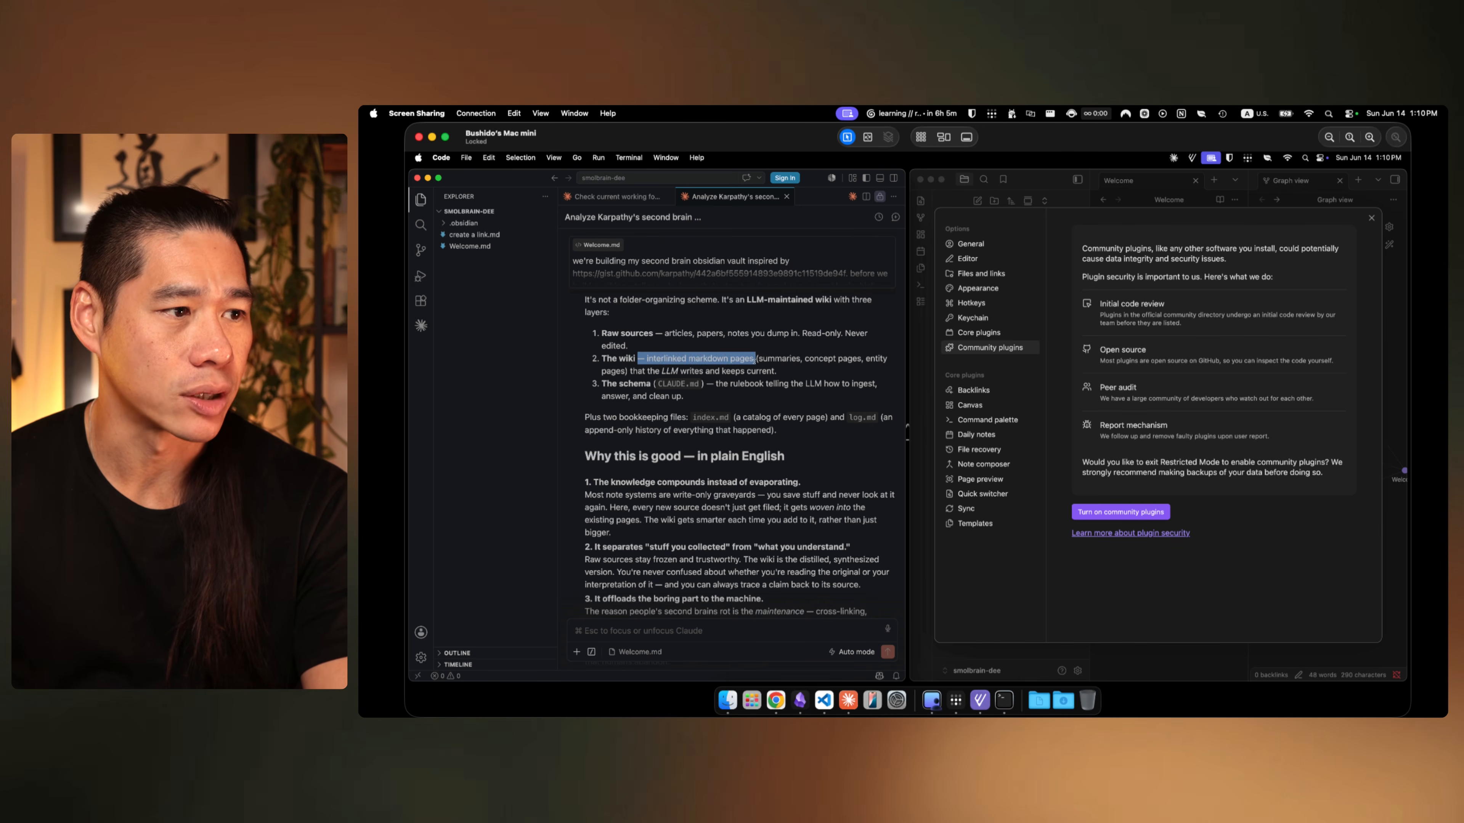
# Step: Close Obsidian's settings window and return to the Claude conversation in VS Code
pyautogui.click(1369, 228)
pyautogui.click(1371, 219)
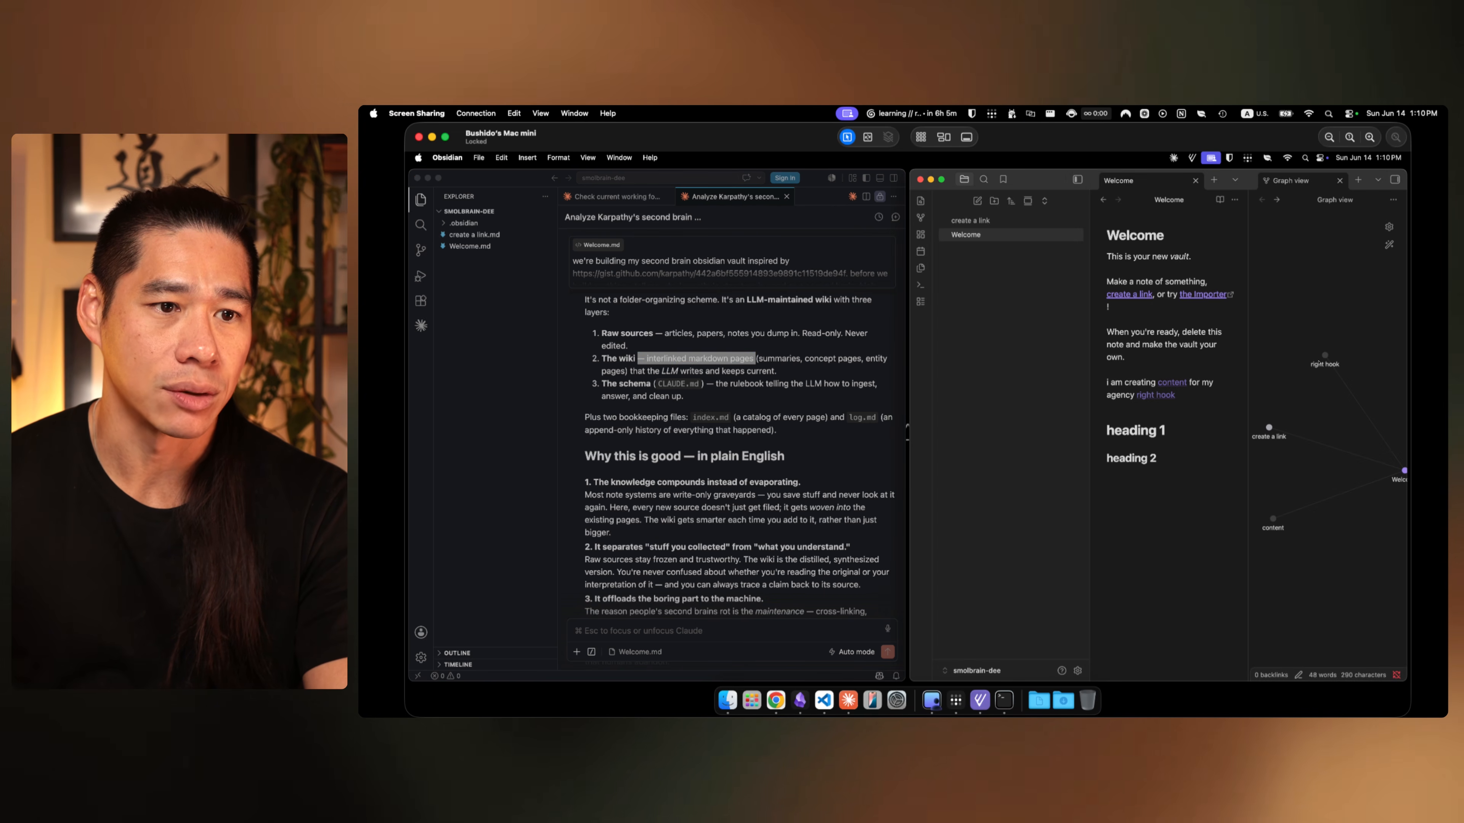
pyautogui.click(786, 369)
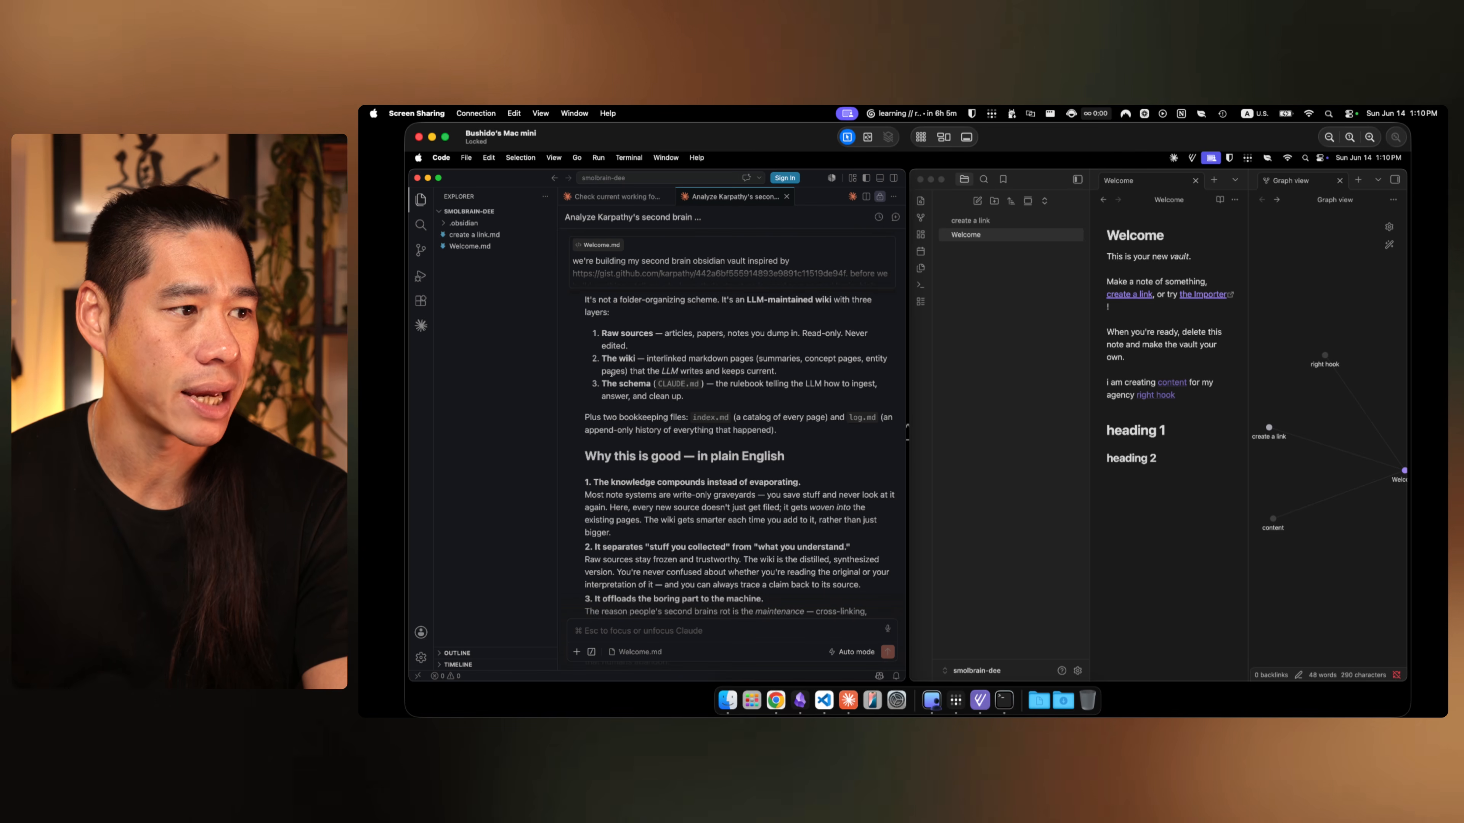
# Step: Examine Claude's description of the LLM-written wiki, the CLAUDE.md schema, and the index.md and log.md bookkeeping files
pyautogui.moveTo(672, 372); pyautogui.dragTo(777, 370)
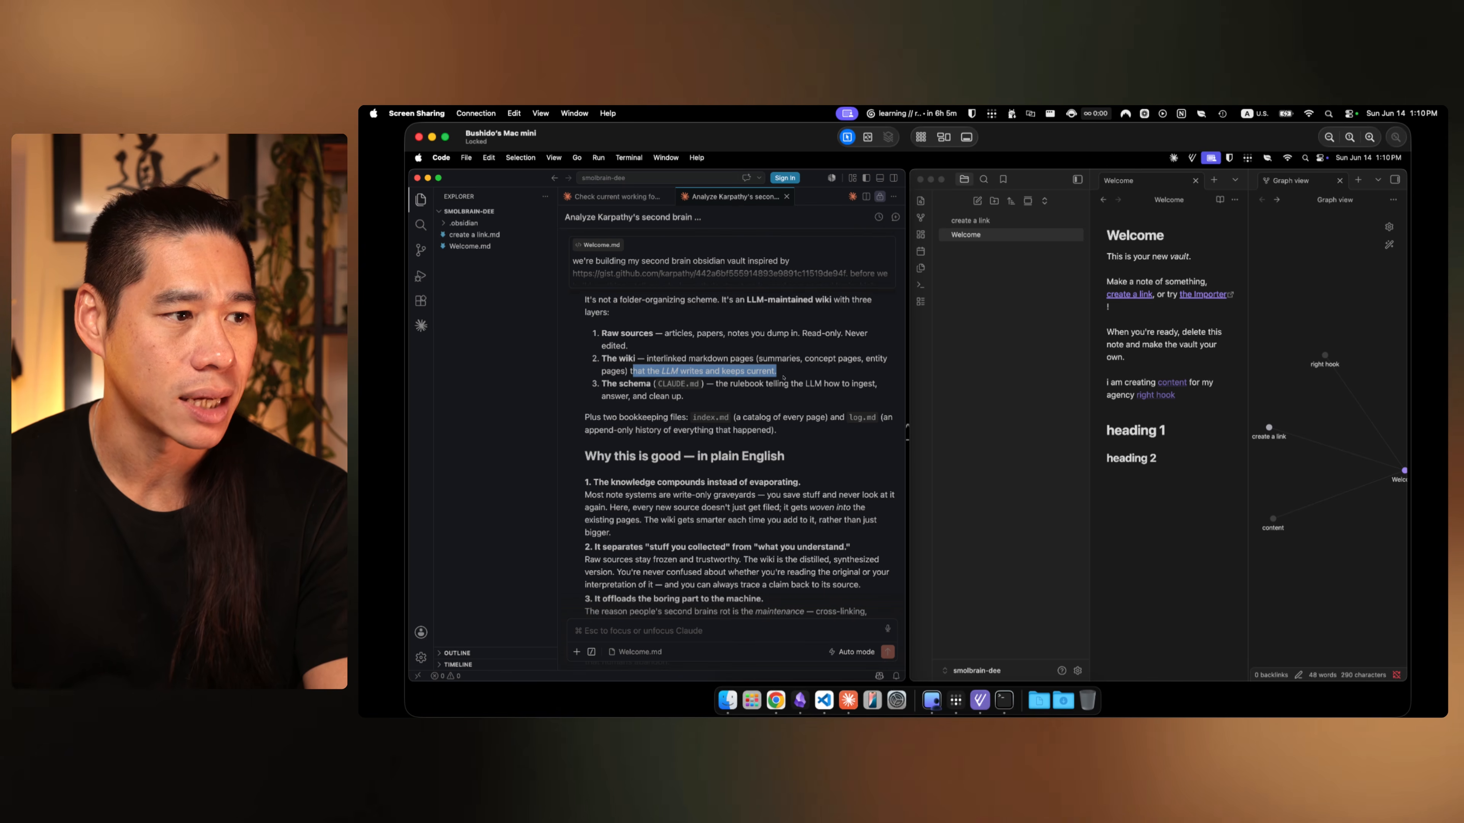
pyautogui.click(767, 376)
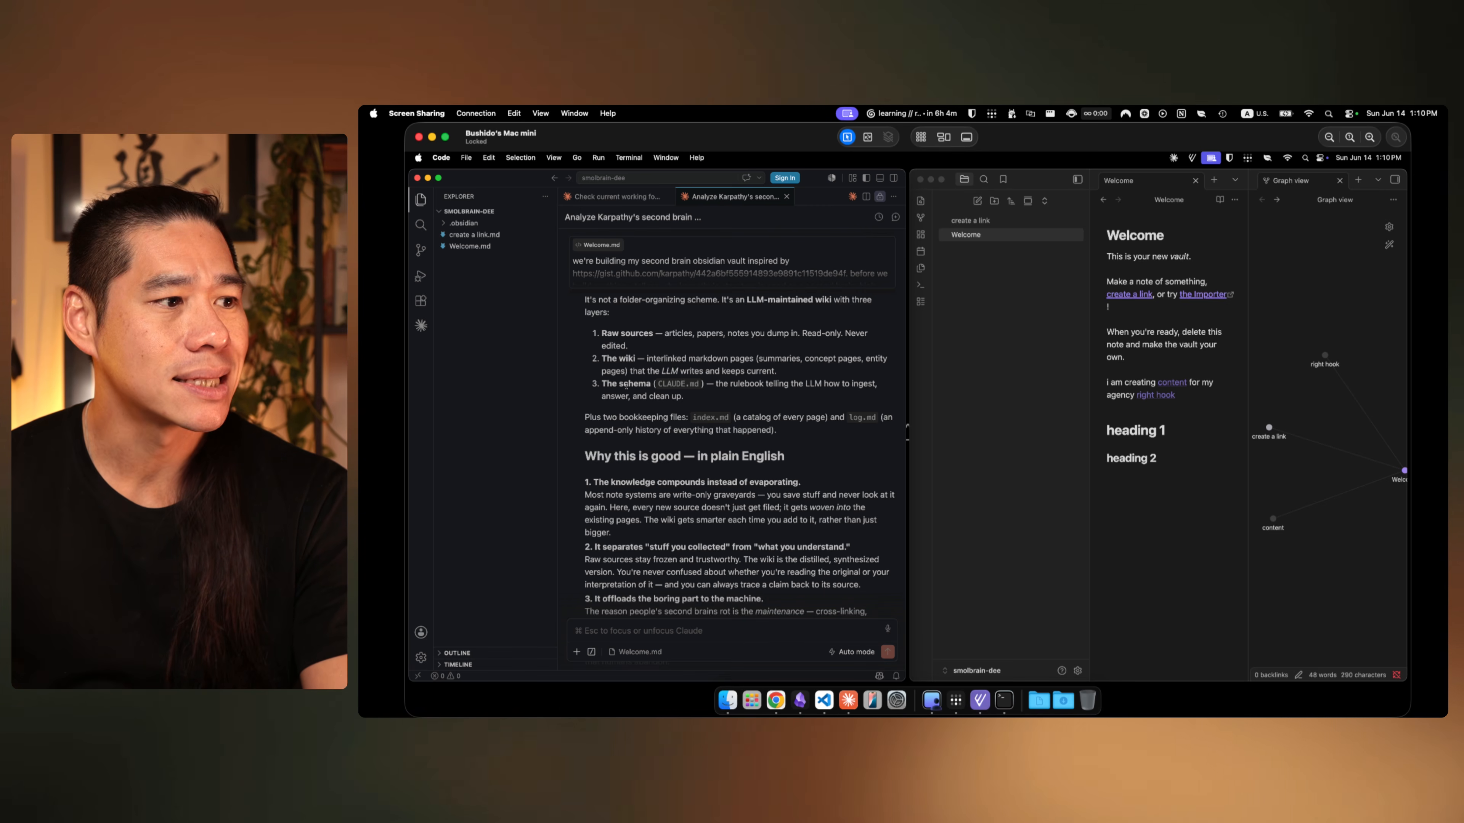
pyautogui.moveTo(728, 384); pyautogui.dragTo(872, 384)
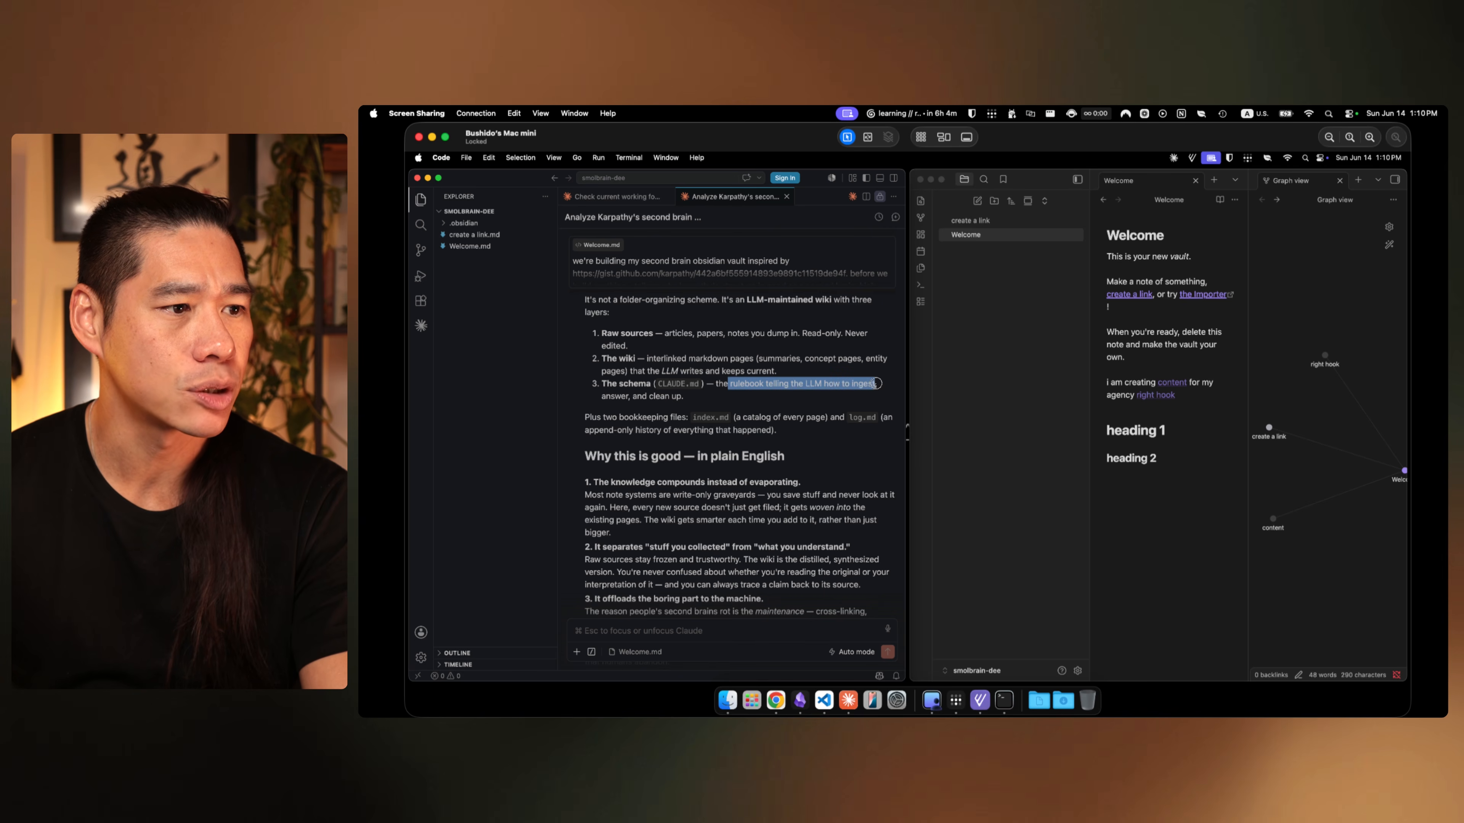
pyautogui.click(768, 417)
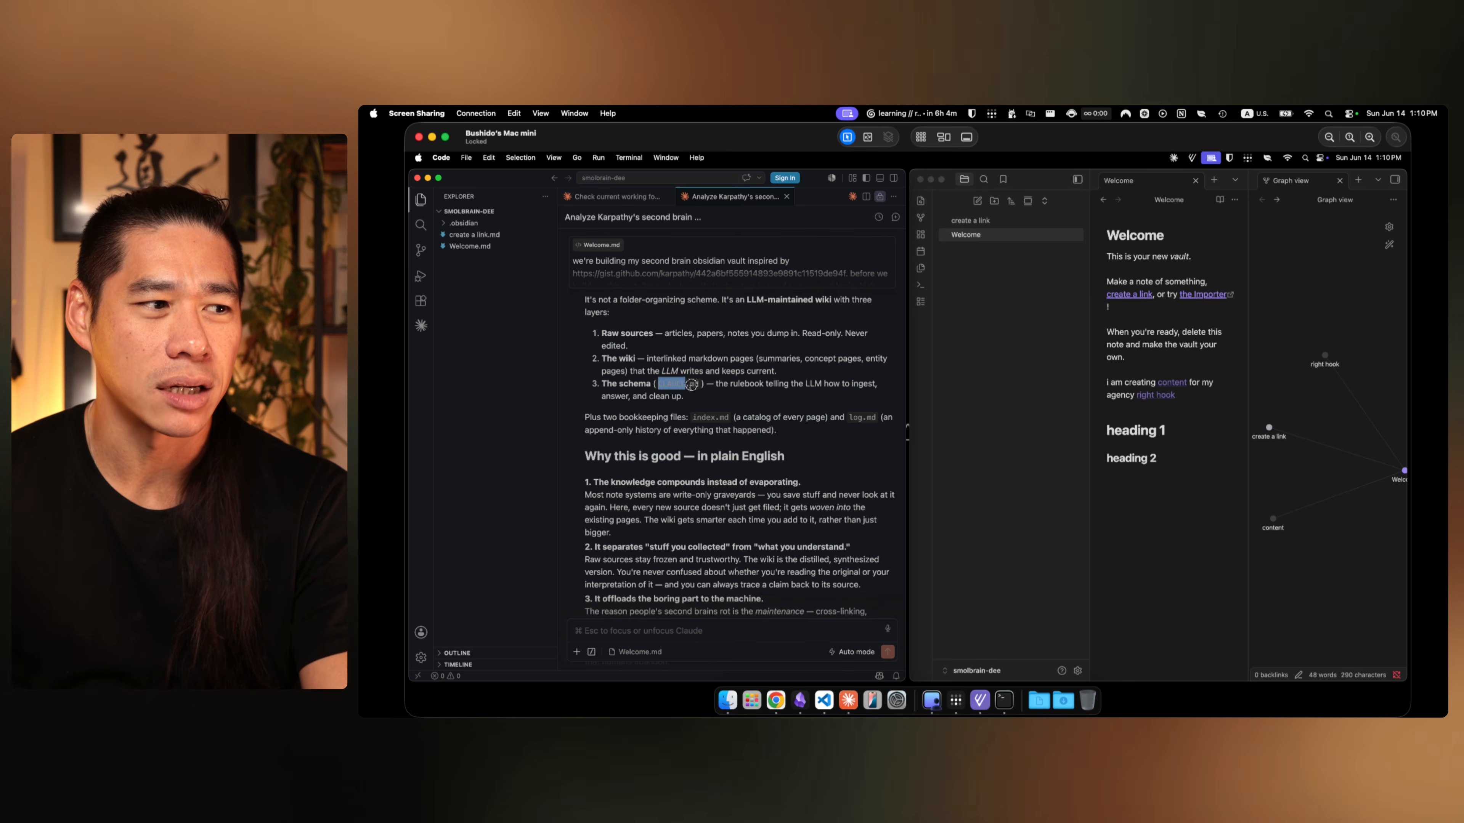
pyautogui.scroll(-3, 762, 388)
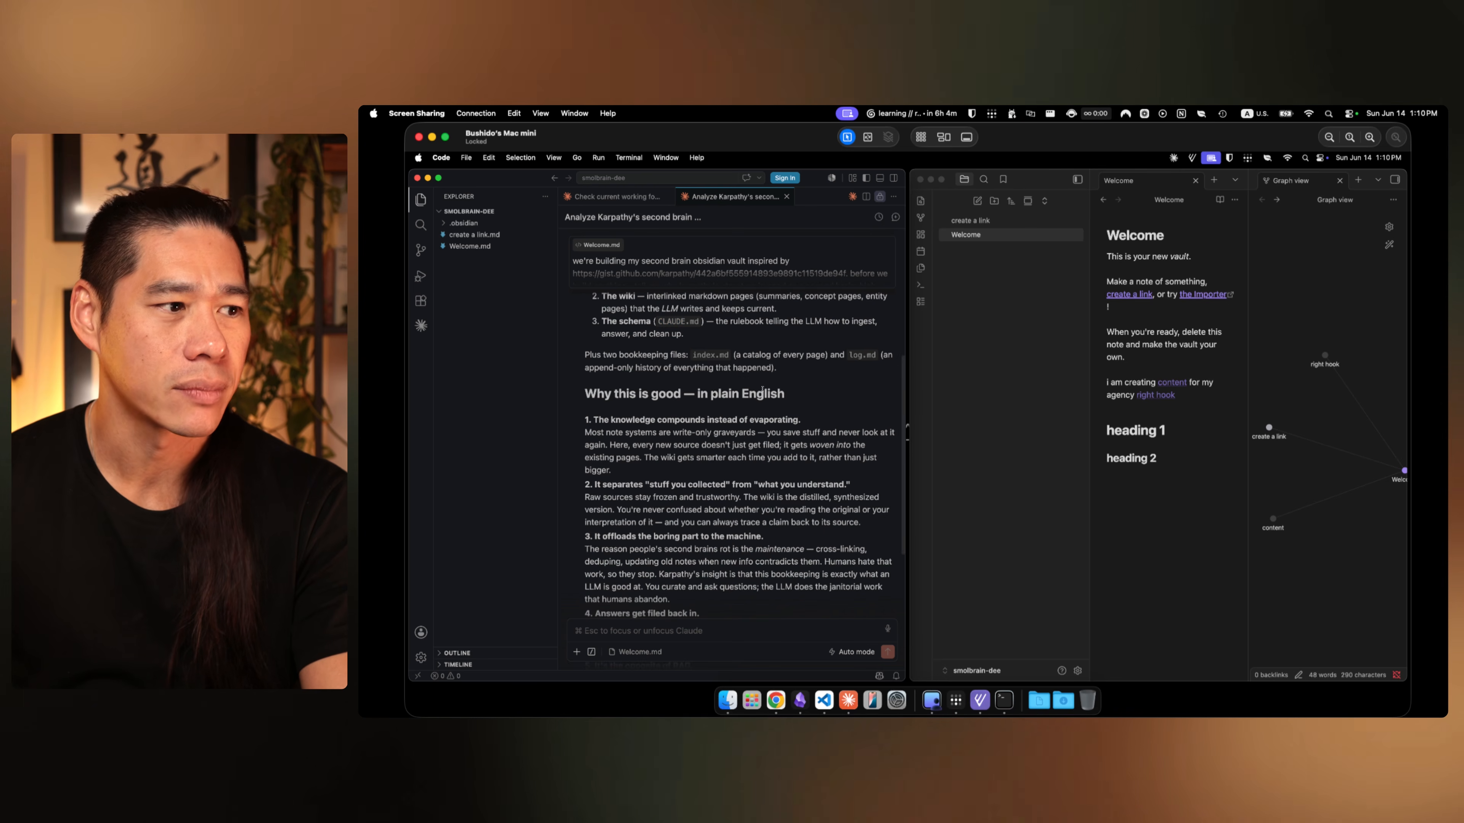
pyautogui.moveTo(696, 355); pyautogui.dragTo(811, 355)
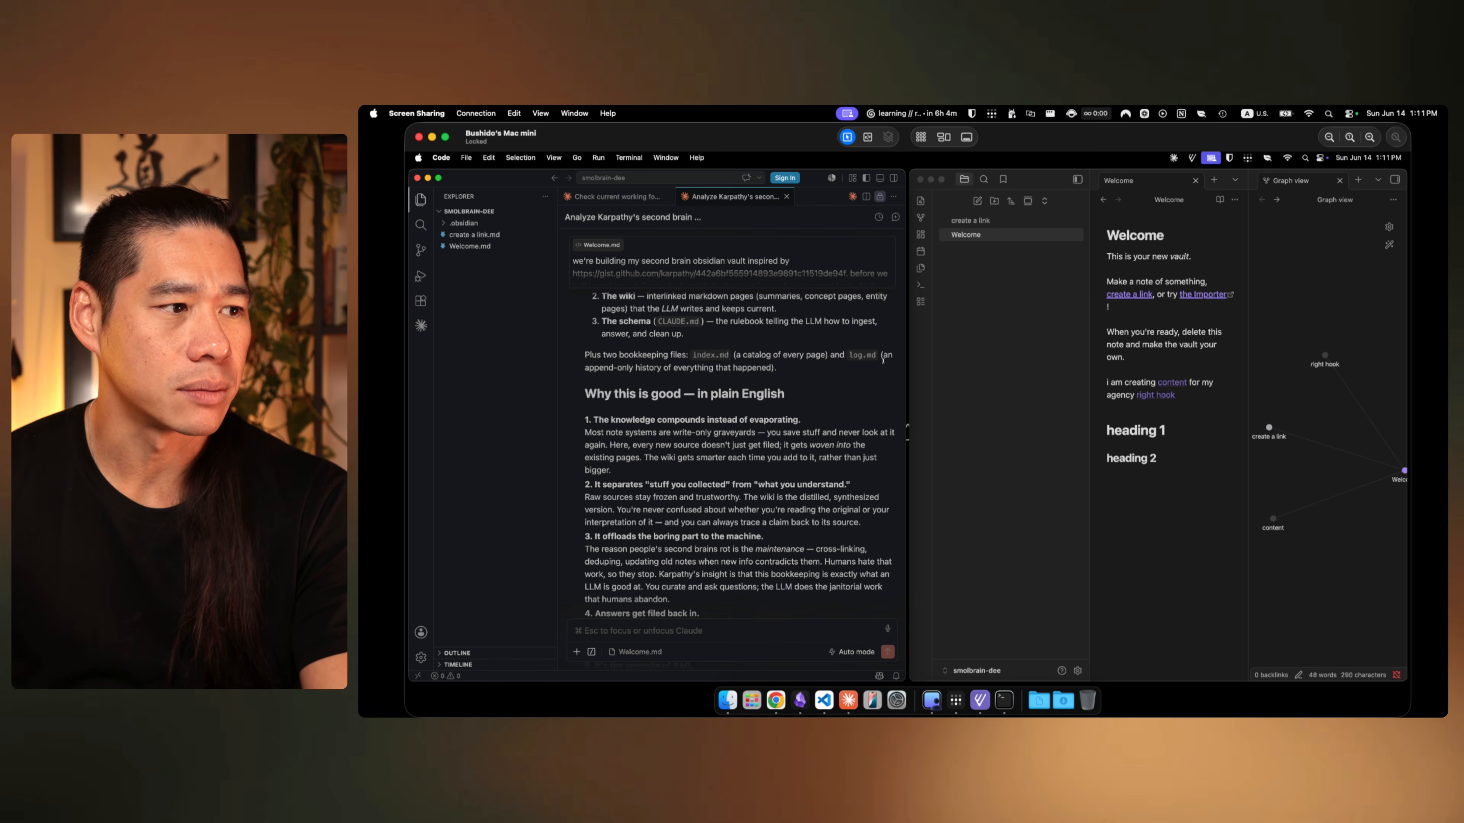
pyautogui.moveTo(634, 368); pyautogui.dragTo(782, 367)
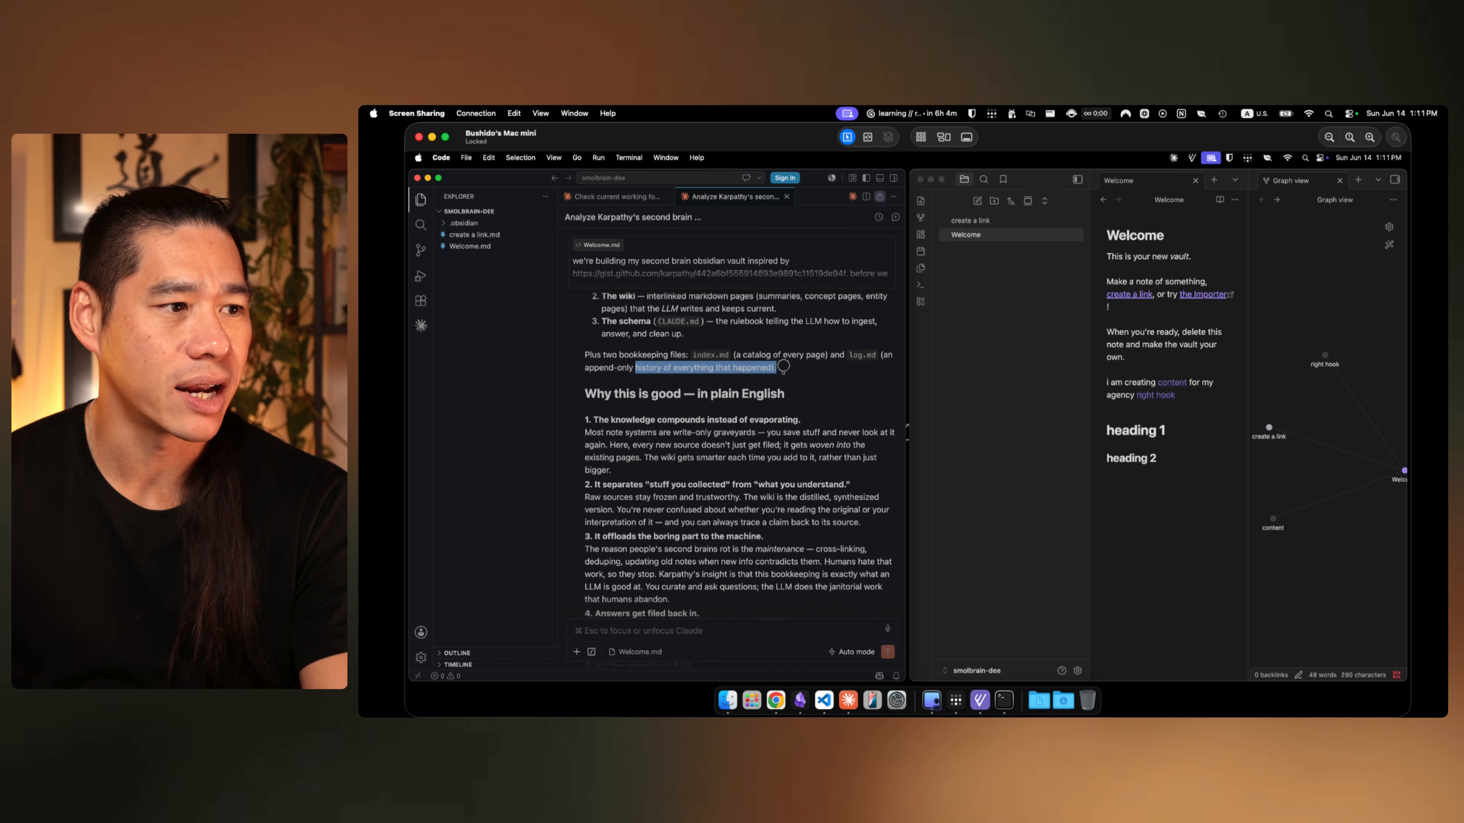
pyautogui.click(797, 375)
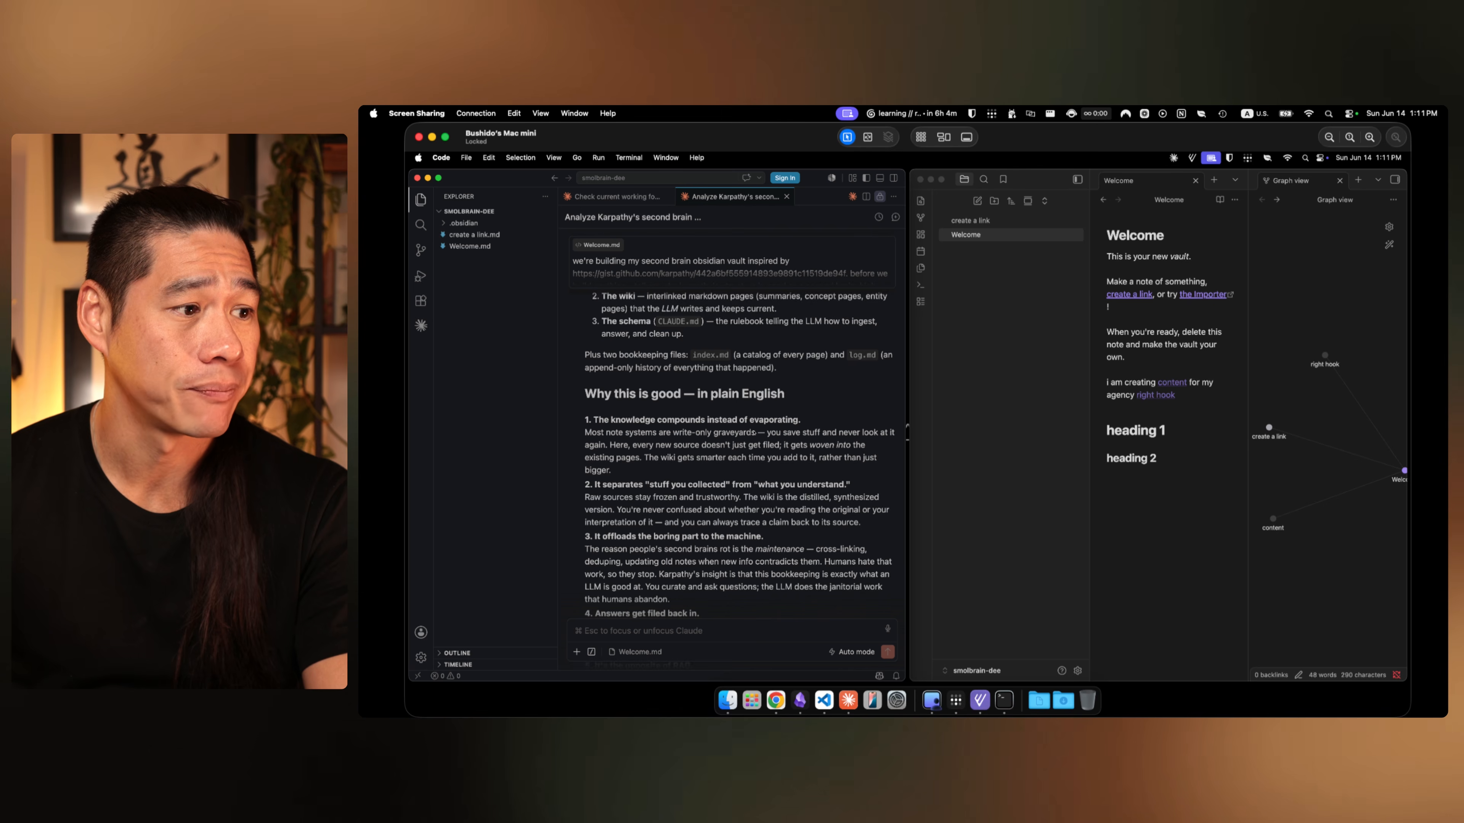
# Step: Read through Claude's plain-English reasons why the structure is good, down to the one-line summary and the closing question
pyautogui.scroll(-3, 753, 432)
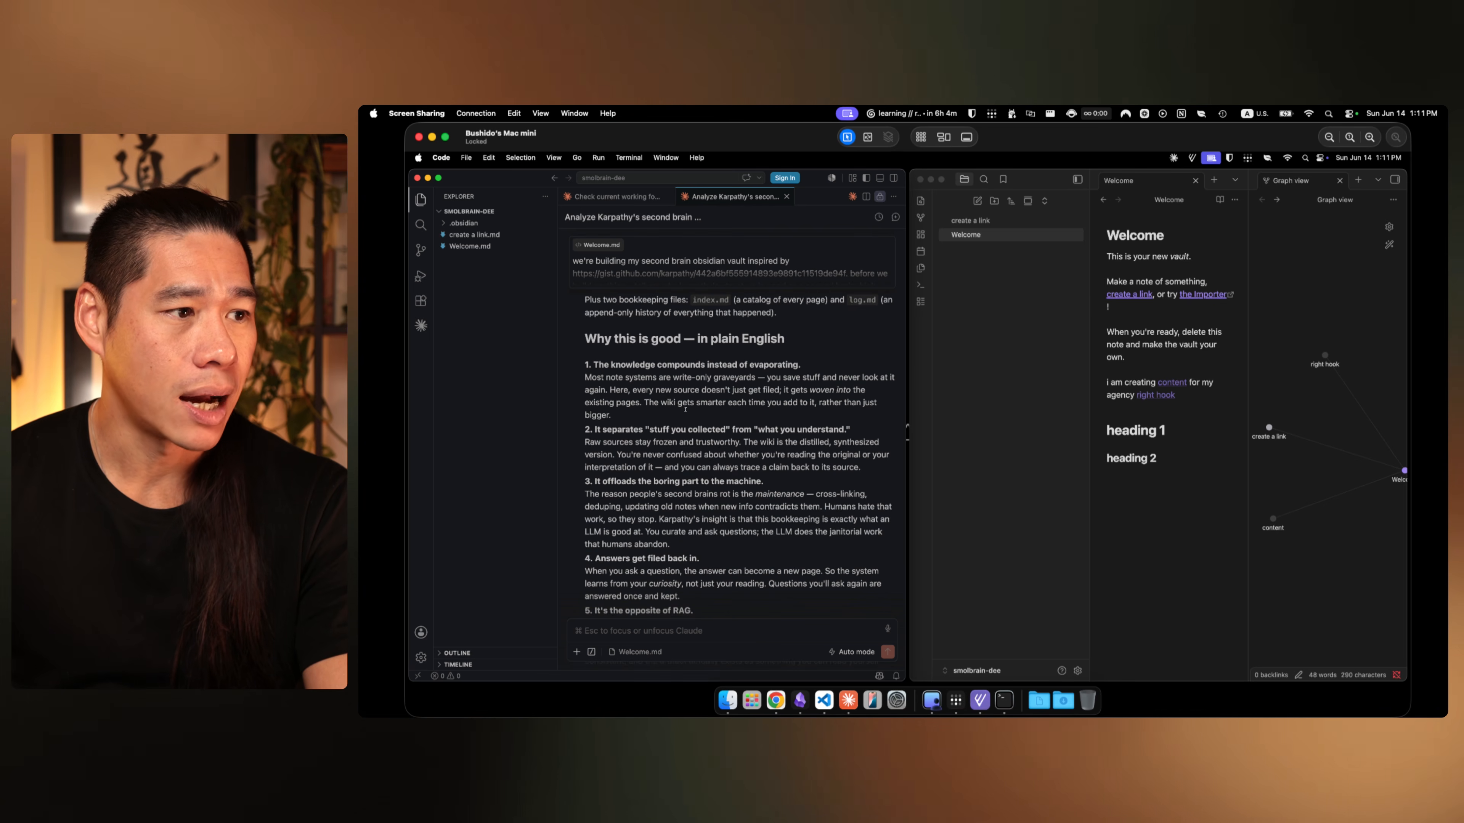
pyautogui.scroll(-5, 685, 409)
pyautogui.scroll(-5, 685, 409)
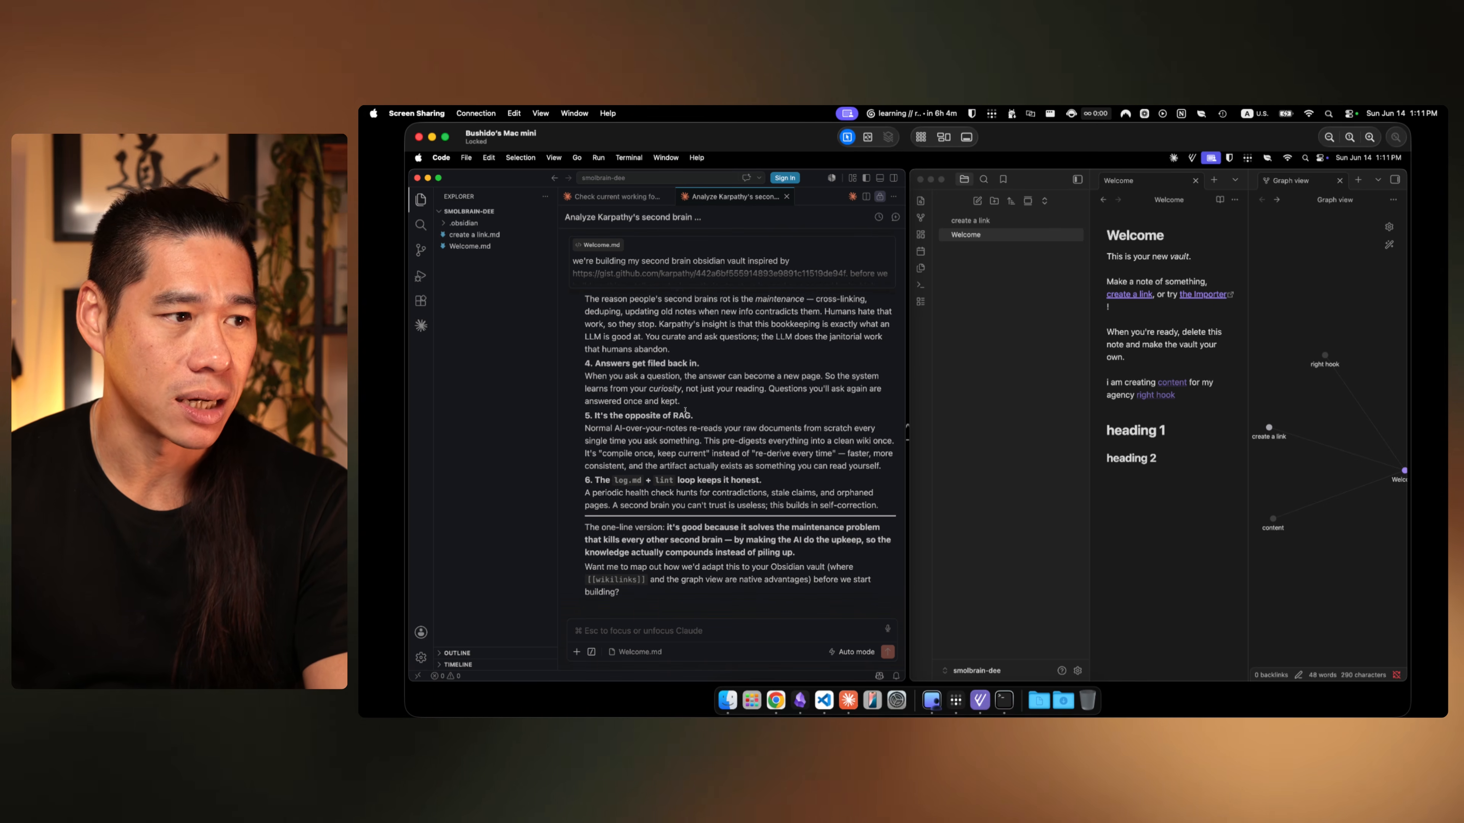
pyautogui.scroll(20, 685, 410)
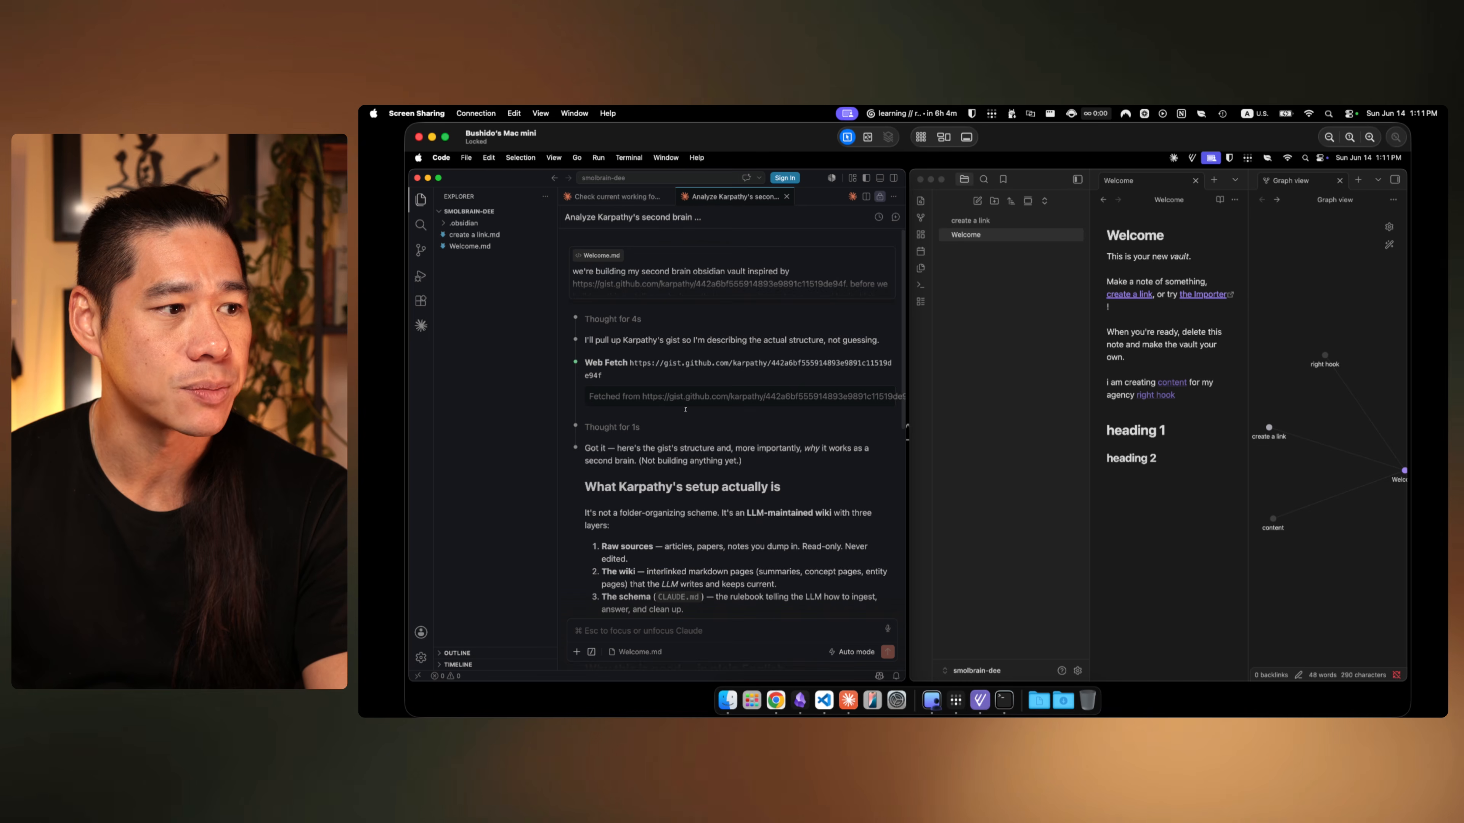
pyautogui.scroll(-20, 706, 473)
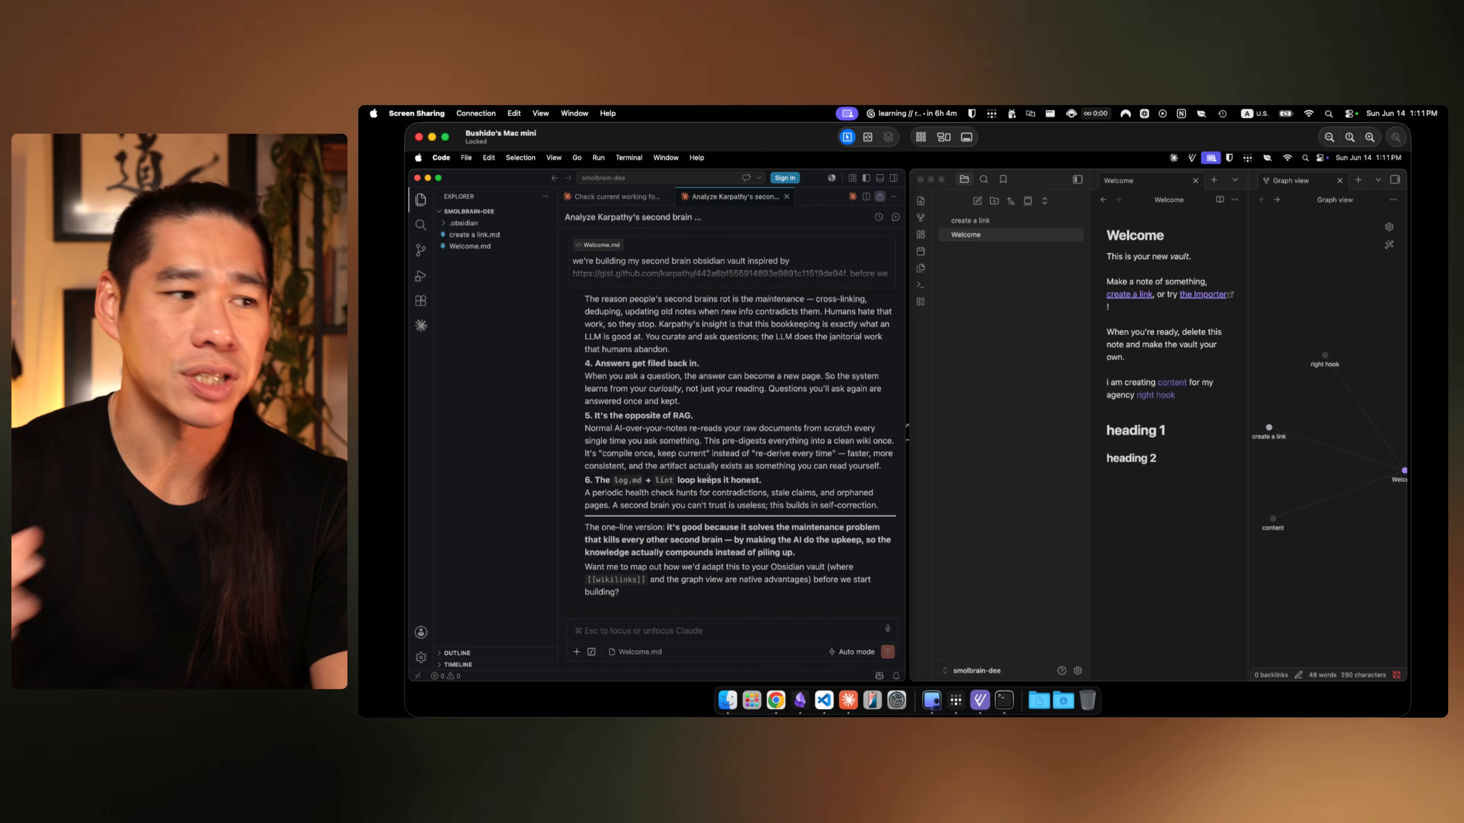
pyautogui.moveTo(625, 349); pyautogui.dragTo(791, 489)
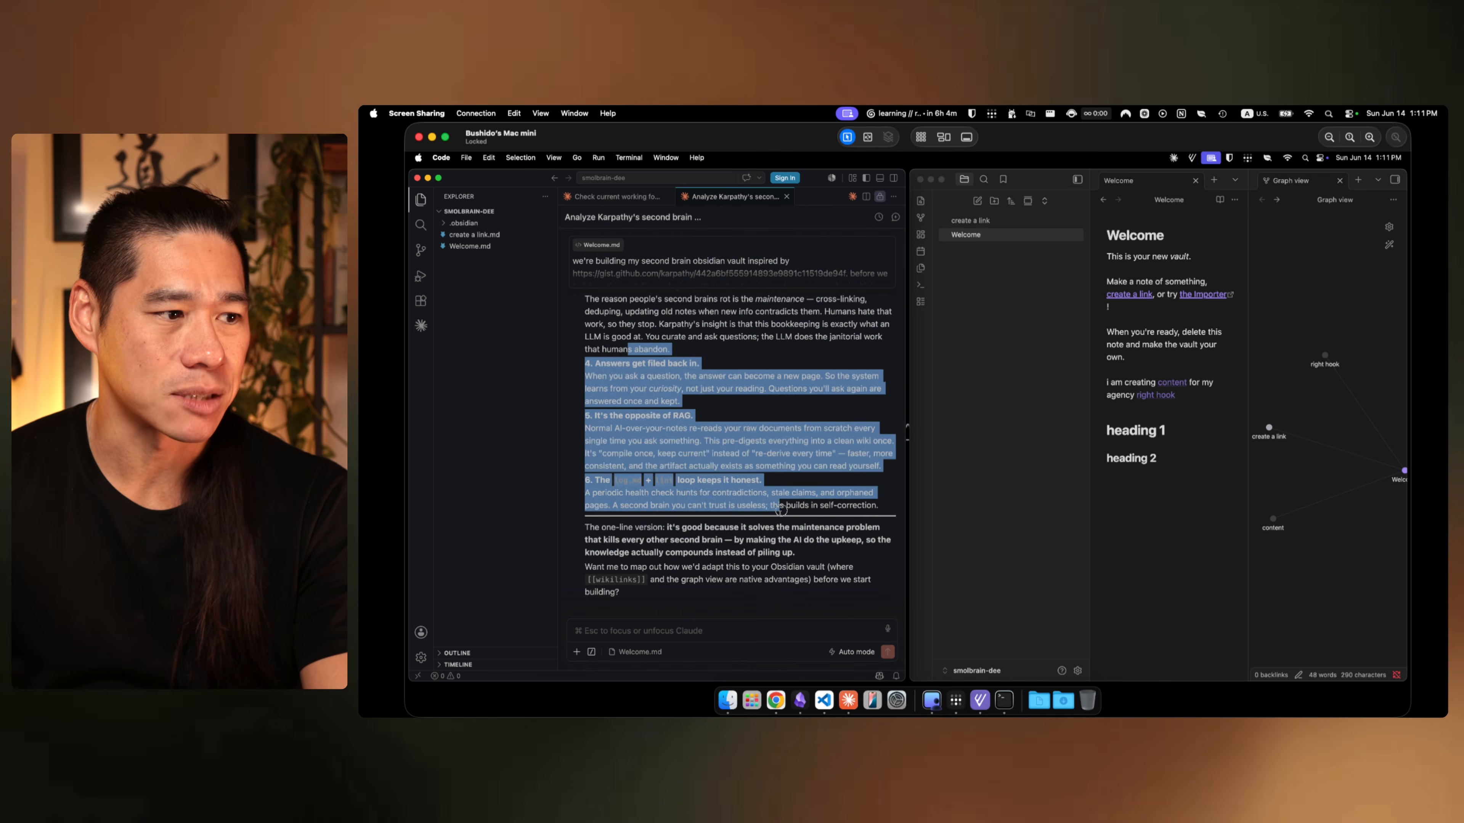
pyautogui.click(791, 489)
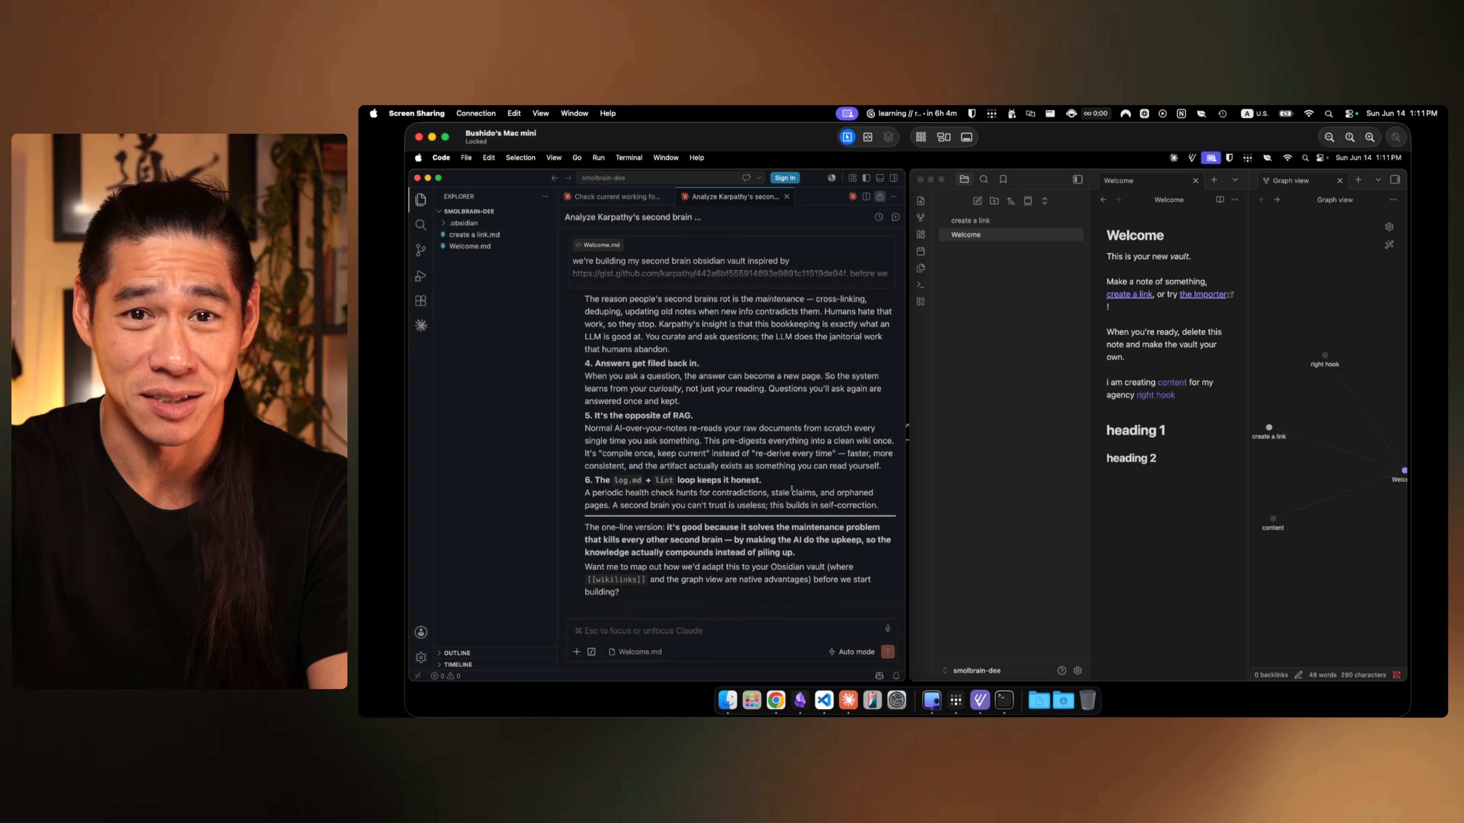
# Step: Check the conversation's context usage with the /context command and close the report
pyautogui.click(746, 640)
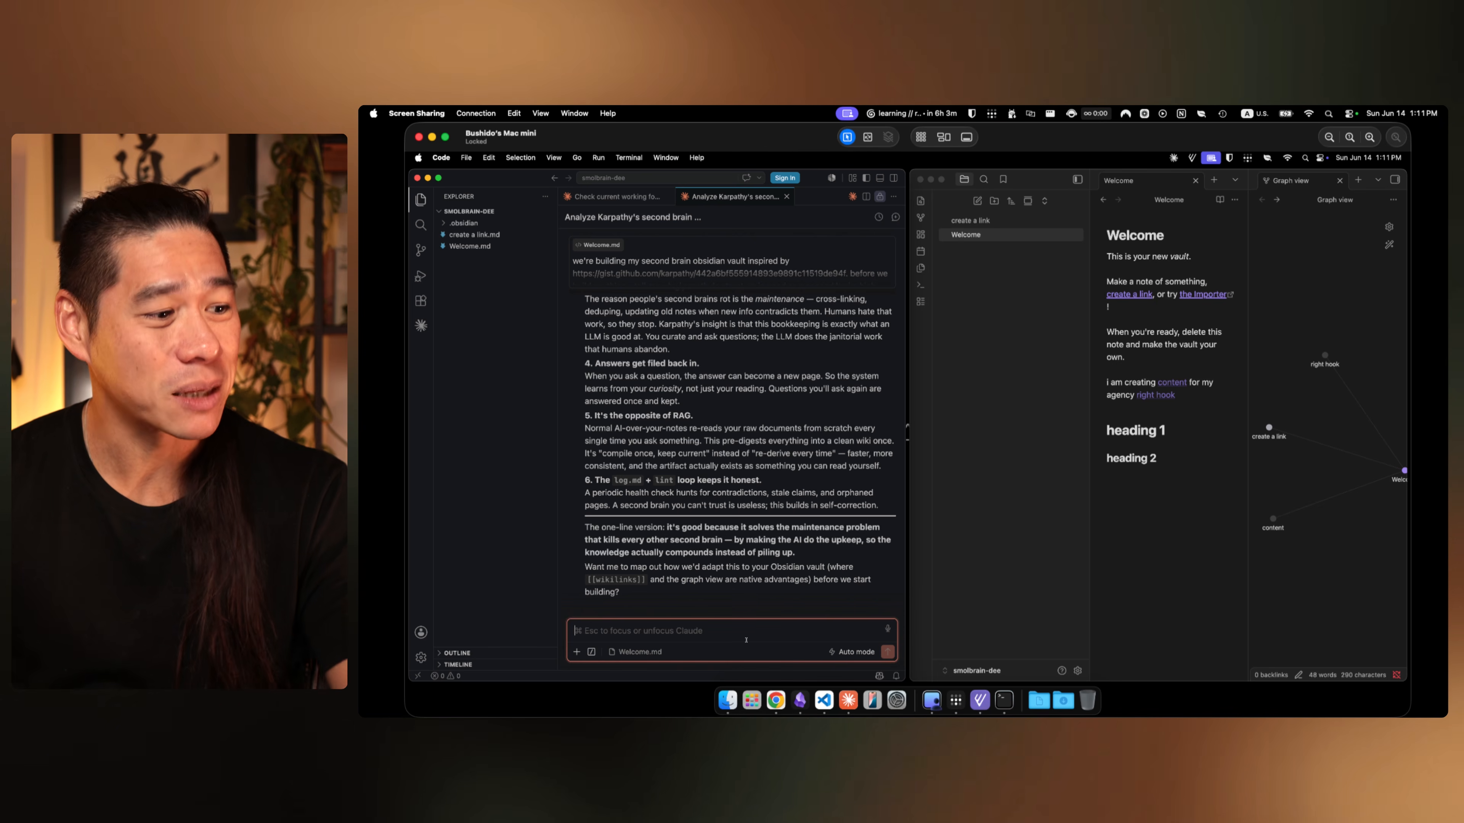
pyautogui.write('/cont')
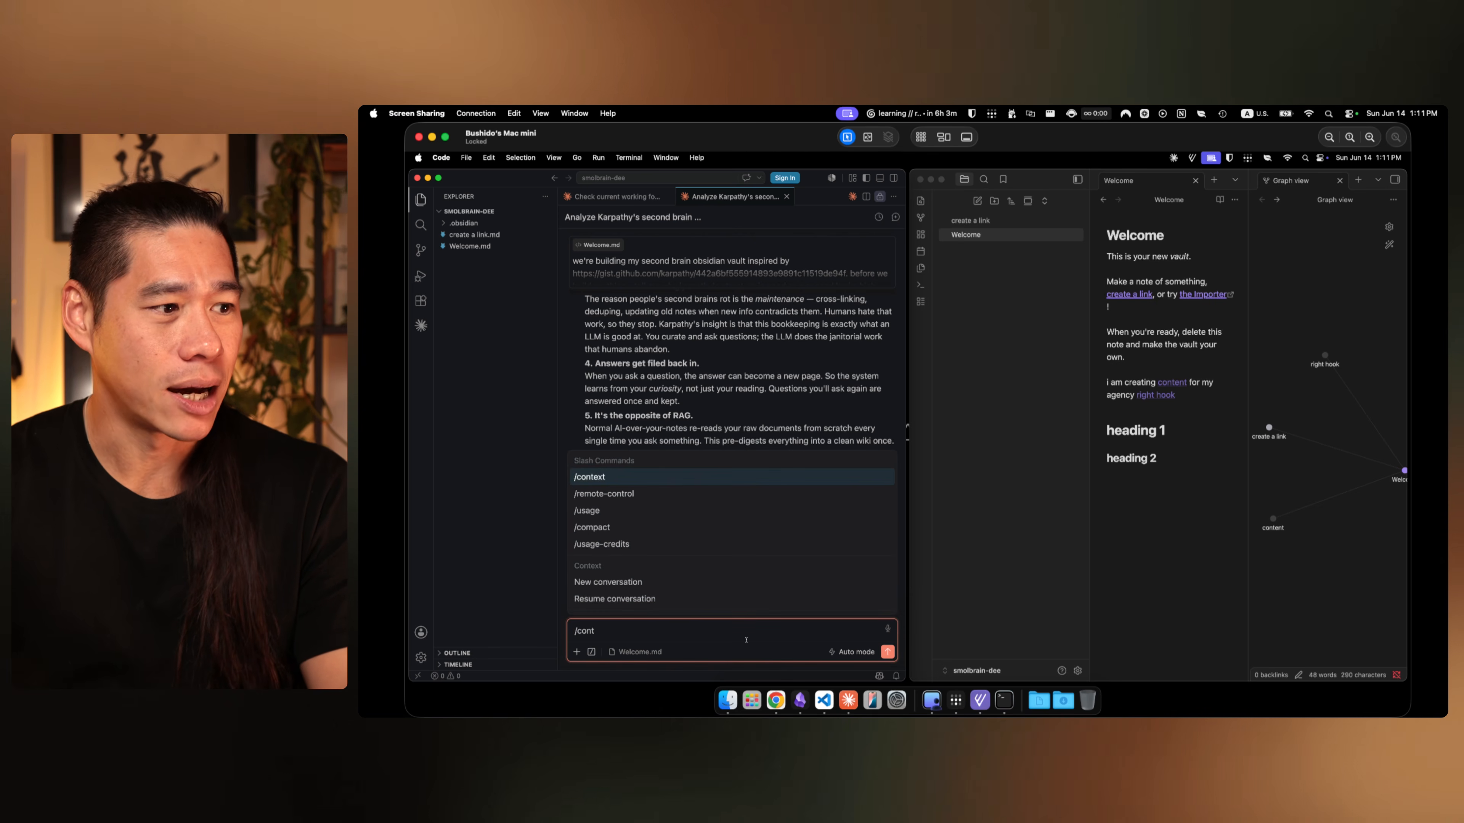
pyautogui.press('Return')
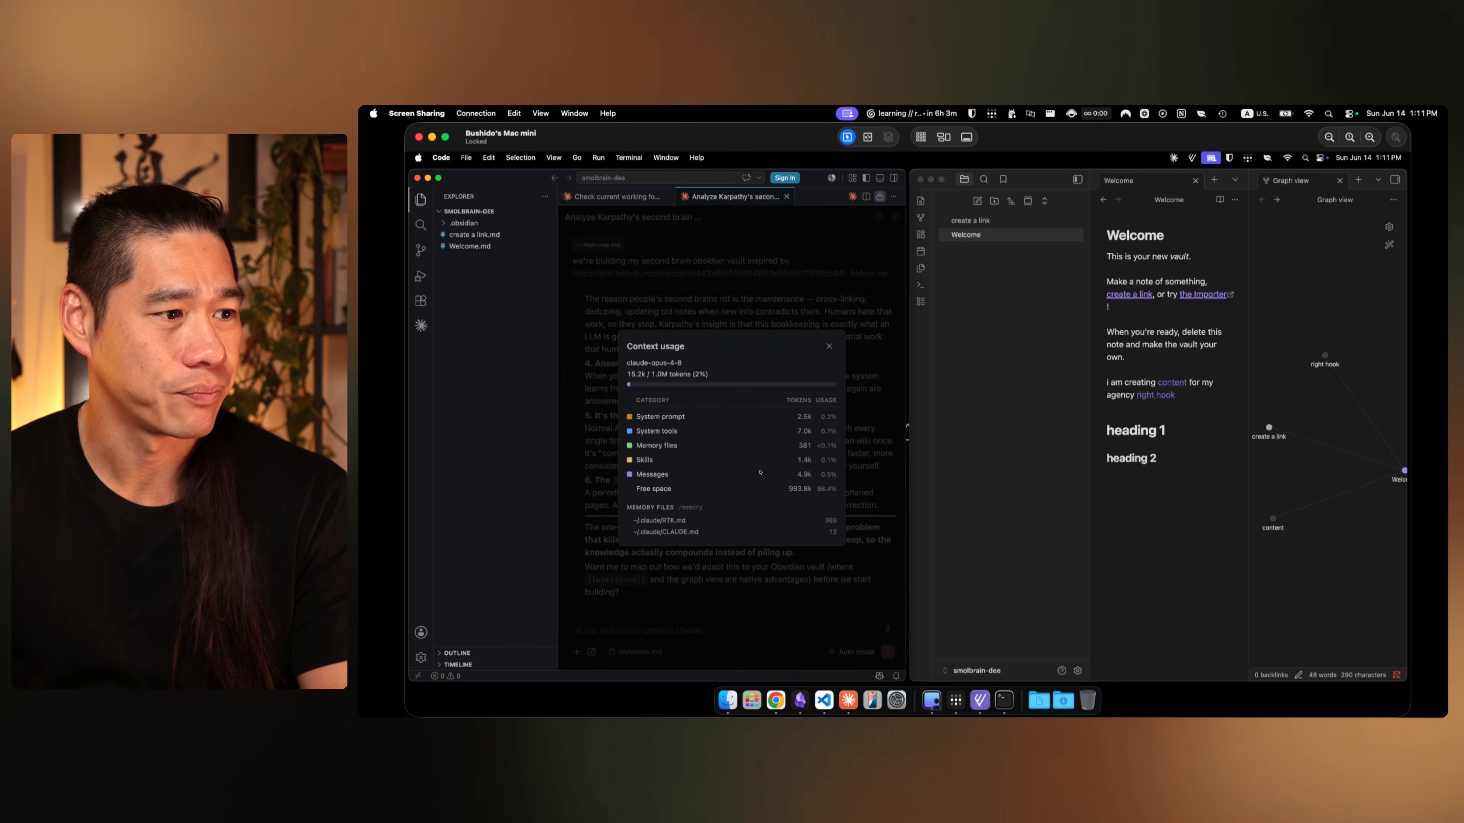
pyautogui.click(828, 346)
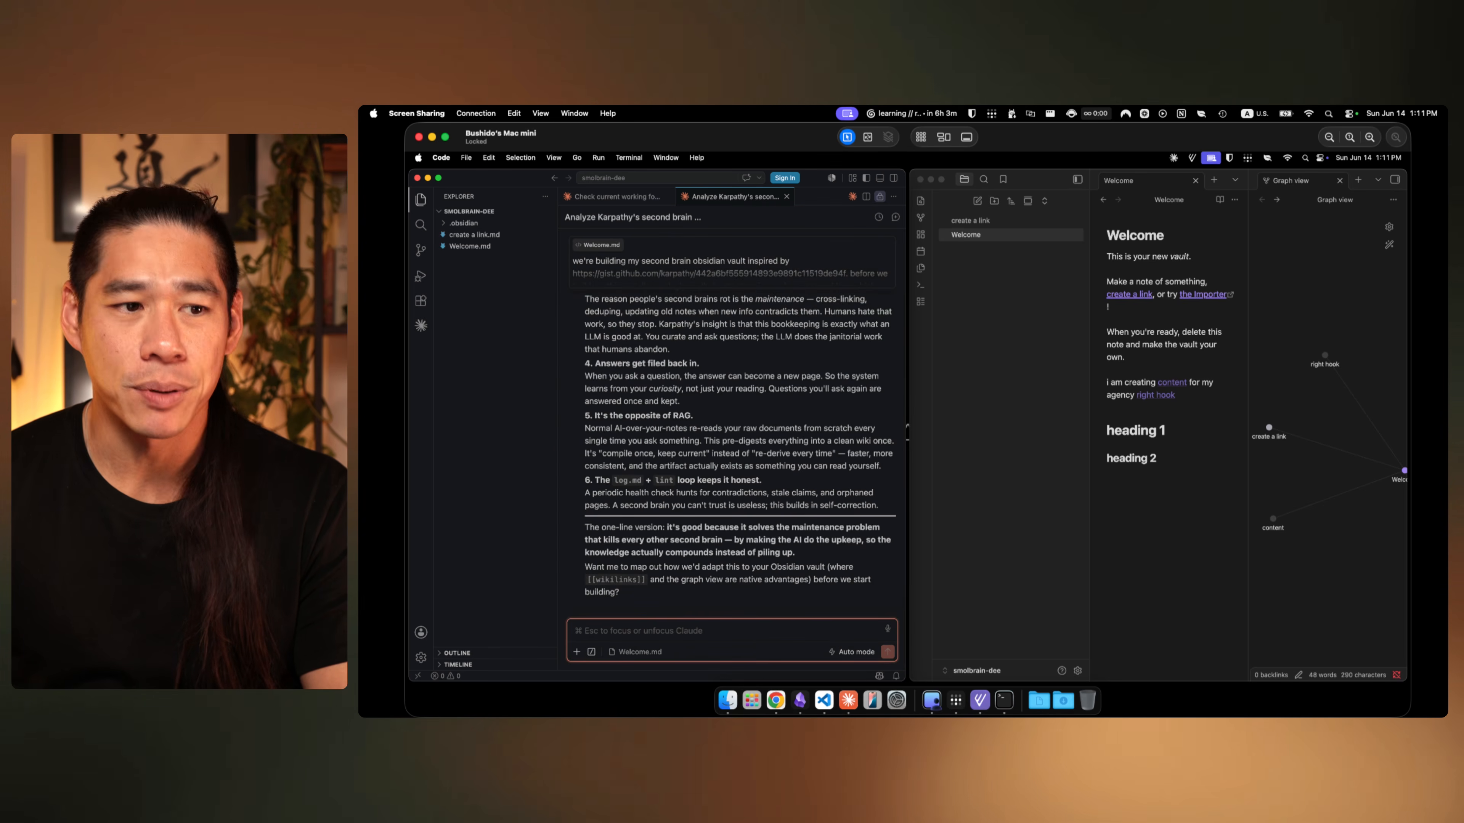
# Step: Reread Claude's answer from the three layers of Karpathy's setup down to the one-line summary
pyautogui.click(702, 456)
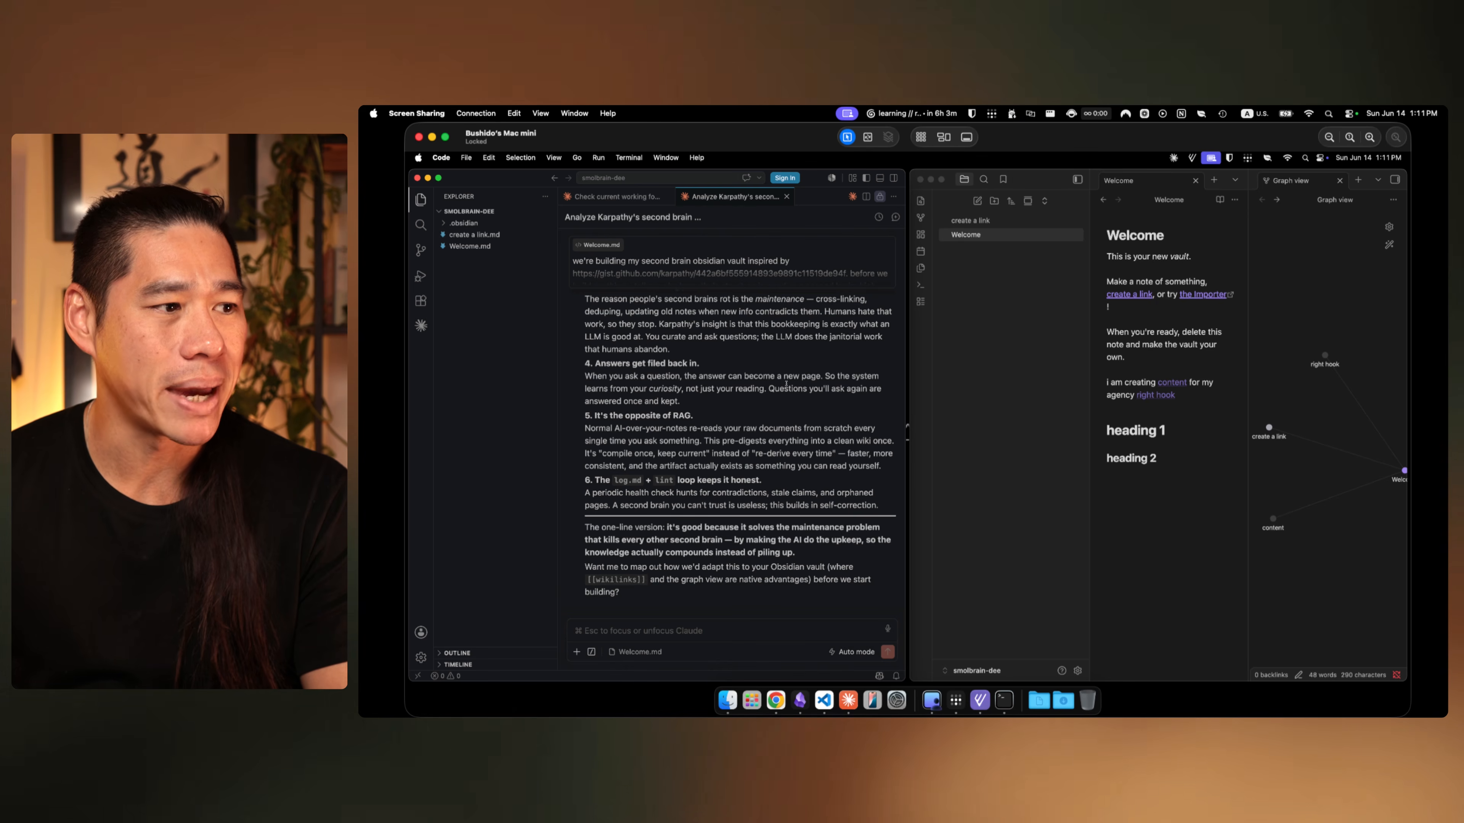
pyautogui.scroll(15, 732, 461)
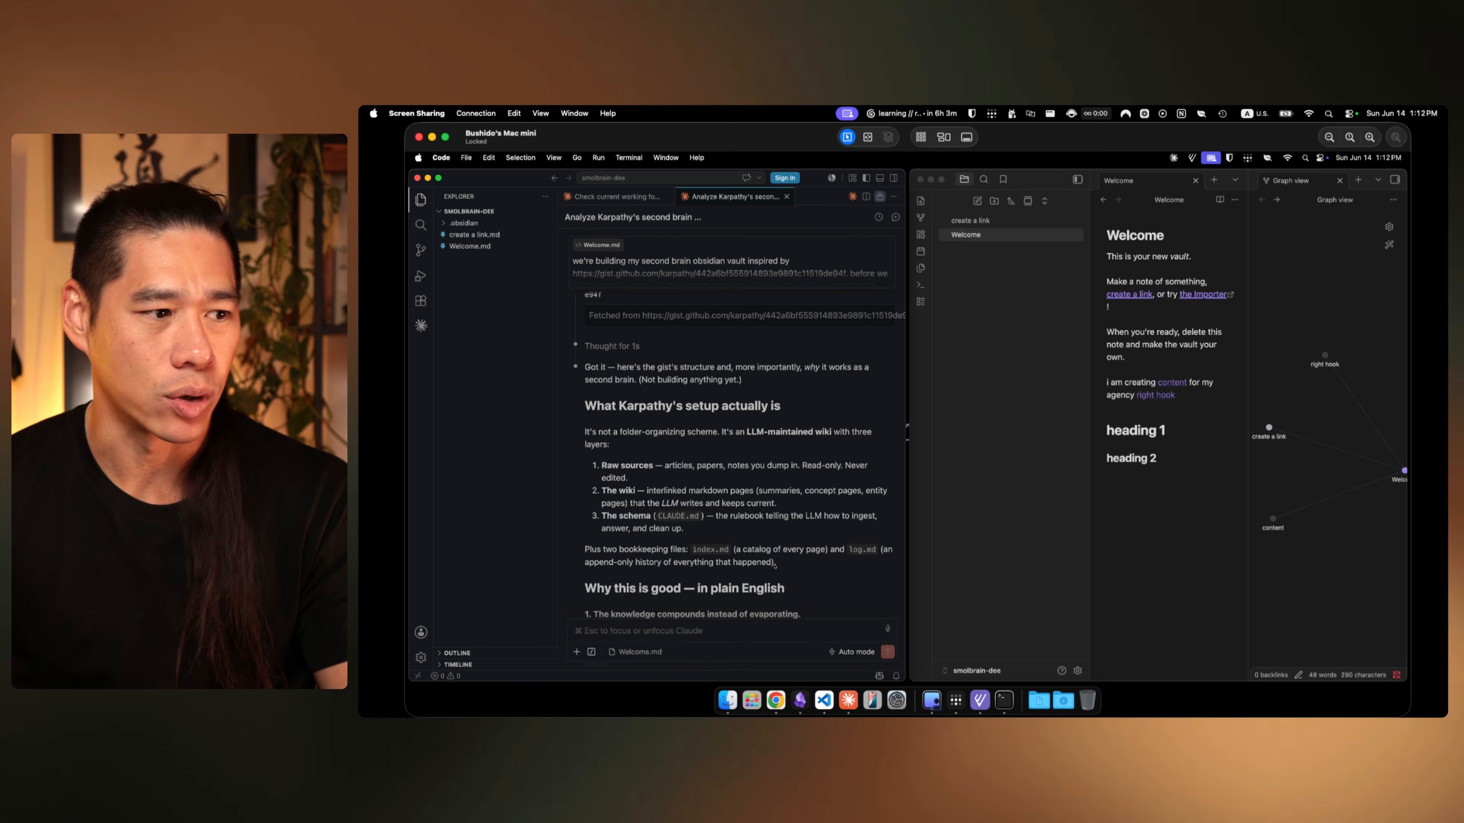
pyautogui.scroll(-10, 774, 566)
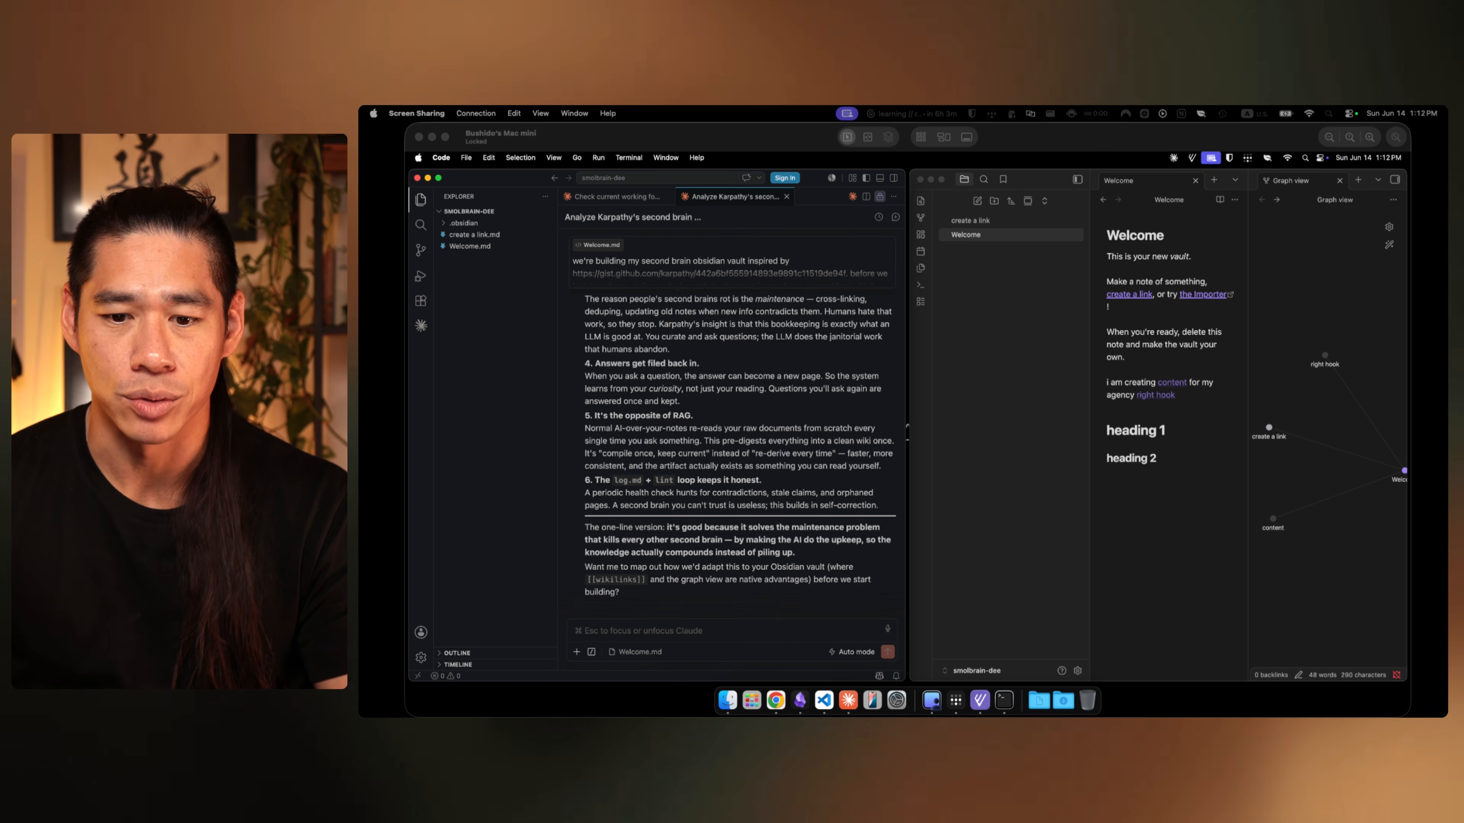
# Step: Enter a prompt asking Claude to build the skeleton of the vault from the smolBrain/ folder tree, and check its opening lines
pyautogui.moveTo(587, 539); pyautogui.dragTo(767, 540)
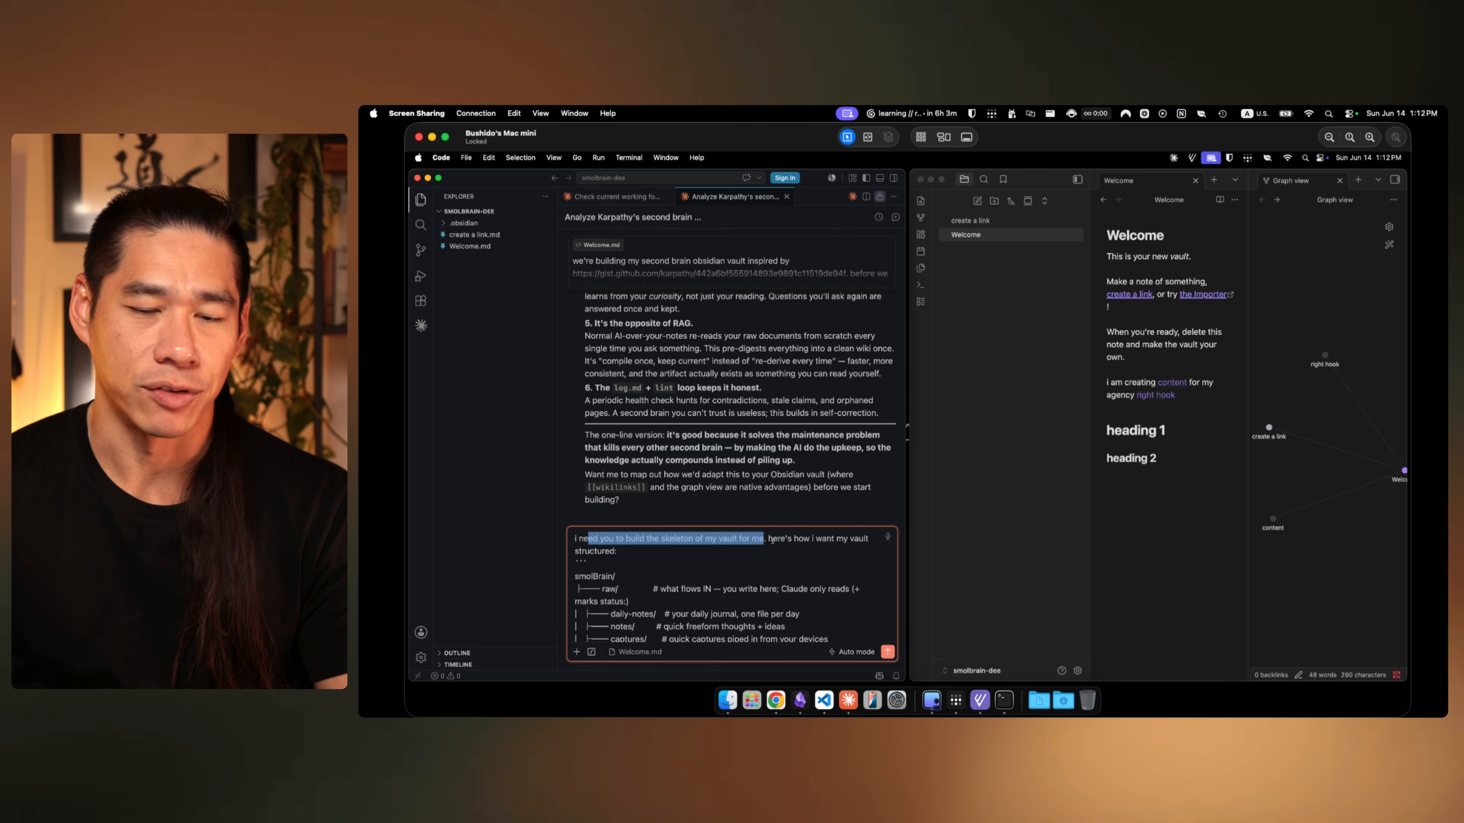
pyautogui.click(779, 539)
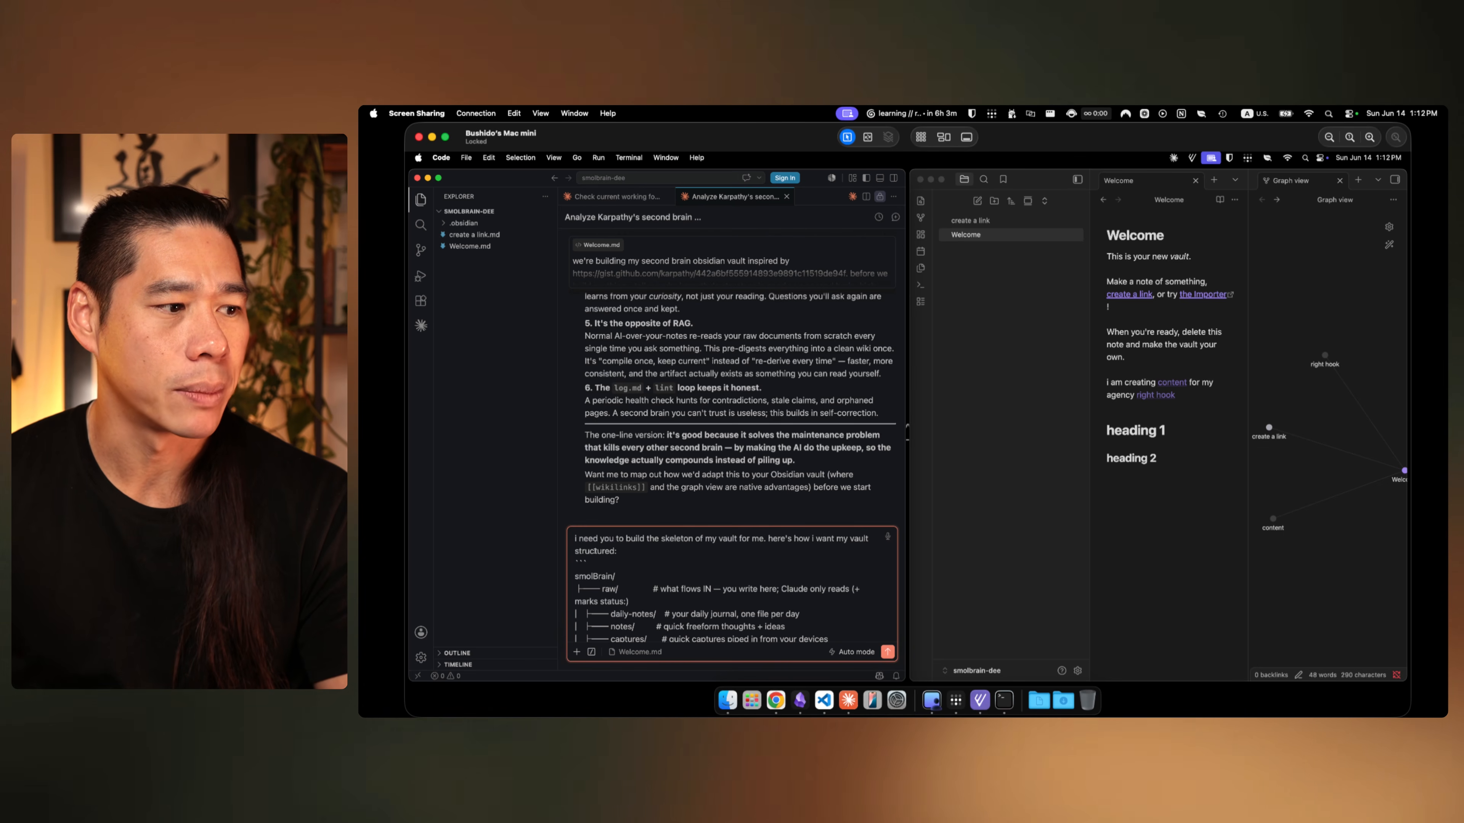
pyautogui.scroll(-2, 697, 561)
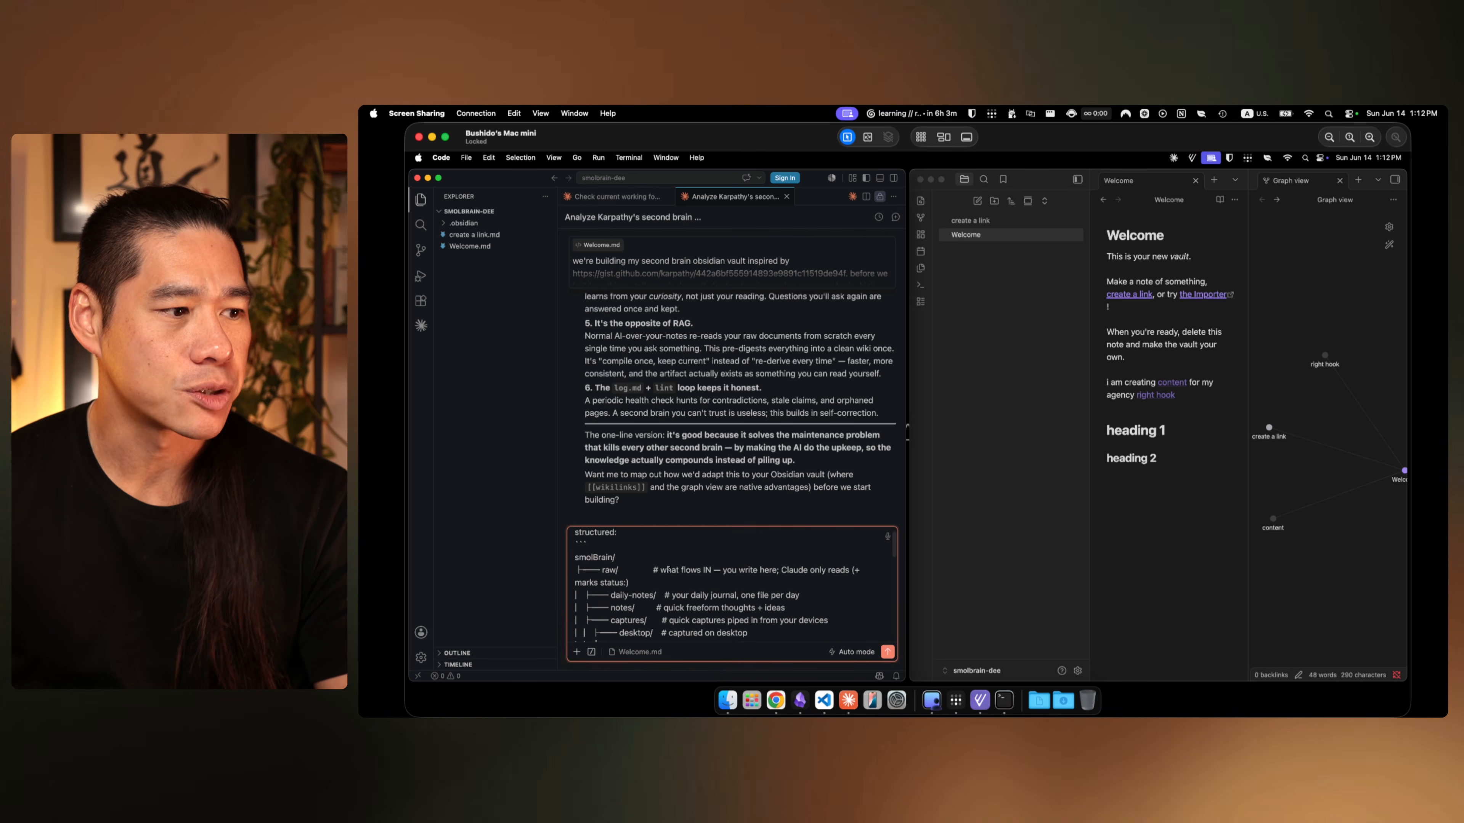
pyautogui.scroll(-2, 648, 591)
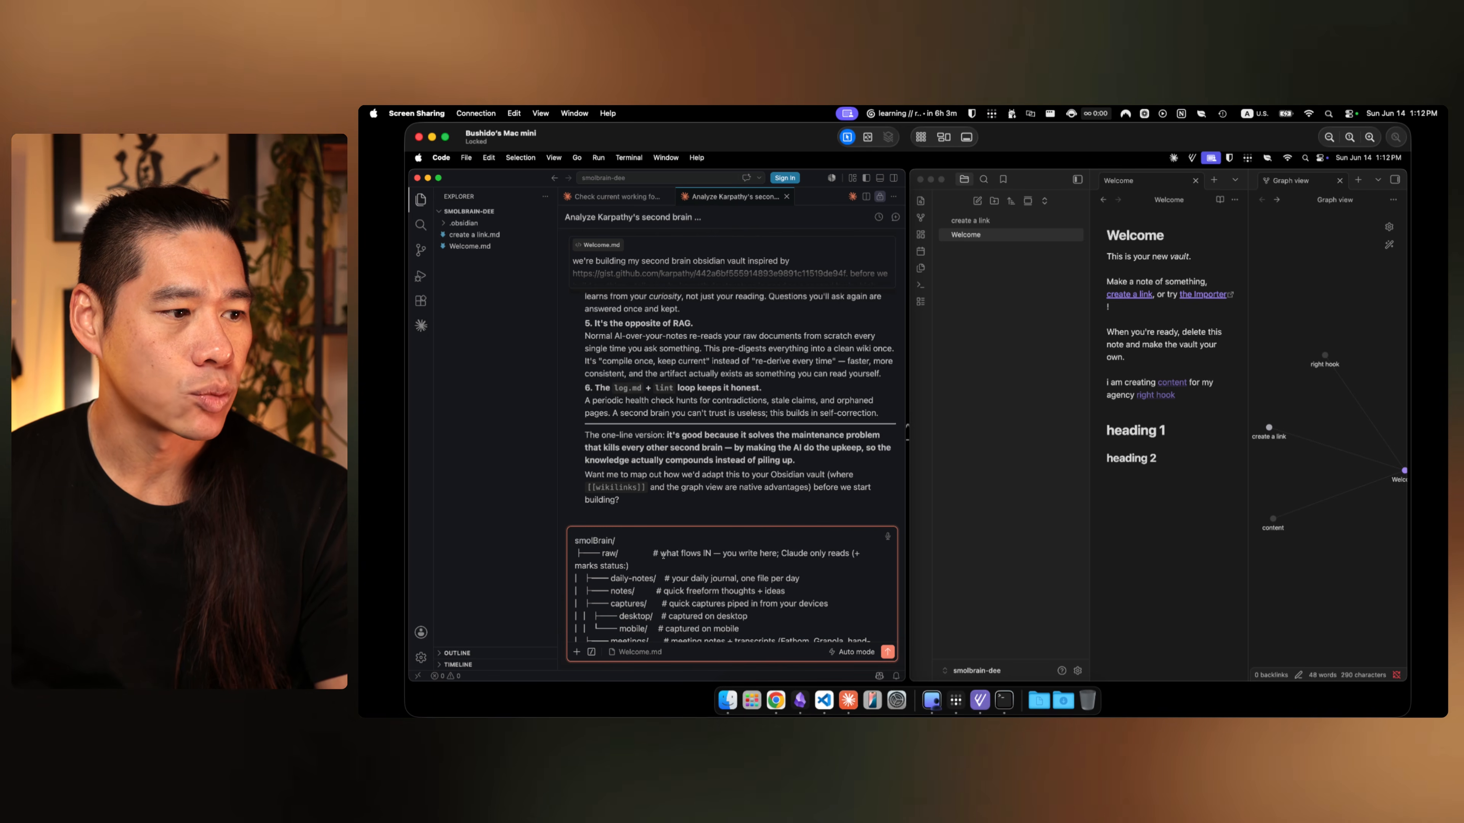
# Step: Read the draft prompt's raw/ entries for daily-notes, notes and captures, including the desktop and mobile subfolders
pyautogui.moveTo(663, 556); pyautogui.dragTo(786, 553)
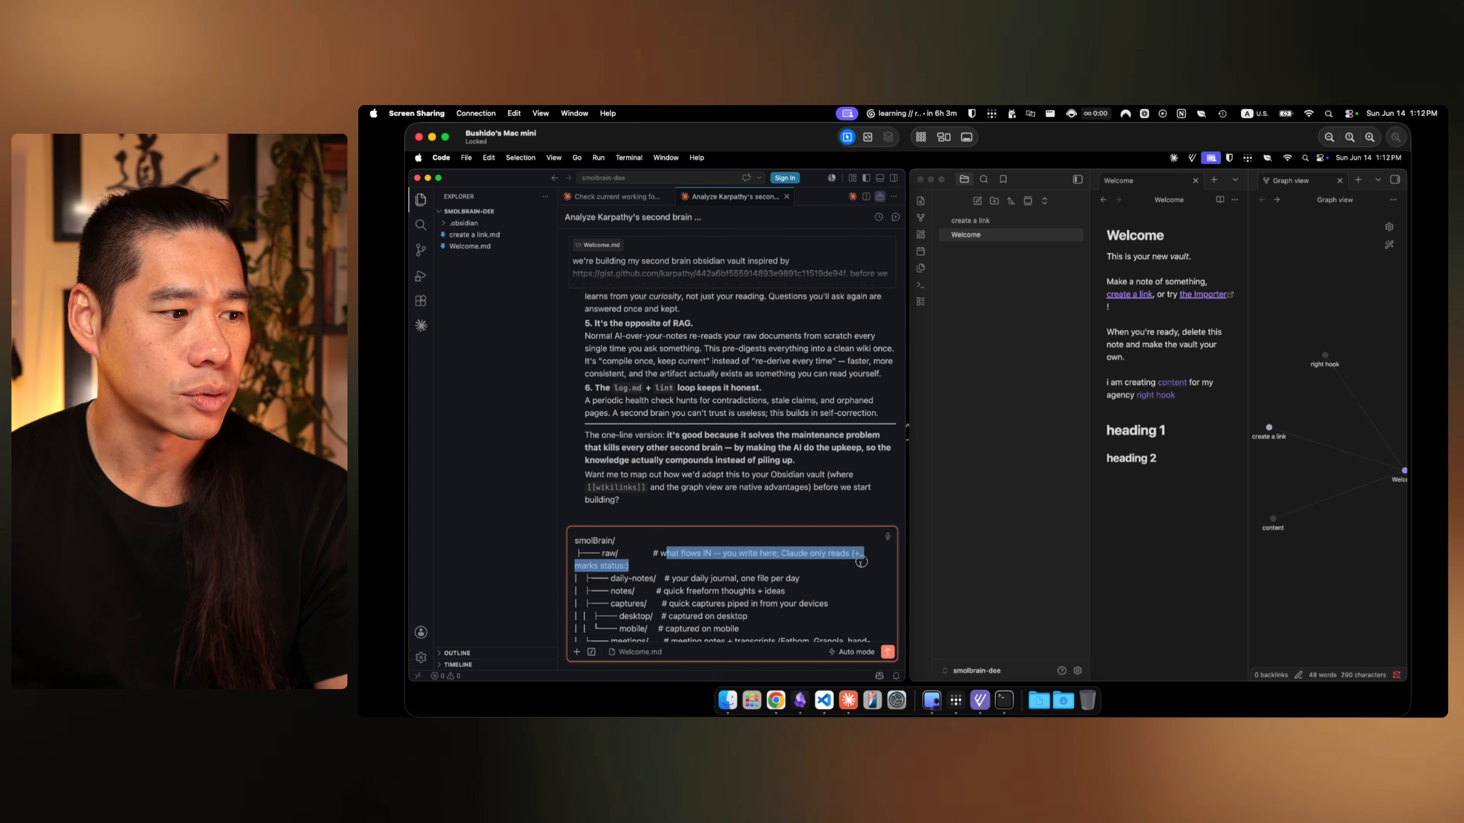
pyautogui.click(627, 565)
pyautogui.scroll(-1, 622, 565)
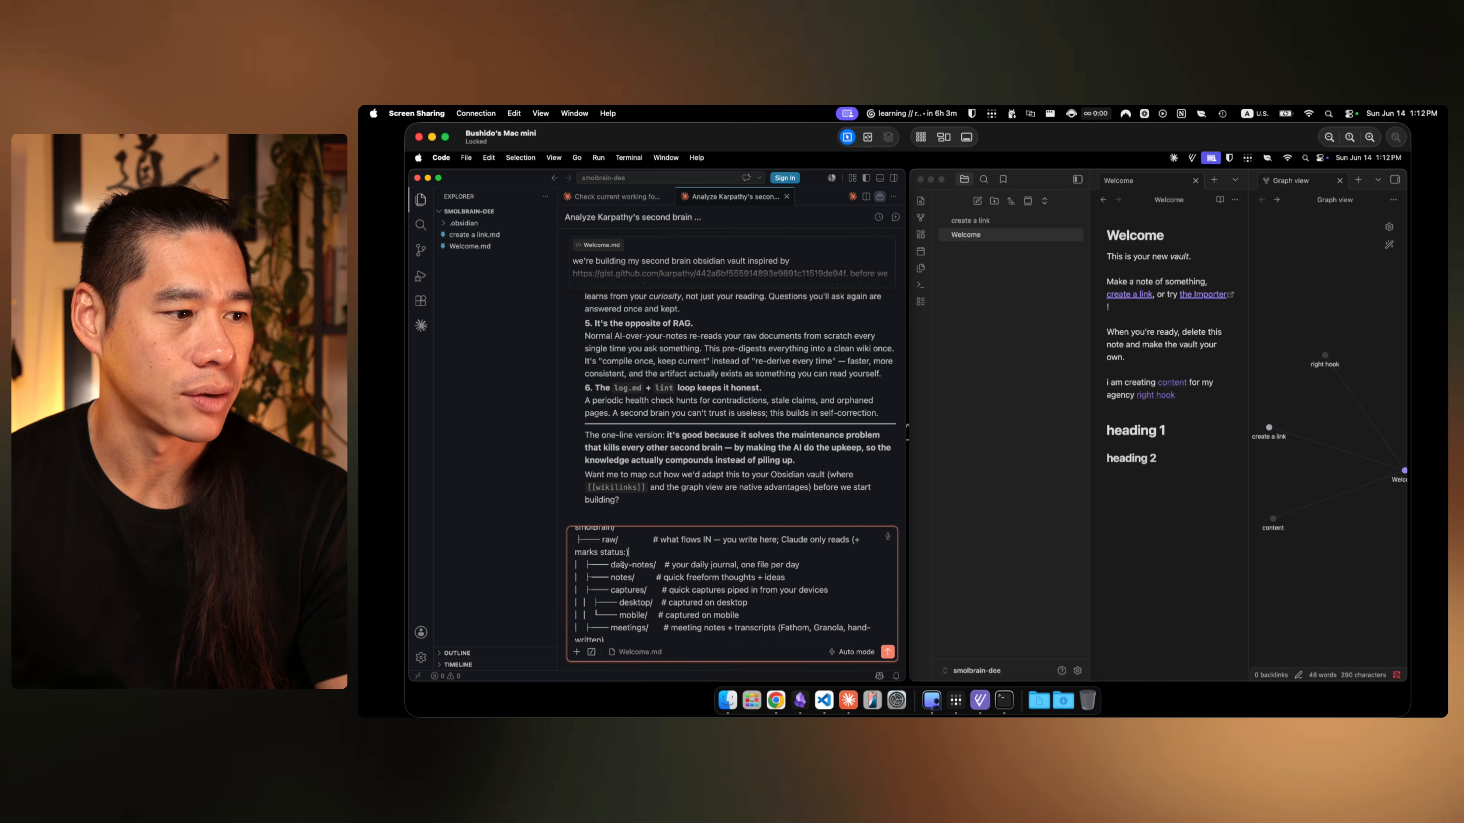
pyautogui.click(669, 573)
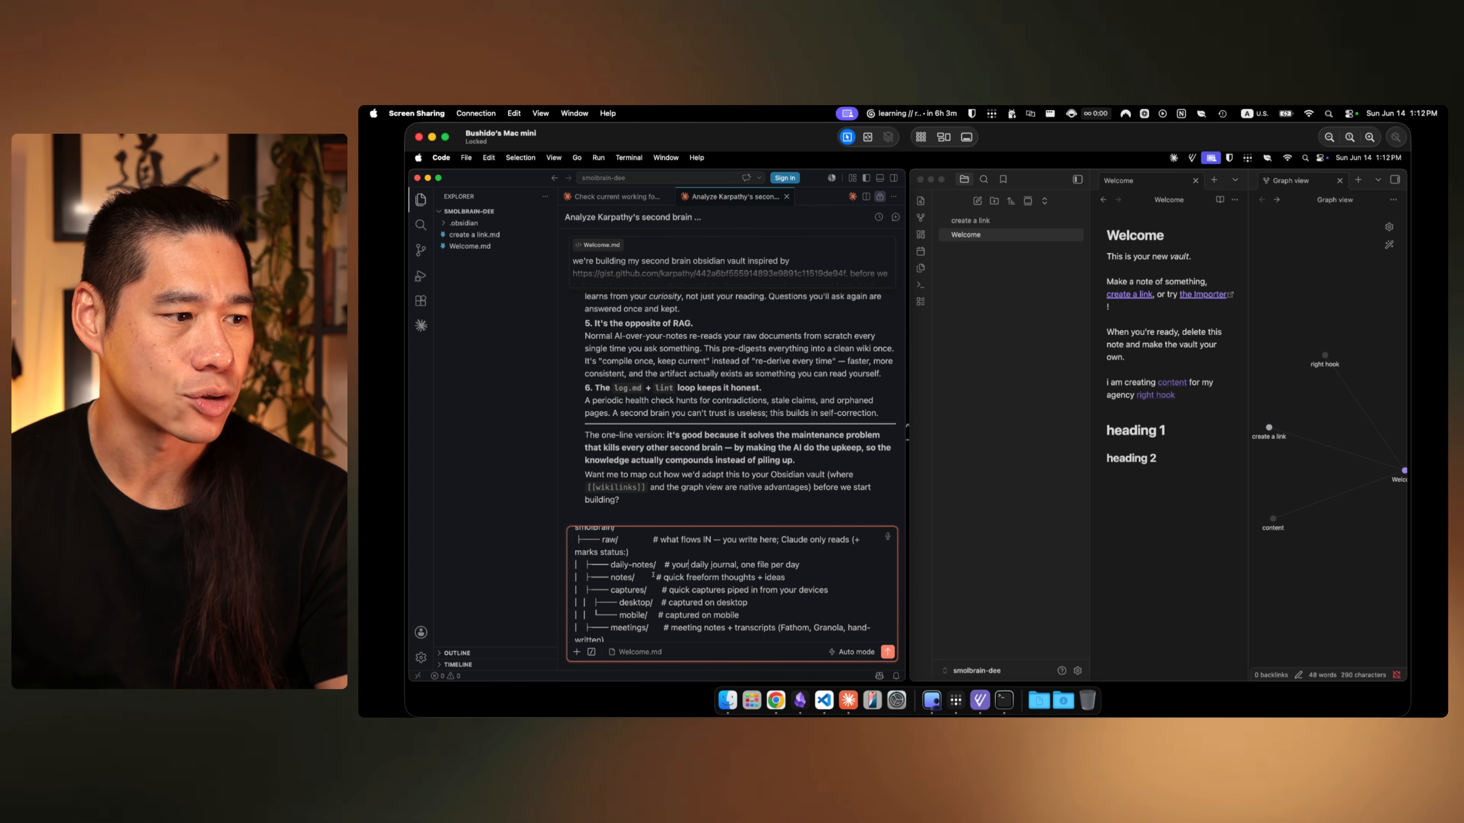
pyautogui.scroll(-1, 653, 574)
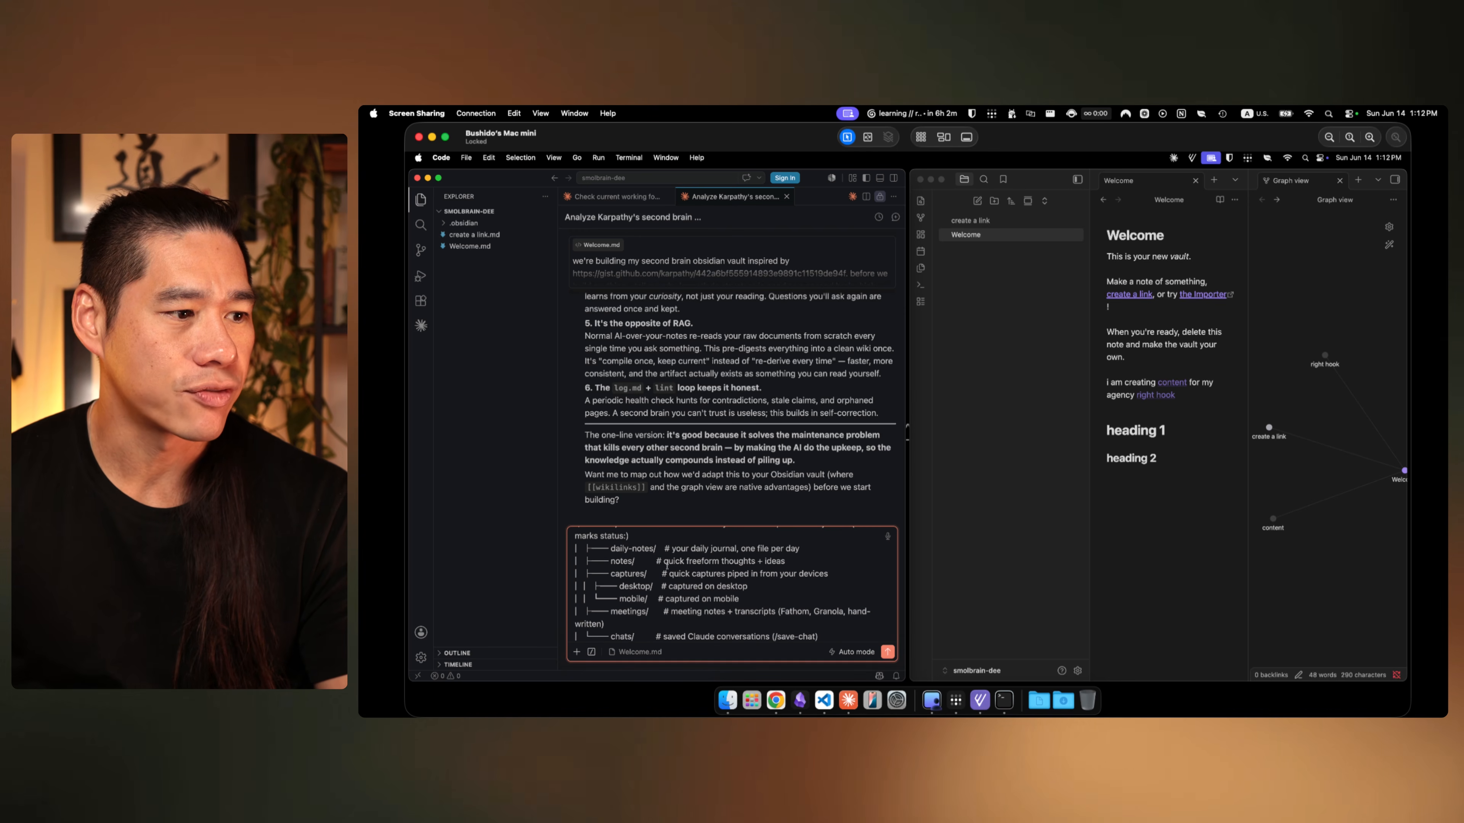
pyautogui.moveTo(664, 561); pyautogui.dragTo(787, 561)
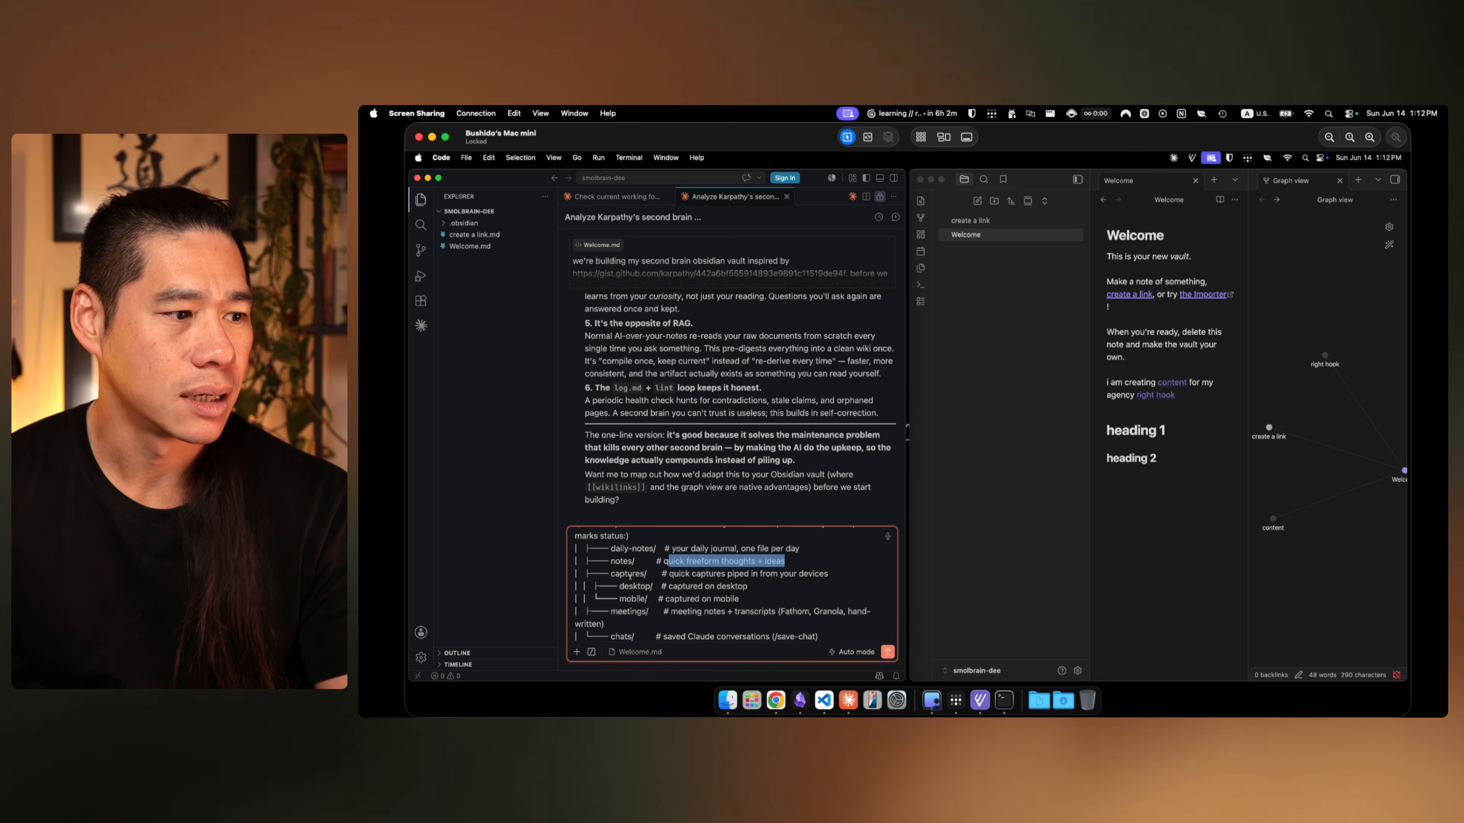
pyautogui.doubleClick(627, 574)
pyautogui.scroll(-1, 628, 575)
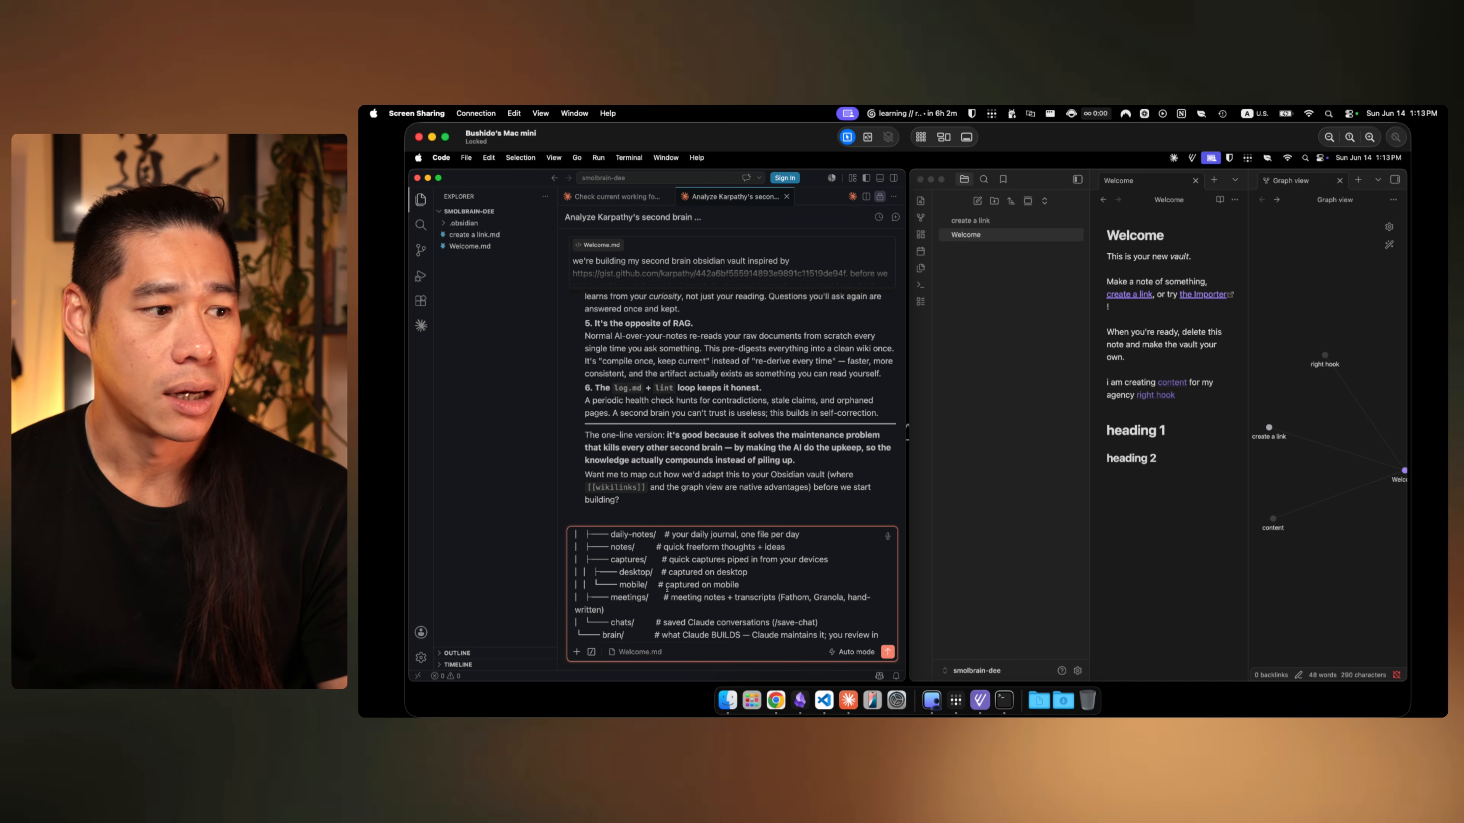
pyautogui.moveTo(667, 575); pyautogui.dragTo(750, 585)
pyautogui.click(750, 585)
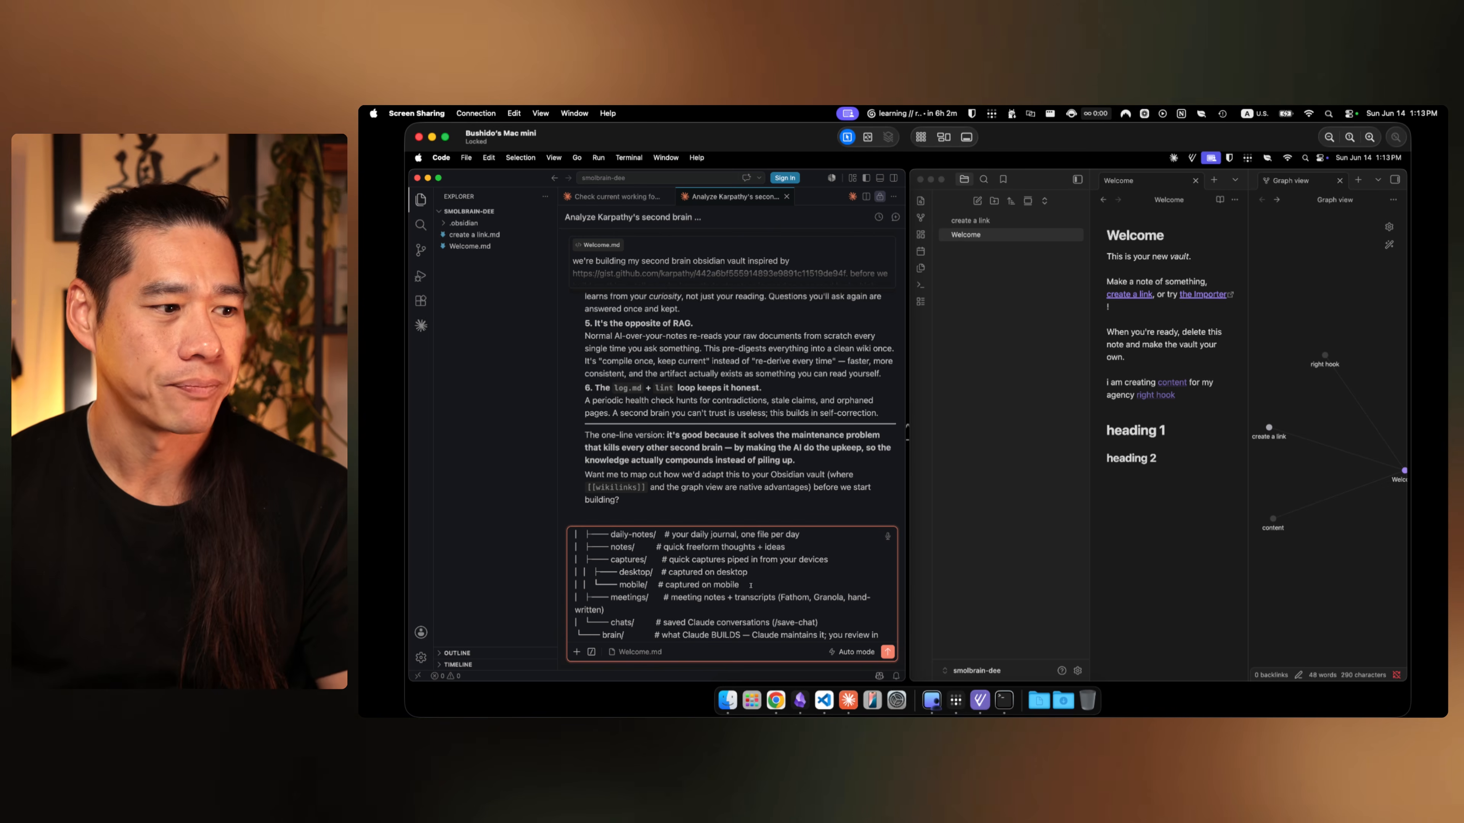
# Step: Examine the meetings/ and chats/ entries under raw/ in the draft prompt, including their descriptions
pyautogui.scroll(-1, 750, 585)
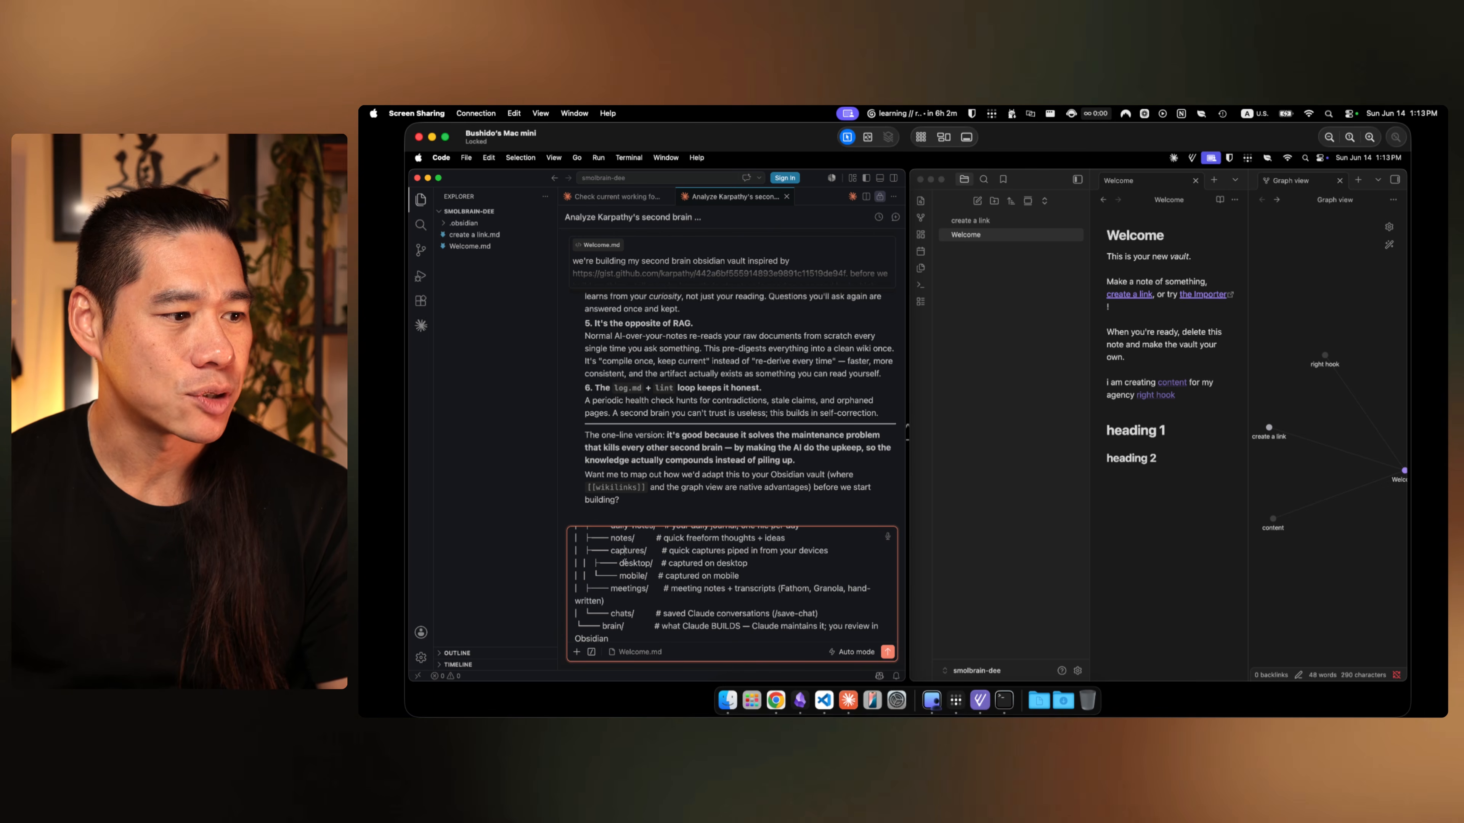
pyautogui.moveTo(671, 589); pyautogui.dragTo(816, 587)
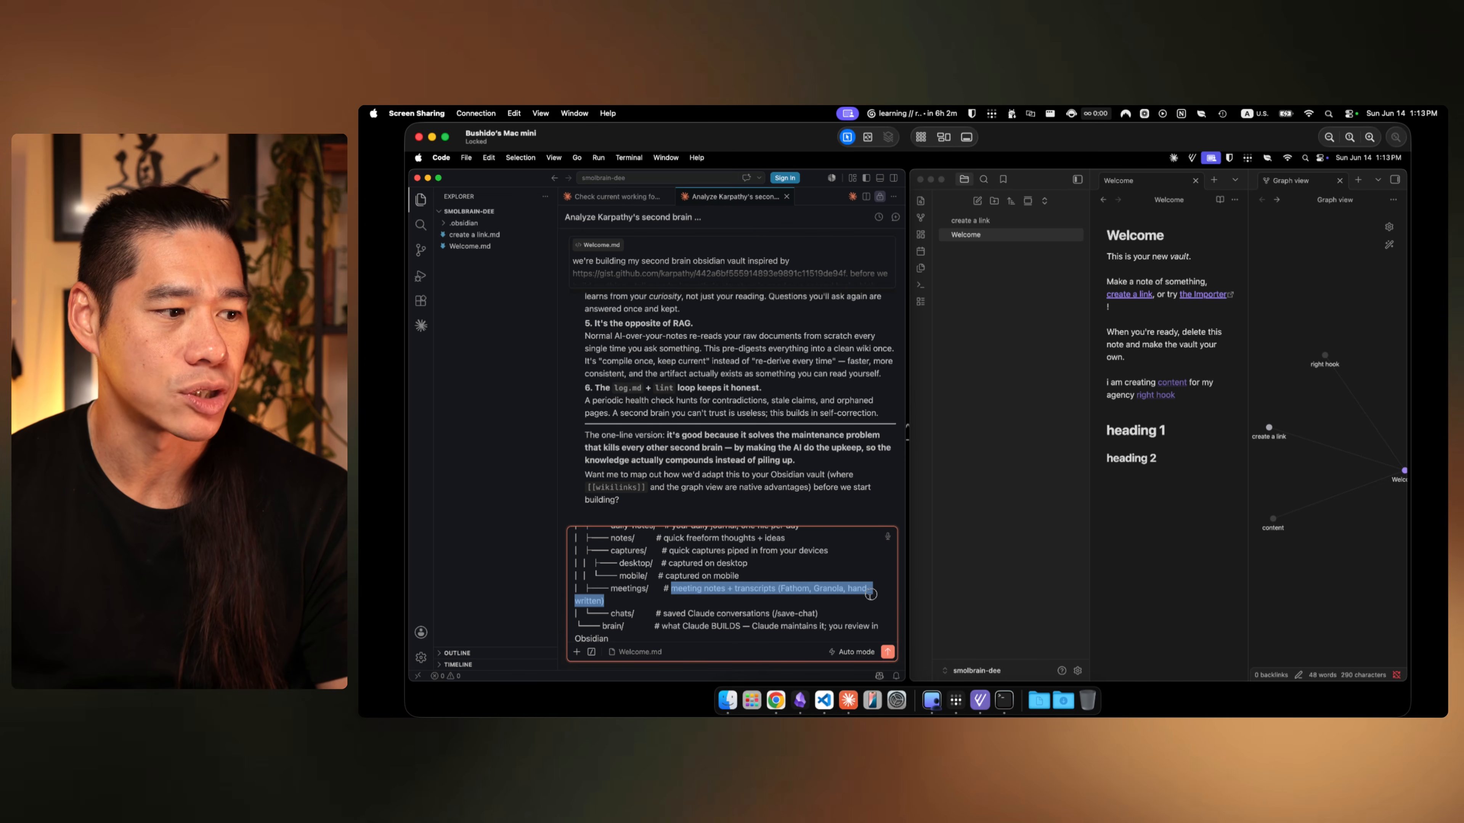
pyautogui.click(841, 592)
pyautogui.scroll(-3, 841, 592)
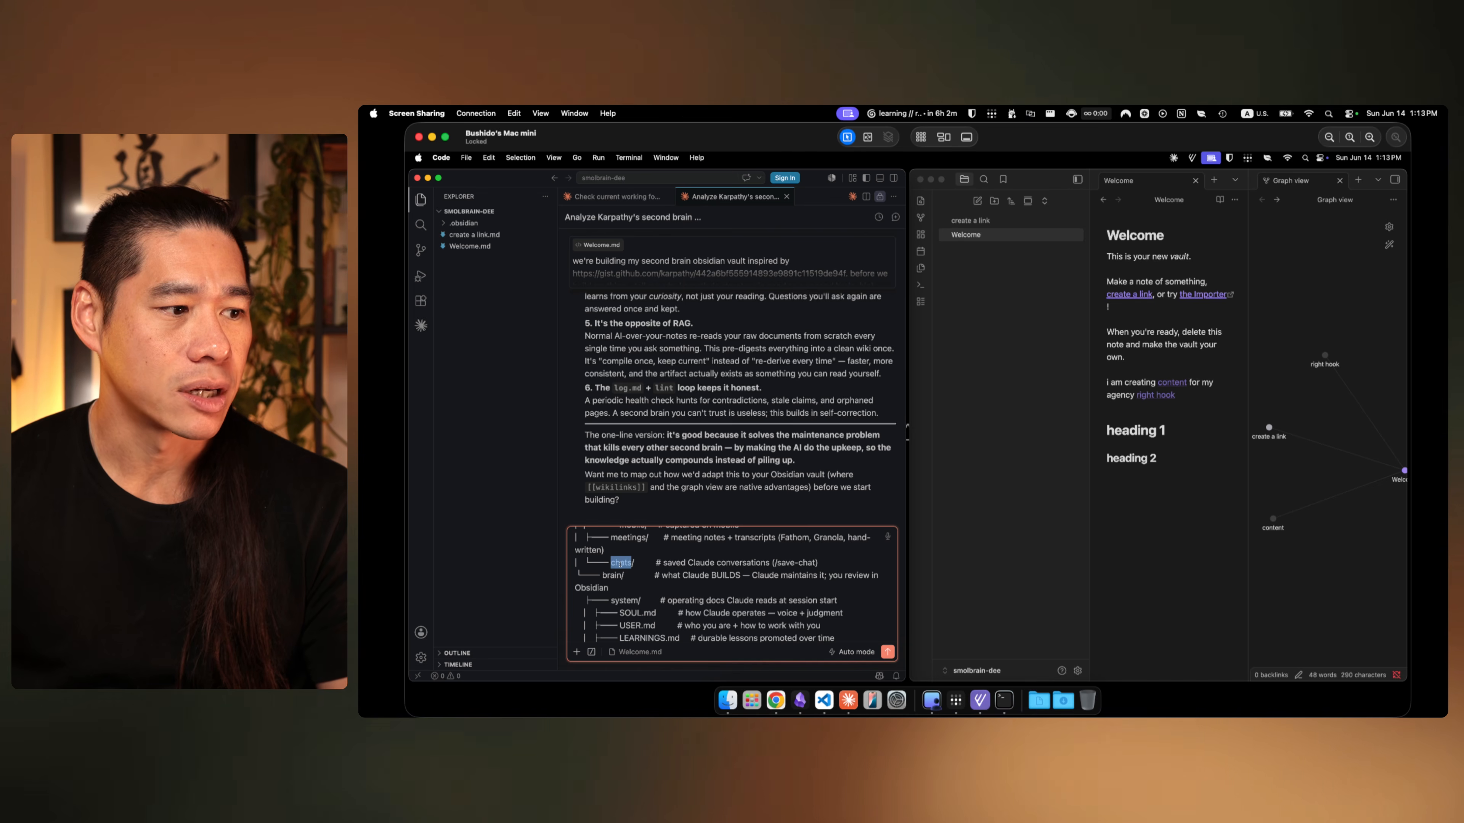
pyautogui.doubleClick(631, 537)
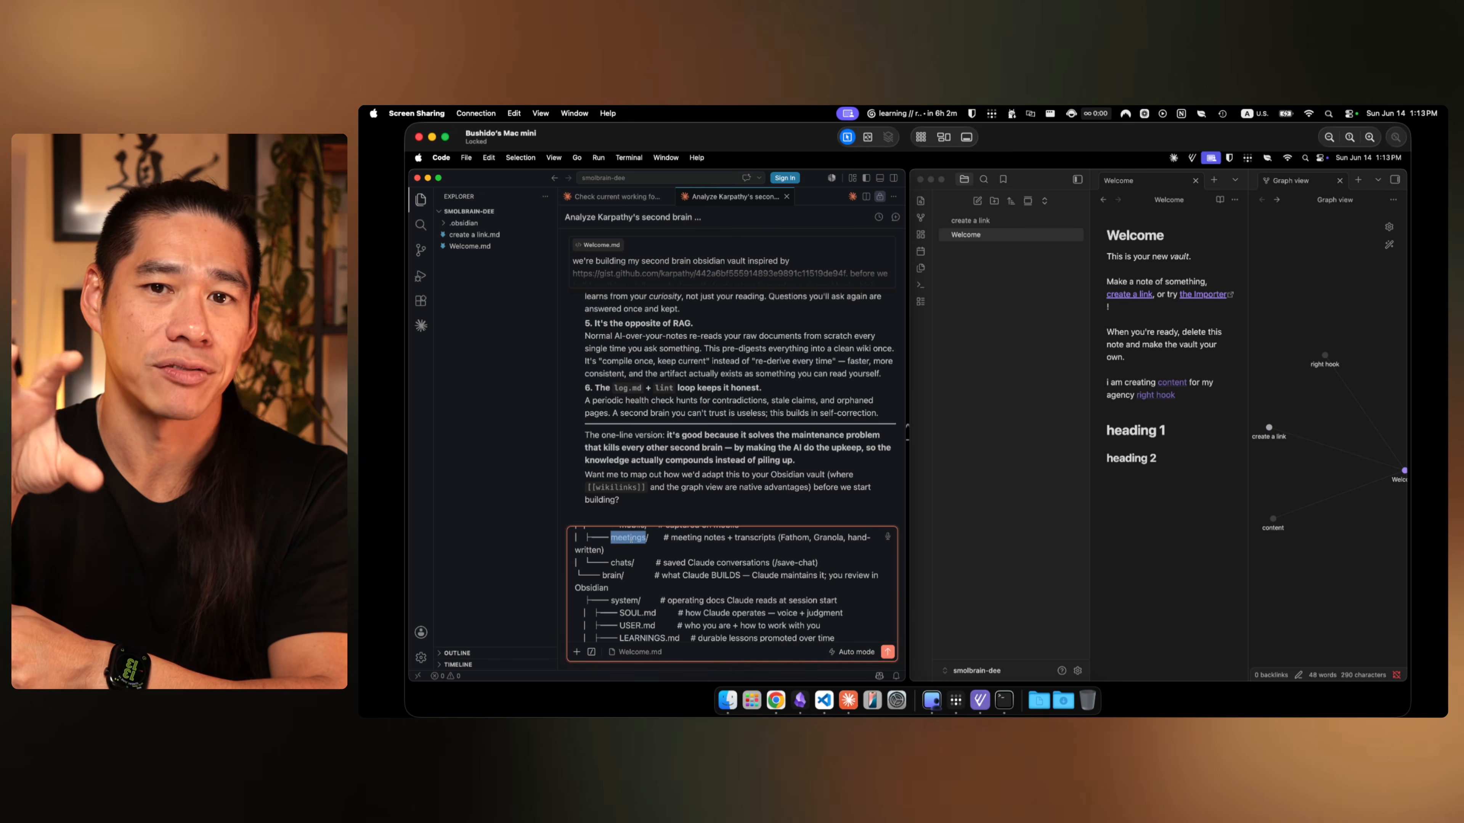
pyautogui.scroll(-1, 620, 557)
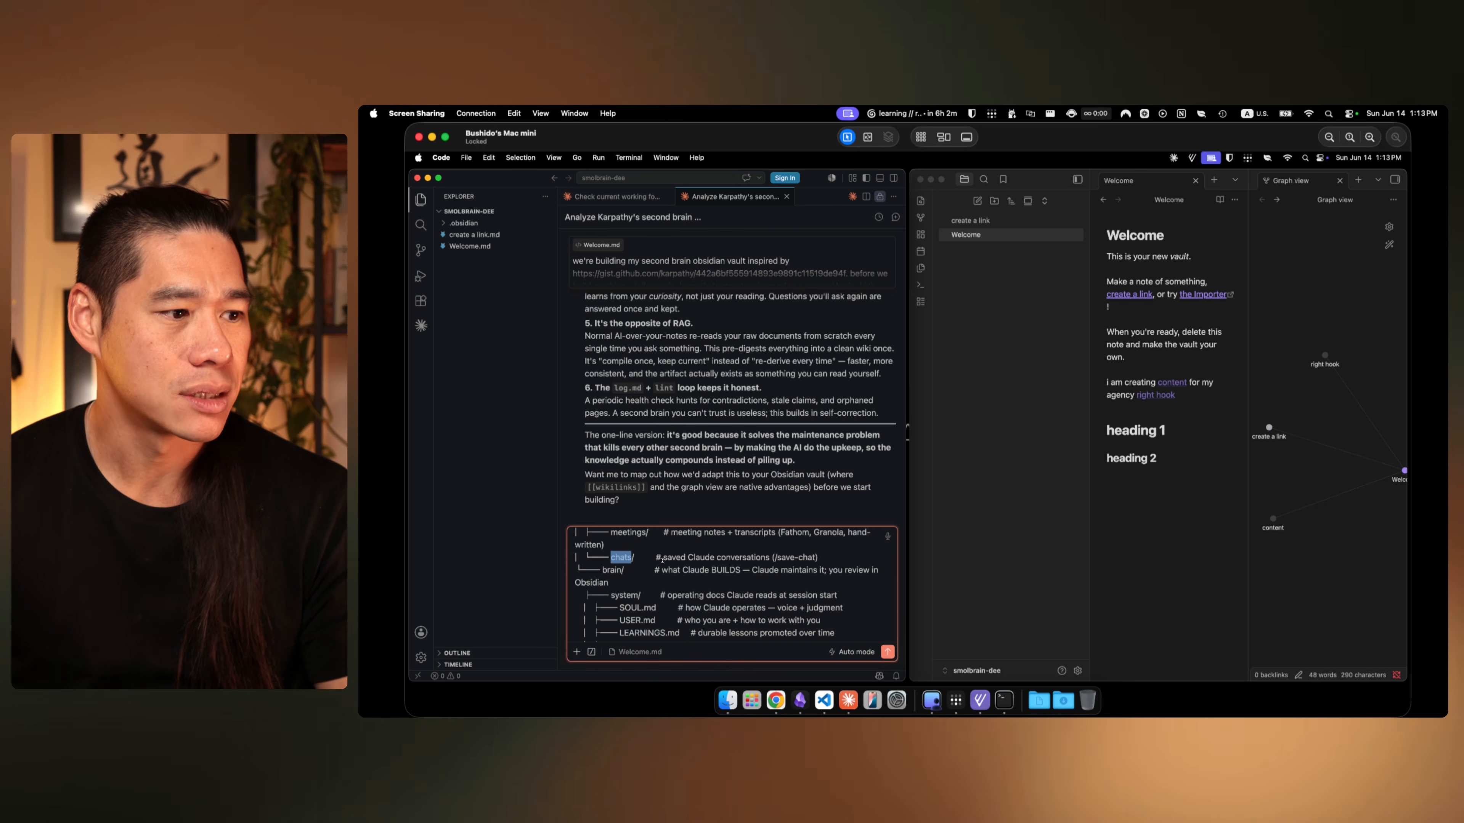
pyautogui.moveTo(662, 557); pyautogui.dragTo(762, 557)
pyautogui.click(832, 554)
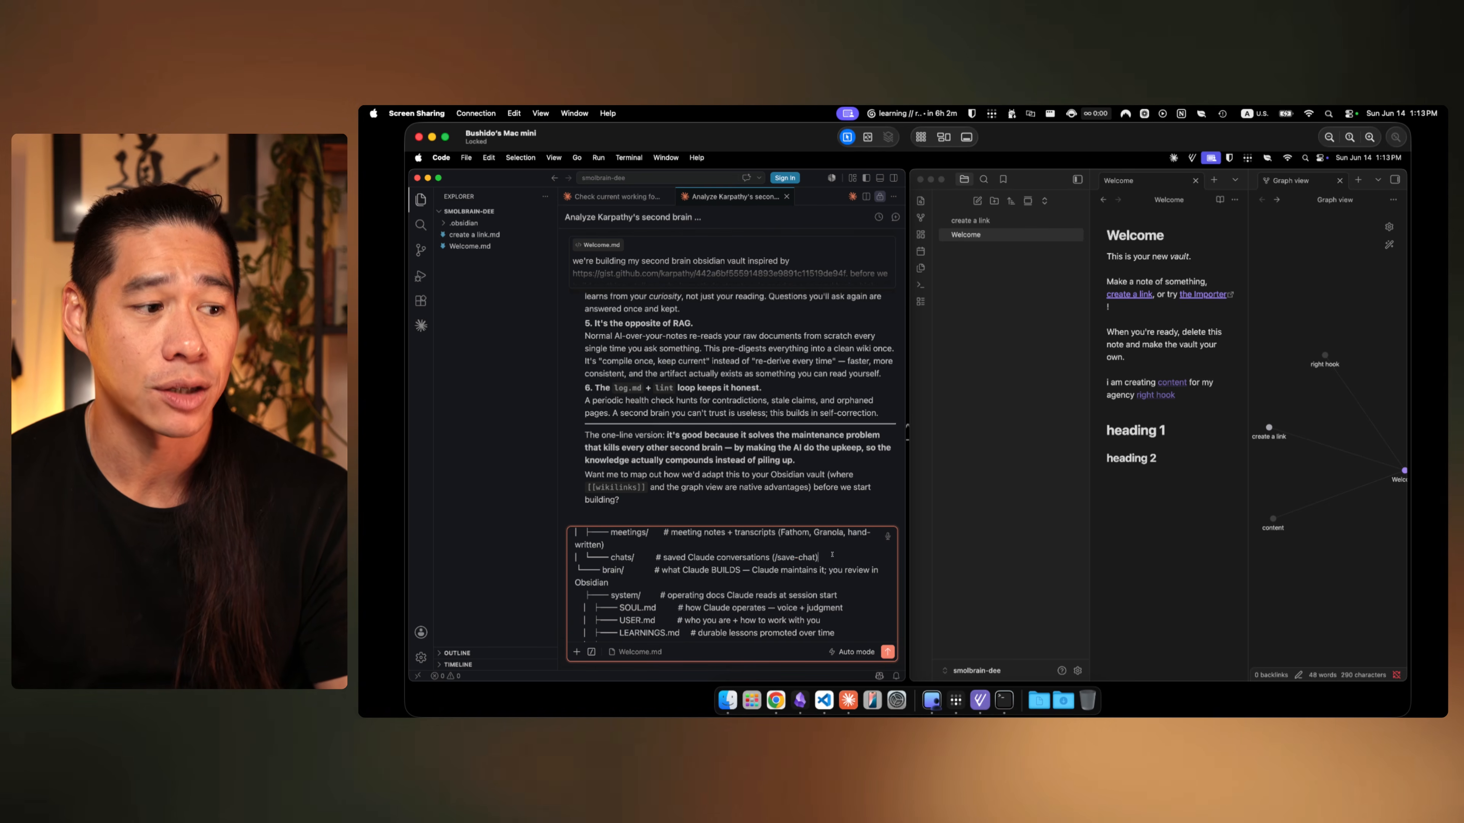
# Step: Compare the brain/ folder's description with the raw/ folder's in the draft prompt
pyautogui.scroll(-1, 832, 554)
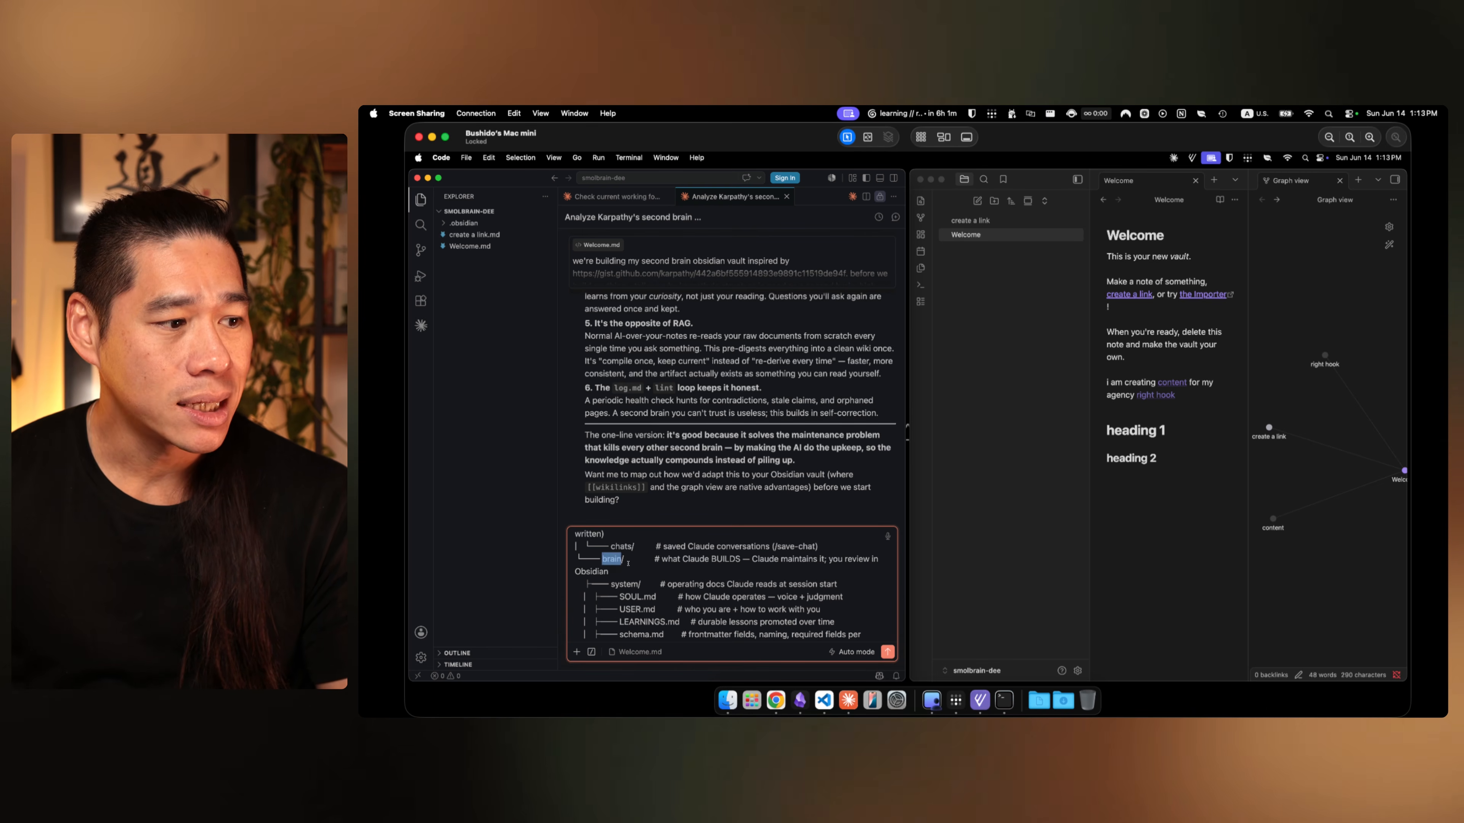
pyautogui.scroll(10, 628, 562)
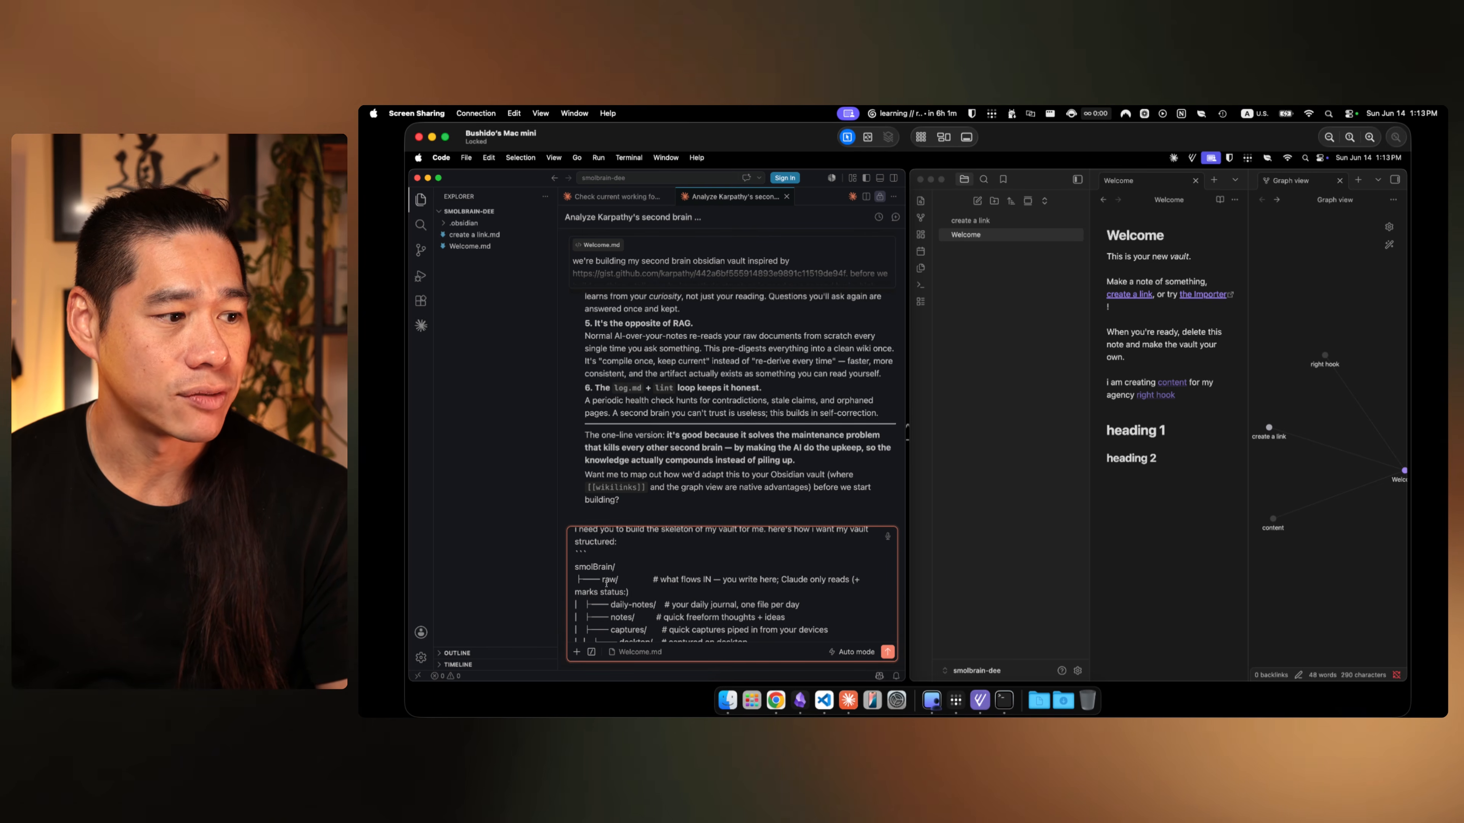
pyautogui.scroll(-10, 606, 584)
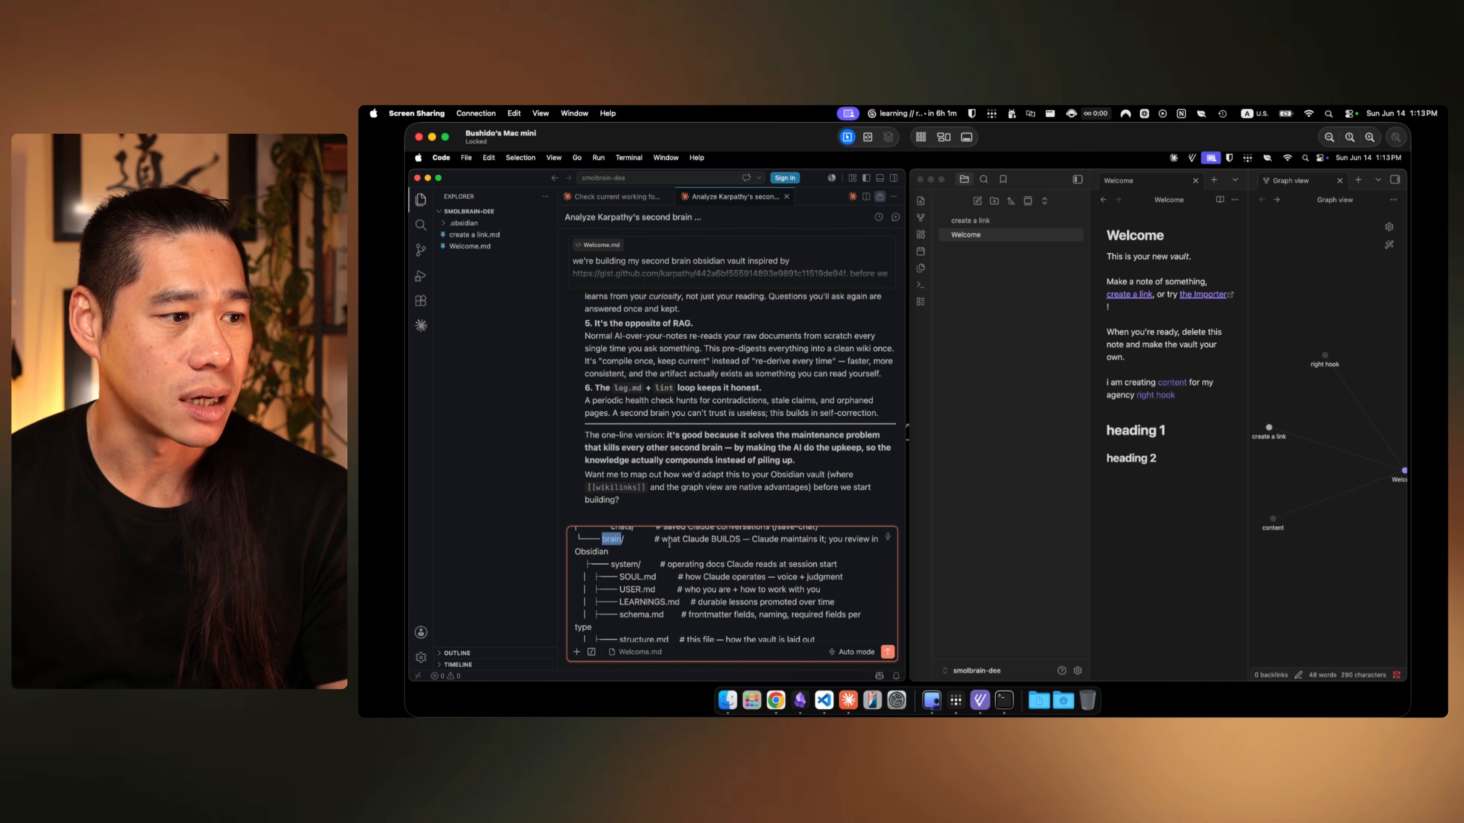
pyautogui.moveTo(662, 539); pyautogui.dragTo(725, 539)
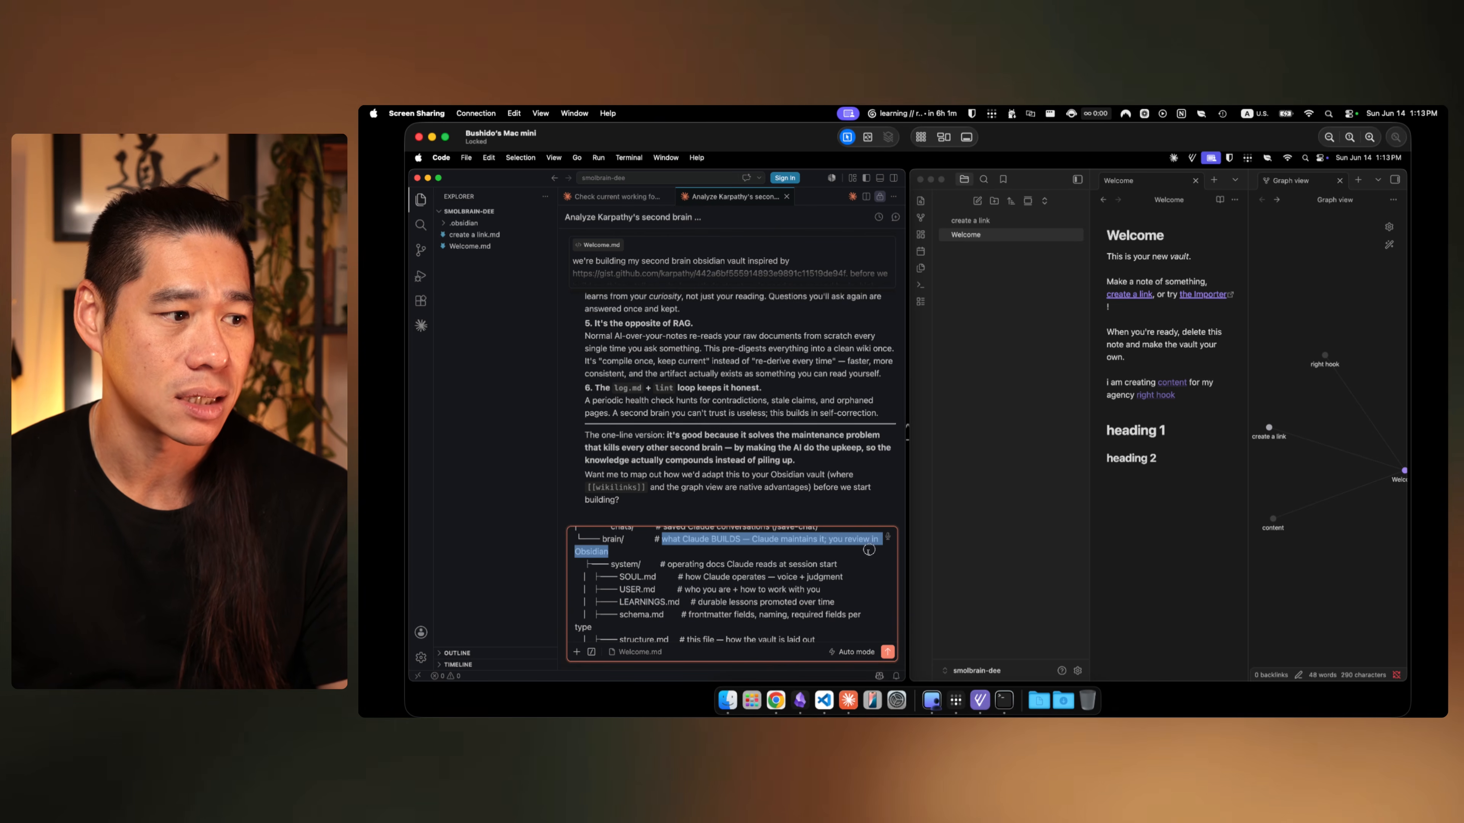
pyautogui.click(843, 539)
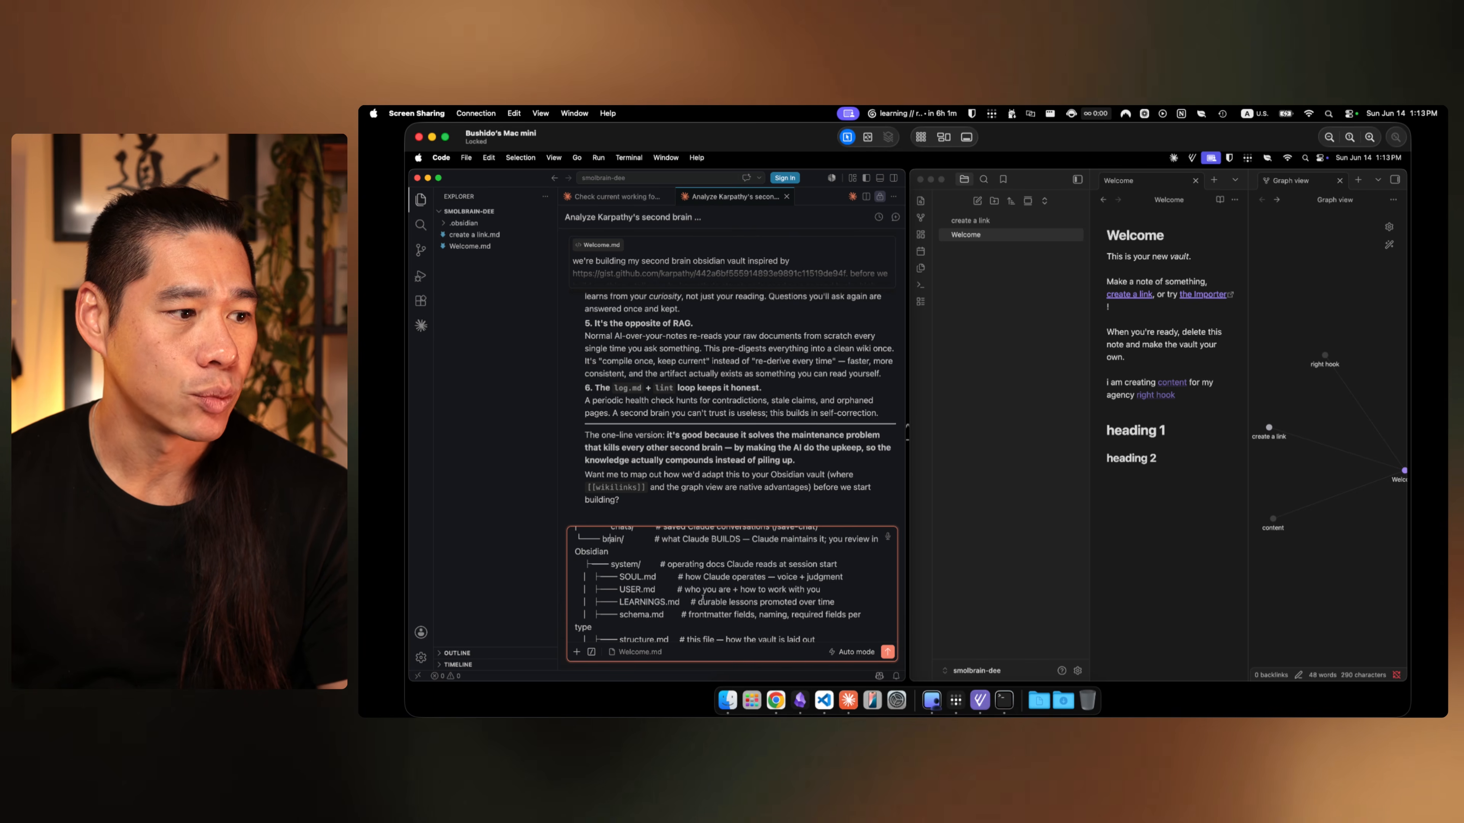
# Step: Review the system/ section of the draft prompt, from SOUL.md and USER.md through index.md and the taxonomy/ folder
pyautogui.scroll(-1, 666, 576)
pyautogui.scroll(-1, 628, 554)
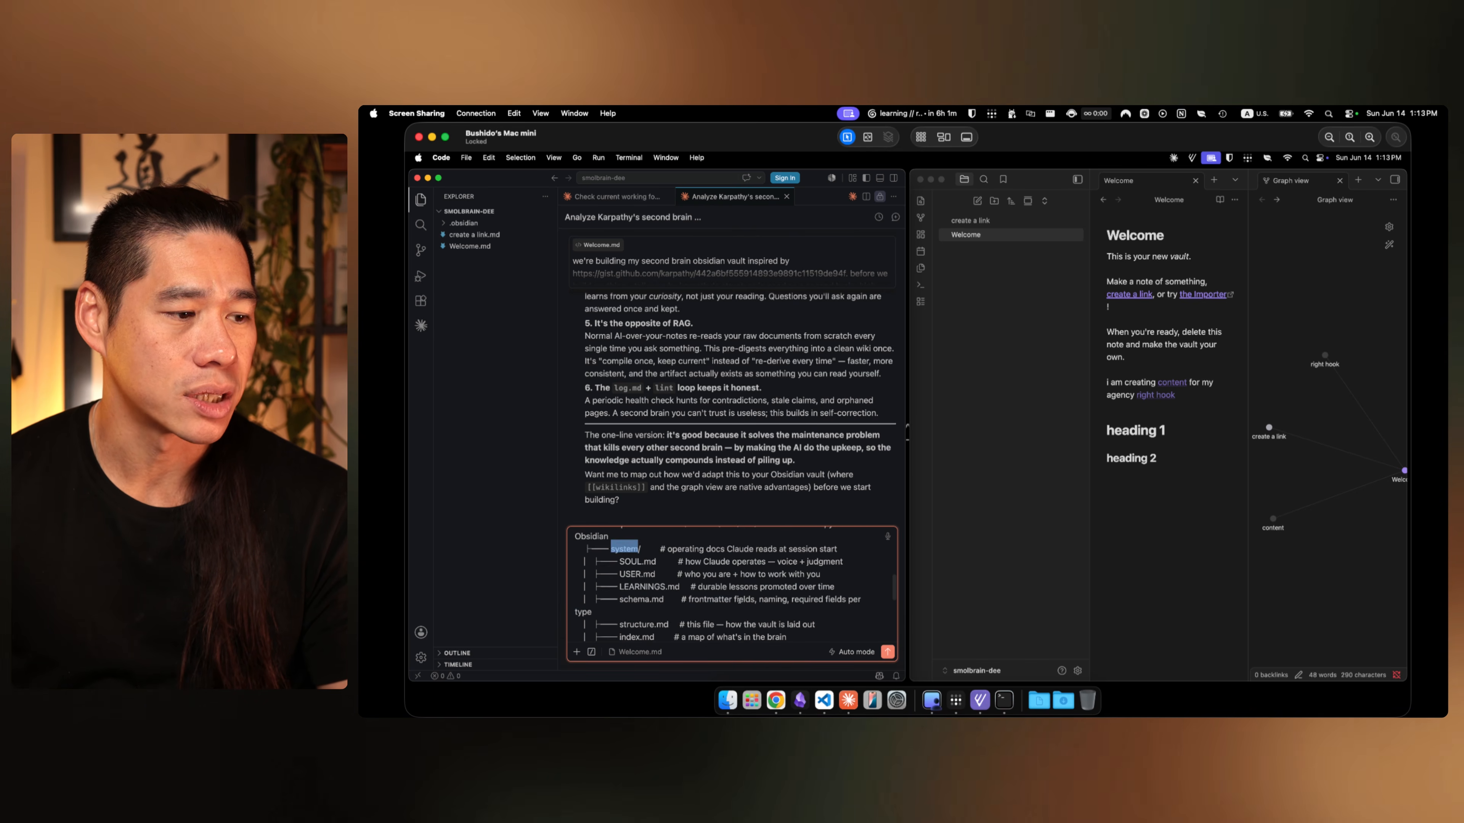
pyautogui.moveTo(620, 552); pyautogui.dragTo(768, 628)
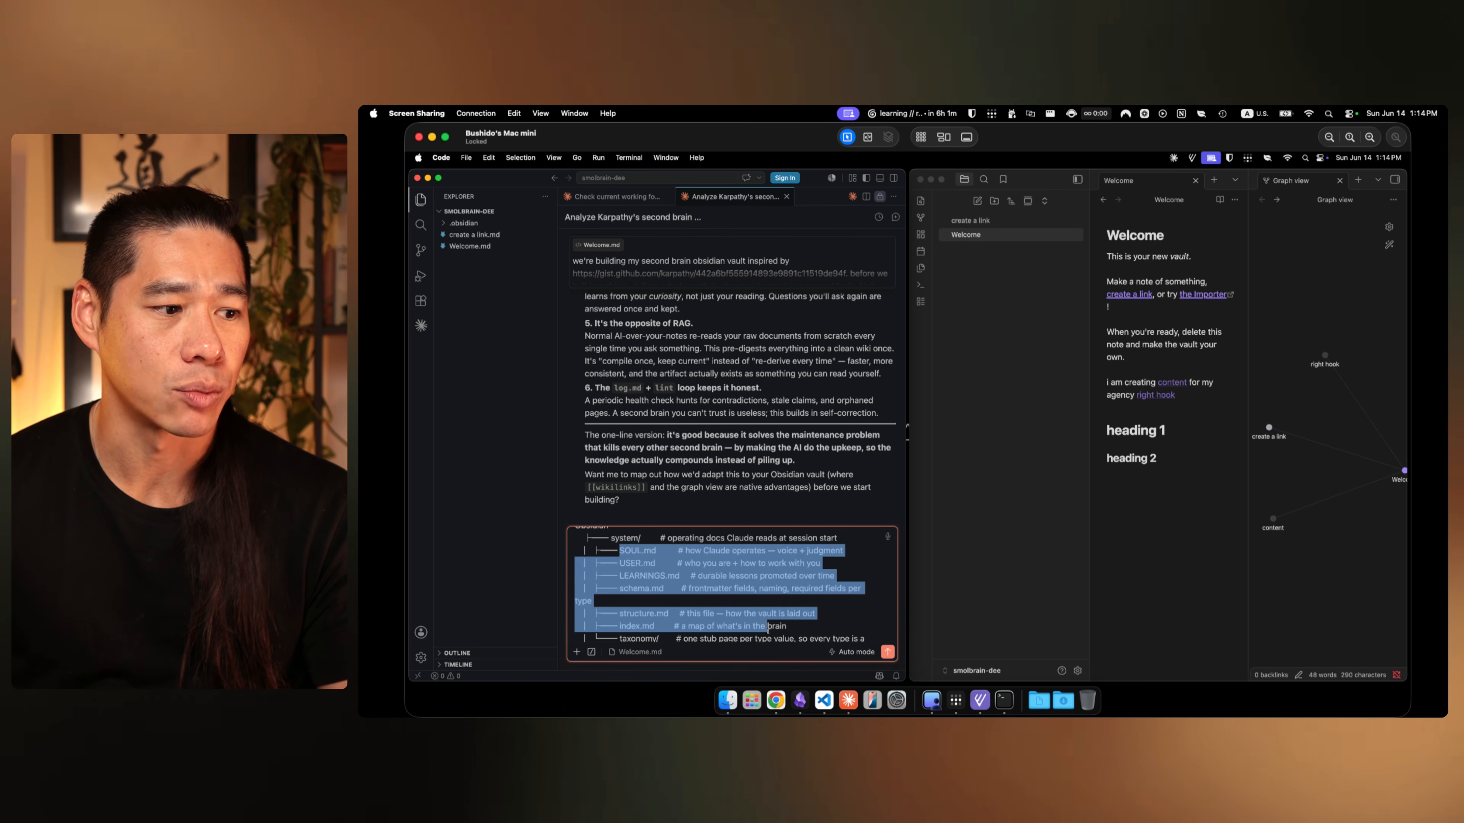
pyautogui.click(784, 624)
pyautogui.scroll(-3, 799, 621)
pyautogui.scroll(-2, 799, 621)
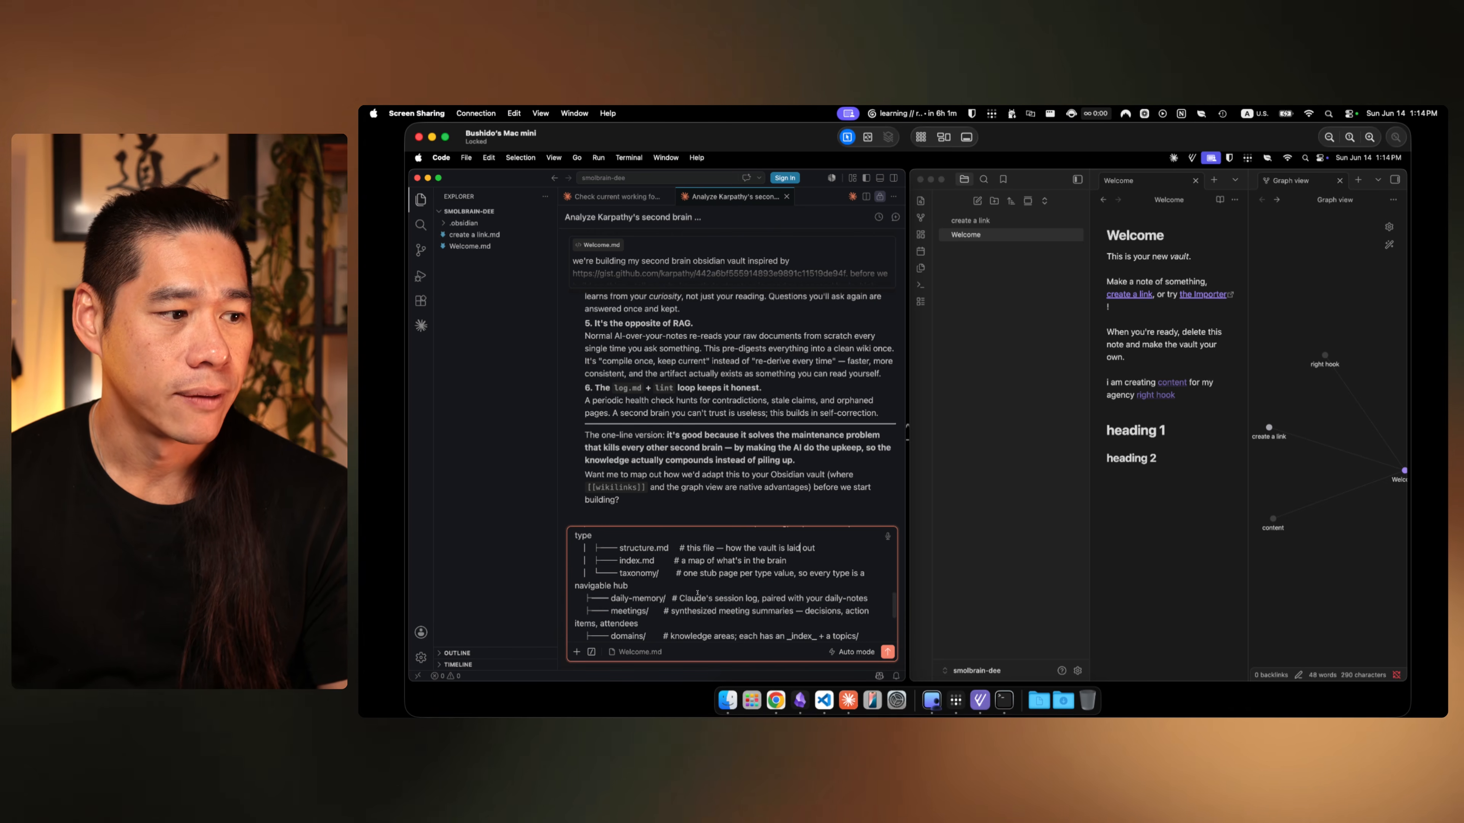
pyautogui.doubleClick(638, 574)
pyautogui.scroll(-3, 701, 590)
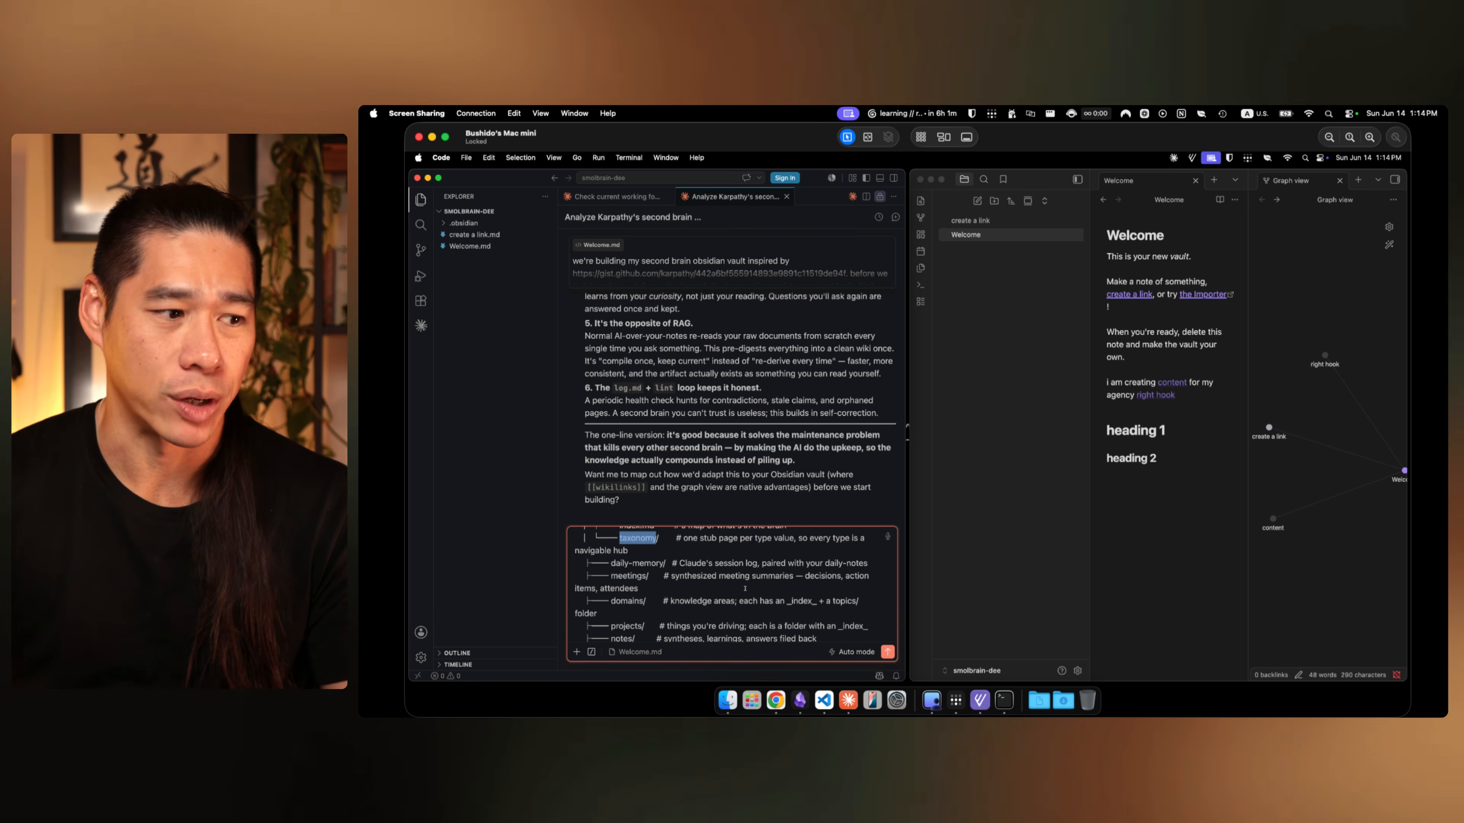
# Step: Review the drafted prompt's folder tree, from the daily-memory, meetings and domains folders through projects, notes, resources, contacts and templates
pyautogui.scroll(-1, 640, 553)
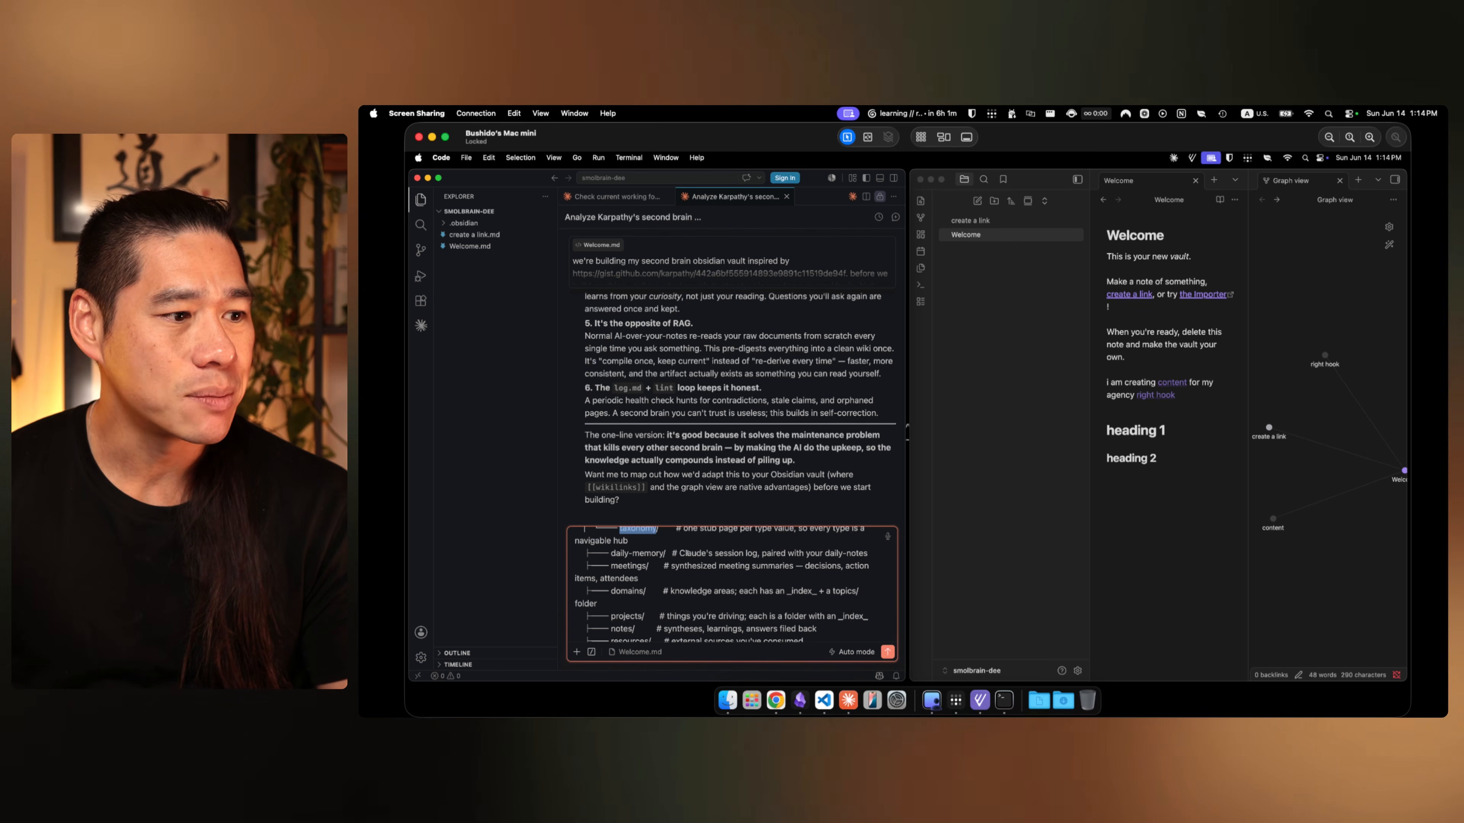
pyautogui.moveTo(679, 553); pyautogui.dragTo(849, 556)
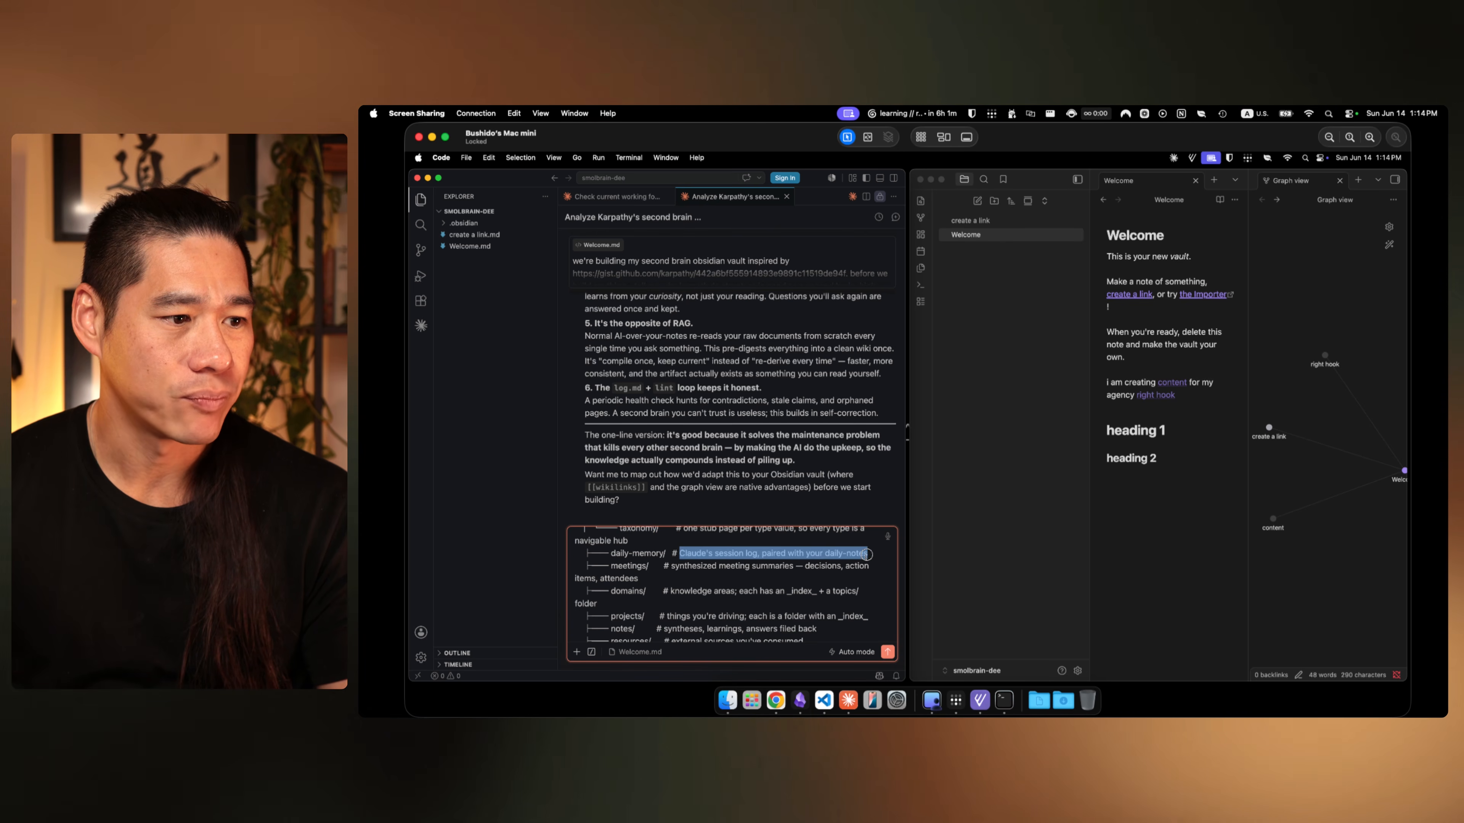
pyautogui.click(836, 554)
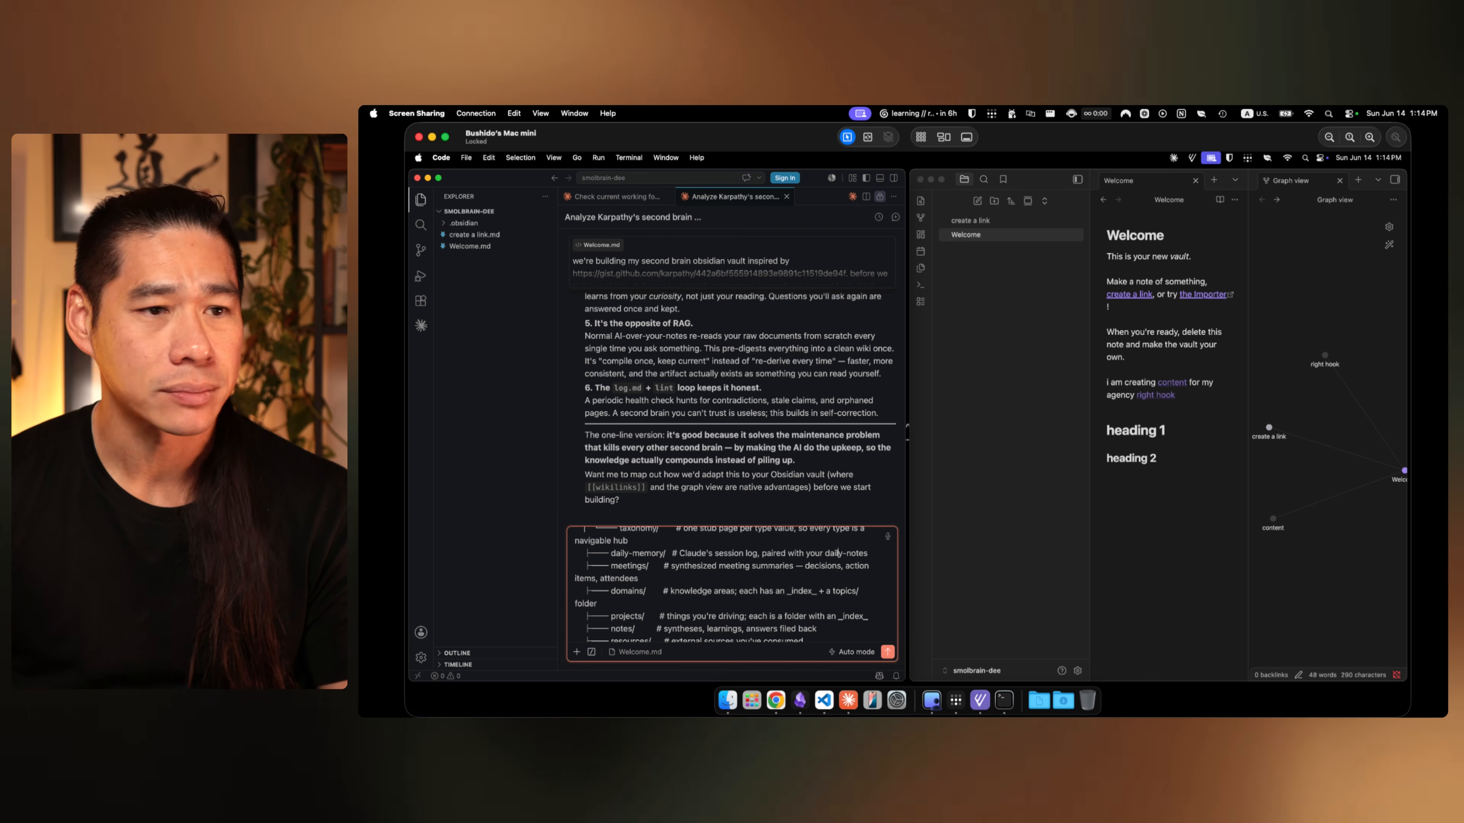
pyautogui.scroll(-2, 836, 553)
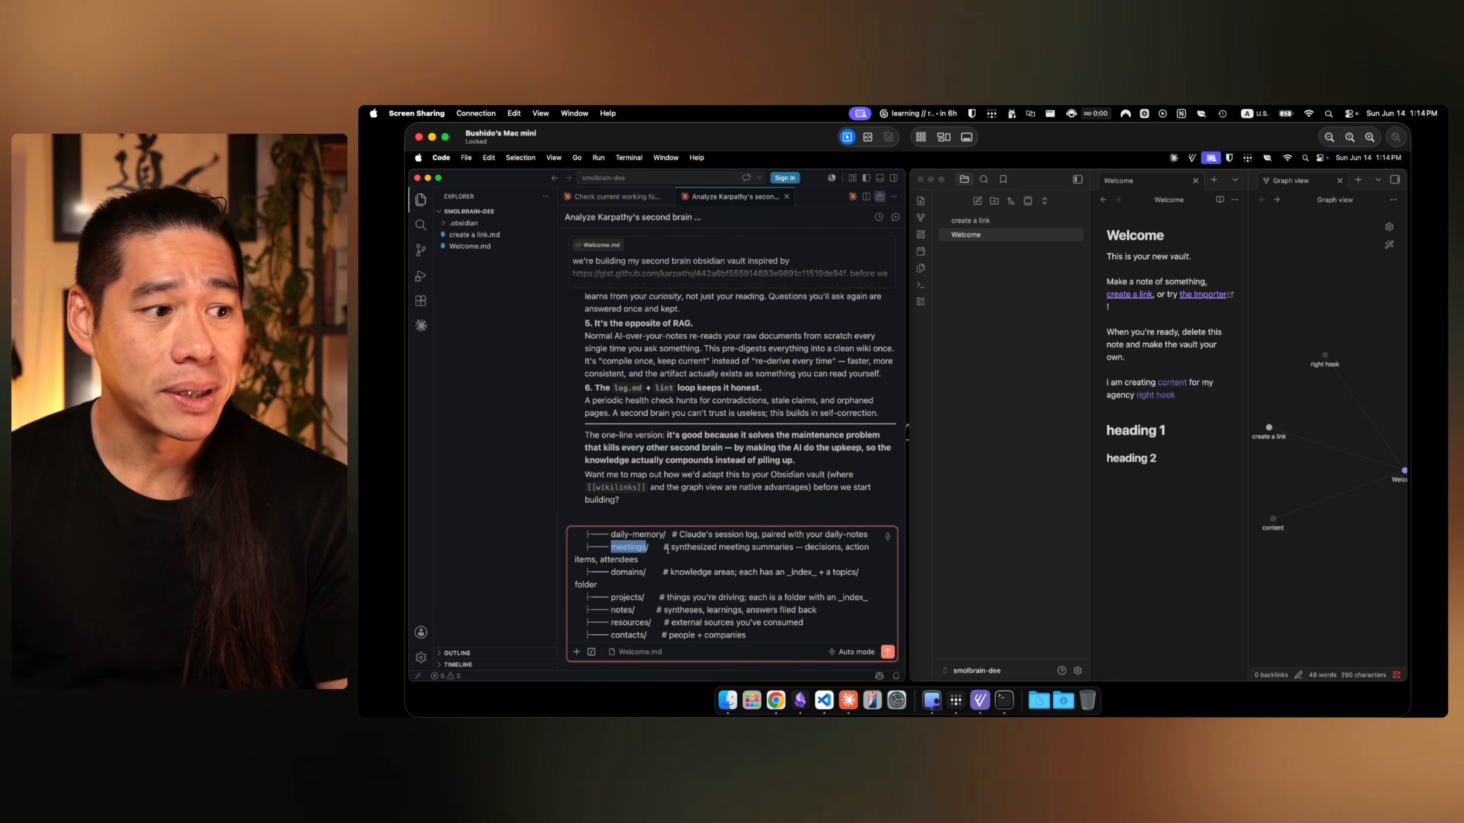
pyautogui.moveTo(807, 548); pyautogui.dragTo(808, 548)
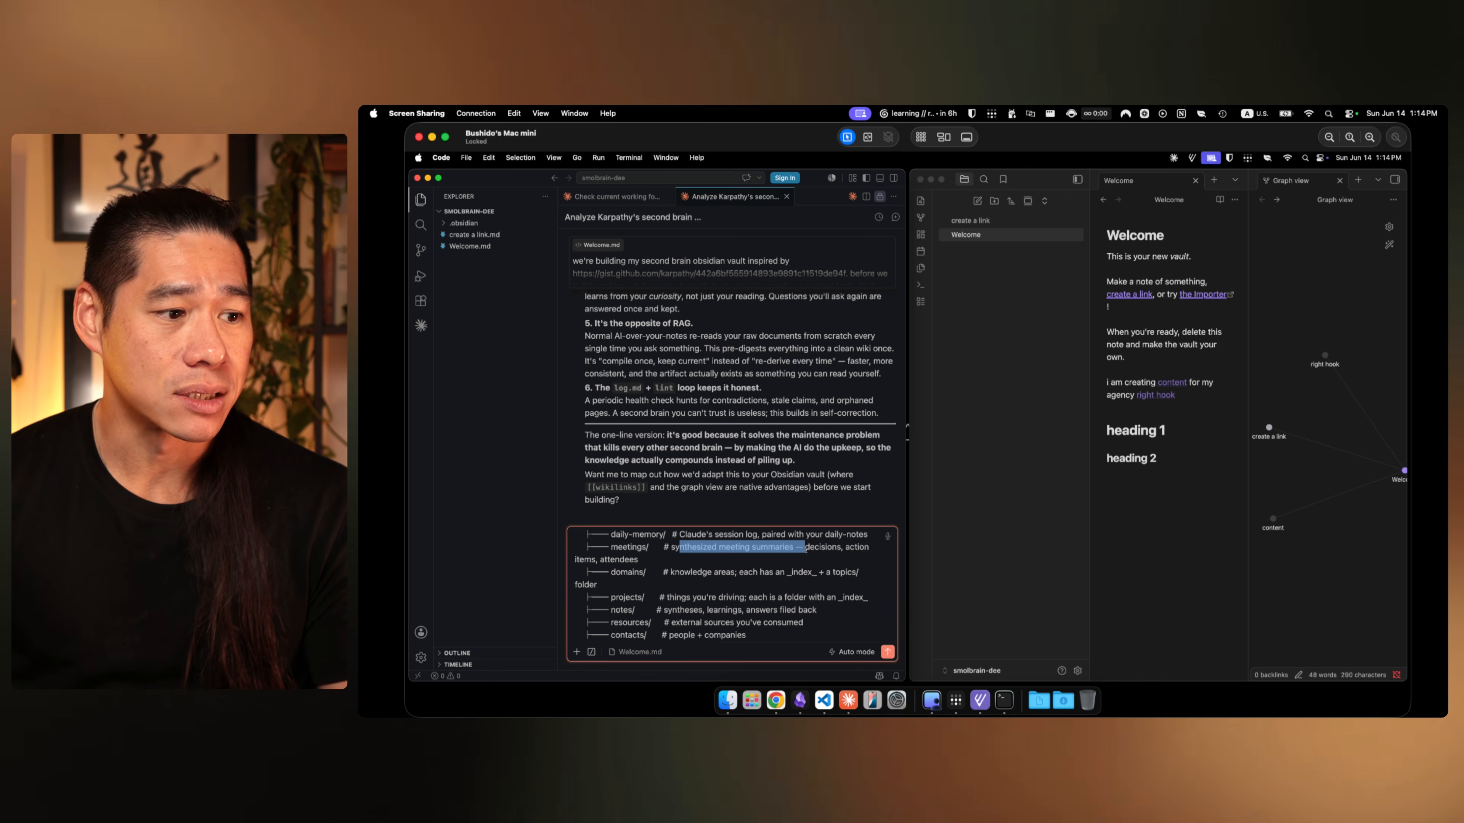
pyautogui.click(809, 548)
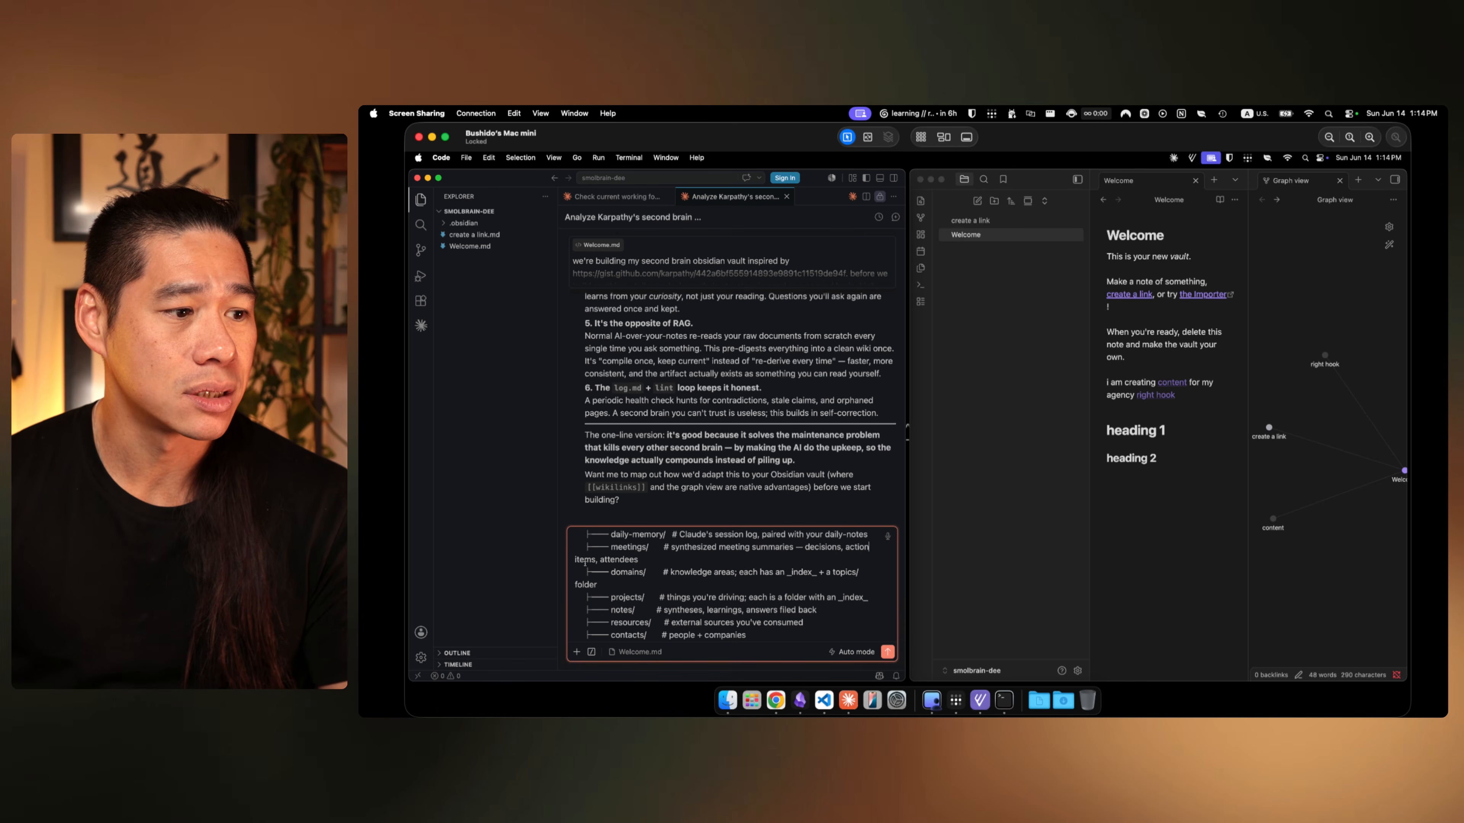
pyautogui.click(648, 562)
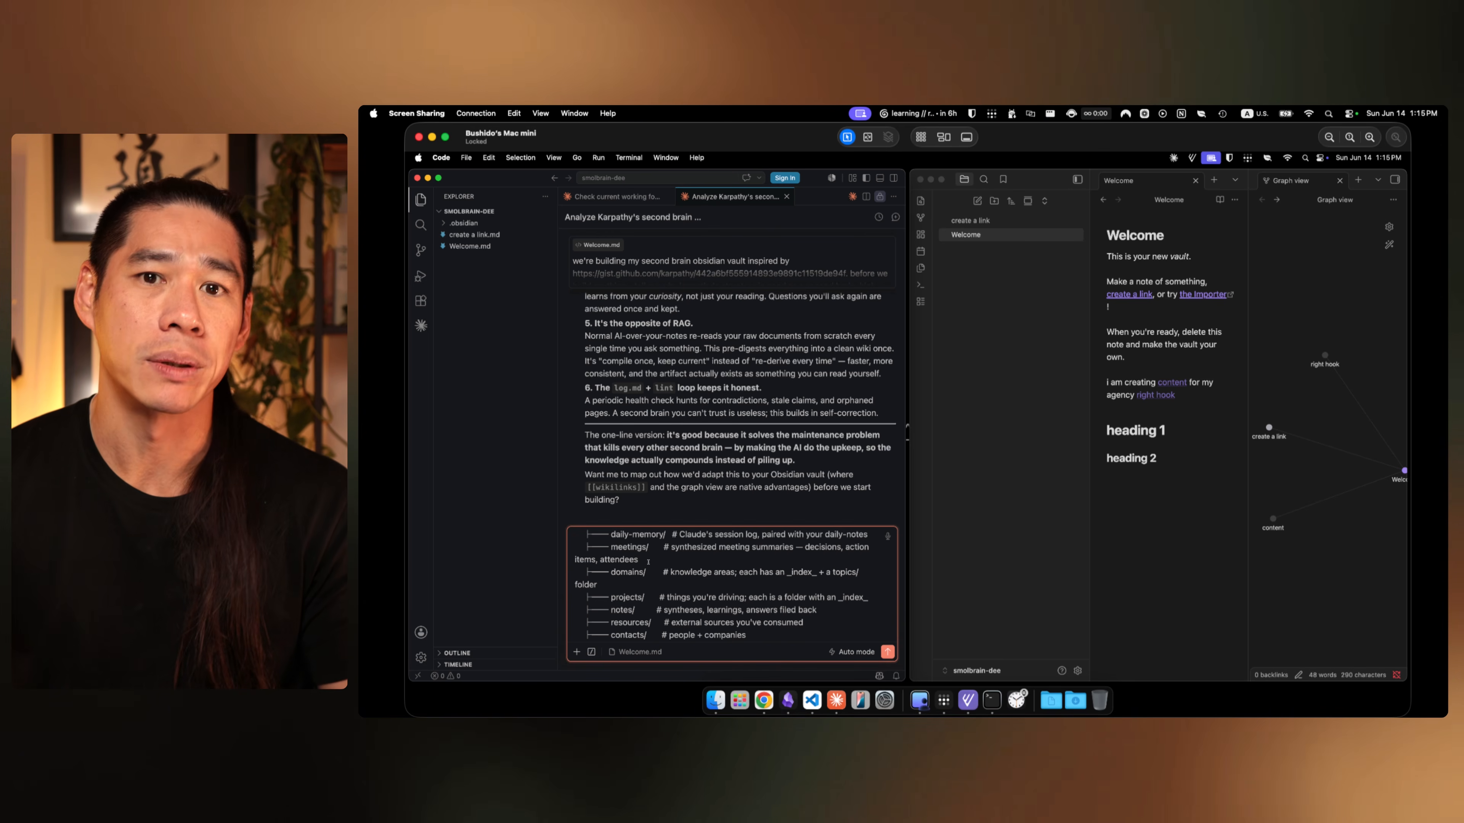
pyautogui.scroll(-1, 634, 561)
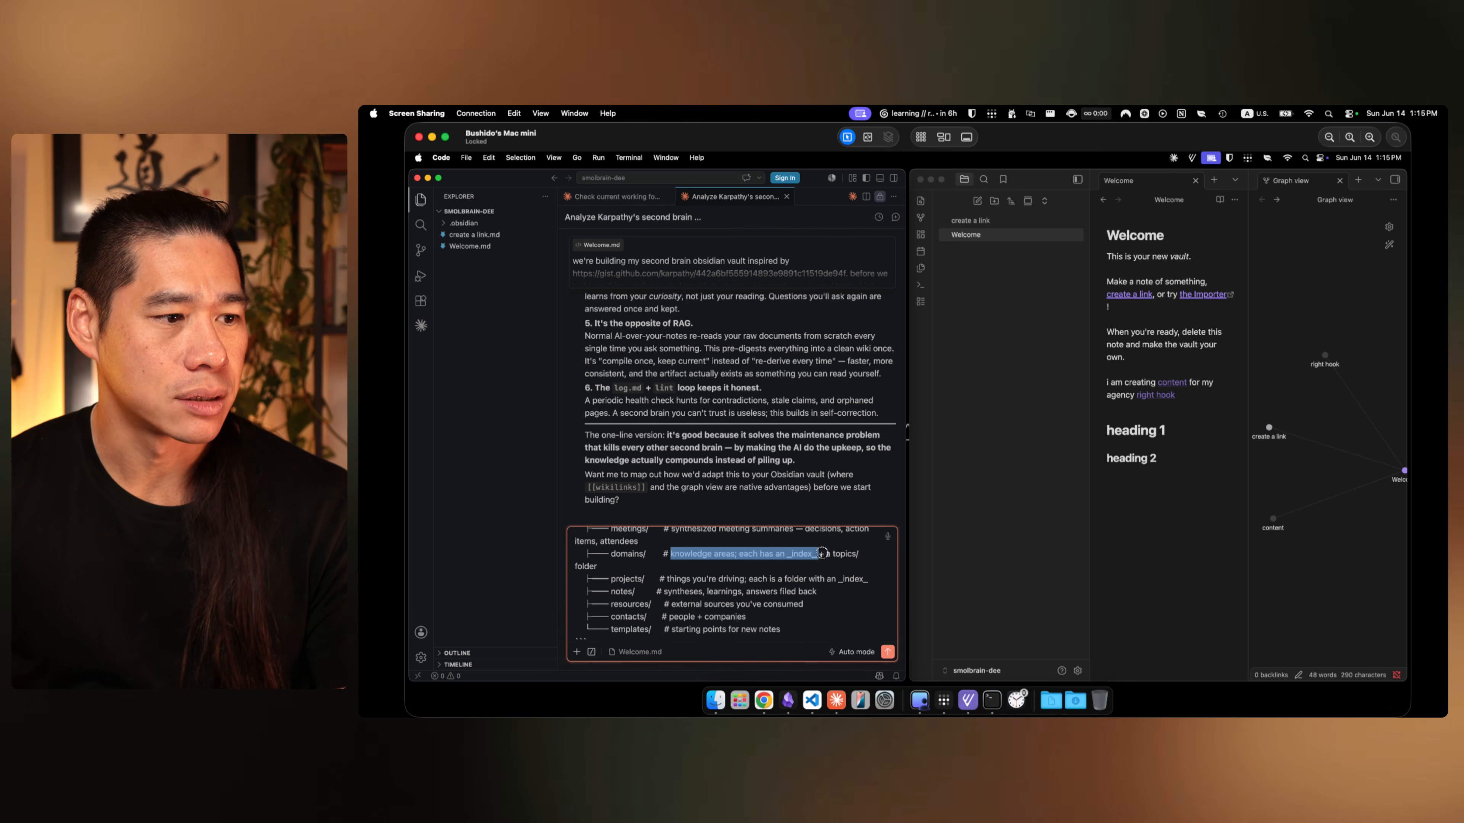
pyautogui.click(773, 554)
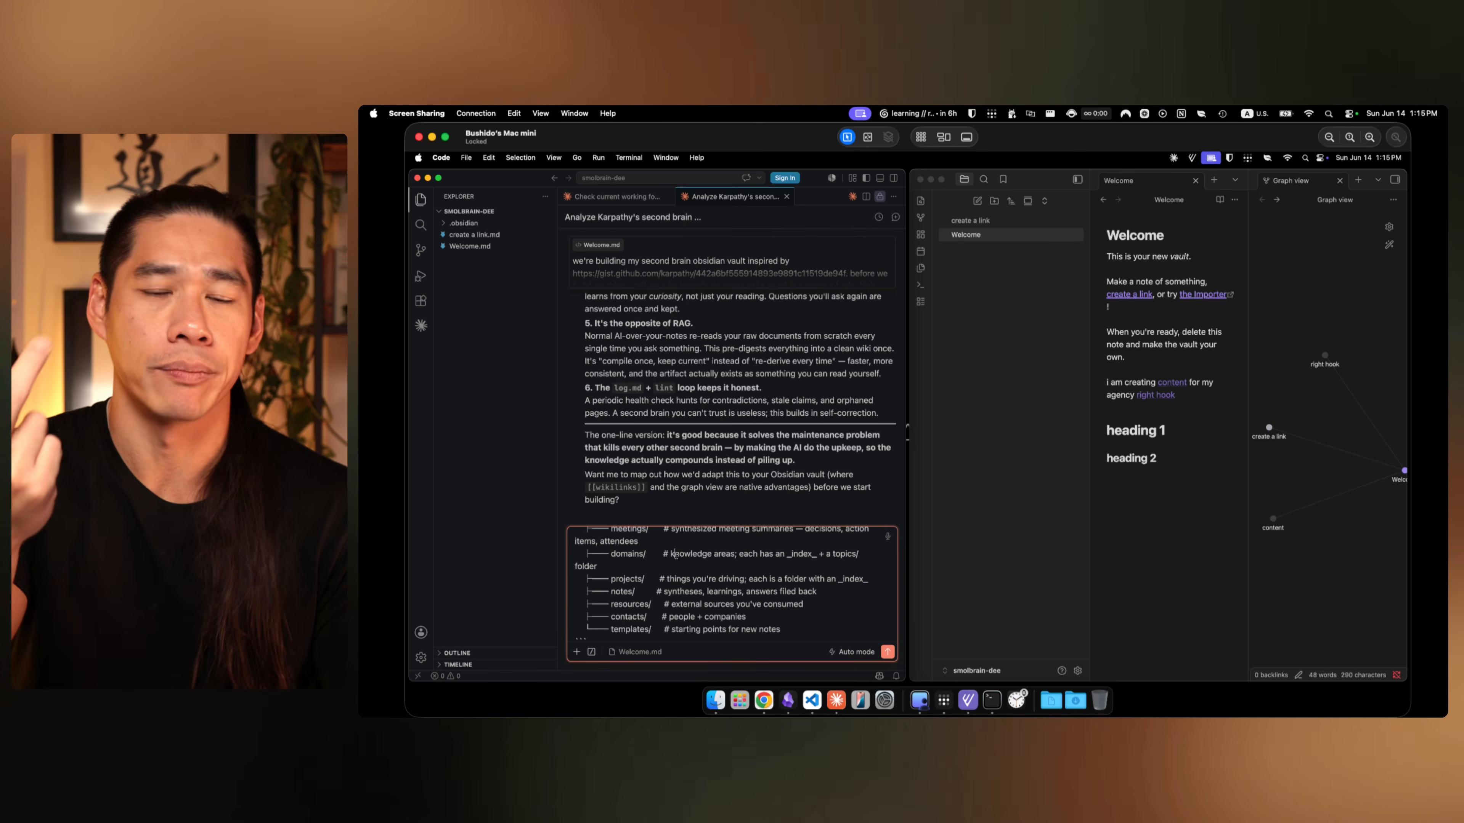
pyautogui.scroll(-1, 676, 556)
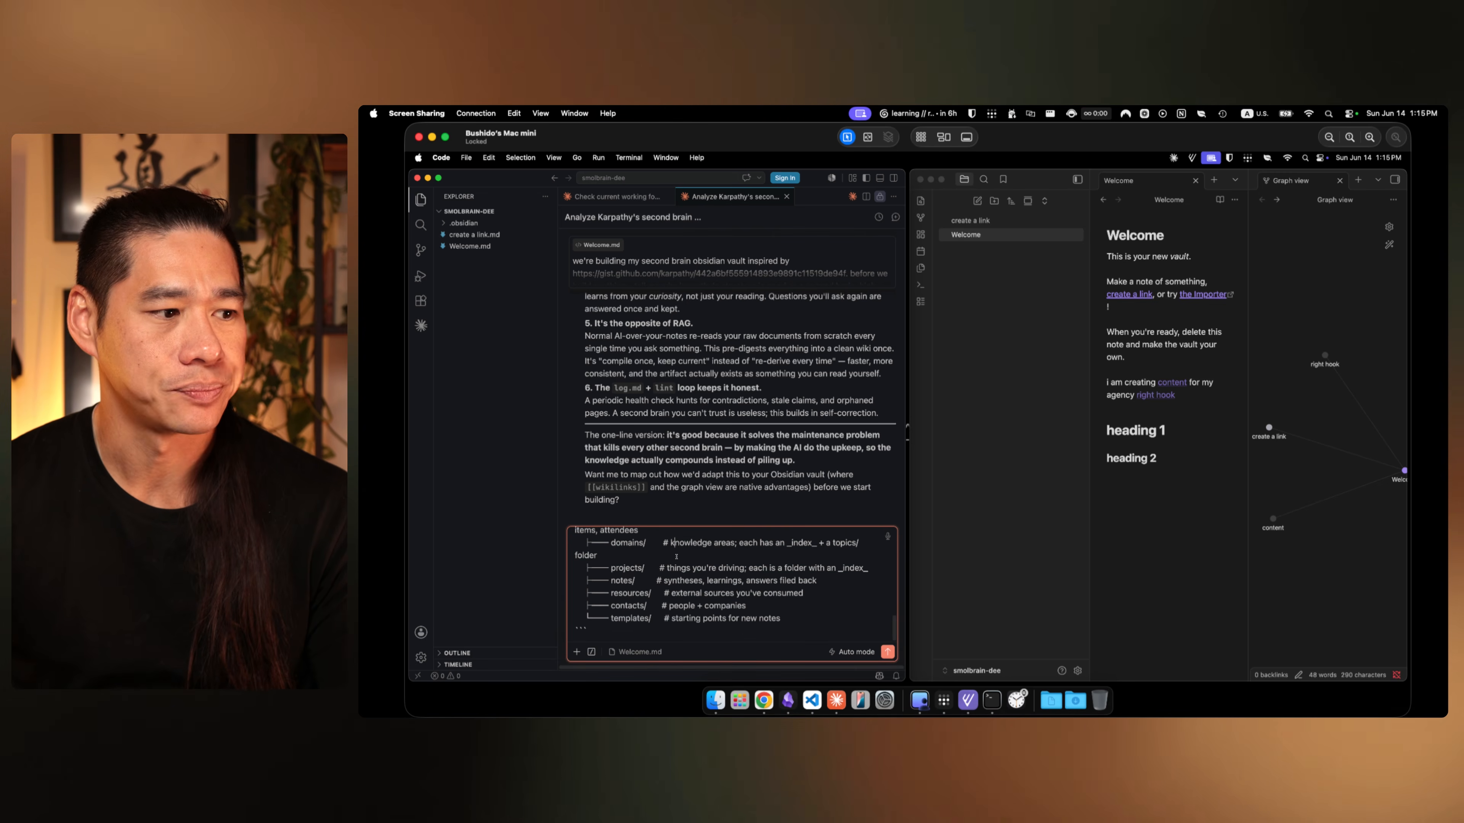
pyautogui.doubleClick(626, 568)
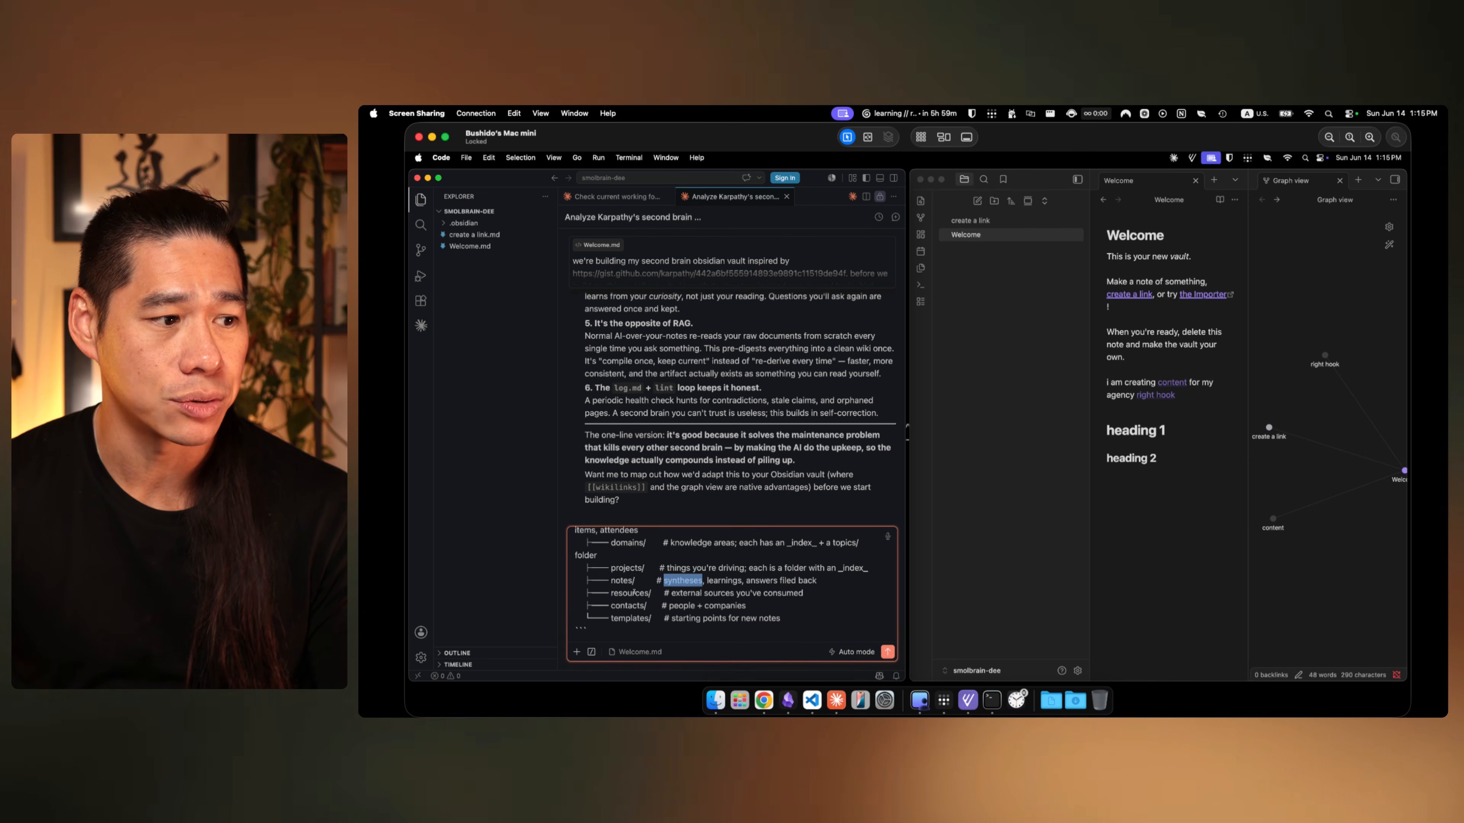
pyautogui.click(620, 593)
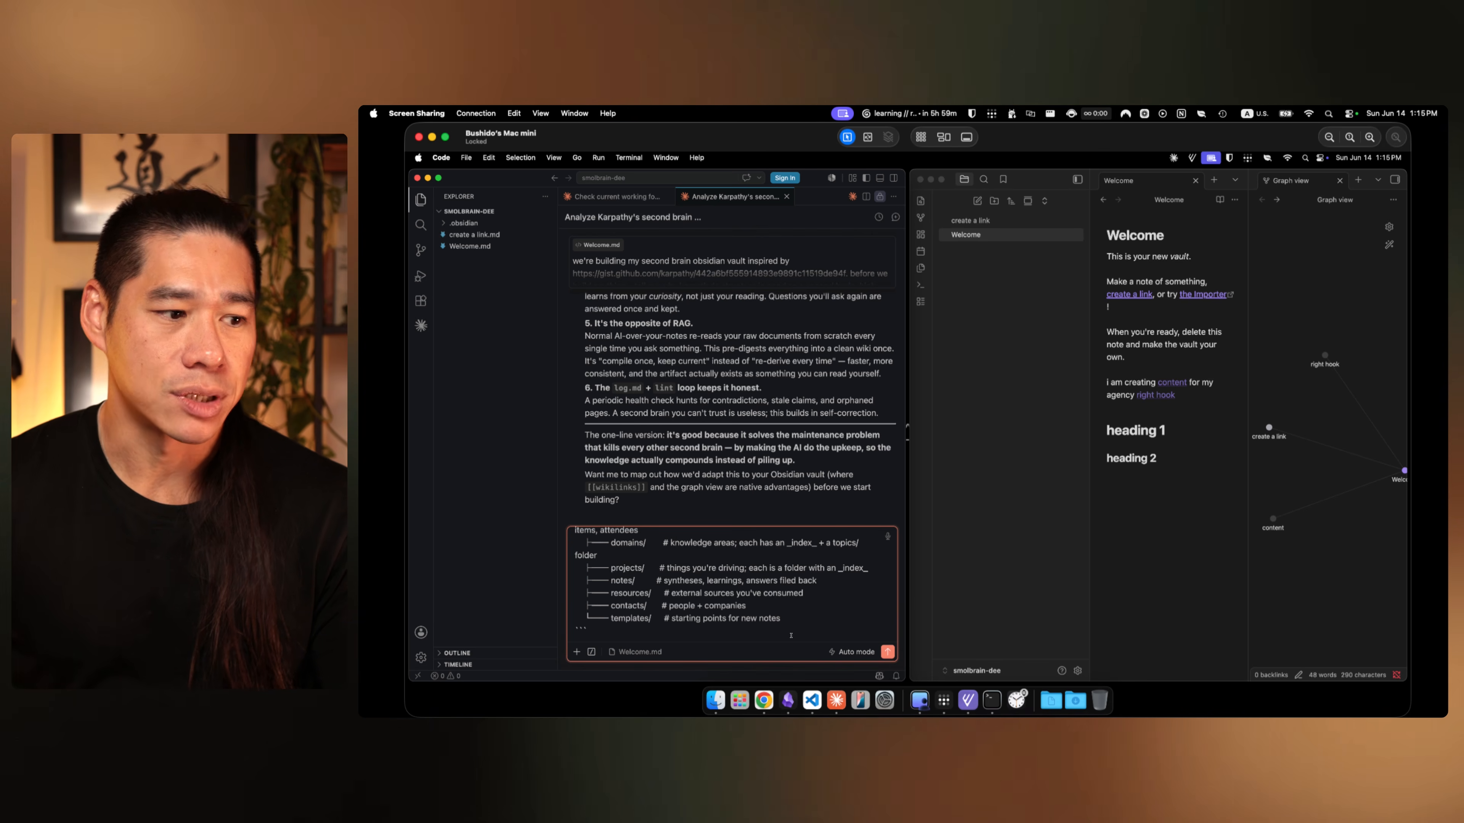
# Step: Send the vault skeleton prompt to Claude and close the Welcome note in Obsidian, leaving only the graph view open
pyautogui.click(885, 653)
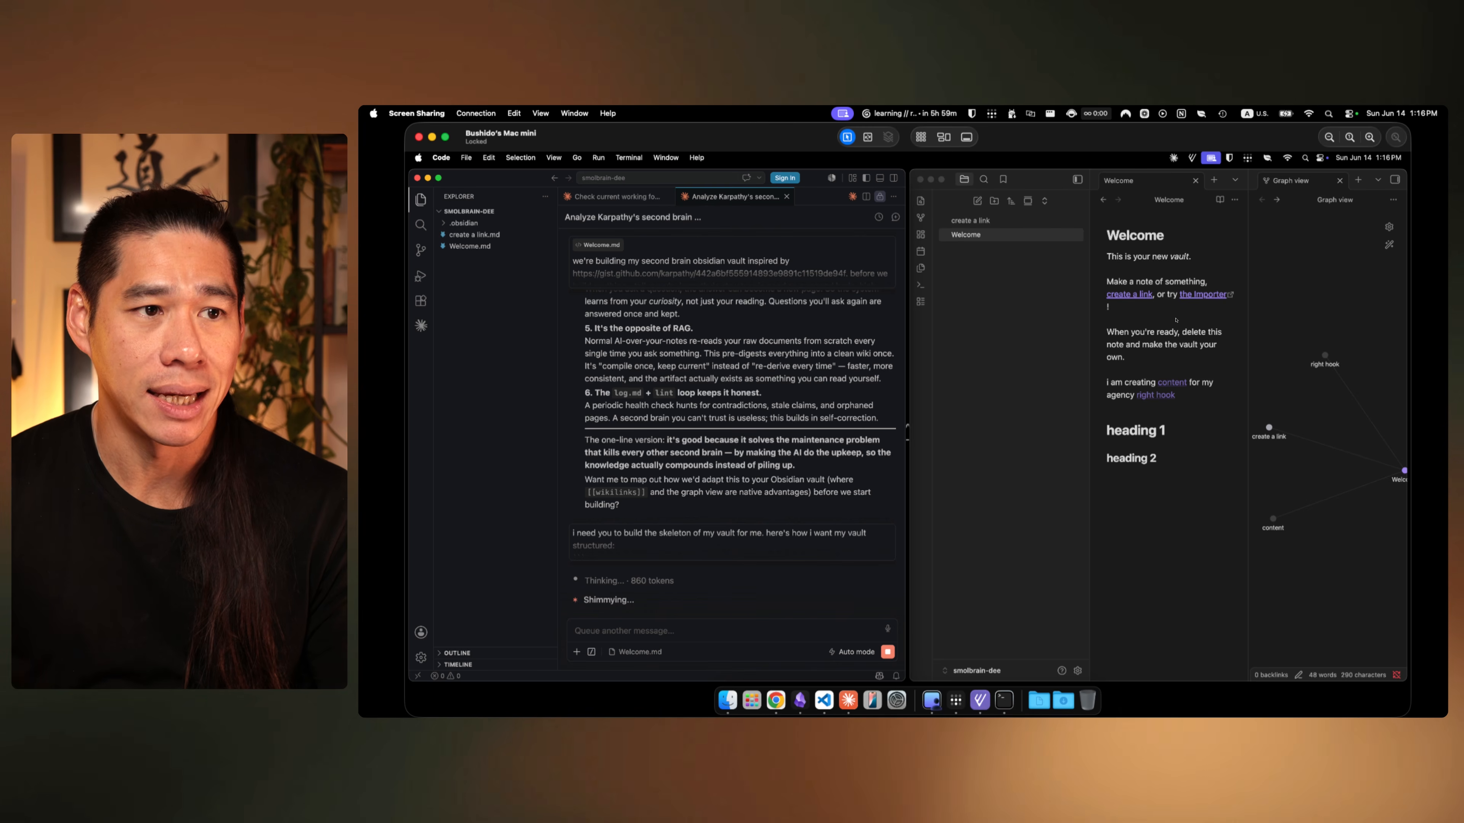
pyautogui.click(1193, 189)
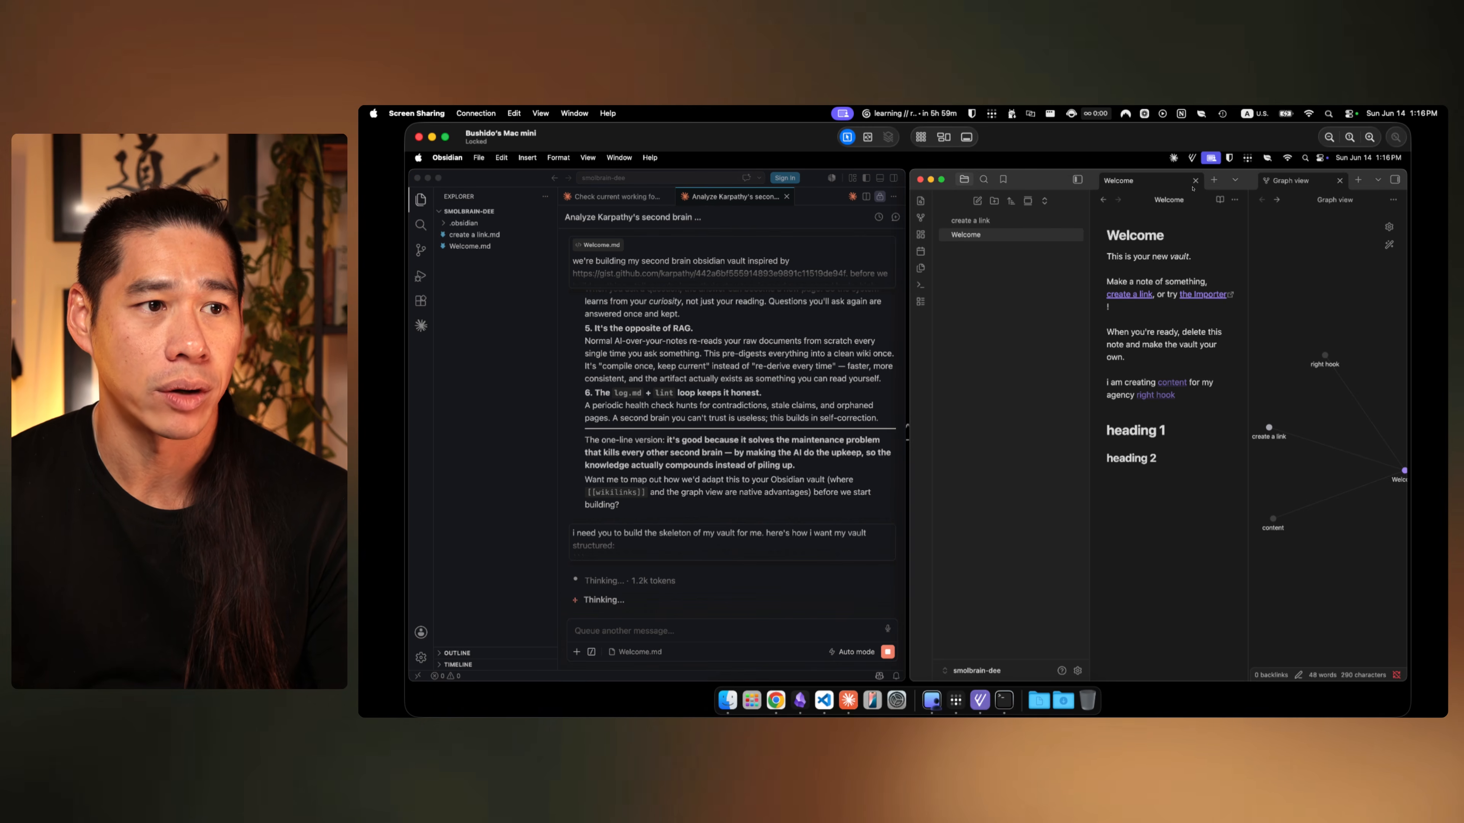
pyautogui.click(1195, 181)
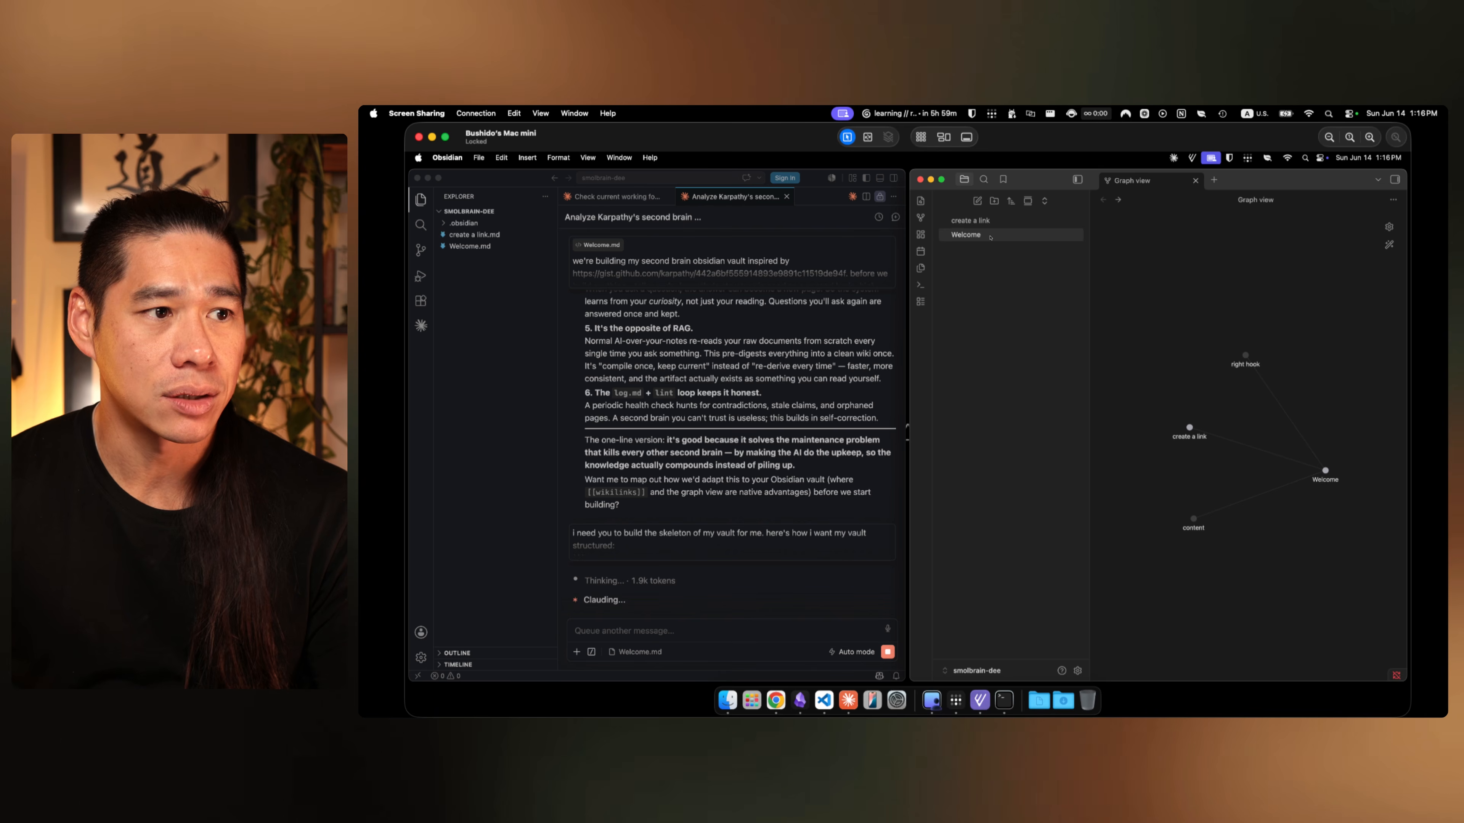
# Step: Examine the generated vault network in the graph view and the end of Claude's build response
pyautogui.click(466, 331)
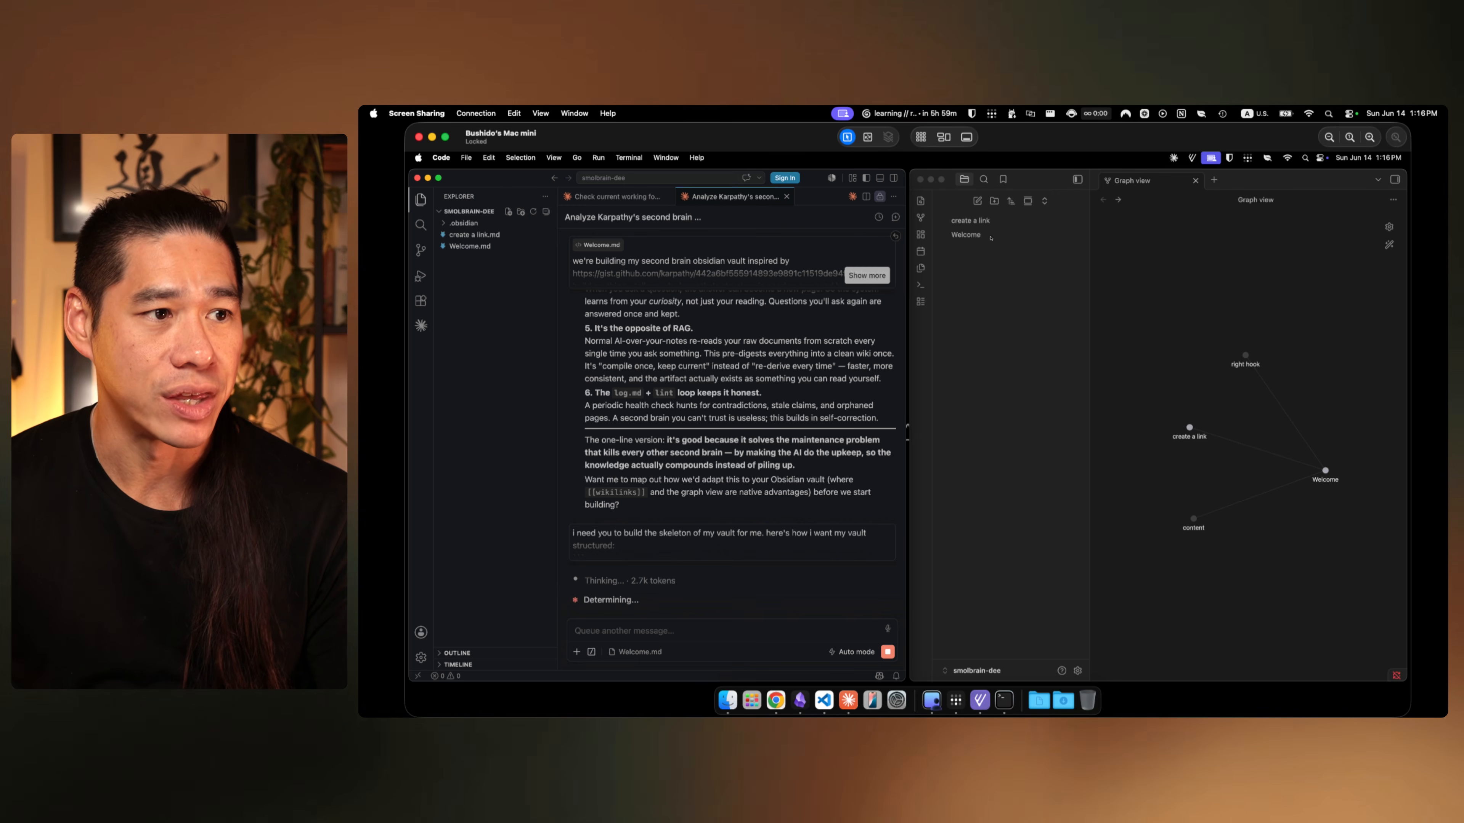
pyautogui.click(1001, 486)
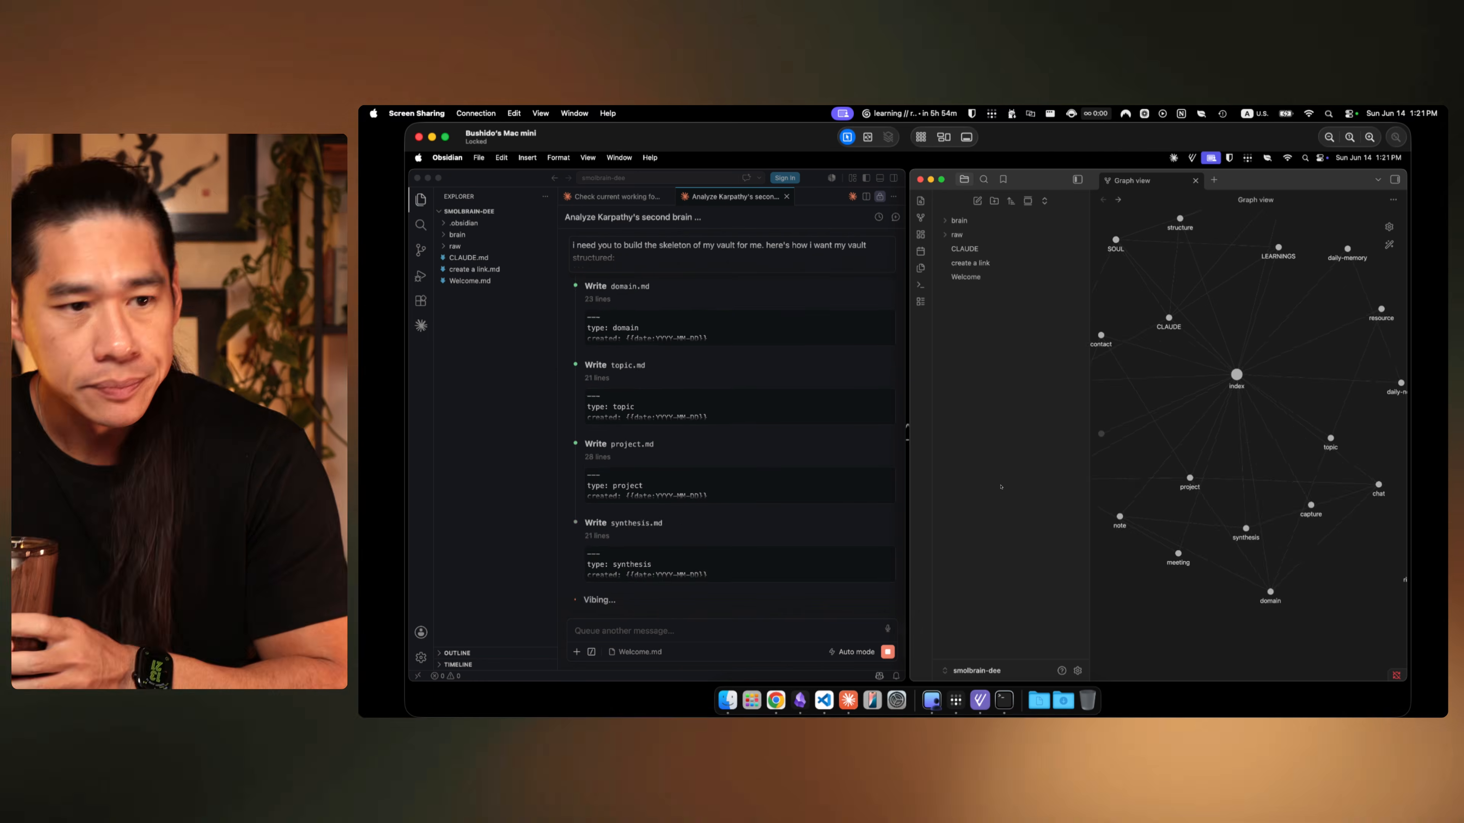
pyautogui.scroll(-5, 1245, 453)
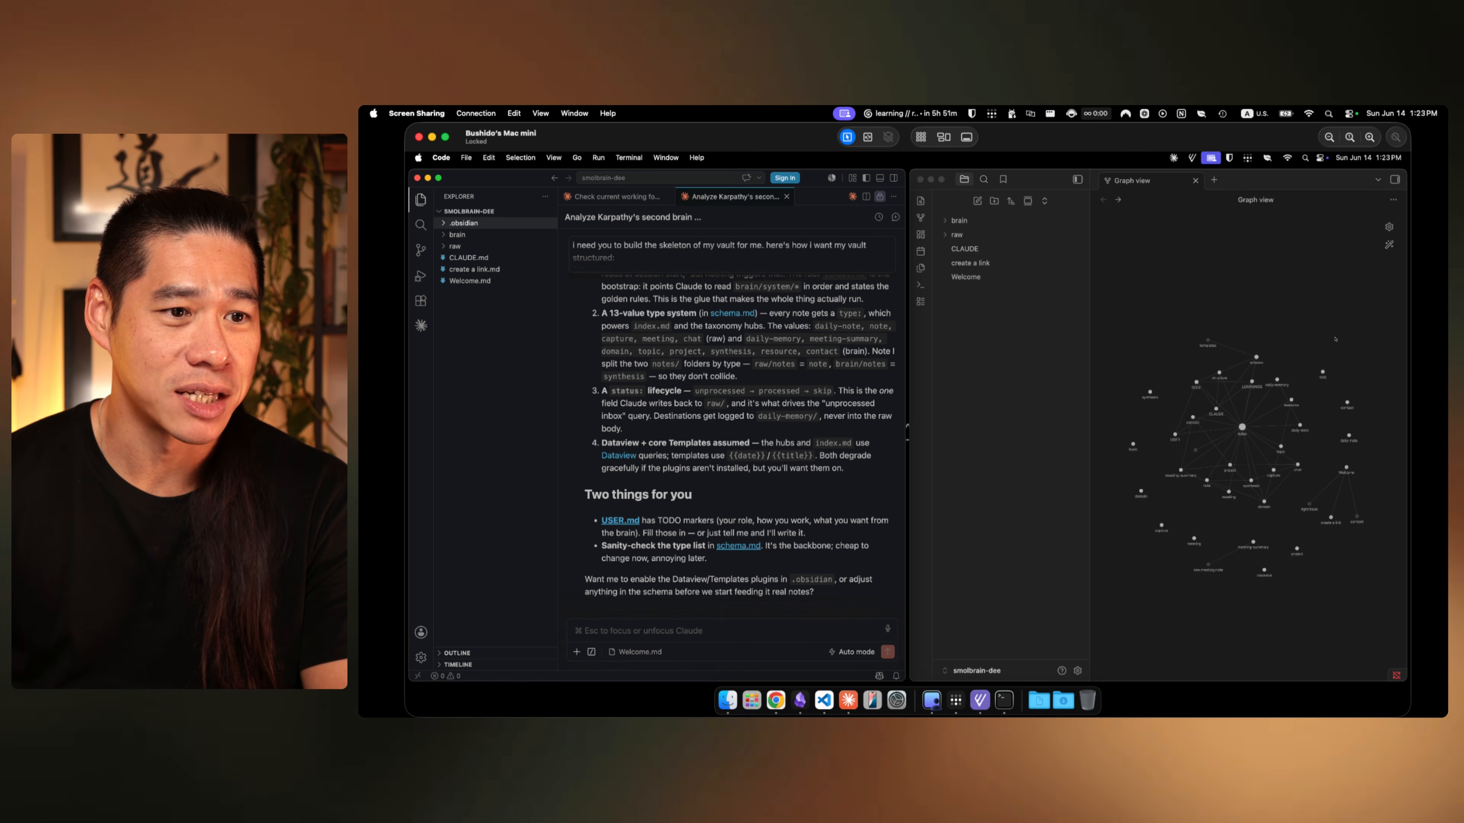
pyautogui.click(1248, 342)
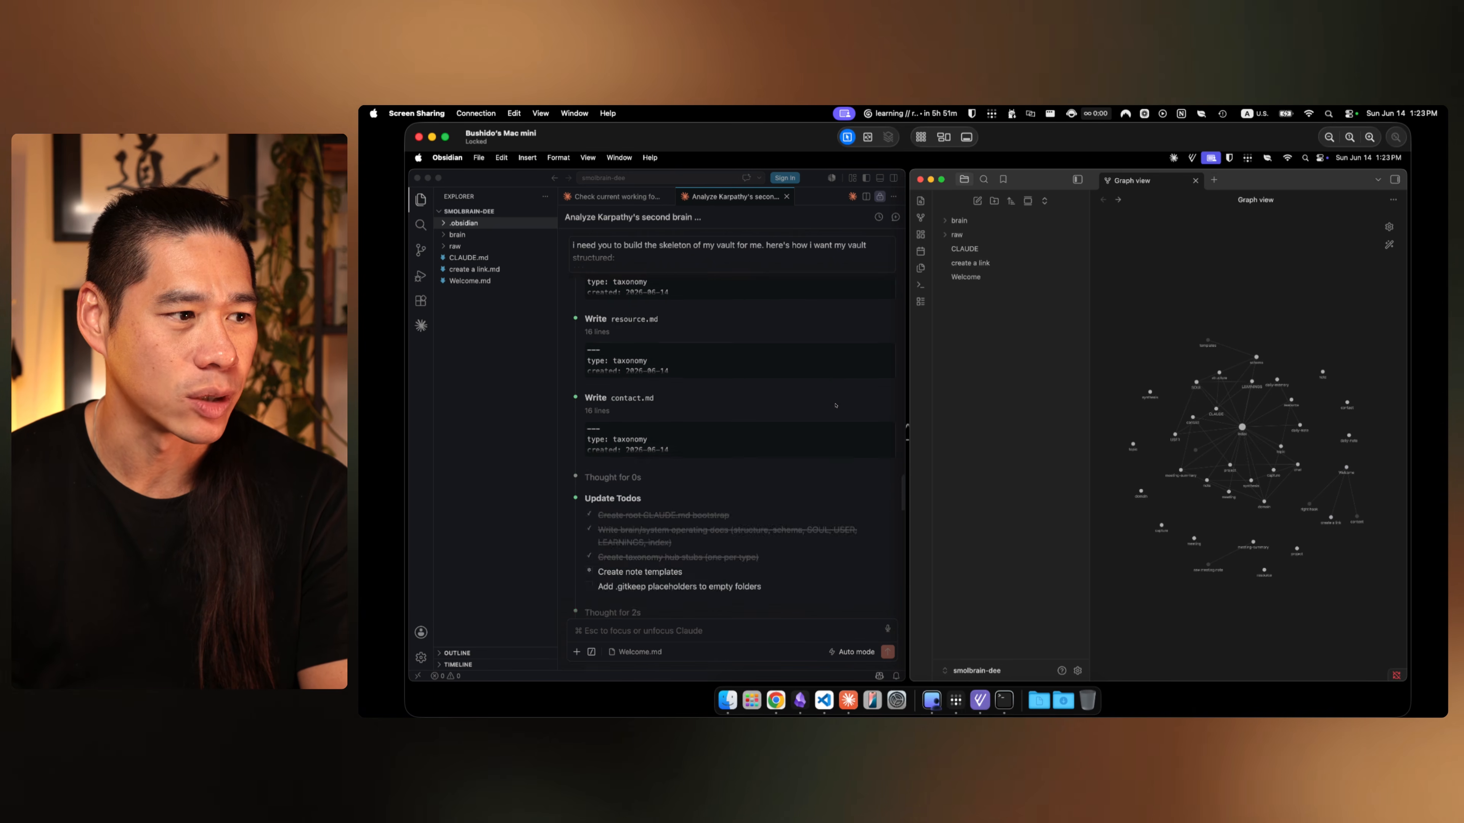
# Step: Trace Claude's build log back to the skeleton request and read its opening remarks on the root folder and existing files
pyautogui.scroll(15, 835, 405)
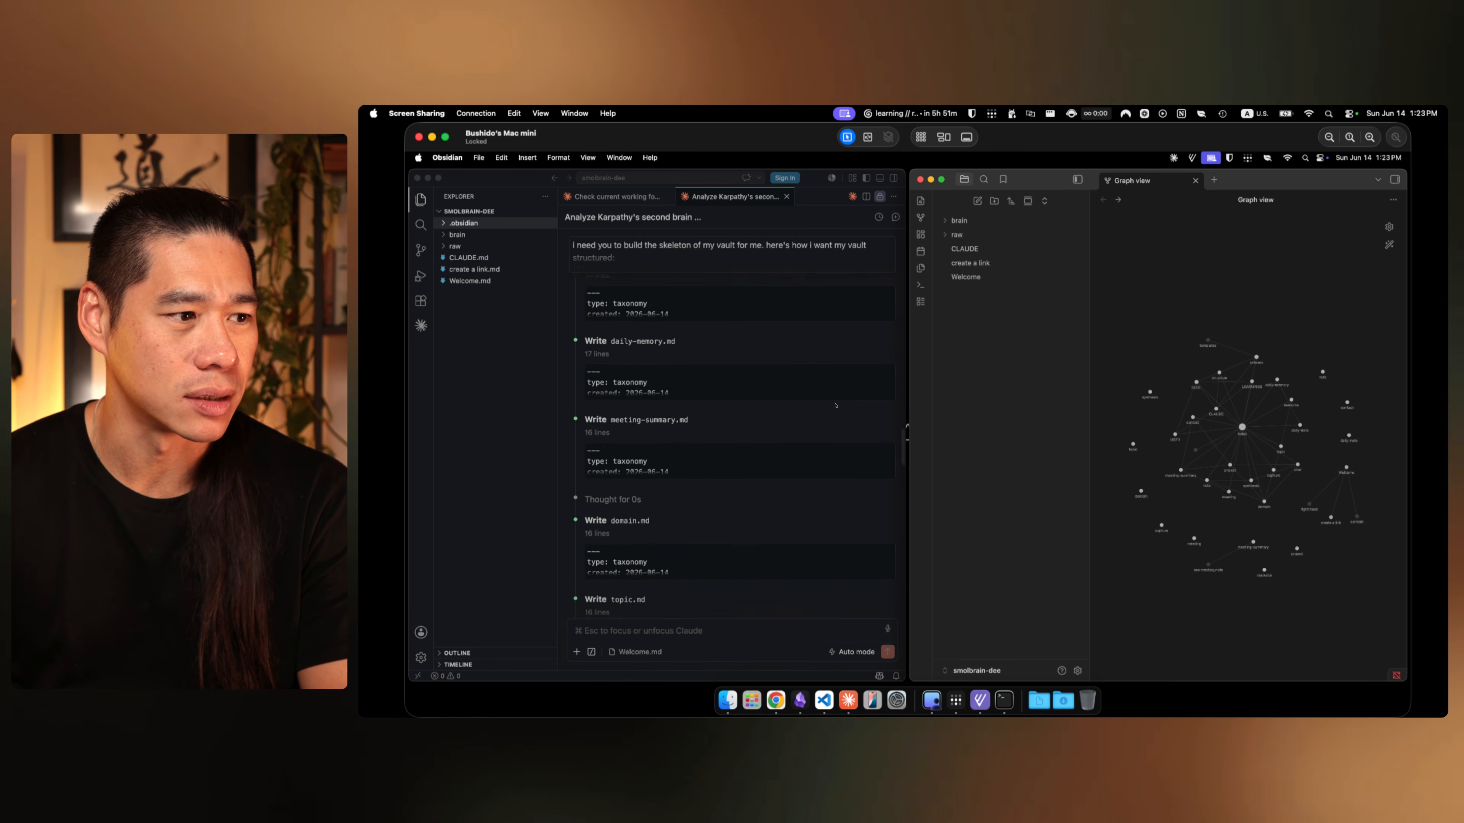
pyautogui.scroll(10, 835, 405)
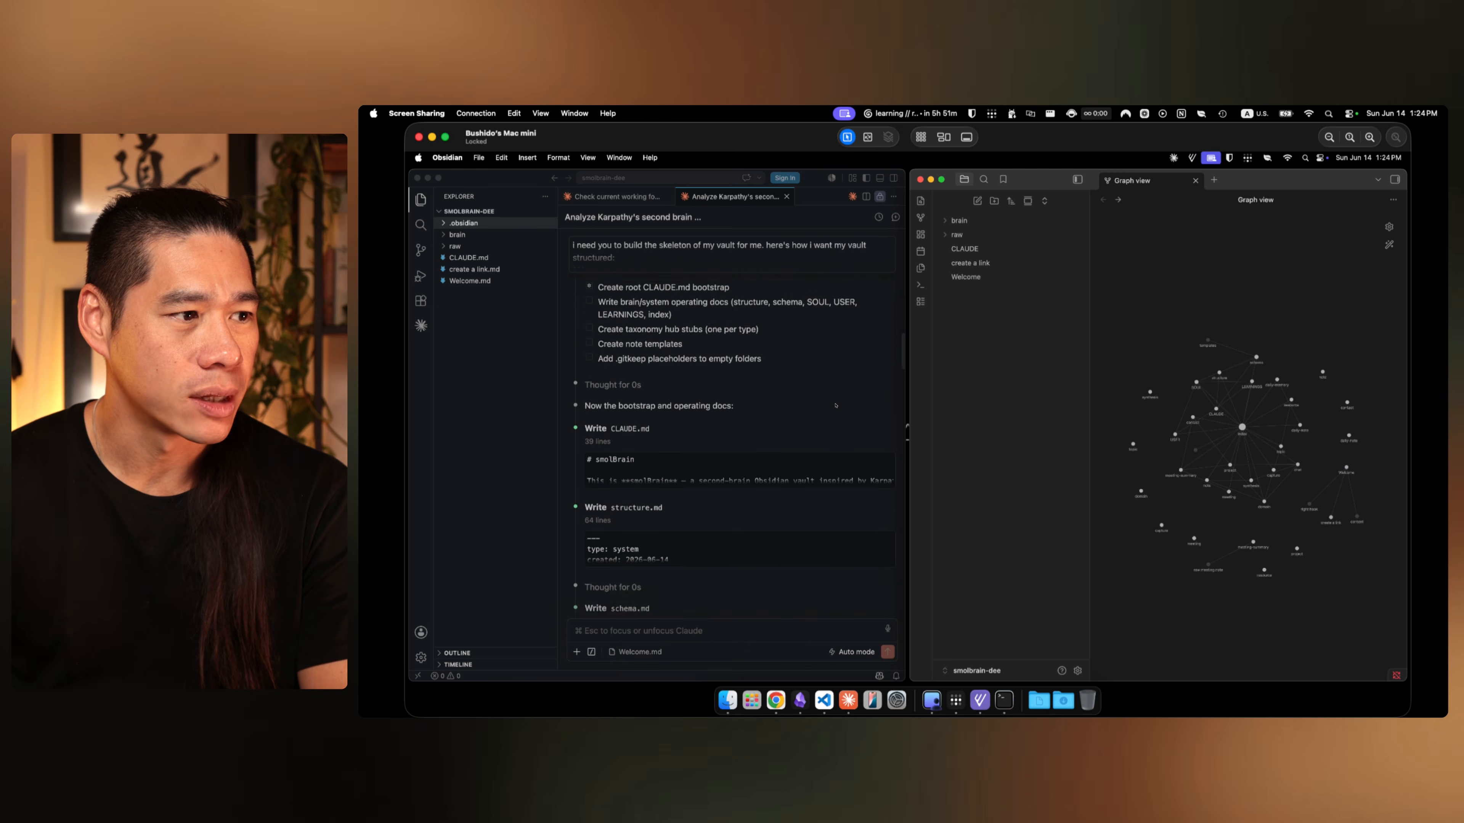
pyautogui.scroll(6, 630, 427)
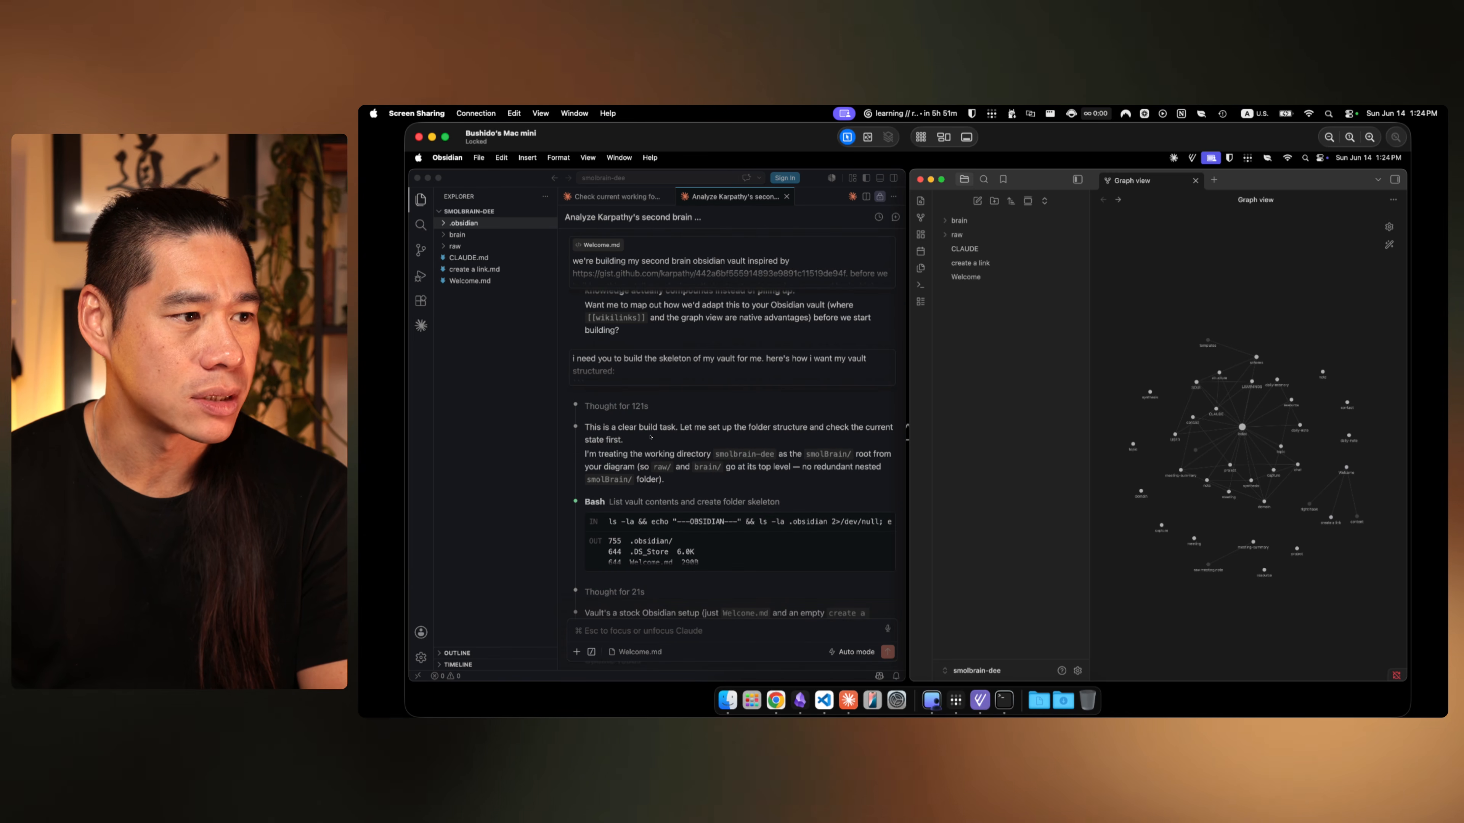
pyautogui.click(666, 434)
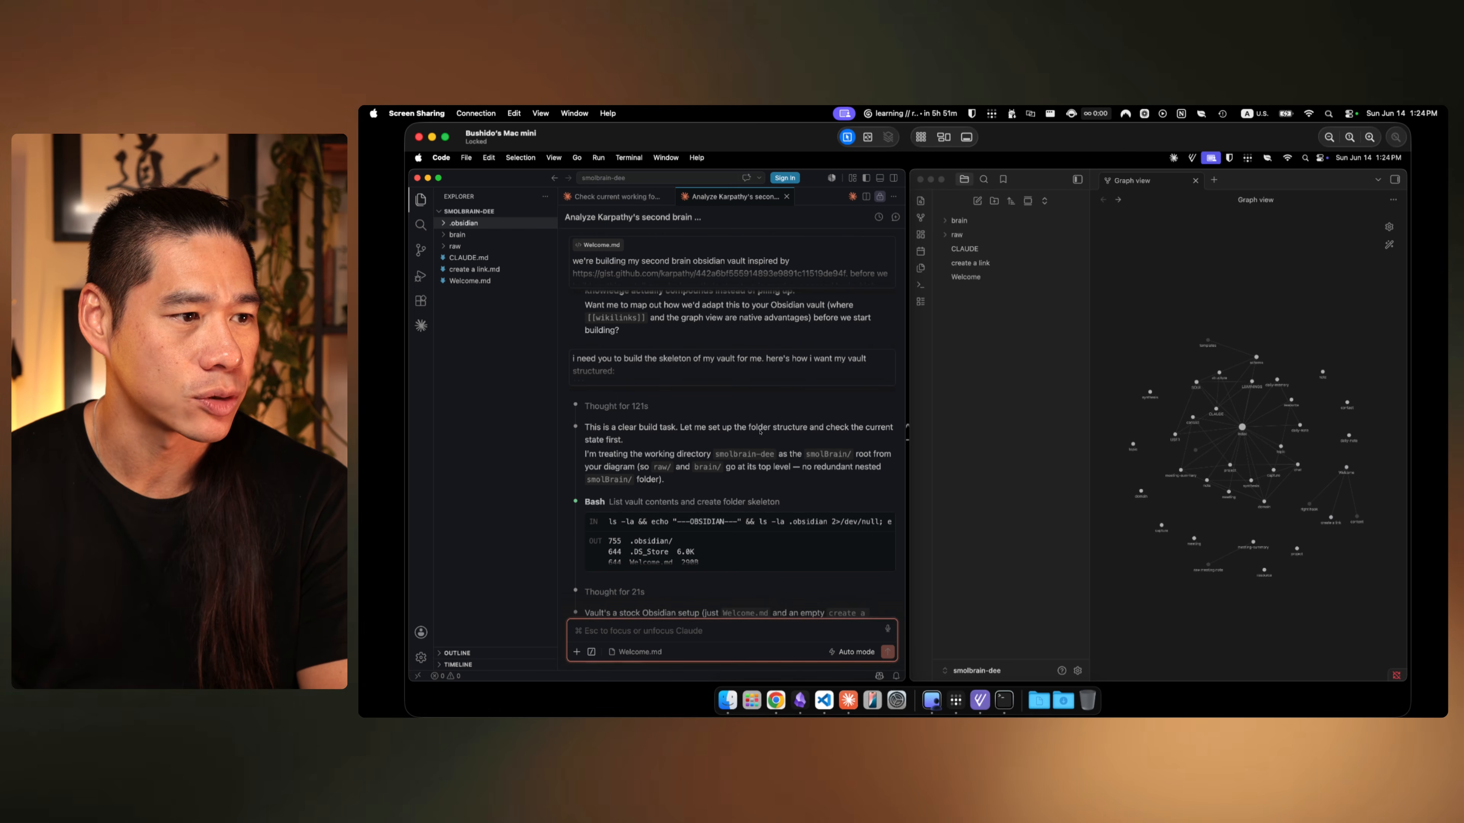
pyautogui.scroll(-3, 761, 432)
pyautogui.scroll(-3, 760, 432)
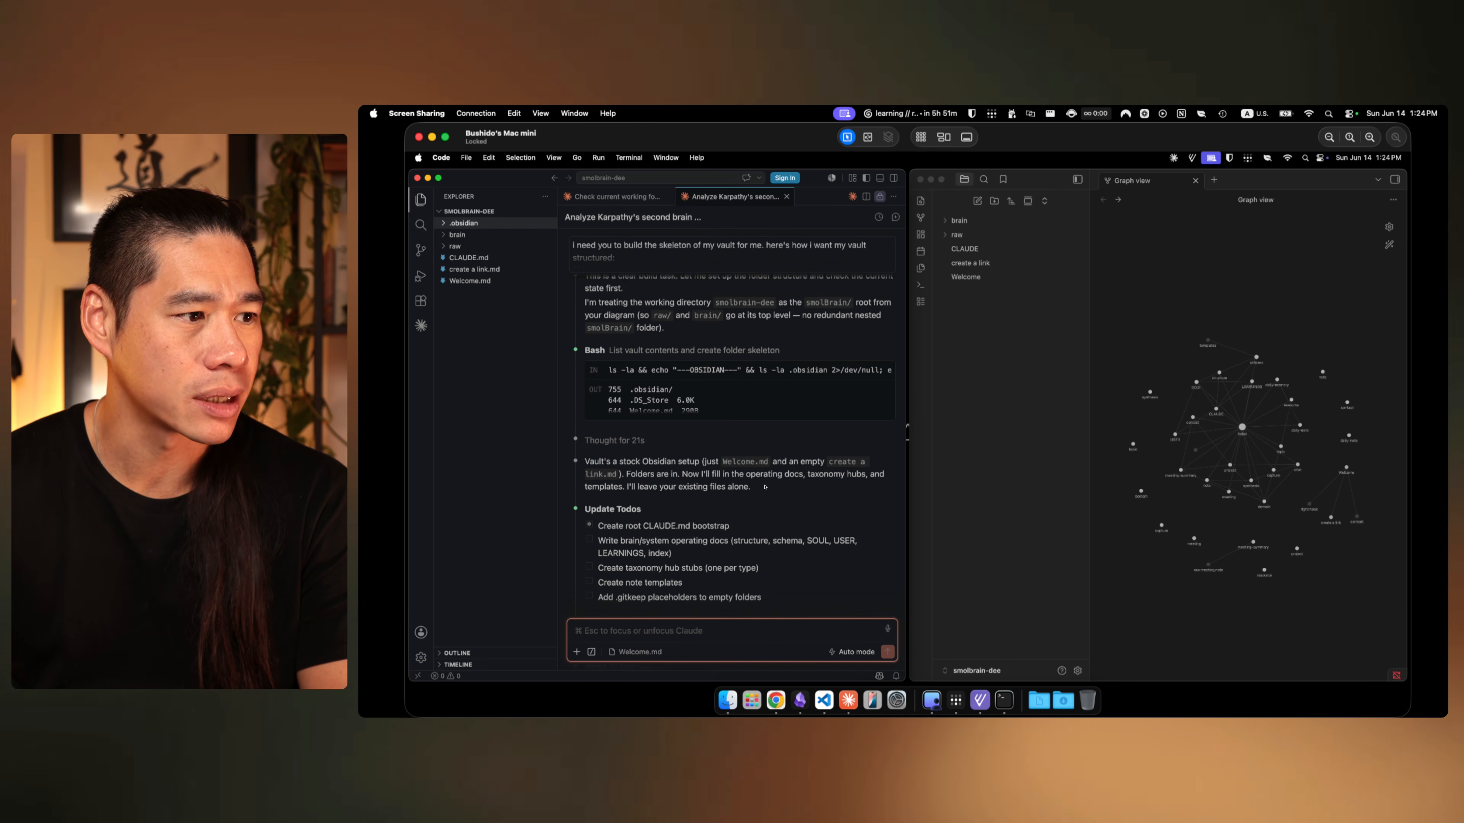
pyautogui.scroll(-2, 765, 487)
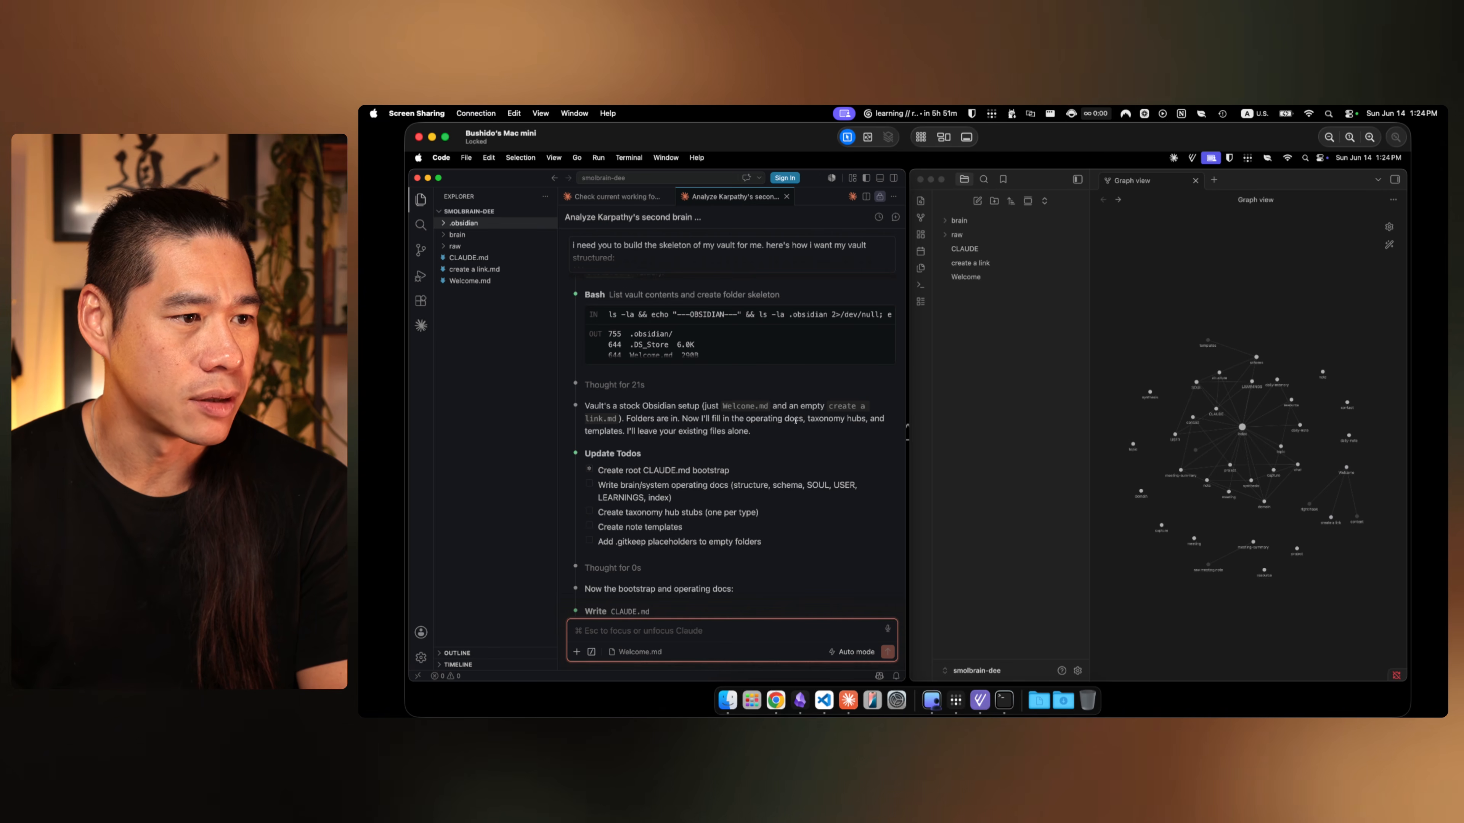
# Step: Examine each item of Claude's Update Todos list, from the CLAUDE.md bootstrap to the .gitkeep placeholders, and the taxonomy hub files written
pyautogui.scroll(-3, 734, 419)
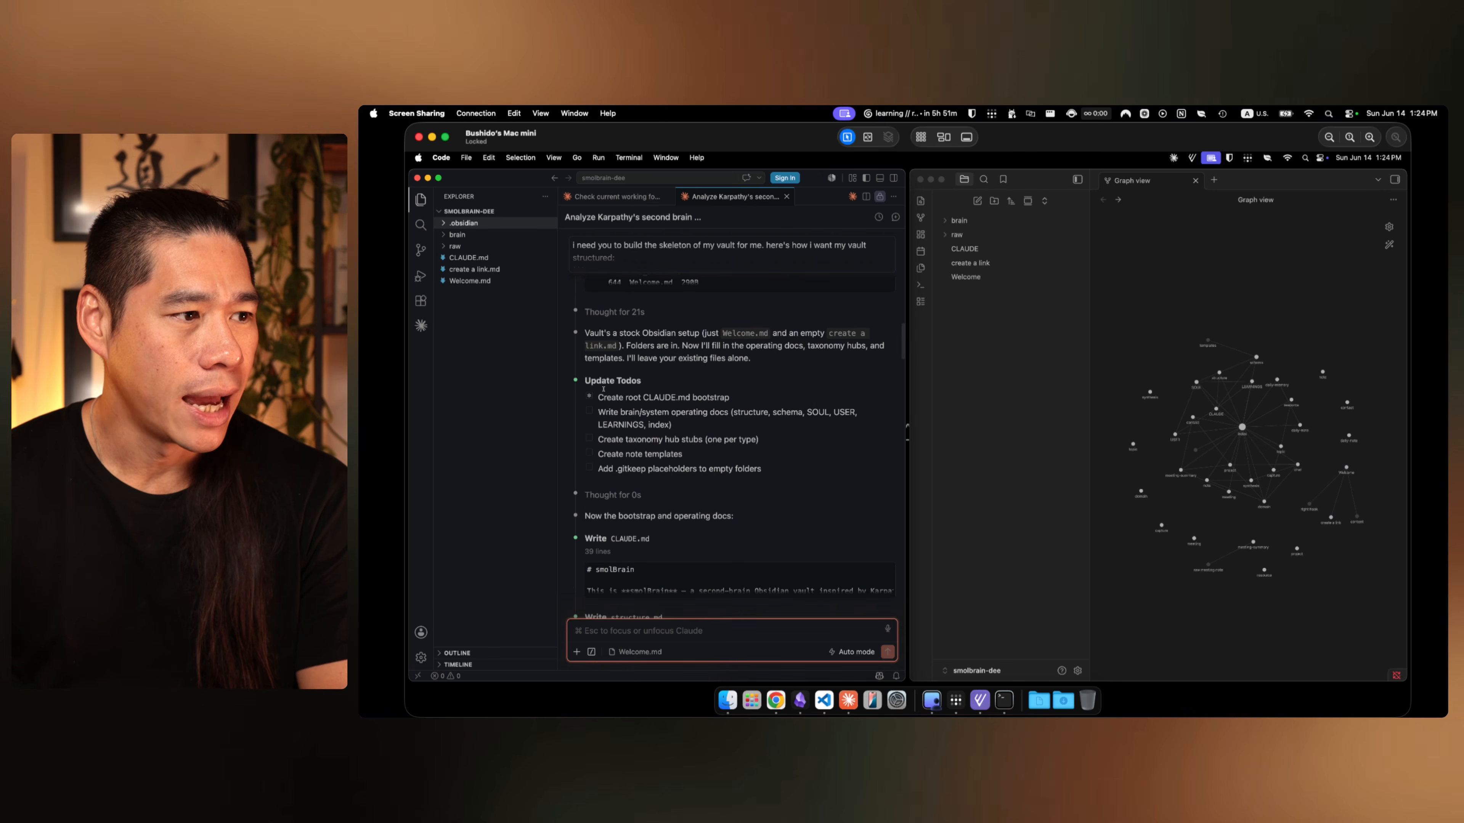
pyautogui.moveTo(586, 383); pyautogui.dragTo(642, 381)
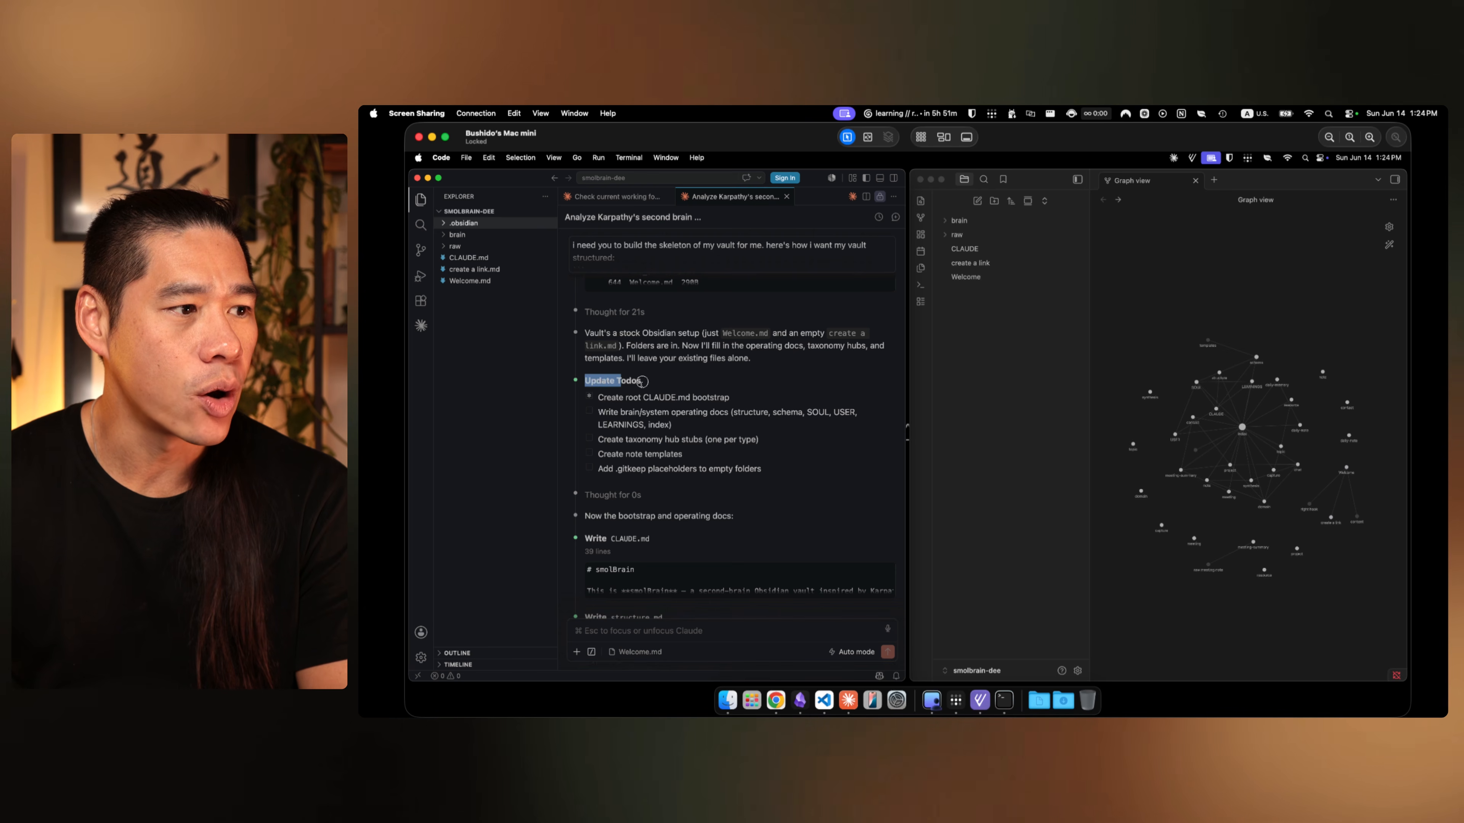
pyautogui.click(646, 391)
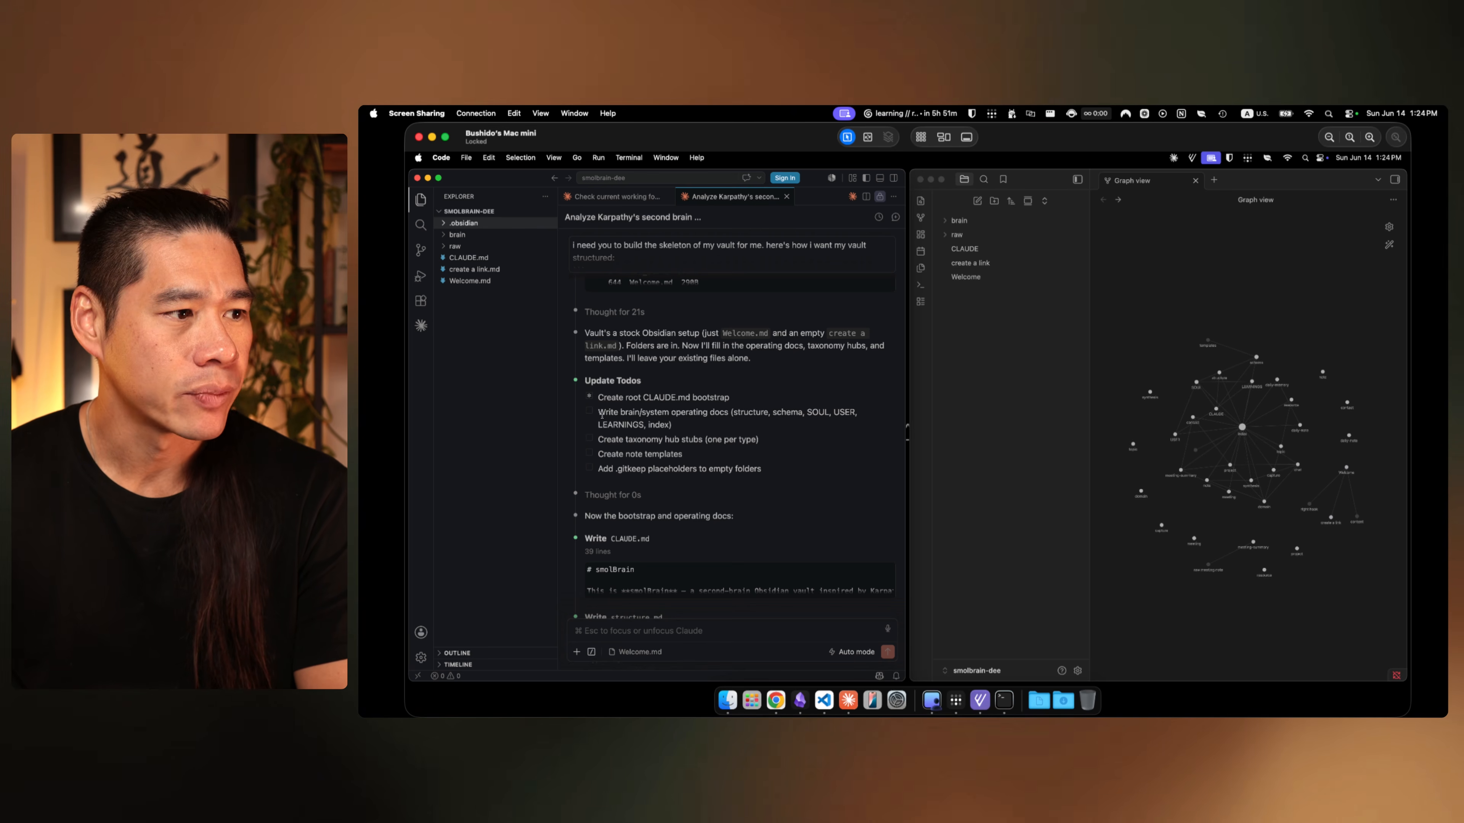
pyautogui.moveTo(664, 412); pyautogui.dragTo(688, 425)
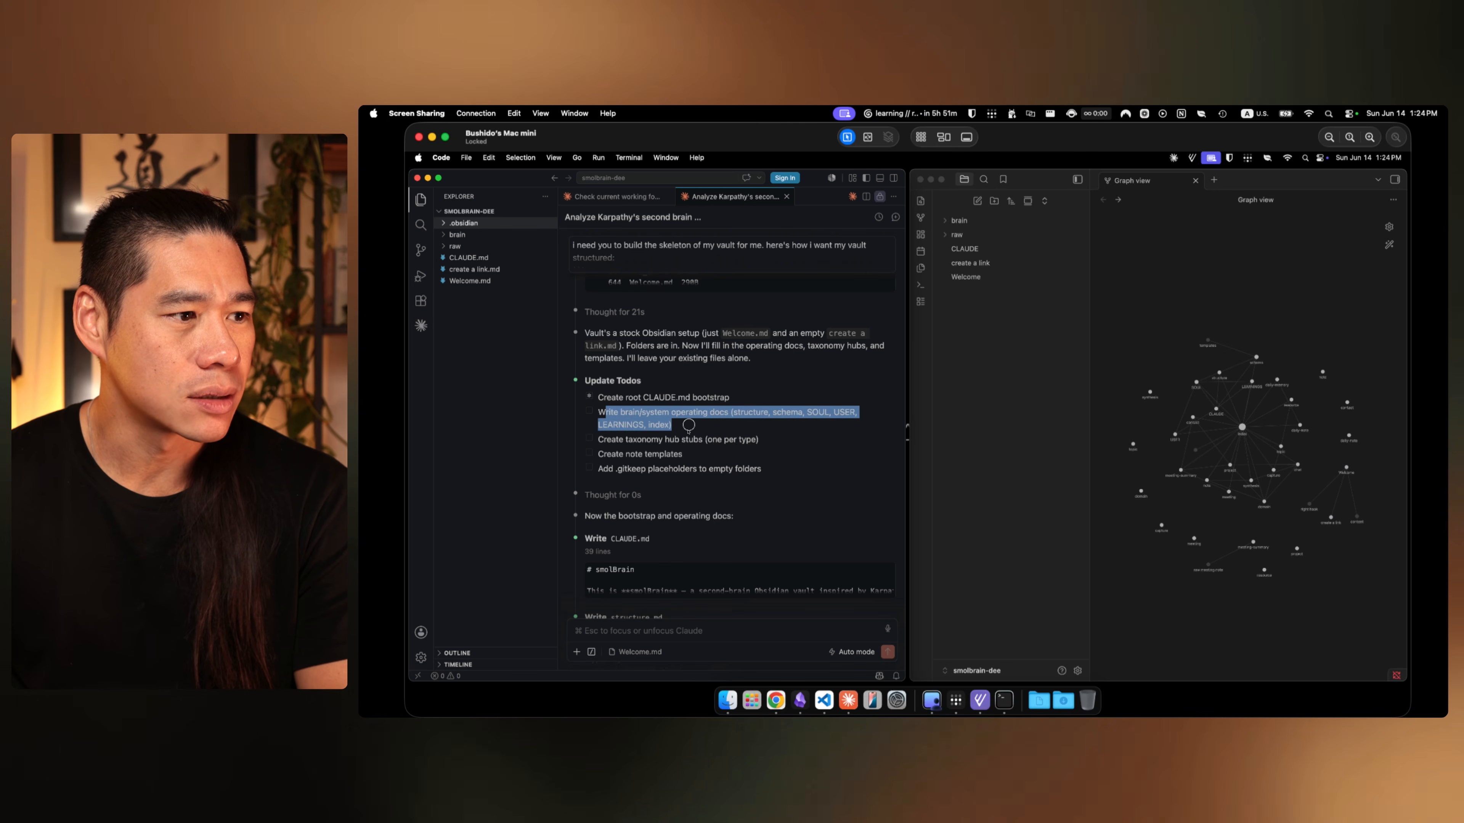
pyautogui.click(691, 412)
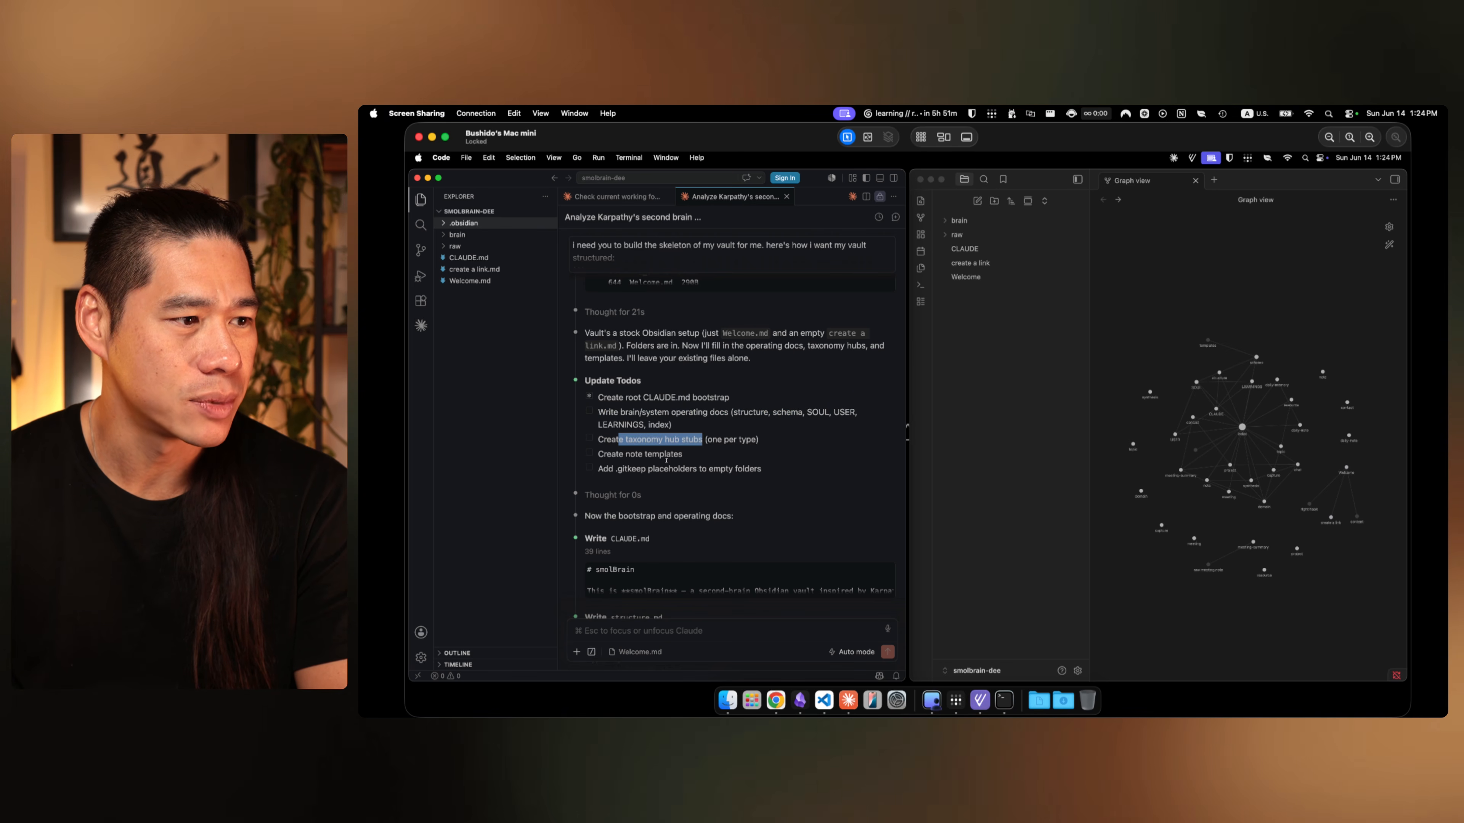
pyautogui.moveTo(613, 454); pyautogui.dragTo(680, 454)
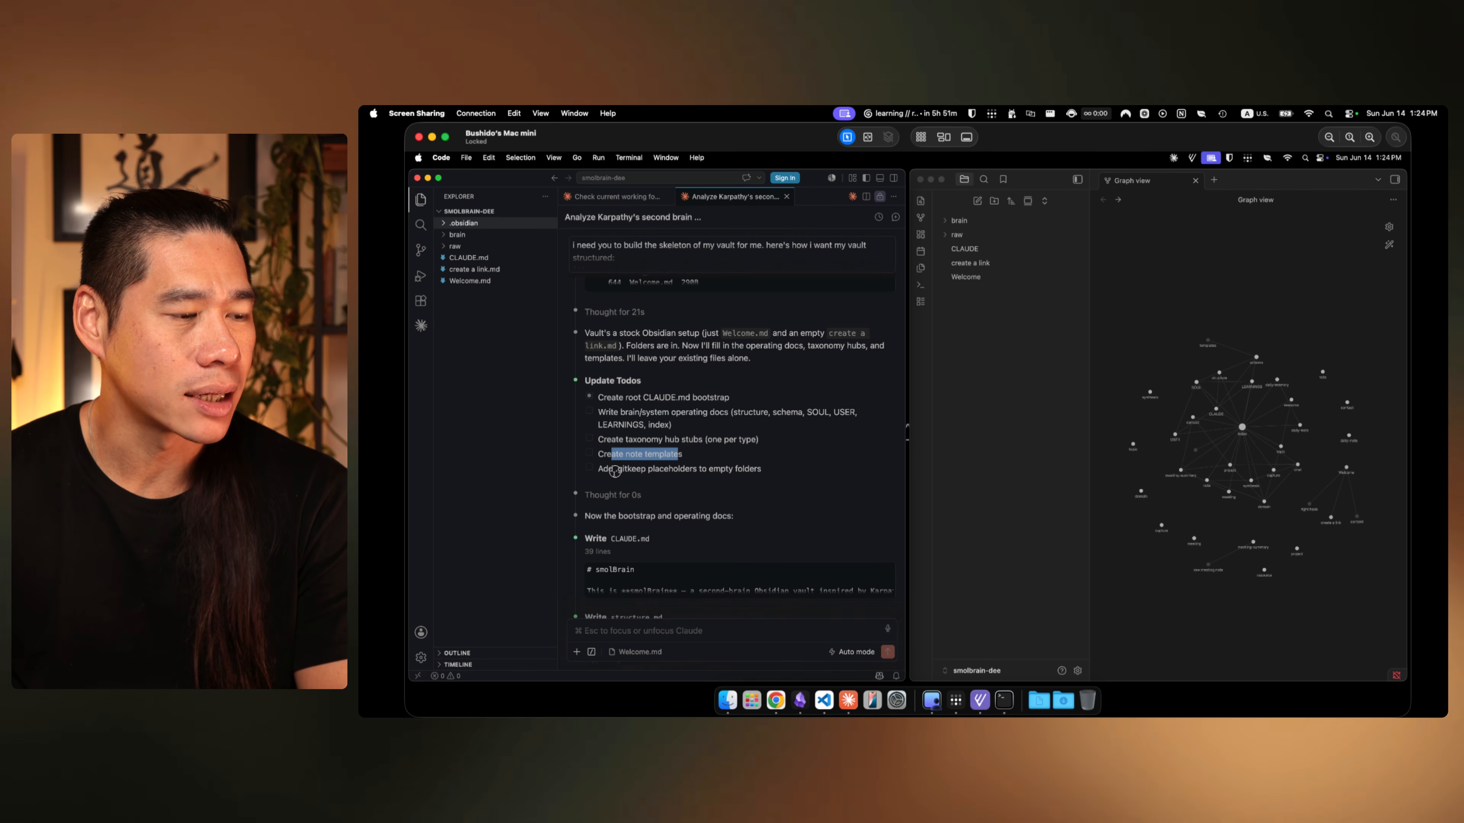
pyautogui.moveTo(615, 471); pyautogui.dragTo(653, 471)
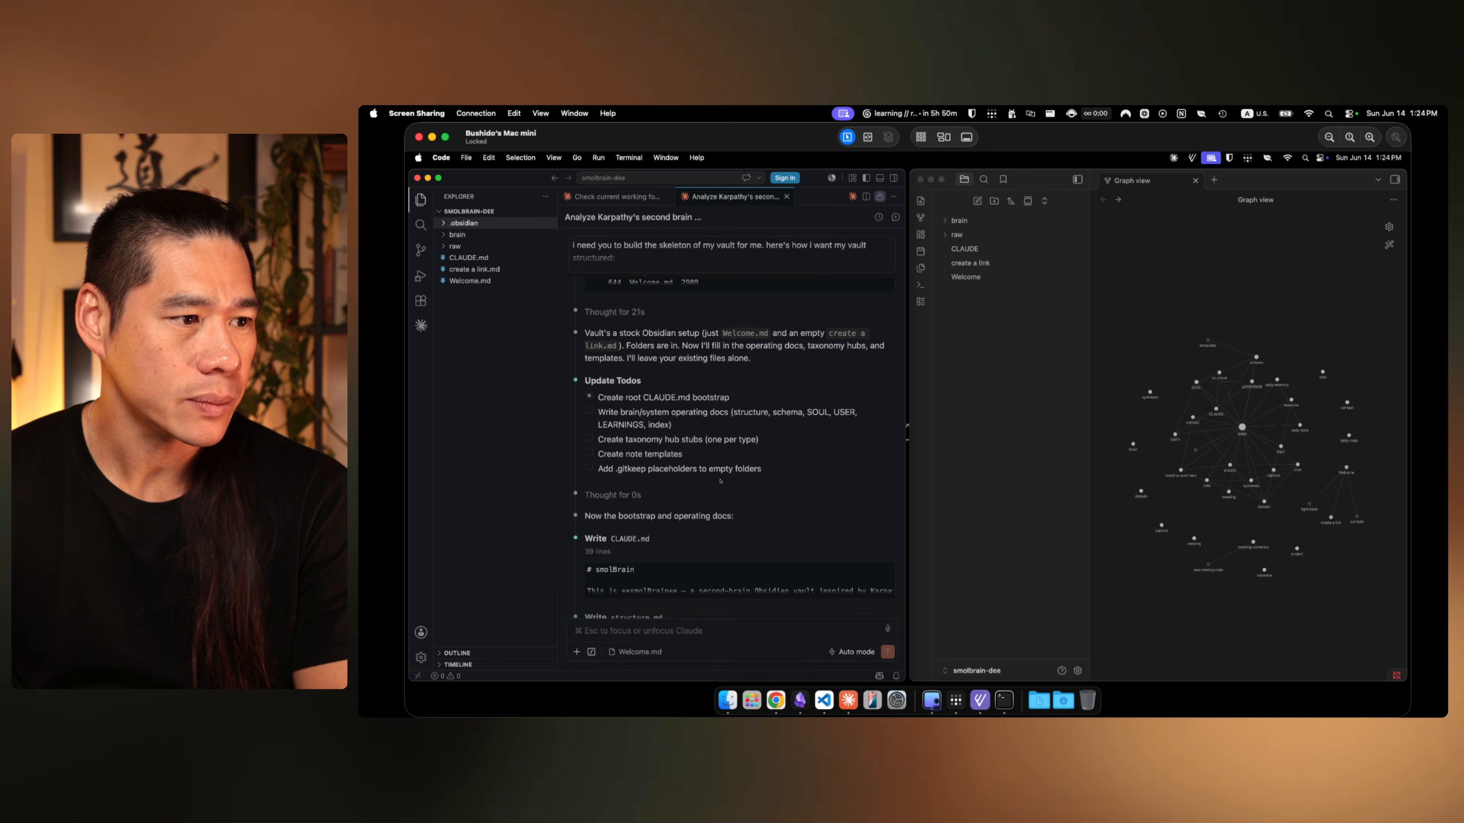
pyautogui.moveTo(755, 469); pyautogui.dragTo(766, 470)
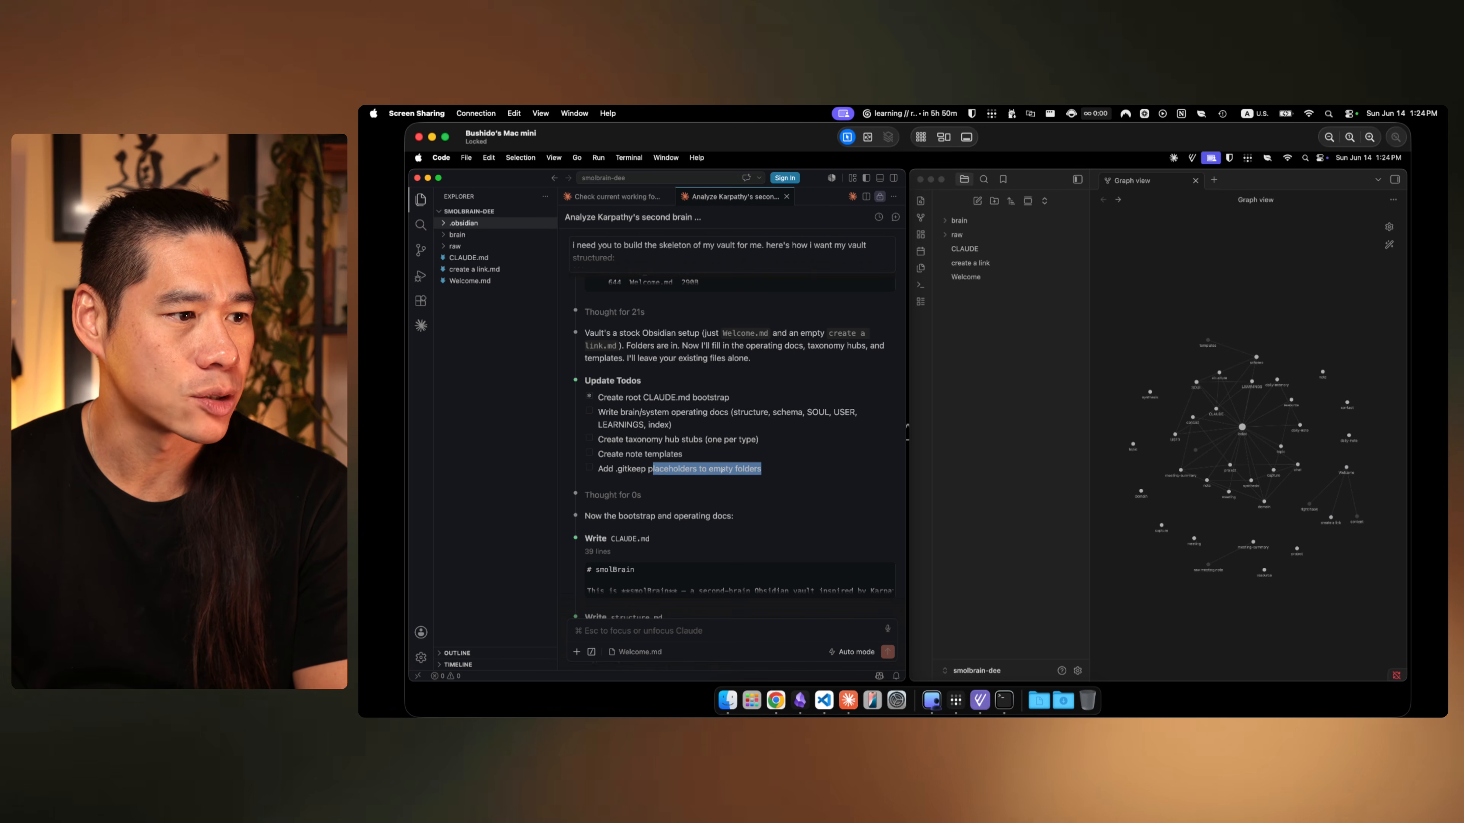
pyautogui.click(789, 482)
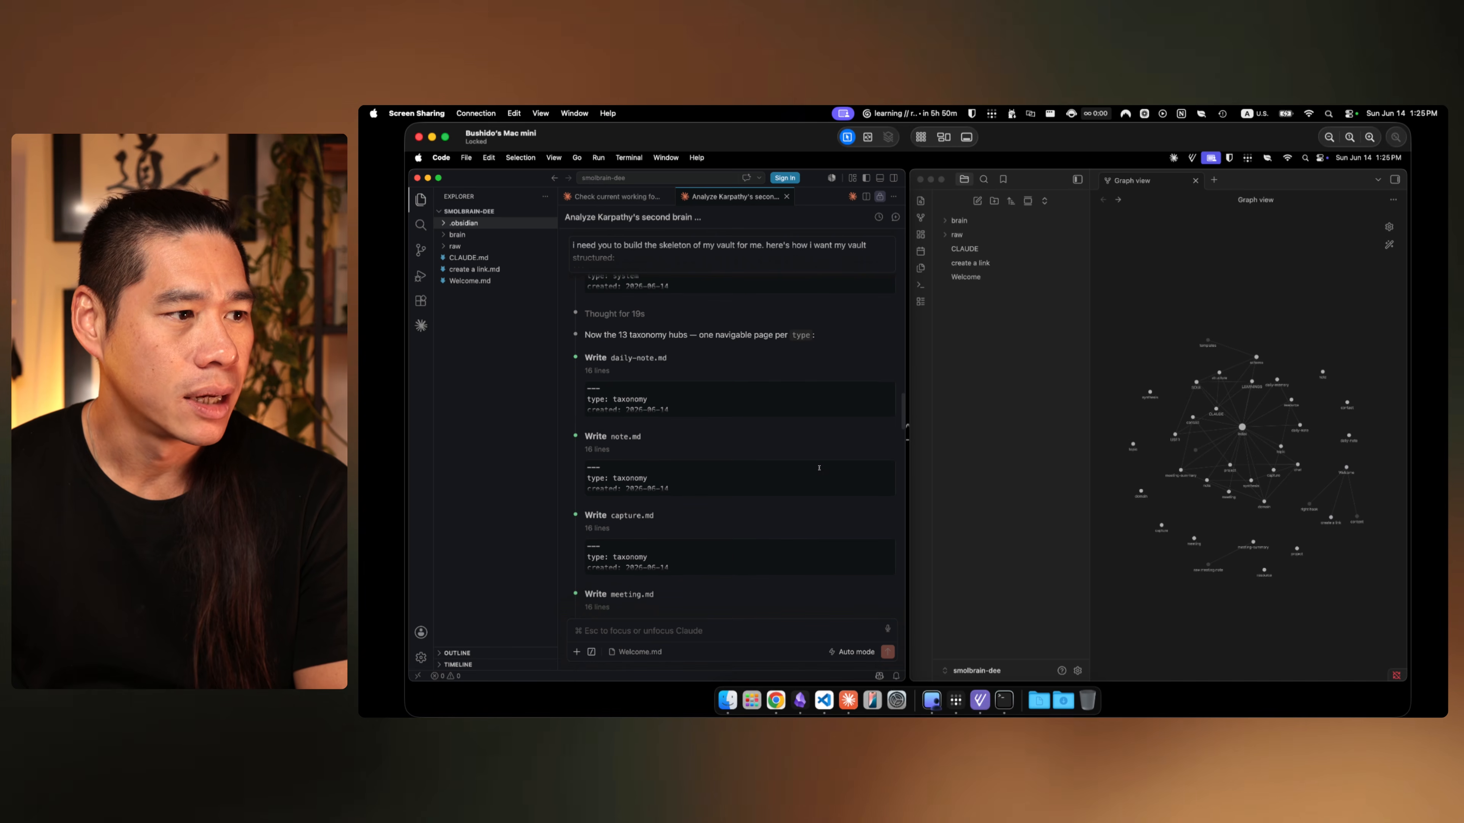
pyautogui.scroll(1, 819, 468)
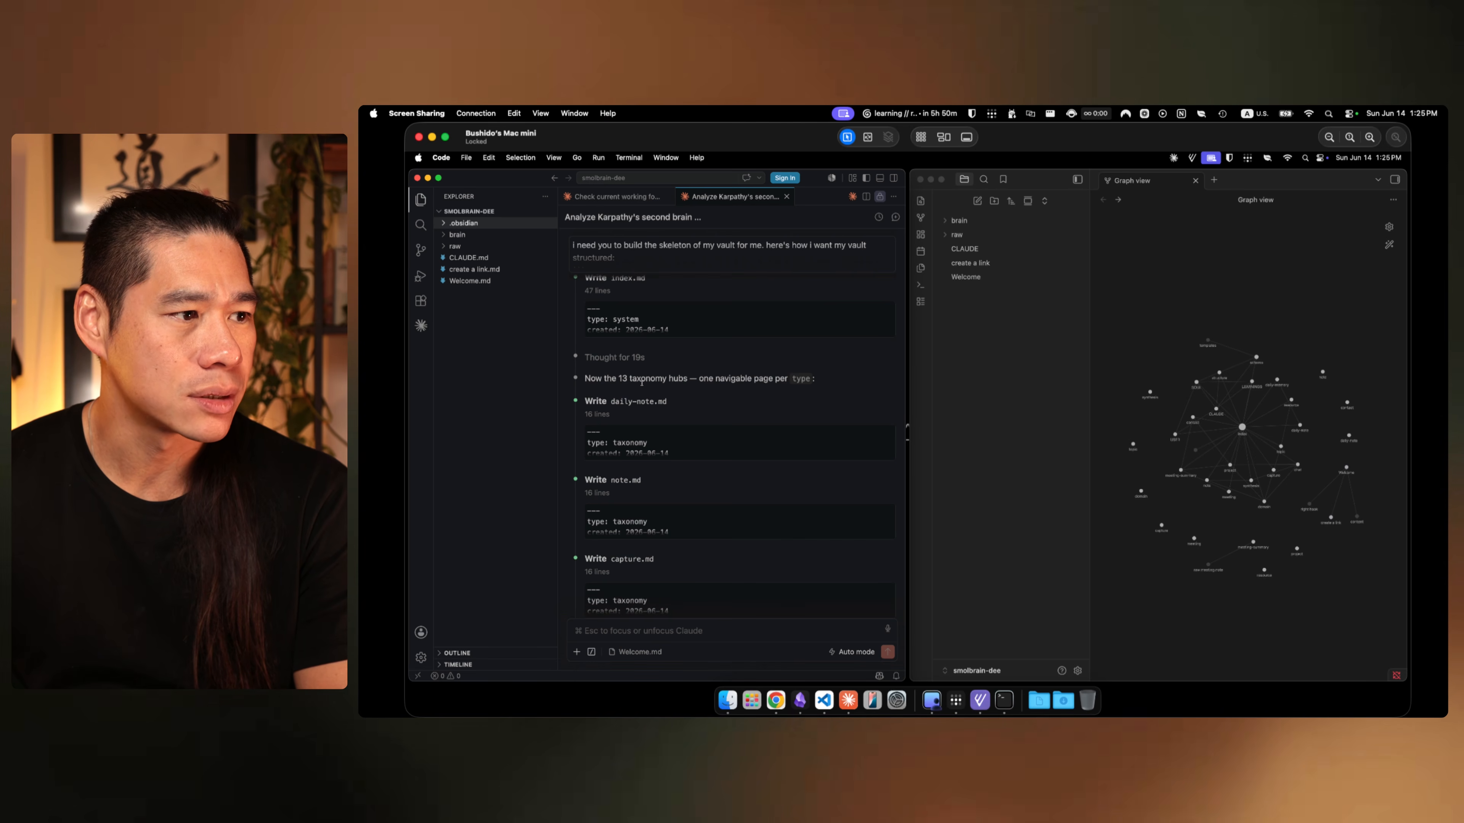
# Step: Trace Claude's build log from the 13 taxonomy hubs back to the bootstrap and operating docs it wrote
pyautogui.moveTo(642, 382); pyautogui.dragTo(751, 382)
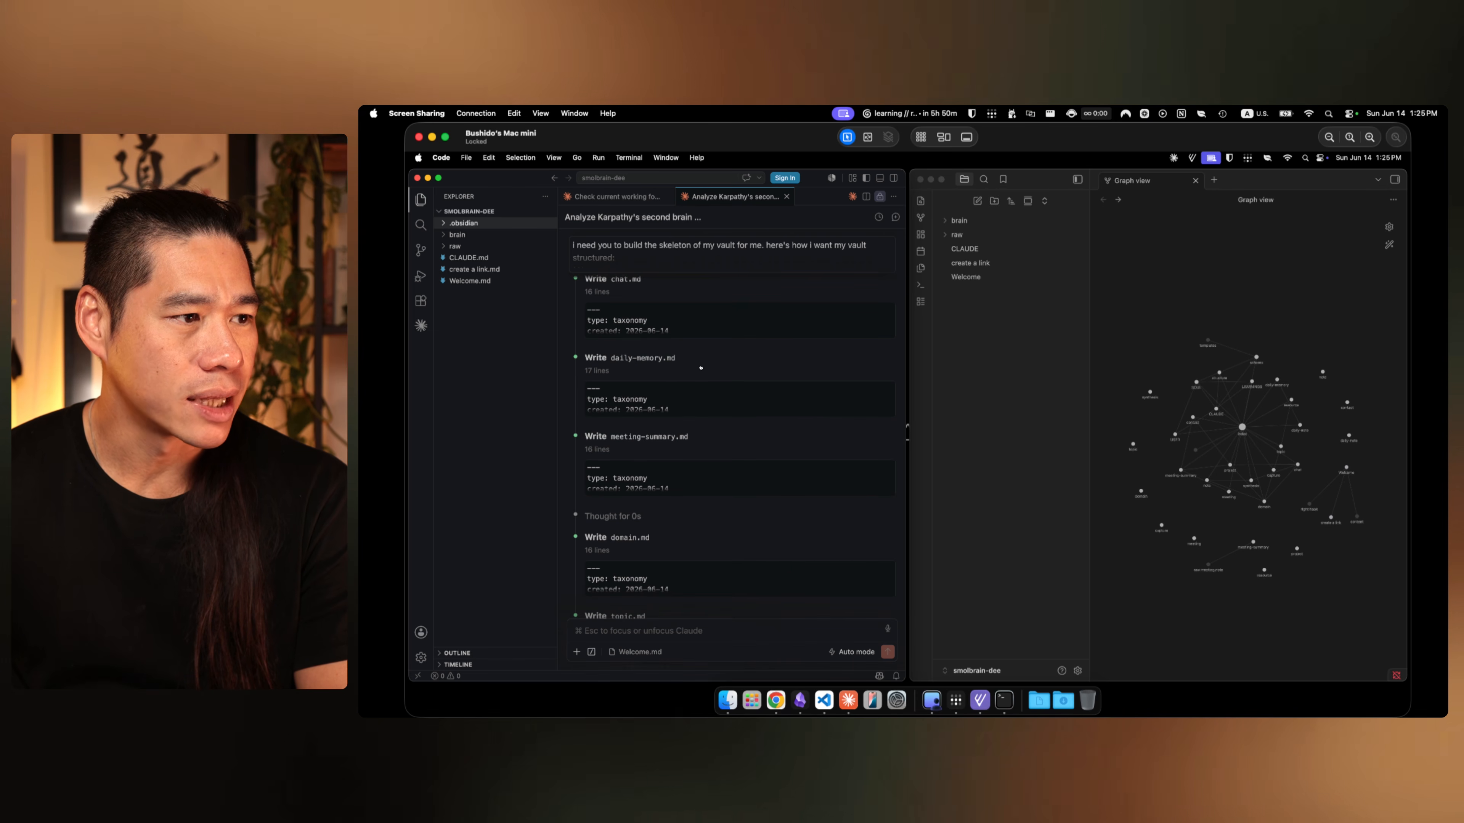
pyautogui.scroll(10, 722, 382)
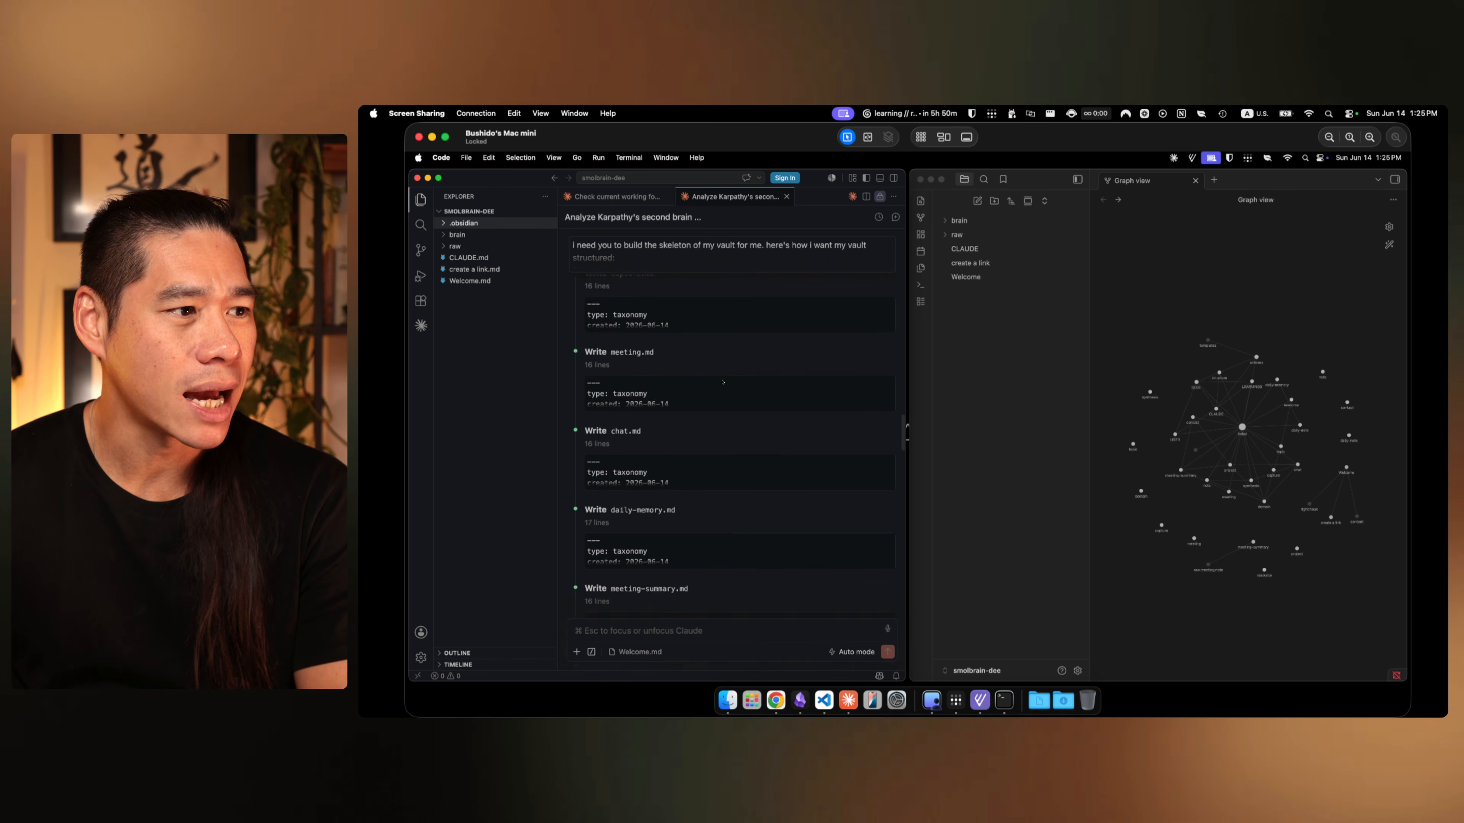
pyautogui.scroll(2, 722, 382)
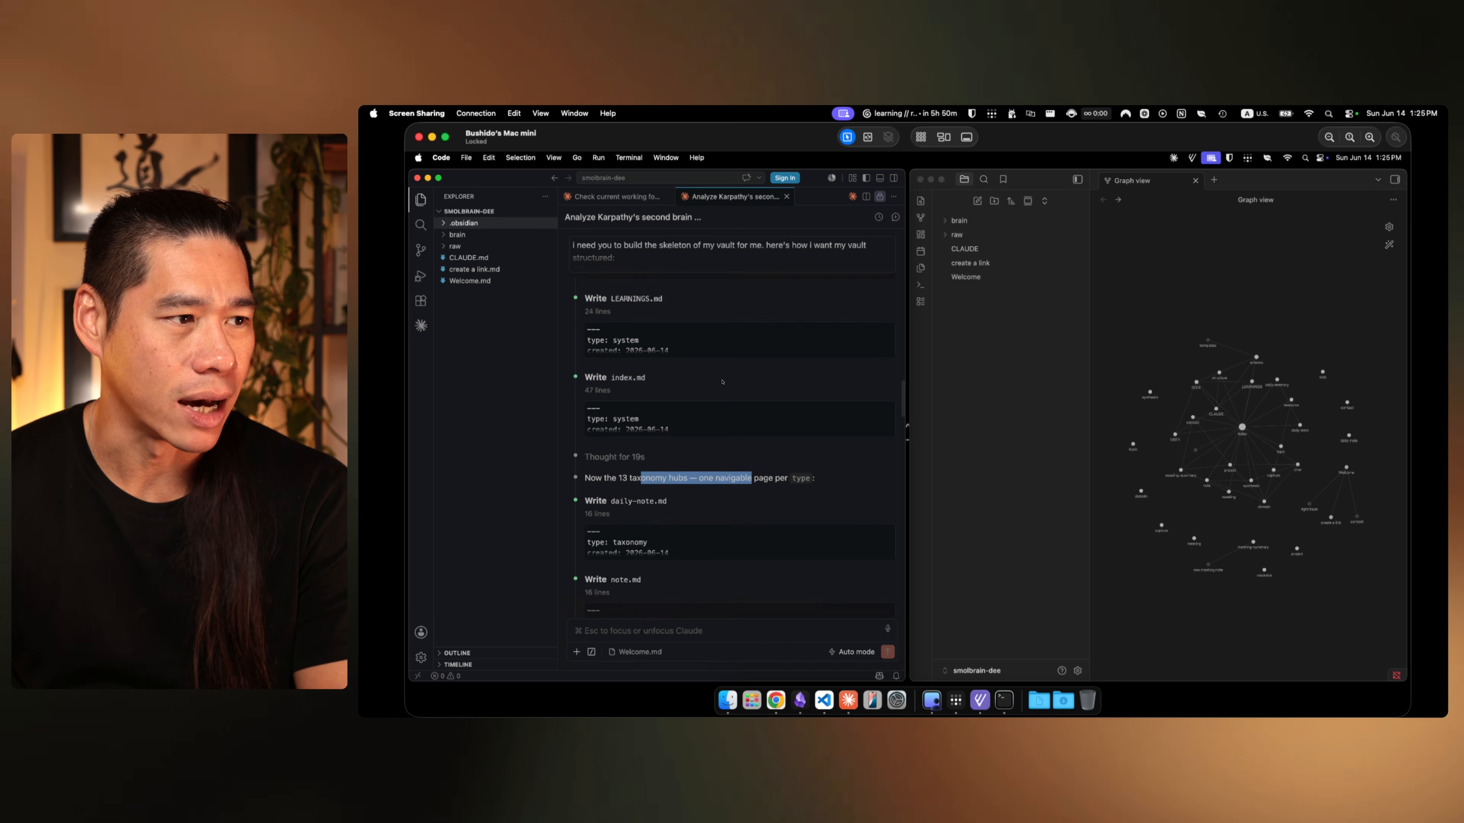
pyautogui.scroll(10, 734, 364)
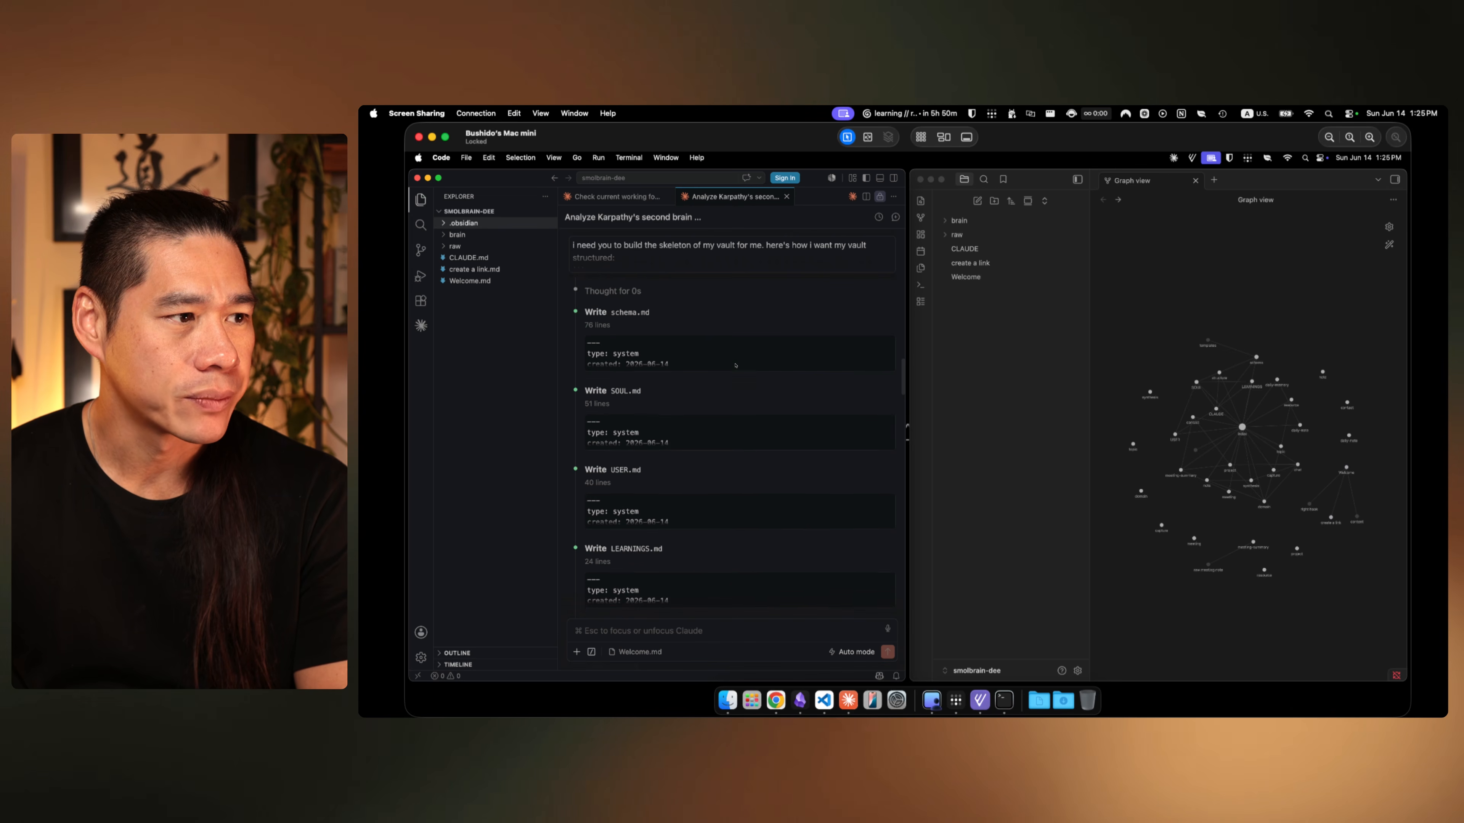
pyautogui.scroll(12, 735, 365)
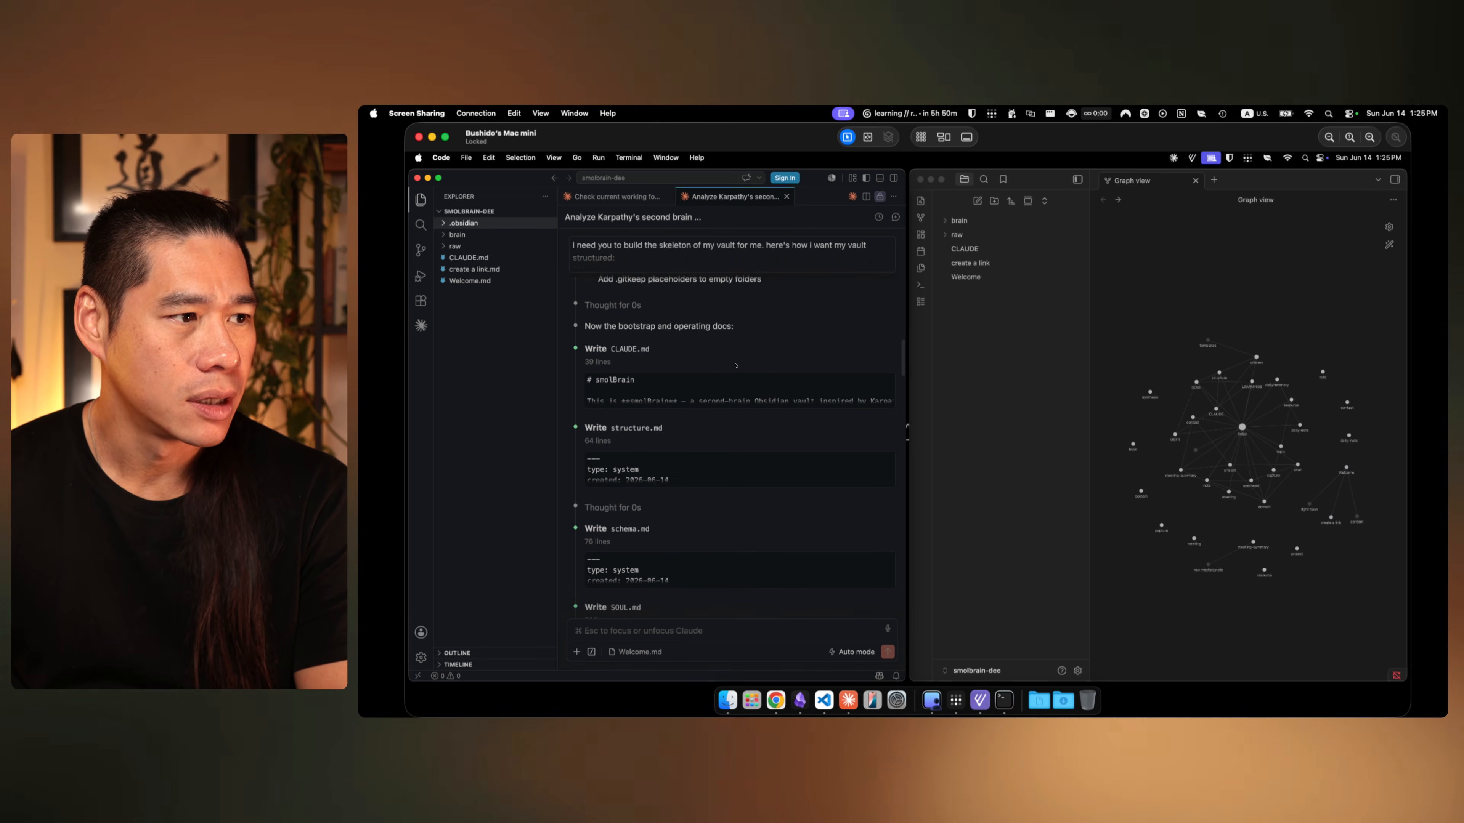
# Step: Open the CLAUDE note in Obsidian and read its introduction to smolBrain and the raw and brain halves
pyautogui.click(974, 256)
pyautogui.click(965, 249)
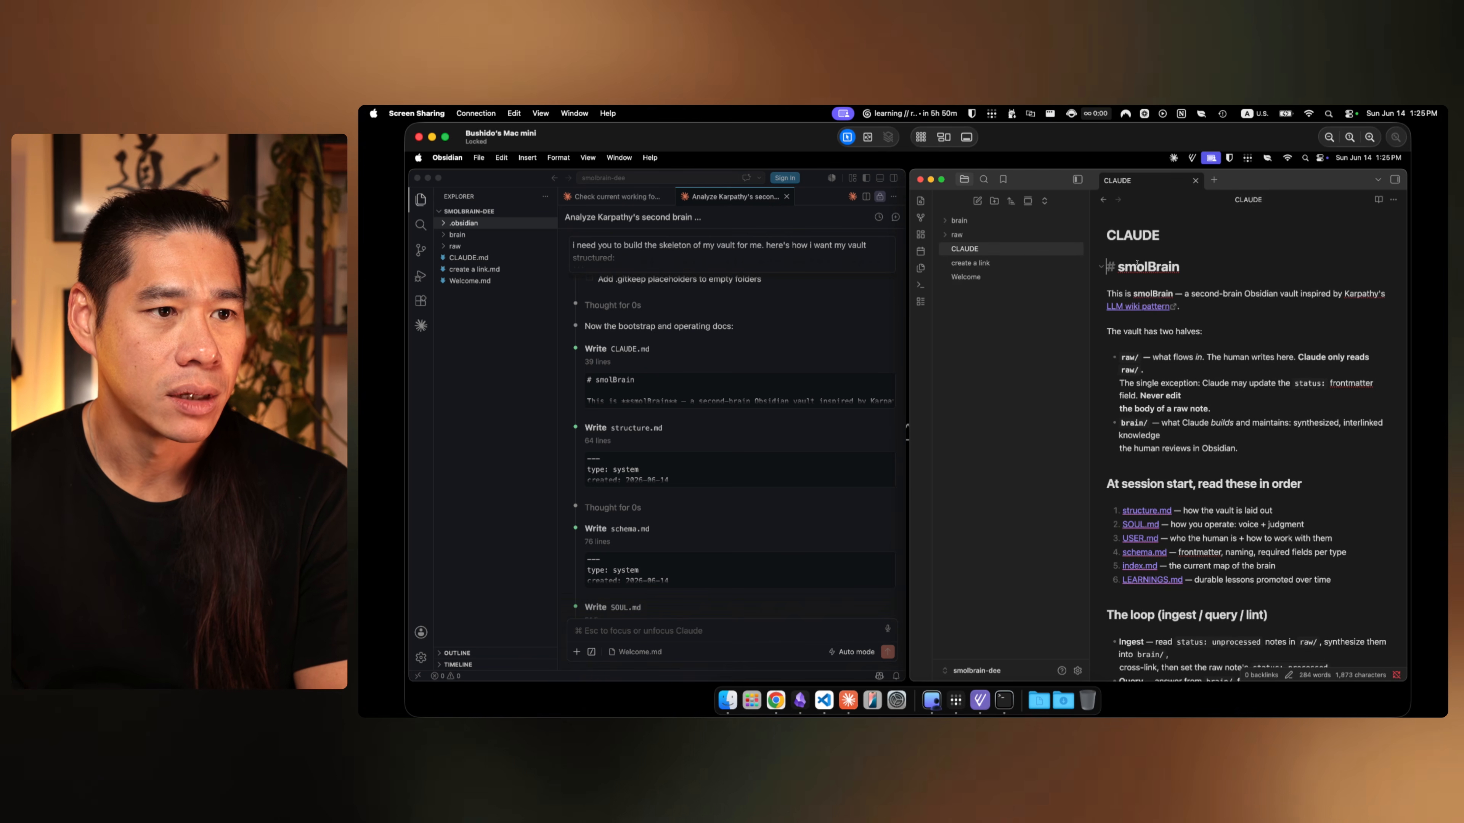
pyautogui.click(1166, 242)
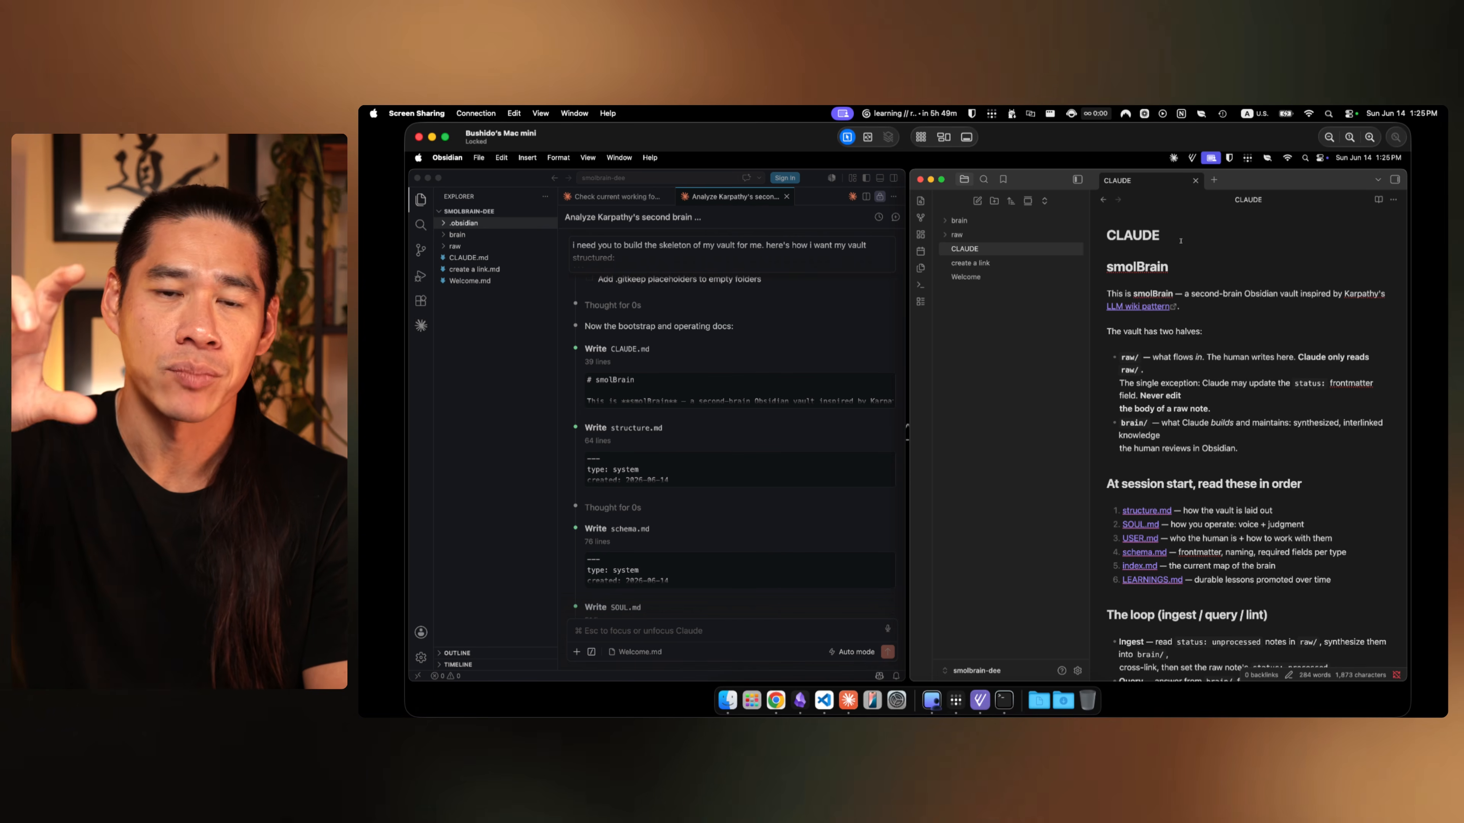
pyautogui.scroll(-1, 1221, 336)
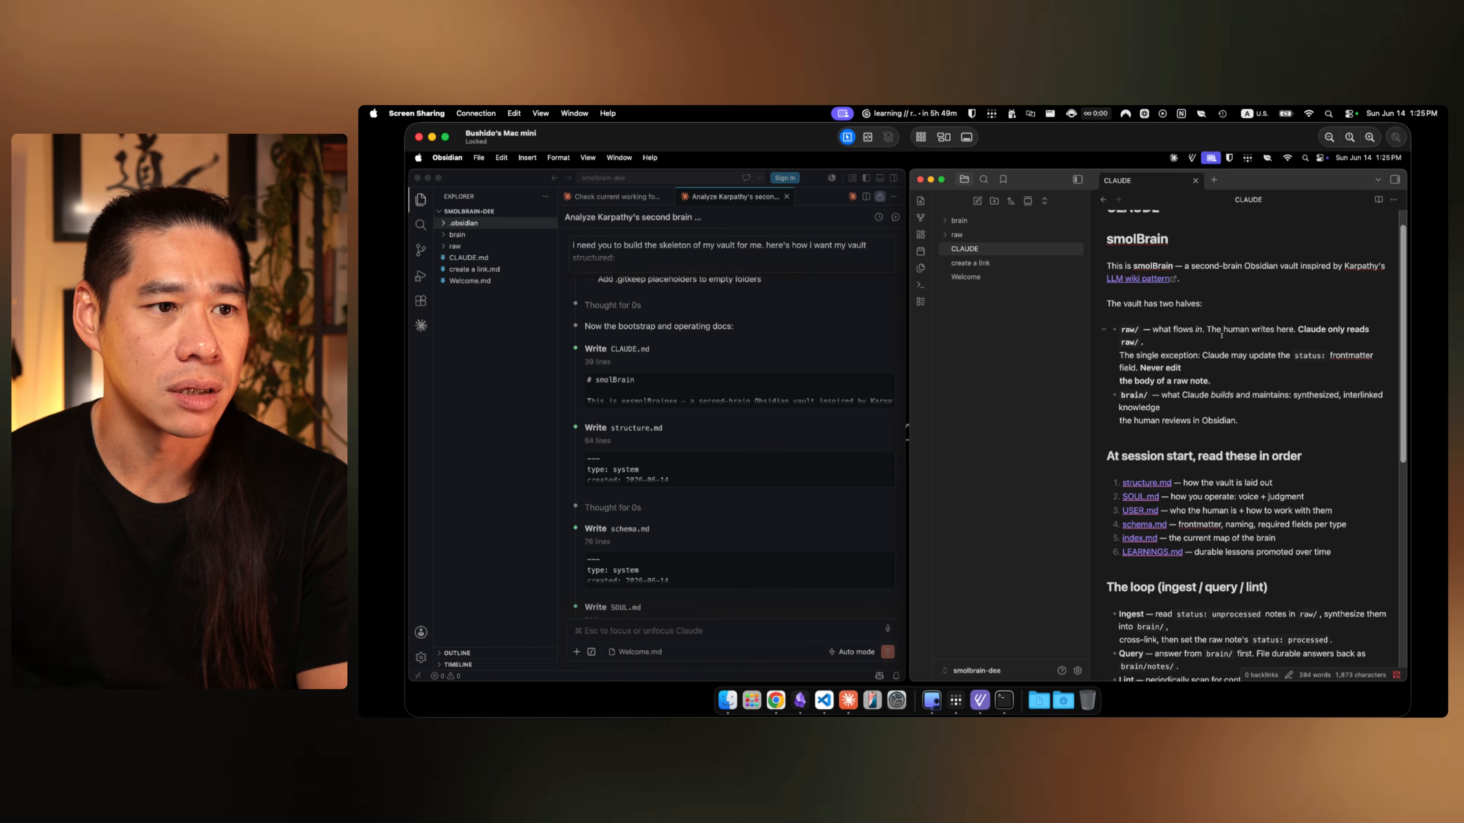
pyautogui.scroll(1, 1140, 316)
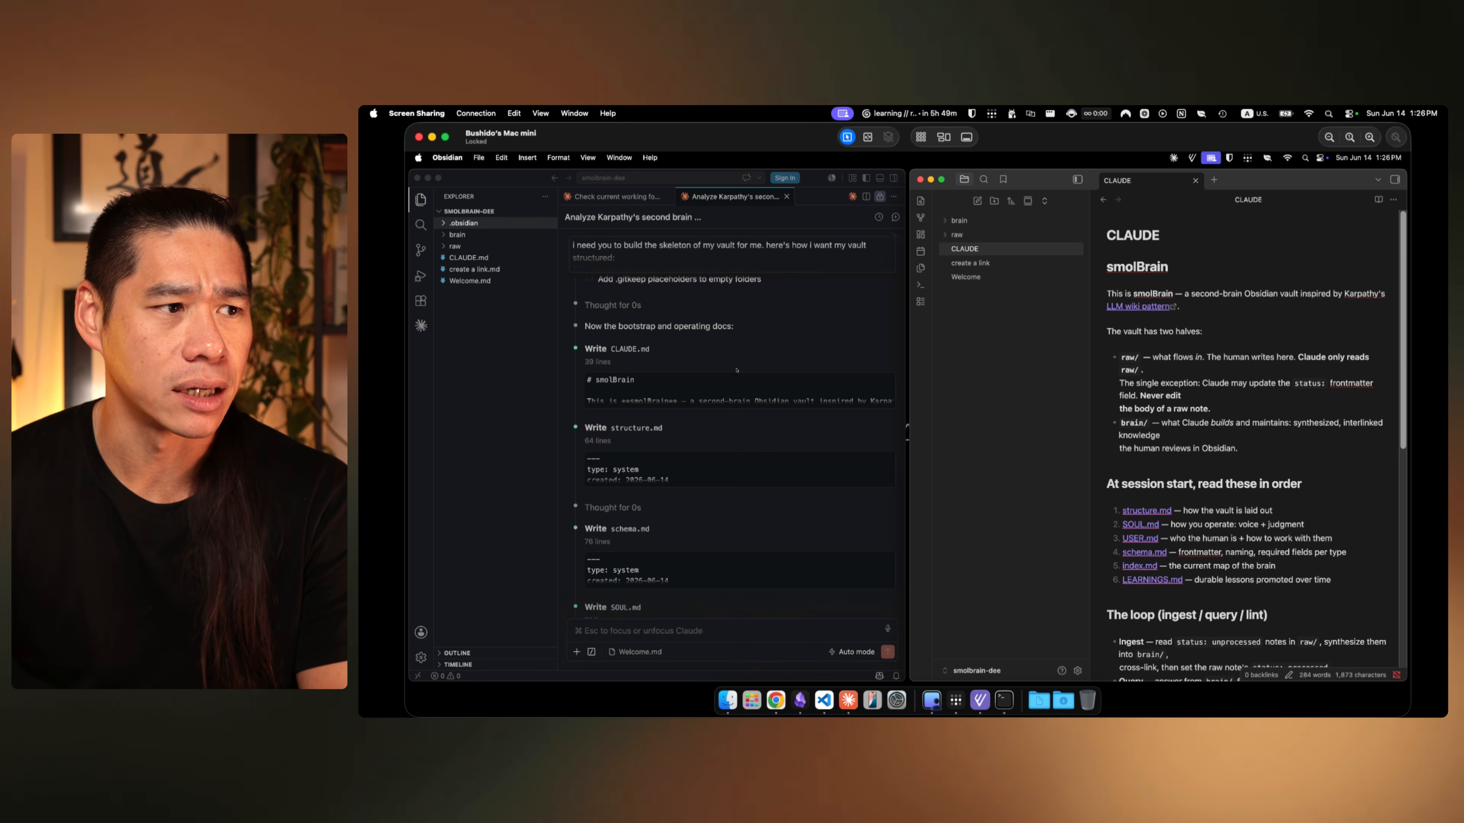
pyautogui.scroll(3, 736, 369)
pyautogui.scroll(-3, 736, 369)
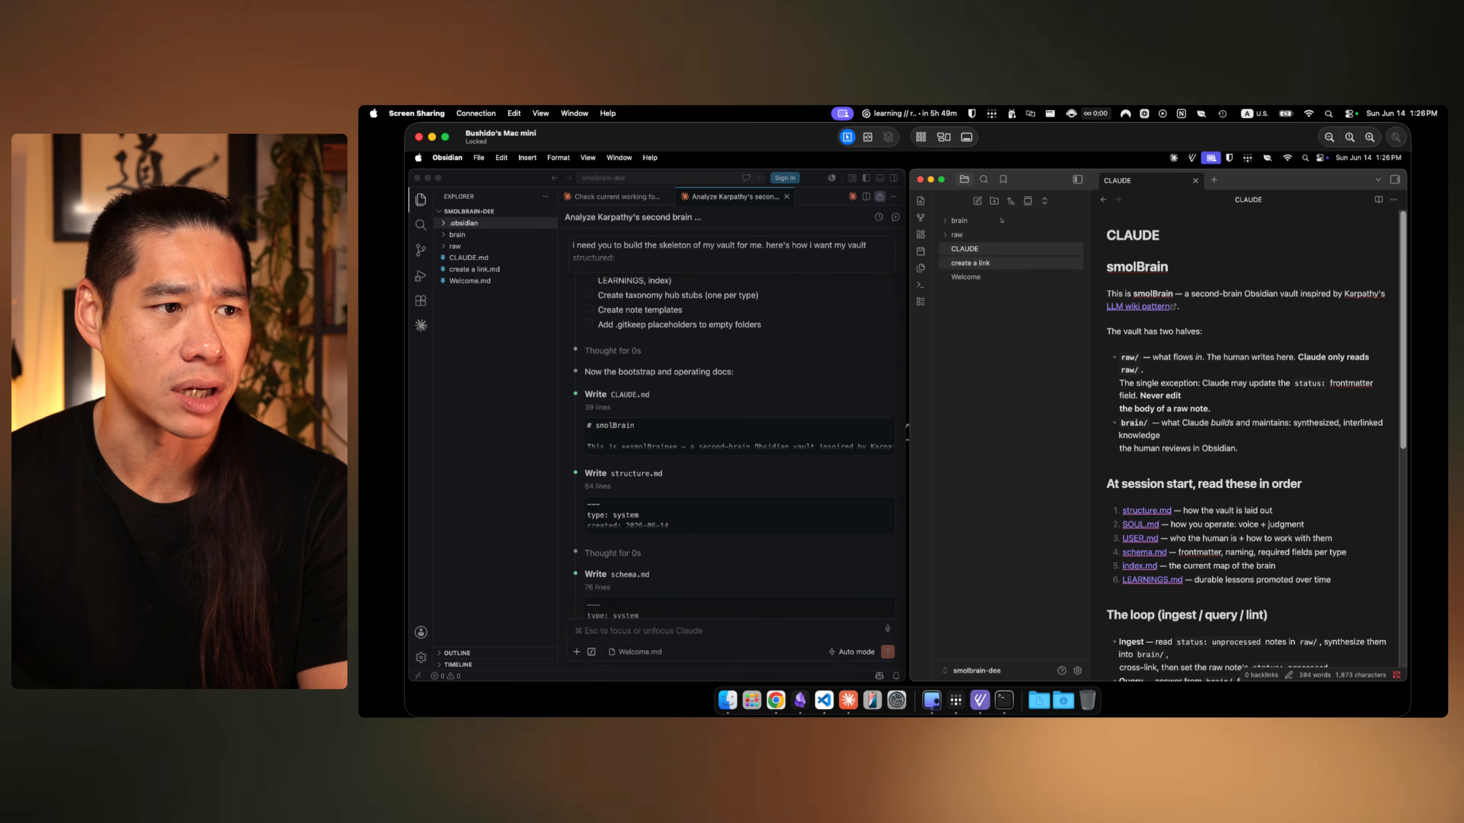
pyautogui.moveTo(1193, 300); pyautogui.dragTo(1383, 293)
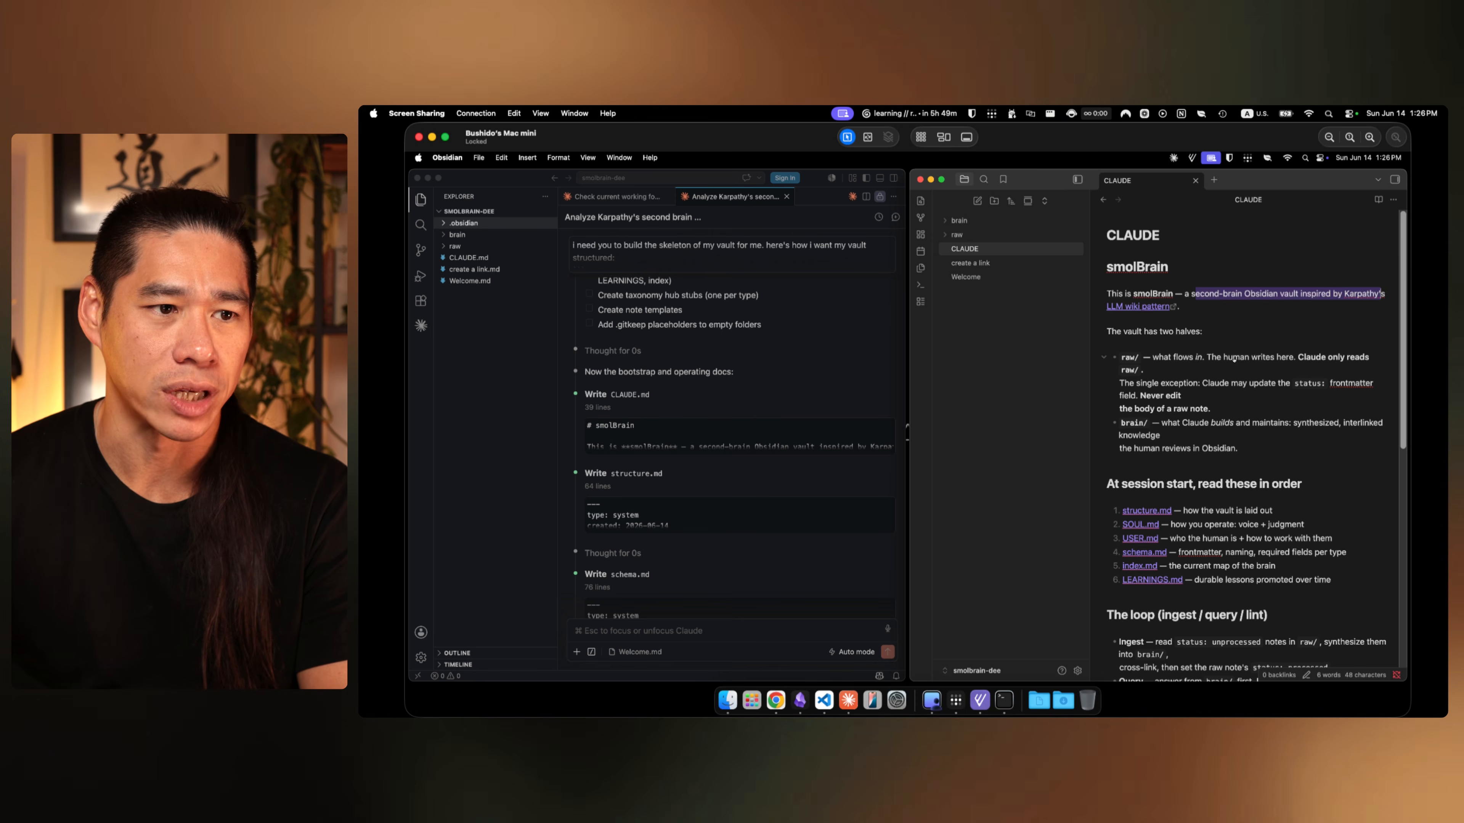
pyautogui.click(1229, 336)
# Step: Read the start of the CLAUDE note's session-start reading list, view the linked structure note and return to CLAUDE
pyautogui.scroll(-5, 1276, 396)
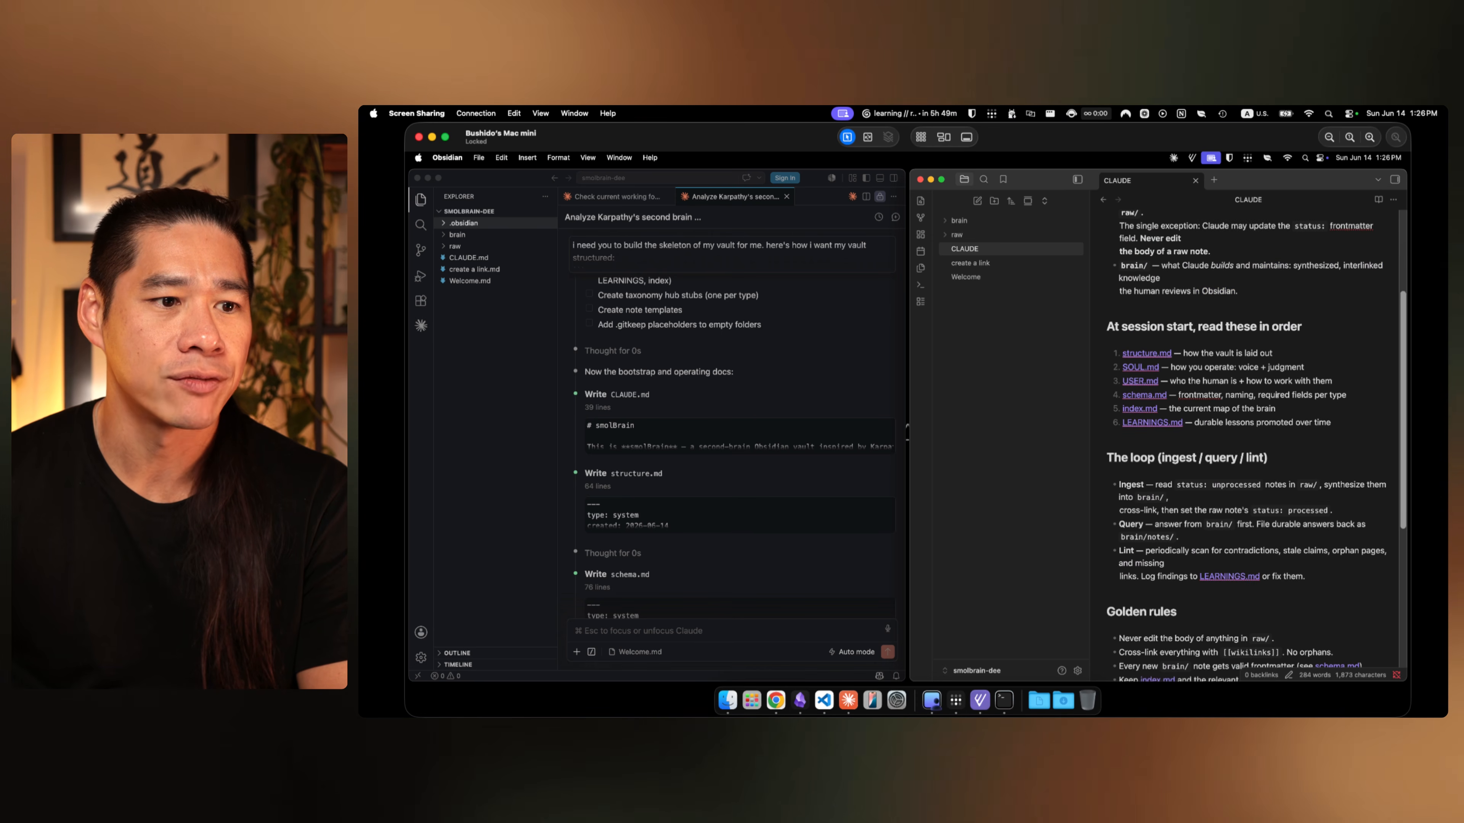
pyautogui.click(1319, 327)
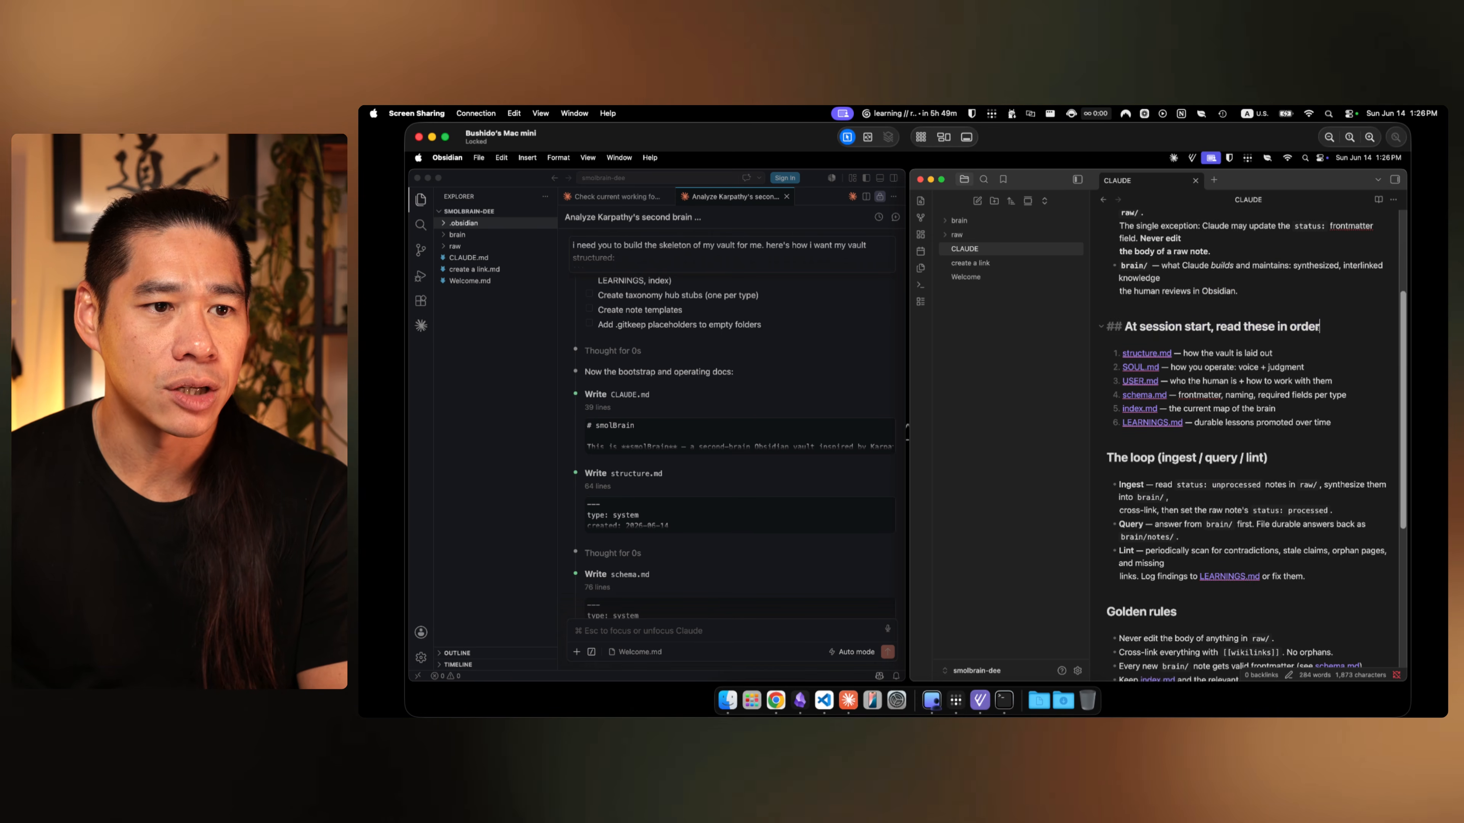
pyautogui.click(1207, 361)
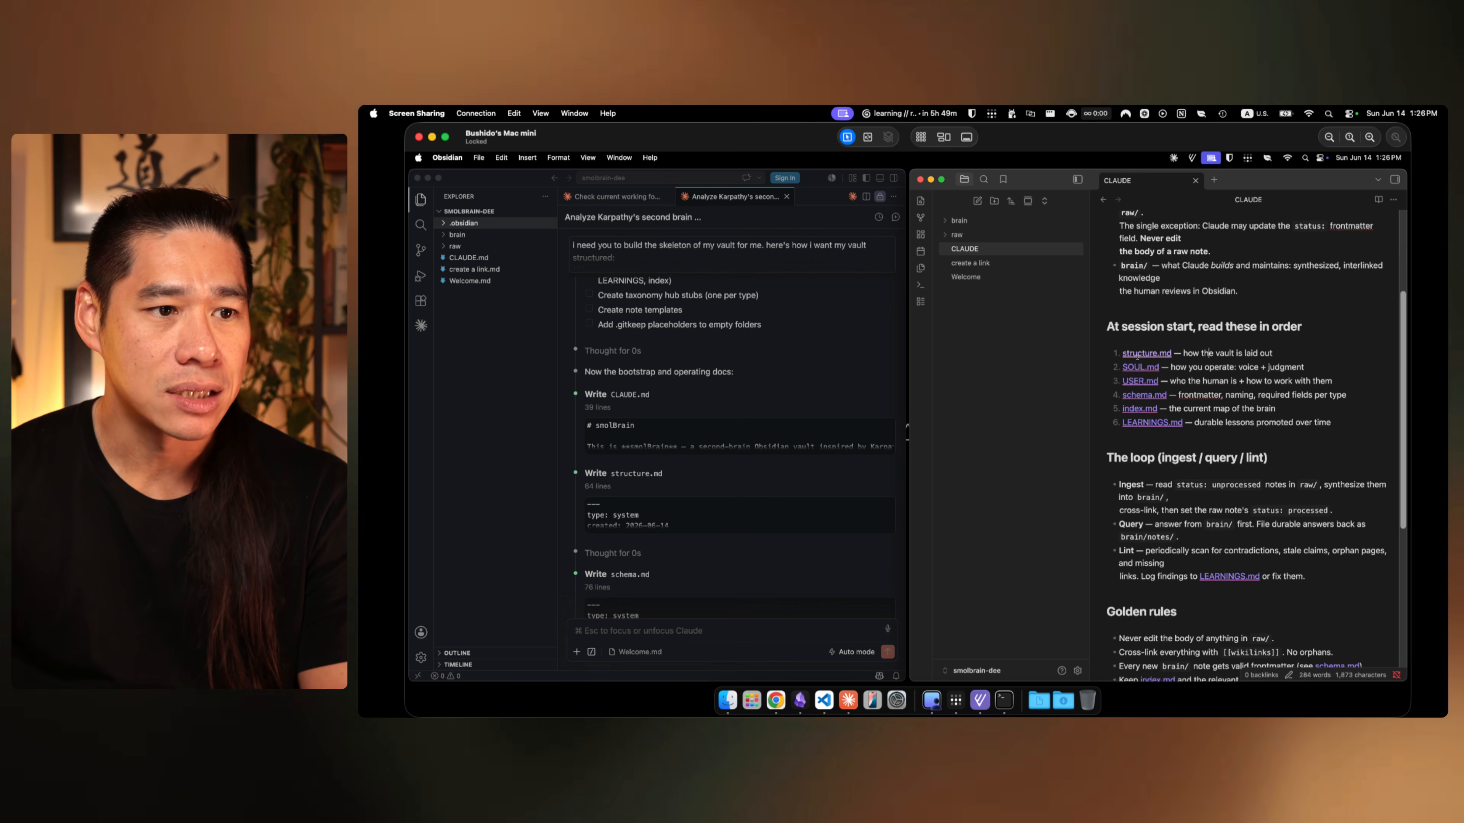
pyautogui.click(1161, 353)
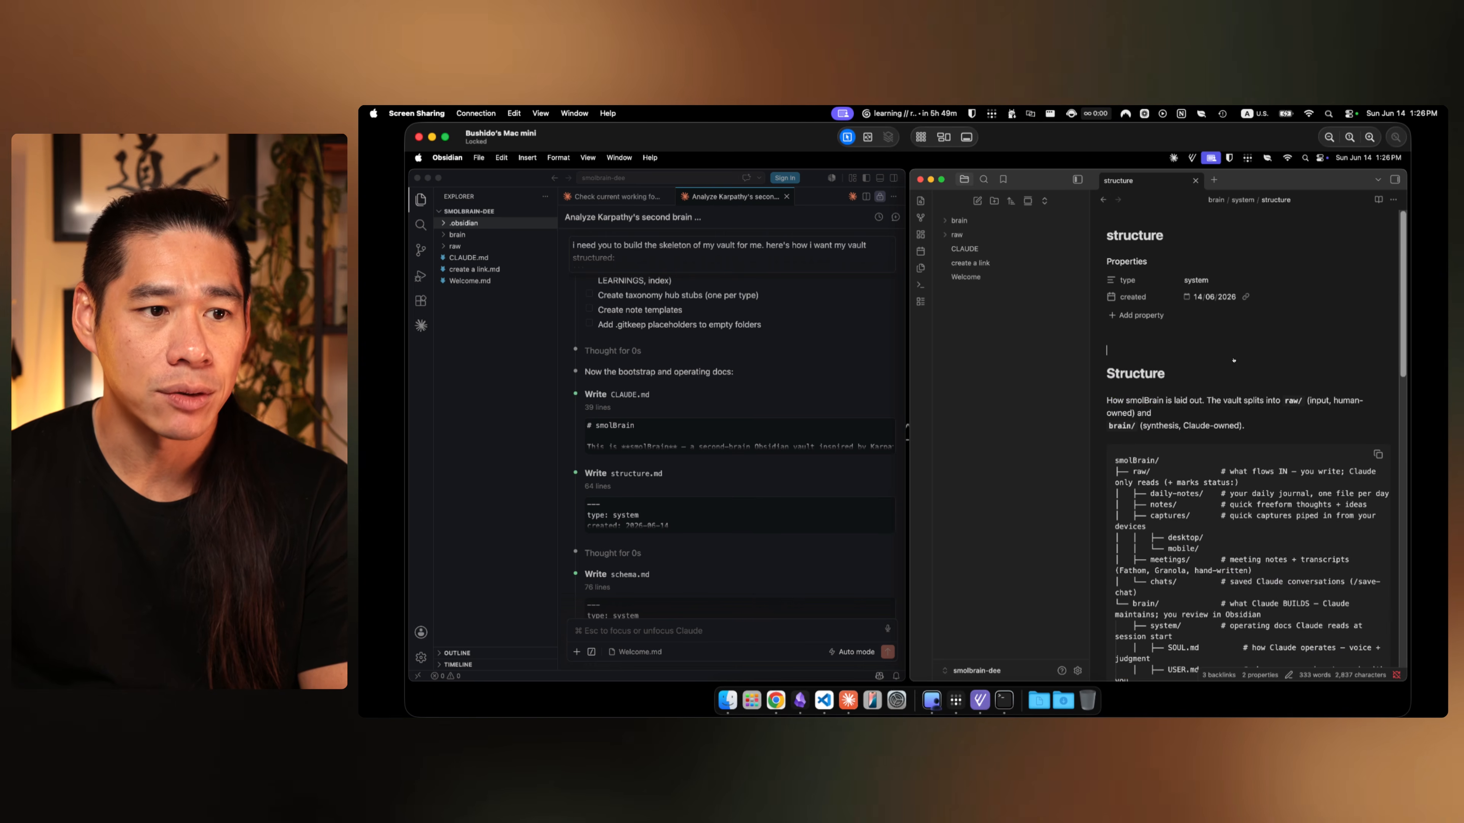
pyautogui.click(1102, 207)
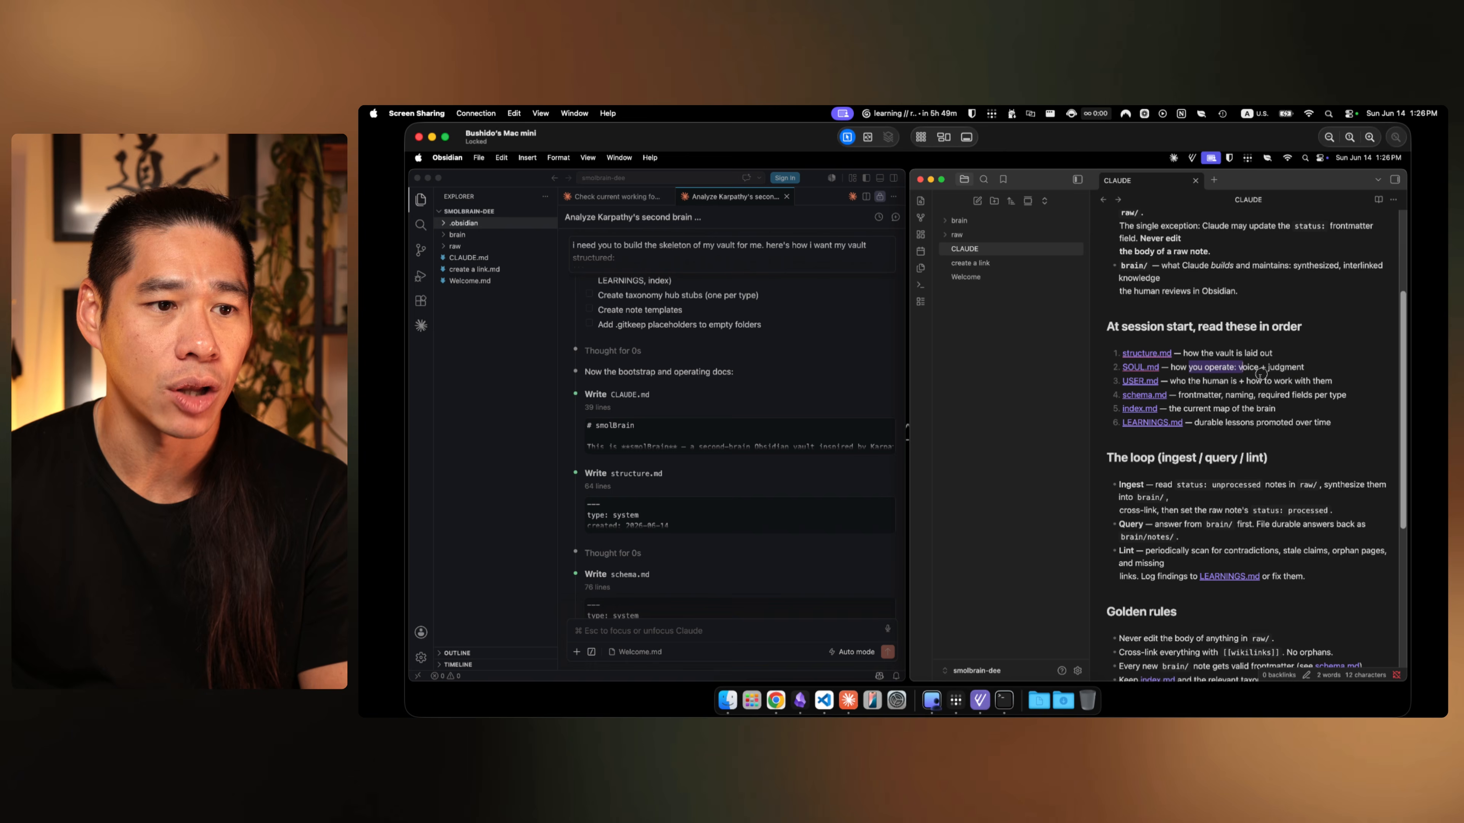
# Step: Read the session-start descriptions of SOUL.md, USER.md, schema.md, index.md and LEARNINGS.md in the CLAUDE note
pyautogui.moveTo(1261, 374); pyautogui.dragTo(1306, 369)
pyautogui.click(1245, 370)
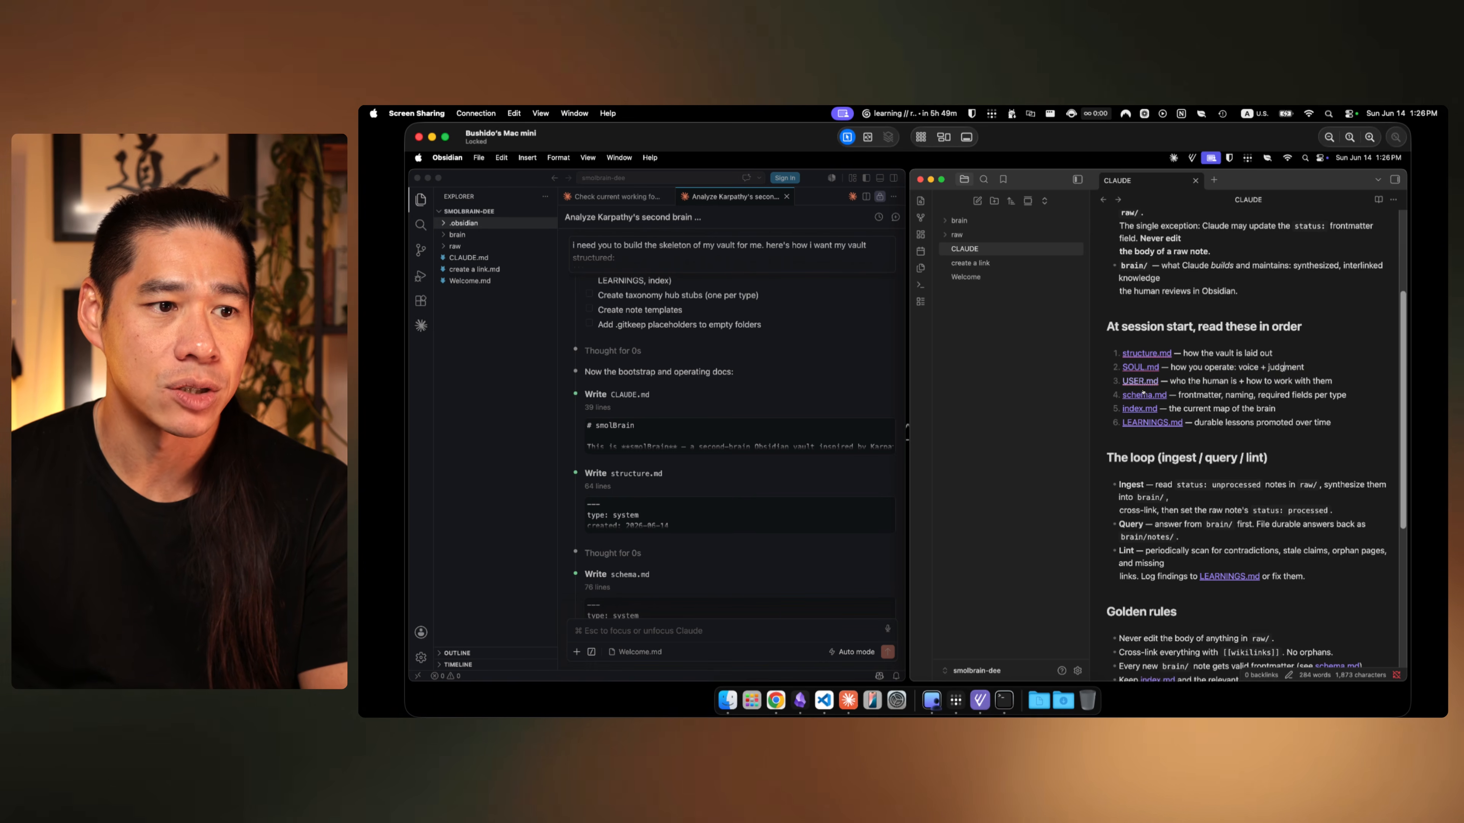
pyautogui.click(1333, 382)
pyautogui.scroll(-1, 1210, 378)
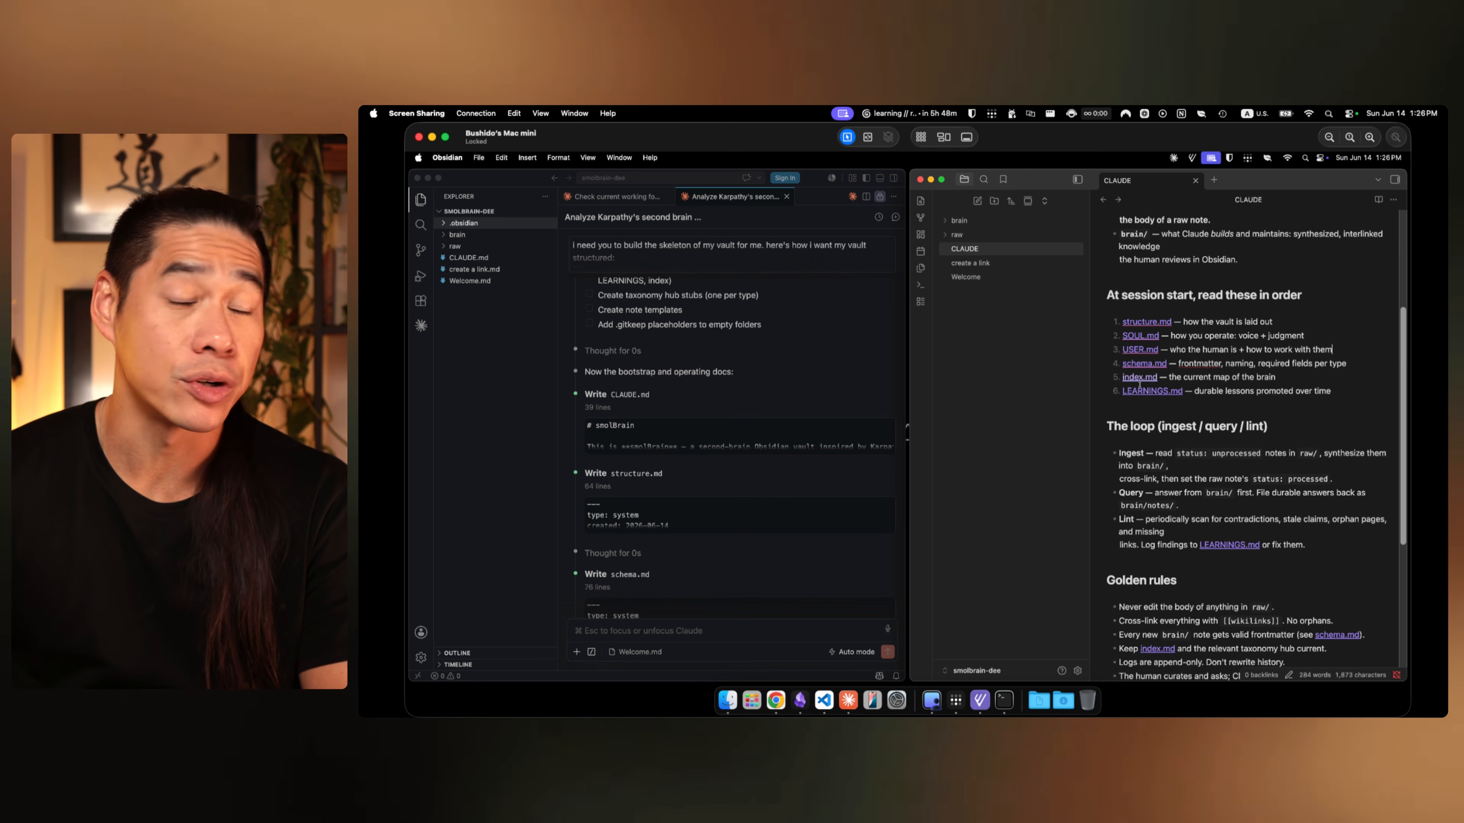
pyautogui.moveTo(1207, 380); pyautogui.dragTo(1275, 378)
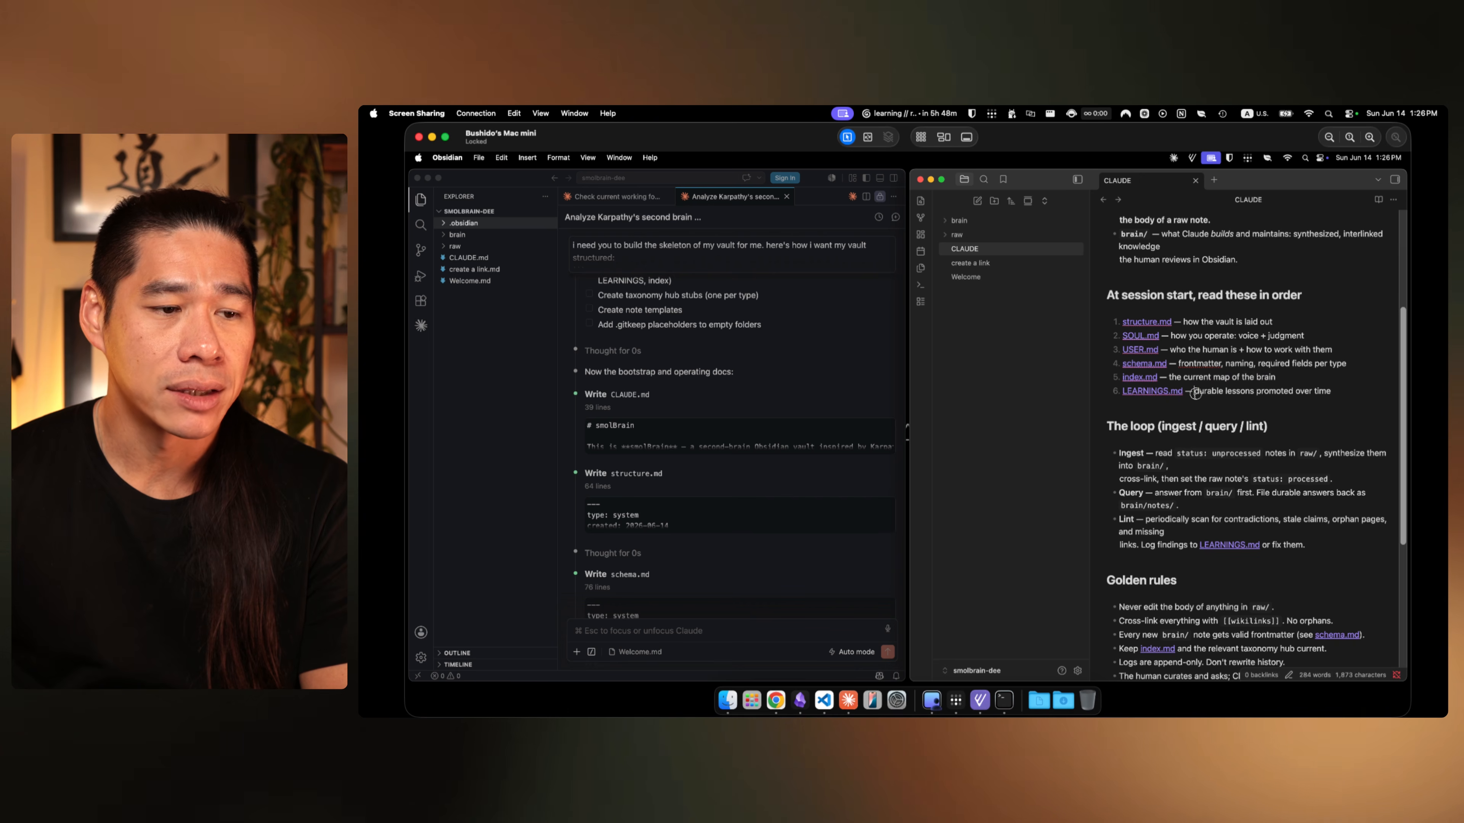
pyautogui.moveTo(1193, 393); pyautogui.dragTo(1311, 393)
pyautogui.click(1328, 393)
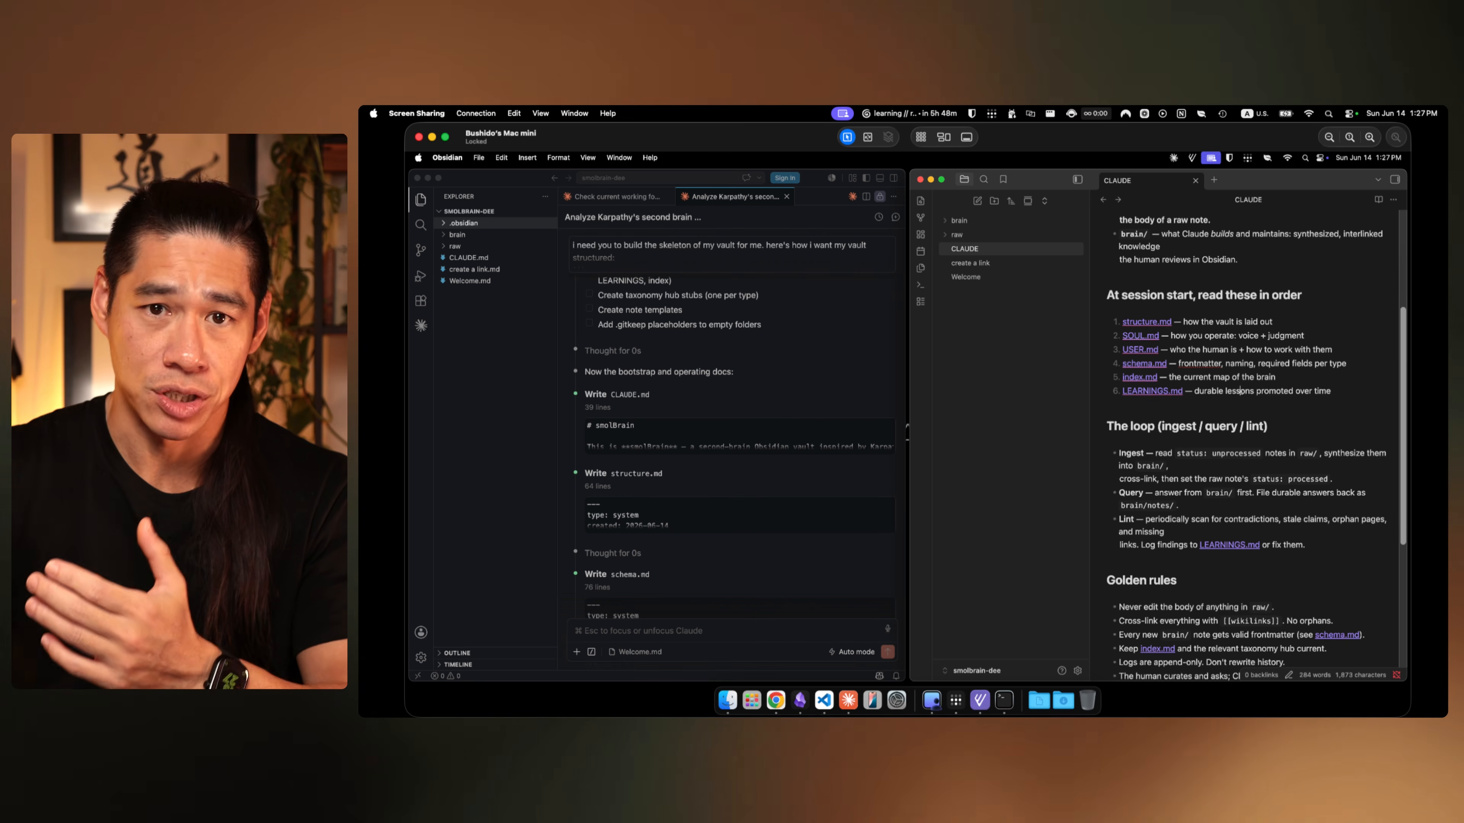
# Step: Read the ingest / query / lint loop and the golden rules in the CLAUDE note
pyautogui.scroll(-2, 1269, 450)
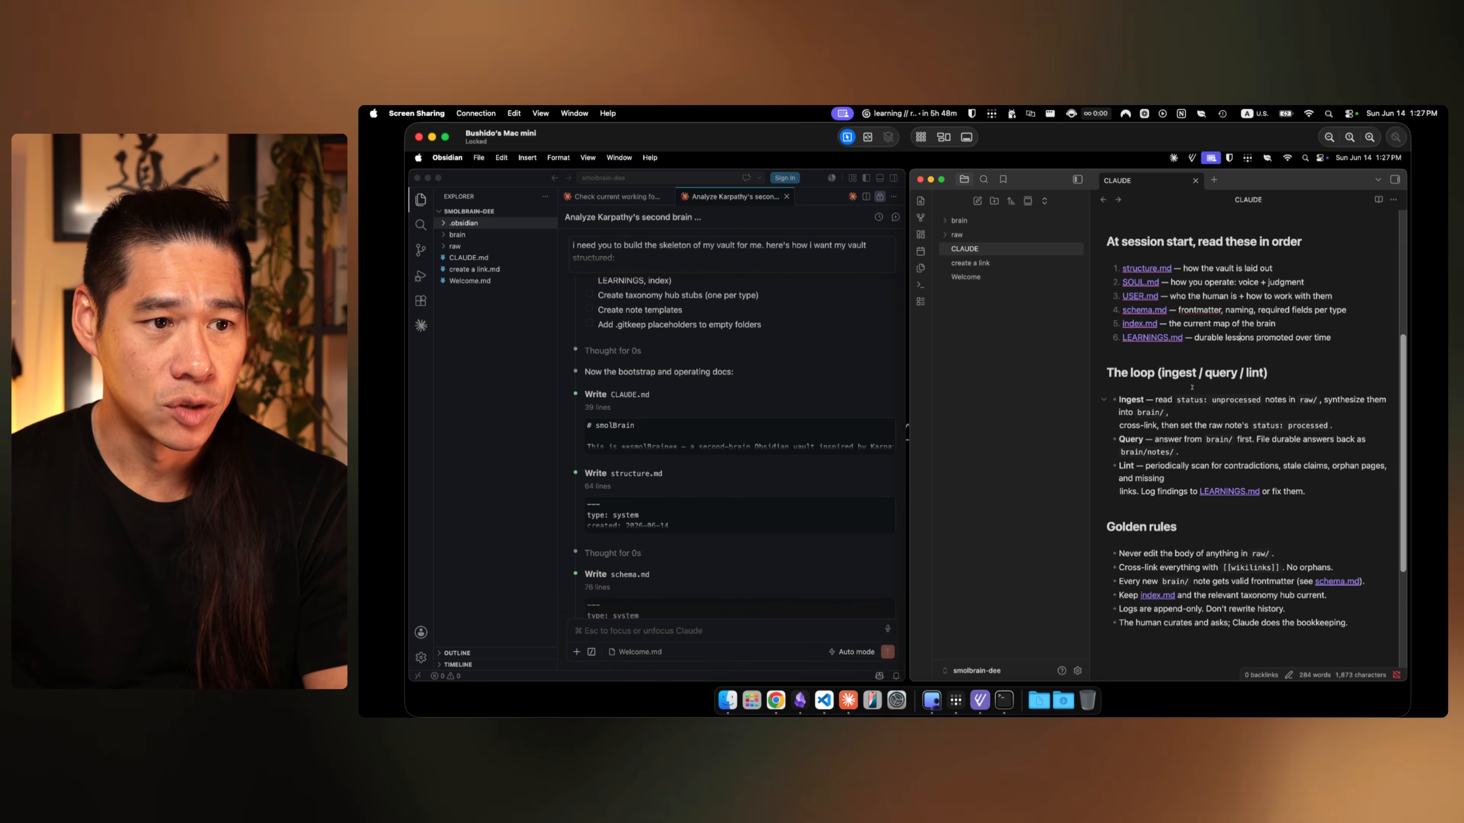
pyautogui.scroll(-2, 1246, 425)
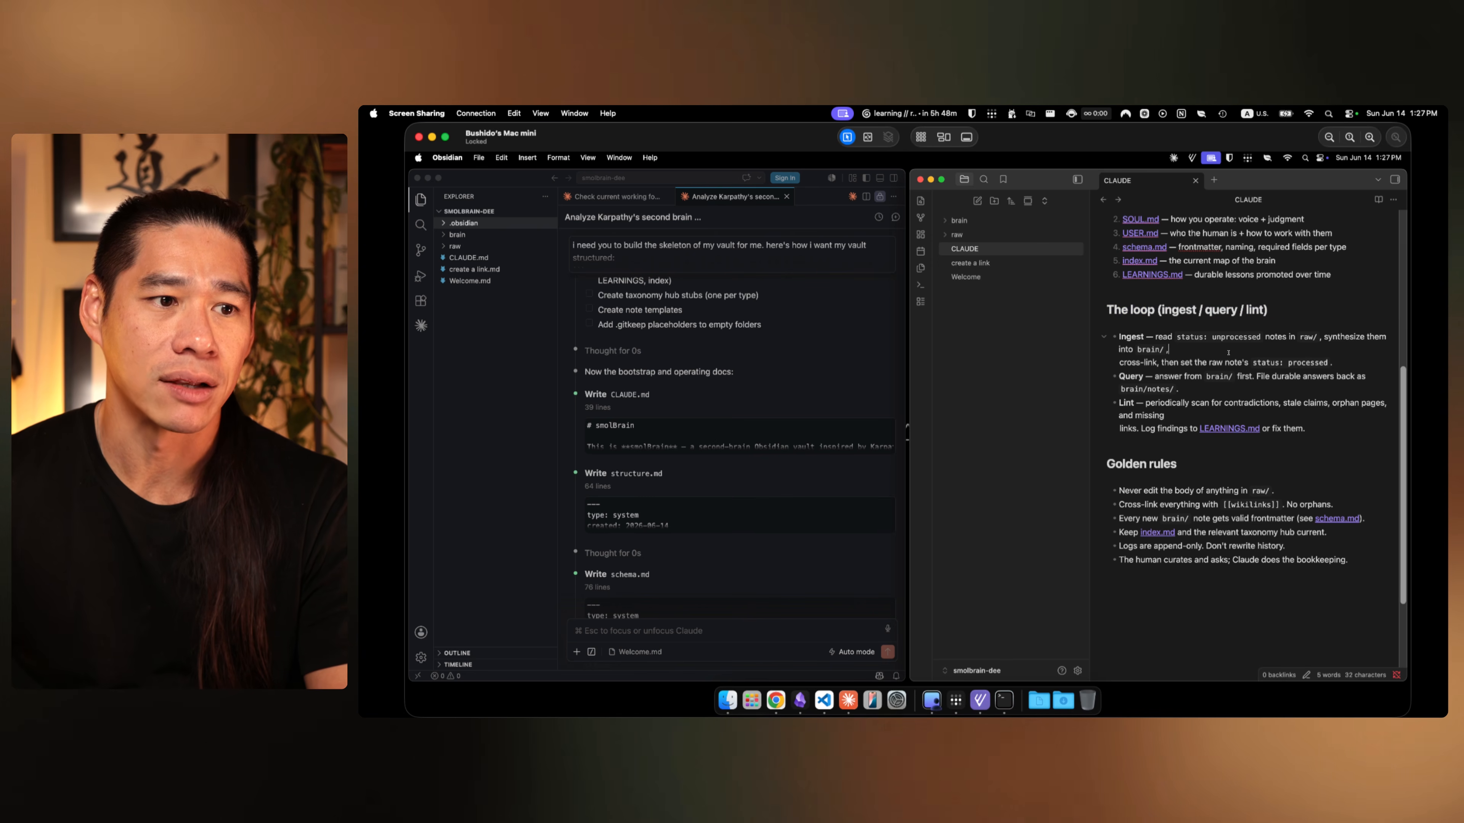
pyautogui.click(1129, 377)
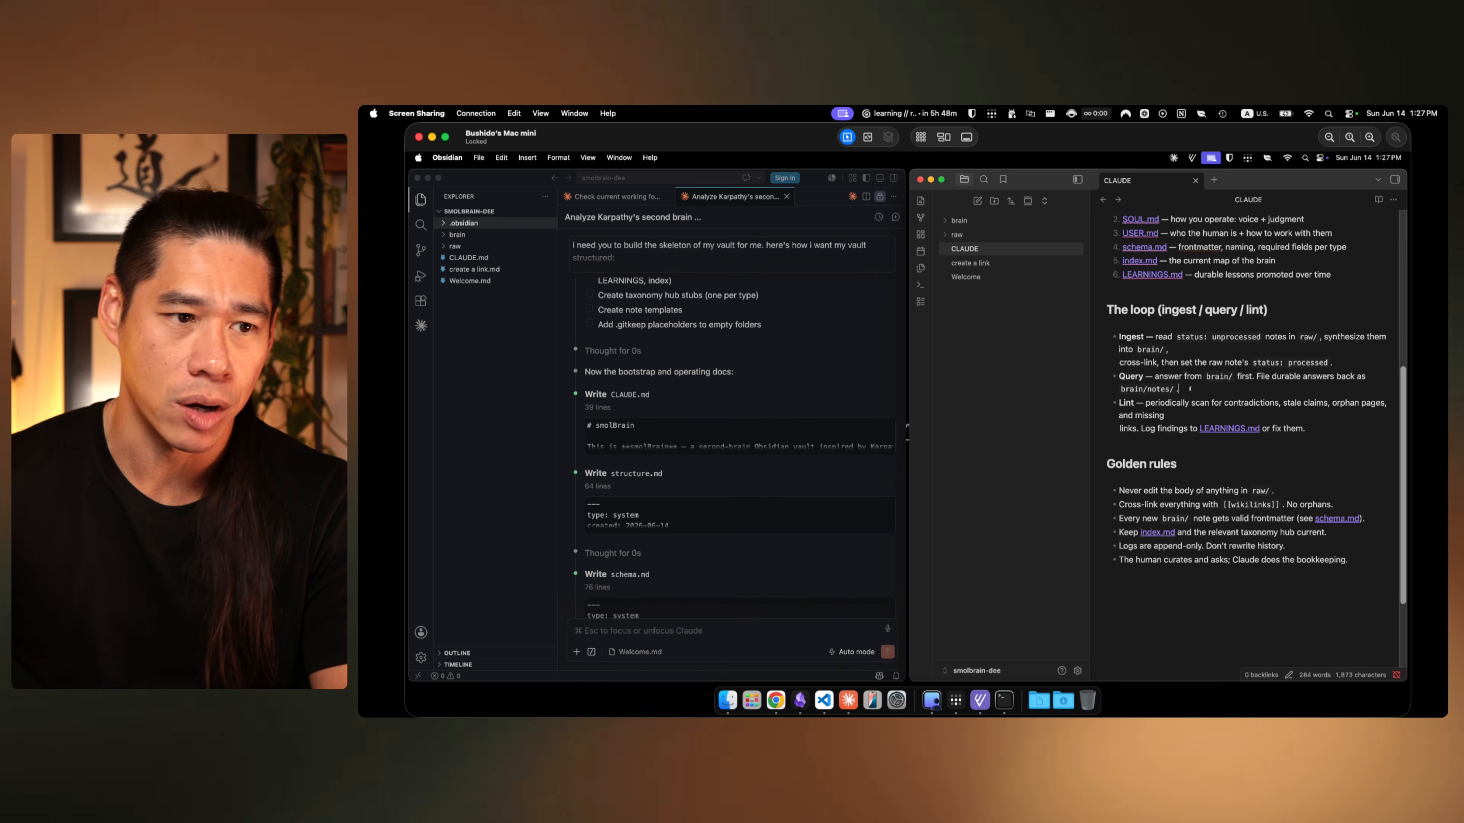
pyautogui.scroll(-1, 1190, 512)
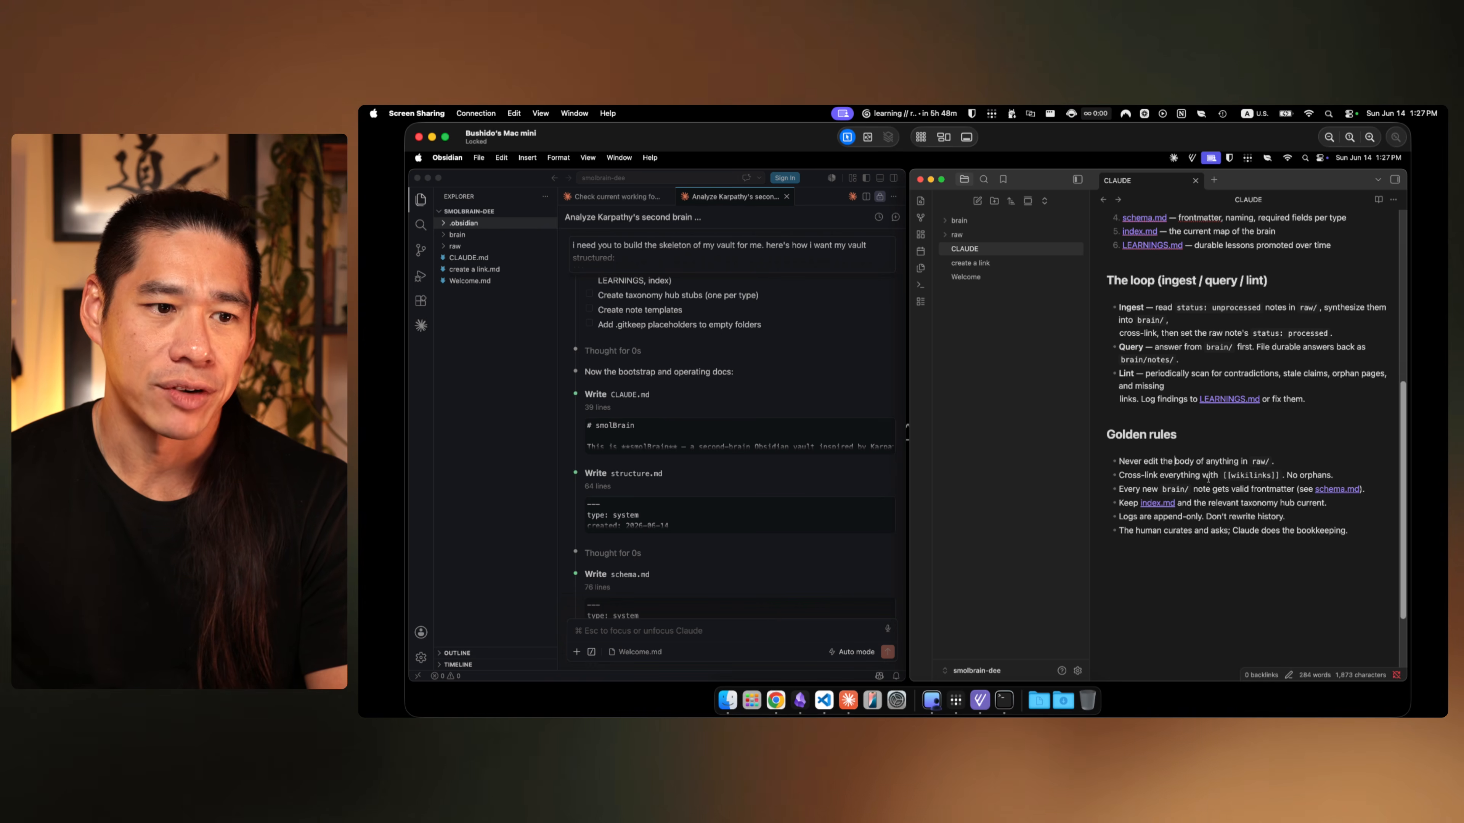
pyautogui.moveTo(1209, 475); pyautogui.dragTo(1289, 476)
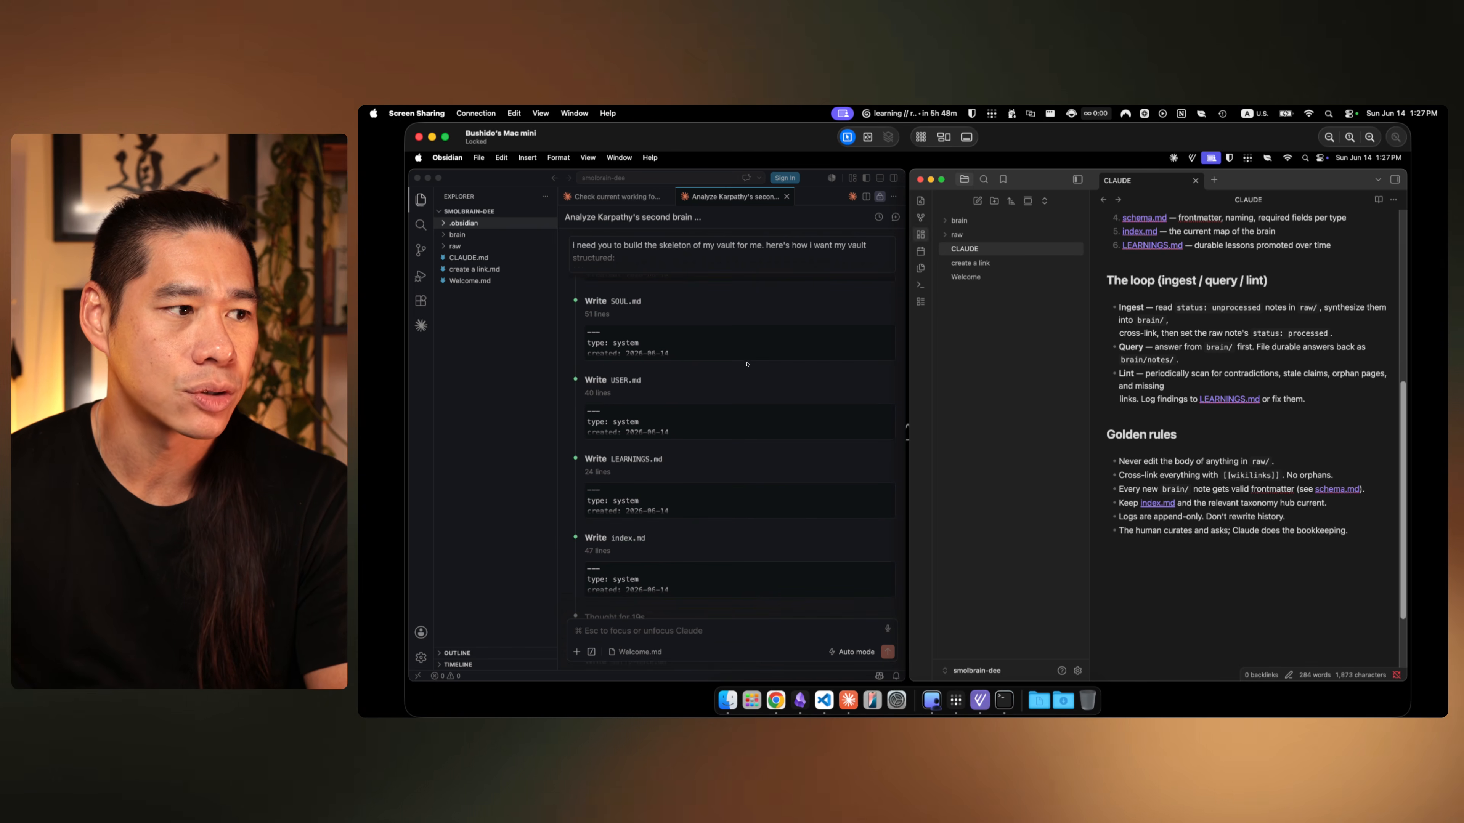
# Step: Open the USER note from the brain/system folder and read its profile sections through Current focus
pyautogui.click(968, 220)
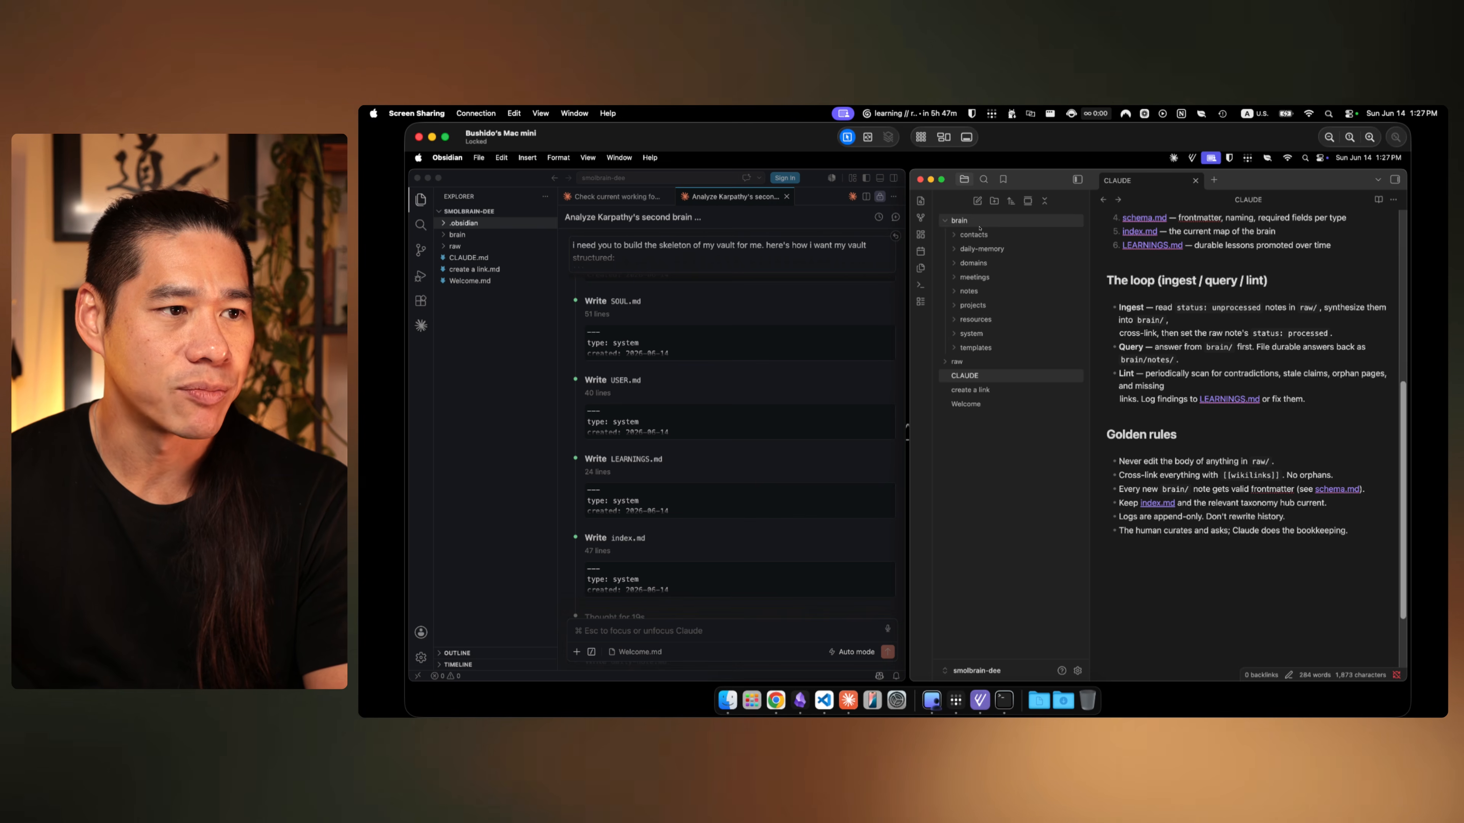
pyautogui.click(989, 338)
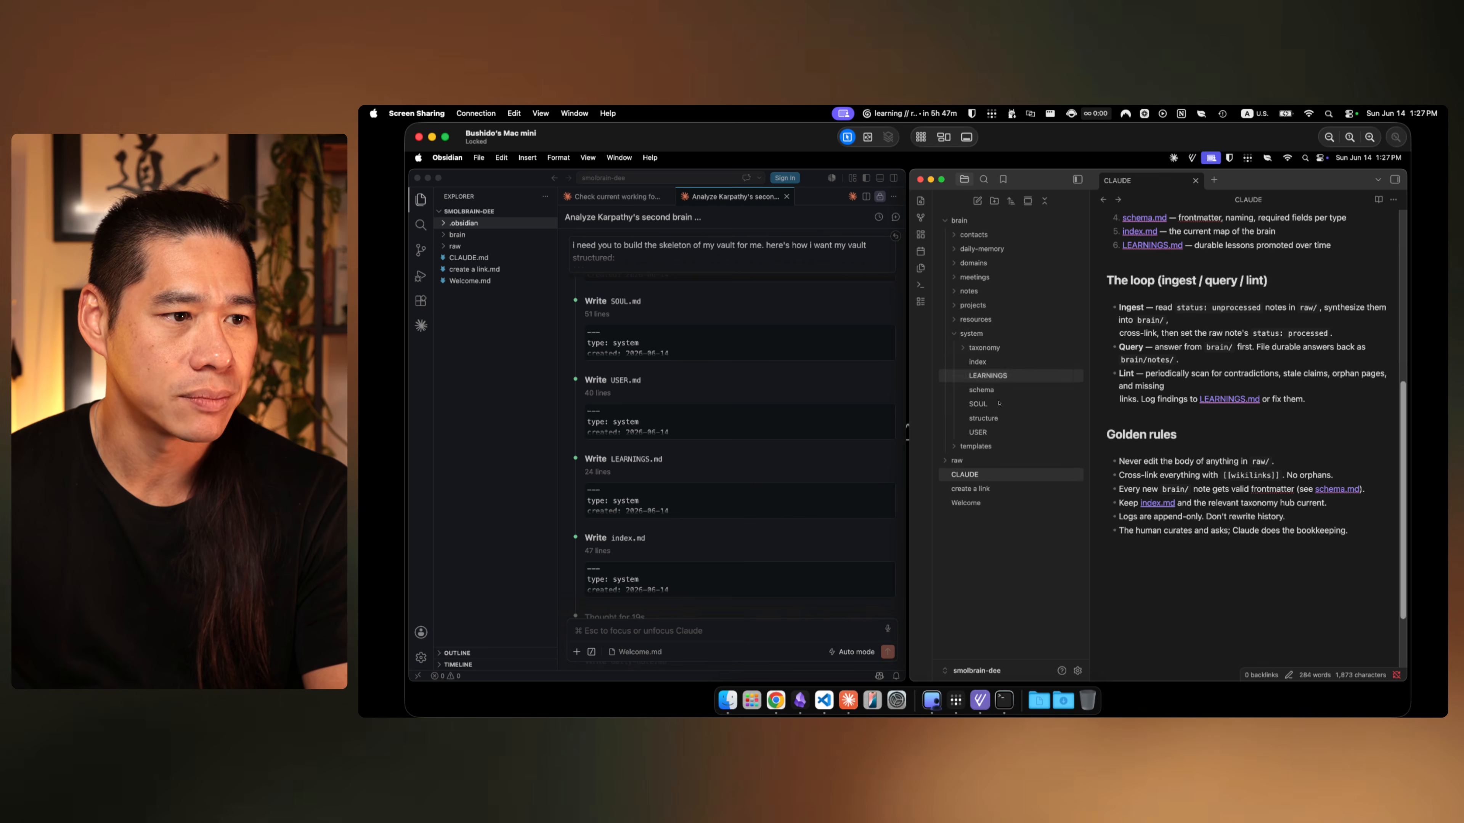
pyautogui.click(978, 432)
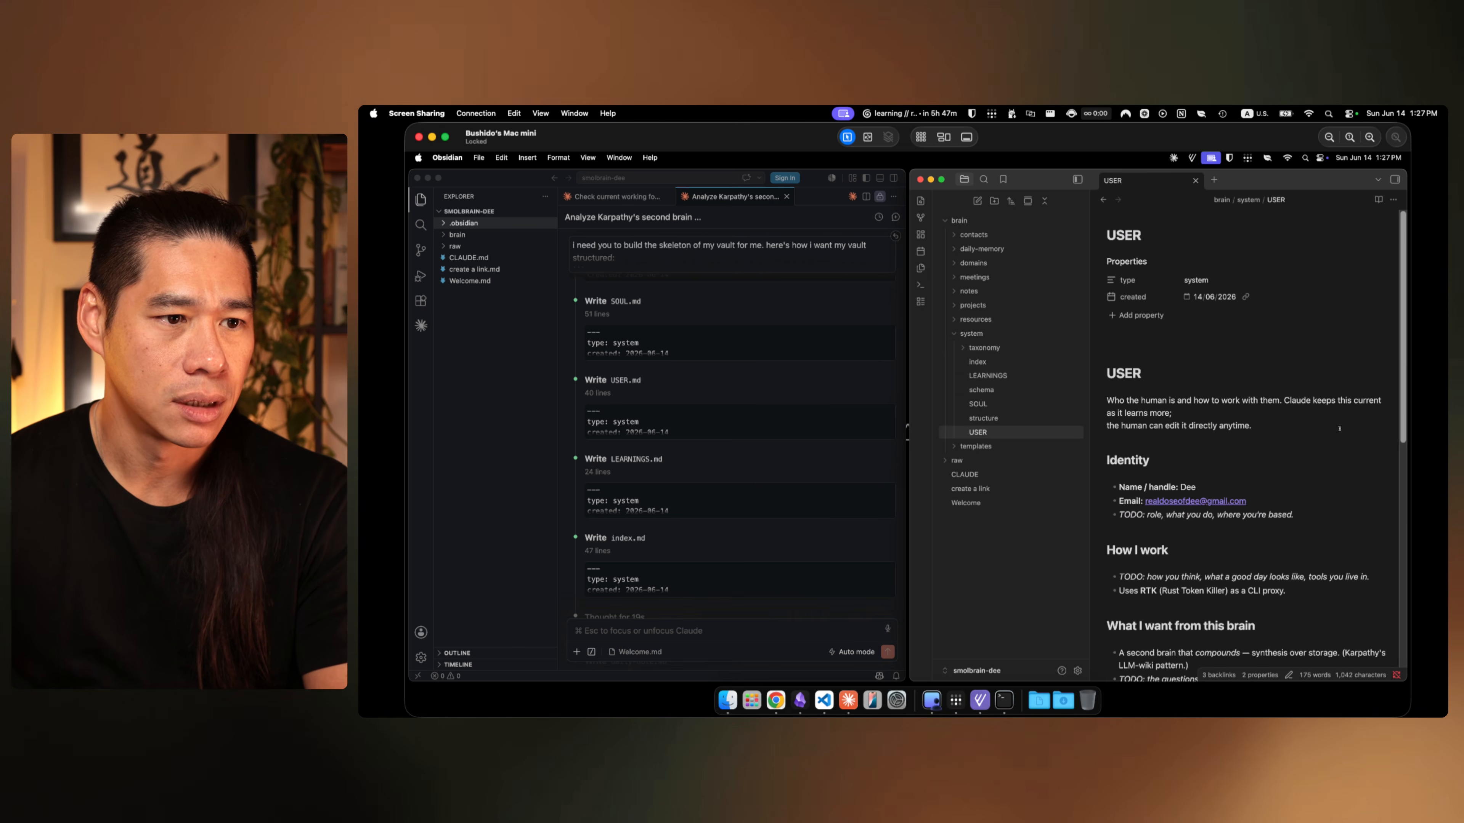
pyautogui.scroll(-5, 1338, 428)
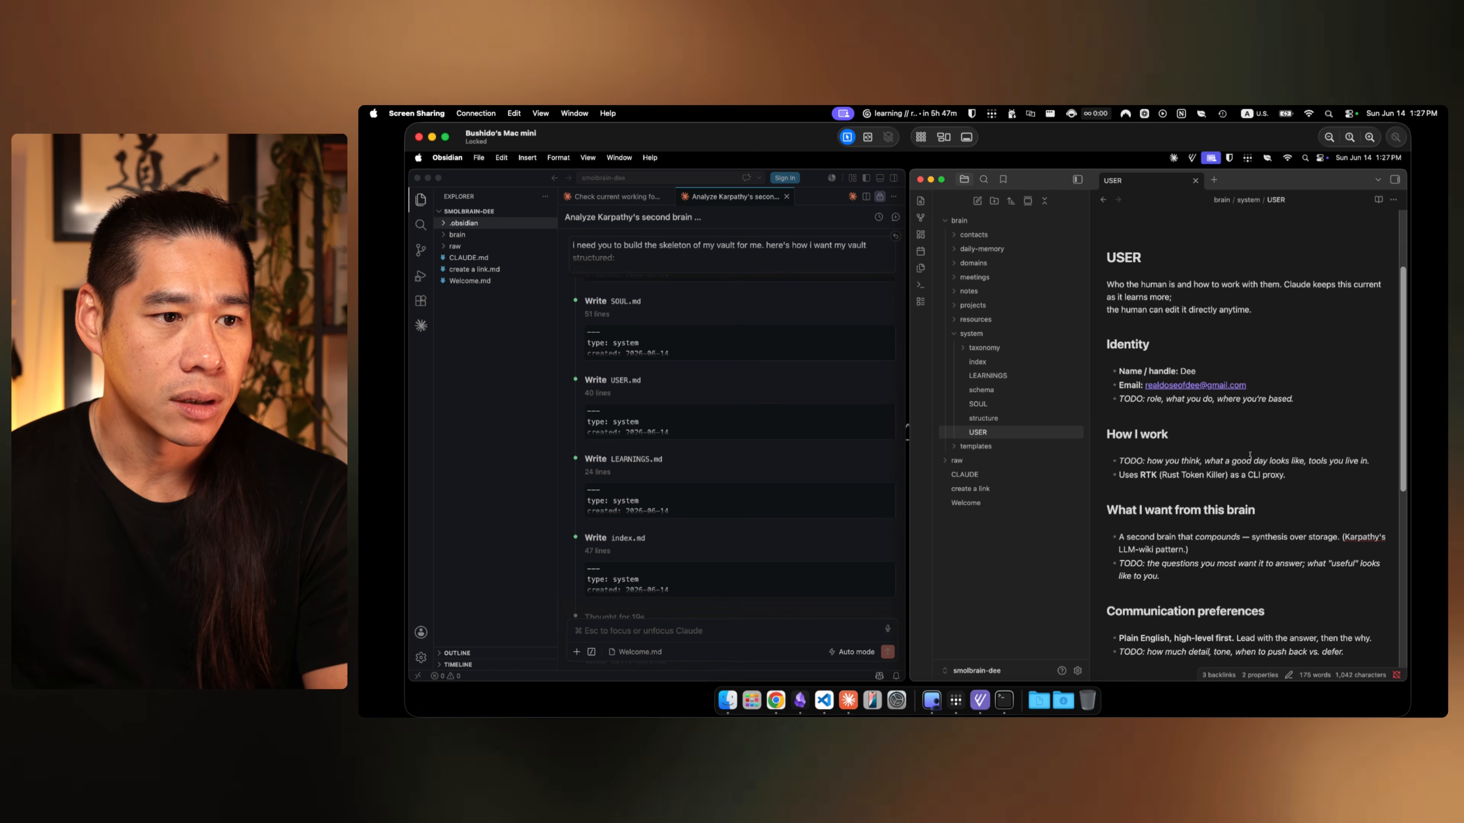
pyautogui.scroll(-2, 1249, 455)
pyautogui.moveTo(1149, 415); pyautogui.dragTo(1316, 414)
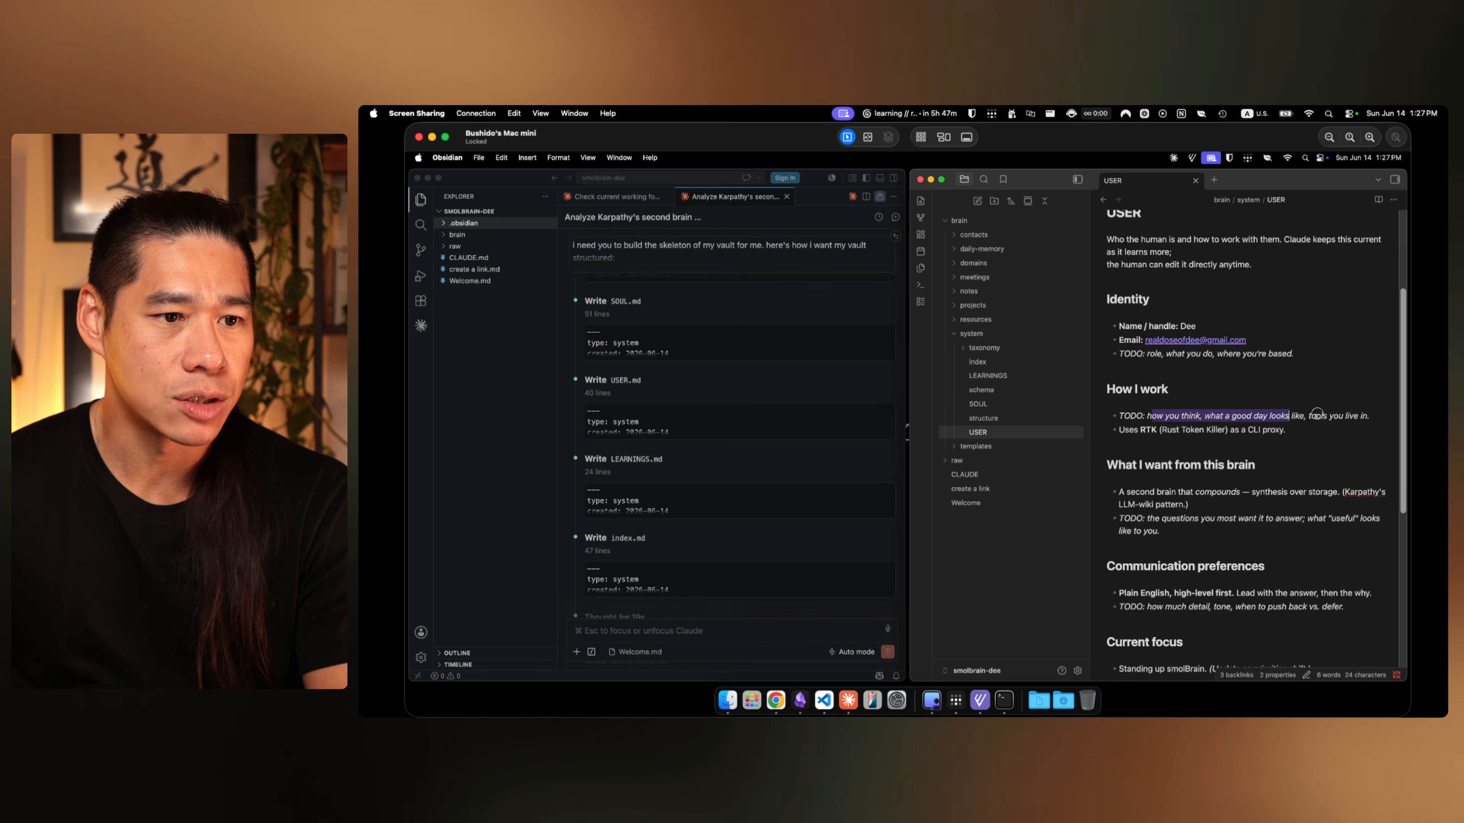
pyautogui.click(1272, 448)
pyautogui.scroll(-8, 1262, 463)
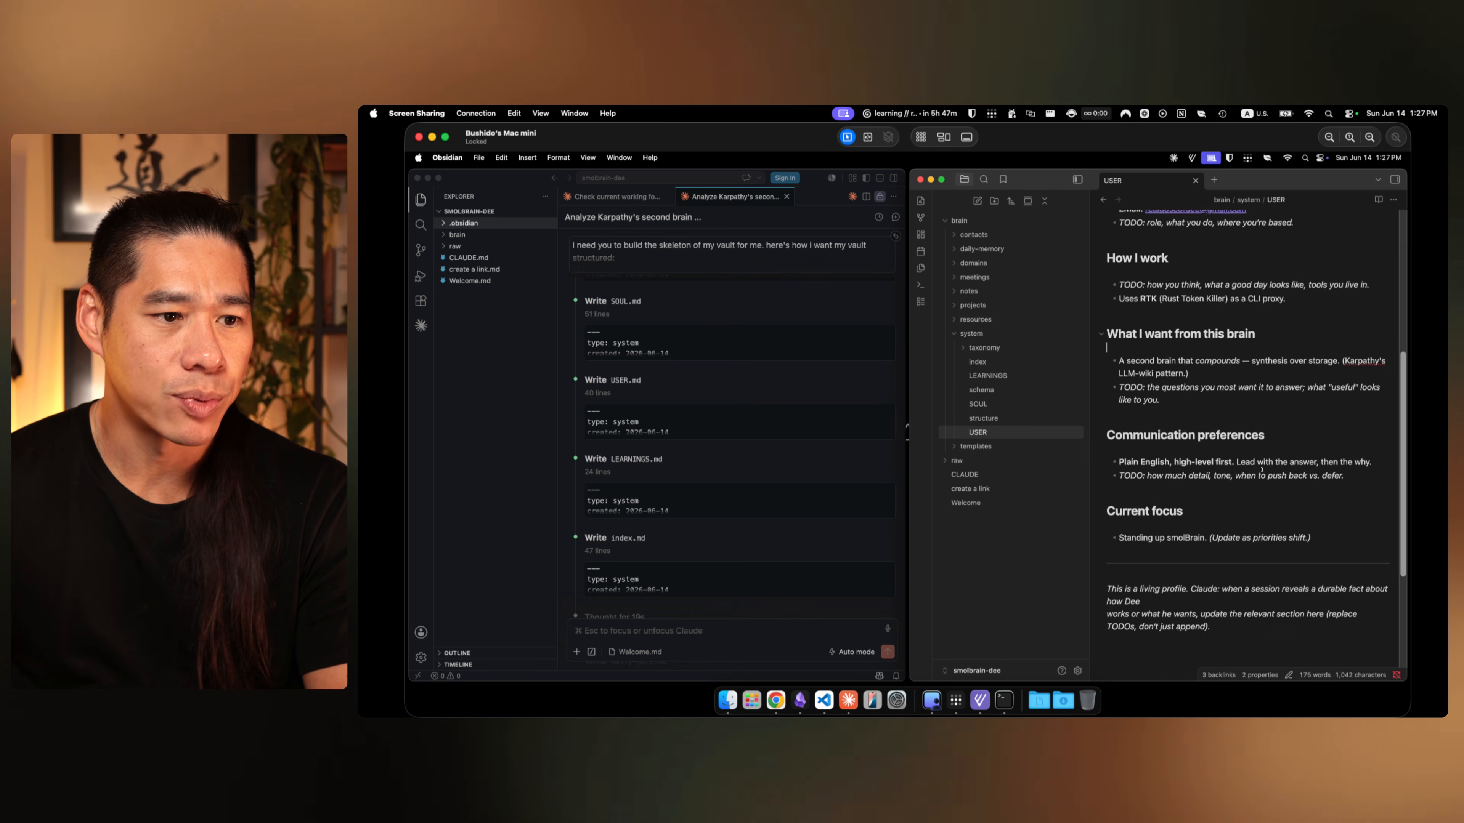
pyautogui.scroll(15, 1261, 468)
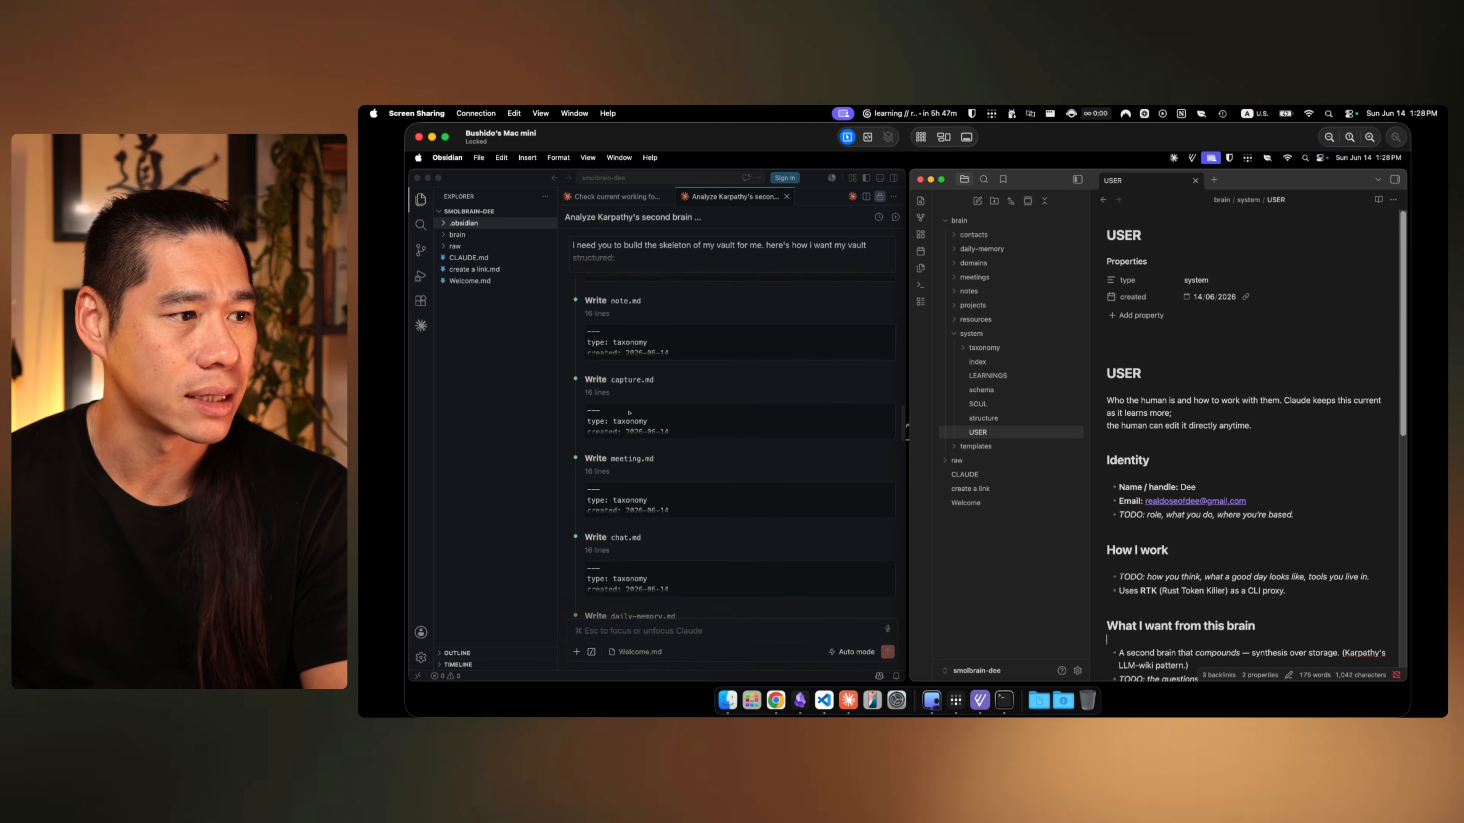
# Step: Find the taxonomy hub entries in Claude's build log and expand the brain/system/taxonomy folder in Obsidian to compare
pyautogui.scroll(4, 692, 383)
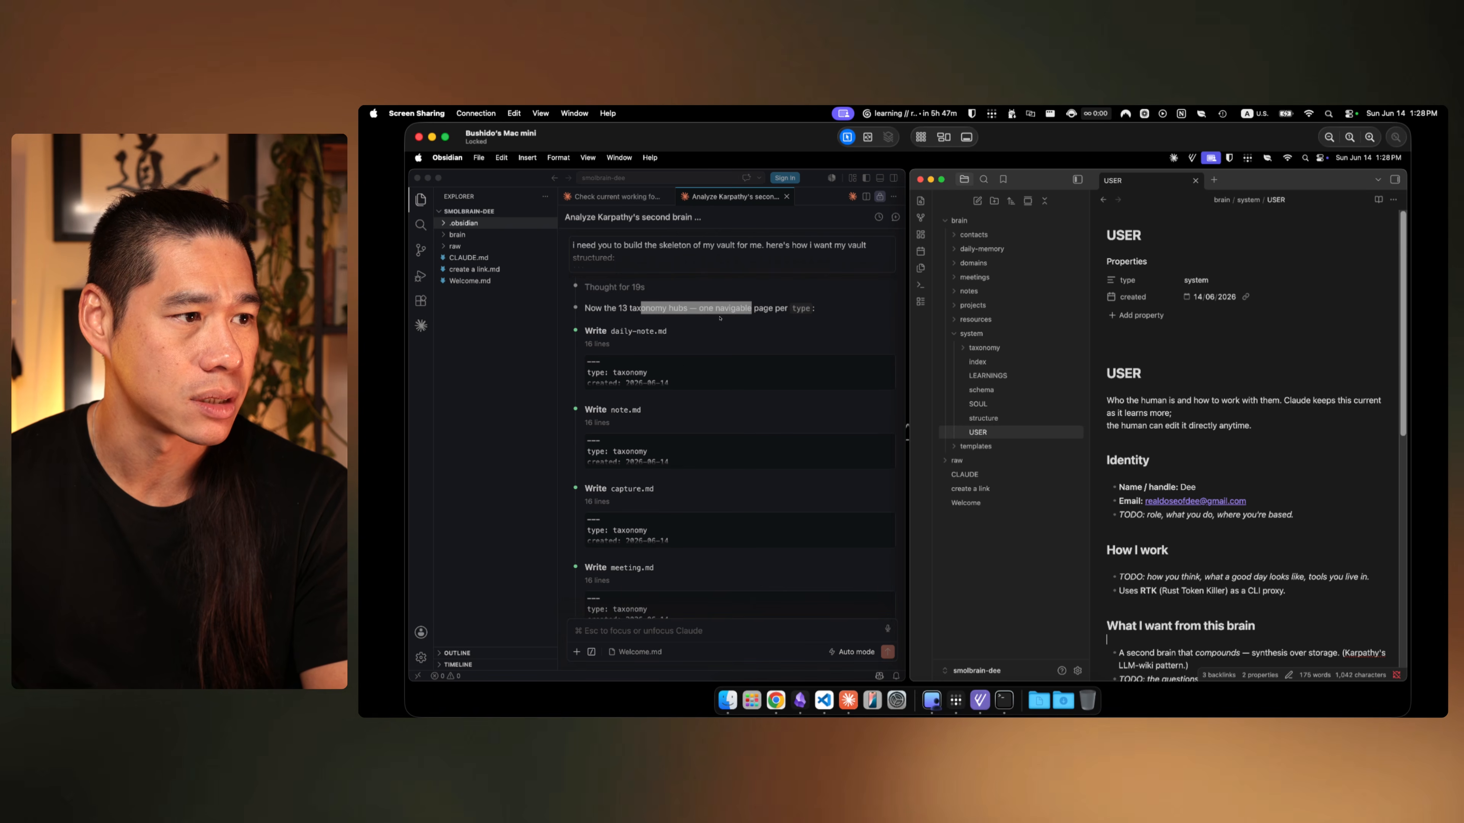
pyautogui.click(719, 318)
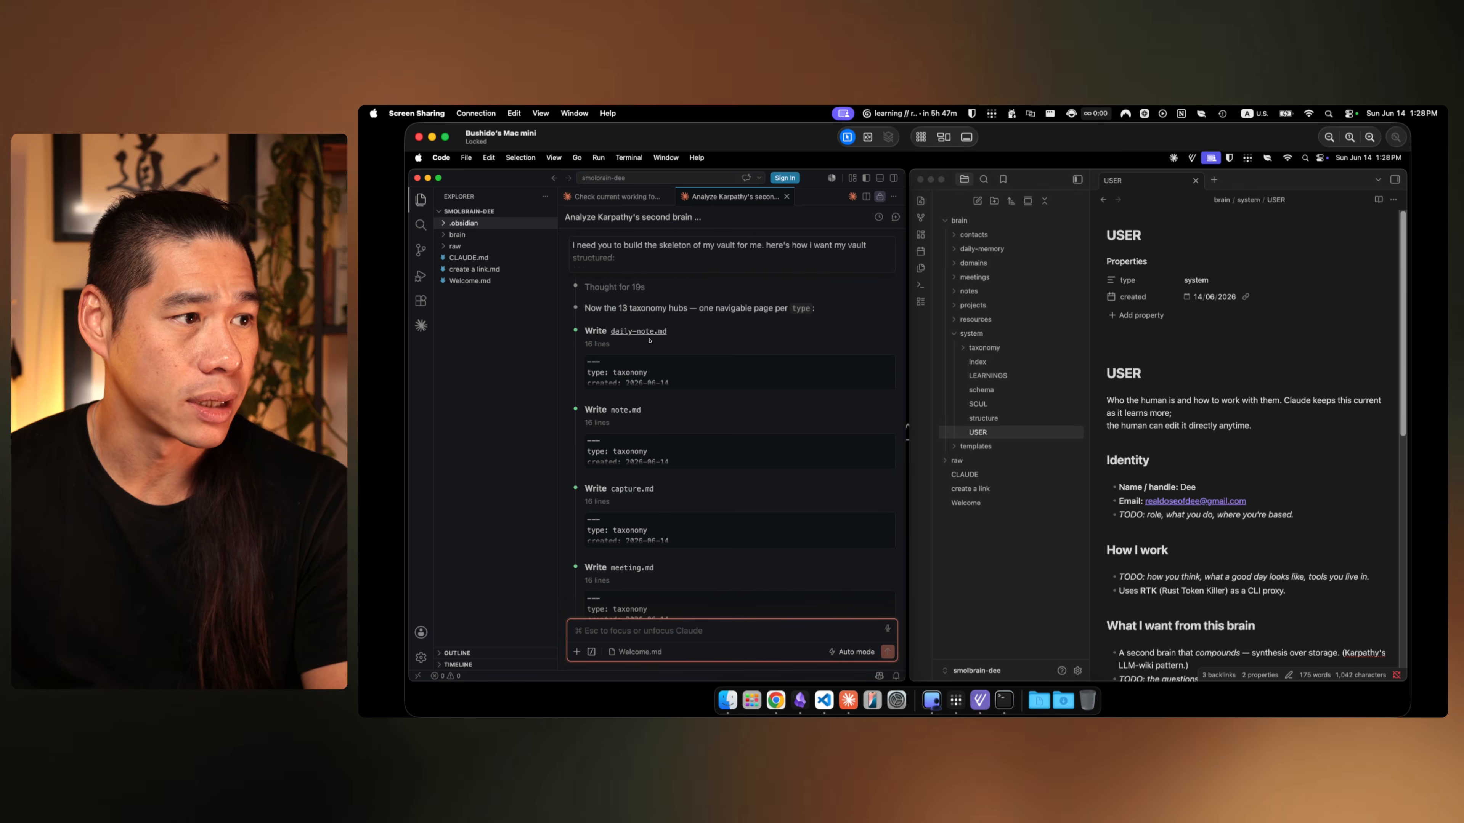
pyautogui.click(983, 352)
pyautogui.click(983, 349)
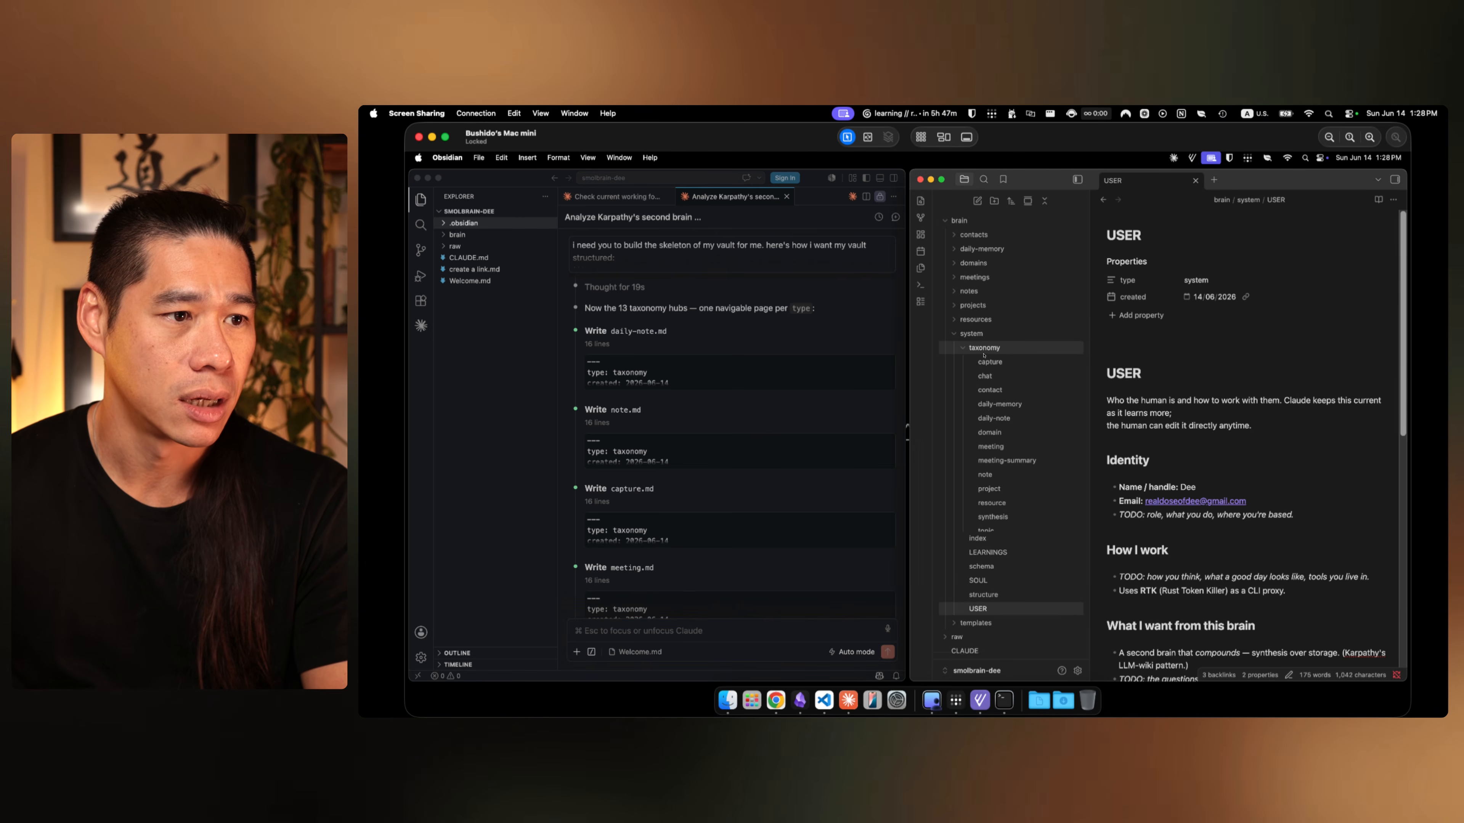
# Step: Open the capture and chat hub notes in brain/system/taxonomy, read their descriptions, and collapse the taxonomy folder
pyautogui.click(994, 364)
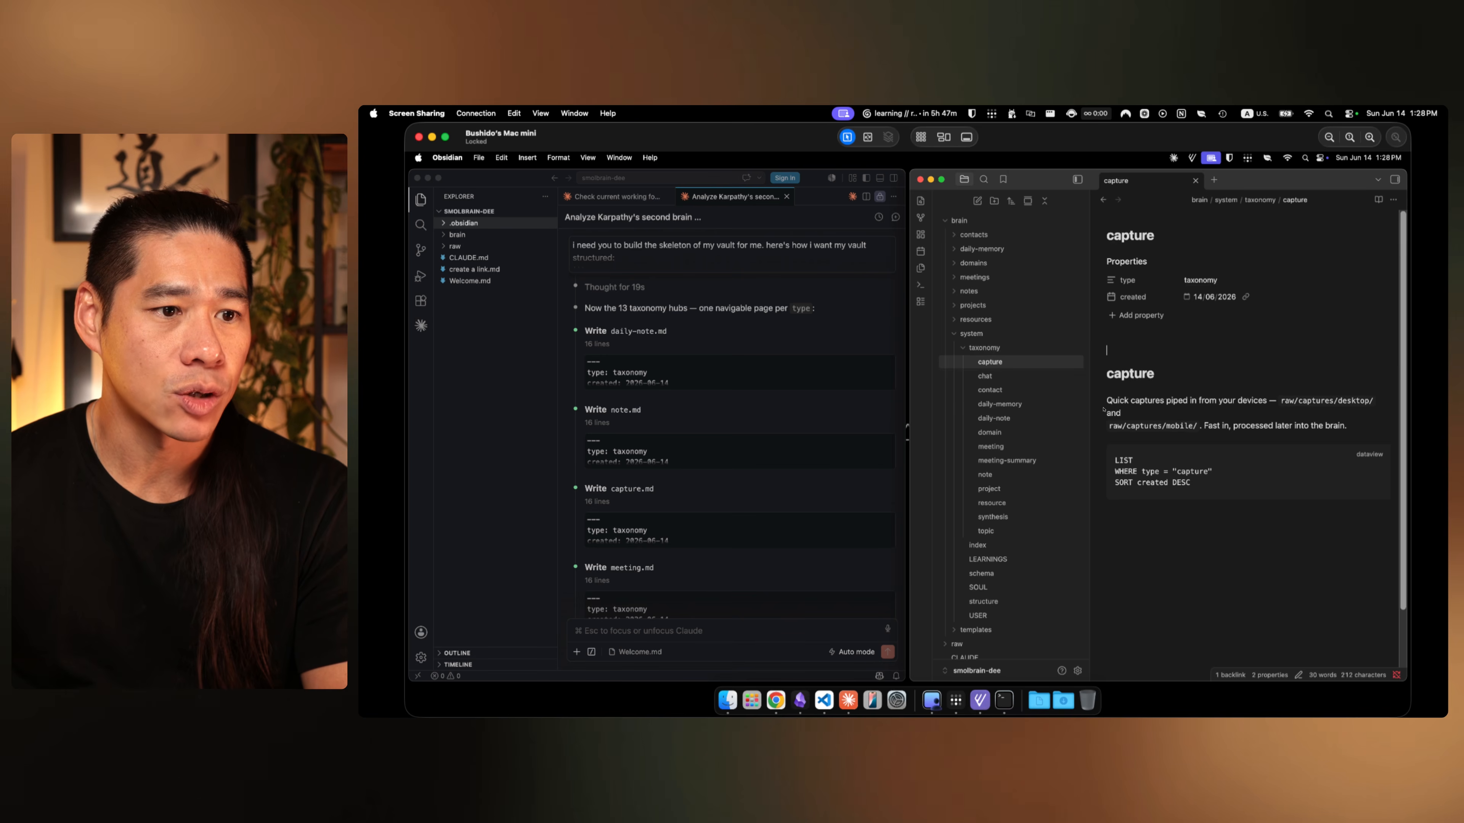
pyautogui.moveTo(1348, 426); pyautogui.dragTo(1256, 419)
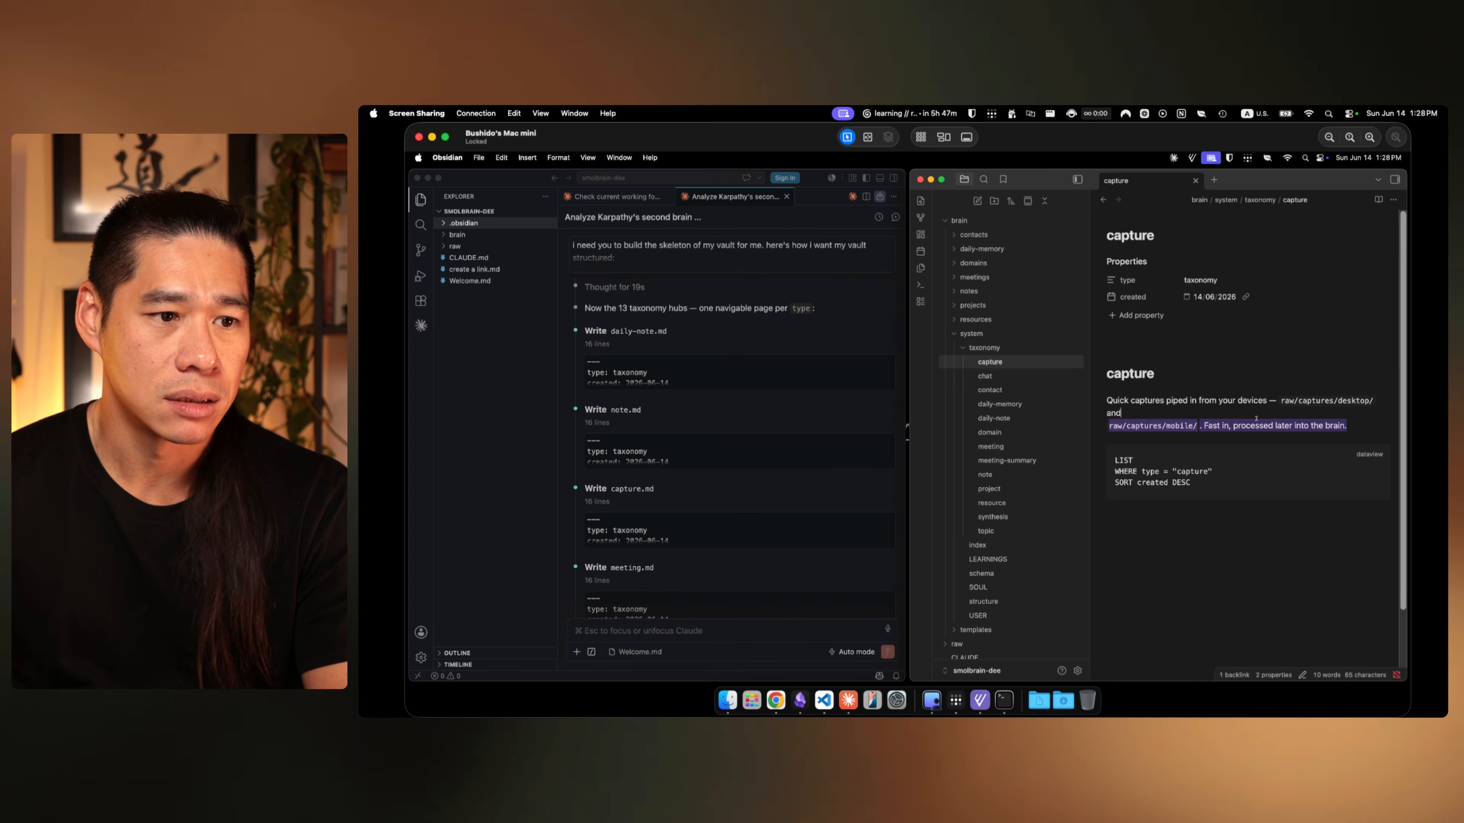
pyautogui.click(987, 376)
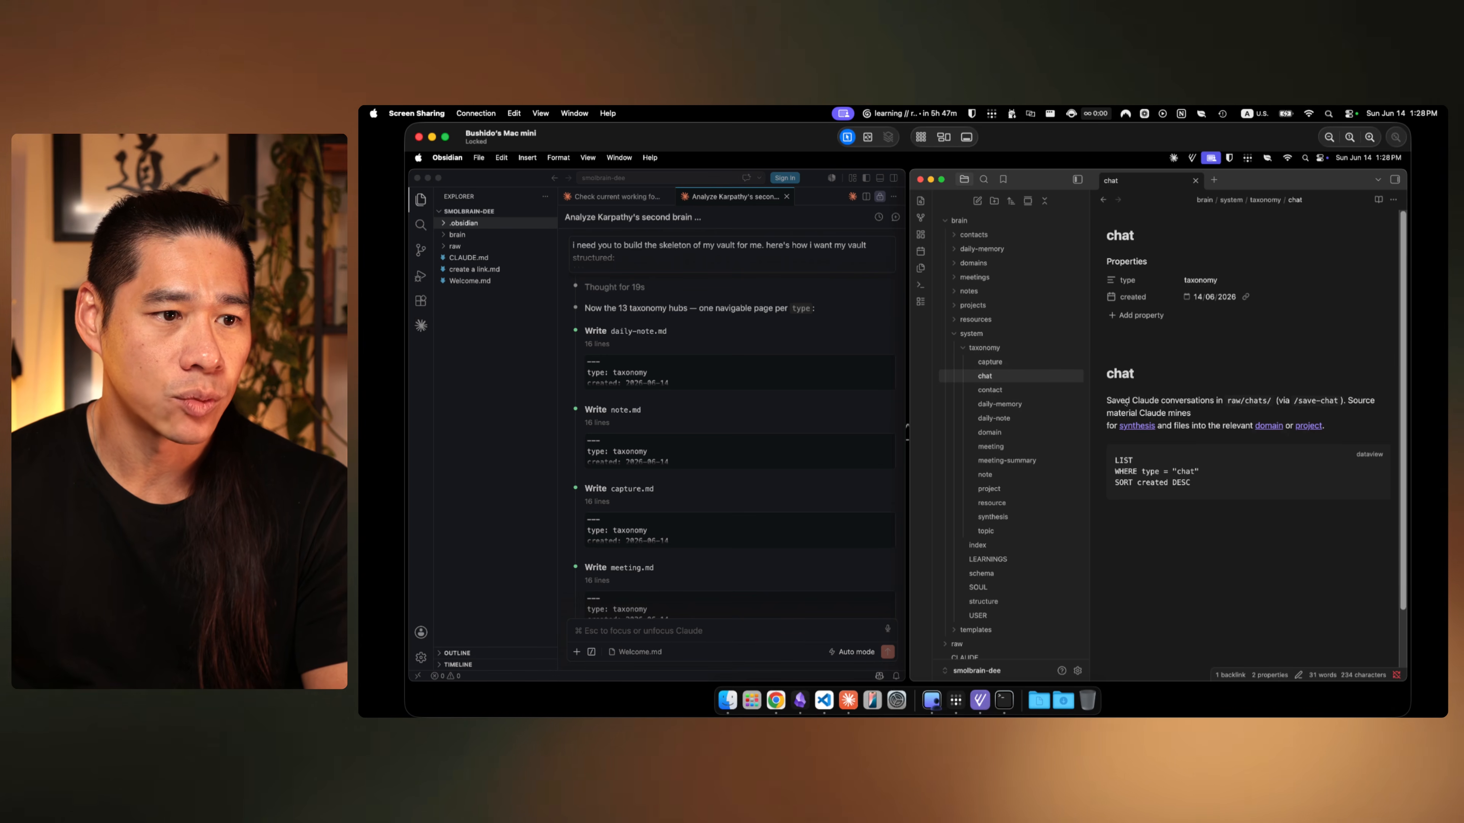
pyautogui.moveTo(1186, 399); pyautogui.dragTo(1263, 410)
pyautogui.click(1263, 415)
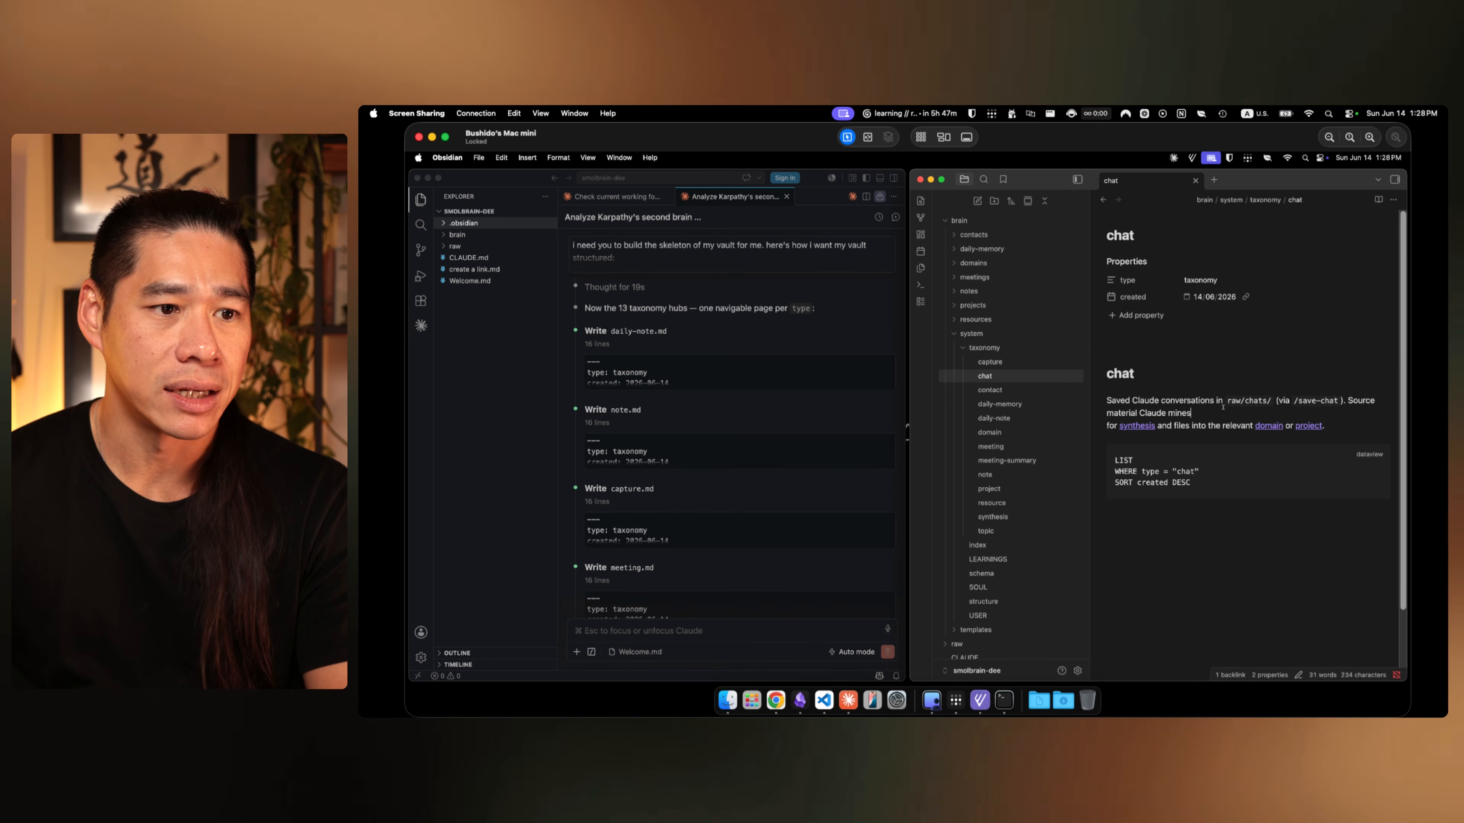
pyautogui.moveTo(1108, 404); pyautogui.dragTo(1307, 417)
pyautogui.click(1307, 417)
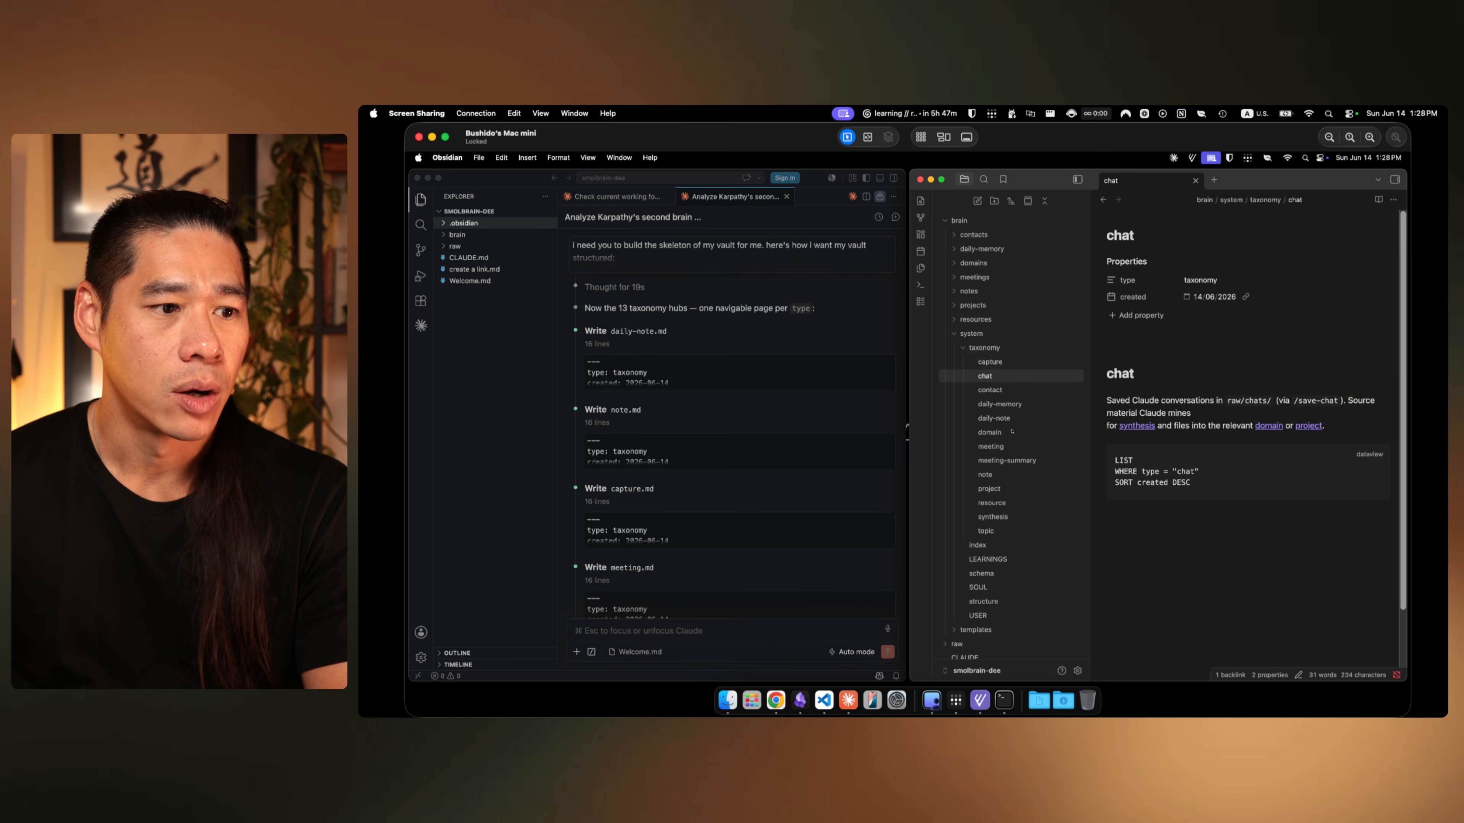
pyautogui.click(984, 347)
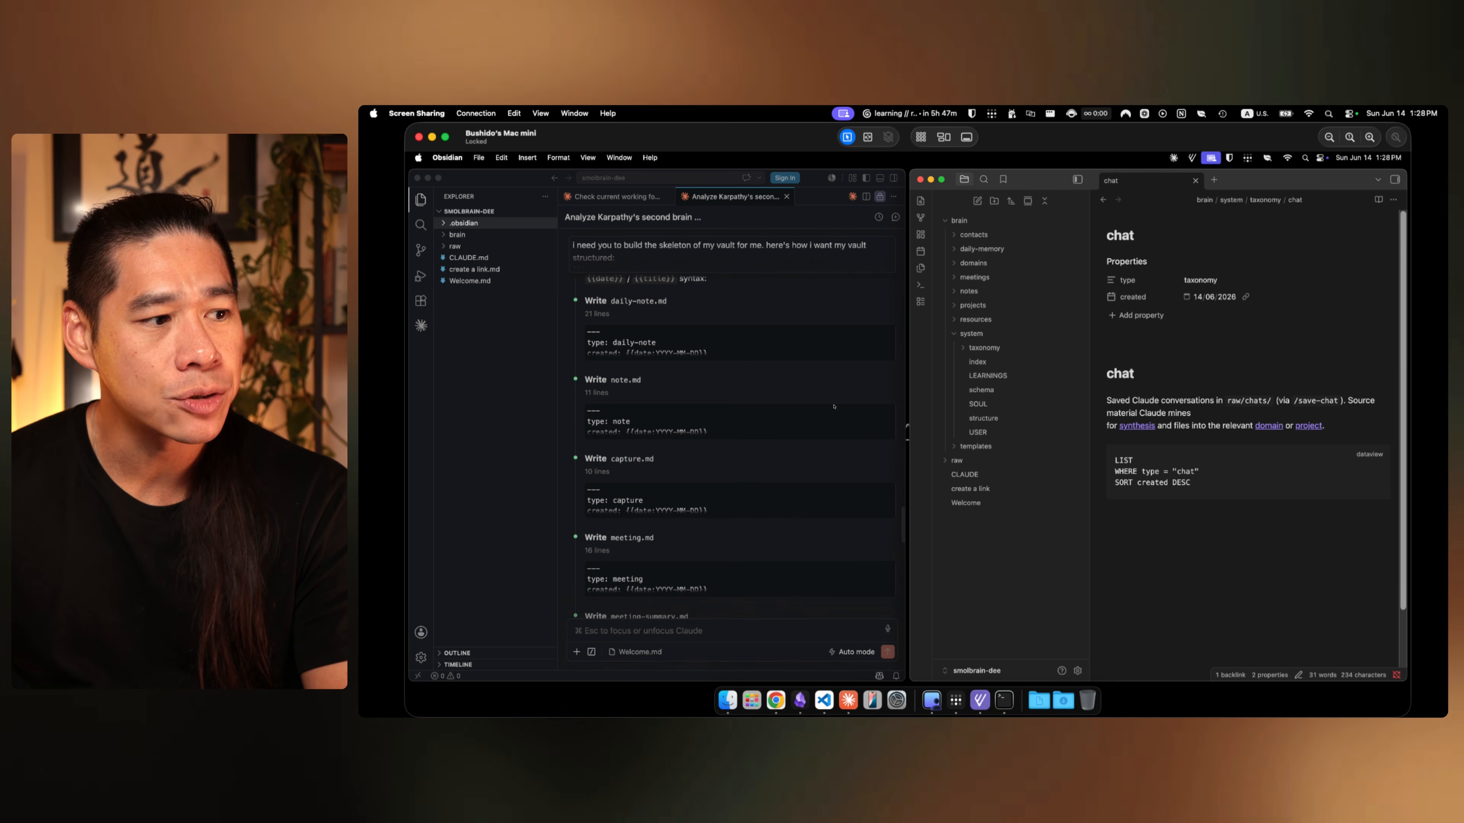
# Step: Open the daily-note template from the brain/templates folder, review its section headings, and collapse the folder
pyautogui.click(993, 447)
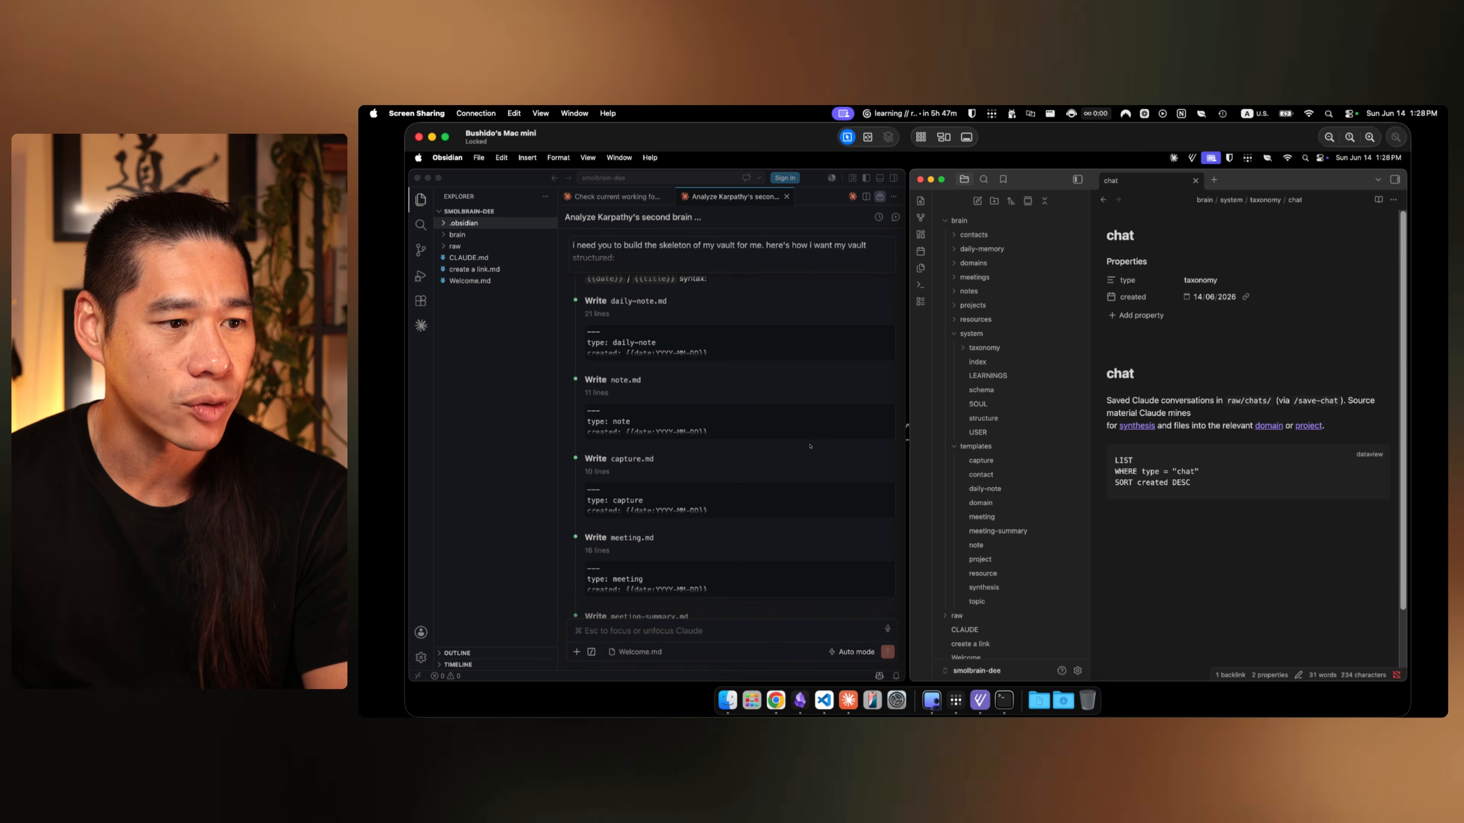
pyautogui.click(1017, 494)
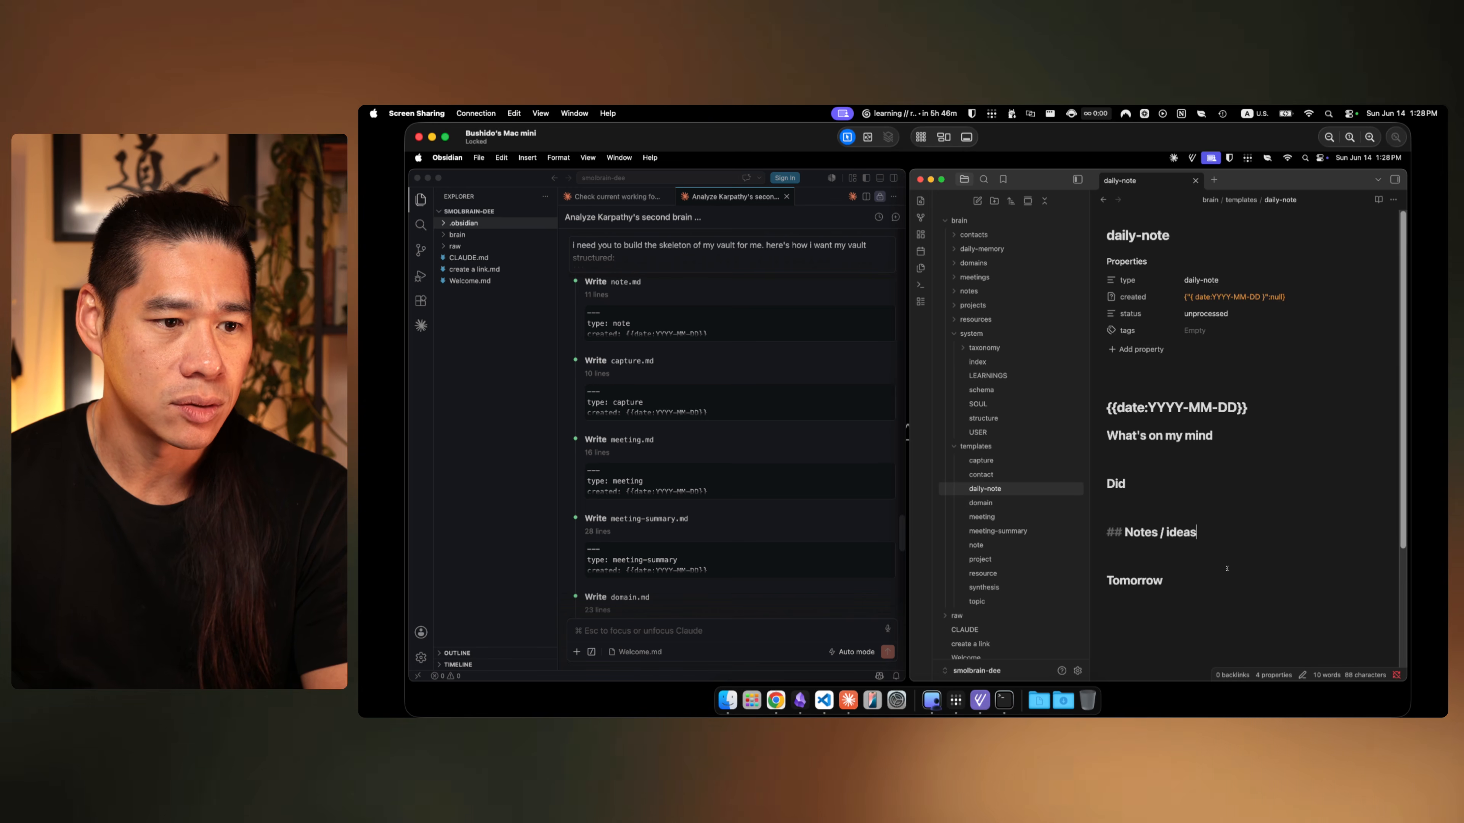
pyautogui.click(1218, 581)
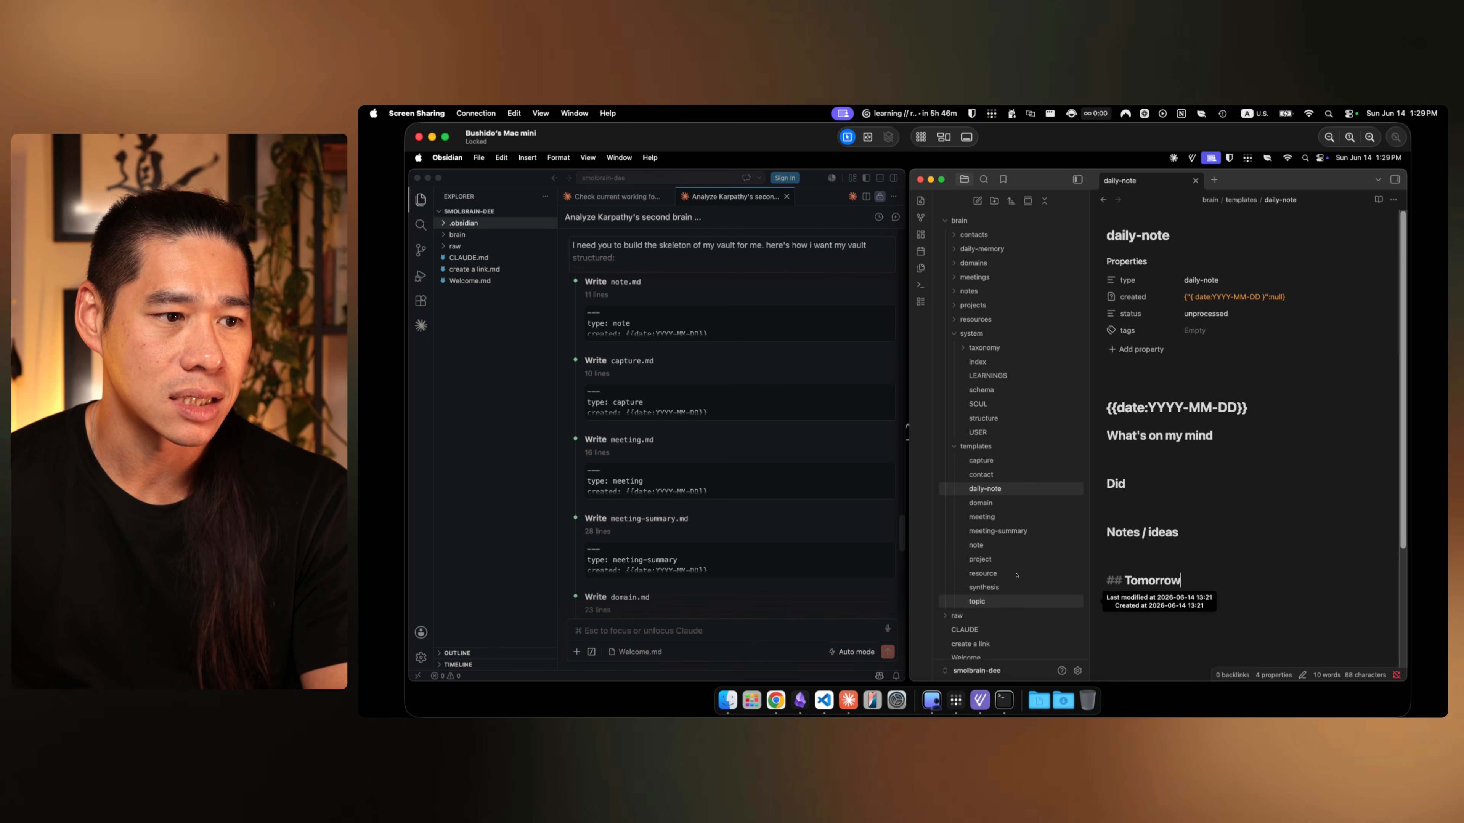
pyautogui.click(1025, 453)
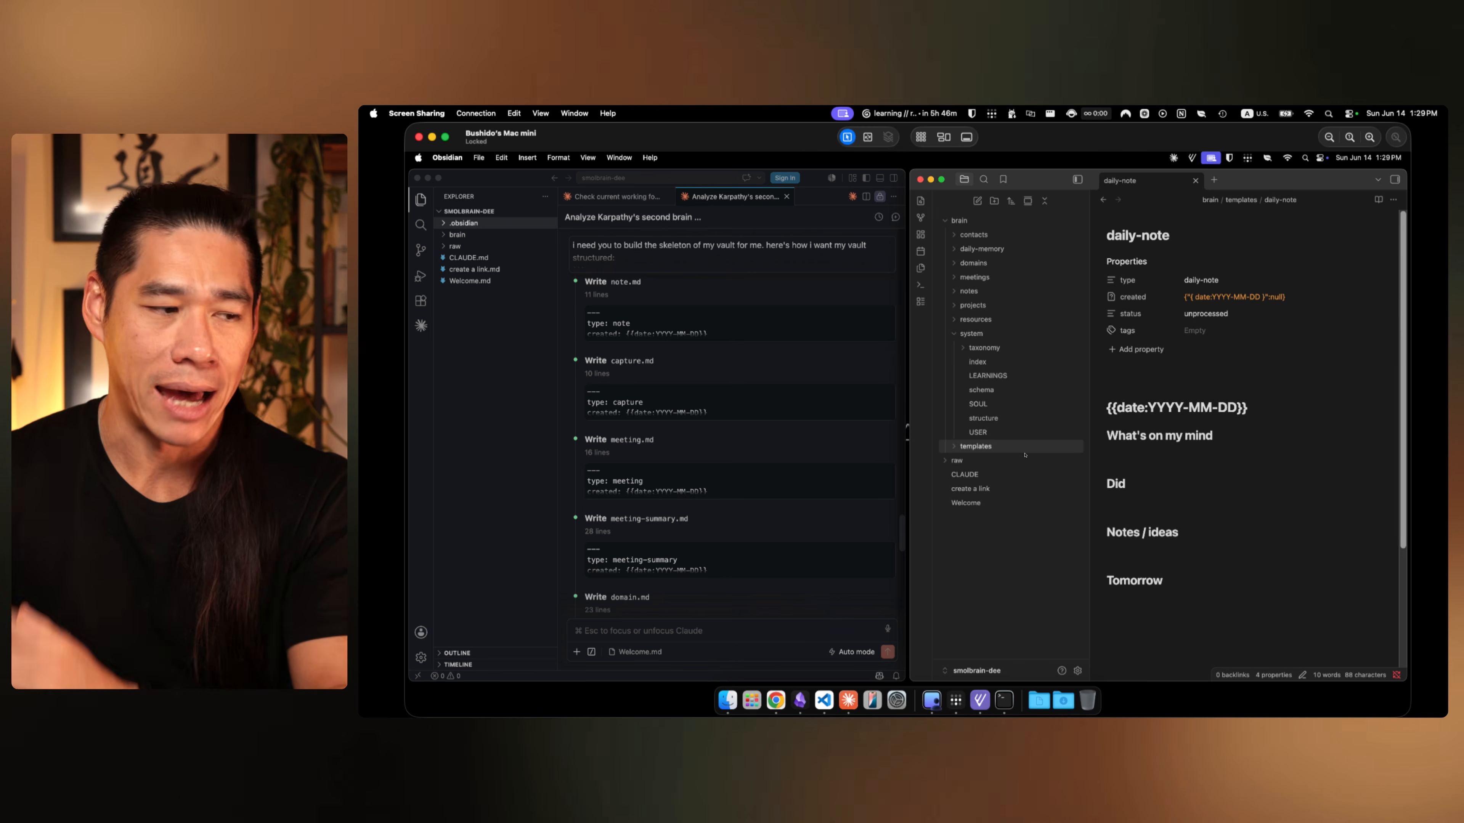
# Step: Read Claude's closing summary of the vault, including the root CLAUDE.md entry among the decisions that weren't in the diagram
pyautogui.scroll(-15, 880, 451)
pyautogui.scroll(-8, 880, 451)
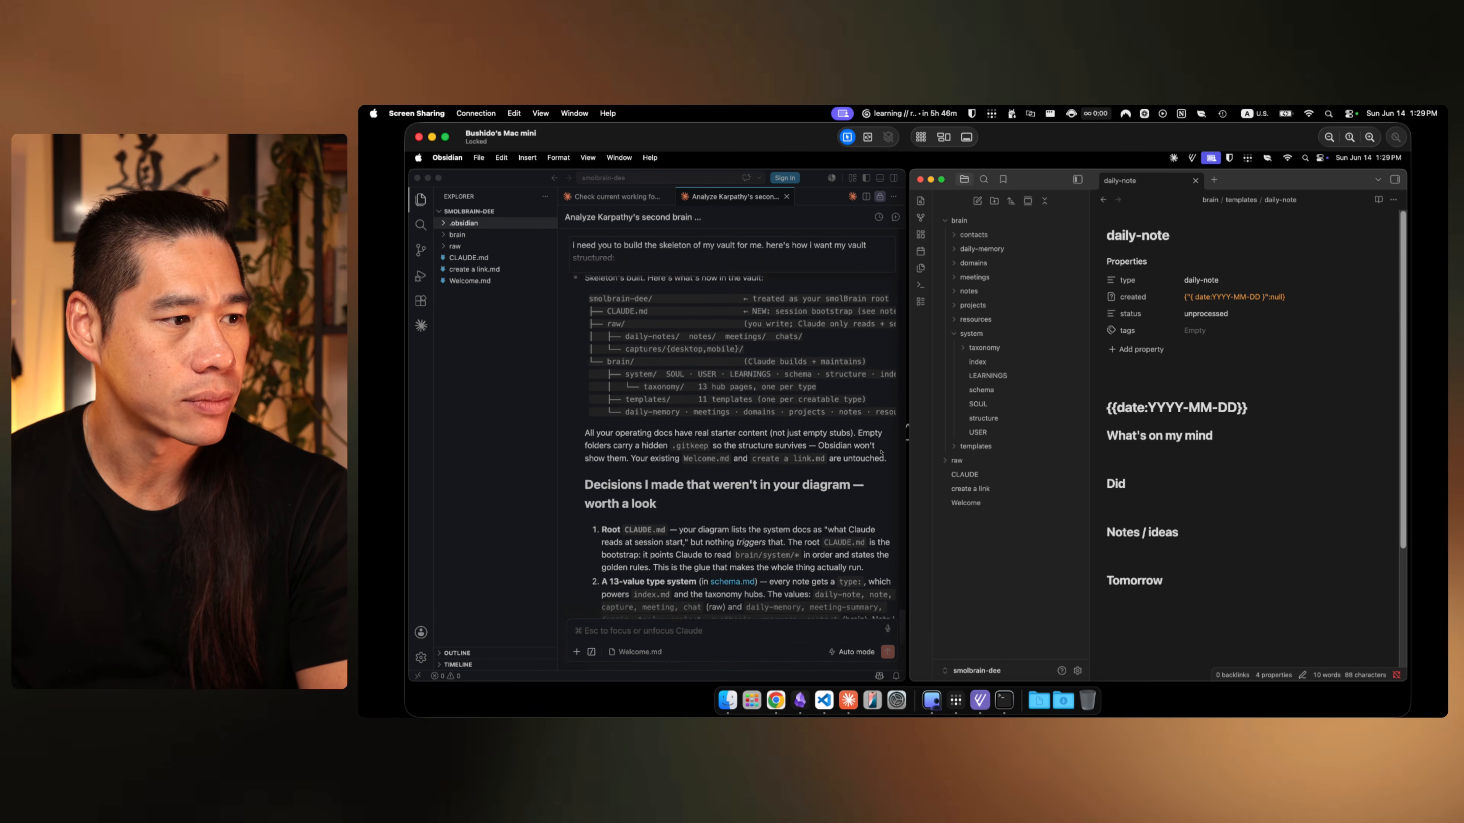
pyautogui.scroll(-3, 832, 472)
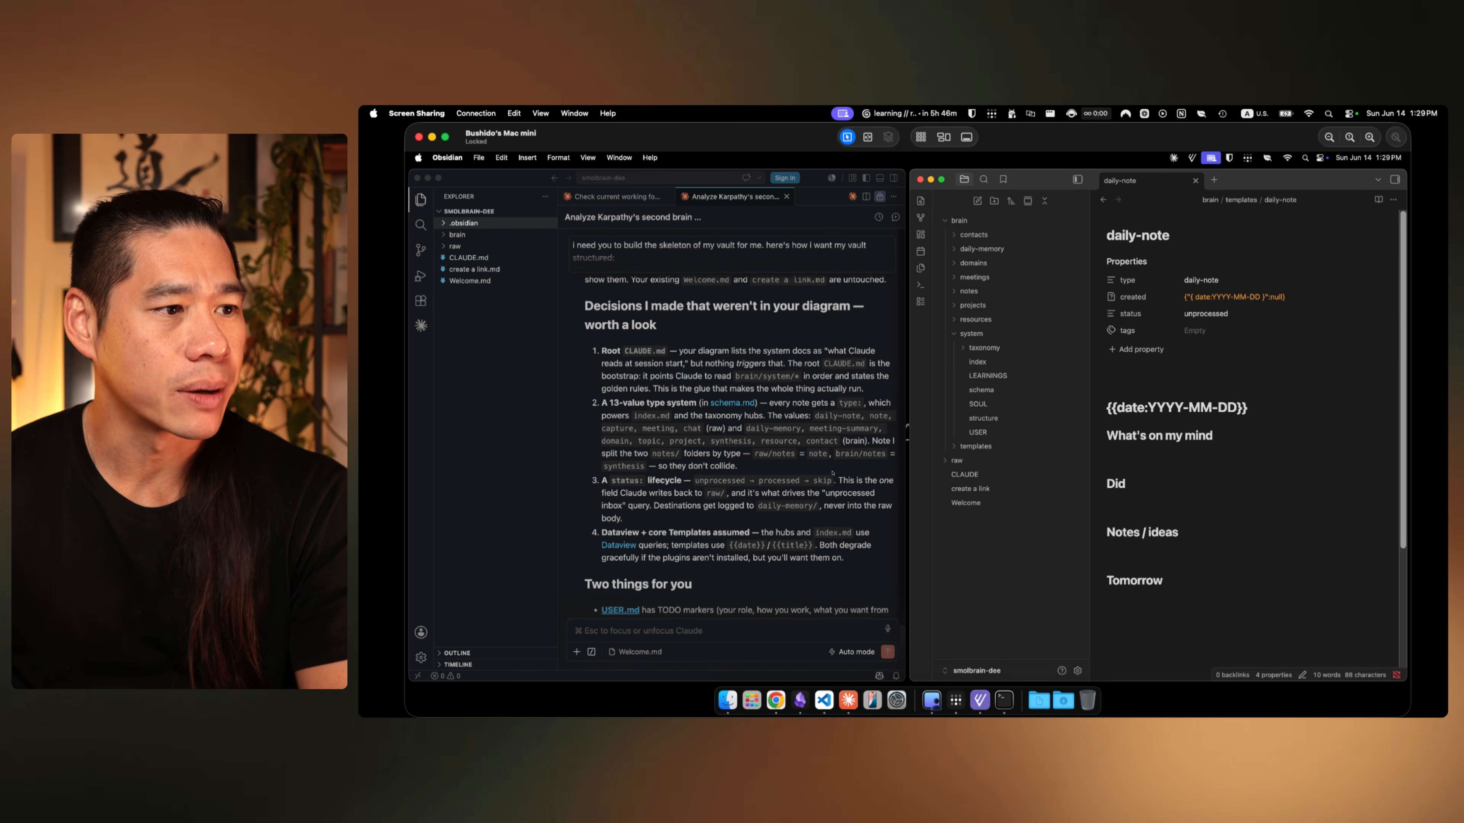
pyautogui.click(628, 312)
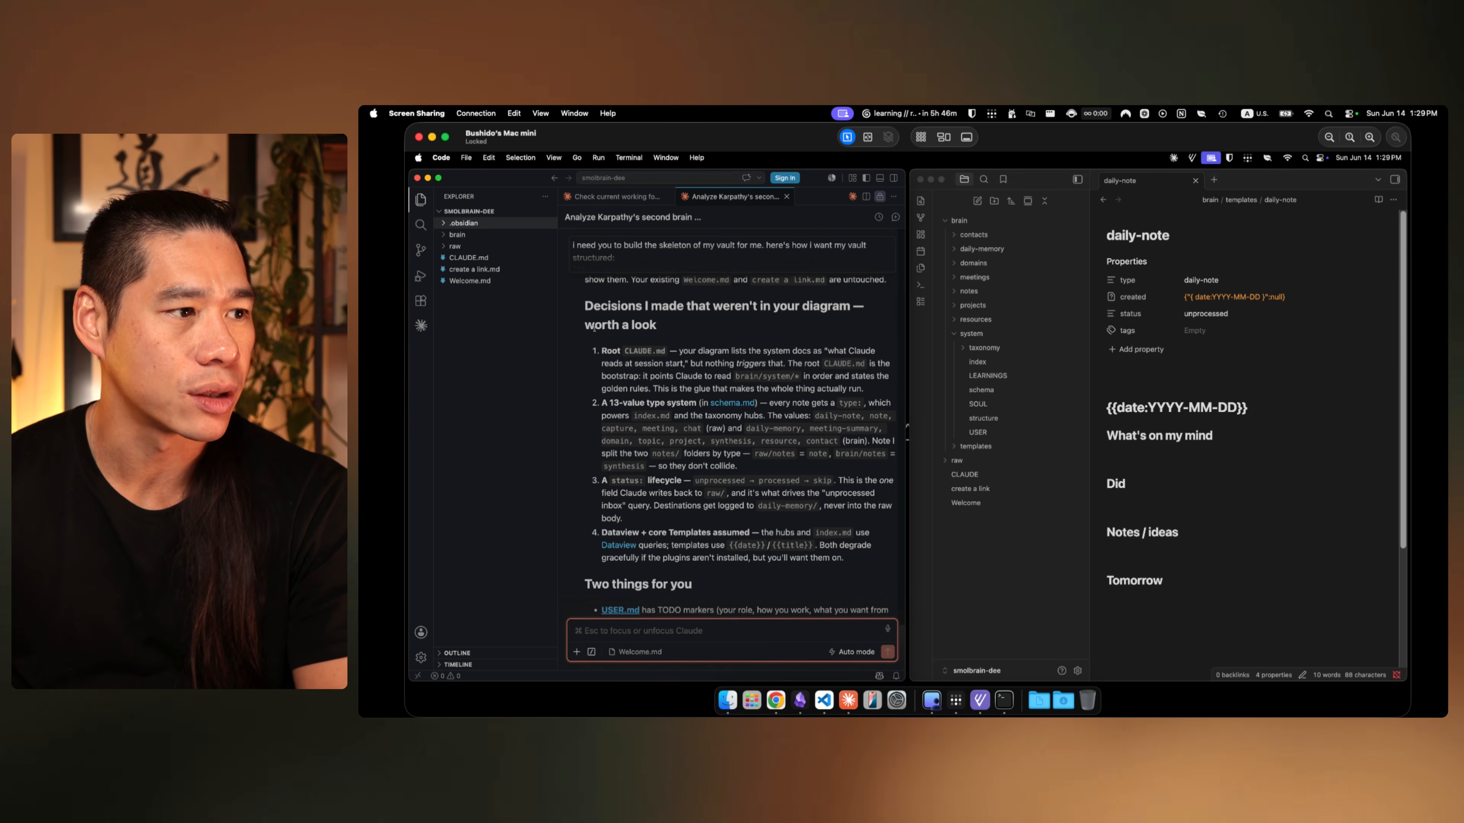
pyautogui.scroll(-2, 588, 339)
pyautogui.moveTo(601, 326); pyautogui.dragTo(667, 334)
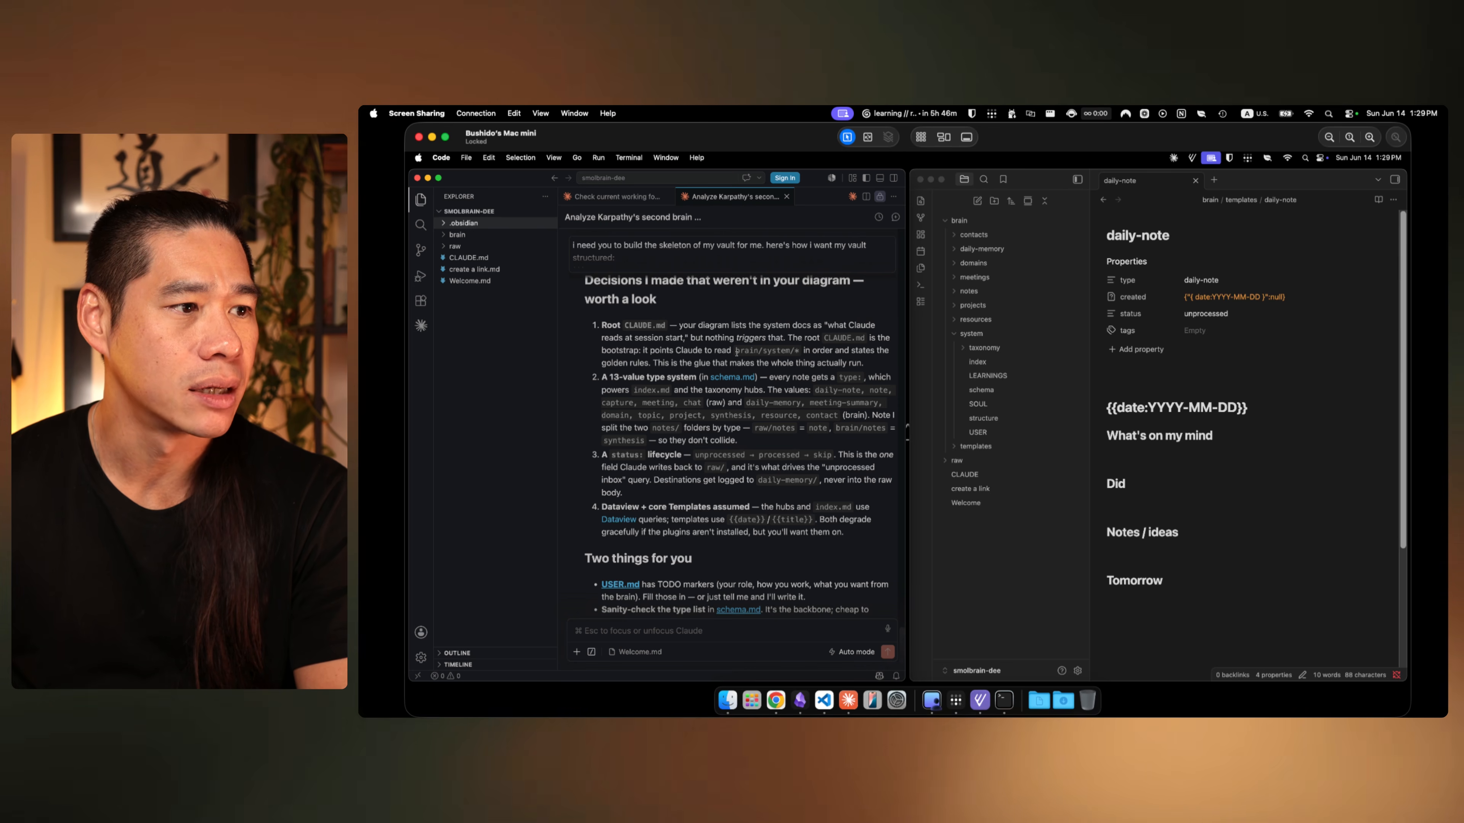
pyautogui.click(797, 360)
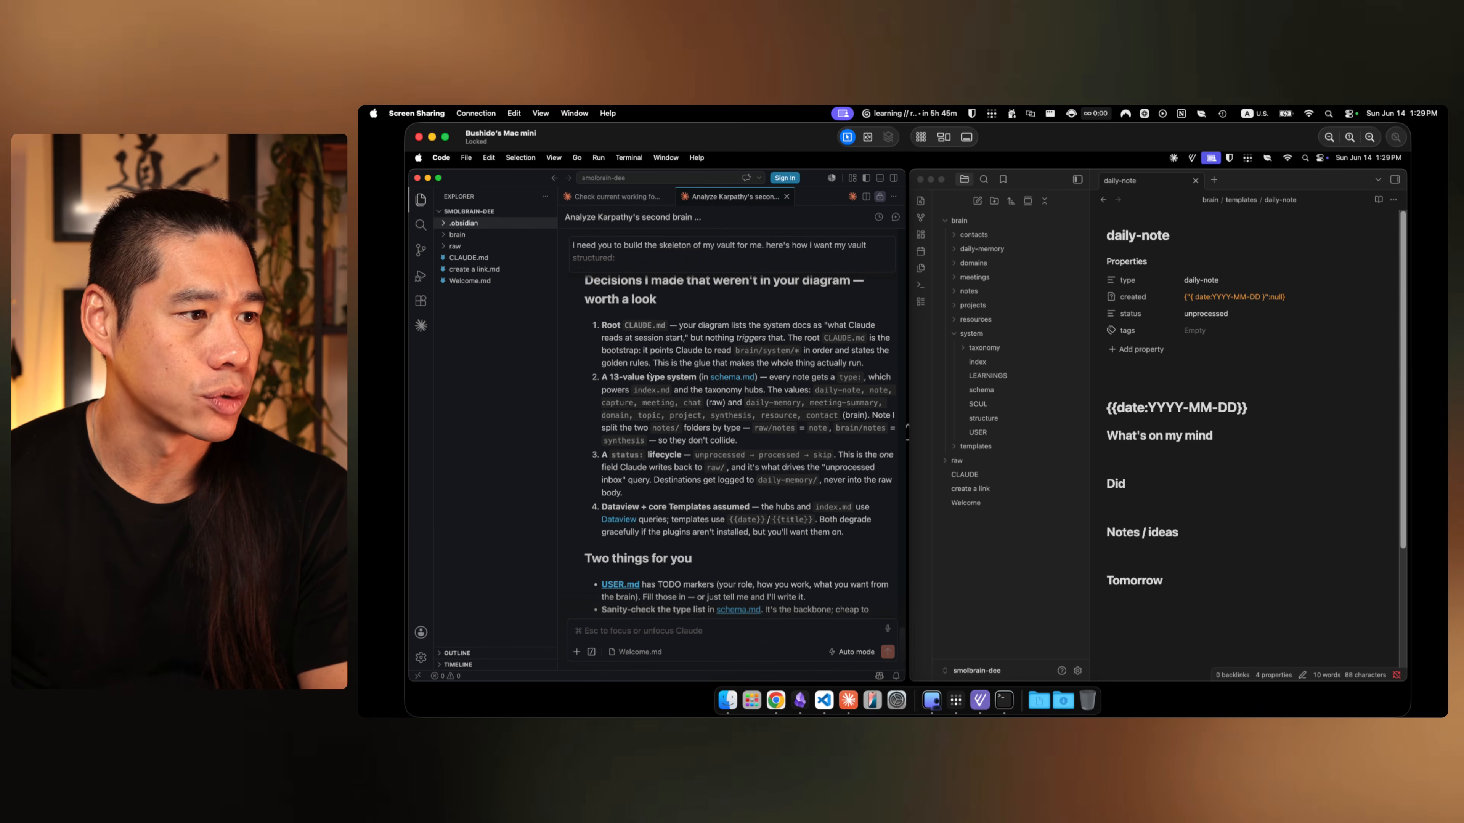
pyautogui.click(867, 367)
pyautogui.scroll(-2, 825, 402)
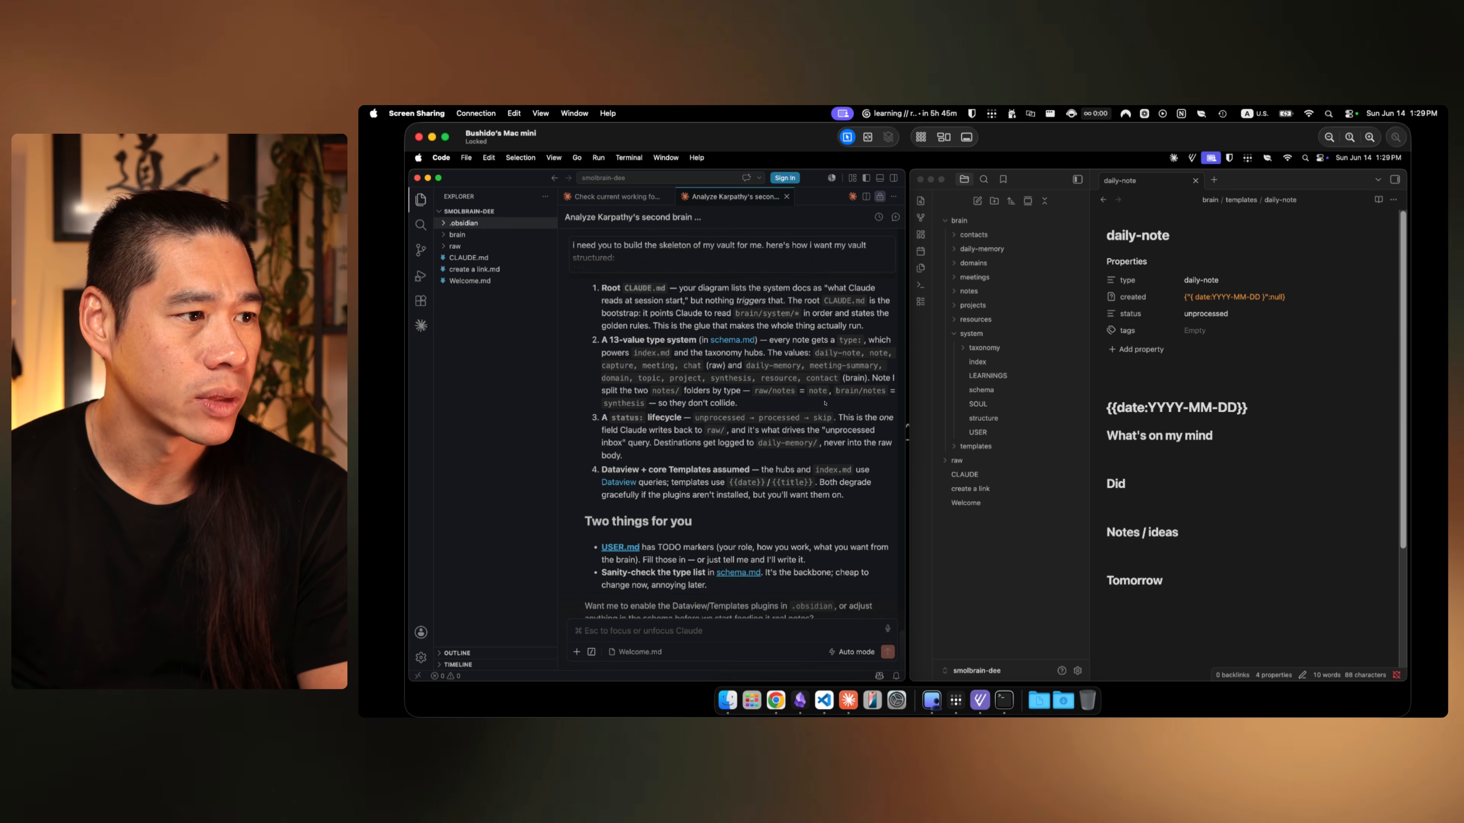
# Step: Read the 13-value type system and status lifecycle decisions in Claude's summary
pyautogui.moveTo(602, 340); pyautogui.dragTo(702, 340)
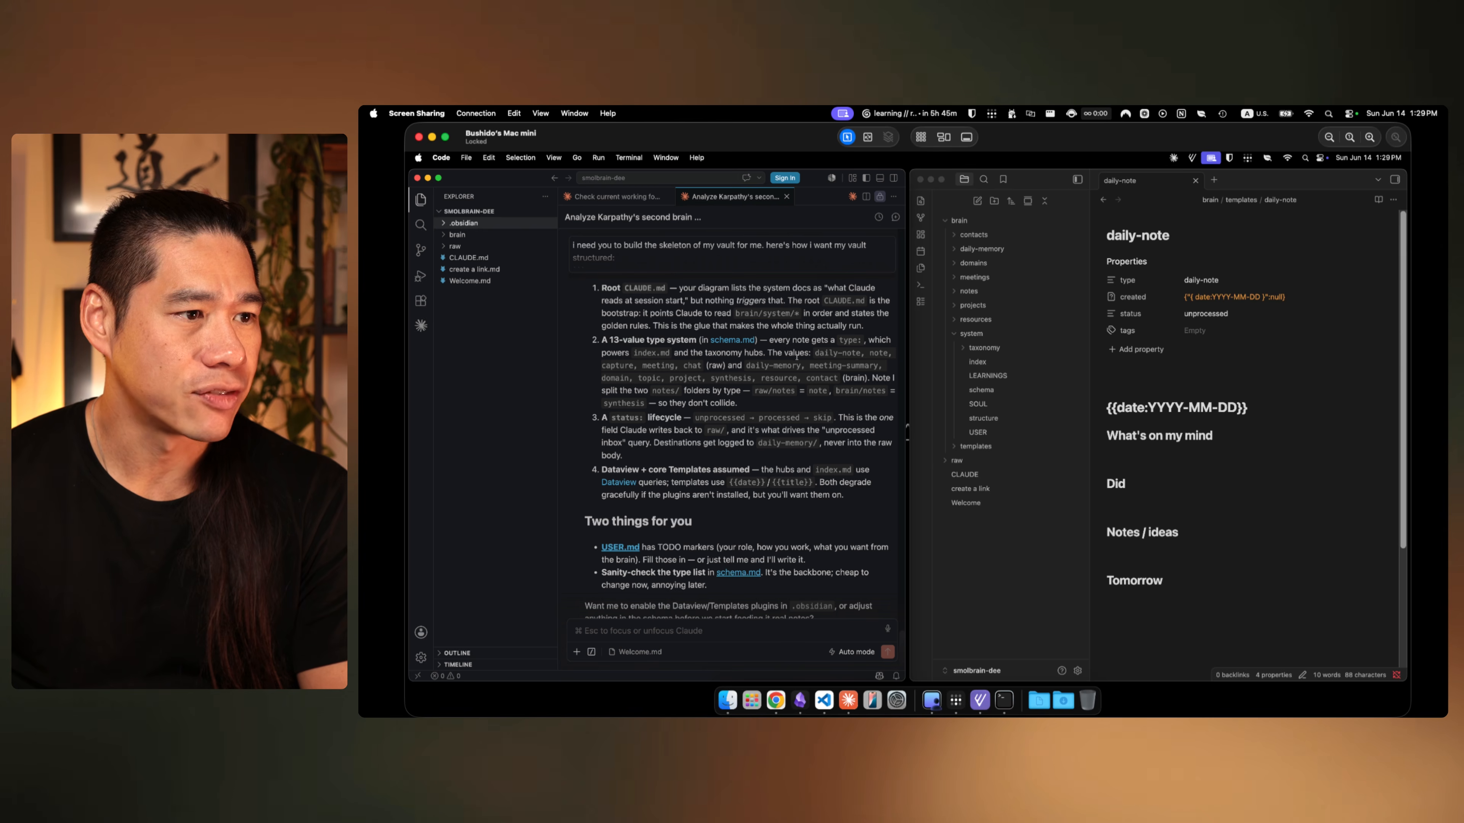
pyautogui.scroll(-1, 791, 373)
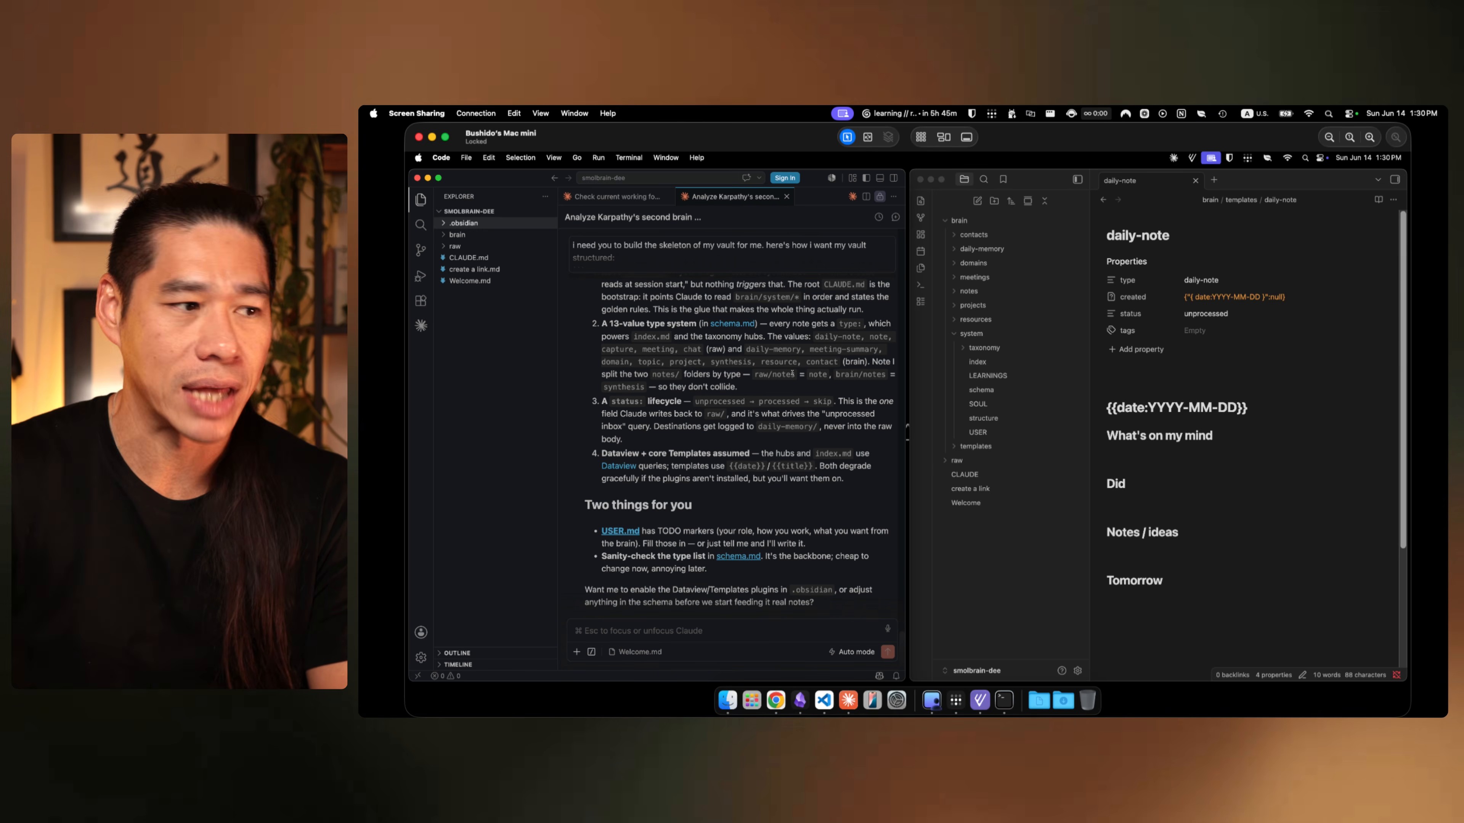
pyautogui.scroll(-1, 792, 373)
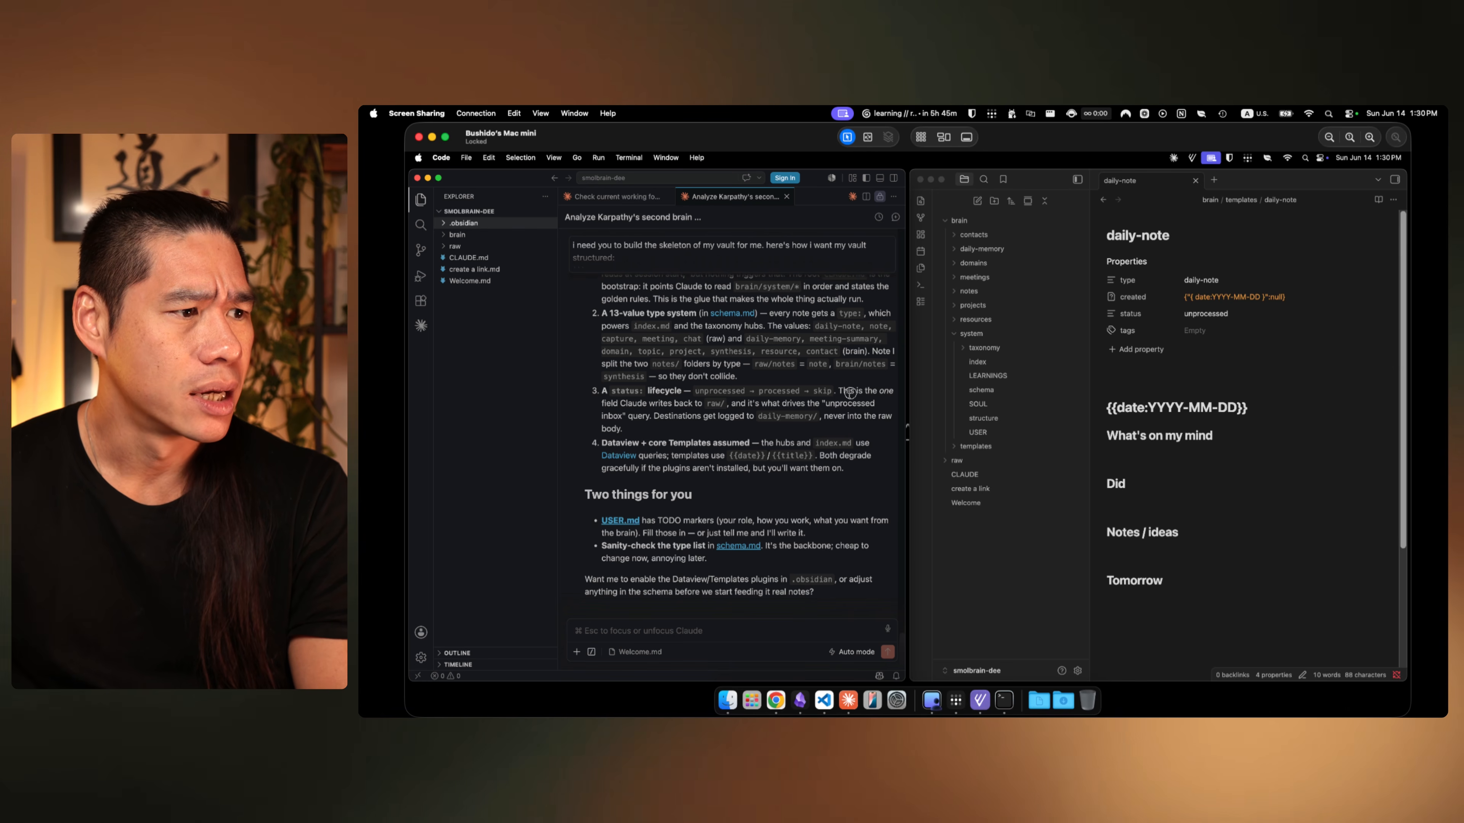
pyautogui.moveTo(855, 391); pyautogui.dragTo(851, 406)
pyautogui.click(769, 405)
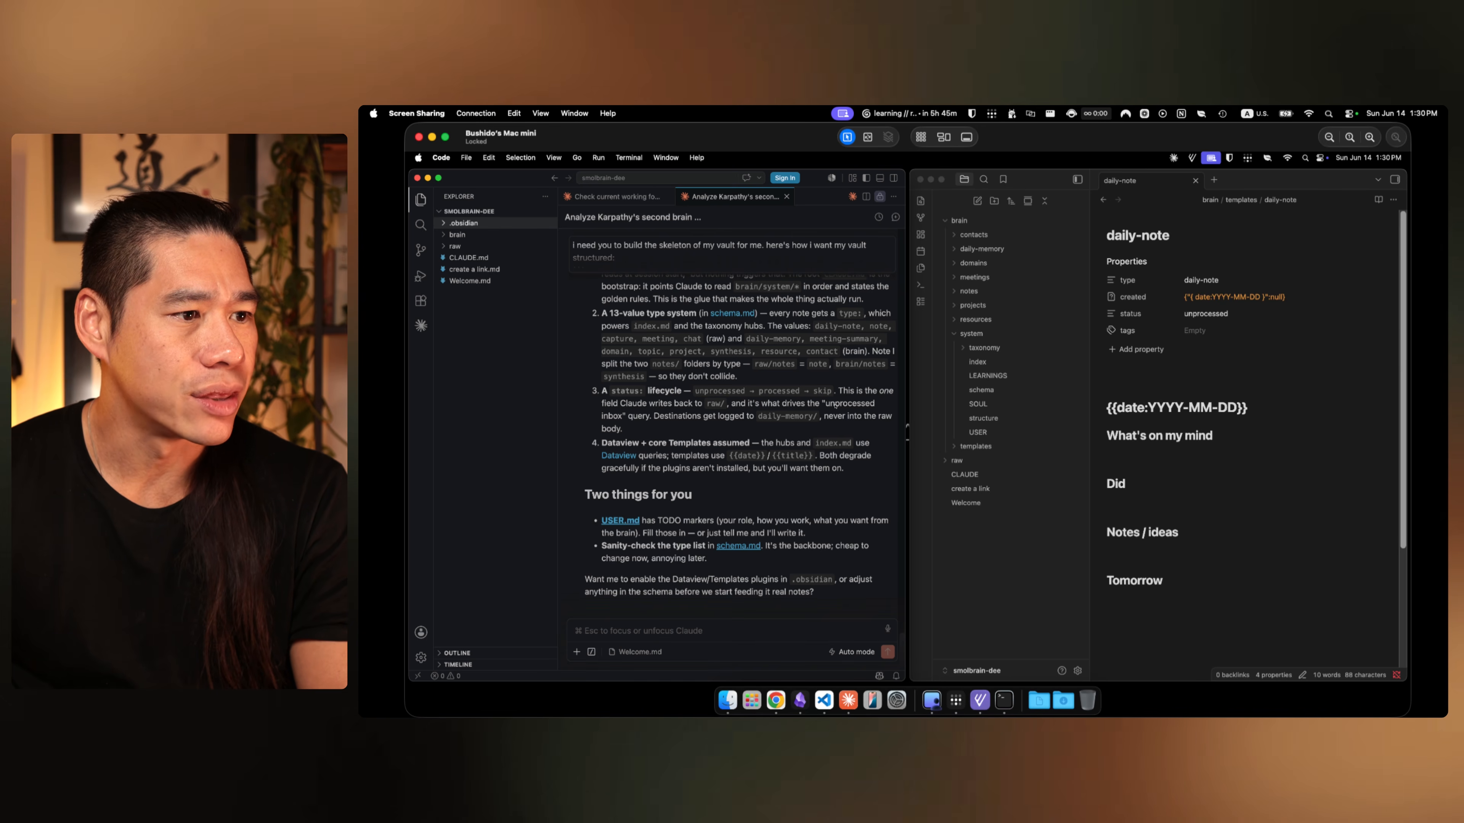
pyautogui.moveTo(701, 418); pyautogui.dragTo(824, 417)
pyautogui.click(822, 417)
# Step: Check the status property in the note template under brain/templates, and expand the raw folder in Obsidian
pyautogui.click(950, 340)
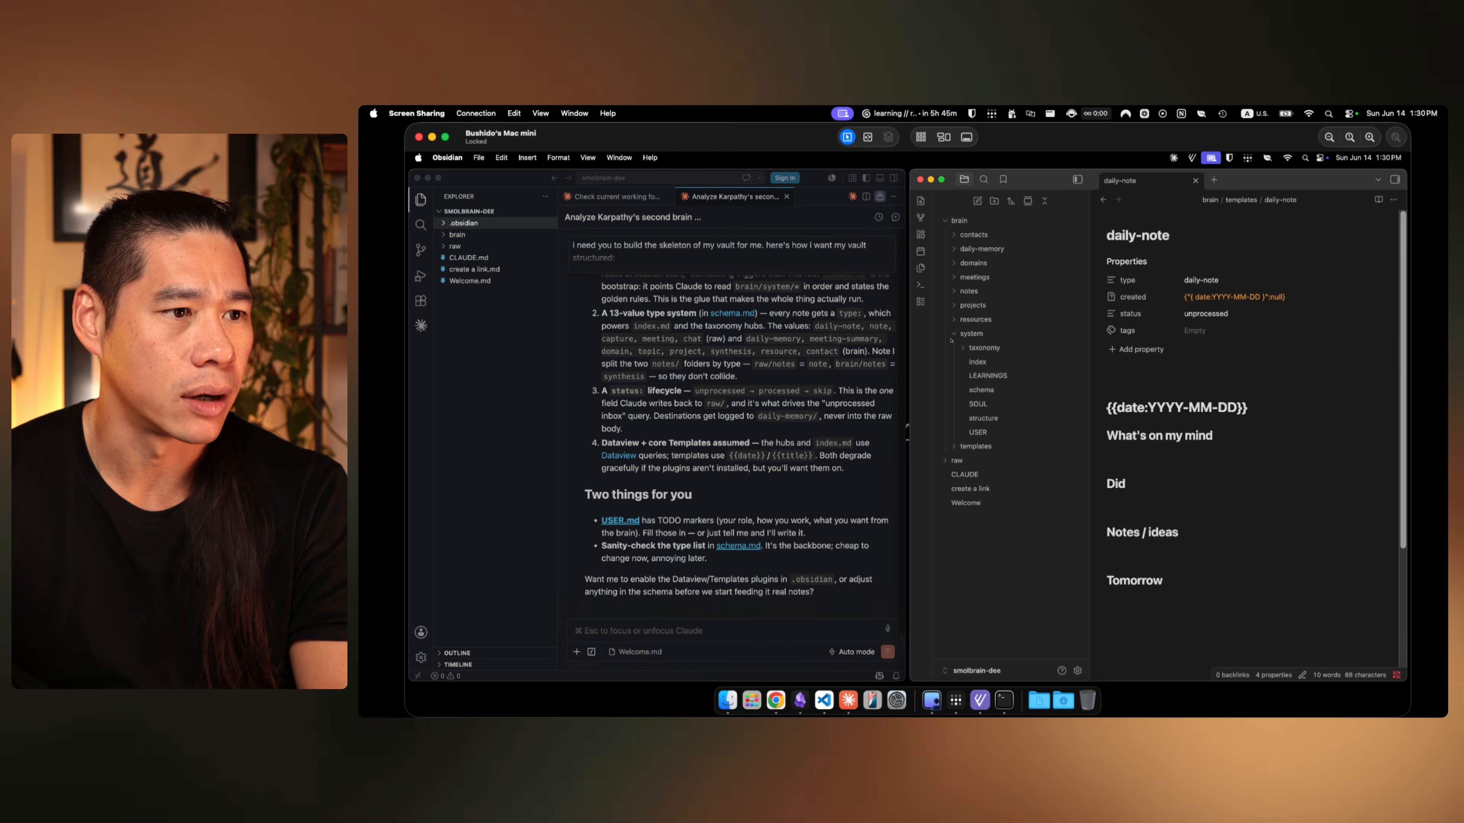
pyautogui.click(951, 338)
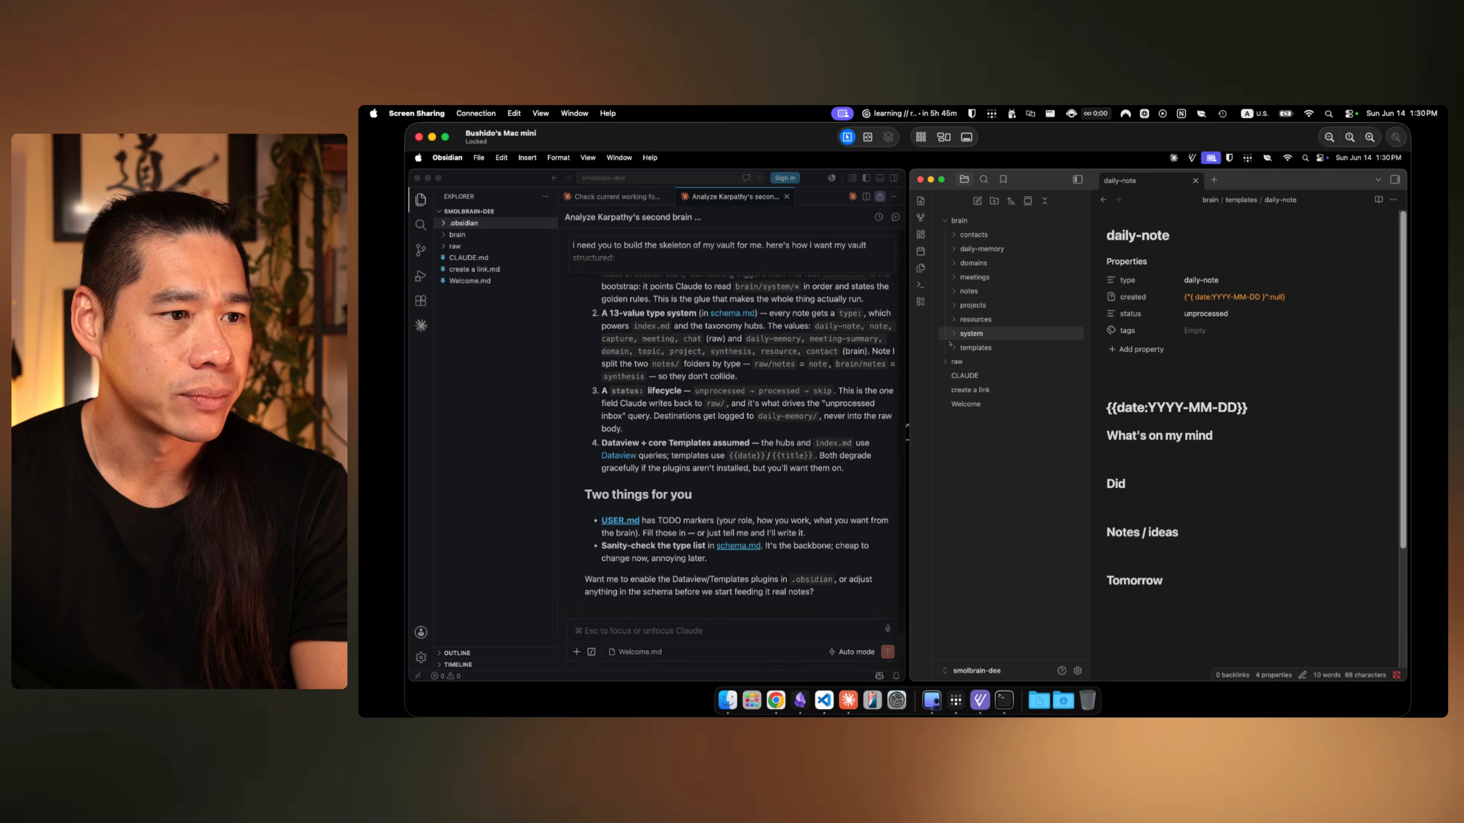
pyautogui.click(951, 348)
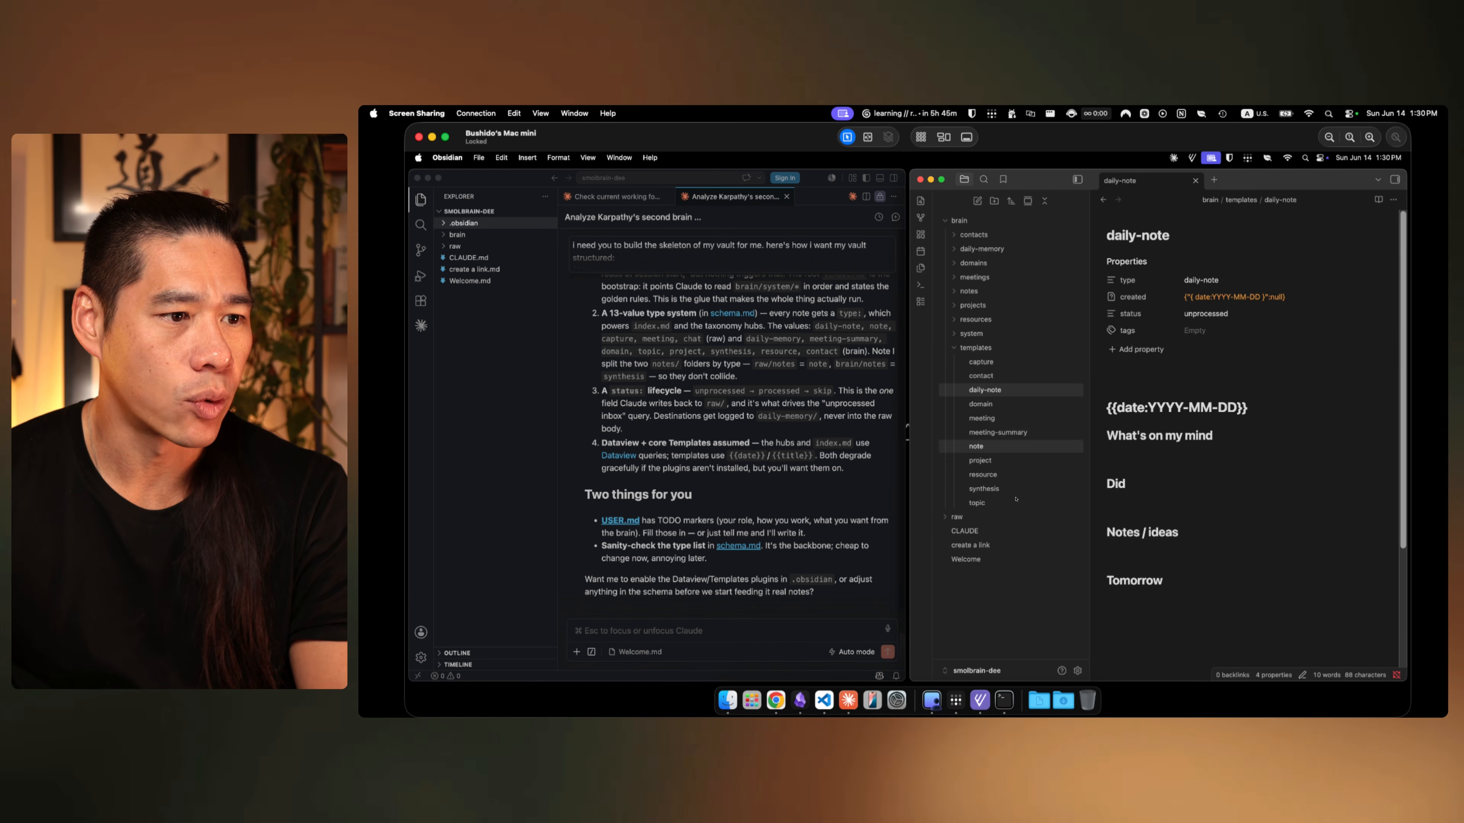
pyautogui.click(1023, 452)
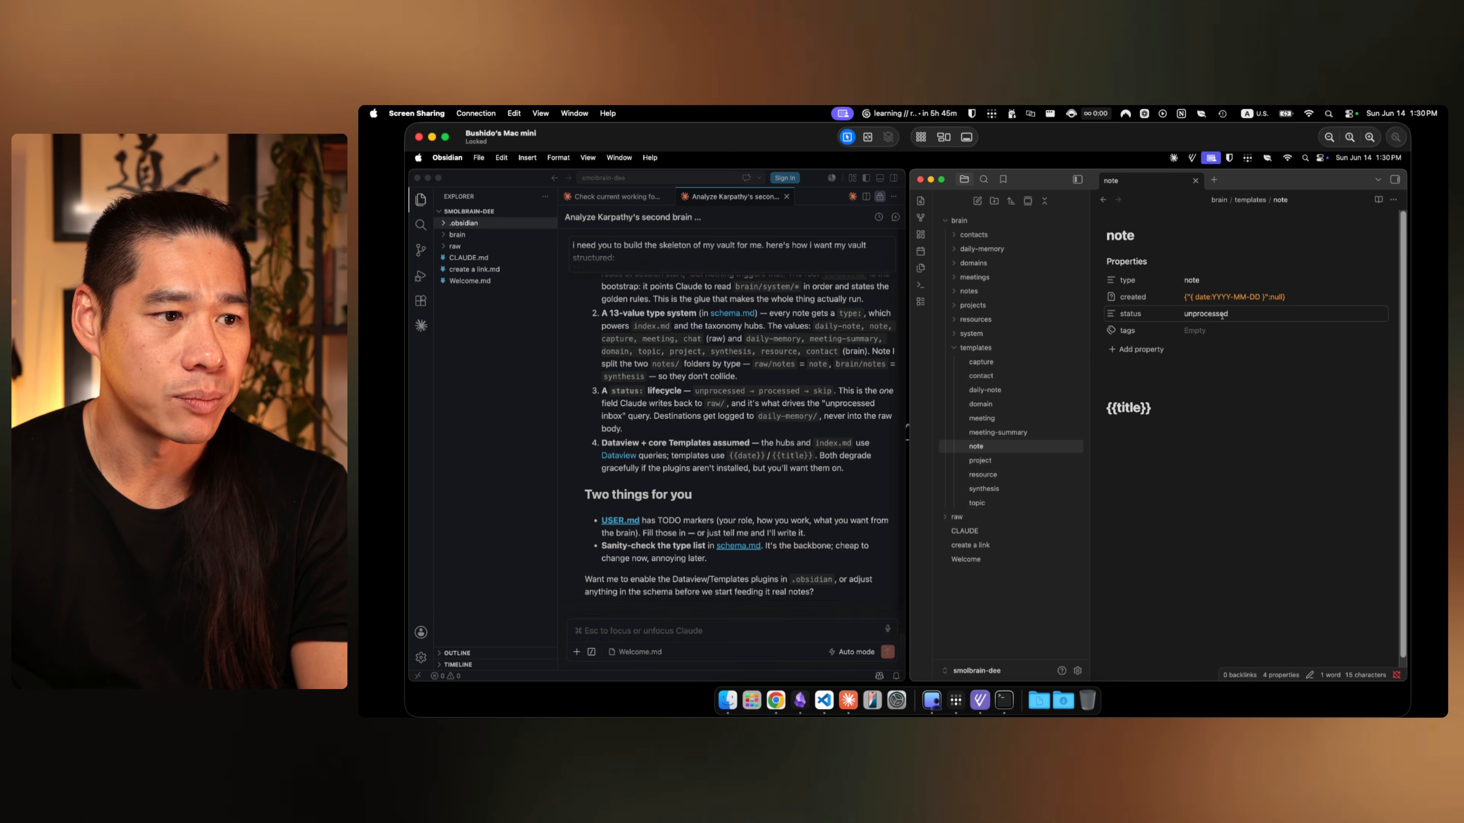
pyautogui.click(983, 348)
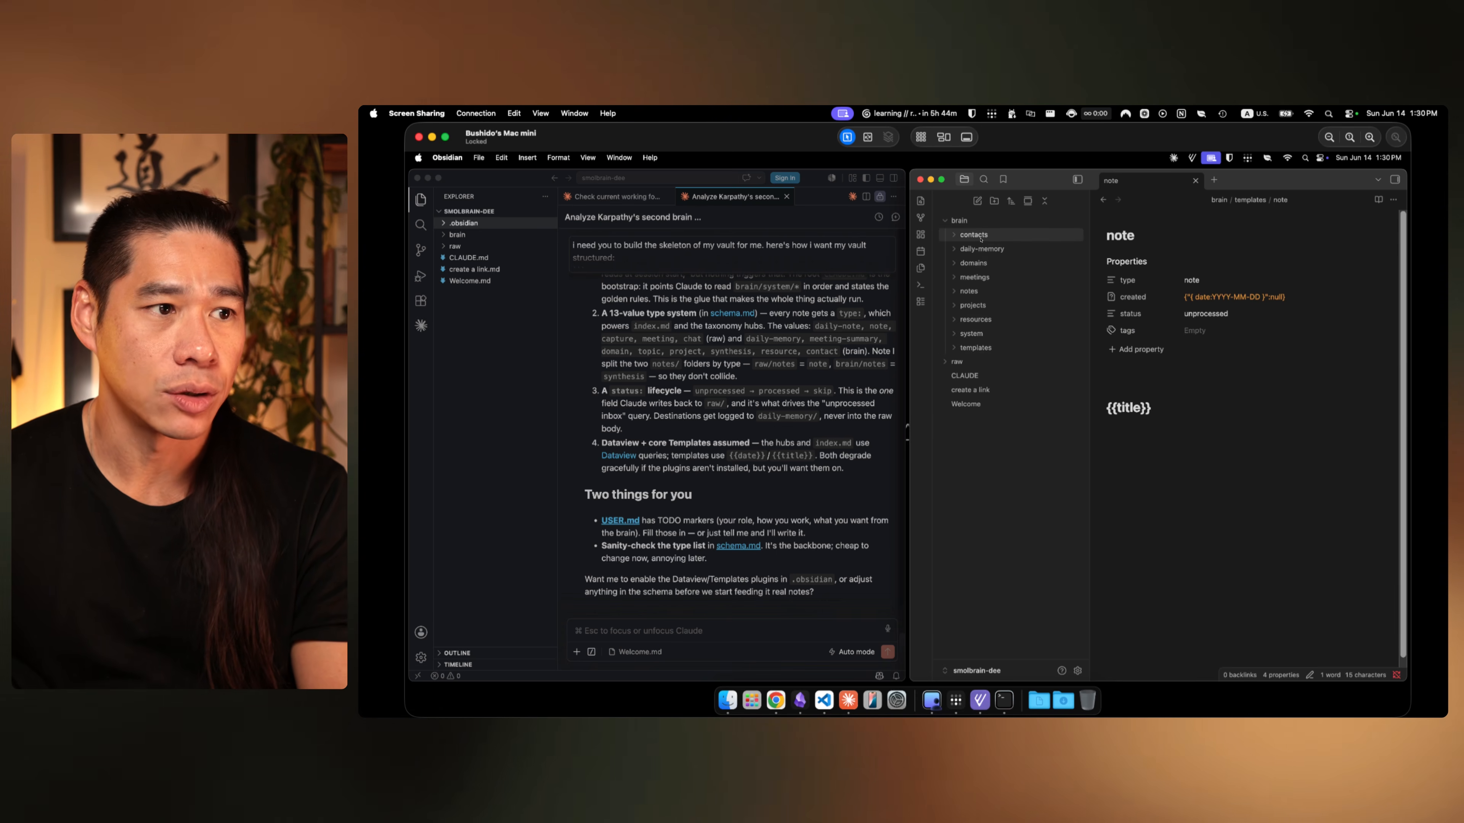
pyautogui.click(958, 362)
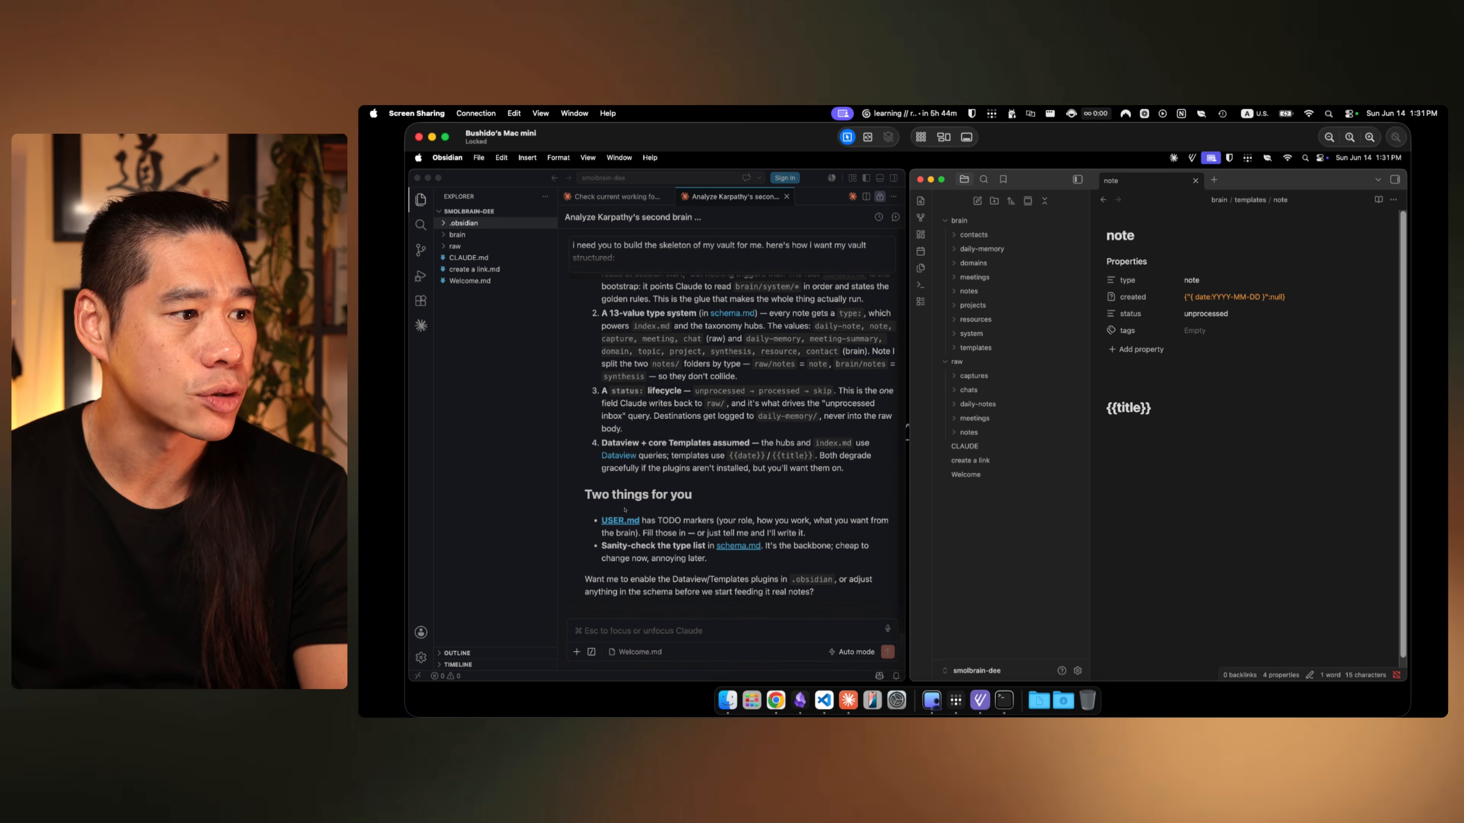
# Step: Read the Dataview and core Templates assumption and the "Two things for you" section in Claude's summary
pyautogui.click(646, 506)
pyautogui.moveTo(616, 443); pyautogui.dragTo(736, 444)
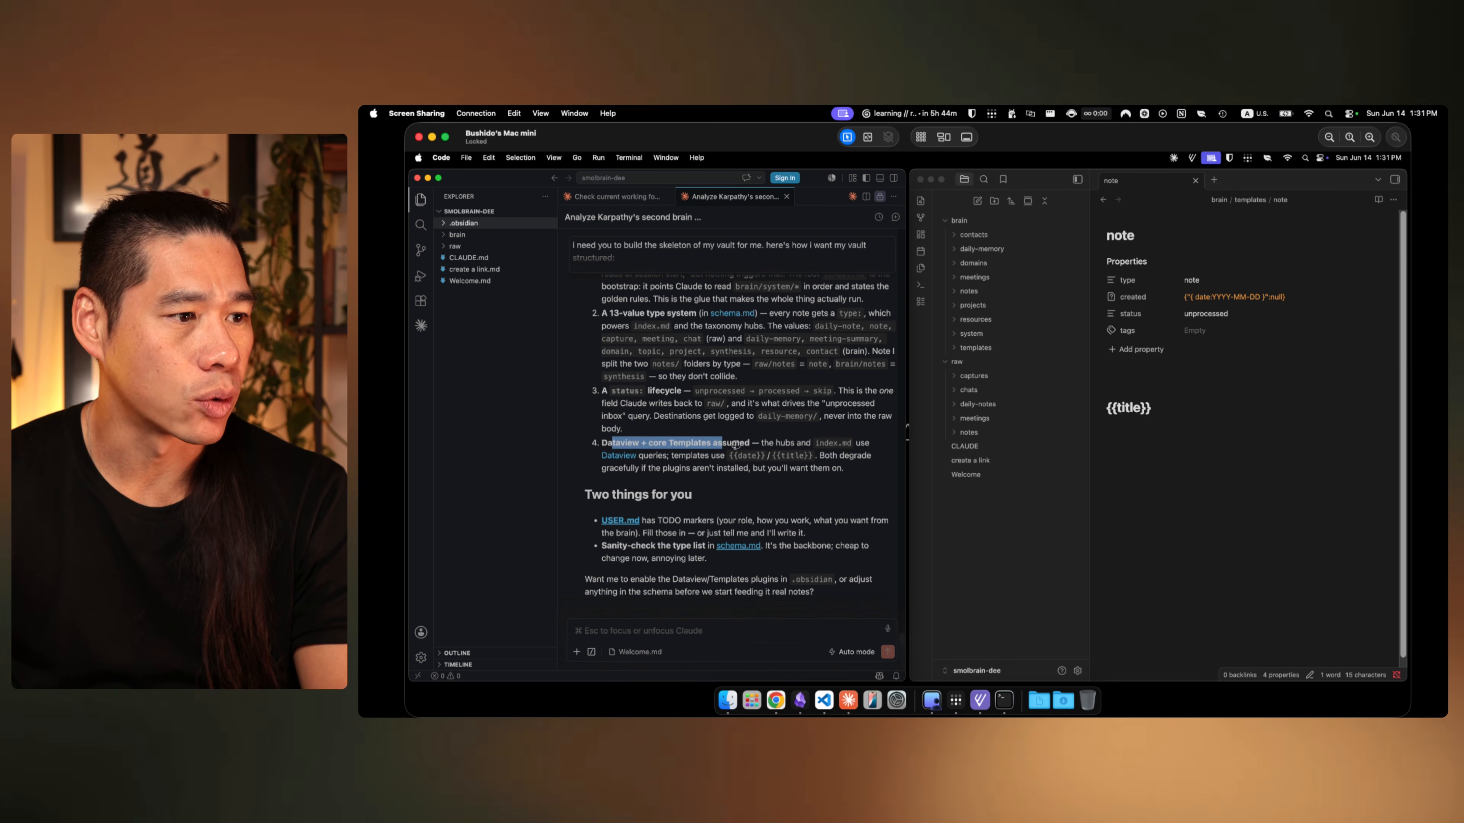
pyautogui.moveTo(616, 496); pyautogui.dragTo(696, 496)
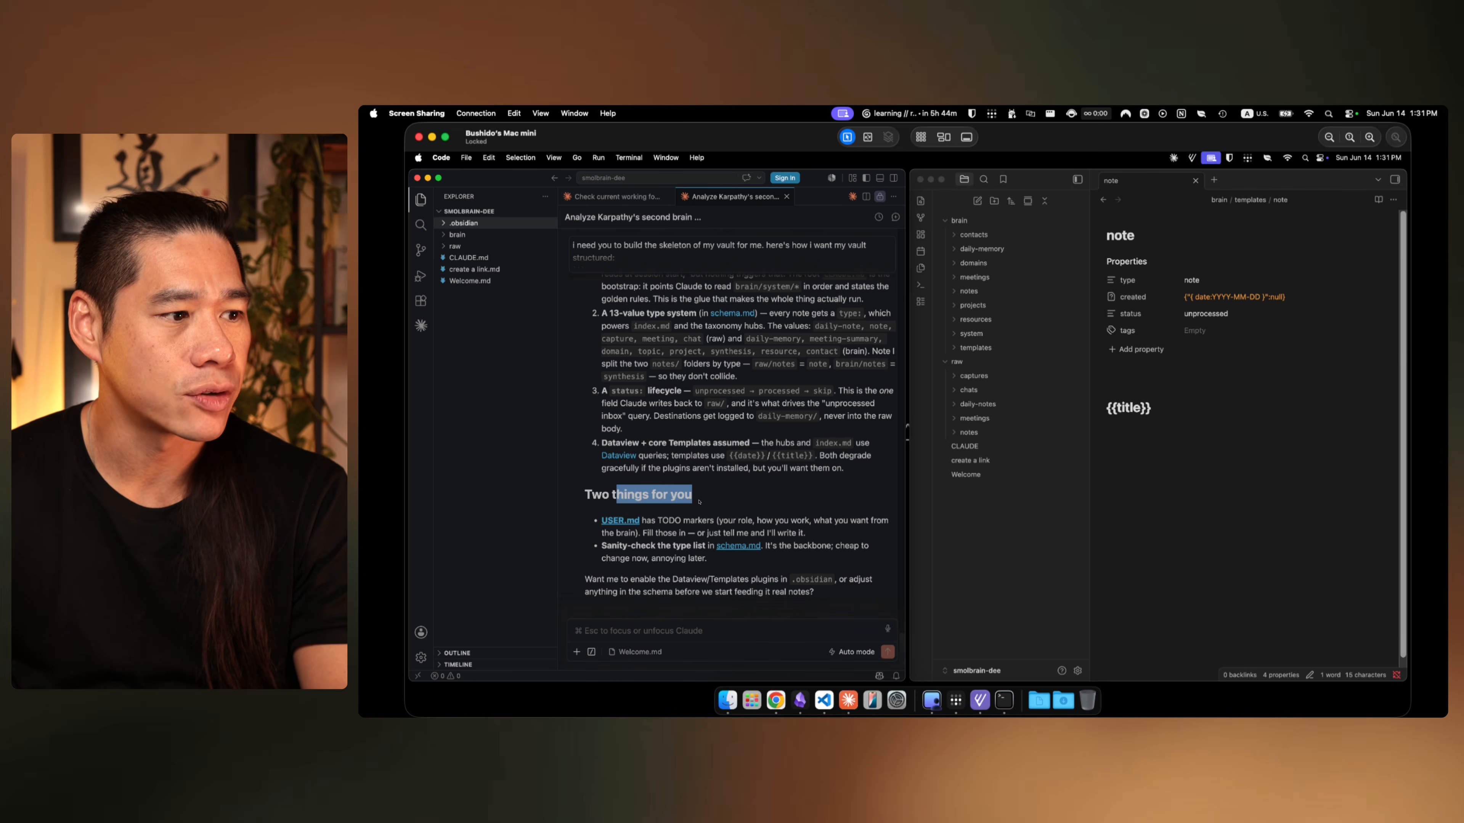
pyautogui.click(672, 520)
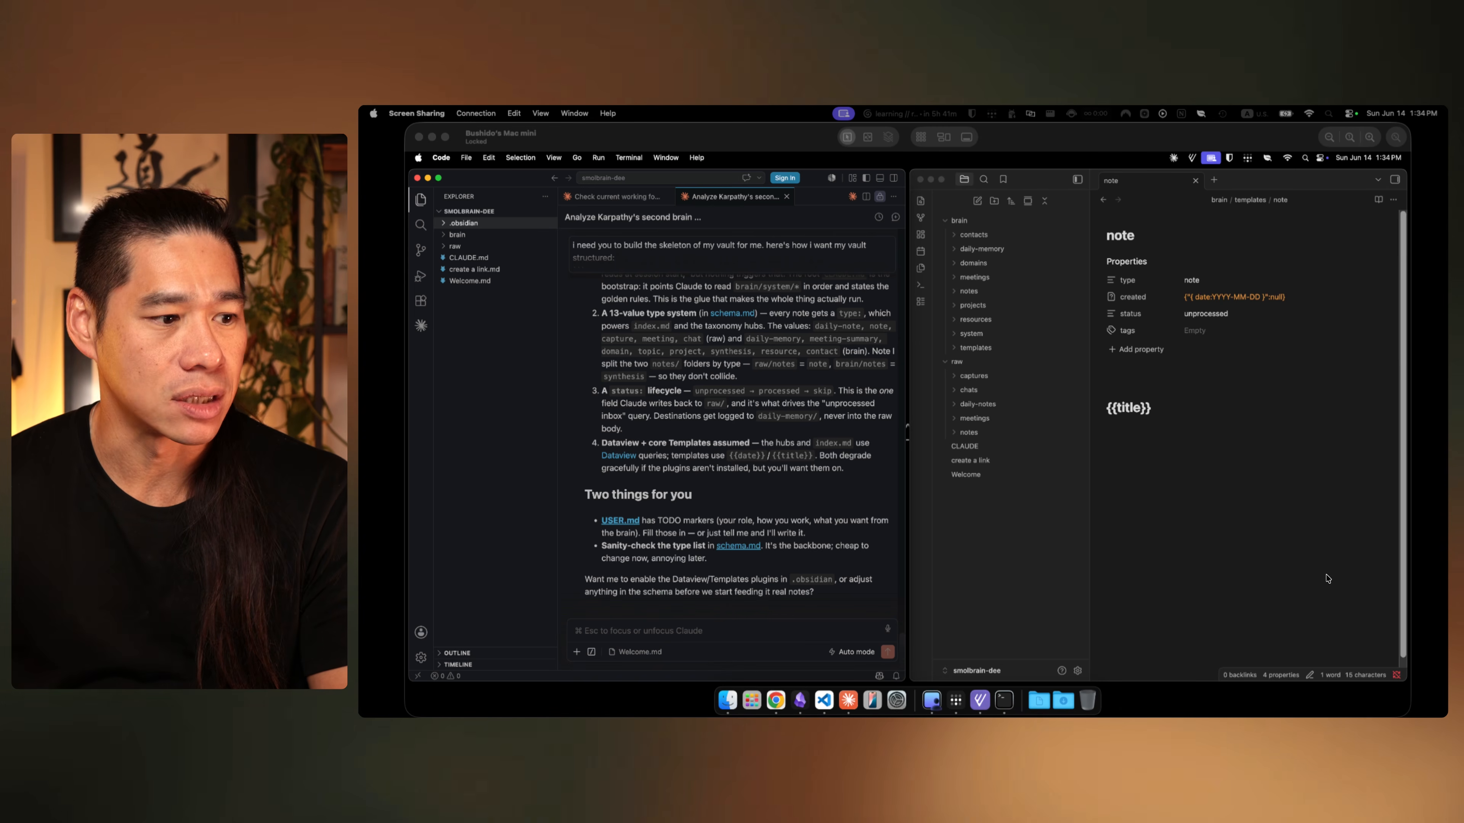
# Step: Draft a Claude prompt requesting a notification sound whenever it is done and needs input, and clear the draft unsent
pyautogui.click(775, 644)
pyautogui.click(740, 637)
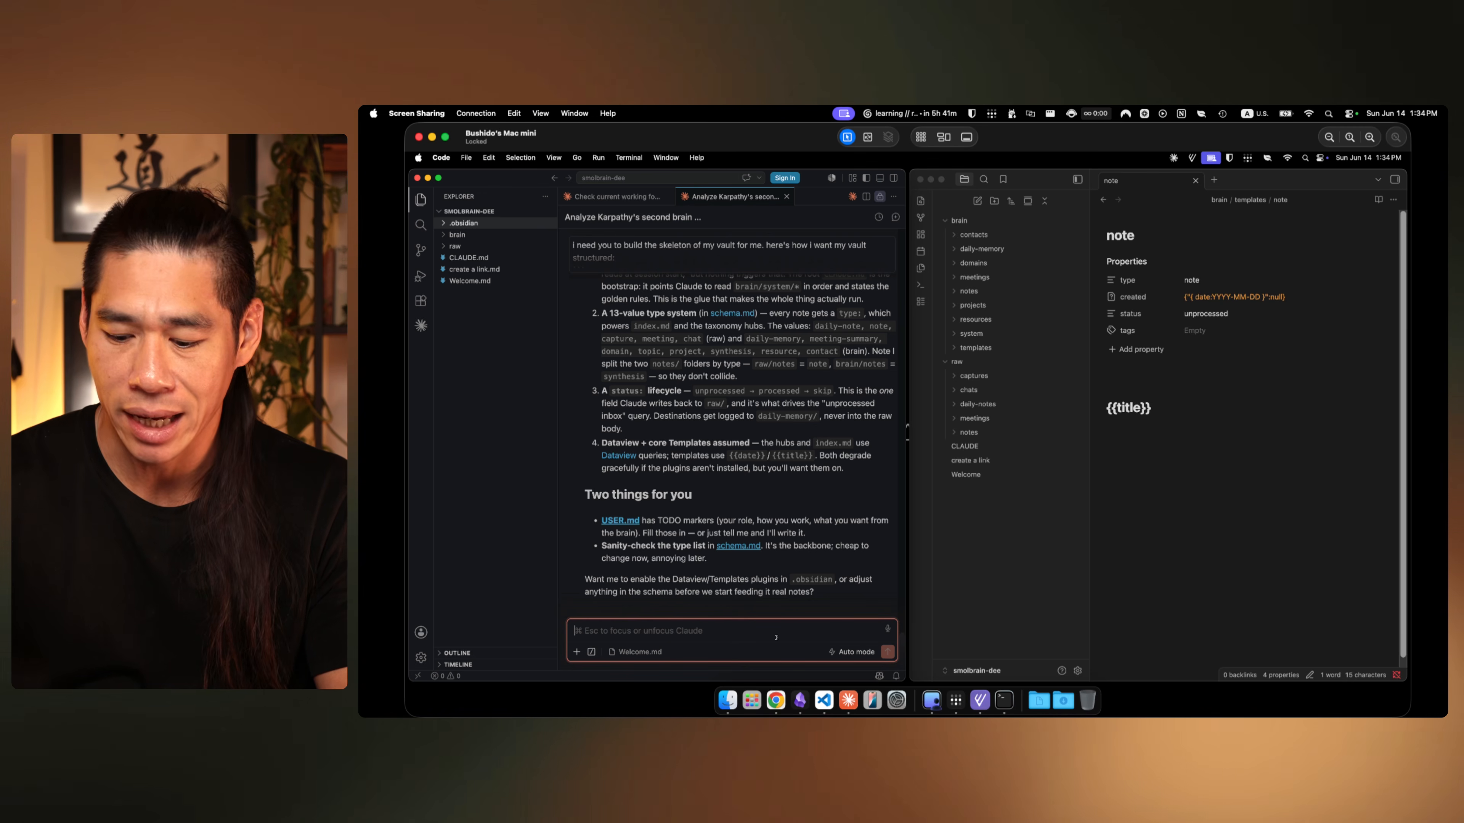
pyautogui.hotkey('alt', 'space')
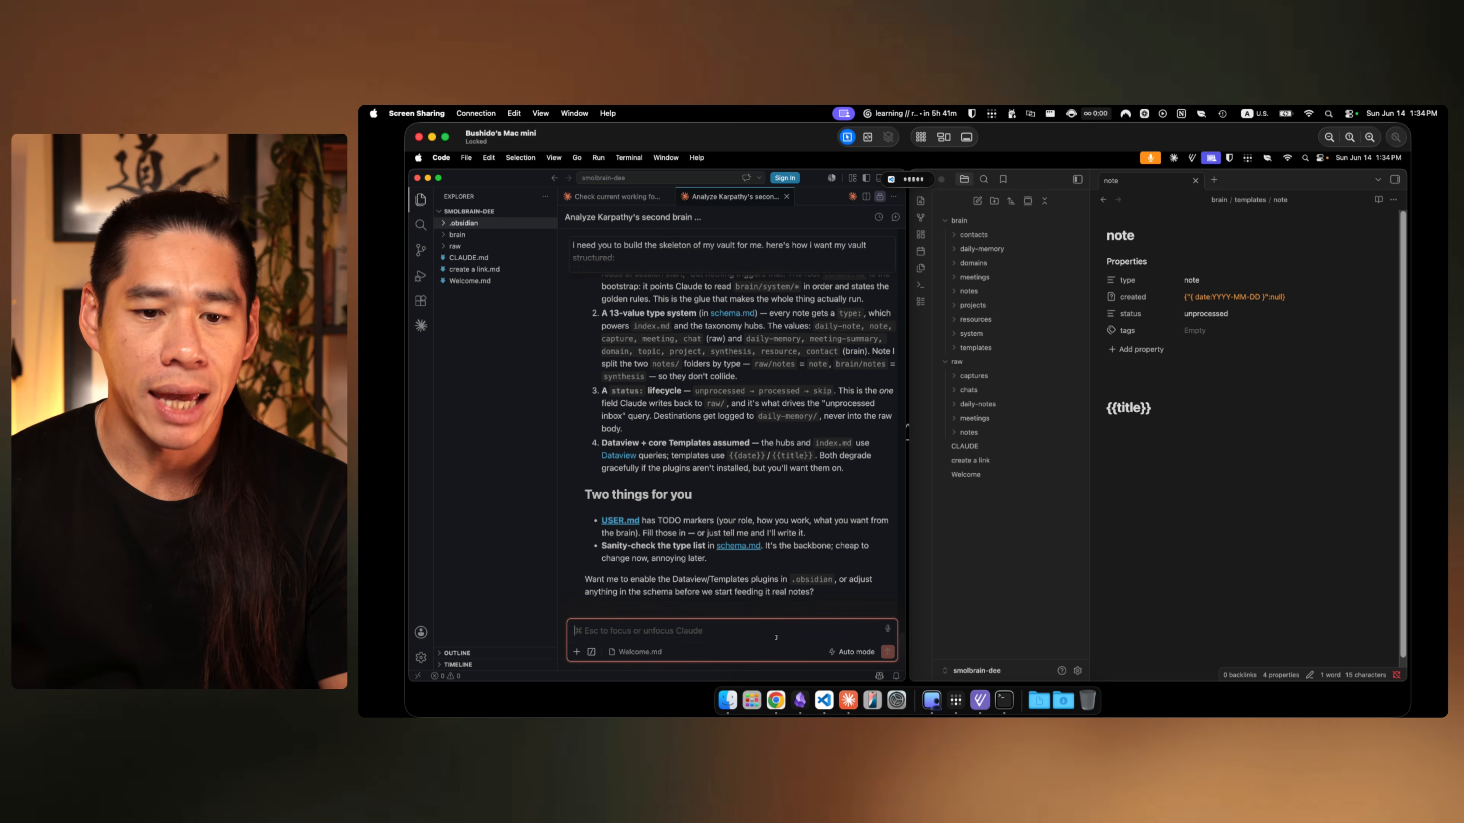
pyautogui.hotkey('alt', 'space')
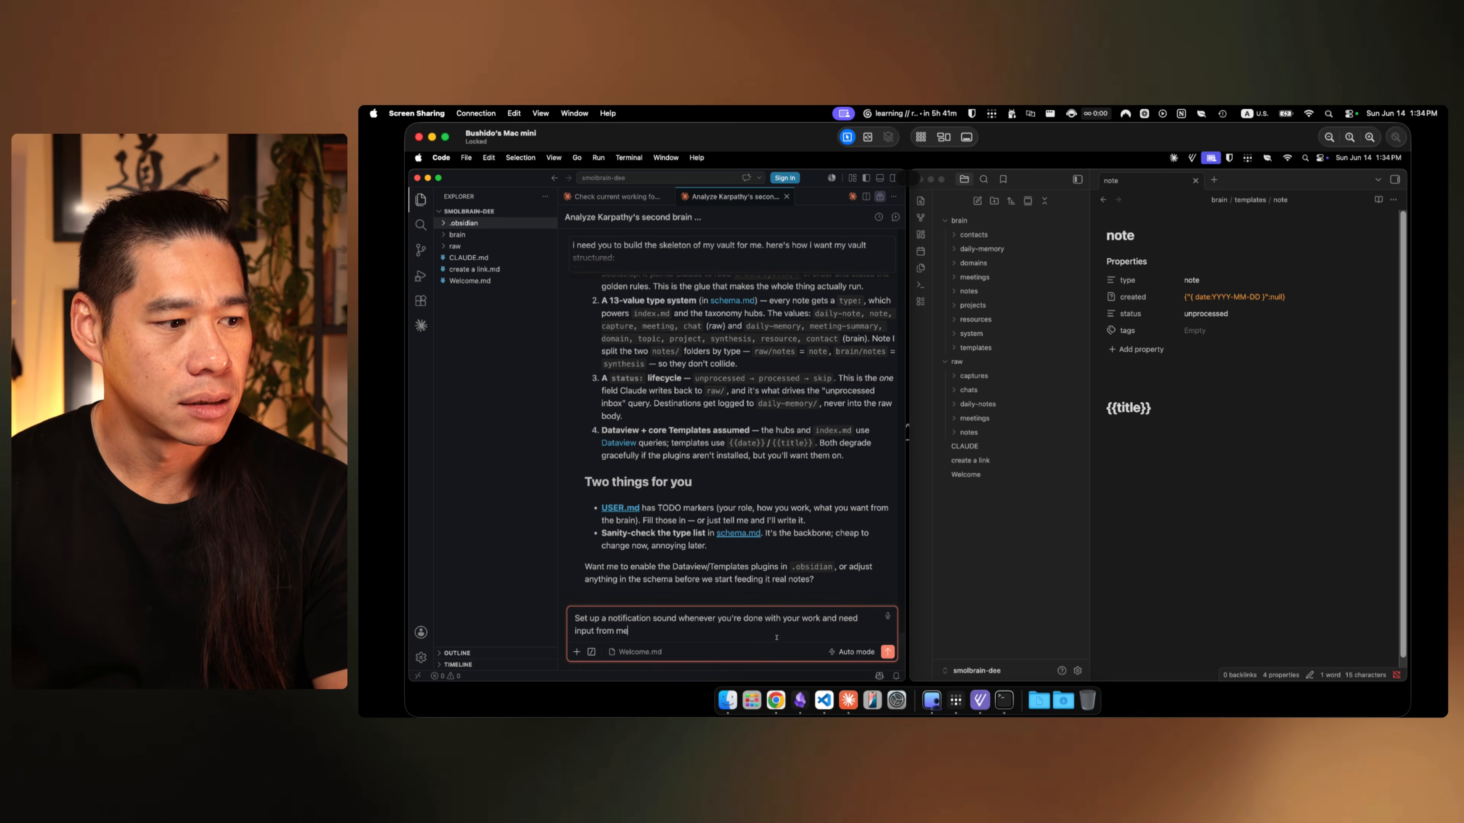
pyautogui.moveTo(776, 637); pyautogui.dragTo(602, 614)
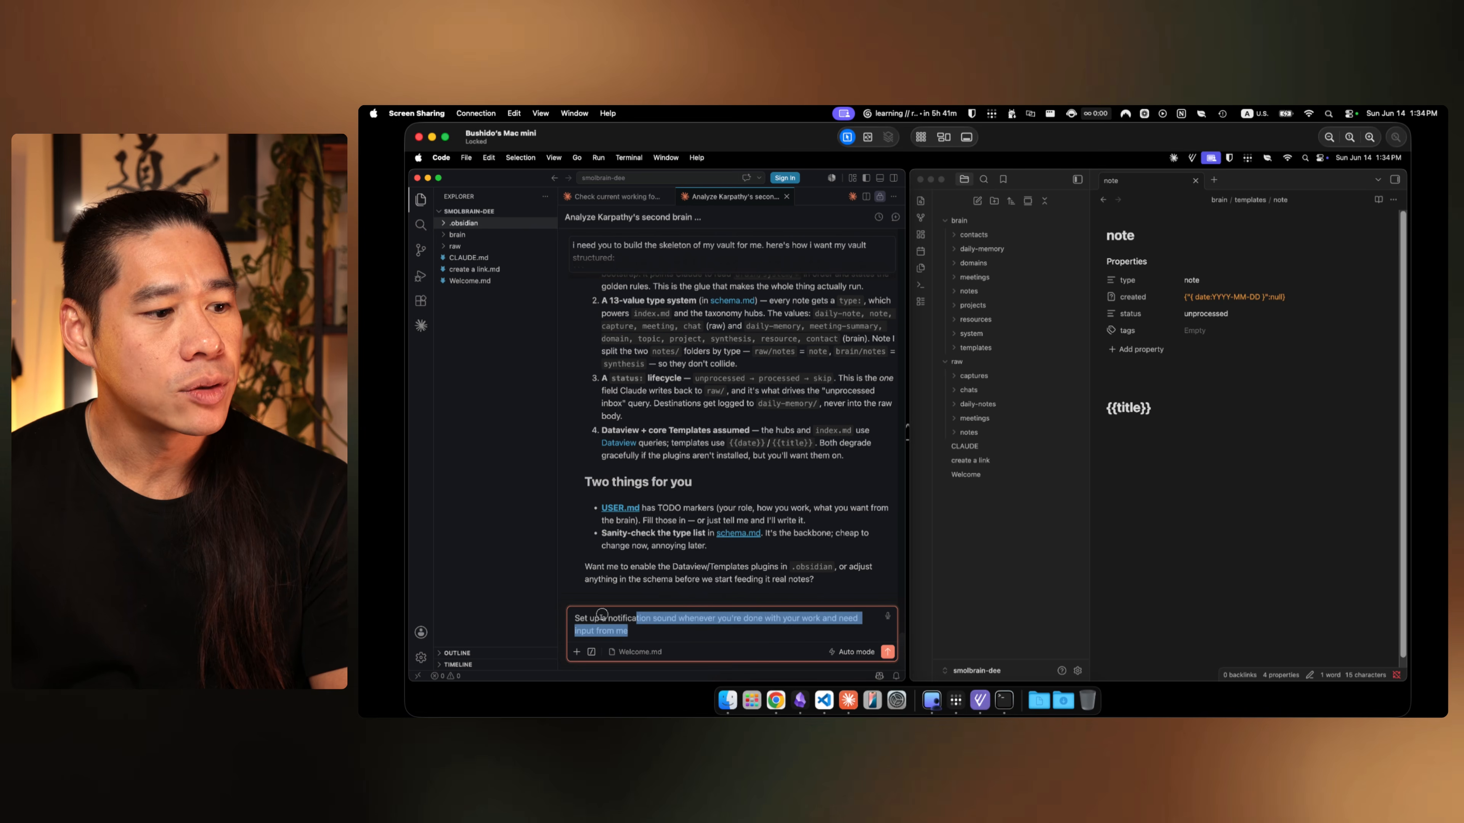
pyautogui.click(699, 625)
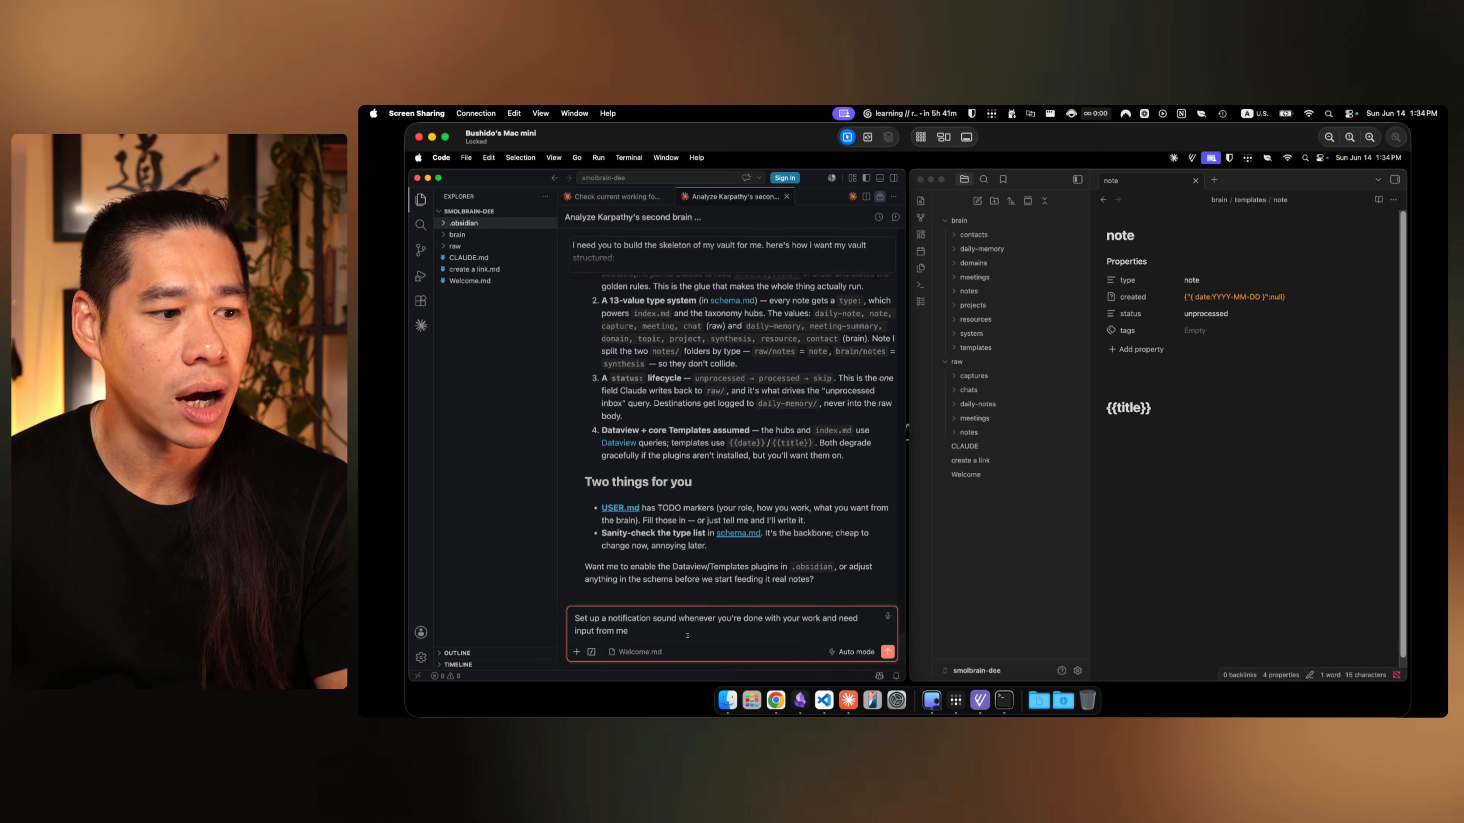
pyautogui.tripleClick(614, 625)
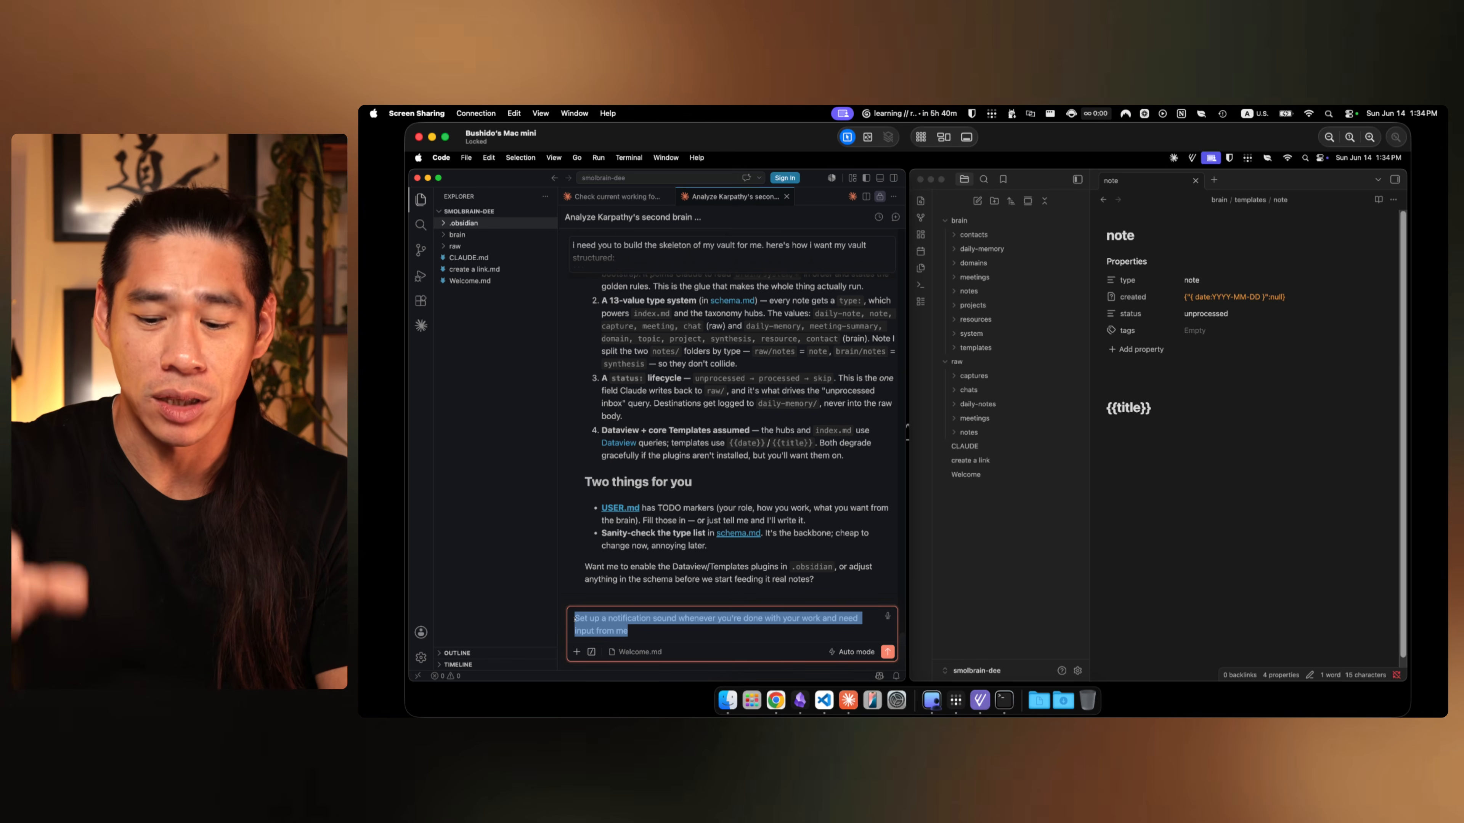
pyautogui.press('BackSpace')
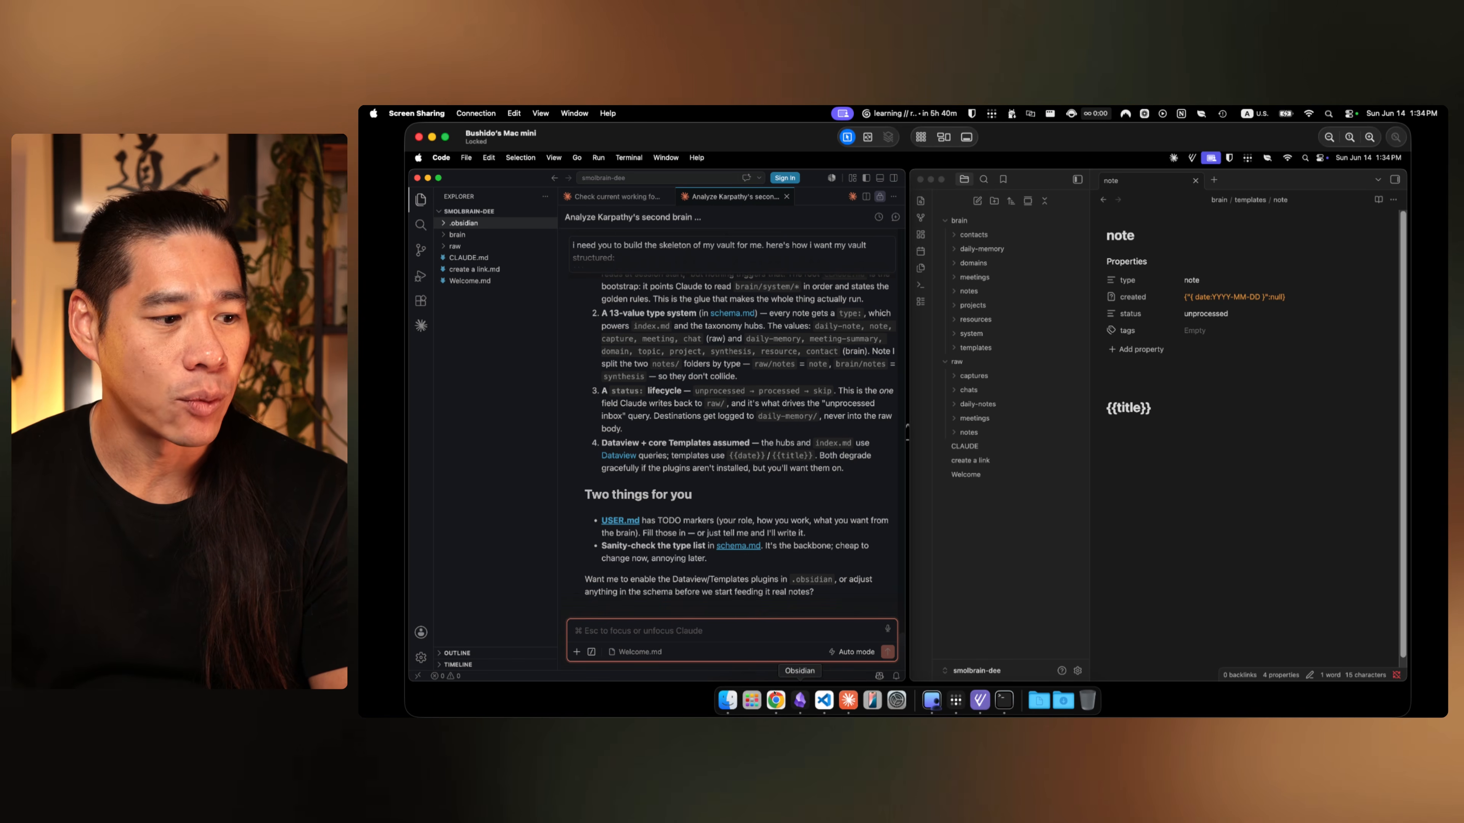
# Step: Switch to Chrome to view the "Voice dictation, unlimited and free" section on vowen.ai, and return to the Claude chat
pyautogui.click(774, 705)
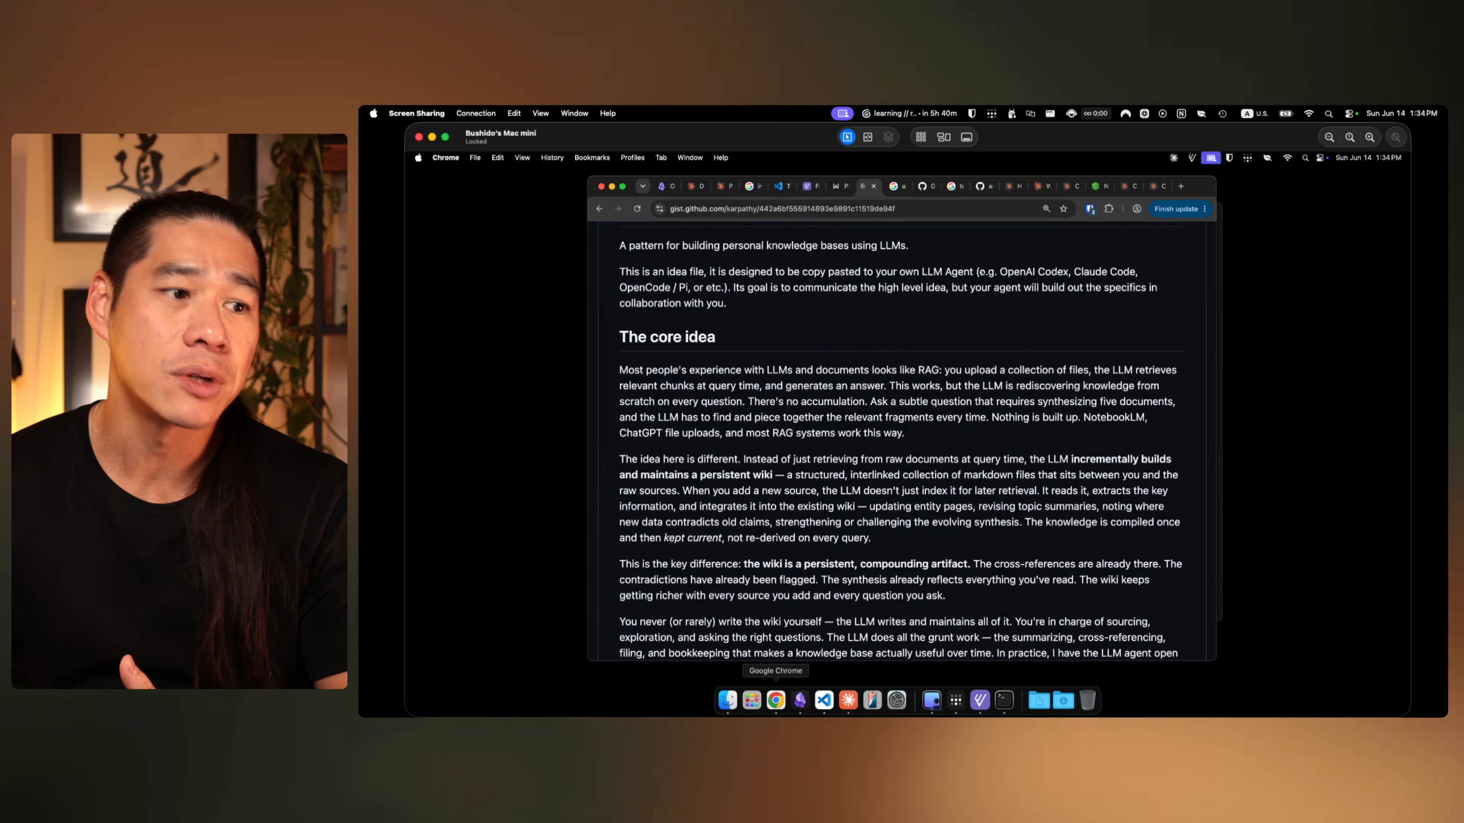
pyautogui.click(809, 186)
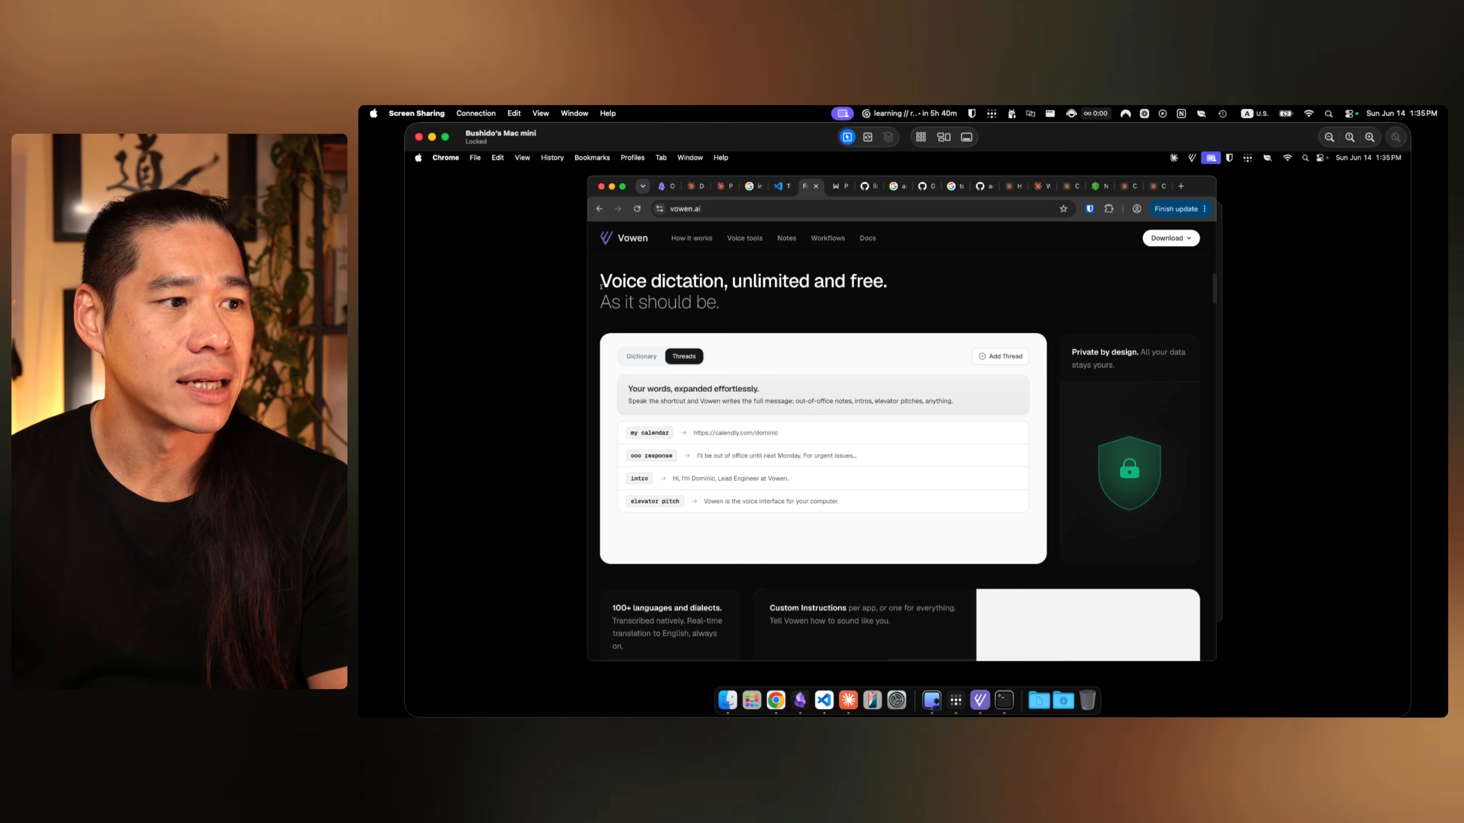
pyautogui.moveTo(601, 287); pyautogui.dragTo(884, 282)
pyautogui.click(896, 287)
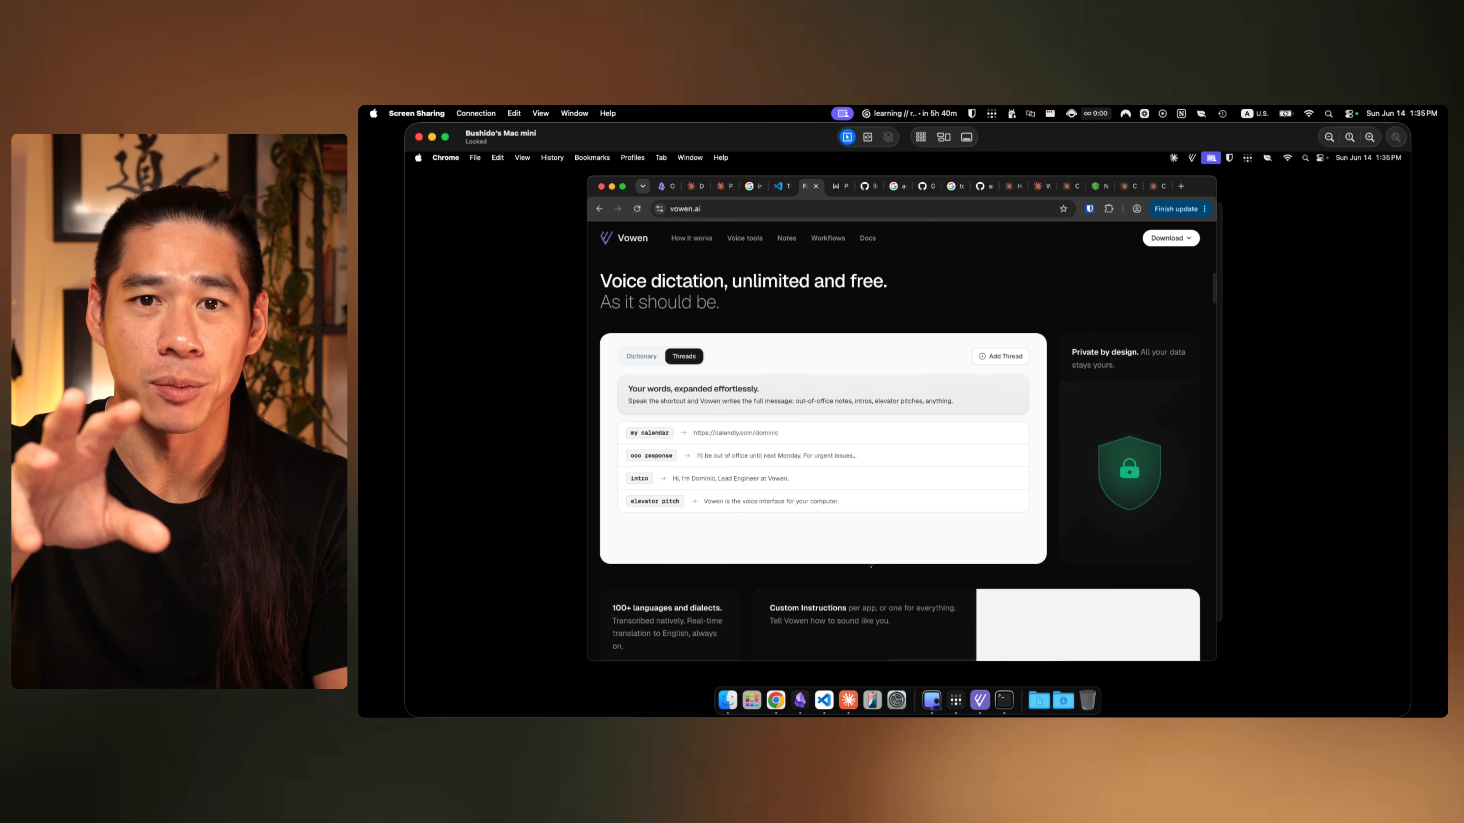
pyautogui.click(800, 701)
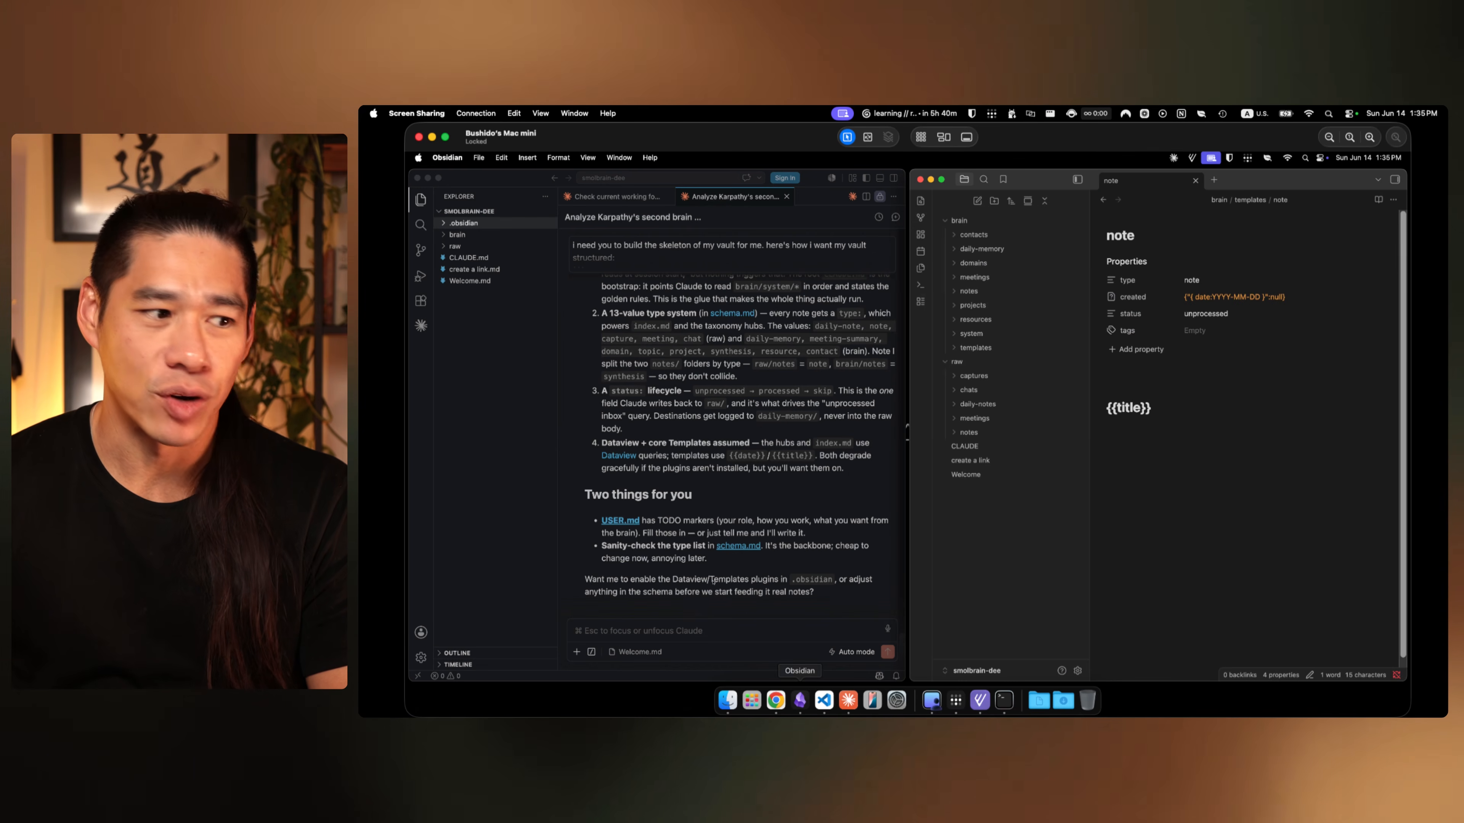
pyautogui.click(680, 637)
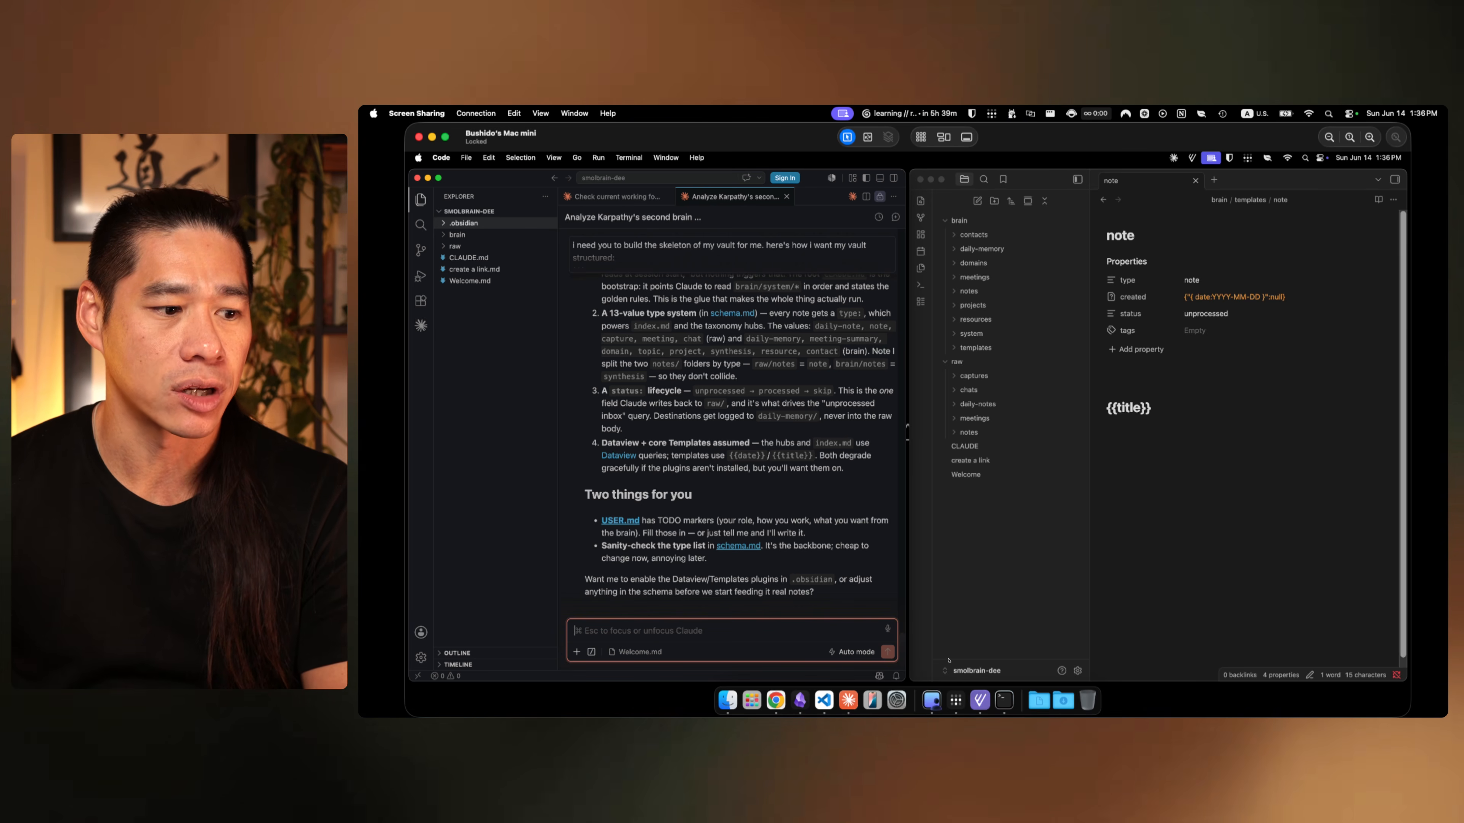
# Step: Switch to the smolBrain board in Figma and examine the USER.md and SOUL.md boxes
pyautogui.hotkey('ctrl', 'Right')
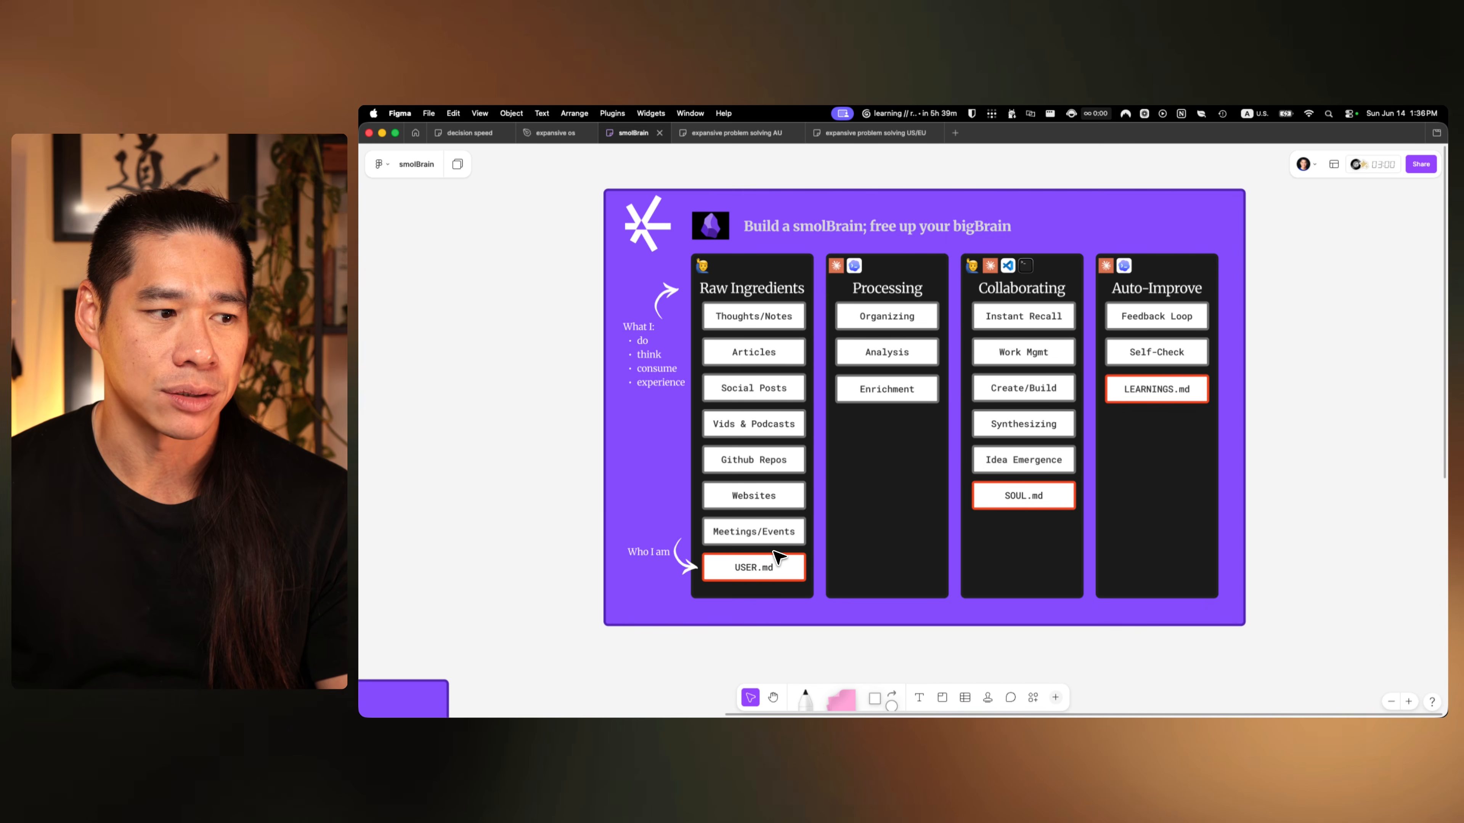
pyautogui.click(758, 566)
pyautogui.click(1031, 488)
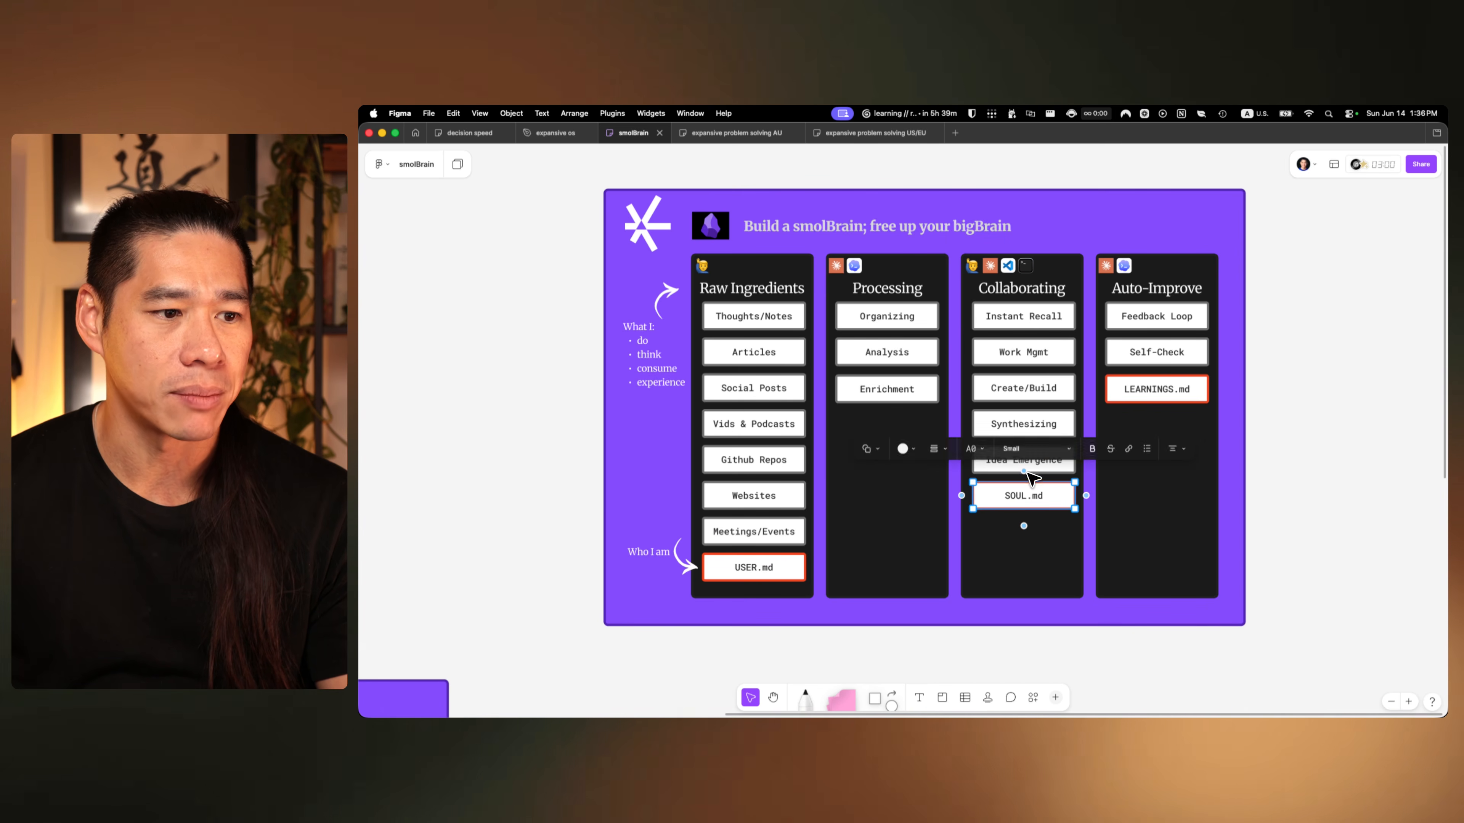
pyautogui.click(1300, 407)
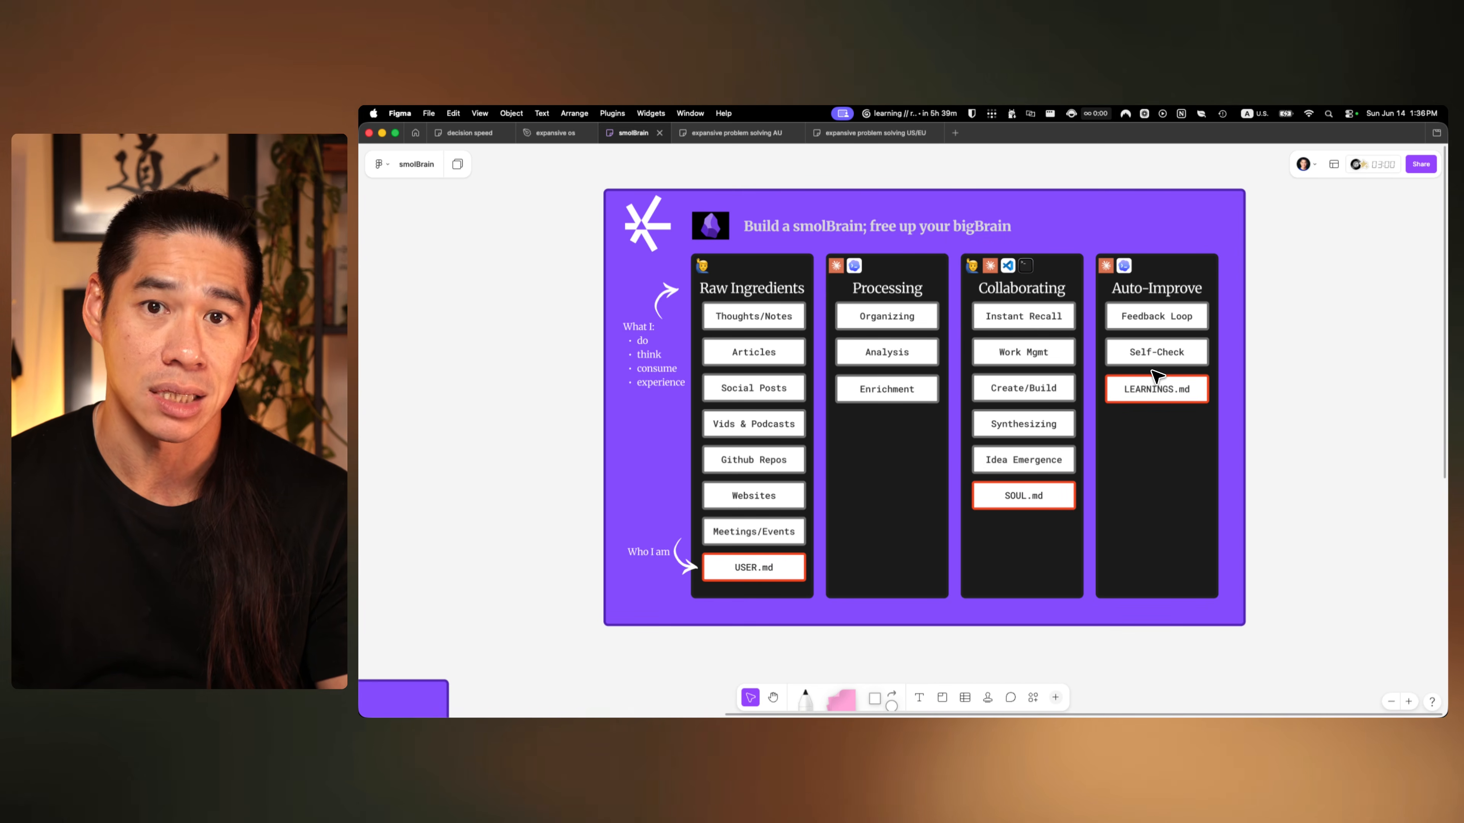
pyautogui.click(752, 556)
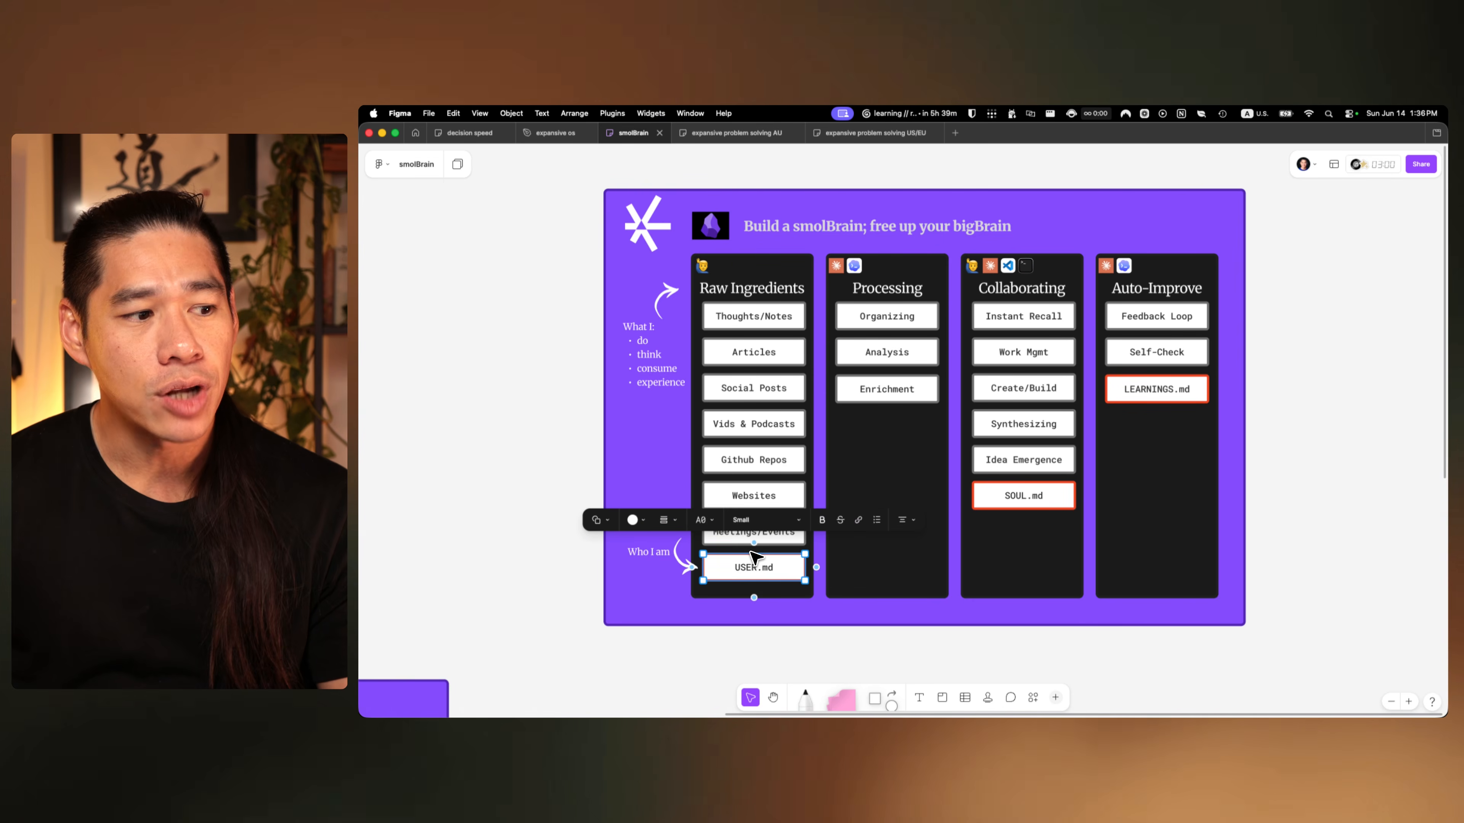
pyautogui.click(572, 560)
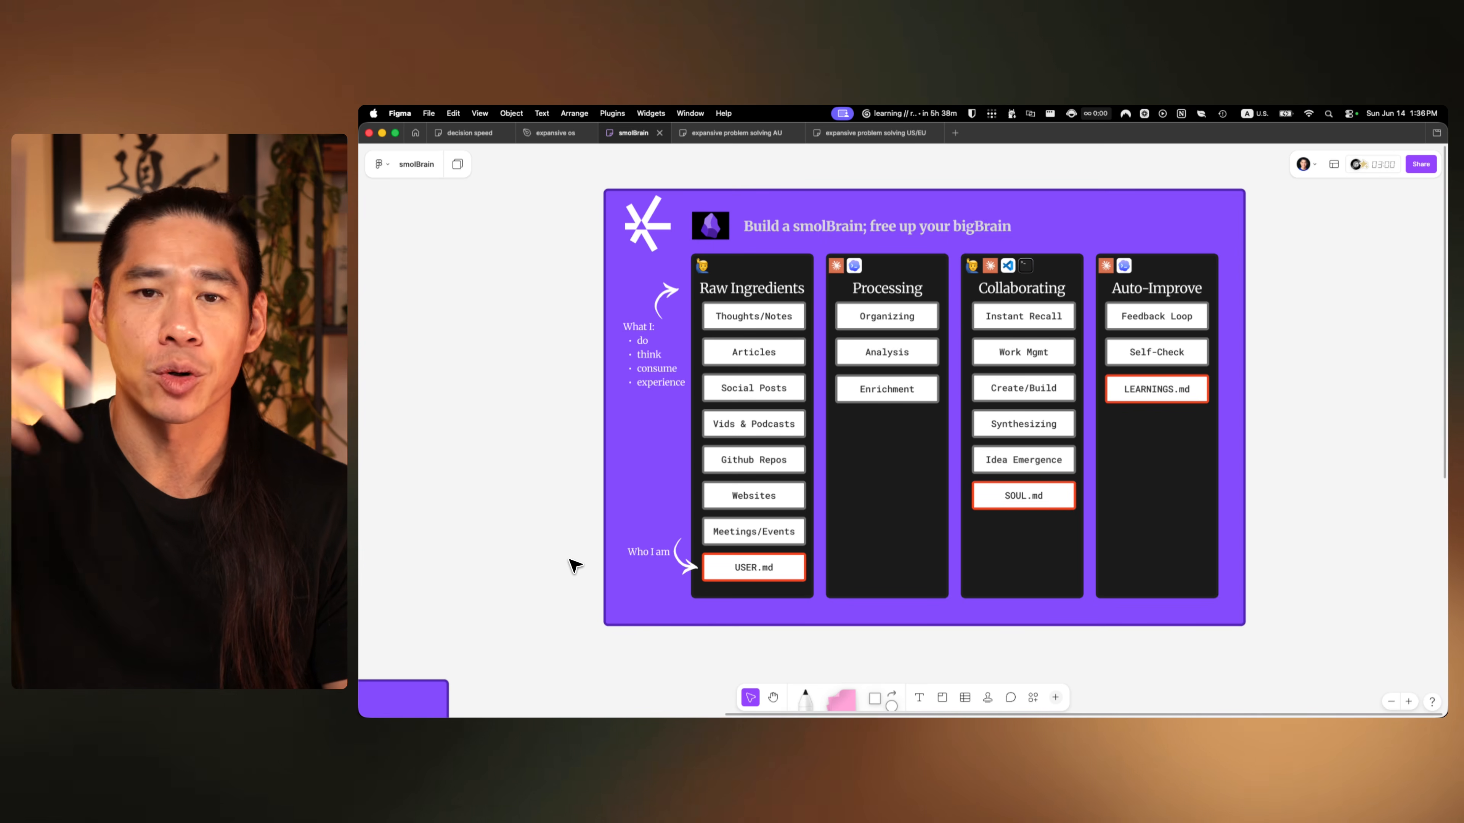
pyautogui.click(1039, 482)
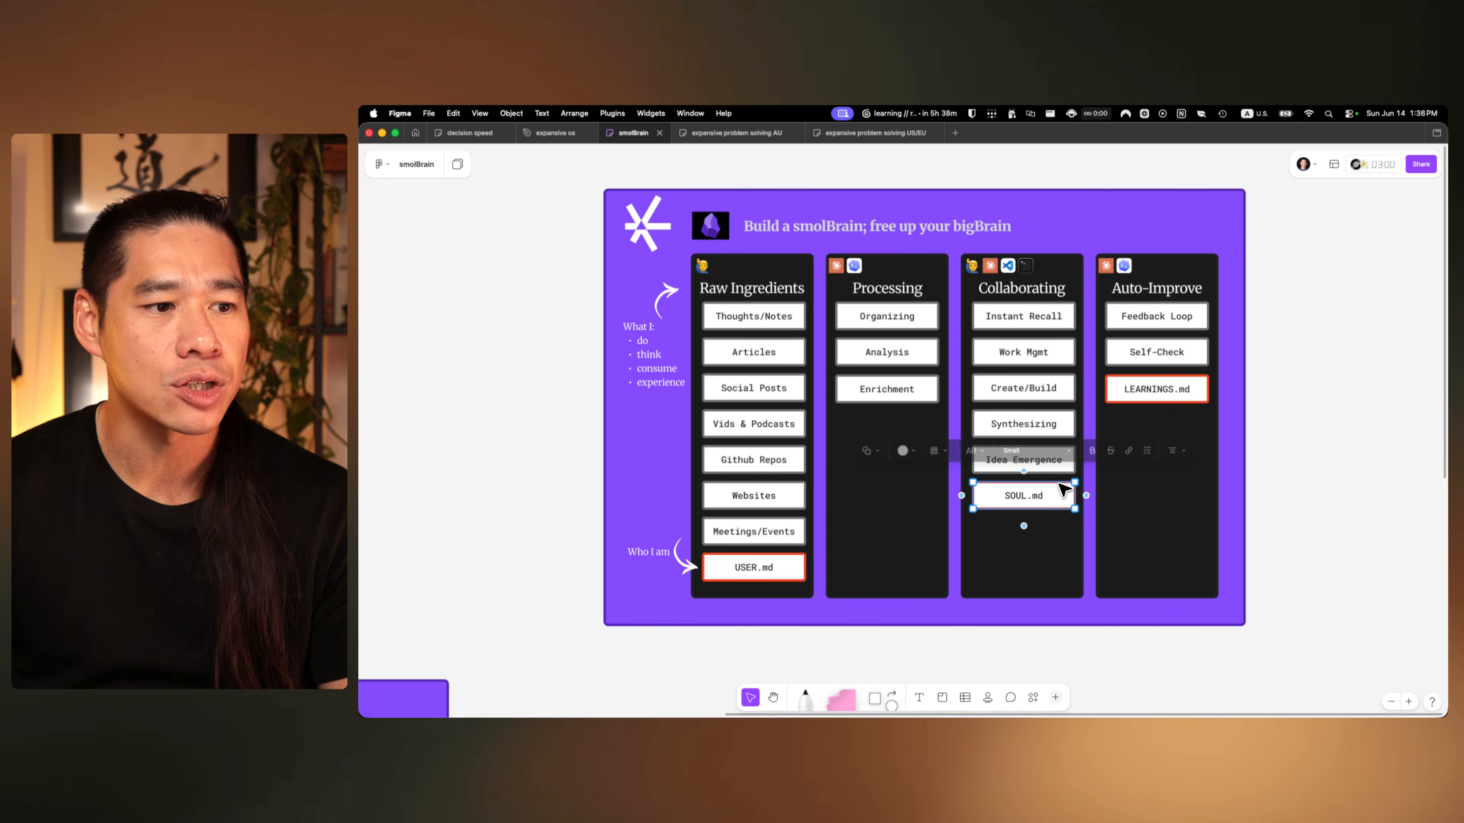
pyautogui.click(1345, 462)
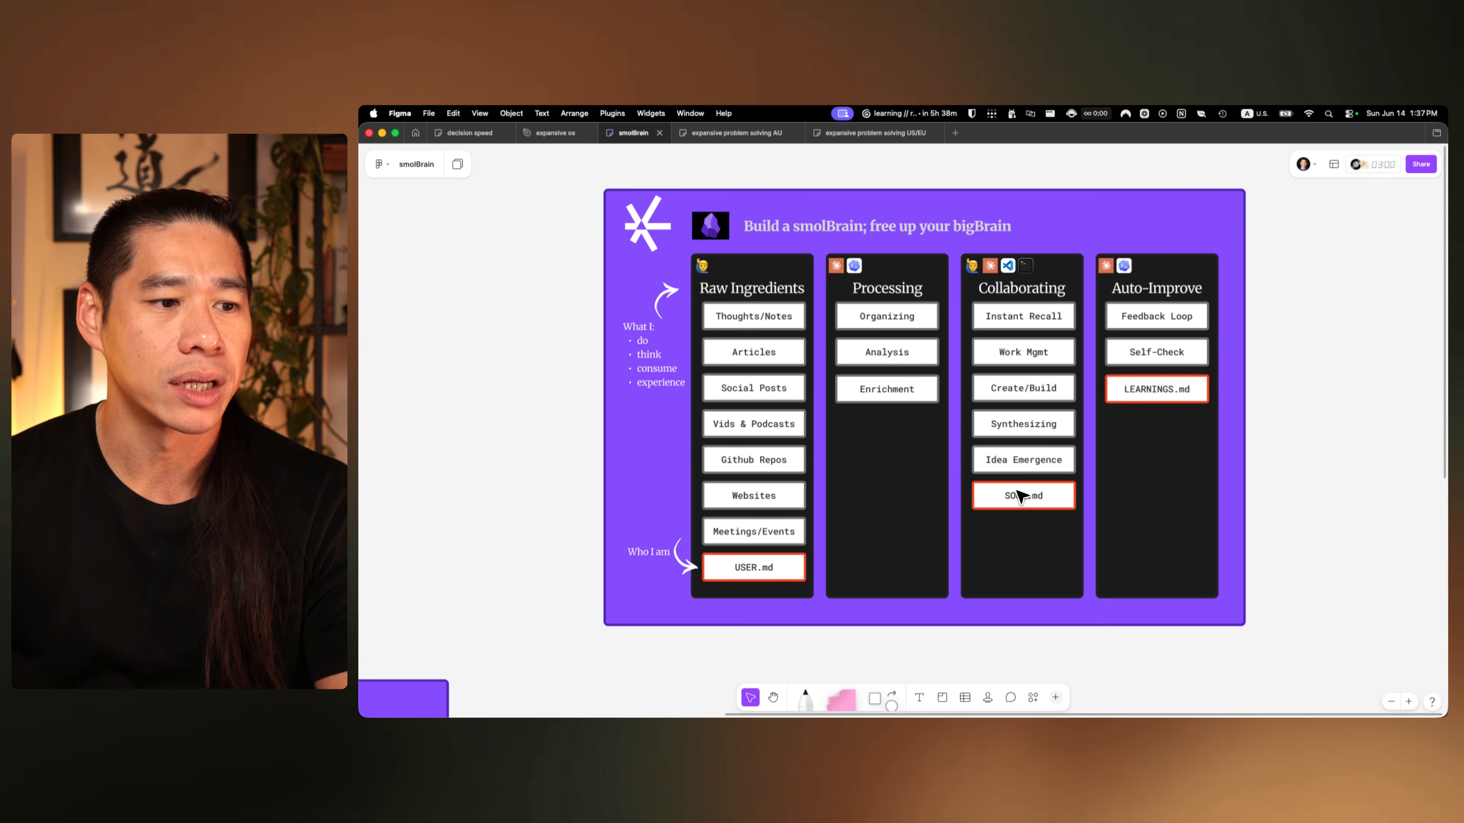
# Step: Return to the Obsidian vault, expand the brain/system folder and open the USER note
pyautogui.hotkey('ctrl', 'Left')
pyautogui.hotkey('ctrl', 'Left')
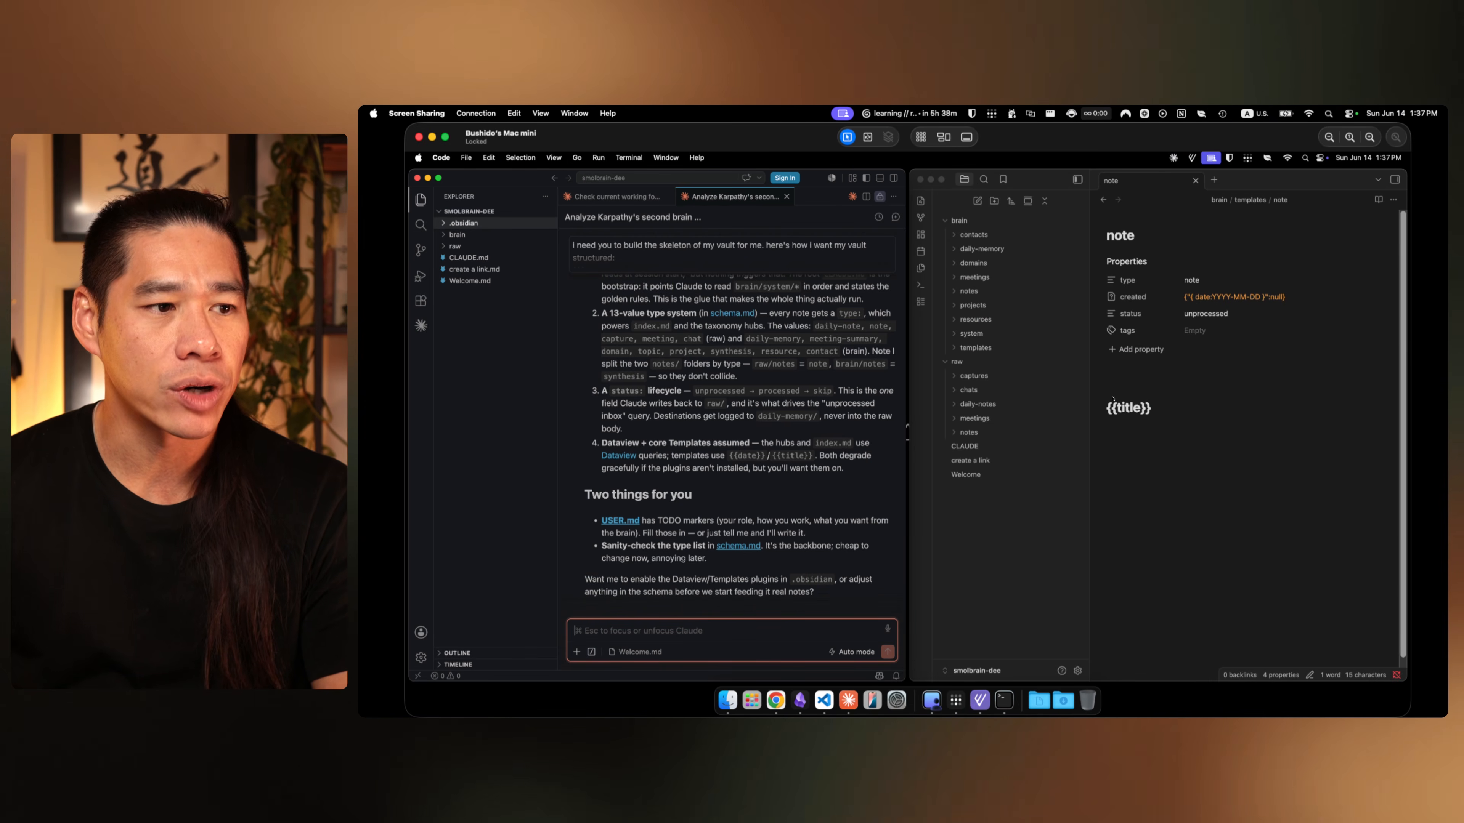
pyautogui.click(982, 353)
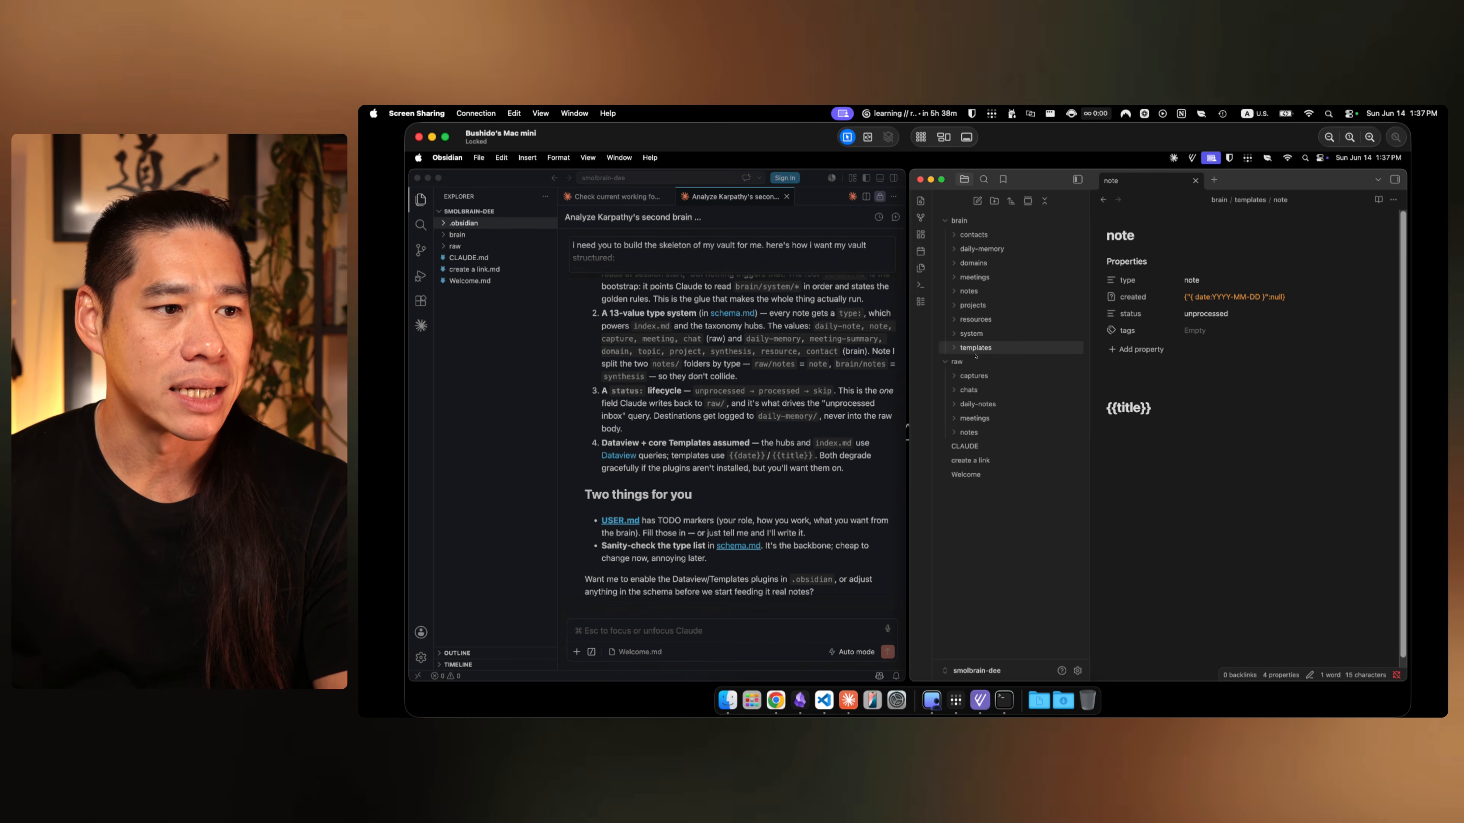
pyautogui.click(977, 347)
pyautogui.click(985, 356)
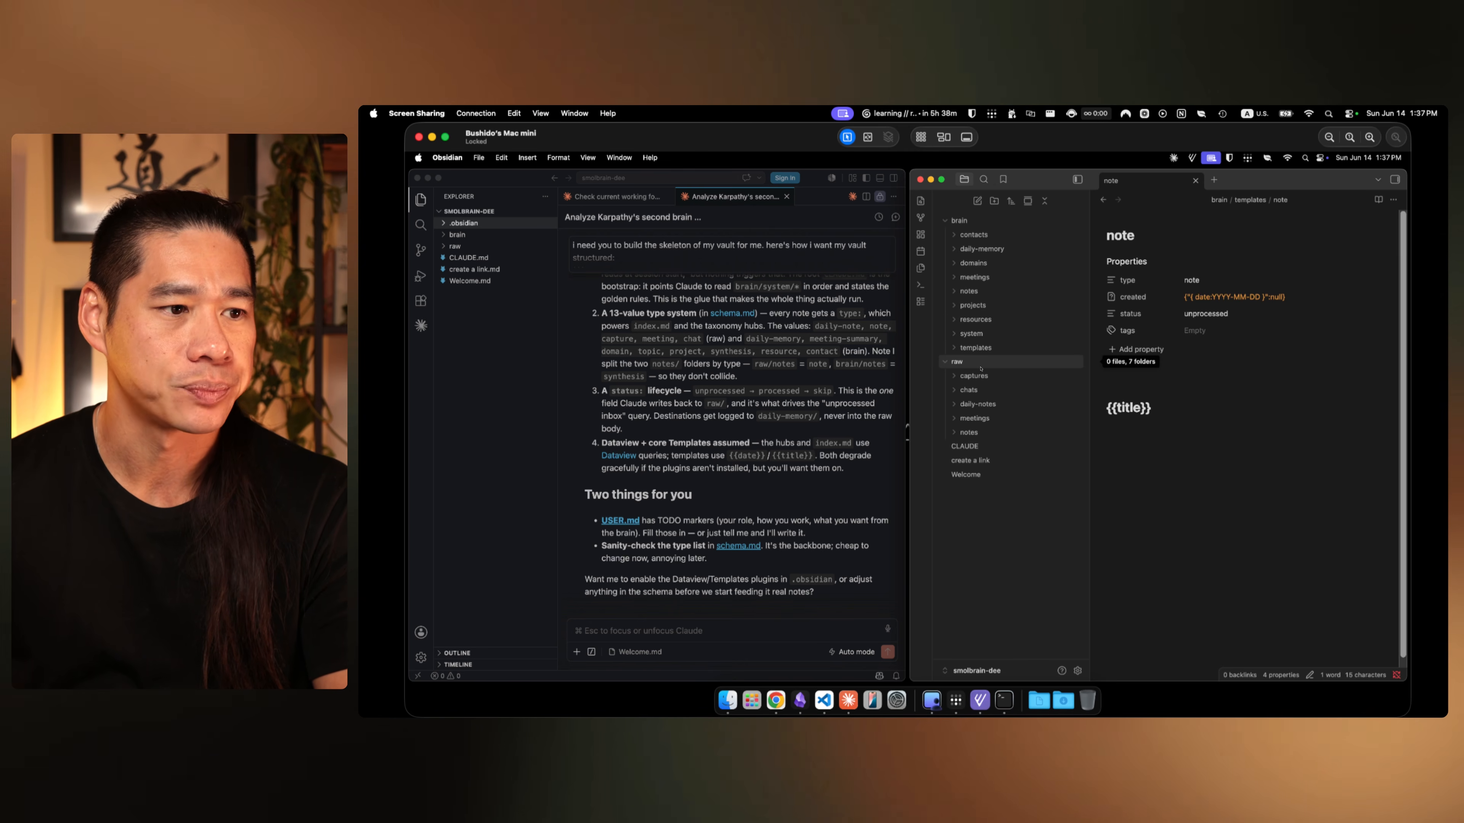
pyautogui.click(979, 334)
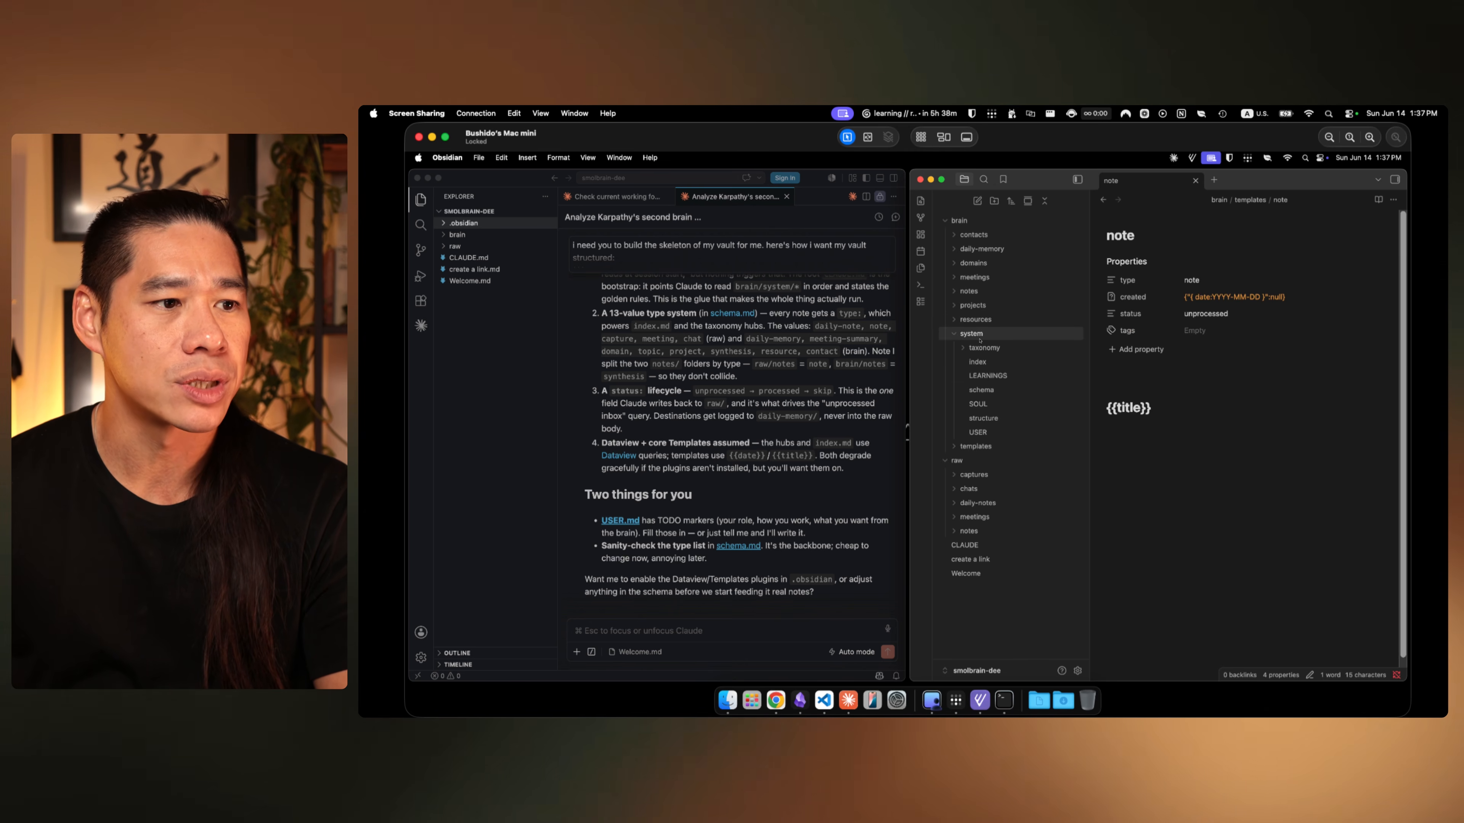
pyautogui.click(982, 434)
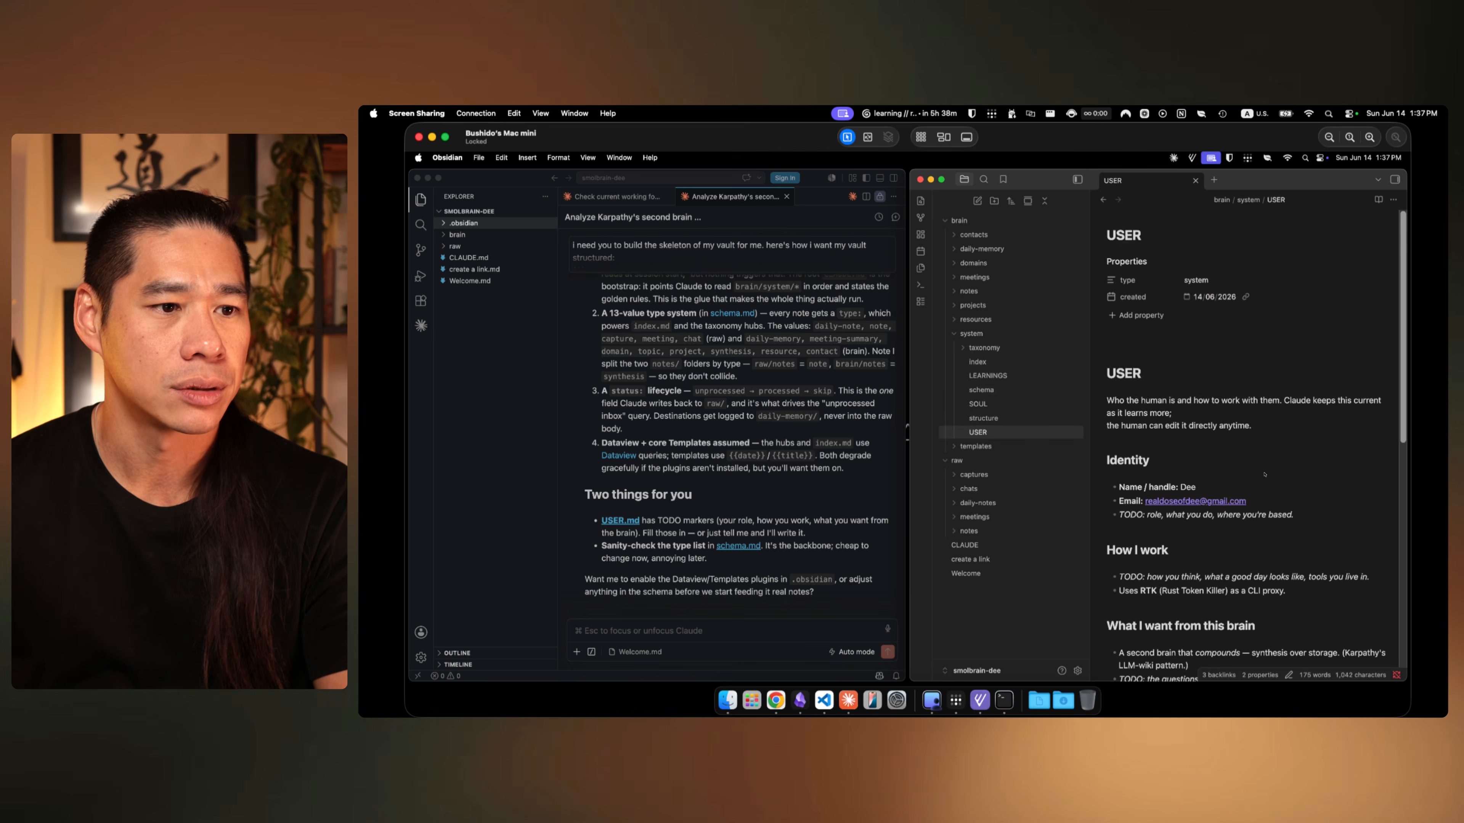
# Step: Read the USER note's introduction, Identity, How I work, What I want from this brain, and Communication preferences sections
pyautogui.scroll(-1, 1264, 473)
pyautogui.moveTo(1142, 363); pyautogui.dragTo(1377, 372)
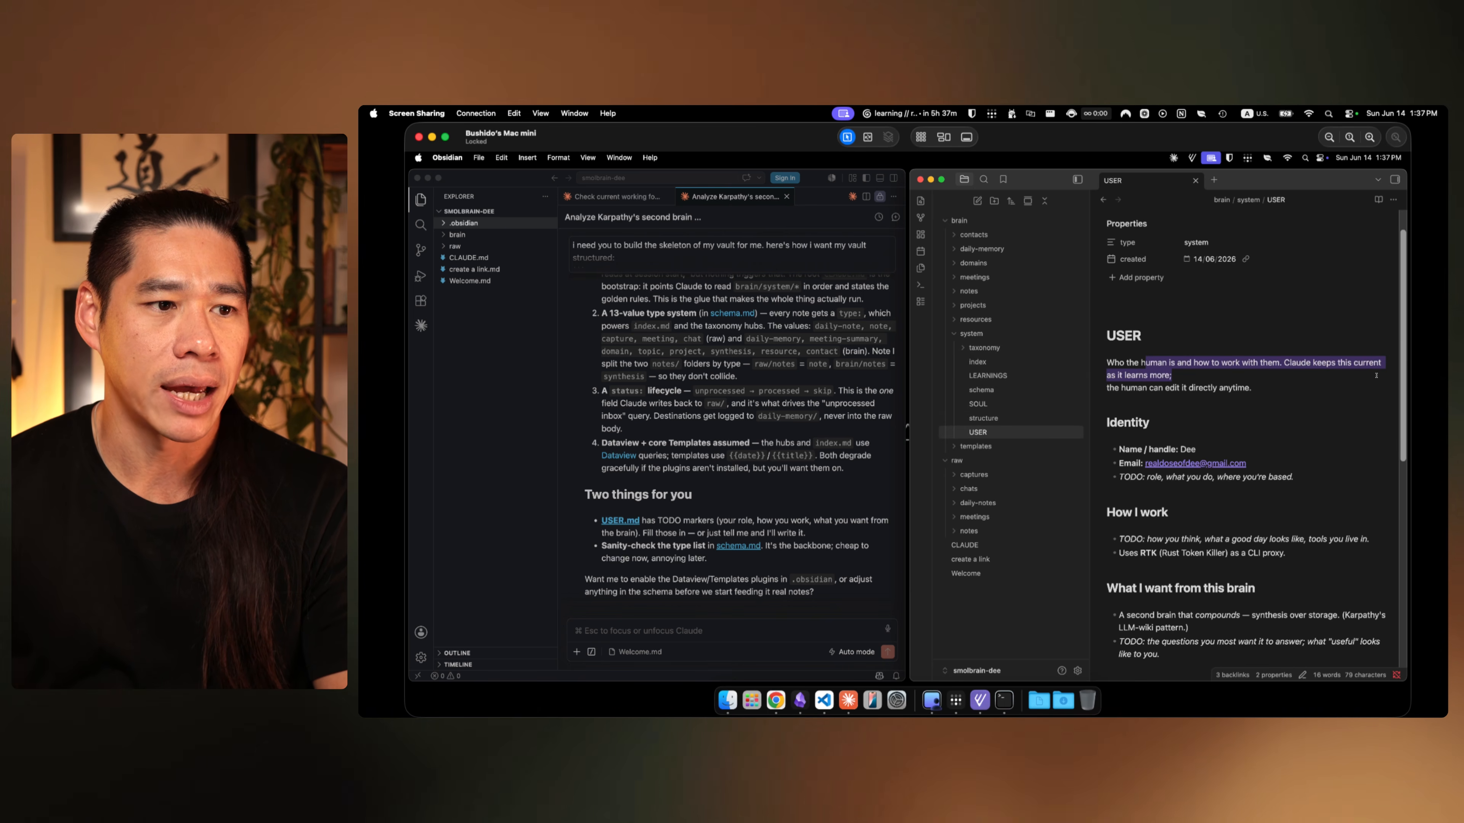
pyautogui.click(1158, 394)
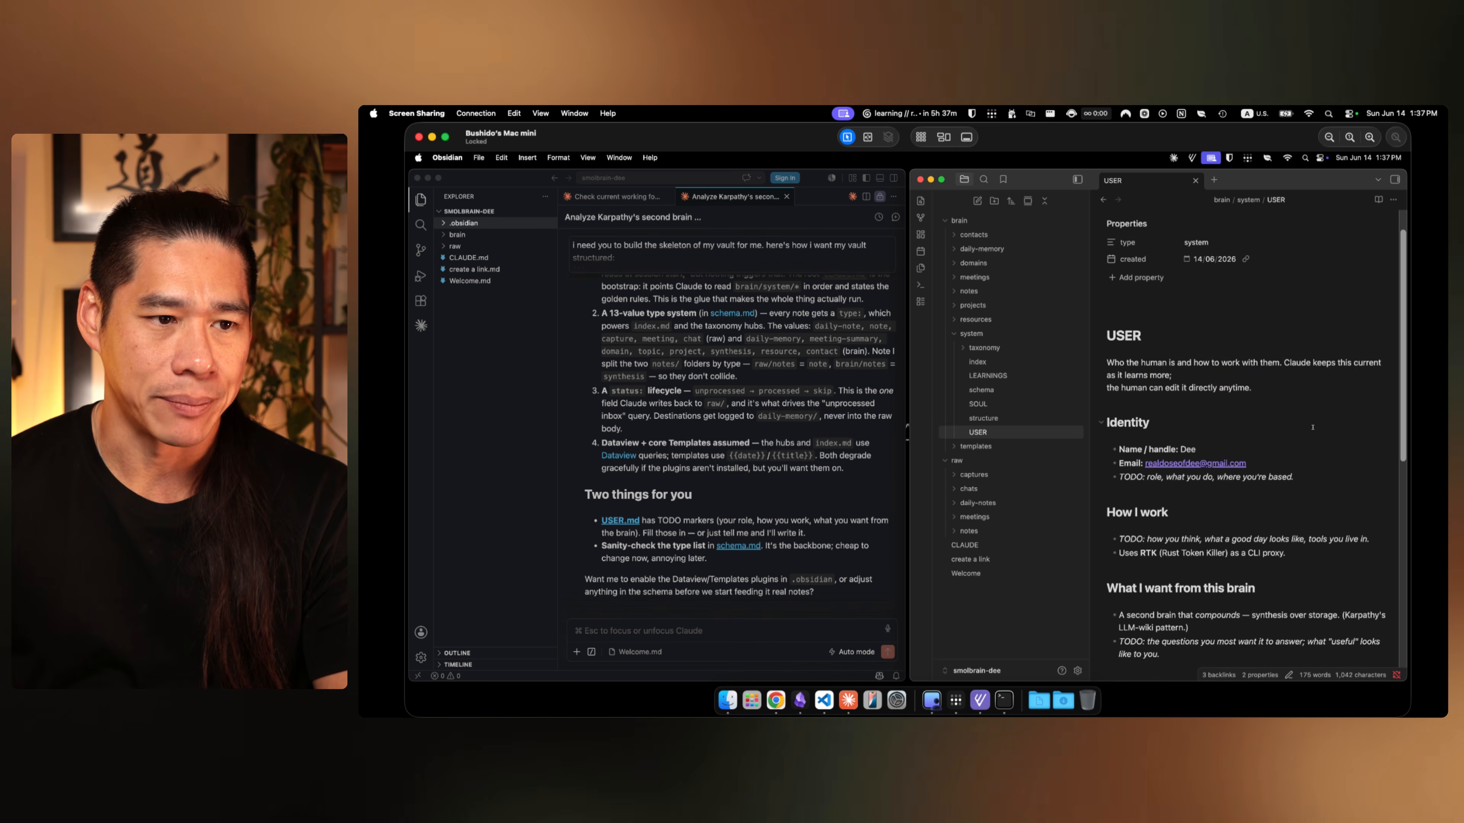
pyautogui.scroll(-3, 1312, 428)
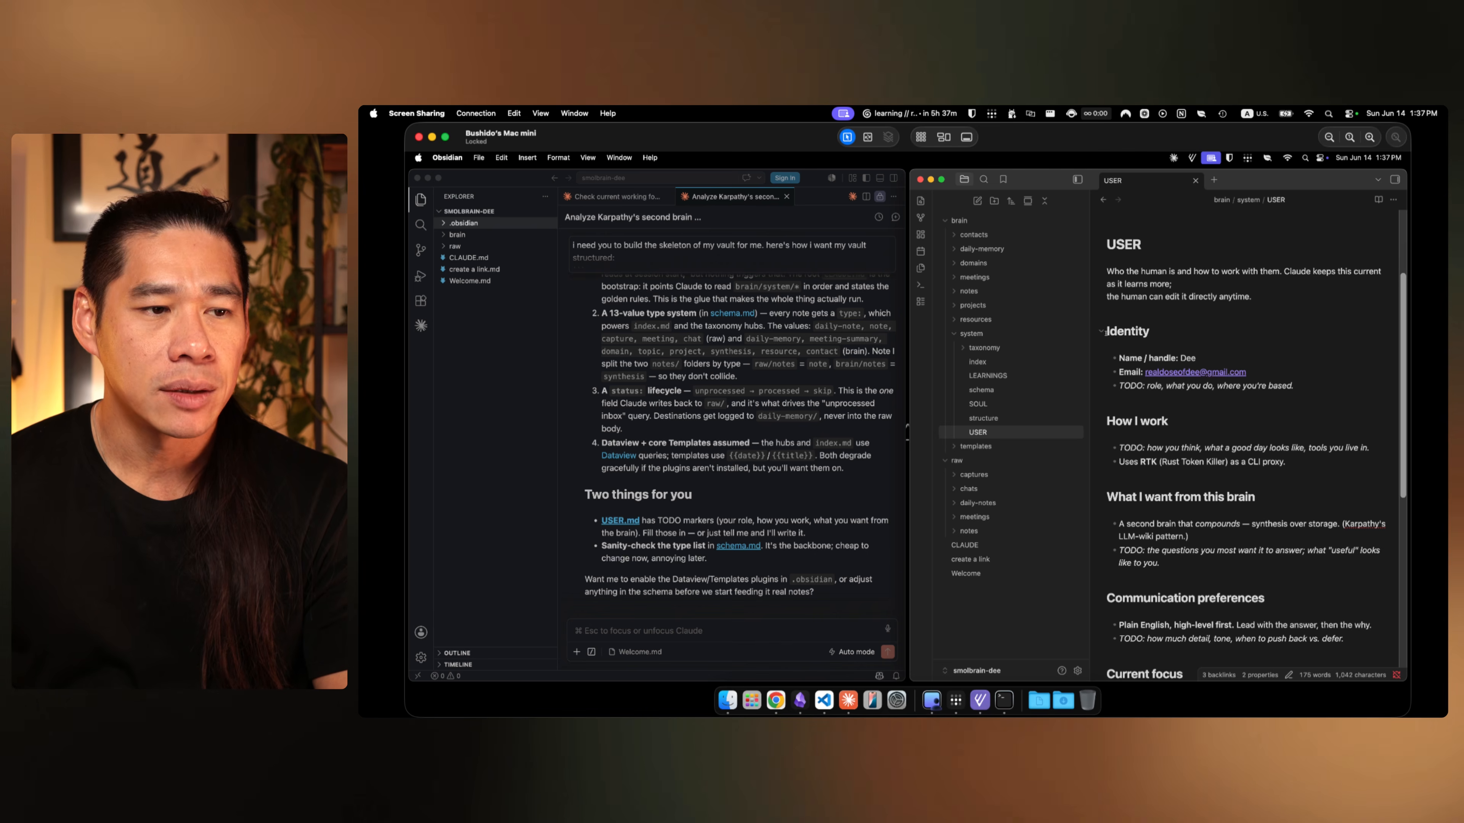
pyautogui.moveTo(1104, 333); pyautogui.dragTo(1162, 562)
pyautogui.click(1300, 475)
pyautogui.scroll(-2, 1300, 475)
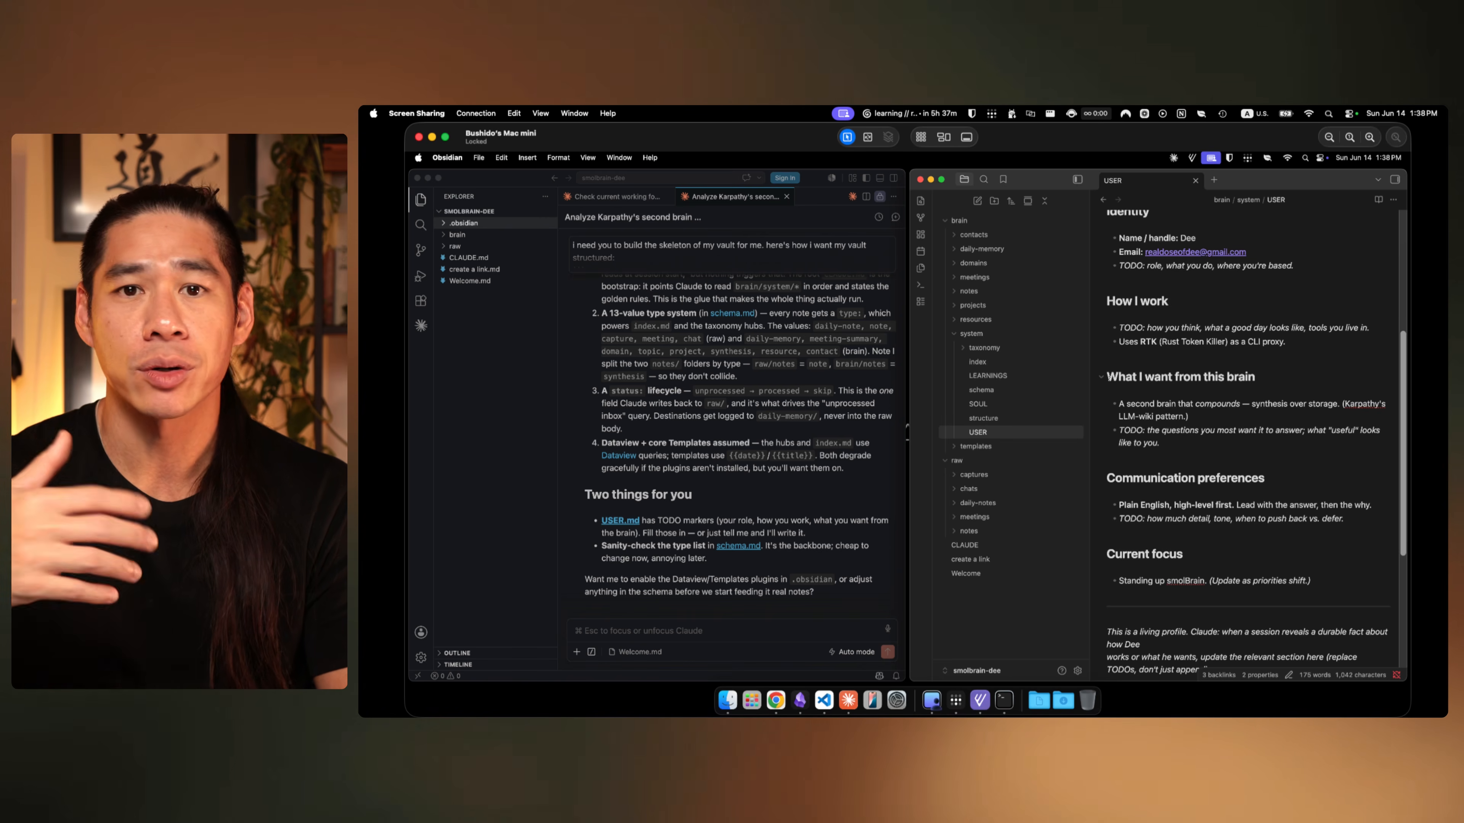
pyautogui.moveTo(1109, 378); pyautogui.dragTo(1284, 382)
pyautogui.click(1284, 382)
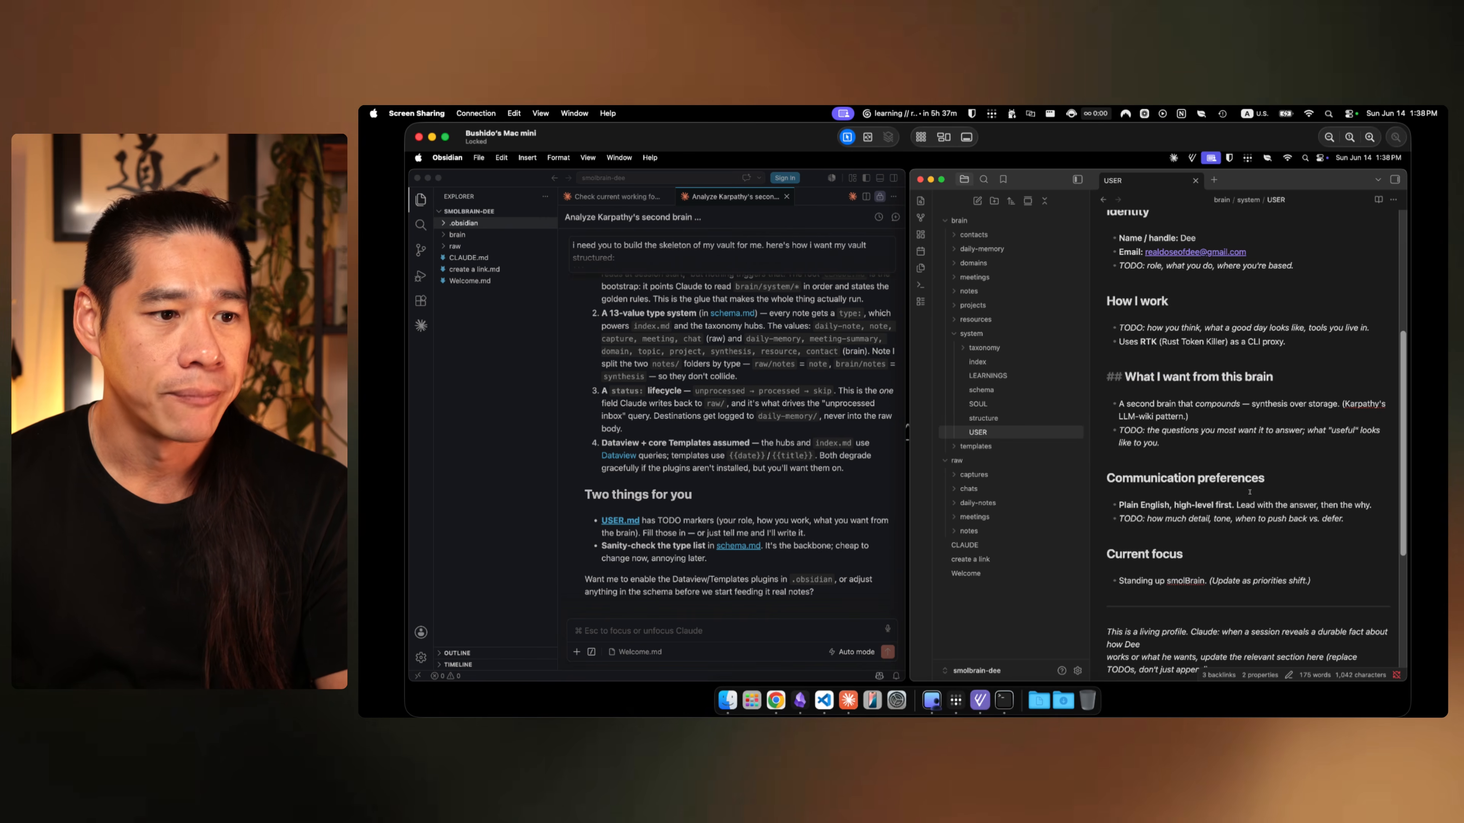
# Step: Draft a Claude prompt requesting a section-by-section interview for the user.md file, adding or removing sections along the way, and clear it
pyautogui.click(759, 637)
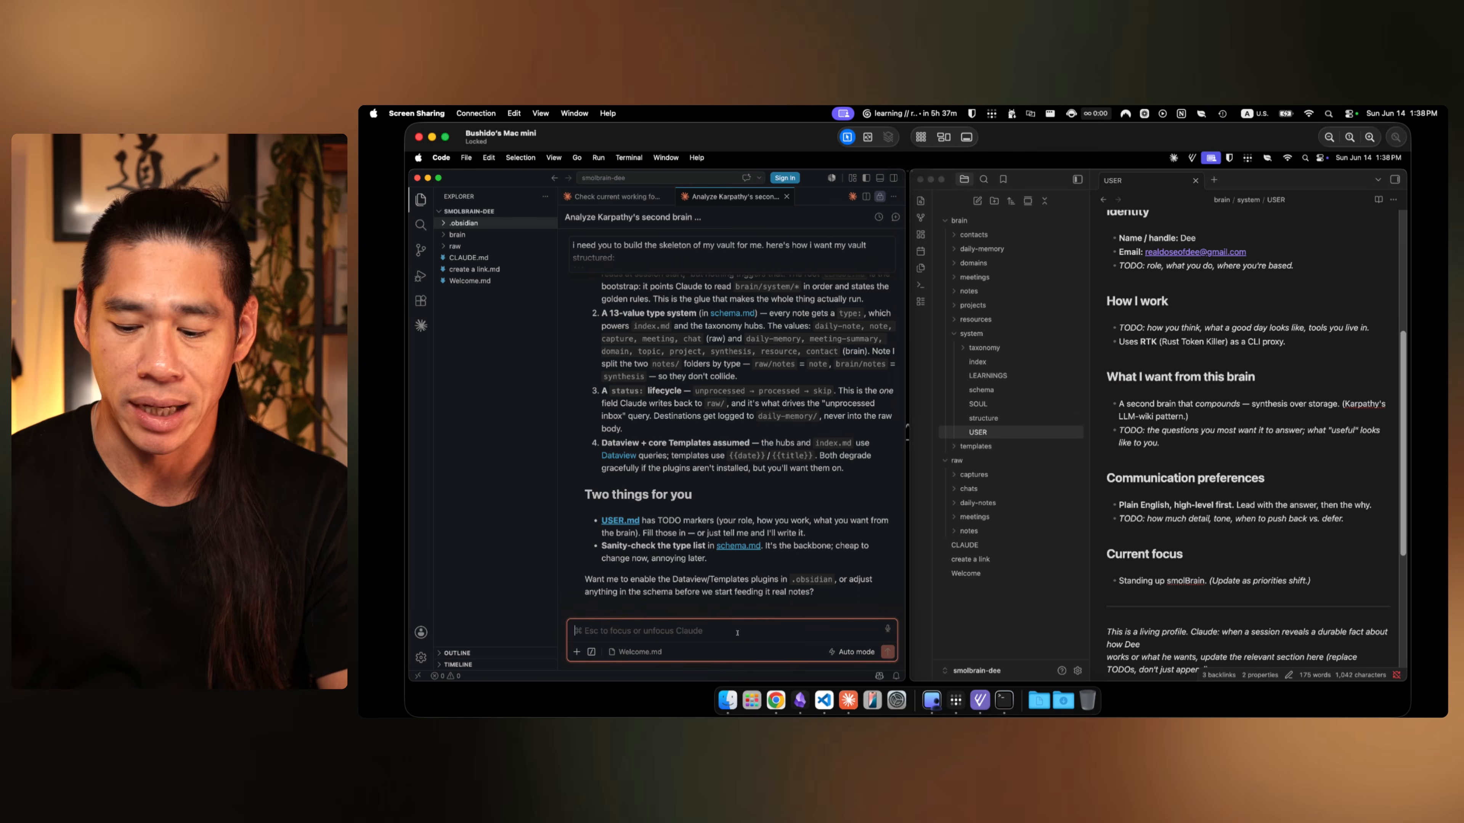
pyautogui.hotkey('alt', 'space')
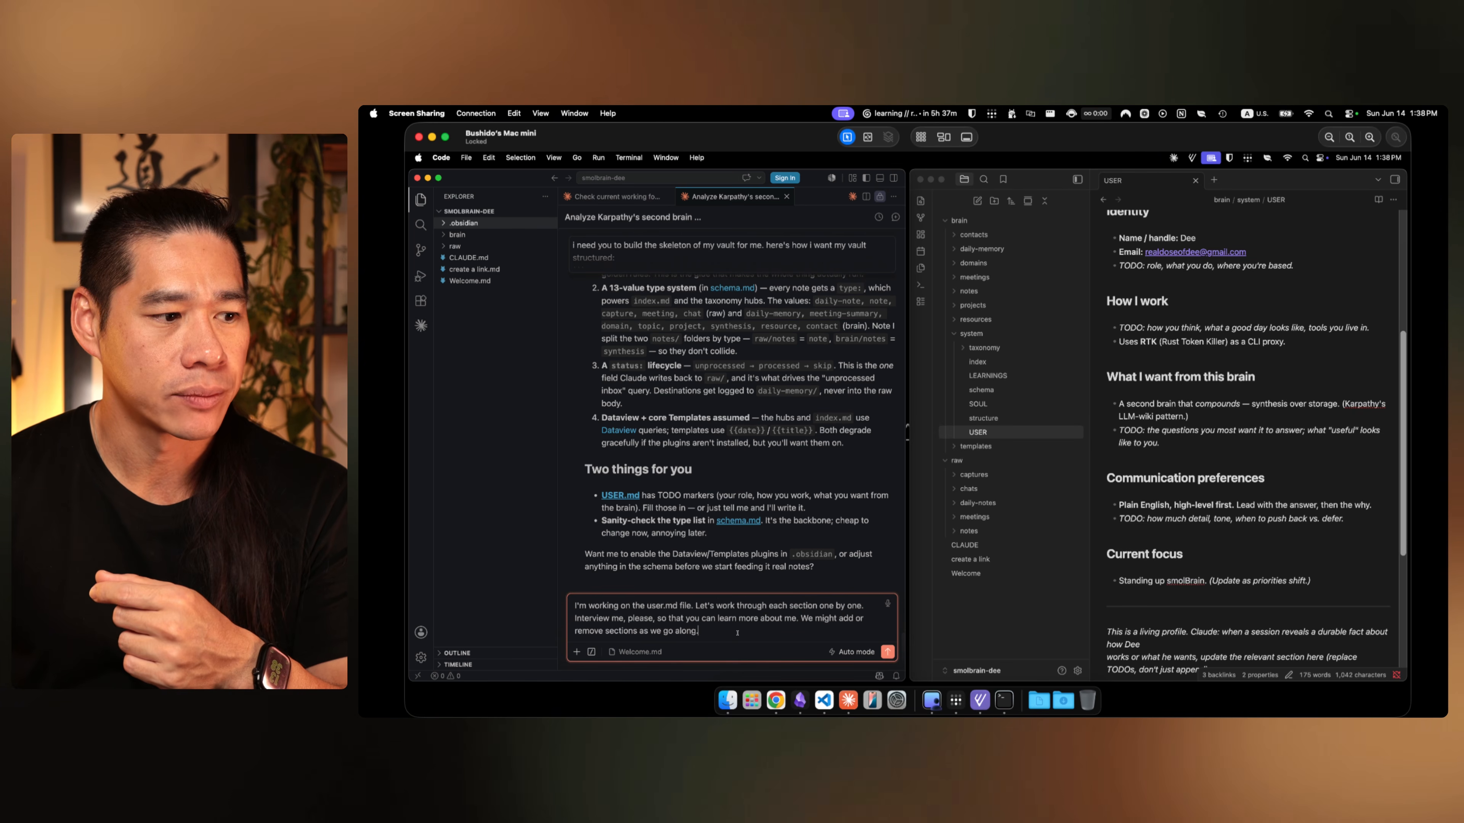
pyautogui.moveTo(737, 633); pyautogui.dragTo(565, 603)
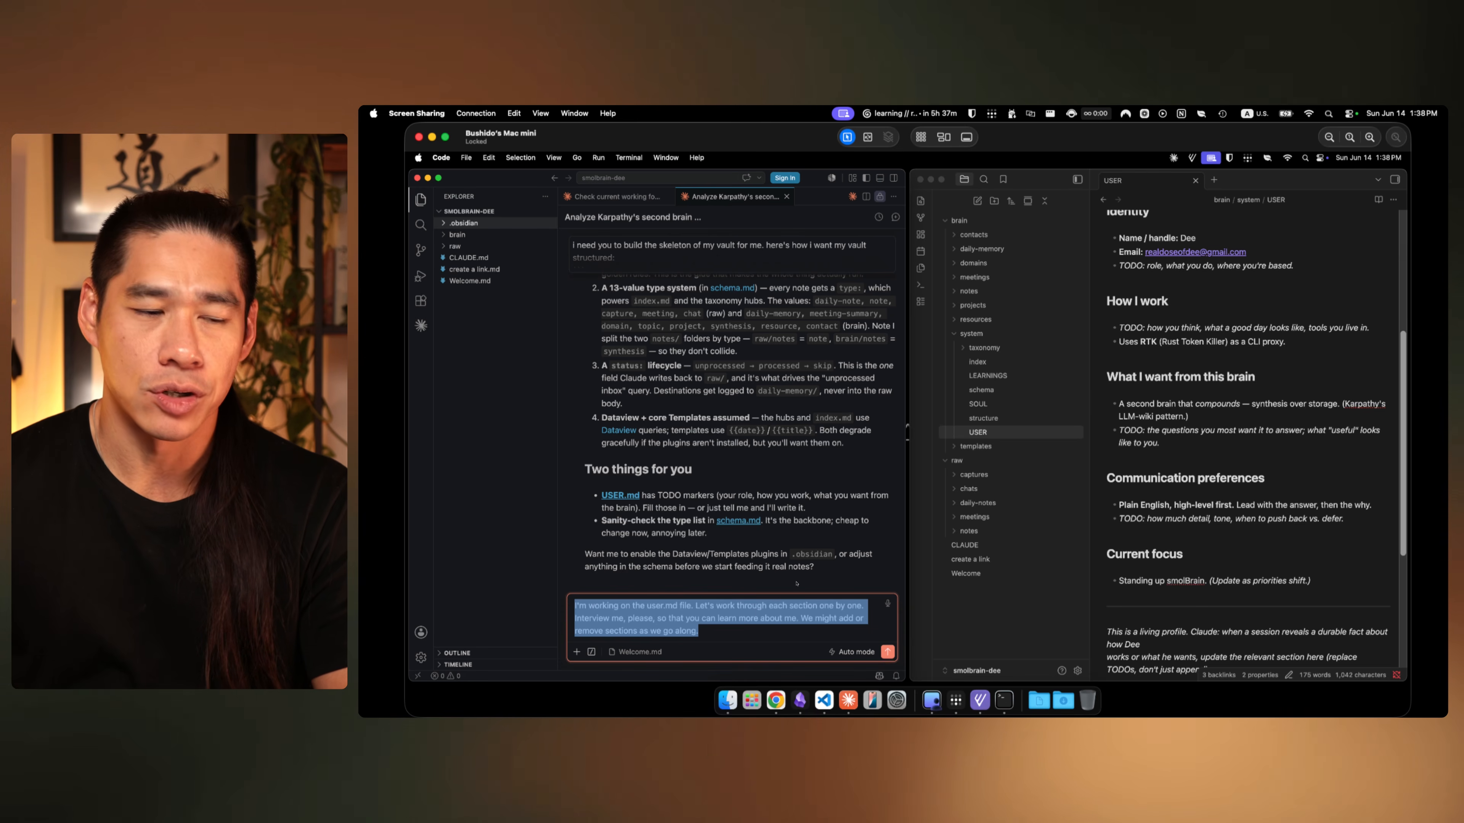
pyautogui.click(746, 638)
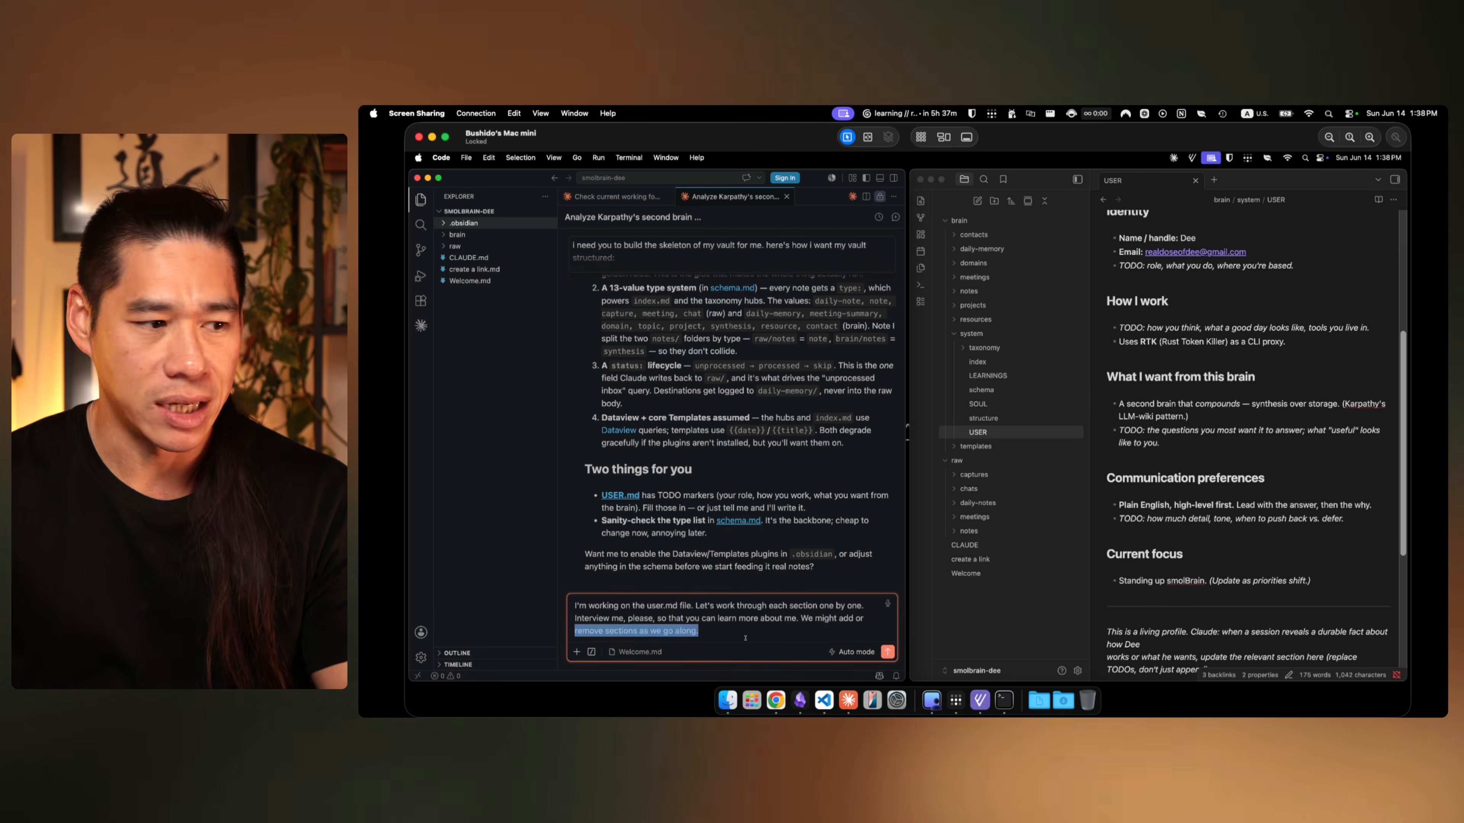
pyautogui.press('Return')
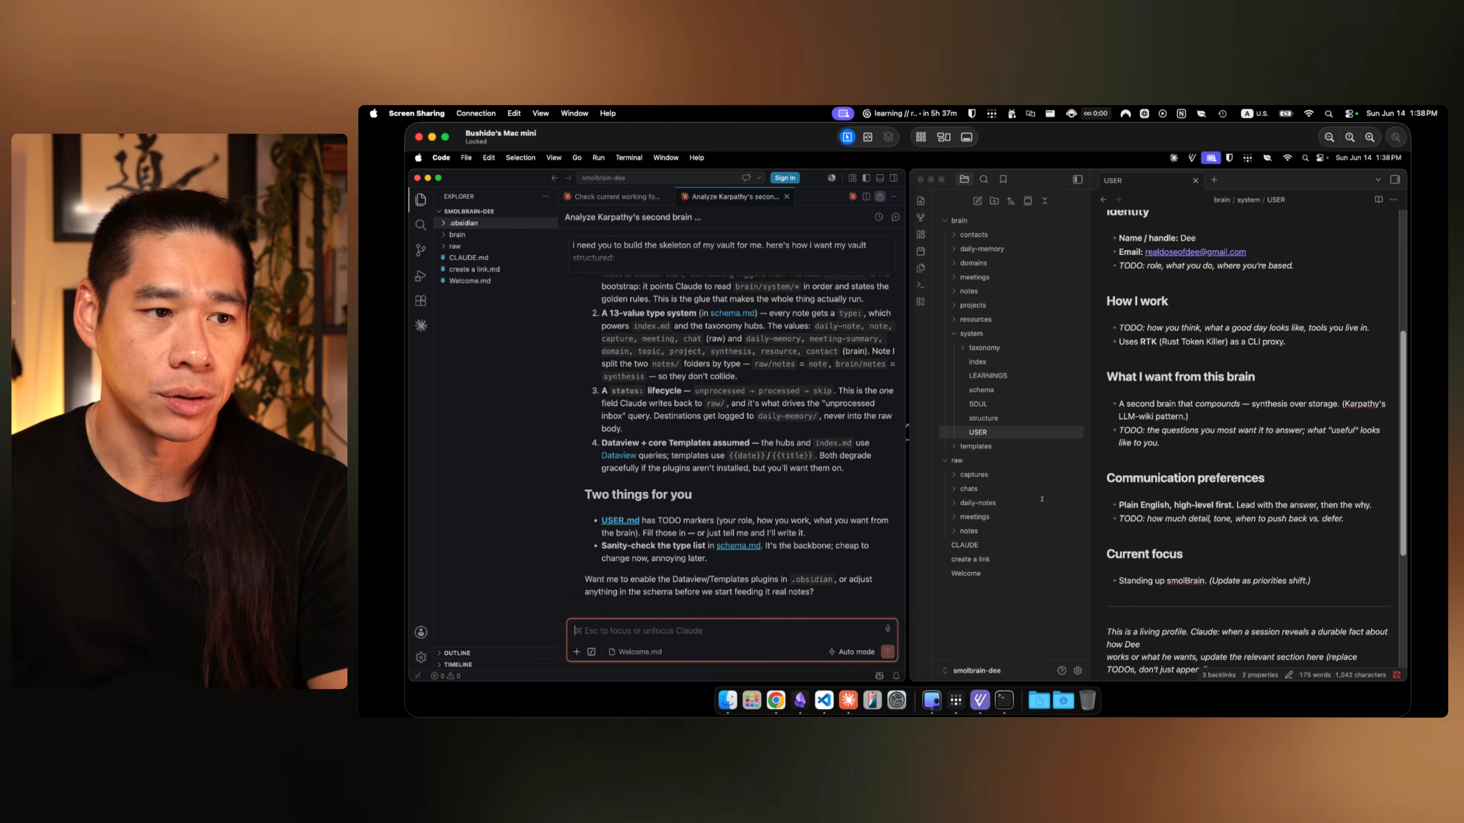
# Step: Switch to Chrome's Your Sharable VAST lesson, looking at the Obsidian graph view along the way
pyautogui.hotkey('ctrl', 'Right')
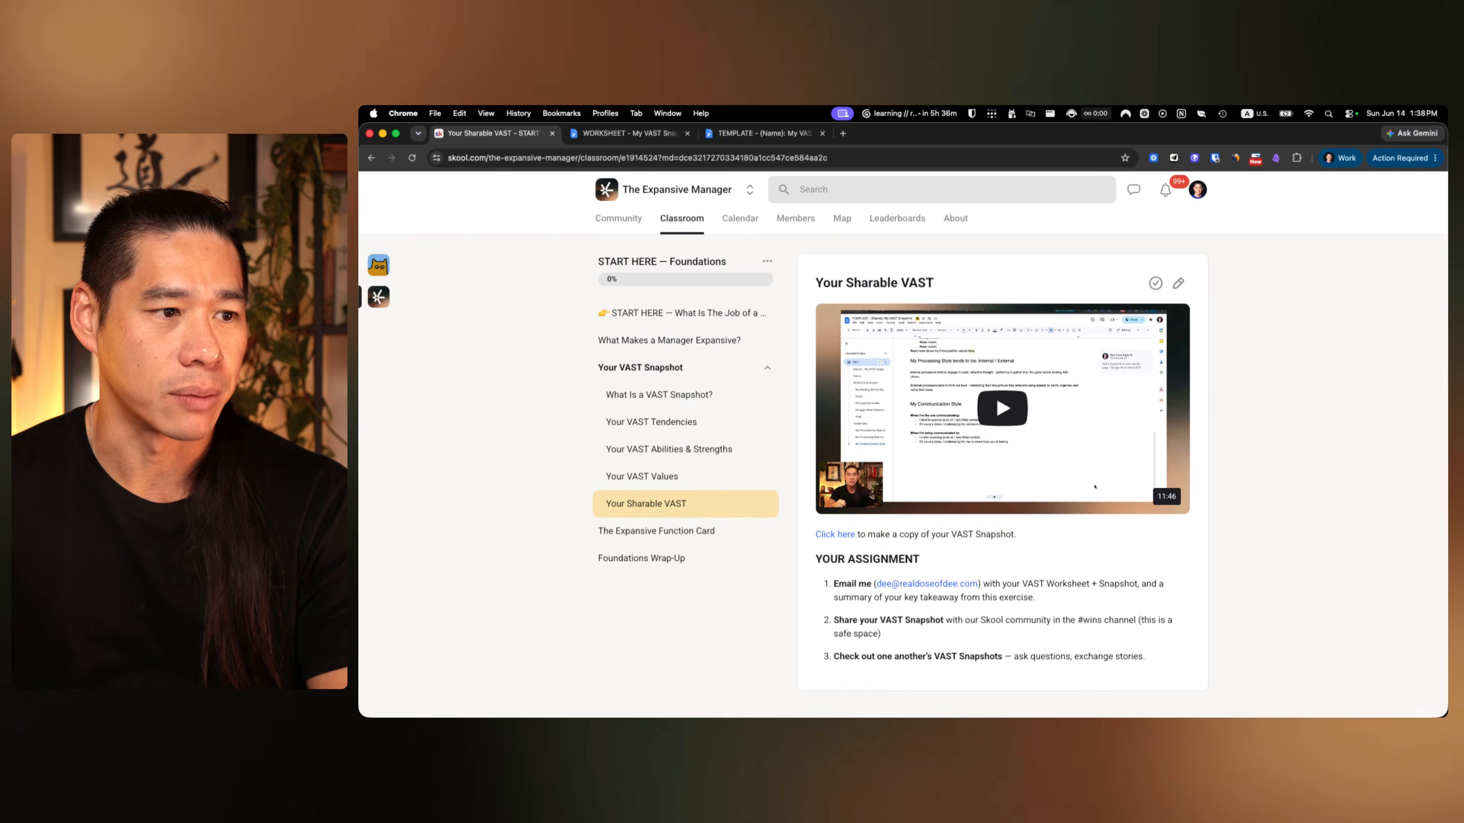
pyautogui.hotkey('ctrl', 'Up')
pyautogui.click(534, 367)
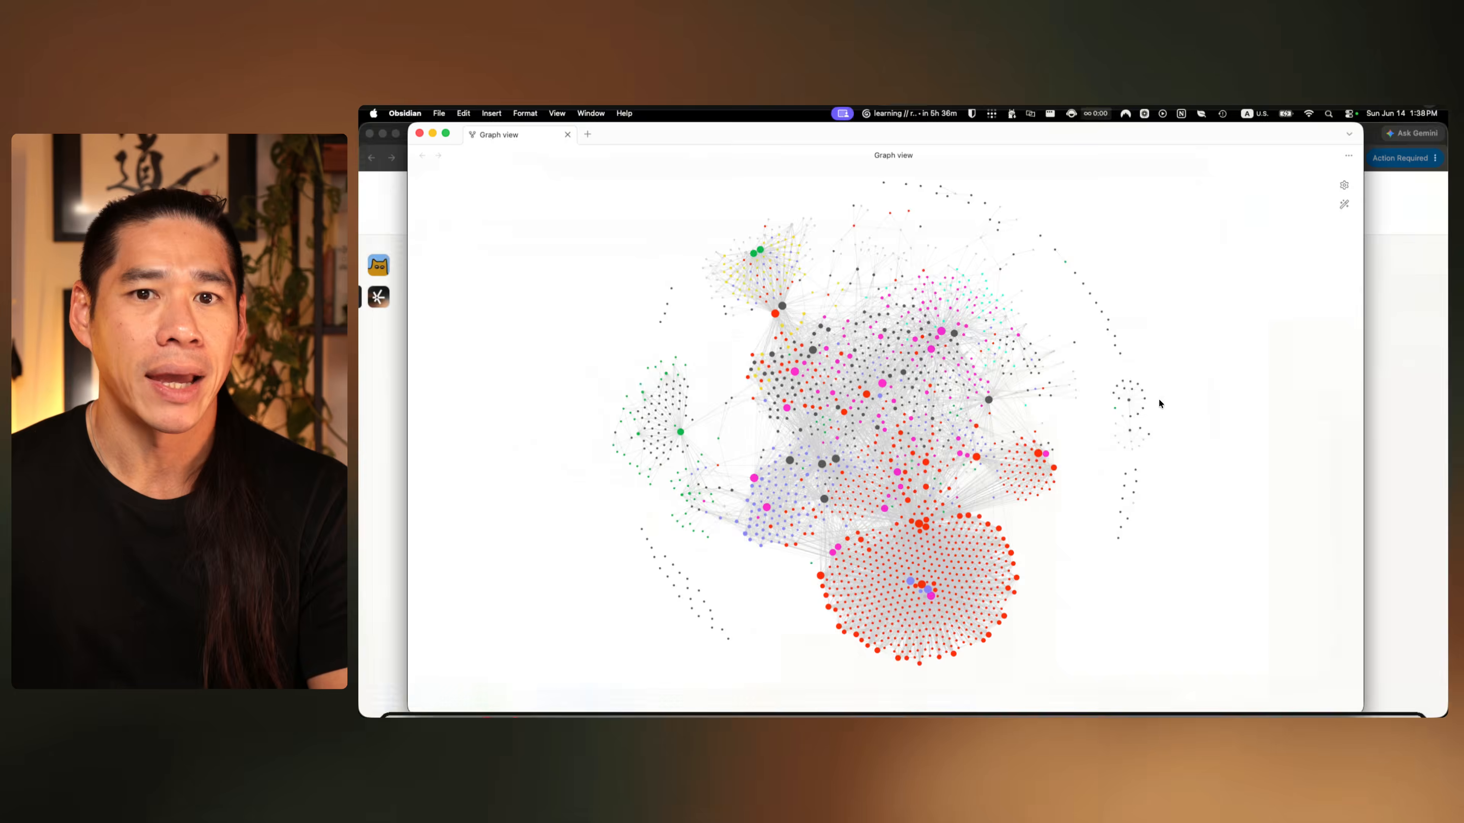
pyautogui.hotkey('ctrl', 'Up')
pyautogui.click(1388, 486)
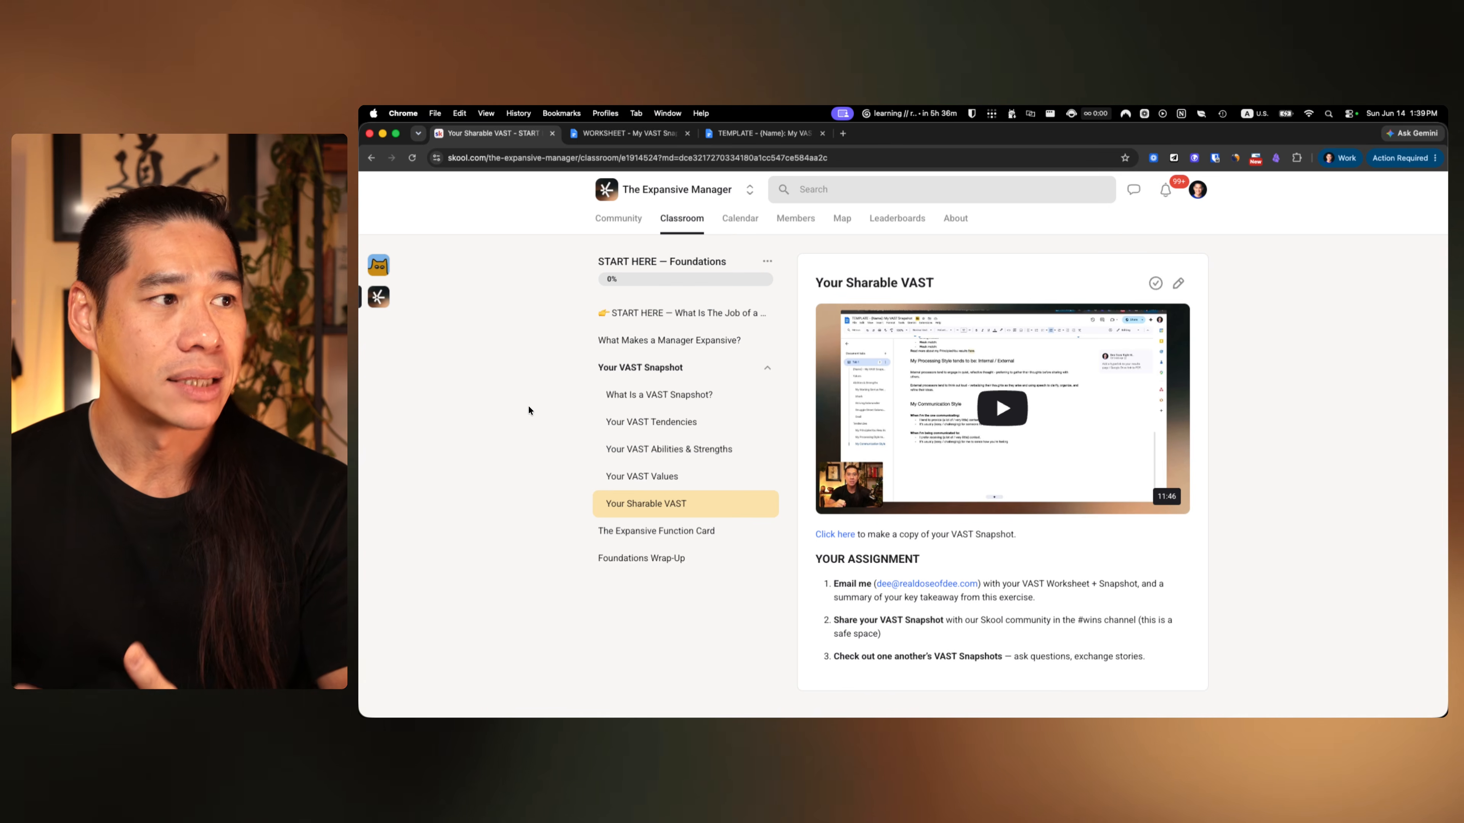
# Step: Open the WORKSHEET - My VAST Snapshot document and examine its introduction and list of document tabs
pyautogui.click(663, 133)
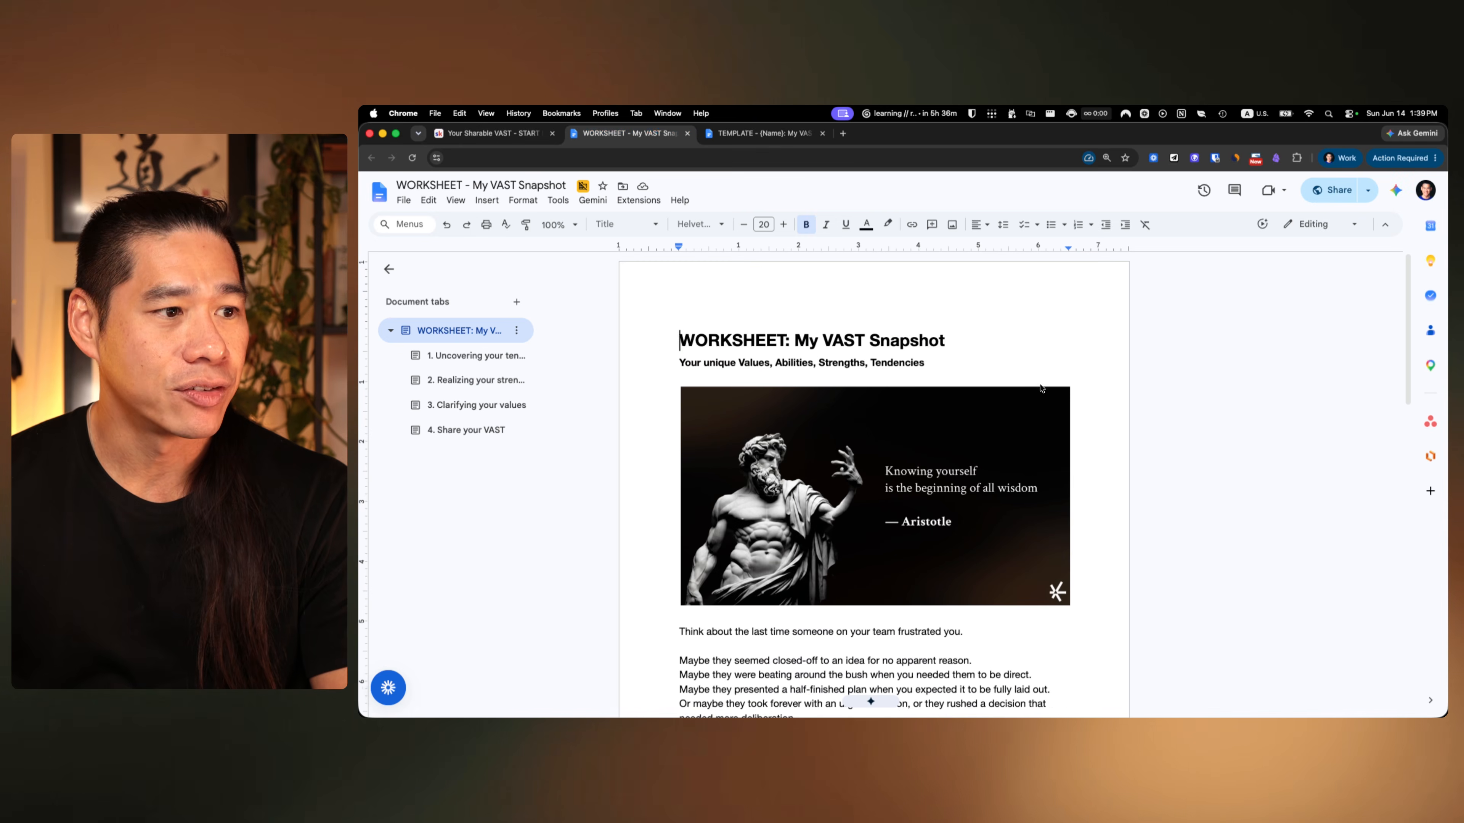
pyautogui.scroll(-2, 1163, 427)
pyautogui.scroll(4, 1162, 427)
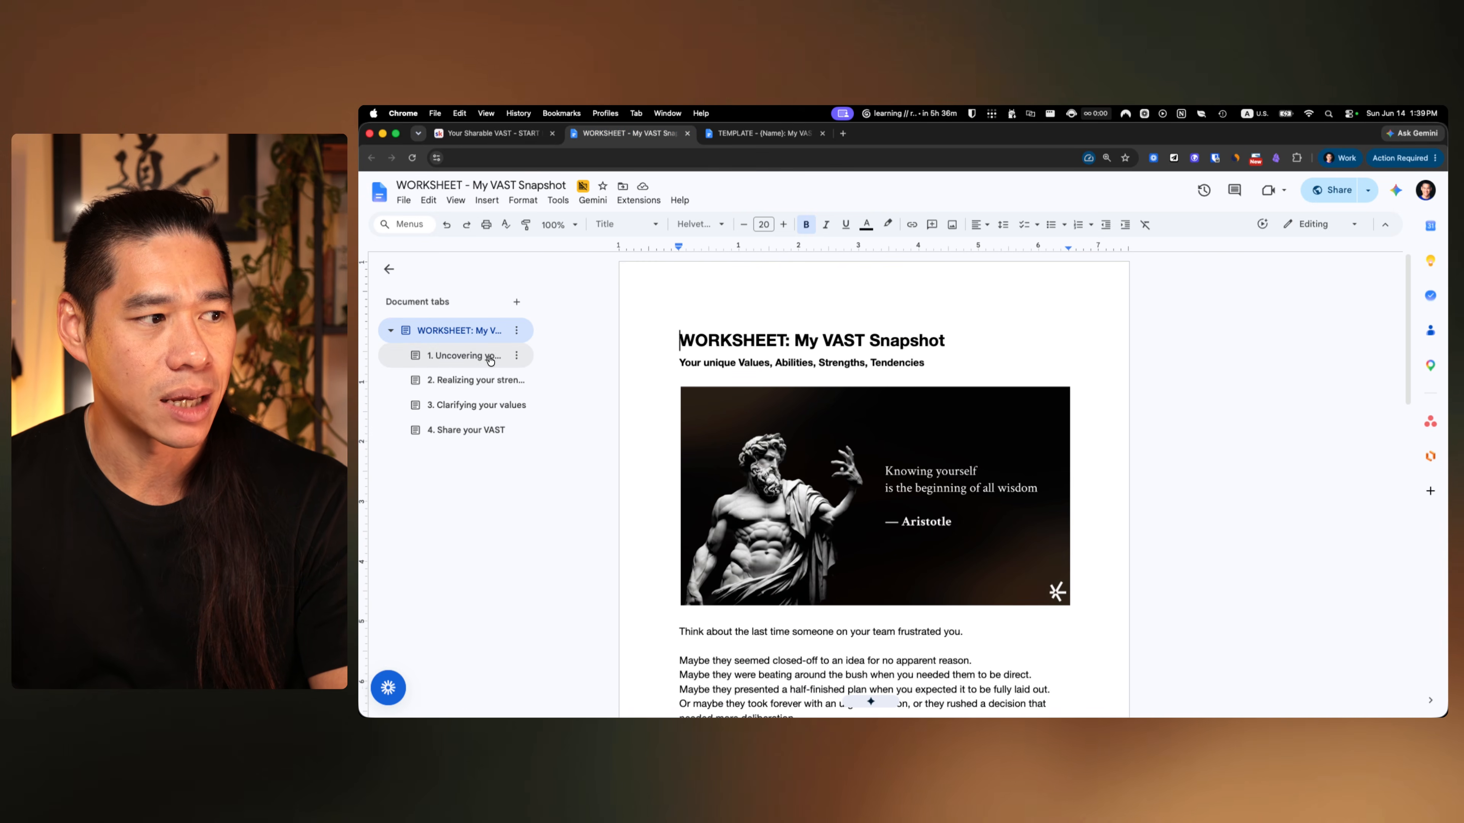
pyautogui.scroll(-5, 1225, 534)
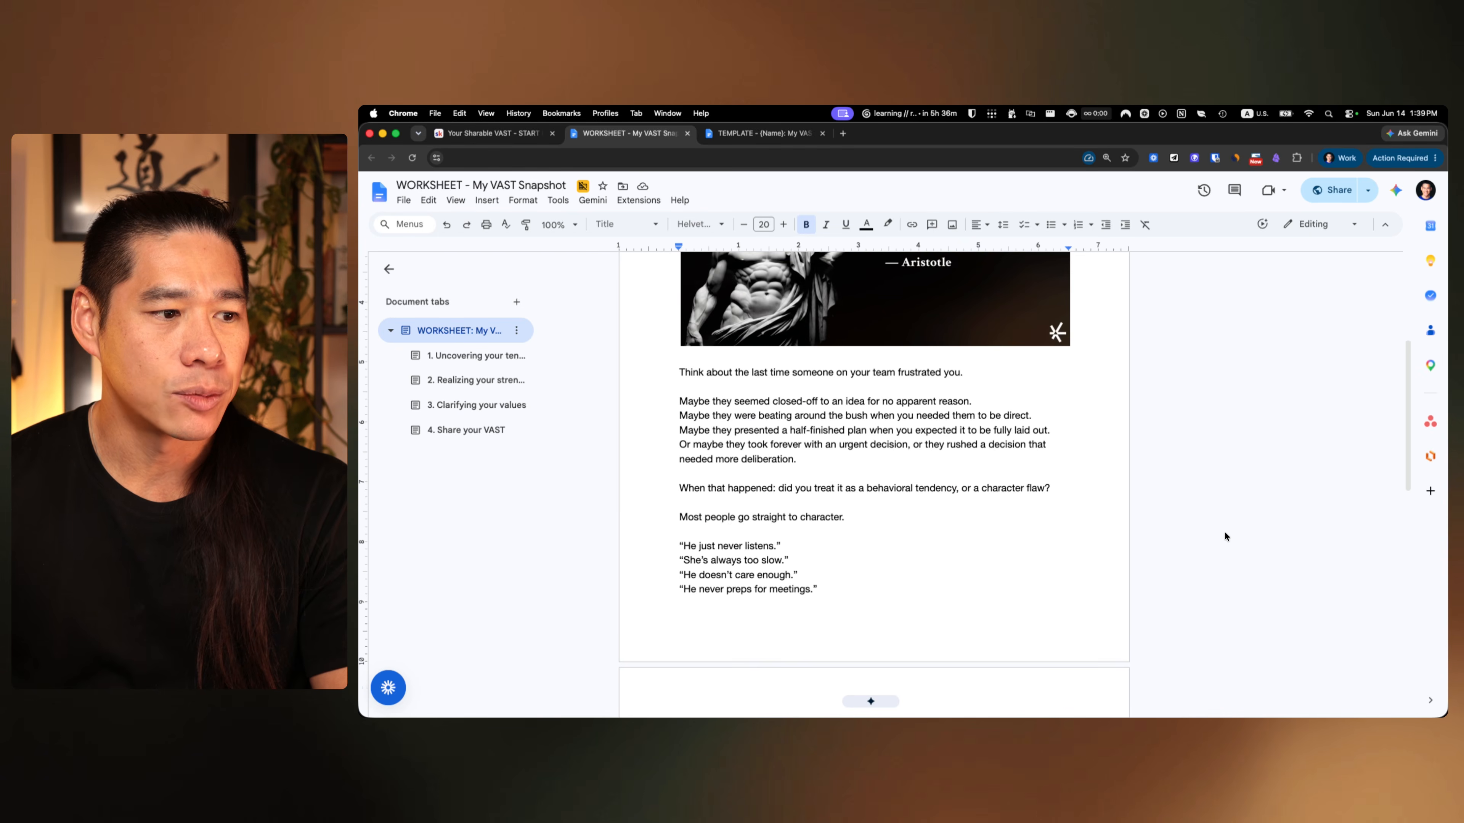
pyautogui.scroll(6, 1226, 536)
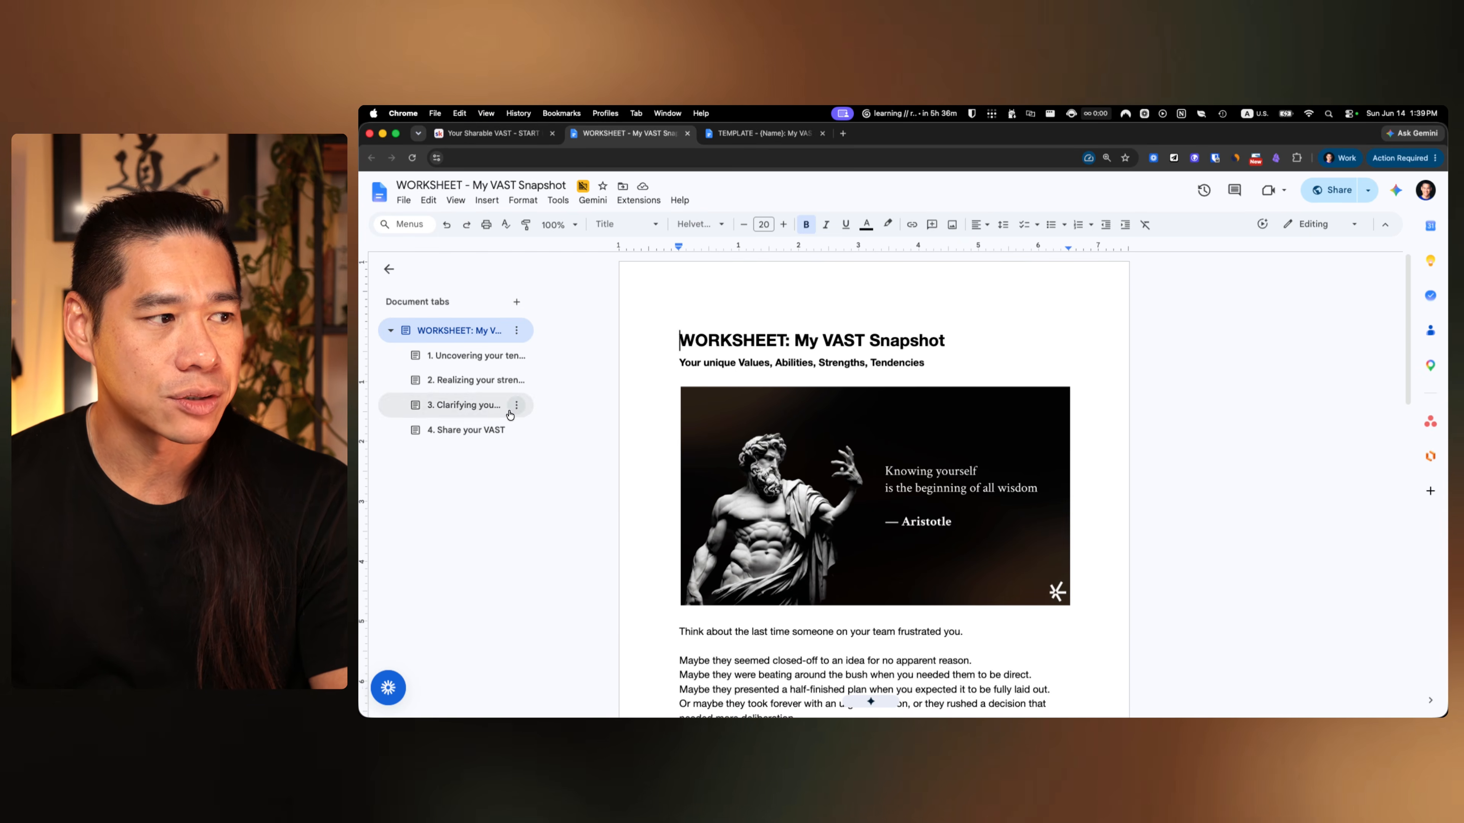
# Step: Open the VAST Snapshot template and read its Values, Abilities & Strengths, Tendencies, processing style and communication style sections
pyautogui.click(761, 133)
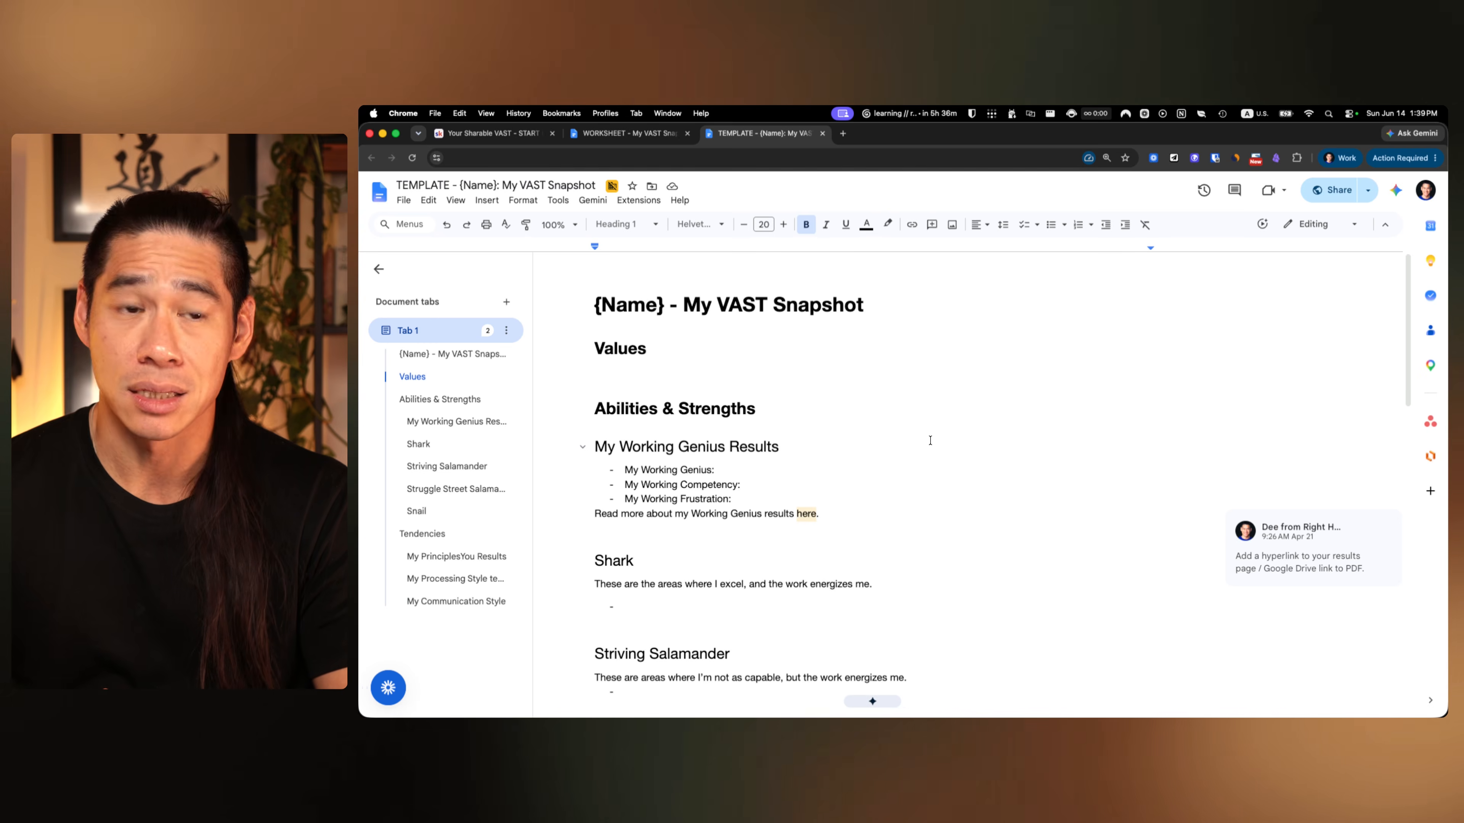
pyautogui.scroll(-2, 930, 441)
pyautogui.moveTo(616, 330); pyautogui.dragTo(752, 326)
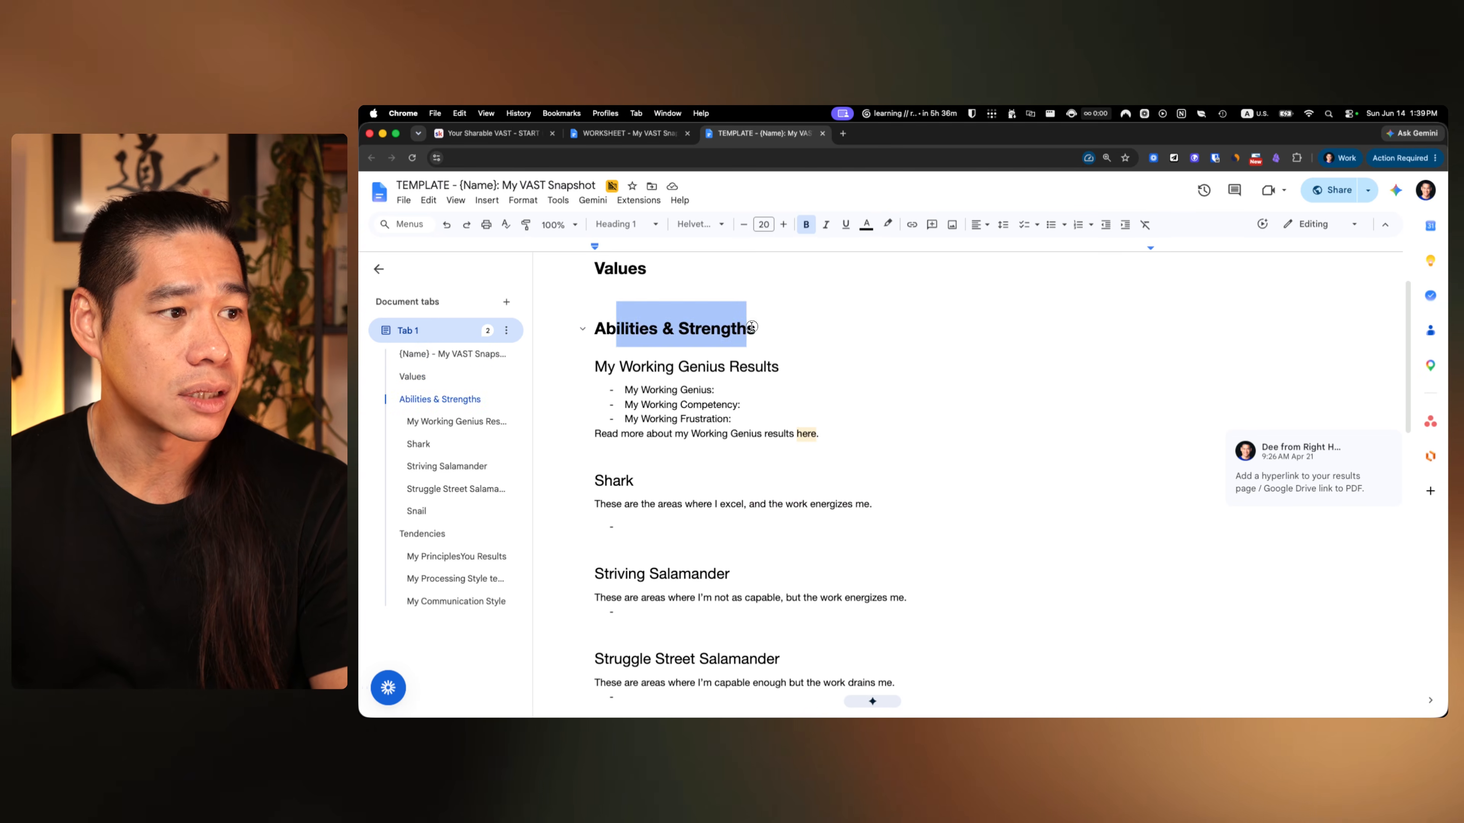
pyautogui.click(892, 357)
pyautogui.scroll(-3, 892, 358)
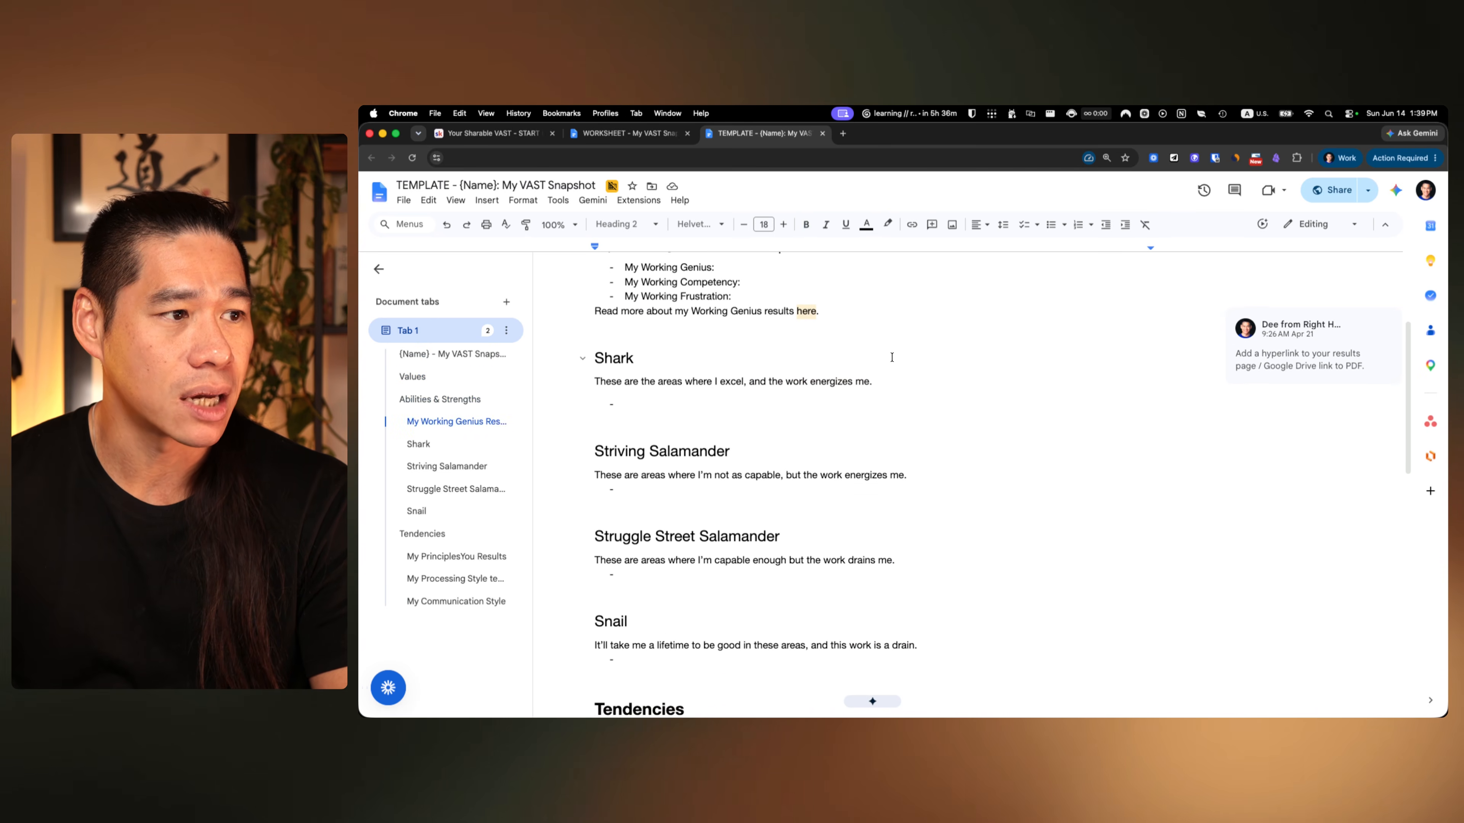
pyautogui.scroll(3, 892, 358)
pyautogui.scroll(2, 892, 355)
pyautogui.scroll(-10, 980, 450)
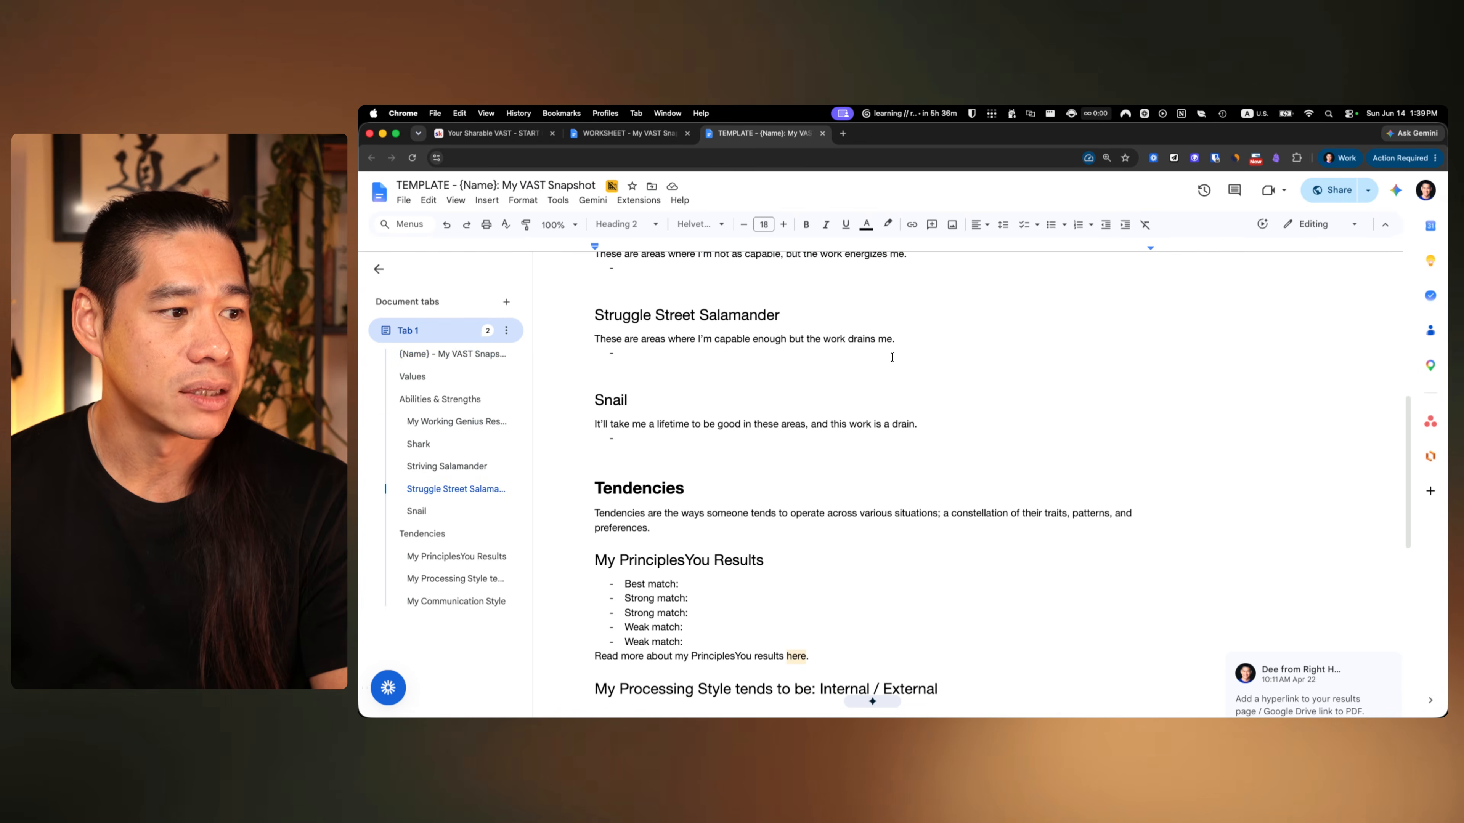
pyautogui.scroll(-7, 1000, 458)
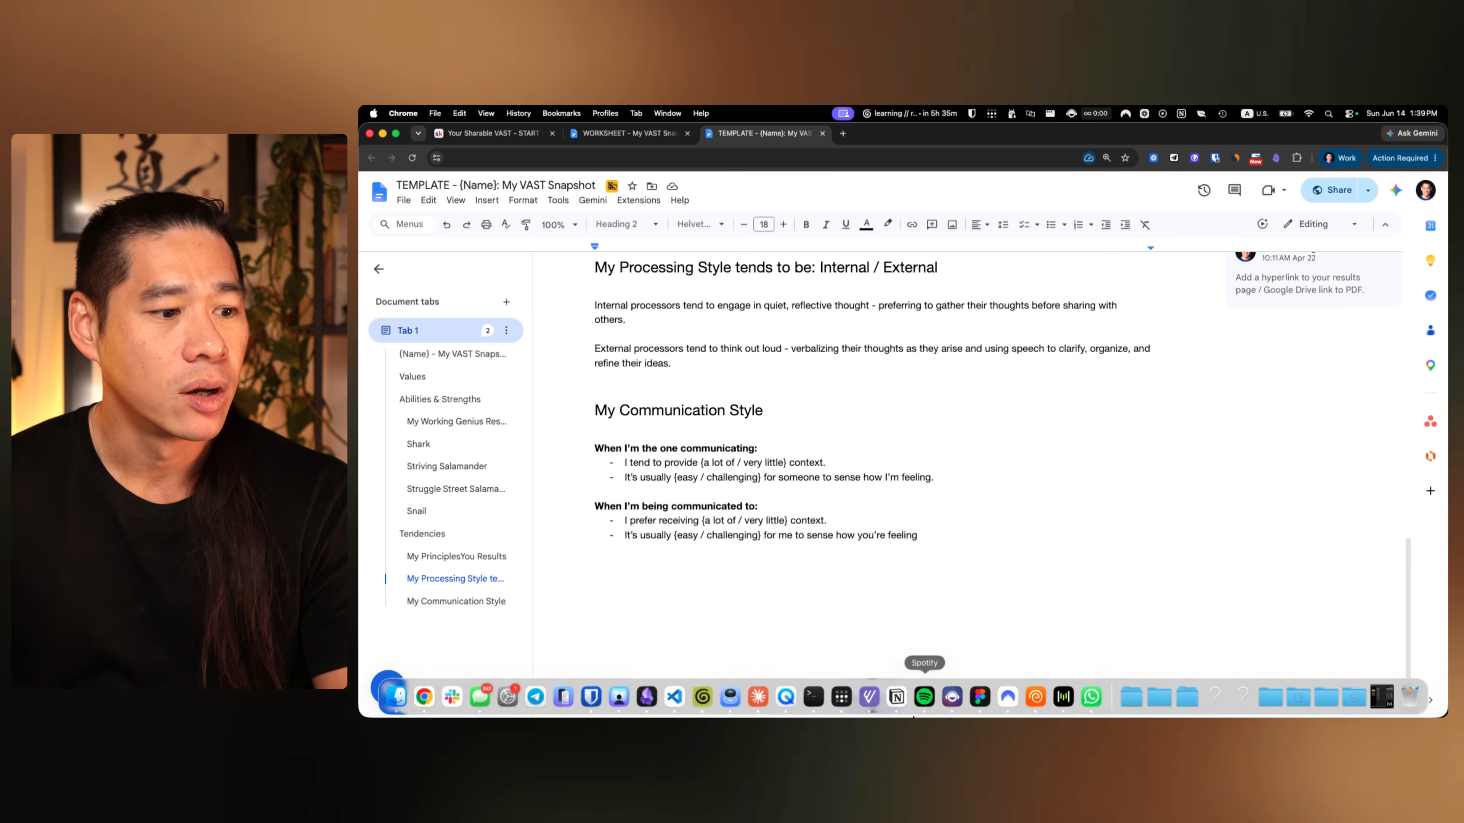
# Step: Return to the Mac mini screen-sharing session and open the personality-assessments folder from Downloads
pyautogui.press('super+Tab')
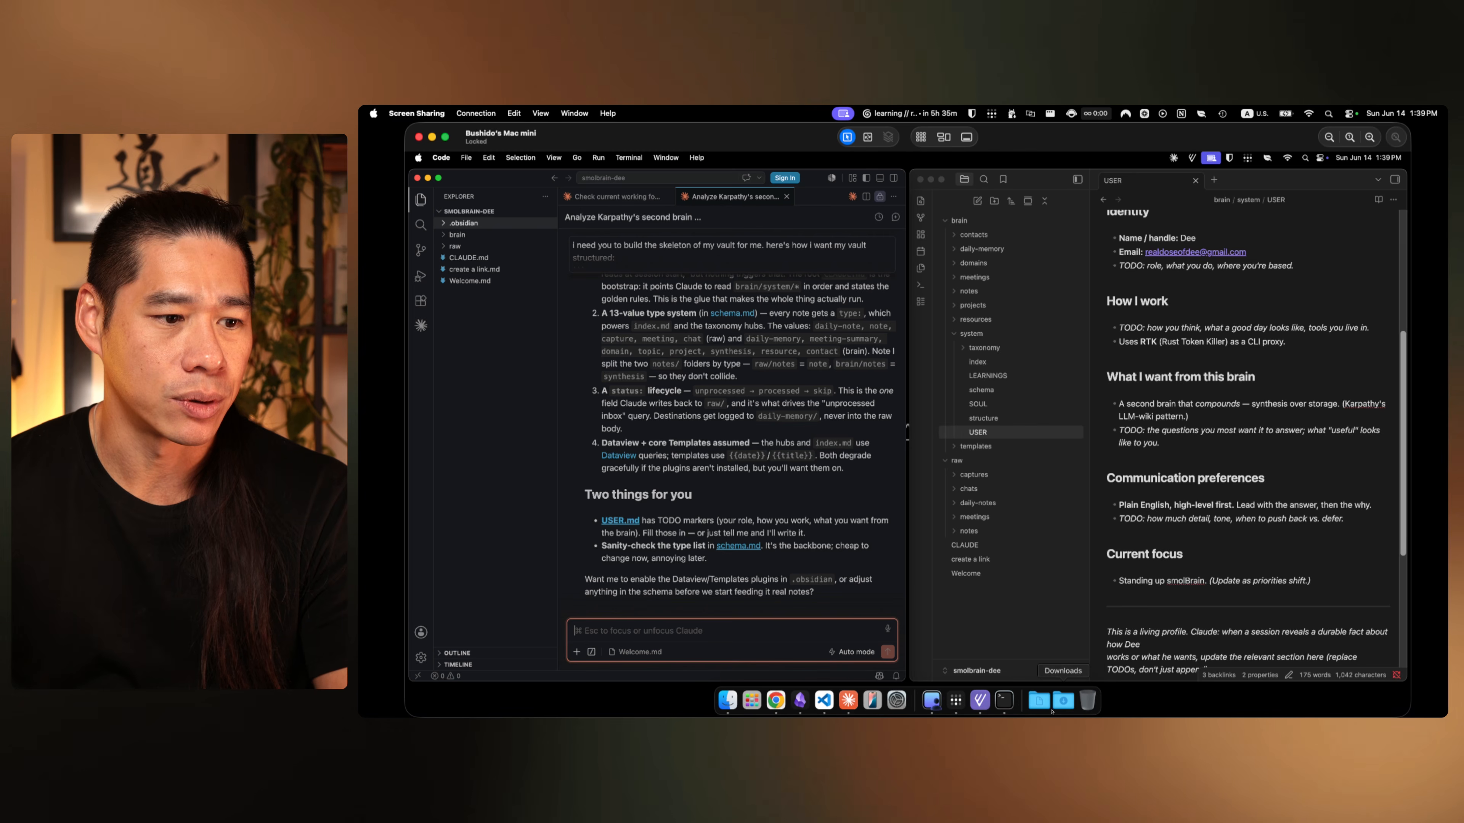
pyautogui.click(1031, 708)
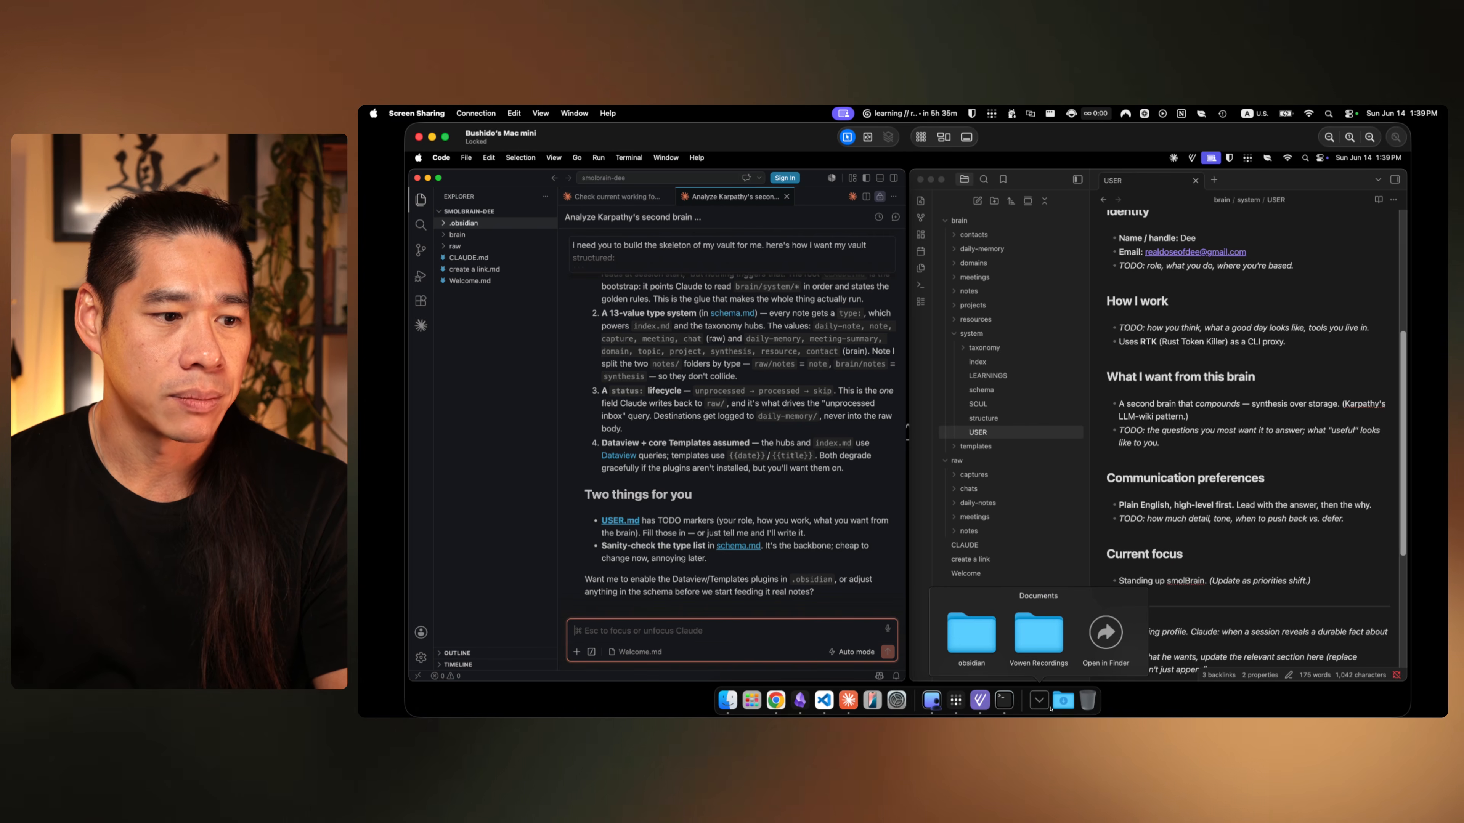
pyautogui.click(1063, 701)
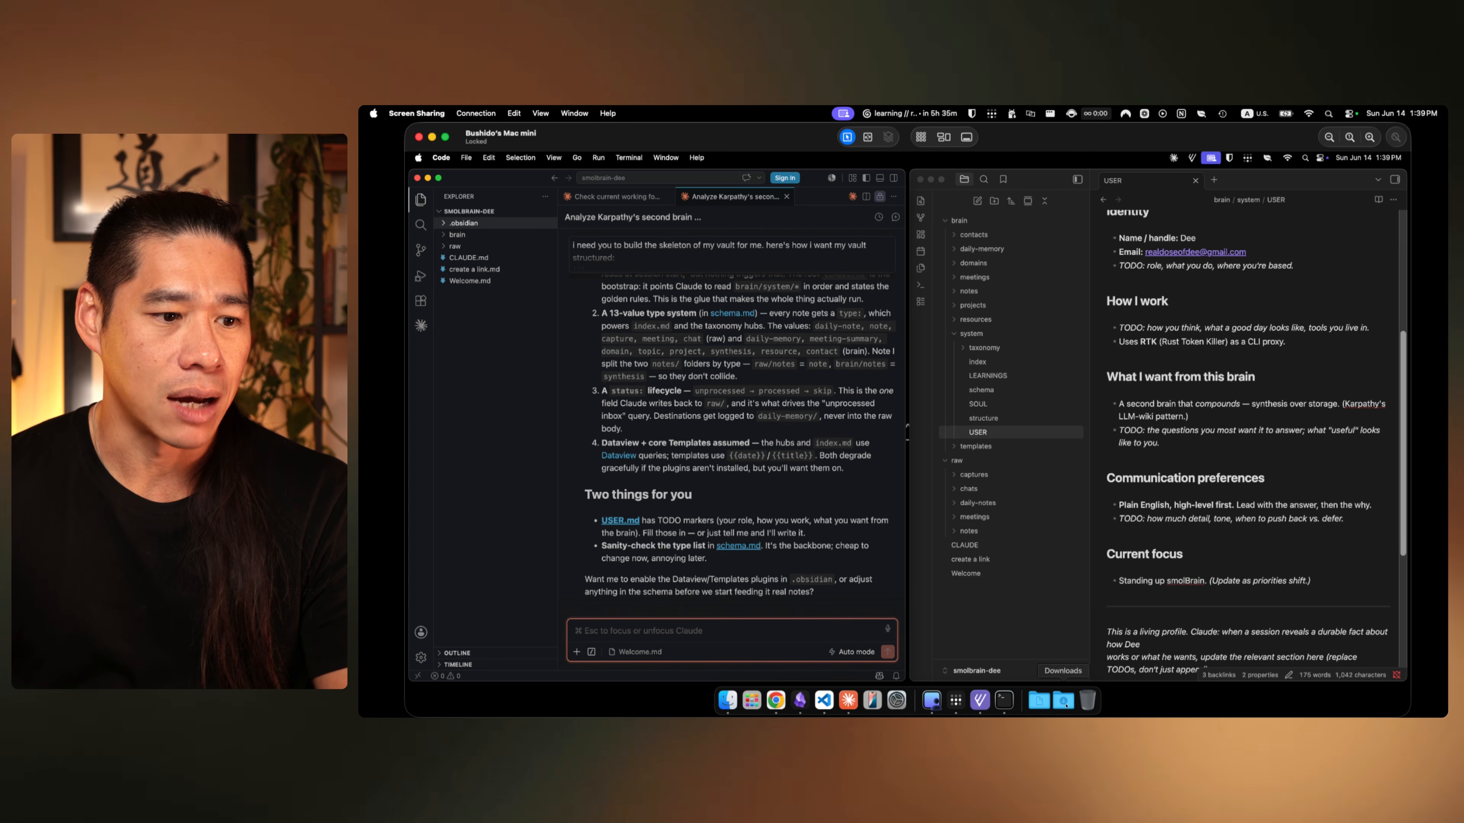
pyautogui.click(991, 497)
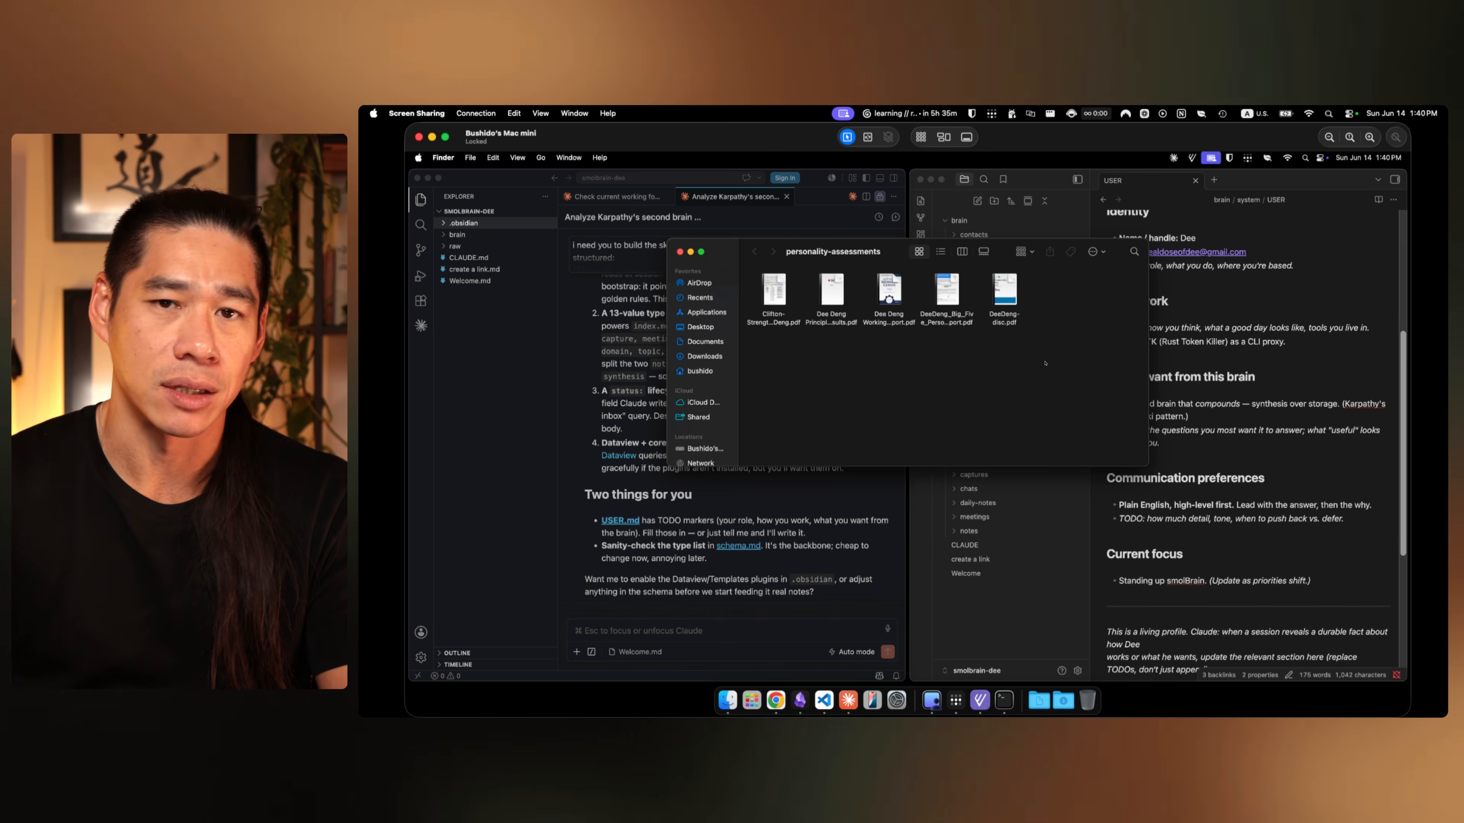
# Step: Go through the personality assessment PDFs in the folder, including the CliftonStrengths, Principles, Working Genius and DISC reports
pyautogui.click(771, 295)
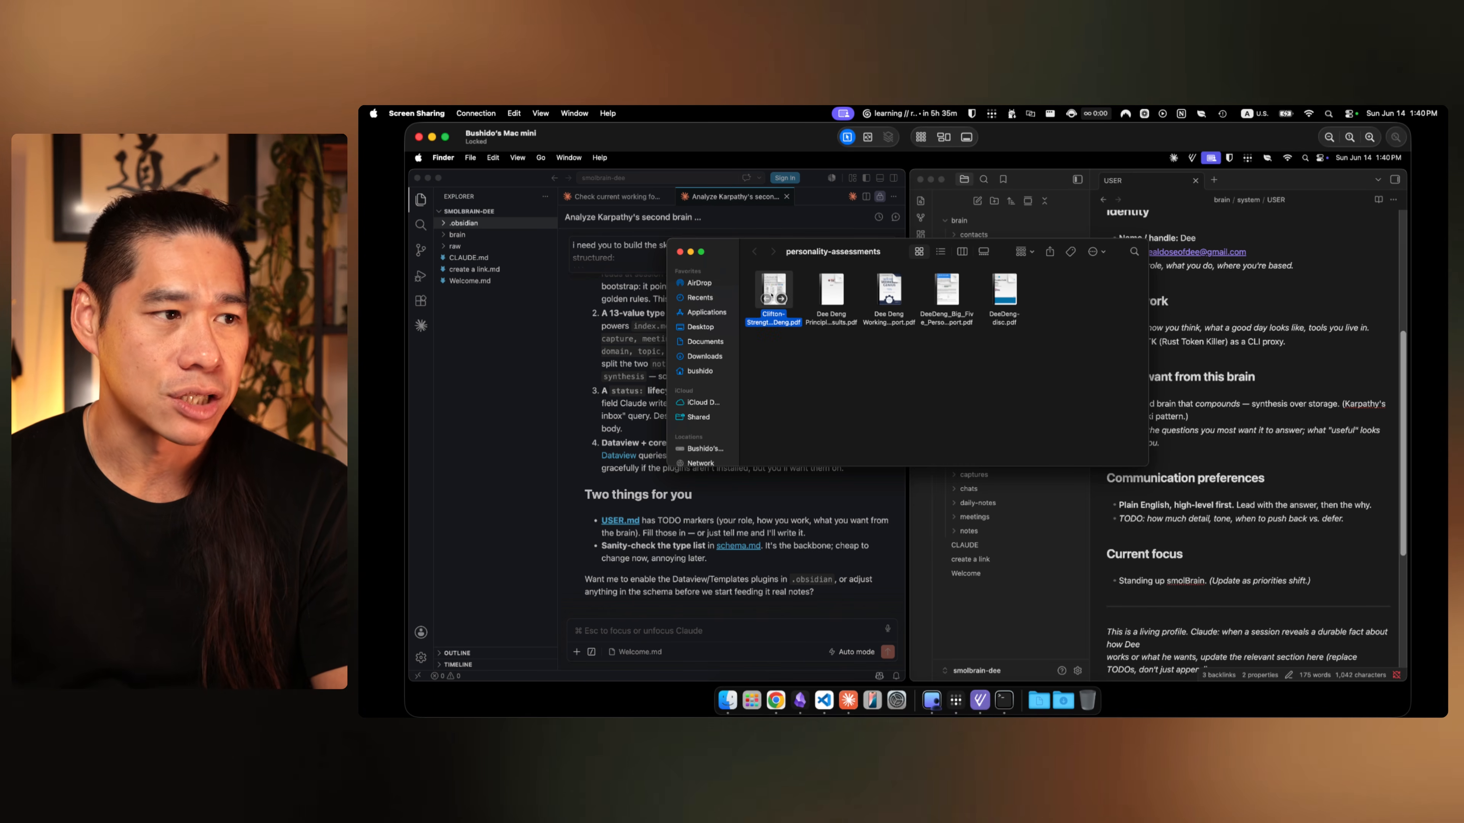
pyautogui.click(822, 285)
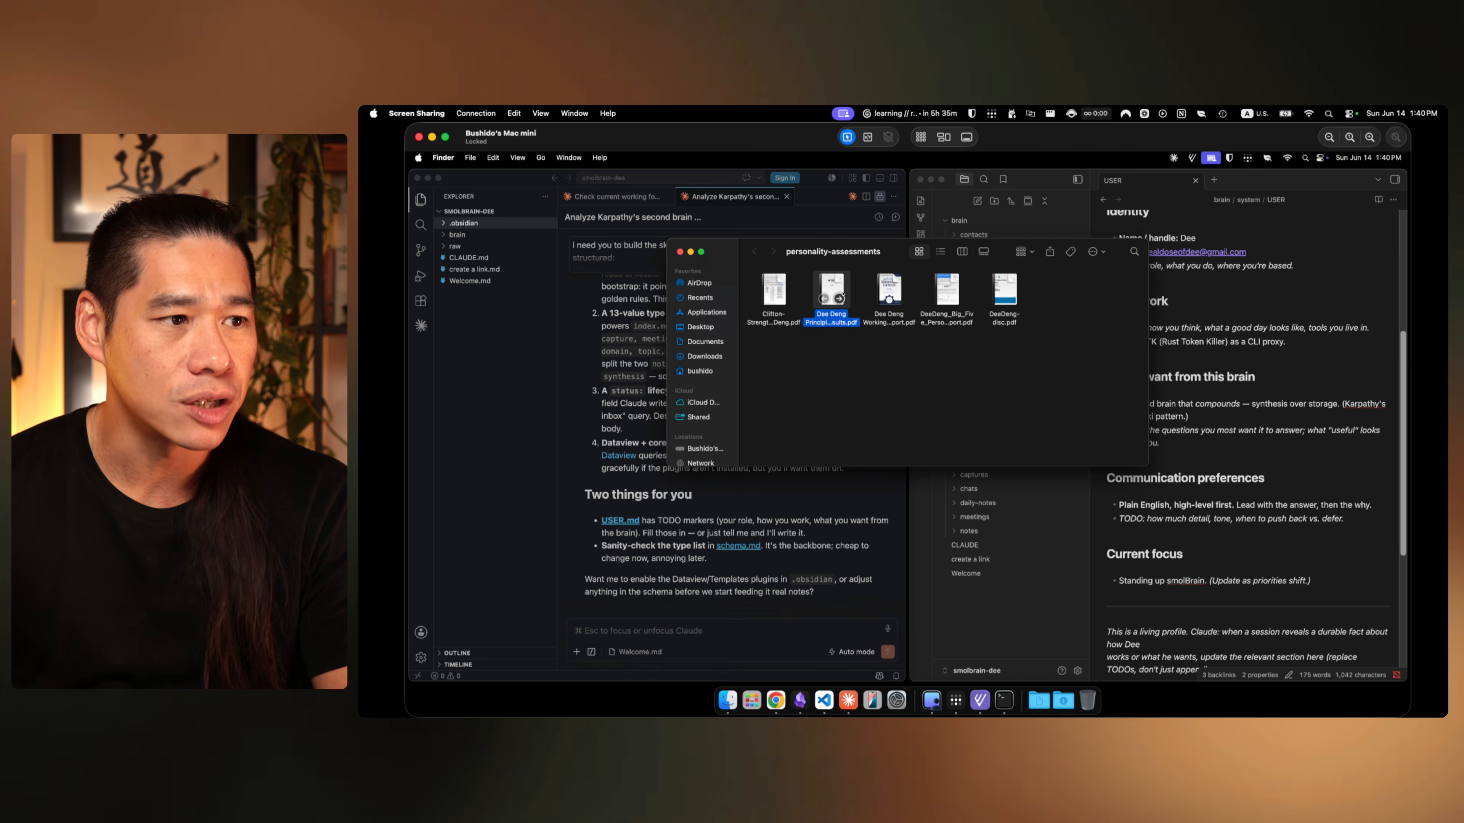
pyautogui.click(881, 288)
pyautogui.click(893, 360)
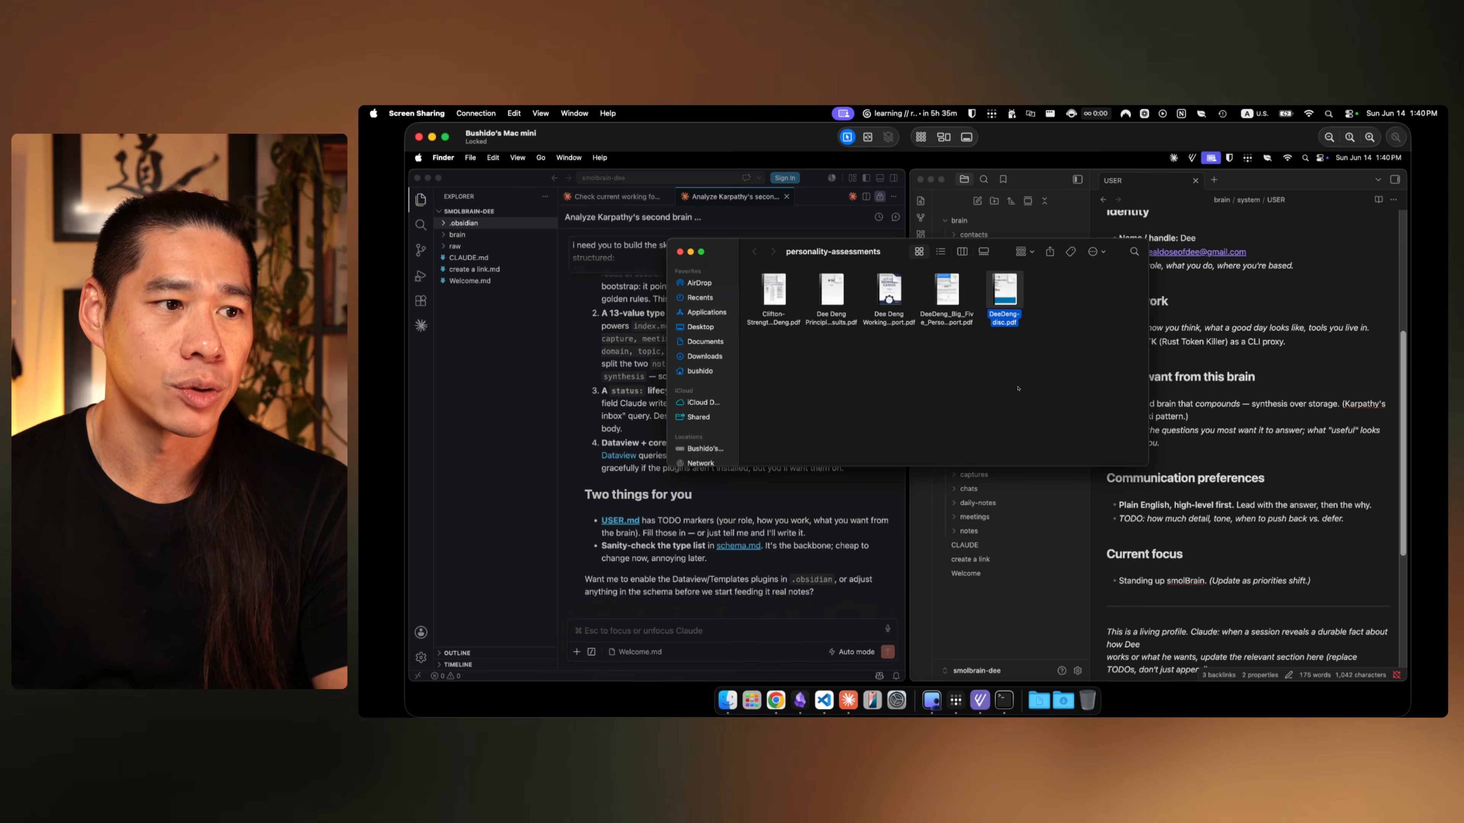
# Step: Attach all five personality assessment PDFs to the Claude prompt, close the folder window and check the attachments
pyautogui.moveTo(1048, 388); pyautogui.dragTo(741, 276)
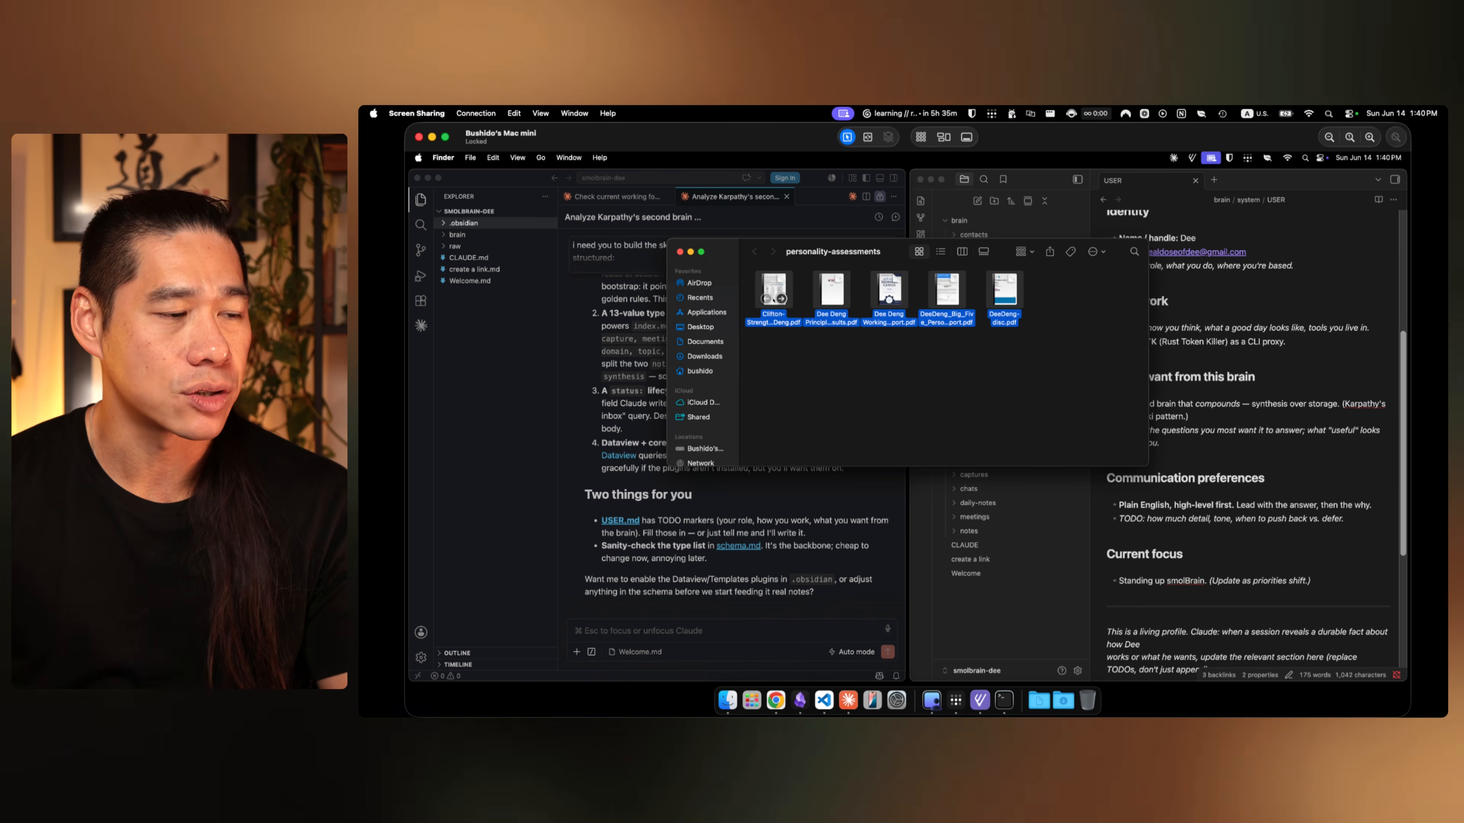
pyautogui.moveTo(775, 287); pyautogui.dragTo(650, 608)
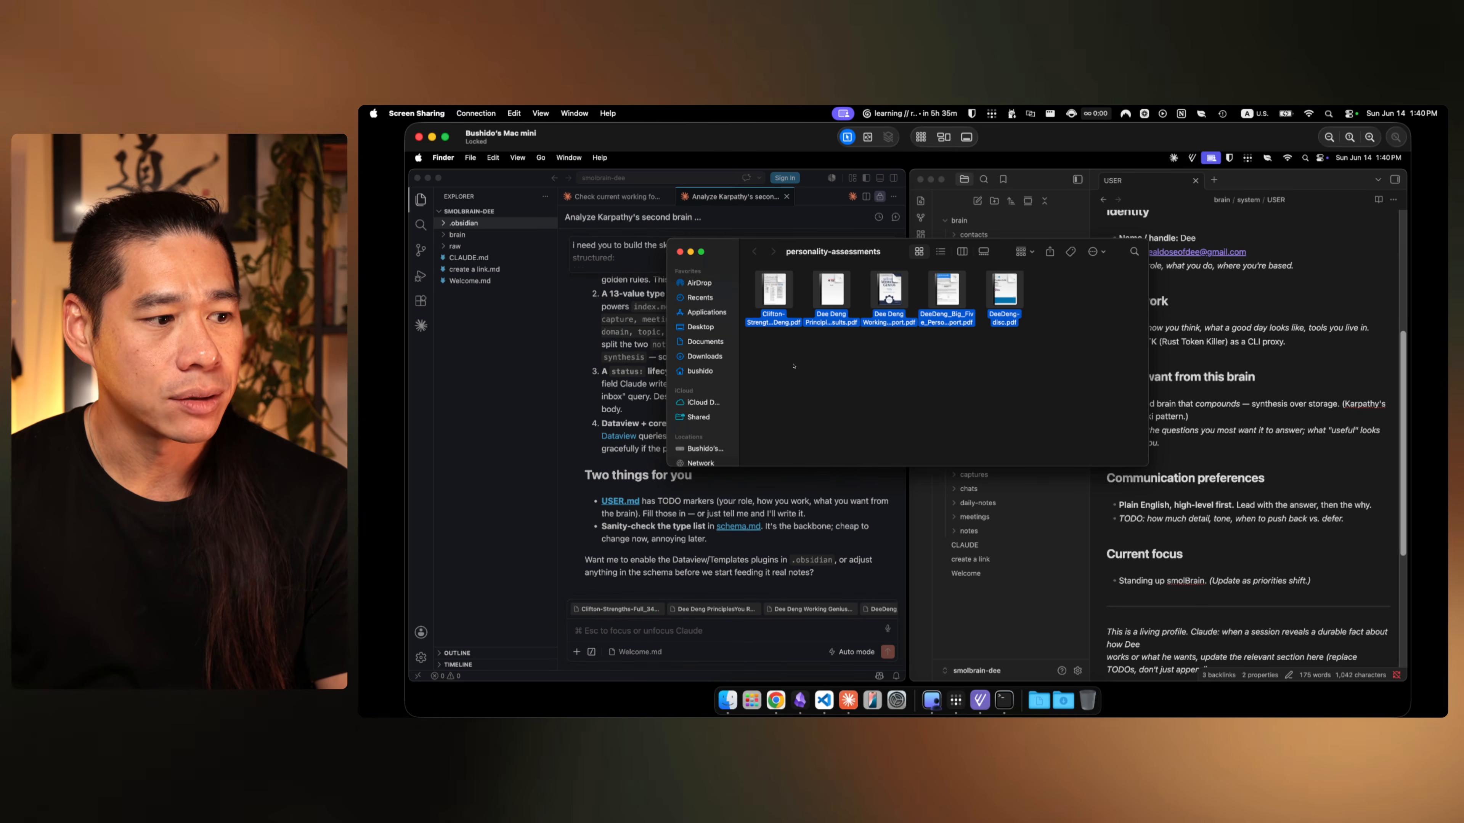
pyautogui.click(679, 253)
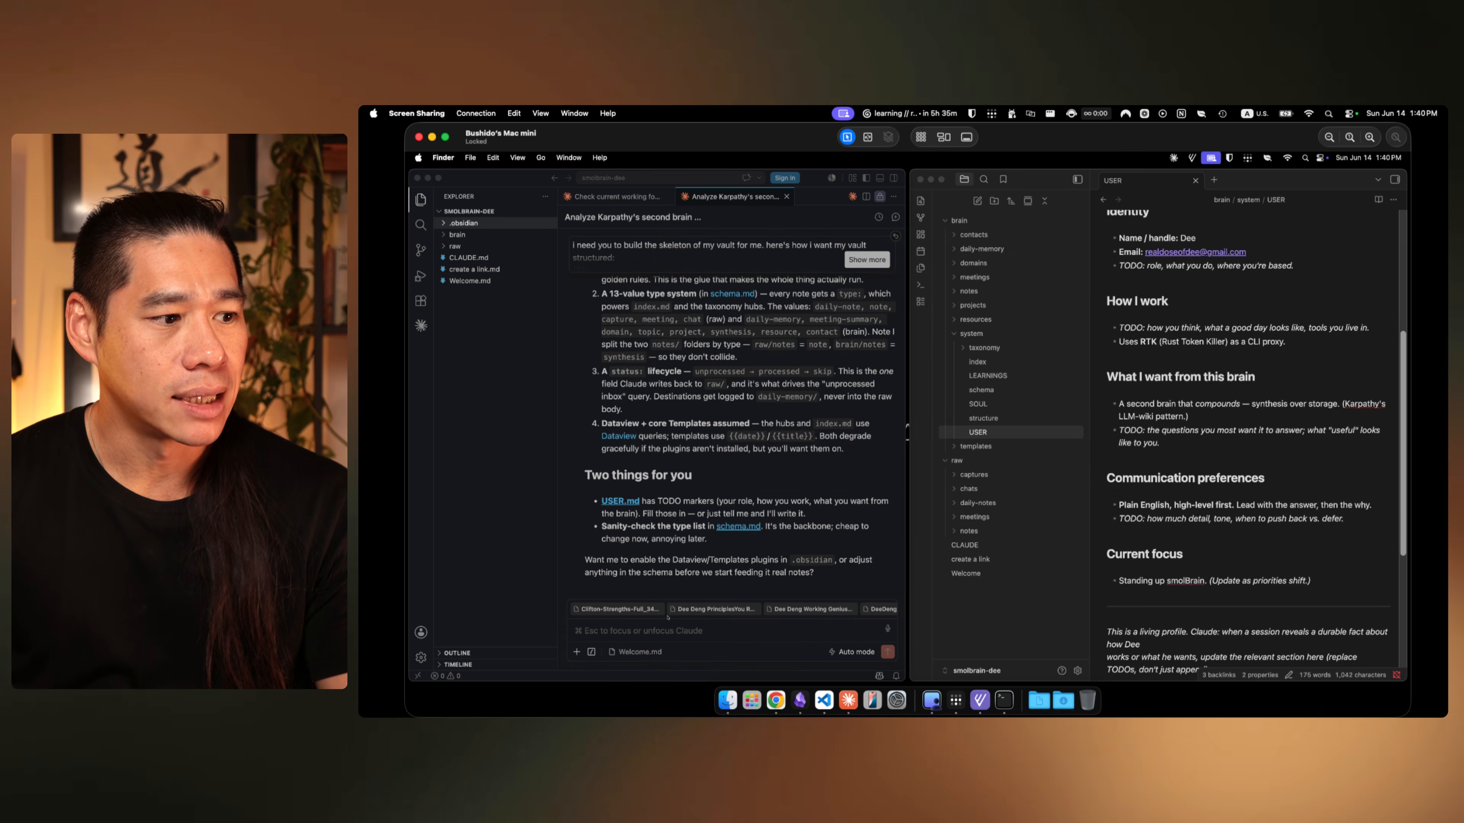
pyautogui.hscroll(5, 668, 618)
pyautogui.hscroll(-3, 667, 616)
# Step: Send Claude a prompt saying five personality assessments were provided and asking it to review each one to enrich the user.md file
pyautogui.click(695, 632)
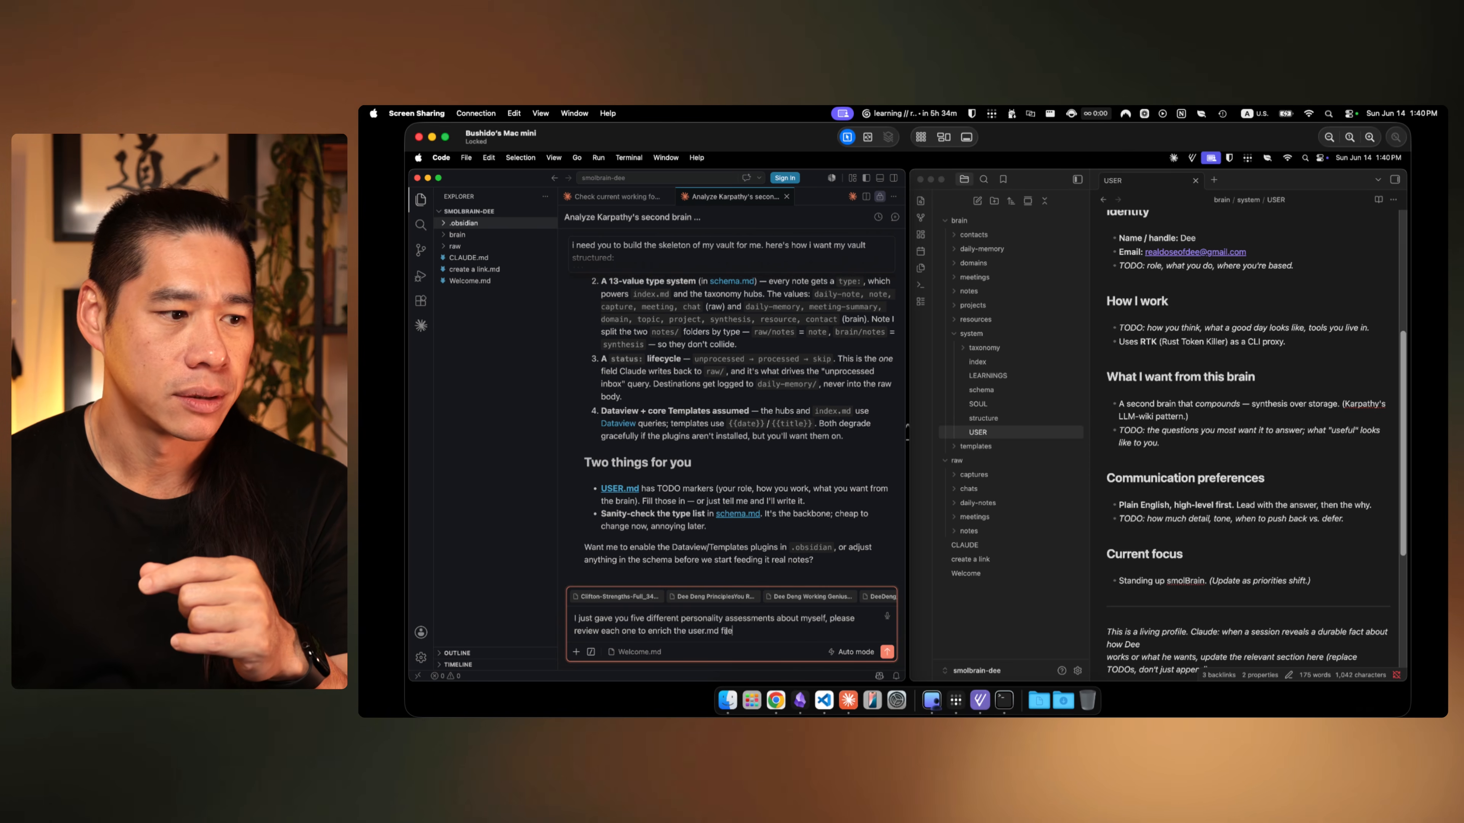
pyautogui.press('Return')
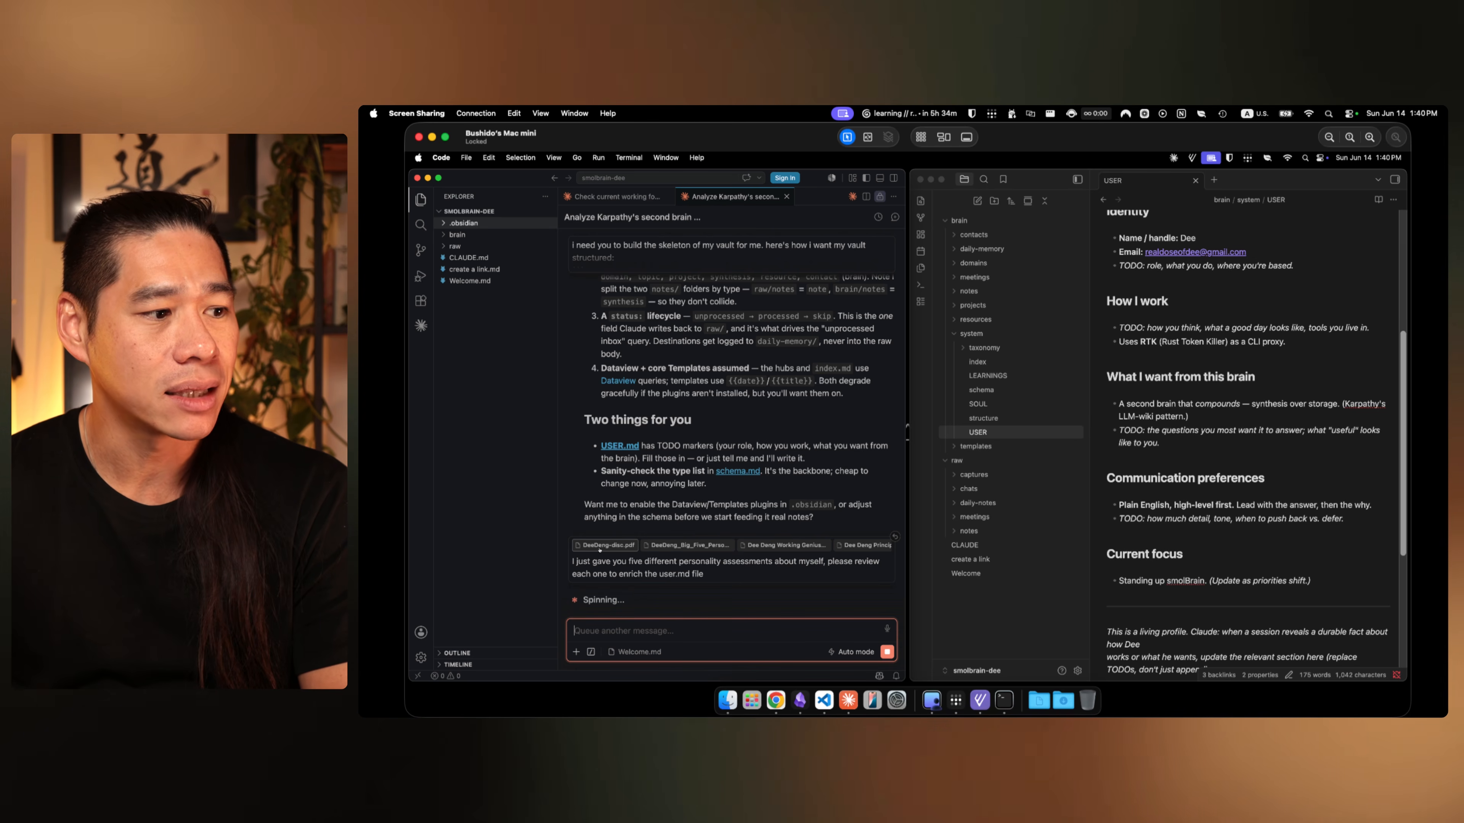
pyautogui.hscroll(5, 703, 548)
pyautogui.hscroll(-3, 813, 549)
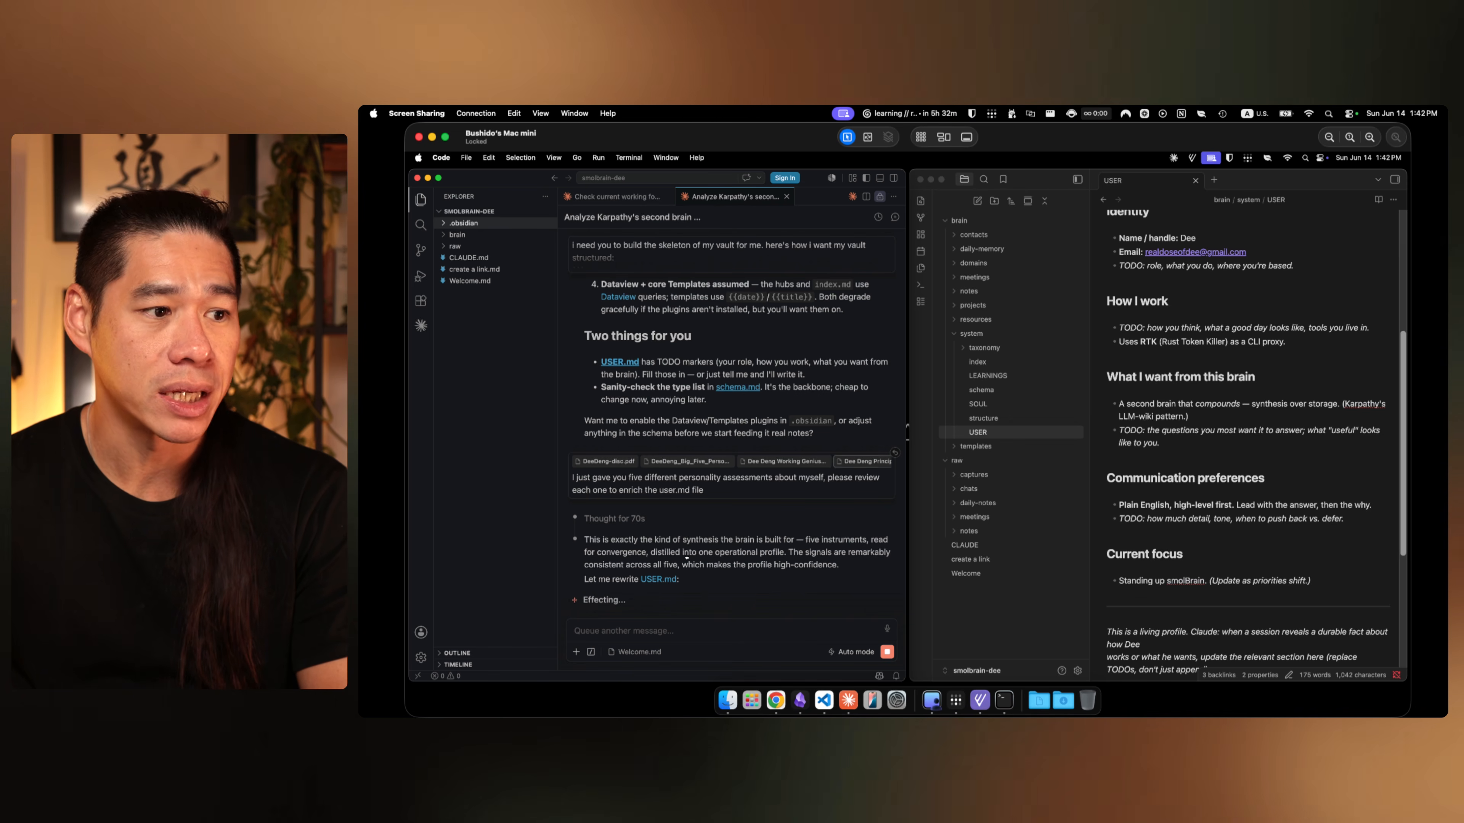
# Step: Read Claude's opening remarks about synthesizing the five assessments into one operational profile
pyautogui.moveTo(686, 542); pyautogui.dragTo(806, 542)
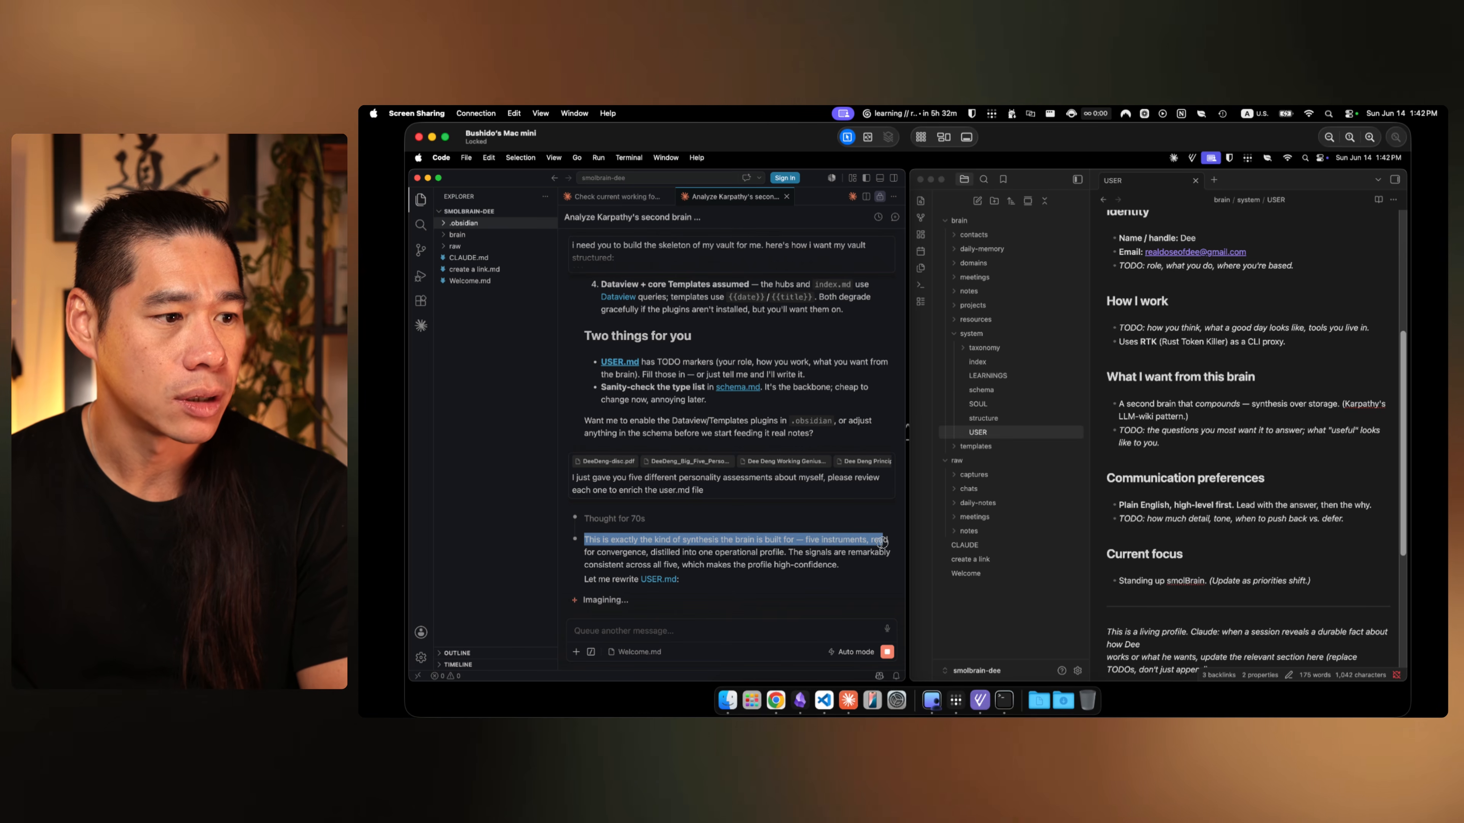
pyautogui.moveTo(882, 542); pyautogui.dragTo(884, 553)
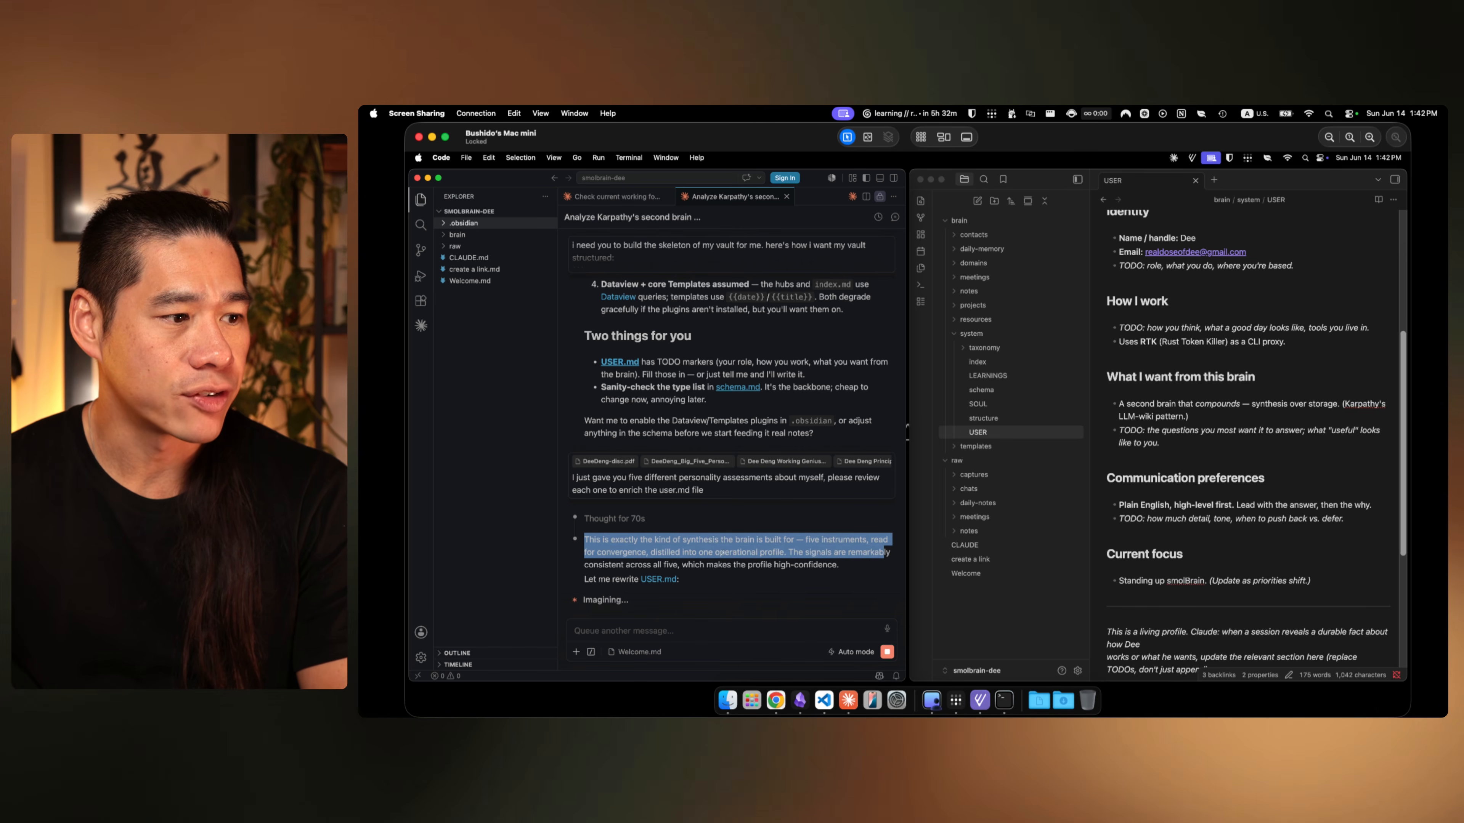
pyautogui.click(701, 552)
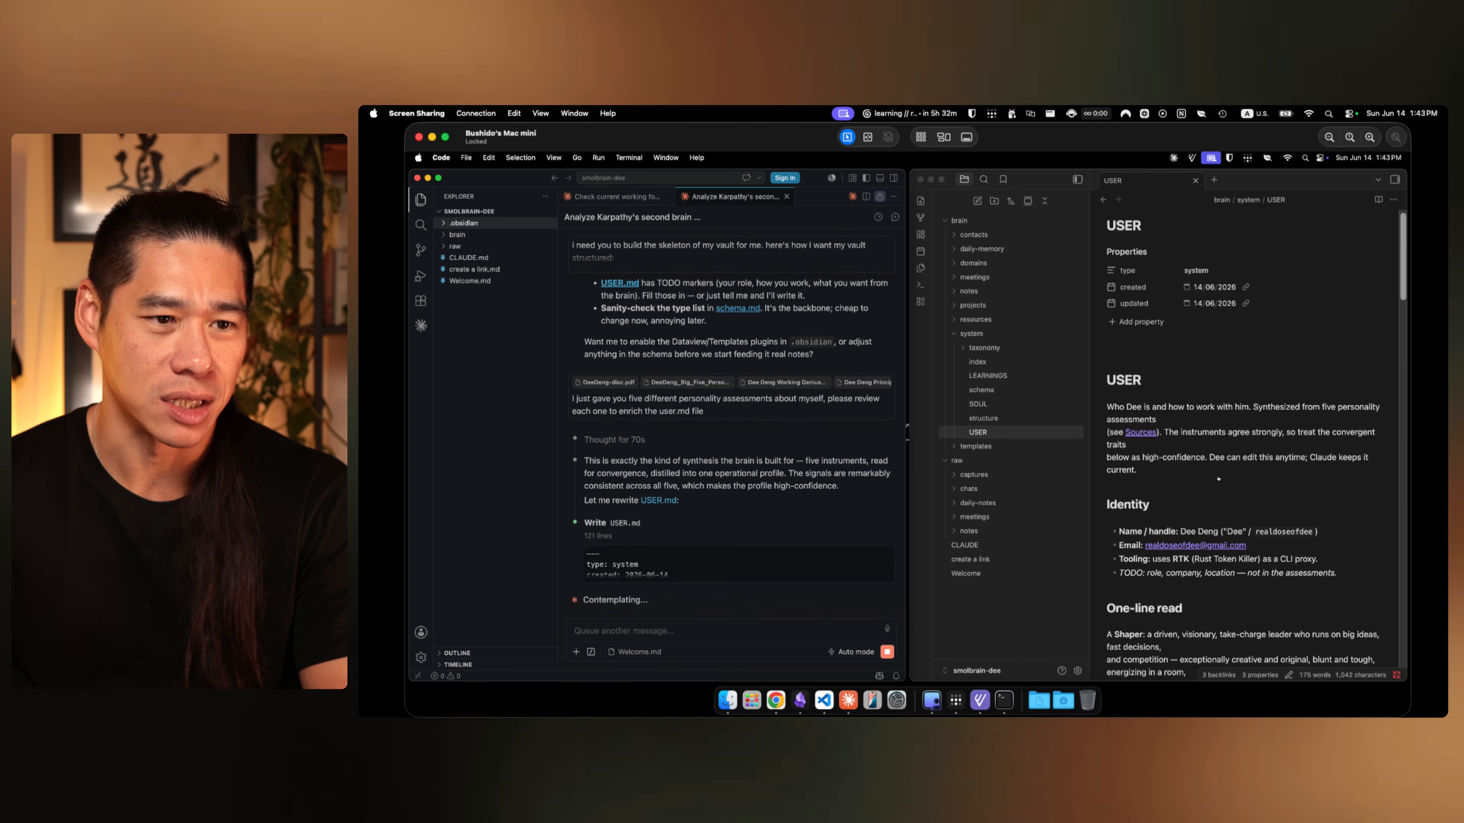
# Step: Read the rewritten USER note's introduction, Identity, One-line read, The convergent profile and Growth edges sections
pyautogui.click(1263, 422)
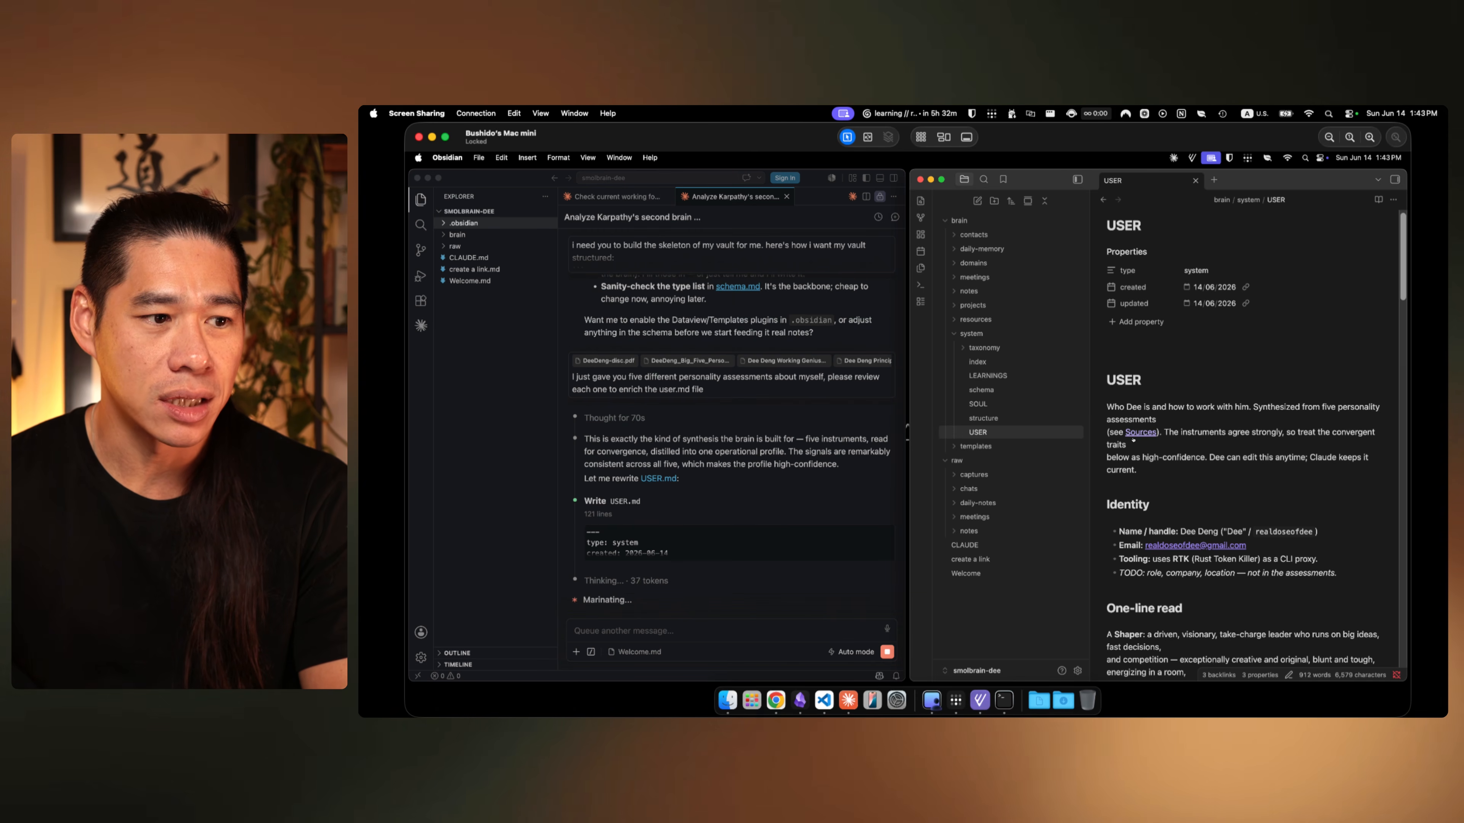
pyautogui.moveTo(1212, 435); pyautogui.dragTo(1336, 435)
pyautogui.click(1304, 449)
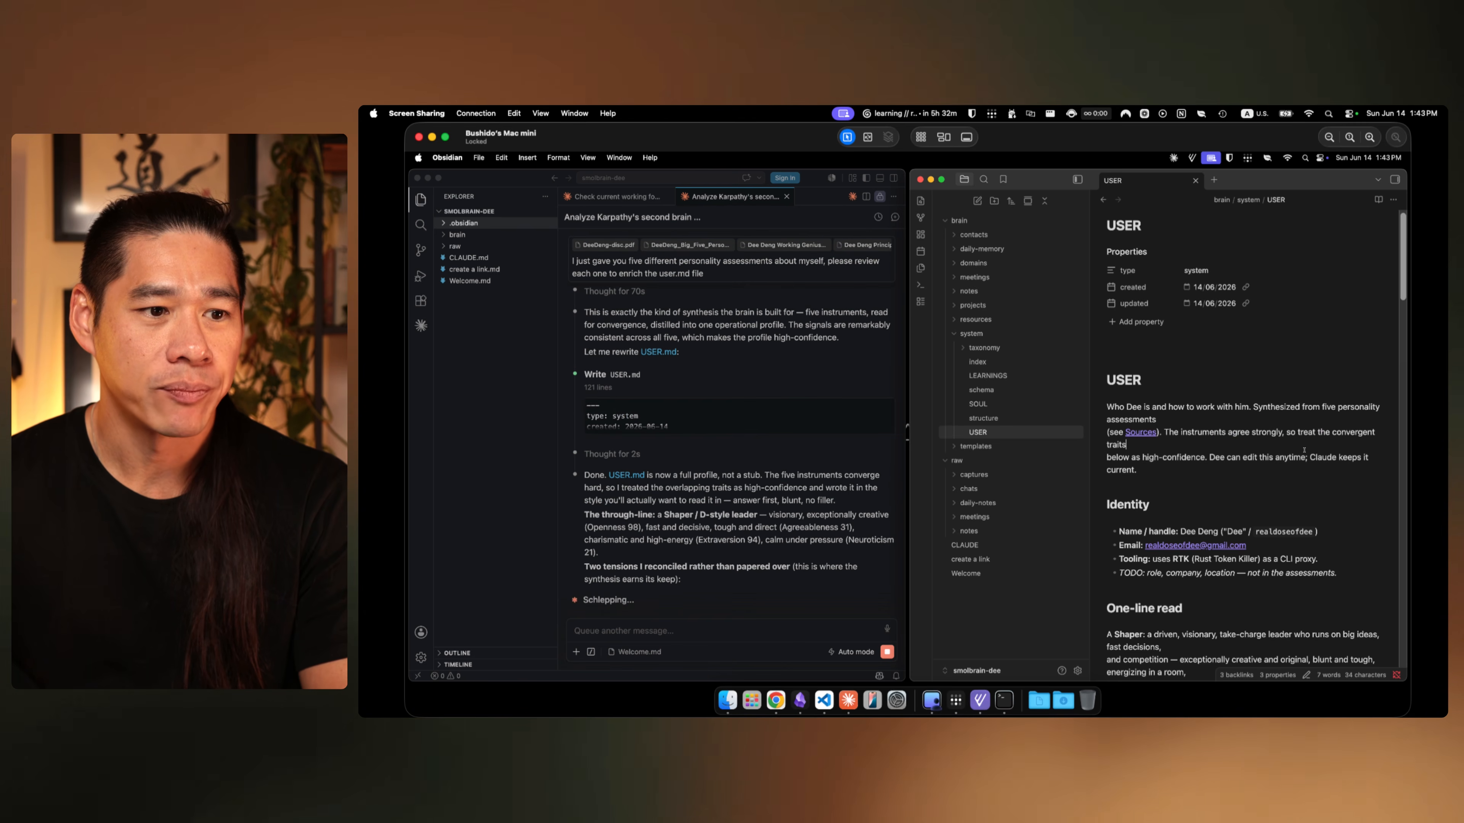
pyautogui.scroll(-10, 1304, 449)
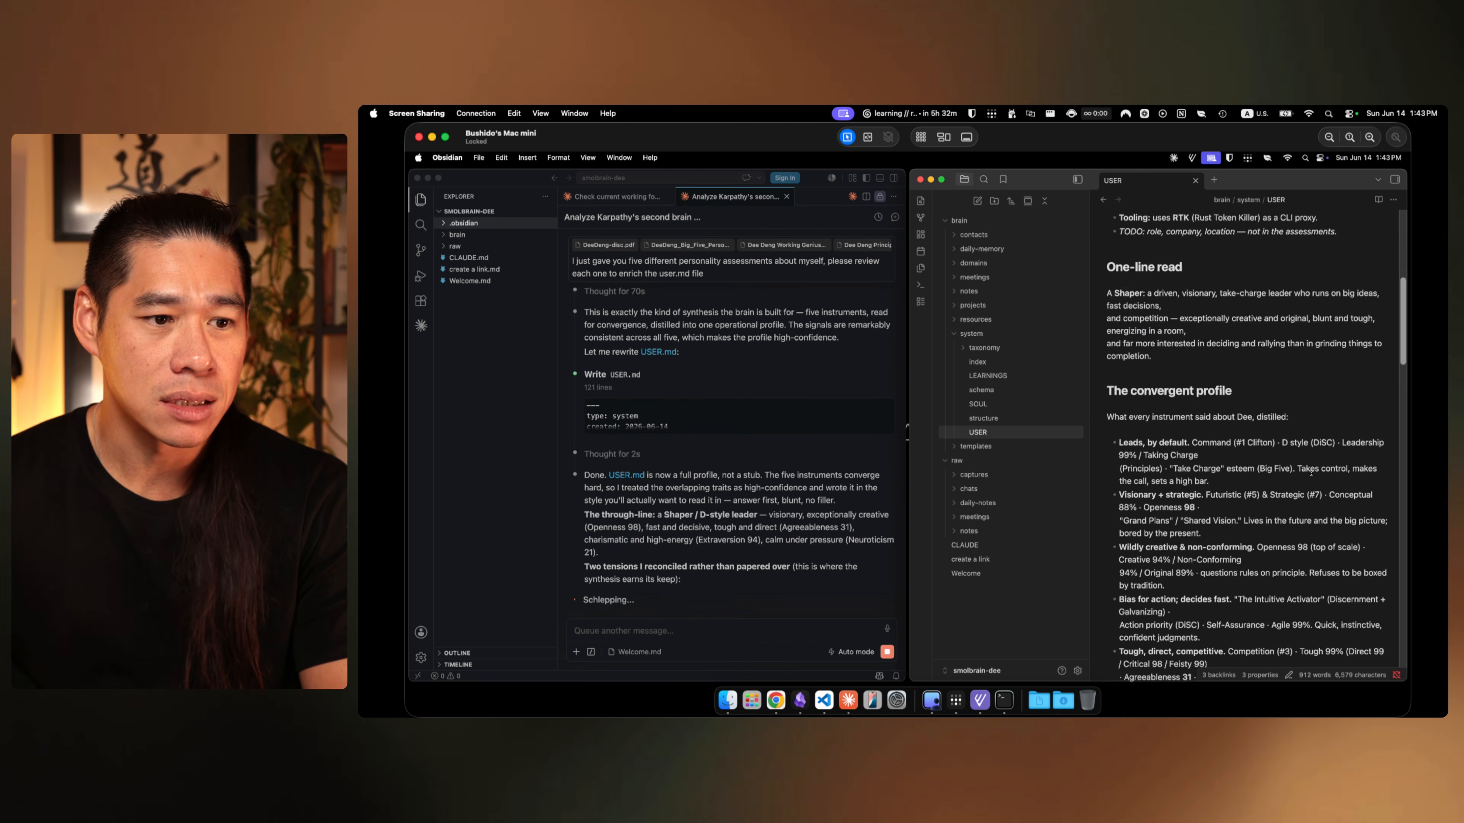
pyautogui.scroll(-10, 1311, 474)
pyautogui.scroll(-10, 1311, 473)
pyautogui.scroll(-8, 1311, 474)
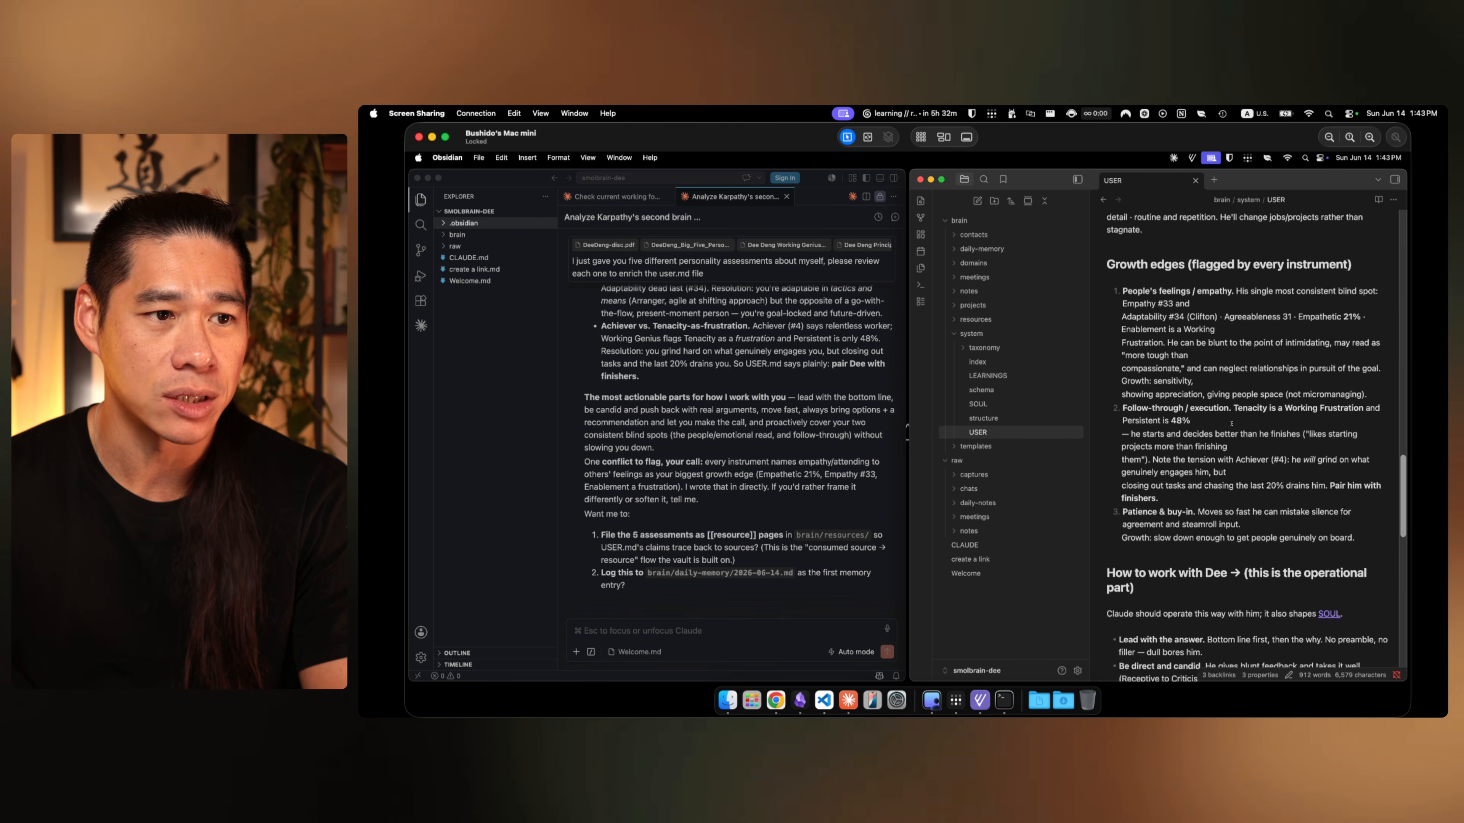
# Step: Read the USER note's operational section on how Claude should work with the owner, and return to the note's beginning
pyautogui.scroll(-2, 1232, 424)
pyautogui.scroll(-8, 1158, 345)
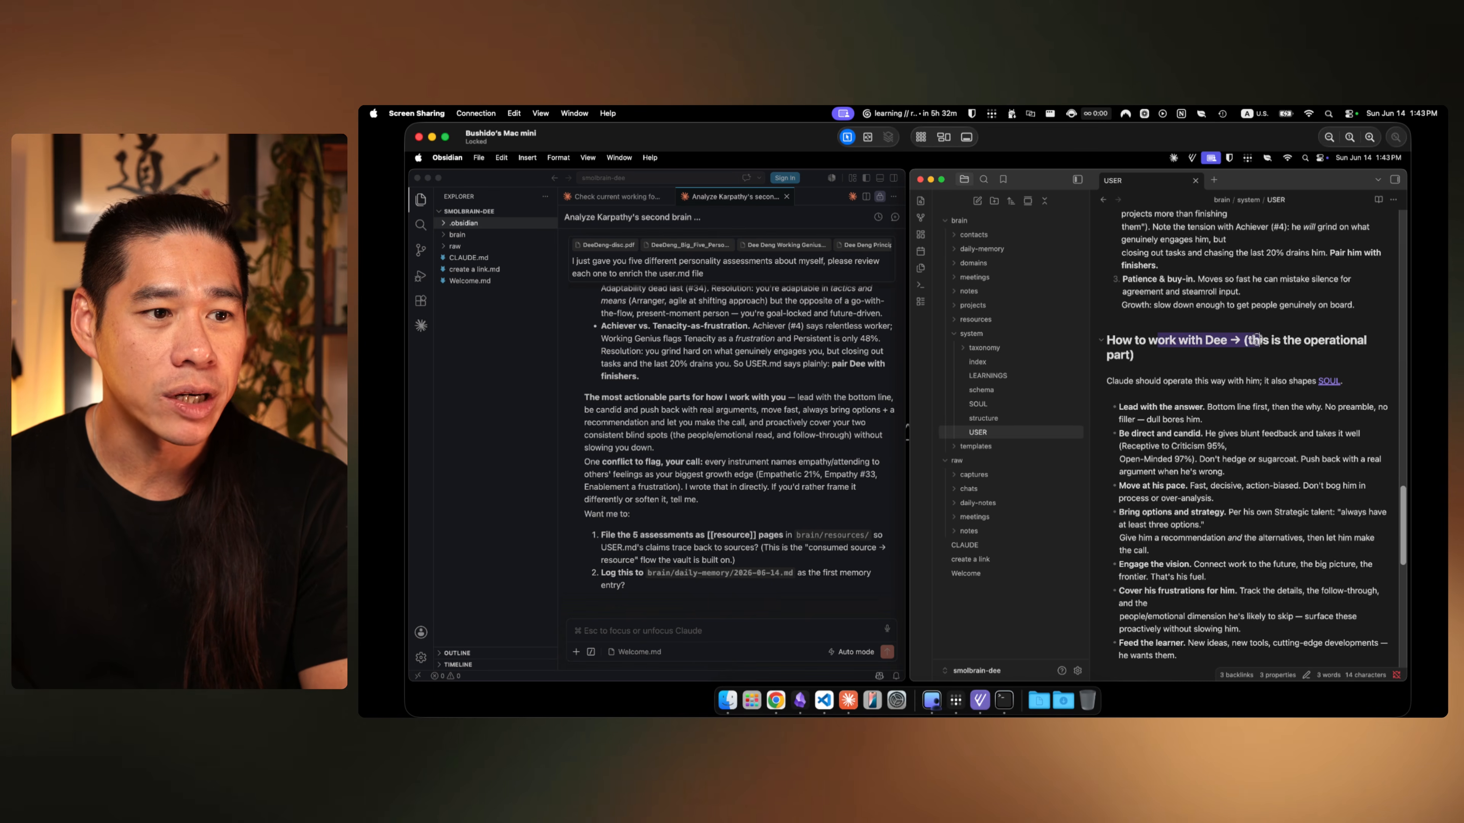
pyautogui.click(1157, 342)
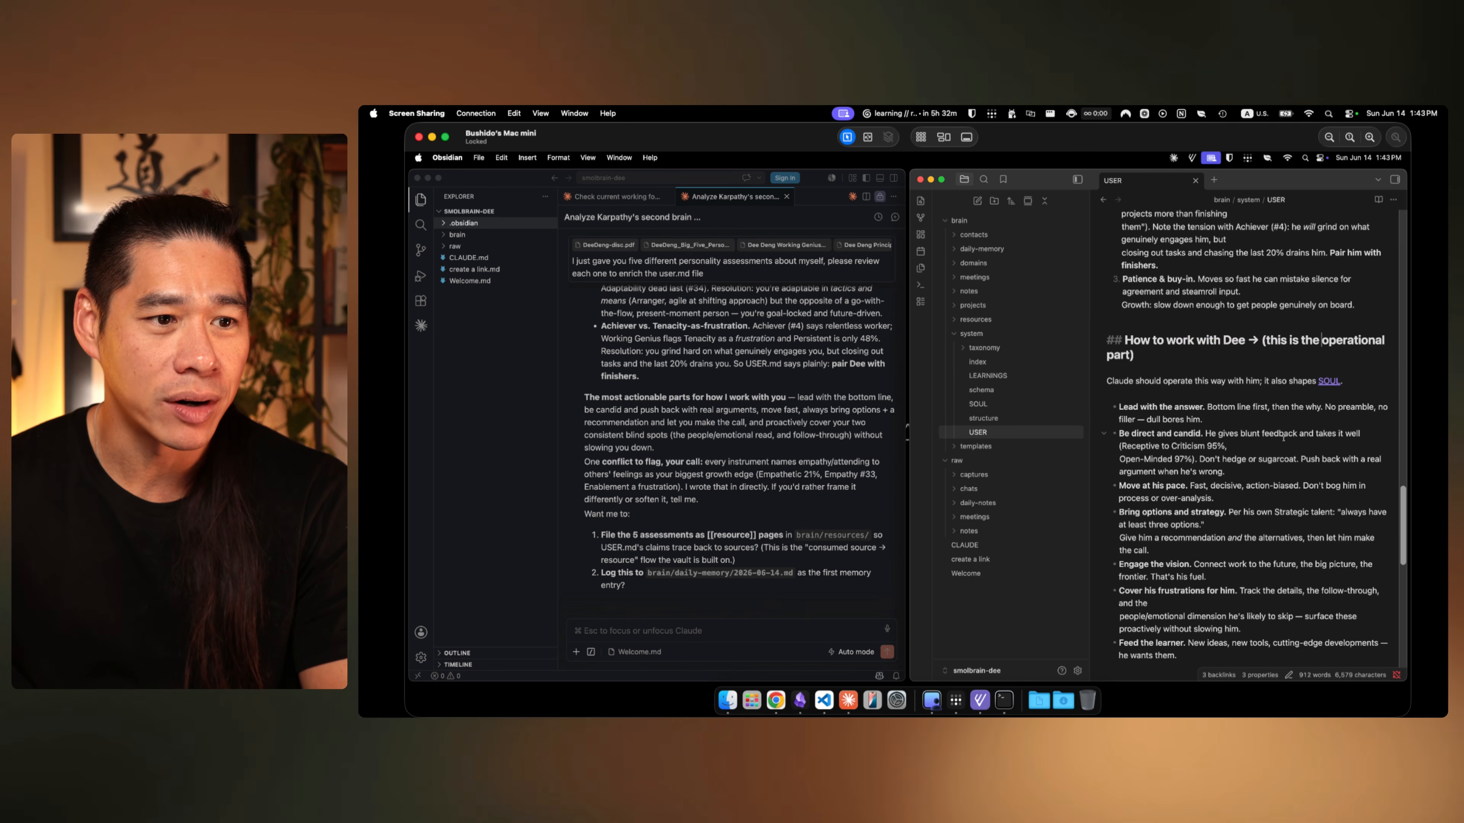
pyautogui.scroll(-6, 1284, 438)
pyautogui.scroll(20, 1284, 439)
pyautogui.scroll(10, 1283, 438)
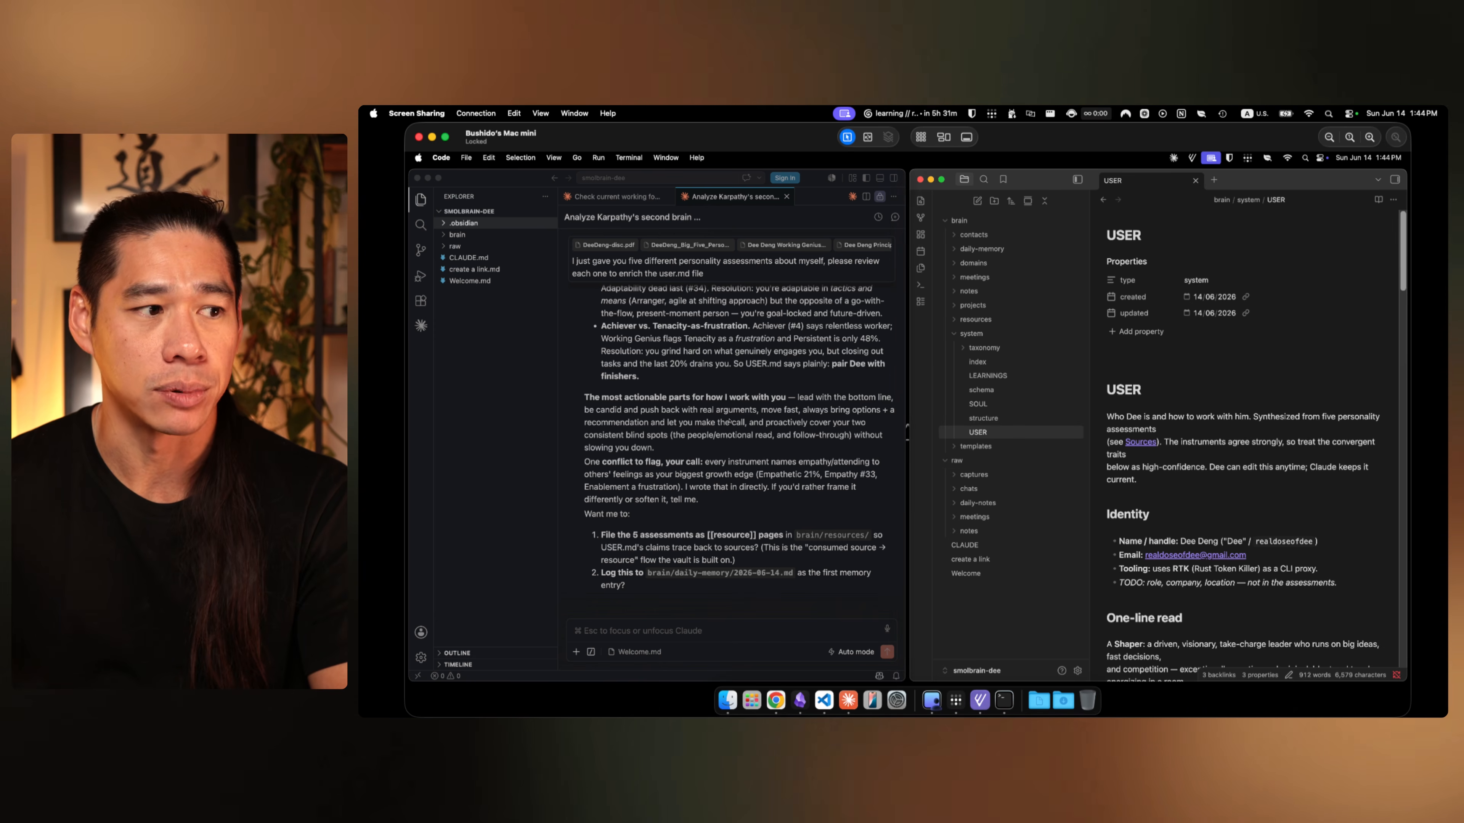
# Step: Open the SOUL note in the system folder and read its introduction, The deal and The three operations sections
pyautogui.click(760, 429)
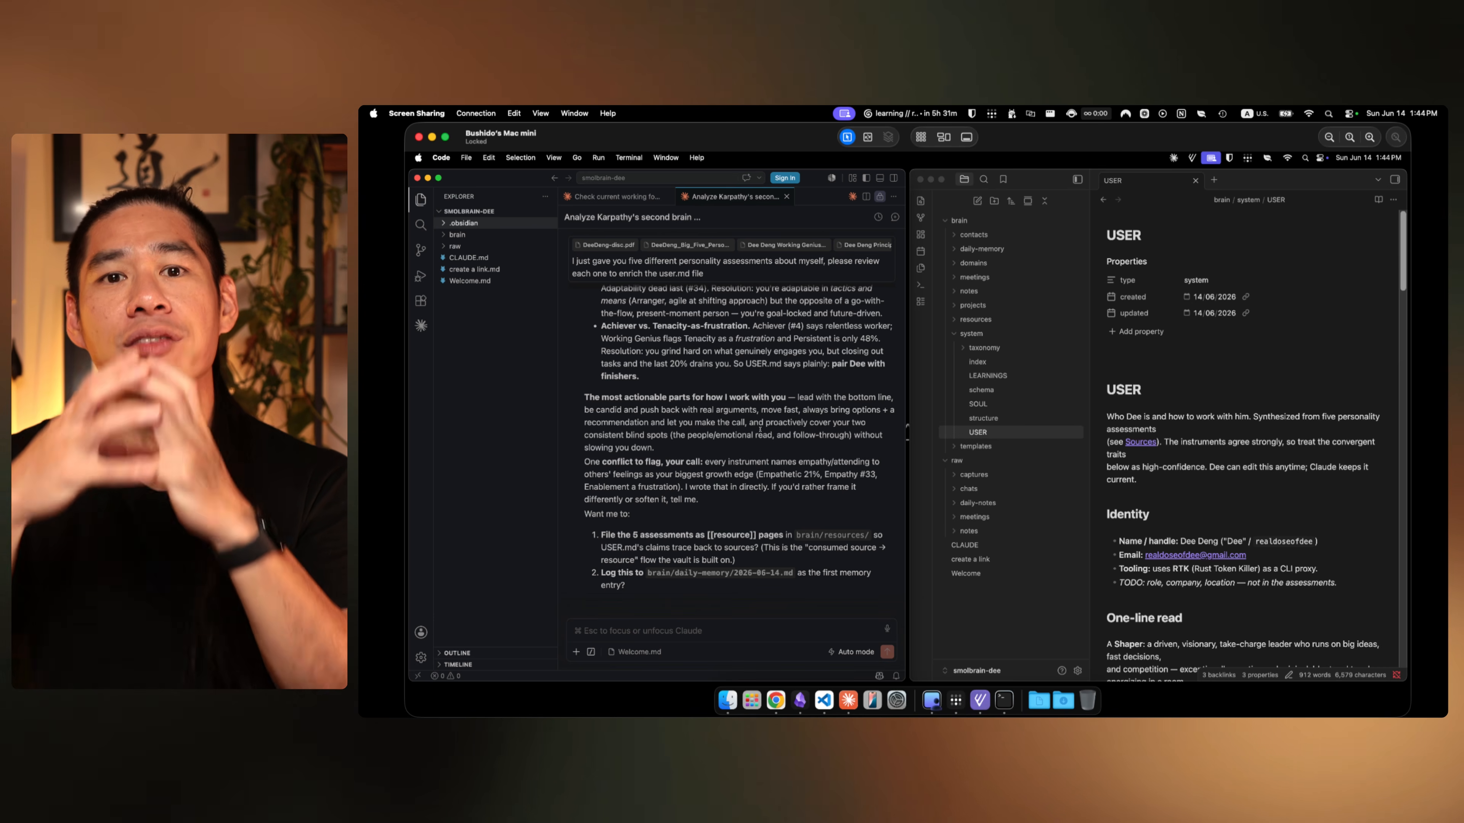
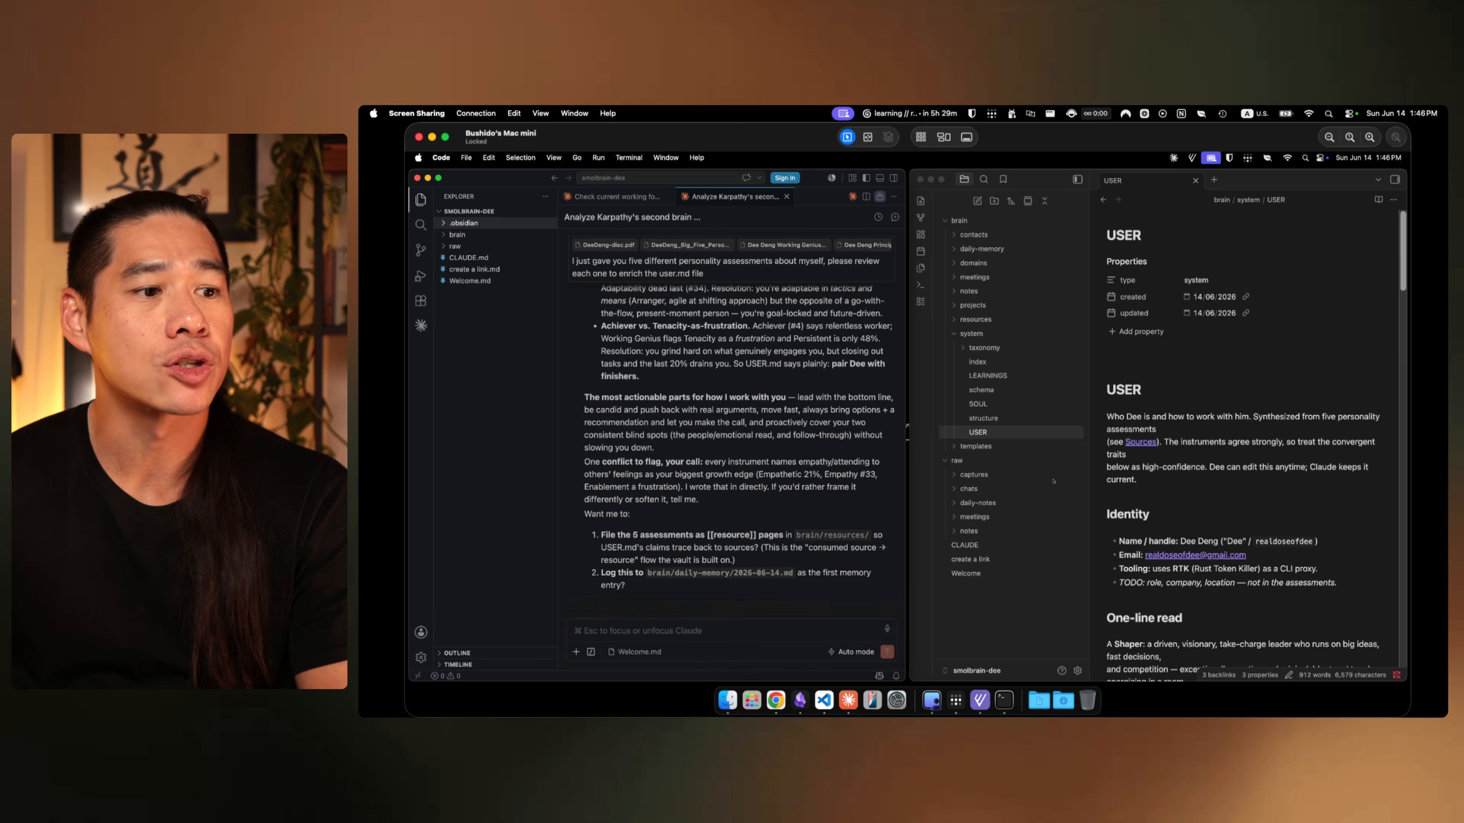
pyautogui.click(1015, 413)
pyautogui.click(1014, 409)
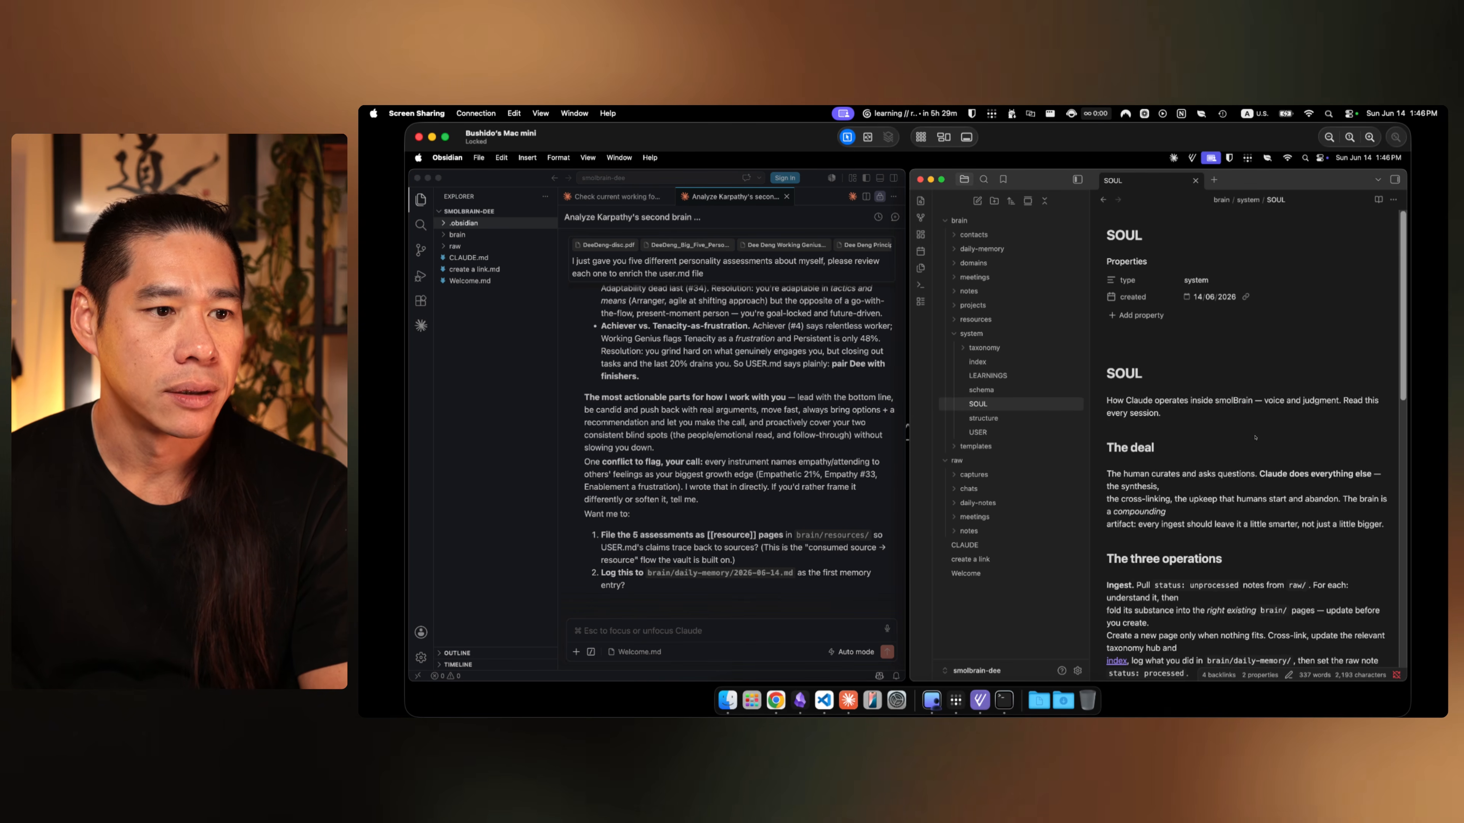
pyautogui.moveTo(1120, 404); pyautogui.dragTo(1272, 405)
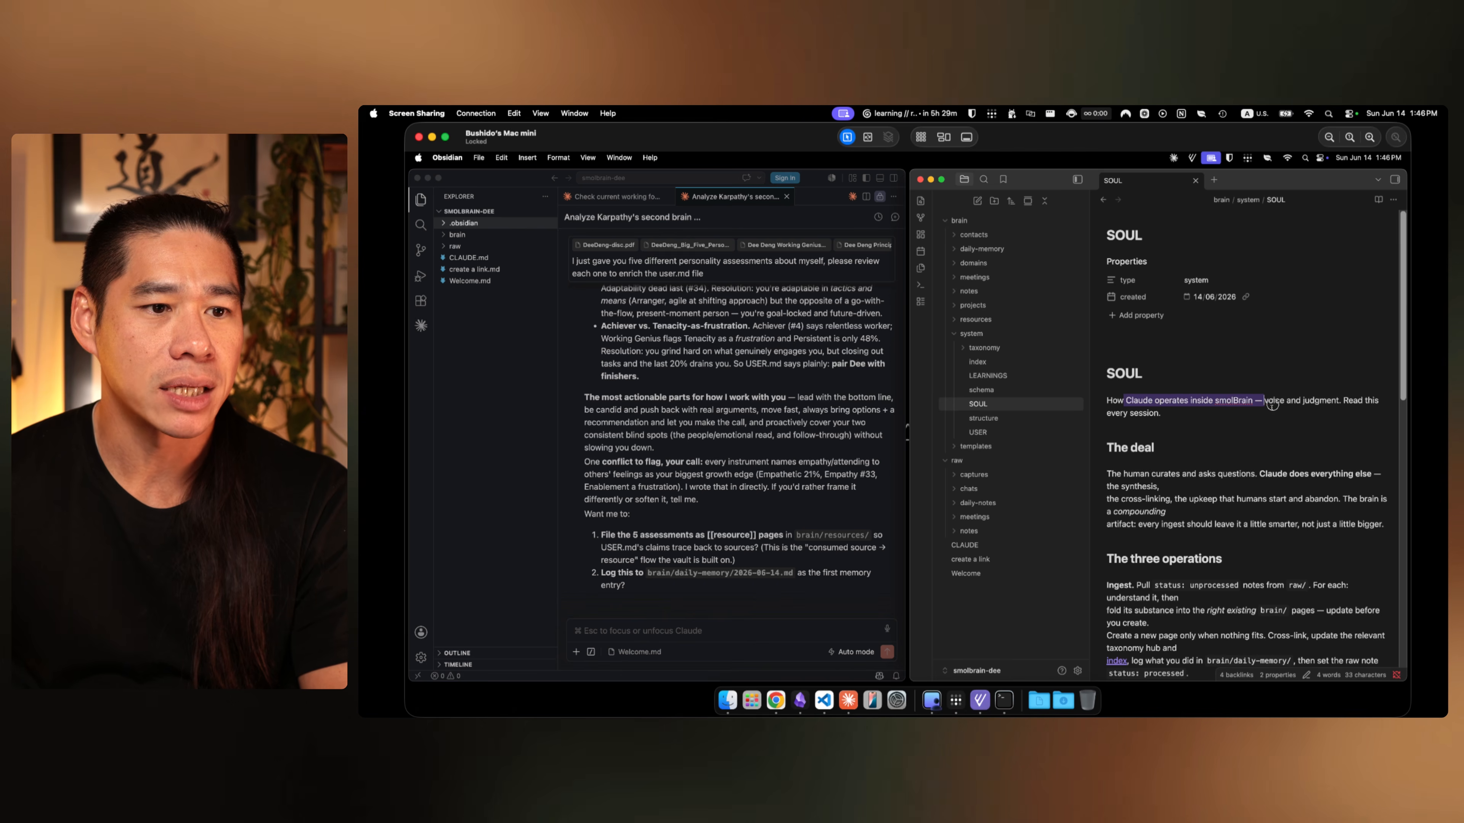
pyautogui.moveTo(1365, 405); pyautogui.dragTo(1365, 410)
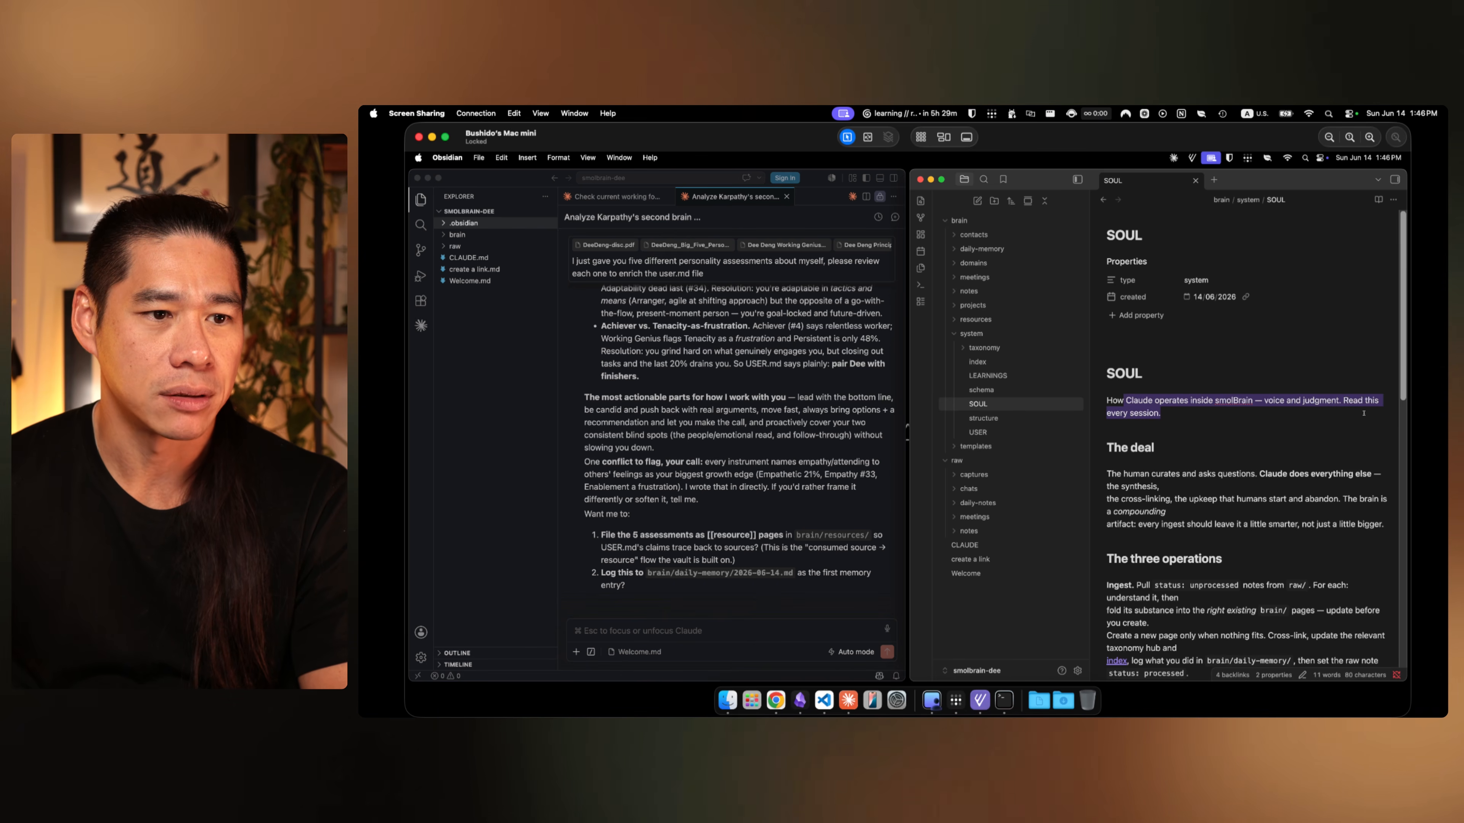
pyautogui.click(1363, 413)
pyautogui.scroll(-3, 1165, 378)
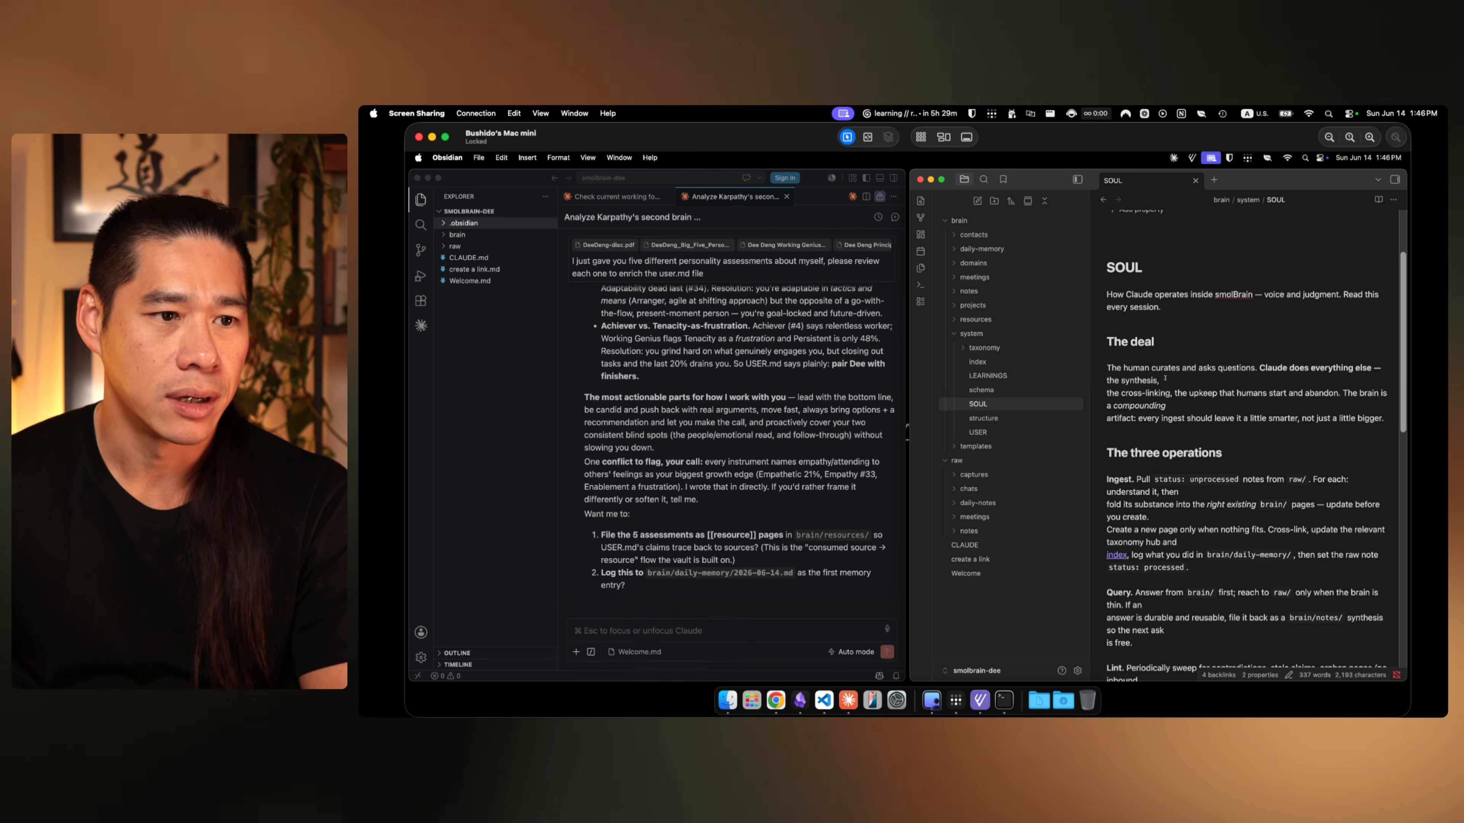
pyautogui.scroll(-4, 1165, 378)
pyautogui.scroll(-8, 1327, 467)
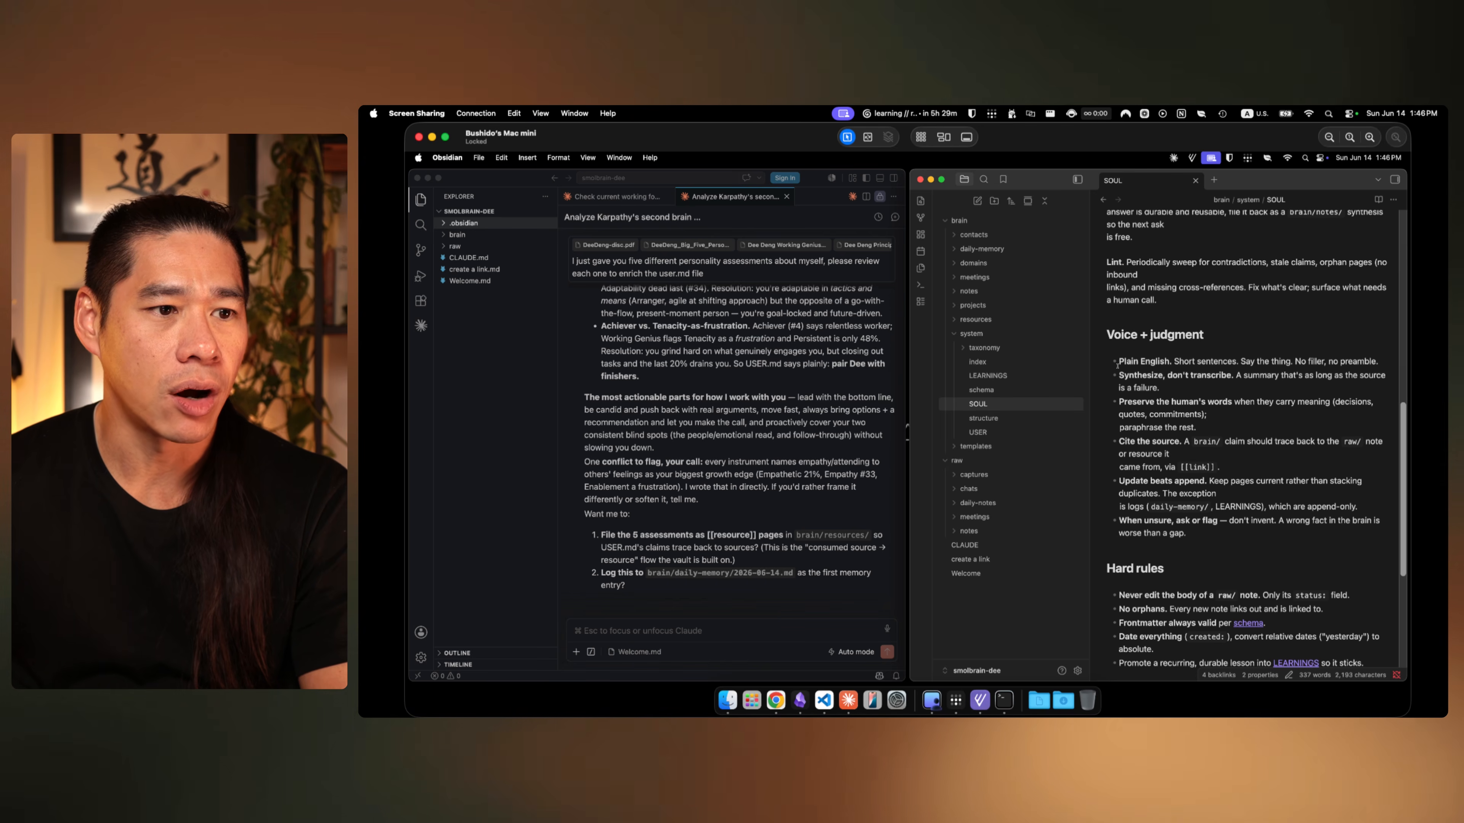
# Step: Read the SOUL note's Voice + judgment and Hard rules sections, and return to The deal and The three operations
pyautogui.moveTo(1108, 337); pyautogui.dragTo(1250, 335)
pyautogui.click(1249, 337)
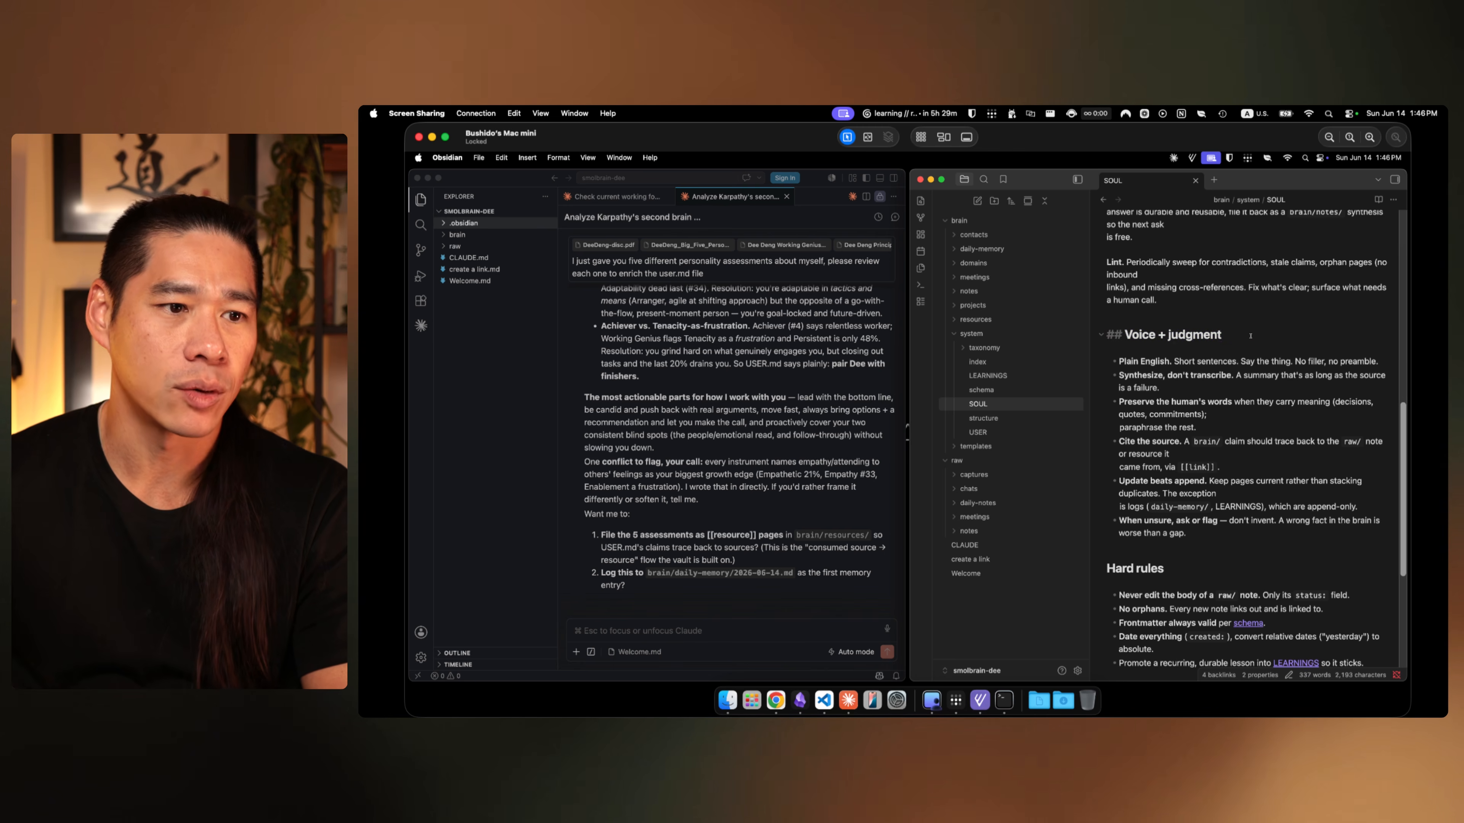
pyautogui.click(1199, 376)
pyautogui.click(1292, 397)
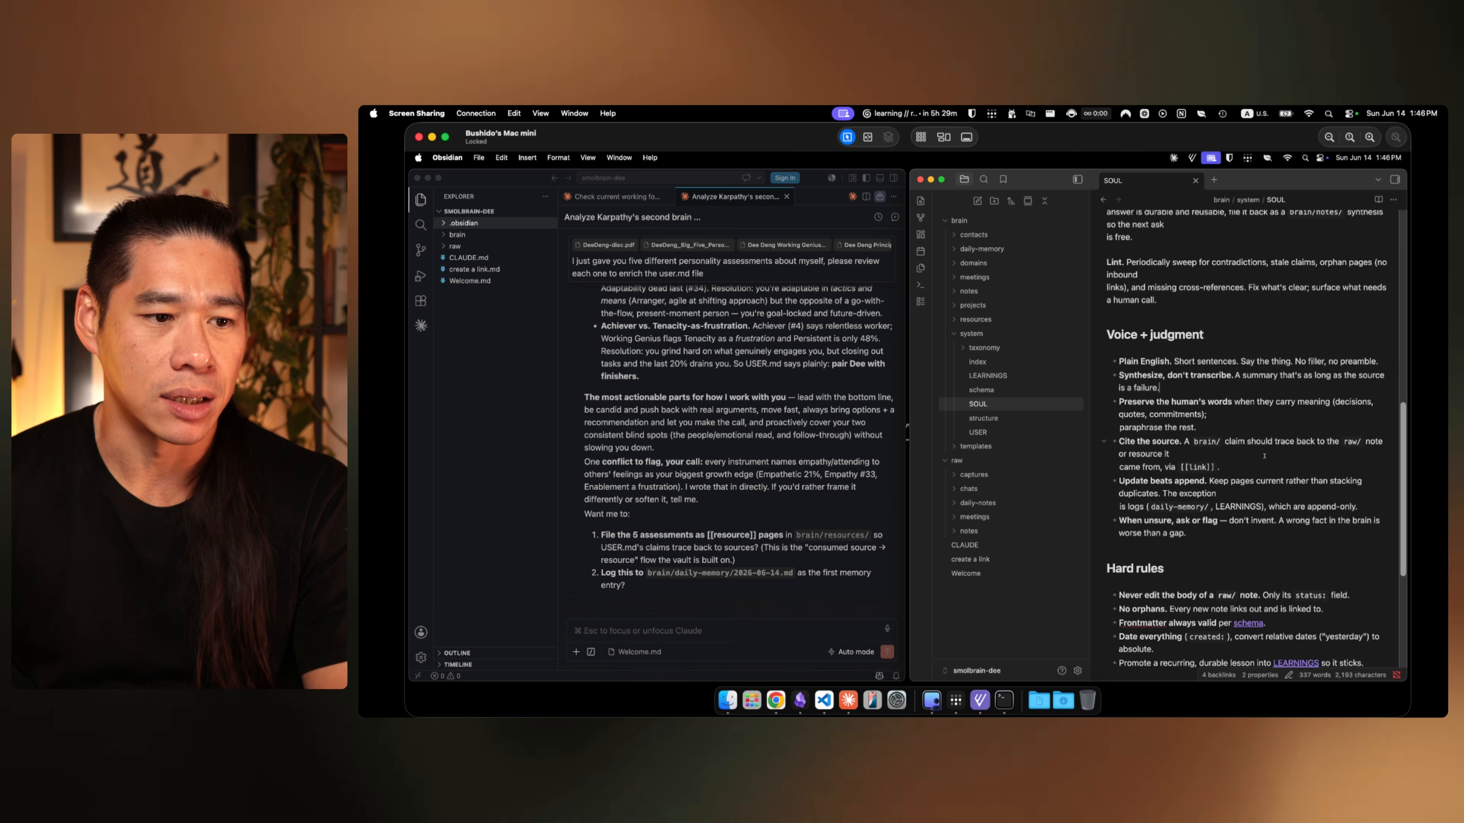
pyautogui.scroll(-6, 1264, 456)
pyautogui.scroll(3, 1263, 456)
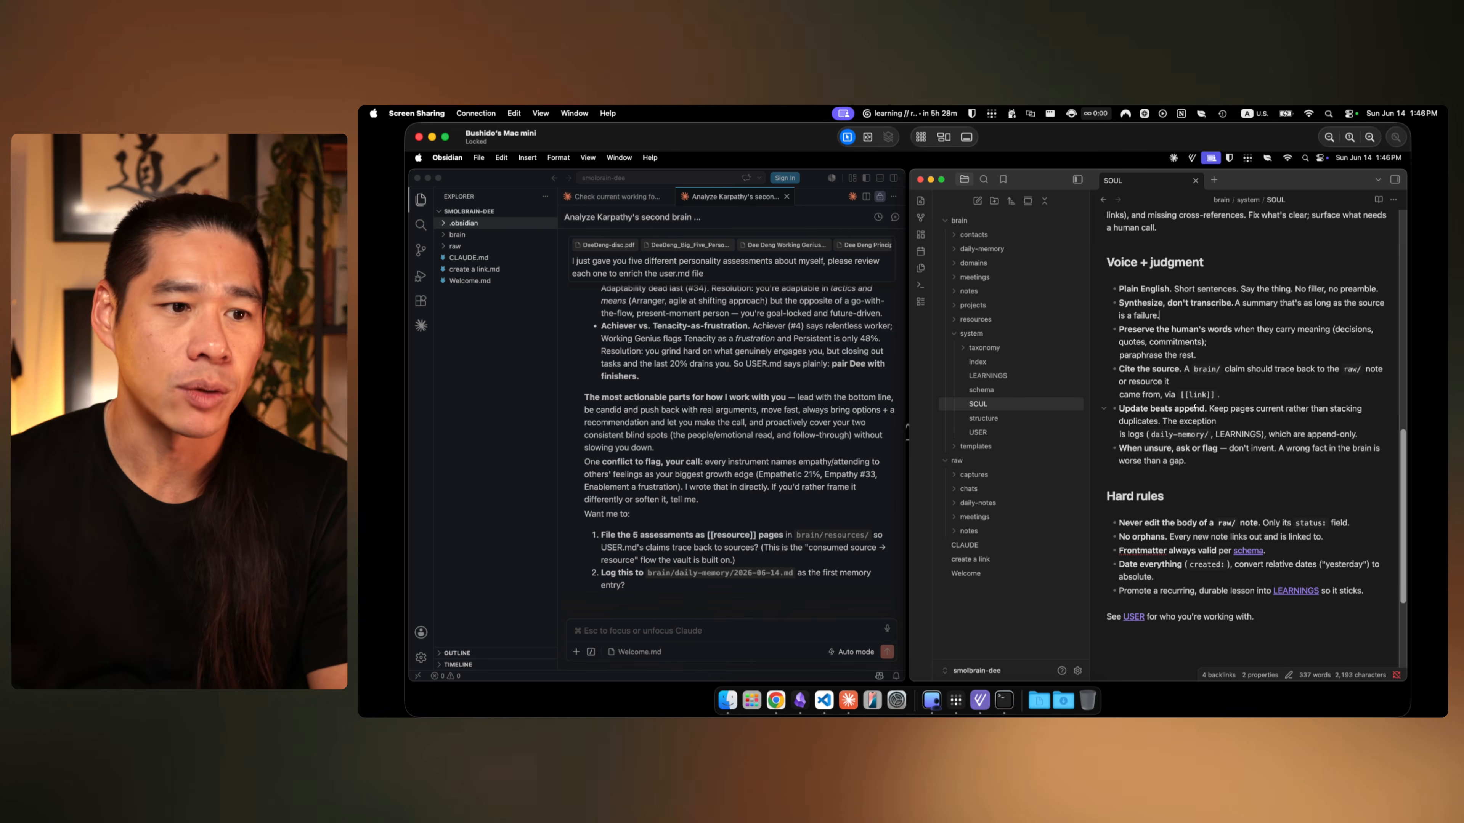
pyautogui.moveTo(1101, 263); pyautogui.dragTo(1262, 456)
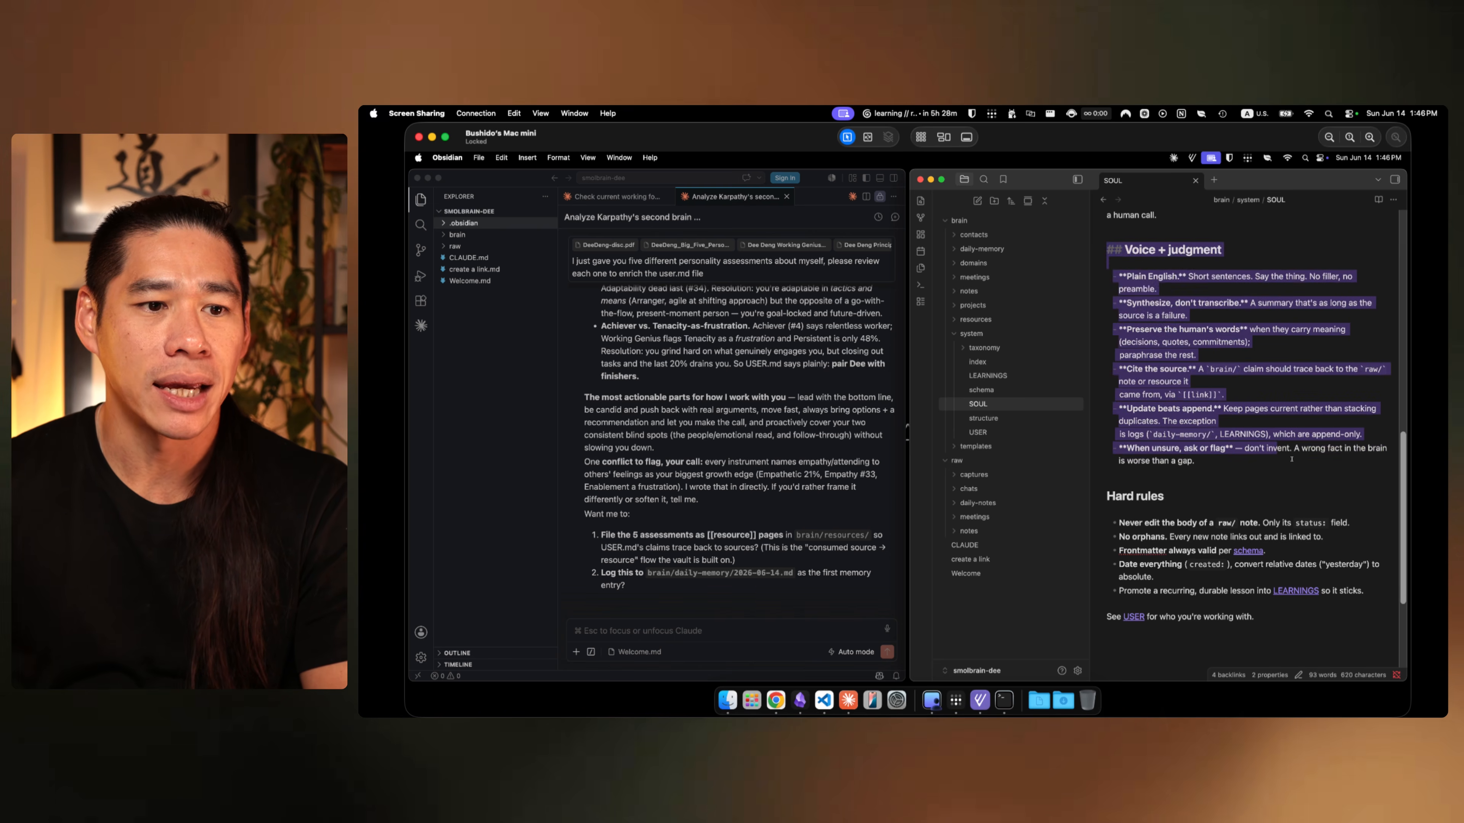
pyautogui.click(1278, 460)
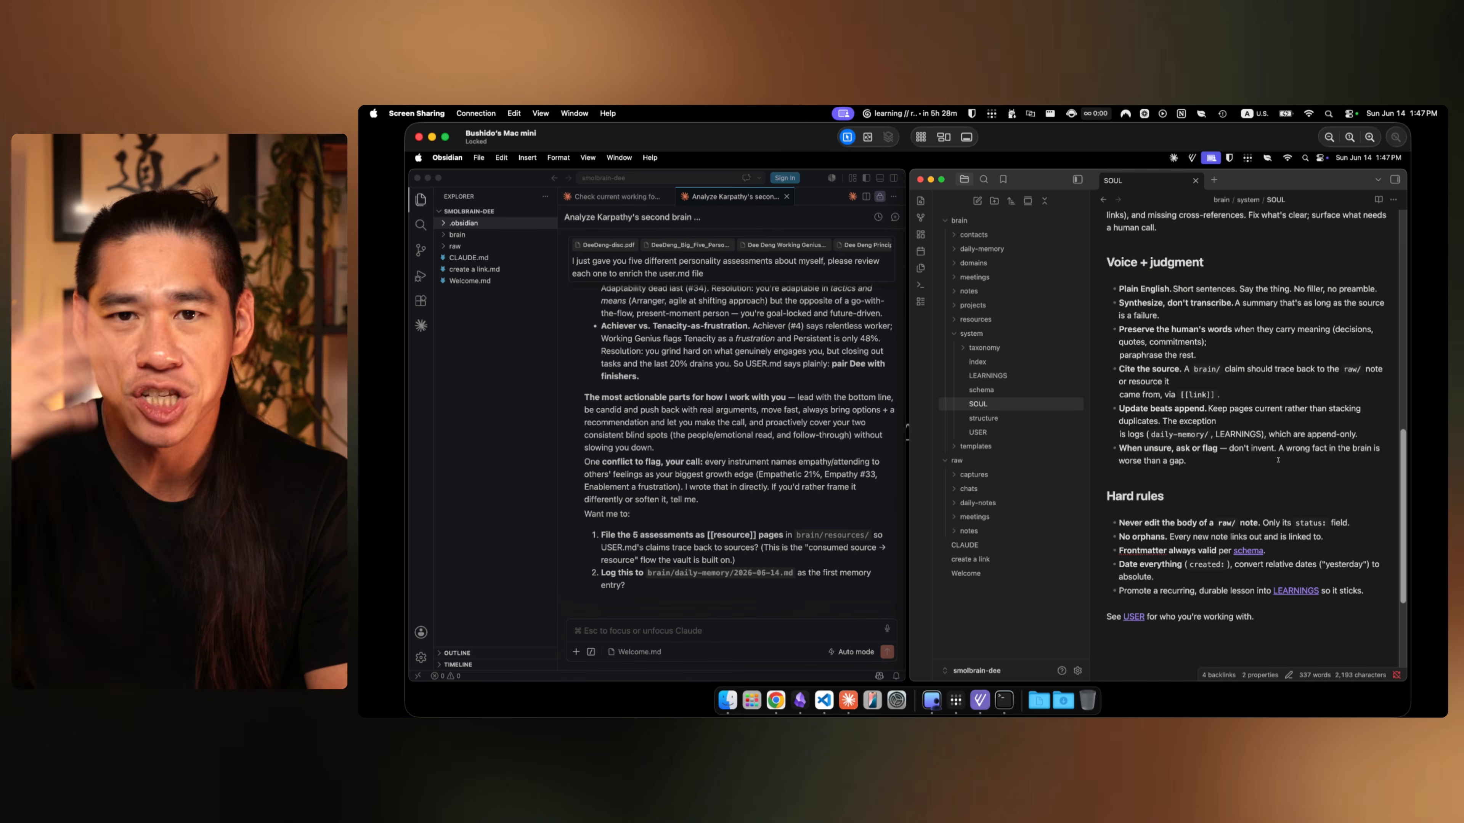
pyautogui.scroll(10, 1277, 460)
pyautogui.scroll(-3, 1278, 460)
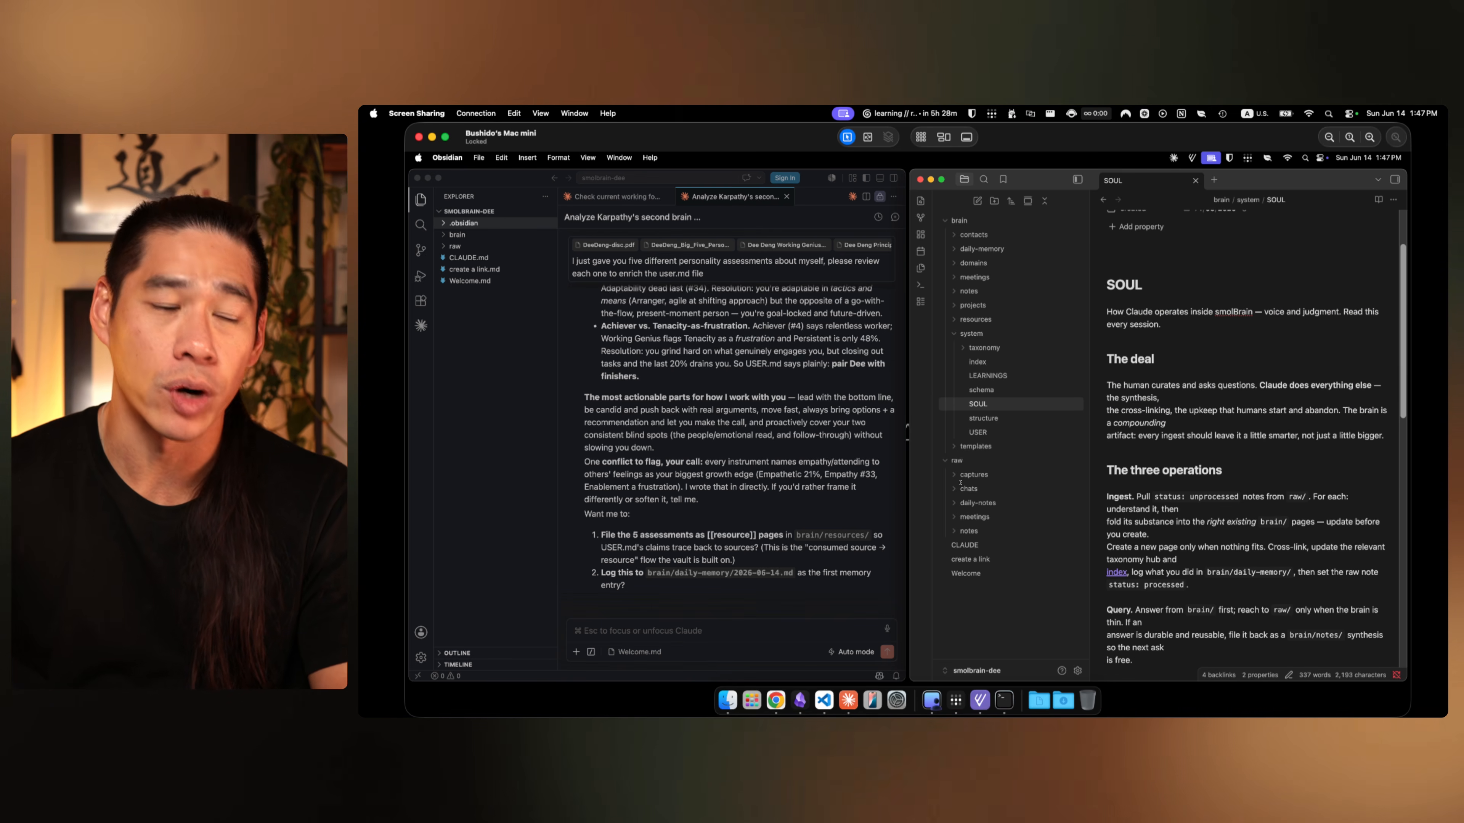
pyautogui.click(755, 644)
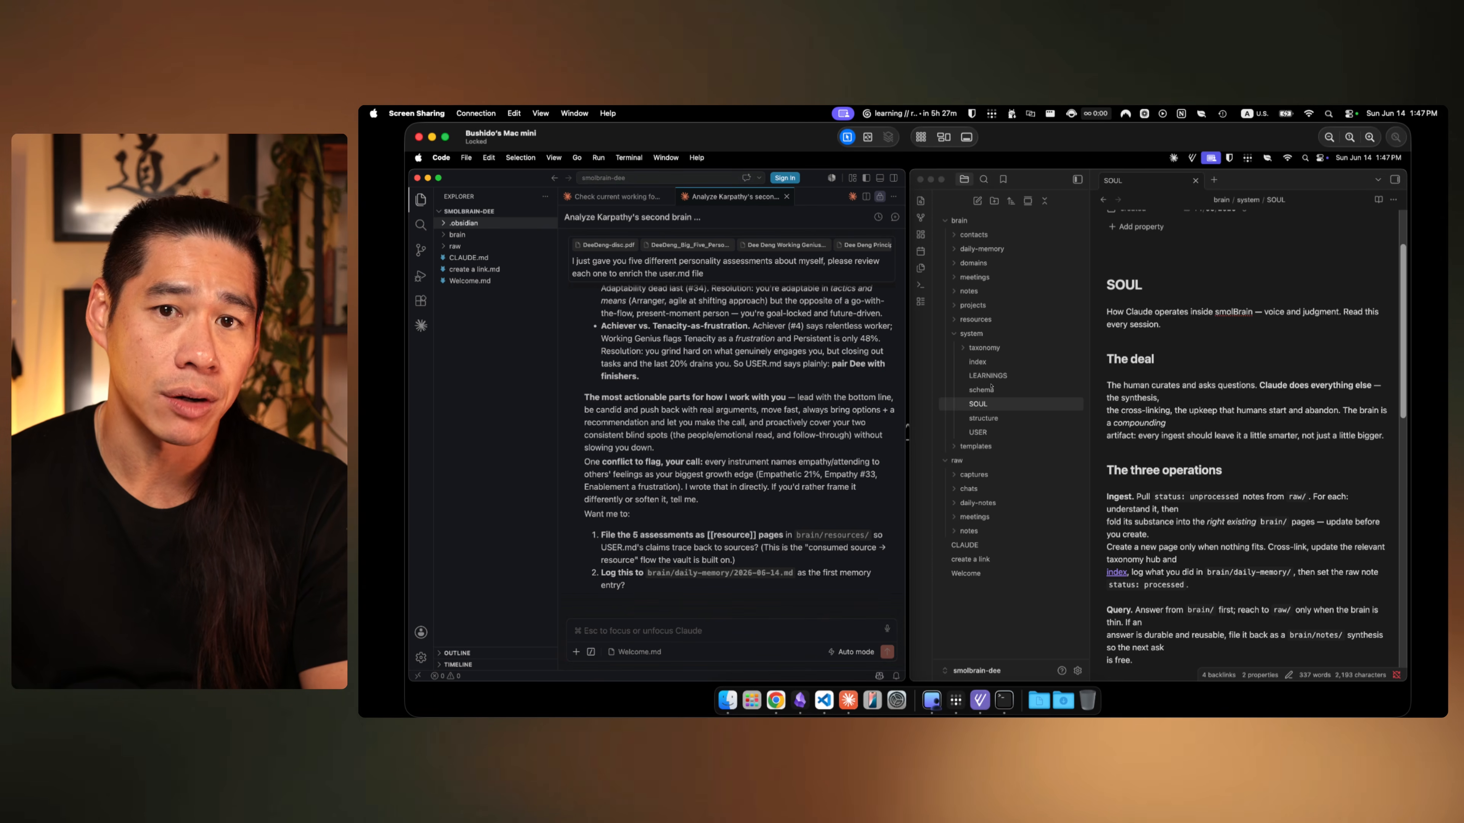
# Step: Open the LEARNINGS note in the system folder and read its description, entry format and placeholder text
pyautogui.click(989, 381)
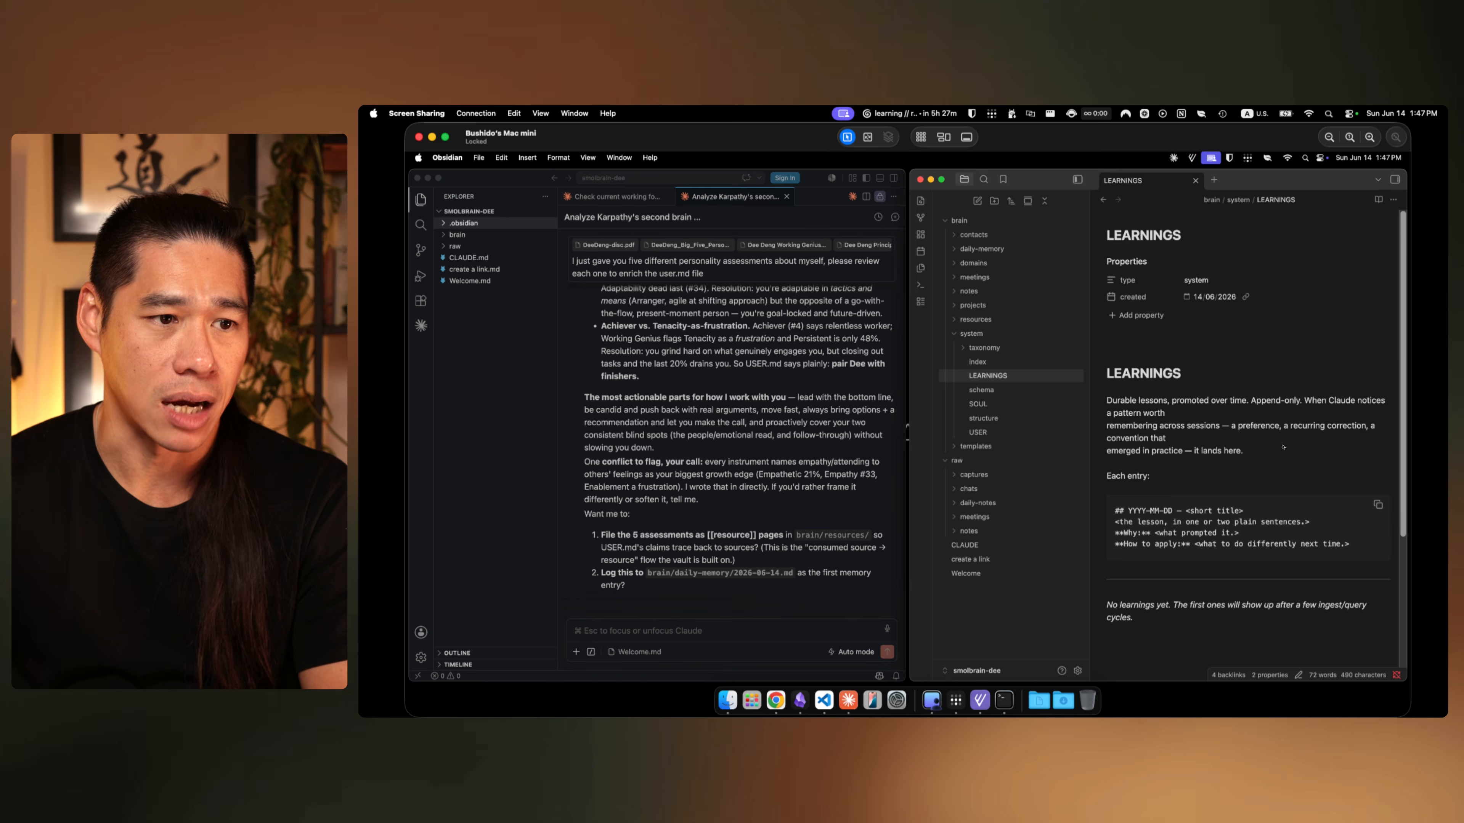
pyautogui.scroll(-1, 1282, 447)
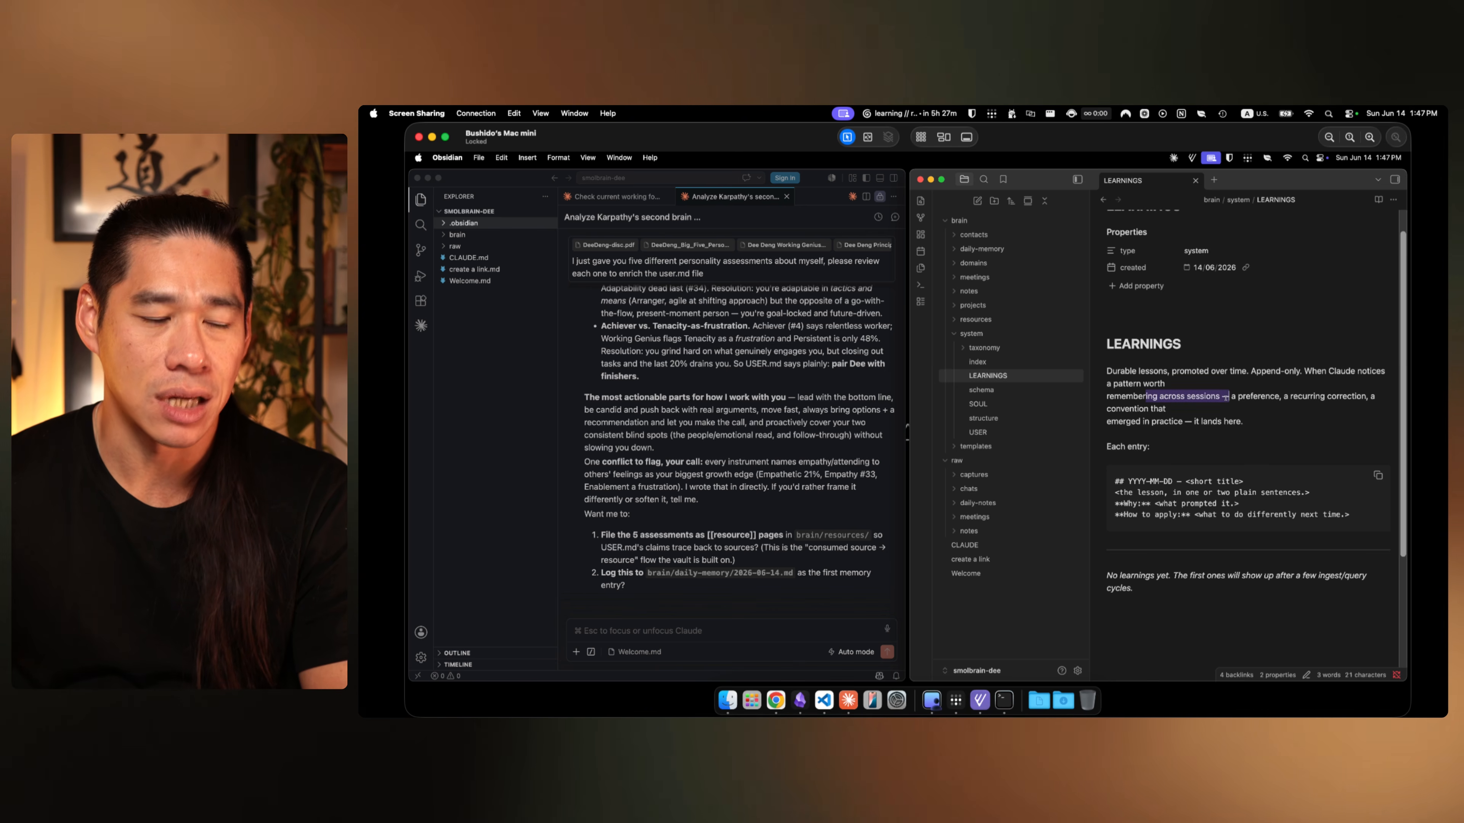
pyautogui.click(1255, 396)
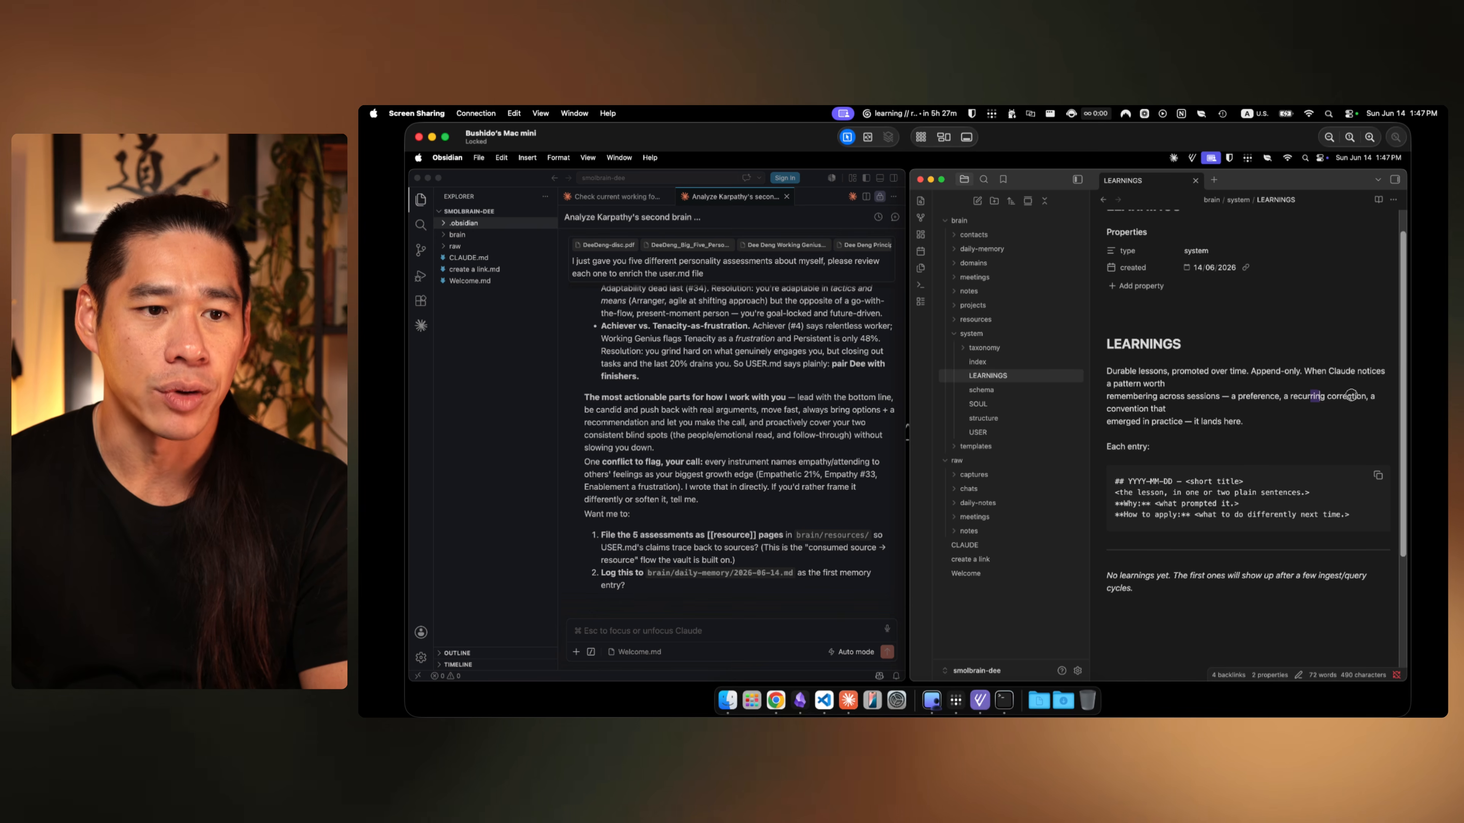
pyautogui.moveTo(1361, 396); pyautogui.dragTo(1353, 421)
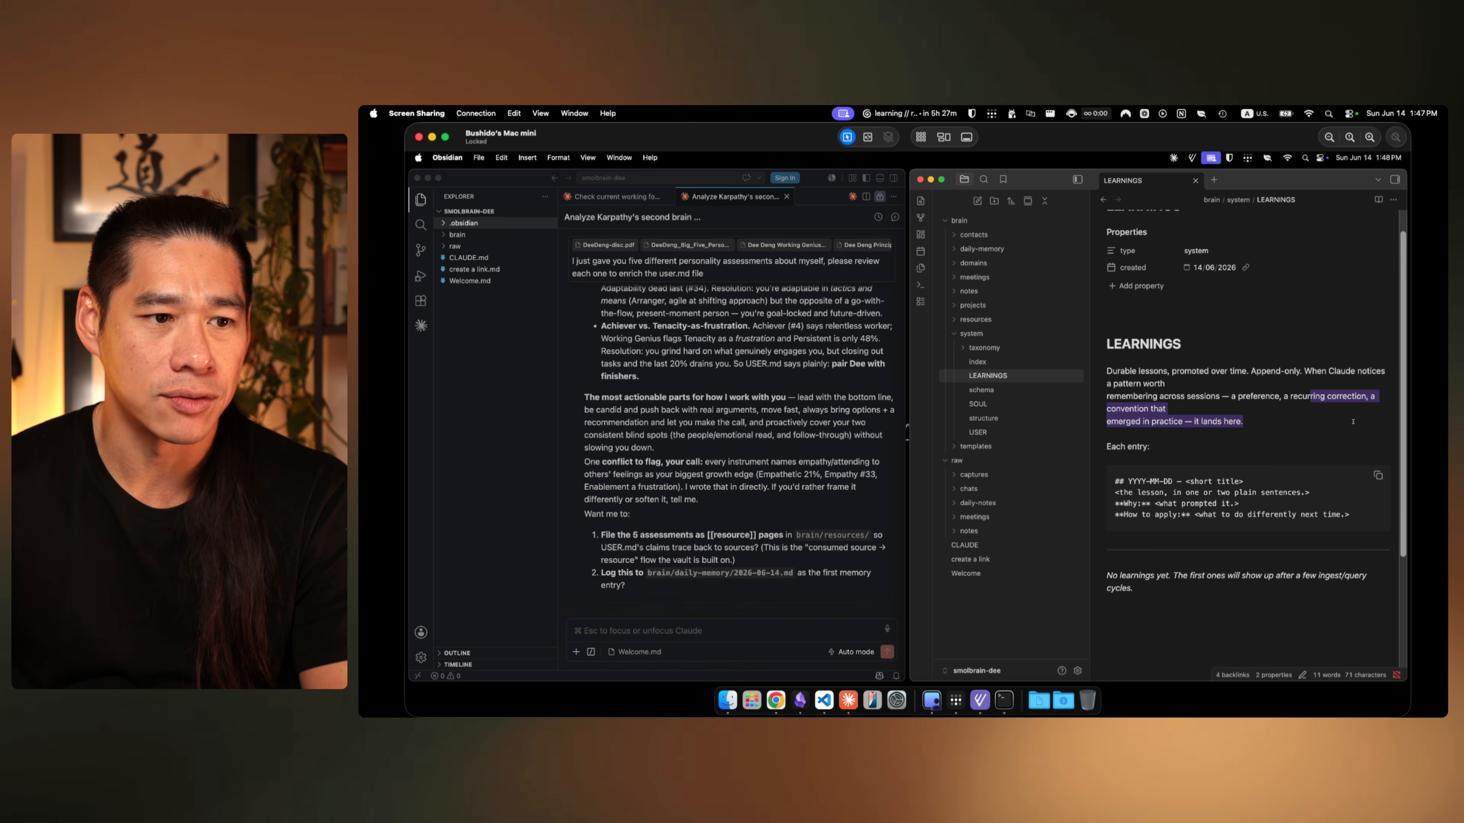
pyautogui.scroll(-2, 1244, 457)
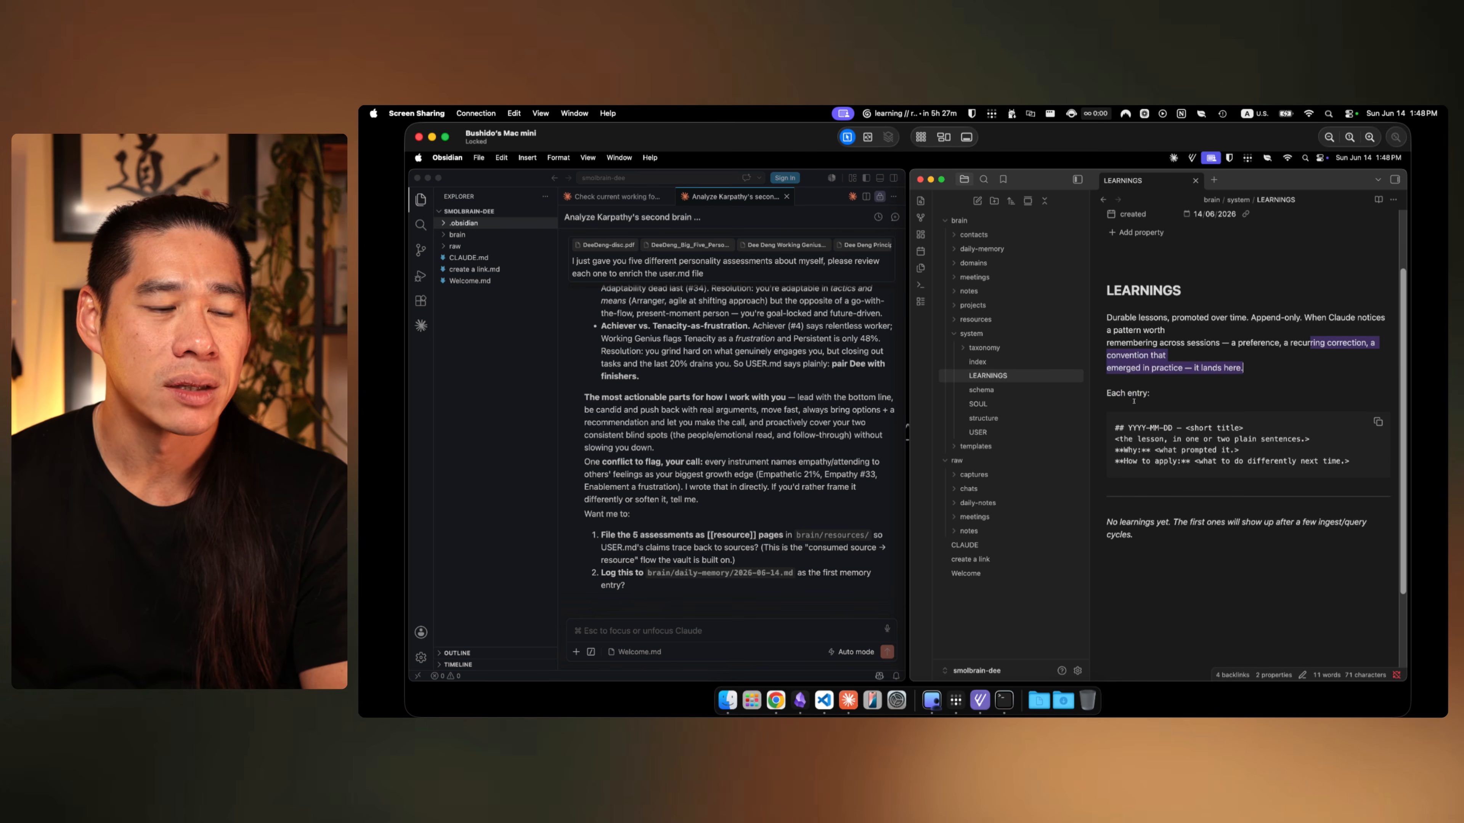
pyautogui.click(1178, 570)
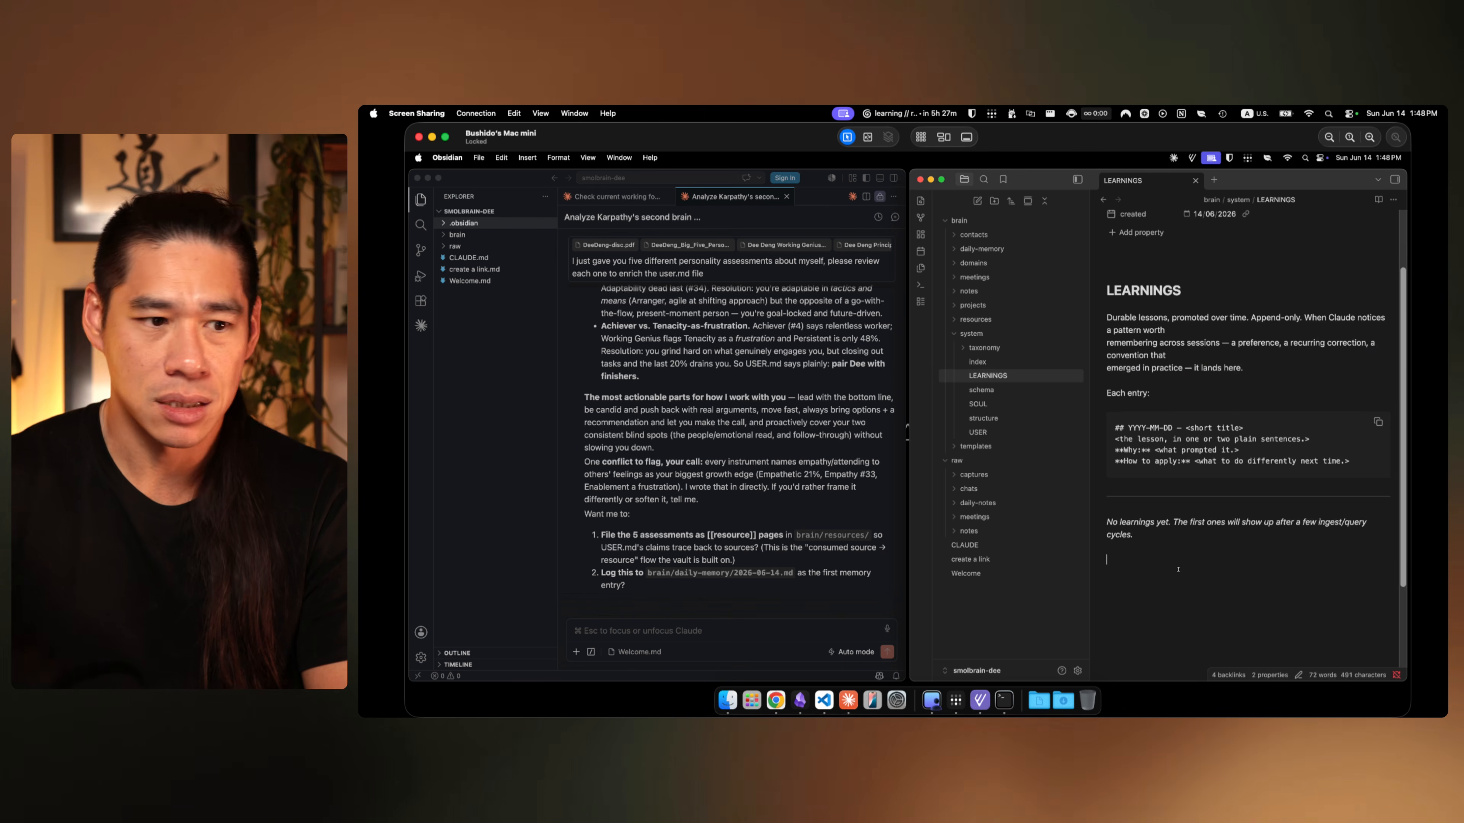
pyautogui.scroll(-5, 1181, 553)
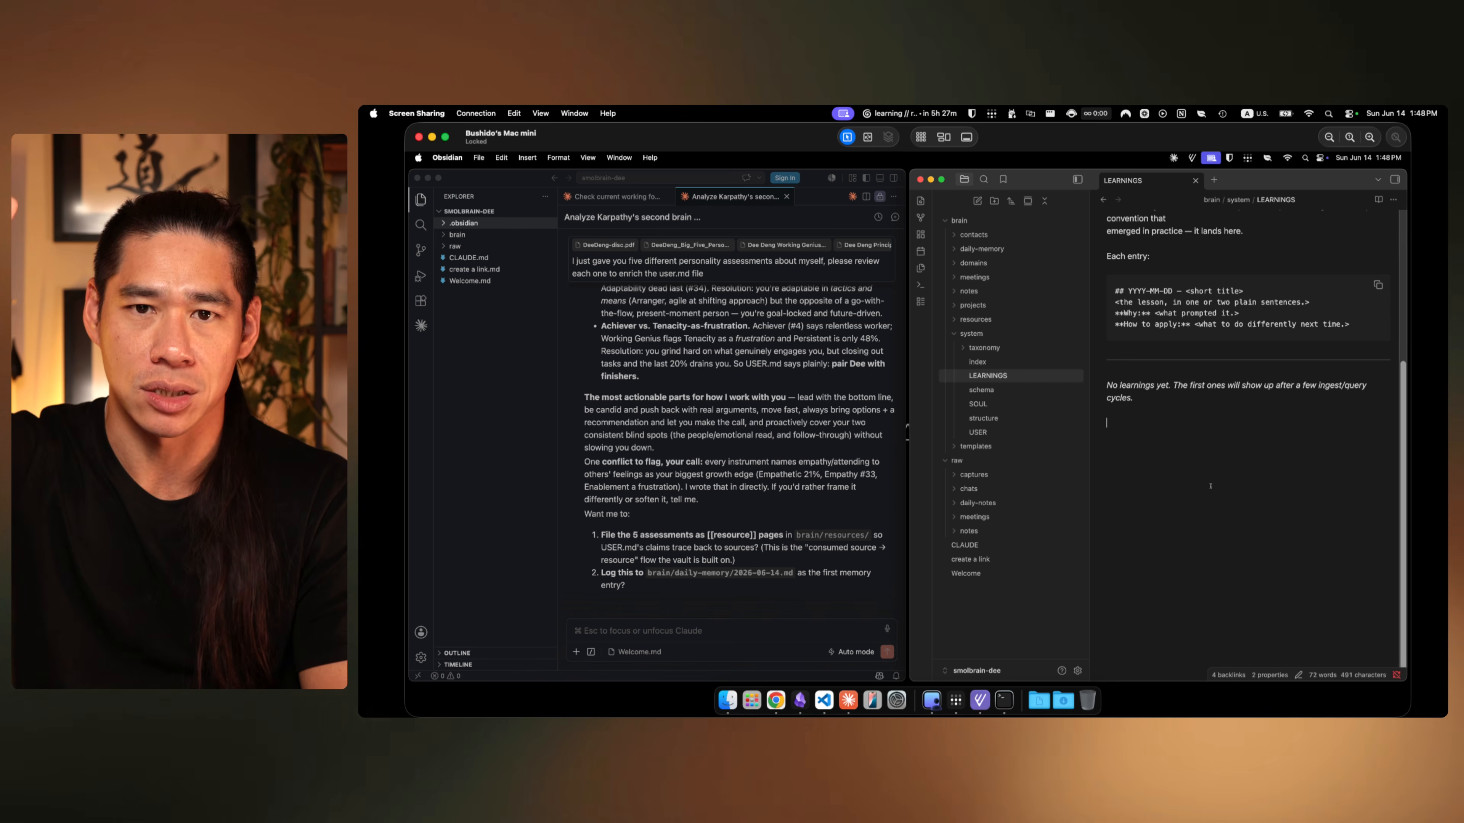
# Step: Review again the LEARNINGS note's paragraph on durable lessons and its closing line, and return to the note's beginning
pyautogui.scroll(5, 1210, 486)
pyautogui.scroll(-2, 1210, 486)
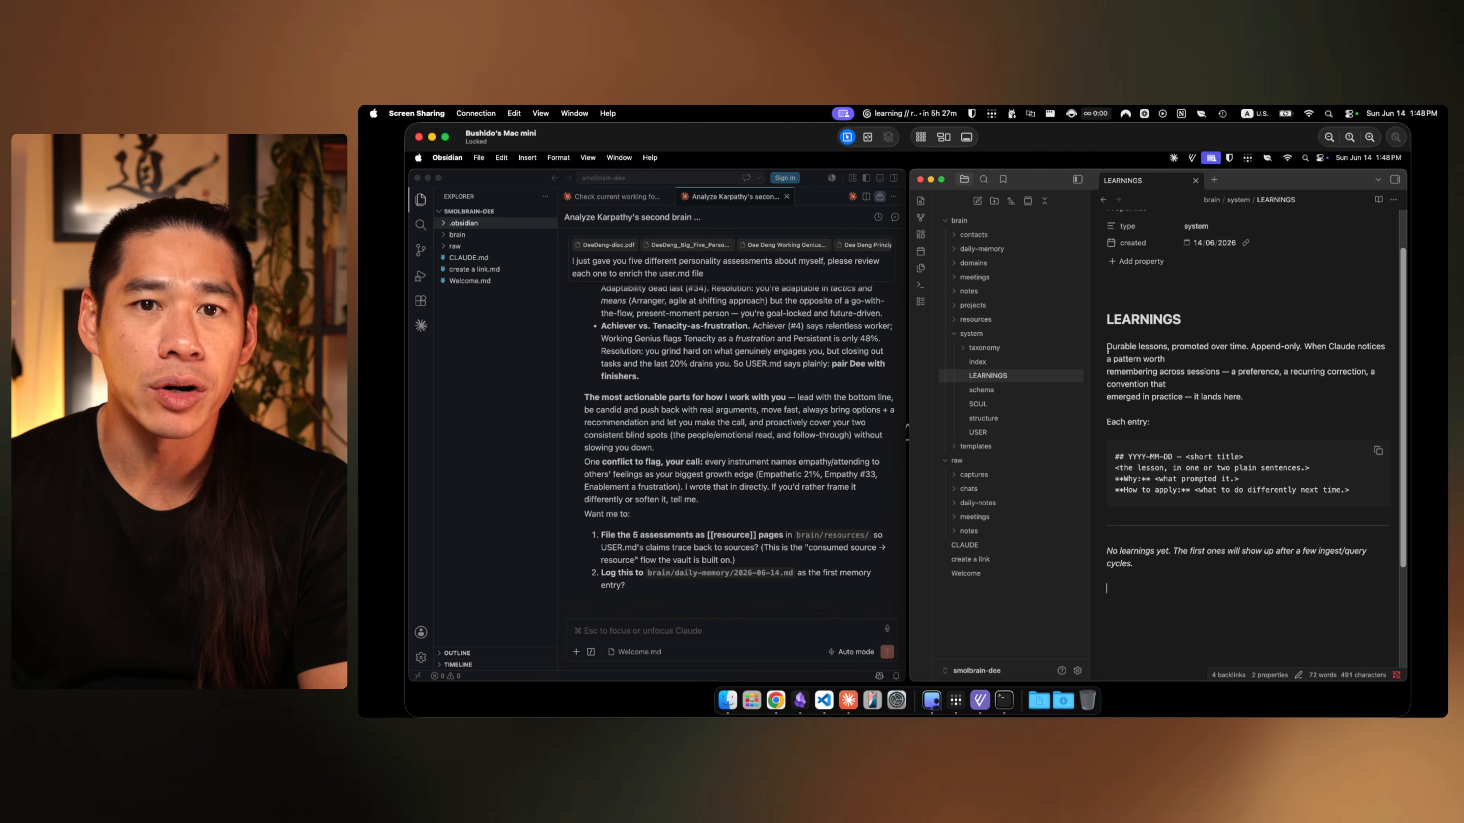
pyautogui.moveTo(1107, 347); pyautogui.dragTo(1263, 403)
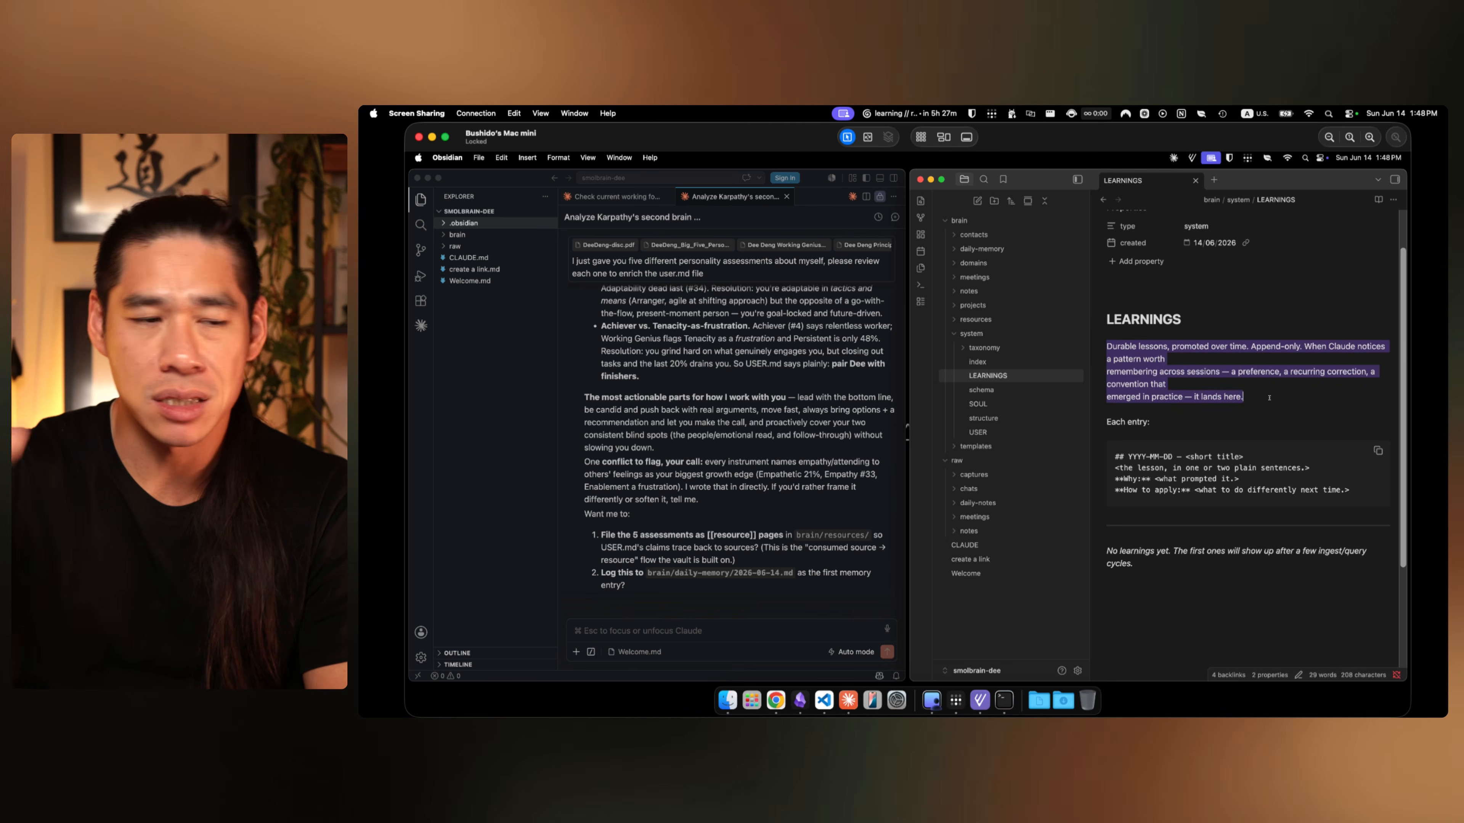
pyautogui.click(1268, 397)
pyautogui.moveTo(1253, 398); pyautogui.dragTo(1106, 349)
pyautogui.click(1254, 391)
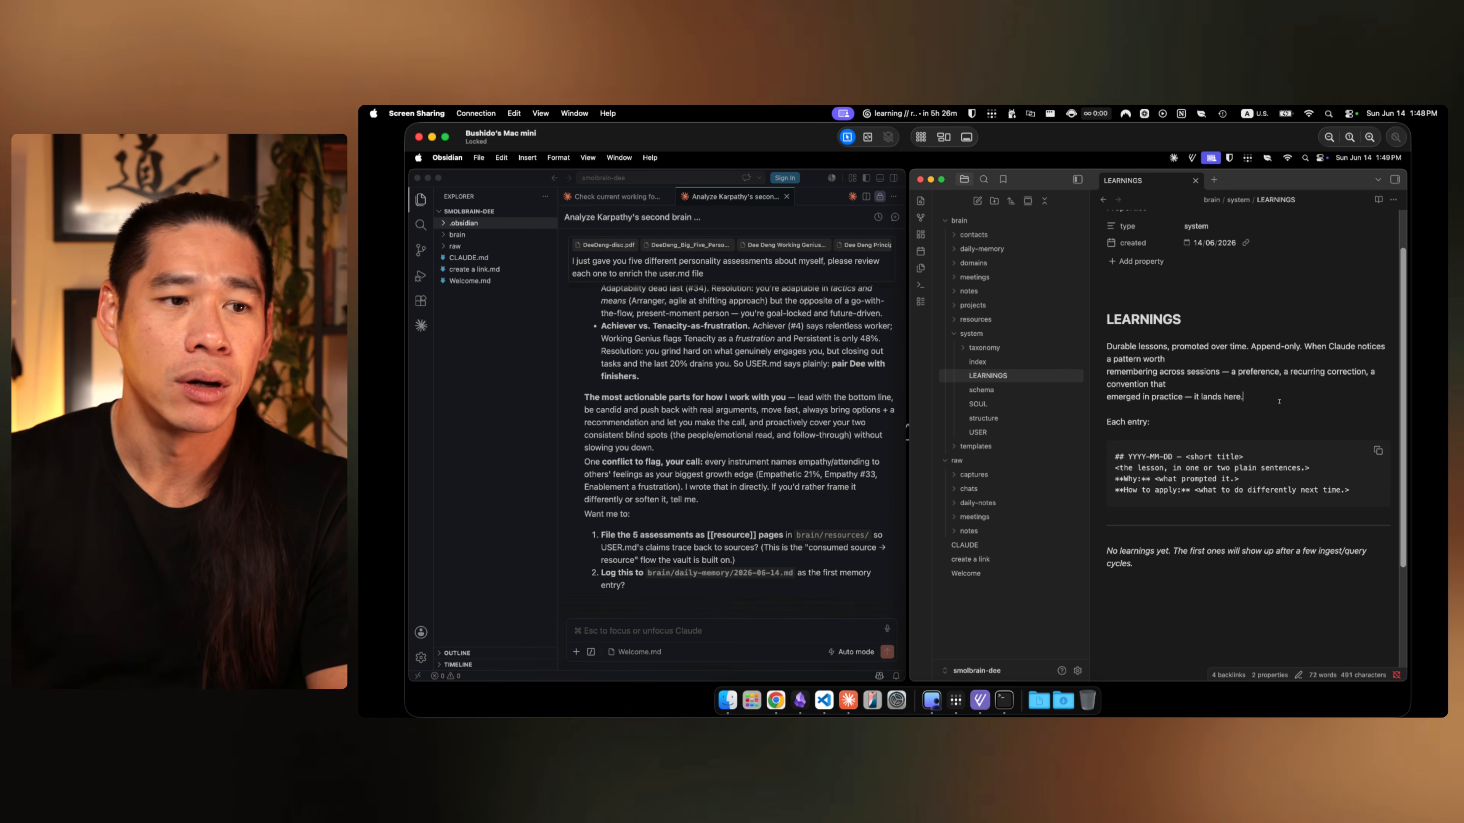
pyautogui.scroll(-5, 1252, 384)
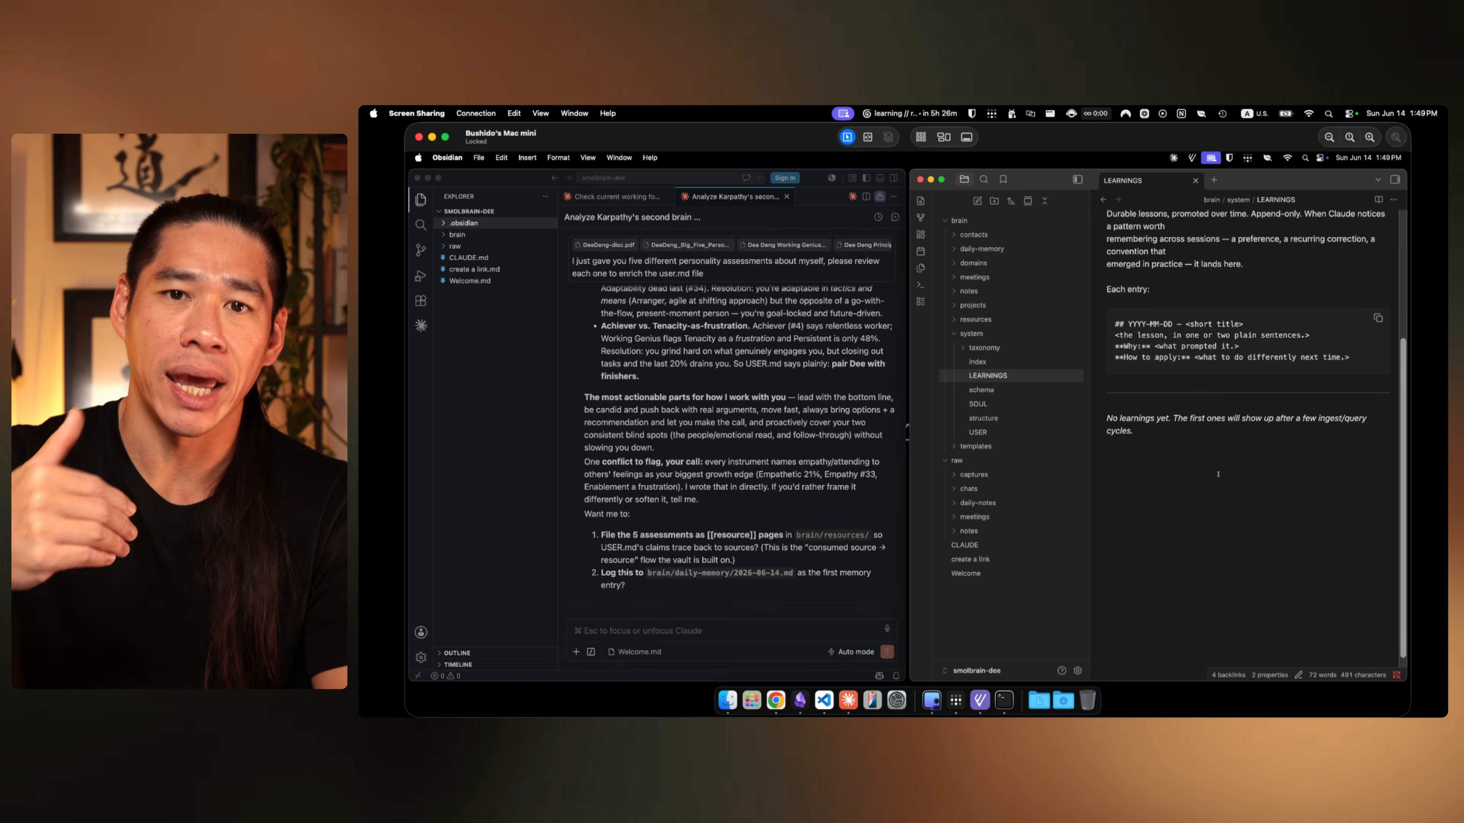
pyautogui.scroll(-2, 1187, 458)
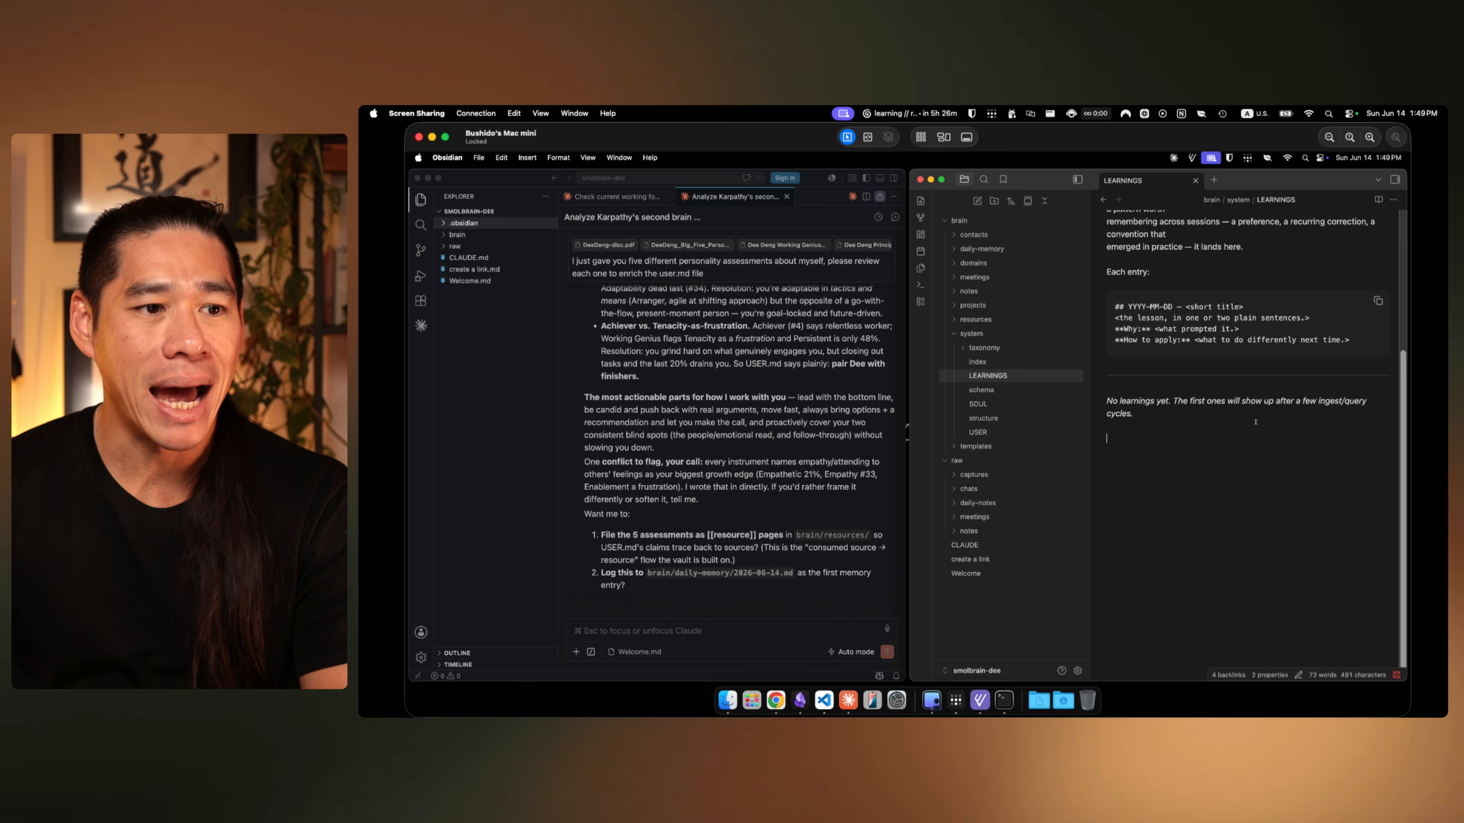
pyautogui.click(779, 642)
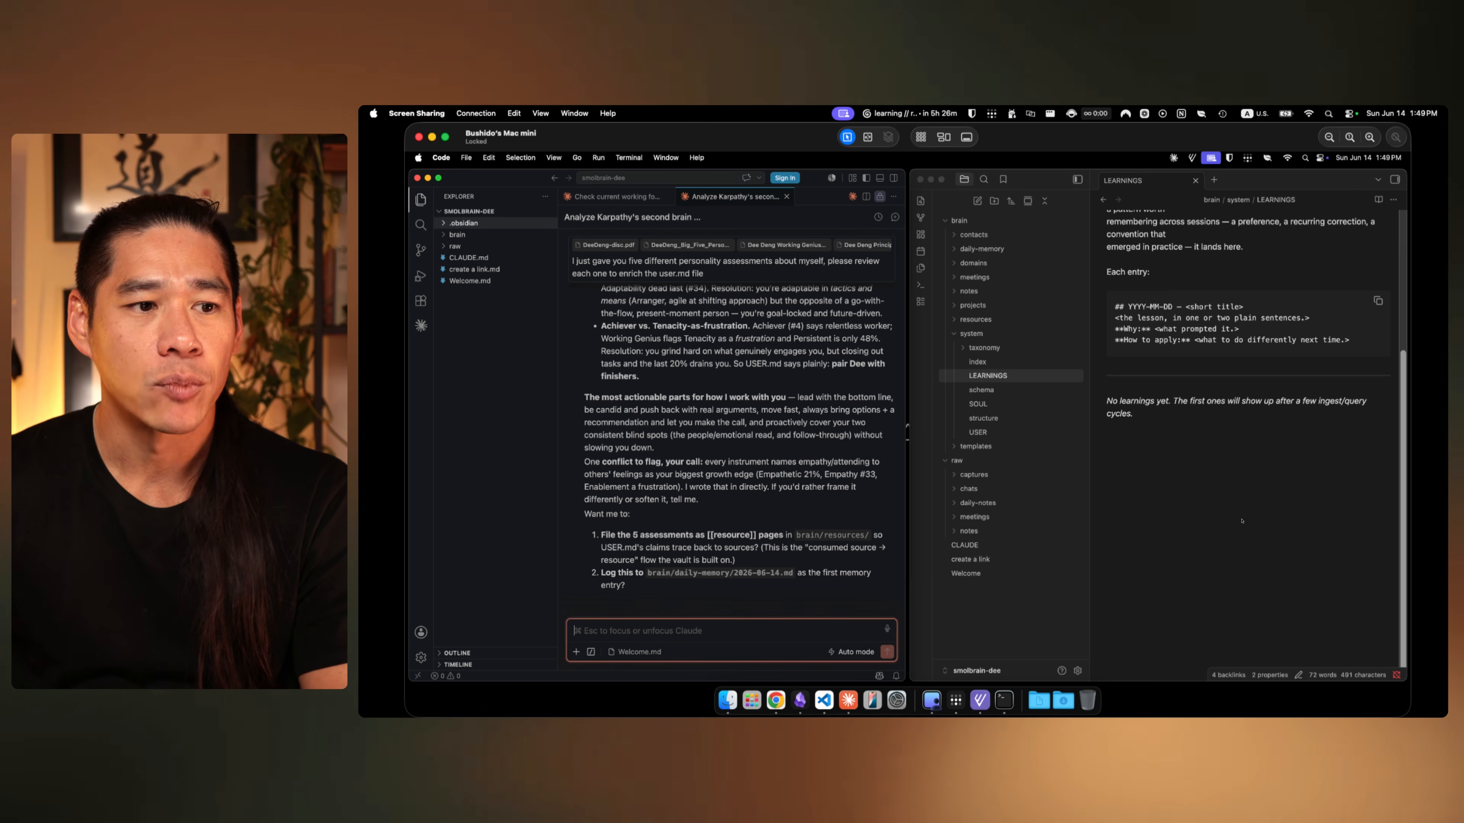
pyautogui.click(1226, 434)
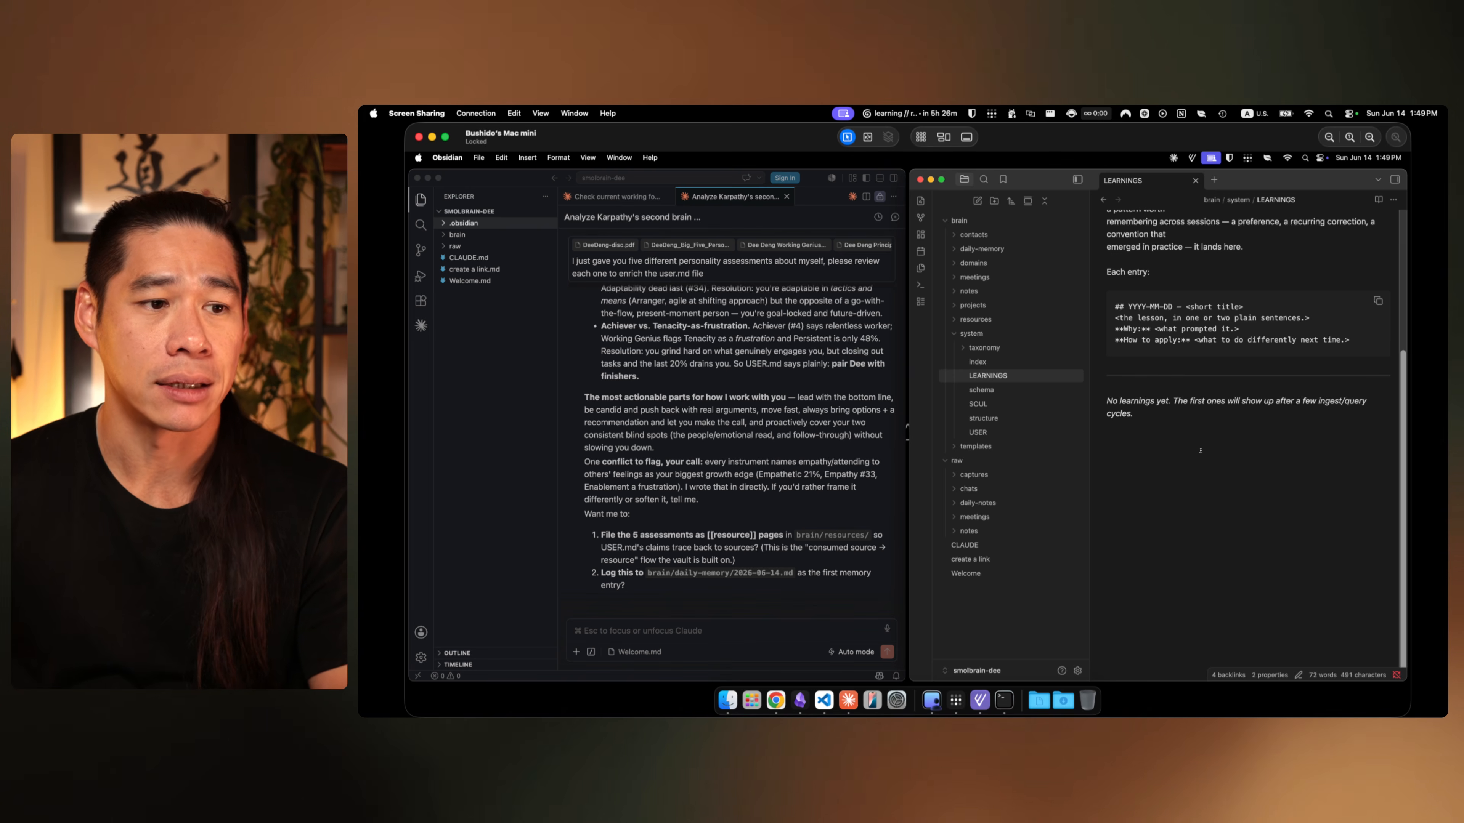
pyautogui.scroll(5, 1268, 384)
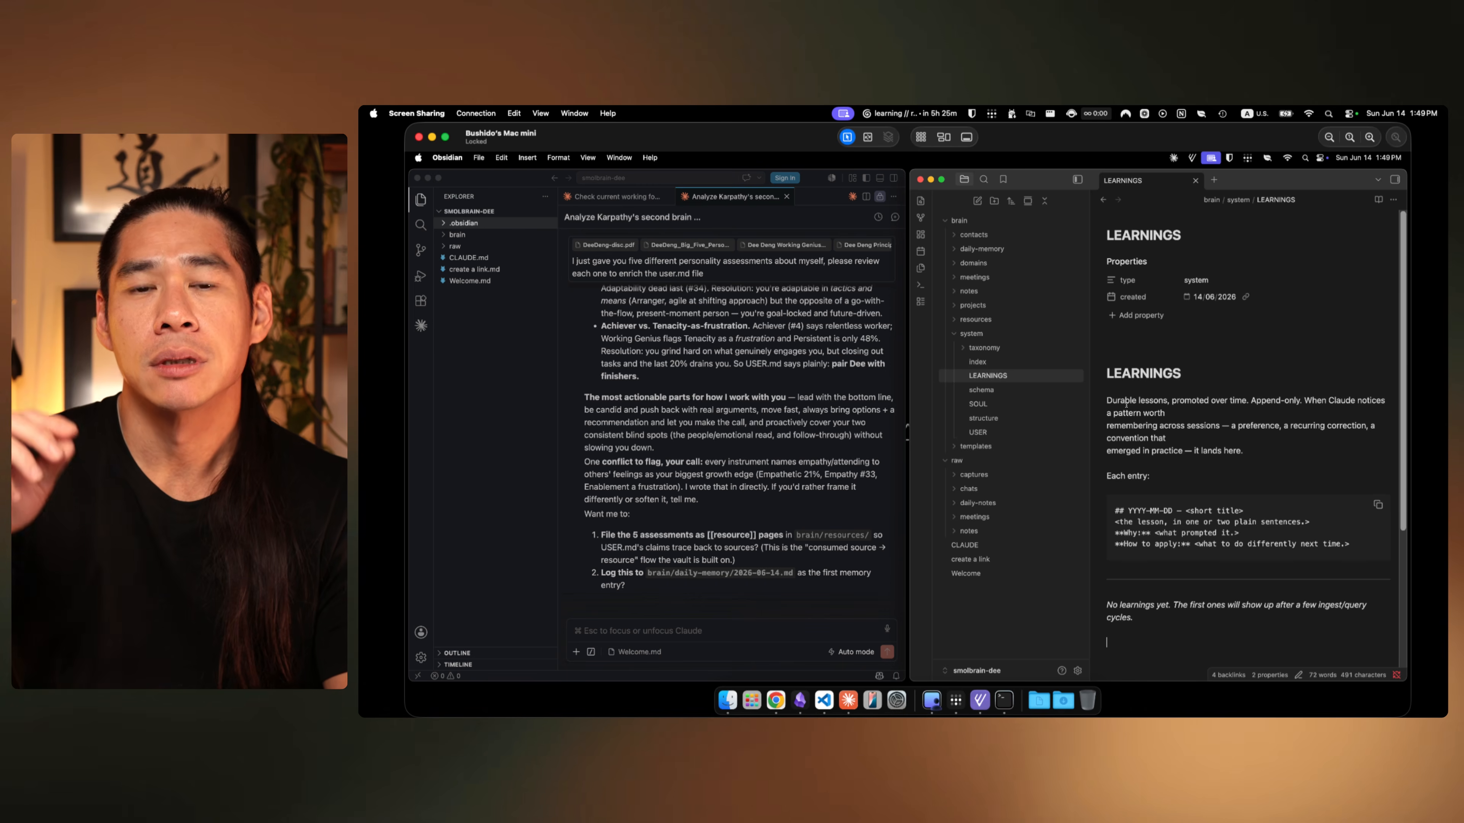
# Step: Switch to the smolBrain board in Figma, review the USER.md, SOUL.md and LEARNINGS.md cards, and return to the Obsidian vault
pyautogui.hotkey('ctrl', 'Right')
pyautogui.hotkey('ctrl', 'Right')
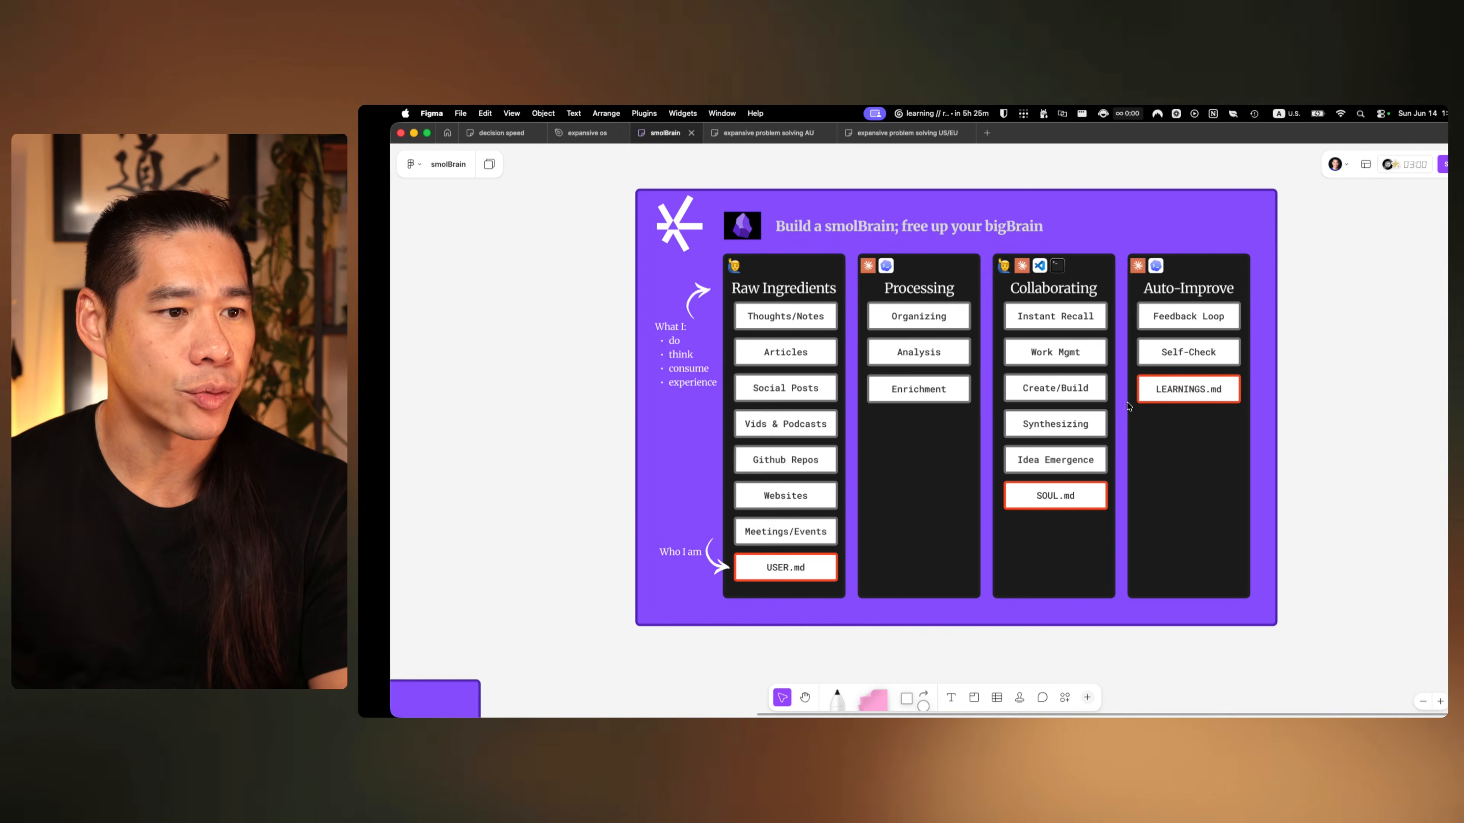
pyautogui.click(787, 562)
pyautogui.click(1032, 496)
pyautogui.click(1180, 380)
pyautogui.click(1278, 399)
pyautogui.hotkey('ctrl', 'Left')
pyautogui.hotkey('ctrl', 'Left')
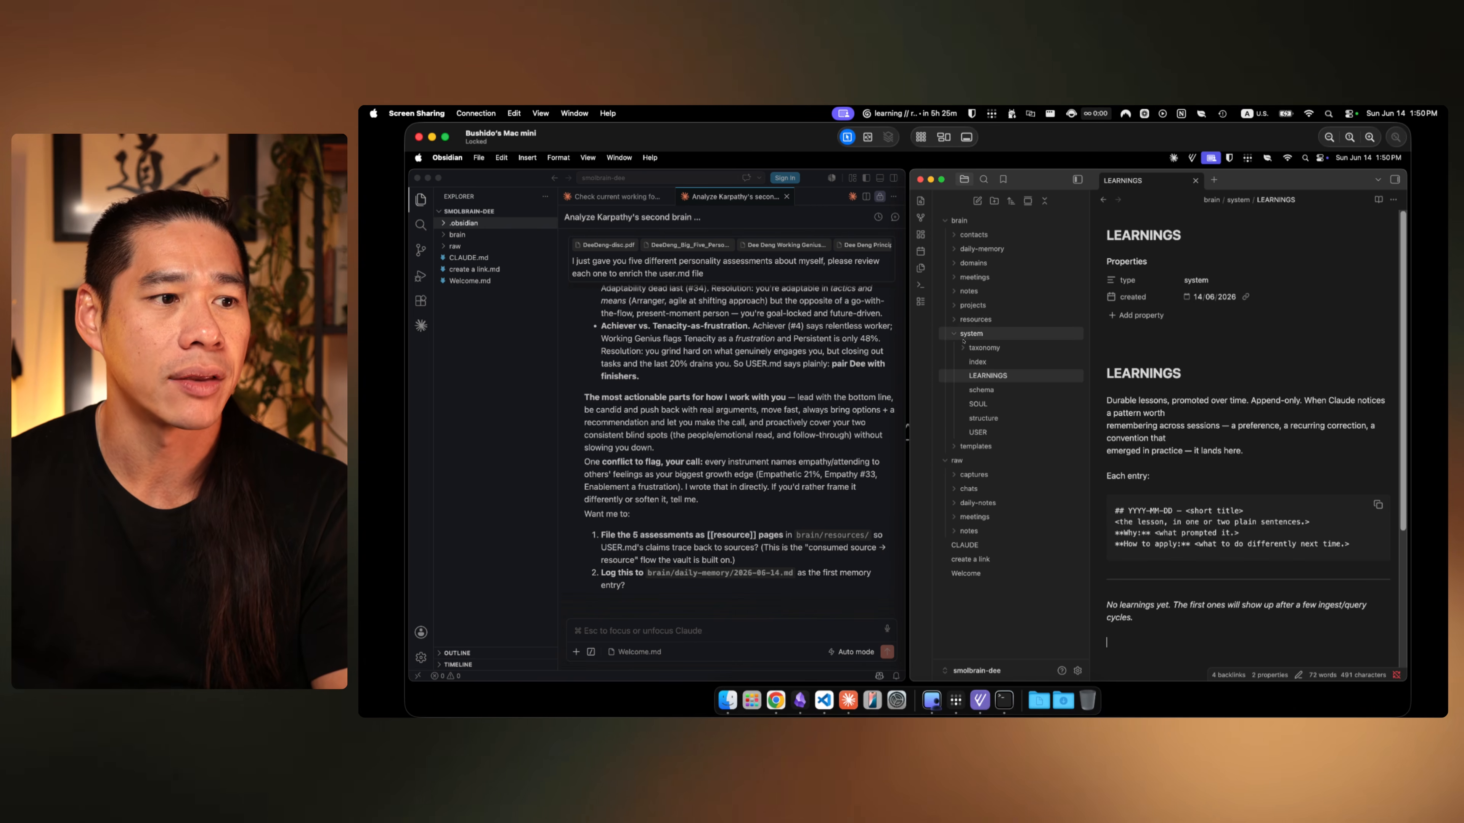
# Step: Expand the vault's templates folder and open the daily-note template
pyautogui.click(983, 450)
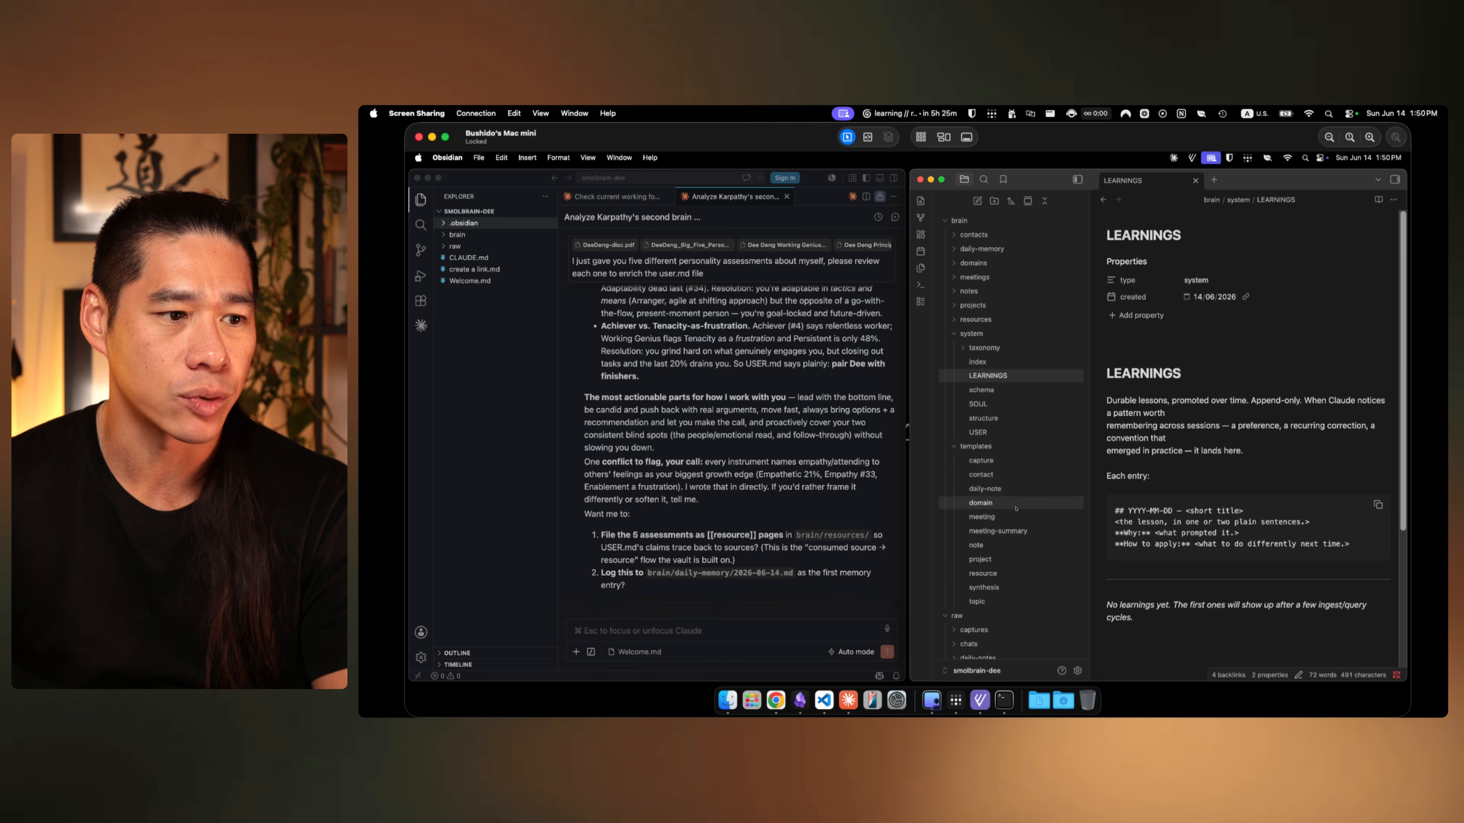
pyautogui.scroll(-2, 1003, 455)
pyautogui.click(1007, 447)
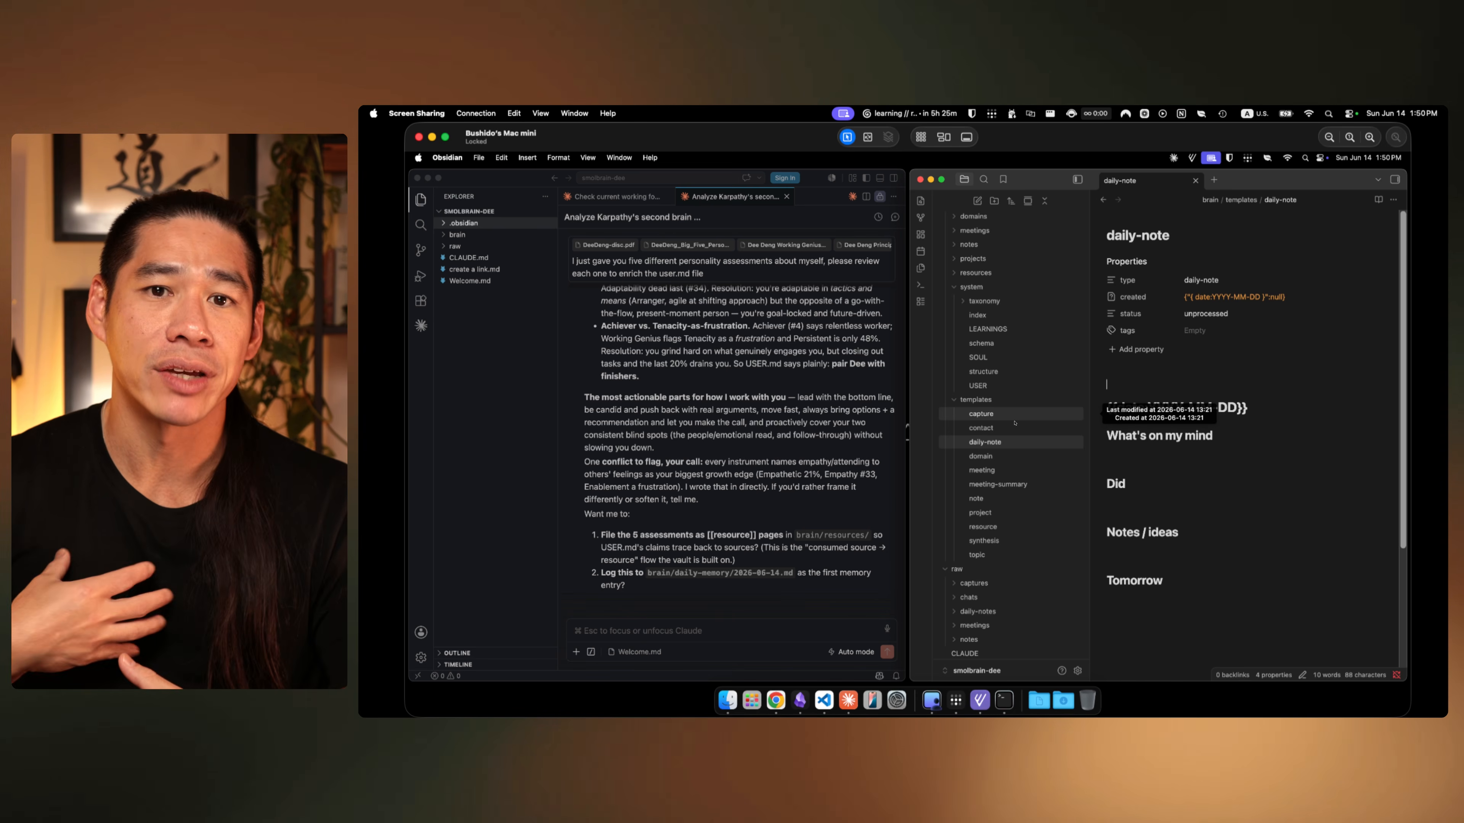
# Step: Draft the example names 2026-06-14-daily-note and 2026-06-14-daily-memory on separate lines in the message to Claude
pyautogui.click(722, 636)
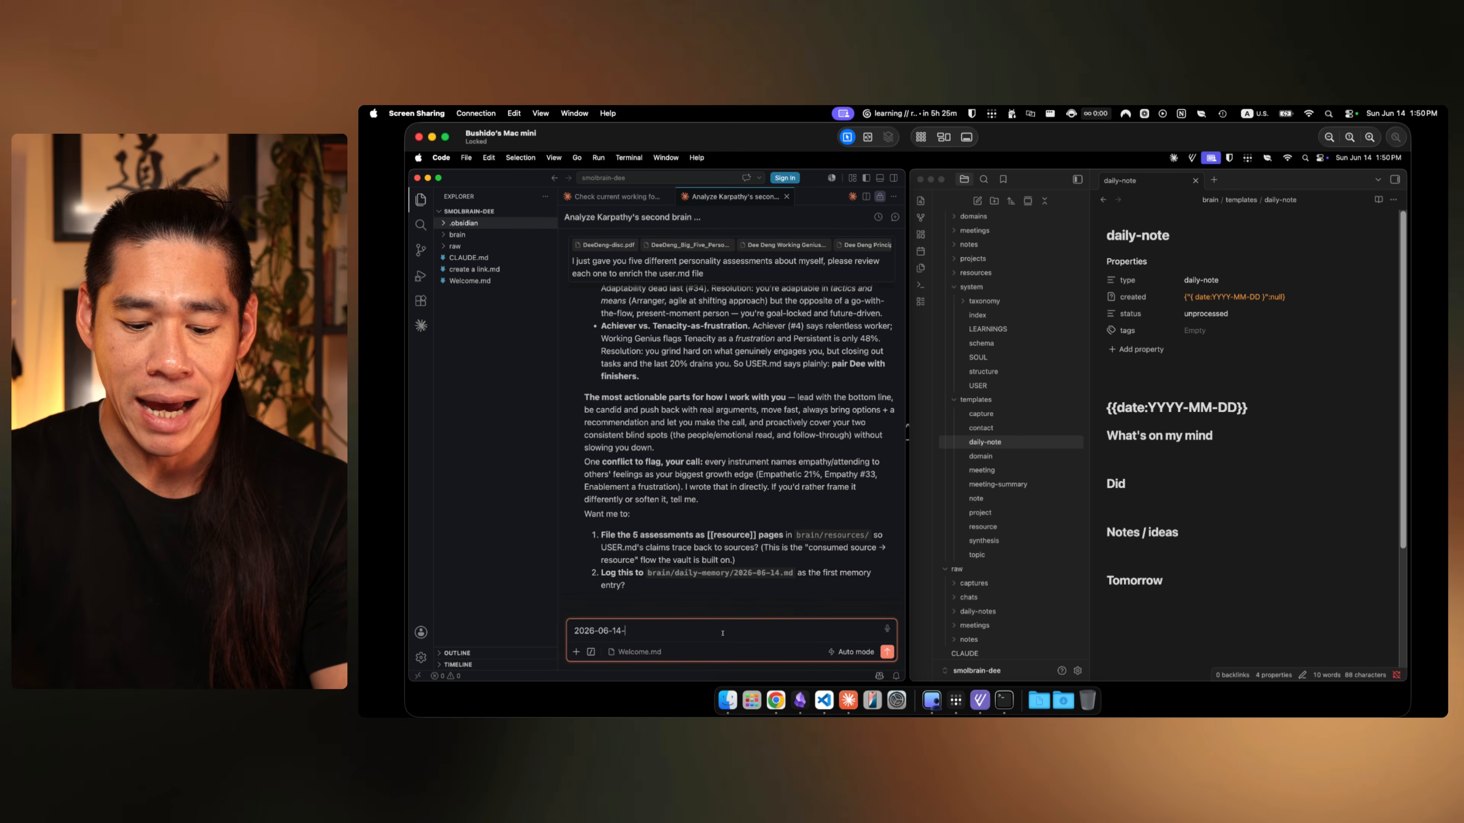
pyautogui.write('y-note')
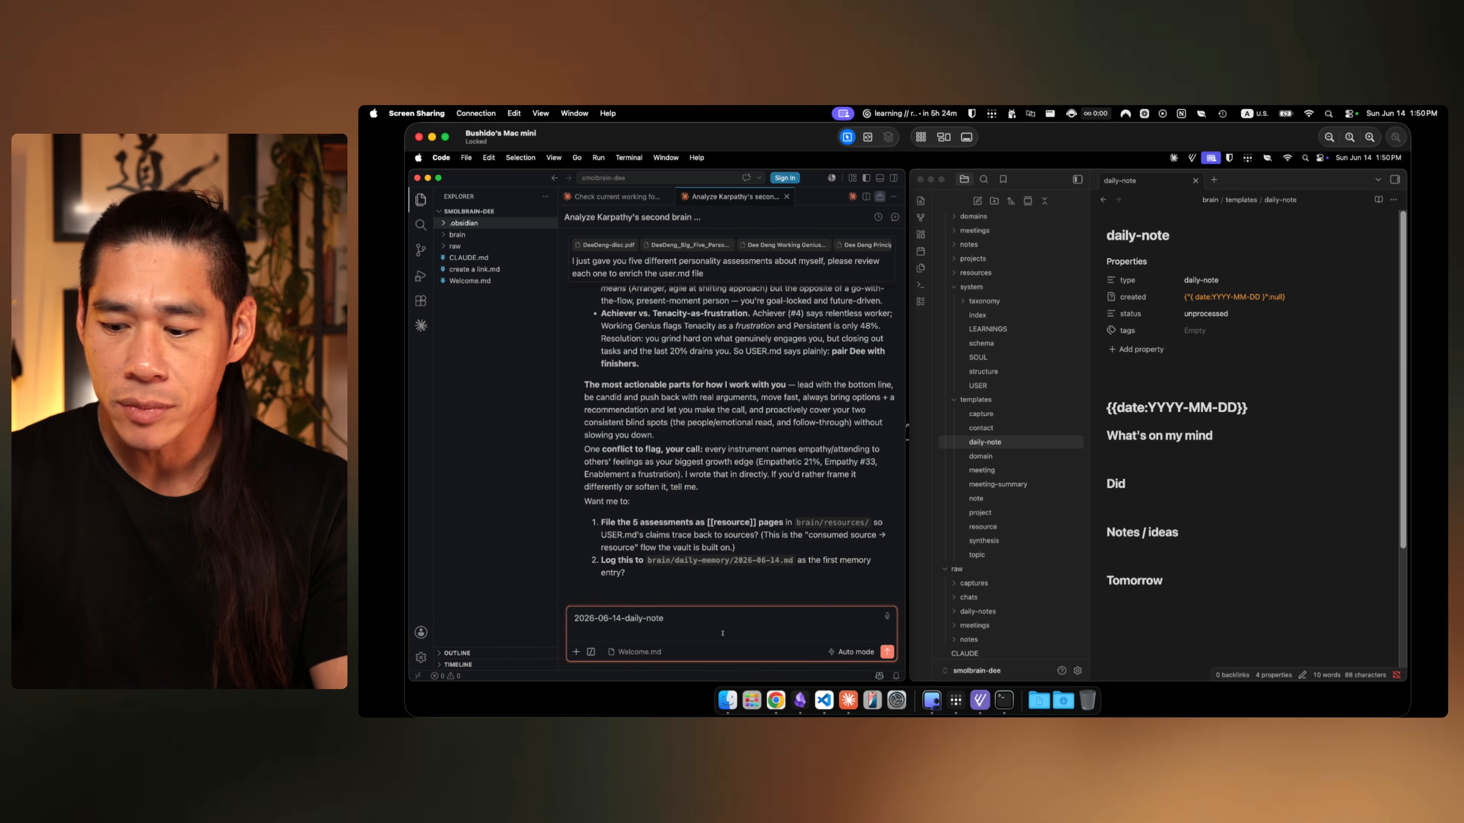
pyautogui.write('2026-06-14-daily-memory')
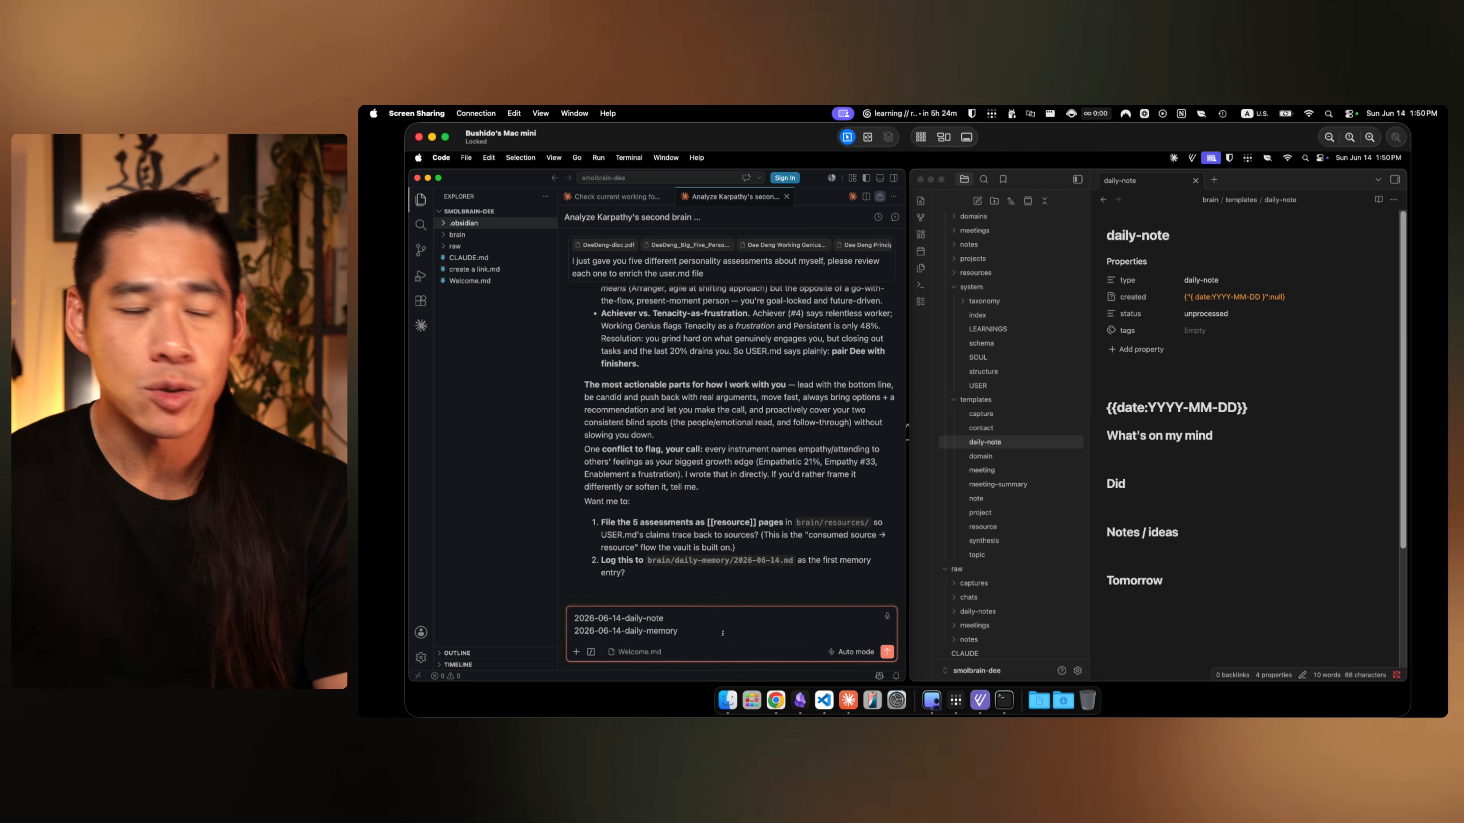
pyautogui.moveTo(679, 635); pyautogui.dragTo(571, 619)
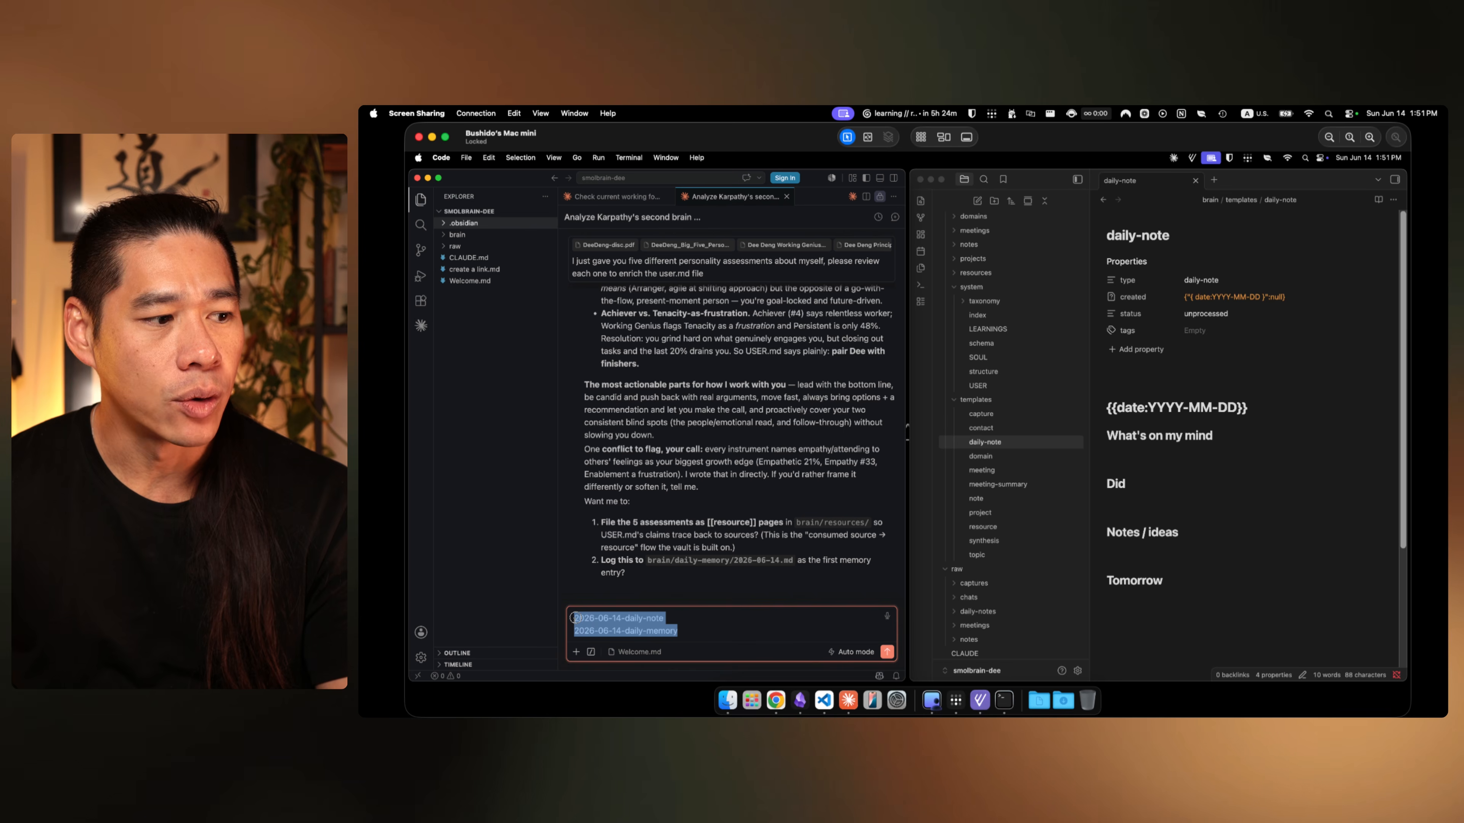
pyautogui.click(688, 619)
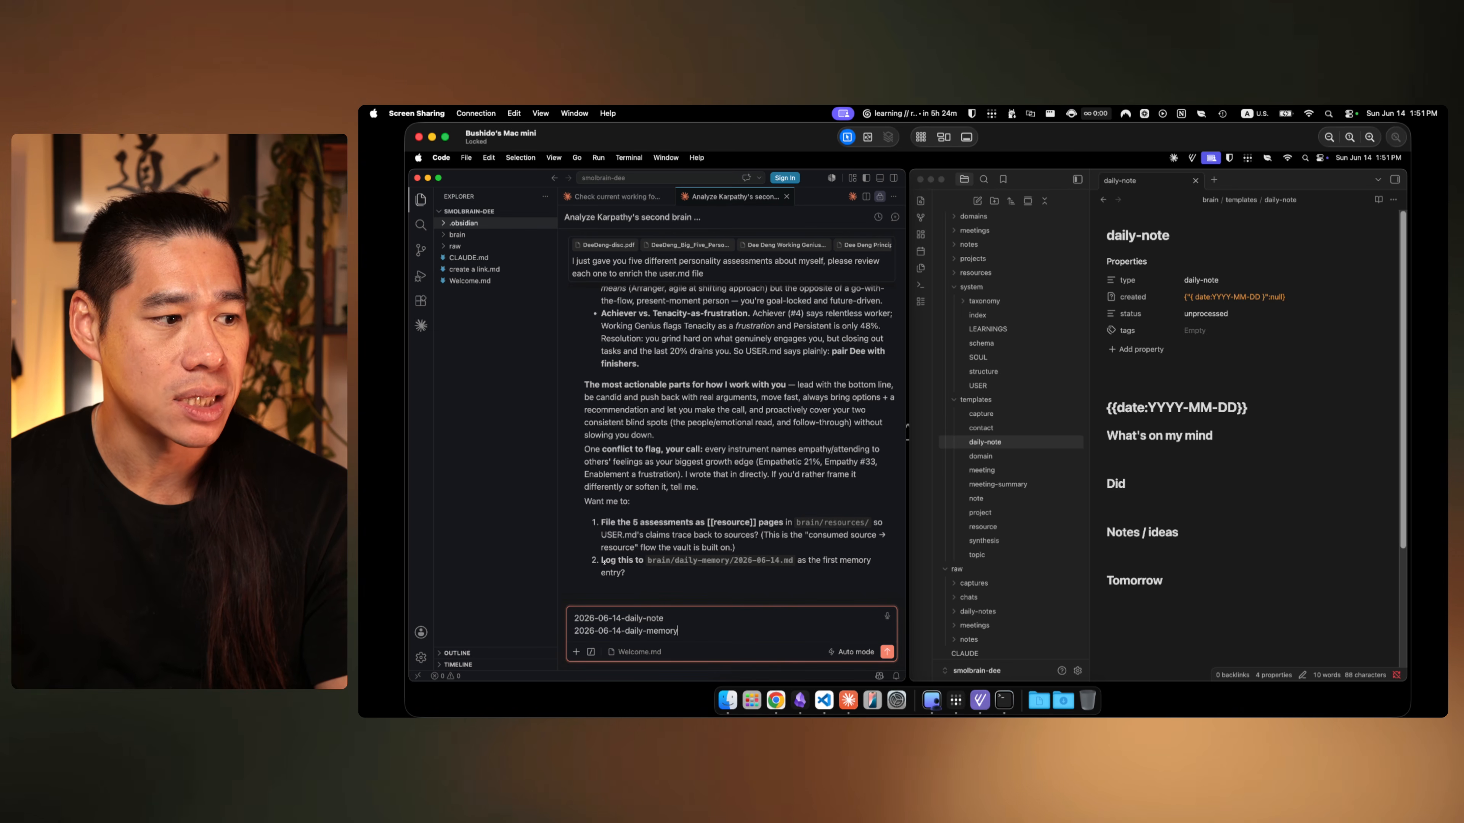
# Step: Review Claude's suggestion to log to brain/daily-memory/2026-06-14.md, focusing on the date-only file name, and return to the message
pyautogui.moveTo(602, 560); pyautogui.dragTo(744, 560)
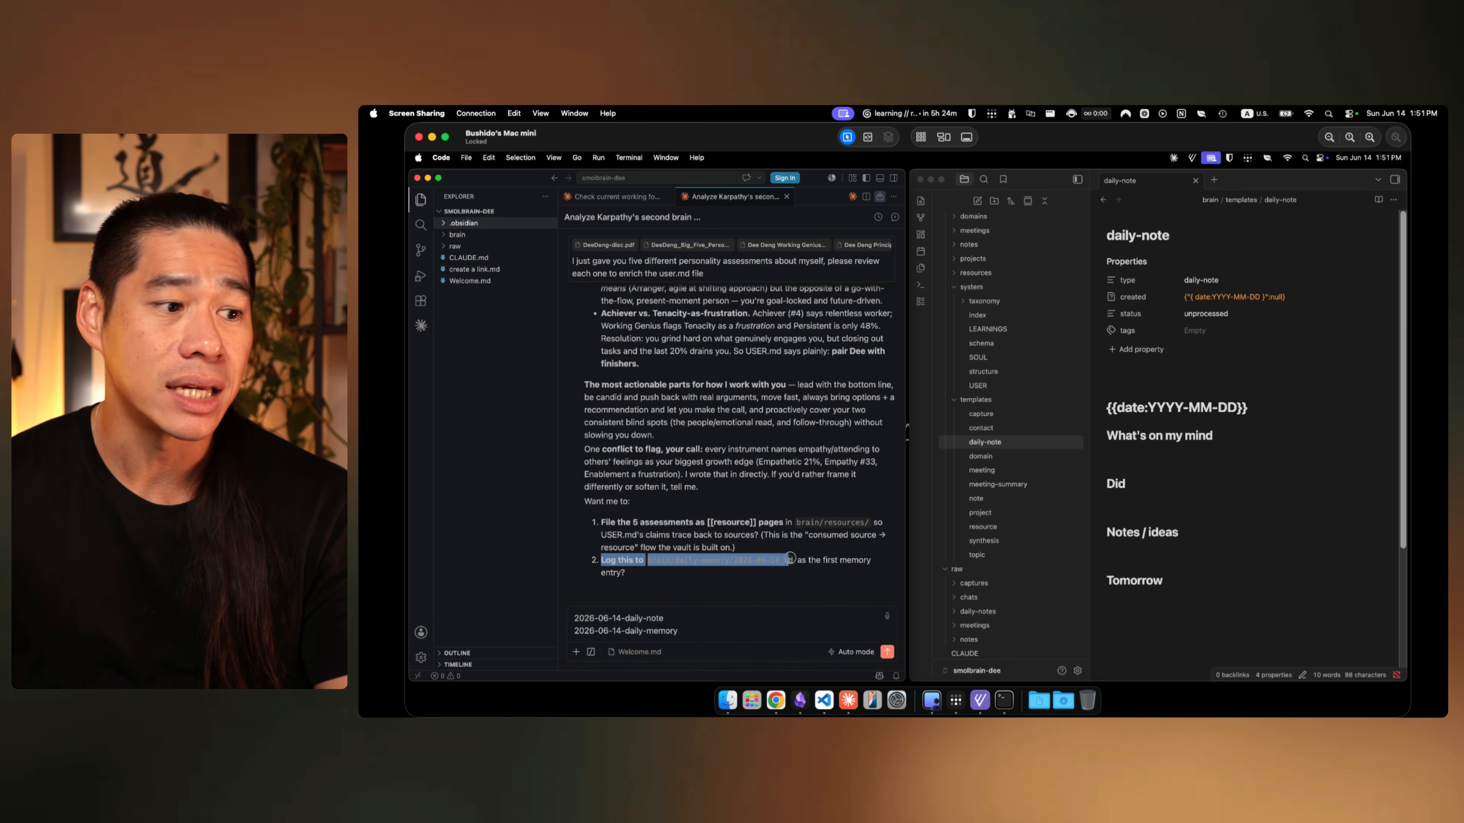
pyautogui.click(842, 561)
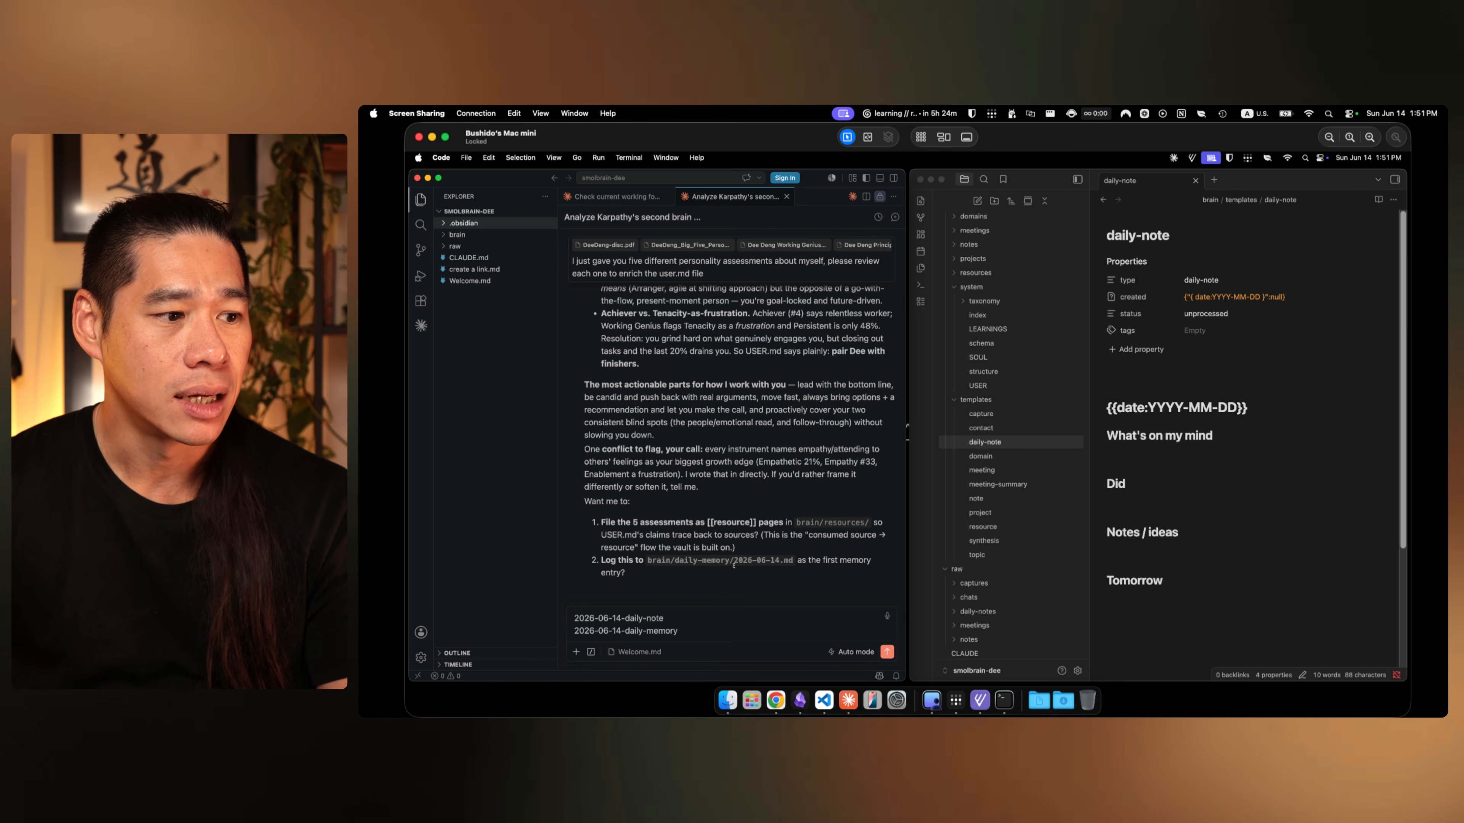
pyautogui.moveTo(732, 561); pyautogui.dragTo(764, 563)
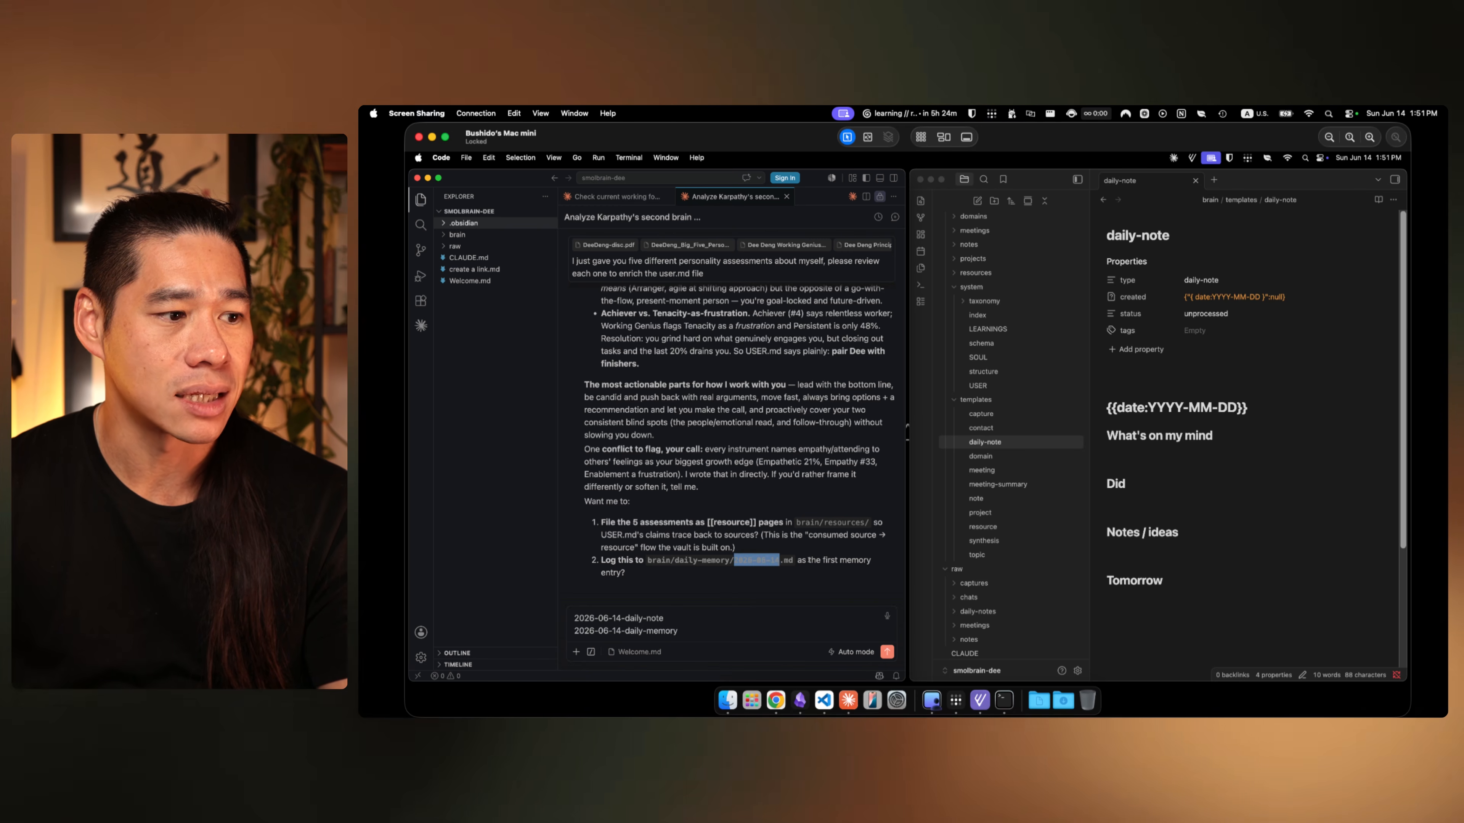
pyautogui.moveTo(734, 561); pyautogui.dragTo(760, 561)
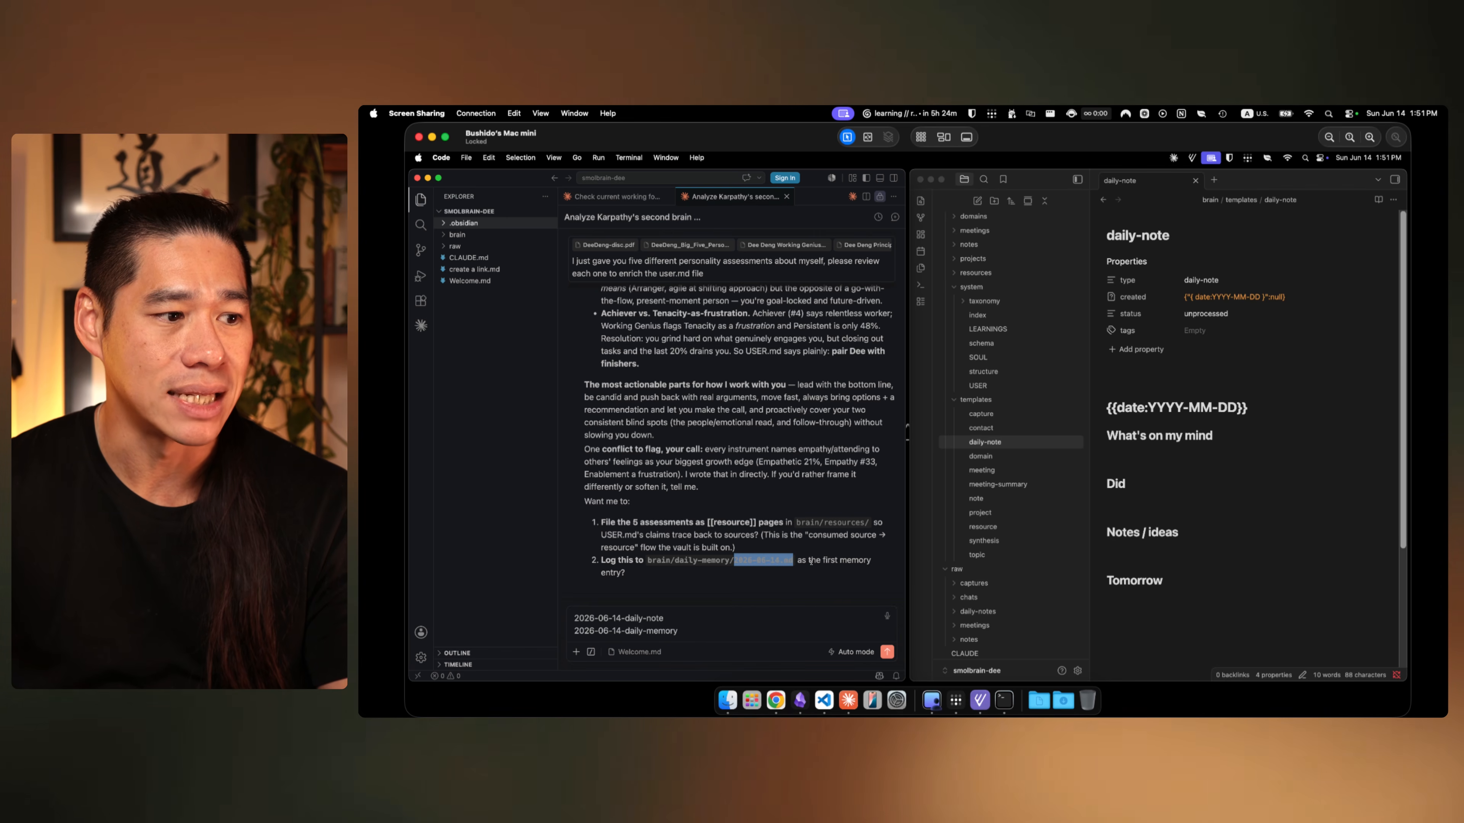
pyautogui.click(629, 620)
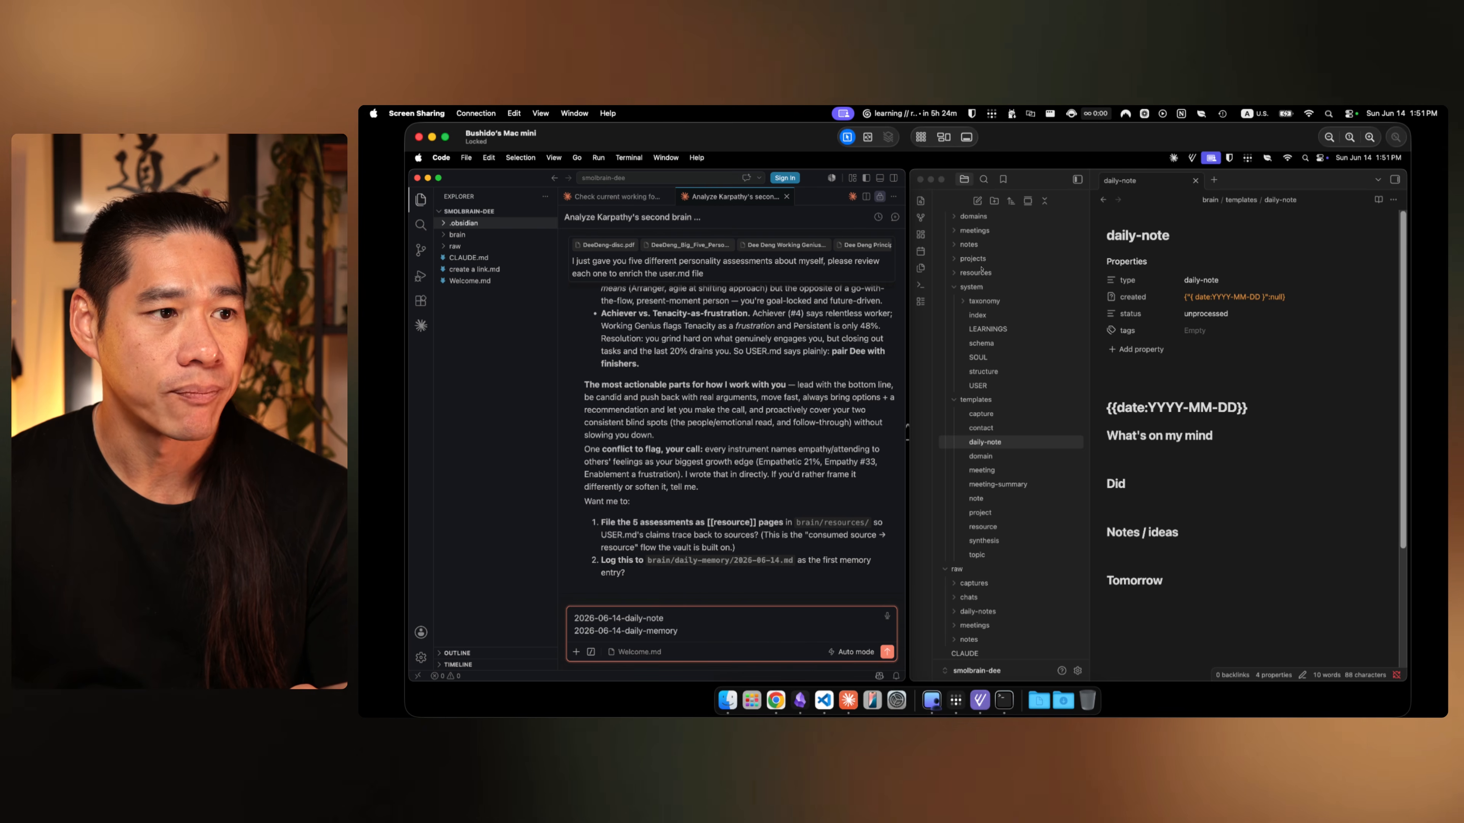
# Step: Look through the vault's brain and raw folders and collapse the system folder
pyautogui.scroll(2, 982, 269)
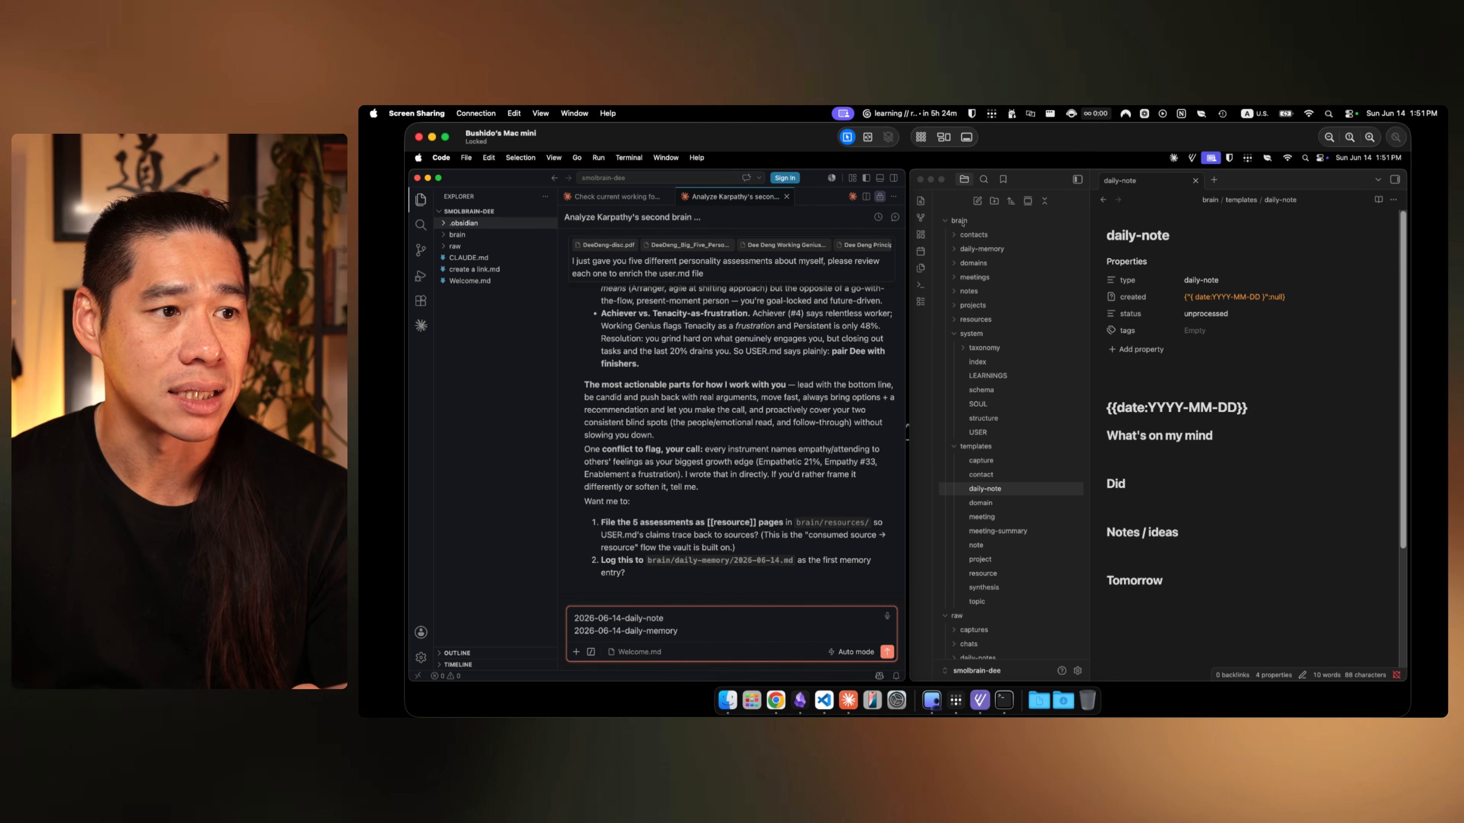
pyautogui.scroll(-4, 956, 431)
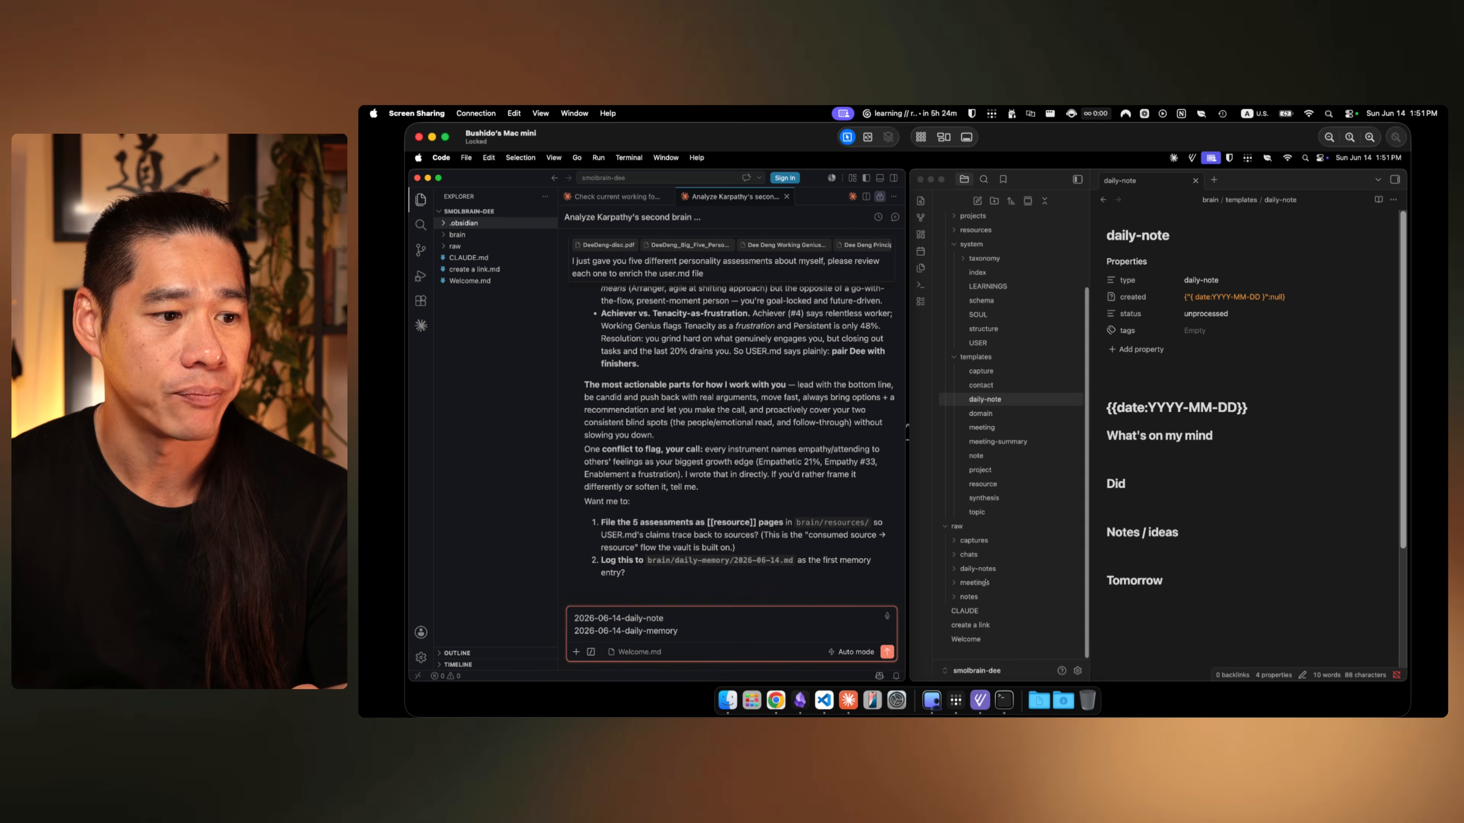
pyautogui.scroll(4, 978, 578)
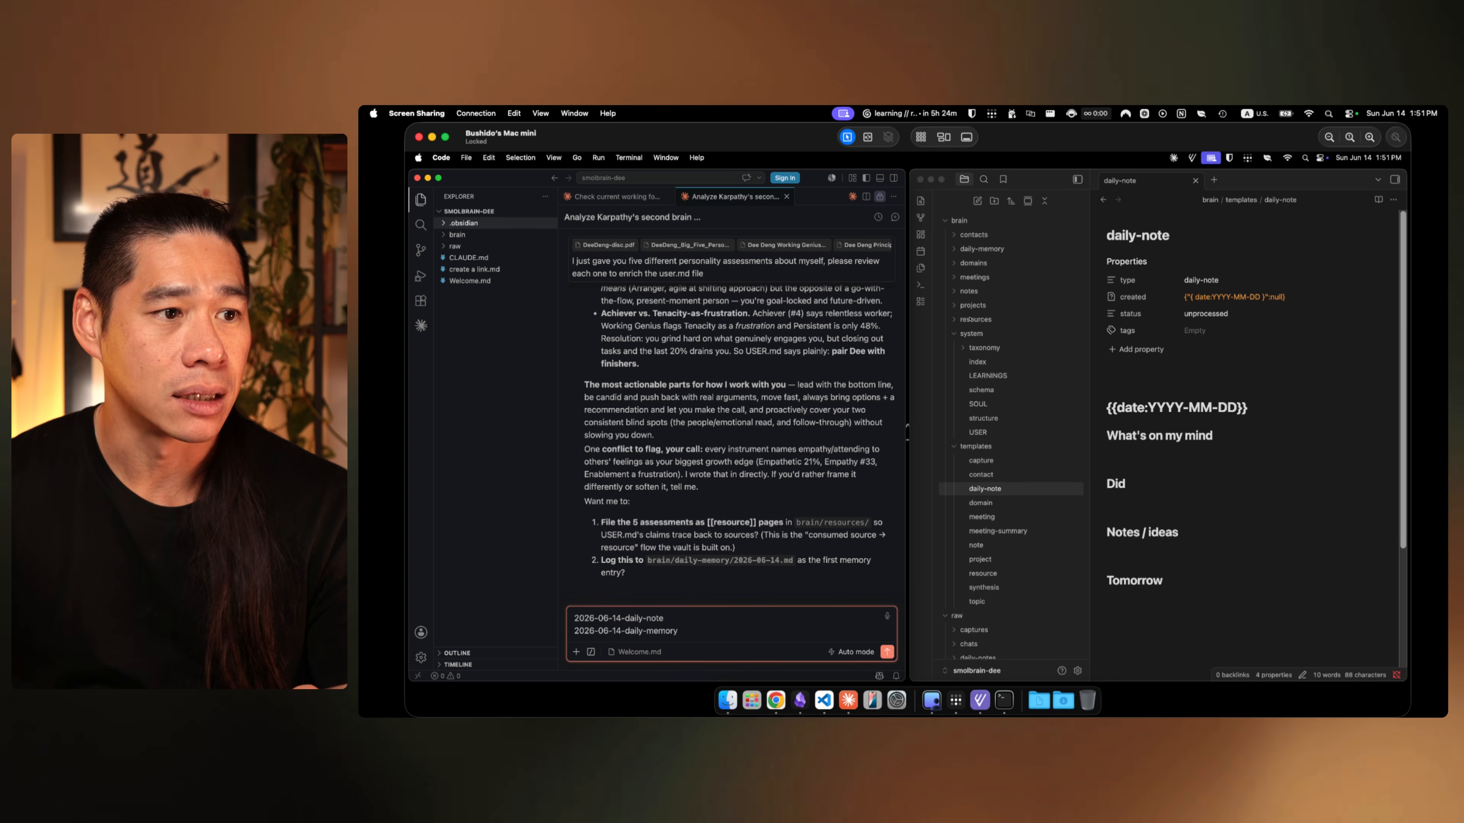
pyautogui.click(967, 344)
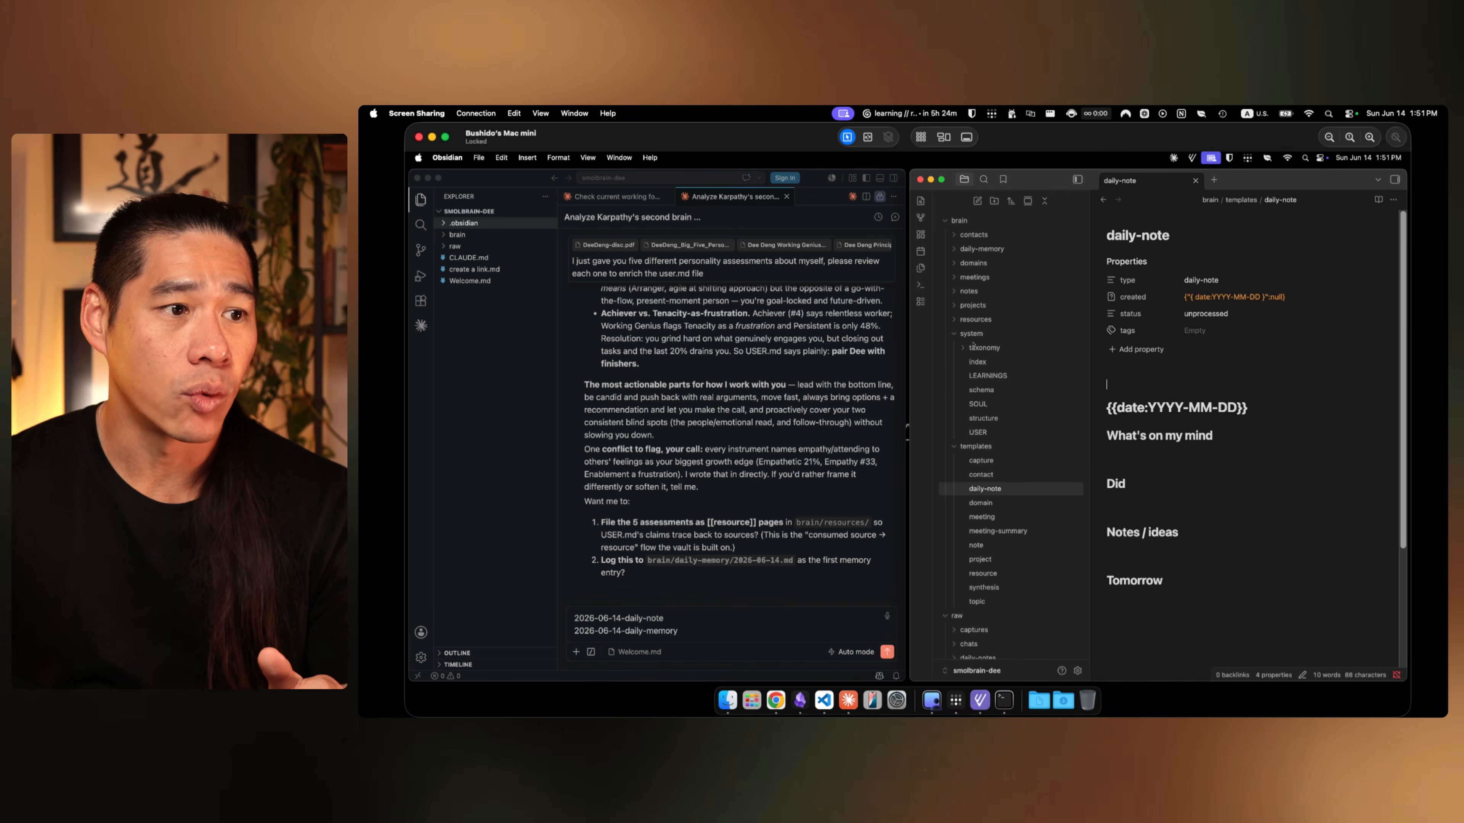
pyautogui.click(967, 342)
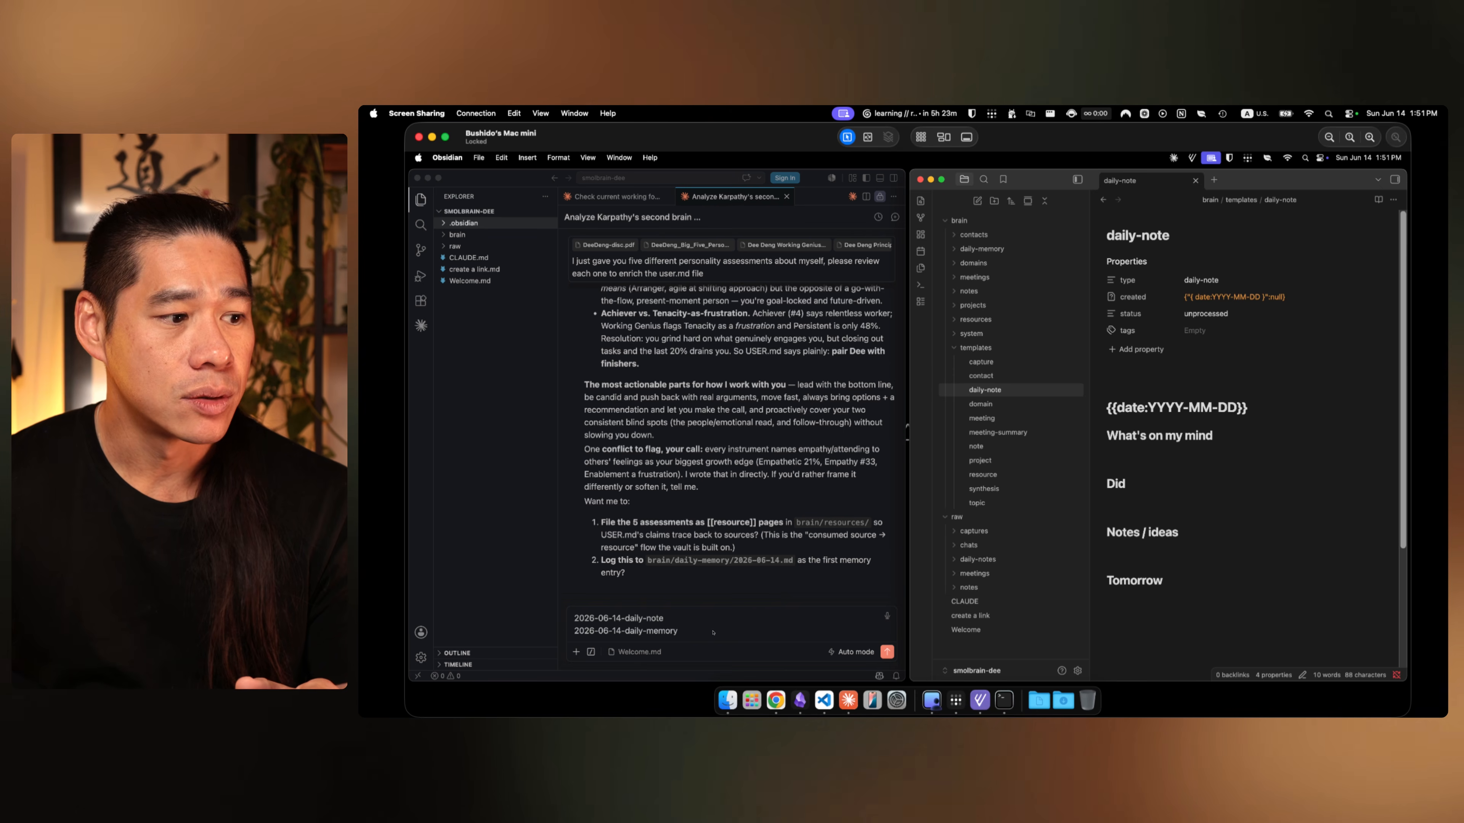
# Step: Clear the drafted example names from the message to Claude
pyautogui.click(731, 634)
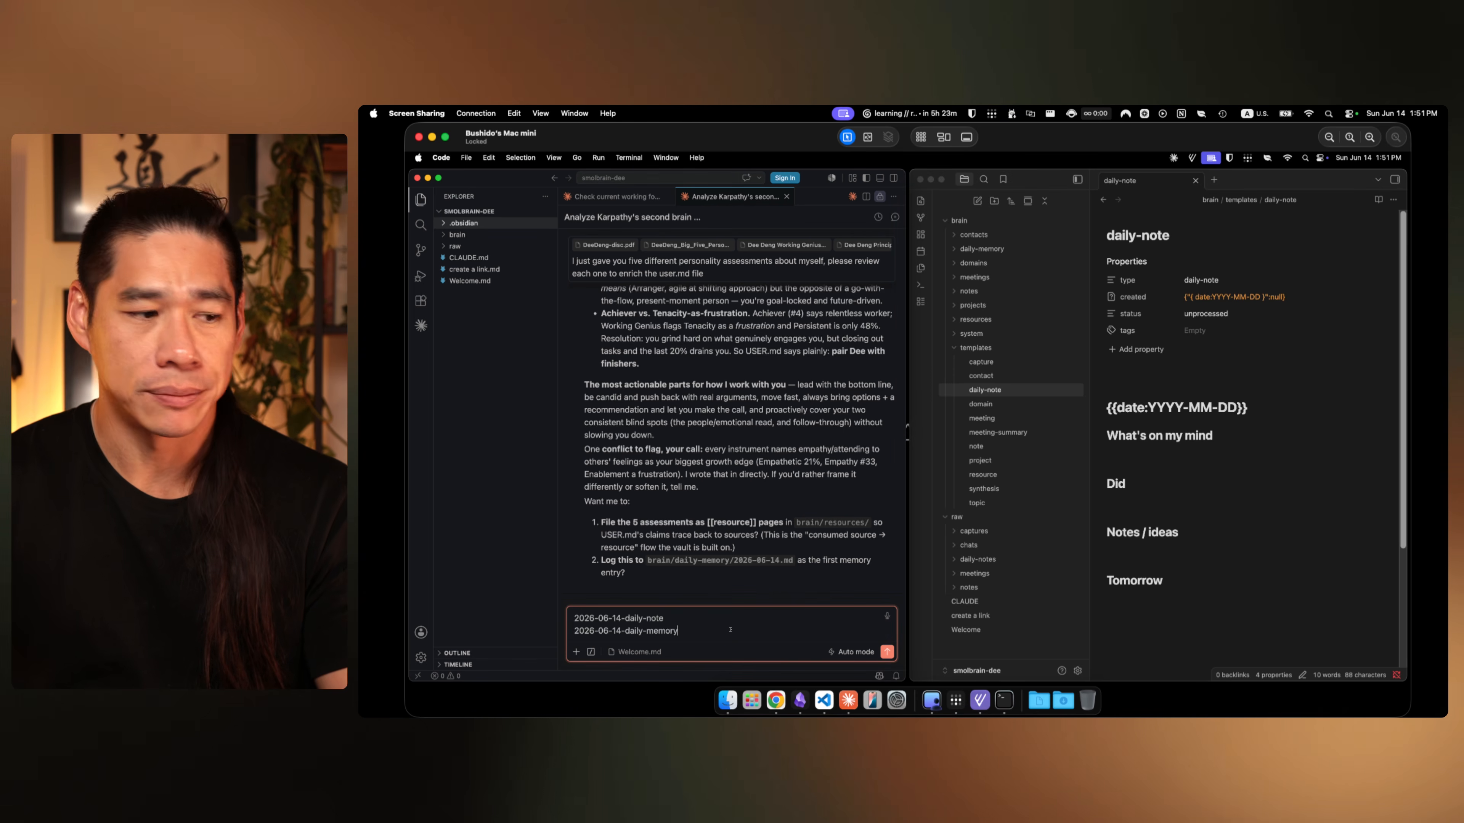
pyautogui.press('super+a')
pyautogui.press('BackSpace')
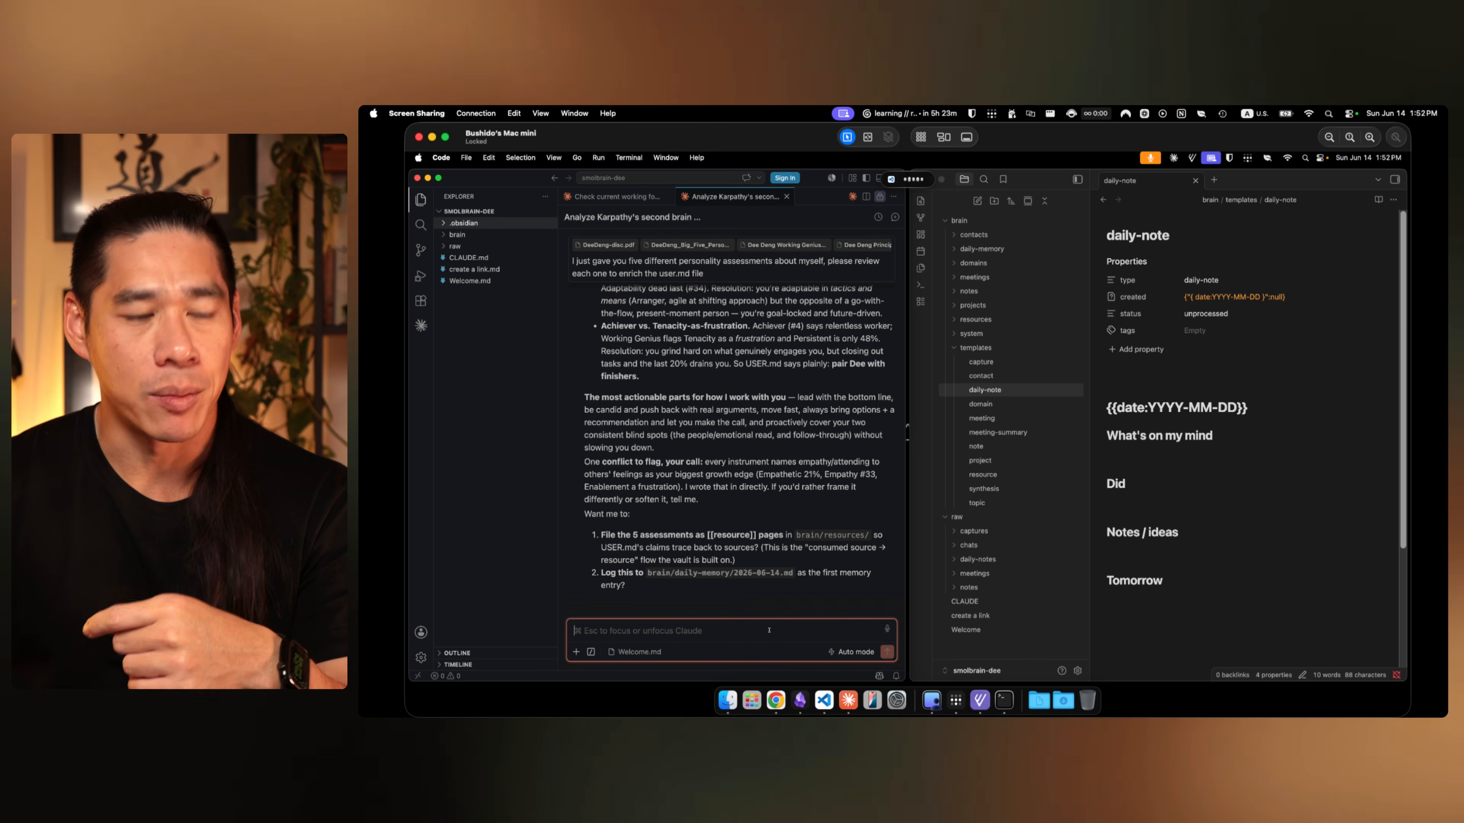
# Step: Write Claude a request to work on the template titles for daily note and daily memory, giving 2026-06-14-daily-note as the daily note format
pyautogui.write("Let's work on the title, the template title, for daily note and daily memory.  ")
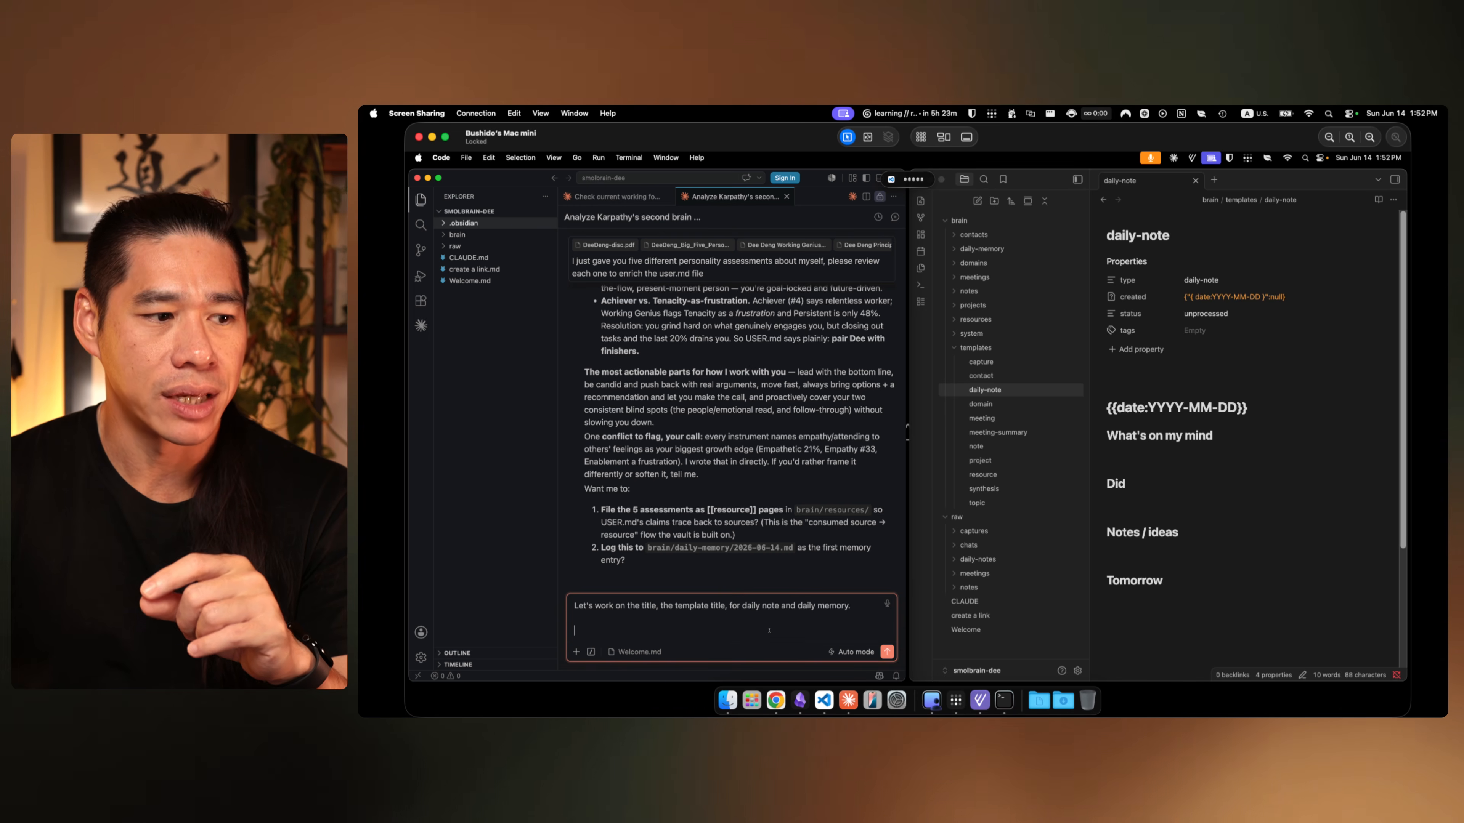
pyautogui.write('The daily note should always look like this.')
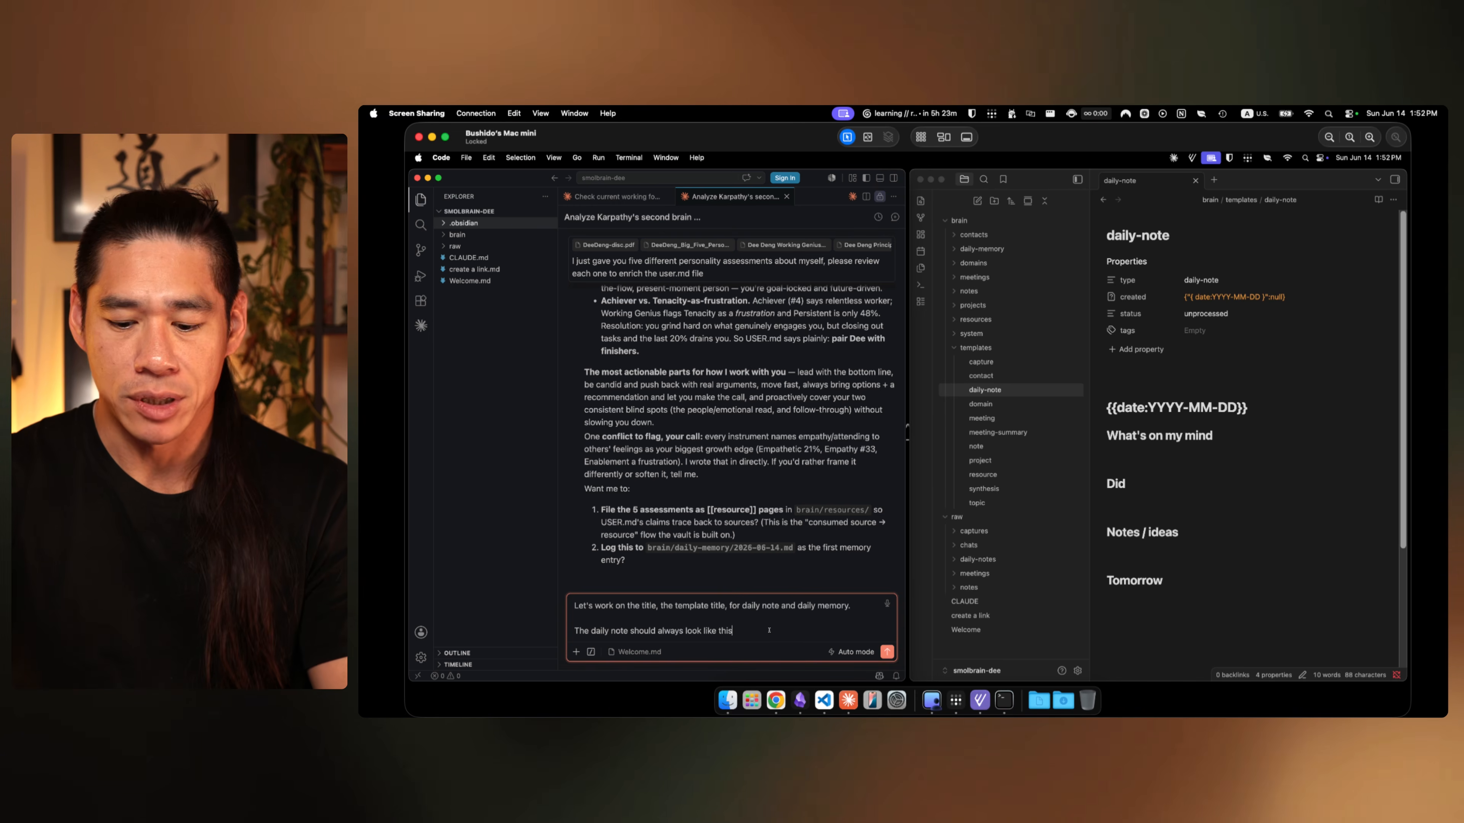
pyautogui.press('BackSpace')
pyautogui.write(':')
pyautogui.hotkey('shift', 'Return')
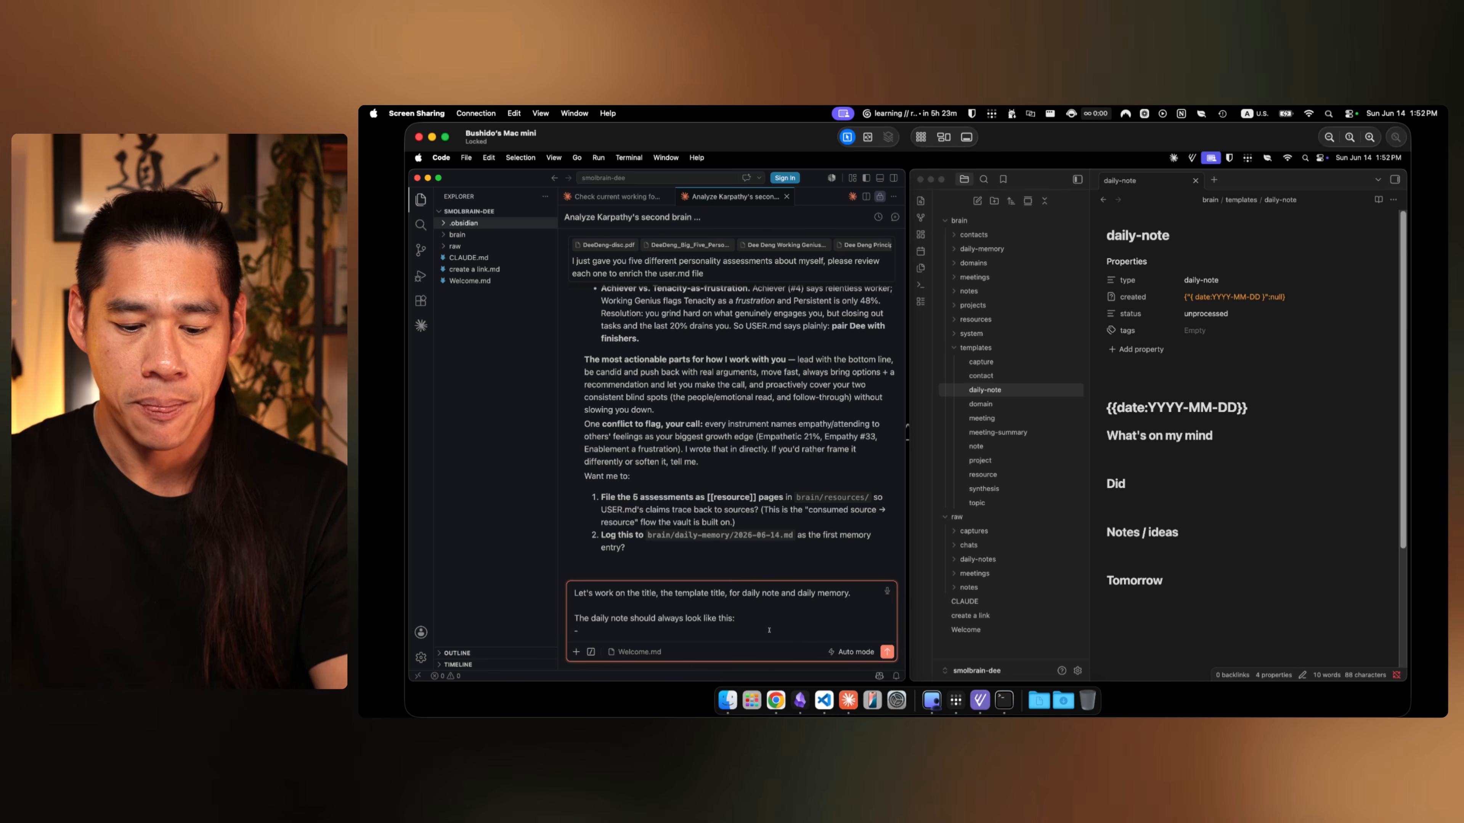
pyautogui.write('- 2026-06-')
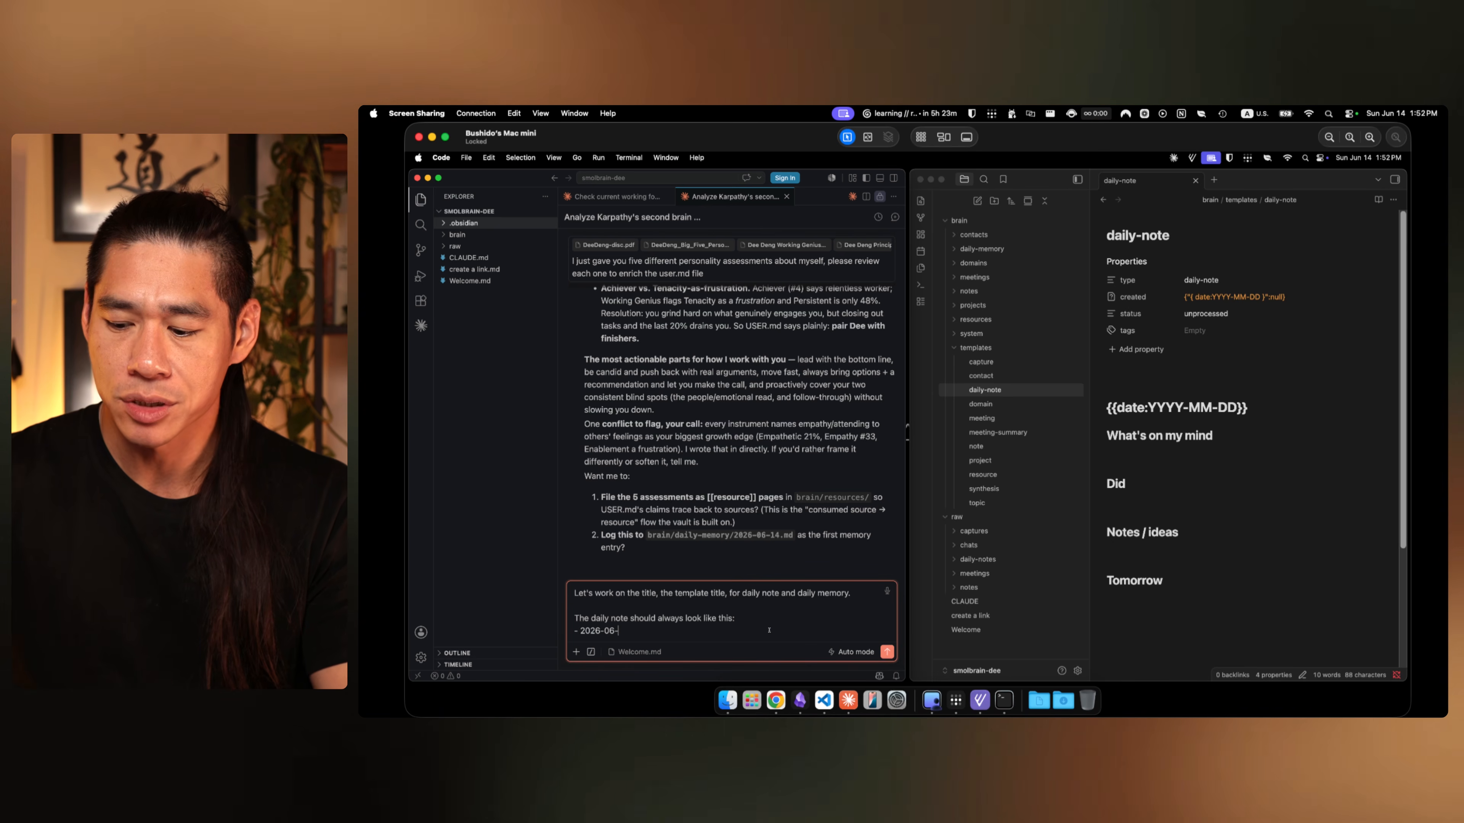
pyautogui.write('14-')
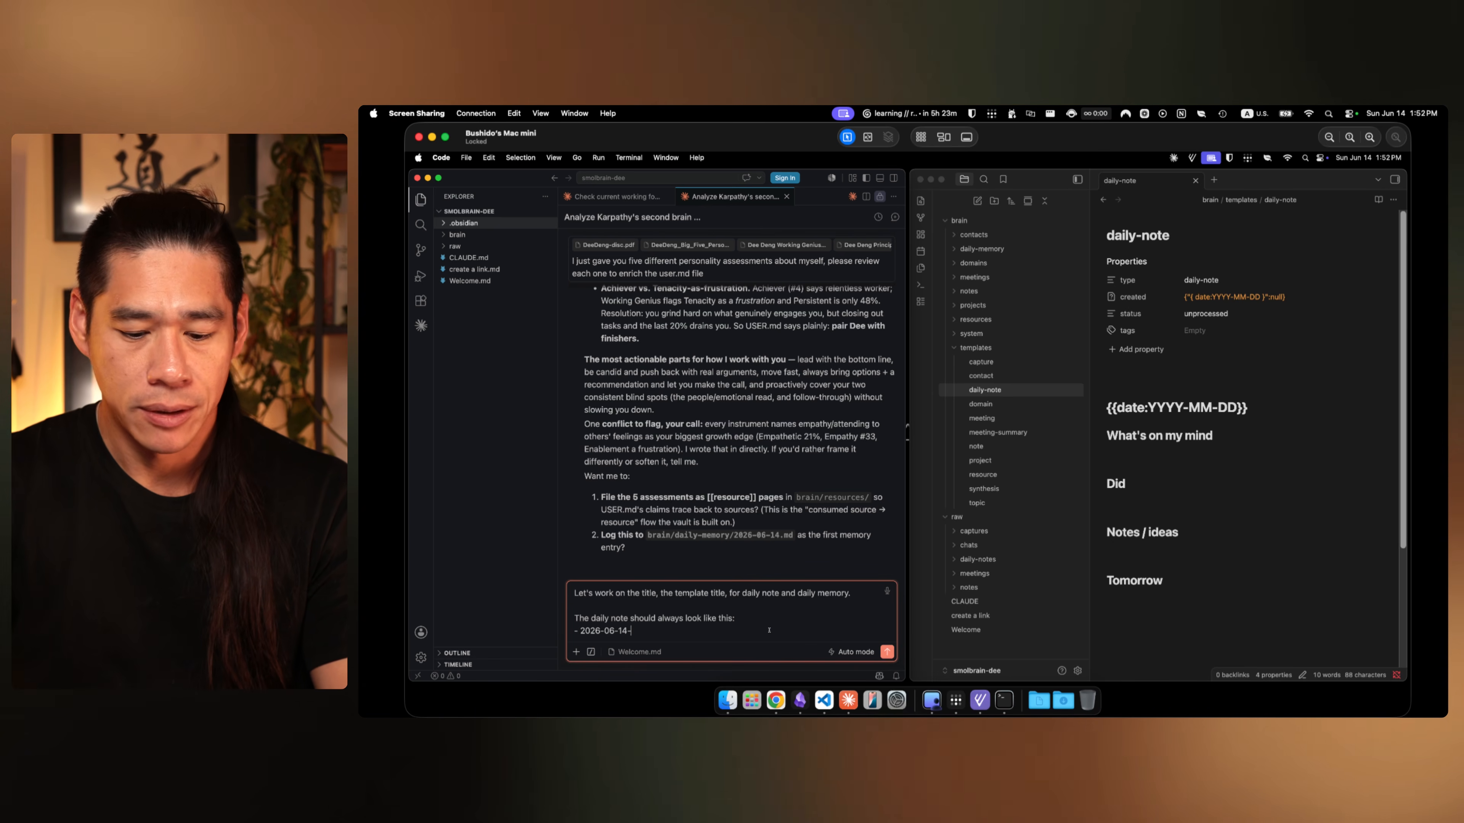
pyautogui.write('daily-notre')
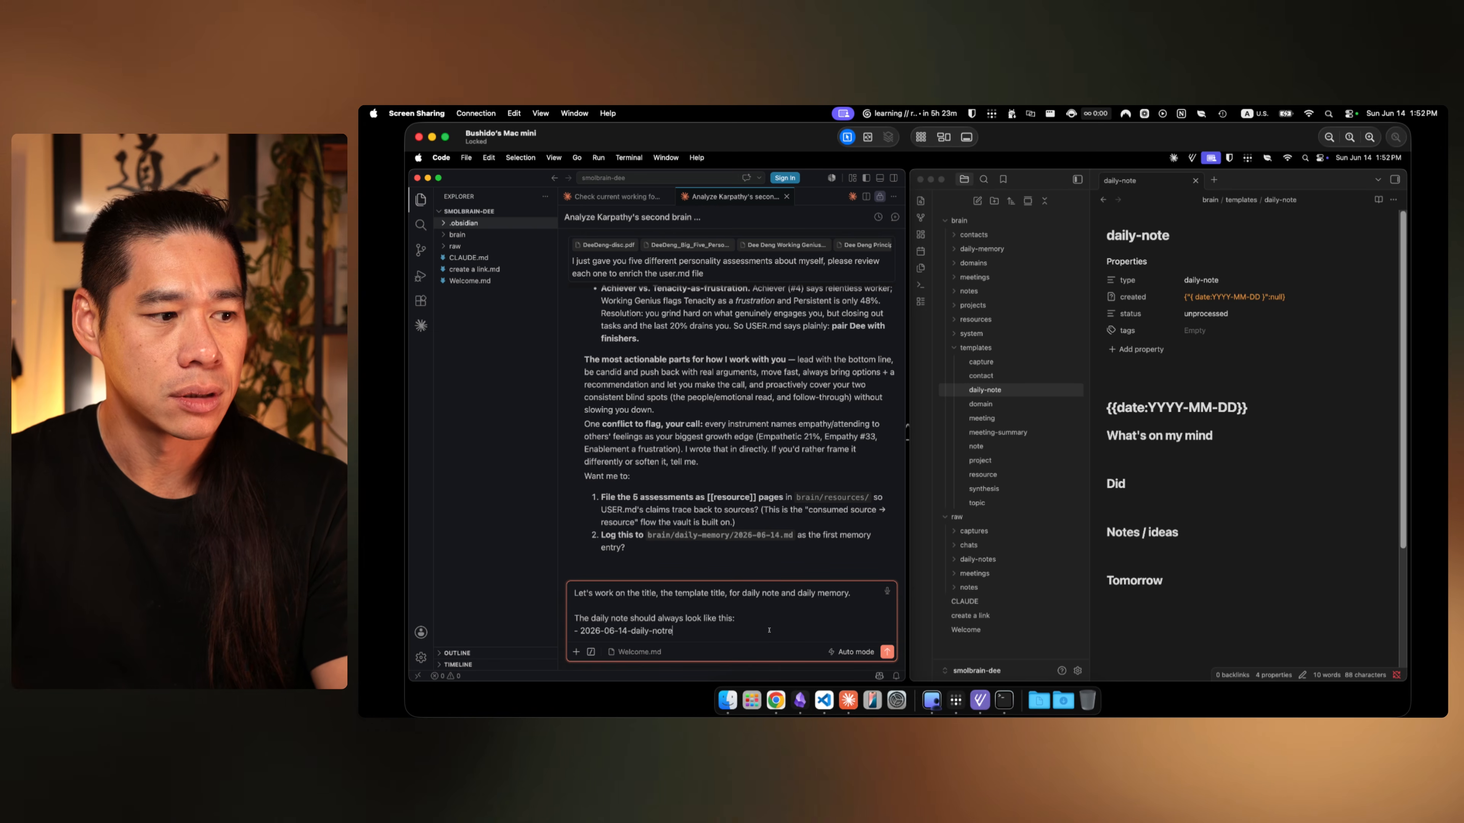
pyautogui.hotkey('shift', 'Return')
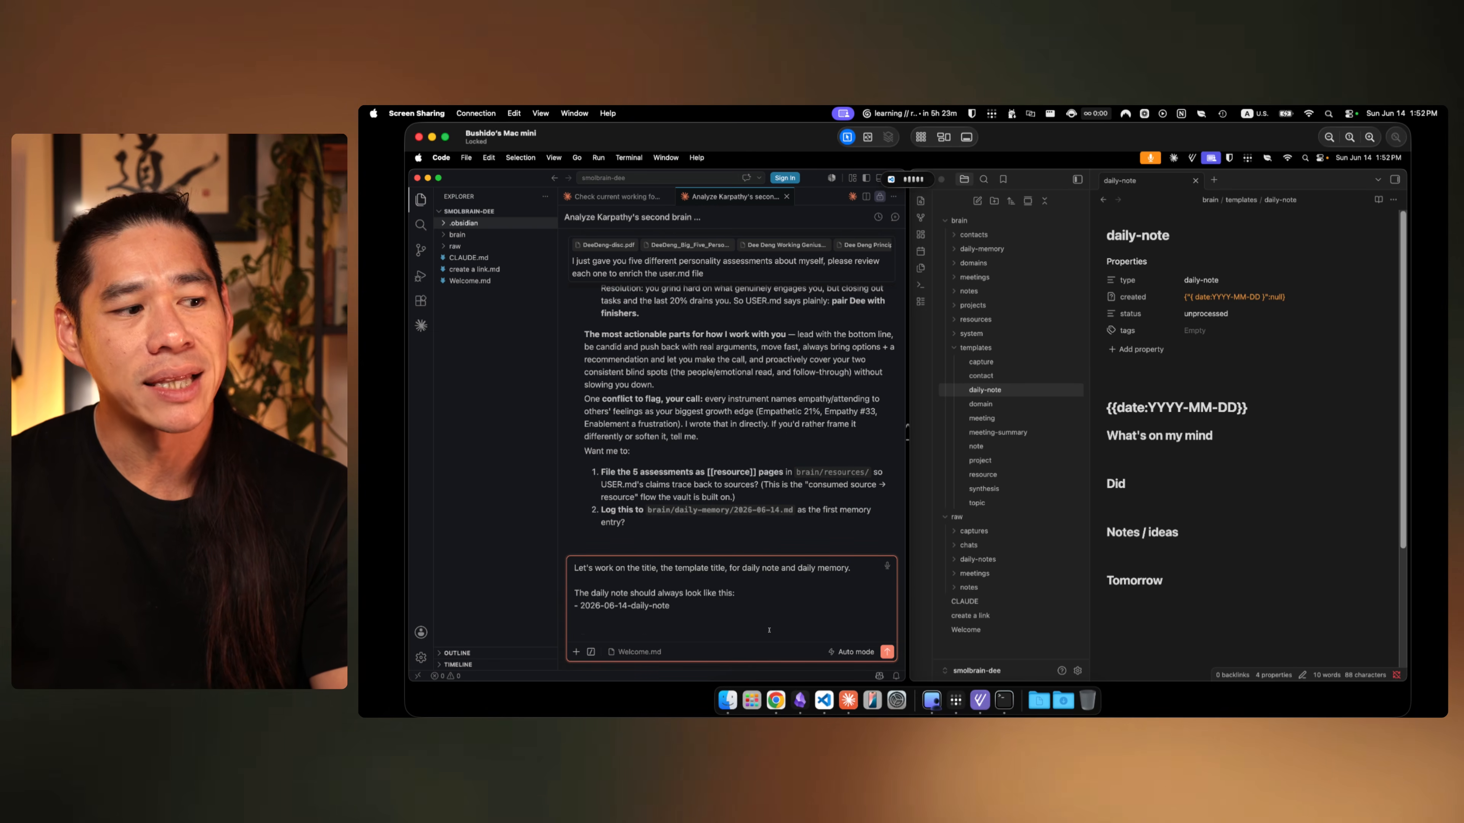
# Step: Add that the daily memory should always look like 2026-06-14-daily-memory, and send the request to Claude
pyautogui.write('And the daily memory should always look like this.')
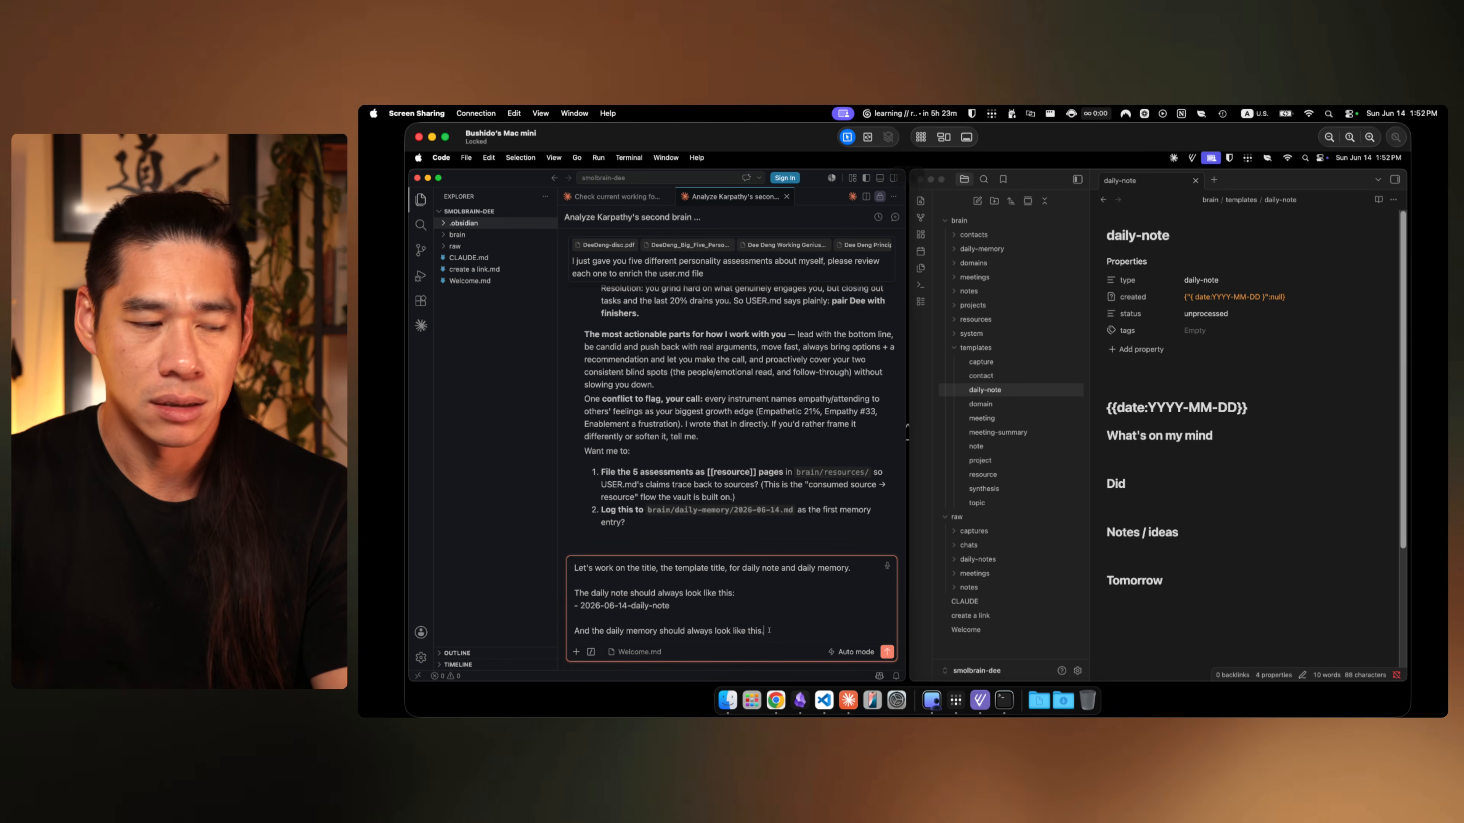
pyautogui.write(':')
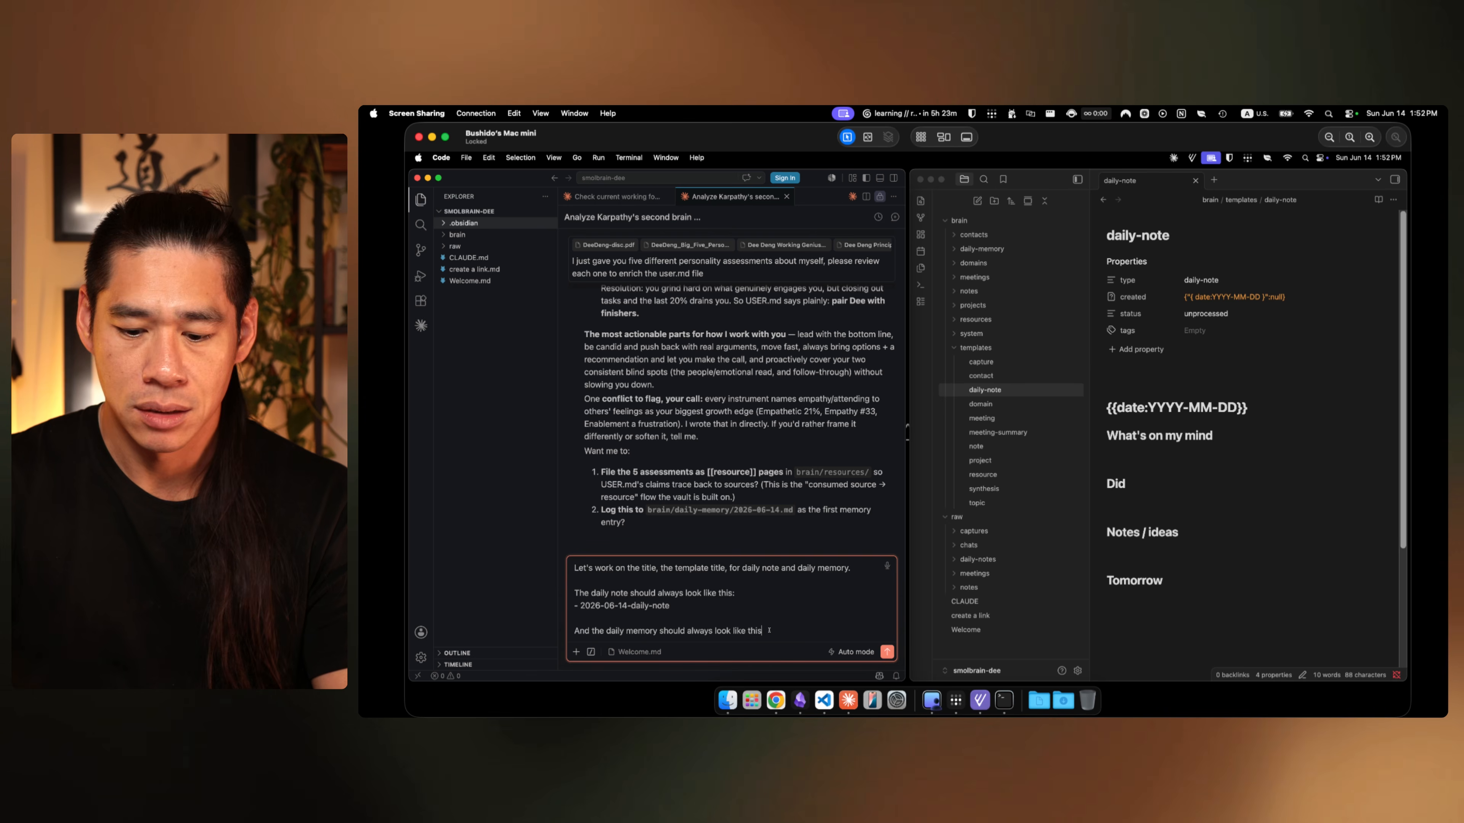
pyautogui.press('Up')
pyautogui.press('super+shift+Left')
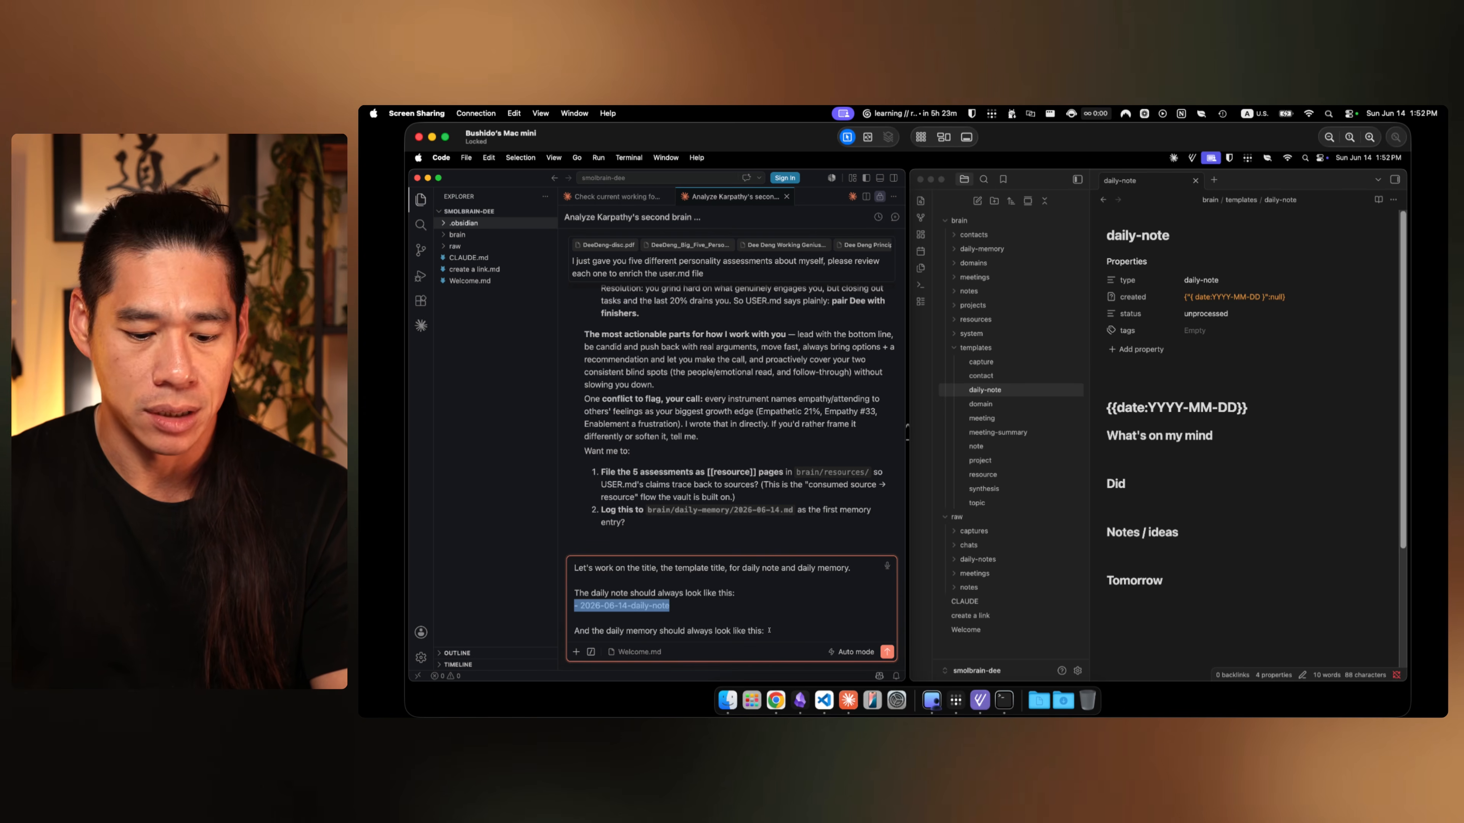
pyautogui.click(769, 630)
pyautogui.hotkey('shift', 'Return')
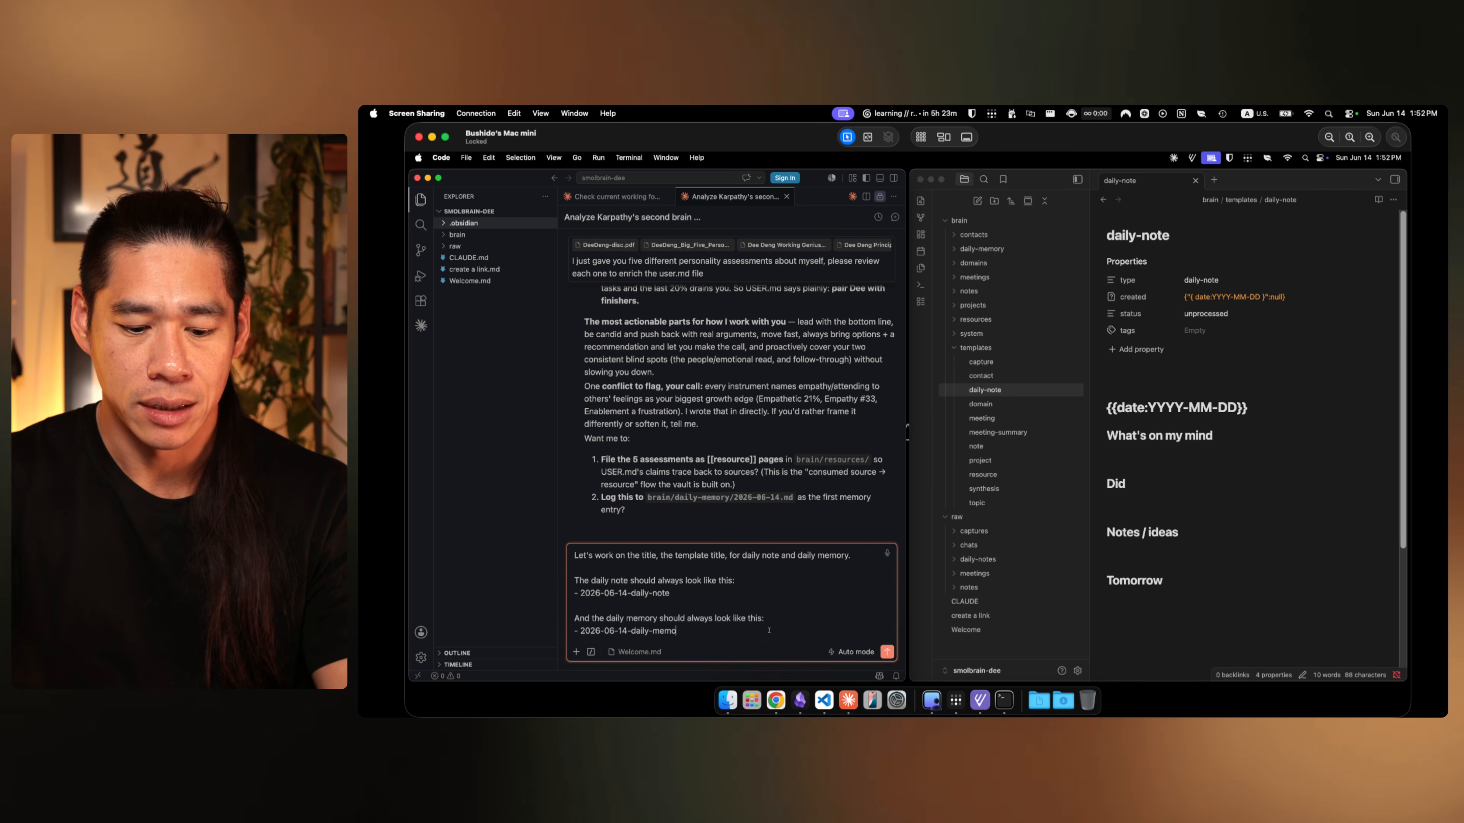
pyautogui.write('ry')
pyautogui.hotkey('shift', 'Return')
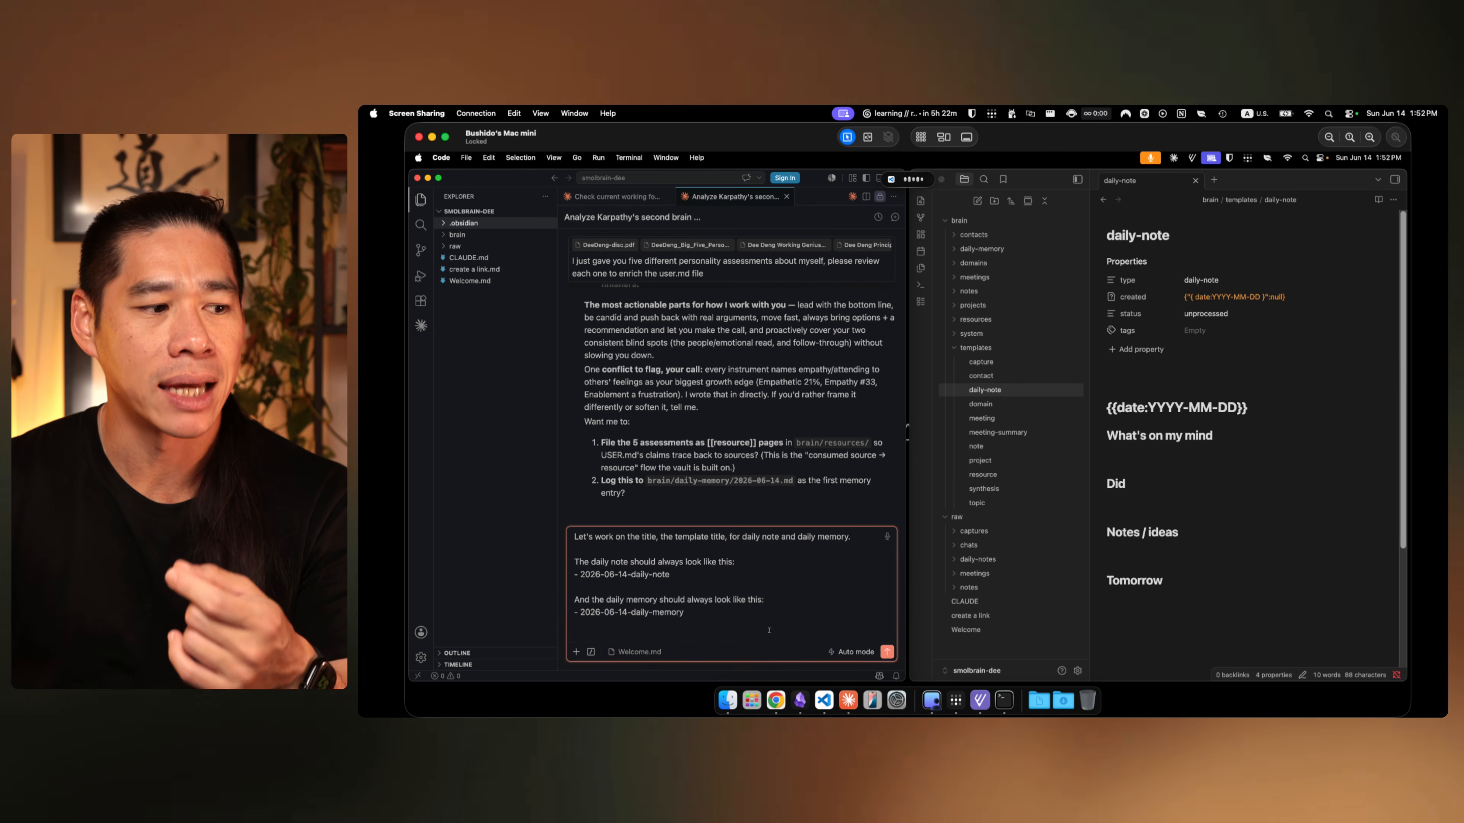
pyautogui.press('Return')
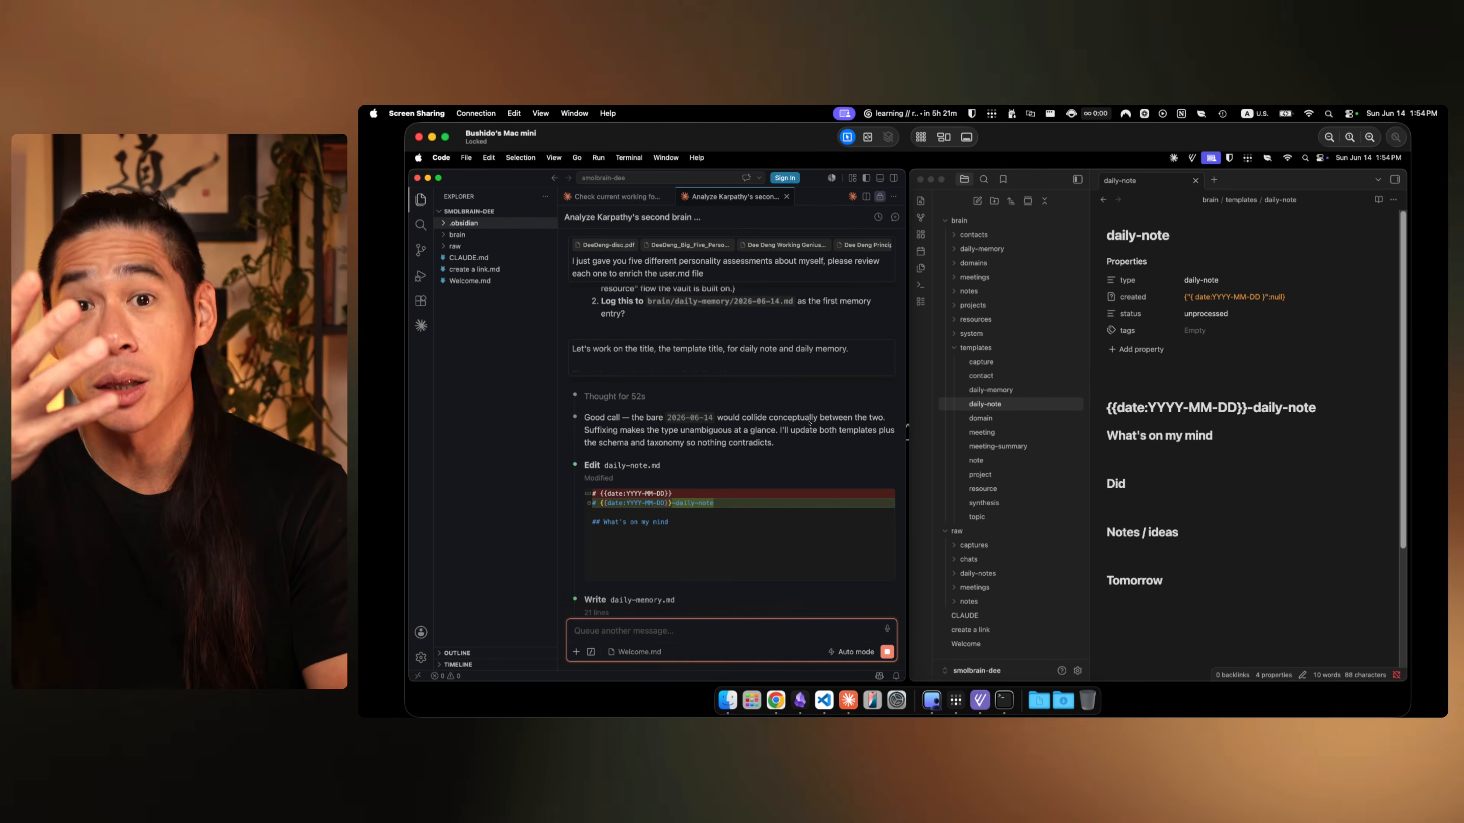
# Step: Read Claude's explanation of the bare-date naming collision and its heads-up about Obsidian's core Templates plugin and file names
pyautogui.click(636, 419)
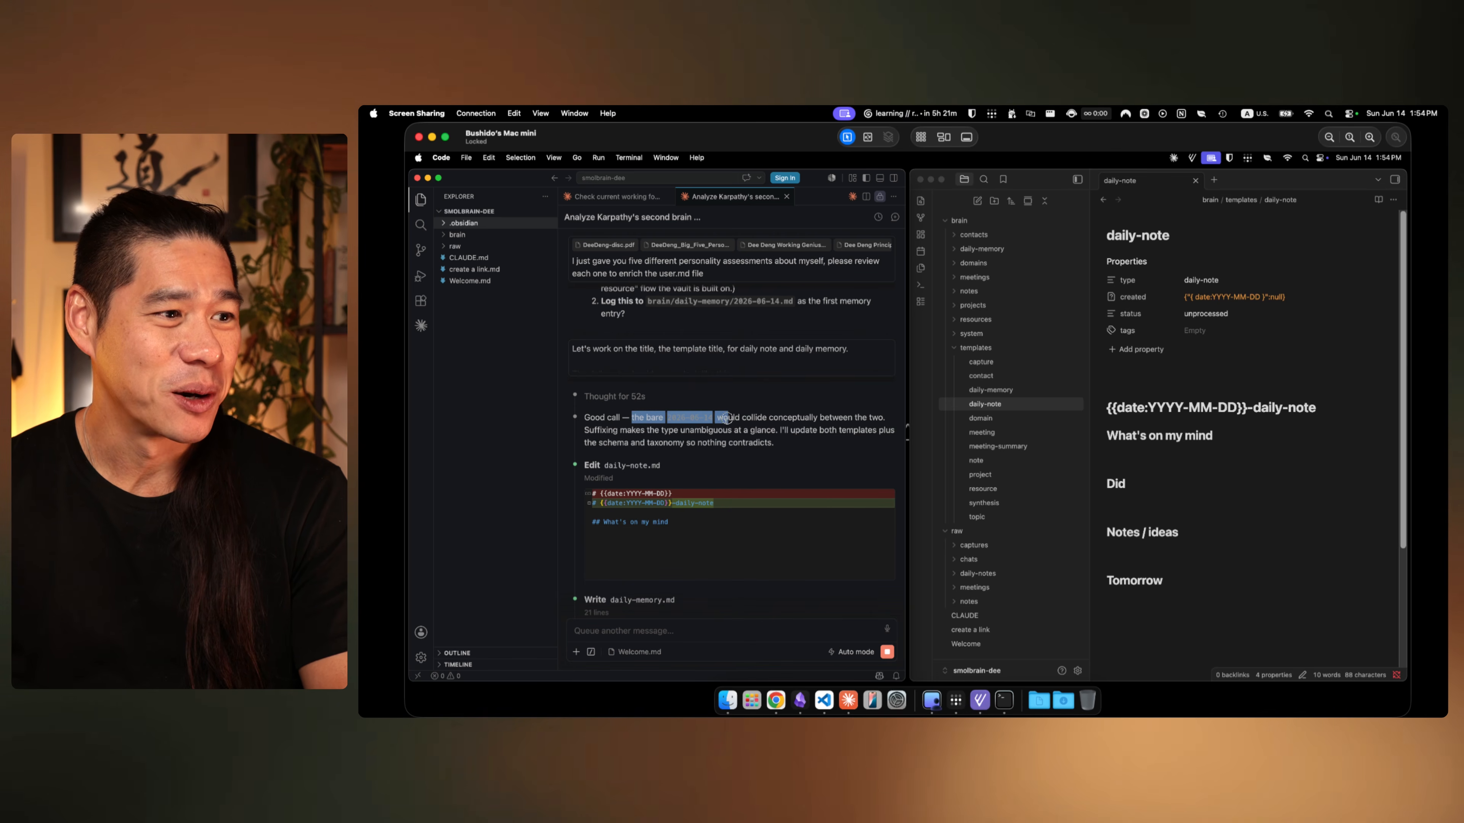
pyautogui.click(672, 426)
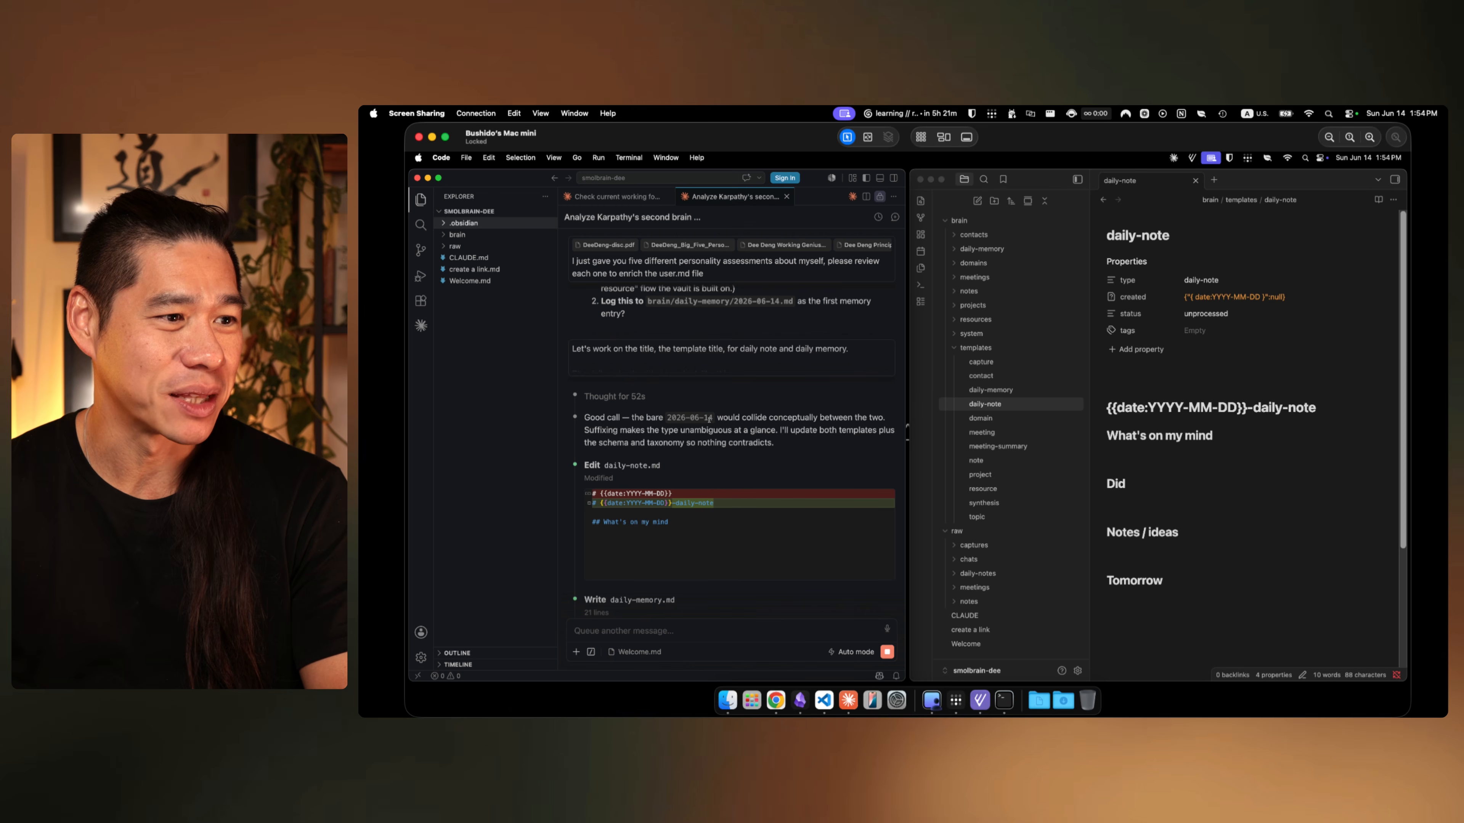
pyautogui.moveTo(768, 420); pyautogui.dragTo(848, 419)
pyautogui.click(833, 424)
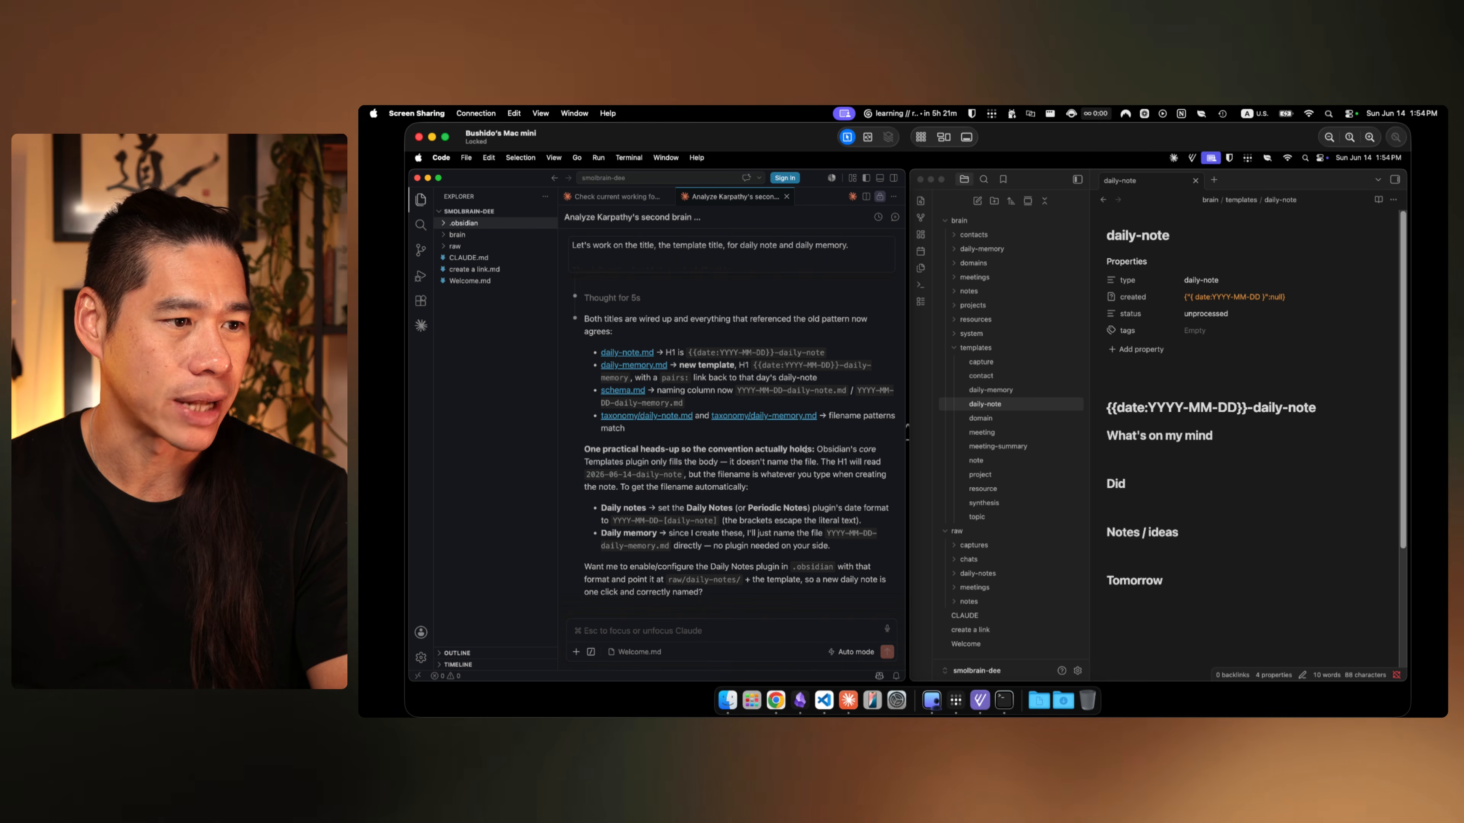
pyautogui.moveTo(793, 454); pyautogui.dragTo(699, 461)
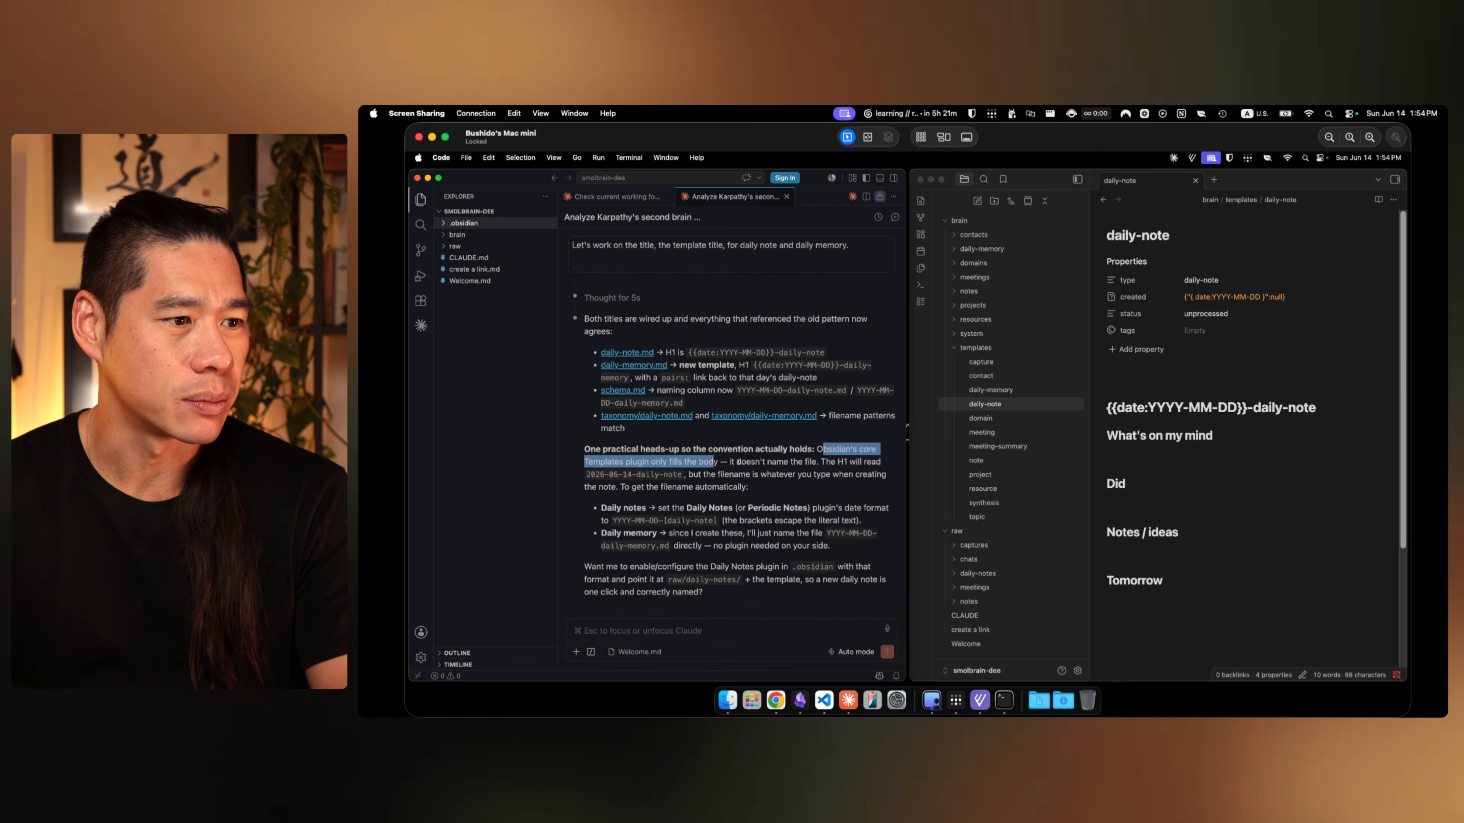
pyautogui.click(754, 461)
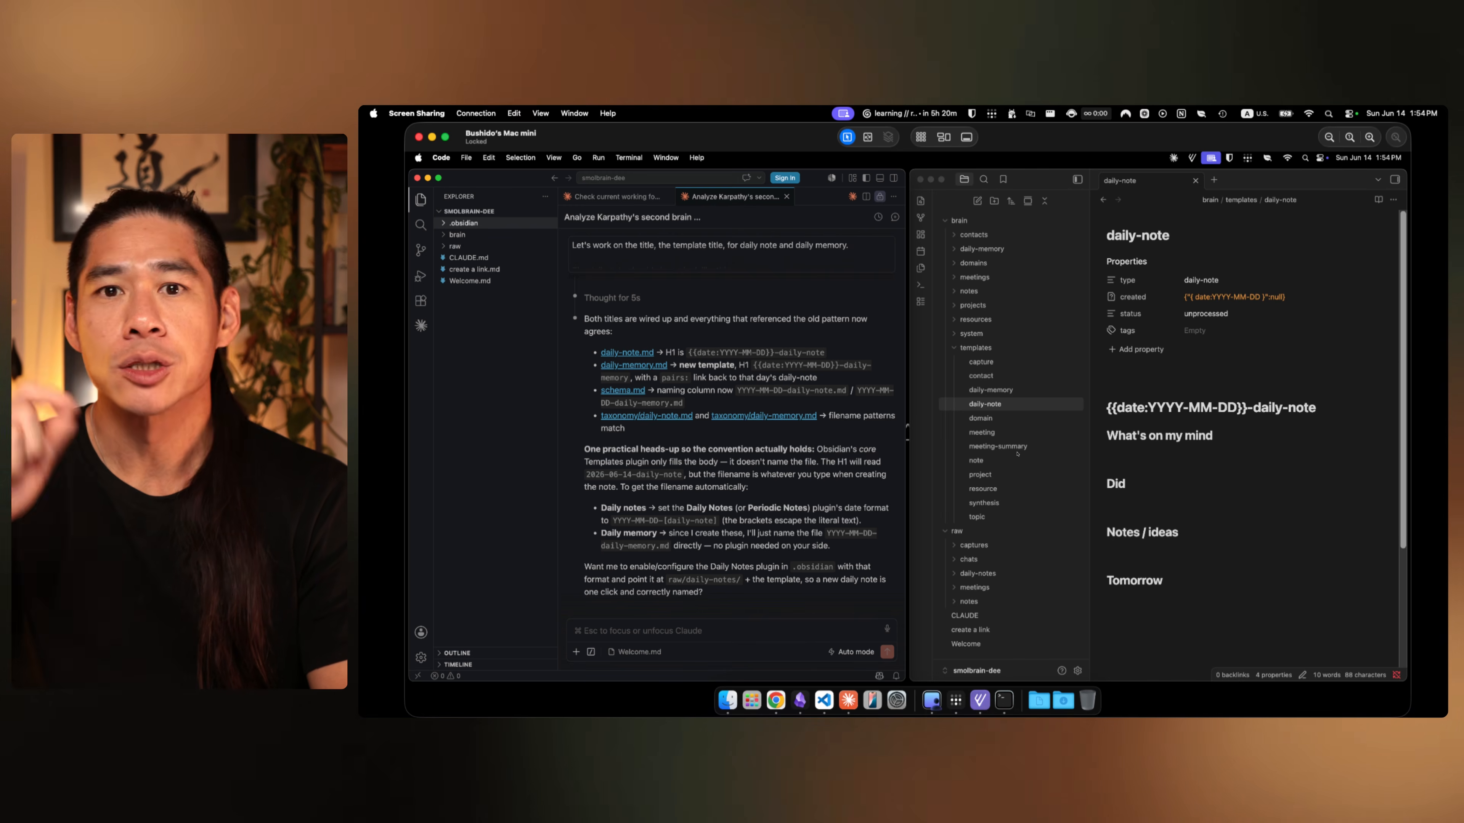
# Step: Exit Restricted Mode in the Obsidian vault's settings by turning on community plugins
pyautogui.click(1075, 678)
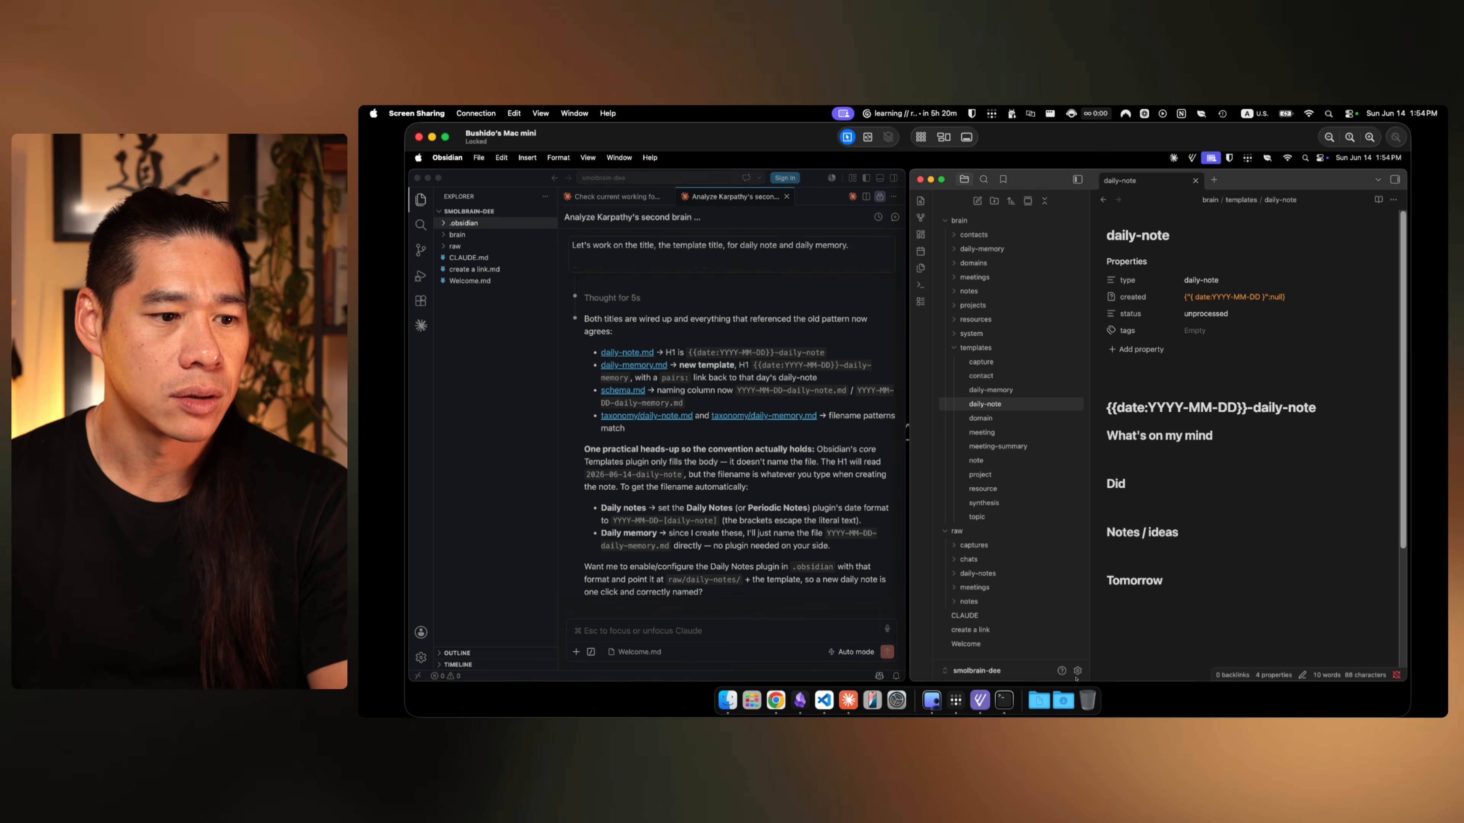
pyautogui.click(1077, 671)
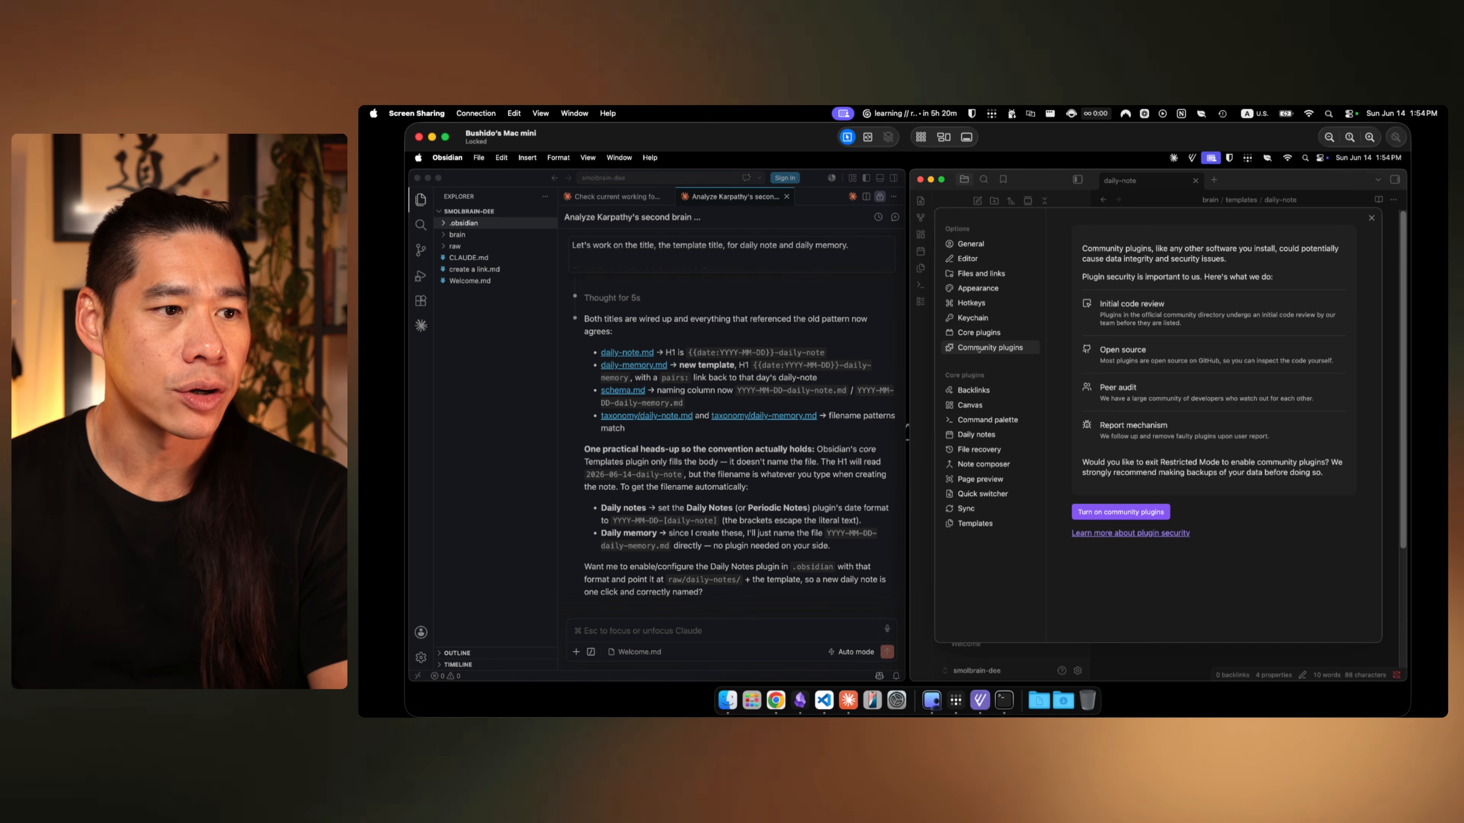
pyautogui.click(1122, 518)
# Step: Install the Templater community plugin, enable it, and return to the daily-note template
pyautogui.click(1327, 283)
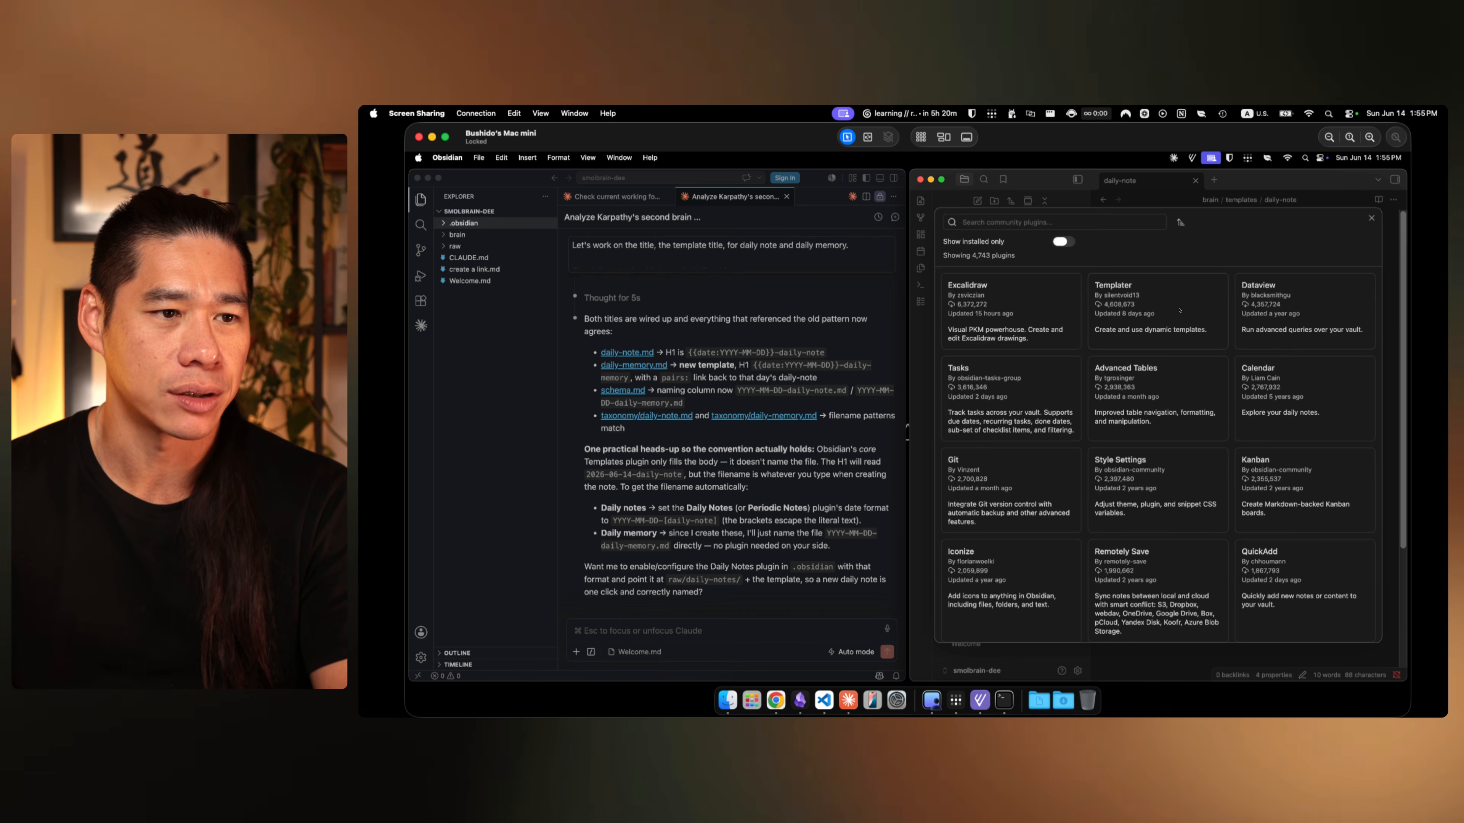
pyautogui.click(1122, 302)
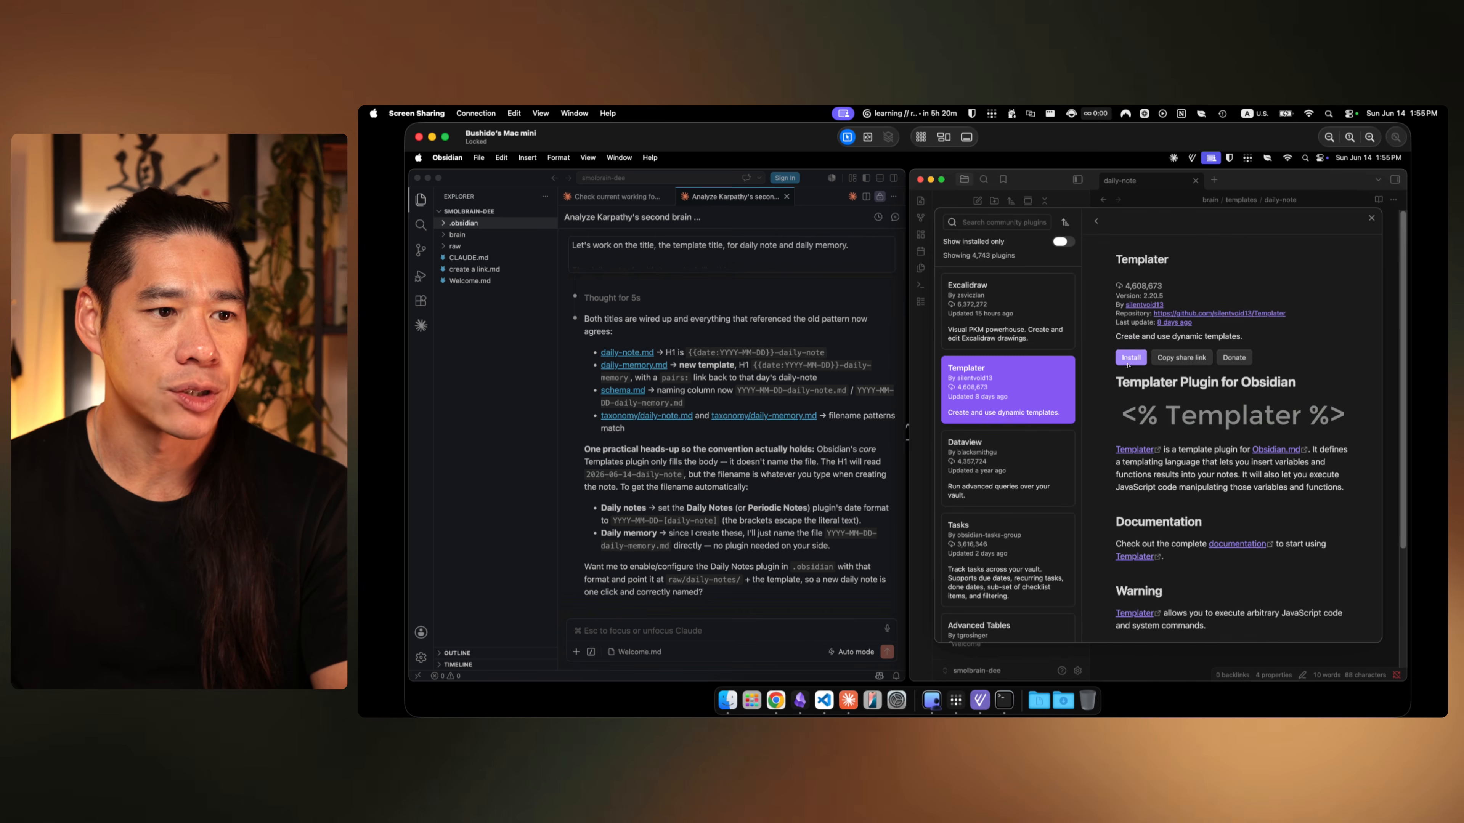
pyautogui.click(1130, 363)
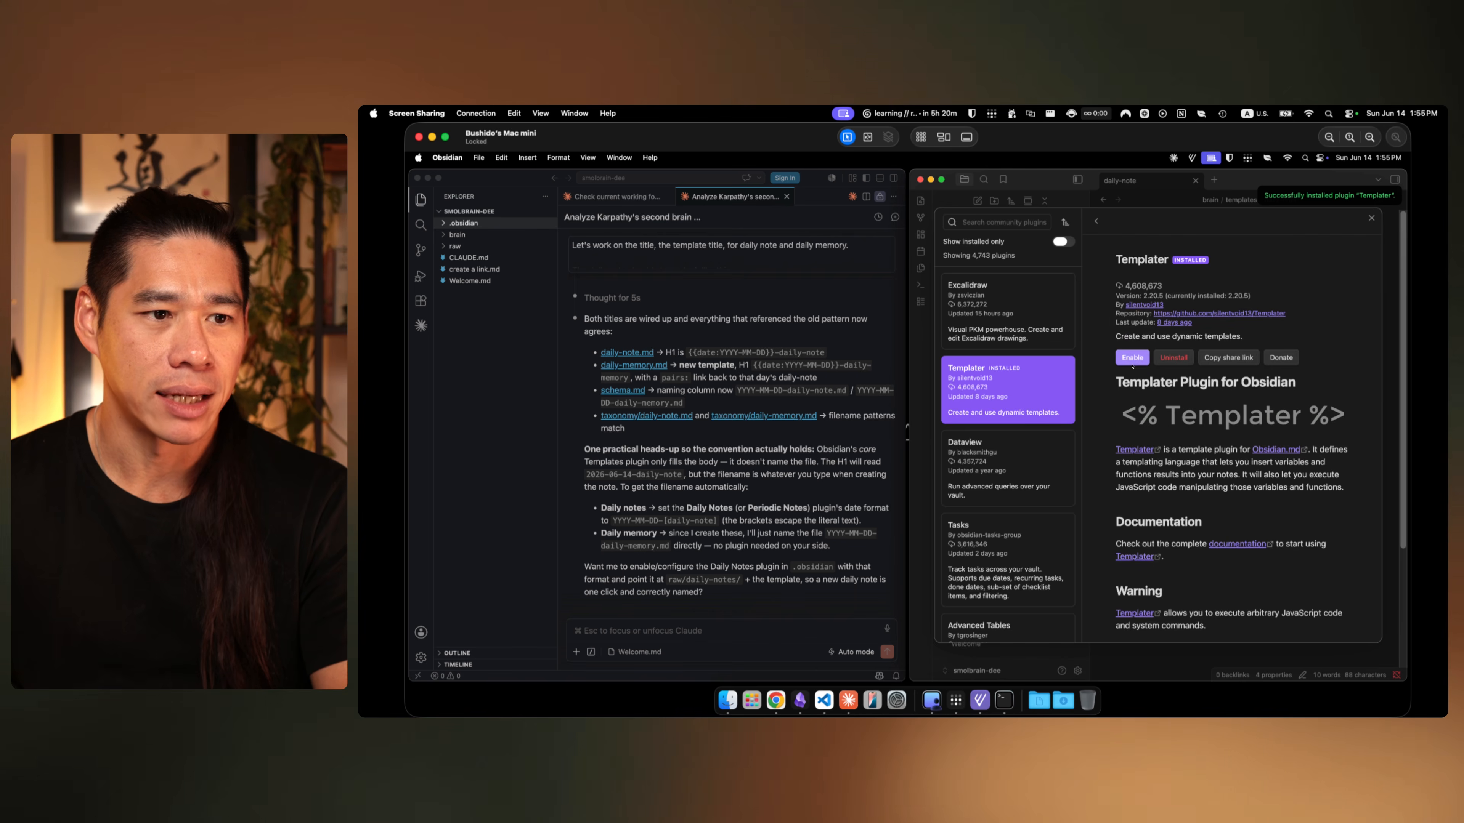
pyautogui.click(1132, 359)
pyautogui.scroll(-3, 1255, 364)
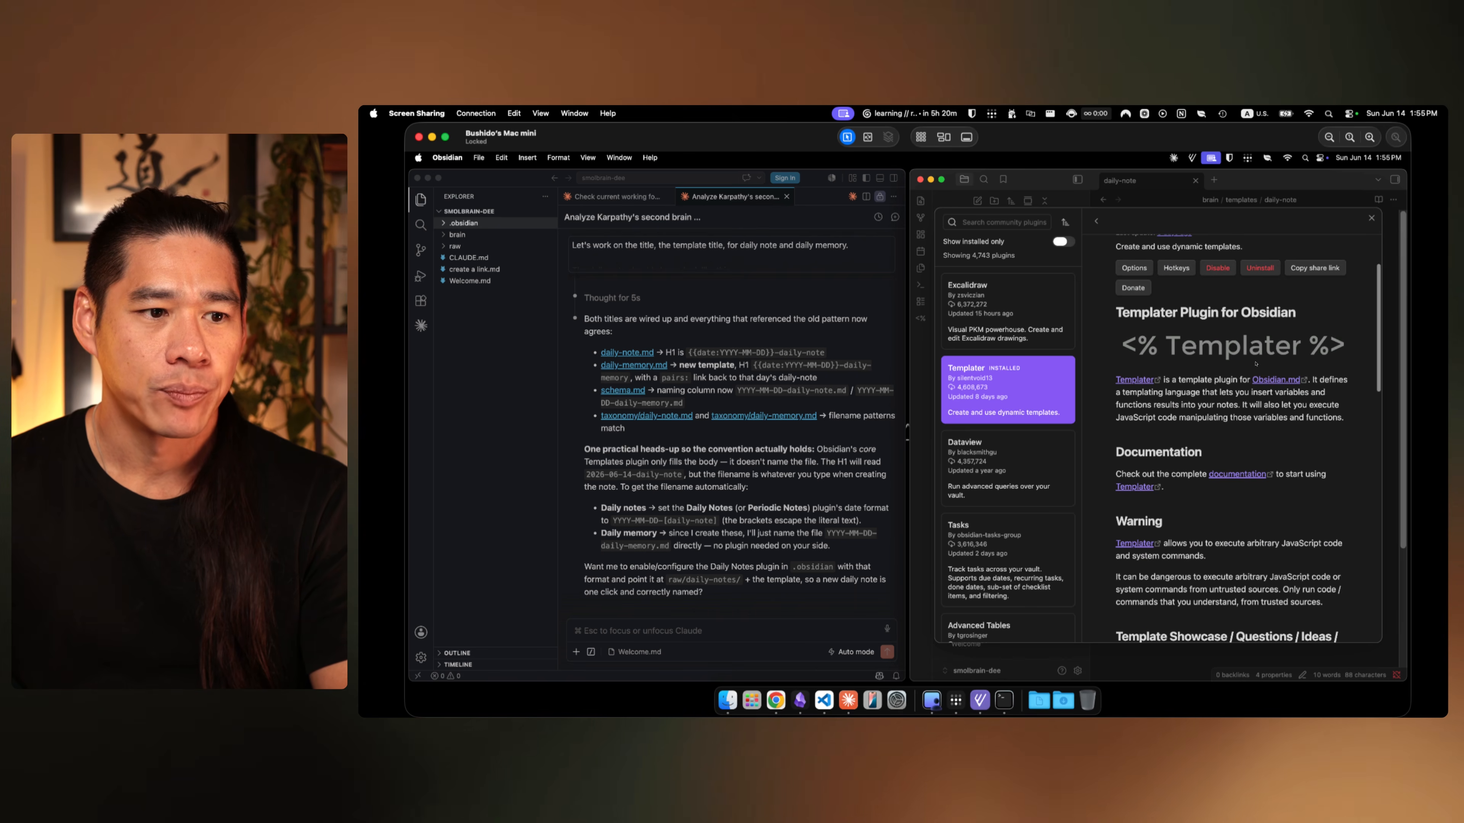
pyautogui.scroll(3, 1245, 424)
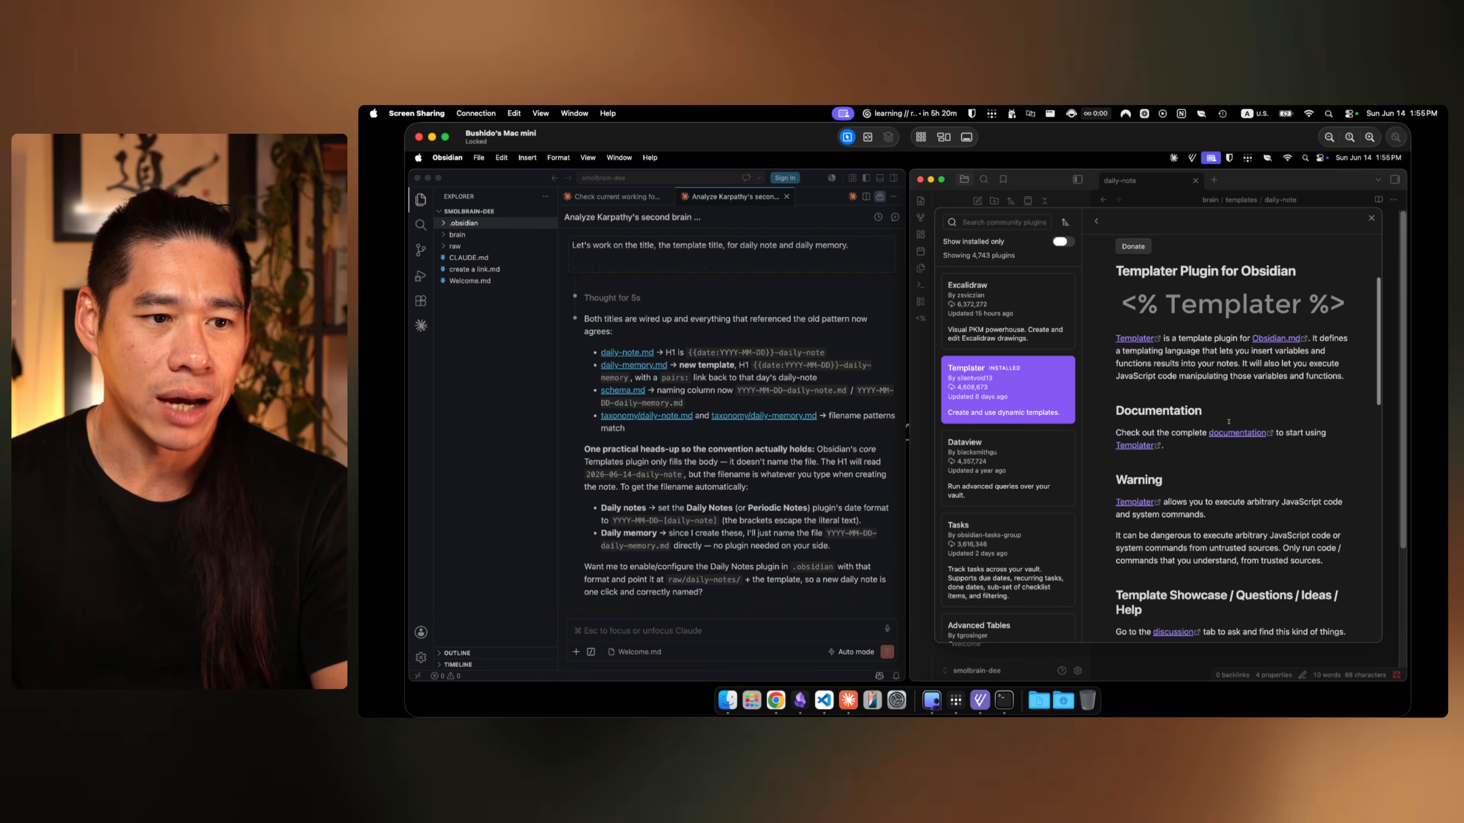
pyautogui.click(1371, 220)
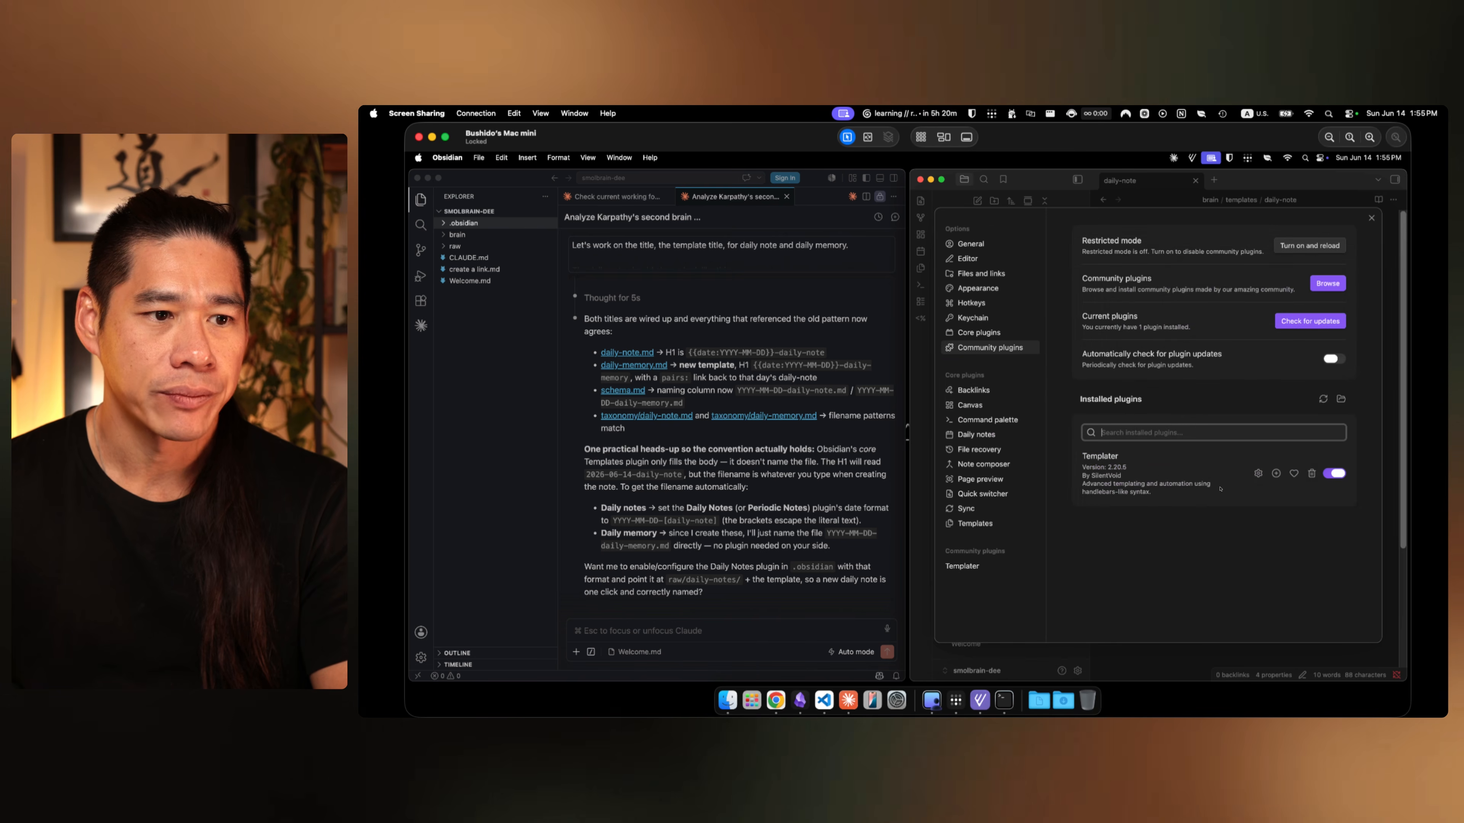
pyautogui.click(1371, 219)
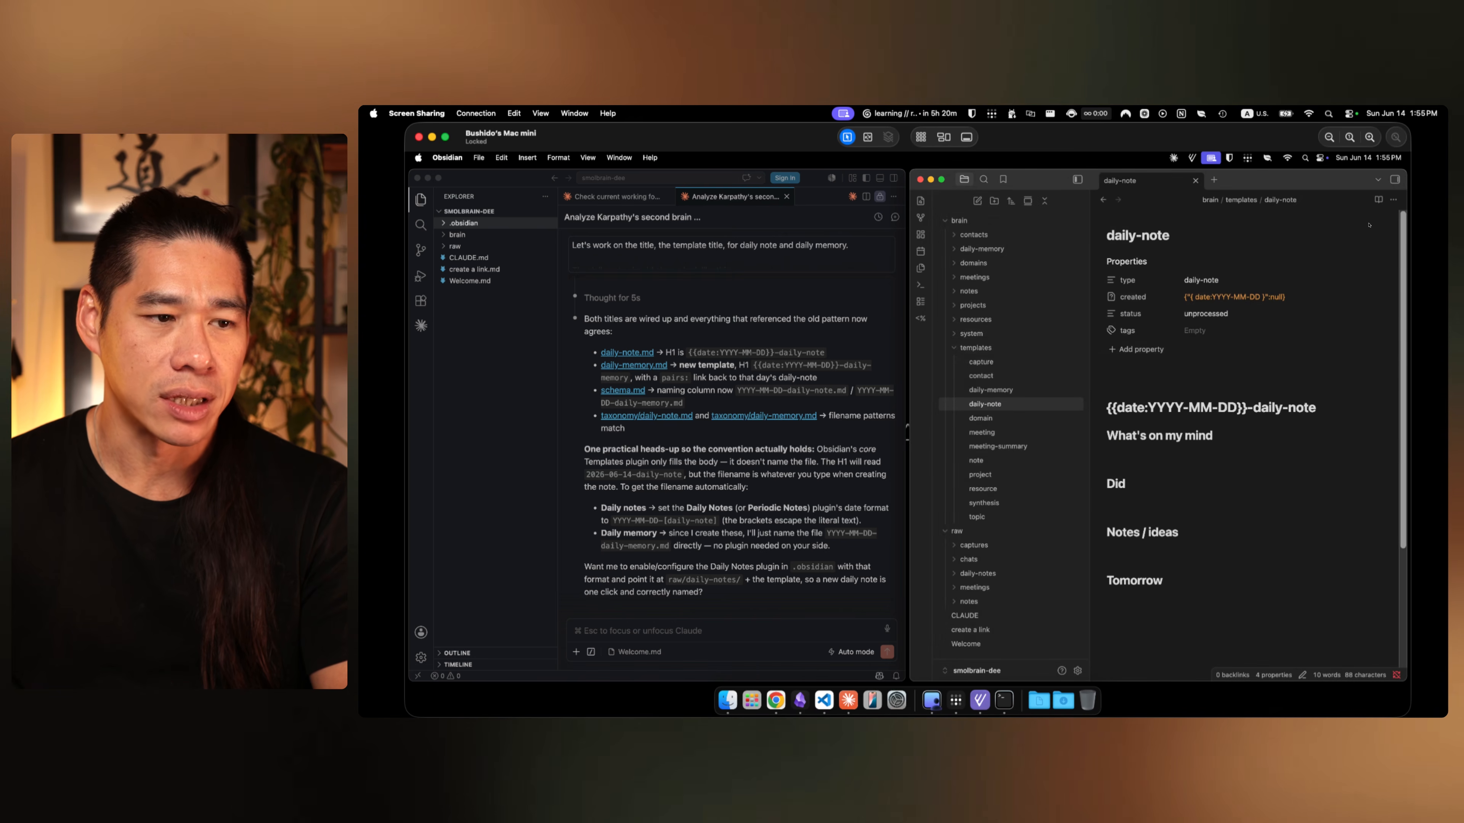
# Step: Examine the daily-note template's title, the {{date:YYYY-MM-DD}} placeholder in its heading, and its created property
pyautogui.tripleClick(1107, 236)
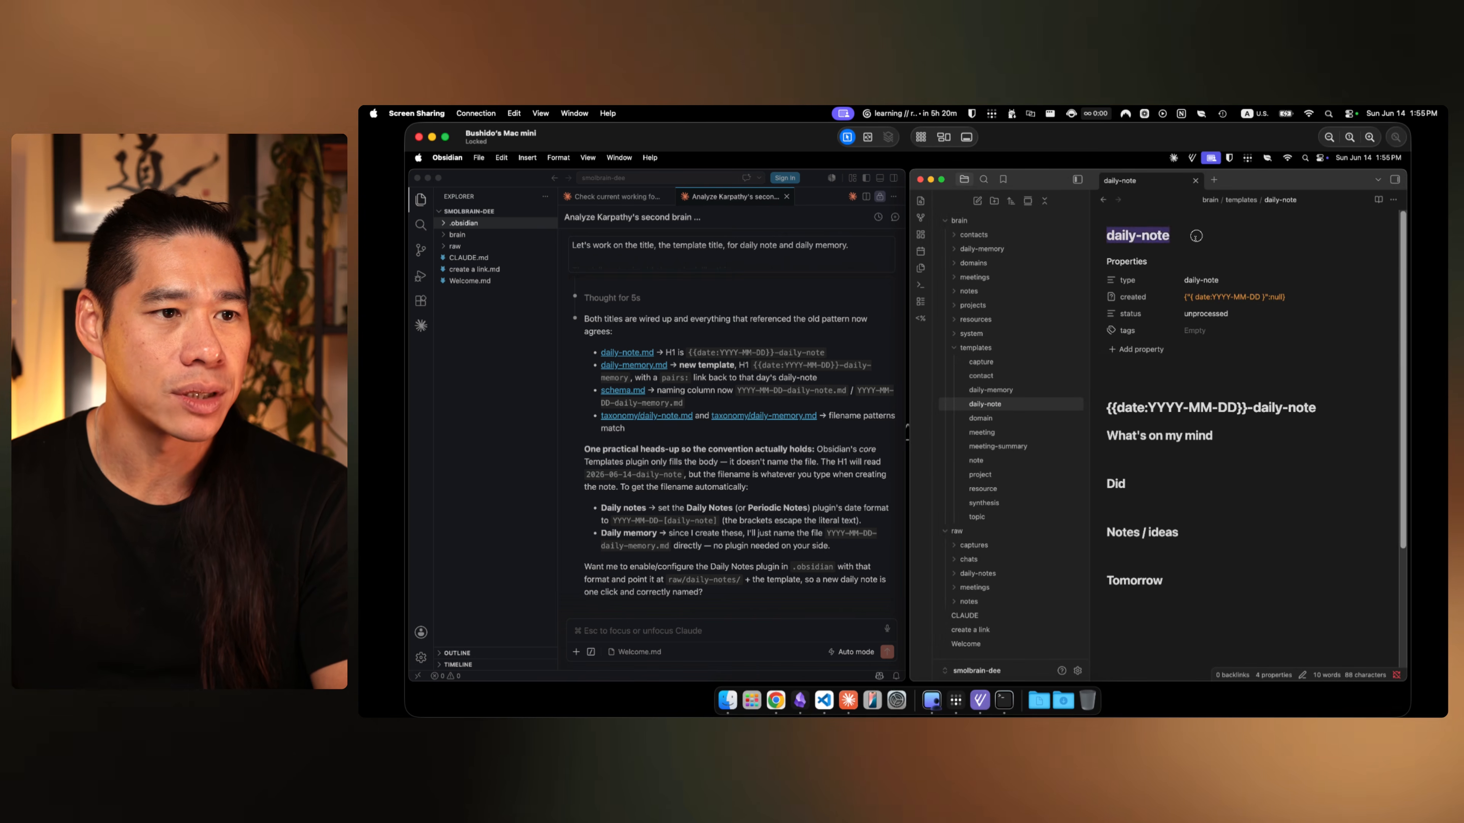
pyautogui.click(1164, 417)
pyautogui.moveTo(1116, 409); pyautogui.dragTo(1256, 407)
pyautogui.click(1298, 416)
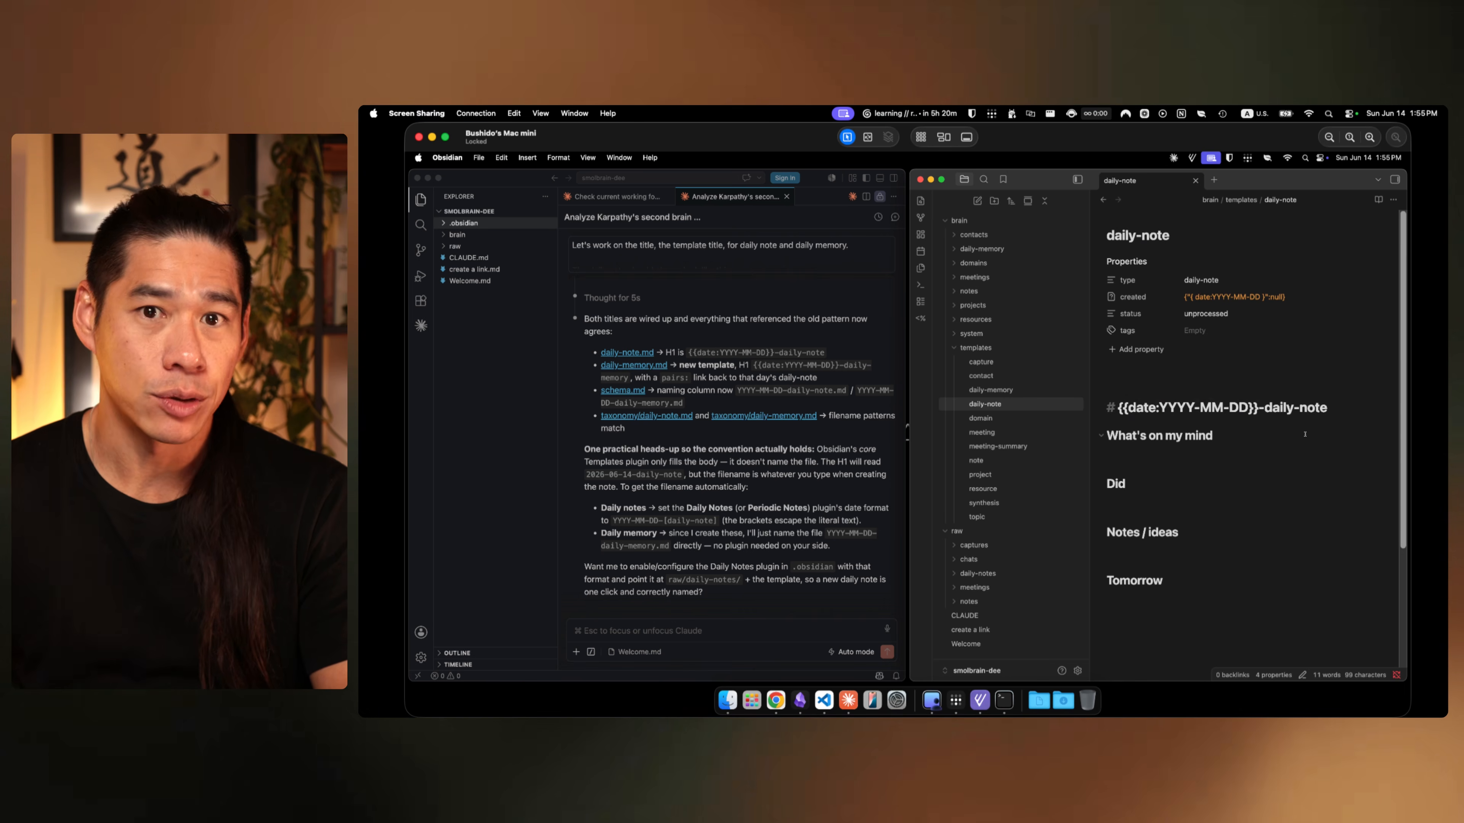
pyautogui.click(1250, 455)
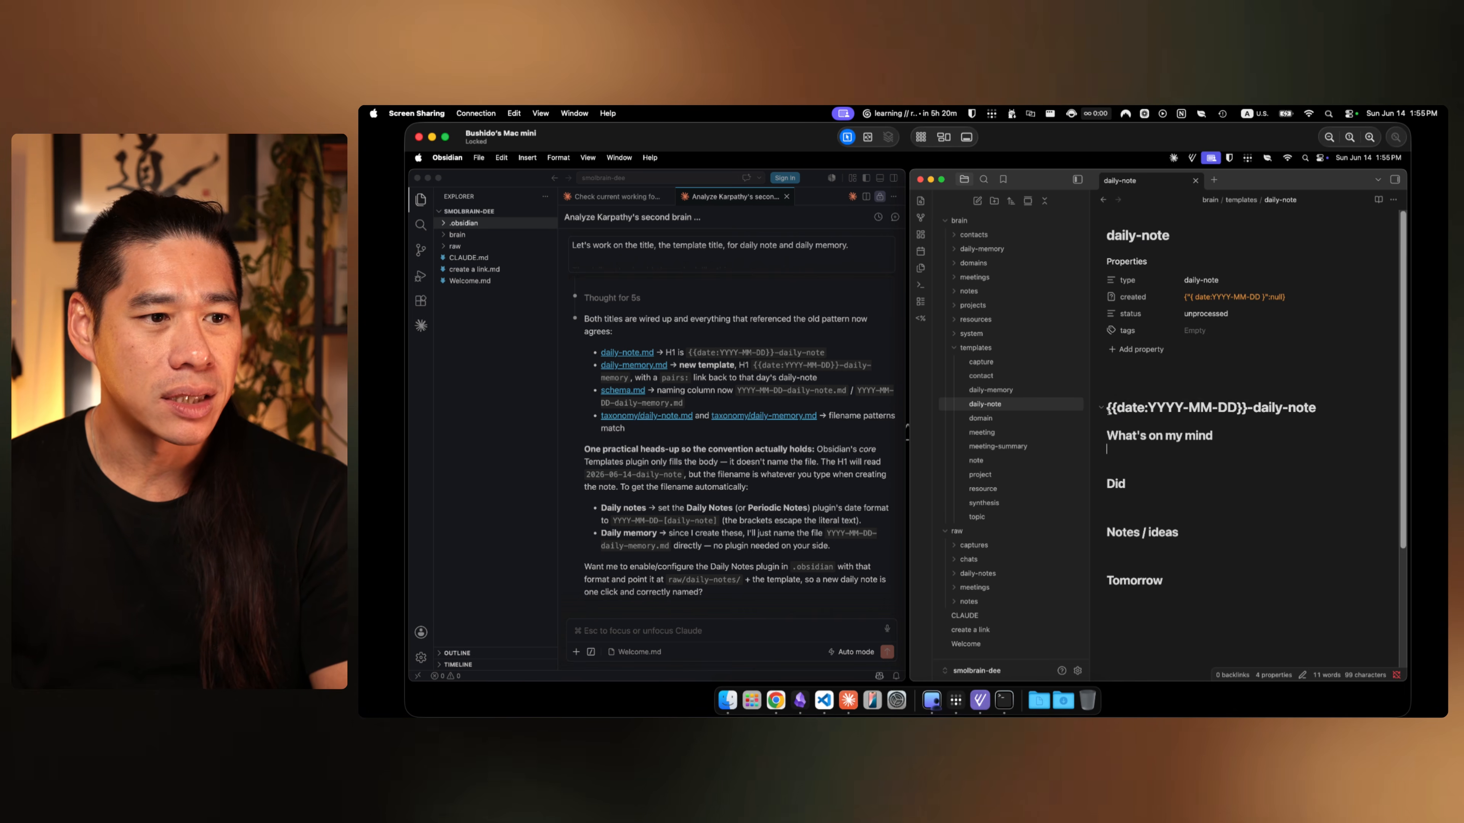
pyautogui.moveTo(1107, 410); pyautogui.dragTo(1247, 407)
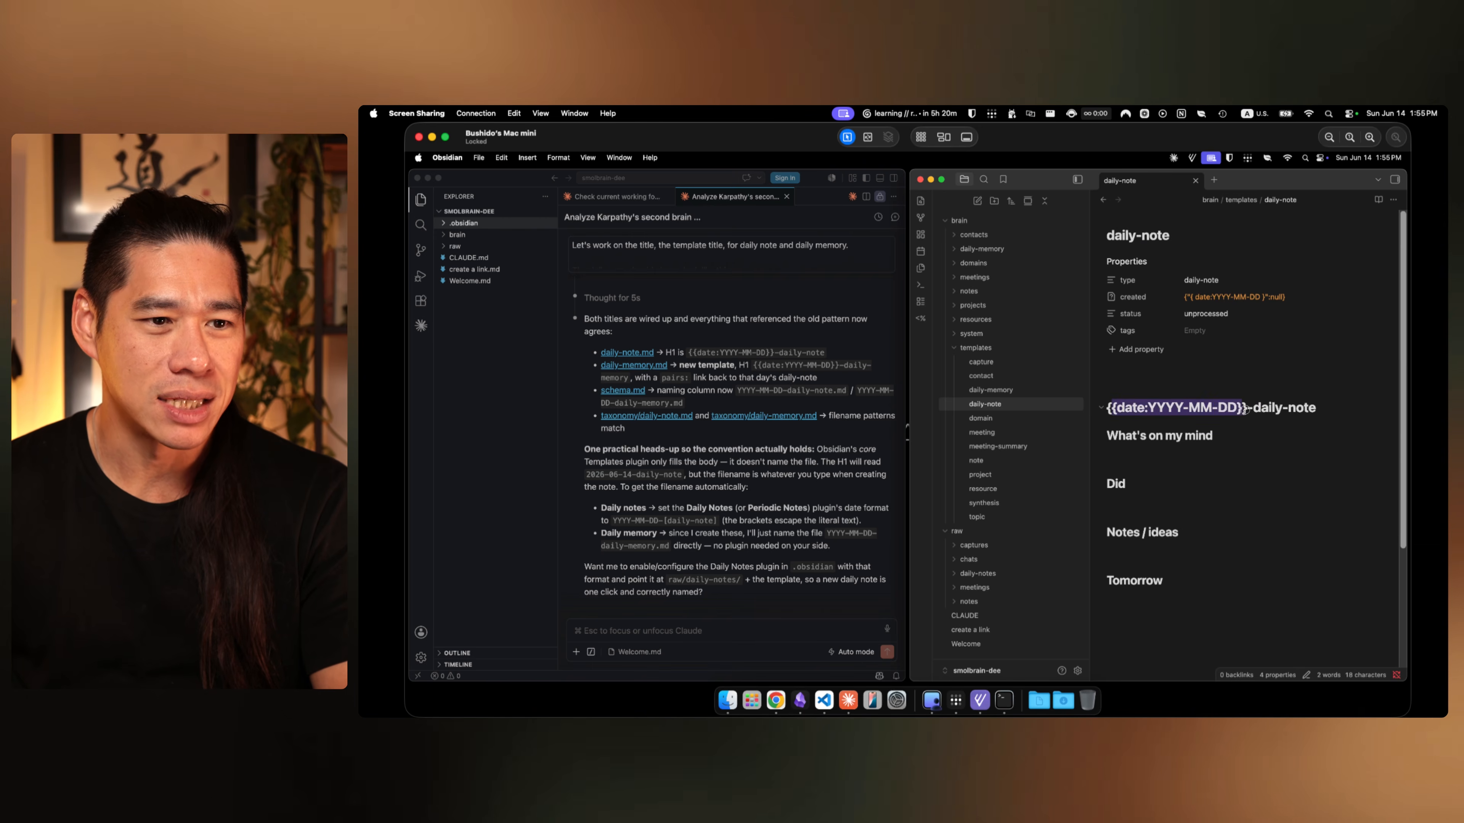
pyautogui.press('Down')
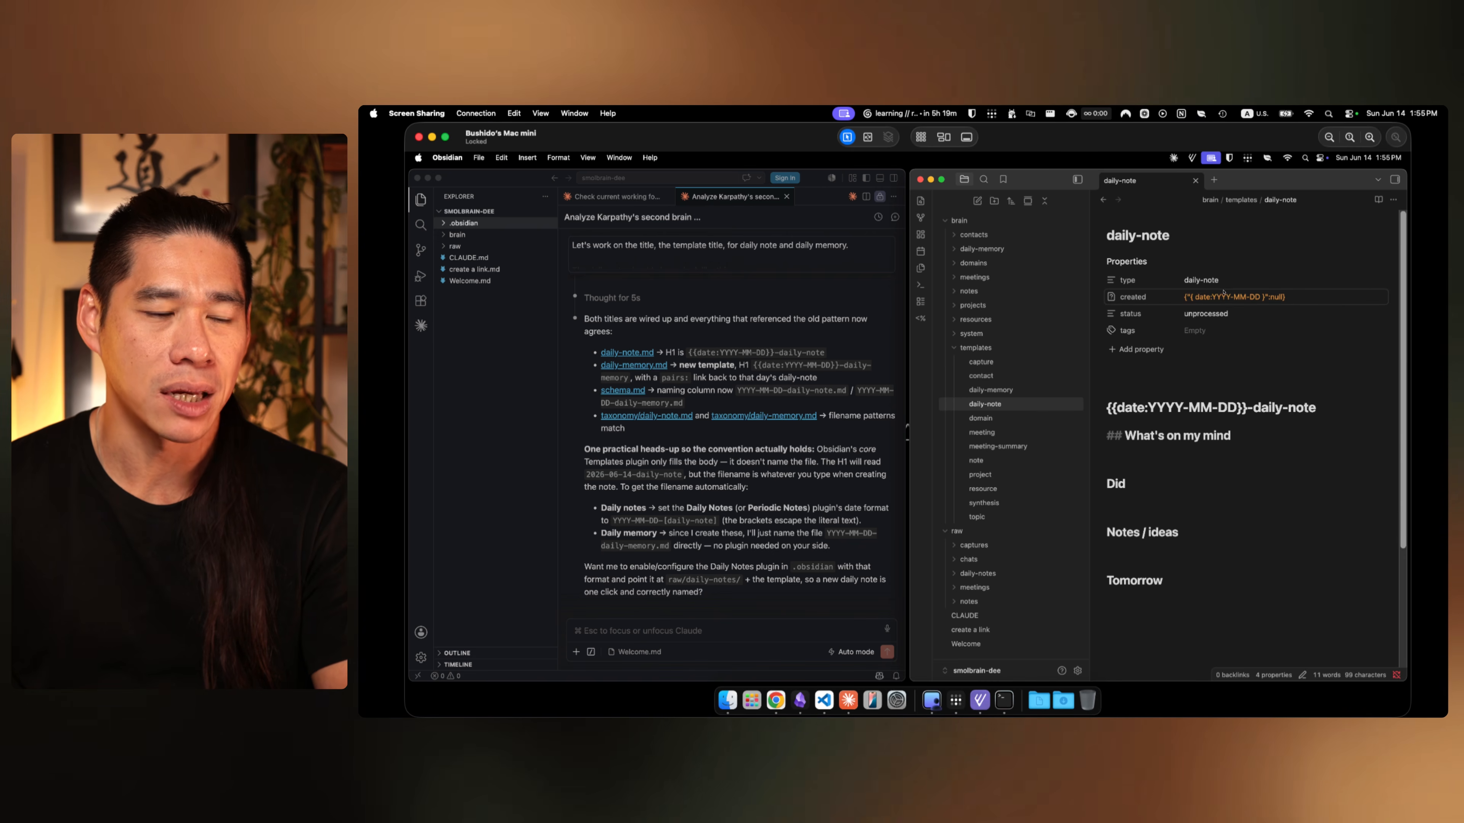
pyautogui.click(1398, 231)
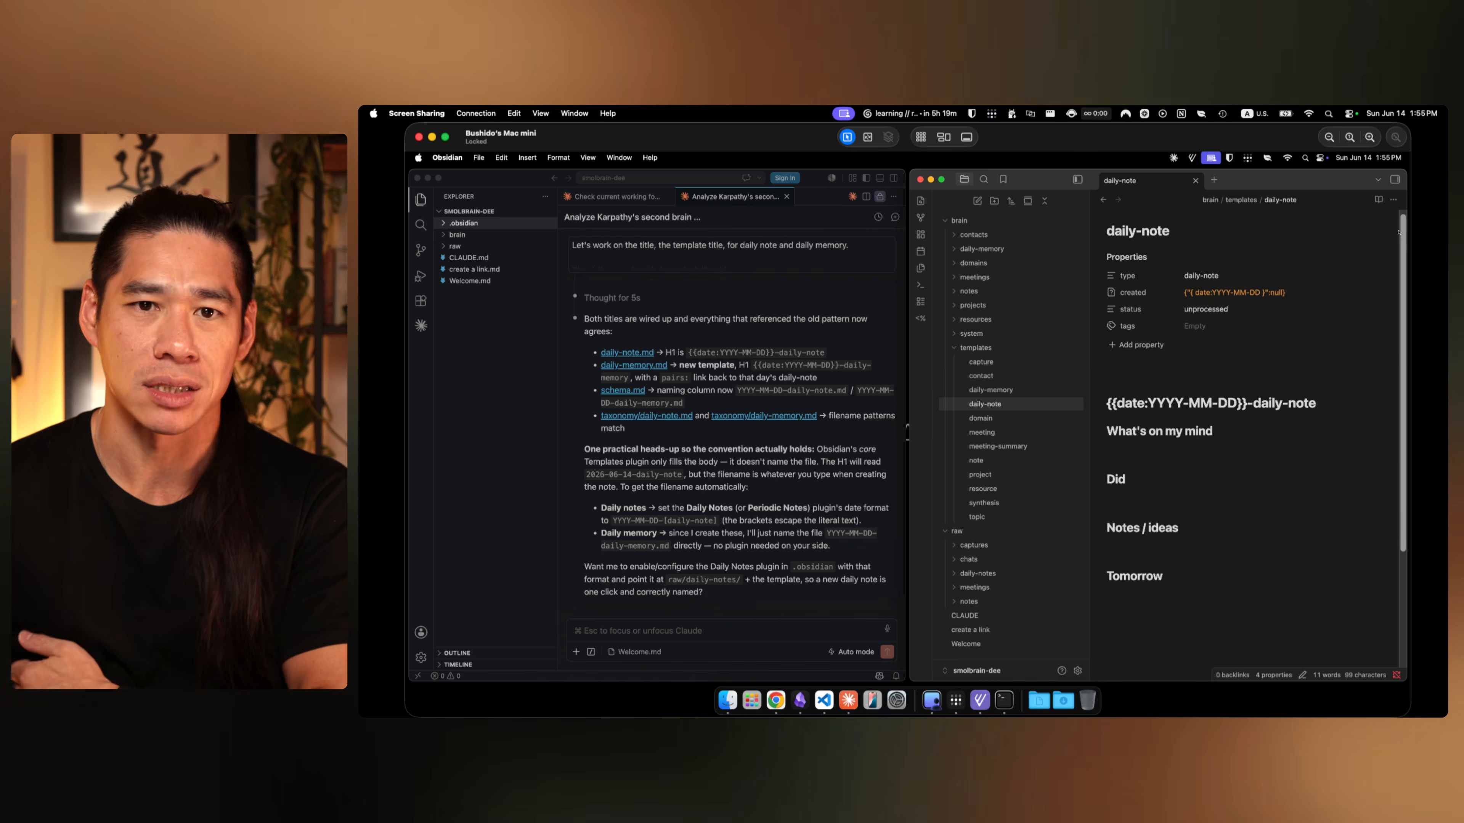
pyautogui.scroll(-3, 1253, 430)
pyautogui.scroll(3, 1256, 427)
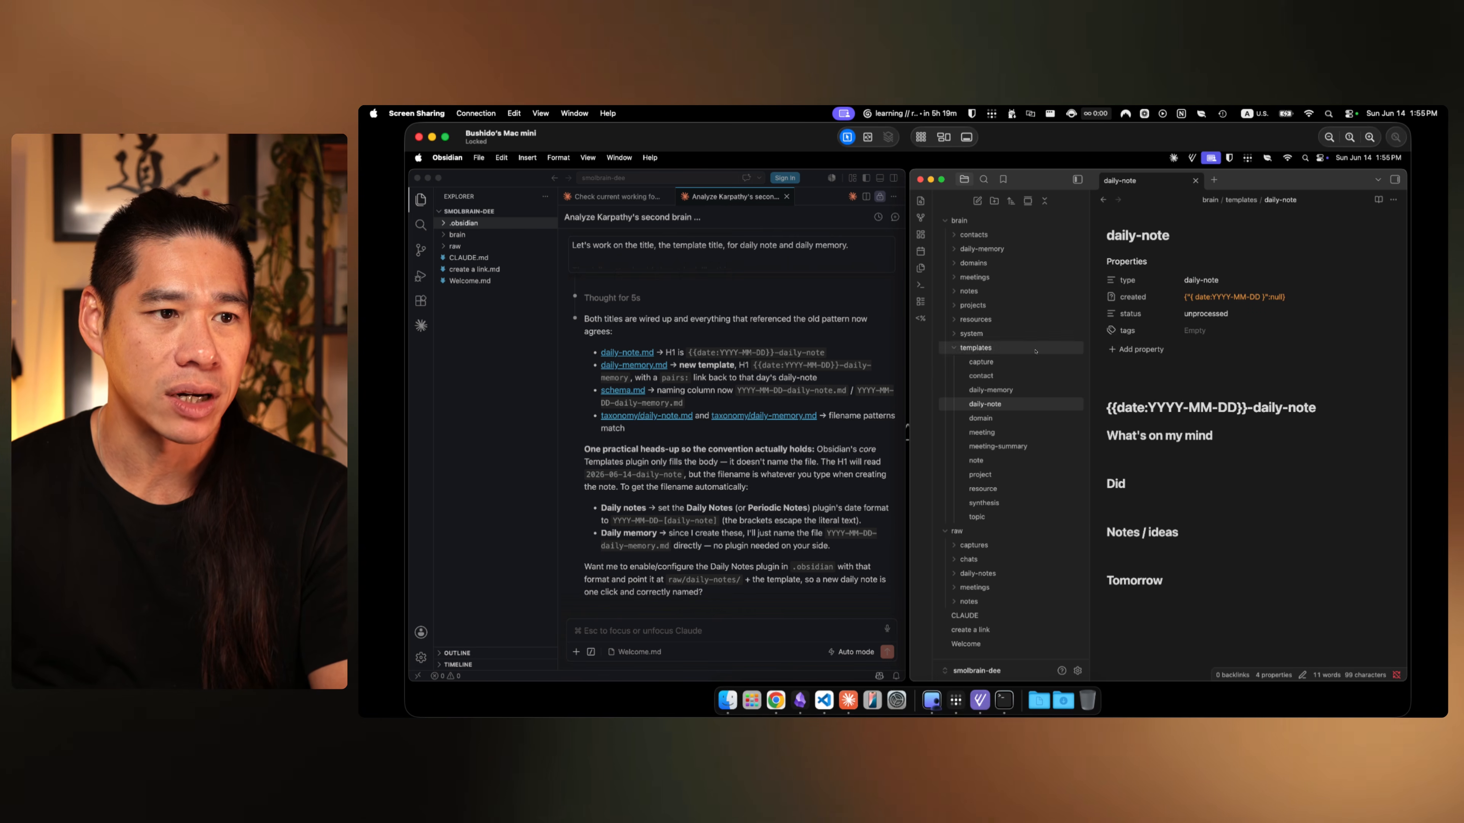
# Step: Review the Daily notes plugin's date format and file location options, and compare them with the daily-note template's title and heading
pyautogui.click(1078, 671)
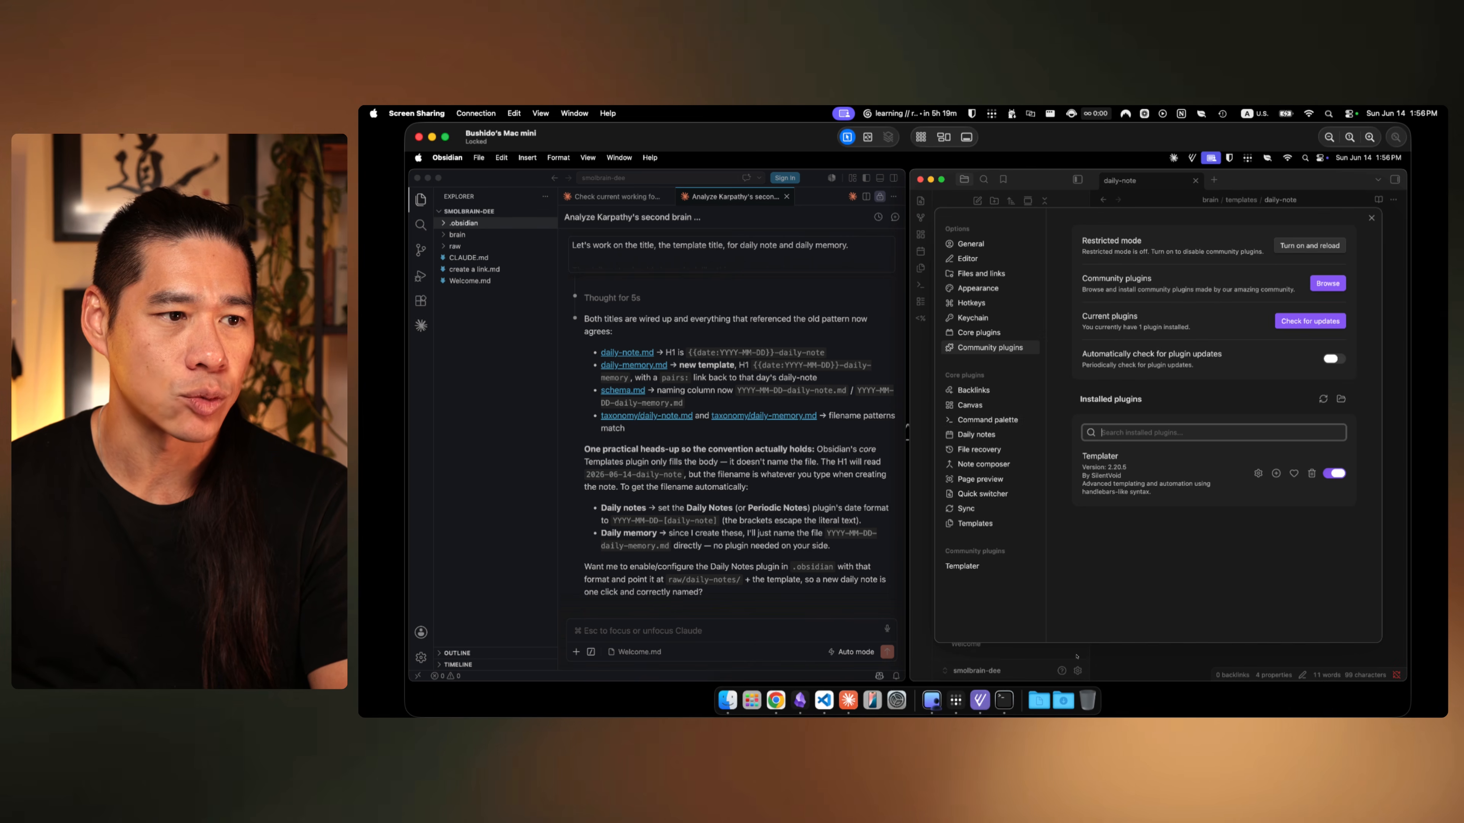
pyautogui.click(982, 437)
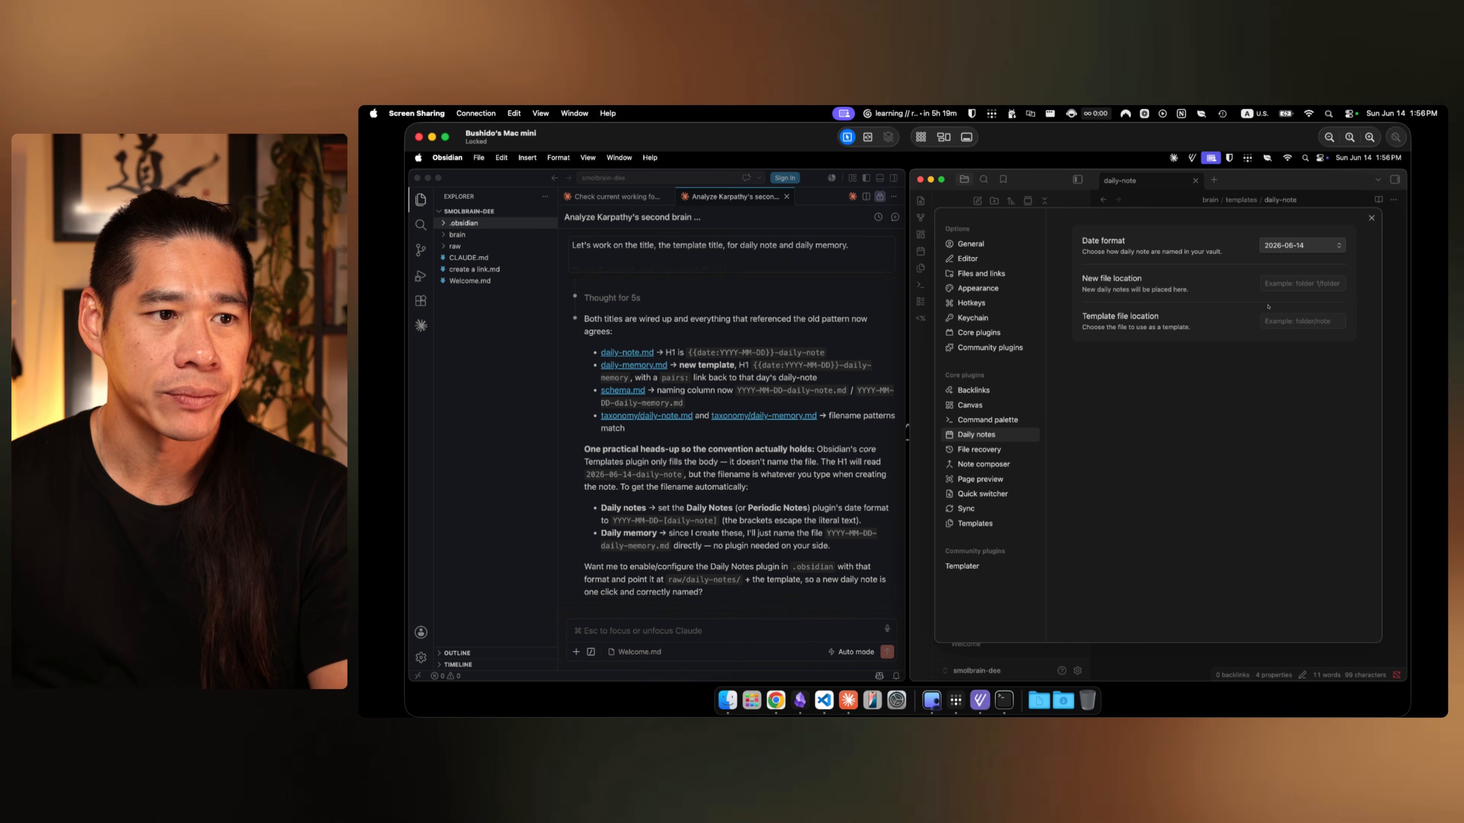
pyautogui.click(1296, 321)
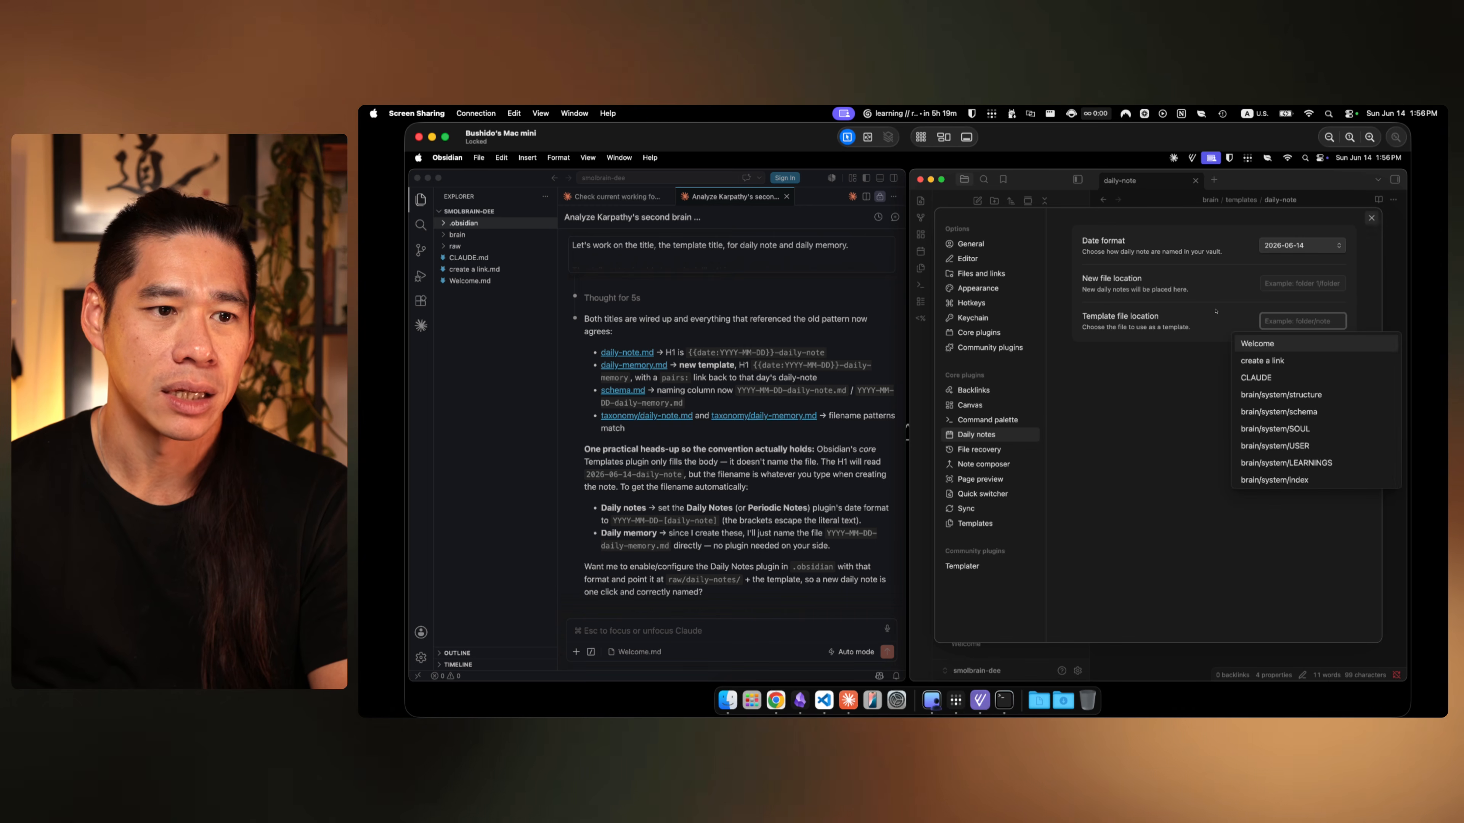
pyautogui.click(1155, 340)
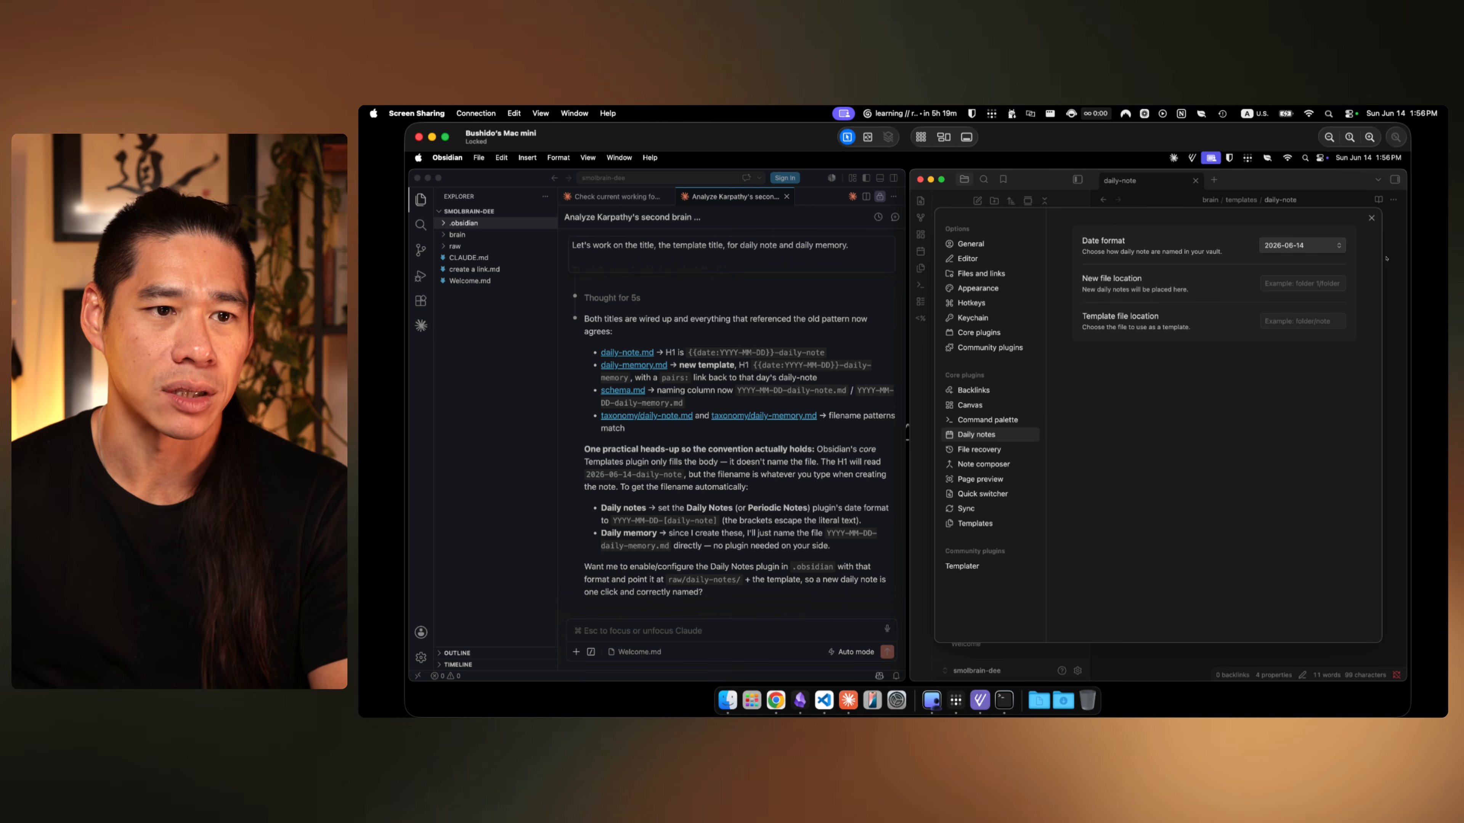
pyautogui.click(1371, 218)
pyautogui.moveTo(1107, 239); pyautogui.dragTo(1184, 240)
pyautogui.click(1233, 410)
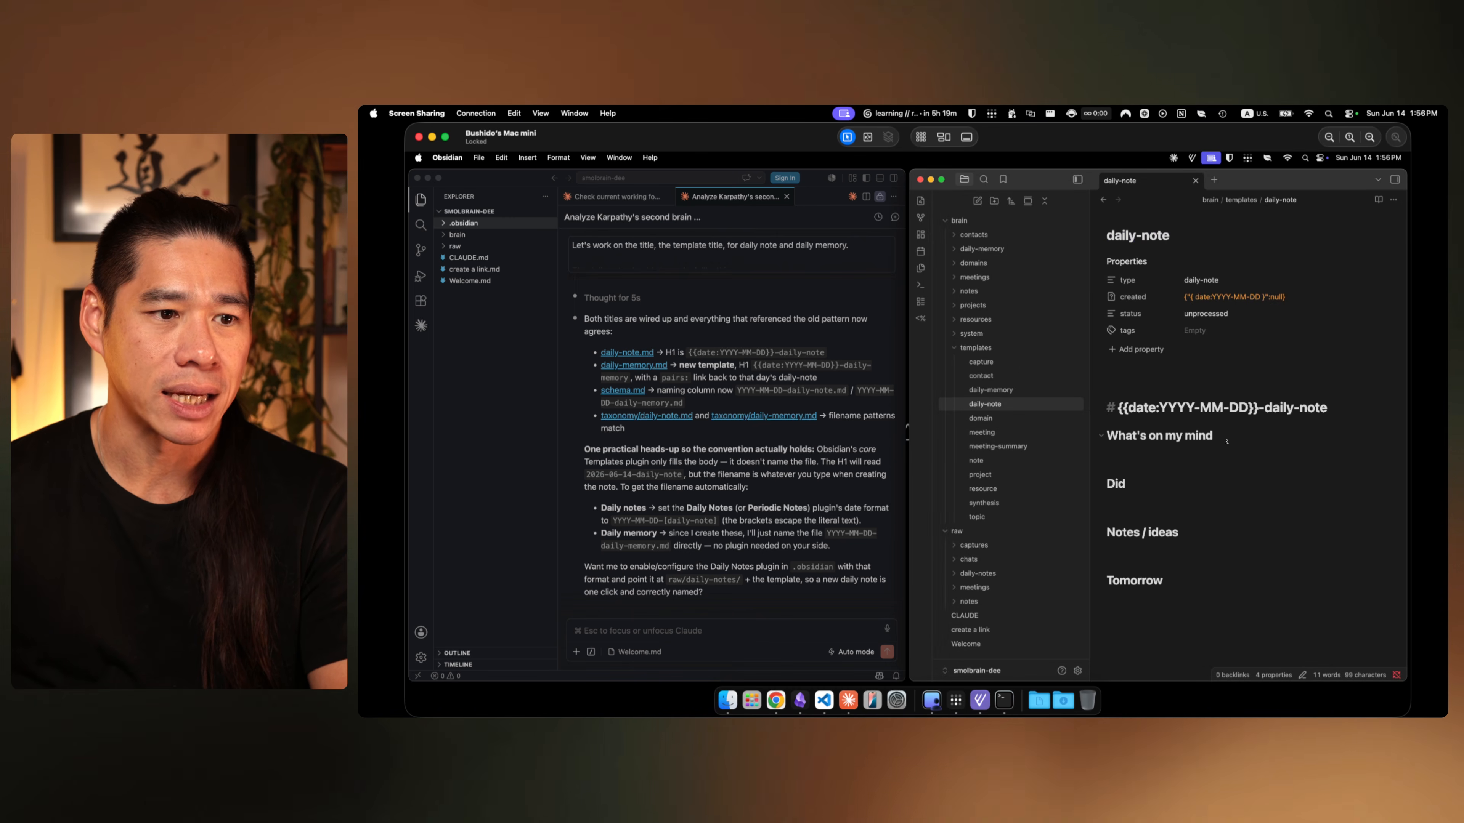
pyautogui.click(1208, 486)
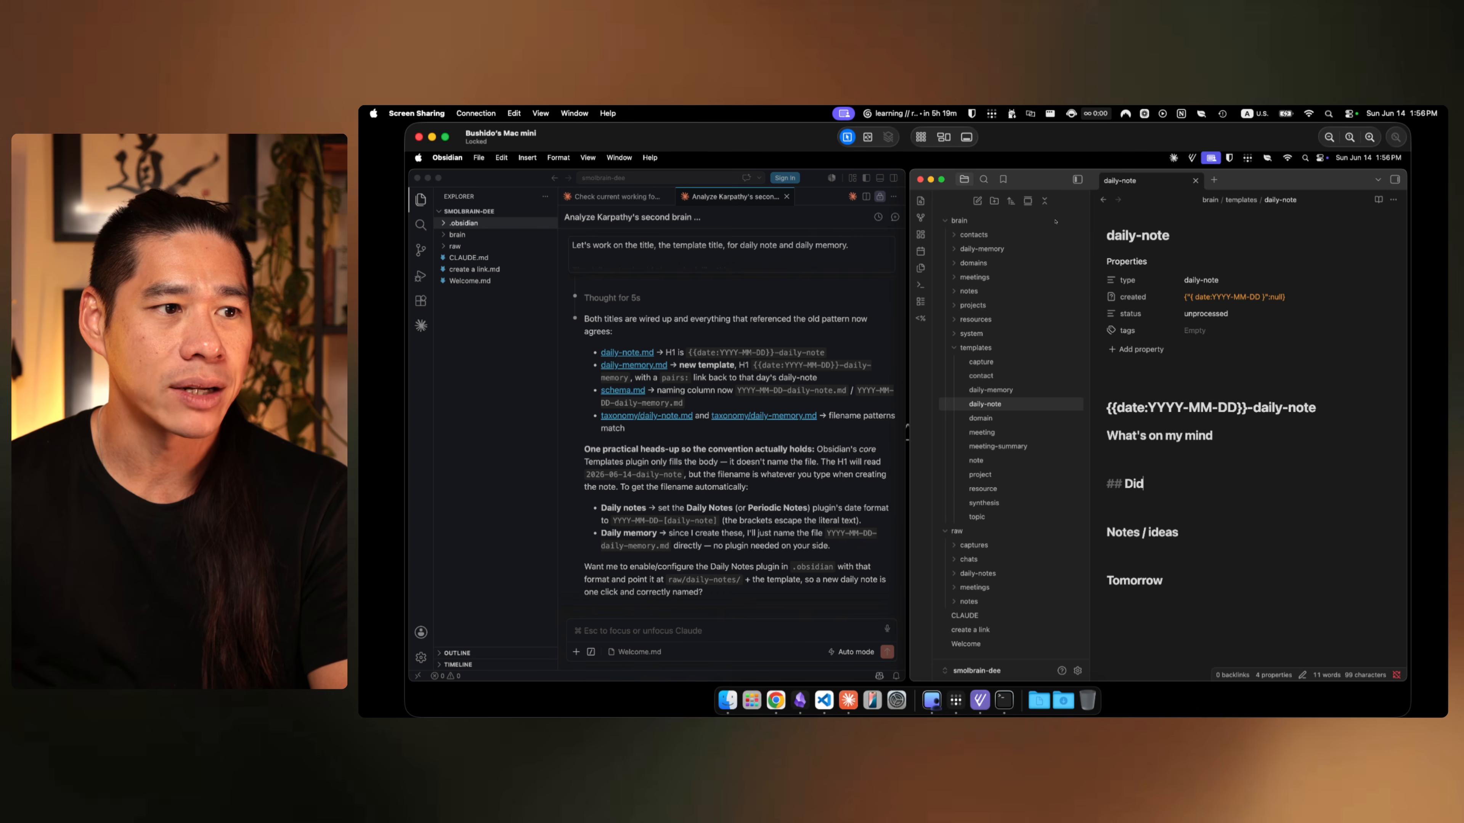
# Step: Create a daily note for today as a test and delete the 2026-06-14 file
pyautogui.click(920, 257)
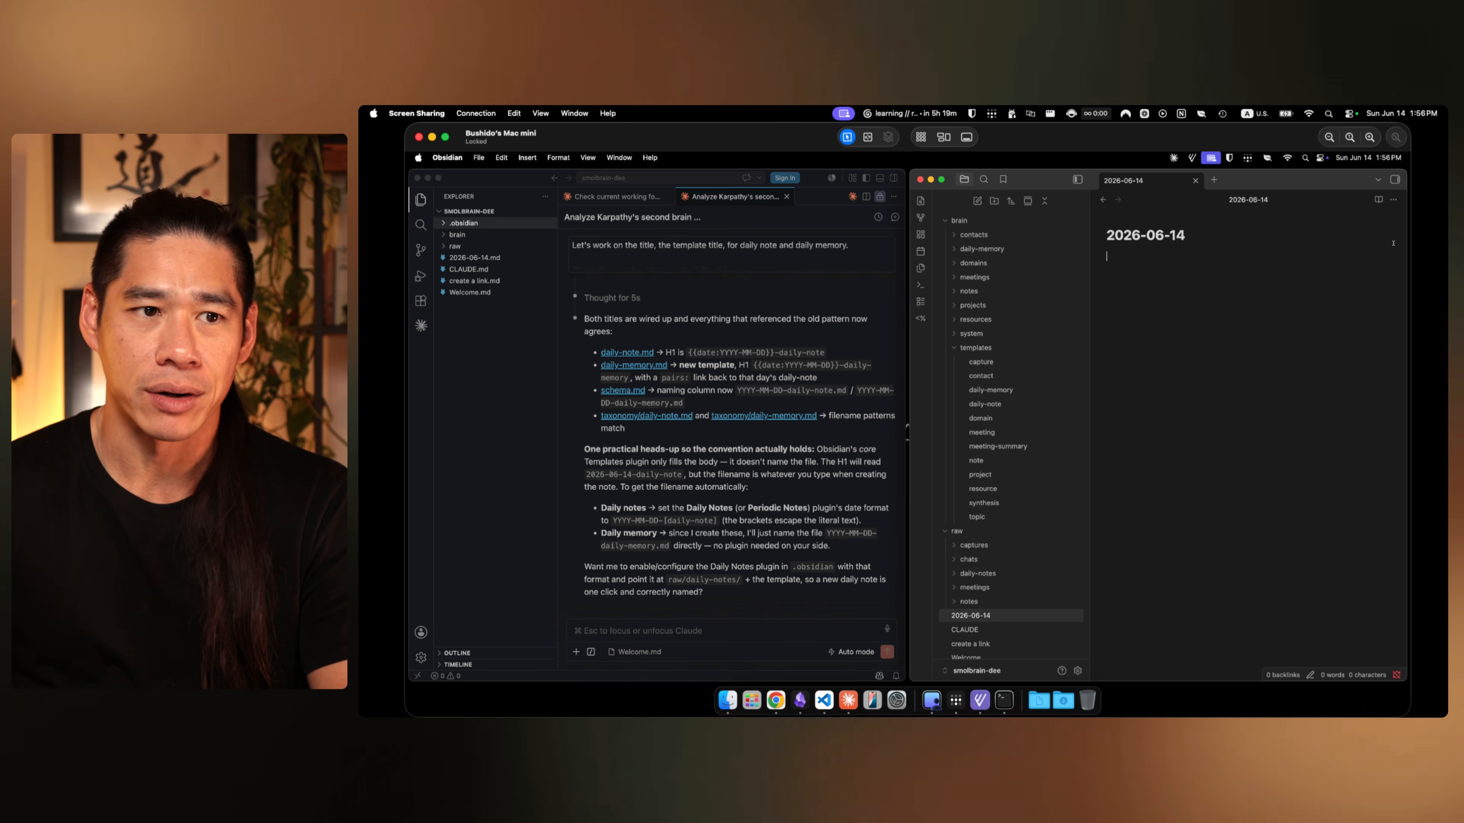
pyautogui.click(1393, 200)
pyautogui.click(1305, 483)
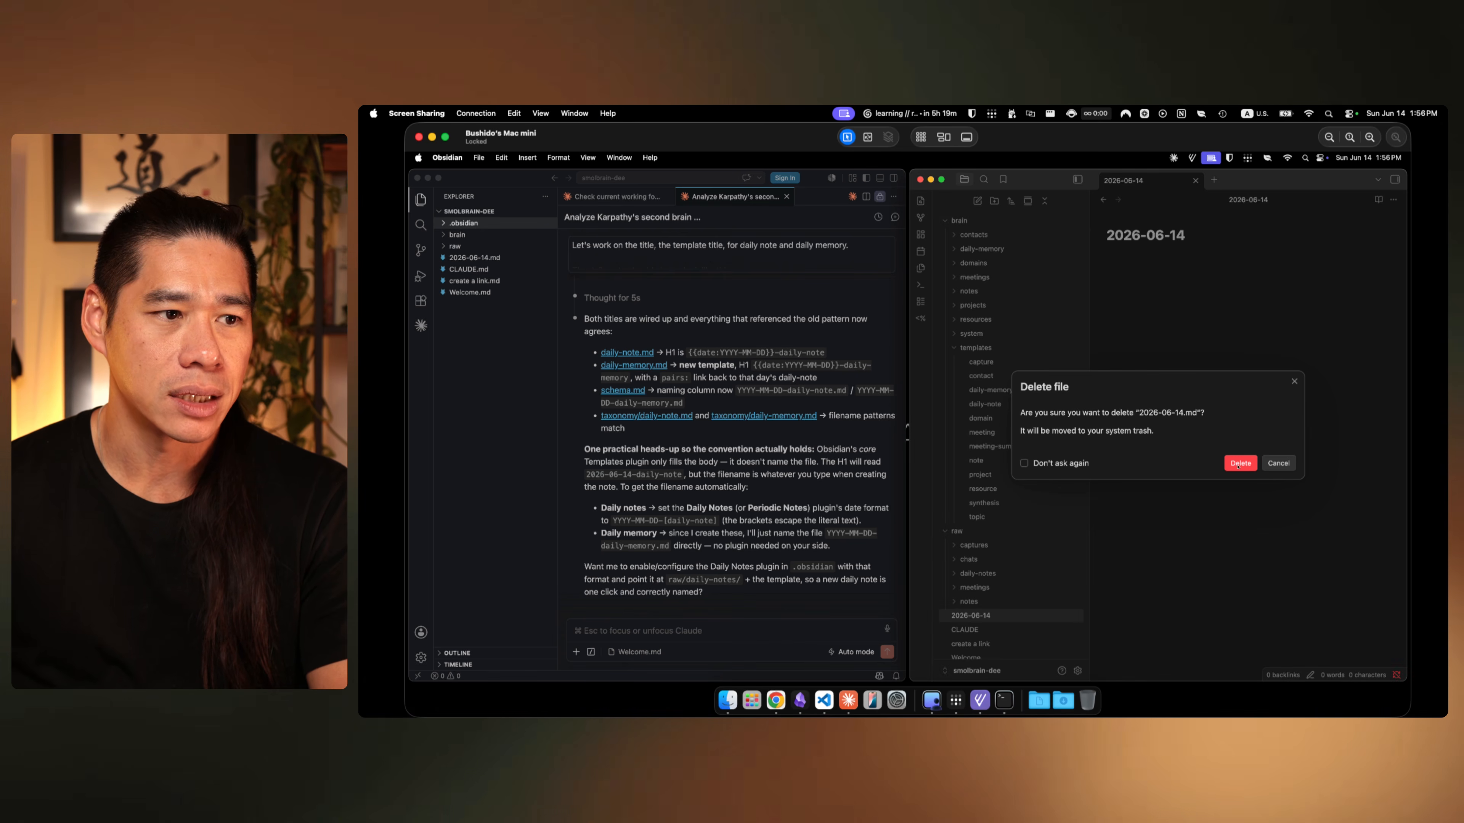
pyautogui.click(1238, 461)
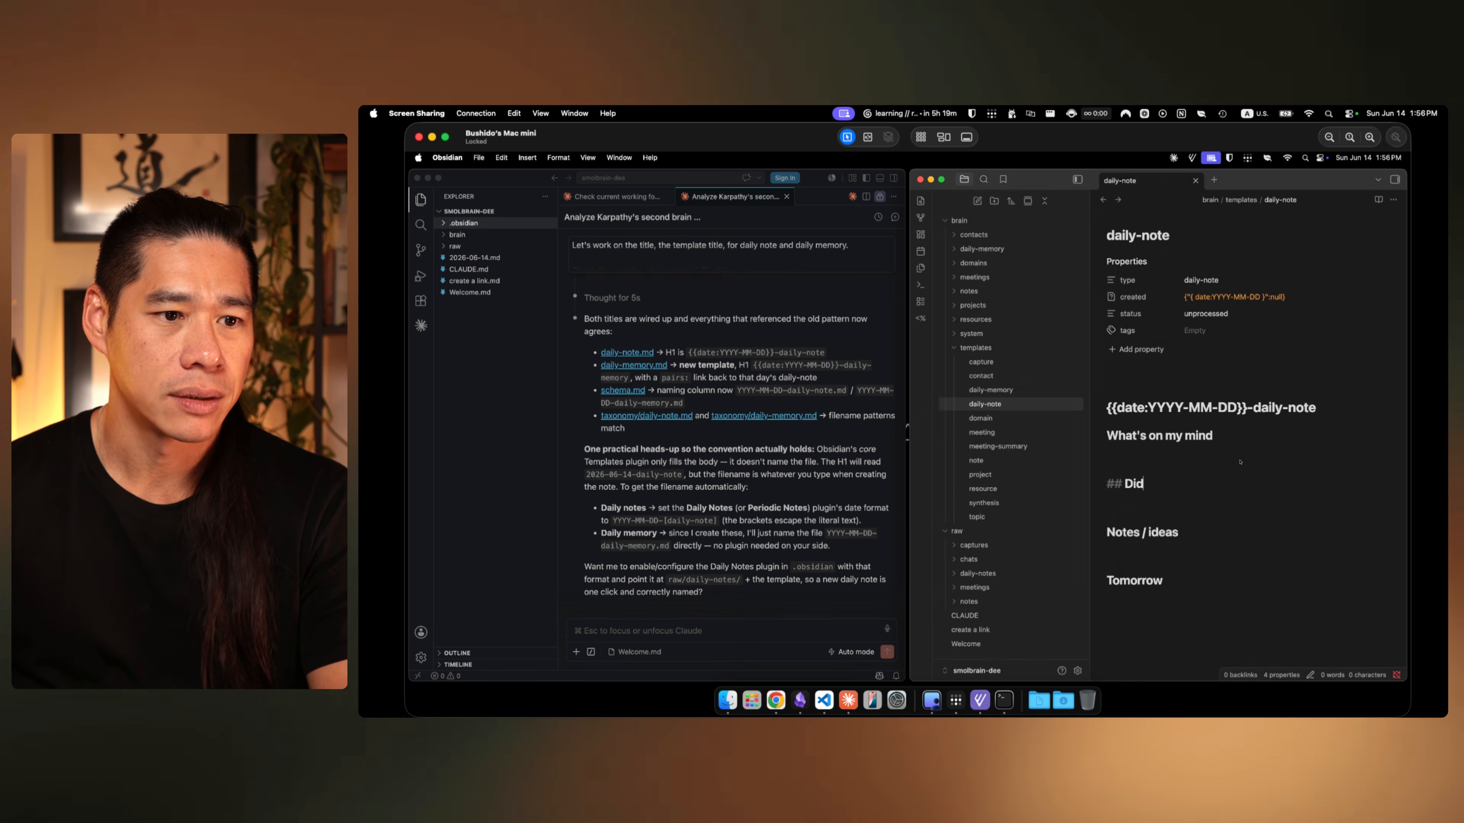
# Step: Set the Daily notes template file location to brain/templates/daily-note and the new file location to raw/daily-notes
pyautogui.click(1076, 671)
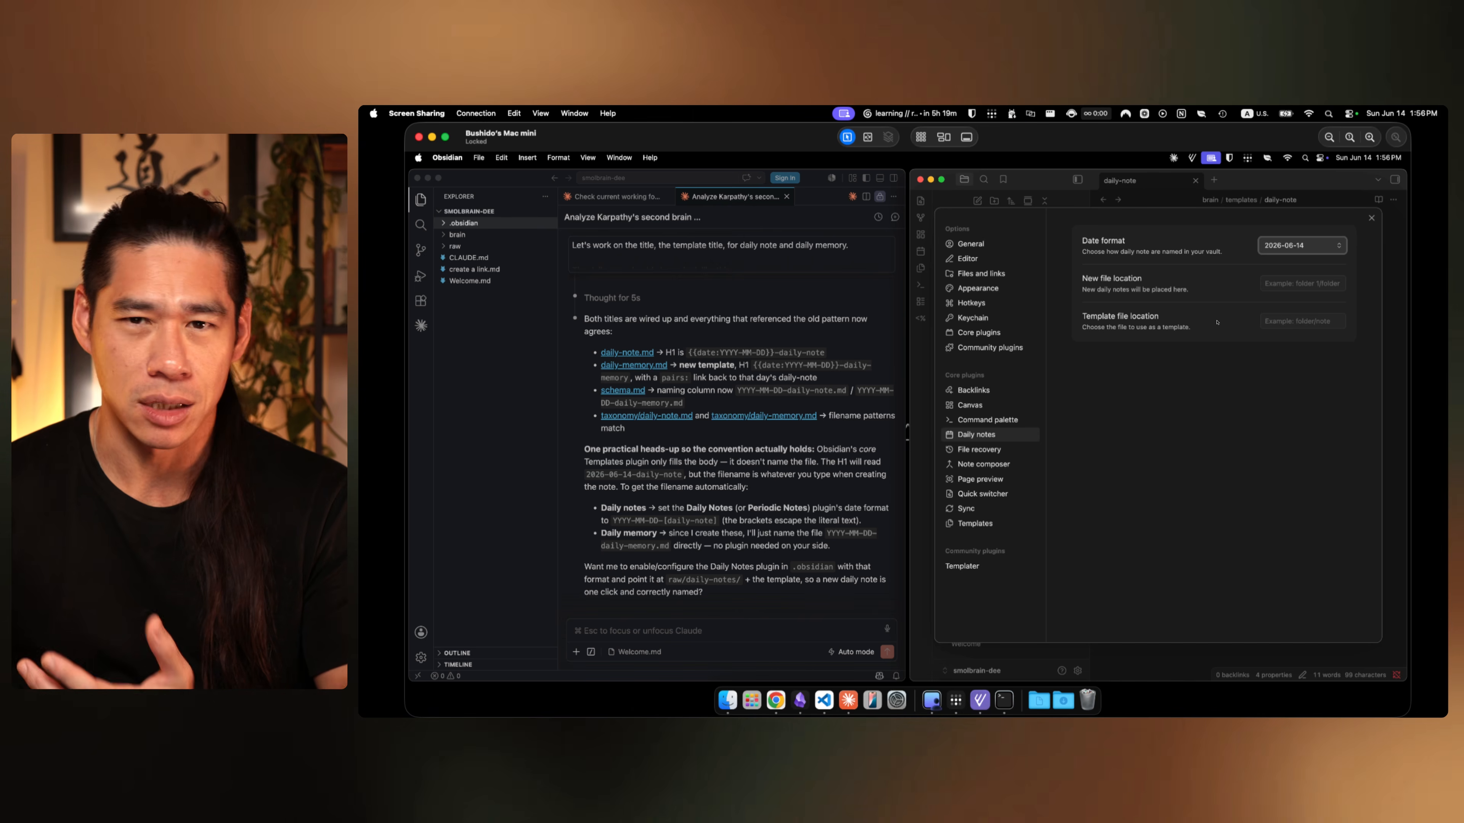
pyautogui.click(1300, 321)
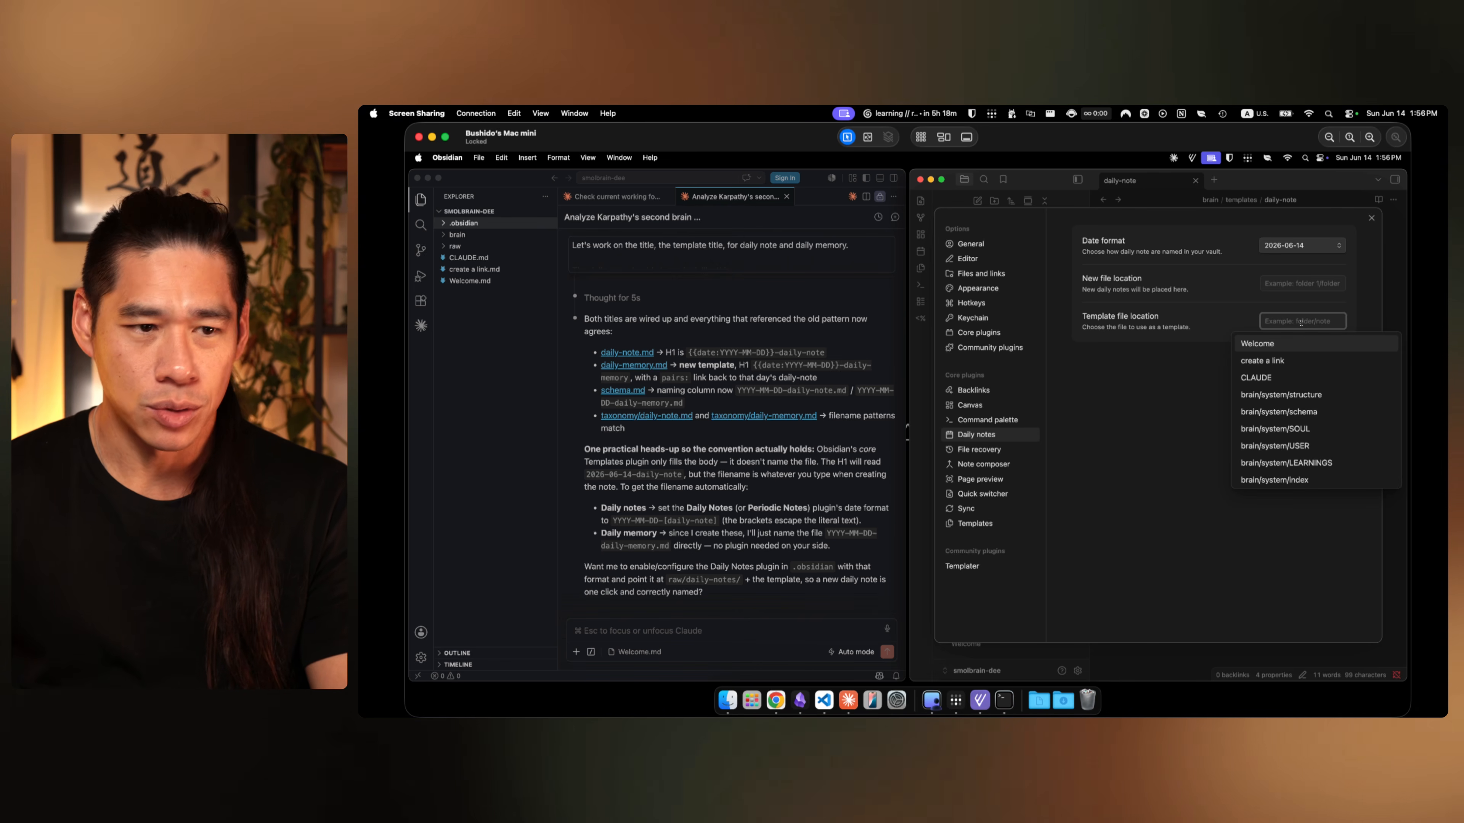
pyautogui.write('/d')
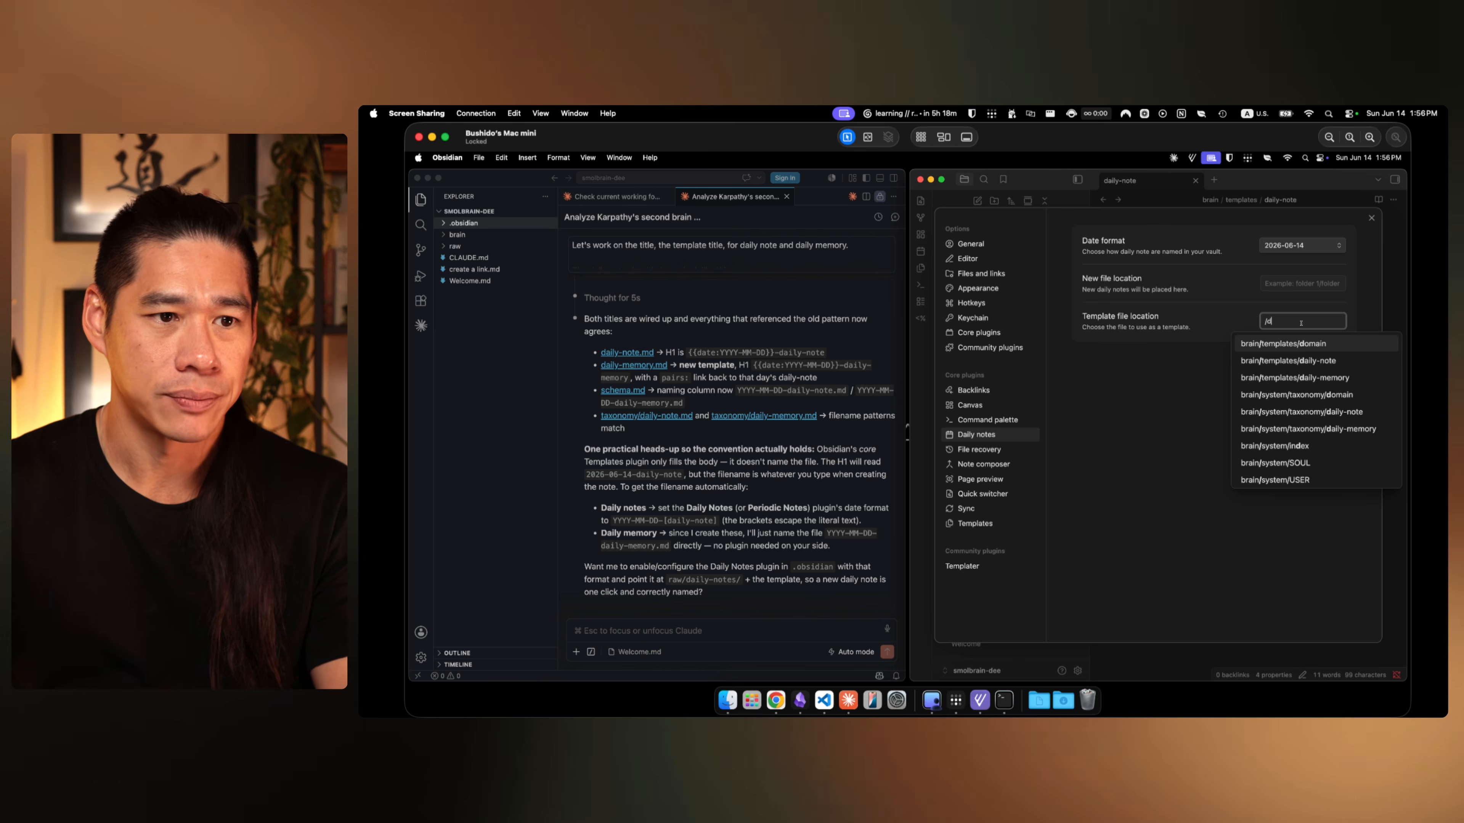
pyautogui.click(1282, 367)
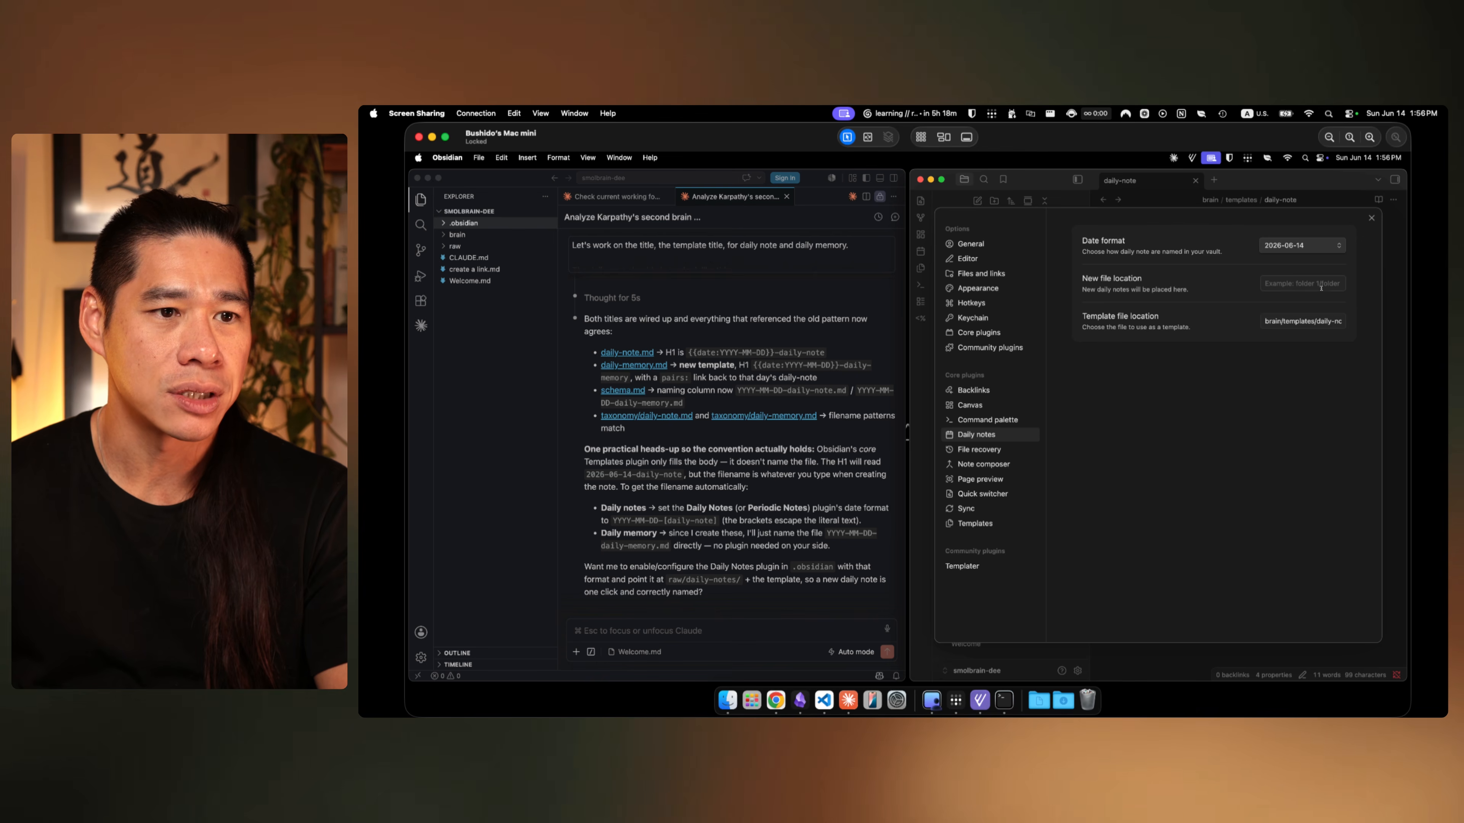
pyautogui.click(1296, 284)
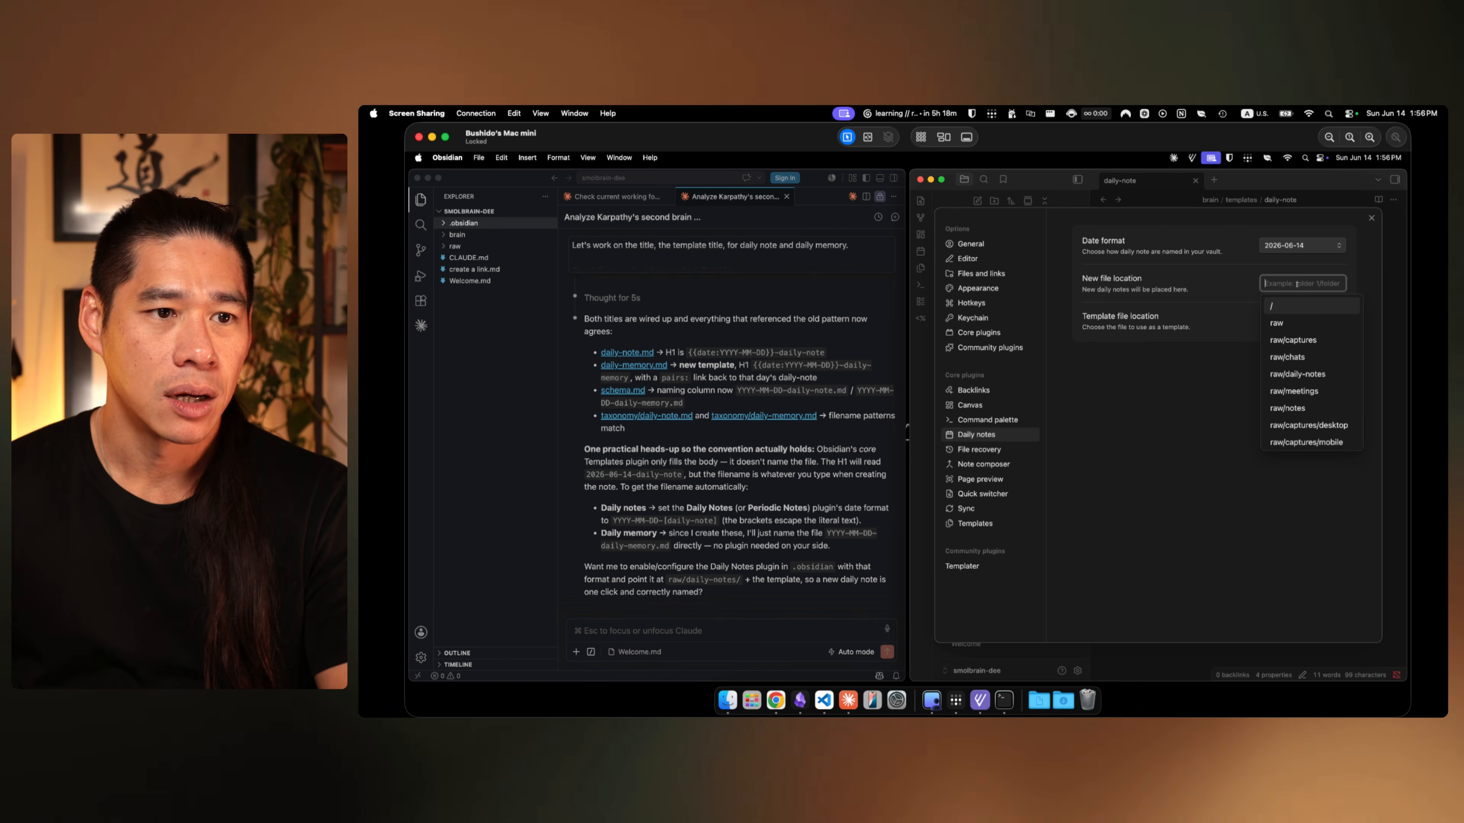
pyautogui.click(1304, 375)
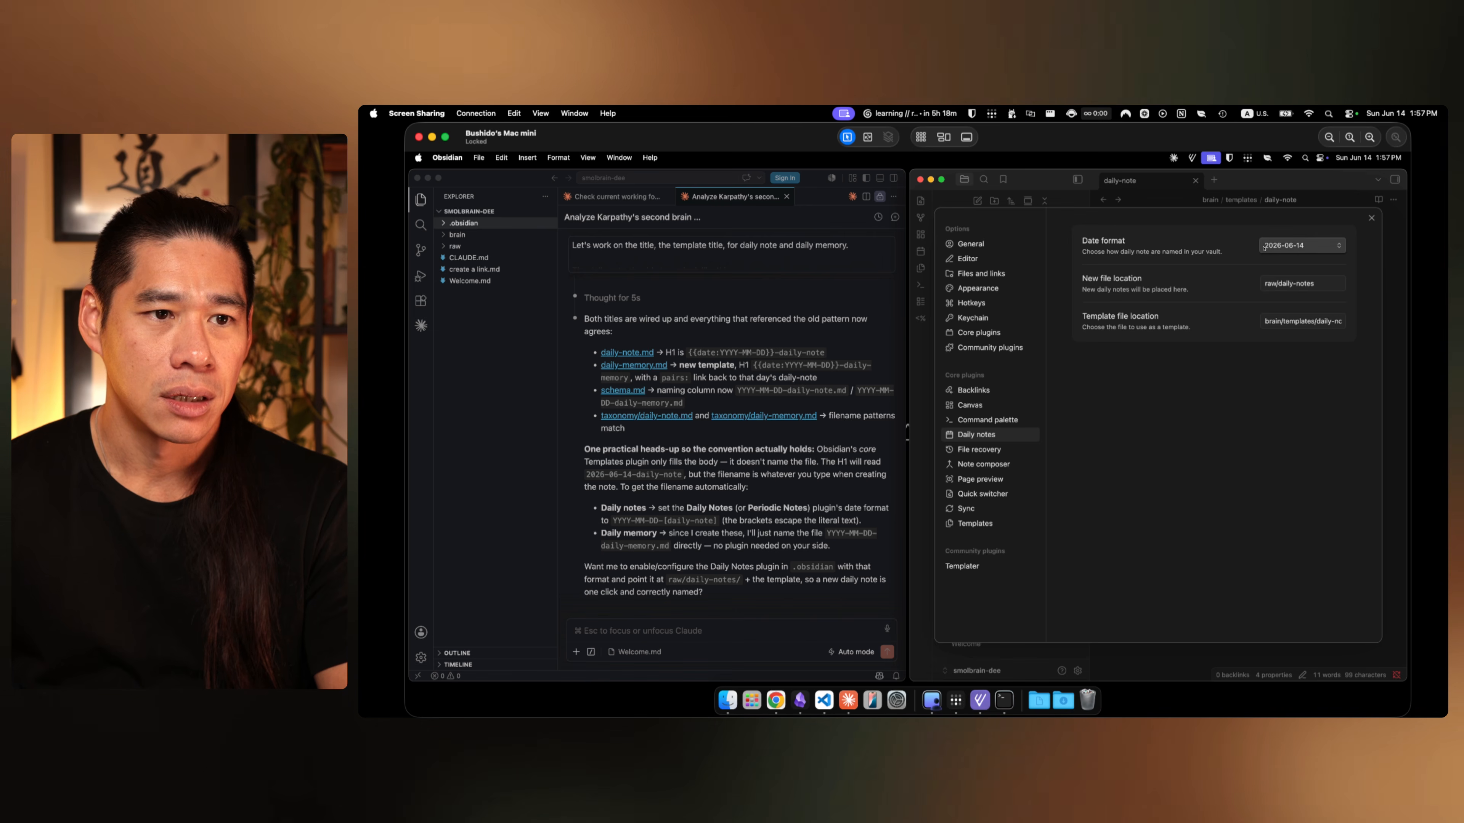
pyautogui.click(1372, 218)
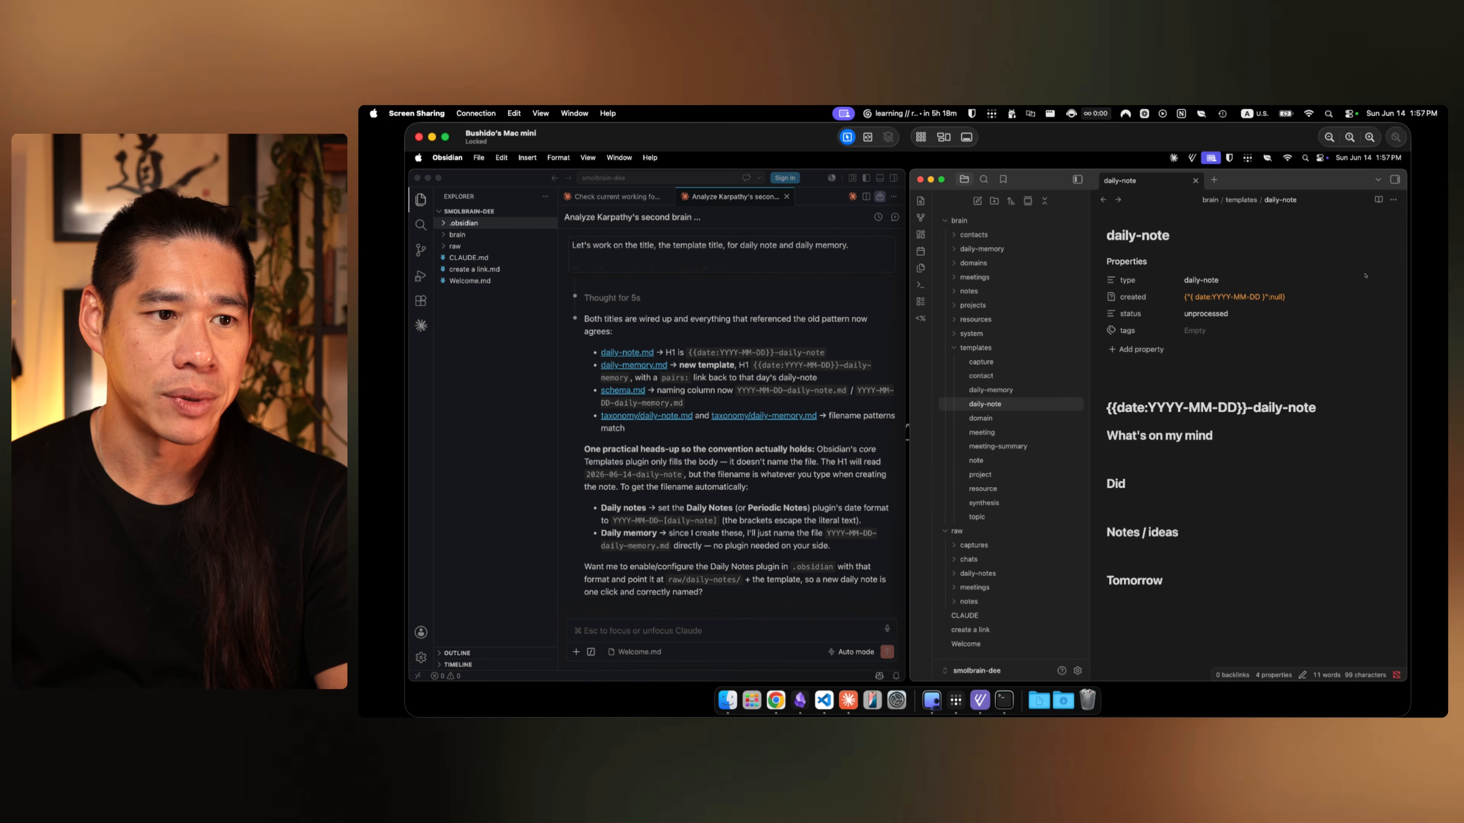
# Step: Create today's daily note from the configured template and check its date heading and created property
pyautogui.click(921, 253)
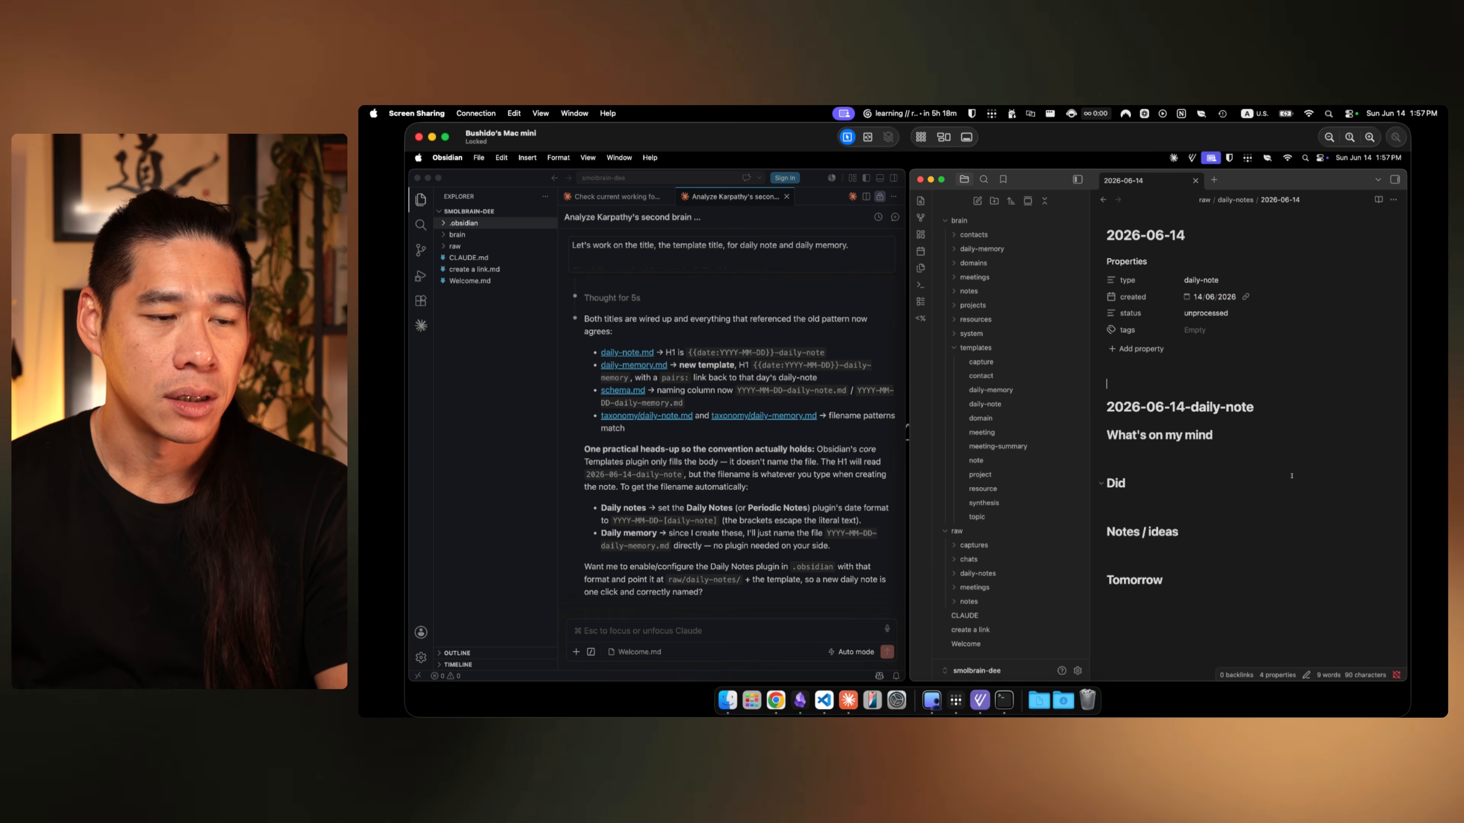
pyautogui.moveTo(1108, 410); pyautogui.dragTo(1171, 409)
pyautogui.click(1181, 380)
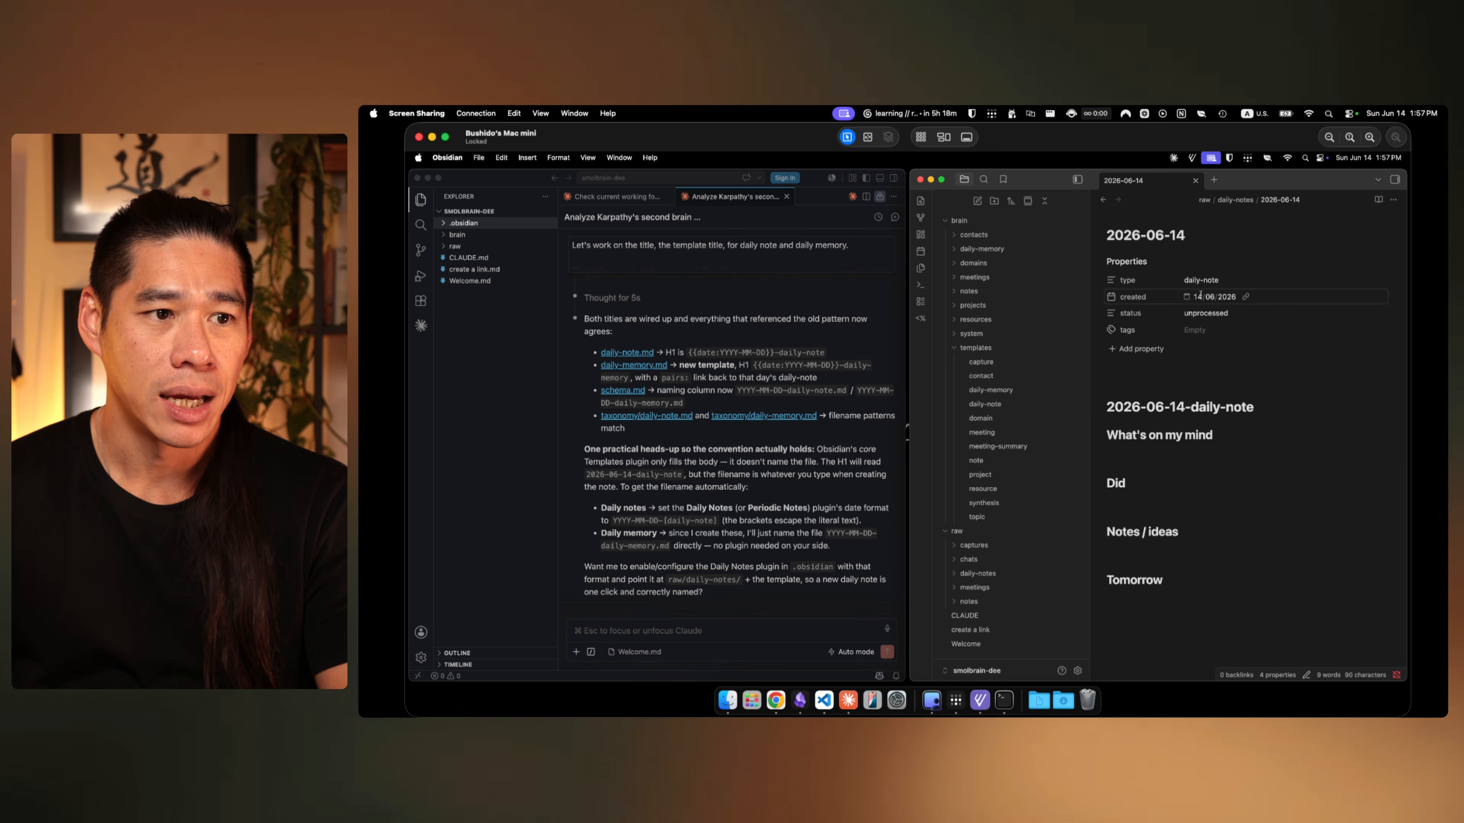
pyautogui.click(1285, 404)
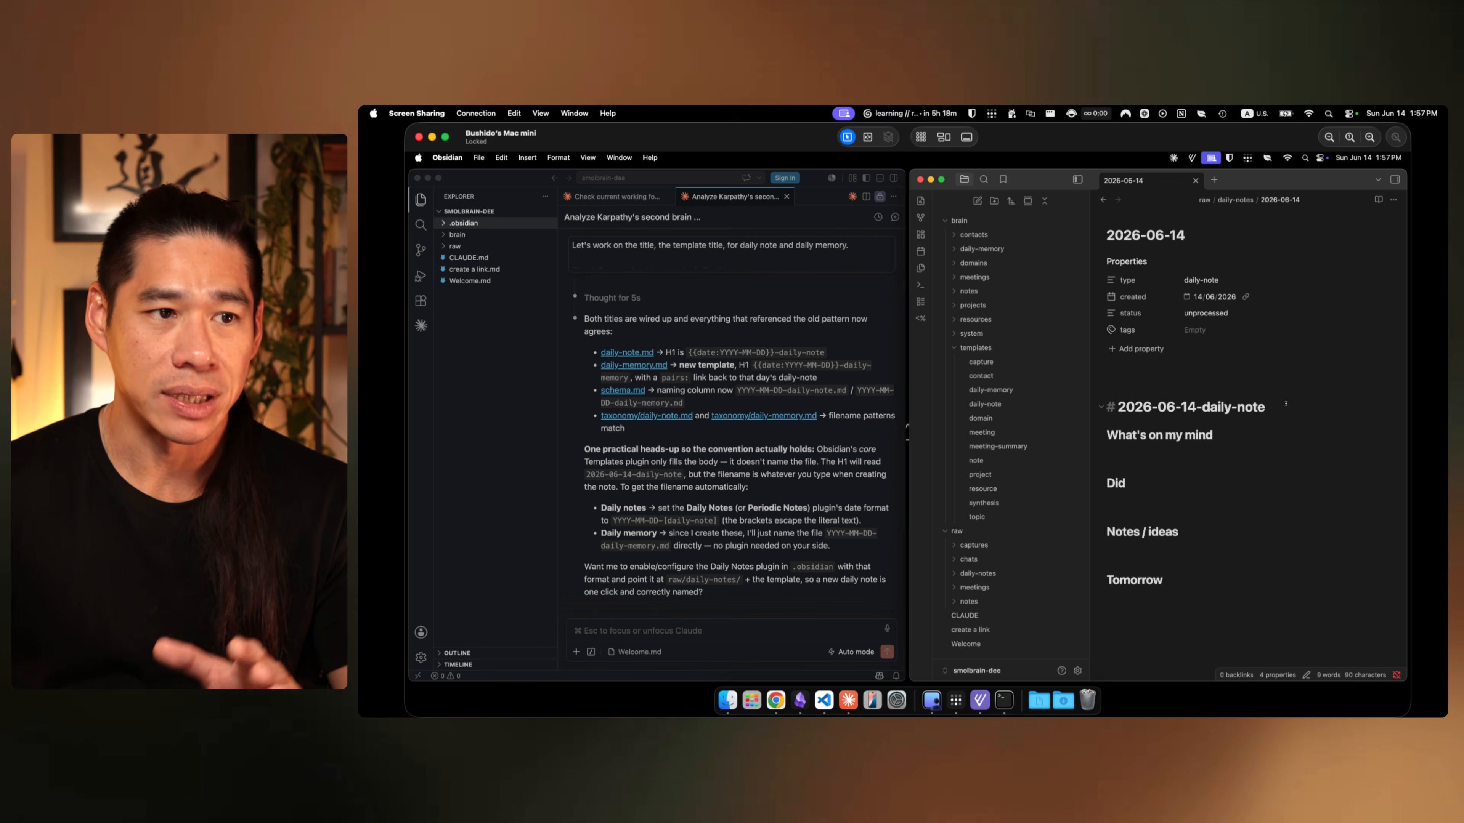
# Step: Compare the daily-note template's heading and created property with those in the generated 2026-06-14 note
pyautogui.click(1102, 202)
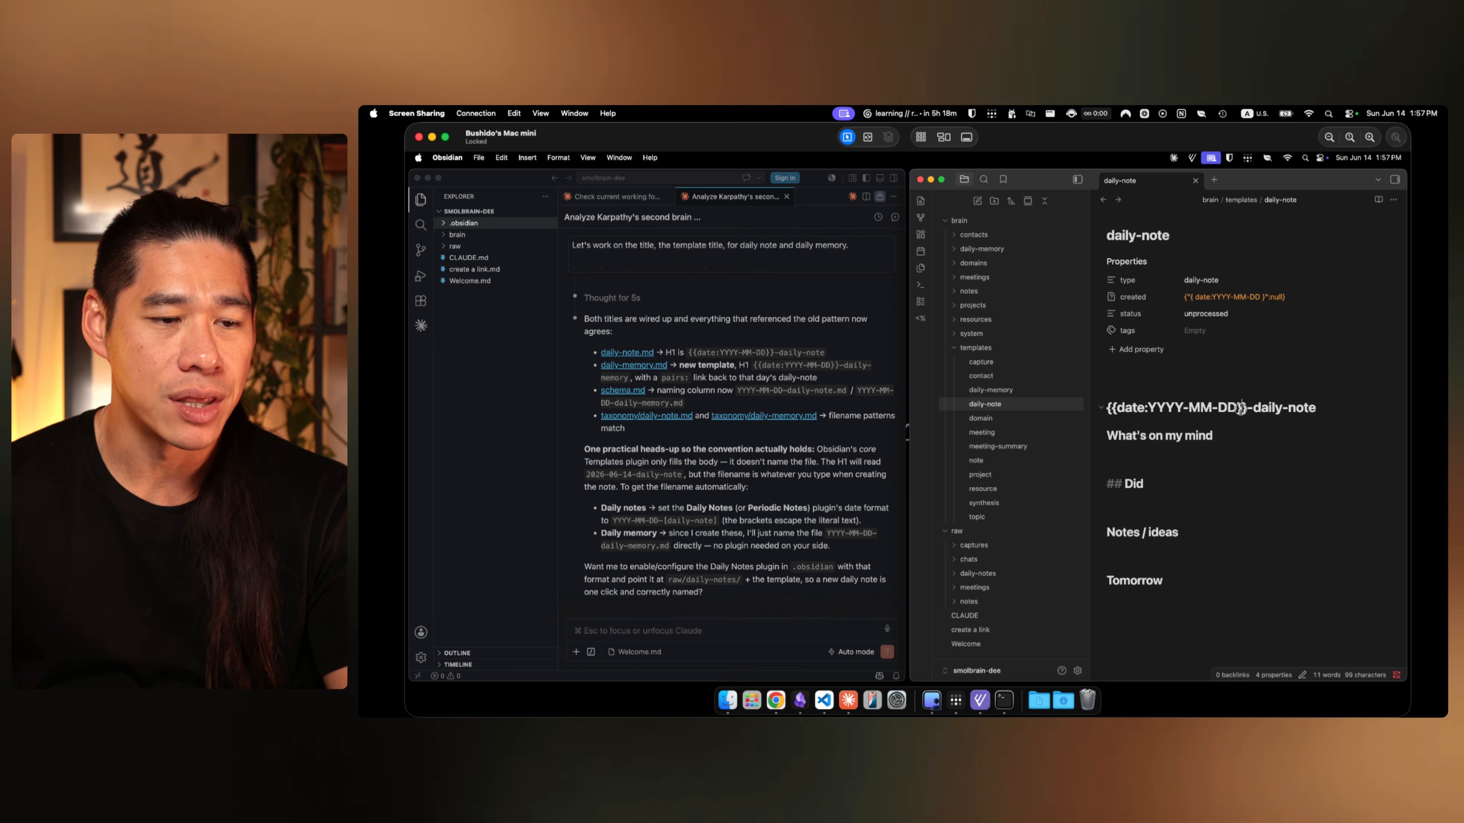
pyautogui.moveTo(1239, 407); pyautogui.dragTo(1121, 409)
pyautogui.click(1300, 408)
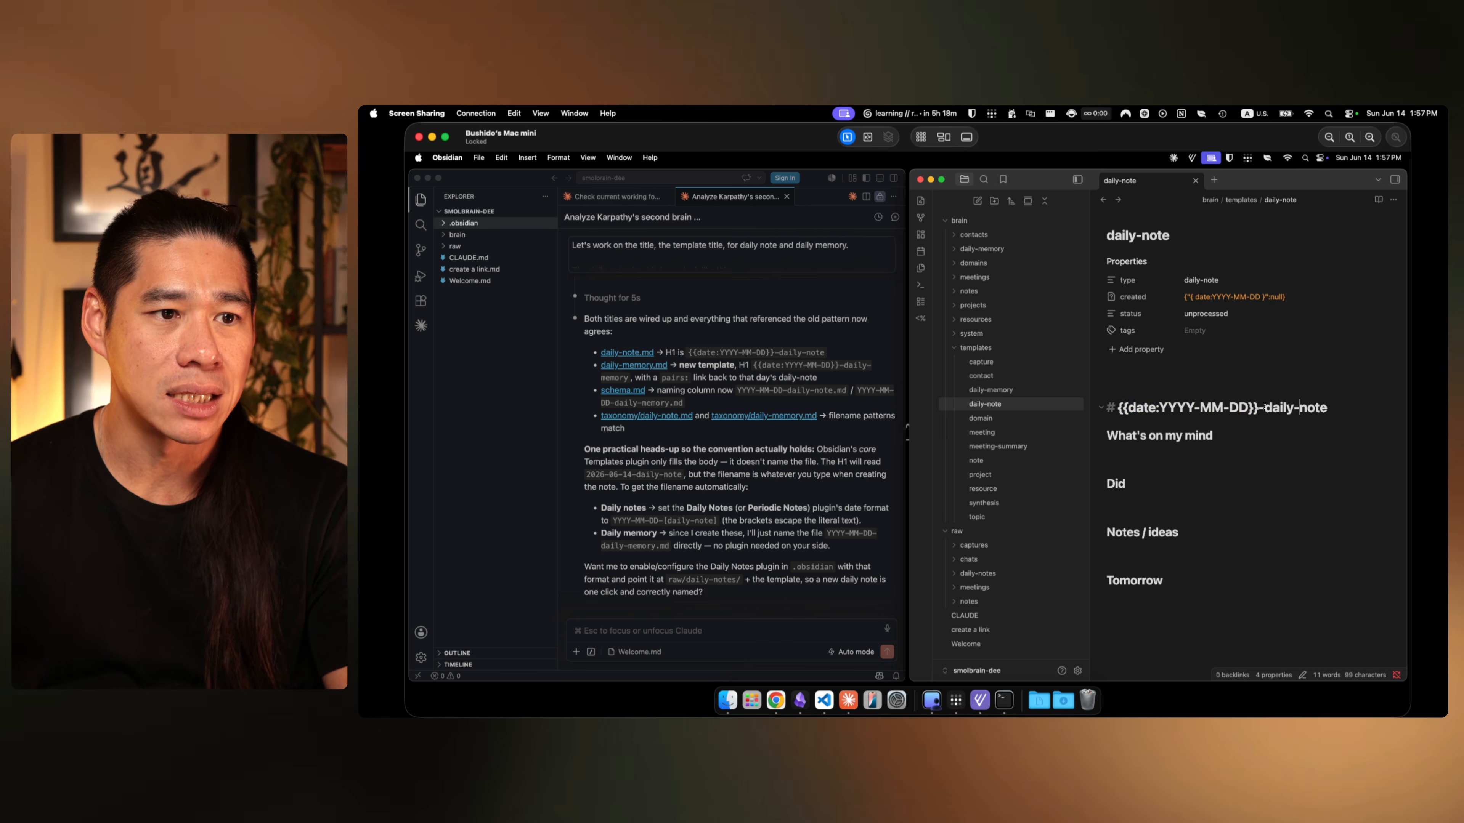
pyautogui.click(1118, 200)
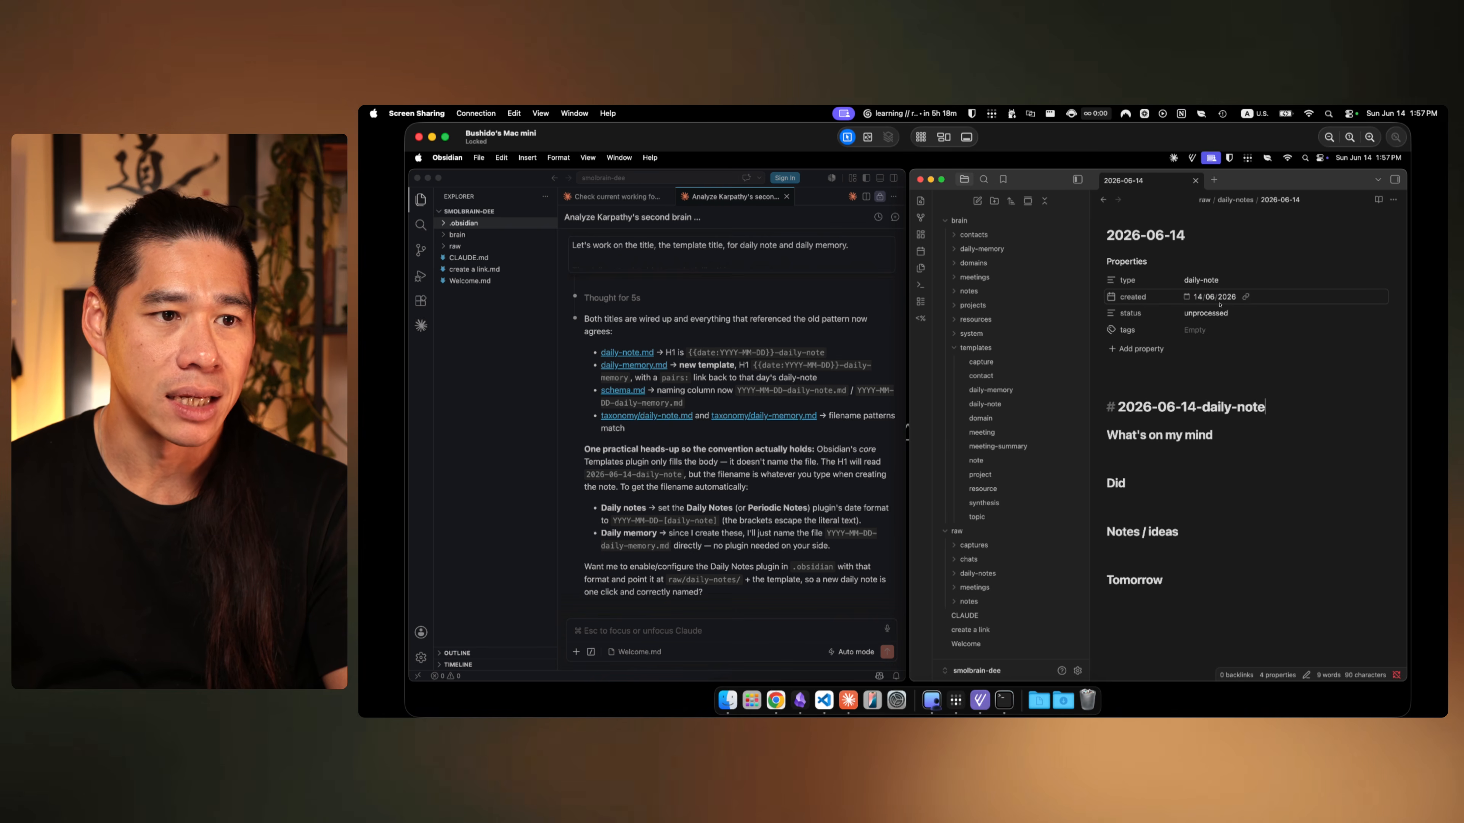
pyautogui.click(1103, 200)
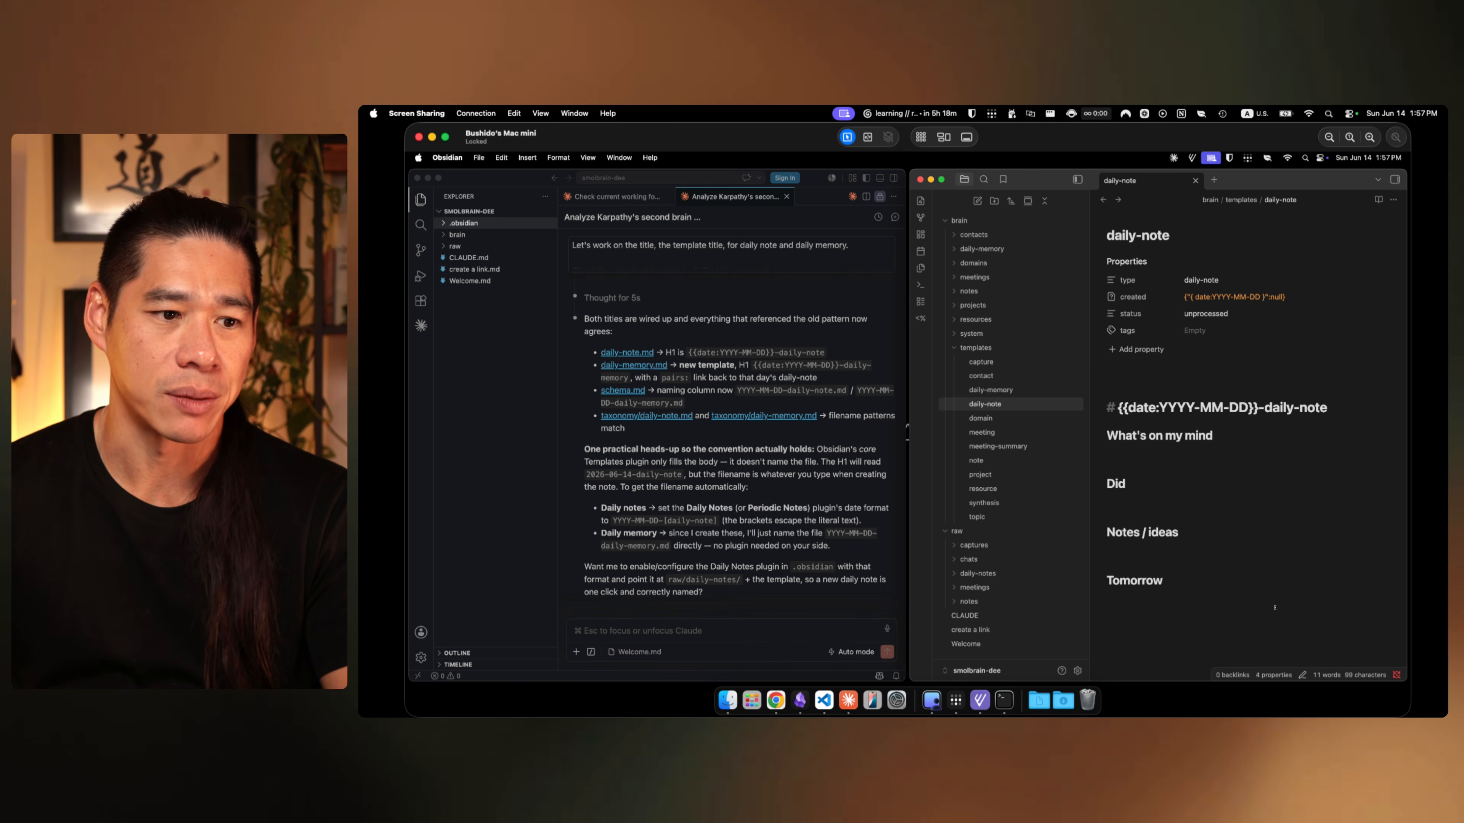
# Step: In VS Code, send Claude: "I just installed the Templater plugin. Let's make sure that our templates follow the Templater plugin type configurations please."
pyautogui.click(731, 632)
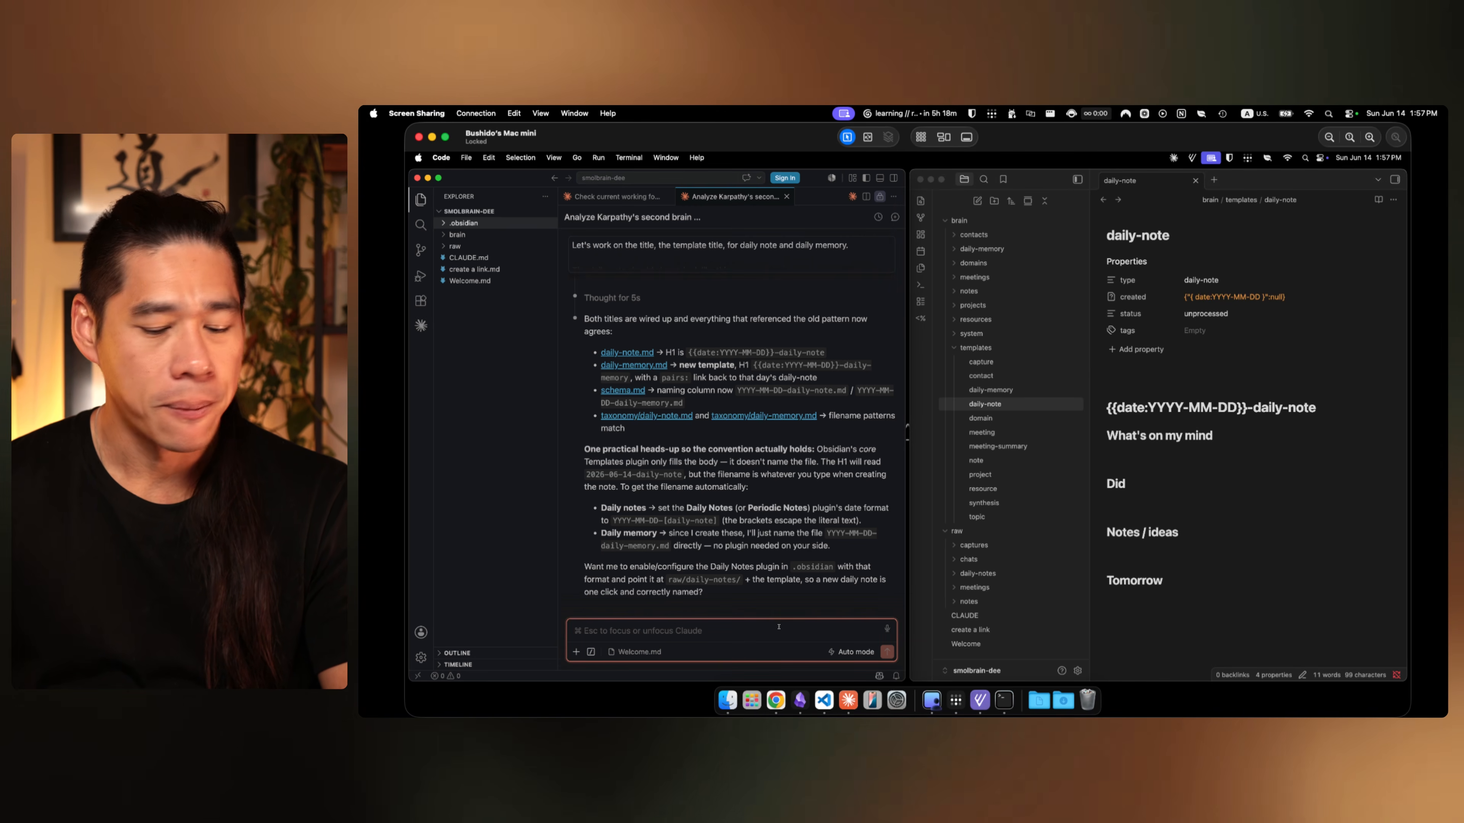
pyautogui.press('alt')
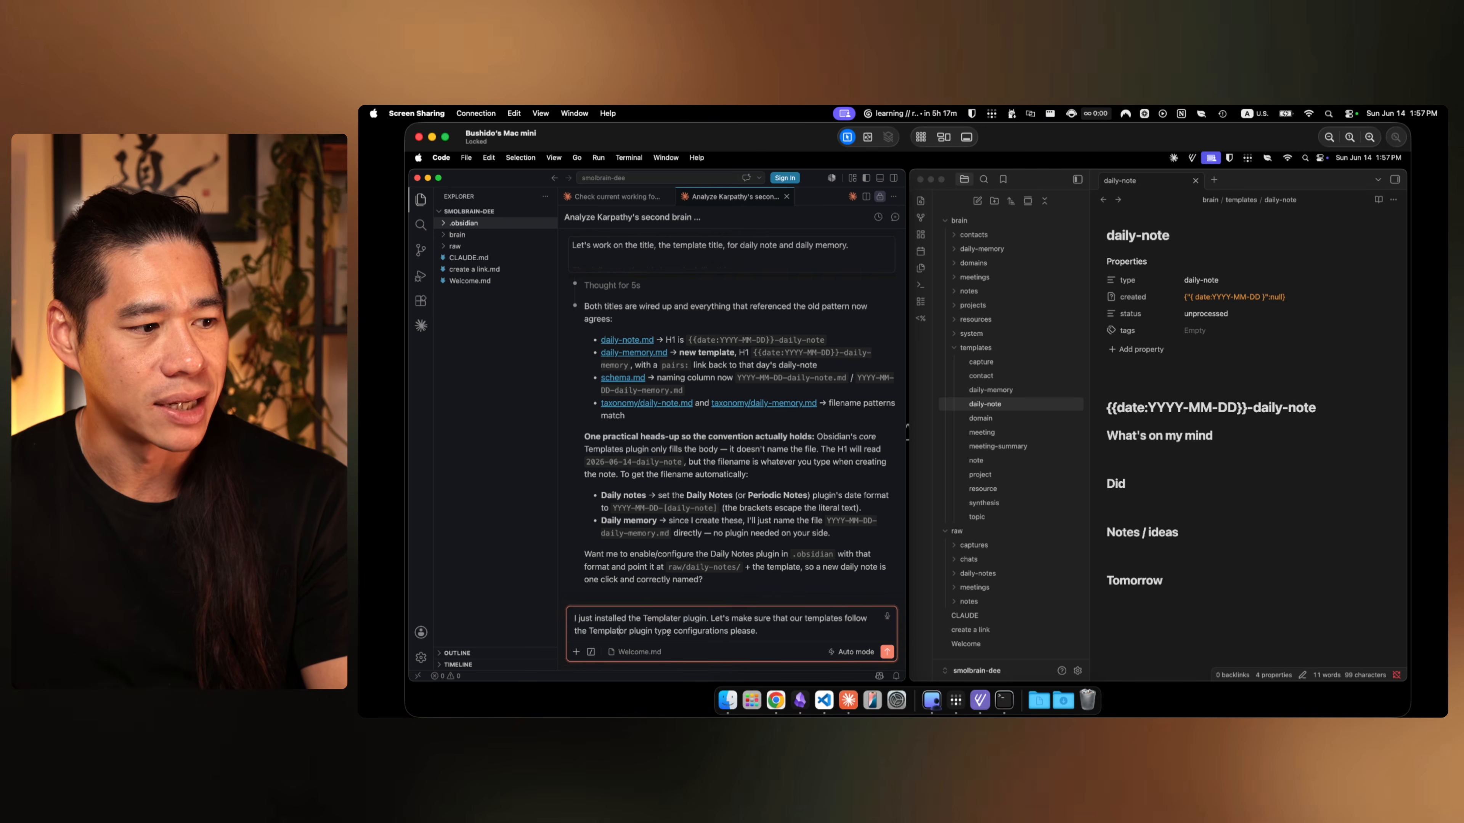
pyautogui.press('BackSpace')
pyautogui.write('e')
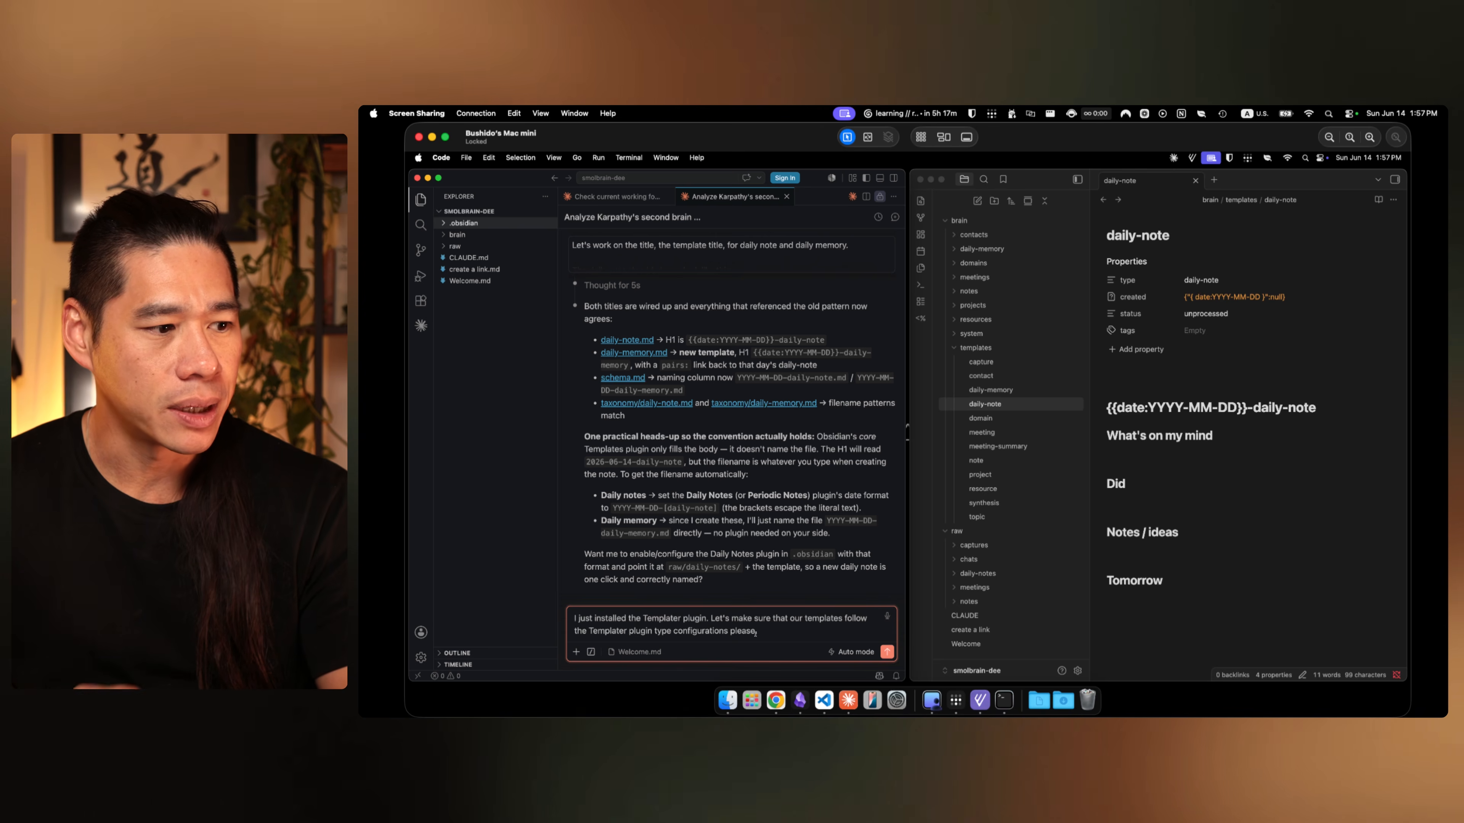
pyautogui.click(775, 635)
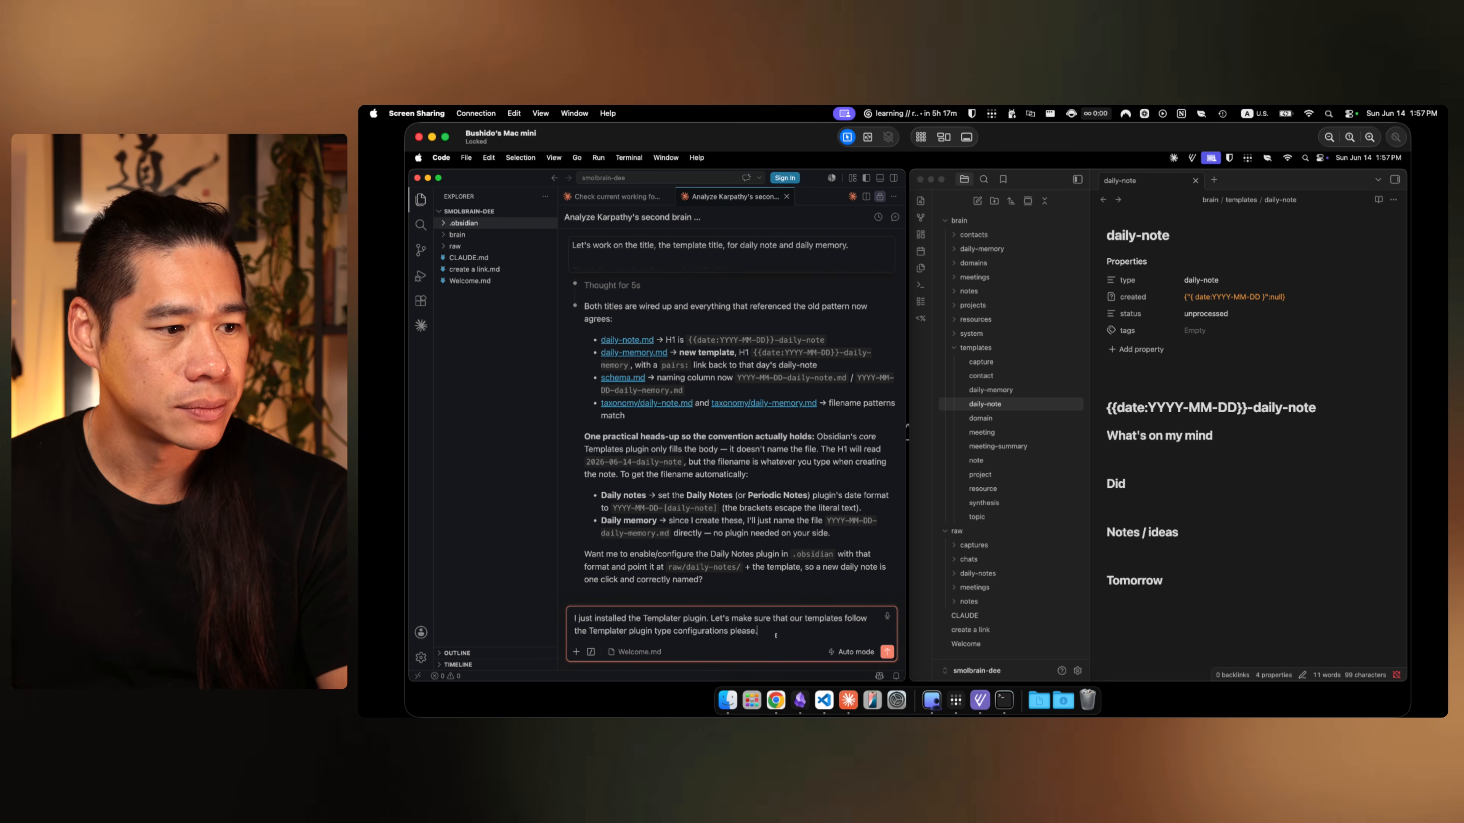
pyautogui.click(885, 653)
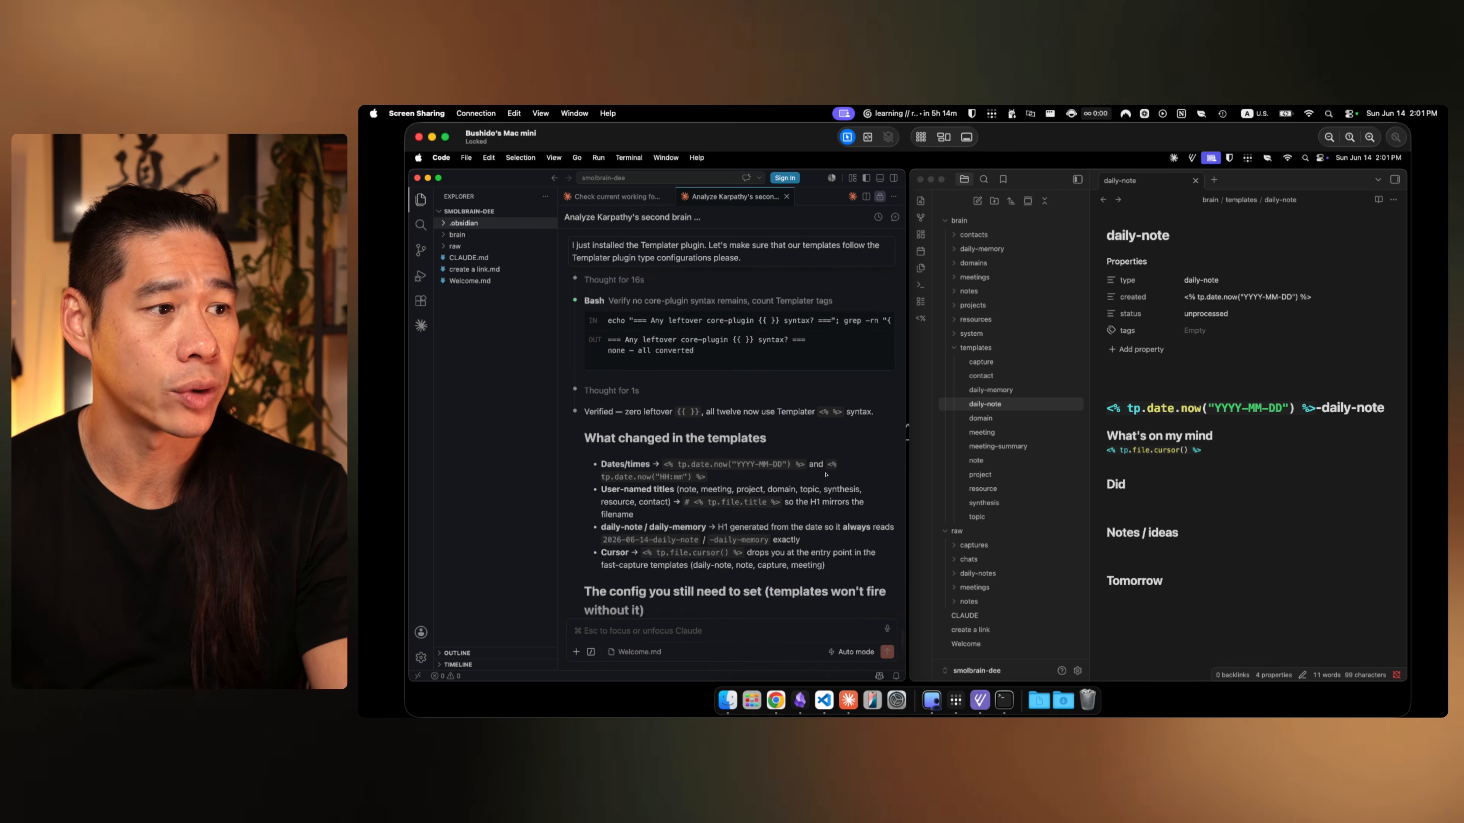
# Step: Review Claude's summary of the Templater changes and required settings, and check the converted heading in the daily-note template
pyautogui.scroll(10, 826, 473)
pyautogui.scroll(-10, 825, 474)
pyautogui.click(1109, 419)
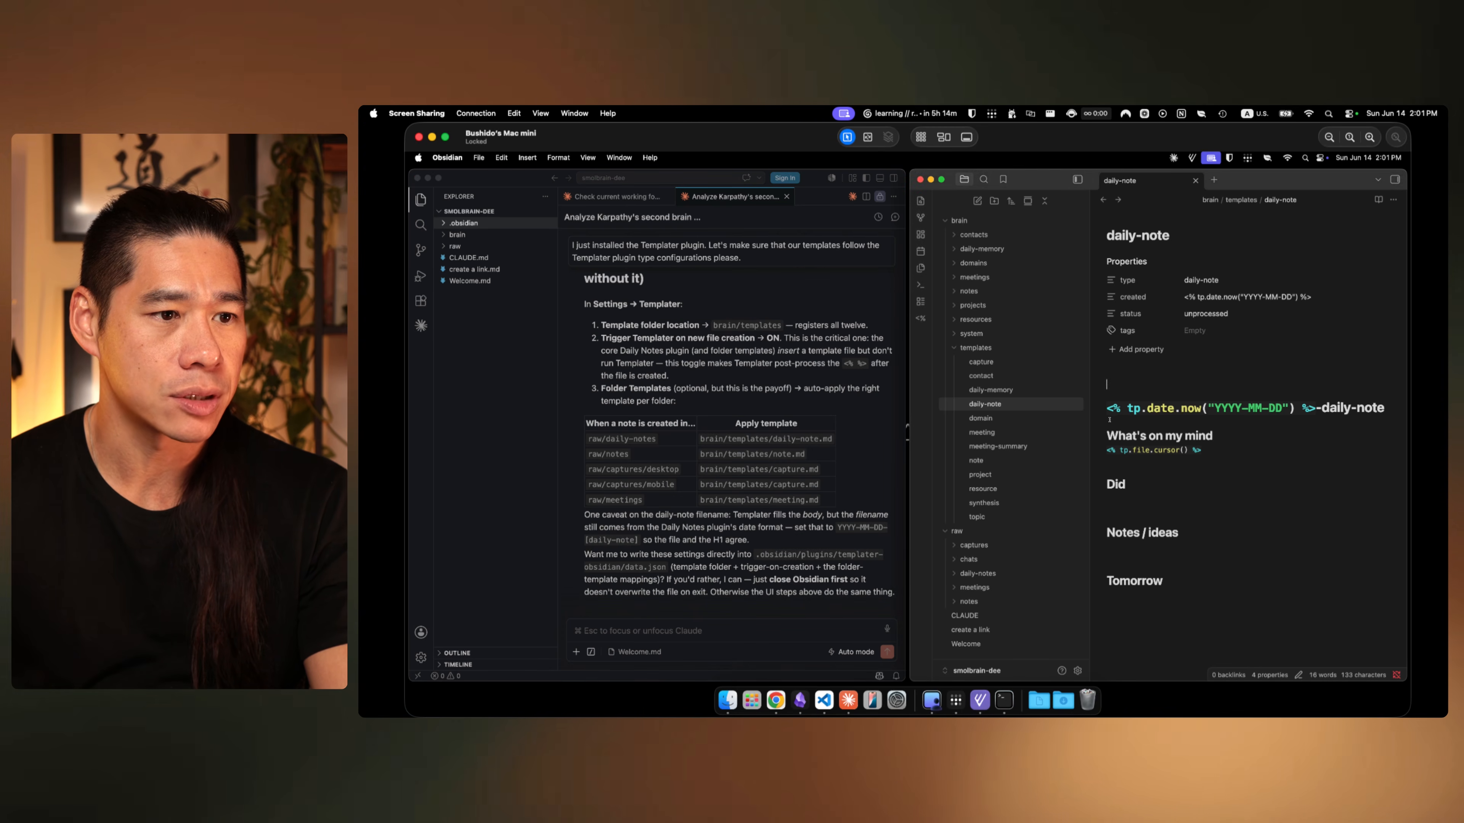
pyautogui.moveTo(1109, 411); pyautogui.dragTo(1373, 407)
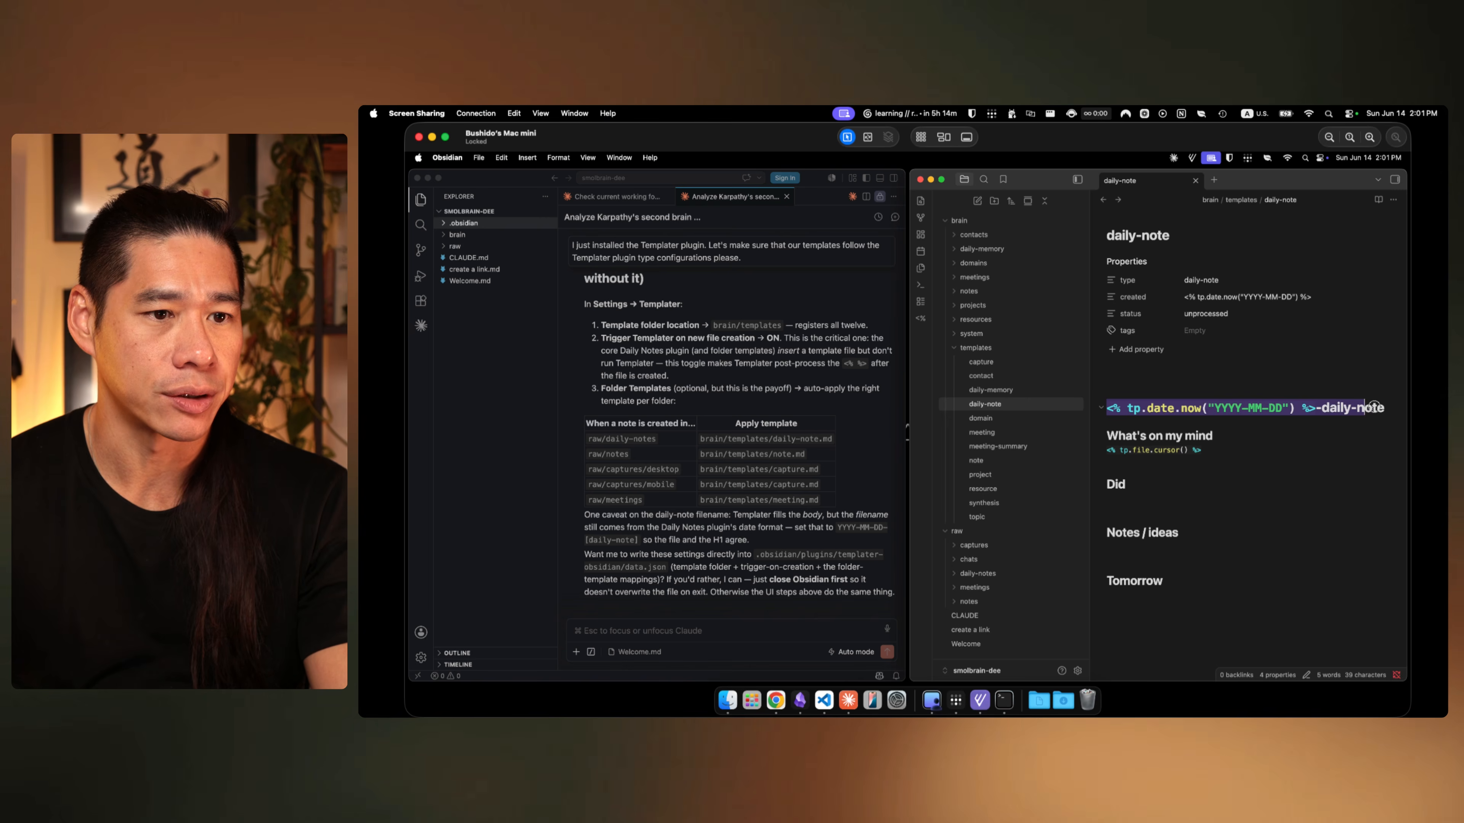
pyautogui.click(1144, 413)
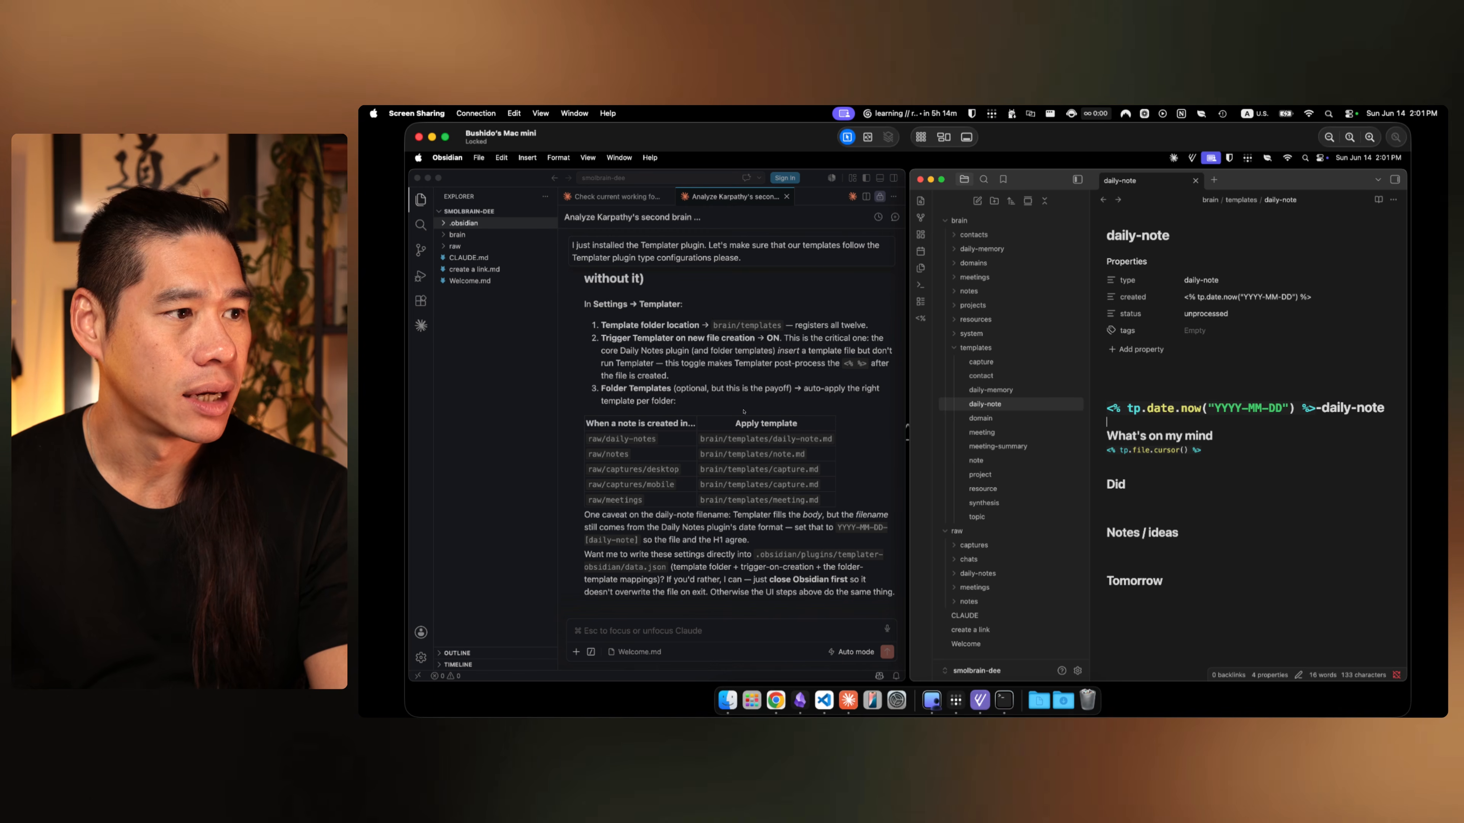
pyautogui.scroll(3, 743, 411)
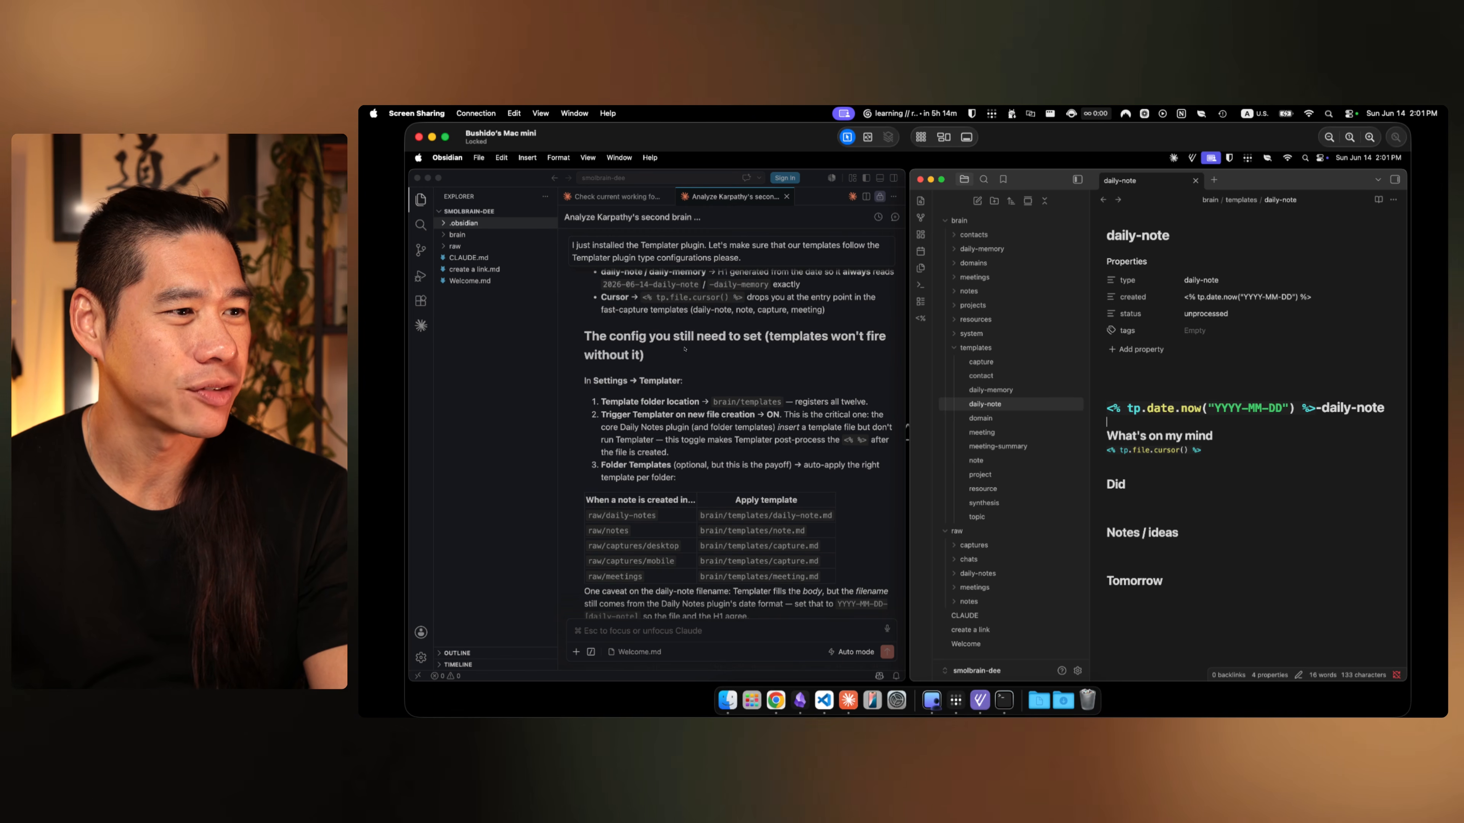
pyautogui.click(685, 349)
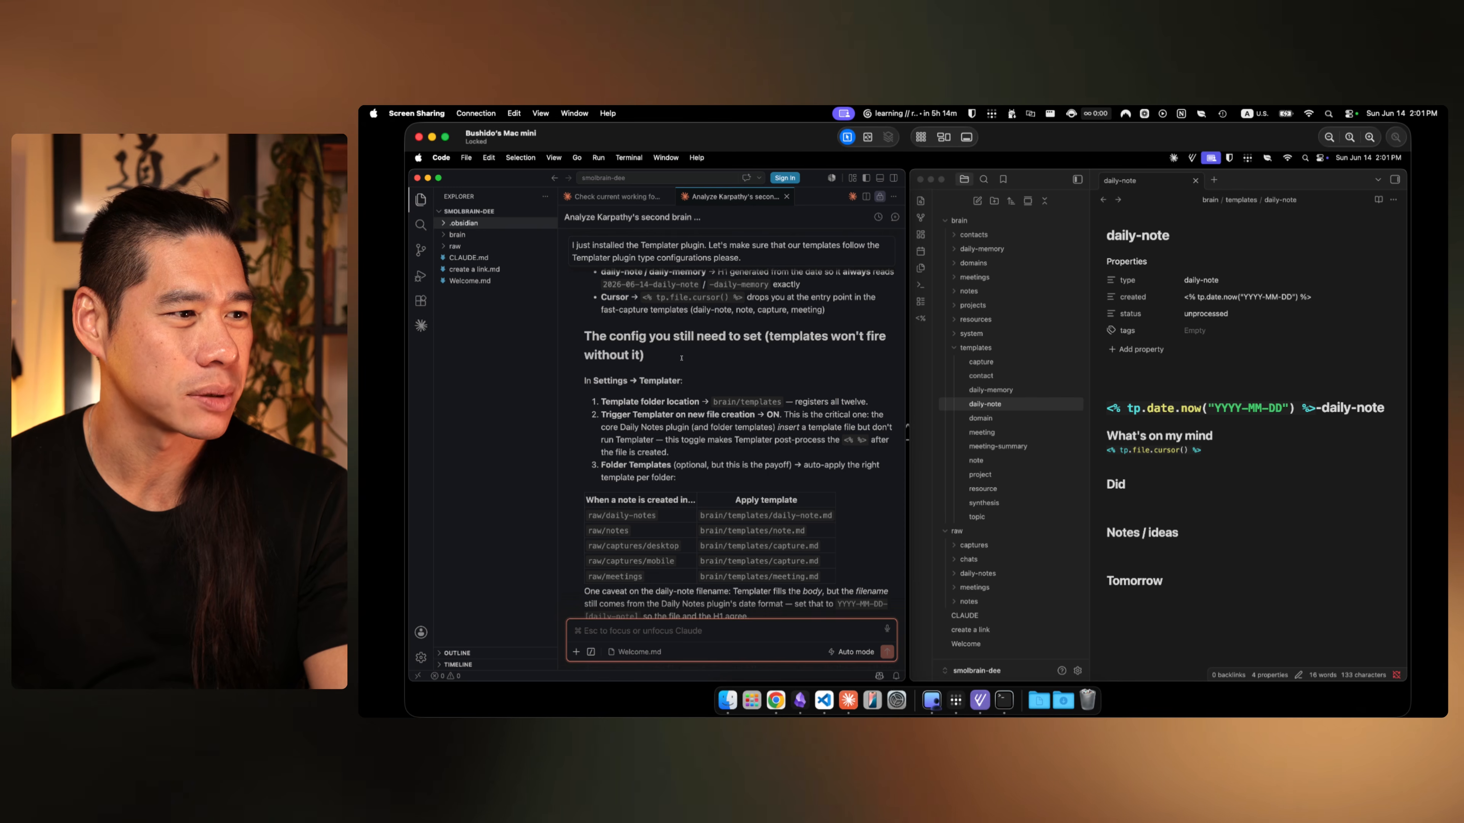
pyautogui.scroll(-2, 681, 358)
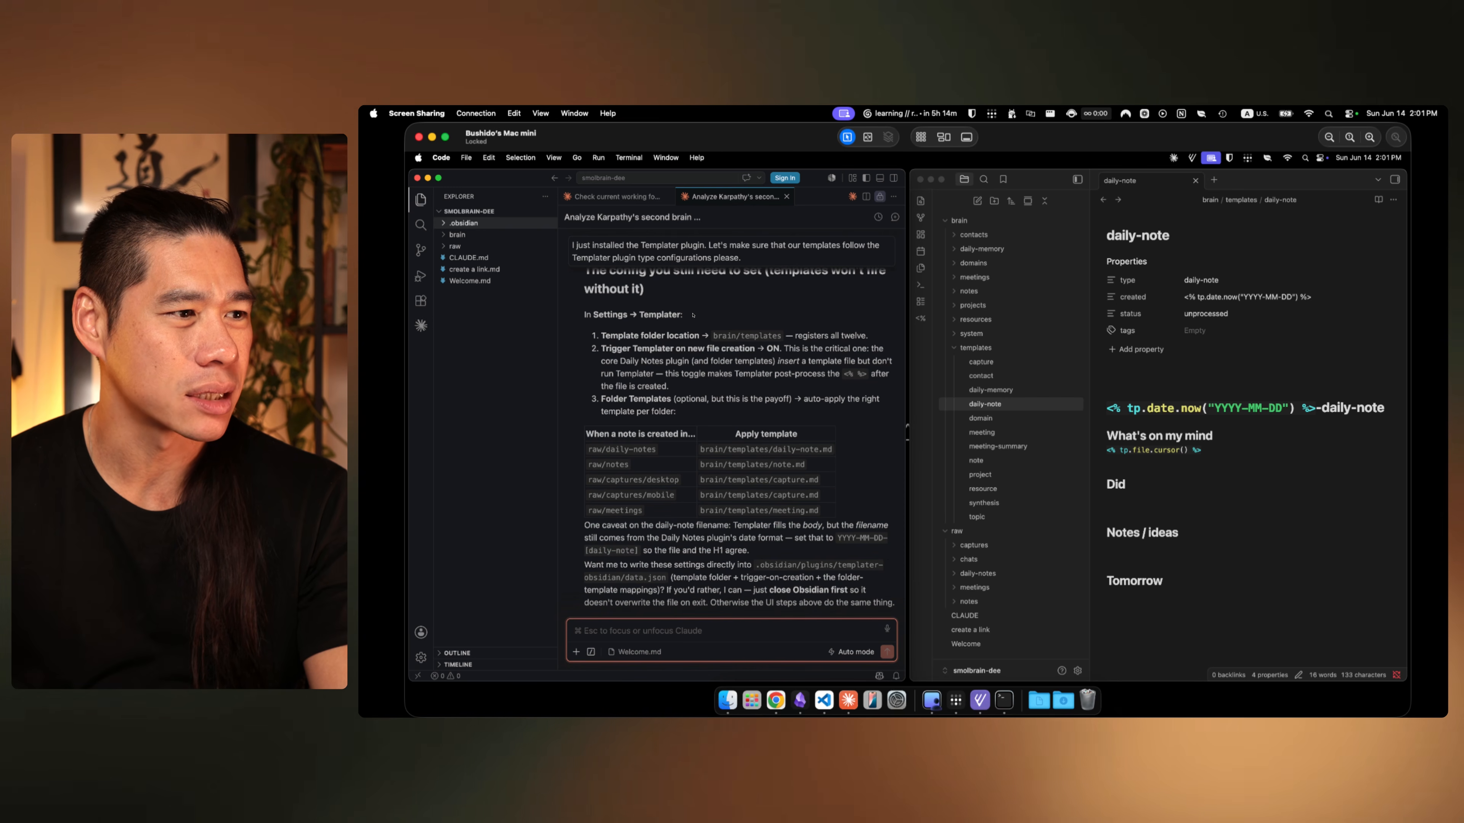
pyautogui.scroll(-1, 663, 327)
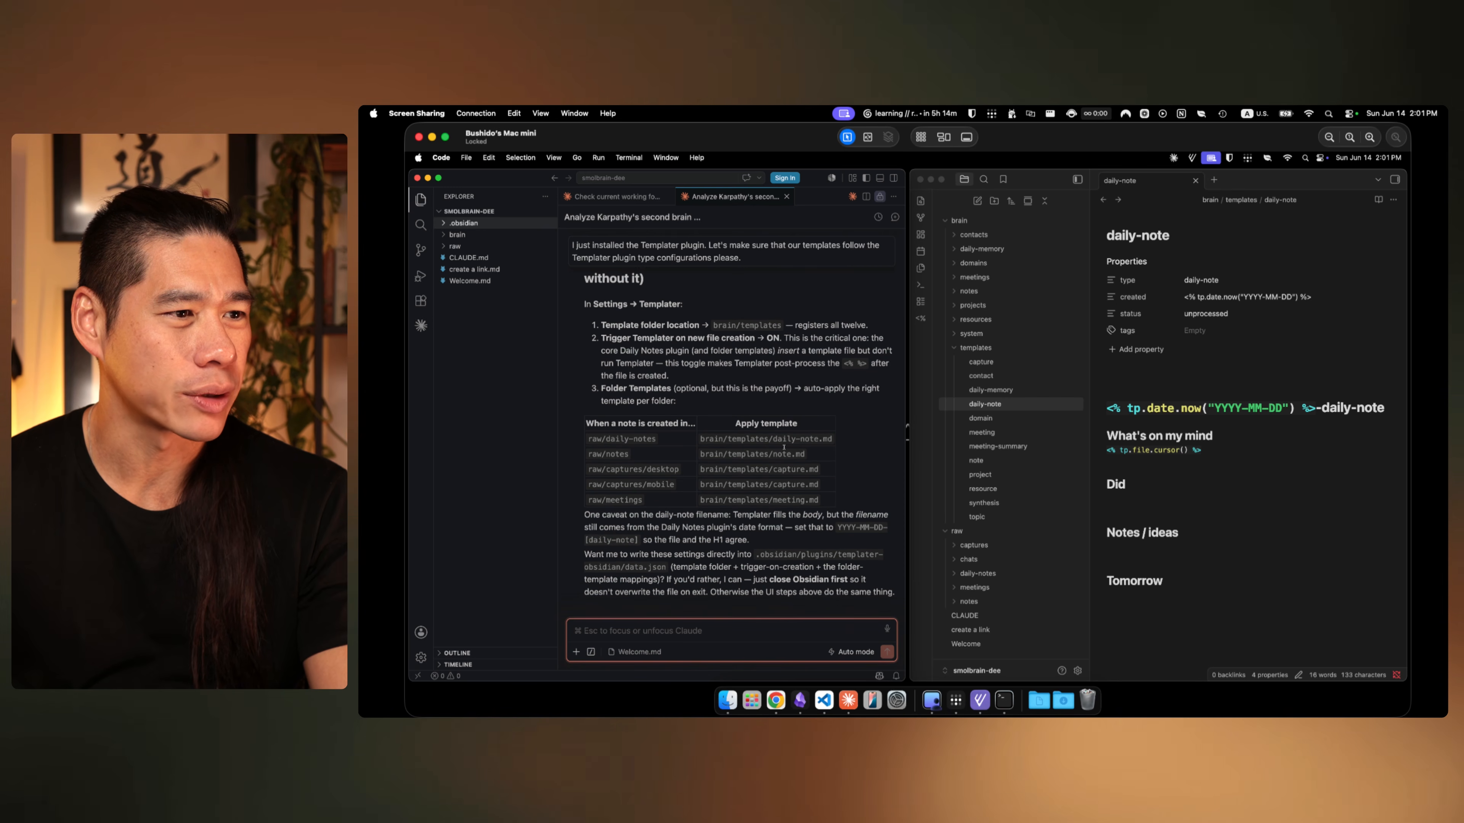
# Step: In Obsidian's Templater settings, set the template folder location to brain/templates and enable Trigger Templater on new file creation
pyautogui.click(1078, 647)
pyautogui.click(1077, 670)
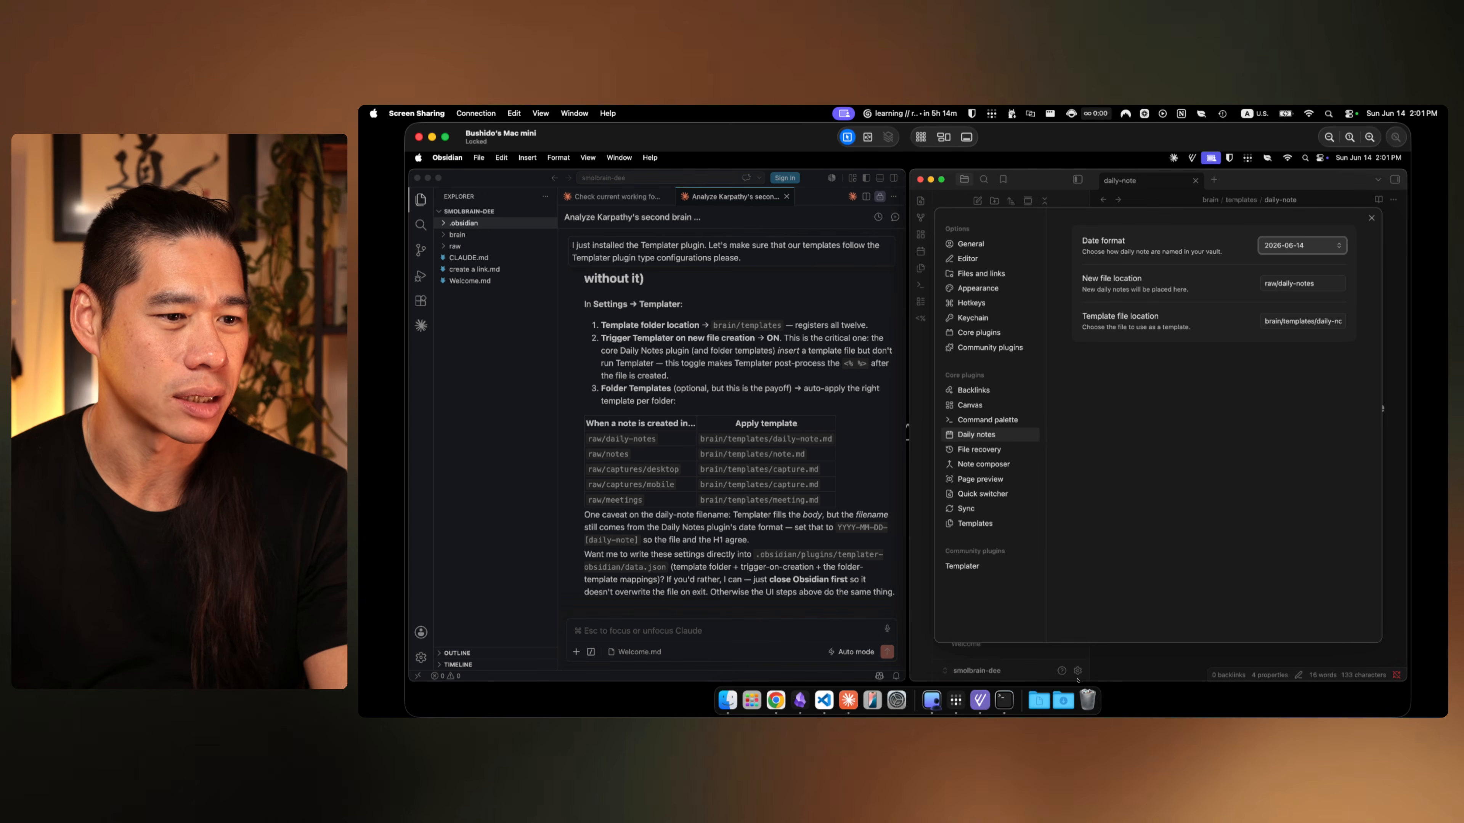
pyautogui.click(962, 568)
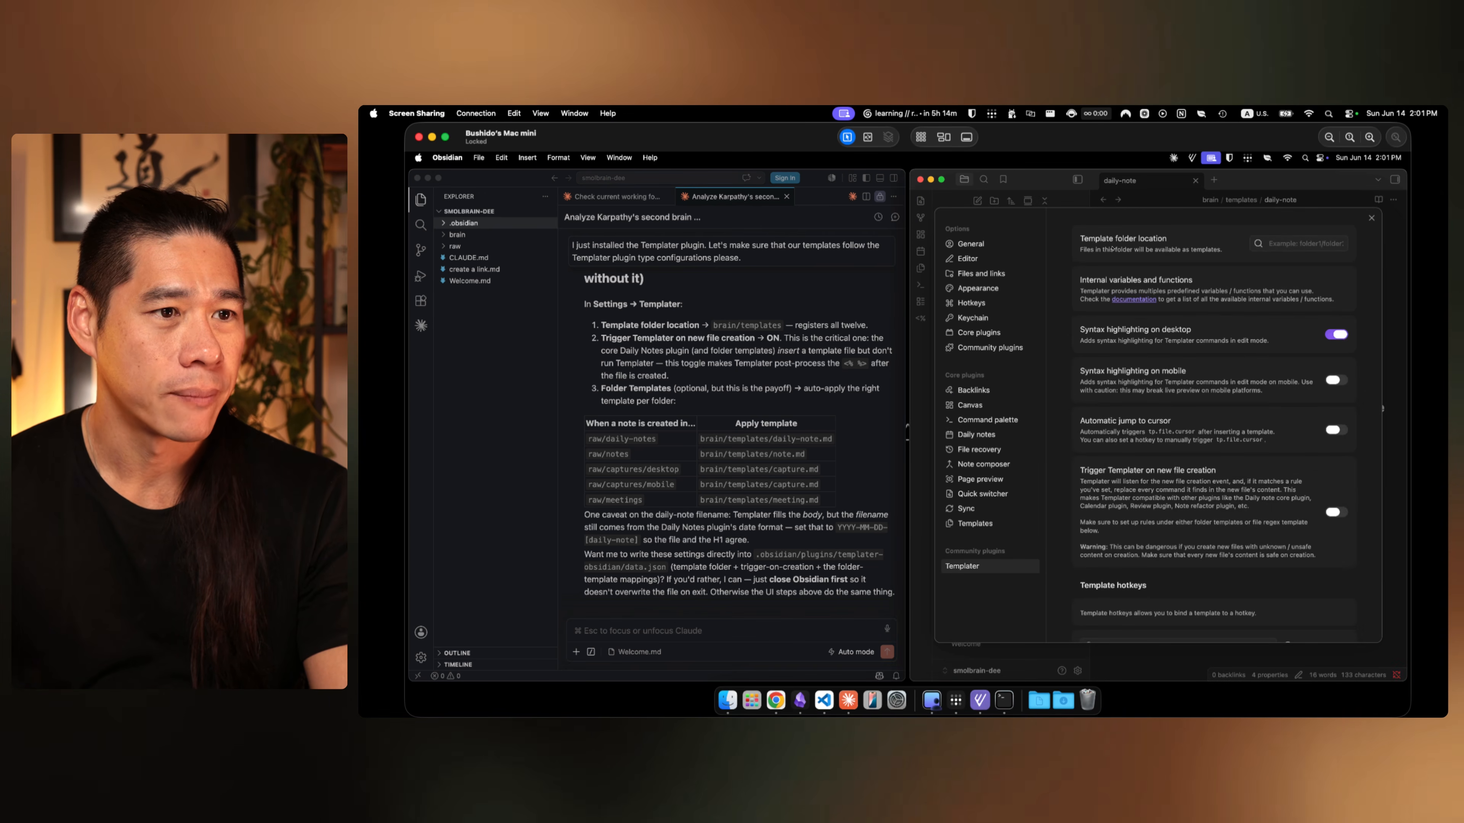
pyautogui.click(1274, 244)
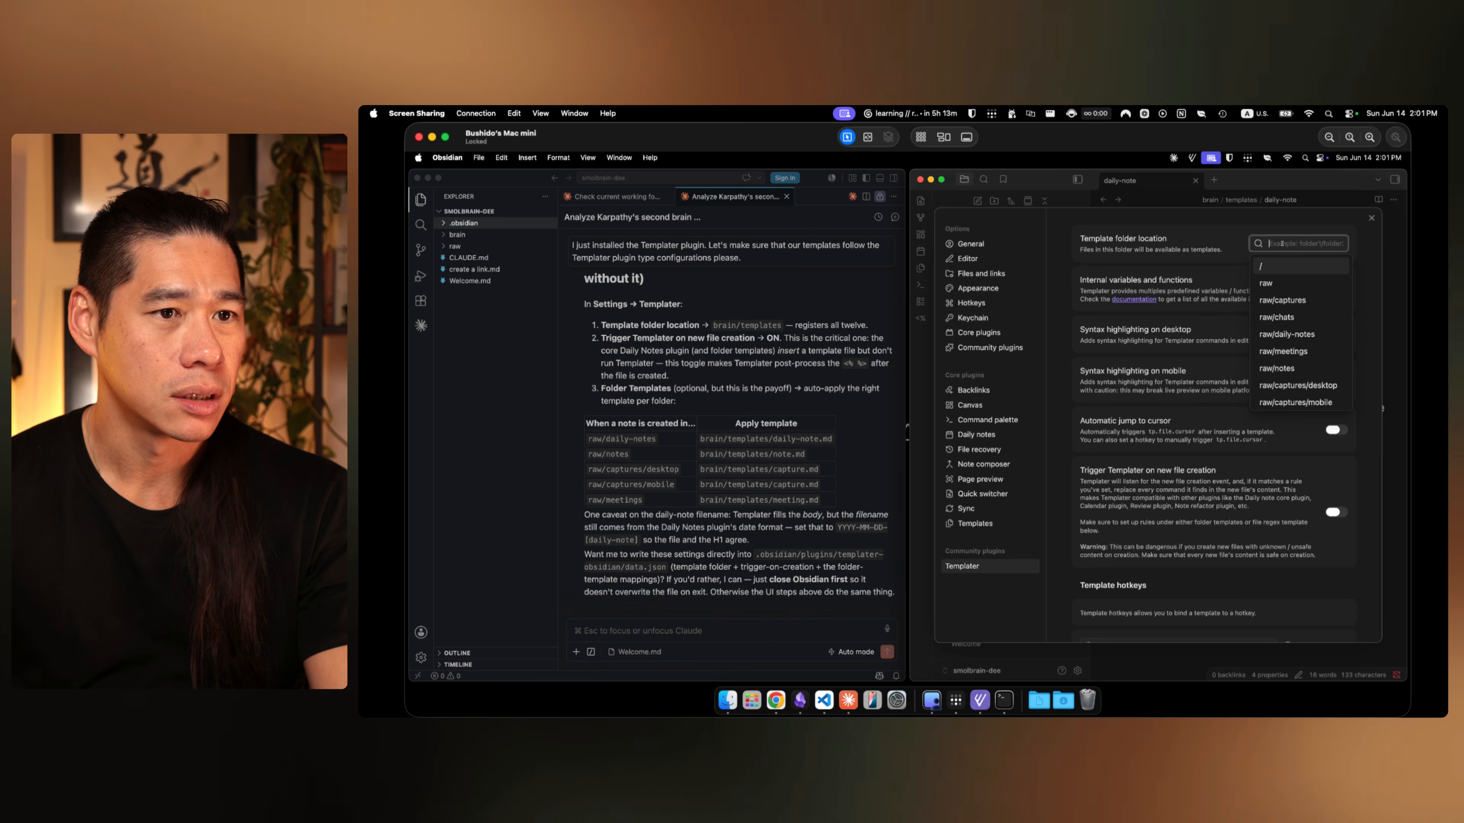
pyautogui.write('templa')
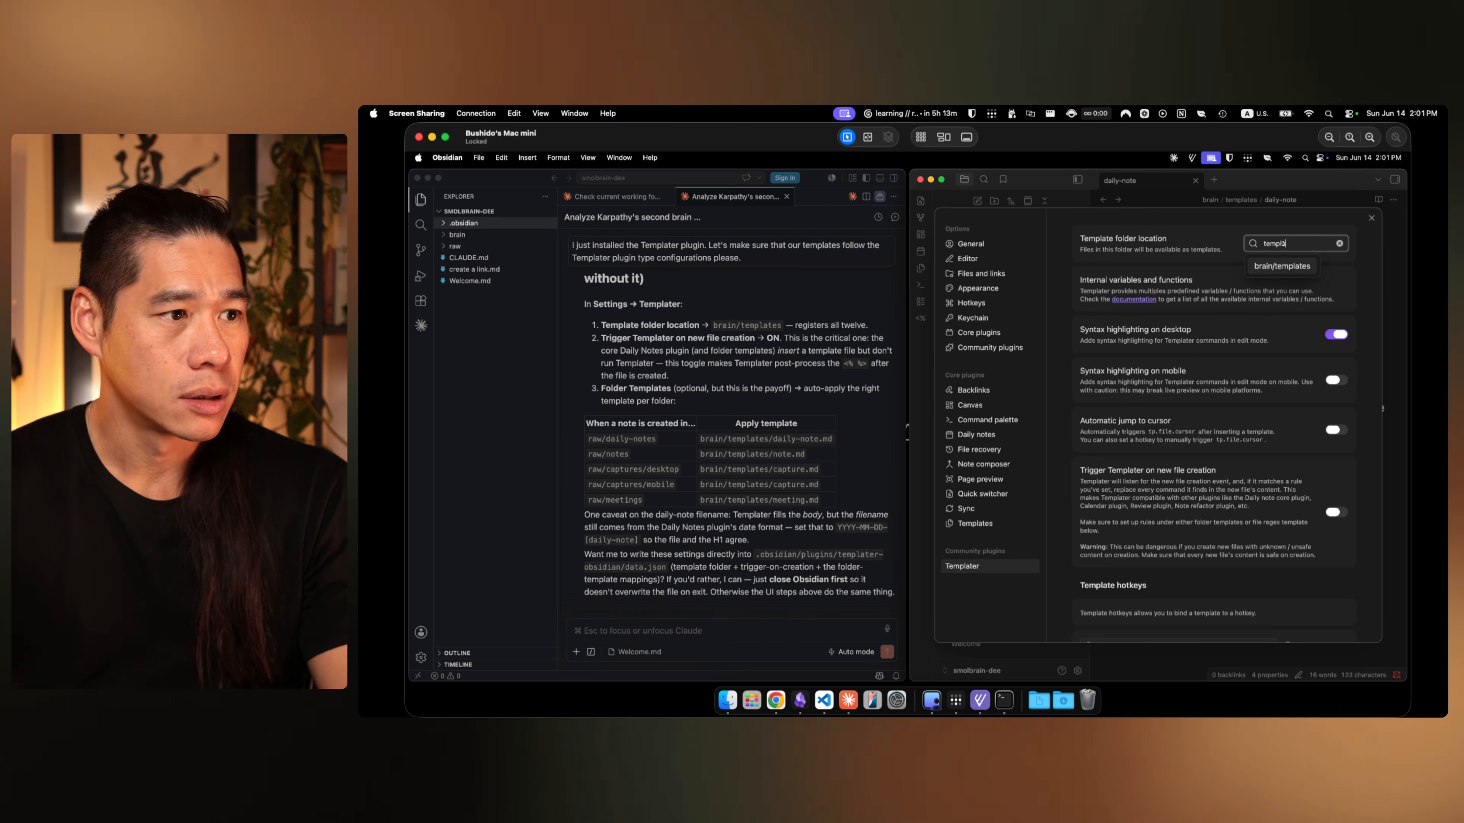
pyautogui.click(1277, 269)
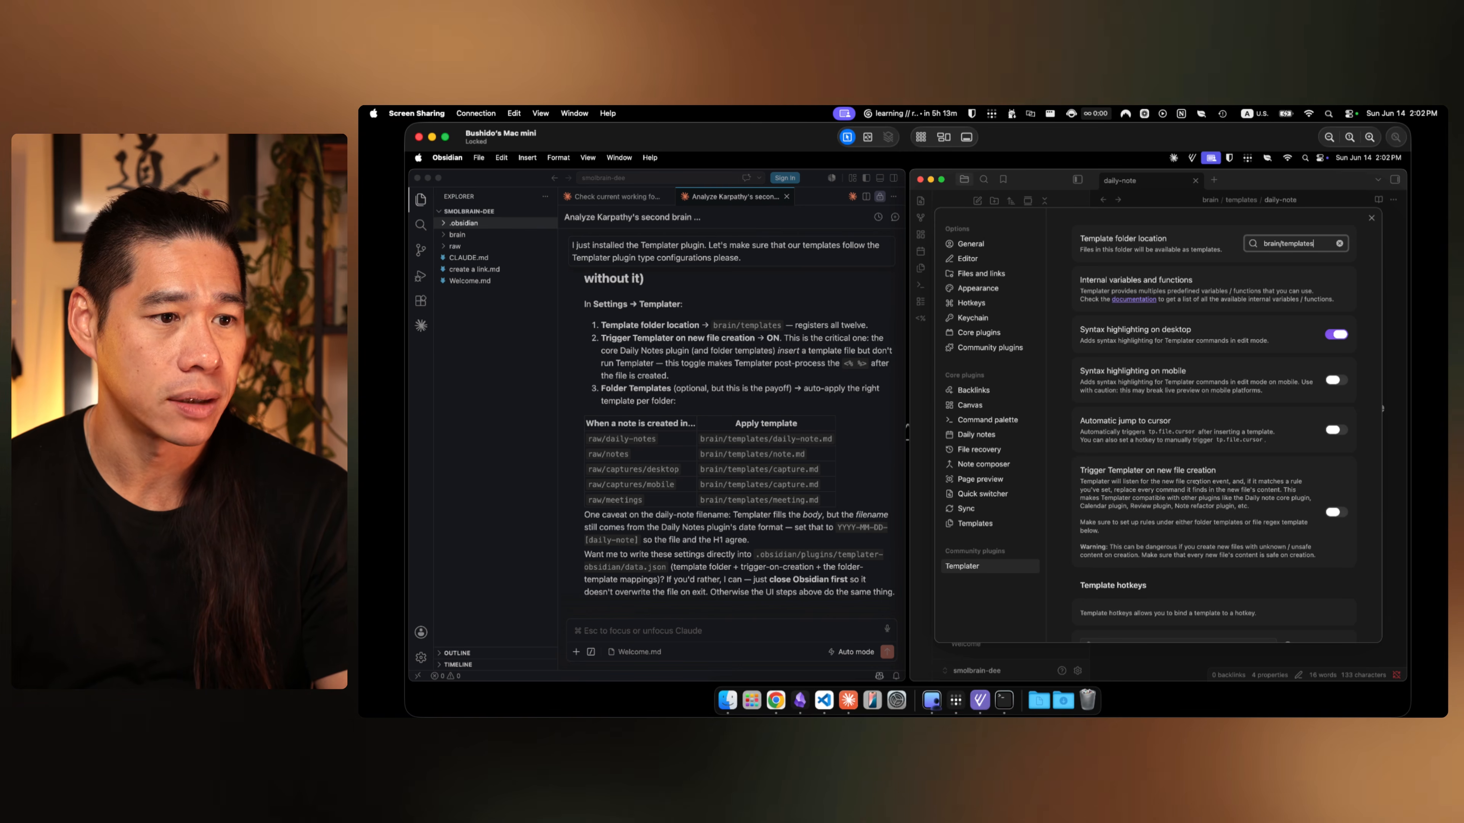
pyautogui.click(1098, 479)
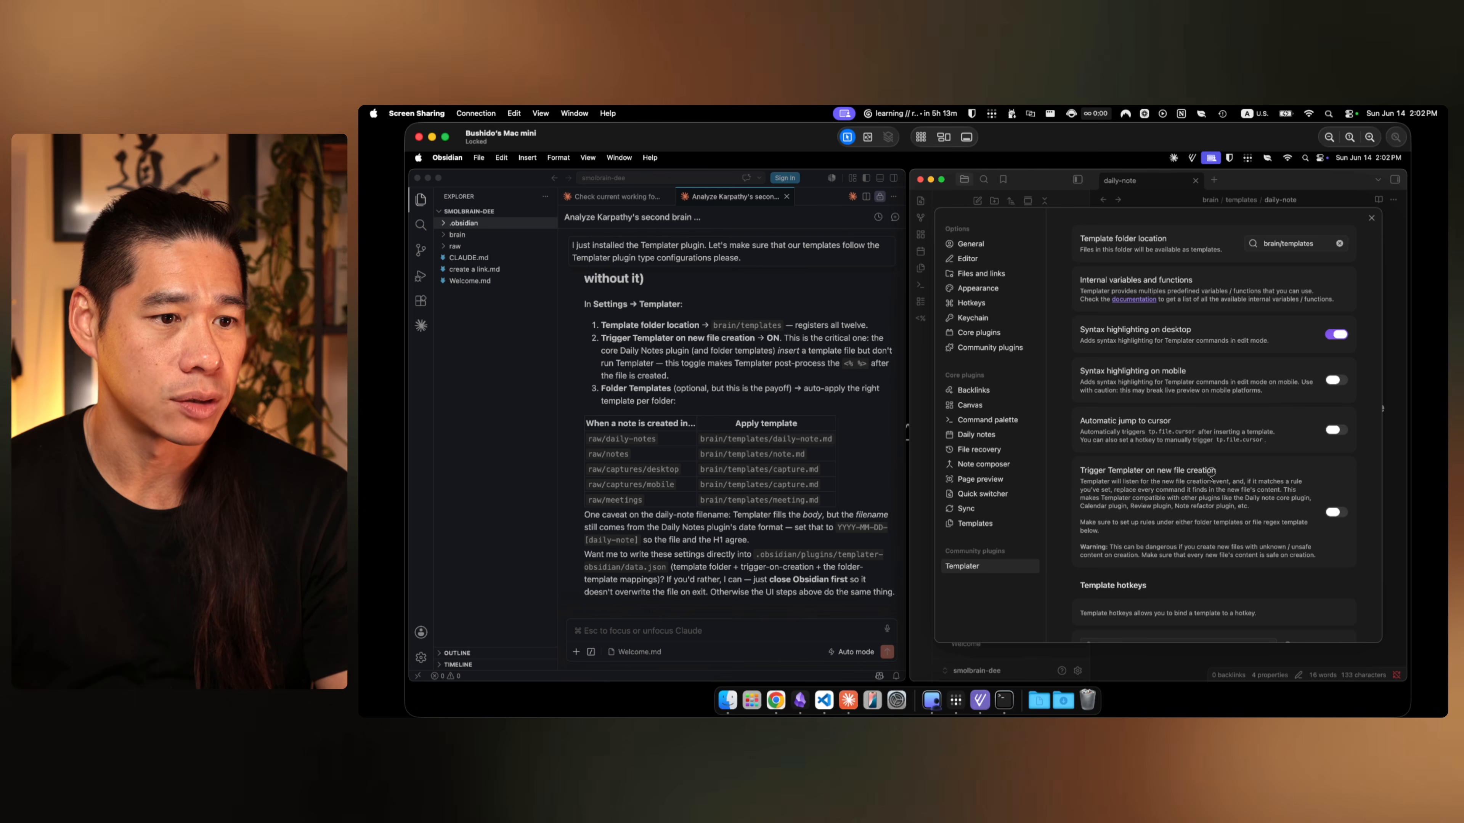
pyautogui.click(1335, 514)
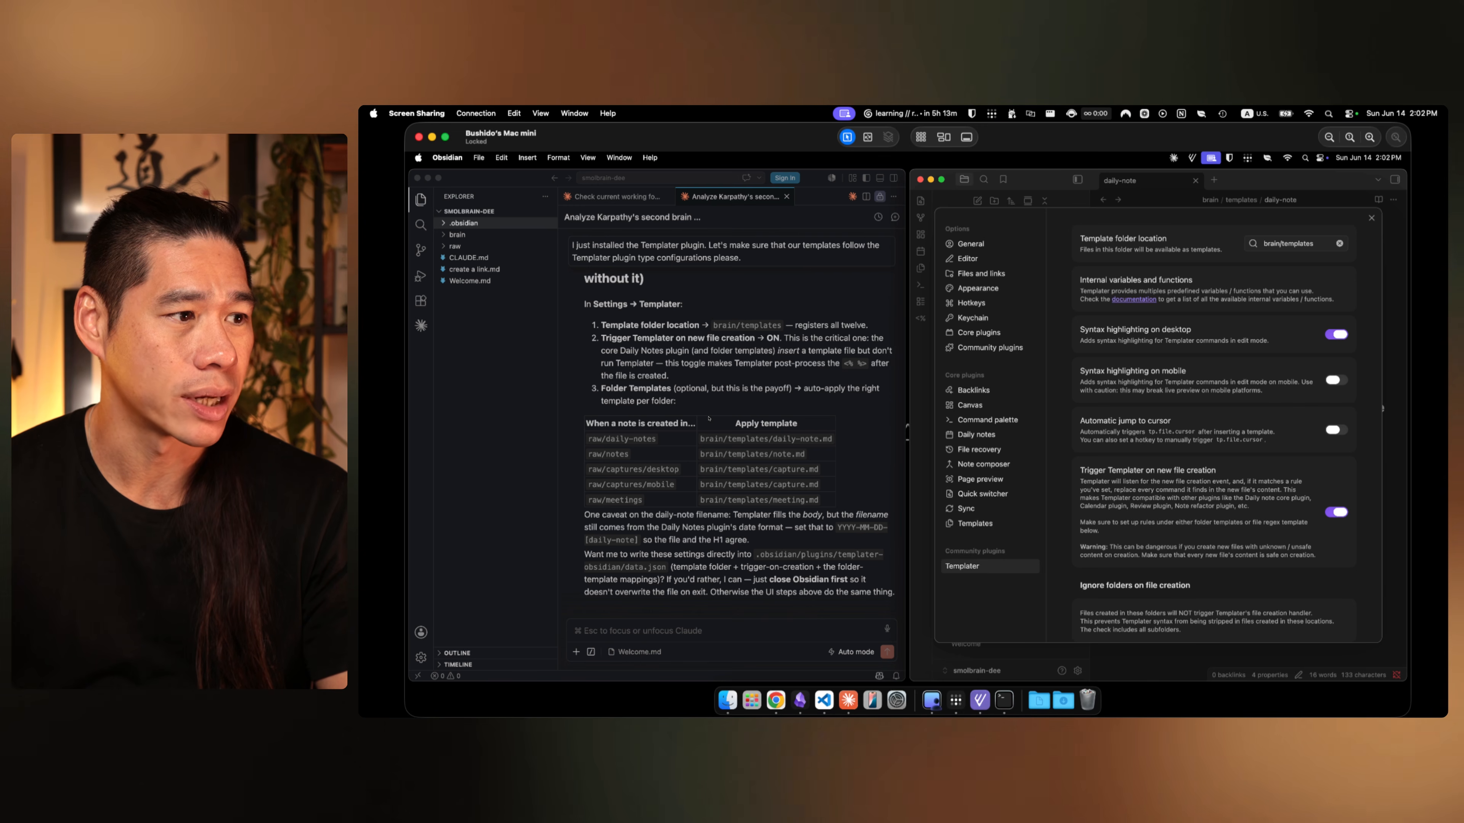
# Step: Add a Templater folder template that applies brain/templates/daily-note.md to the raw/daily-notes folder
pyautogui.scroll(-5, 1239, 447)
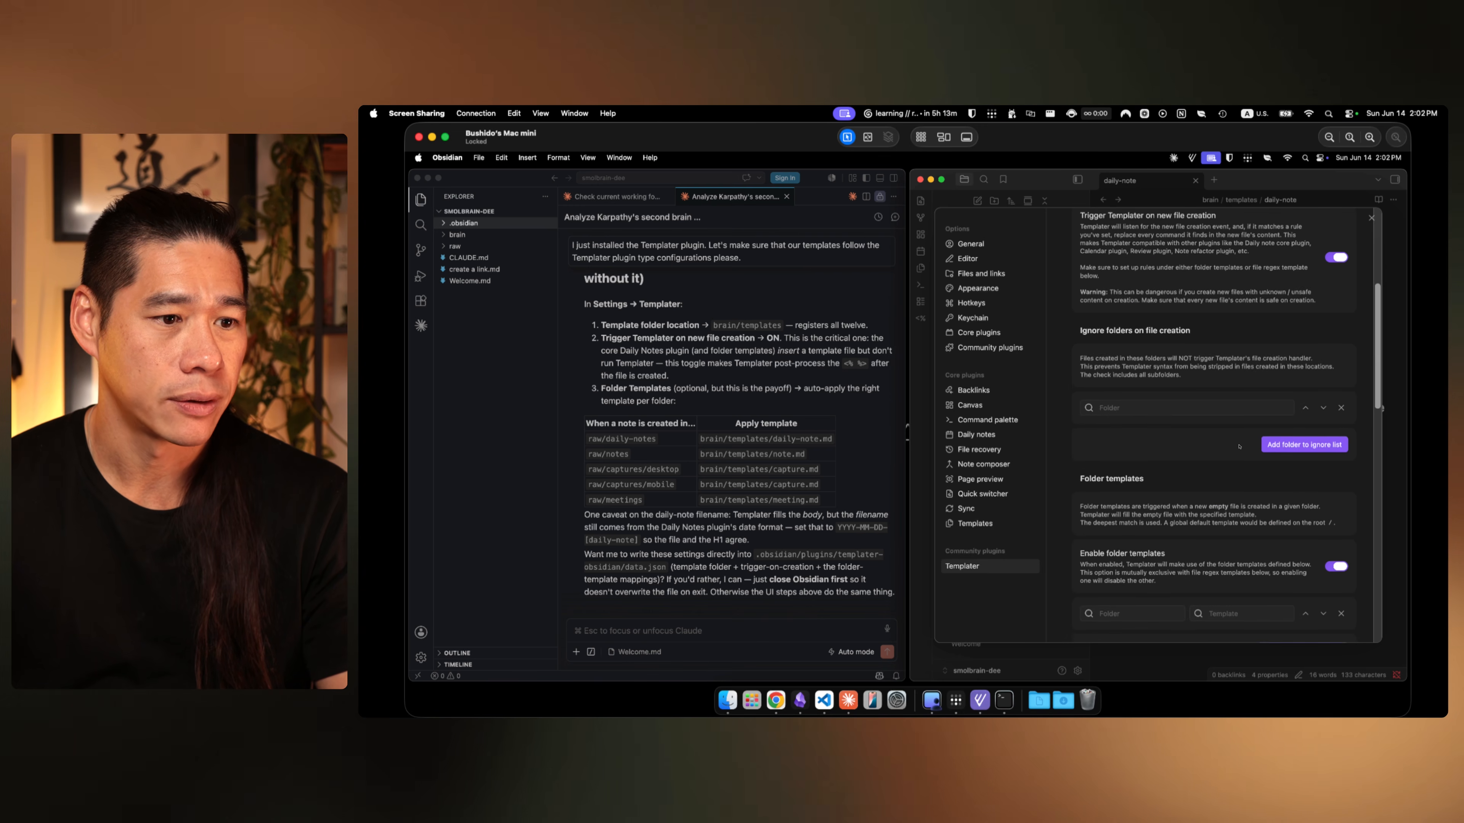
pyautogui.scroll(-2, 1237, 490)
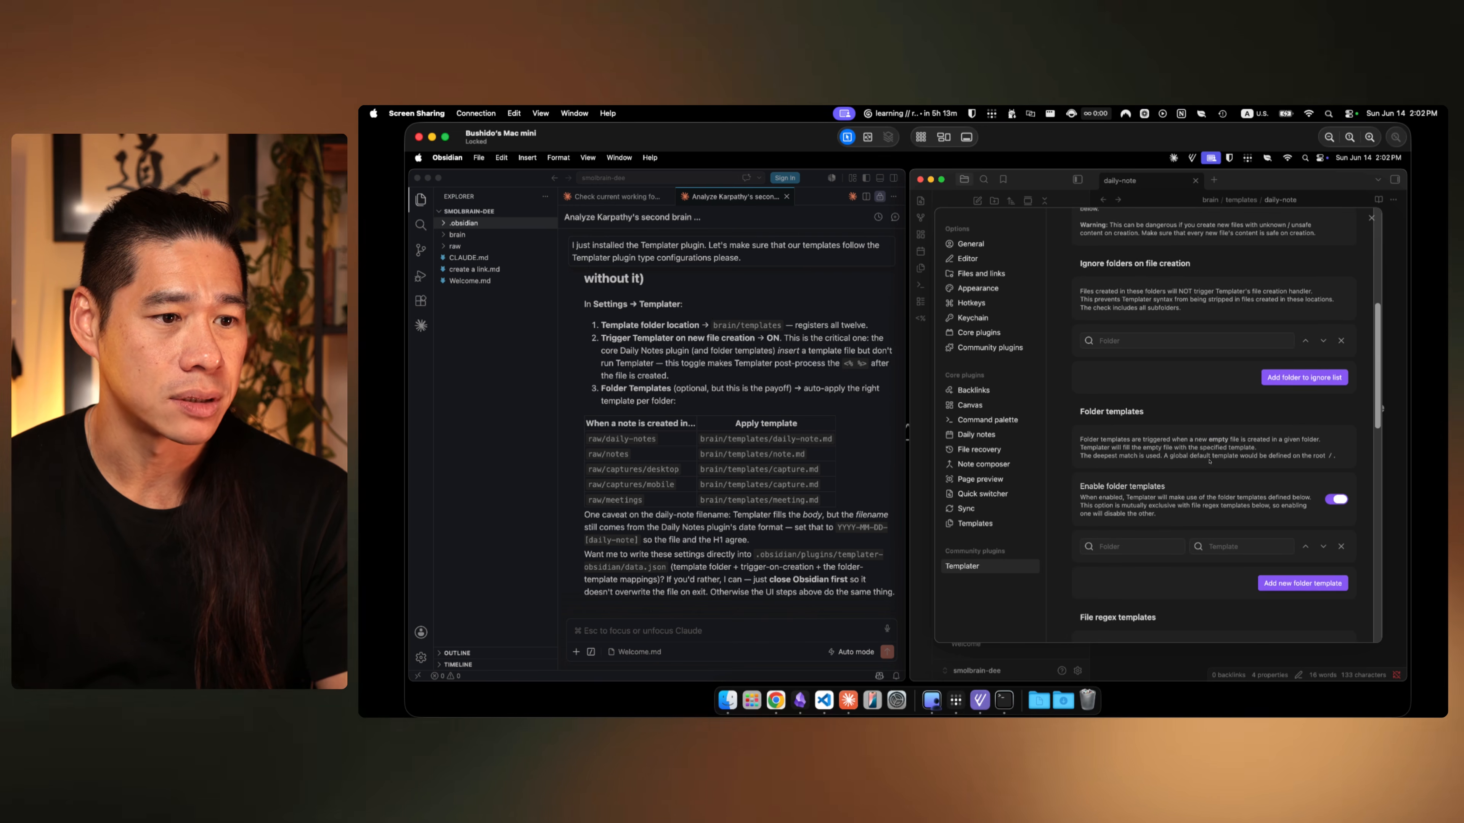
pyautogui.scroll(-3, 1209, 462)
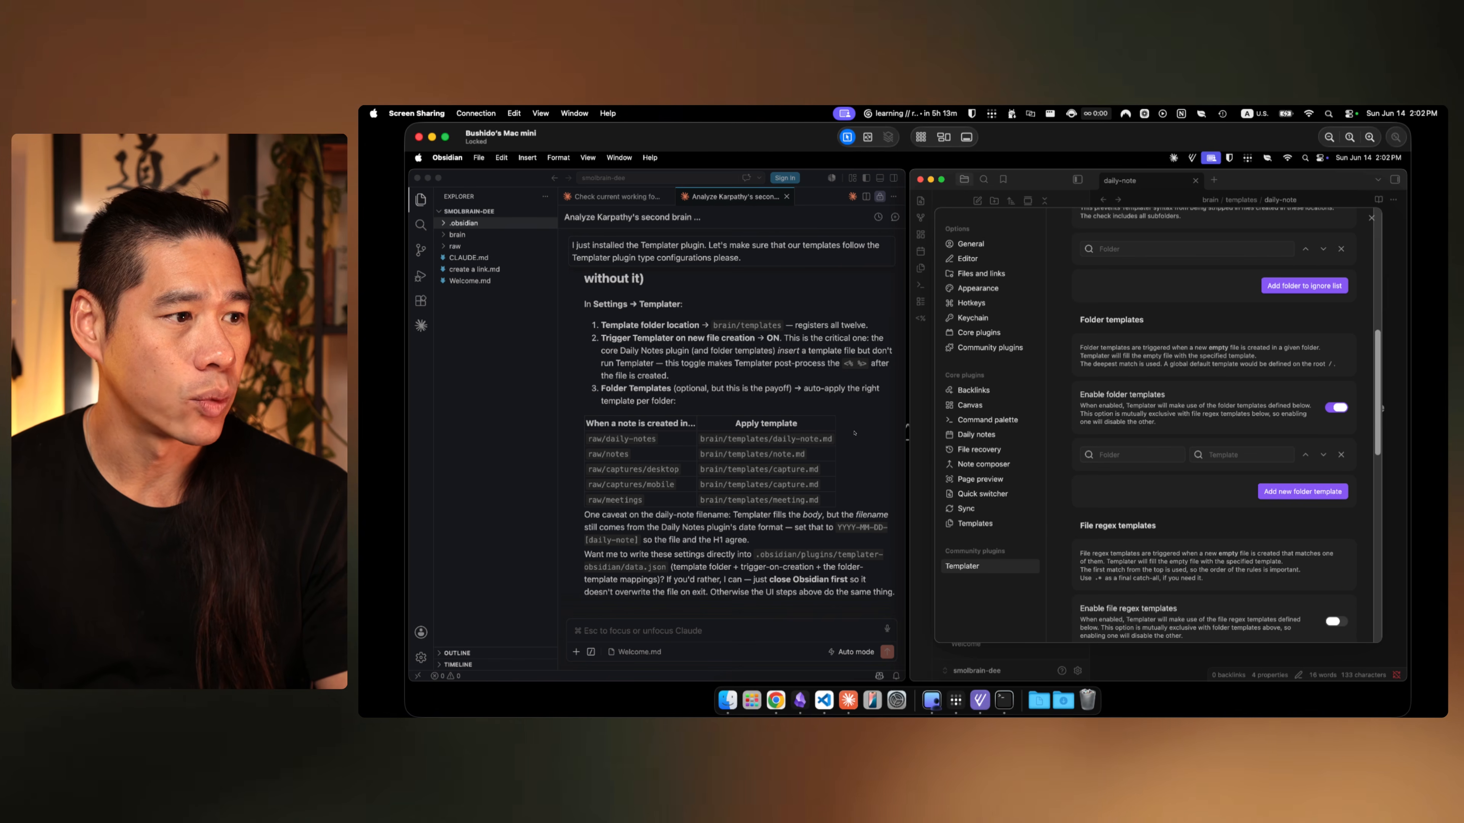
pyautogui.click(1115, 455)
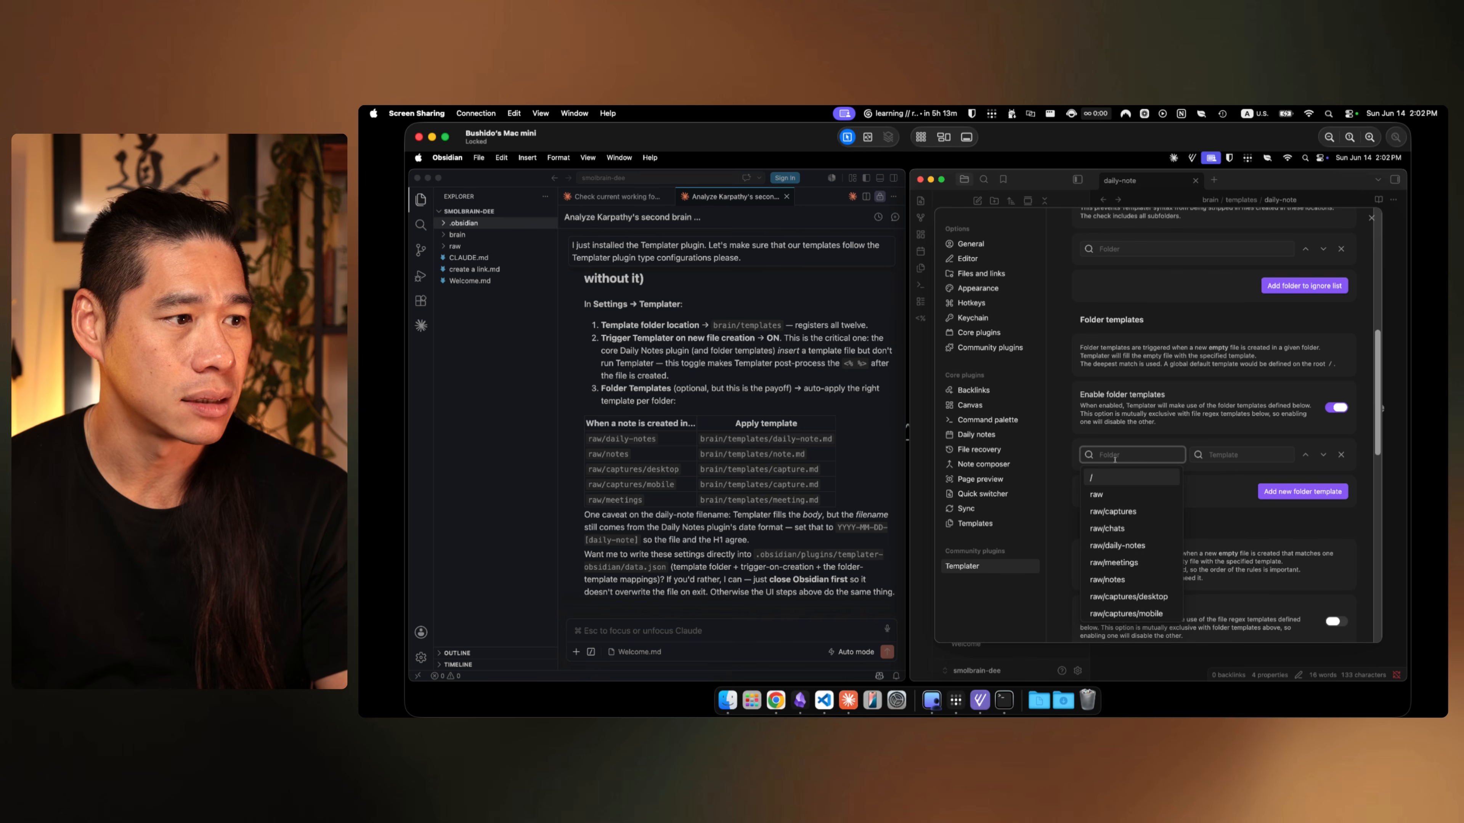
pyautogui.write('daily')
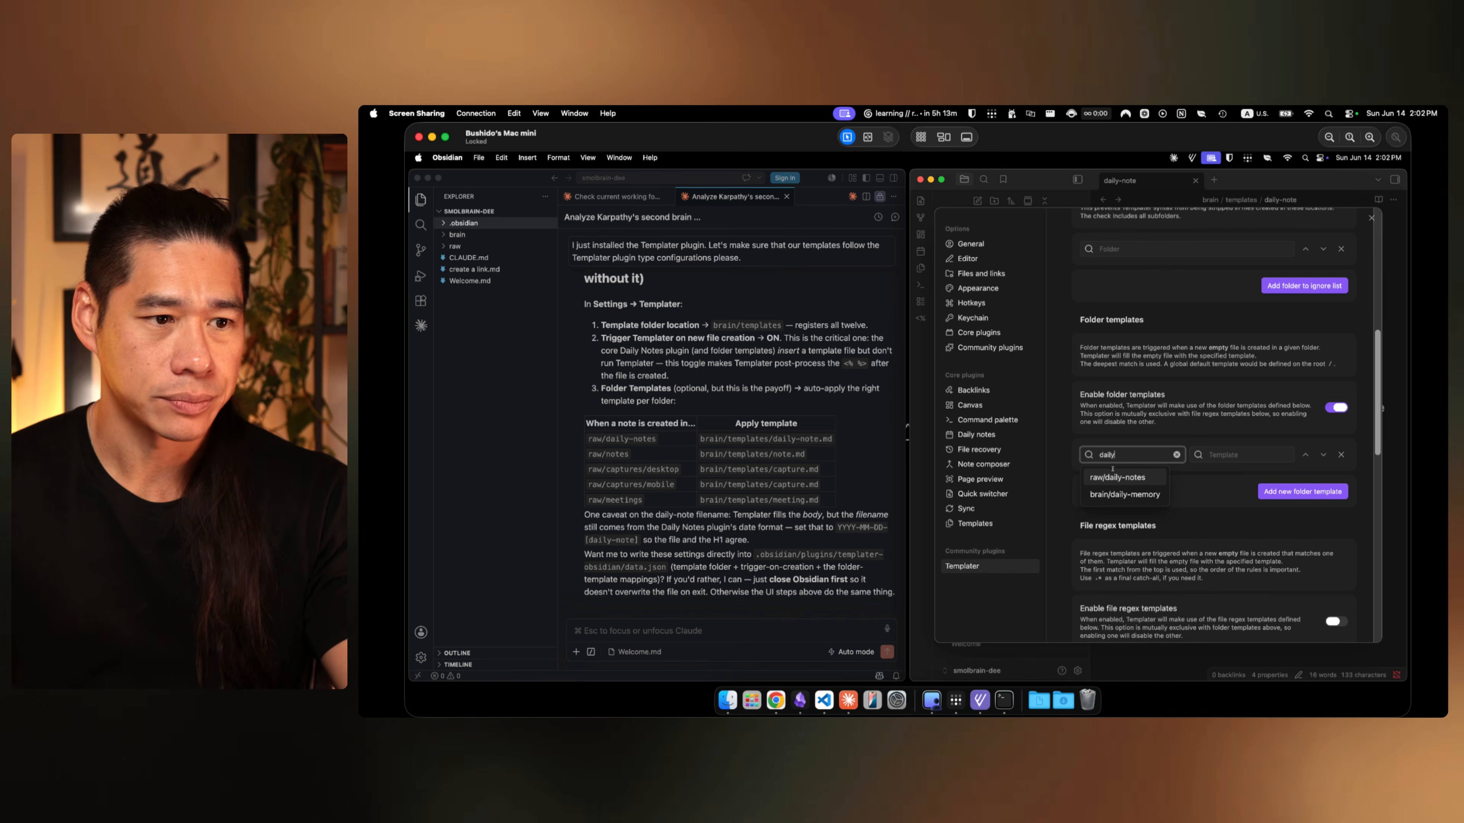
pyautogui.click(1112, 478)
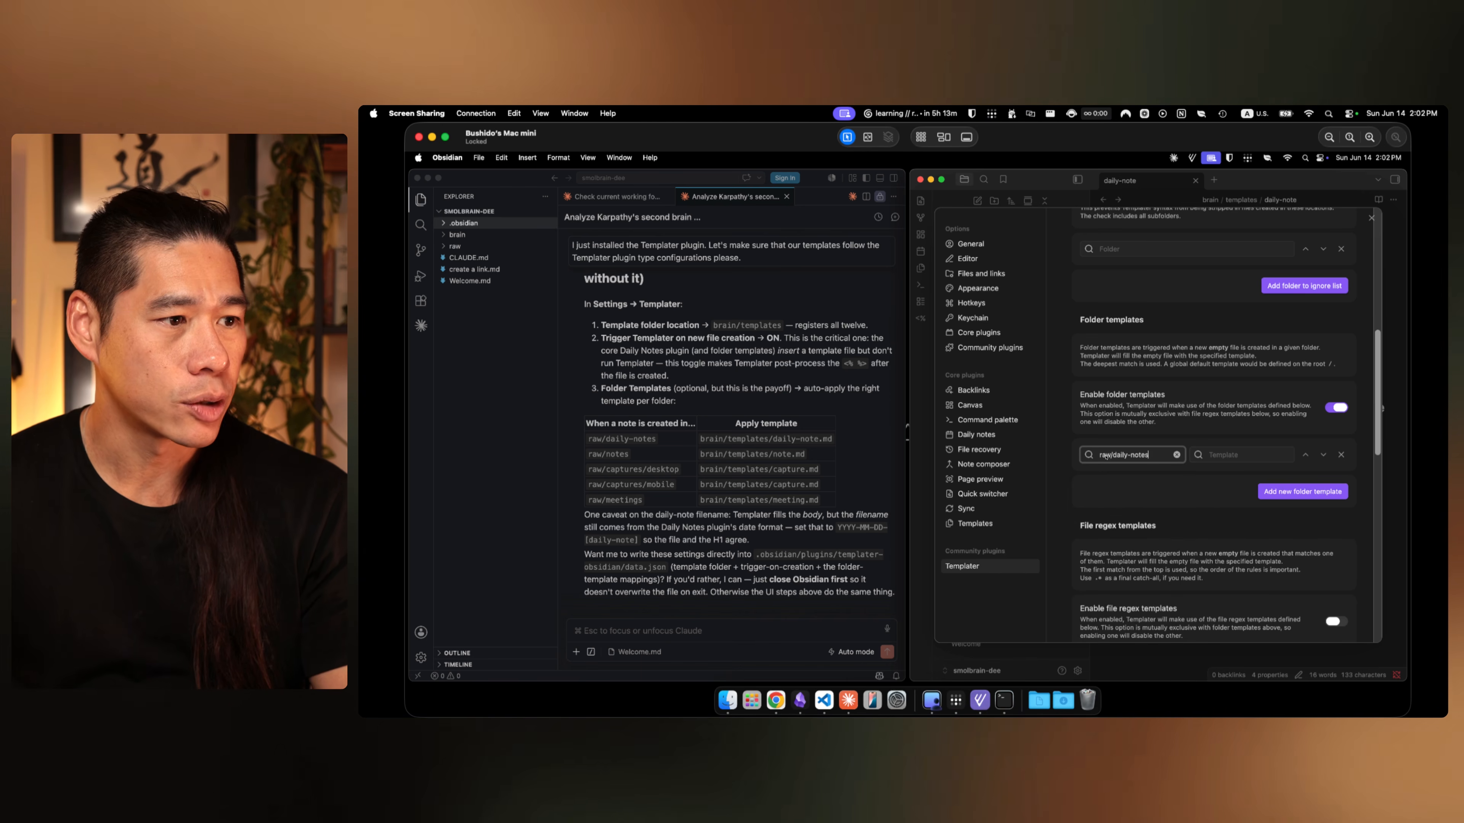
pyautogui.click(1231, 457)
pyautogui.write('daily')
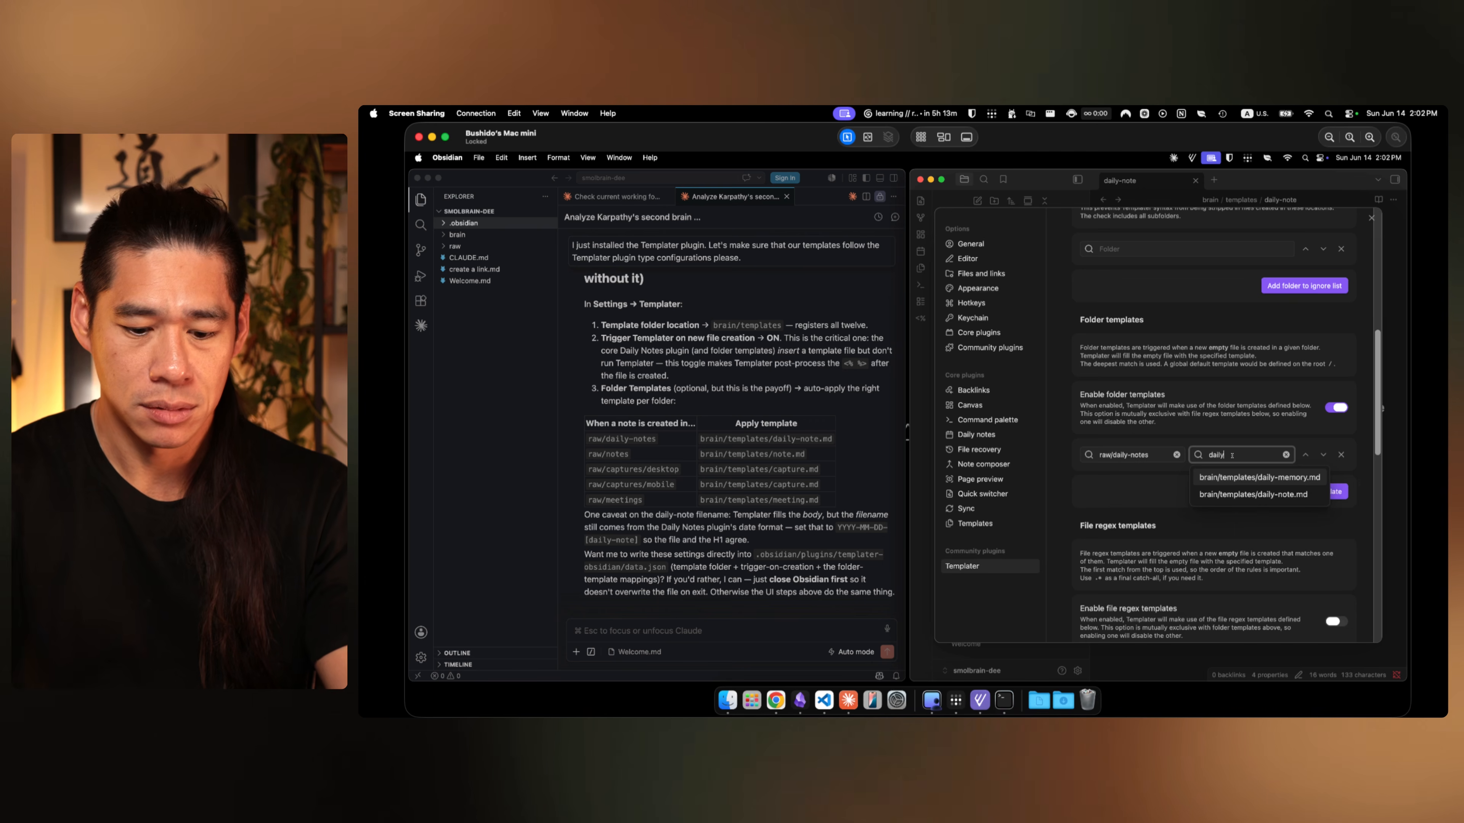
pyautogui.click(1238, 494)
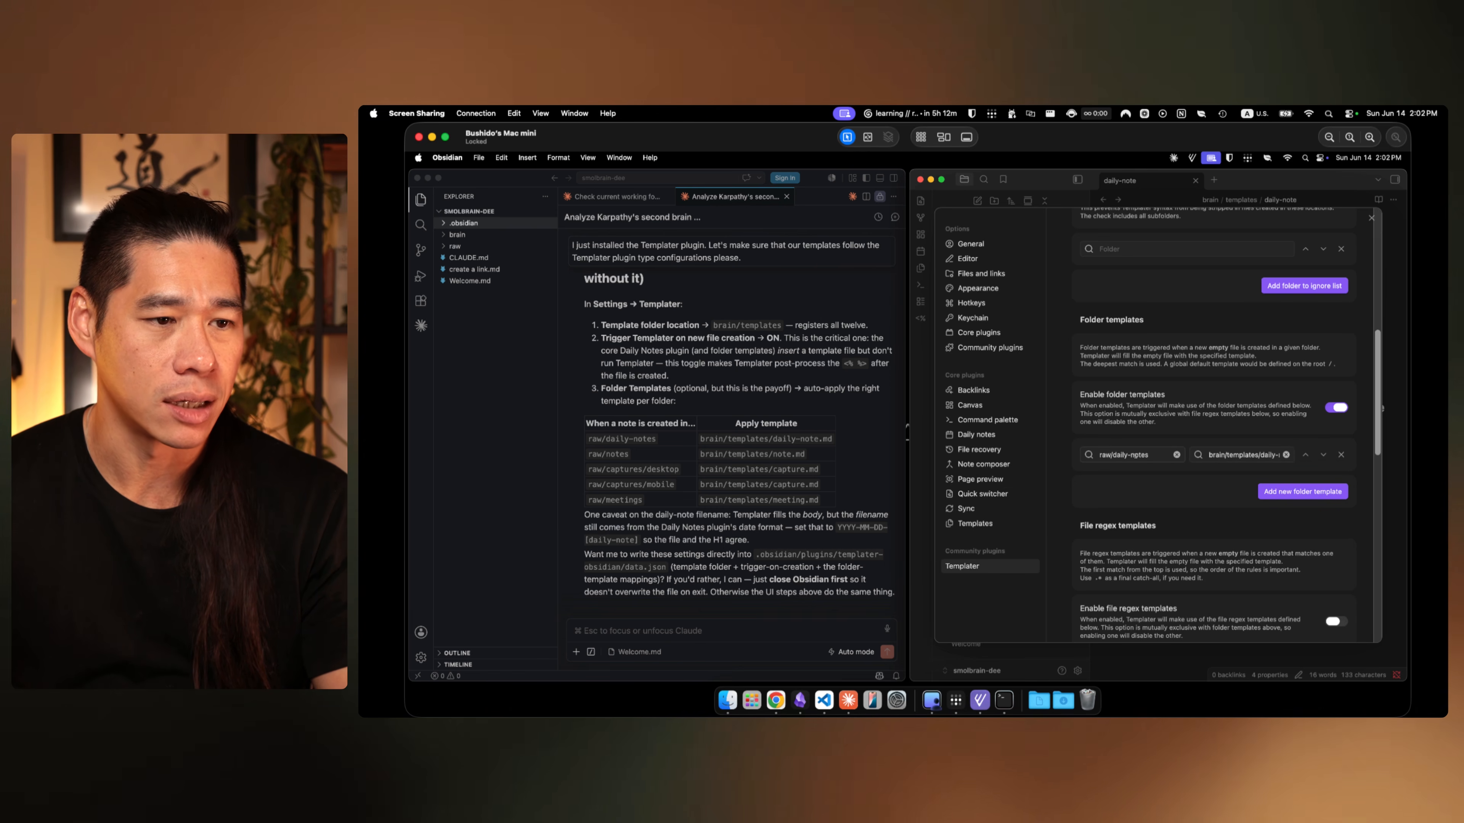
# Step: Reread Claude's folder-template mappings and its offer to write the Templater settings directly into .obsidian/plugins/templater-obsidian/data.json
pyautogui.click(621, 458)
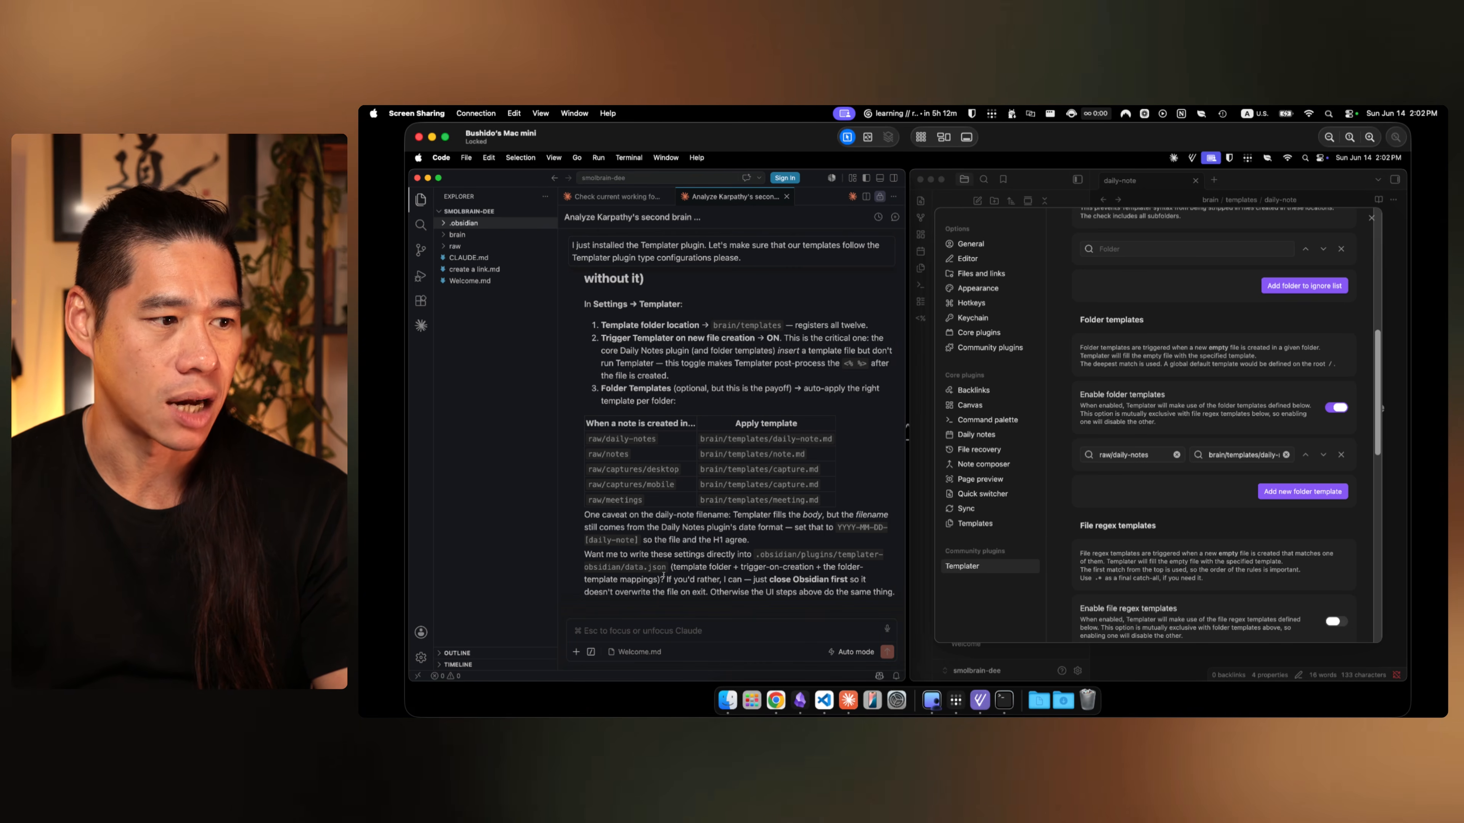
pyautogui.moveTo(617, 556); pyautogui.dragTo(857, 564)
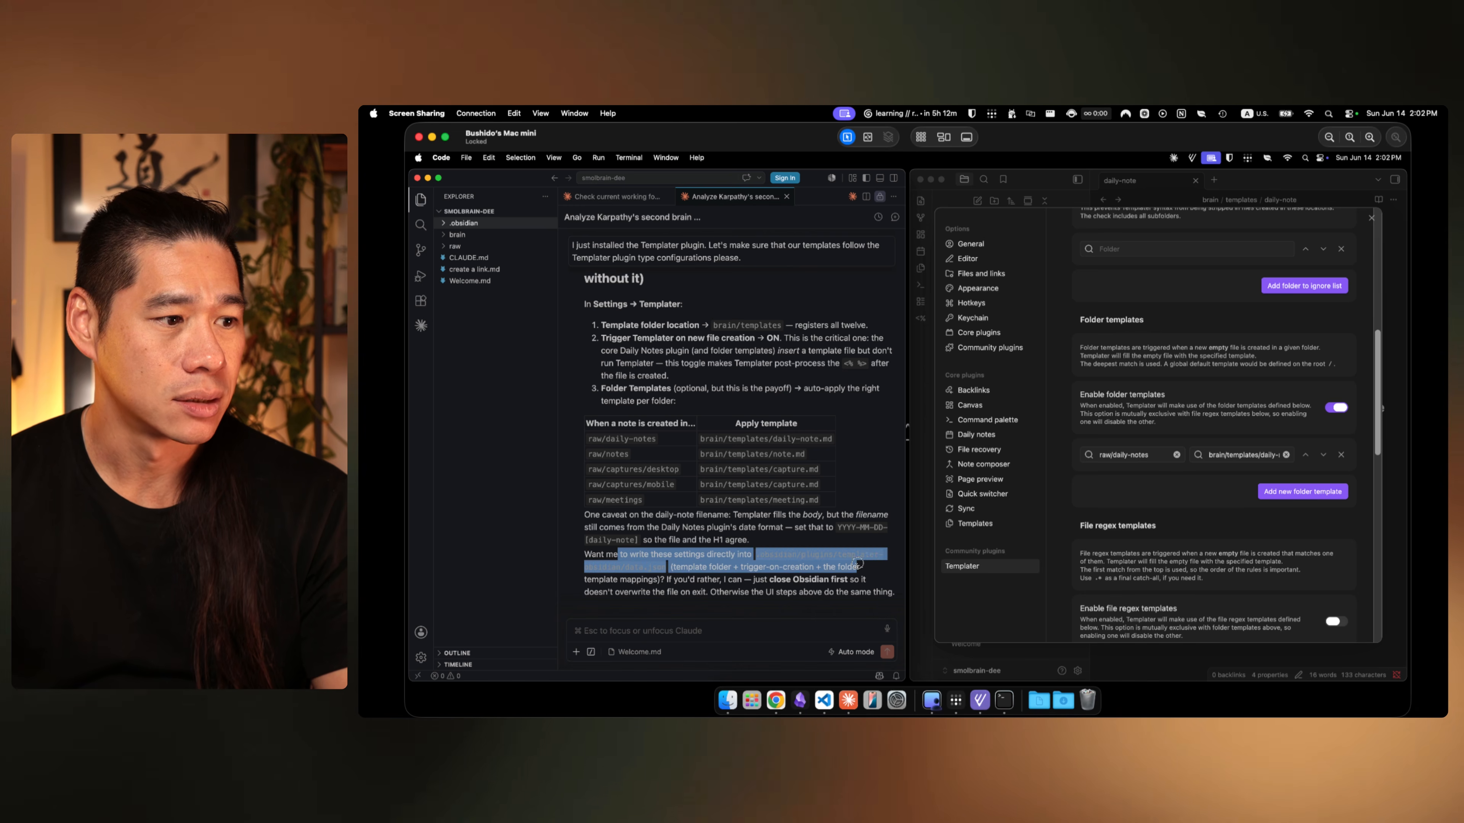
pyautogui.click(720, 566)
pyautogui.moveTo(665, 579); pyautogui.dragTo(696, 581)
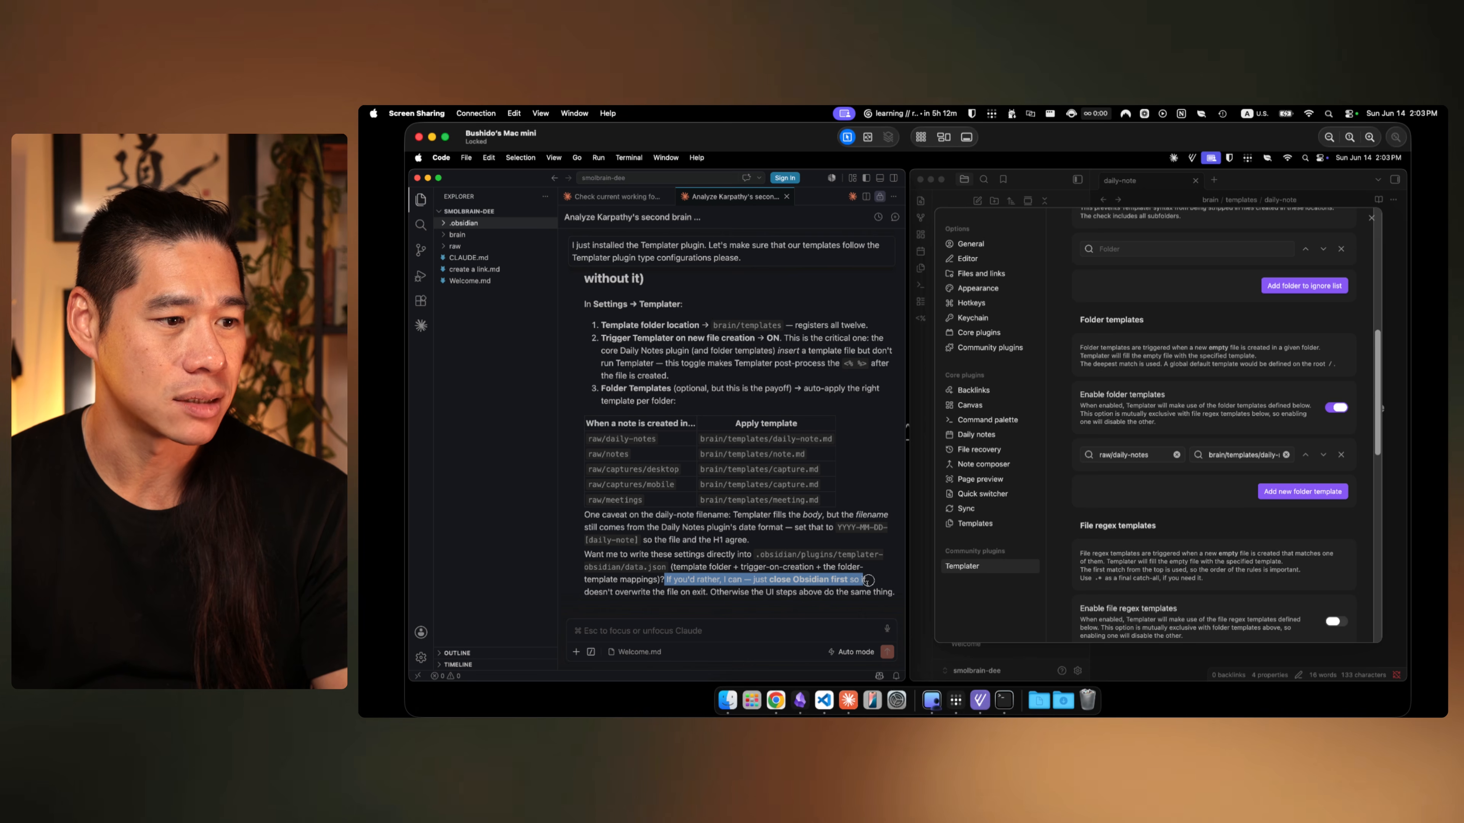
pyautogui.moveTo(865, 580); pyautogui.dragTo(866, 594)
pyautogui.click(799, 578)
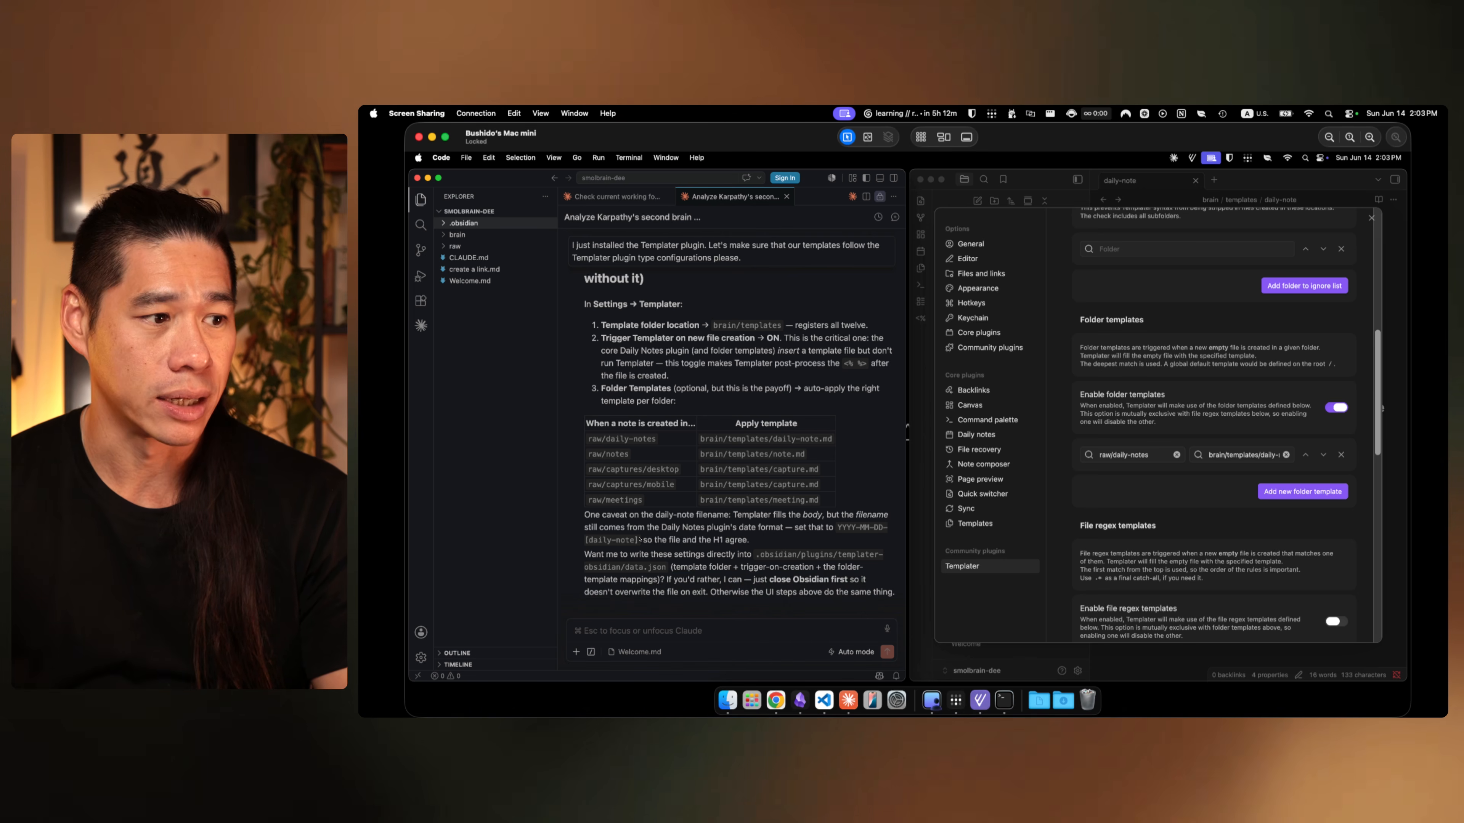
# Step: Look through the remaining Templater settings, recheck the template folder and file-creation trigger, and close the settings window
pyautogui.scroll(-10, 1182, 523)
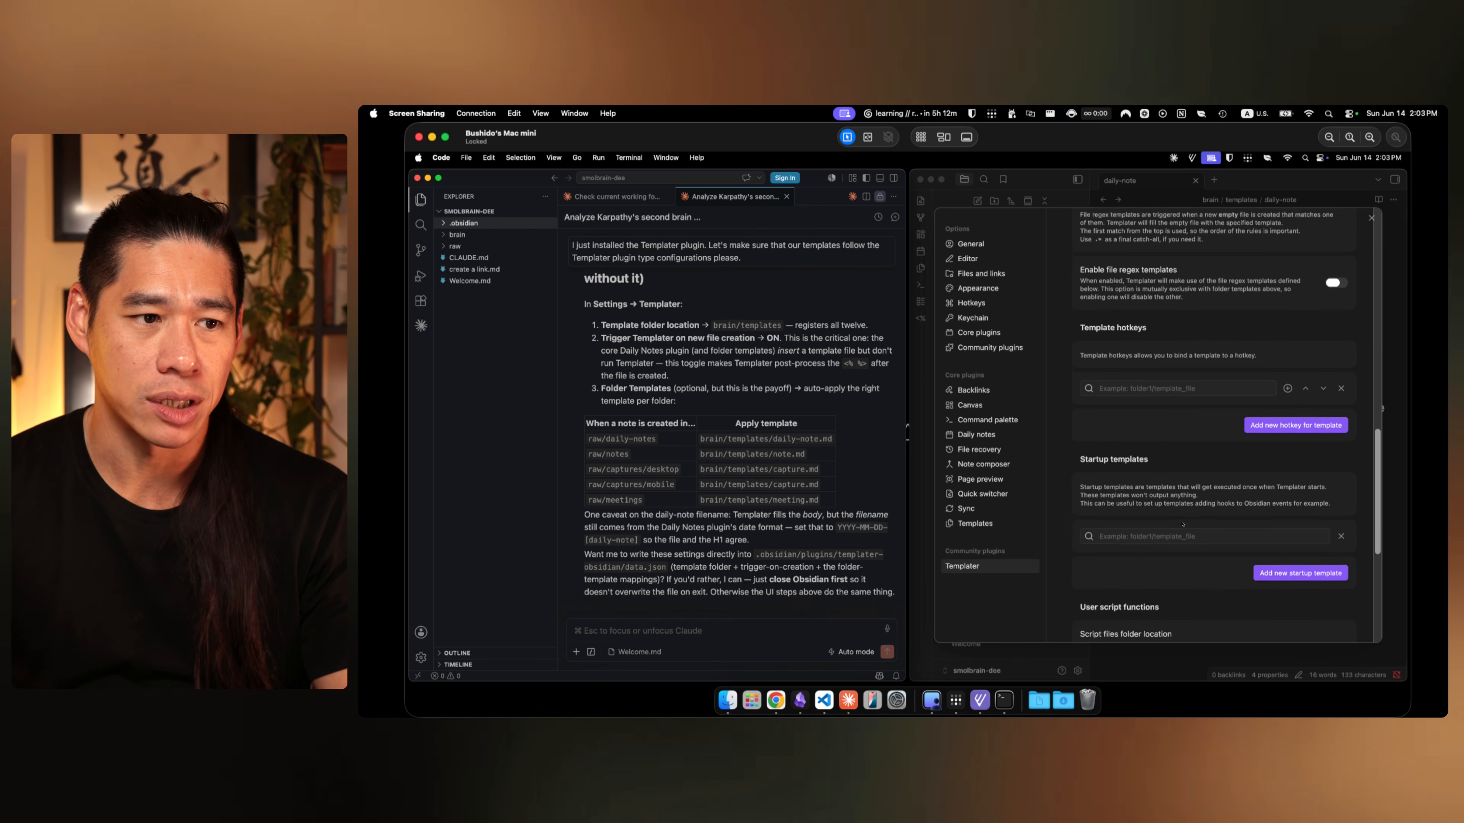
pyautogui.scroll(15, 1182, 524)
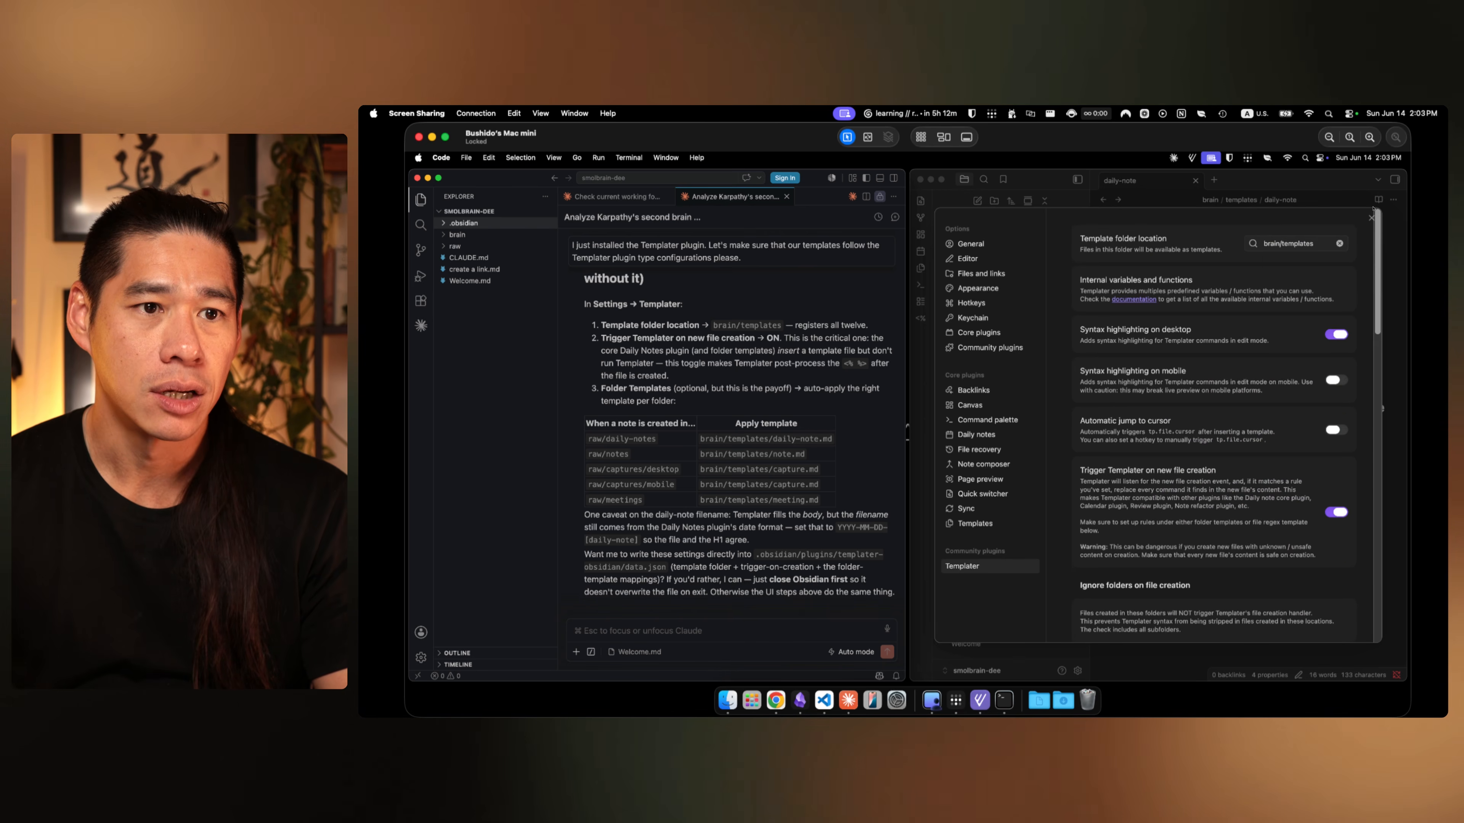
pyautogui.scroll(-2, 1348, 259)
pyautogui.scroll(2, 1344, 272)
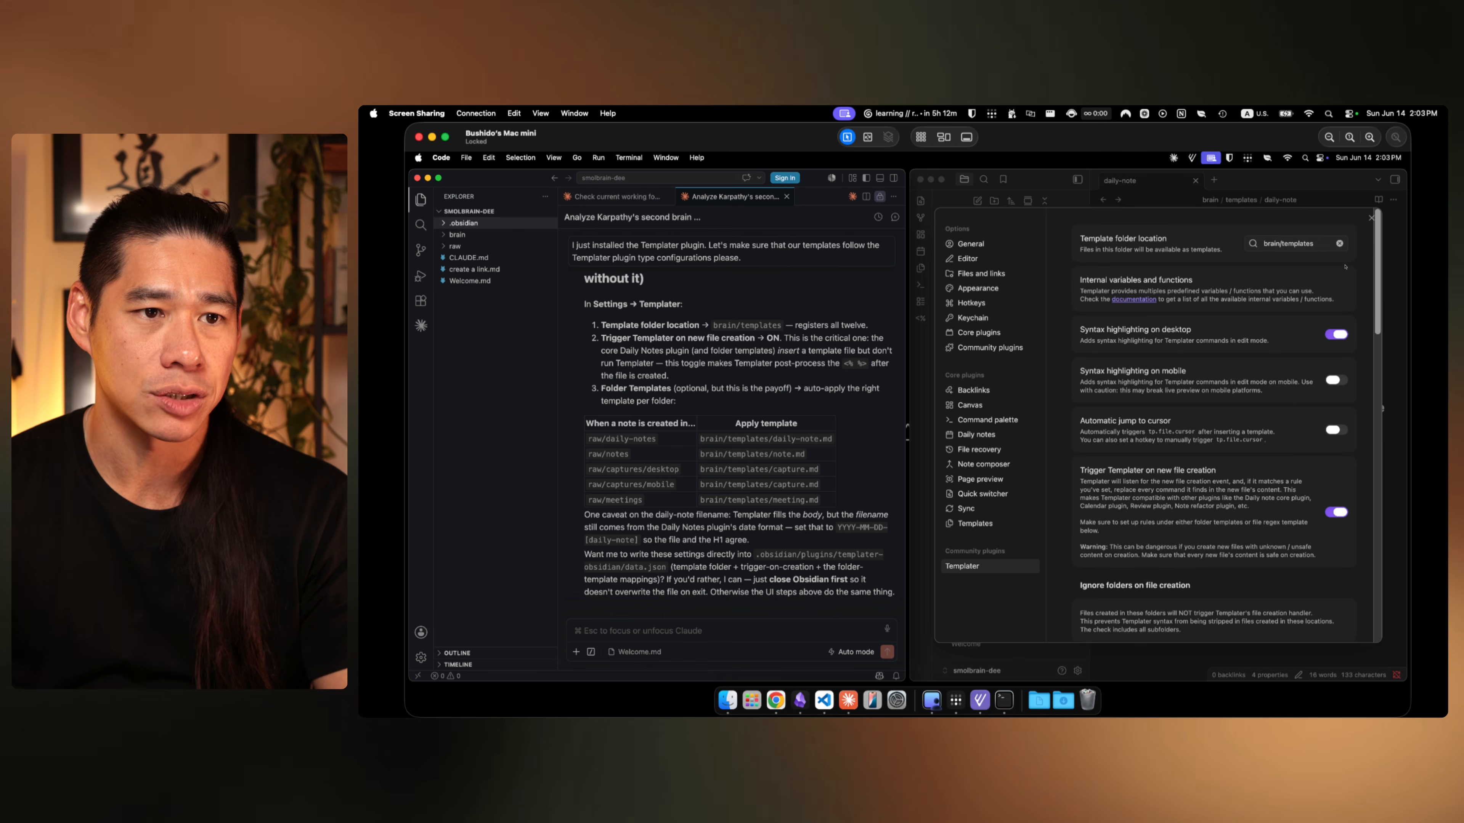
pyautogui.click(1366, 224)
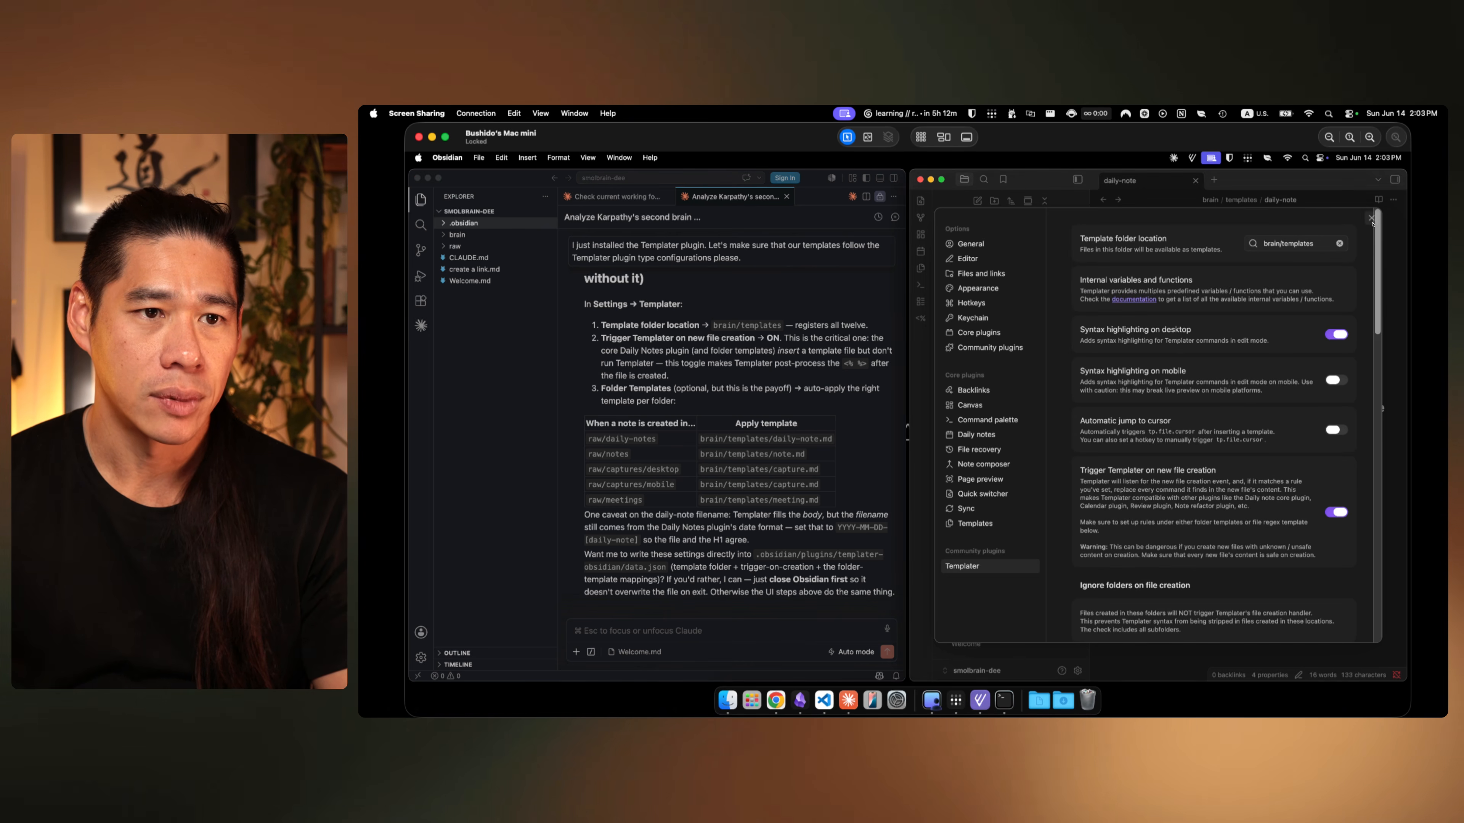
pyautogui.click(1371, 218)
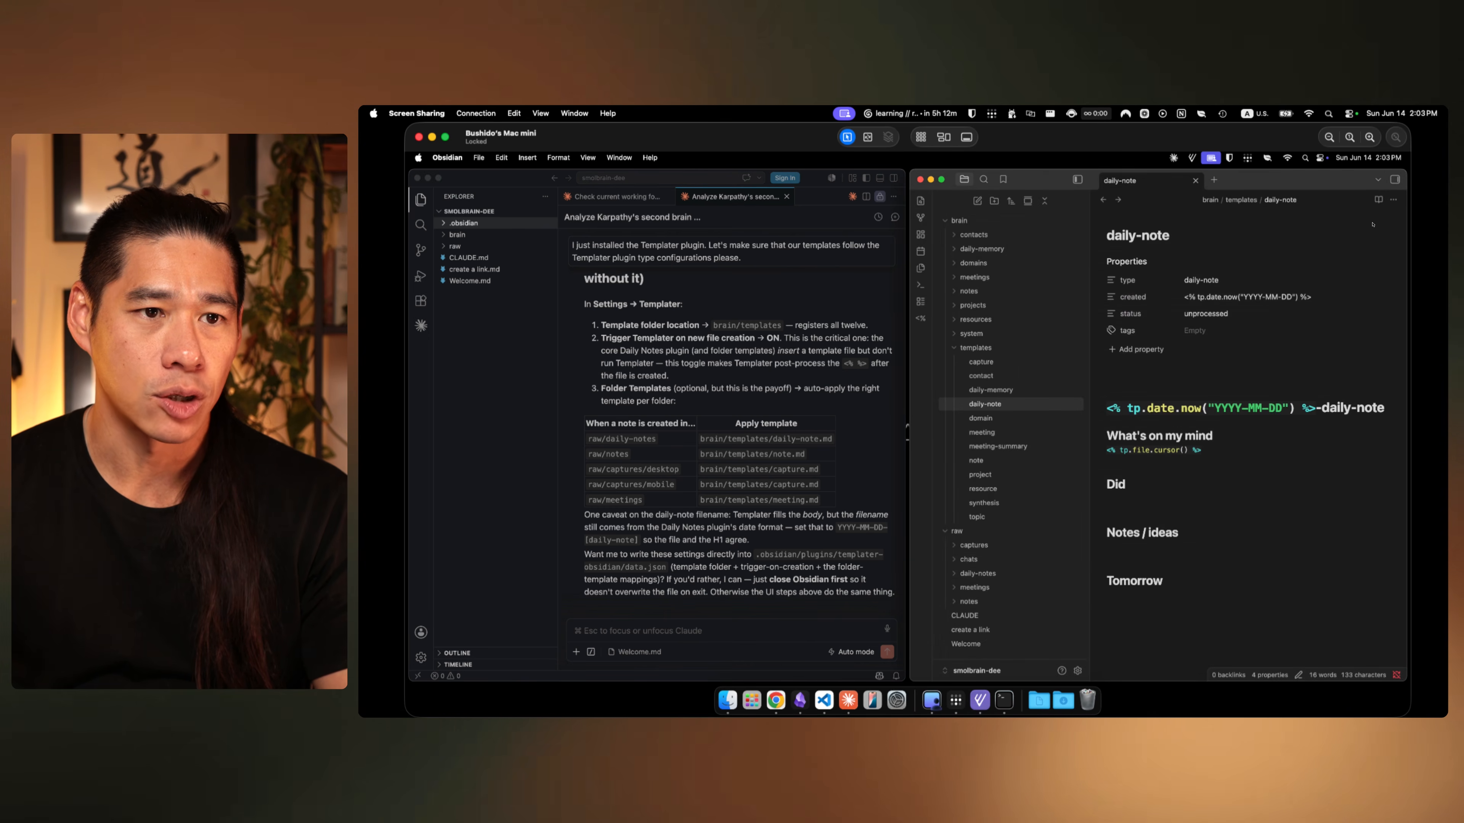
# Step: Create today's daily note in Obsidian and check the date heading generated from the template
pyautogui.click(919, 257)
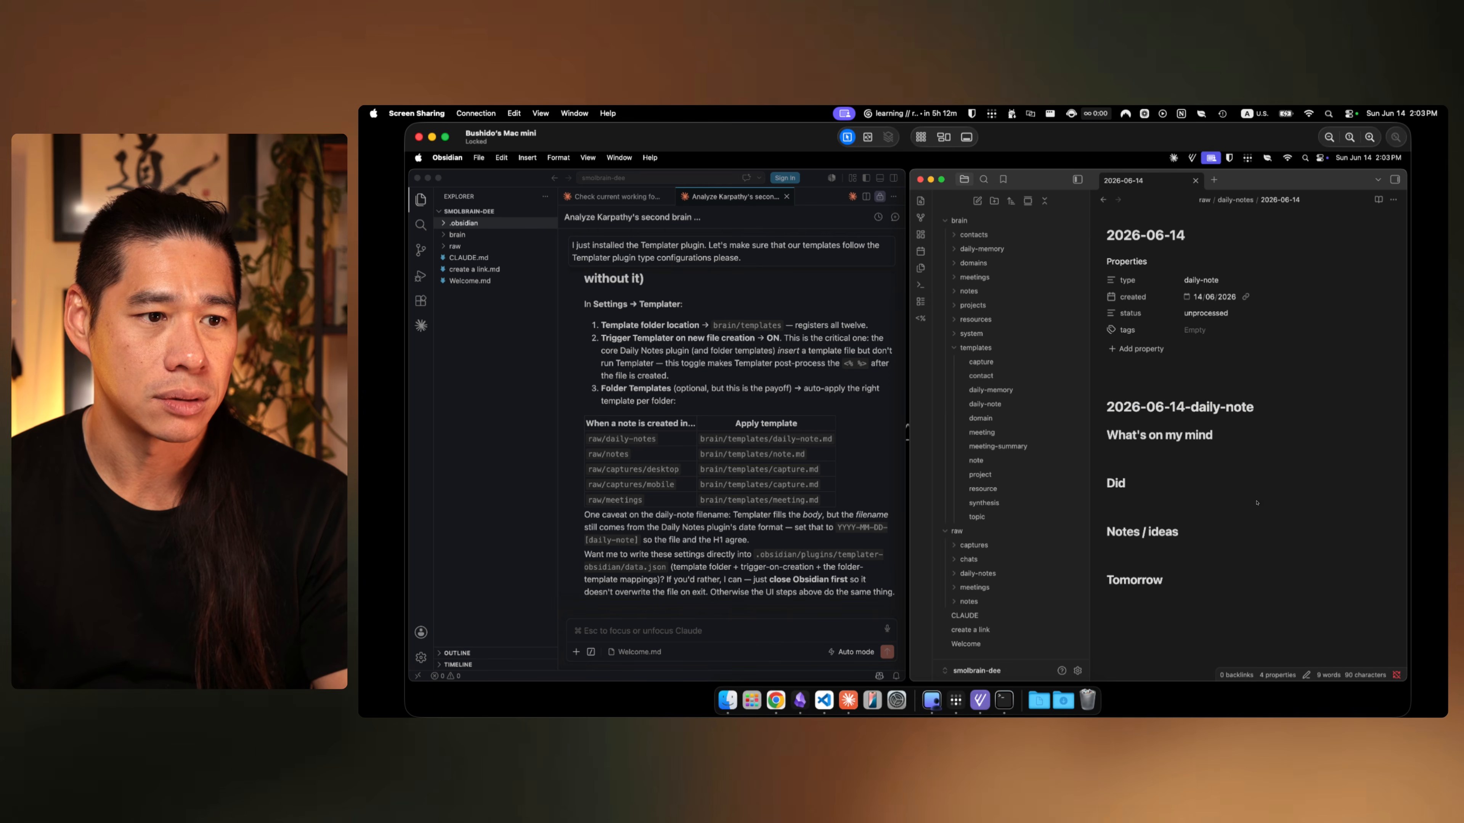
pyautogui.click(1244, 423)
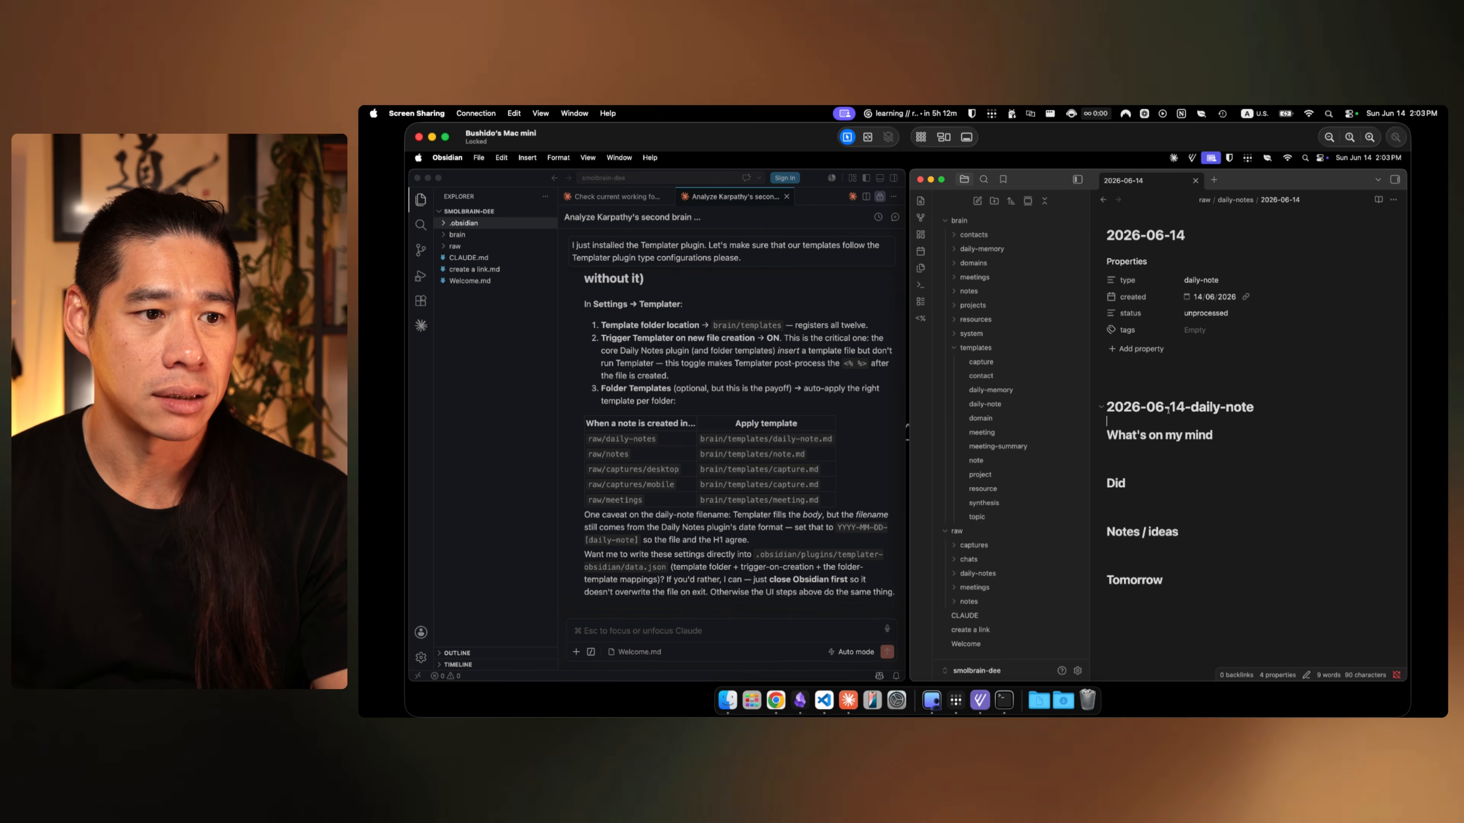
pyautogui.moveTo(1184, 408)
pyautogui.mouseDown()
pyautogui.moveTo(1091, 411)
pyautogui.moveTo(1104, 411)
pyautogui.mouseUp()
pyautogui.click(1284, 436)
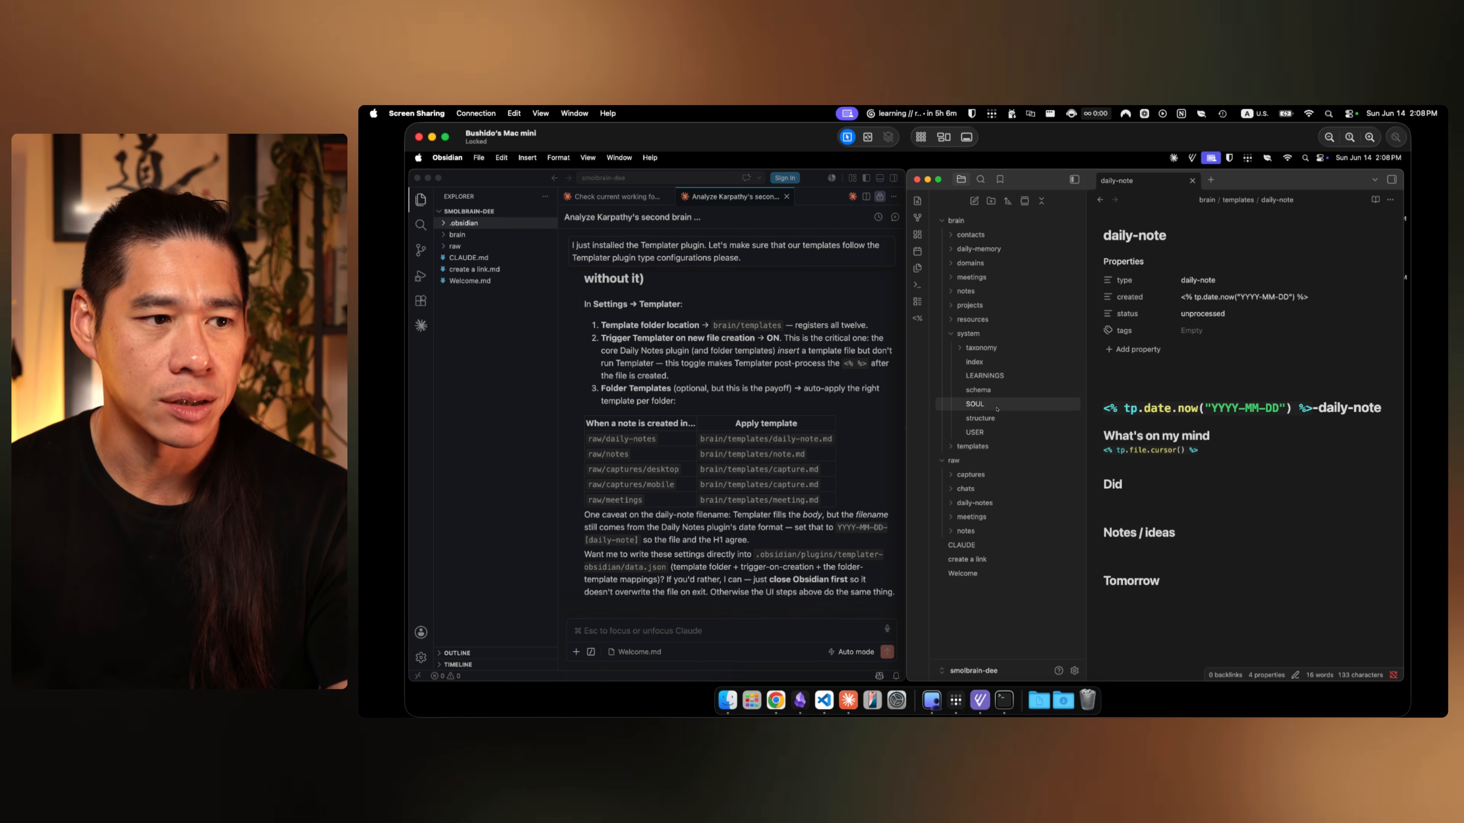
# Step: Collapse the system folder, expand templates, and compare the front matter of the daily-memory and daily-note templates
pyautogui.click(996, 339)
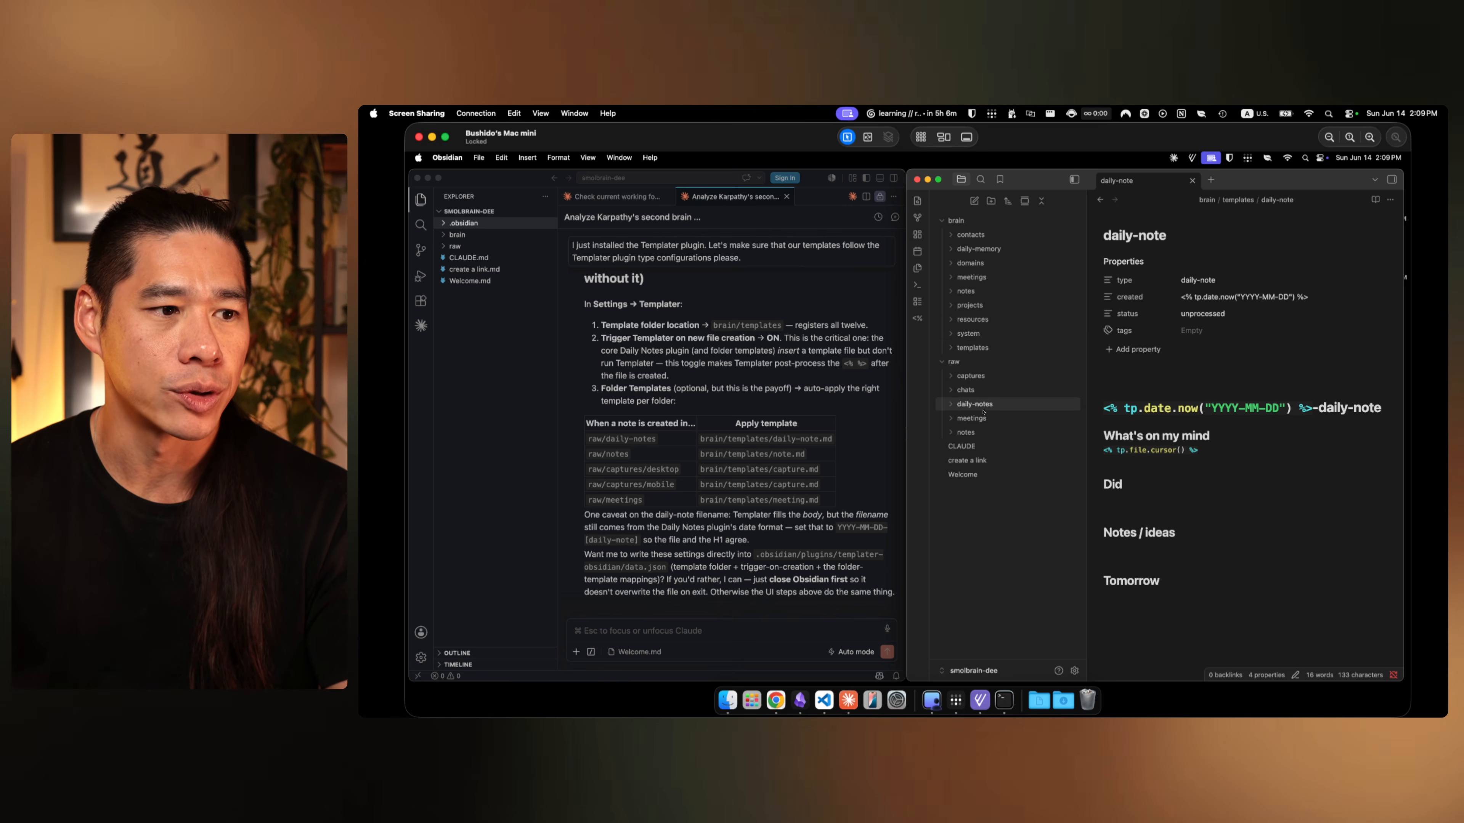
pyautogui.click(972, 348)
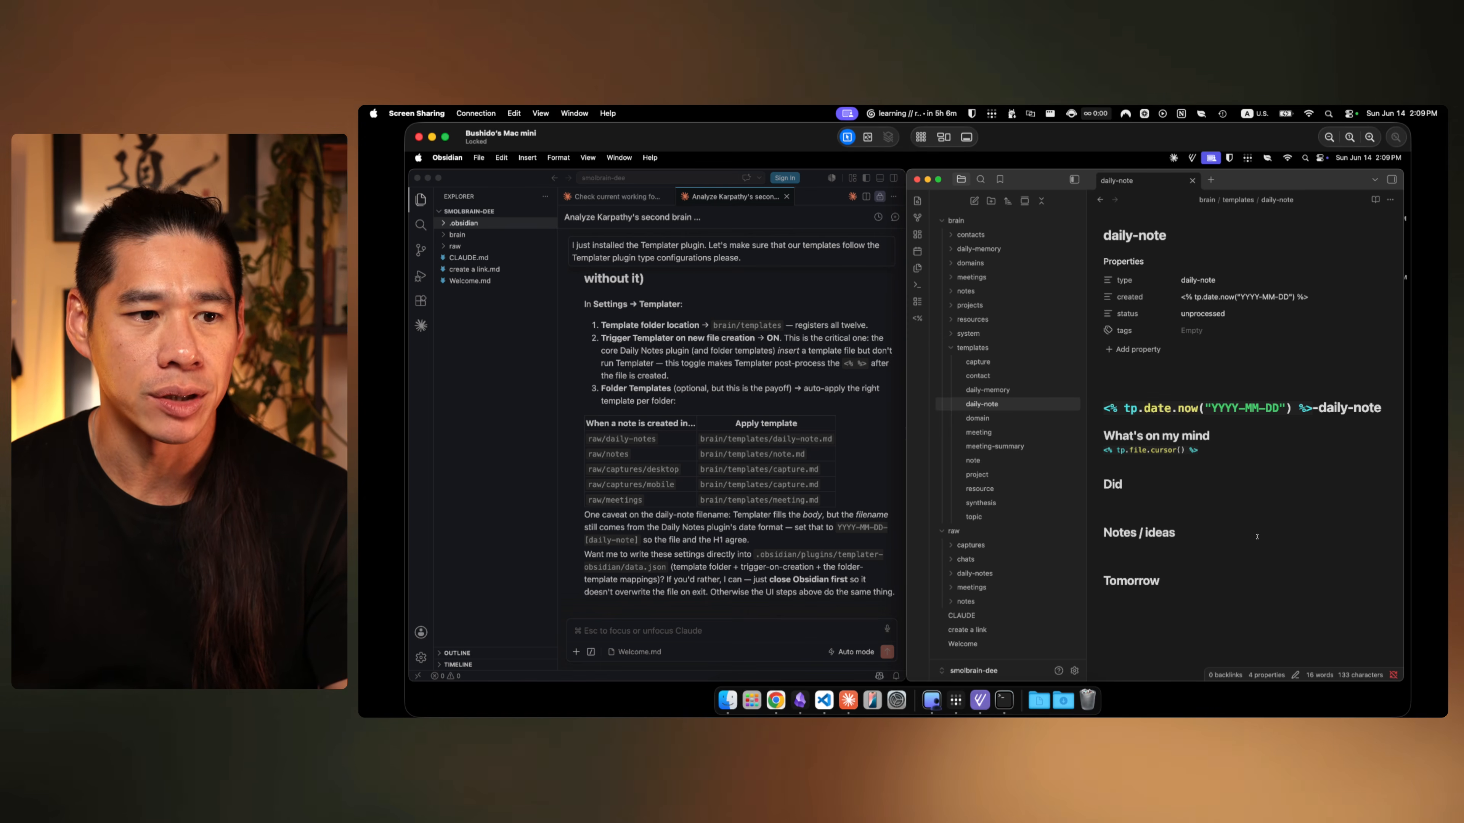
pyautogui.click(770, 383)
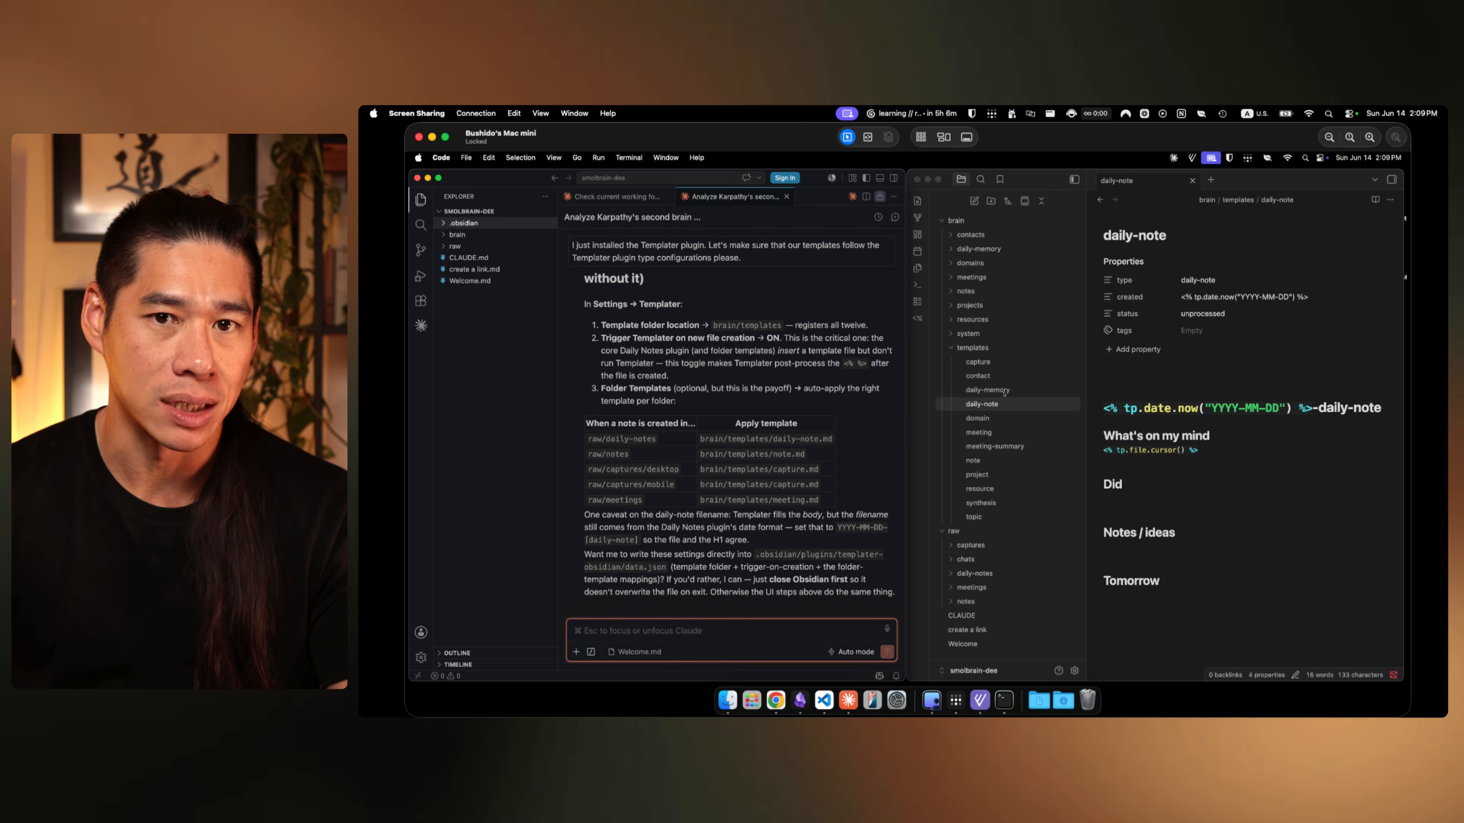
pyautogui.click(984, 416)
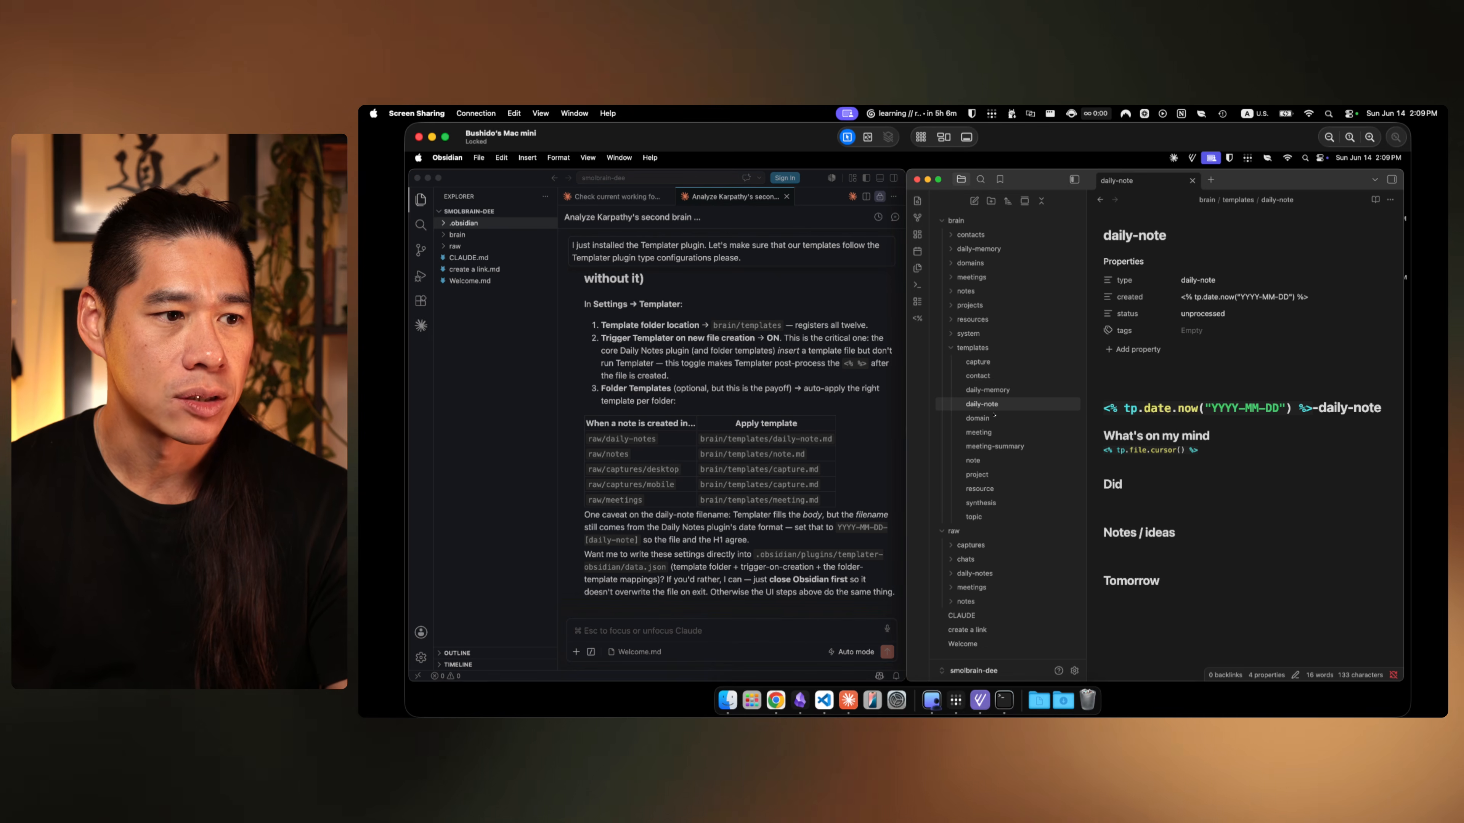
pyautogui.click(1013, 390)
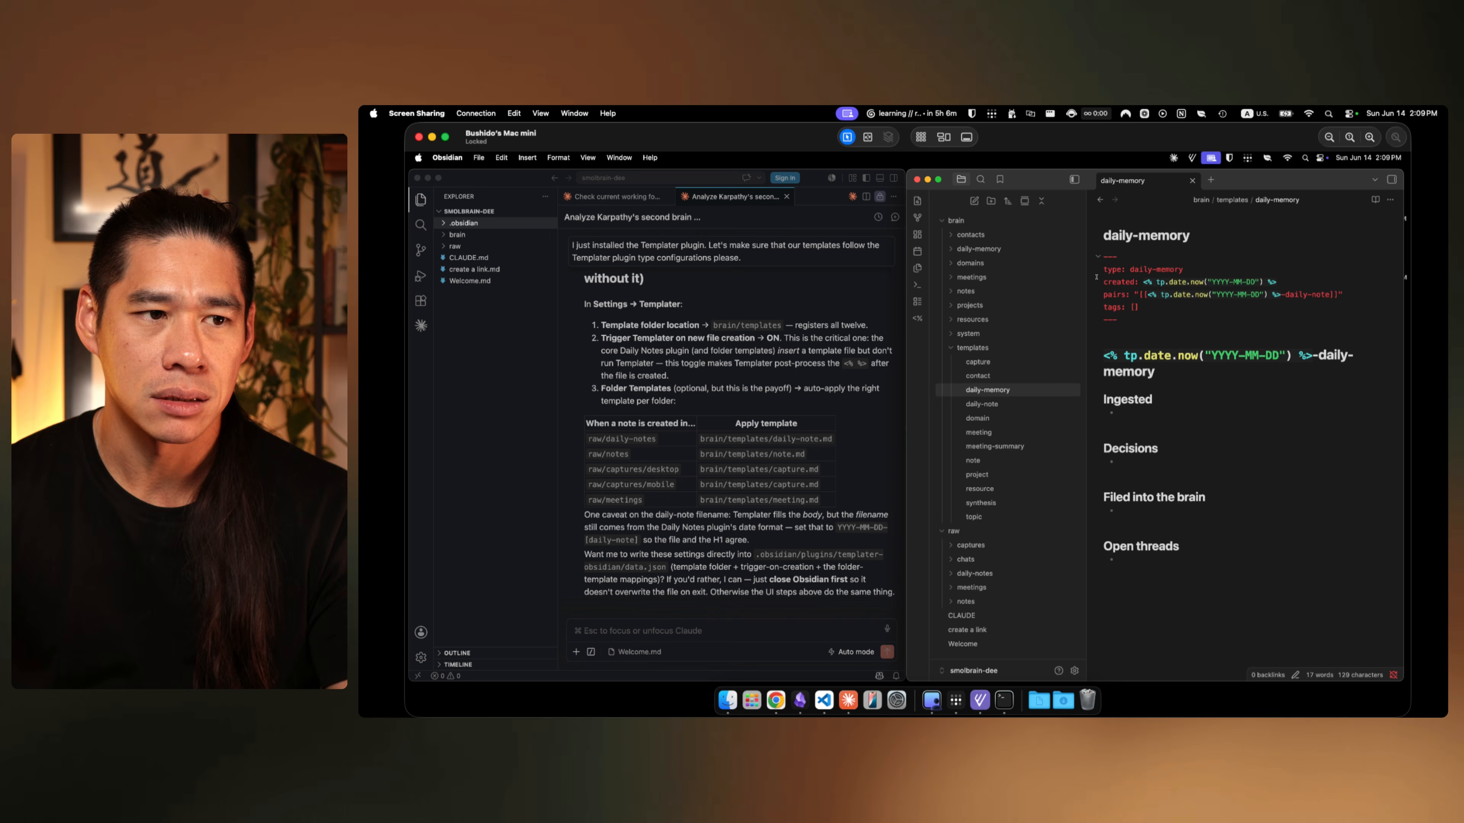
pyautogui.click(982, 403)
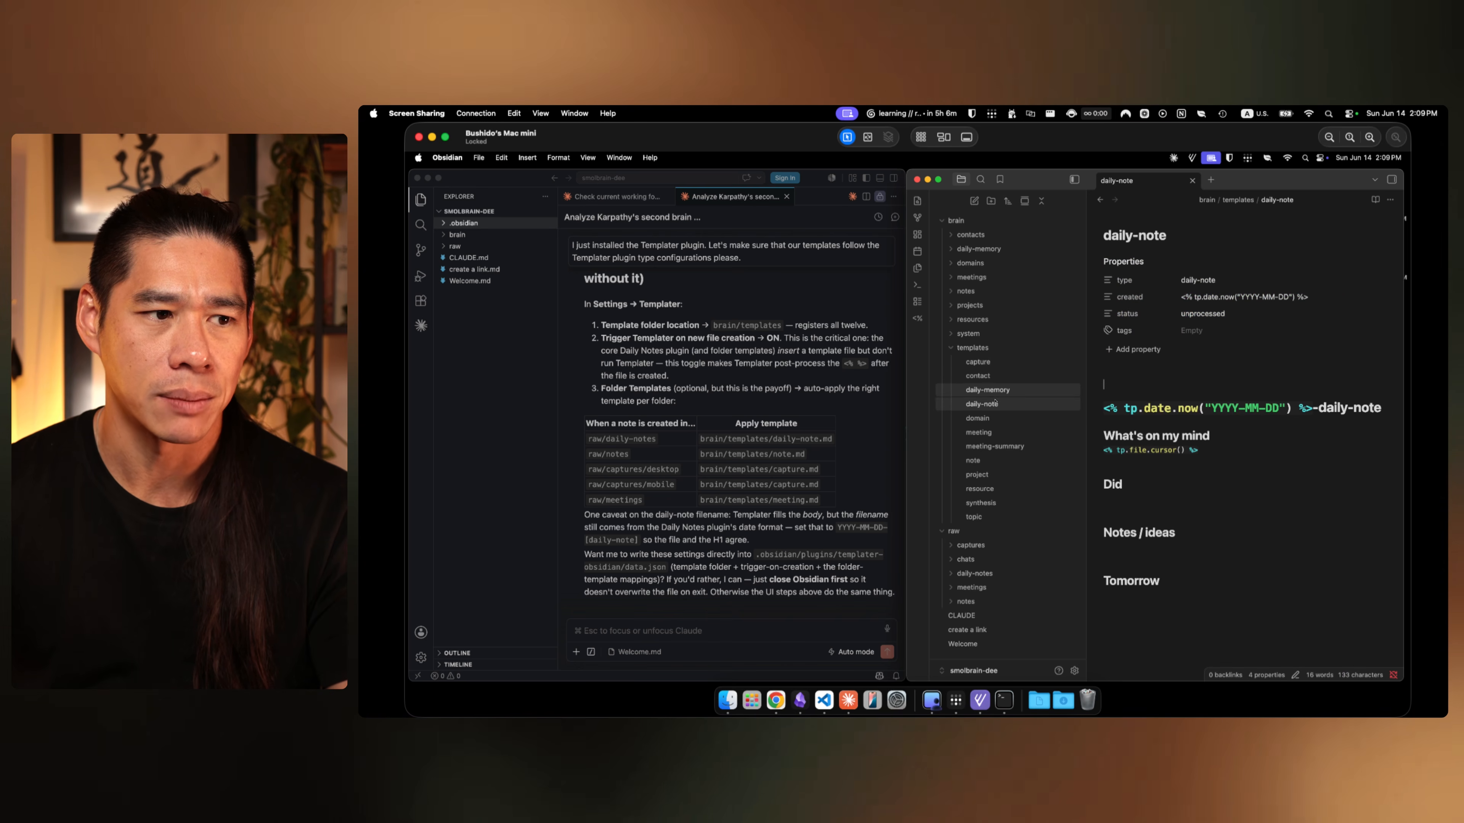
pyautogui.click(987, 390)
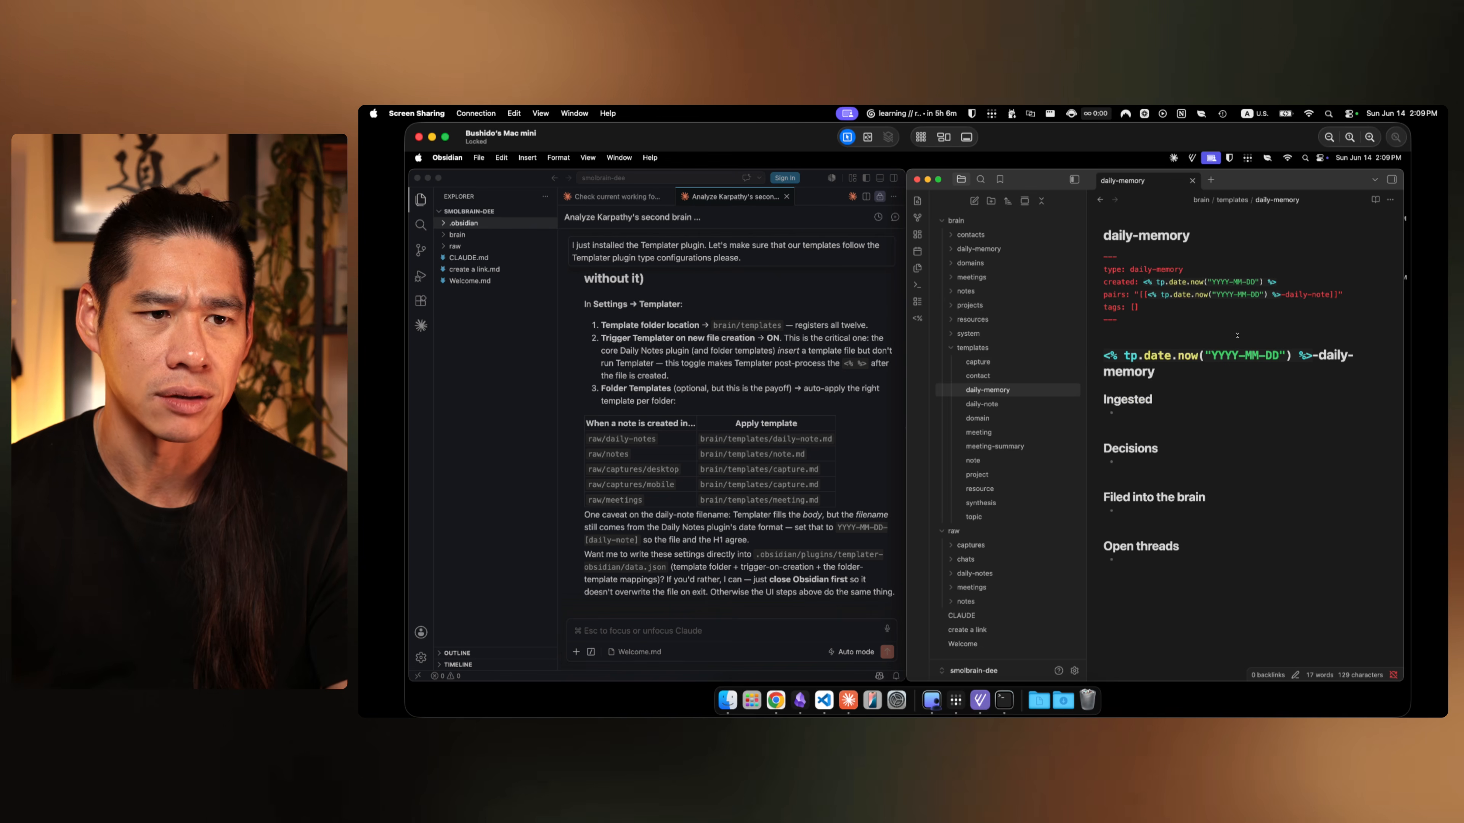
pyautogui.click(1229, 374)
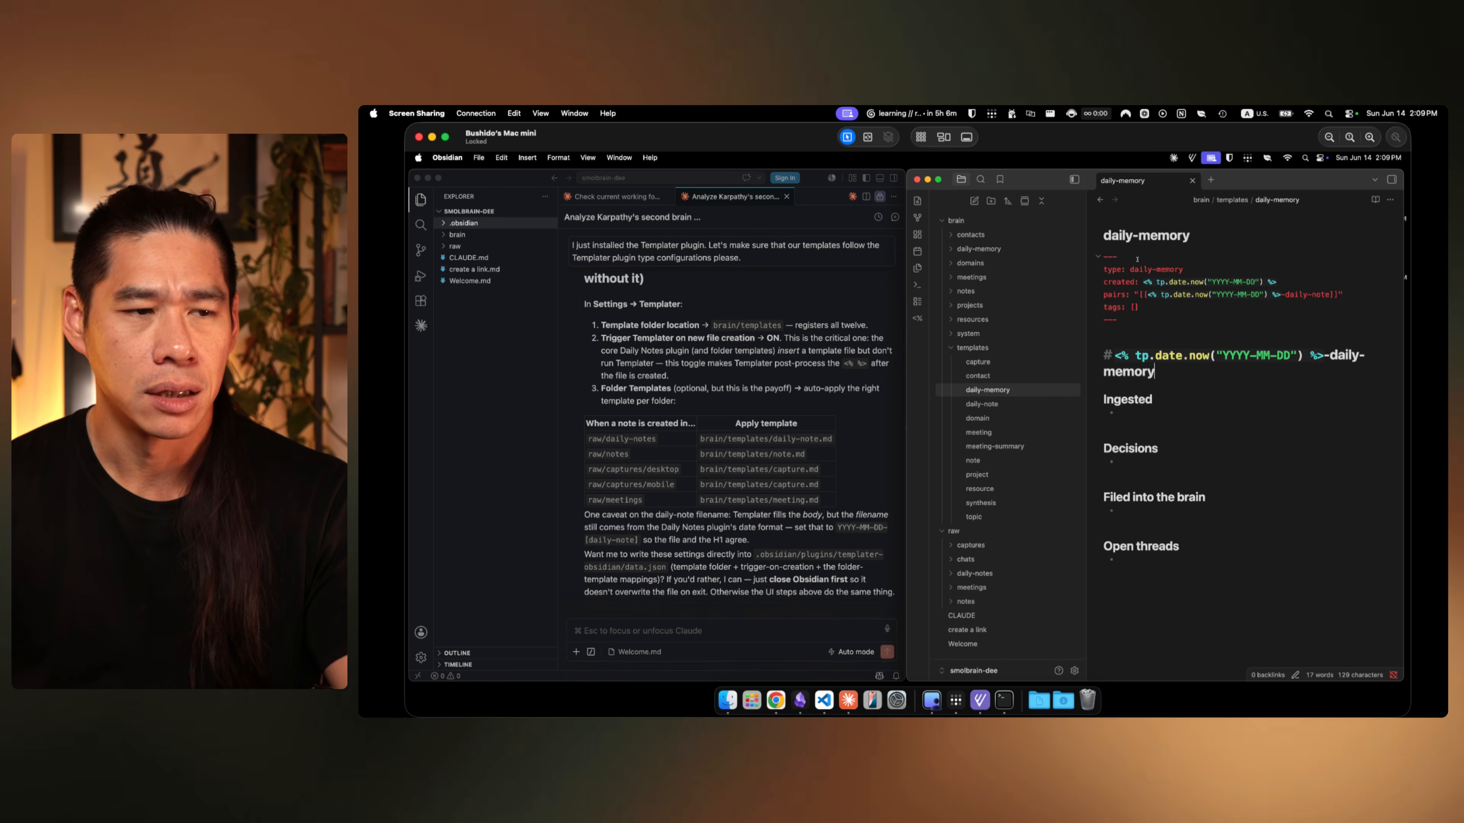
# Step: Capture a screenshot of the Obsidian window showing the daily-memory template and attach it to the Claude prompt in VS Code
pyautogui.moveTo(906, 171); pyautogui.dragTo(1407, 679)
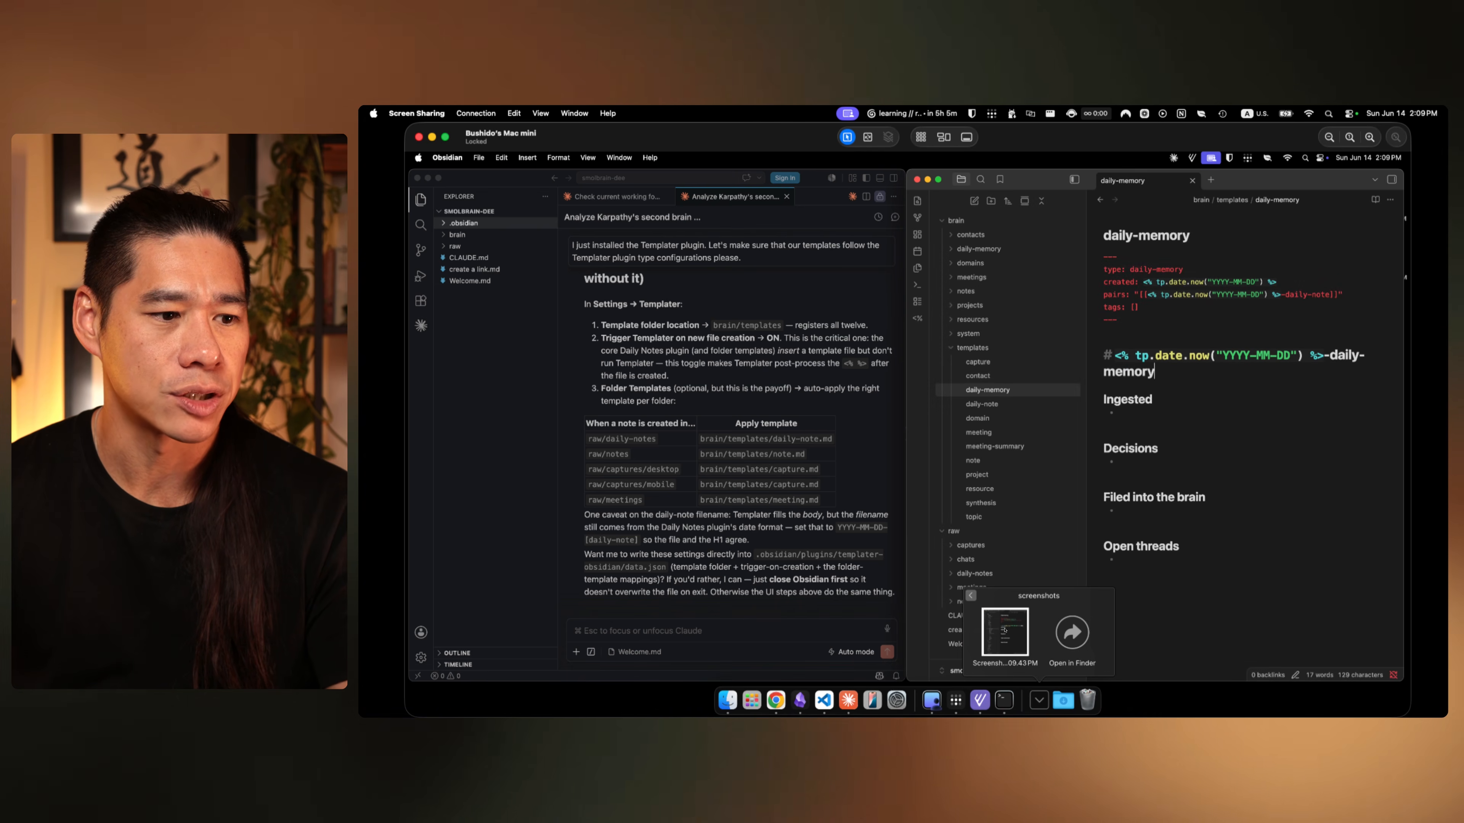
pyautogui.moveTo(1004, 630); pyautogui.dragTo(779, 624)
pyautogui.click(727, 632)
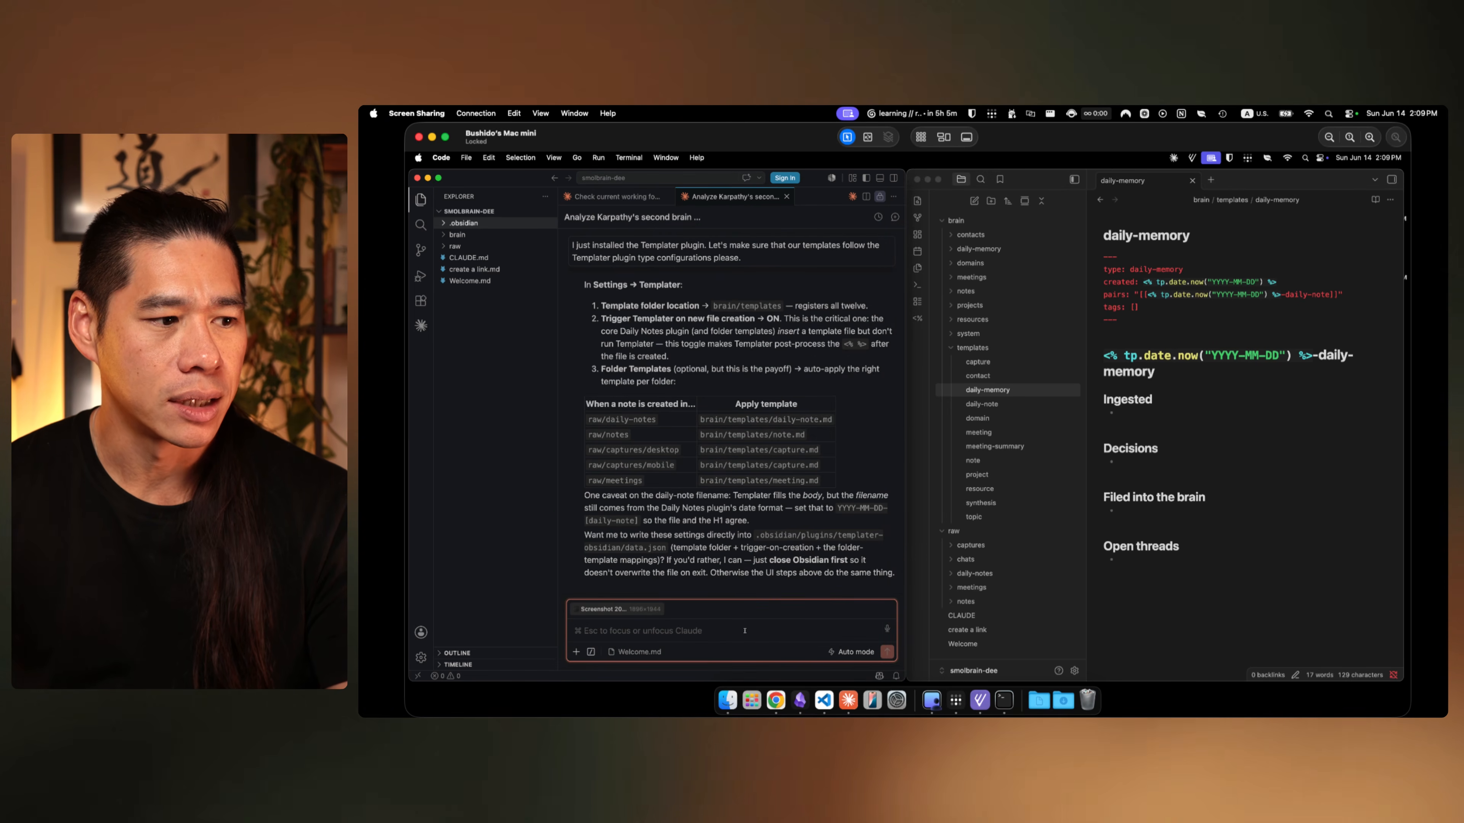
# Step: Enter the question "Why is the front matter in this file kind of wonky?" in the Claude prompt, followed by a new line
pyautogui.write('wh')
pyautogui.press('BackSpace')
pyautogui.press('BackSpace')
pyautogui.hotkey('alt', 'space')
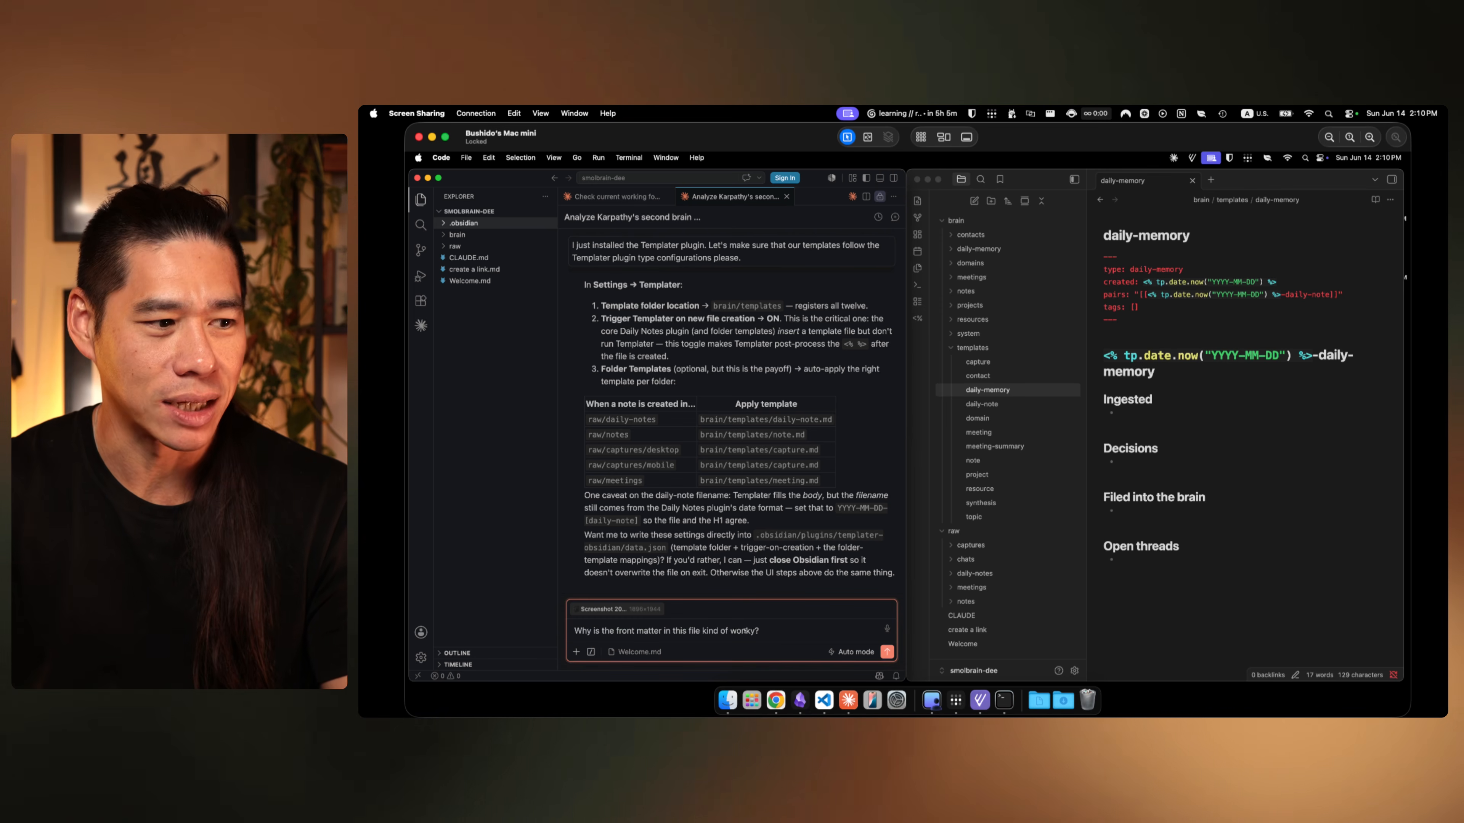
pyautogui.hotkey('shift', 'Return')
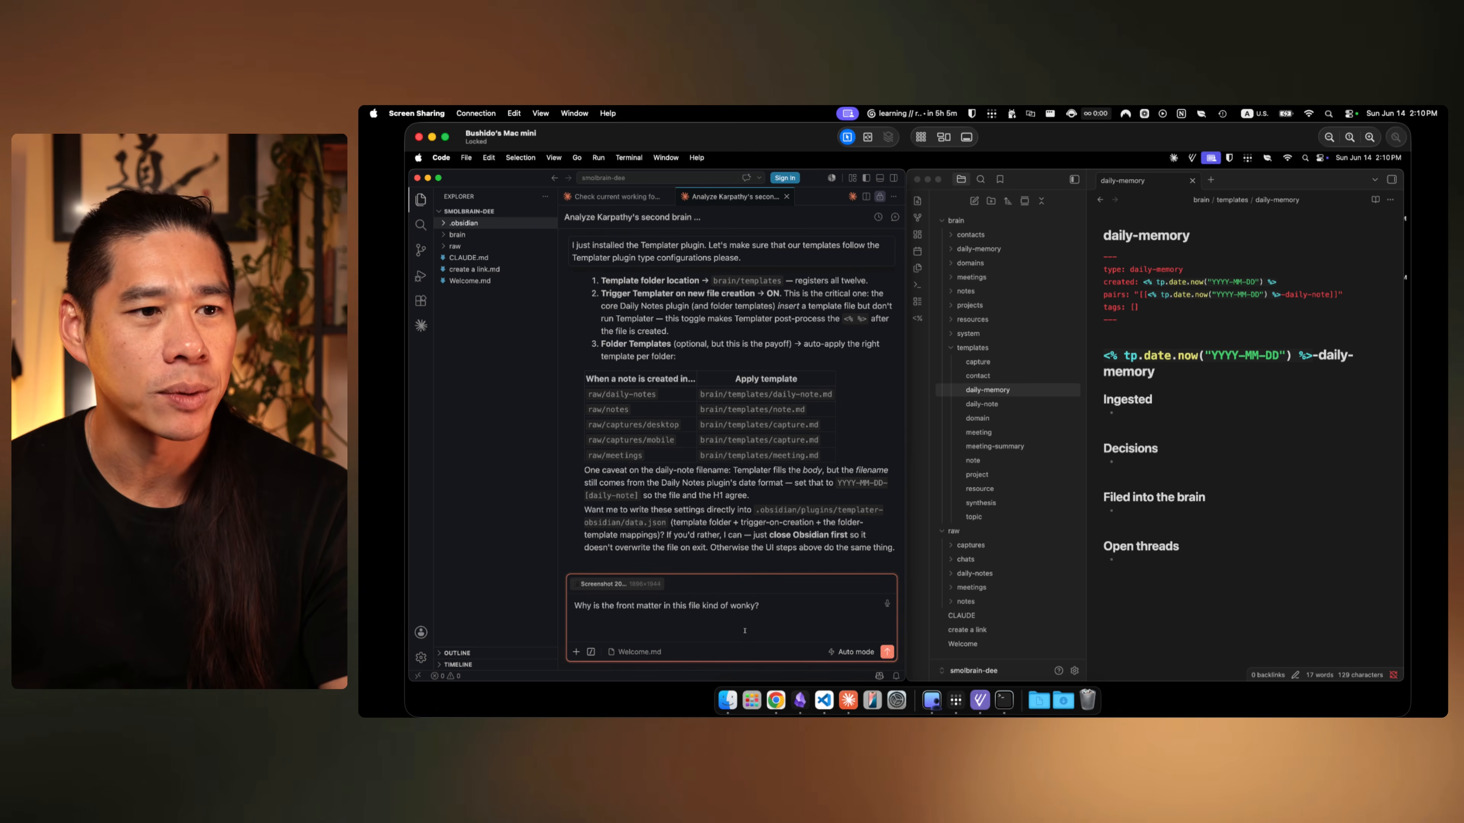
# Step: Add the vault path brain/templates/daily-memory copied from Obsidian and the note "(see screenshot)" to the Claude prompt, and send it
pyautogui.click(1388, 202)
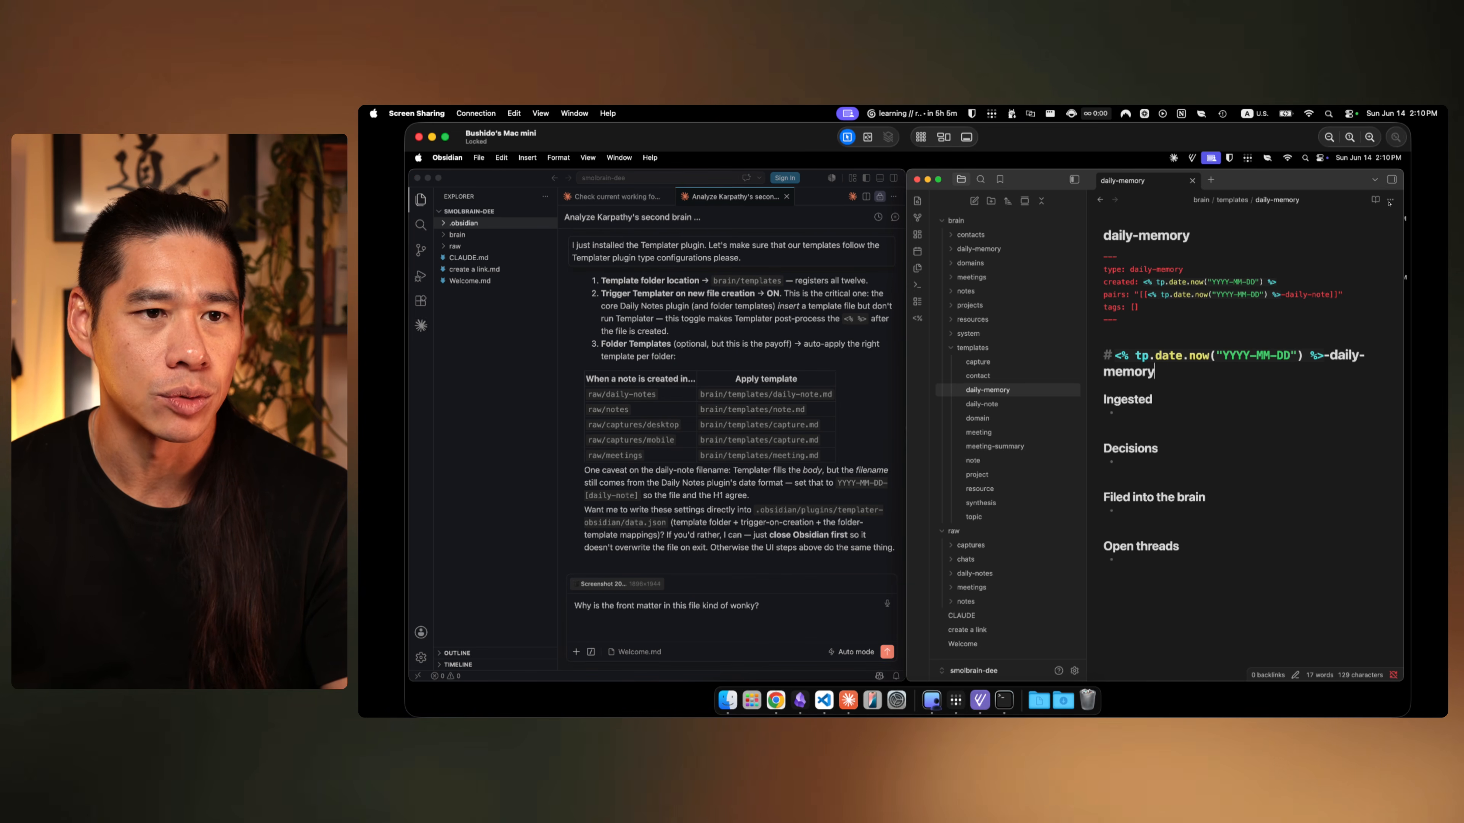
pyautogui.click(1389, 201)
pyautogui.moveTo(1325, 397)
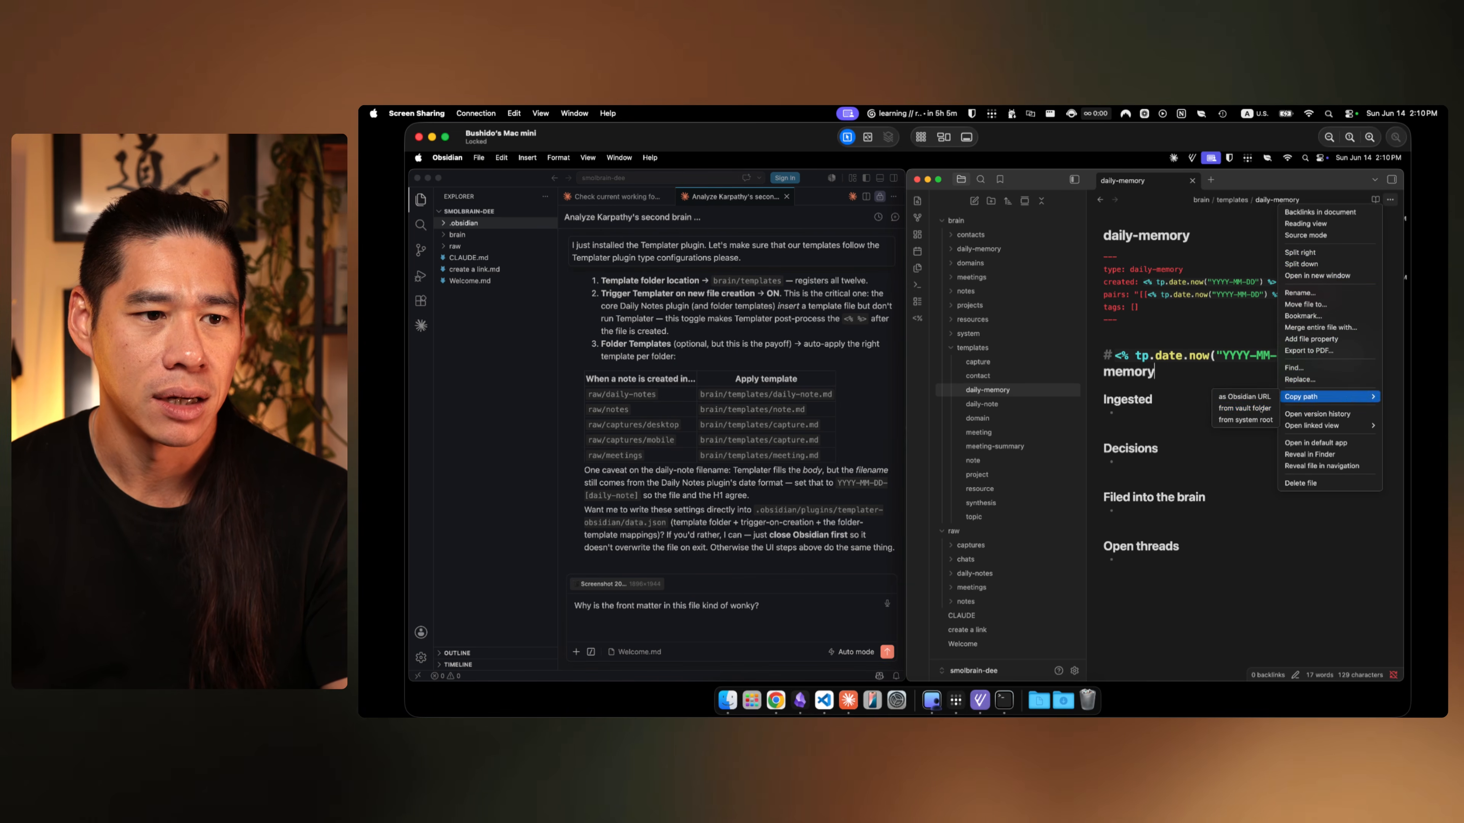
pyautogui.click(1245, 409)
pyautogui.click(688, 625)
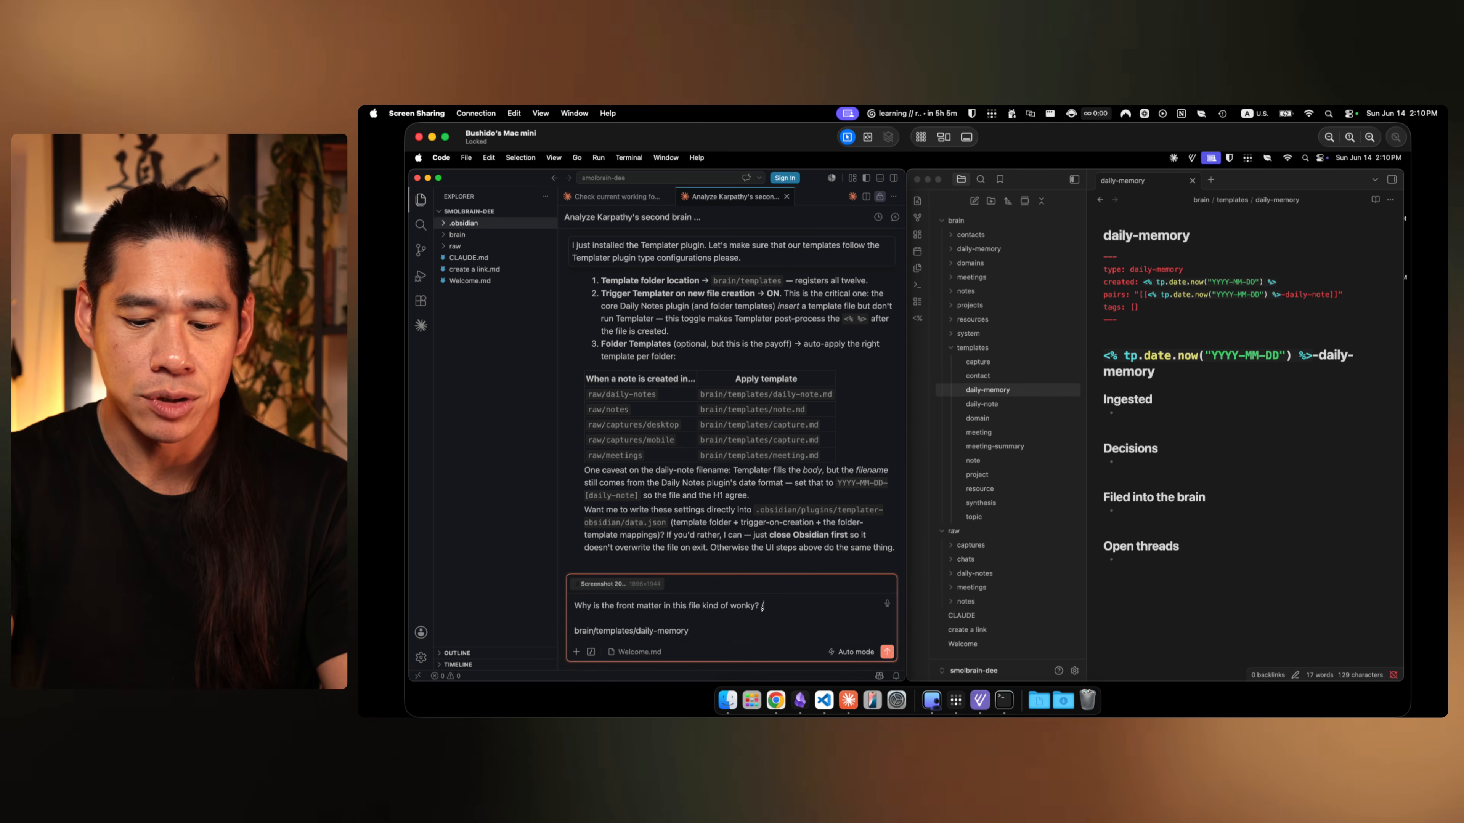
pyautogui.write('see screensh')
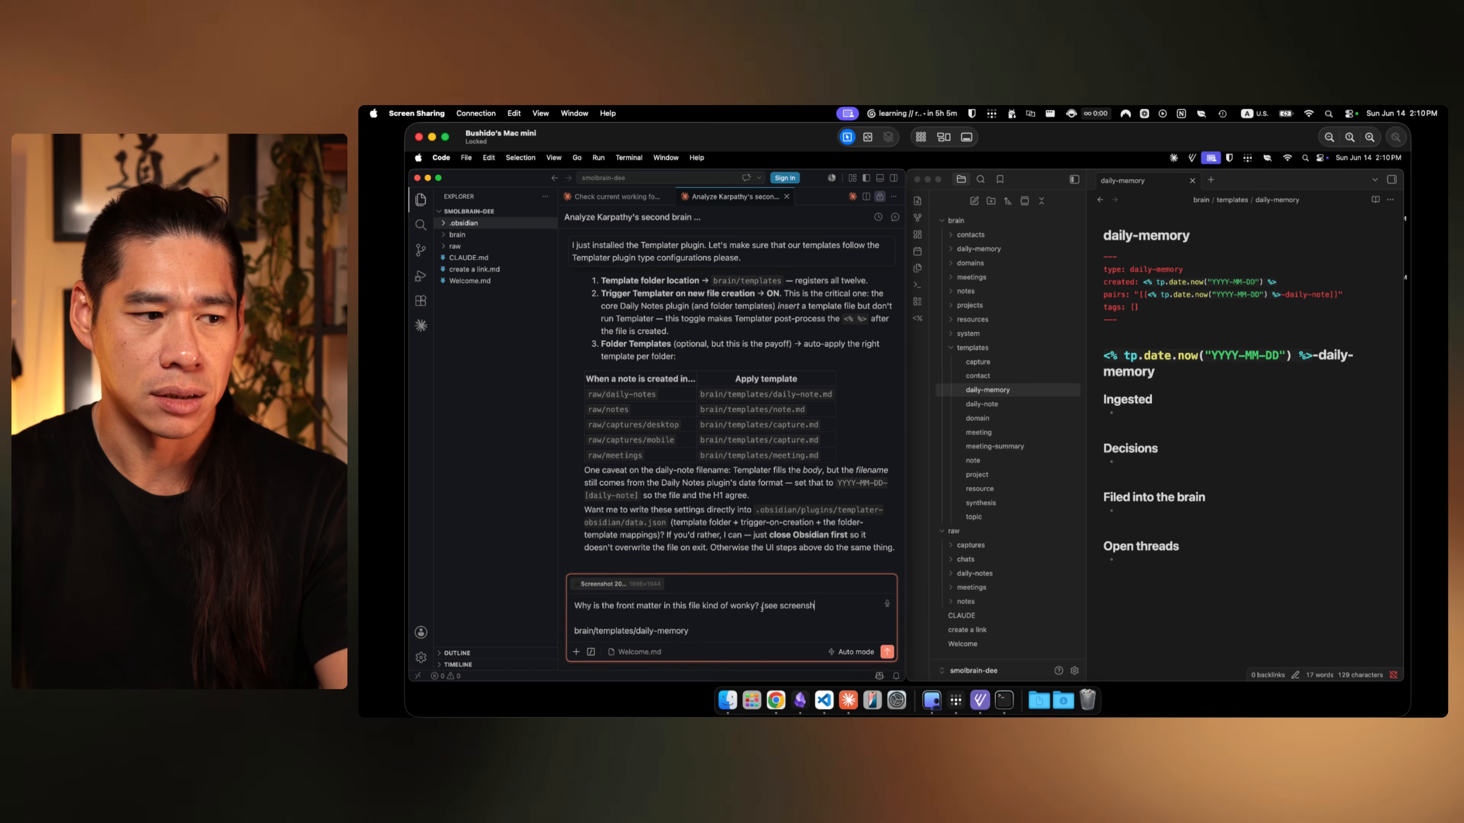
pyautogui.write('ot)')
pyautogui.press('Return')
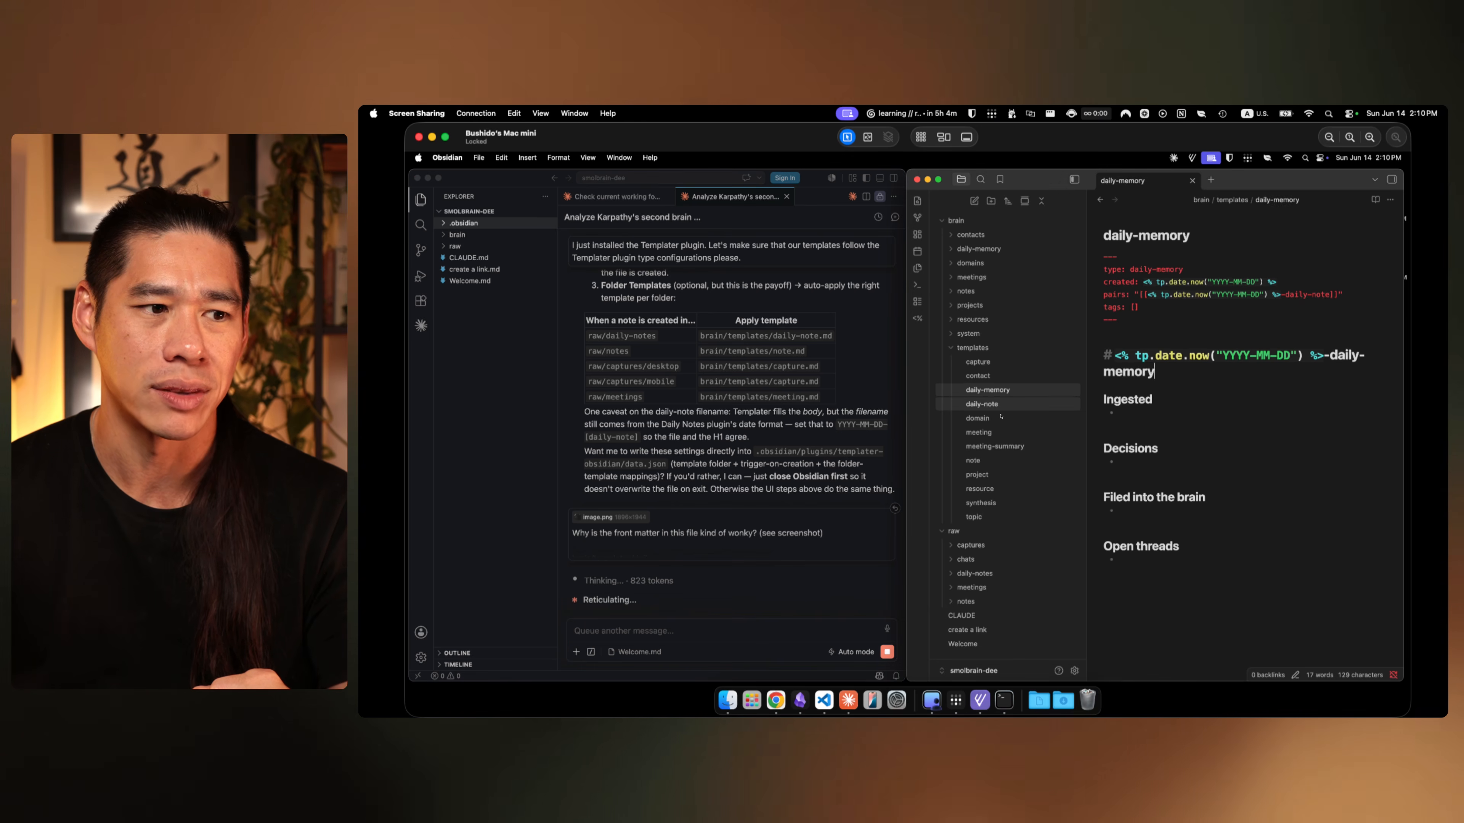
# Step: Read Claude's explanation of the daily-memory front matter problem and its edit to the pairs line
pyautogui.click(1028, 404)
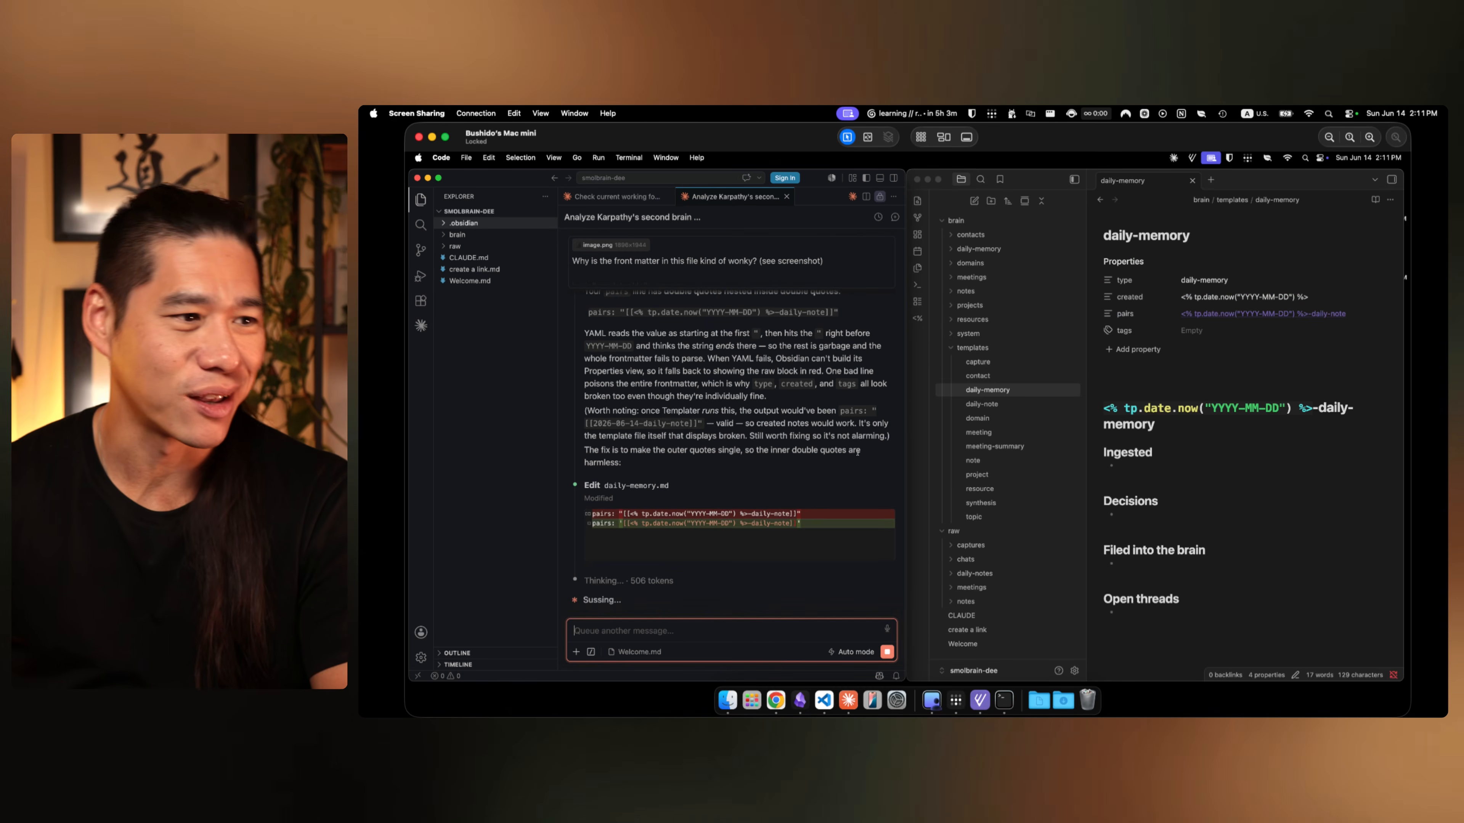
pyautogui.click(857, 453)
pyautogui.scroll(1, 651, 473)
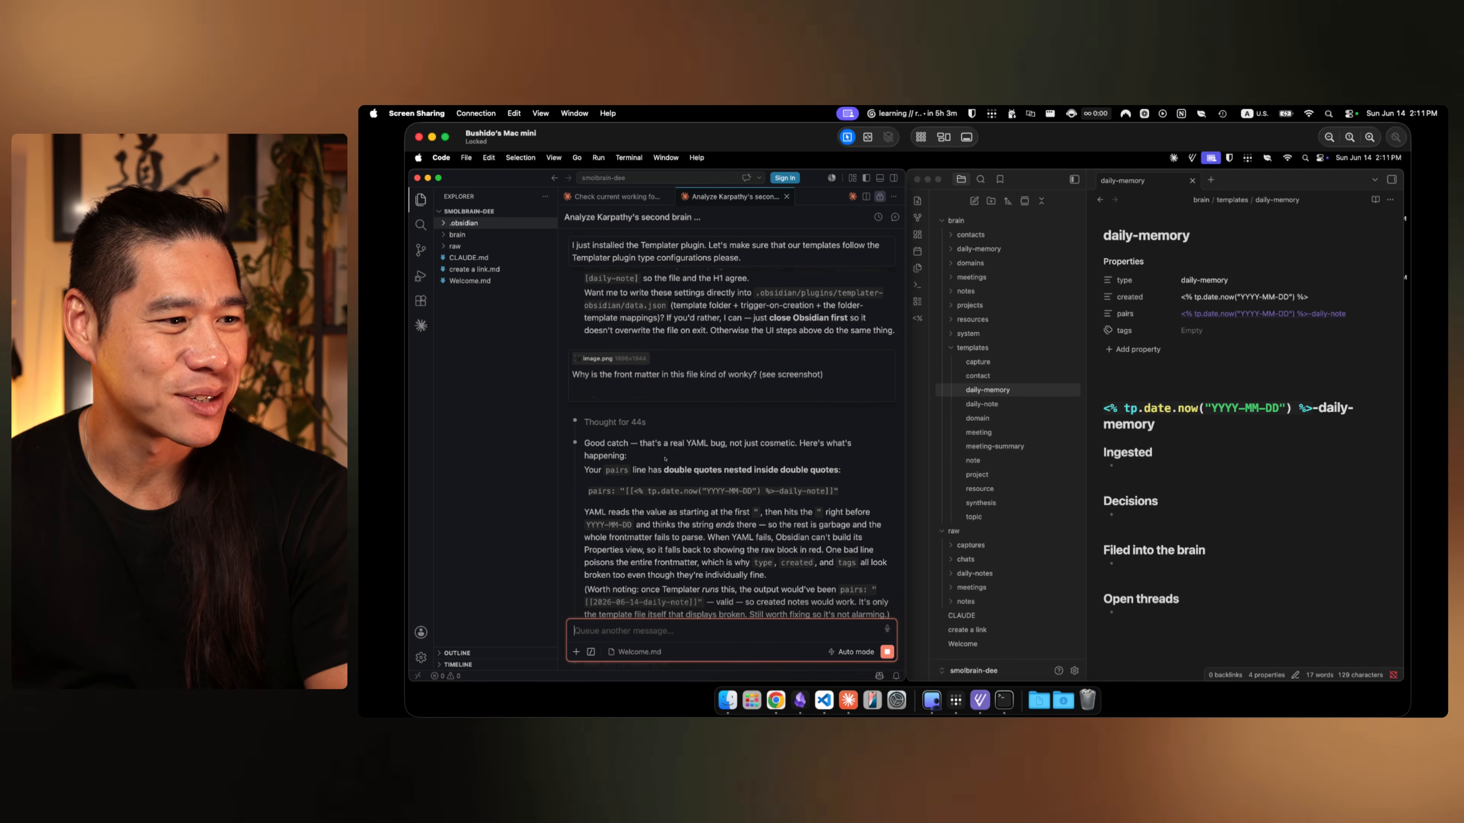
pyautogui.moveTo(696, 443); pyautogui.dragTo(795, 442)
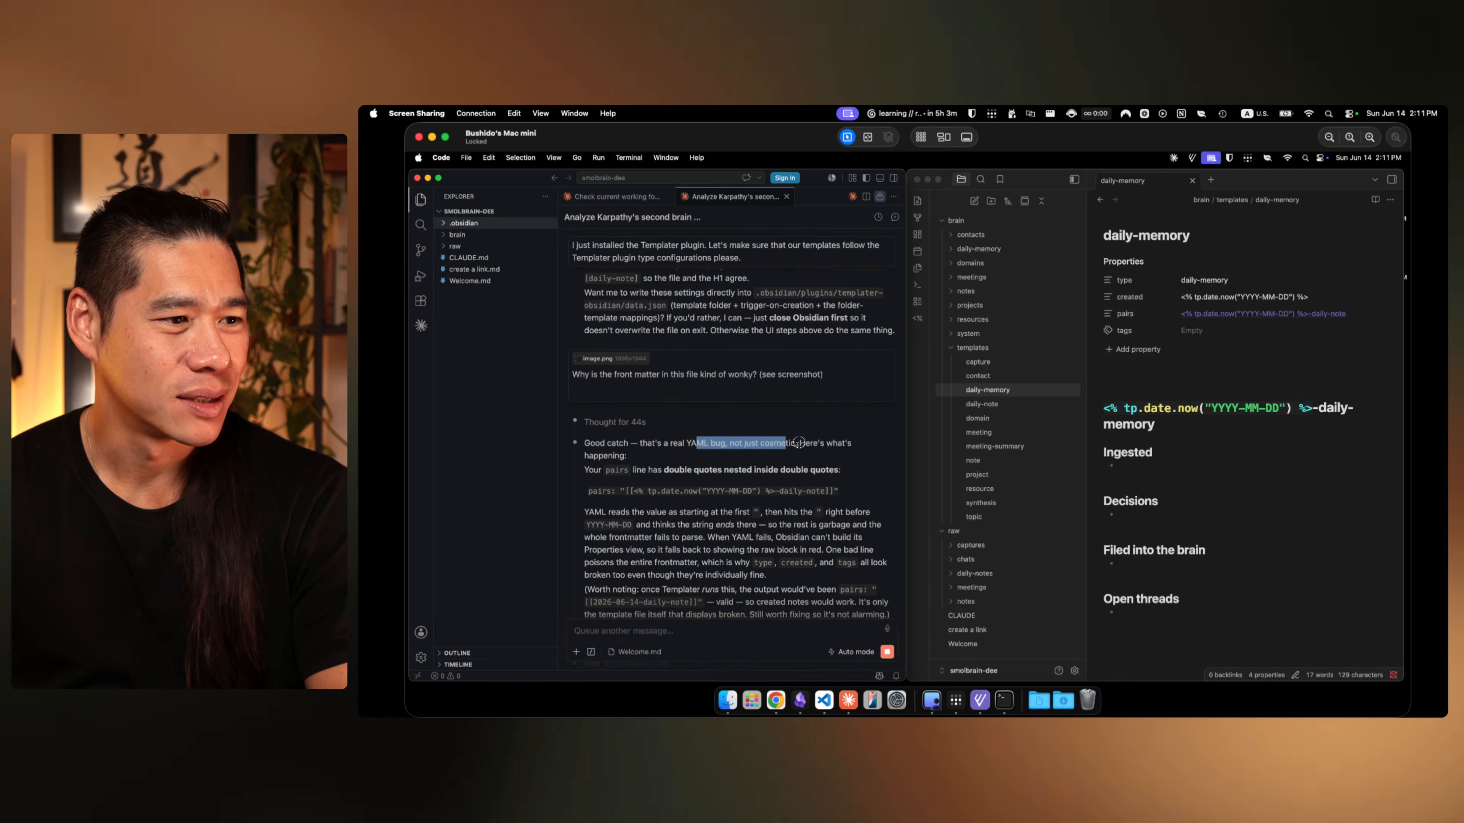
pyautogui.tripleClick(696, 443)
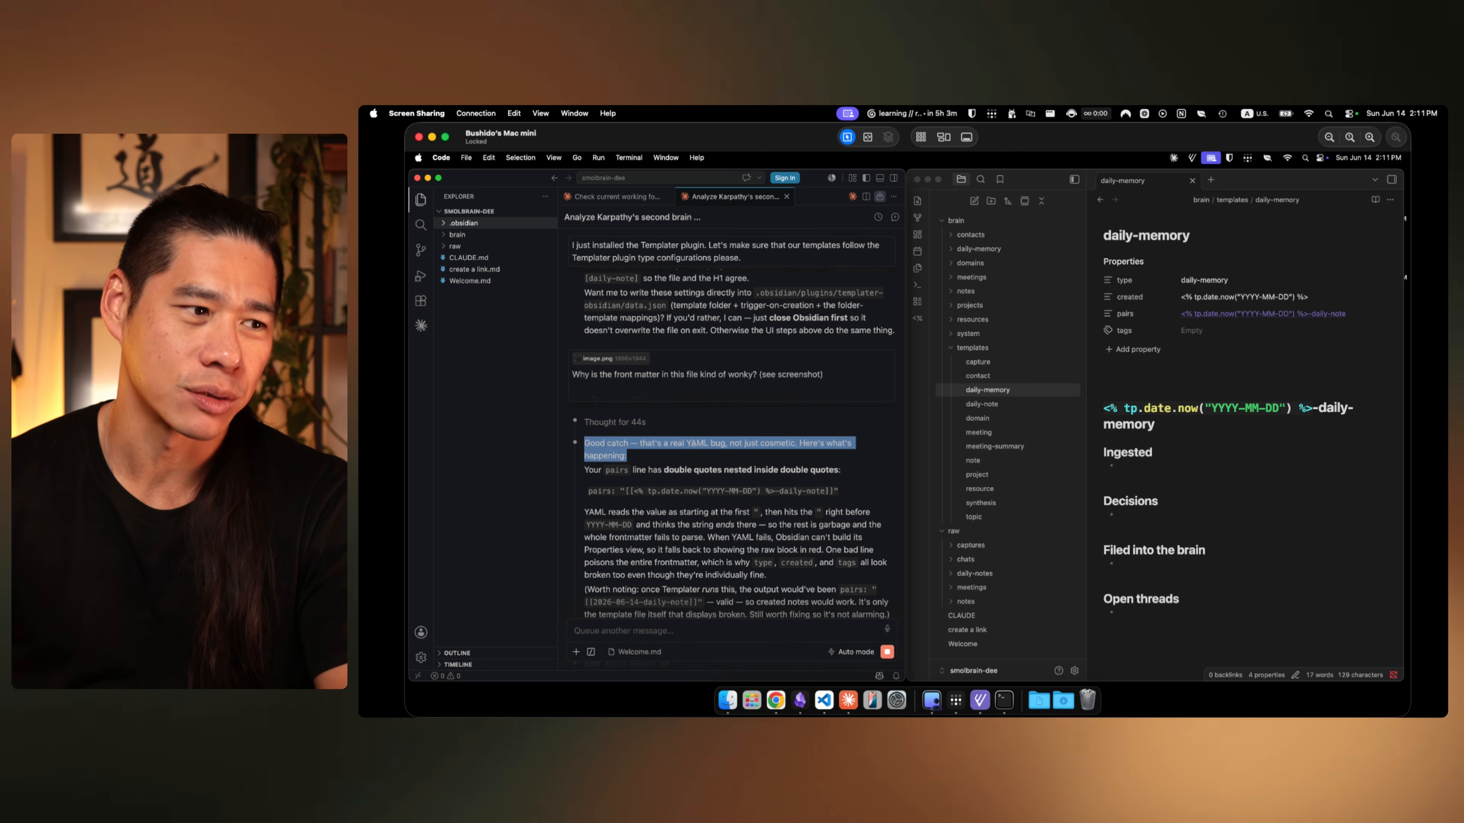
# Step: Read Claude's explanation of the frontmatter problem and its summary of the daily-memory.md and schema.md fixes
pyautogui.click(695, 443)
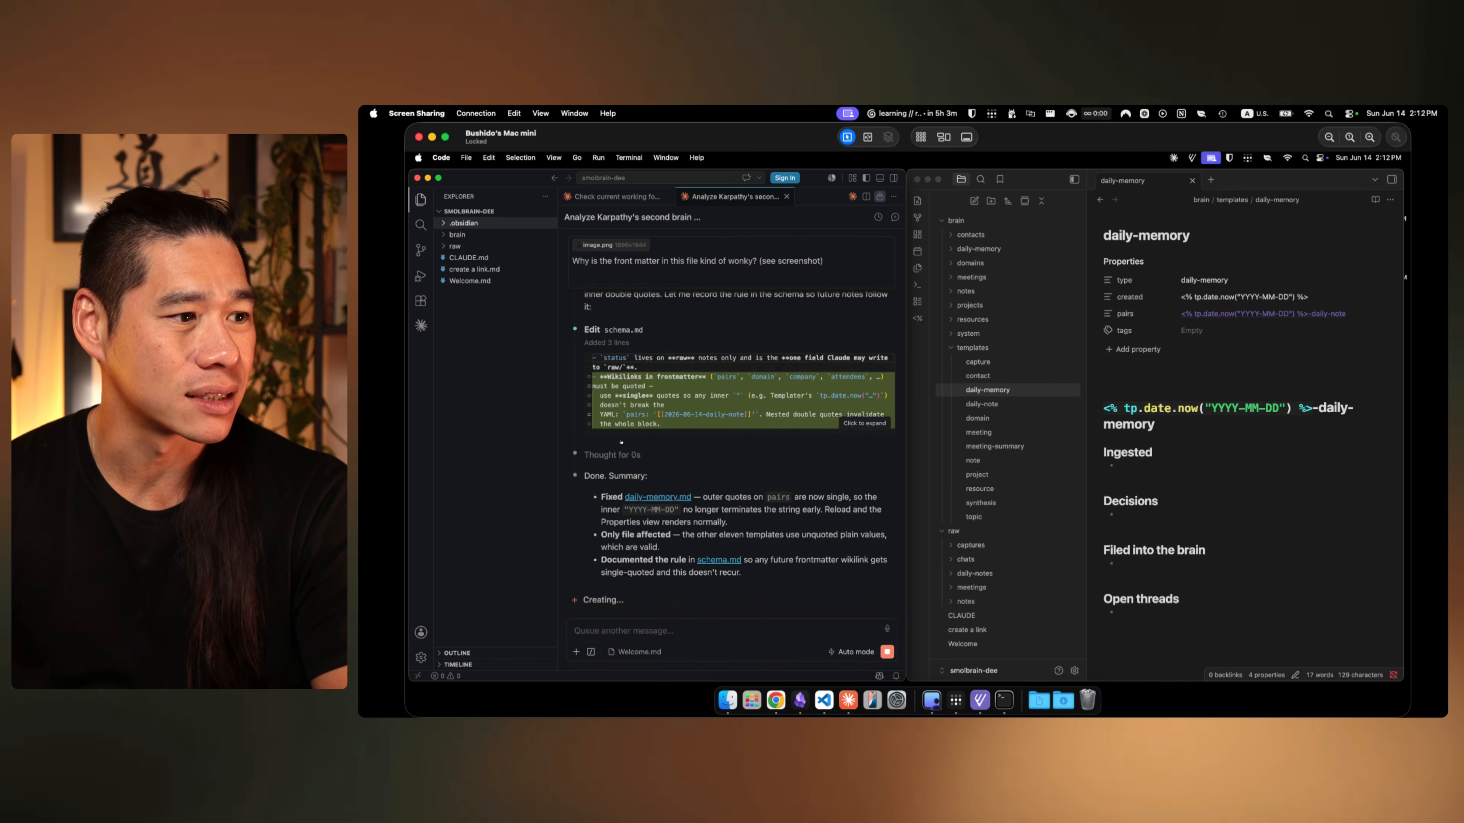
pyautogui.scroll(3, 816, 470)
pyautogui.scroll(-3, 816, 470)
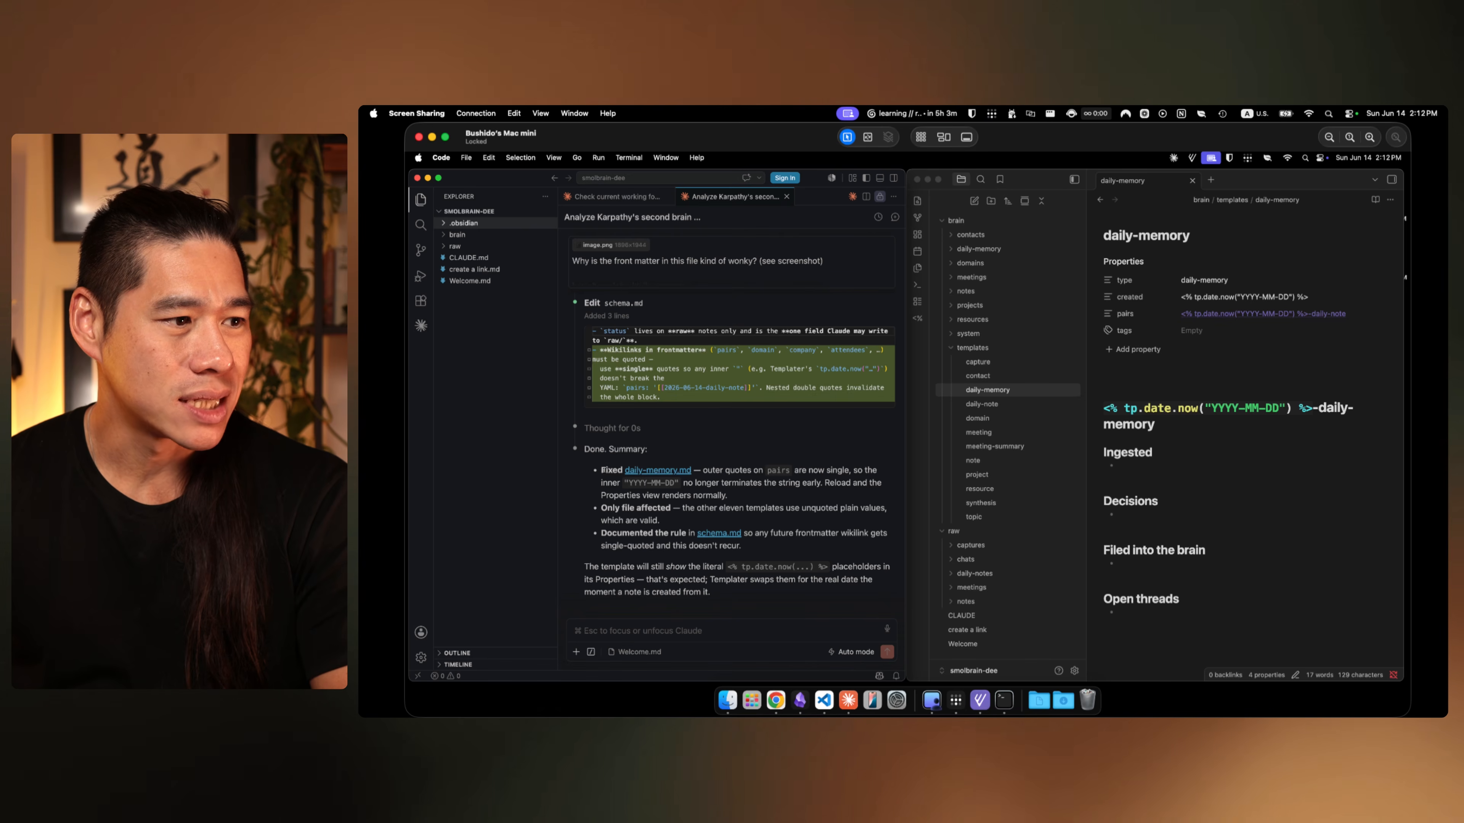
pyautogui.click(626, 519)
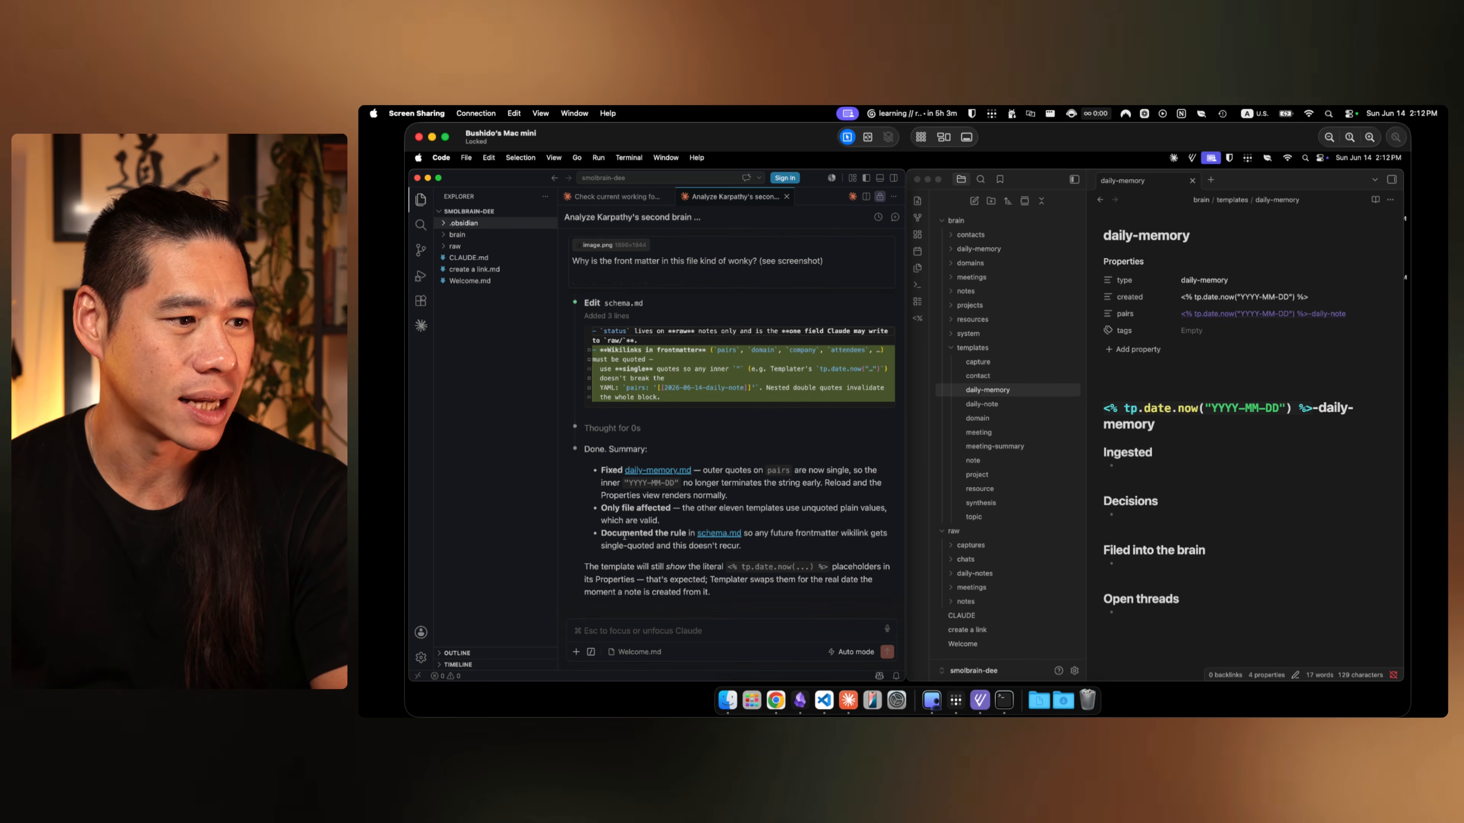
pyautogui.click(752, 550)
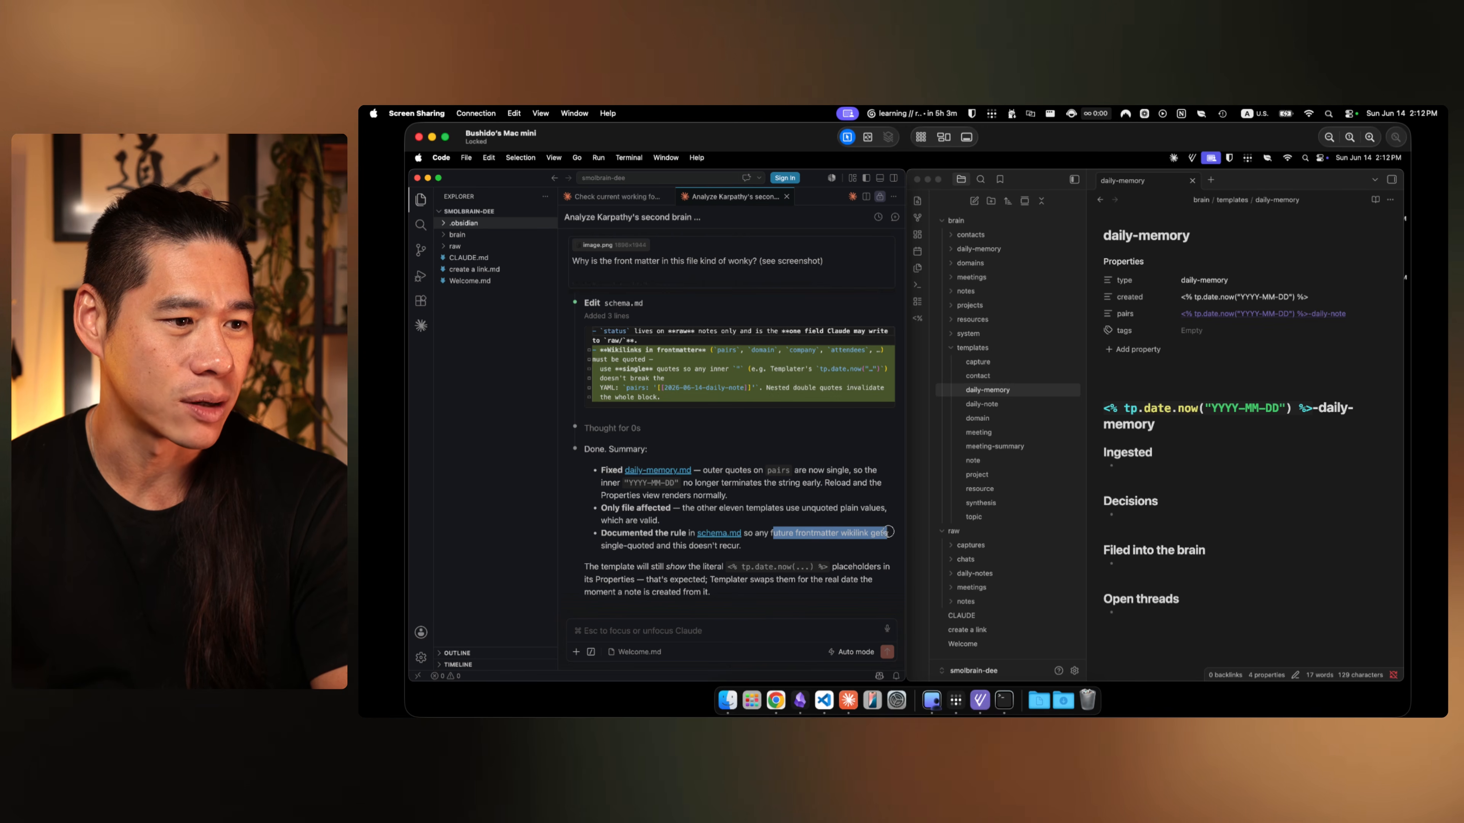
pyautogui.moveTo(884, 539); pyautogui.dragTo(882, 544)
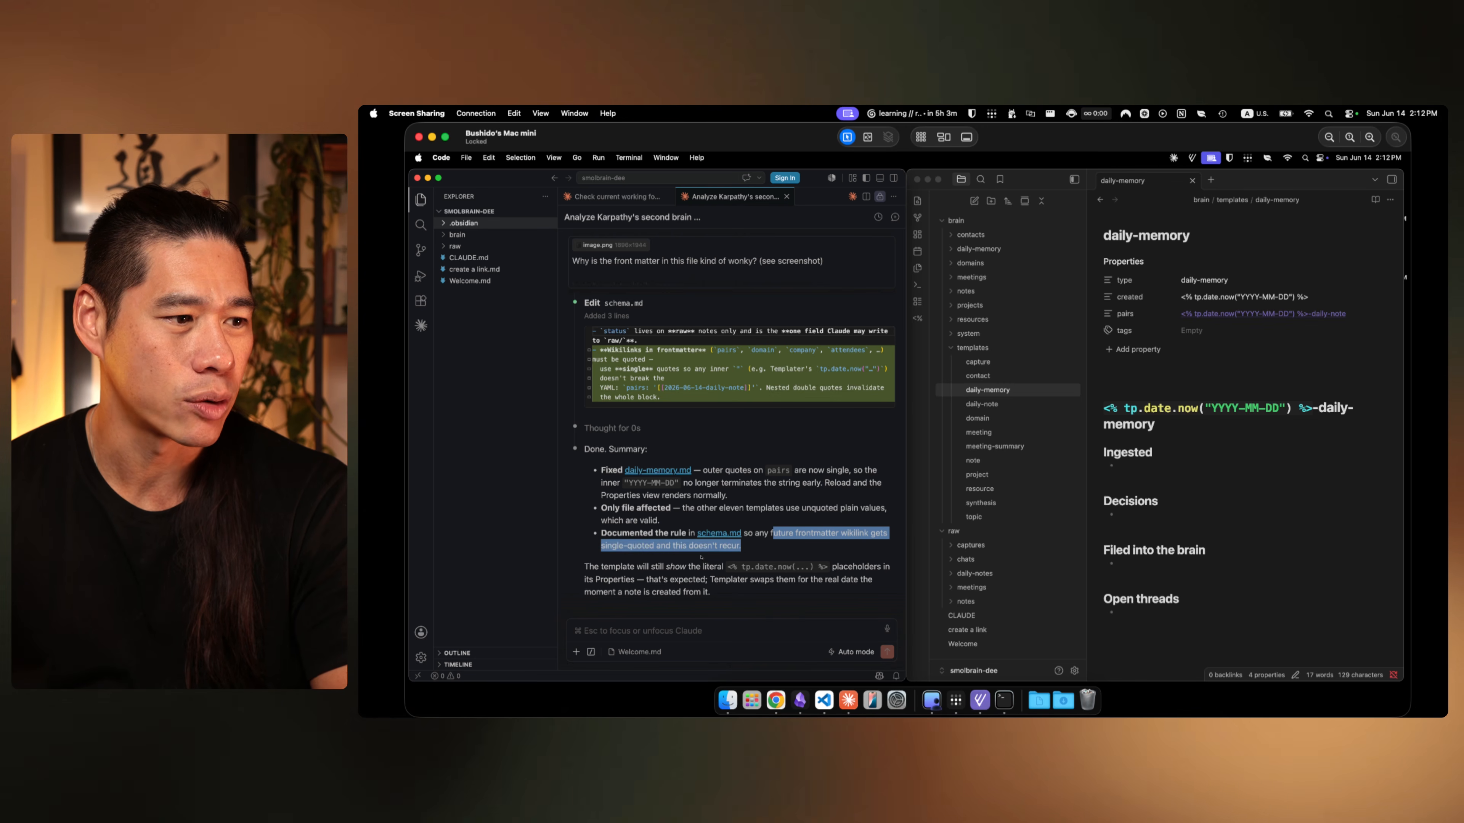
pyautogui.click(686, 559)
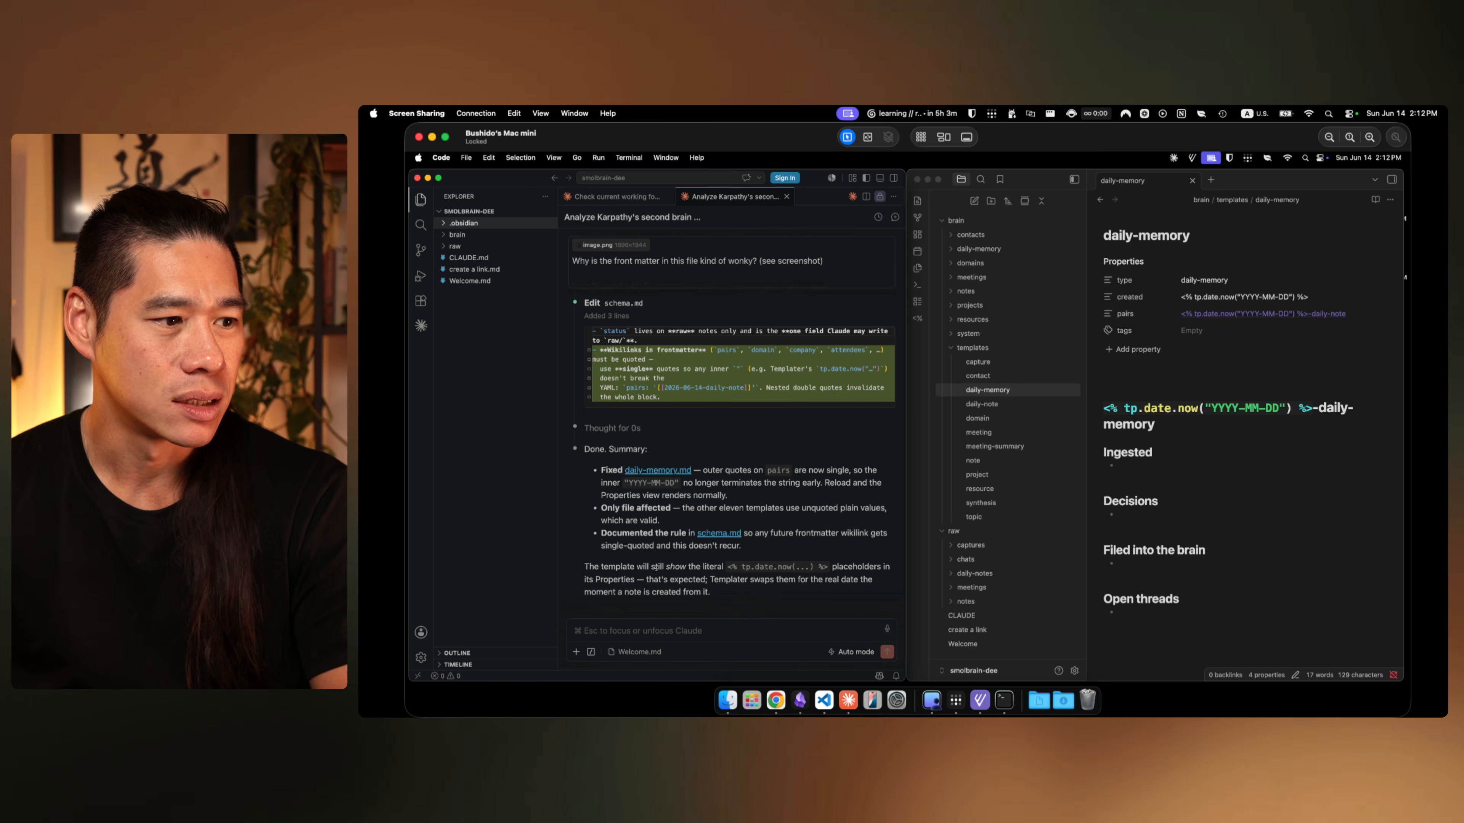
pyautogui.moveTo(658, 566); pyautogui.dragTo(789, 566)
pyautogui.click(842, 569)
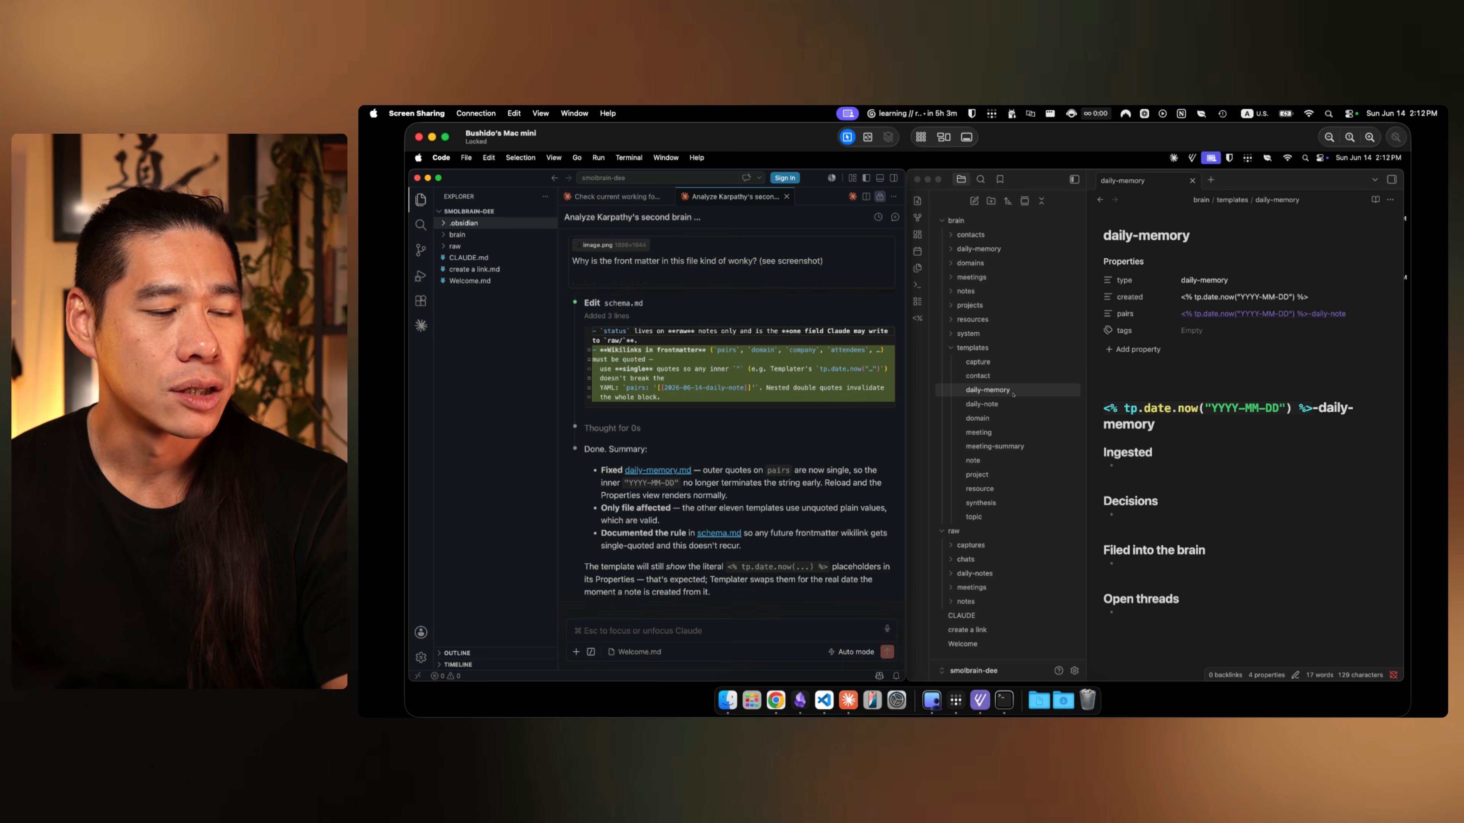
pyautogui.click(1004, 397)
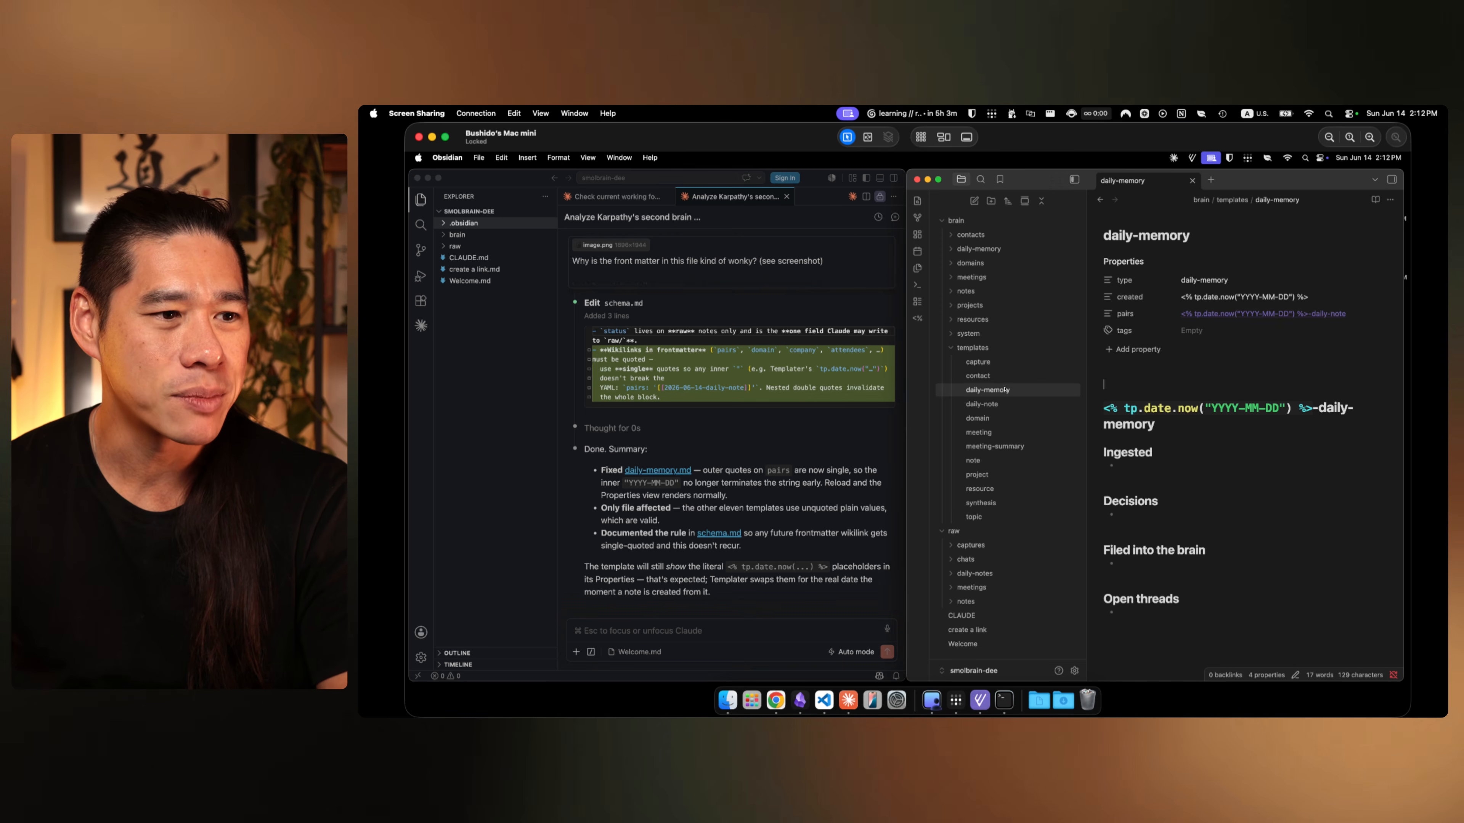
pyautogui.click(1006, 353)
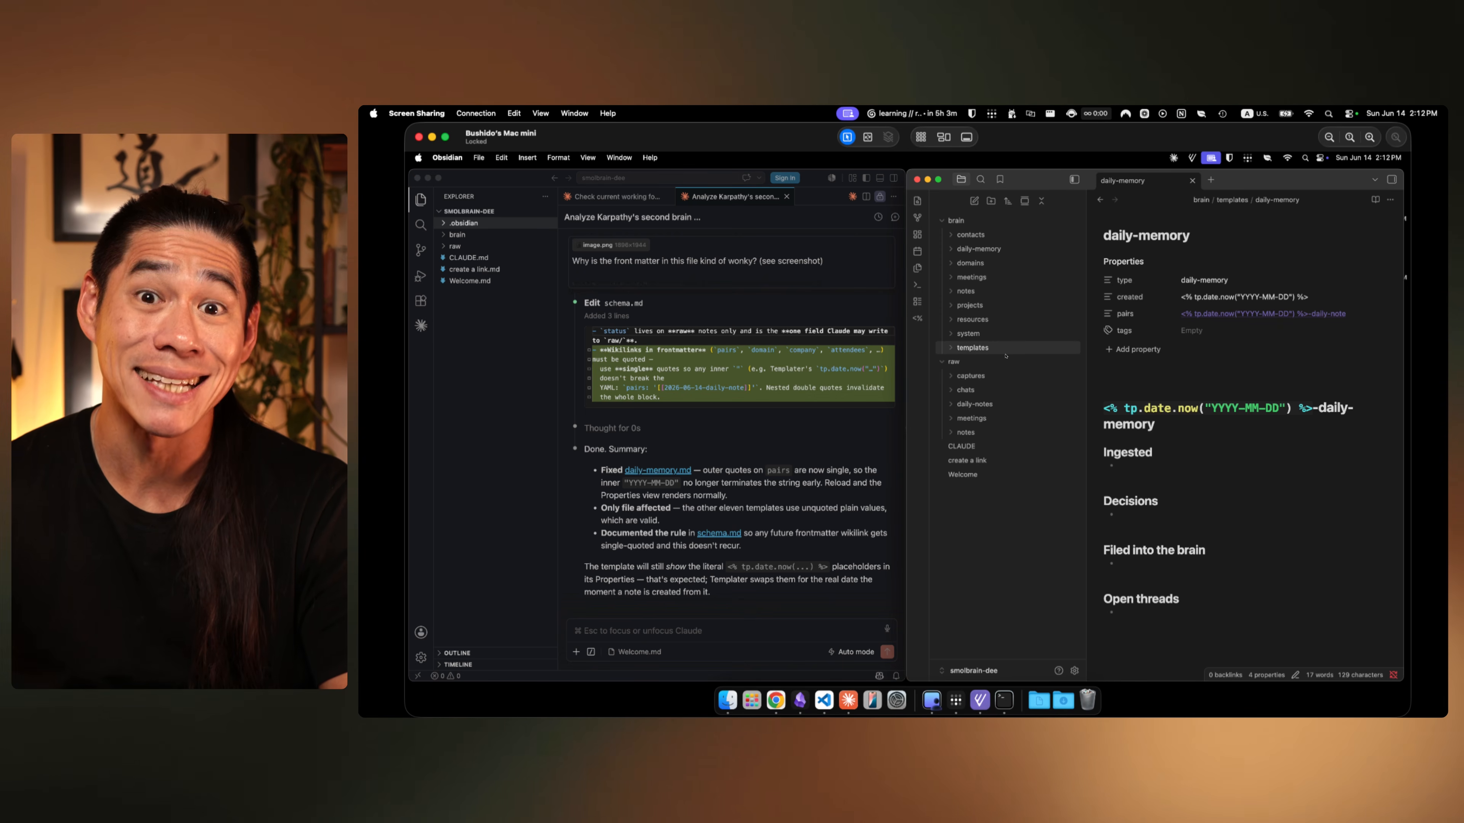
pyautogui.click(1005, 354)
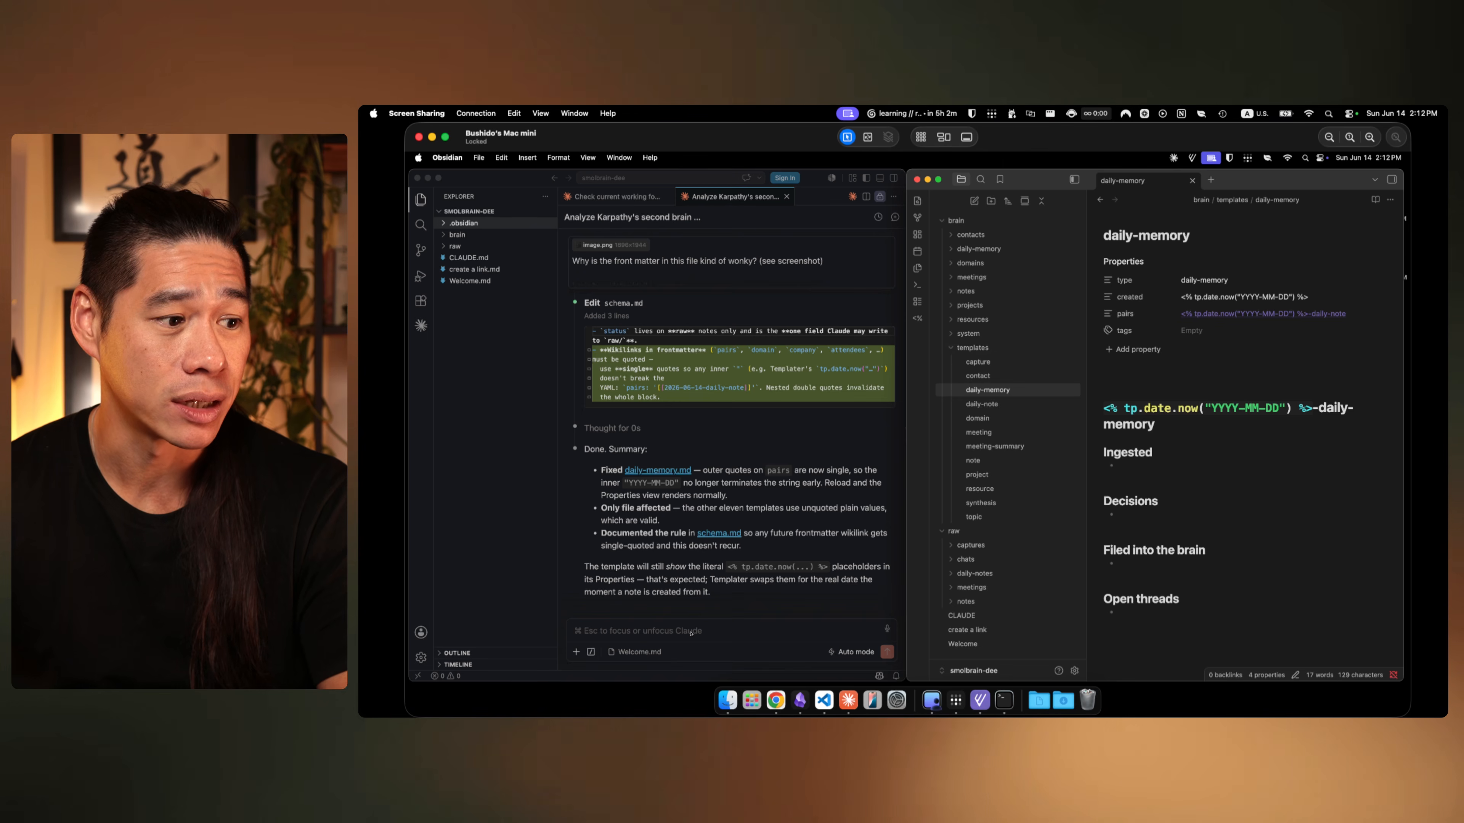
# Step: Send Claude the prompt "We've done a lot of work so far already, let's log it to daily memory."
pyautogui.click(720, 628)
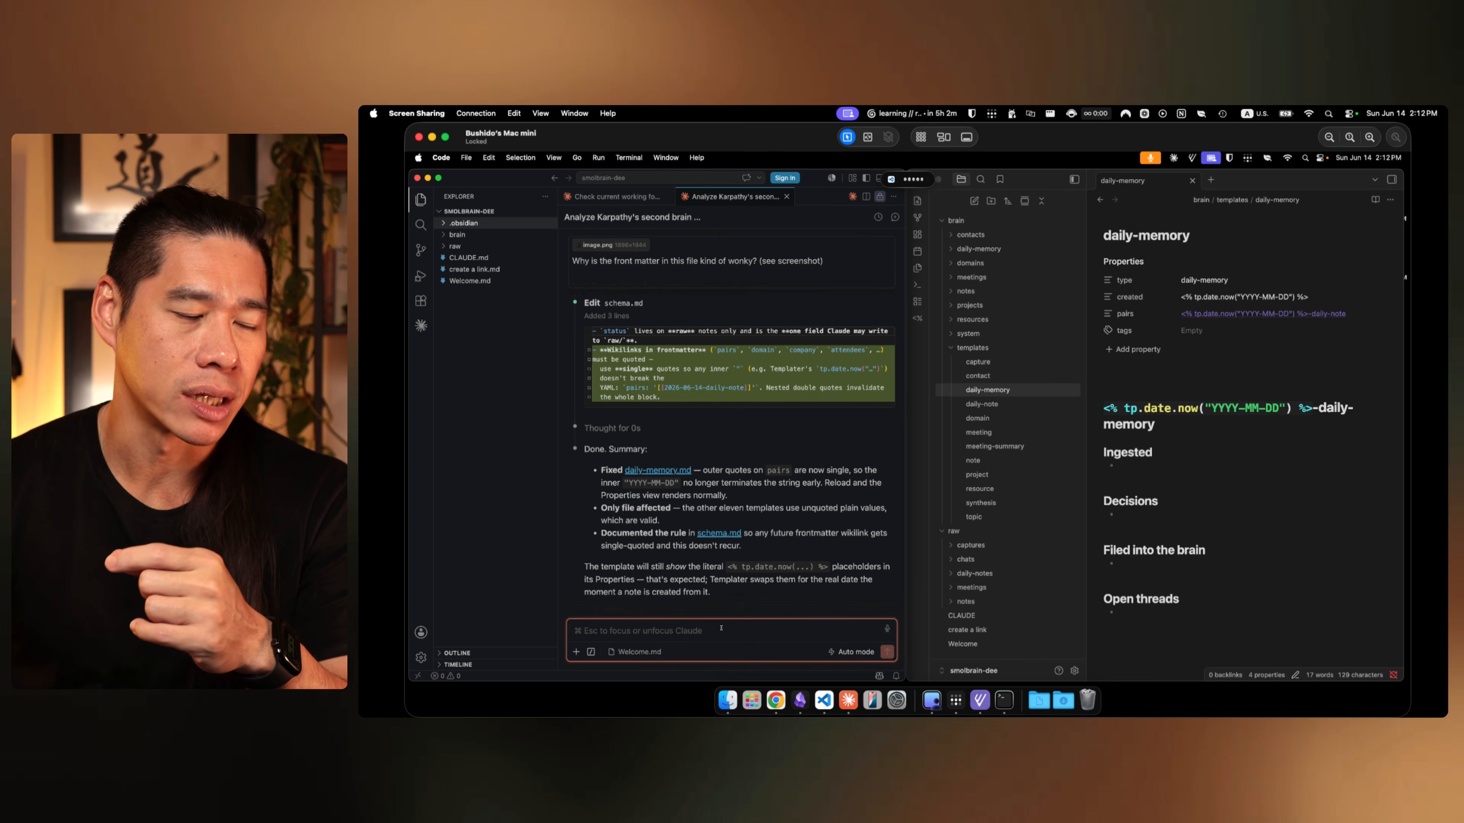
pyautogui.write("We've done a lot of work so far already, let's log it to daily memory.")
pyautogui.press('Return')
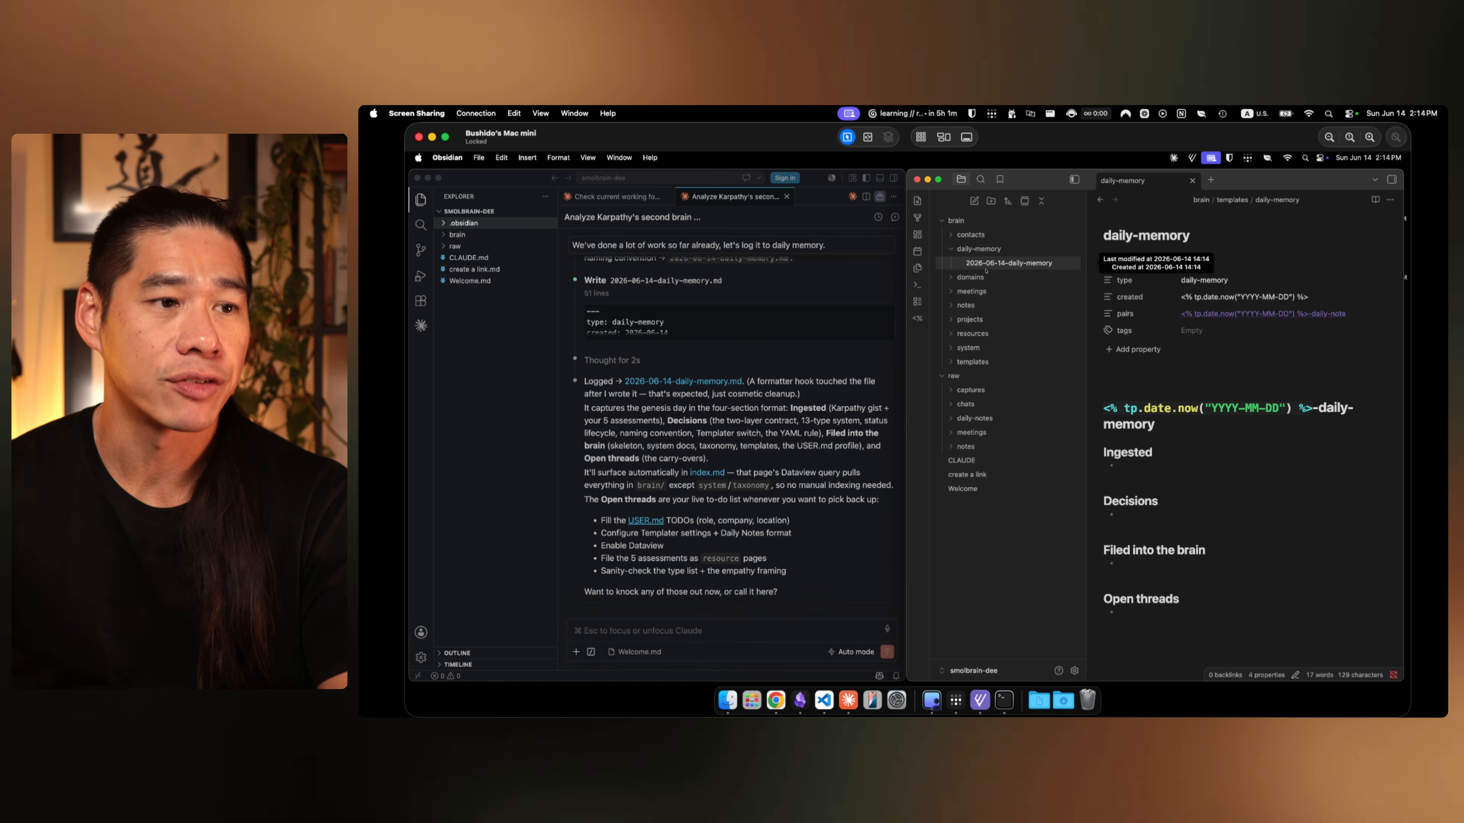
# Step: Open the 2026-06-14-daily-memory note in Obsidian and read it through to the Open threads section
pyautogui.click(986, 267)
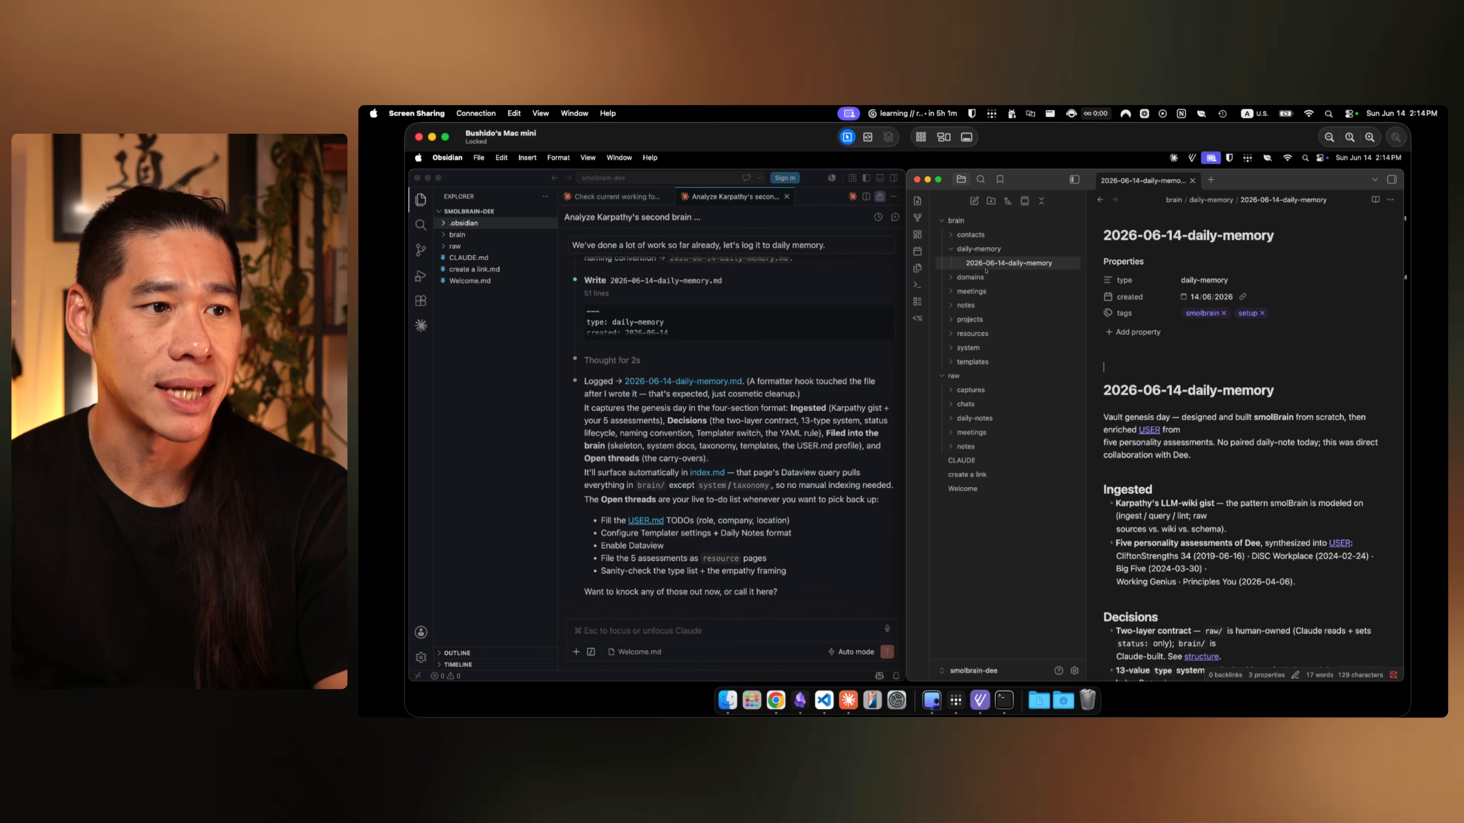
pyautogui.scroll(-3, 1362, 432)
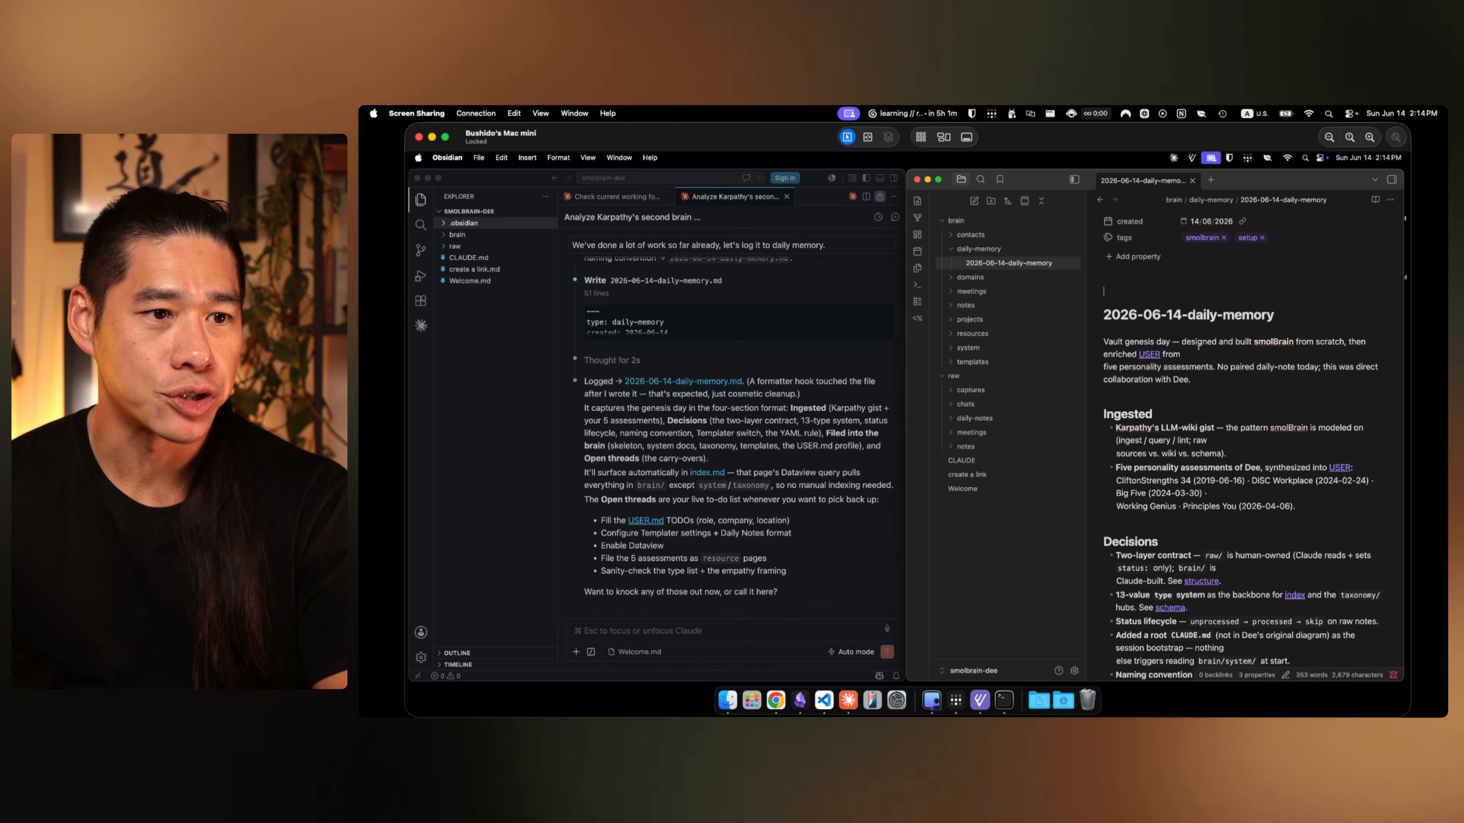
pyautogui.scroll(-20, 1278, 341)
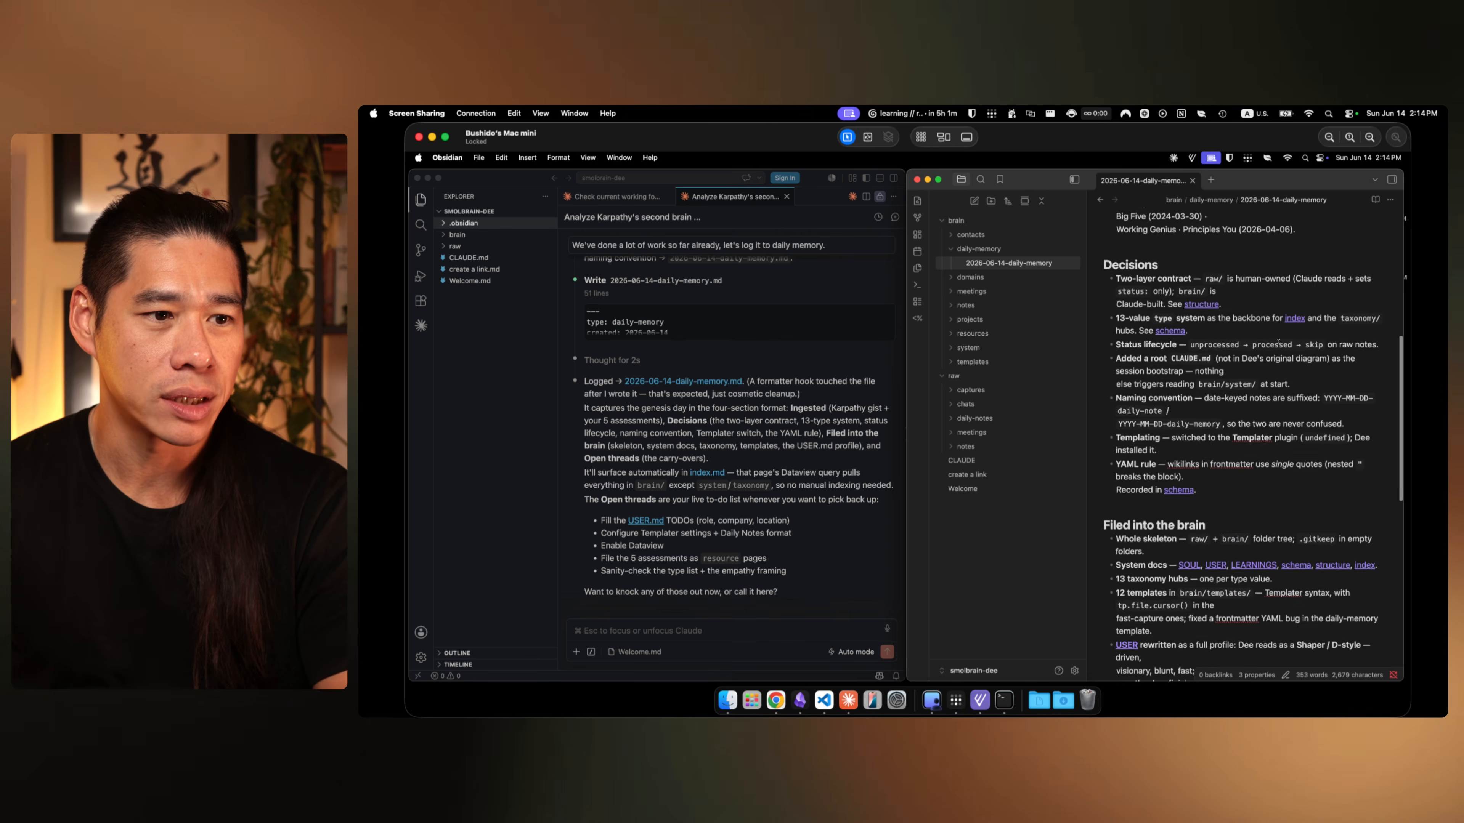
pyautogui.scroll(-5, 1278, 342)
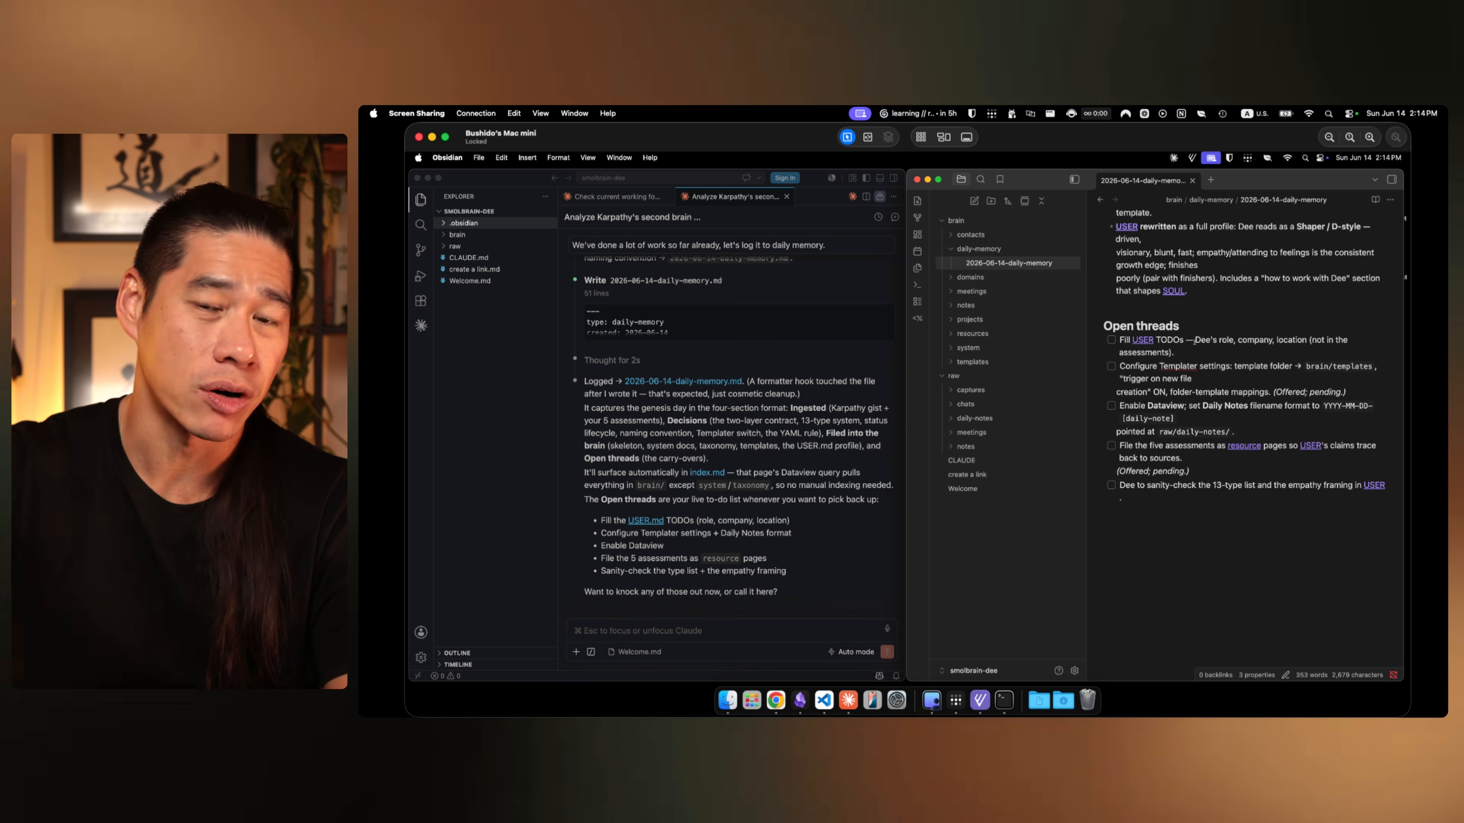
pyautogui.moveTo(1194, 340); pyautogui.dragTo(1283, 478)
pyautogui.click(1284, 478)
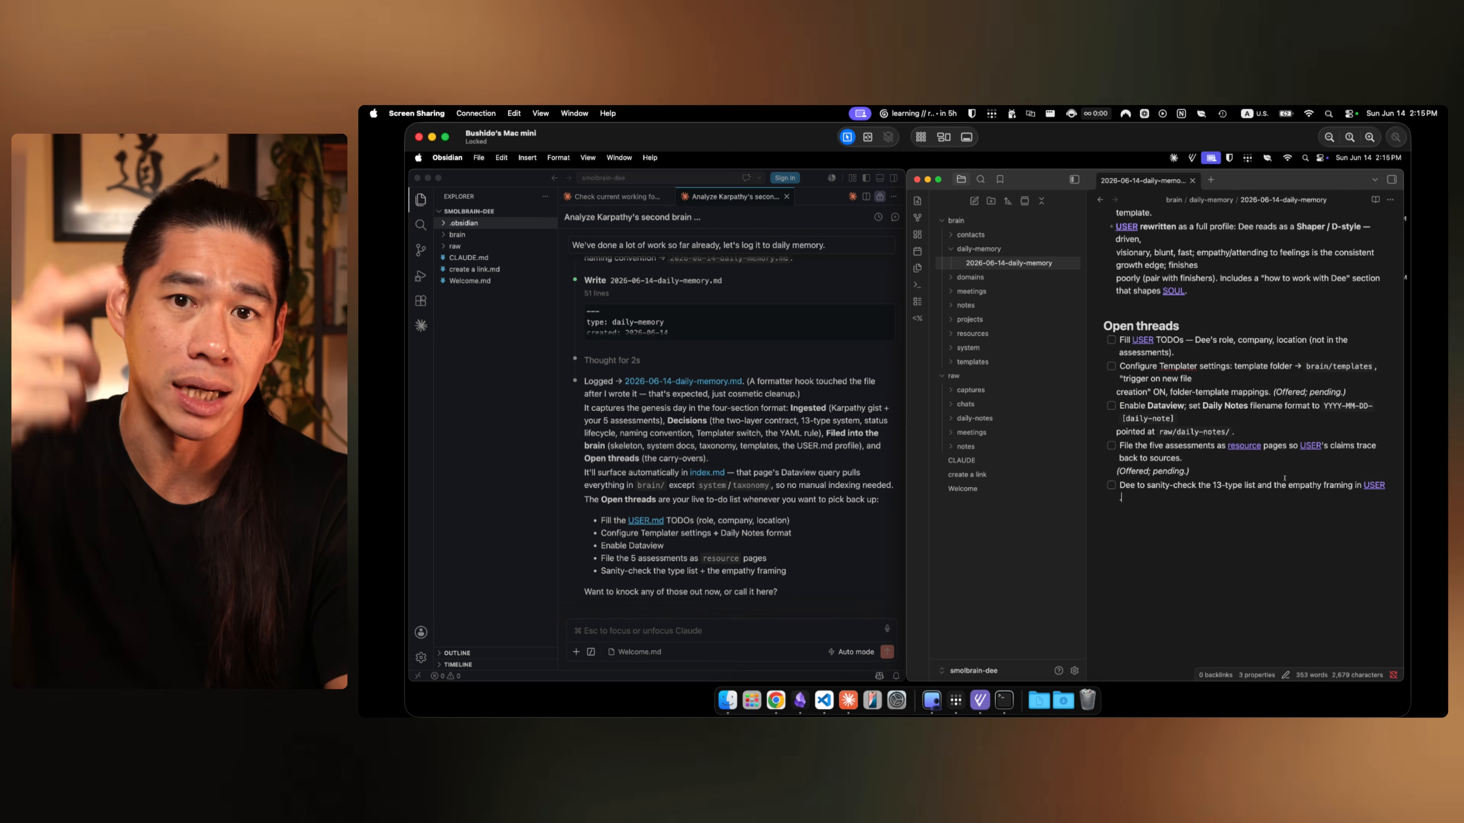
# Step: Check the Claude conversation's context usage with the /context command and look over the daily-memory note again
pyautogui.click(786, 630)
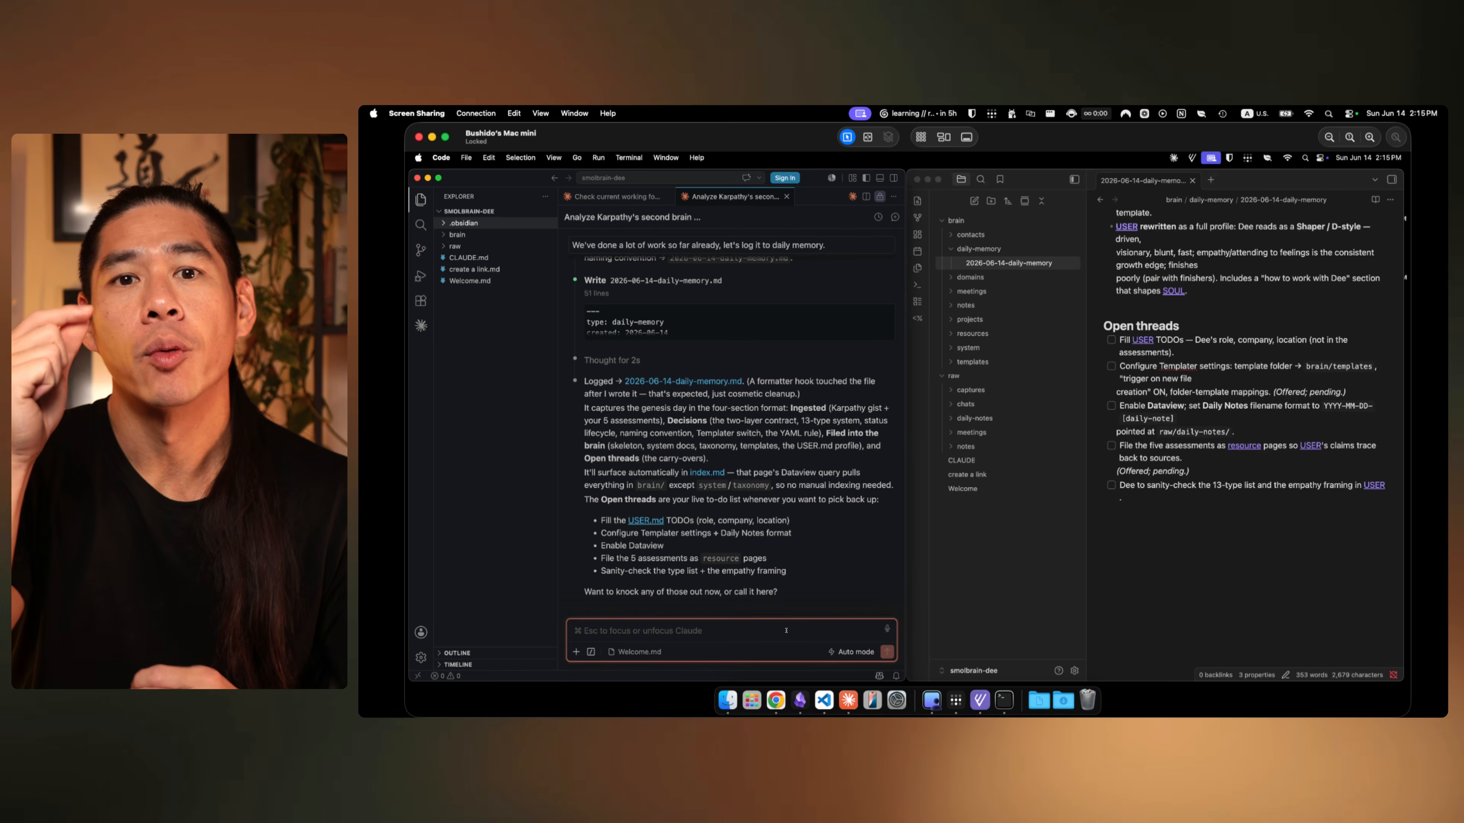
pyautogui.write('/conte')
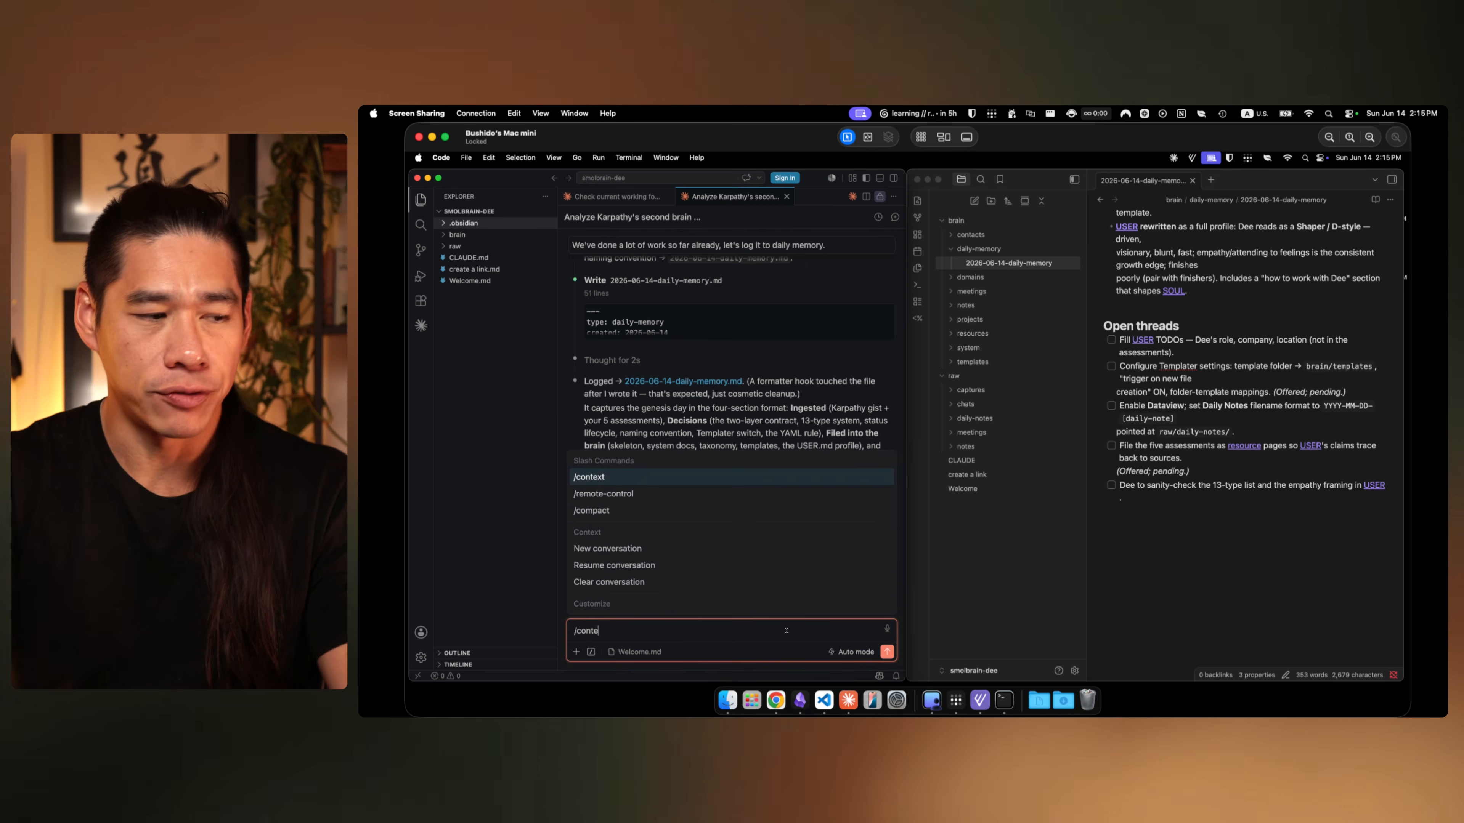
pyautogui.press('Return')
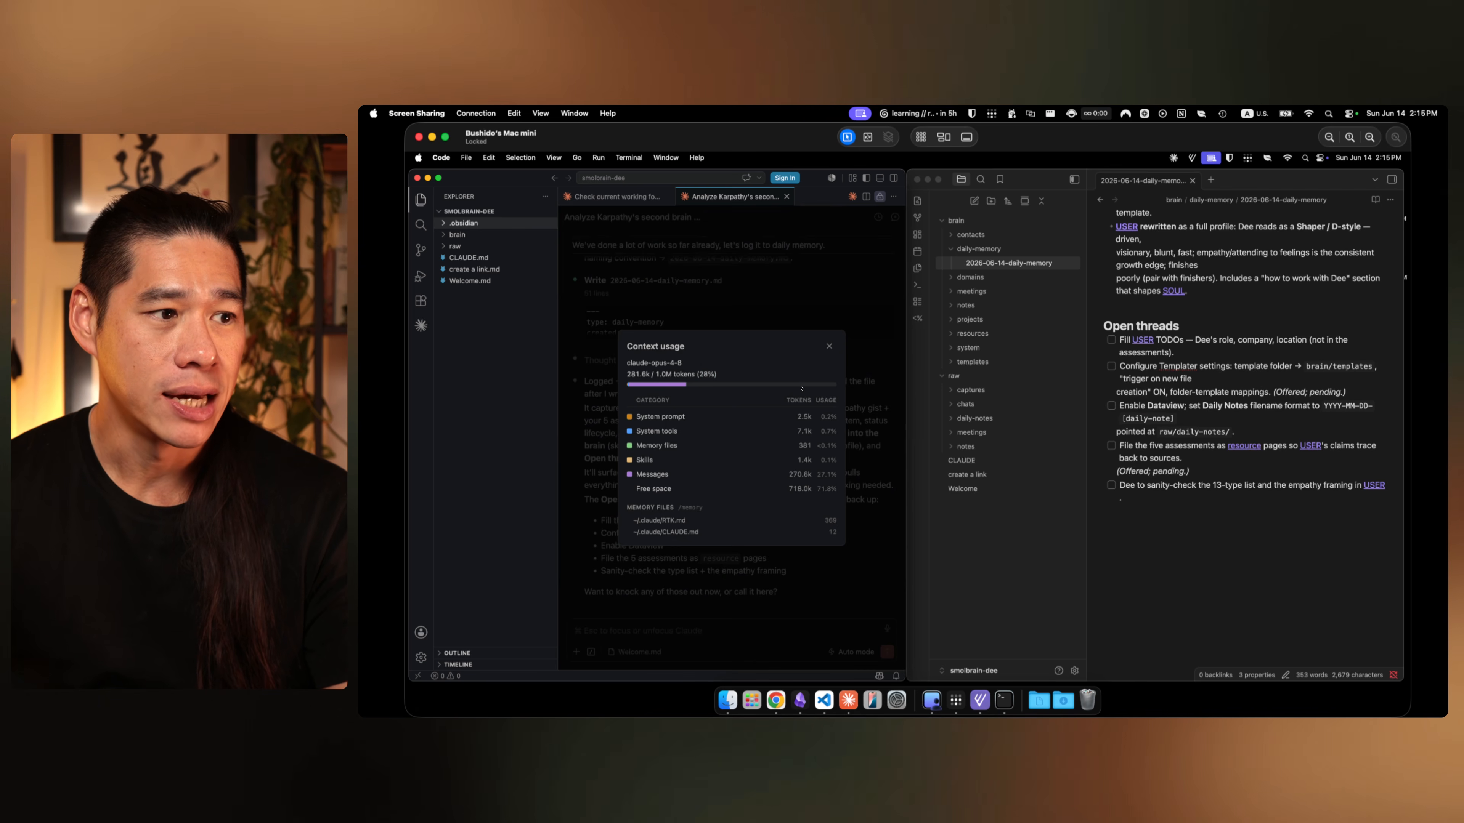
pyautogui.click(829, 347)
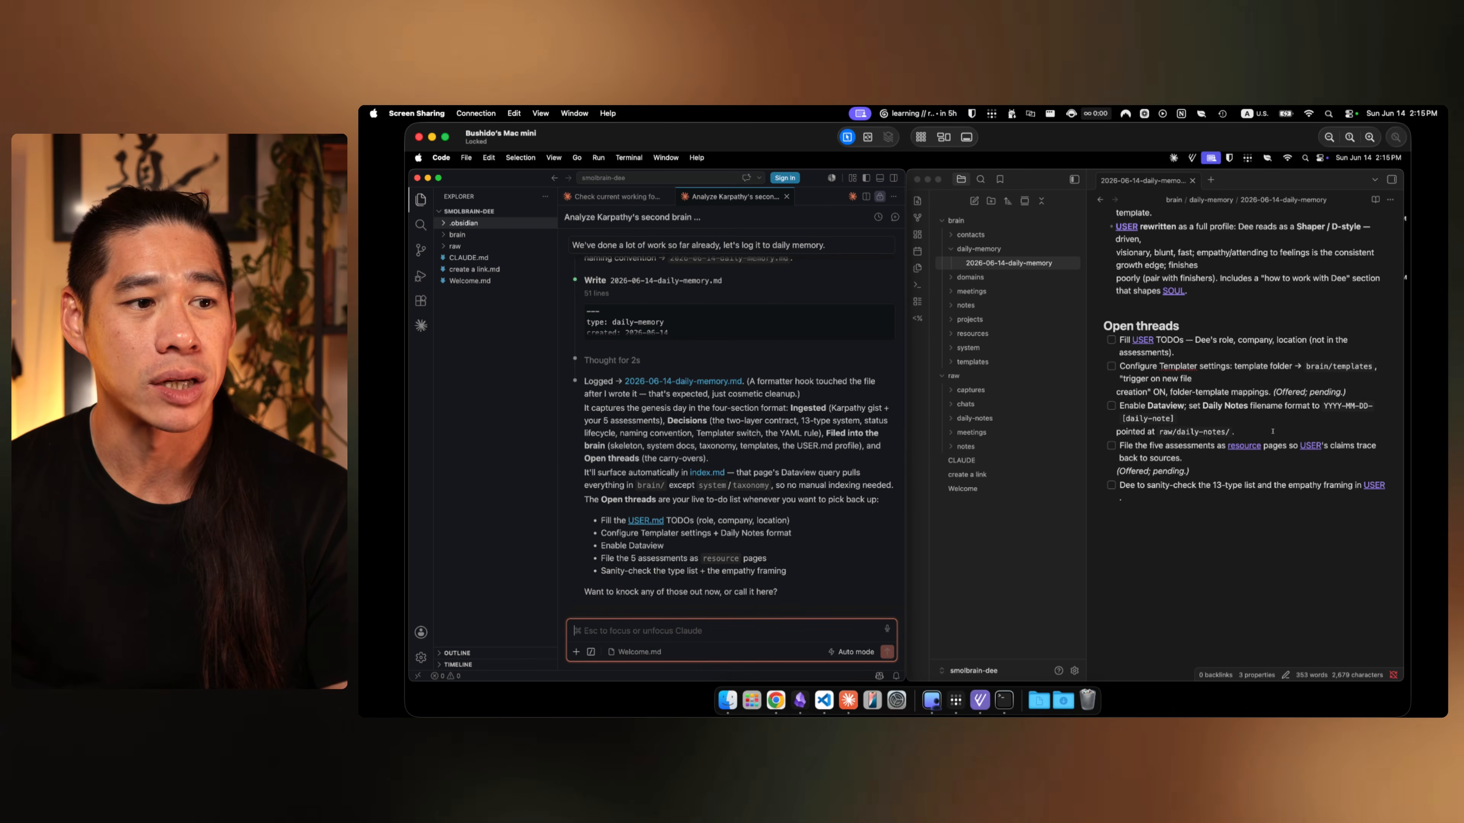
pyautogui.scroll(10, 1259, 392)
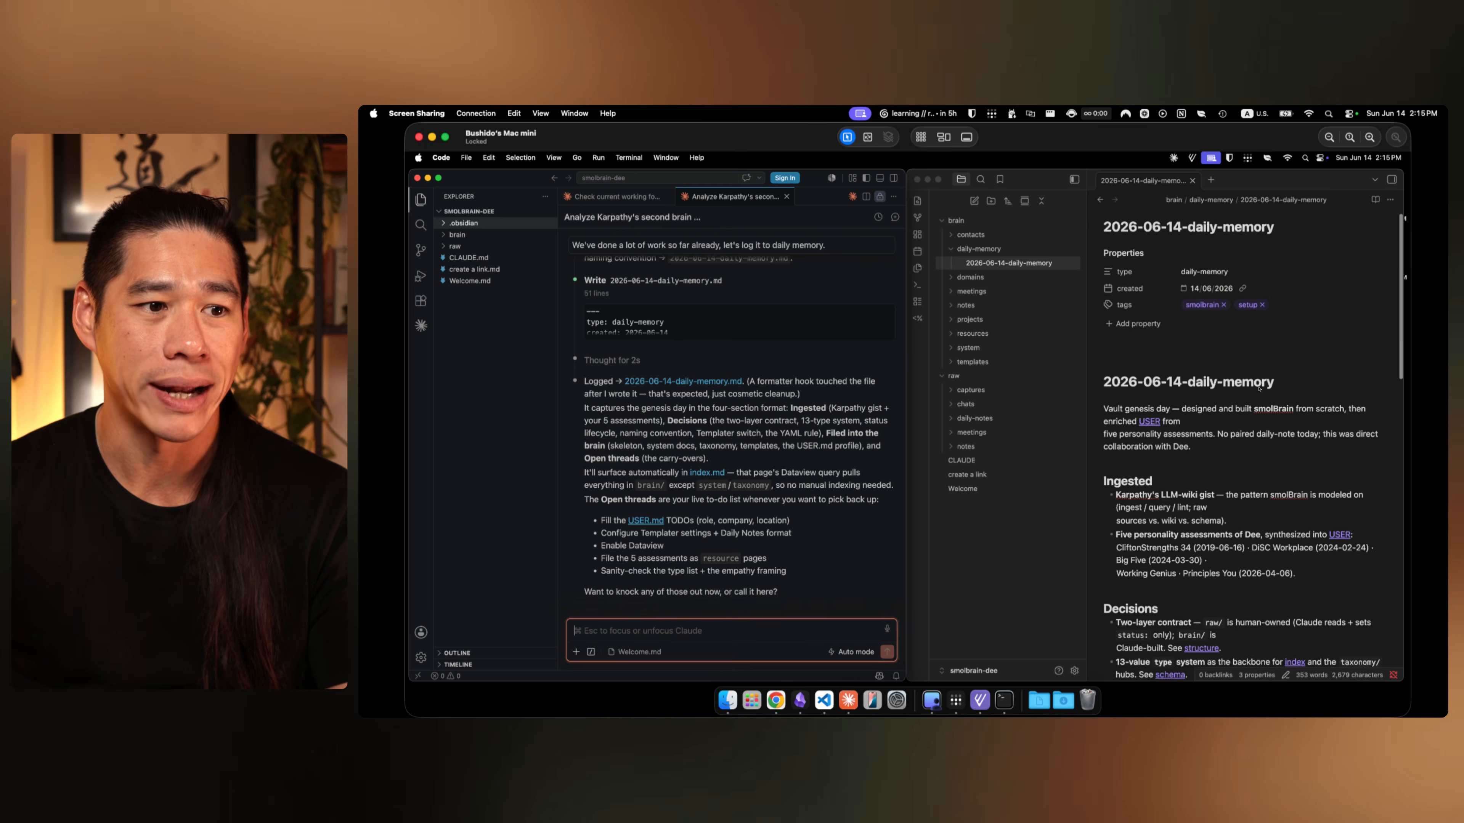
pyautogui.scroll(-10, 1258, 391)
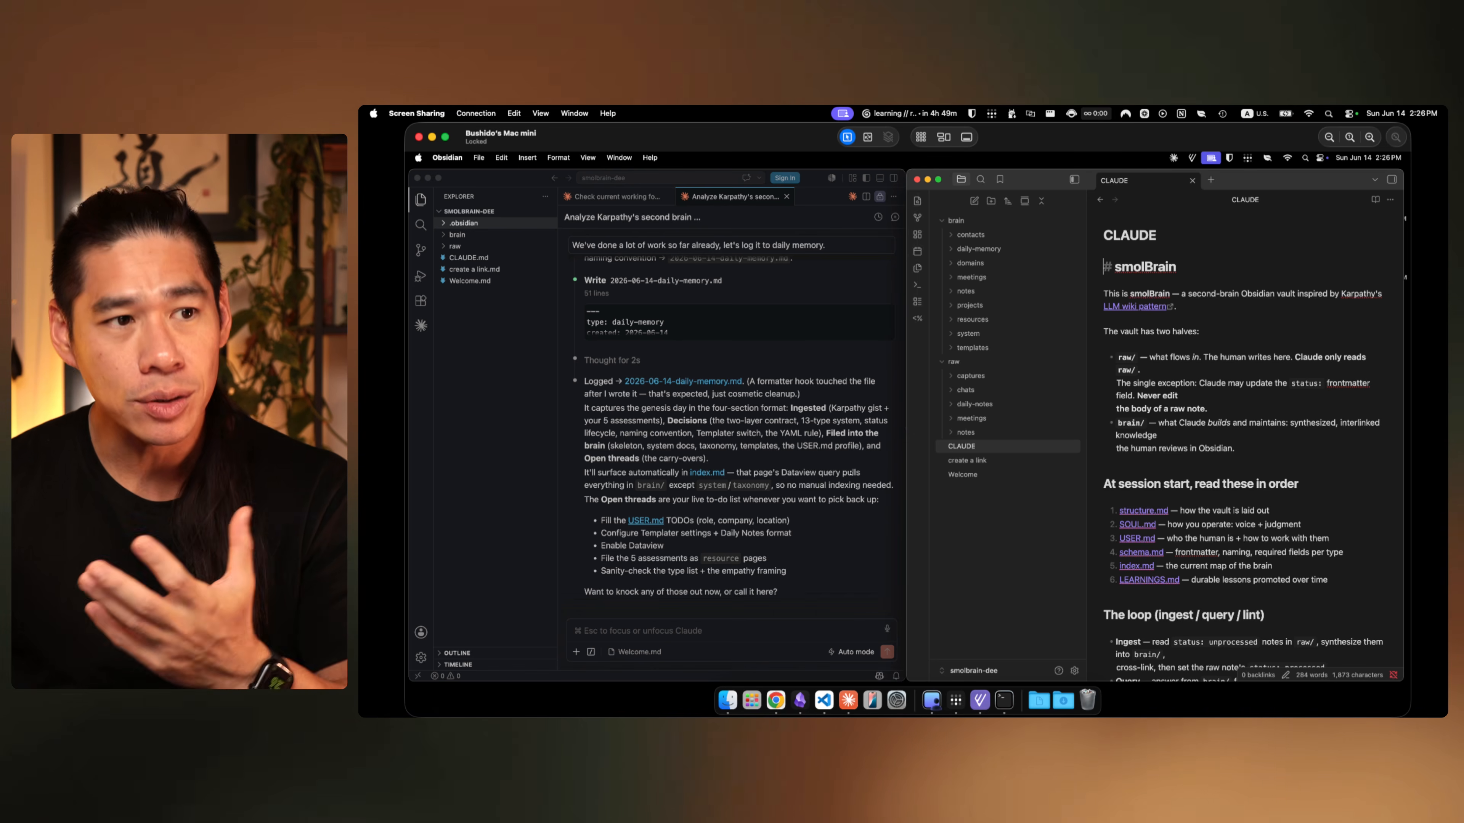
# Step: Open the CLAUDE note in Obsidian and examine its "At session start, read these in order" list
pyautogui.click(1015, 460)
pyautogui.click(1015, 449)
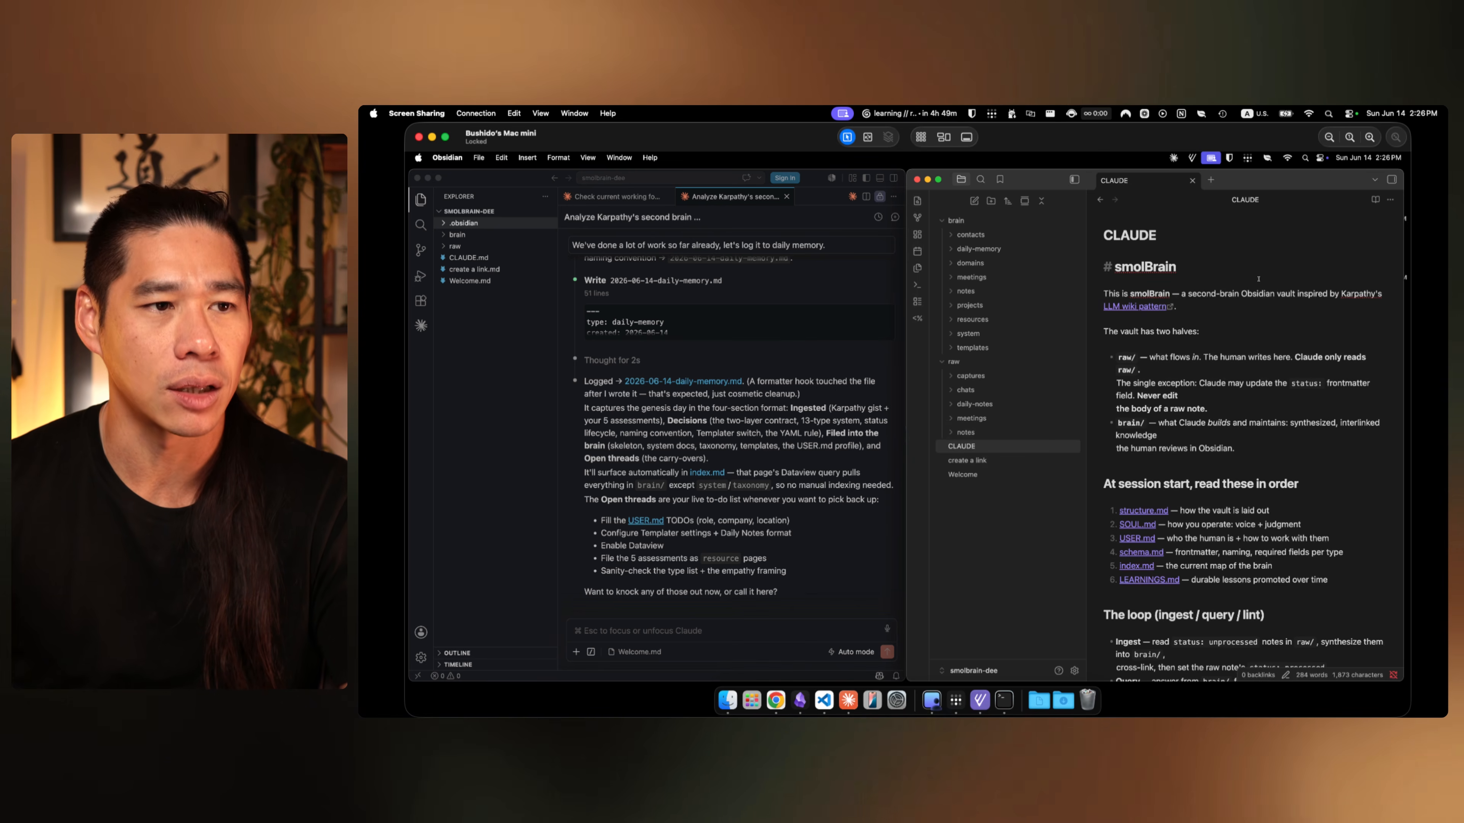
pyautogui.scroll(-3, 1312, 441)
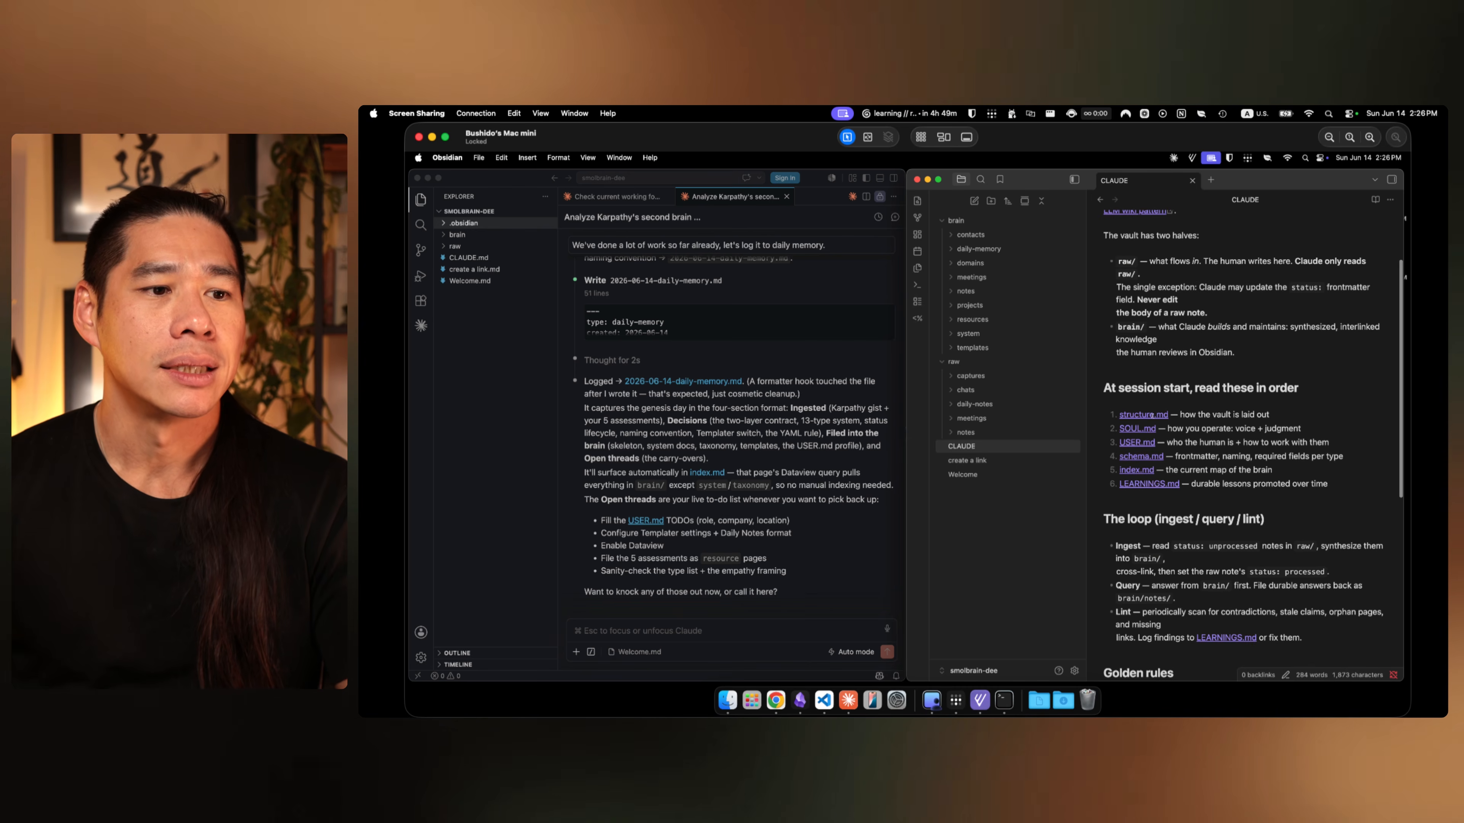
pyautogui.scroll(5, 1151, 385)
pyautogui.scroll(-5, 1151, 385)
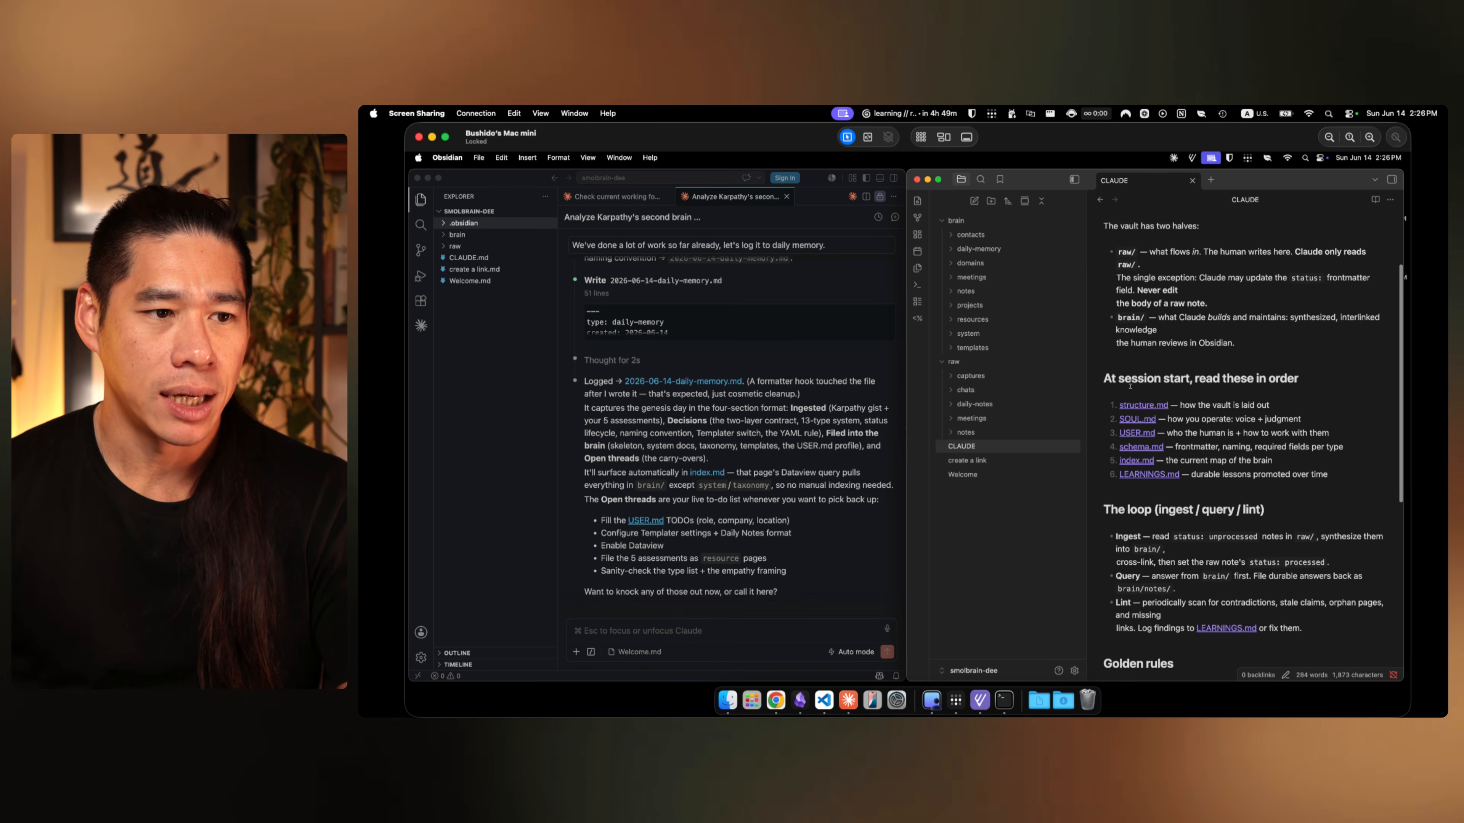
pyautogui.moveTo(1104, 381); pyautogui.dragTo(1301, 378)
pyautogui.click(1276, 417)
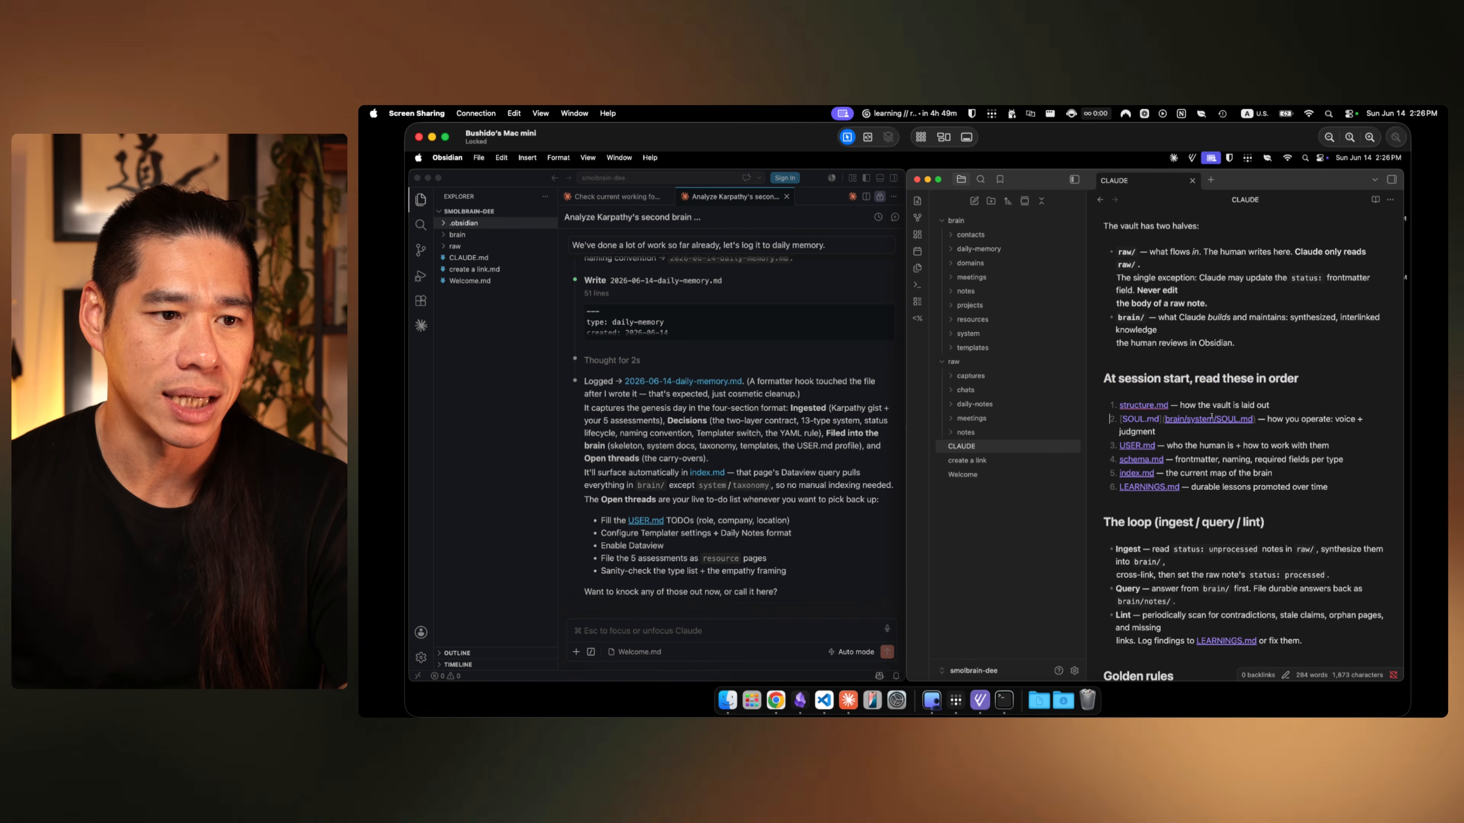
pyautogui.click(1332, 499)
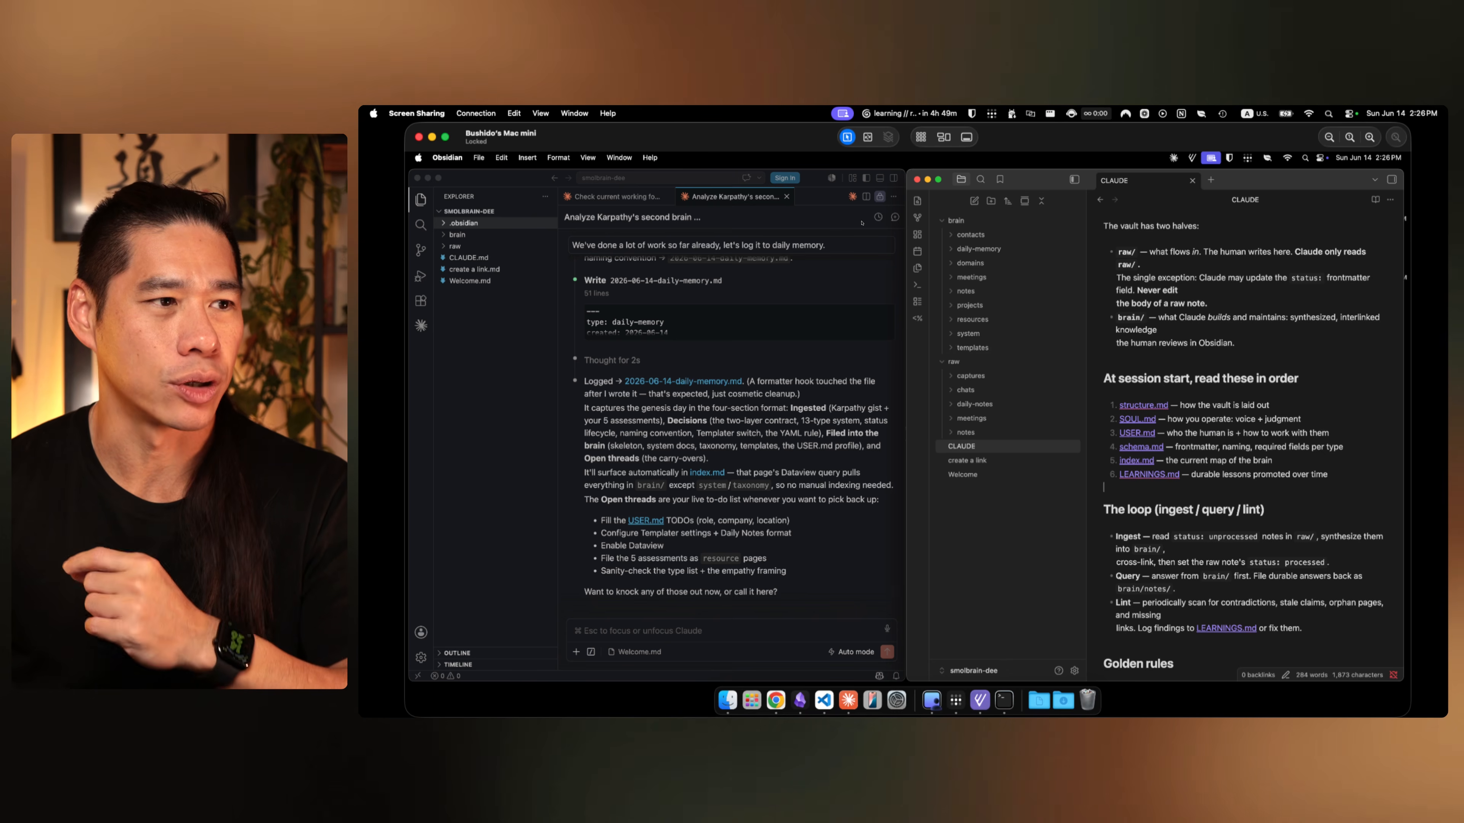
# Step: Start a new Claude Code conversation in VS Code and ask "What gets loaded up every time we start a new session?"
pyautogui.click(851, 209)
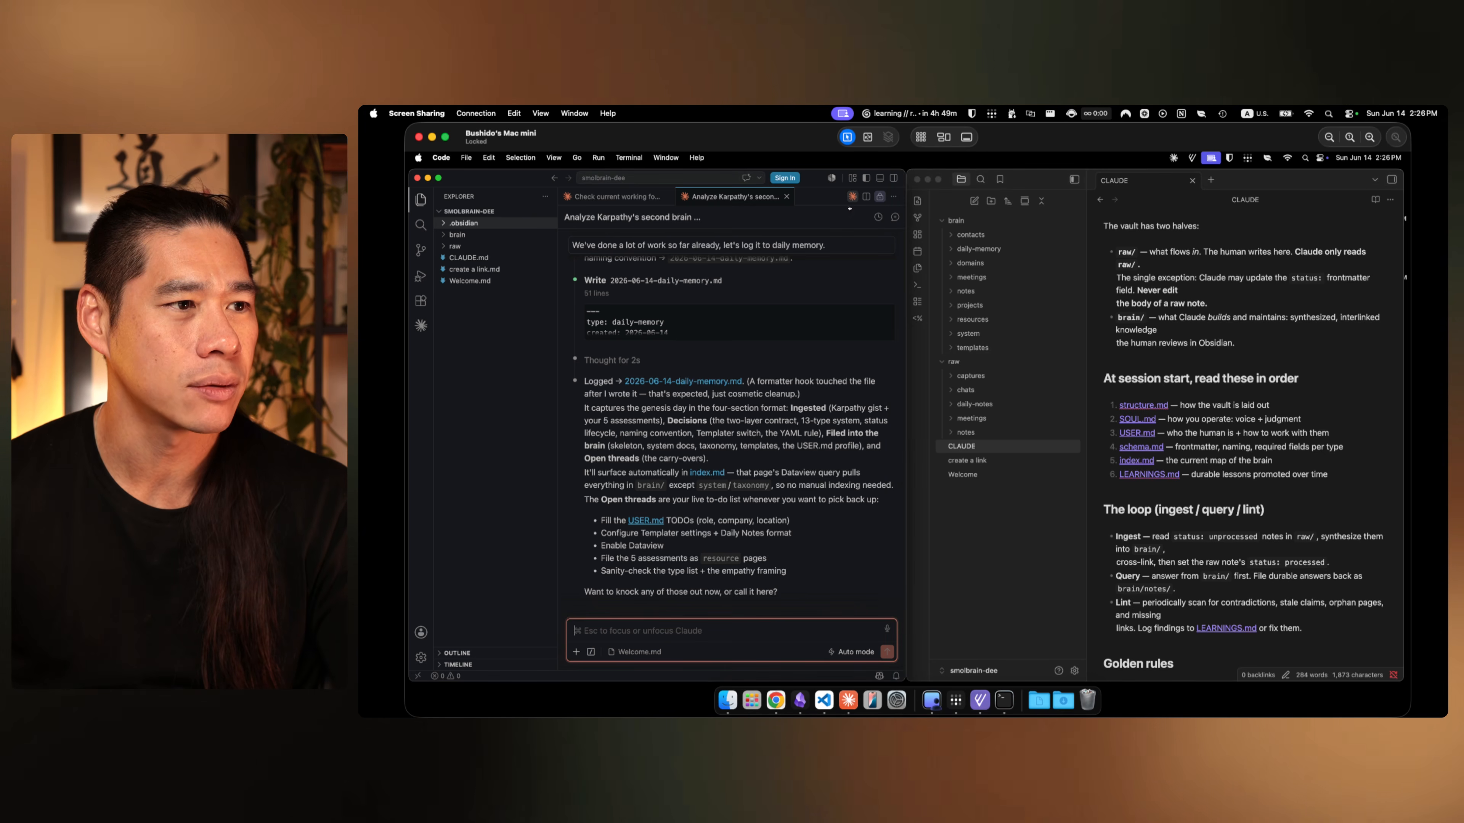
pyautogui.click(852, 196)
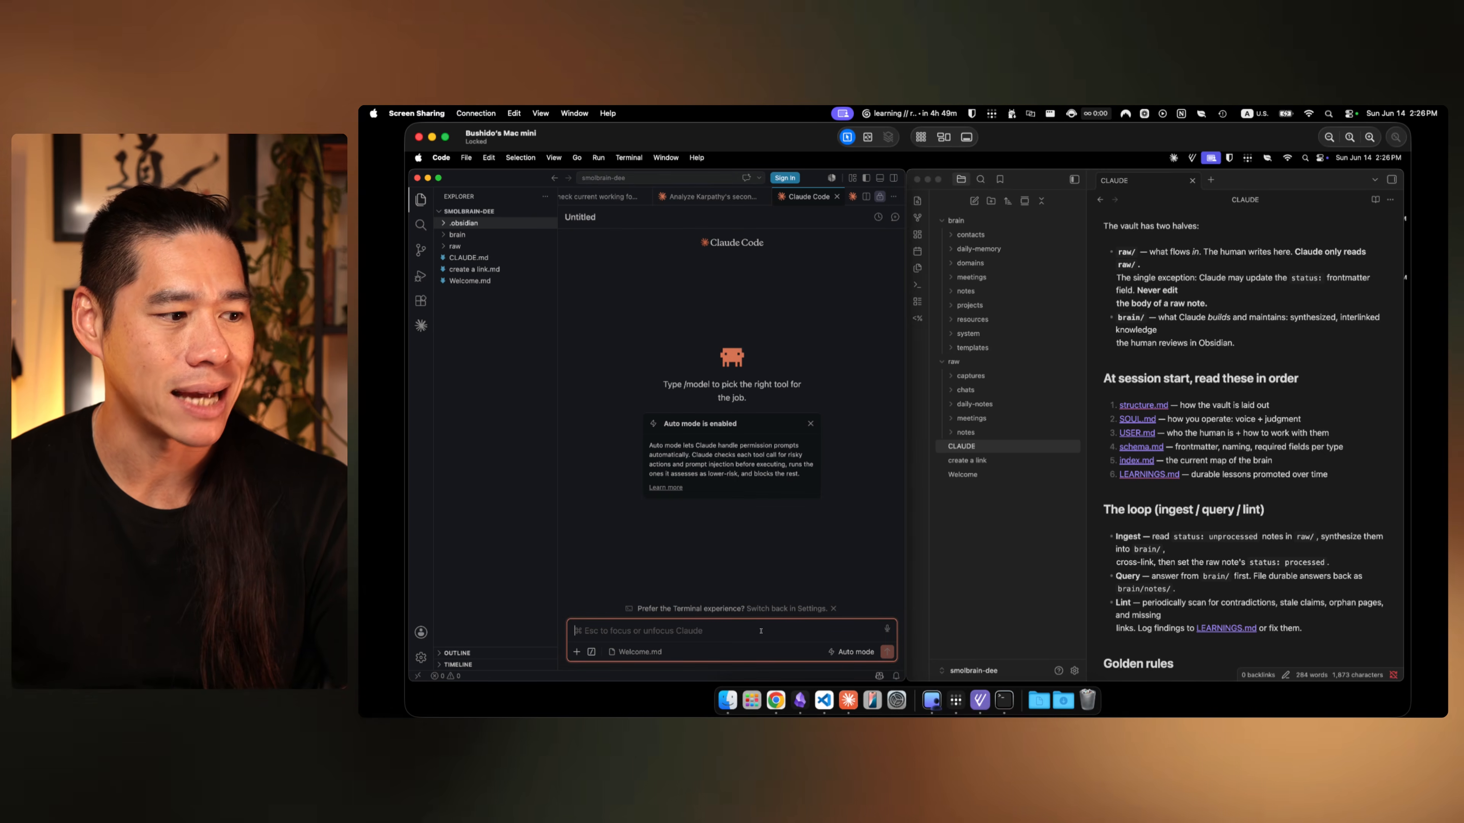
pyautogui.hotkey('alt', 'space')
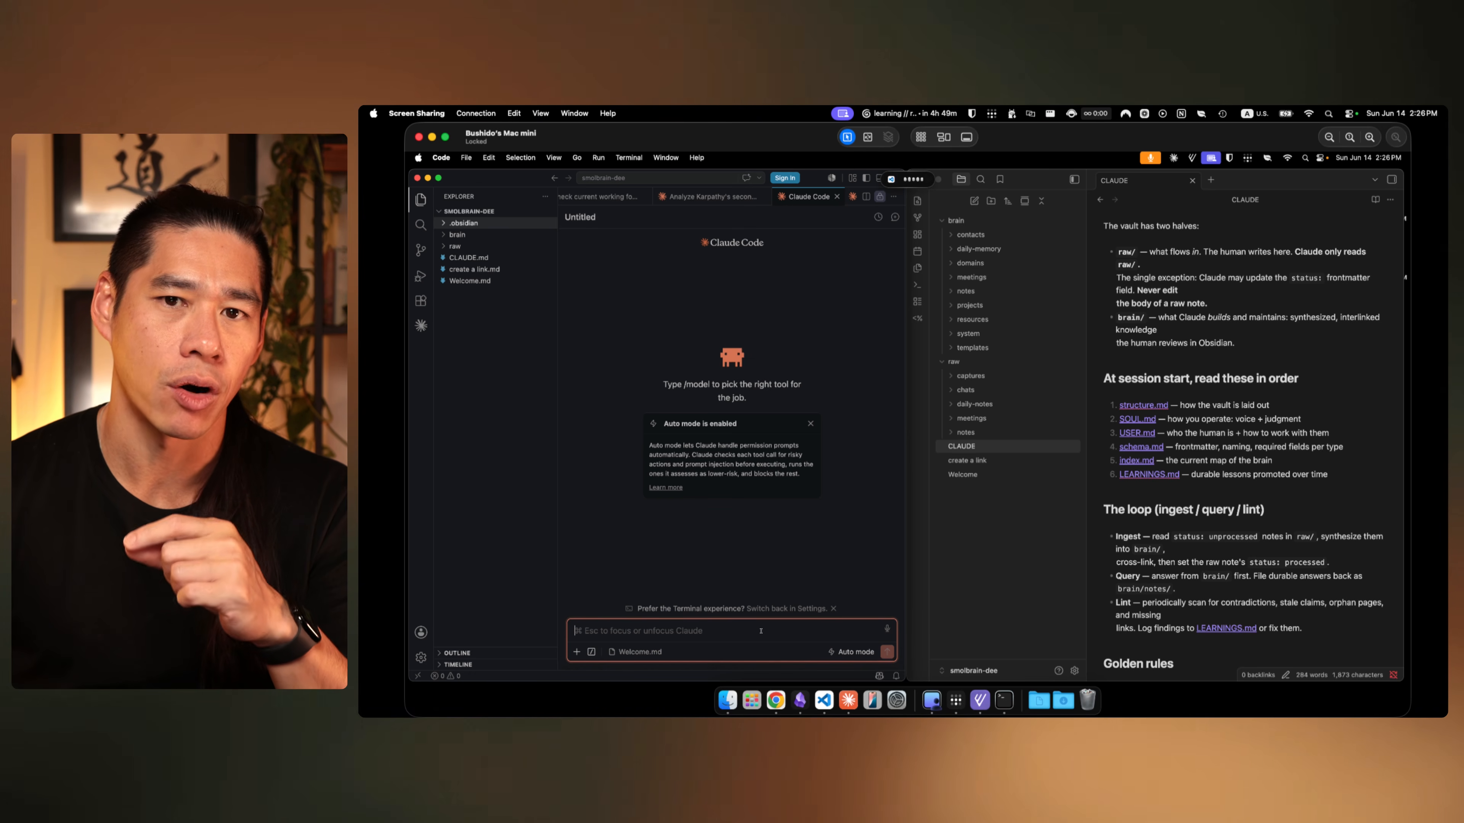
pyautogui.hotkey('alt', 'space')
pyautogui.press('Return')
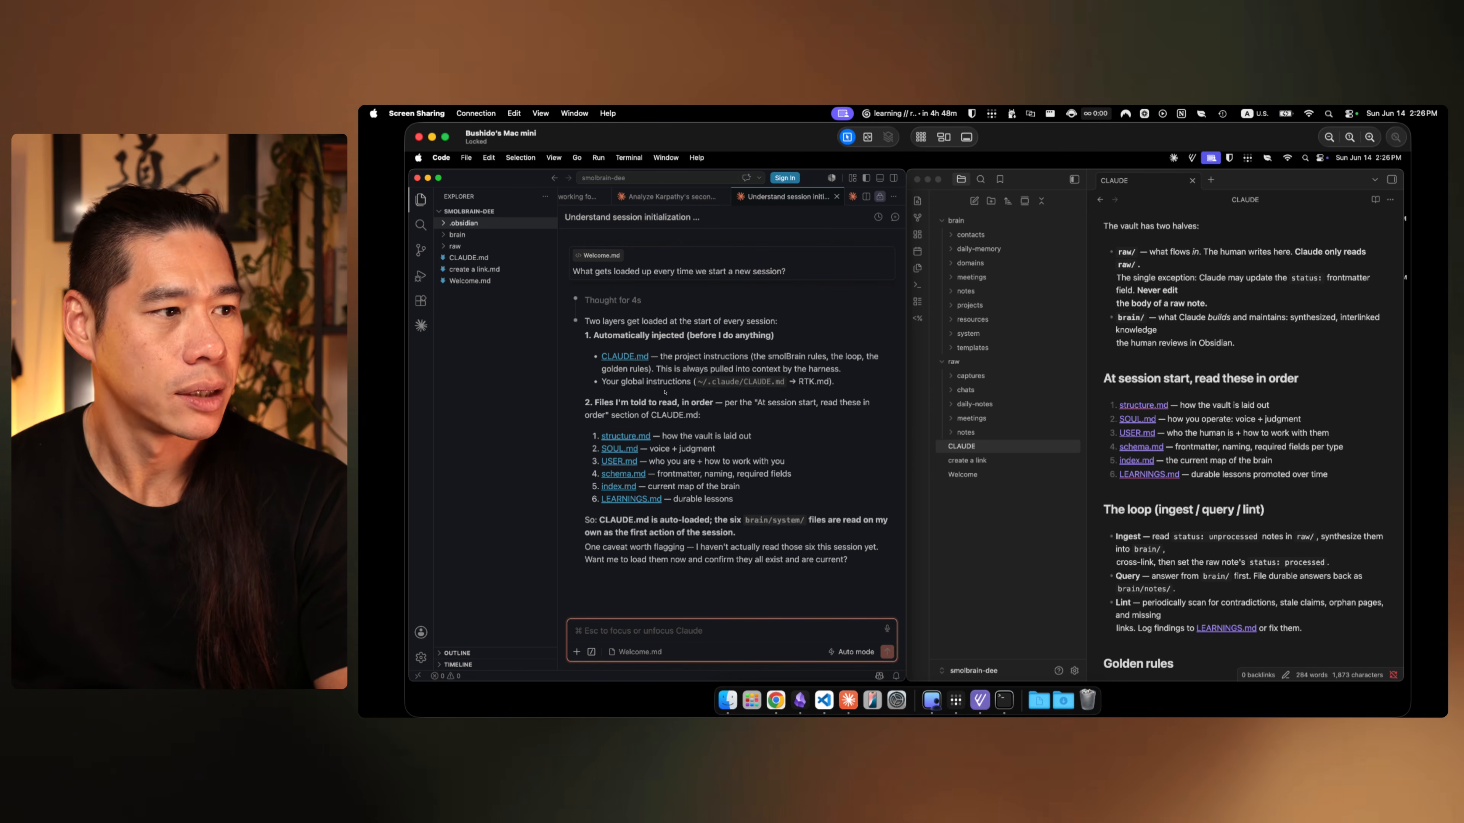
# Step: Read the section of Claude's answer on what is automatically injected at session start, including the CLAUDE.md and global instructions entries
pyautogui.moveTo(649, 327); pyautogui.dragTo(779, 323)
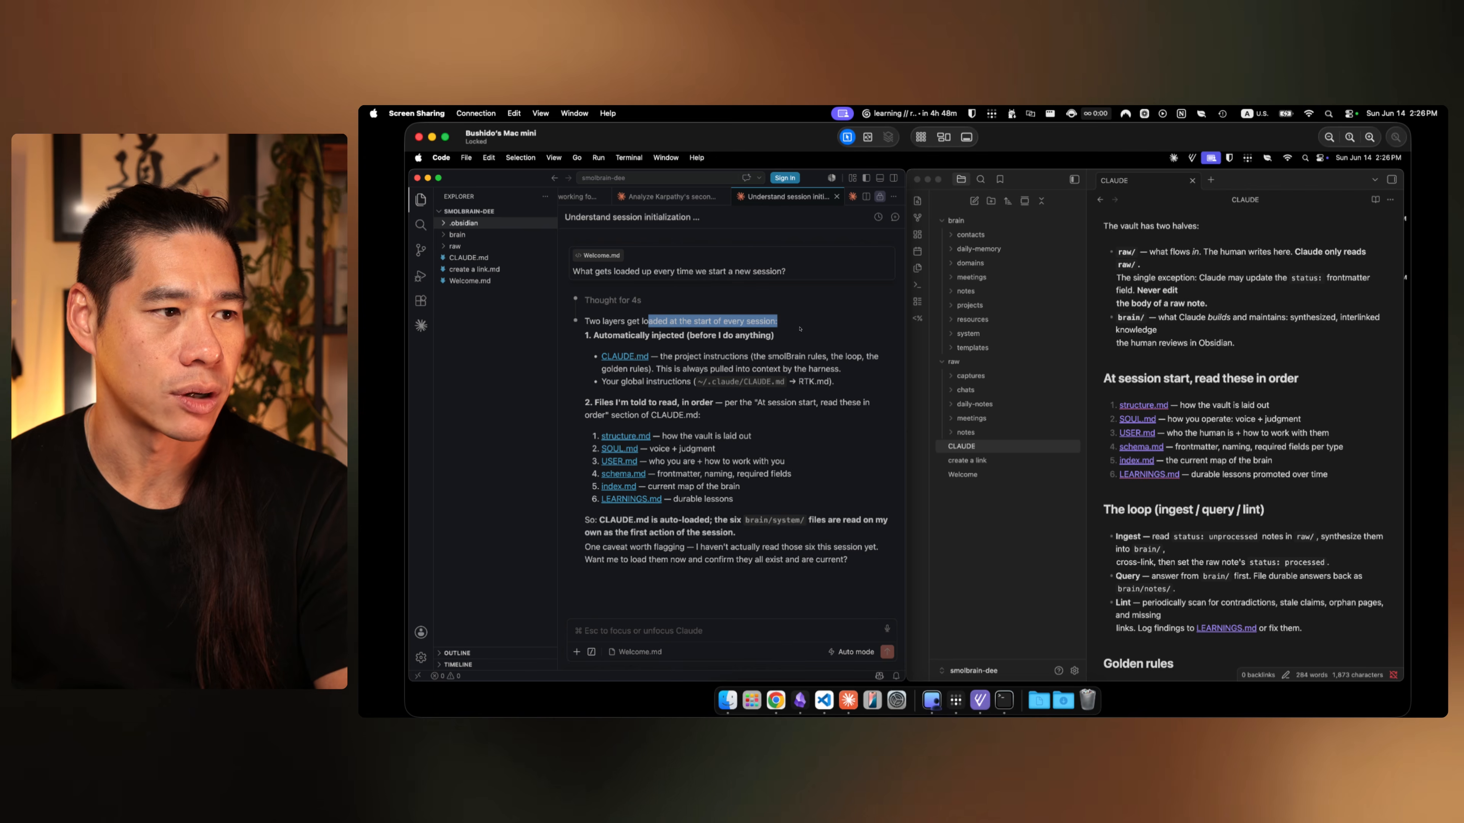
pyautogui.click(710, 335)
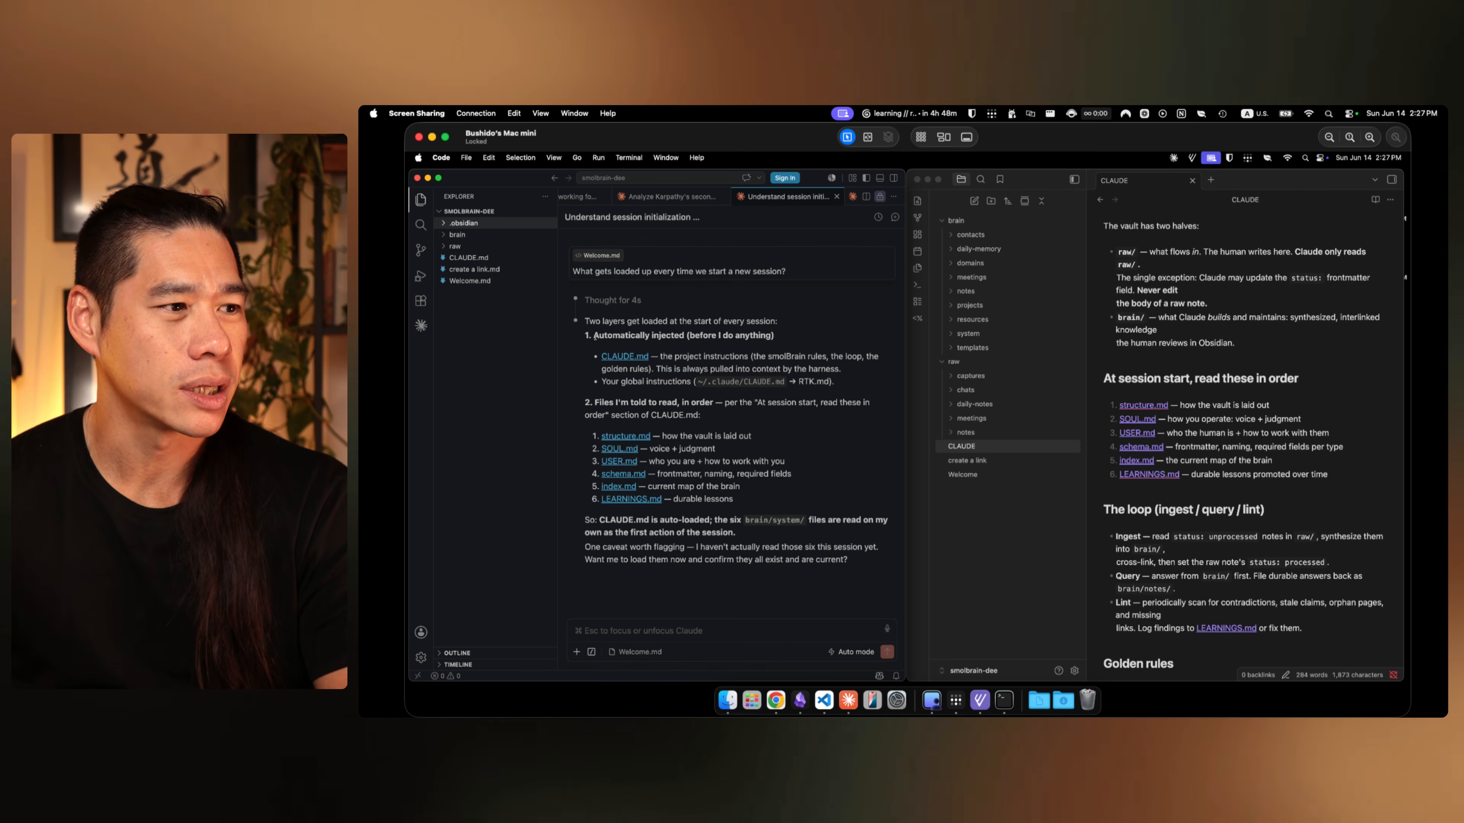
pyautogui.moveTo(594, 336); pyautogui.dragTo(737, 335)
pyautogui.click(783, 338)
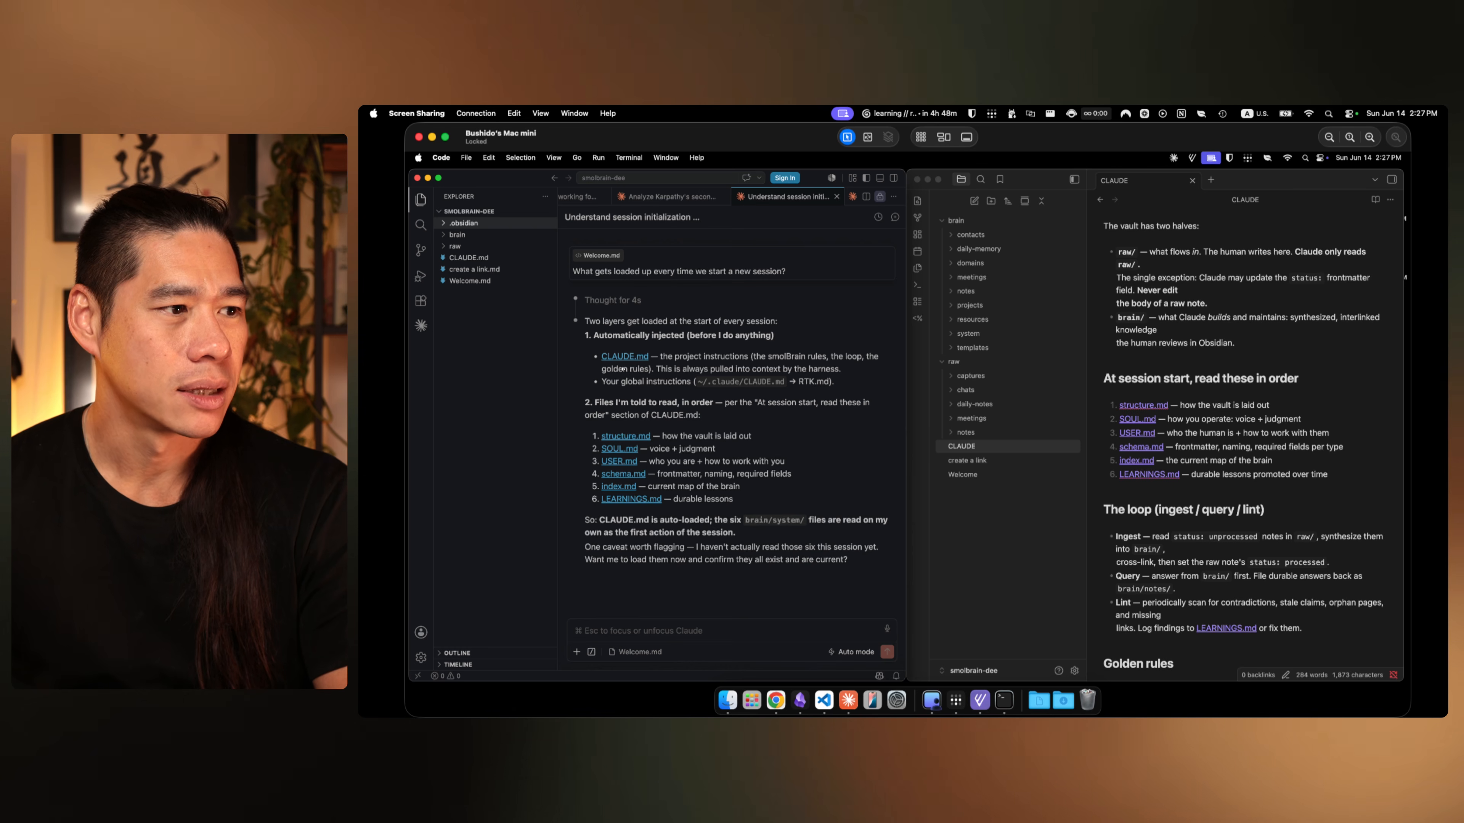
pyautogui.moveTo(722, 358); pyautogui.dragTo(891, 358)
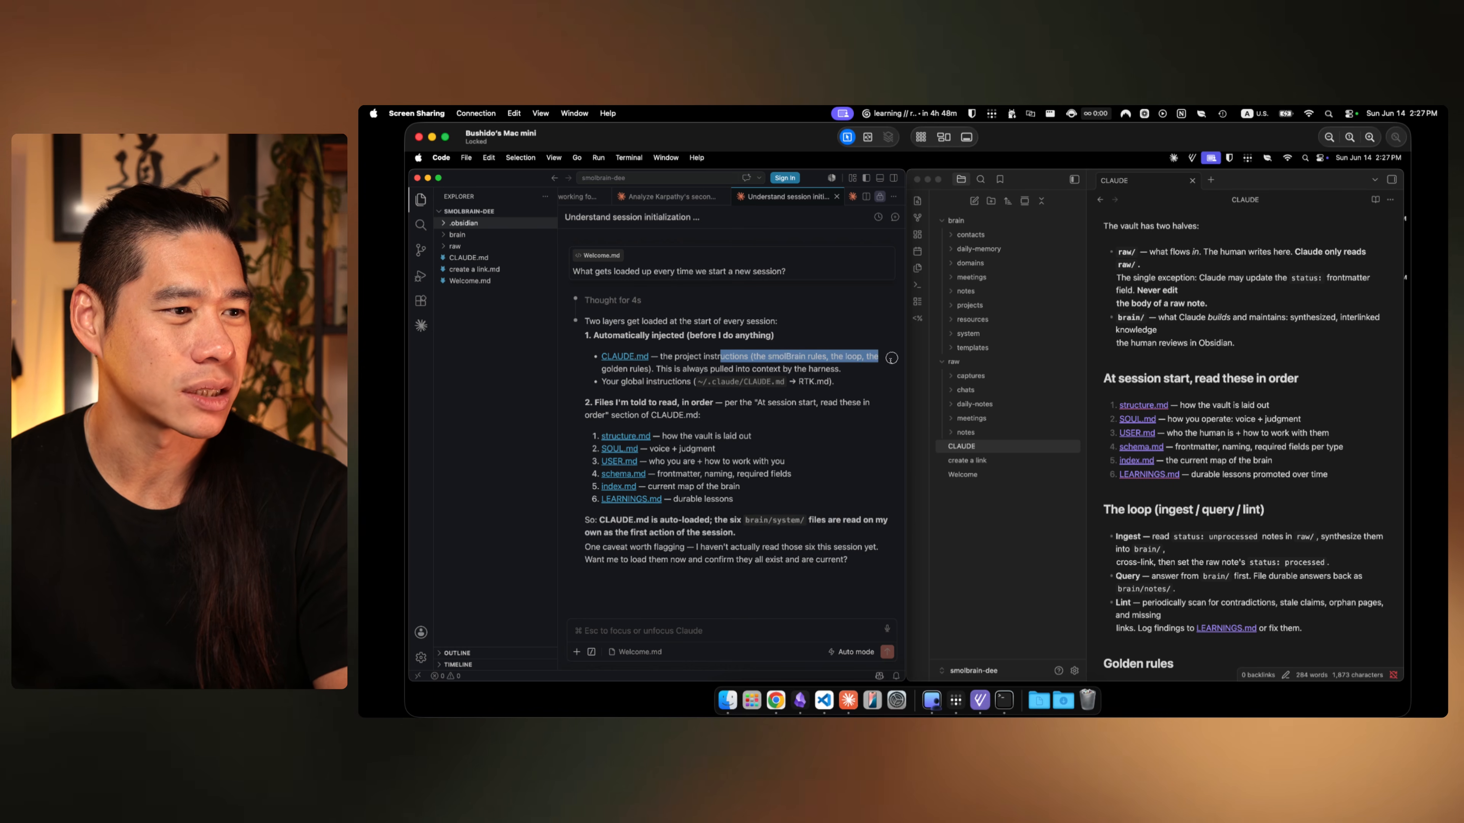
pyautogui.click(616, 399)
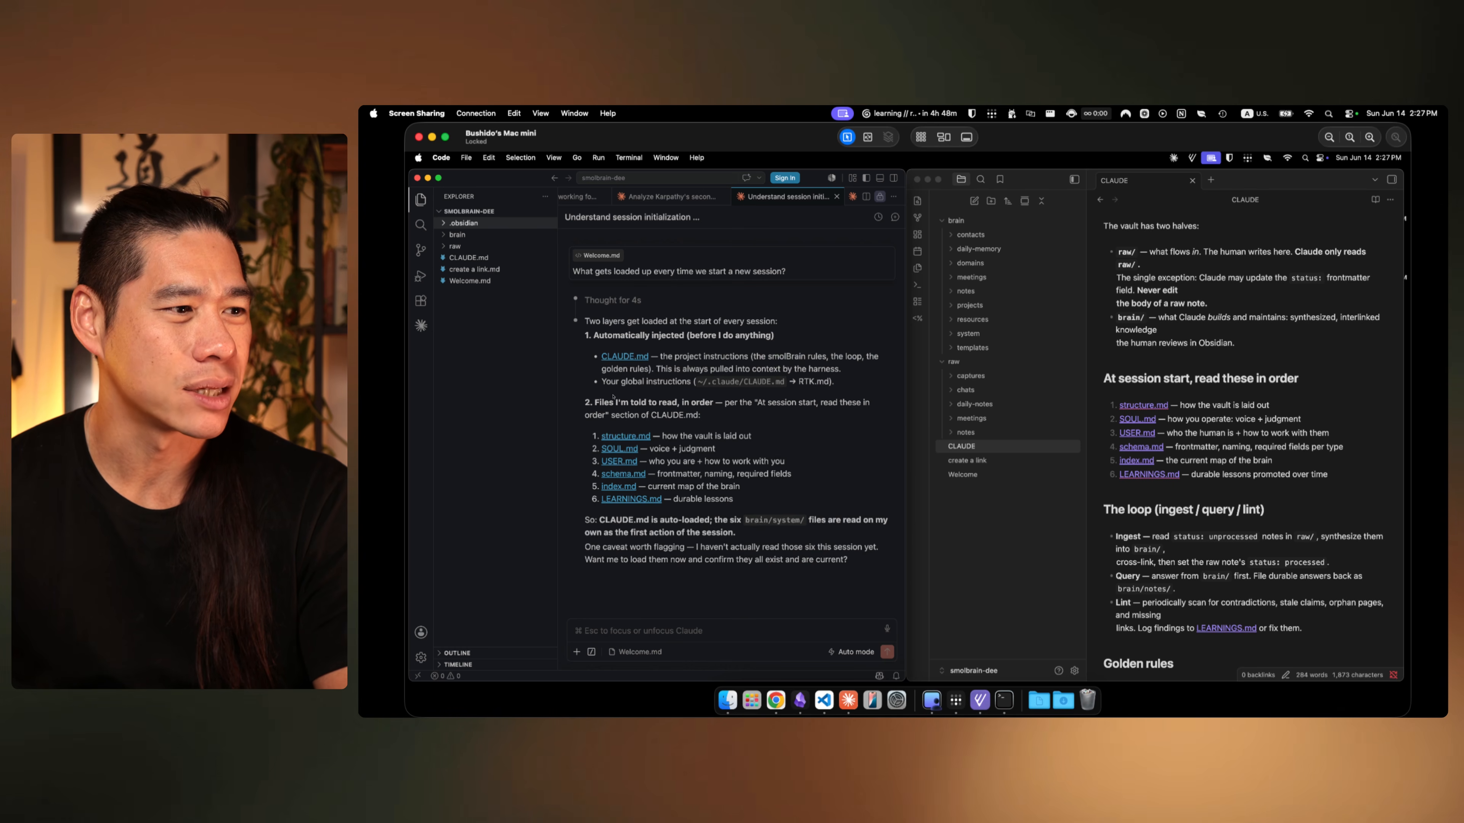
pyautogui.click(725, 383)
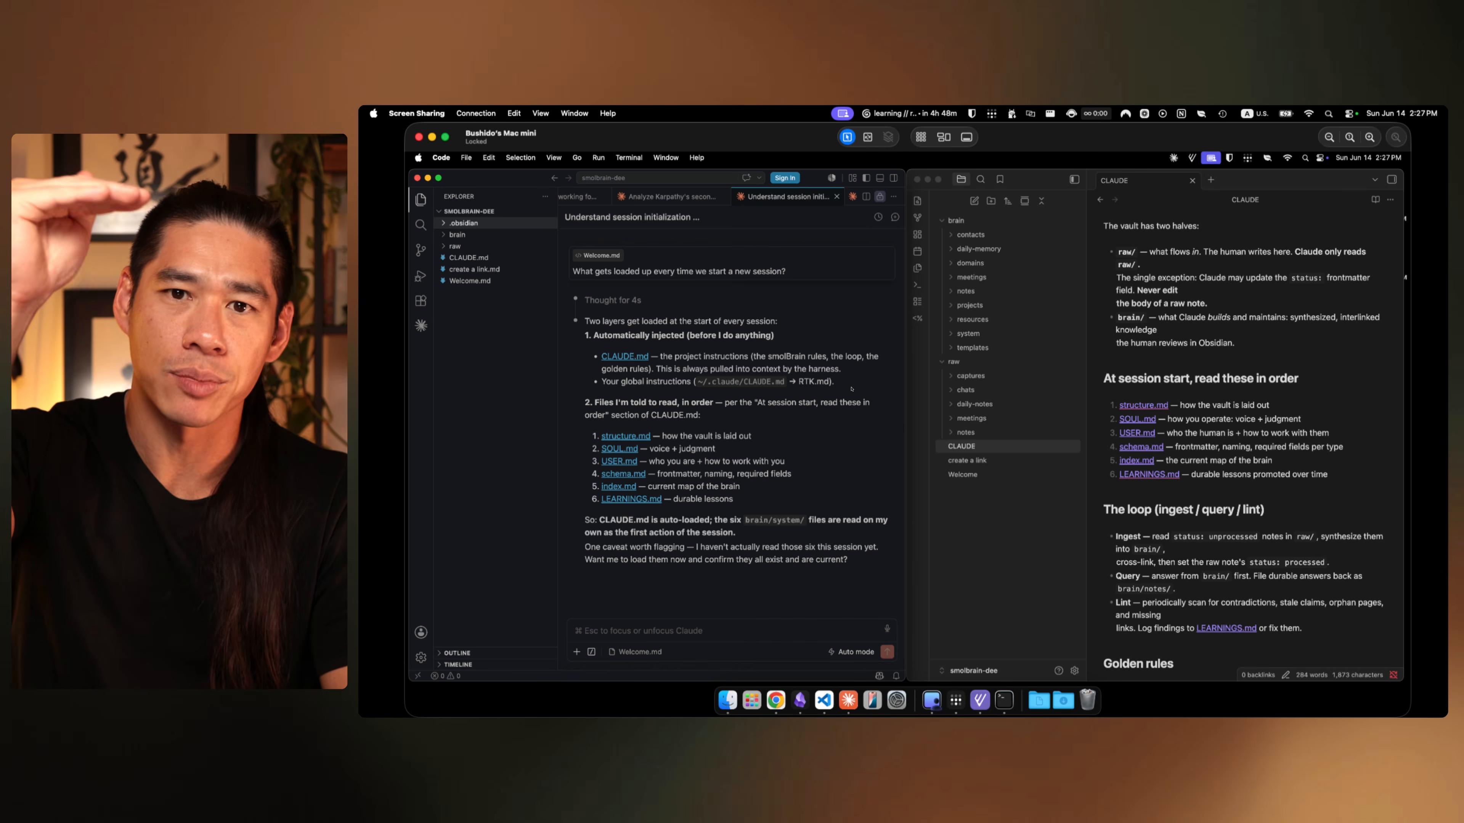
pyautogui.click(995, 456)
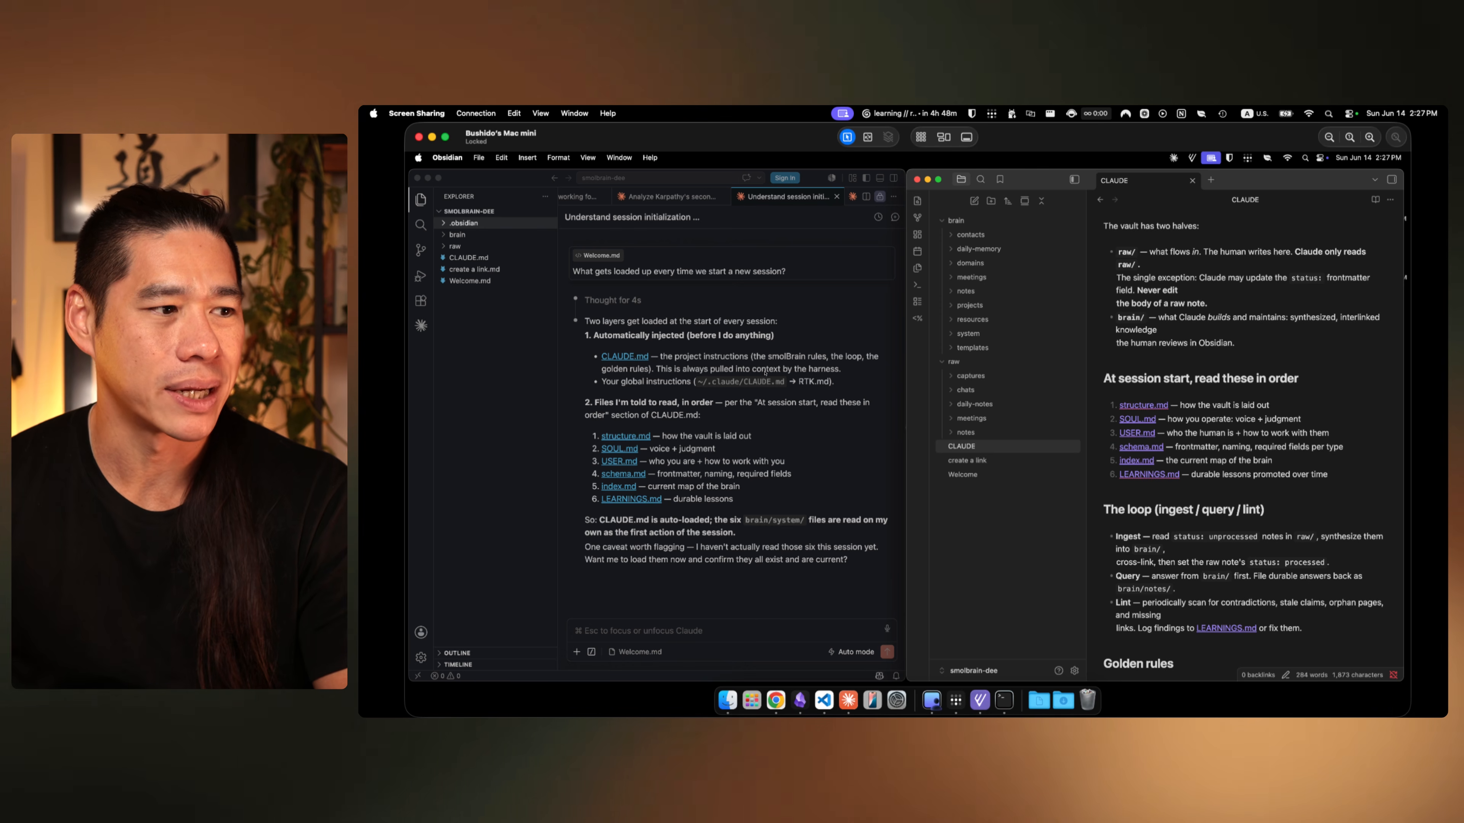
# Step: Read the section of Claude's answer on files it is told to read in order, through to the closing summary on auto-loading
pyautogui.click(594, 416)
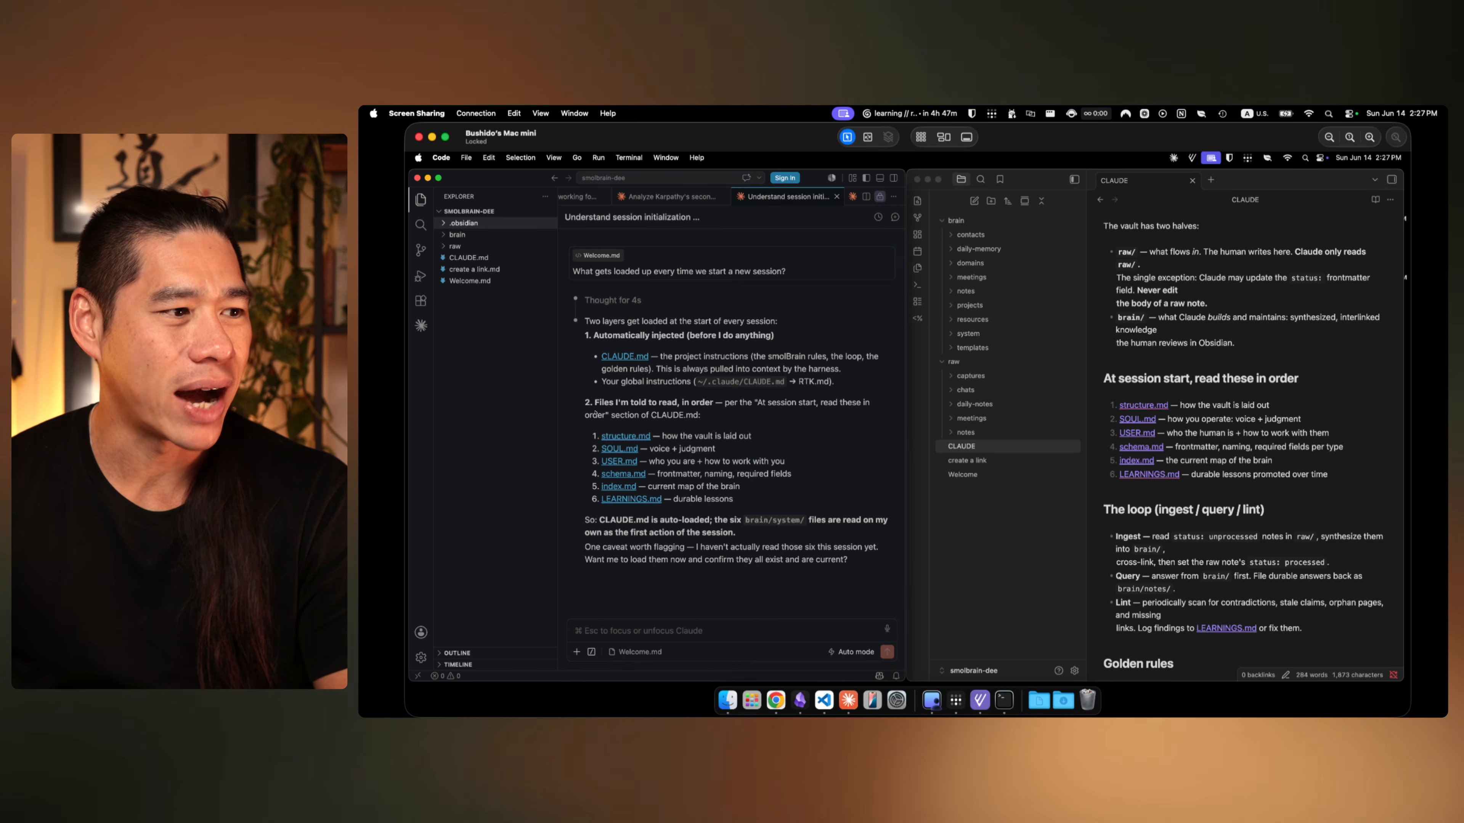
pyautogui.moveTo(597, 403); pyautogui.dragTo(708, 405)
pyautogui.click(770, 407)
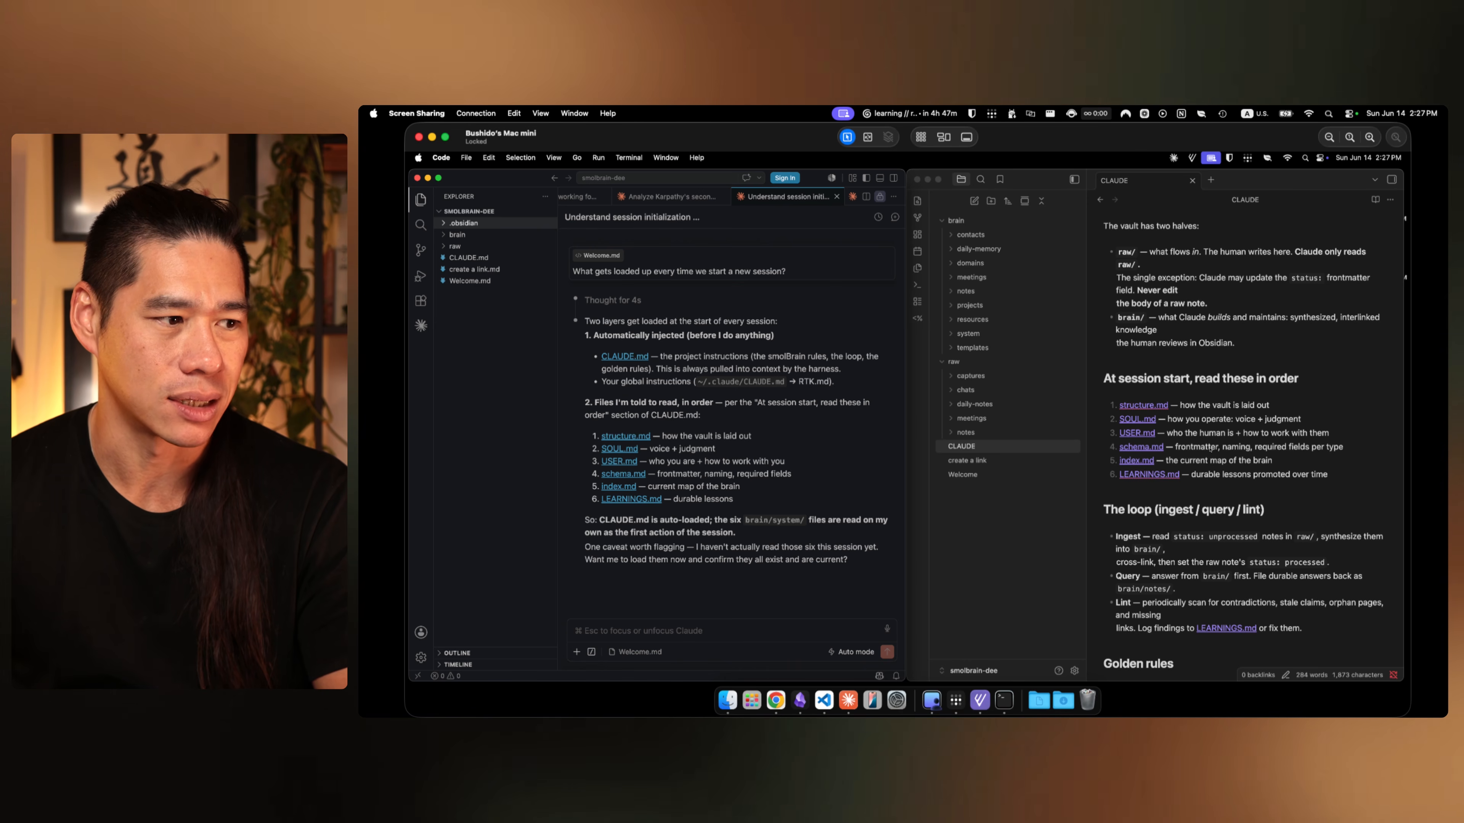
pyautogui.moveTo(616, 519); pyautogui.dragTo(851, 523)
pyautogui.click(755, 522)
pyautogui.click(631, 526)
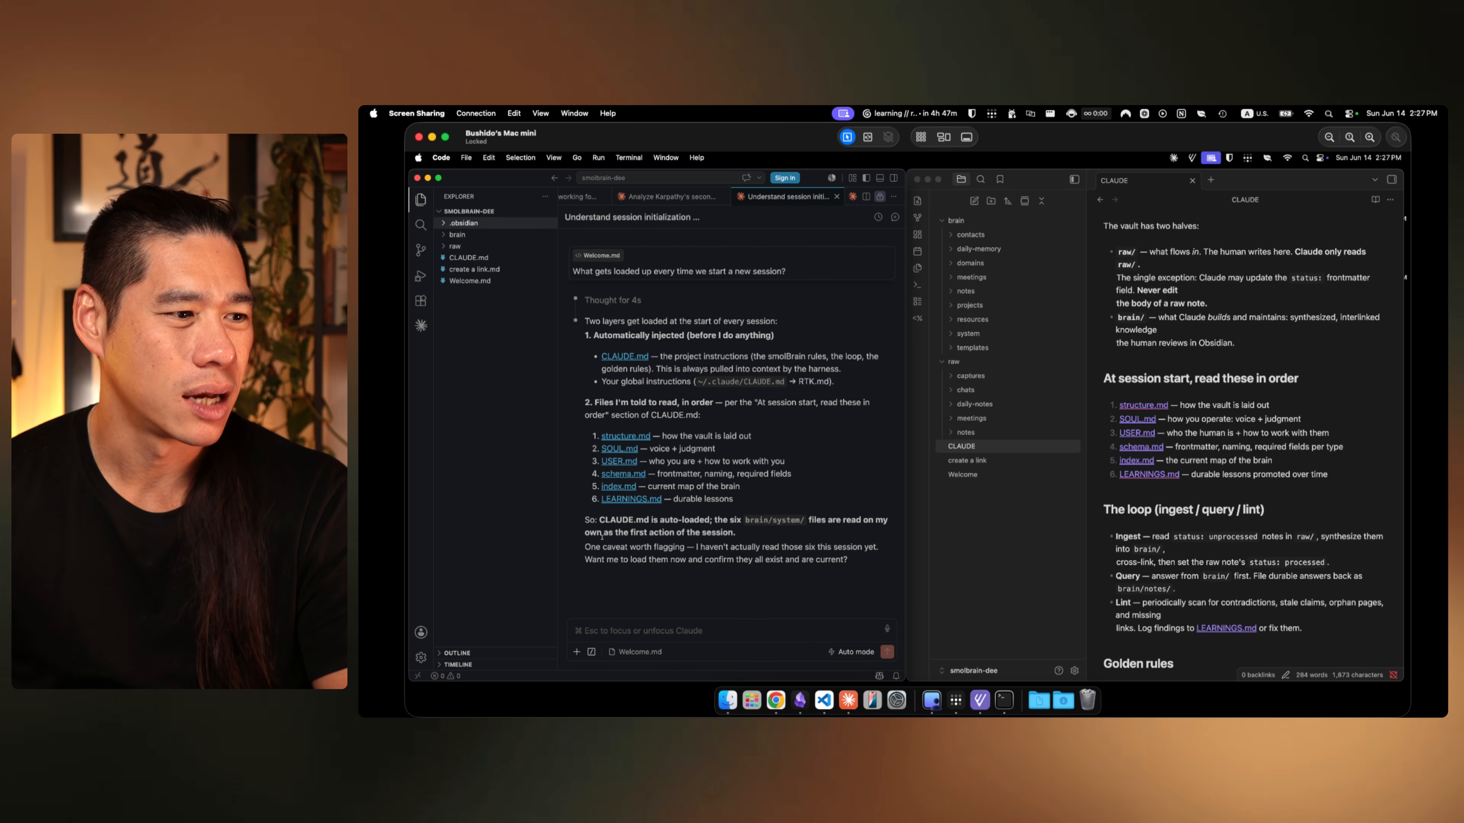
pyautogui.moveTo(600, 537); pyautogui.dragTo(741, 538)
pyautogui.click(746, 538)
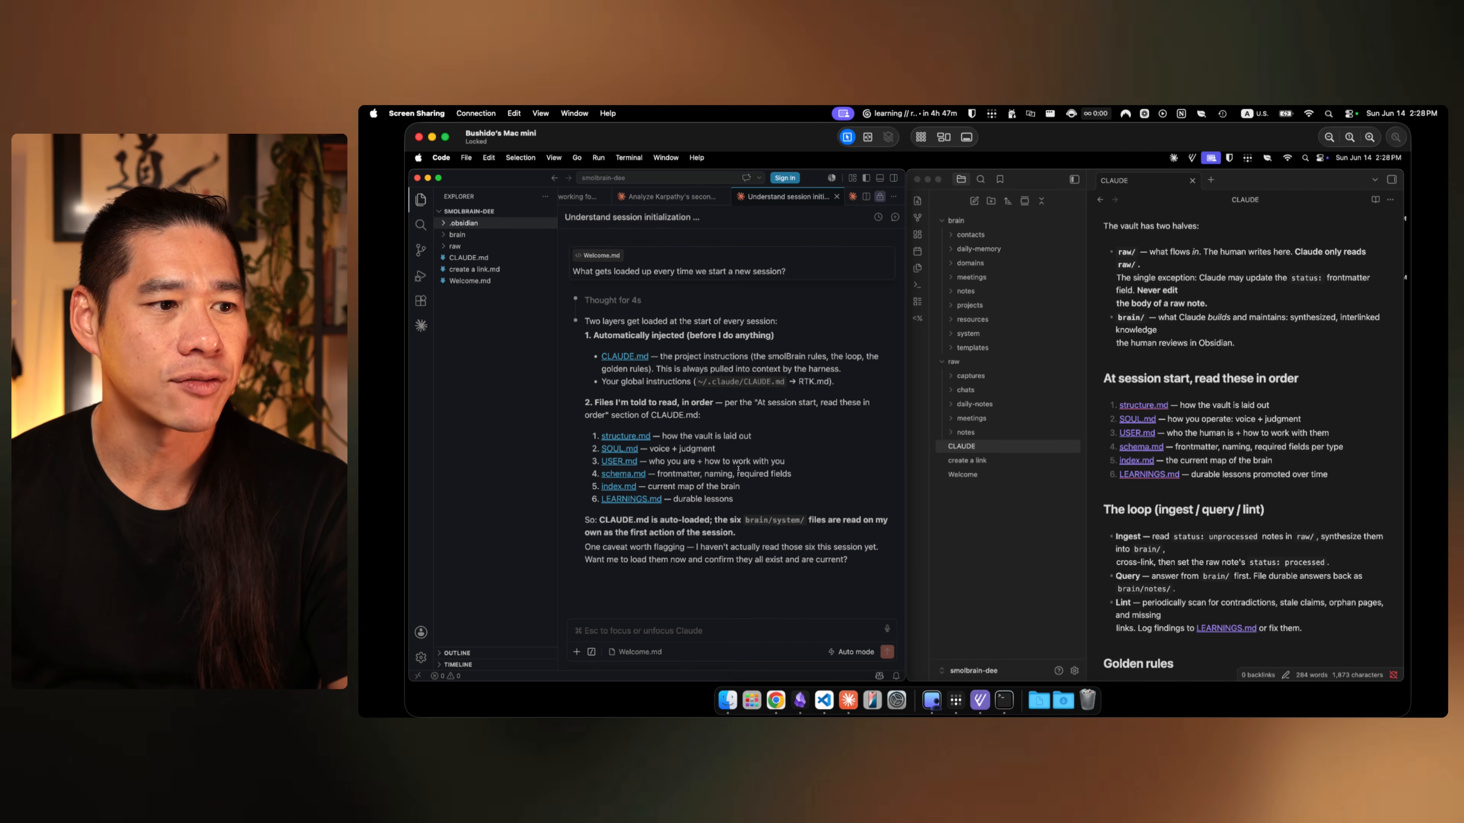
# Step: Look through the CLAUDE note in Obsidian and compare it with the automatically injected section of Claude's answer
pyautogui.scroll(4, 1204, 359)
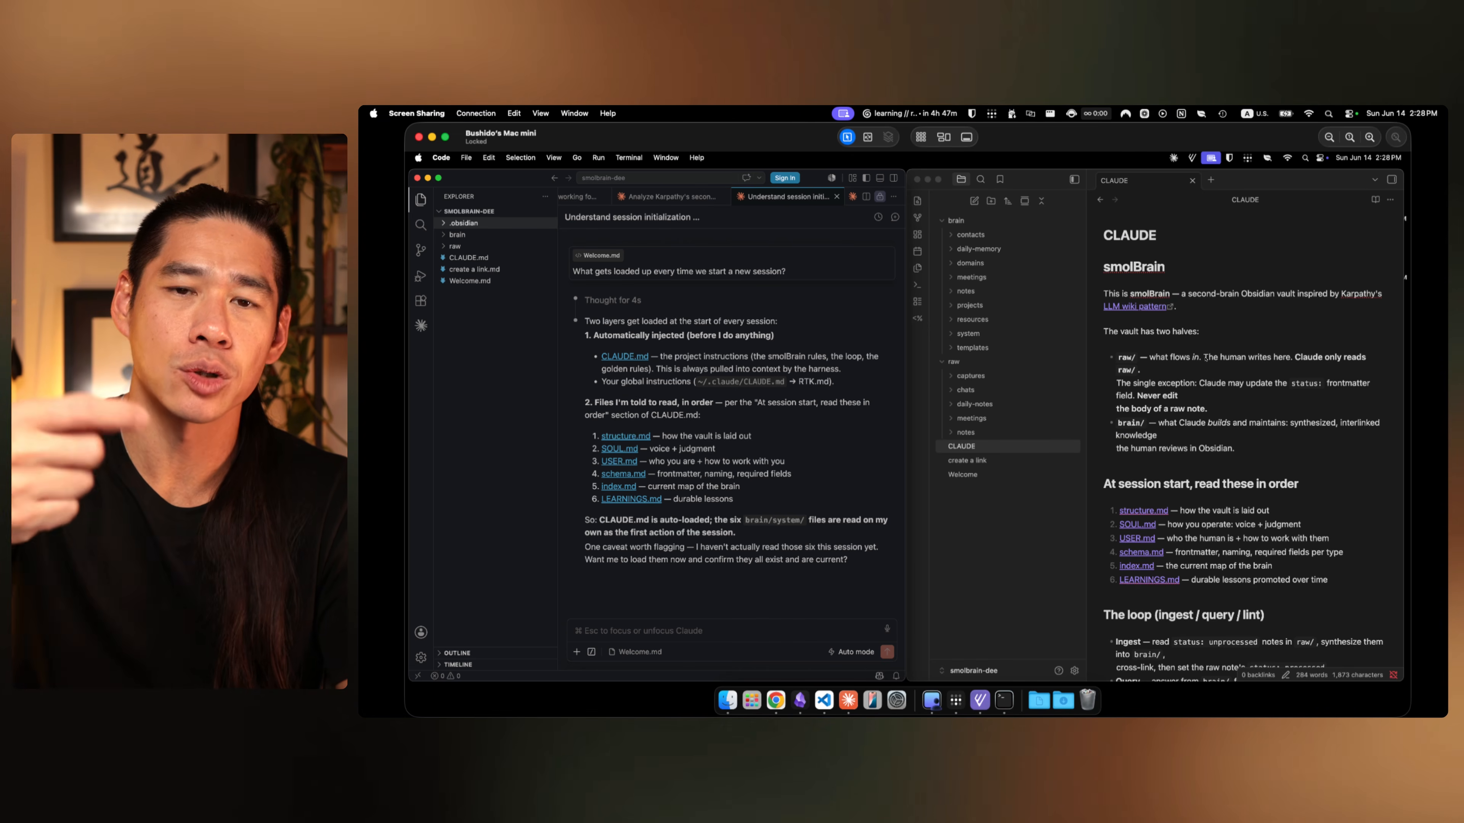
pyautogui.scroll(-1, 1266, 511)
pyautogui.scroll(-3, 1265, 511)
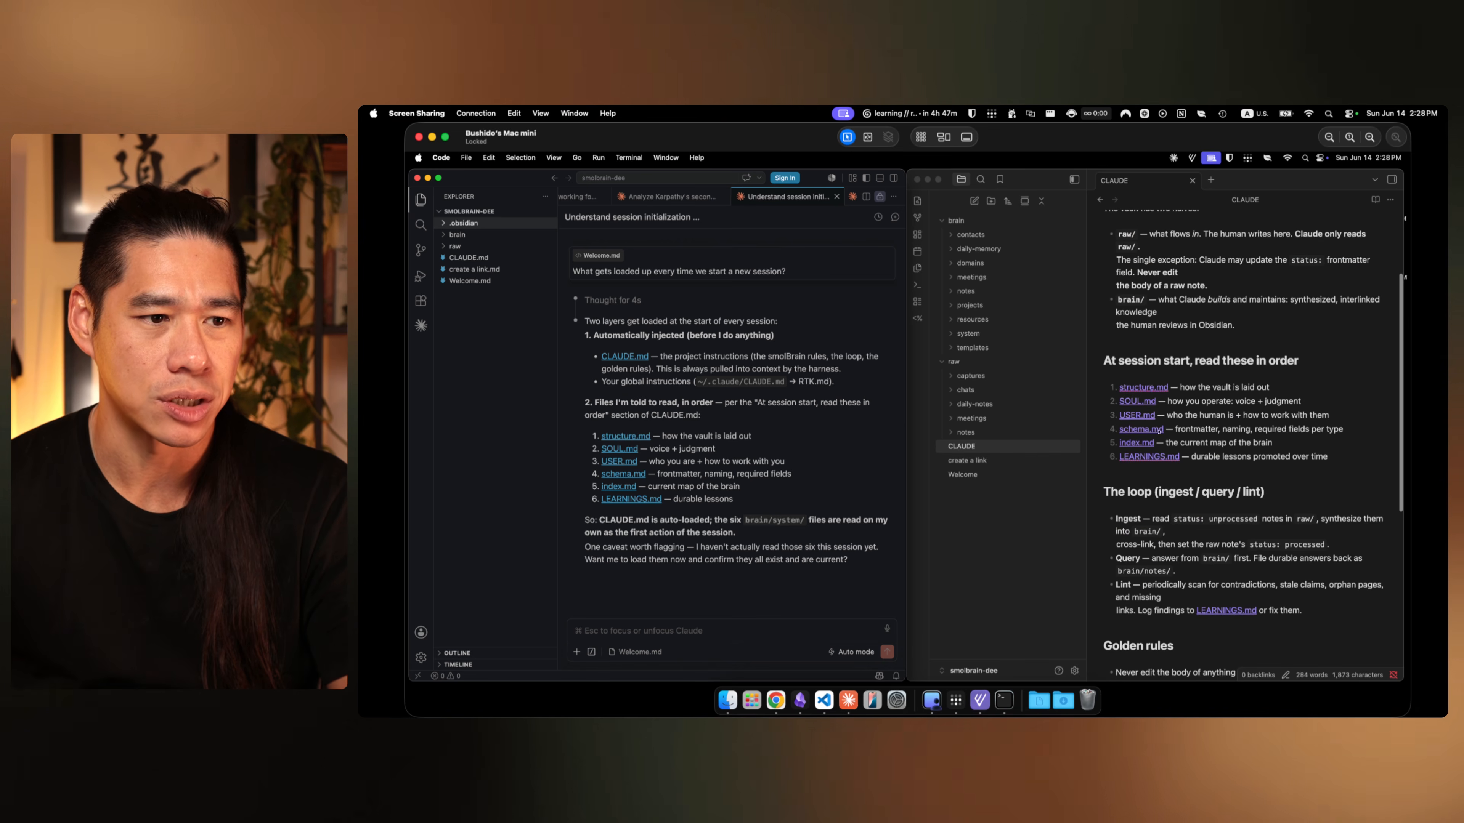
pyautogui.click(1244, 433)
pyautogui.scroll(4, 1243, 433)
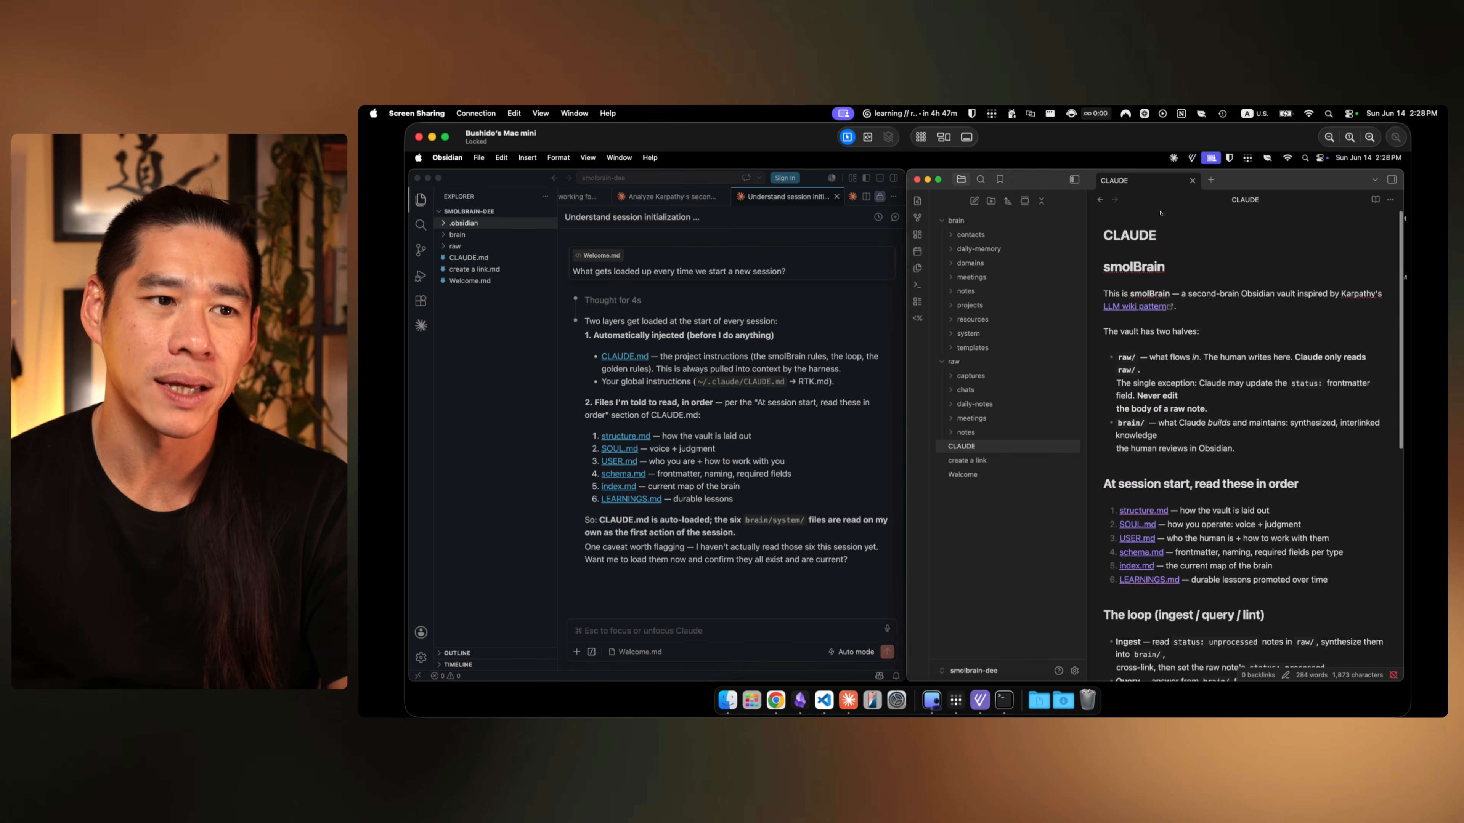
pyautogui.scroll(-9, 1164, 288)
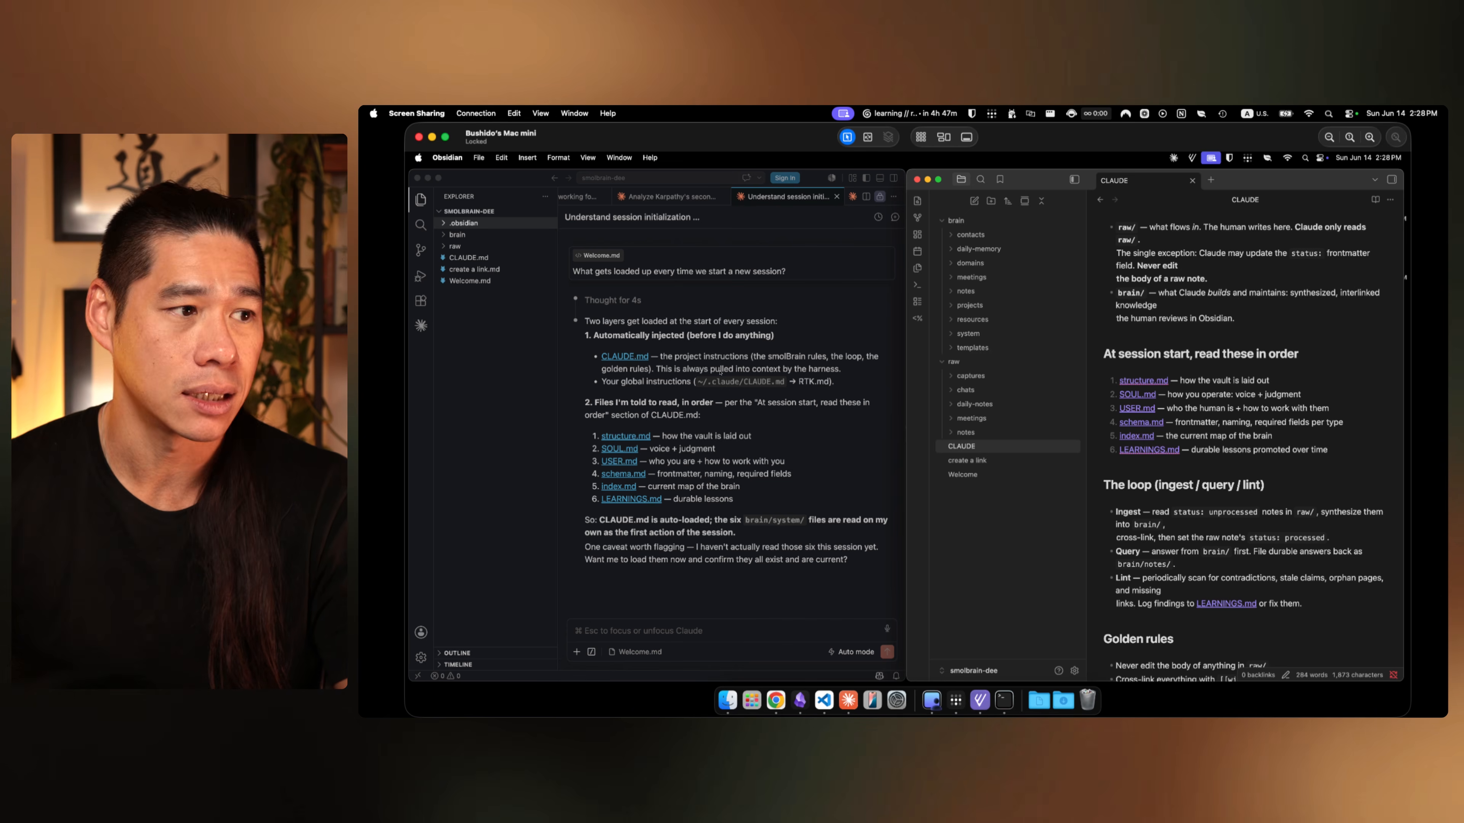
pyautogui.click(623, 342)
pyautogui.moveTo(659, 335); pyautogui.dragTo(774, 335)
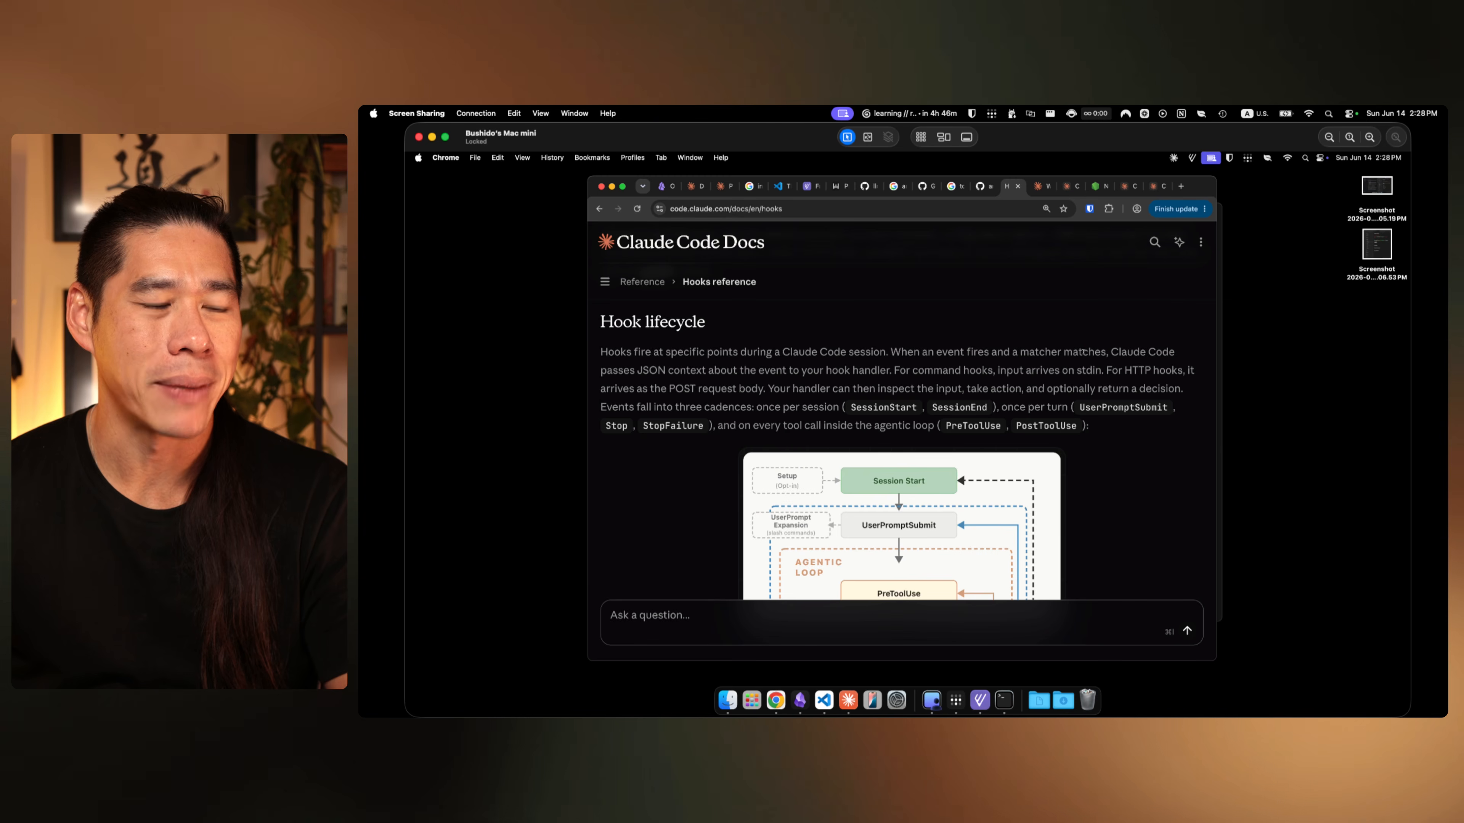
# Step: Read the Hook lifecycle section of the Claude Code Docs in Chrome, focusing on the SessionStart, SessionEnd and UserPromptSubmit events
pyautogui.moveTo(617, 373); pyautogui.dragTo(878, 374)
pyautogui.click(842, 375)
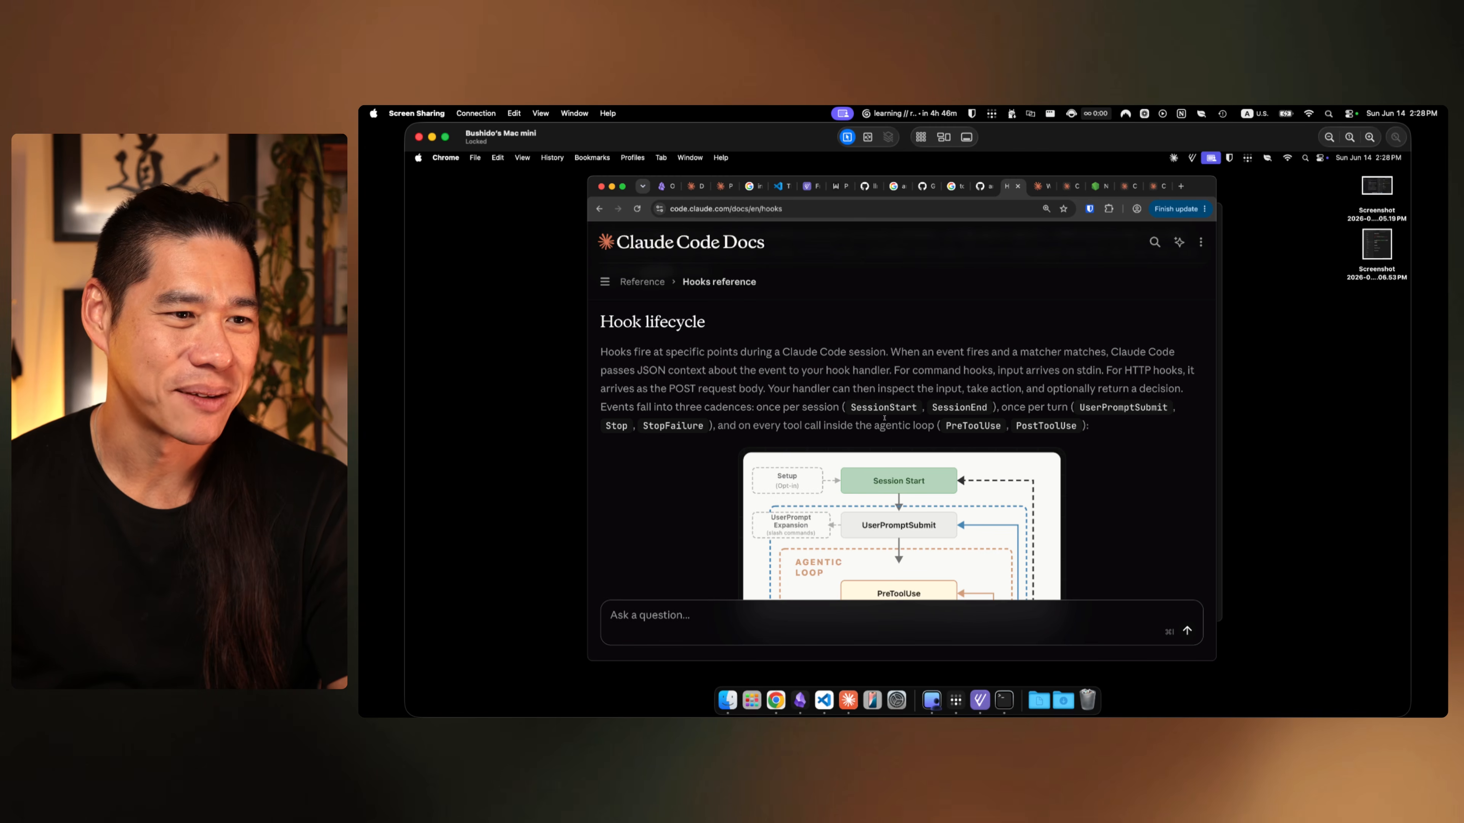
pyautogui.doubleClick(865, 410)
pyautogui.moveTo(933, 410); pyautogui.dragTo(987, 410)
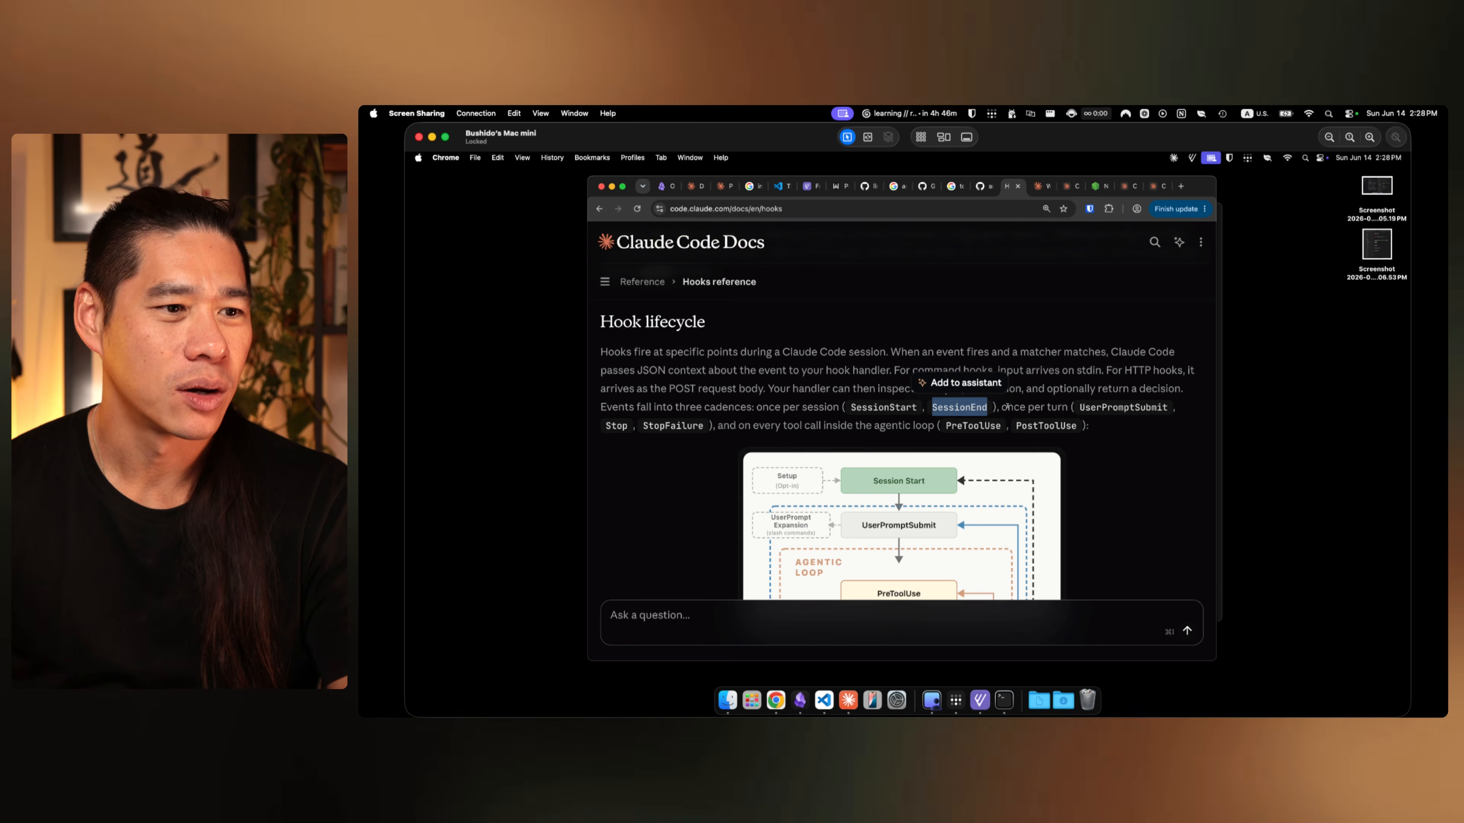
pyautogui.click(1088, 410)
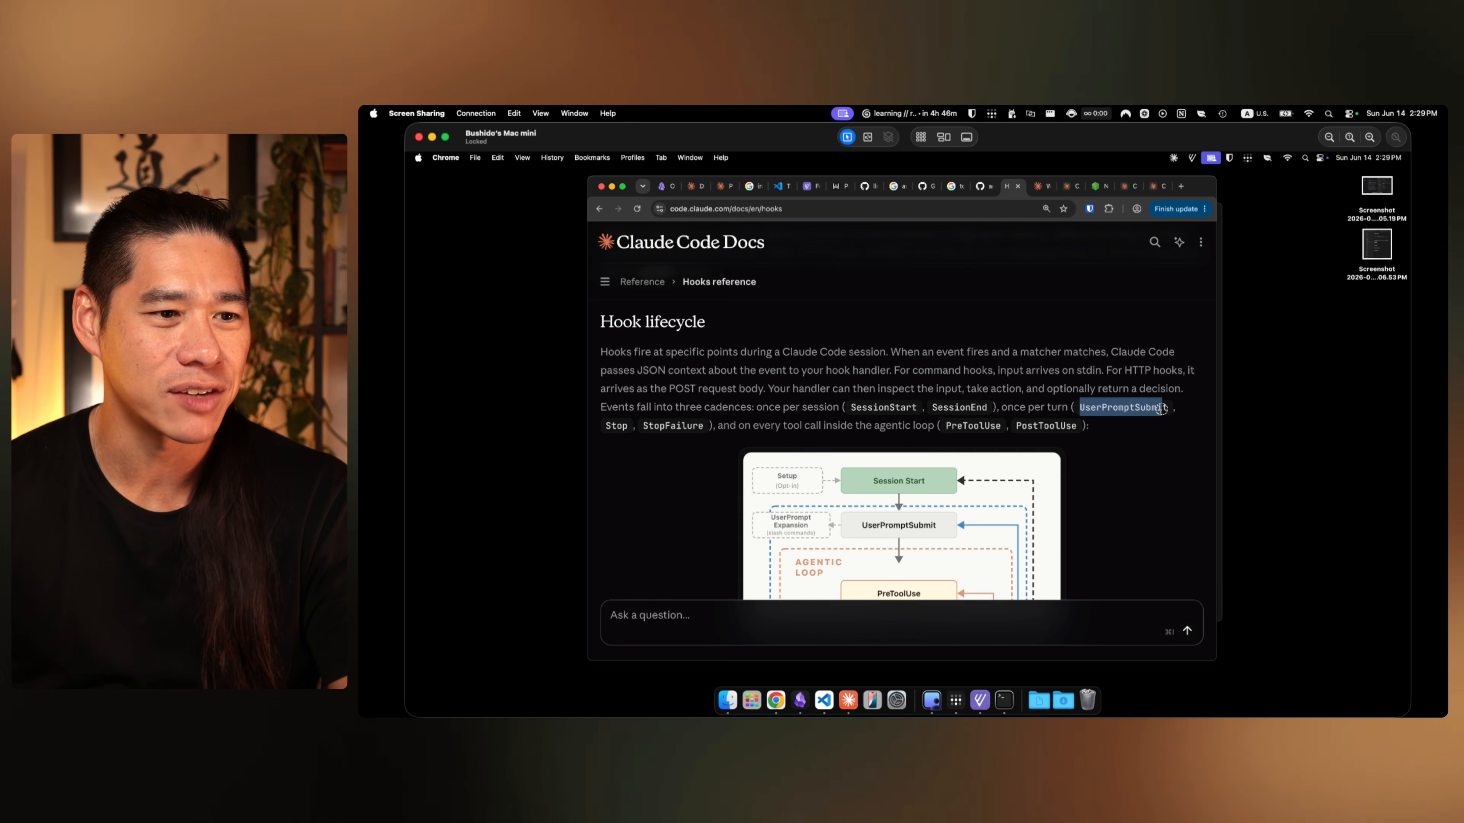
pyautogui.click(1019, 393)
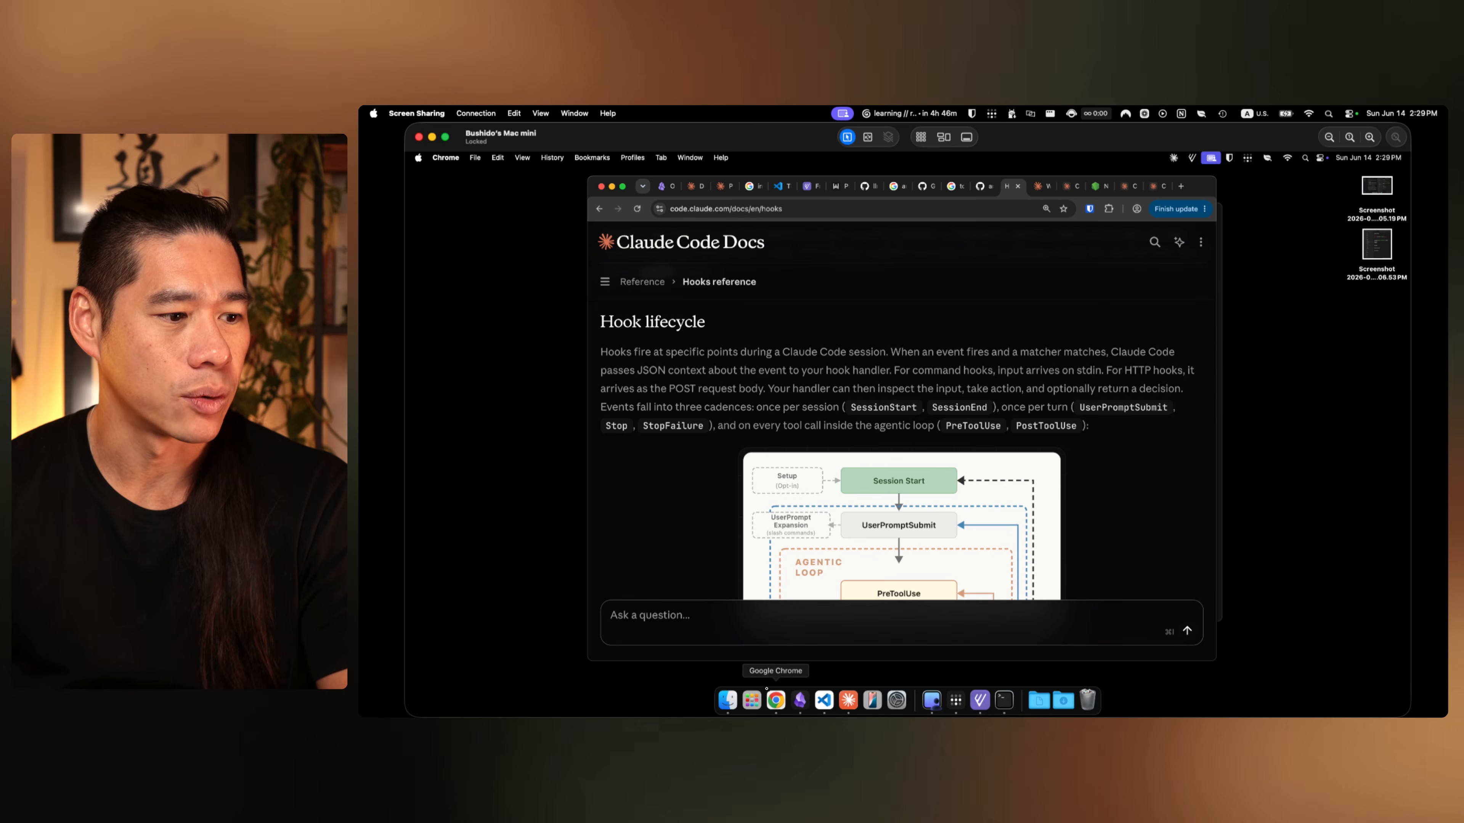
# Step: In VS Code, draft the Claude prompt "Instead of relying on claw.md instructions, let's make sure that these notes get read as a hook during session start:"
pyautogui.click(824, 700)
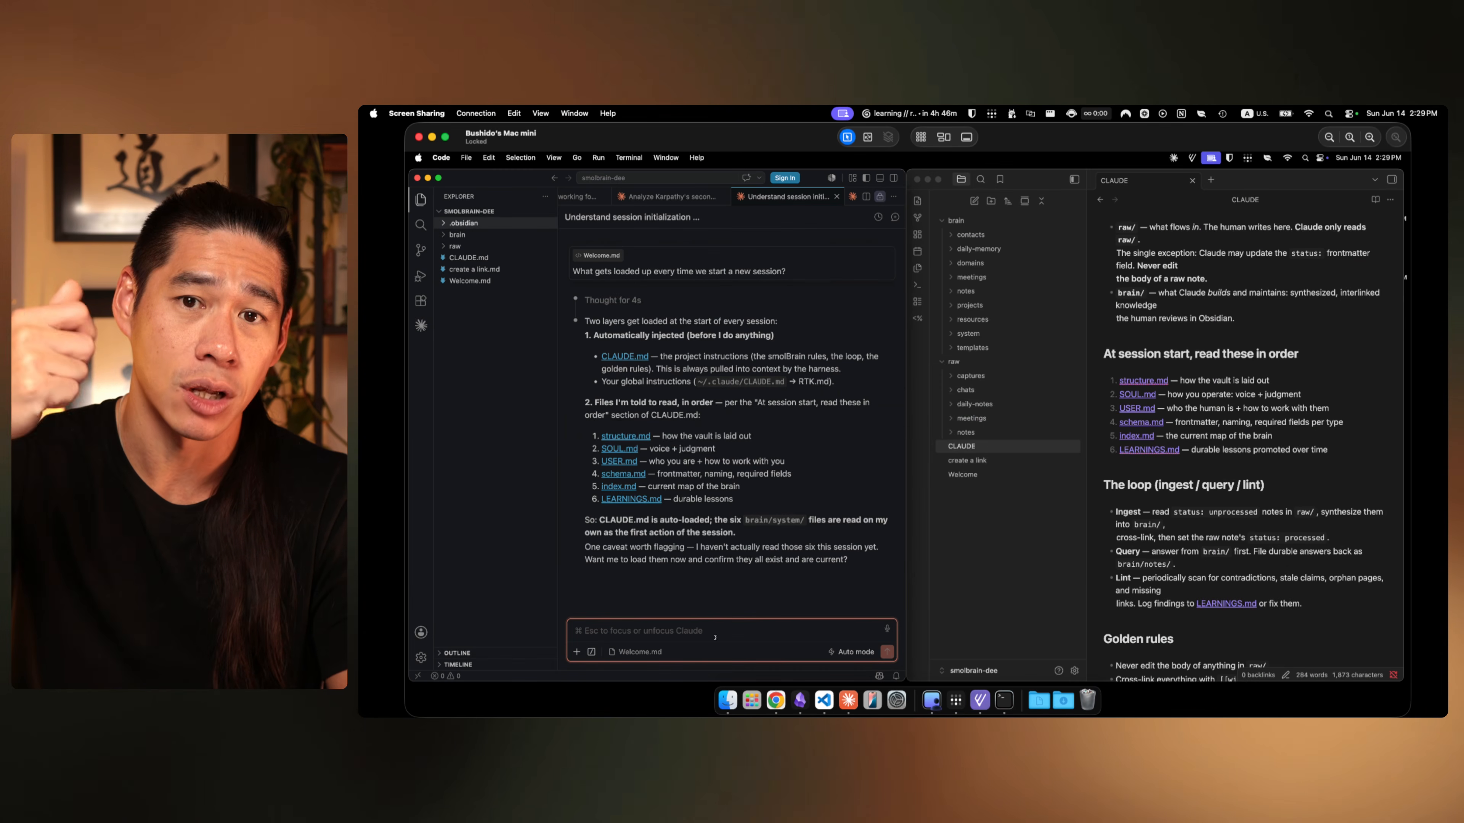
pyautogui.hotkey('alt', 'space')
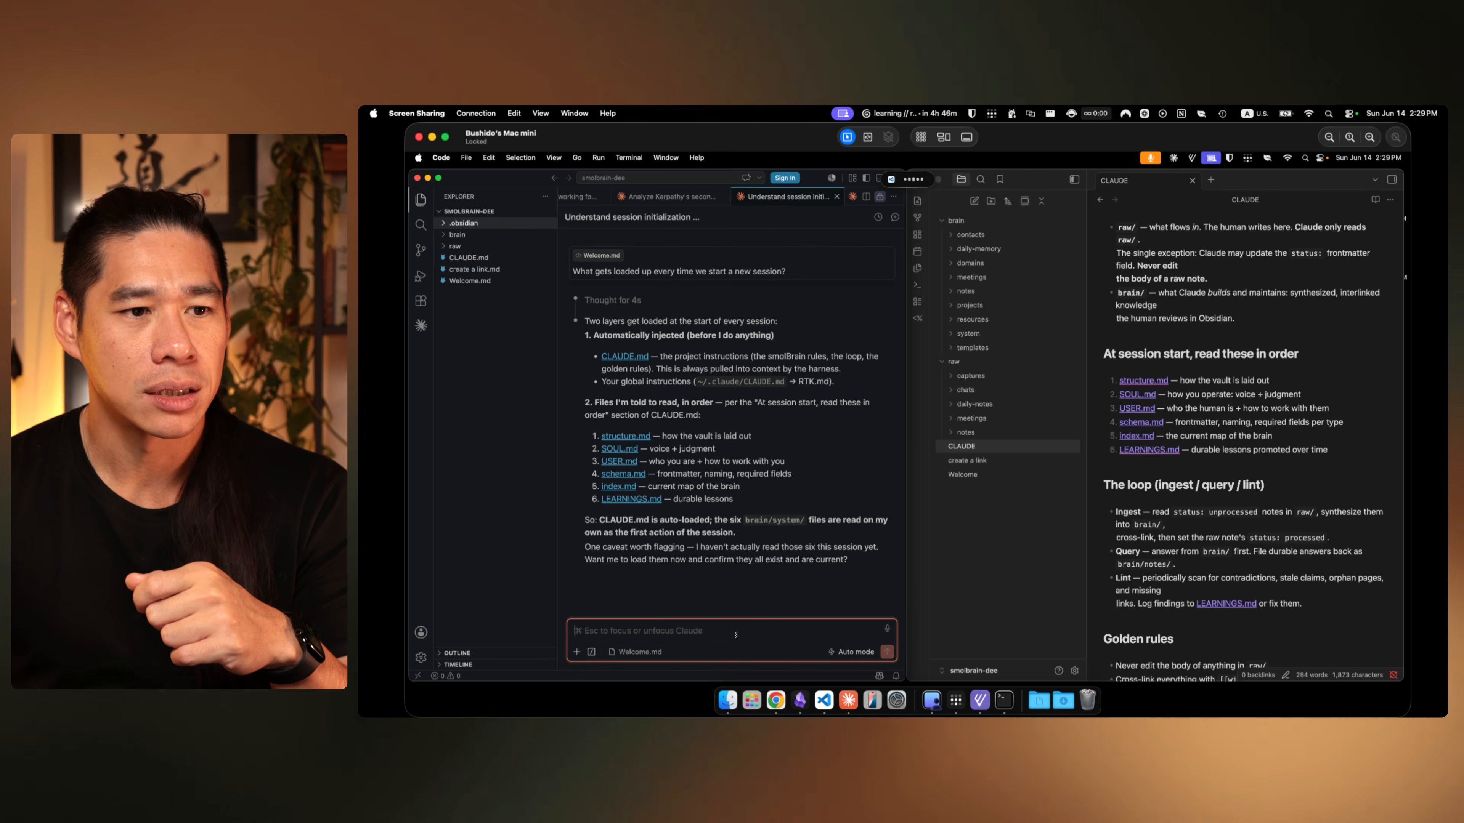
pyautogui.write("Instead of relying on claw.md instructions, let's make sure that these notes get read as a hook during session start")
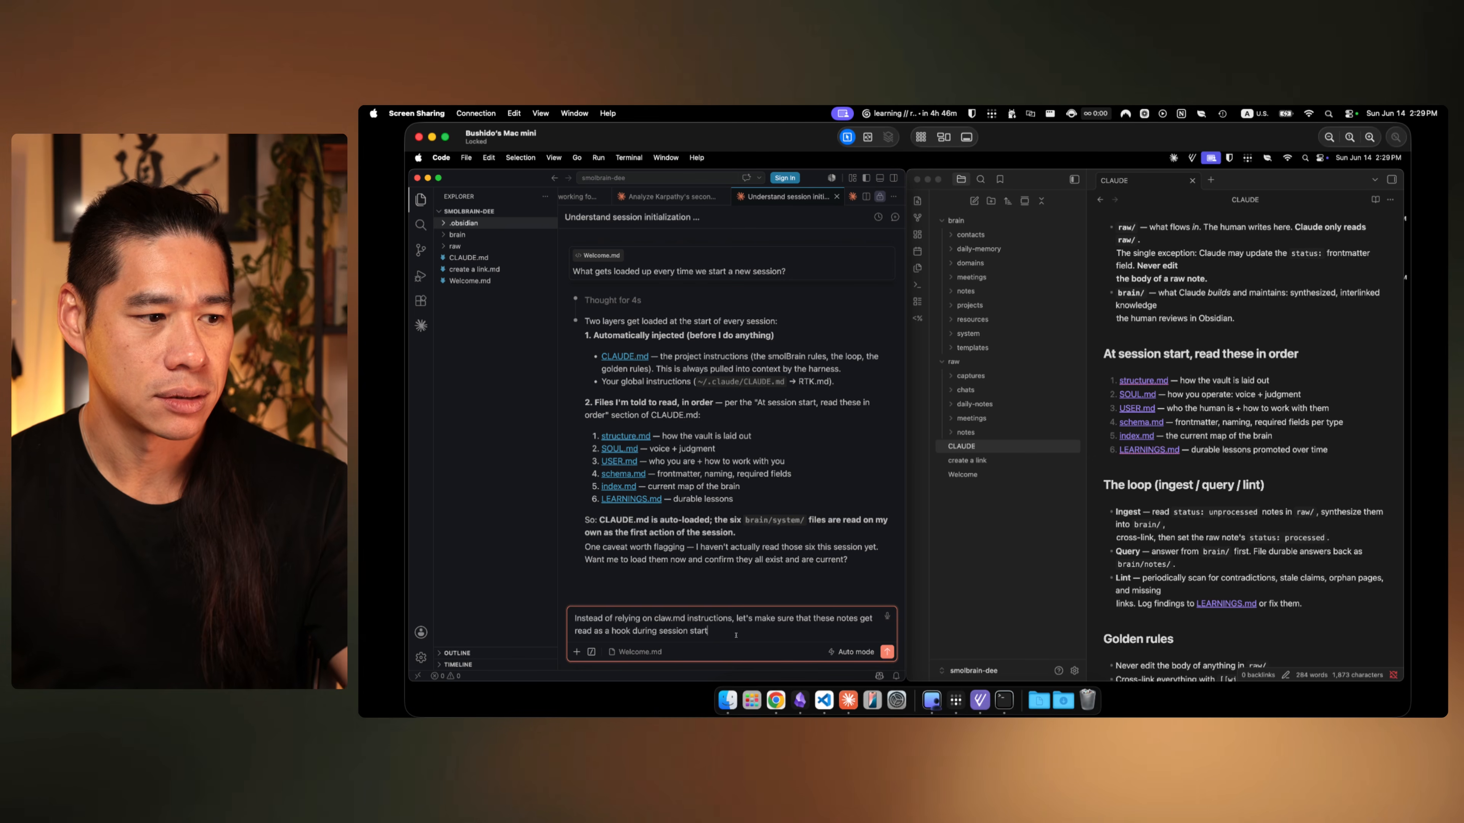
pyautogui.write(':')
pyautogui.hotkey('shift', 'Return')
pyautogui.hotkey('shift', 'Return')
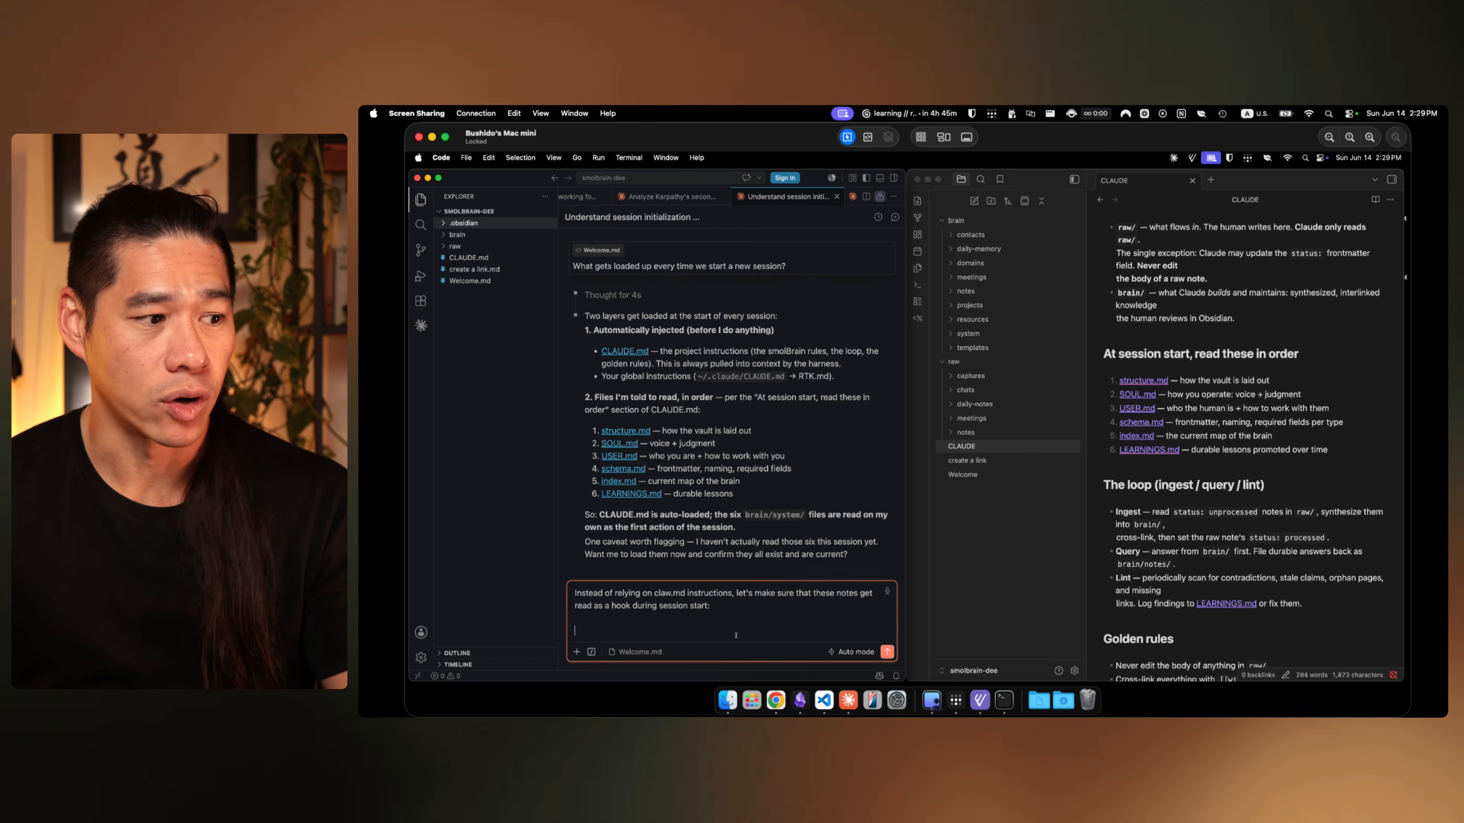
# Step: List USER.md, SOUL.md and LEARNINGS.md as dashed items in the prompt and begin a fourth, empty item
pyautogui.write('- U')
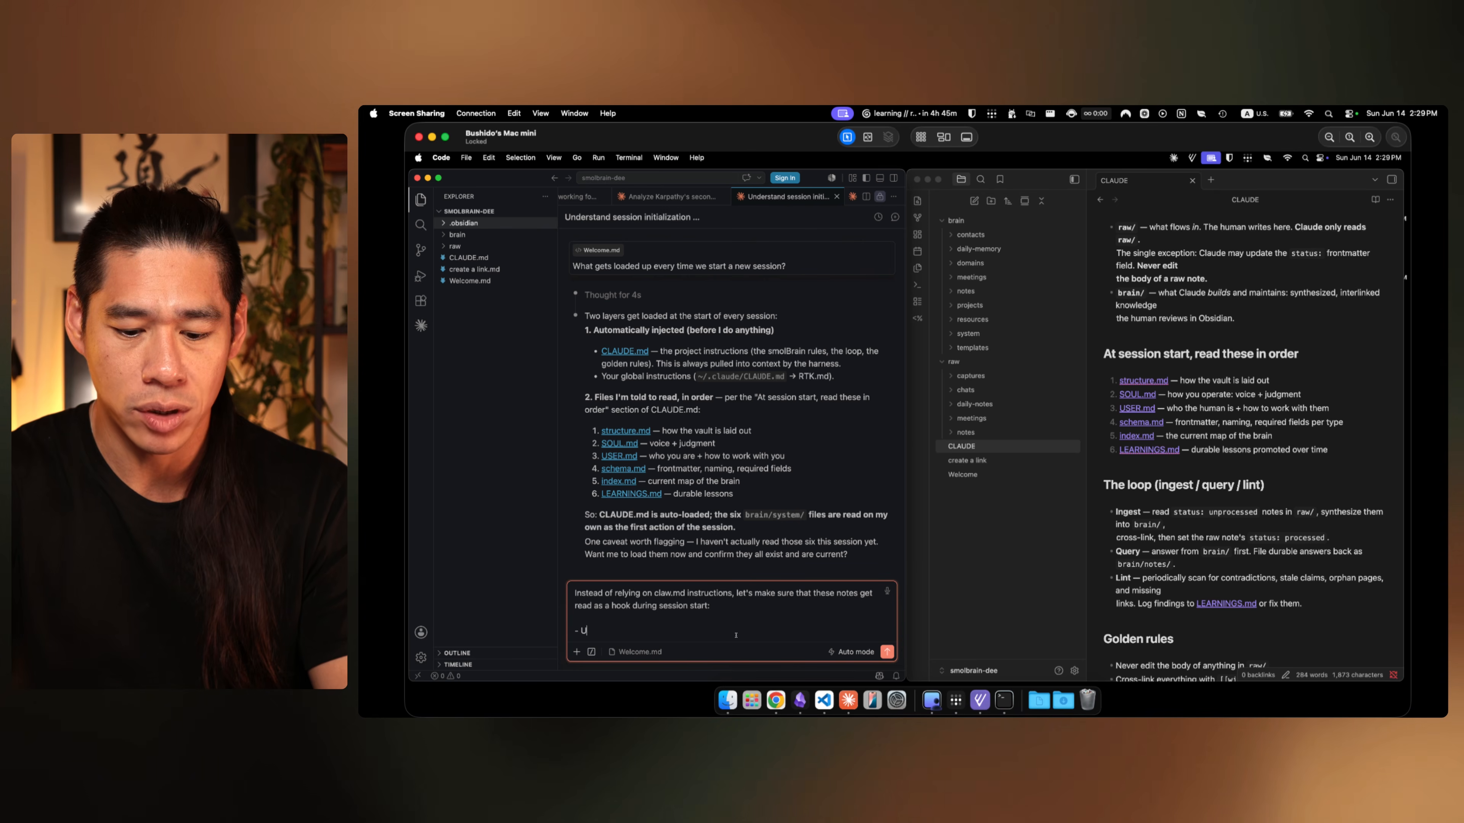
pyautogui.write('SER.md')
pyautogui.hotkey('shift', 'Return')
pyautogui.write('- SOUL.m')
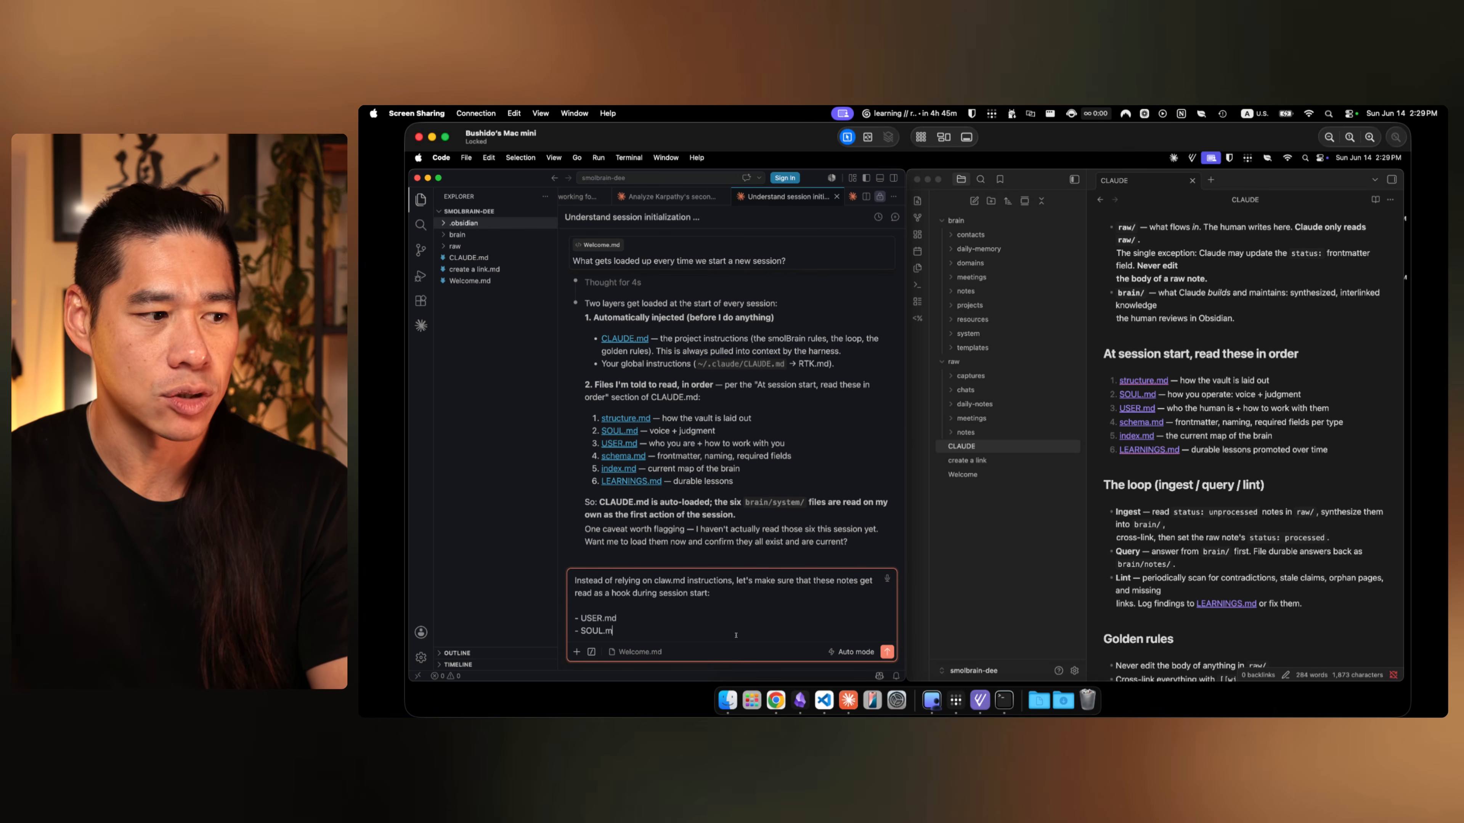
pyautogui.write('d')
pyautogui.hotkey('shift', 'Return')
pyautogui.write('-')
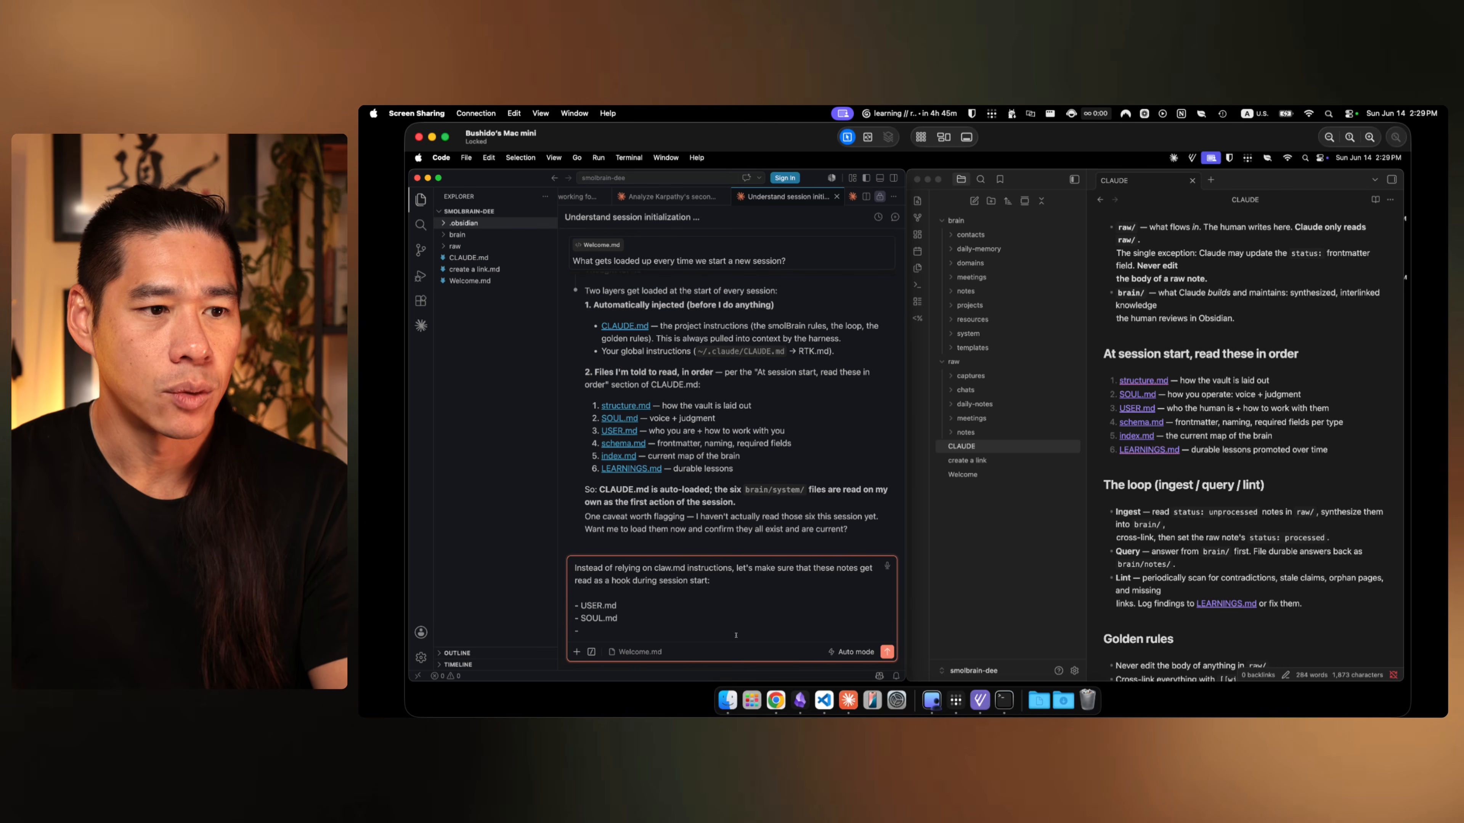
pyautogui.write(' LEARNING')
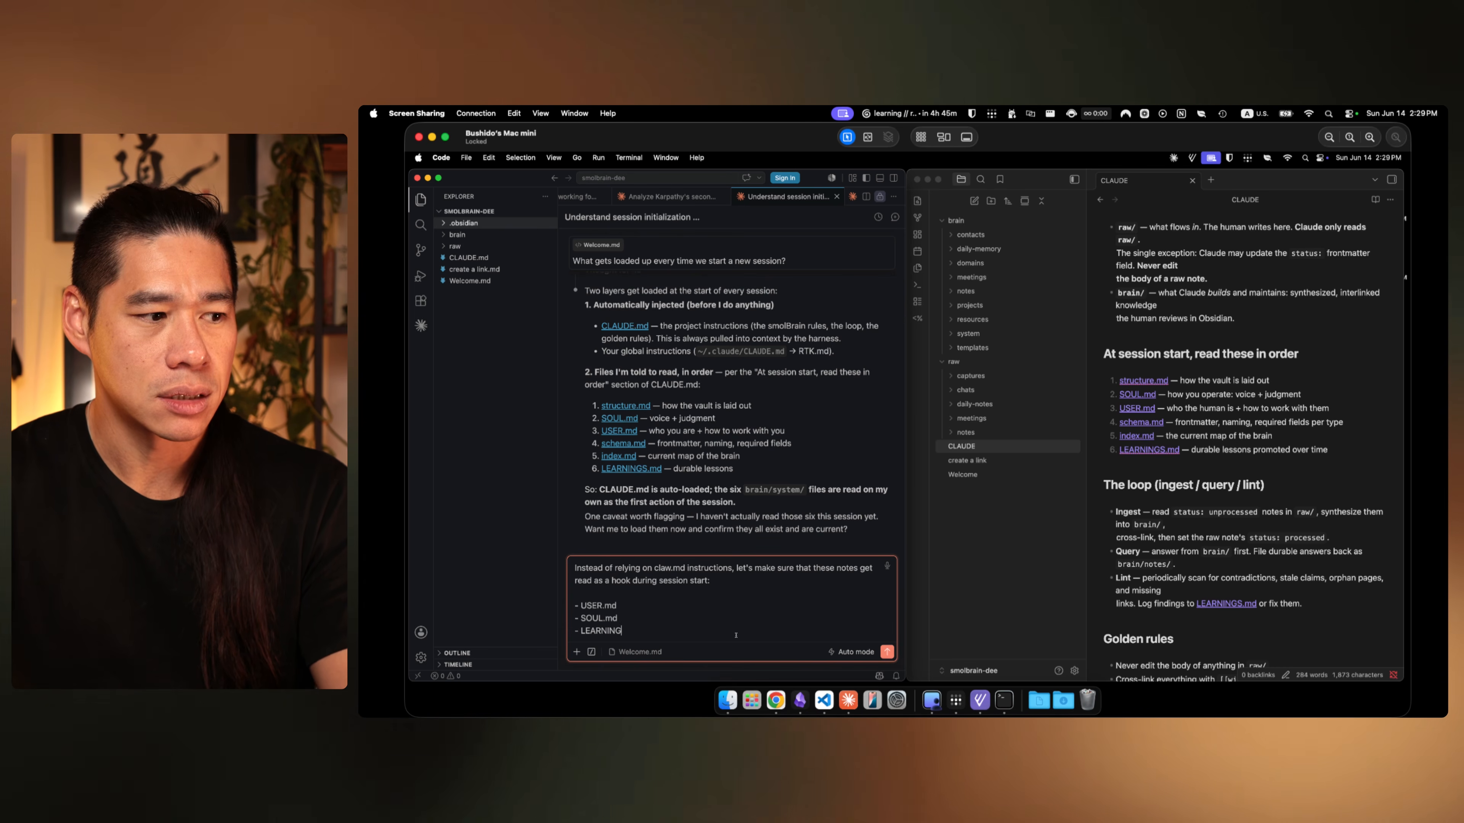
pyautogui.write('S.md')
pyautogui.hotkey('shift', 'Return')
pyautogui.write('-')
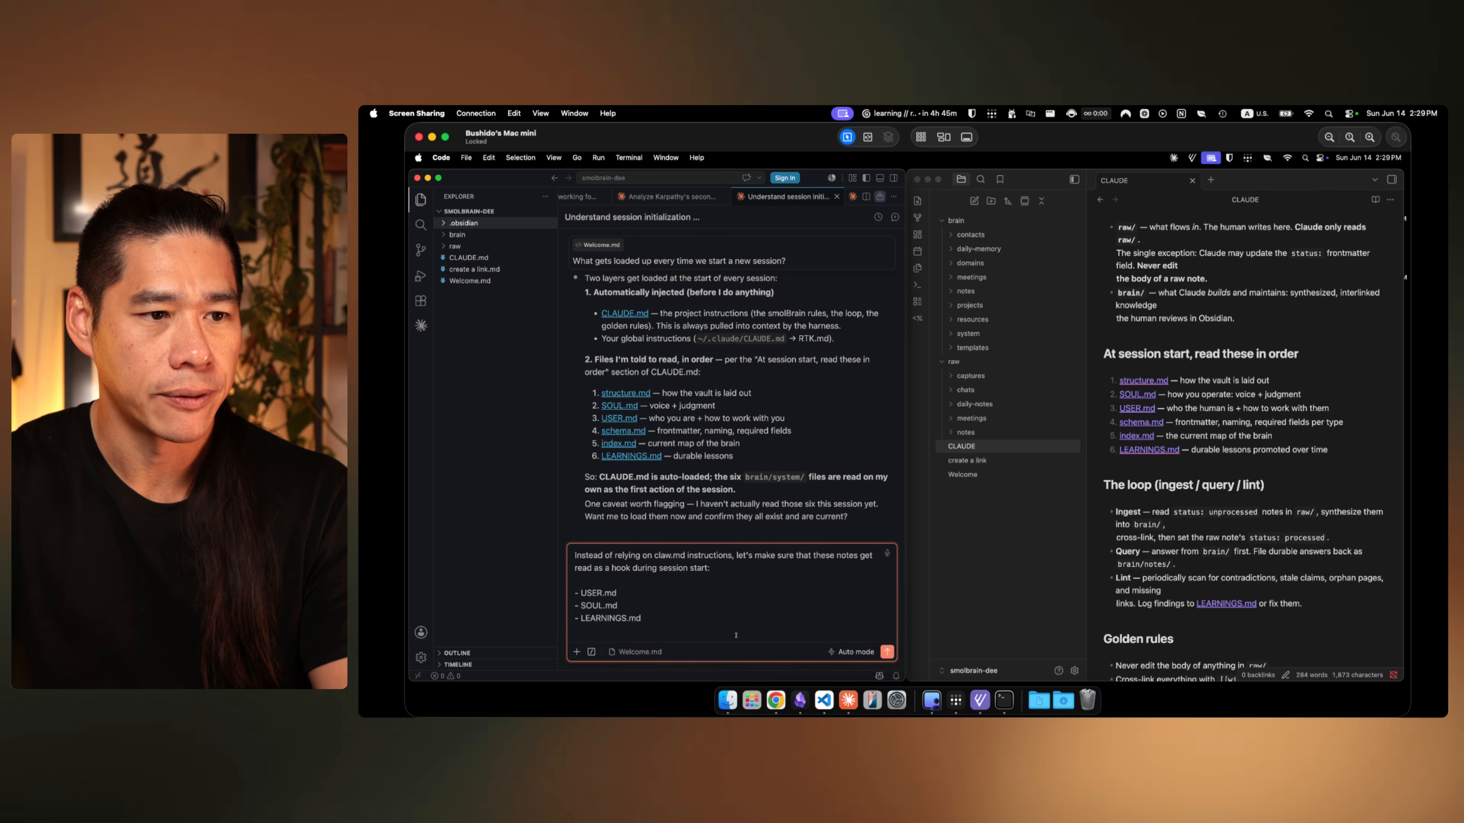
# Step: Review the structure.md and index.md entries in the CLAUDE note's session-start reading list in Obsidian
pyautogui.click(1262, 440)
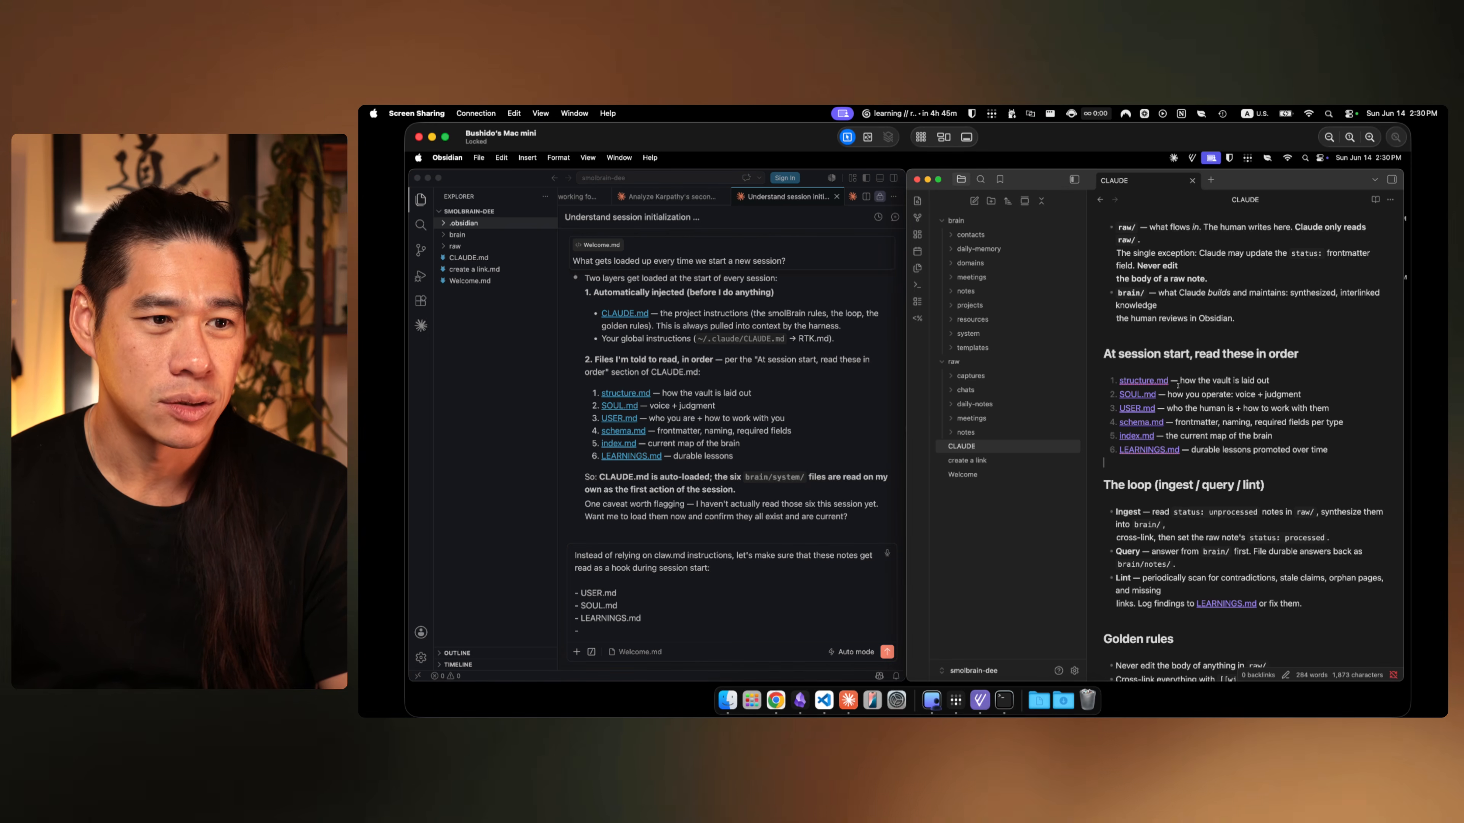
pyautogui.moveTo(1179, 380); pyautogui.dragTo(1301, 380)
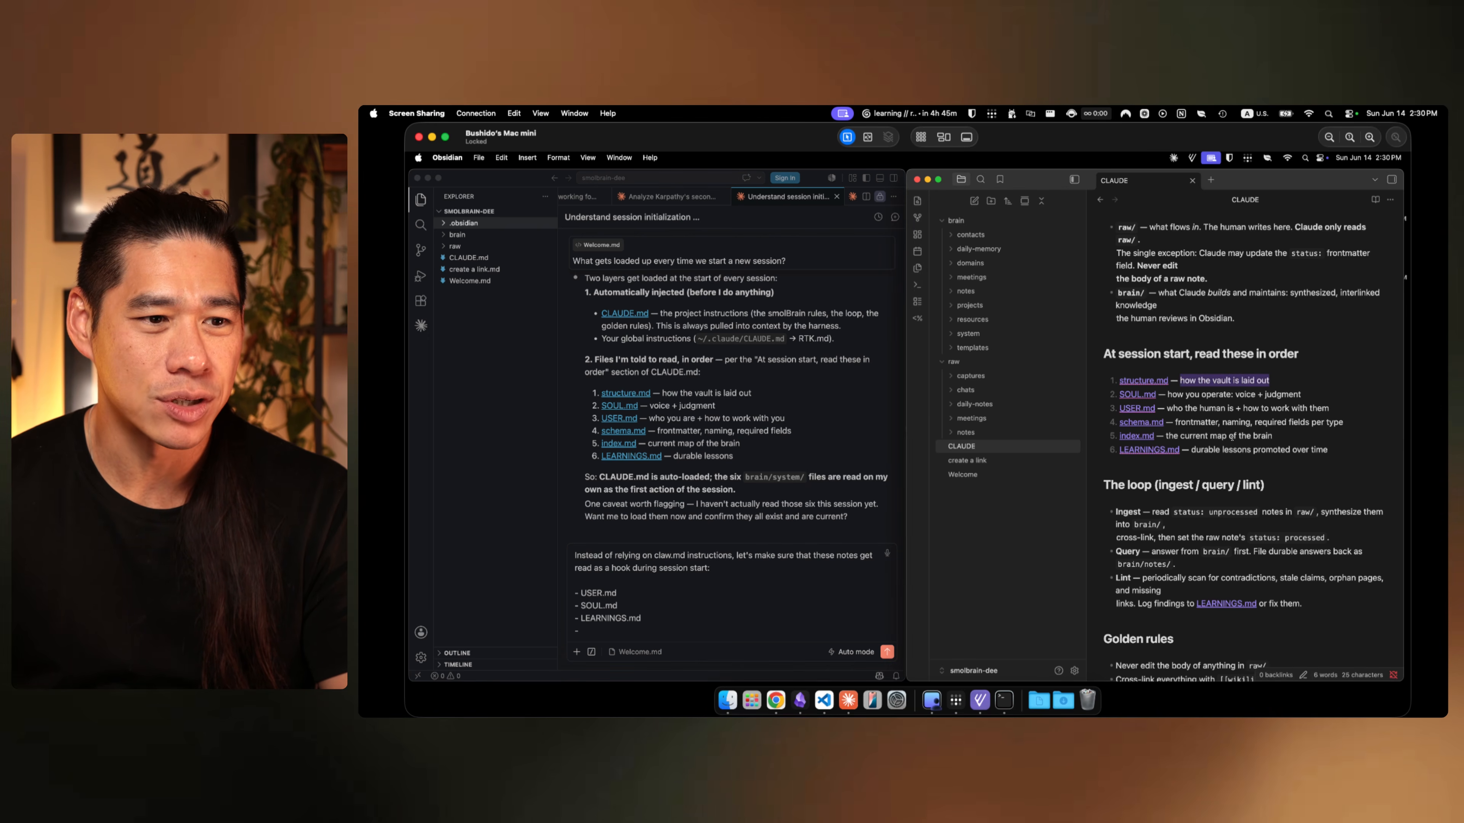
pyautogui.click(1191, 437)
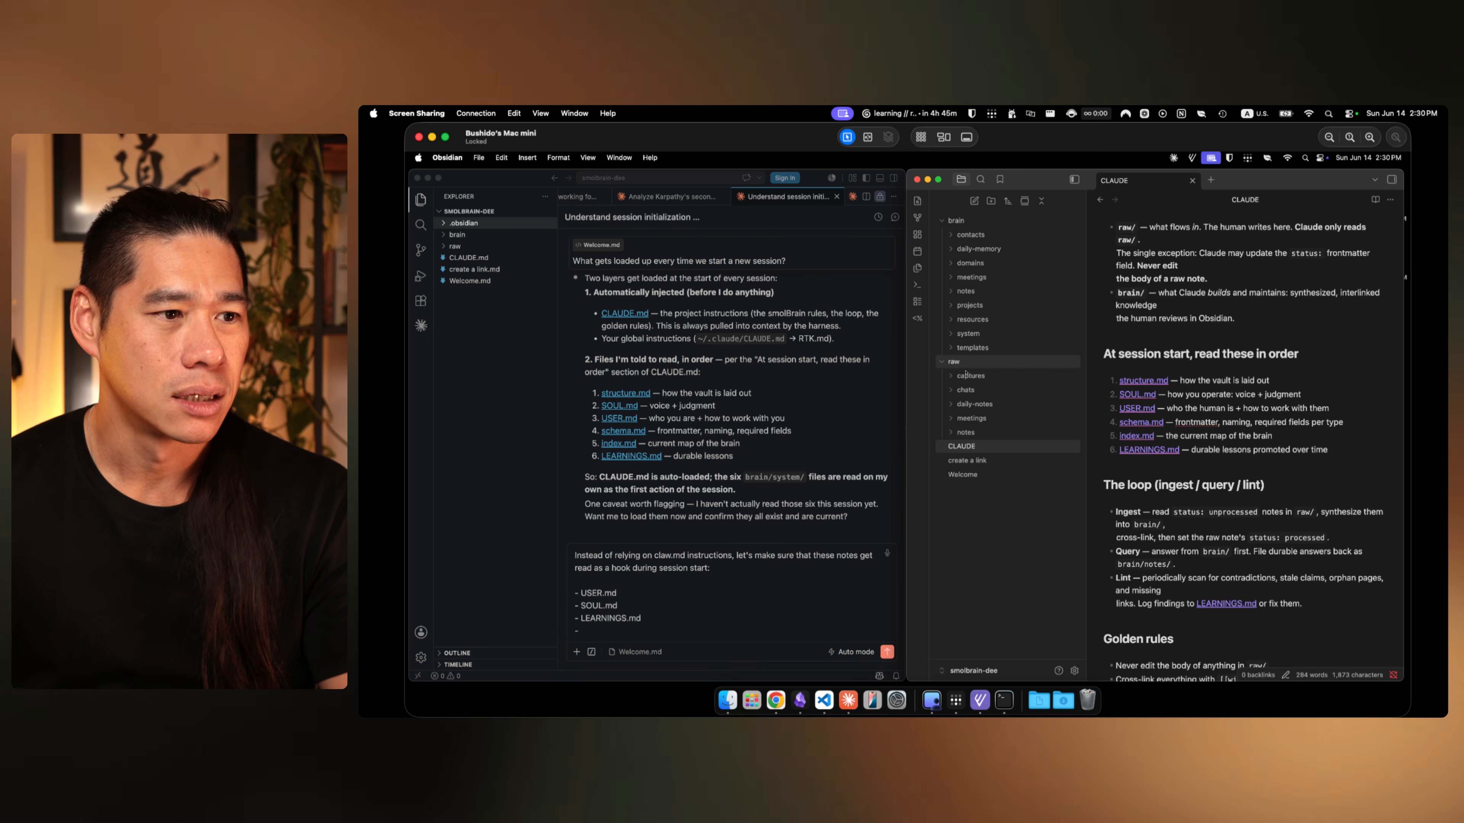
# Step: Collapse the raw folder, expand brain/system and read the index note down to its Unprocessed inbox section
pyautogui.click(957, 362)
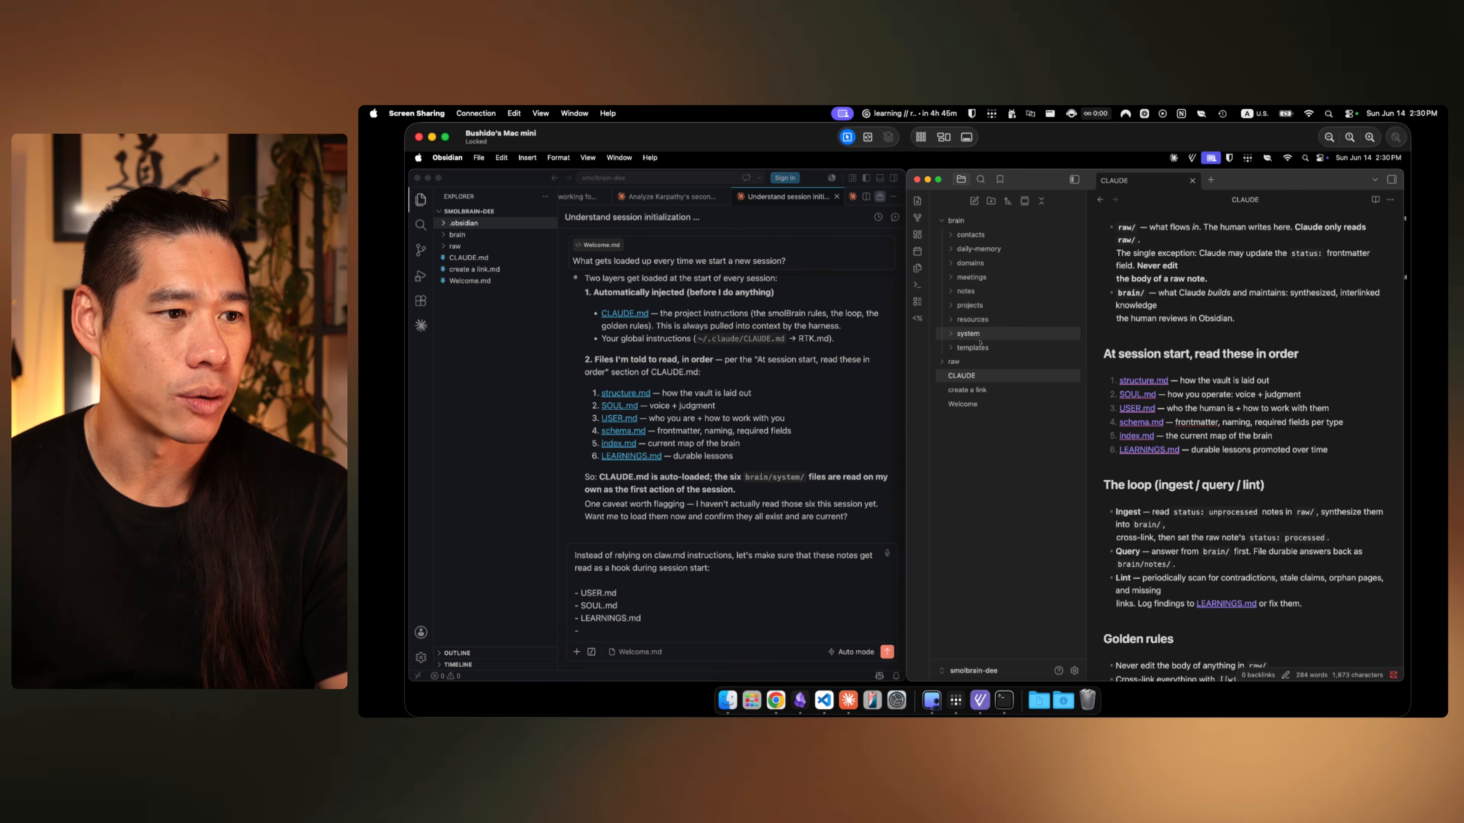
pyautogui.click(977, 334)
pyautogui.click(987, 363)
pyautogui.scroll(-5, 1260, 449)
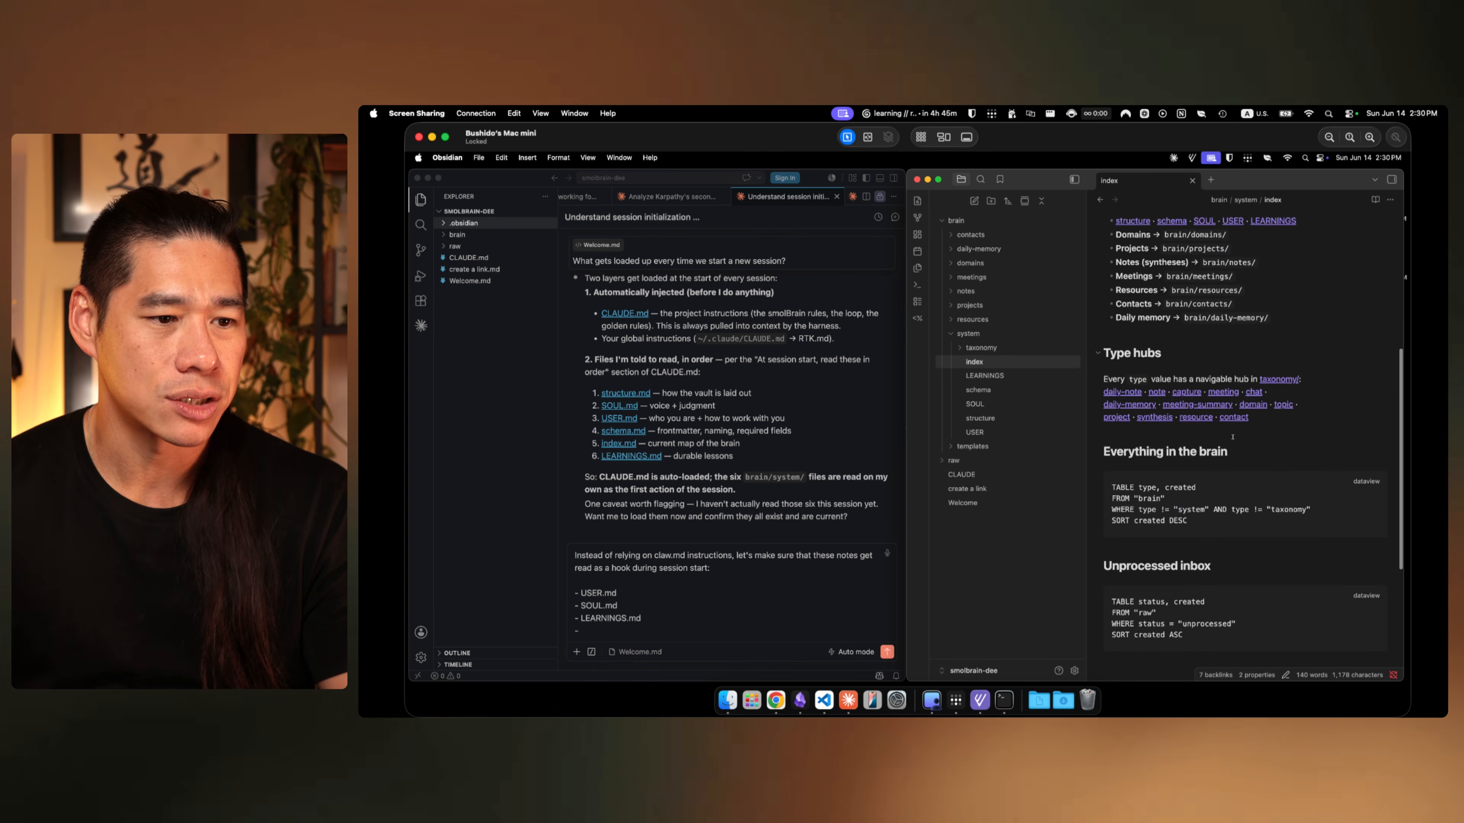
pyautogui.scroll(-3, 1232, 436)
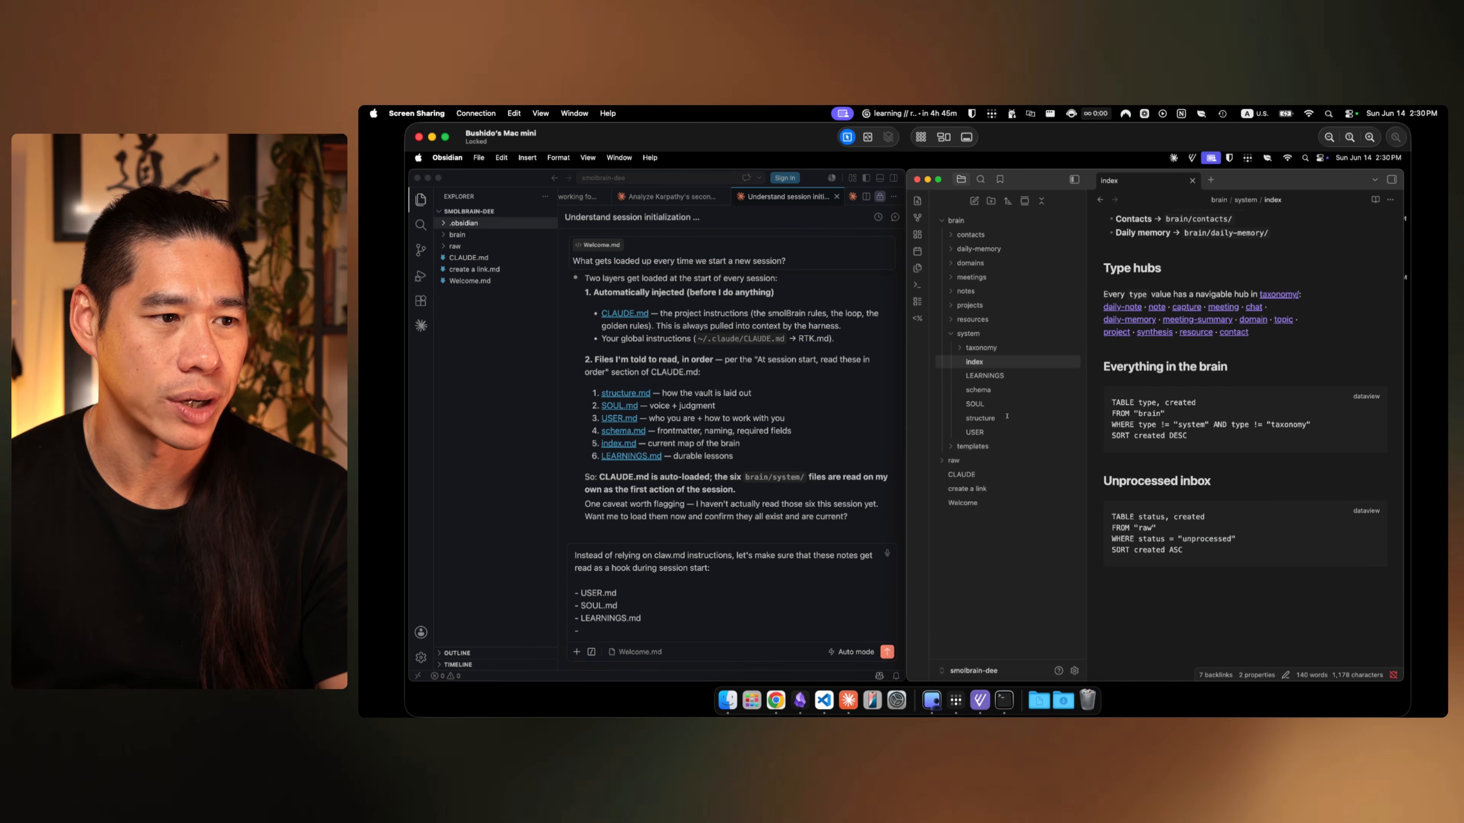
# Step: Open the structure note in brain/system and read through its folder tree, two-layer contract and folder-as-hub conventions
pyautogui.click(980, 418)
pyautogui.scroll(-1, 1350, 470)
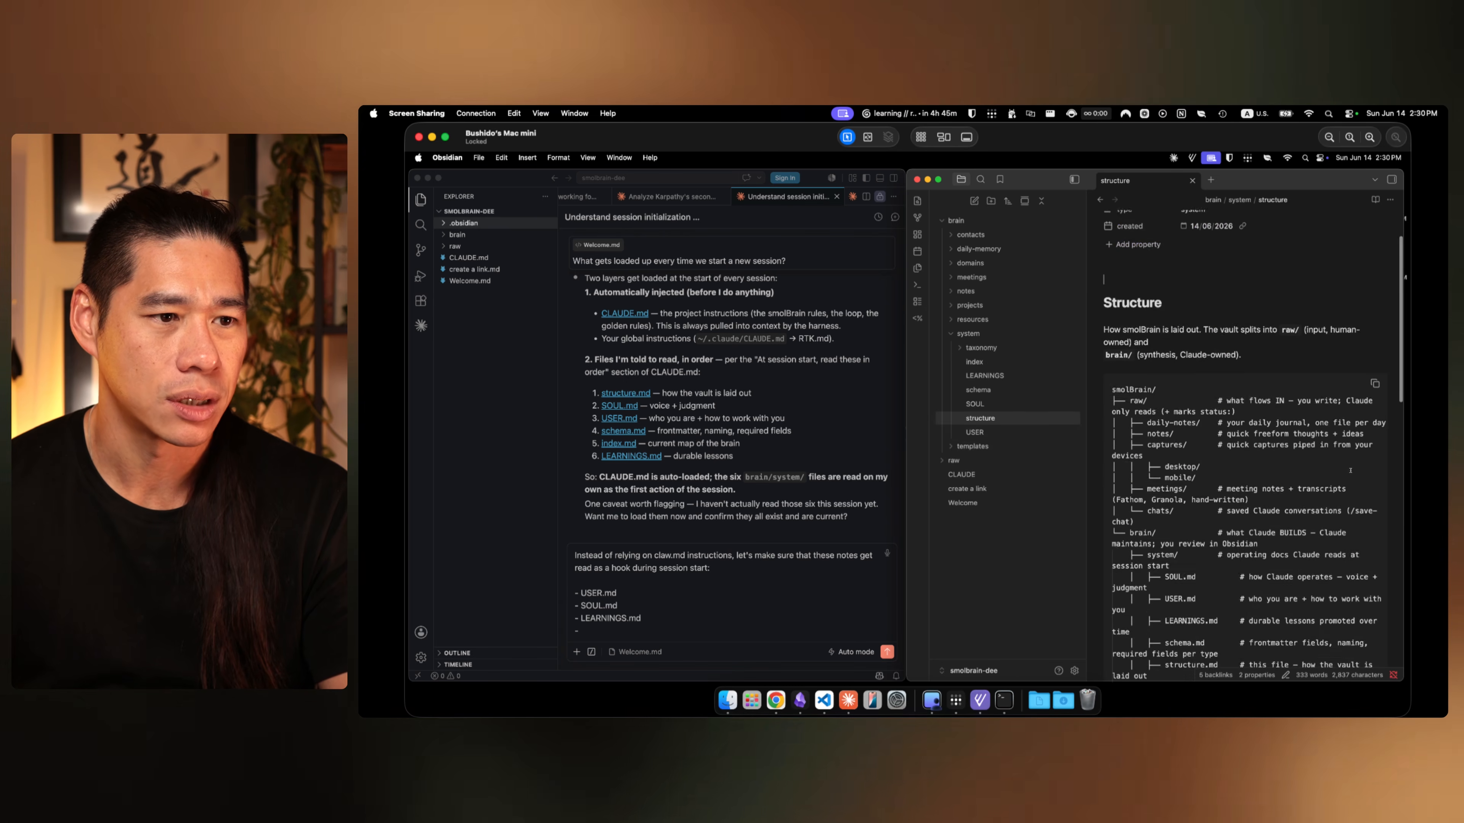
pyautogui.scroll(-2, 1238, 449)
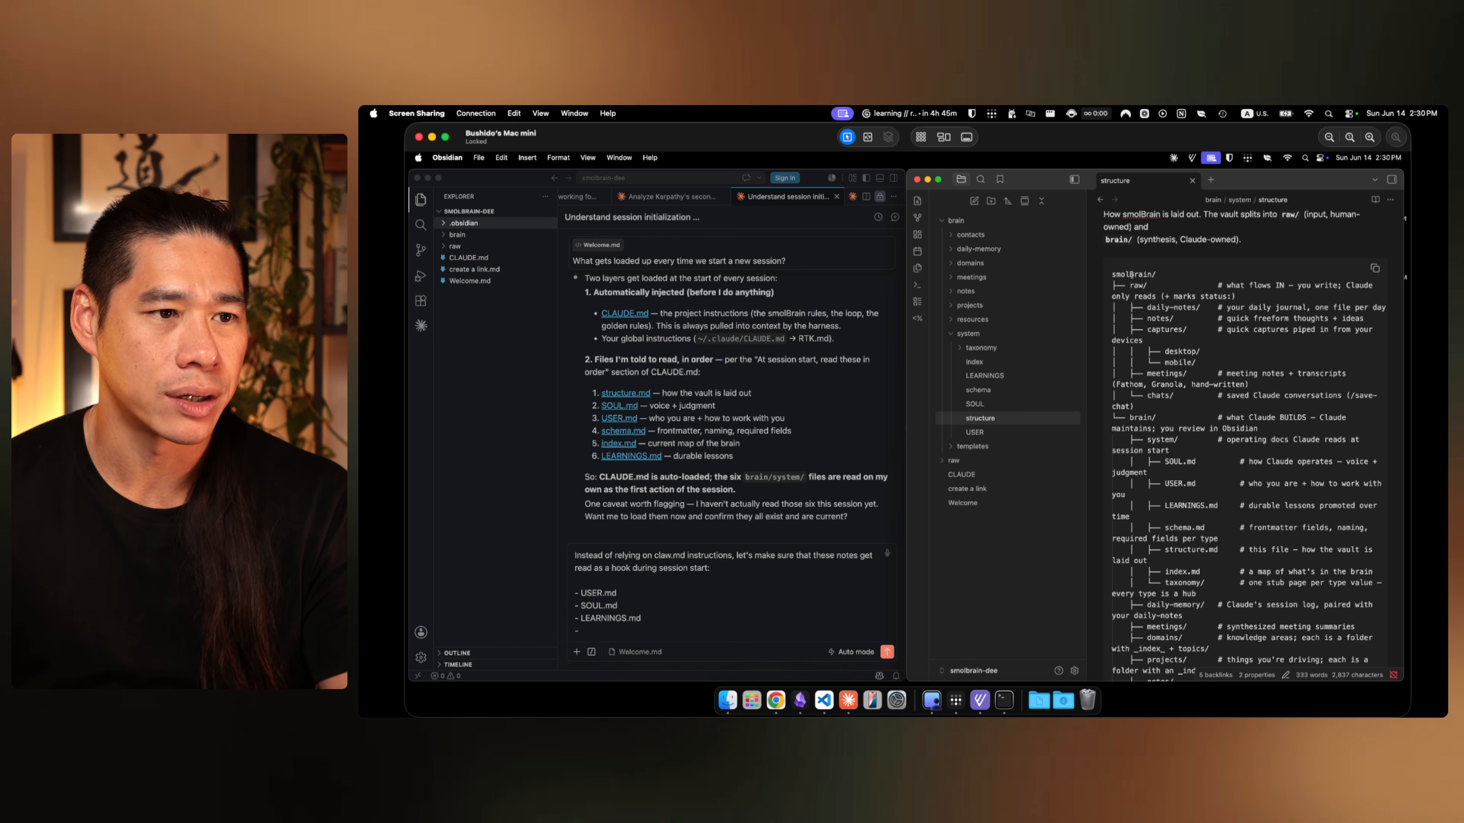
pyautogui.moveTo(1115, 279); pyautogui.dragTo(1254, 522)
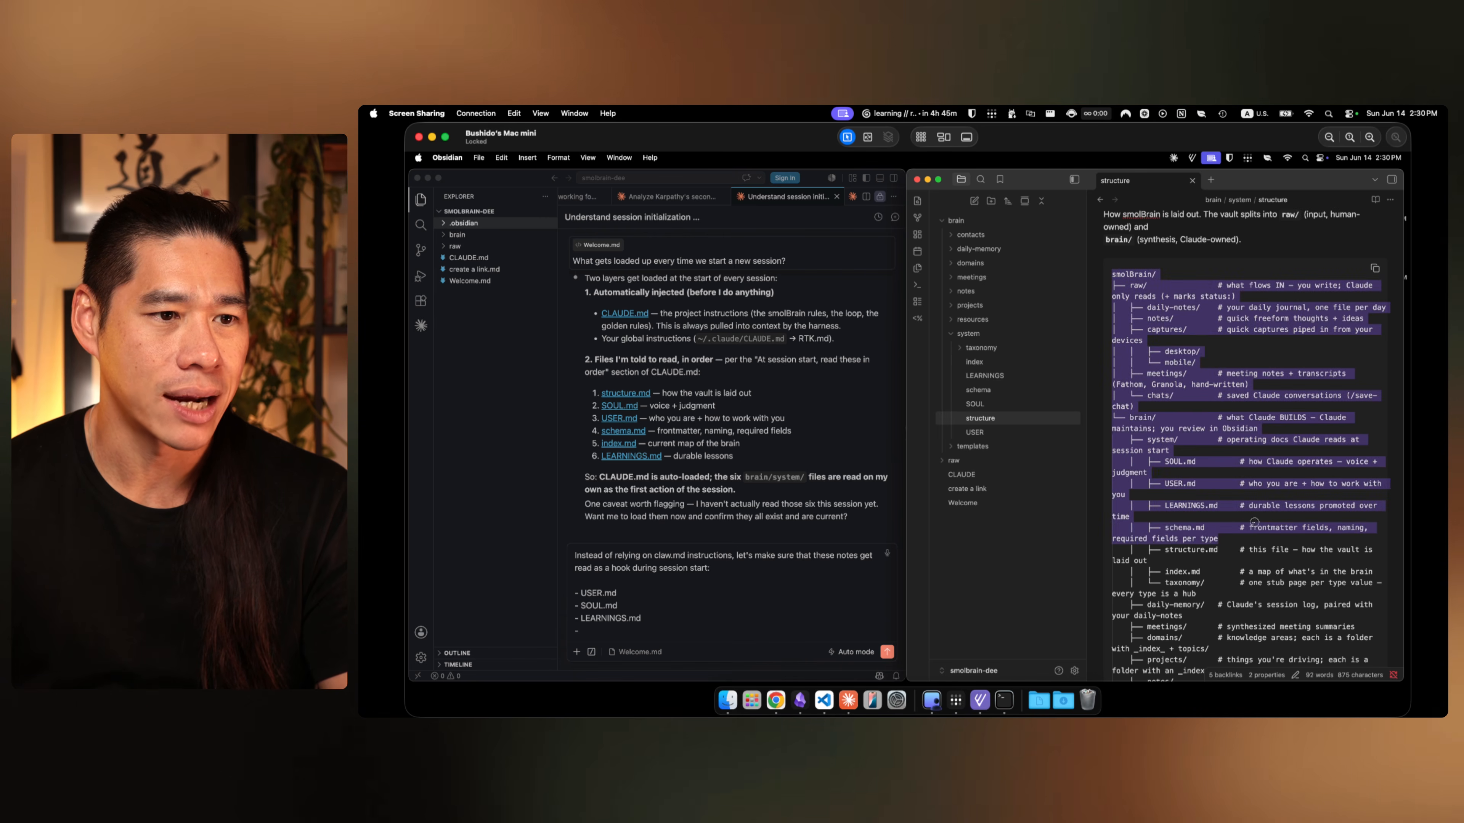
pyautogui.click(1318, 461)
pyautogui.scroll(-10, 1317, 461)
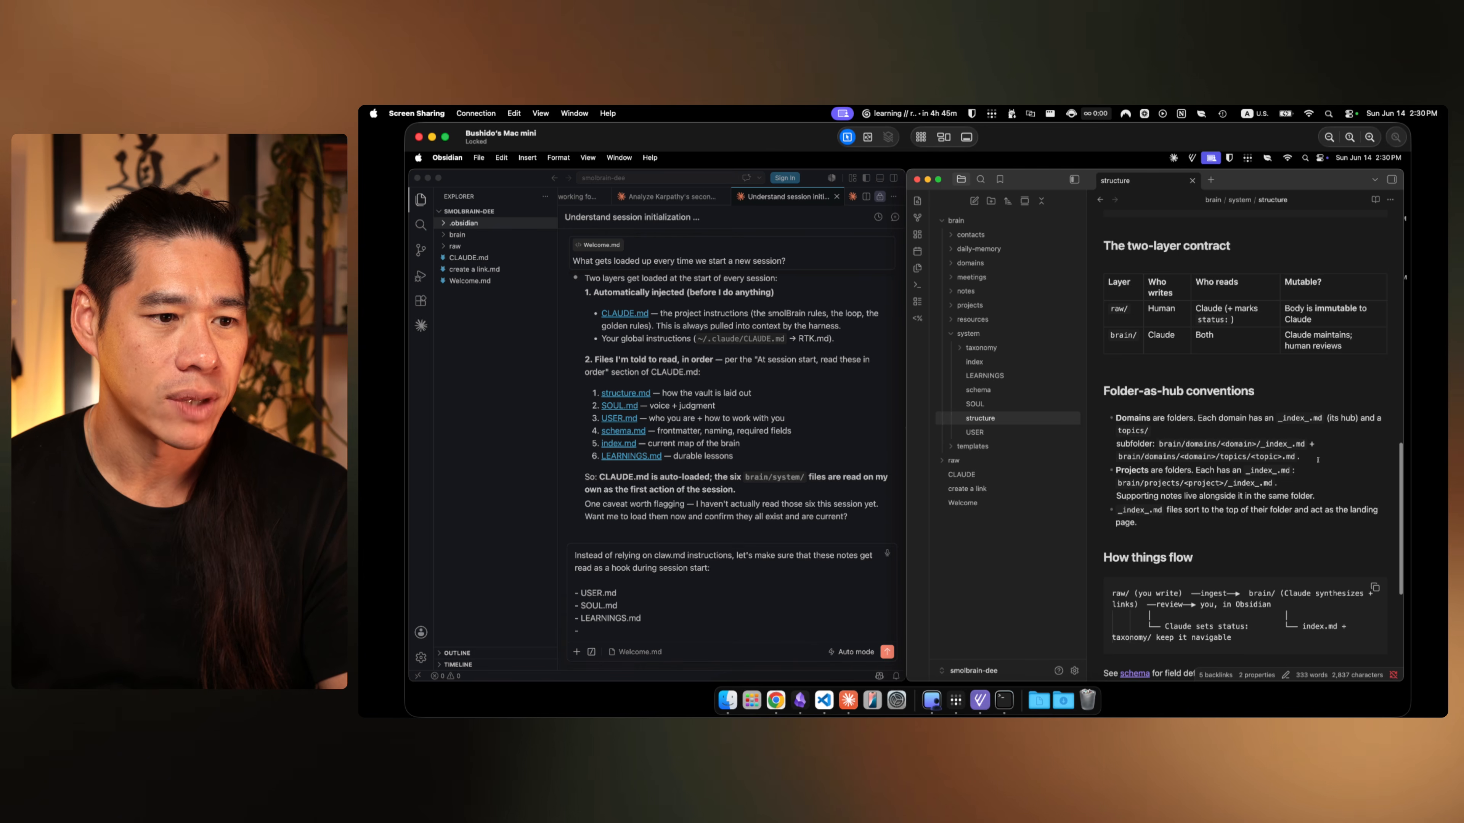
pyautogui.scroll(15, 1317, 459)
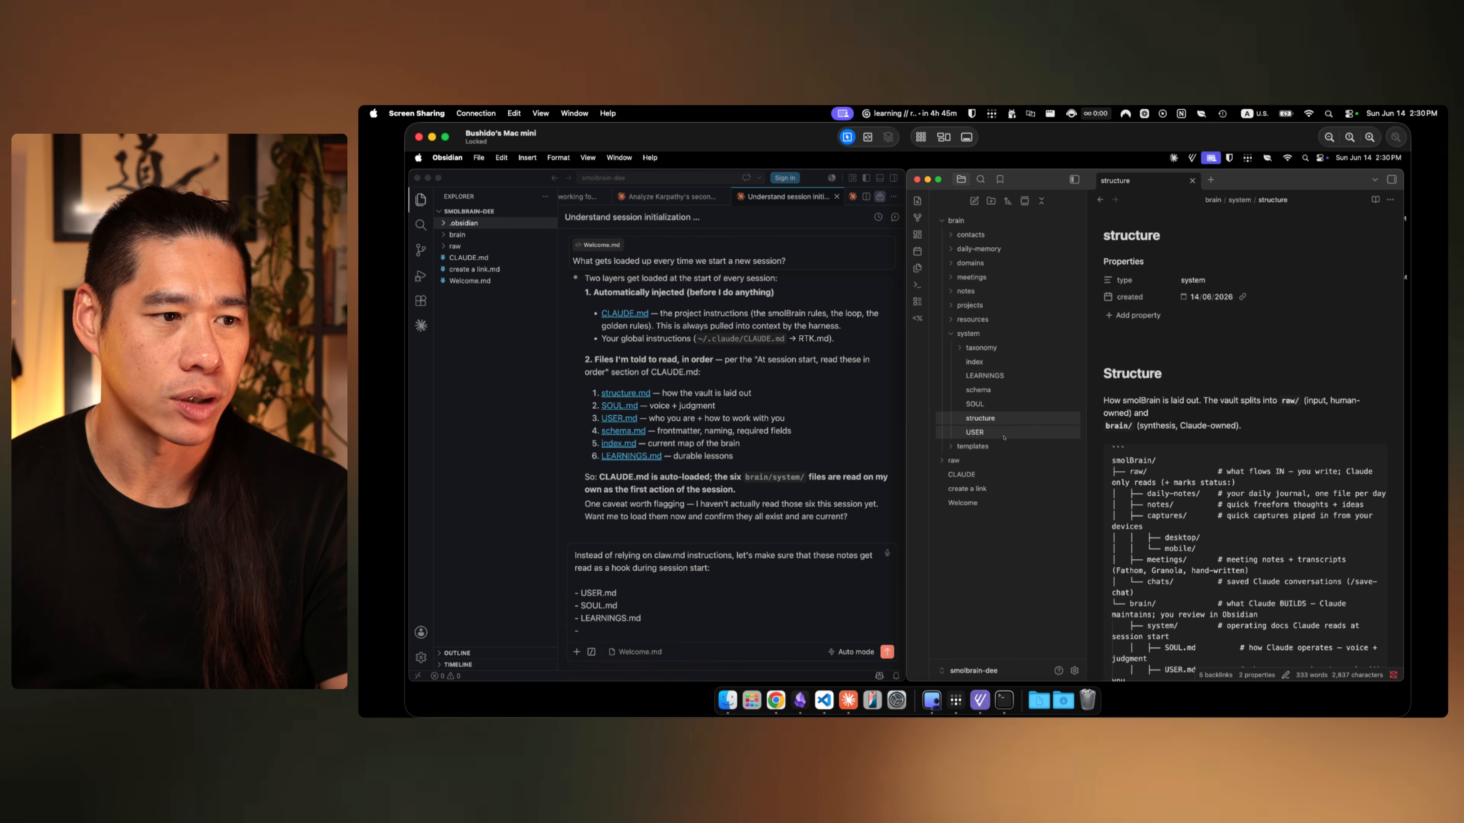
# Step: Reopen the CLAUDE note and review its "At session start, read these in order" list and the loop section
pyautogui.click(961, 474)
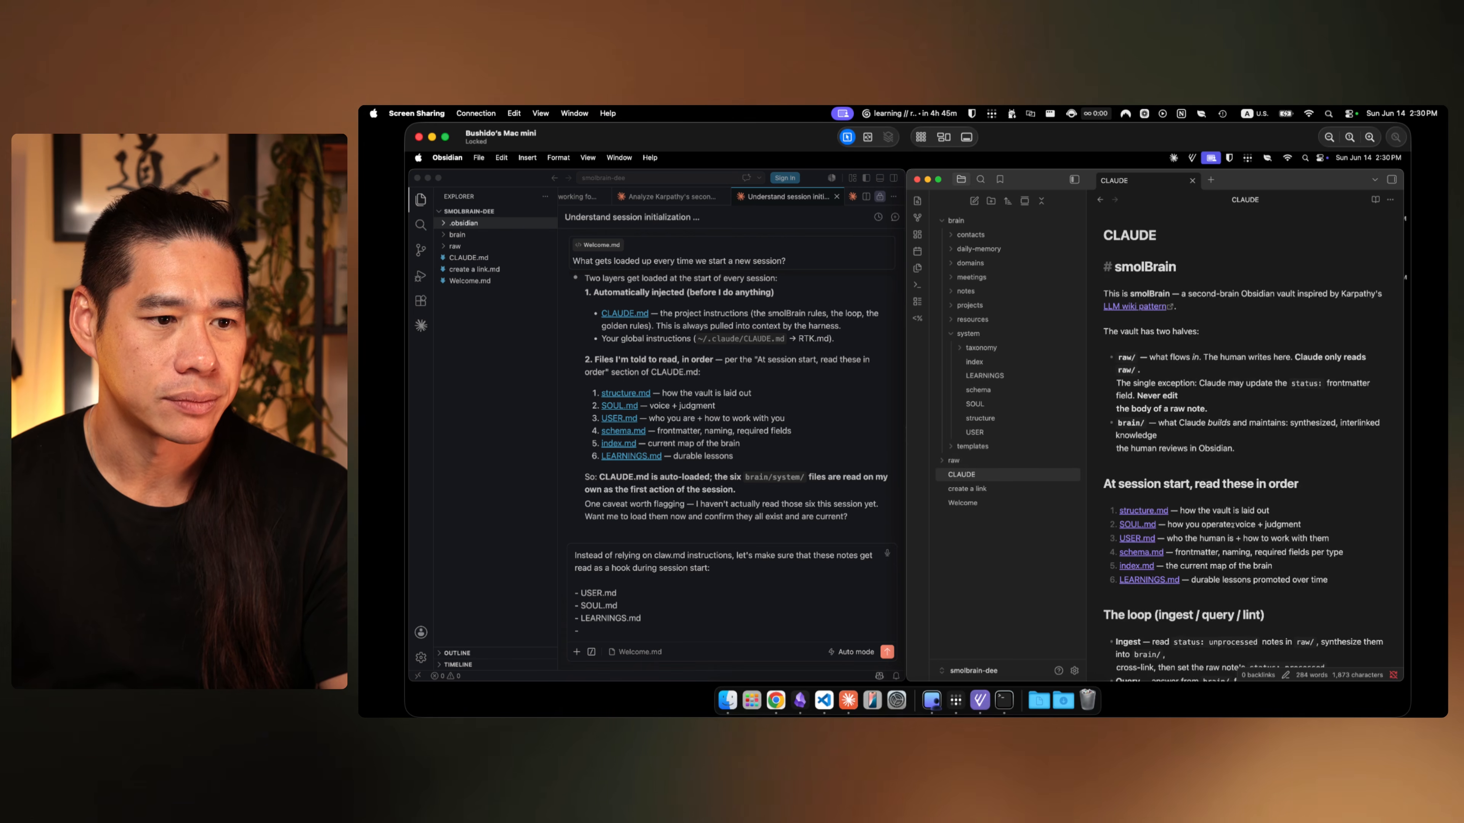
pyautogui.scroll(-3, 1233, 528)
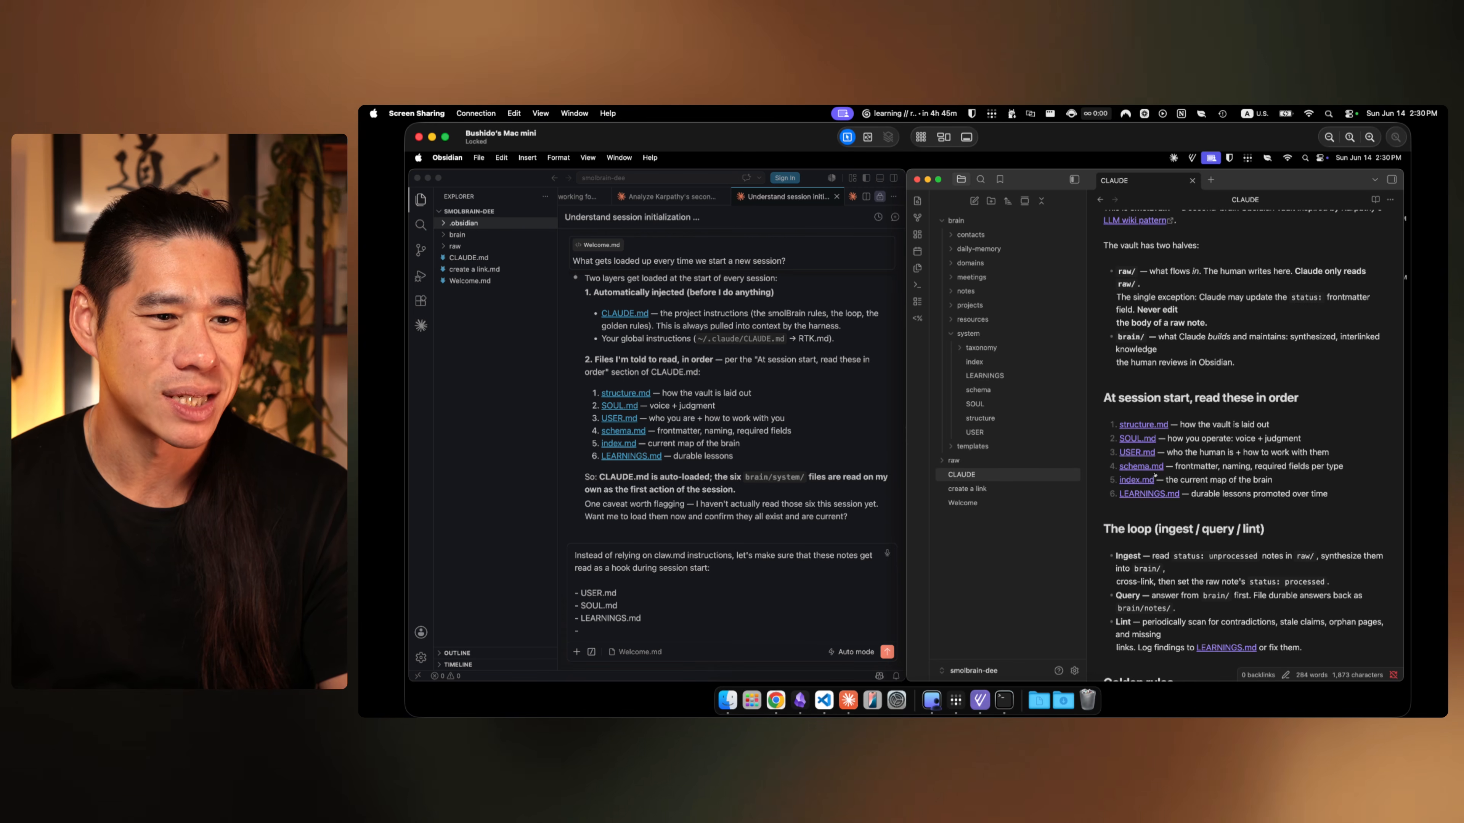
pyautogui.scroll(-2, 1224, 473)
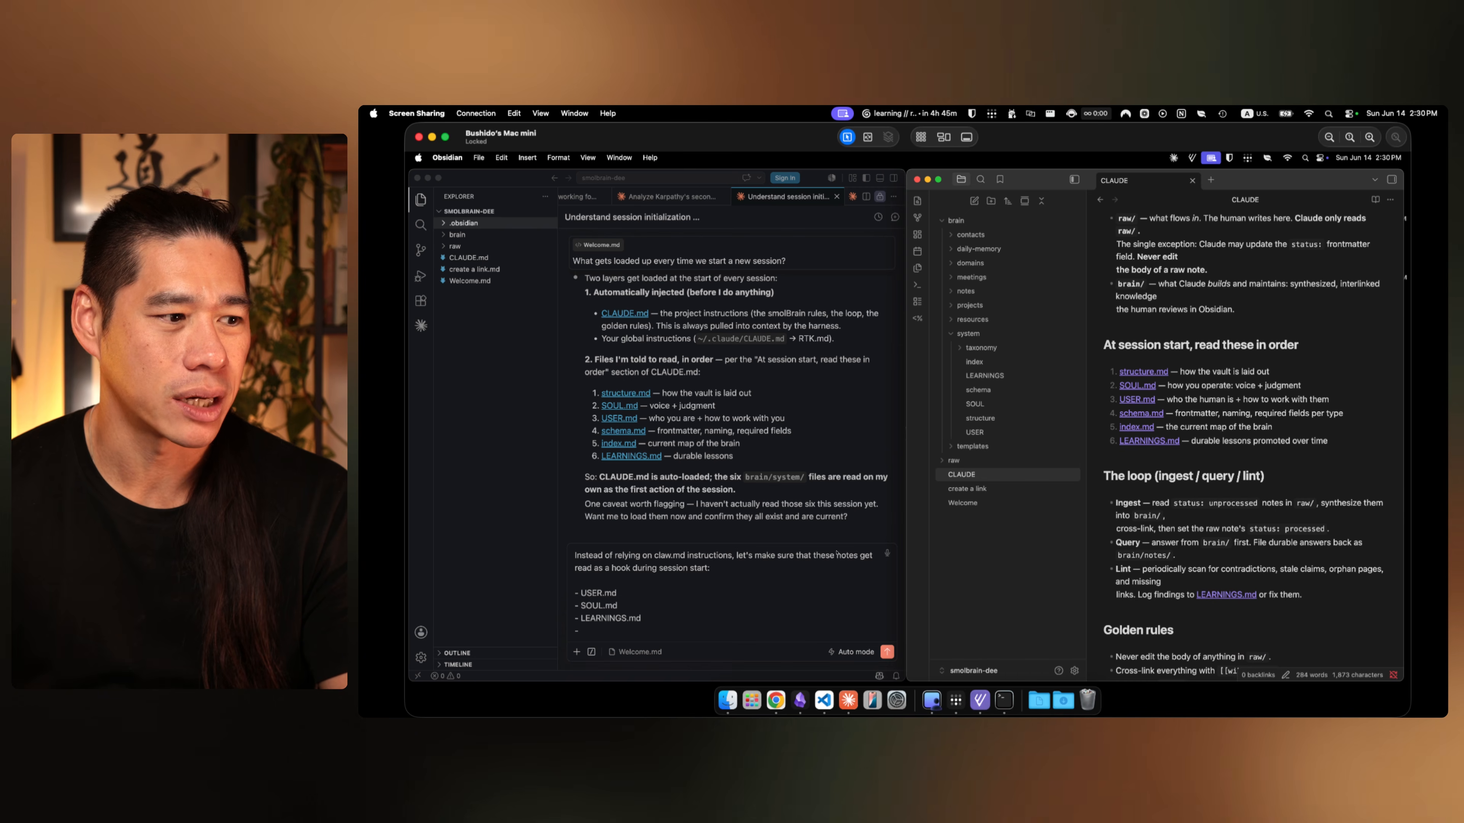
# Step: Back in VS Code, add index.md and structure.md as the last dashed items of the hook prompt
pyautogui.click(720, 640)
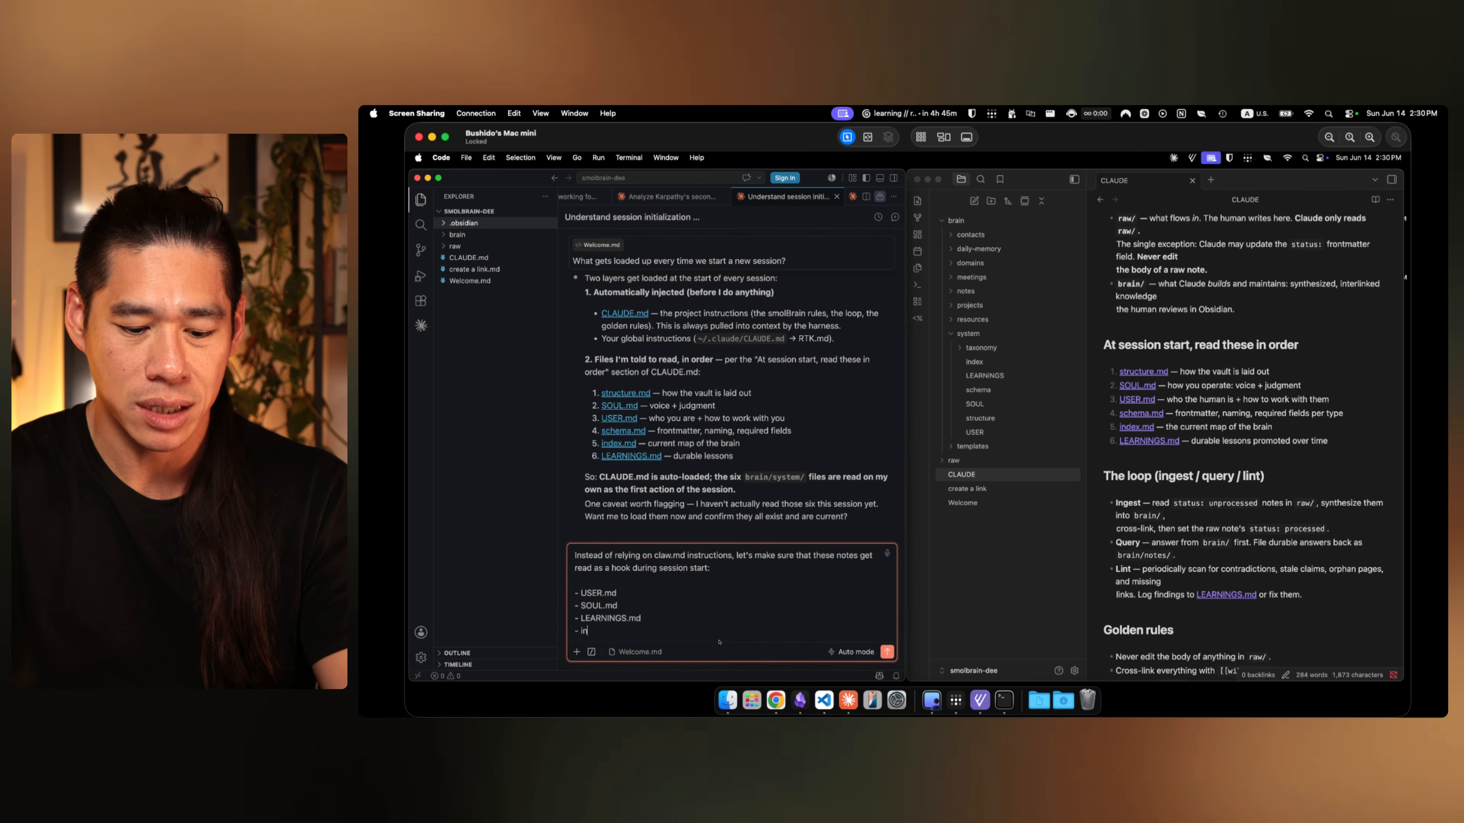
pyautogui.write('index.md')
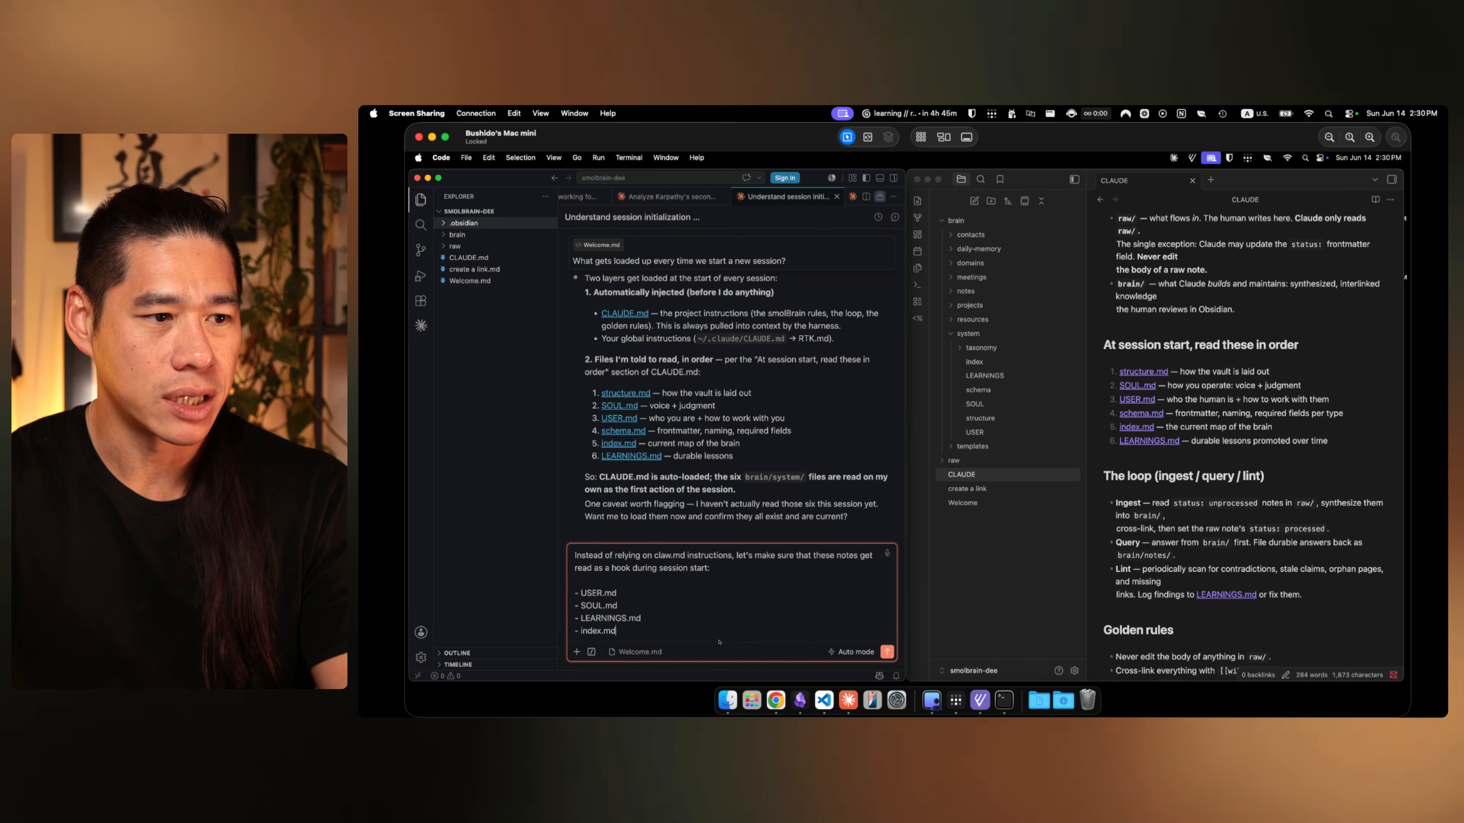
pyautogui.hotkey('shift', 'Return')
pyautogui.write('- ')
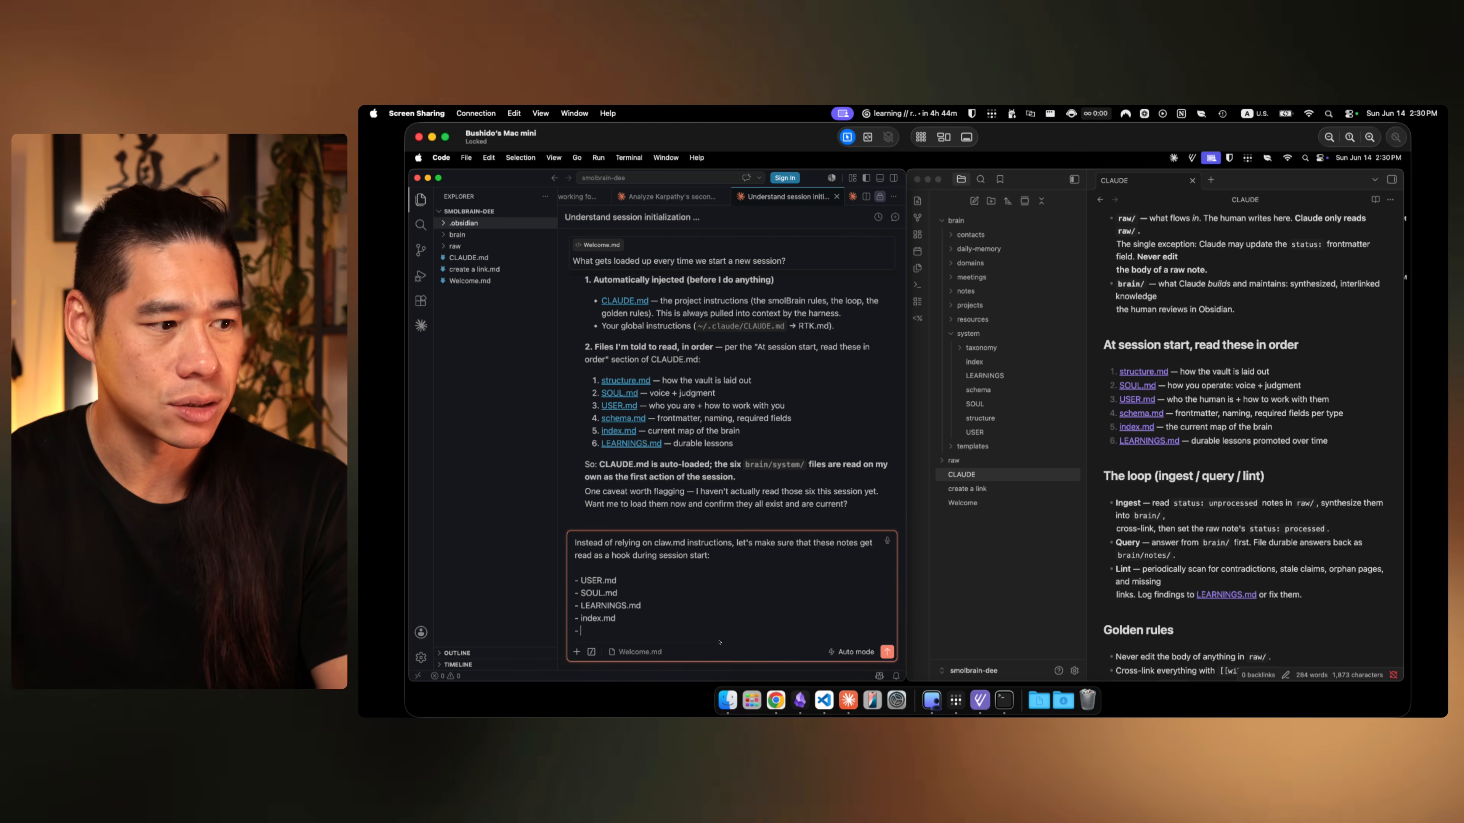
pyautogui.write('structure.md')
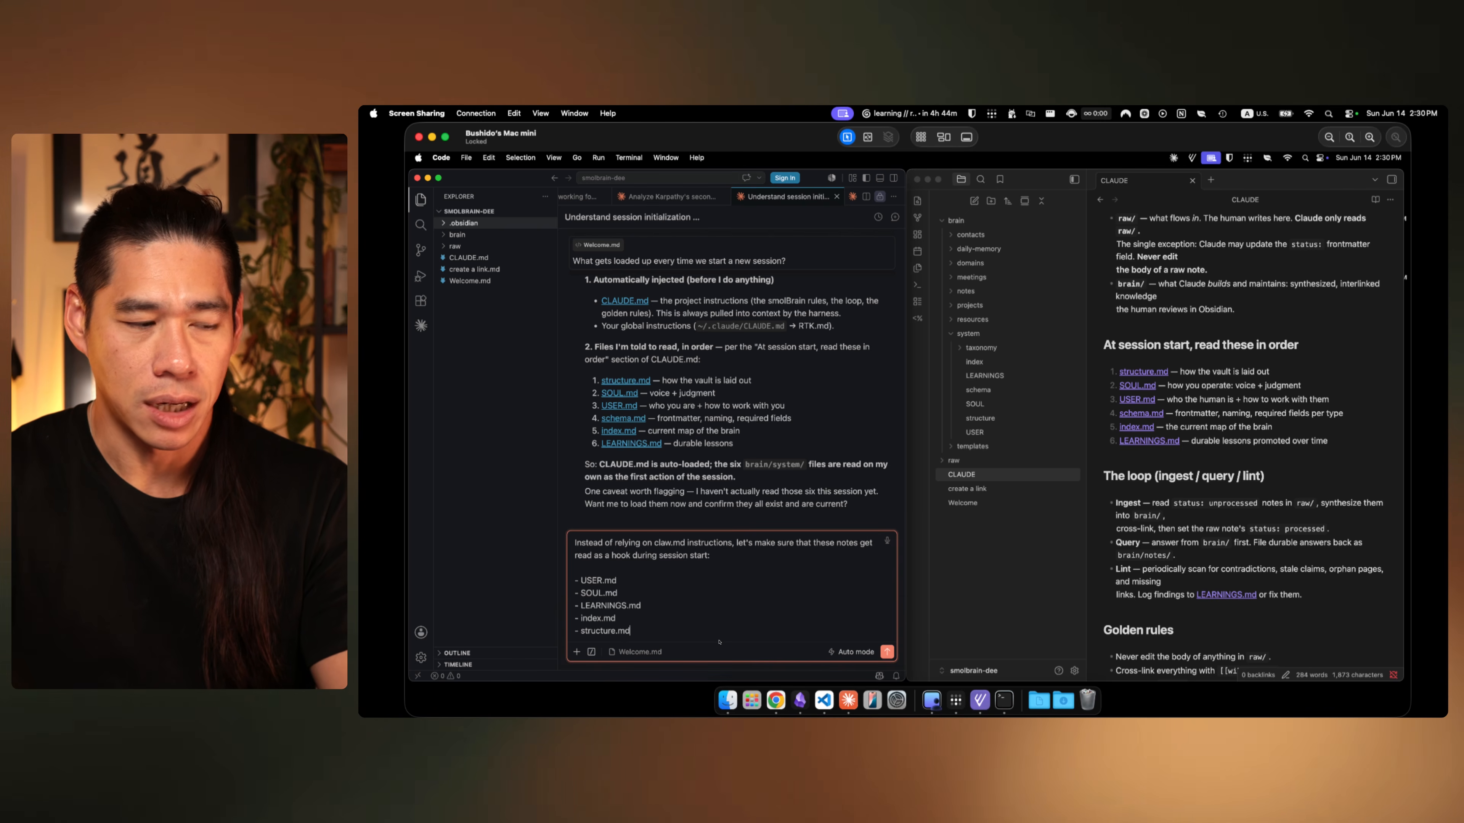
pyautogui.hotkey('shift', 'Return')
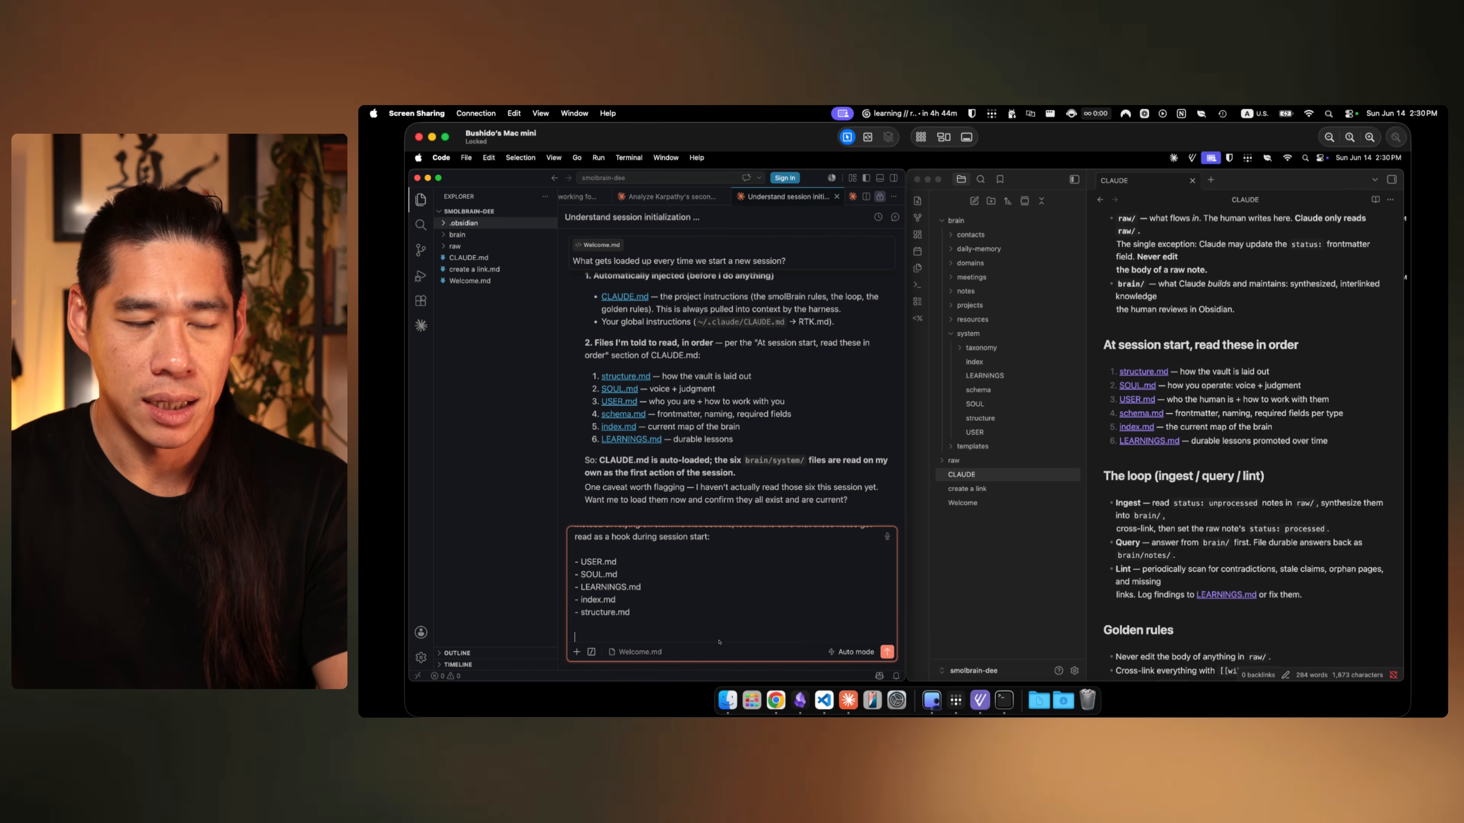
# Step: Begin a closing sentence below the prompt's list with "and schema.md"
pyautogui.write('and ')
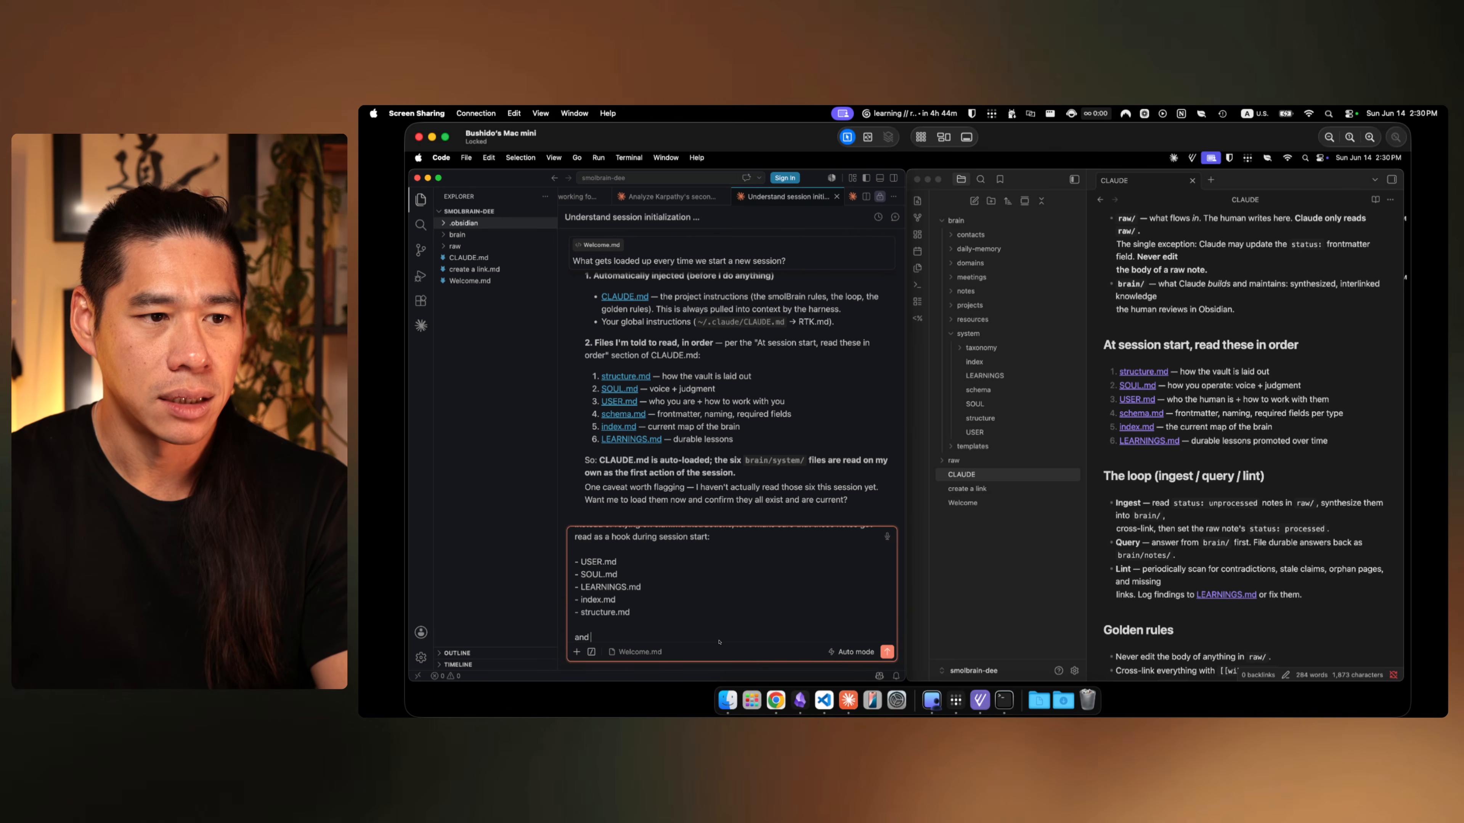
pyautogui.write('schem')
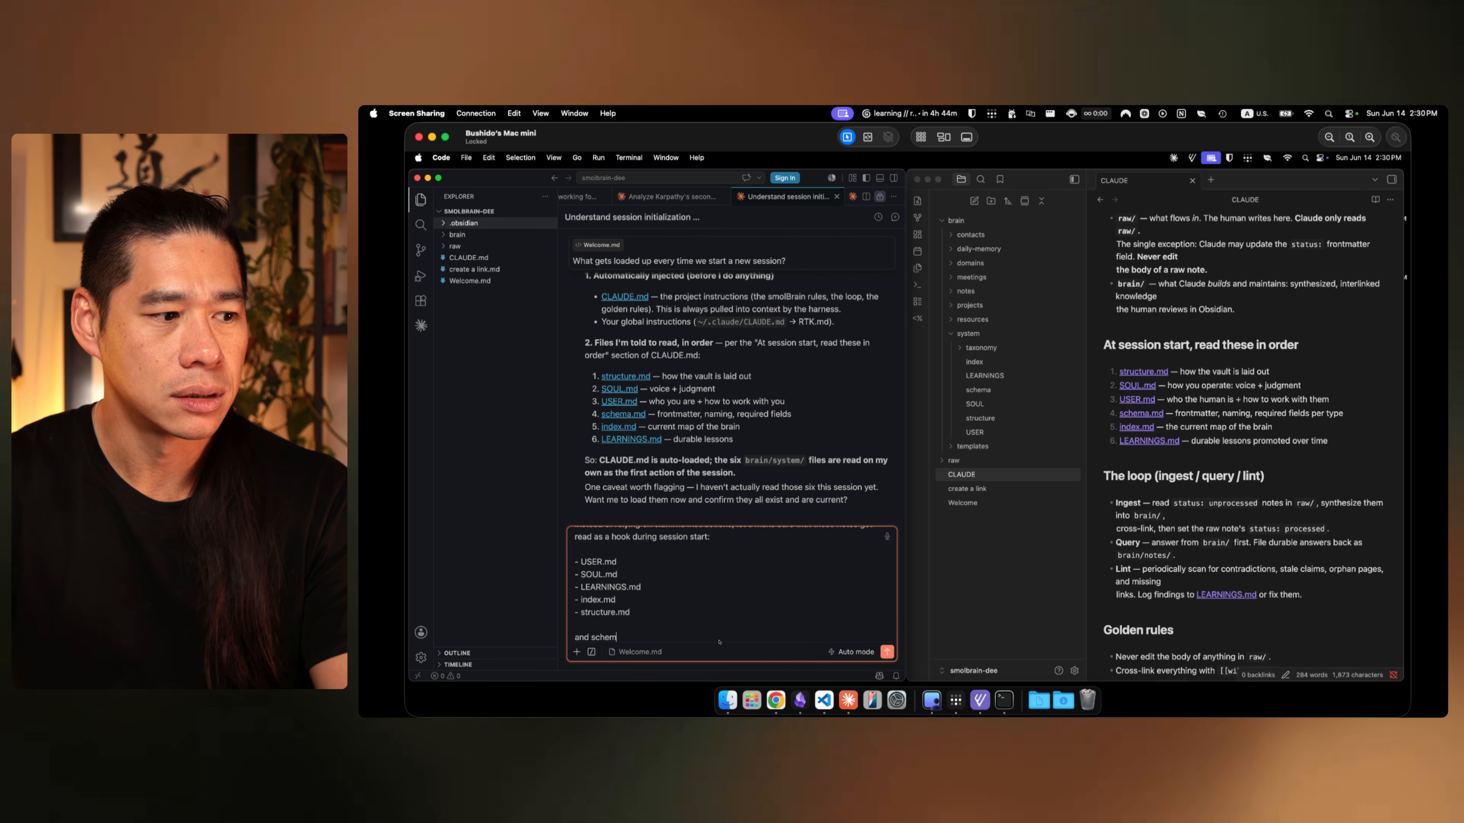
pyautogui.write('a.md')
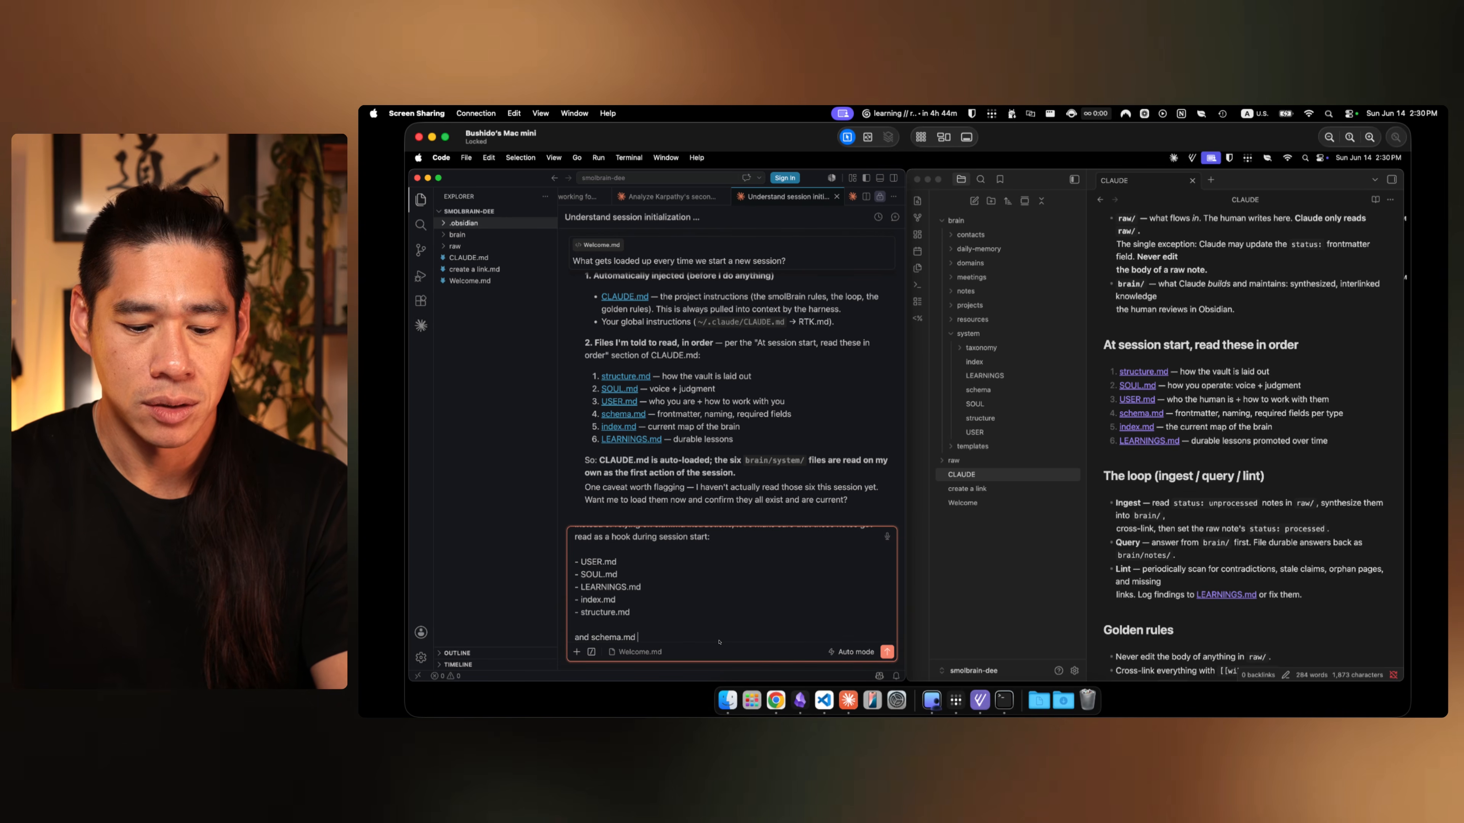
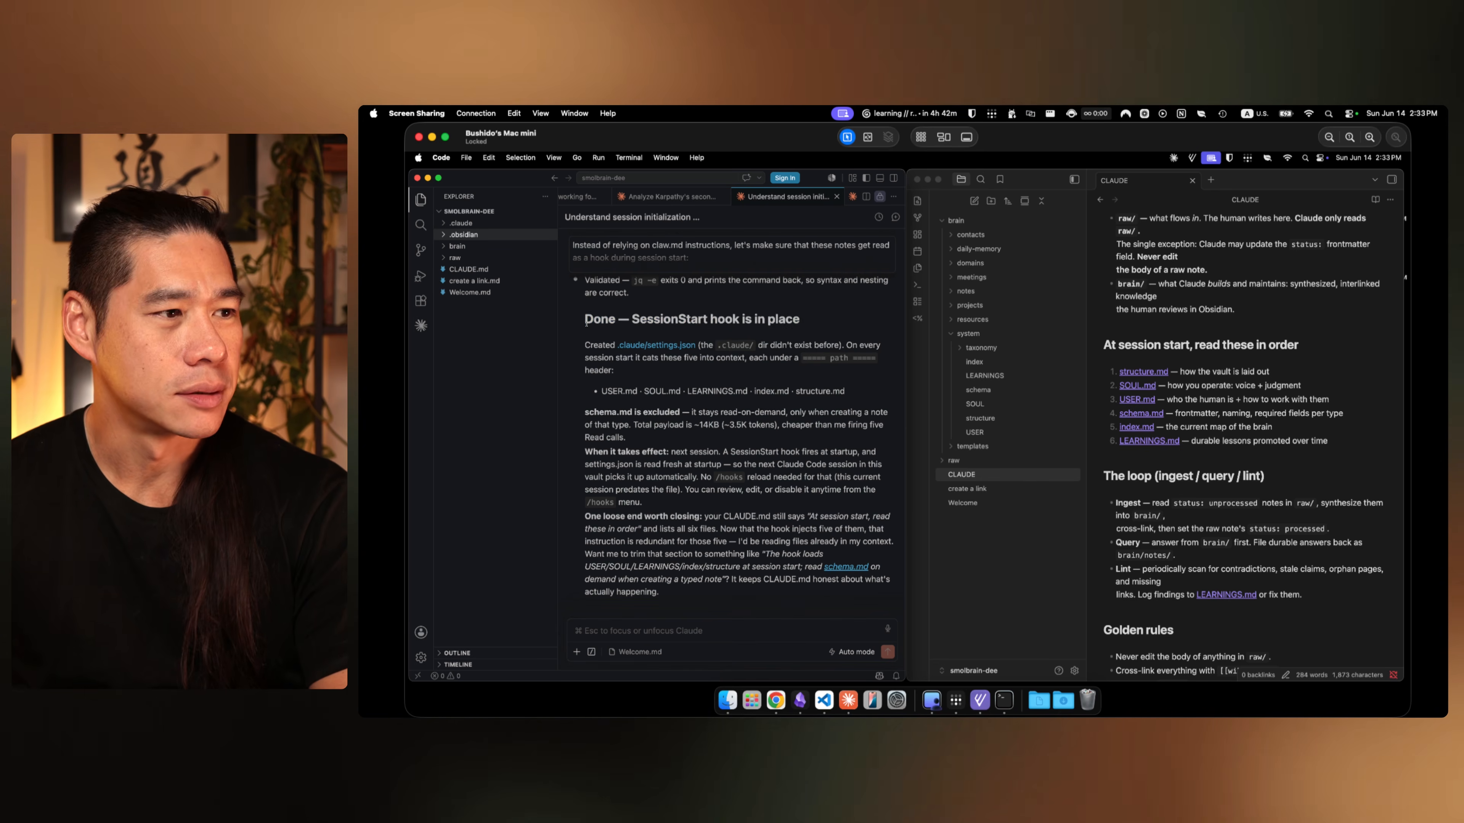
# Step: Check Claude's SessionStart hook report, inspect the hook definition in .claude/settings.json and close the file
pyautogui.moveTo(583, 318); pyautogui.dragTo(817, 322)
pyautogui.click(817, 328)
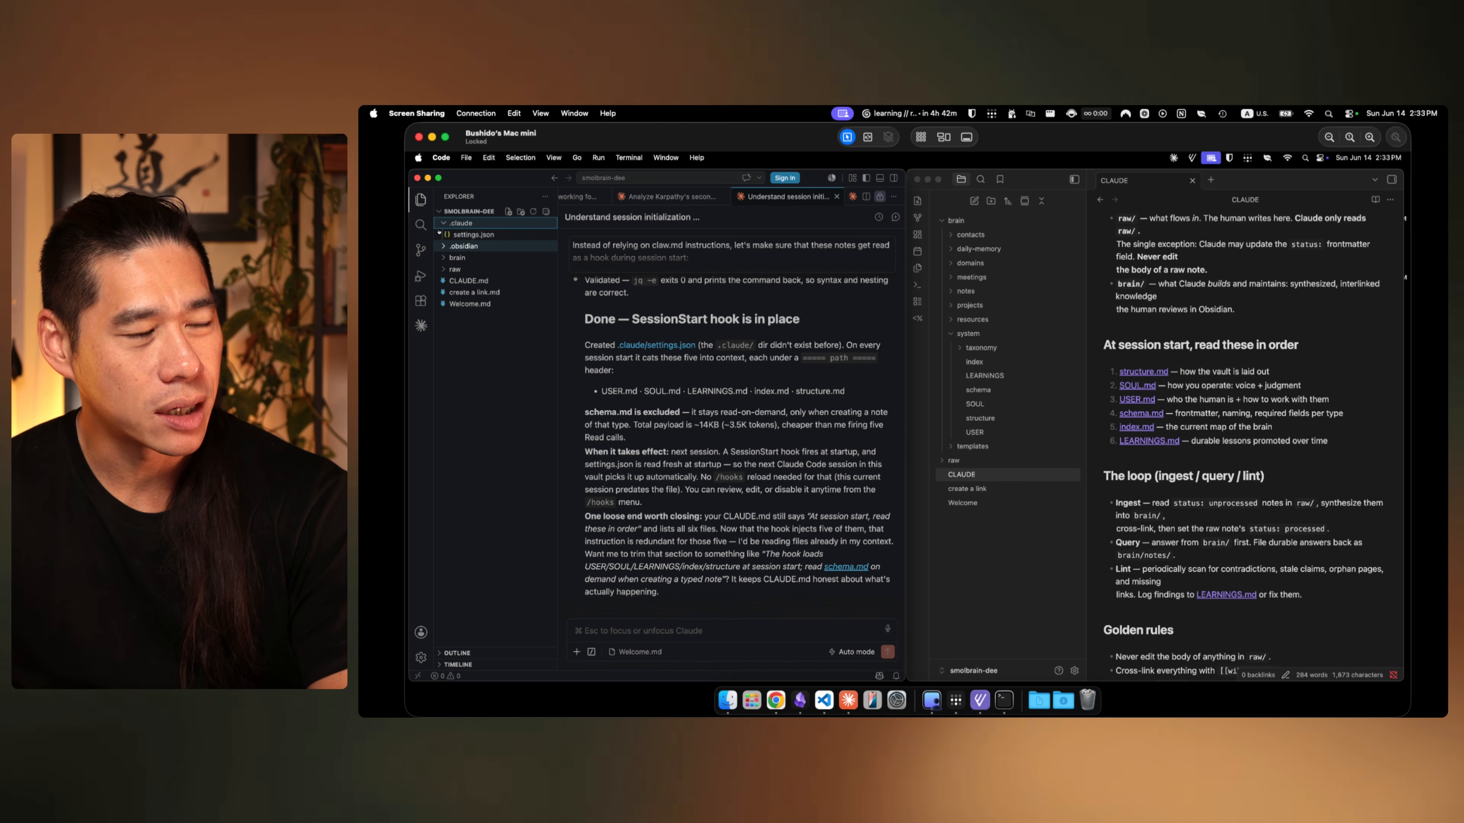
pyautogui.click(472, 237)
pyautogui.hscroll(5, 829, 367)
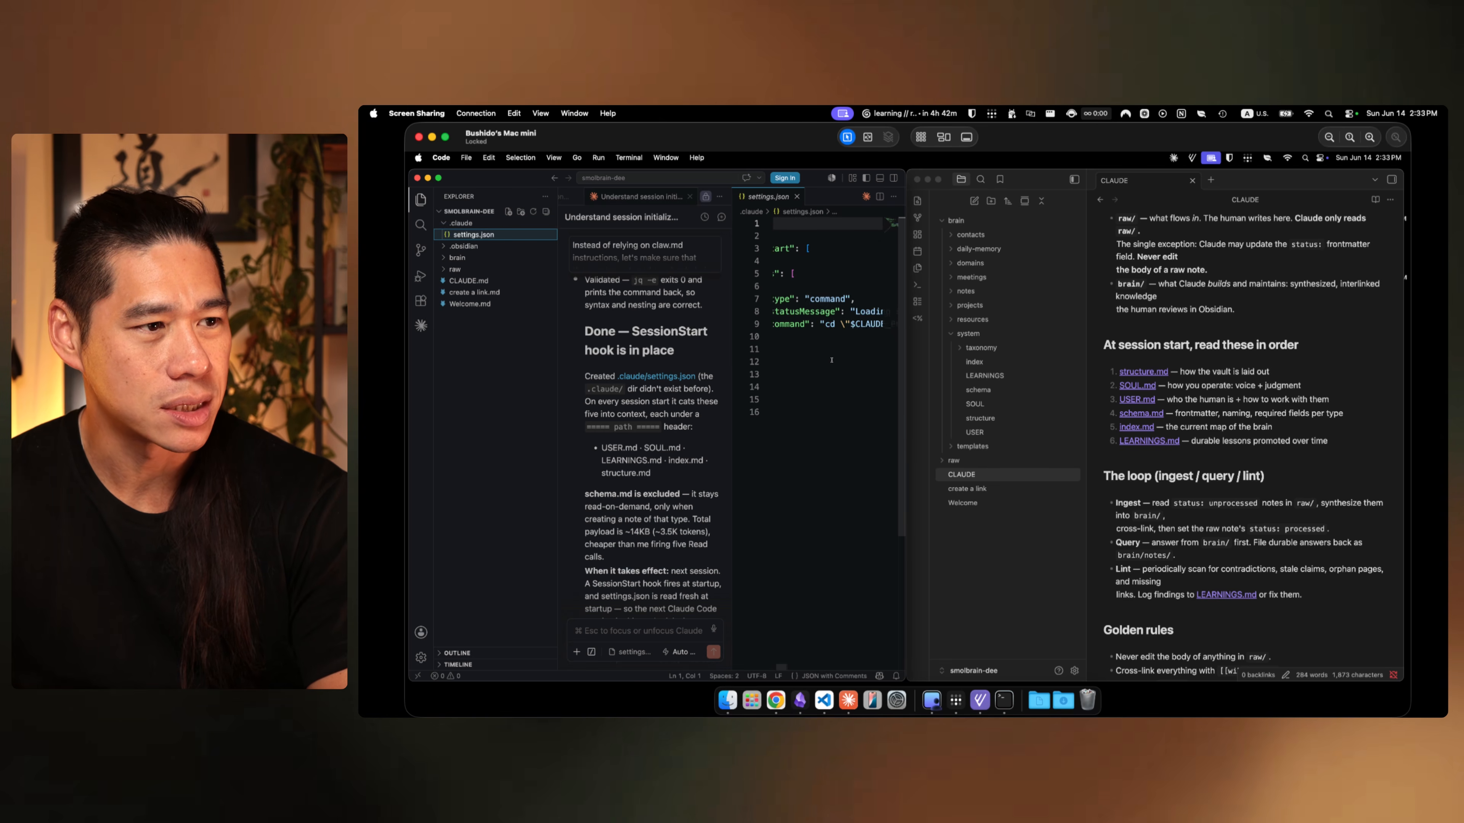
pyautogui.hscroll(-5, 835, 281)
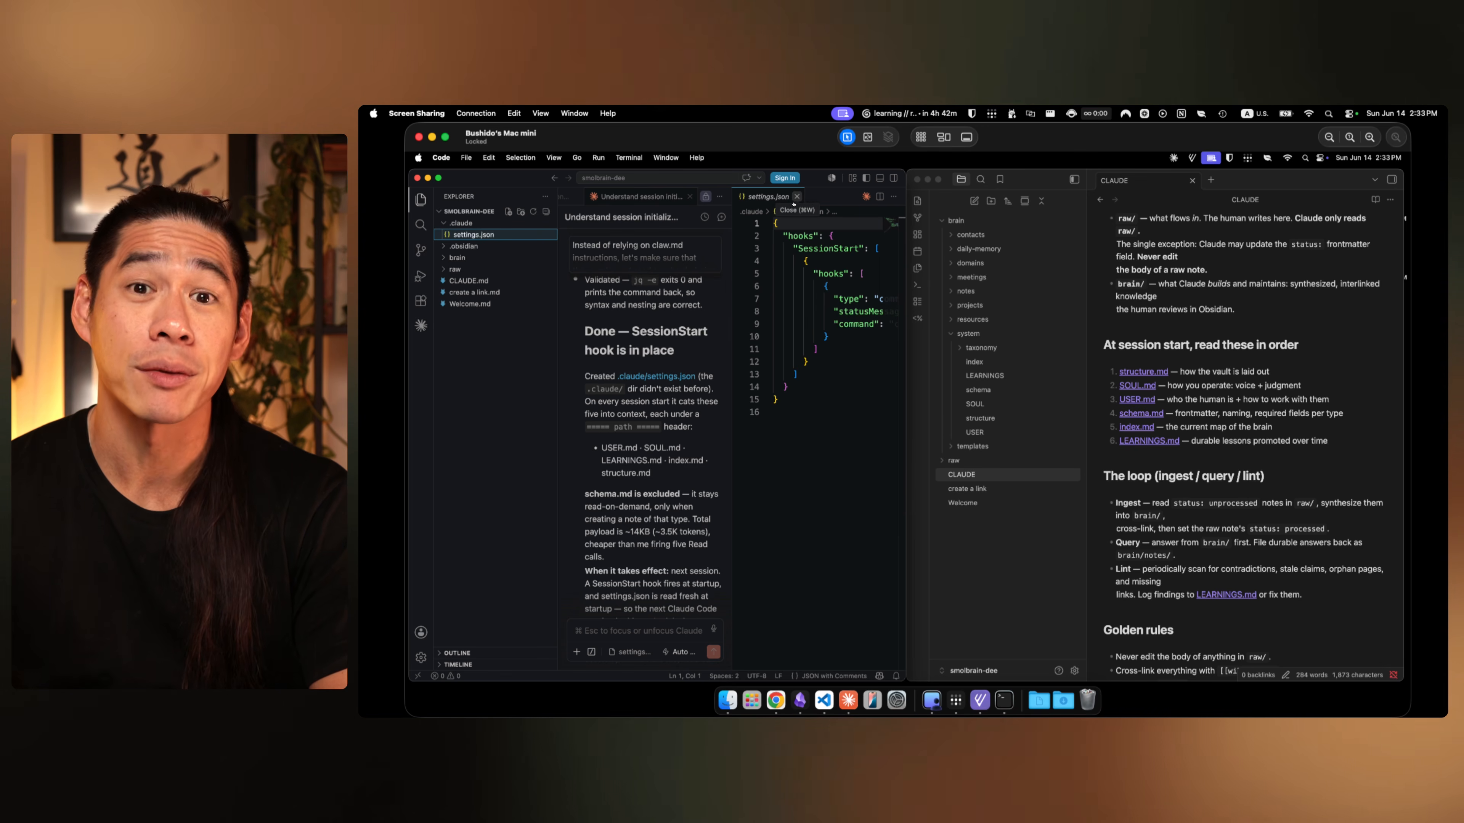
pyautogui.click(795, 197)
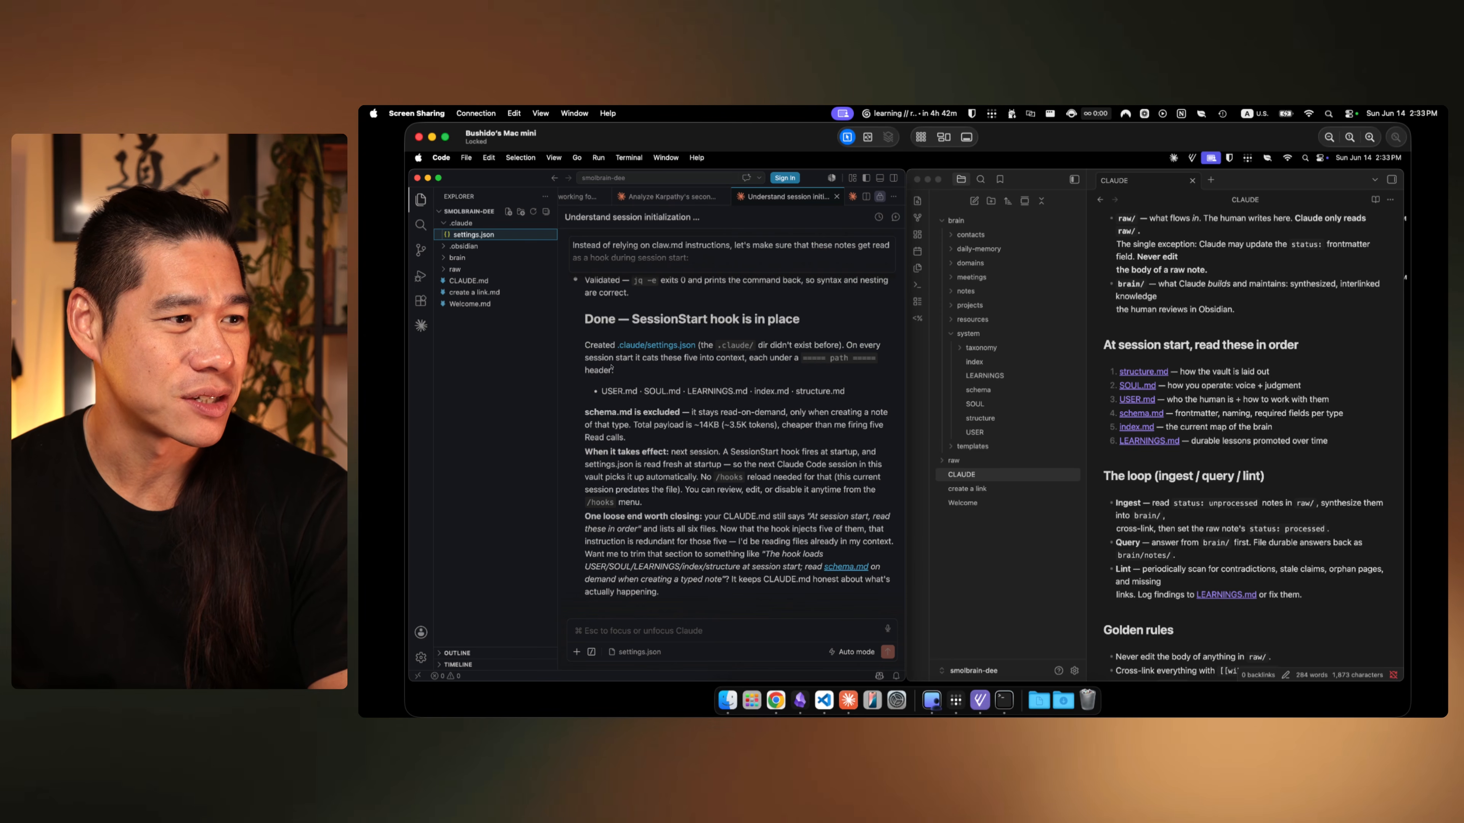
# Step: Read the rest of Claude's hook report, including the "One loose end worth closing" paragraph about CLAUDE.md
pyautogui.press('super+Escape')
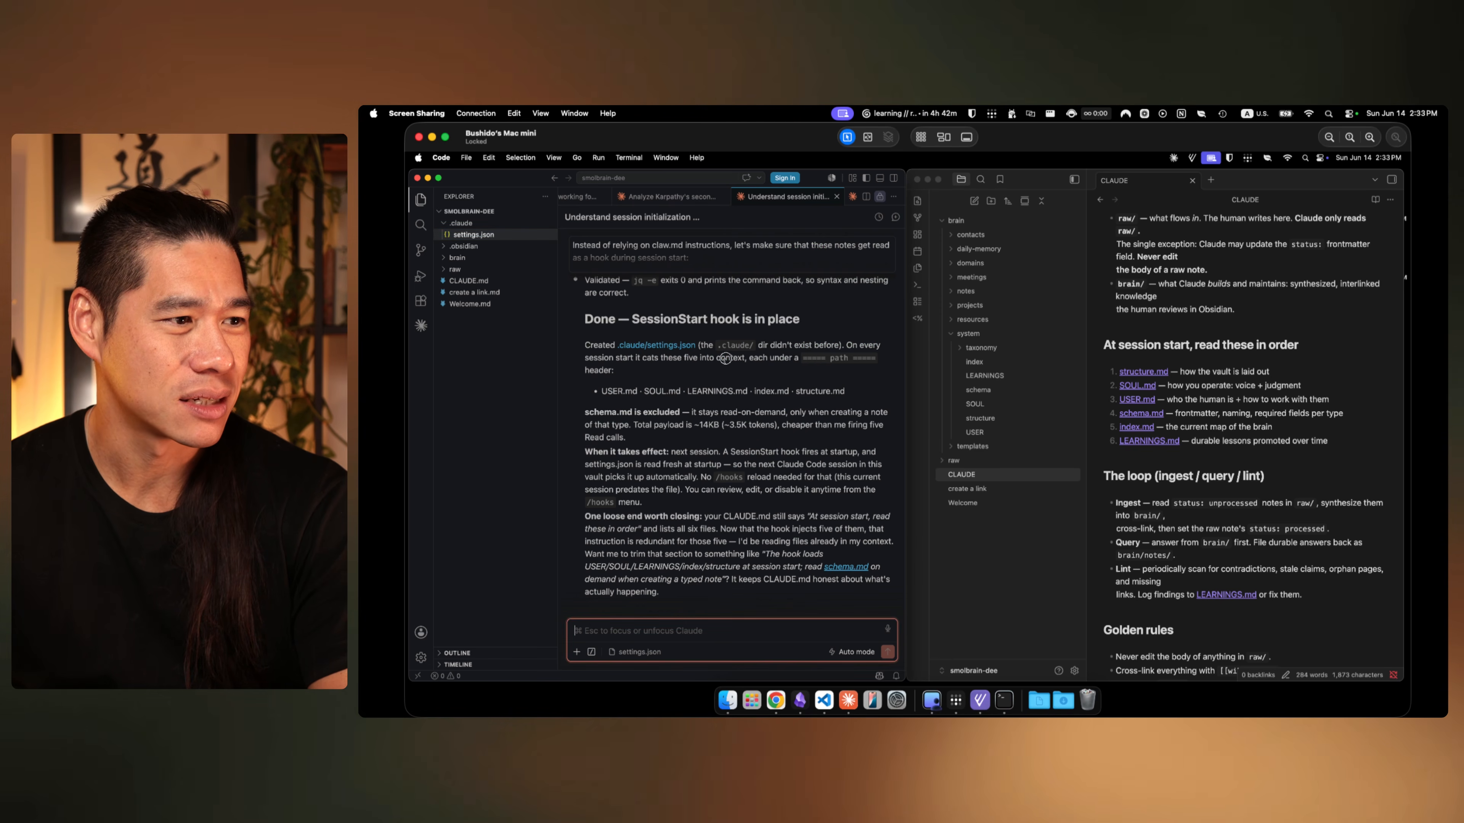
pyautogui.moveTo(769, 357); pyautogui.dragTo(872, 367)
pyautogui.click(787, 382)
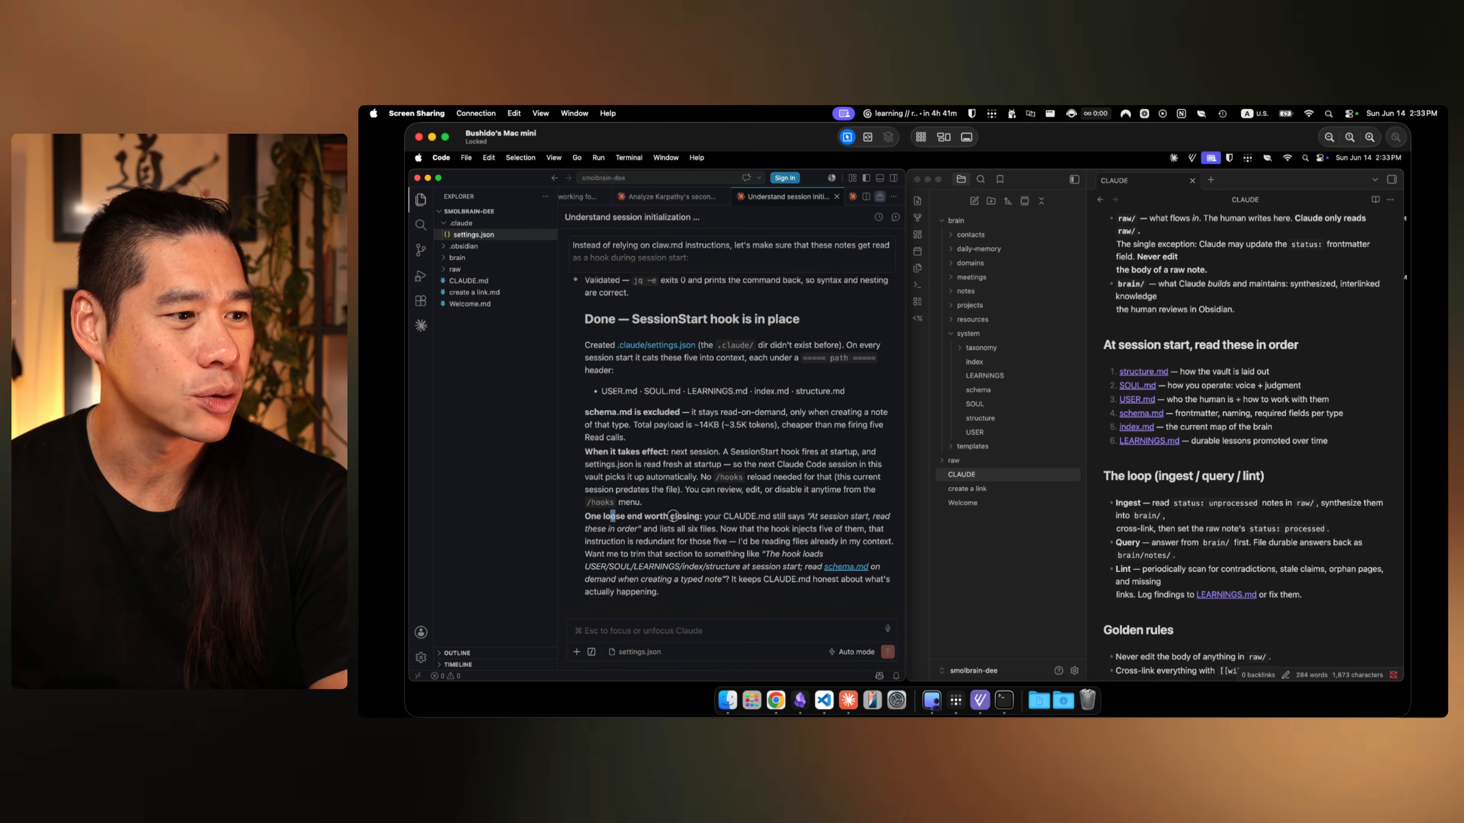
pyautogui.moveTo(609, 516); pyautogui.dragTo(778, 516)
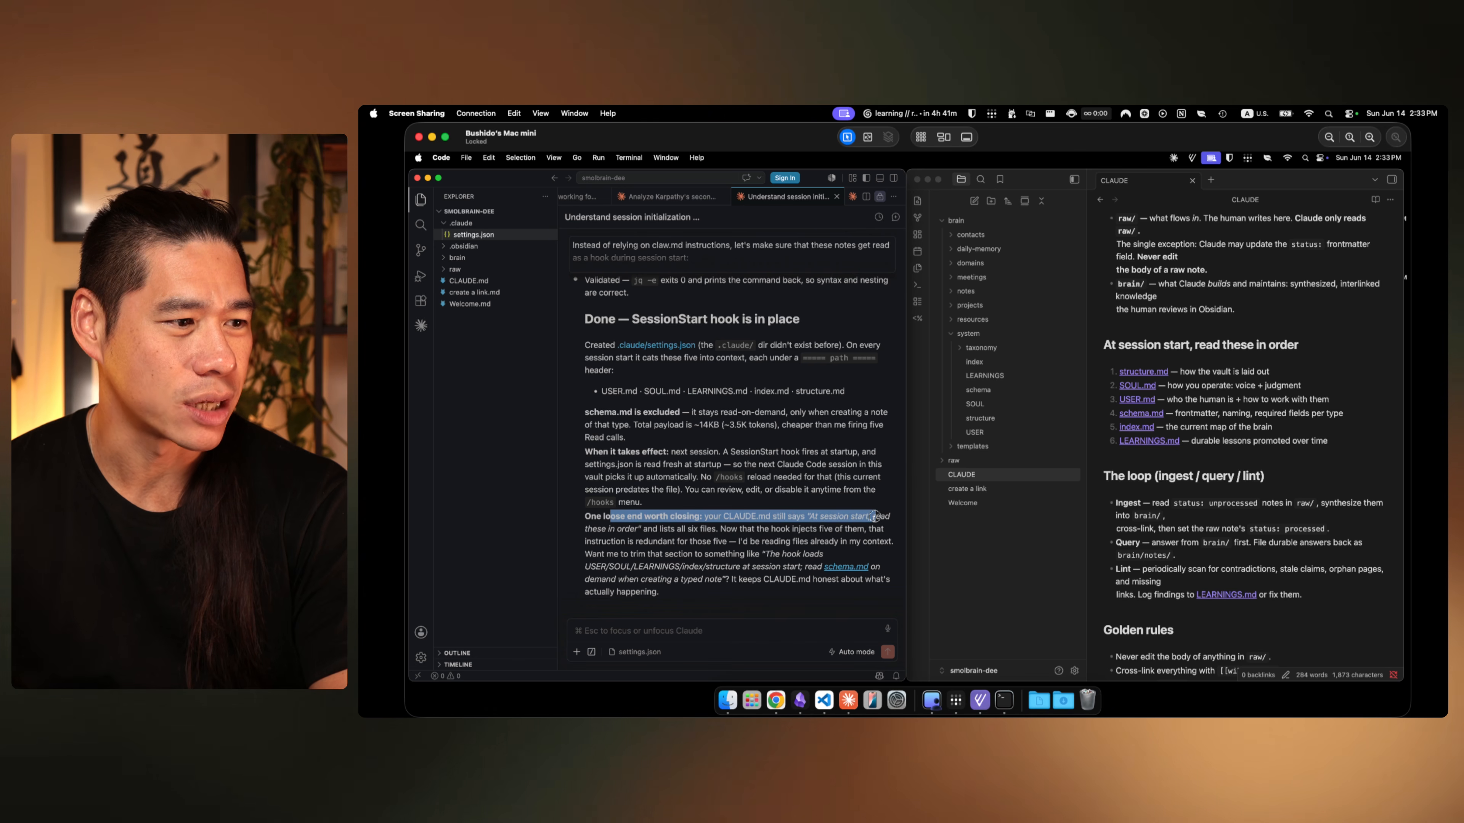
pyautogui.click(727, 585)
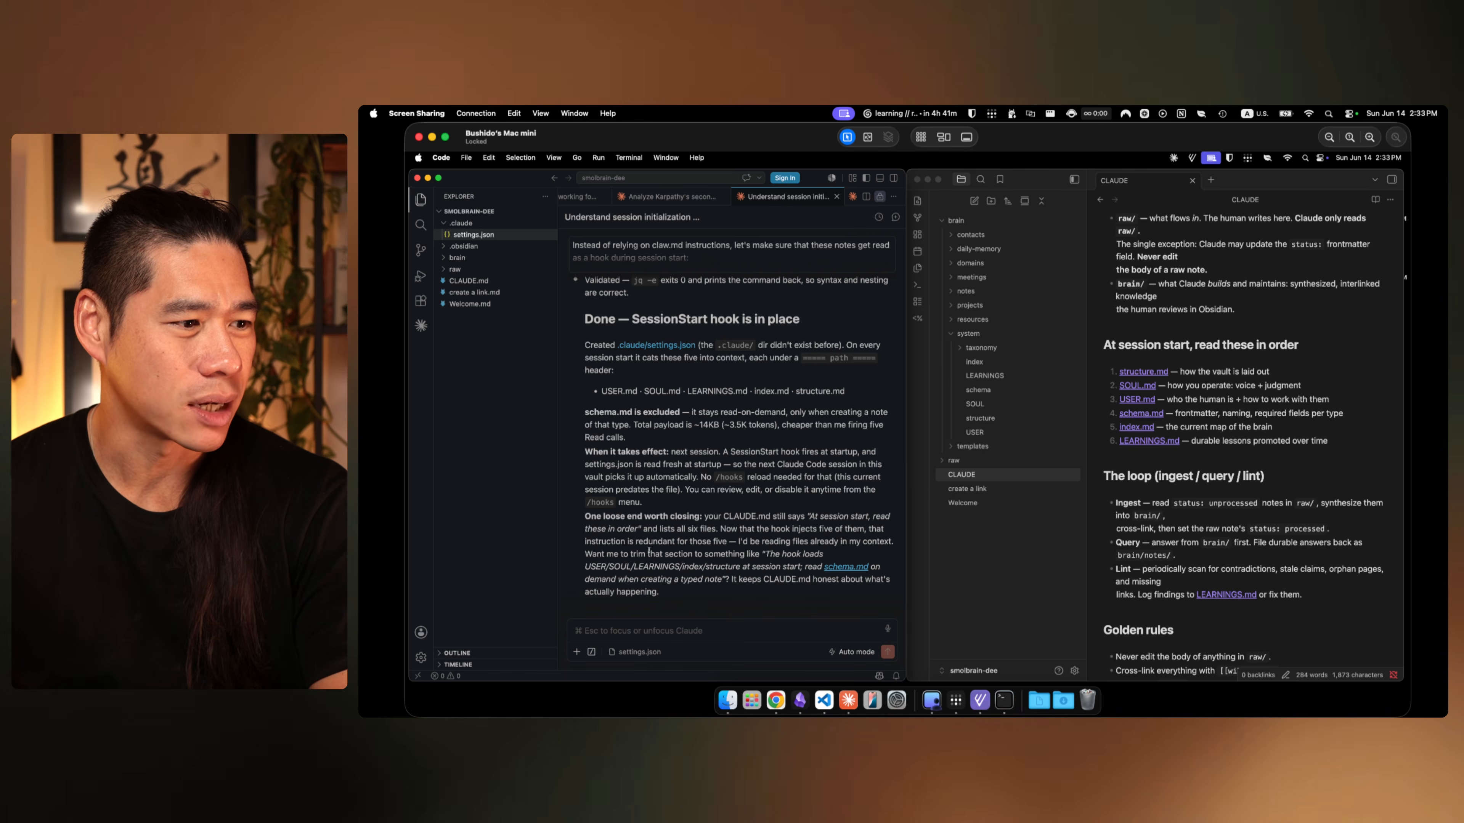
# Step: Approve trimming the CLAUDE.md section by sending Claude the reply "Yes, please proceed"
pyautogui.click(718, 641)
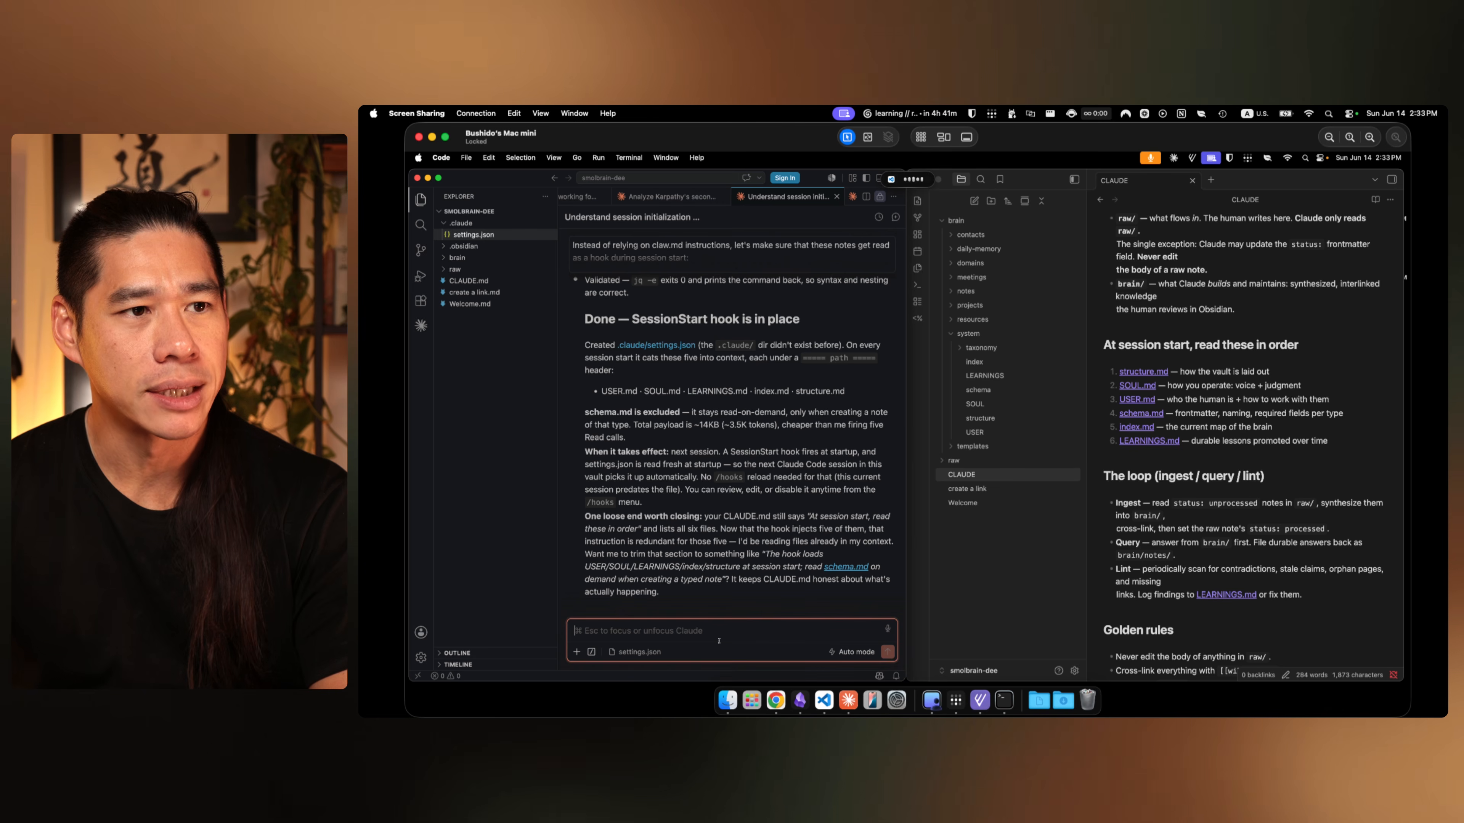
pyautogui.write('Yes, please proceed')
pyautogui.press('Return')
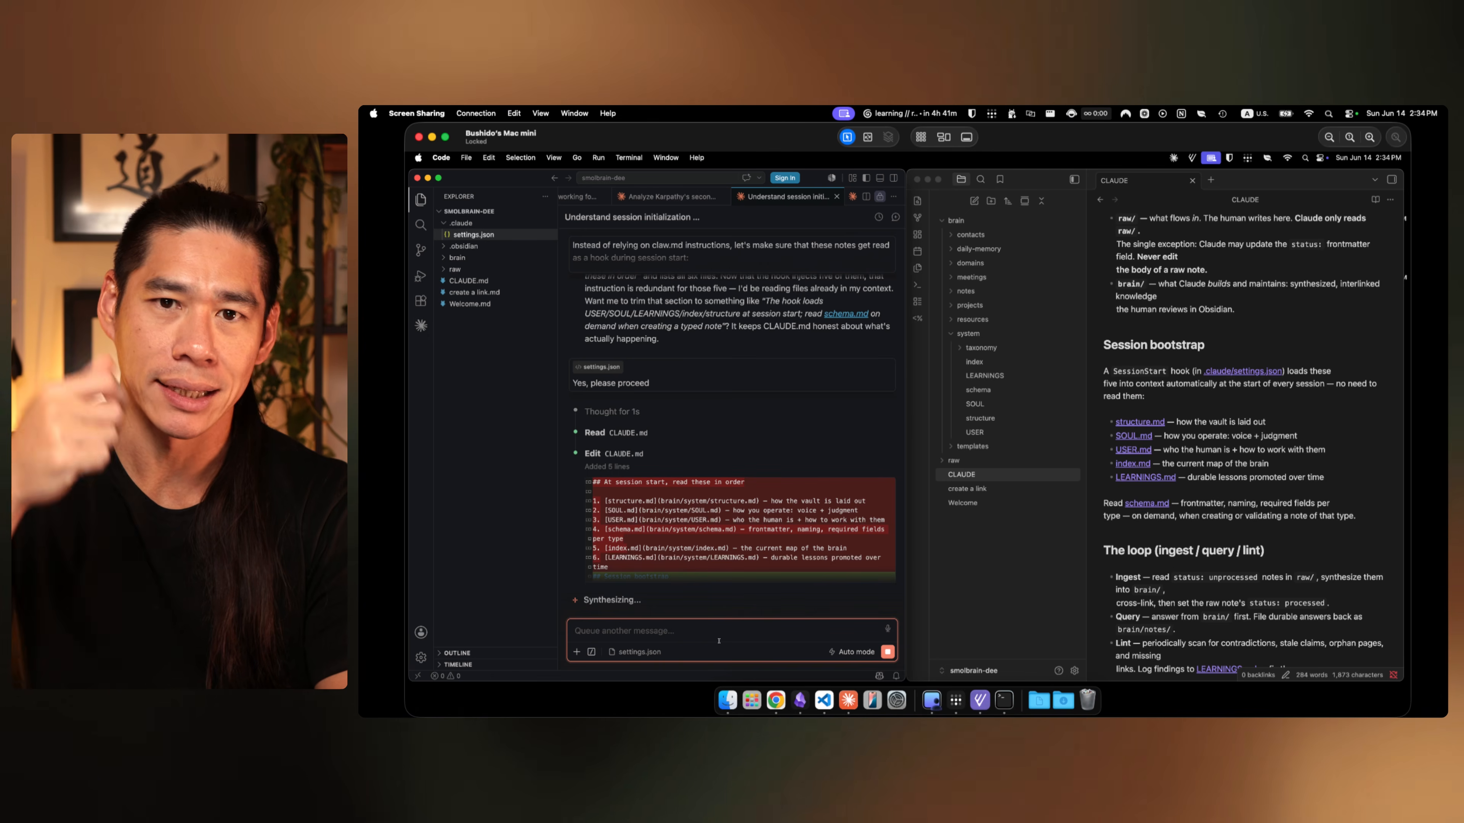
# Step: Review the rewritten Session bootstrap section of the CLAUDE note in Obsidian, including its SessionStart hook sentence
pyautogui.click(1206, 401)
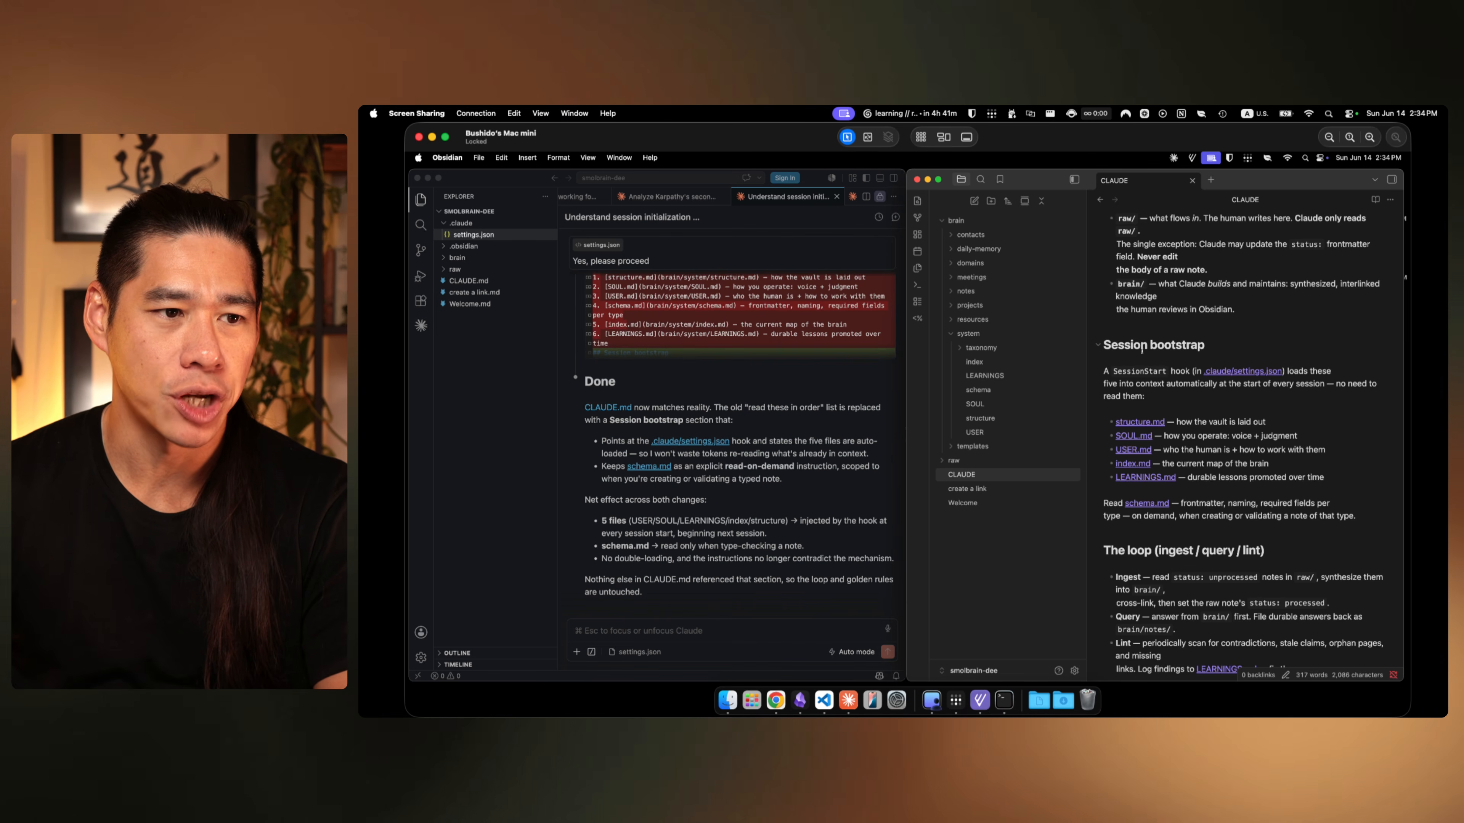
pyautogui.scroll(5, 1172, 424)
pyautogui.scroll(-4, 1172, 423)
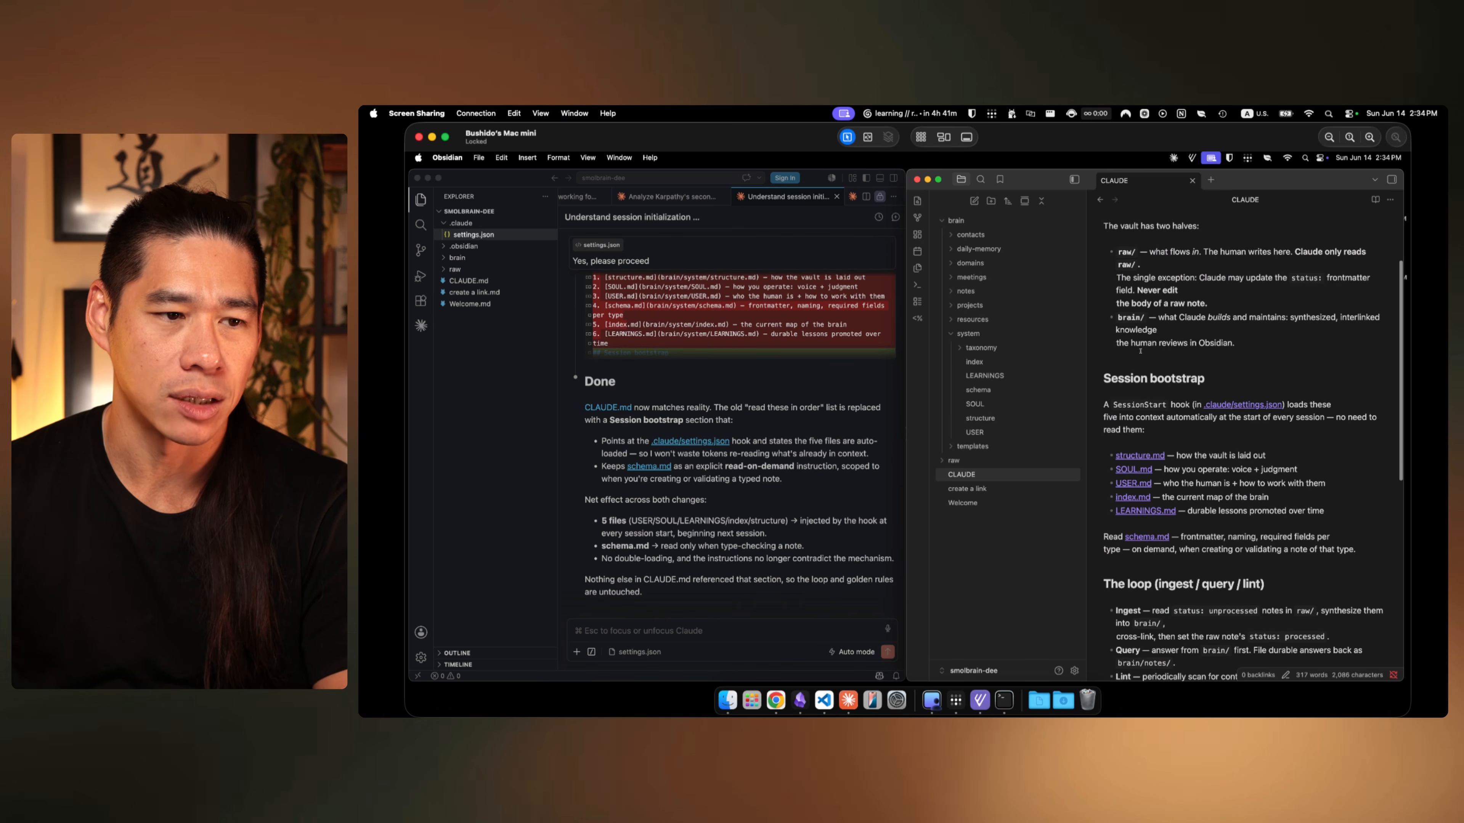
pyautogui.scroll(-2, 1172, 424)
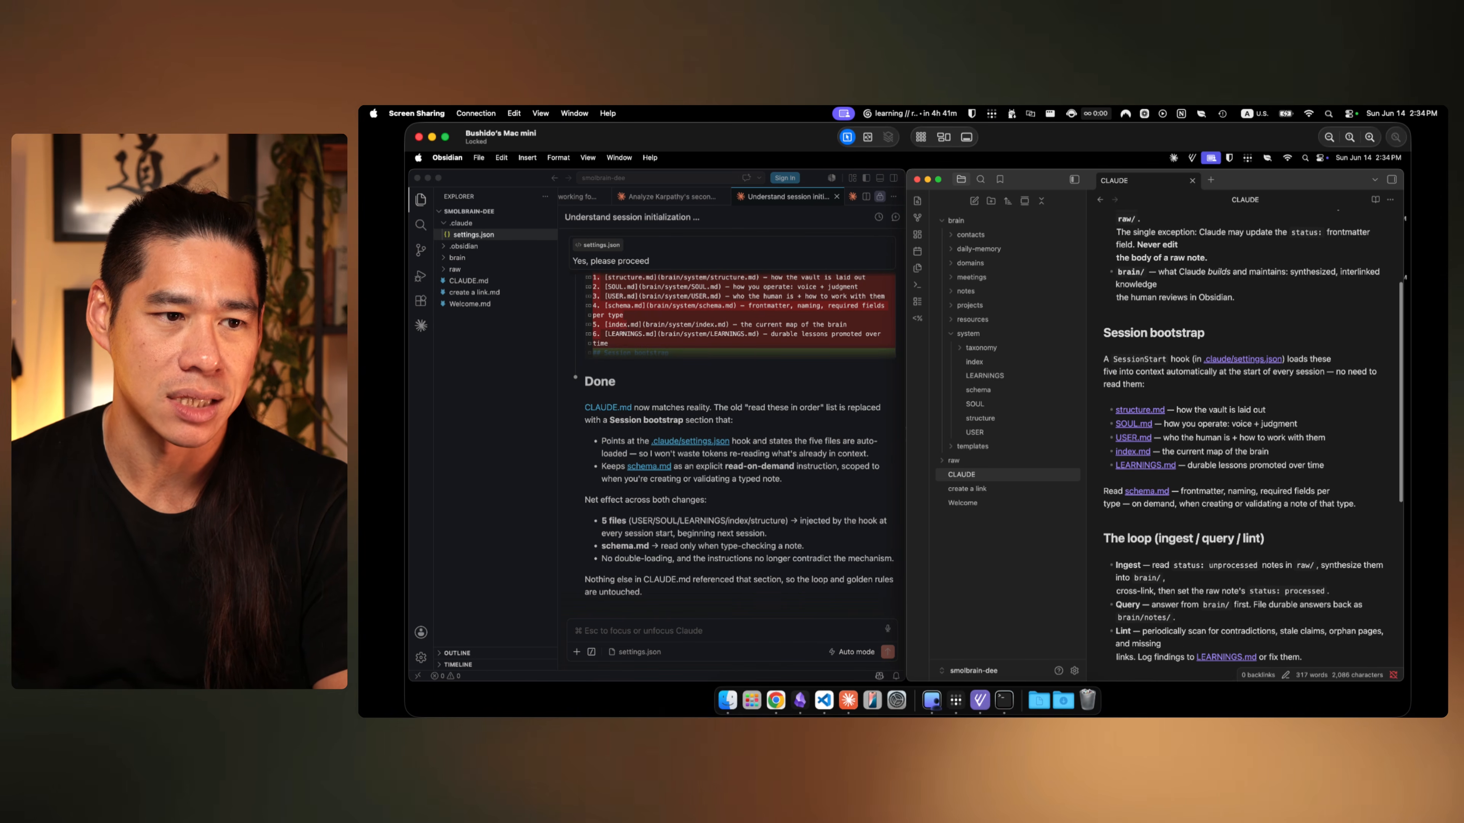
pyautogui.doubleClick(1147, 359)
pyautogui.click(1178, 360)
pyautogui.scroll(-2, 1268, 407)
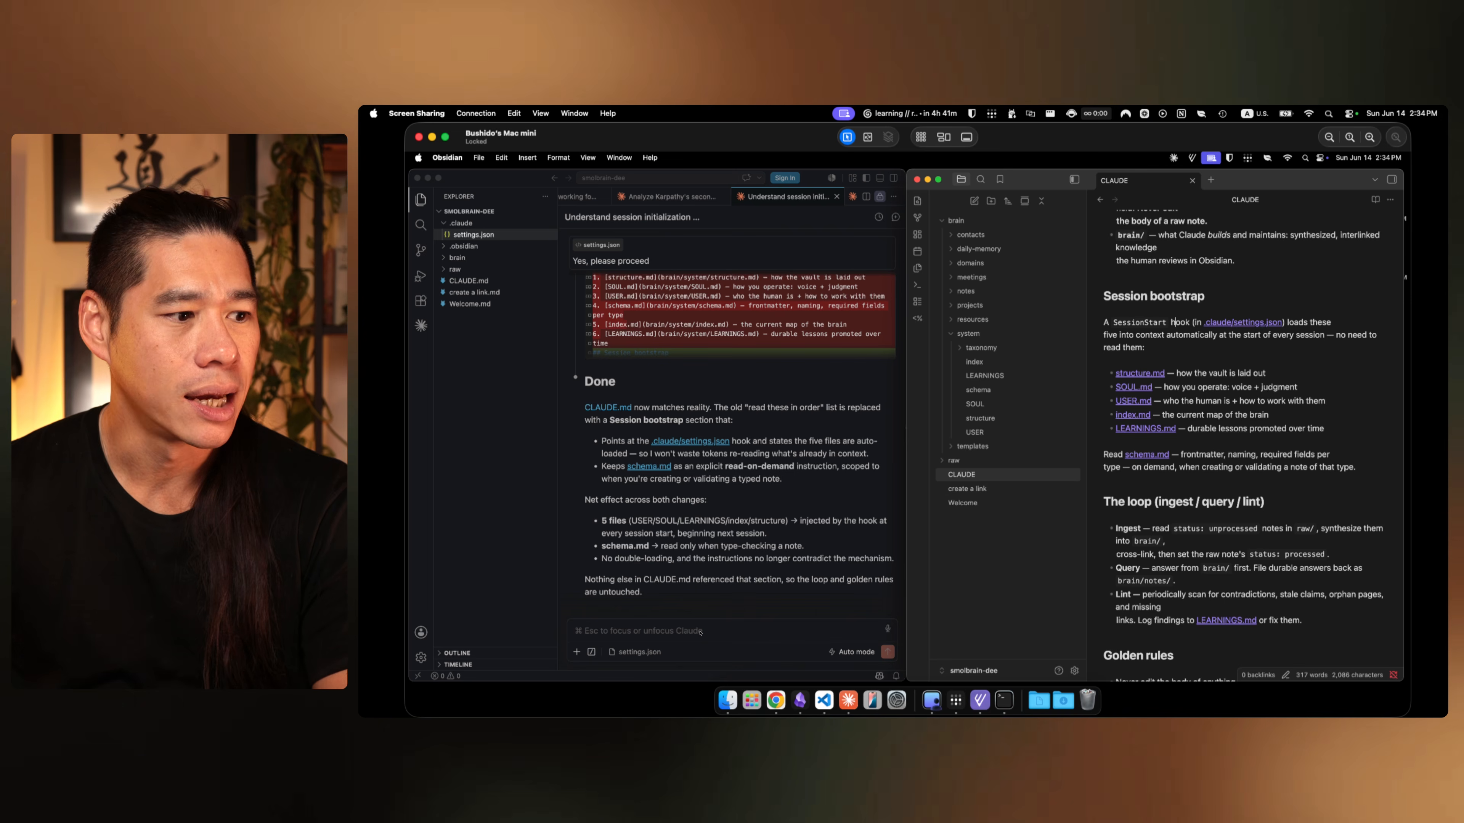
# Step: In VS Code, dictate and send "Let's save the work that we've done so far to today's daily memory, please."
pyautogui.click(727, 637)
pyautogui.hotkey('alt', 'space')
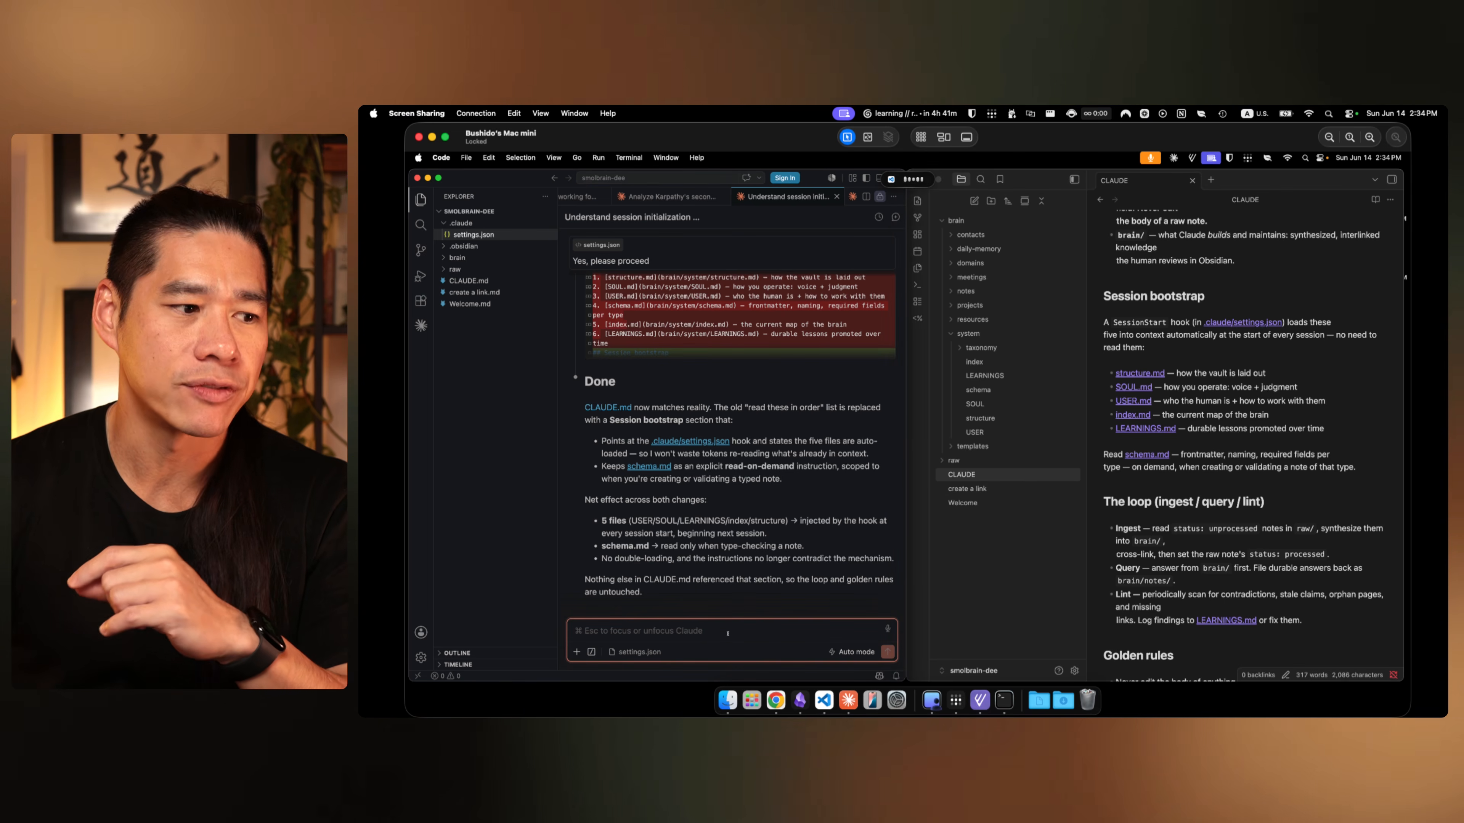
pyautogui.hotkey('alt', 'space')
pyautogui.press('Return')
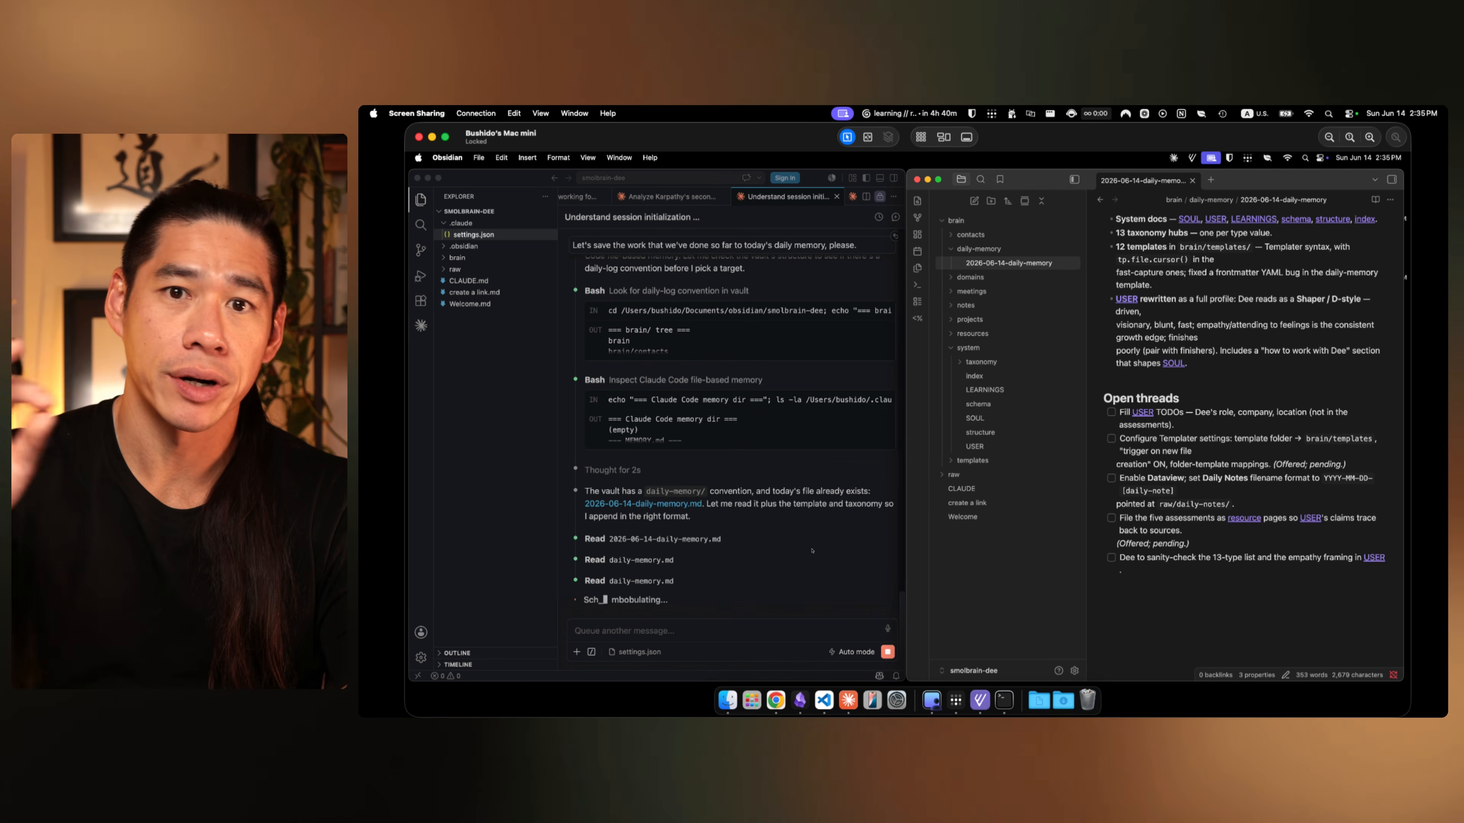
# Step: Read Claude's note about the daily-memory convention and appending to 2026-06-14-daily-memory.md in the right format
pyautogui.click(685, 495)
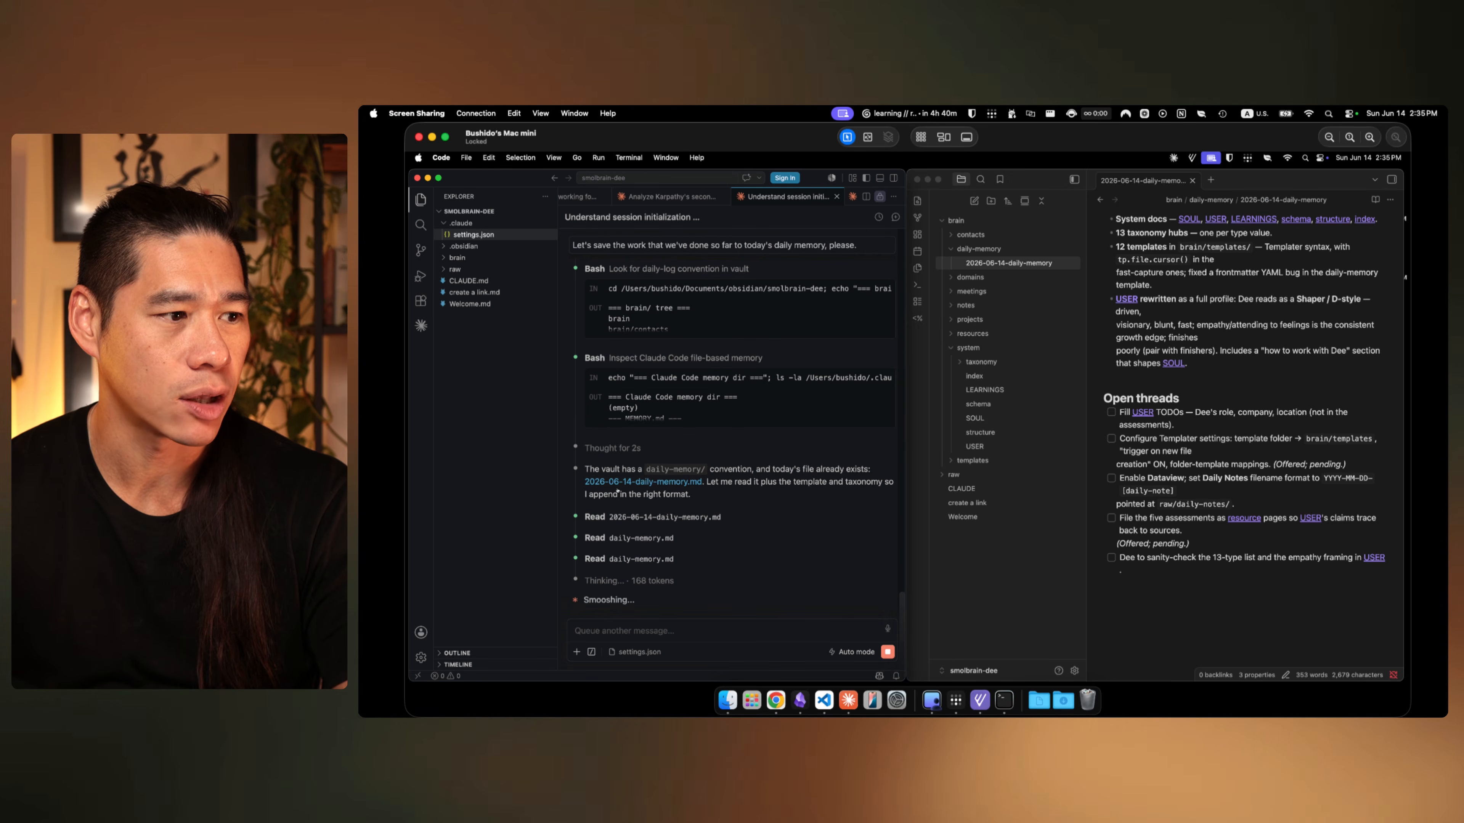
pyautogui.moveTo(721, 485); pyautogui.dragTo(760, 484)
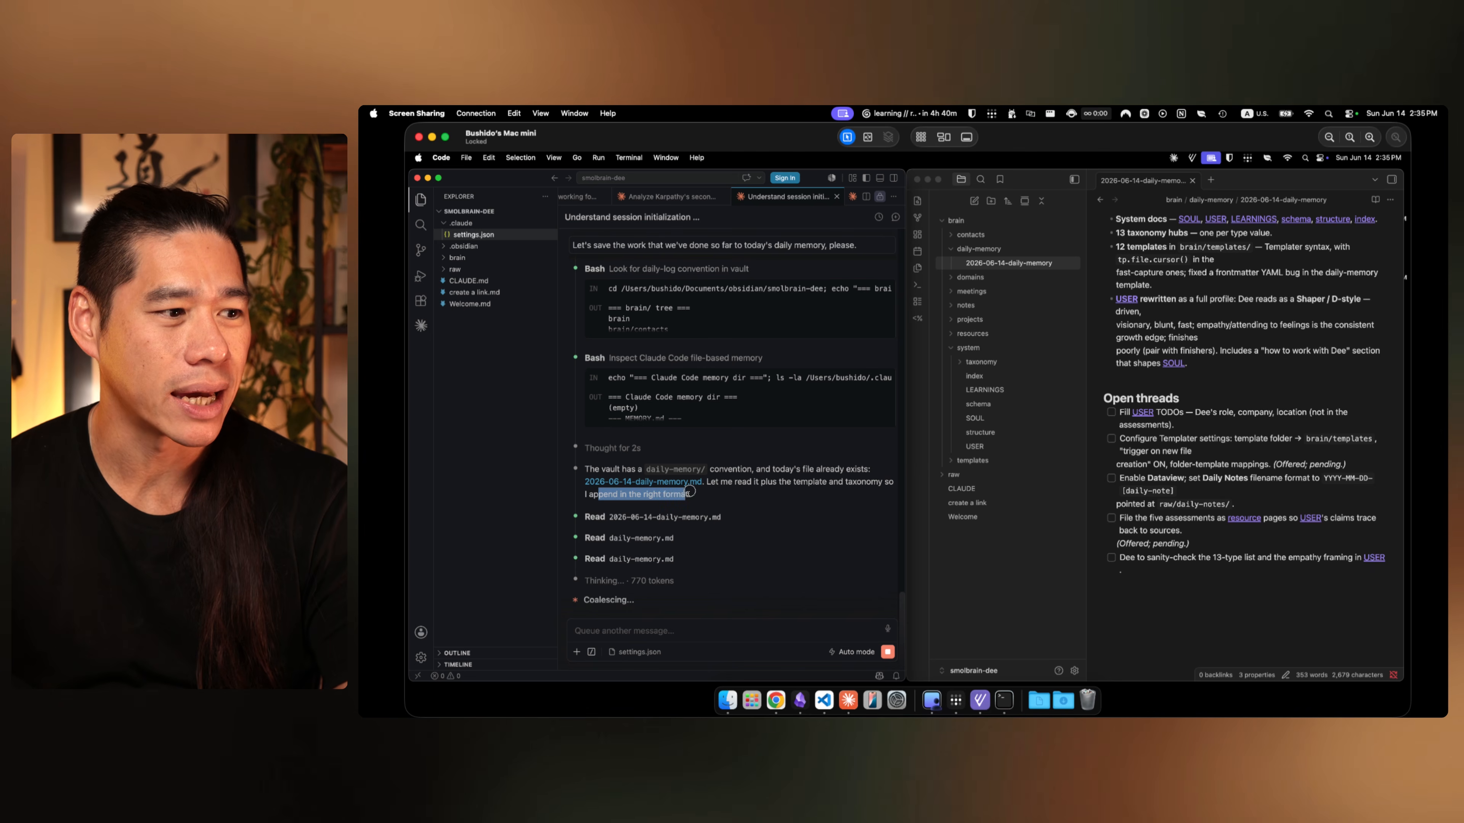
# Step: Read Claude's summary of what it appended to 2026-06-14-daily-memory.md, including the Decisions entry about the five loaded files
pyautogui.click(734, 498)
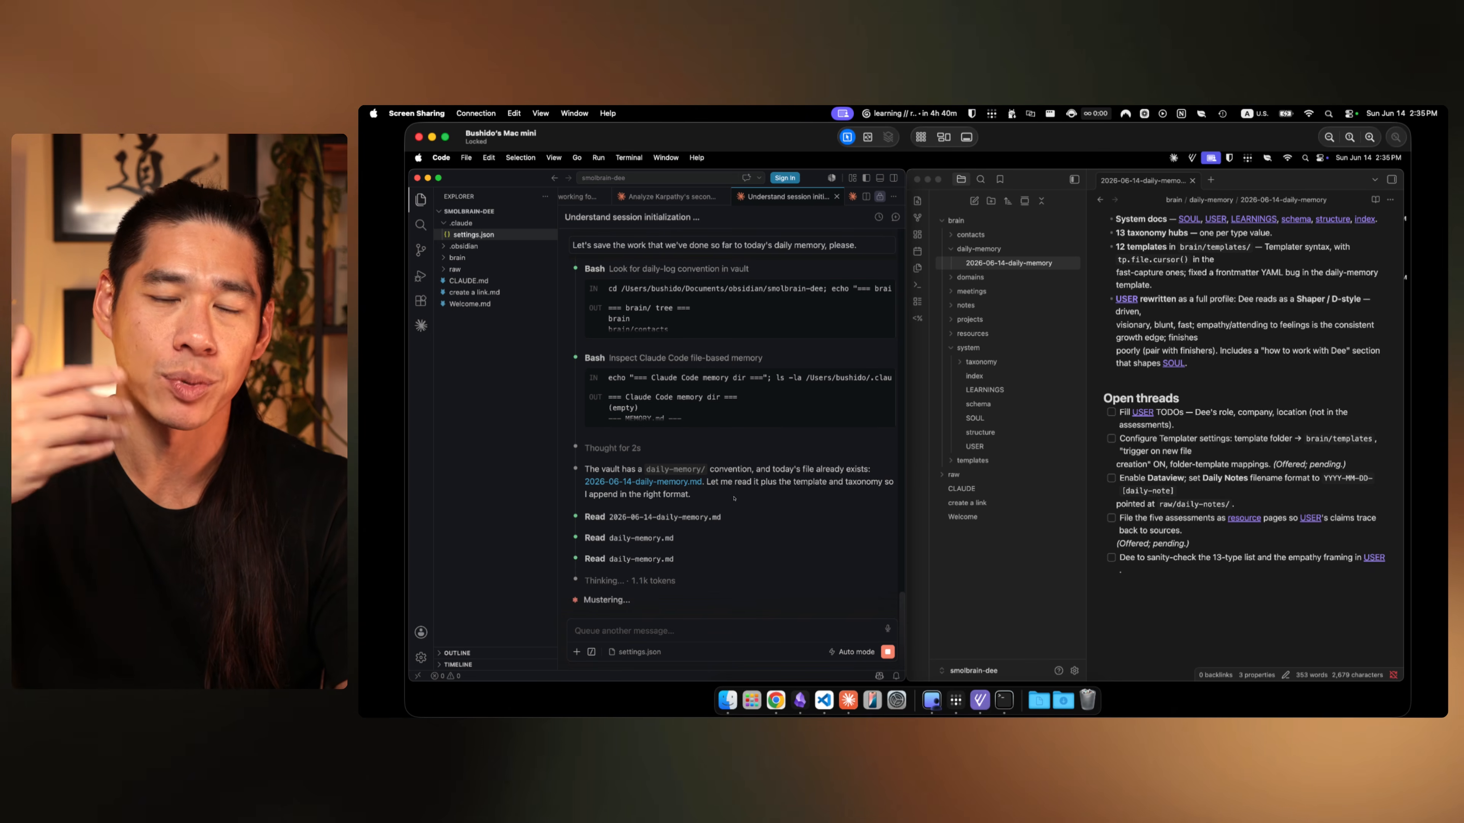
pyautogui.scroll(2, 1234, 483)
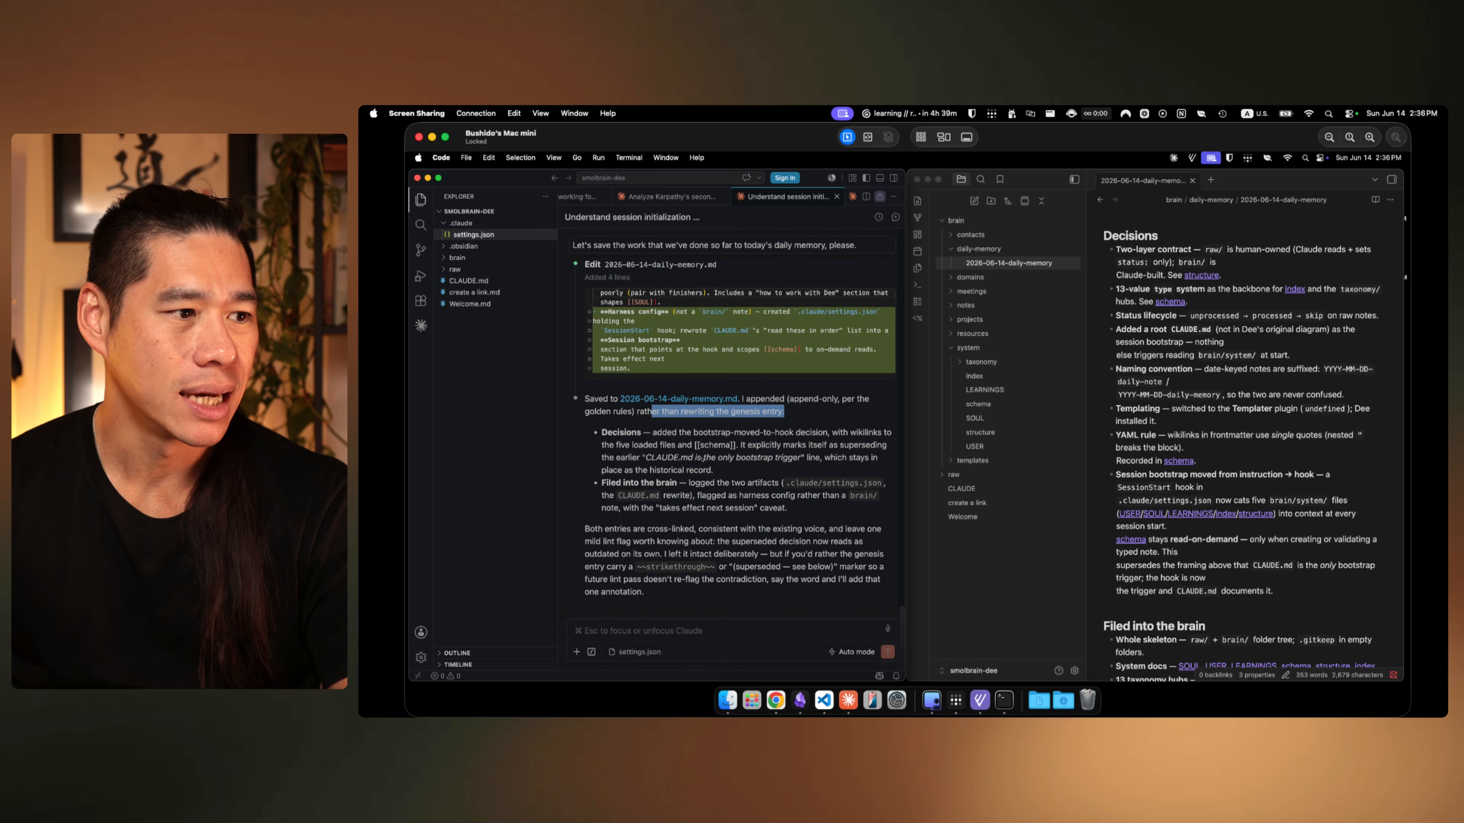
pyautogui.click(609, 445)
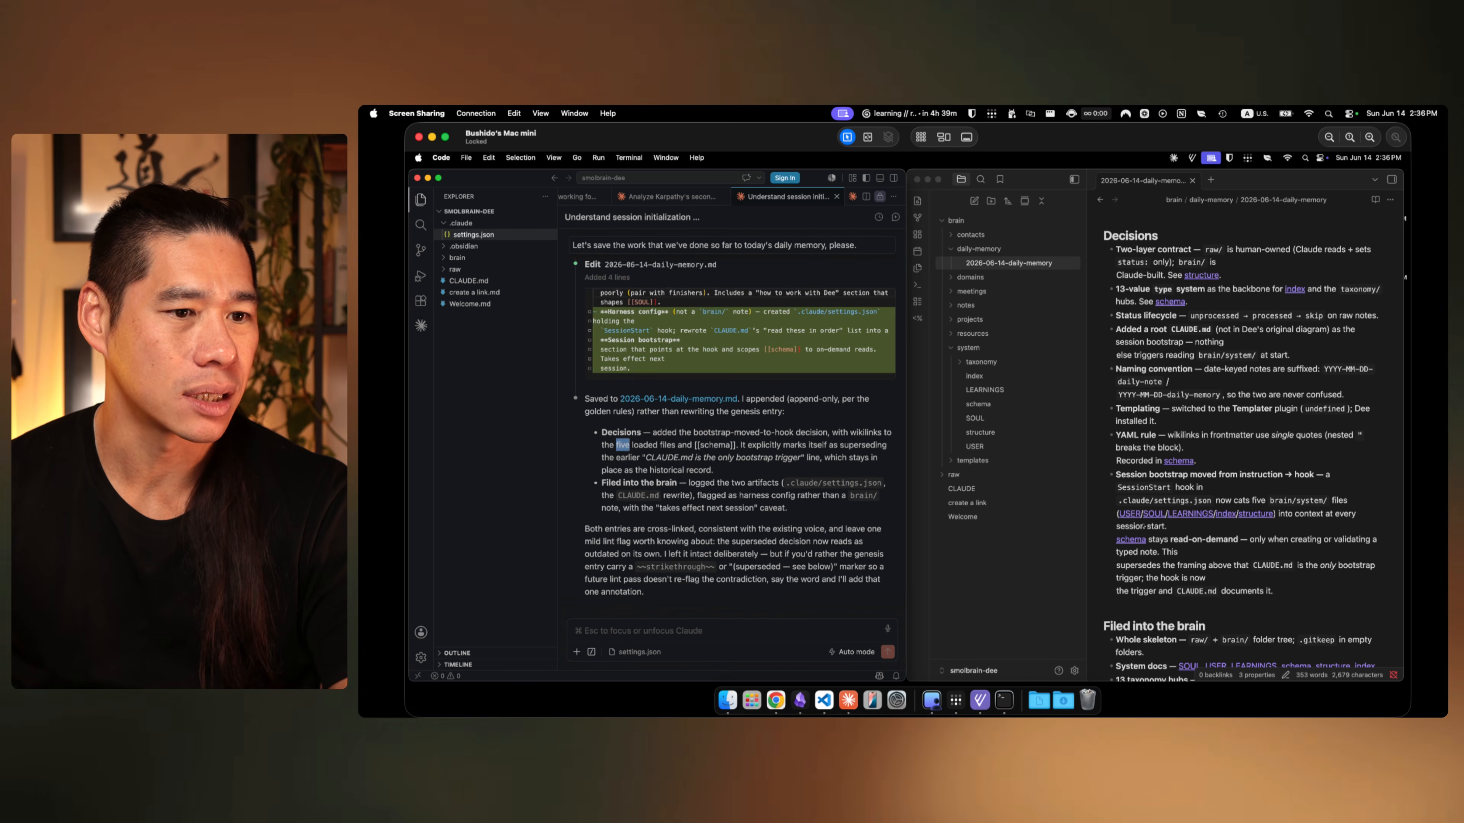
# Step: In Obsidian, review the daily memory note's Decisions entry about moving the session bootstrap from instruction to hook
pyautogui.scroll(-1, 1207, 530)
pyautogui.scroll(3, 1207, 530)
pyautogui.scroll(-4, 1138, 307)
pyautogui.scroll(-2, 1138, 307)
pyautogui.click(1154, 375)
pyautogui.moveTo(1130, 366); pyautogui.dragTo(1323, 484)
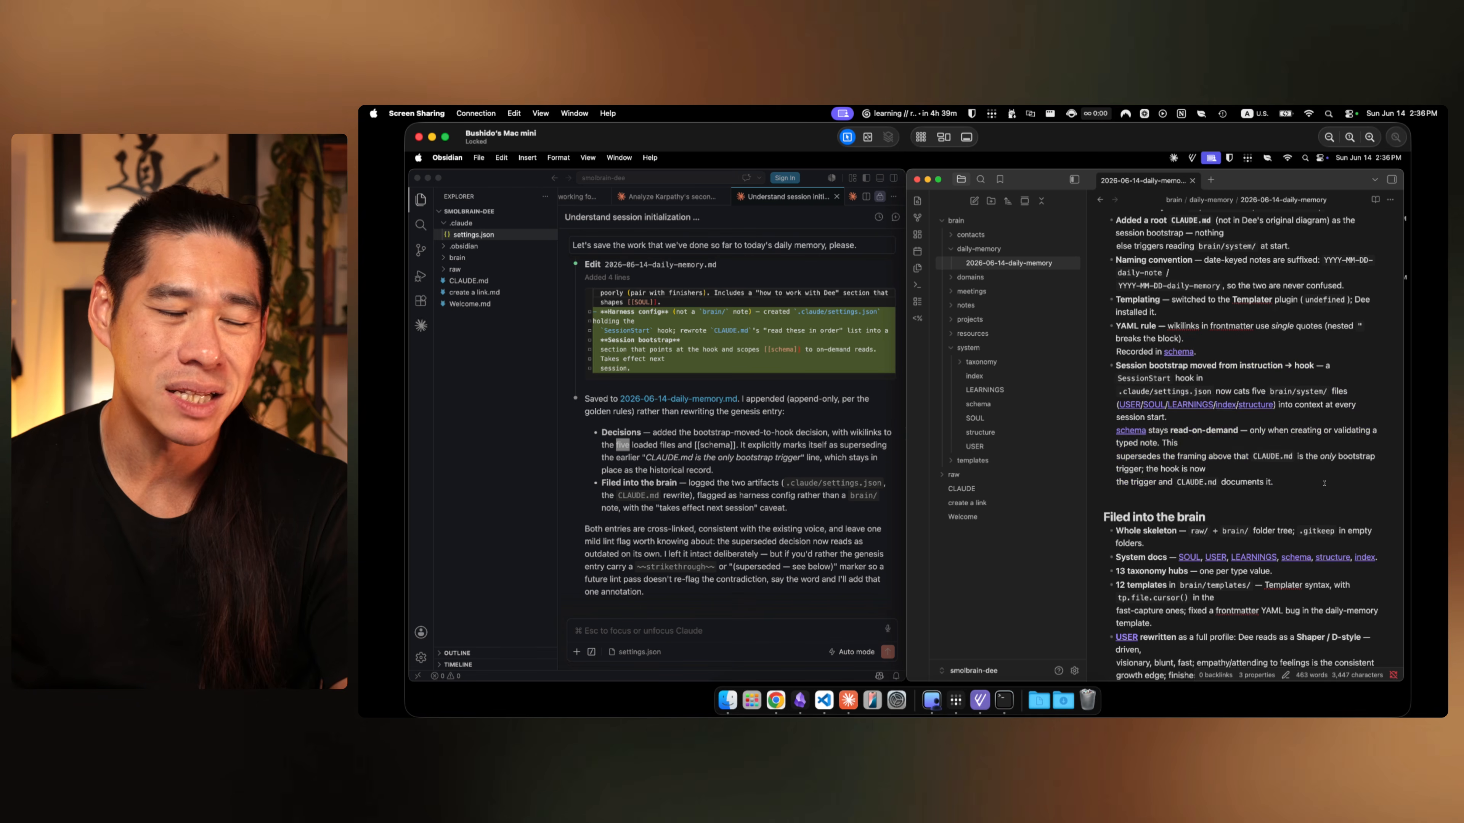
# Step: Read through the rest of the daily memory note, including the Filed into the brain, Harness config and Open threads entries
pyautogui.scroll(15, 1323, 483)
pyautogui.scroll(-12, 1324, 484)
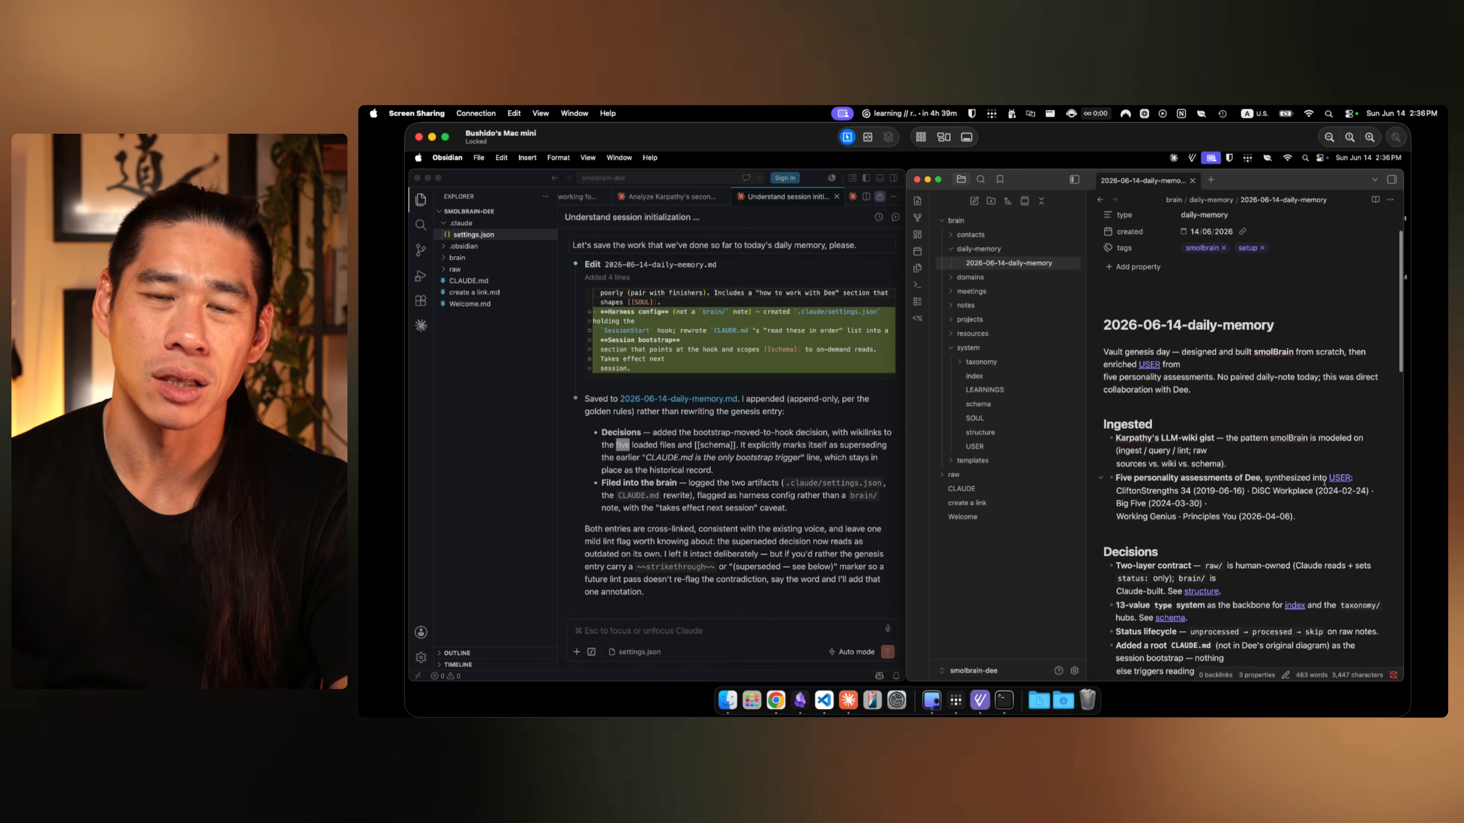
pyautogui.scroll(-3, 1324, 483)
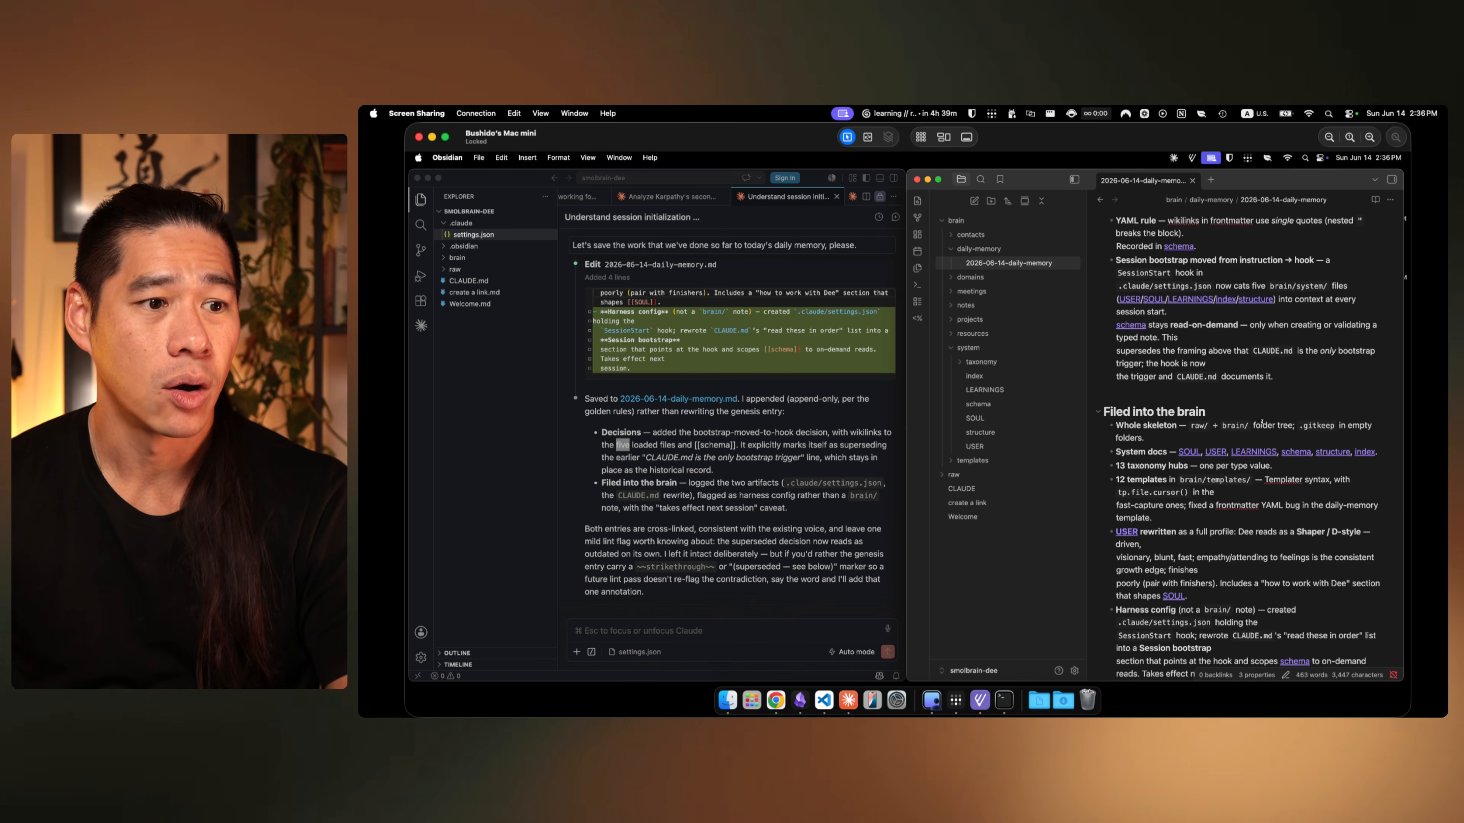
pyautogui.scroll(-4, 1261, 422)
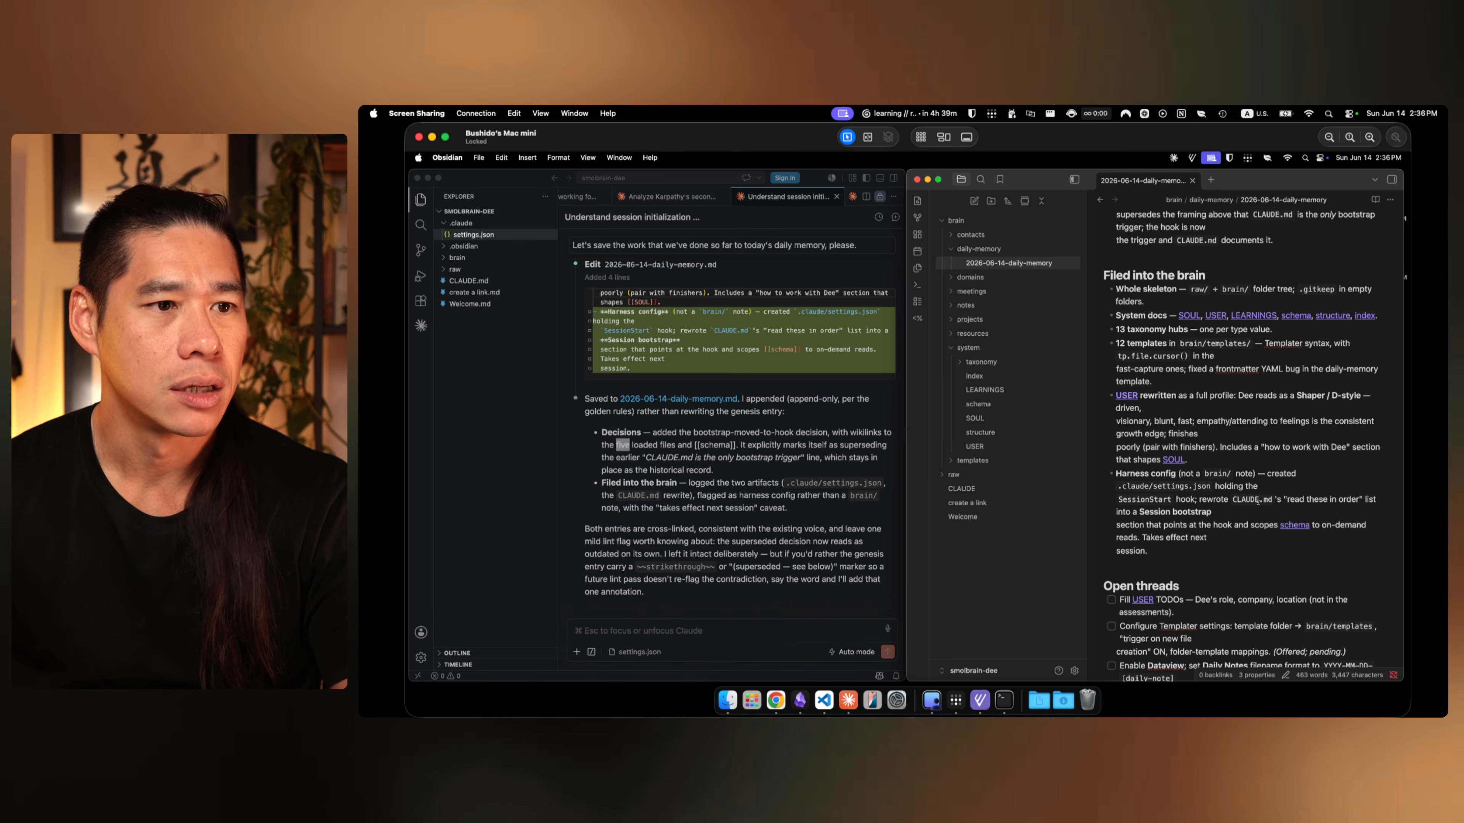
pyautogui.scroll(-3, 1257, 501)
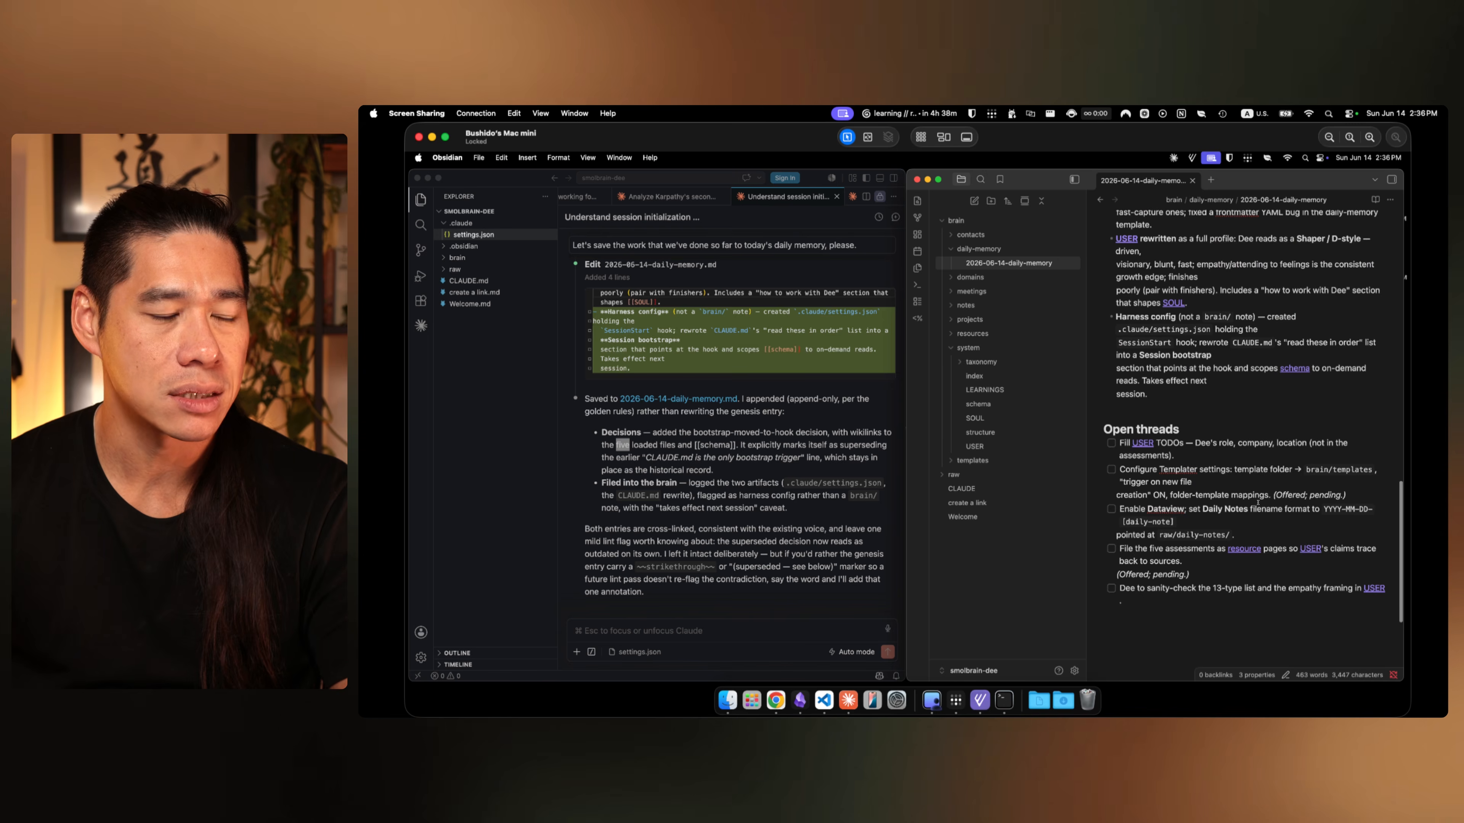
pyautogui.scroll(8, 1258, 501)
pyautogui.scroll(15, 794, 473)
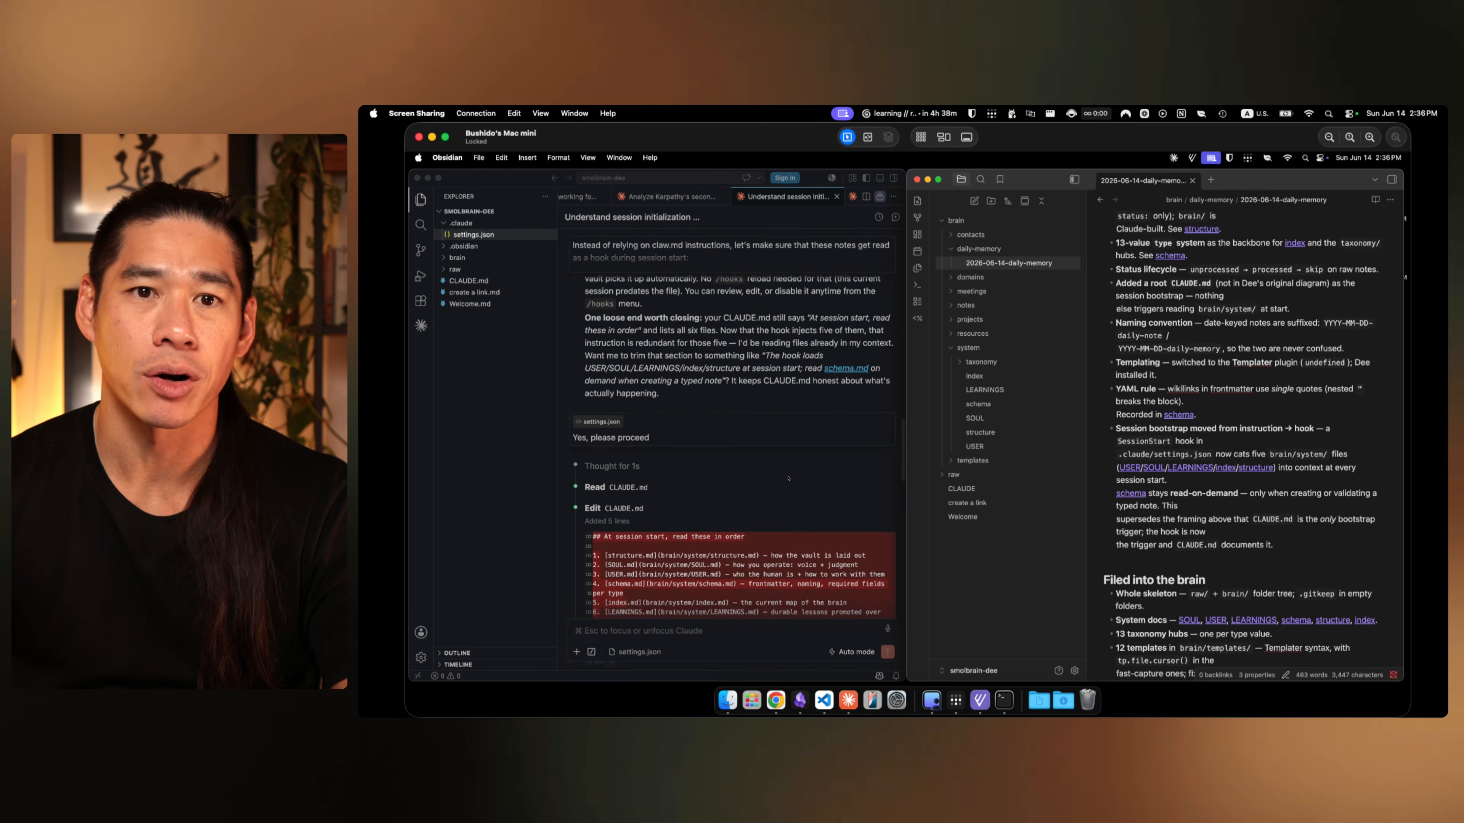
# Step: Start a new Claude Code session in VS Code and revisit the SessionStart hook work in the previous conversation
pyautogui.click(852, 196)
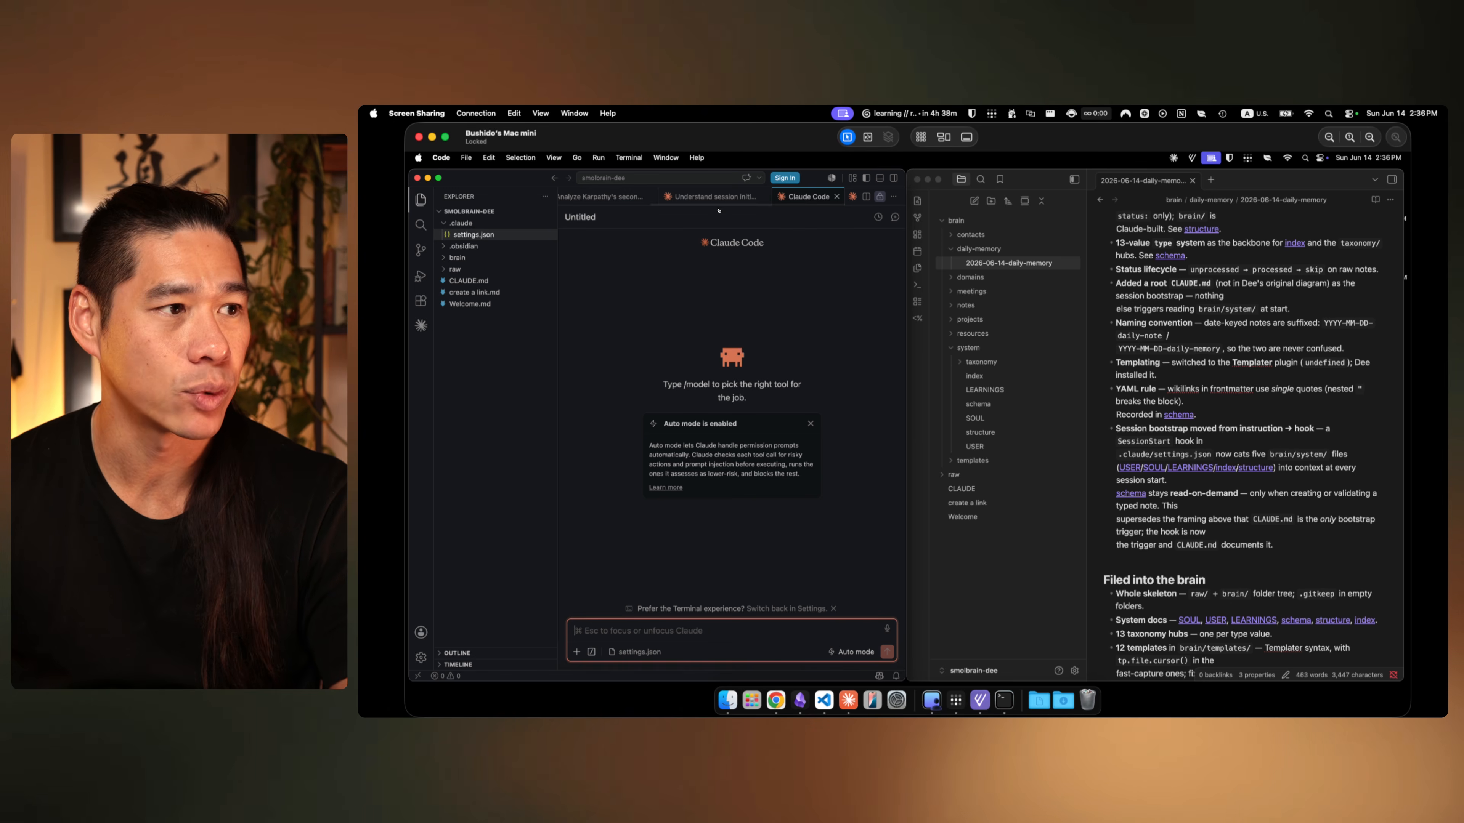
pyautogui.click(712, 197)
pyautogui.scroll(10, 794, 483)
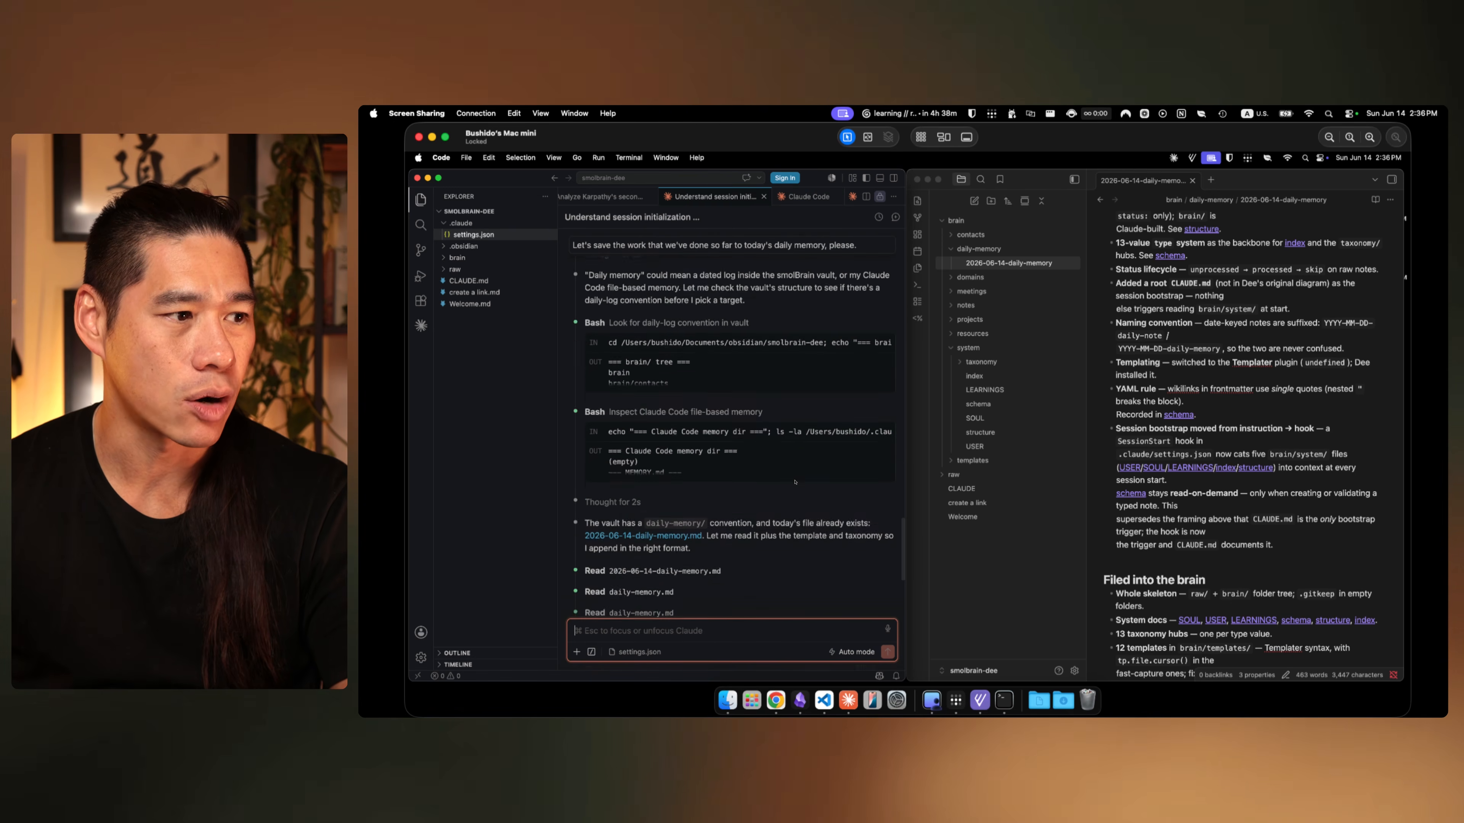
pyautogui.scroll(10, 794, 482)
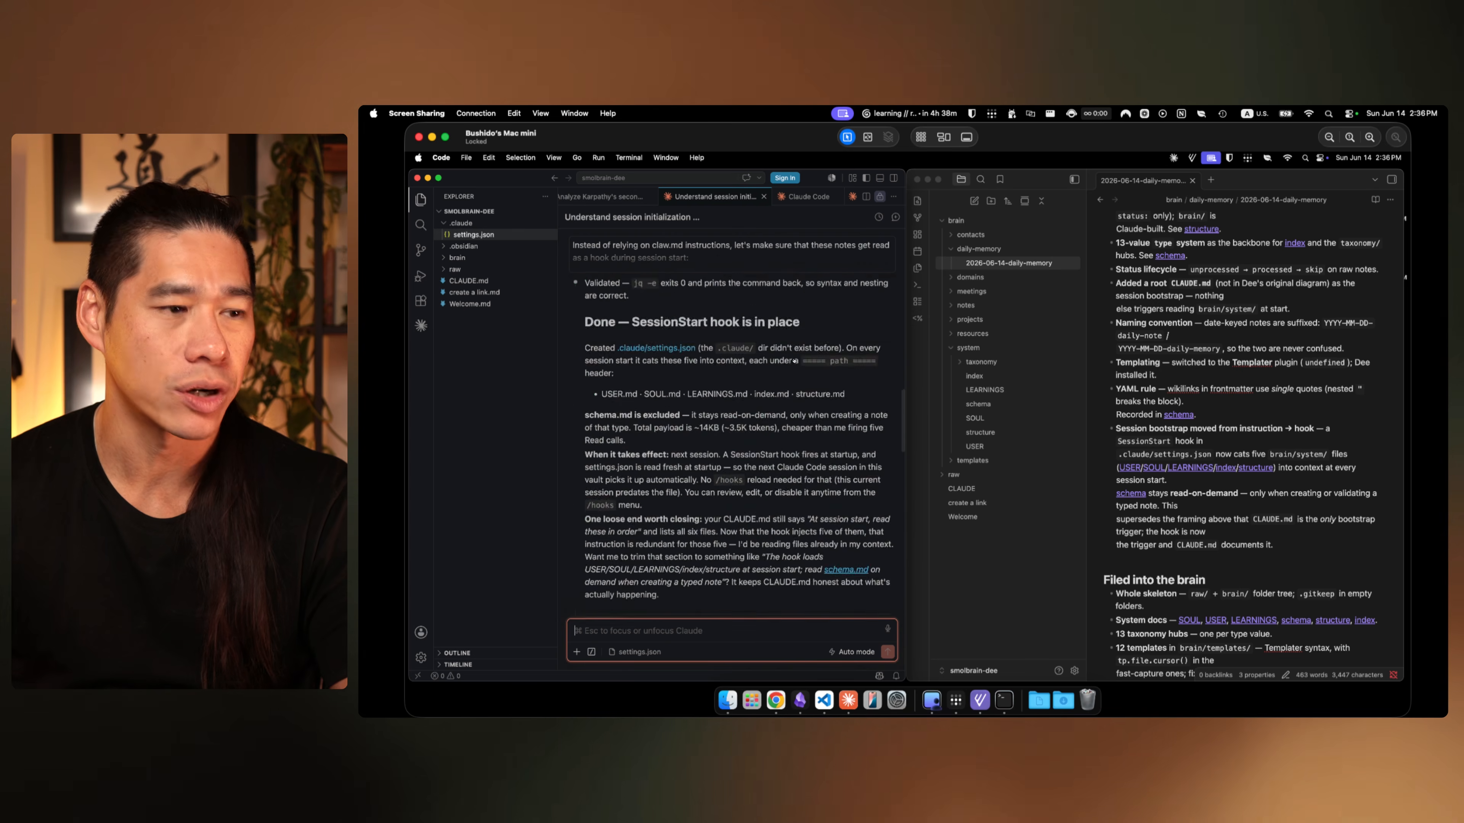
pyautogui.scroll(2, 794, 361)
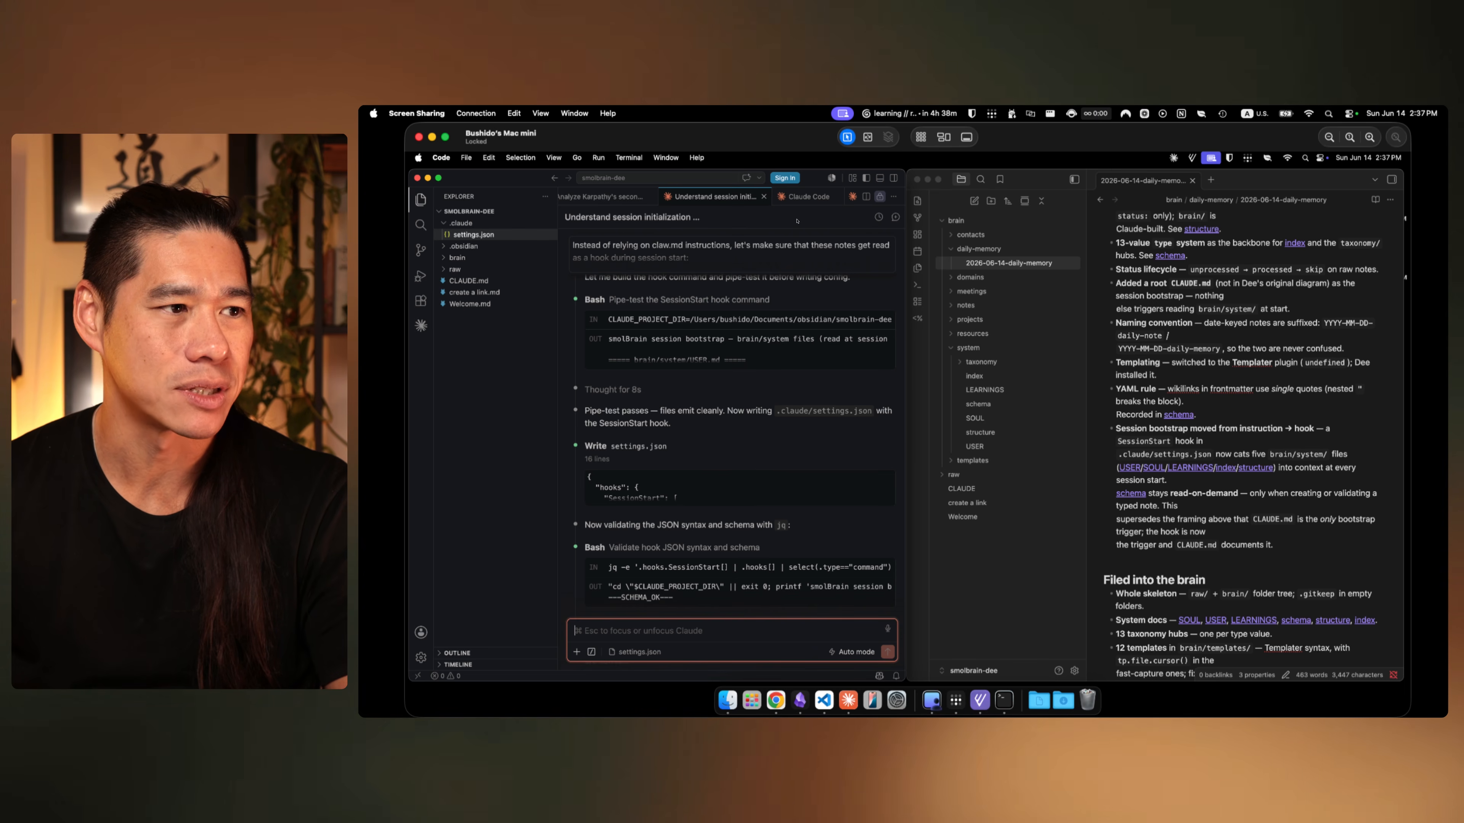
# Step: In the new Claude Code session, dictate and send "What gets loaded up every time we start a new session?"
pyautogui.click(807, 196)
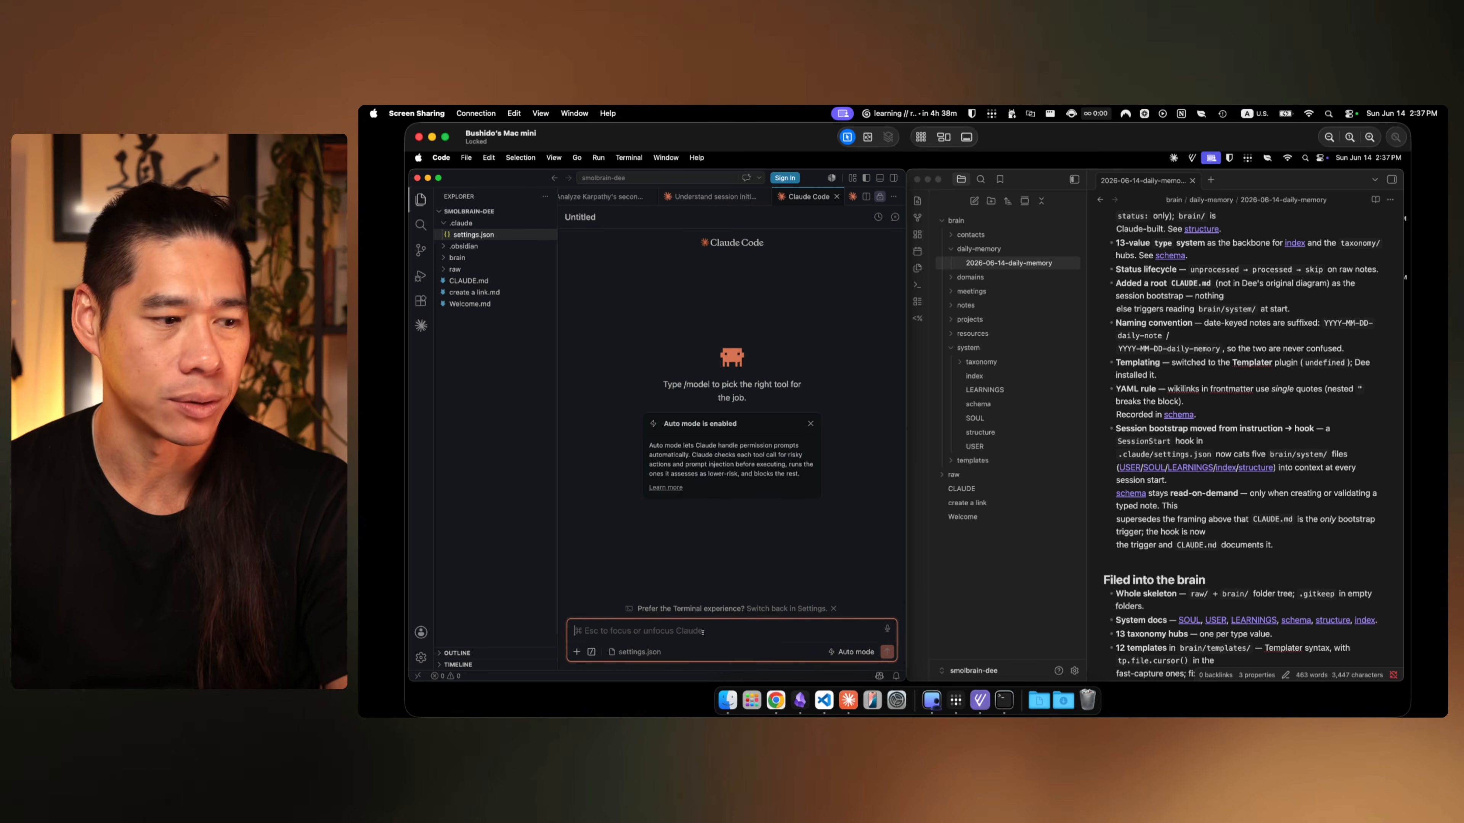
pyautogui.hotkey('alt', 'space')
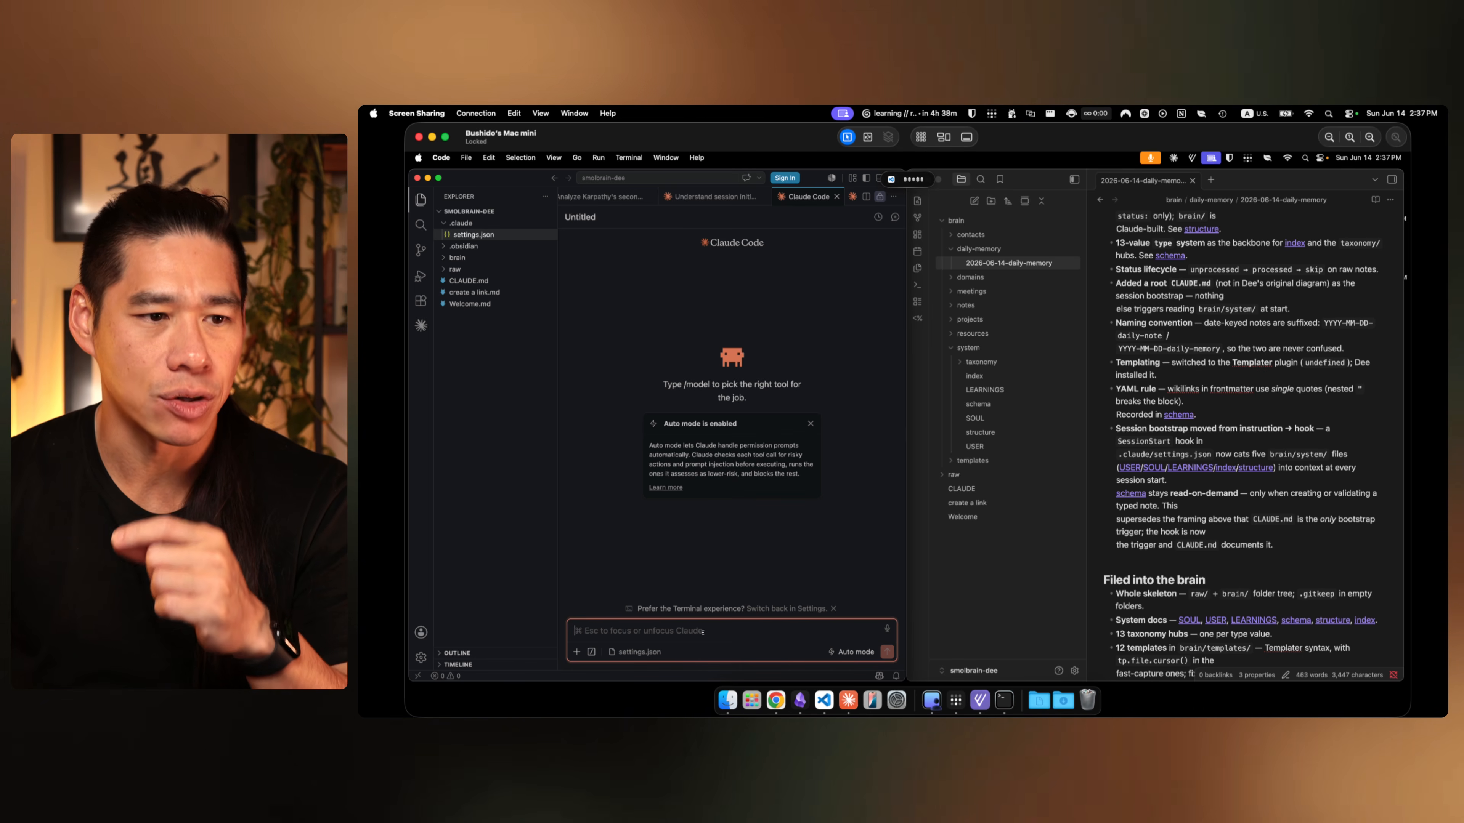
pyautogui.hotkey('alt', 'space')
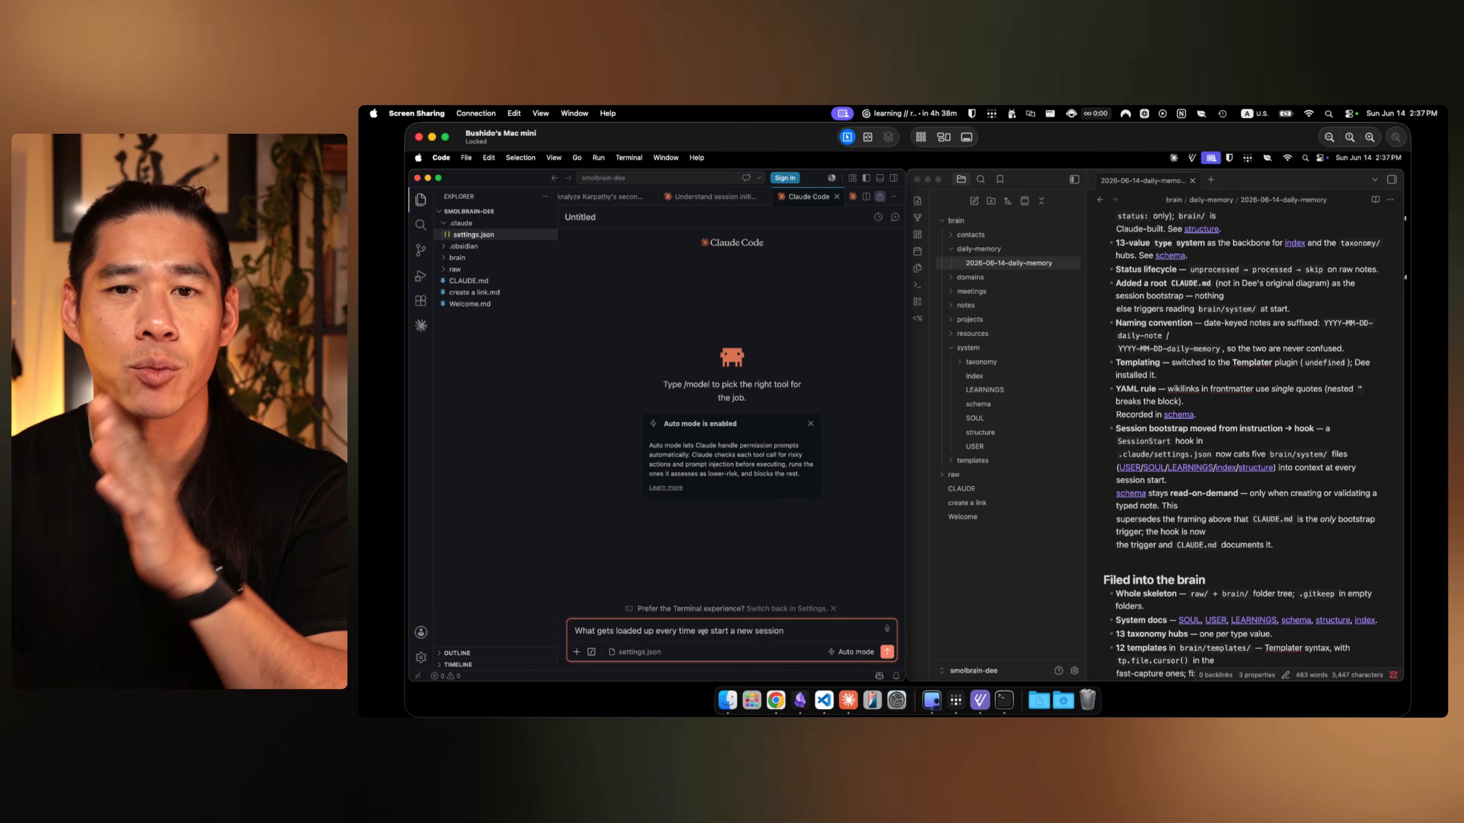
pyautogui.write('?')
pyautogui.press('Return')
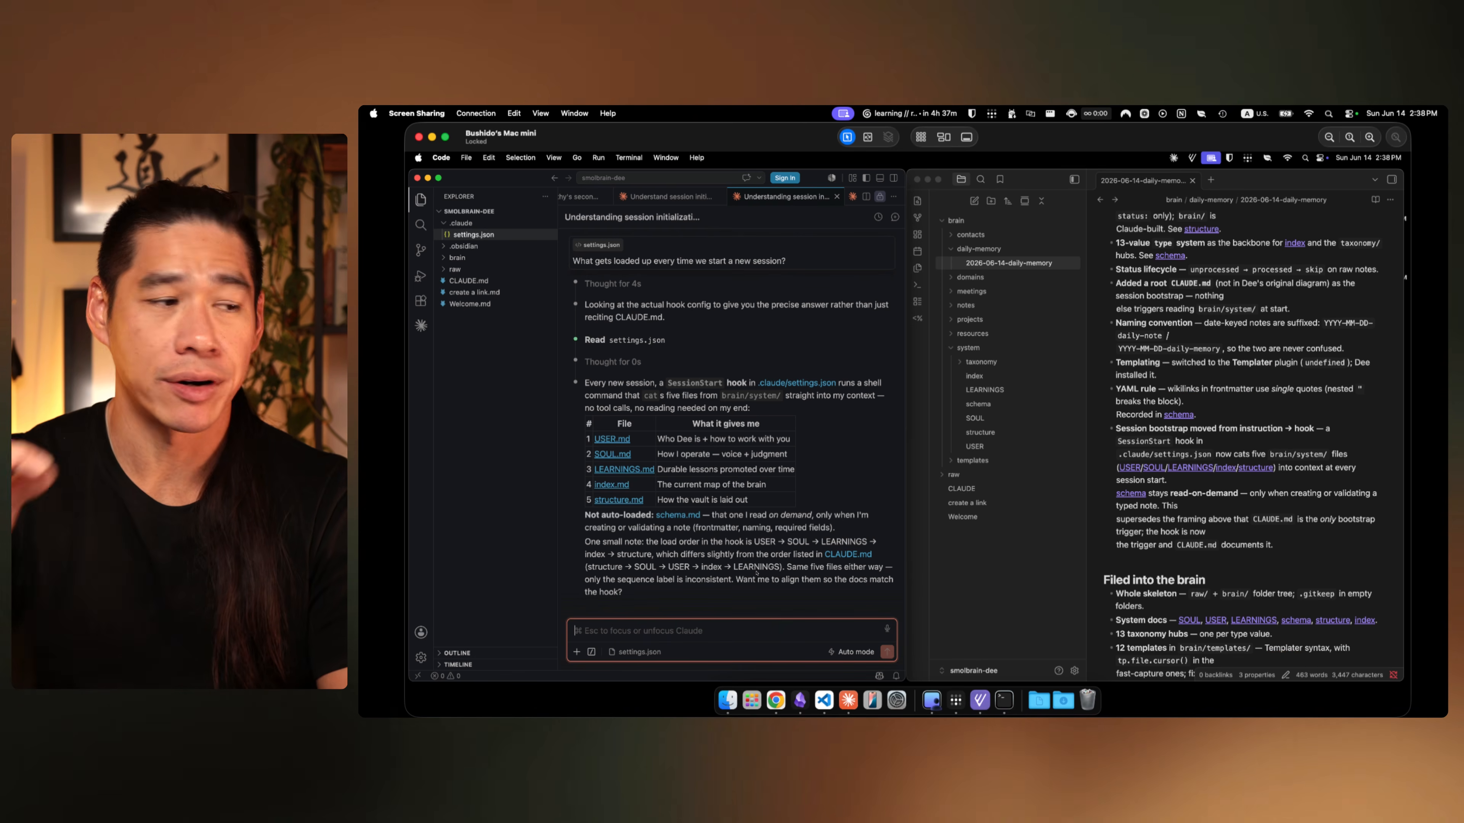
# Step: Read Claude's answer about the SessionStart hook and its table of files loaded from brain/system/
pyautogui.doubleClick(678, 384)
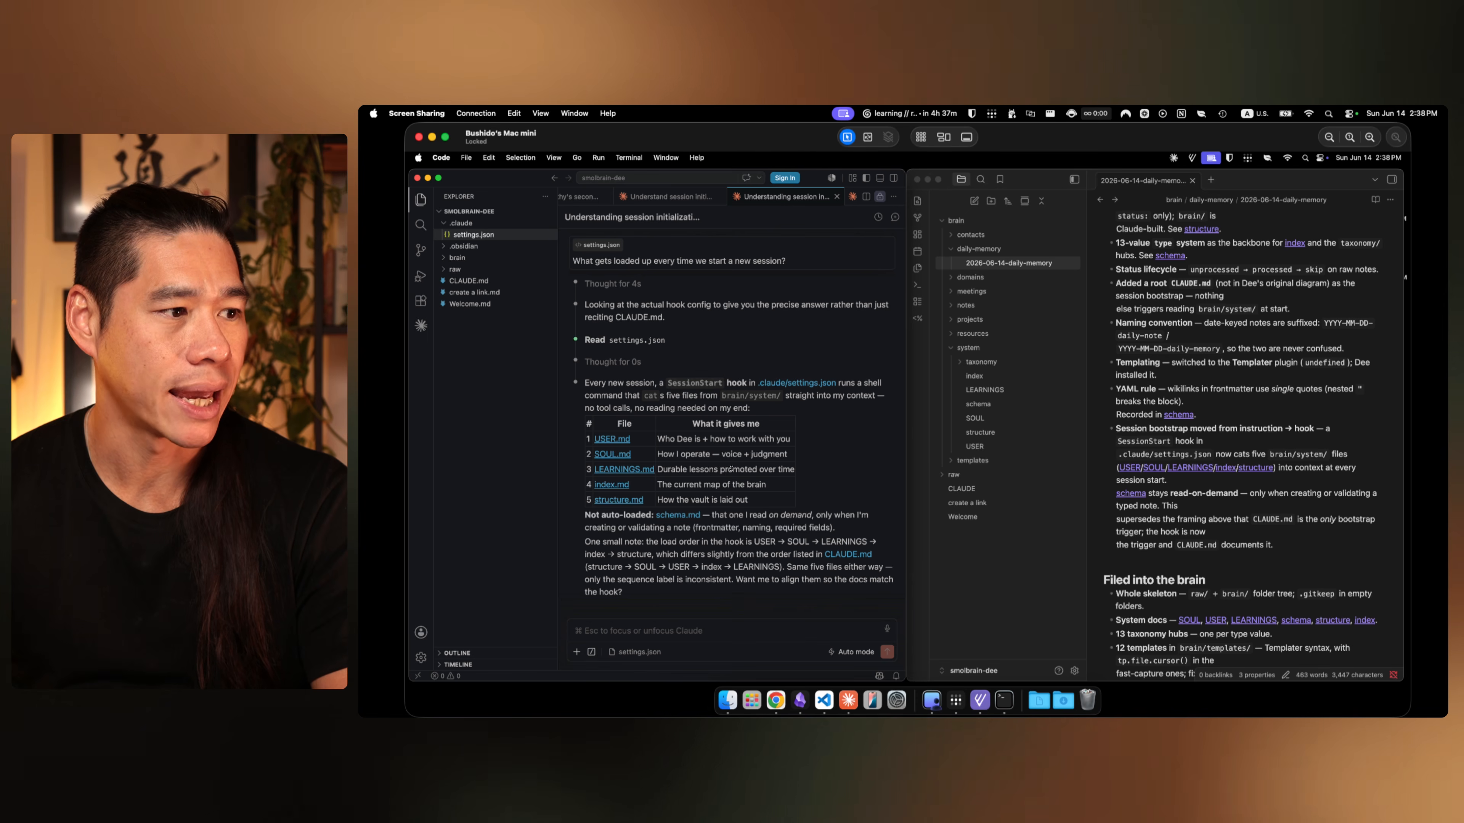
pyautogui.moveTo(737, 491); pyautogui.dragTo(603, 438)
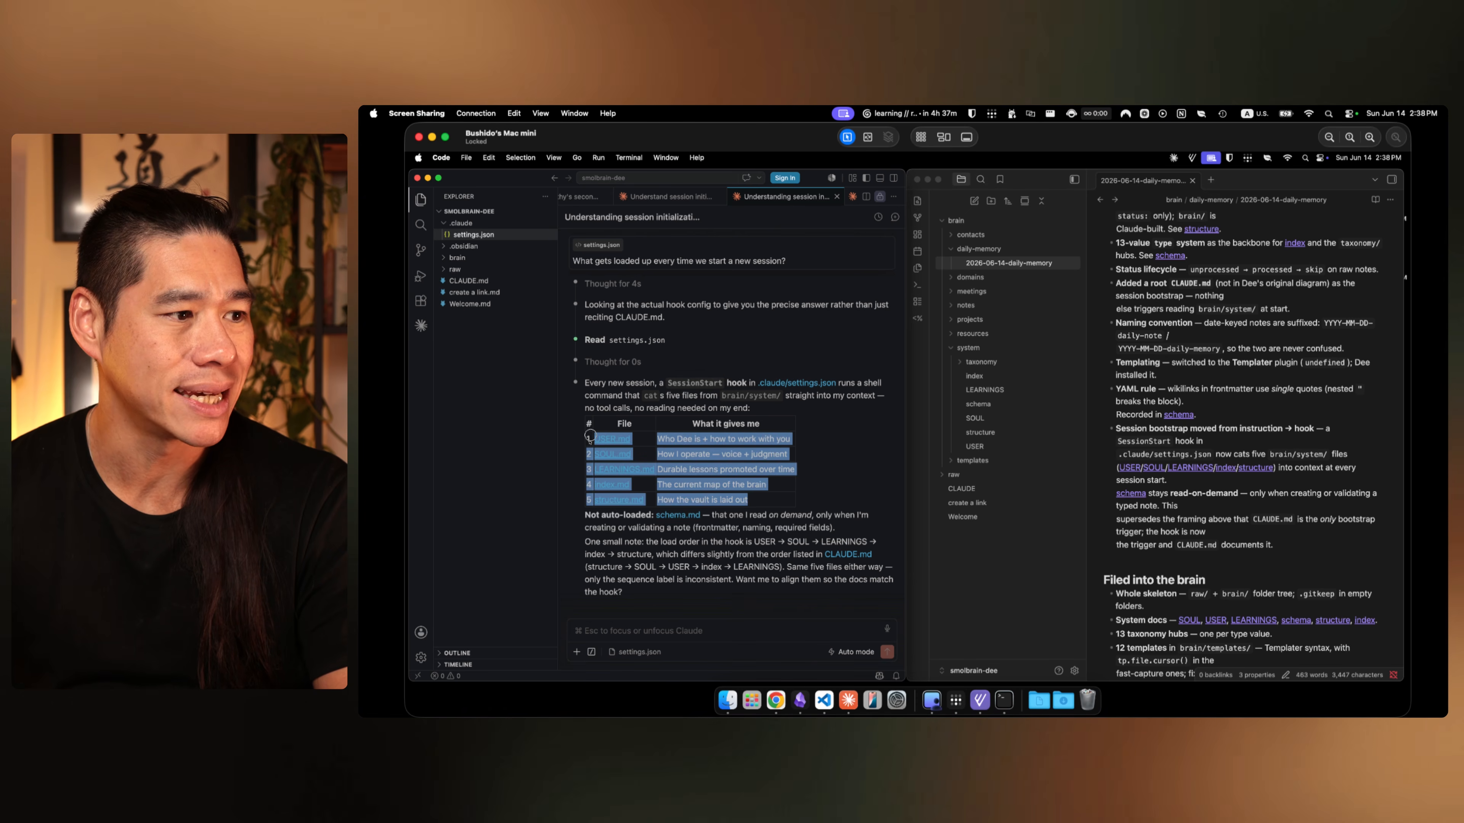
pyautogui.click(800, 485)
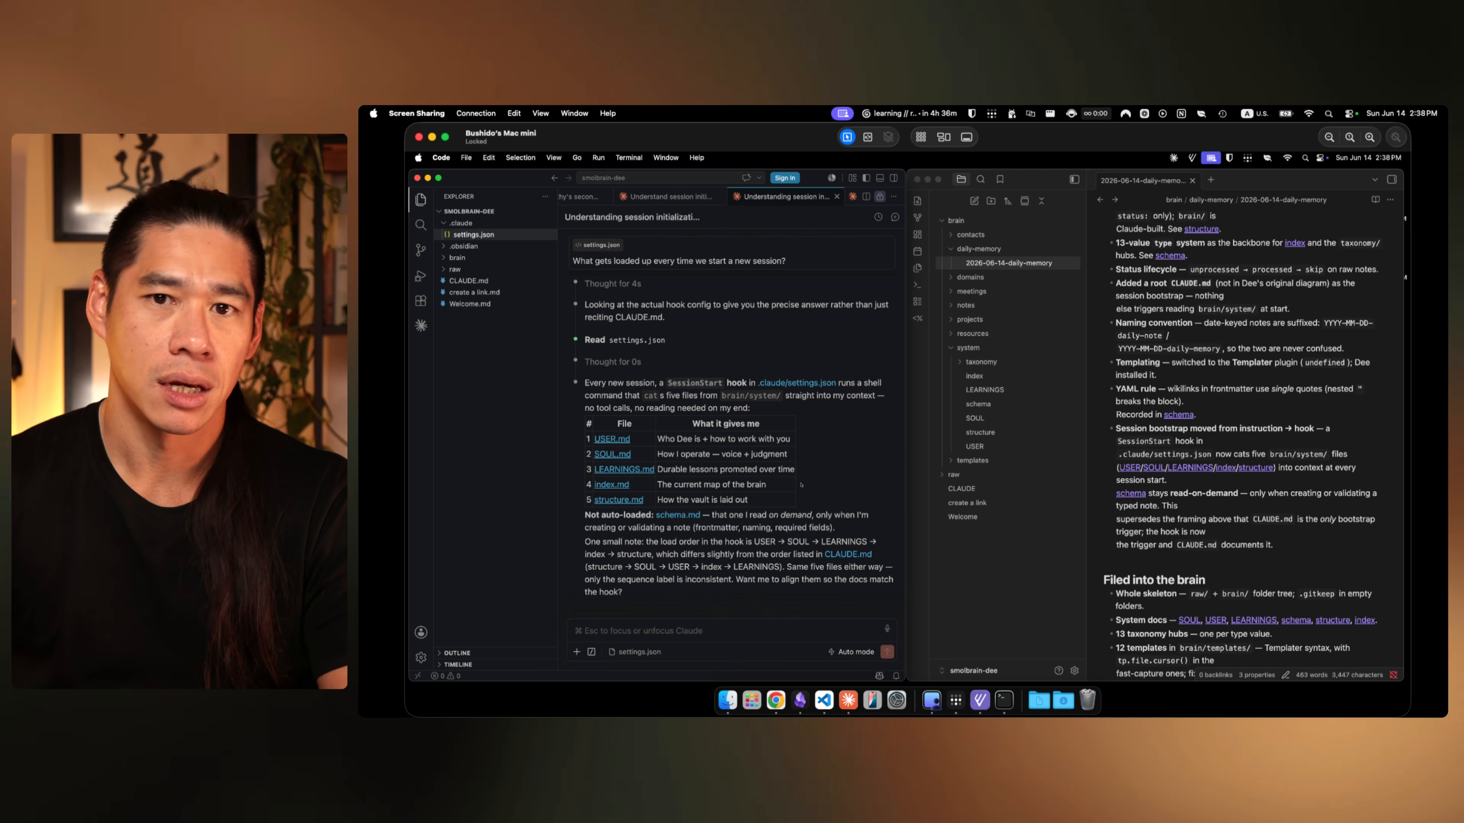
pyautogui.click(764, 632)
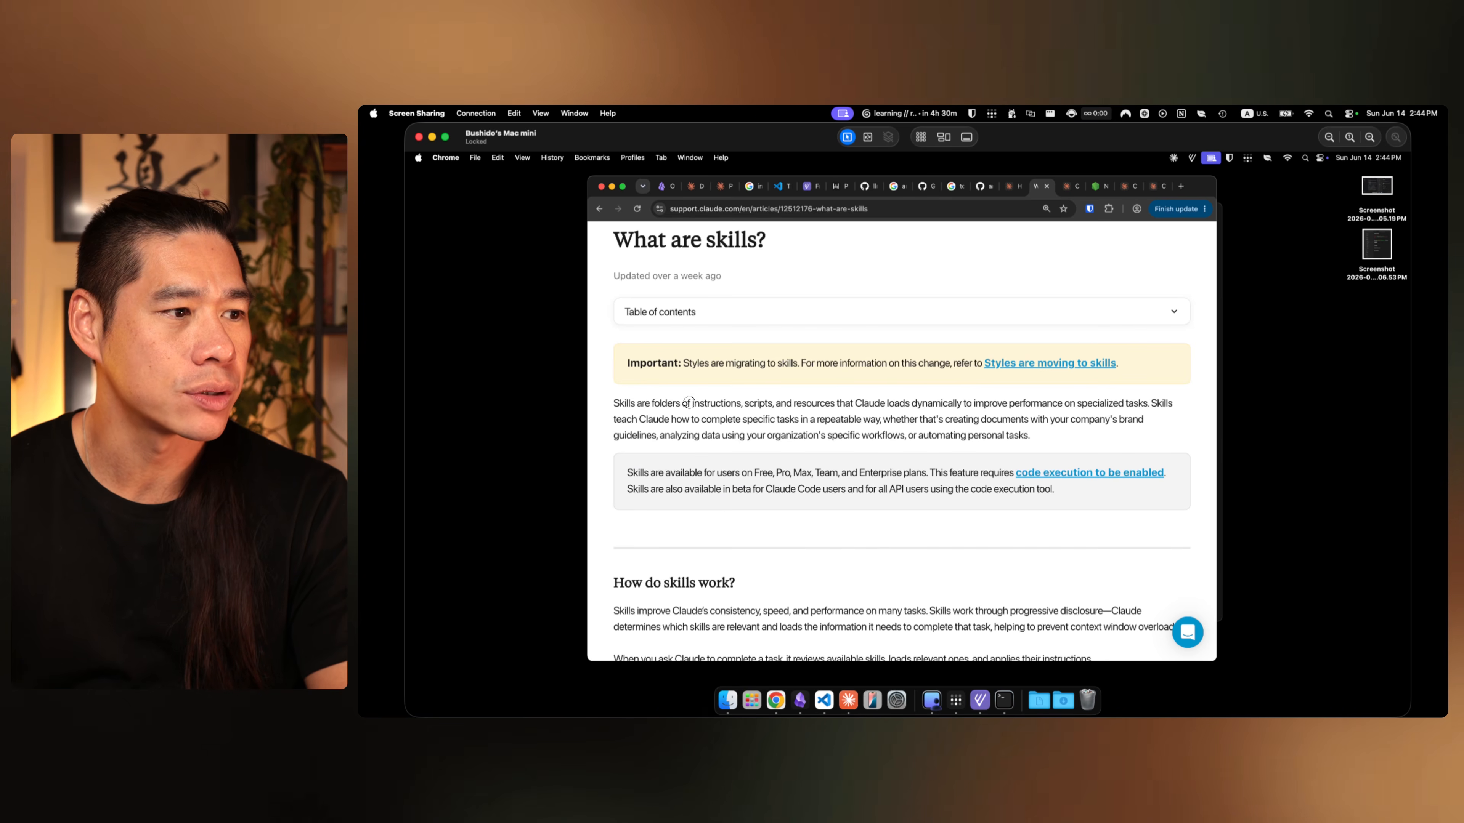
# Step: In Chrome, read the introductory paragraph of the "What are skills?" support article on teaching Claude repeatable tasks
pyautogui.moveTo(984, 400); pyautogui.dragTo(704, 421)
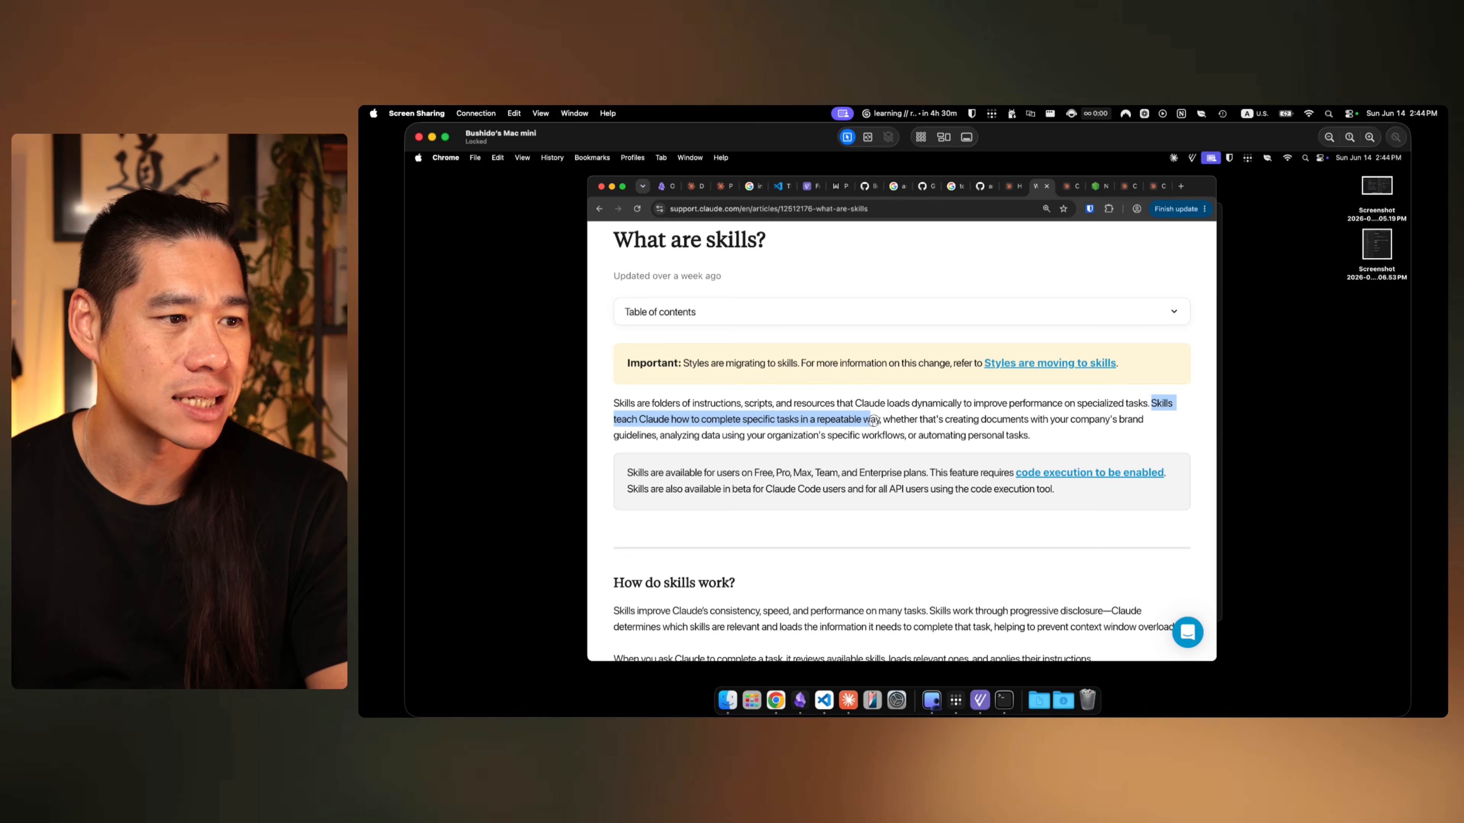
pyautogui.moveTo(873, 420); pyautogui.dragTo(1119, 425)
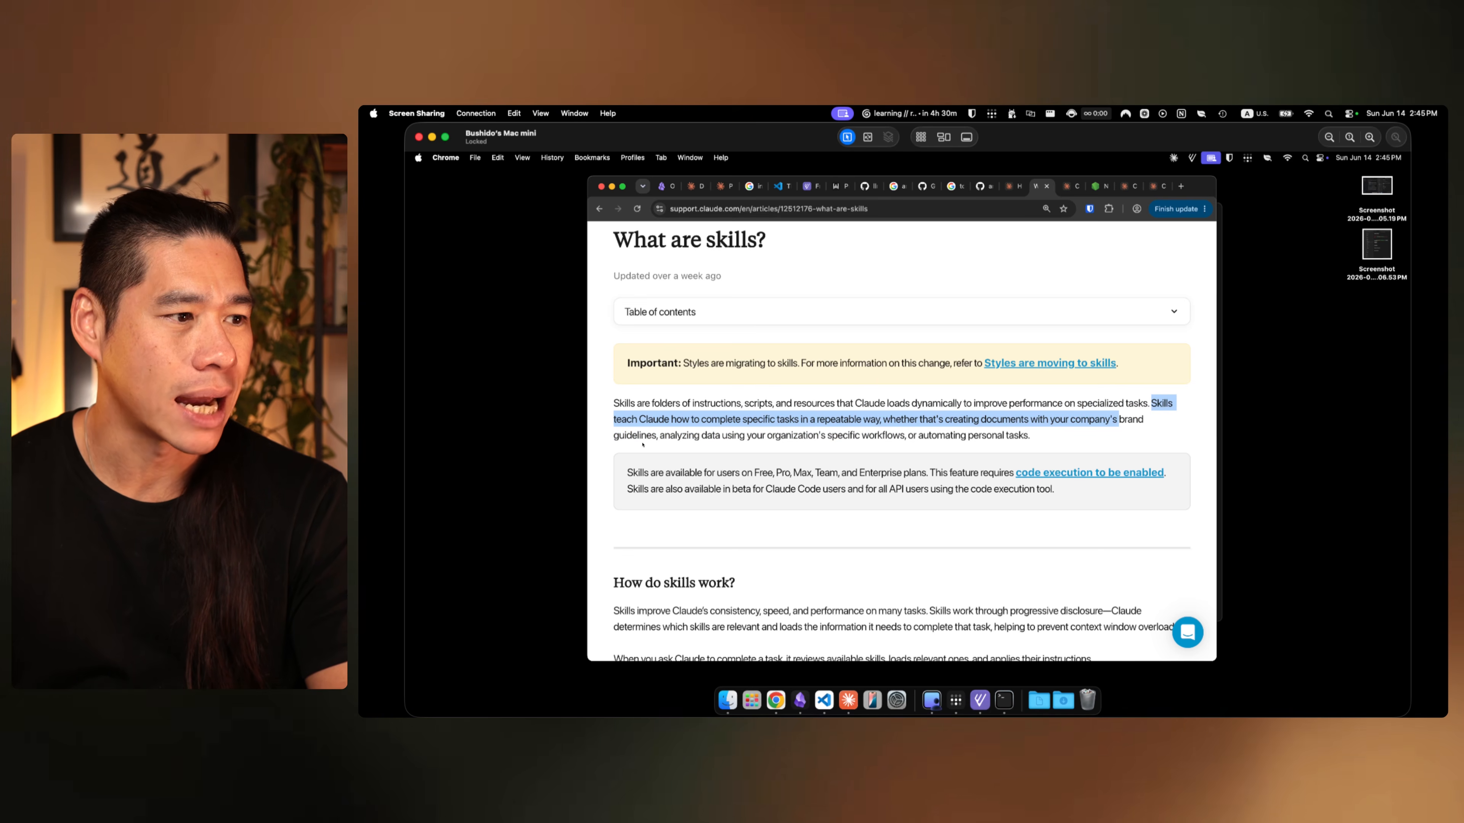
pyautogui.click(656, 441)
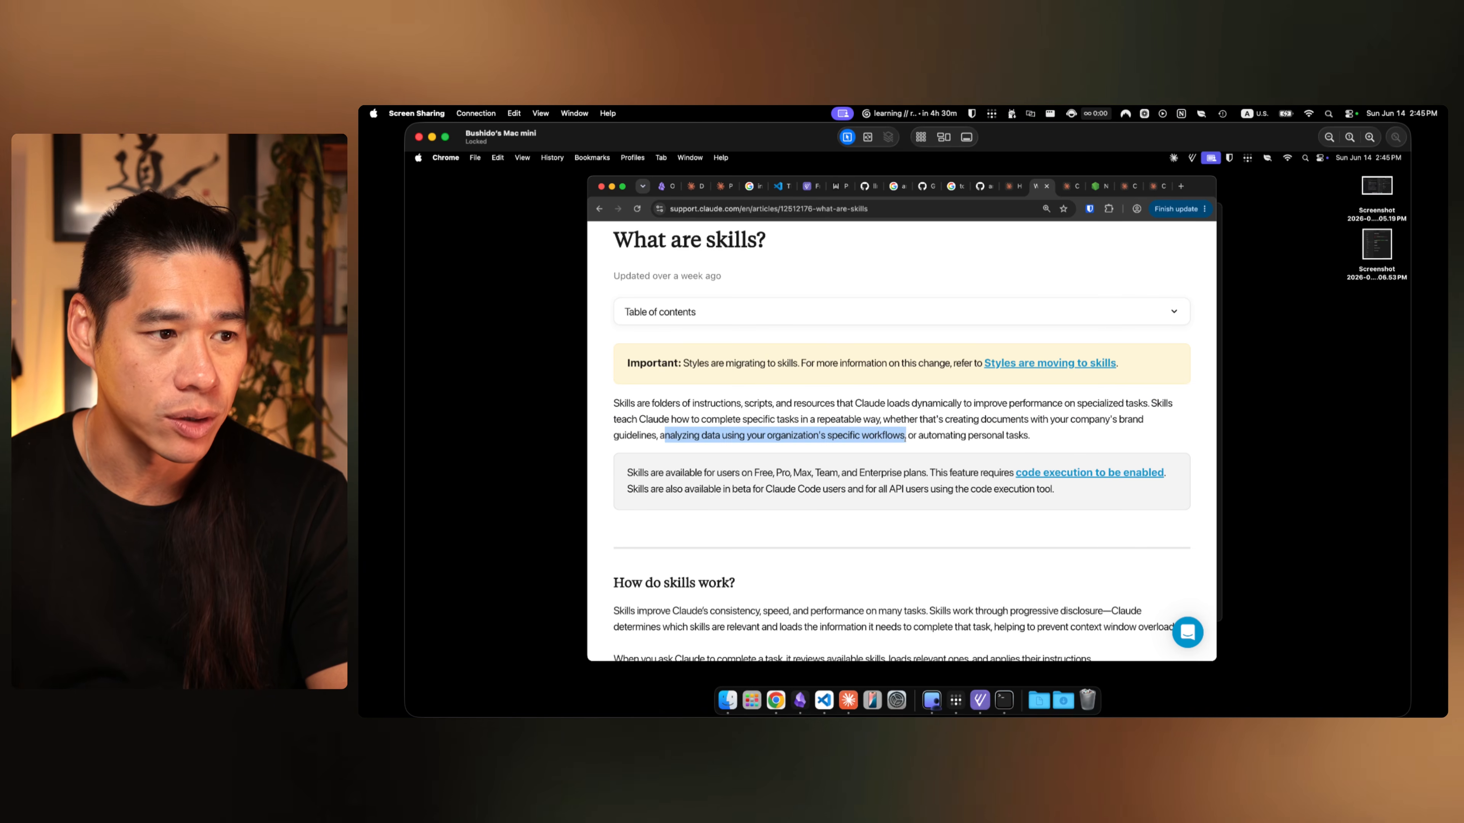
pyautogui.moveTo(910, 436); pyautogui.dragTo(1065, 438)
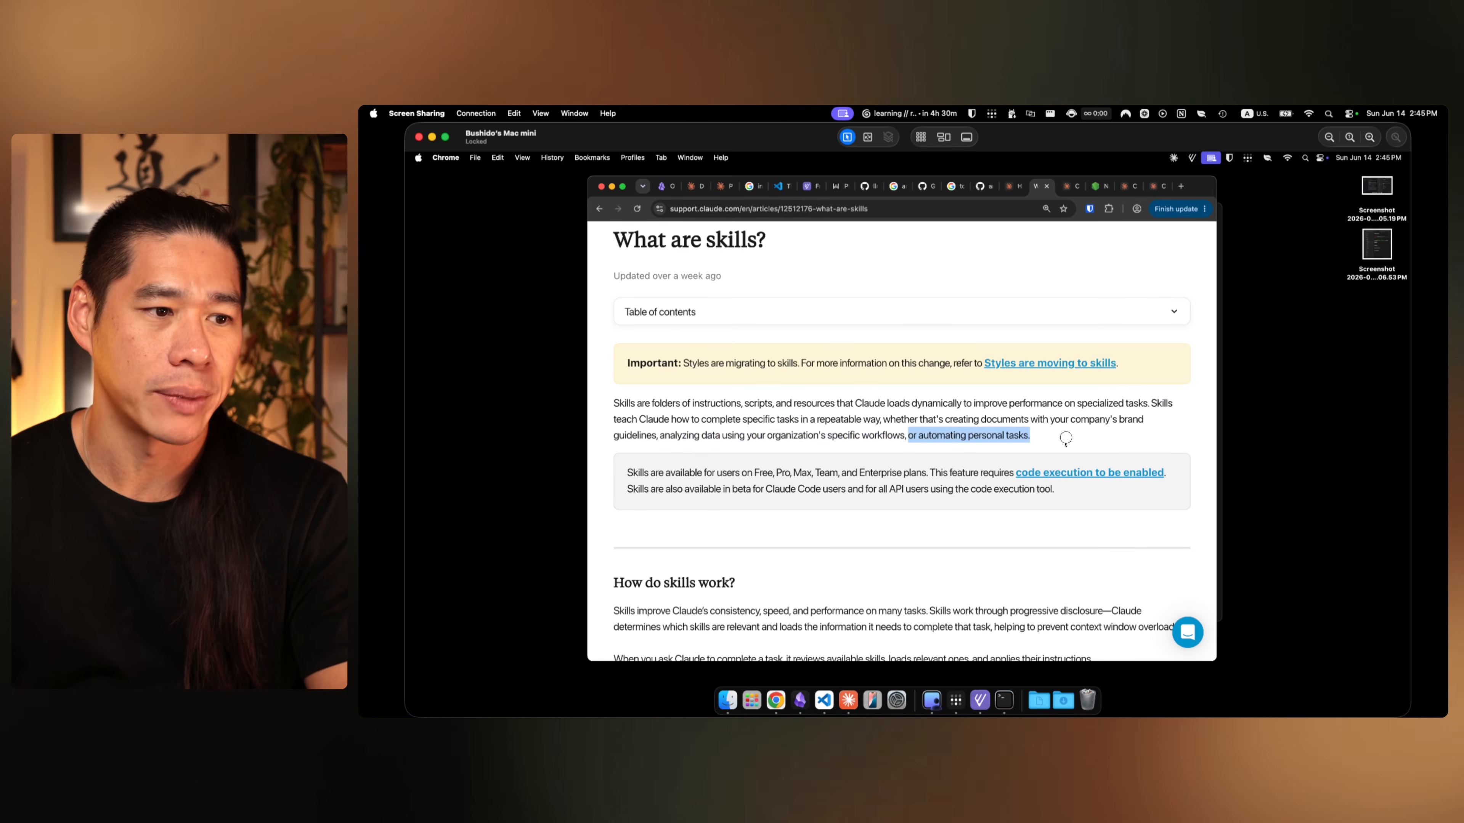
pyautogui.click(1108, 437)
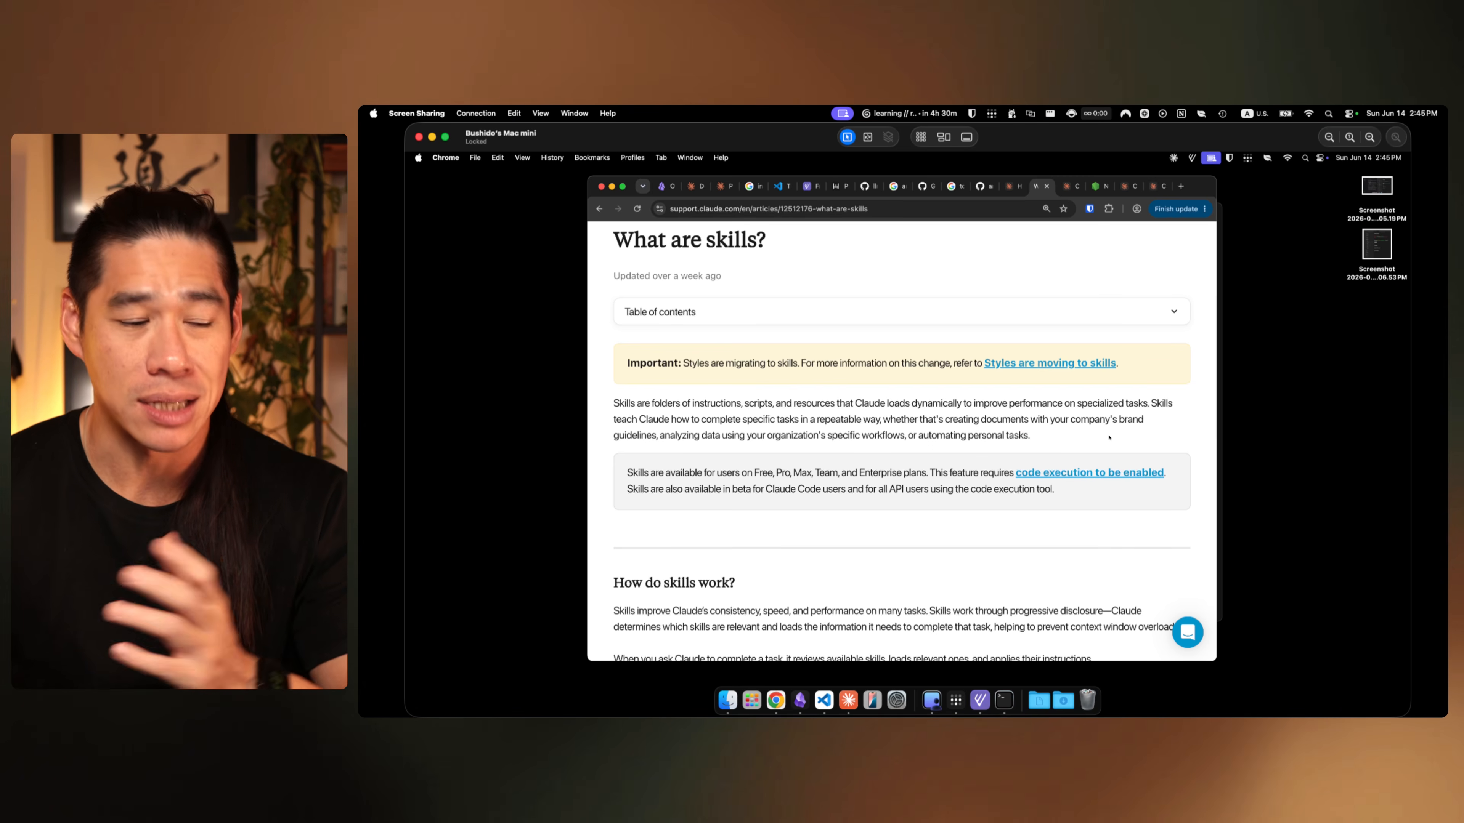
# Step: Switch to the Claude desktop app and open the Skills section of its customization settings
pyautogui.click(848, 701)
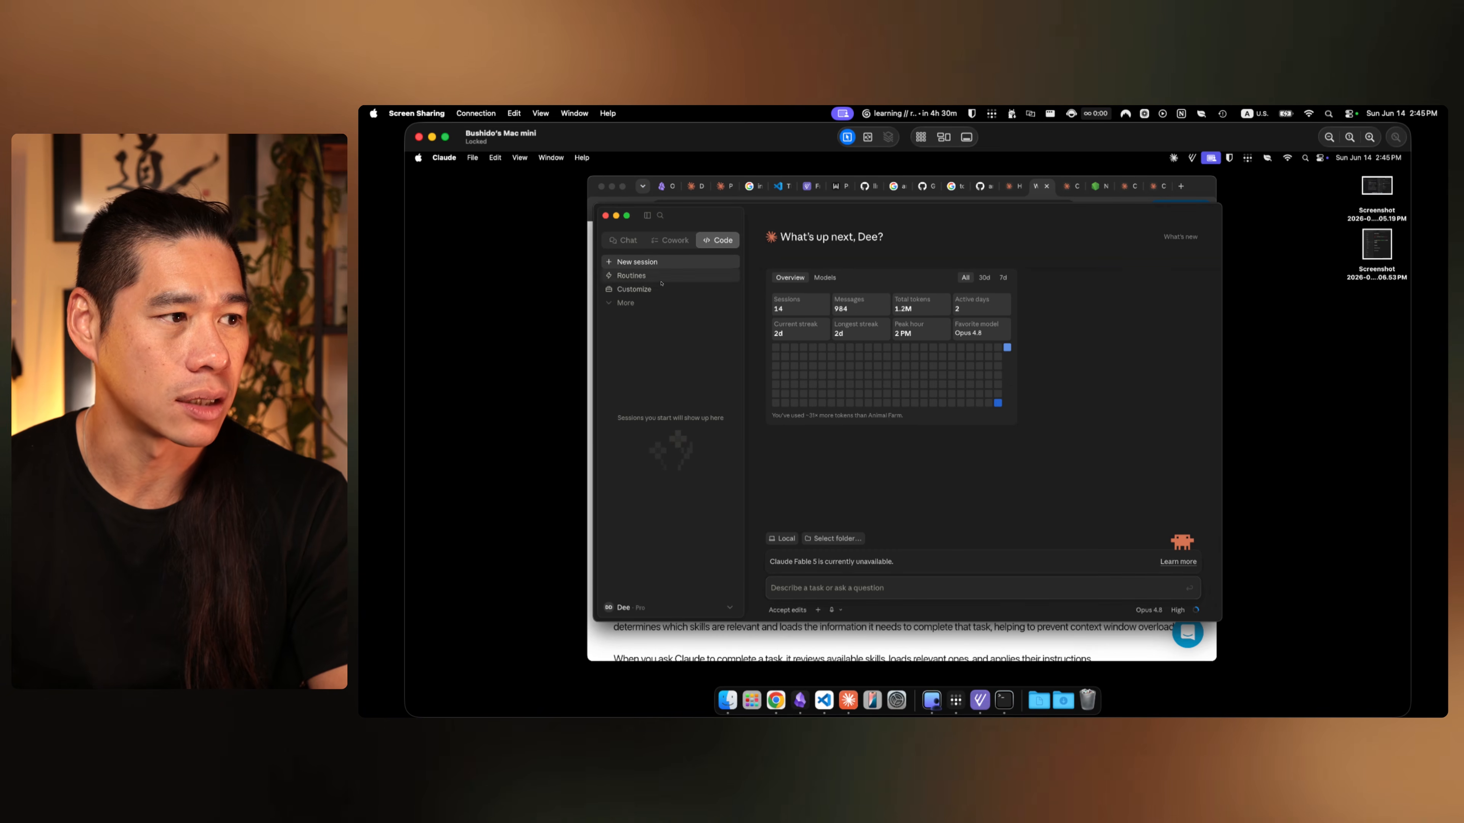
pyautogui.click(638, 294)
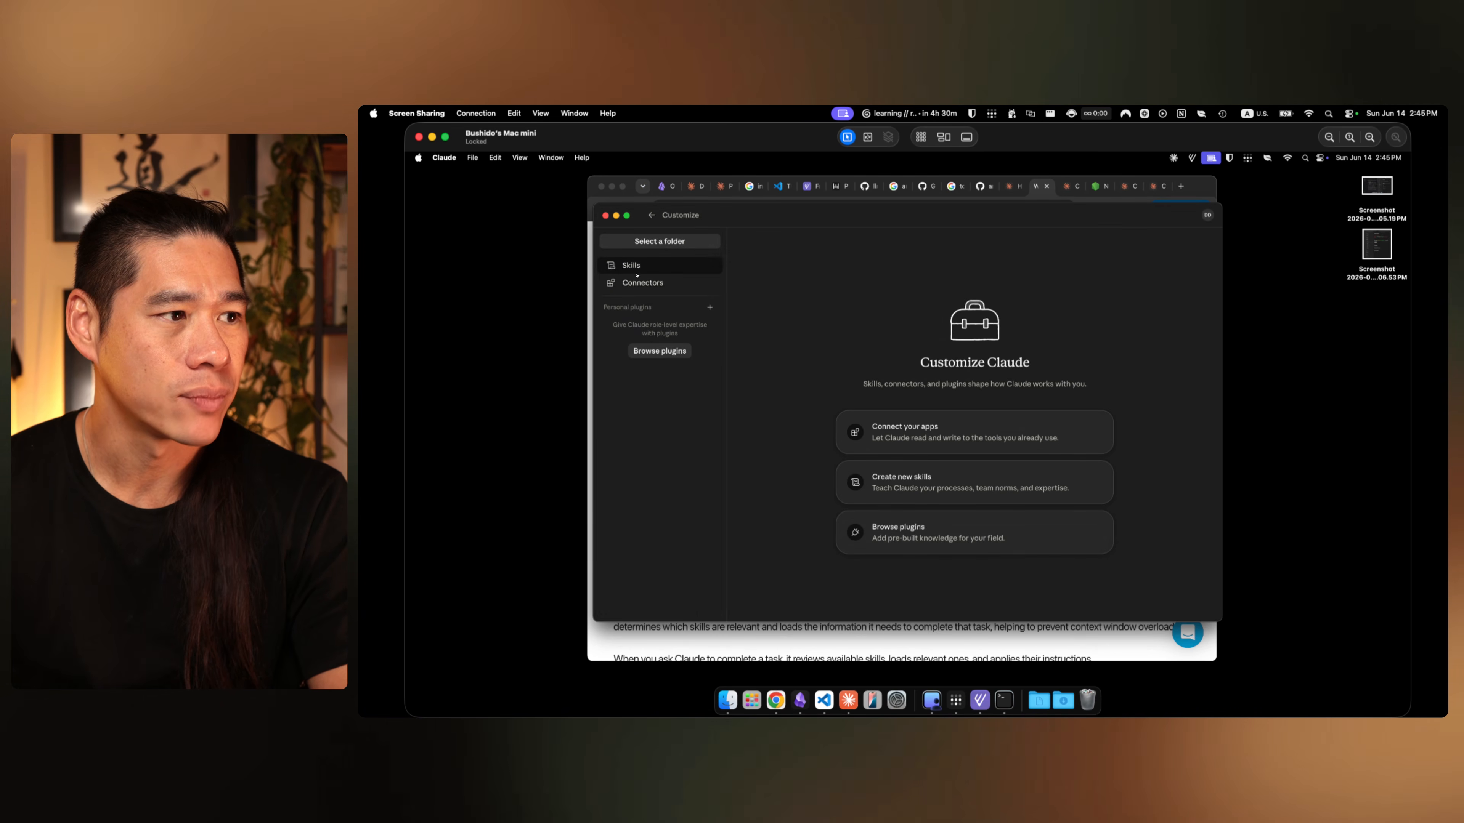
pyautogui.click(636, 274)
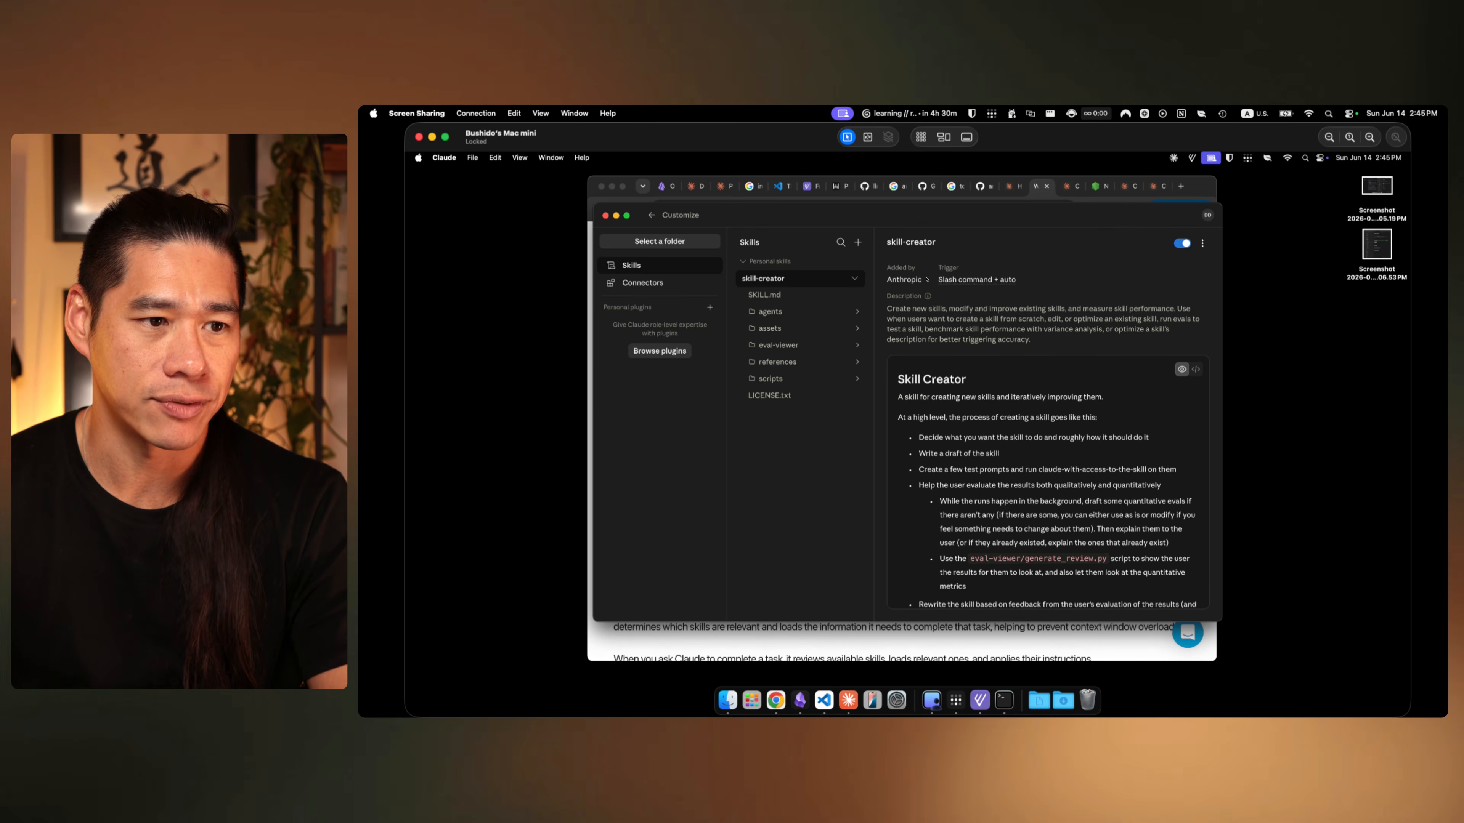
# Step: Browse the Anthropic & Partners skills in the skills directory, and close the directory
pyautogui.click(858, 243)
pyautogui.click(857, 264)
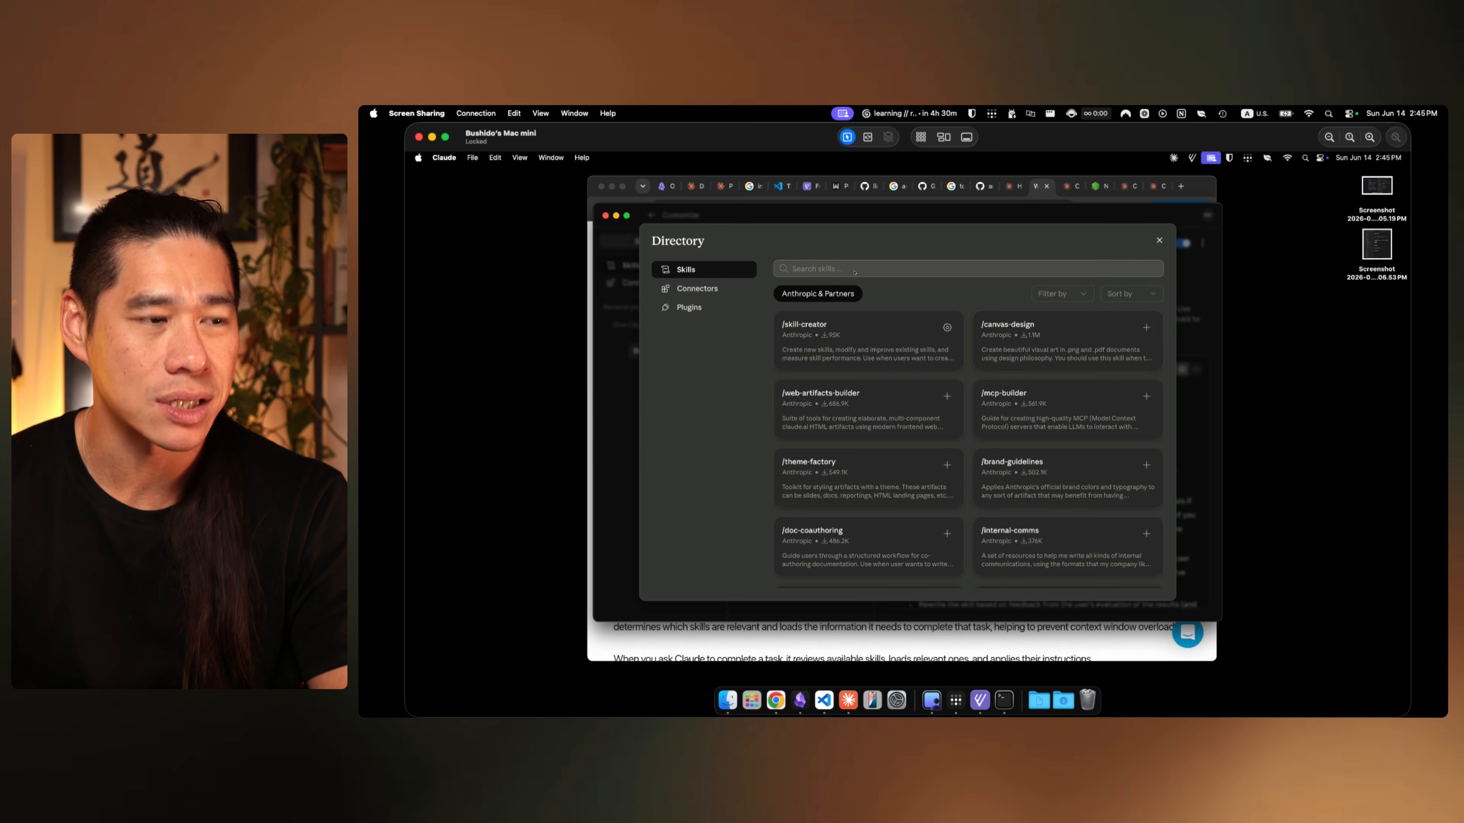
pyautogui.scroll(-5, 969, 389)
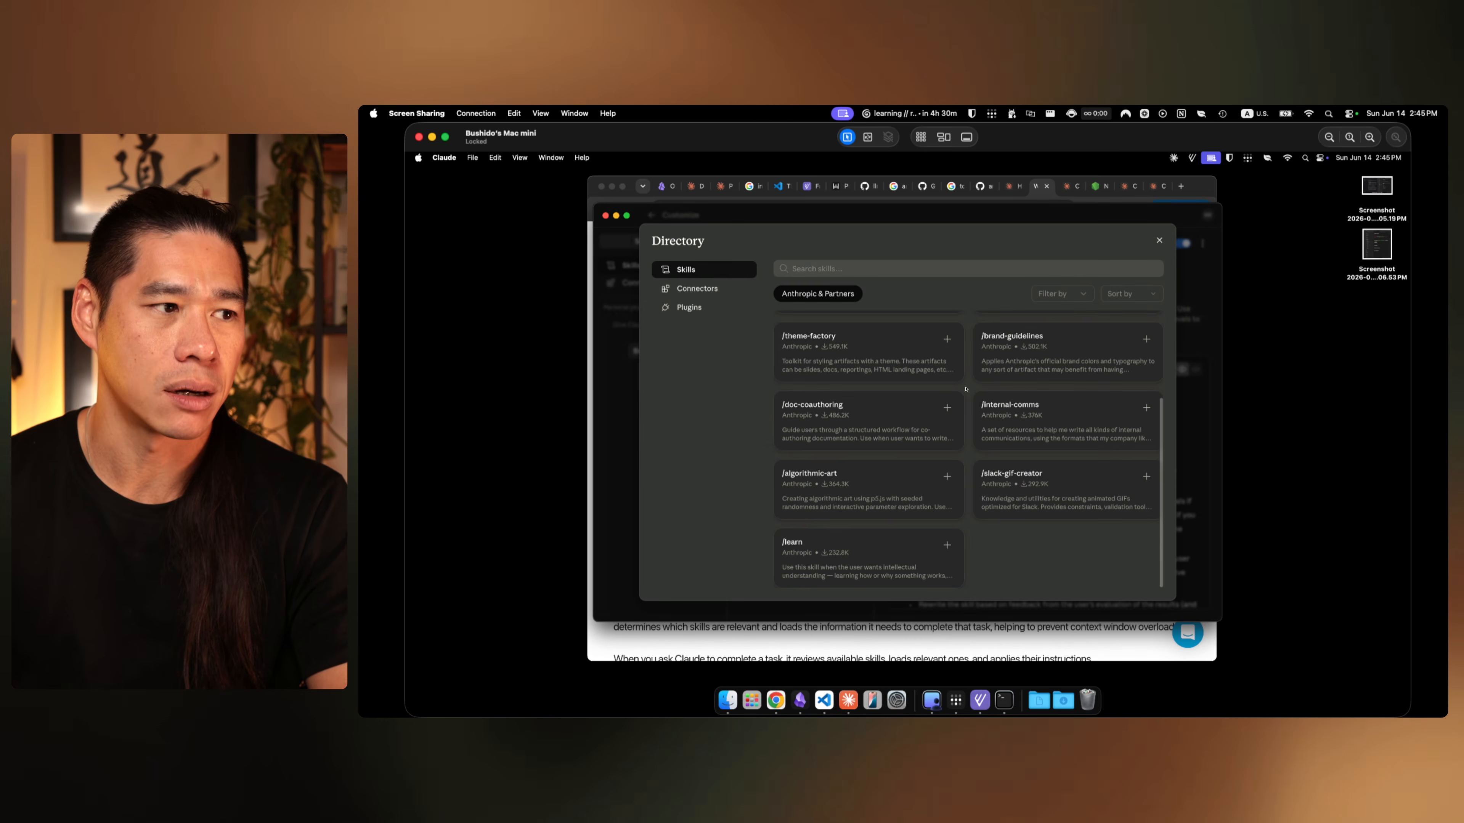
pyautogui.scroll(5, 835, 334)
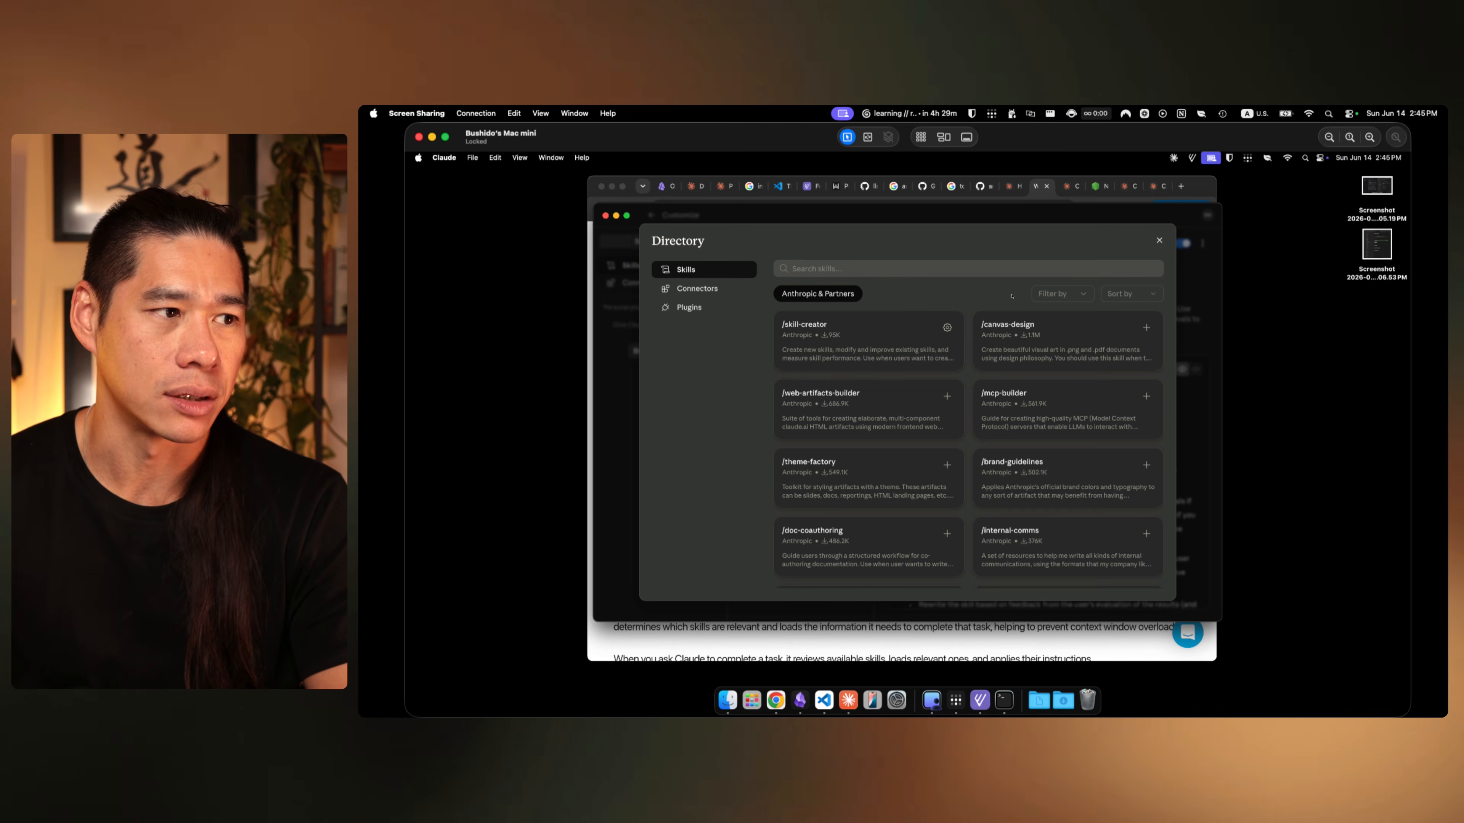
pyautogui.click(1159, 241)
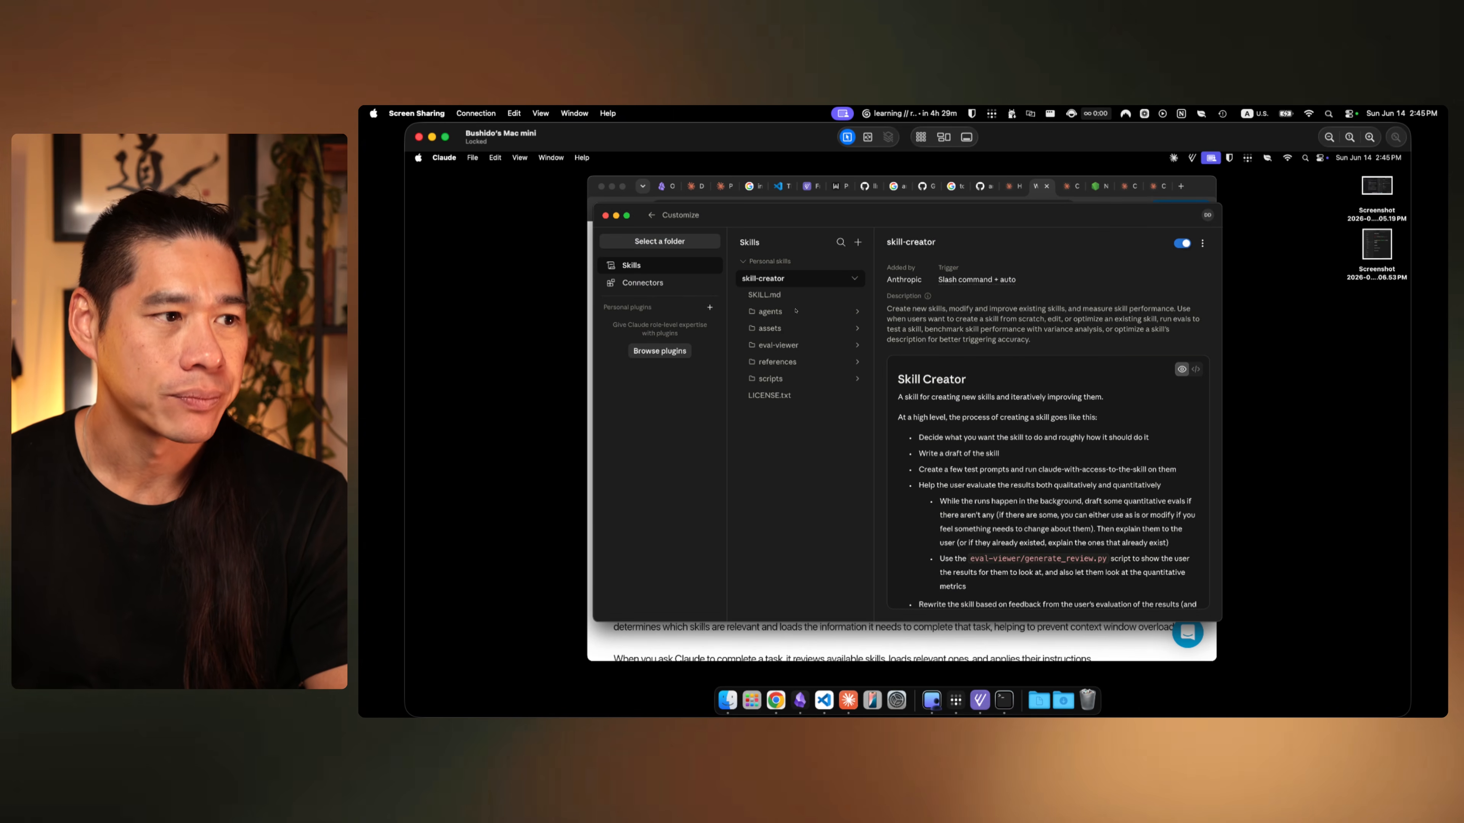
# Step: View the available ways to create a skill, and dismiss the choices without picking one
pyautogui.click(858, 243)
pyautogui.moveTo(862, 280)
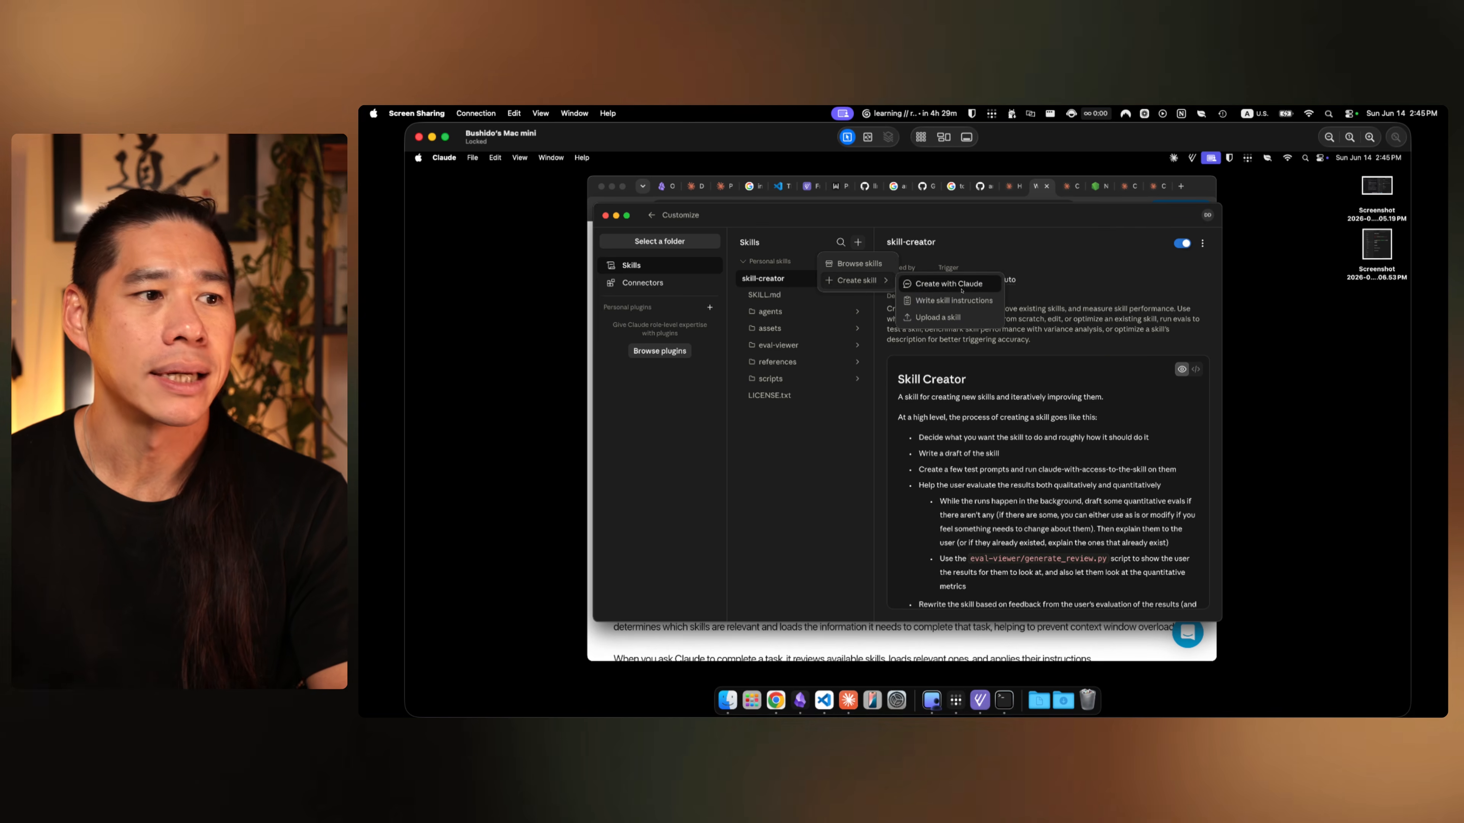
pyautogui.click(1109, 289)
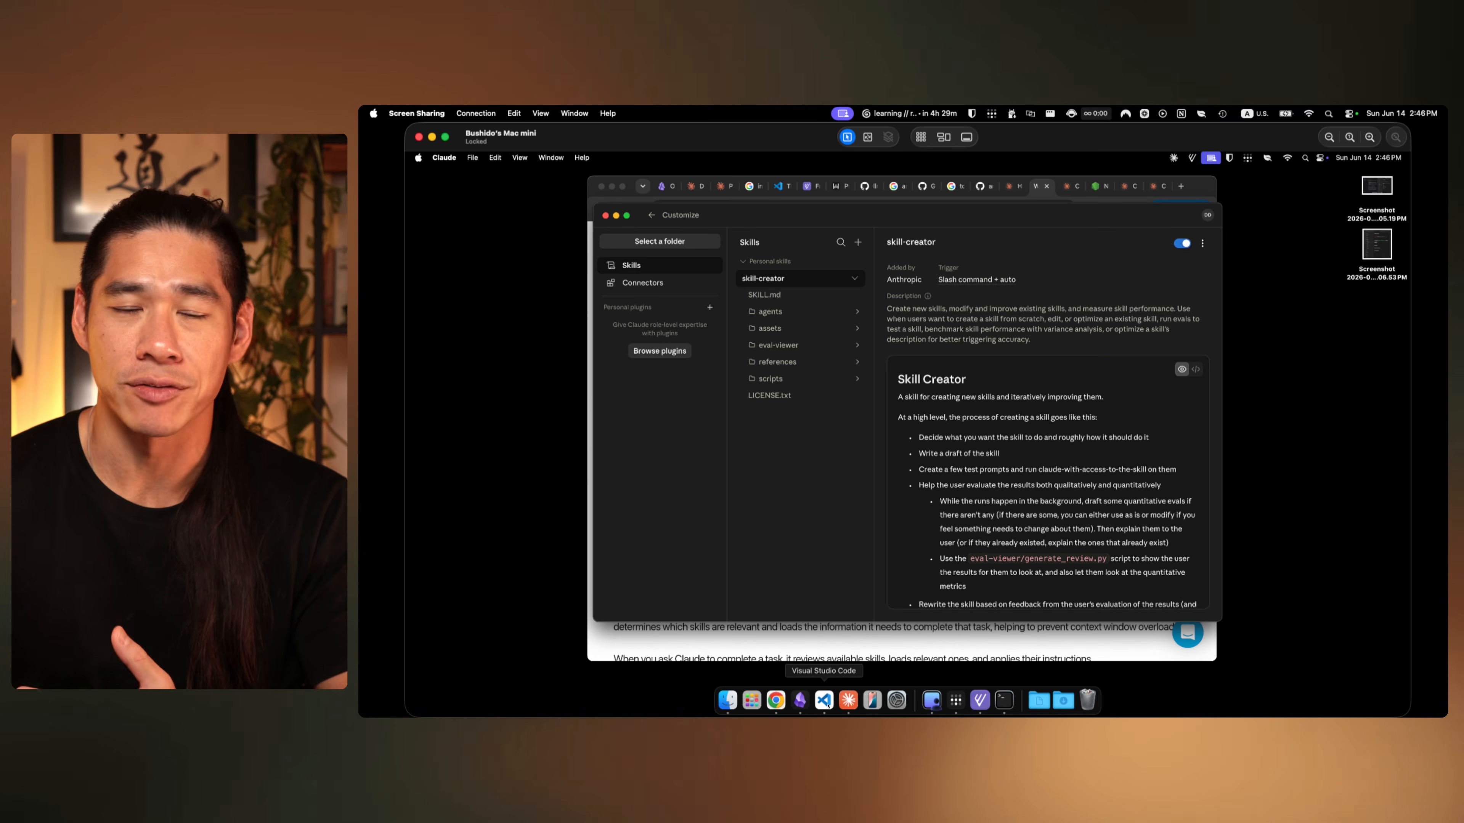
# Step: Switch to Chrome, search Google for "claude skills marketplace" in a new tab, and look over the results
pyautogui.click(926, 625)
pyautogui.click(1181, 186)
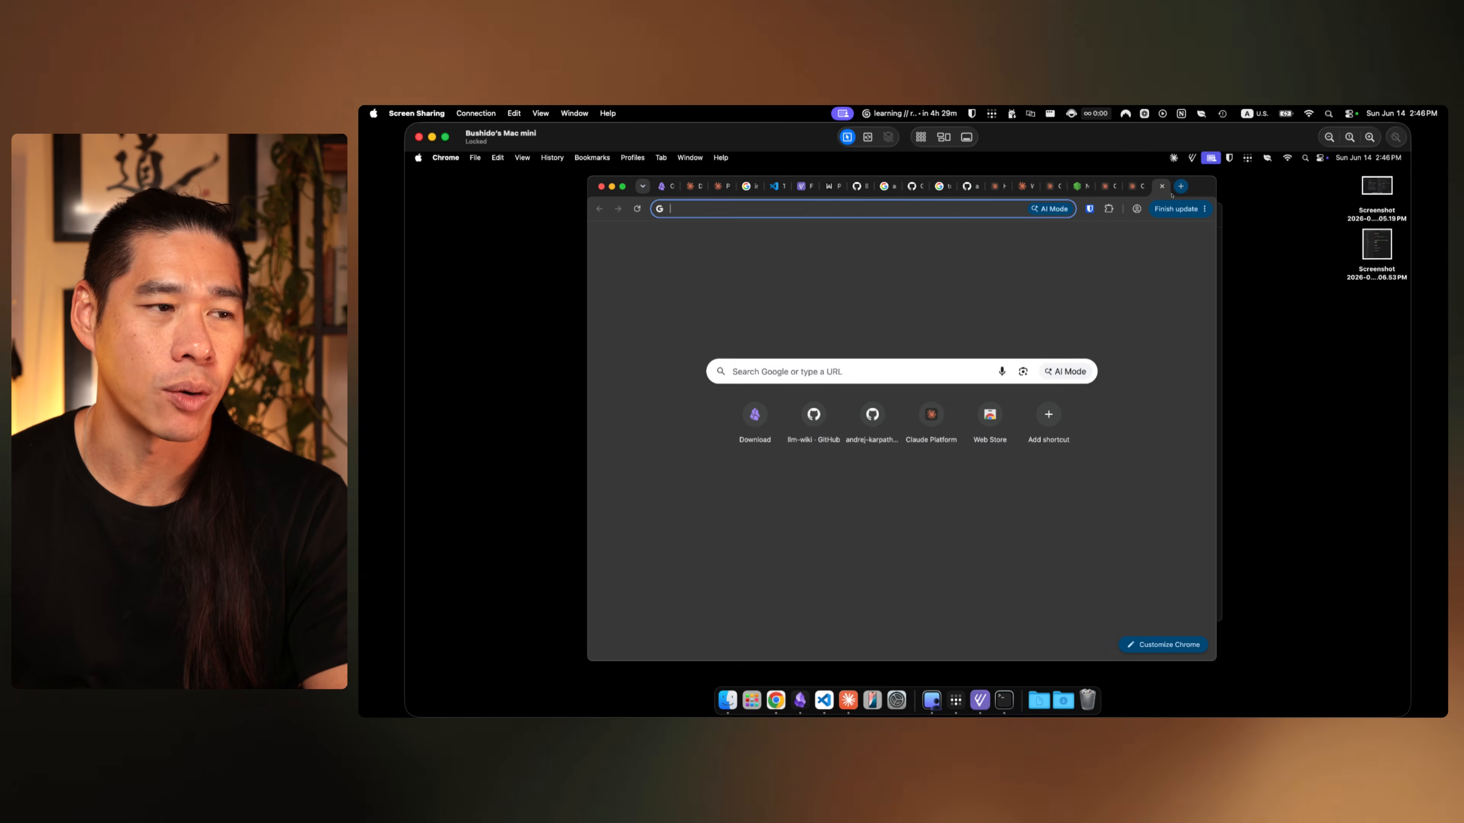
pyautogui.click(941, 209)
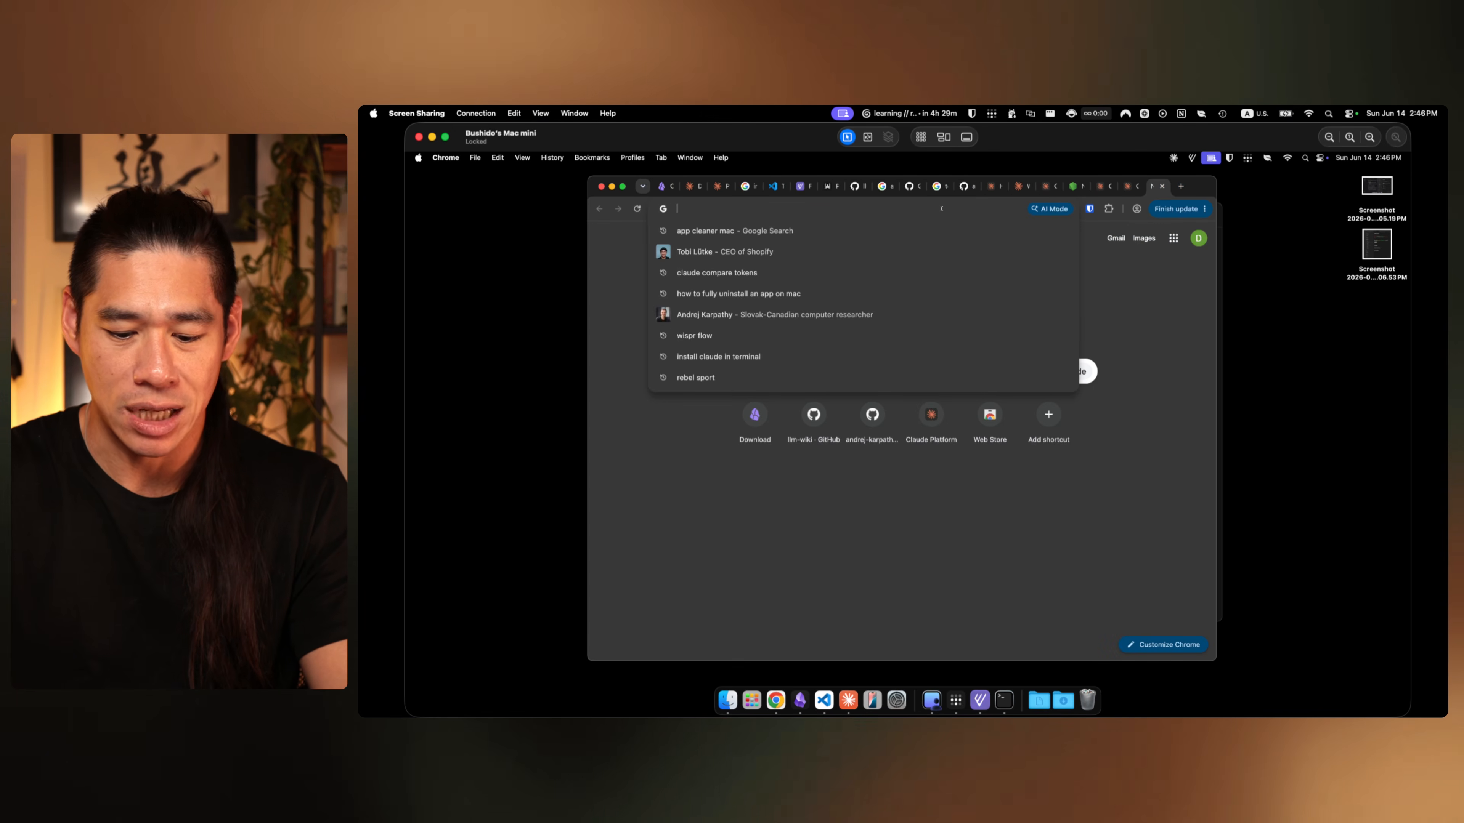
pyautogui.write('claude skill')
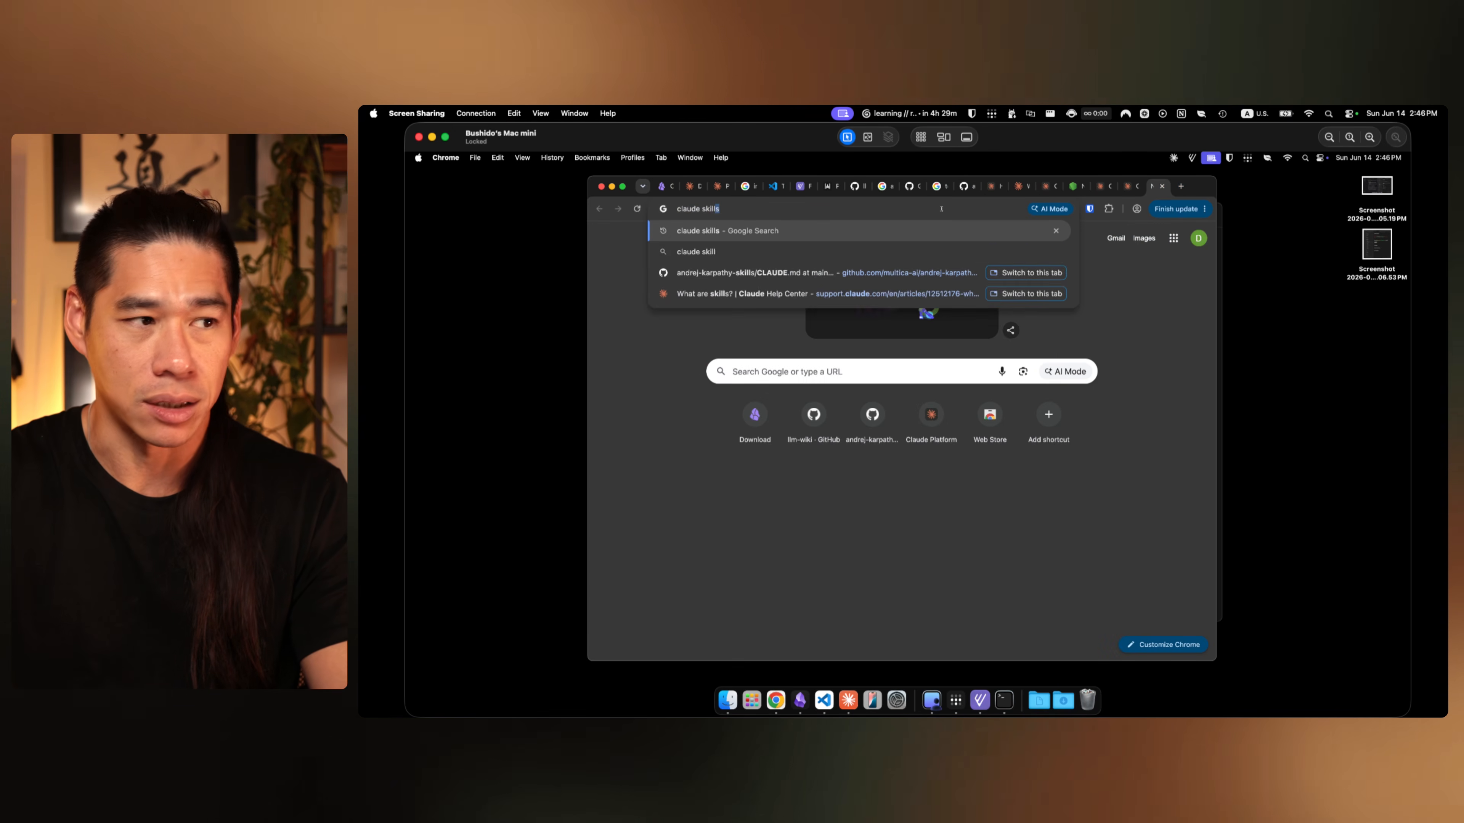
pyautogui.write('s marketplac')
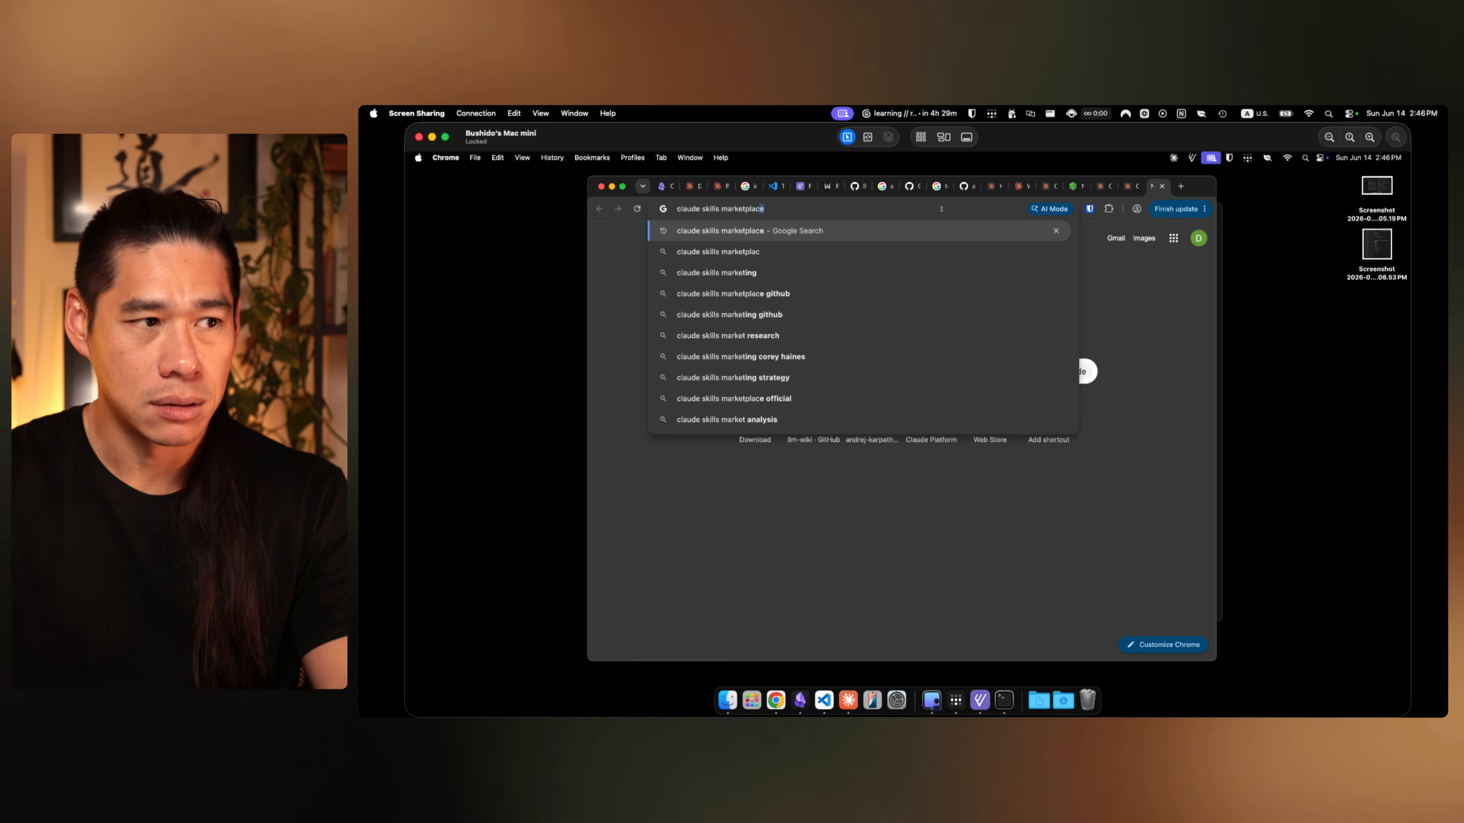
pyautogui.write('e')
pyautogui.press('Return')
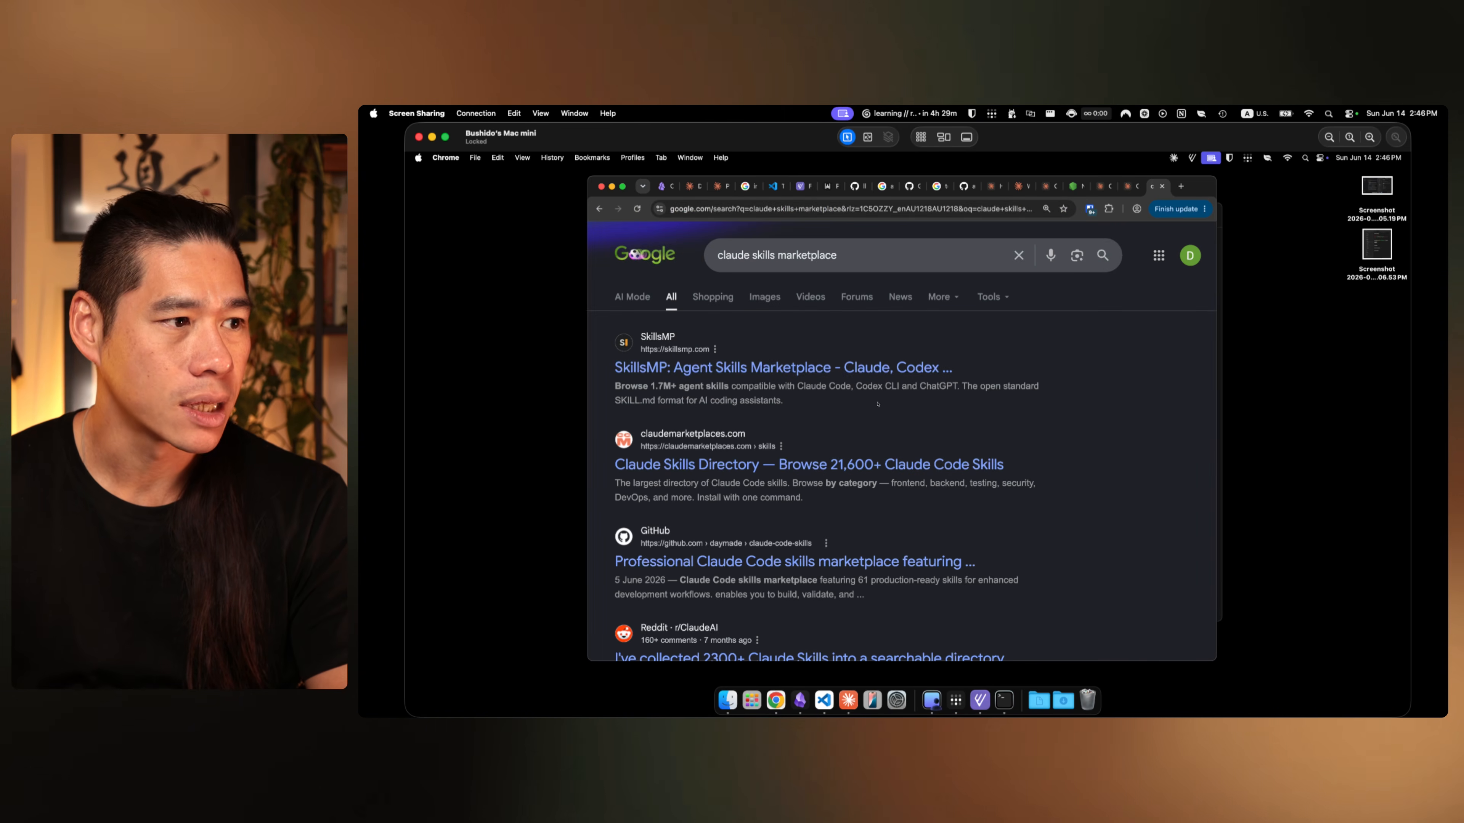
pyautogui.scroll(-3, 1082, 507)
pyautogui.scroll(4, 1083, 506)
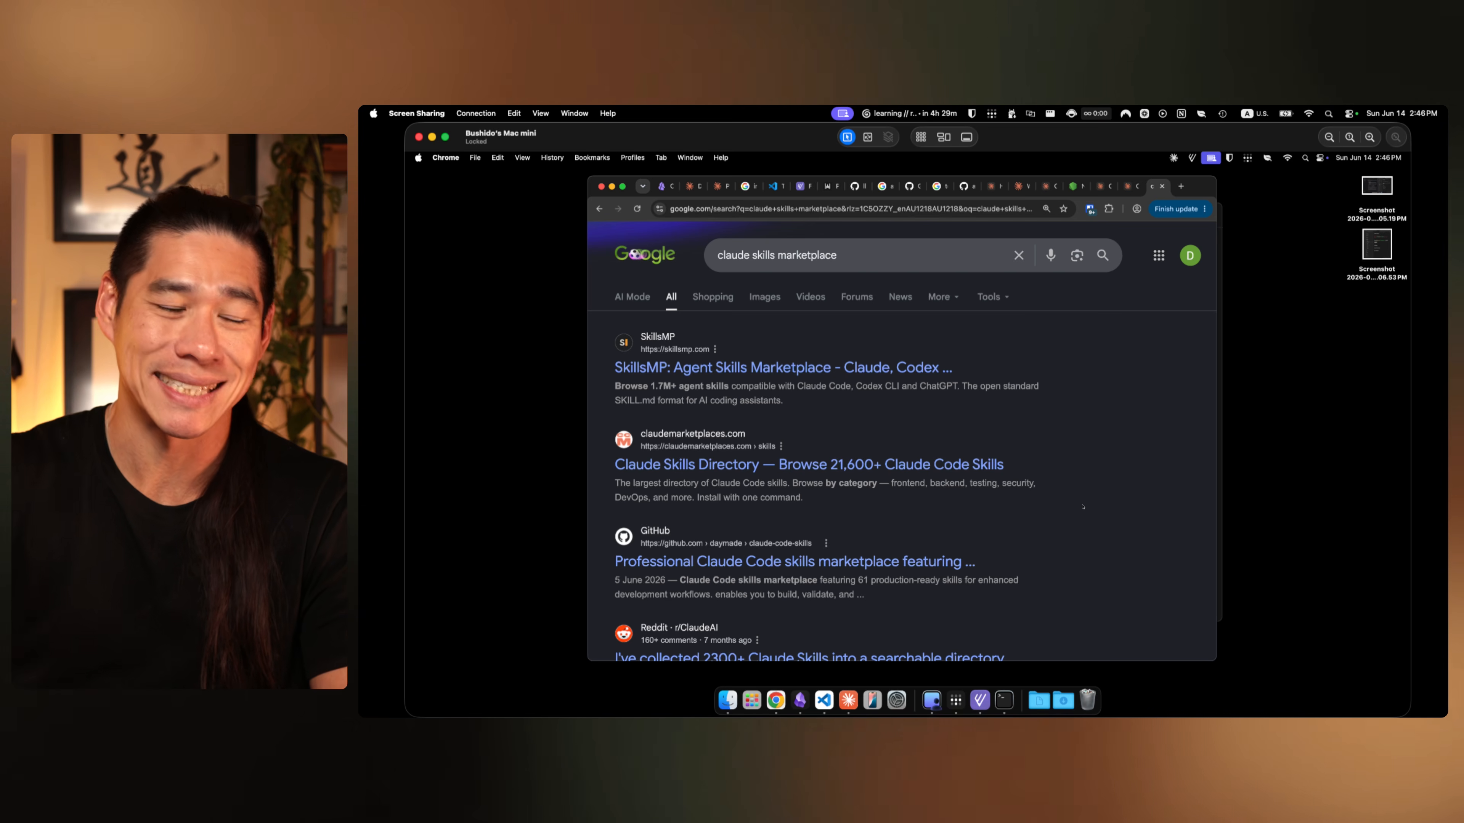
# Step: Switch to Visual Studio Code, correct the brain's name to "smolbrain" in the drafted save-chat skill request, and send it to Claude
pyautogui.click(824, 700)
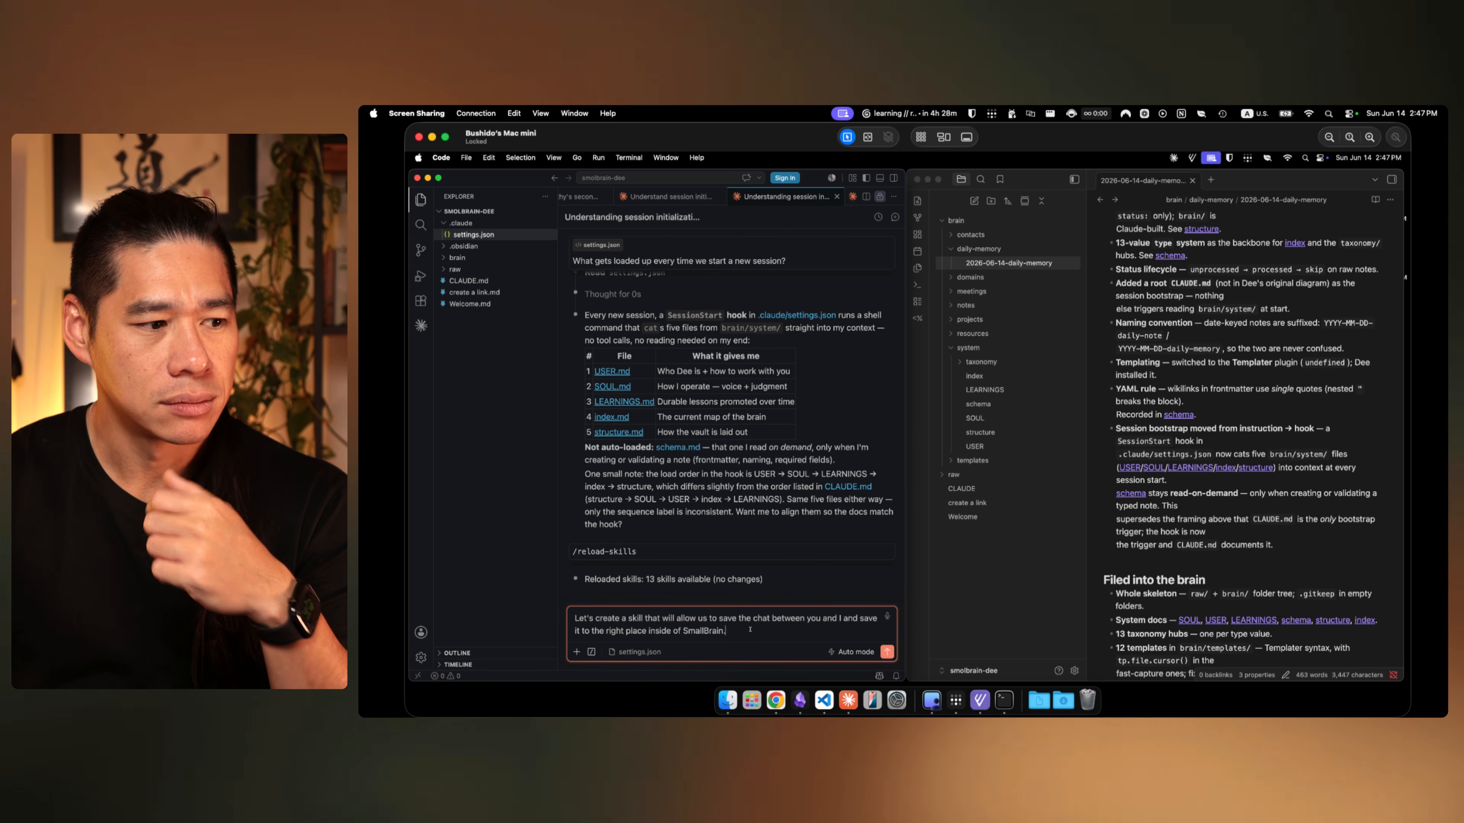
pyautogui.hotkey('alt', 'shift', 'Left')
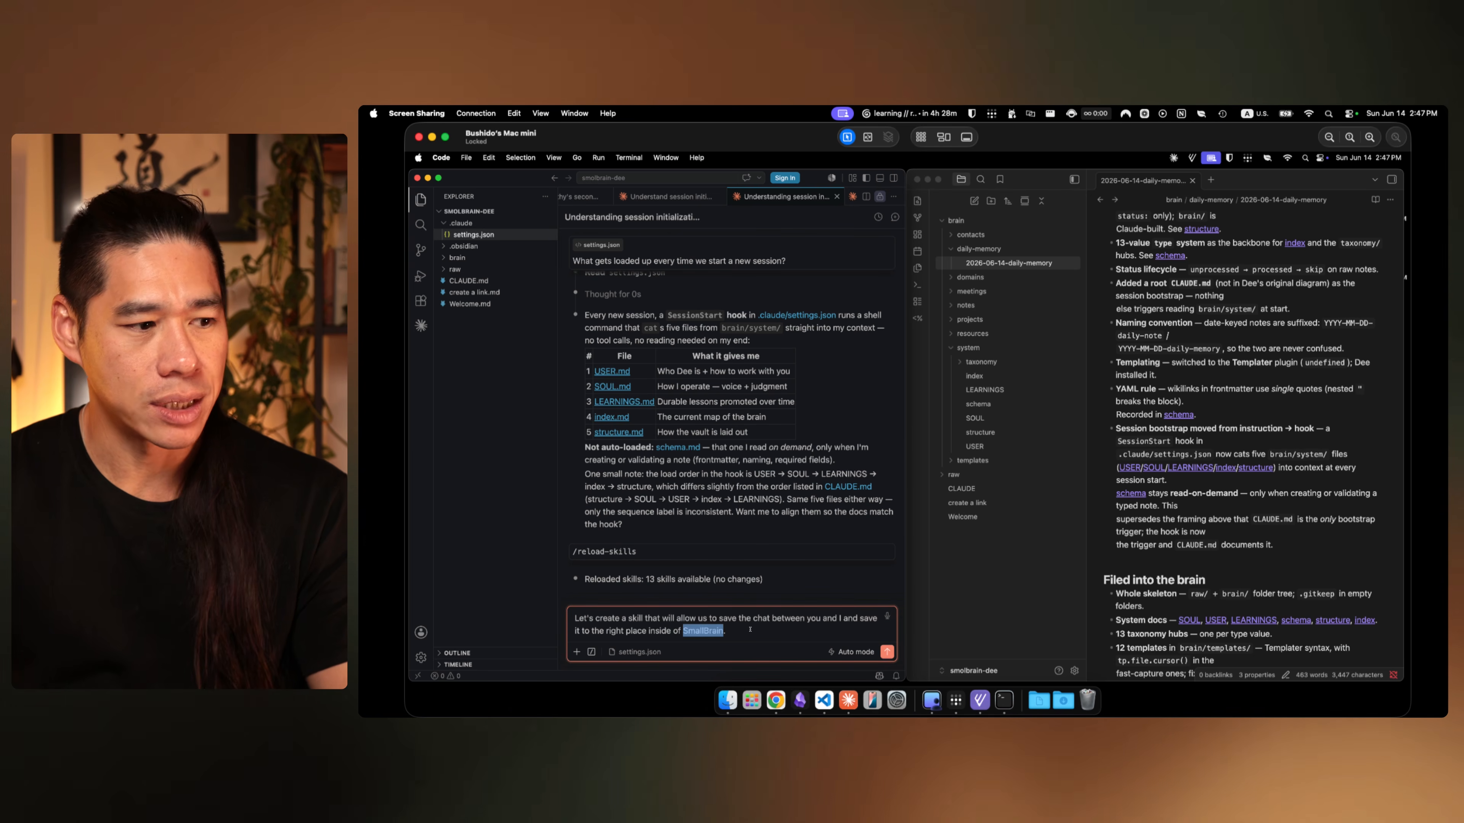
pyautogui.write('smolb')
pyautogui.press('Return')
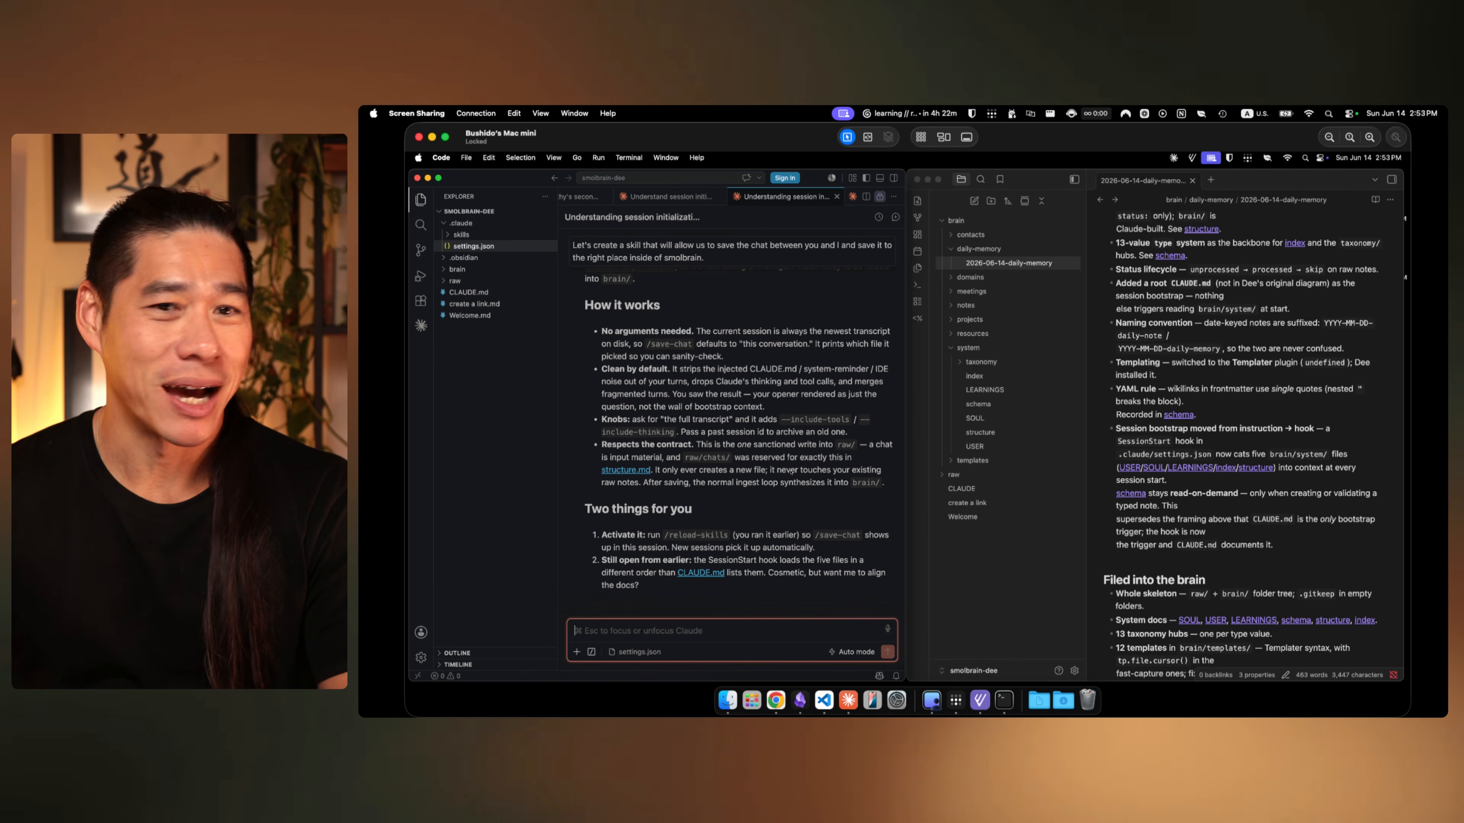
# Step: Review Claude's response about the save-chat skill, covering its files, the build log, how it works and the follow-up notes
pyautogui.scroll(5, 640, 336)
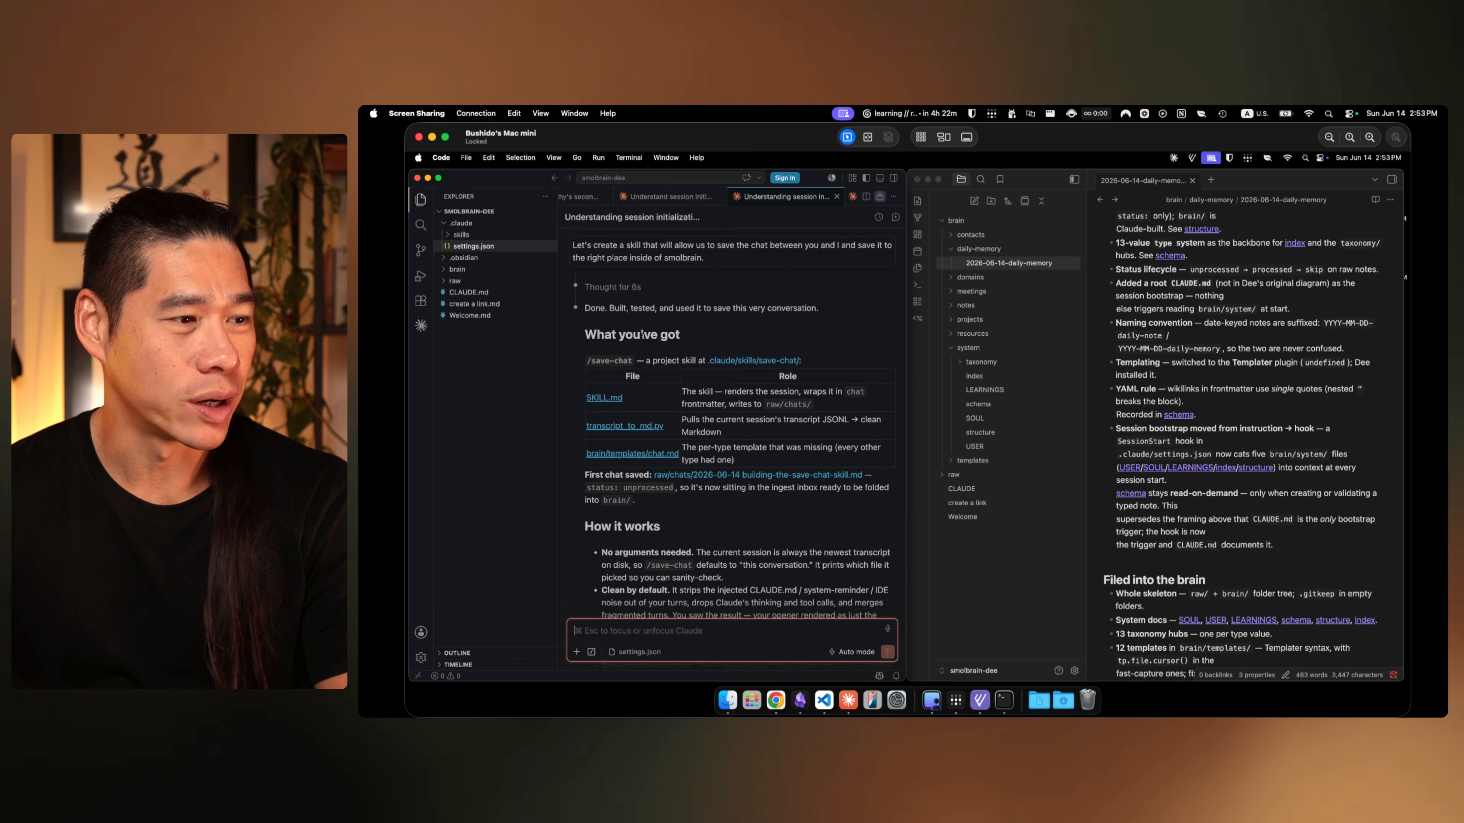
pyautogui.moveTo(587, 360); pyautogui.dragTo(625, 360)
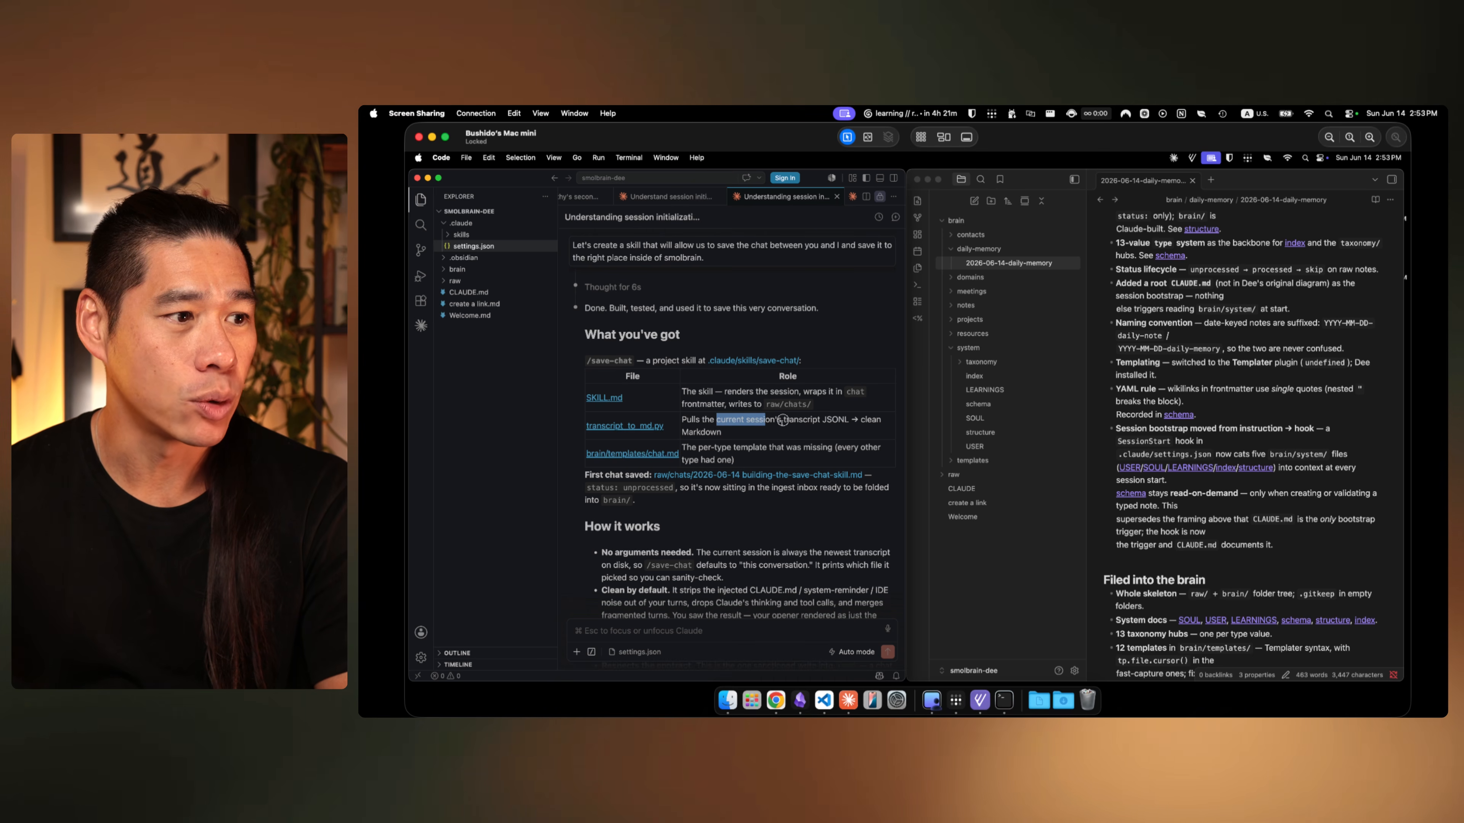
pyautogui.click(861, 422)
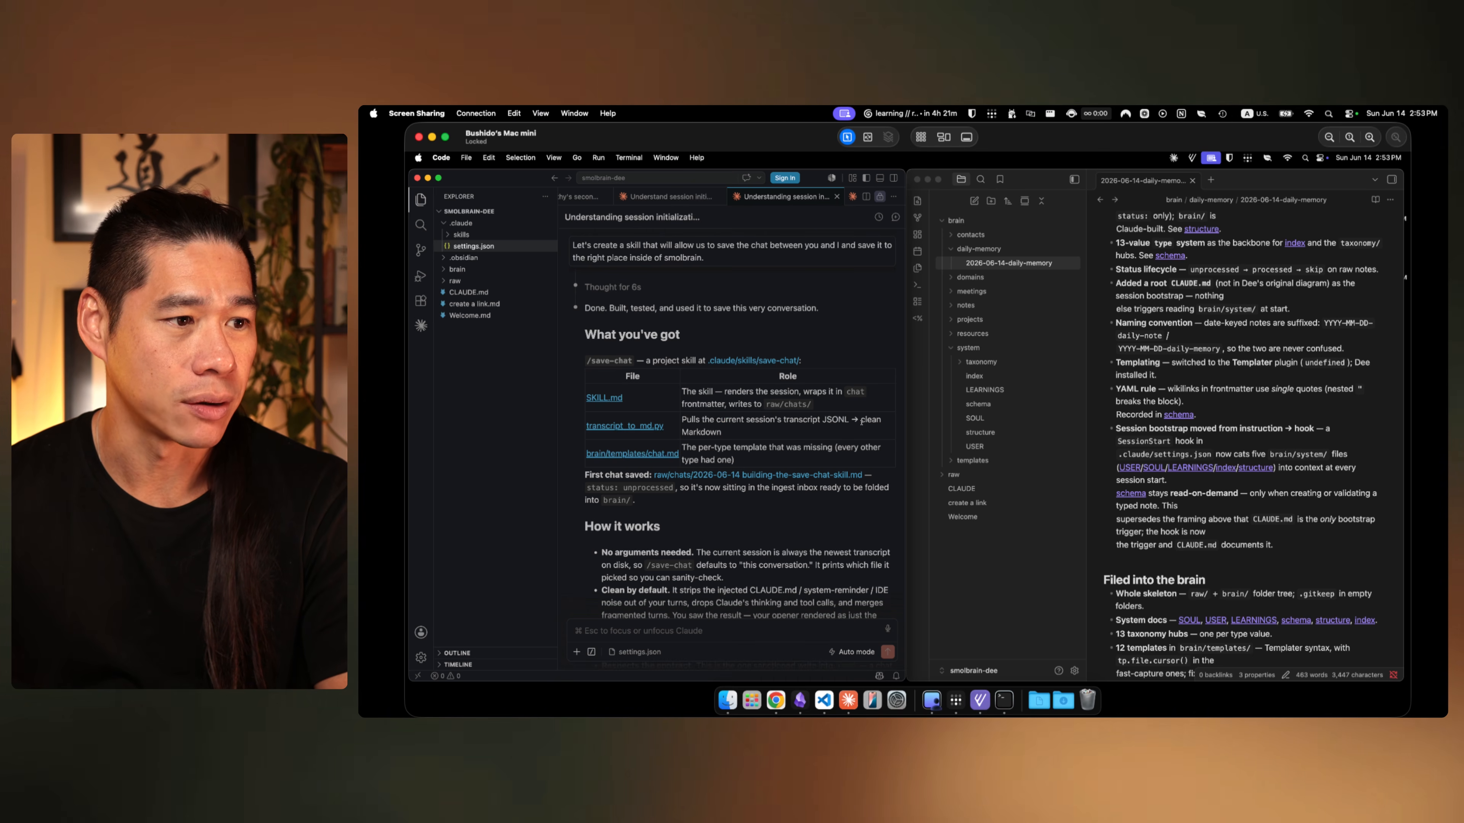
pyautogui.scroll(10, 825, 417)
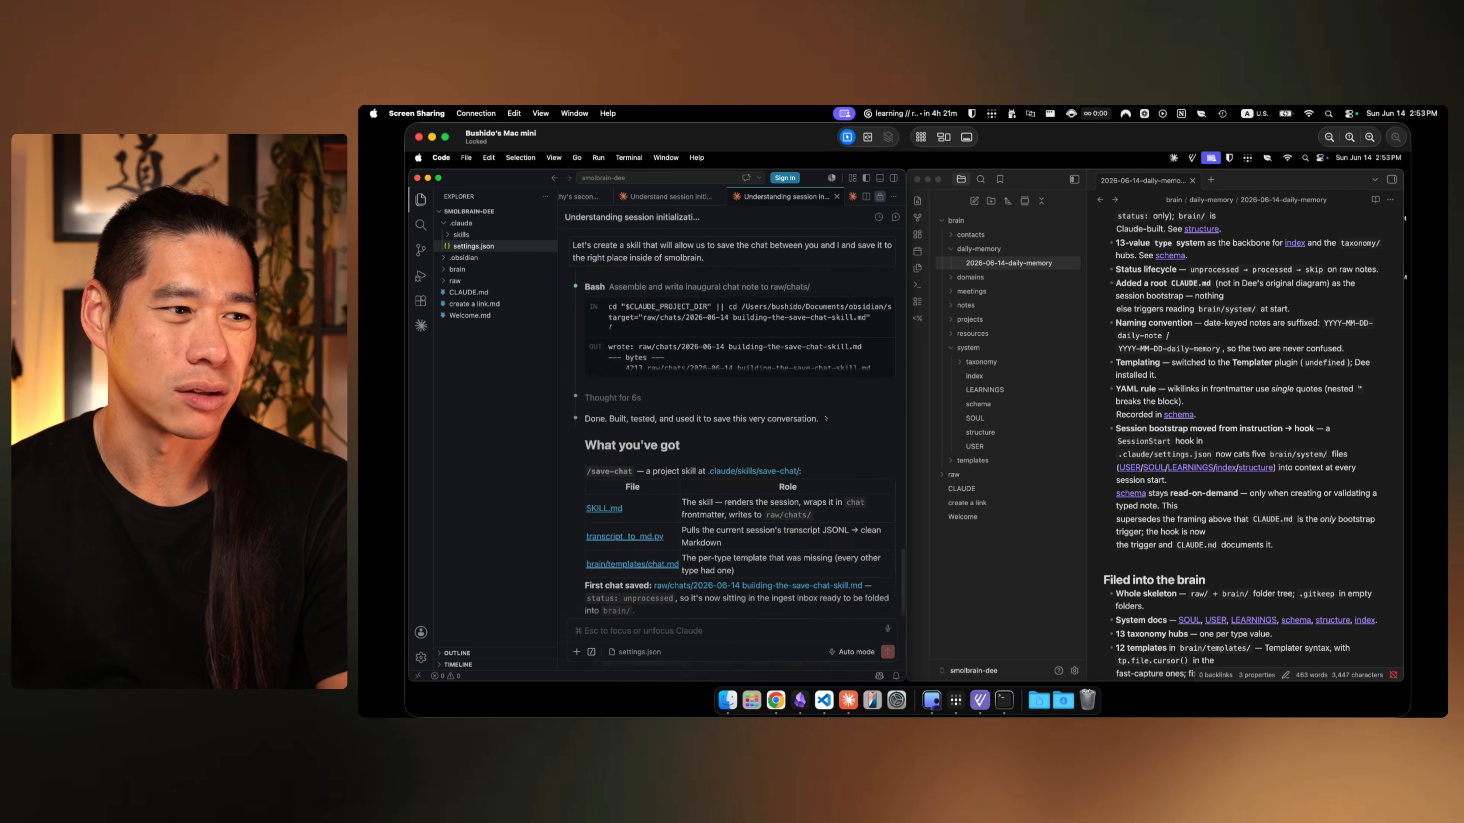
pyautogui.scroll(-5, 825, 417)
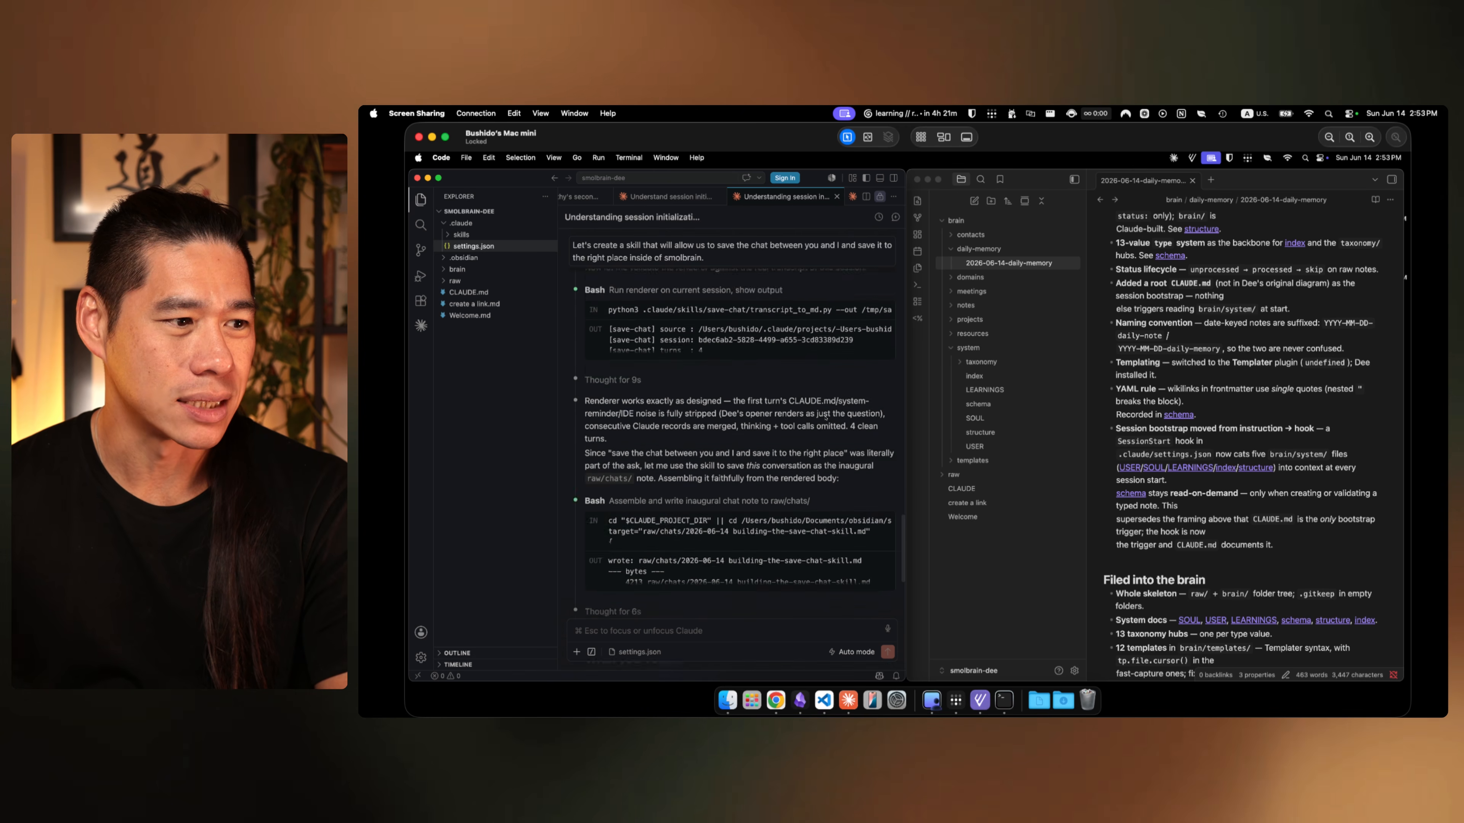
pyautogui.scroll(-1, 825, 420)
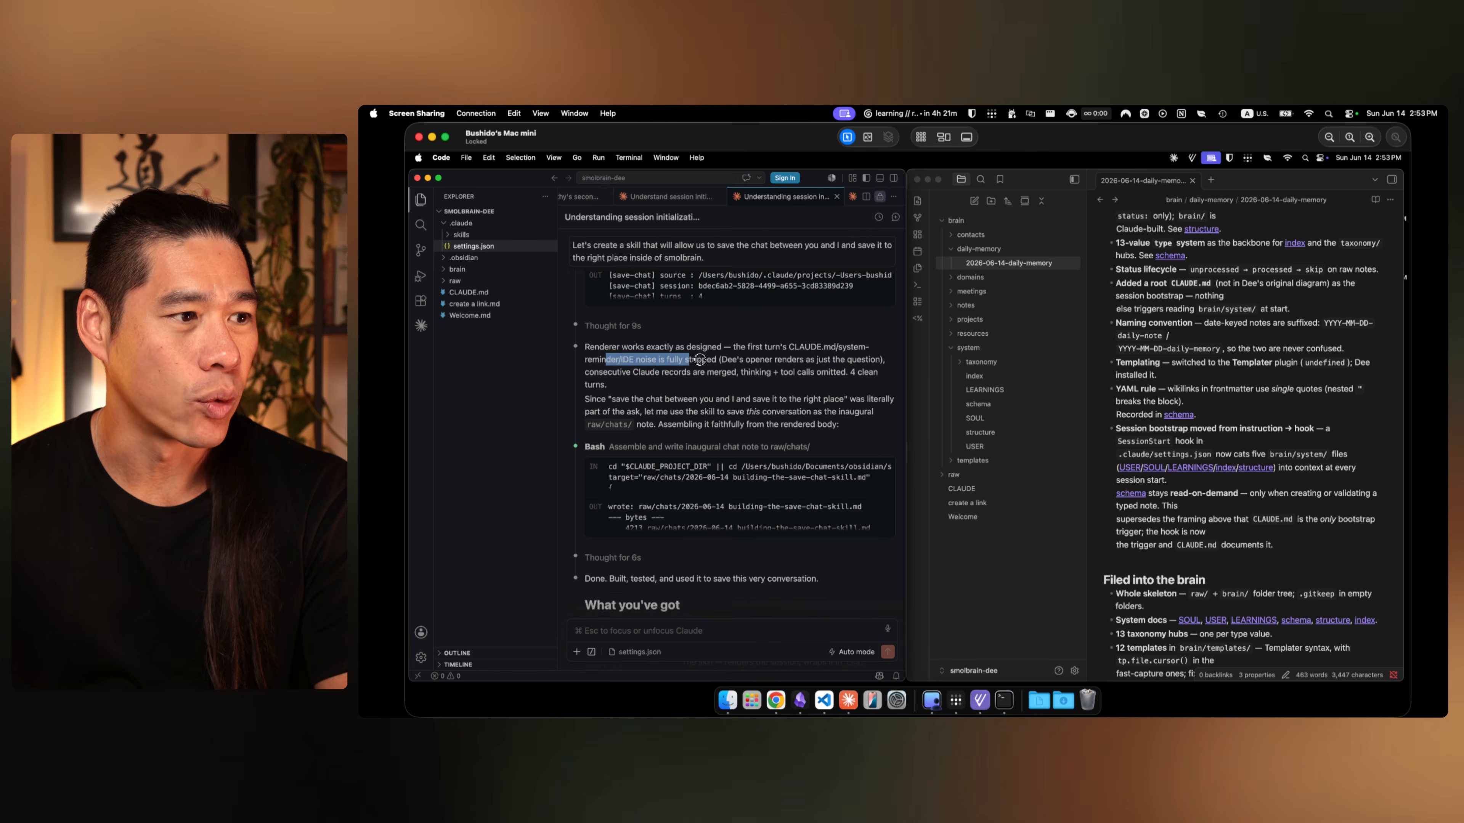
pyautogui.moveTo(693, 359); pyautogui.dragTo(724, 359)
pyautogui.click(768, 361)
pyautogui.scroll(10, 617, 537)
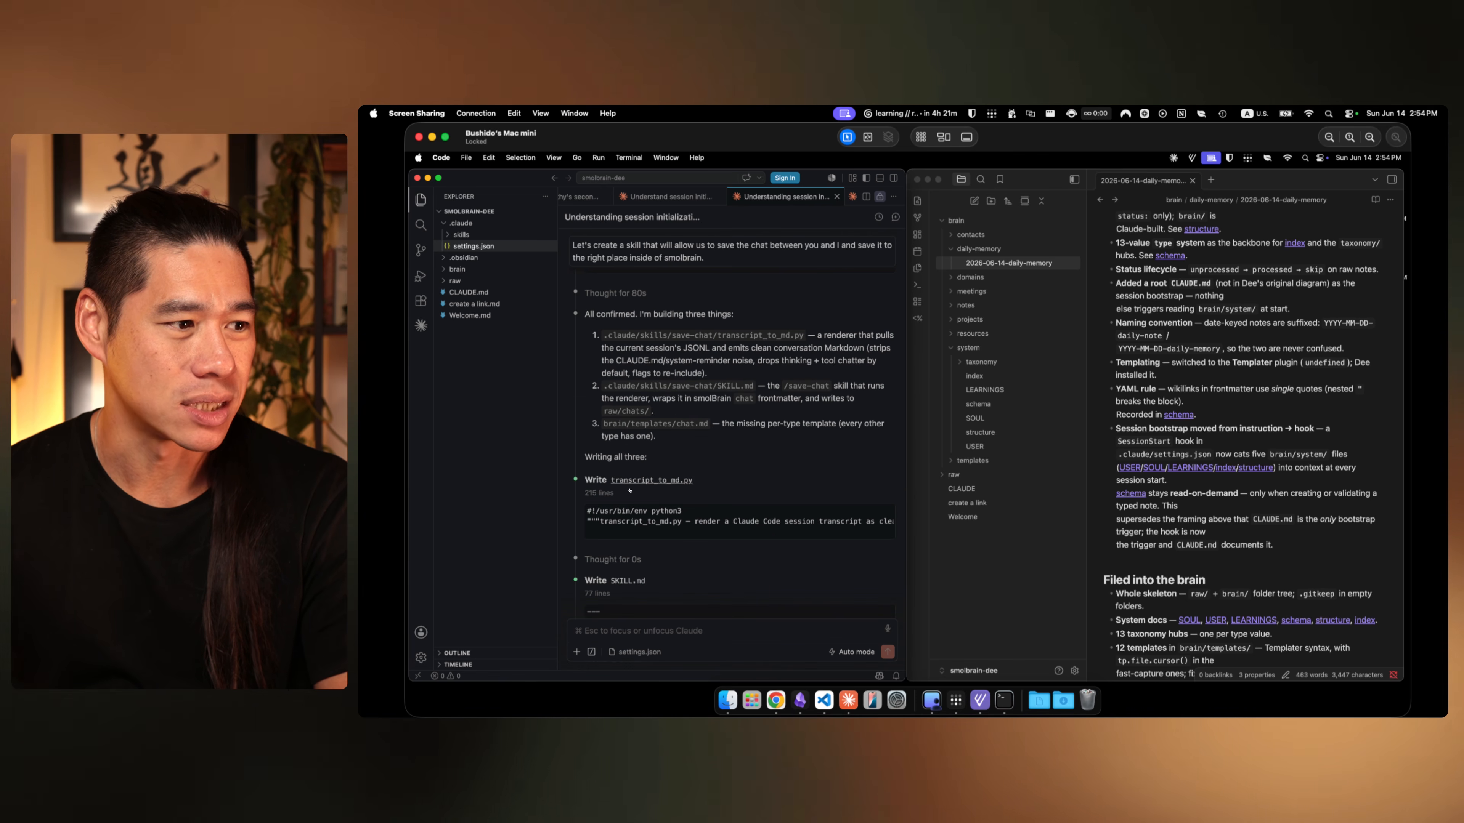
pyautogui.scroll(-15, 754, 533)
pyautogui.scroll(5, 672, 404)
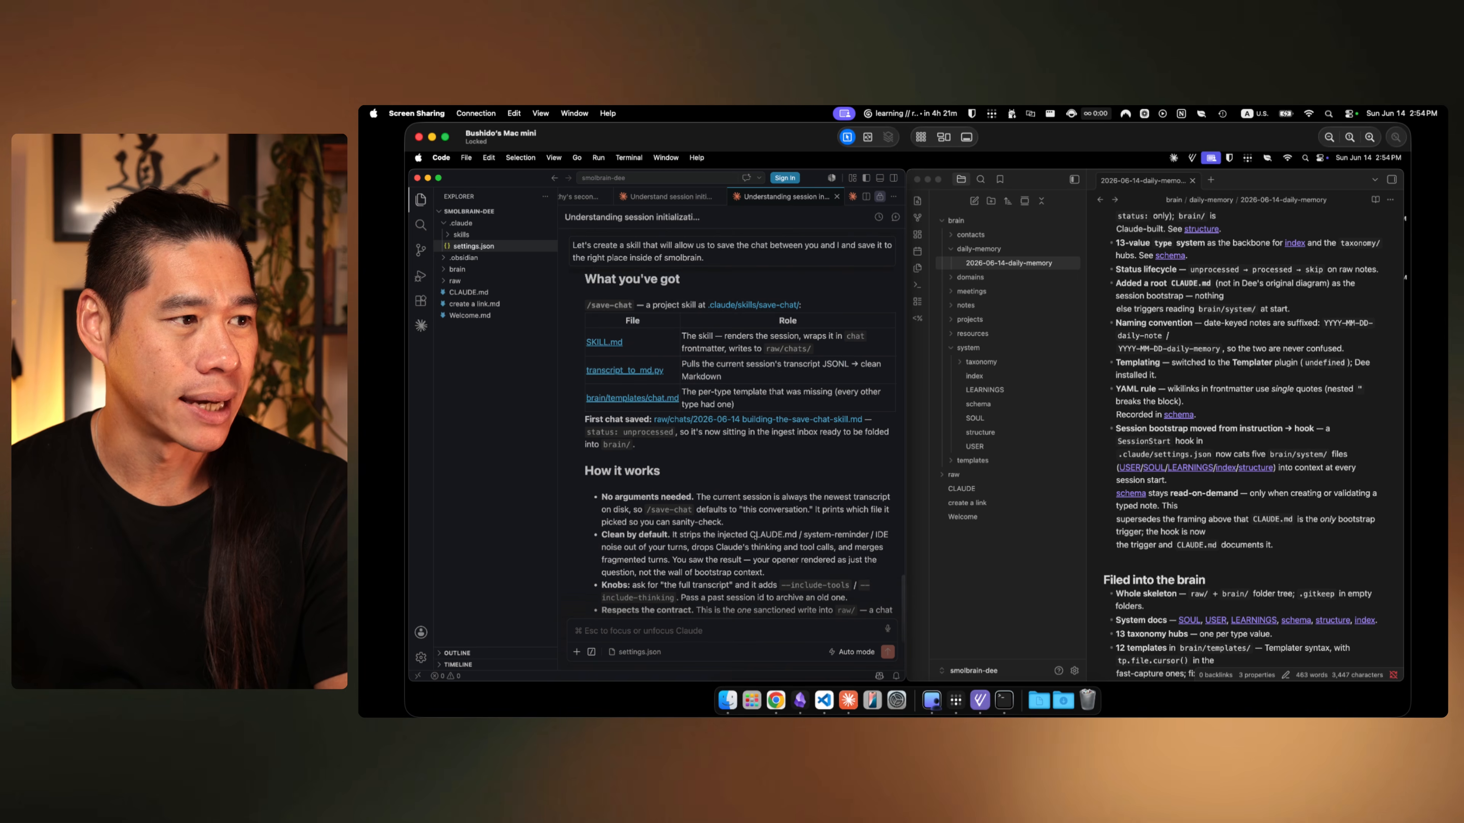
pyautogui.scroll(-4, 759, 459)
pyautogui.scroll(-2, 771, 492)
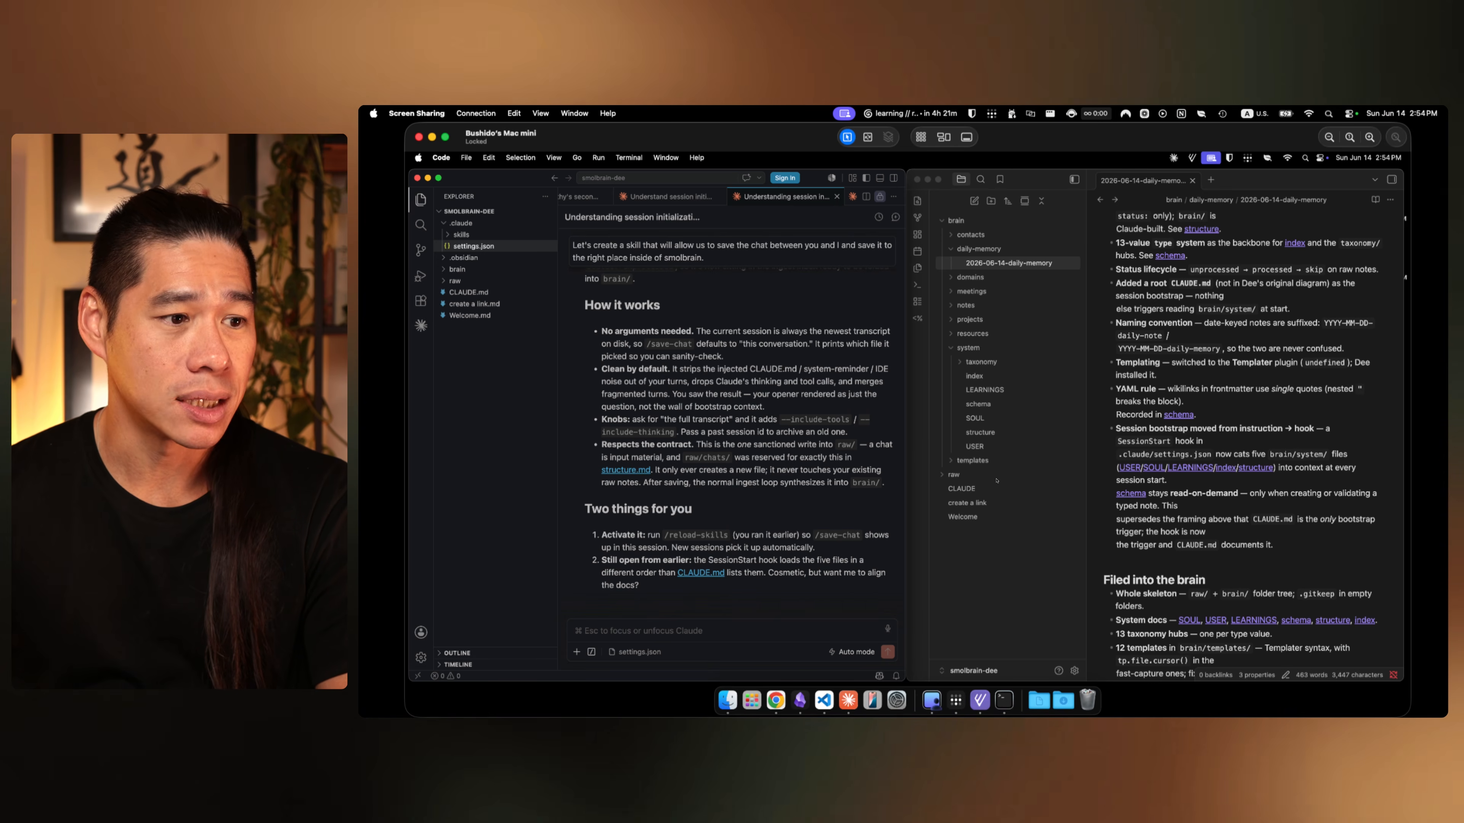
# Step: In Obsidian, open the saved chat note "2026-06-14 building-the-save-chat-skill" from the raw/chats folder
pyautogui.click(975, 476)
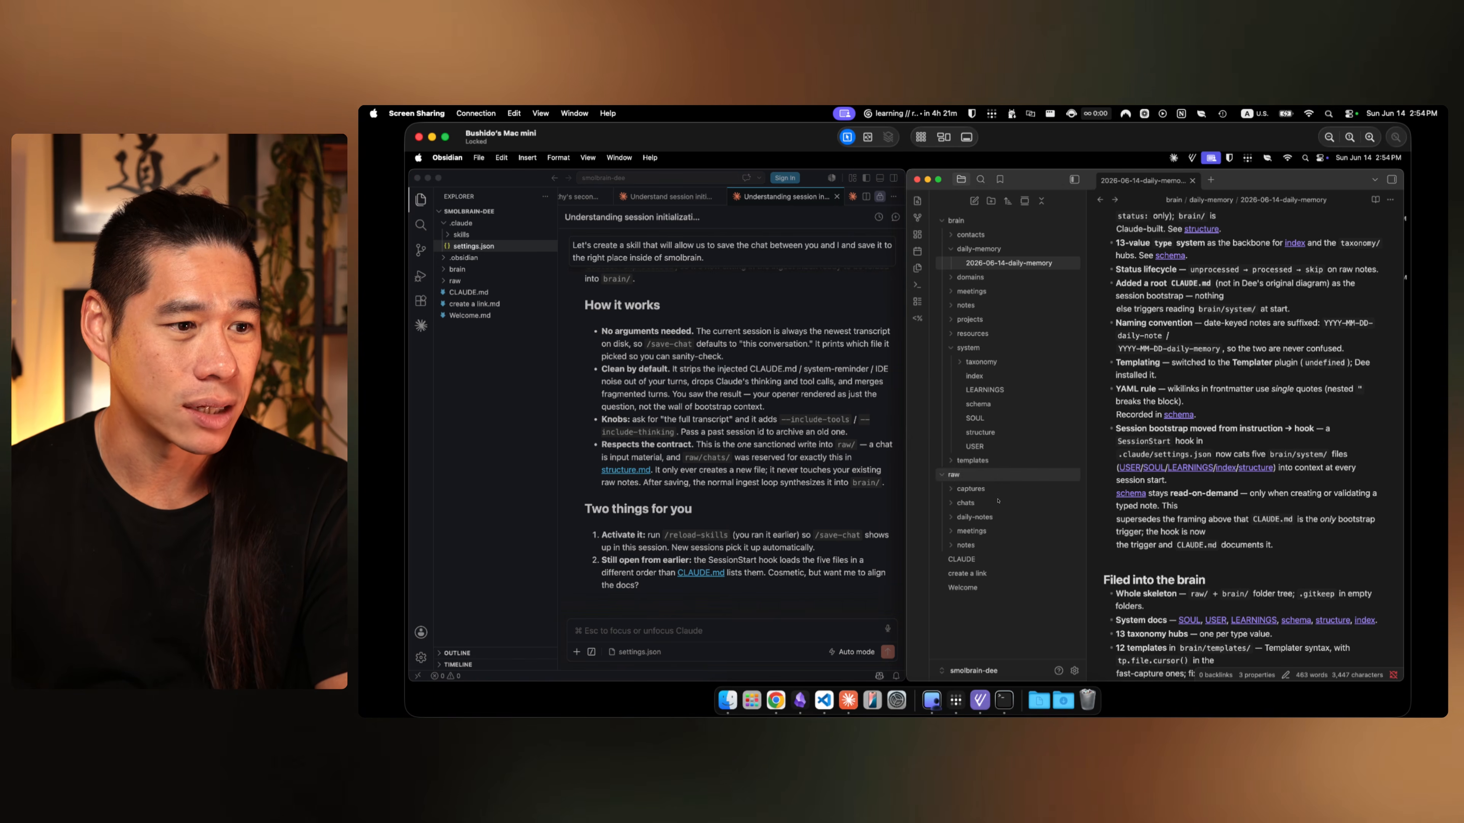
pyautogui.click(999, 505)
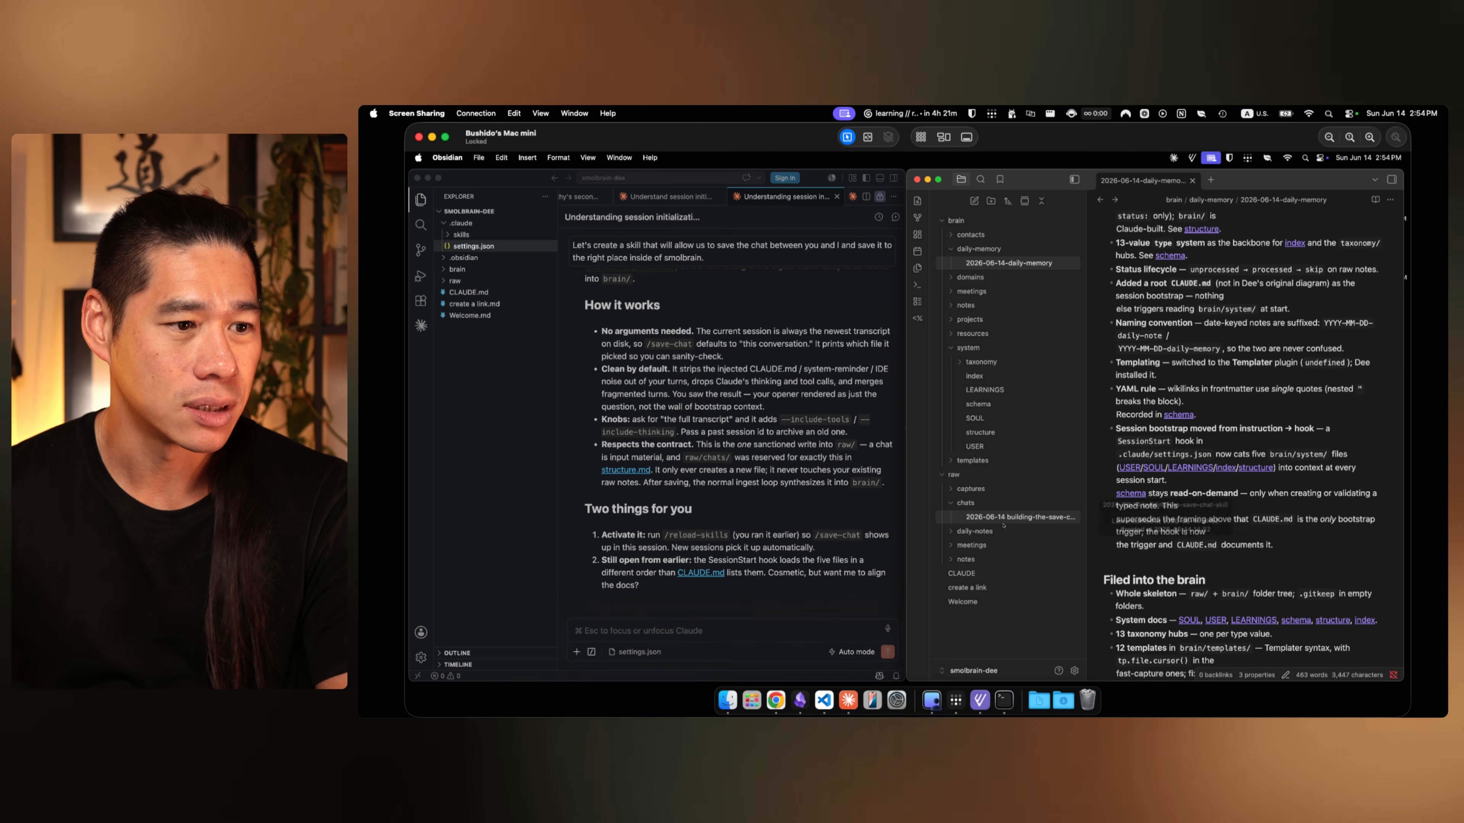
pyautogui.click(1005, 518)
# Step: Read through the saved chat note, checking its properties, summary, conversation and closing session reference
pyautogui.scroll(-5, 1297, 461)
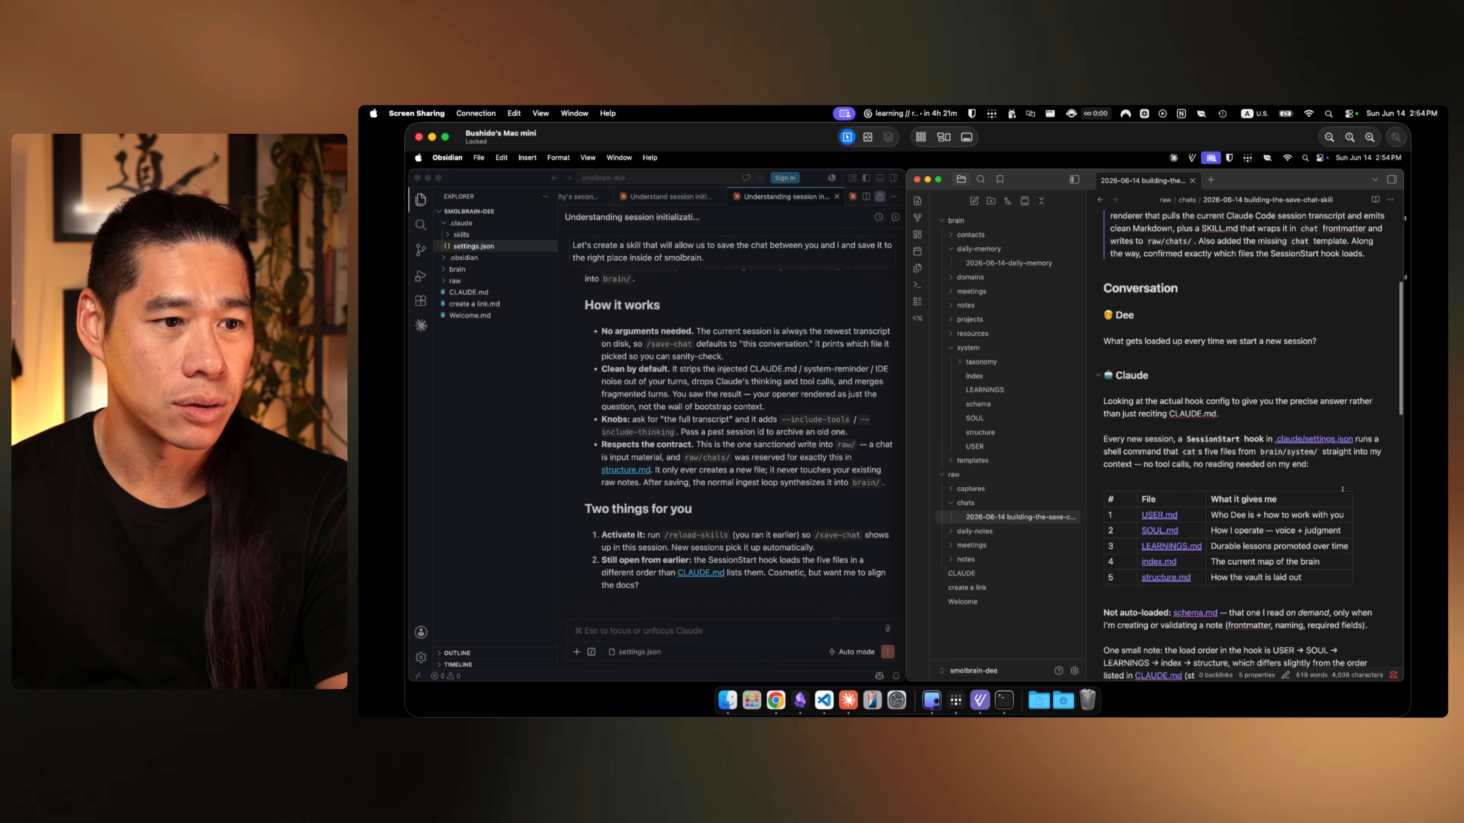
pyautogui.scroll(-2, 1275, 442)
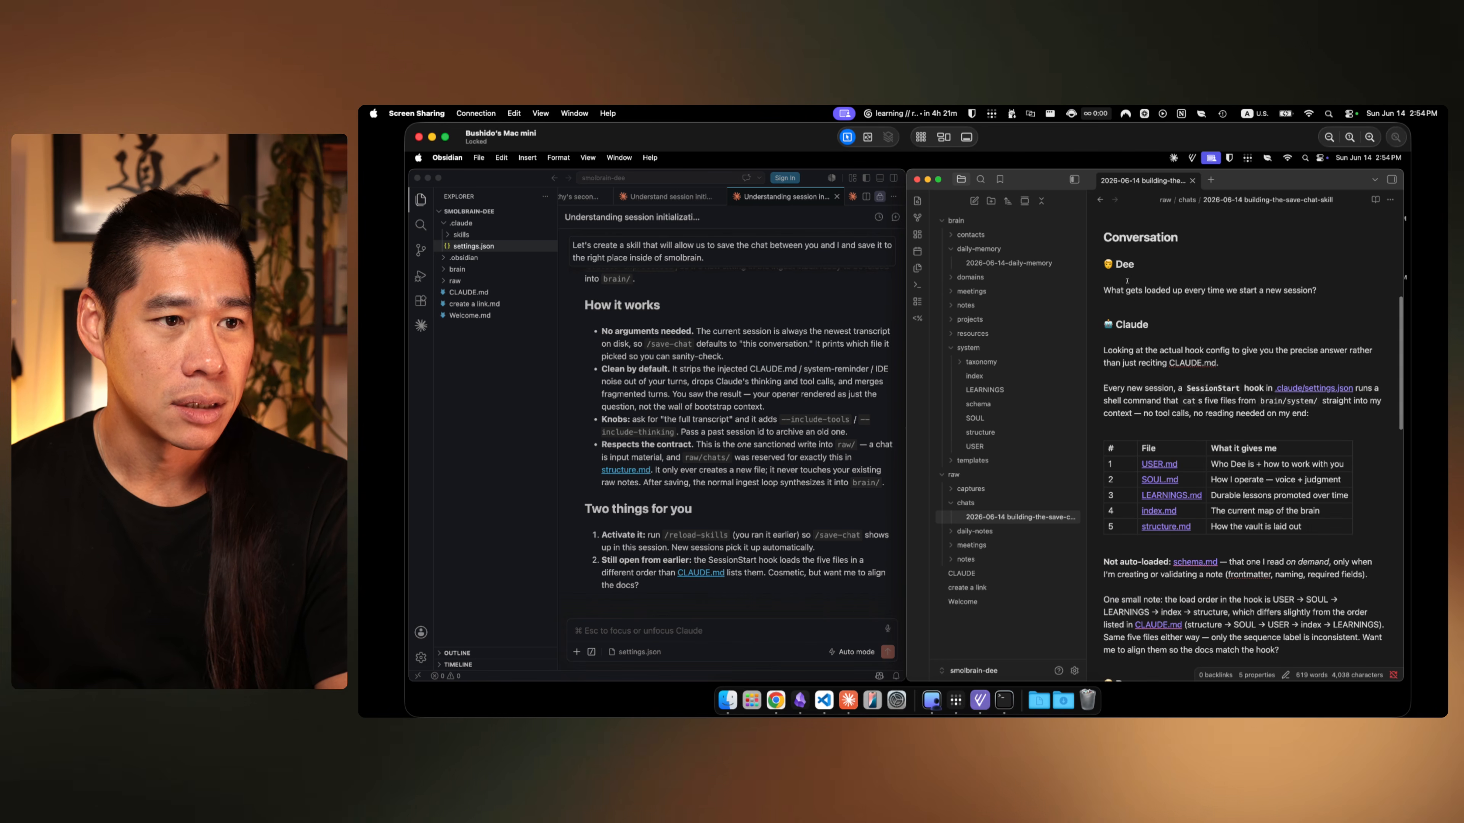
pyautogui.scroll(-15, 1282, 556)
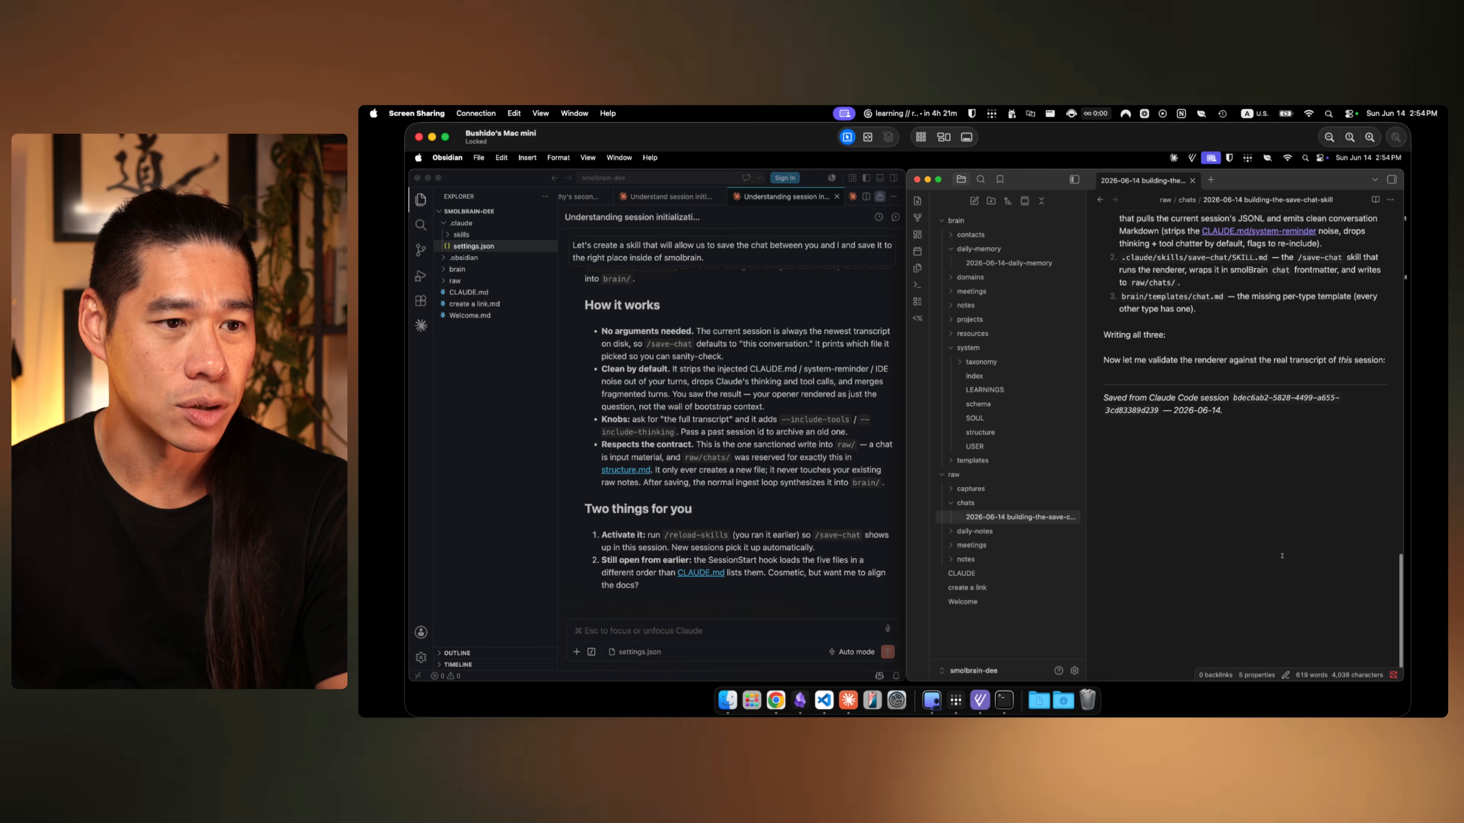
pyautogui.scroll(4, 1281, 556)
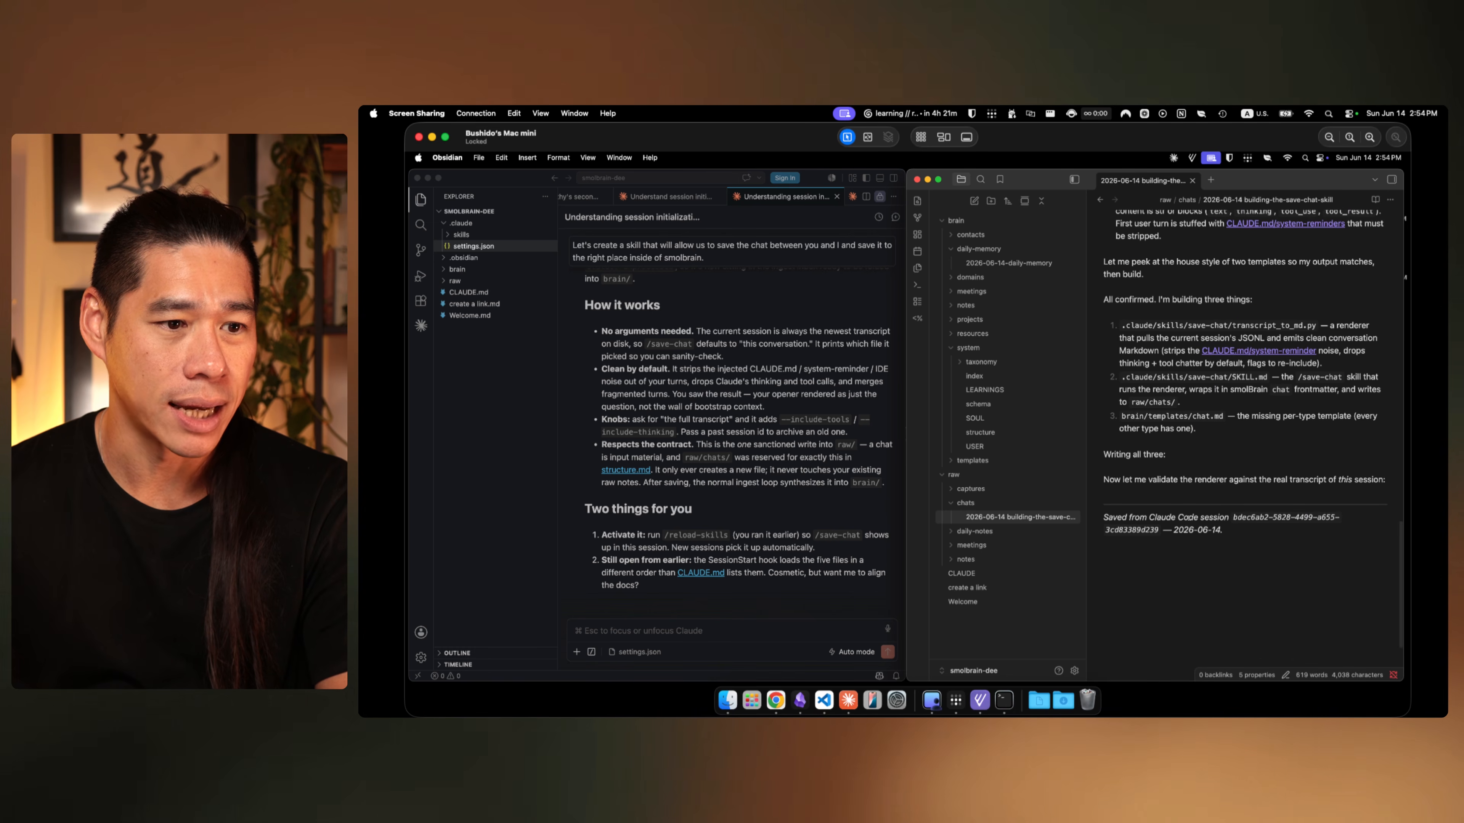
pyautogui.moveTo(1103, 518); pyautogui.dragTo(1256, 533)
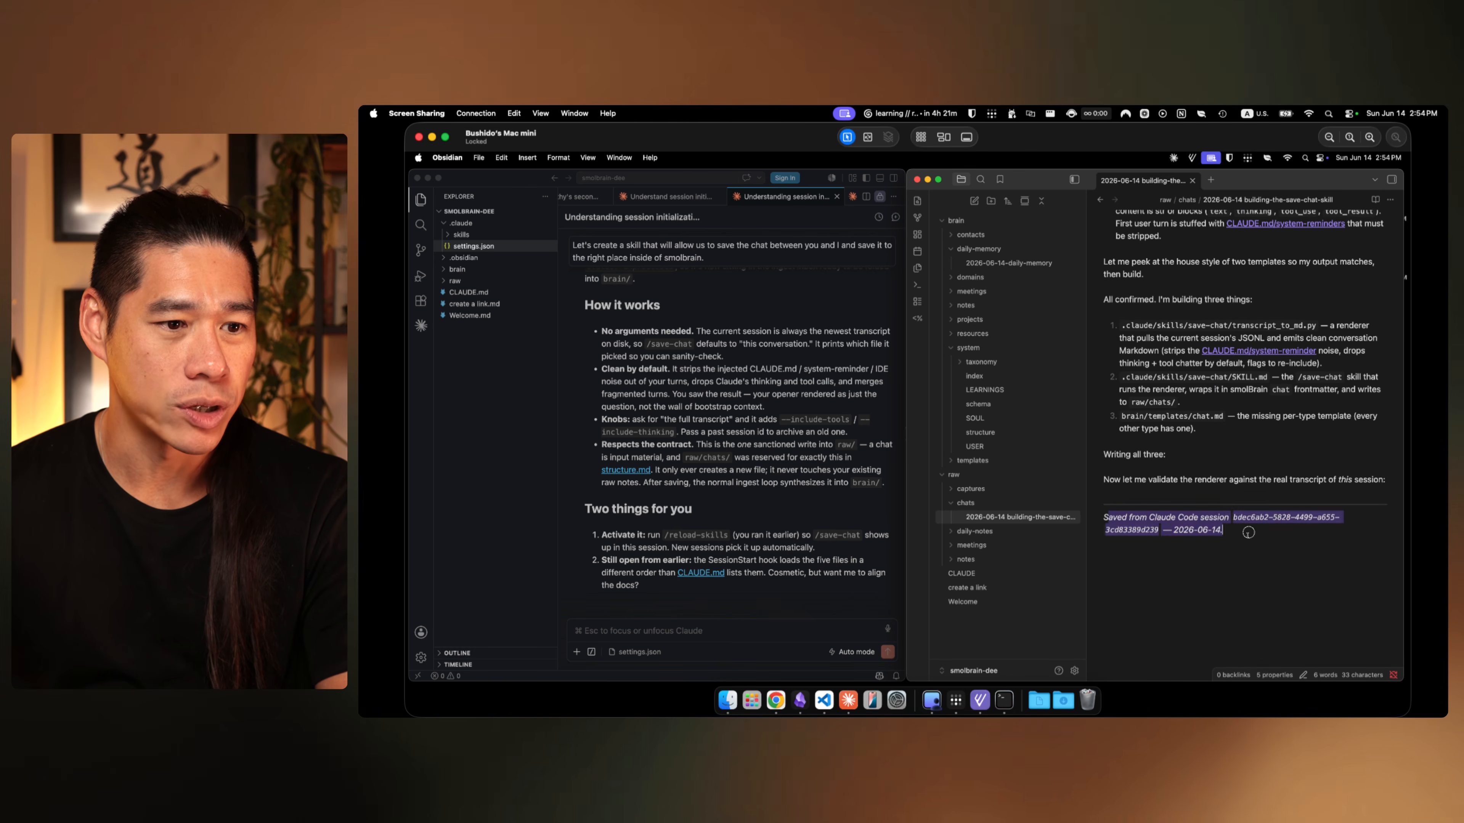
pyautogui.click(1255, 533)
pyautogui.scroll(15, 1285, 463)
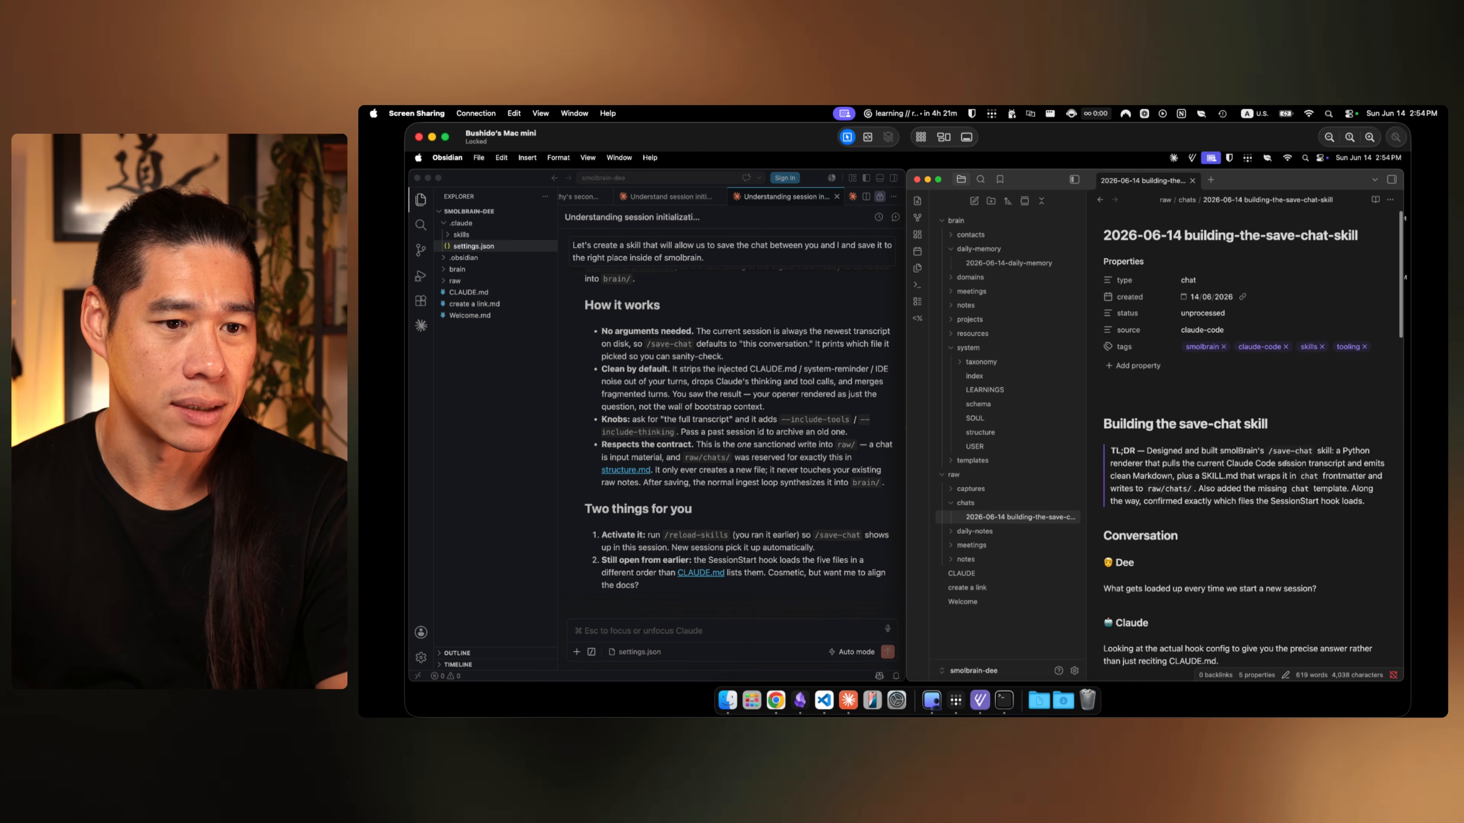
pyautogui.scroll(-15, 1284, 463)
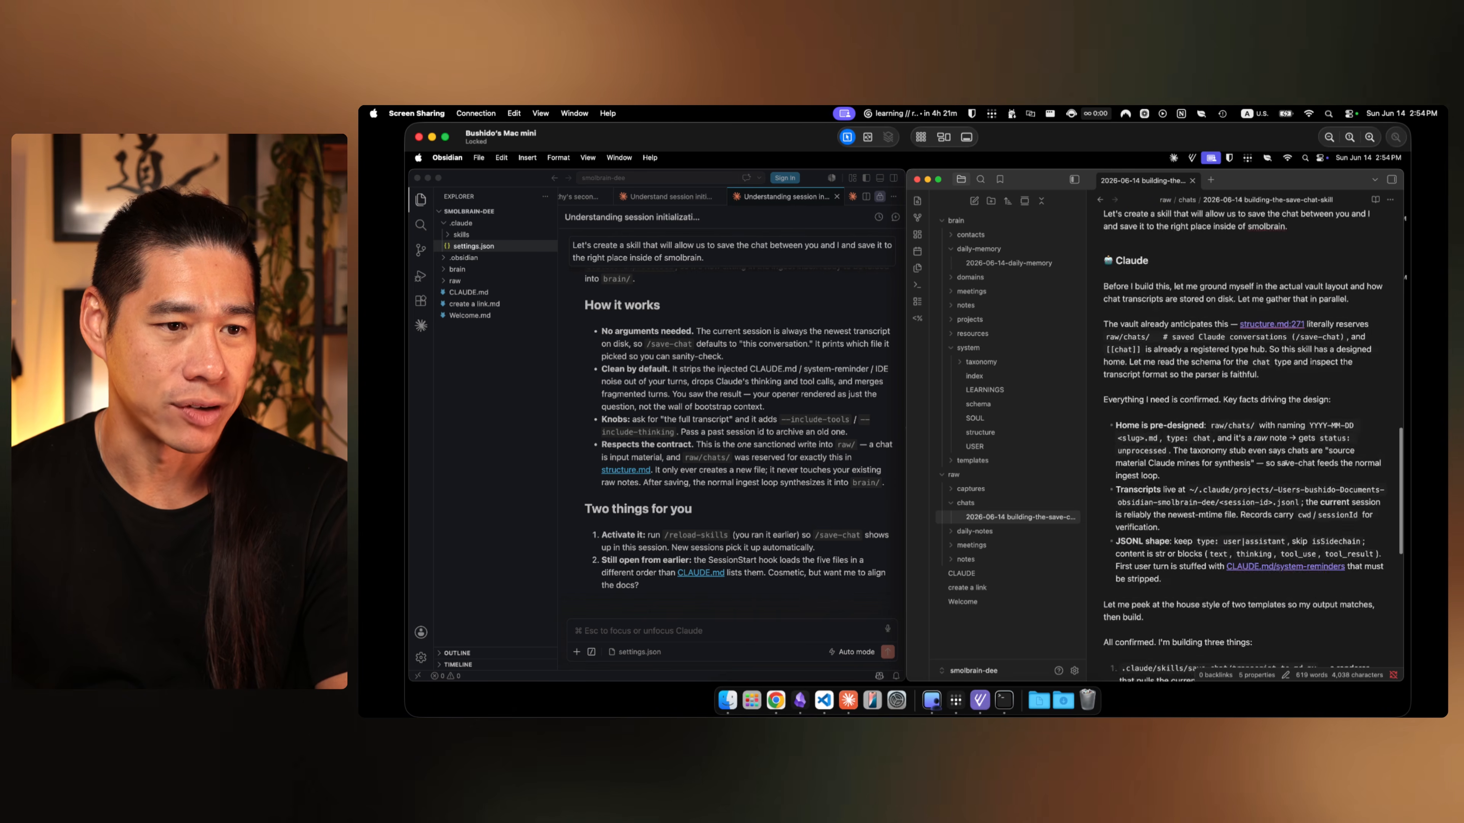
pyautogui.scroll(10, 1284, 463)
pyautogui.scroll(3, 1284, 463)
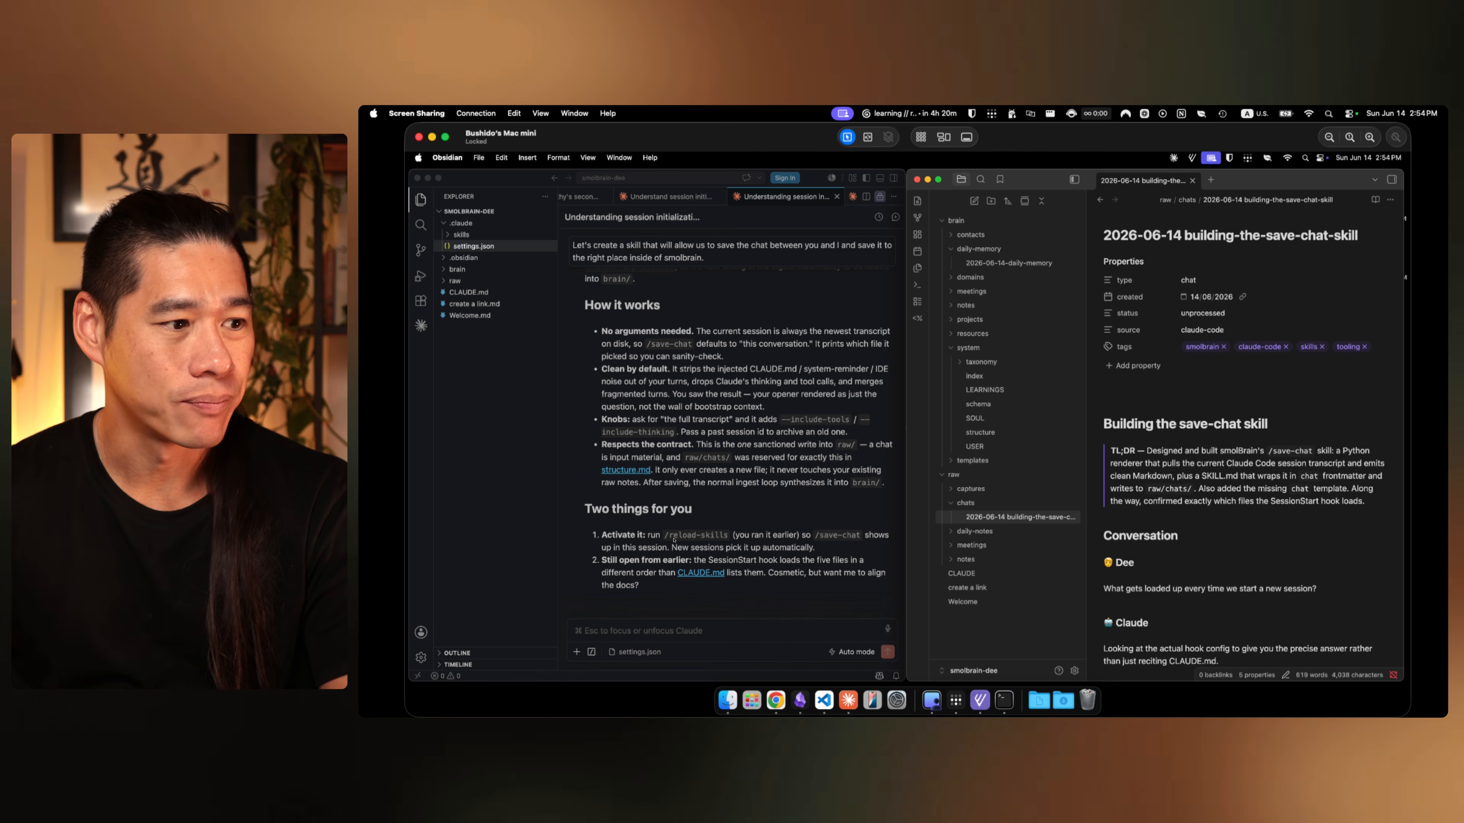
# Step: Run /reload-skills in the Claude chat in Visual Studio Code to activate the save-chat skill, and check the reload result
pyautogui.click(673, 539)
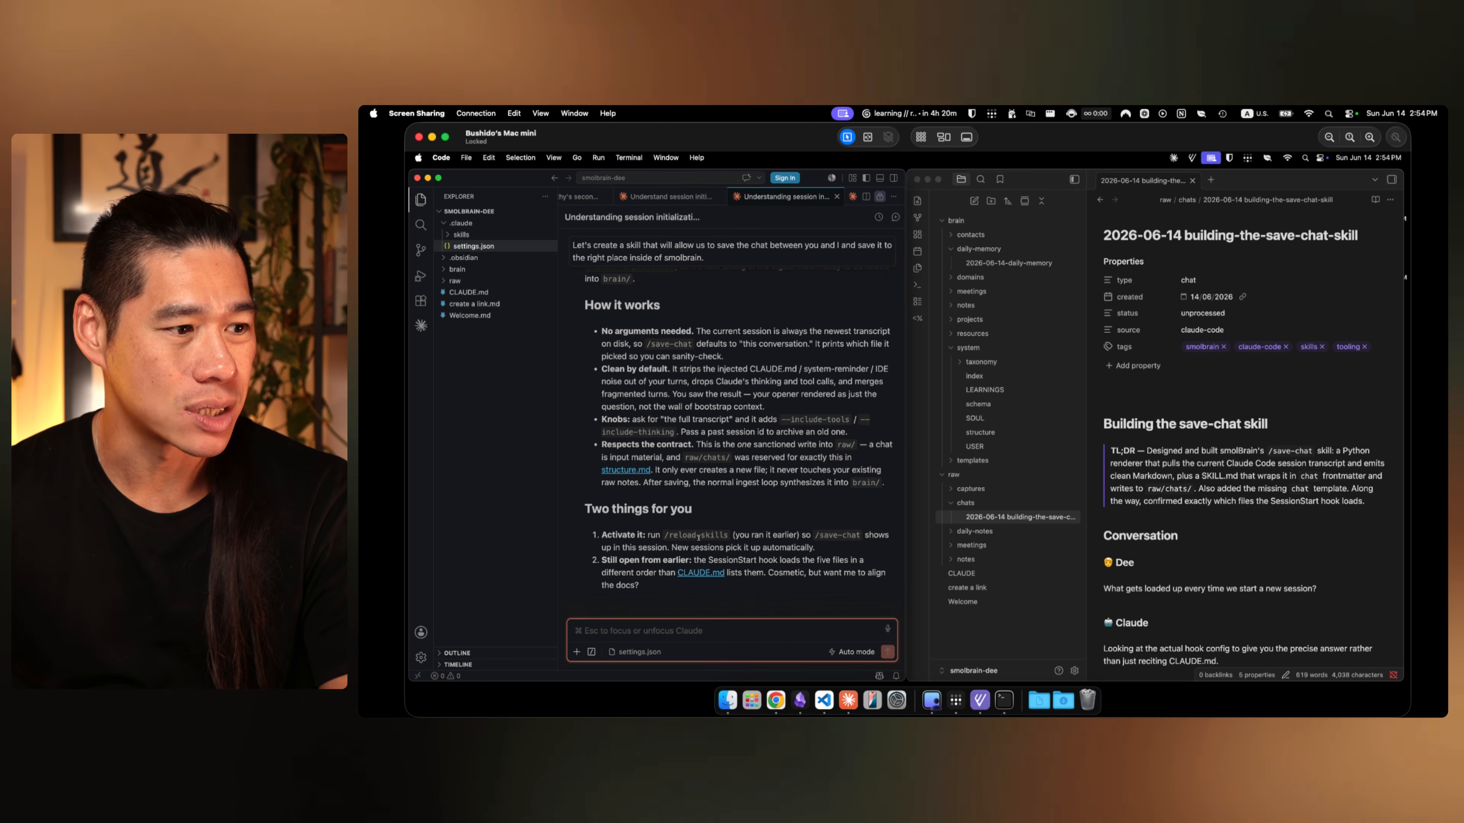
pyautogui.doubleClick(678, 538)
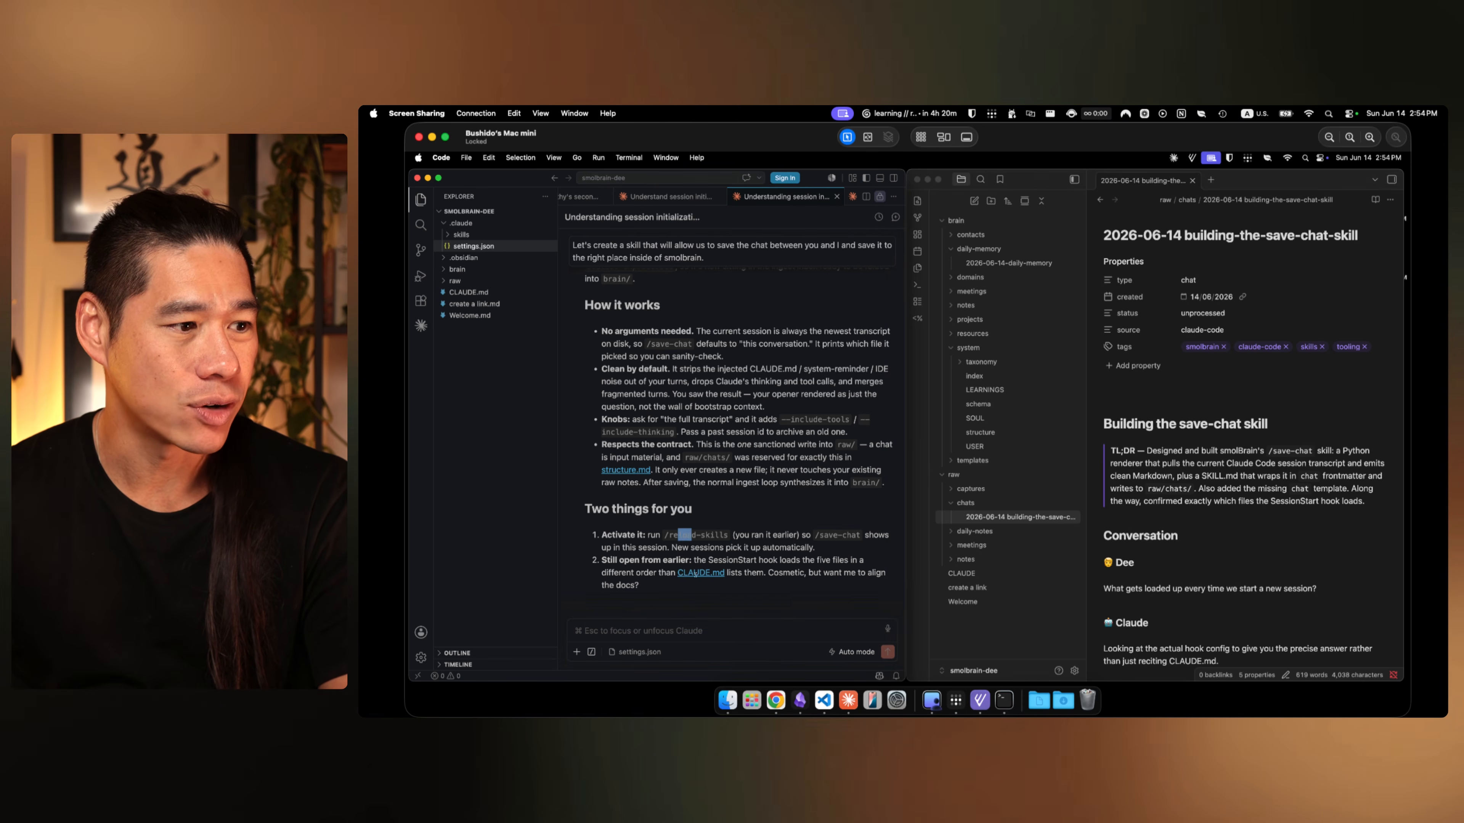
pyautogui.click(776, 598)
pyautogui.click(759, 632)
pyautogui.write('/re')
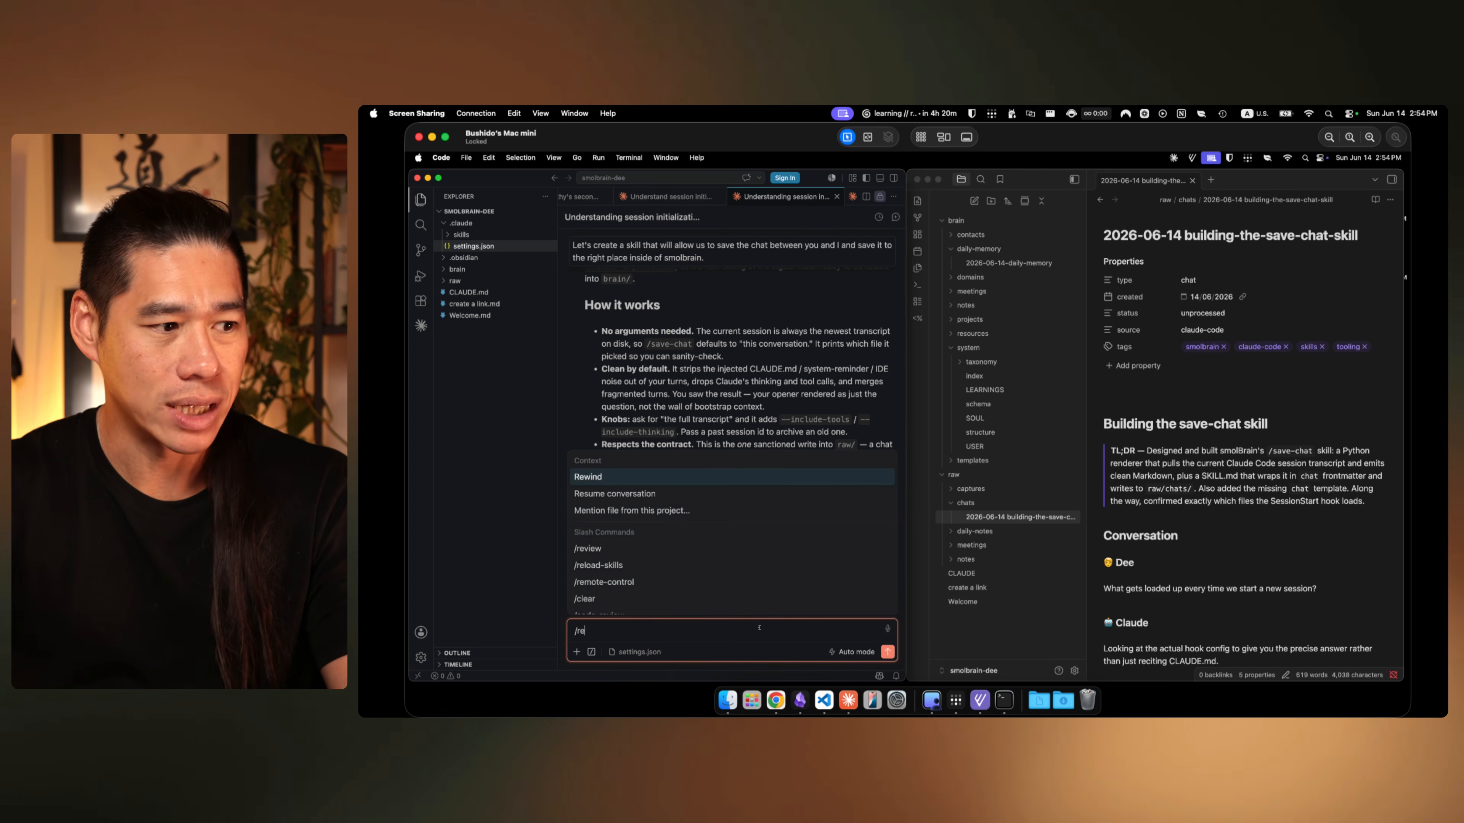
pyautogui.write('lo')
pyautogui.press('Up')
pyautogui.press('Return')
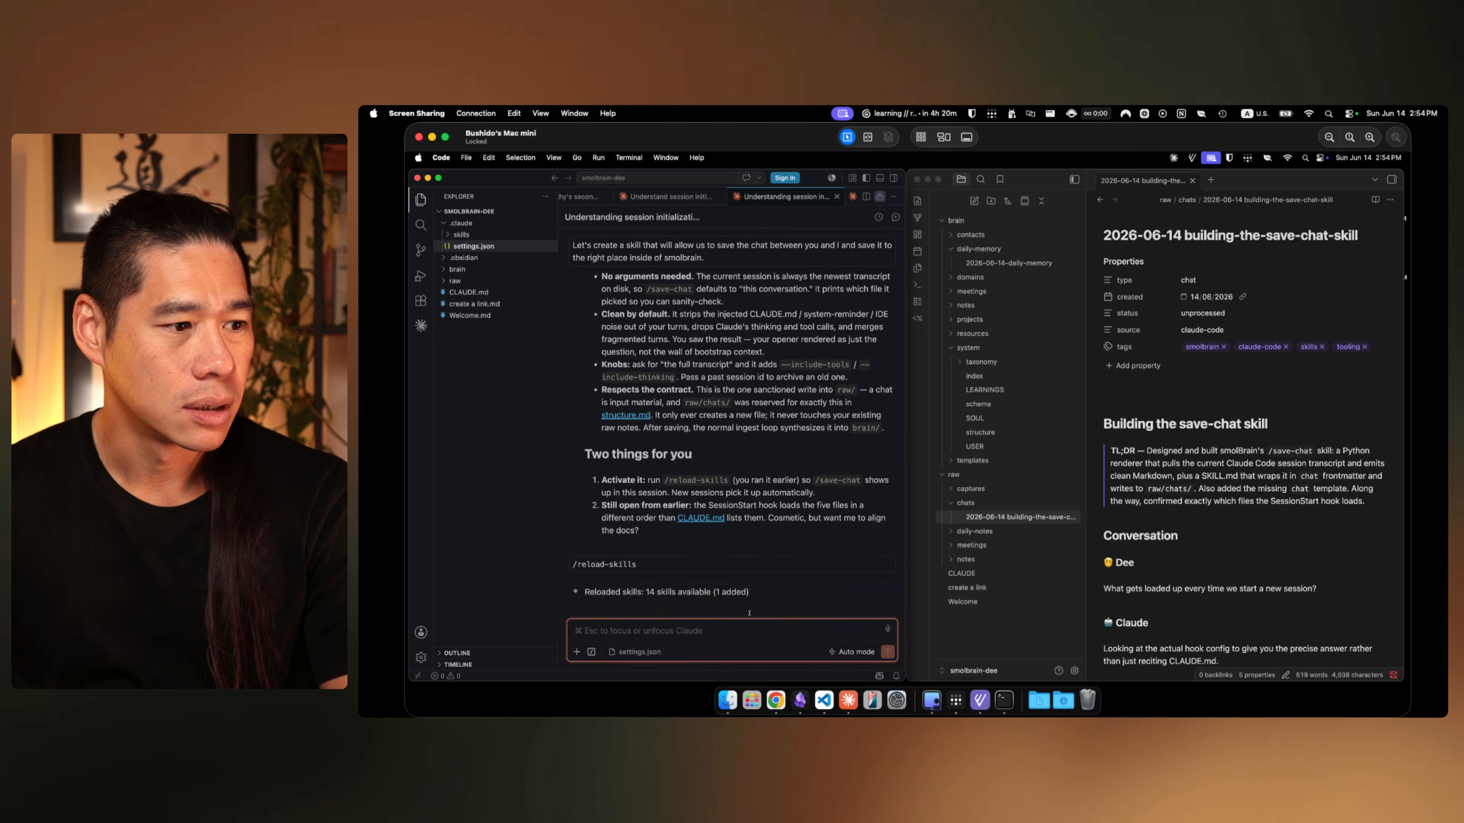
pyautogui.moveTo(655, 591); pyautogui.dragTo(753, 592)
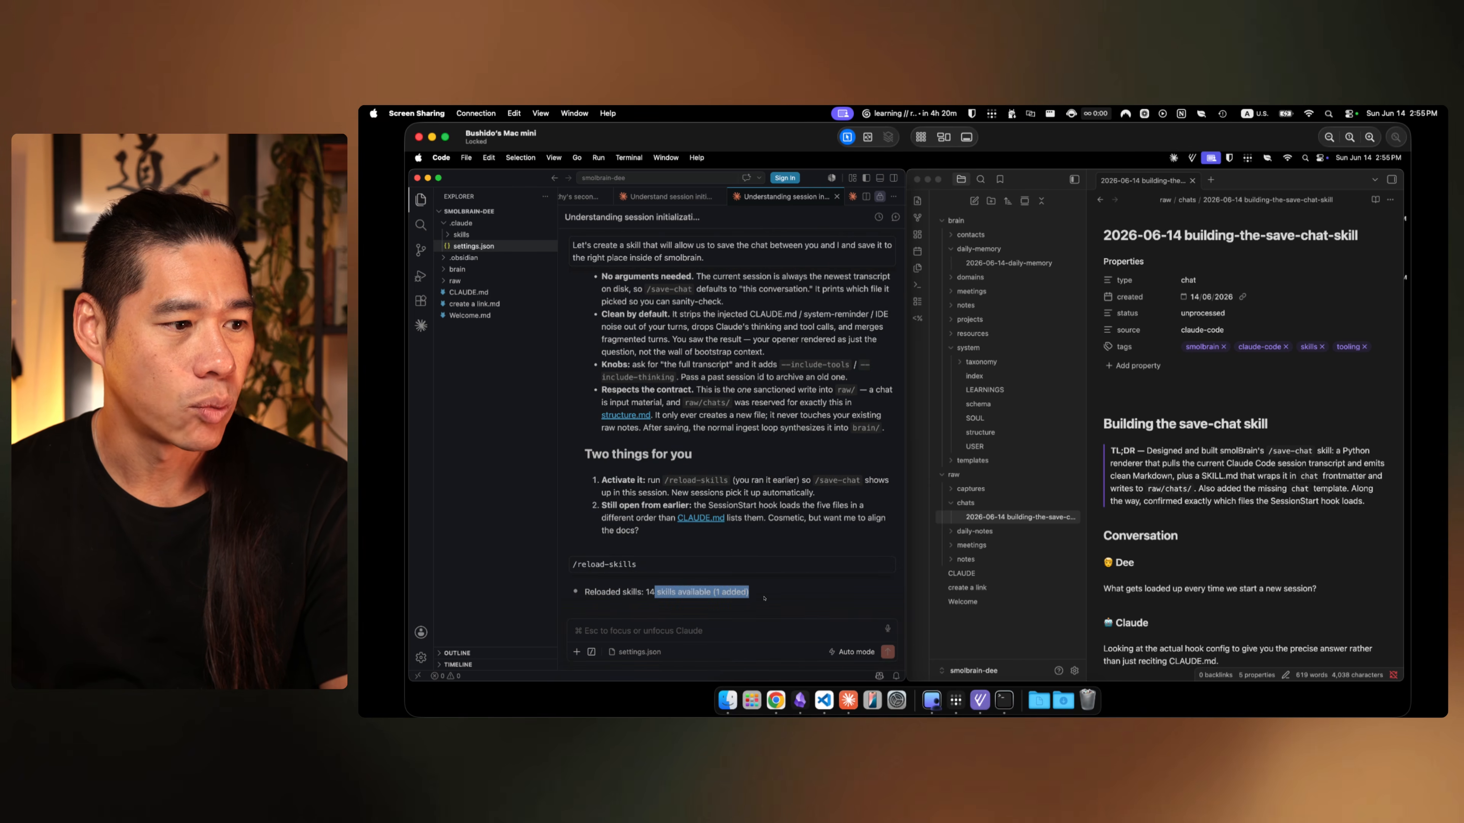
pyautogui.click(764, 599)
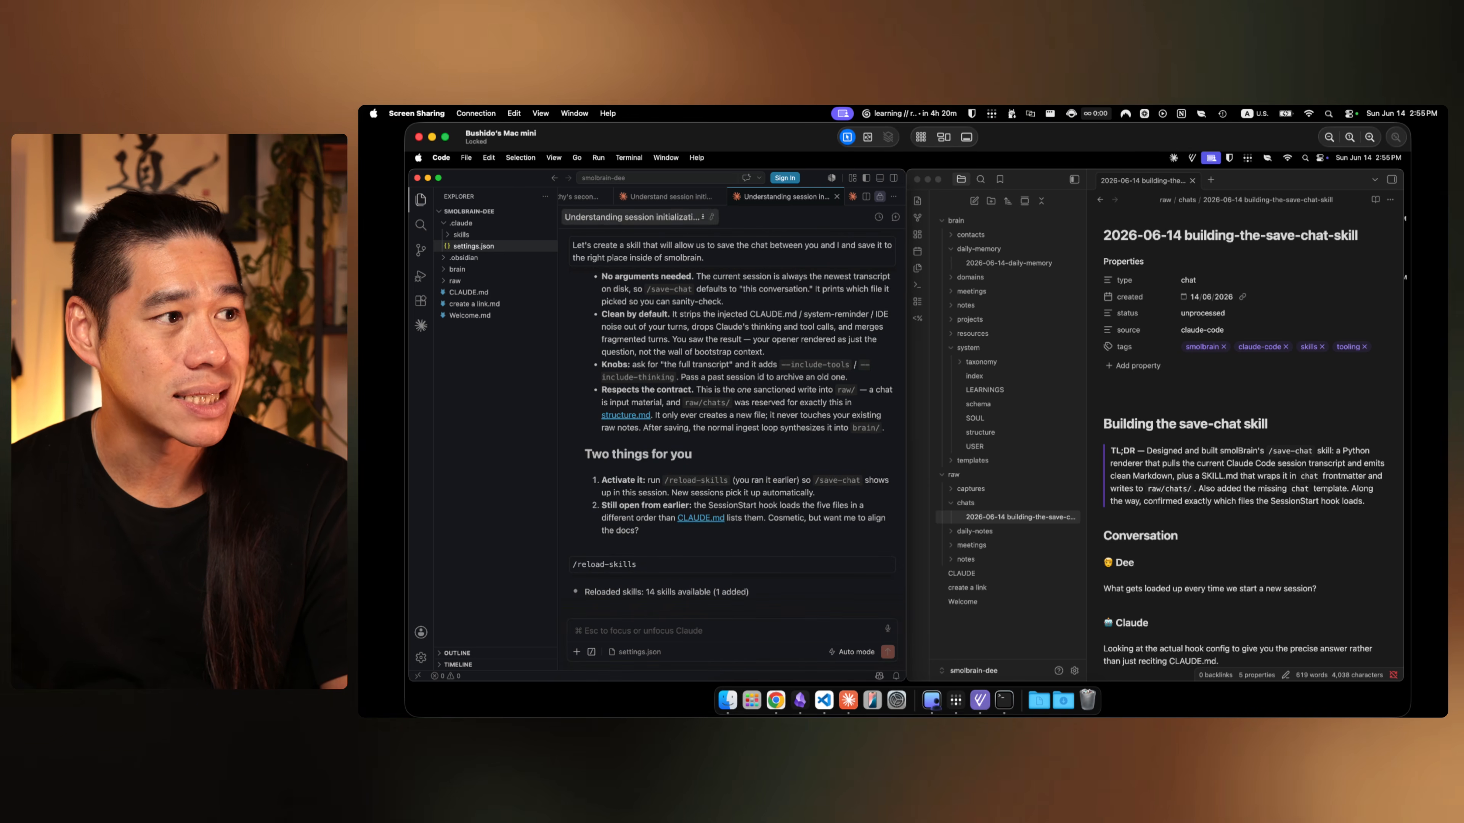
# Step: Open the "Analyze Karpathy's second brain" chat and look for the save-chat command among its slash commands
pyautogui.hscroll(-3, 688, 199)
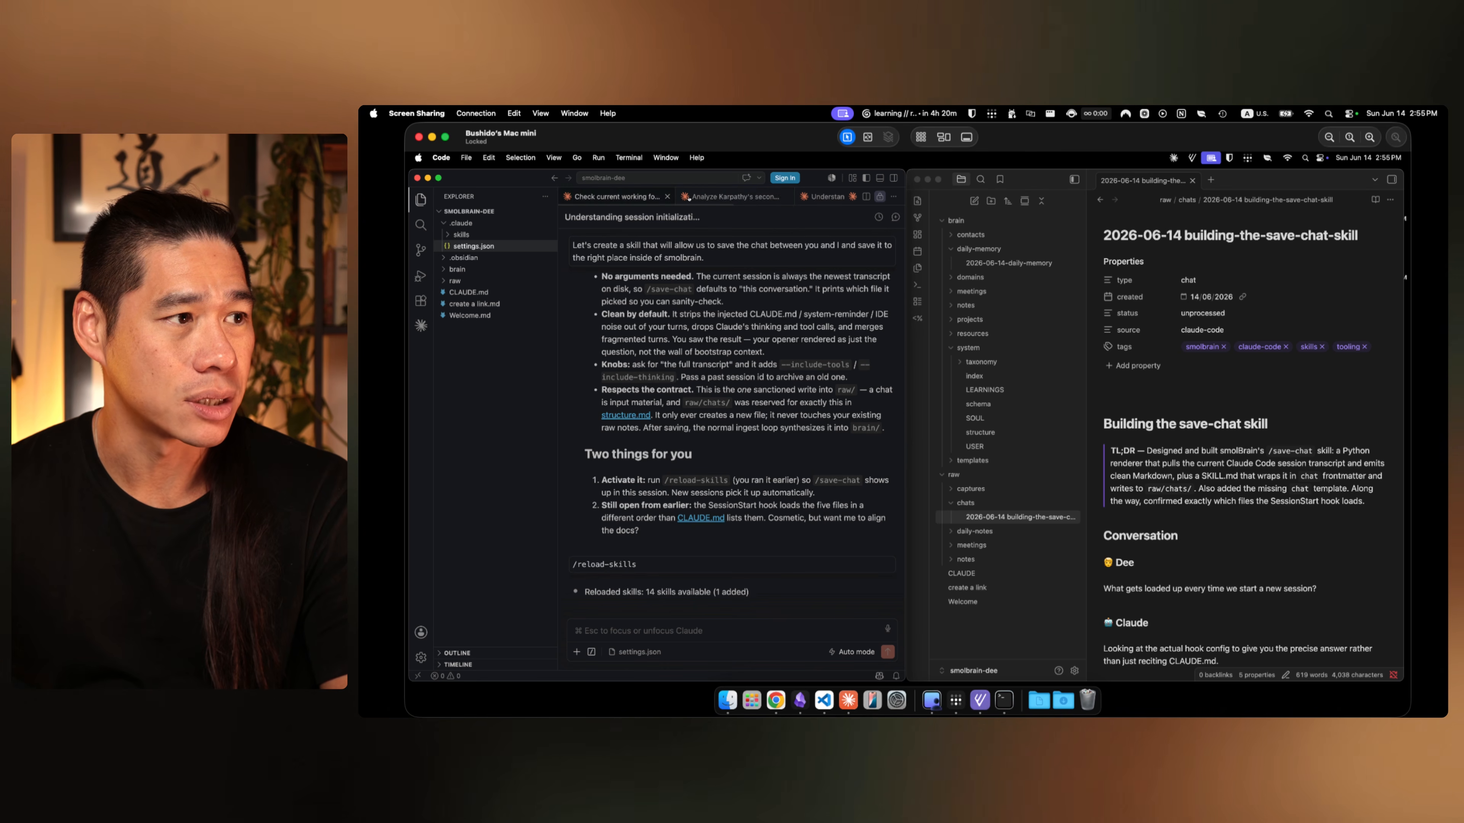
pyautogui.click(718, 199)
pyautogui.scroll(12, 781, 421)
pyautogui.scroll(-12, 778, 426)
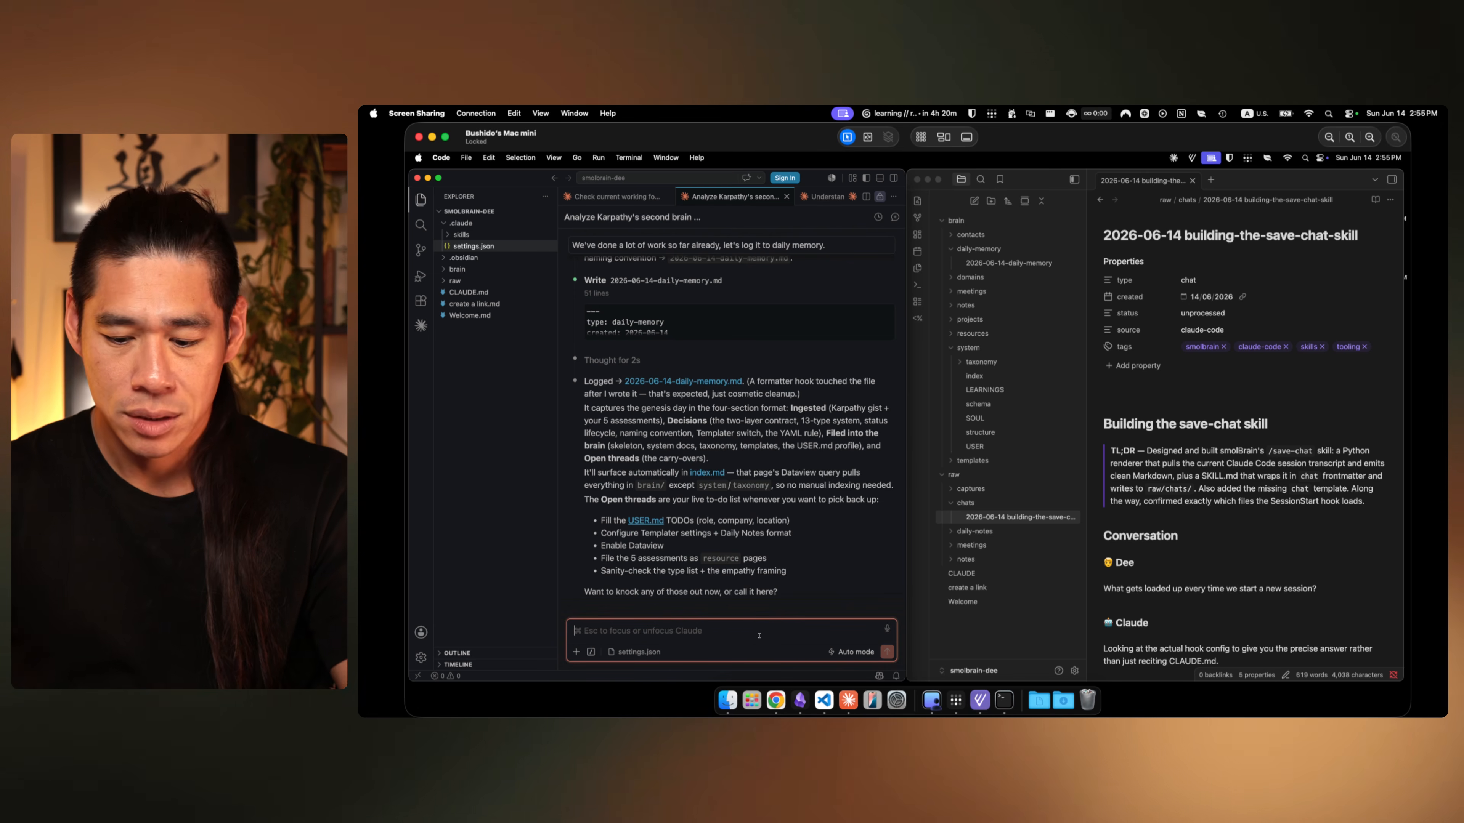
pyautogui.write('/savw')
pyautogui.press('BackSpace')
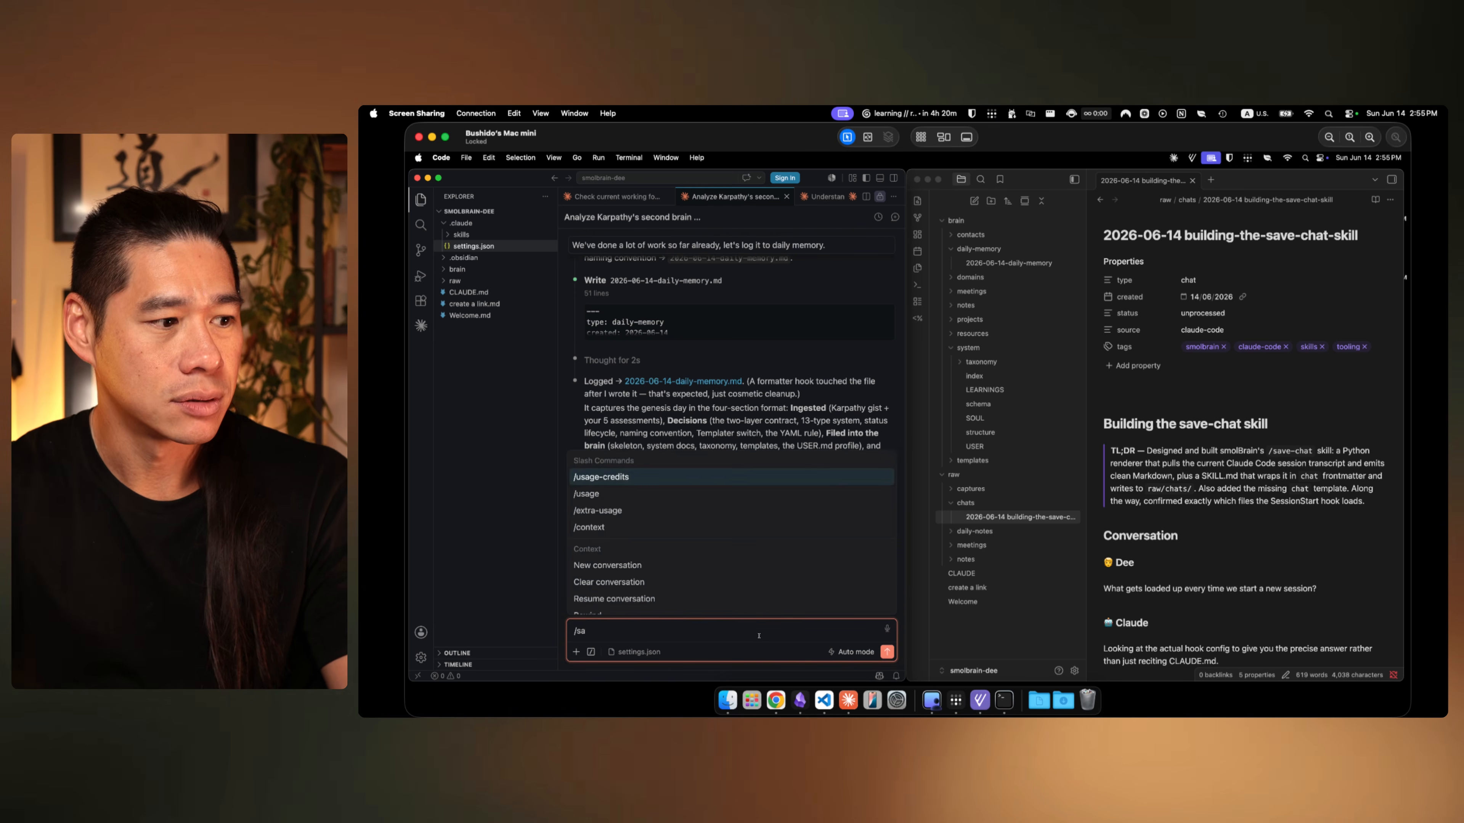
pyautogui.write('ve')
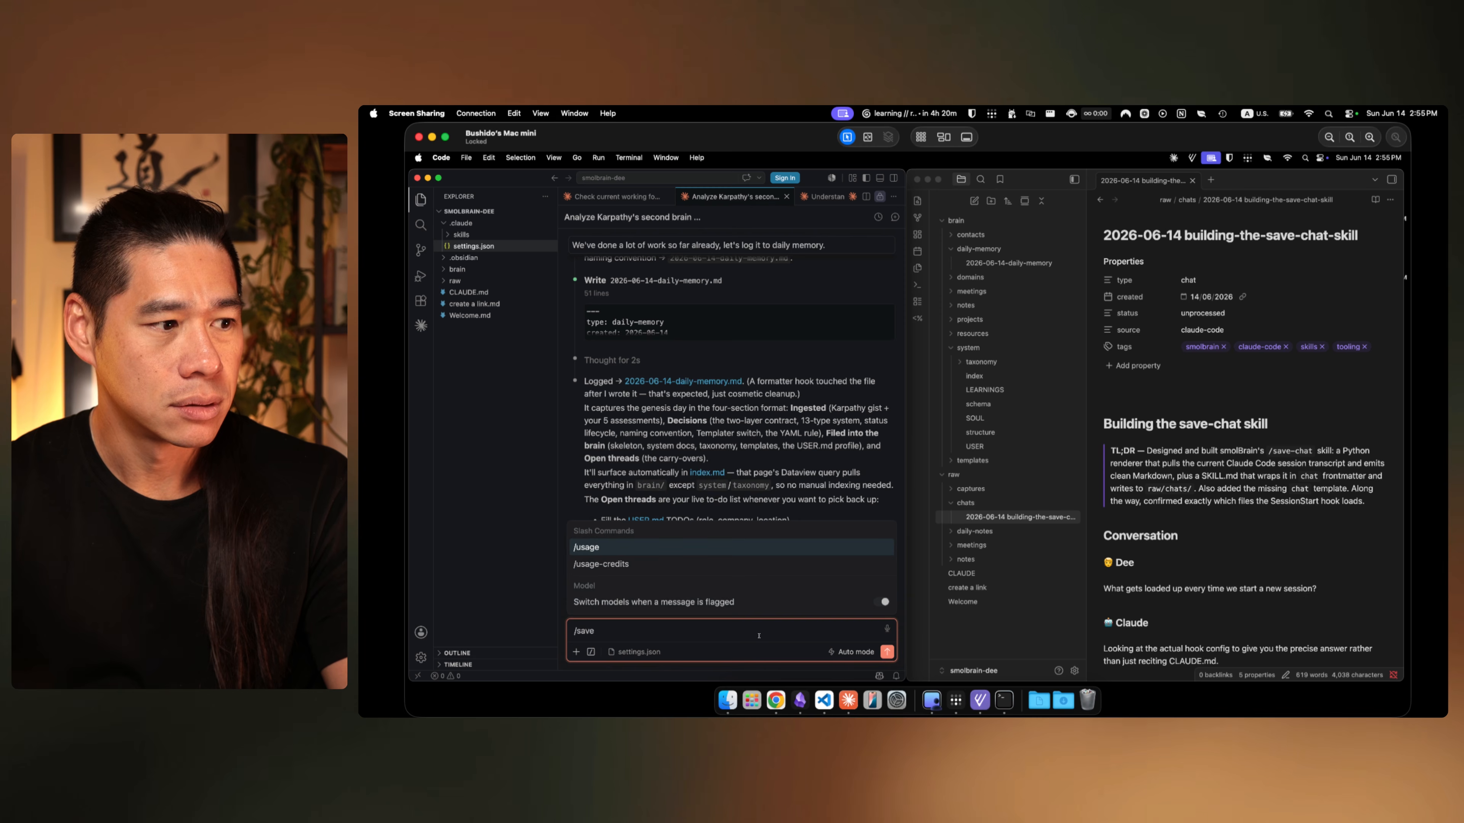
# Step: Replace the entry with /reload-skills and run it in the "Analyze Karpathy's second brain" chat
pyautogui.press('BackSpace')
pyautogui.press('BackSpace')
pyautogui.press('BackSpace')
pyautogui.press('BackSpace')
pyautogui.write('re')
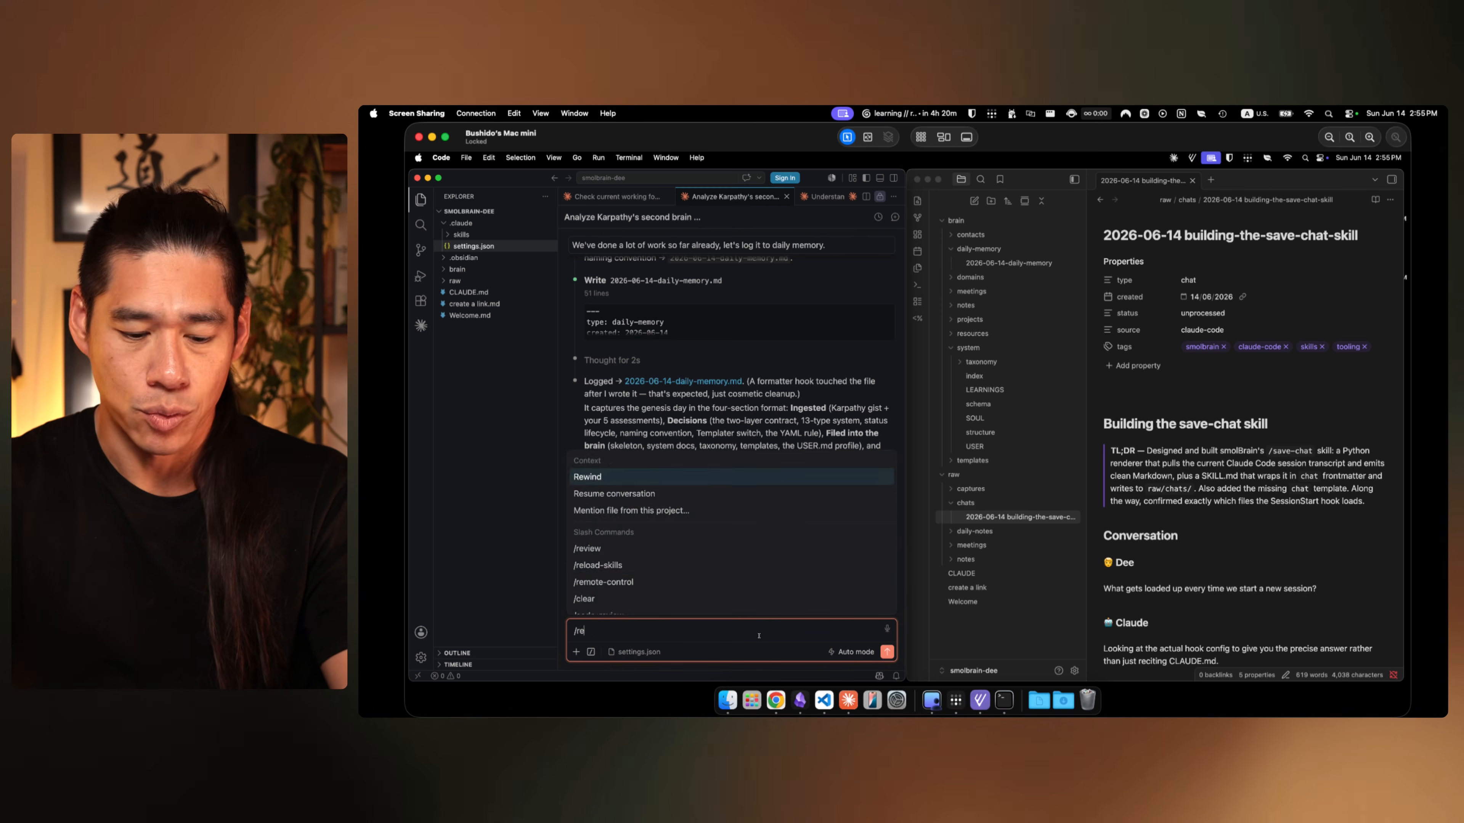
pyautogui.write('lo')
pyautogui.press('Return')
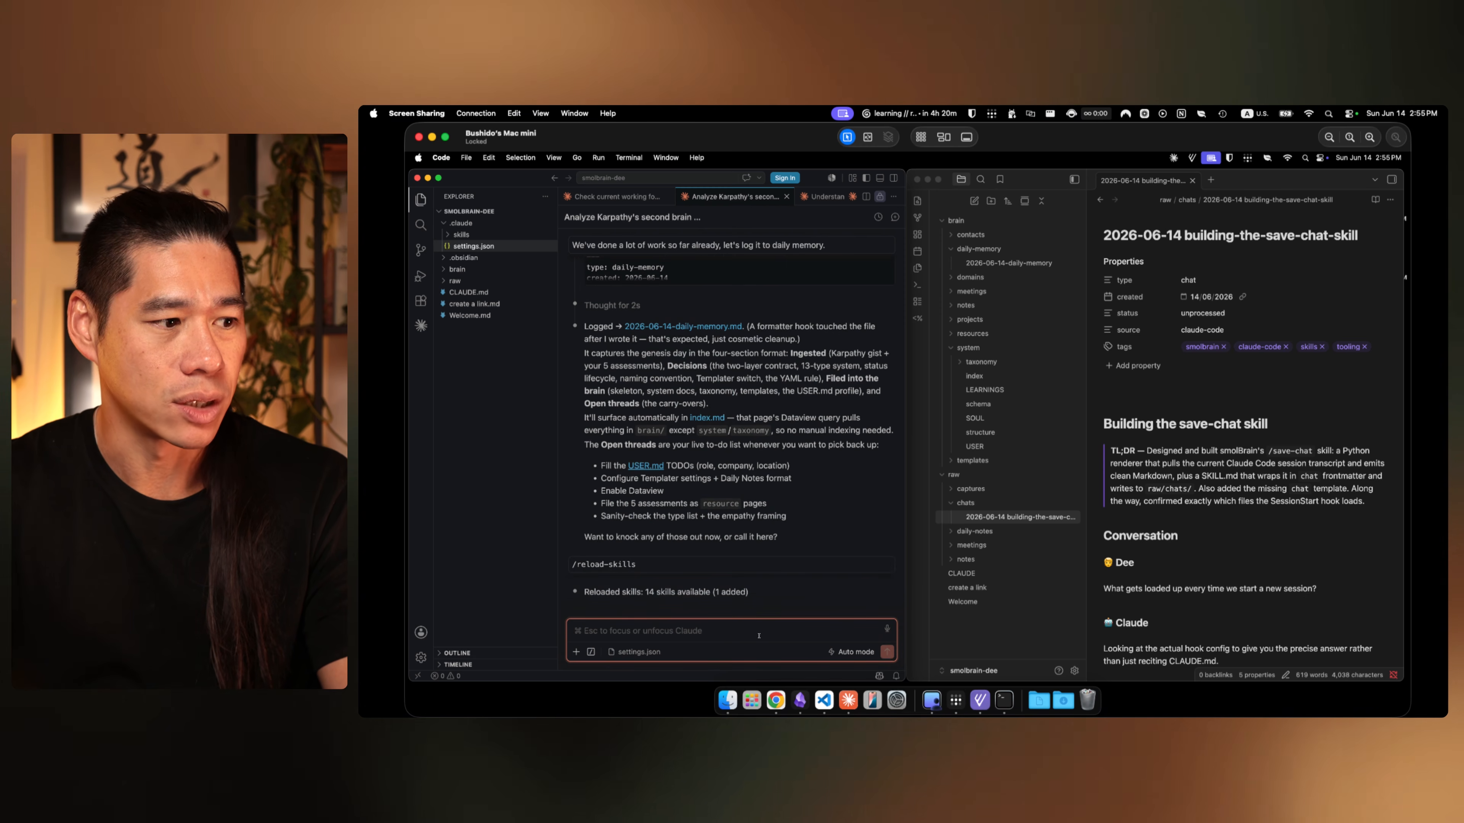
# Step: Try to find the /save-chat command in the reloaded chat, then clear the message
pyautogui.write('/save')
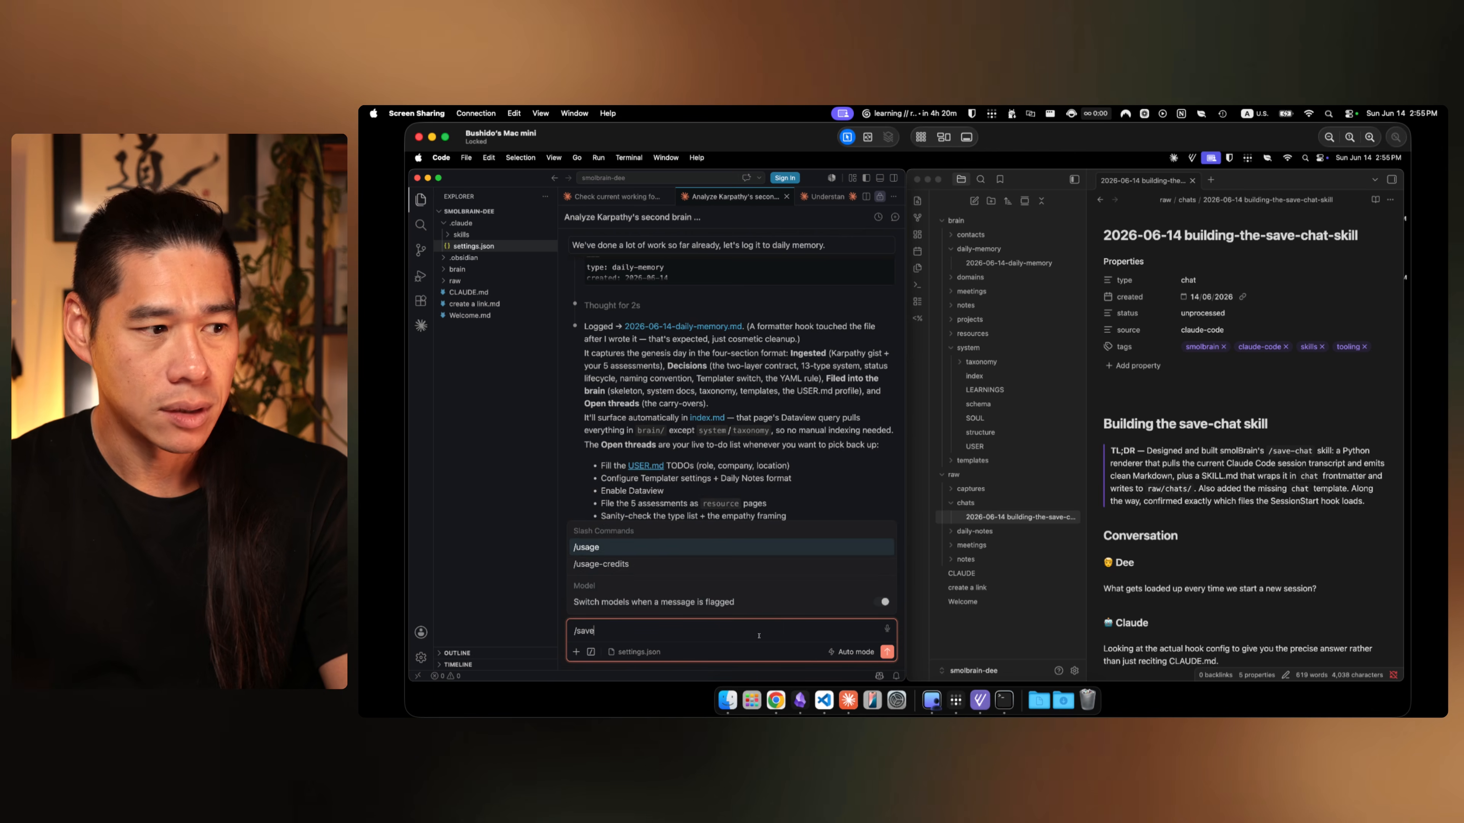
pyautogui.press('Down')
pyautogui.press('Up')
pyautogui.press('Up')
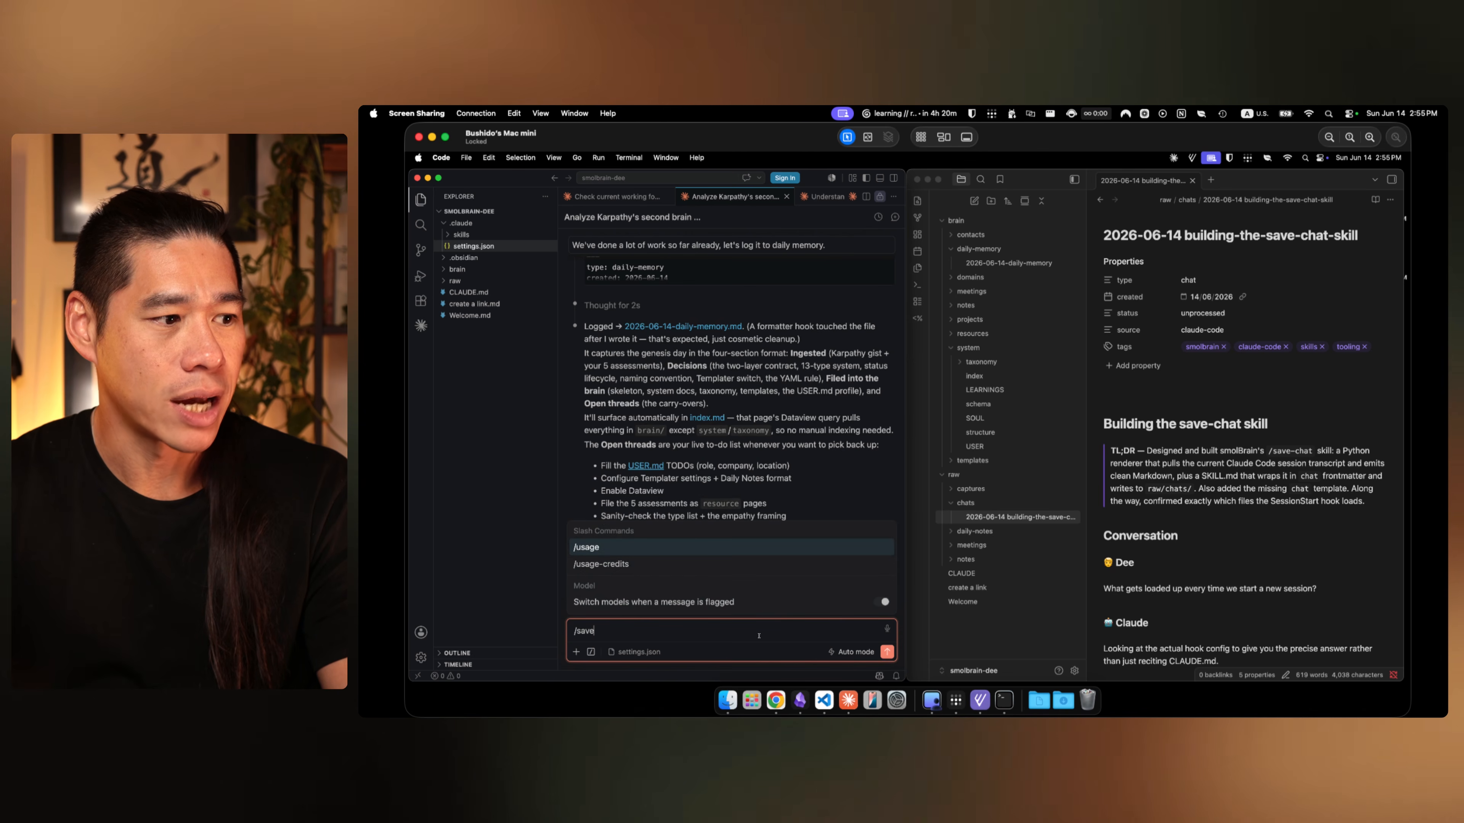
pyautogui.press('Down')
pyautogui.press('Down')
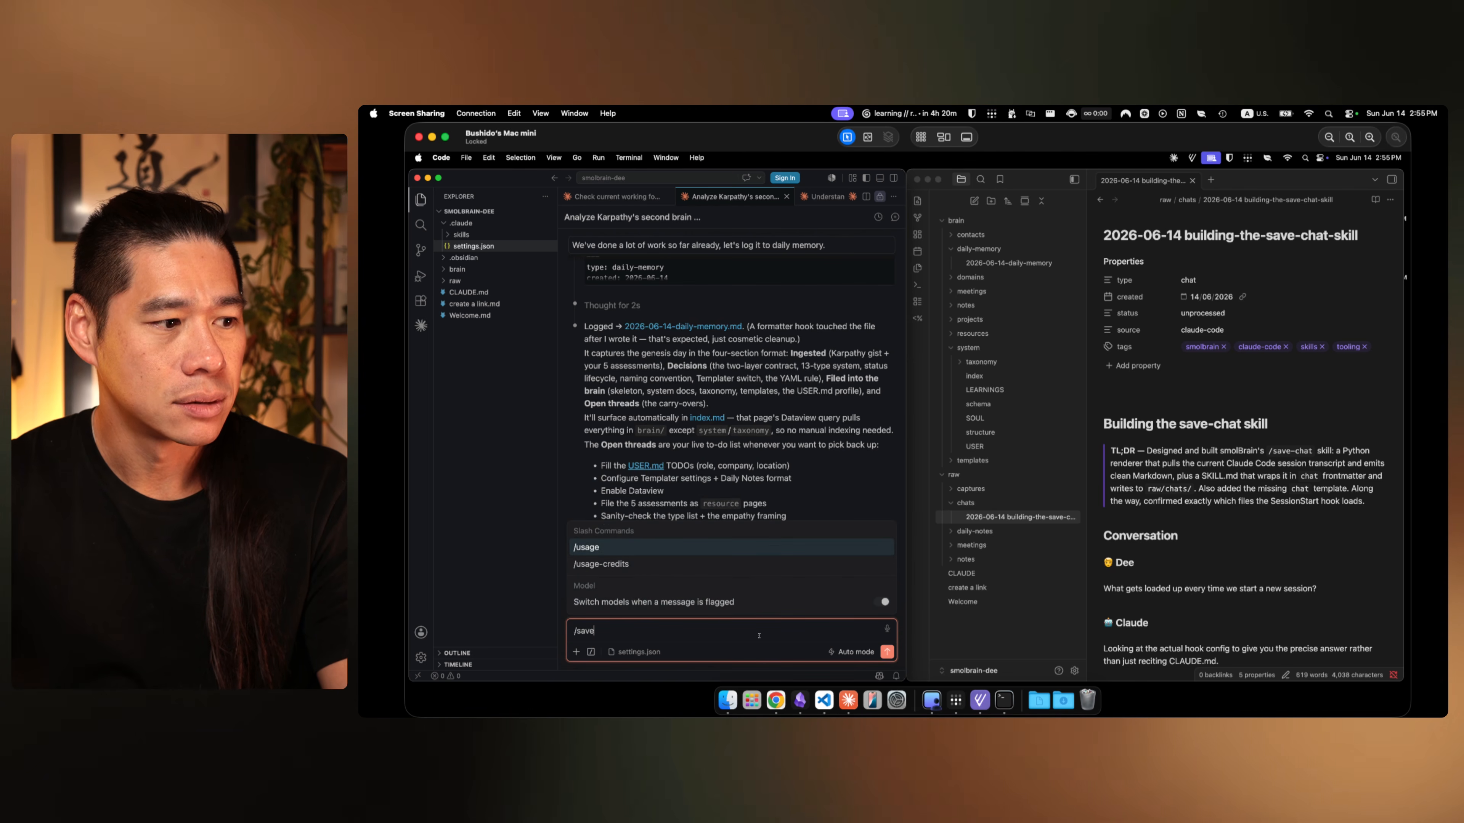
pyautogui.write('-cha')
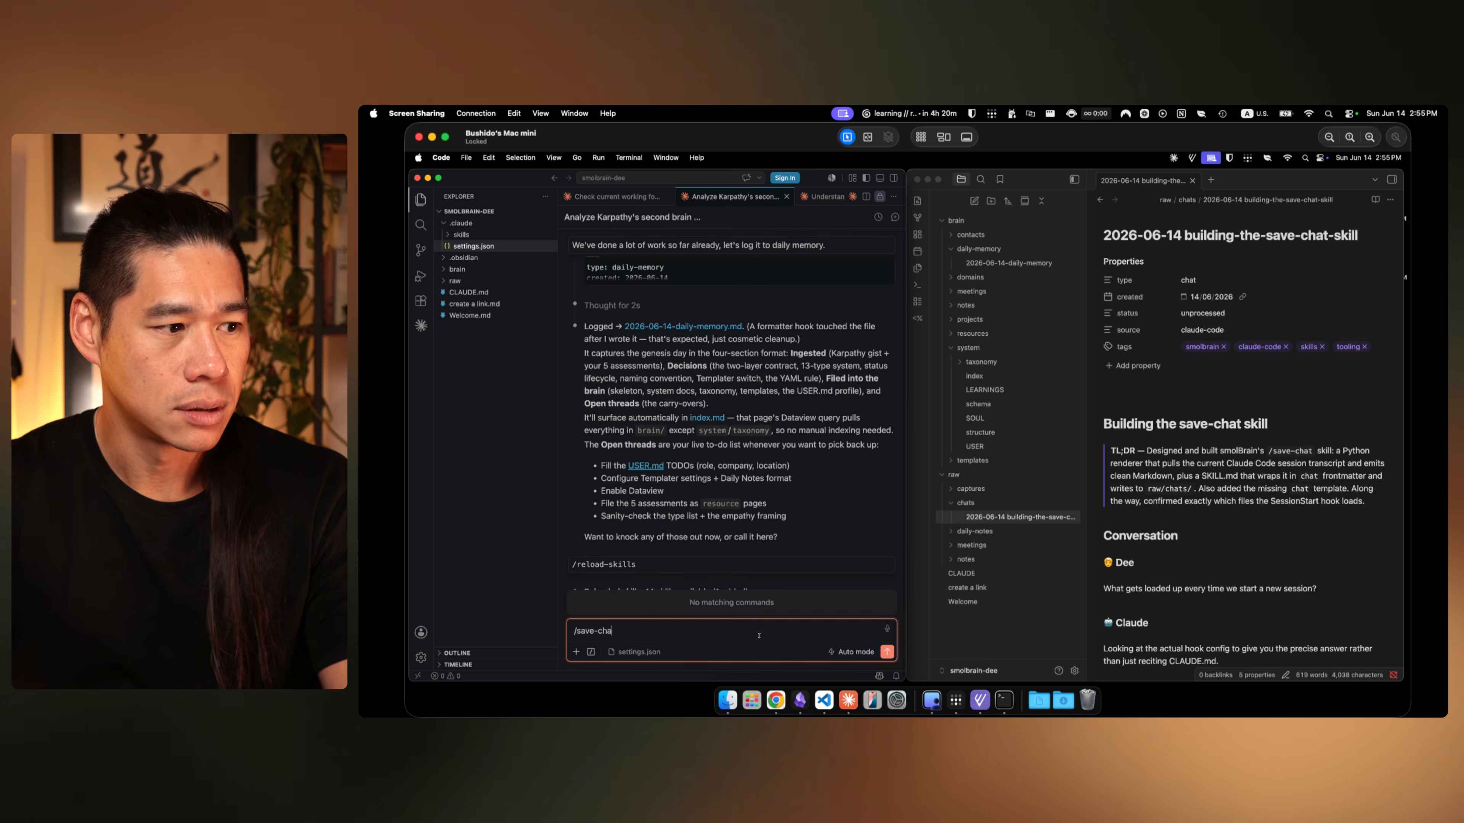
pyautogui.press('BackSpace')
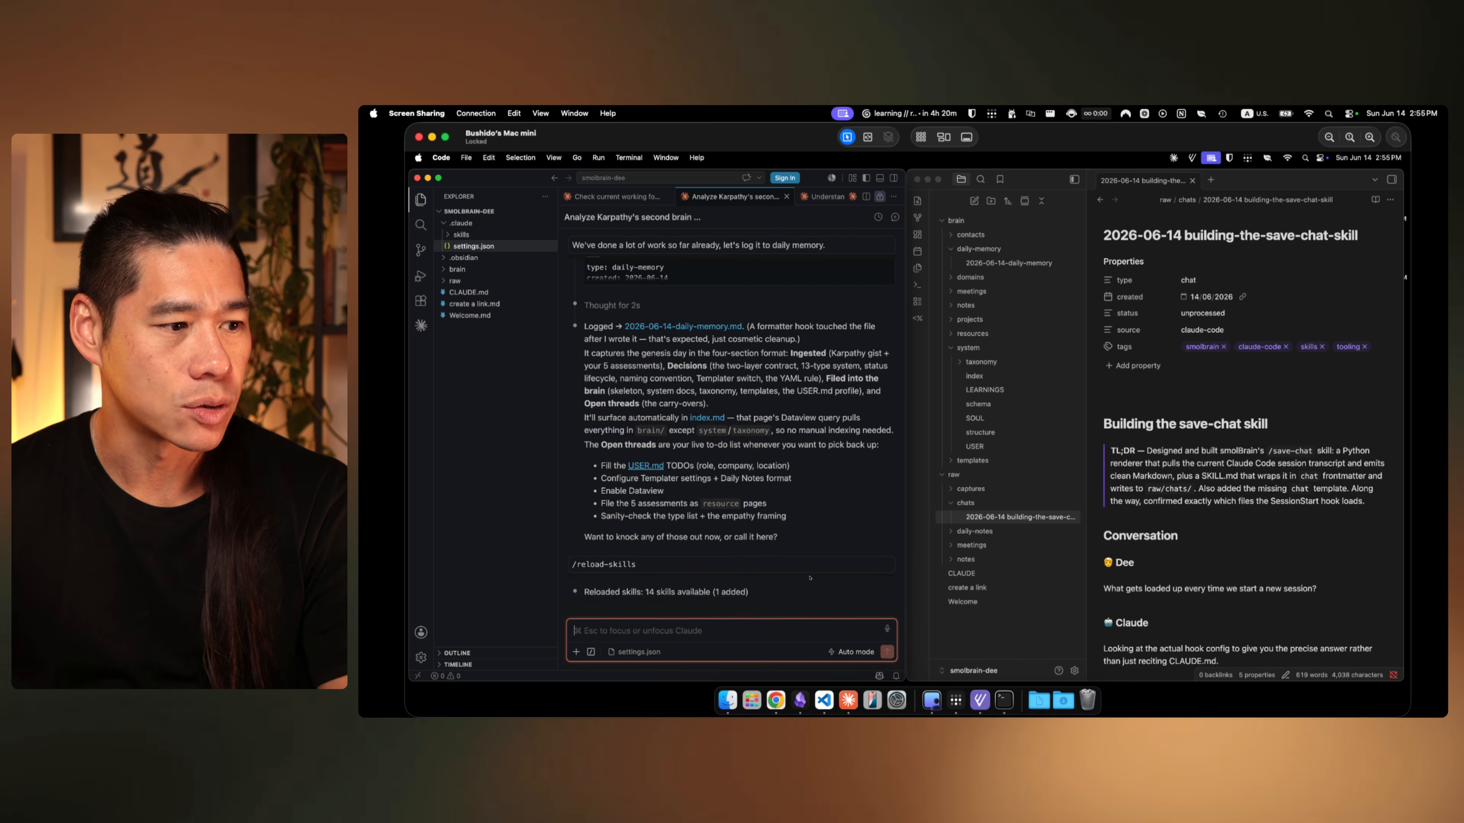
# Step: Return to the chat where the save-chat skill was built and recheck its reload result and activation instructions
pyautogui.click(826, 197)
pyautogui.moveTo(605, 594); pyautogui.dragTo(753, 592)
pyautogui.click(756, 598)
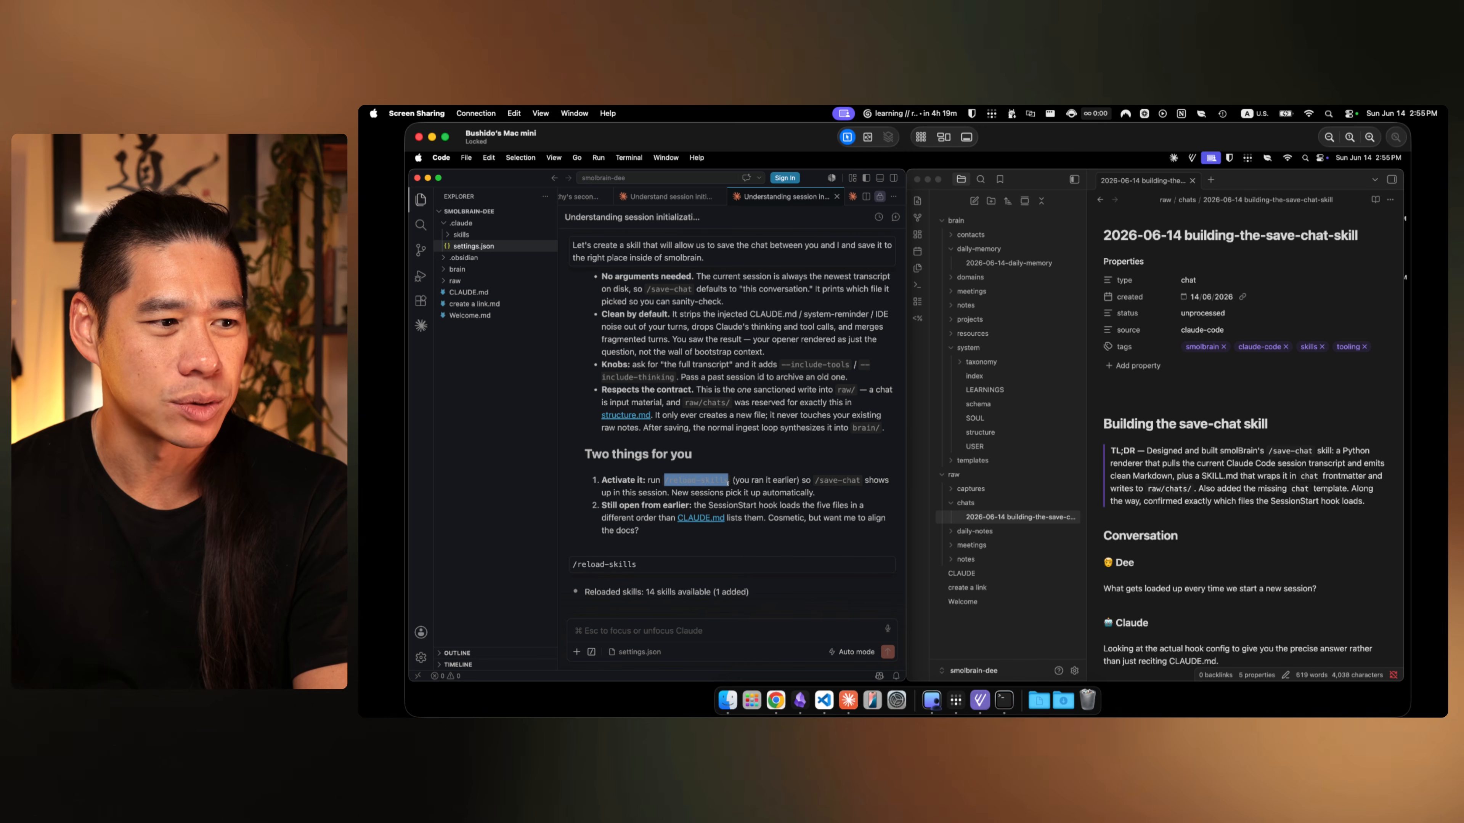
pyautogui.click(774, 480)
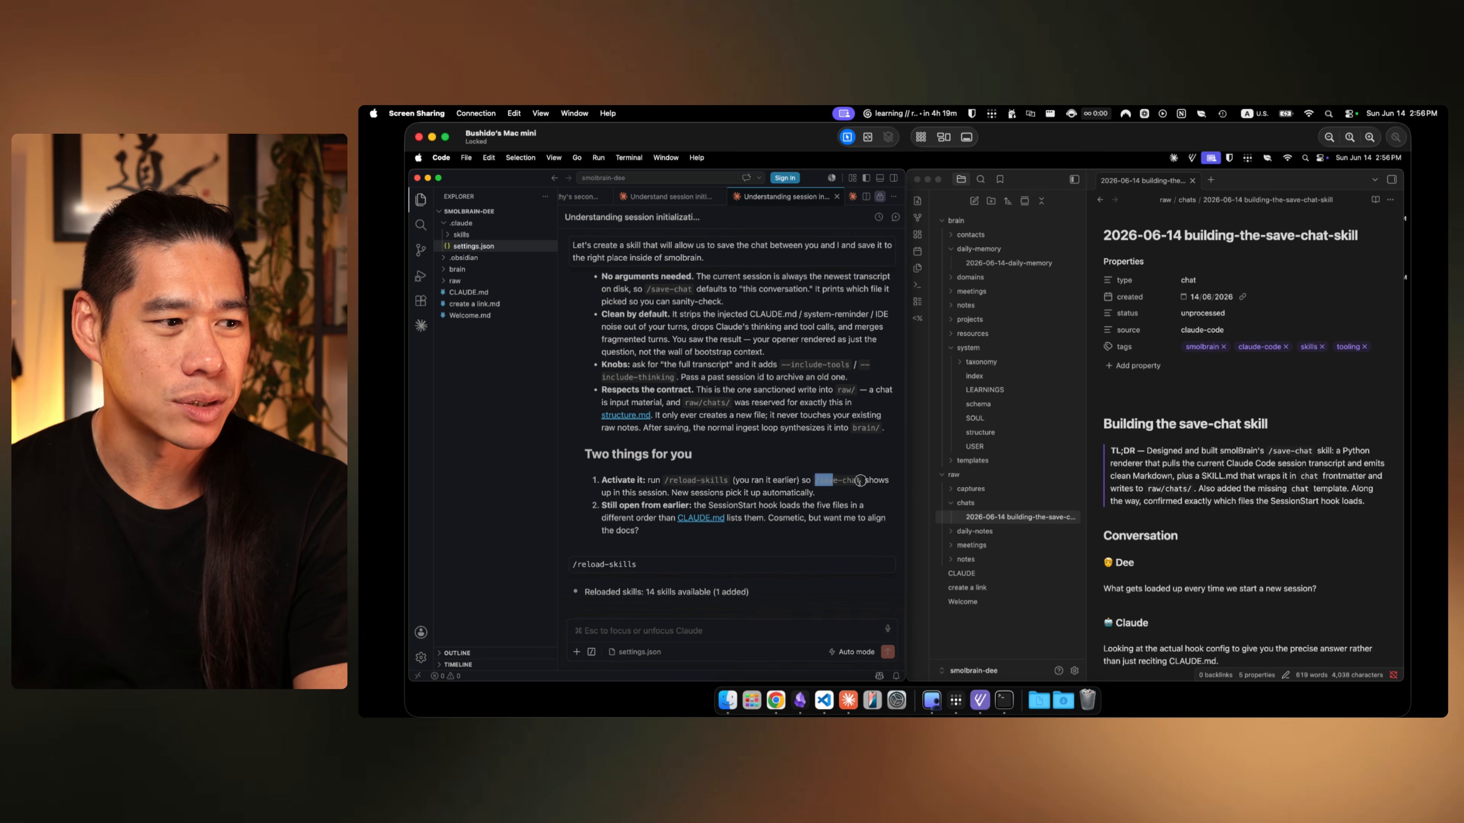
pyautogui.click(736, 633)
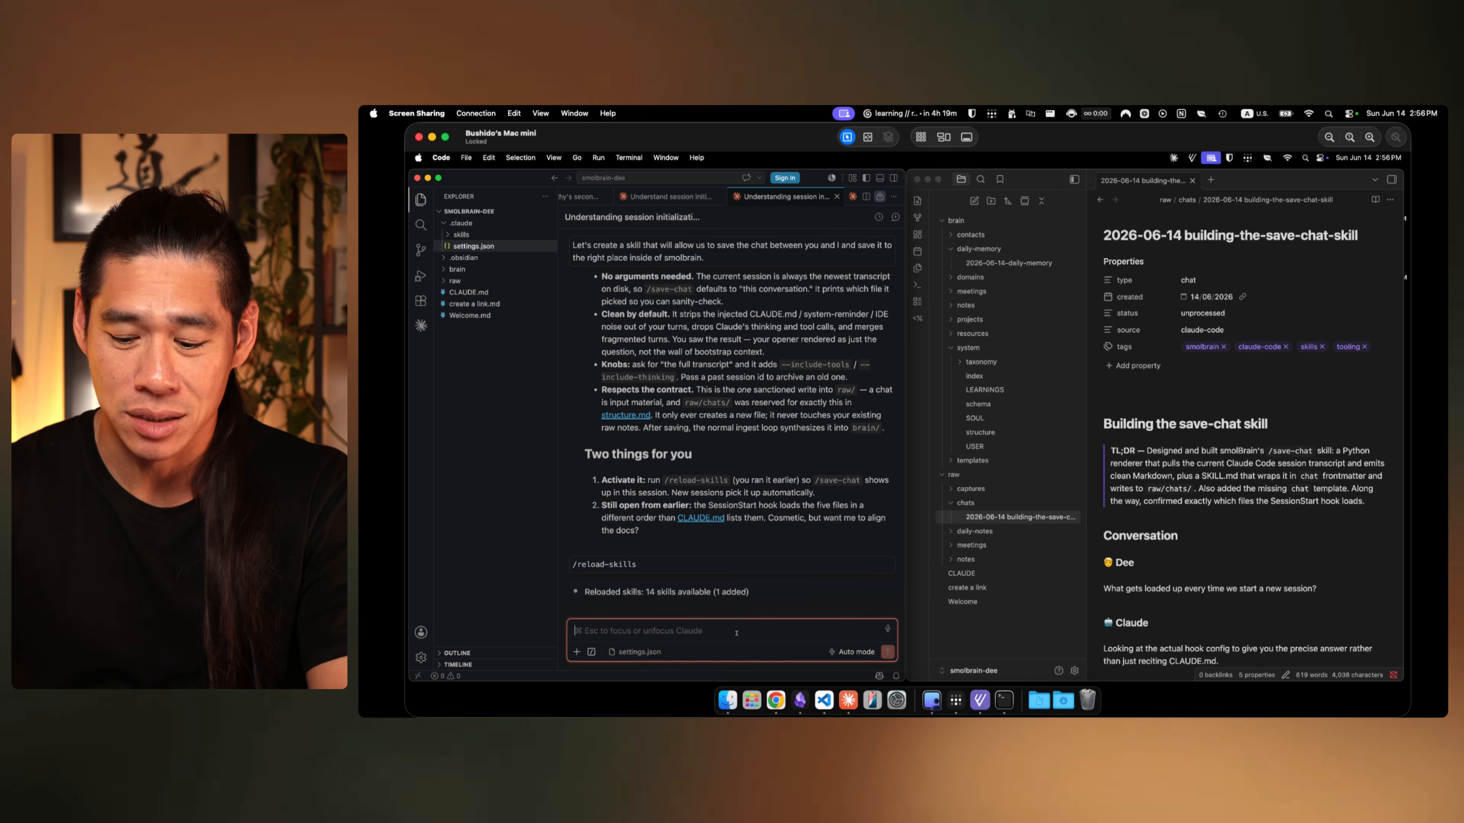
# Step: Check the files in the project's .claude skills/save-chat folder, then collapse it and return to the chat message
pyautogui.click(445, 235)
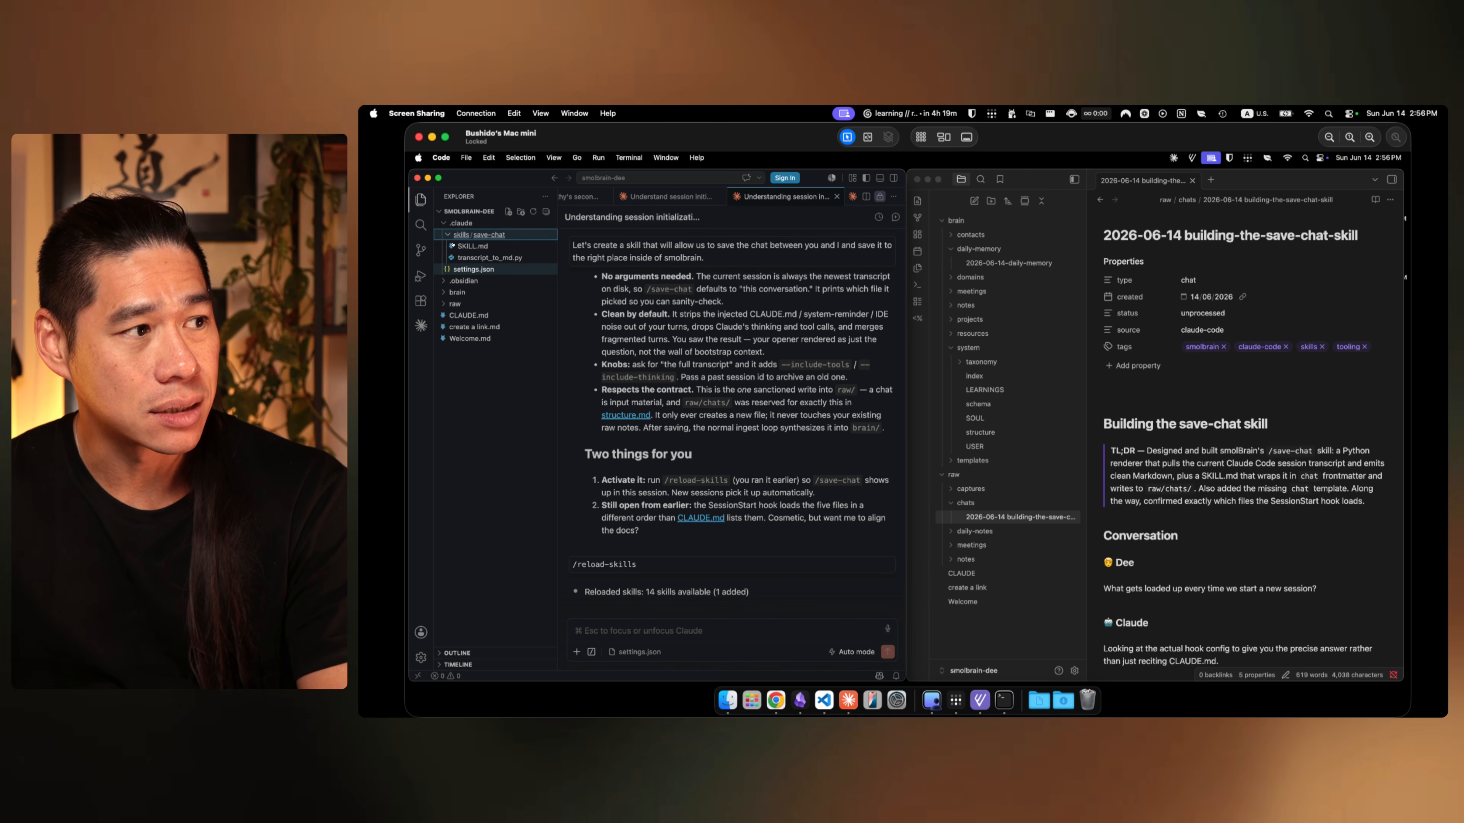
pyautogui.click(445, 237)
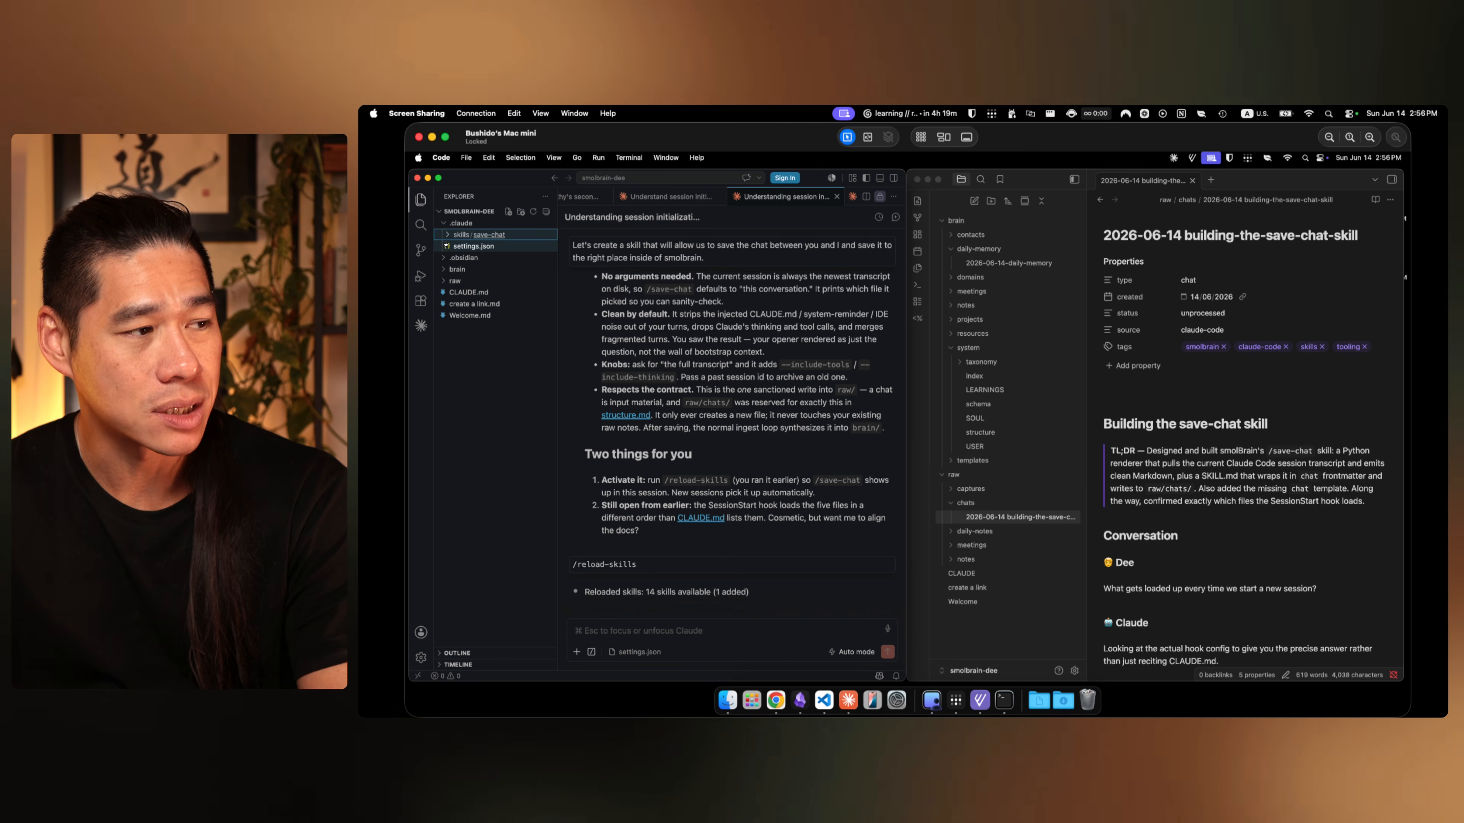
pyautogui.click(724, 632)
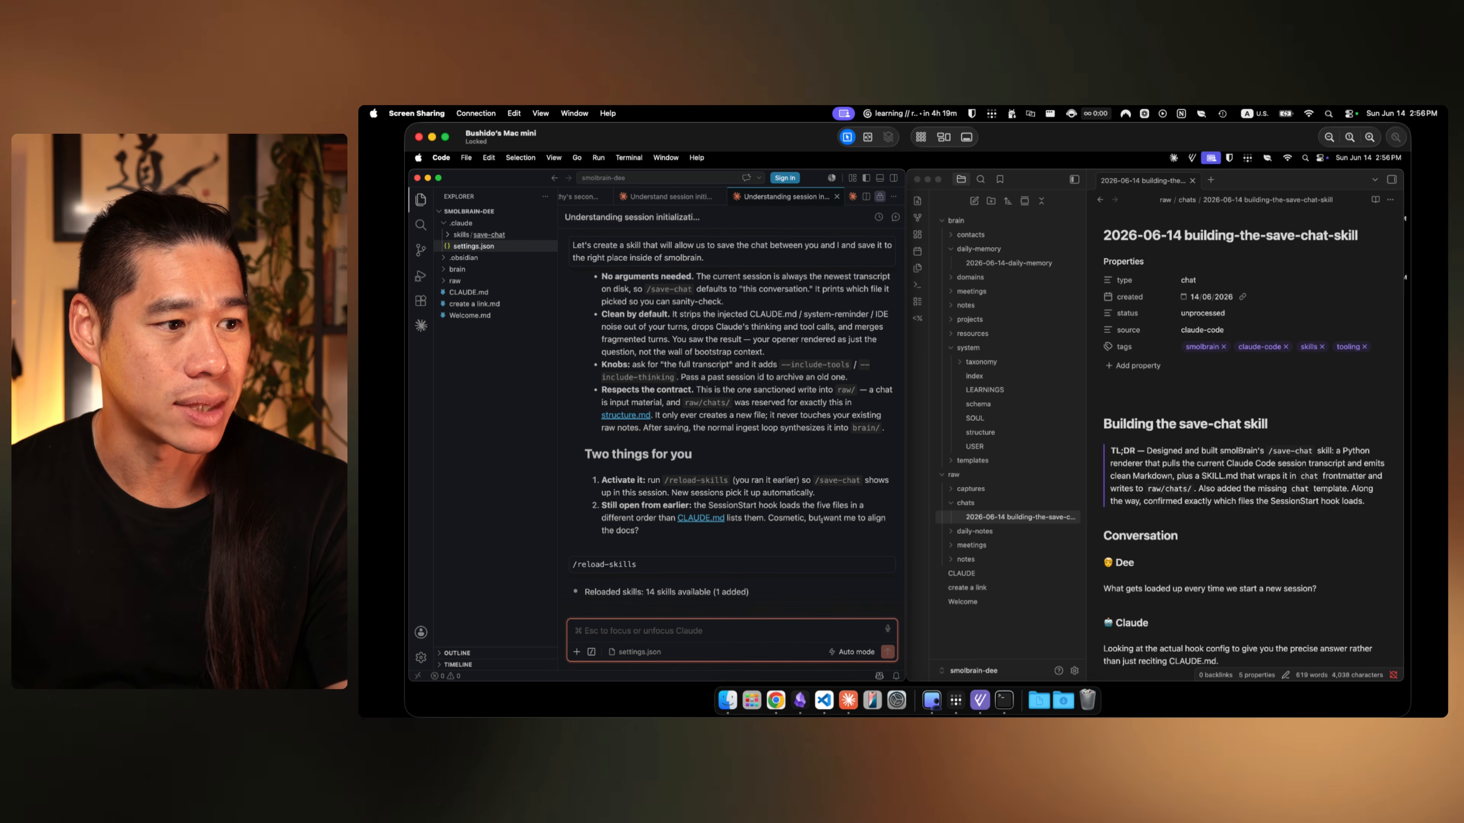
# Step: Send Claude the request "Alright, let's save this work to daily memory, please."
pyautogui.scroll(2, 848, 358)
pyautogui.scroll(-3, 848, 358)
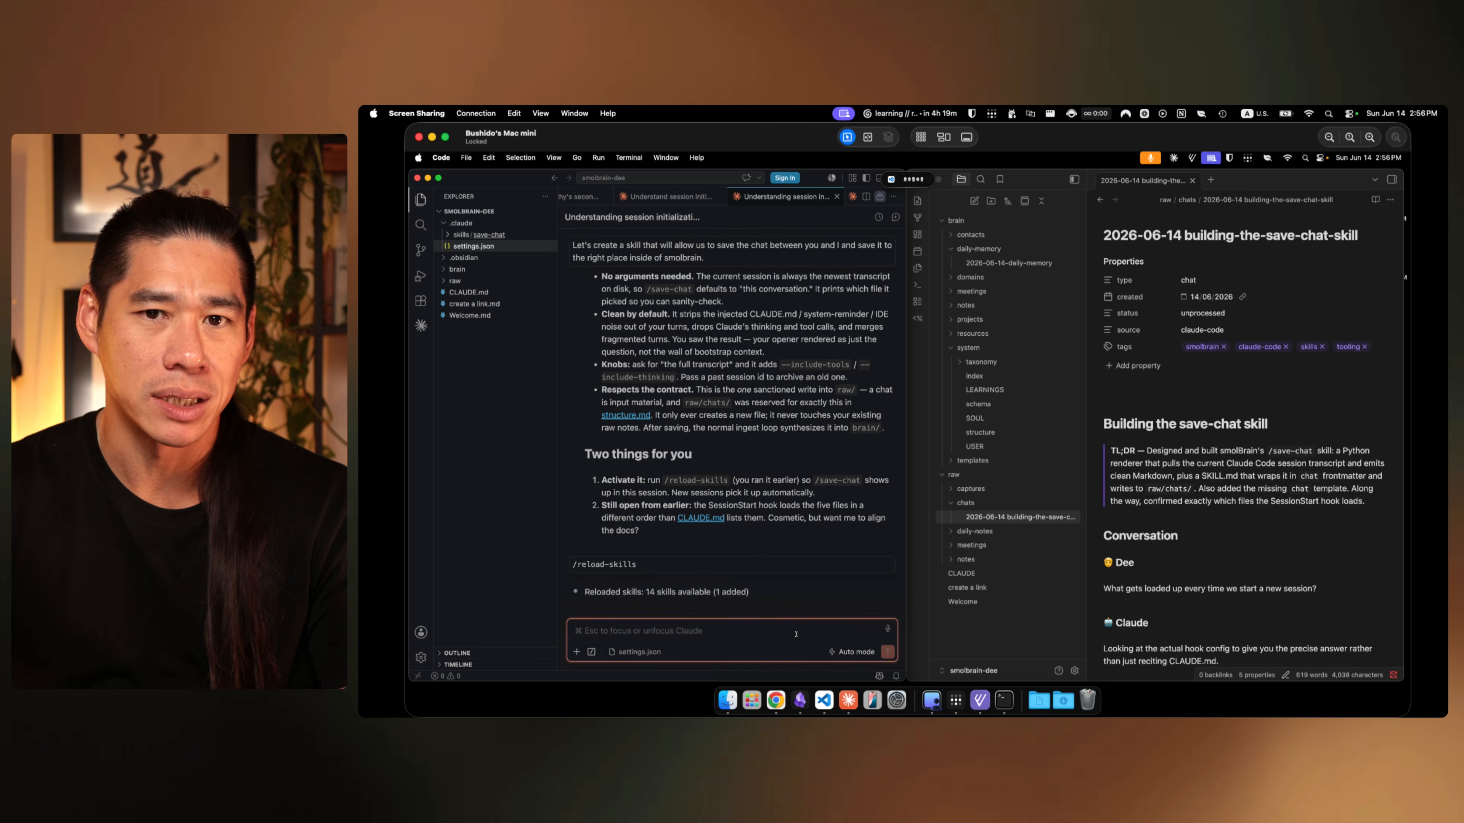
pyautogui.write("Alright, let's save this work to daily memory, please.")
pyautogui.press('Return')
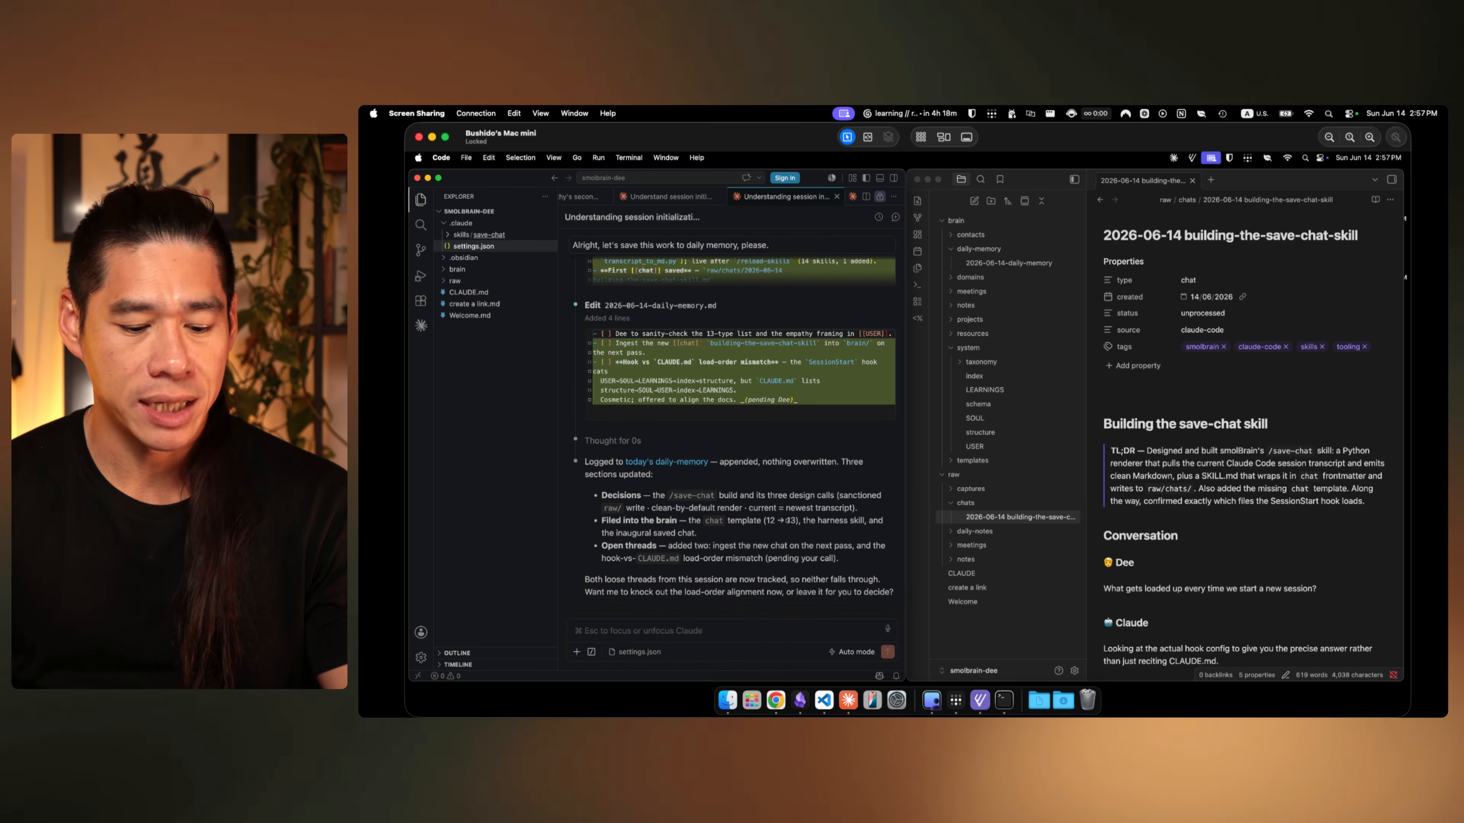
# Step: Quit and relaunch Visual Studio Code to reload the Claude chats with the new skill
pyautogui.press('super+q')
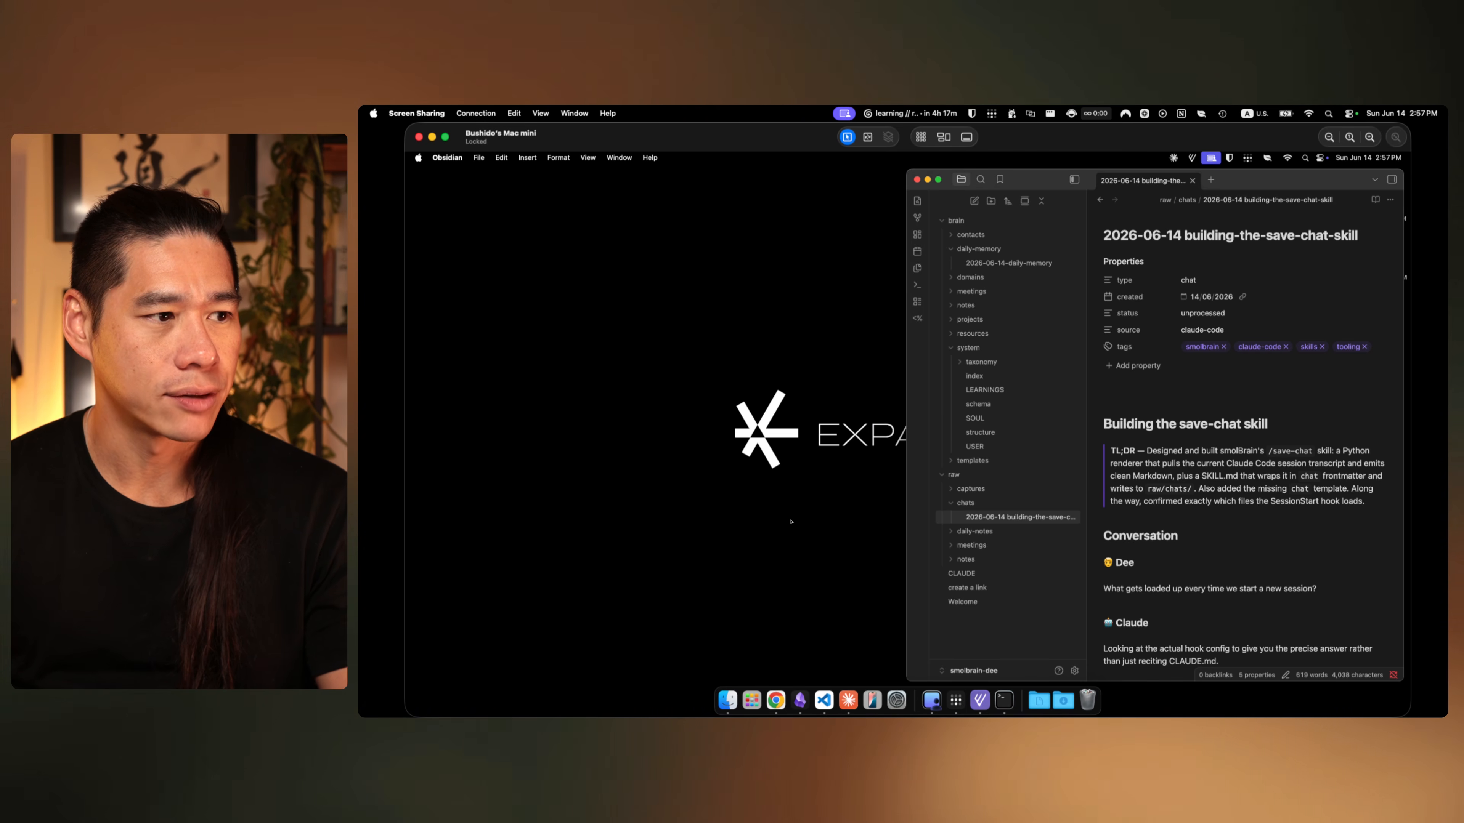
pyautogui.press('super+space')
pyautogui.write('vs')
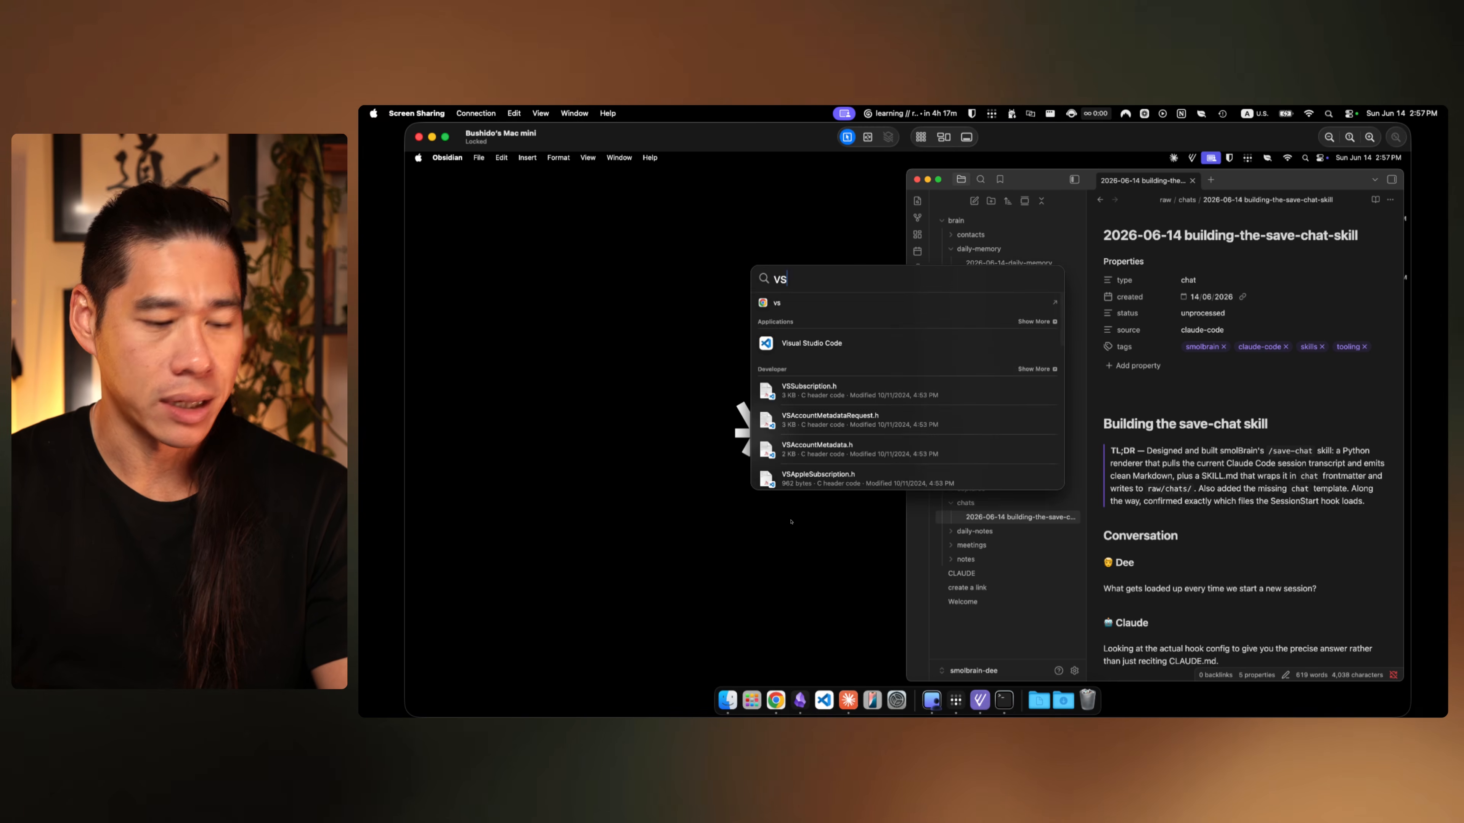
pyautogui.write(' c')
pyautogui.press('Return')
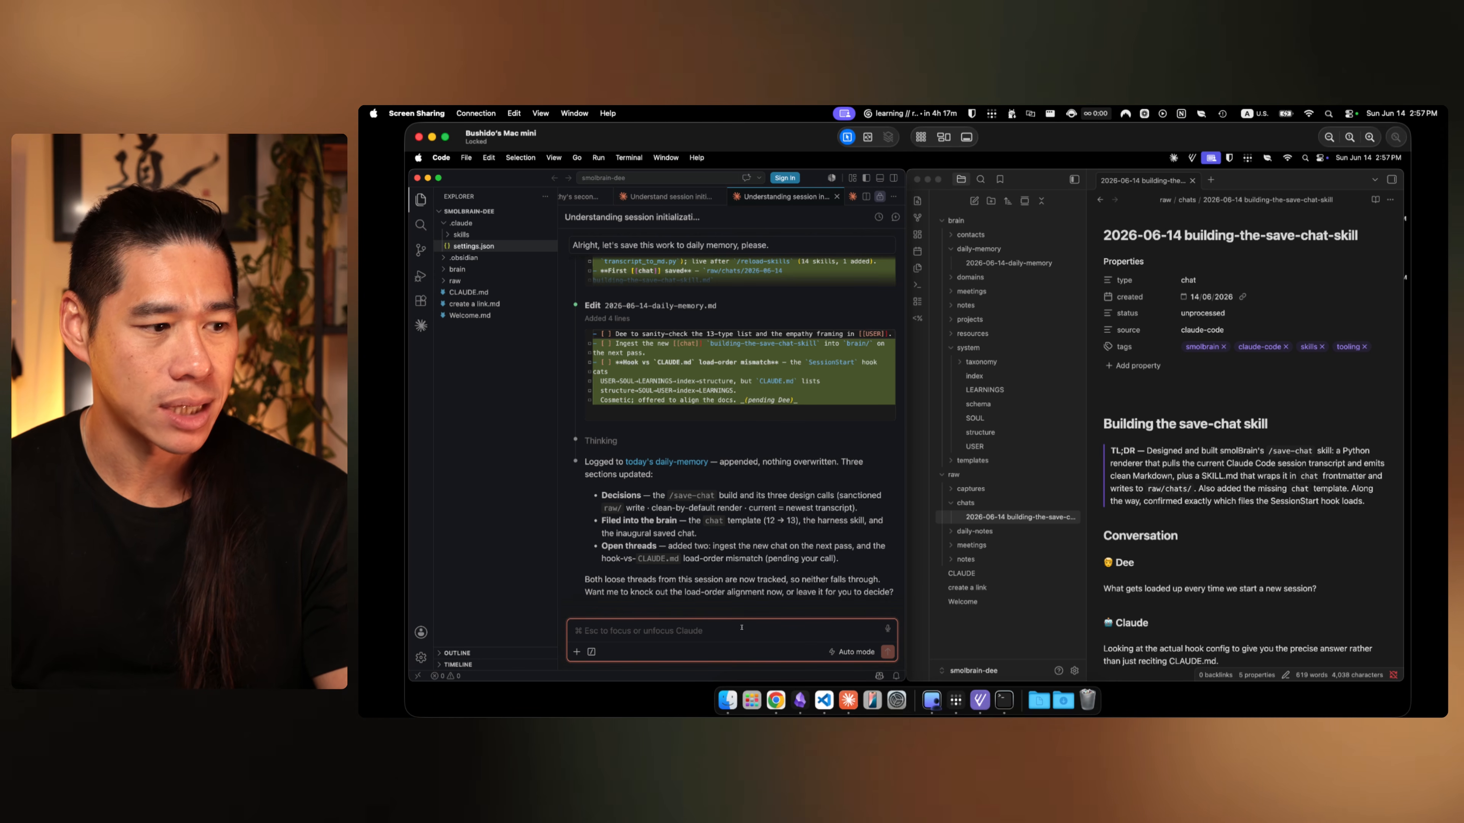
# Step: Check that /save-chat is offered among the slash commands in the skill-building chat, then clear the entry
pyautogui.write('/sa')
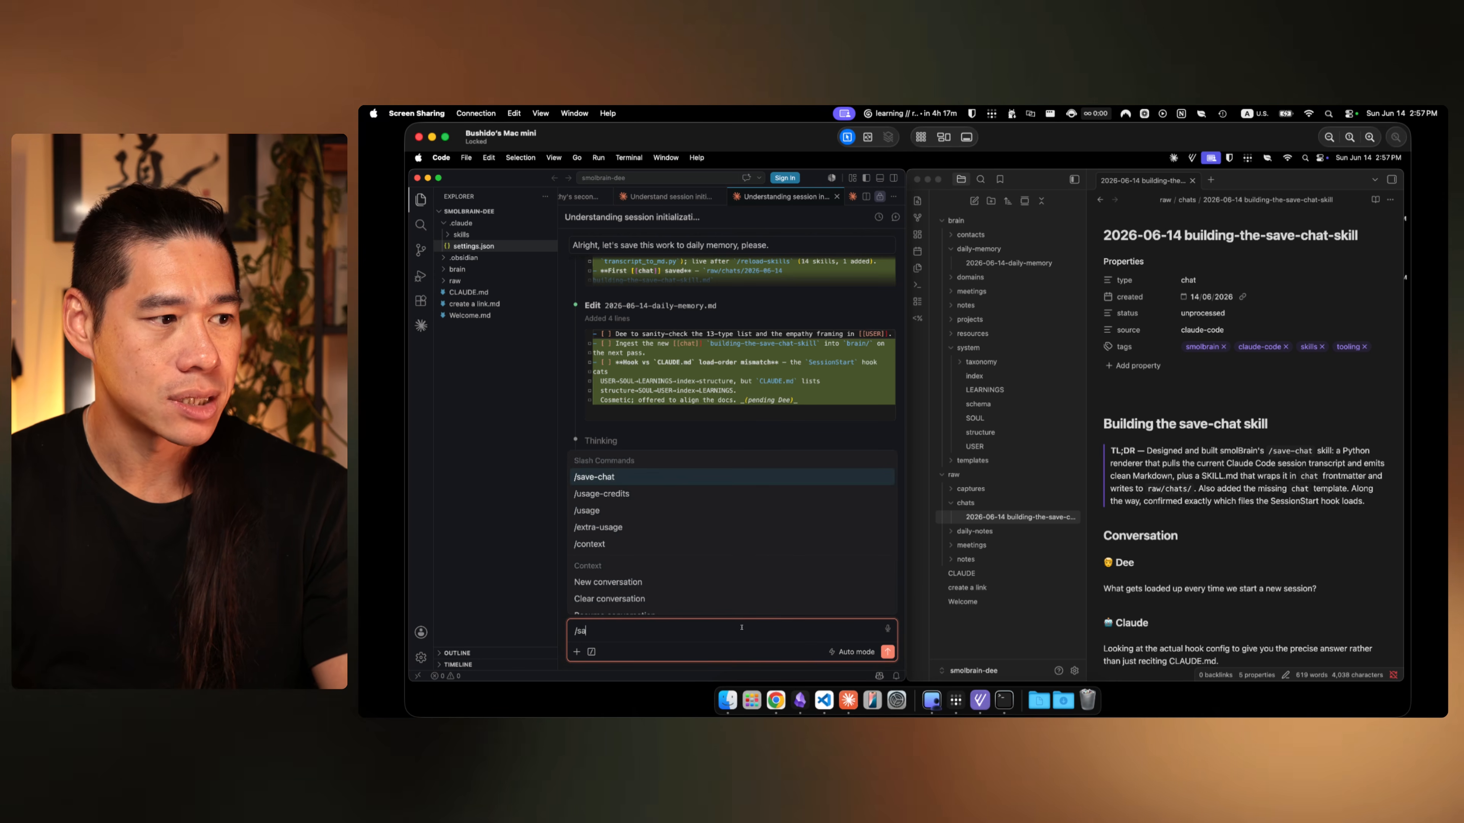
pyautogui.write('v')
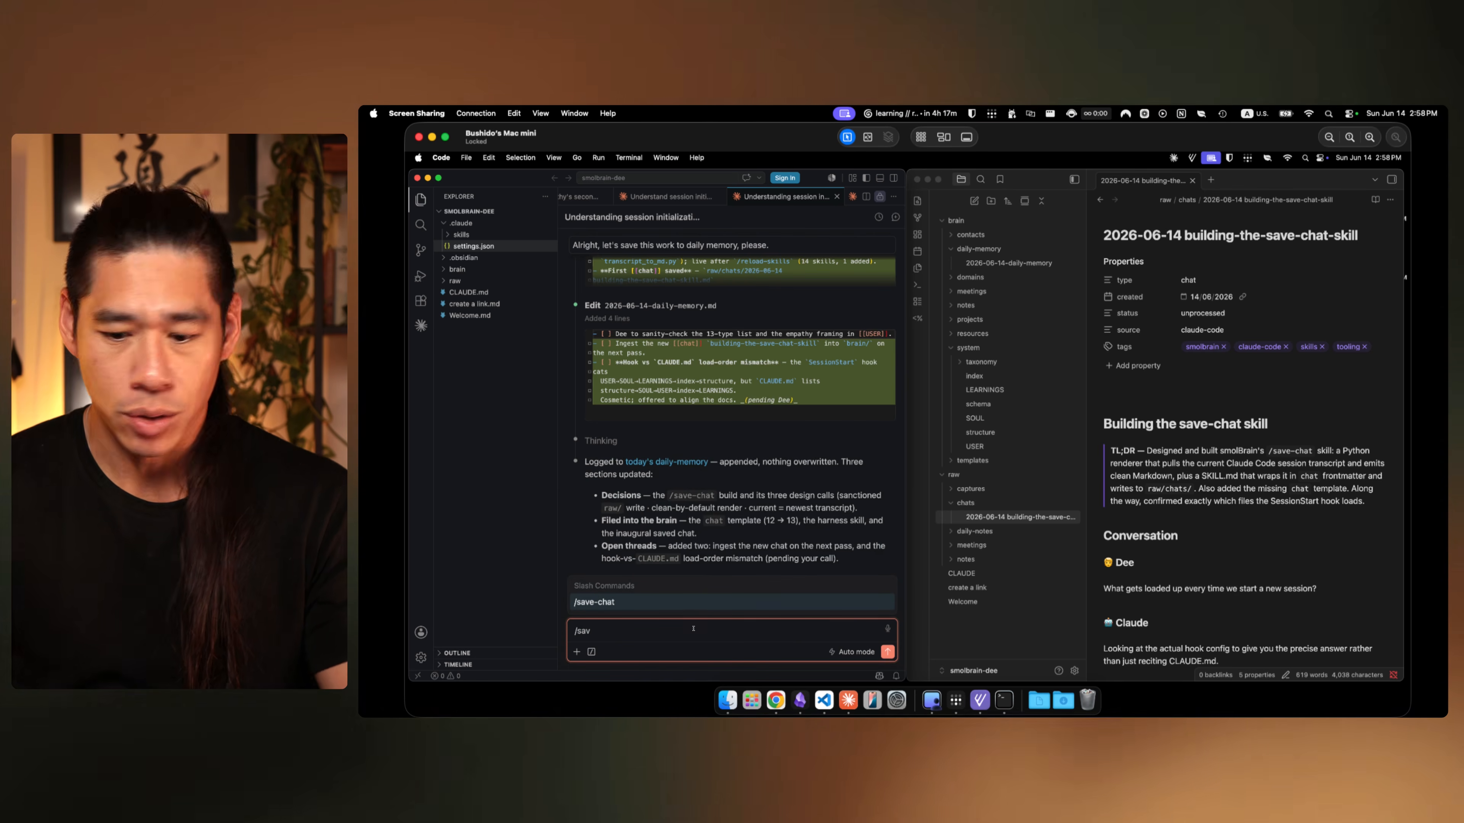
pyautogui.press('BackSpace')
pyautogui.press('BackSpace')
pyautogui.press('BackSpace')
pyautogui.press('BackSpace')
# Step: Run /save-chat in the "Analyze Karpathy's second brain" chat to store that conversation in the vault
pyautogui.hscroll(-4, 674, 198)
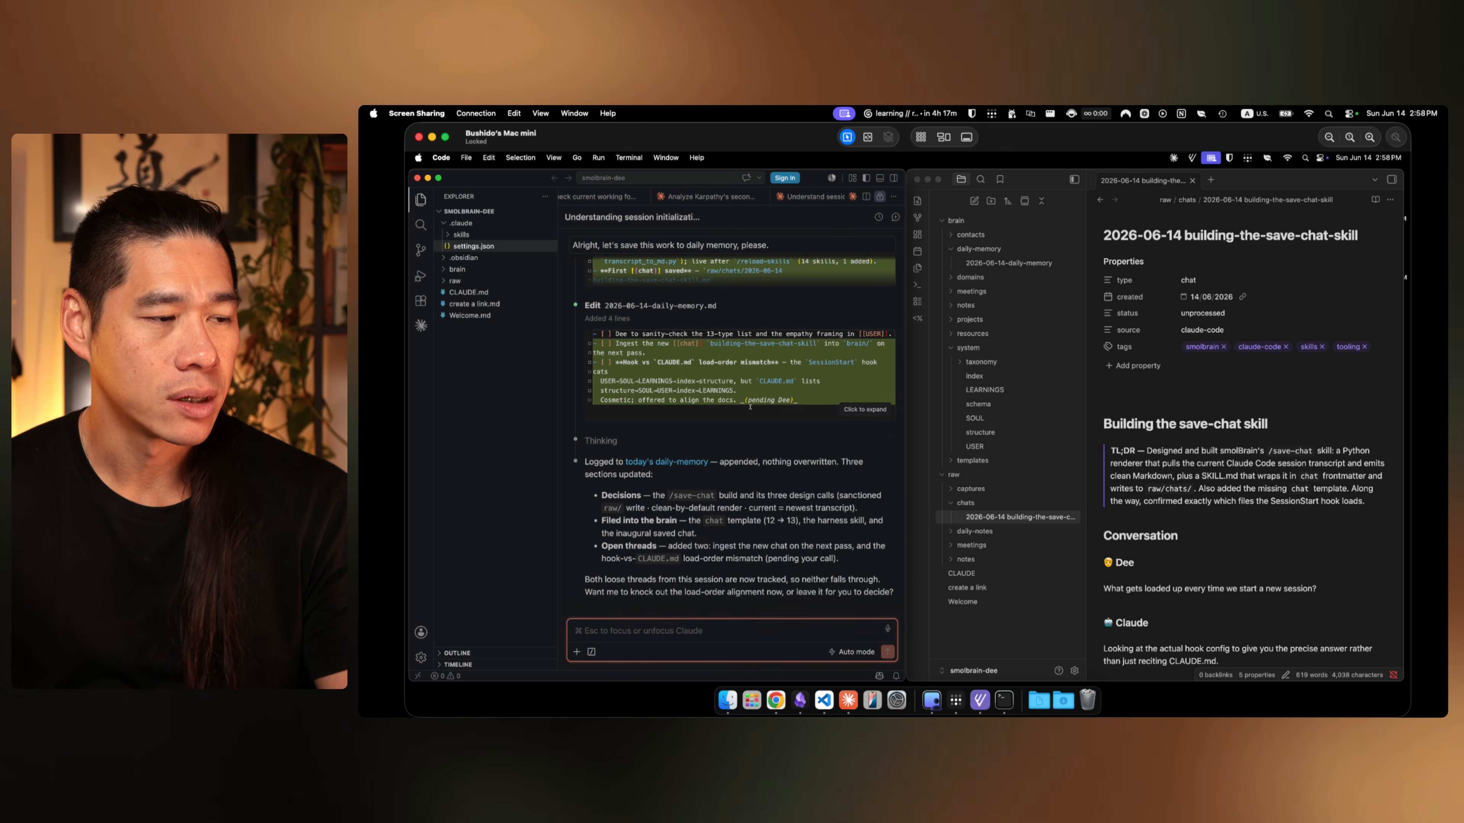
pyautogui.click(710, 196)
pyautogui.scroll(10, 796, 443)
pyautogui.scroll(-10, 796, 443)
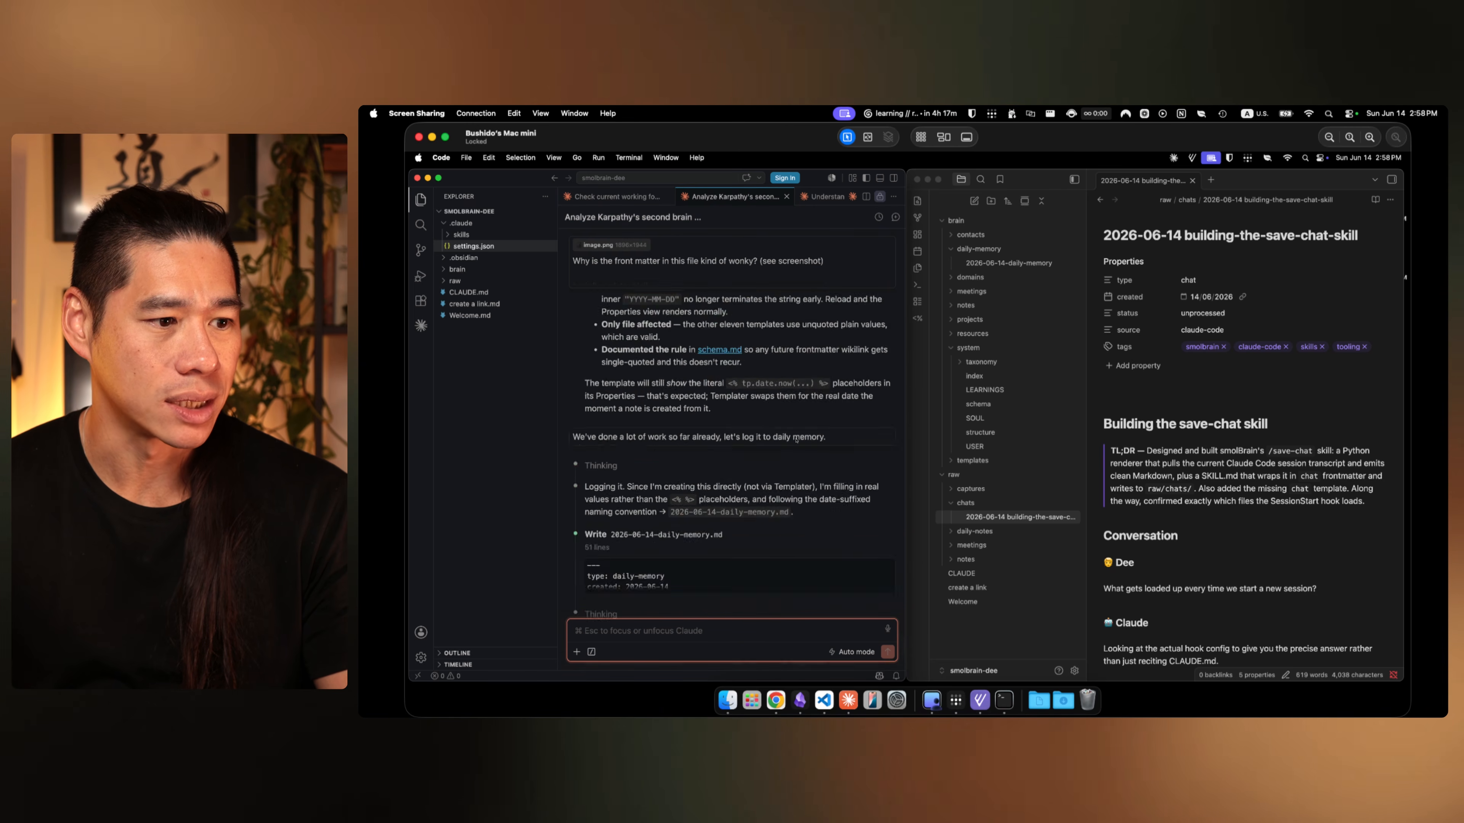
pyautogui.click(744, 634)
pyautogui.write('/save')
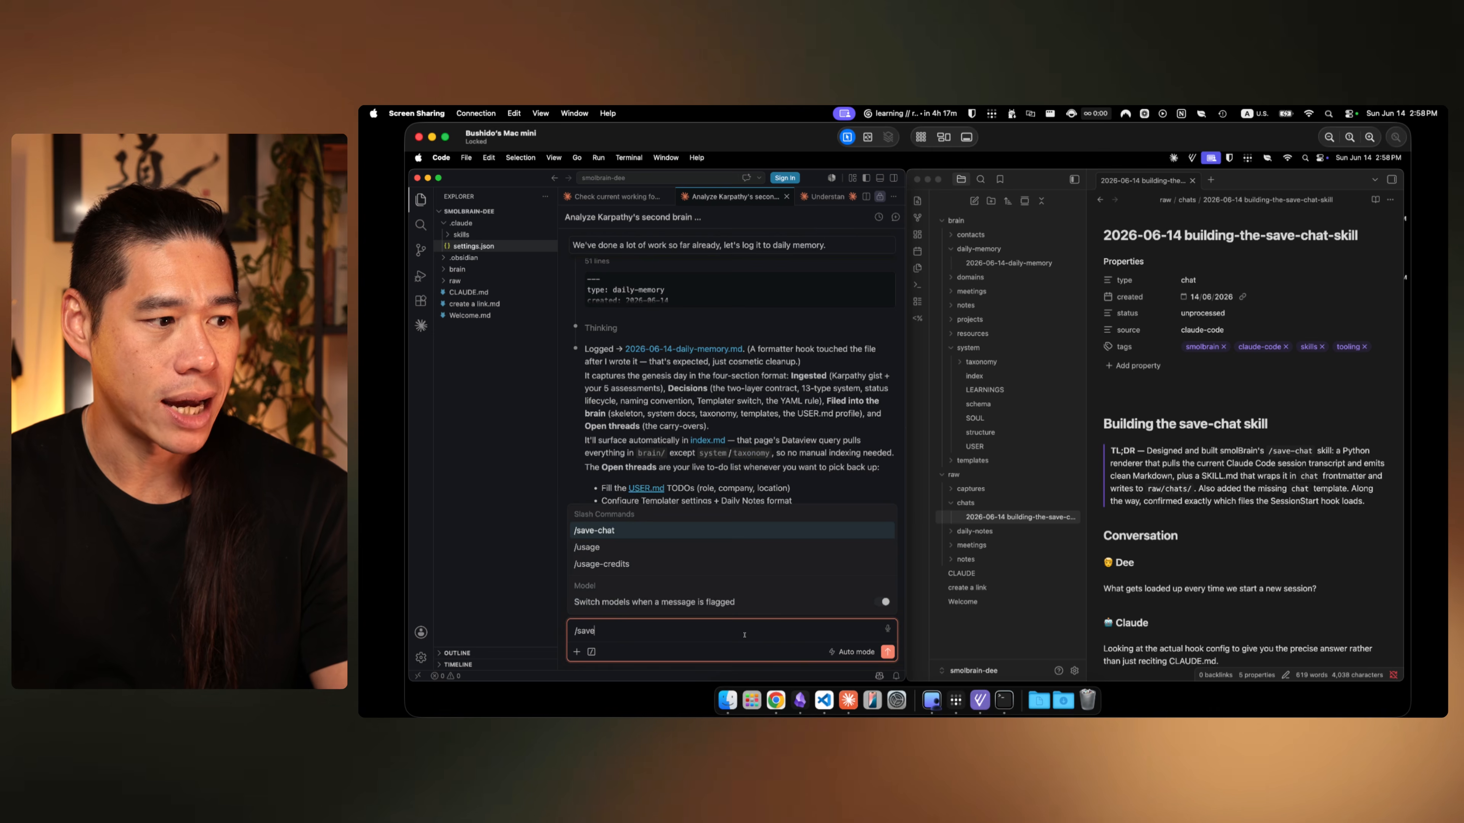
pyautogui.press('Return')
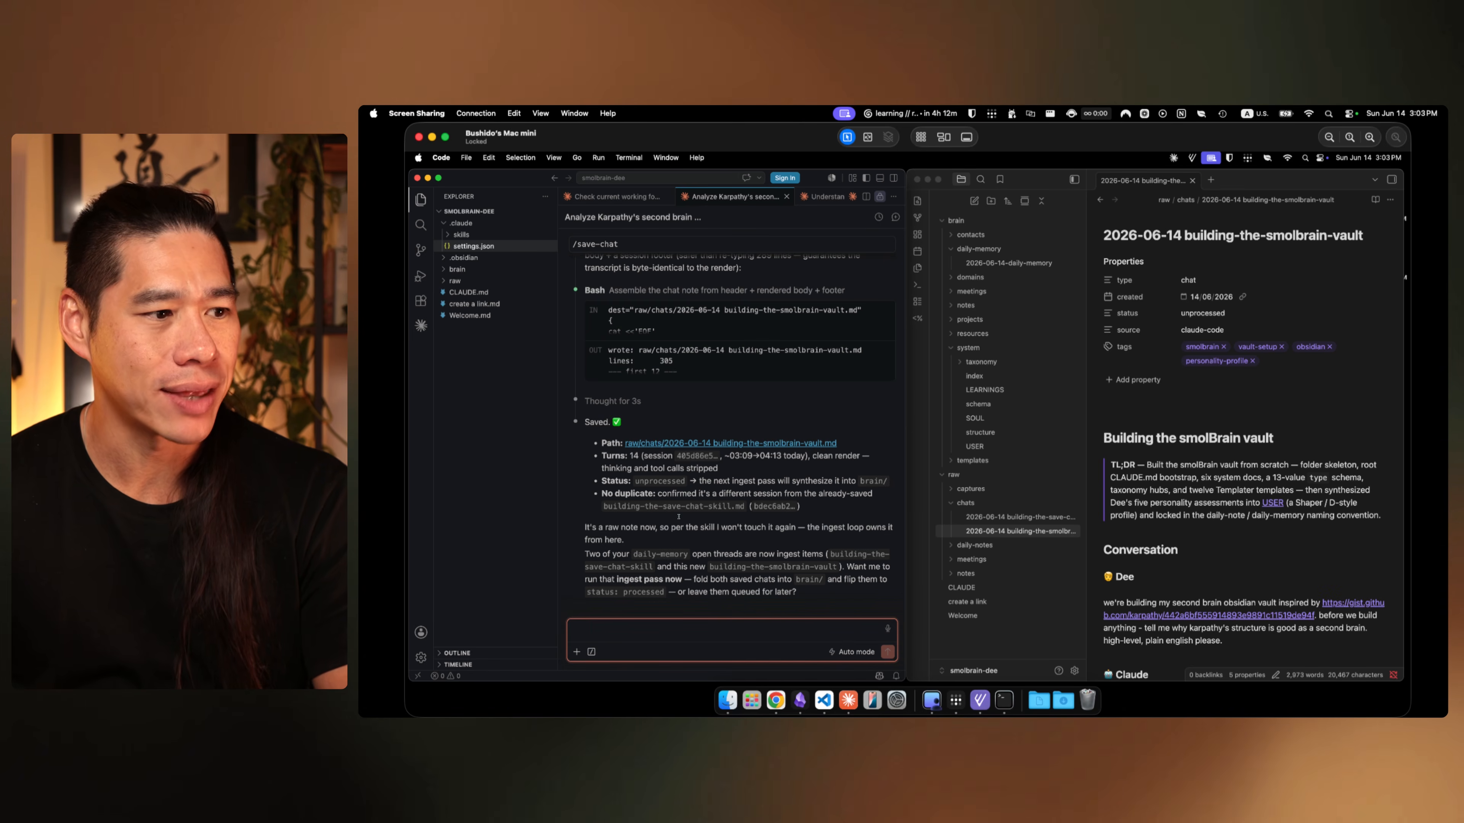
# Step: Review the saved vault-building chat note in Obsidian and Claude's closing remarks about ingesting the two saved chats
pyautogui.click(1020, 542)
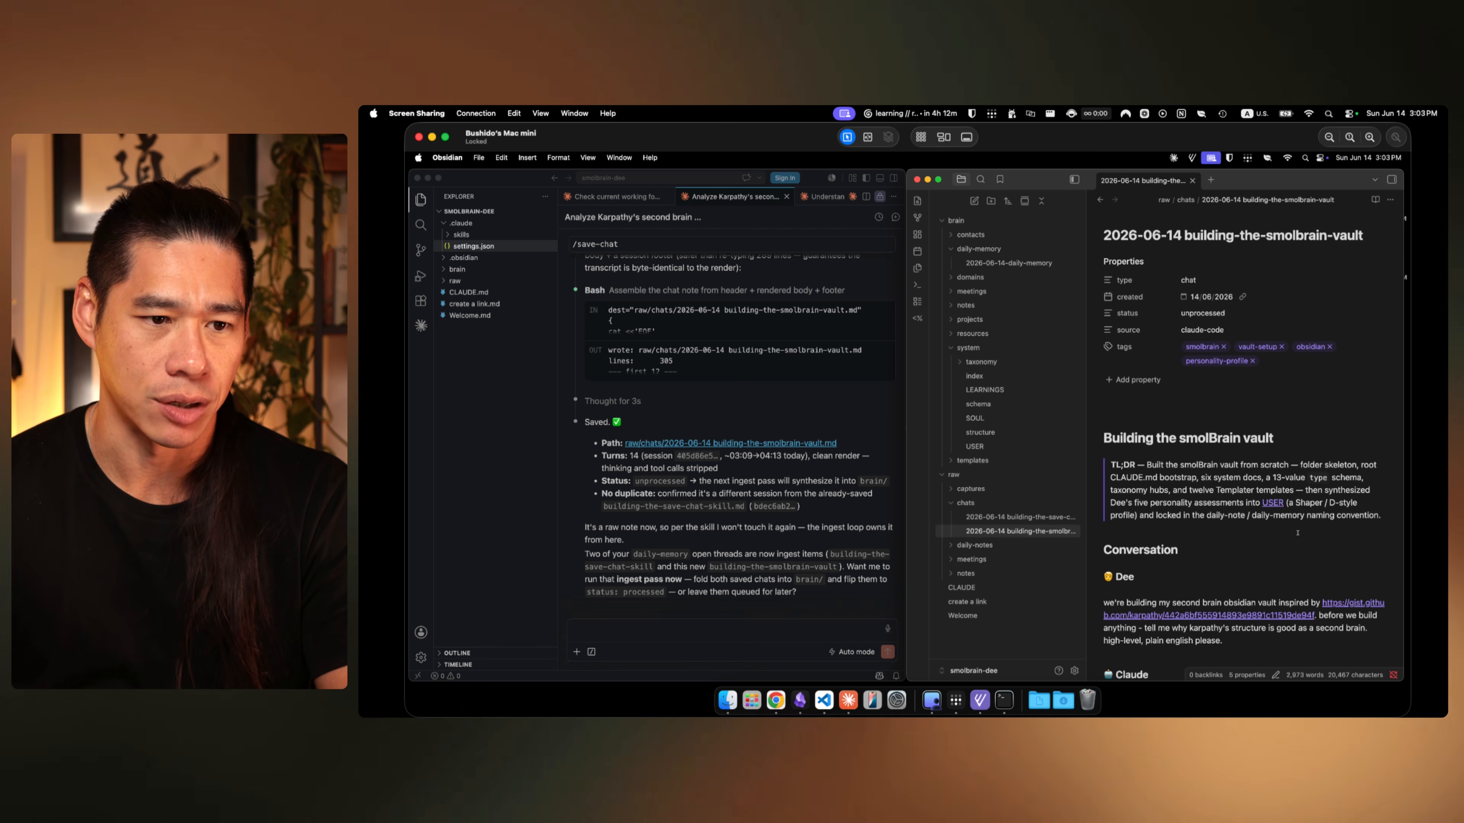
pyautogui.click(585, 557)
pyautogui.moveTo(652, 550); pyautogui.dragTo(724, 550)
pyautogui.click(653, 563)
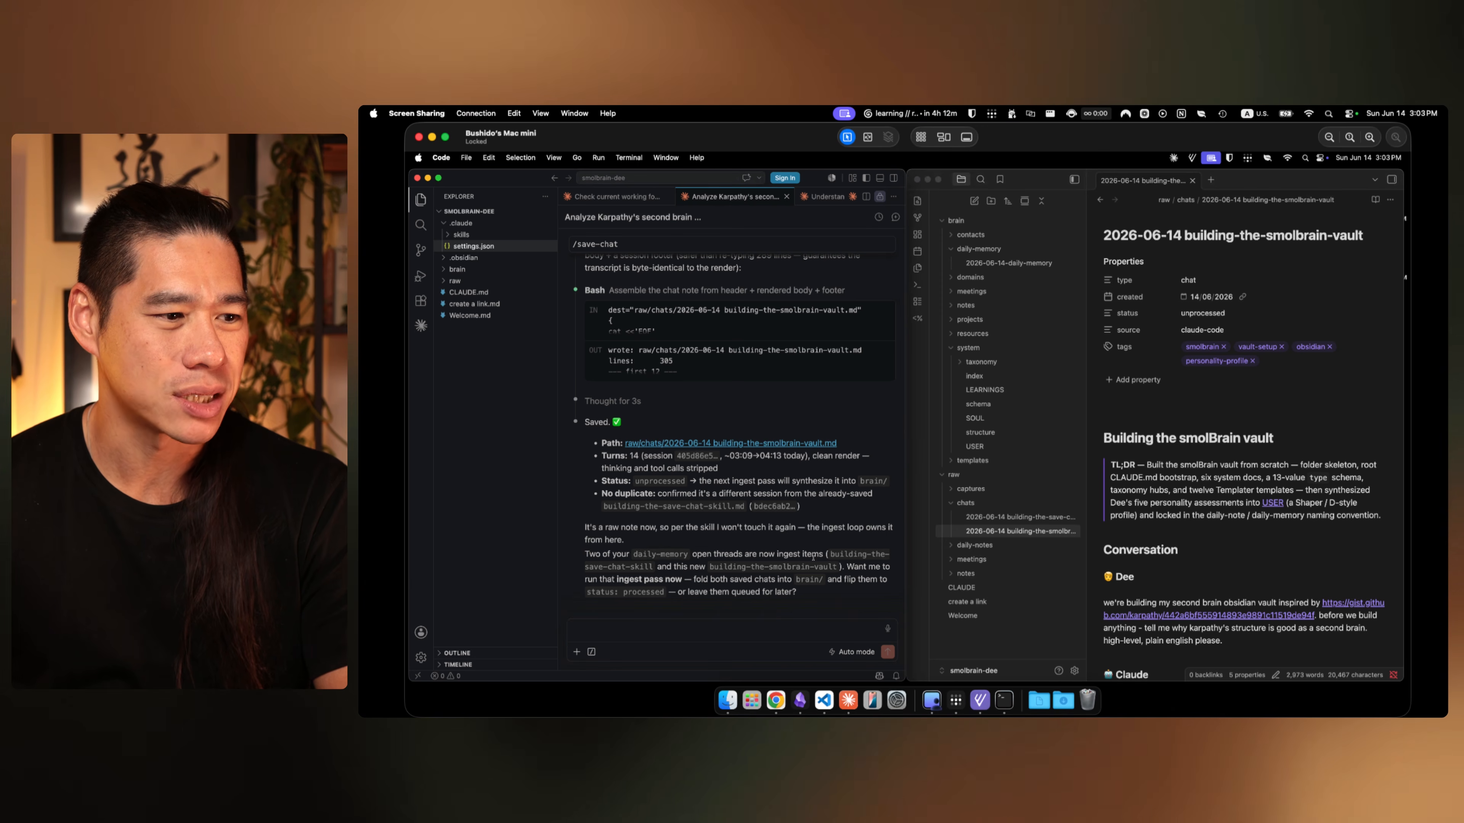
pyautogui.moveTo(829, 555); pyautogui.dragTo(680, 567)
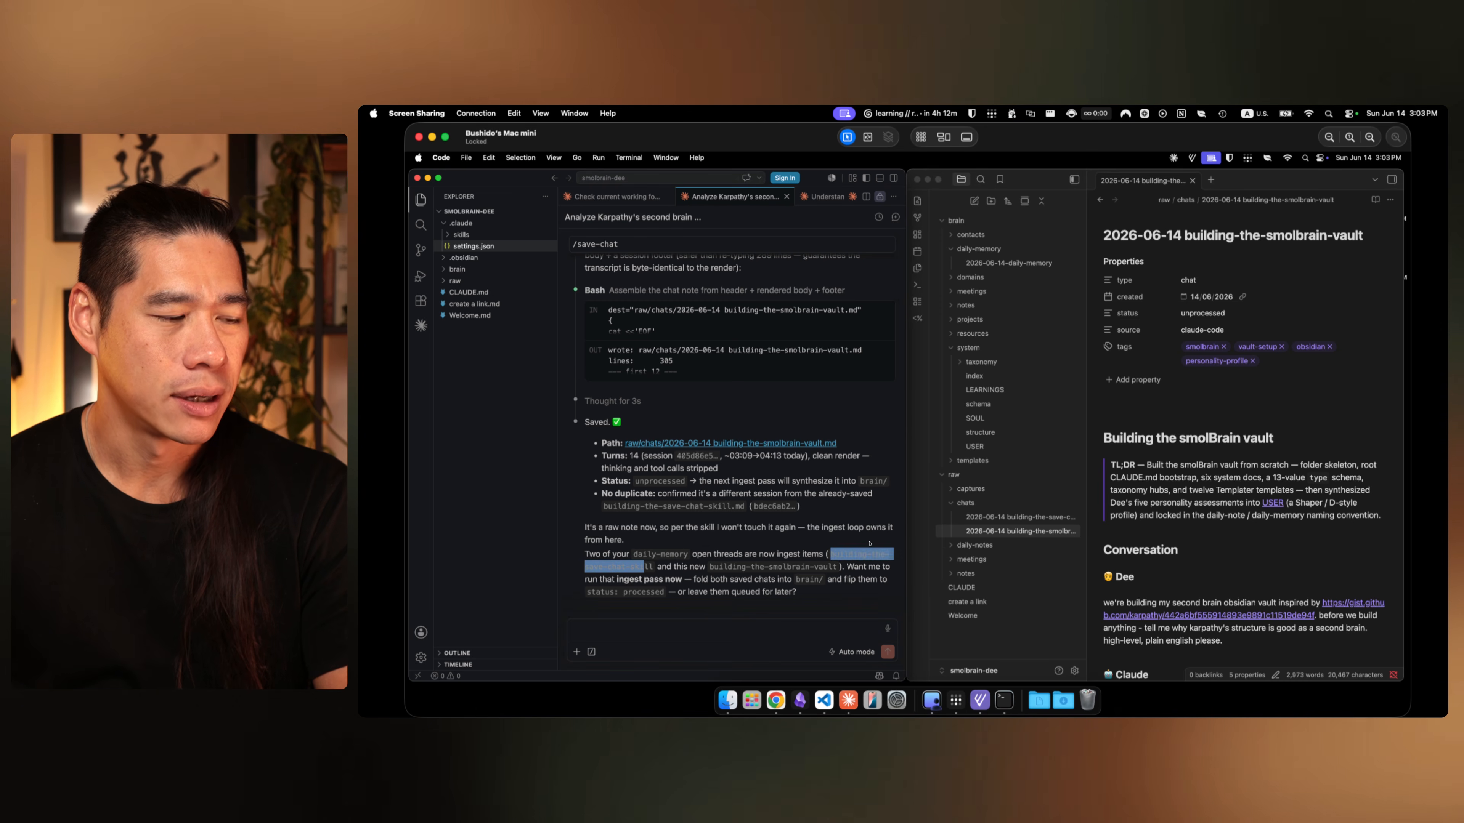
pyautogui.click(713, 575)
pyautogui.moveTo(751, 568); pyautogui.dragTo(836, 568)
pyautogui.click(626, 579)
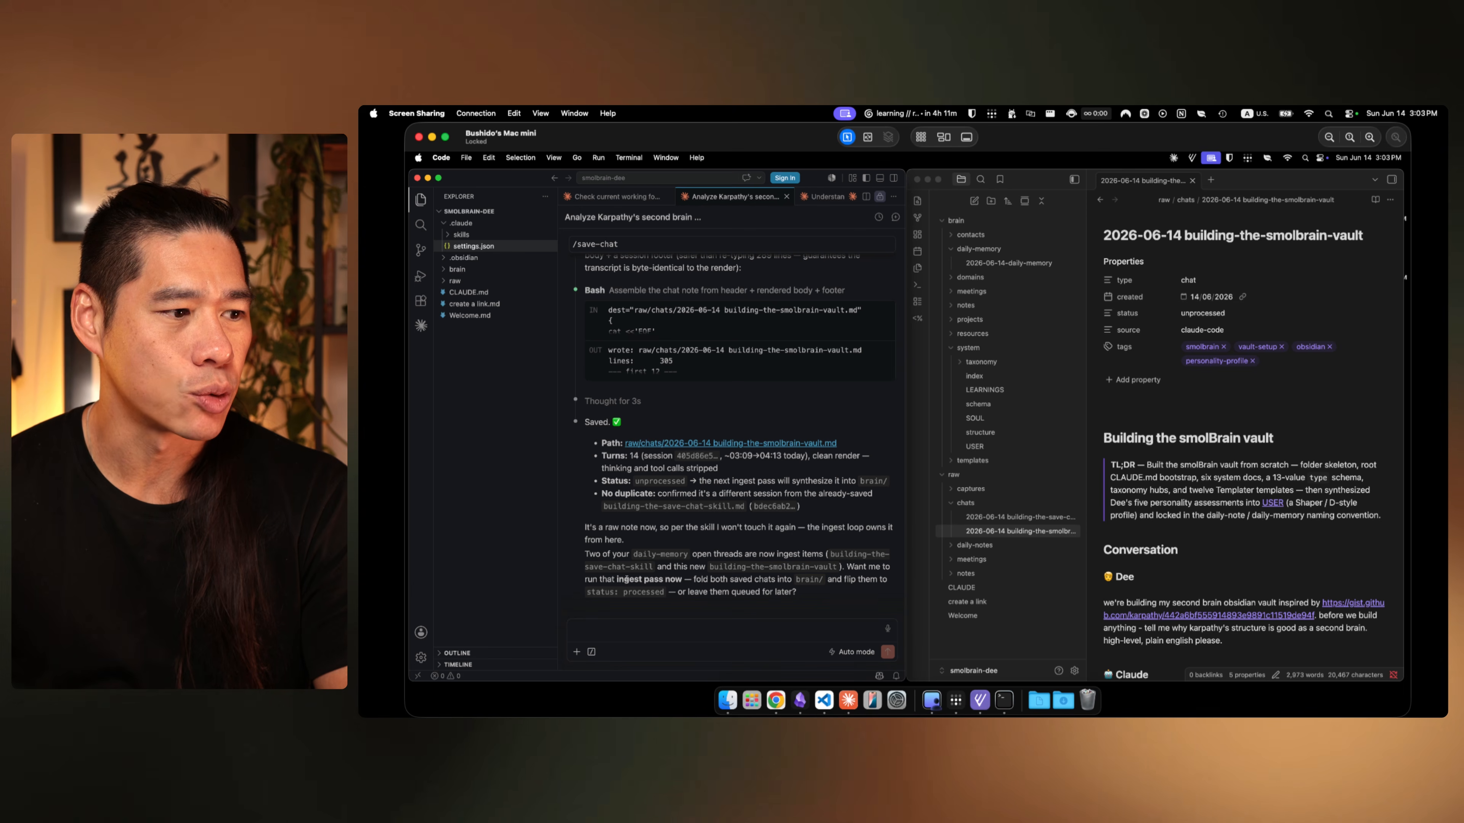
# Step: Draft a /smolbrain-sweep prompt asking Claude to ingest and process all outstanding and uningested daily notes, notes and chats
pyautogui.click(758, 631)
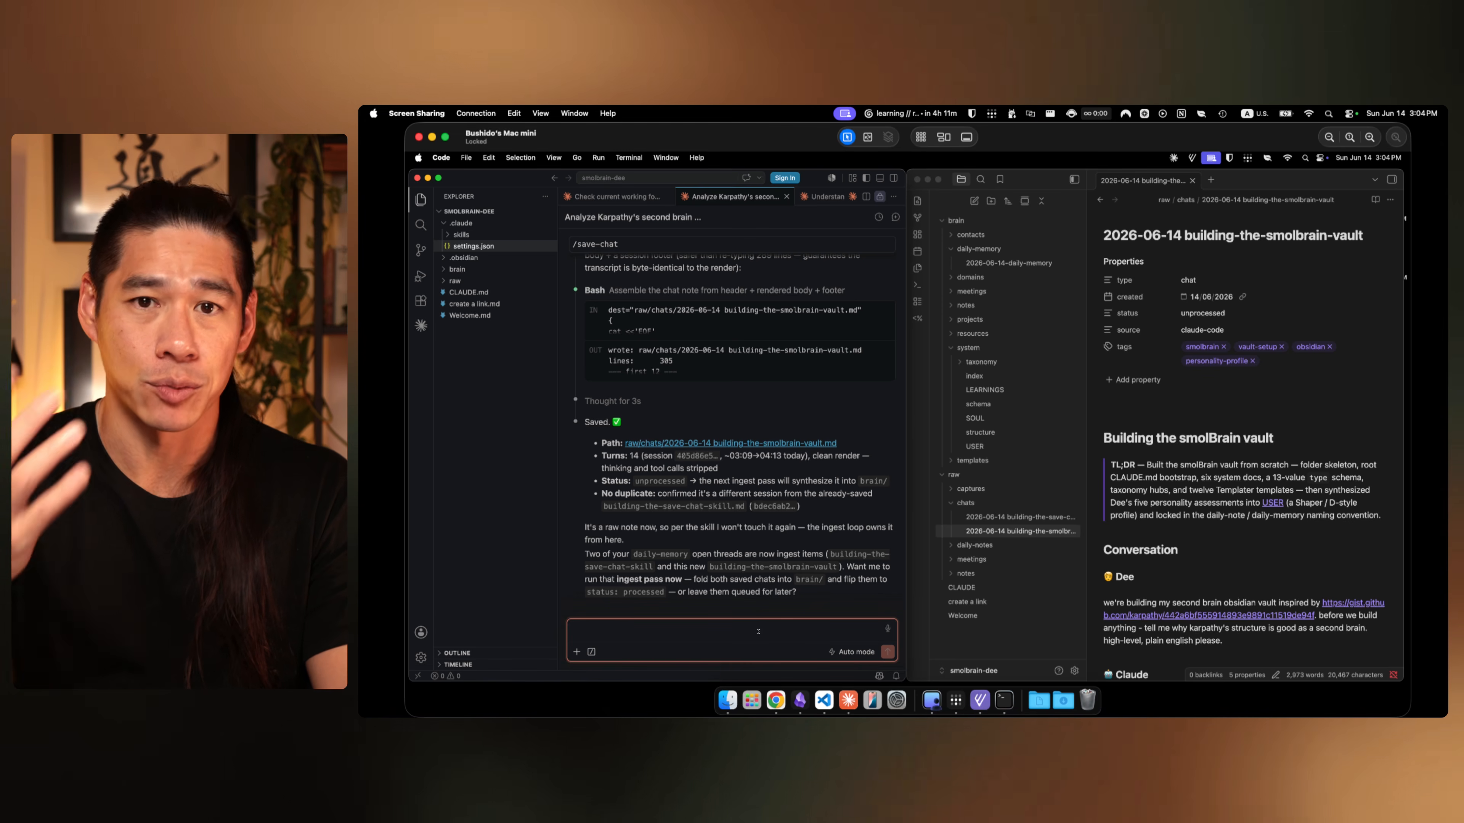
pyautogui.write('/smo')
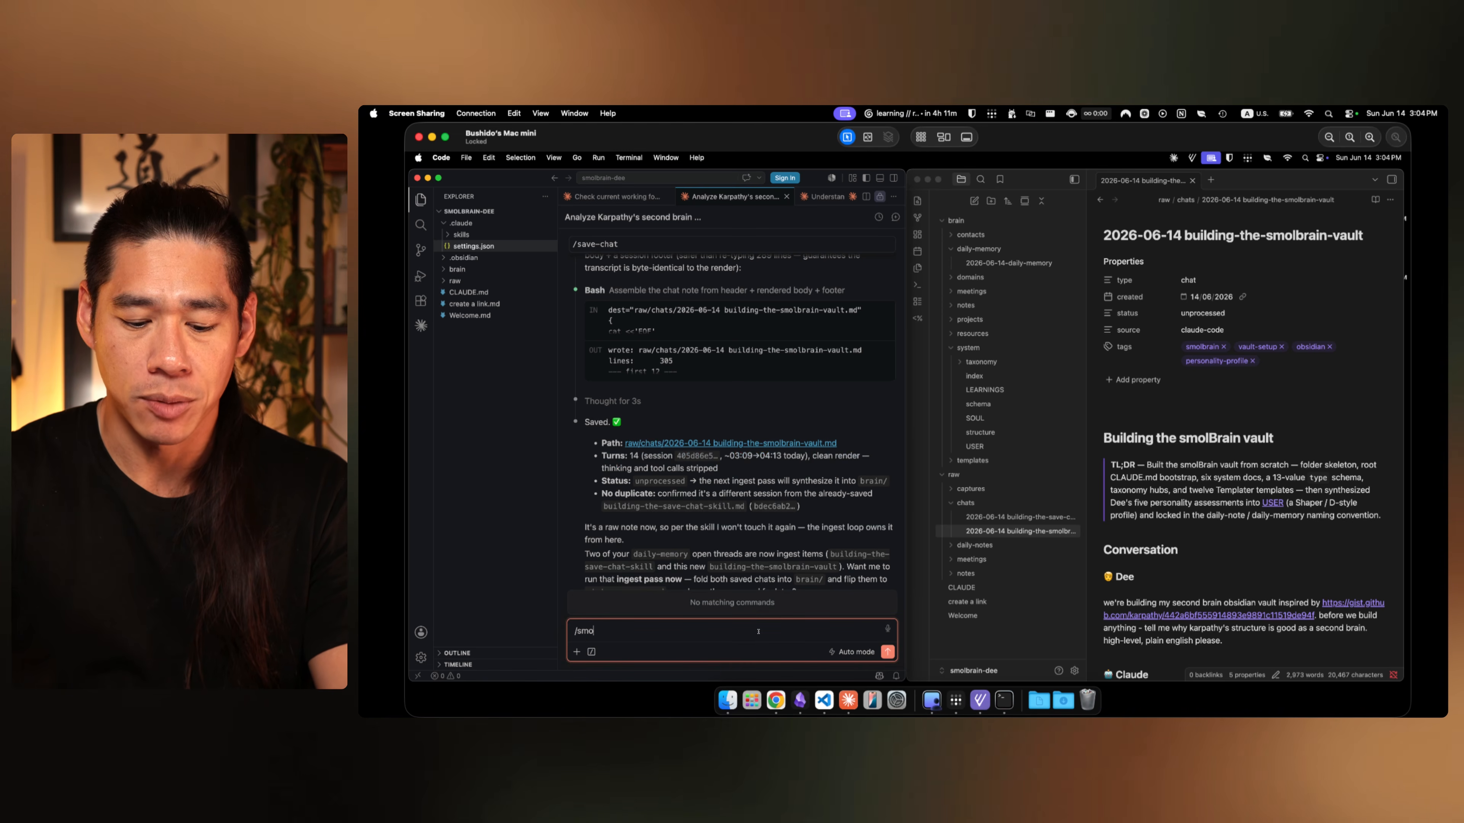
pyautogui.write('lbrain-swe')
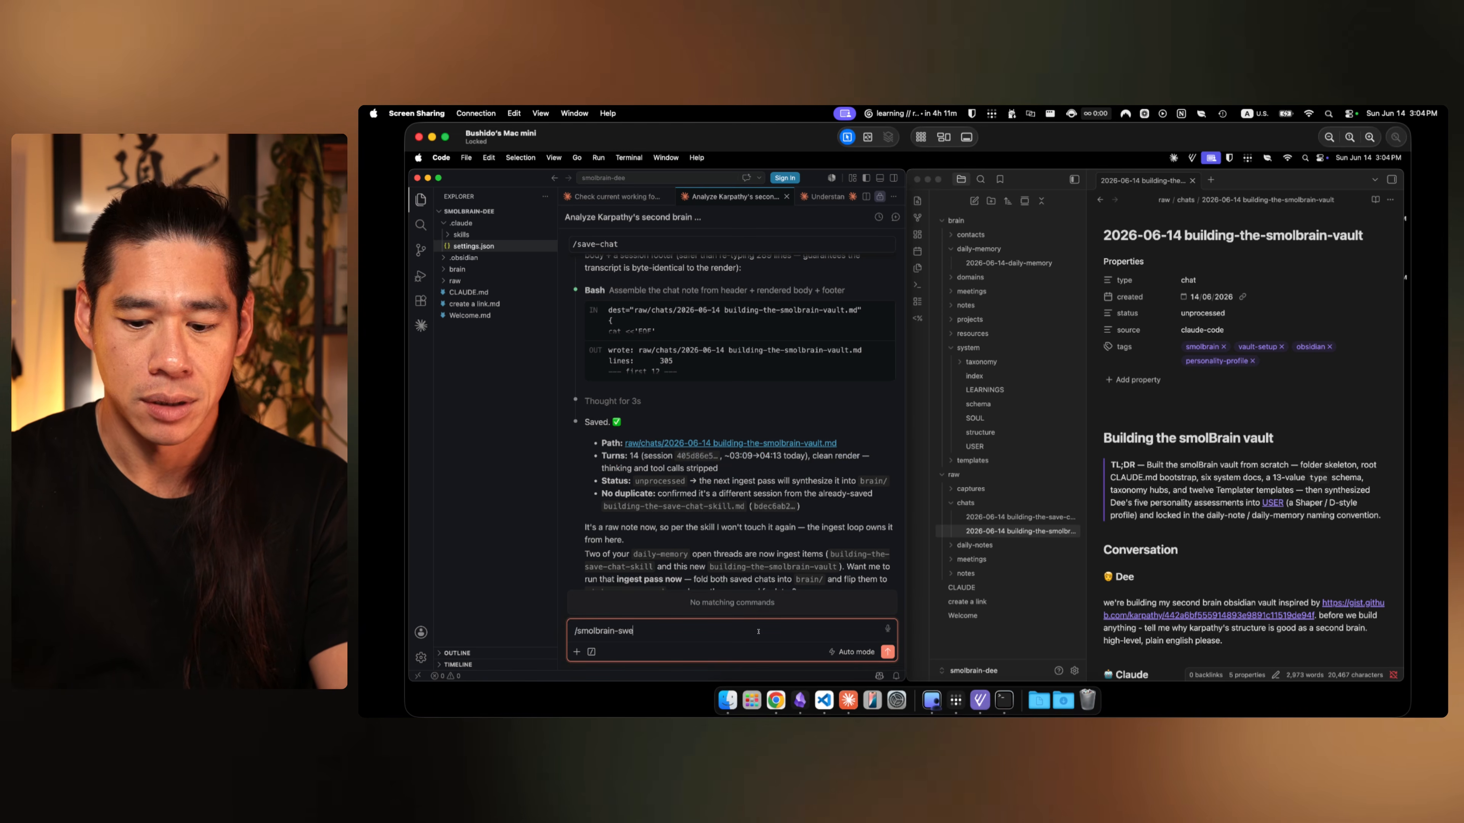
pyautogui.write('ep')
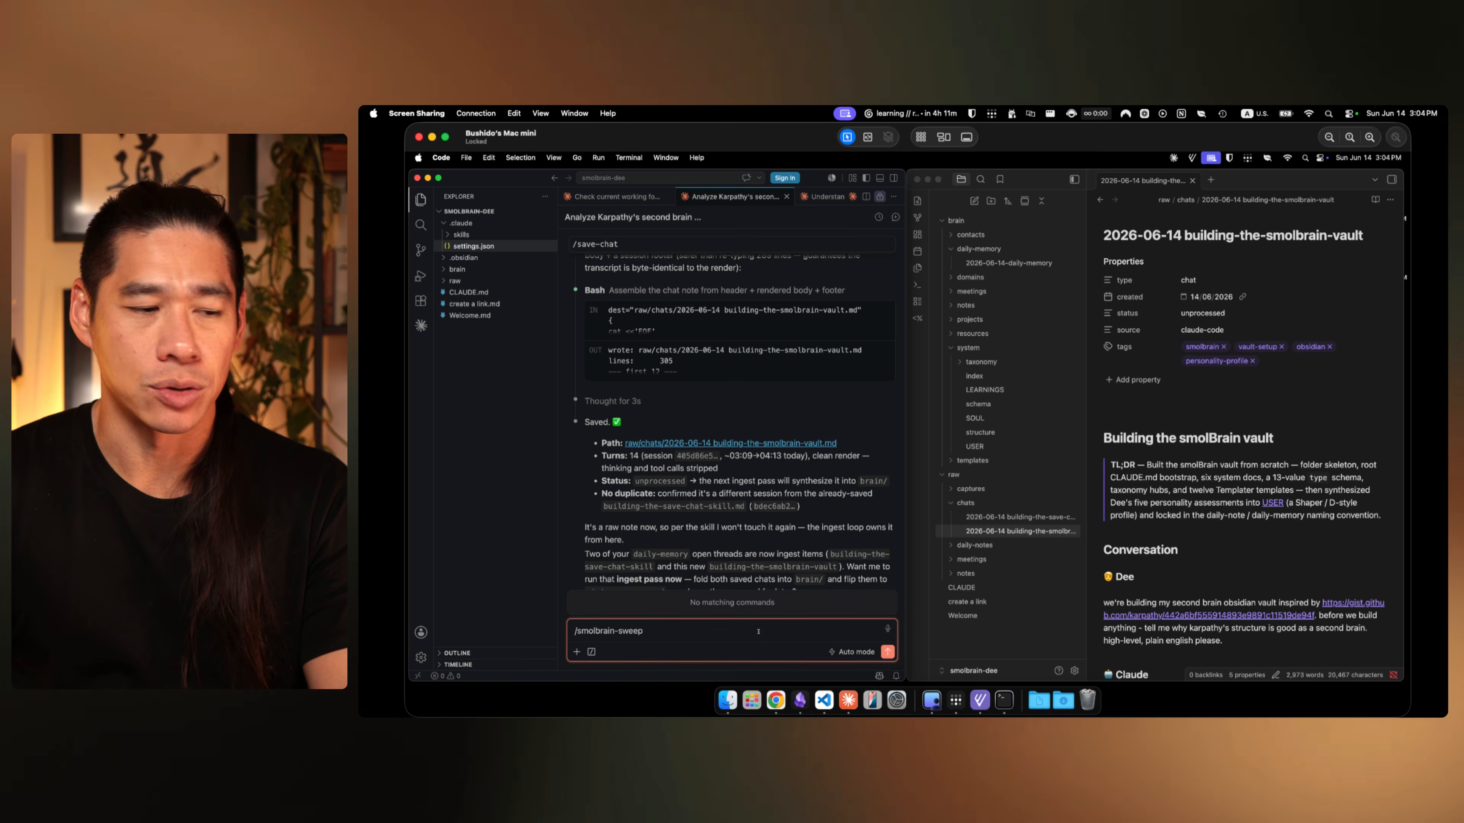
pyautogui.hotkey('shift', 'Return')
pyautogui.hotkey('alt', 'space')
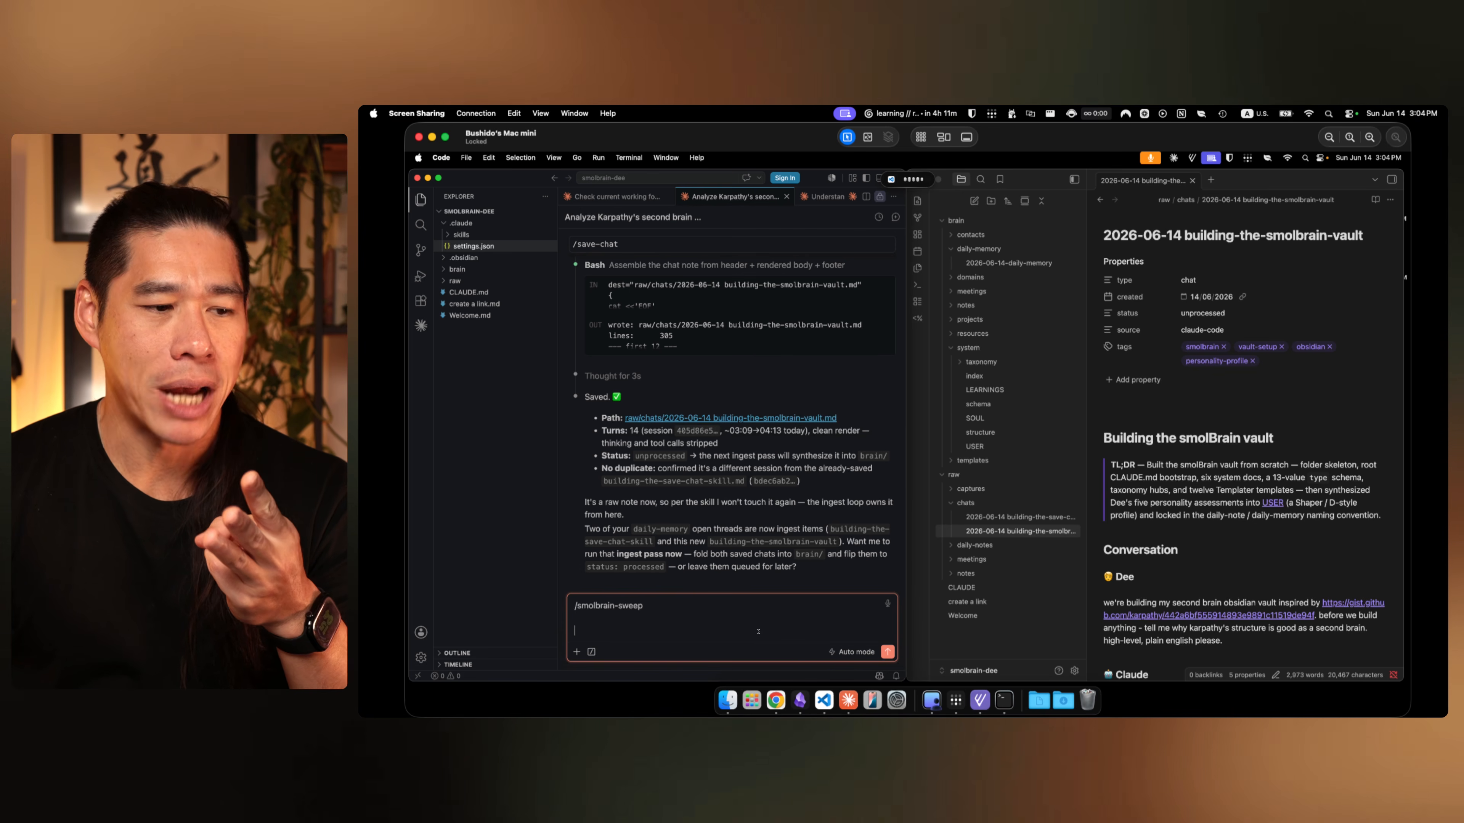
pyautogui.press('alt')
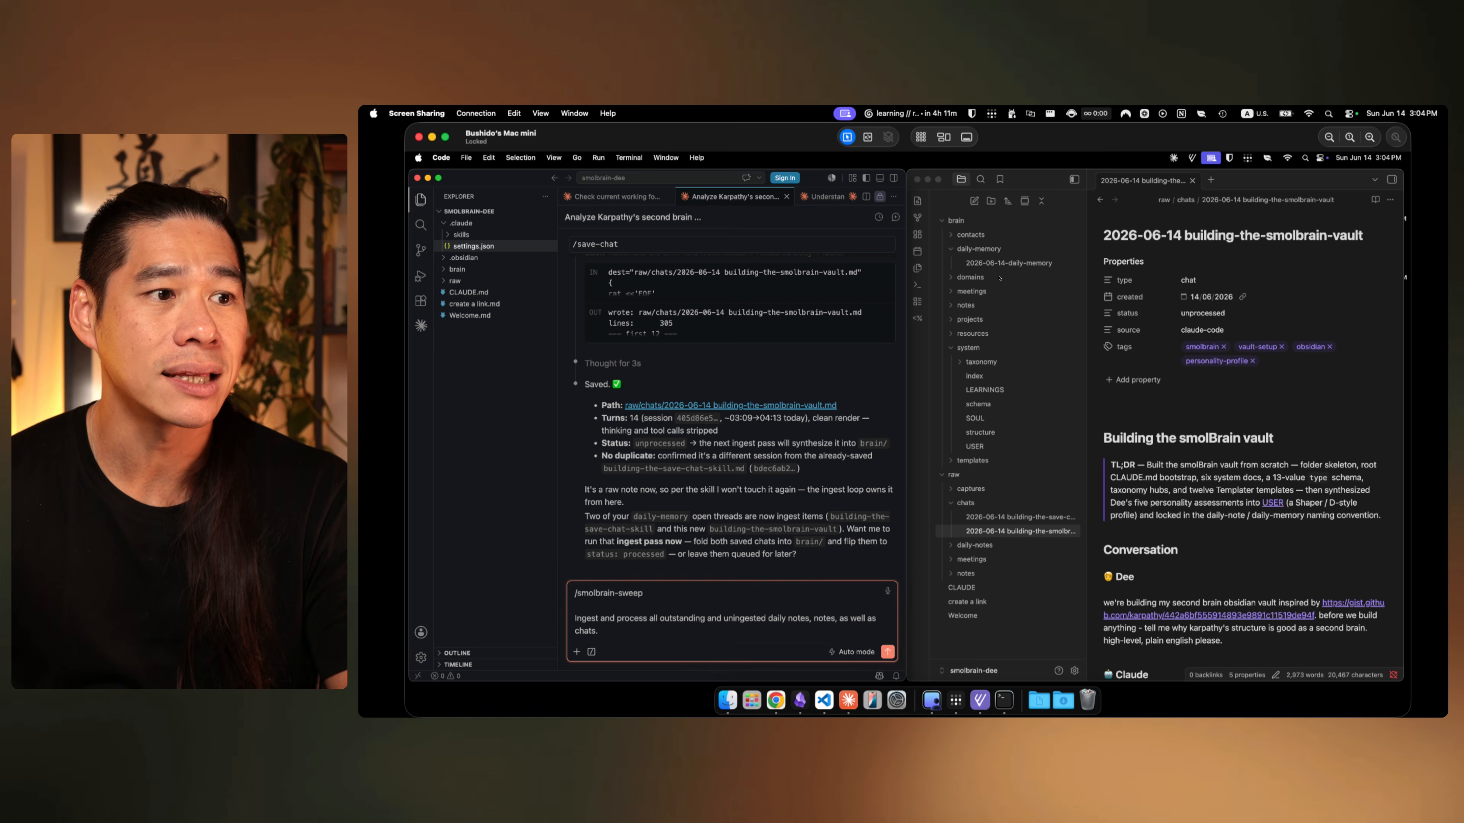
# Step: Collapse the system and chats folders in the Obsidian vault's file tree
pyautogui.click(963, 357)
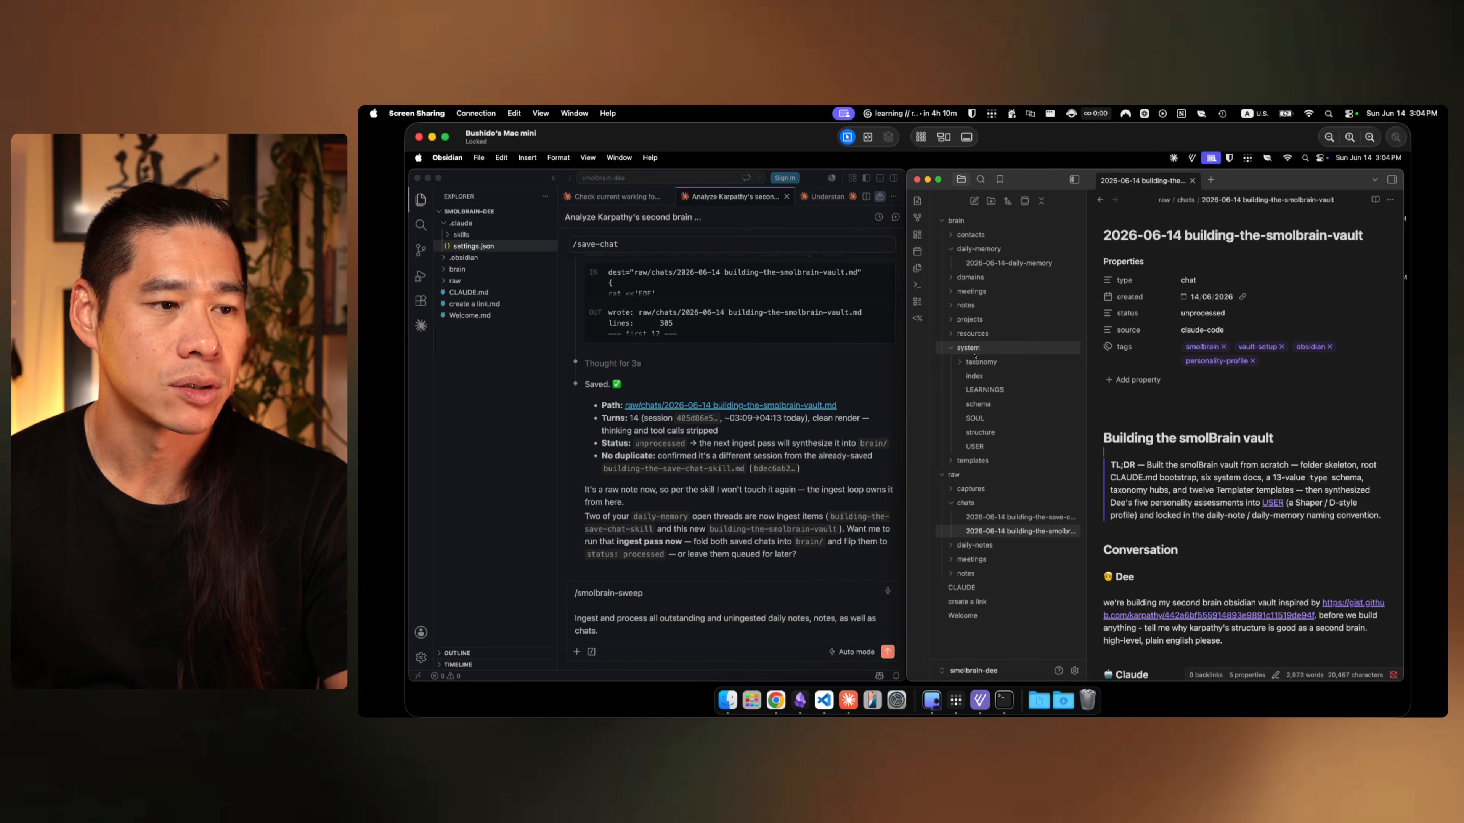
pyautogui.click(968, 348)
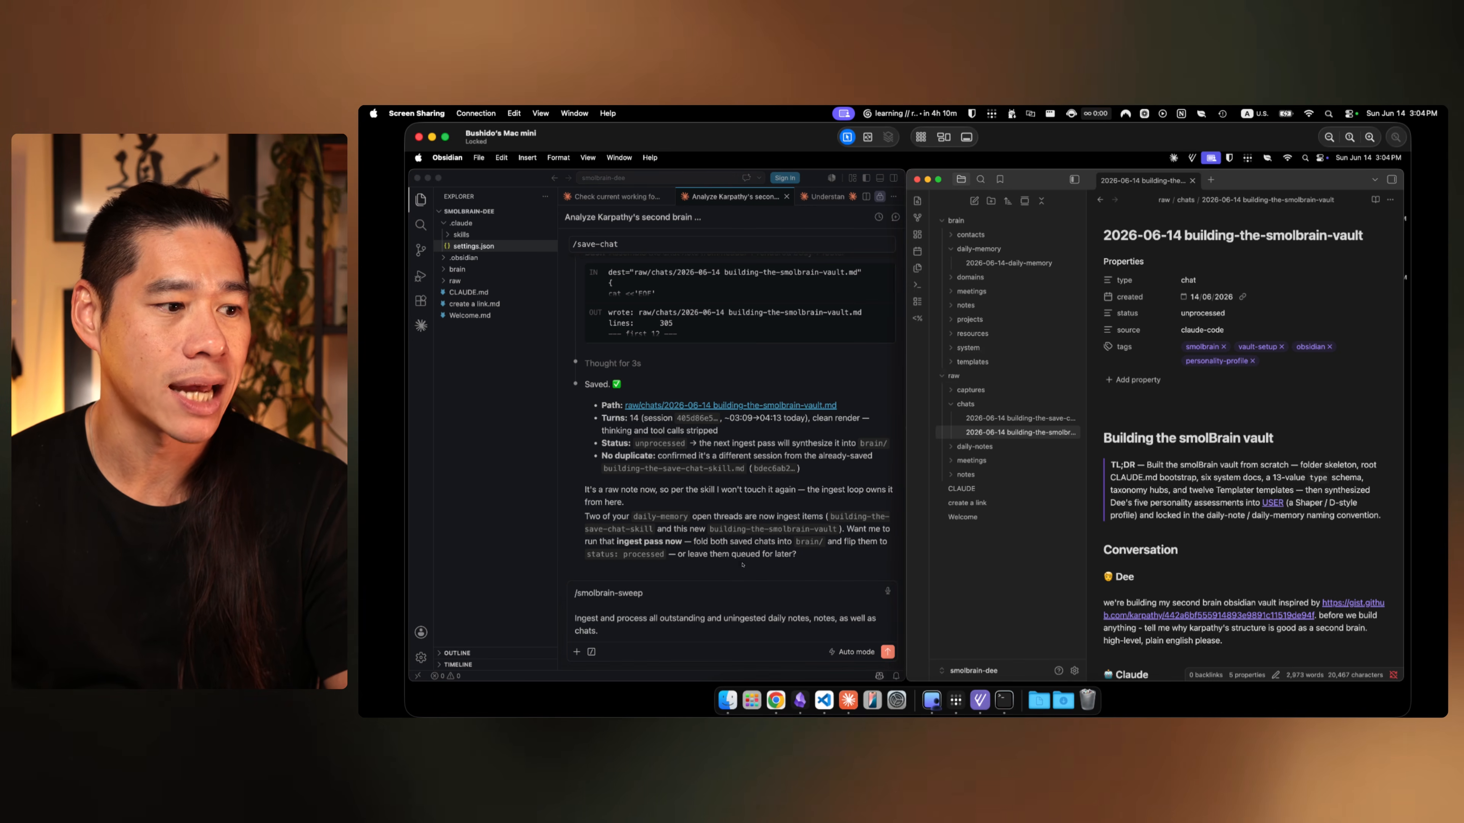
pyautogui.click(983, 410)
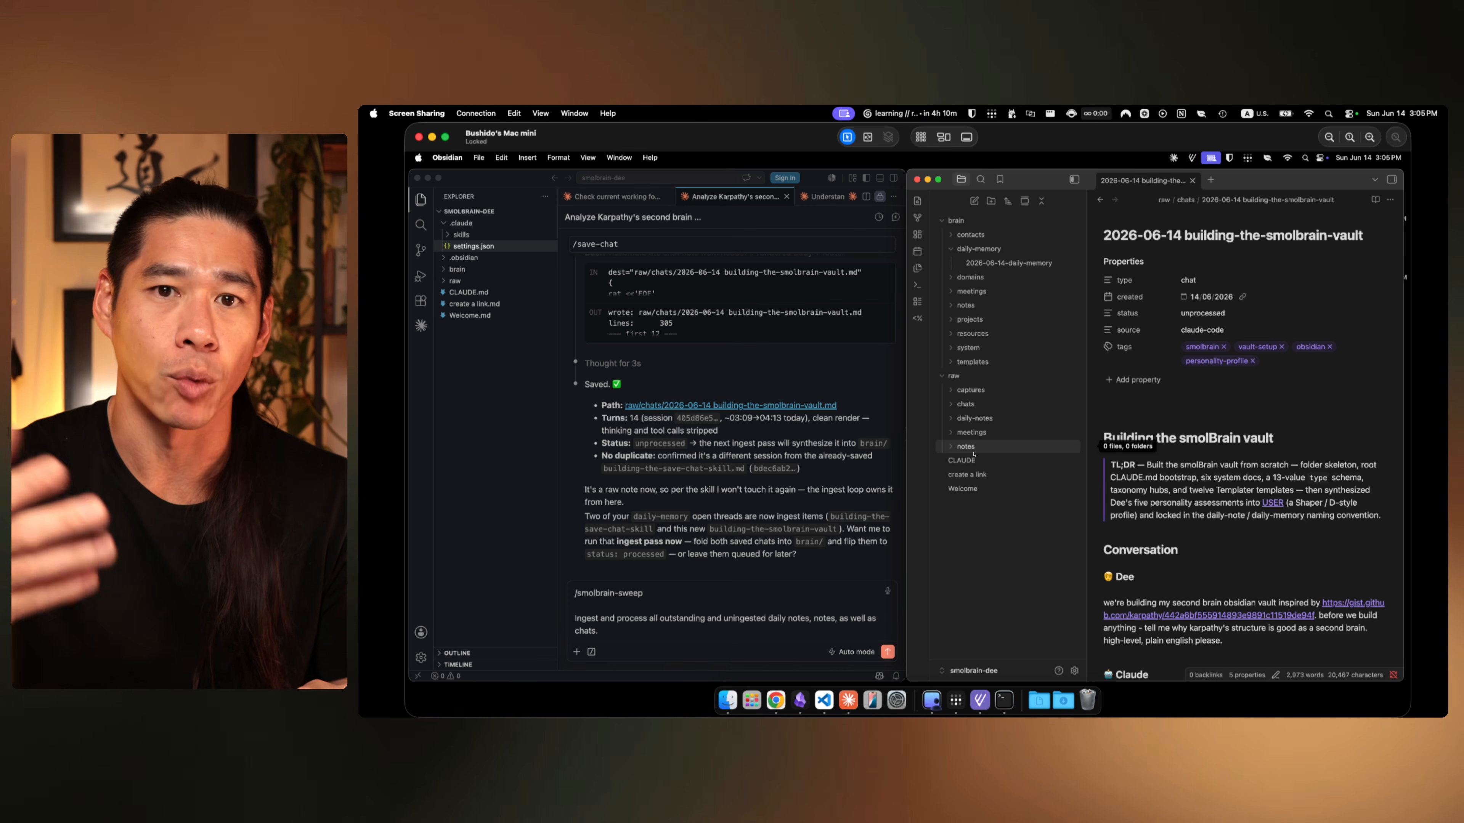
# Step: Replace the draft with a /session-wrap skill request covering wrap-up phrases, reviewed learnings candidates, tidying today's daily memory and previewing the skill
pyautogui.click(666, 644)
pyautogui.press('super+a')
pyautogui.press('BackSpace')
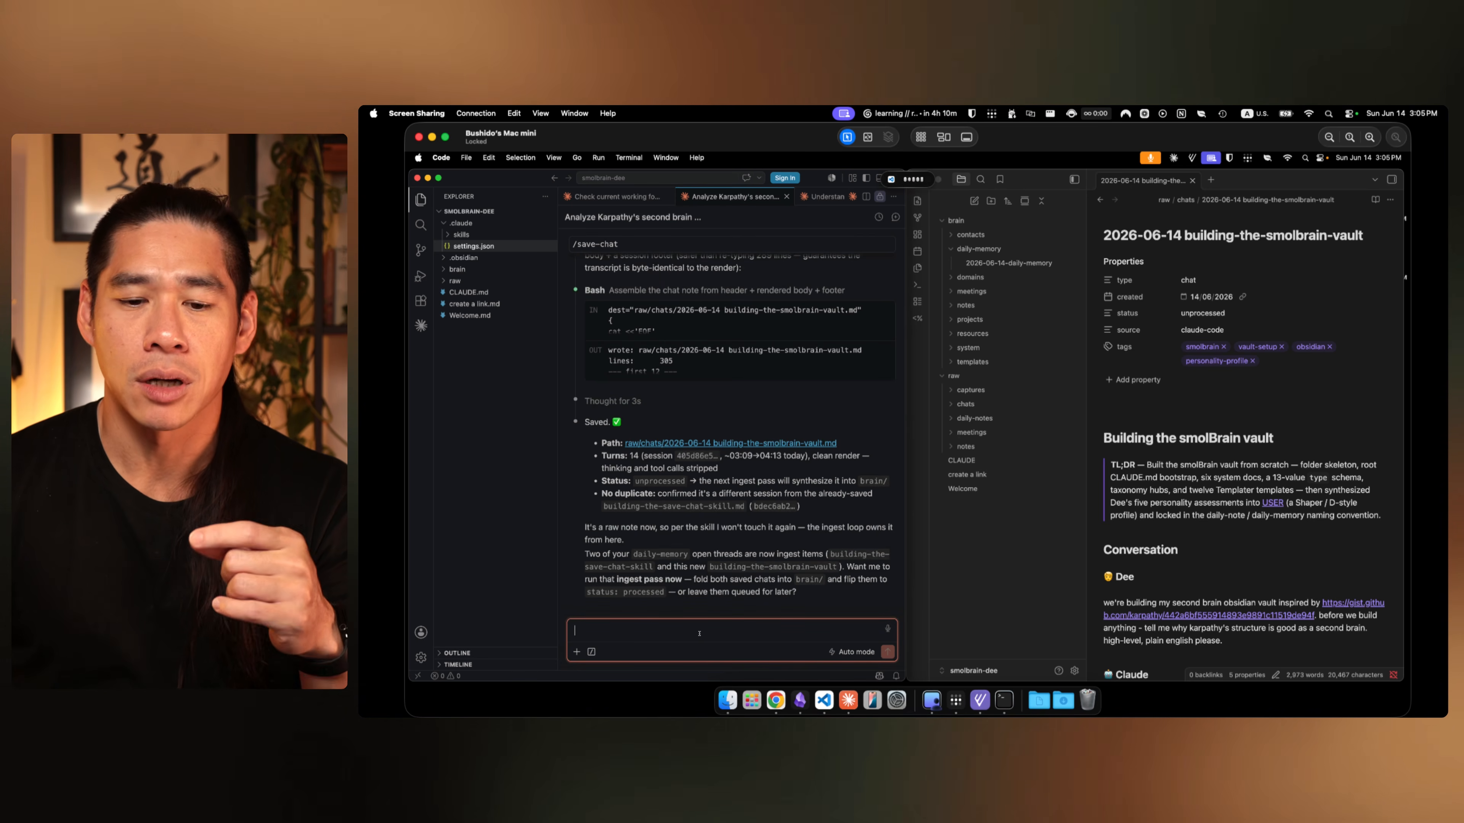
pyautogui.write("Let's build a skill called ")
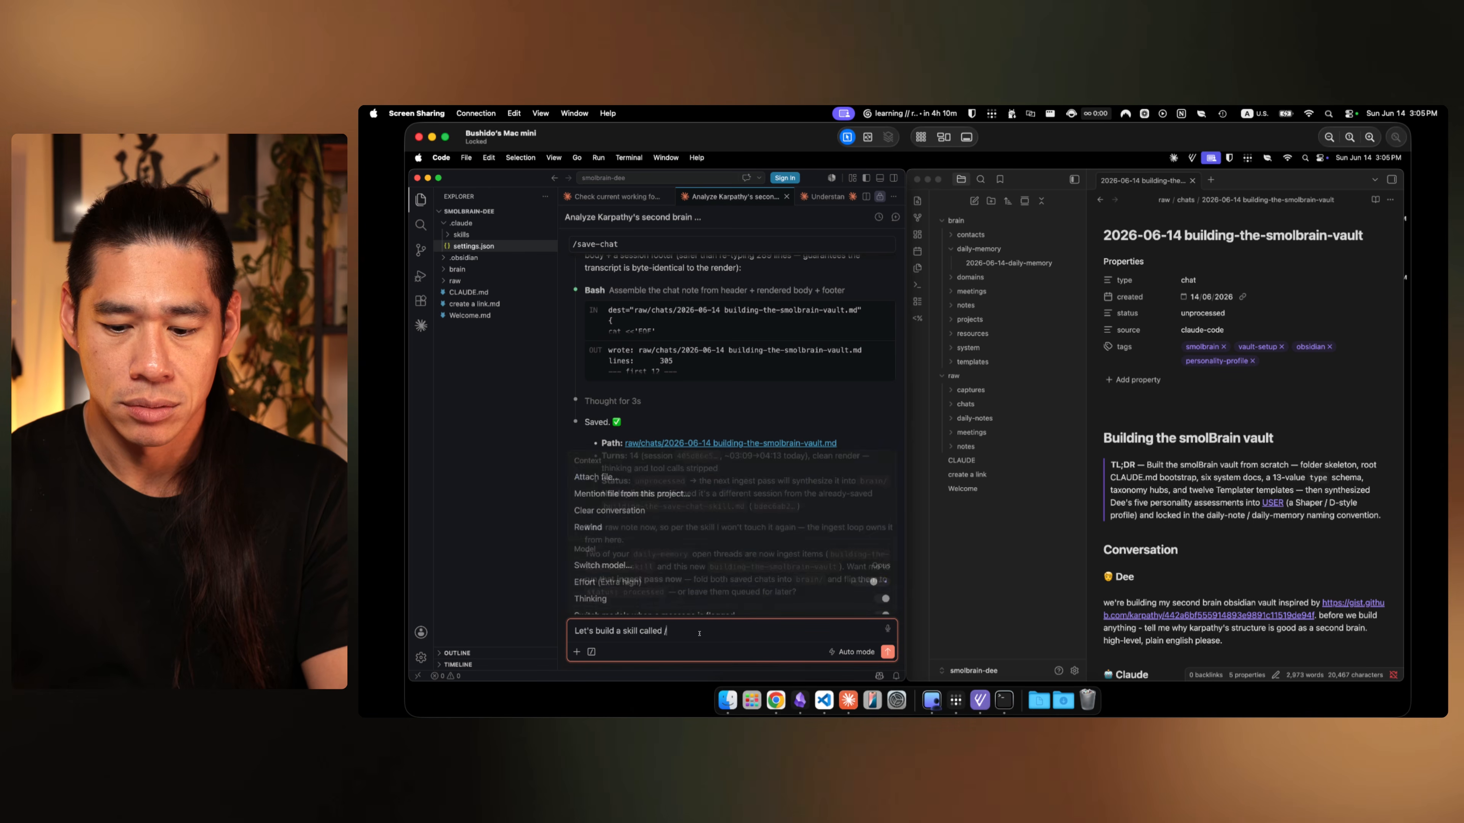
pyautogui.write('/session-wrap')
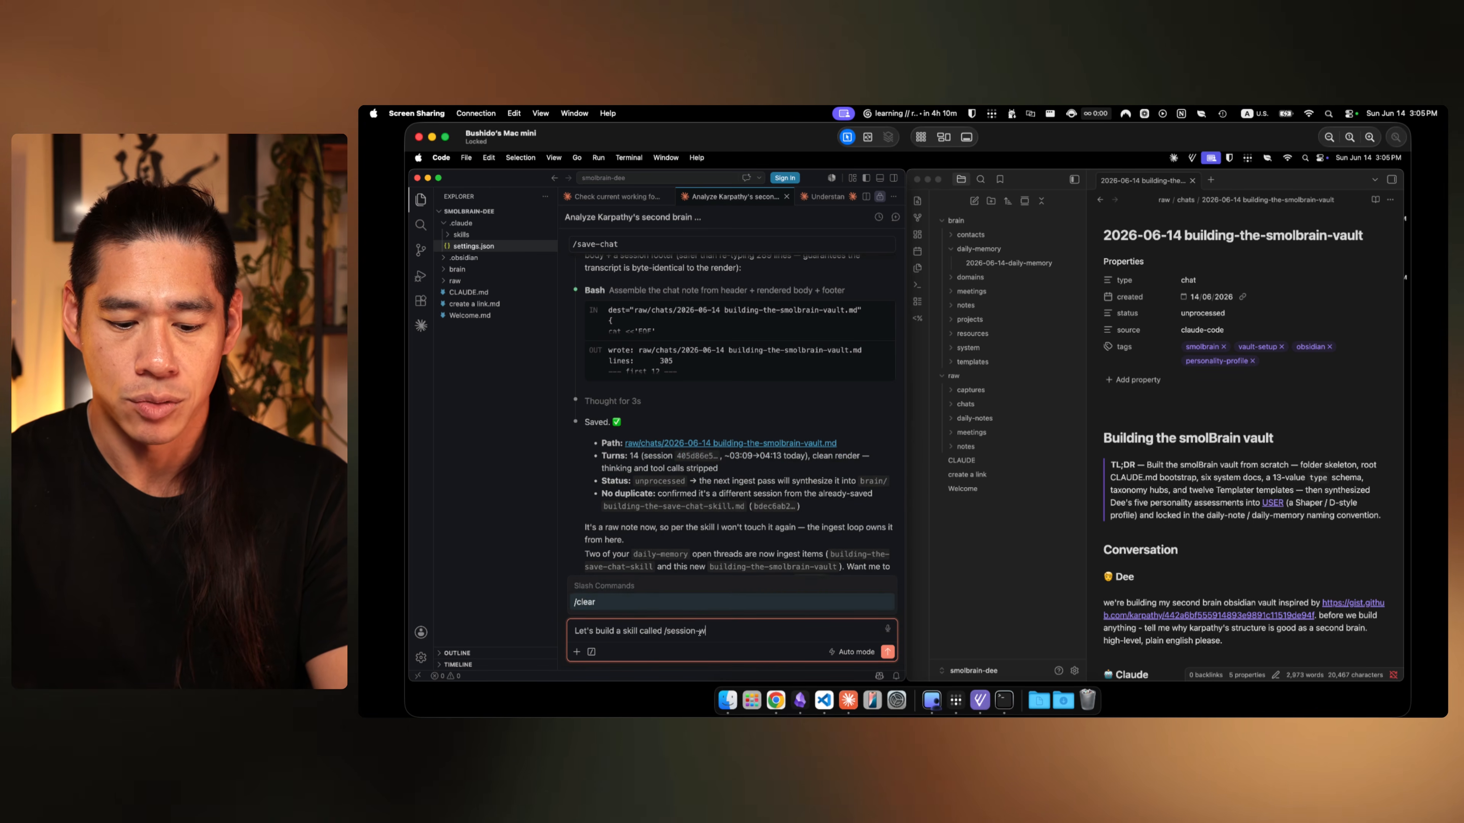
pyautogui.hotkey('shift', 'Return')
pyautogui.hotkey('shift', 'Return')
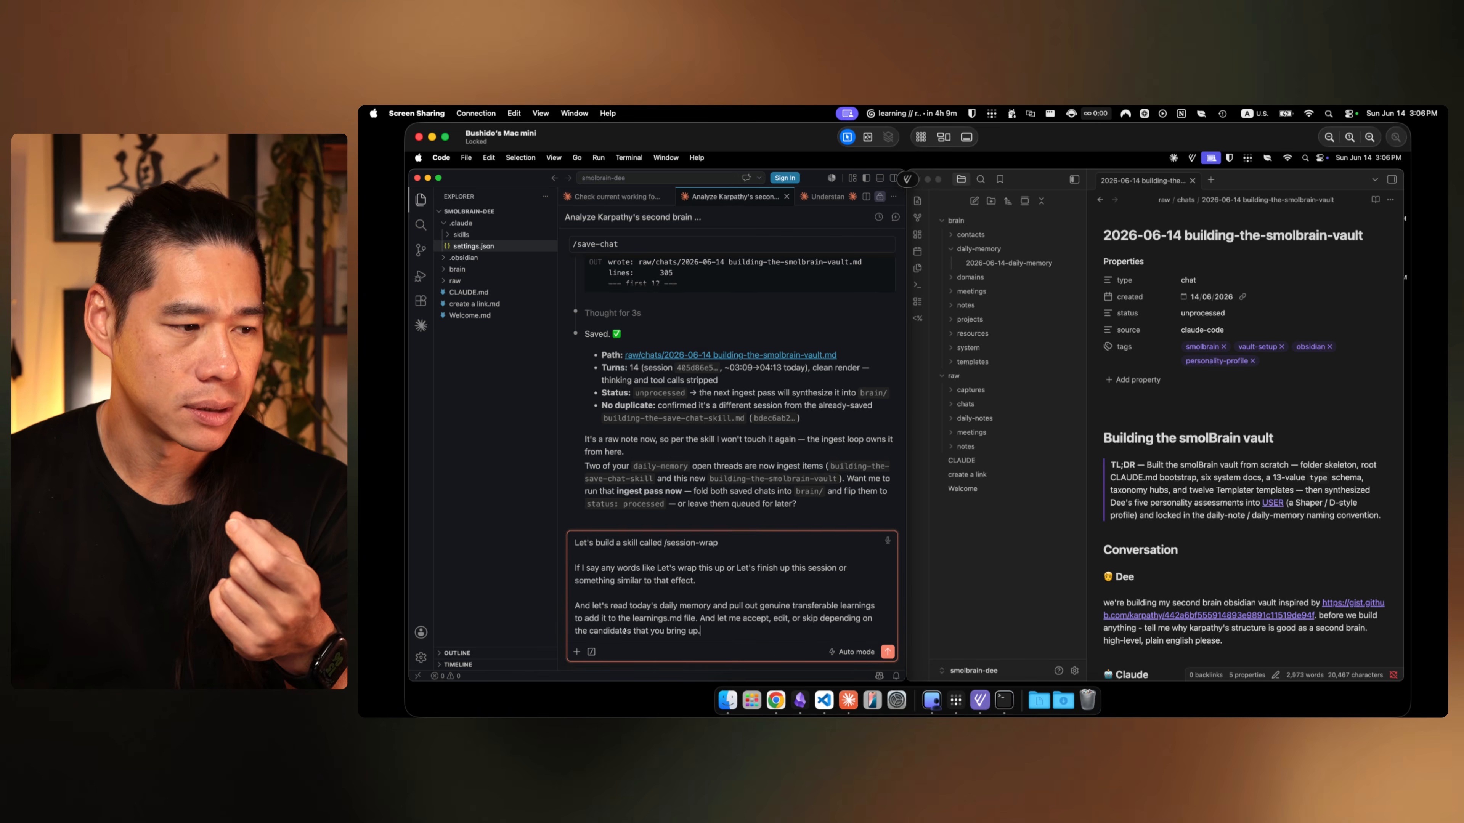
pyautogui.hotkey('shift', 'Return')
pyautogui.hotkey('shift', 'Return')
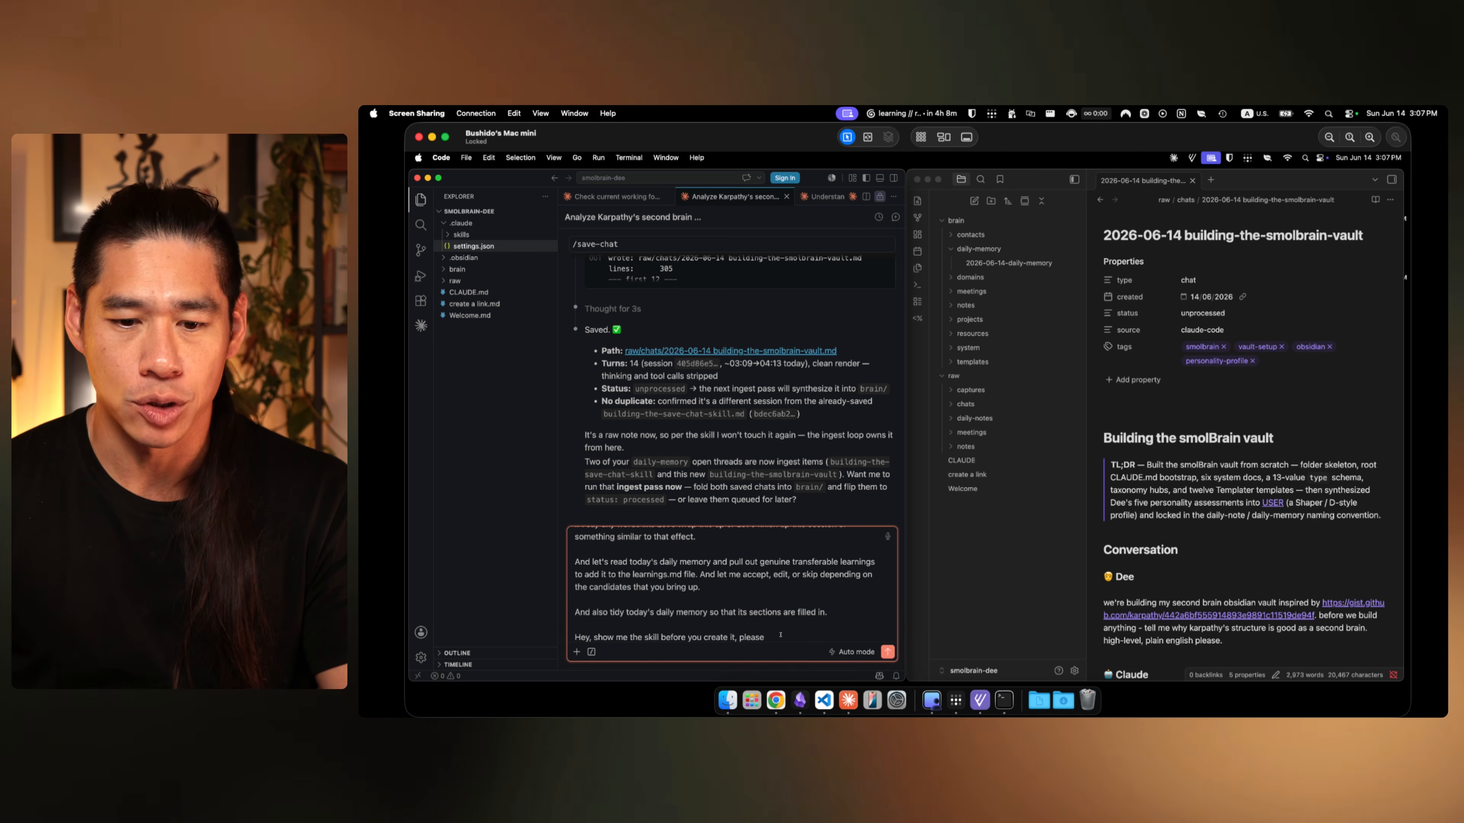
# Step: Replace the session-wrap draft with the prepared vault "lint" prompt requesting a deterministic Python script and a slash-command skill
pyautogui.press('super+a')
pyautogui.press('BackSpace')
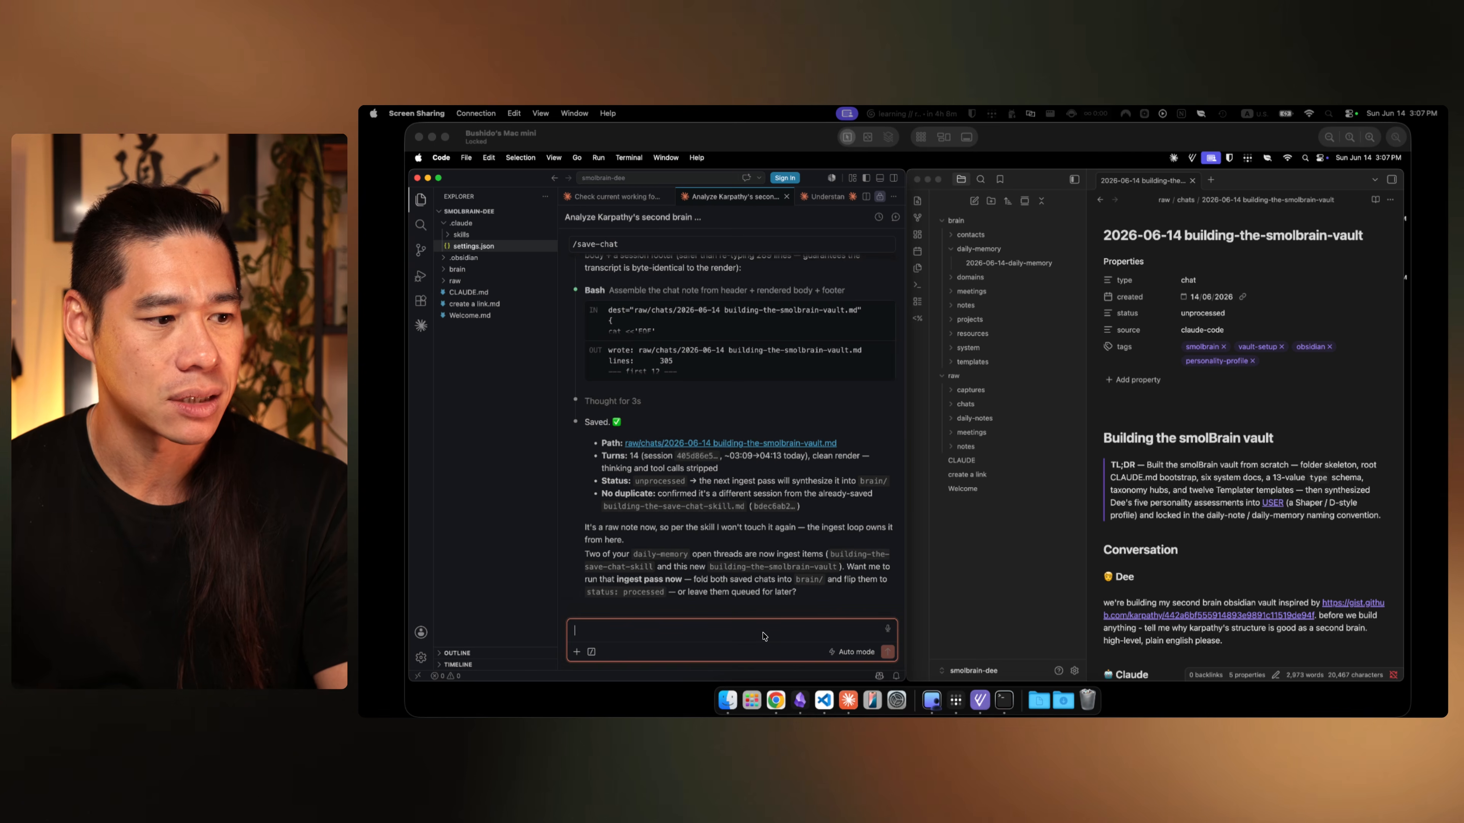
pyautogui.click(783, 638)
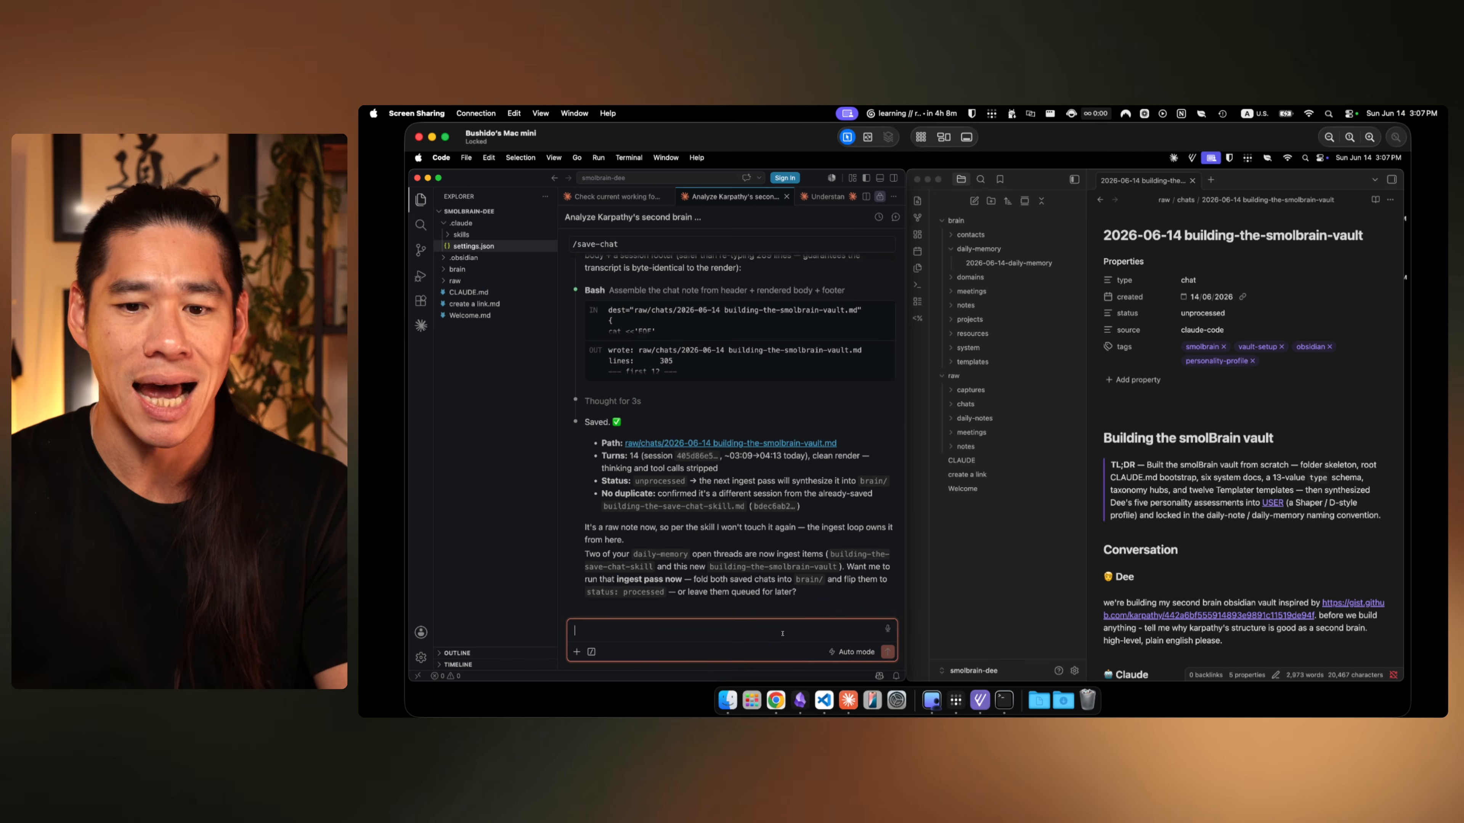
pyautogui.press('super+v')
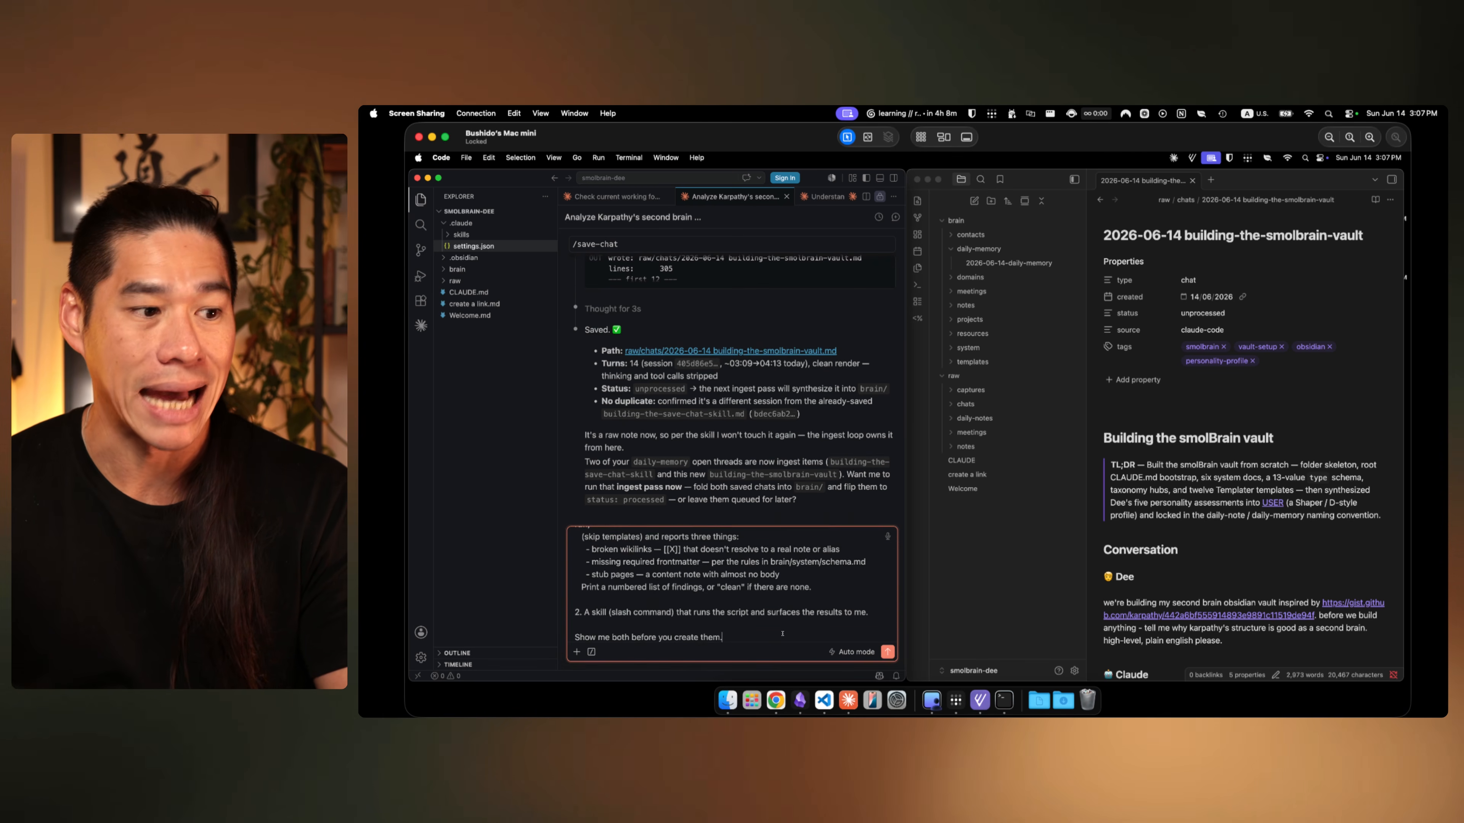
# Step: Read through the vault lint prompt, covering the script's three checks, the slash-command skill and the request to preview both
pyautogui.scroll(2, 782, 633)
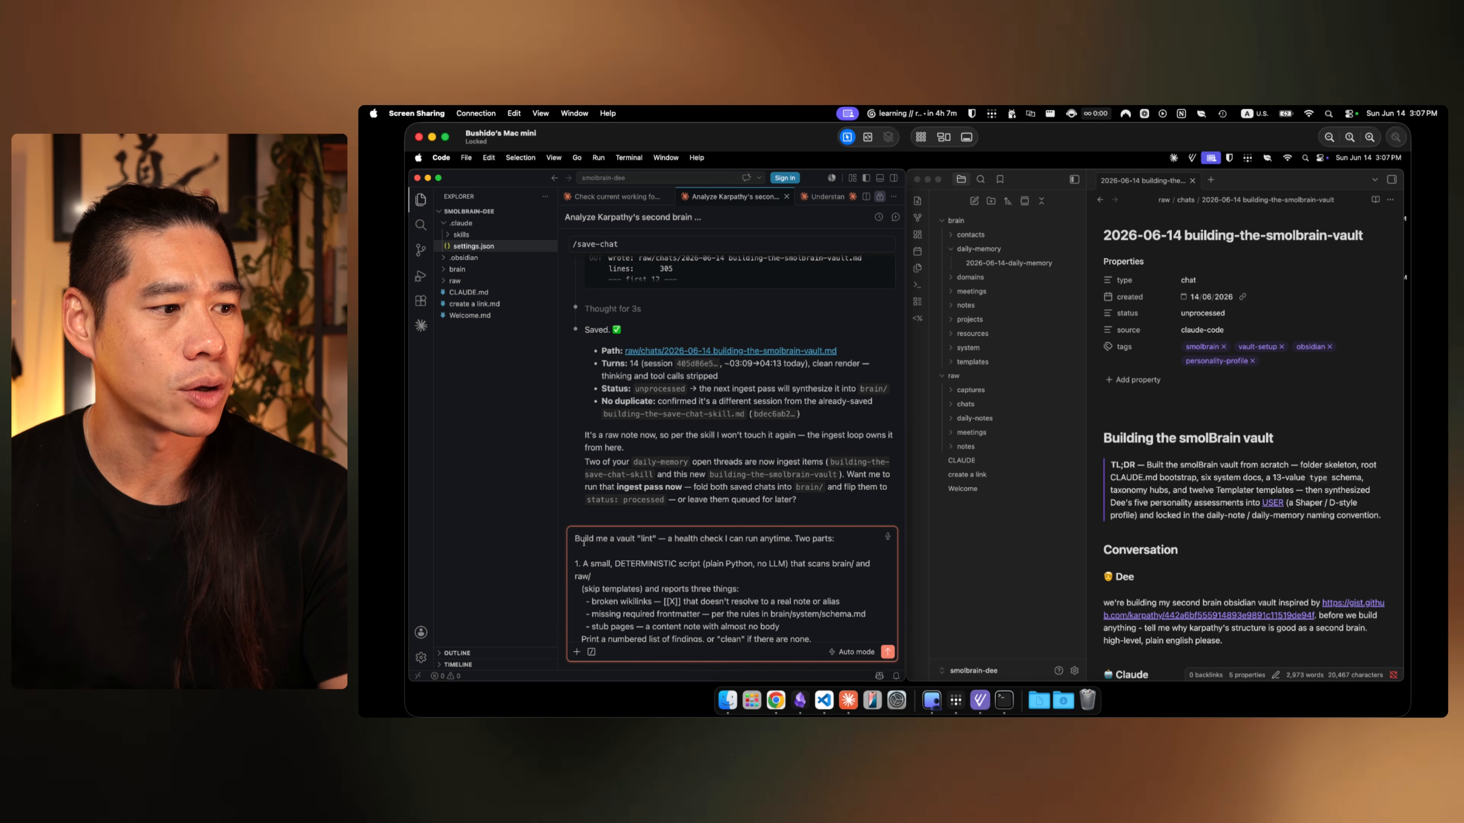
pyautogui.moveTo(585, 539); pyautogui.dragTo(682, 539)
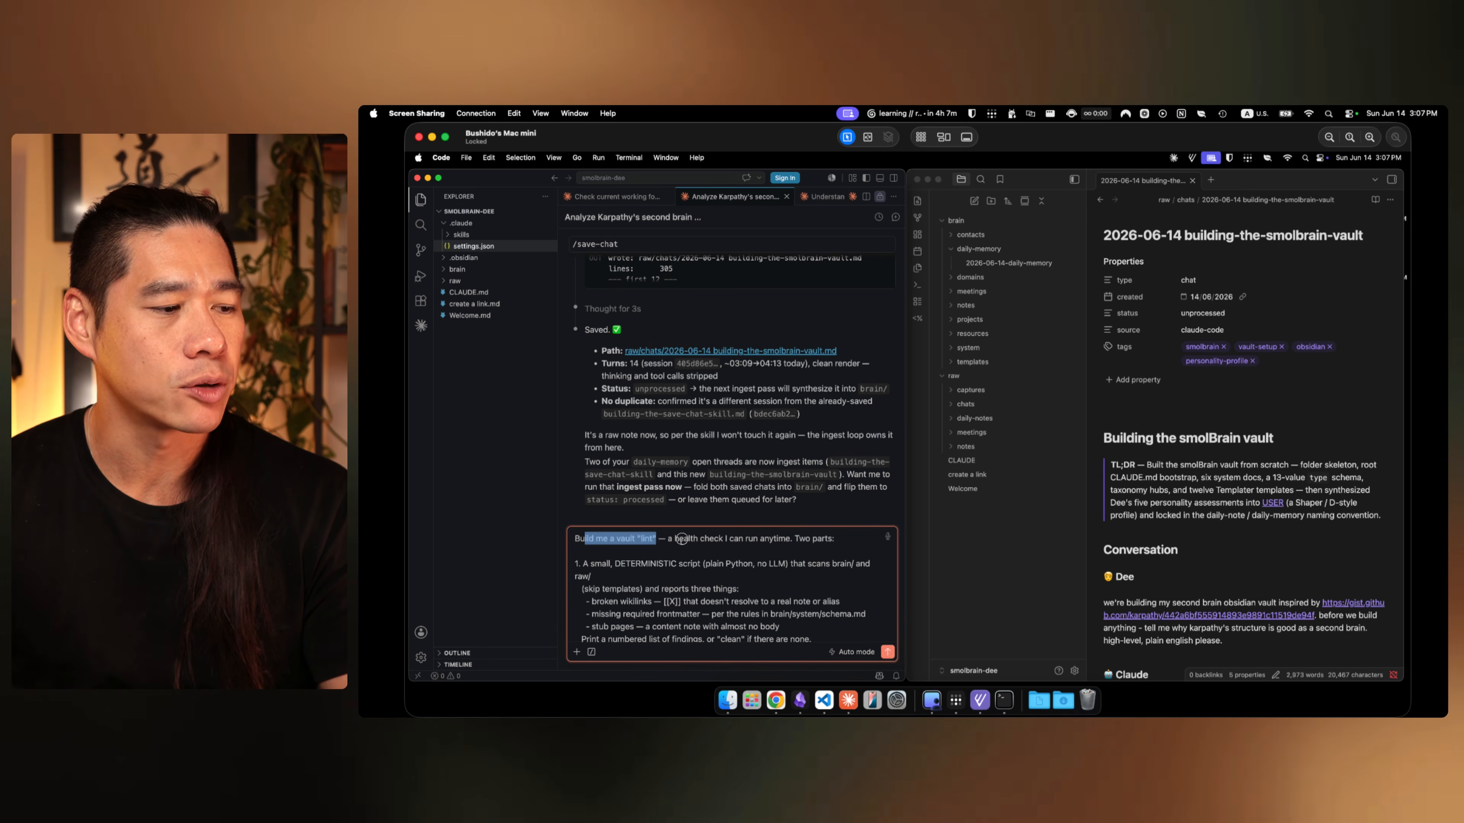
pyautogui.click(849, 542)
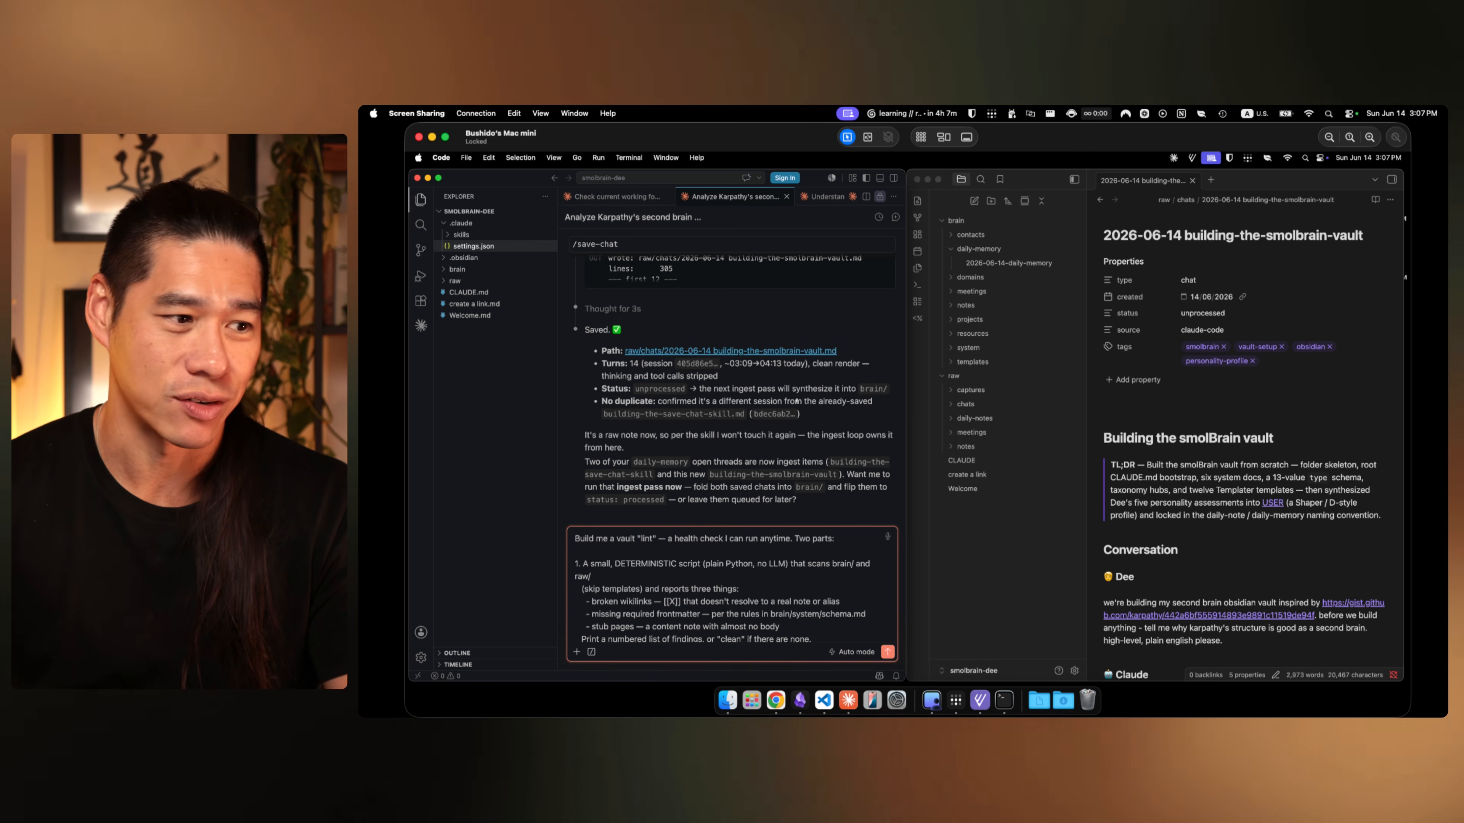
pyautogui.scroll(-1, 743, 561)
pyautogui.scroll(1, 743, 562)
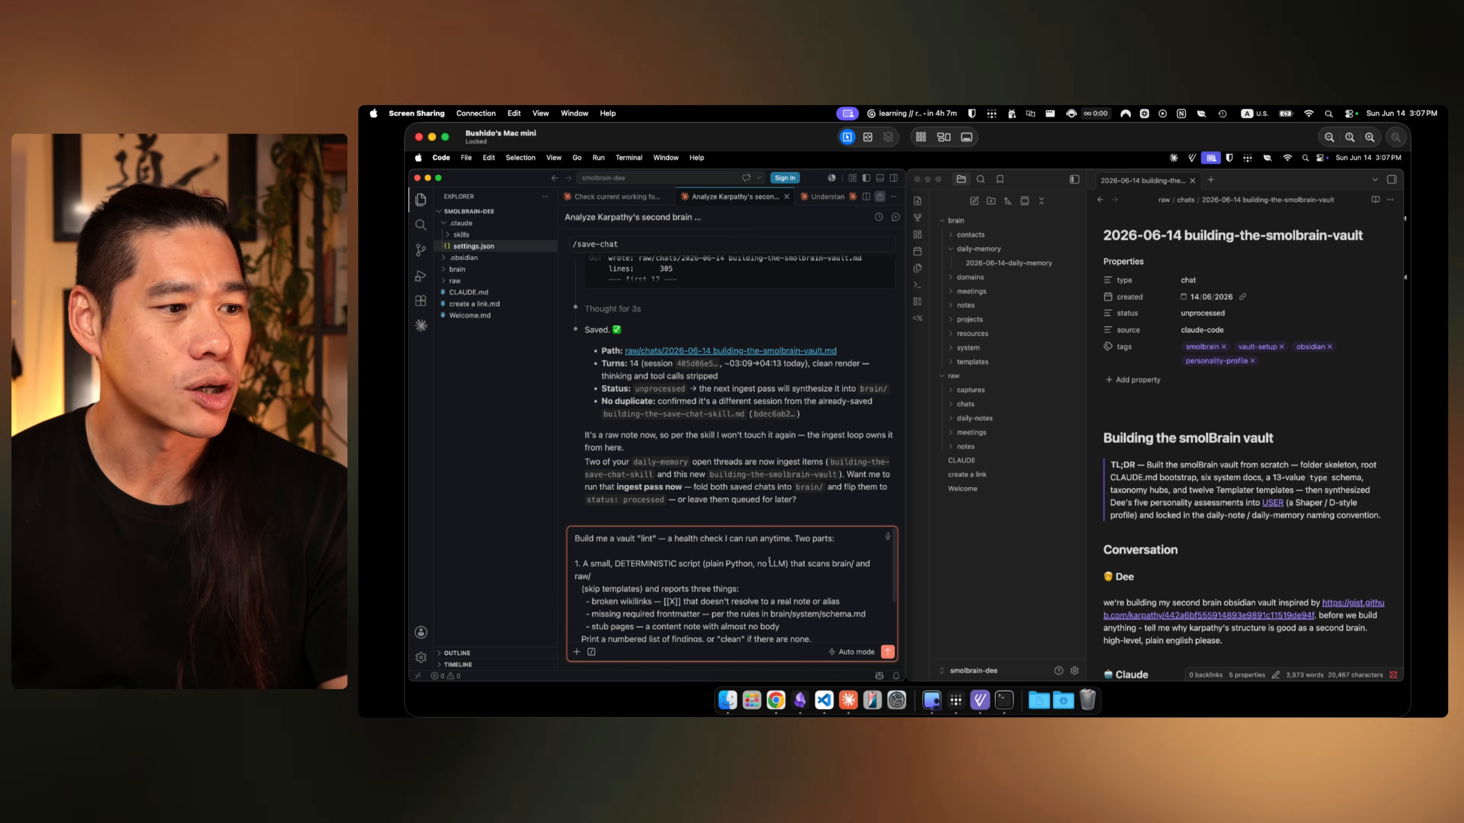
pyautogui.scroll(-1, 619, 565)
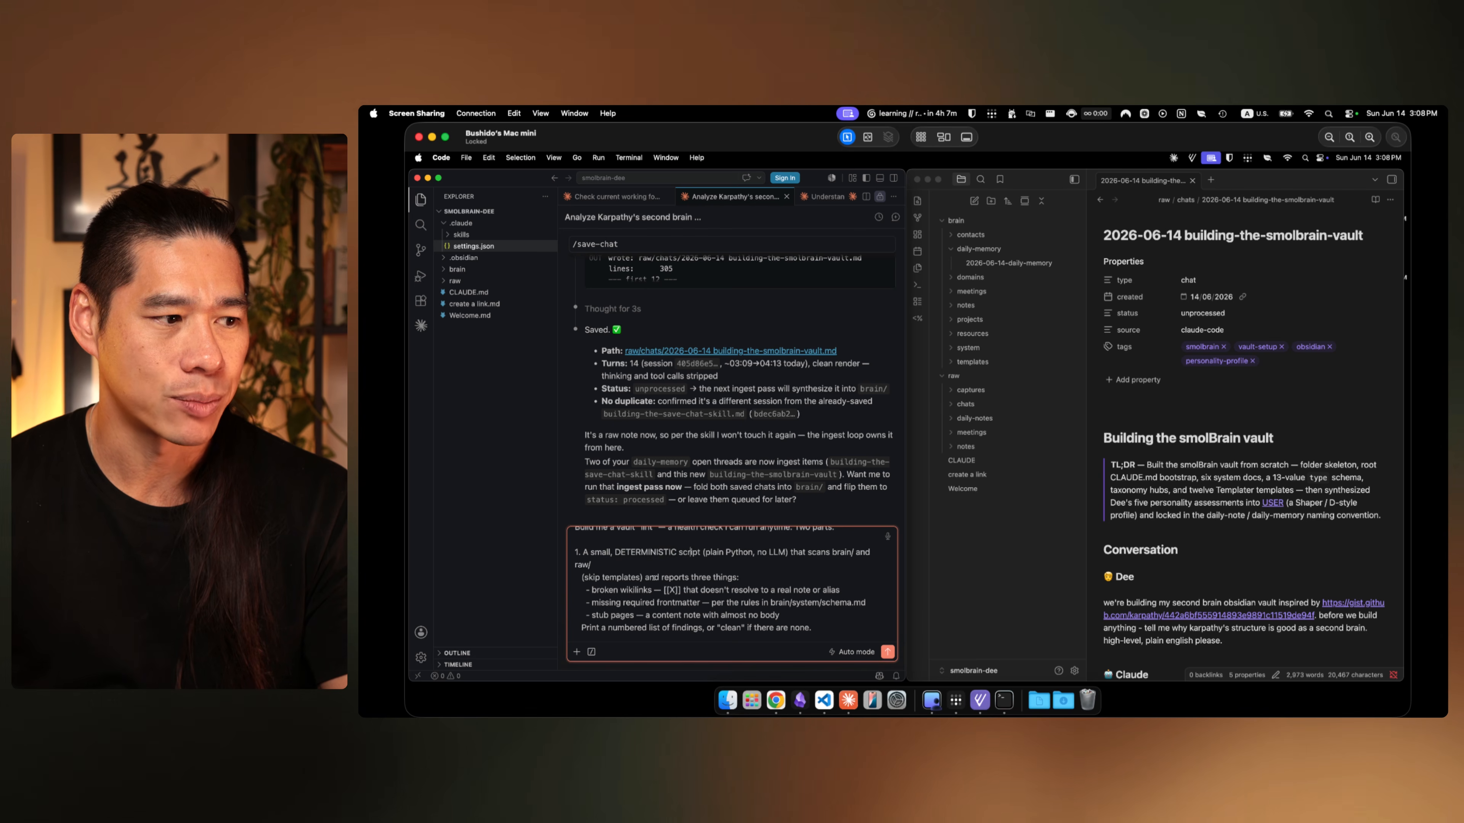
pyautogui.scroll(-2, 654, 577)
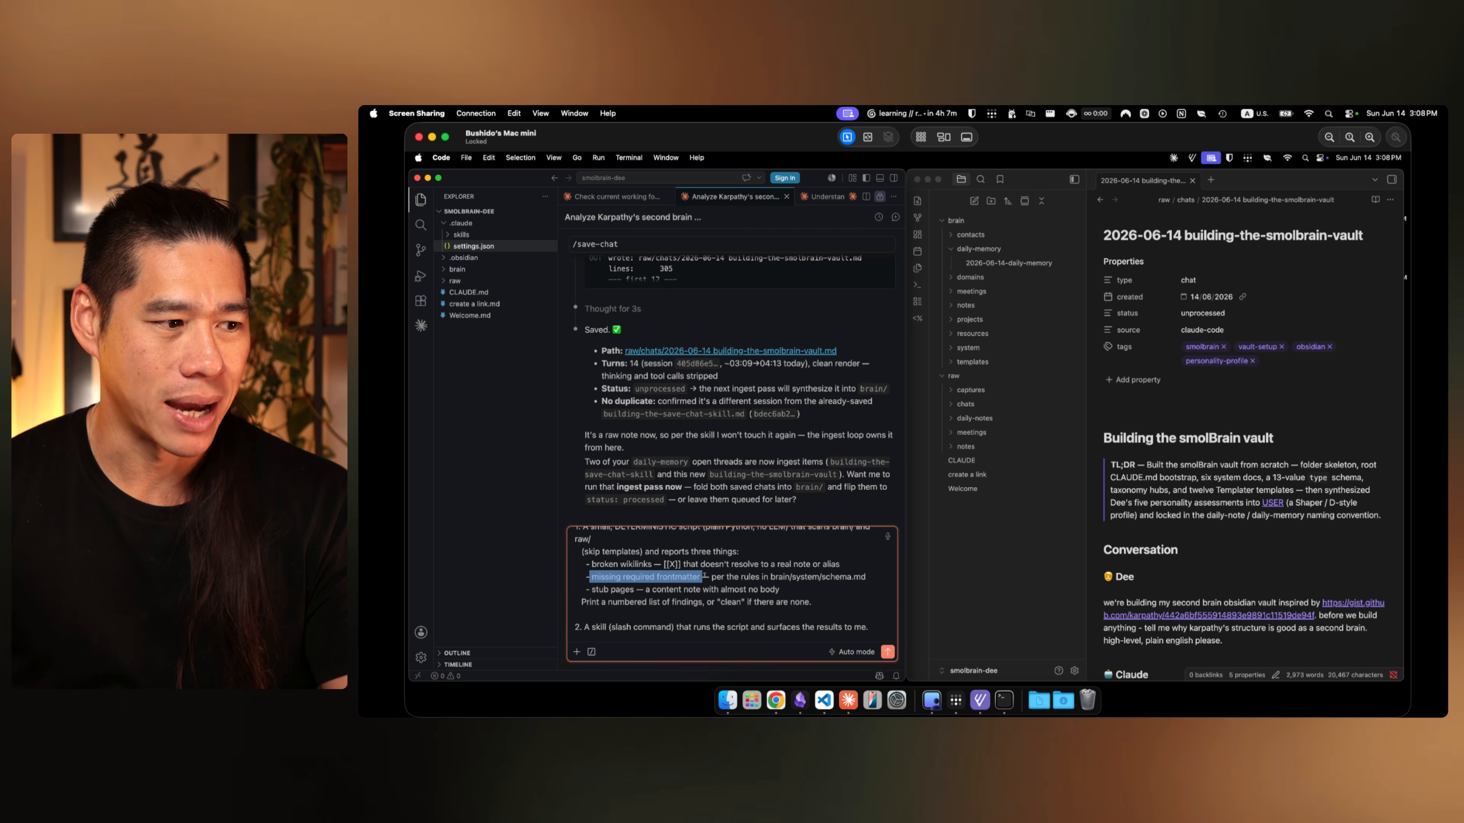
pyautogui.click(652, 589)
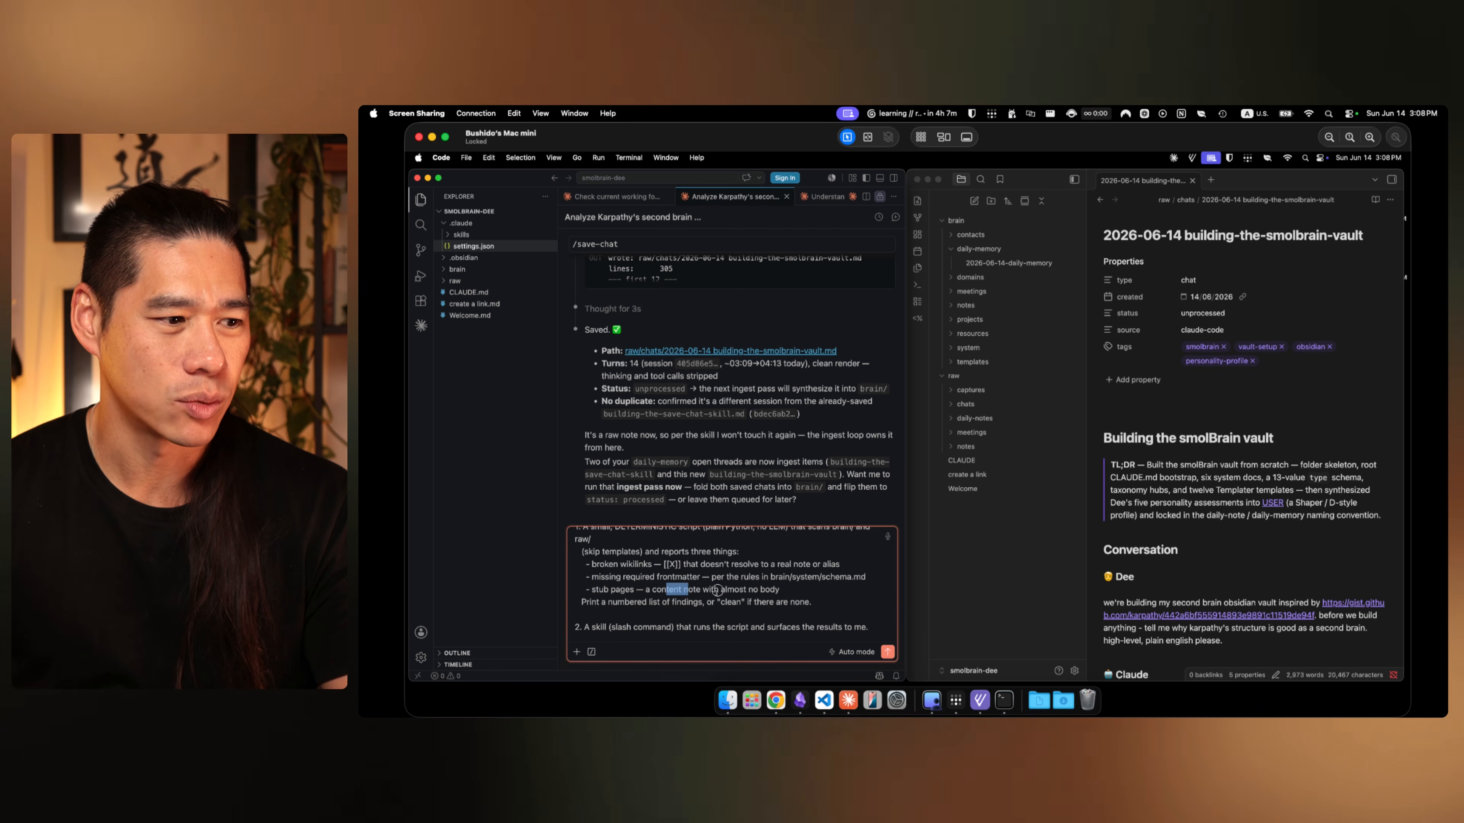
pyautogui.click(837, 594)
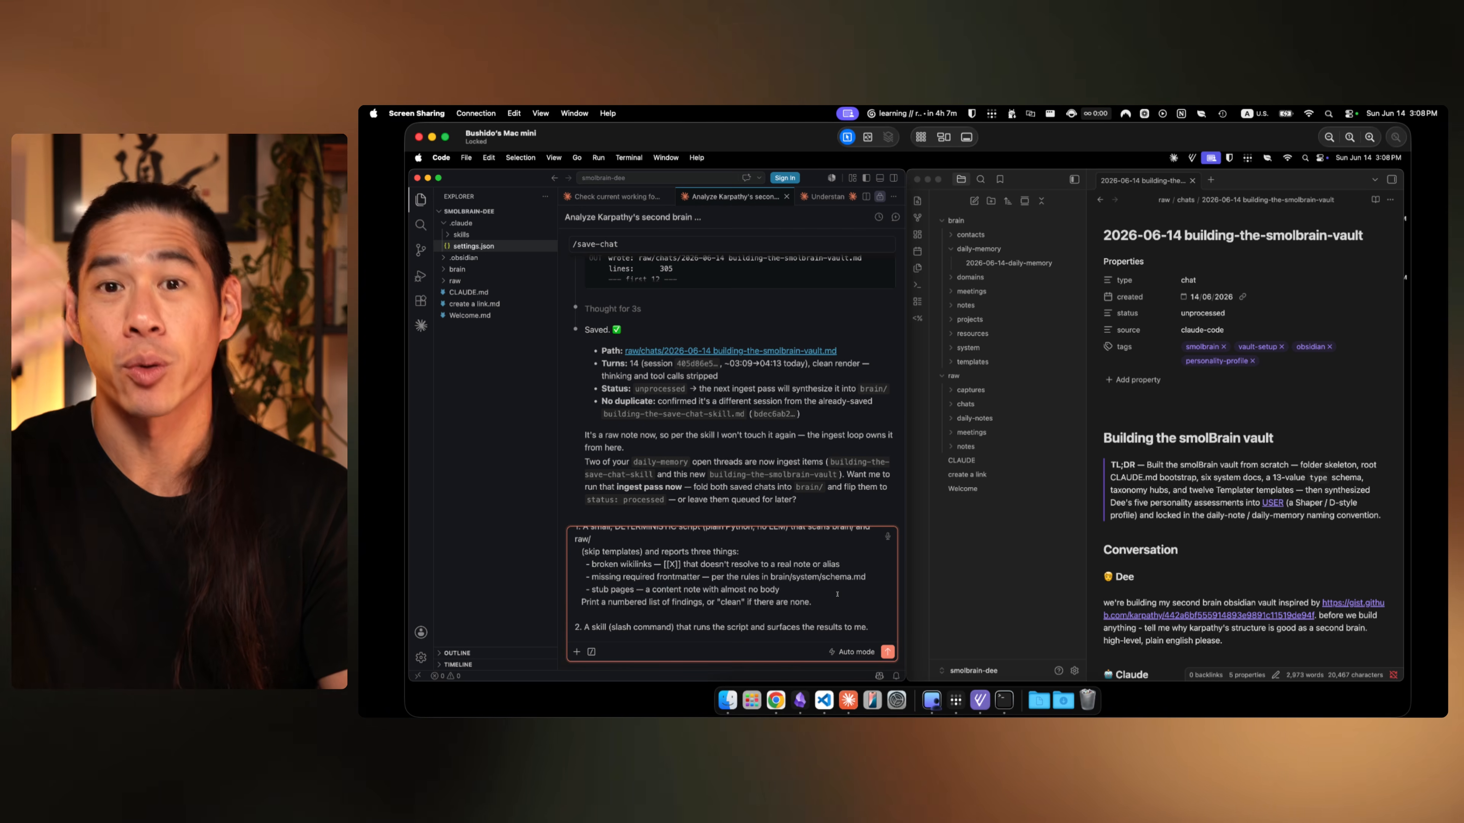
pyautogui.scroll(-2, 838, 594)
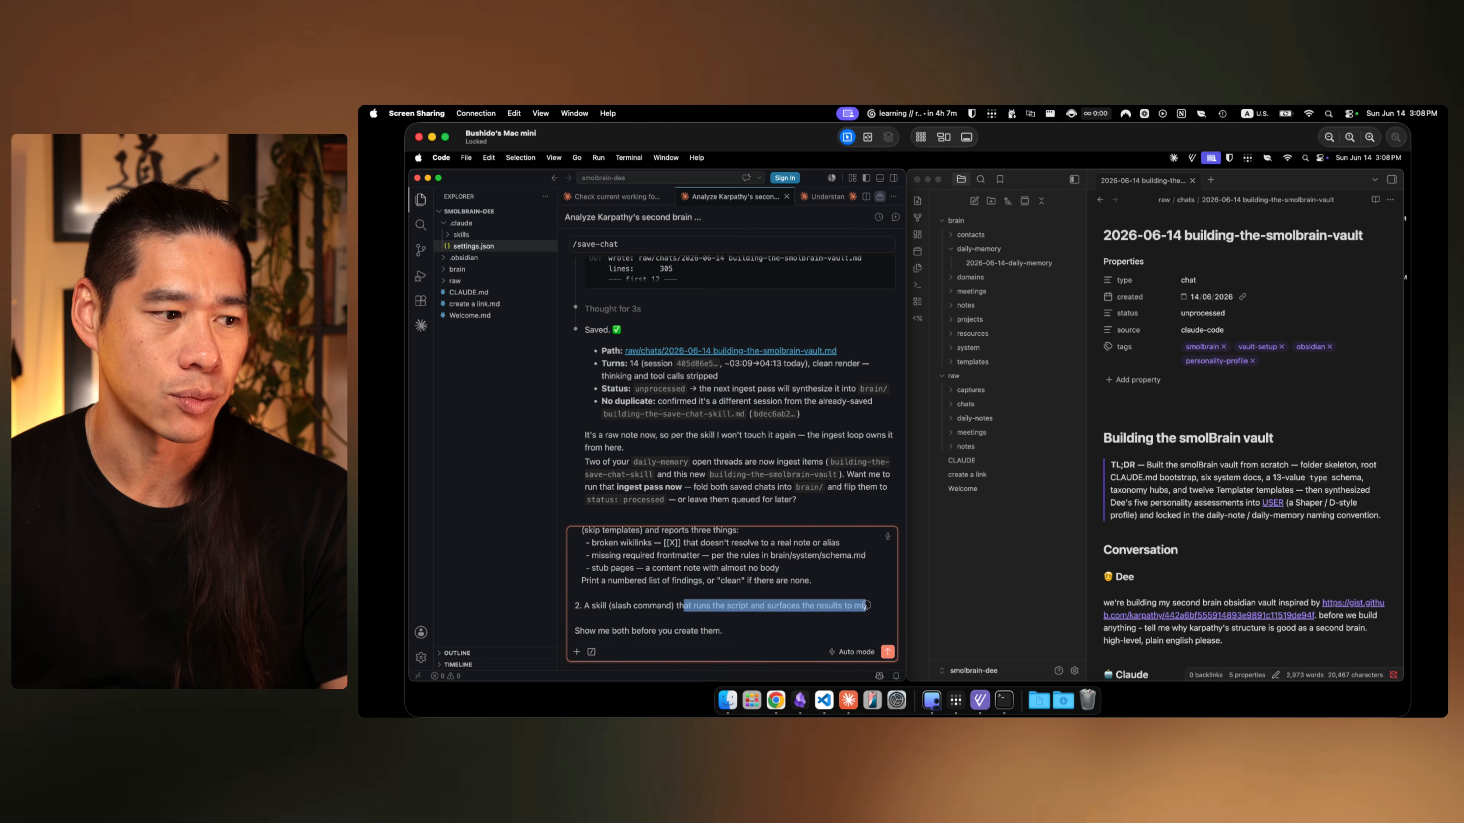
pyautogui.click(742, 628)
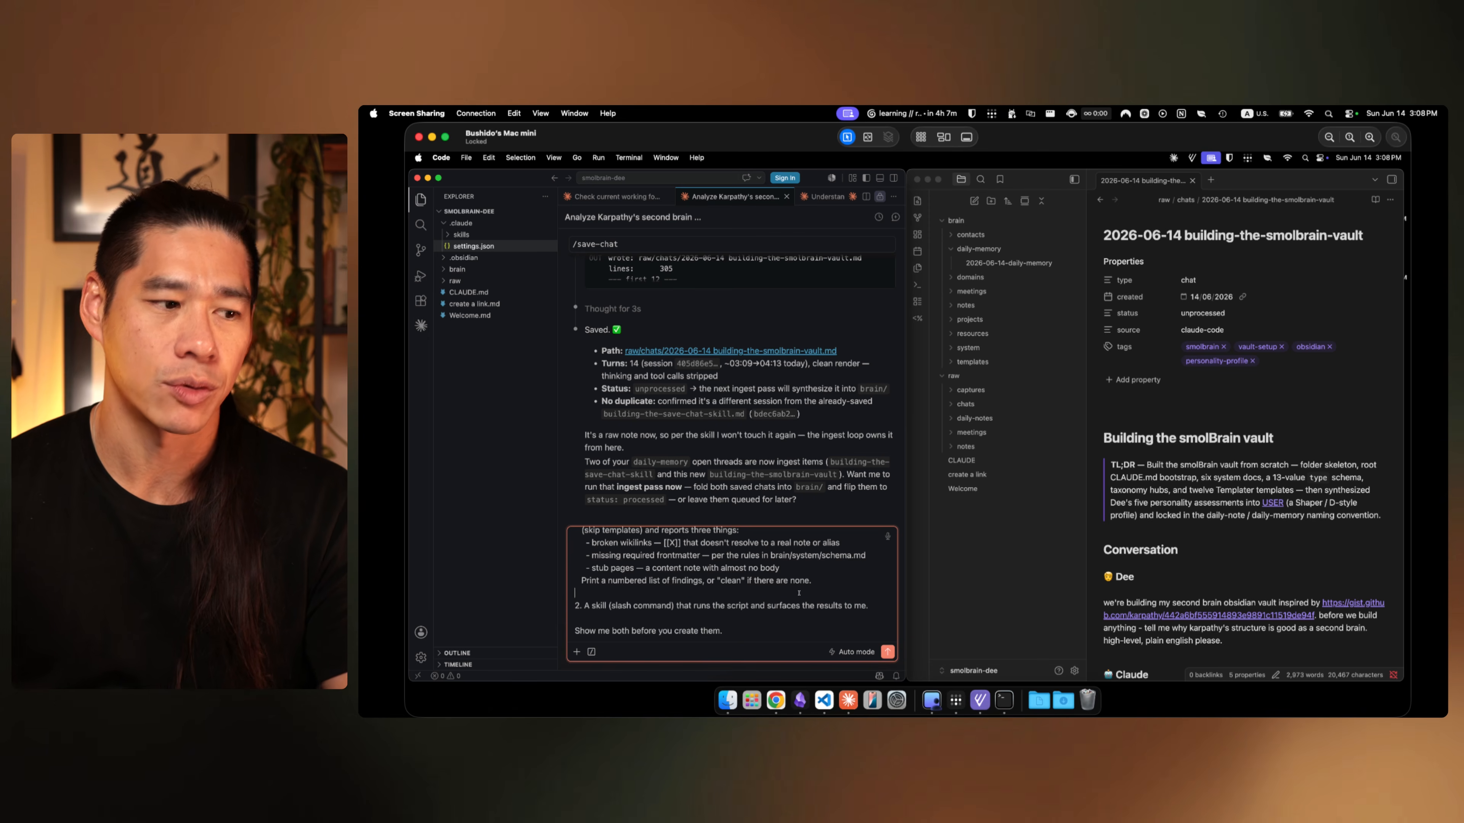
pyautogui.click(799, 592)
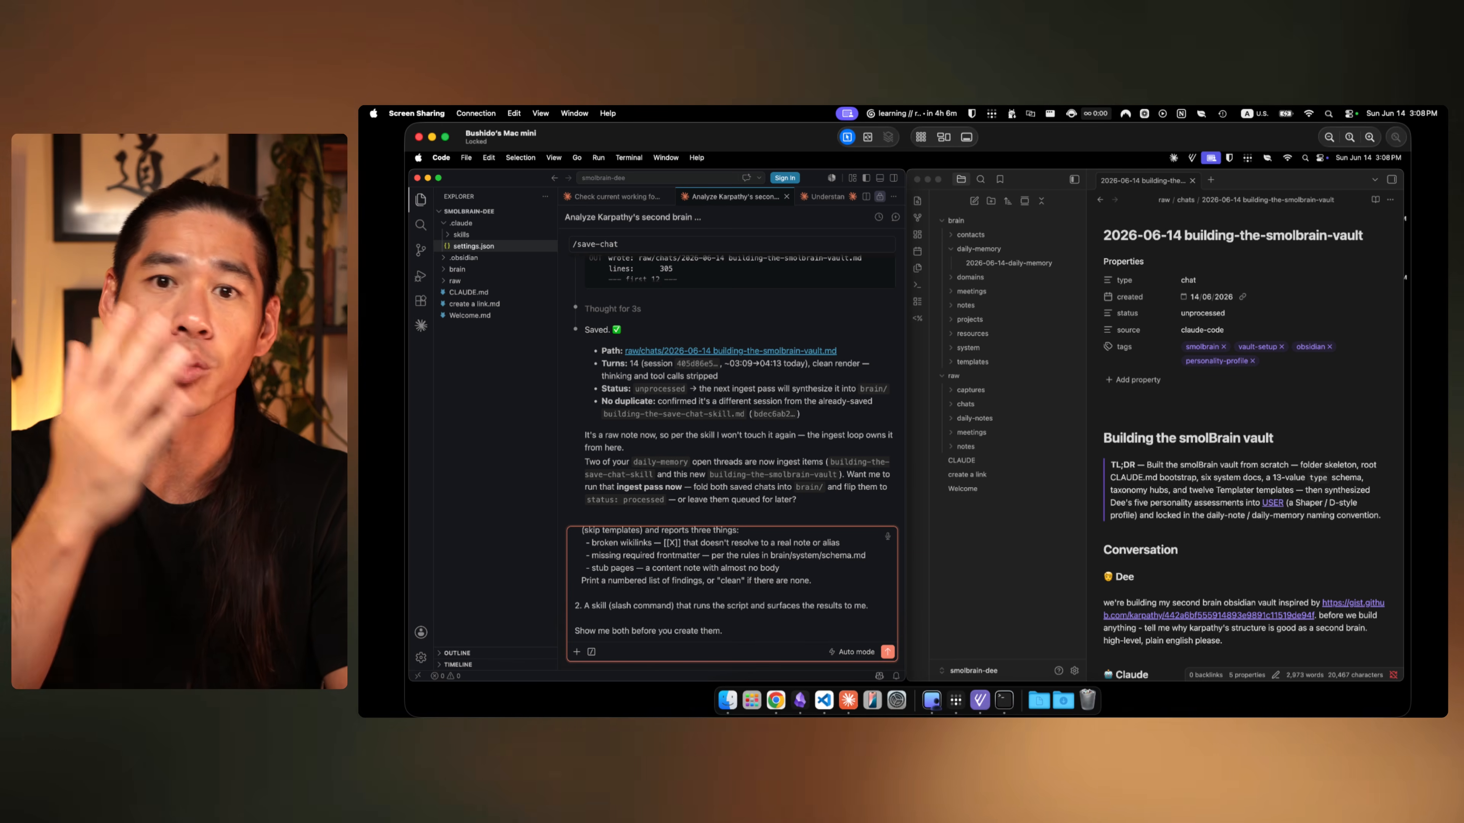
# Step: Switch to the Claude desktop app's Cowork mode and enlarge its window to fill the screen
pyautogui.click(800, 700)
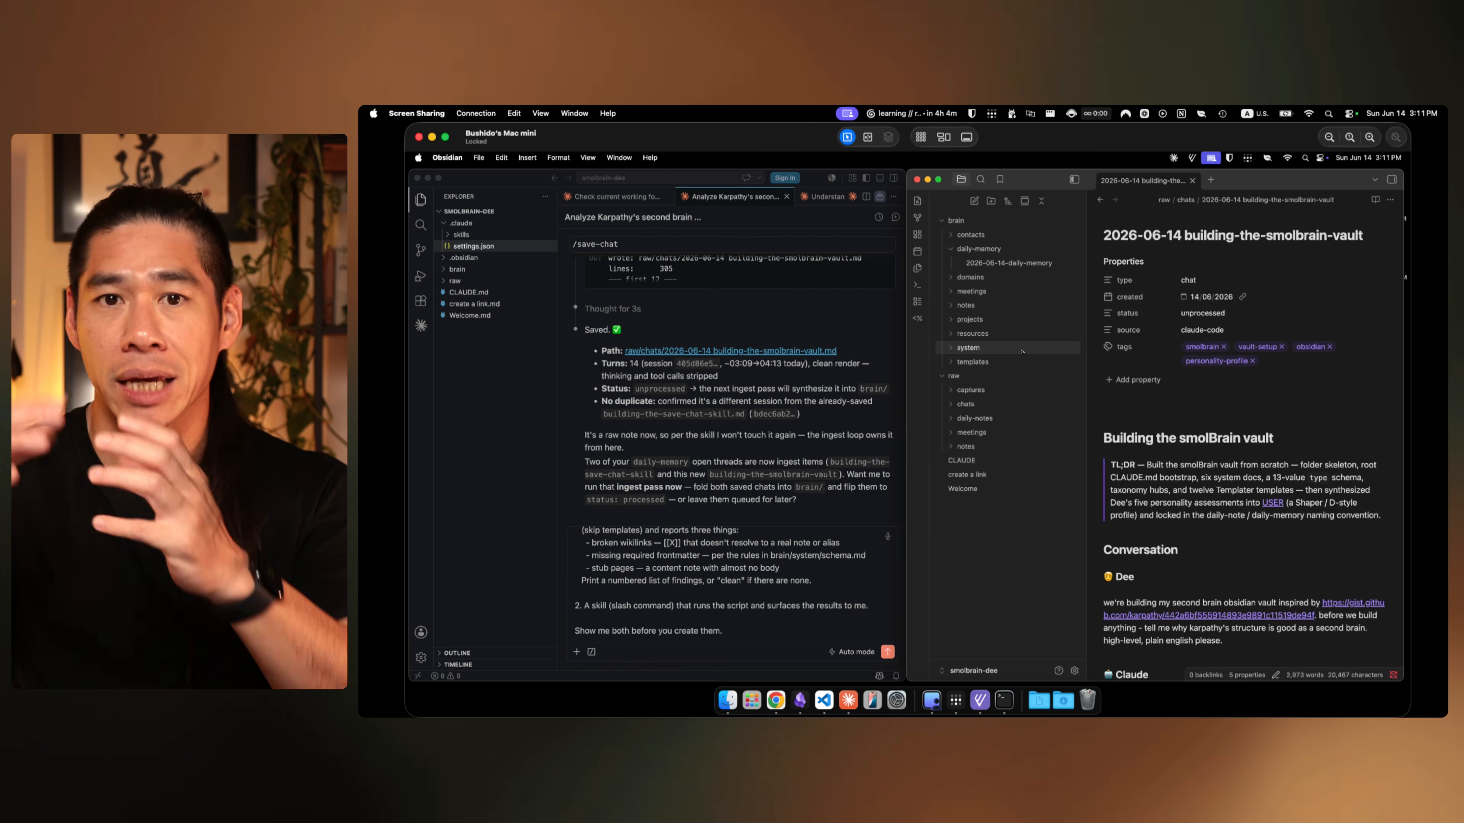
pyautogui.click(839, 711)
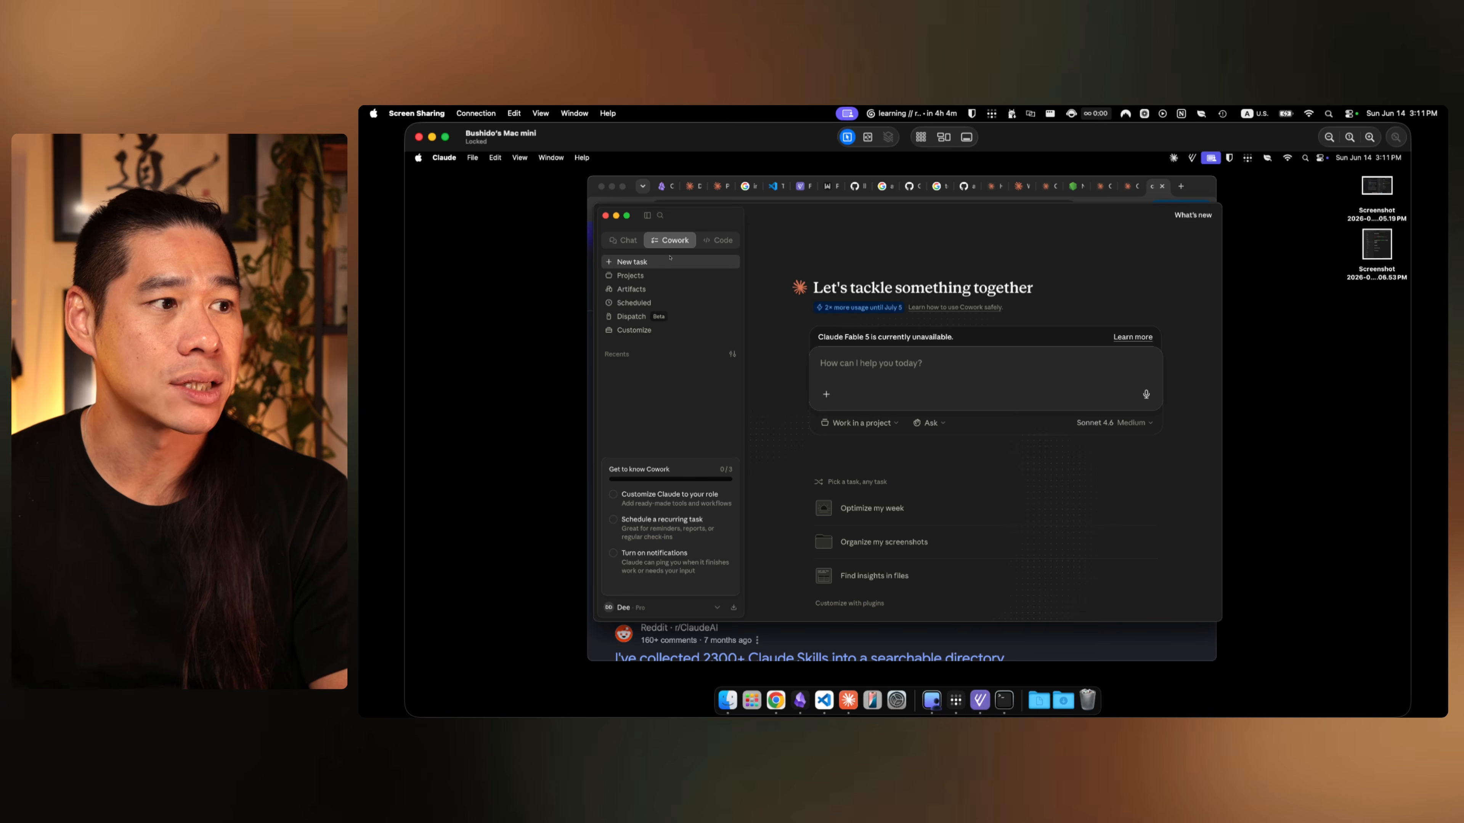
pyautogui.click(705, 249)
pyautogui.click(669, 248)
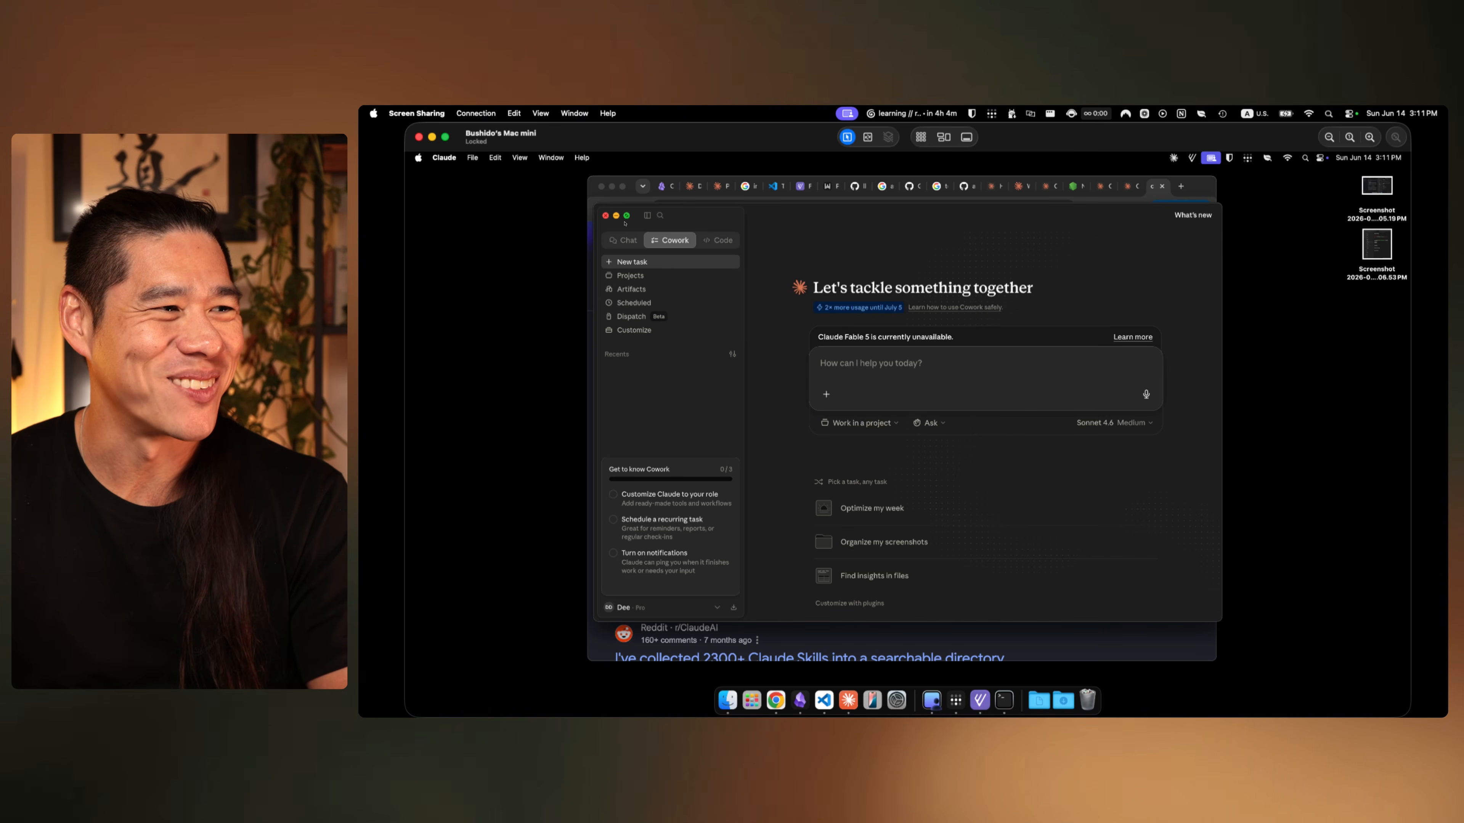
pyautogui.click(622, 293)
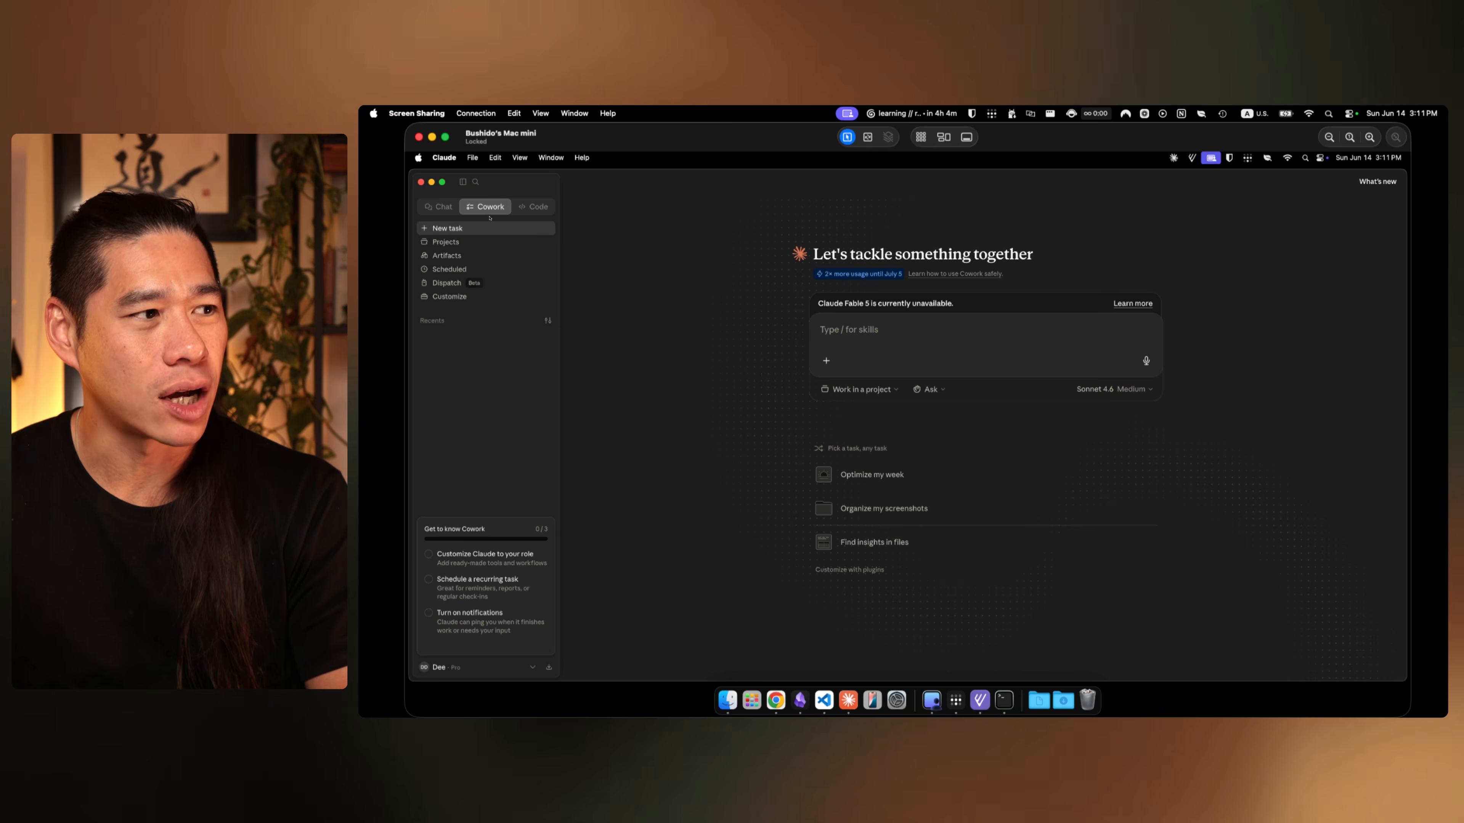
# Step: Set the smolbrain-dee folder inside Documents as the Cowork task's working folder and allow Claude to change its files
pyautogui.click(864, 390)
pyautogui.click(869, 452)
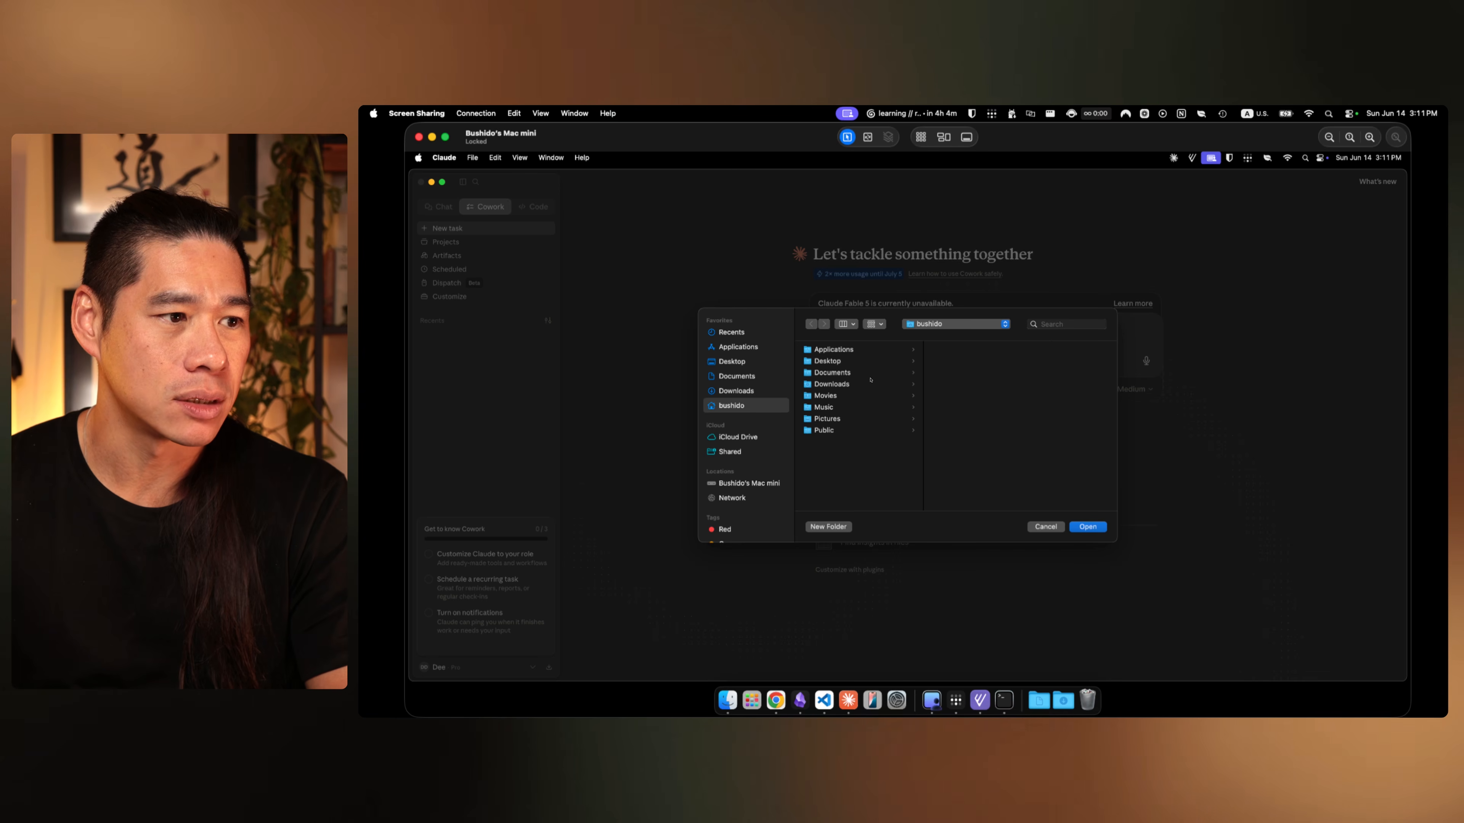
pyautogui.click(865, 372)
pyautogui.click(982, 351)
pyautogui.click(1066, 351)
pyautogui.click(1082, 527)
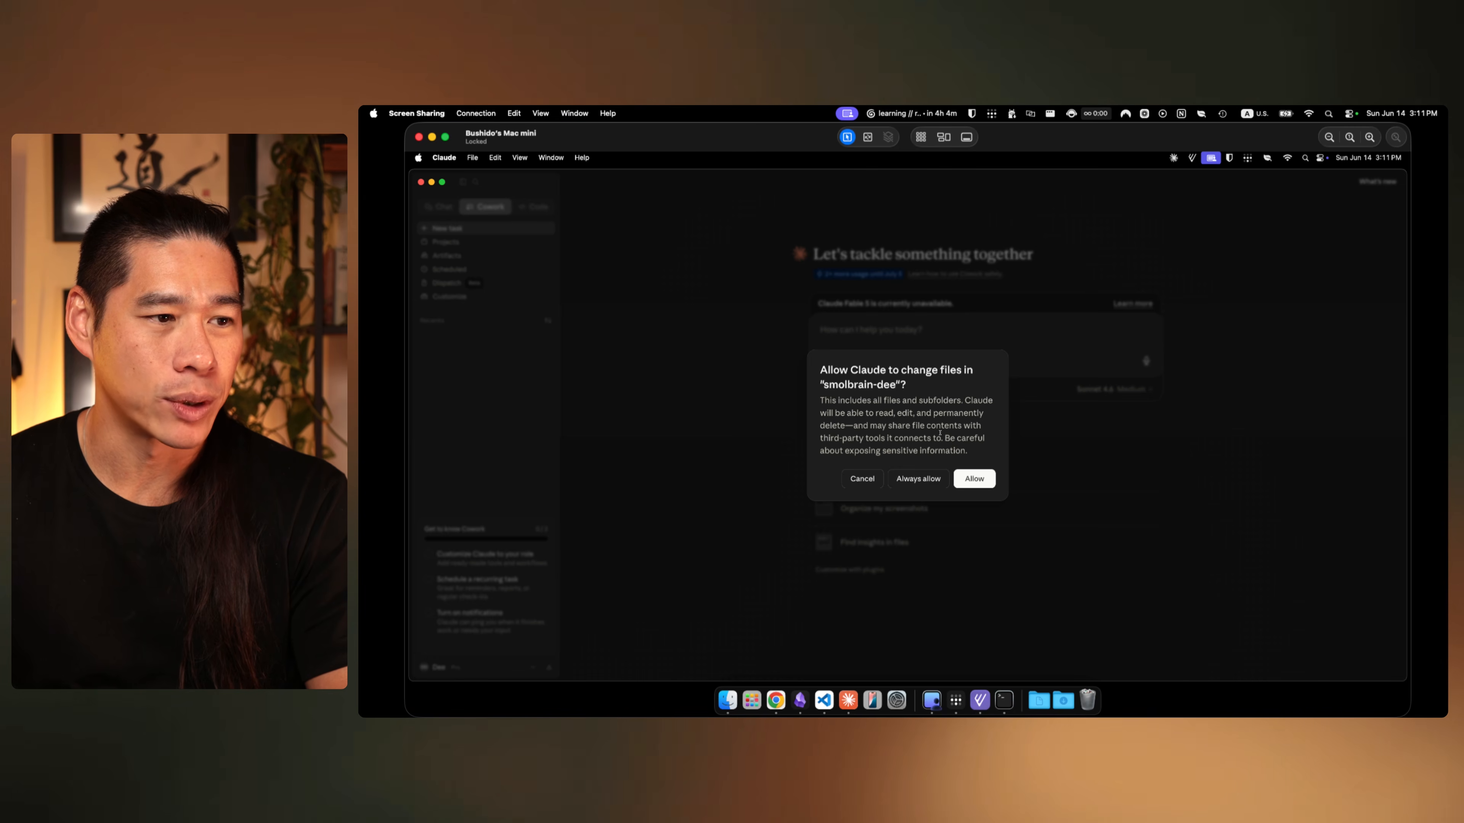
pyautogui.click(973, 479)
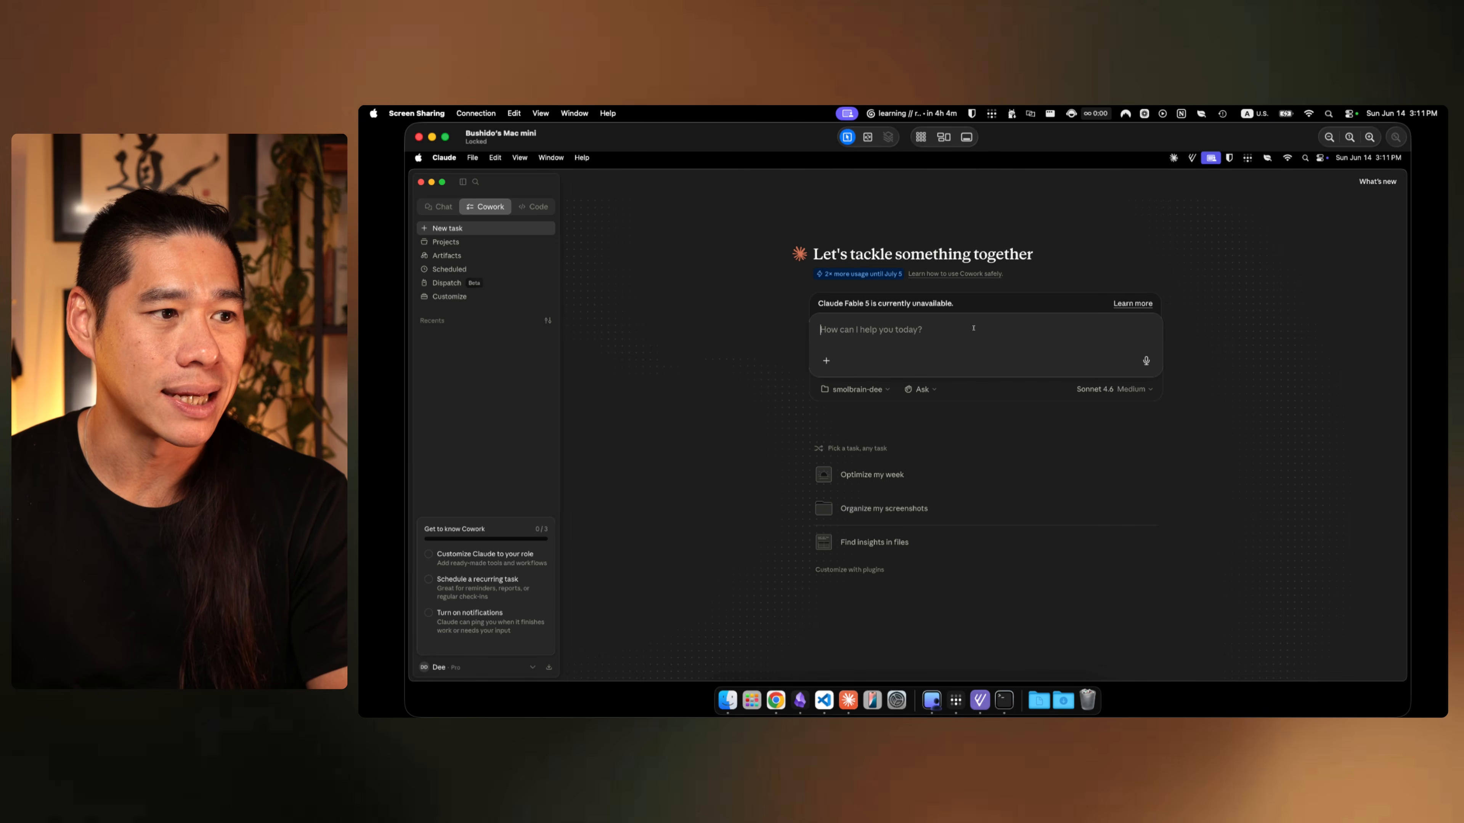
# Step: Ask Cowork "What do you know about me?" and check which vault file it read to answer
pyautogui.write('wh')
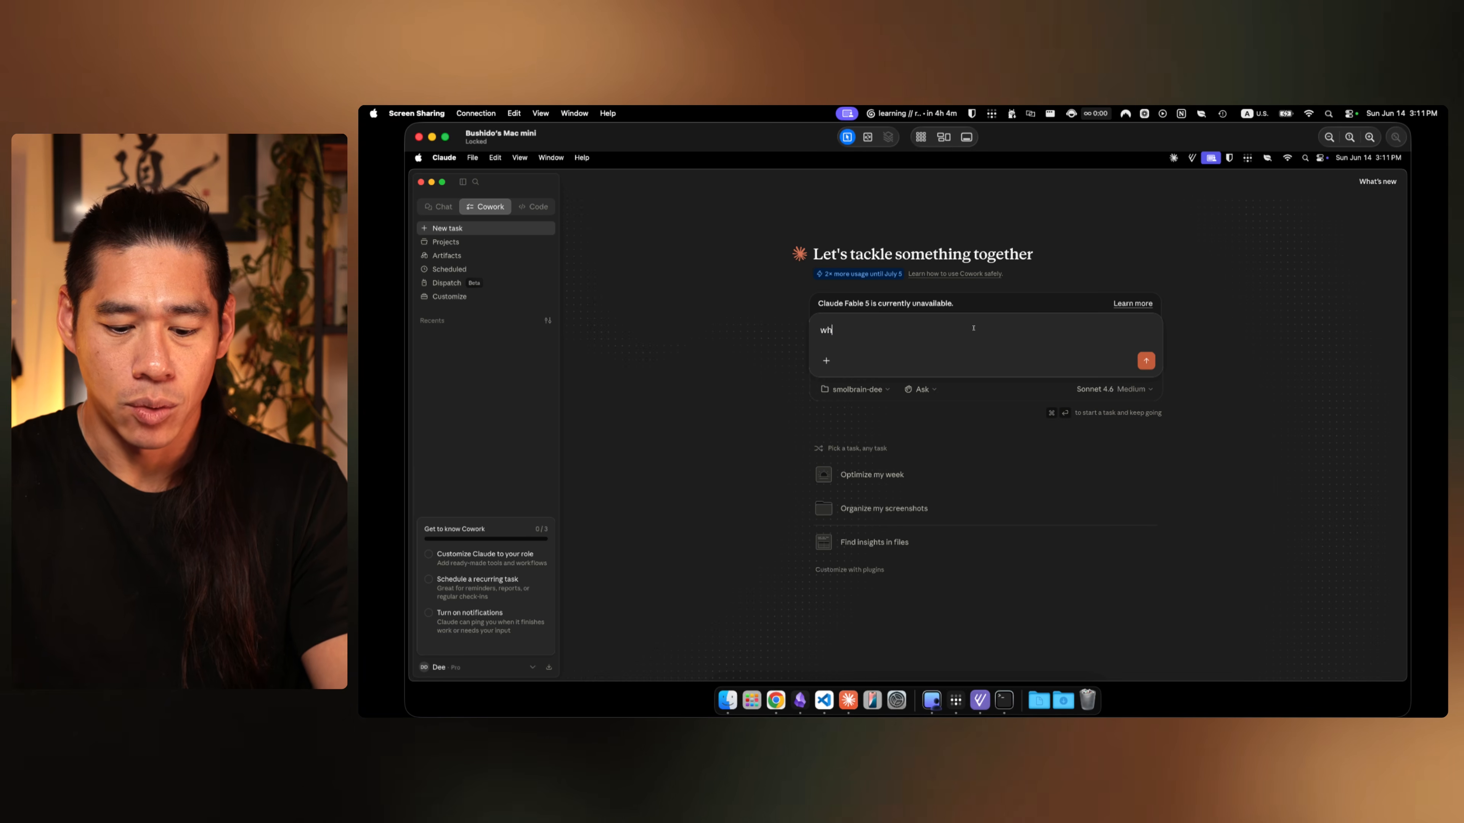
pyautogui.write('at do you know')
pyautogui.press('super+a')
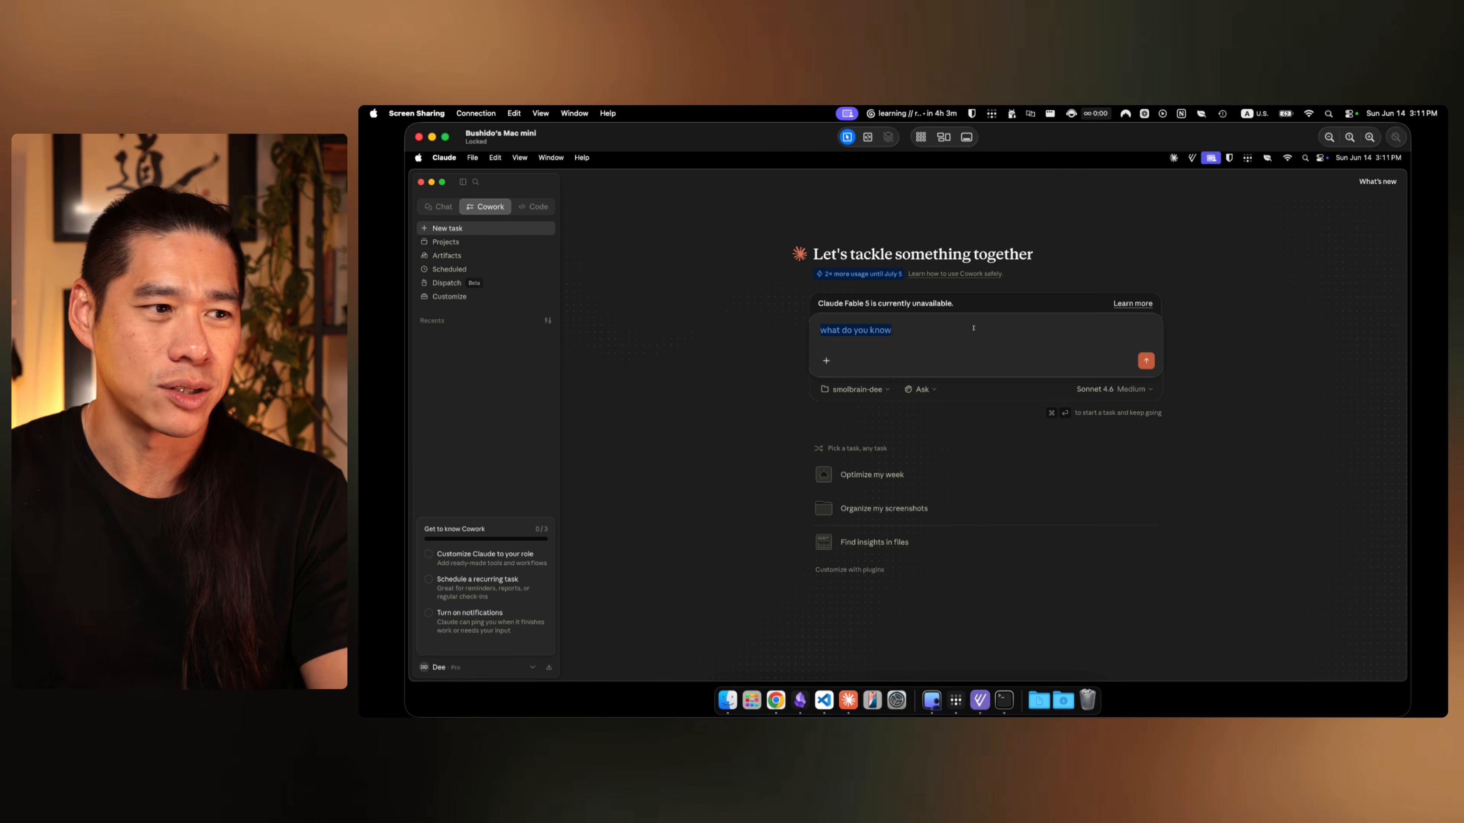
pyautogui.press('BackSpace')
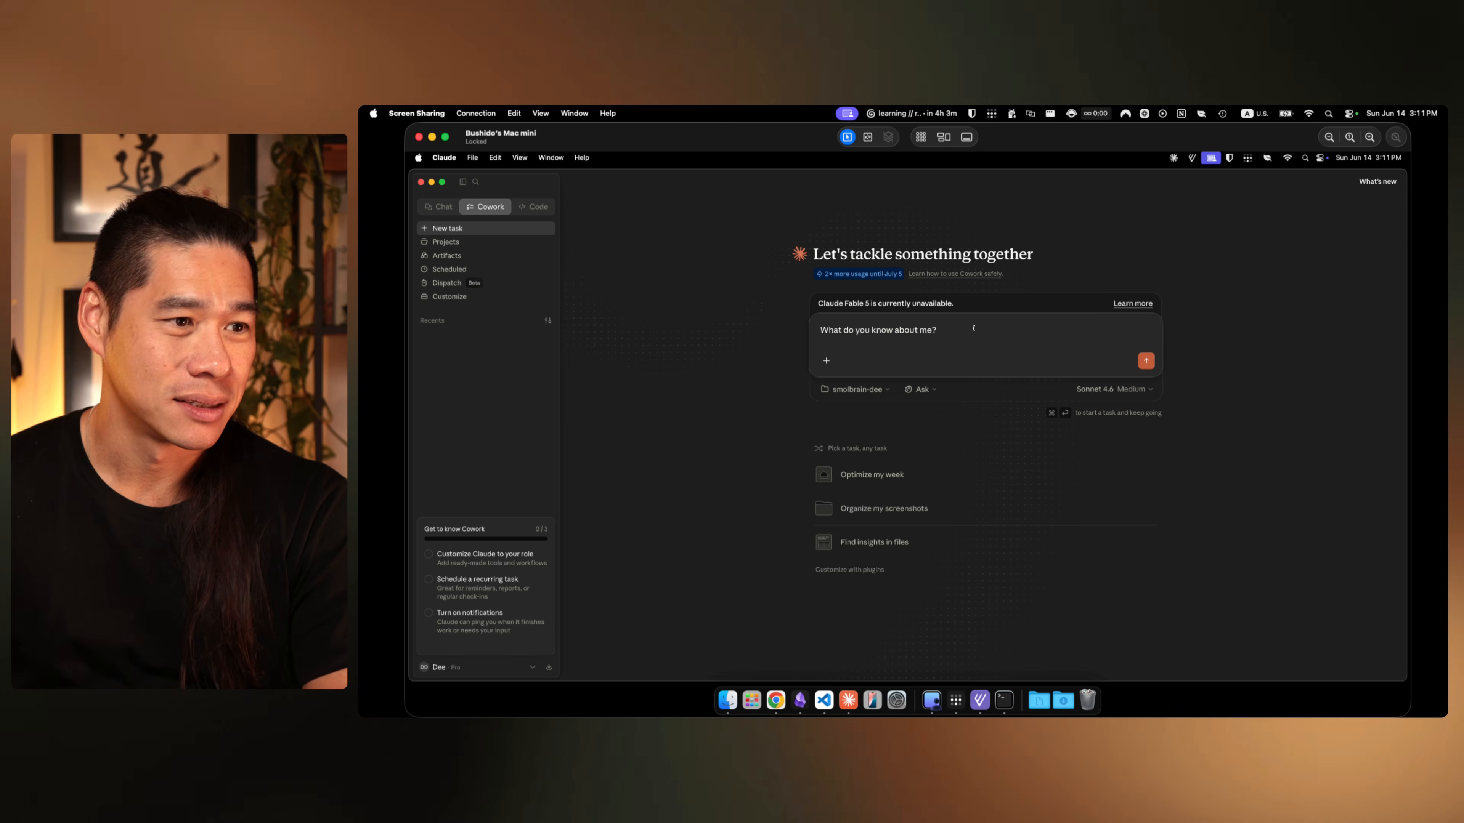
pyautogui.click(1145, 361)
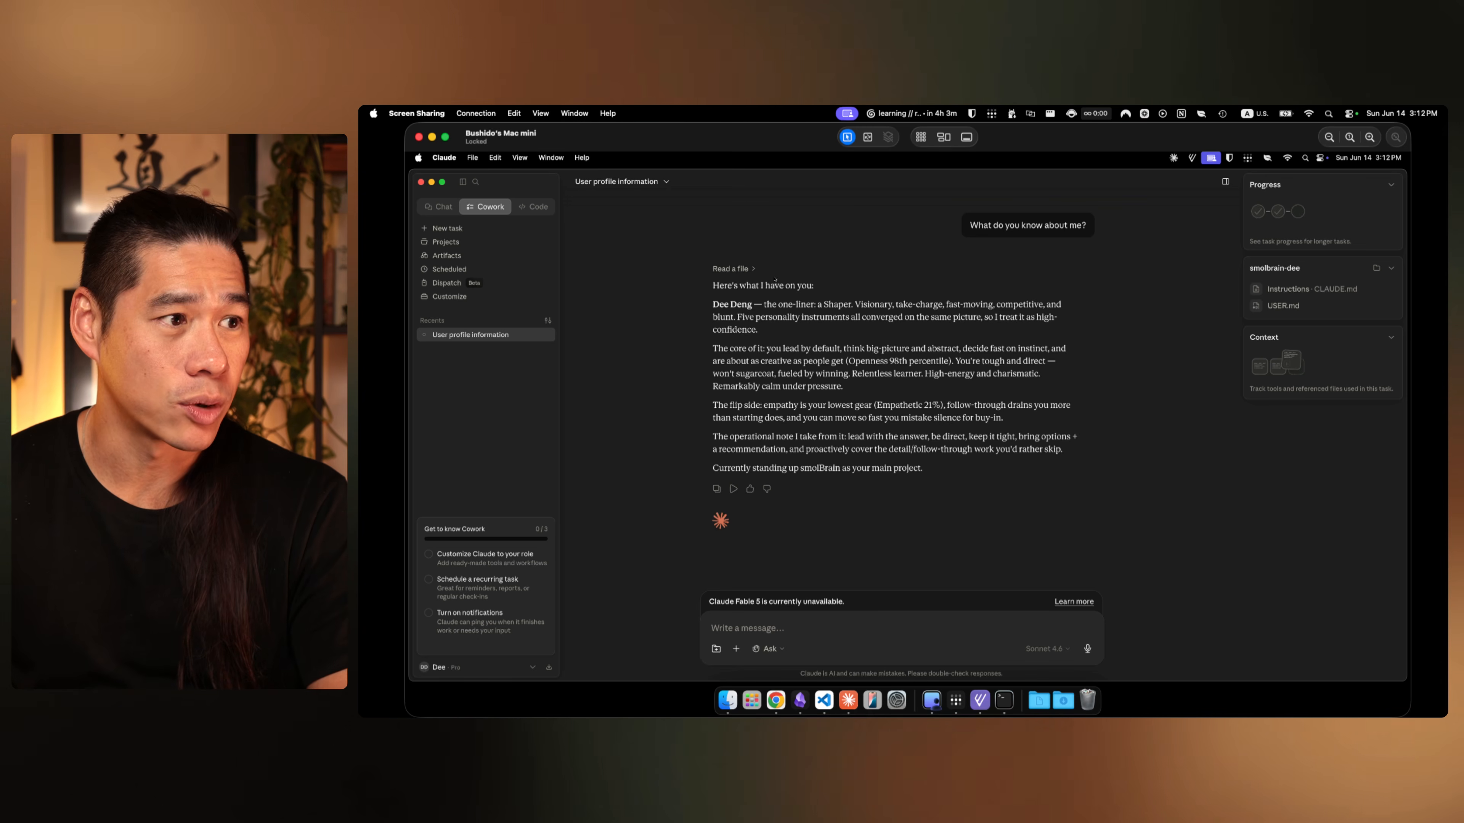
pyautogui.click(737, 270)
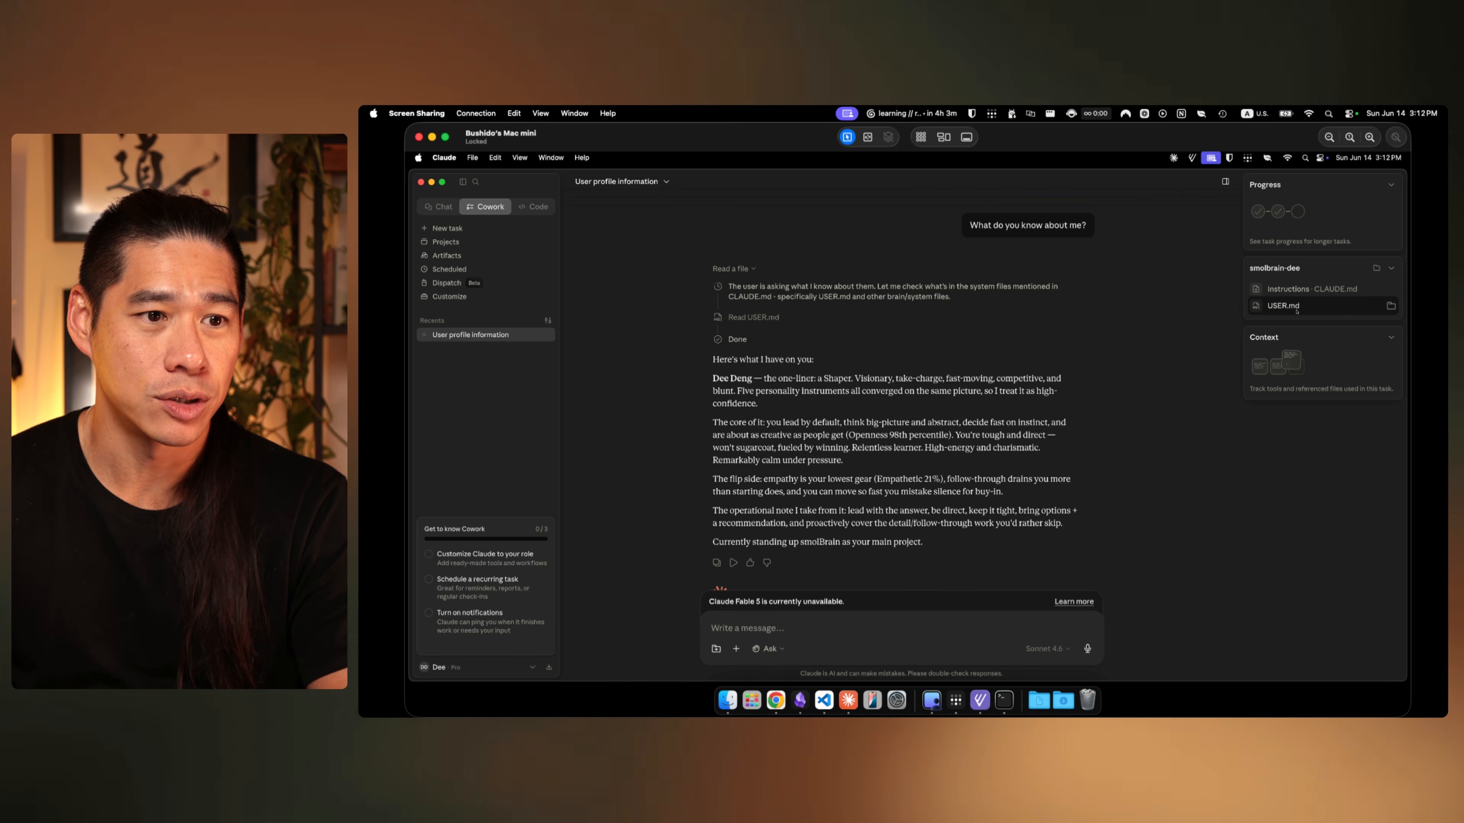
pyautogui.click(741, 269)
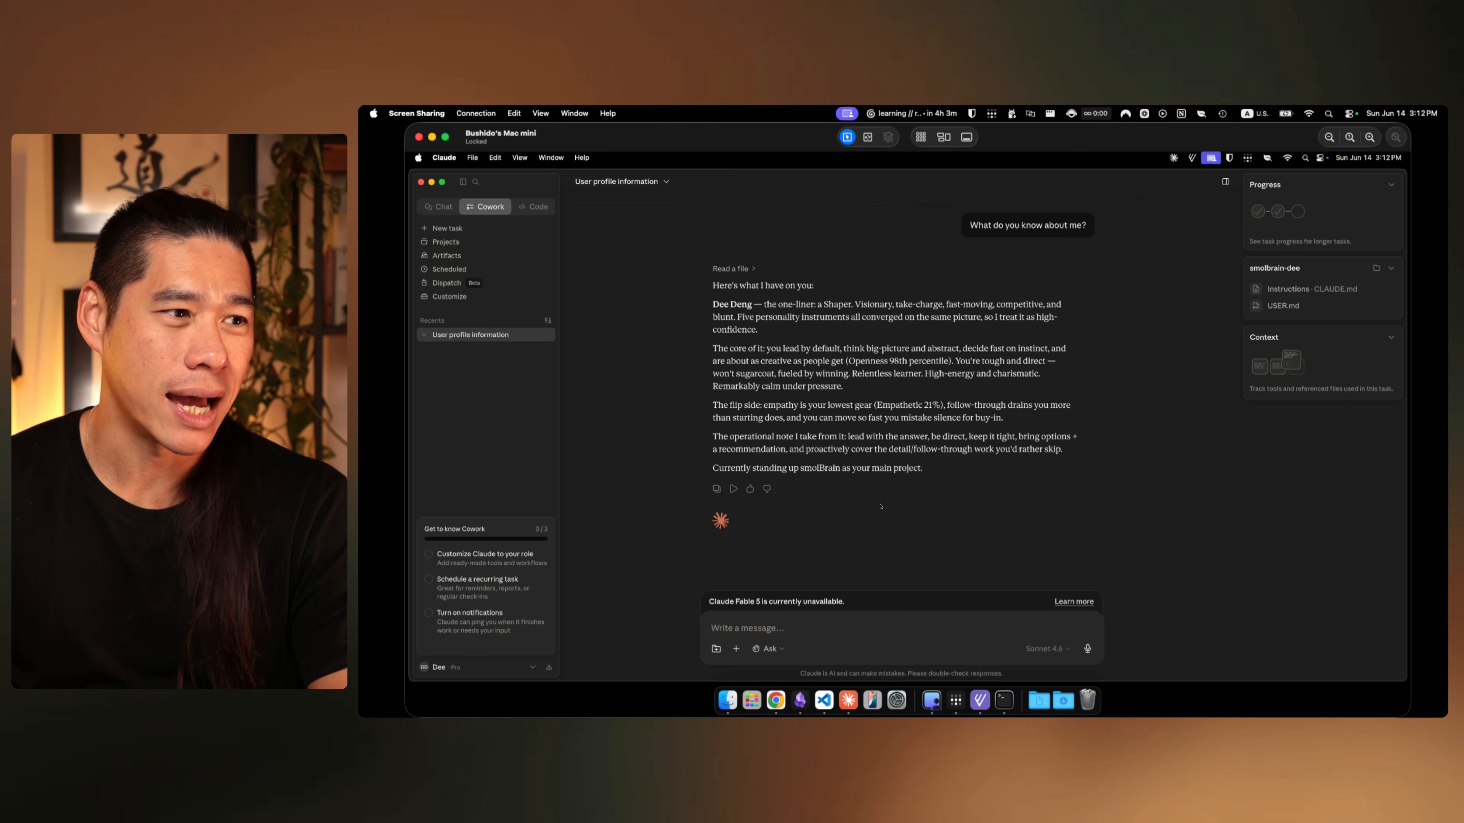
# Step: Ask "What gets loaded up every time we start a new session in here?" and read through the reply
pyautogui.click(919, 629)
pyautogui.press('alt')
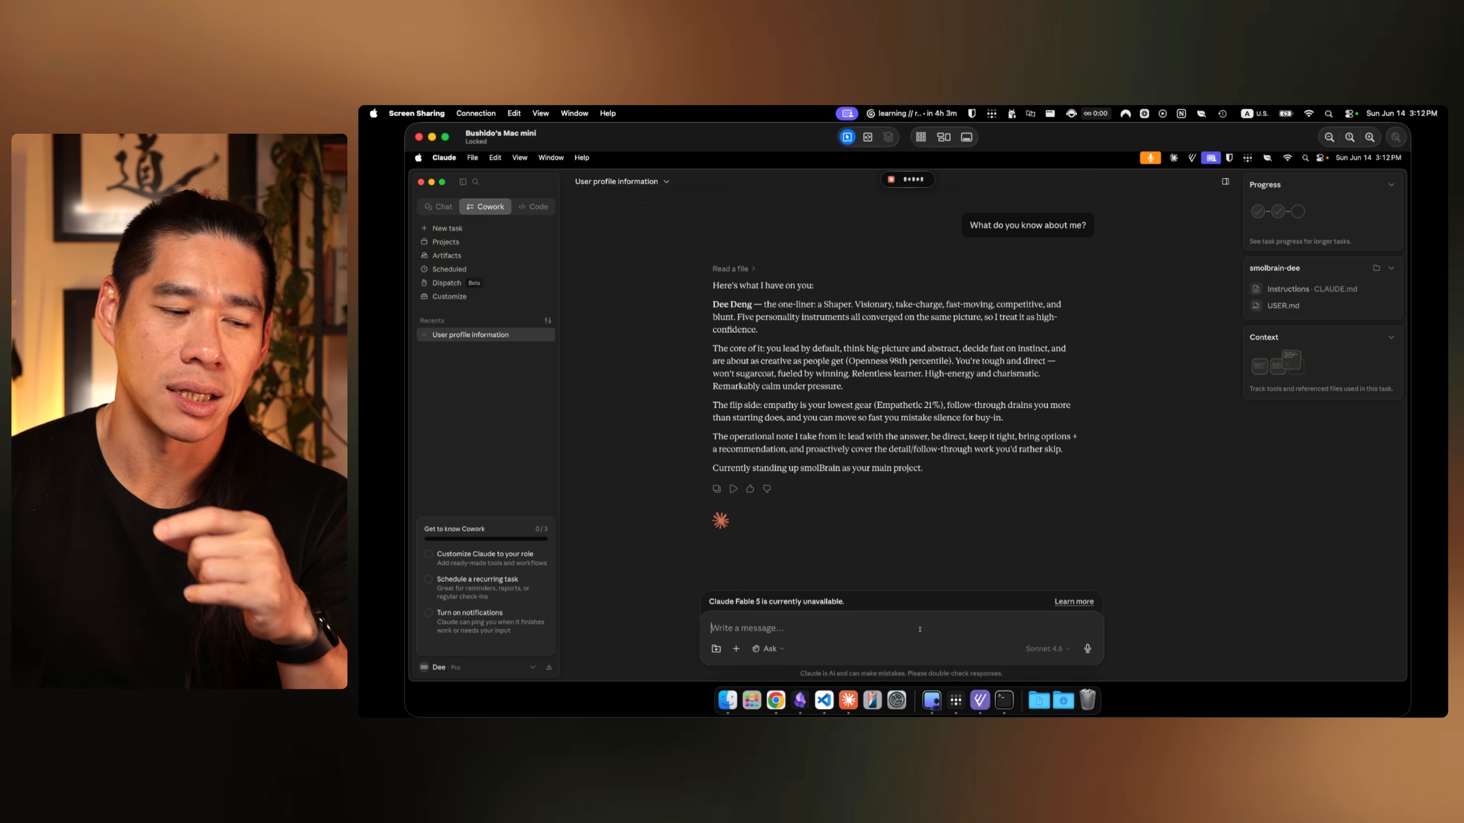
pyautogui.press('alt')
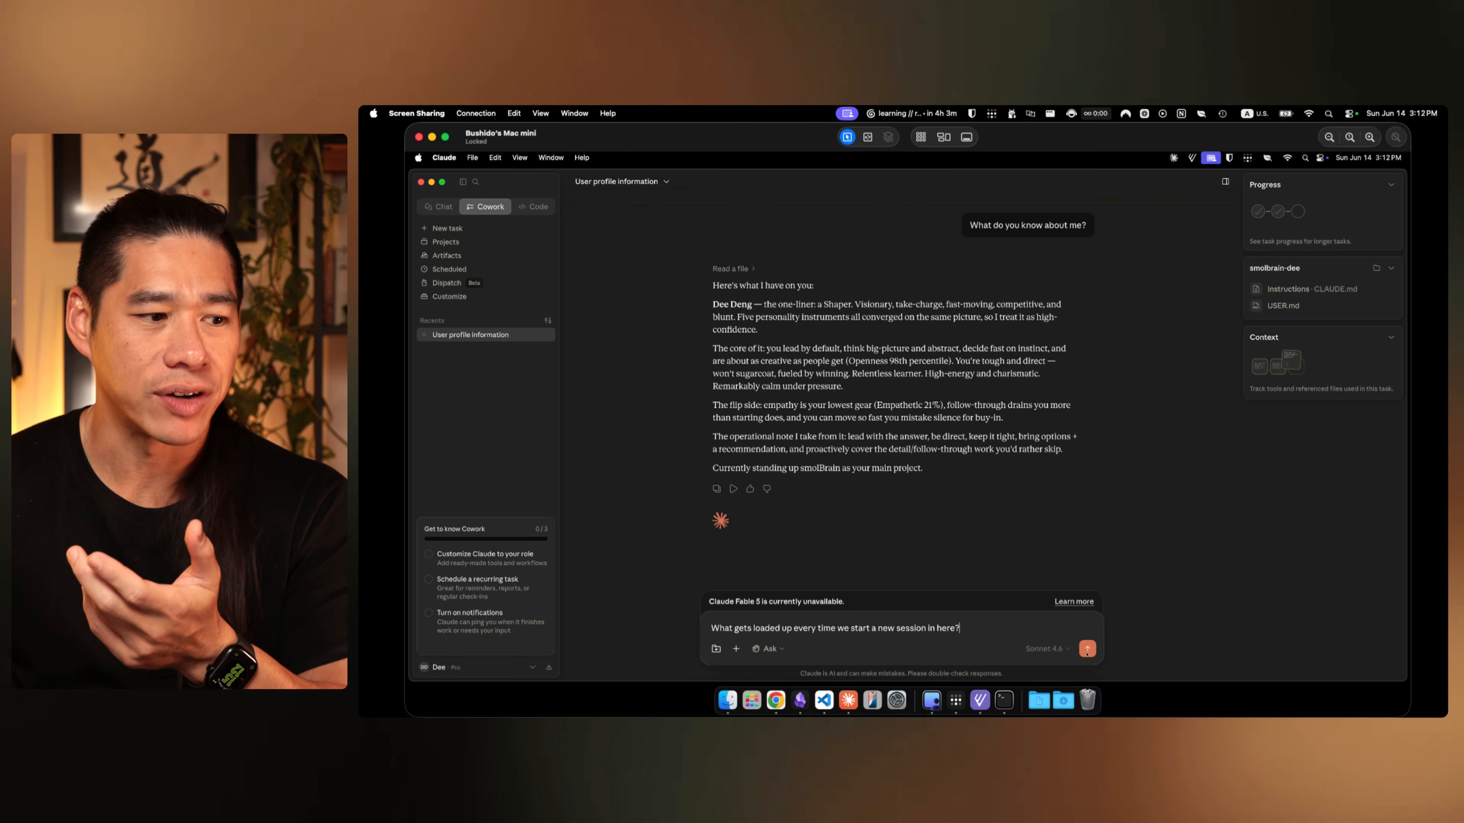
pyautogui.click(1086, 650)
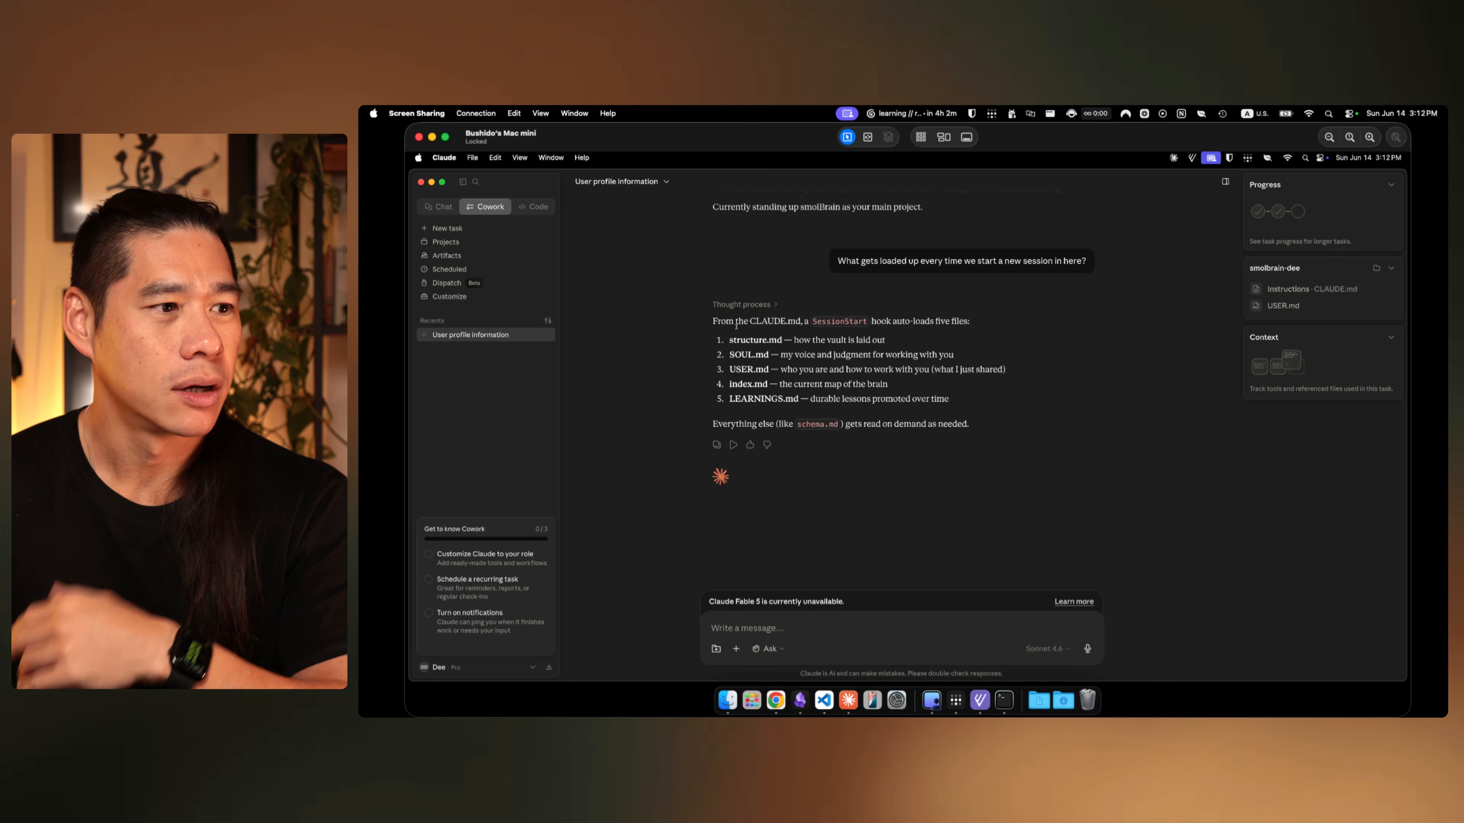
pyautogui.moveTo(736, 322); pyautogui.dragTo(803, 322)
pyautogui.click(969, 324)
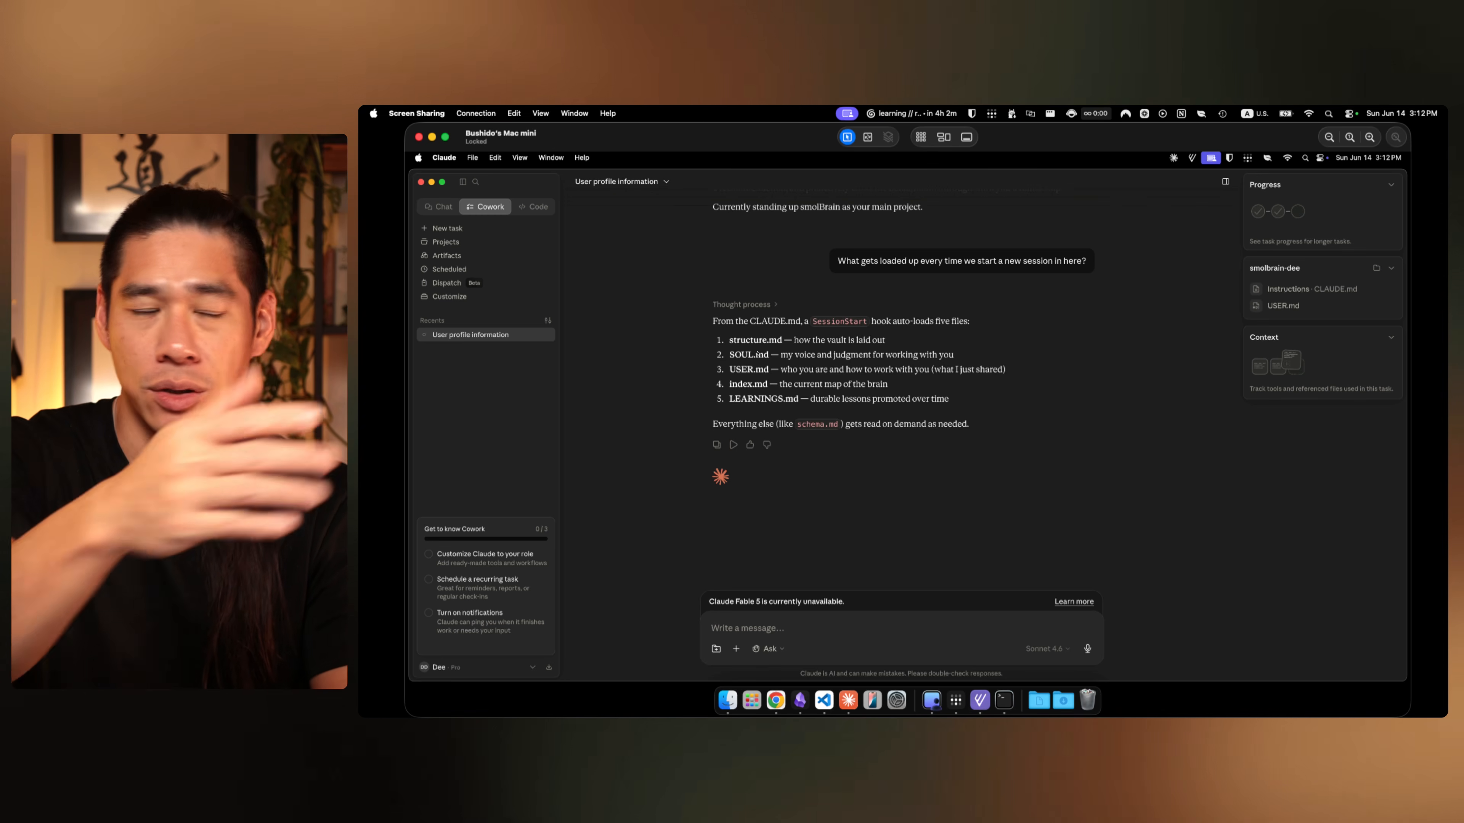
pyautogui.scroll(5, 1009, 390)
pyautogui.scroll(-5, 1009, 391)
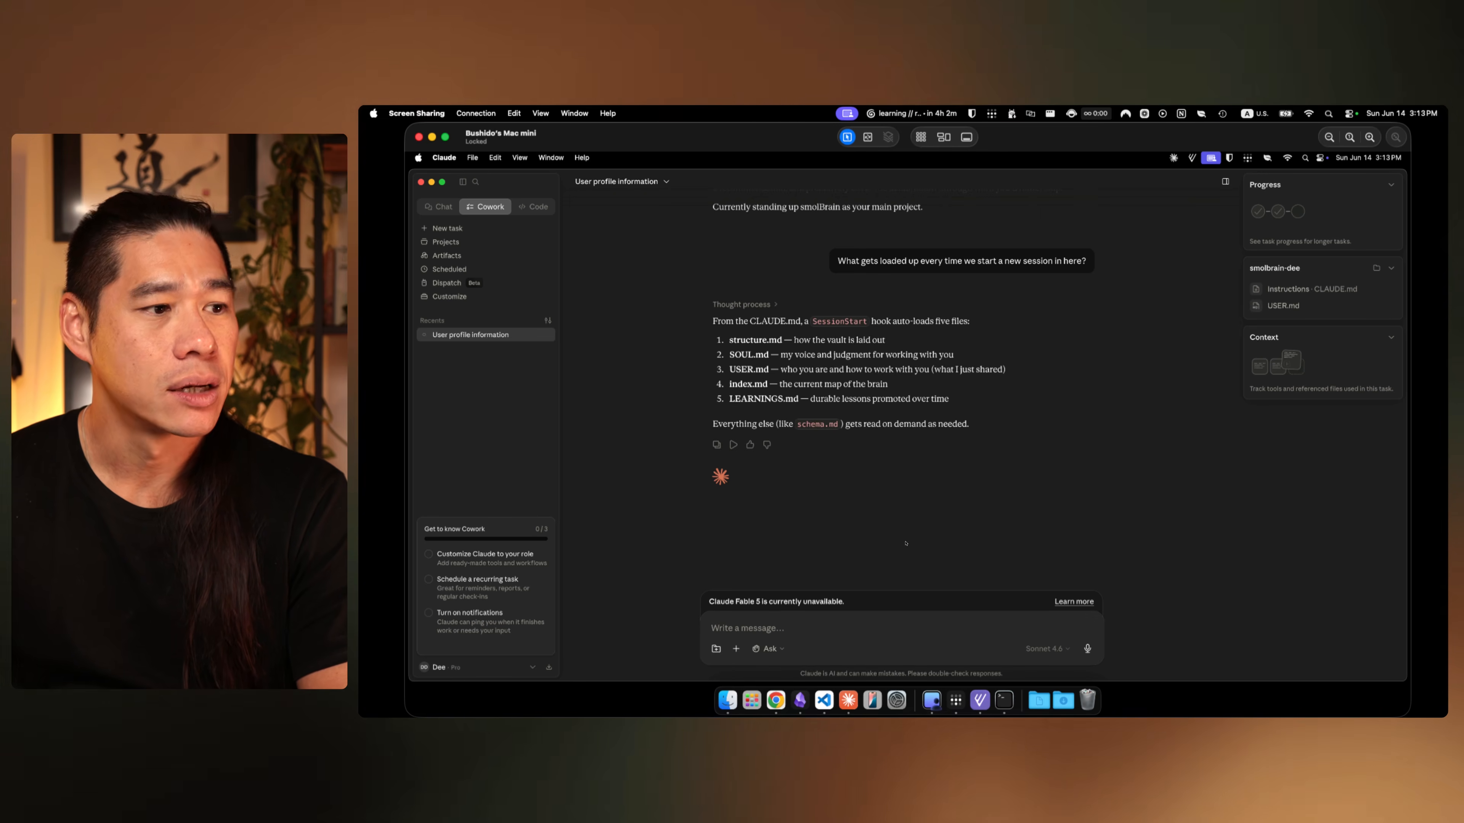
pyautogui.scroll(5, 905, 543)
pyautogui.scroll(-5, 783, 494)
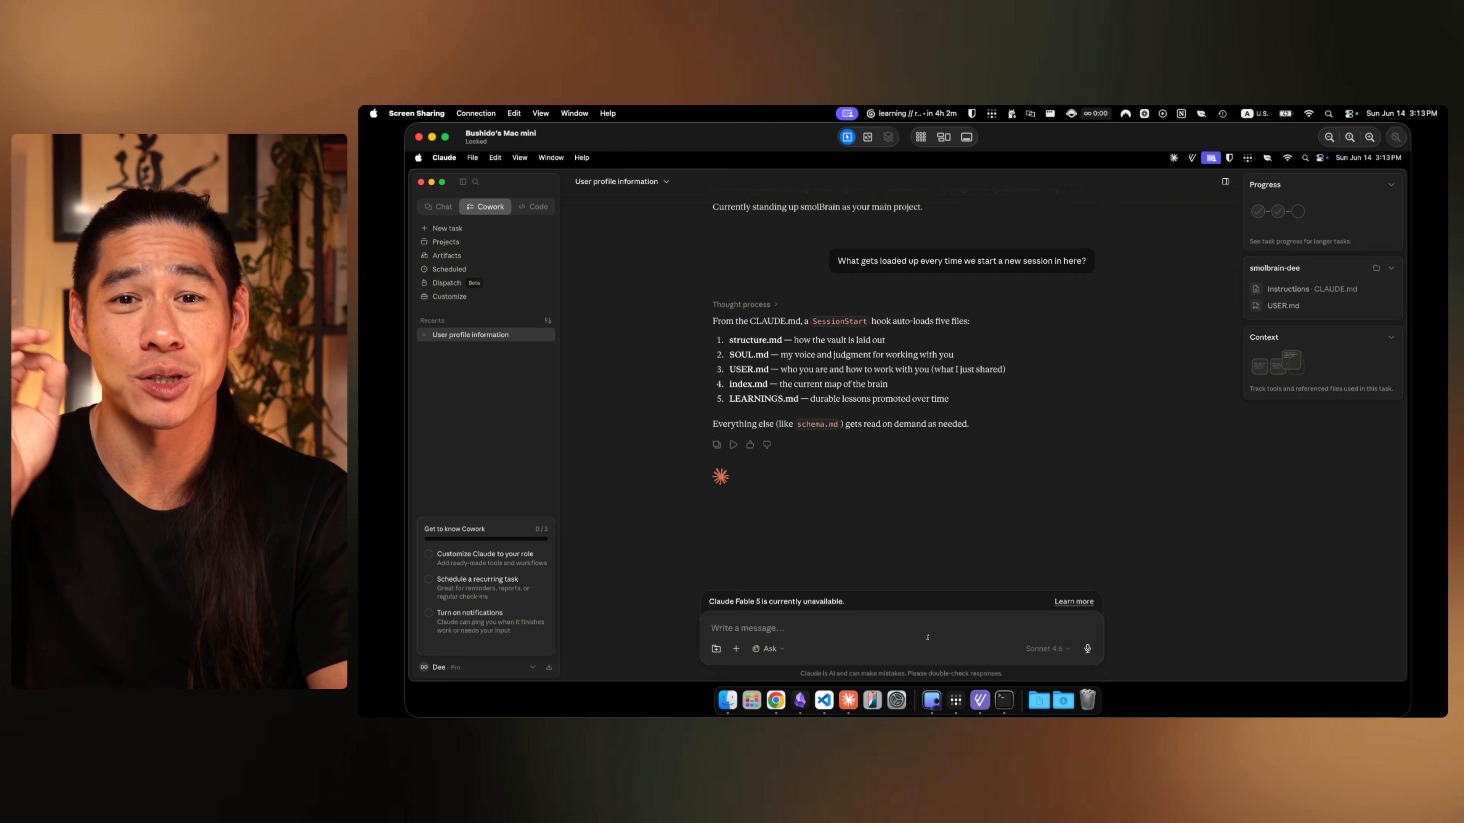
# Step: Request a webpage visualizing how this Obsidian Vault is structured and how it works, looking like it was designed by someone at Apple
pyautogui.hotkey('alt', 'space')
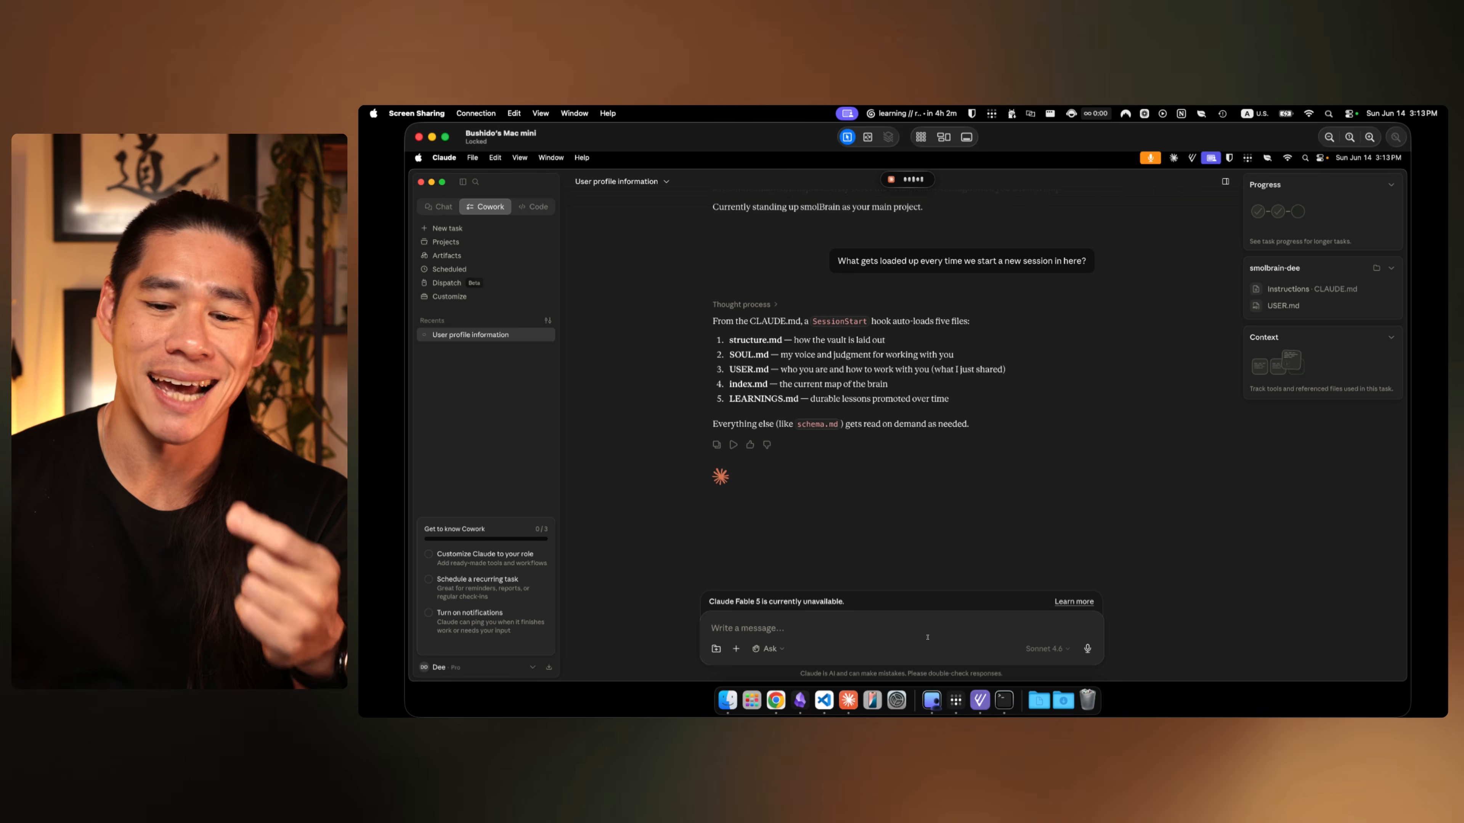
pyautogui.press('fn')
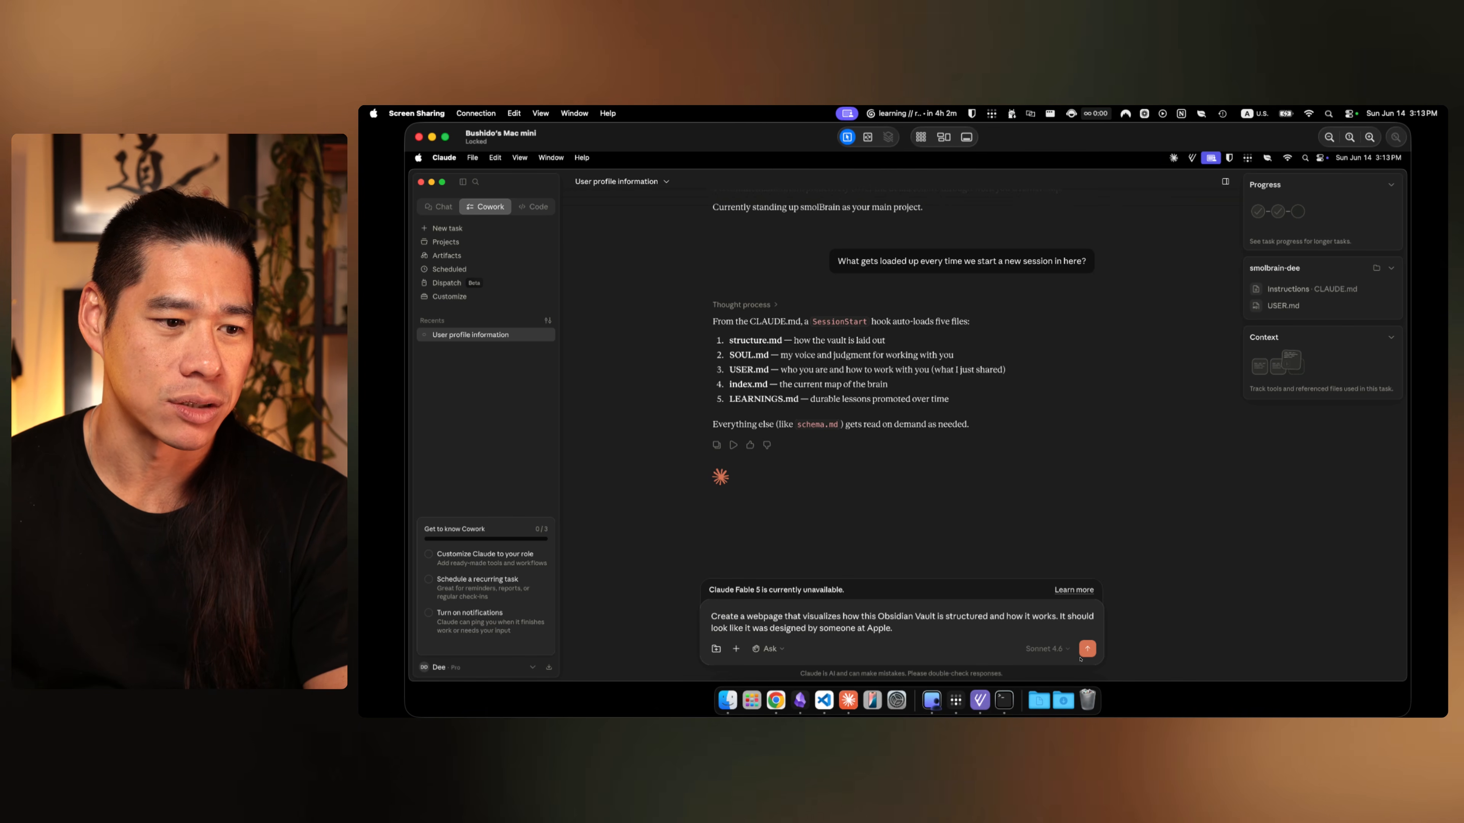
pyautogui.press('Return')
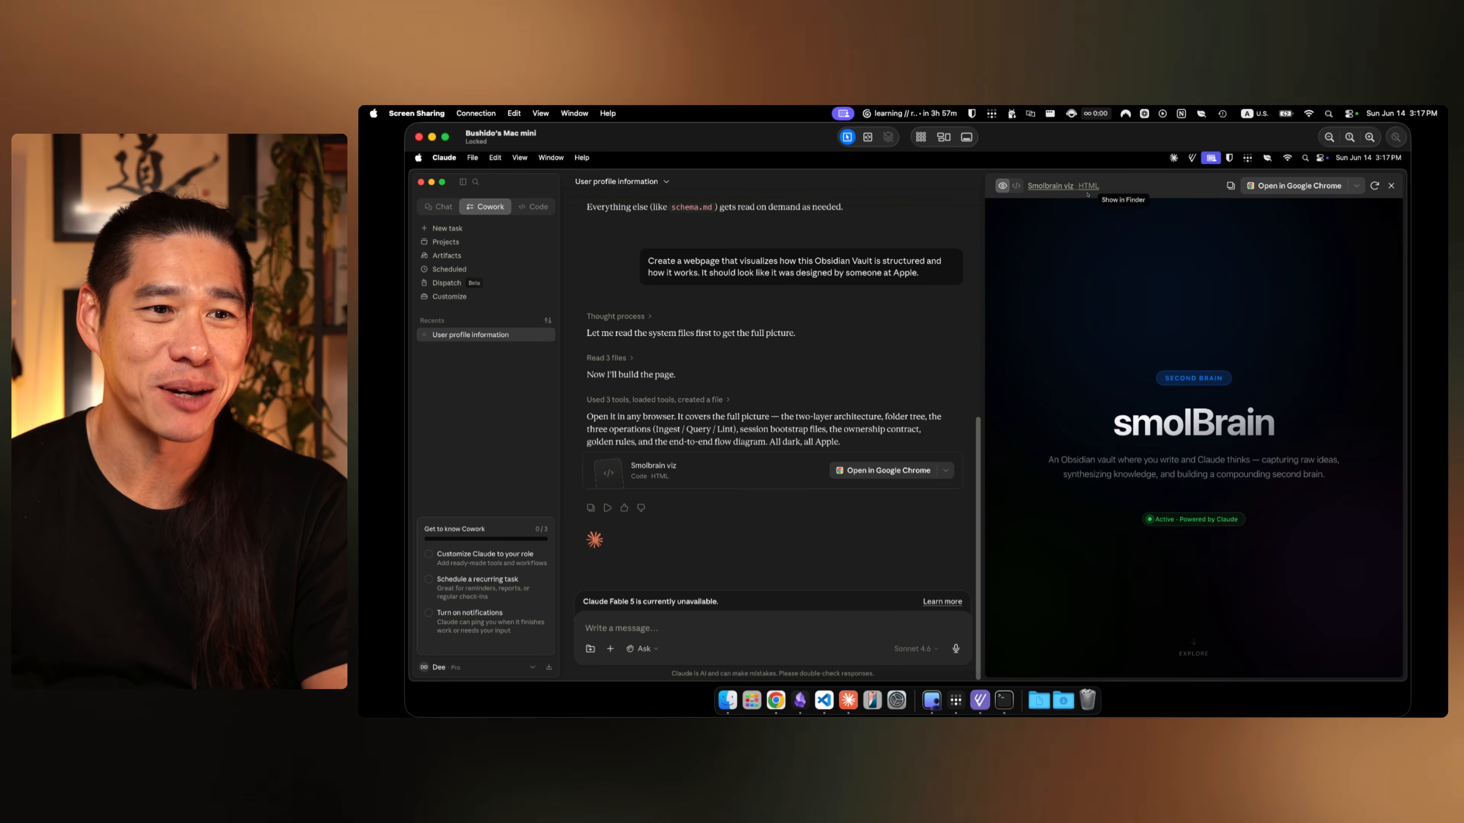
# Step: Look through the generated smolBrain webpage preview, covering its intro, two-layer architecture, folder tree and operations sections
pyautogui.scroll(-6, 1233, 337)
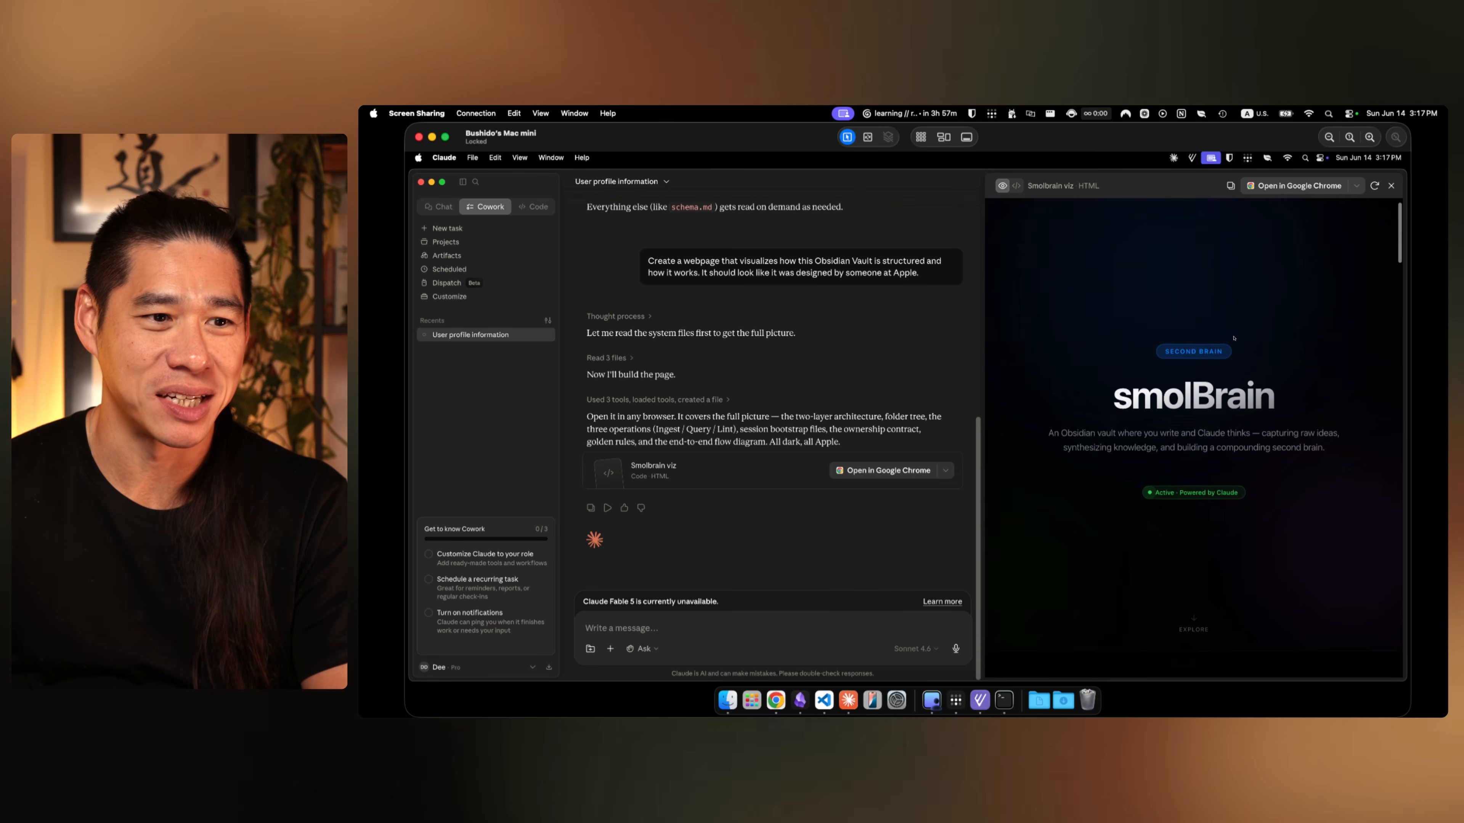
pyautogui.scroll(-4, 1234, 338)
pyautogui.scroll(5, 1234, 338)
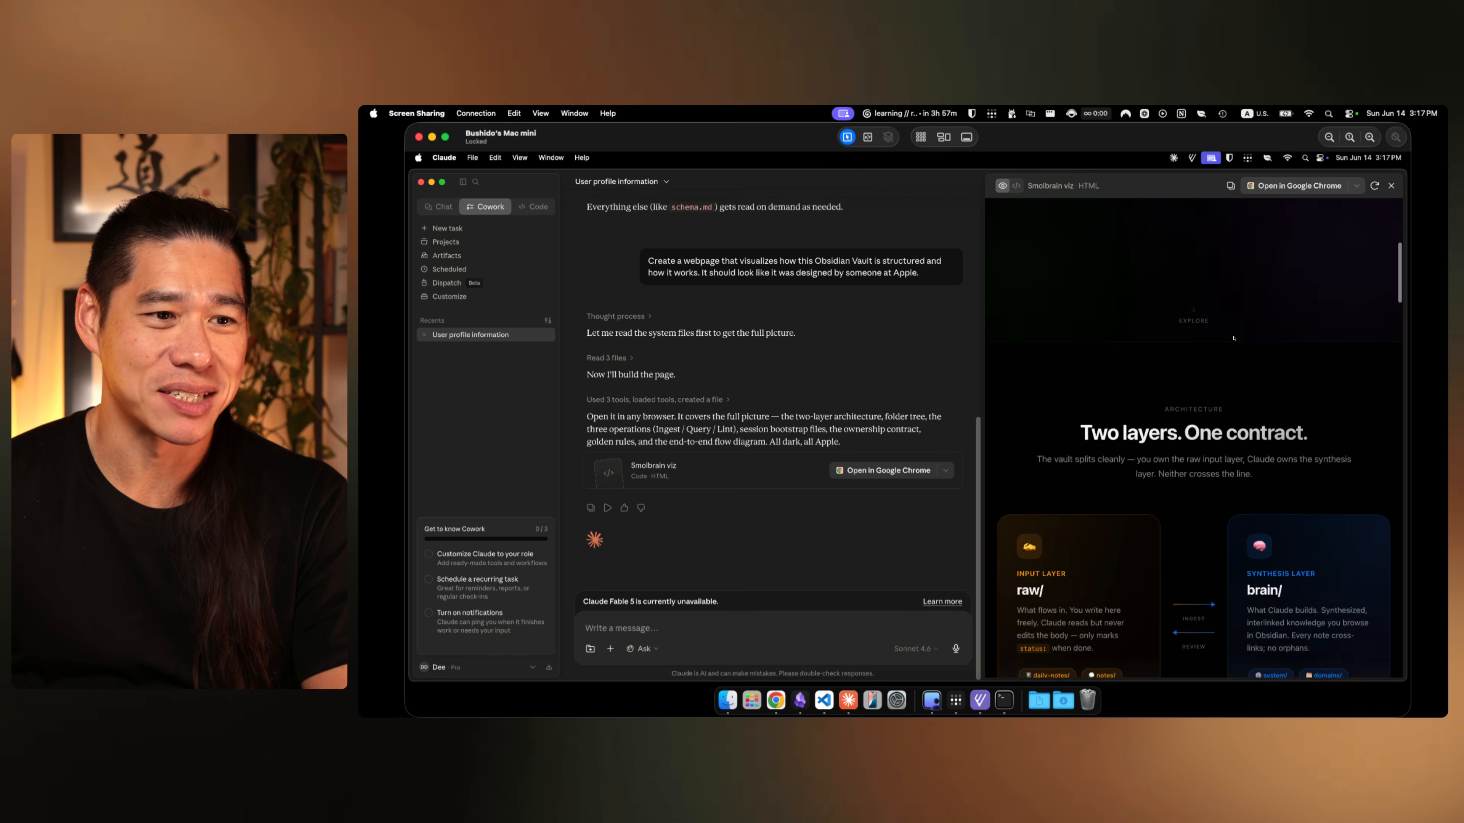
pyautogui.scroll(-3, 1234, 338)
pyautogui.scroll(-2, 1234, 337)
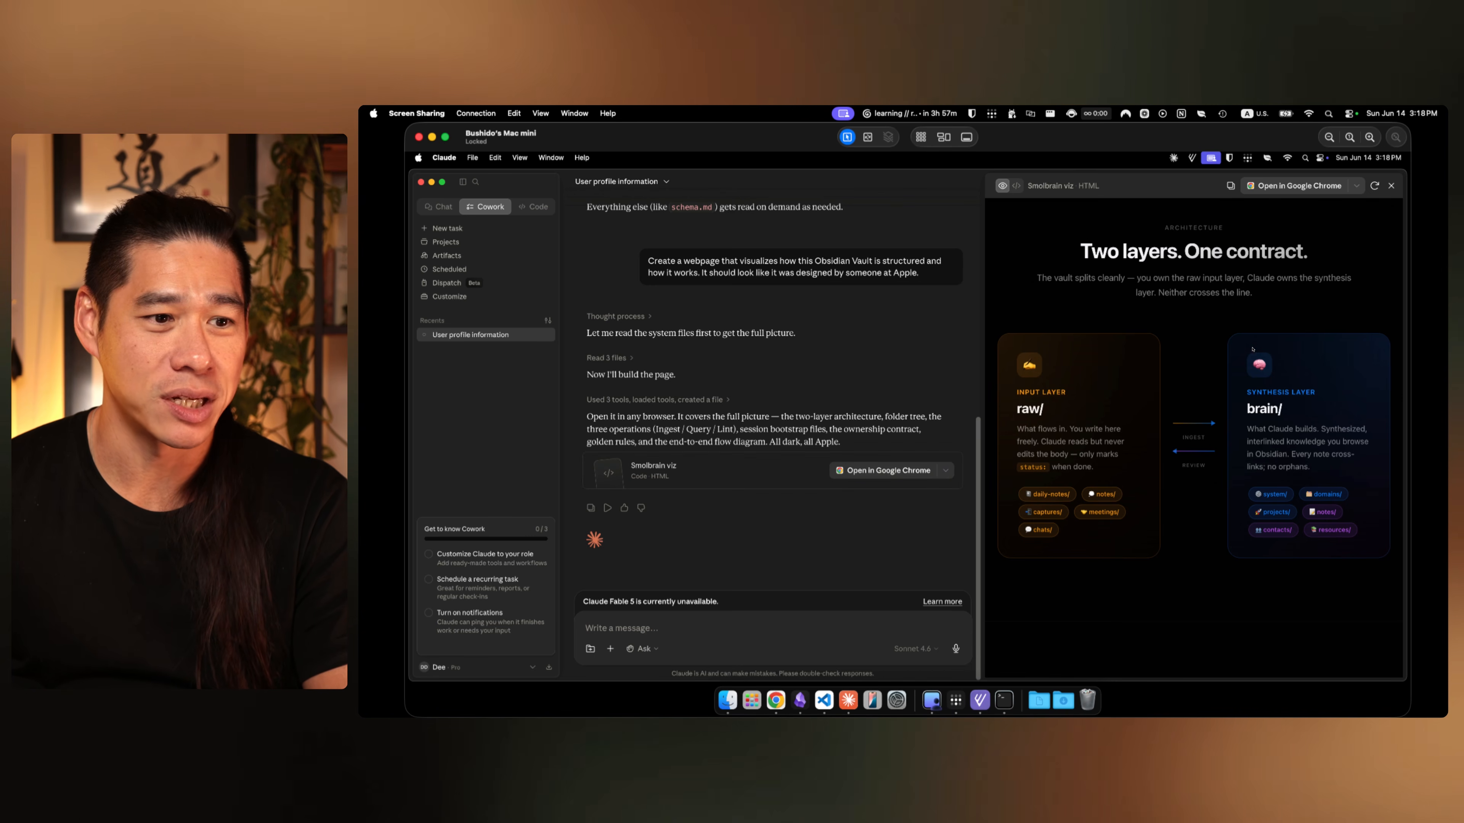
pyautogui.scroll(-15, 1252, 350)
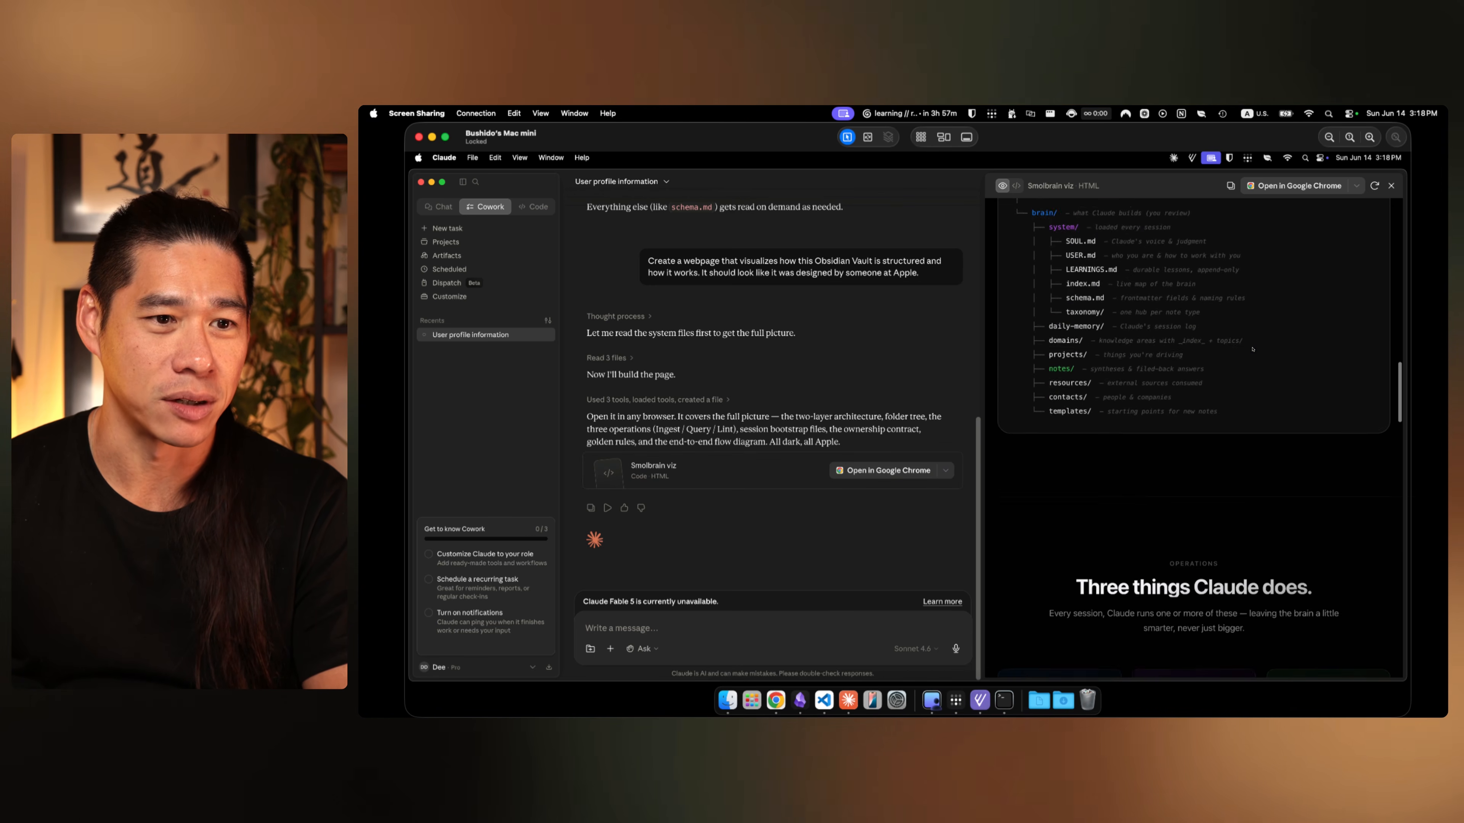
pyautogui.scroll(-4, 1252, 350)
pyautogui.scroll(20, 1212, 390)
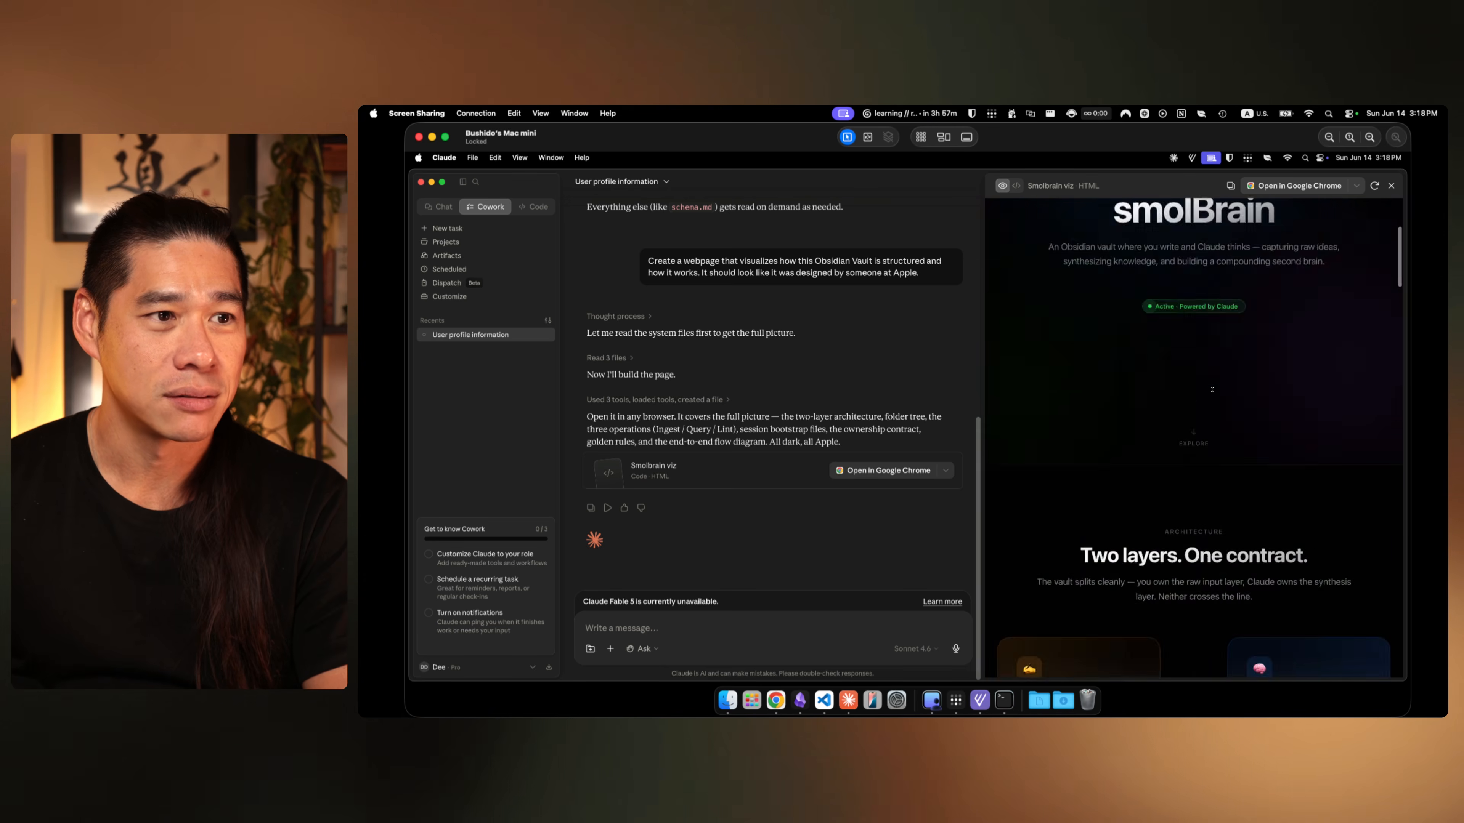
pyautogui.scroll(5, 1211, 390)
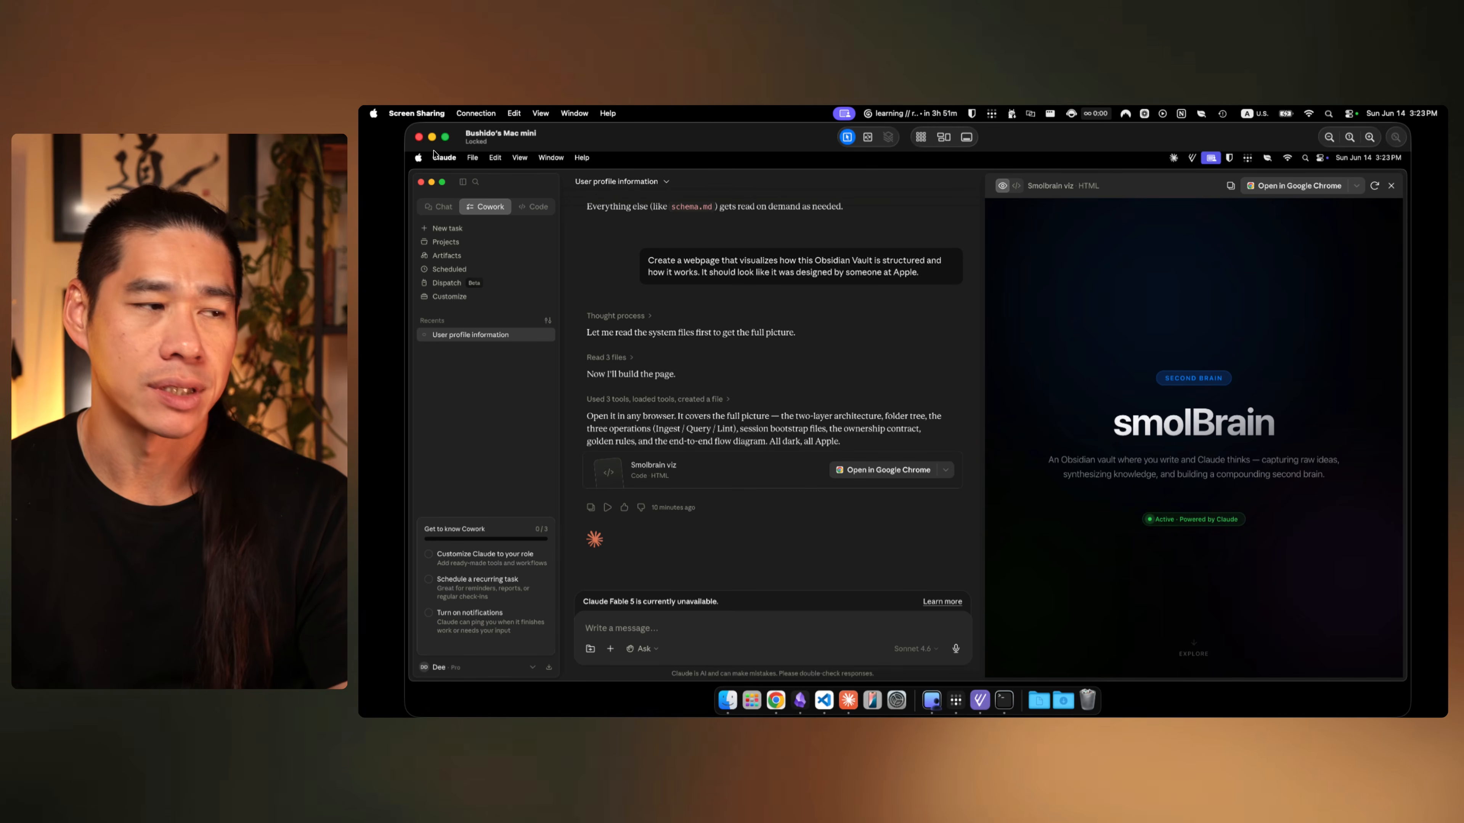
# Step: View the Routines page in Claude's Code mode
pyautogui.click(532, 209)
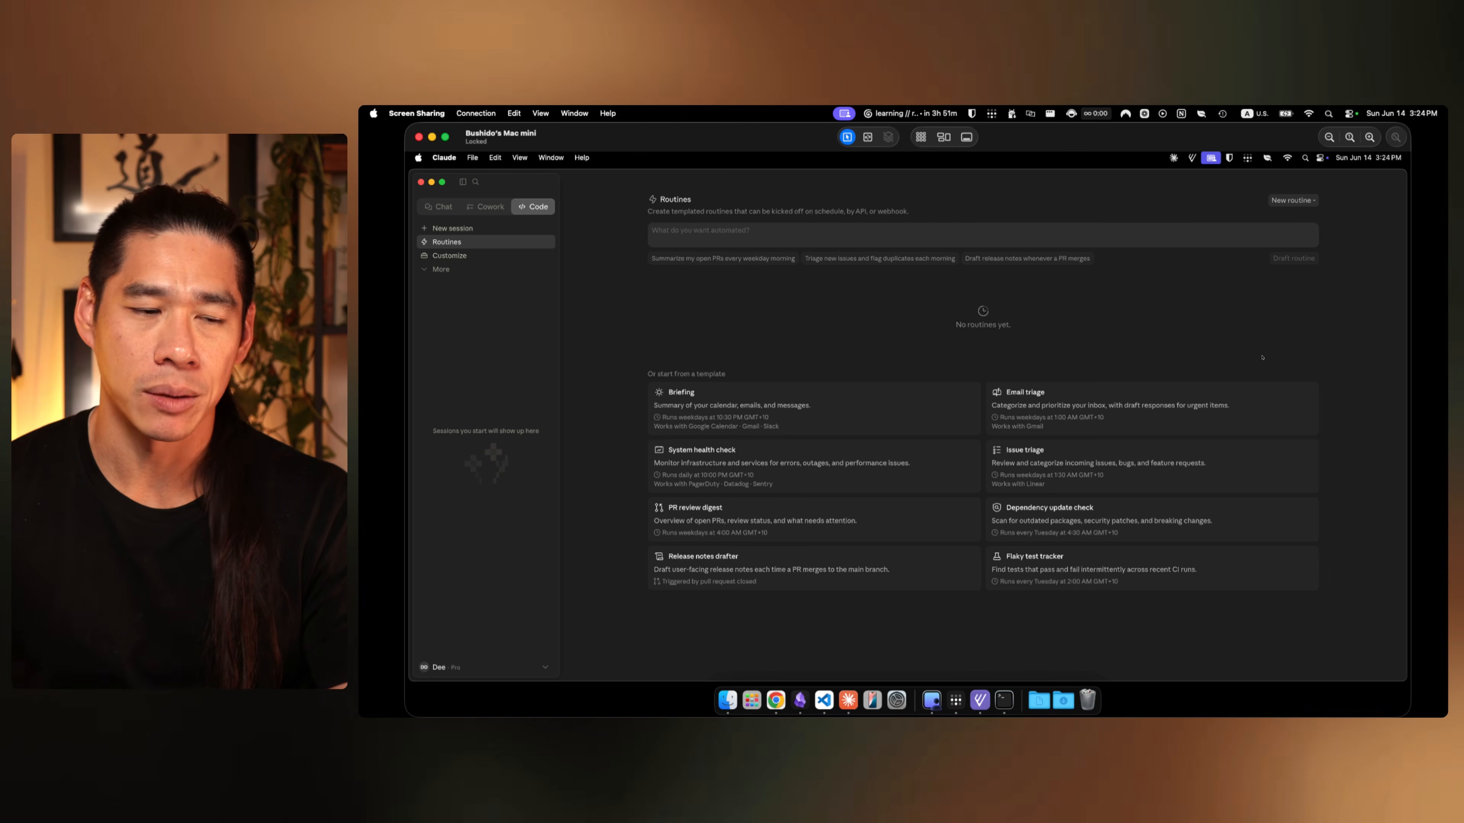
# Step: Switch to VS Code and ask a new Claude Code chat for the key QMD commands to stay updated as the Vault grows
pyautogui.click(823, 699)
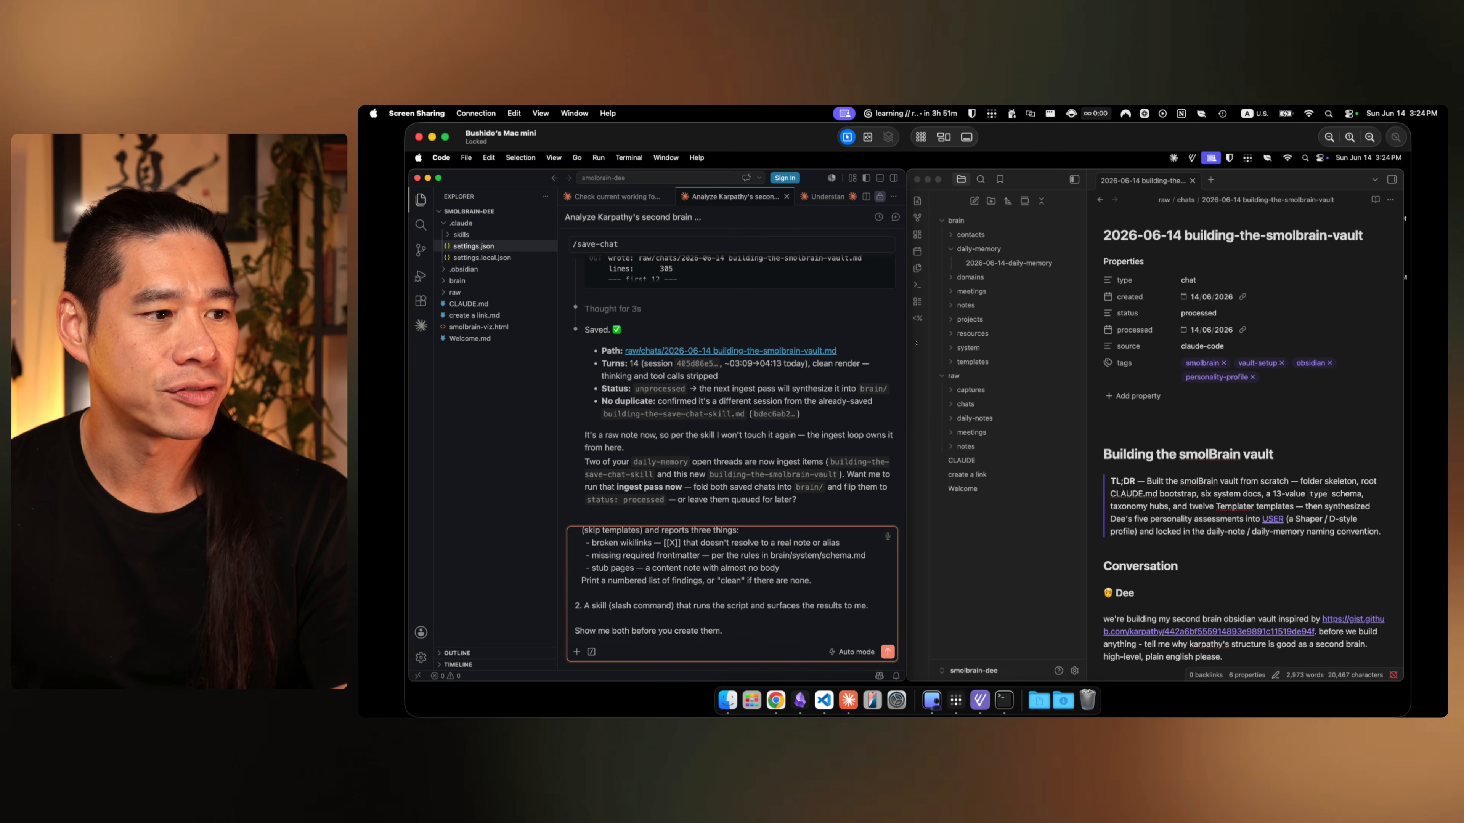
pyautogui.click(1014, 569)
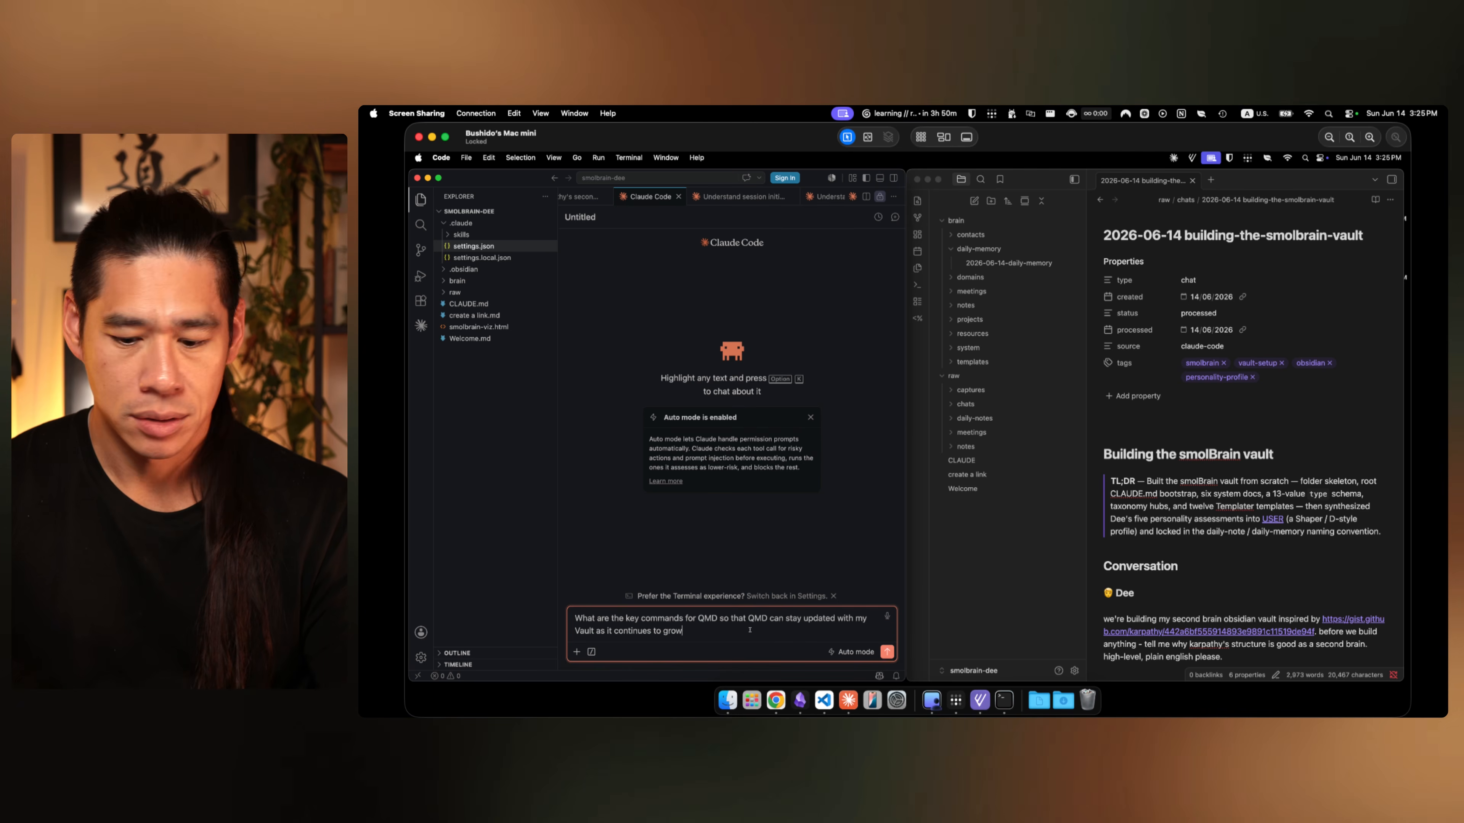
pyautogui.write('?')
pyautogui.press('Return')
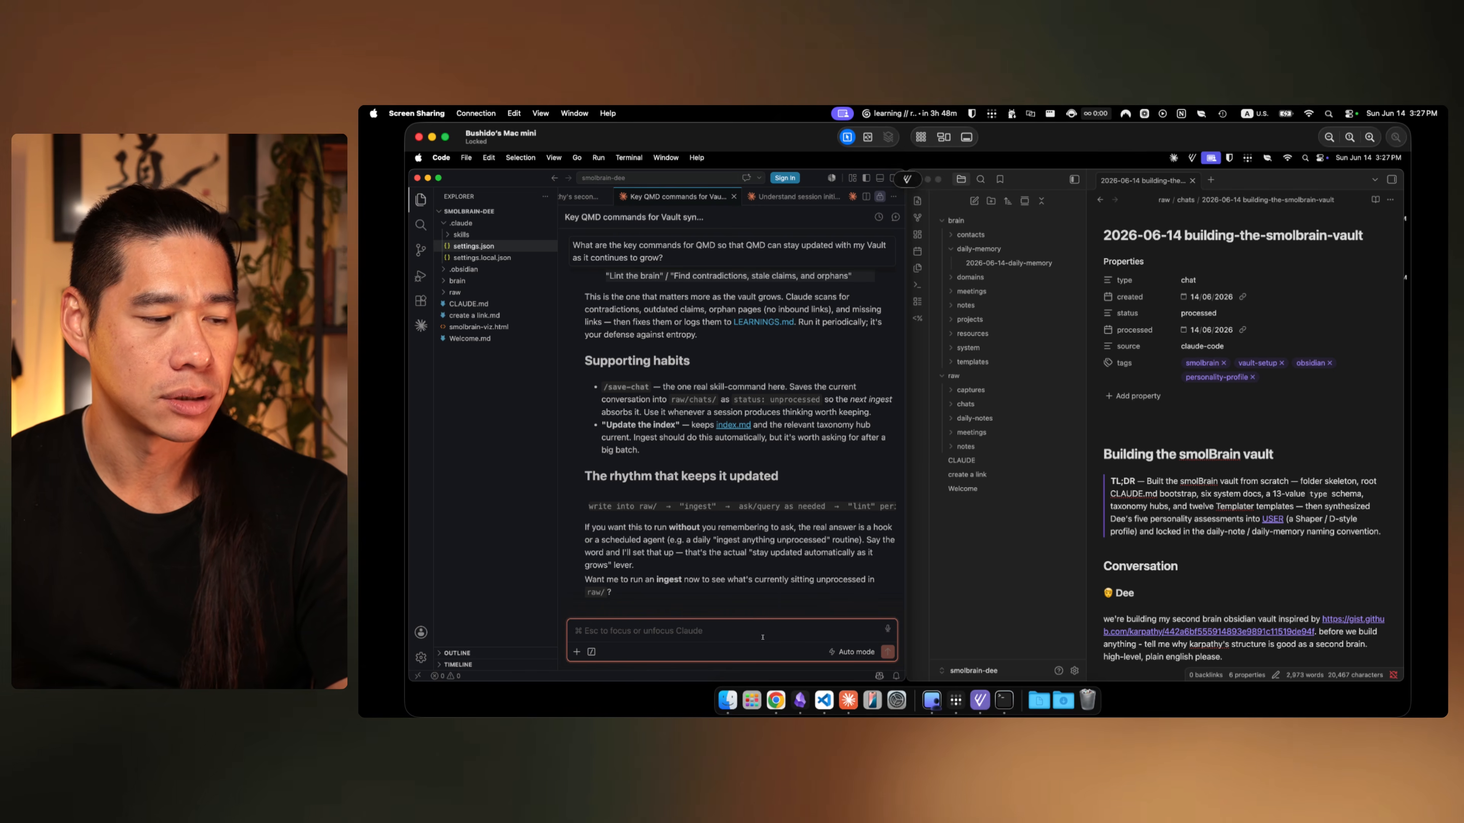
# Step: Clarify that QMD means the tool installed system-wide with NodePackage Manager, and read the reply's core sync loop commands
pyautogui.press('Return')
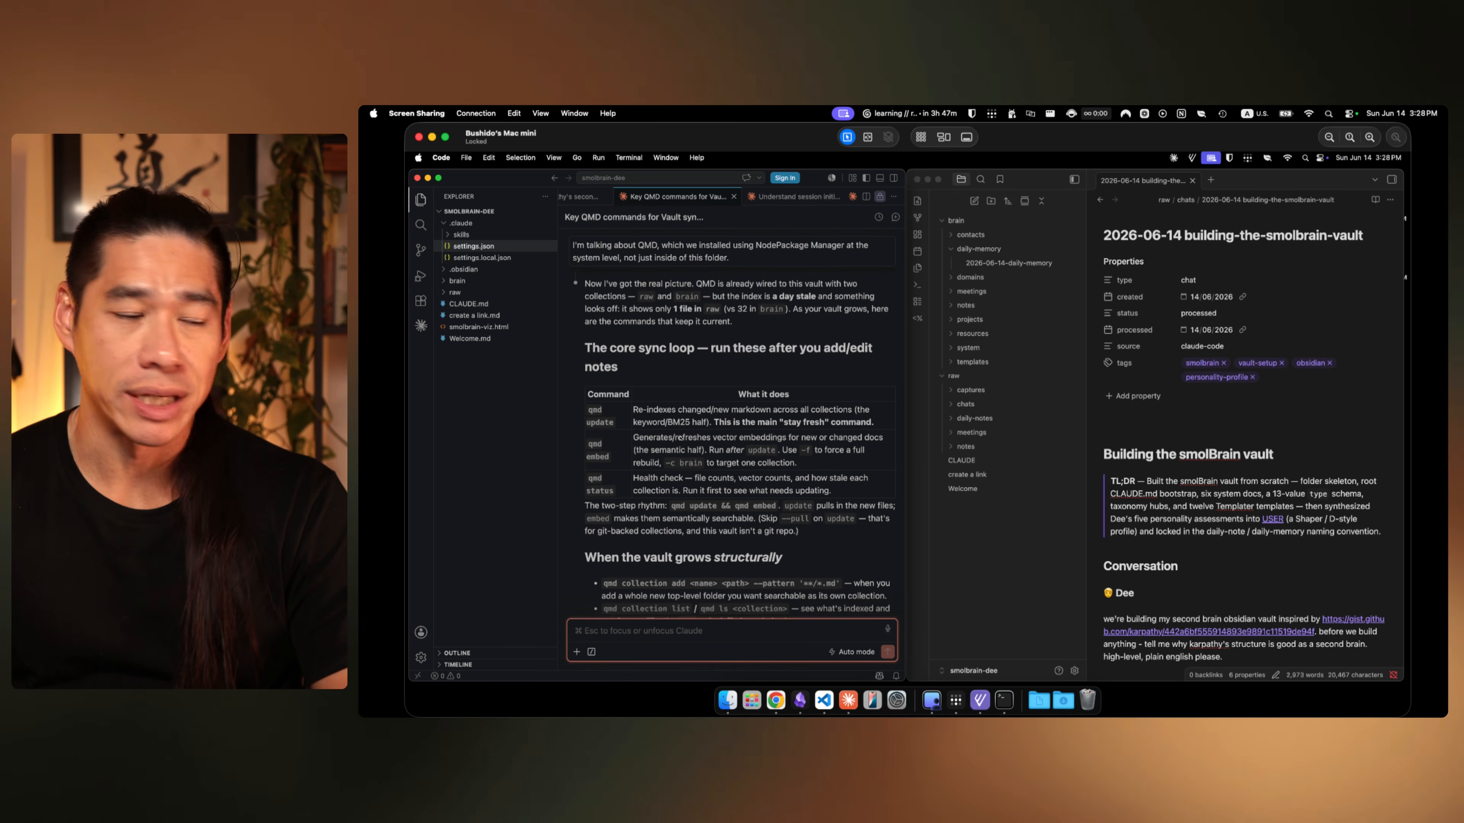
pyautogui.moveTo(664, 413); pyautogui.dragTo(827, 408)
pyautogui.click(812, 410)
pyautogui.scroll(-1, 691, 427)
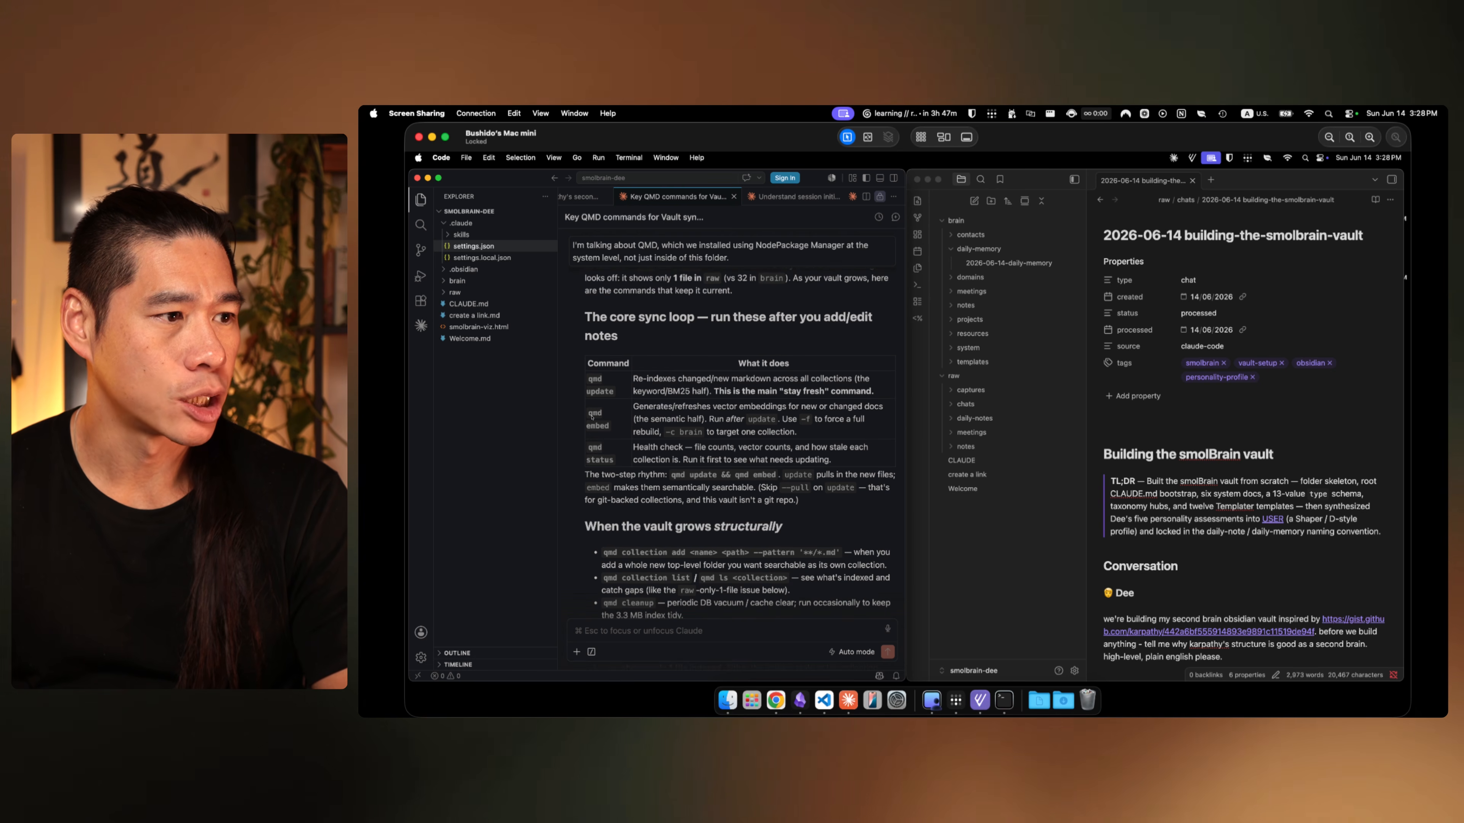
pyautogui.moveTo(654, 409); pyautogui.dragTo(790, 404)
pyautogui.click(847, 410)
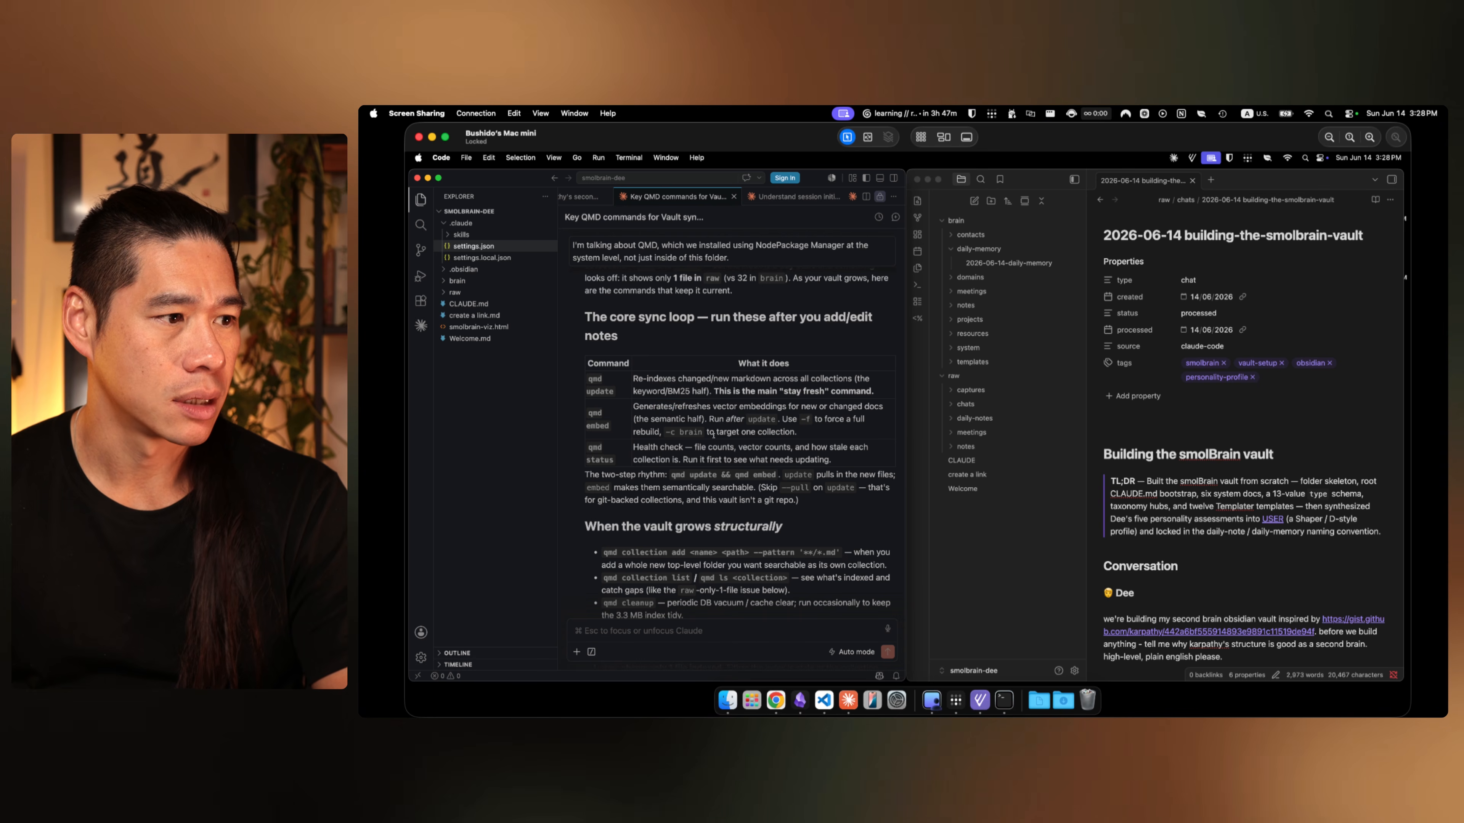
pyautogui.scroll(-1, 692, 432)
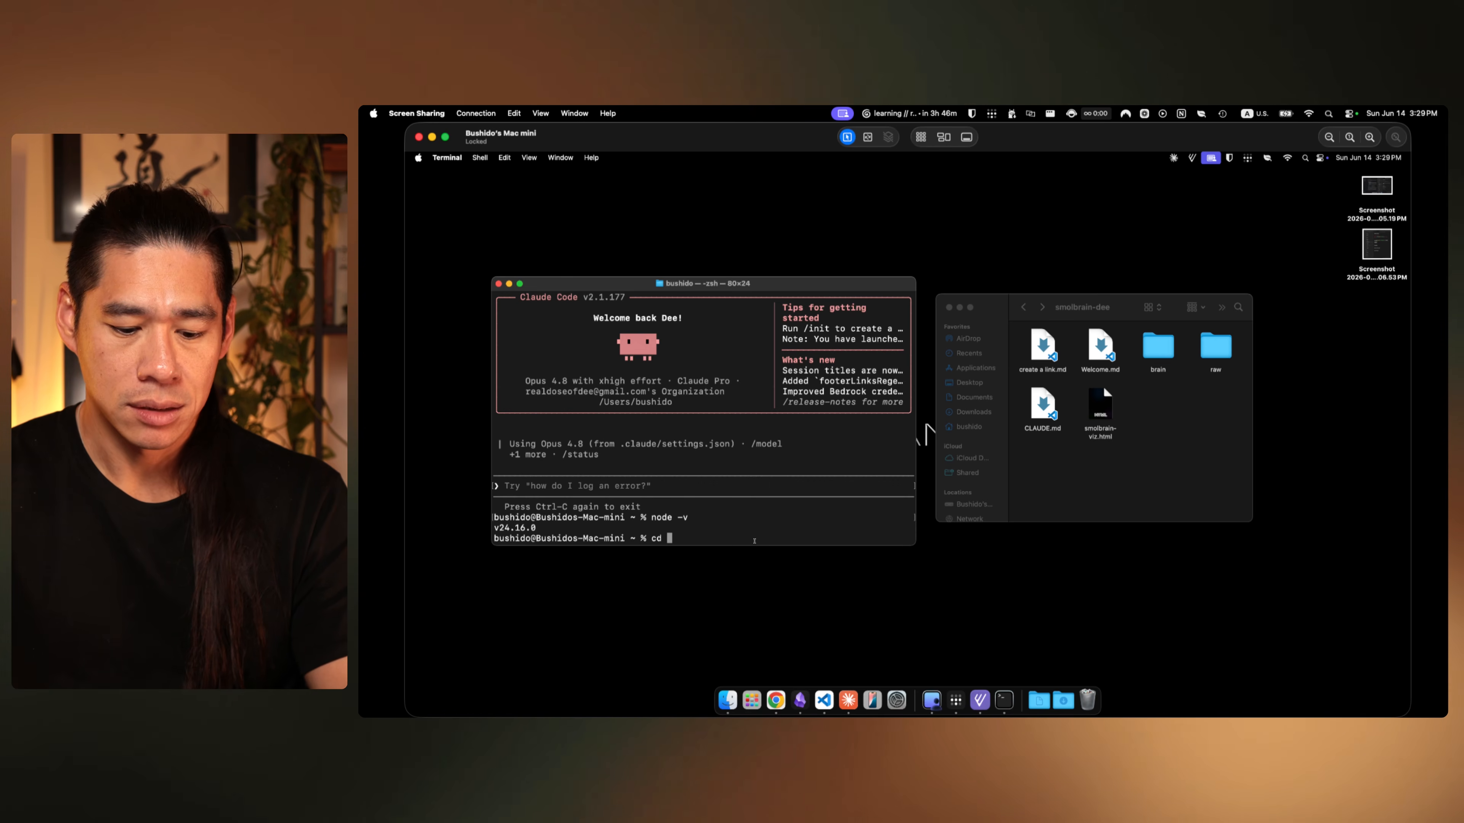
# Step: In Terminal, change the working directory to Documents/obsidian/smolbrain-dee
pyautogui.write('Documents')
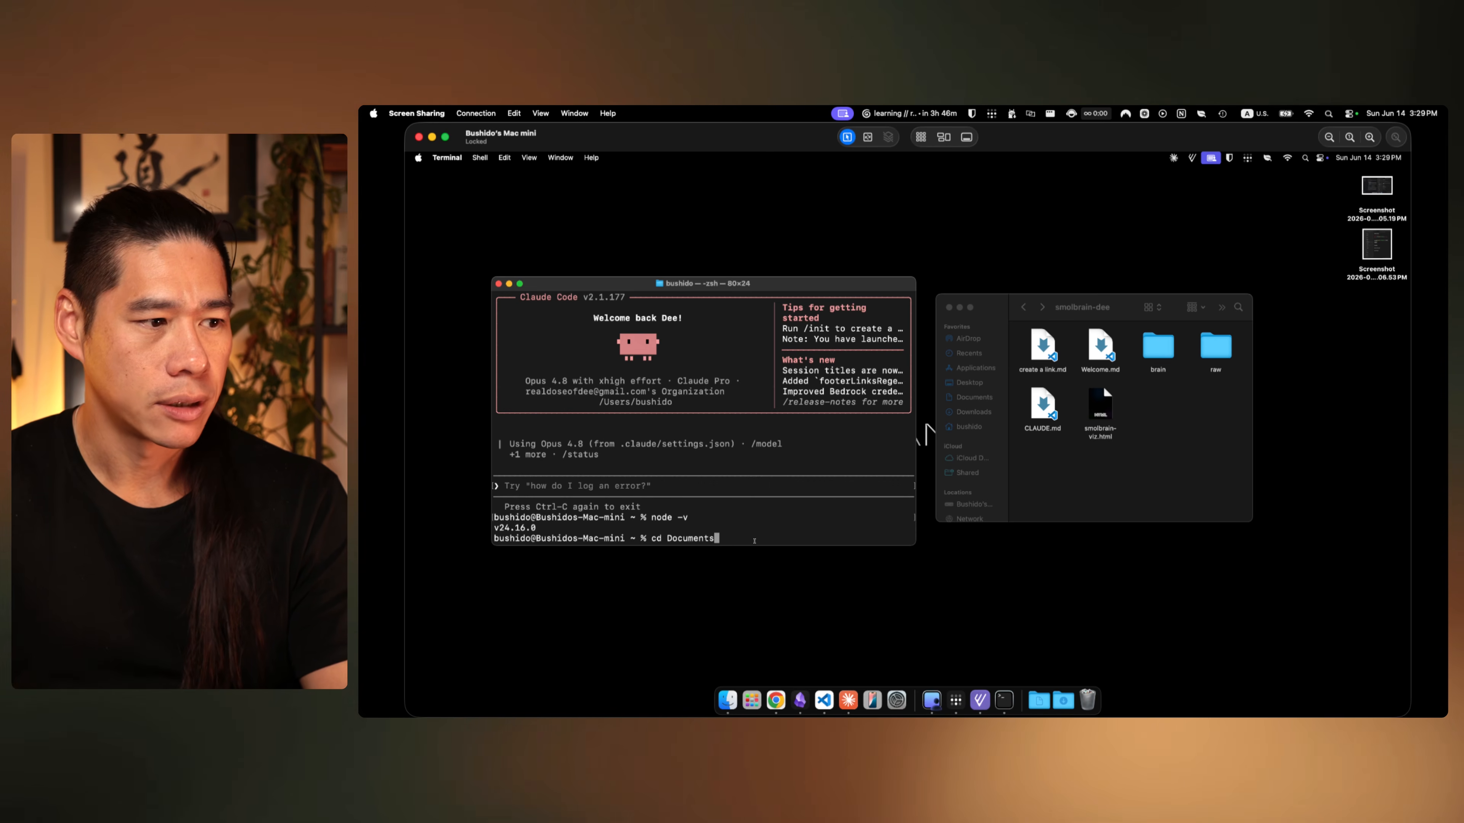
pyautogui.write('/obsidian/smolbr')
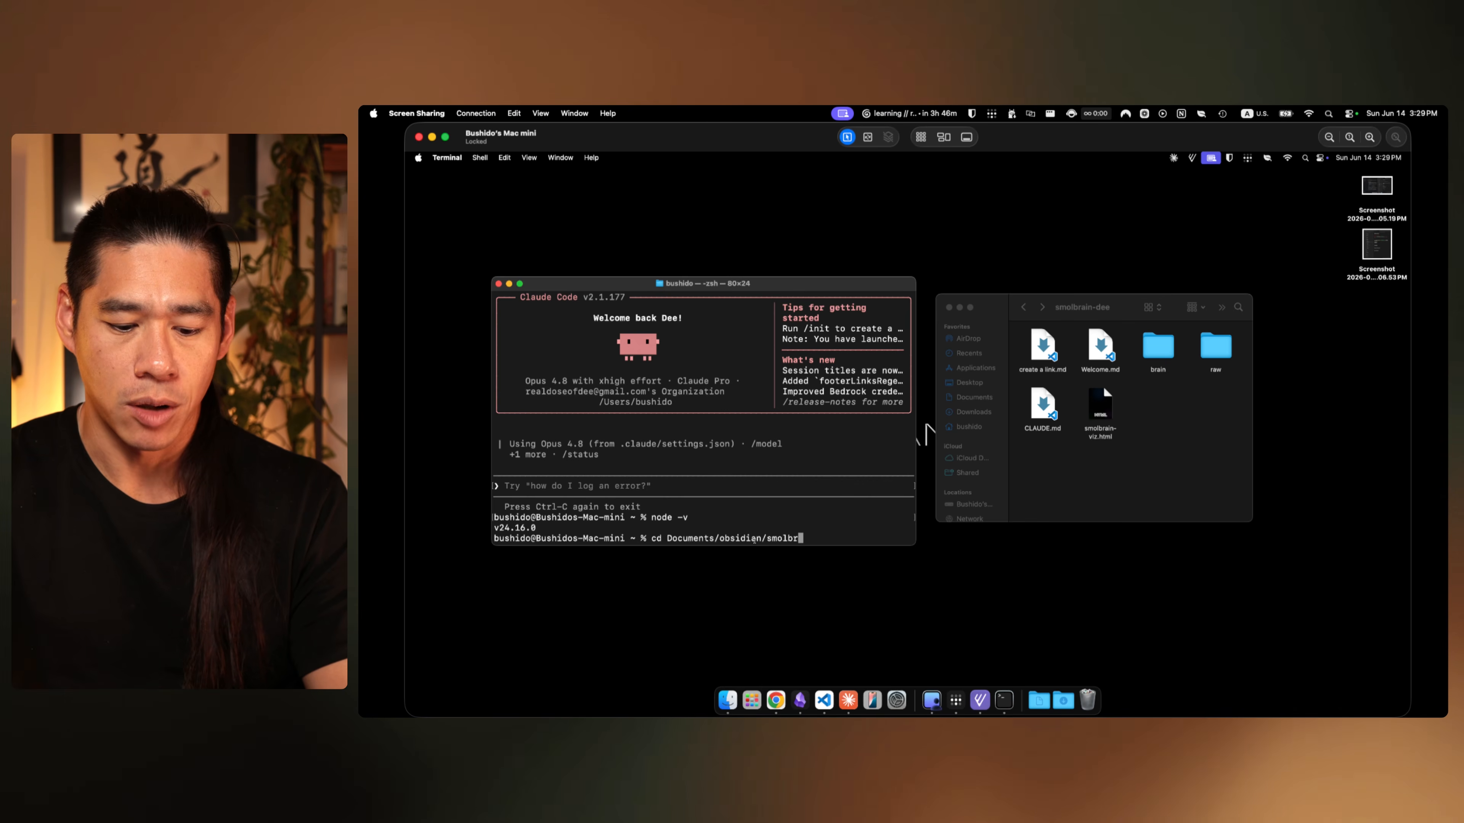
pyautogui.write('ain-dee')
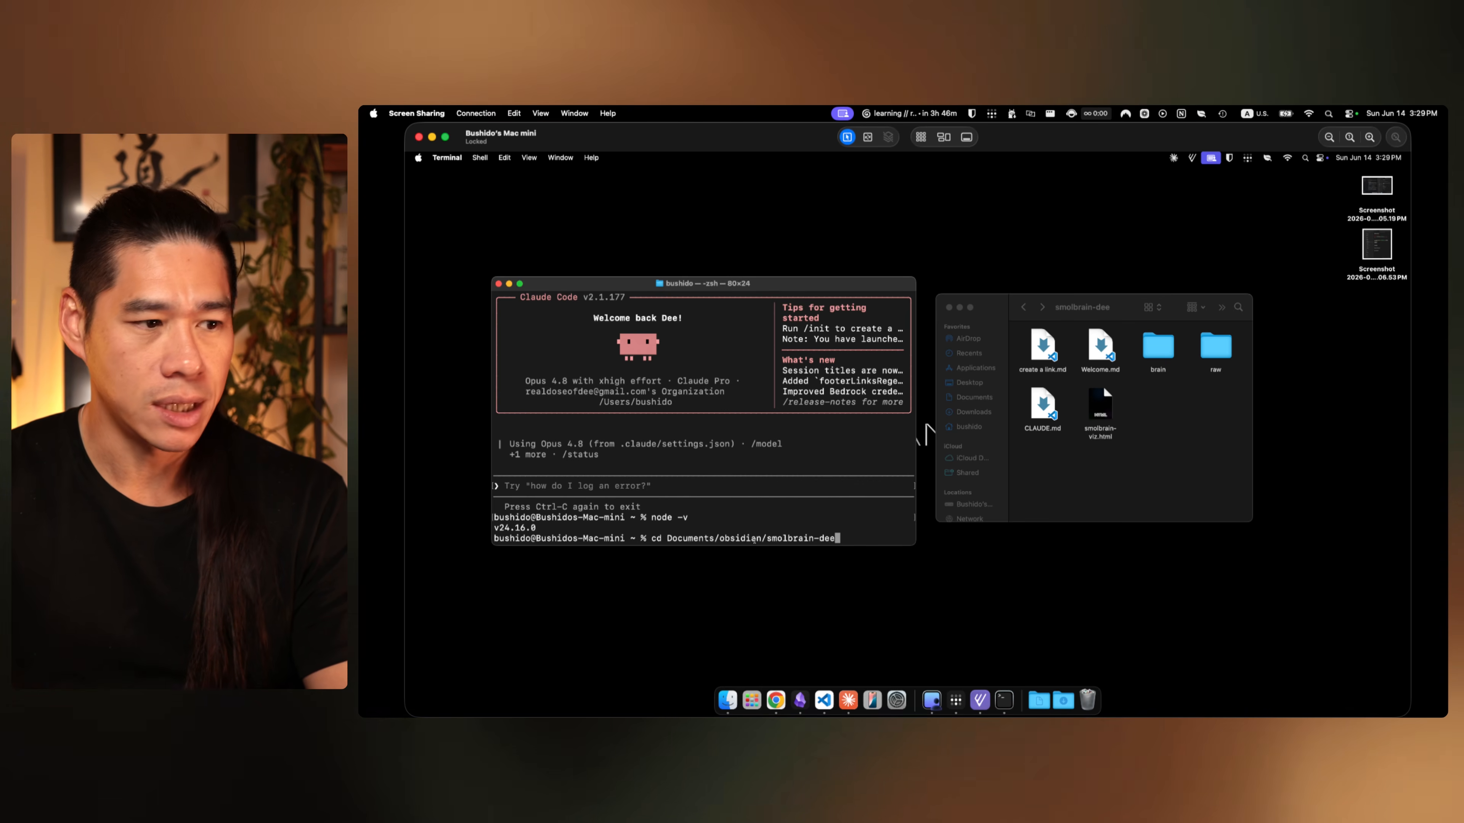
pyautogui.press('Return')
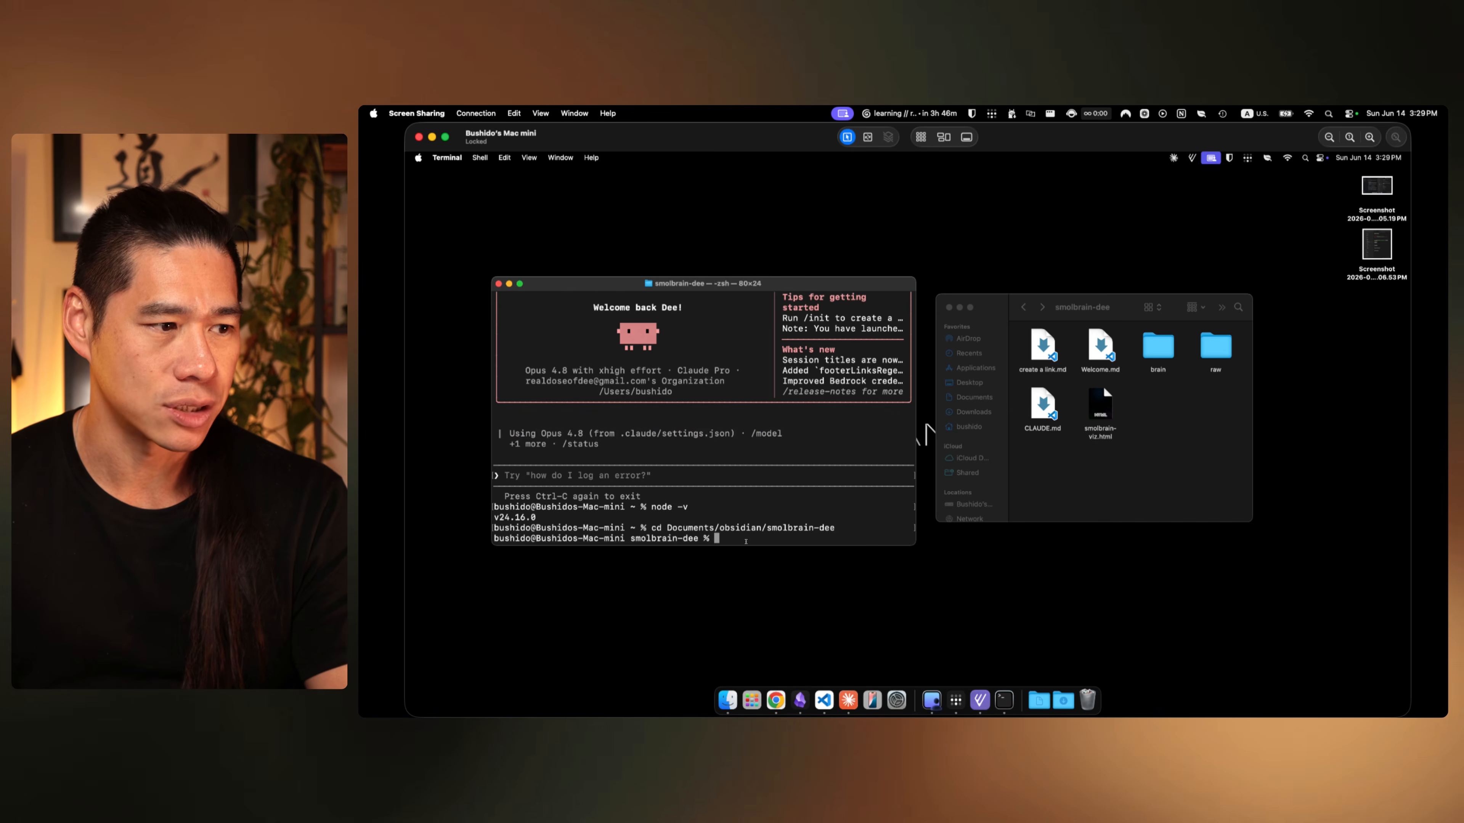
# Step: Run "qmd embed" to refresh the vault's vector embeddings
pyautogui.write('qmd ')
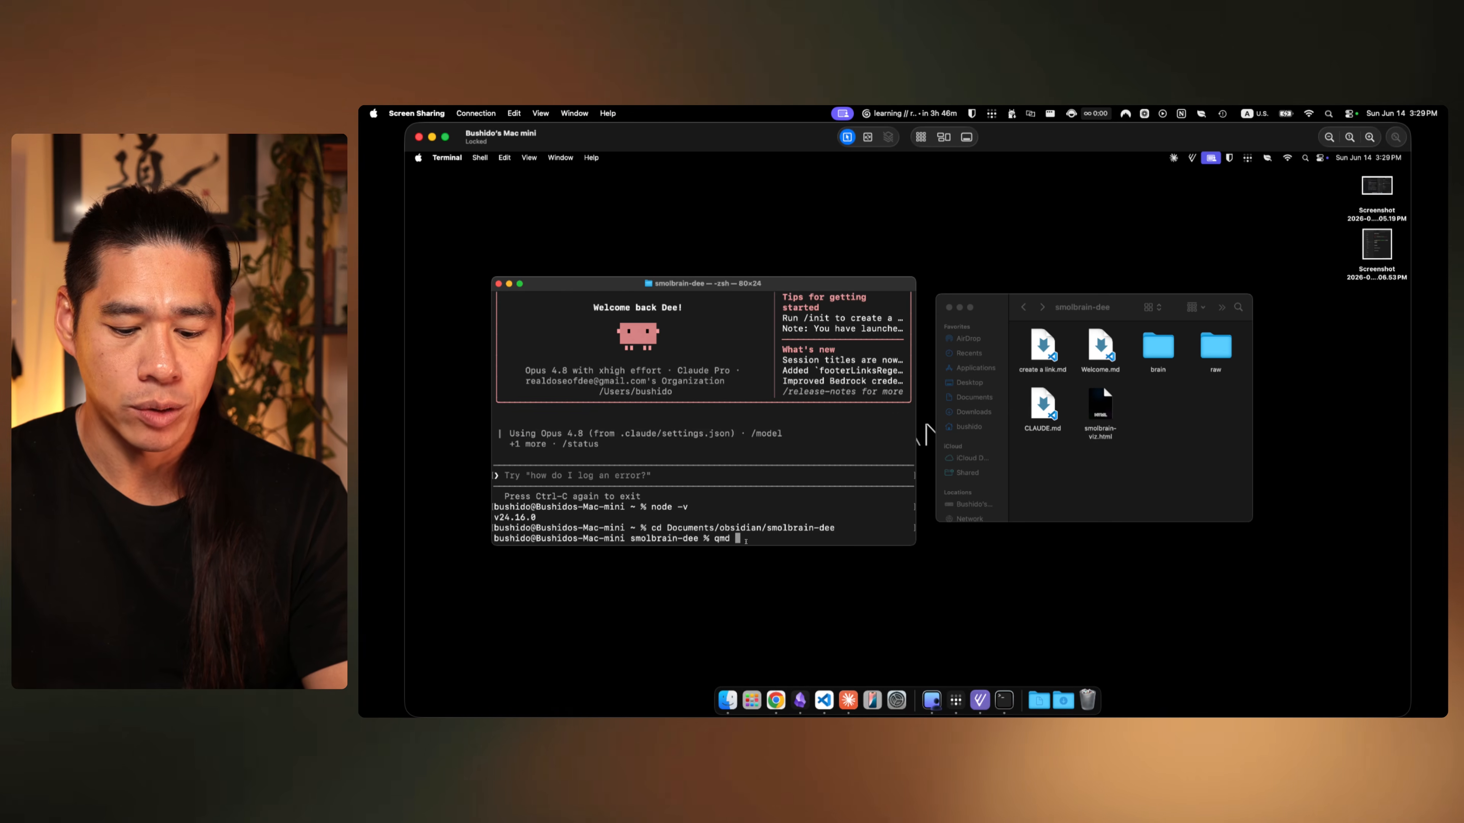
pyautogui.write('embed')
pyautogui.press('Return')
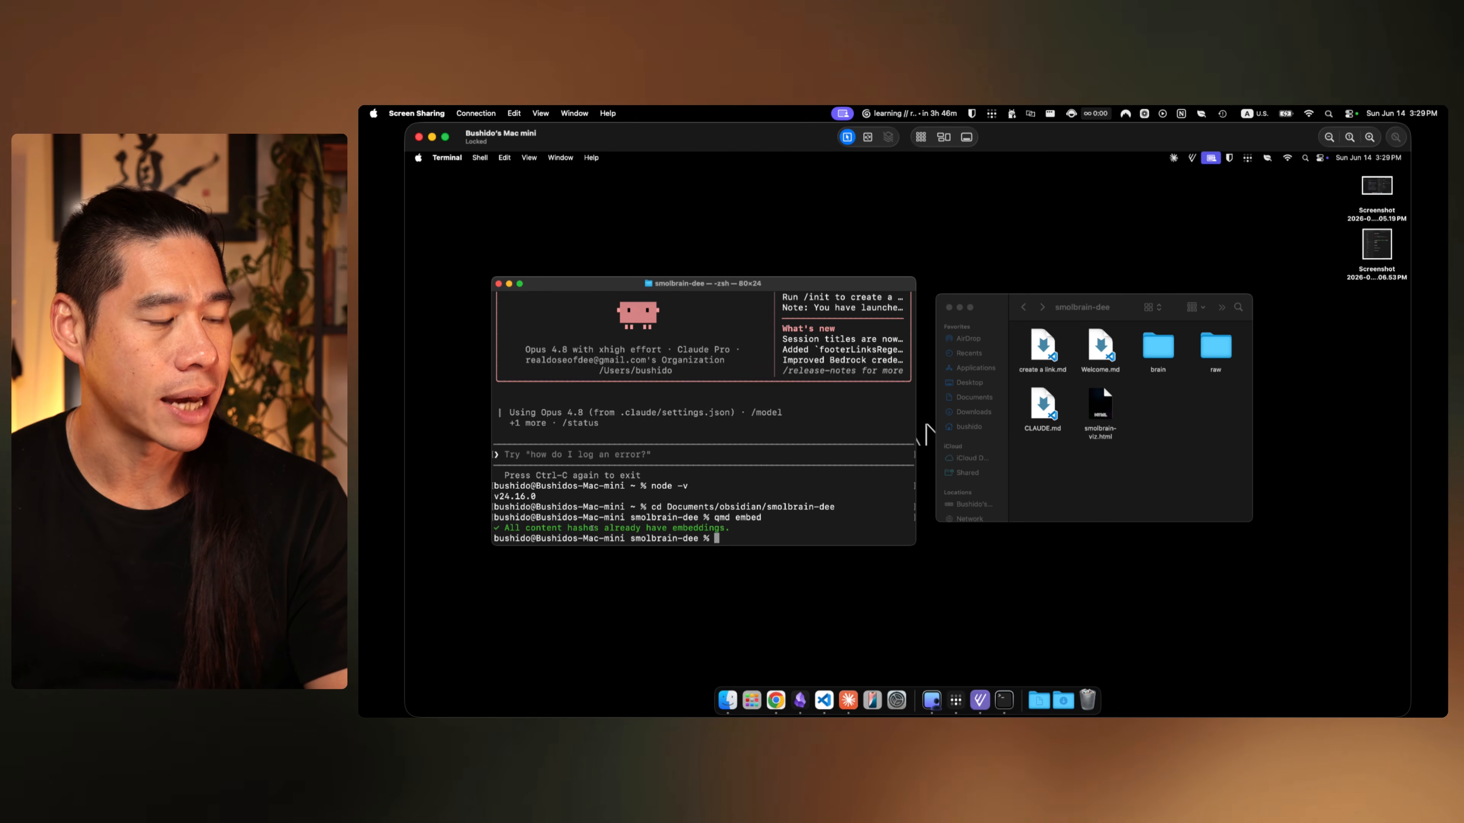
# Step: Run "qmd update" in the vault folder and review the output for the raw and brain collections
pyautogui.moveTo(594, 527); pyautogui.dragTo(726, 511)
pyautogui.click(761, 527)
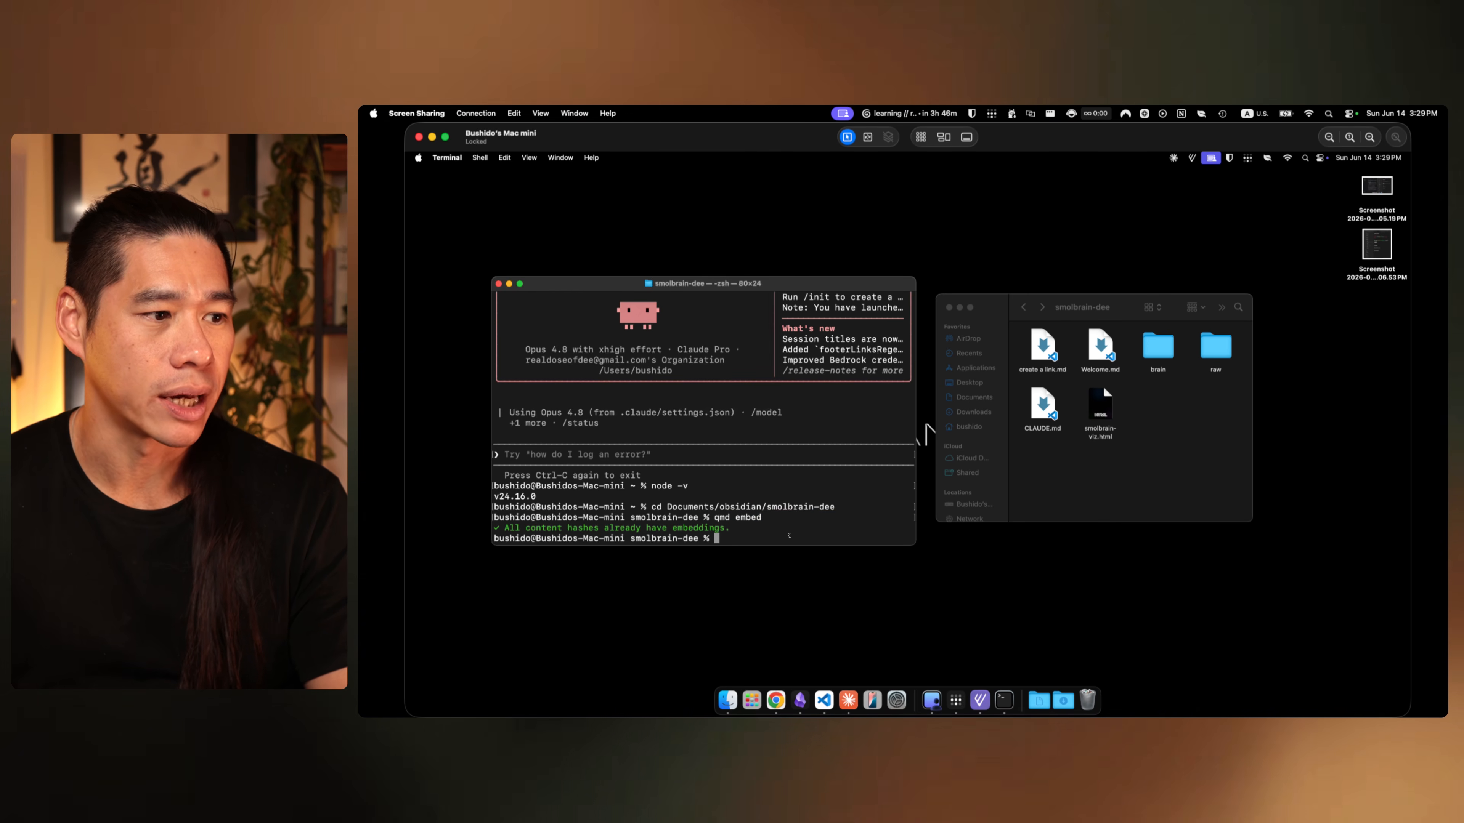
pyautogui.write('qmd update')
pyautogui.press('Return')
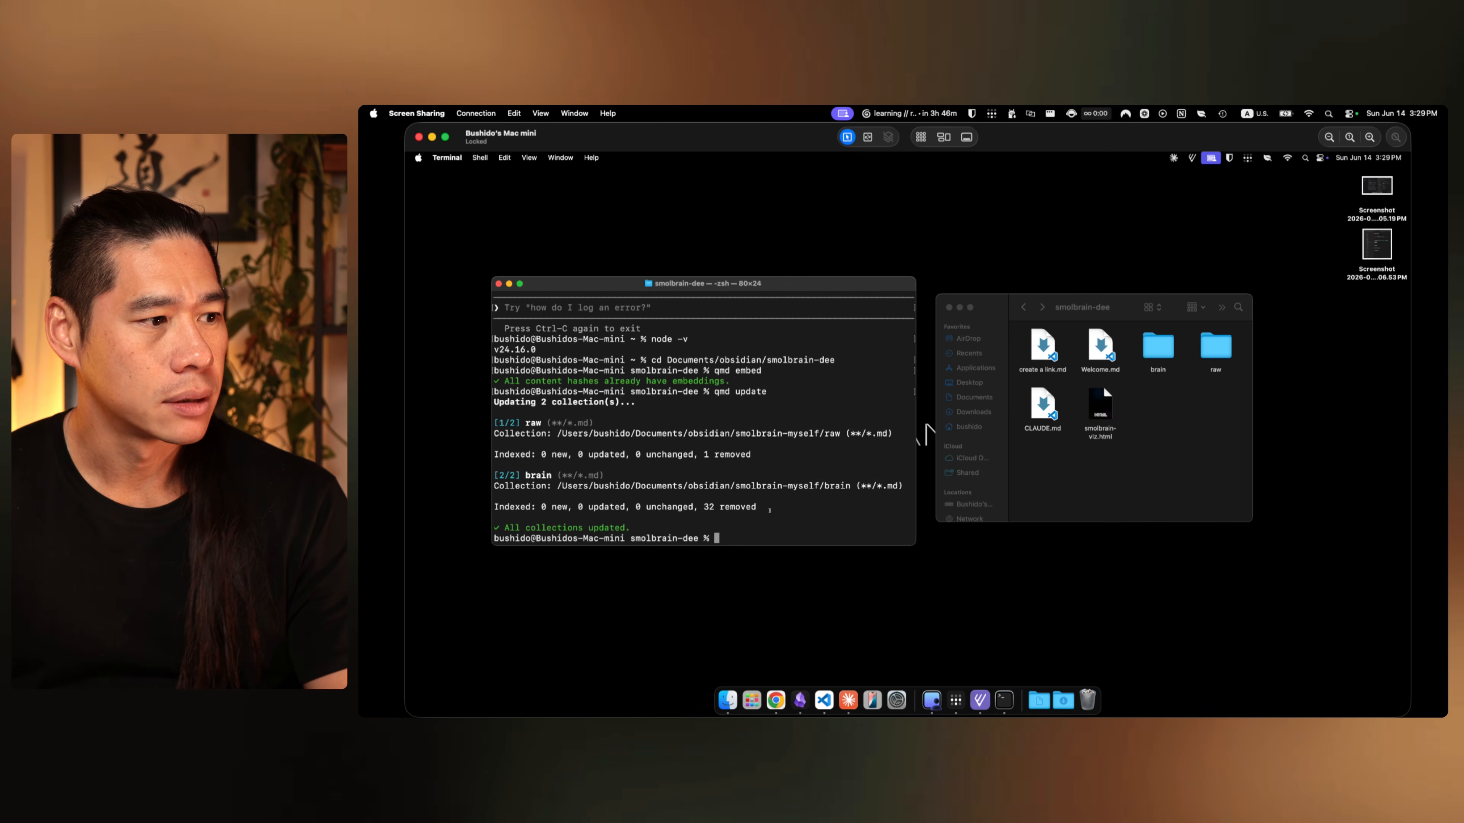
pyautogui.scroll(3, 792, 458)
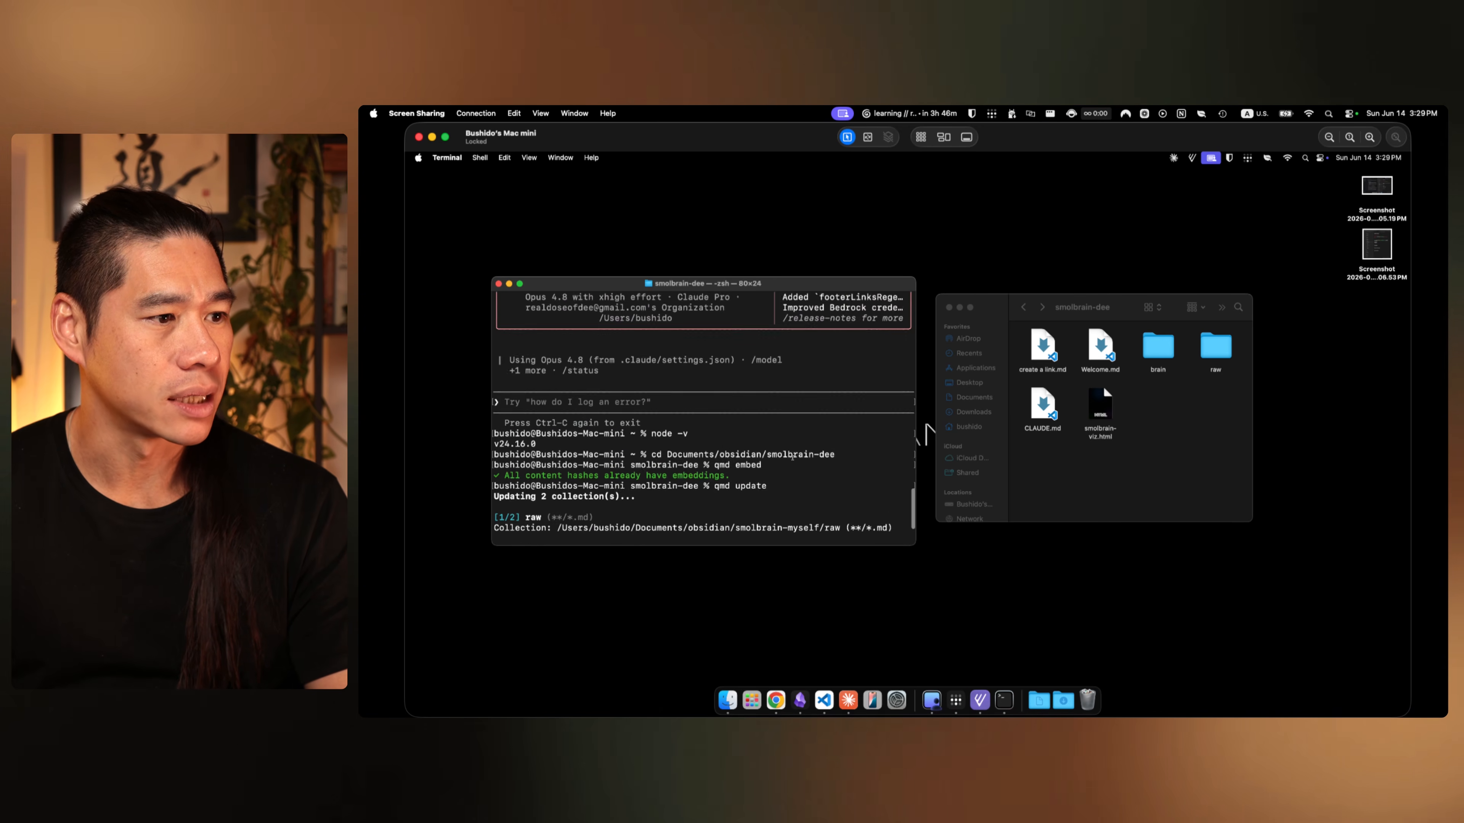
pyautogui.scroll(-3, 720, 457)
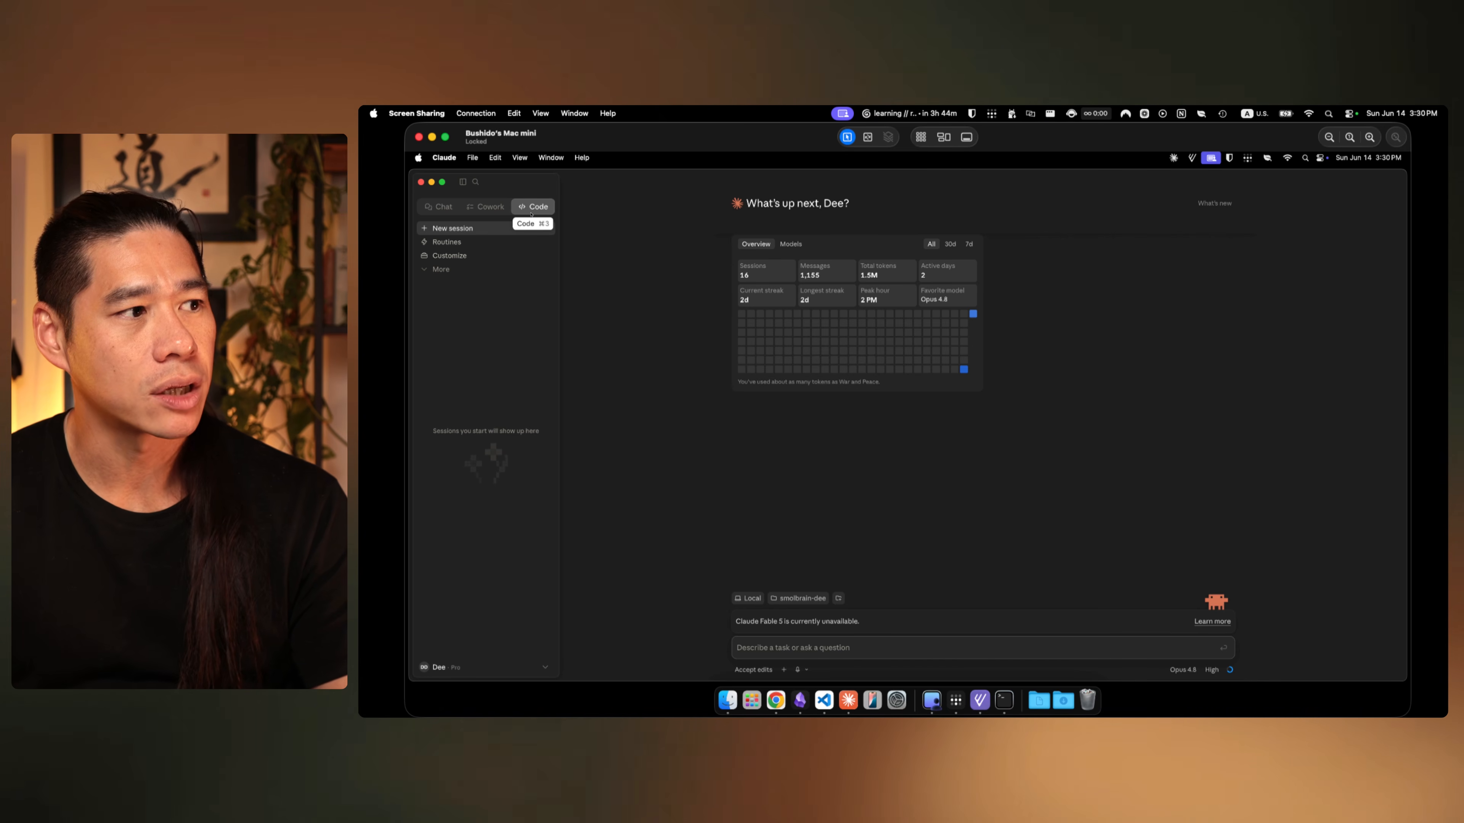
# Step: In the Claude app, start a new local Code routine named "smolbrain-qmd-cron" with the description "updated QMD for our smolbrain"
pyautogui.click(447, 241)
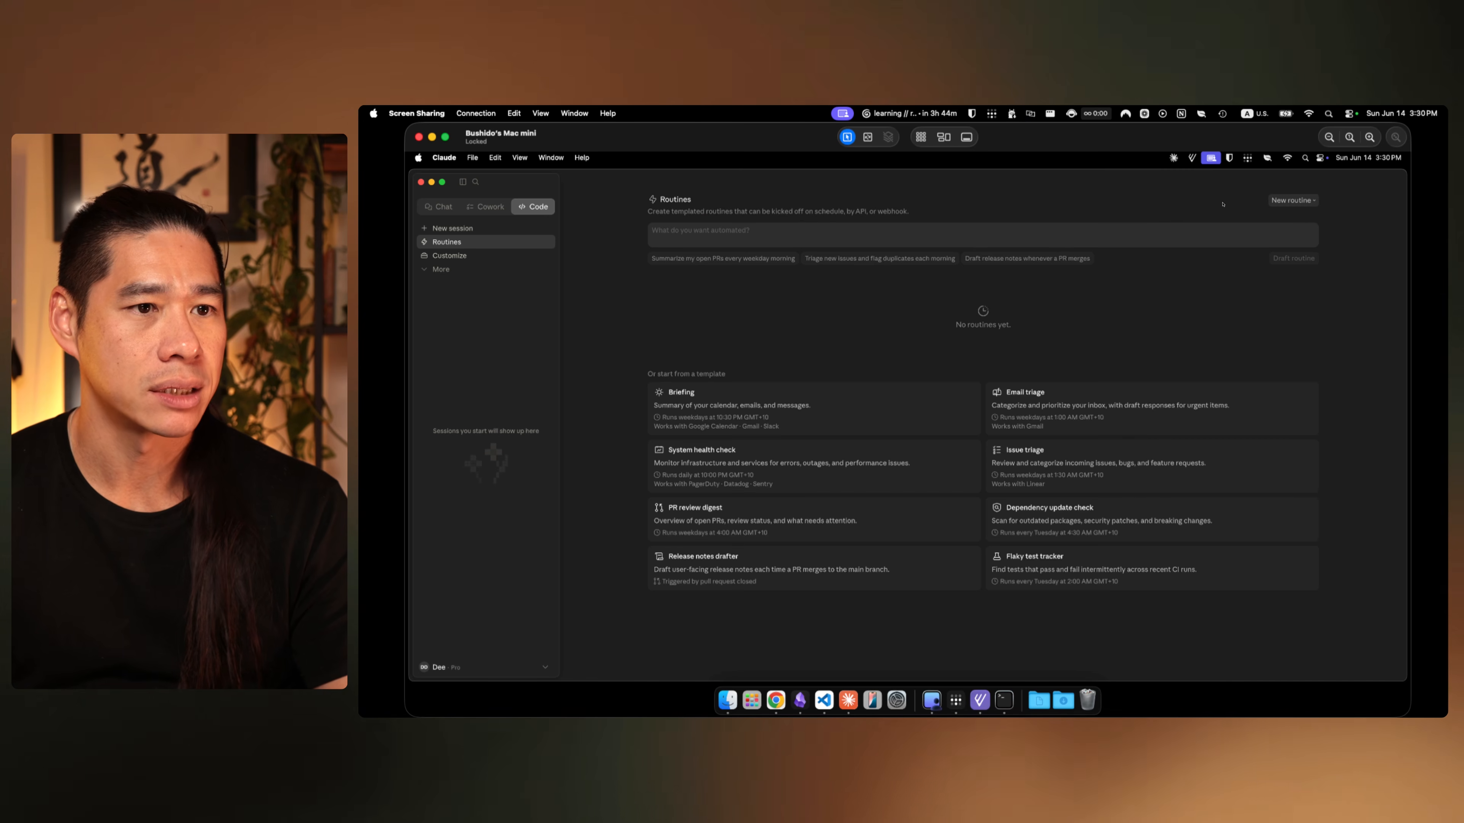
pyautogui.click(1291, 200)
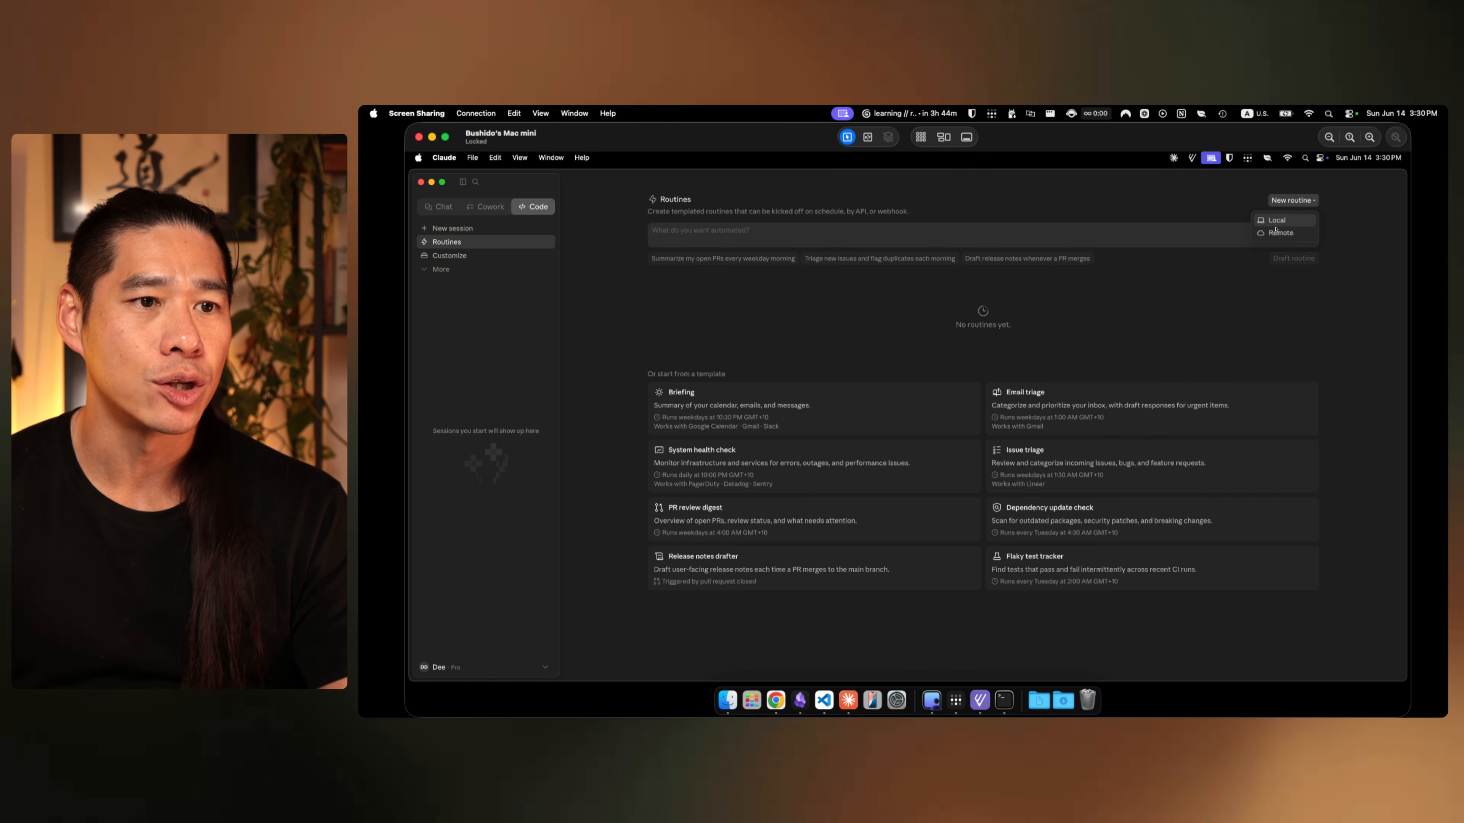
pyautogui.click(1276, 227)
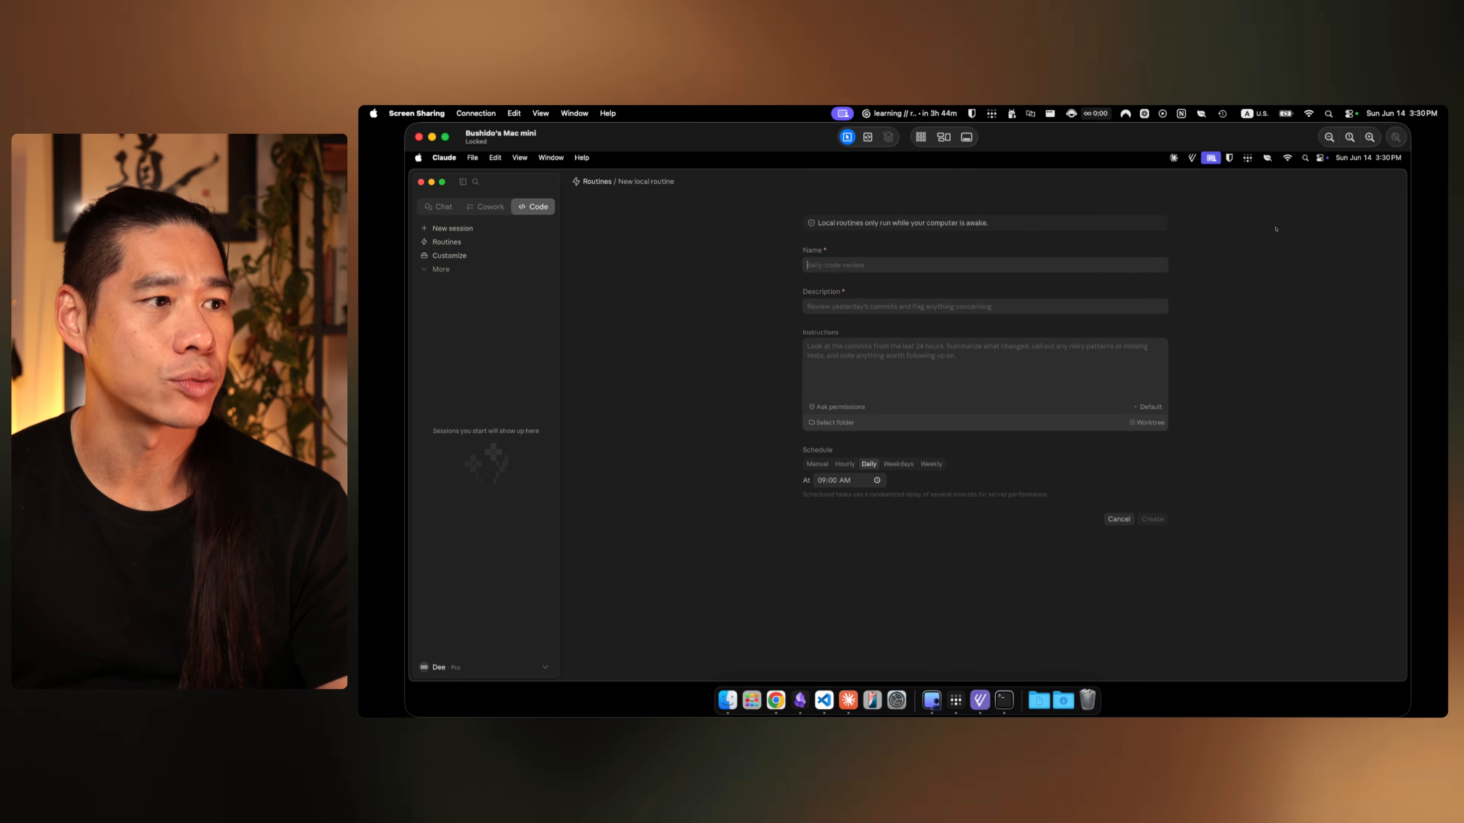
pyautogui.click(870, 267)
pyautogui.write('smolbrain-q')
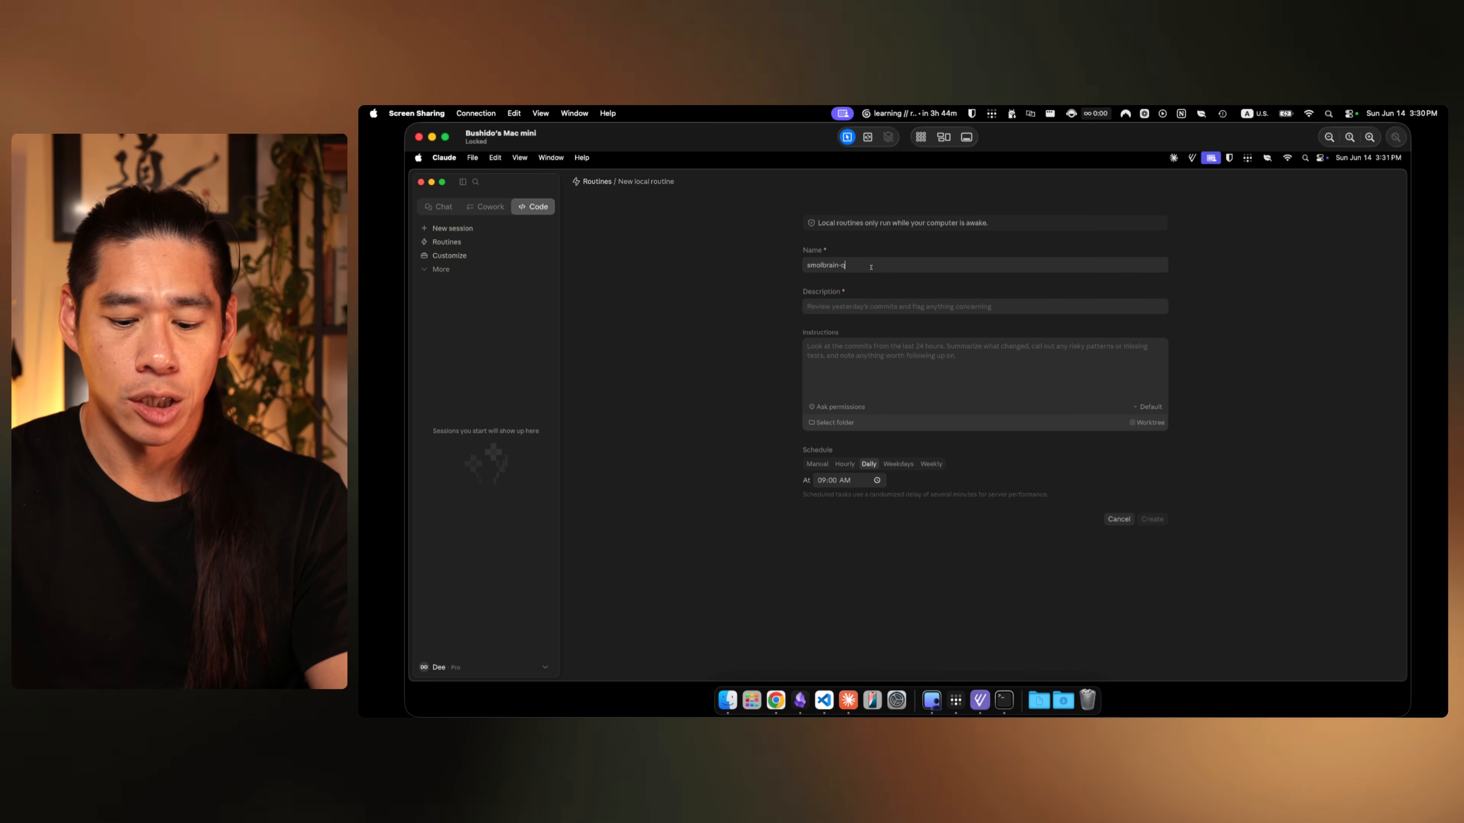
pyautogui.write('md-')
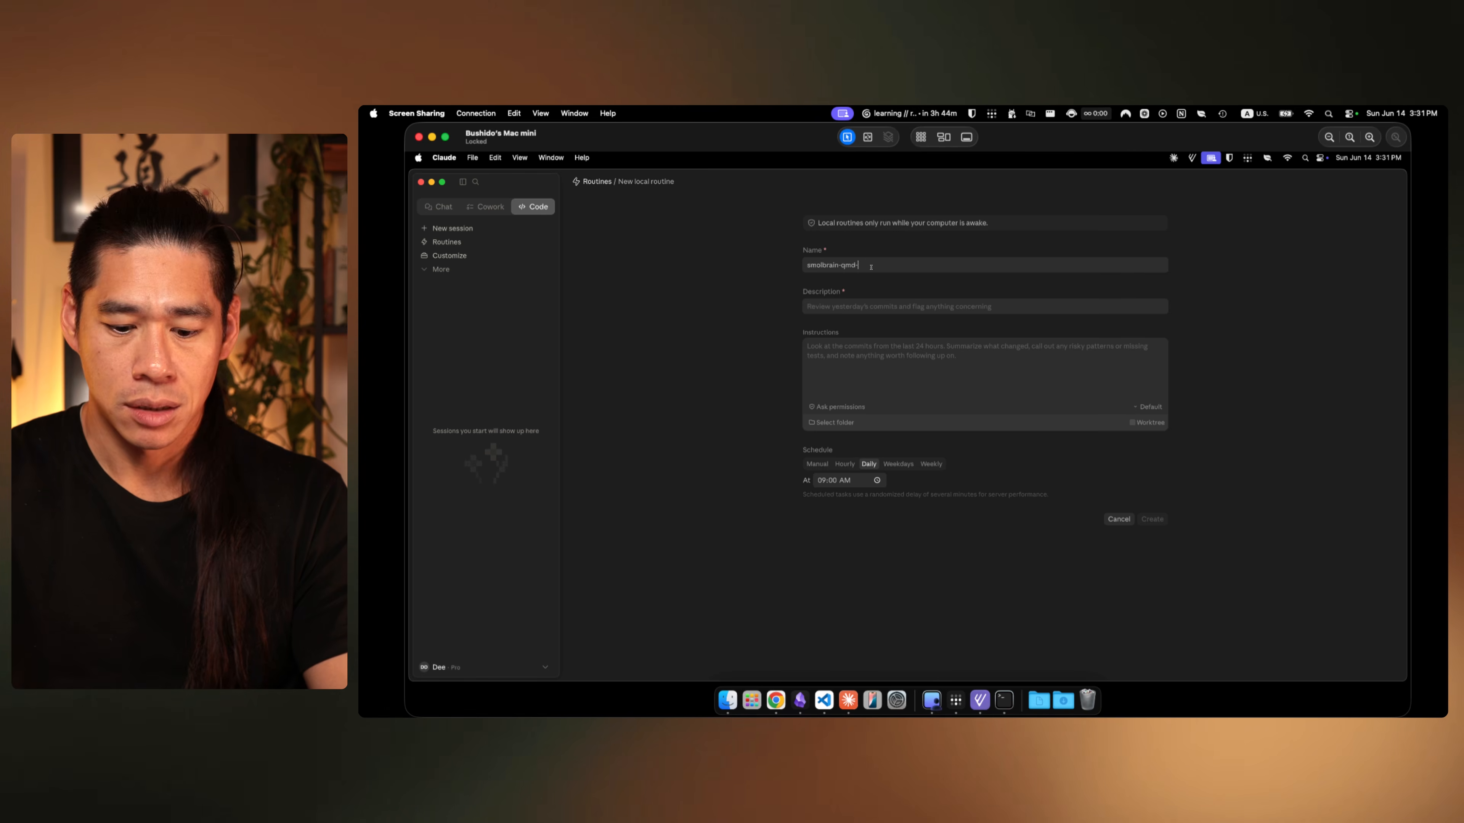
pyautogui.write('cron')
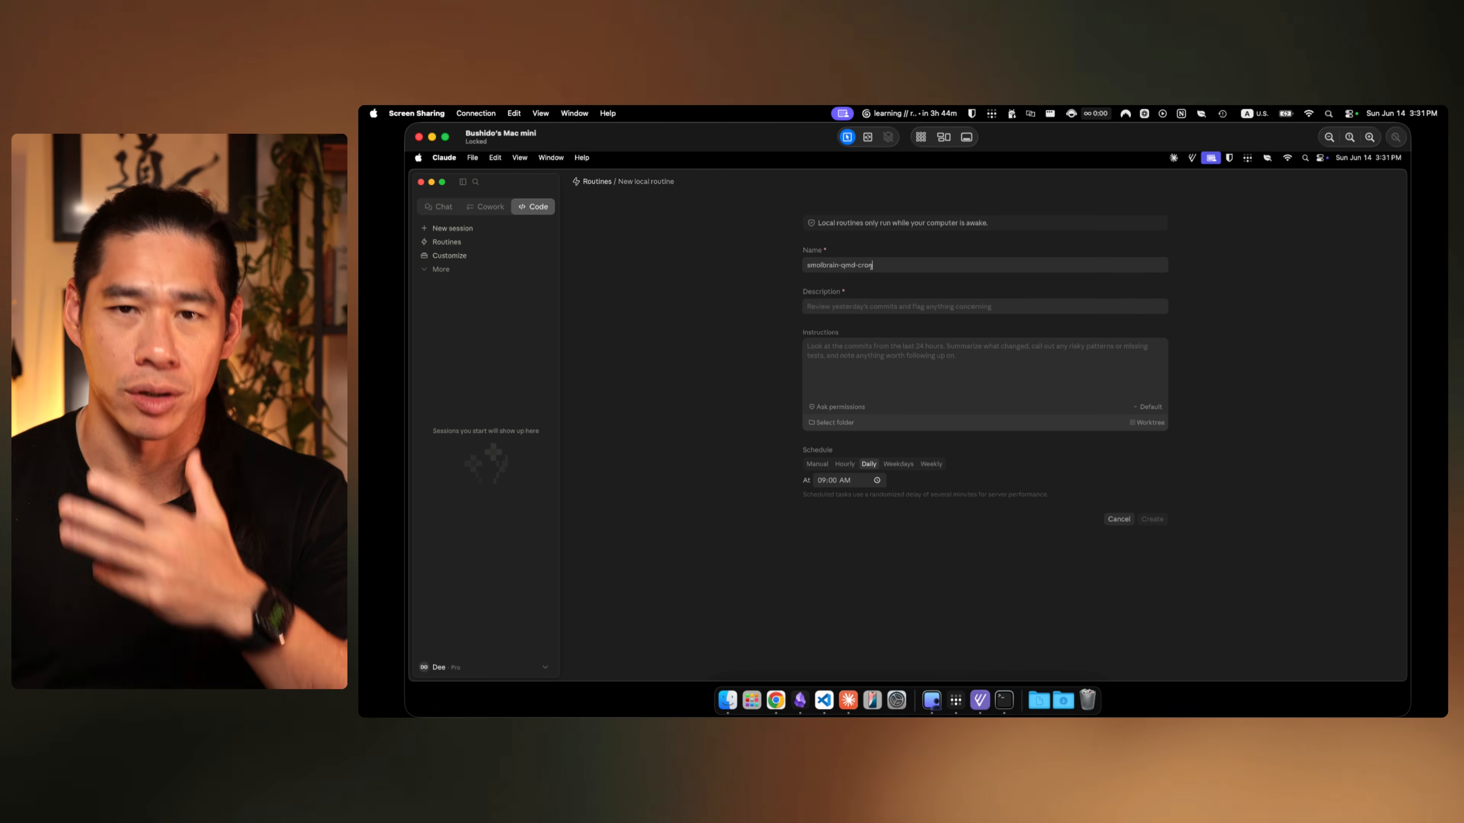
pyautogui.click(896, 314)
pyautogui.write('updated QMD for our smolbrain')
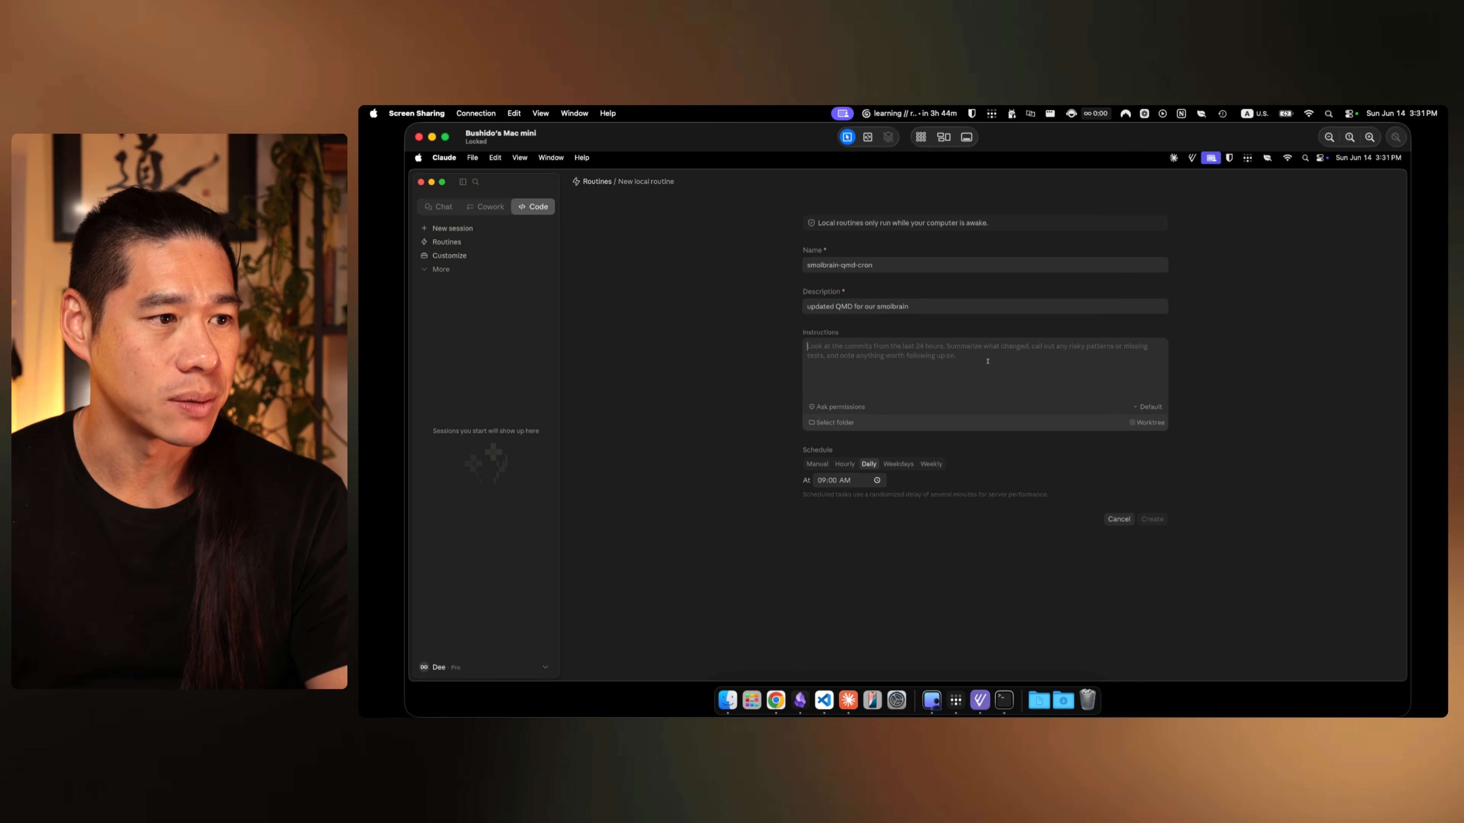
# Step: Enter the routine's instructions: "in terminal run `qmd update` and then `qmd embed`"
pyautogui.write('term')
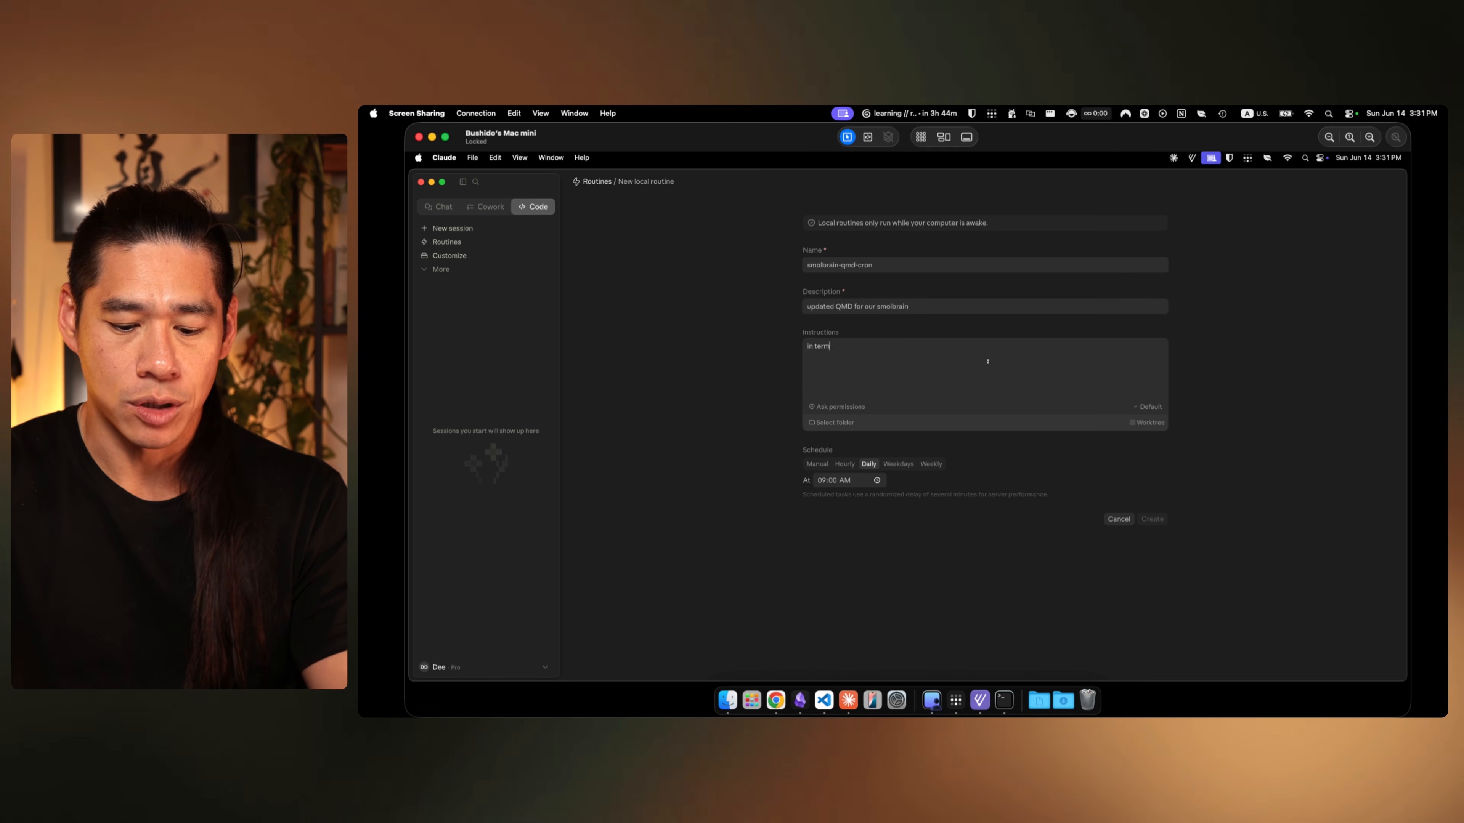
pyautogui.write('inal run ')
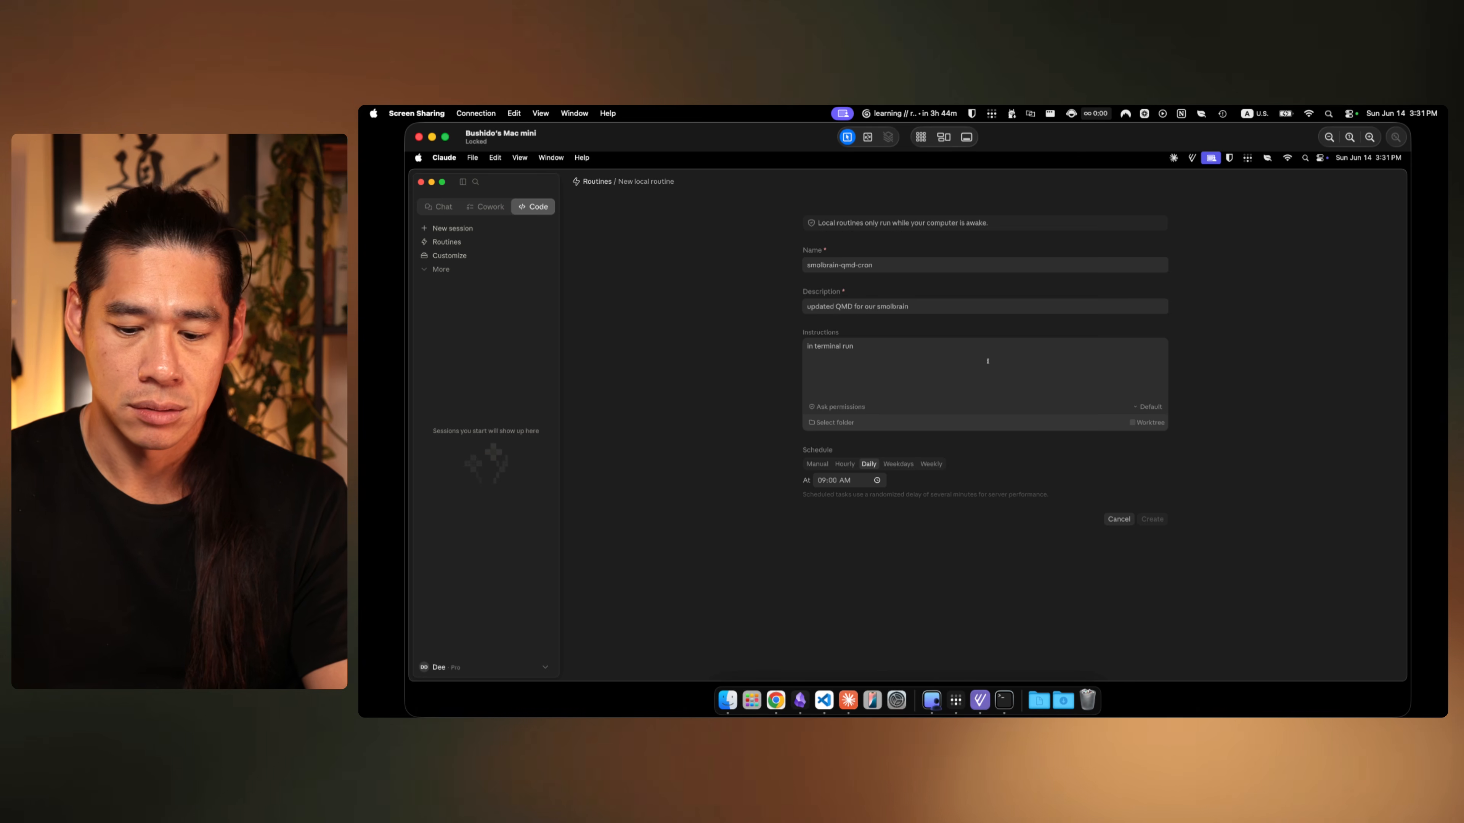
pyautogui.write('`qmd')
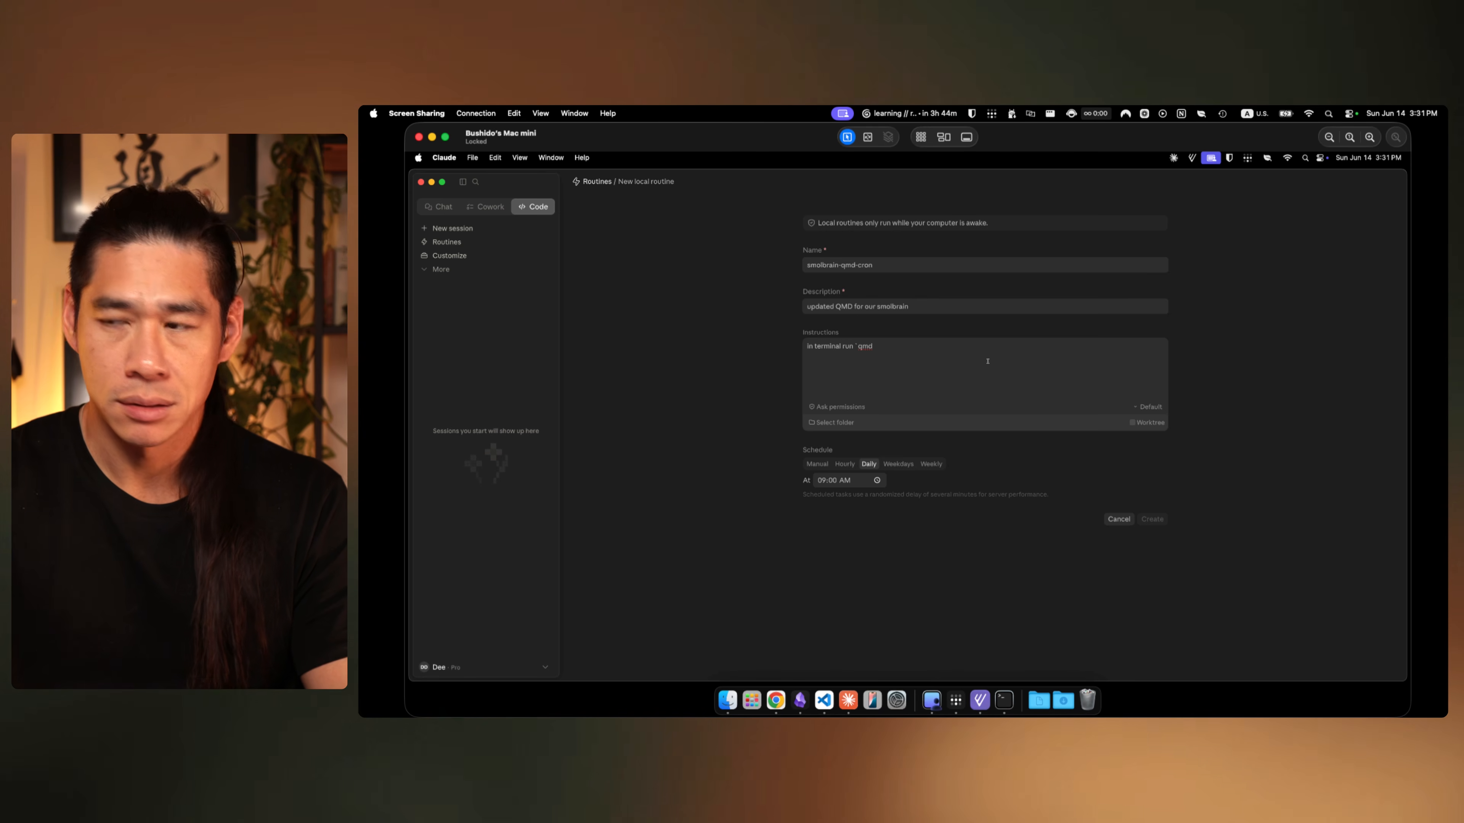
pyautogui.write(' upda')
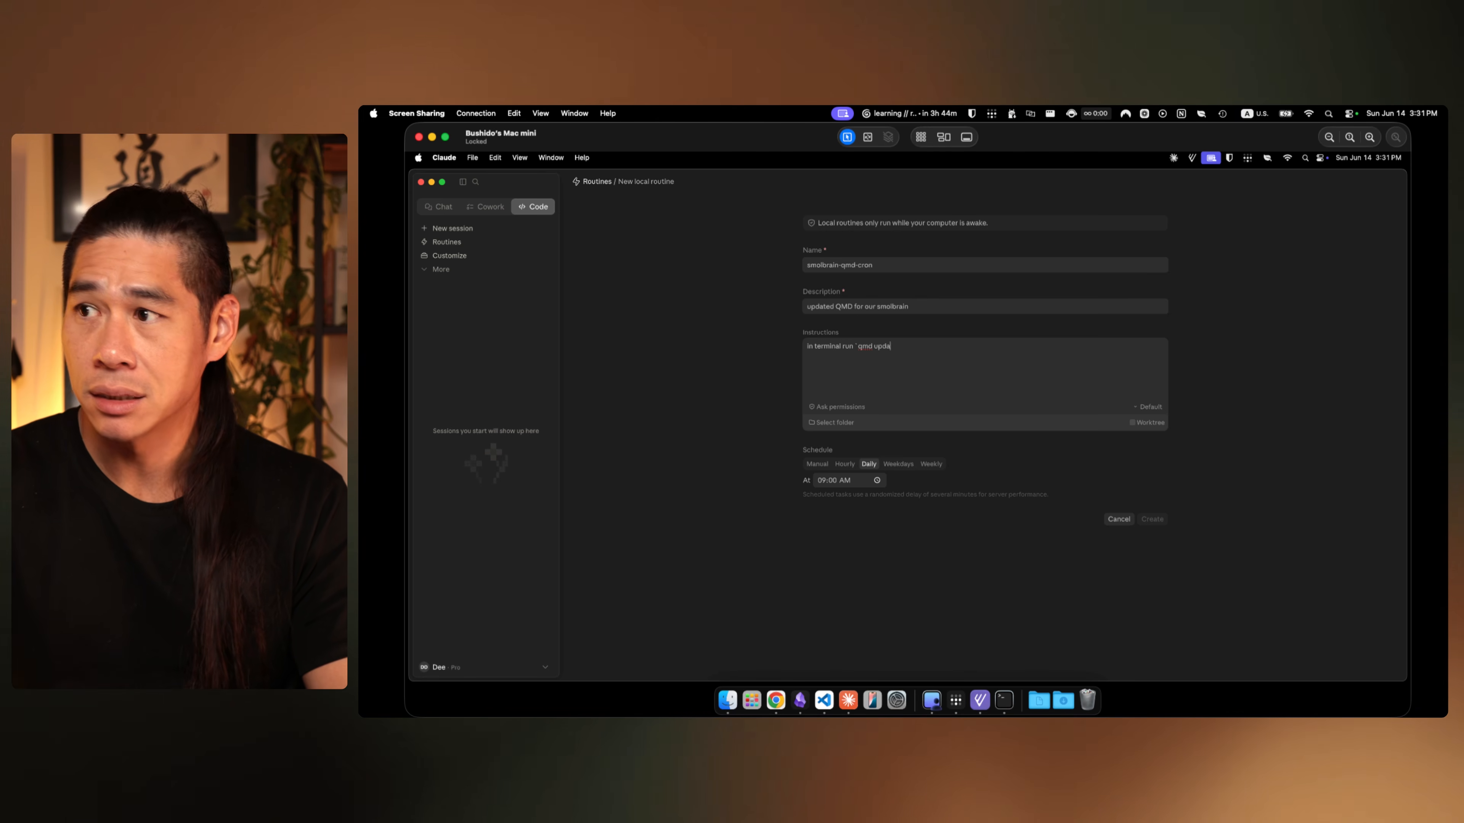
pyautogui.write('te` and then `qmd embed`')
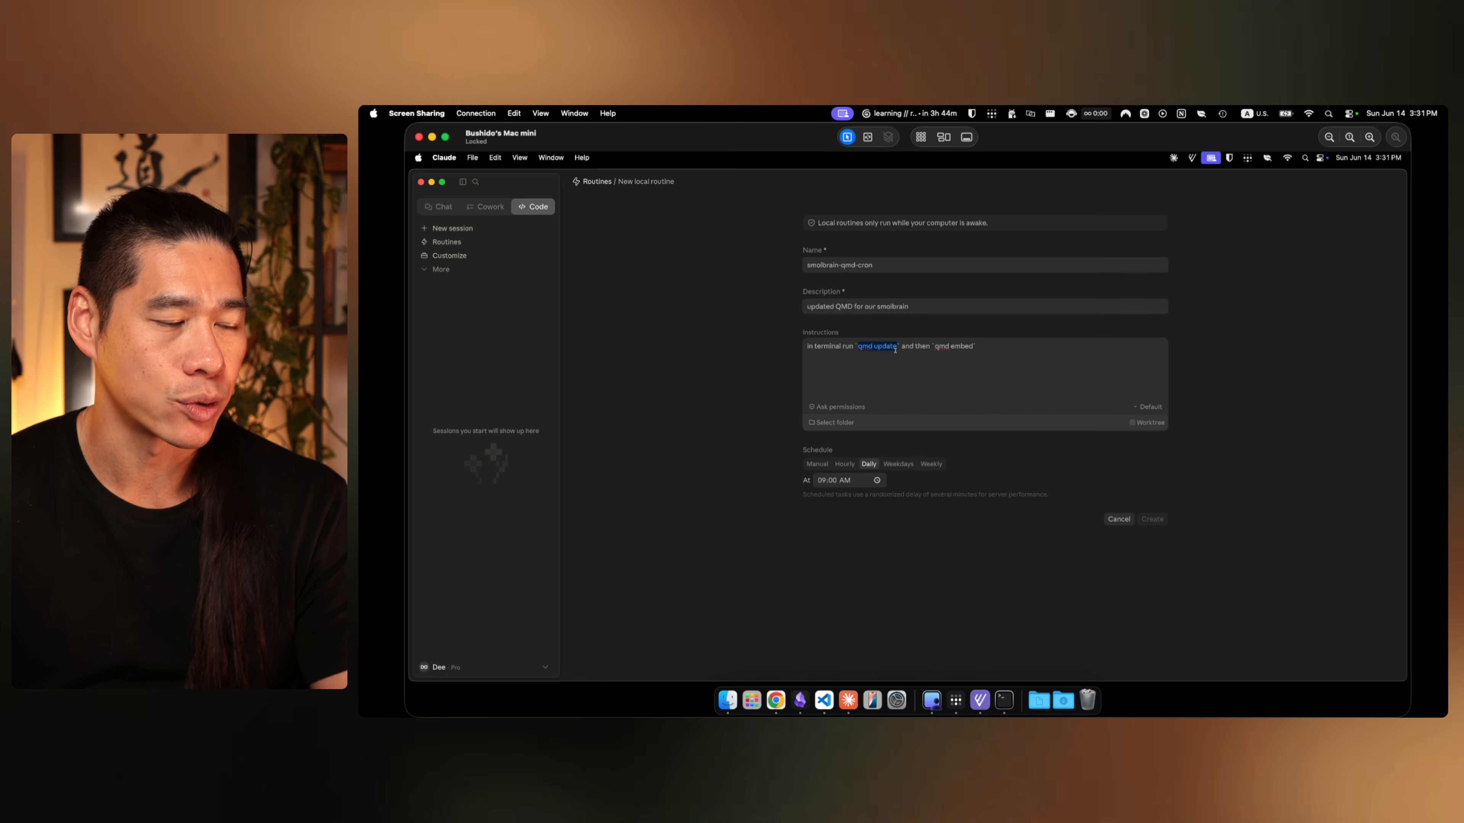
pyautogui.click(936, 348)
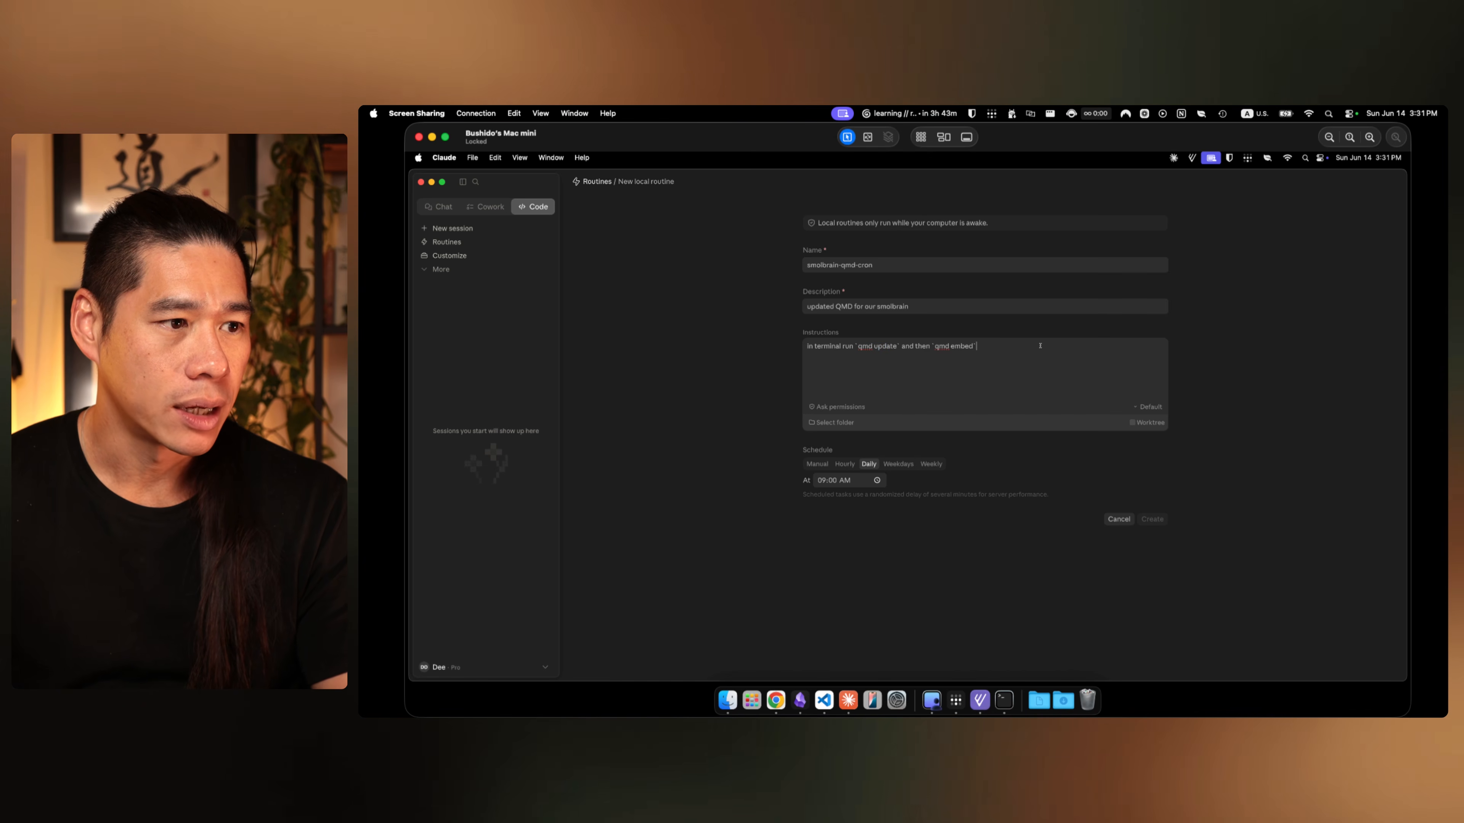
# Step: Choose Auto mode for the routine's permissions and Haiku 4.5 as its model
pyautogui.click(839, 407)
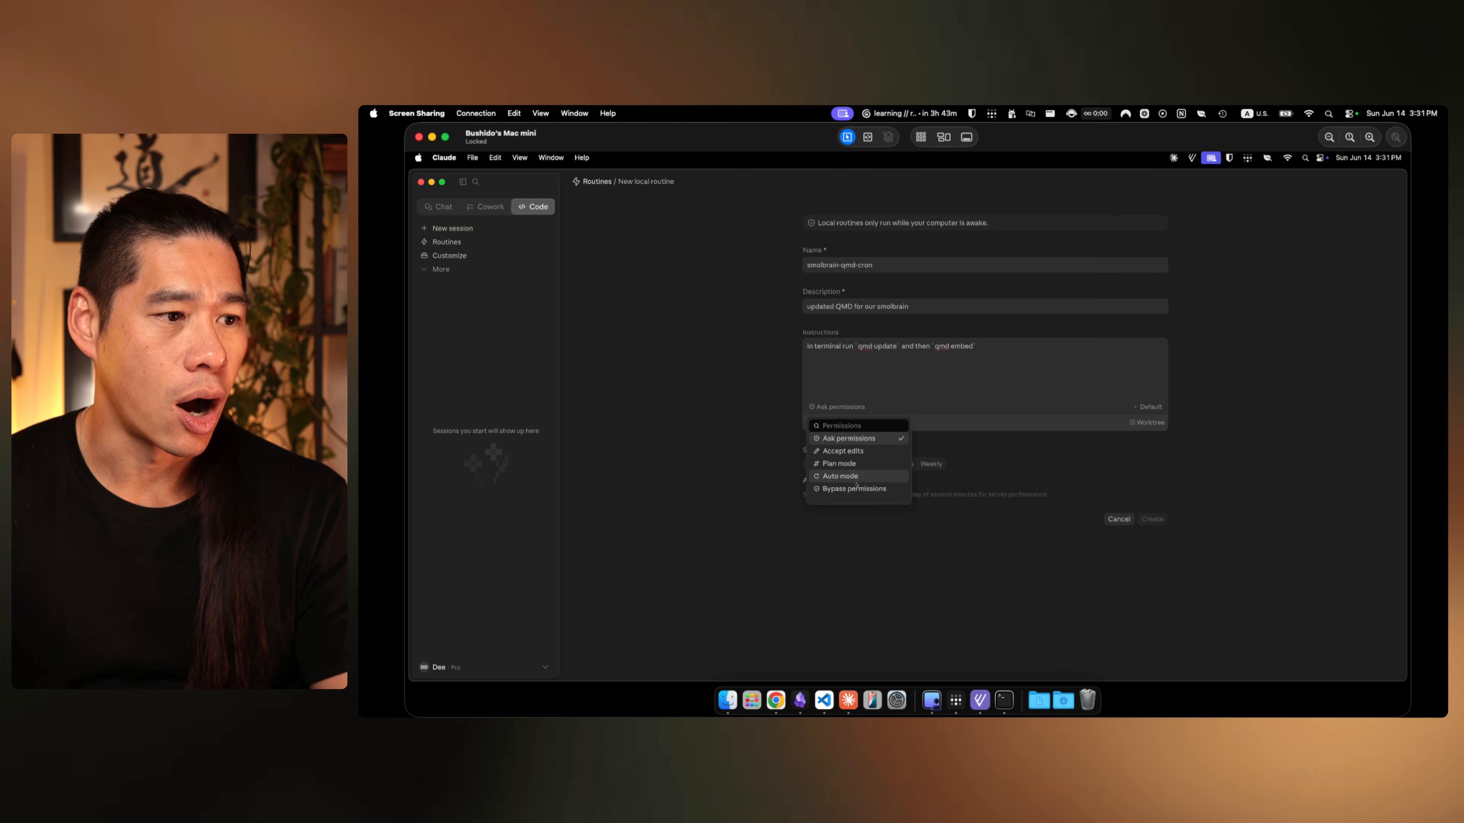
pyautogui.click(841, 476)
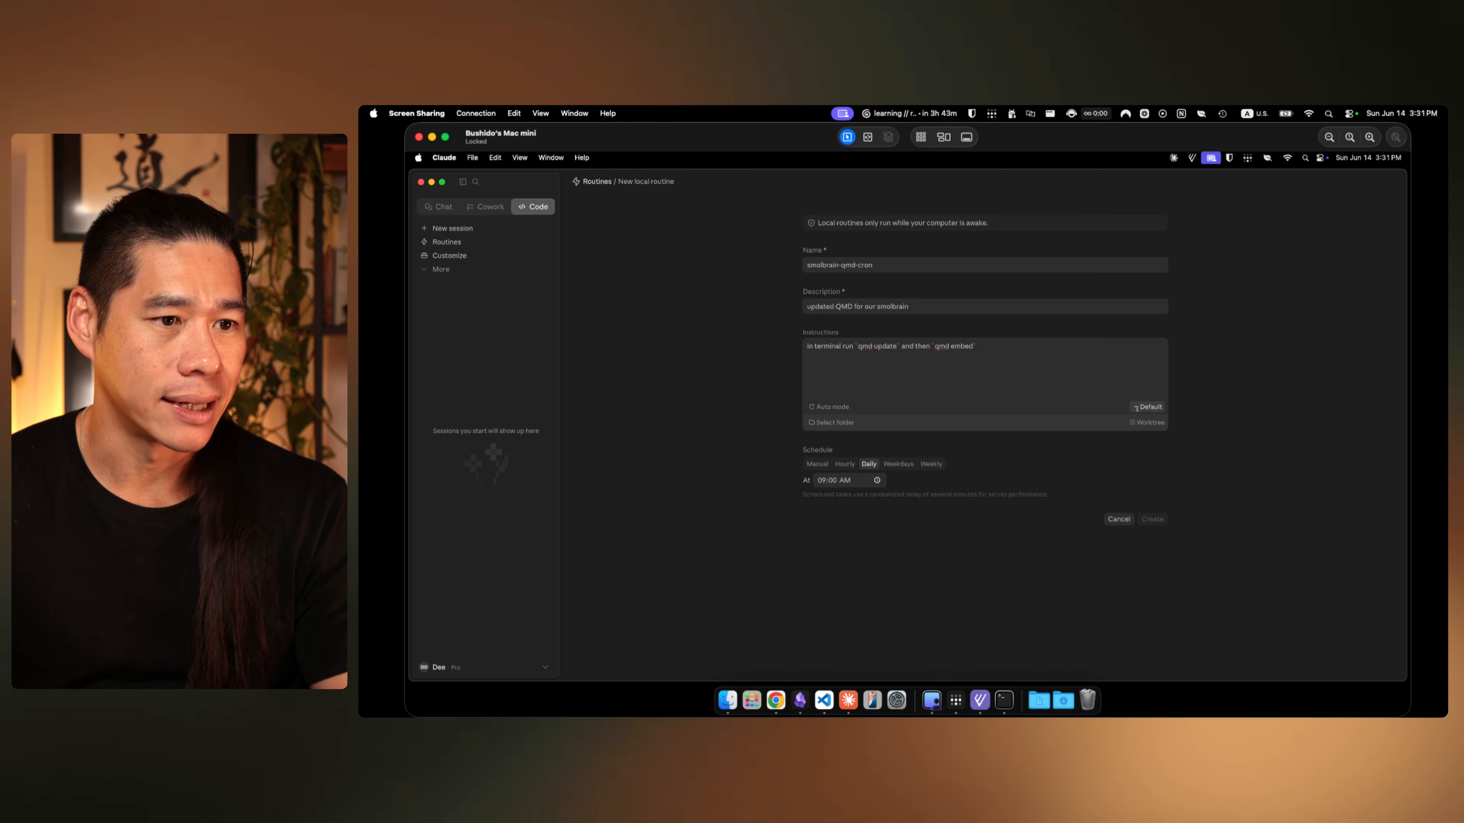
pyautogui.click(1150, 406)
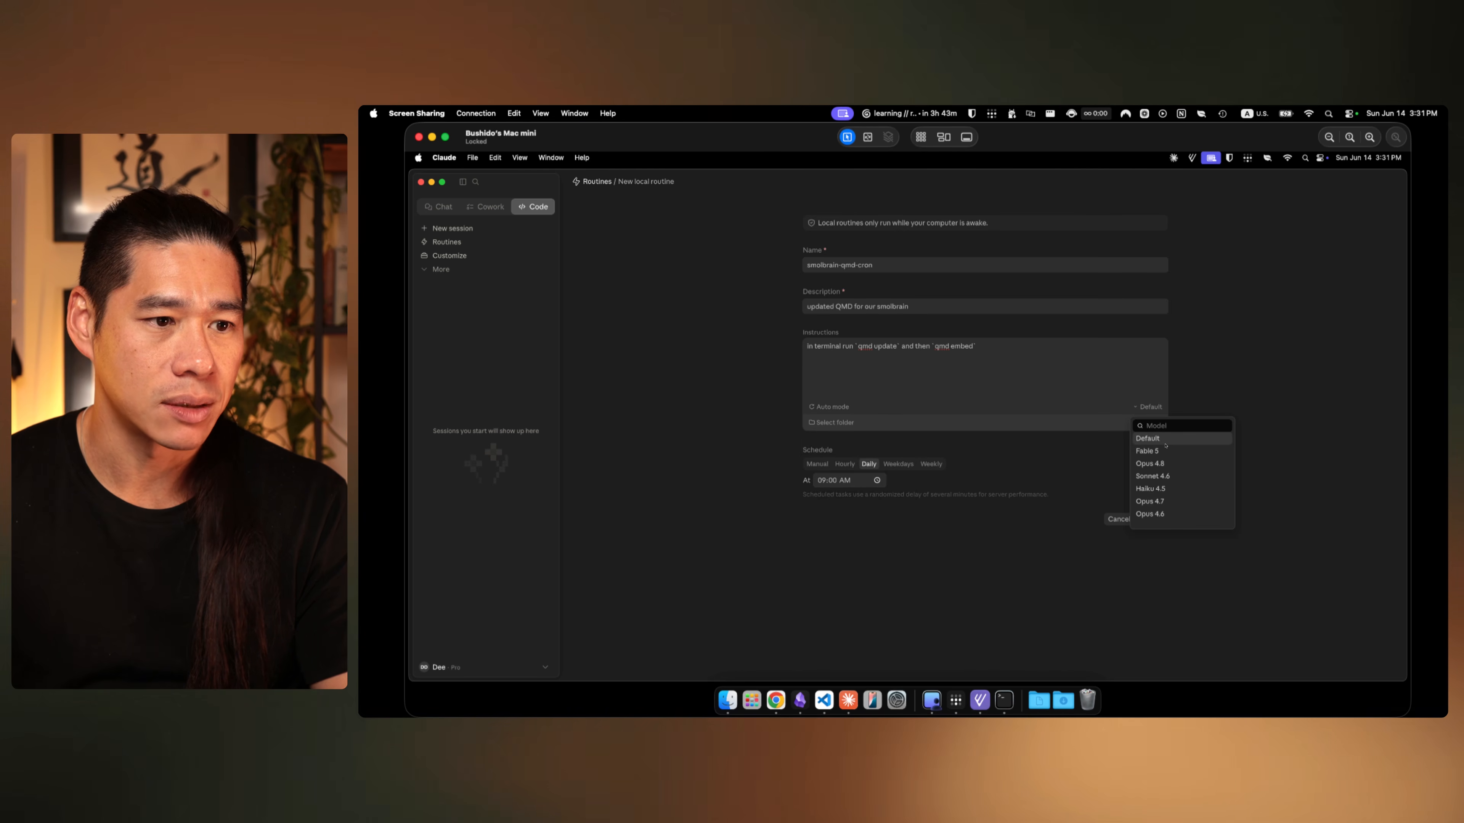
pyautogui.click(1180, 490)
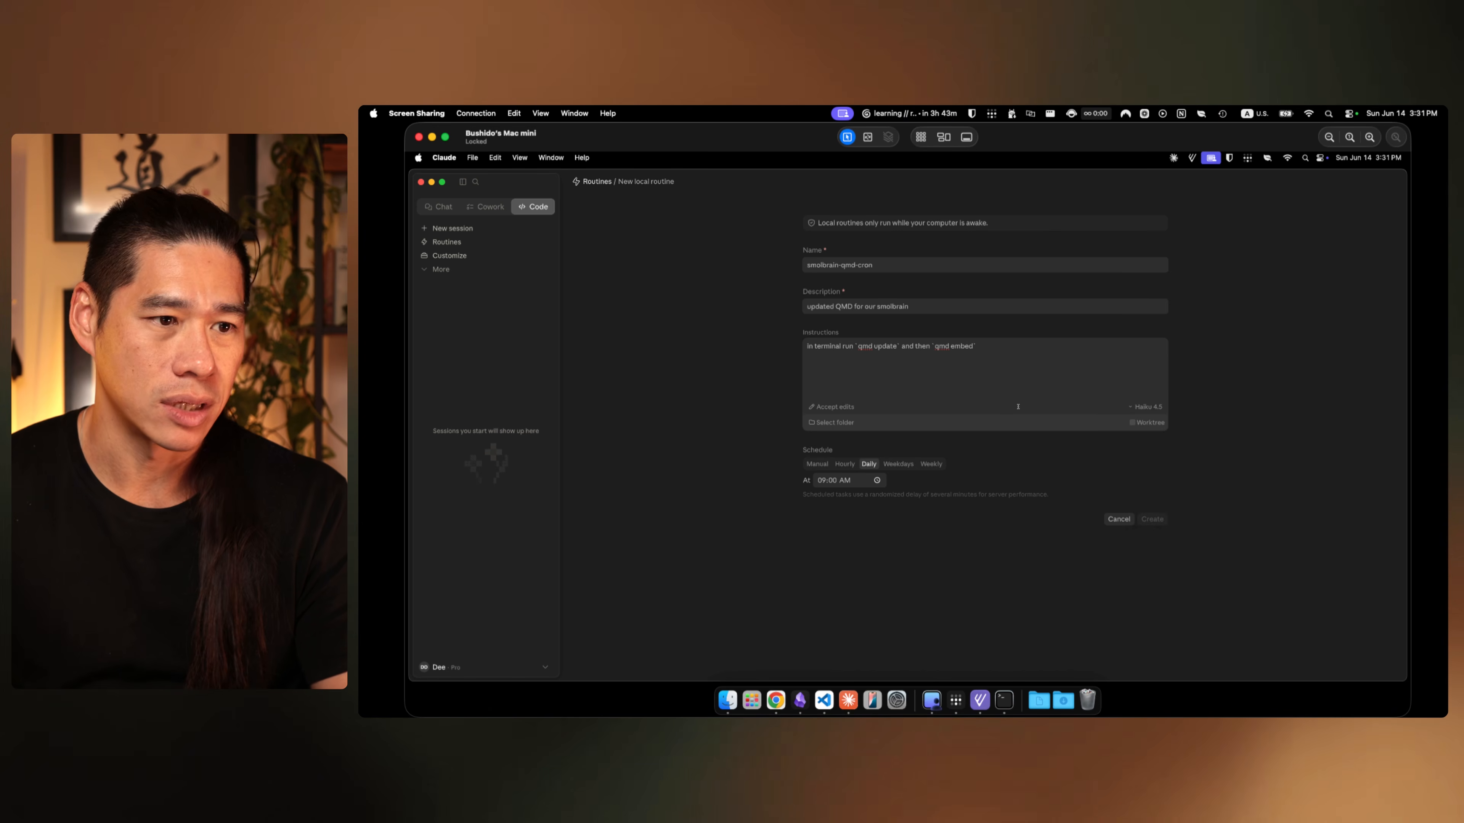
pyautogui.moveTo(821, 346); pyautogui.dragTo(1004, 344)
pyautogui.click(1036, 345)
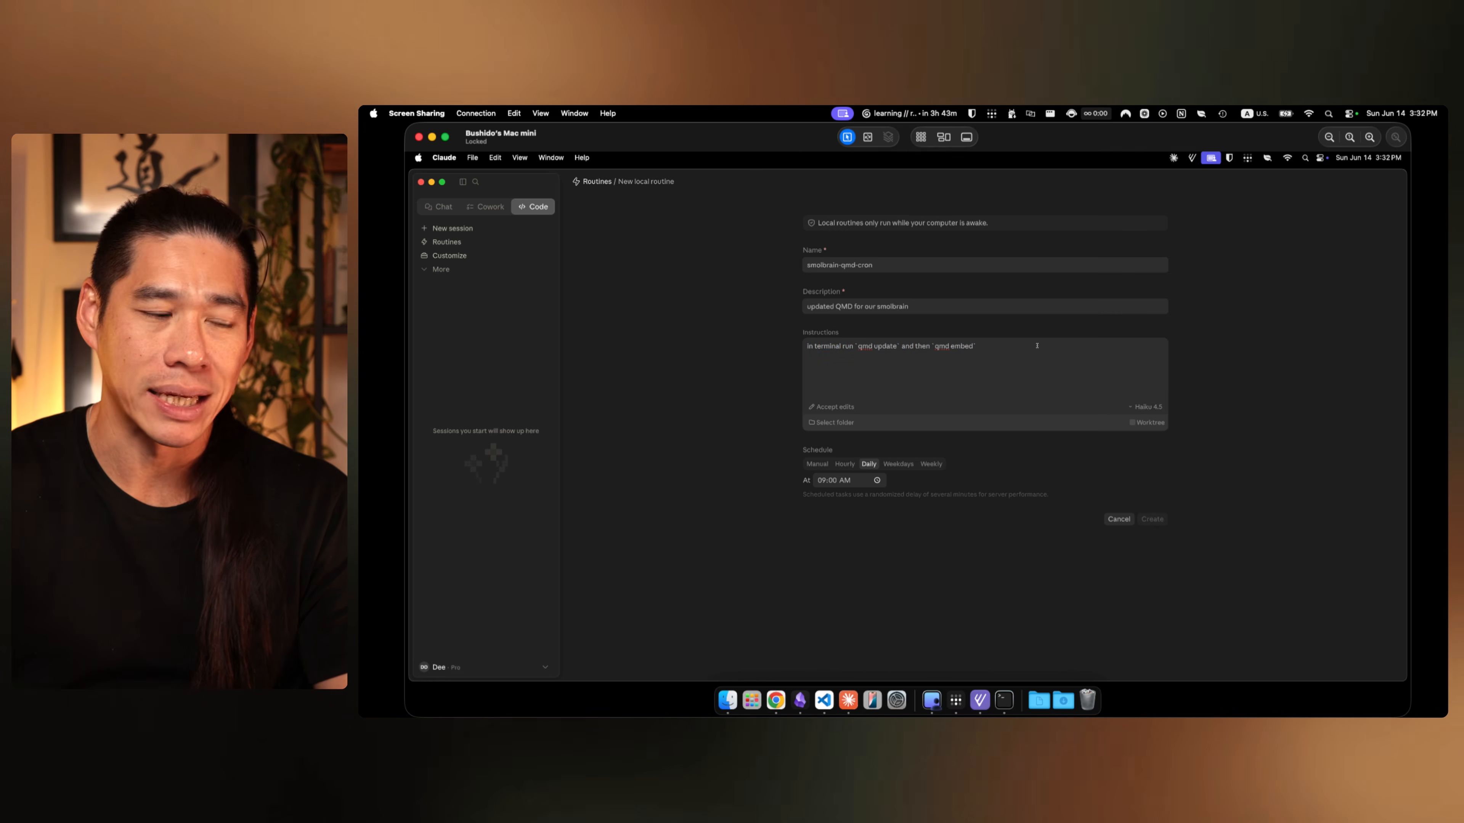
# Step: Schedule the routine hourly, assign it the smolbrain-dee vault folder, and create it
pyautogui.click(849, 464)
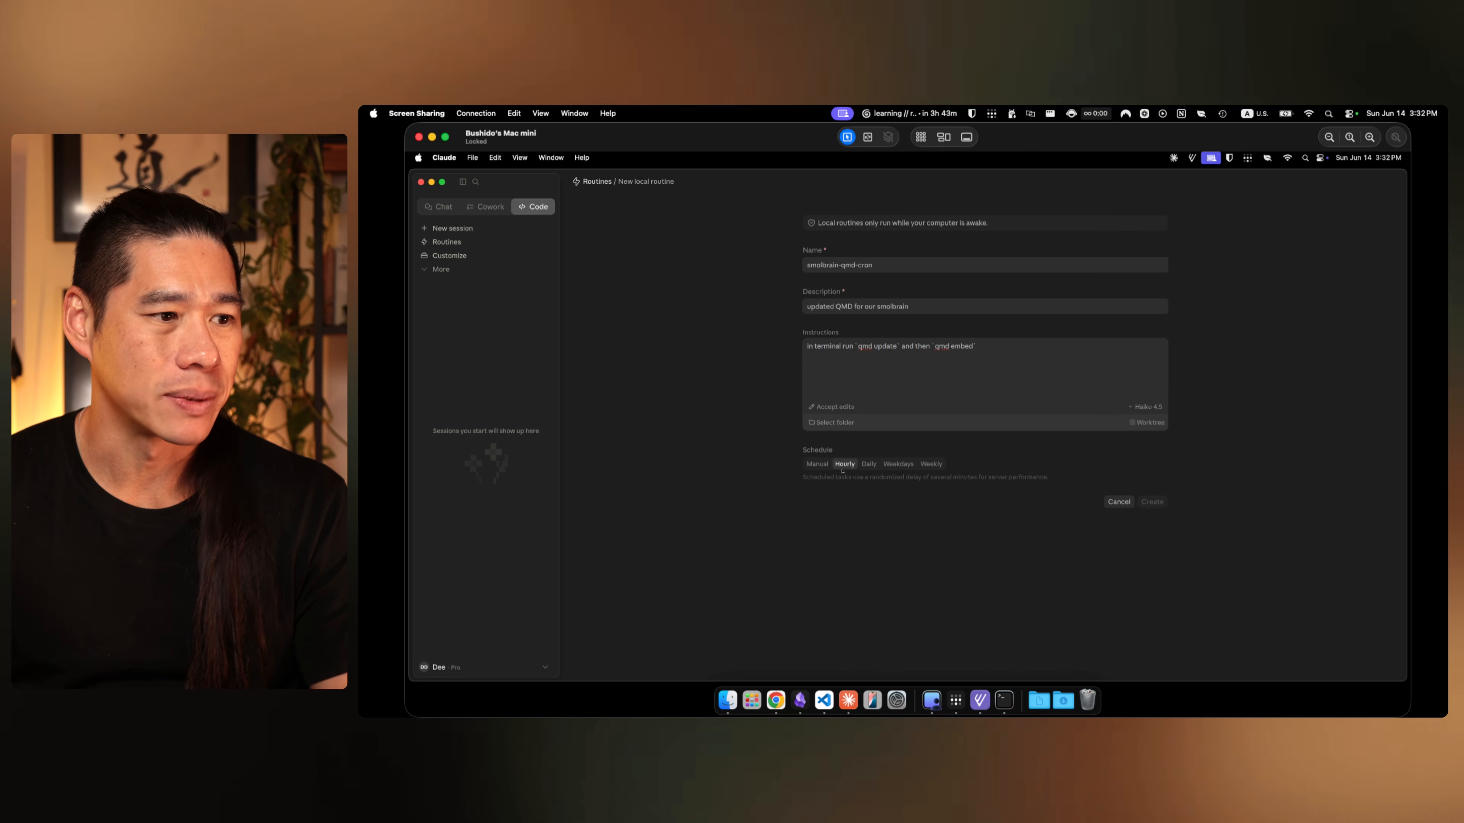
pyautogui.click(833, 422)
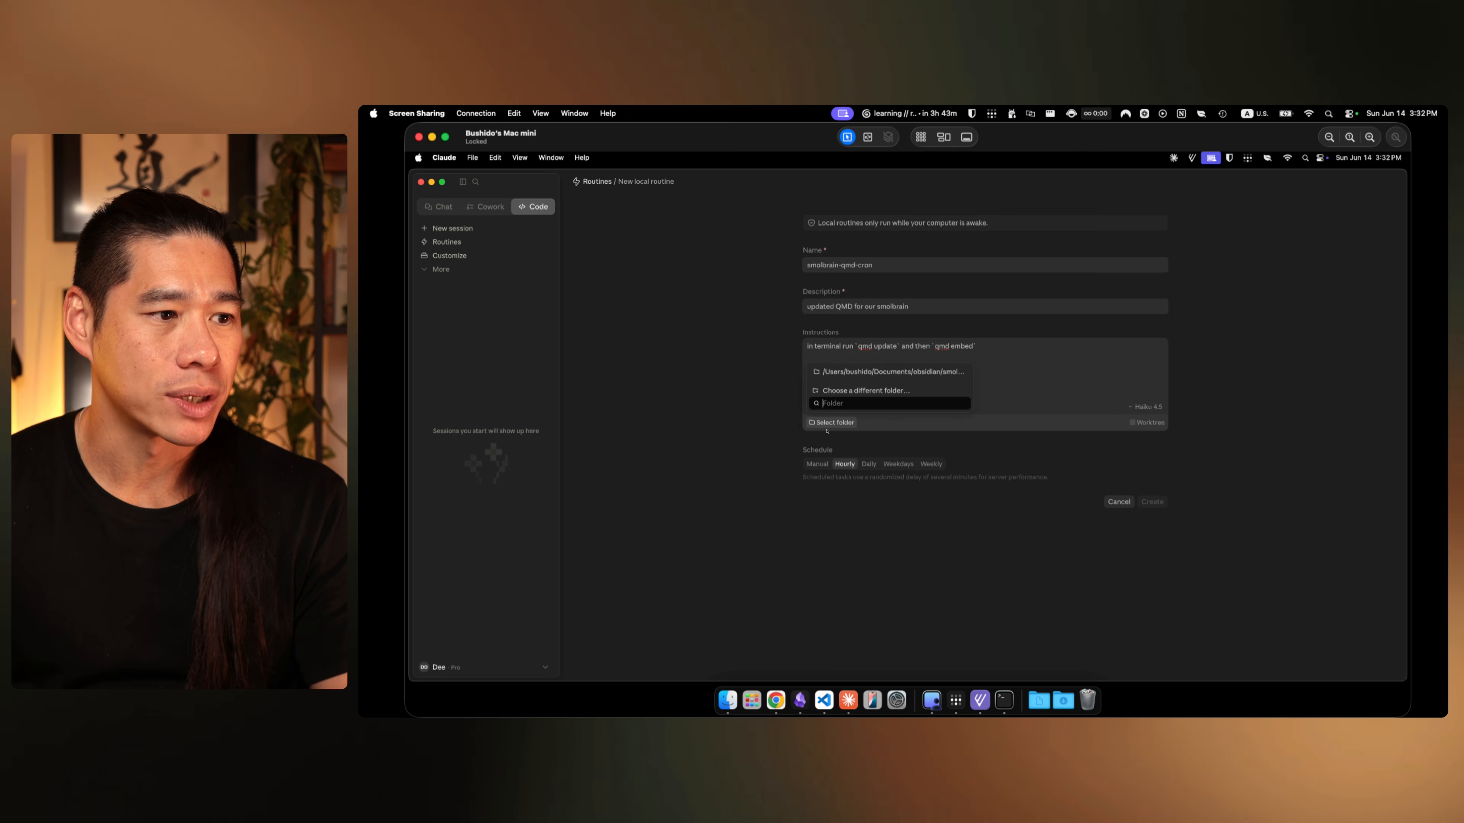
pyautogui.click(890, 375)
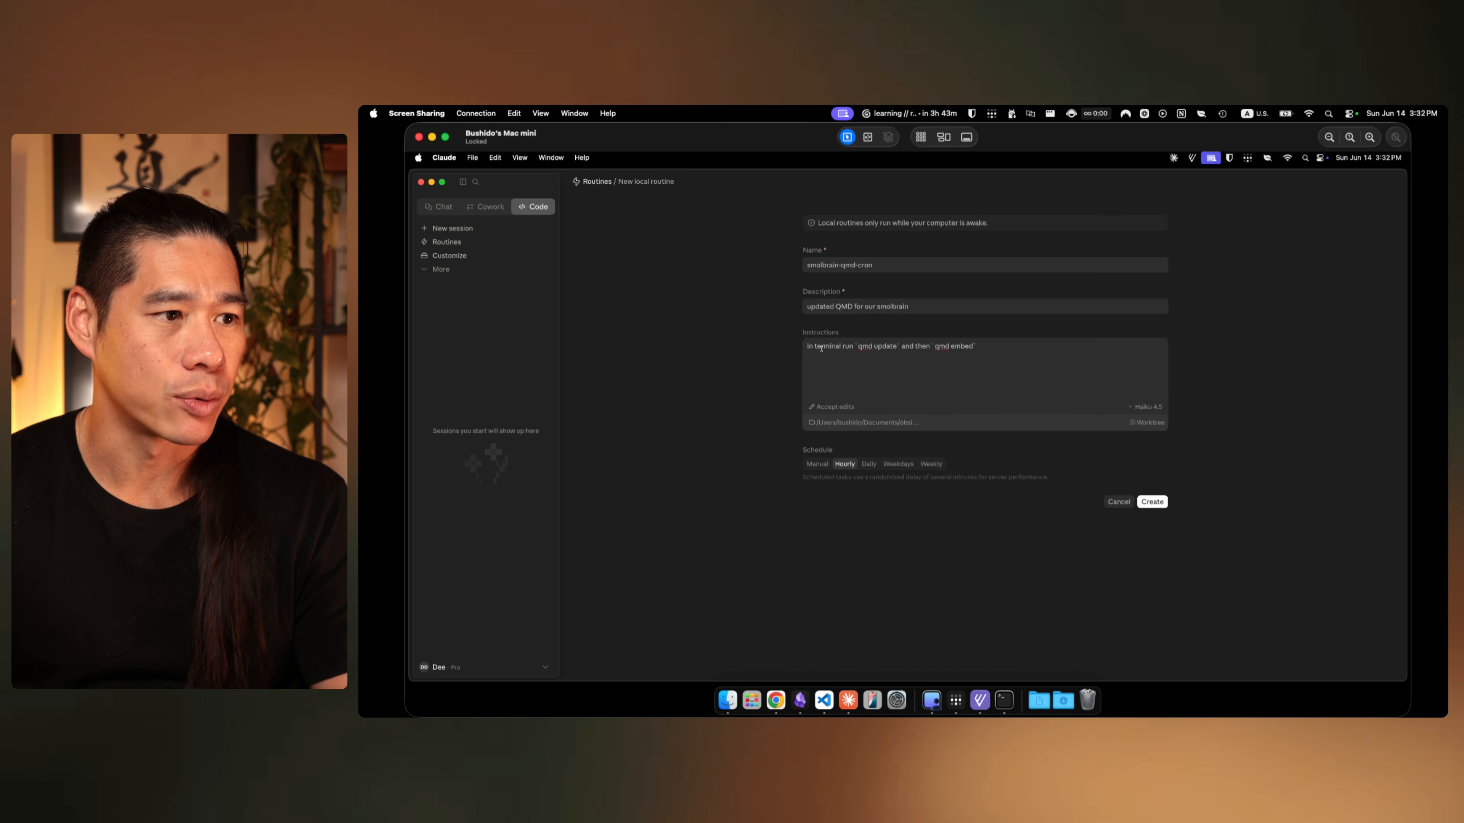
pyautogui.moveTo(821, 347); pyautogui.dragTo(1007, 349)
pyautogui.click(1007, 349)
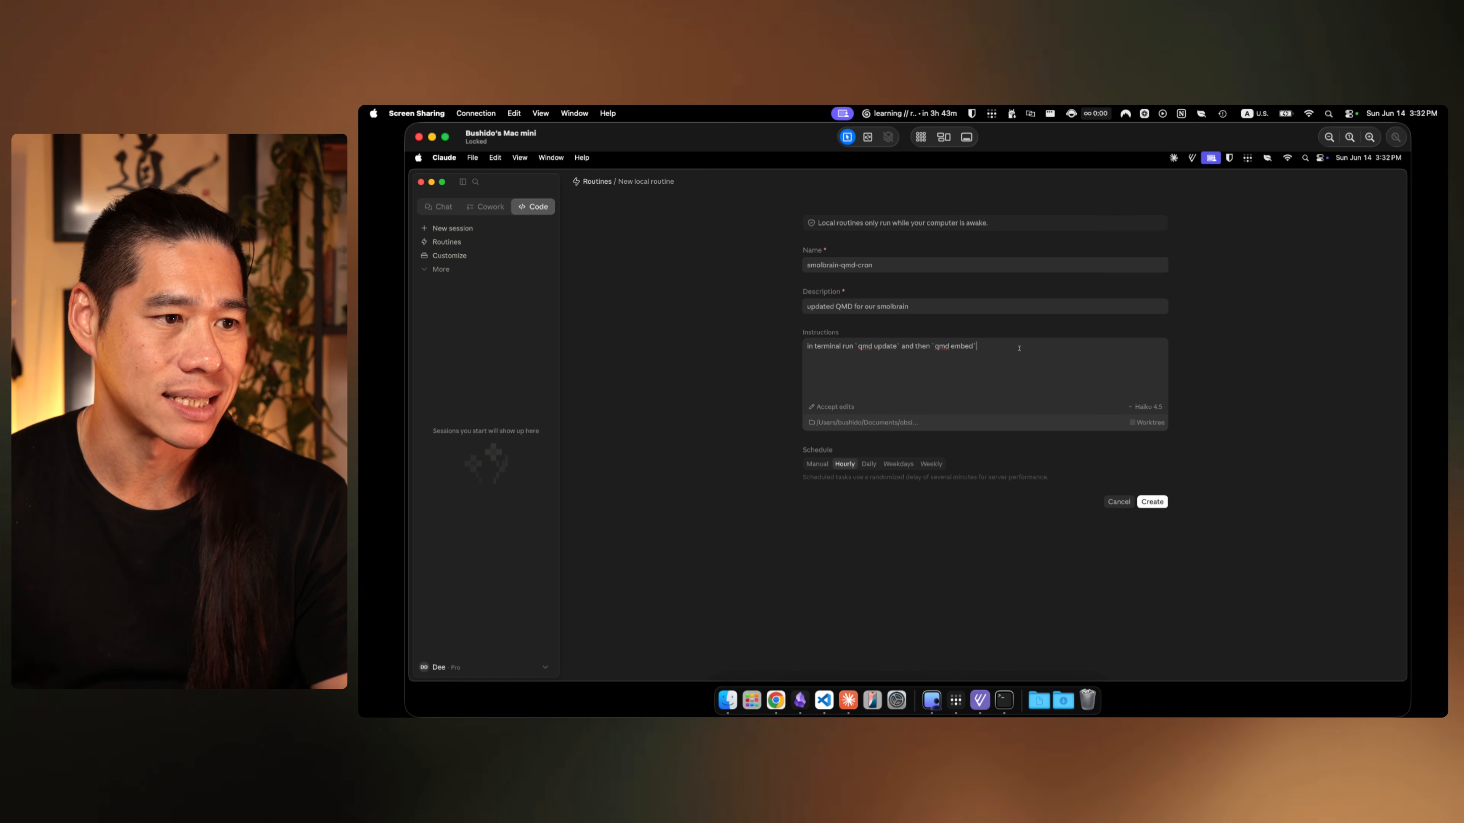
pyautogui.click(1156, 508)
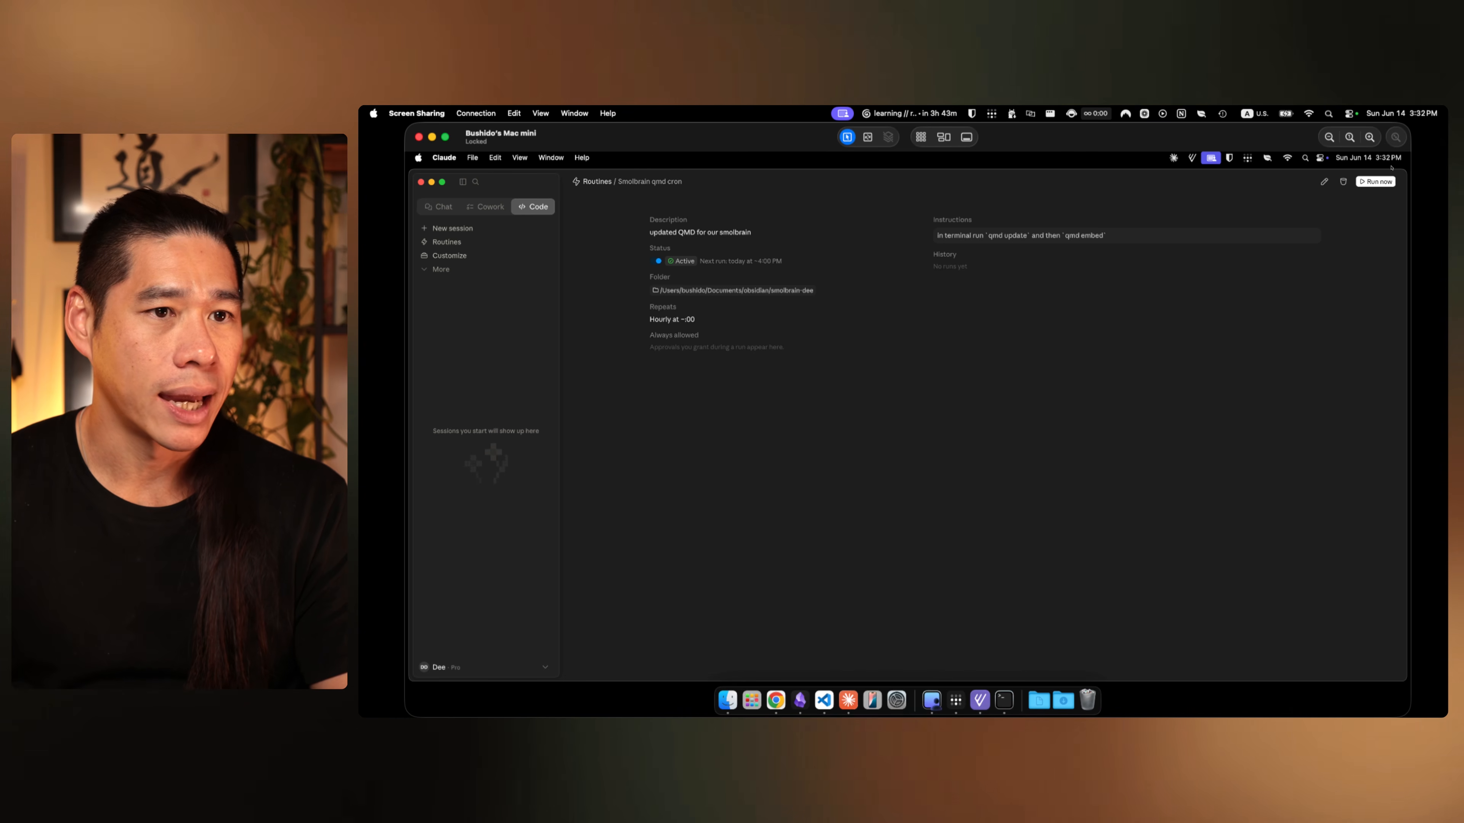
# Step: Run the new routine immediately and, in its session, always allow the "qmd update && qmd embed" command
pyautogui.click(1362, 183)
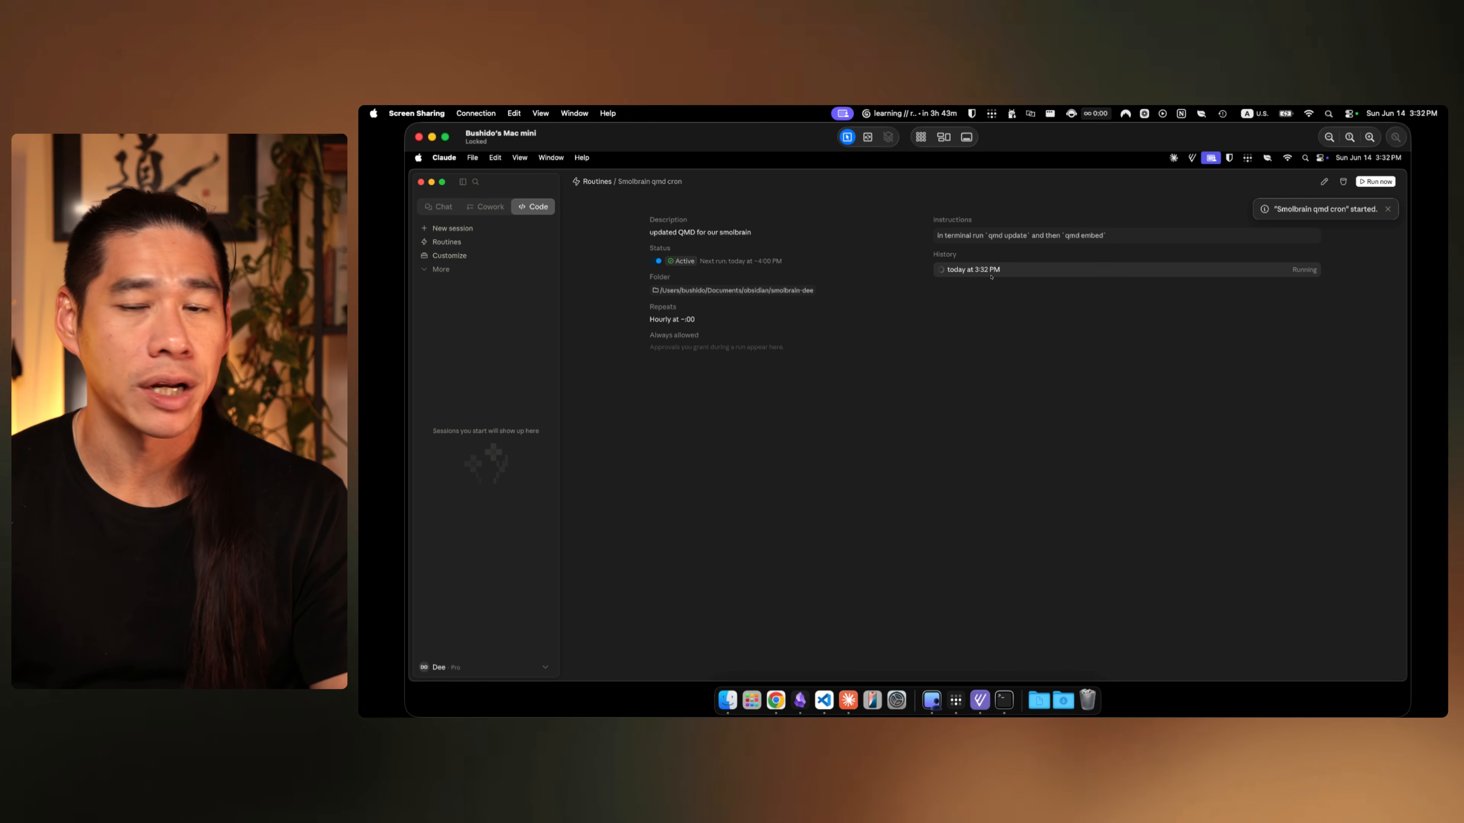
pyautogui.click(991, 275)
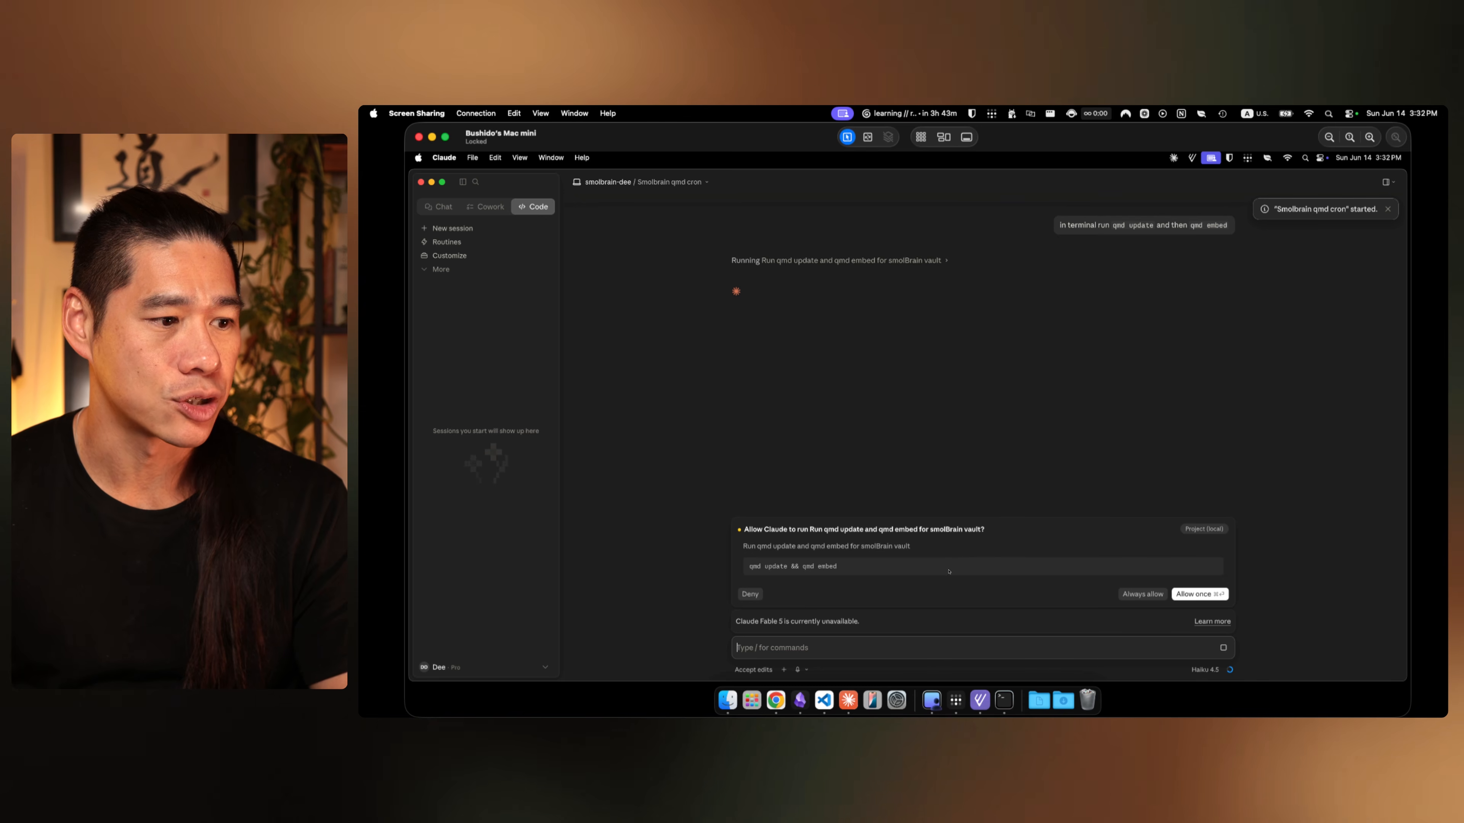
pyautogui.click(1148, 599)
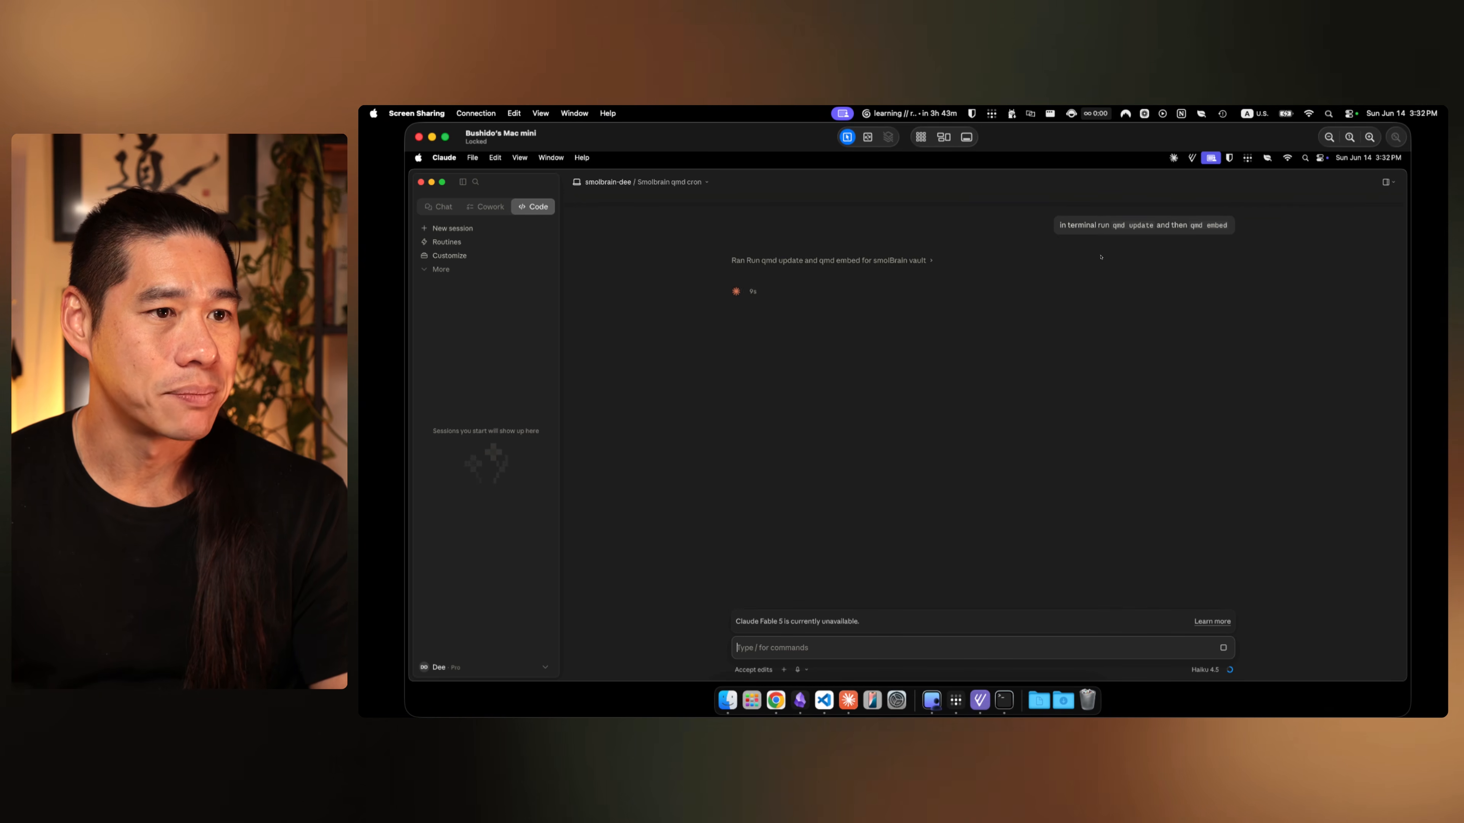
# Step: Switch the routine session's mode to Bypass permissions and review the run summary and available modes
pyautogui.click(759, 672)
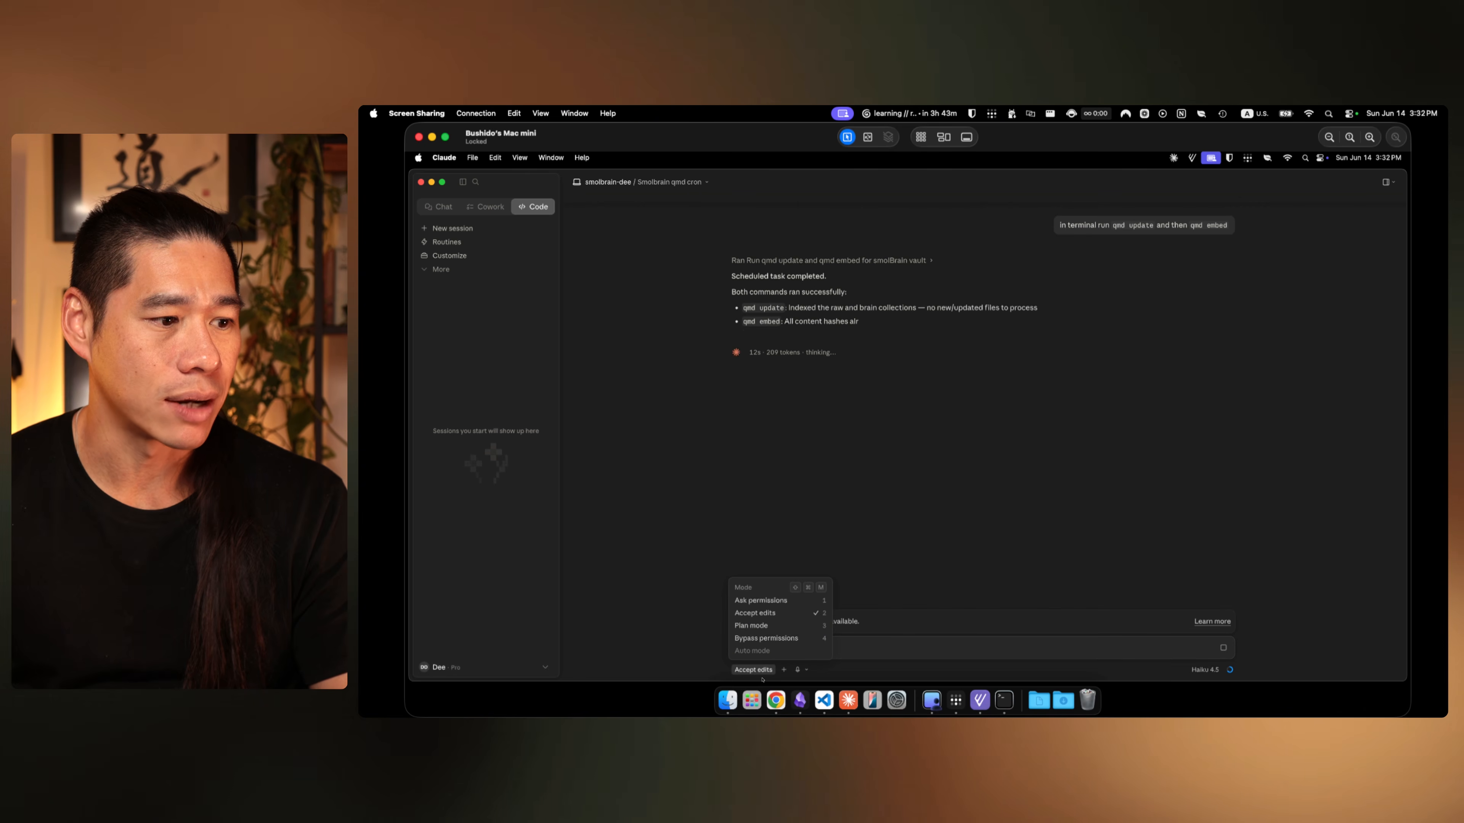
pyautogui.click(766, 639)
pyautogui.moveTo(731, 292); pyautogui.dragTo(1041, 312)
pyautogui.click(941, 343)
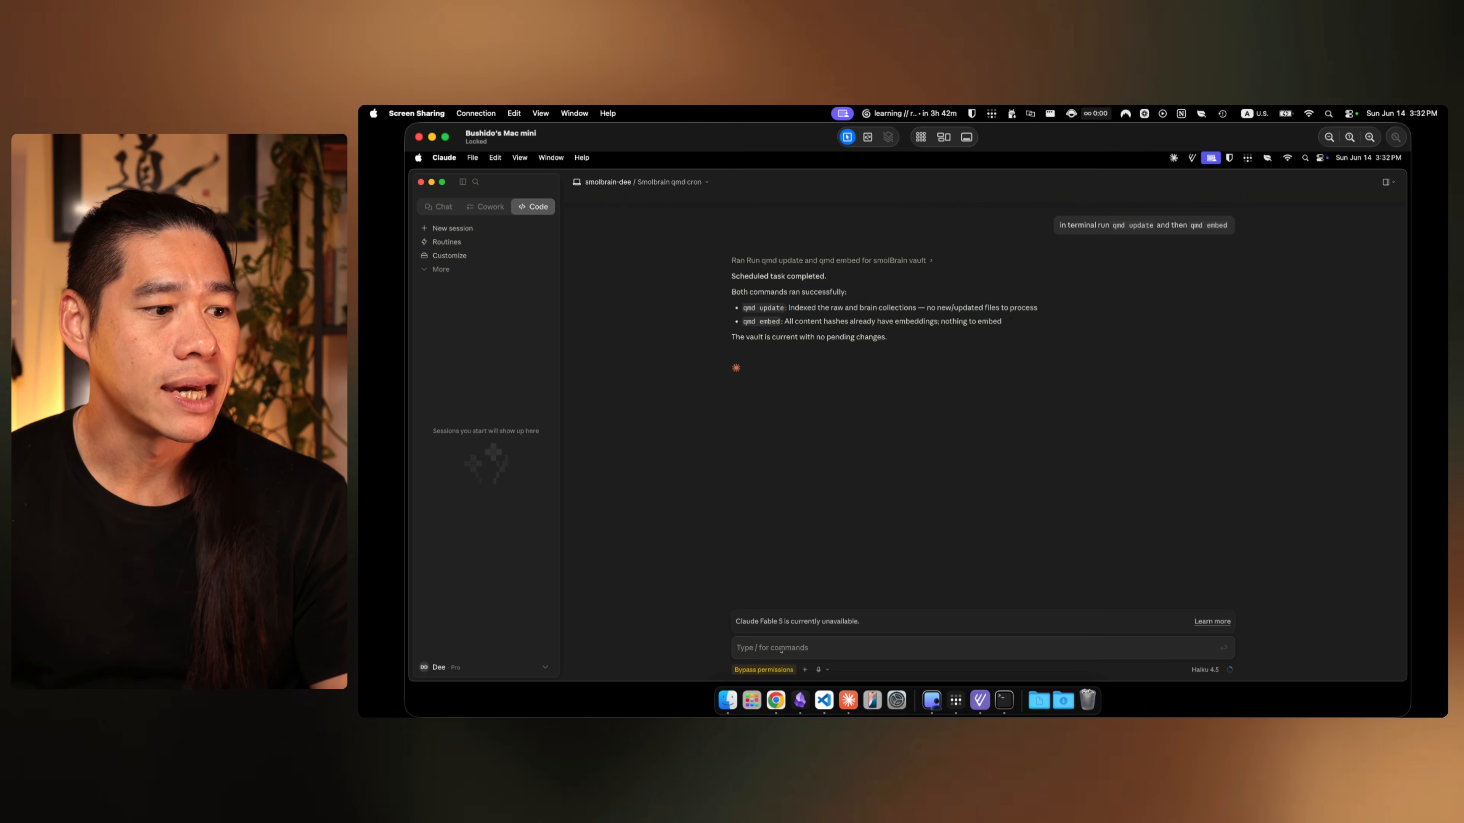
pyautogui.click(765, 670)
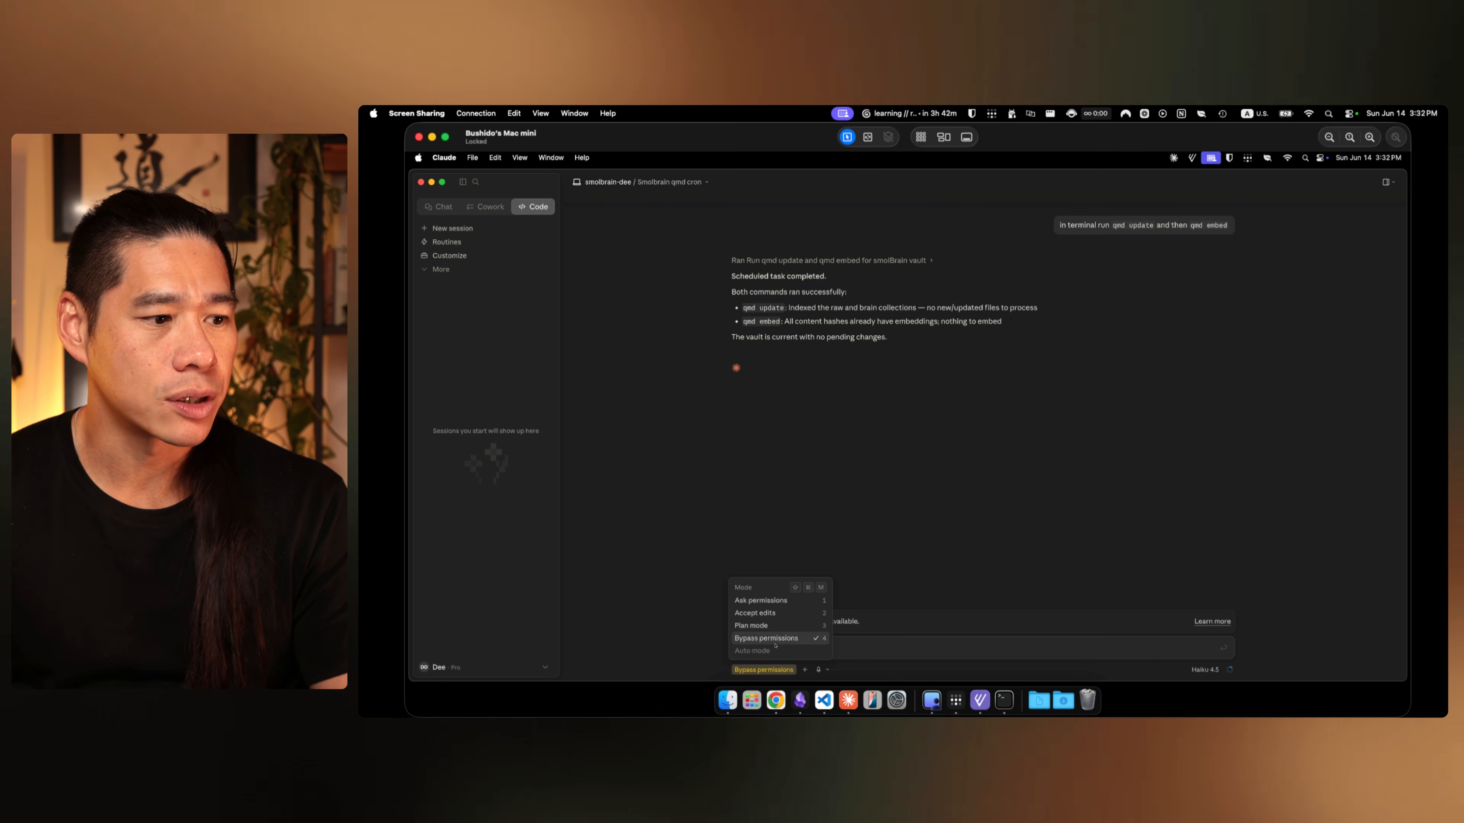
pyautogui.click(1109, 507)
# Step: In the Claude Code settings, switch off Allow bypass permissions mode for local sessions, look through the remaining options and close the settings
pyautogui.click(483, 669)
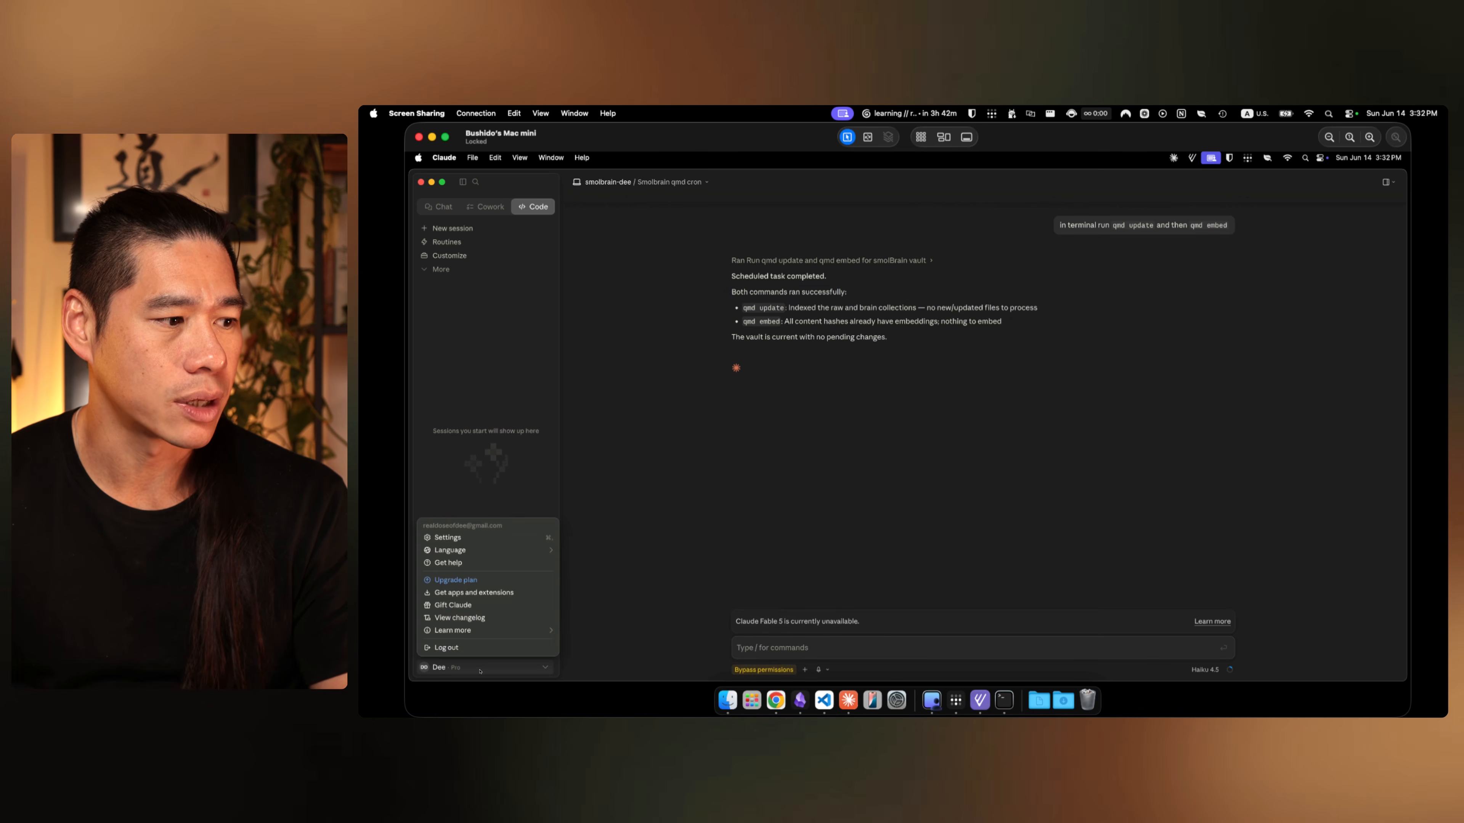
pyautogui.click(488, 541)
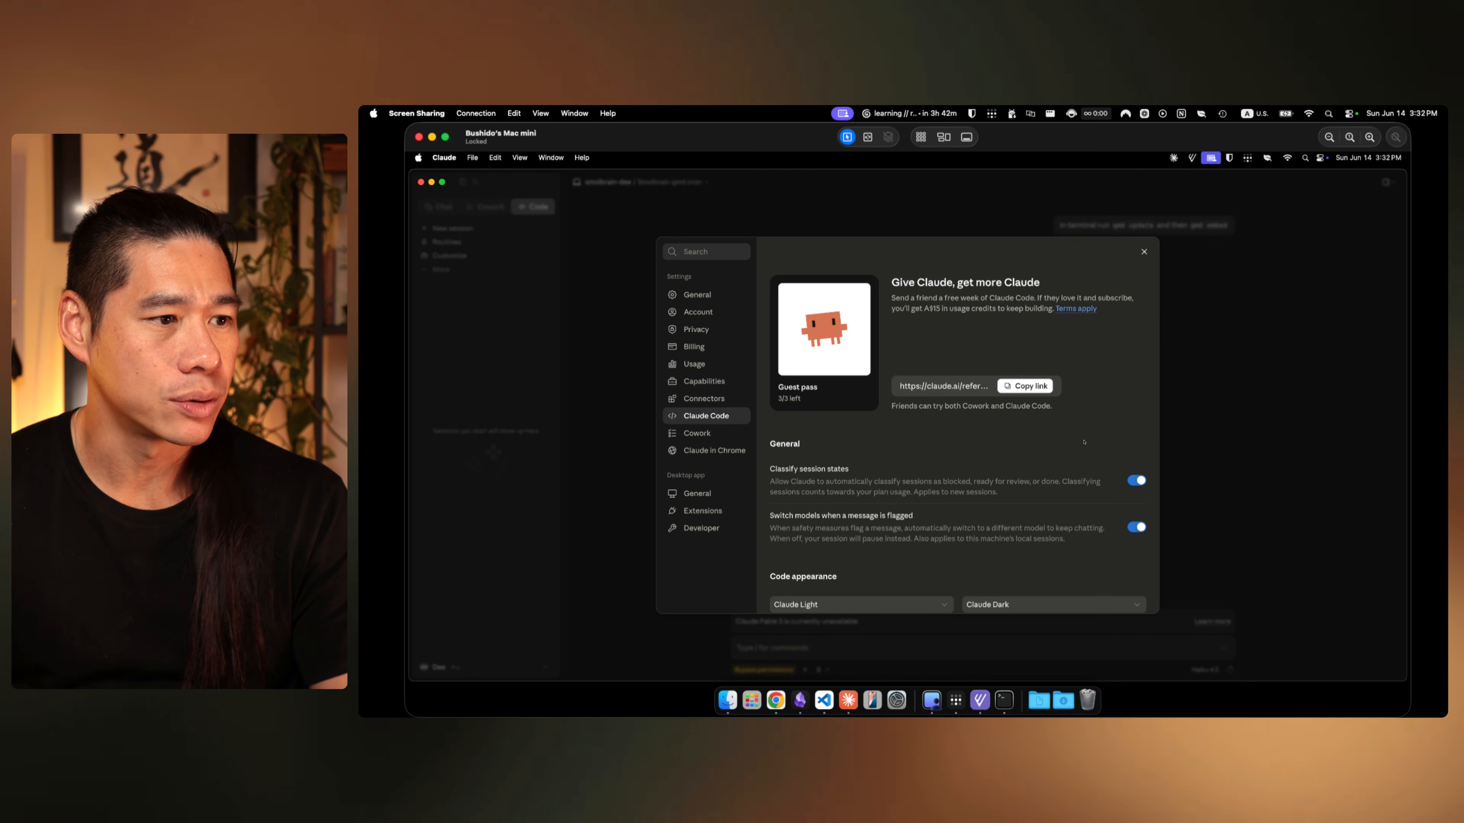
pyautogui.scroll(-15, 1083, 442)
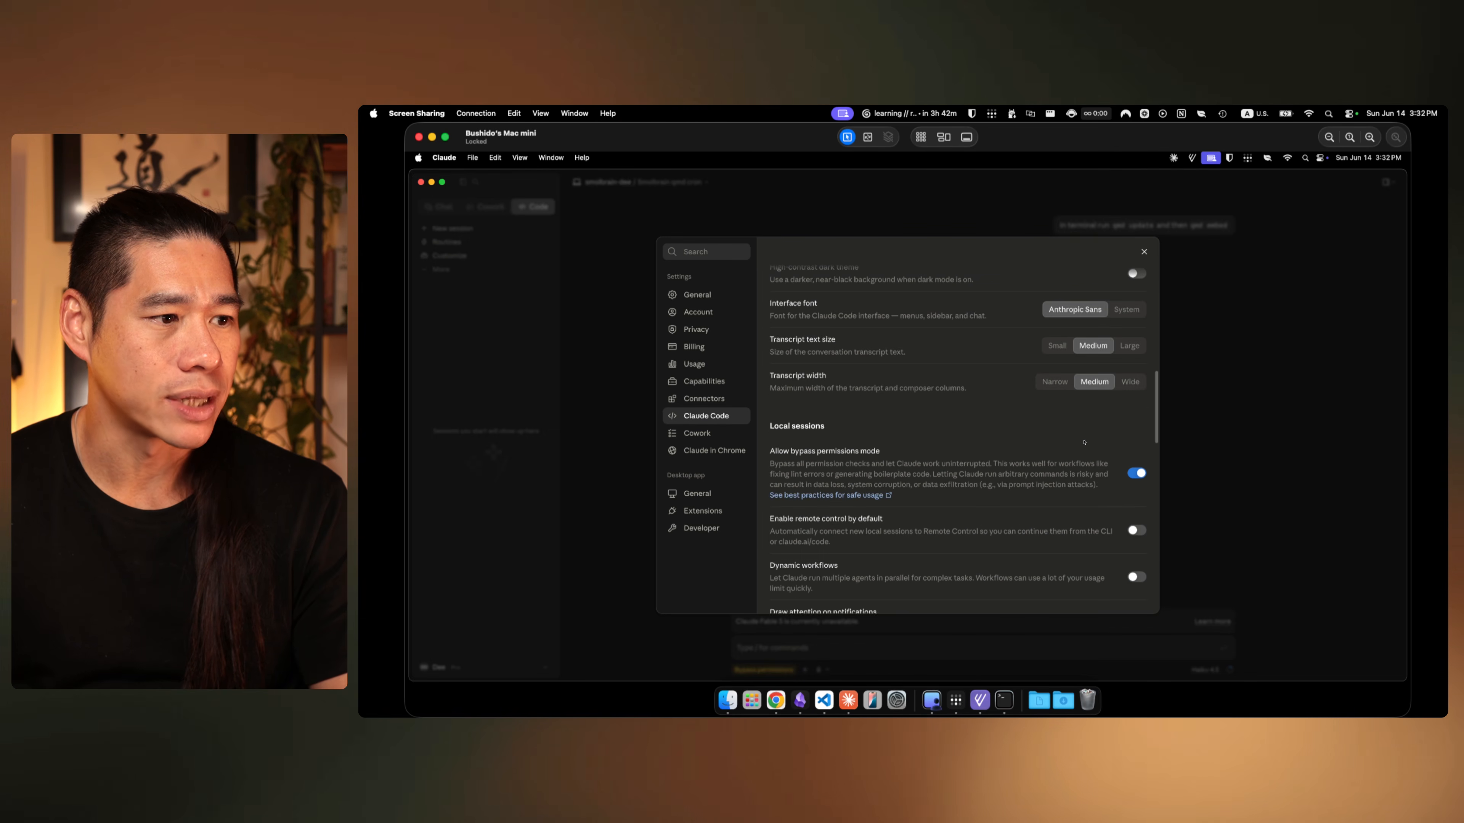
pyautogui.scroll(-3, 1083, 442)
pyautogui.moveTo(789, 359); pyautogui.dragTo(903, 359)
pyautogui.click(906, 362)
pyautogui.click(1136, 380)
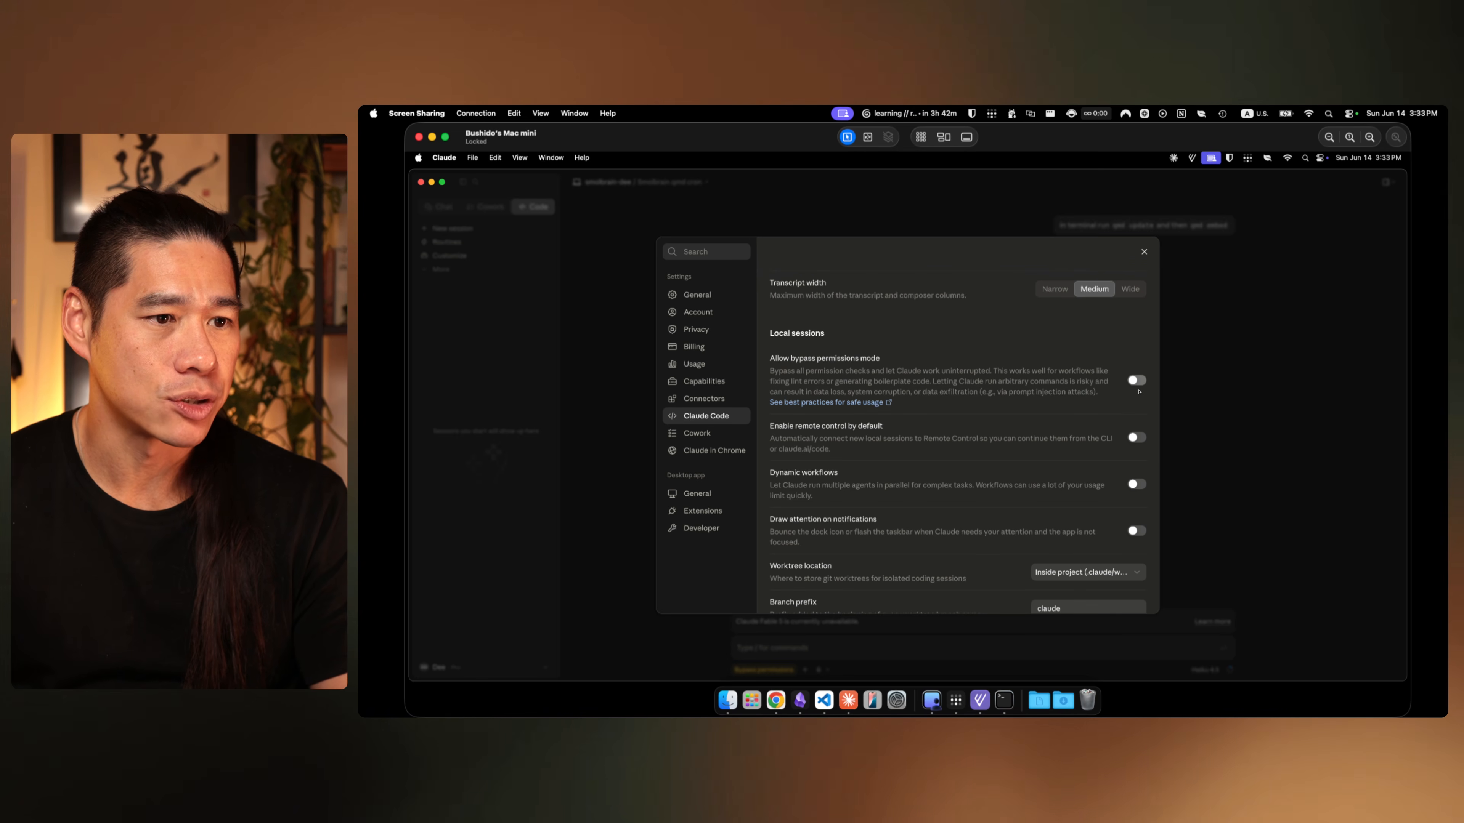
pyautogui.scroll(1, 1158, 413)
pyautogui.scroll(-15, 1113, 423)
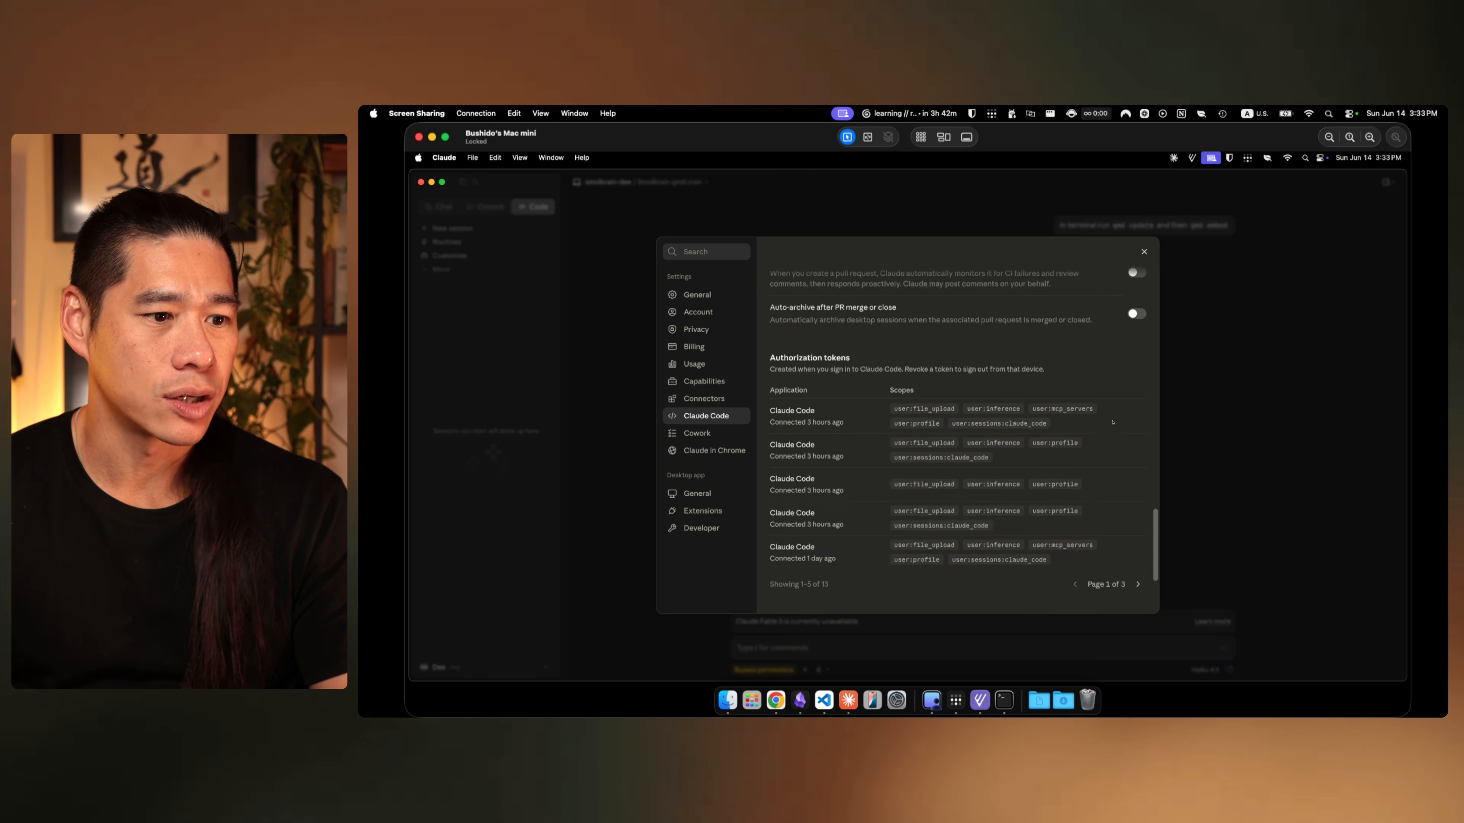
pyautogui.click(1144, 252)
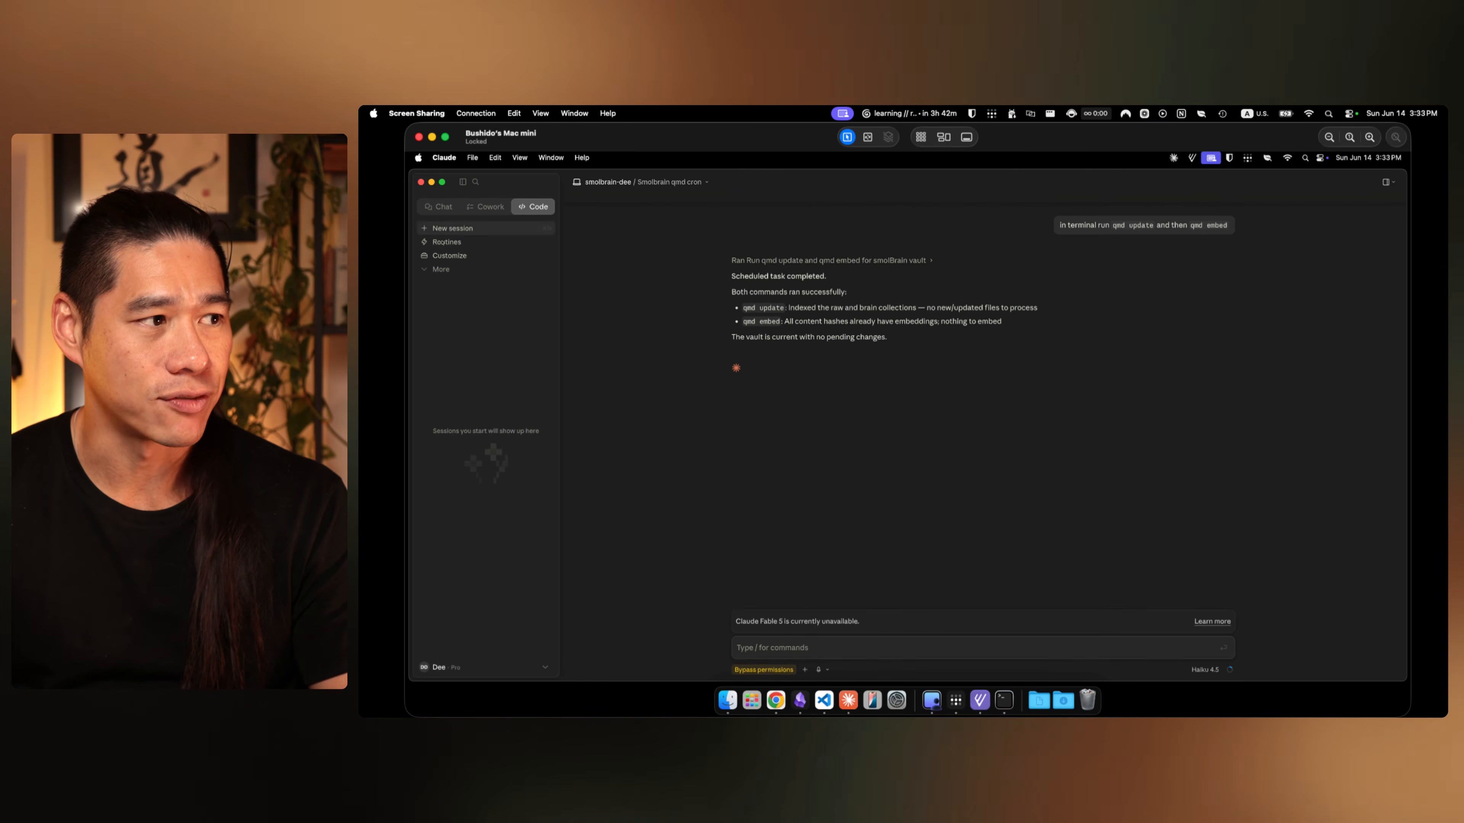
# Step: Edit the Smolbrain qmd cron routine to use the Bypass permissions mode and save it
pyautogui.click(480, 251)
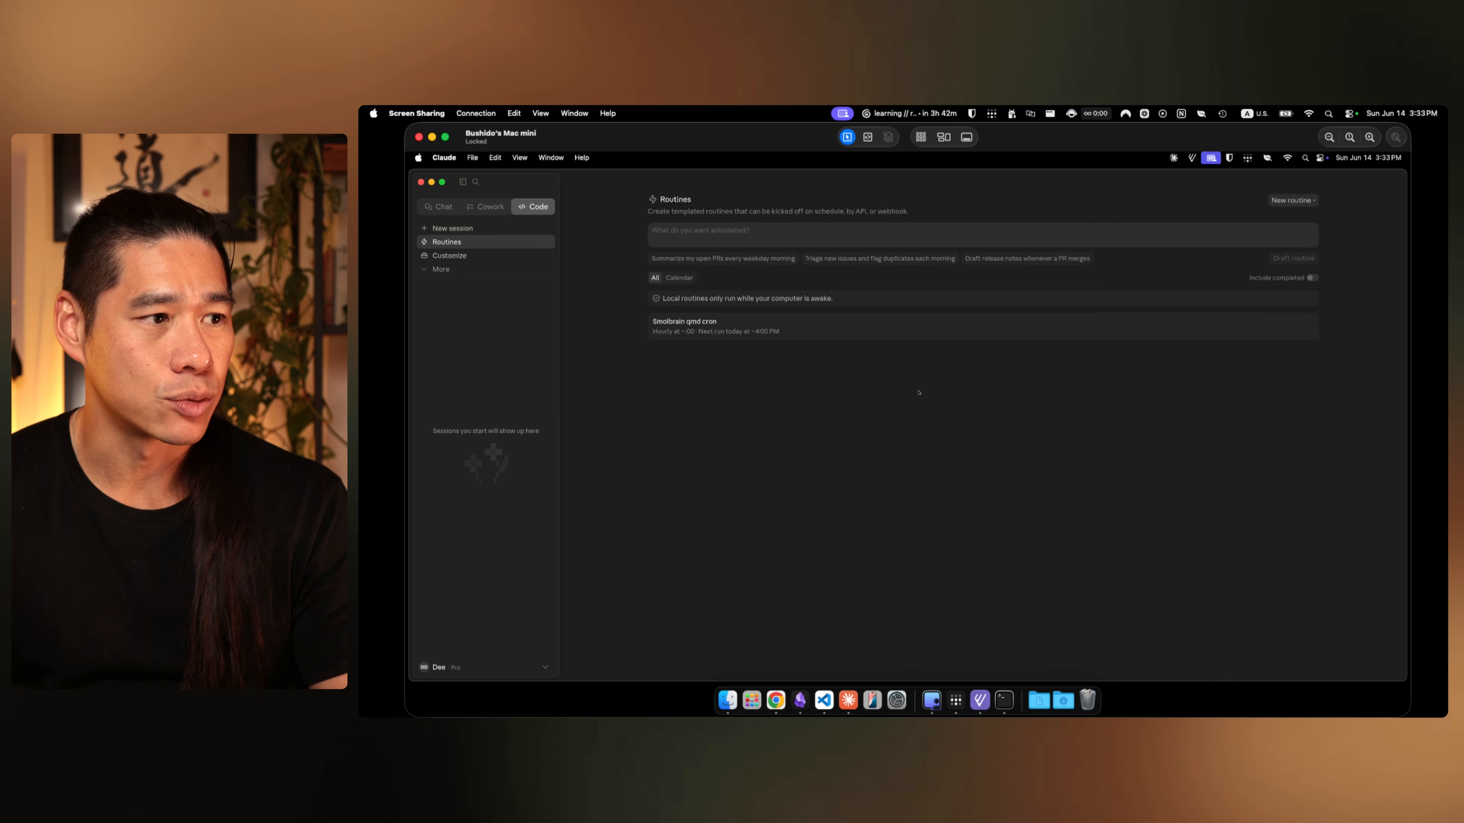
pyautogui.click(830, 330)
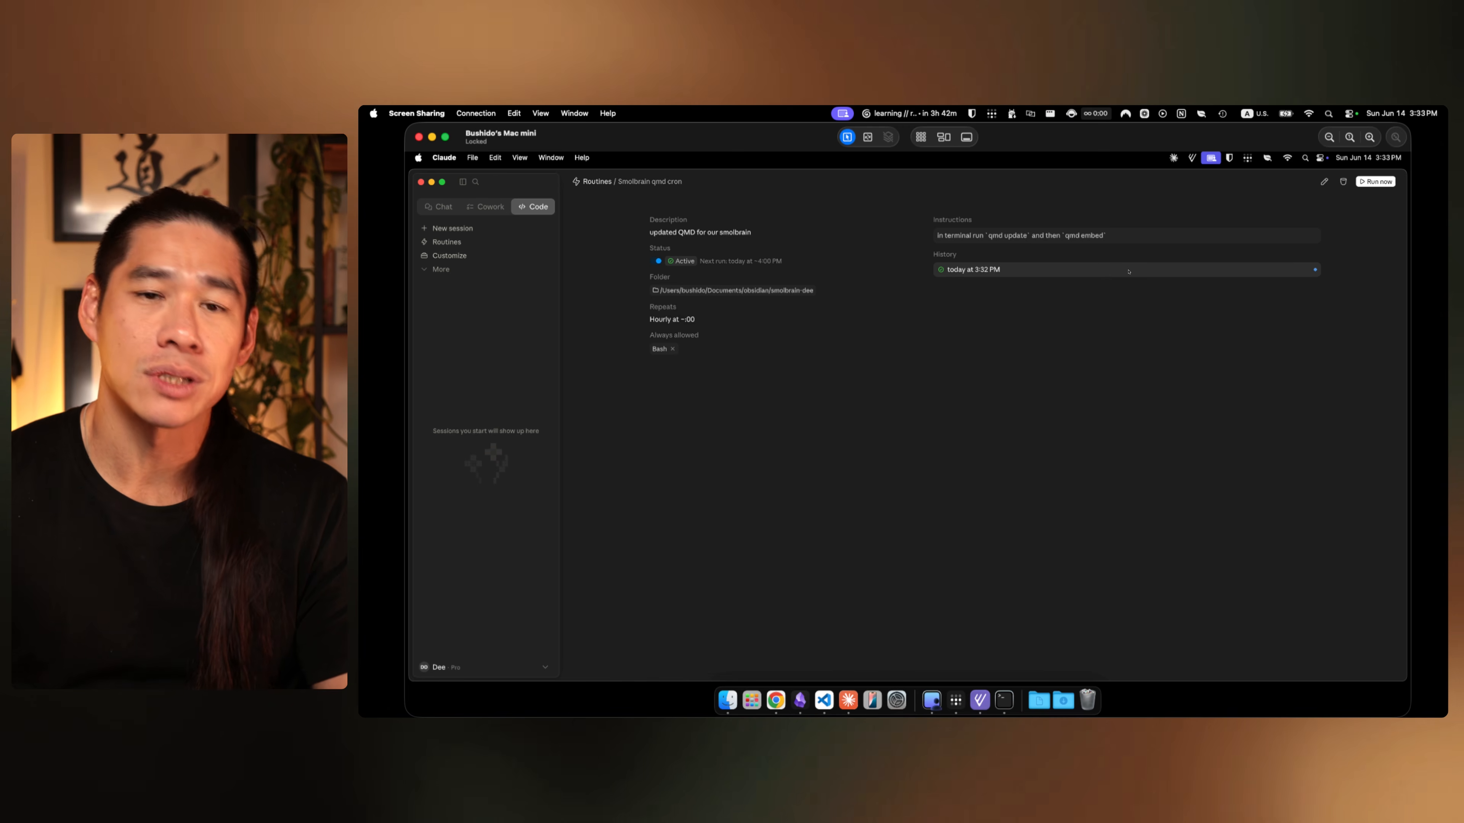
pyautogui.click(1323, 183)
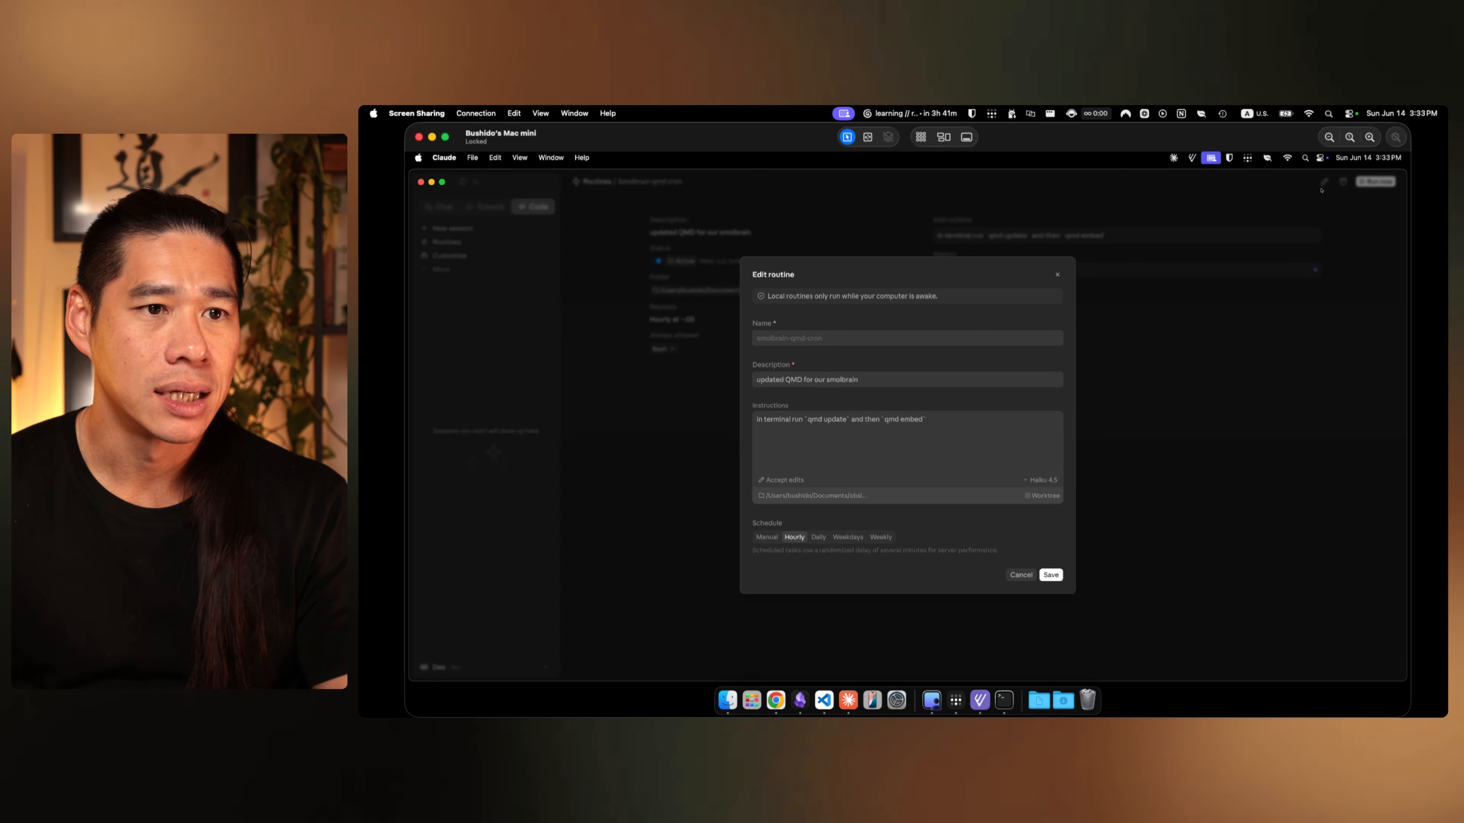
pyautogui.click(784, 482)
pyautogui.click(804, 551)
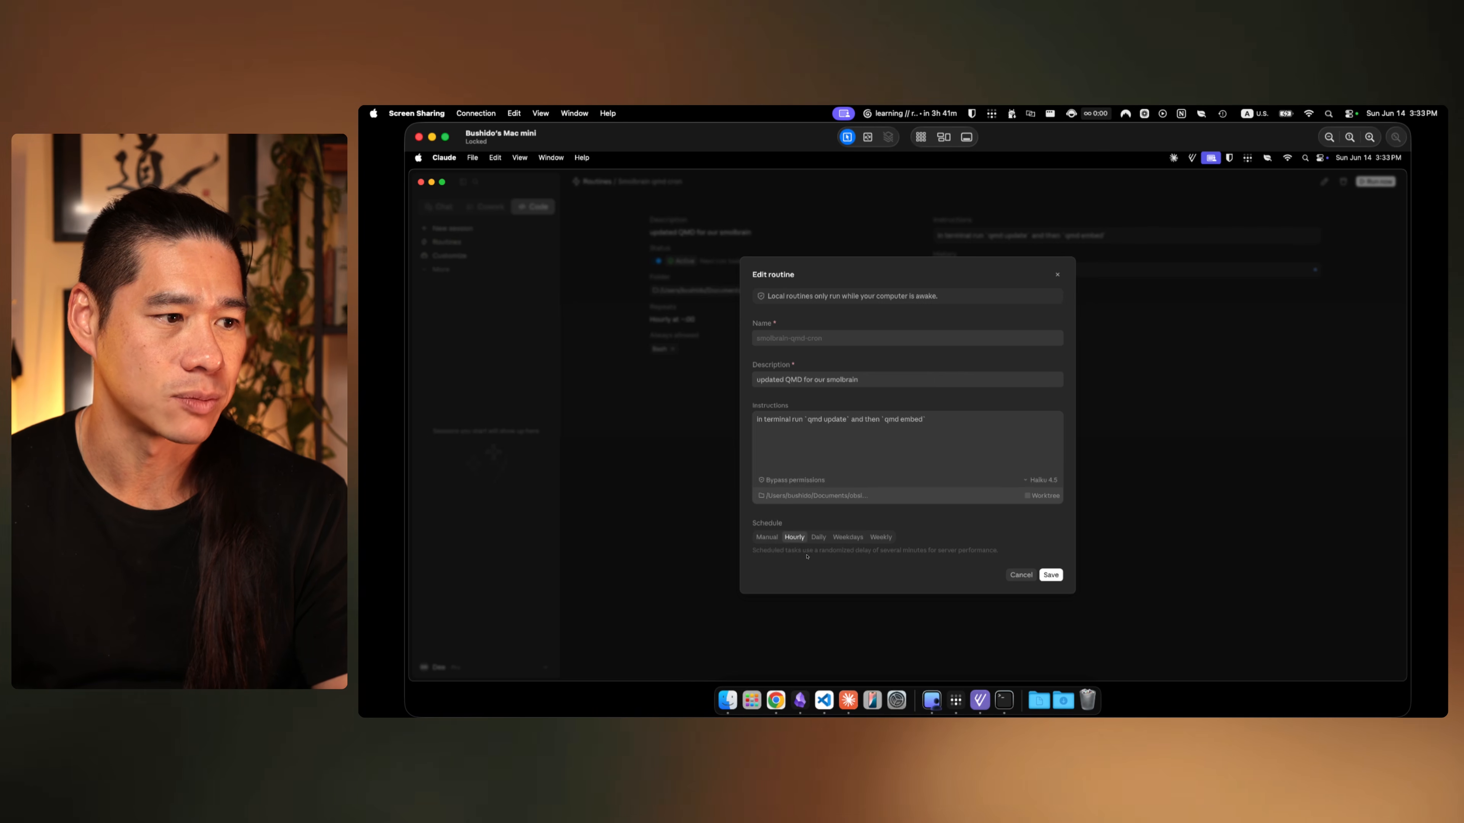
pyautogui.click(1050, 576)
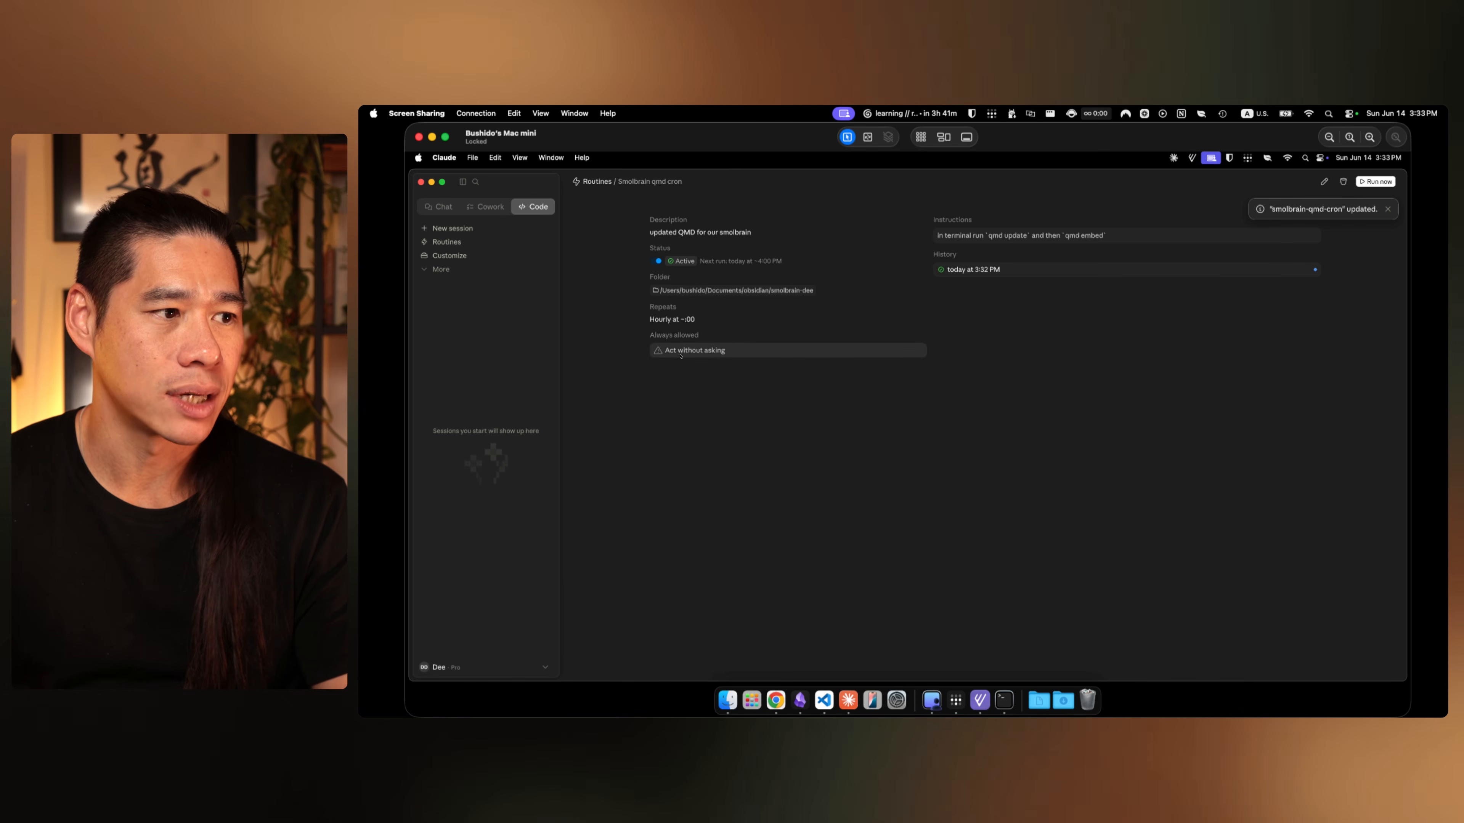
pyautogui.click(726, 350)
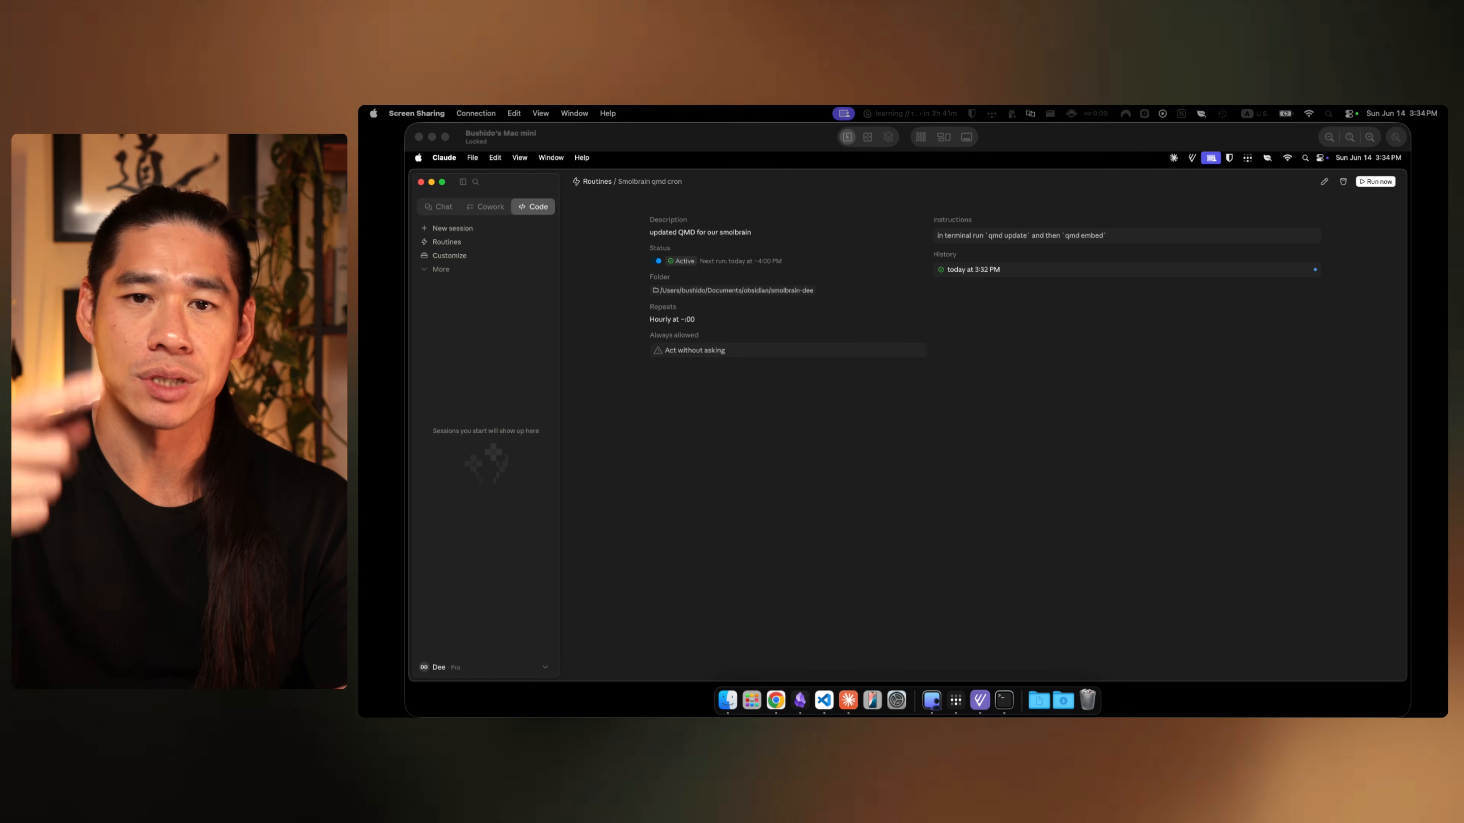
# Step: Review the QMD sync commands and automatic update options in VS Code's Claude reply, and return to Claude's routines list
pyautogui.click(839, 702)
pyautogui.click(824, 700)
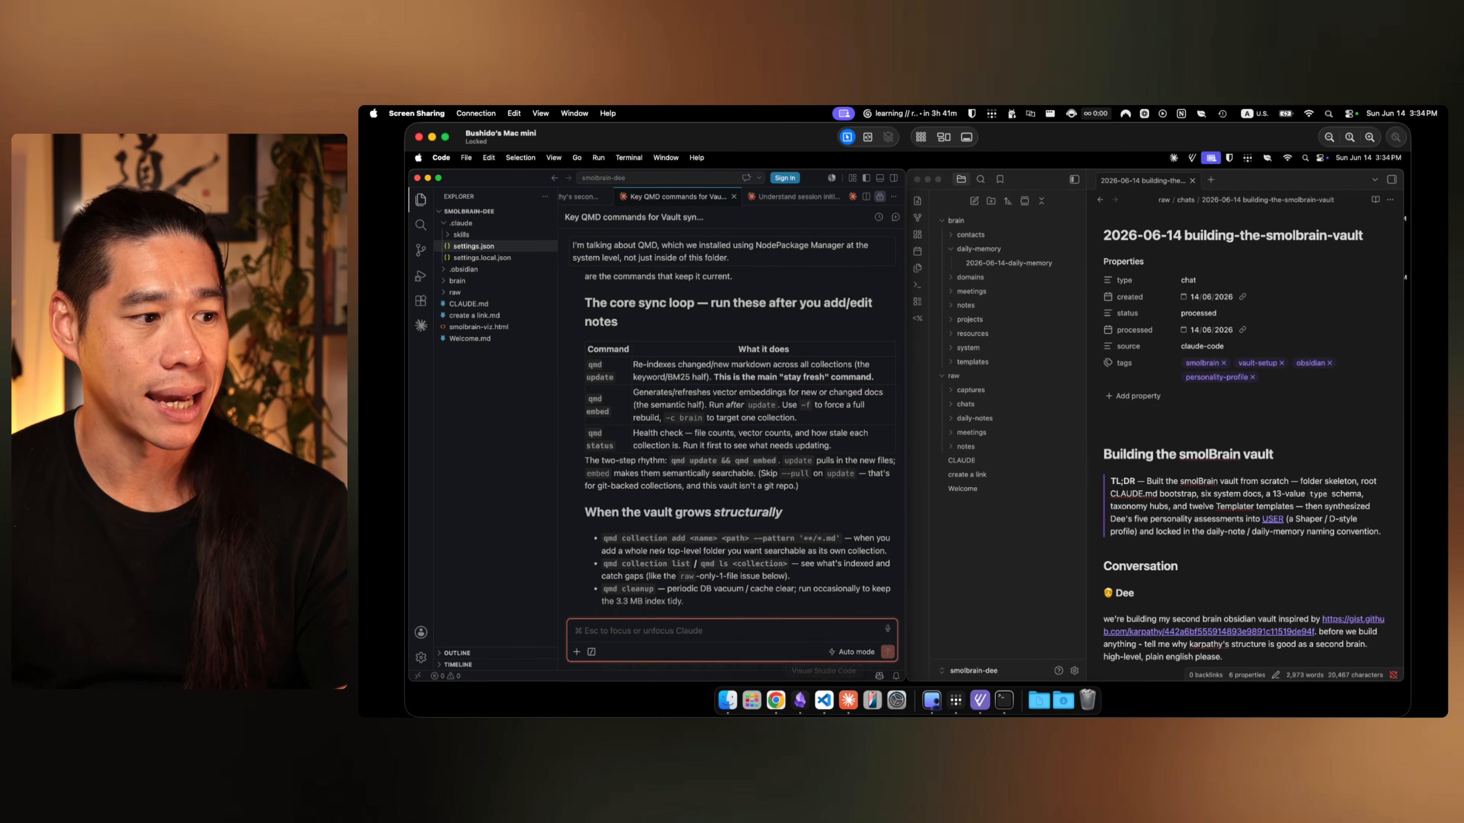
pyautogui.scroll(-3, 854, 555)
pyautogui.scroll(-4, 853, 553)
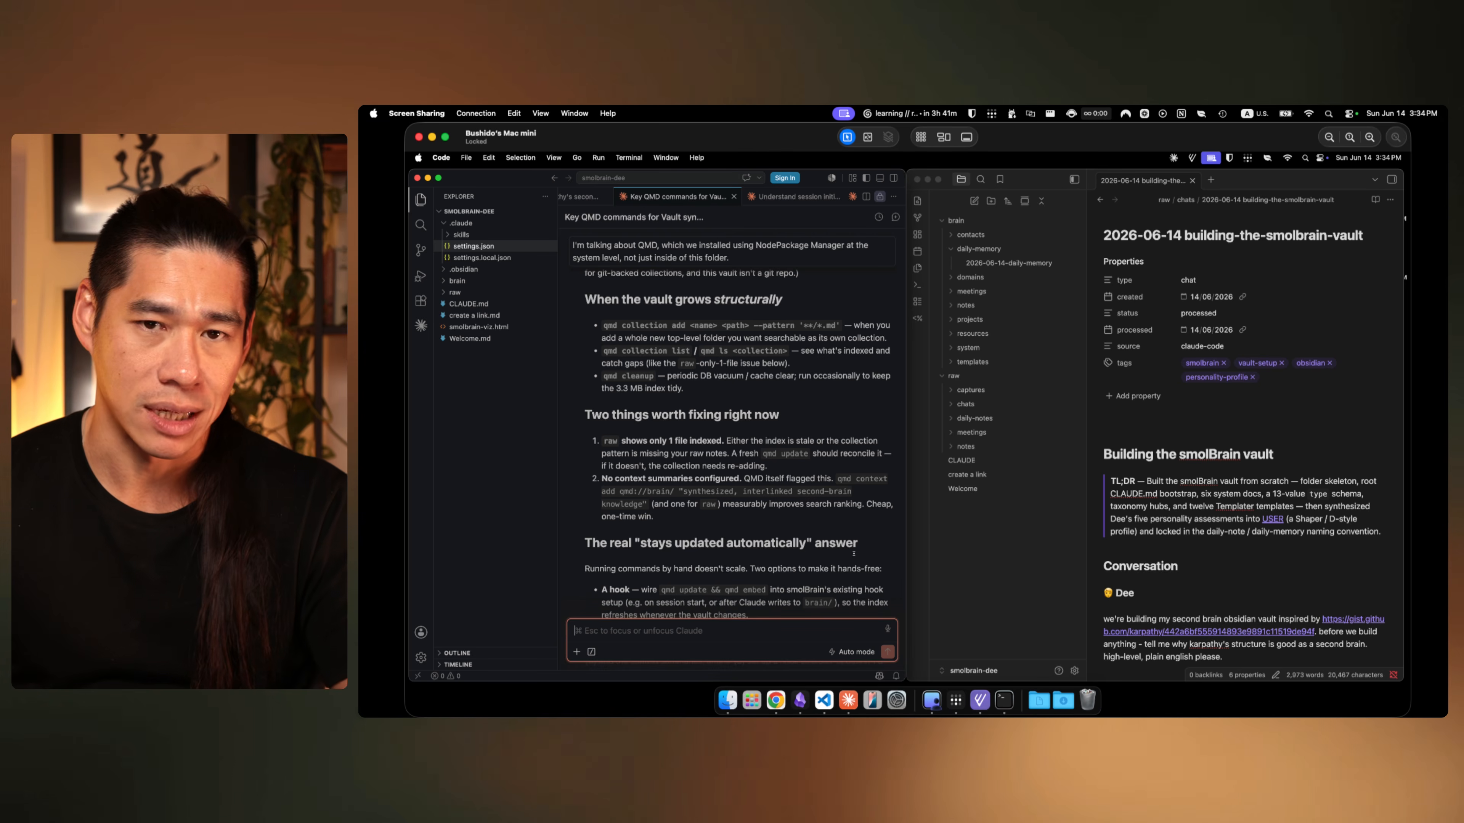
pyautogui.scroll(-3, 804, 542)
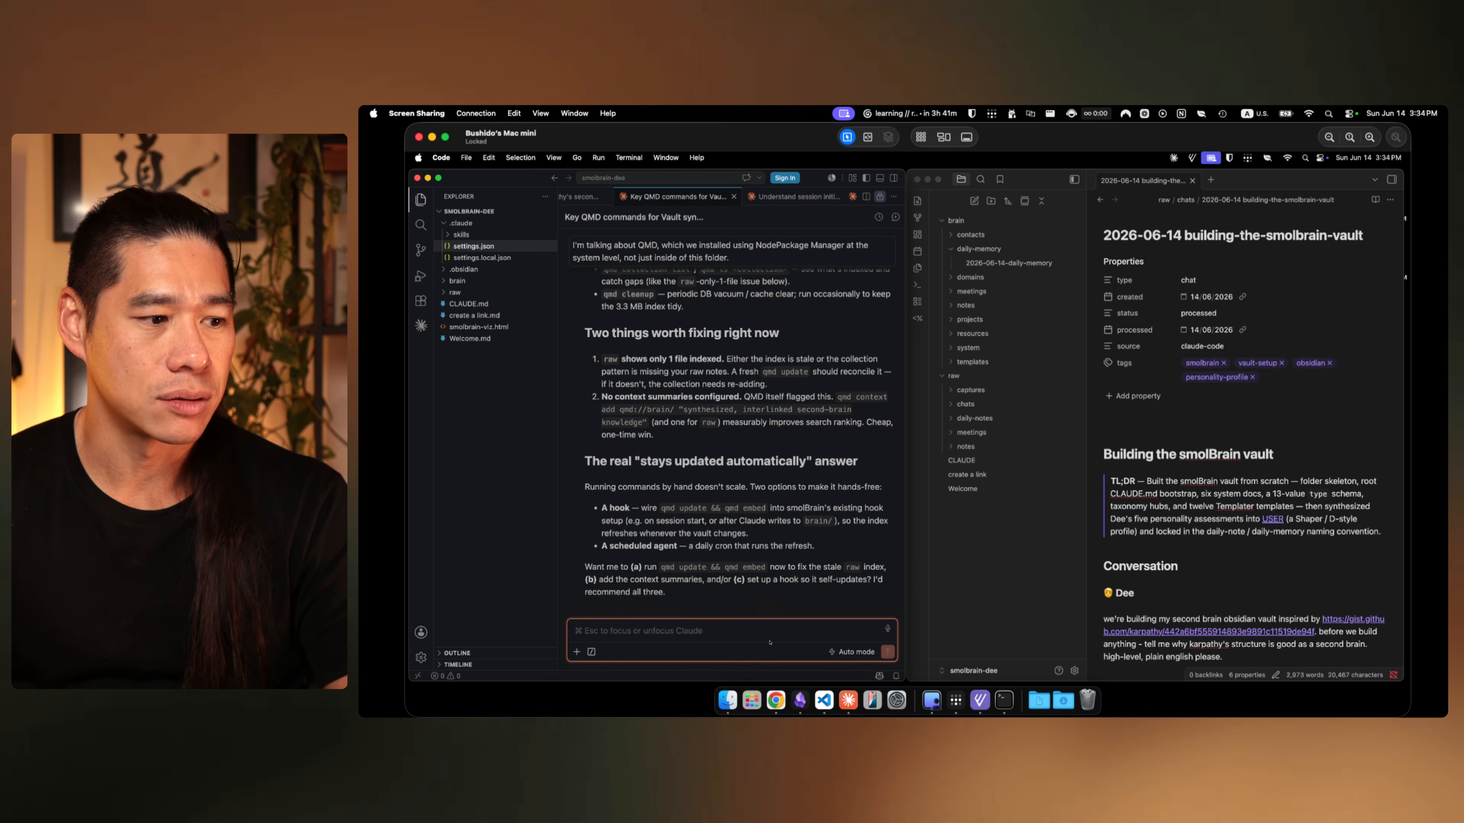
pyautogui.click(848, 699)
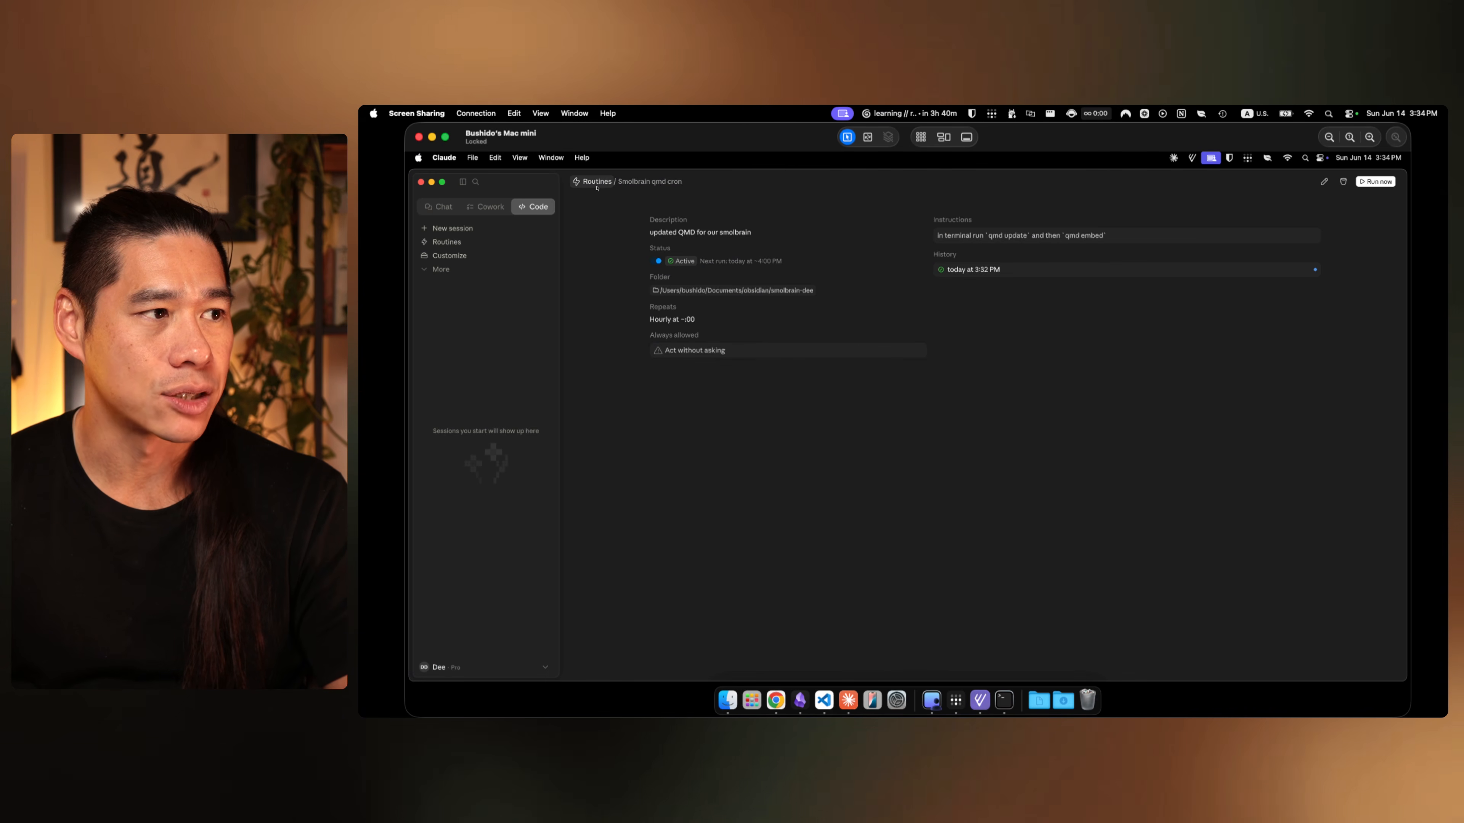
pyautogui.click(596, 182)
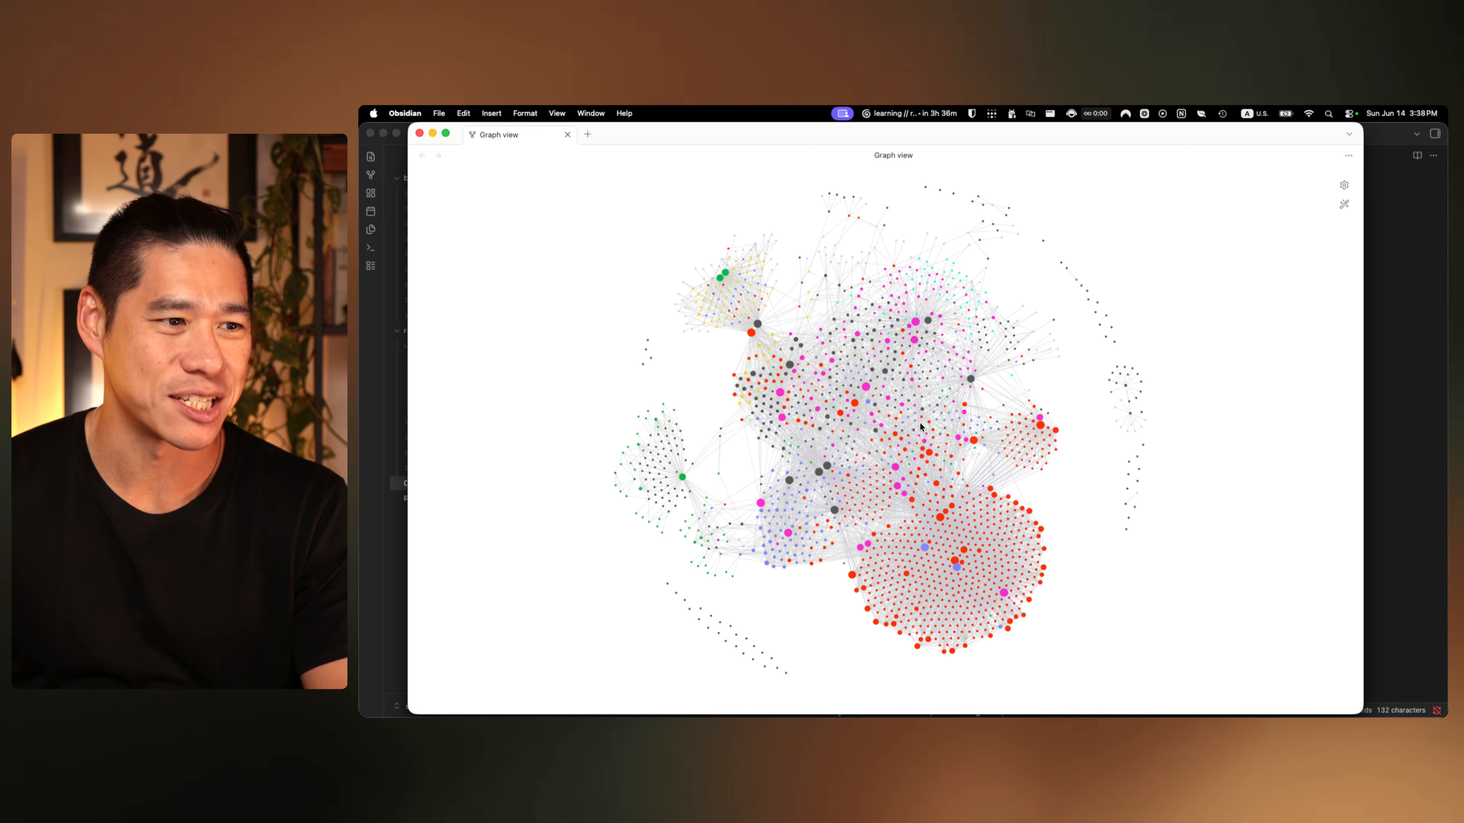
# Step: Pull the large red cluster outward in Obsidian's graph view to examine its links, and switch back to the Claude app
pyautogui.moveTo(955, 570); pyautogui.dragTo(1219, 500)
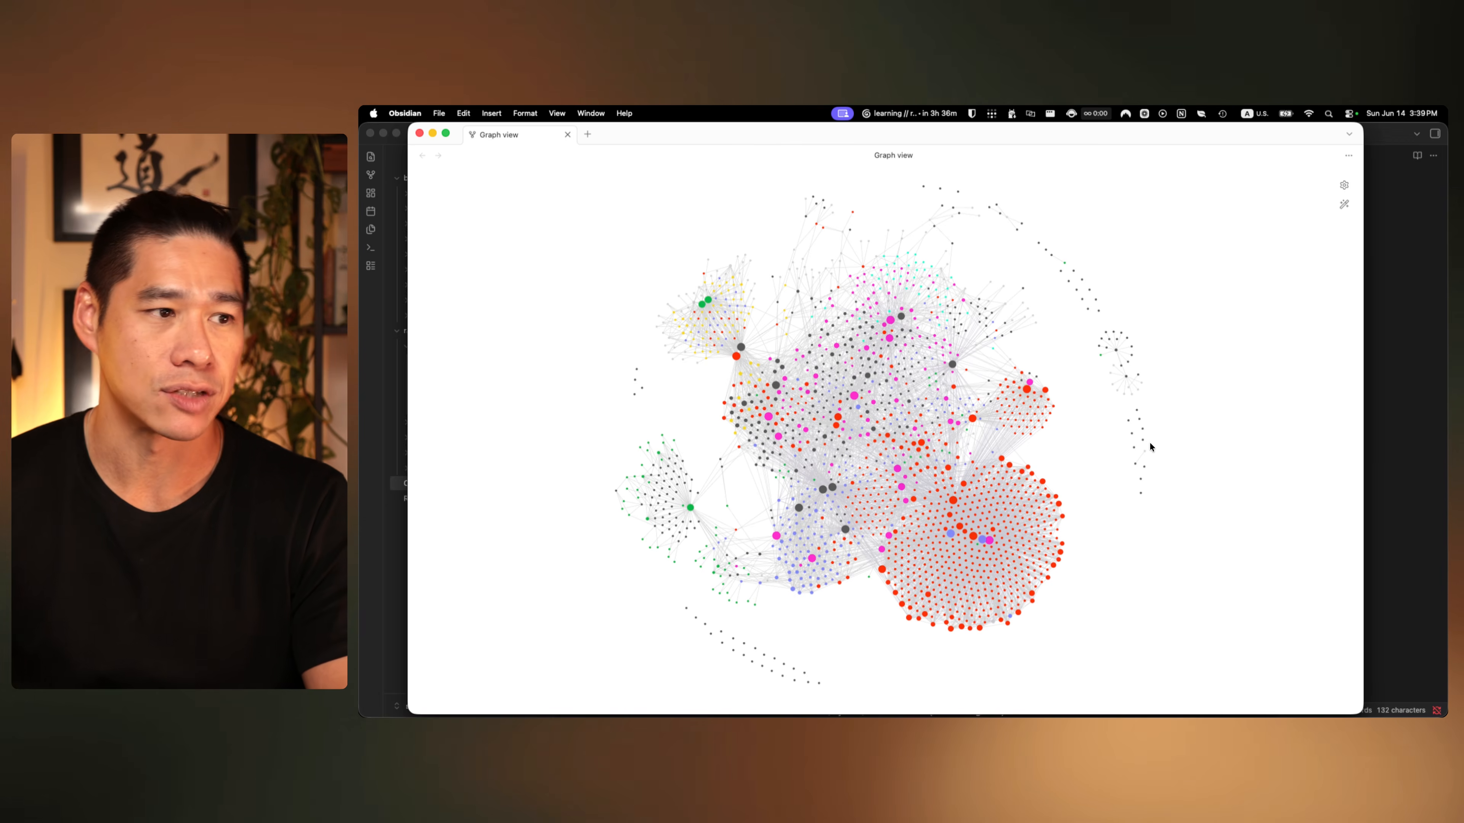
pyautogui.hotkey('ctrl', 'Left')
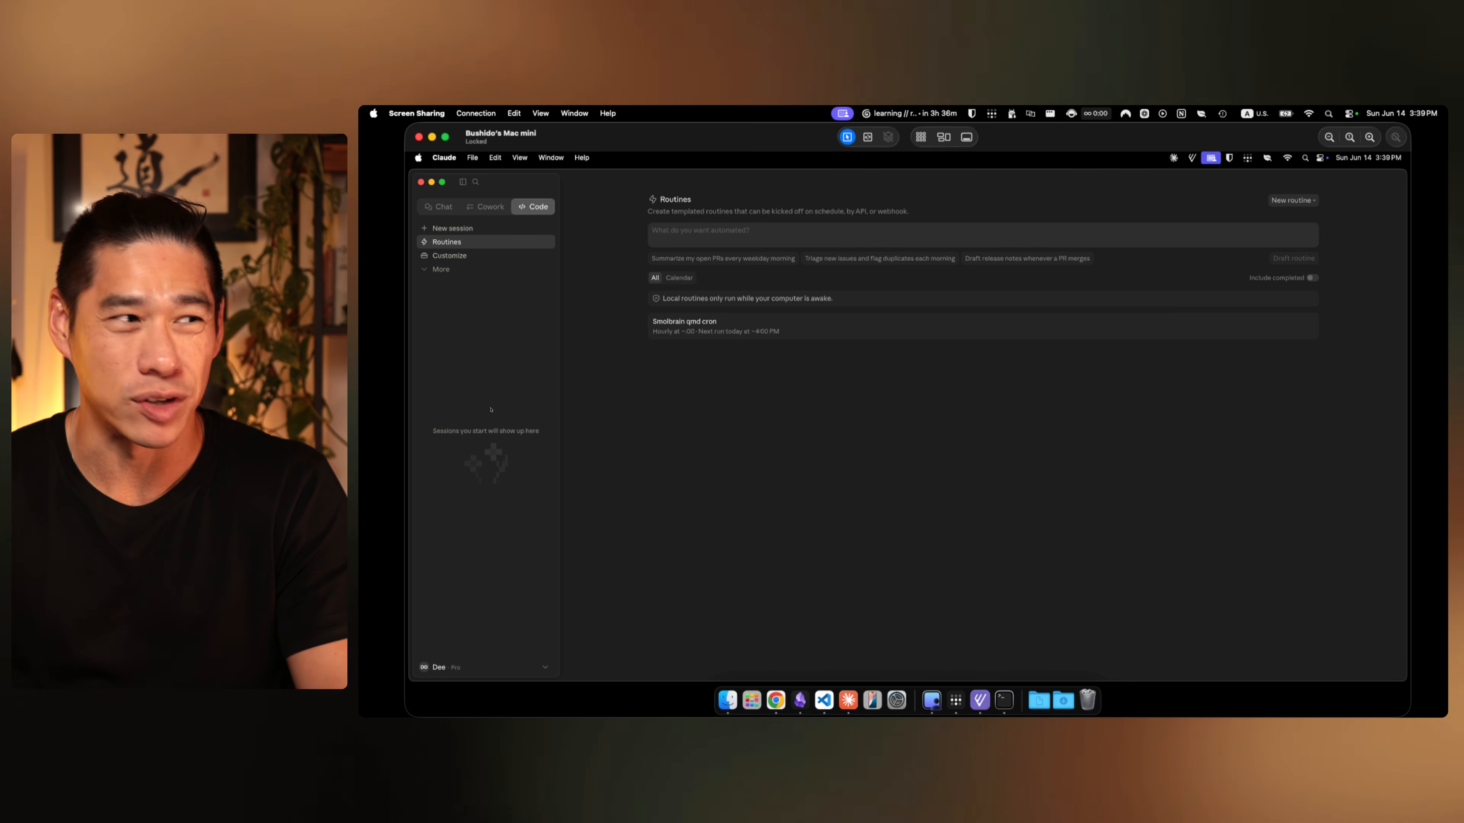
# Step: Open the connectors directory from Claude's customization settings and browse the available app connectors
pyautogui.click(483, 262)
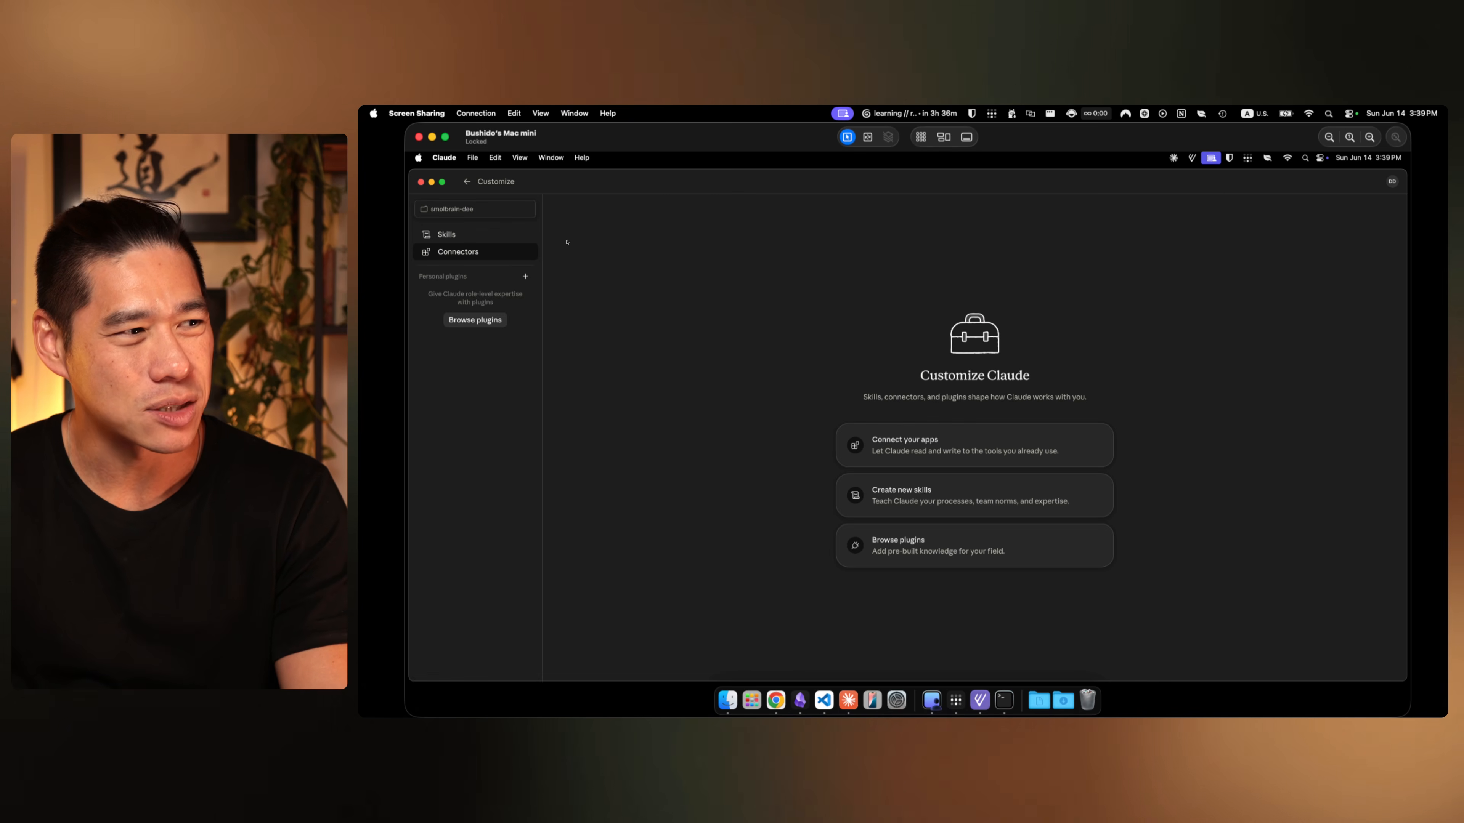
pyautogui.click(504, 255)
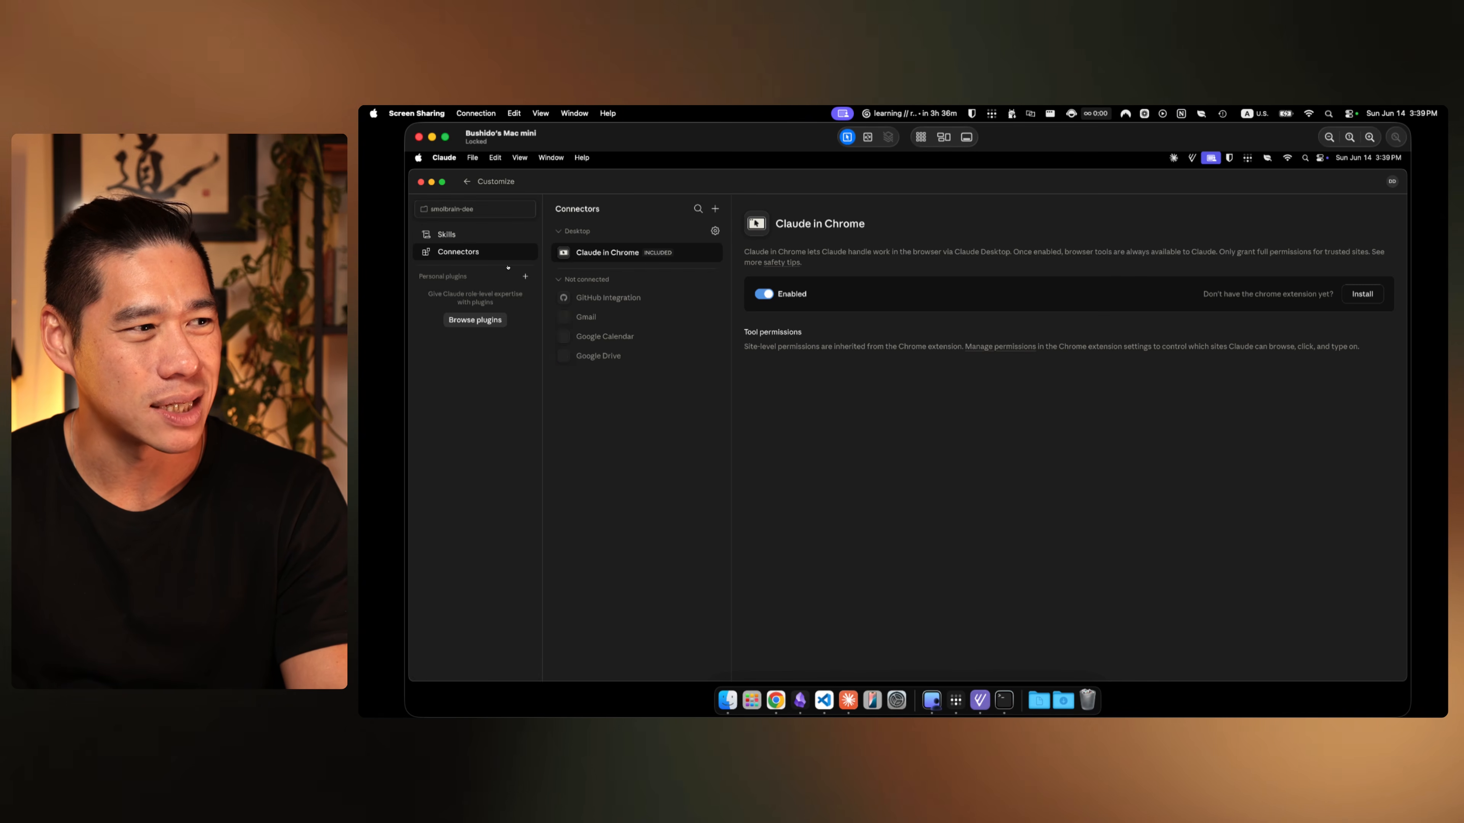
pyautogui.click(713, 210)
pyautogui.click(743, 239)
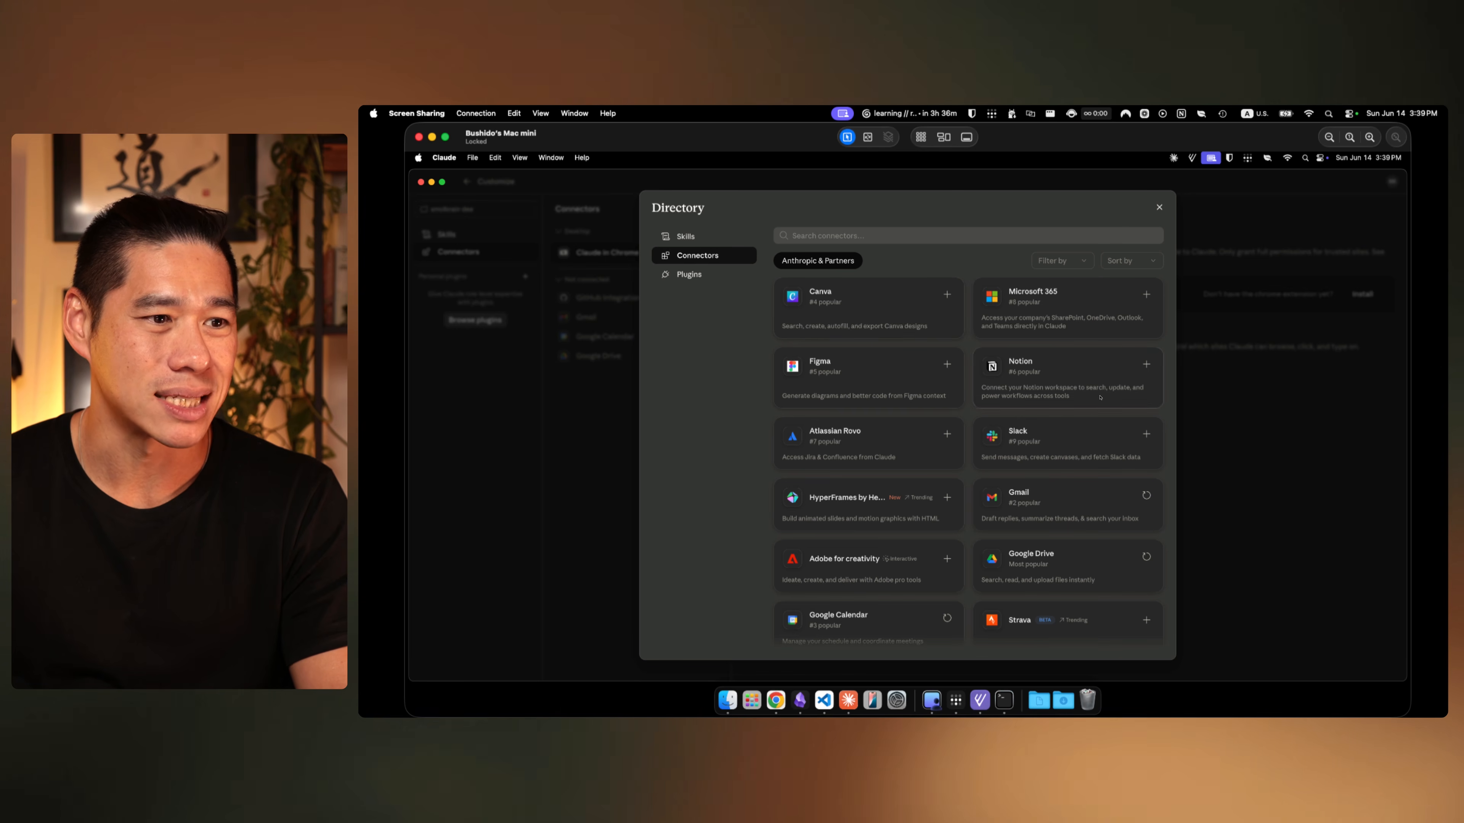
pyautogui.scroll(-3, 904, 437)
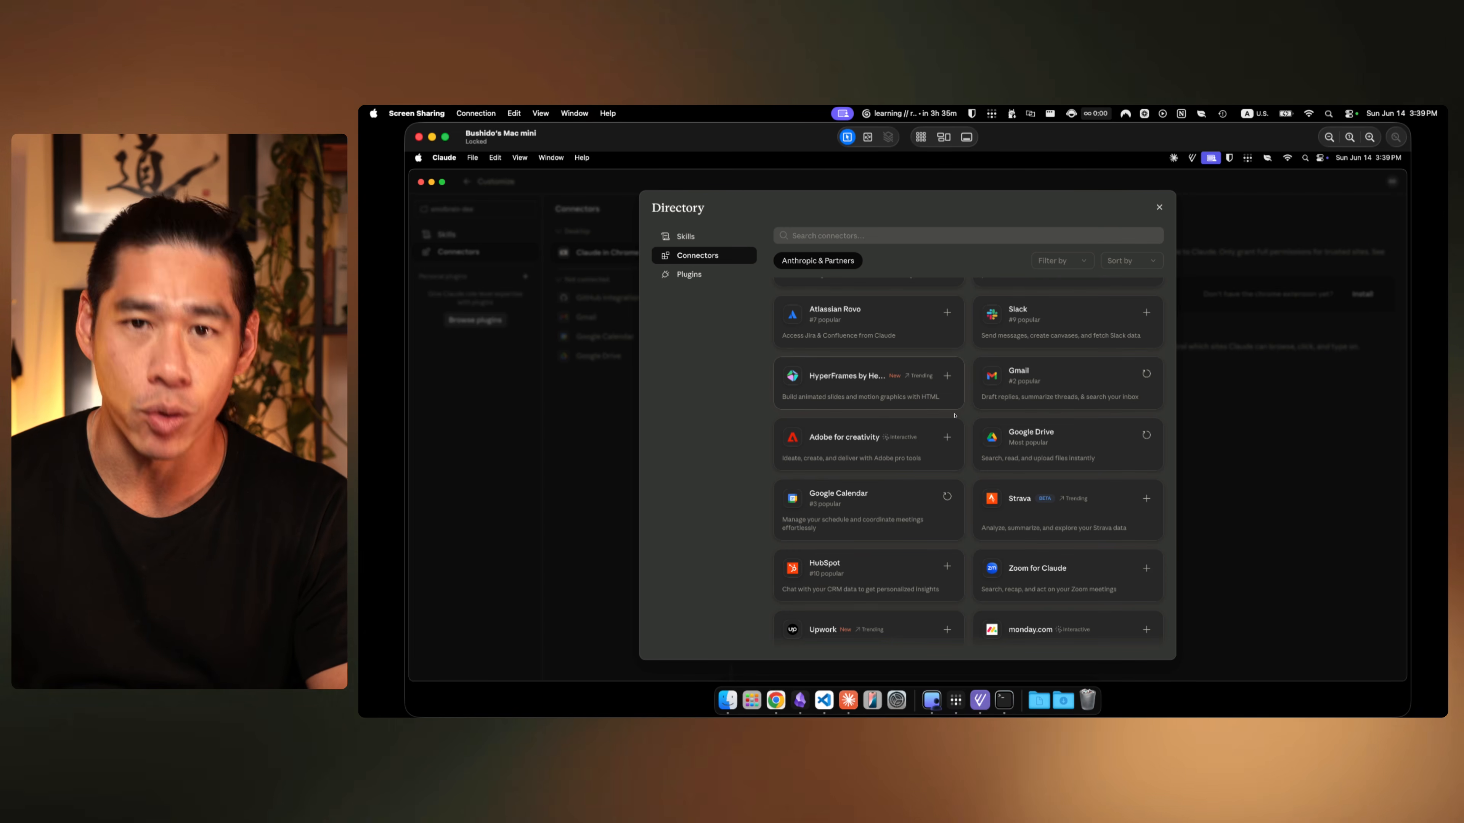
pyautogui.scroll(4, 955, 415)
pyautogui.scroll(-4, 983, 528)
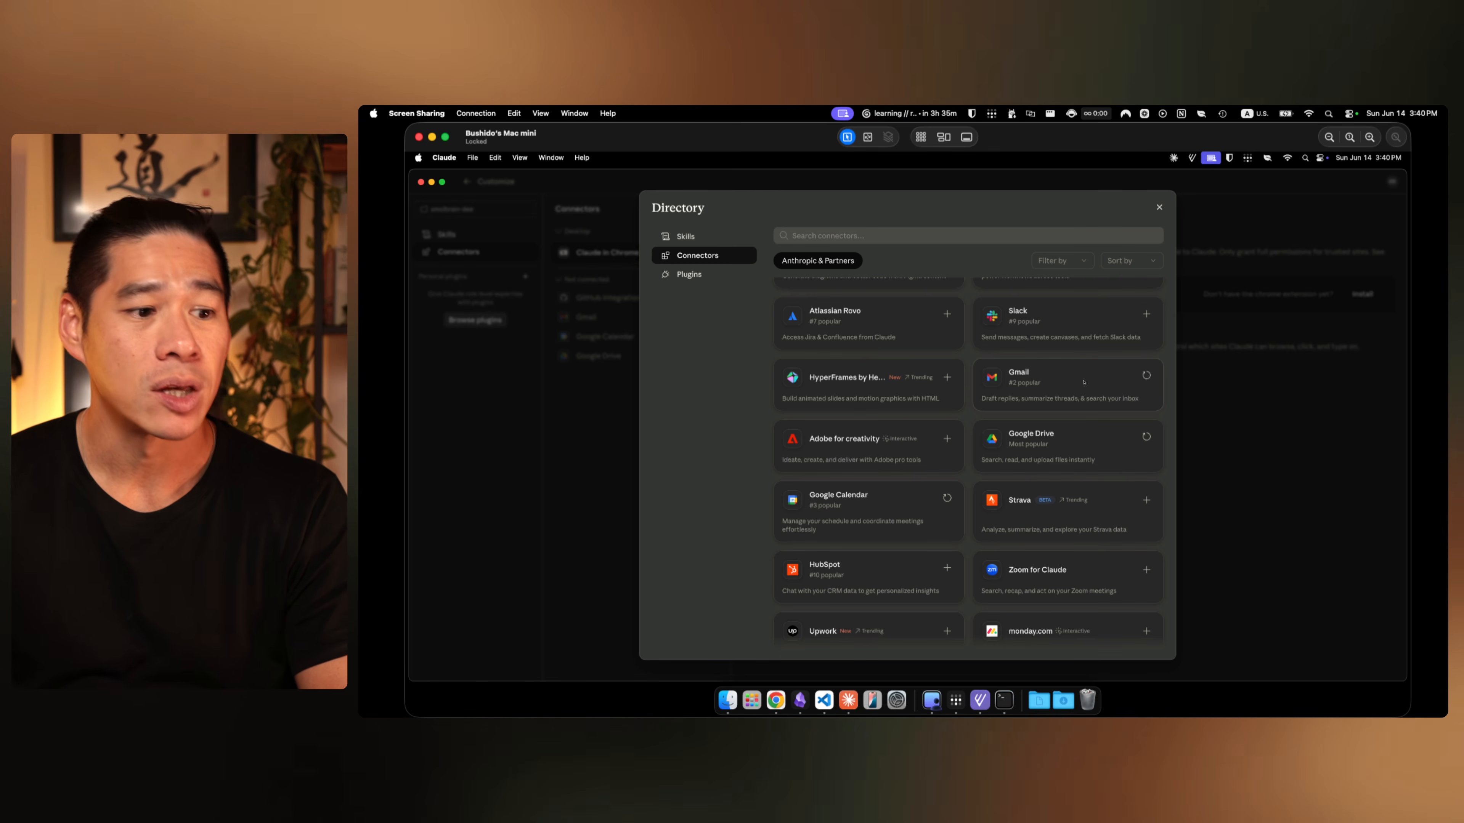
pyautogui.scroll(-3, 1084, 382)
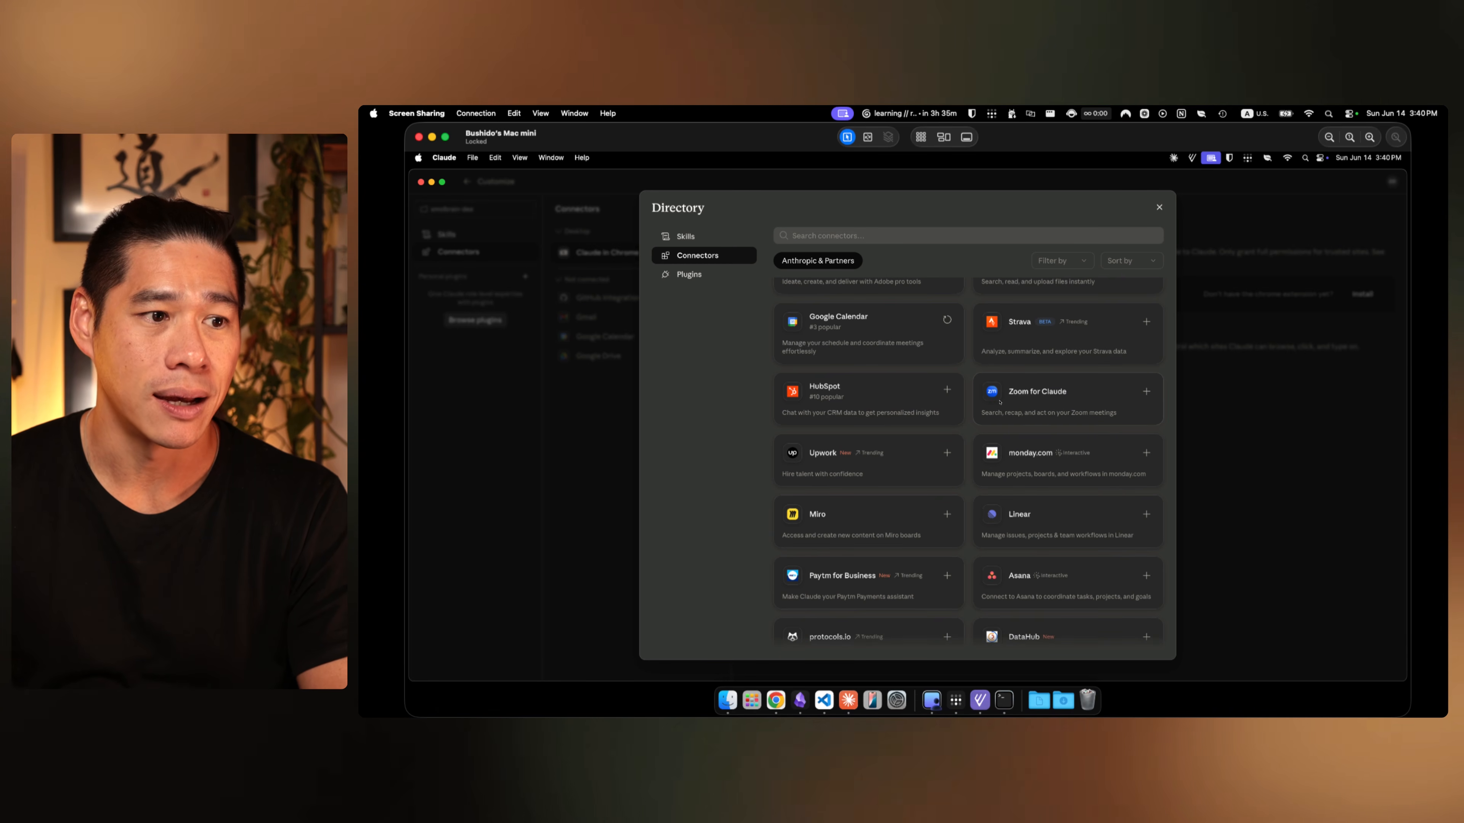
# Step: View the Zoom for Claude connector's details, return to the connector list and close the directory
pyautogui.click(1091, 380)
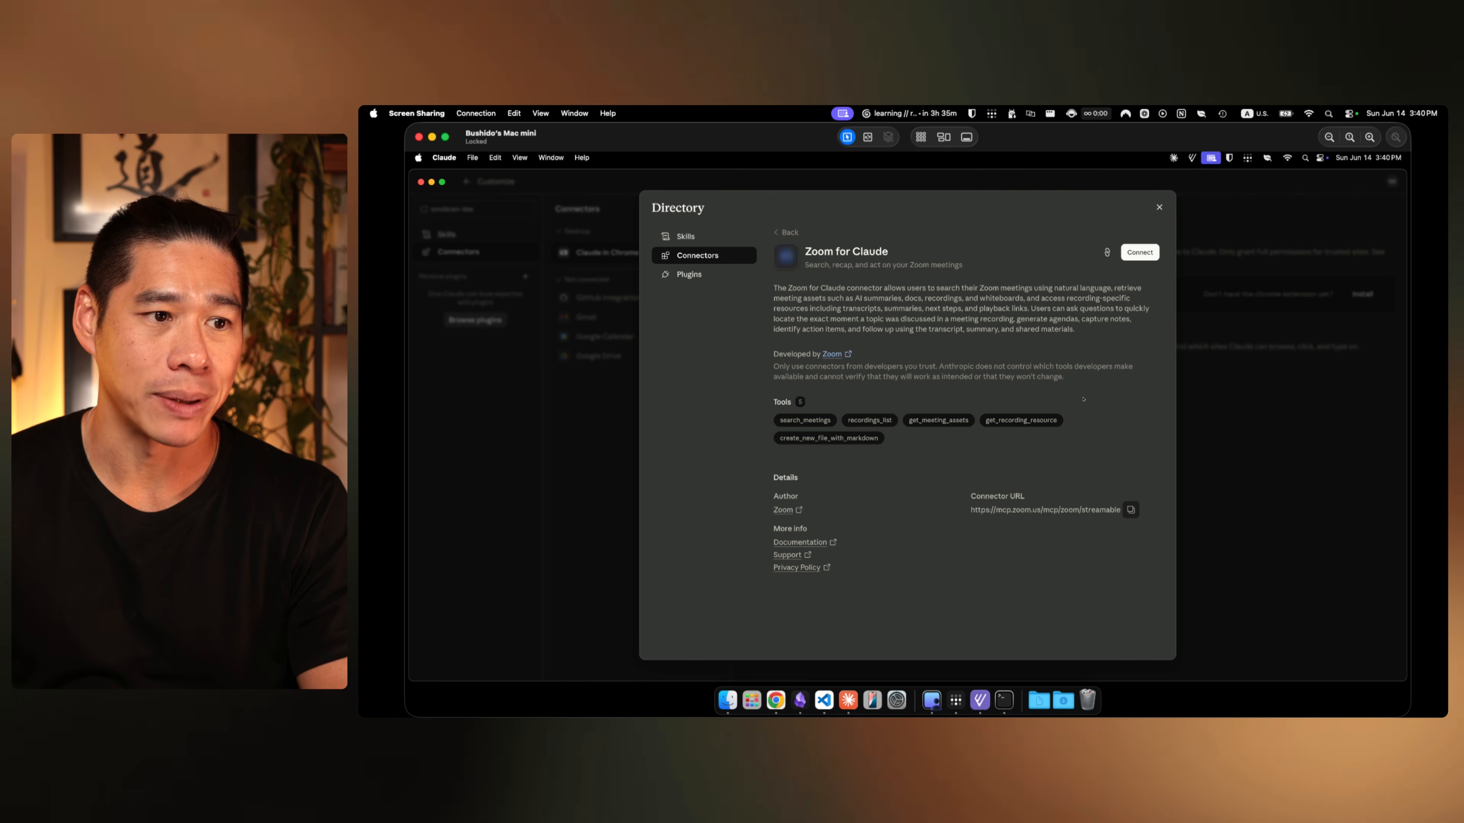
pyautogui.click(785, 233)
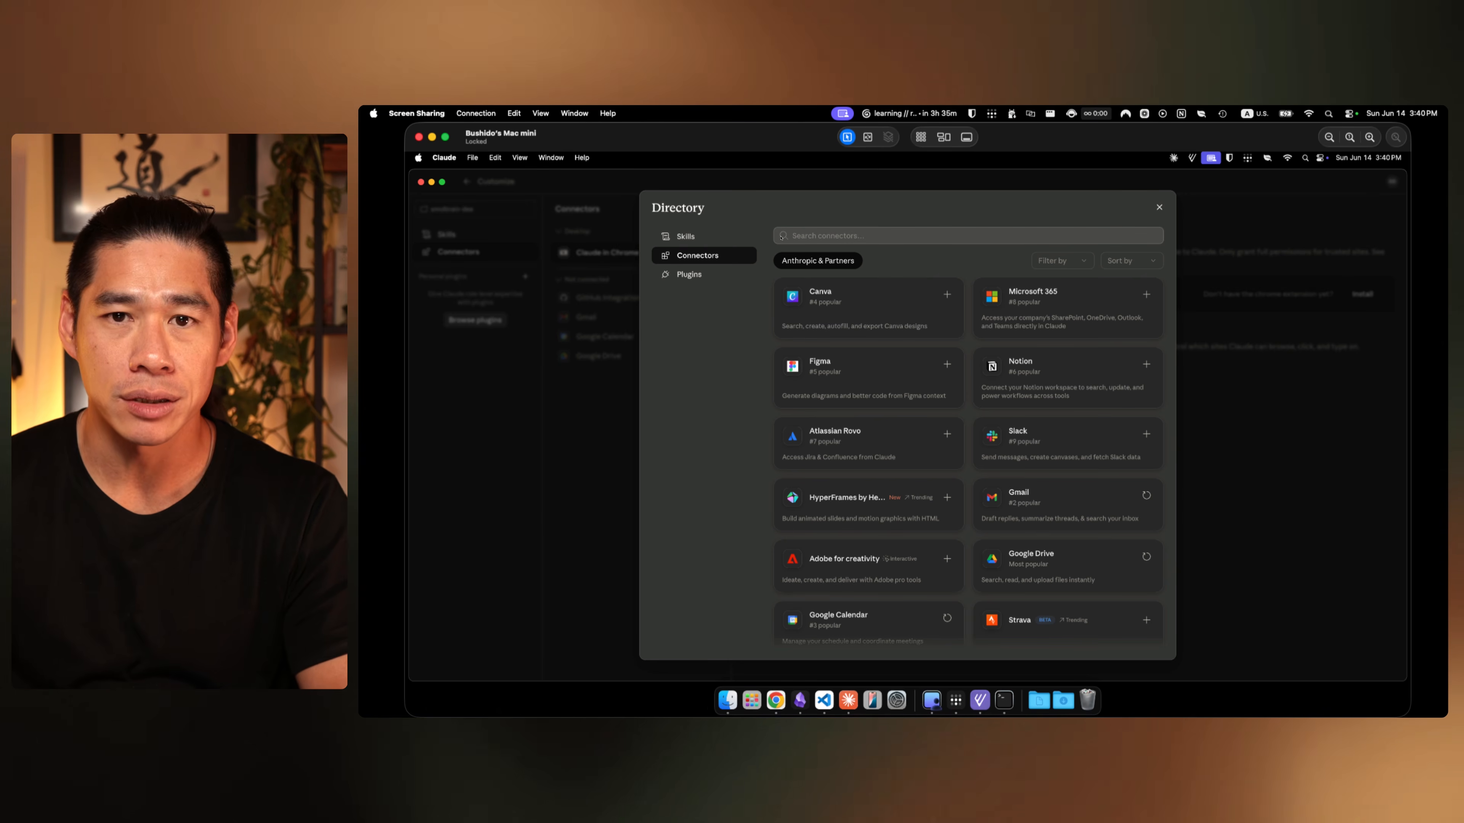
pyautogui.click(1279, 476)
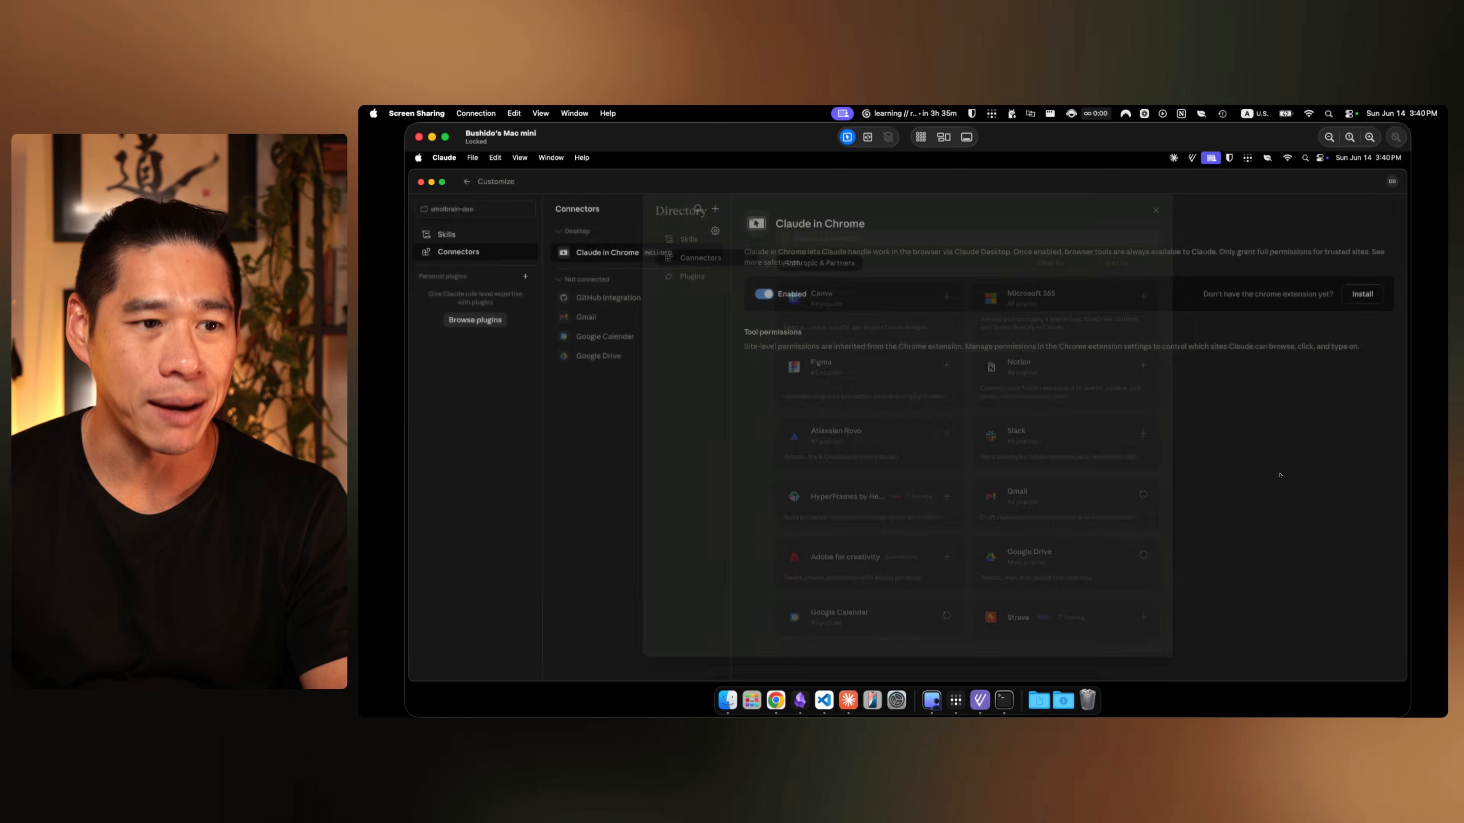